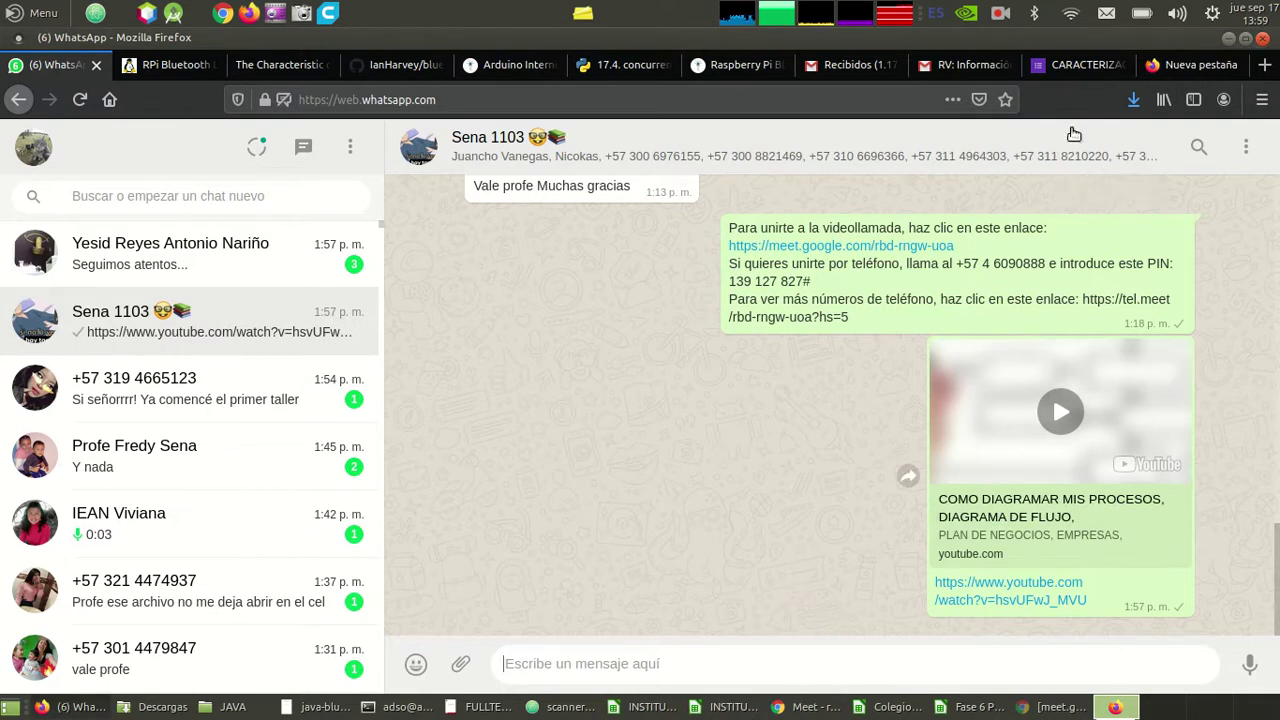
- Close the empty Nueva pestaña tab in Firefox to reveal the CARACTERIZACIÓN POBLACIONES NARP form
click(1168, 68)
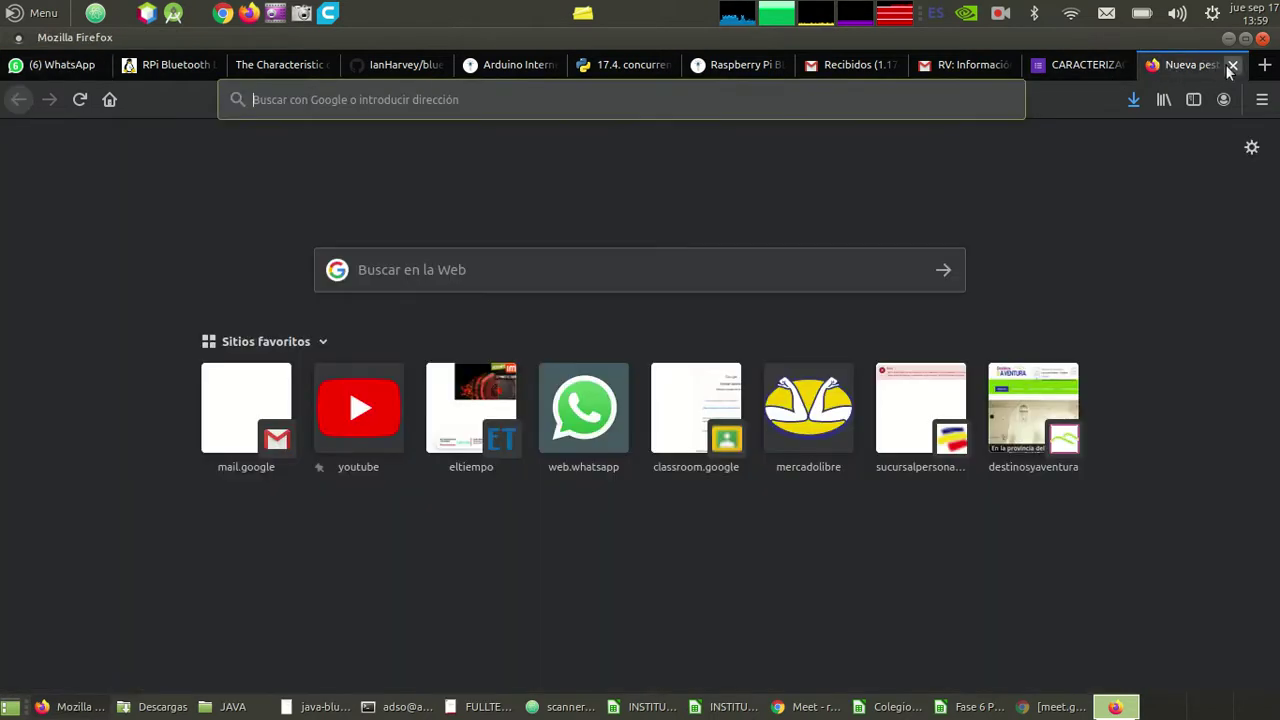
click(1231, 66)
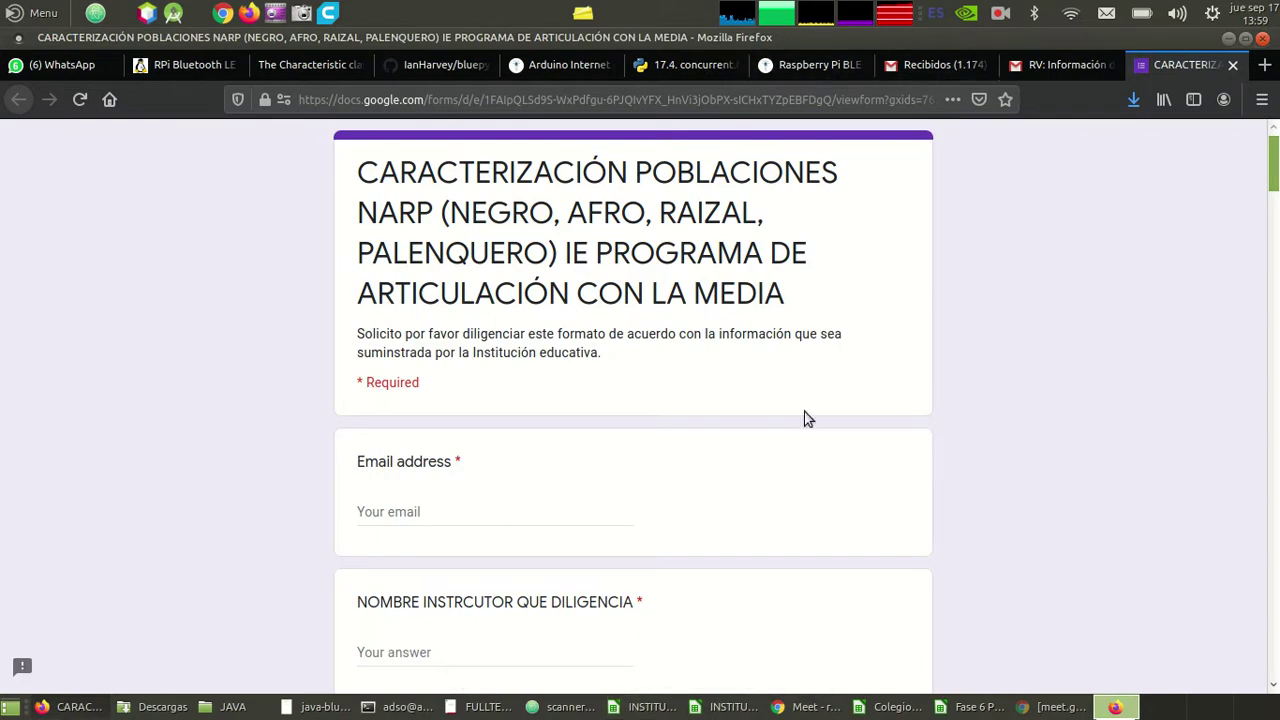
- View the Fase 6 Plantilla PRODUCTO and DISEÑO DEL PRODUCTO sheets, then return to the Meet call
click(975, 708)
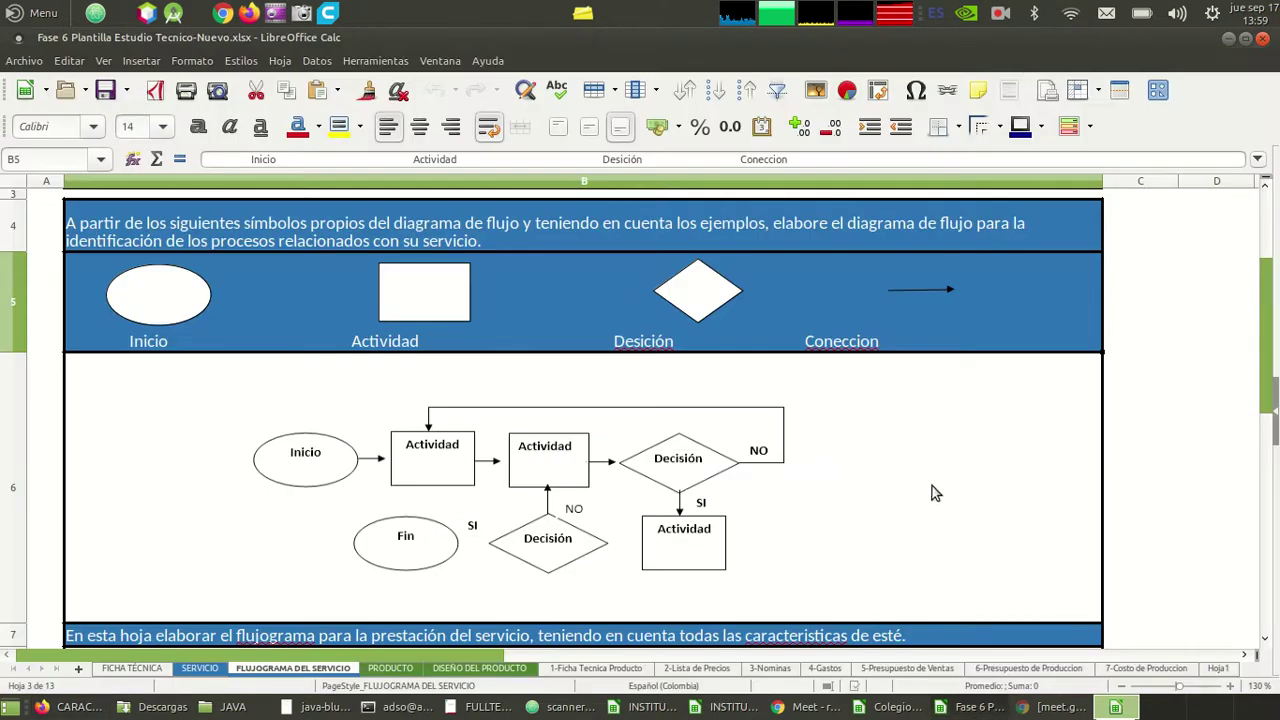
scroll(937, 487, up, 1)
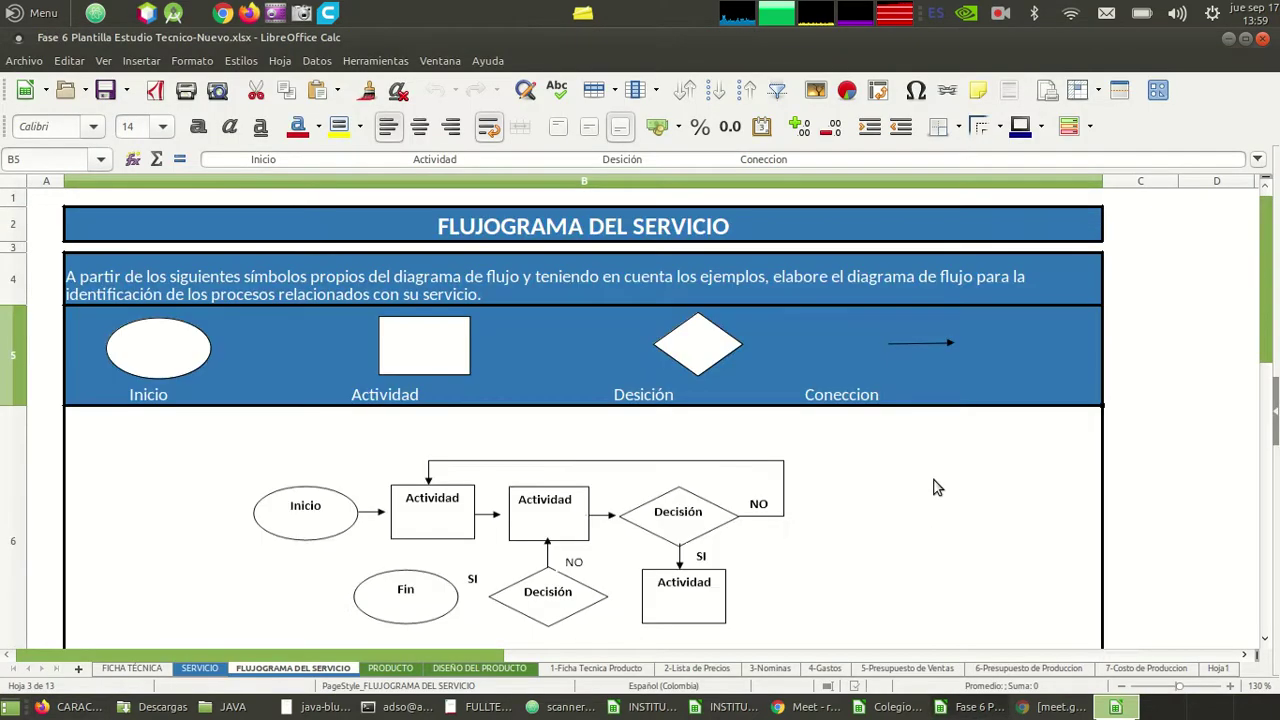
scroll(937, 487, down, 1)
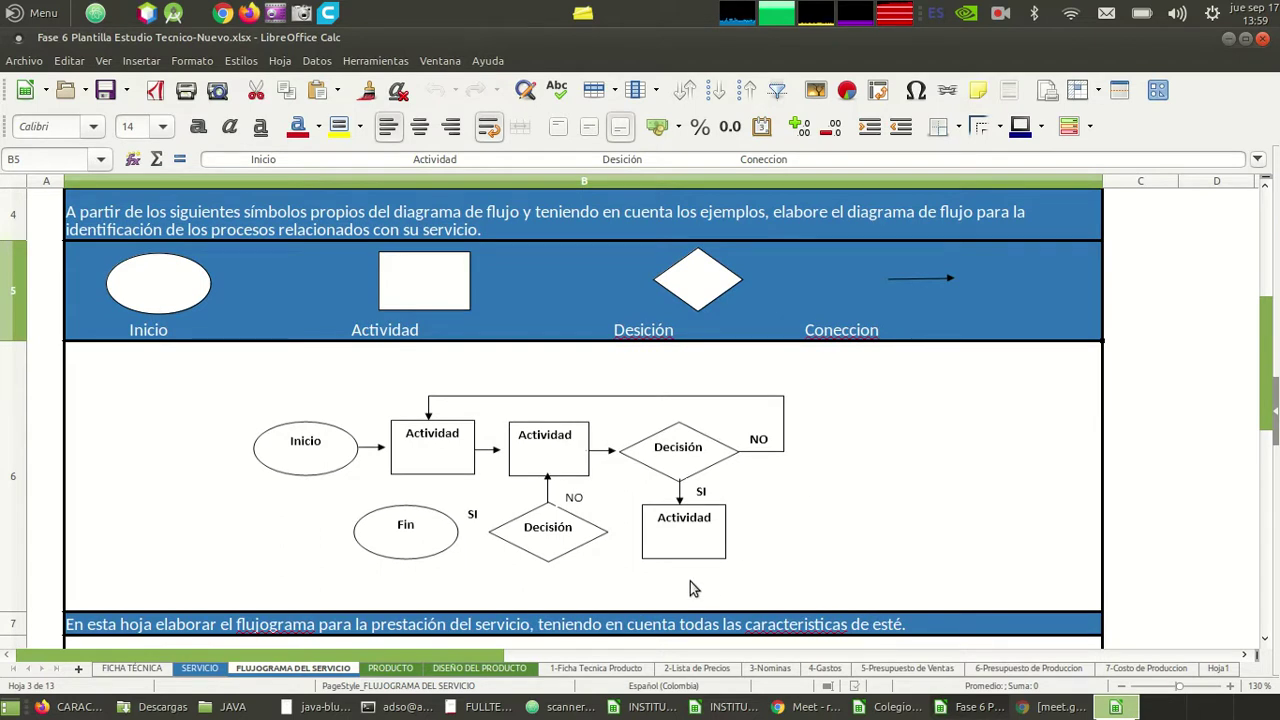
click(398, 669)
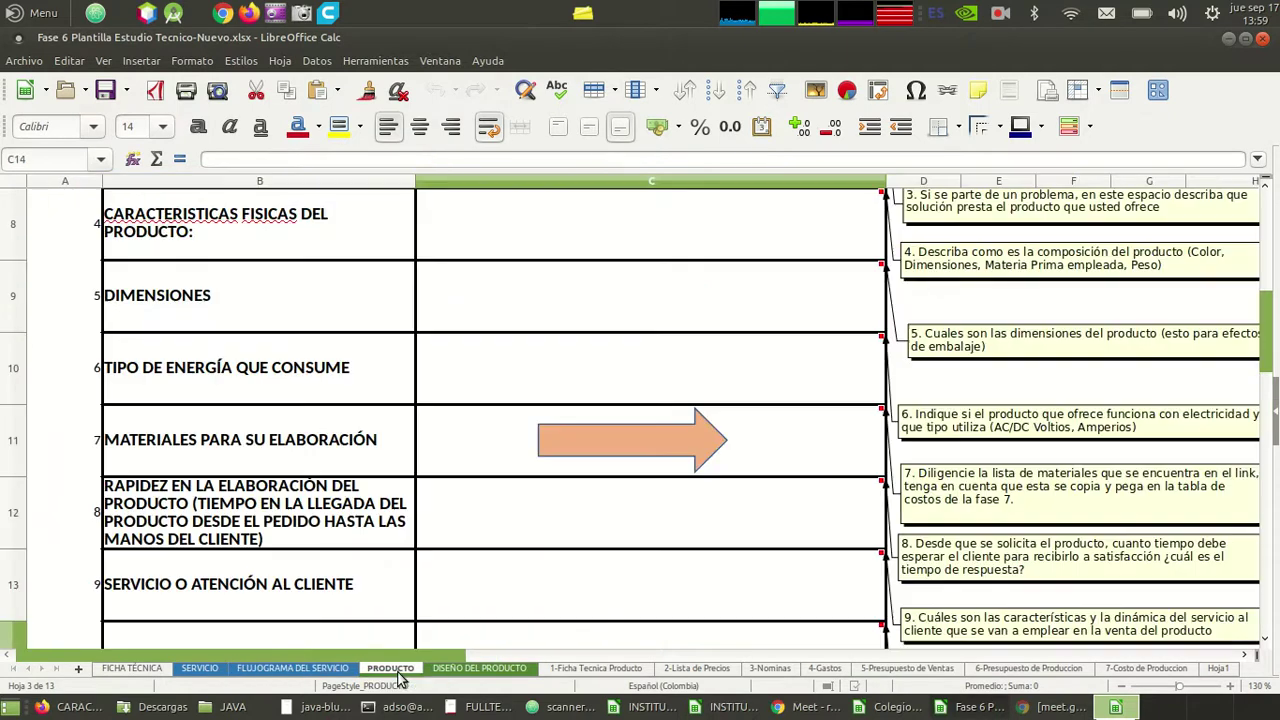
click(479, 669)
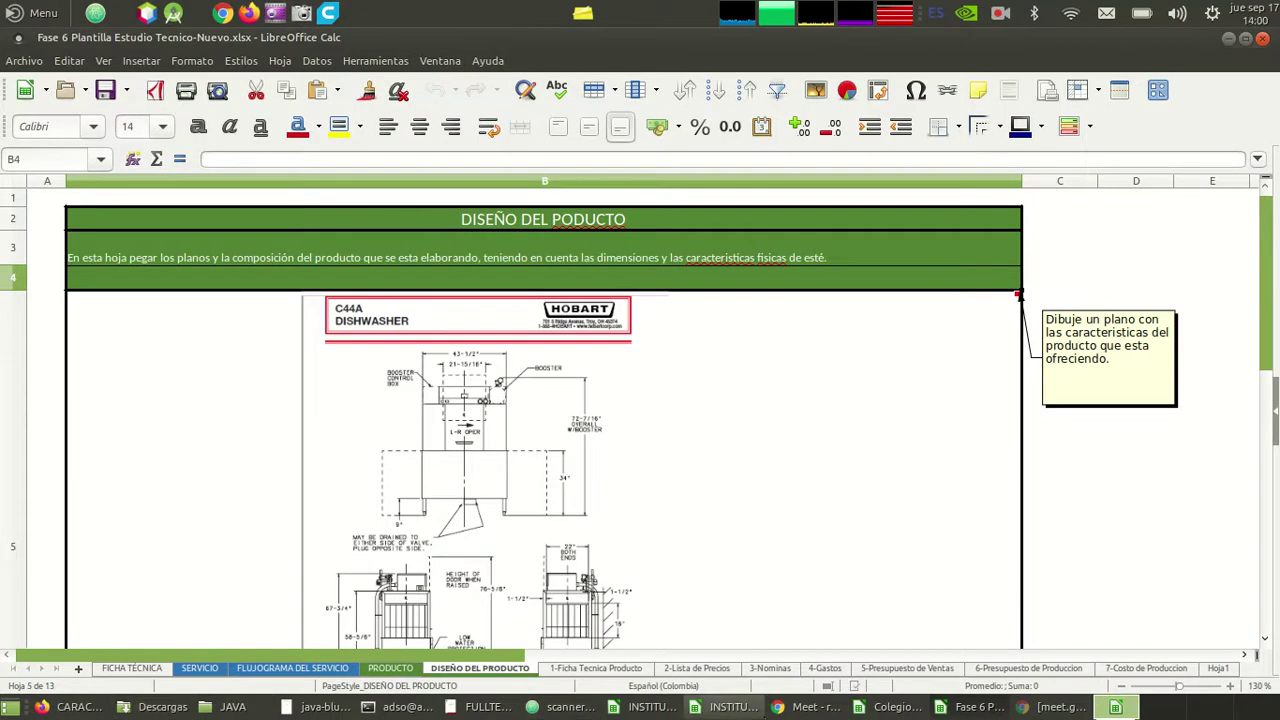
click(787, 709)
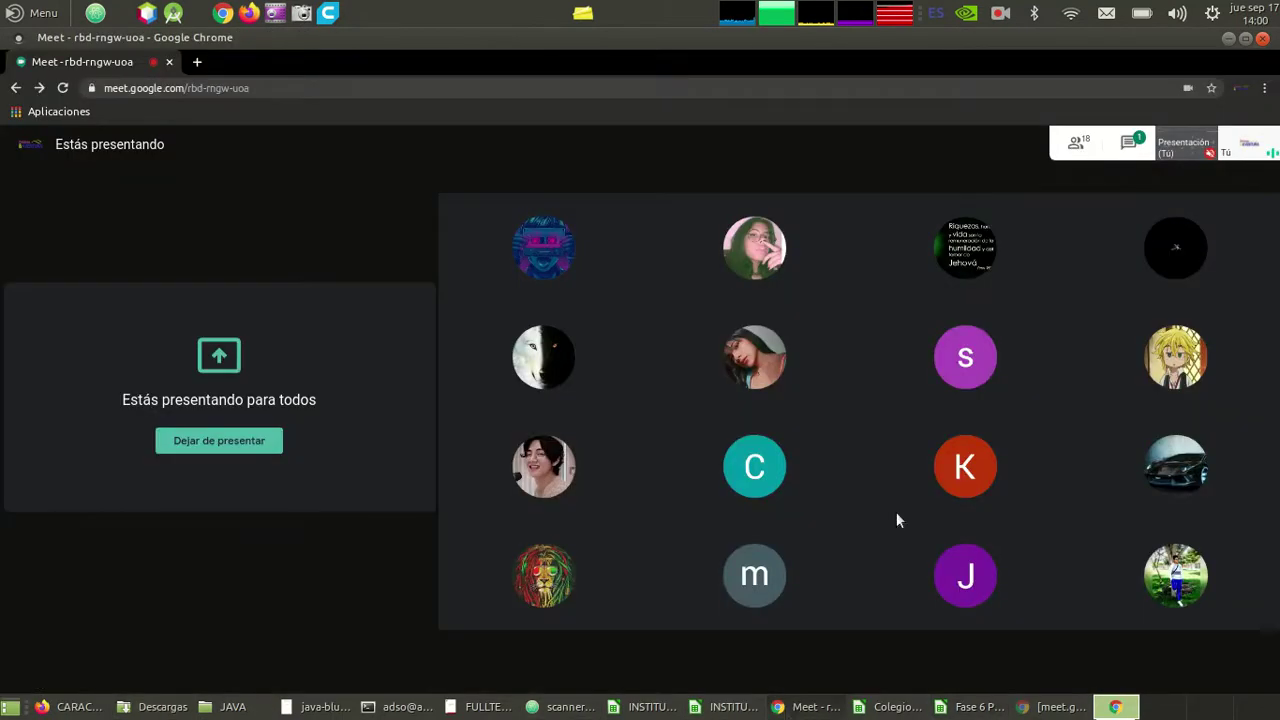
- Open the Google Meet chat, then bring the Fase 6 Plantilla workbook back to the front
click(1130, 143)
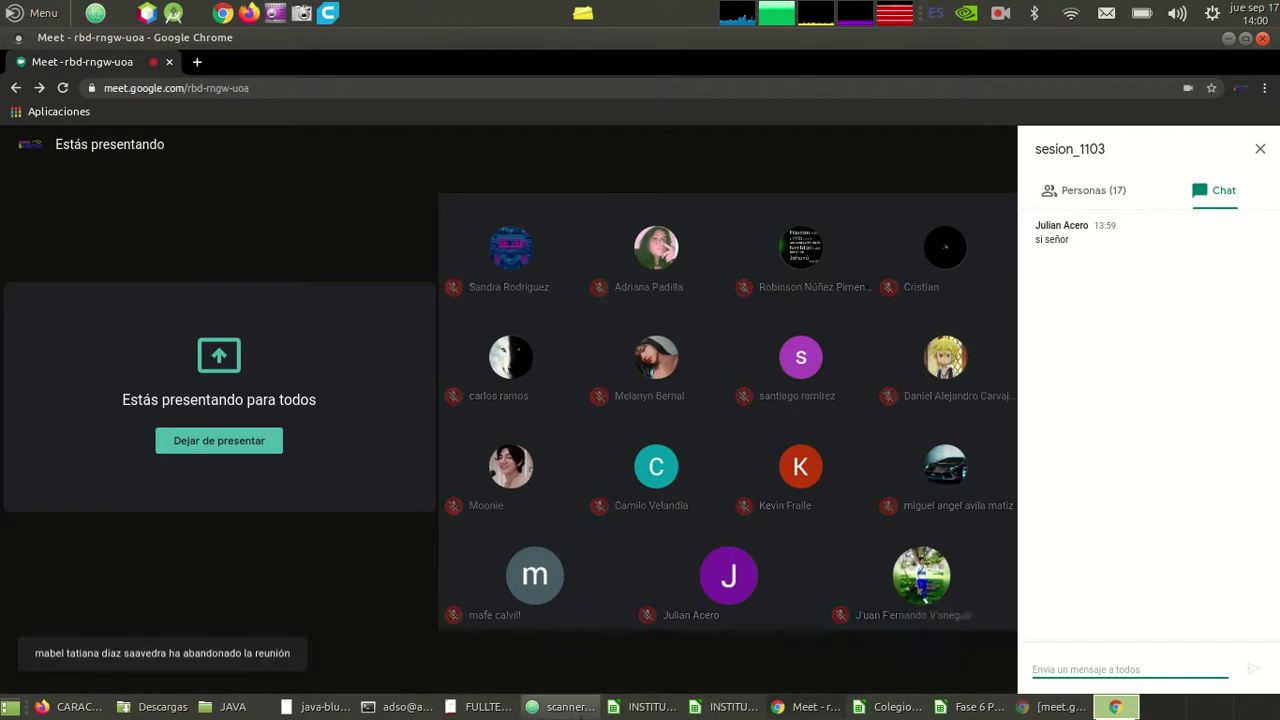
click(958, 710)
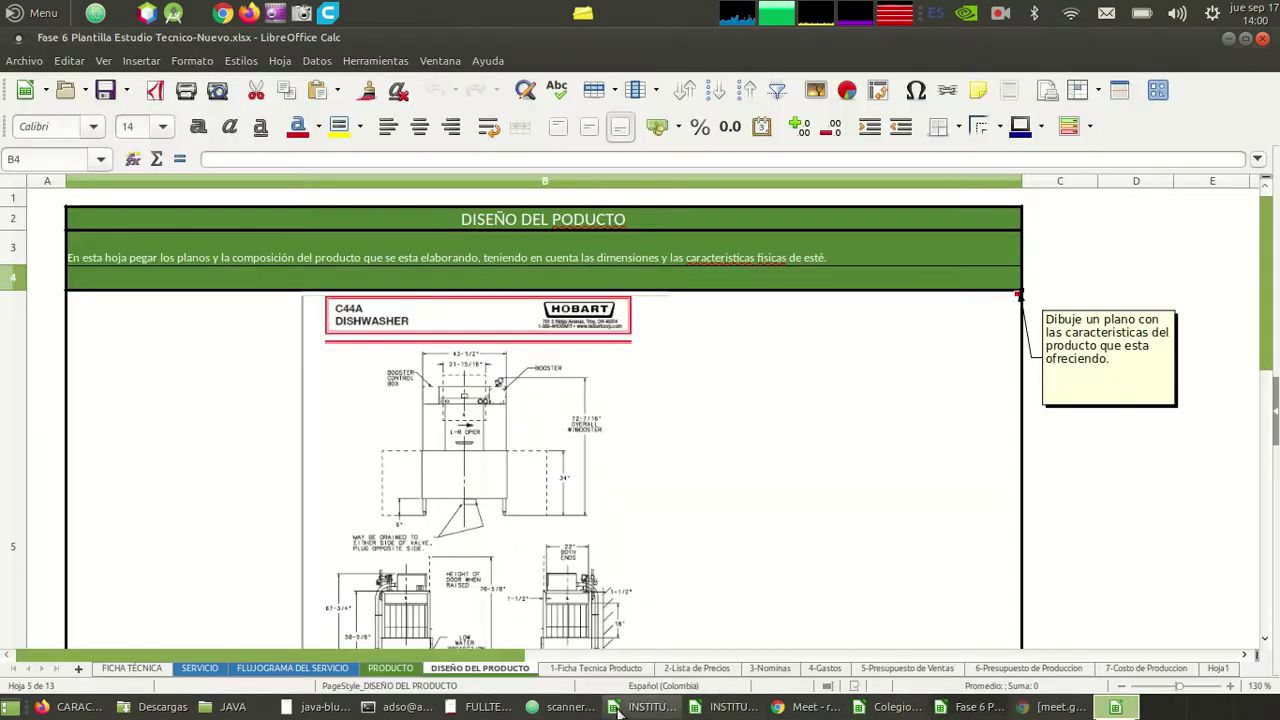
- On the 1-Ficha Tecnica Producto sheet, inspect the Nombre del Proyecto label and the cells beside it in row 2
click(610, 668)
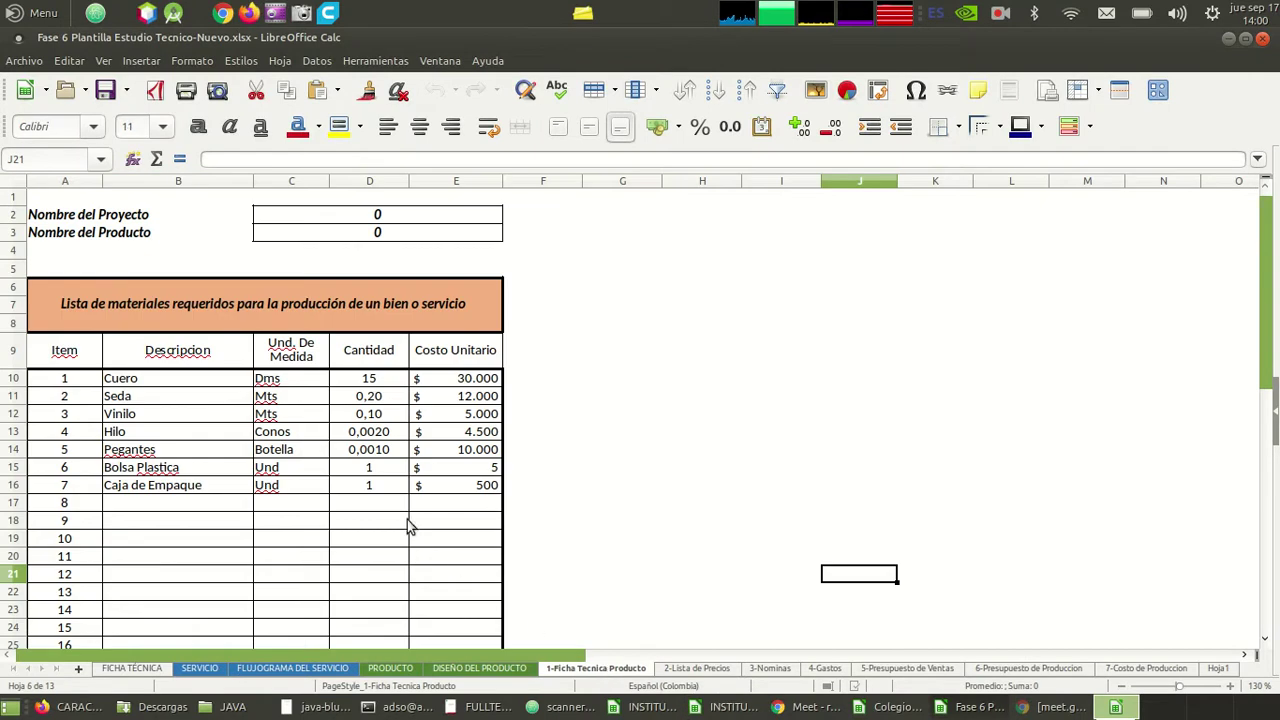
click(393, 507)
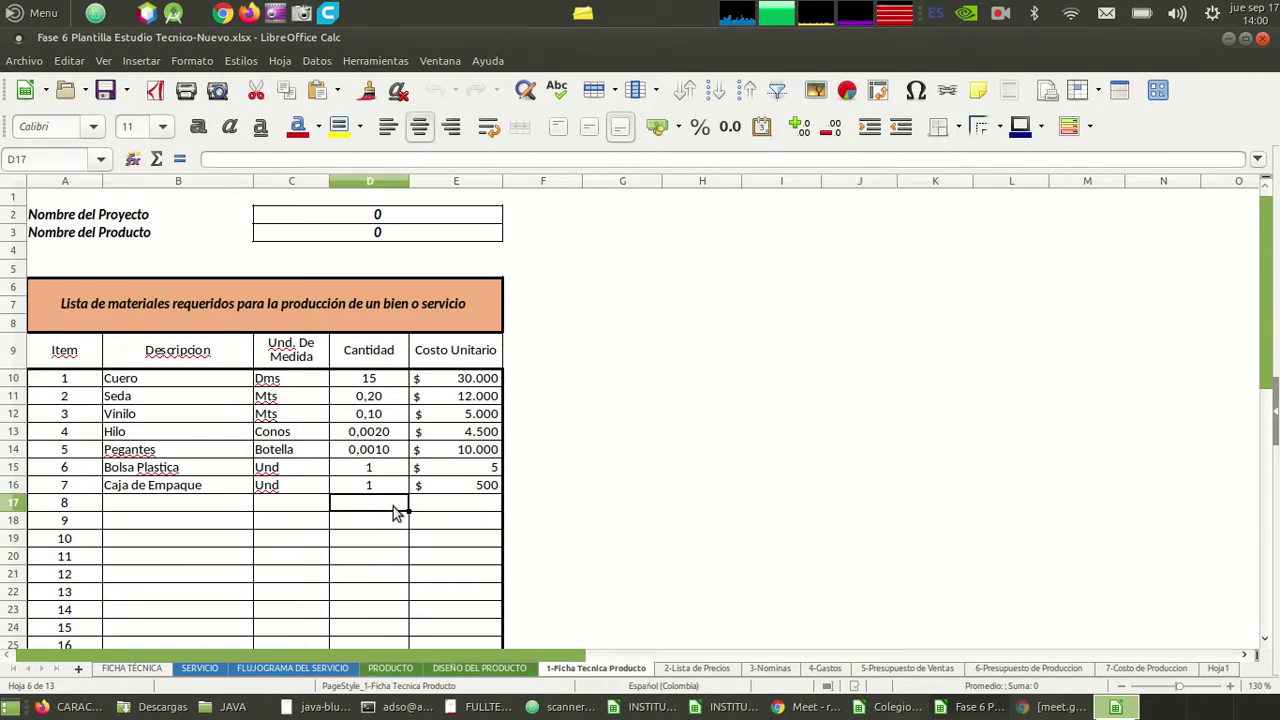
key(Left)
key(Left)
key(Left)
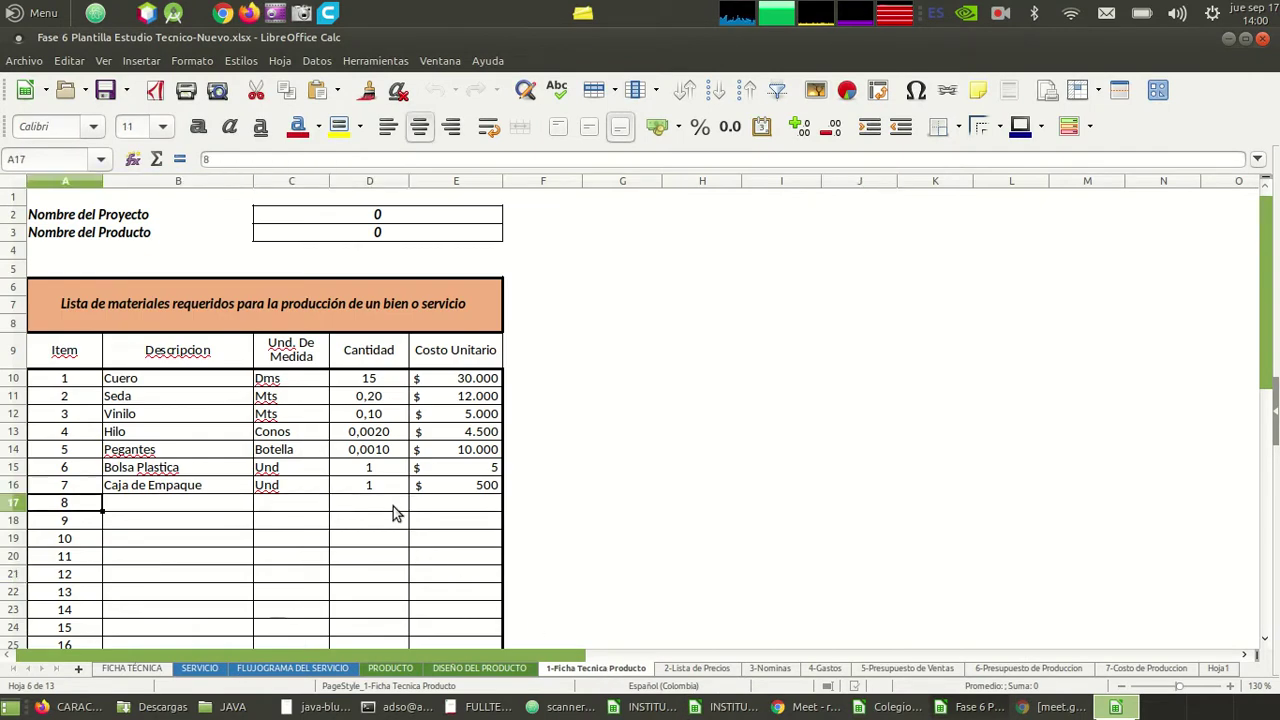
key(Up)
key(Up)
key(Up)
key(Up)
key(Up)
key(Up)
key(Up)
key(Up)
key(Up)
key(Up)
key(Up)
key(Up)
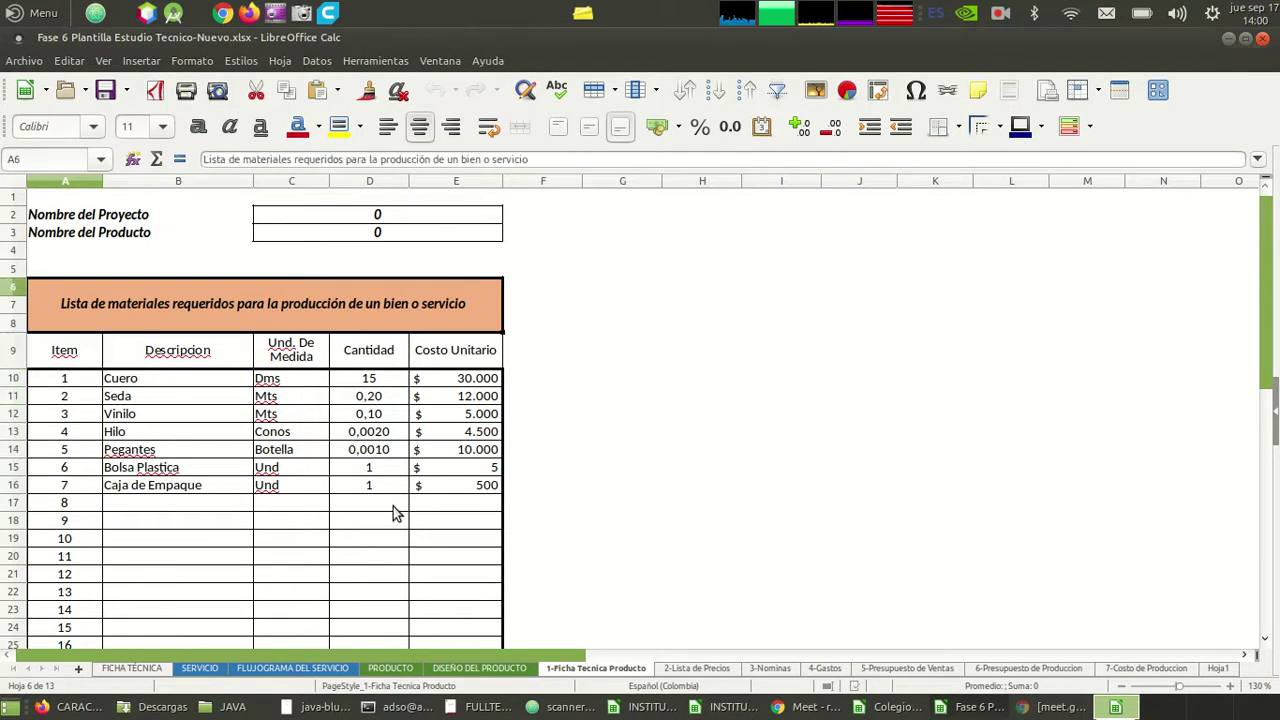
key(Up)
key(Up)
key(Down)
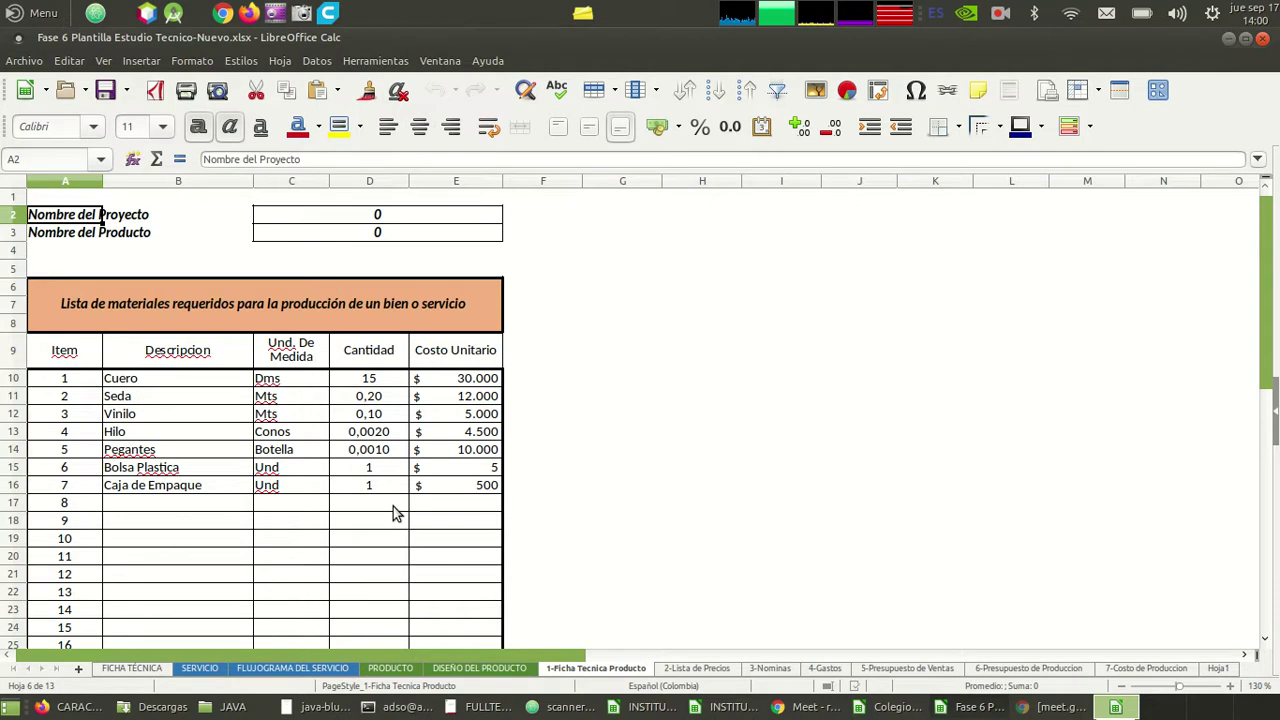
key(Right)
key(Right)
key(Right)
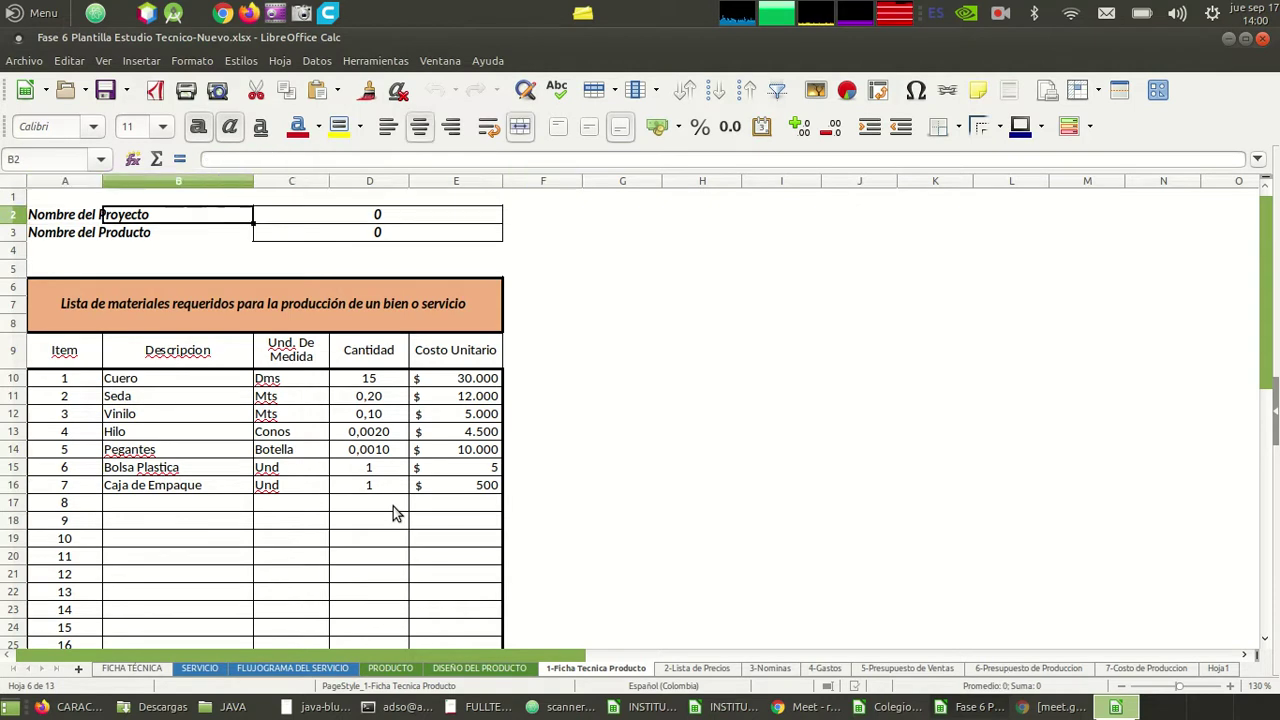
key(Left)
key(Left)
key(Right)
key(Left)
key(Left)
key(Right)
key(Left)
key(Right)
key(Left)
key(Right)
key(Right)
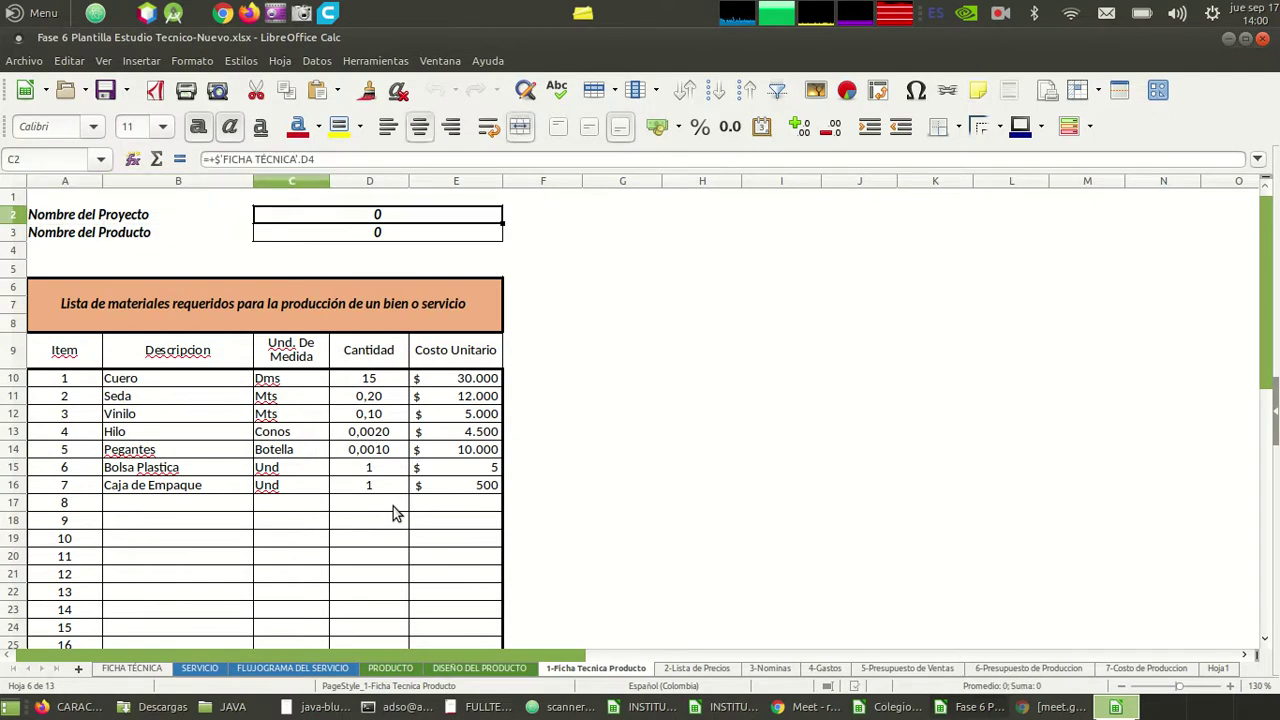
key(Left)
key(Left)
key(Right)
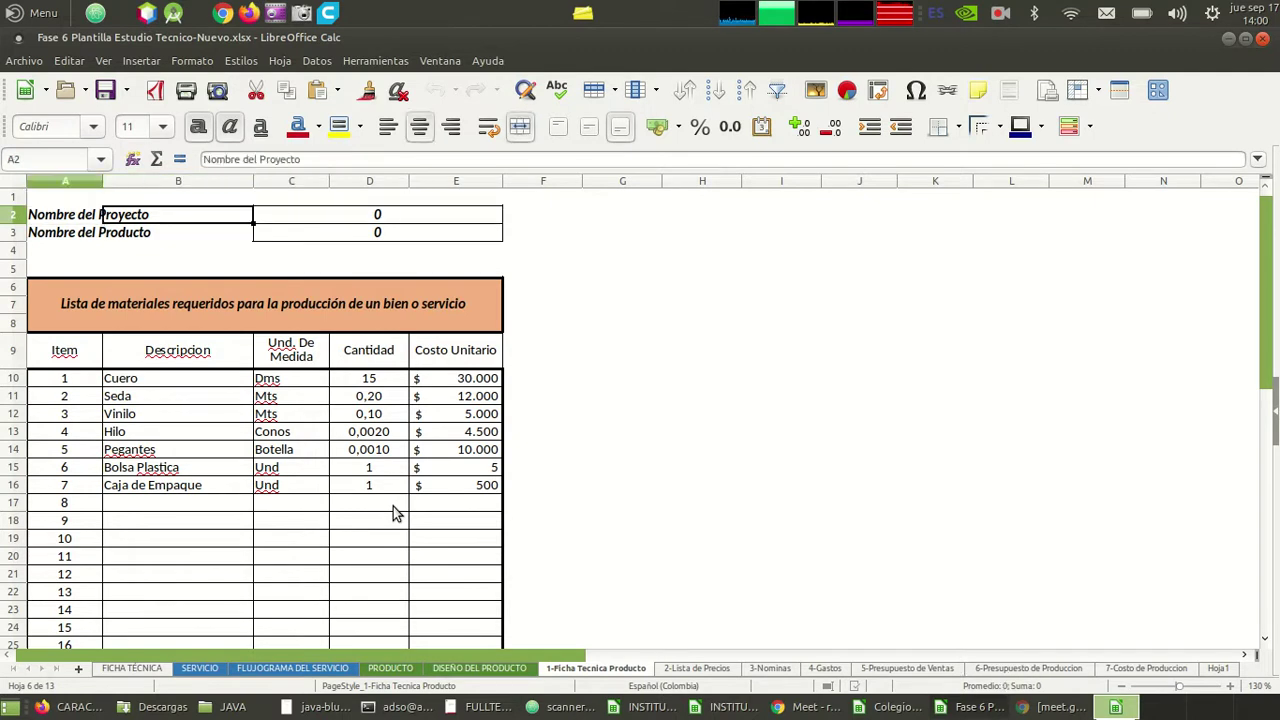
key(Left)
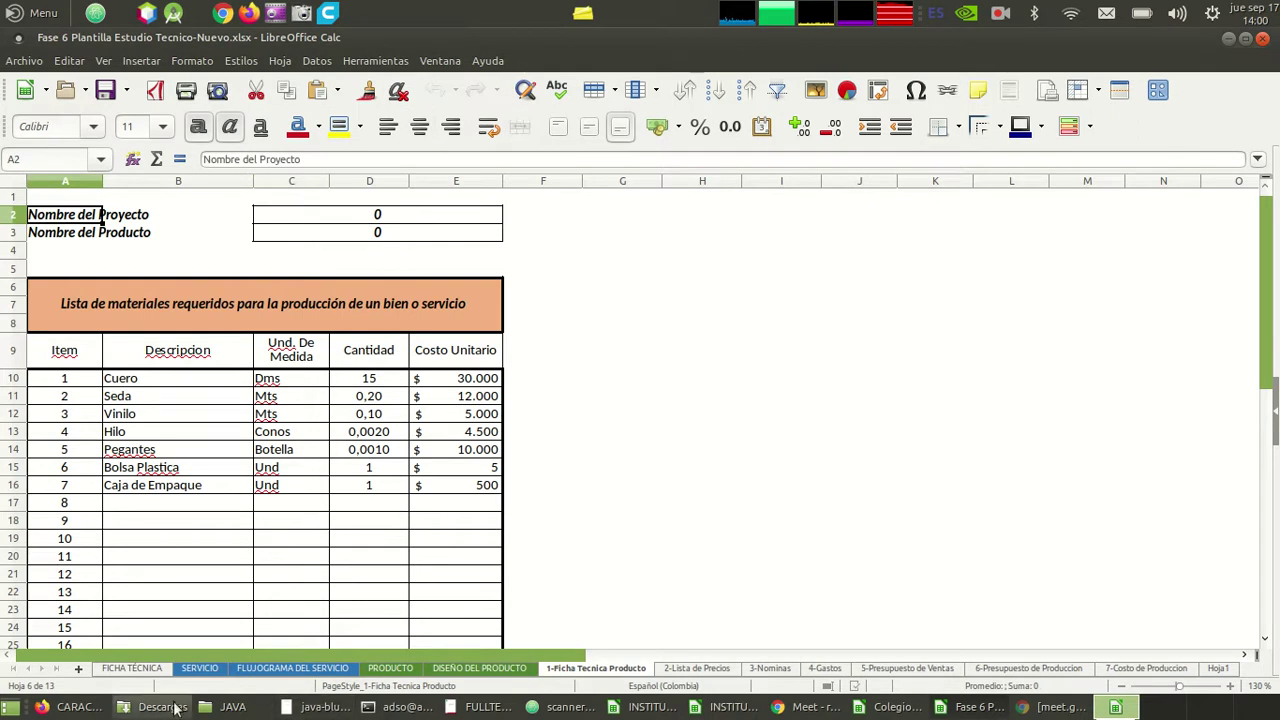
- On the FICHA TÉCNICA sheet, inspect the PARA PRODUCTO, PARA SERVICIO and business-name cells
click(150, 671)
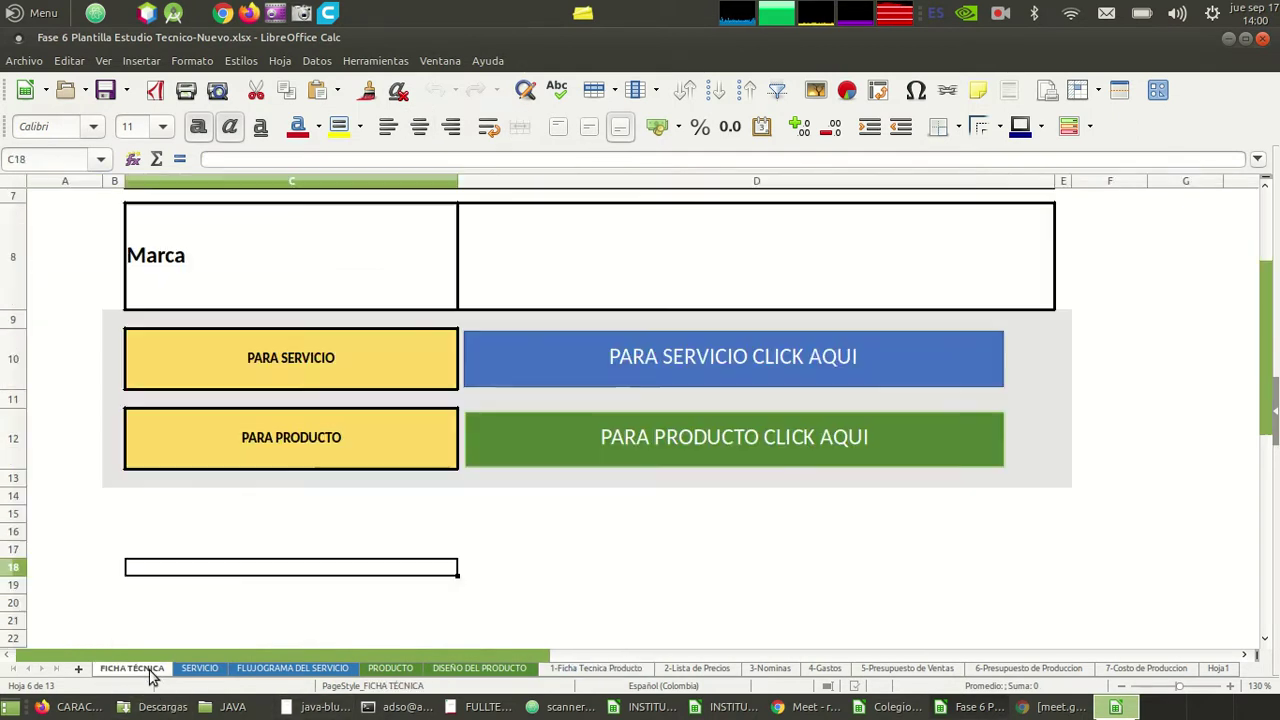
click(135, 468)
key(Up)
key(Up)
key(Up)
key(Up)
key(Up)
key(Up)
key(Up)
key(Up)
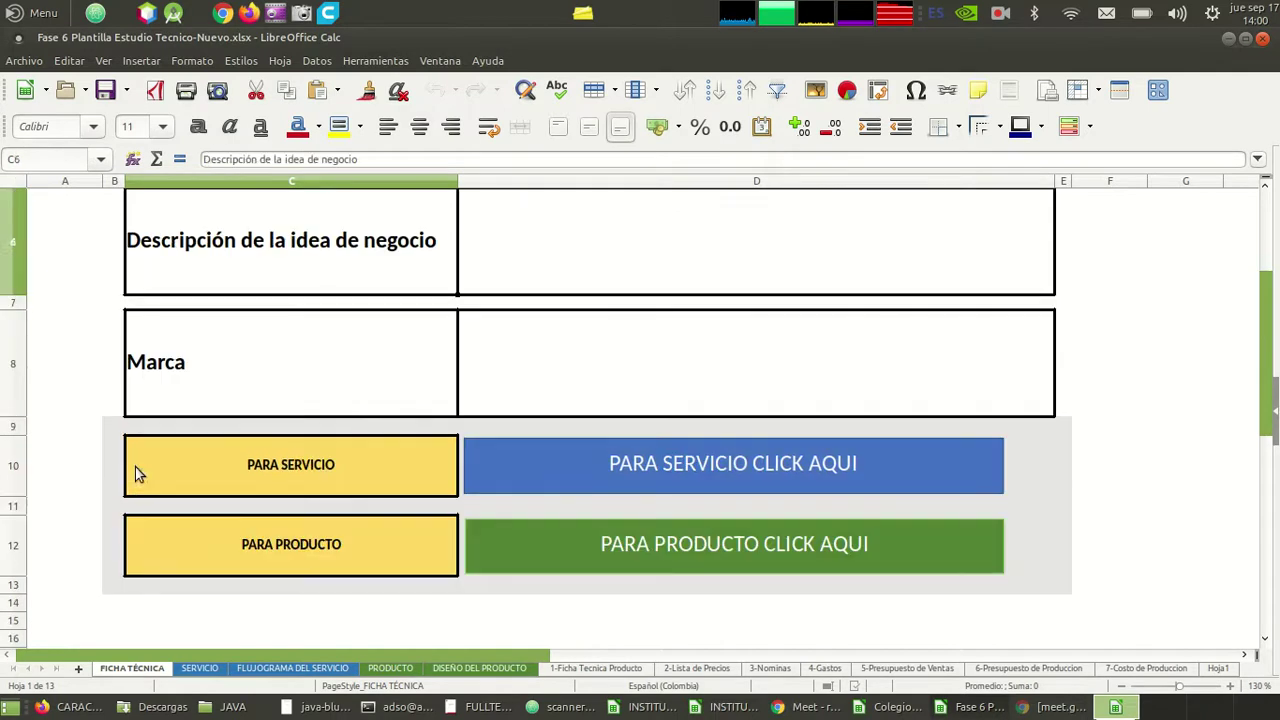
key(Up)
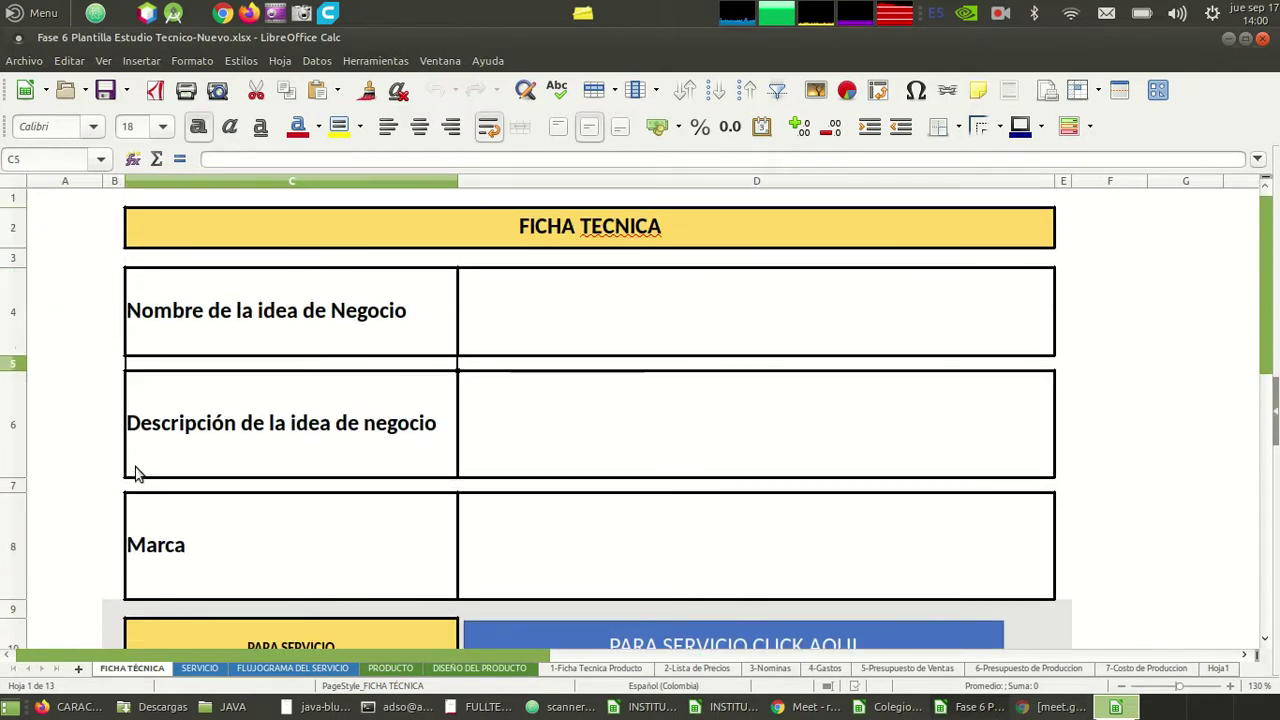
key(Down)
click(520, 325)
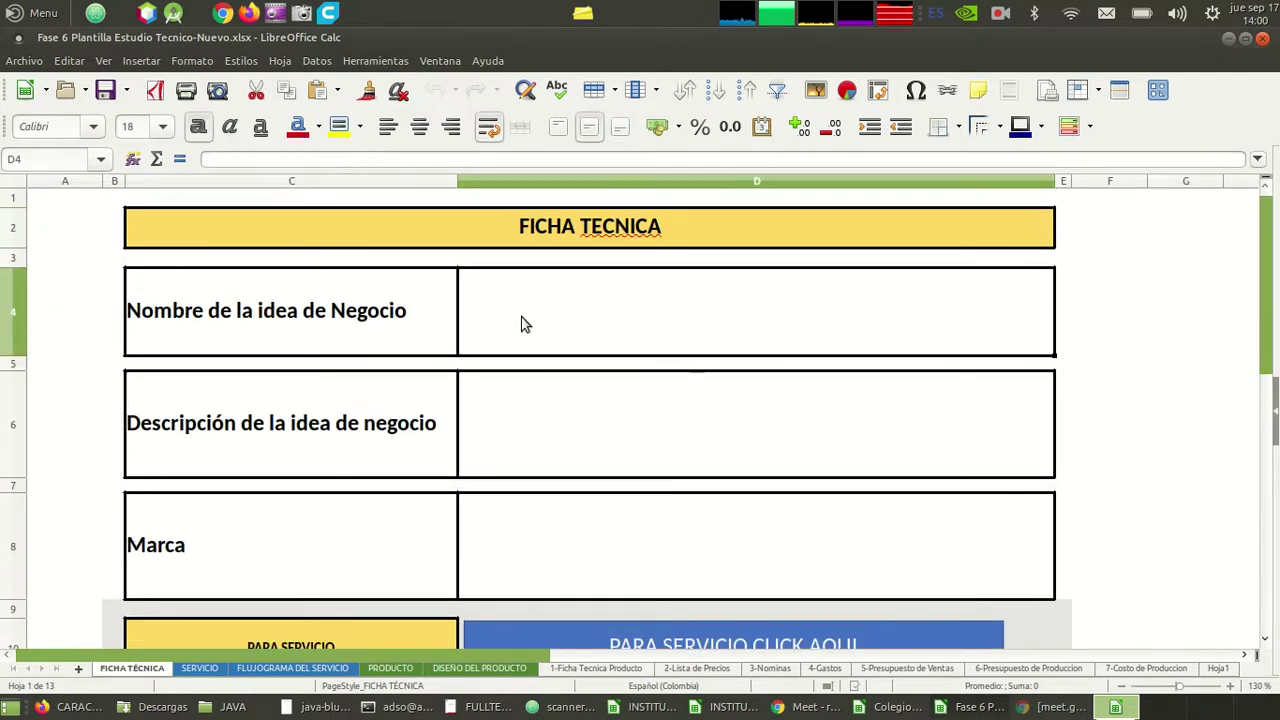
- Inspect the project-name and product-name formulas in C2 and C3 of 1-Ficha Tecnica Producto
click(390, 668)
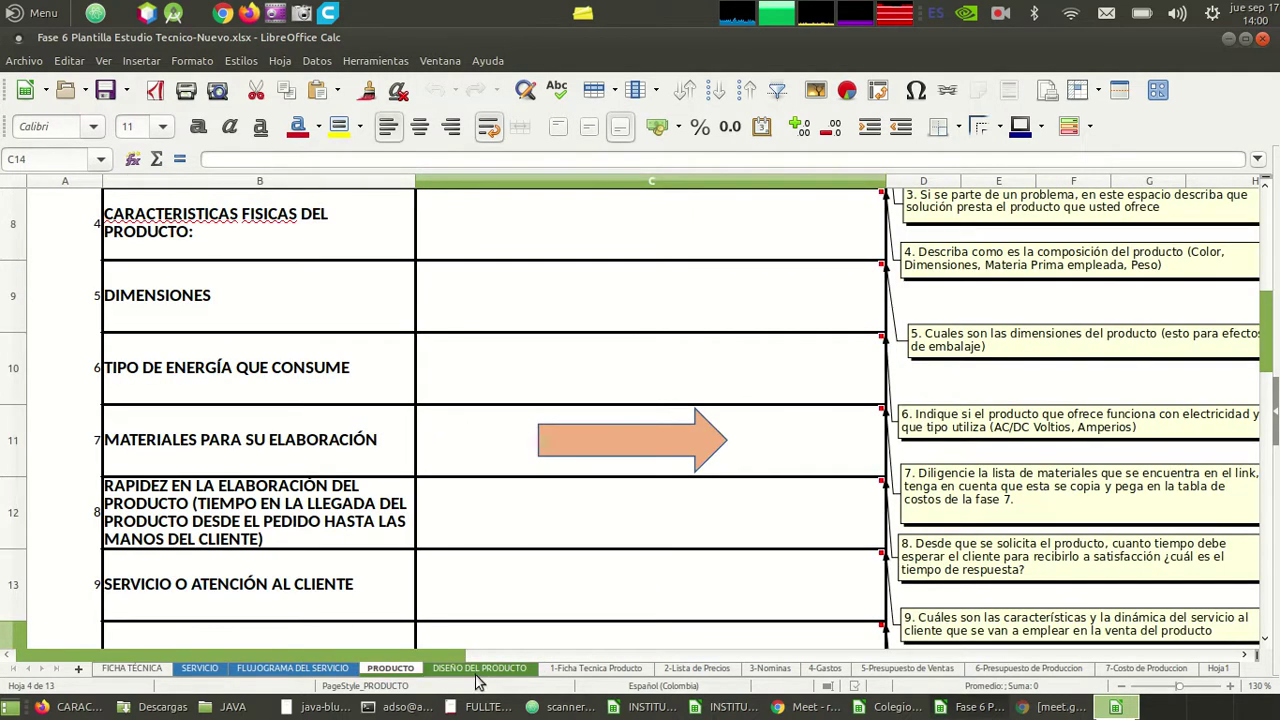
click(580, 668)
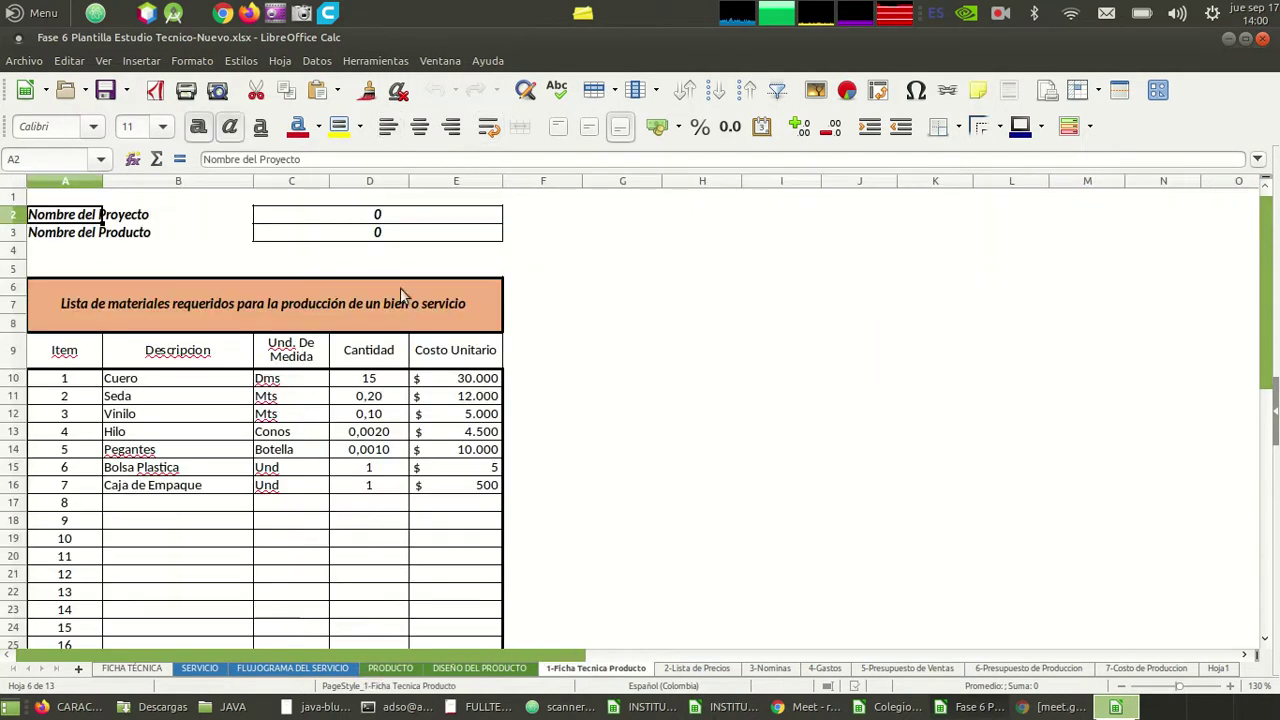
click(377, 215)
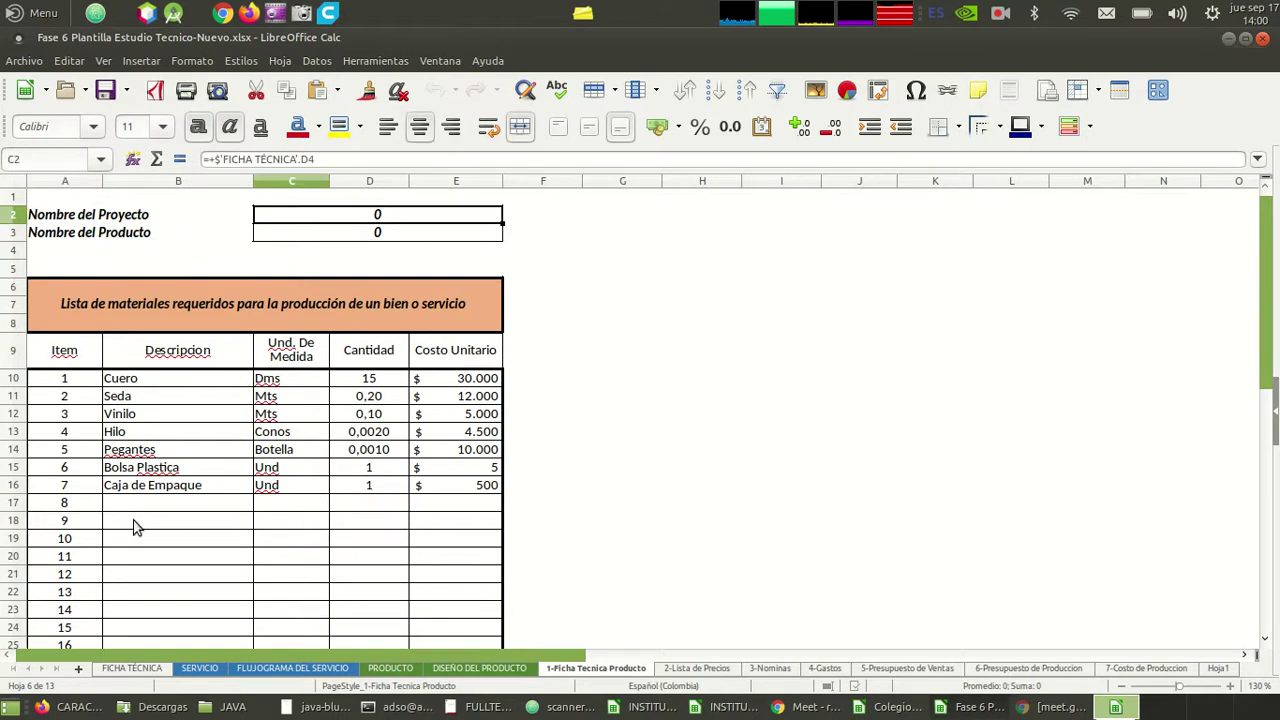
click(375, 236)
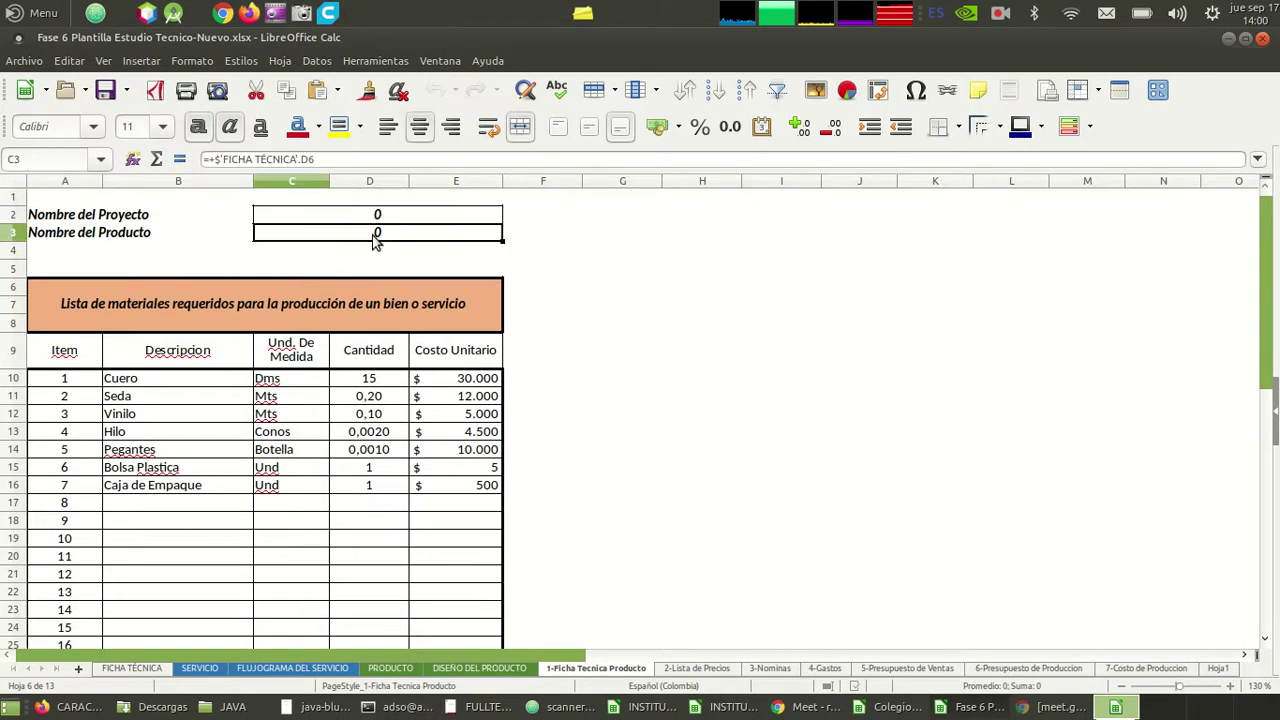
- Look over the business idea description on the FICHA TÉCNICA sheet
click(129, 670)
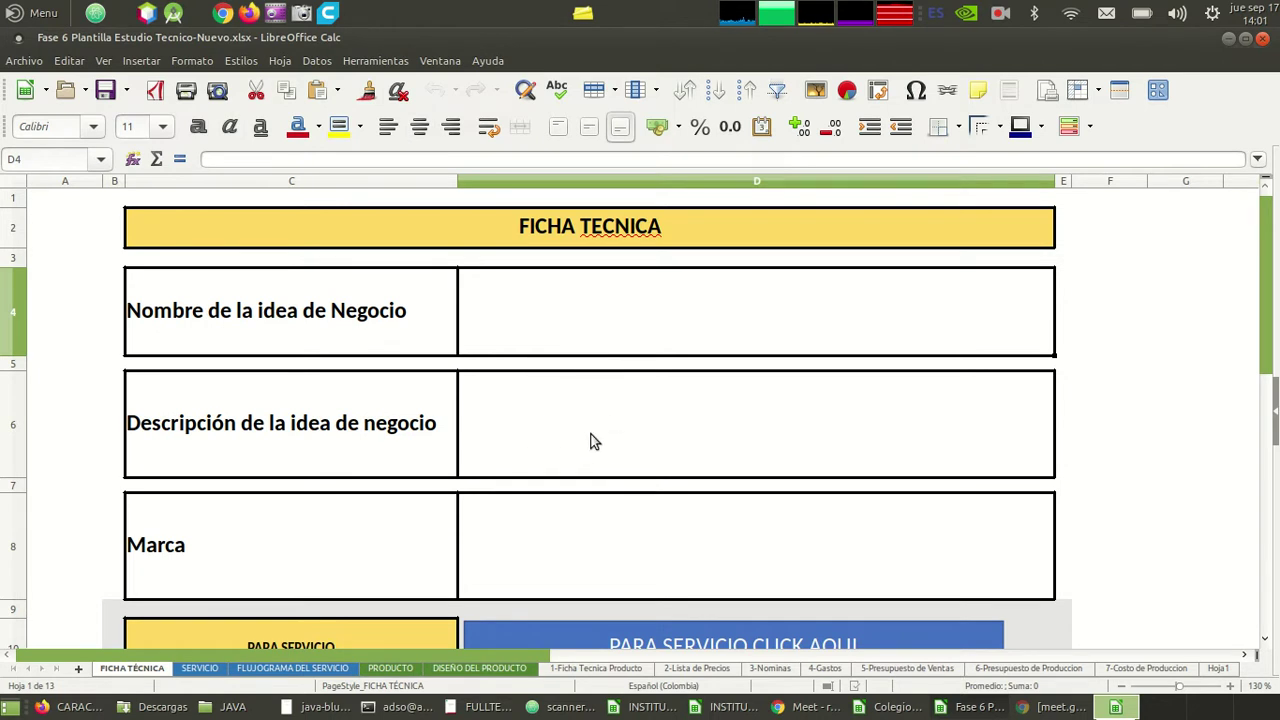
scroll(590, 441, down, 2)
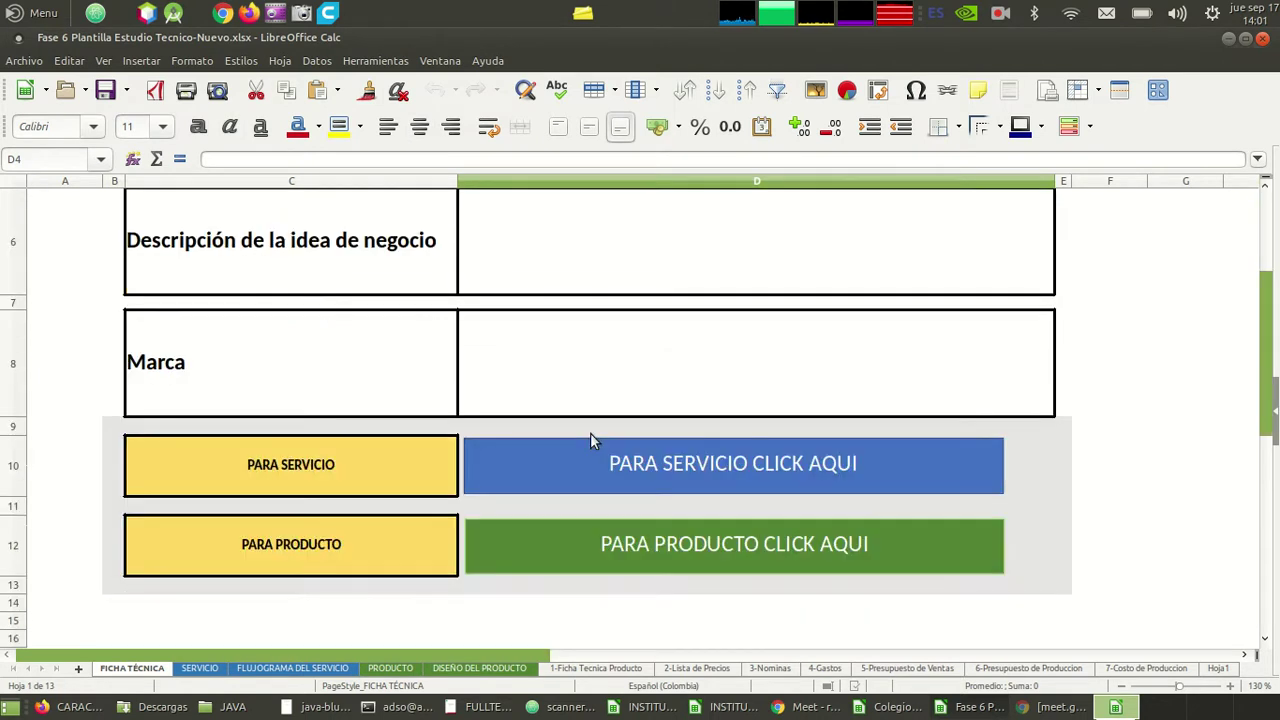
click(612, 272)
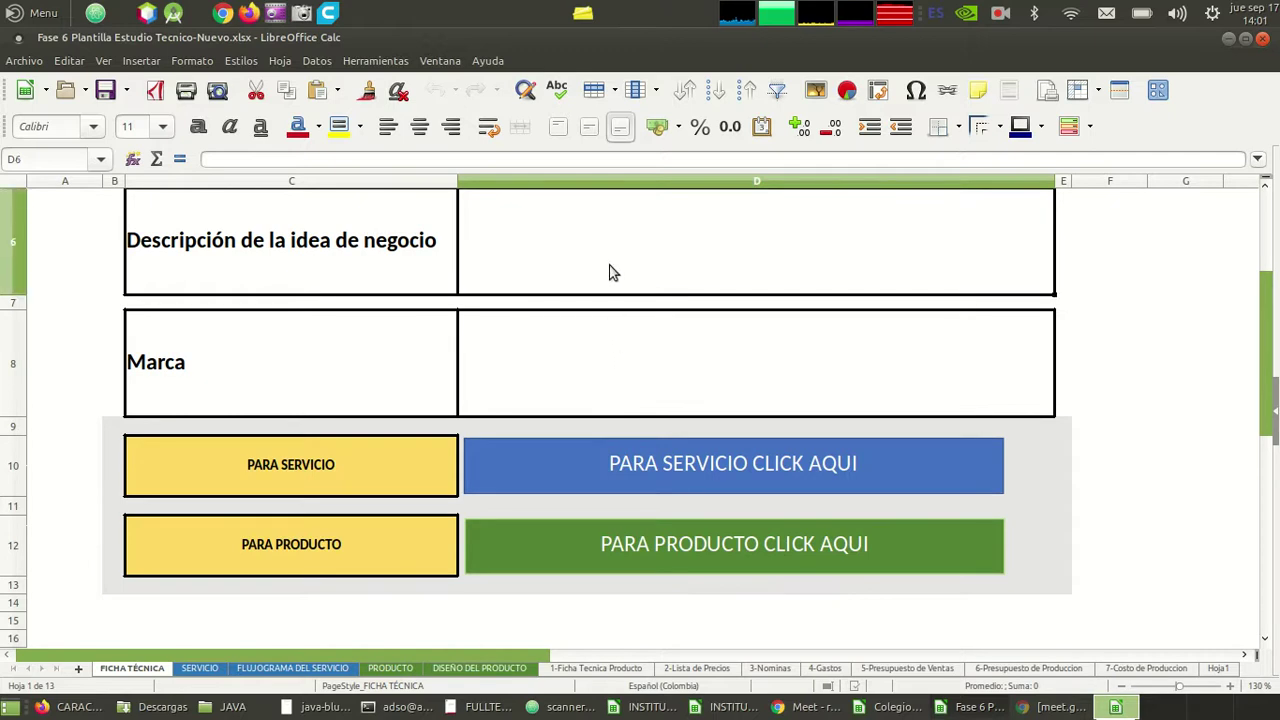
scroll(612, 272, up, 2)
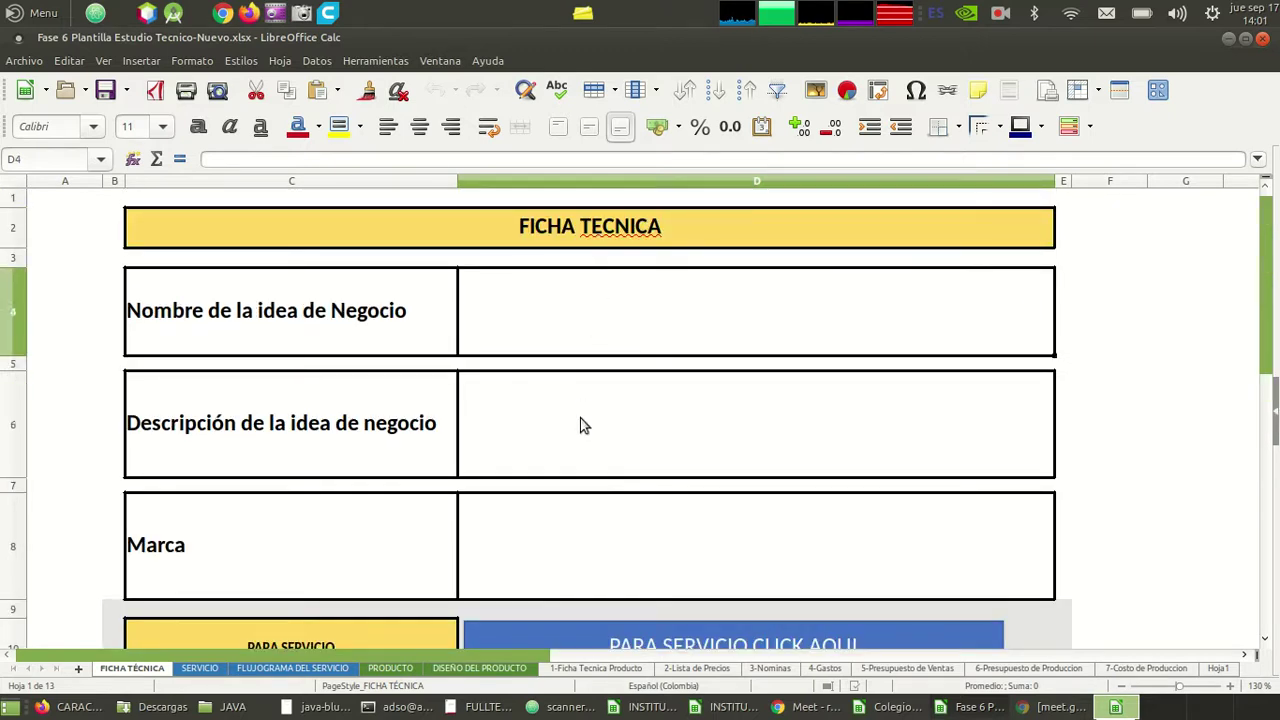
- Review the Cuero and Vinilo material entries and start selecting the material rows
click(615, 670)
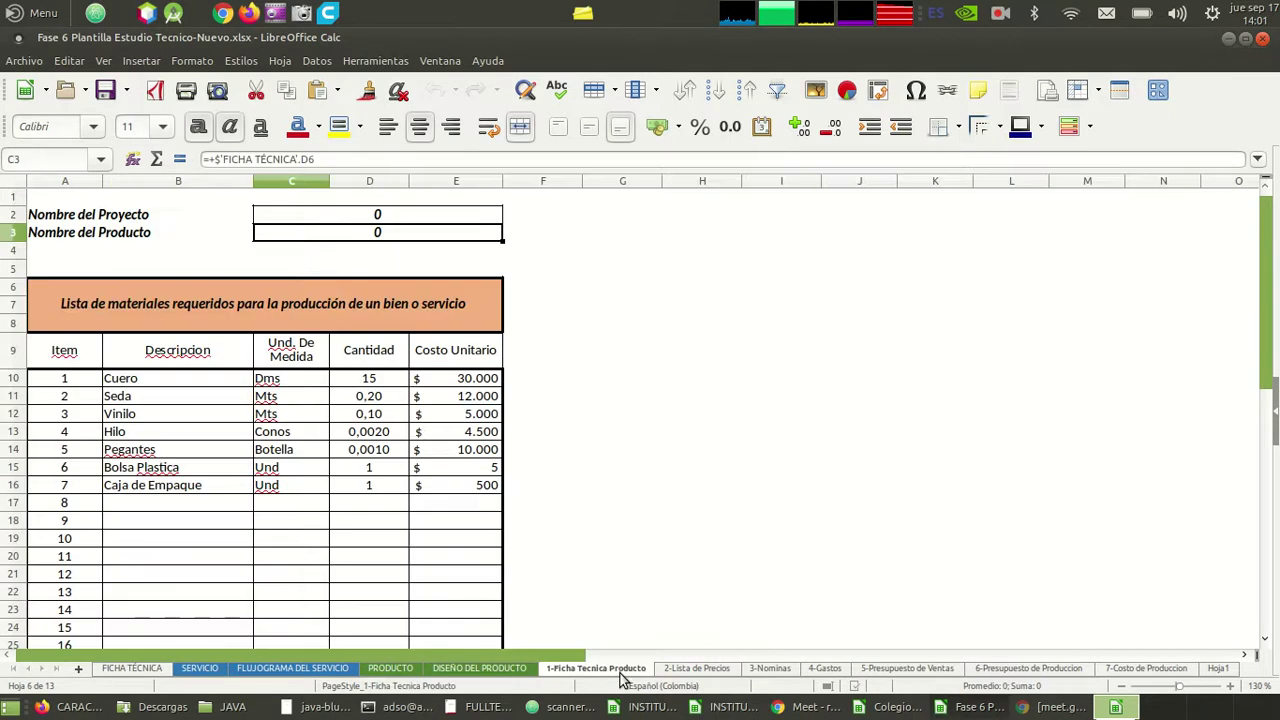
click(185, 413)
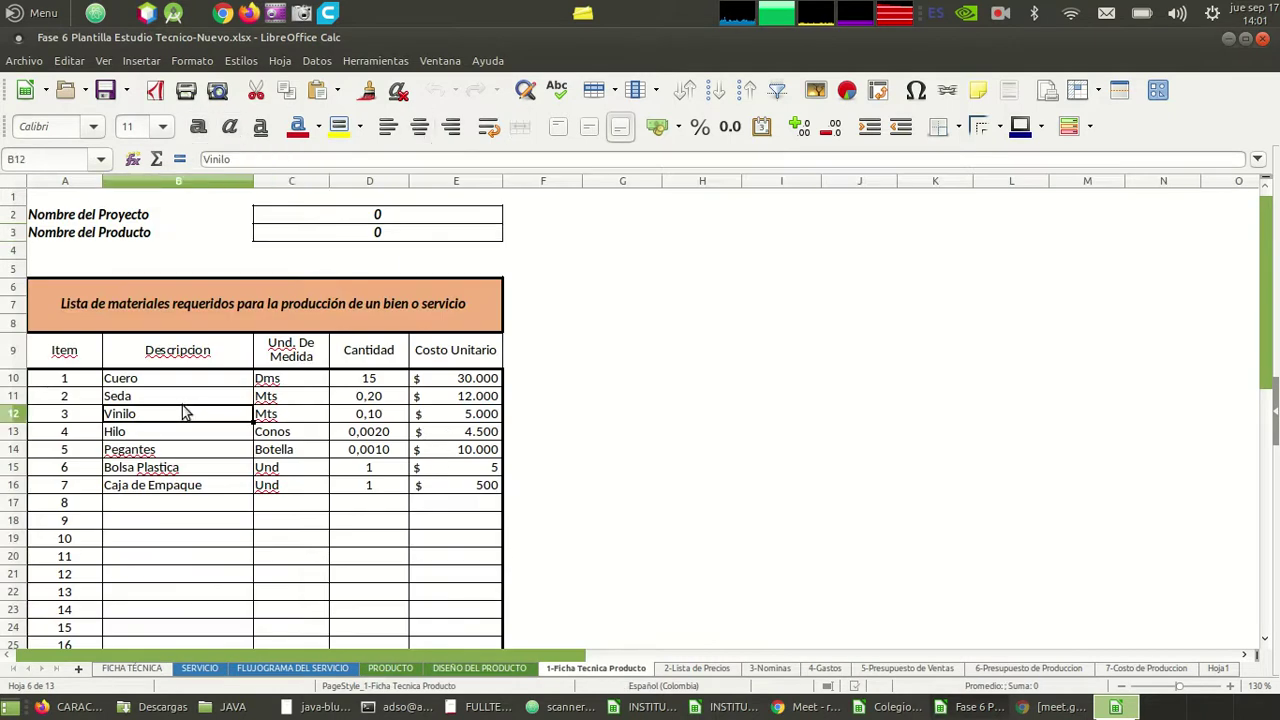
key(Up)
key(Up)
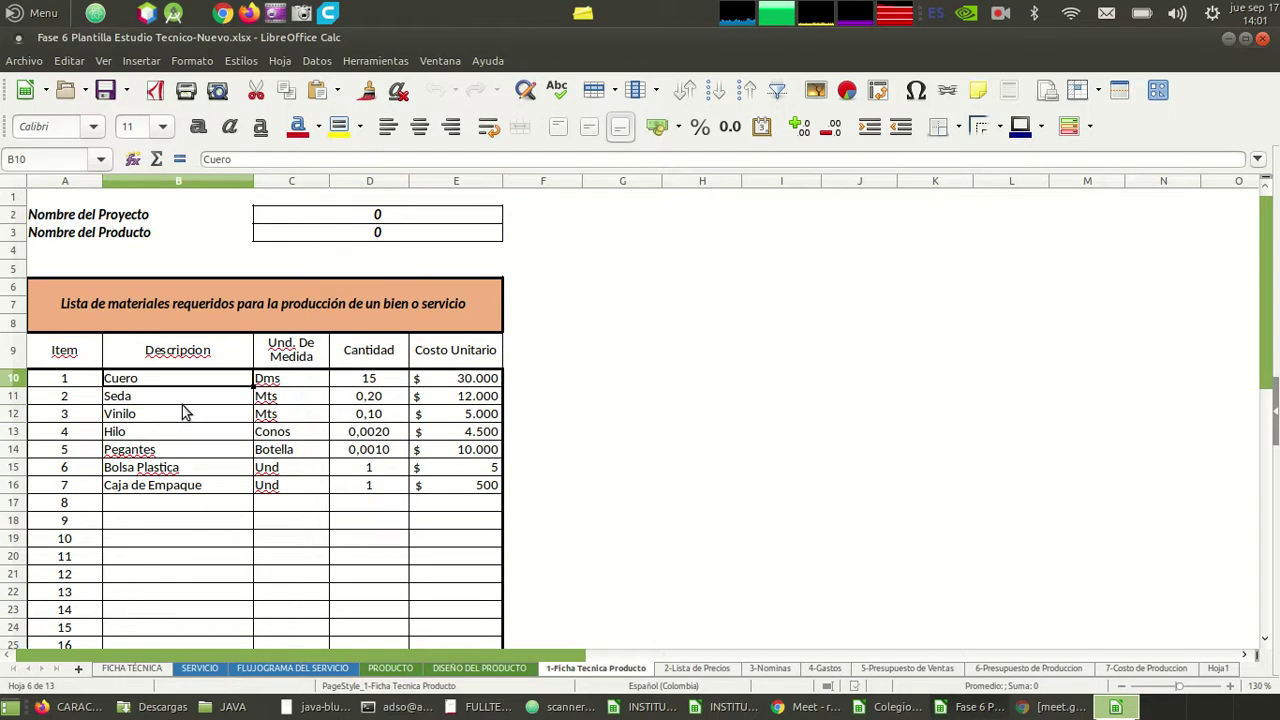
key(Down)
key(Down)
key(Down)
key(Down)
key(Down)
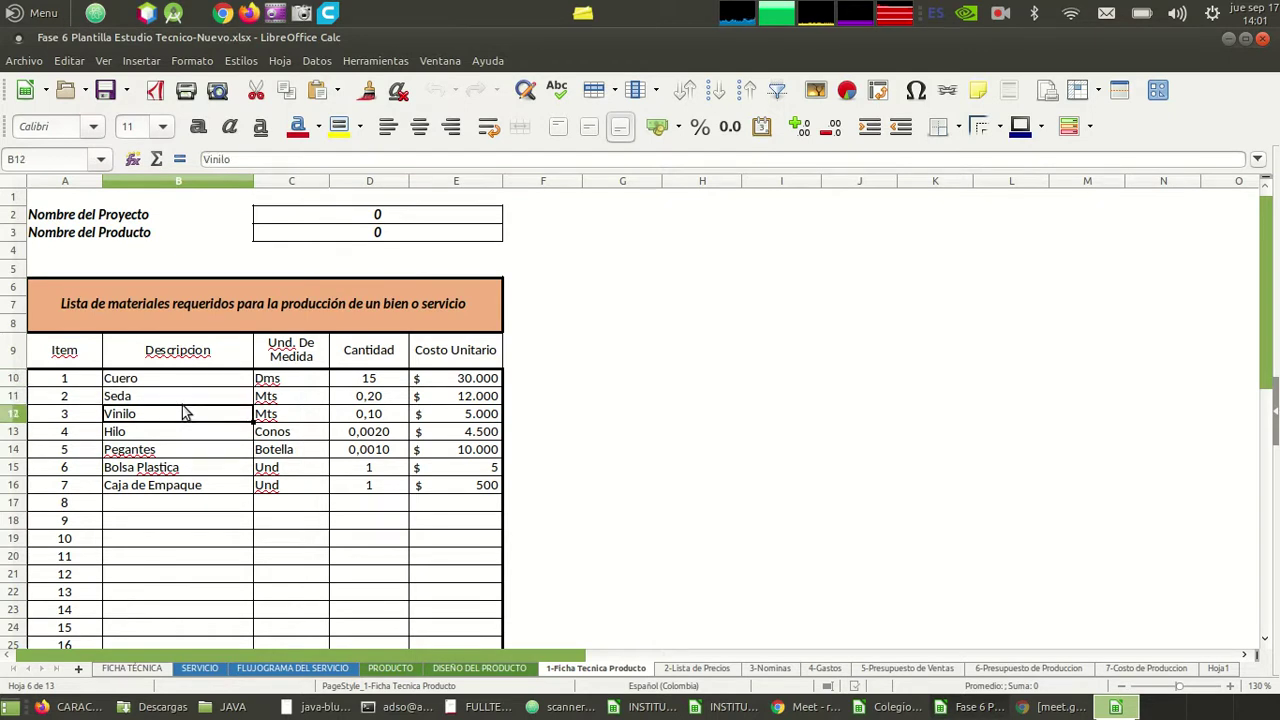
key(Up)
key(Up)
key(Up)
key(Up)
key(Up)
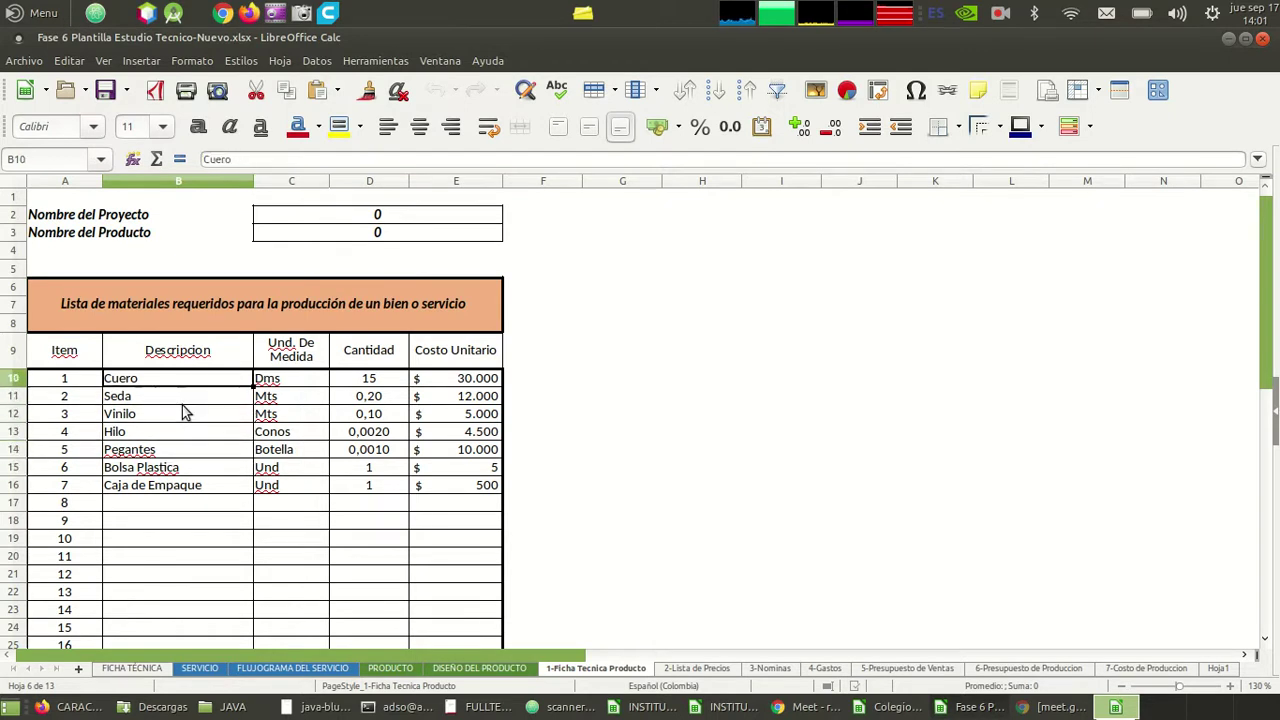
key(shift+Right)
key(shift+Right)
key(shift+Right)
- Clear descriptions, units, quantities and unit costs from the seven material rows B10:E16
key(shift+Down)
key(shift+Down)
key(shift+Down)
key(shift+Down)
key(shift+Down)
key(shift+Down)
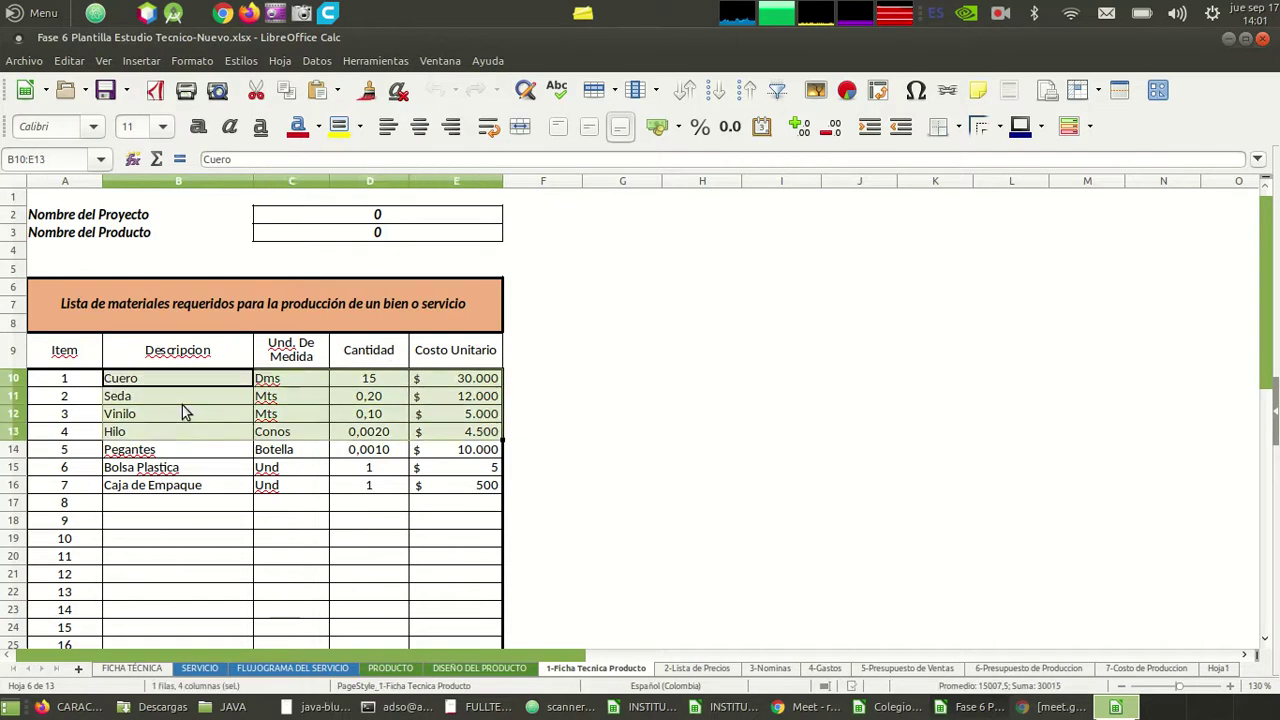
key(BackSpace)
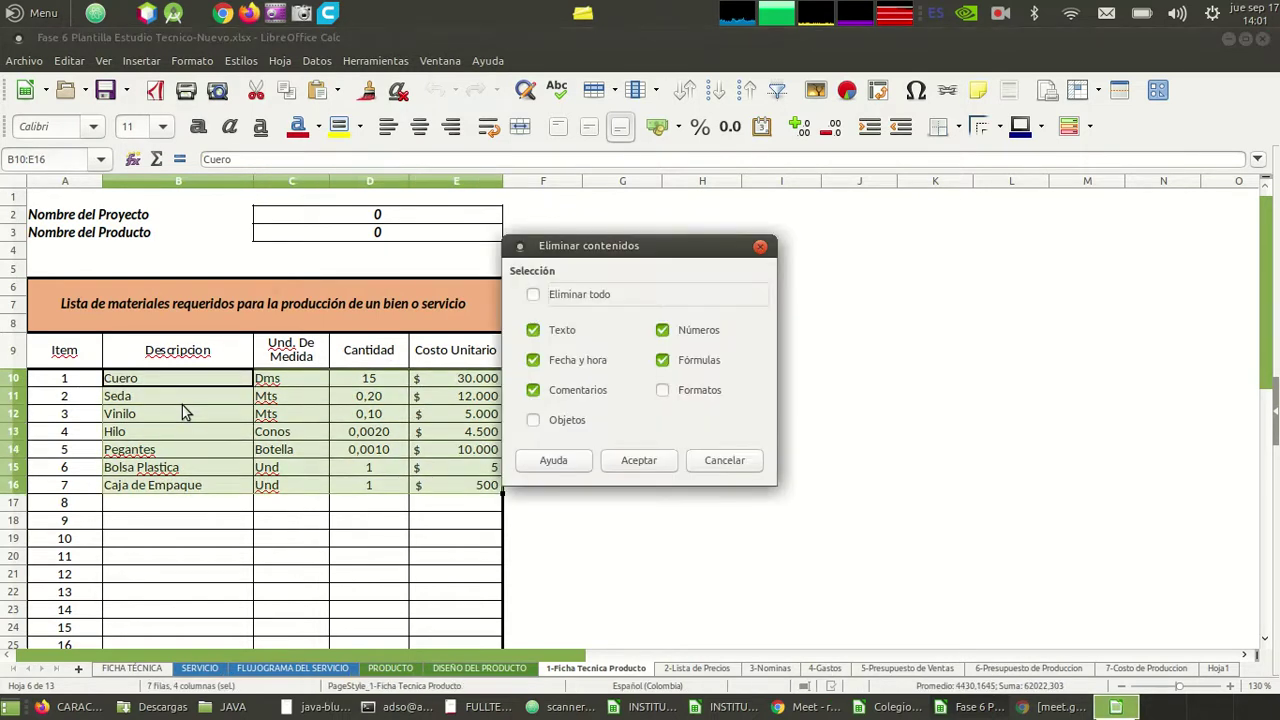
key(Return)
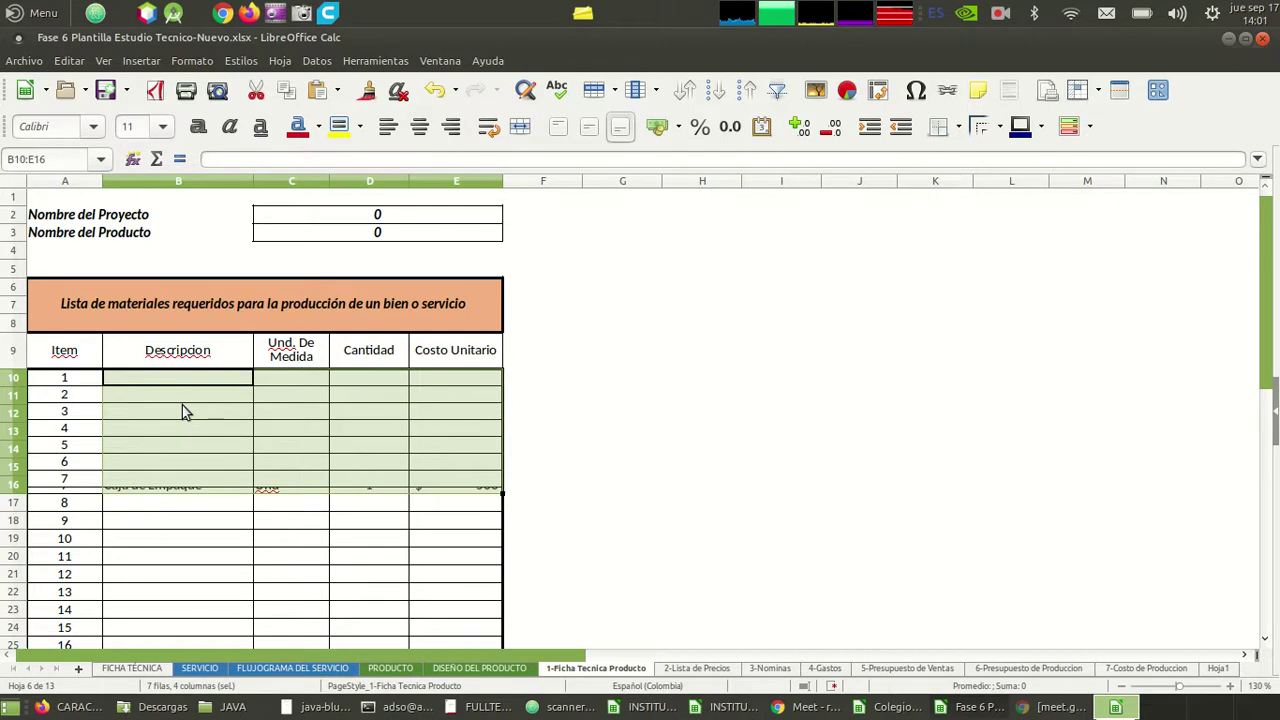
- Check the emptied rows and item numbers down to the bottom of the materials table
key(Down)
key(Down)
key(Down)
key(Down)
key(Down)
key(Down)
key(Down)
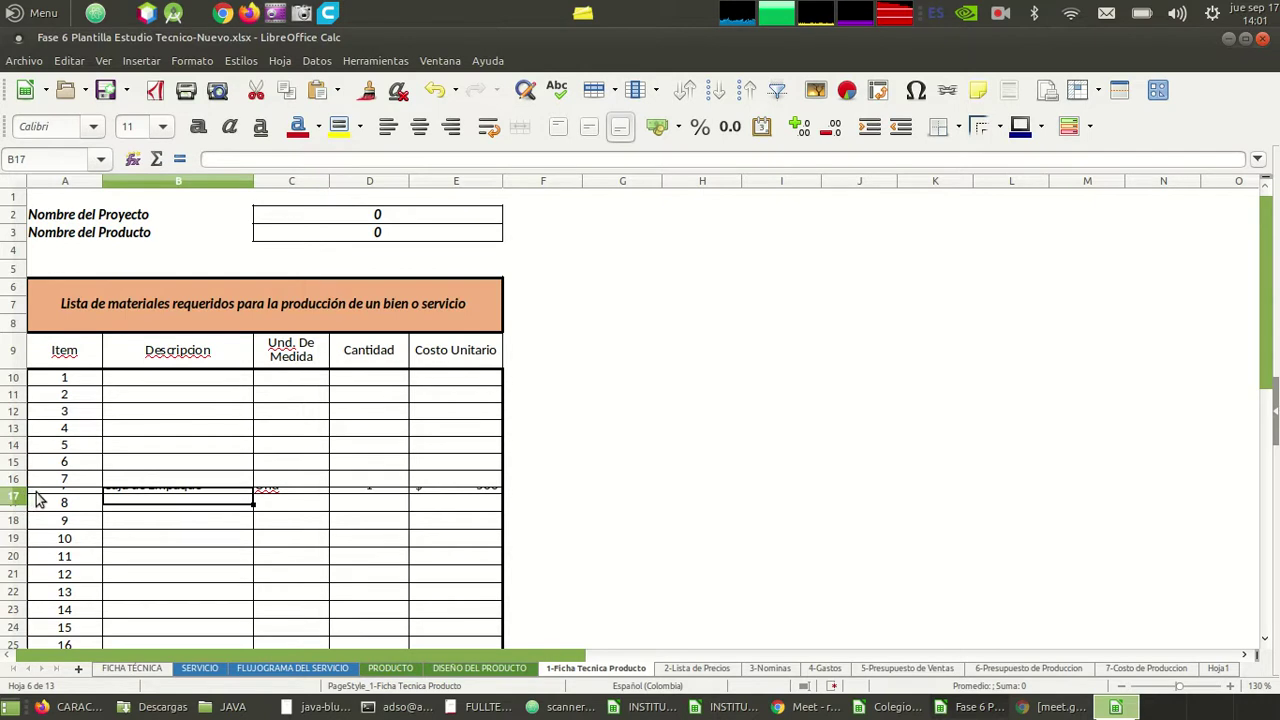
click(38, 505)
click(38, 499)
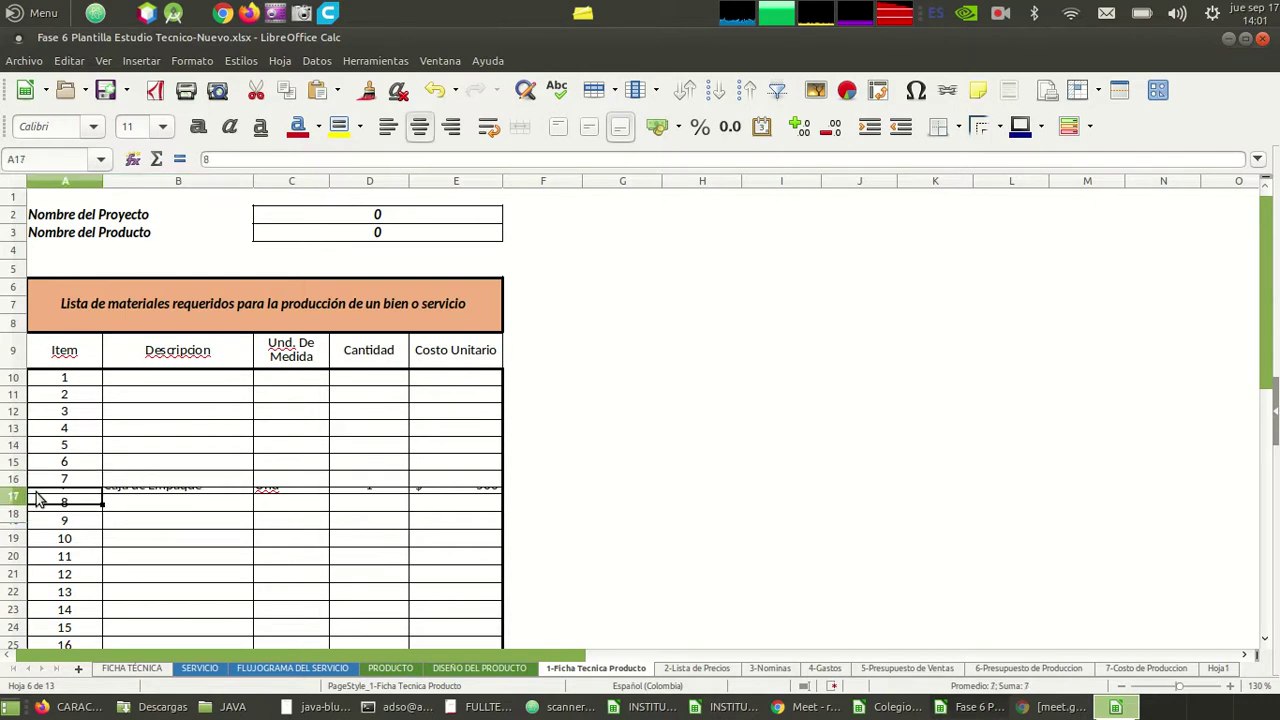
key(Right)
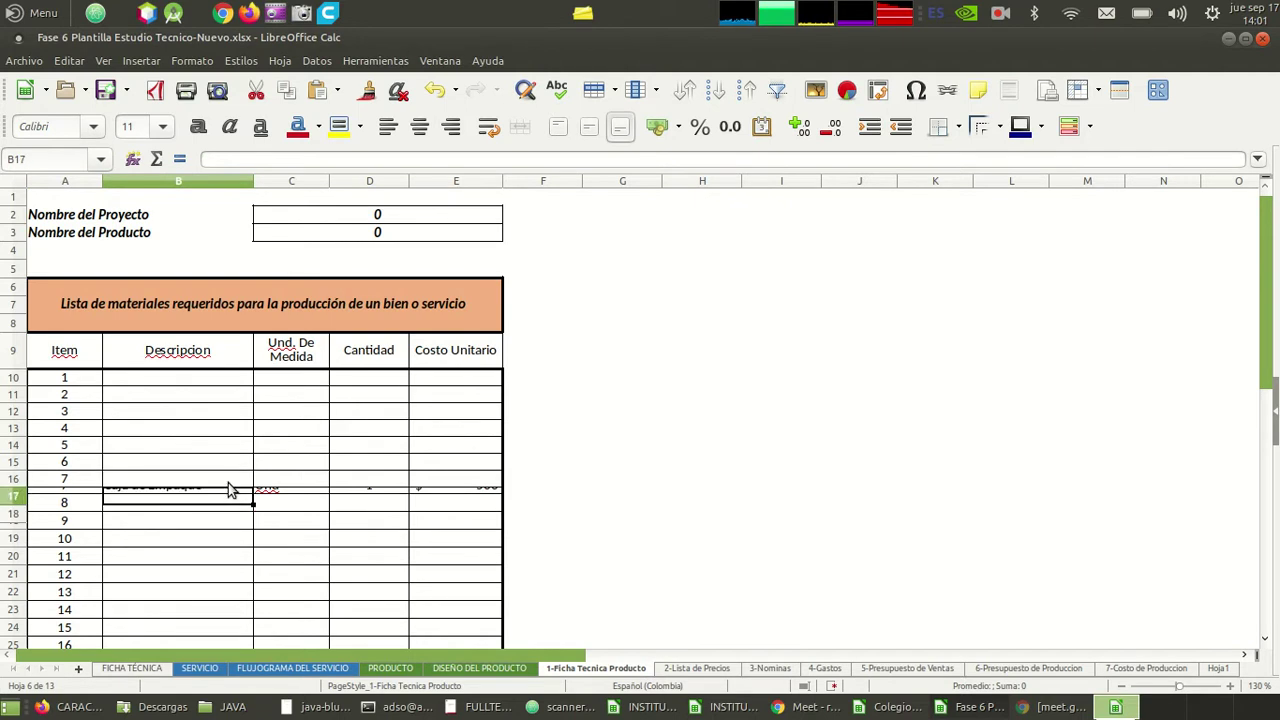
key(Down)
key(Down)
key(Down)
key(Down)
key(Down)
key(Down)
key(Down)
key(Down)
key(Down)
key(Down)
key(Down)
key(Down)
key(Down)
key(Down)
key(Down)
key(Down)
key(Down)
key(Down)
key(Down)
key(Down)
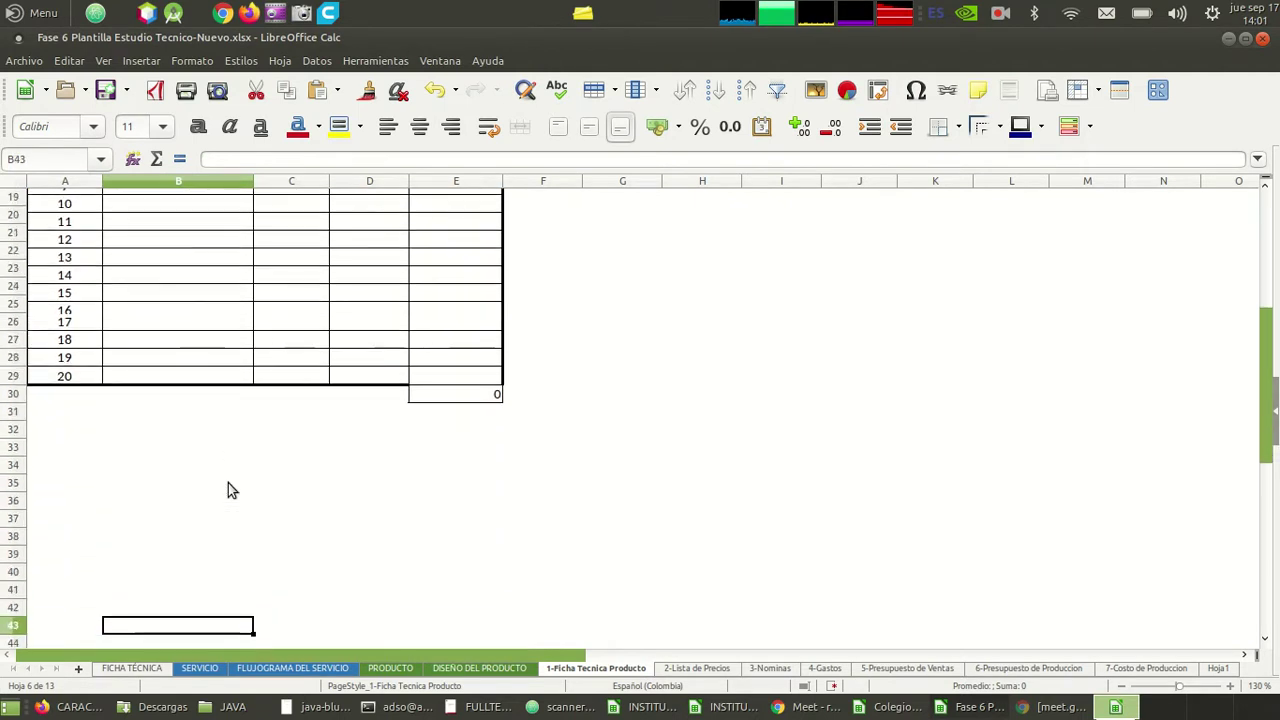
key(Up)
key(Up)
key(Up)
key(Up)
key(Up)
key(Up)
key(Up)
key(Up)
key(Up)
key(Up)
key(Up)
key(Up)
key(Up)
key(Up)
key(Up)
key(Up)
key(Up)
key(Up)
key(Up)
key(Up)
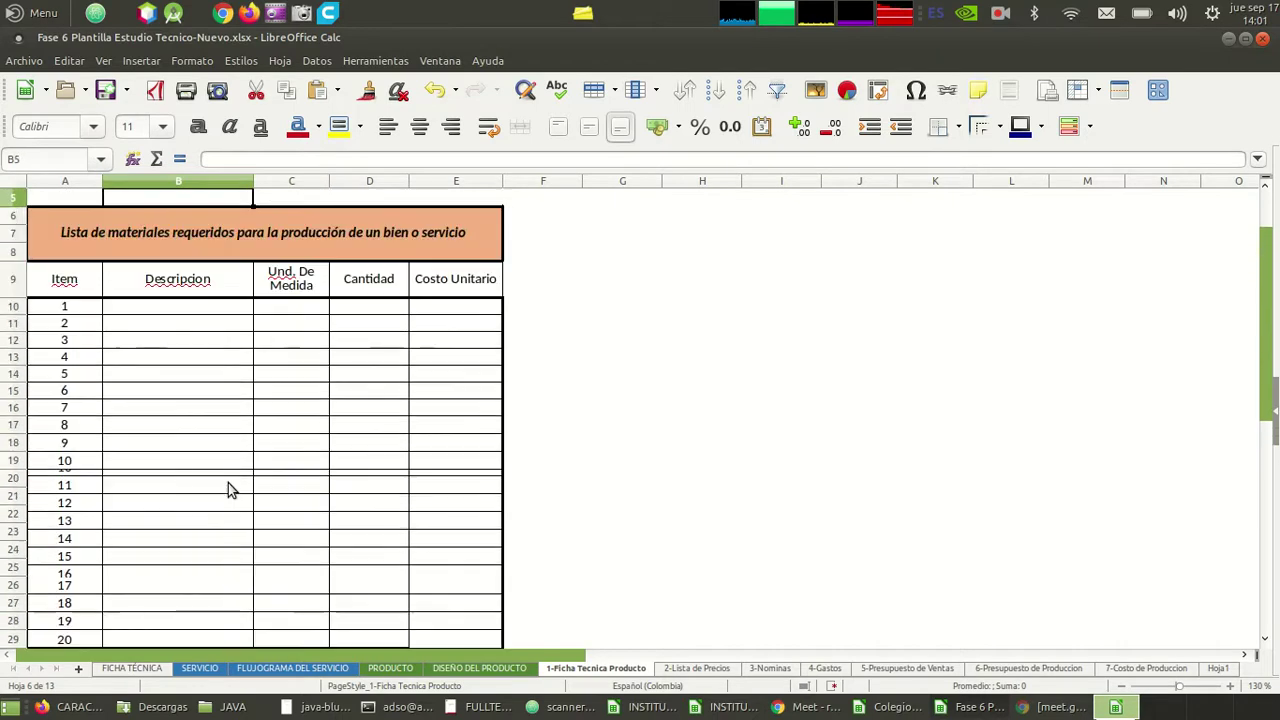
key(Down)
key(Down)
key(Down)
key(Down)
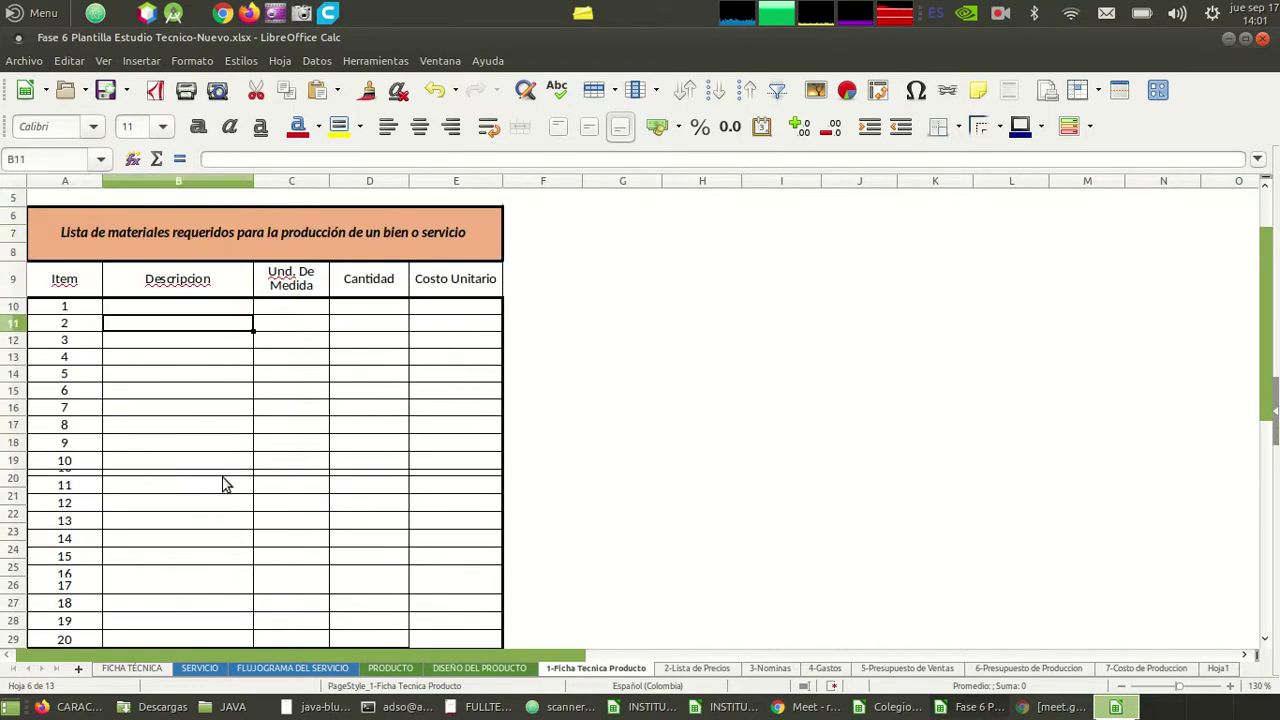
click(224, 482)
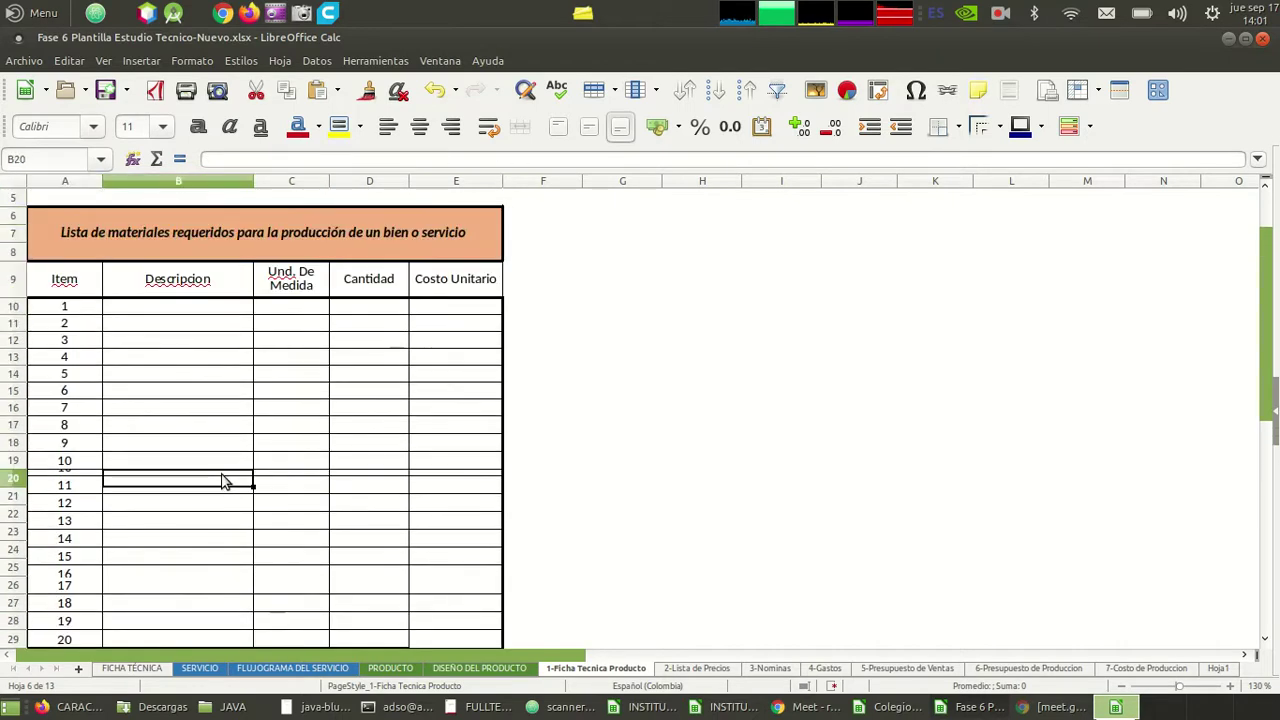
click(78, 466)
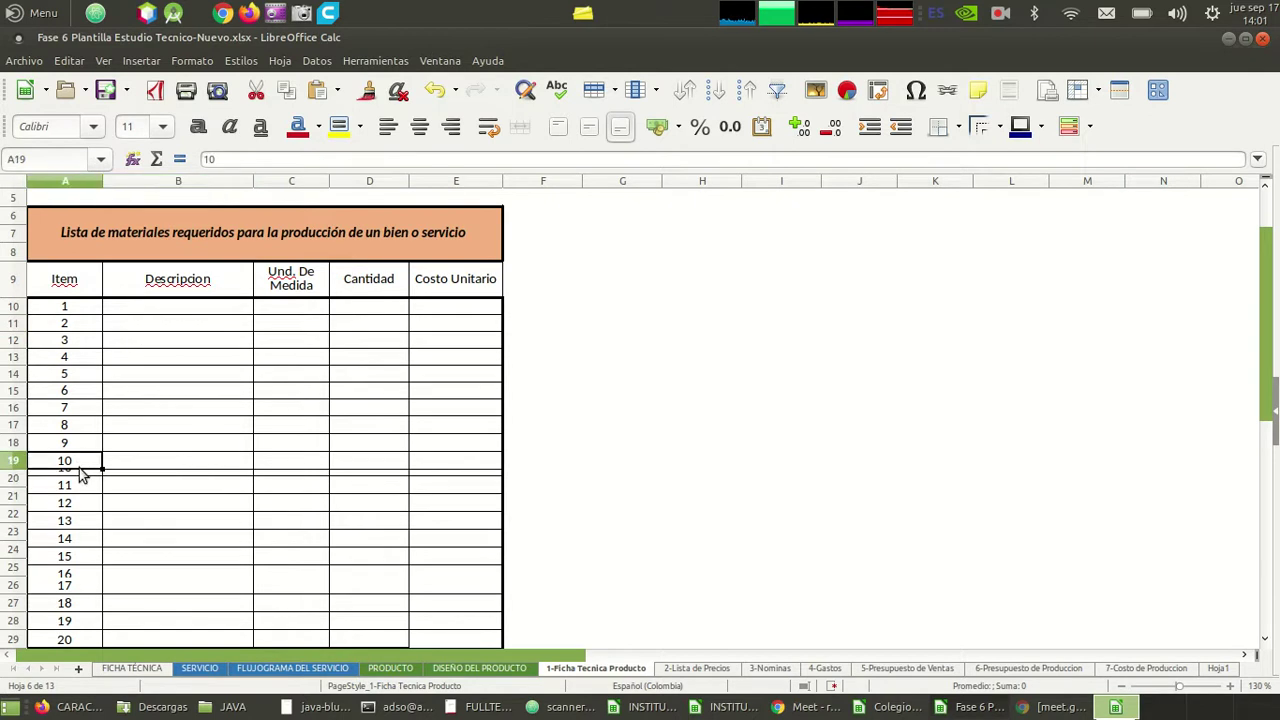
click(83, 477)
click(166, 411)
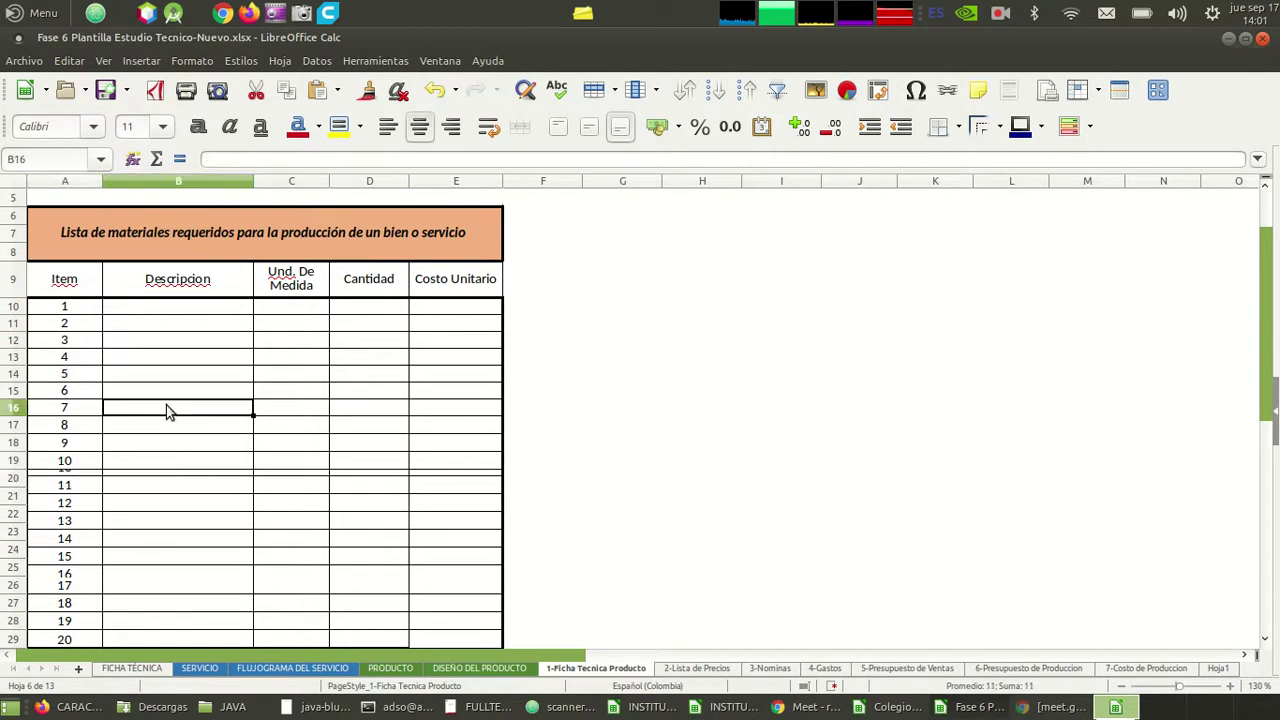
key(Up)
key(Up)
key(Up)
key(Up)
key(Up)
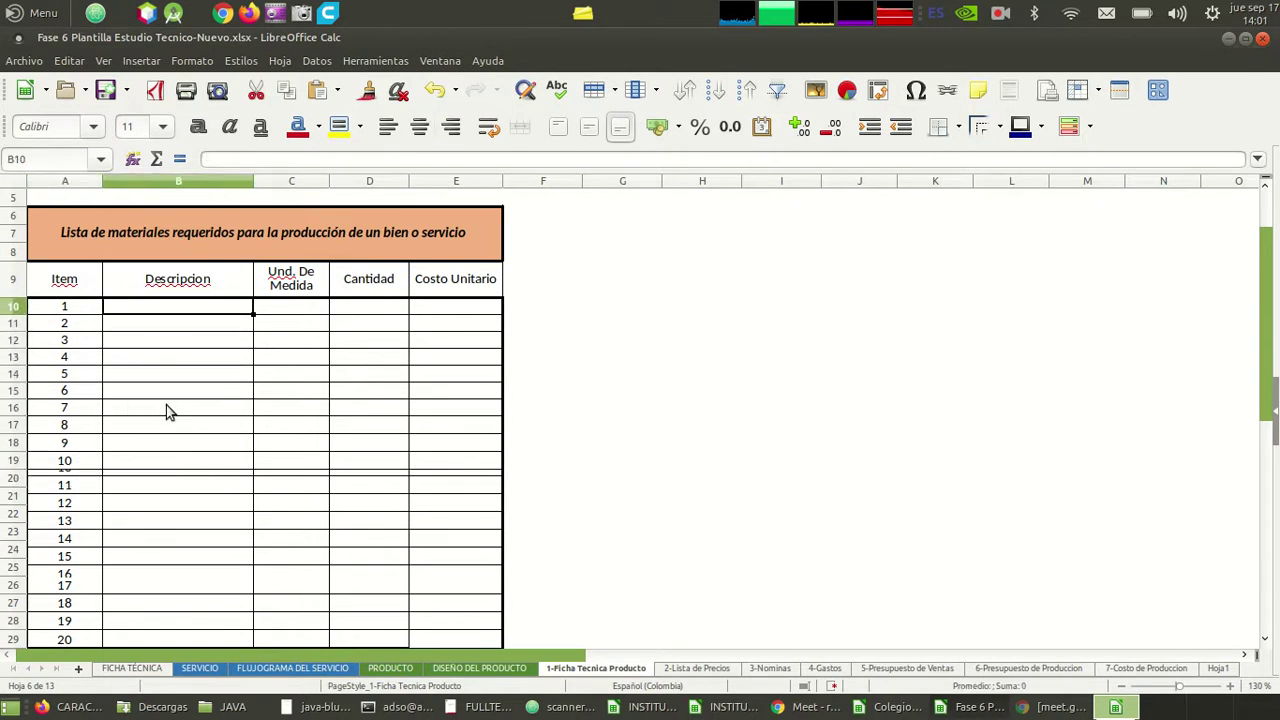
key(Up)
key(Up)
key(Down)
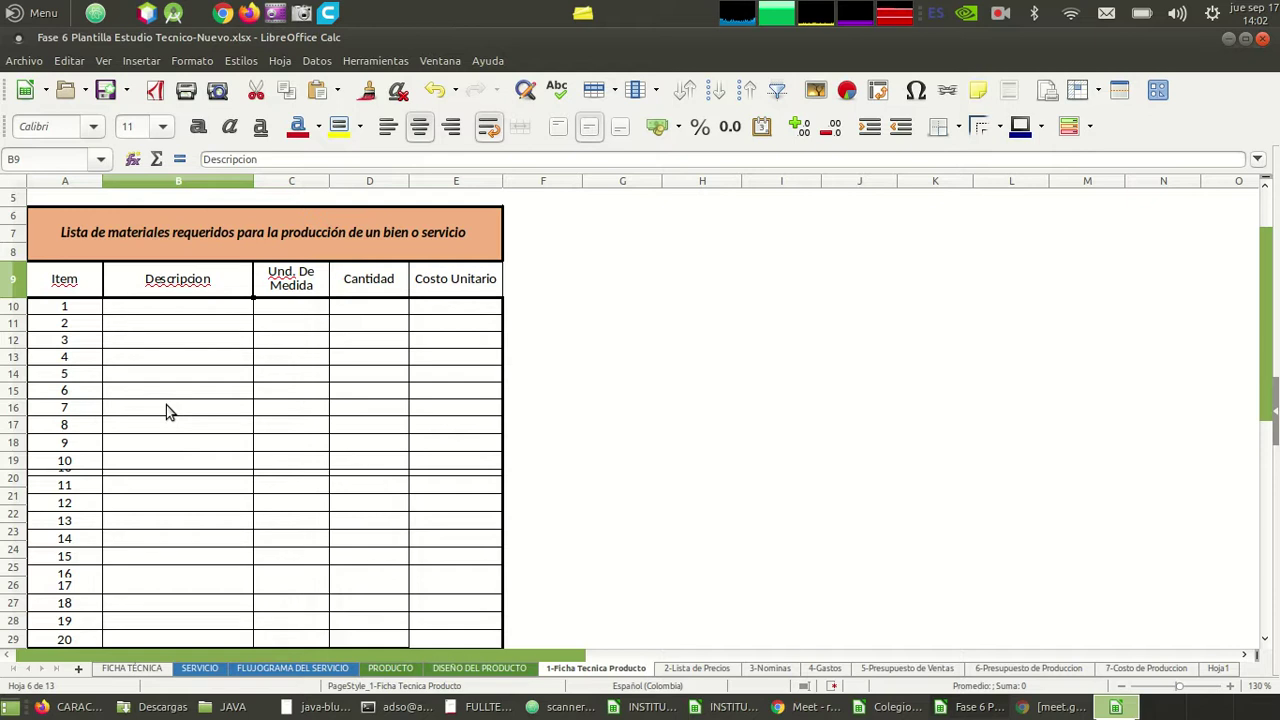
key(Up)
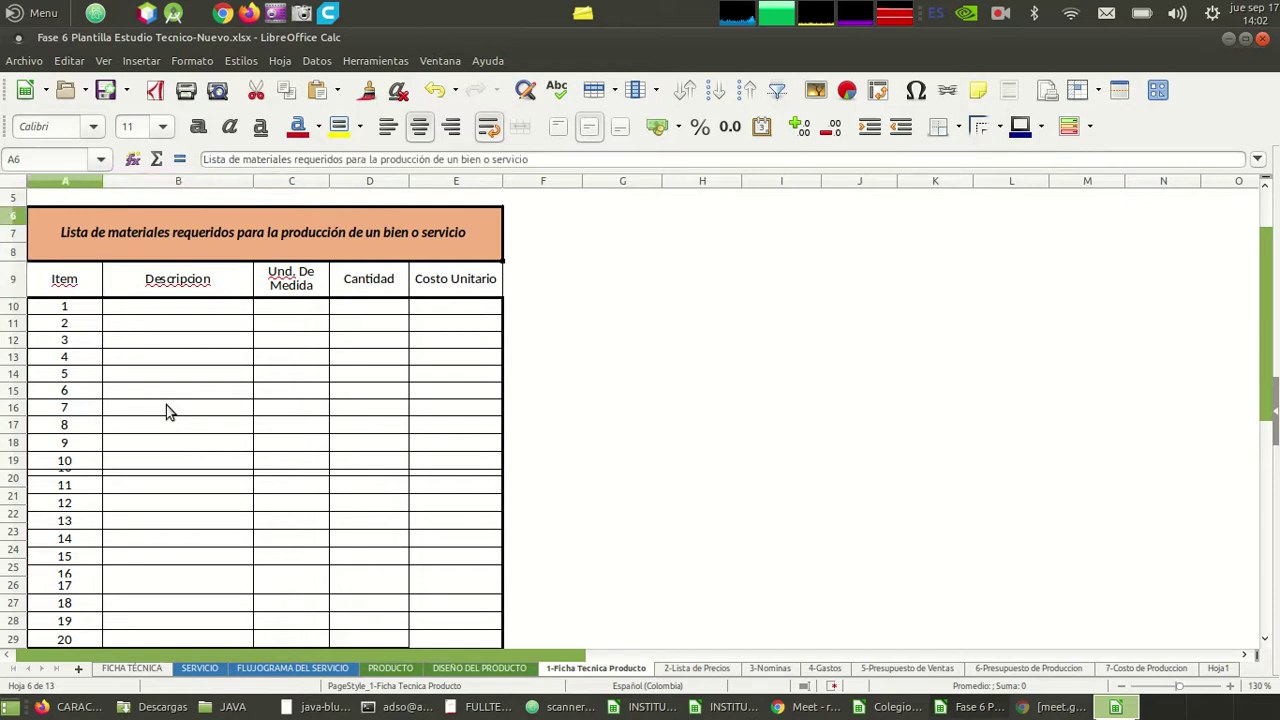
- Enter item 1 as Hojas carta, unit unidad, quantity 30 in B10:D10
scroll(166, 412, up, 2)
click(166, 412)
key(Up)
key(Up)
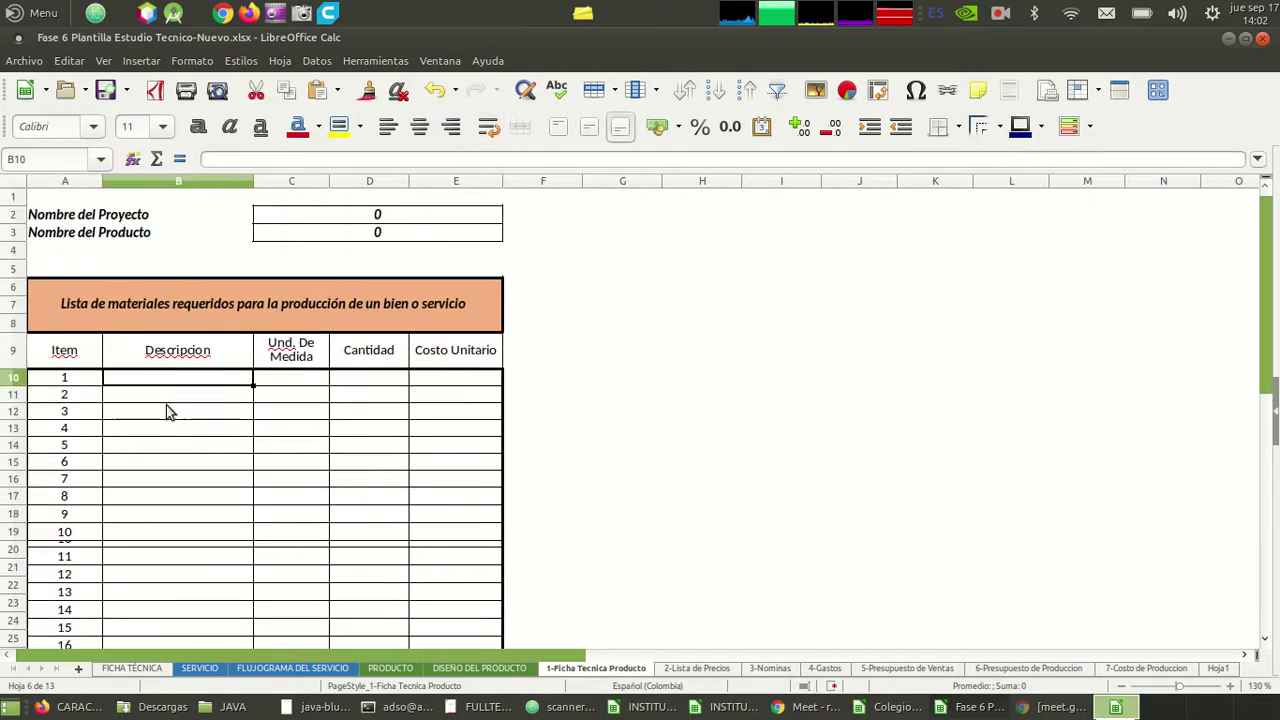
text(Hoja)
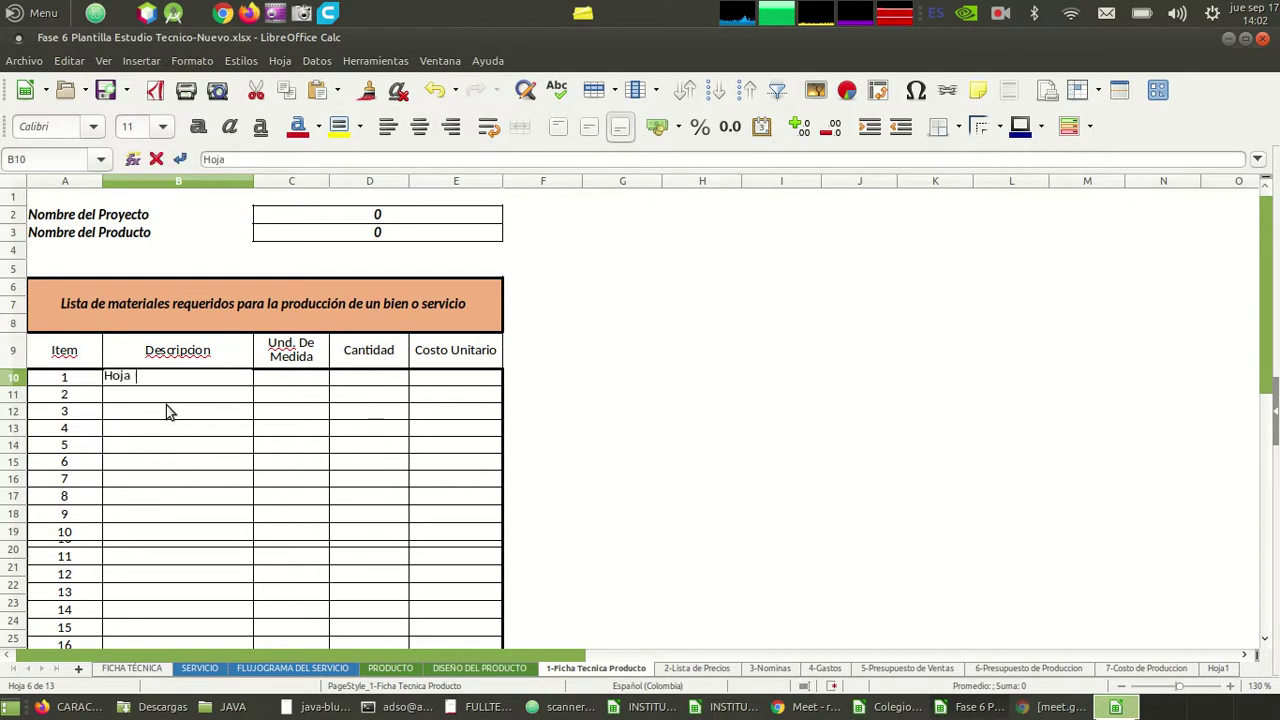
text(s carta)
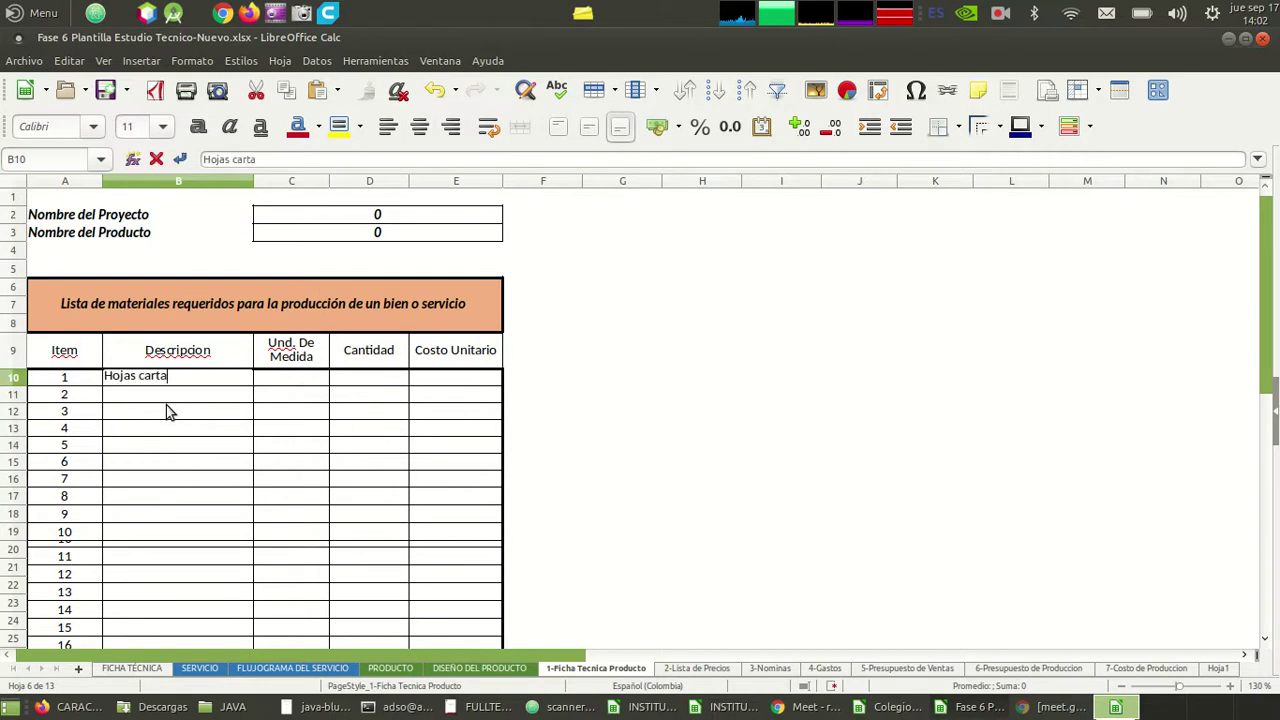
key(Tab)
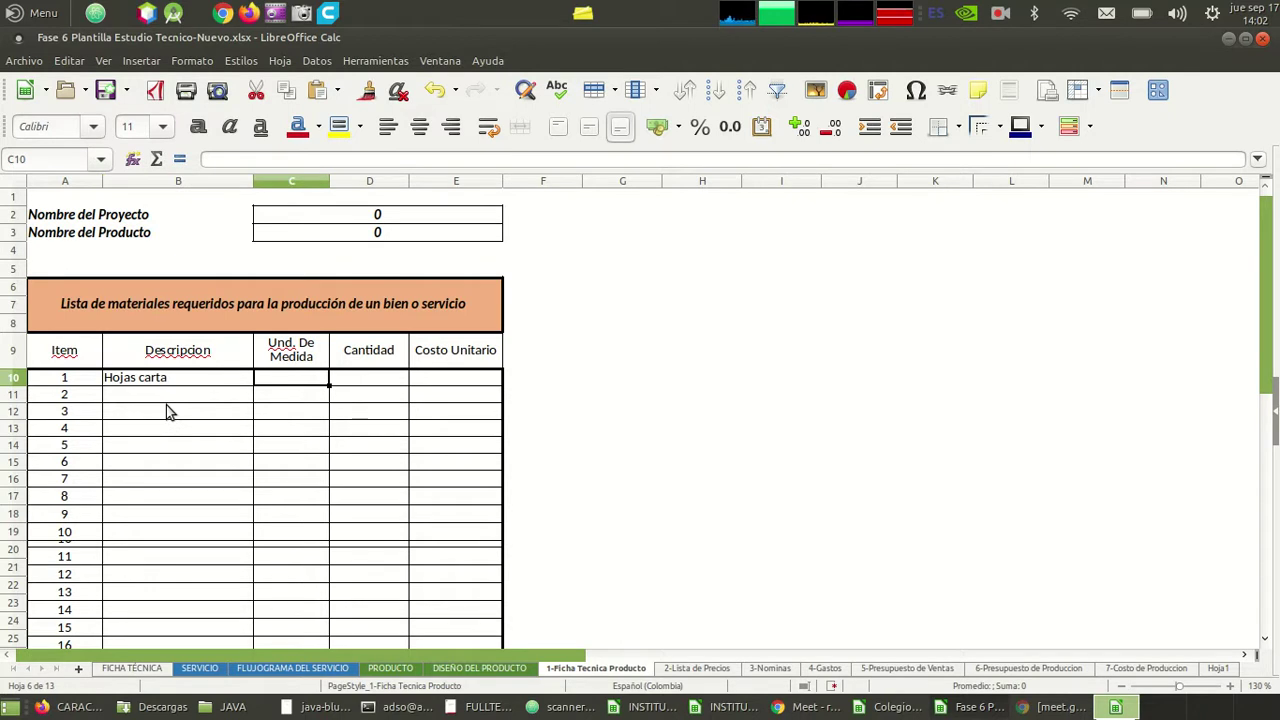
text(unidad)
key(Tab)
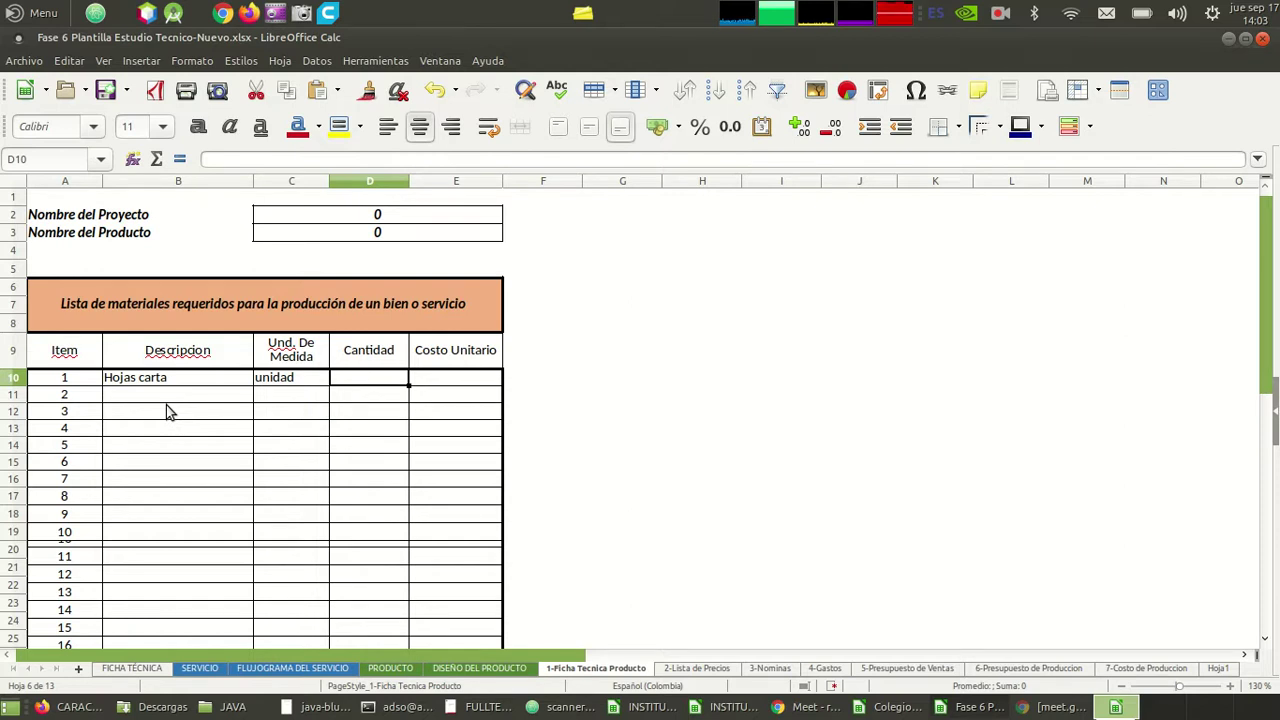
text(30)
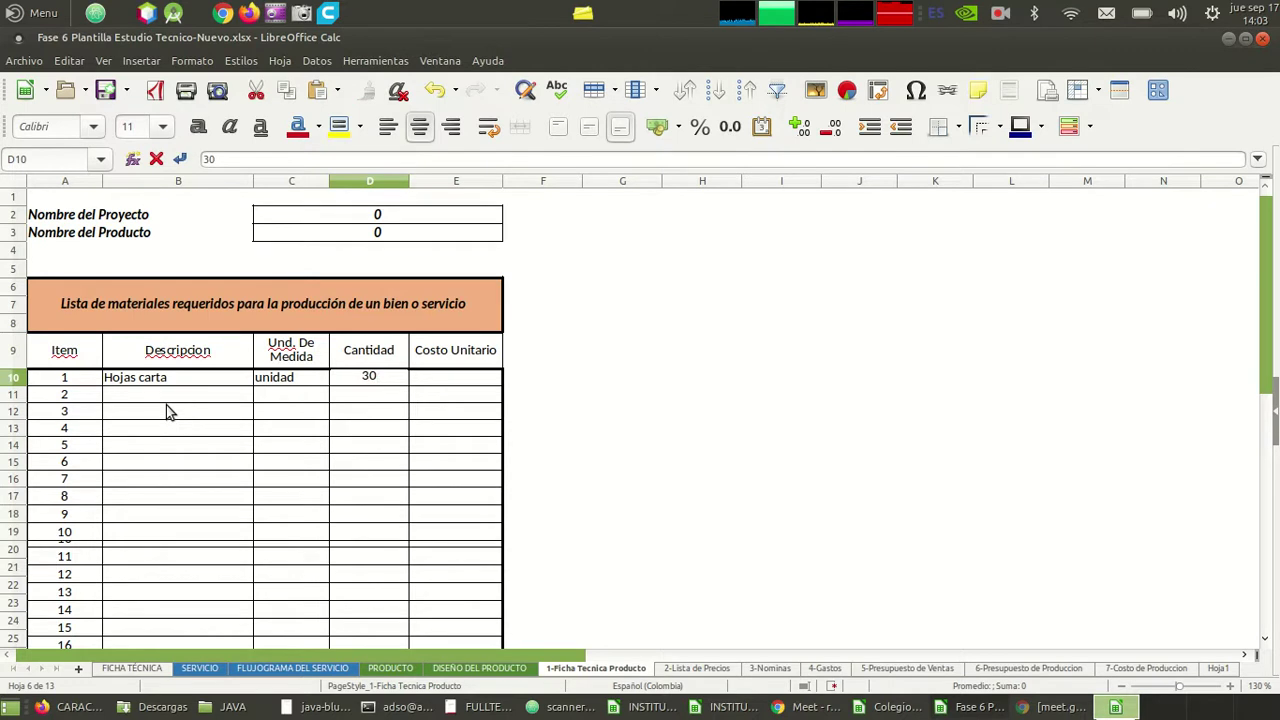
key(Tab)
key(Tab)
key(Tab)
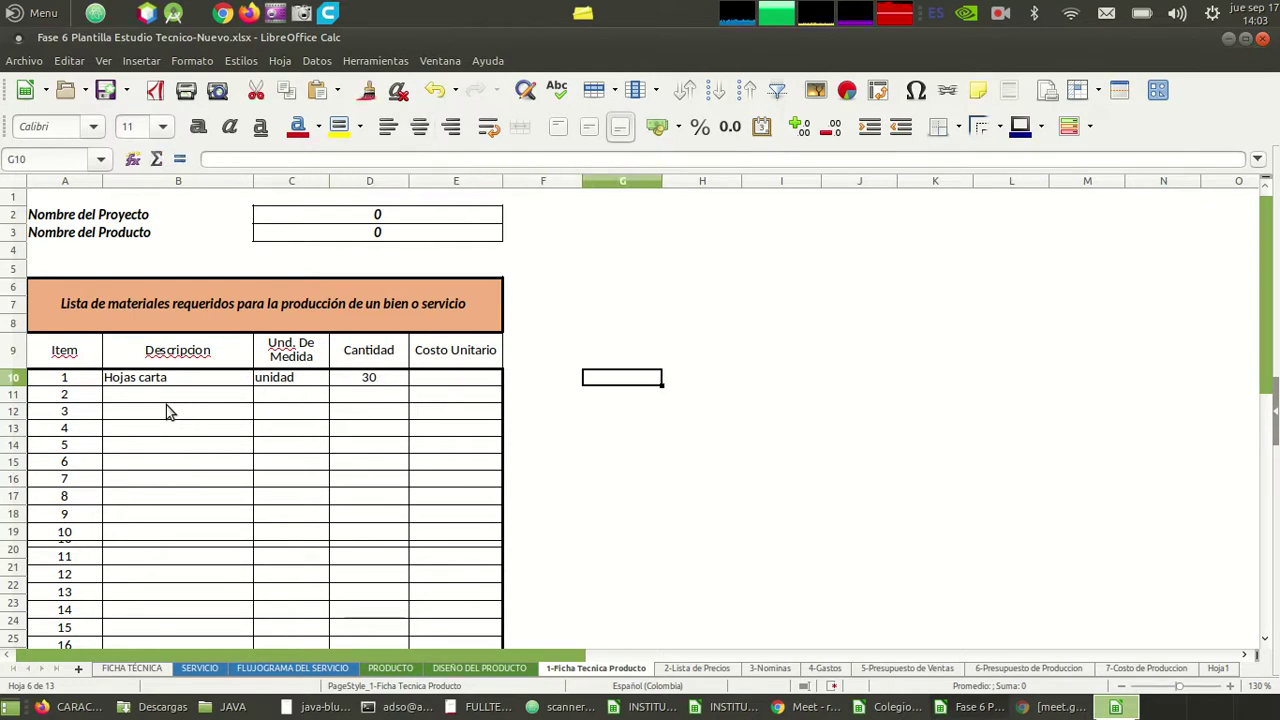
- Put 15.000 in G10 and 500 in G11, and compute =G10/G11 in G12
text(15.000)
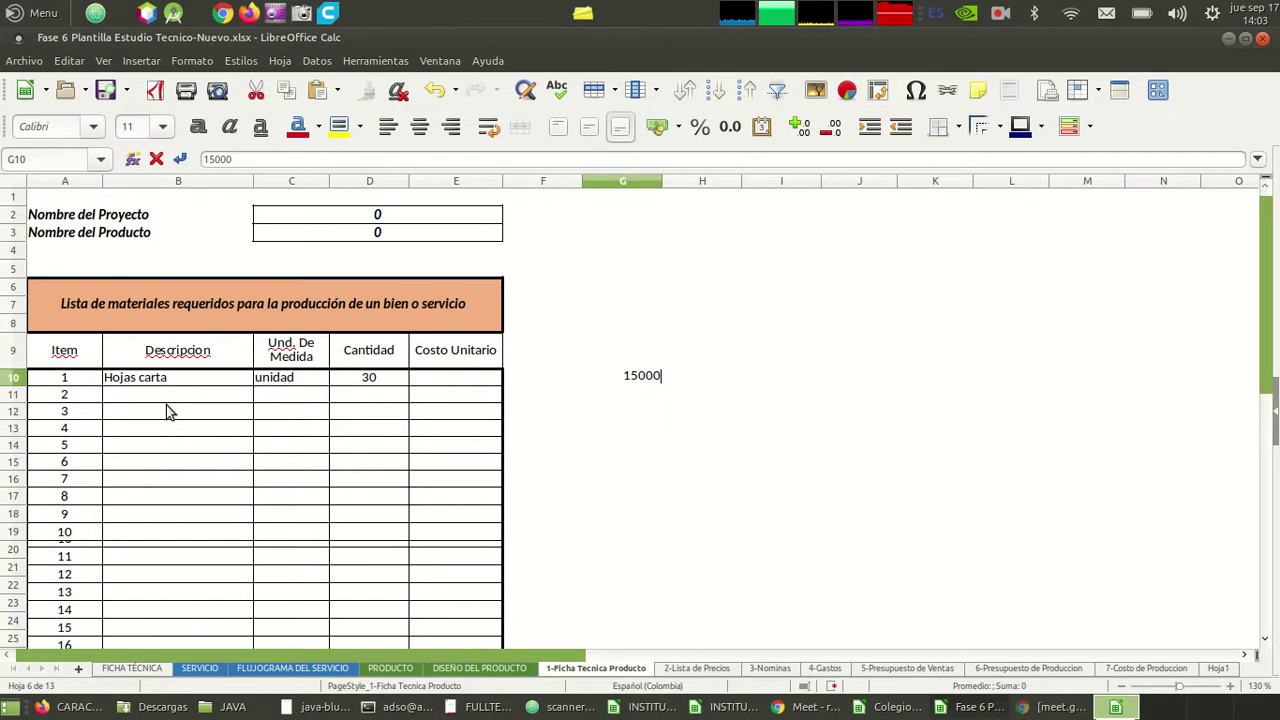
key(Return)
text(500)
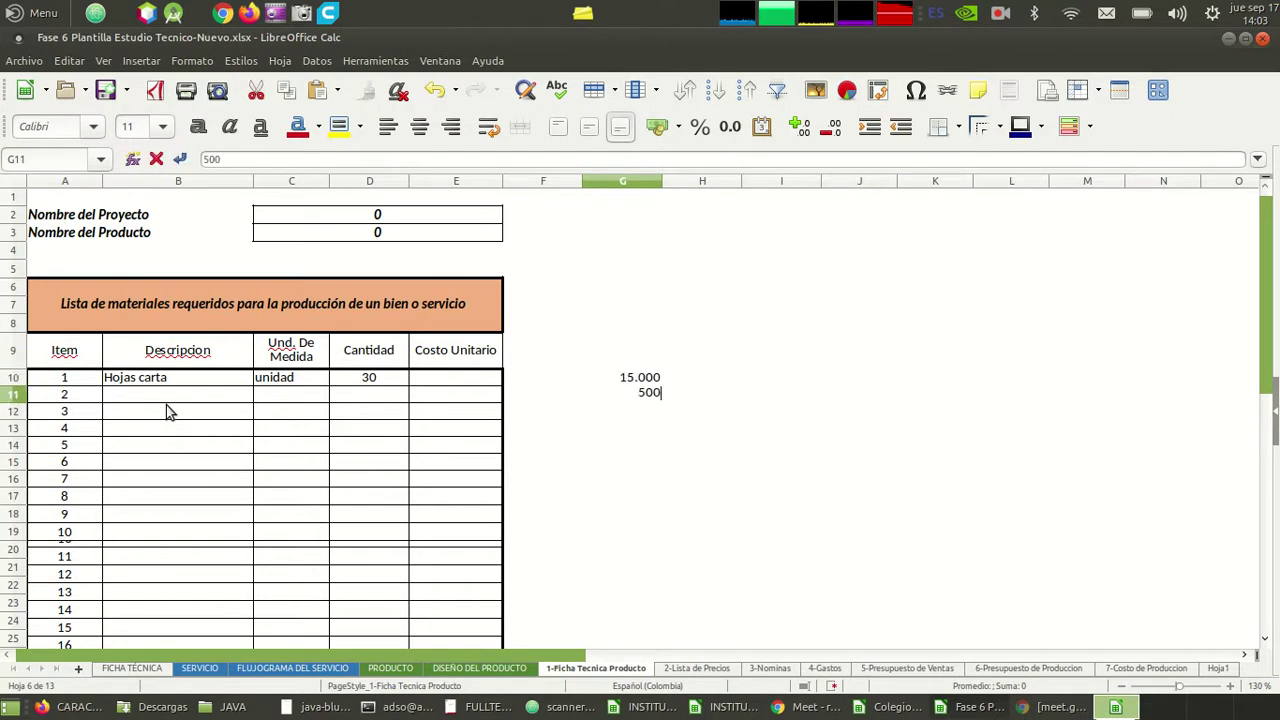
key(Return)
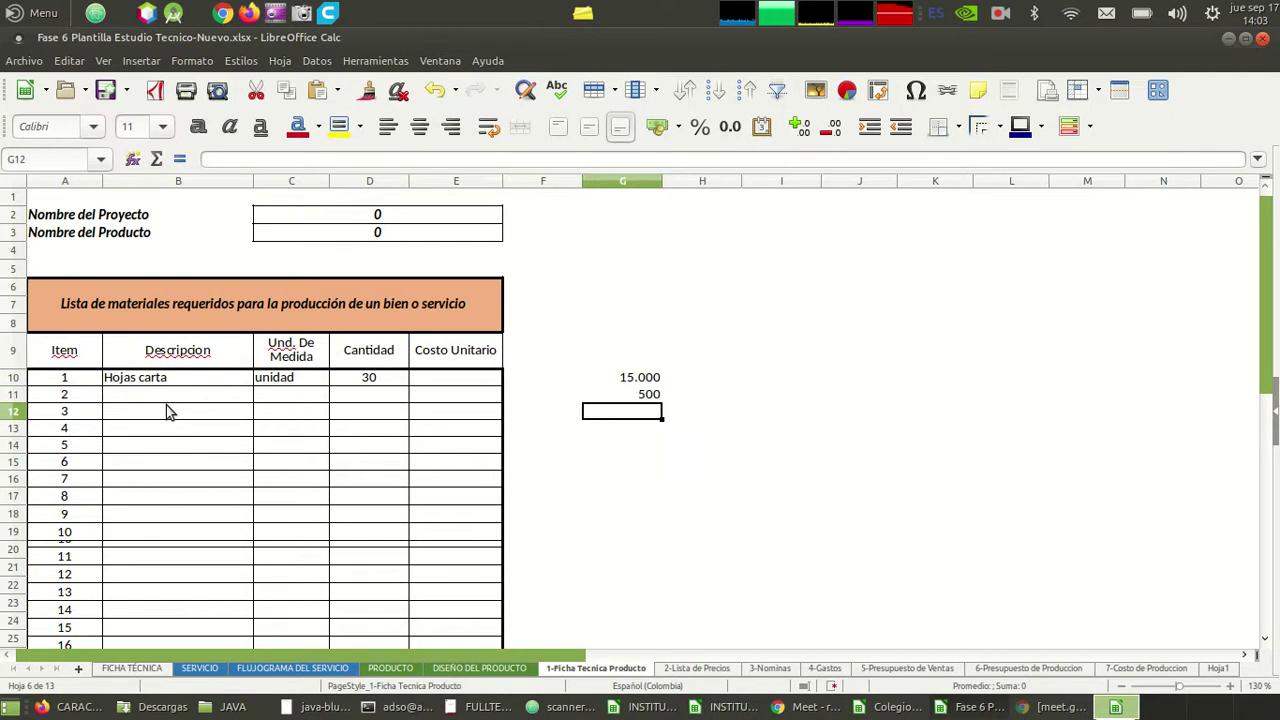
text(=)
key(Up)
key(Up)
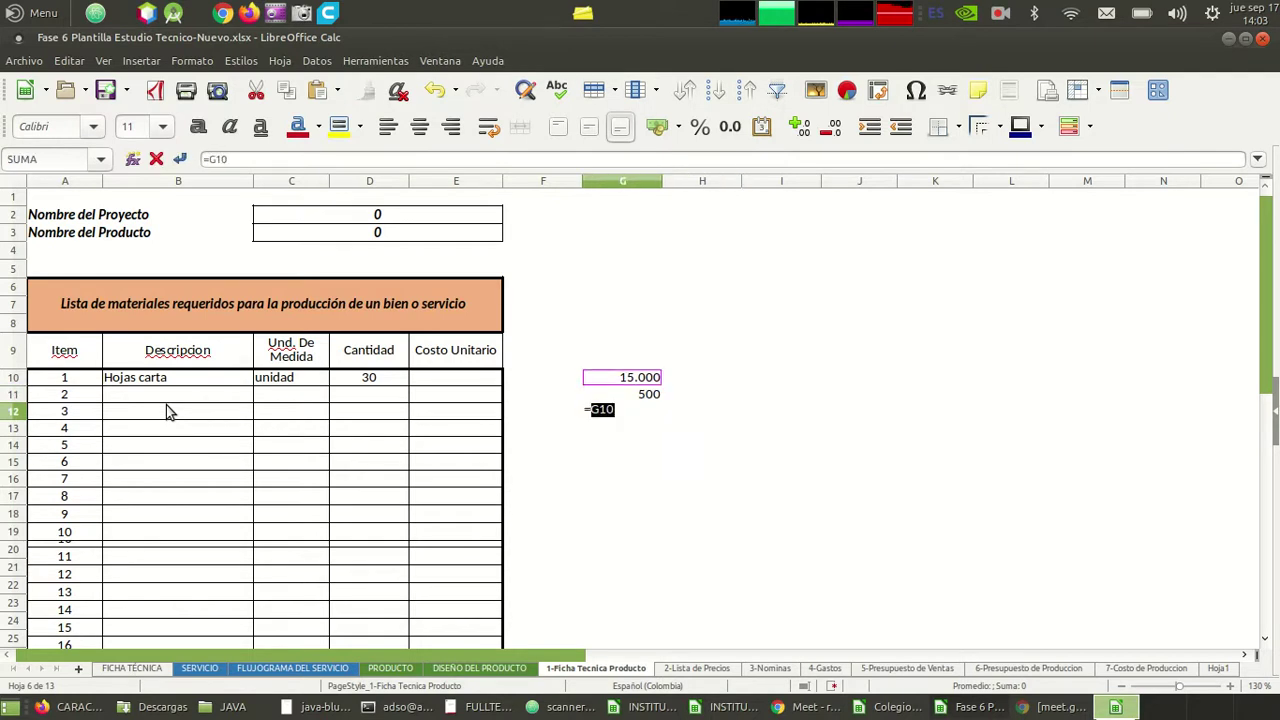
text(/)
key(Up)
key(Return)
key(Up)
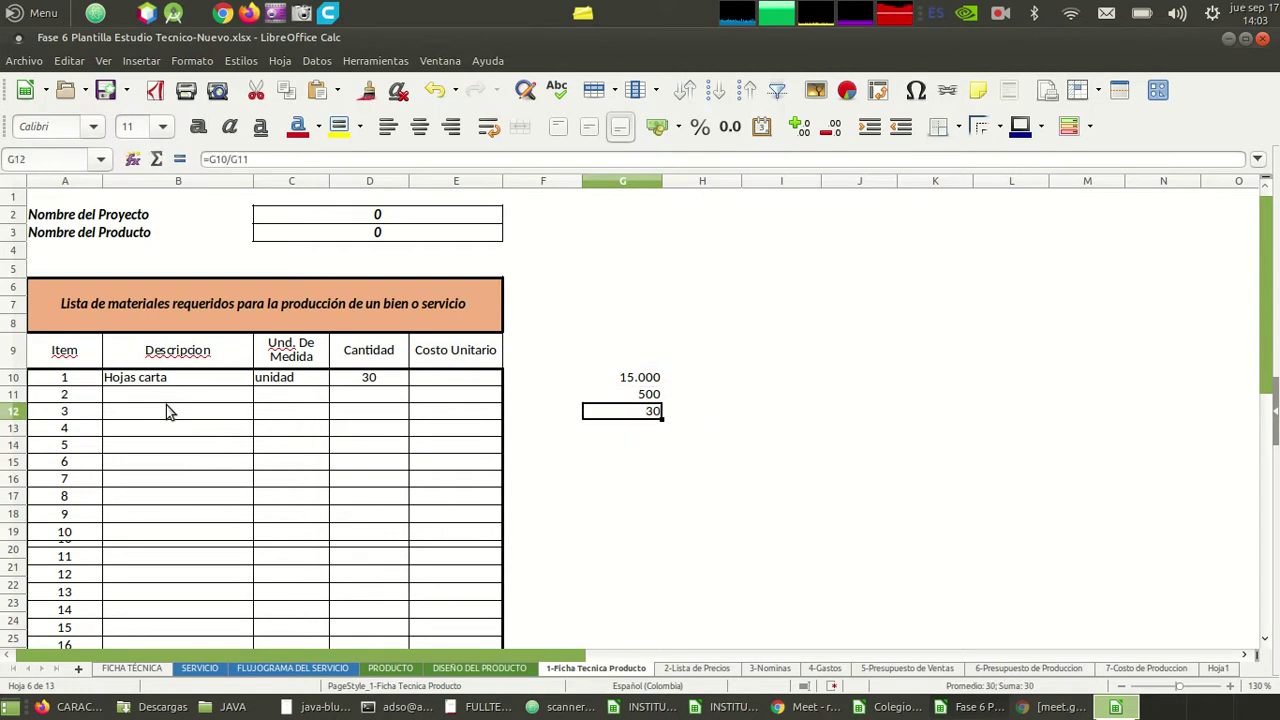
- Enter 30 as the Hojas carta Costo Unitario in E10 and check its row
key(Left)
key(Left)
key(Up)
key(Up)
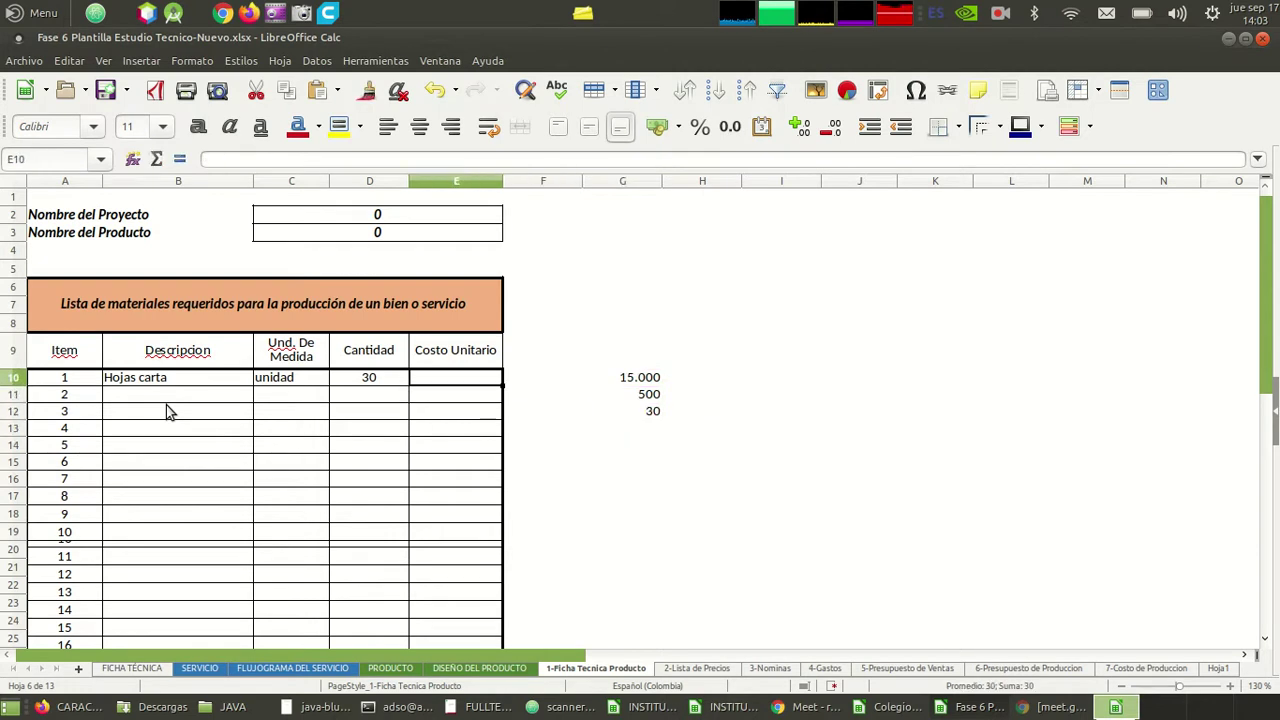
text(30)
key(Return)
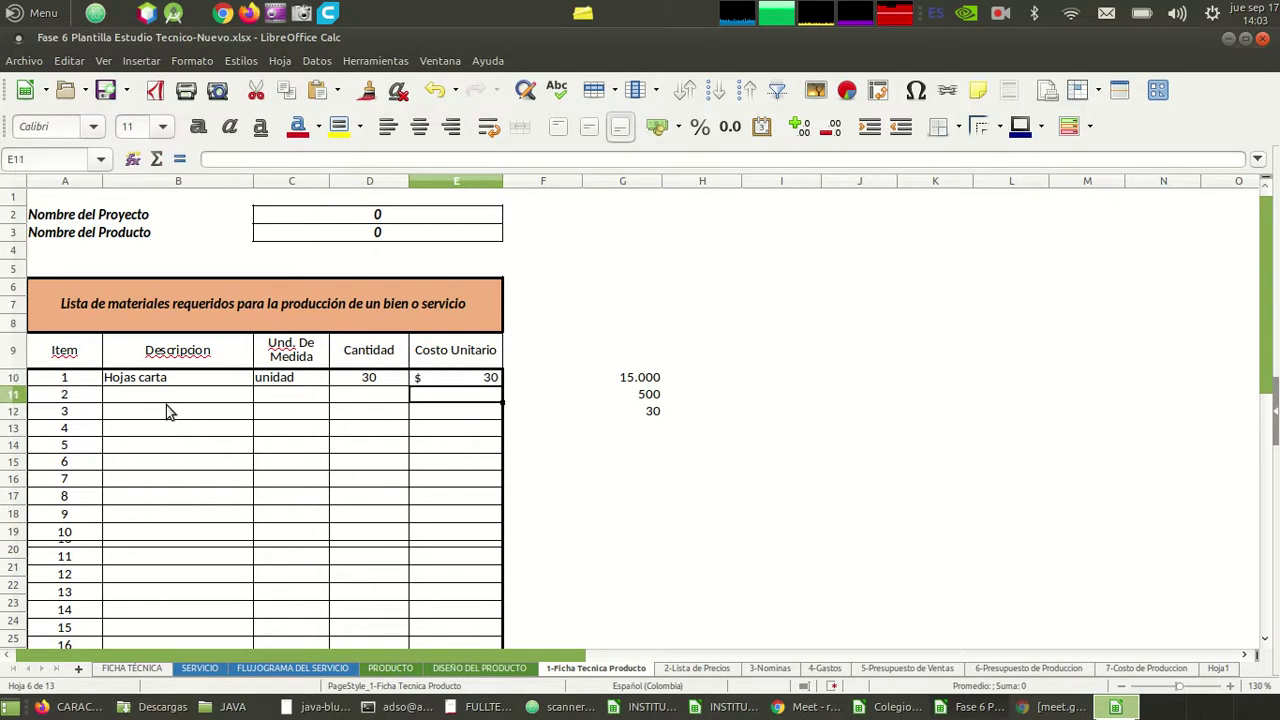
key(Right)
key(Right)
key(Down)
key(Left)
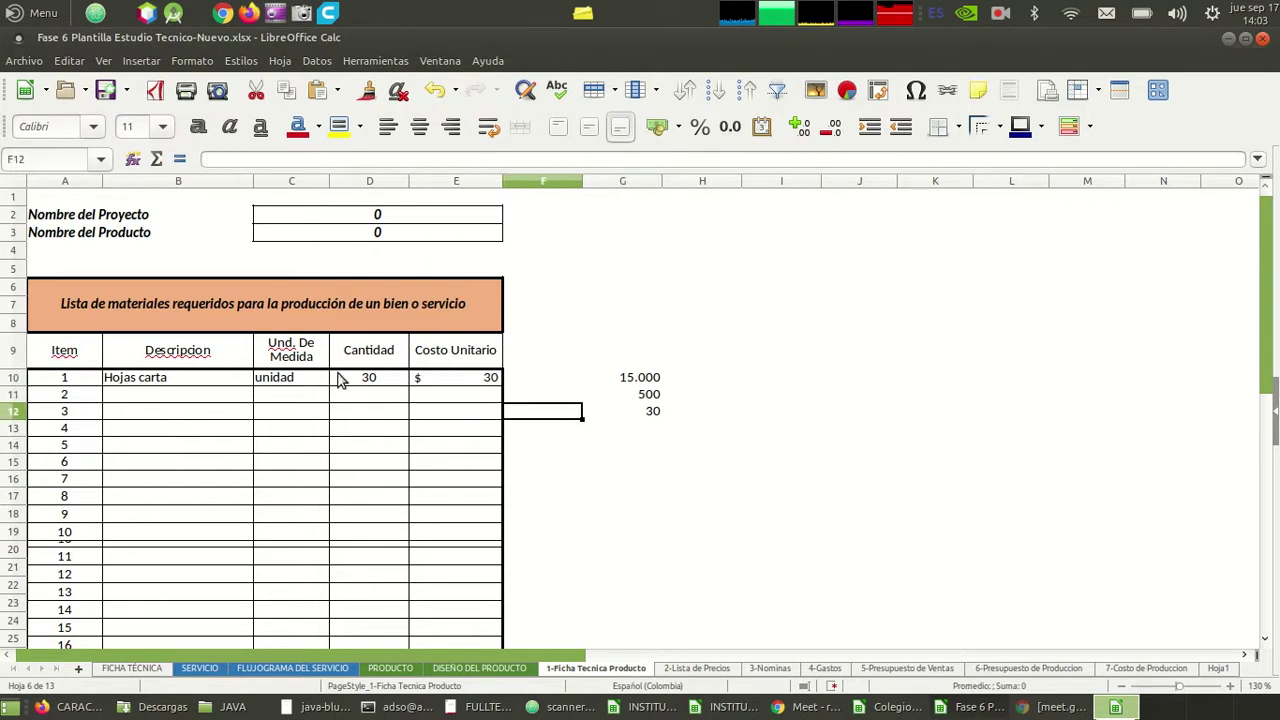
click(368, 379)
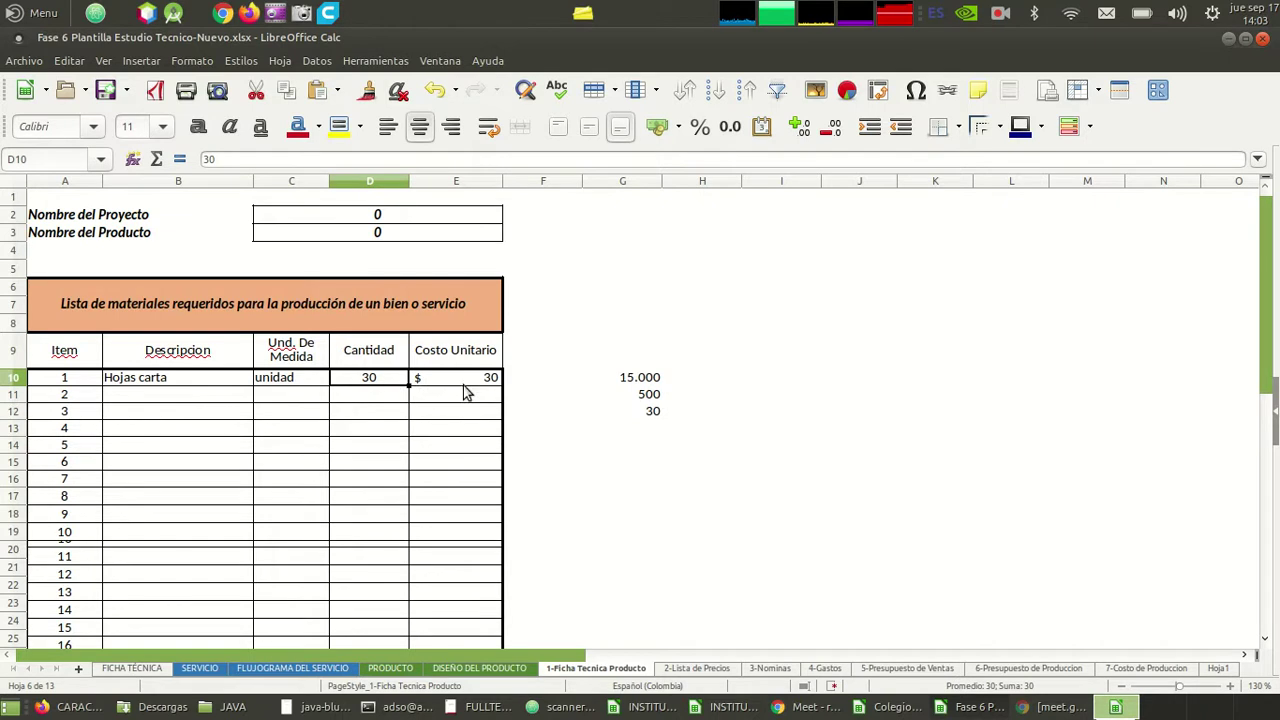
click(168, 383)
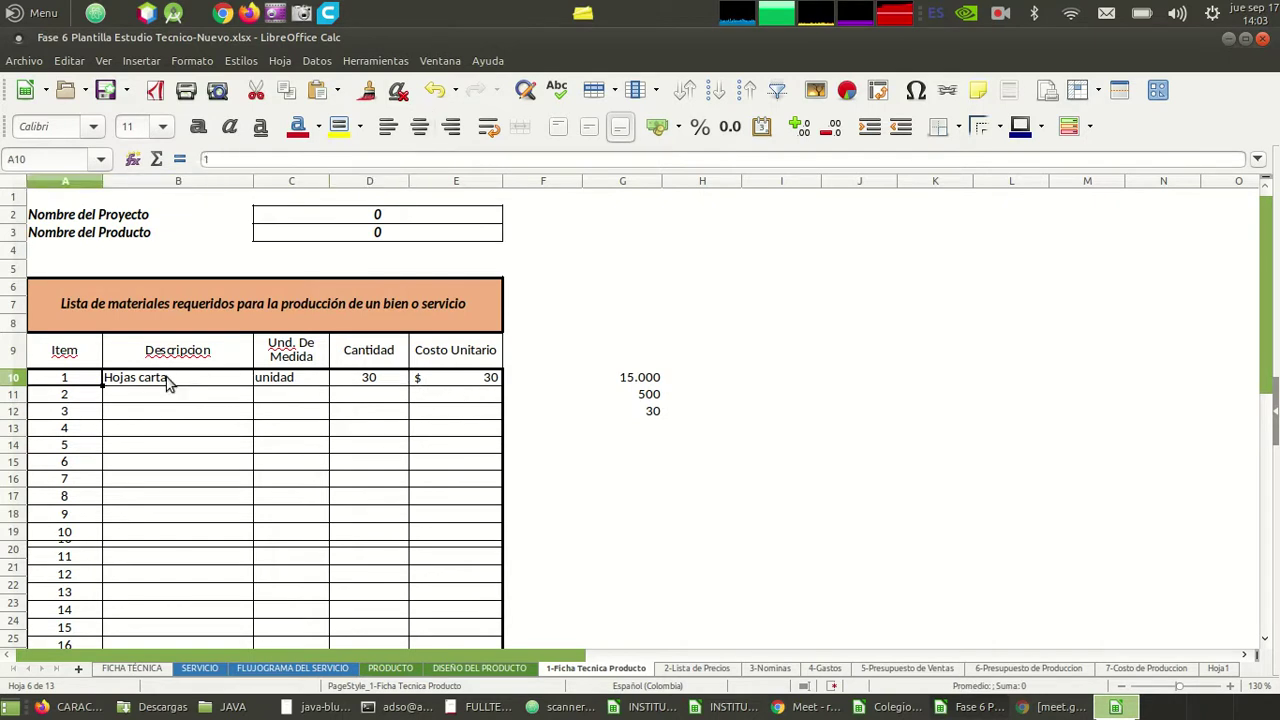
- Enter item 2 as Ganchos de cosedora, unit unidad, quantity 3, with a $ cost
key(Return)
text(Ganchos de cosedora)
key(Return)
key(Up)
key(Right)
text(unidad)
key(Tab)
text(3)
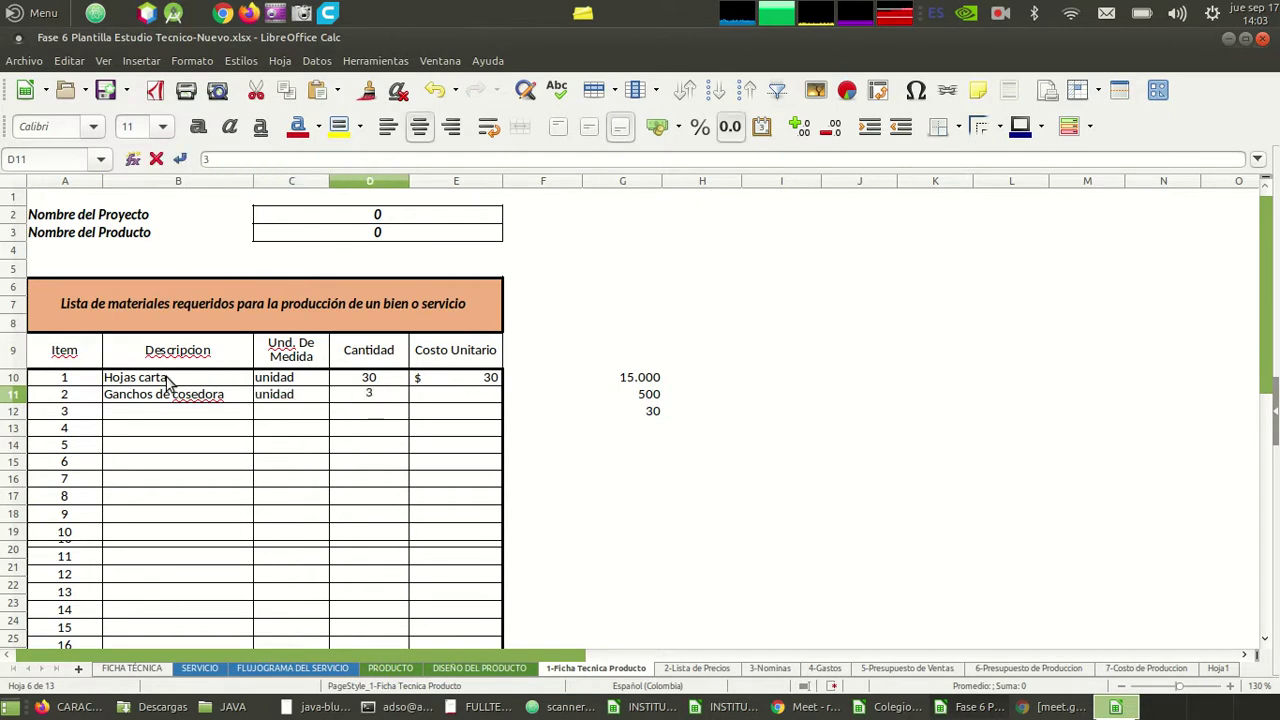
key(Tab)
text($)
key(Tab)
- Put 2500 in I10 and 200 in I11, and compute =I10/I11 giving 13 in I12
key(Right)
key(Right)
key(Right)
key(Up)
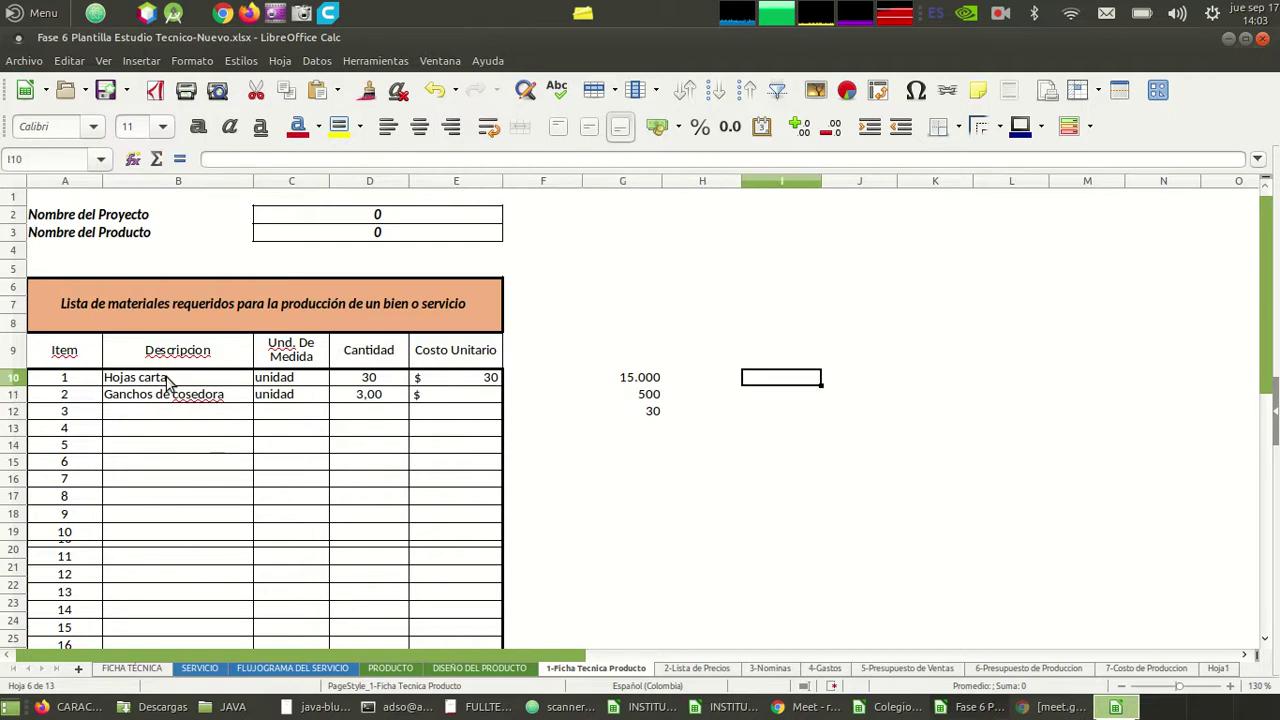
text(2500)
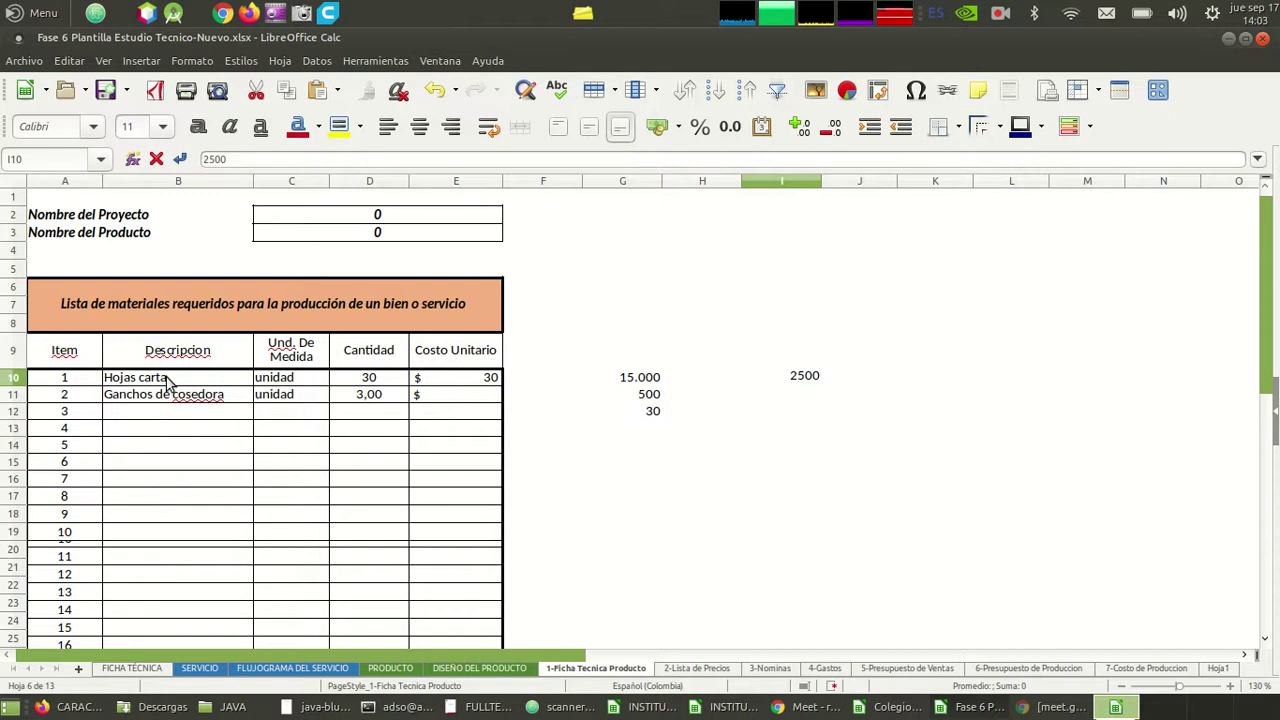
key(Return)
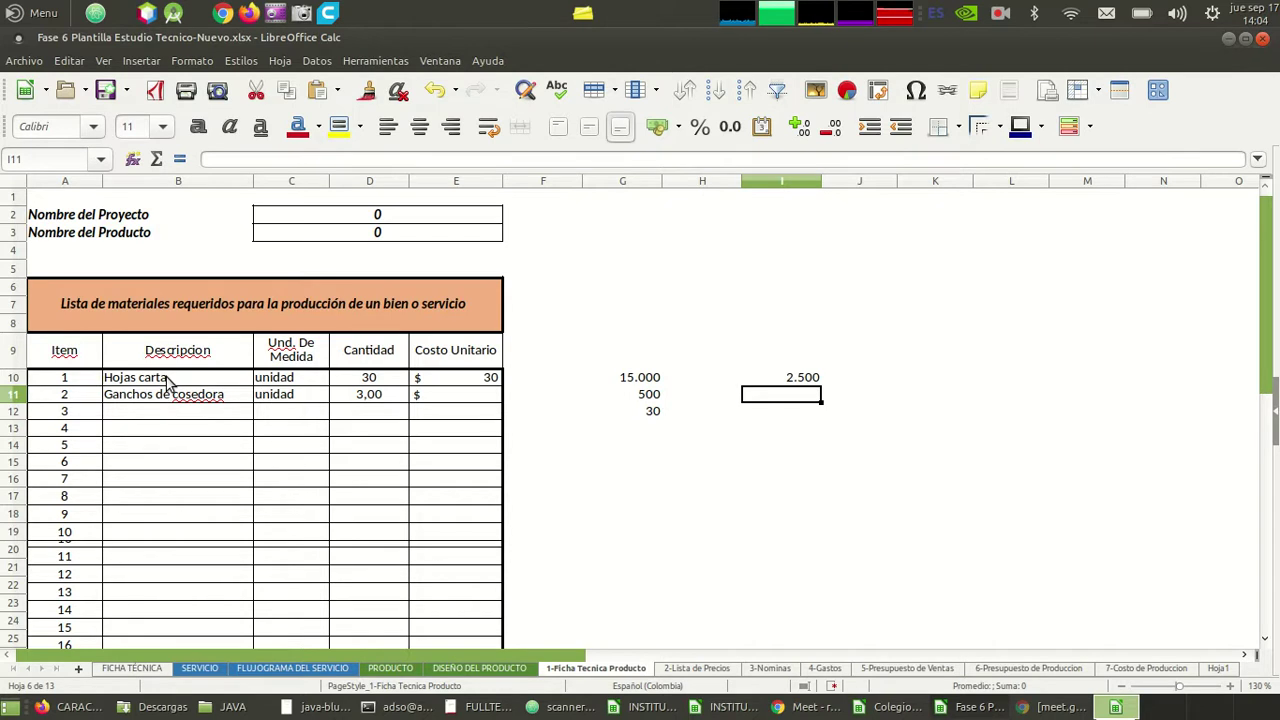
text(200)
key(Return)
key(Return)
key(Up)
text(=)
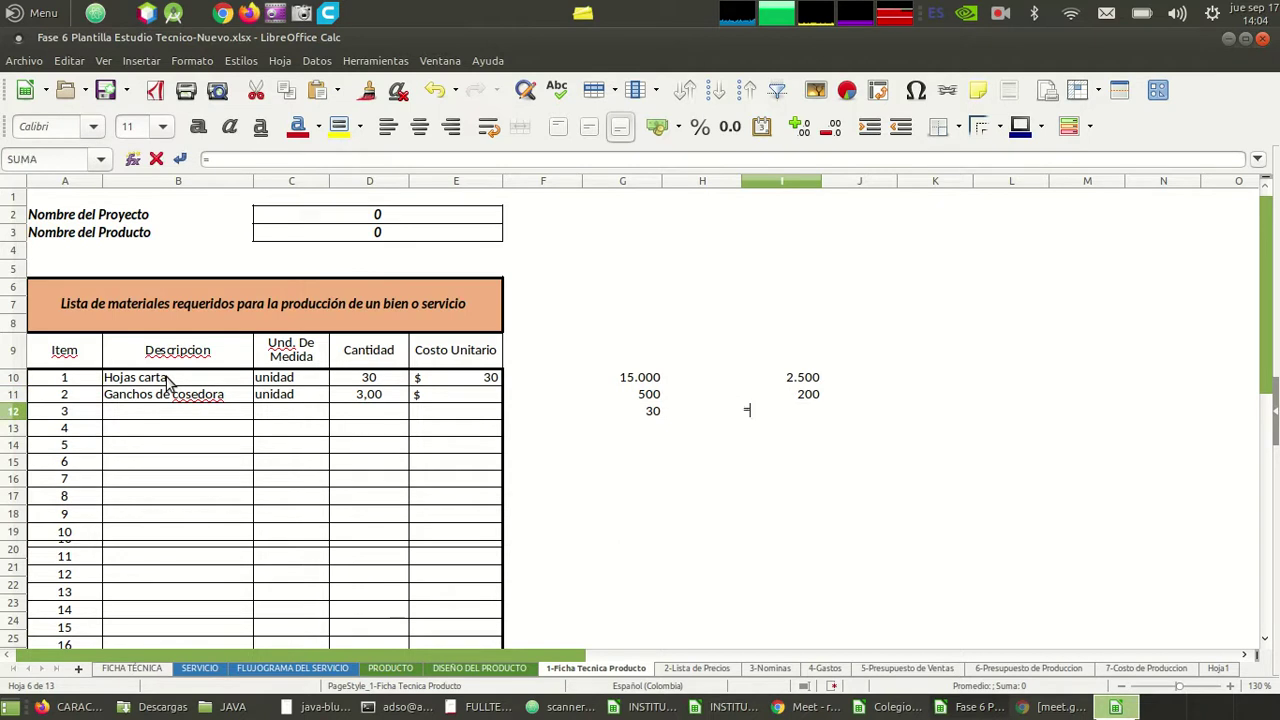
key(Up)
key(Up)
text(/)
key(Up)
key(Return)
key(Up)
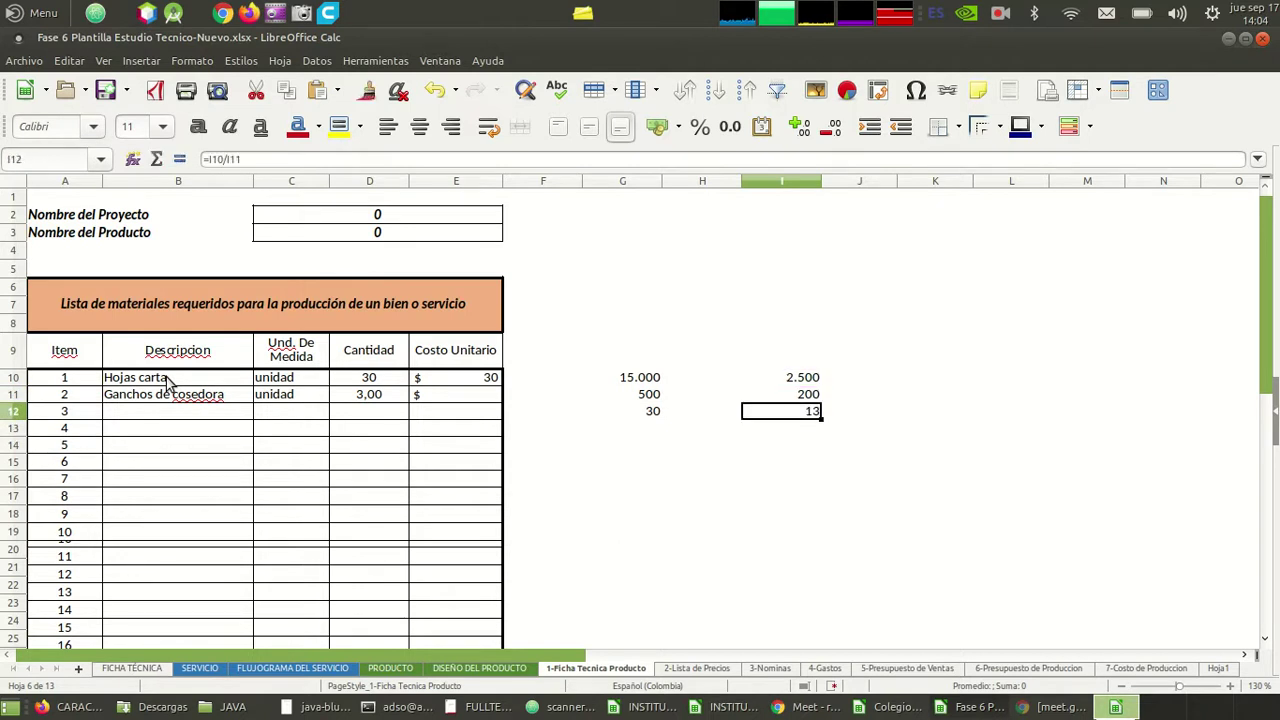
- Enter 13 as the unit cost of Ganchos de cosedora in E11
key(Left)
key(Left)
key(Left)
key(Left)
key(Up)
text(13)
key(Return)
key(Left)
key(Left)
key(Left)
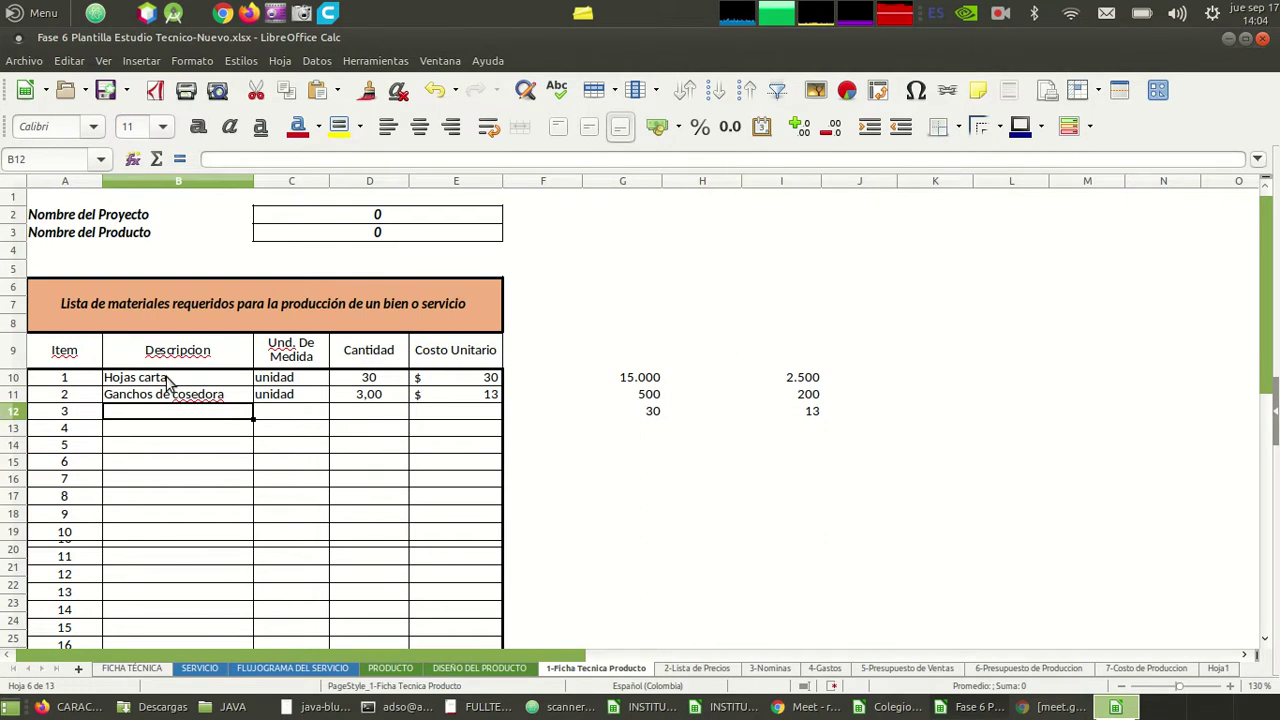
- Enter tinta impresora as item 3's description with unit ml
text(tin)
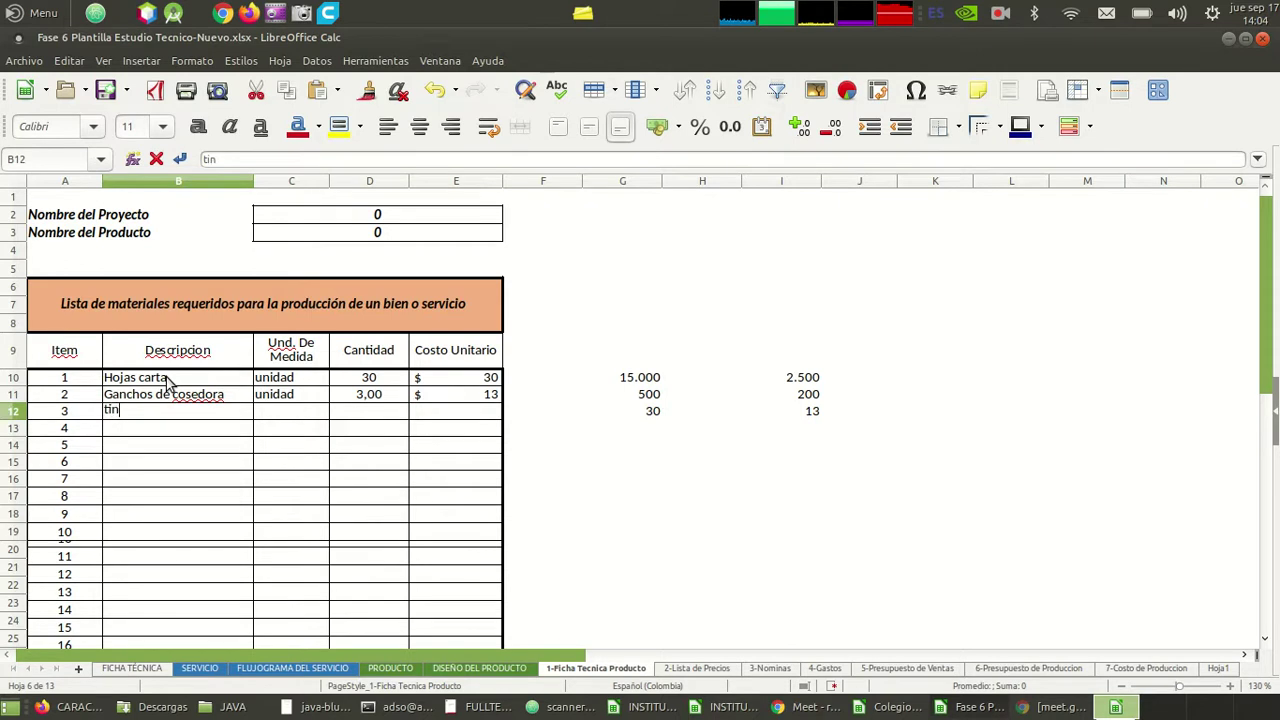
text(ta impresora)
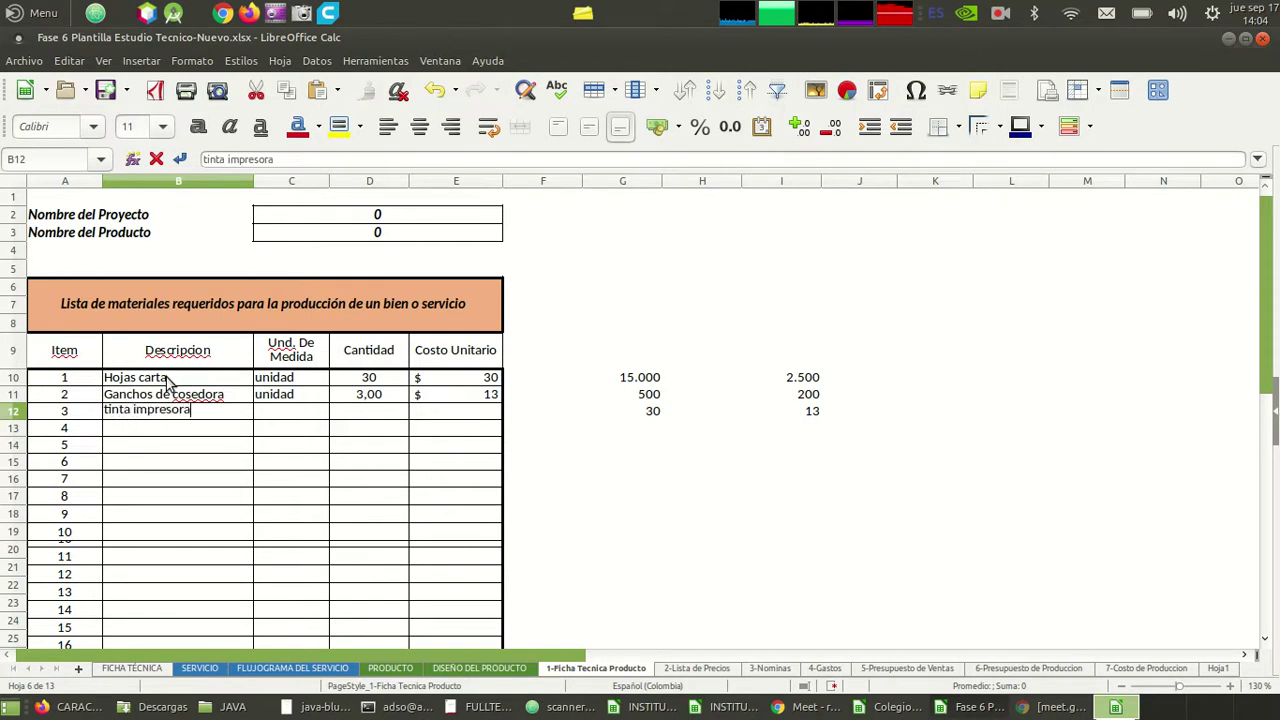
key(Tab)
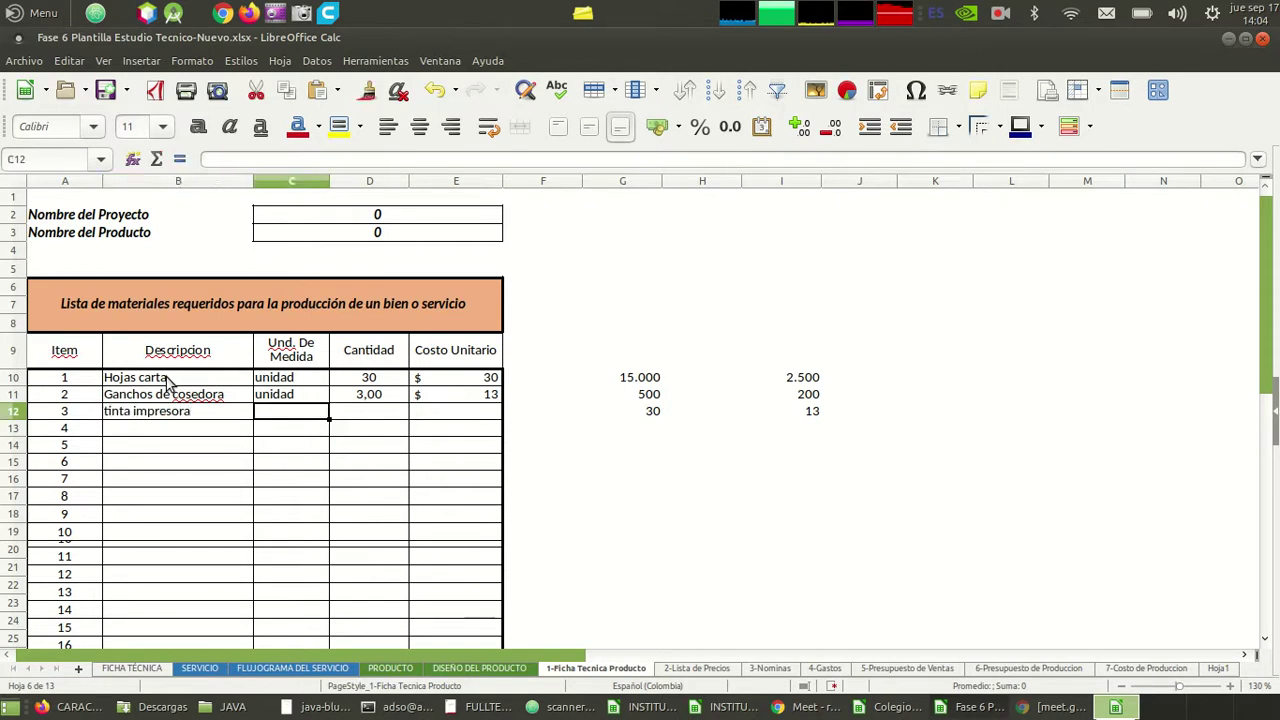
text(ml)
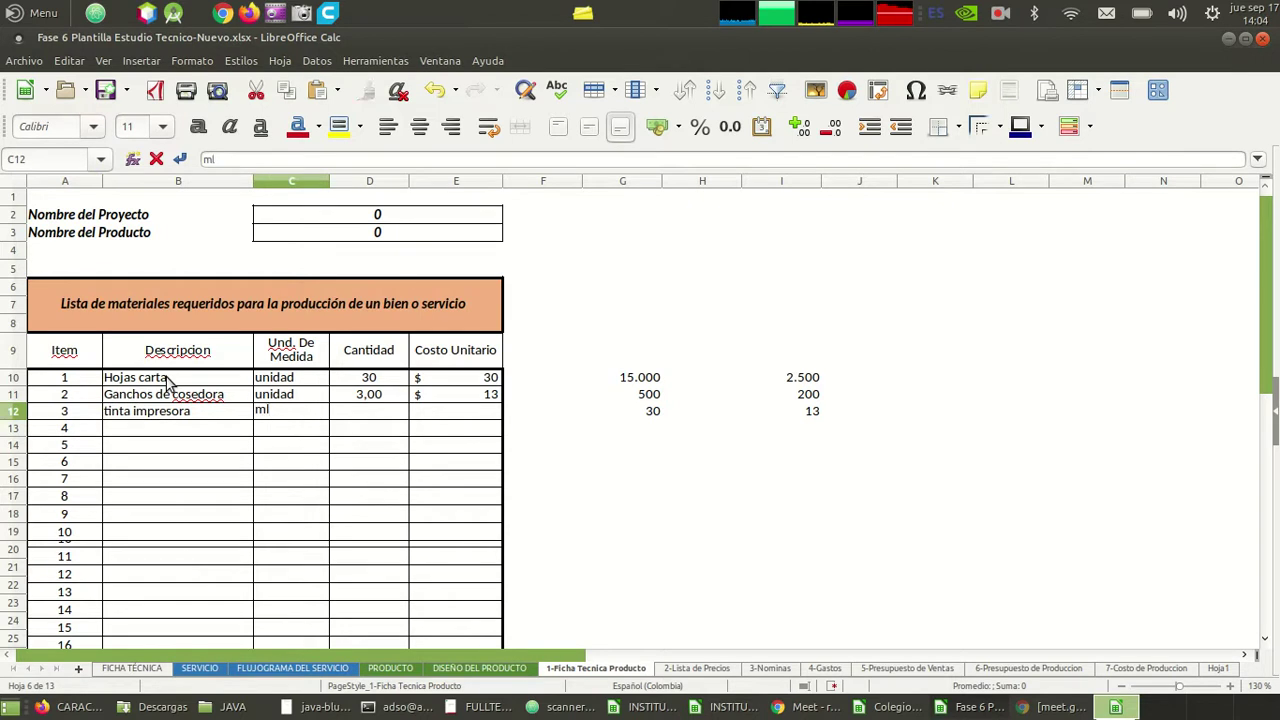
key(Tab)
key(Tab)
key(Tab)
key(Tab)
- Set item 3's quantity to 2ml in D12
key(Left)
key(Left)
key(Left)
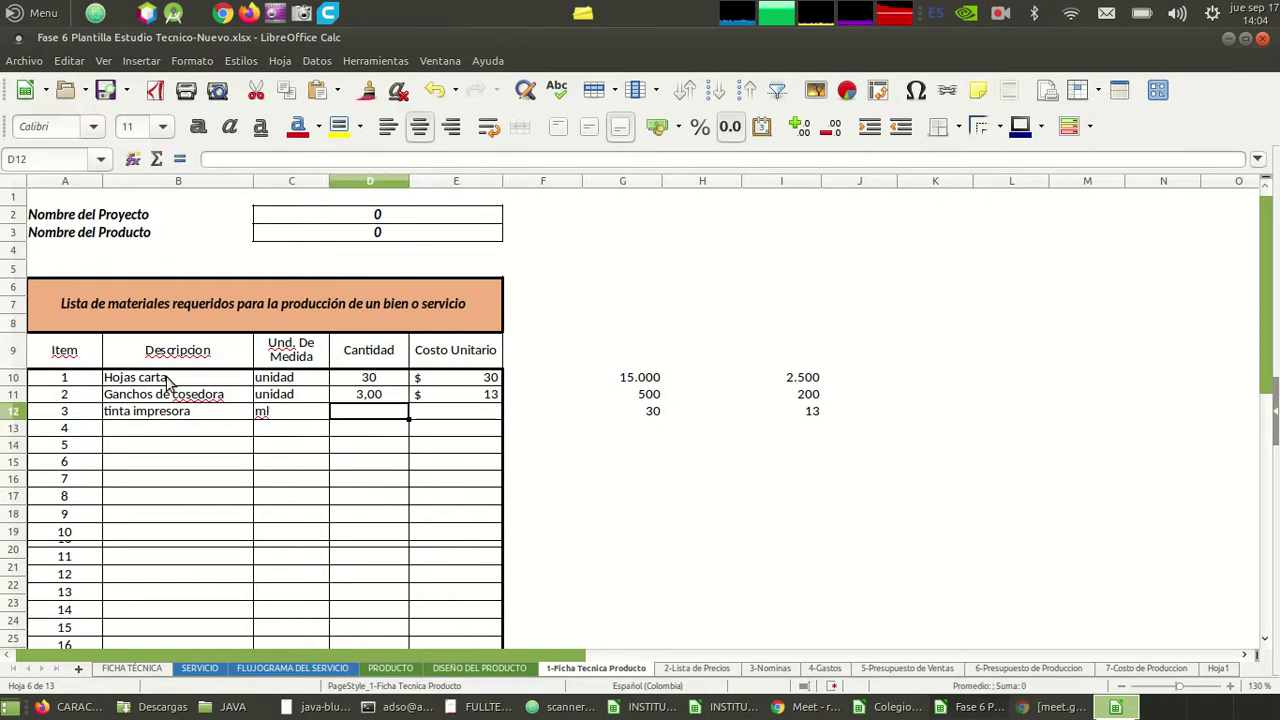
key(Right)
key(Up)
key(Up)
key(Left)
key(Down)
key(Down)
text(2ml)
key(Right)
key(Right)
key(Right)
key(Right)
key(Right)
key(Right)
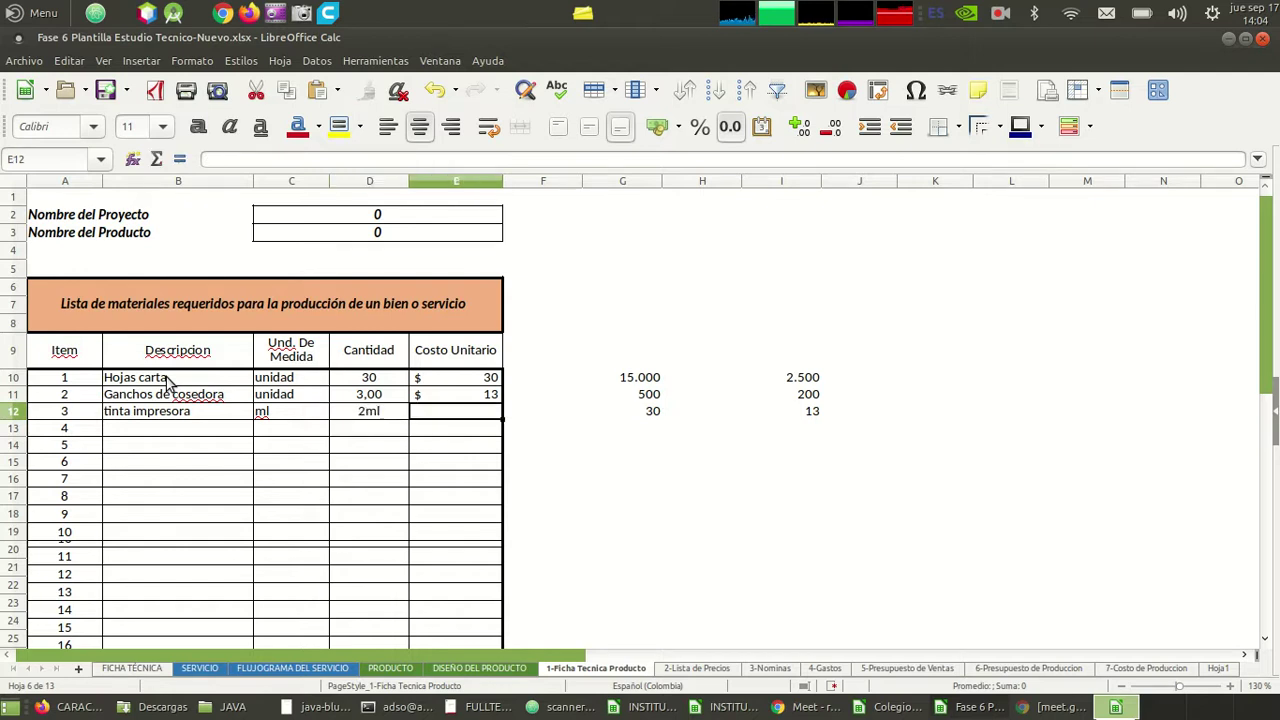
key(Up)
key(Up)
key(Right)
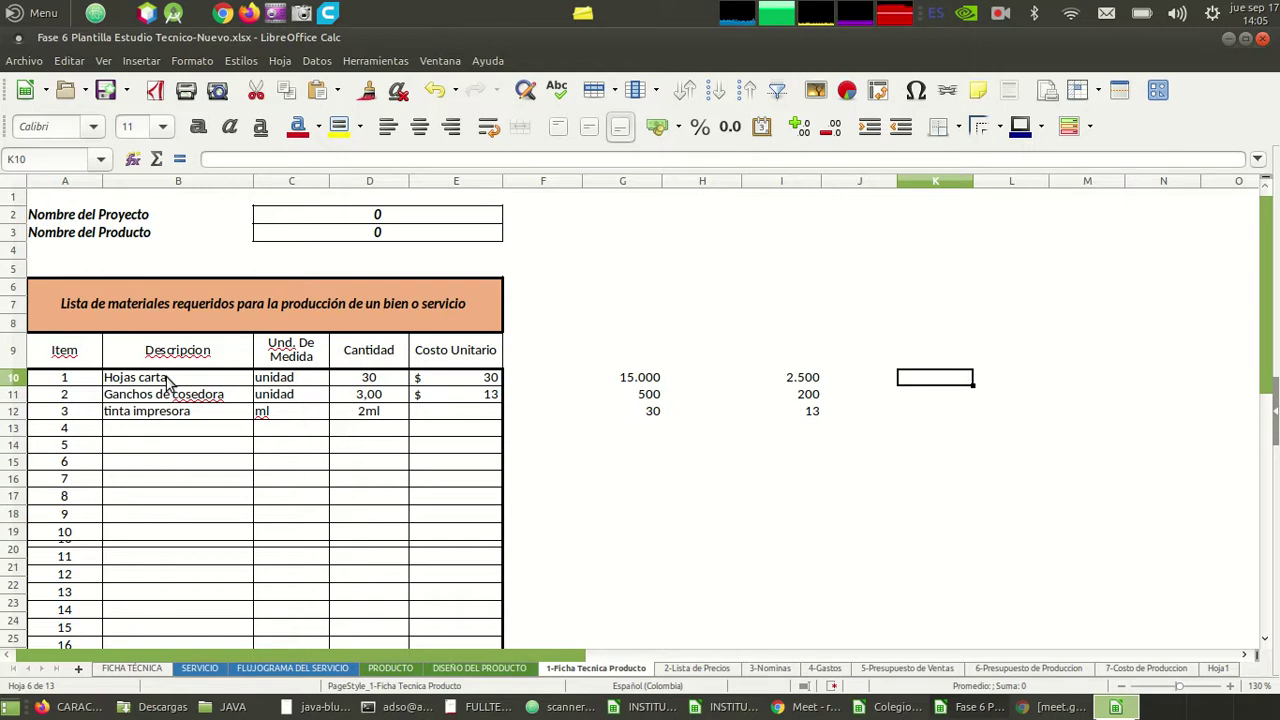
- Enter 45000 and 100 beside the table, and a K12 formula dividing them to get 450
text(45000)
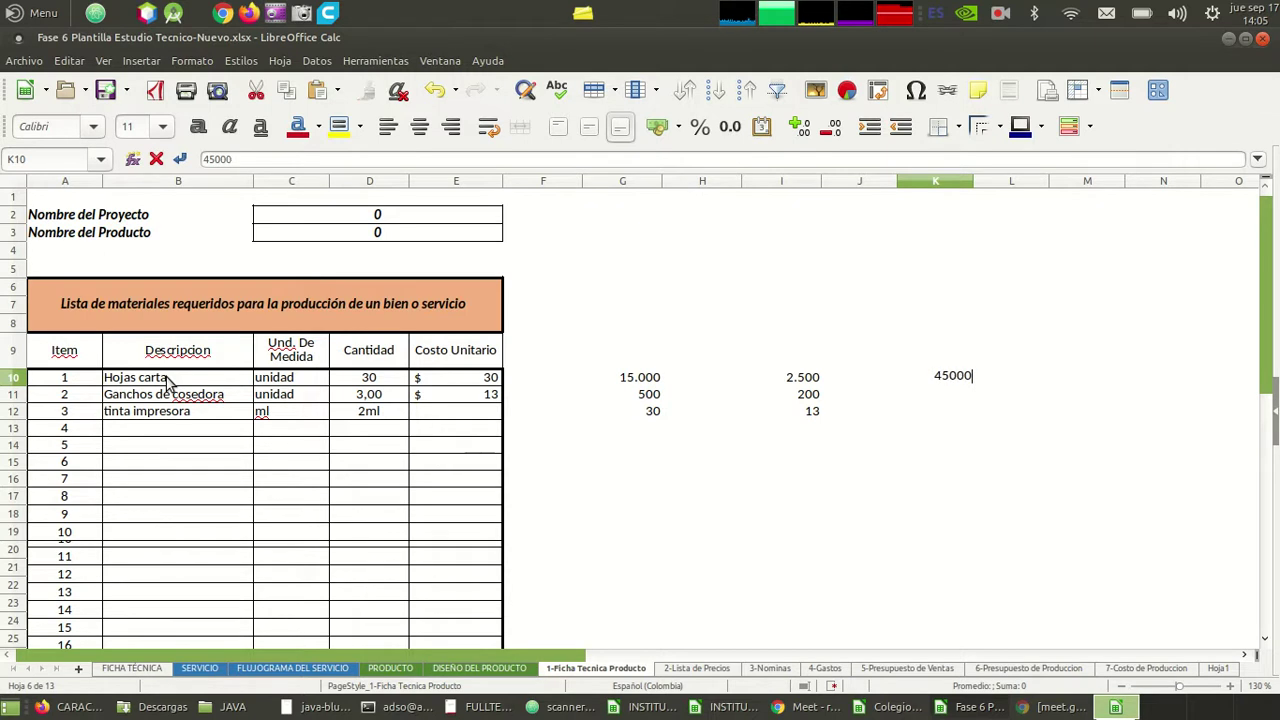
key(Return)
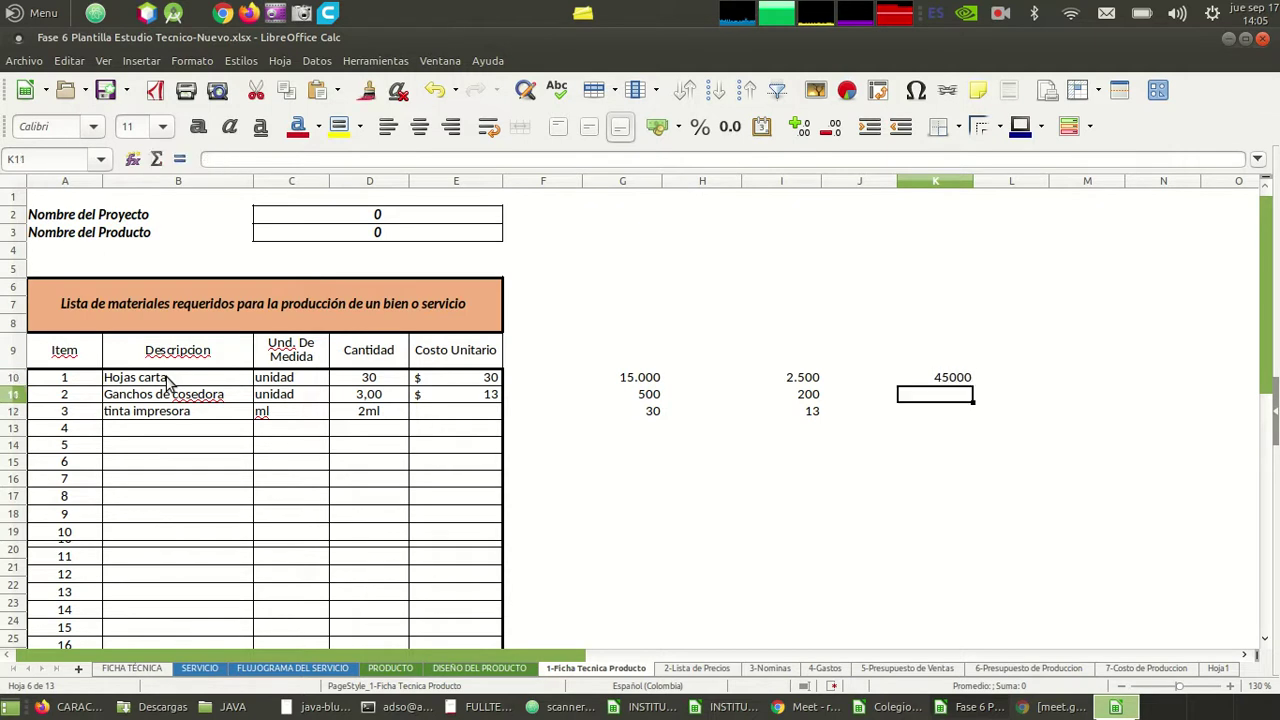
text(100)
key(Return)
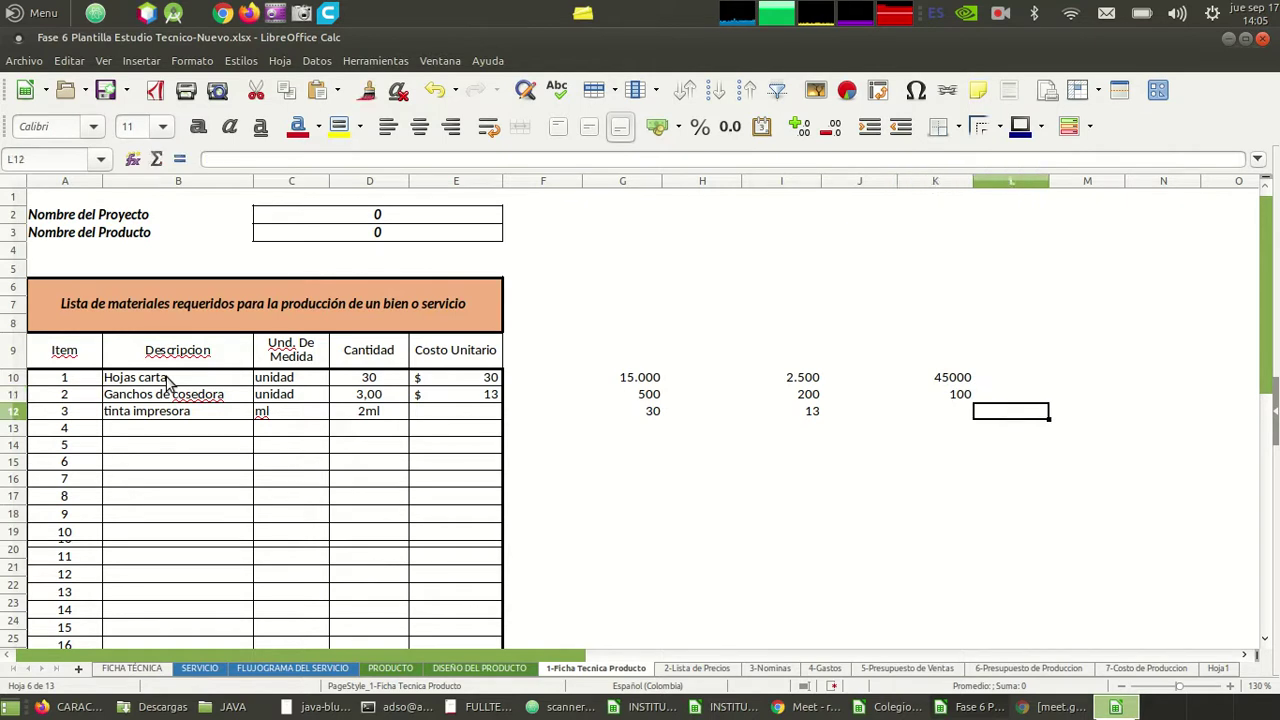
text(=)
key(Up)
key(Up)
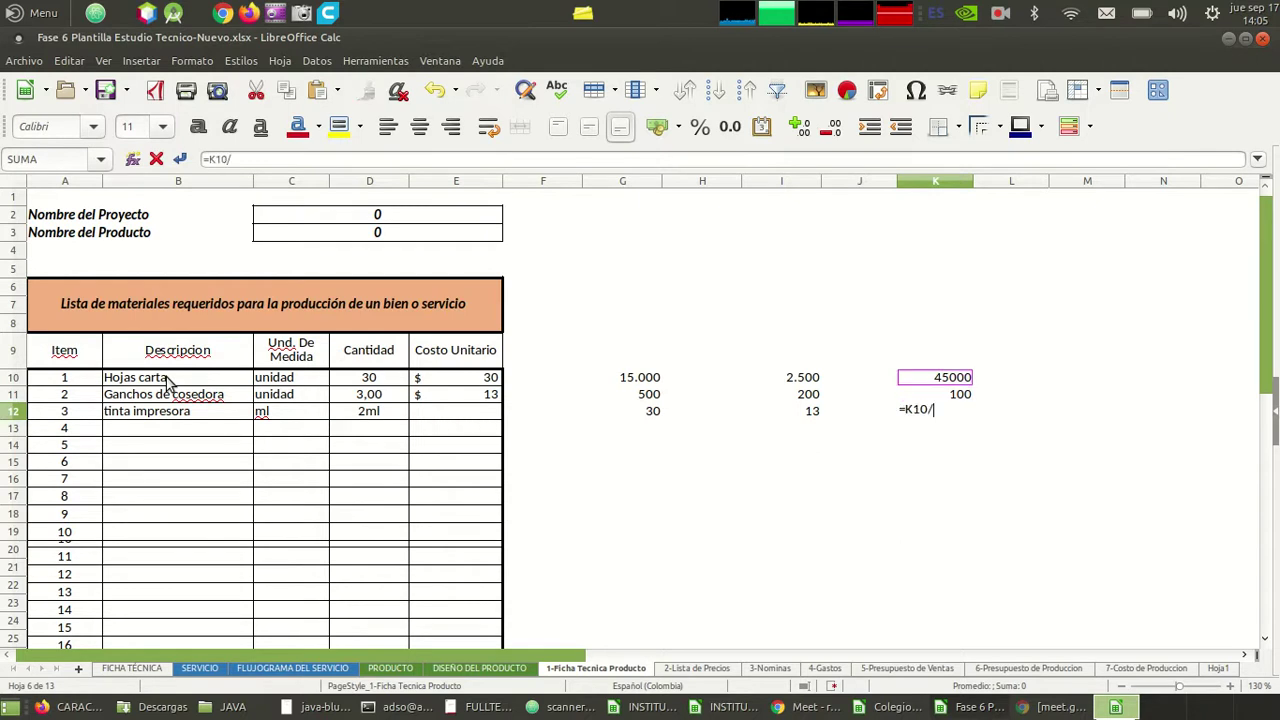
key(Up)
key(Return)
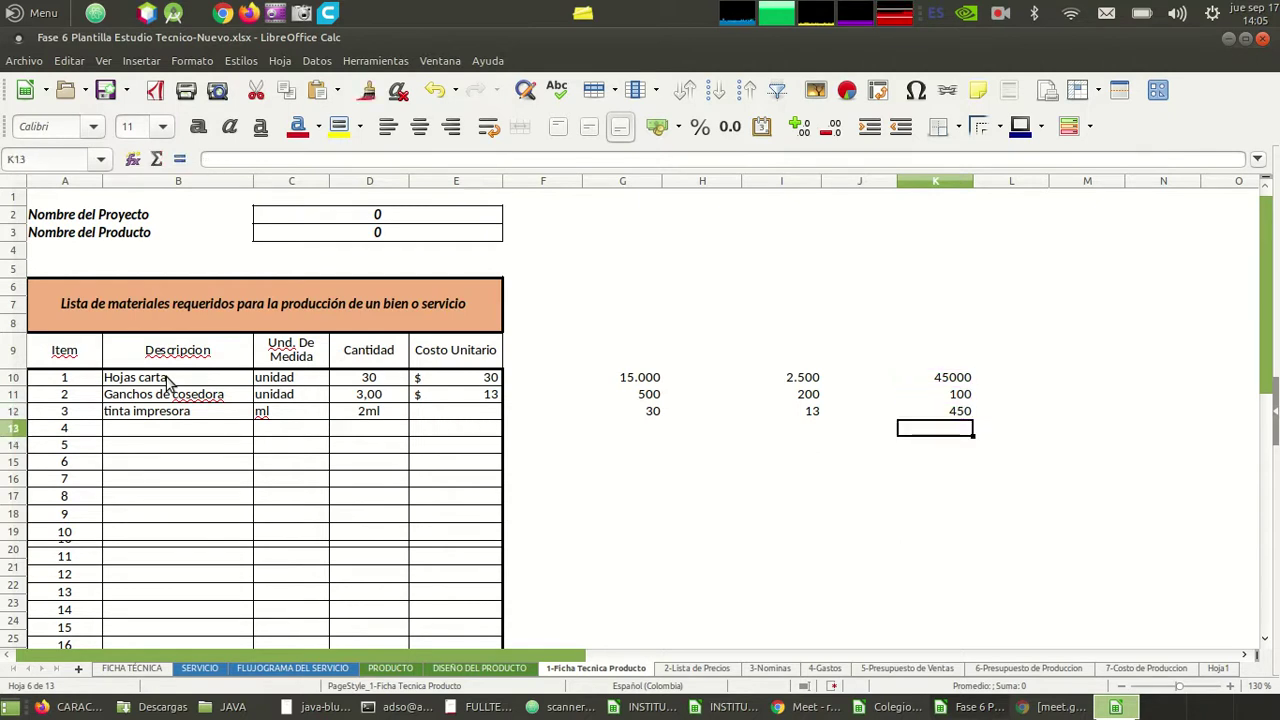
- Enter 450 as the tinta impresora unit cost in E12
key(Left)
key(Left)
key(Left)
key(Left)
key(Left)
key(Left)
key(Left)
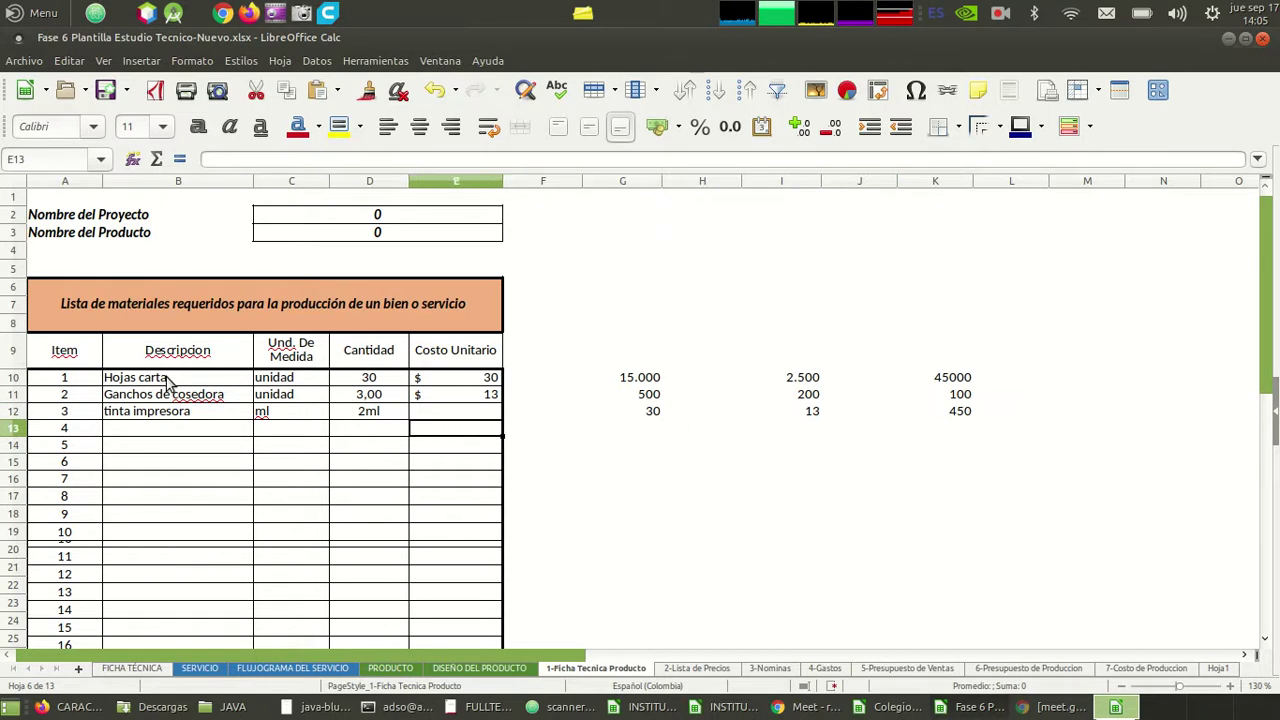
key(Up)
key(Up)
key(Down)
key(Right)
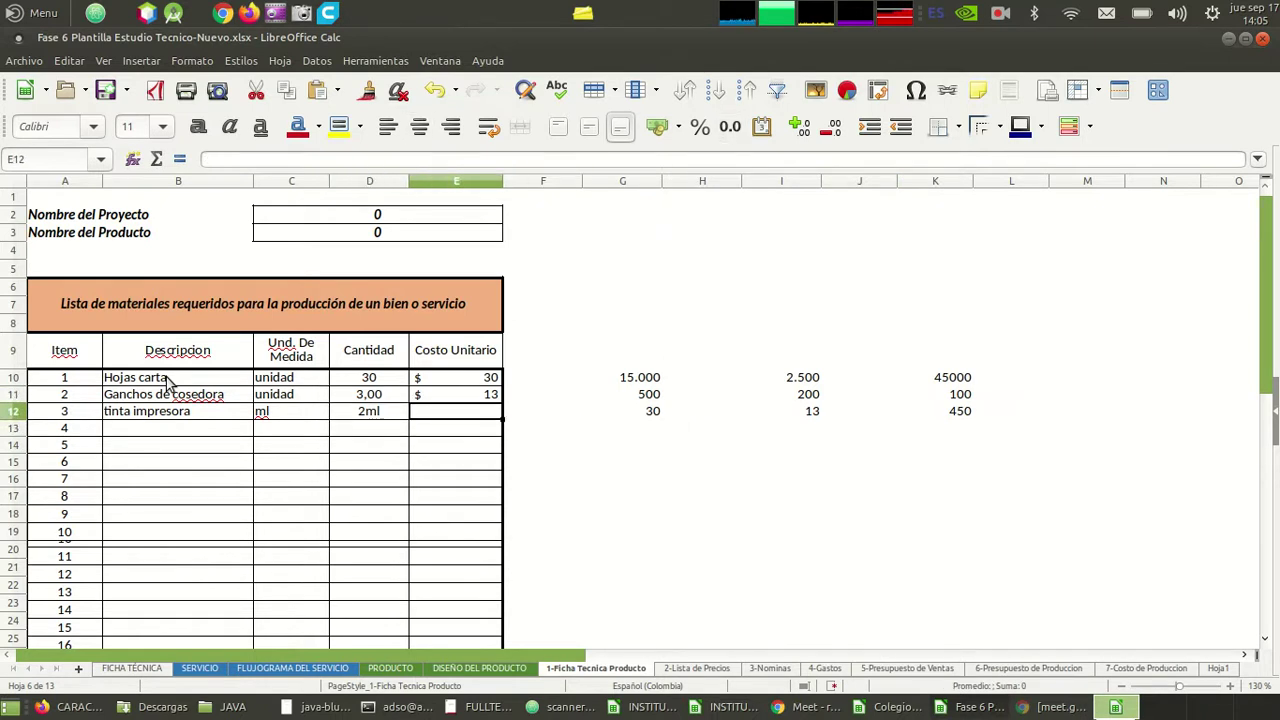
key(Up)
key(Up)
key(Down)
key(Left)
key(Left)
key(Right)
key(Right)
key(Right)
key(Left)
key(Down)
text(450)
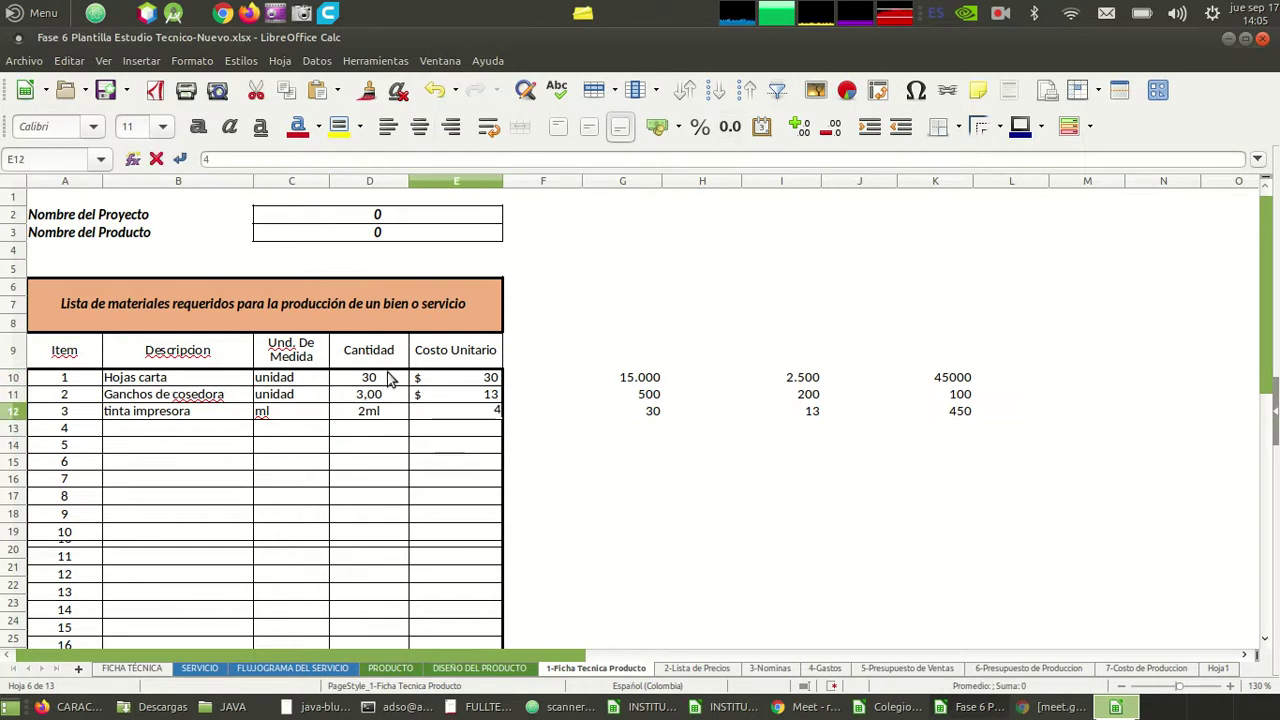
key(Return)
- Change 'cosedora' to 'cocedora' in the Ganchos de cosedora description in B11
key(Left)
key(Left)
key(Left)
key(Left)
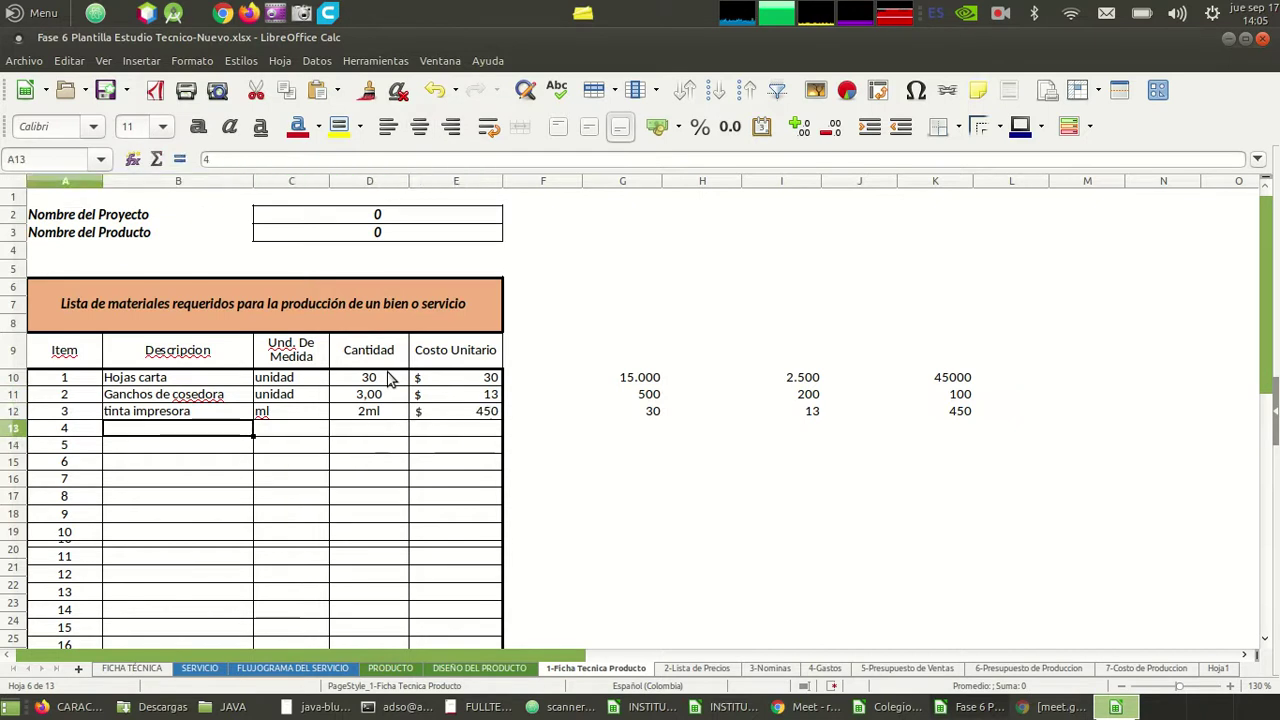
key(Right)
key(Right)
key(Right)
key(Right)
key(Right)
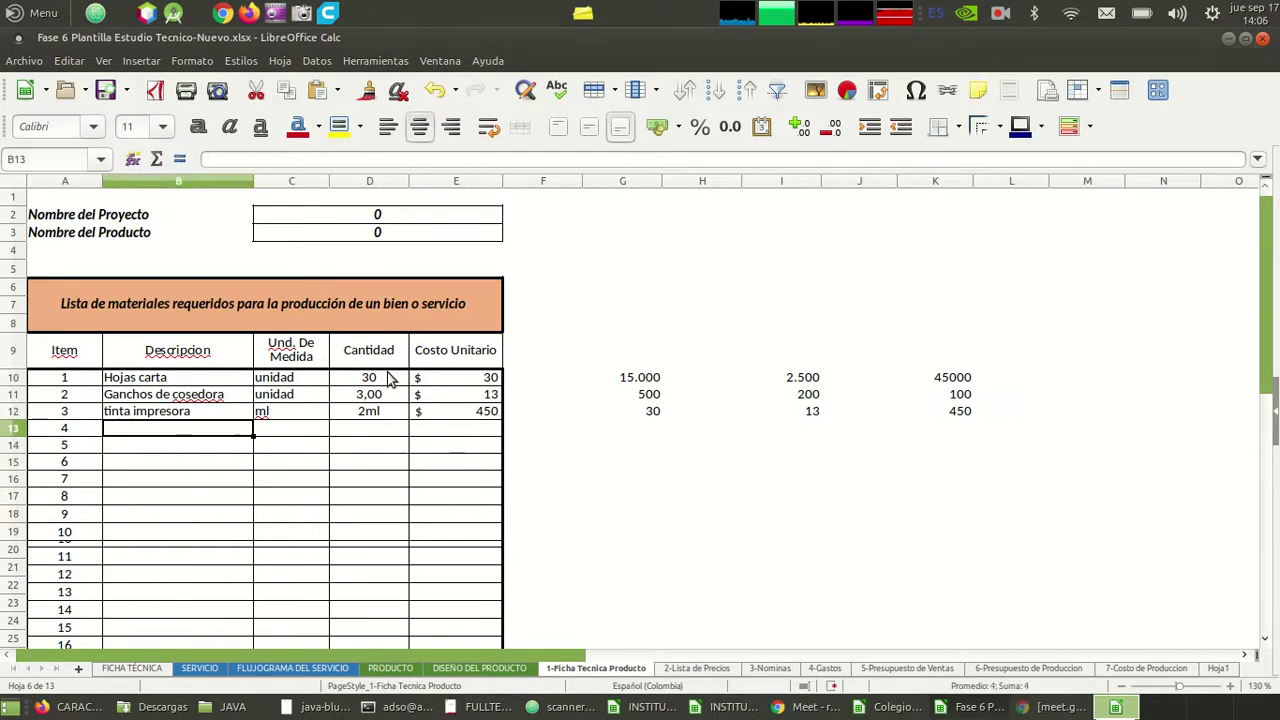
key(Left)
key(Left)
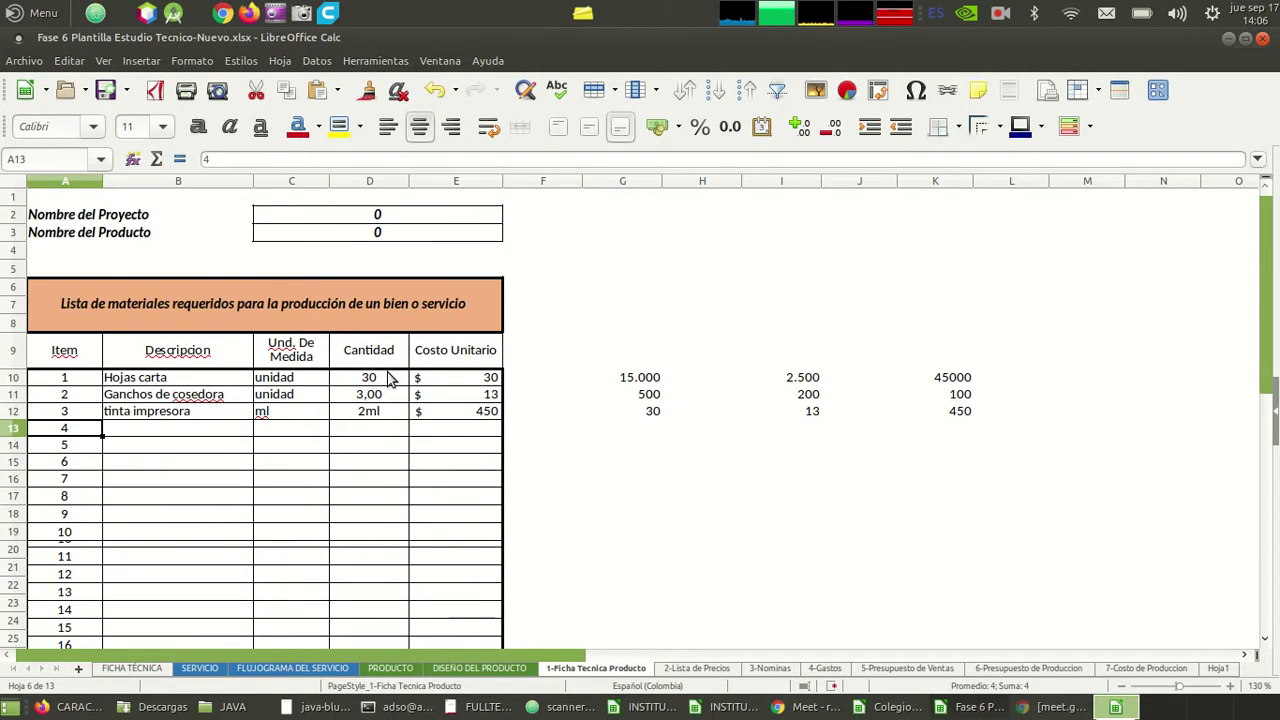
key(Up)
key(Right)
key(Up)
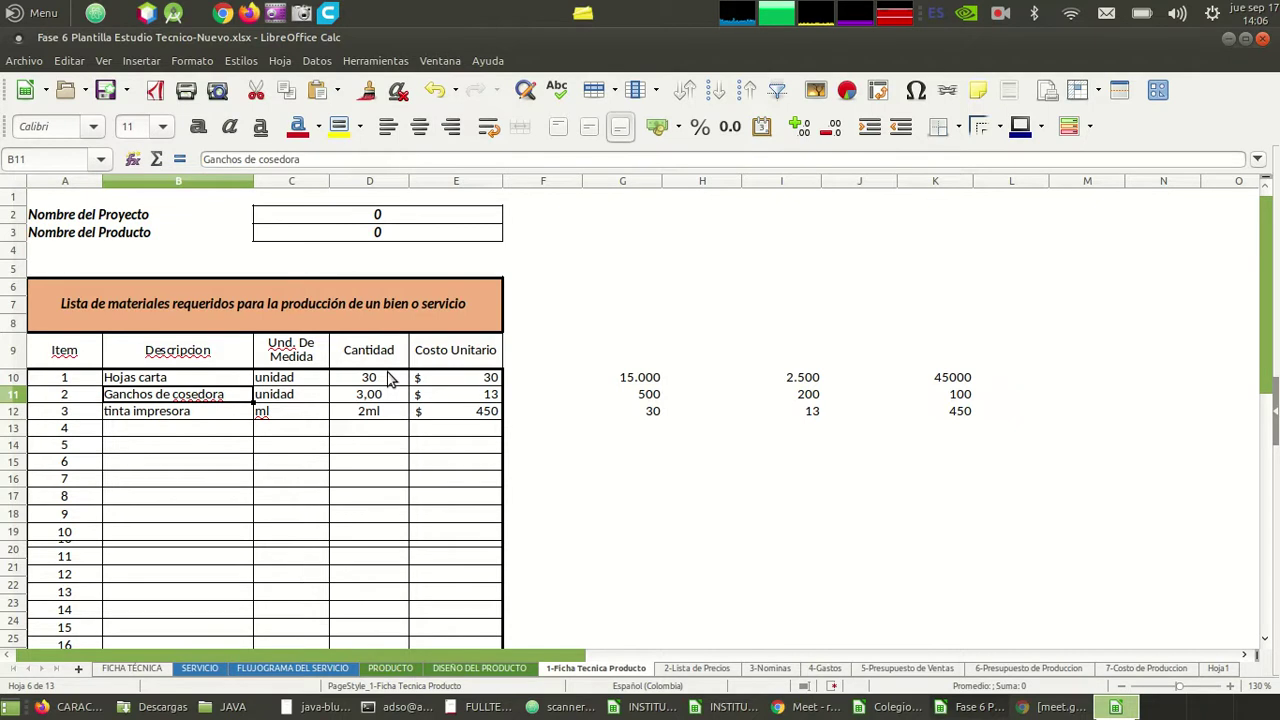
key(F2)
key(Left)
key(Left)
key(Left)
key(Left)
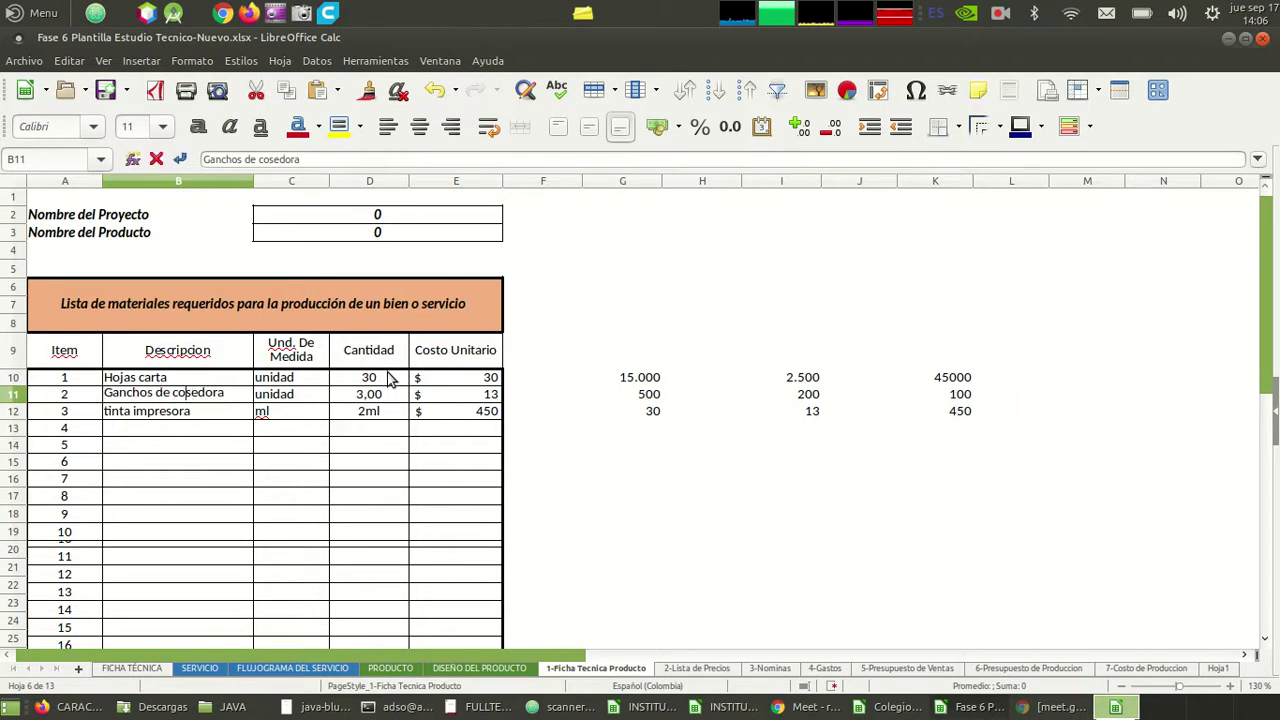
key(Delete)
text(c)
key(Return)
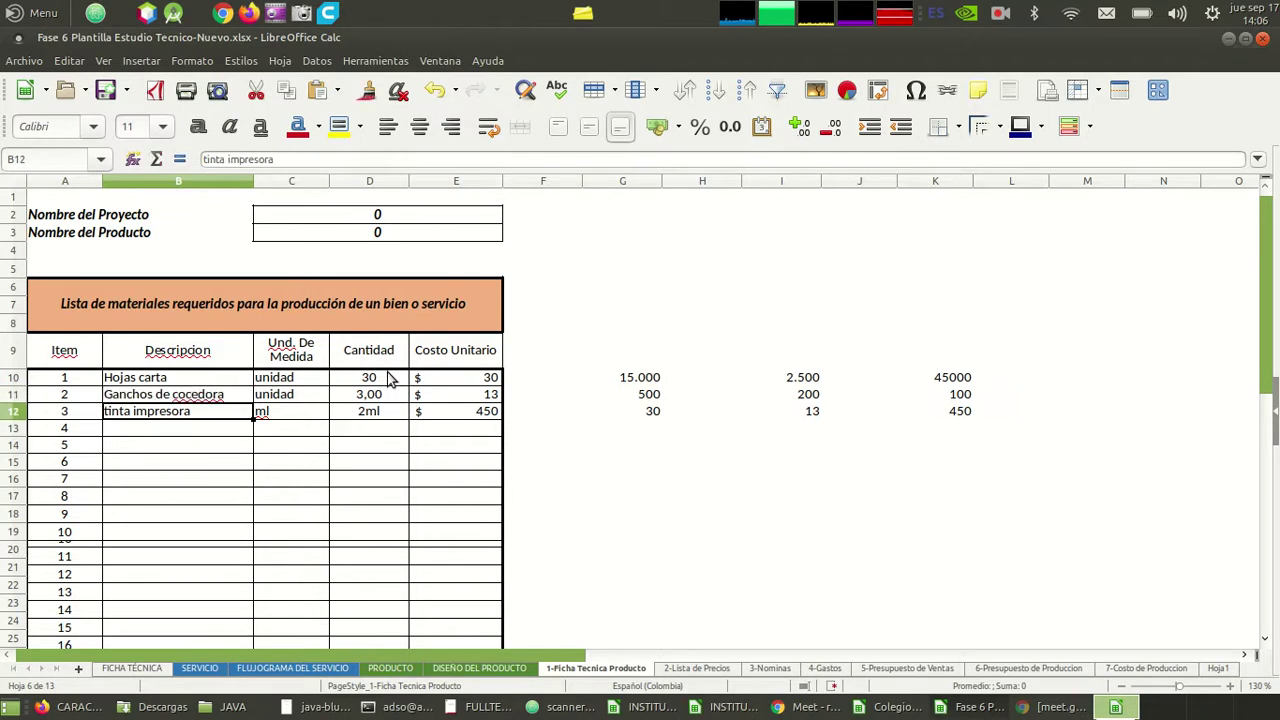
- Restore the B11 description's original spelling 'cosedora'
key(Up)
key(F2)
key(Left)
key(Left)
key(Left)
key(BackSpace)
text(s)
key(Return)
key(Down)
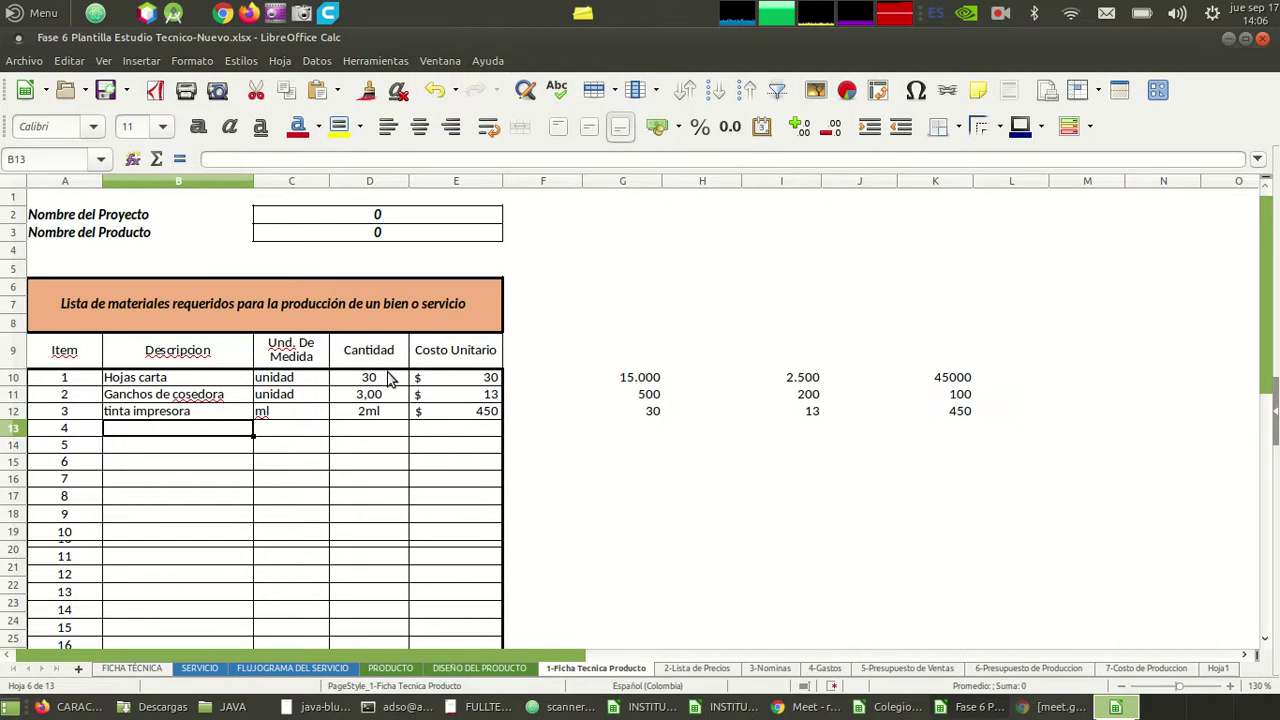
- Fill item 4 as Esfero, unit unidad, quantity 1, unit cost 1000
text(Esfero)
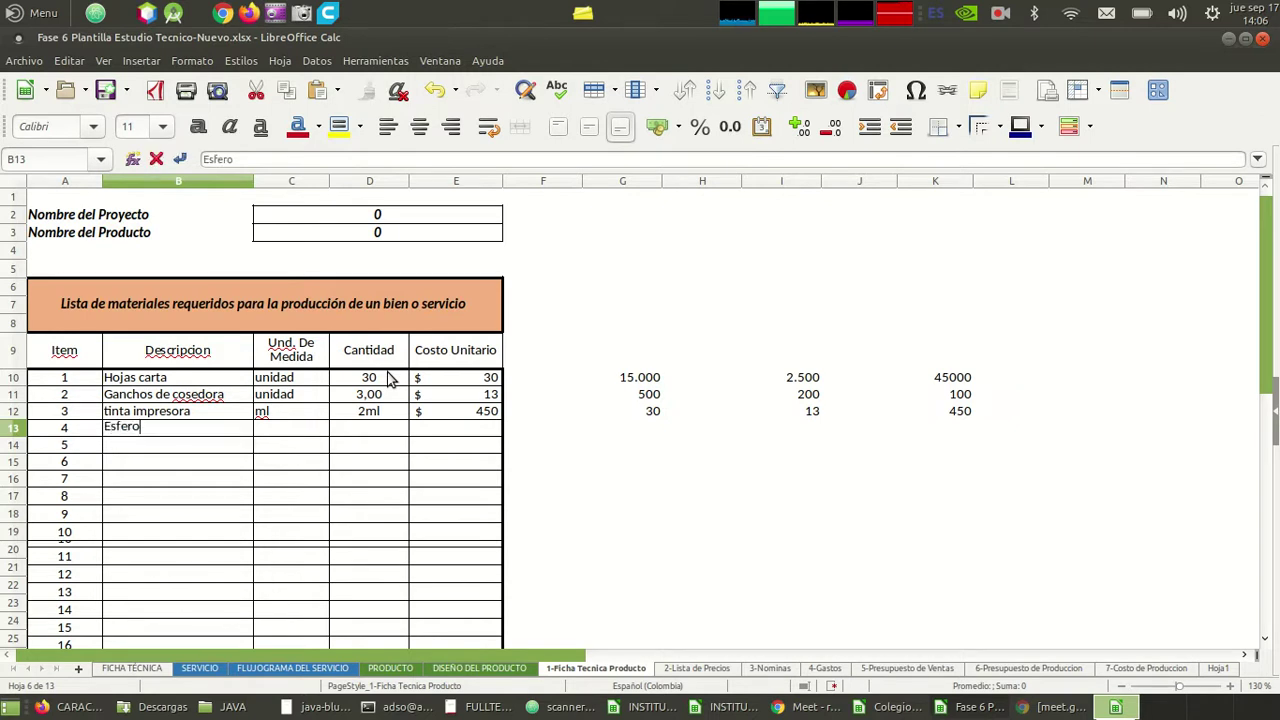
key(Tab)
text(unidad)
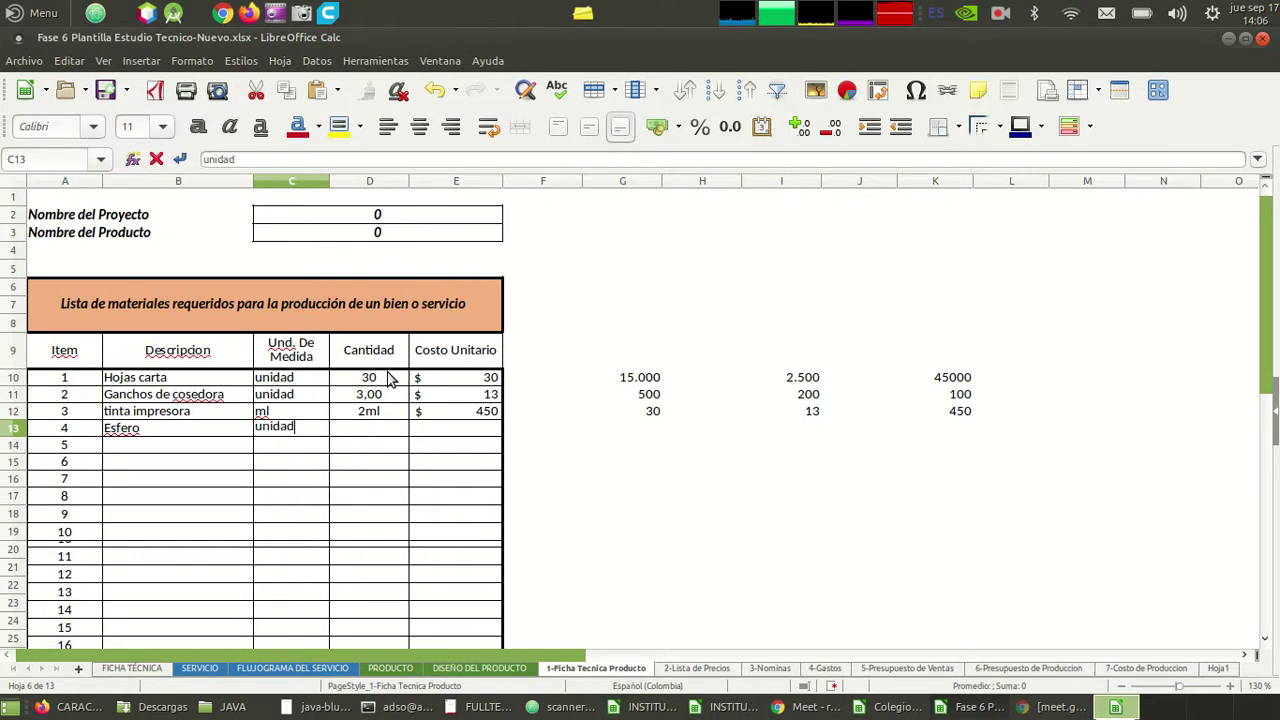
key(Tab)
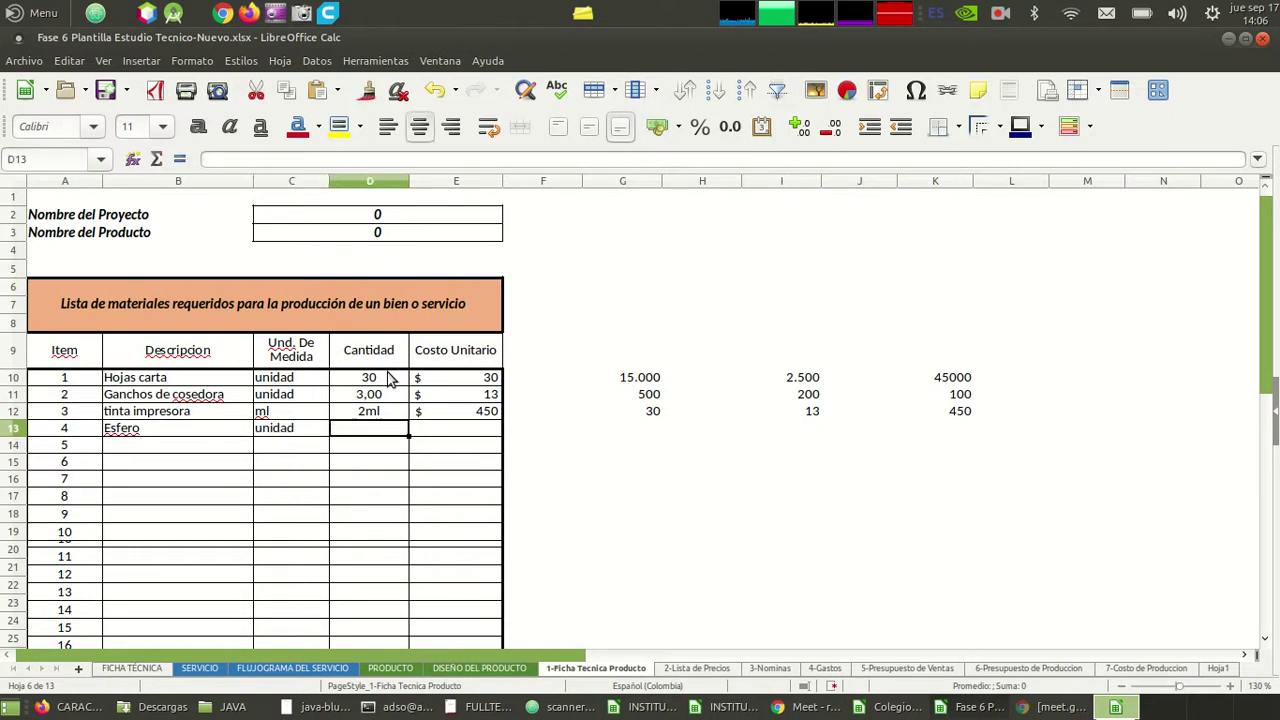
text(1)
key(Tab)
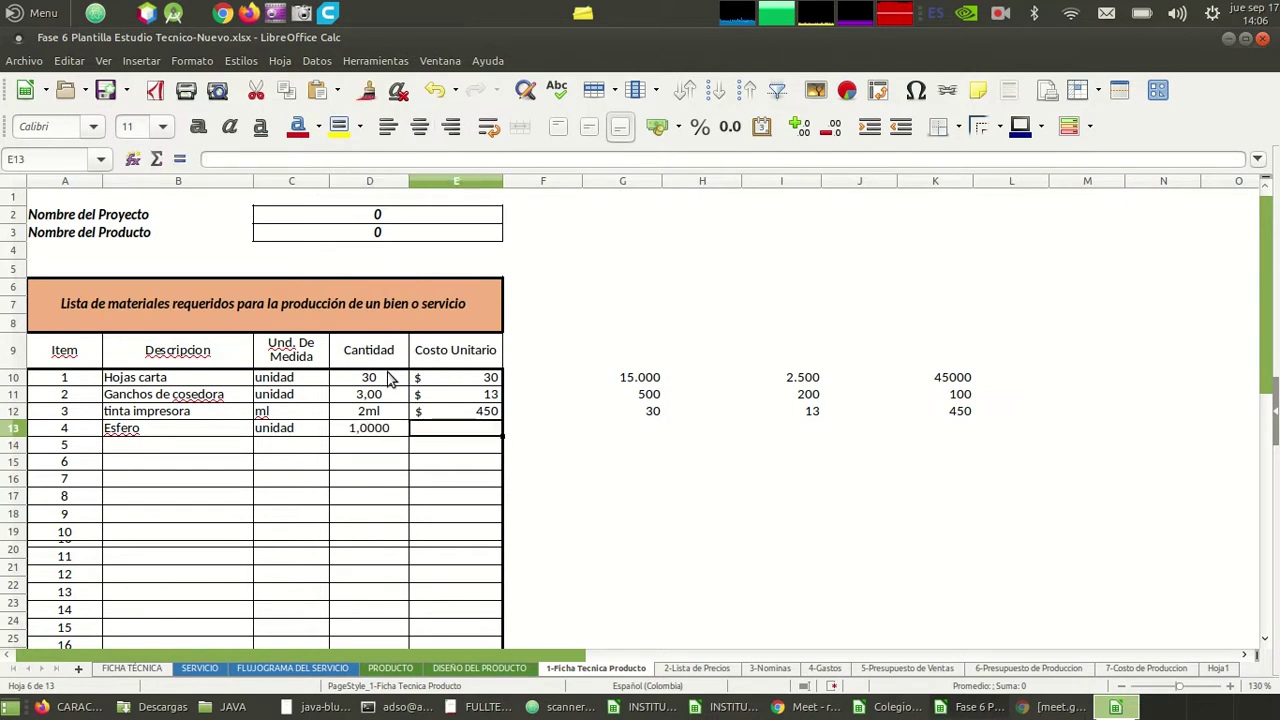
text(1000)
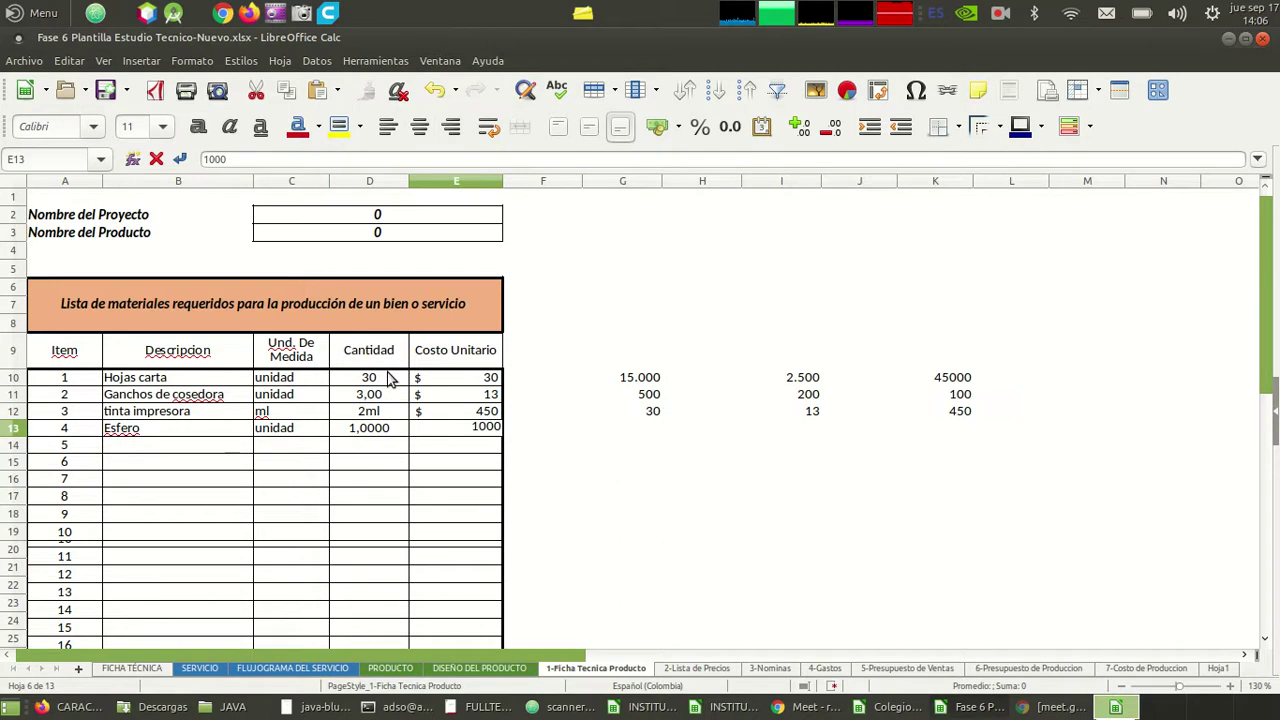
key(Return)
key(Left)
key(Left)
key(Left)
key(Left)
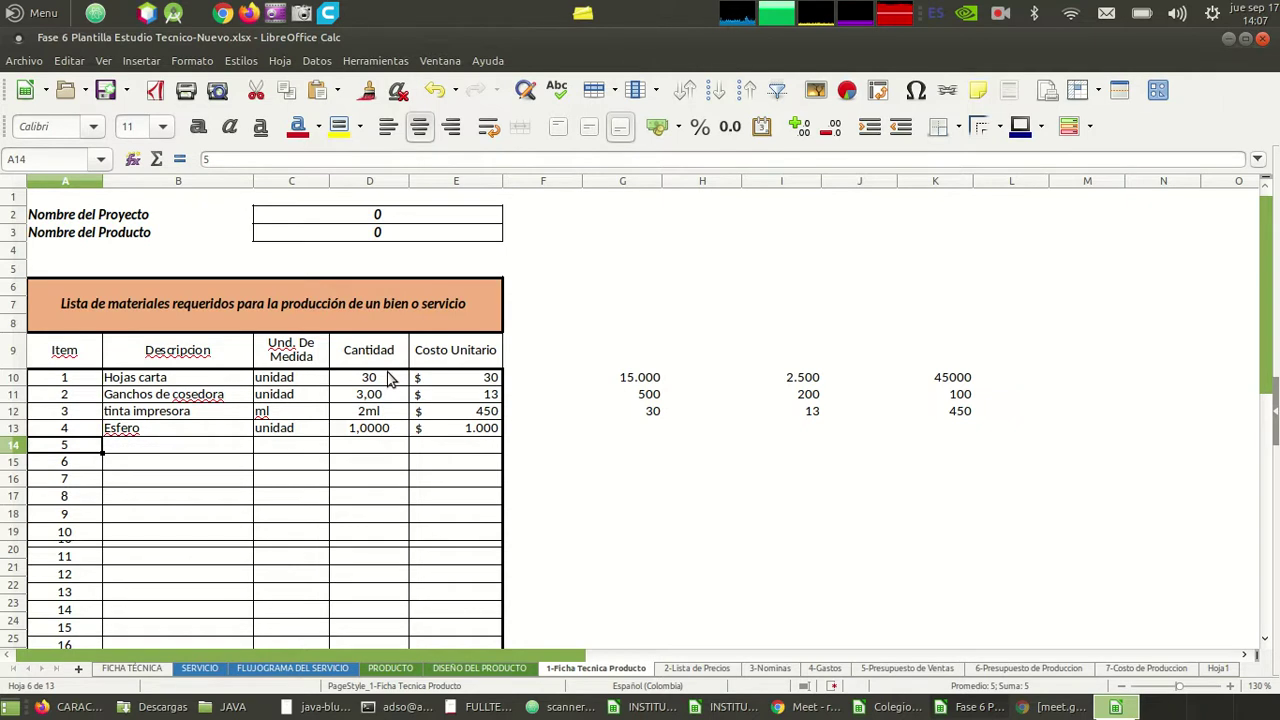
- Fill item 5 as carpetas, unit unudad, quantity 3, then switch to the Meet call
key(Tab)
text(carpeta para)
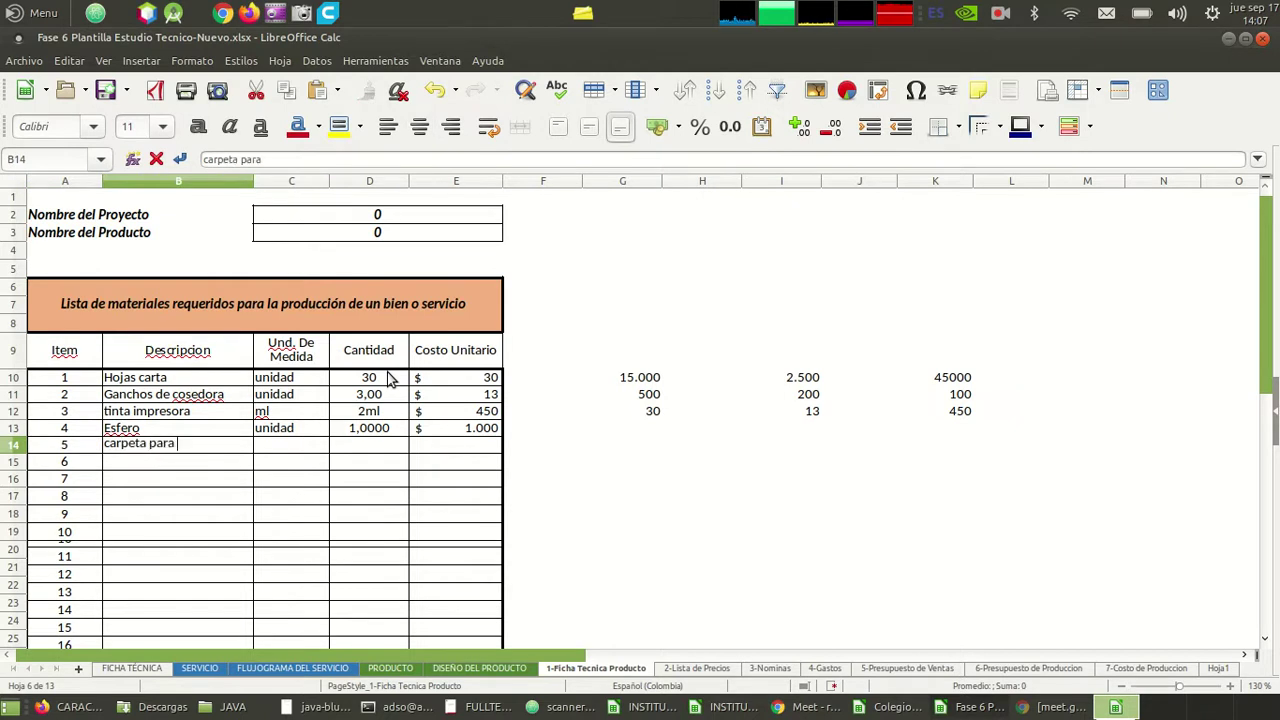
key(BackSpace)
key(BackSpace)
key(BackSpace)
key(BackSpace)
key(BackSpace)
key(BackSpace)
text(s)
key(Tab)
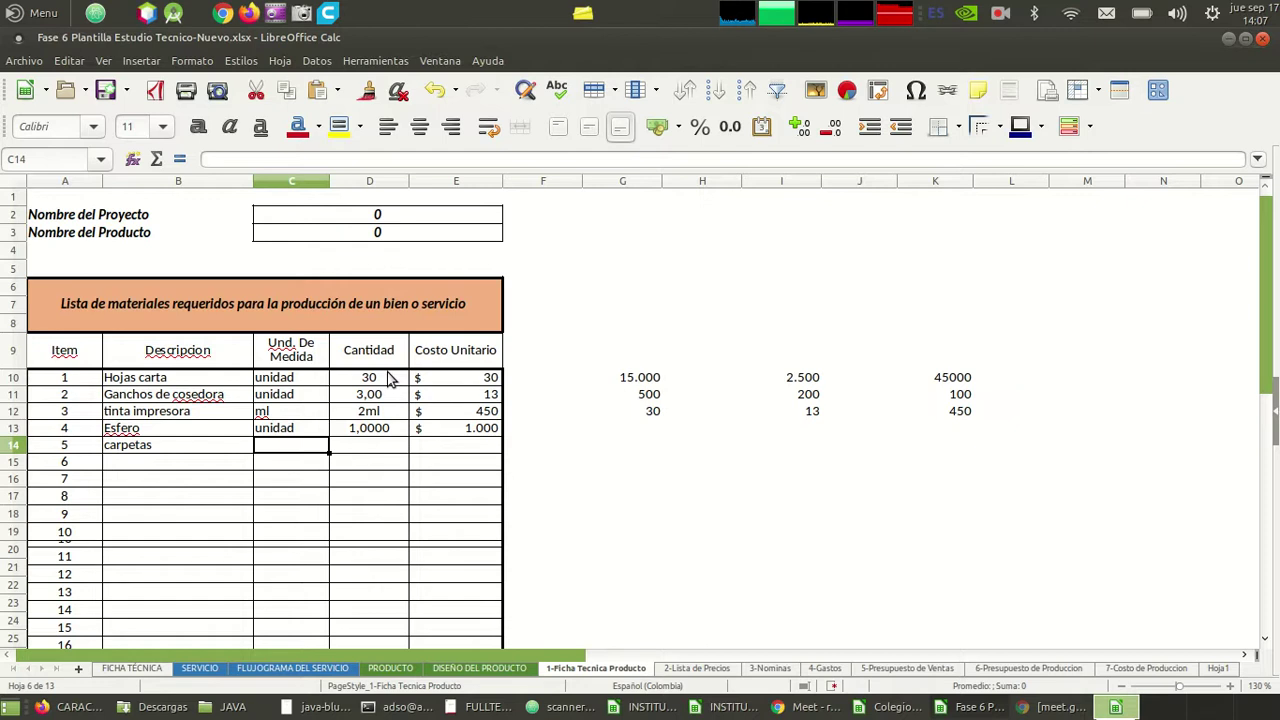
text(unudad)
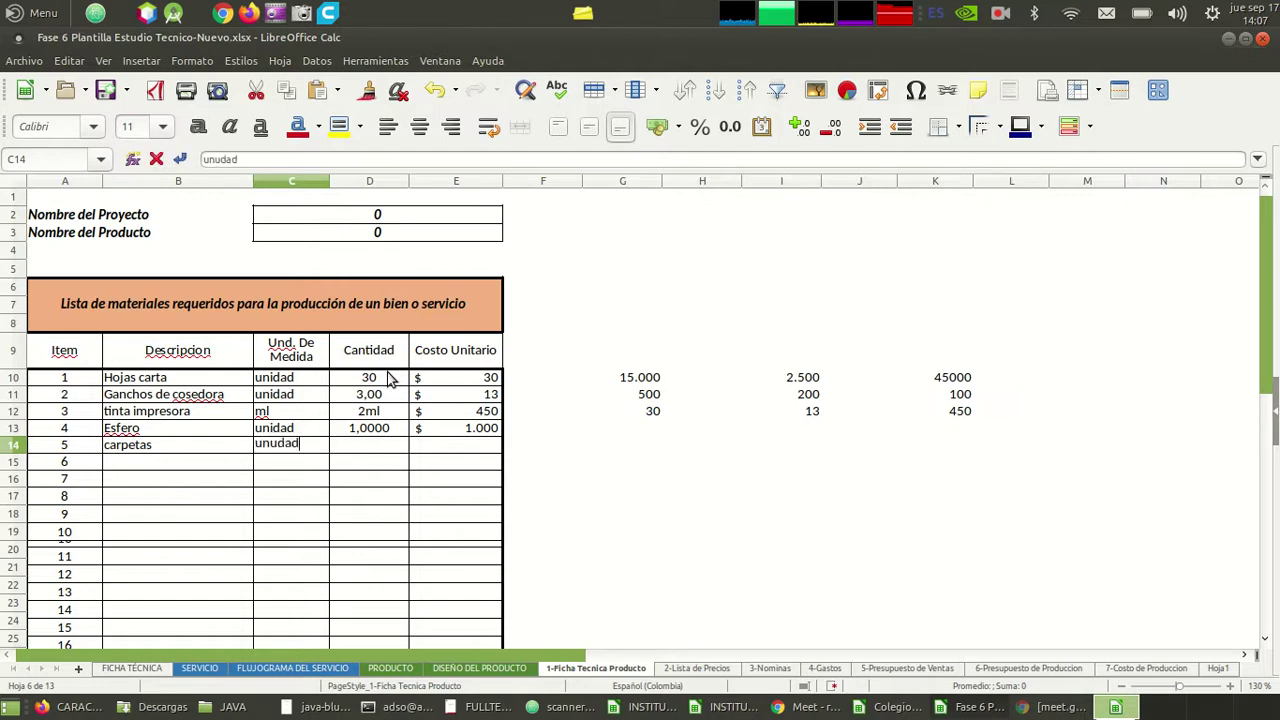
key(Tab)
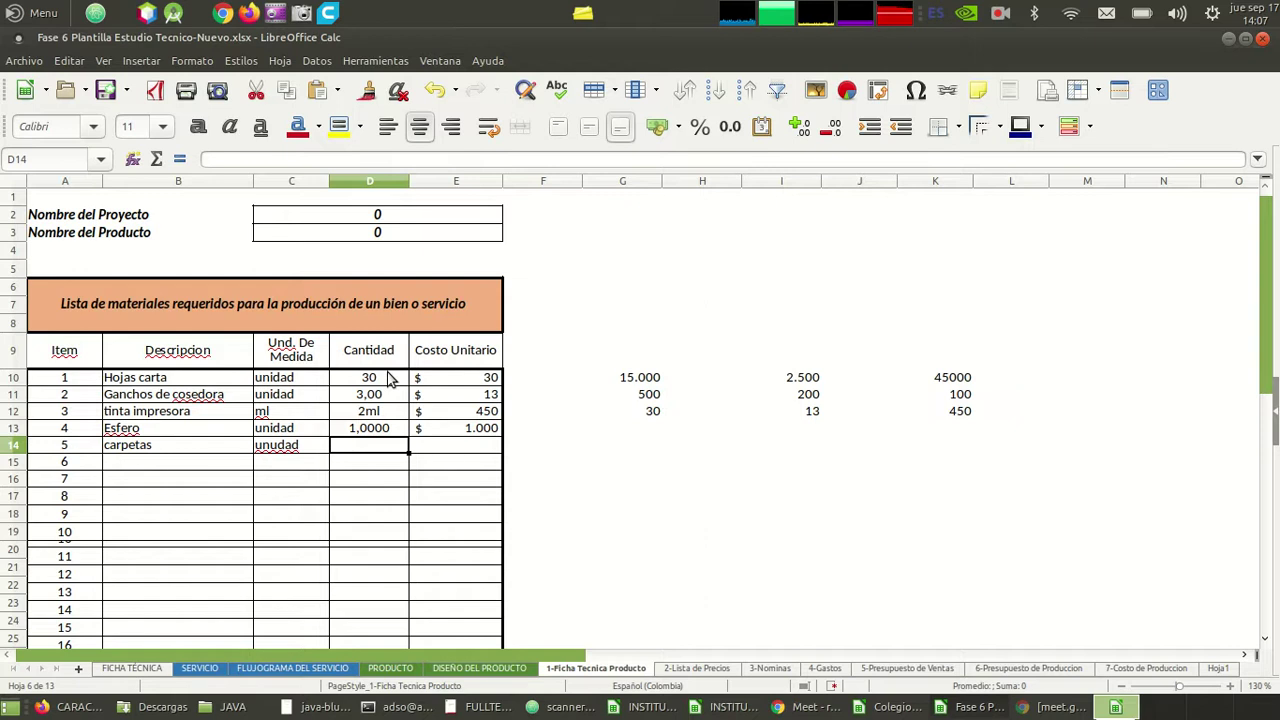
text(3)
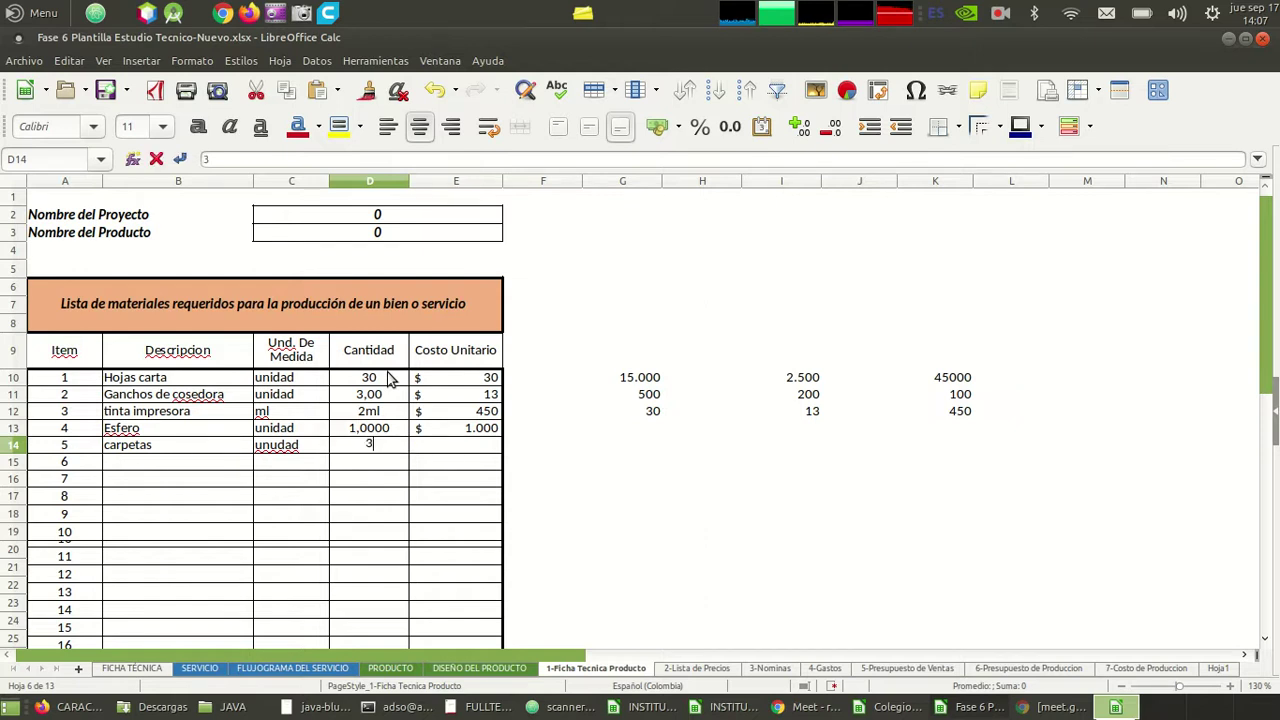
key(Tab)
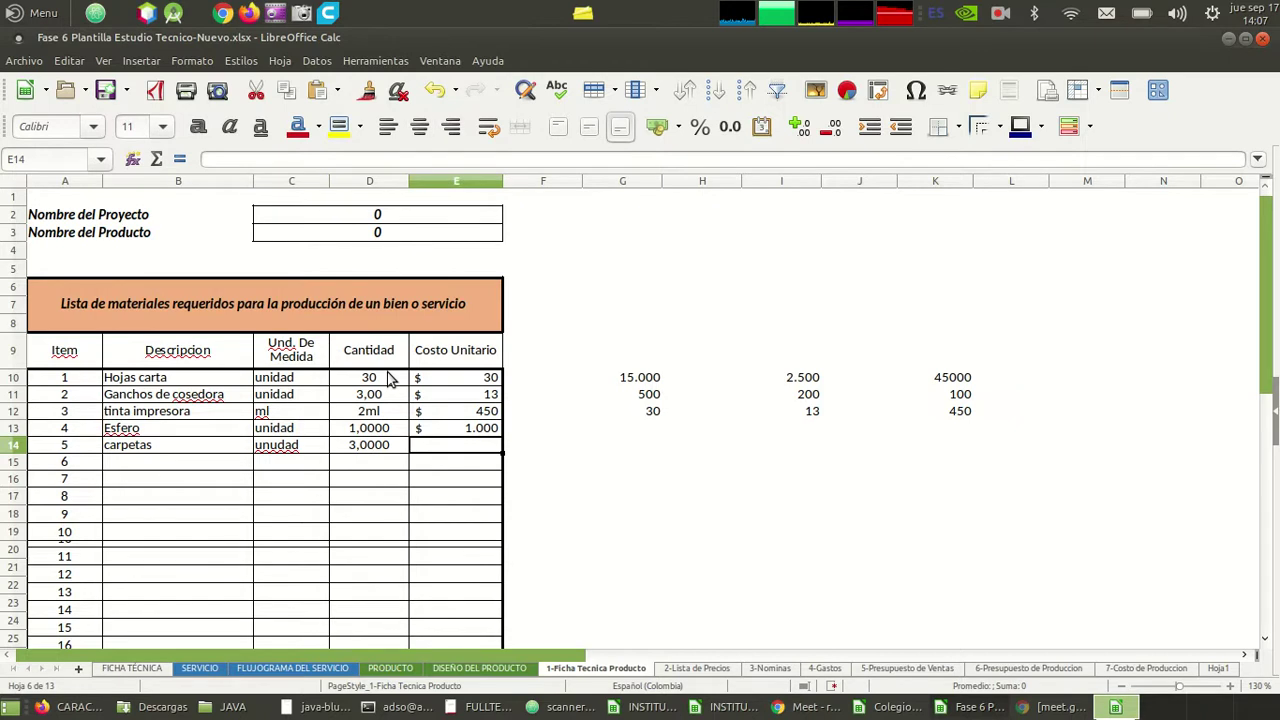
key(alt+Tab)
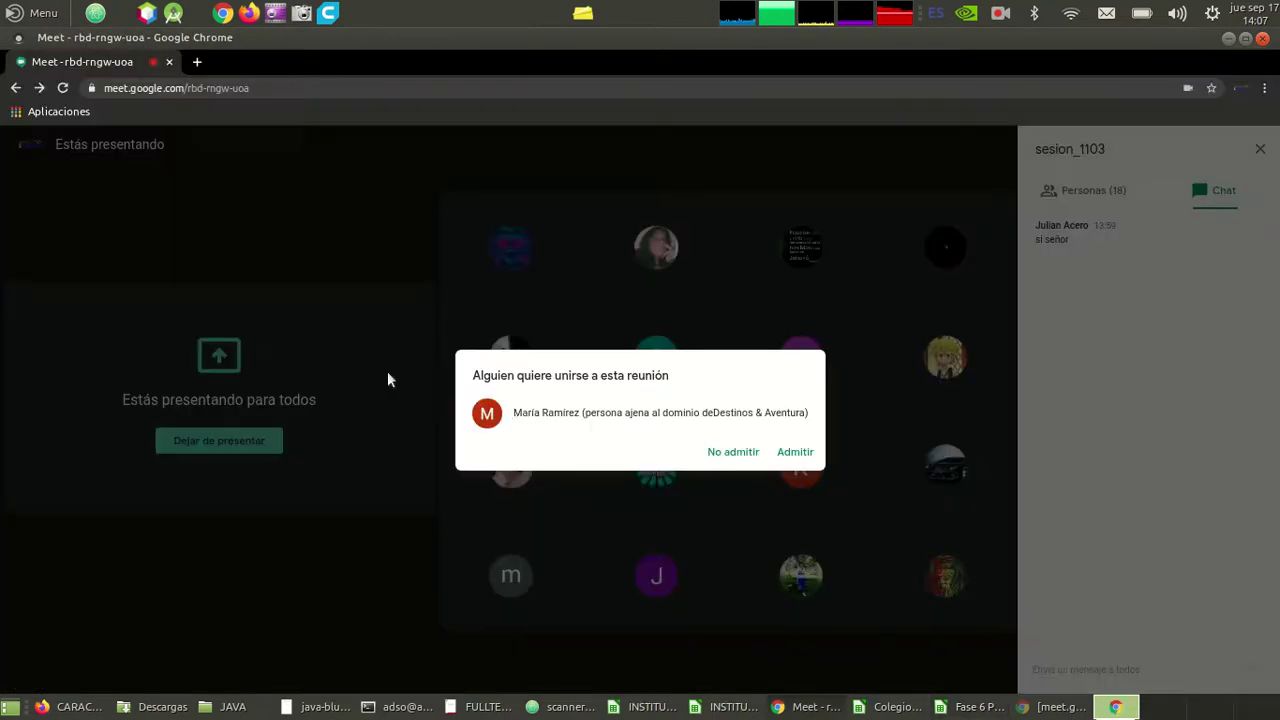
- Admit the person waiting to join the Meet call and return to the spreadsheet
click(796, 452)
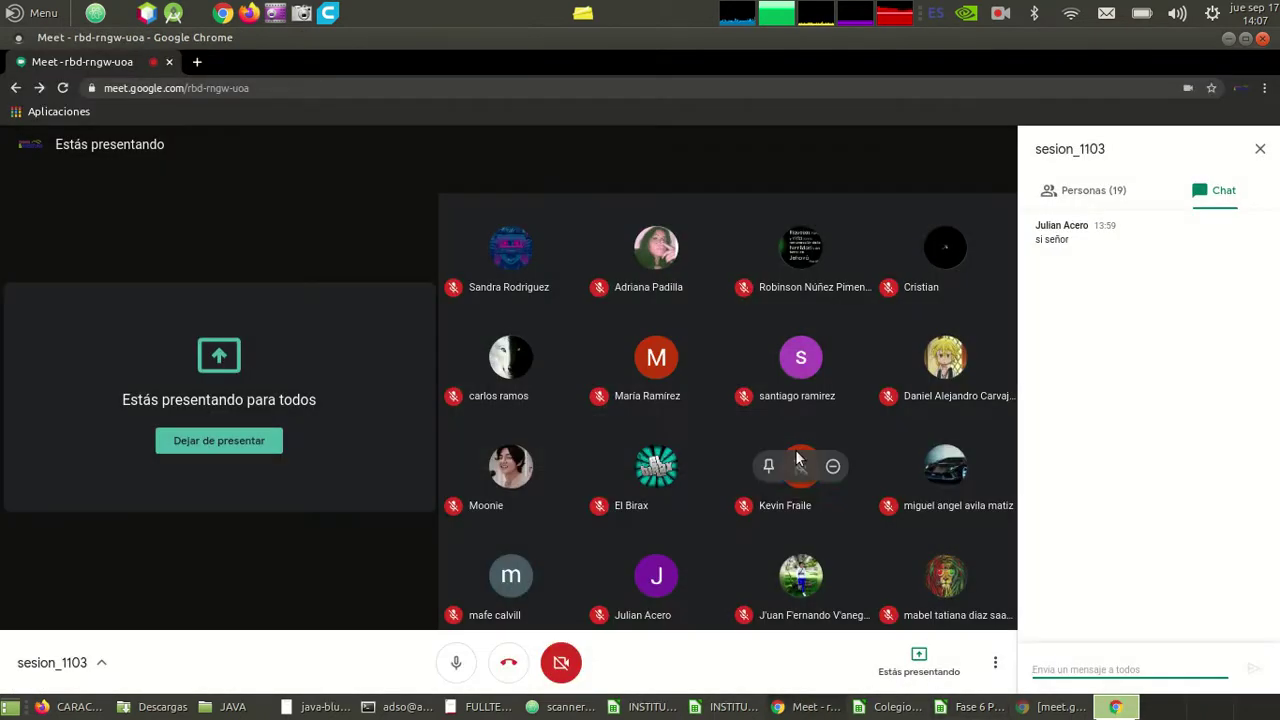
key(alt+Tab)
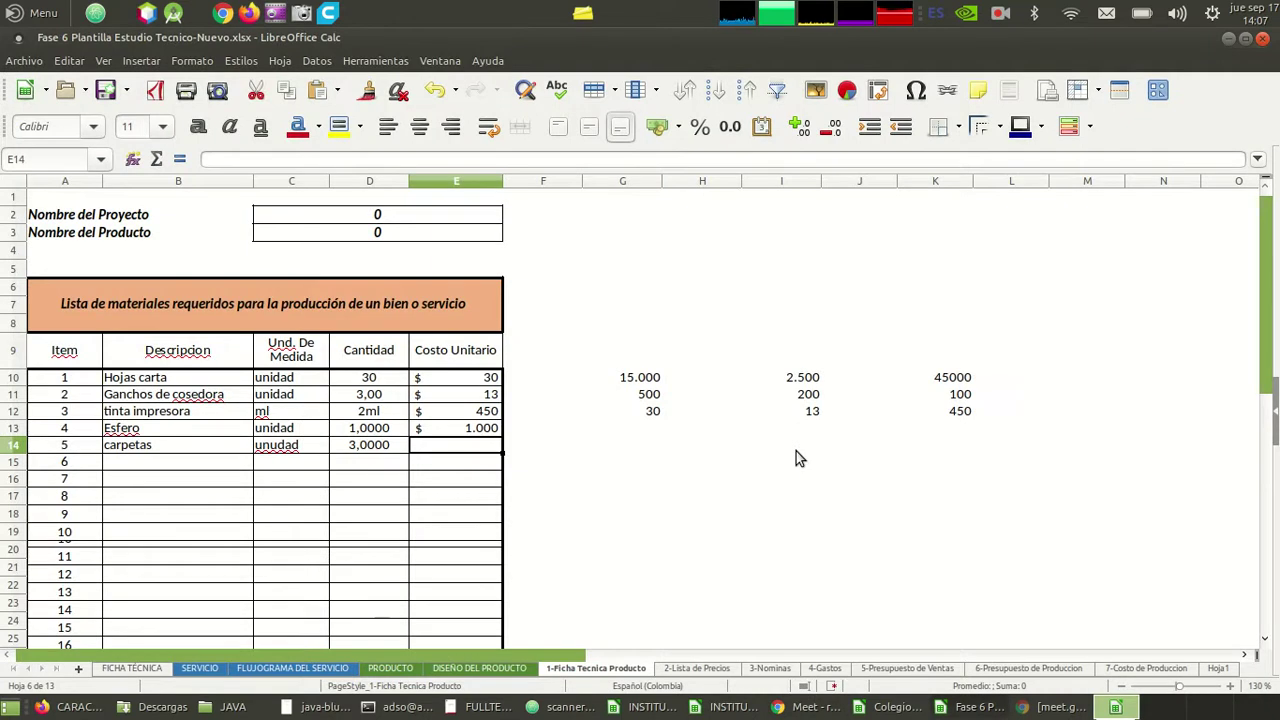
- Set the carpetas unit cost in E14 to 3500, after briefly trying 2000
text(3500)
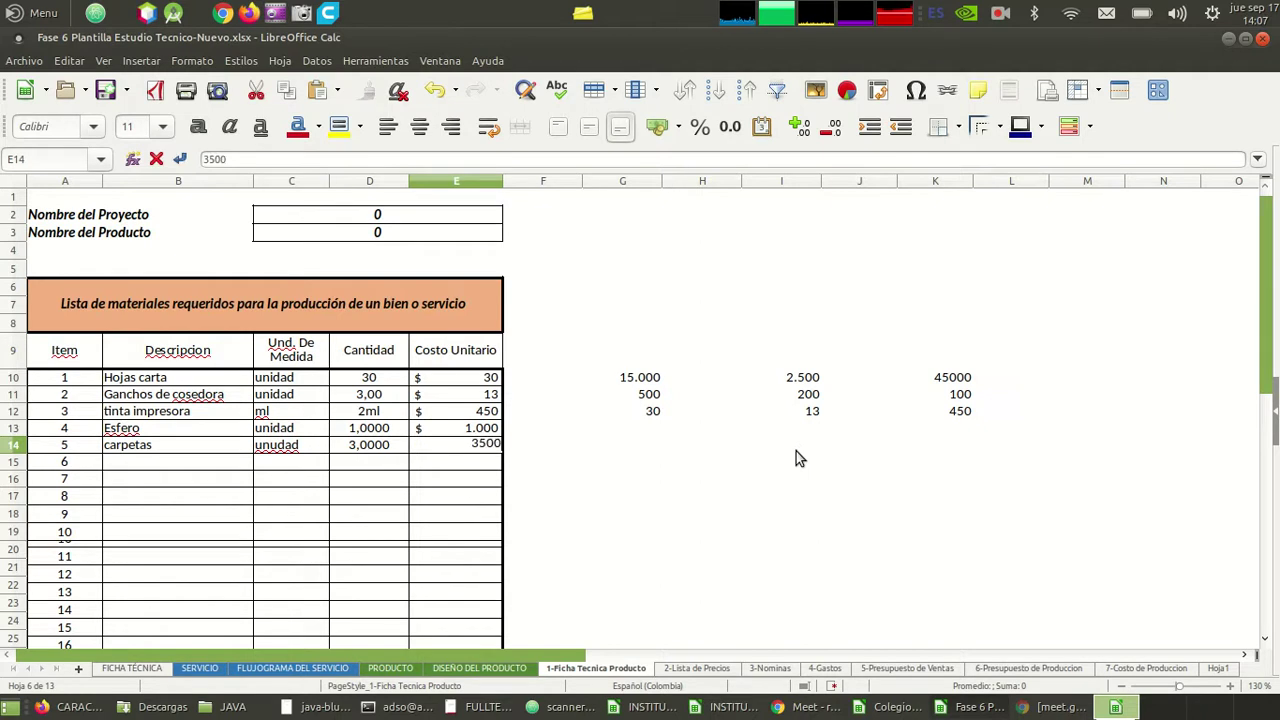
key(Return)
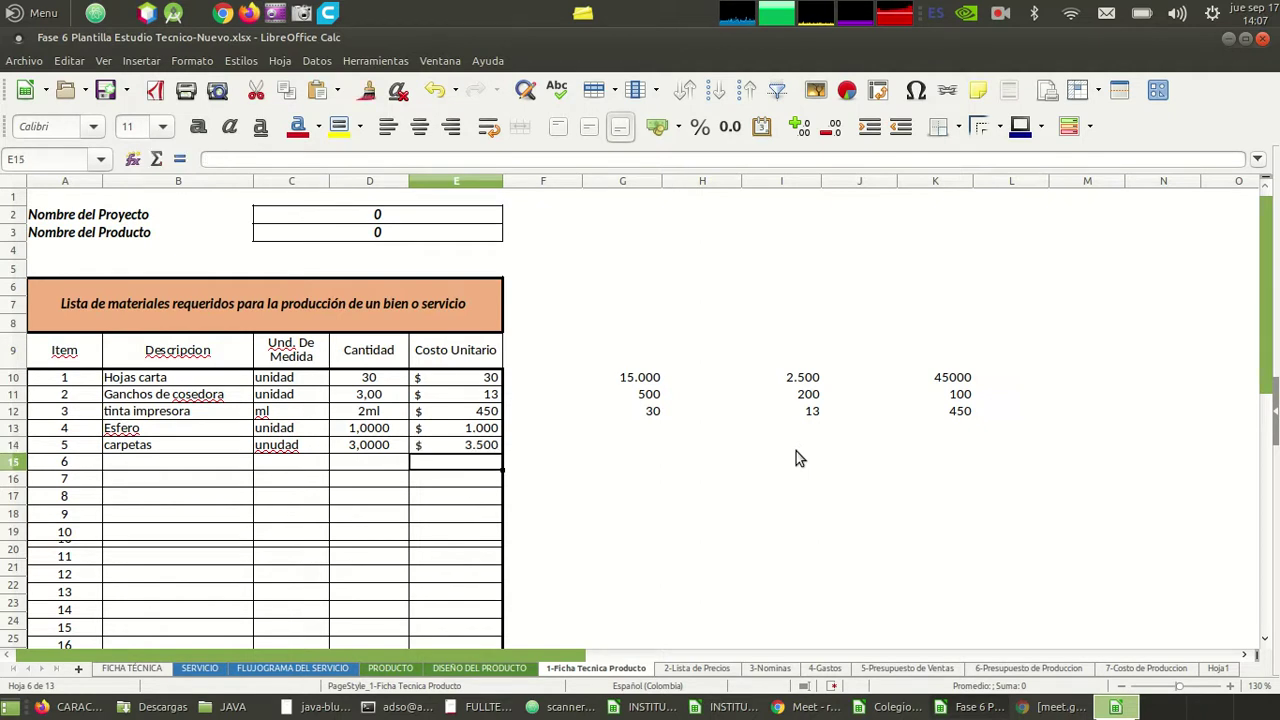
key(Up)
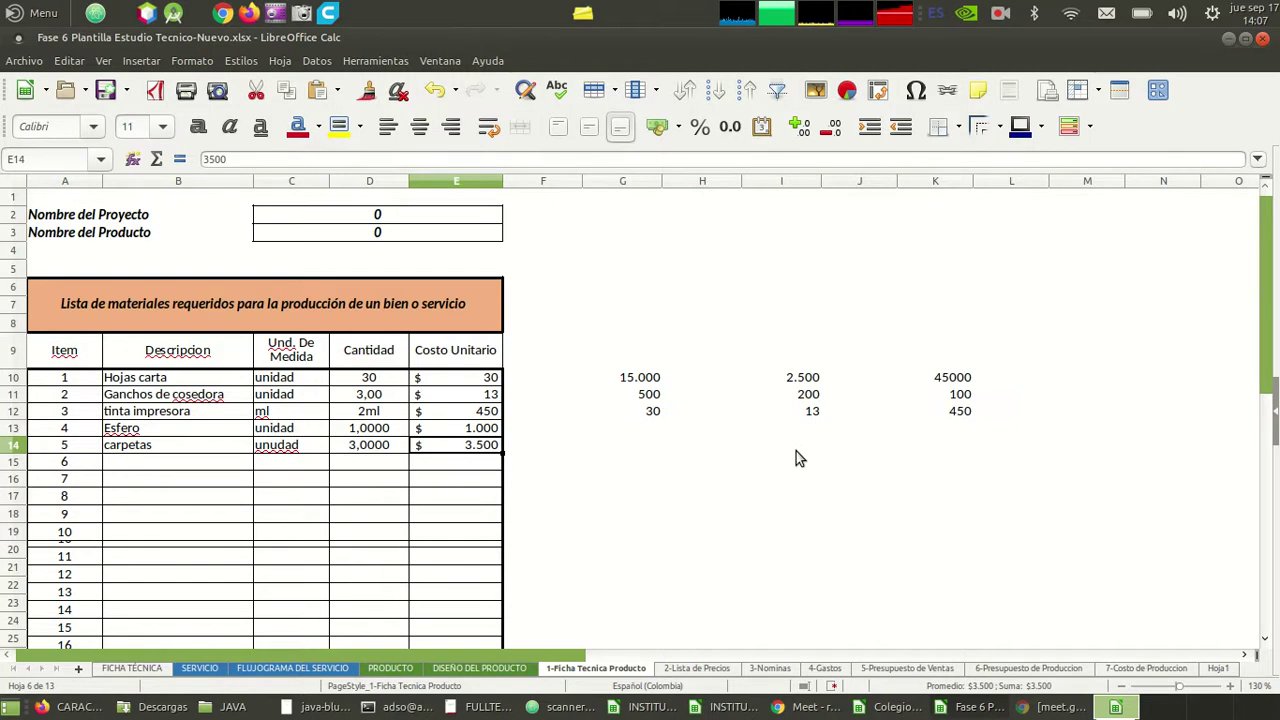
text(2000)
key(Return)
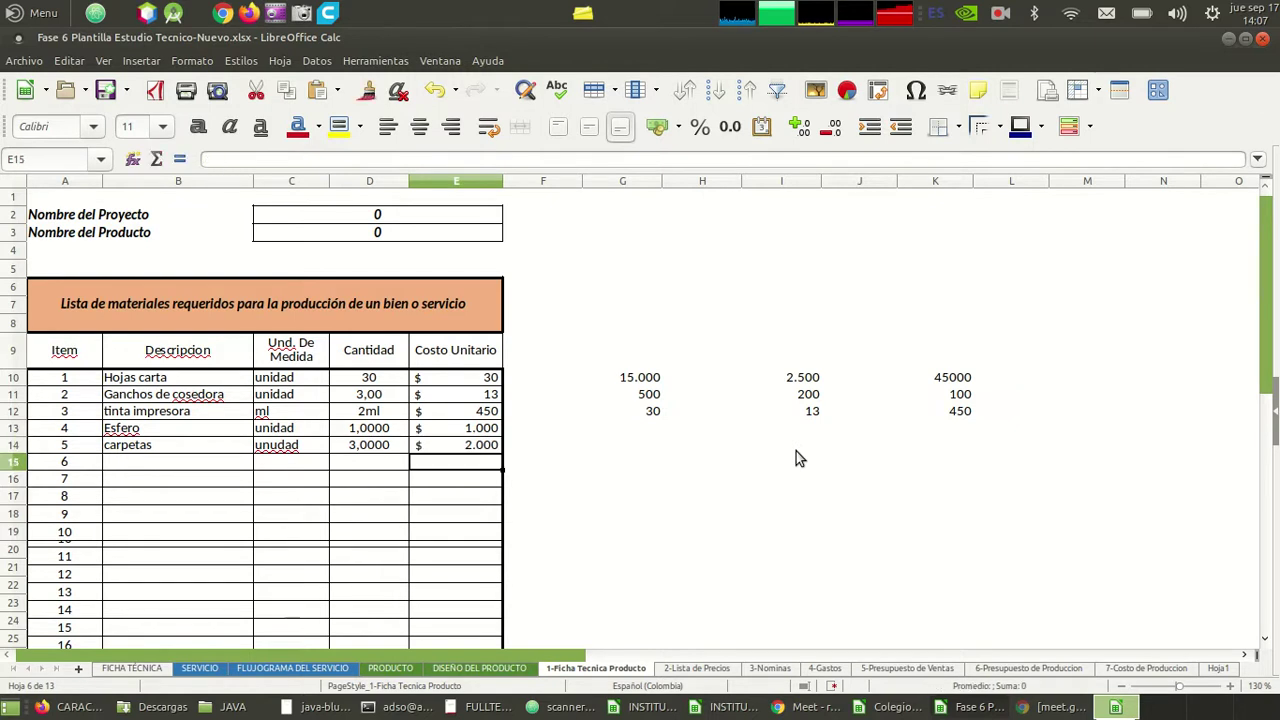
key(Up)
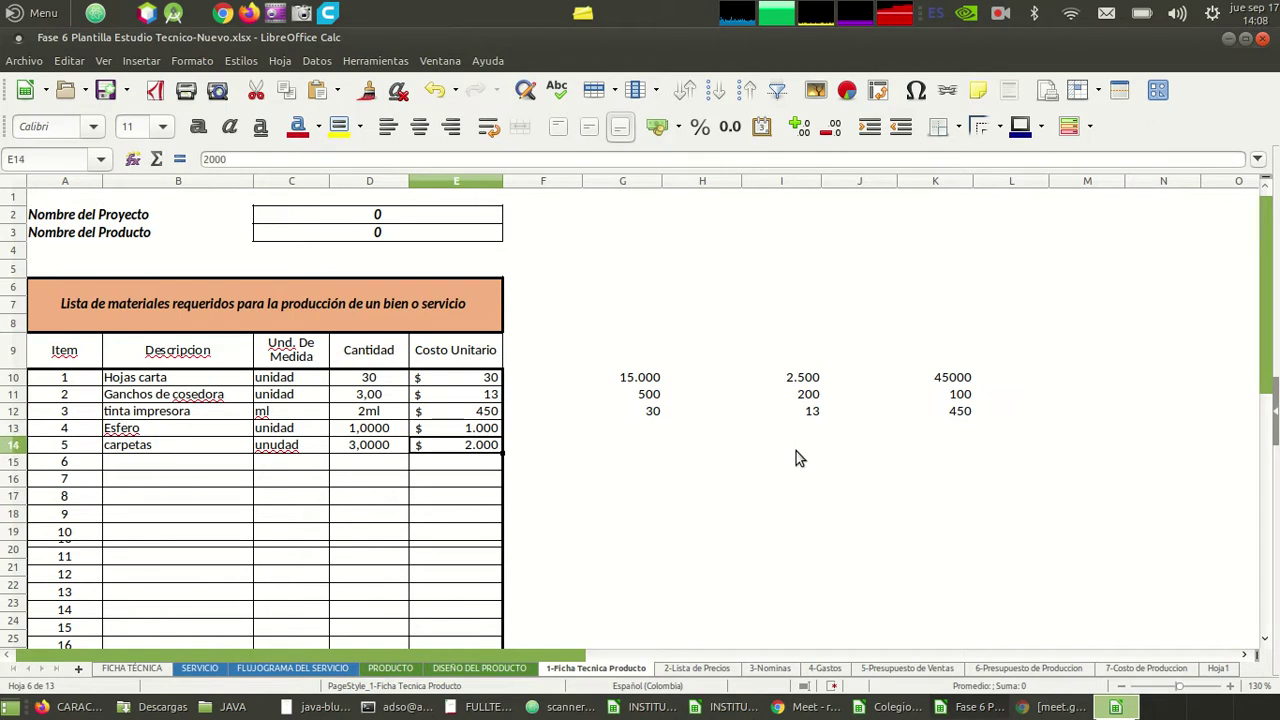
text(3500)
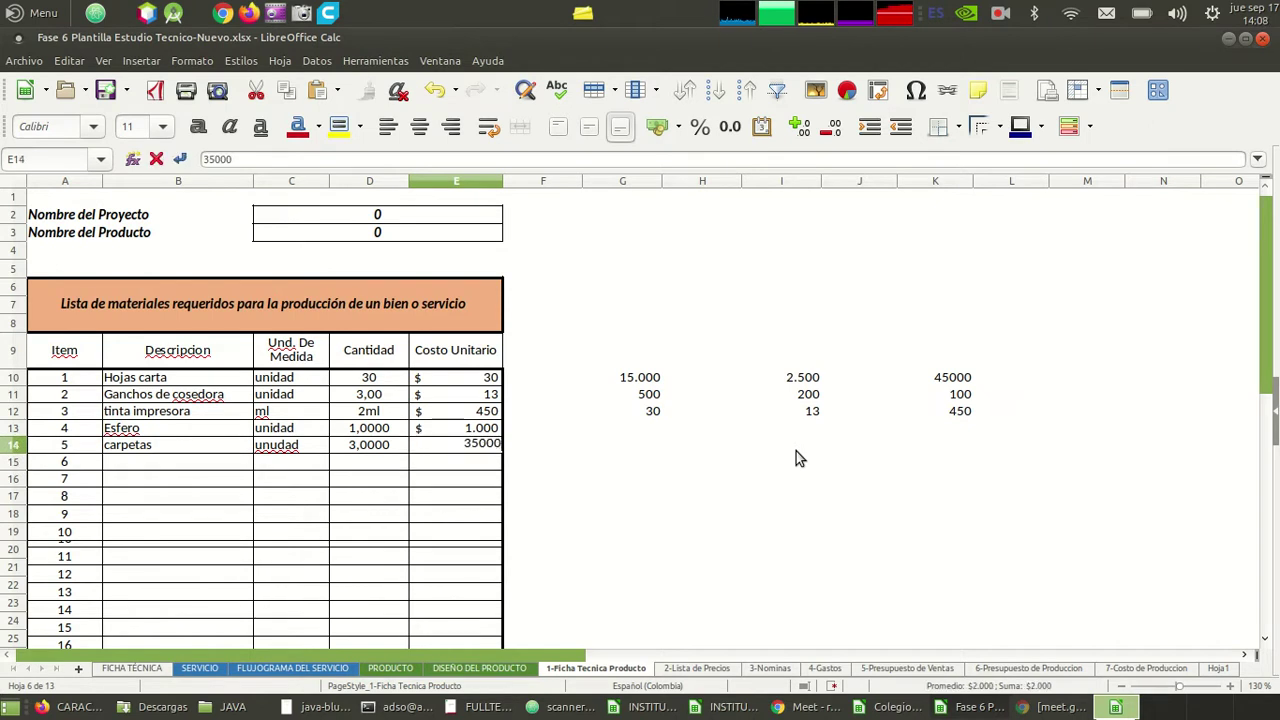
key(Return)
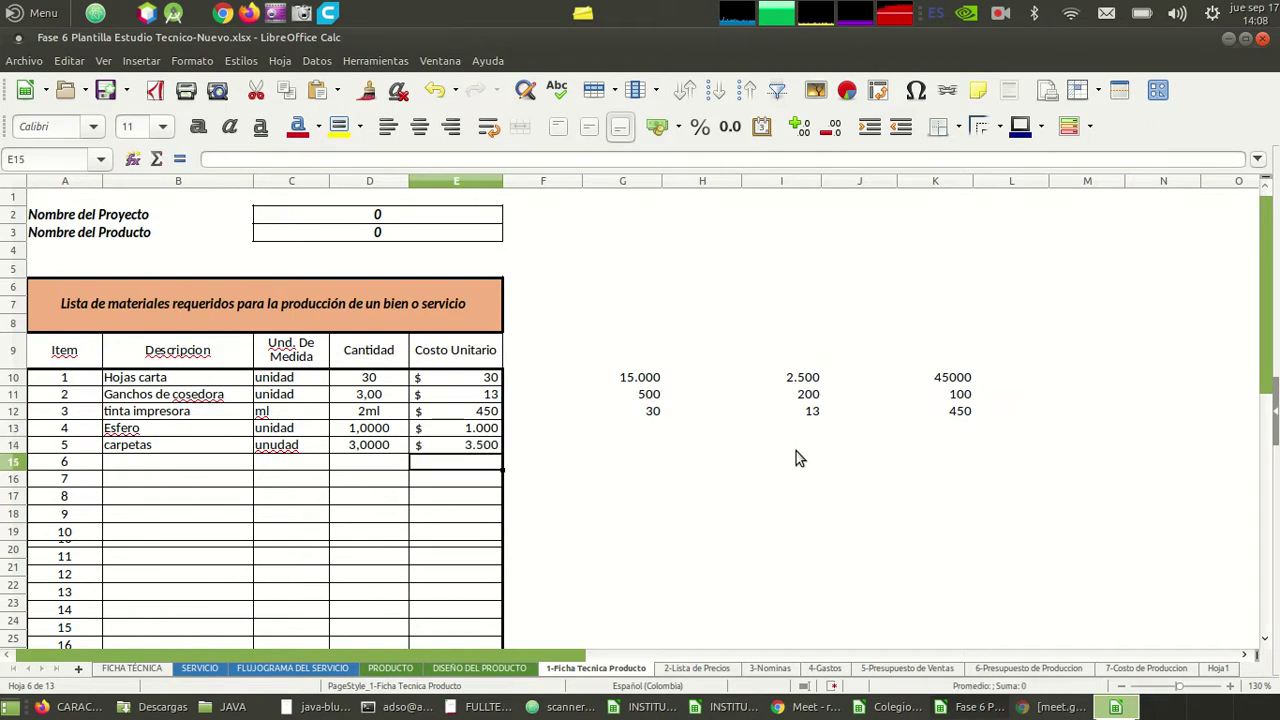
- Correct the carpetas unit in C14 from 'unudad' to 'unidad'
key(Left)
key(Left)
key(Left)
key(Up)
key(Right)
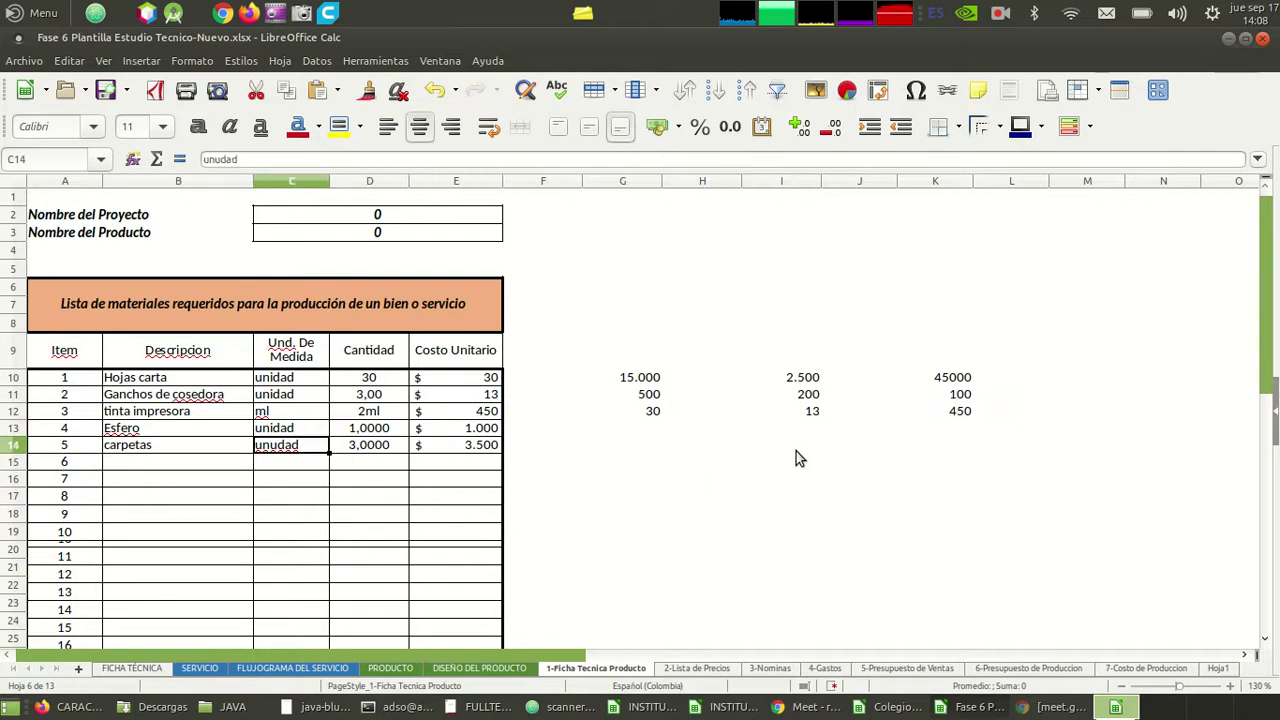
key(F2)
key(Left)
key(Left)
key(Left)
key(Left)
key(Right)
key(BackSpace)
text(i)
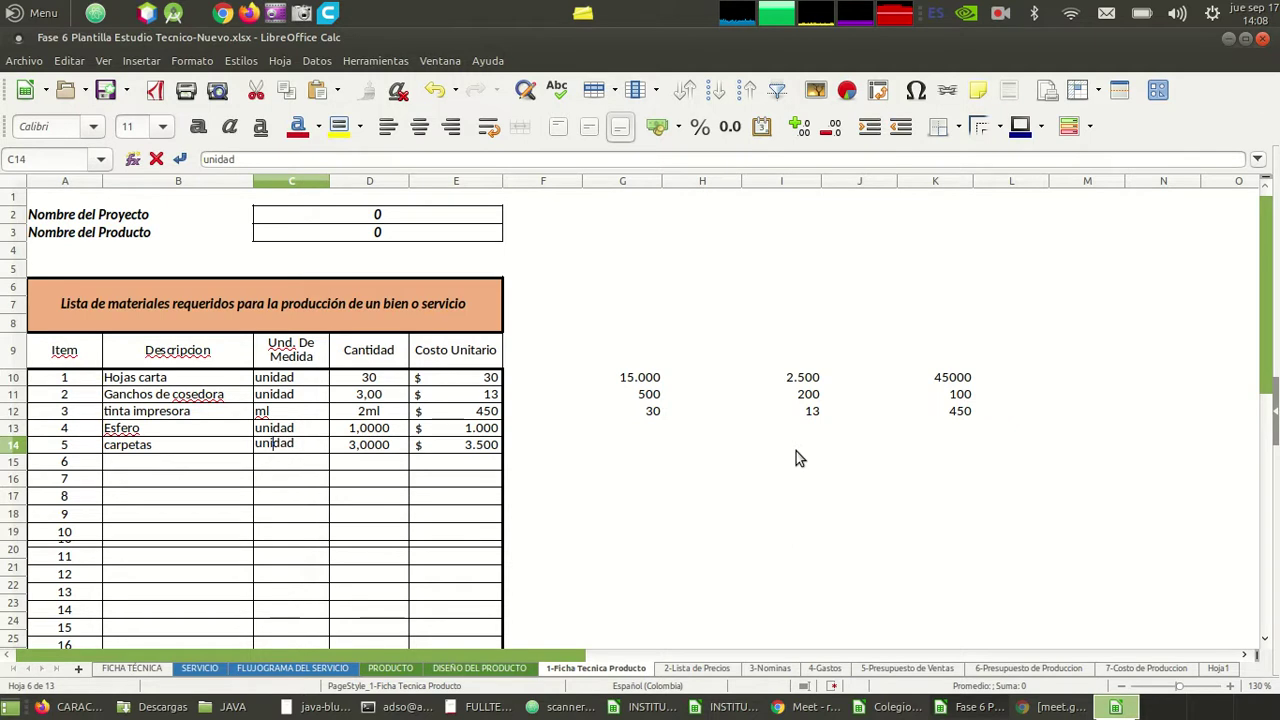
key(Return)
key(Left)
key(Left)
key(Down)
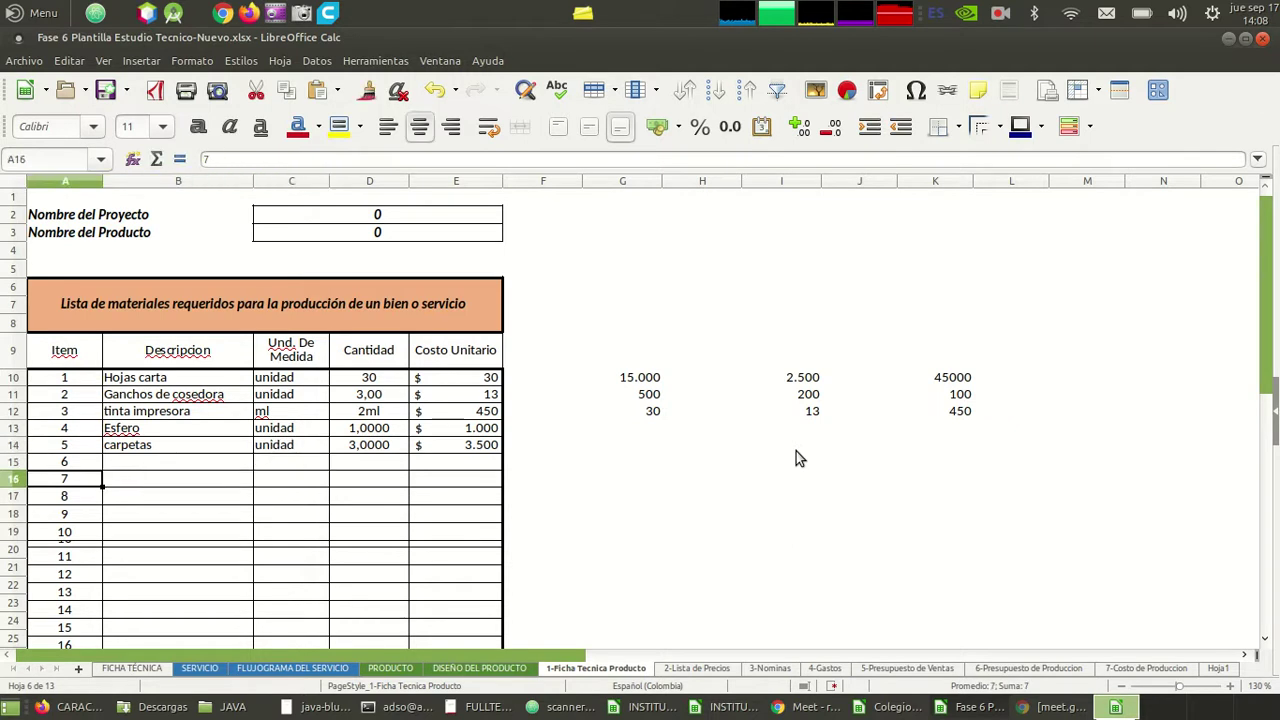
- Strip the decimal places from the carpetas quantity so it reads 3
key(Down)
key(Down)
key(Down)
key(Down)
key(Down)
key(Down)
key(Down)
key(Down)
key(Down)
key(Down)
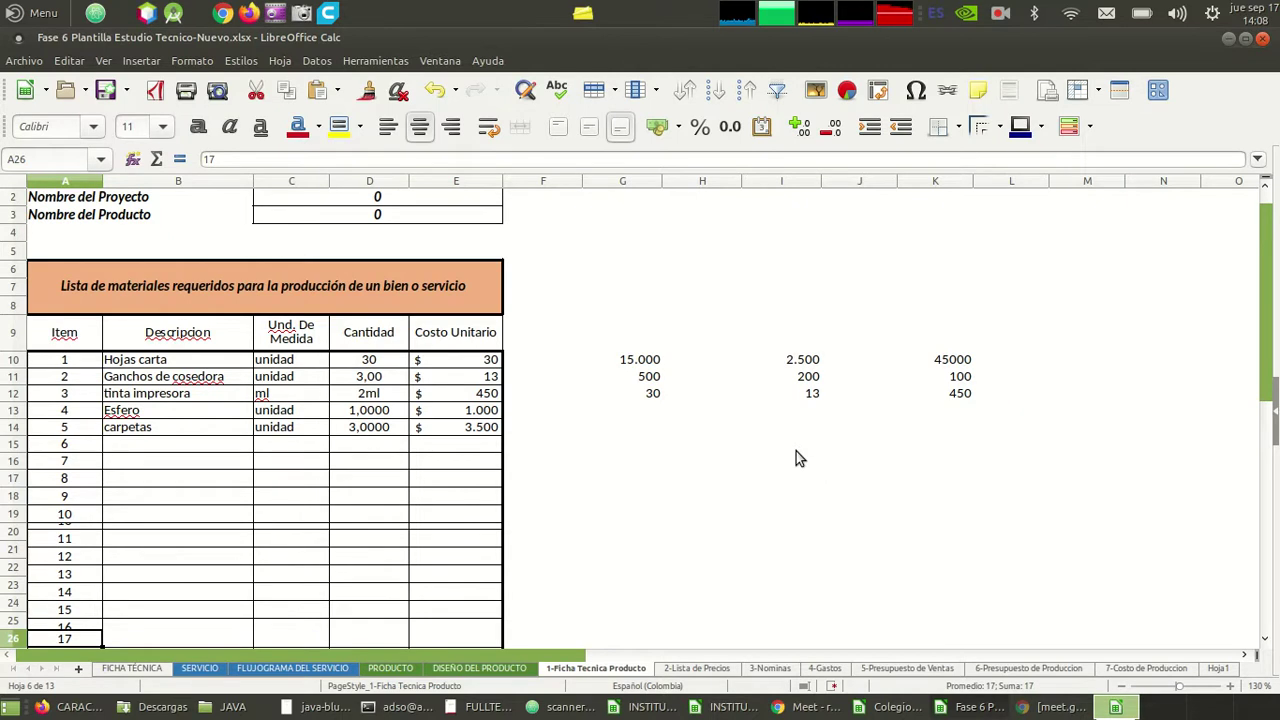
key(Down)
key(Down)
key(Down)
key(Down)
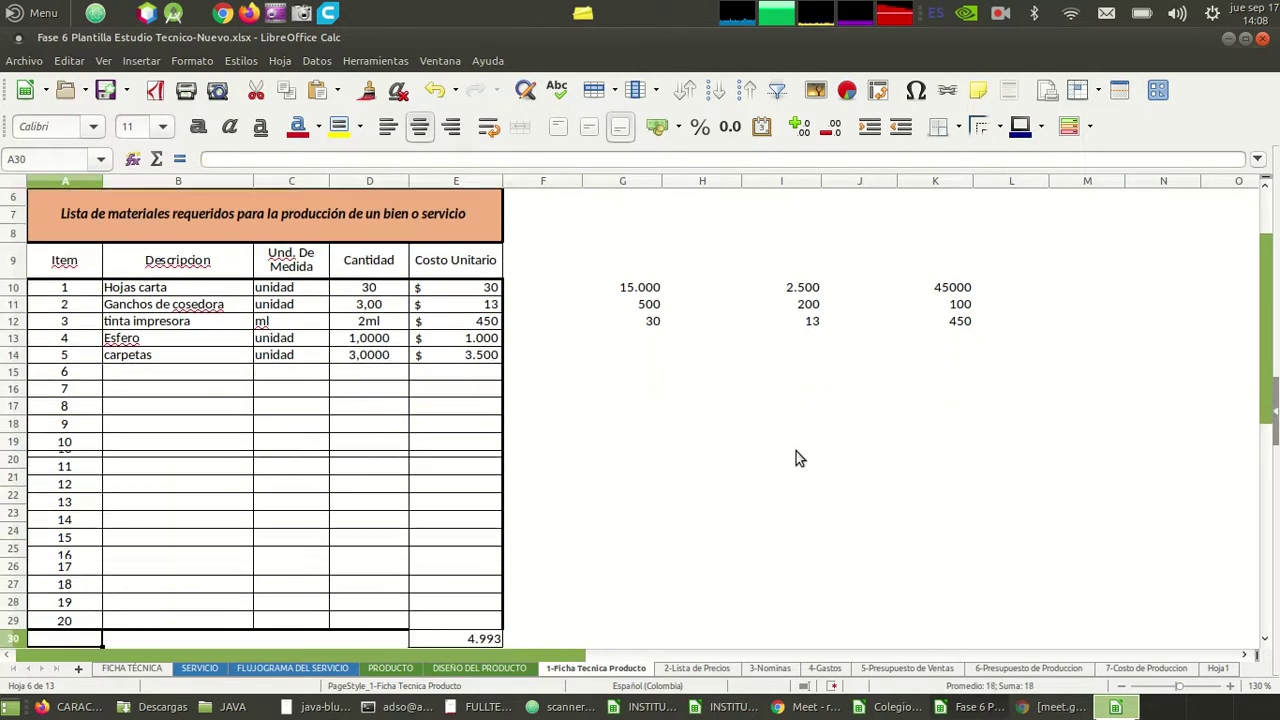
key(Up)
key(Up)
key(Up)
key(Up)
key(Up)
key(Up)
key(Up)
key(Up)
key(Up)
key(Up)
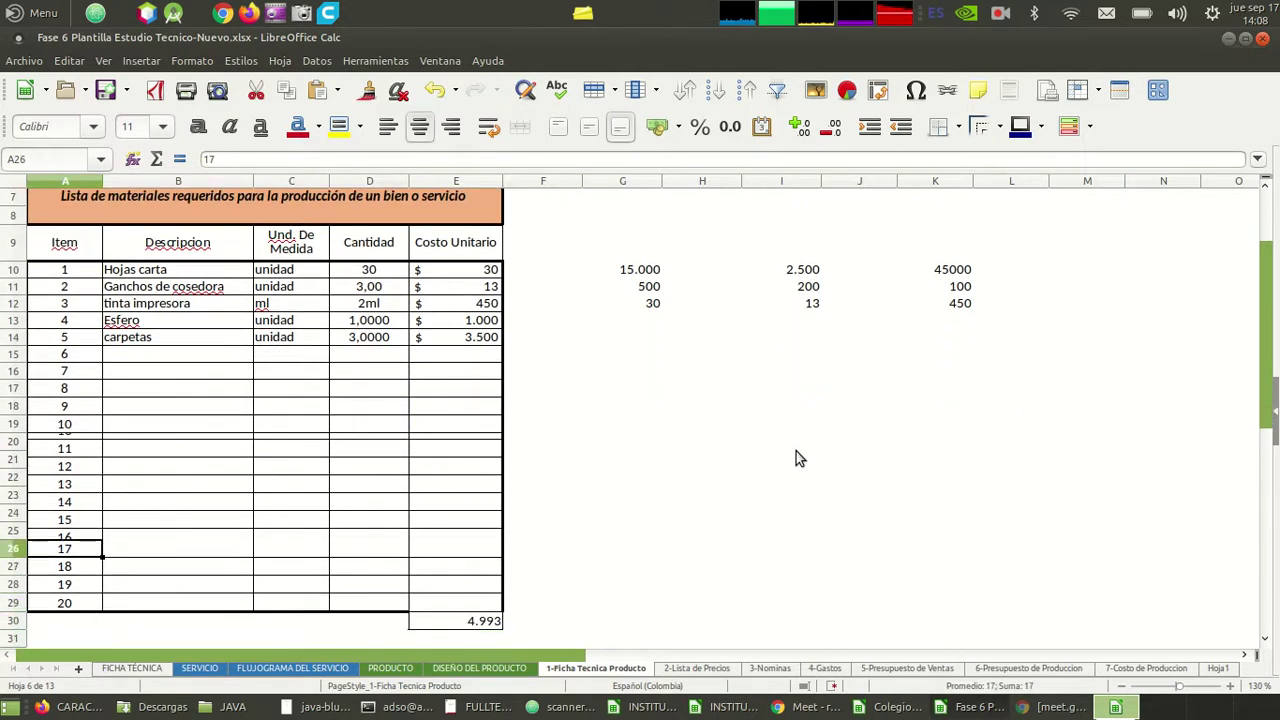
key(Down)
key(Down)
key(Down)
key(Down)
key(Down)
key(Down)
key(Down)
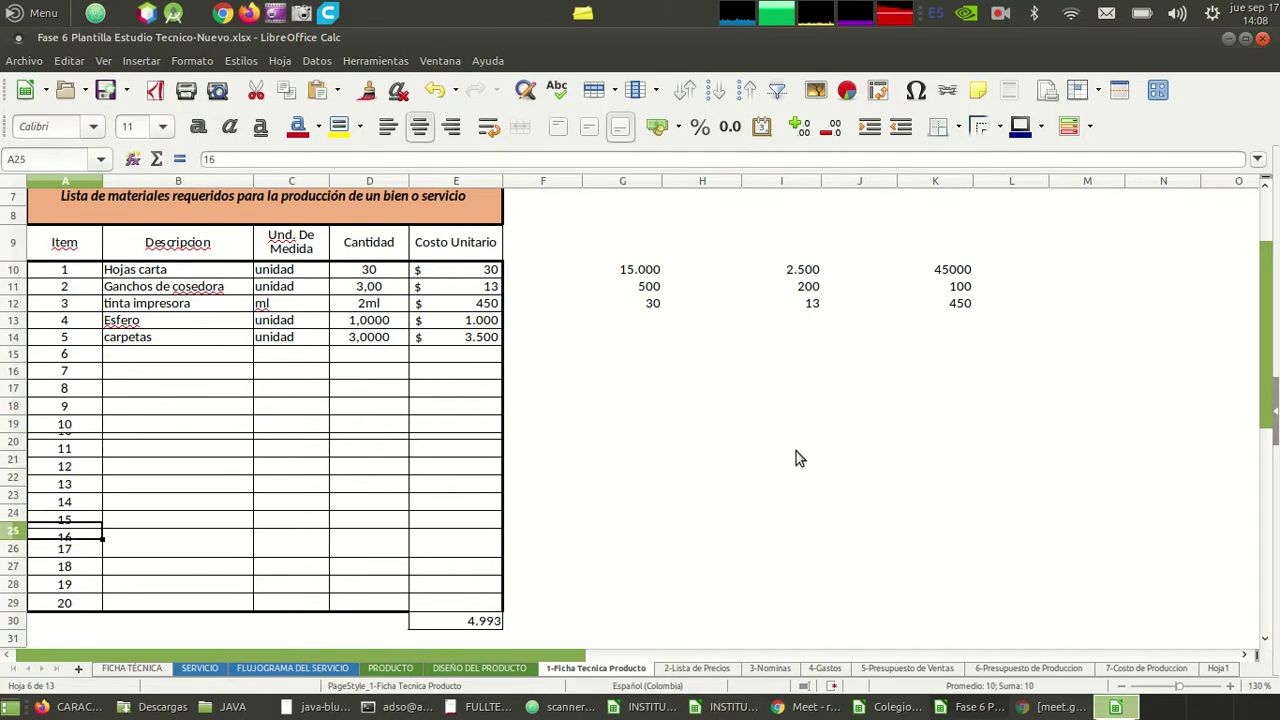
key(Right)
key(Right)
key(Right)
key(Left)
key(Up)
key(Up)
key(Up)
key(Up)
key(Up)
key(Up)
key(Up)
key(Up)
key(Up)
key(Up)
key(Up)
key(Up)
key(Up)
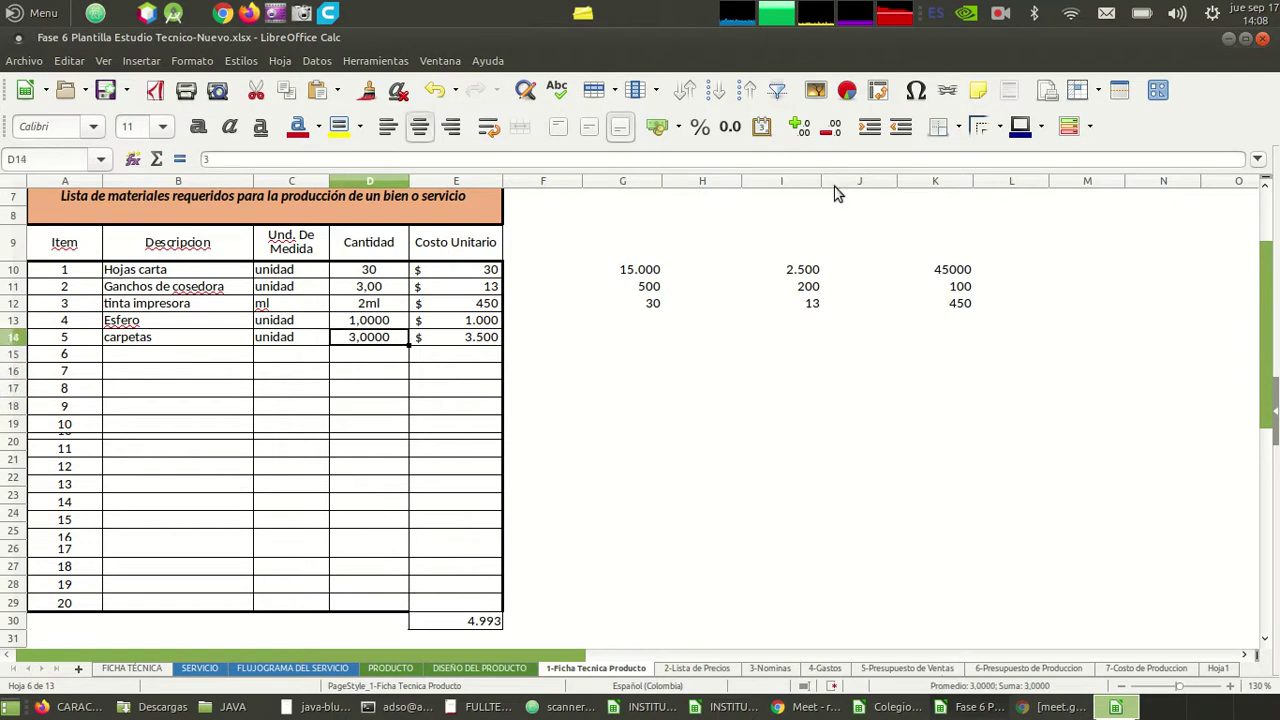
click(834, 130)
click(834, 130)
click(834, 130)
click(834, 130)
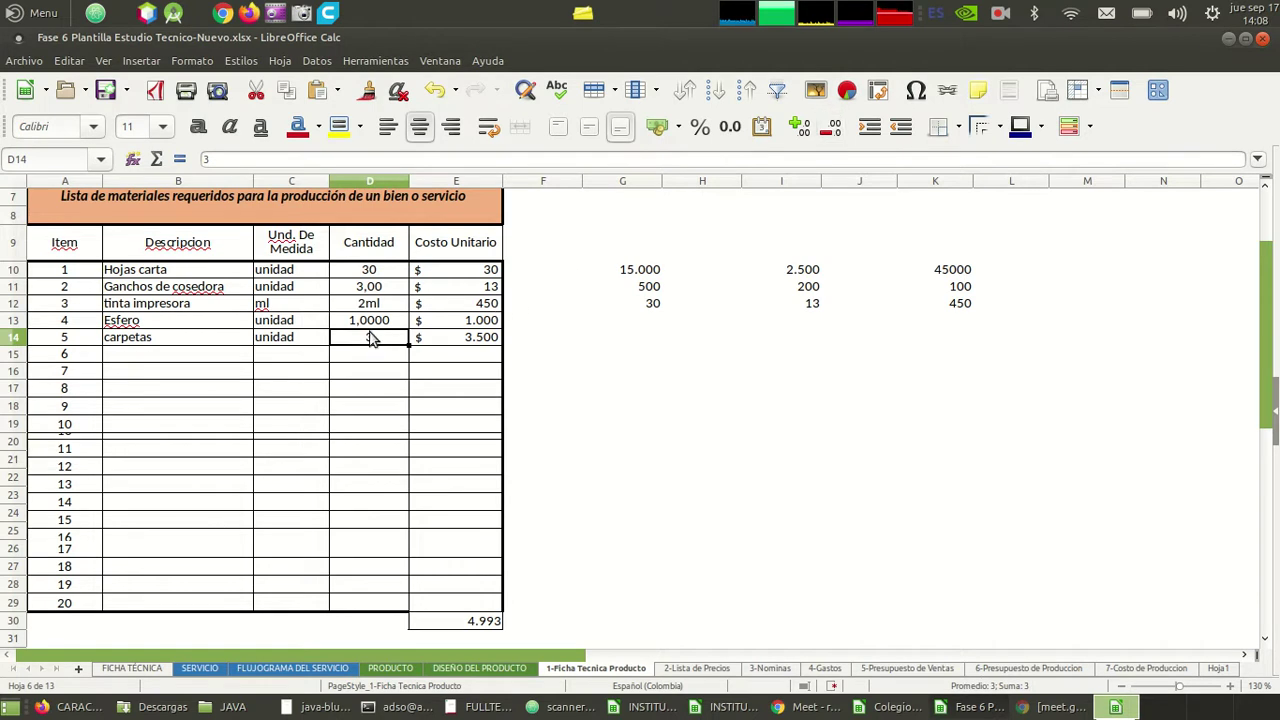
- Remove the decimals from the Esfero and Ganchos de cosedora quantities, showing 1 and 3
click(392, 322)
click(832, 130)
click(832, 130)
click(832, 130)
click(832, 130)
click(370, 290)
click(832, 130)
click(832, 130)
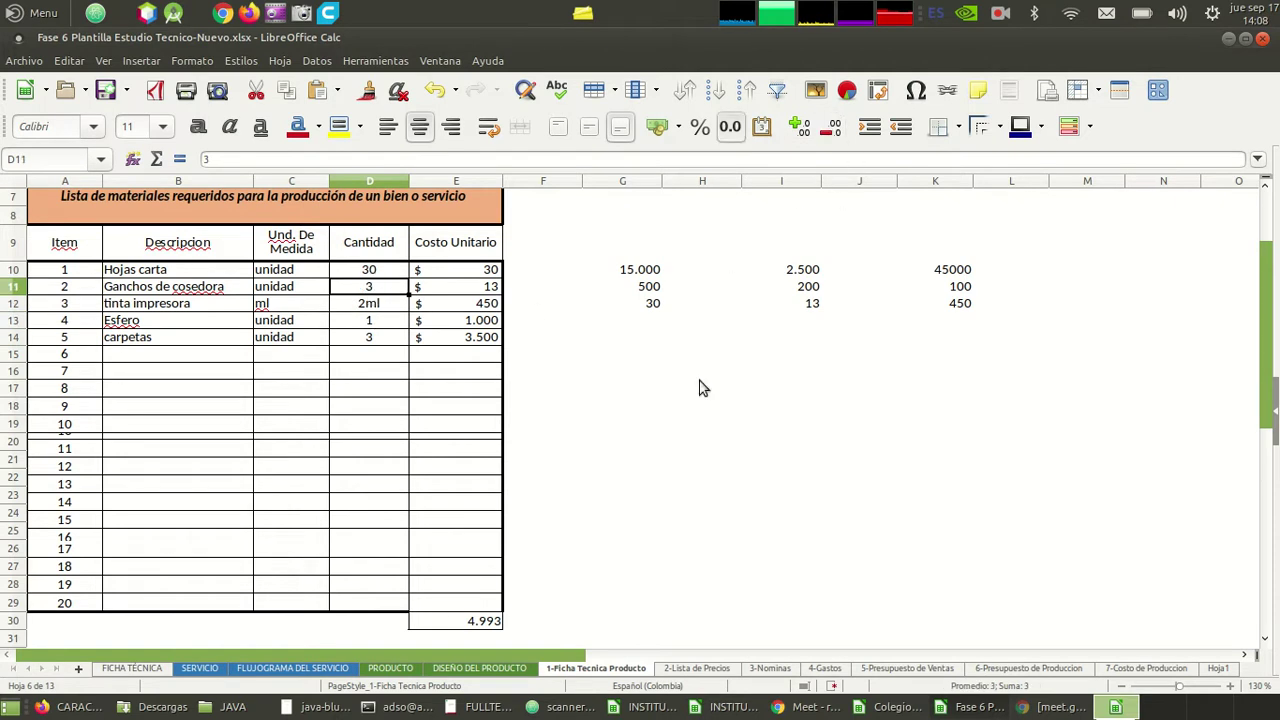
click(397, 397)
key(Left)
key(Left)
key(Up)
key(Up)
key(Up)
key(Down)
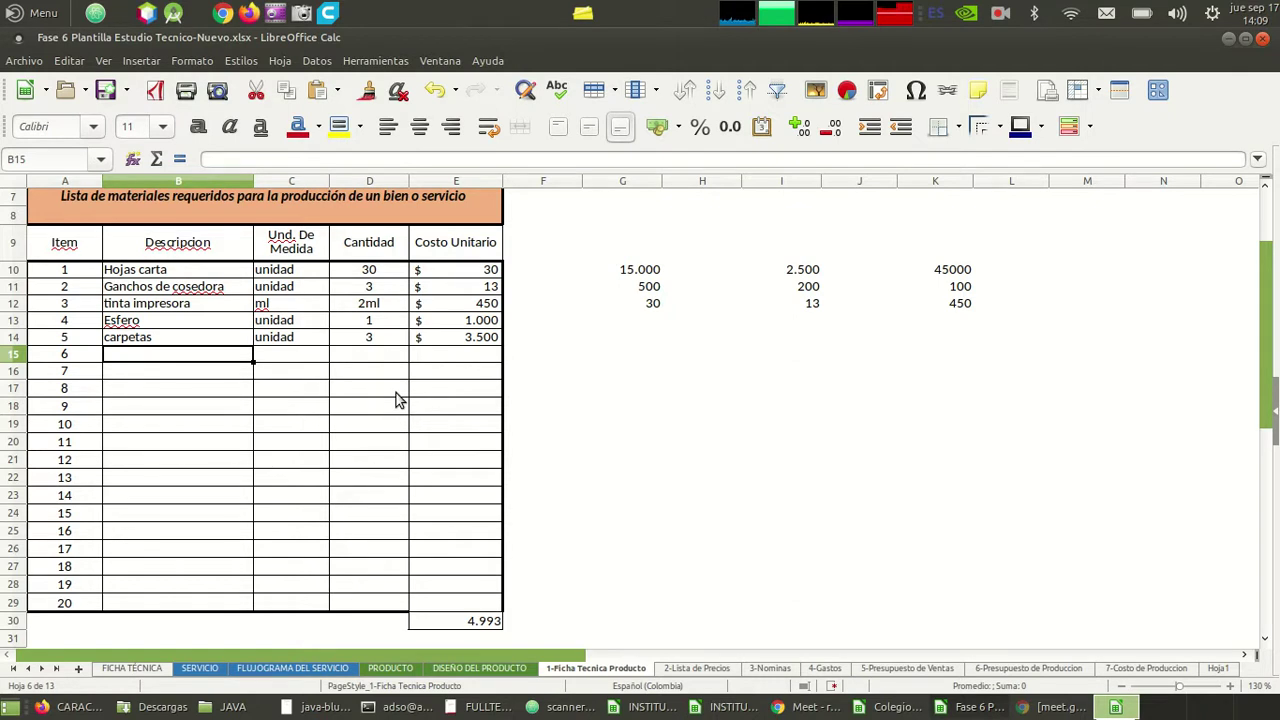
key(Left)
key(Up)
key(Up)
key(Up)
key(Up)
key(Up)
key(Up)
key(Up)
key(Up)
key(Up)
key(Up)
key(Up)
key(Down)
key(Down)
key(Down)
key(Down)
key(Down)
key(Down)
key(Down)
key(Down)
key(Down)
key(Down)
key(Down)
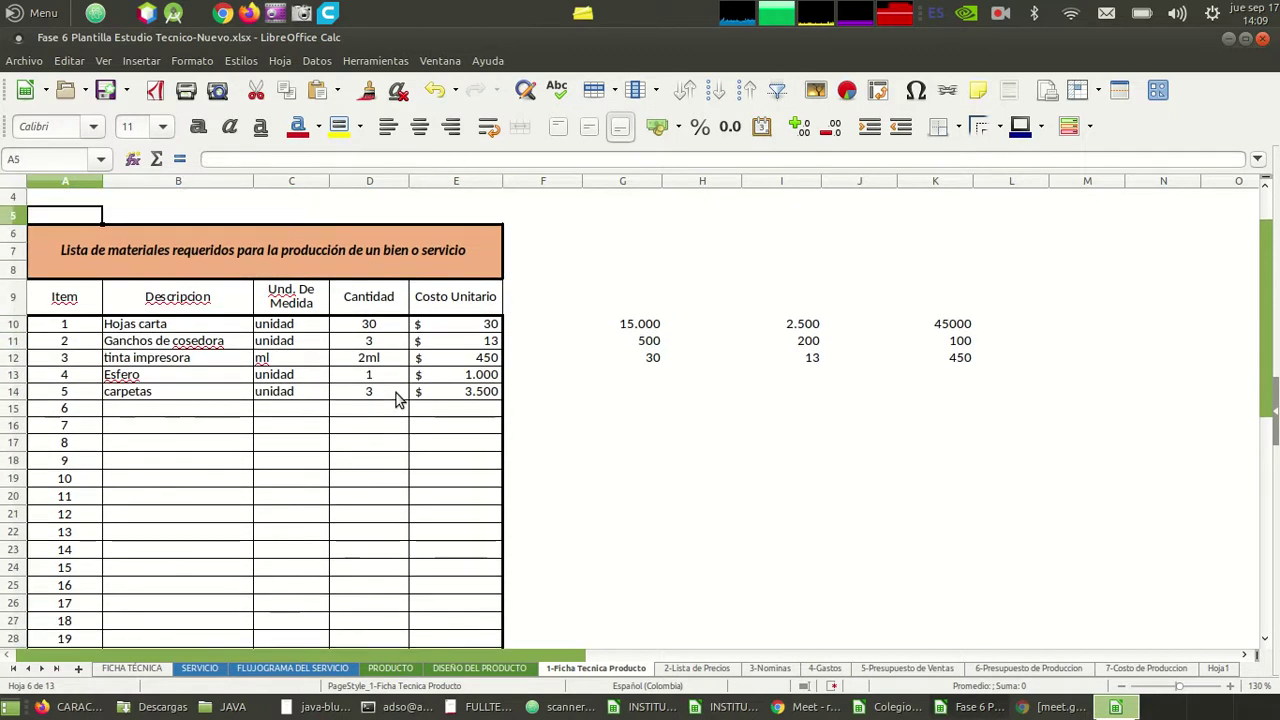
key(Right)
key(Right)
key(Right)
key(Left)
key(Left)
key(Right)
key(Left)
key(Right)
key(Right)
key(Right)
key(Left)
key(Left)
key(Left)
key(Left)
key(Right)
key(Right)
key(Right)
key(Right)
- Select the stray figures in G10:K12 beside the materials table and delete them
key(Left)
key(Right)
key(Left)
key(Left)
key(Left)
key(Left)
key(Down)
key(Down)
key(Down)
key(Down)
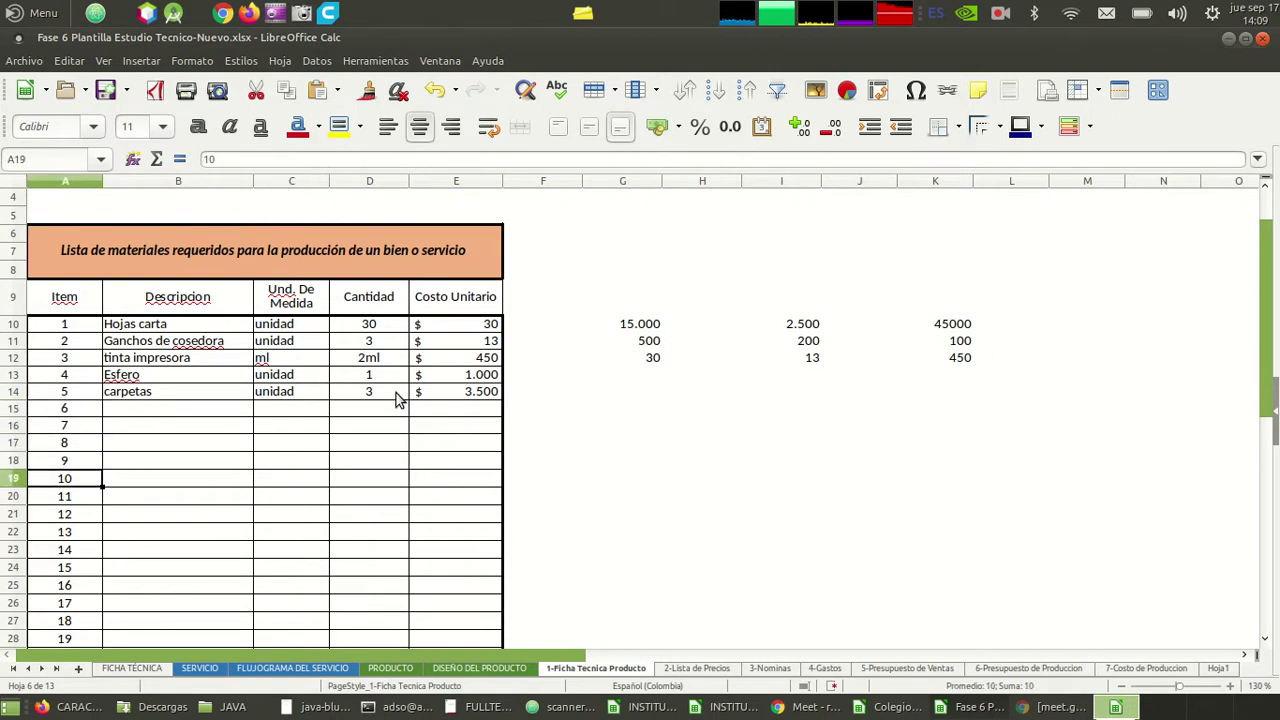
key(Up)
key(Up)
key(Up)
key(Up)
key(Up)
key(Right)
key(Right)
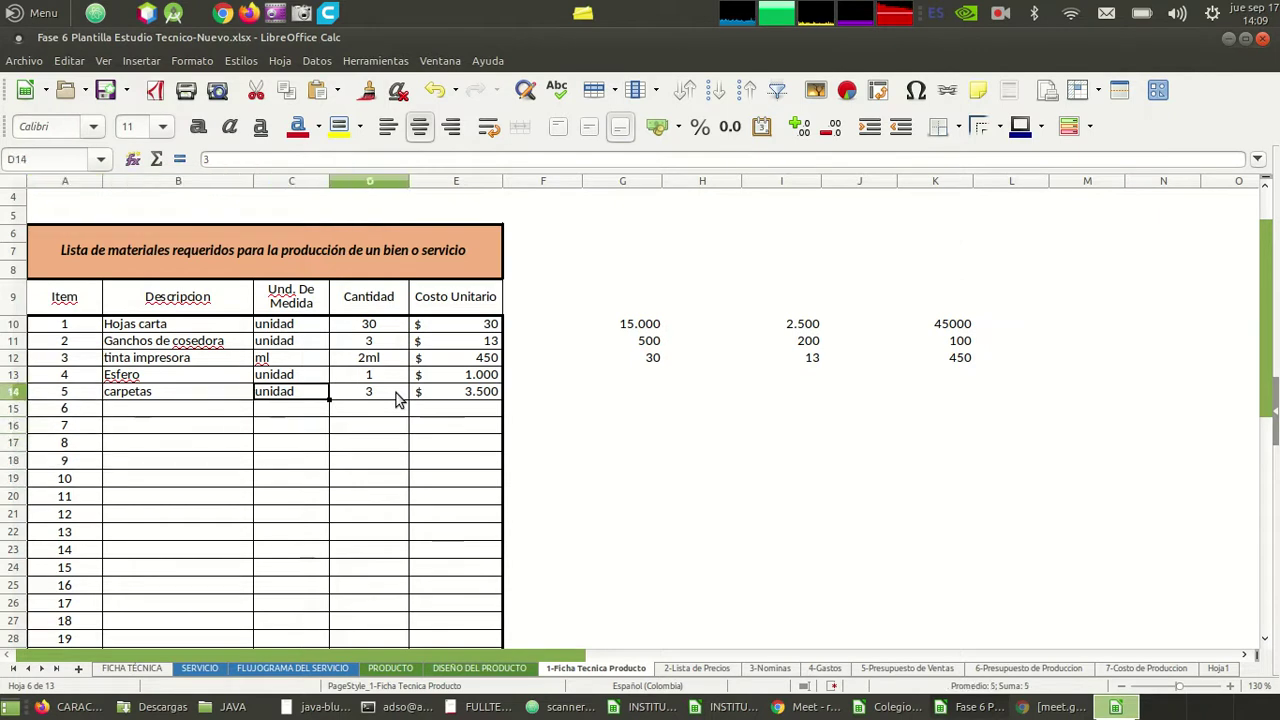
key(Right)
key(Right)
key(Down)
key(Left)
key(Left)
key(Left)
key(Left)
key(Right)
key(Right)
key(Right)
key(Right)
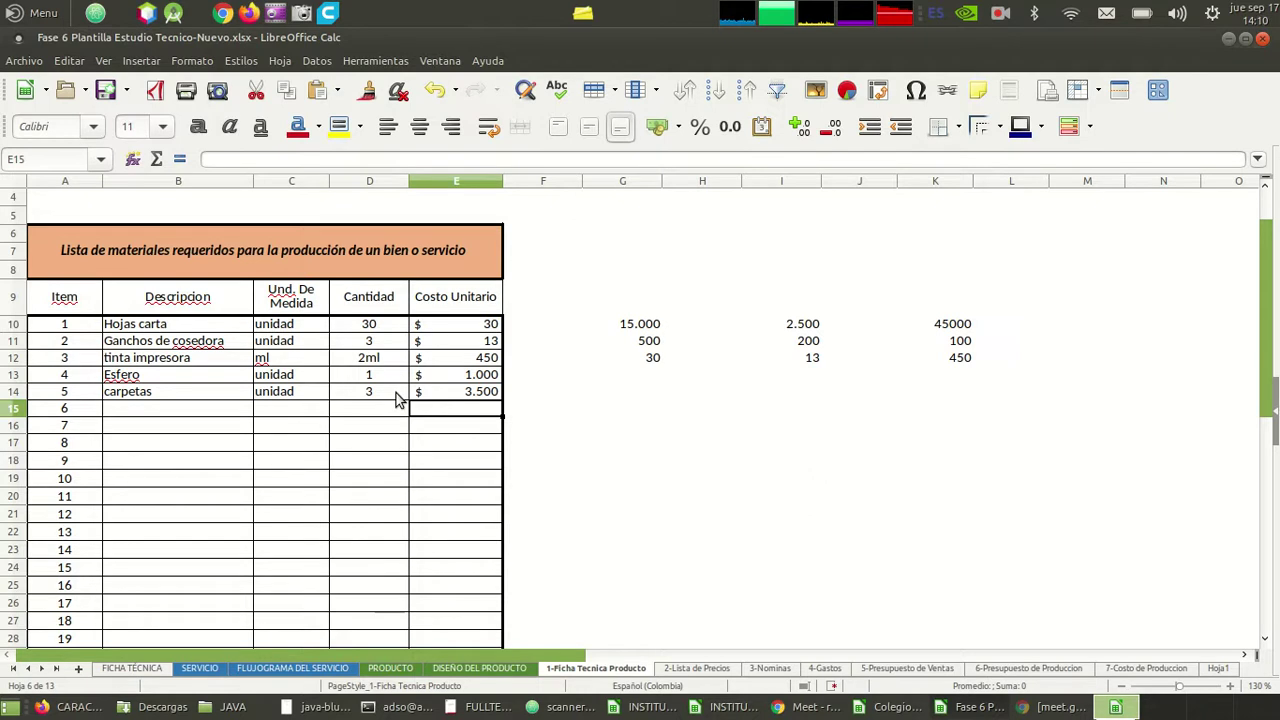
key(Left)
key(Left)
key(Left)
key(Left)
key(Right)
key(Right)
key(Right)
key(Right)
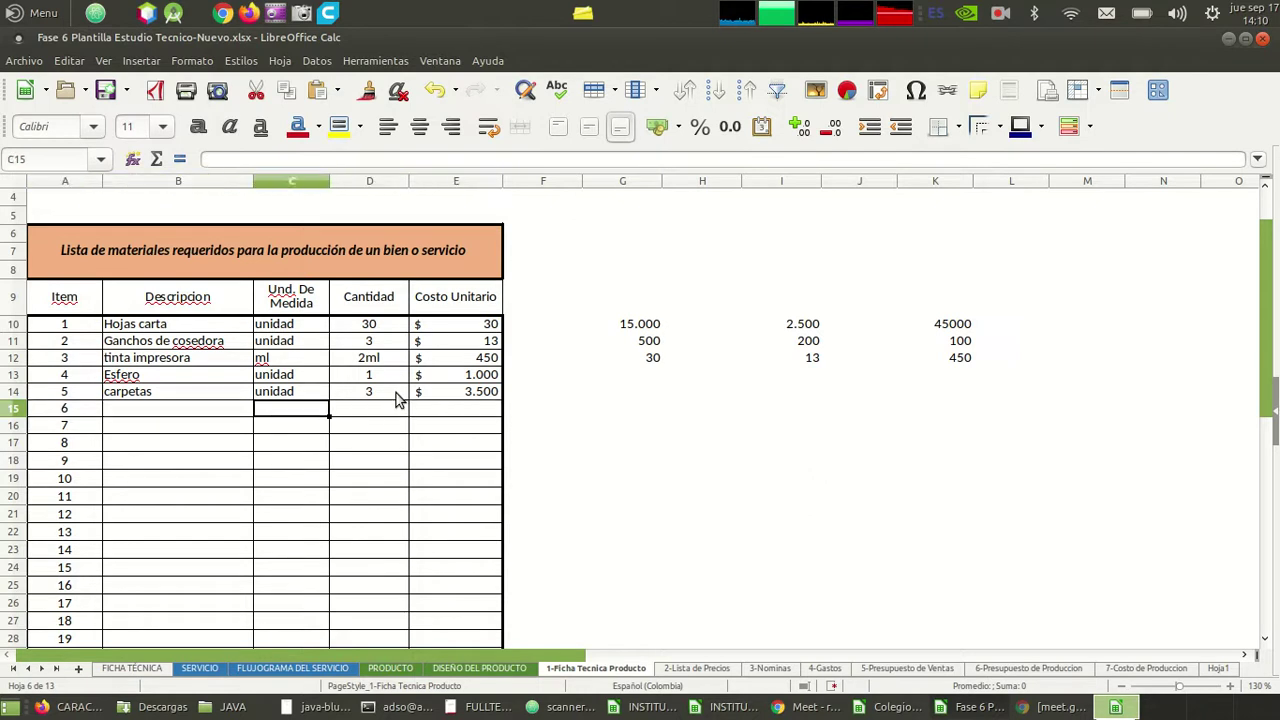
key(Right)
key(Up)
key(Up)
key(Up)
key(Up)
key(Up)
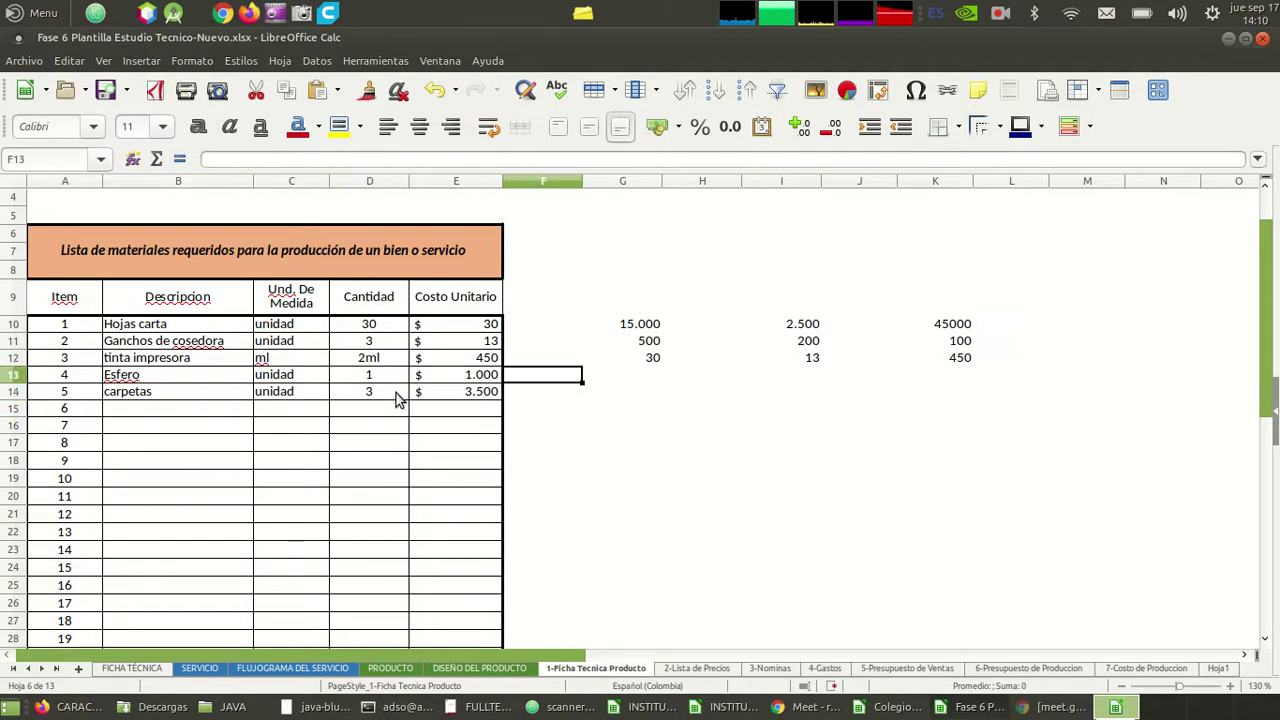
key(Right)
key(shift+Right)
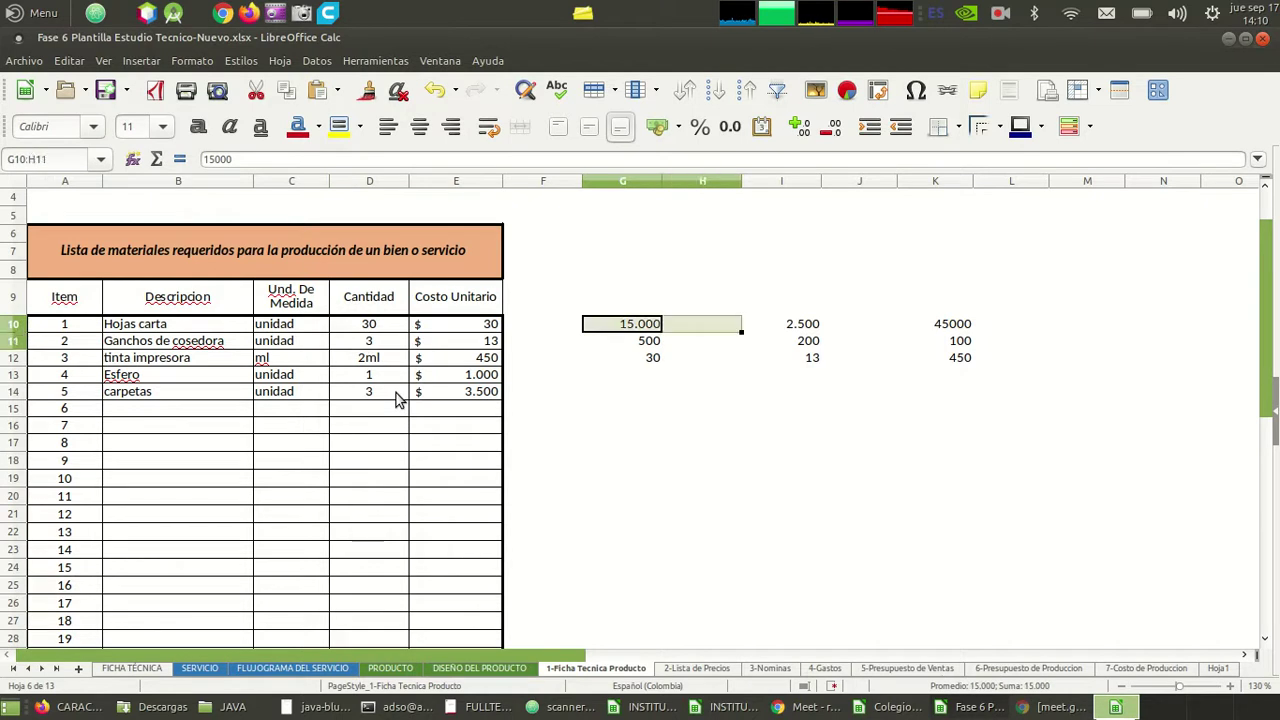
key(shift+Down)
key(shift+Down)
key(shift+Right)
key(shift+Right)
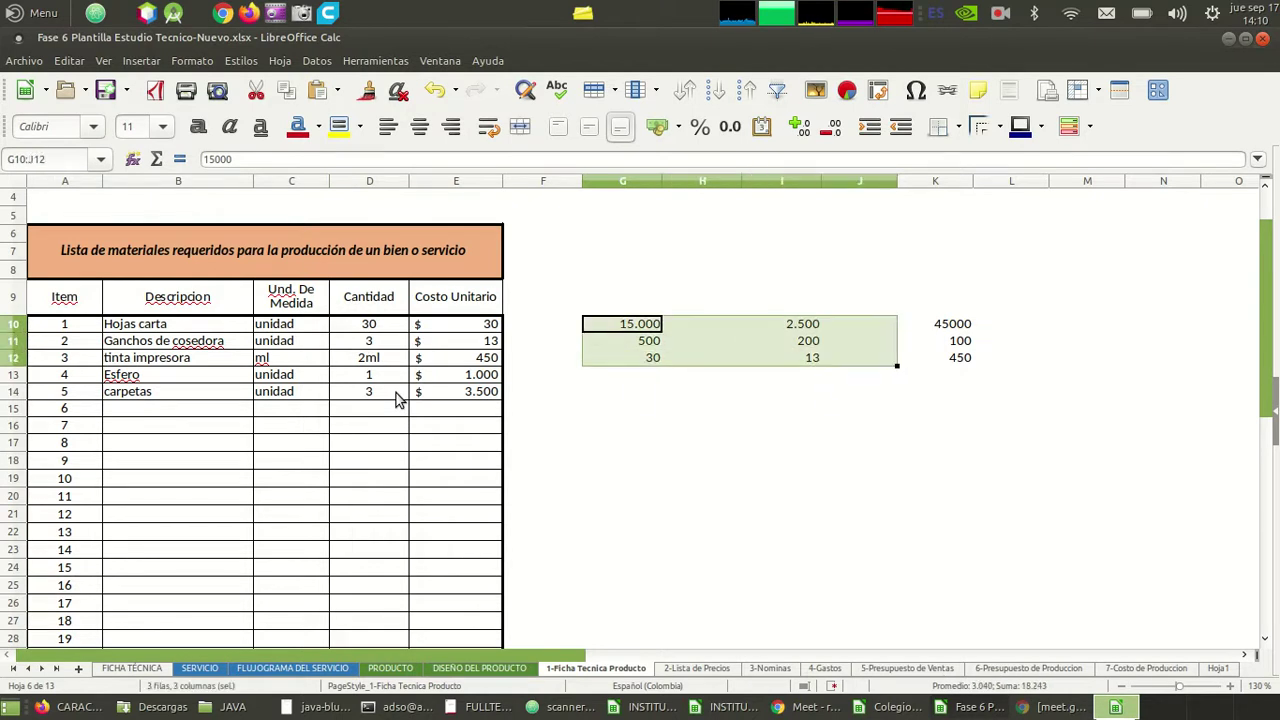
key(shift+Right)
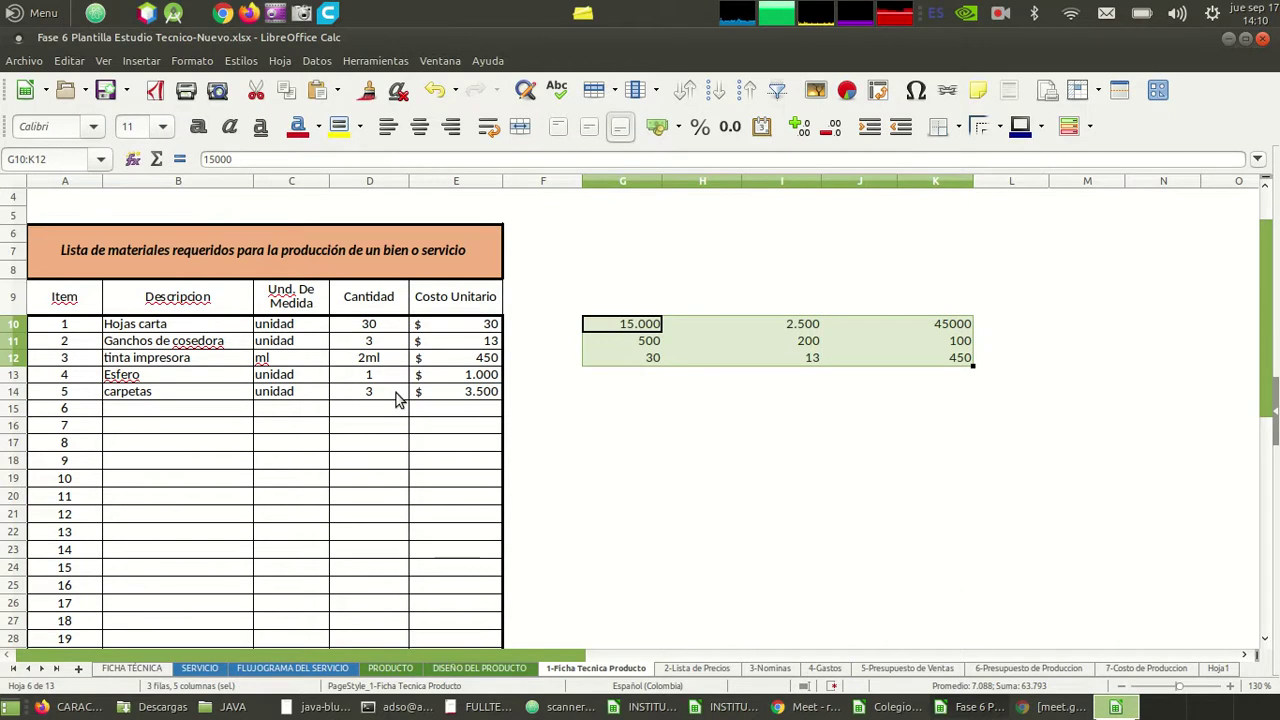
key(Delete)
key(Escape)
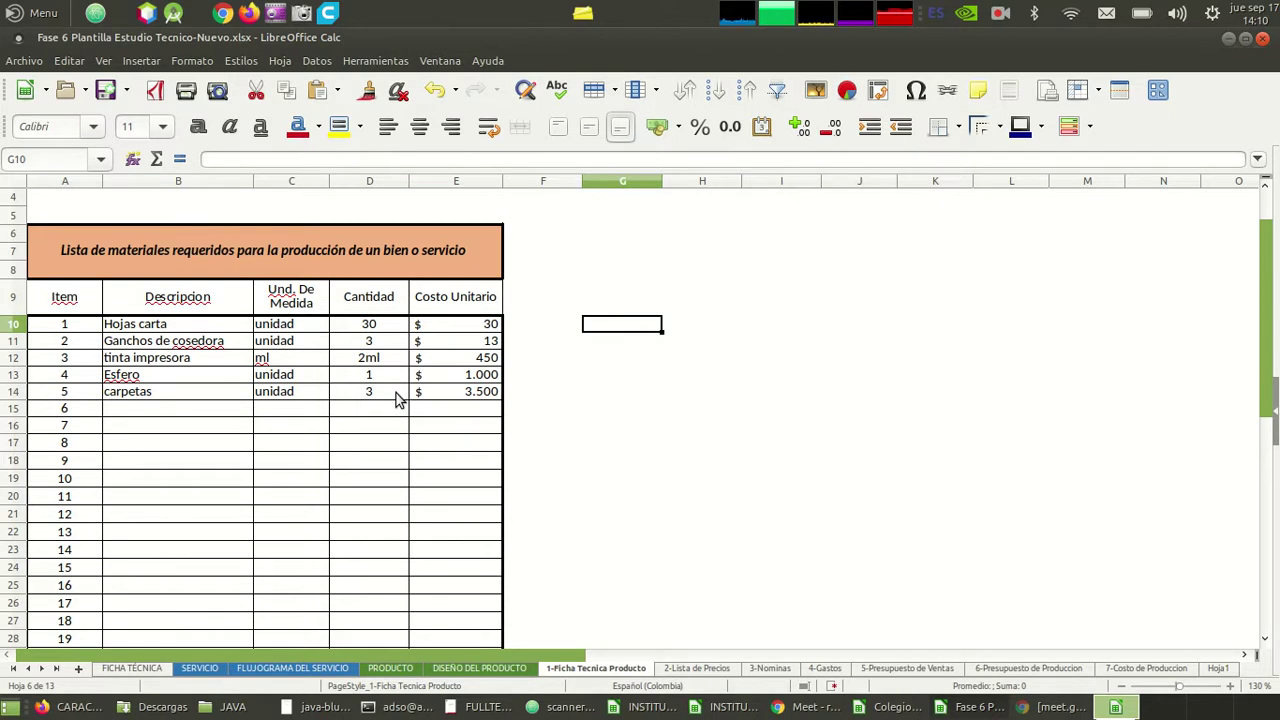
key(Down)
key(Down)
key(Down)
key(Down)
key(Down)
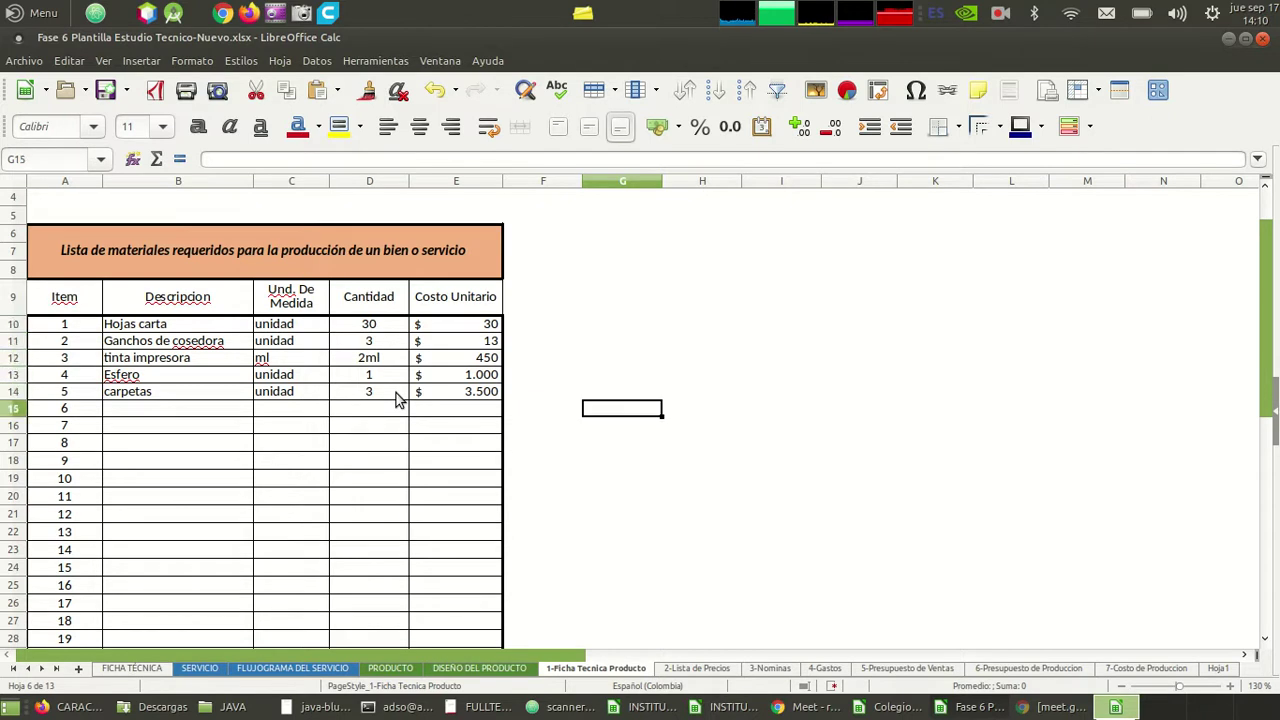
key(Up)
key(Left)
key(Left)
key(Left)
key(Left)
key(Left)
key(Left)
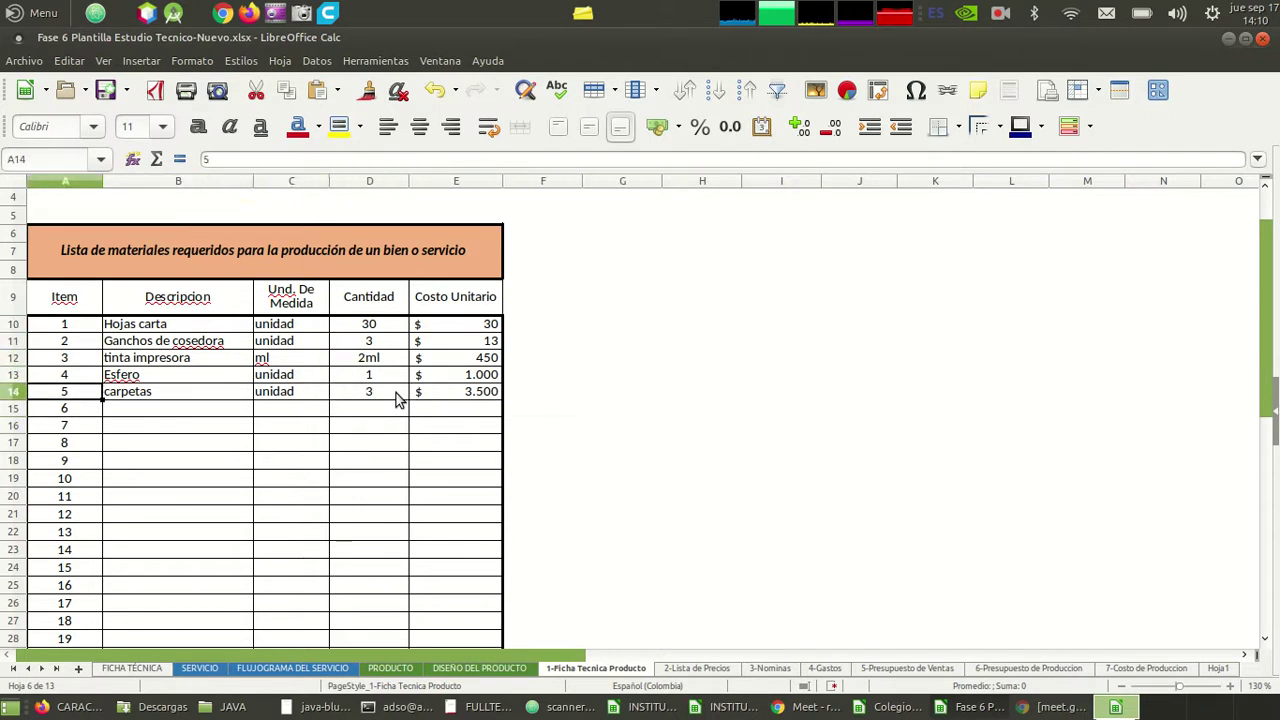
key(Down)
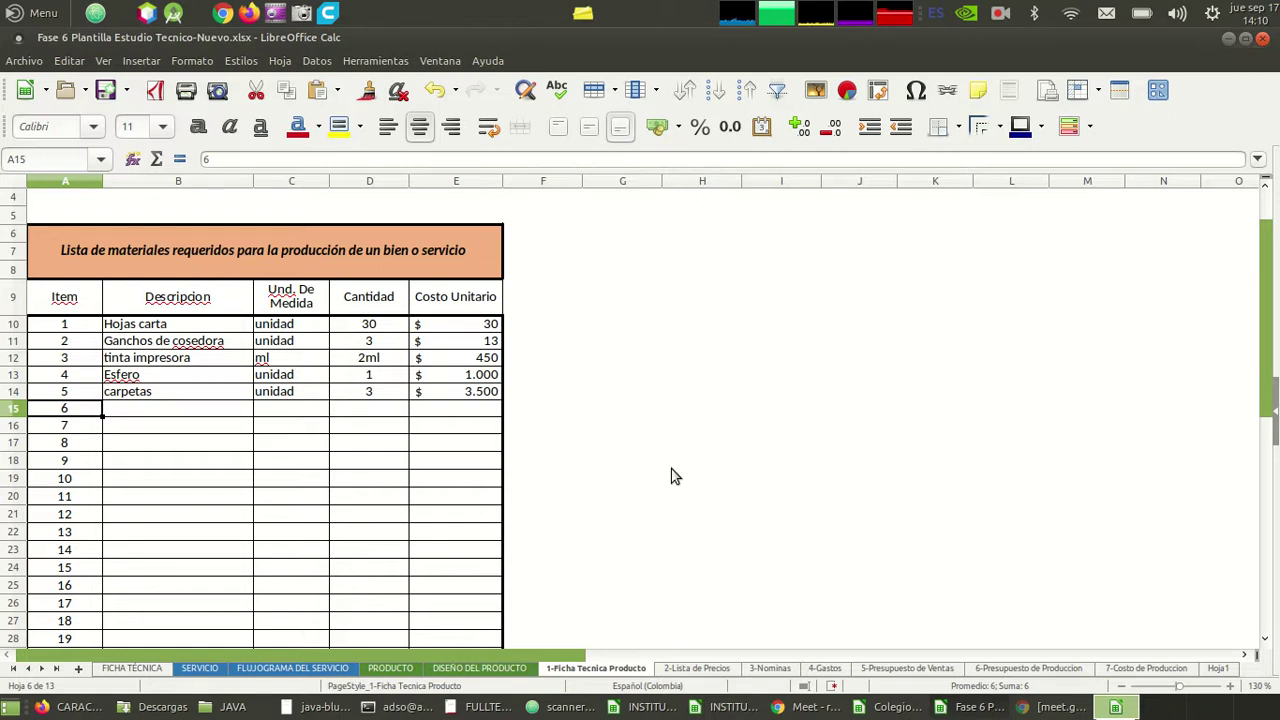
key(Down)
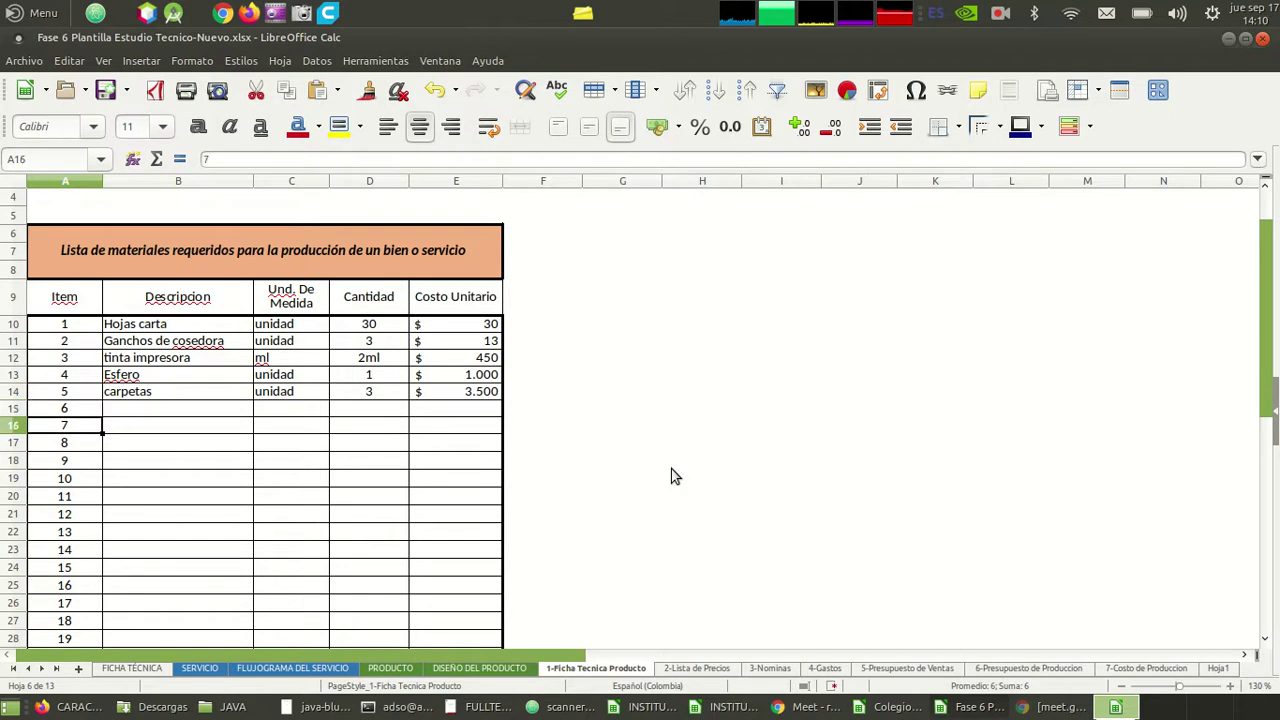
key(Right)
key(Right)
key(Right)
key(Right)
key(Down)
key(Down)
key(Down)
key(Down)
key(Down)
key(Down)
key(Down)
key(Down)
key(Down)
key(Down)
key(Down)
key(Down)
key(Down)
key(Down)
key(Down)
key(Down)
key(Down)
key(Down)
key(Down)
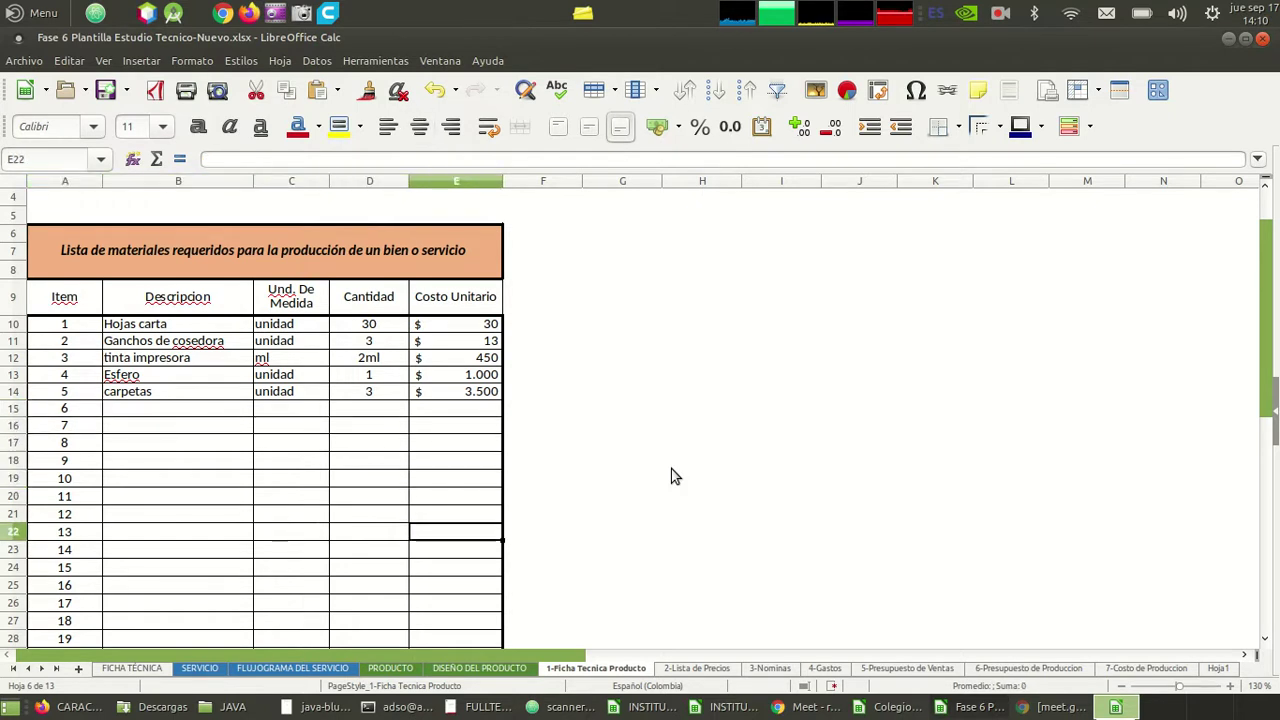
key(Up)
key(Up)
key(Up)
key(Up)
key(Up)
key(Up)
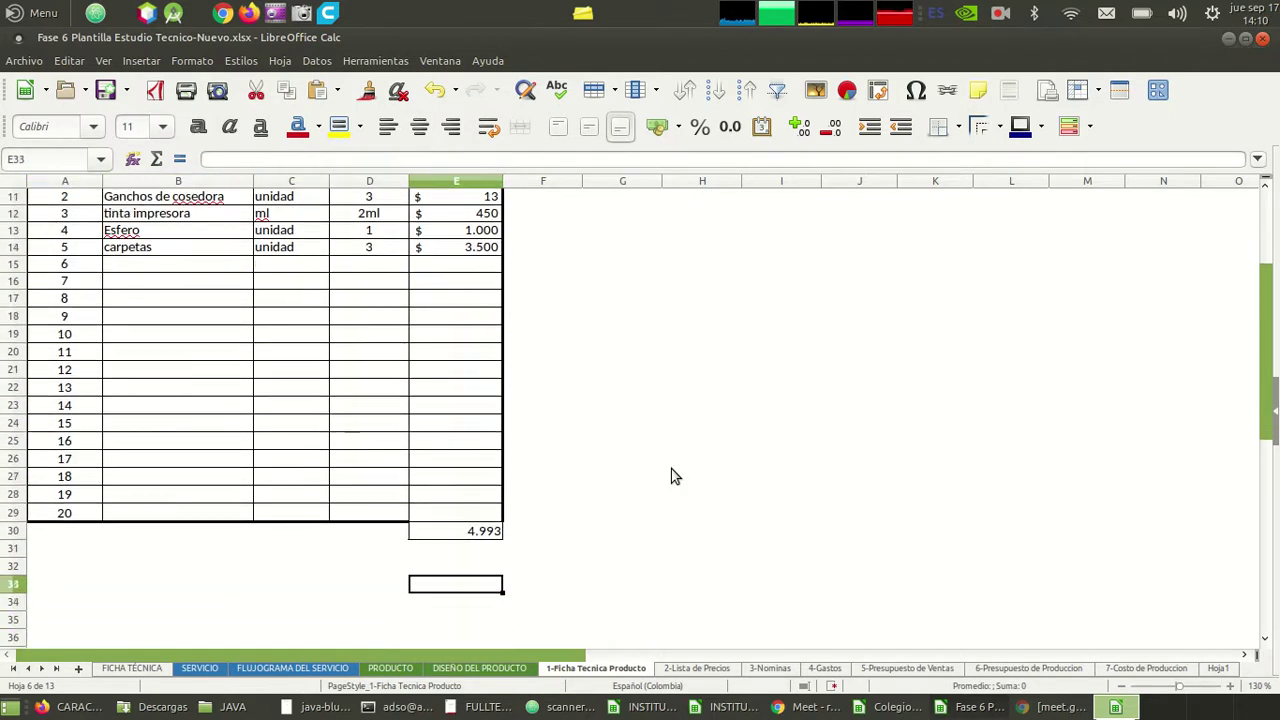
key(Up)
key(Up)
key(Up)
key(Up)
key(Up)
key(Up)
key(Up)
key(Up)
key(Up)
key(Up)
key(Up)
key(Up)
key(Up)
key(Up)
key(Up)
key(Up)
key(Up)
key(Up)
key(Up)
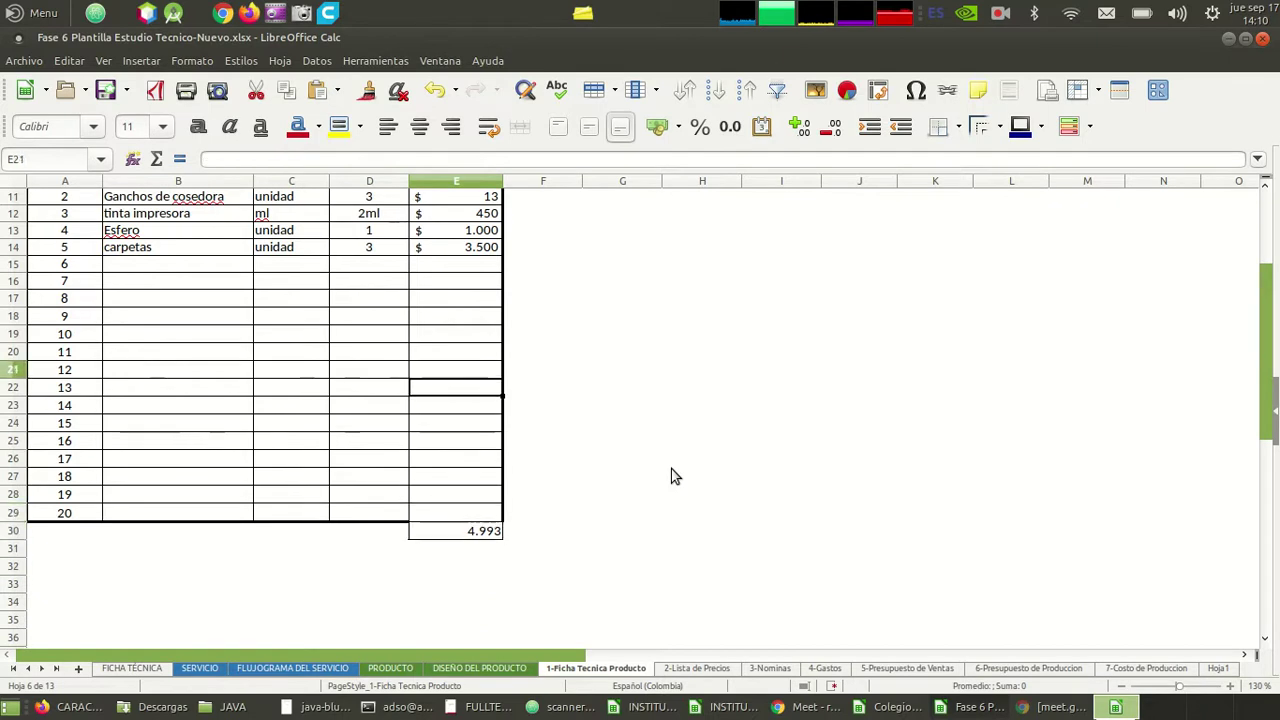
key(Down)
key(Up)
key(Left)
key(Right)
key(Left)
key(Right)
key(Left)
key(Right)
key(Right)
key(Left)
key(Down)
key(Down)
key(Down)
key(Down)
key(Down)
key(Down)
key(Down)
key(Down)
key(Down)
key(Down)
key(Up)
key(Up)
key(Up)
key(Up)
key(Up)
key(Up)
key(Up)
key(Up)
key(Up)
key(Left)
key(Left)
key(Right)
key(Right)
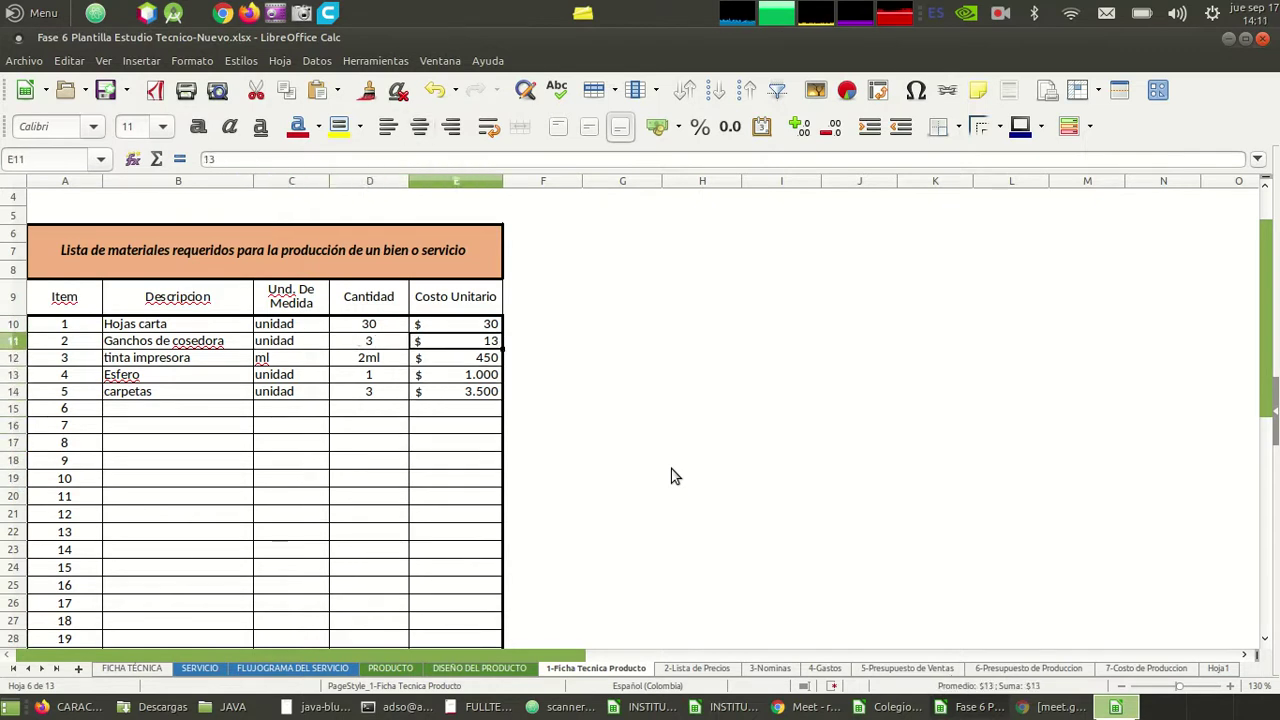
key(Down)
key(Left)
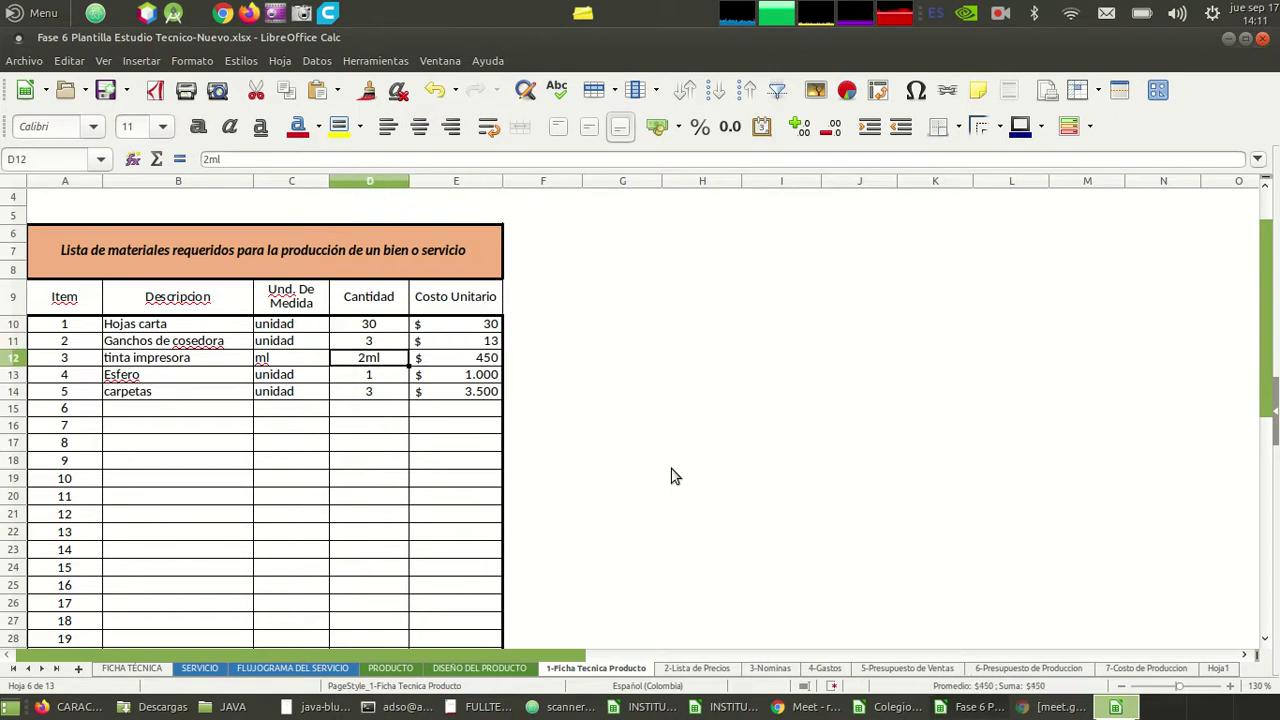
key(Right)
key(Left)
key(Right)
key(Left)
key(Right)
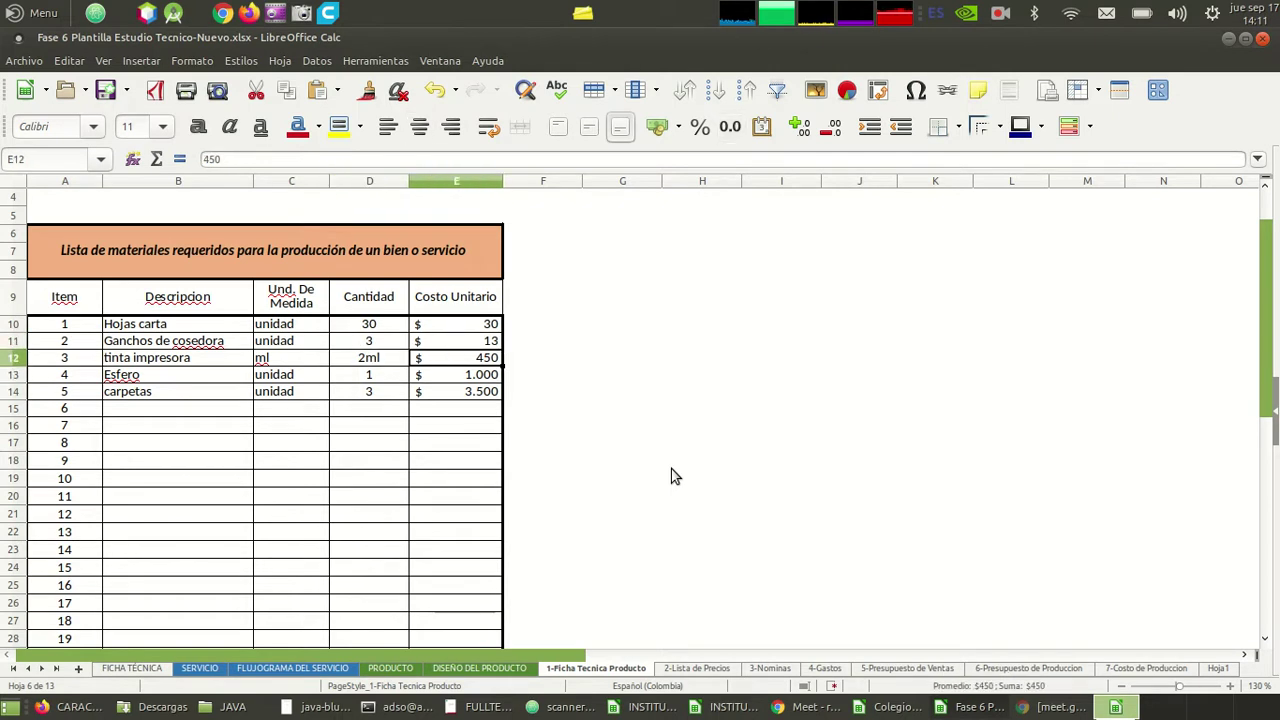
key(Left)
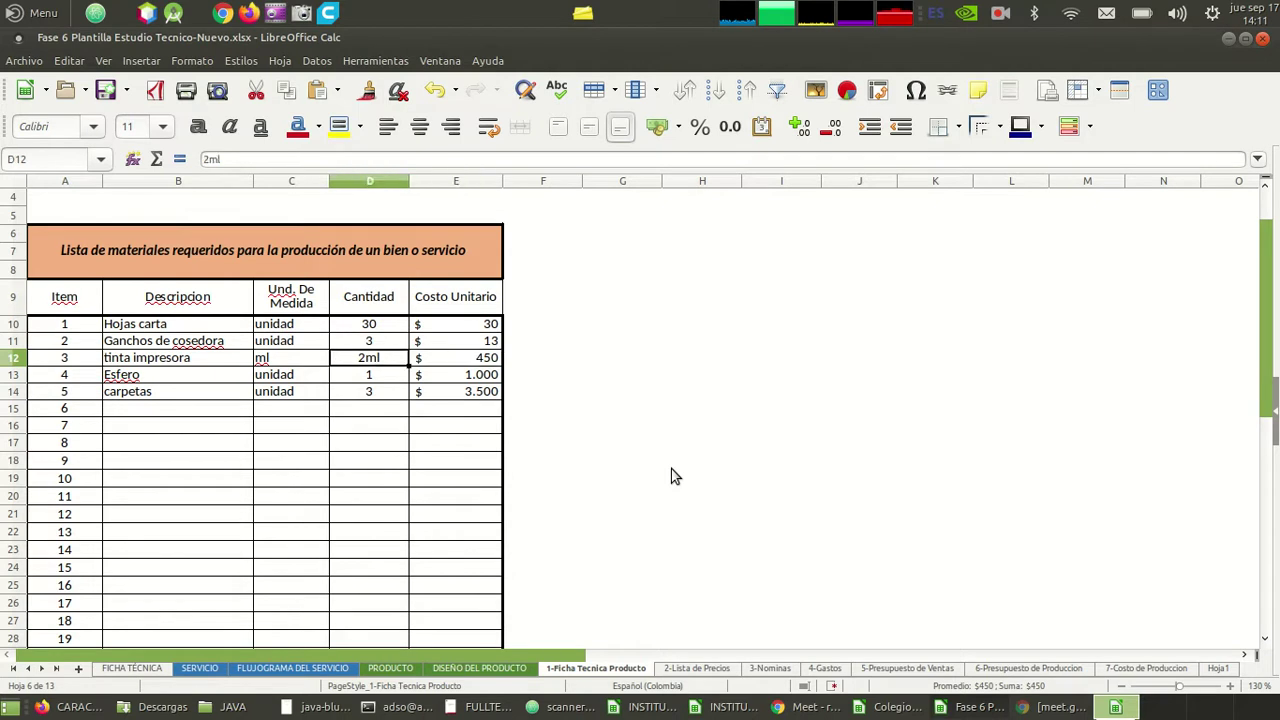
key(Right)
key(Down)
key(Left)
key(Down)
key(Down)
key(Down)
key(Down)
key(Down)
key(Down)
key(Down)
key(Down)
key(Down)
key(Down)
key(Down)
key(Down)
key(Down)
key(Down)
key(Down)
key(Down)
key(Down)
key(Down)
key(Down)
key(Down)
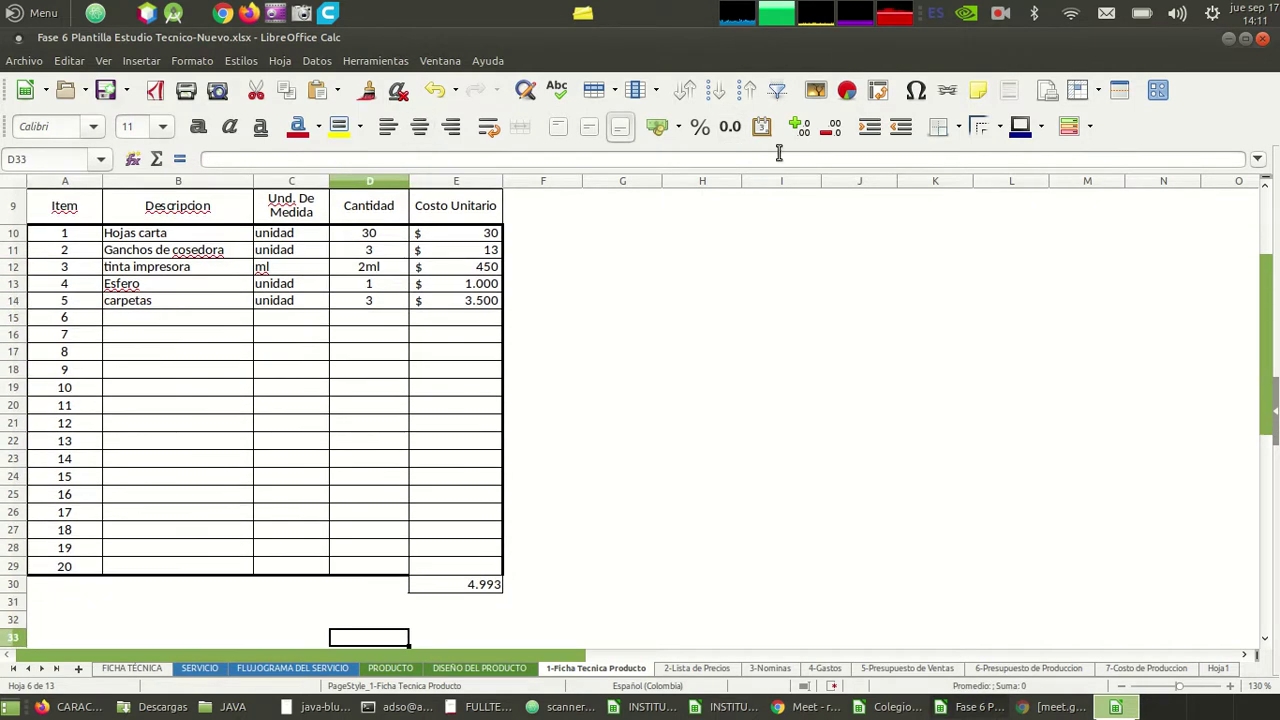
key(Down)
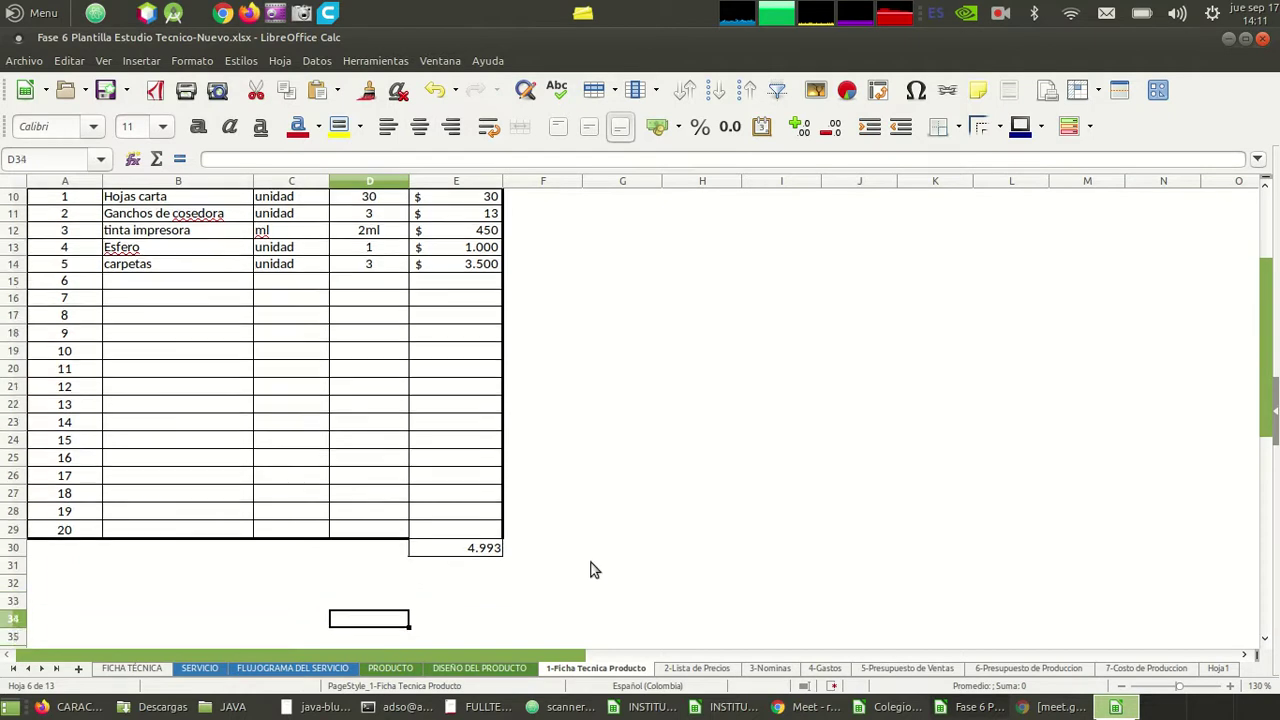
key(Up)
key(Up)
key(Up)
key(Up)
key(Up)
key(Up)
key(Up)
key(Up)
key(Up)
key(Up)
key(Up)
key(Up)
key(Up)
key(Up)
key(Up)
key(Up)
key(Up)
key(Up)
key(Up)
key(Up)
key(Up)
key(Up)
key(Up)
key(Up)
key(Up)
key(Up)
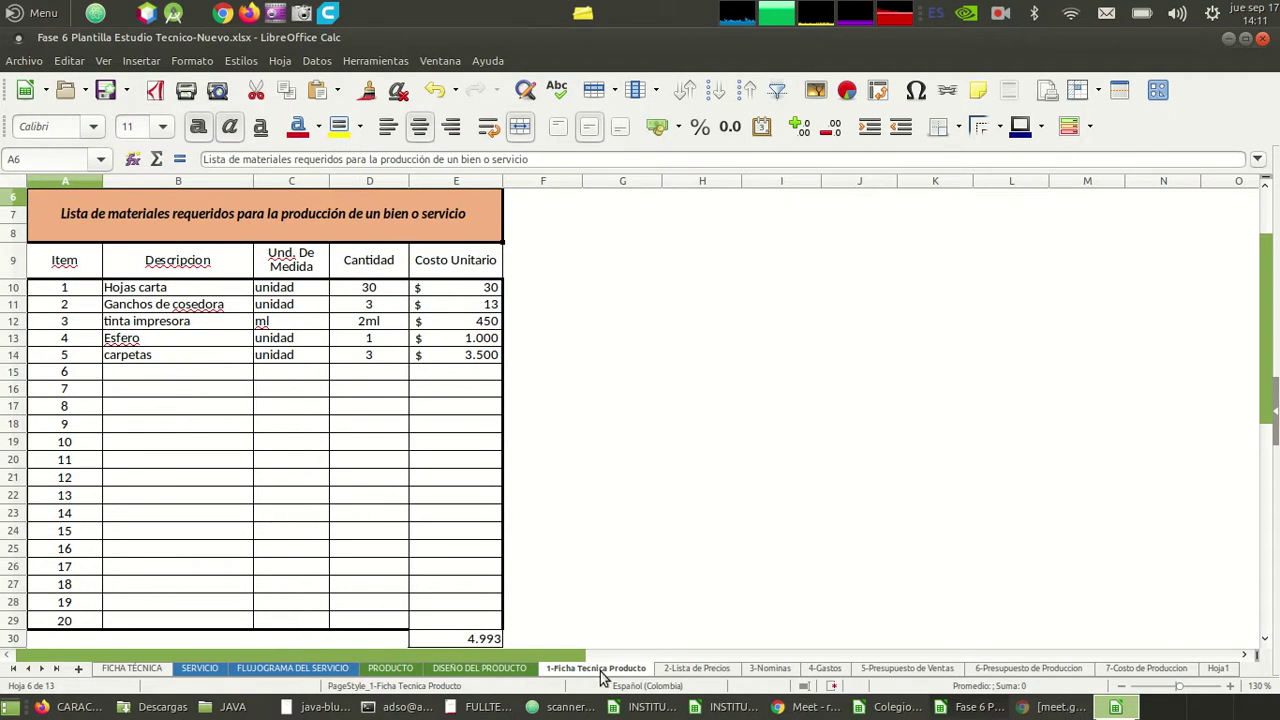
click(378, 478)
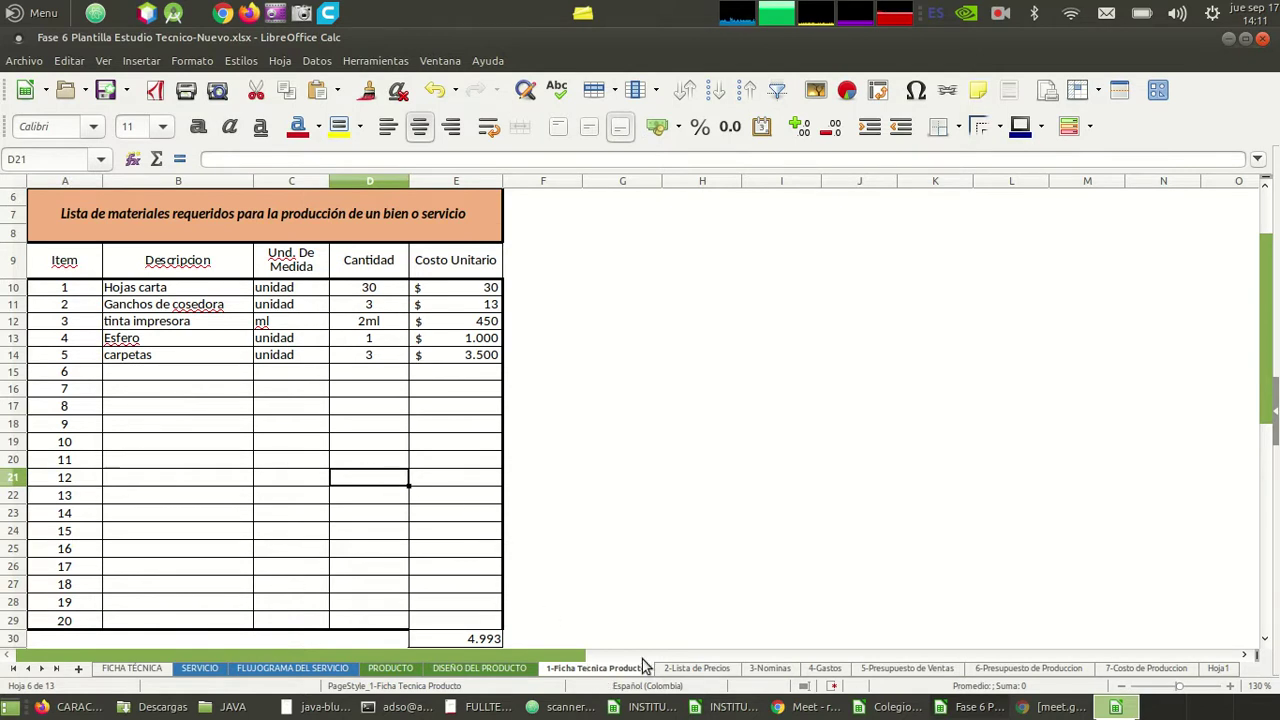
click(690, 668)
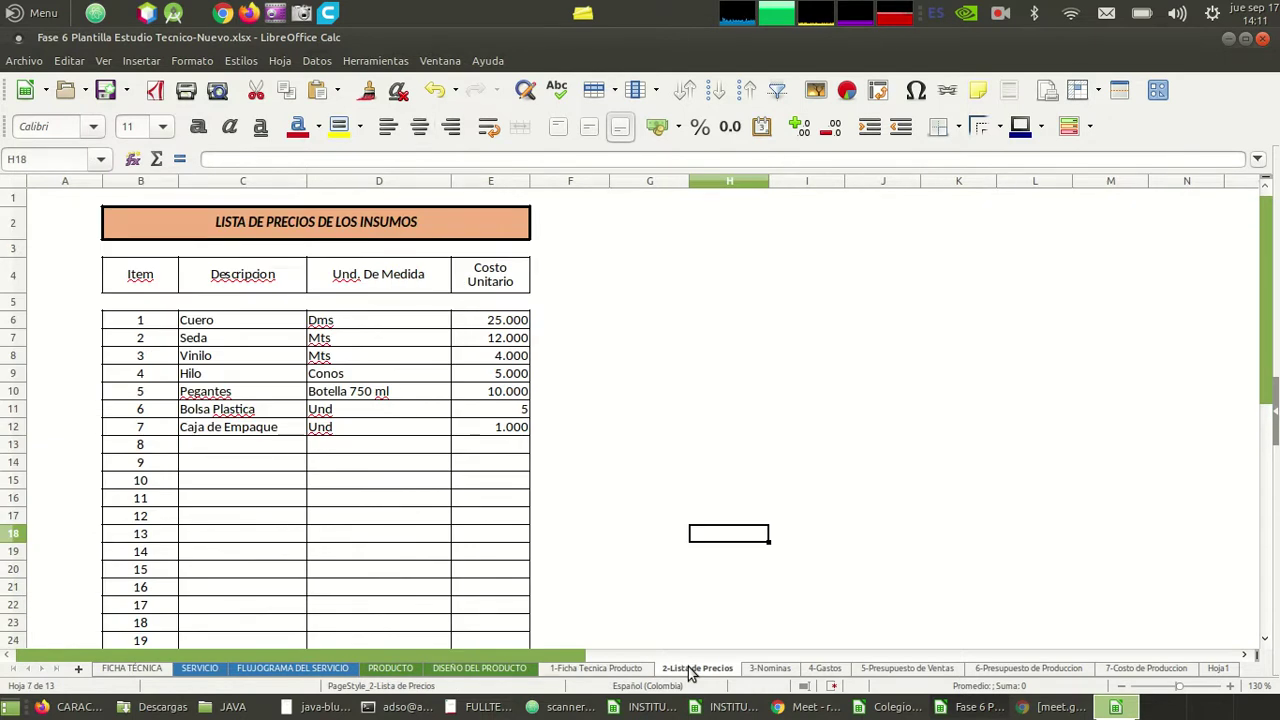
click(598, 668)
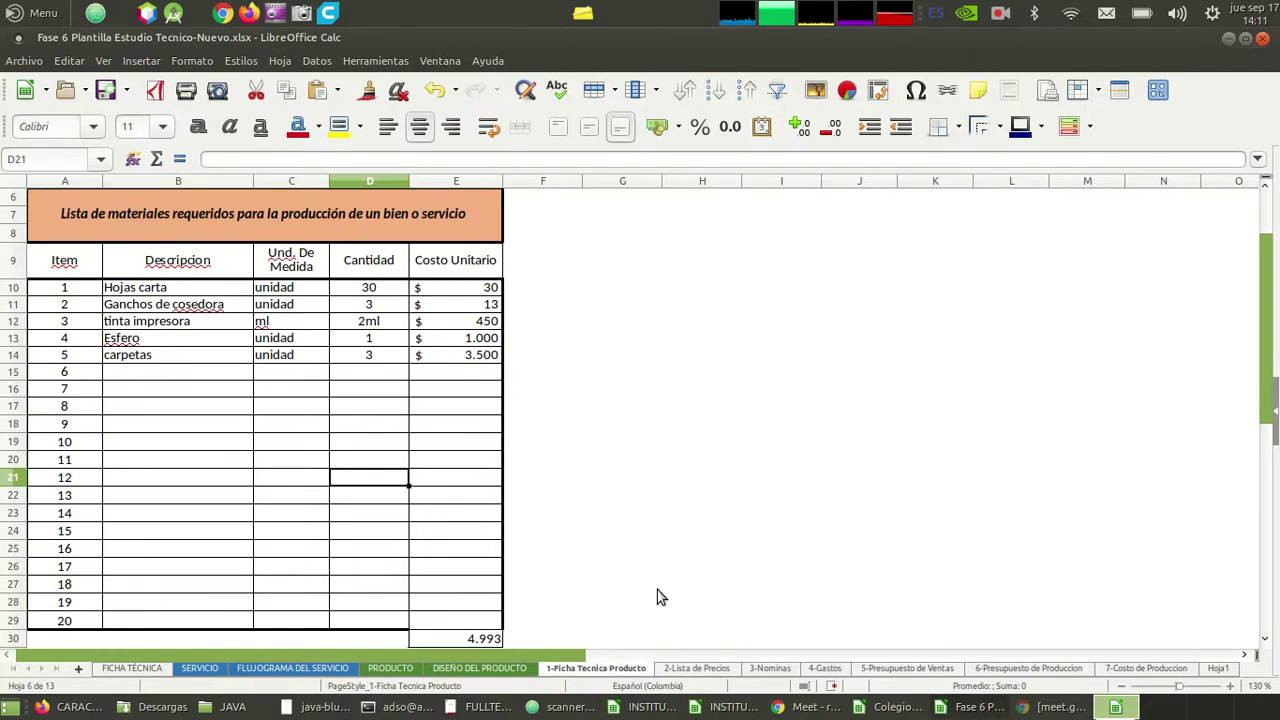
click(697, 670)
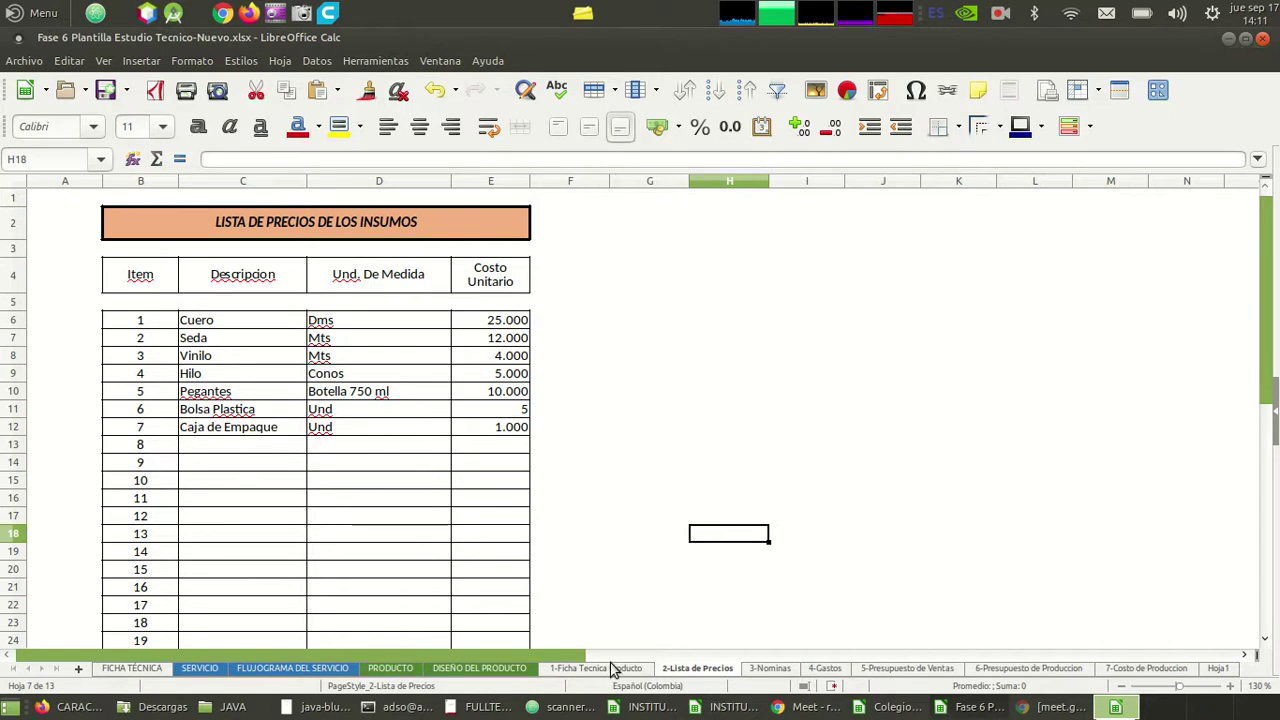
click(612, 668)
click(312, 447)
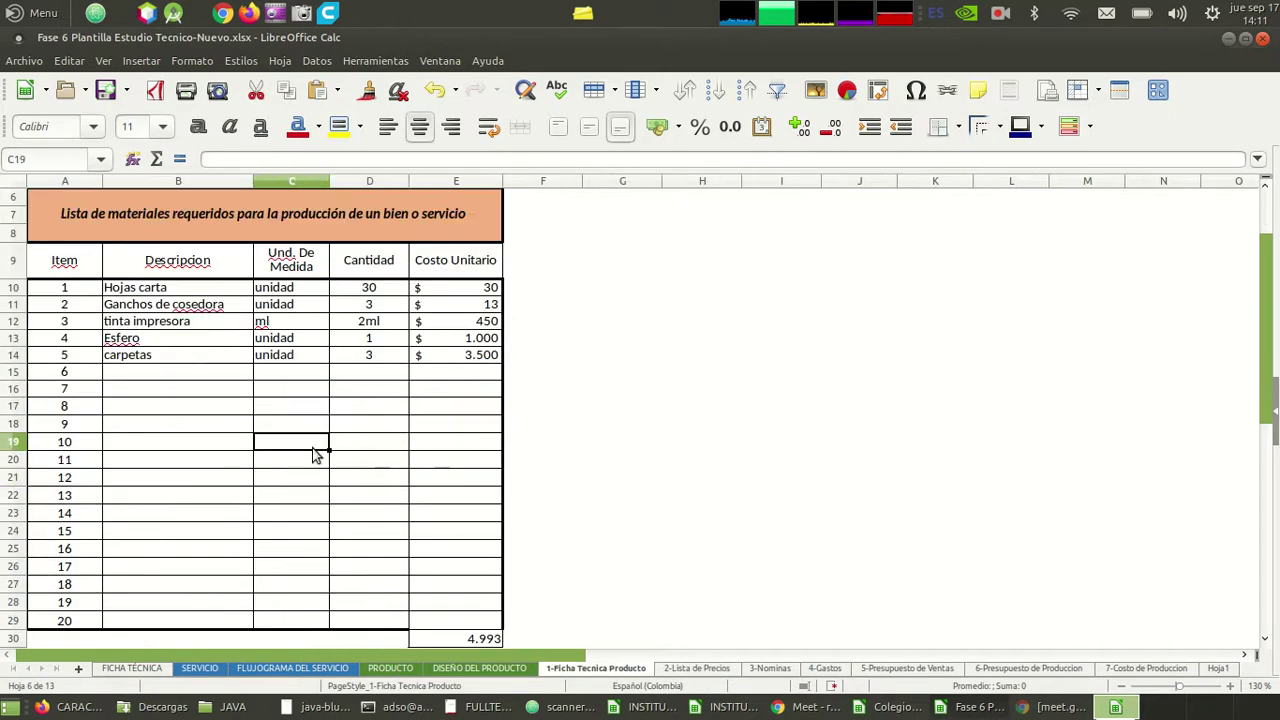
key(Up)
key(Up)
key(Up)
key(Up)
key(Up)
key(Left)
key(Left)
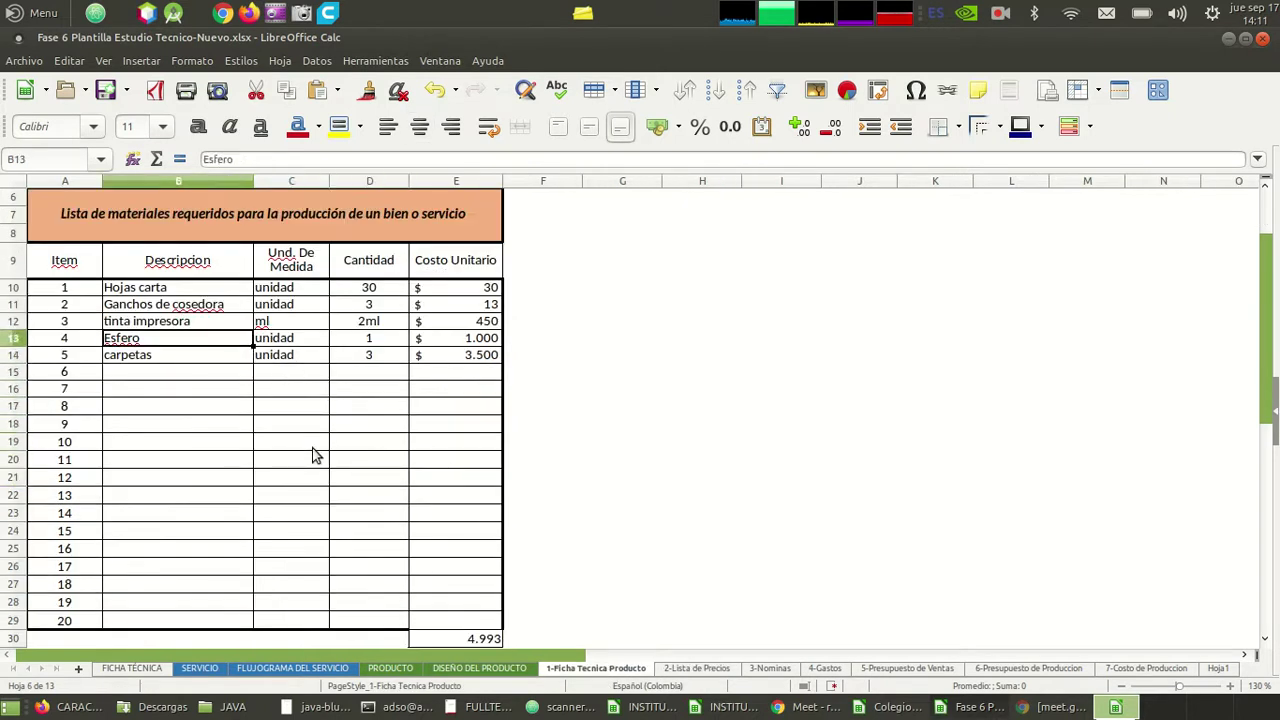
key(Up)
key(Up)
key(Up)
key(Up)
key(Up)
key(Down)
key(Right)
key(Right)
key(Right)
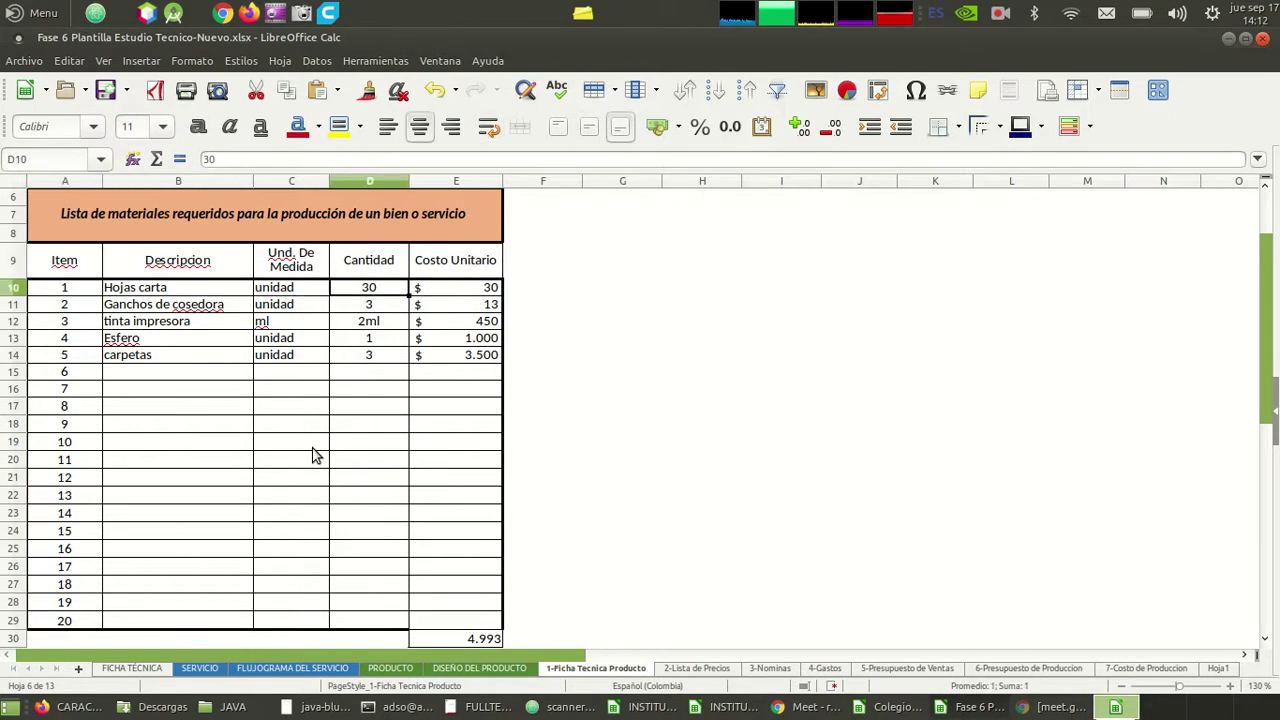
key(Right)
key(Down)
key(Down)
key(Down)
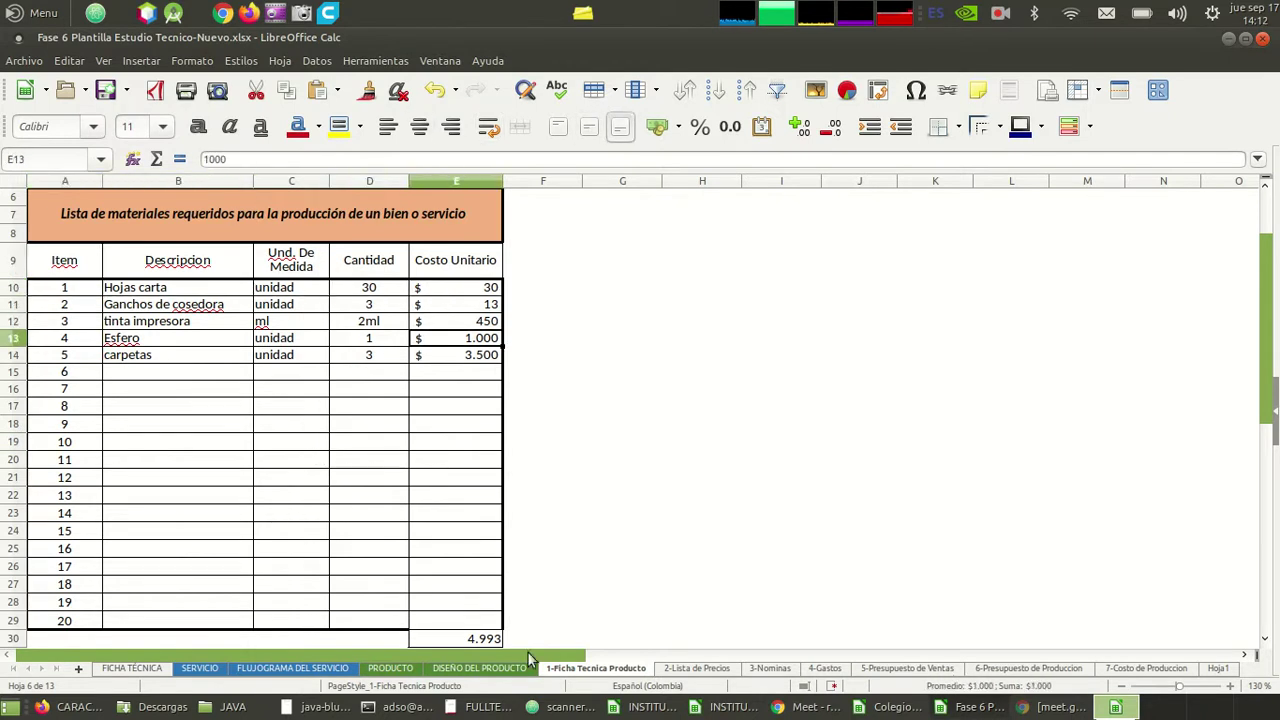
click(697, 671)
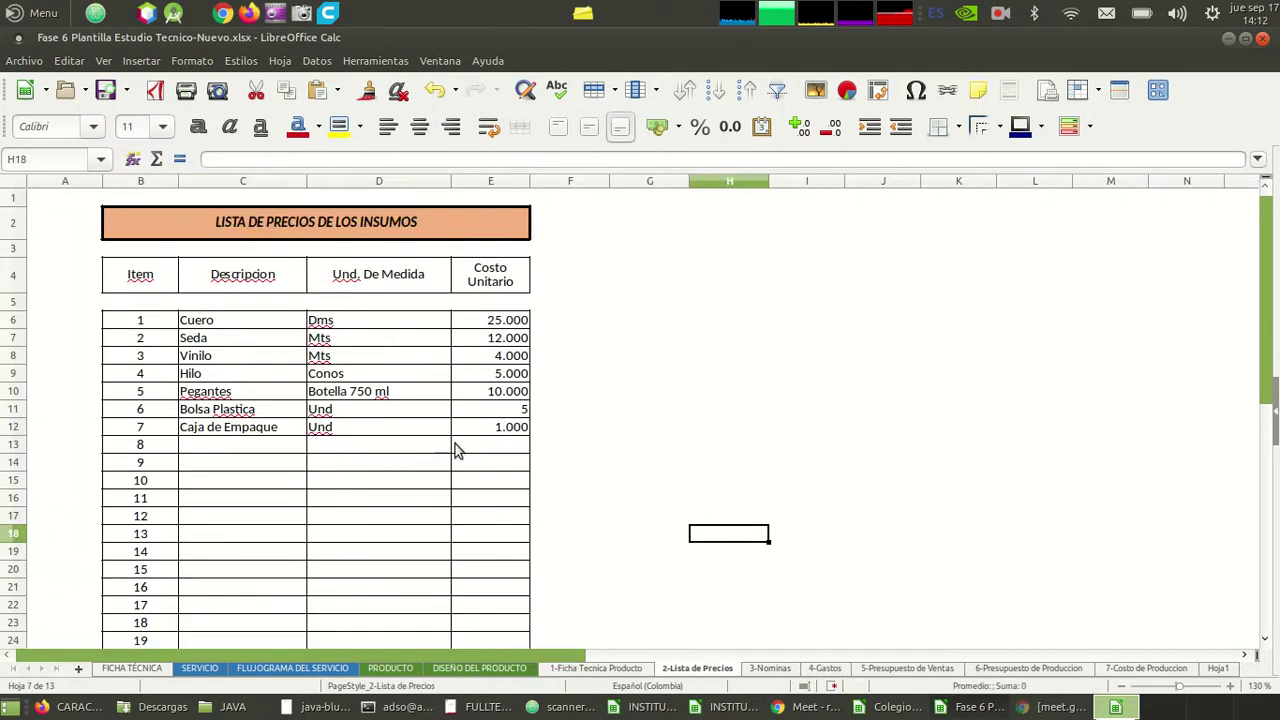
key(Up)
key(Up)
key(Up)
key(Up)
key(Up)
key(Up)
key(Up)
key(Left)
key(Left)
key(Left)
key(Down)
key(Right)
key(Right)
key(Down)
key(Down)
key(Down)
key(Down)
key(Down)
key(Right)
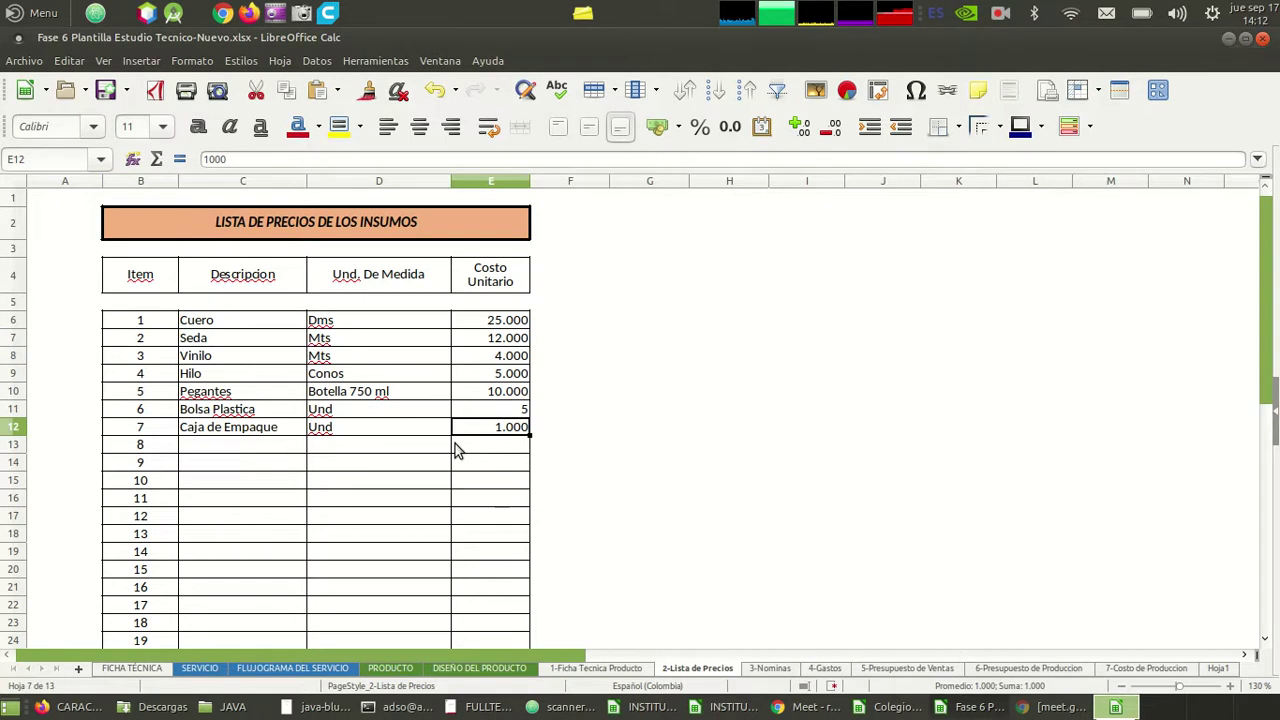
key(shift+Left)
key(shift+Left)
key(shift+Up)
key(shift+Up)
key(shift+Up)
key(shift+Up)
key(shift+Up)
key(shift+Up)
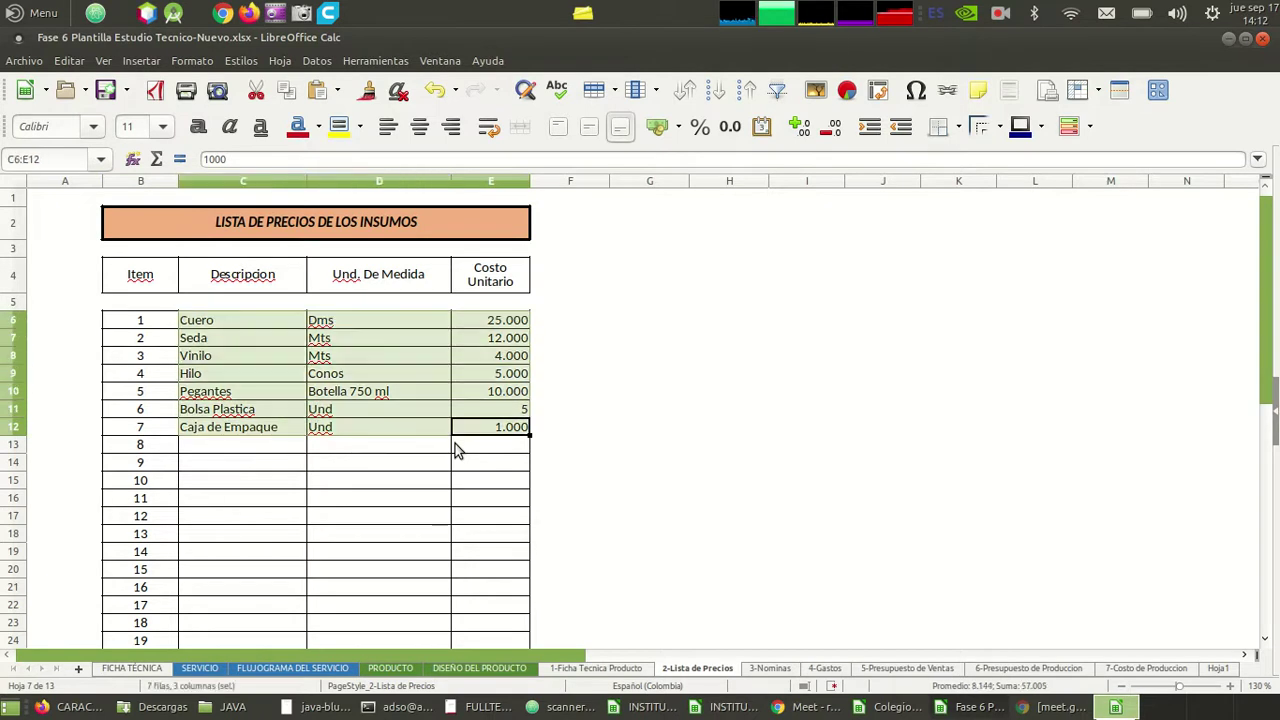
scroll(611, 658, right, 3)
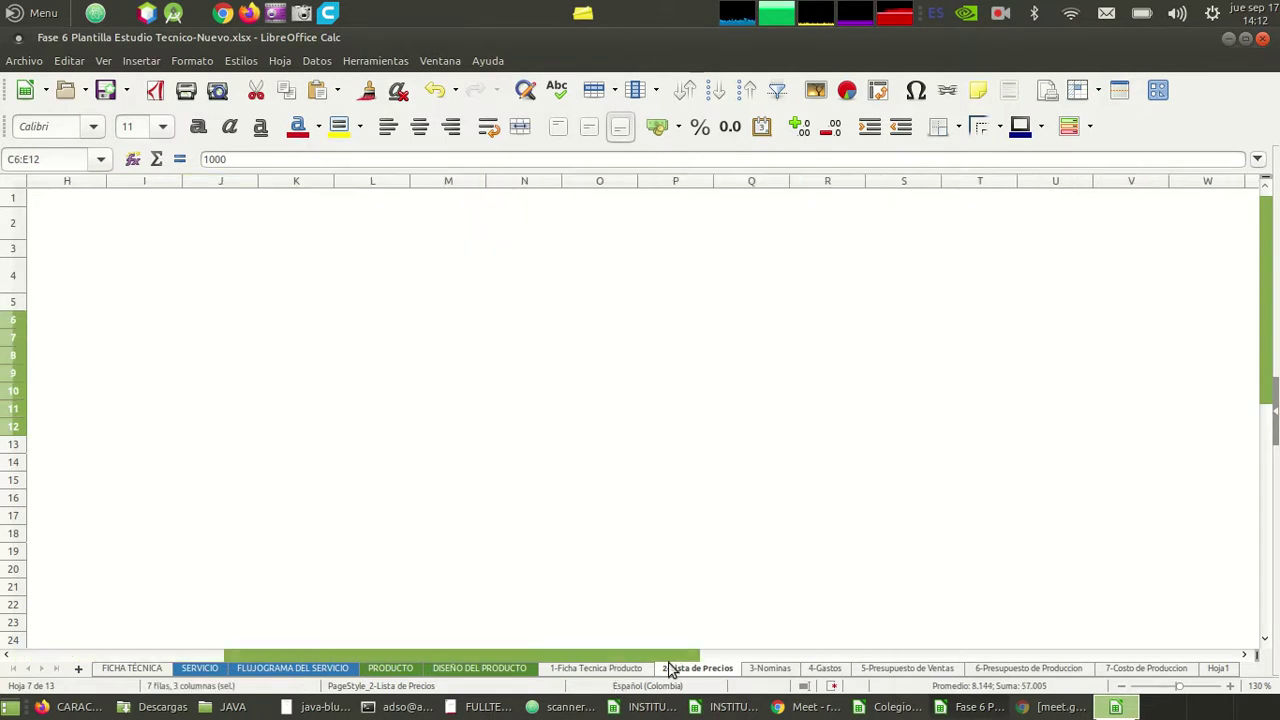
click(618, 669)
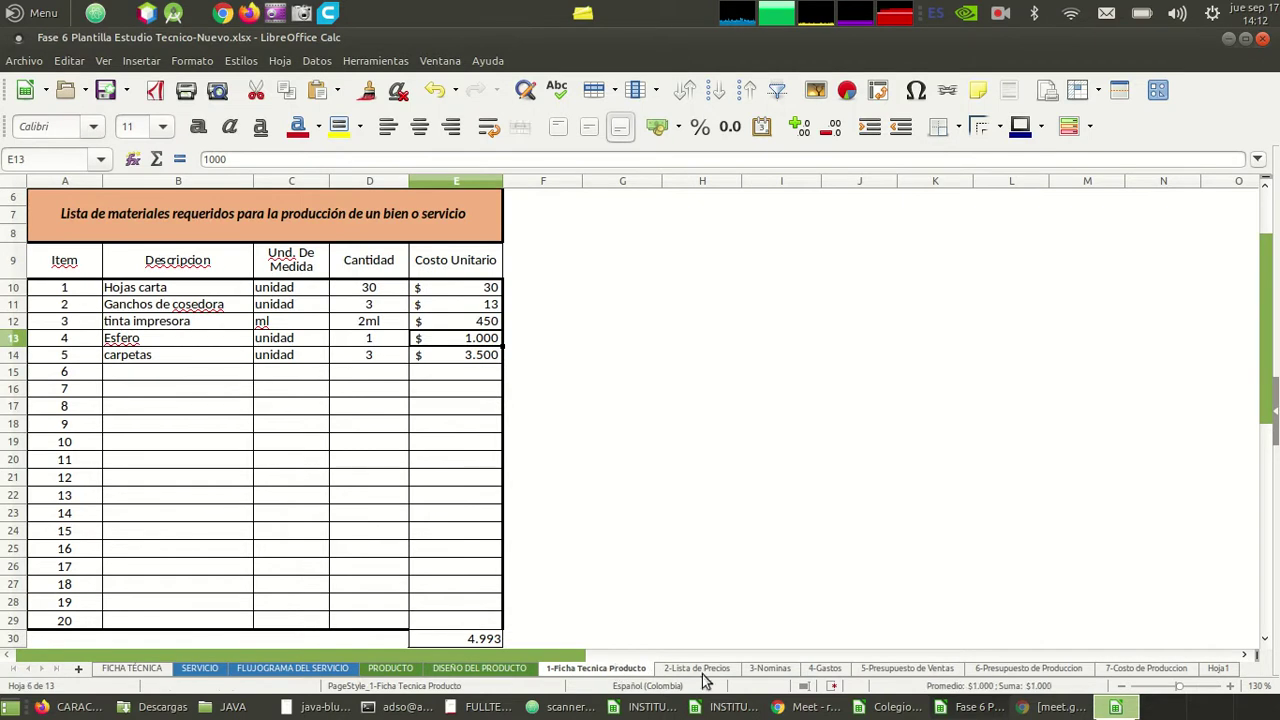
click(345, 338)
key(Down)
key(shift+Up)
key(shift+Up)
key(shift+Up)
key(shift+Up)
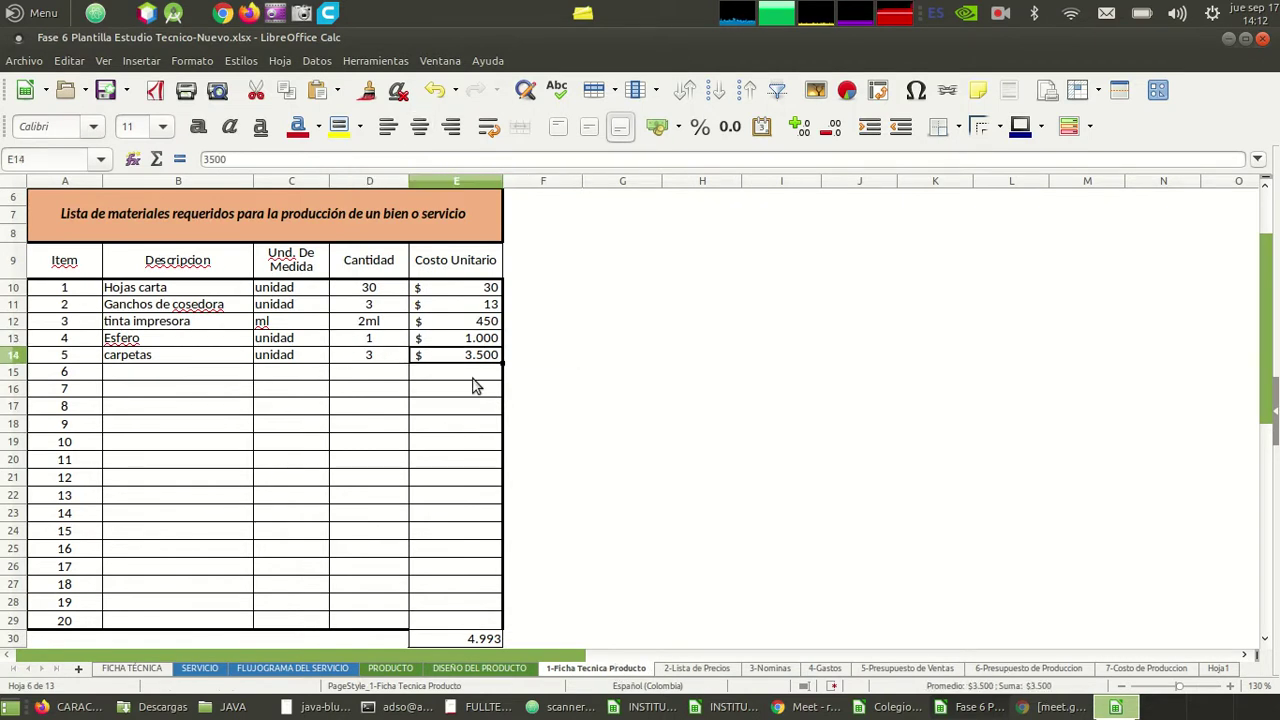
key(shift+Left)
key(shift+Left)
key(shift+Left)
key(shift+Left)
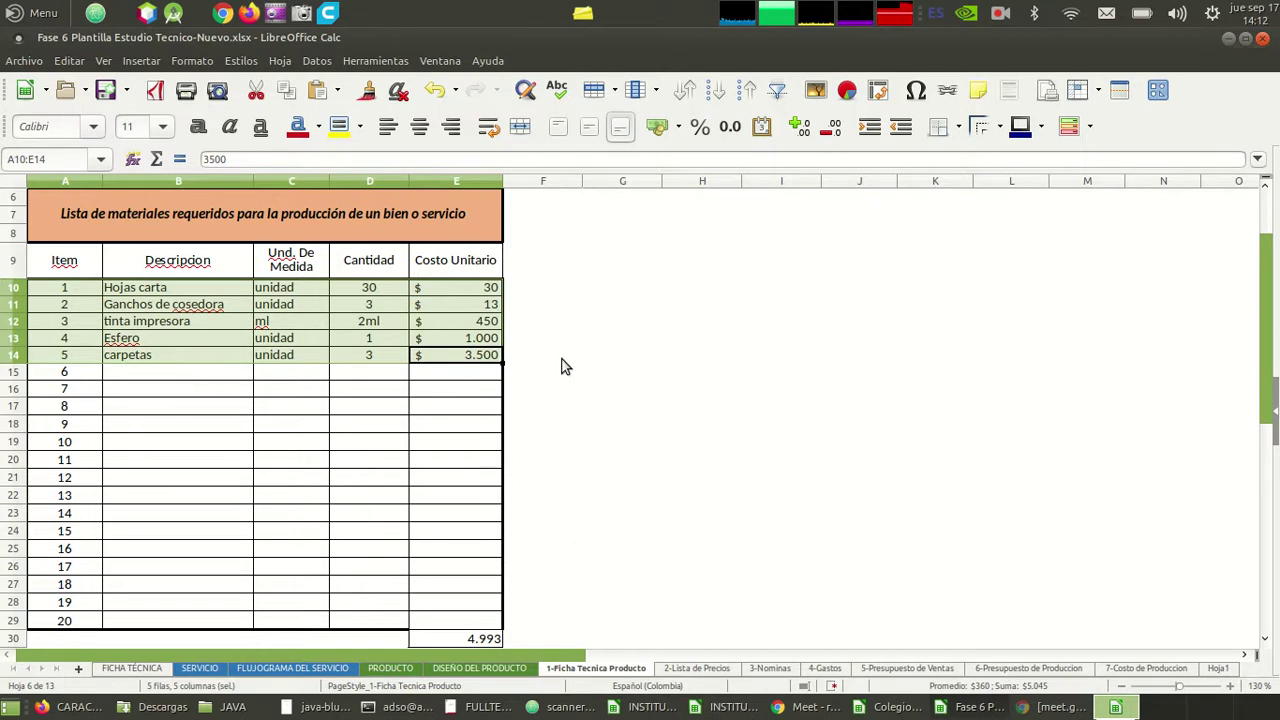
scroll(562, 366, down, 3)
scroll(562, 366, up, 5)
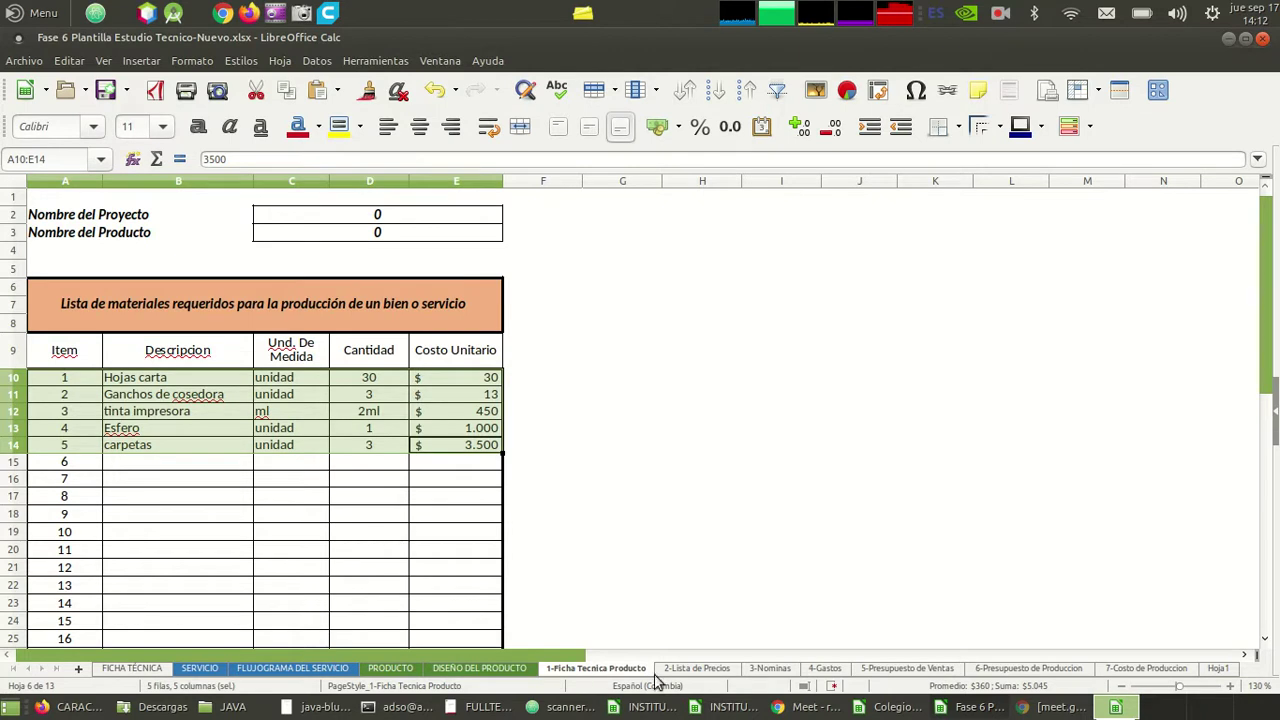
click(688, 668)
click(666, 502)
key(Up)
key(Left)
key(Left)
key(Left)
key(Left)
key(Left)
key(Left)
key(Left)
key(Left)
key(Left)
key(Left)
key(Left)
key(Left)
key(Left)
key(Left)
key(Left)
key(Up)
key(Up)
key(Up)
key(Up)
key(Up)
key(Up)
key(Up)
key(Up)
key(Right)
key(Right)
key(Right)
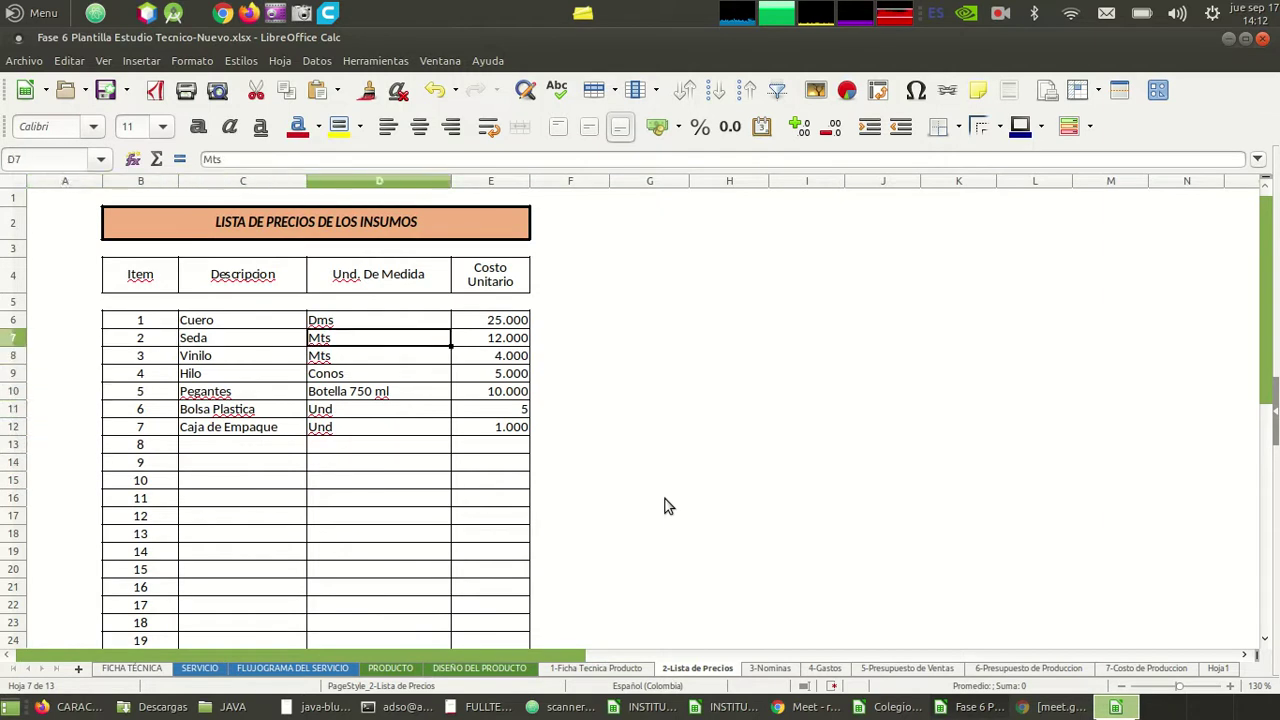
key(Left)
key(Up)
key(Right)
key(Right)
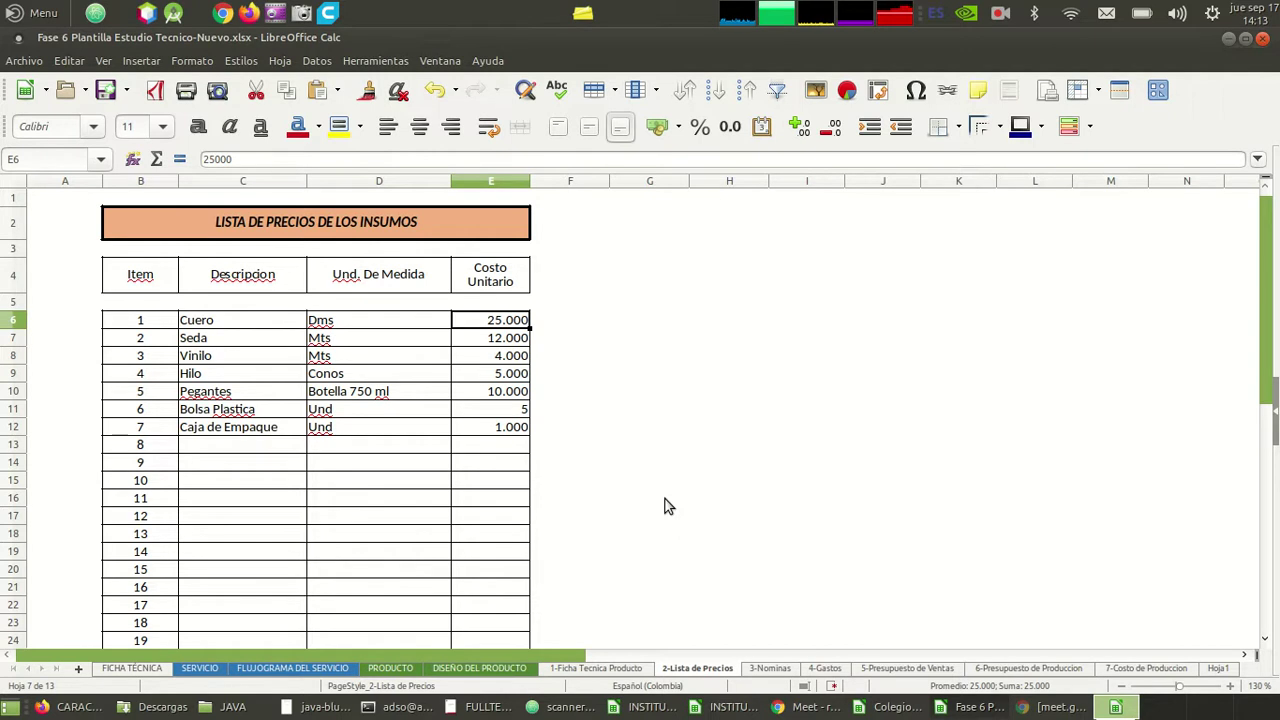
key(Left)
key(Left)
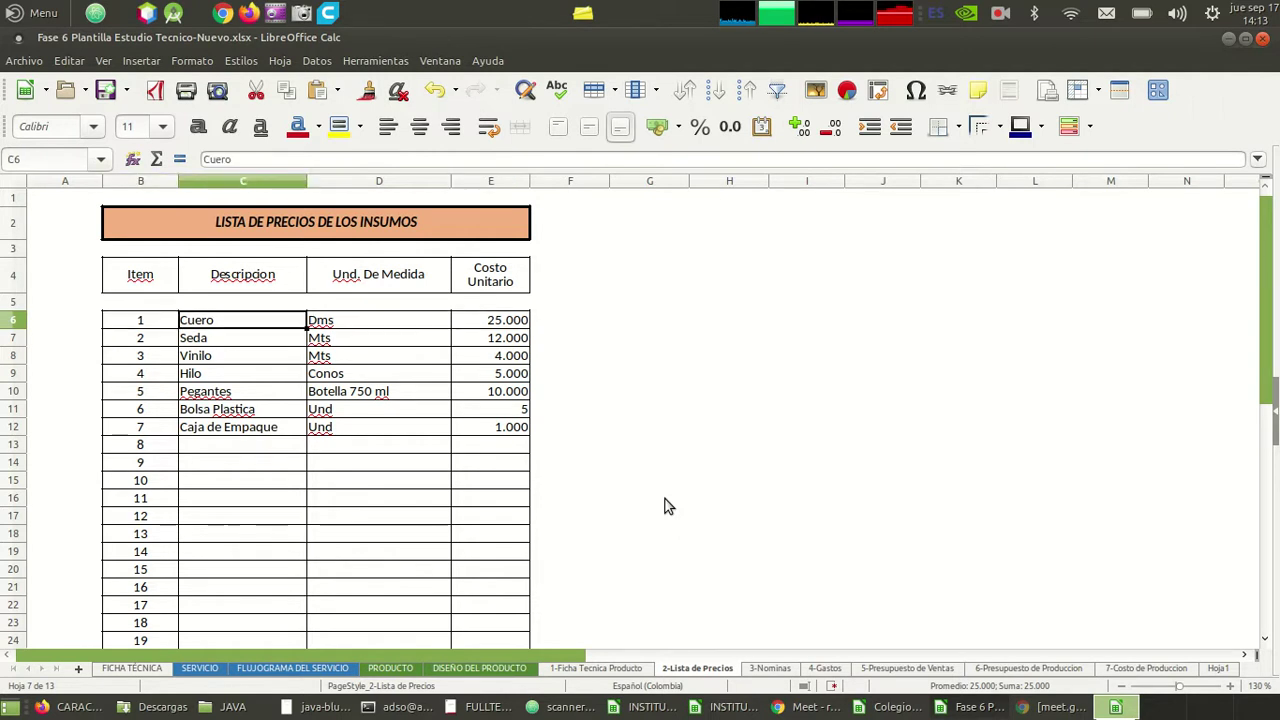
click(600, 668)
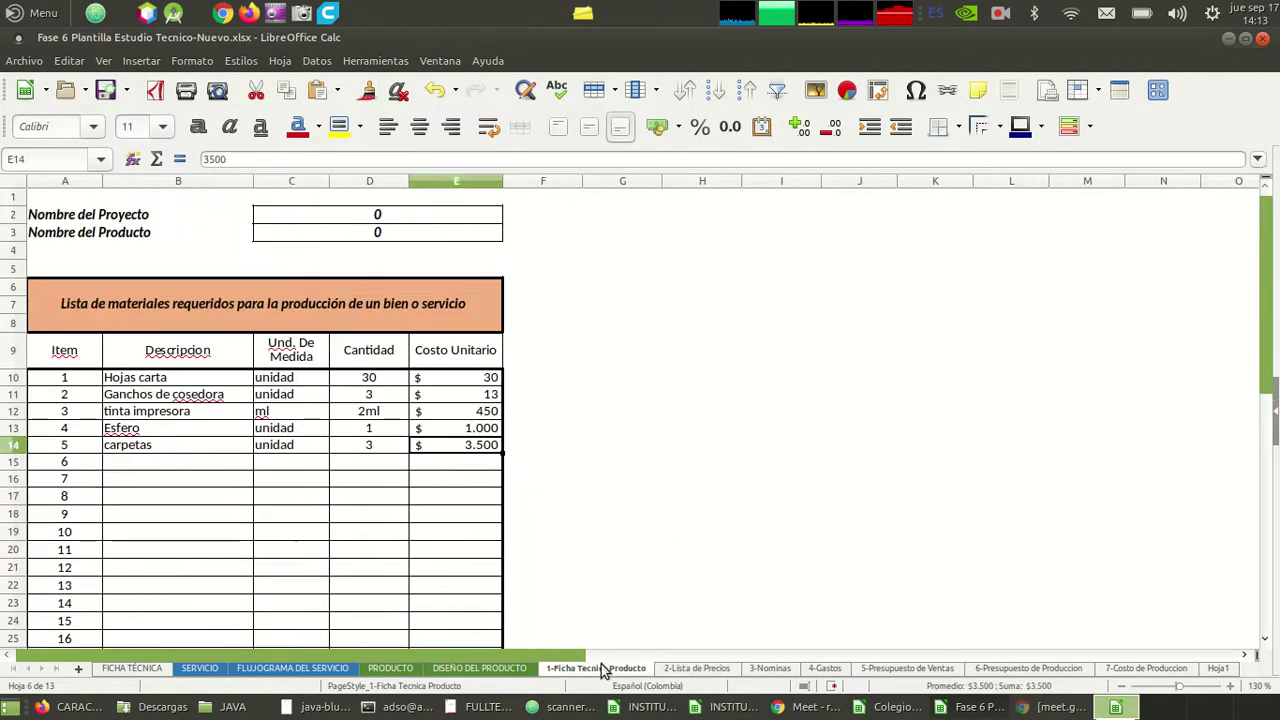
click(208, 378)
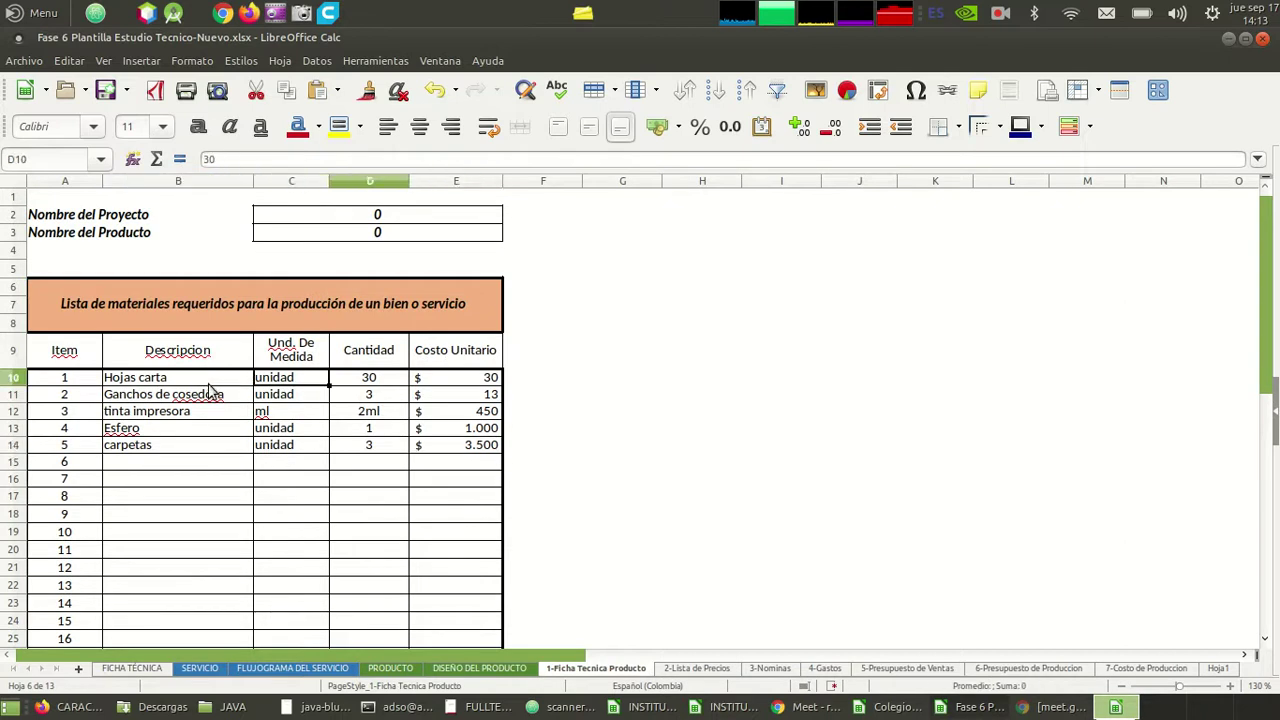
key(Down)
key(Down)
key(Down)
key(Down)
key(Down)
key(Up)
key(Up)
key(Up)
key(Up)
key(Up)
key(shift+Right)
key(shift+Right)
key(shift+Right)
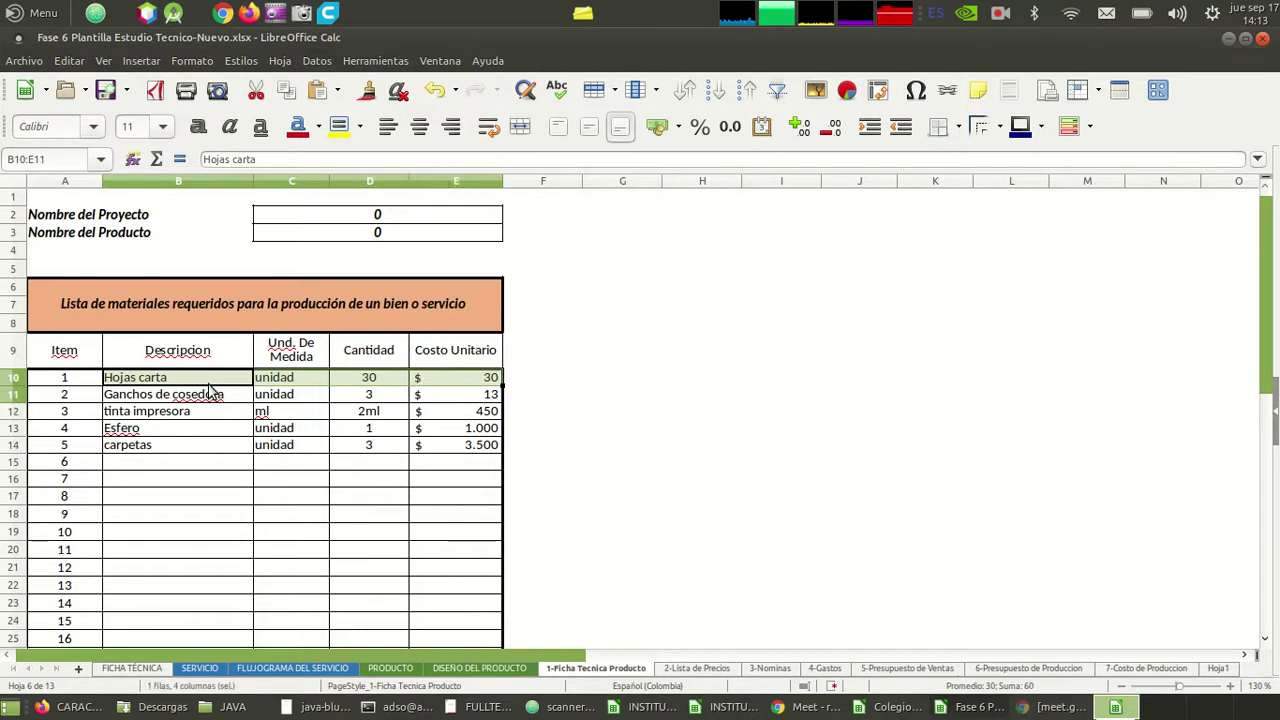
key(shift+Down)
key(shift+Down)
key(shift+Down)
key(shift+Down)
key(shift+Down)
key(shift+Up)
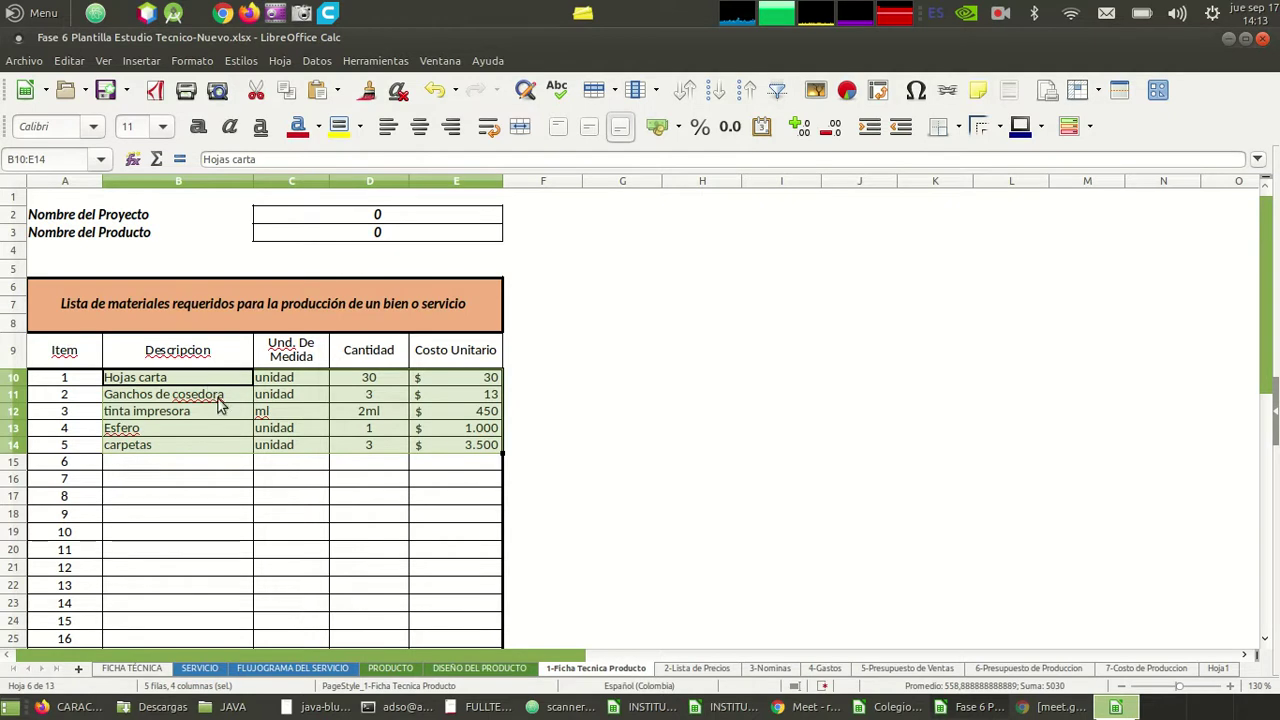
click(697, 668)
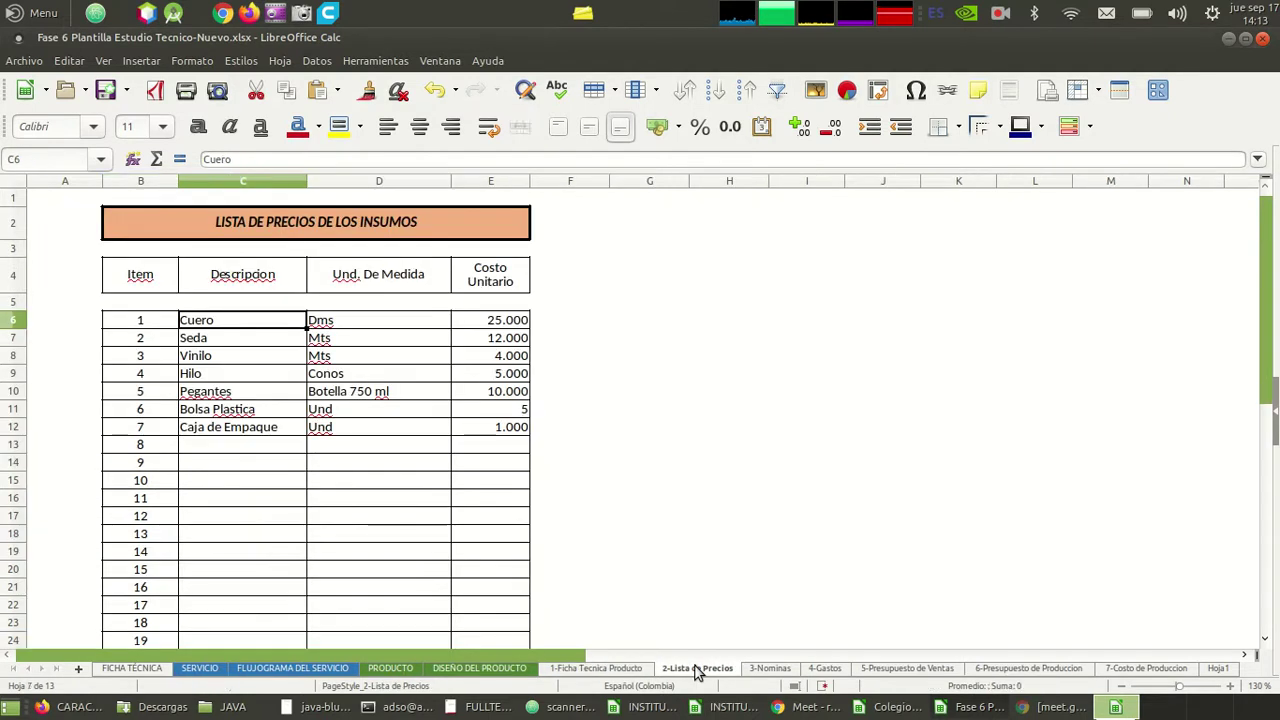
- Select the Cuero and Seda rows in C6:E7, then switch to the Google Meet call
key(Down)
key(Down)
key(Up)
key(Up)
key(Up)
key(Right)
key(Down)
key(Left)
key(shift+Right)
key(shift+Right)
key(shift+Down)
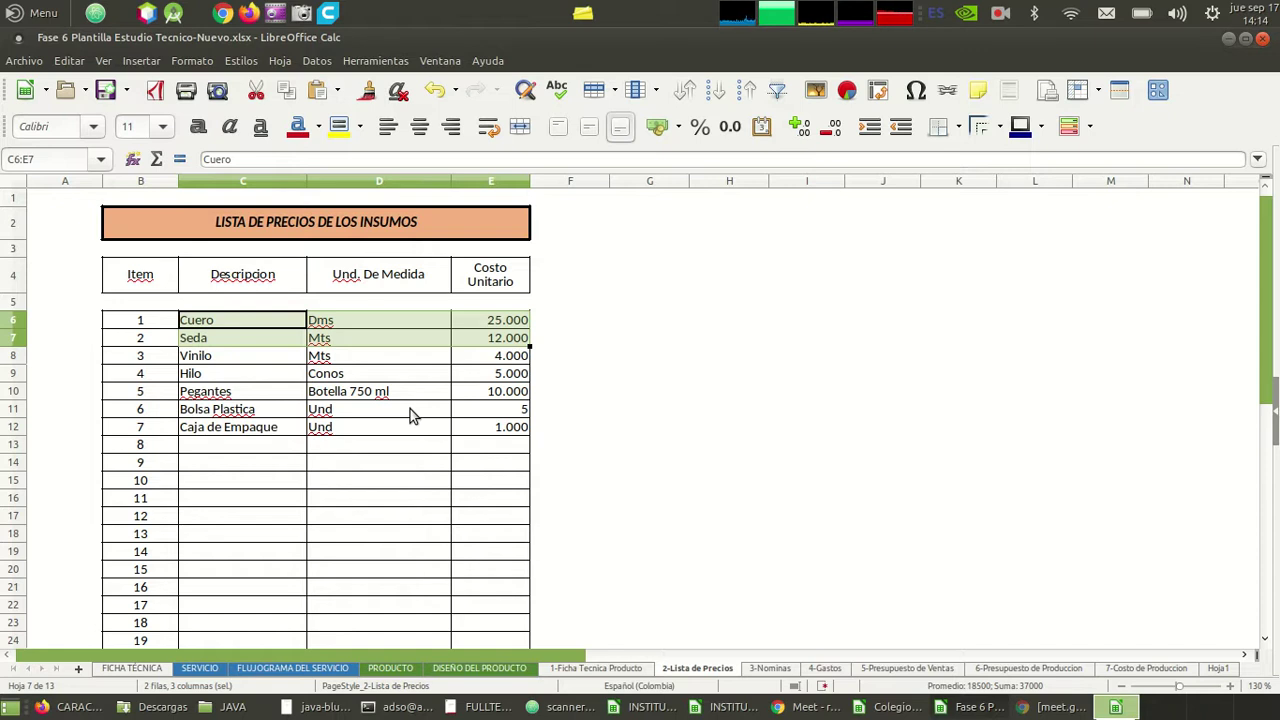
key(alt+Tab)
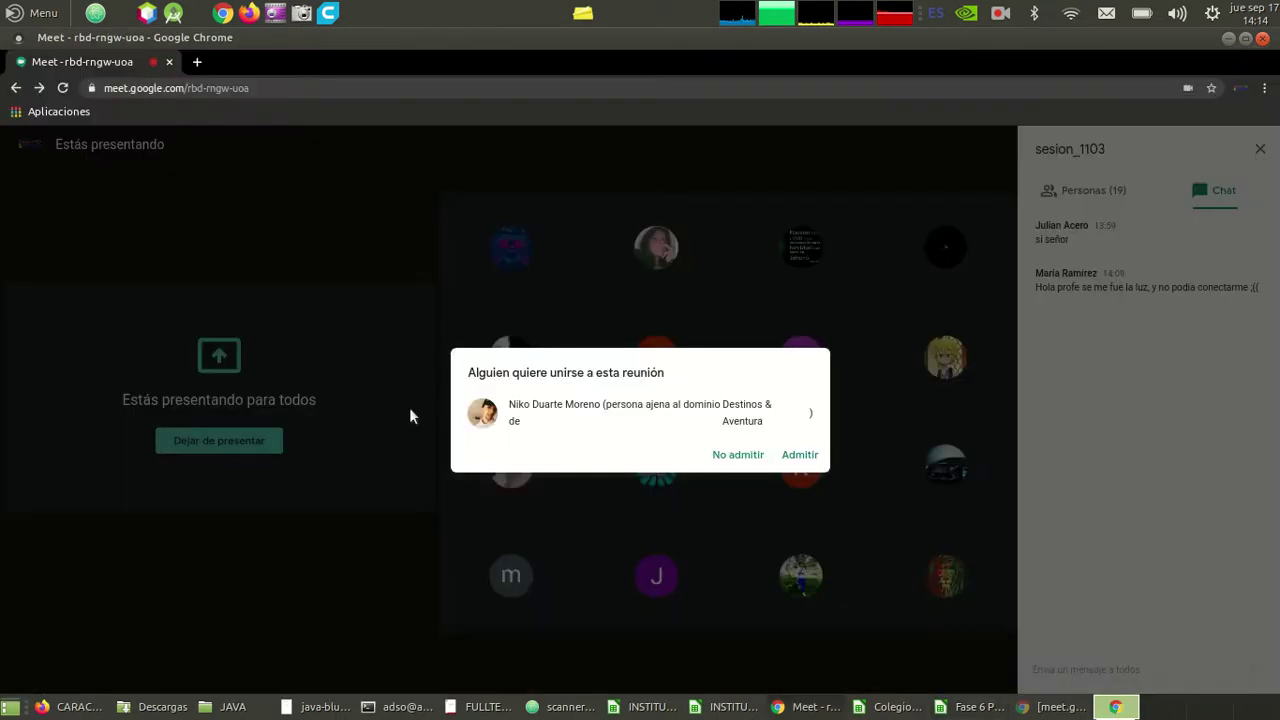
- Admit the waiting participant to the meeting and return to the price-list spreadsheet
click(800, 455)
key(alt+Tab)
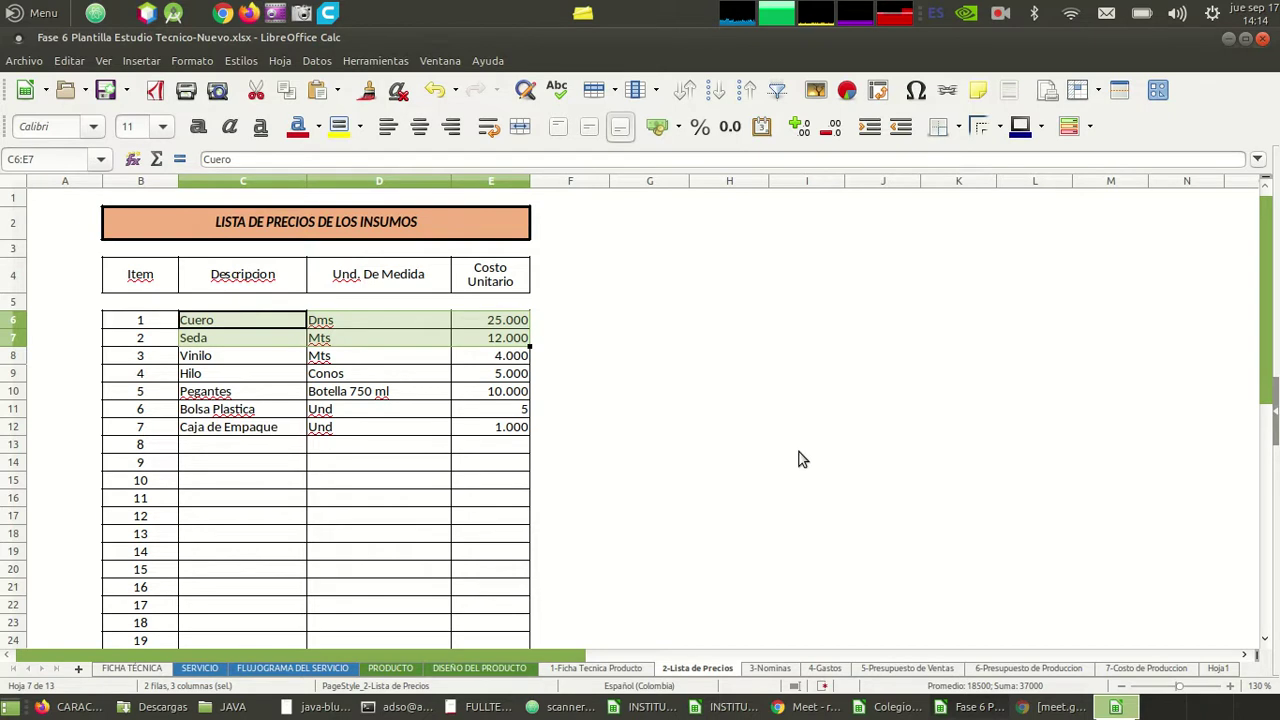
- Clear the old descriptions, units and unit costs of items 1–7 in C6:E12
key(shift+Right)
key(shift+Right)
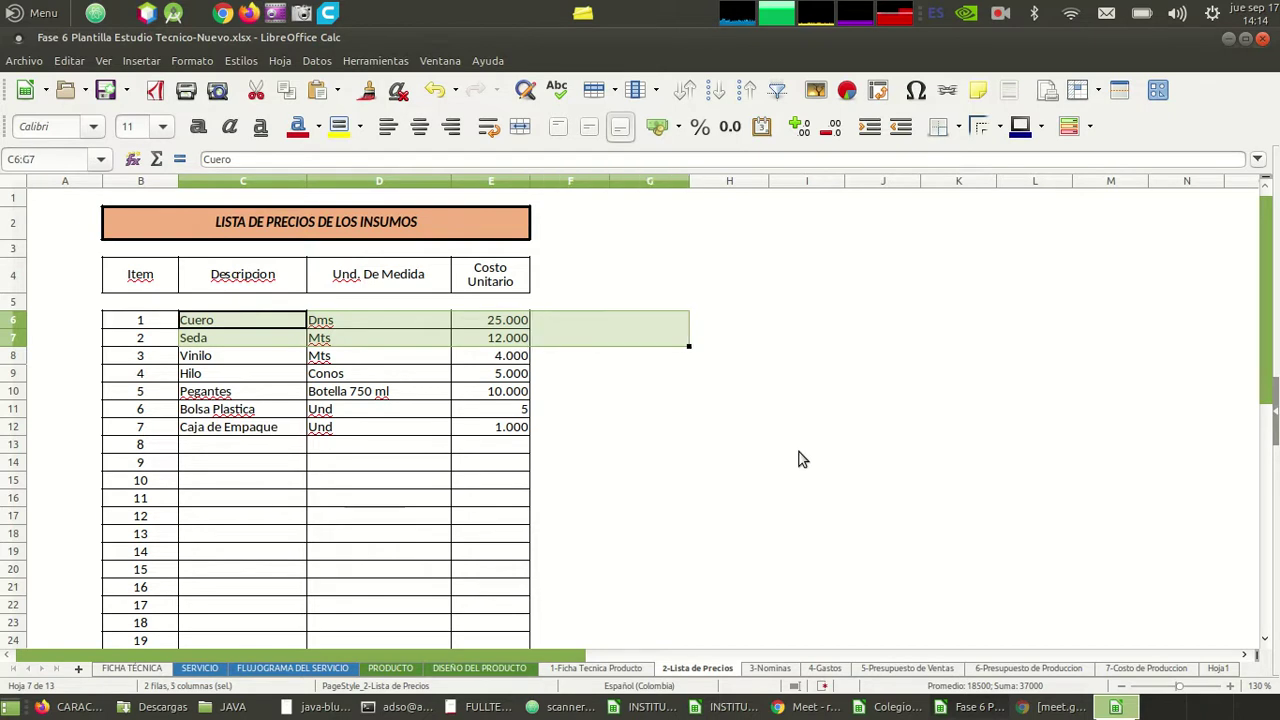
key(Left)
key(Right)
key(shift+Right)
key(shift+Right)
key(shift+Down)
key(shift+Down)
key(shift+Down)
key(shift+Down)
key(shift+Down)
key(shift+Down)
key(BackSpace)
key(Return)
- Check row 12 for leftover content, ending on item 7's description cell
key(Down)
key(Down)
key(Down)
key(Down)
key(Down)
key(Down)
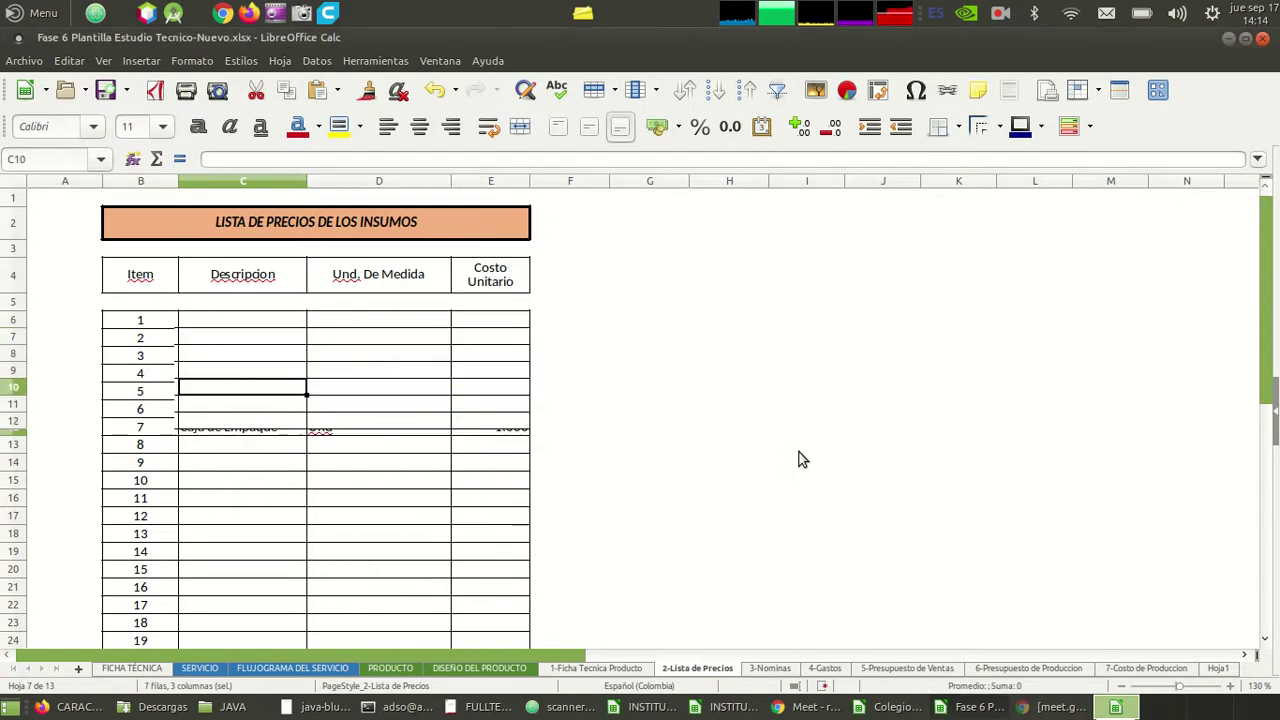
key(Down)
key(Up)
key(Right)
key(Right)
key(Right)
key(Right)
key(Right)
key(Right)
key(Right)
key(Right)
key(Right)
key(Right)
key(Right)
key(Right)
key(Right)
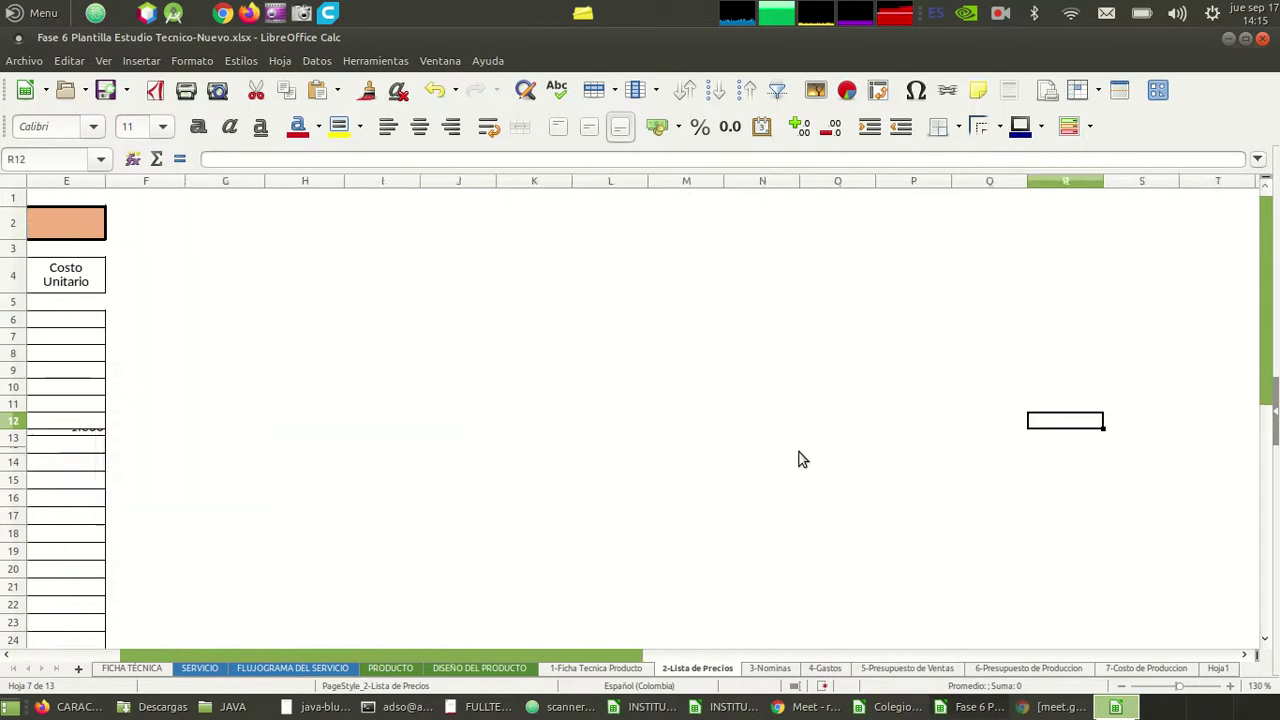
key(Home)
key(Right)
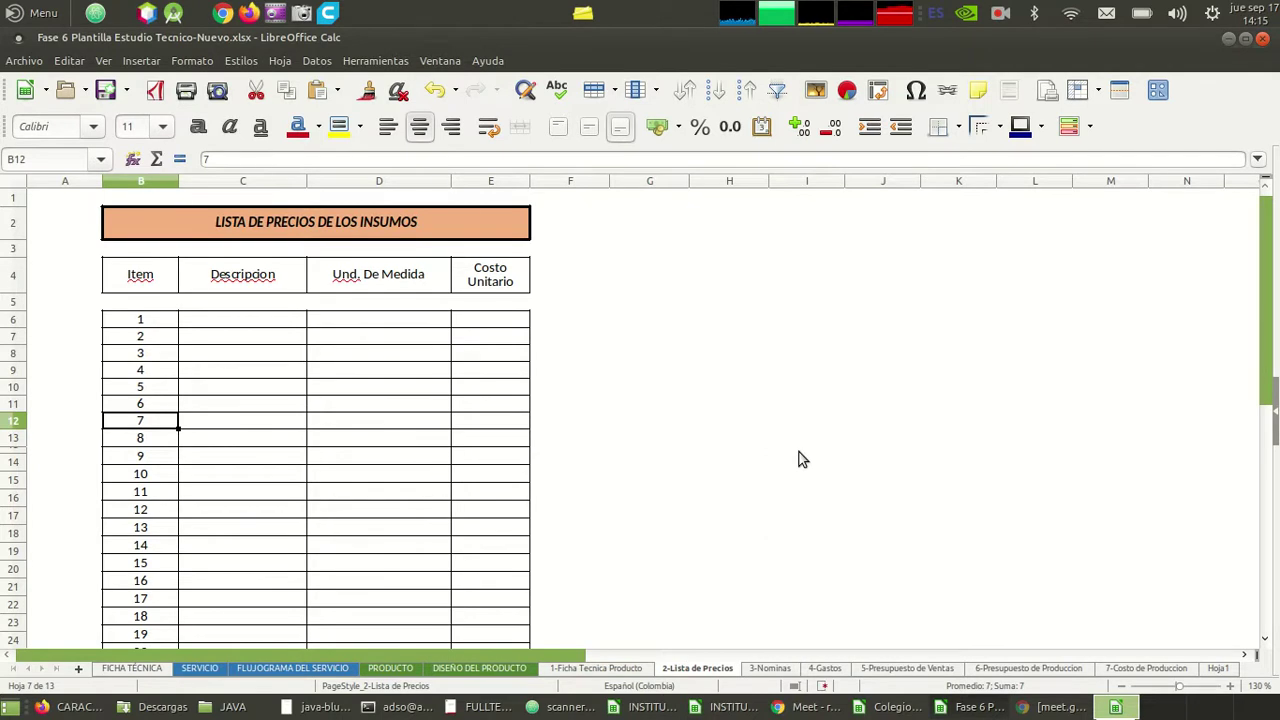
key(Right)
- Enter item 1 as papel higienico, unit rollo, cost 2.500
key(Up)
key(Up)
key(Up)
key(Up)
key(Up)
key(Up)
text(papel higienico)
key(Tab)
text(rollo)
key(Tab)
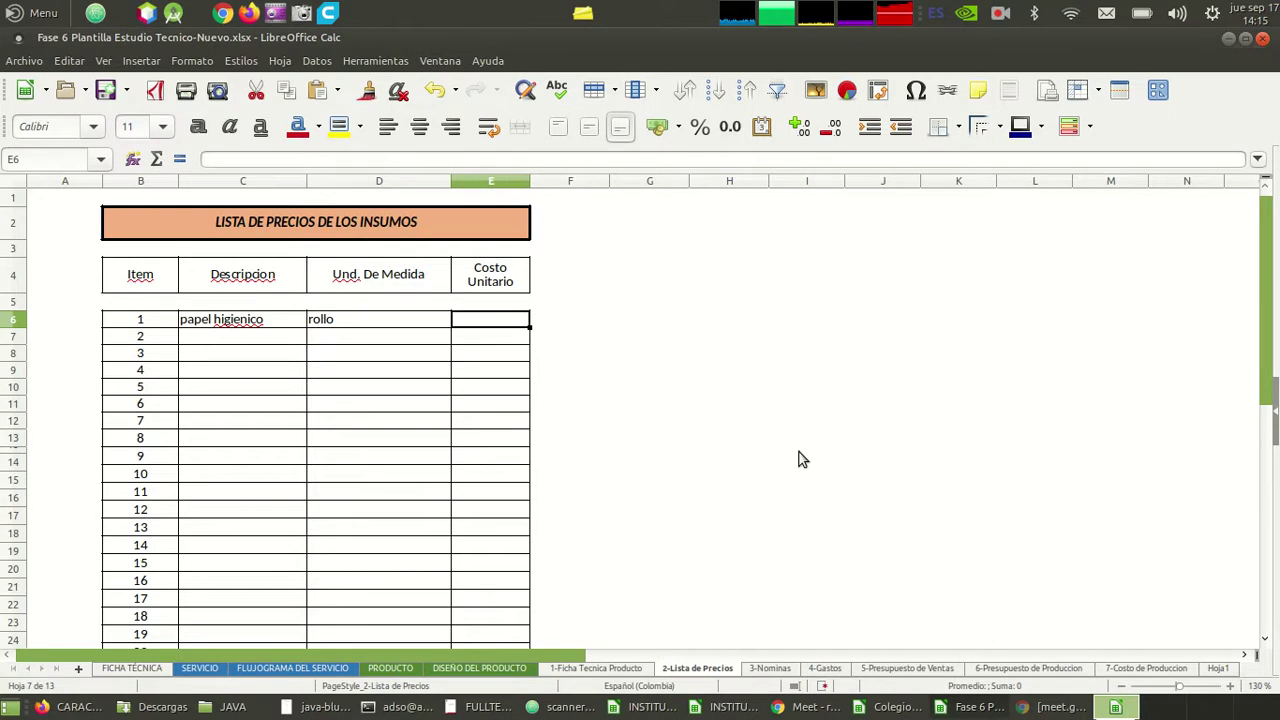
text(2500)
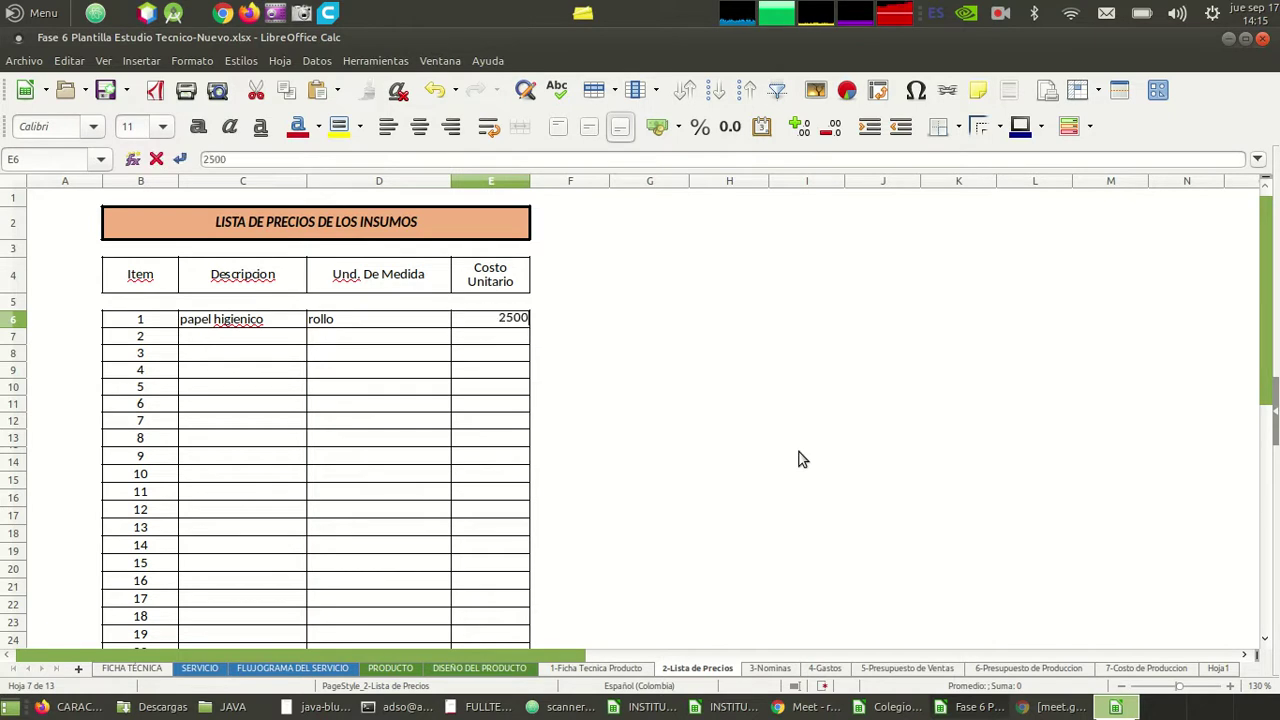
key(Return)
- Change item 1's unit to rollo 200m and cost to 10.000, and begin item 2's description 'jabon'
key(Left)
key(Left)
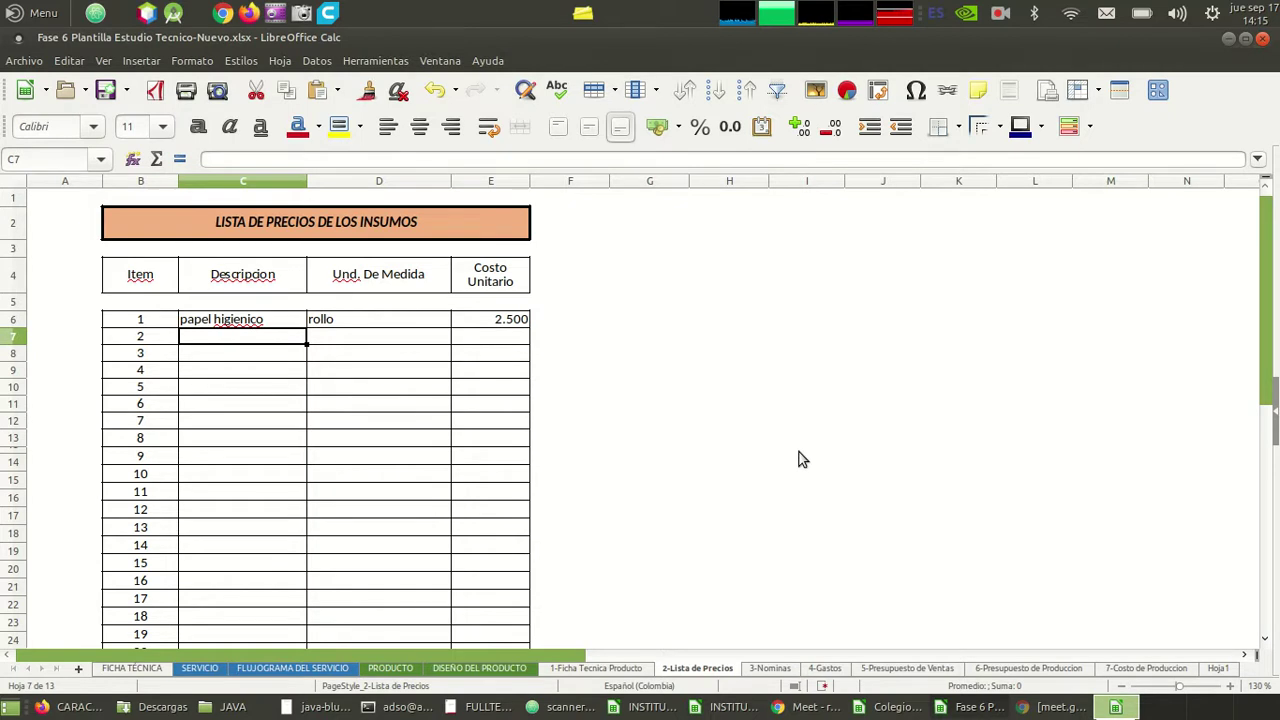
key(Up)
key(Right)
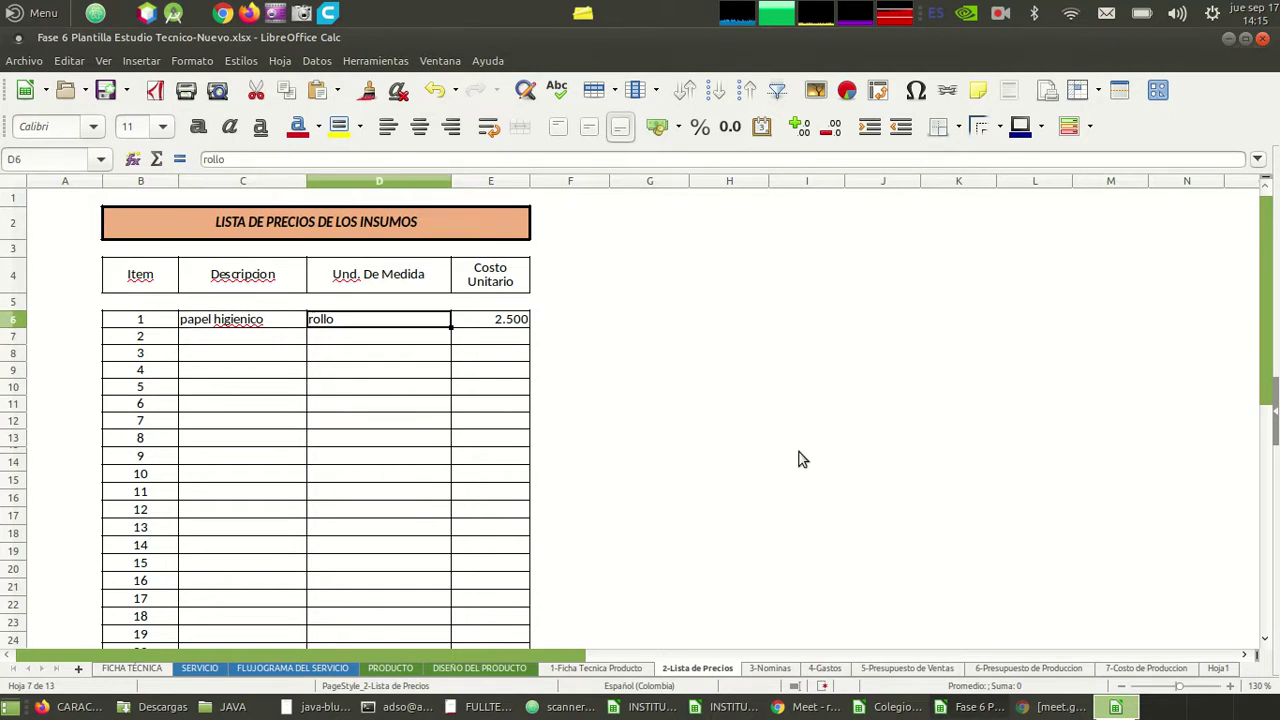
key(F2)
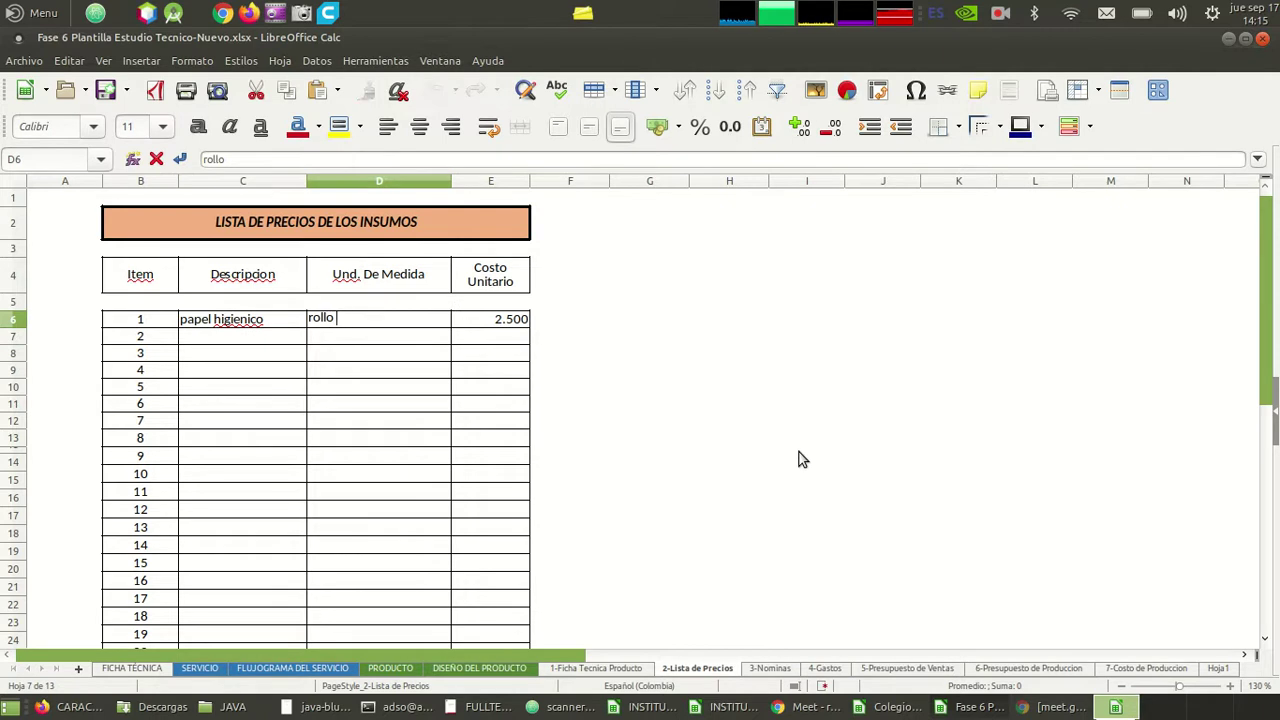
text(200m)
key(Tab)
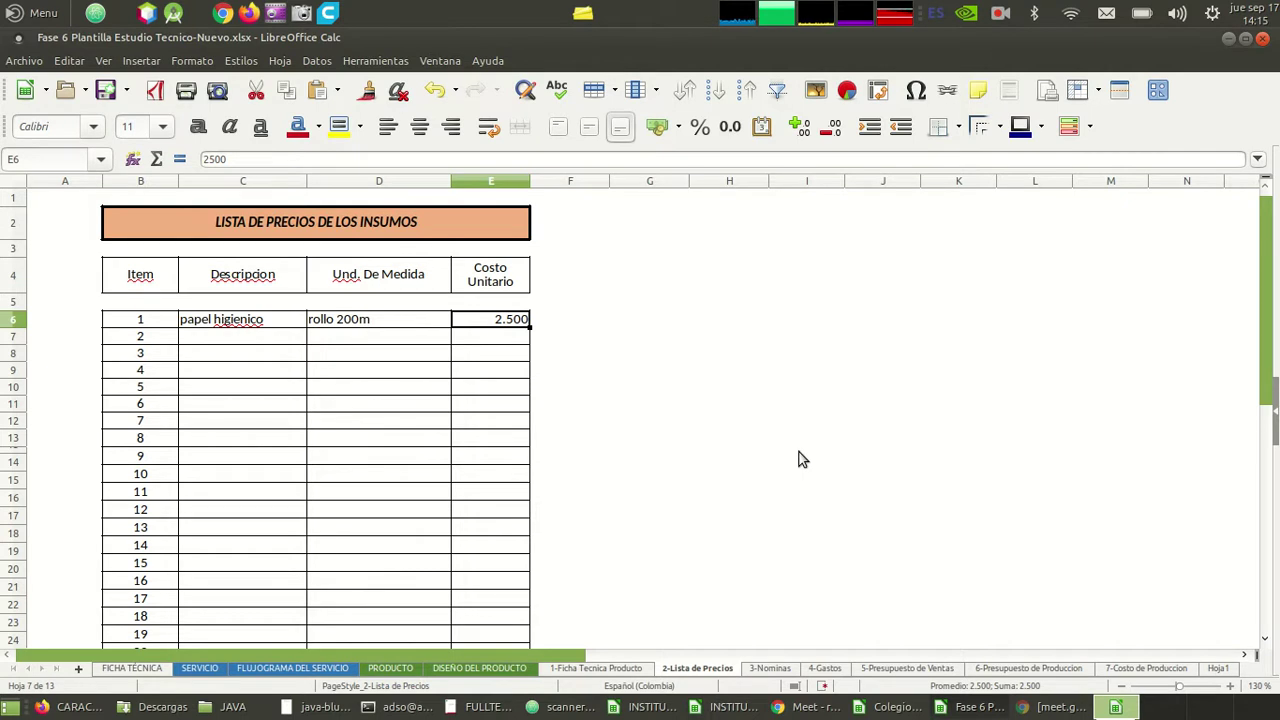
text(1000)
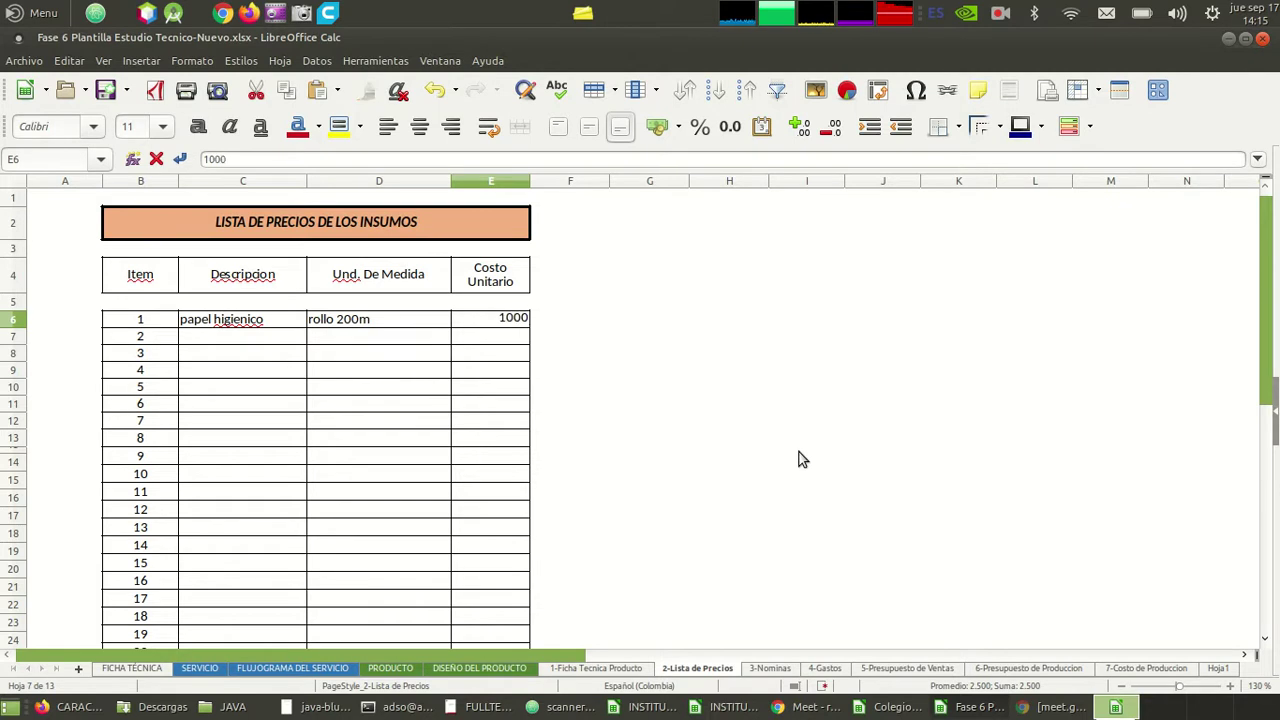
text(0)
key(Return)
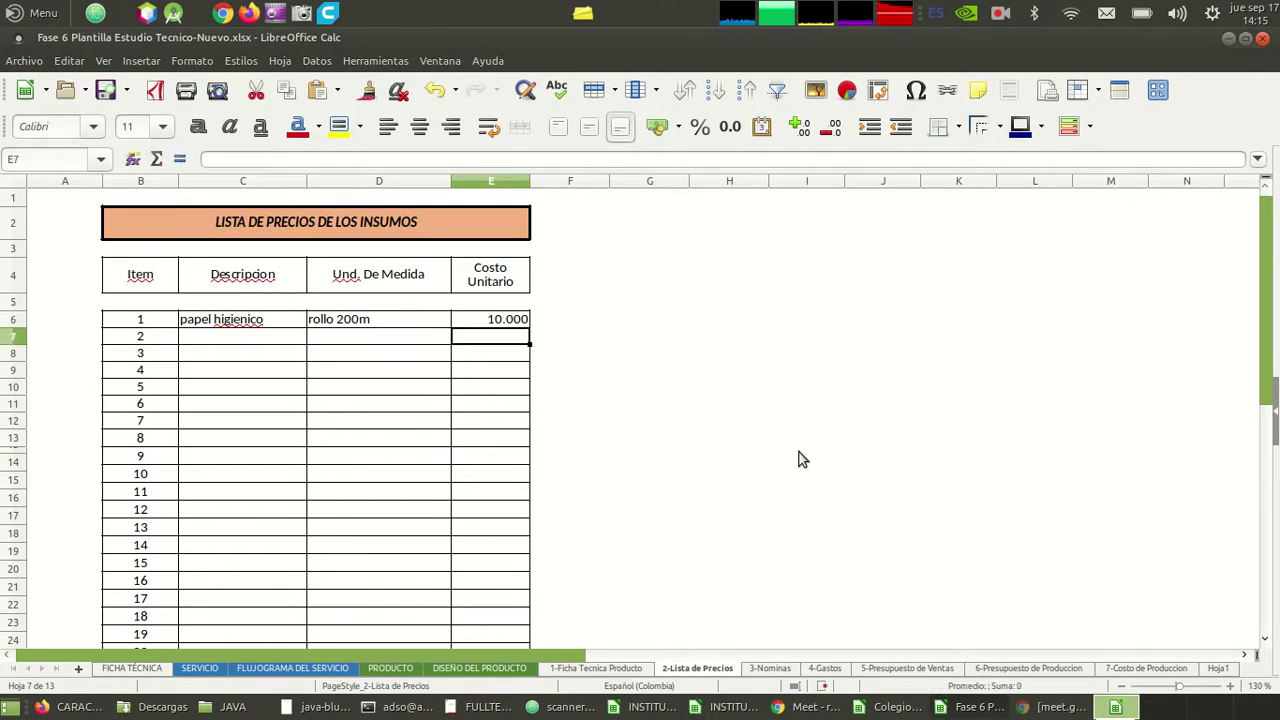
key(Left)
key(Left)
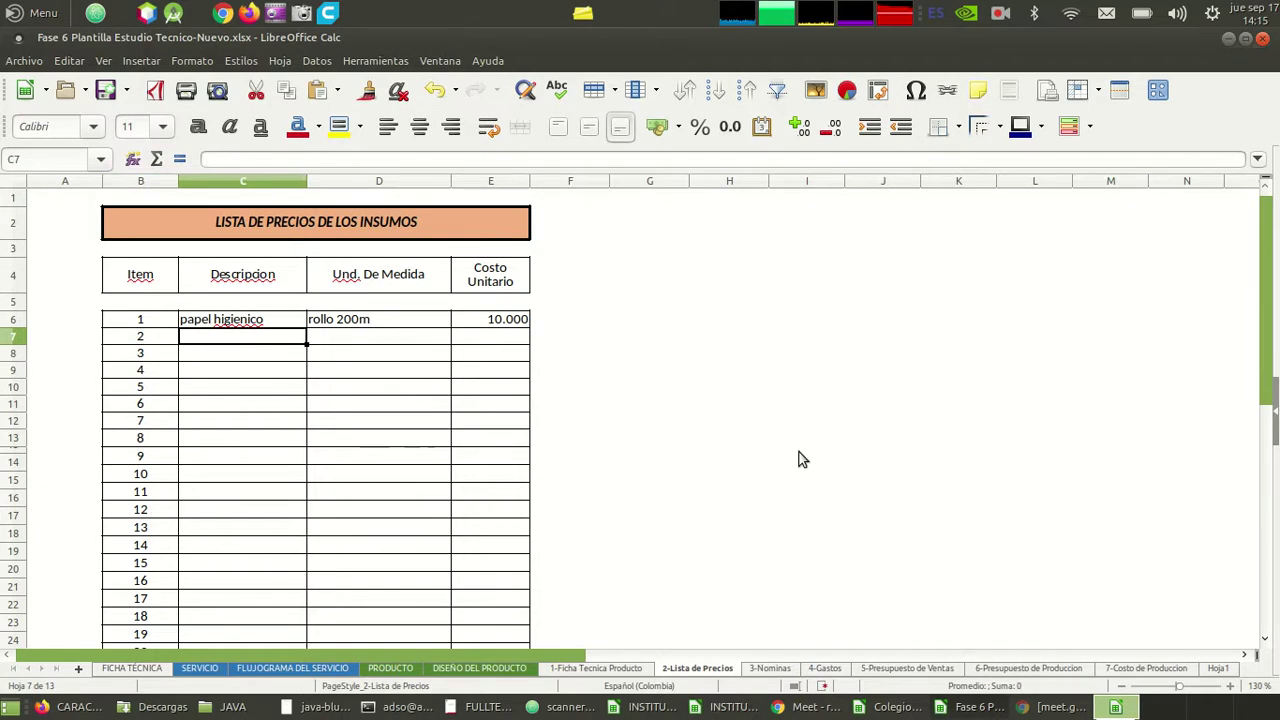
text(jabo)
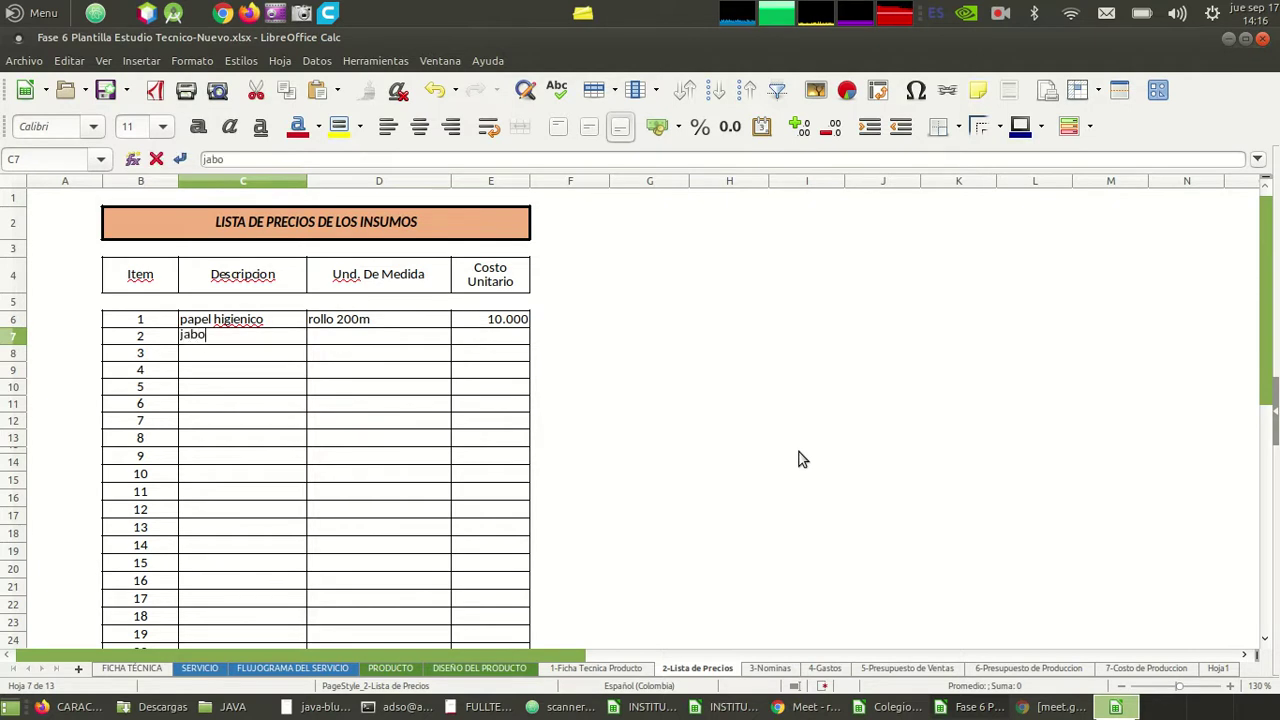
- Complete item 2 as jabon, unit Frasco * 500ml, cost 7.000
text(n)
key(Tab)
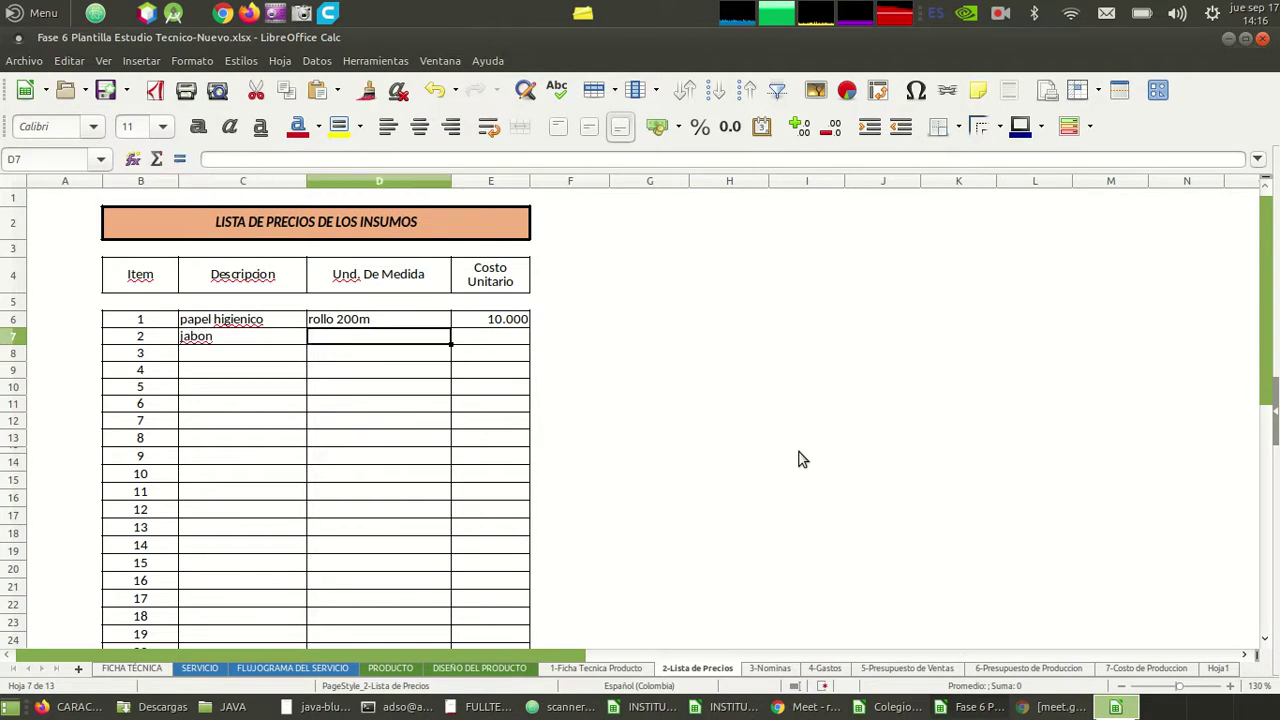
text(fraco * 2)
key(BackSpace)
text(500m)
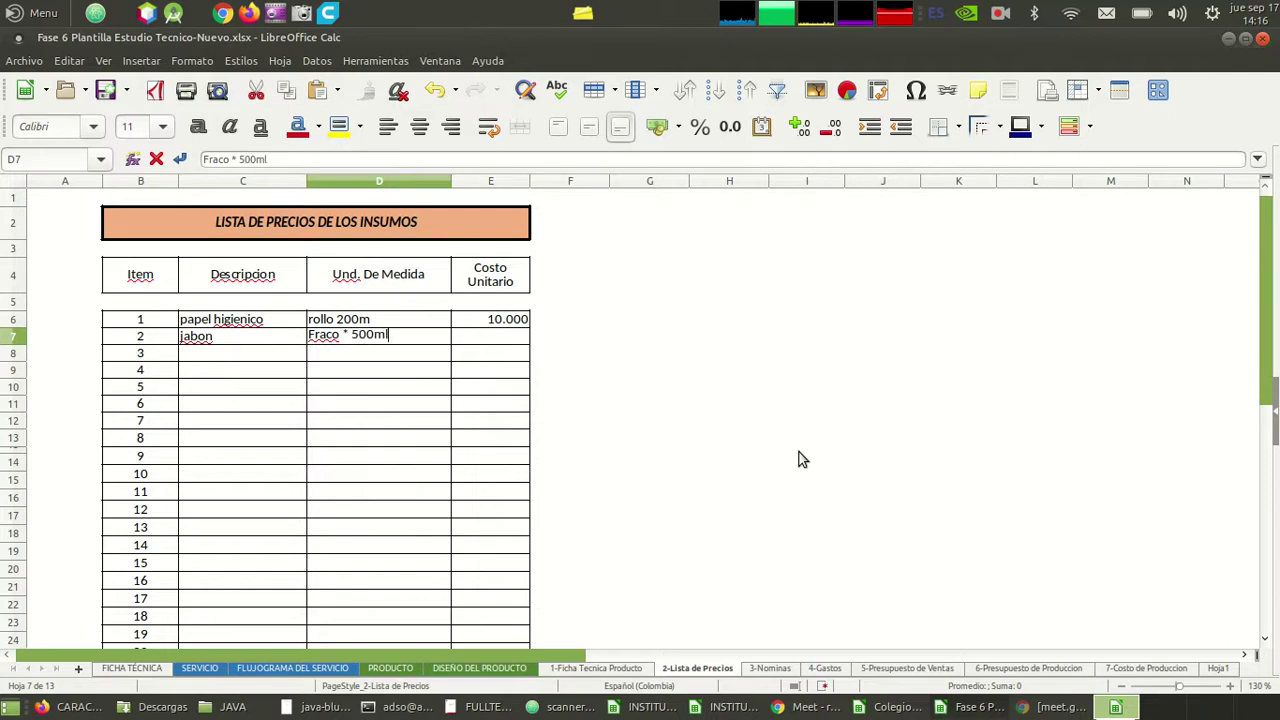
text(l)
key(Left)
key(Right)
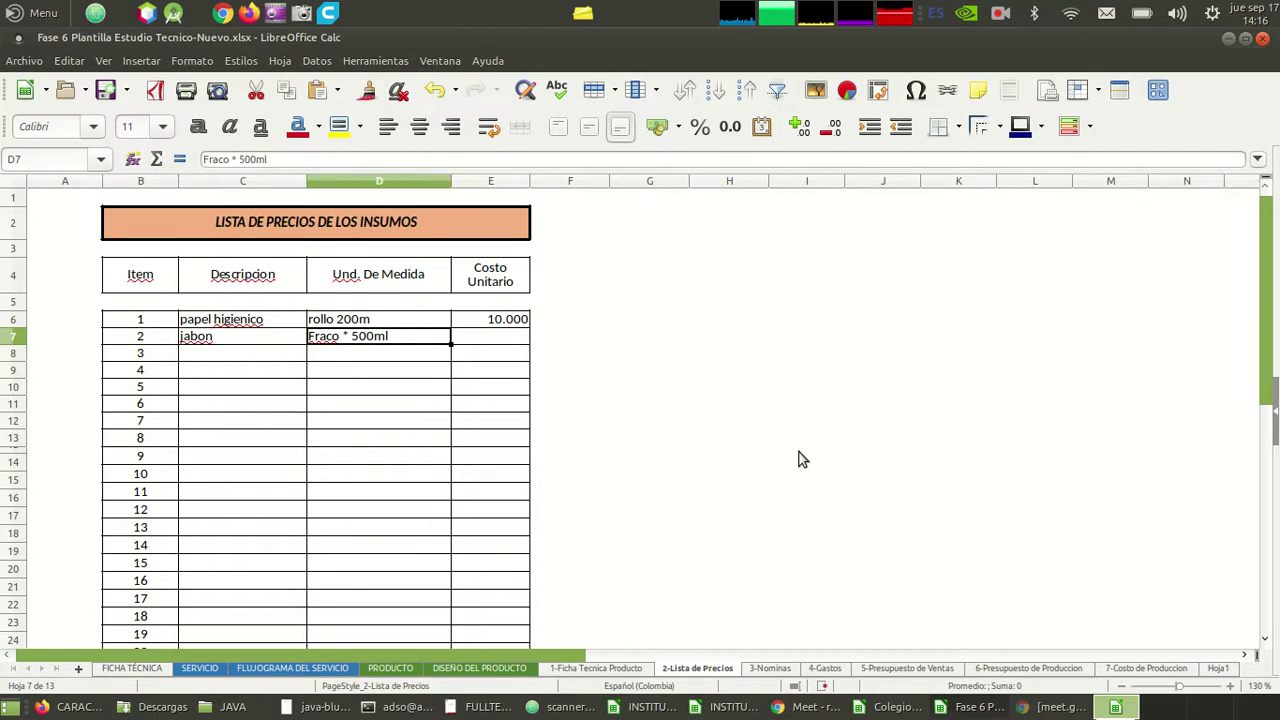
key(F2)
text(s)
key(Return)
key(Right)
key(Up)
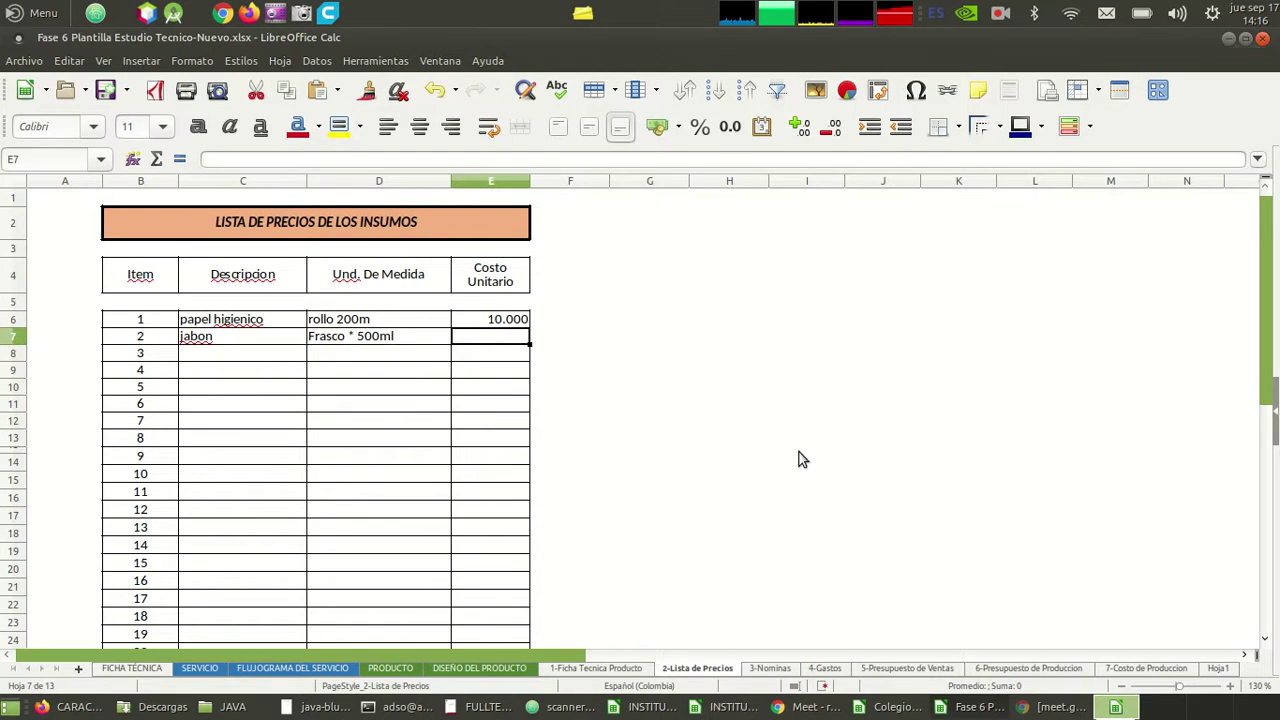
text(7000)
key(Return)
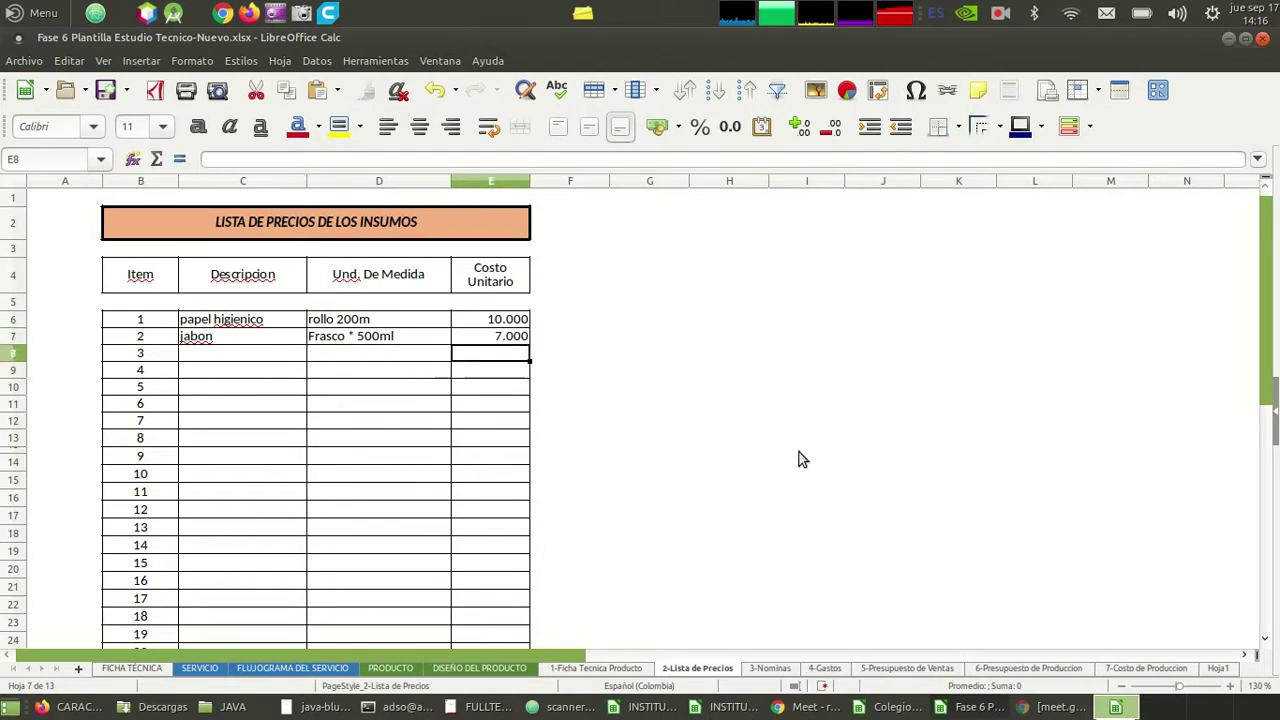
- Enter item 3 as gel antibacterial, reusing unit Frasco * 500ml, cost 10.000
key(Left)
key(Left)
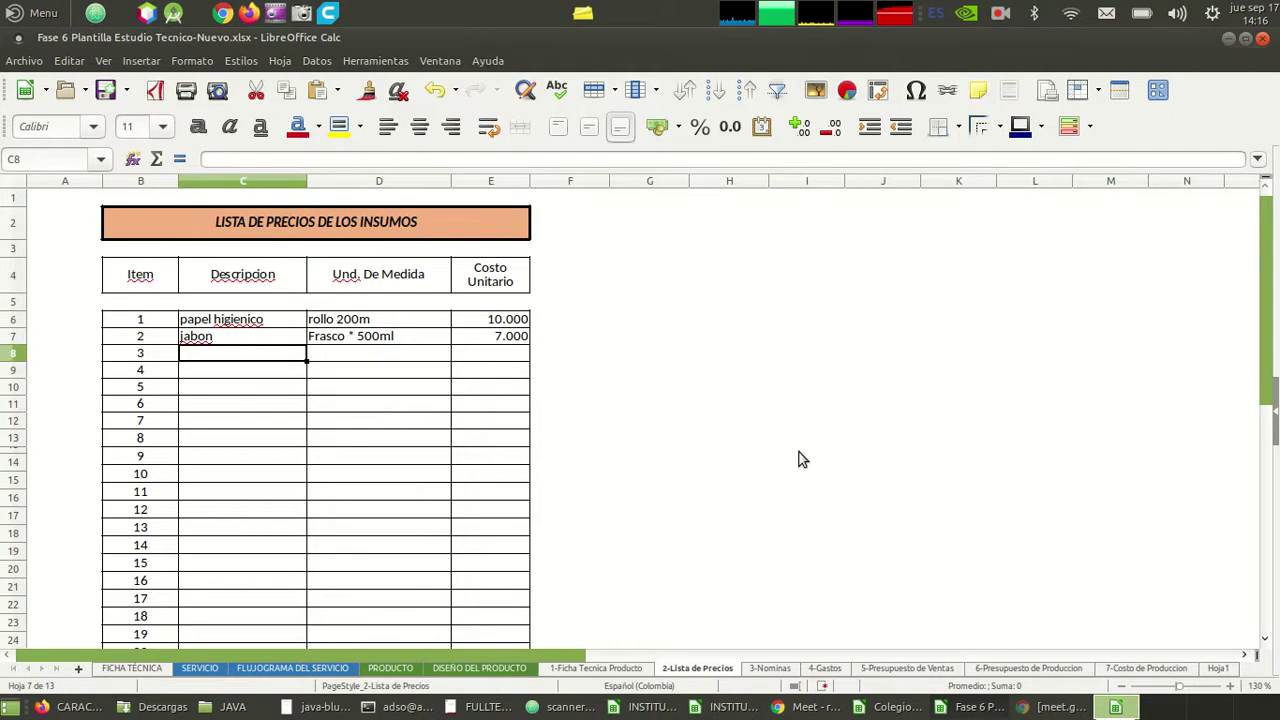
text(g)
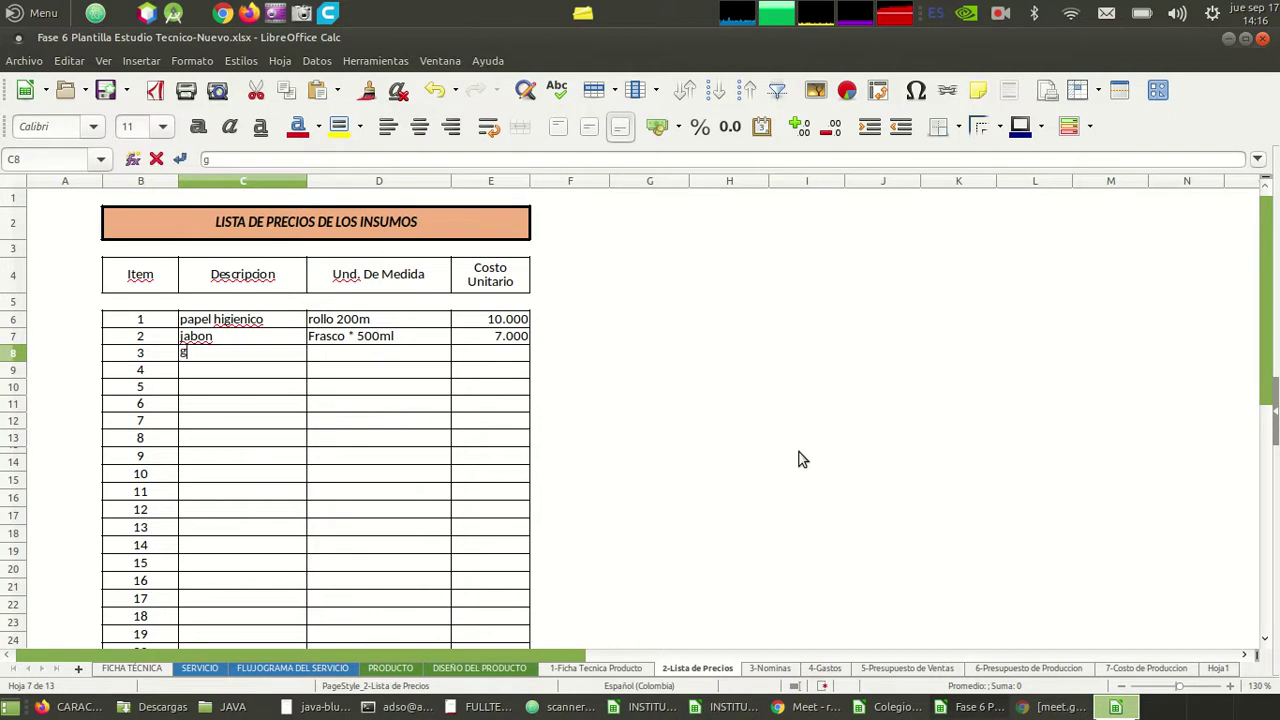
text(el antibacterial)
key(Tab)
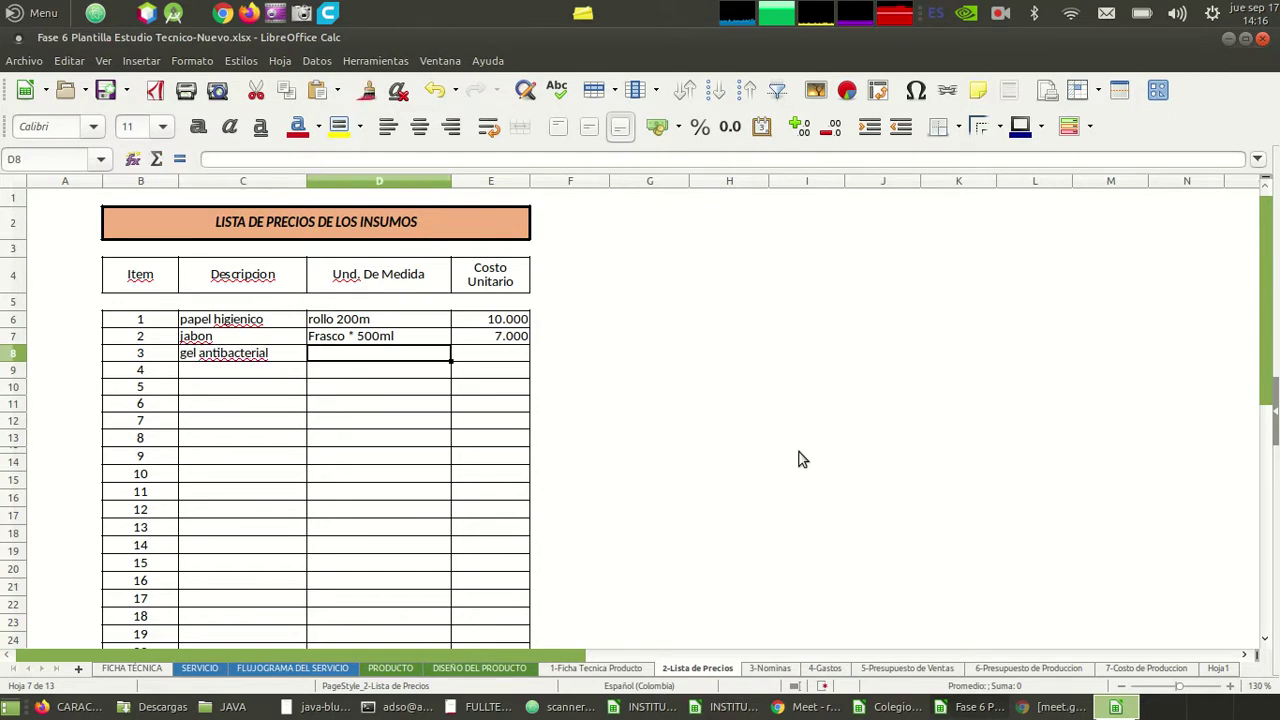
key(Up)
key(Down)
text(Frasco * 500ml)
key(Right)
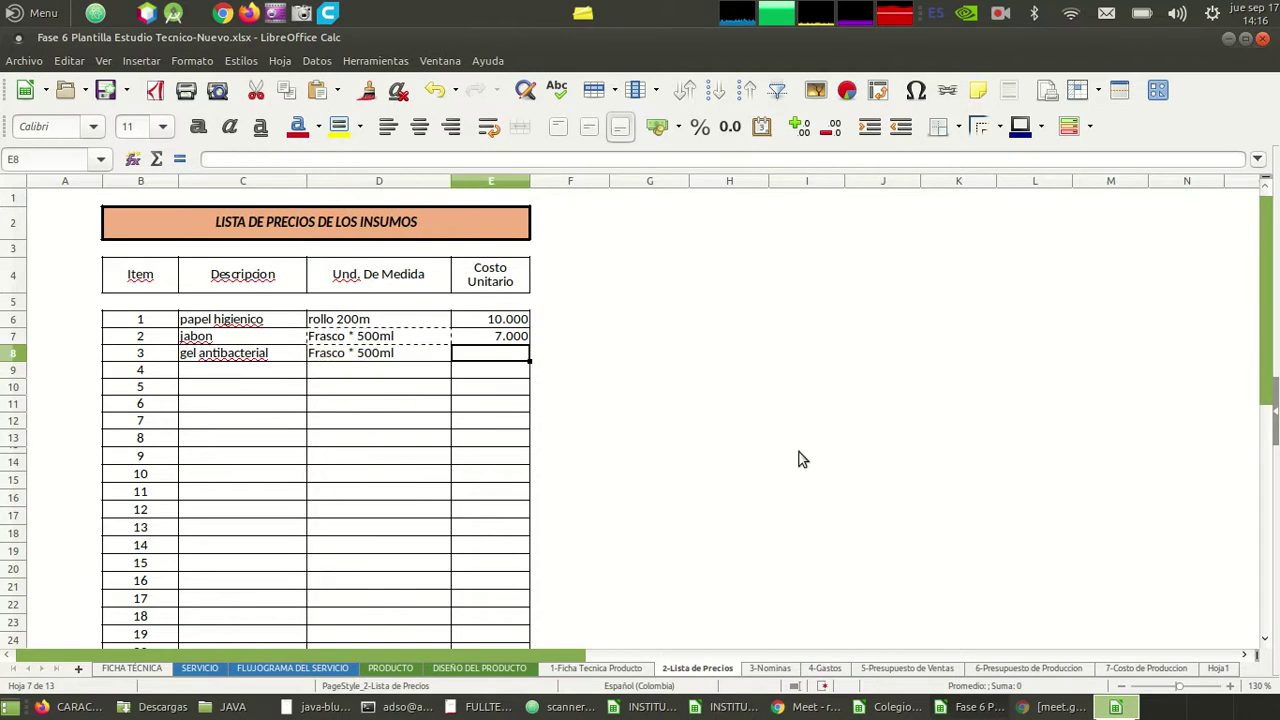
text(10.0)
text(0000)
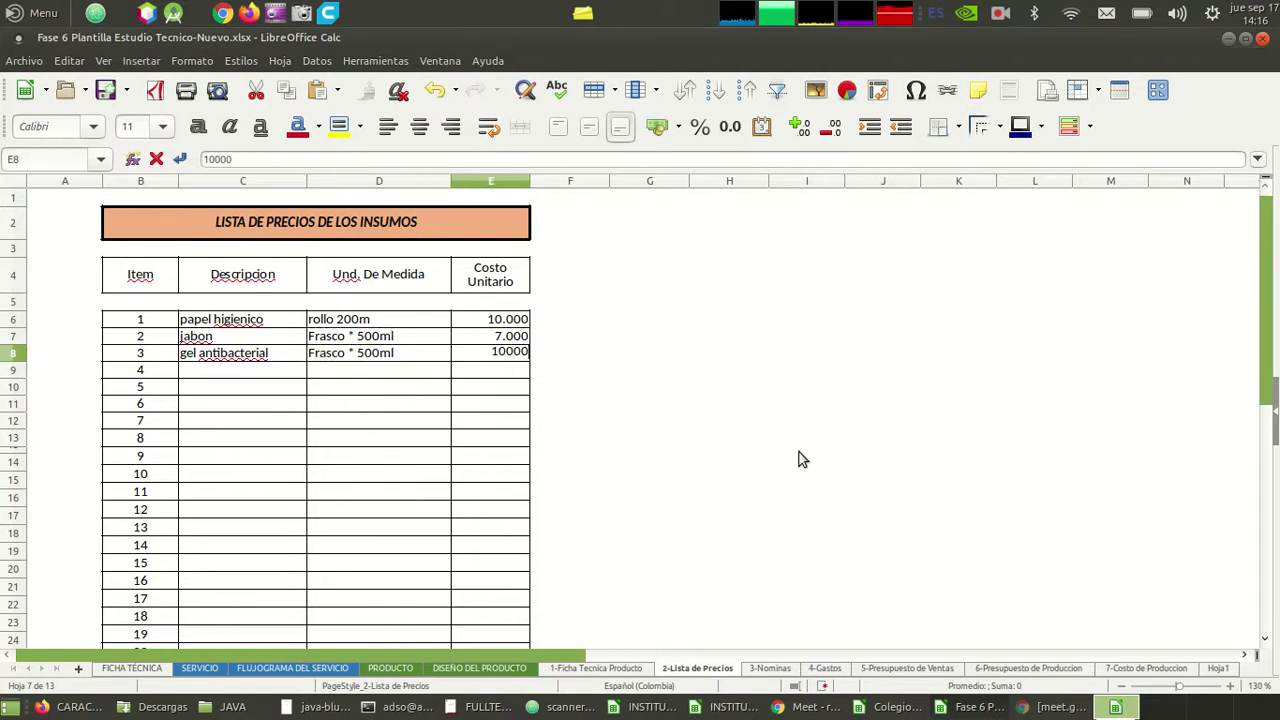
key(Return)
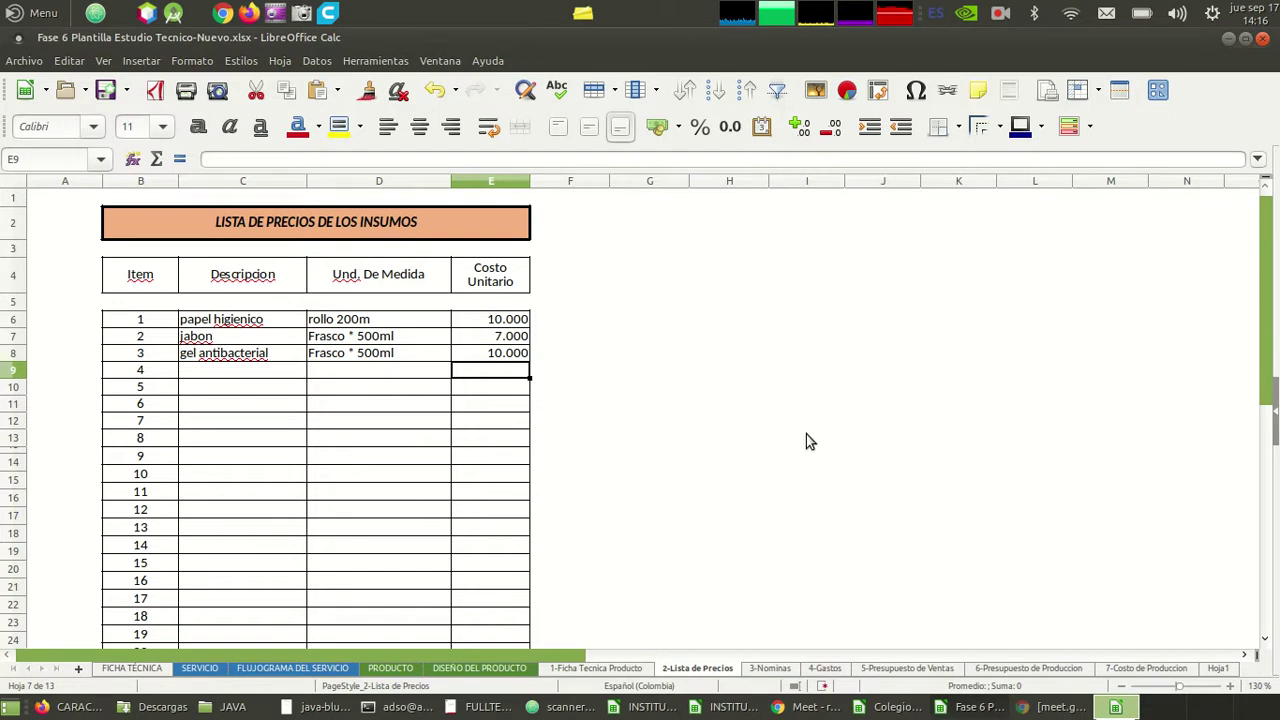
click(1001, 13)
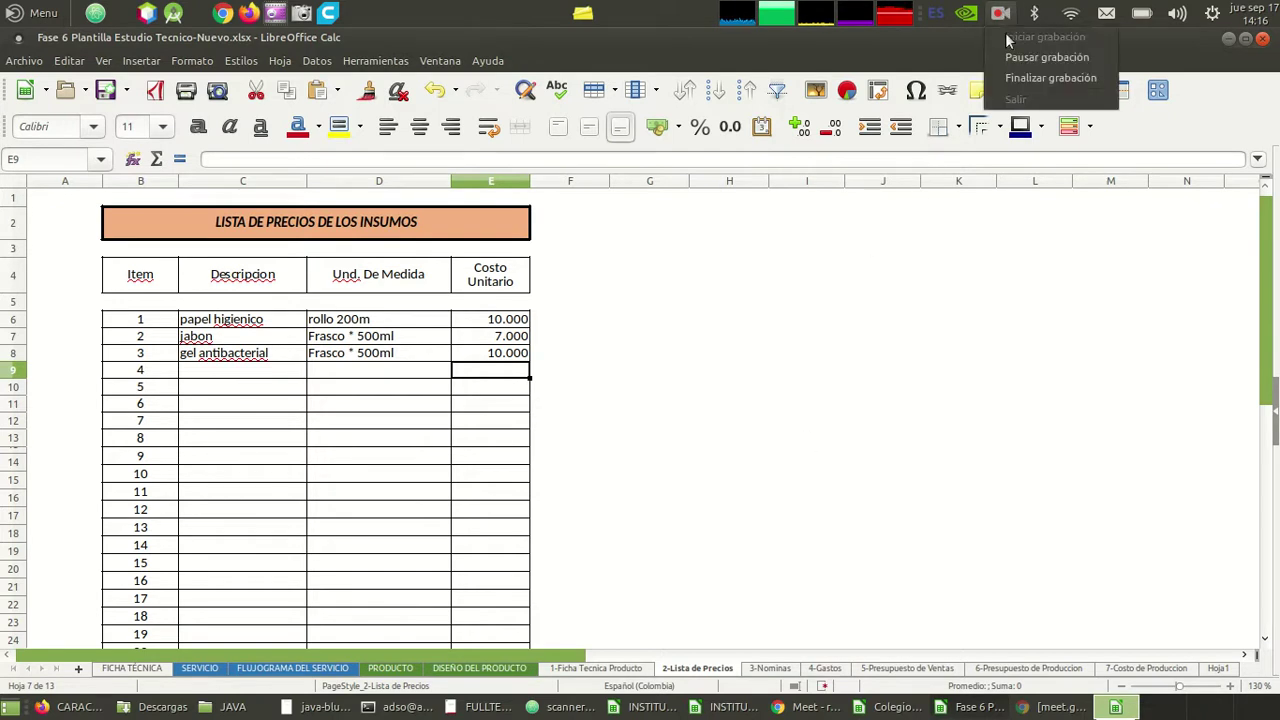
click(1022, 52)
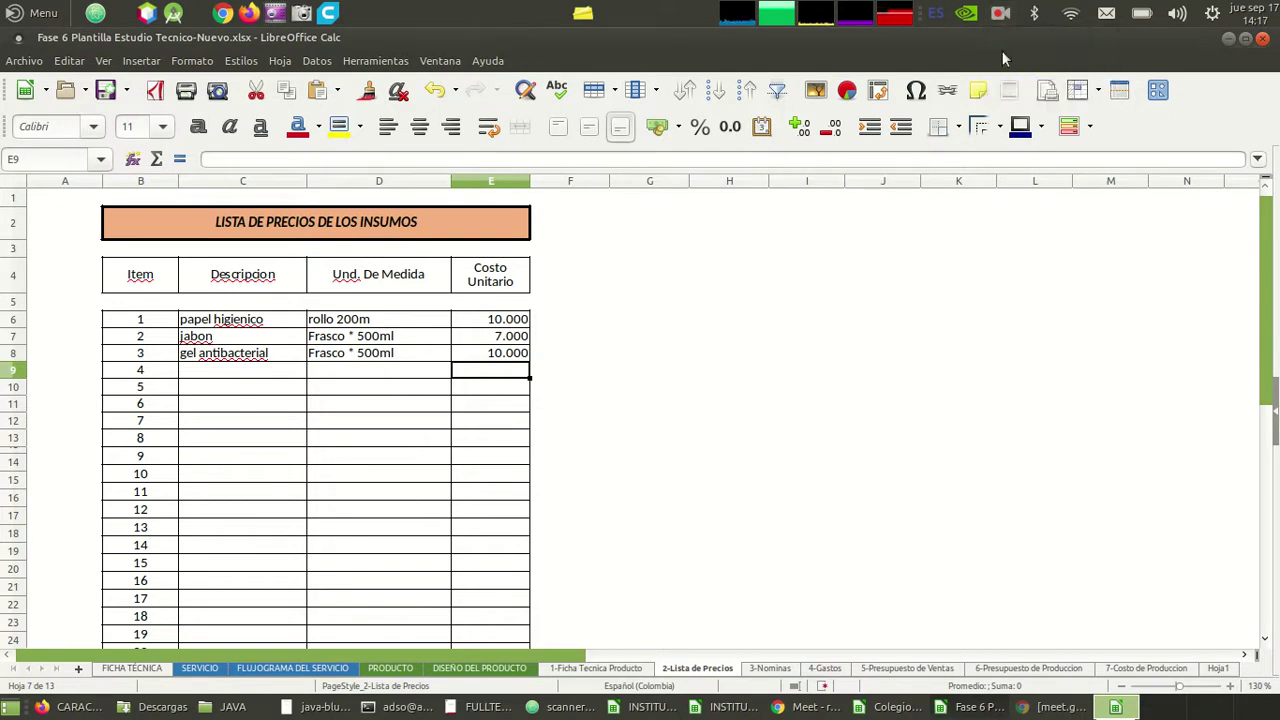
click(224, 370)
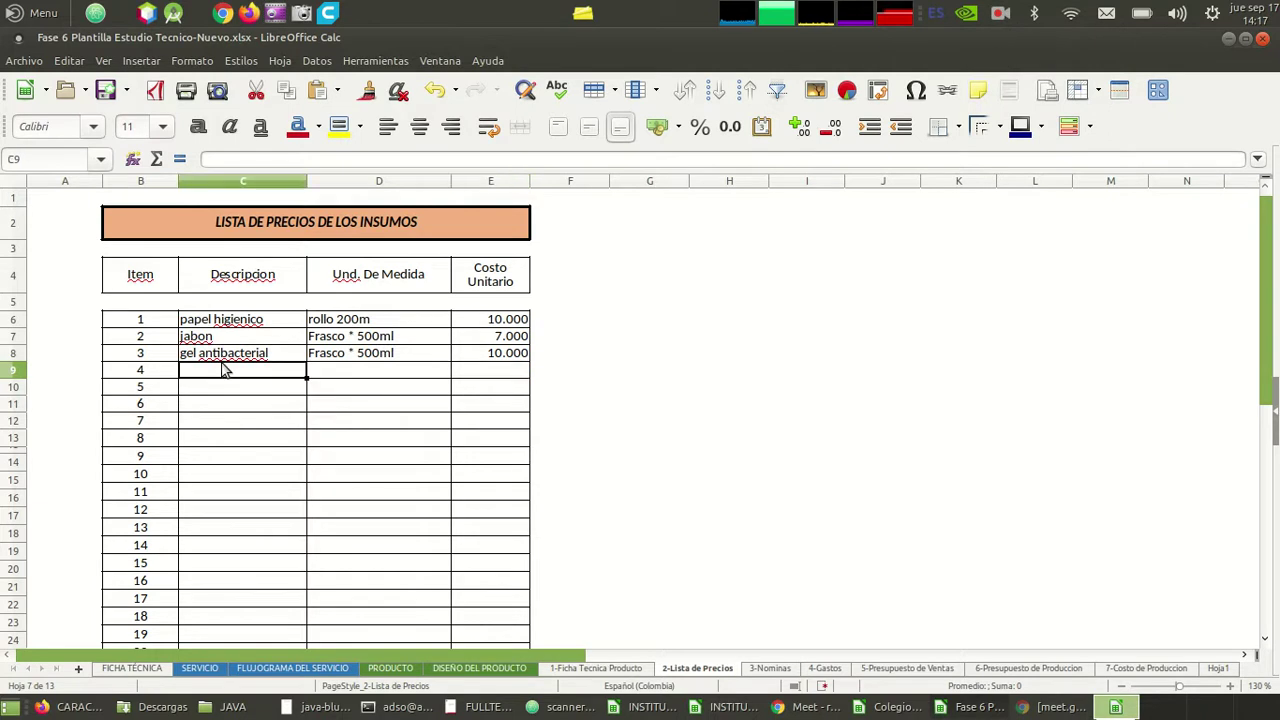
key(Down)
key(Down)
key(Down)
key(Up)
key(Up)
key(Up)
key(Down)
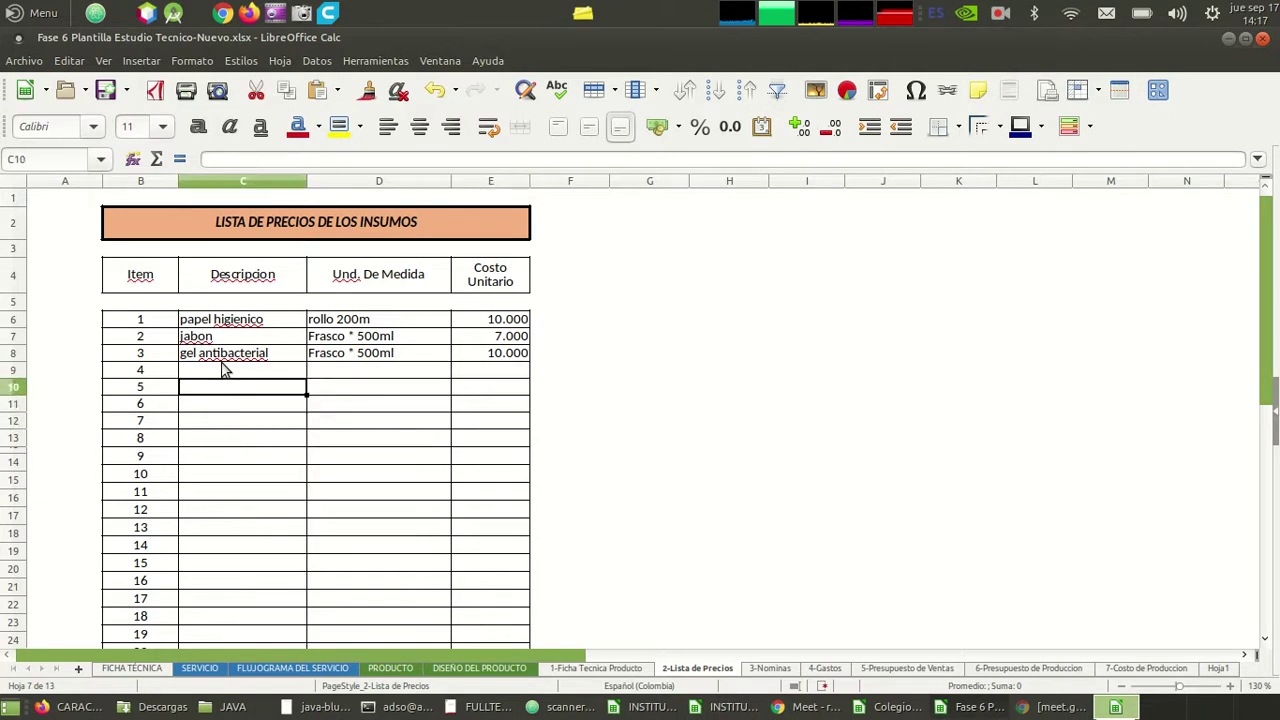
key(Down)
key(Down)
key(Down)
key(Up)
key(Up)
key(Up)
key(Up)
key(Up)
key(Up)
key(Down)
key(Down)
key(Down)
key(Down)
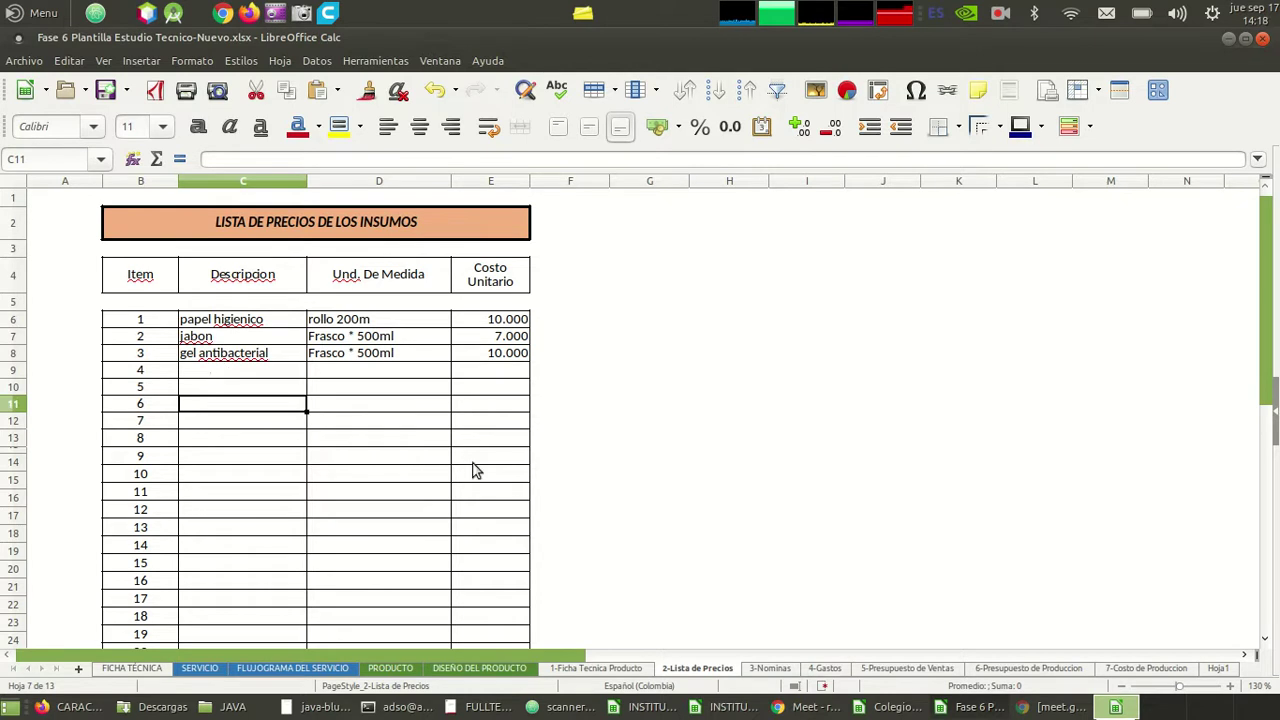
- Switch to the 3-Nominas sheet and browse from the Marroquineros heading to the 830.000 salary
click(767, 668)
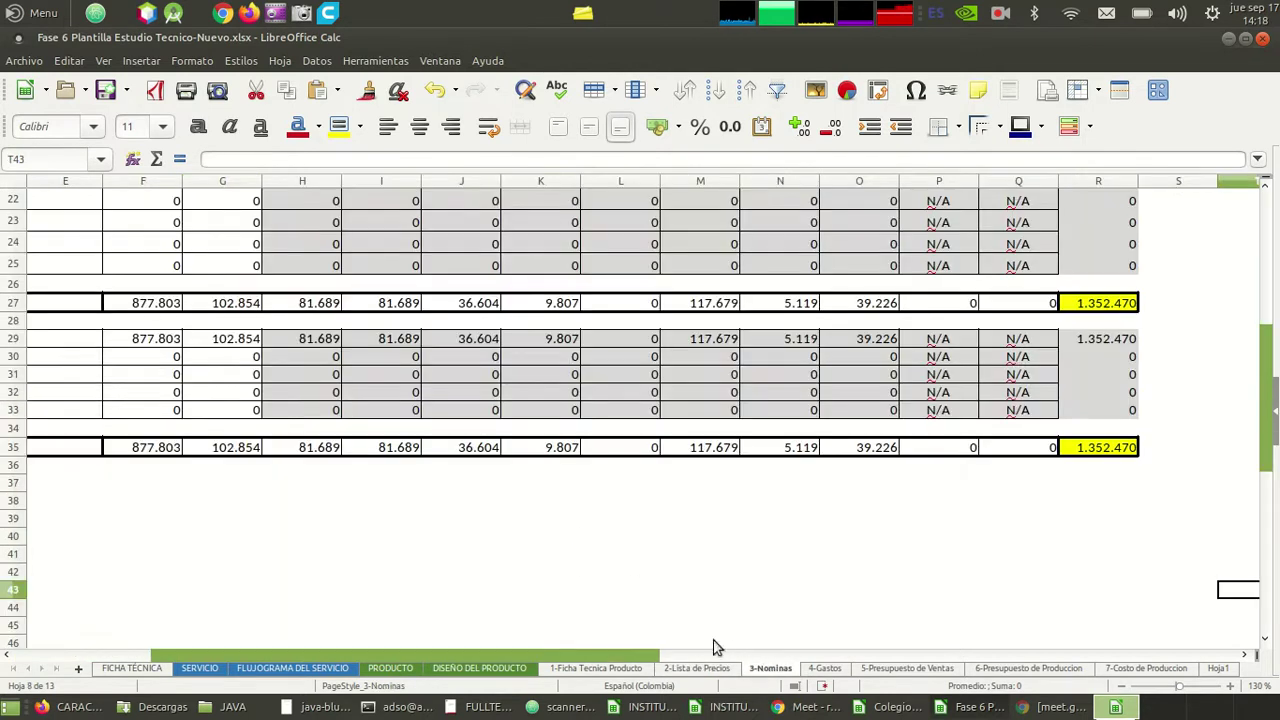
click(534, 540)
key(Up)
key(Up)
key(Up)
key(Up)
key(Up)
key(Up)
key(Up)
key(Up)
key(Up)
key(Up)
key(Up)
key(Up)
key(Up)
key(Up)
key(Up)
key(Up)
key(Up)
key(Up)
key(Up)
key(Up)
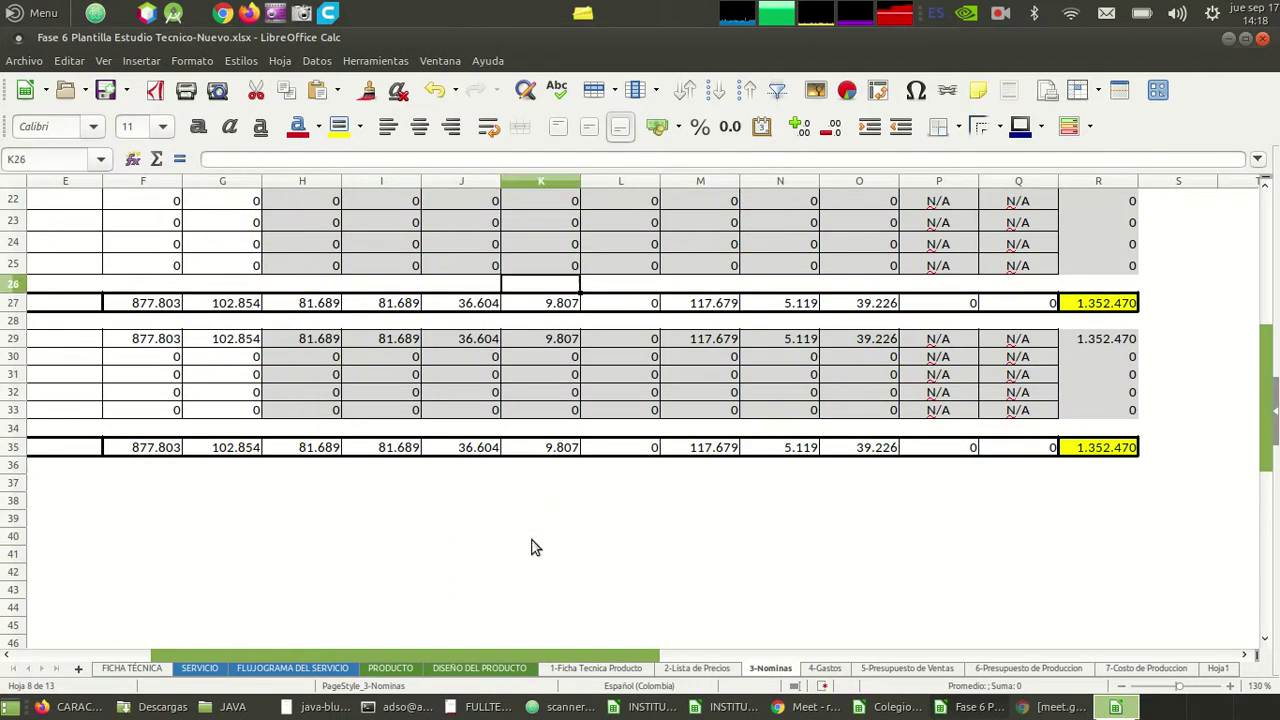
key(Down)
key(Down)
key(Down)
key(Down)
key(Down)
key(Down)
key(Down)
key(Down)
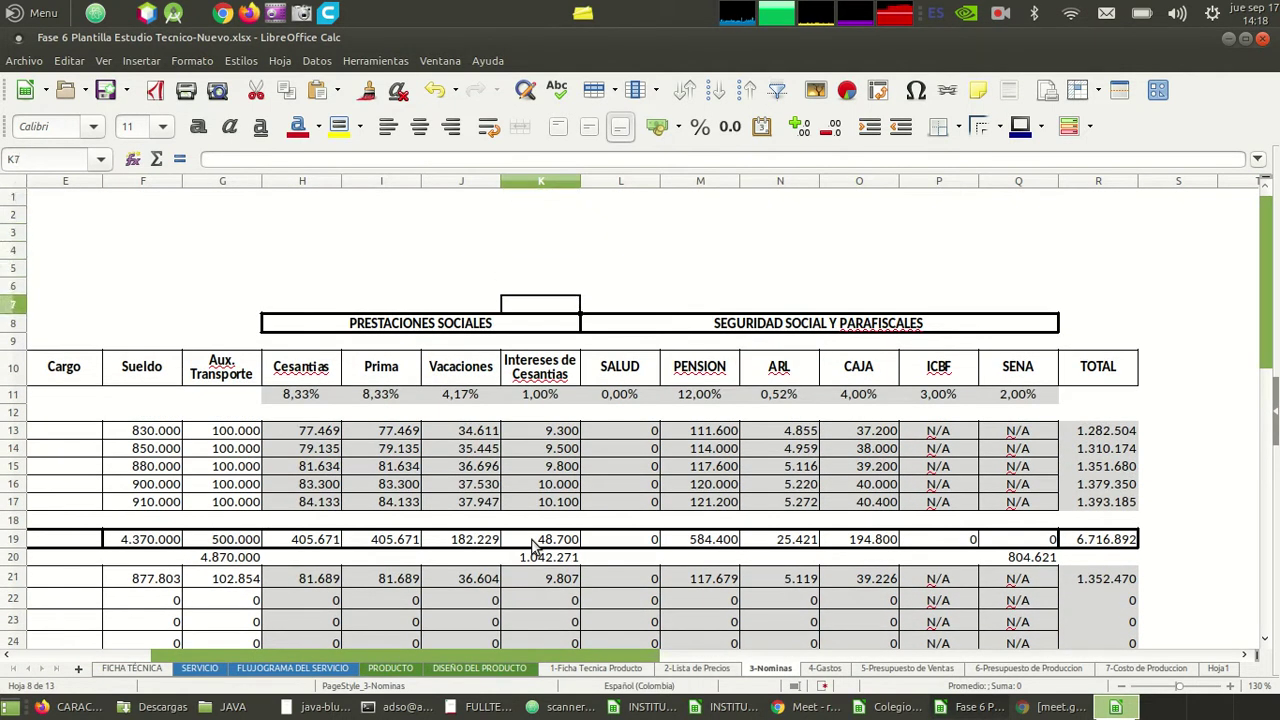
key(Left)
key(Left)
key(Left)
key(Left)
key(Left)
key(Left)
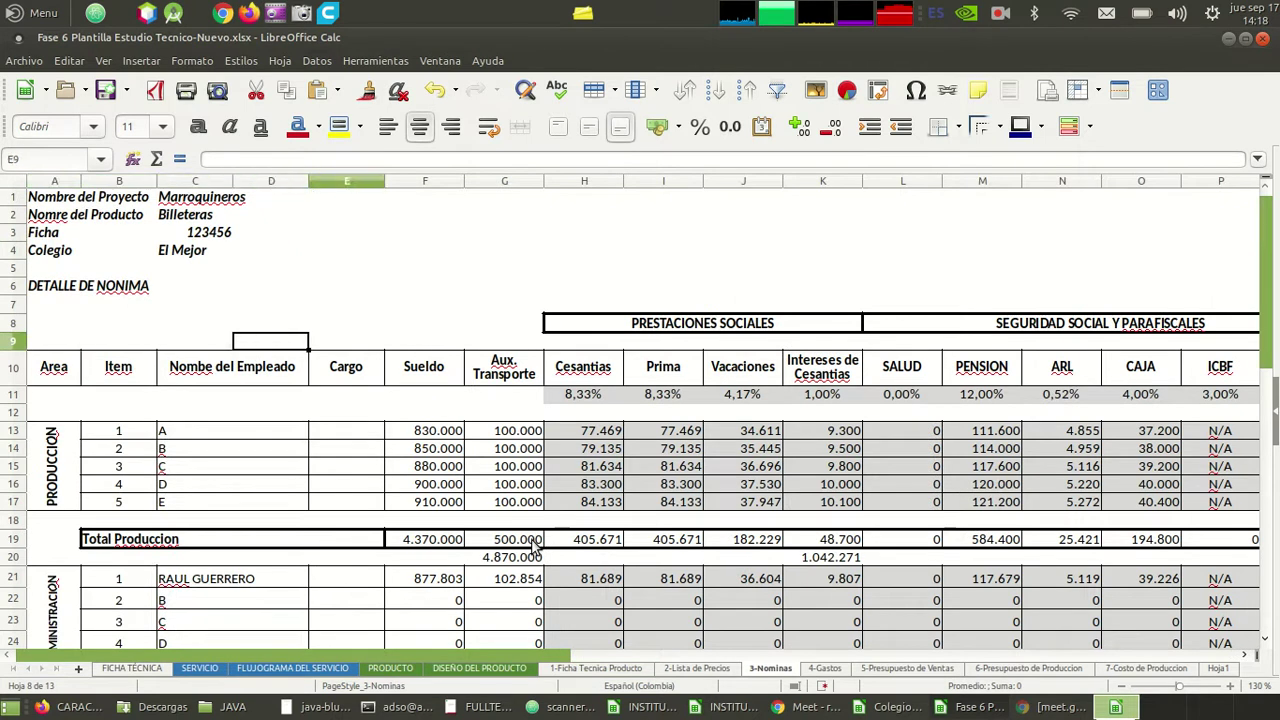
key(Down)
key(Down)
key(Down)
key(Left)
key(Up)
key(Up)
key(Up)
key(Up)
key(Up)
key(Up)
key(Up)
key(Up)
key(Up)
key(Up)
key(Up)
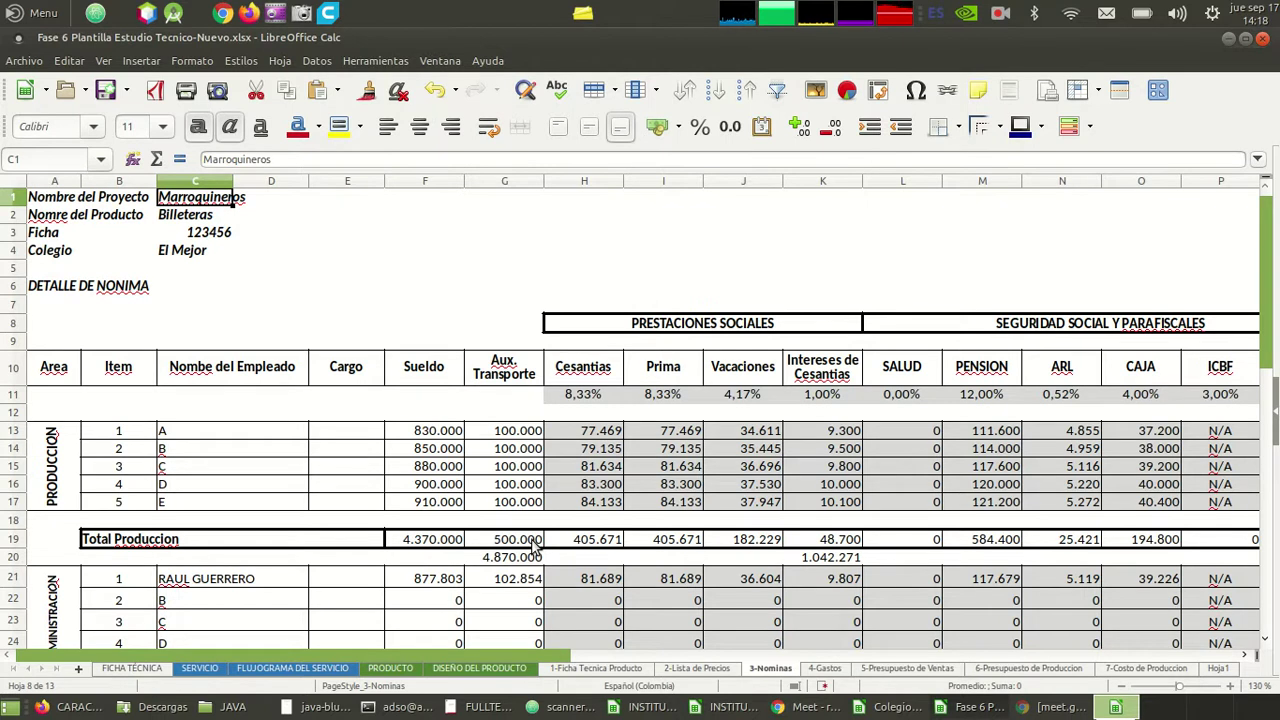
key(Down)
key(Down)
key(Down)
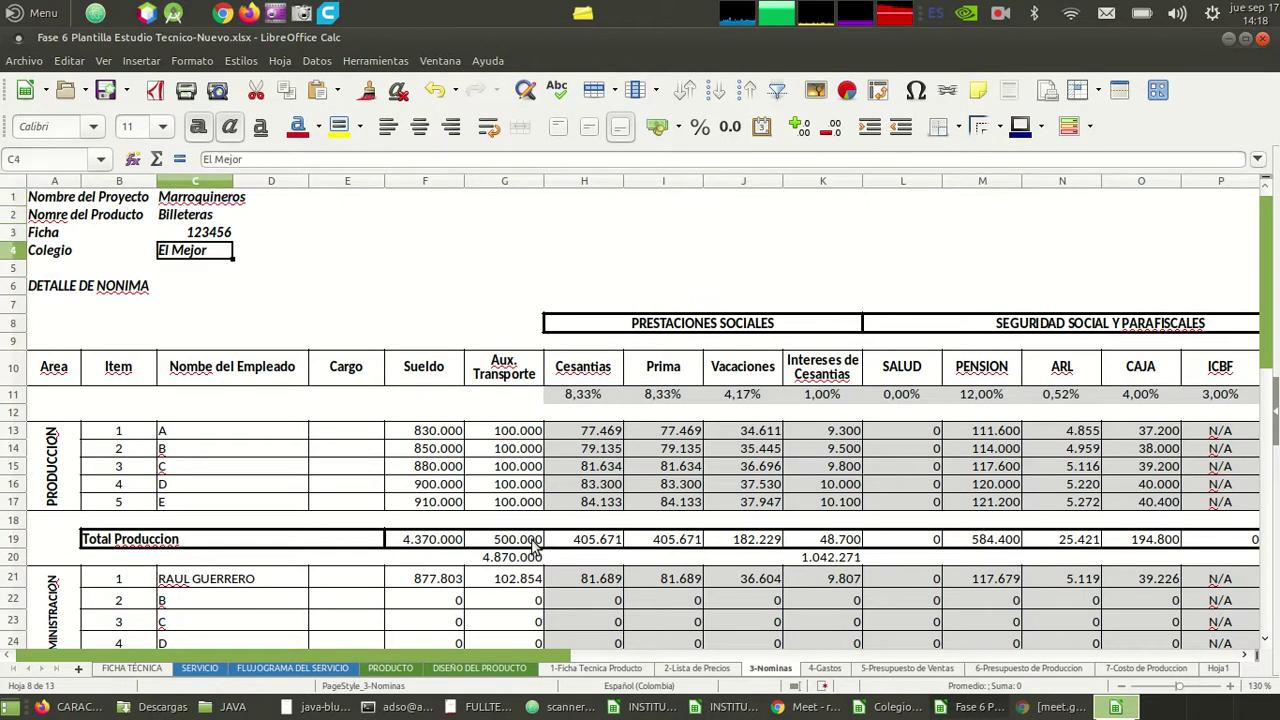
key(Down)
key(Down)
key(Down)
key(Up)
key(Up)
key(Down)
key(Down)
key(Right)
key(Right)
key(Right)
key(Right)
key(Right)
key(Right)
key(Left)
key(Down)
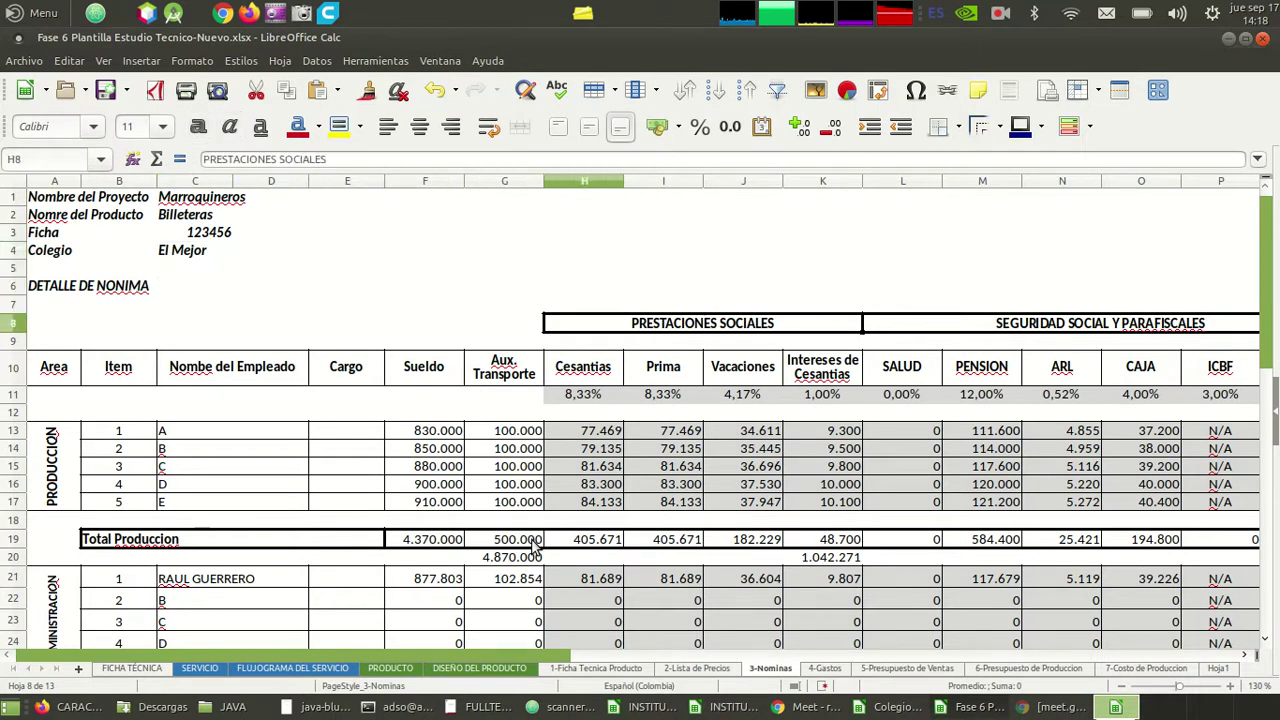
key(Left)
key(Down)
key(Down)
key(Down)
key(Down)
key(Left)
key(Down)
key(Left)
key(Down)
key(Right)
key(Up)
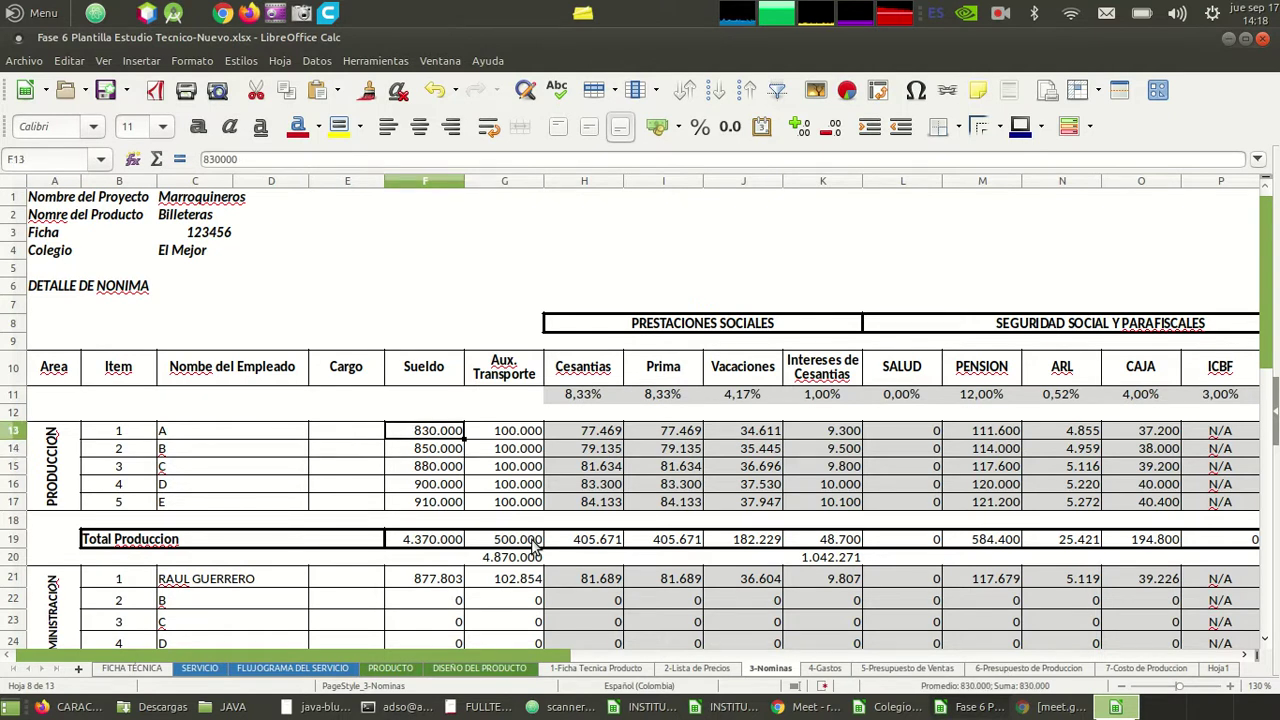
key(Down)
key(Left)
key(Down)
key(Left)
key(Up)
key(Up)
key(Up)
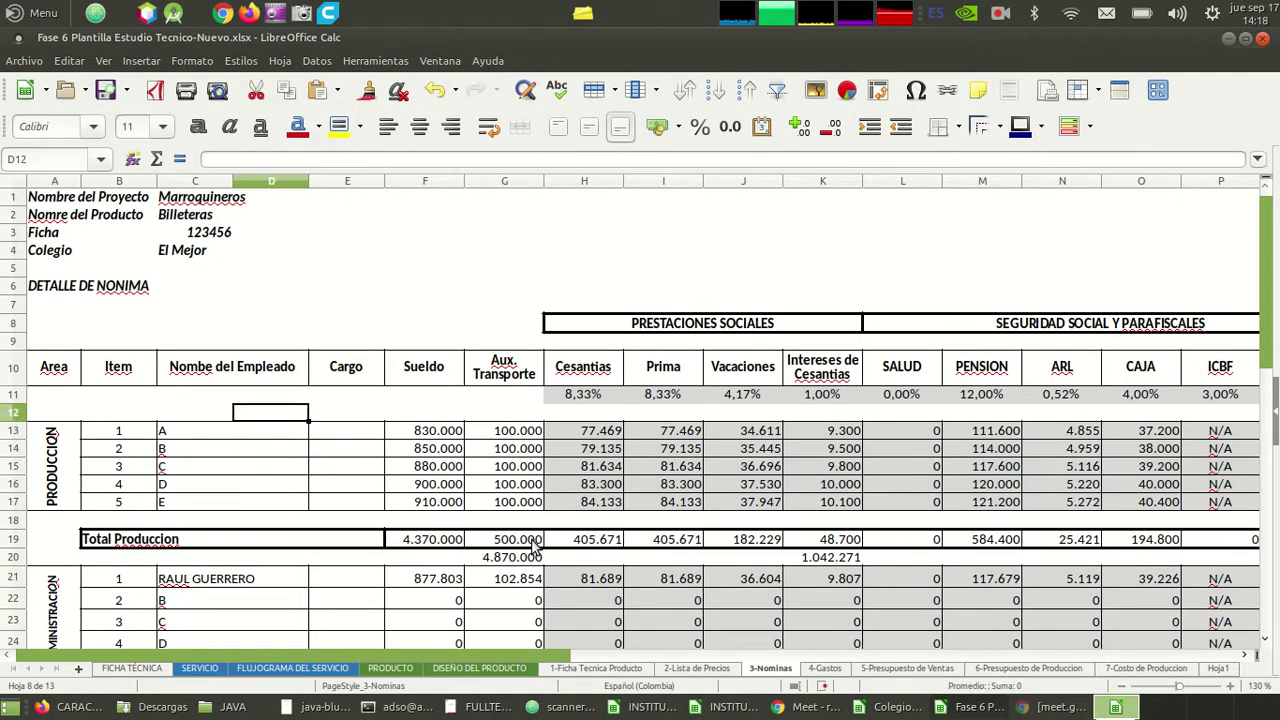
- Glance at the Google Meet call, then return to the production employee rows
key(alt+Tab)
key(alt+Tab)
key(alt+Tab)
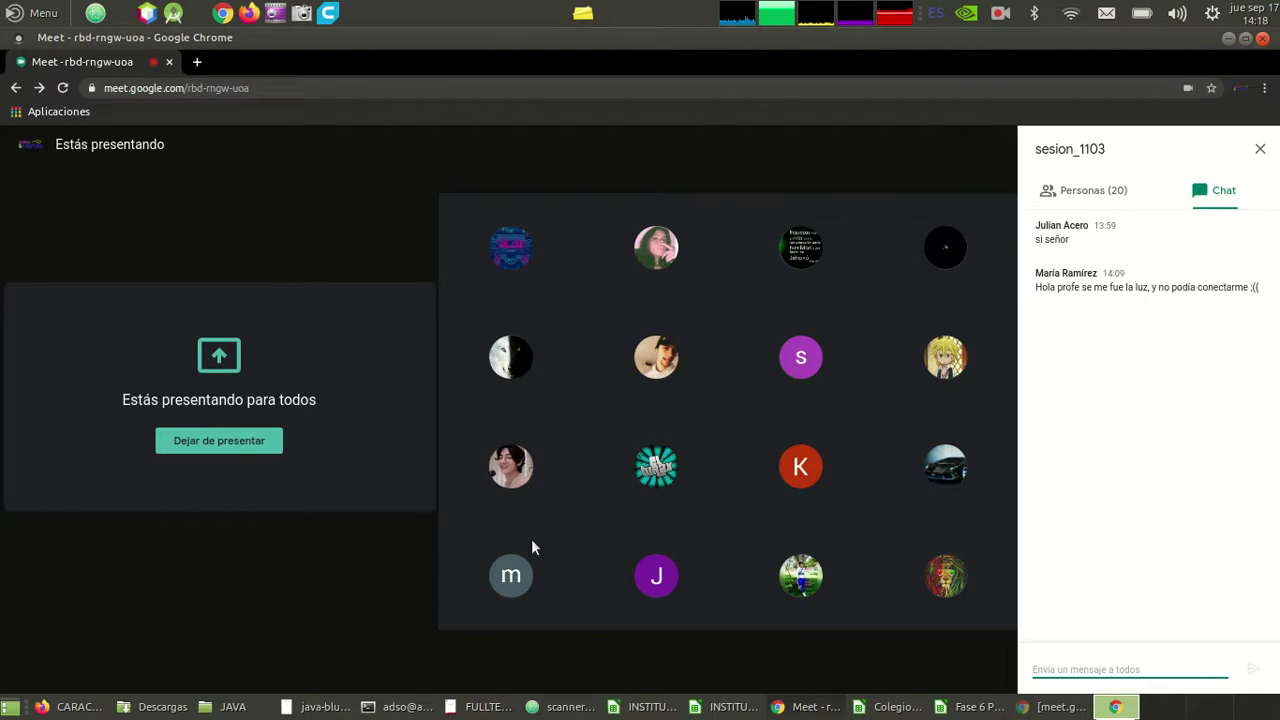
key(alt+Tab)
key(Up)
key(Up)
key(Down)
key(Down)
key(Down)
key(Down)
key(Left)
key(Left)
key(Left)
key(Down)
key(Down)
key(Down)
key(Down)
key(Down)
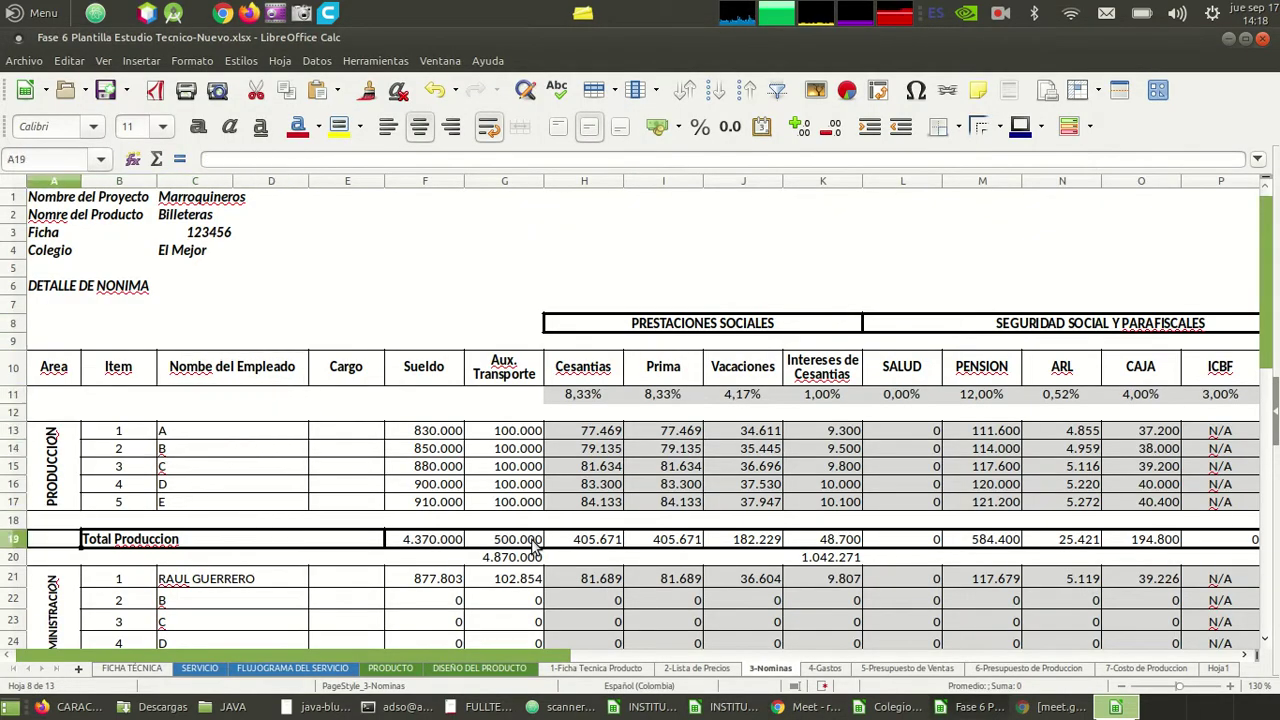
key(Down)
key(Down)
key(Down)
key(Down)
key(Down)
key(Down)
key(Down)
key(Down)
key(Down)
key(Down)
key(Down)
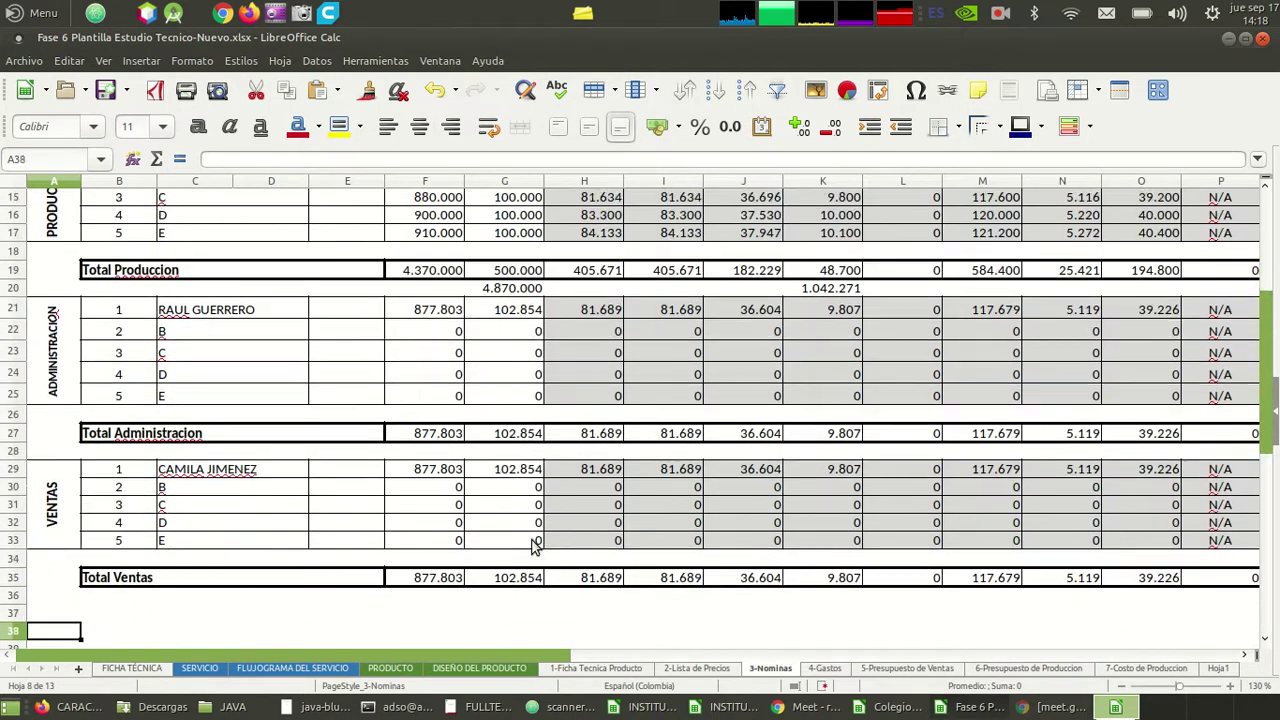
key(Up)
key(Up)
key(Up)
key(Up)
key(Up)
key(Up)
key(Up)
key(Up)
key(Up)
key(Up)
key(Up)
key(Up)
key(Up)
key(Up)
key(Up)
key(Up)
key(Down)
key(Down)
key(Down)
key(Down)
key(Right)
key(Right)
key(Down)
key(Left)
key(Right)
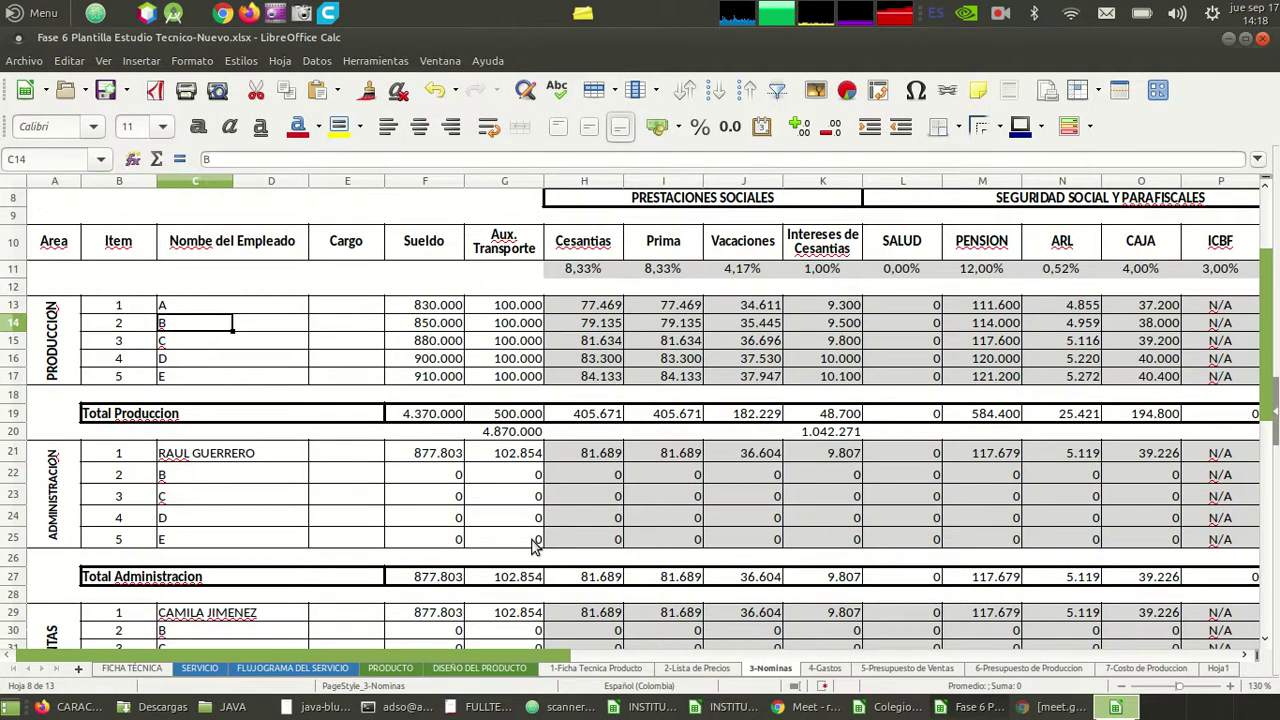
key(Down)
key(Down)
key(Down)
key(Down)
key(Down)
key(Down)
key(Down)
key(Down)
key(Down)
key(Down)
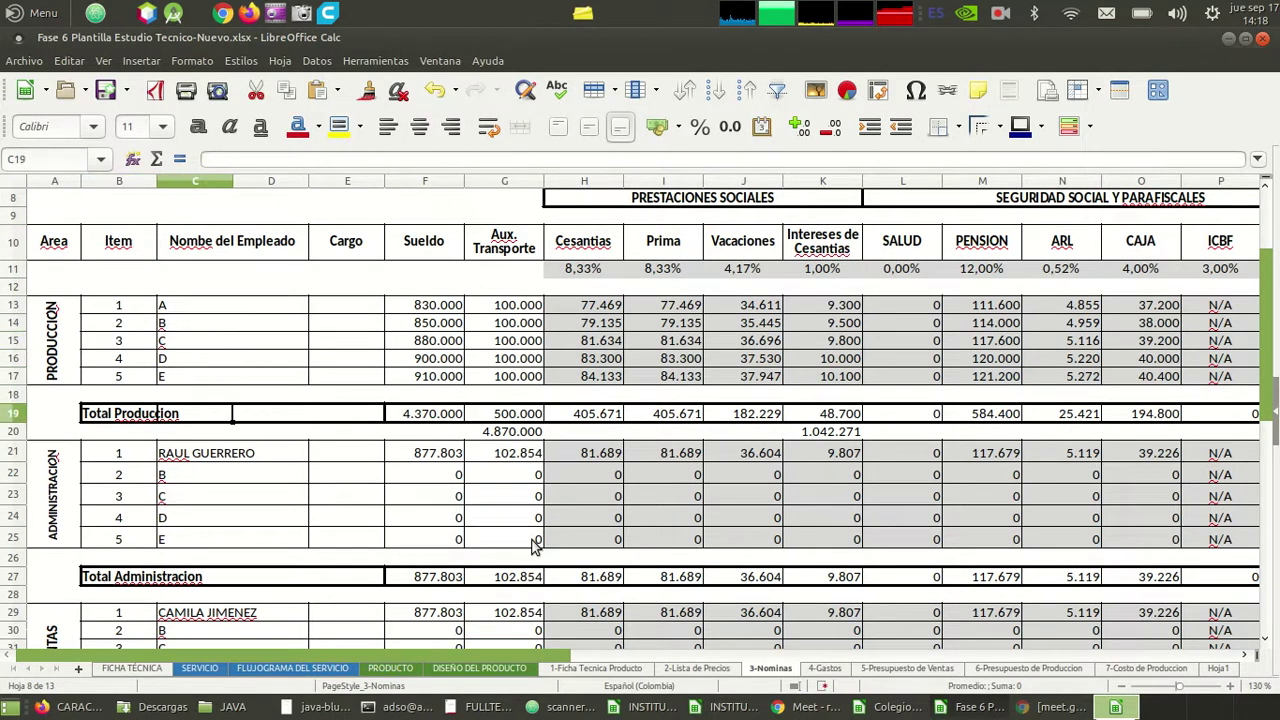
key(Down)
key(Down)
key(Down)
key(Down)
key(Down)
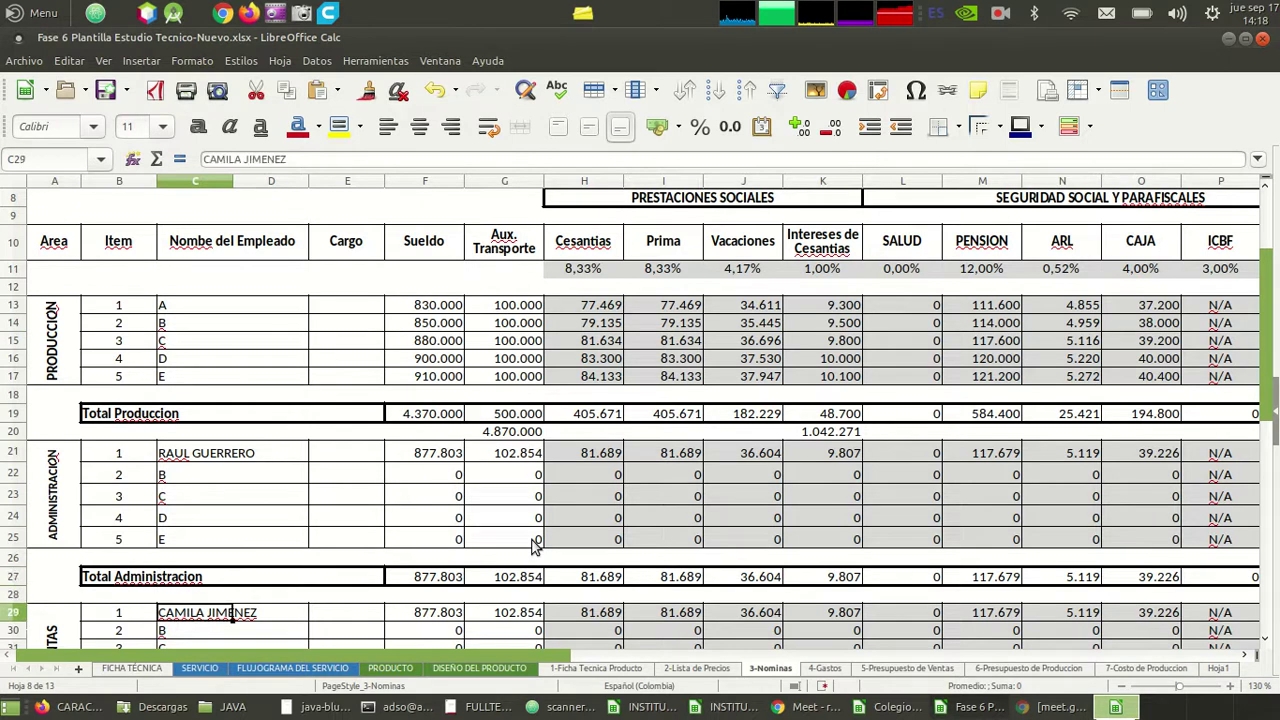
key(Right)
key(Right)
key(Up)
key(Up)
key(Up)
key(Up)
key(Up)
key(Up)
key(Up)
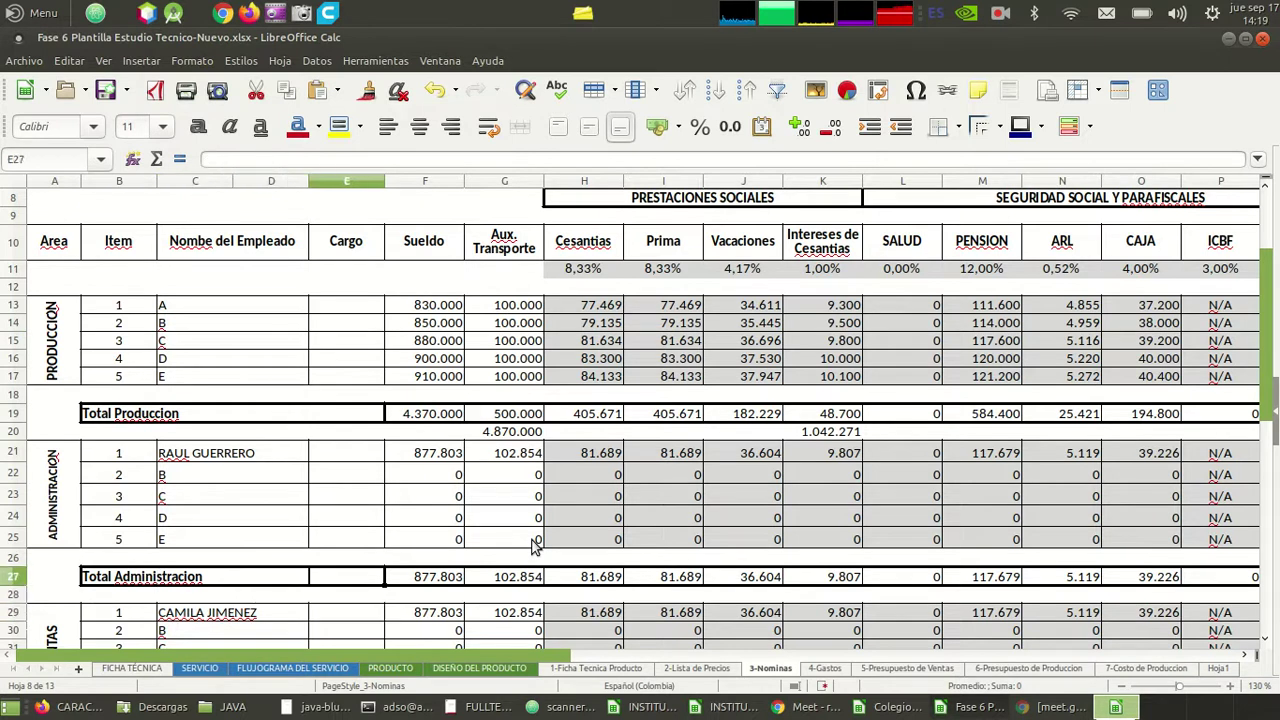
key(Up)
key(Up)
key(Up)
key(Up)
key(Up)
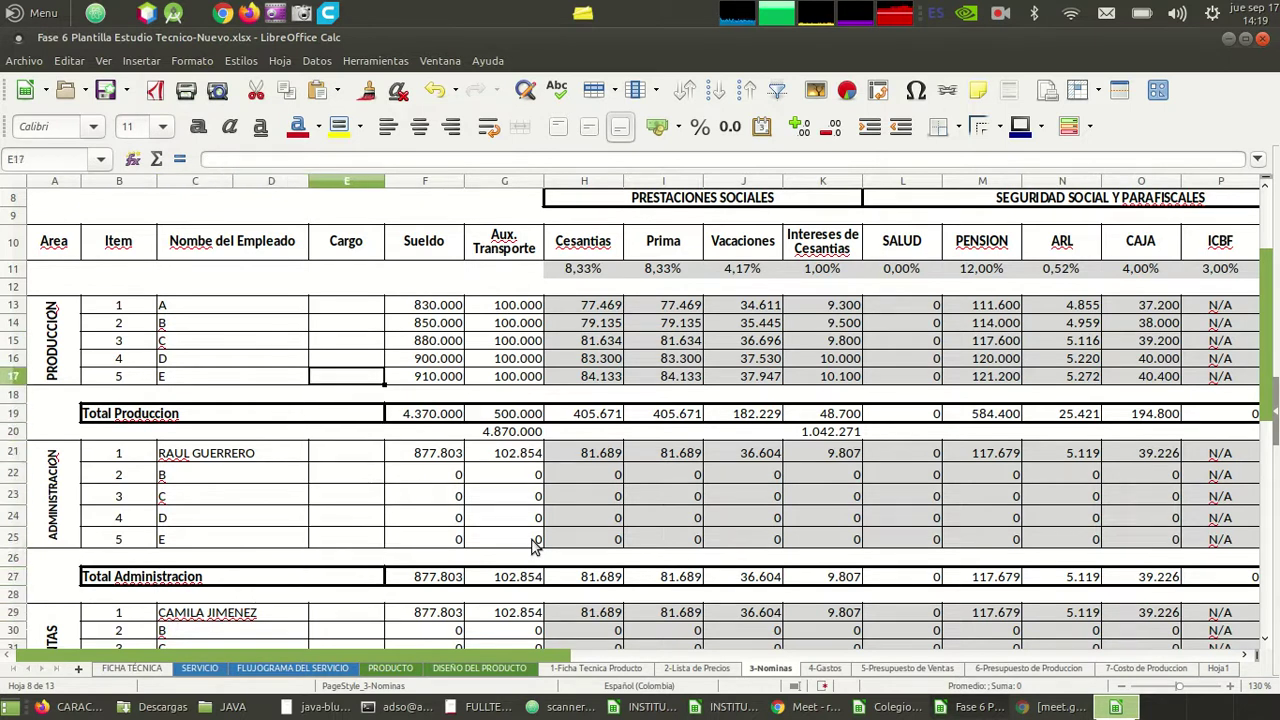
click(462, 342)
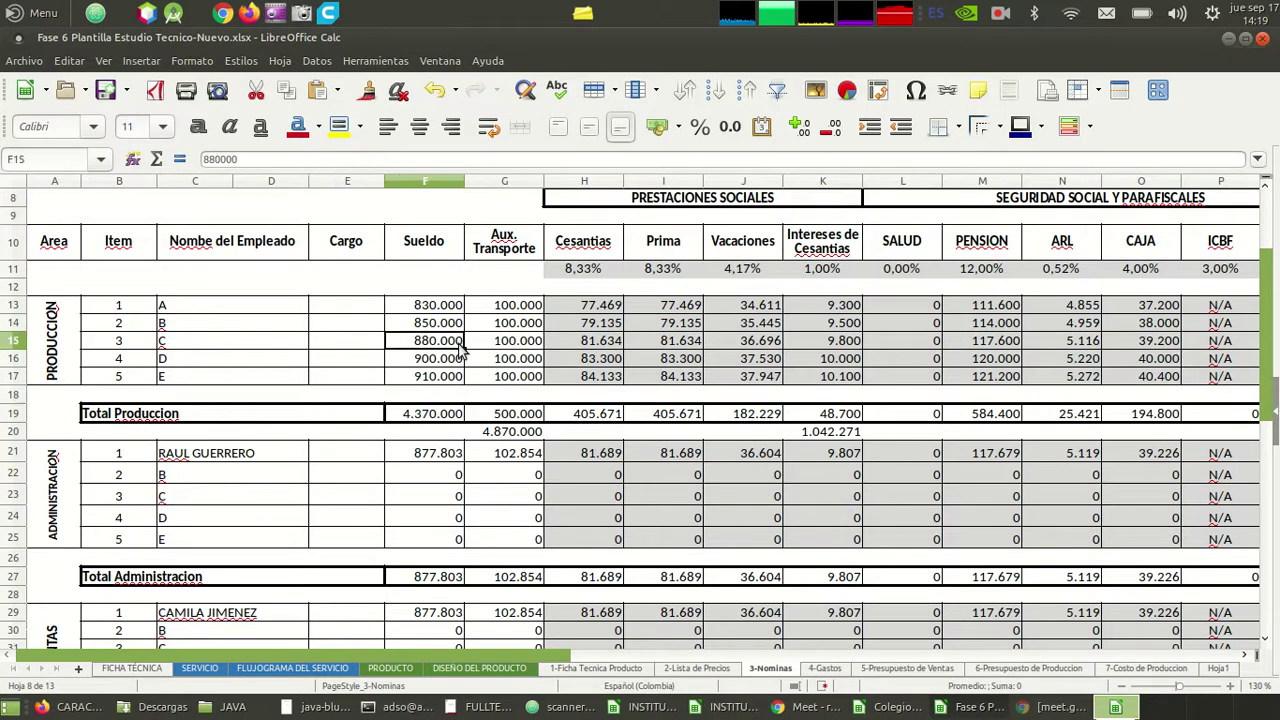
scroll(460, 348, down, 1)
click(285, 422)
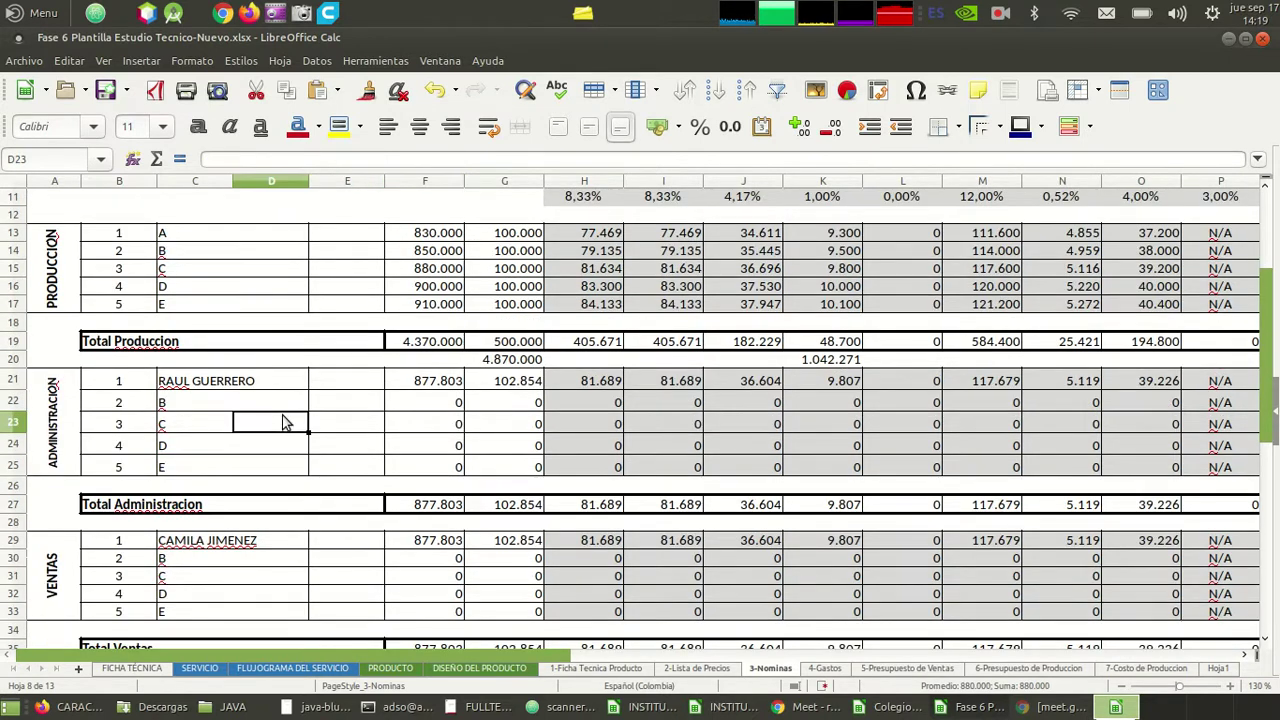
click(225, 562)
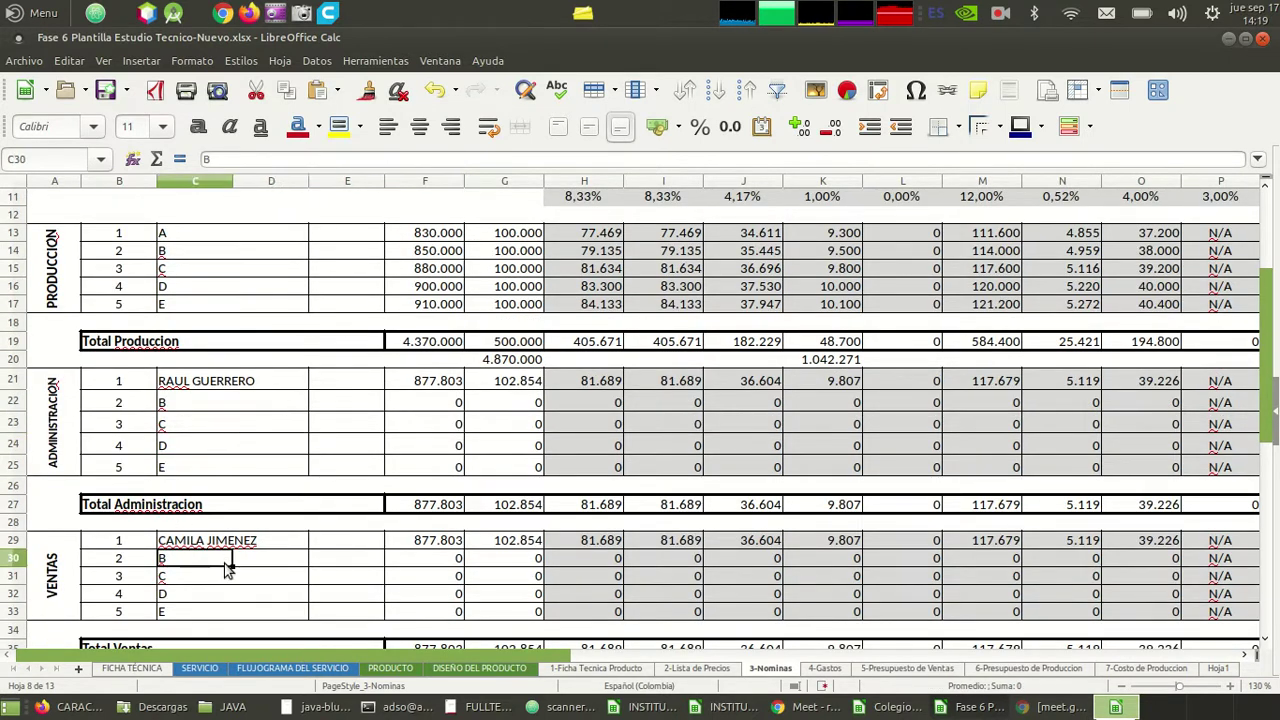
click(382, 232)
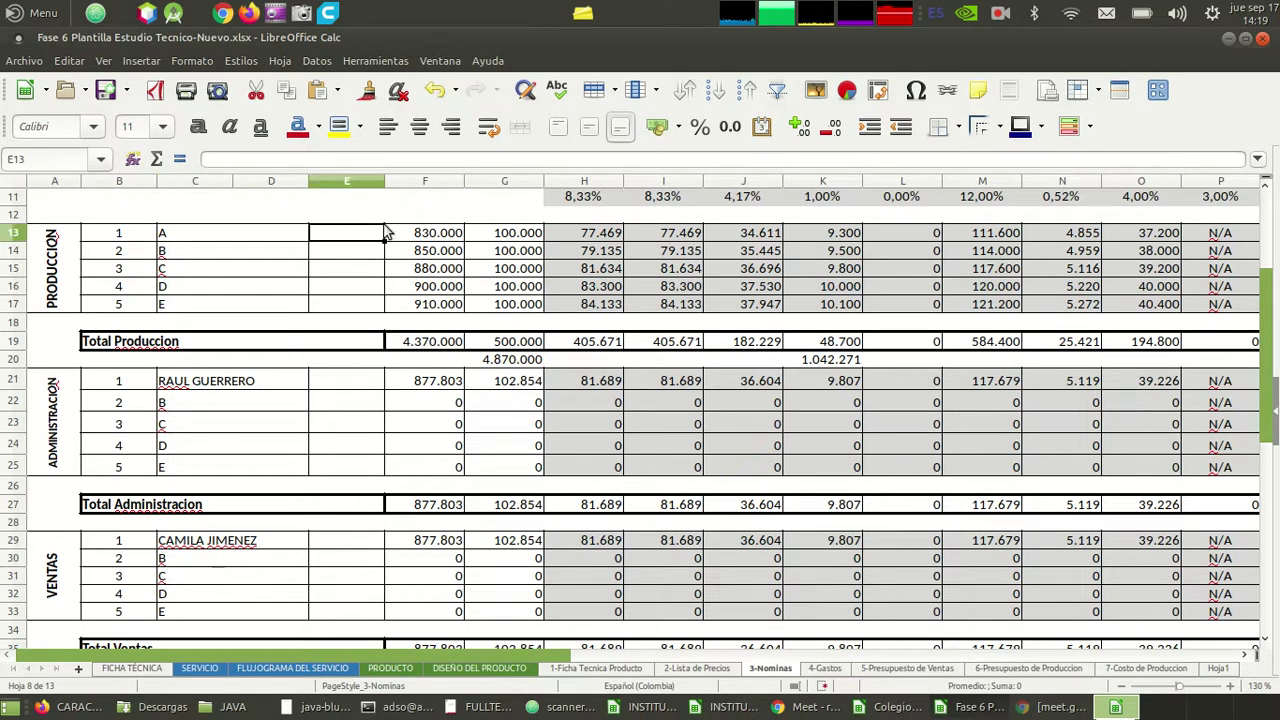
click(362, 305)
key(Up)
key(Up)
key(Up)
key(Up)
key(Up)
key(Up)
key(Up)
key(Up)
key(Up)
key(Down)
key(Down)
key(Down)
key(Down)
key(Down)
key(Right)
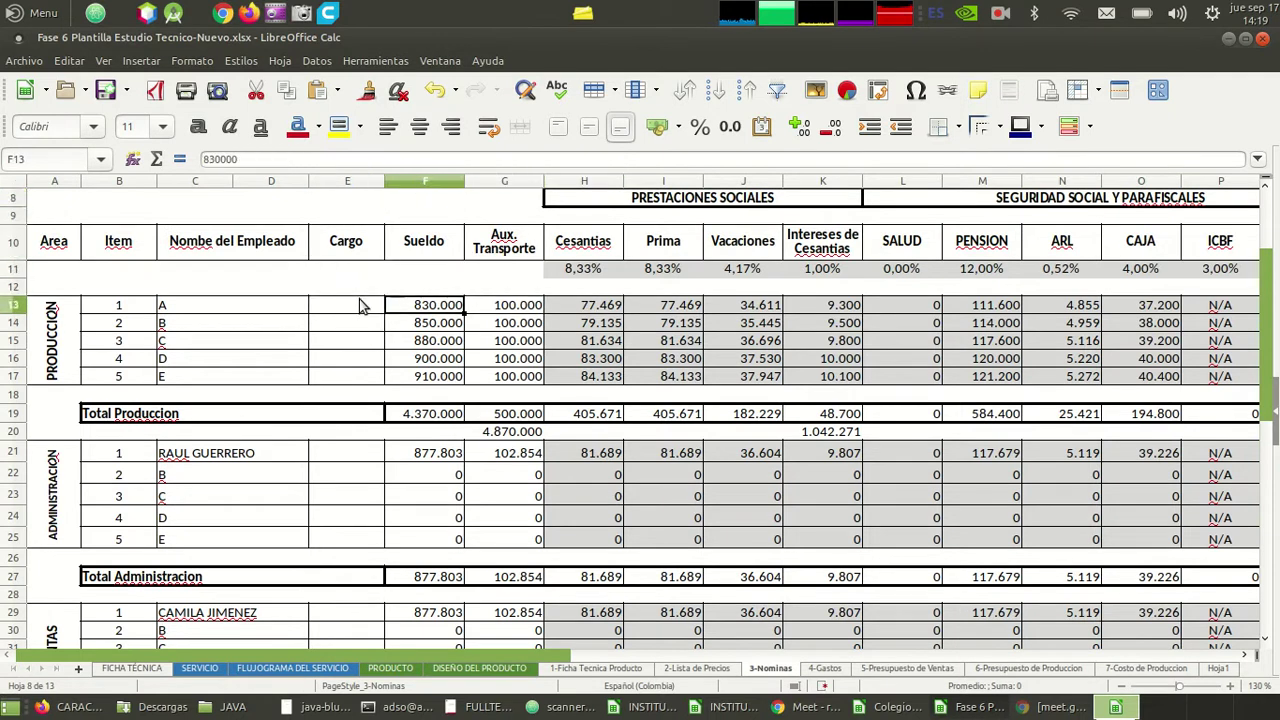
- Clear the production salaries and transport allowances in rows 13–17, including 830.000 and 100.000
key(Down)
key(shift+Right)
key(shift+Down)
key(shift+Down)
key(shift+Down)
key(BackSpace)
key(Return)
key(Up)
key(shift+Right)
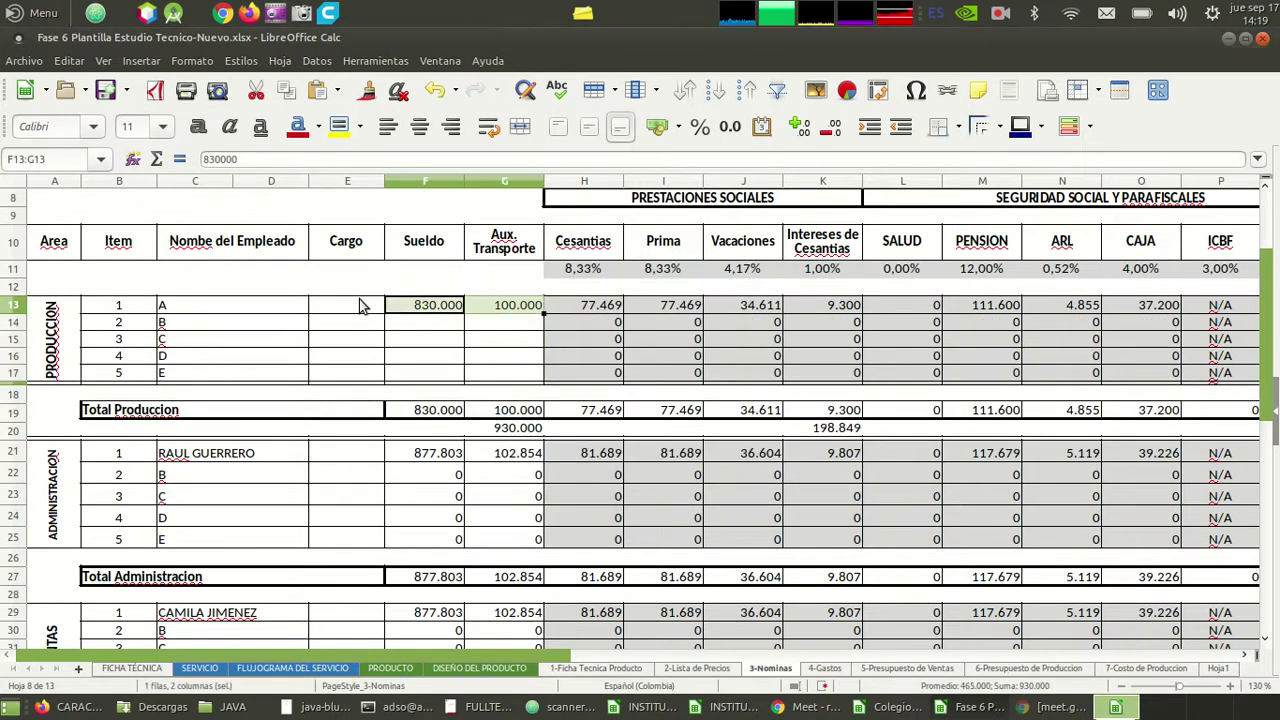
key(BackSpace)
key(Return)
key(Down)
key(Down)
key(Down)
key(Down)
key(Down)
key(Down)
key(Down)
key(Down)
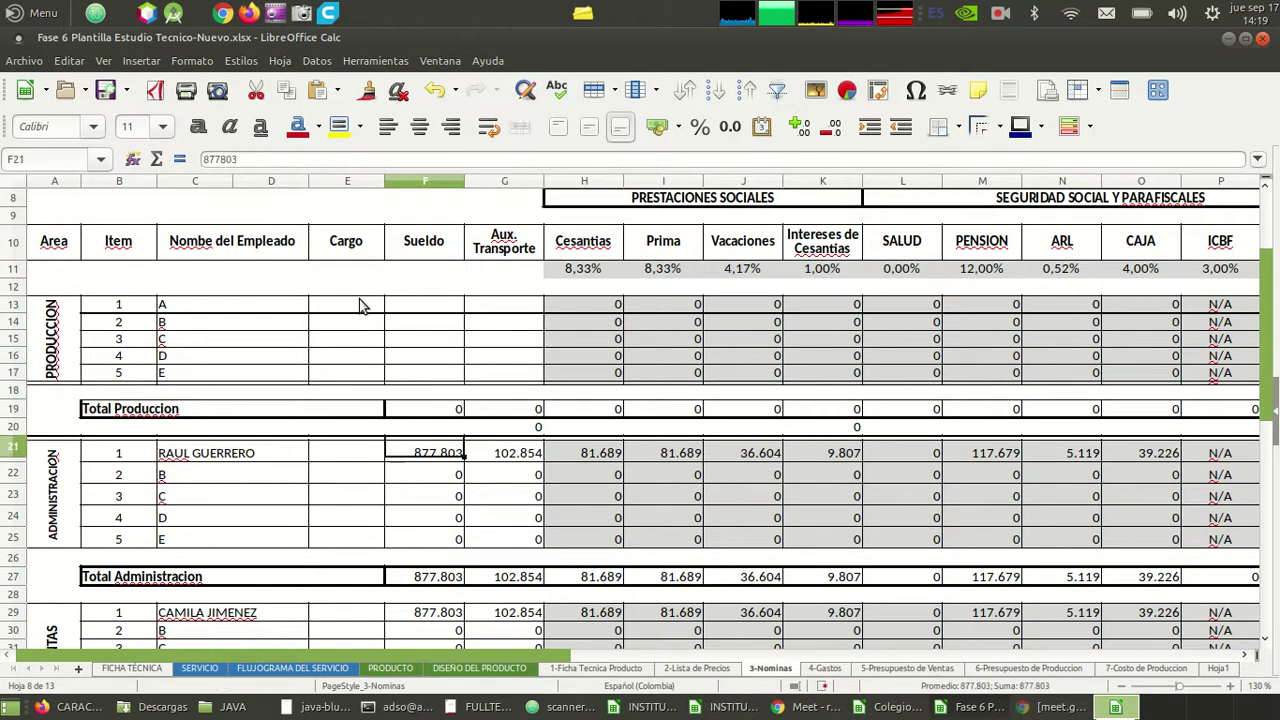
- Delete the production employee names A–E and all administration employee names
key(Left)
key(Left)
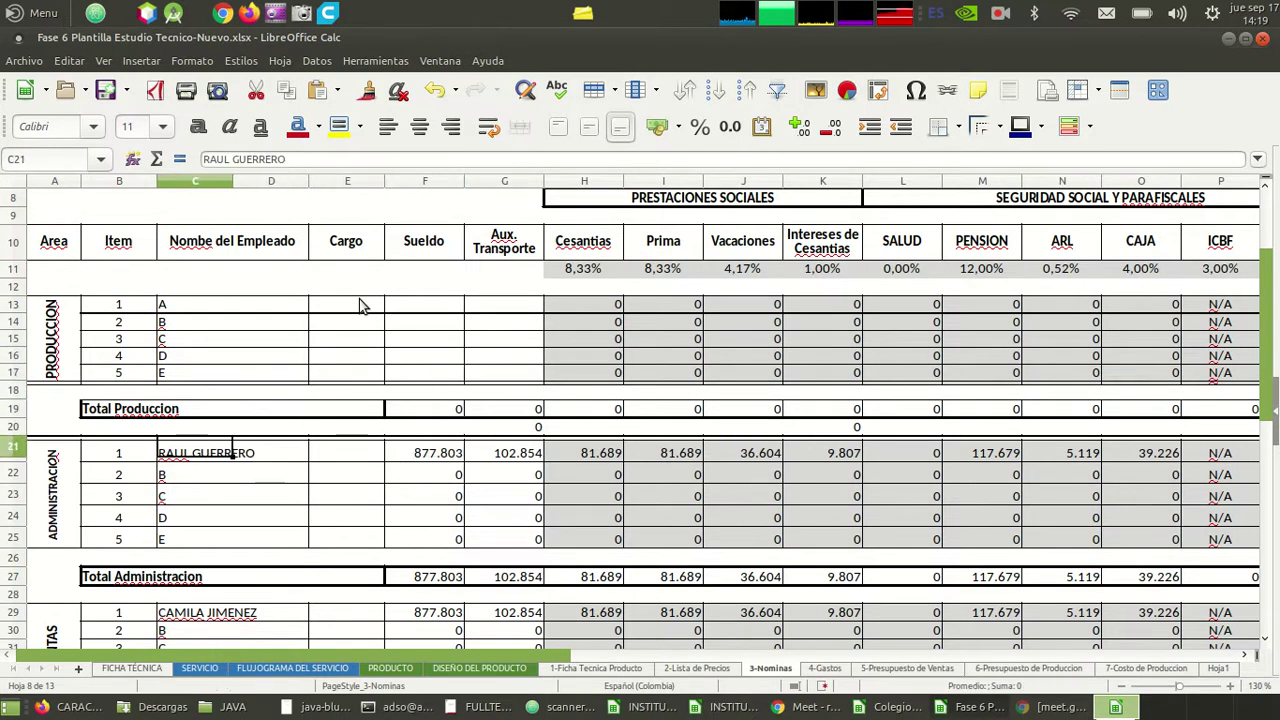
key(Up)
key(Up)
key(Up)
key(Up)
key(Up)
key(Up)
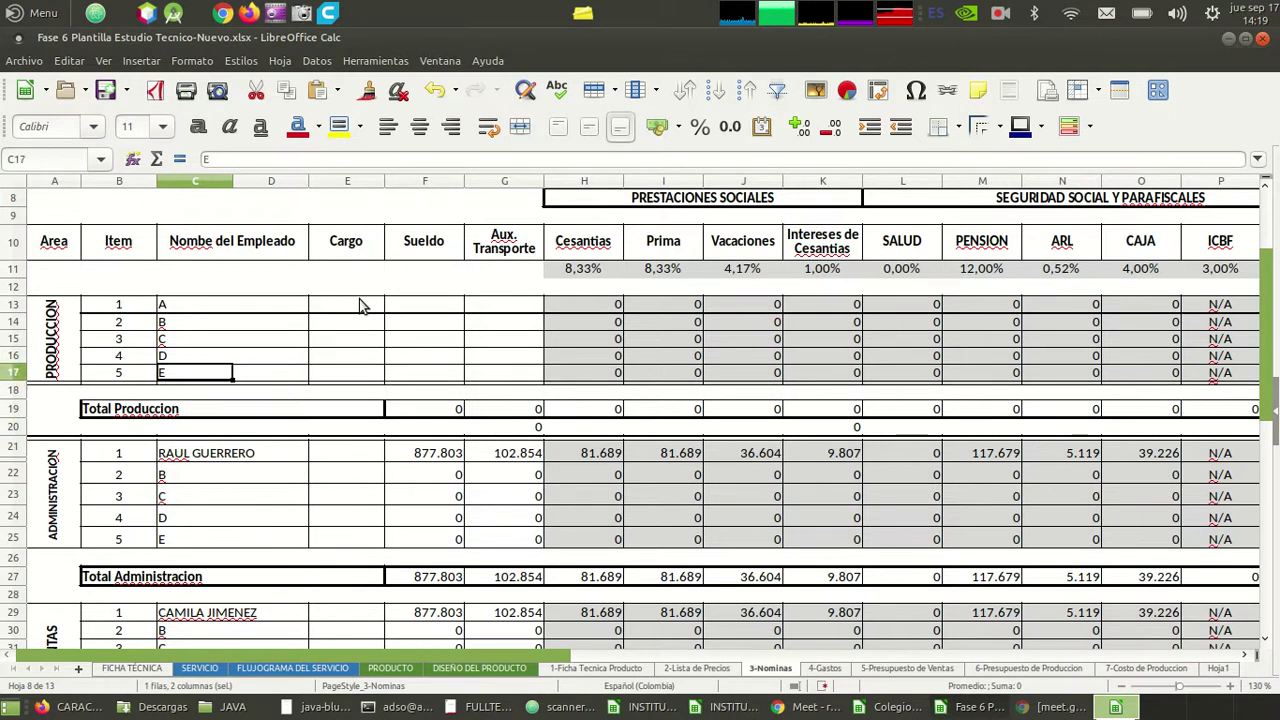
key(Up)
key(Up)
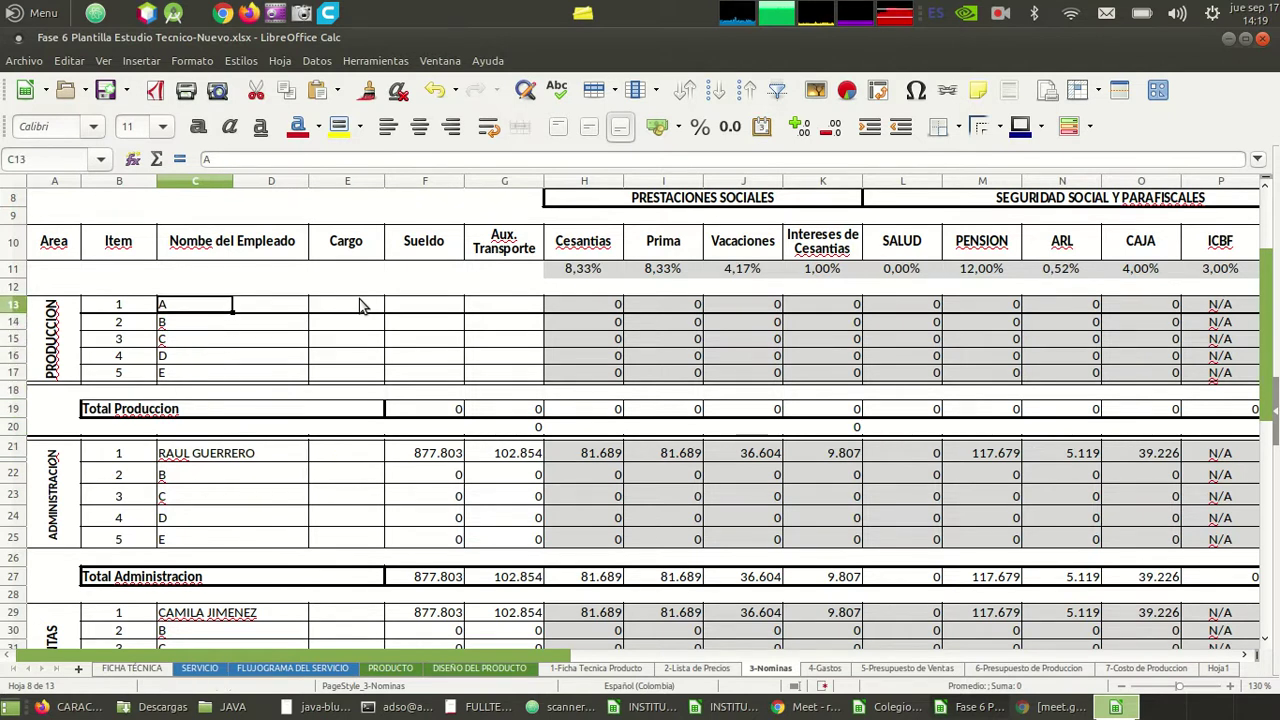
key(shift+Down)
key(shift+Down)
key(shift+Down)
key(shift+Down)
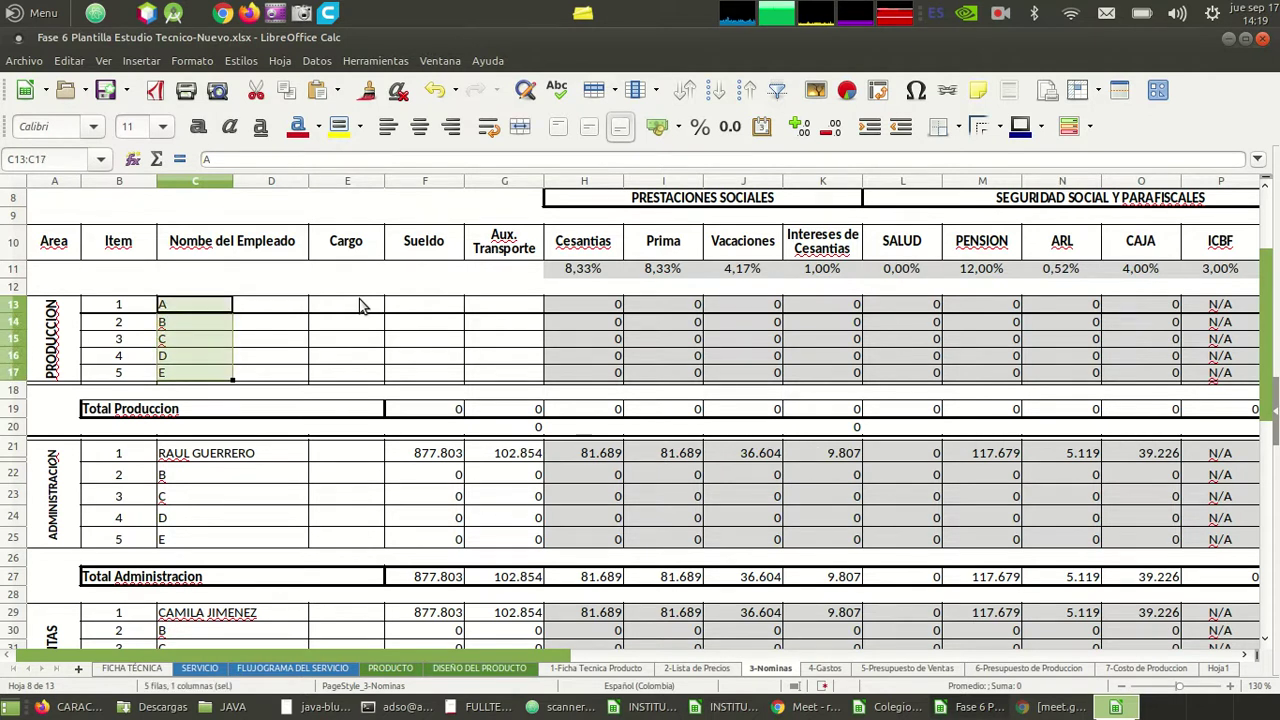
key(Delete)
key(Down)
key(Down)
key(Down)
key(Down)
key(Down)
key(Down)
key(Down)
key(Down)
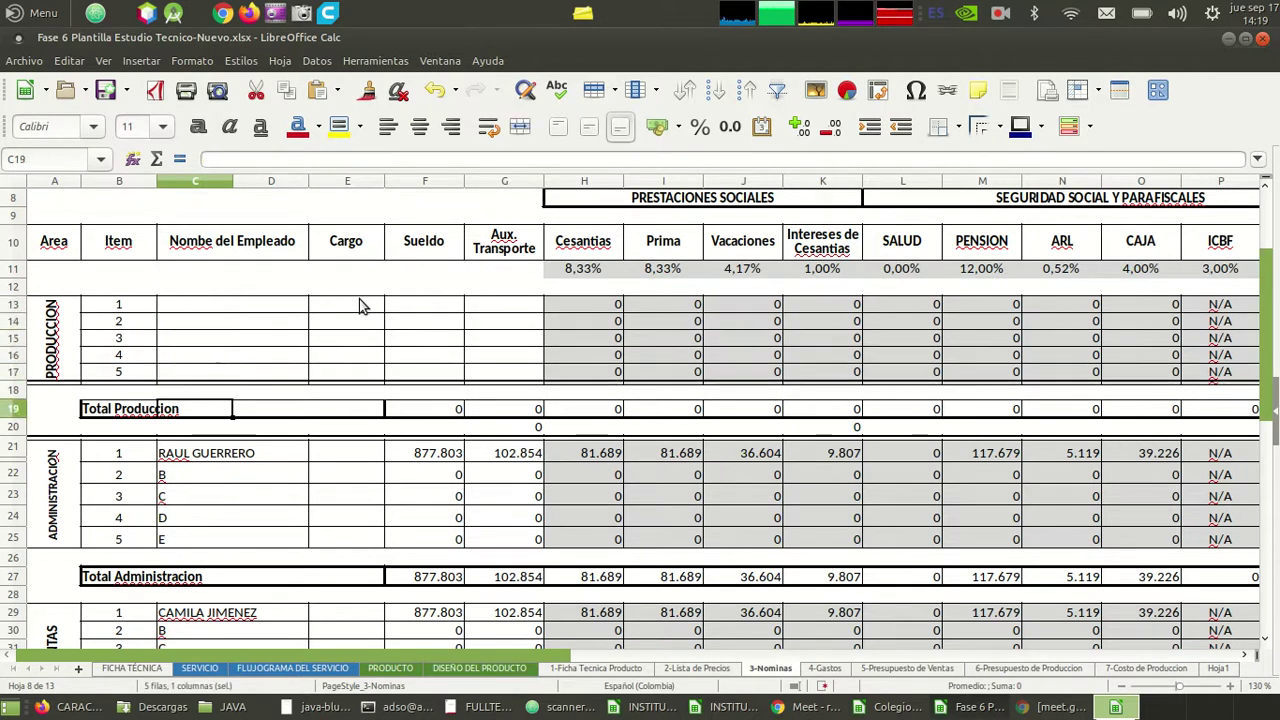
key(shift+Down)
key(shift+Down)
key(shift+Down)
key(shift+Down)
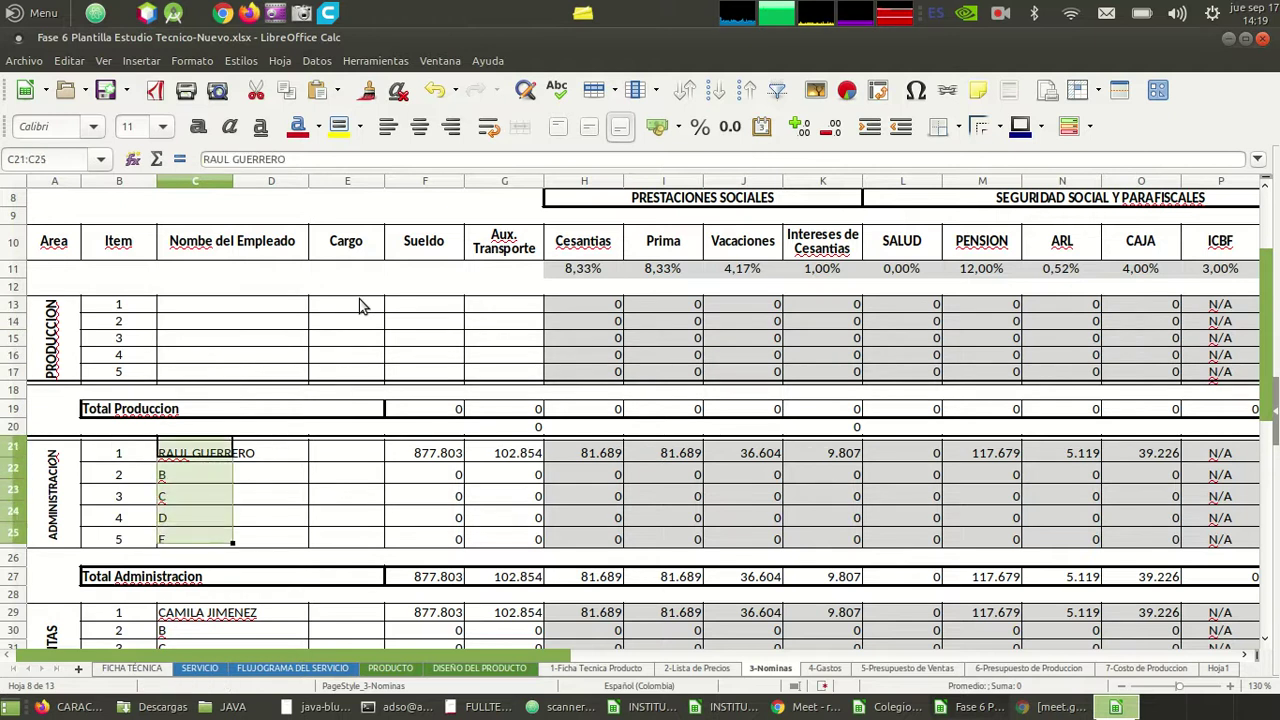
key(Delete)
- Clear the administration salaries and transport allowances
key(Right)
key(Right)
key(Right)
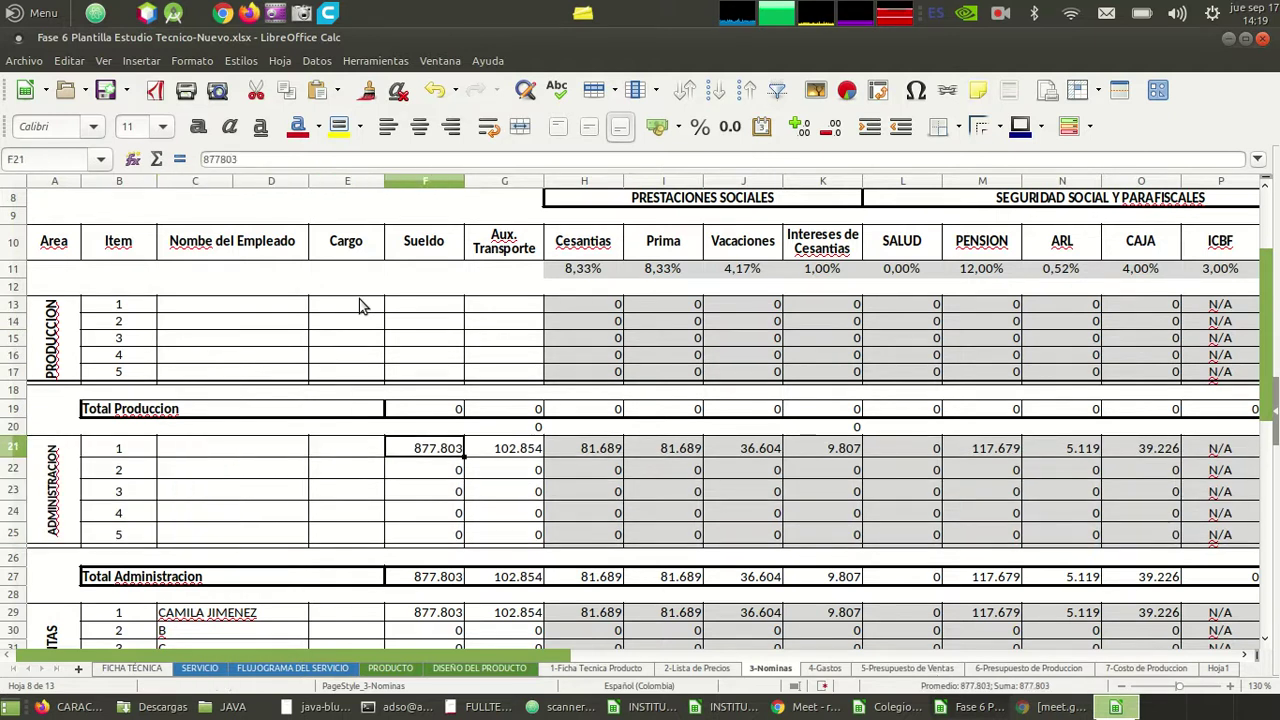
key(shift+Right)
key(shift+Down)
key(shift+Down)
key(shift+Down)
key(shift+Down)
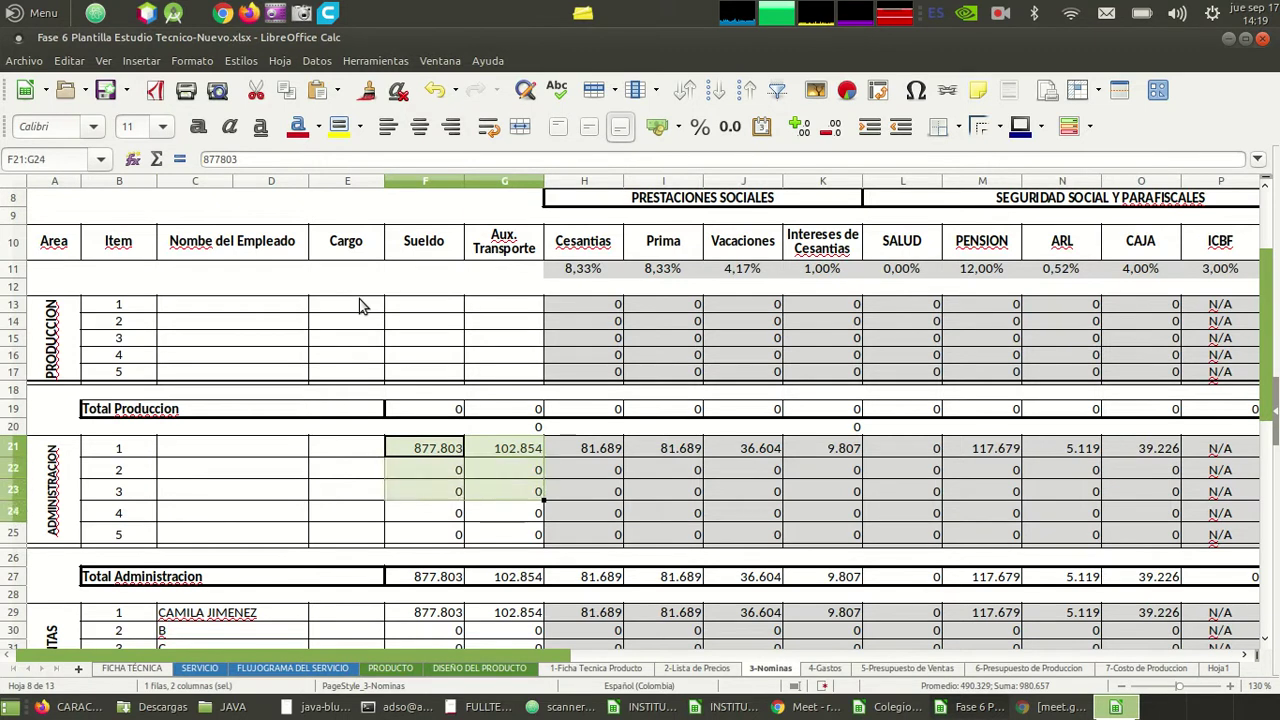
key(Delete)
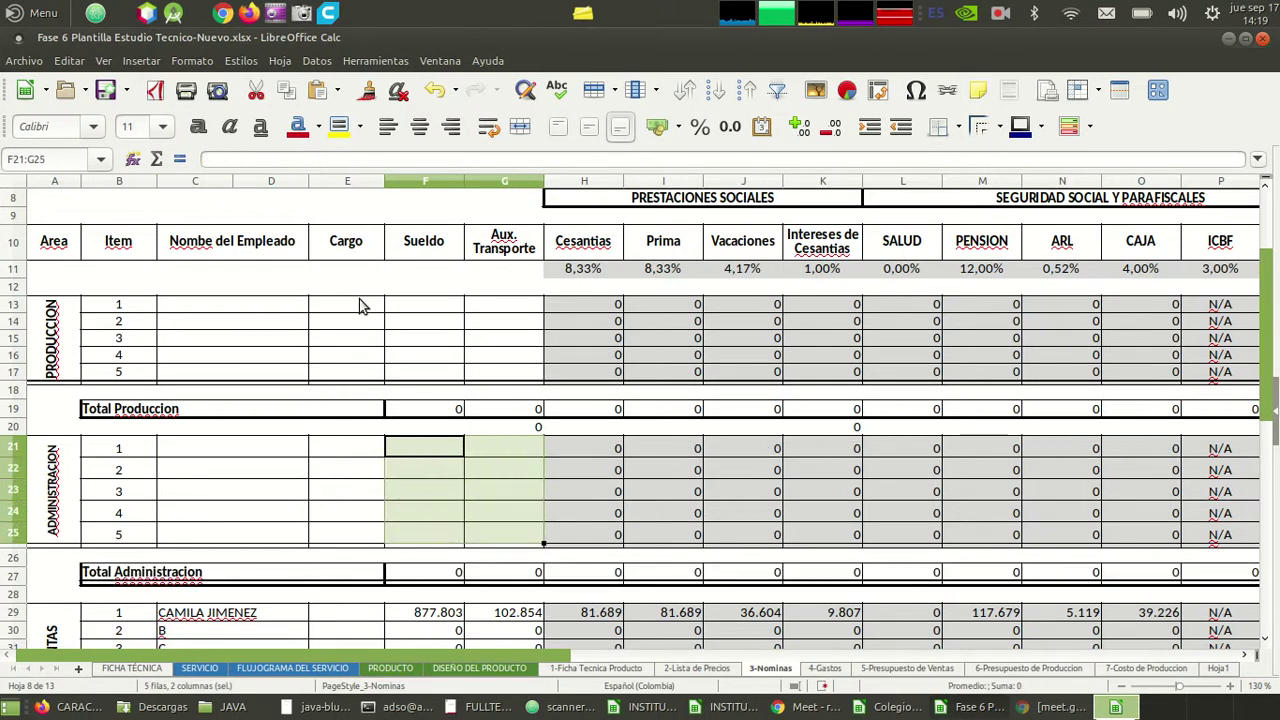
key(Up)
key(Up)
key(Up)
key(Up)
key(Up)
key(Up)
key(Up)
key(Up)
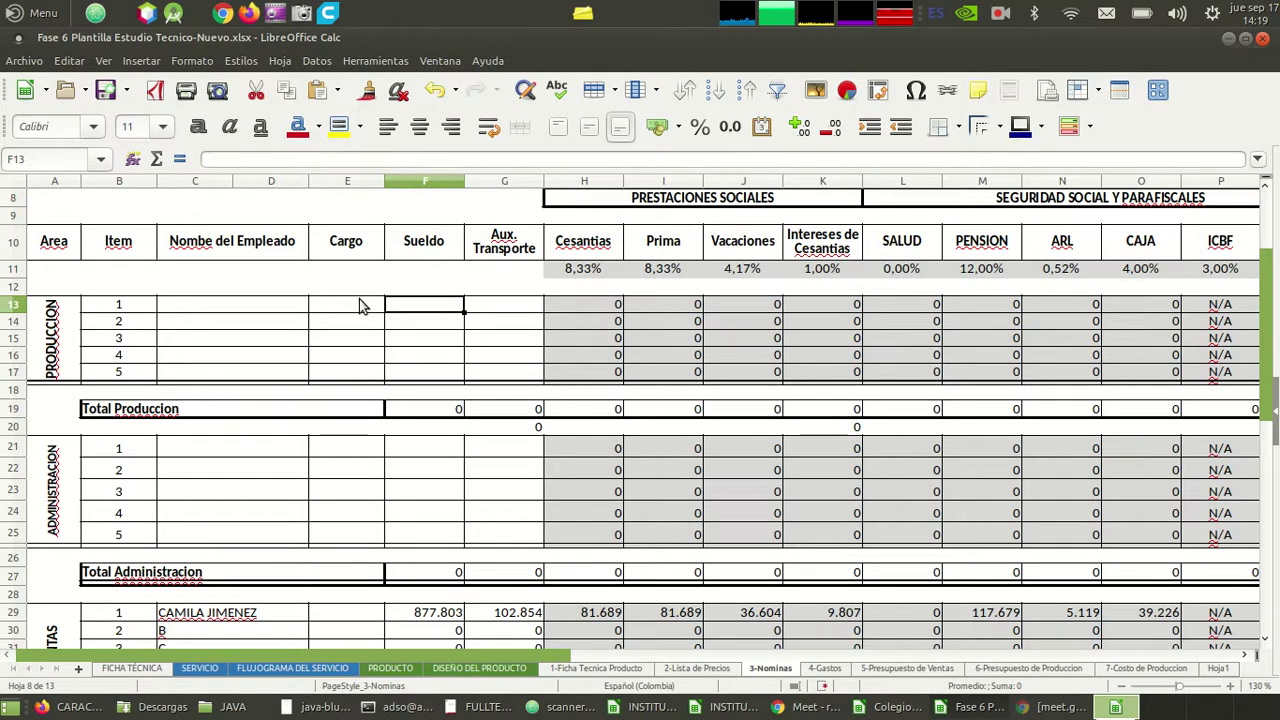
- Enter a test salary of 877 in F13 for production item 1
text(877)
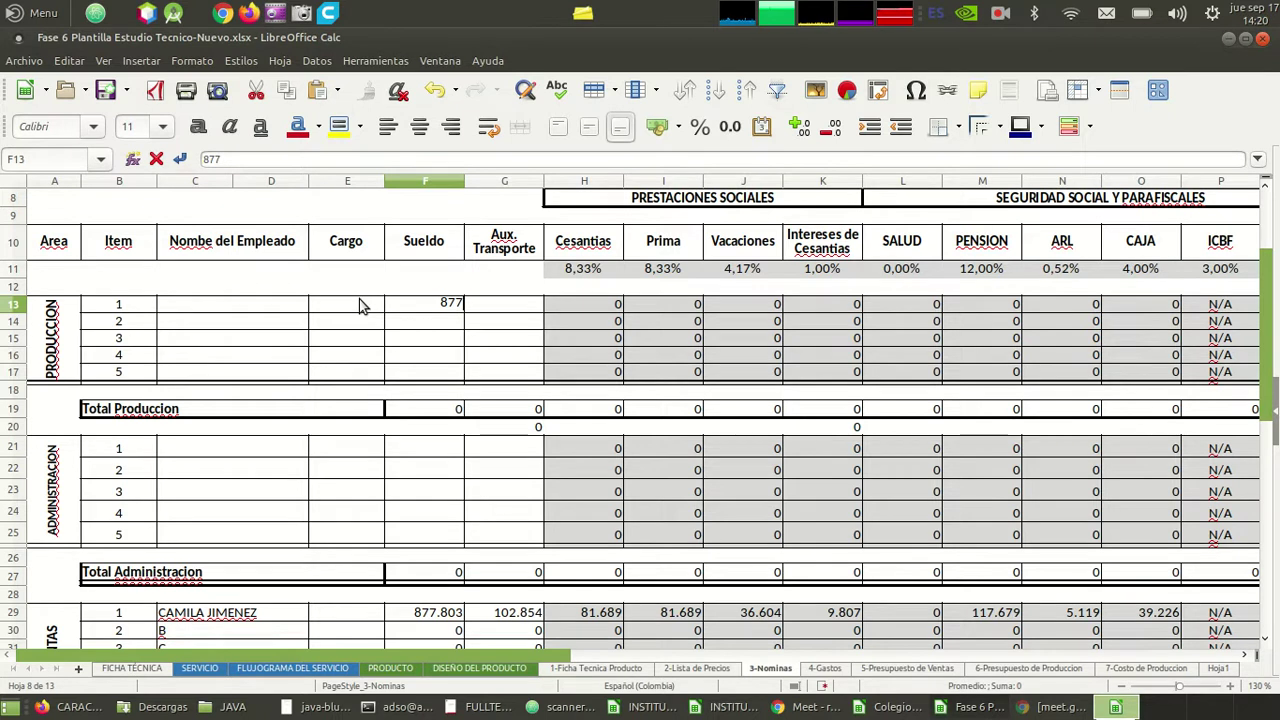
key(Return)
key(Down)
key(Down)
key(Down)
key(Down)
key(Down)
key(Down)
key(Down)
key(Down)
key(Down)
key(Down)
key(Down)
key(Down)
key(Down)
key(Down)
key(Down)
key(Down)
key(Down)
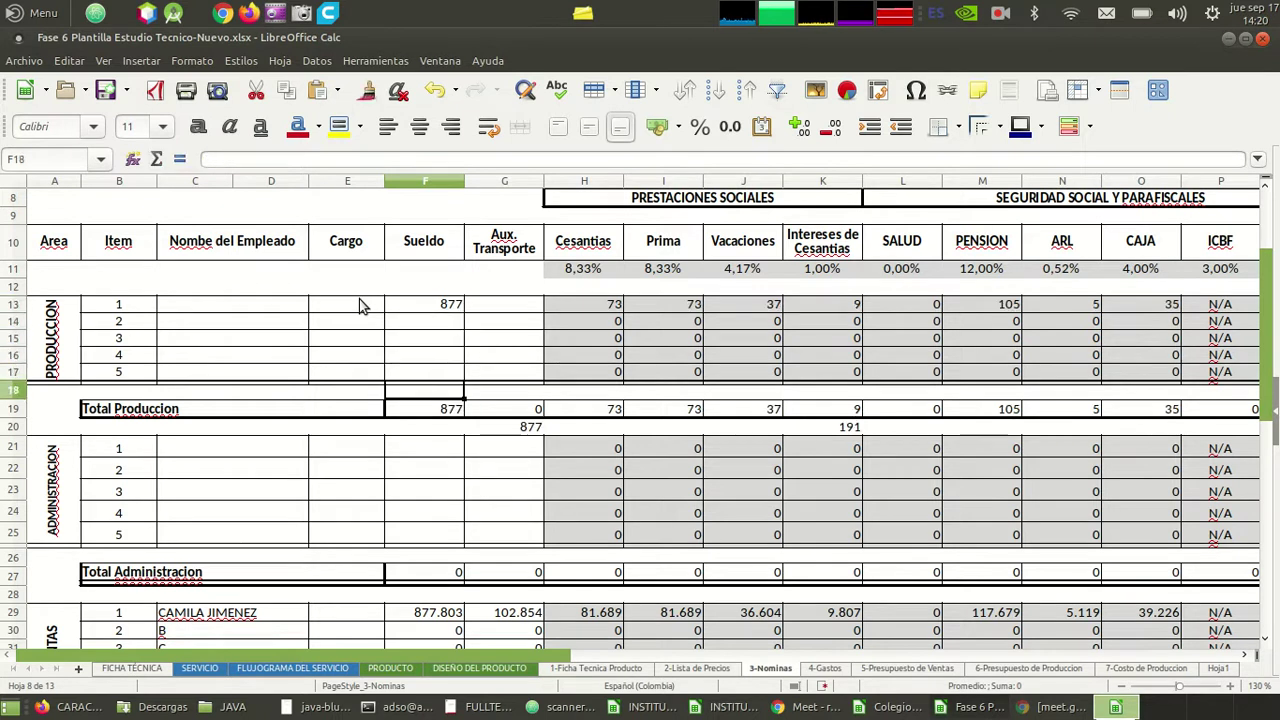
key(Down)
key(Down)
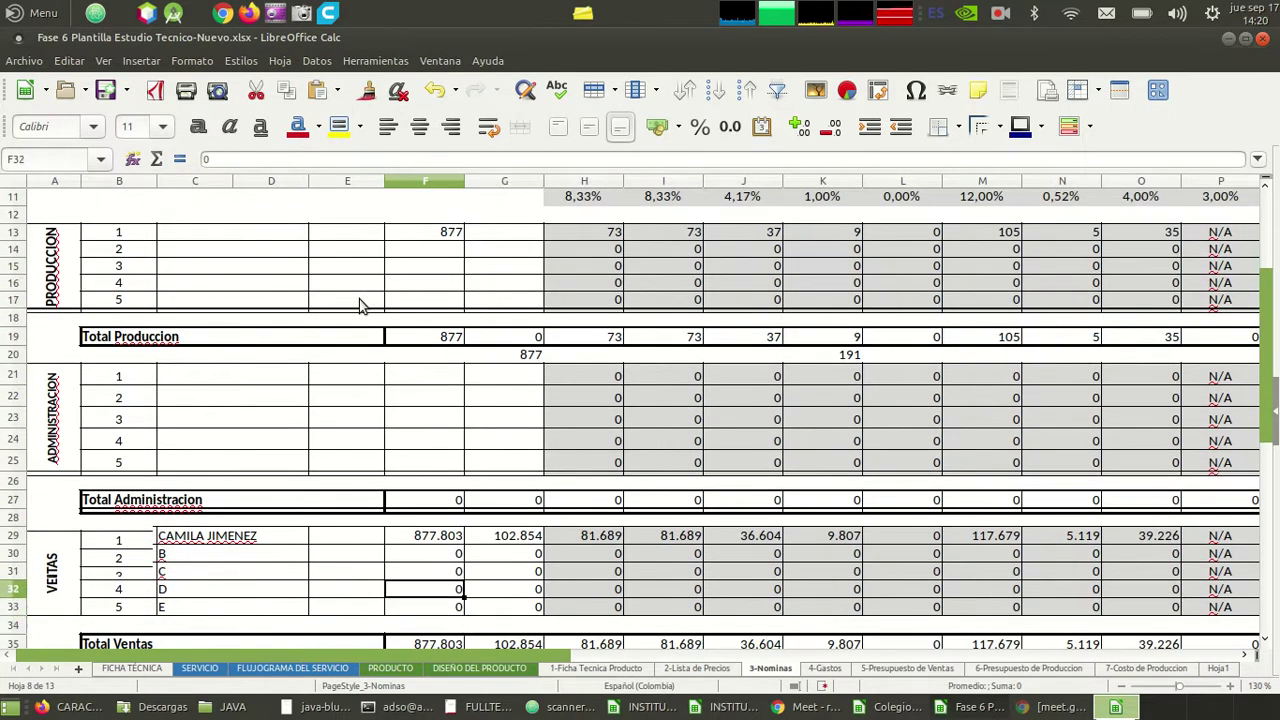
- Delete the sales names, salaries and transport allowances in C29:G33
key(Right)
key(Right)
key(Left)
key(shift+Left)
key(shift+Up)
key(shift+Up)
key(shift+Up)
key(shift+Left)
key(shift+Left)
key(shift+Left)
key(shift+Up)
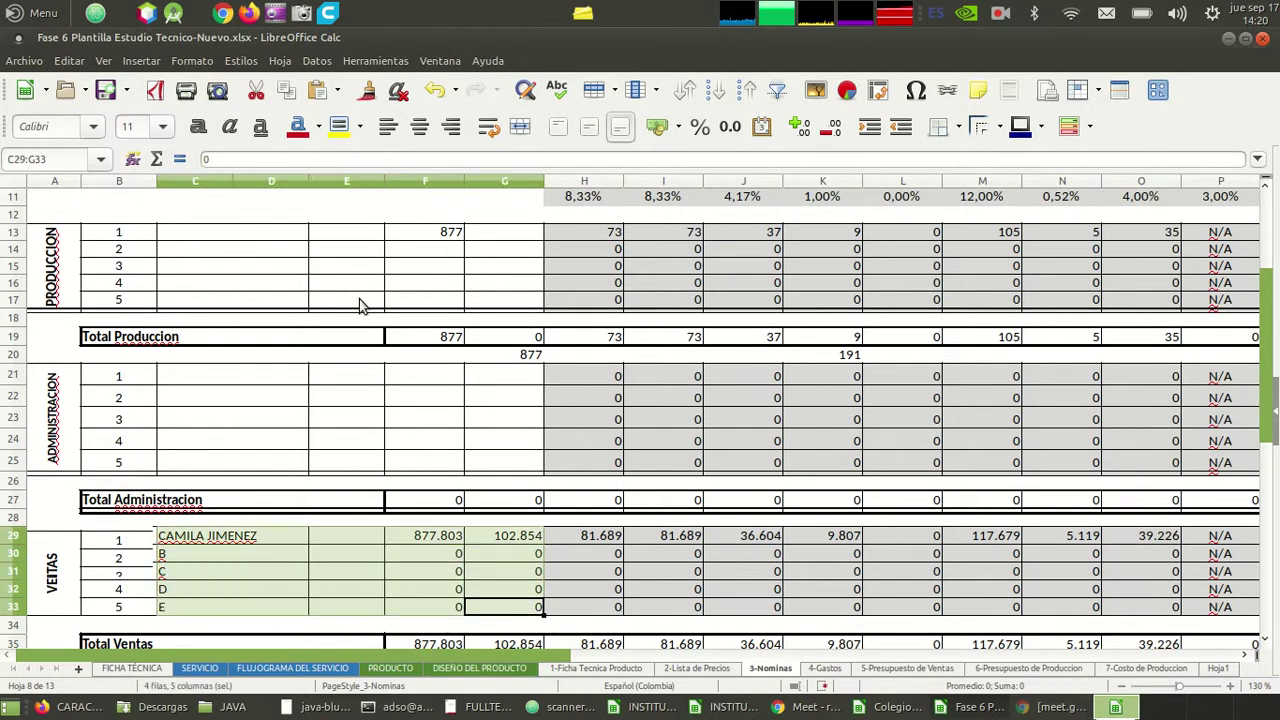
key(Delete)
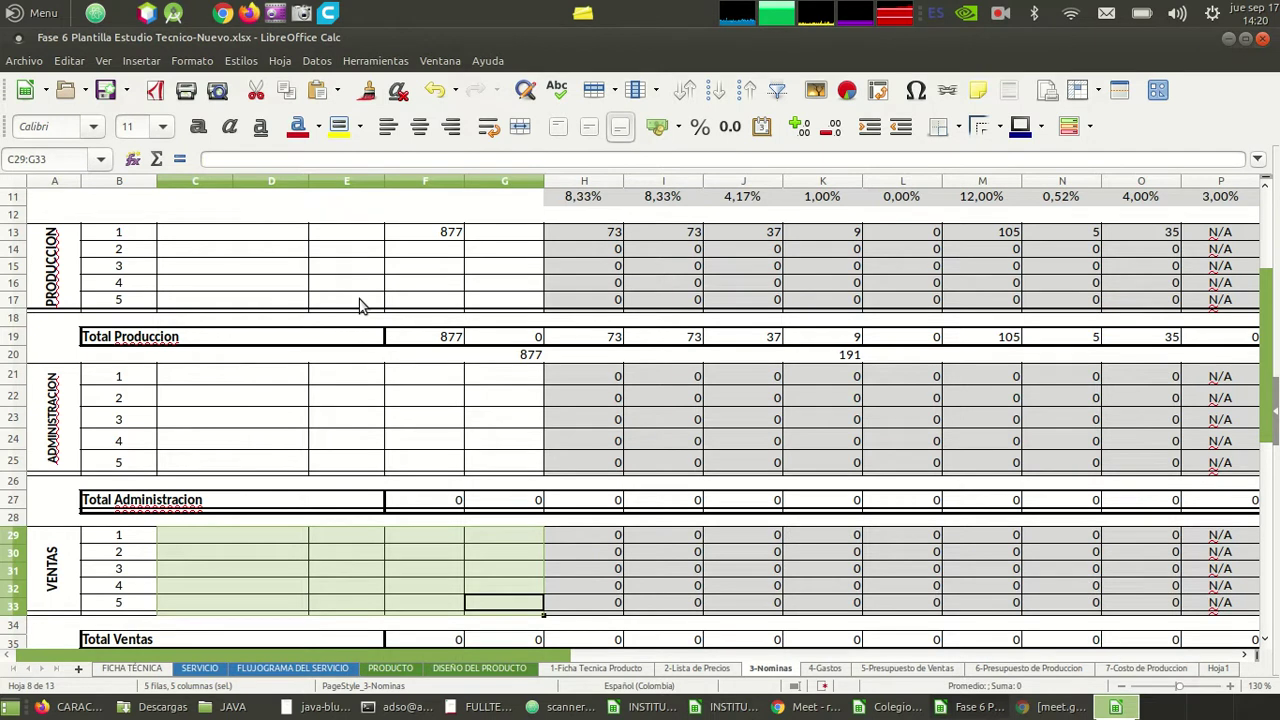
- Scan the table edges and below it for leftover data, returning toward the top
key(Up)
key(Up)
key(Up)
key(Up)
key(Up)
key(Up)
key(Up)
key(Up)
key(Up)
key(Up)
key(Up)
key(Up)
key(Up)
key(Up)
key(Up)
key(Up)
key(Up)
key(Up)
key(Up)
key(Up)
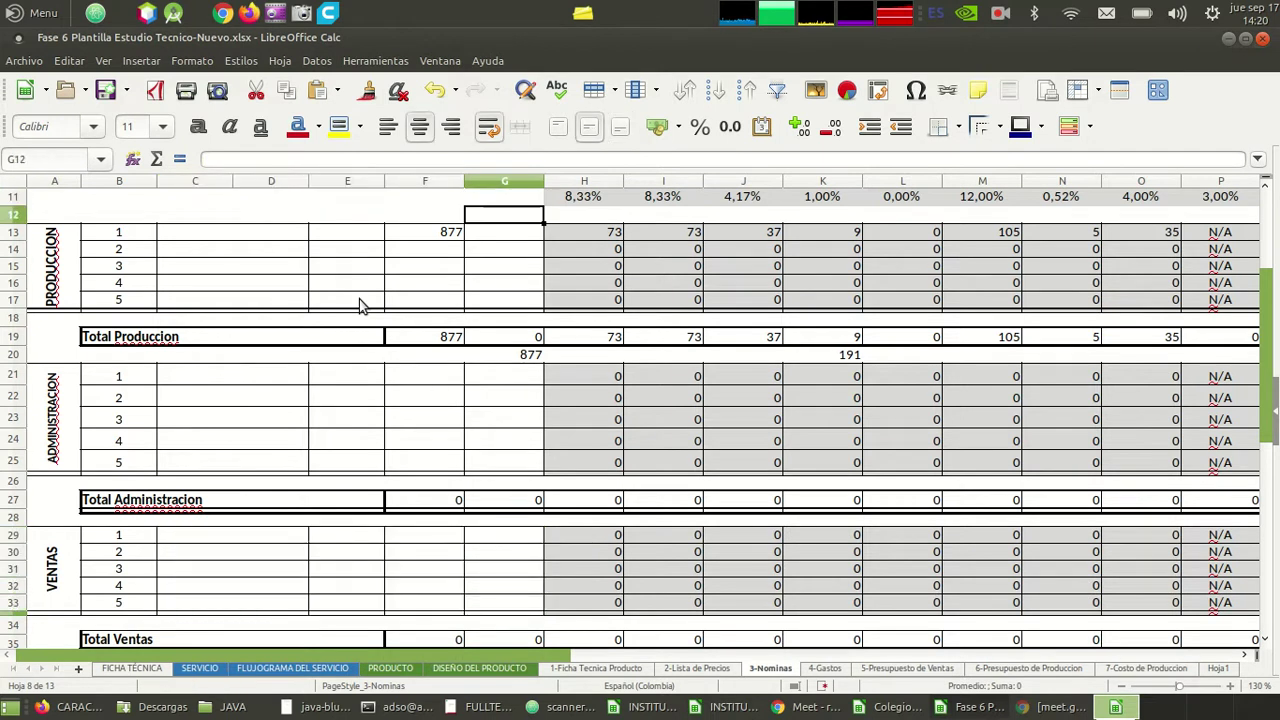
key(Up)
key(Up)
key(Down)
key(Down)
key(Down)
key(Down)
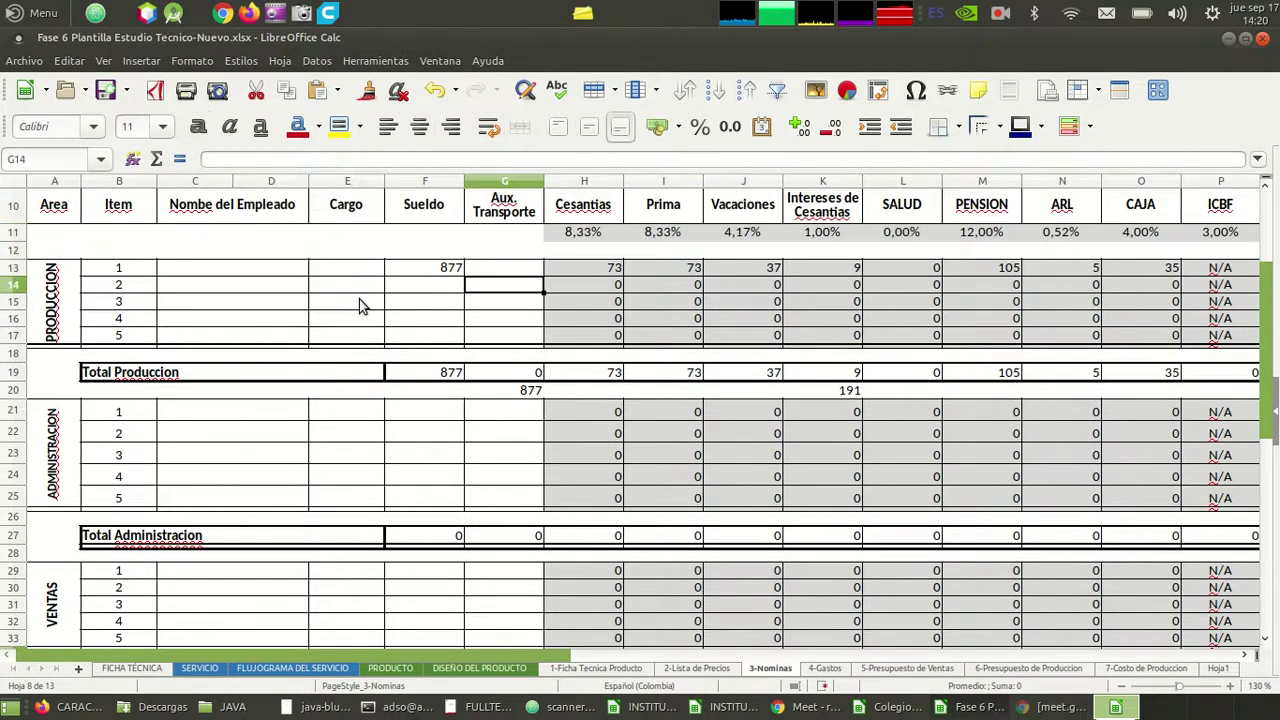
key(Right)
key(Right)
key(Right)
key(Right)
key(Right)
key(Right)
key(Right)
key(Right)
key(Right)
key(Right)
key(Right)
key(Left)
key(Left)
key(Left)
key(Left)
key(Left)
key(Left)
key(Left)
key(Left)
key(Left)
key(Left)
key(Left)
key(Left)
key(Left)
key(Left)
key(Left)
key(Left)
key(Left)
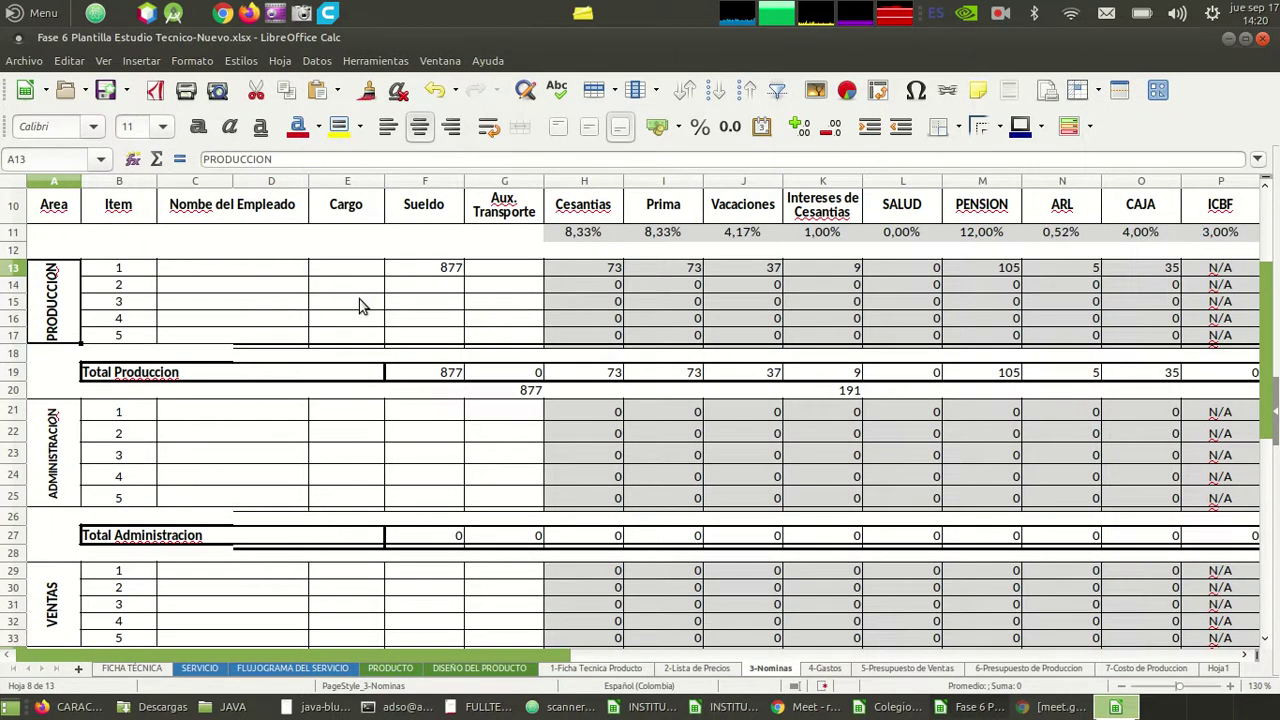
key(Right)
key(Down)
key(Down)
key(Down)
key(Down)
key(Down)
key(Down)
key(Down)
key(Down)
key(Down)
key(Down)
key(Down)
key(Down)
key(Down)
key(Down)
key(Down)
key(Down)
key(Down)
key(Down)
key(Down)
key(Down)
key(Down)
key(Down)
key(Down)
key(Down)
key(Down)
key(Down)
key(Down)
key(Down)
key(Down)
key(Down)
key(Down)
key(Down)
key(Down)
key(Down)
key(Down)
key(Up)
key(Up)
key(Up)
key(Up)
key(Up)
key(Up)
key(Up)
key(Up)
key(Up)
key(Up)
key(Up)
key(Up)
key(Up)
key(Up)
key(Up)
key(Up)
key(Up)
key(Up)
key(Up)
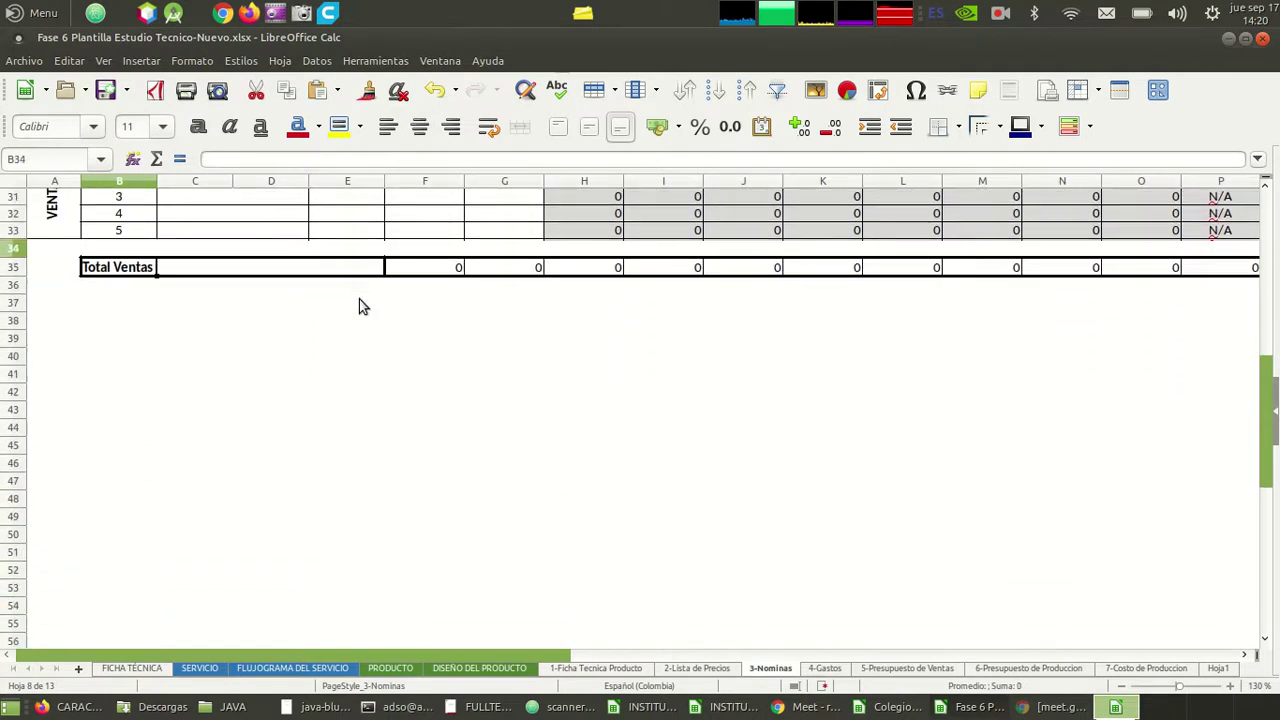
key(Up)
key(Up)
key(Up)
key(Up)
key(Up)
key(Up)
key(Up)
key(Up)
key(Up)
key(Up)
key(Up)
key(Up)
key(Up)
key(Up)
key(Up)
key(Up)
key(Up)
key(Up)
key(Up)
key(Up)
- Delete the 877 from F13 so Total Produccion and its benefits return to 0
key(Down)
key(Down)
key(Down)
key(Down)
key(Down)
key(Down)
key(Down)
key(Down)
key(Down)
key(Down)
key(Down)
key(Right)
key(Right)
key(Right)
key(Right)
key(Up)
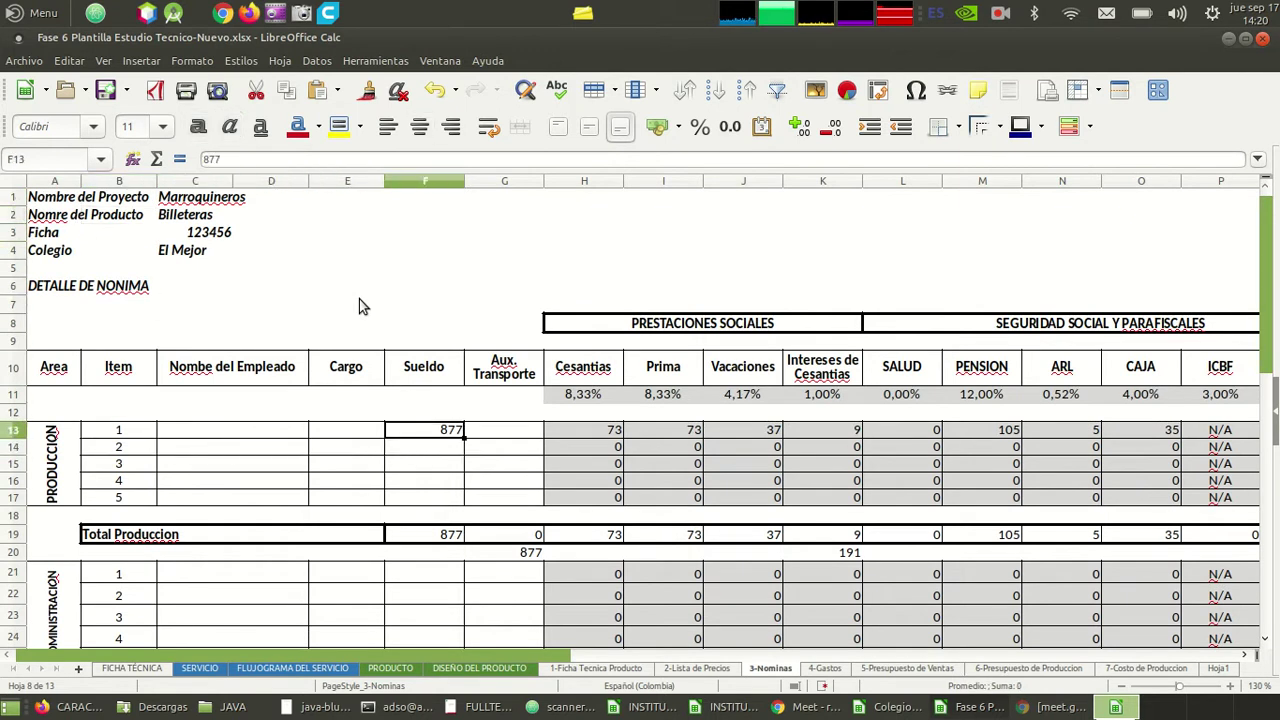
key(Delete)
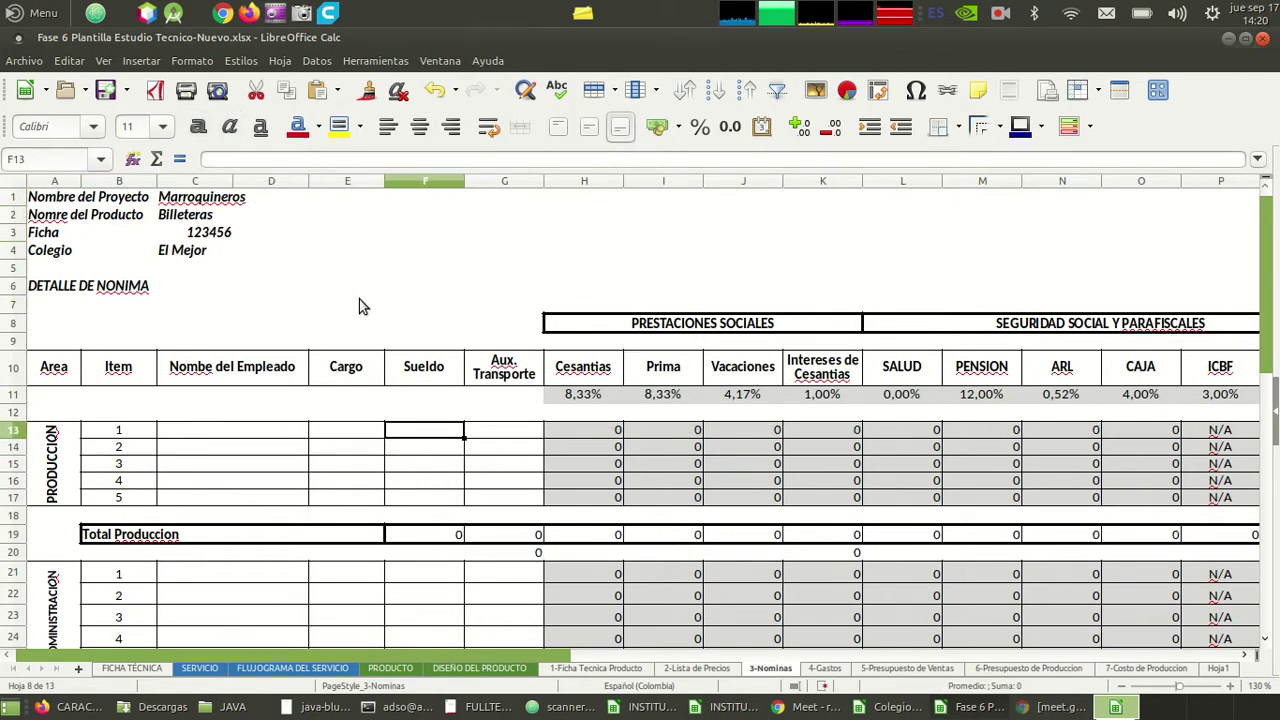
key(Down)
key(Down)
key(Down)
key(Down)
key(Down)
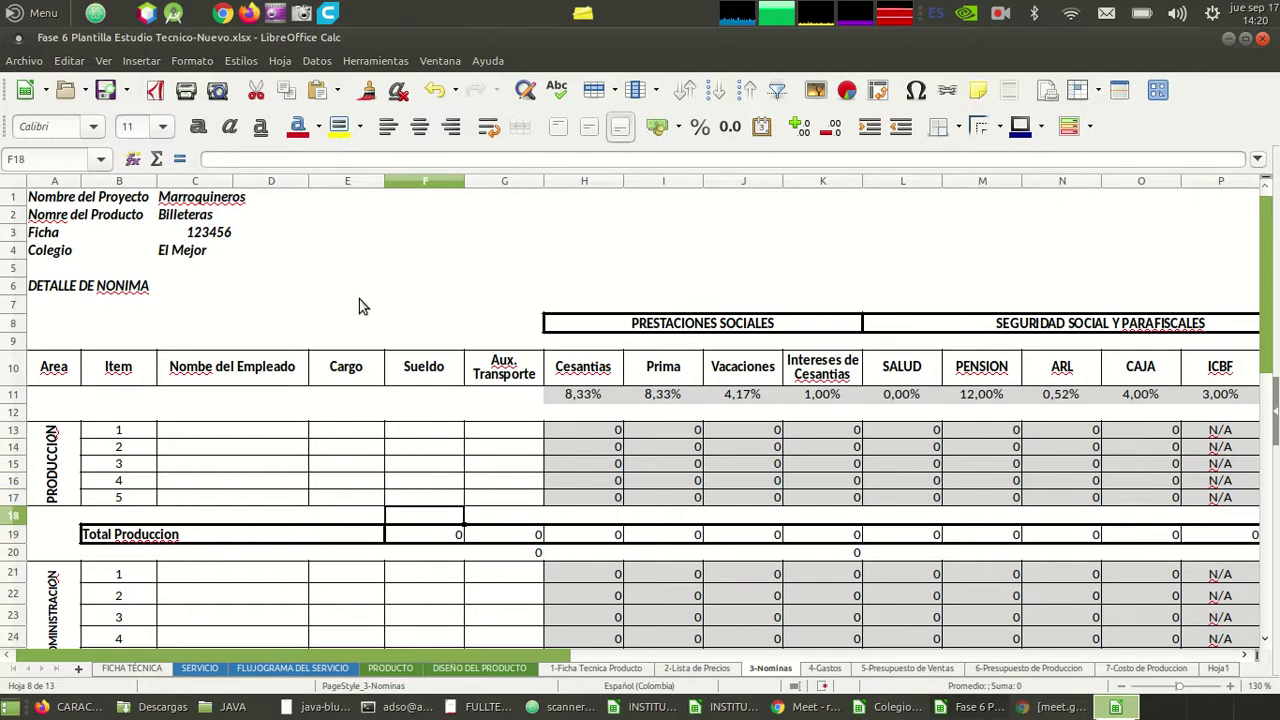
key(Left)
key(Left)
key(Left)
key(Up)
key(Up)
key(Up)
key(Up)
key(Up)
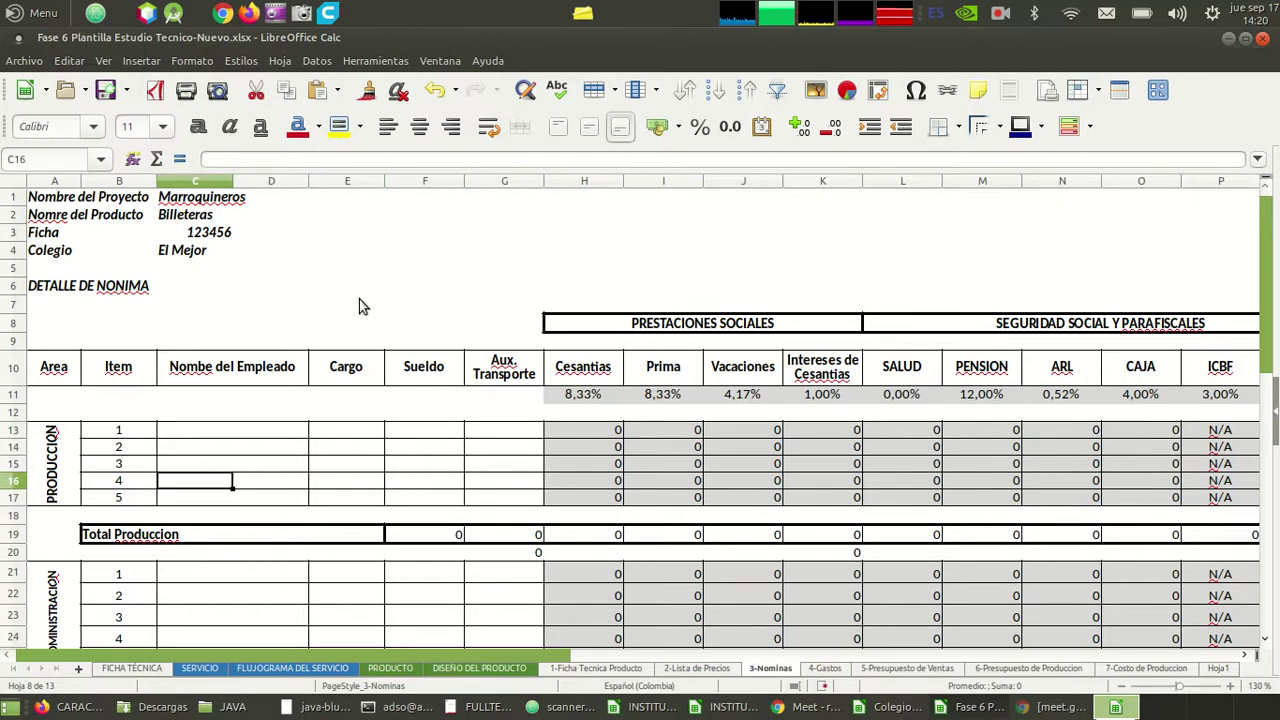
key(Right)
key(Right)
key(Right)
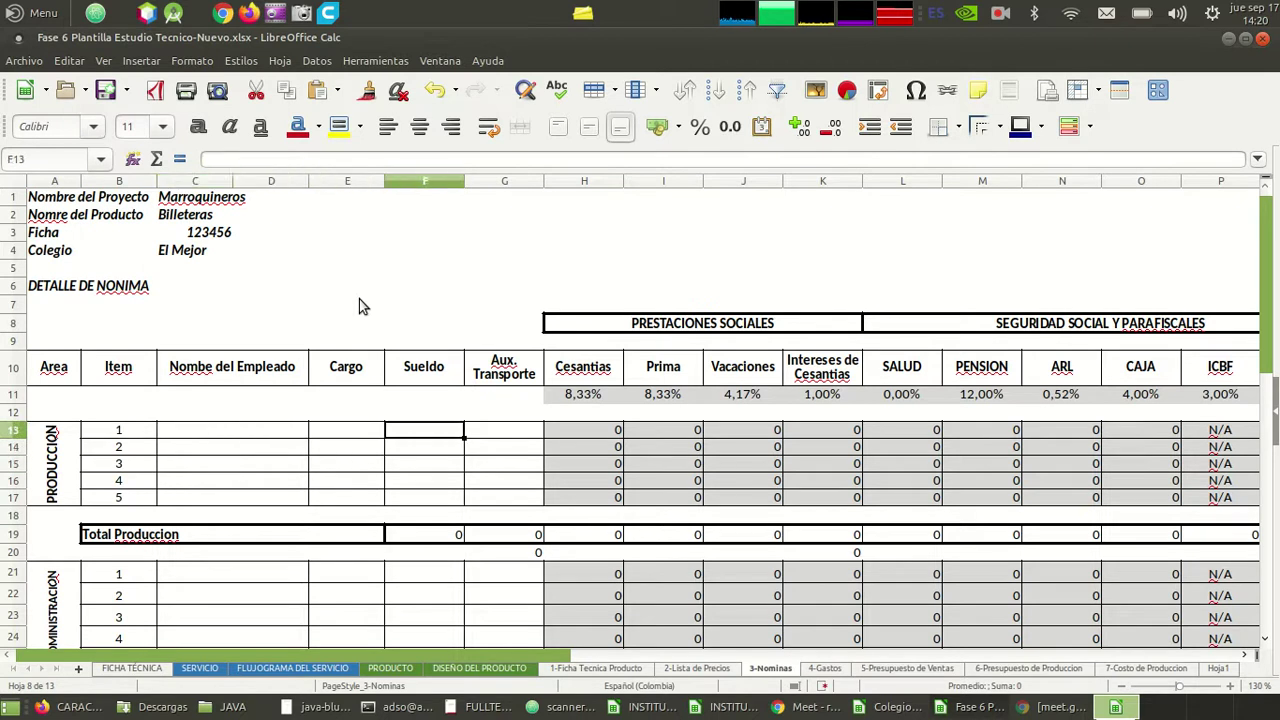
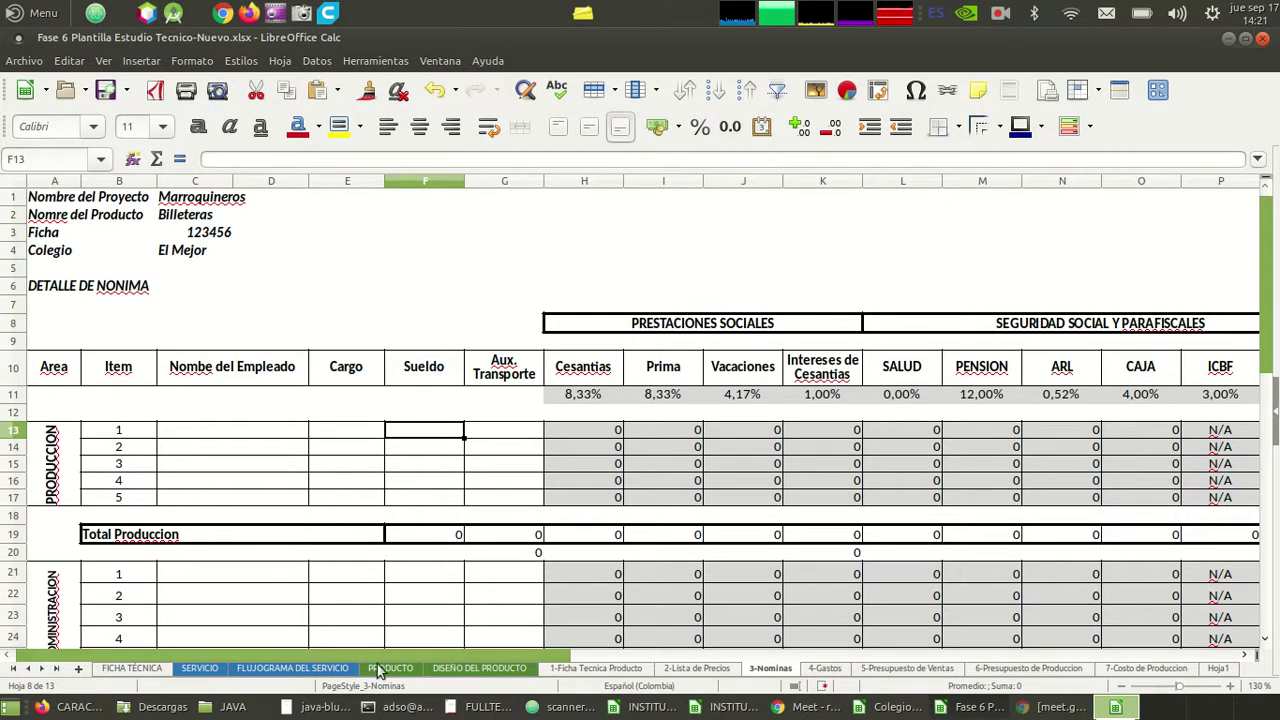
- Enter Sueldo 877.803 in F13 and Aux. Transporte 102.852 in G13
click(405, 710)
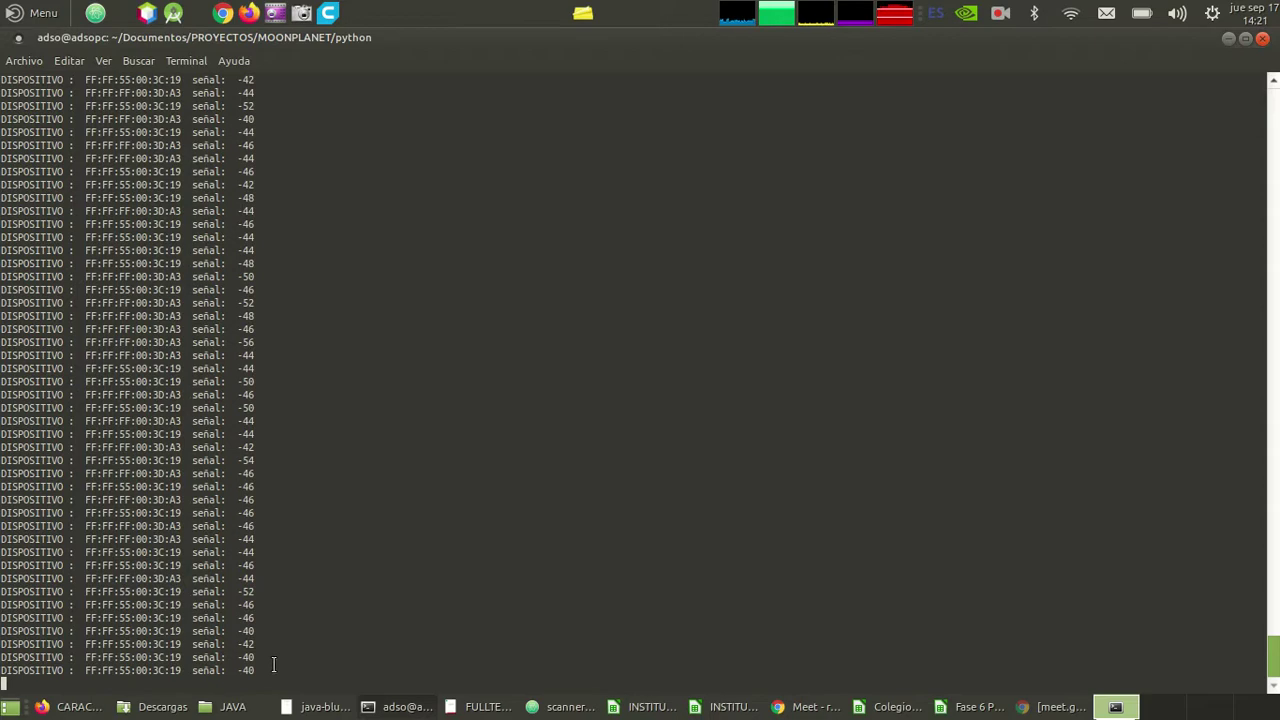
key(alt+Tab)
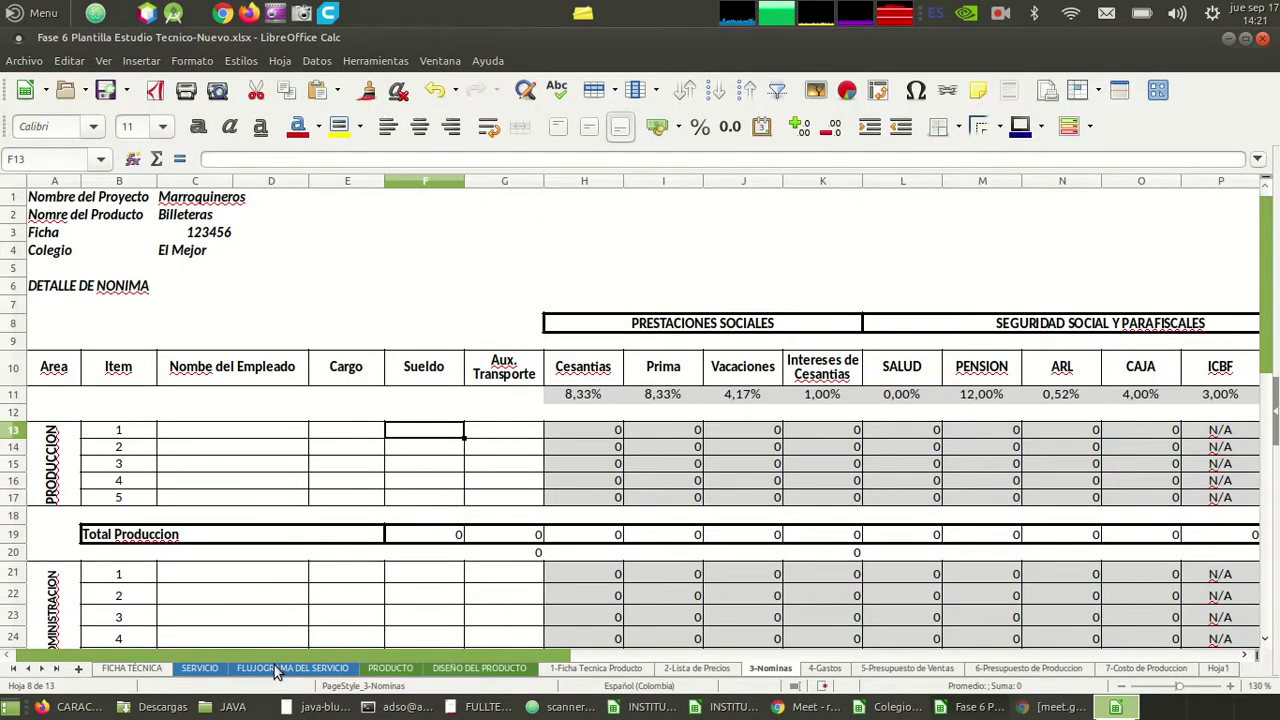
text(8)
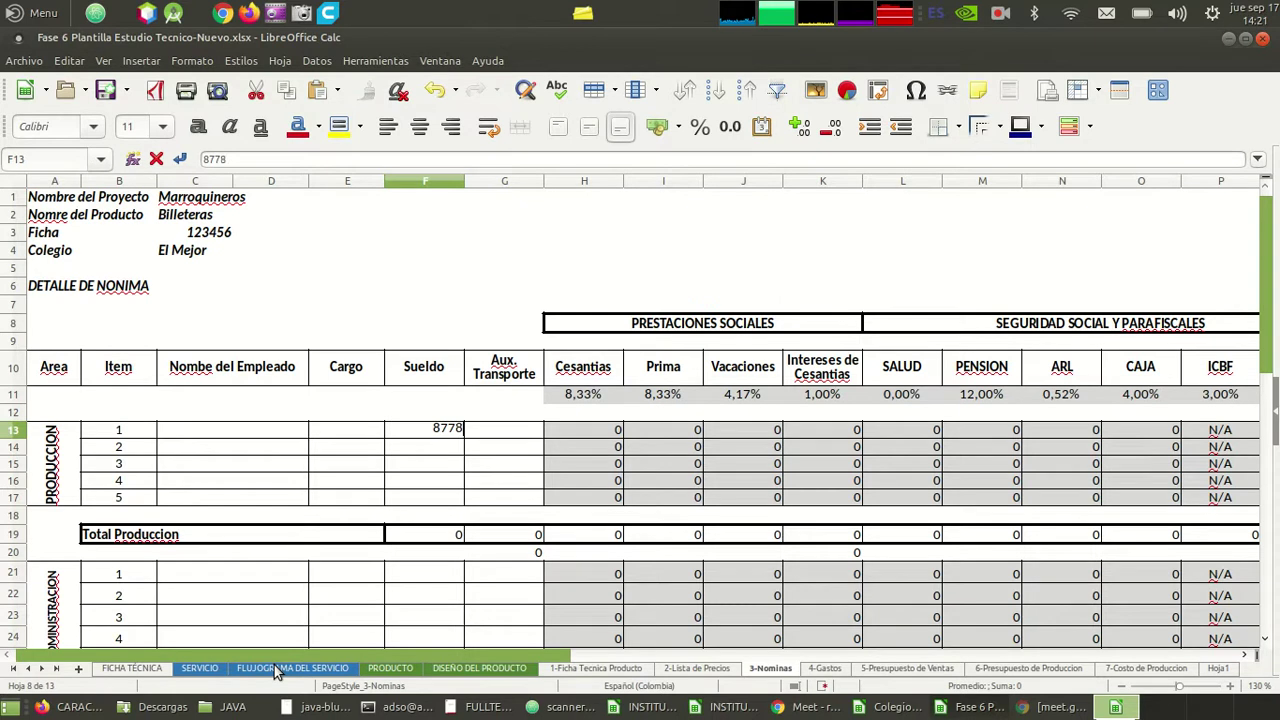
text(77.803)
key(Return)
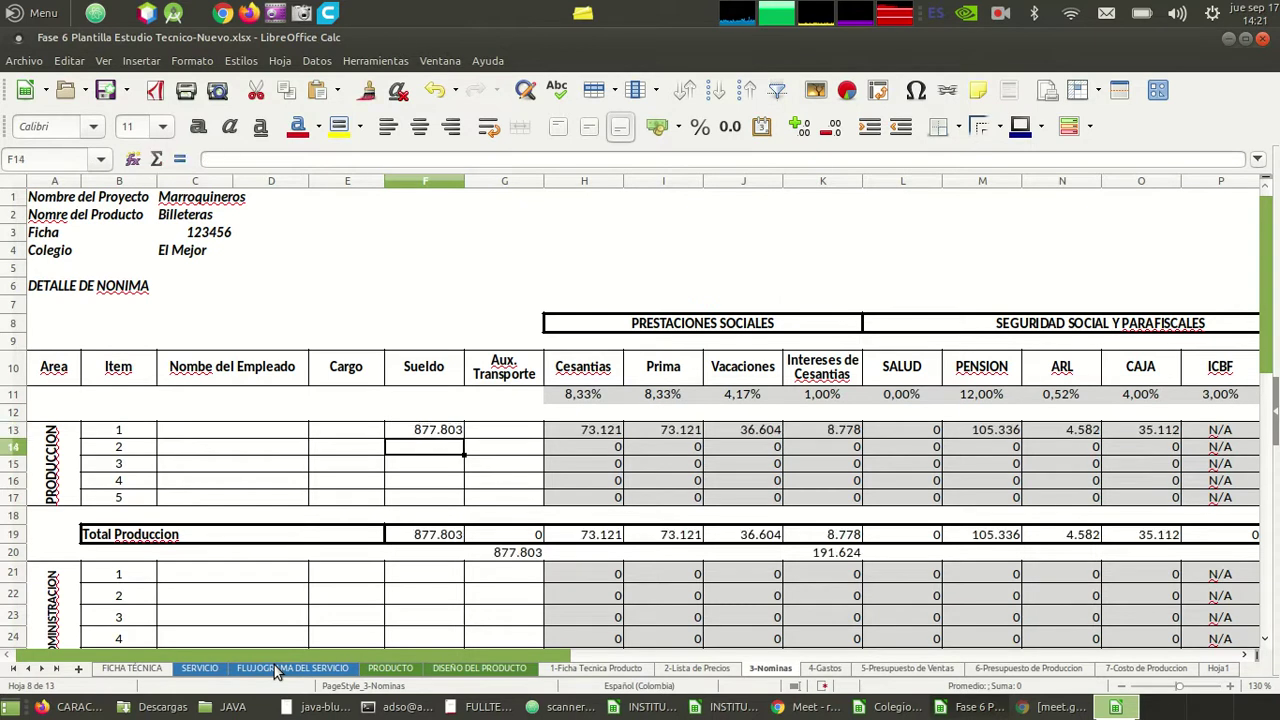
key(Up)
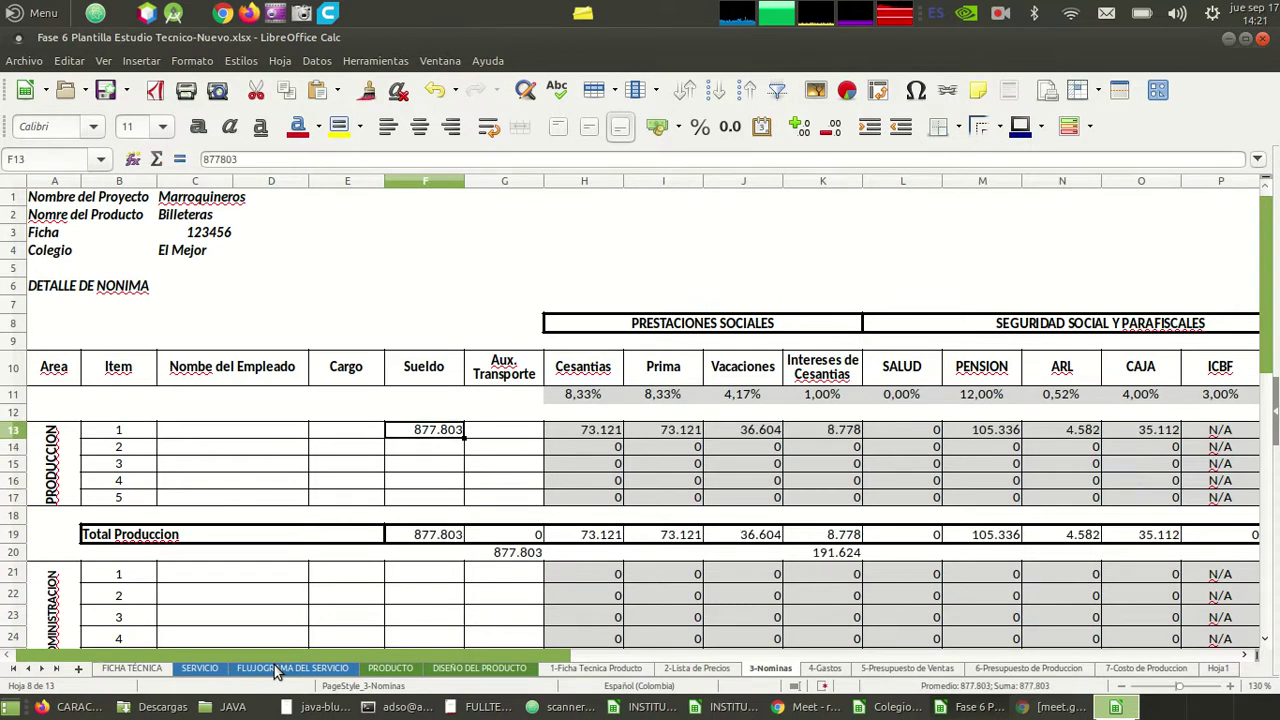
key(Right)
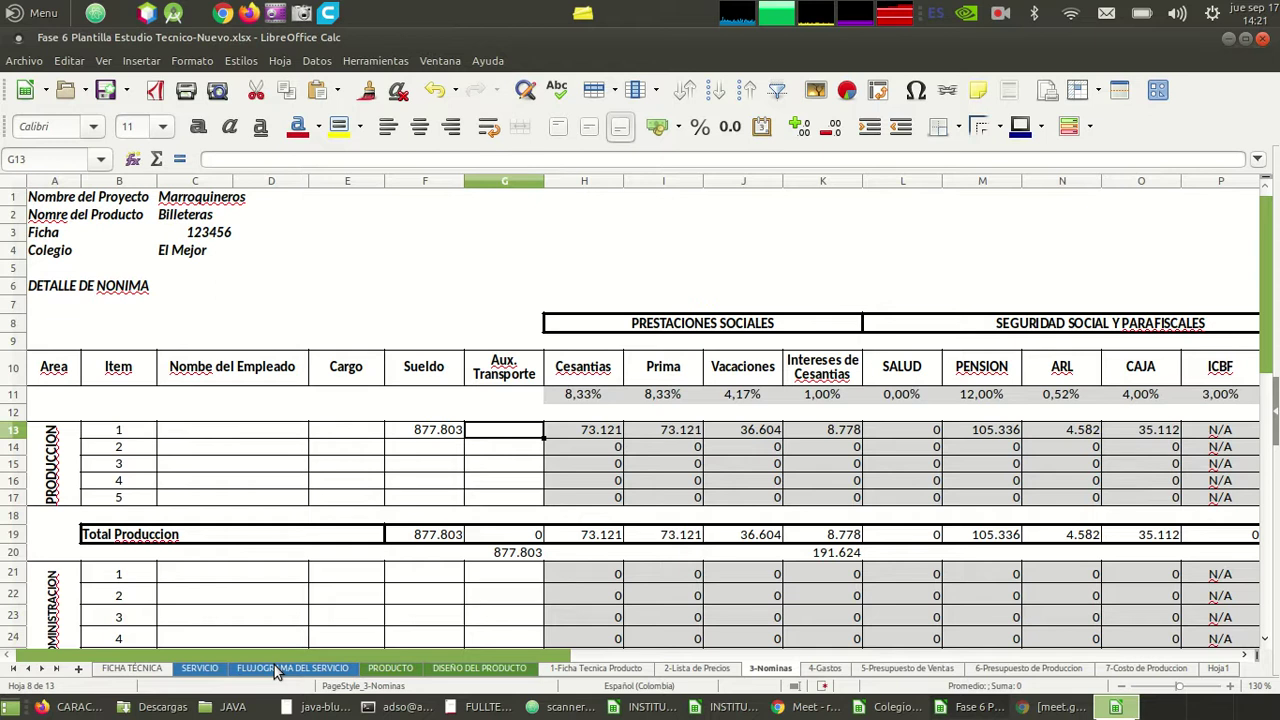
text(102)
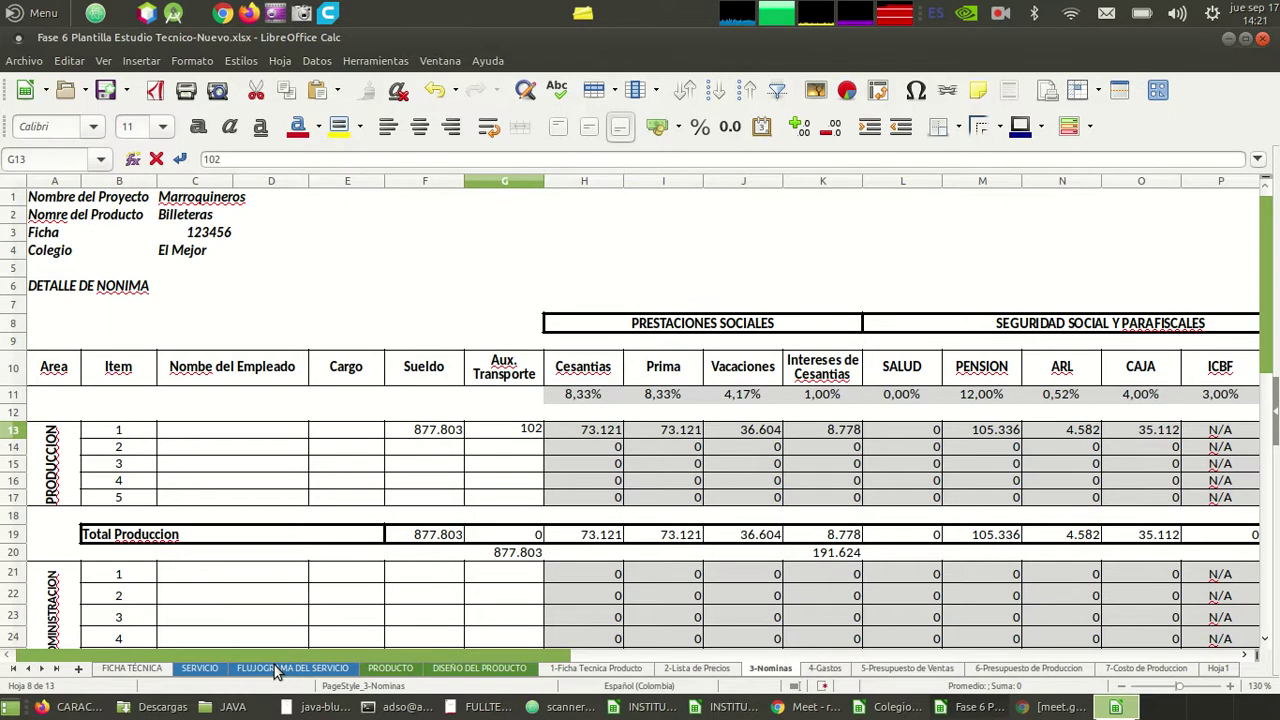
text(852)
key(Return)
- Merge C13:D13 into a single name cell for the Produccion employee
key(Up)
key(Left)
key(Left)
key(Left)
key(Left)
key(Right)
key(Right)
key(Right)
key(Left)
key(Left)
key(Left)
key(Right)
key(Left)
key(Right)
key(Left)
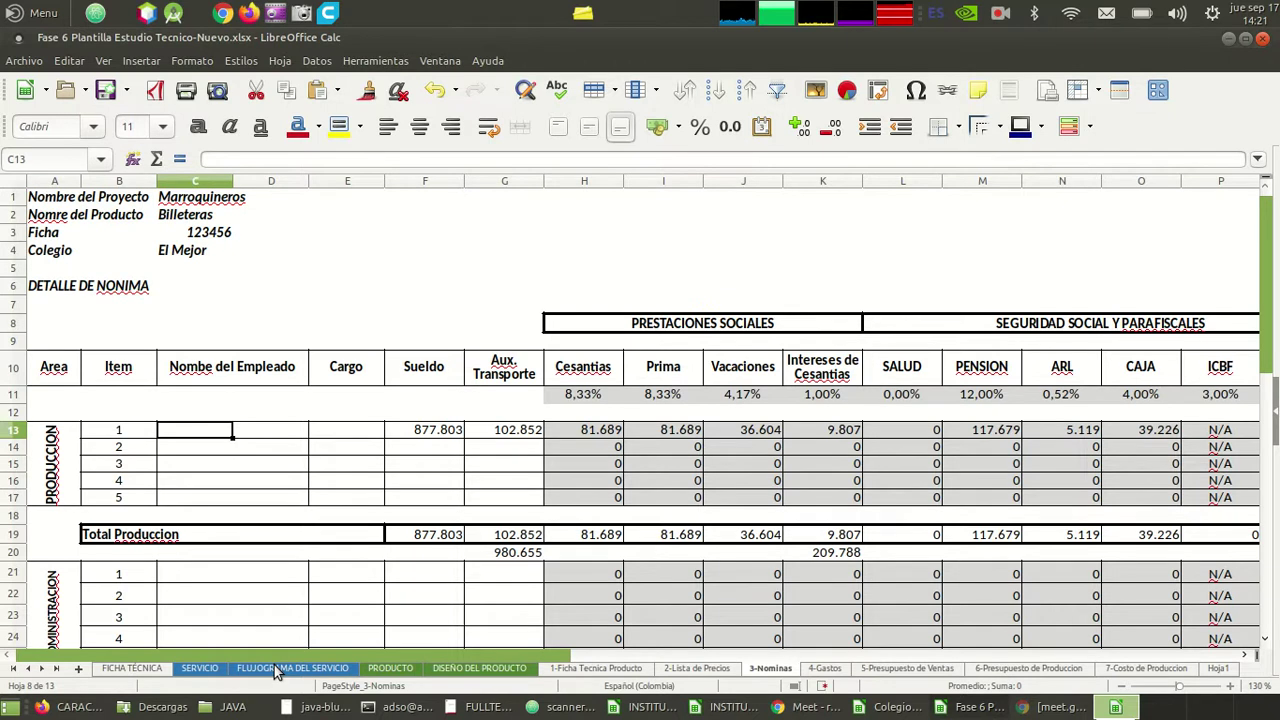
key(shift+Right)
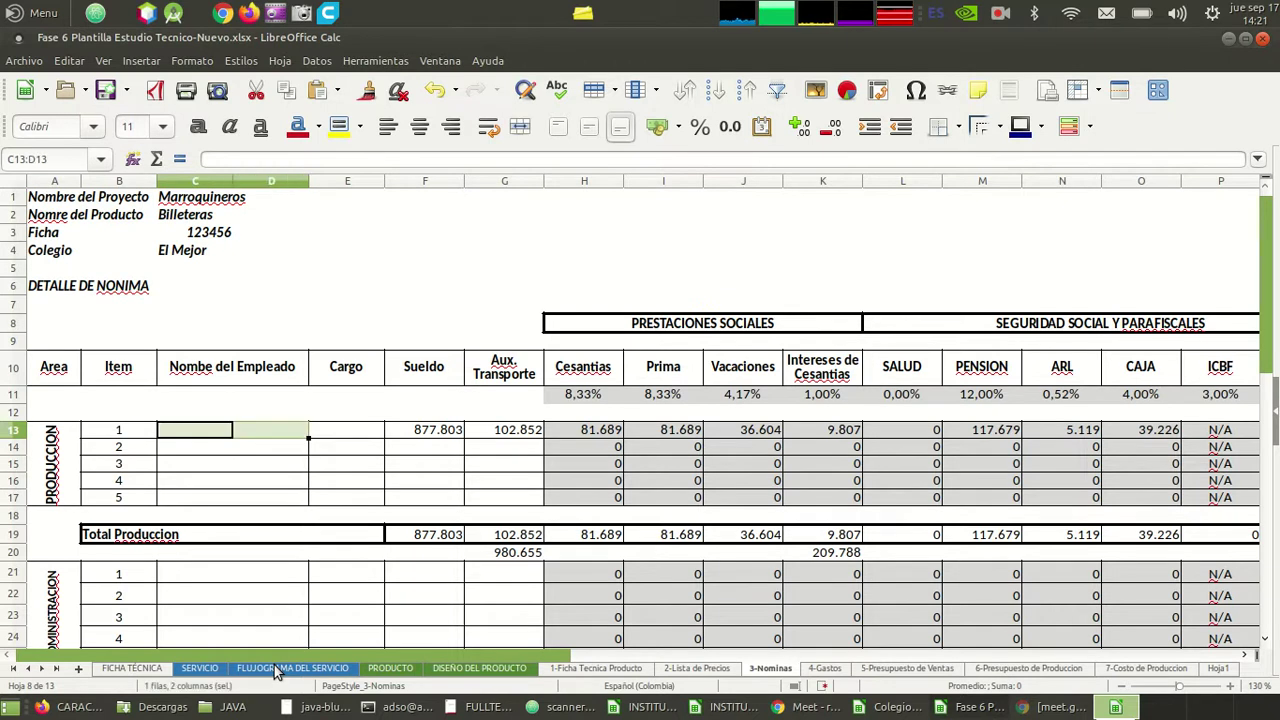
click(520, 128)
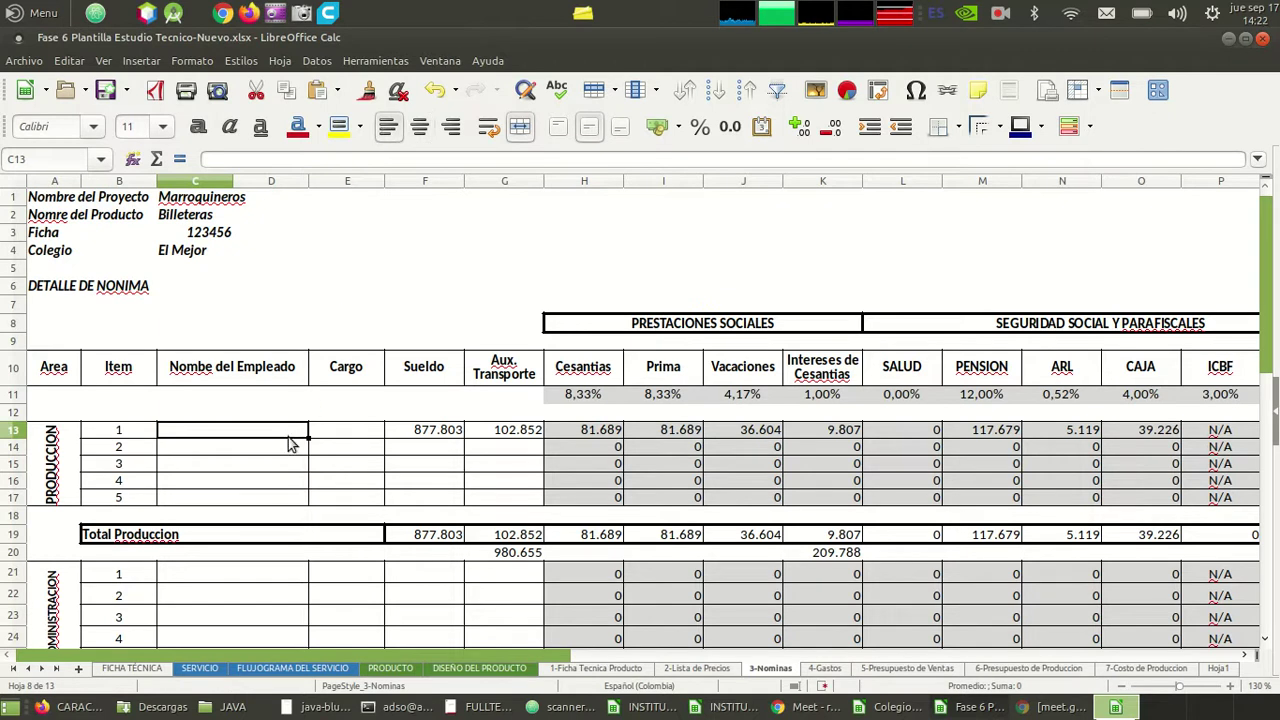
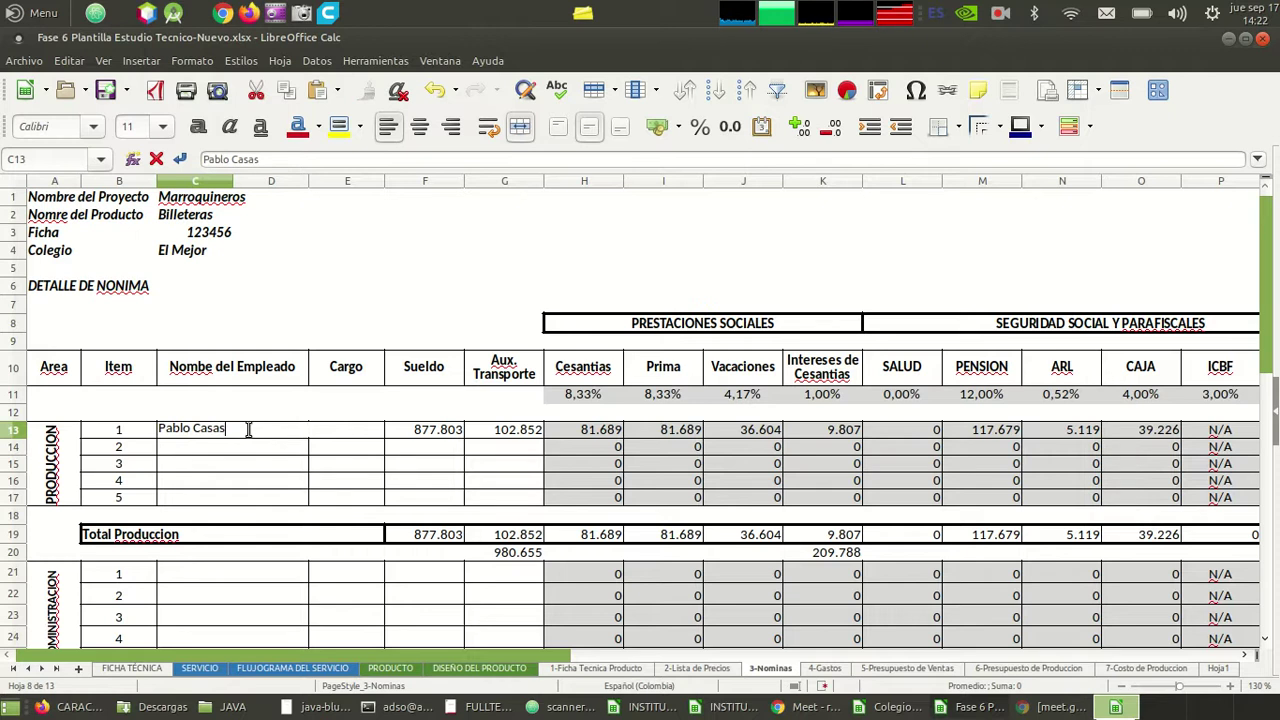
- Type the employee's name in the merged cell and Desarrollador as Cargo in E13
key(Tab)
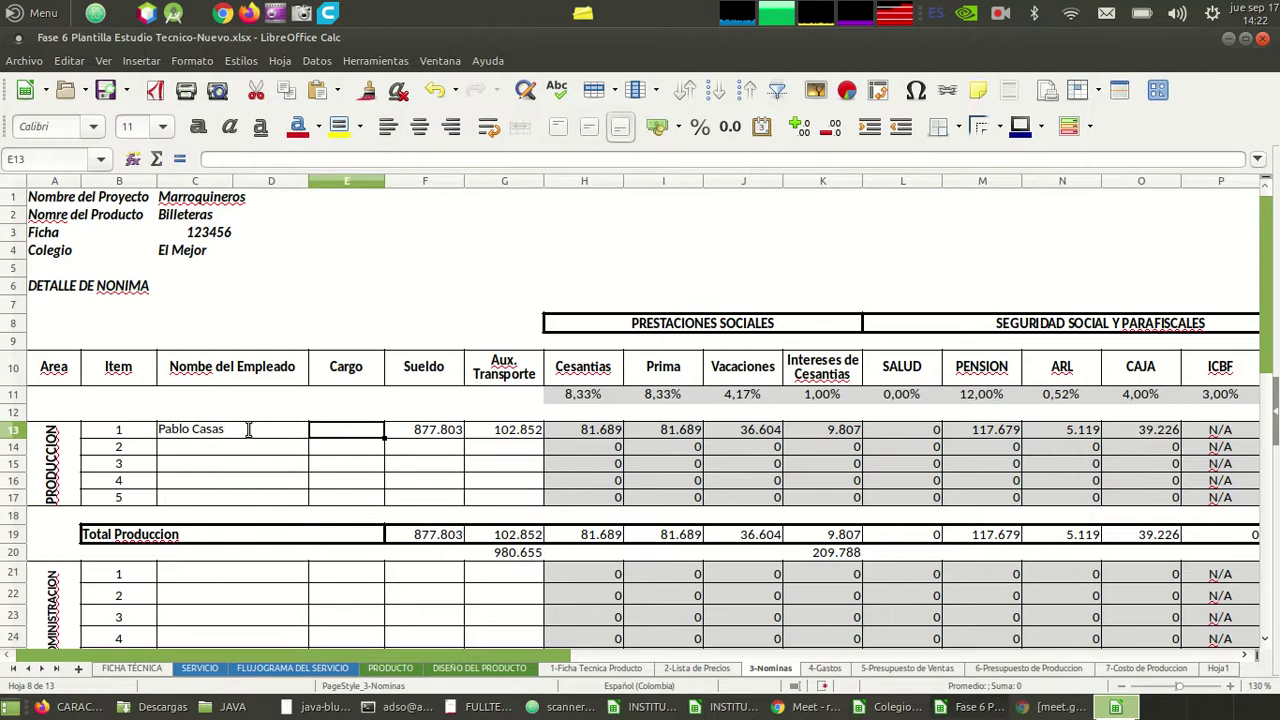
text(Desarrollador)
key(Return)
key(Down)
key(Down)
key(Down)
key(Down)
key(Down)
key(Down)
key(Down)
key(Down)
key(Down)
key(Down)
key(Left)
key(Left)
key(Up)
key(Up)
key(Up)
key(Down)
key(Up)
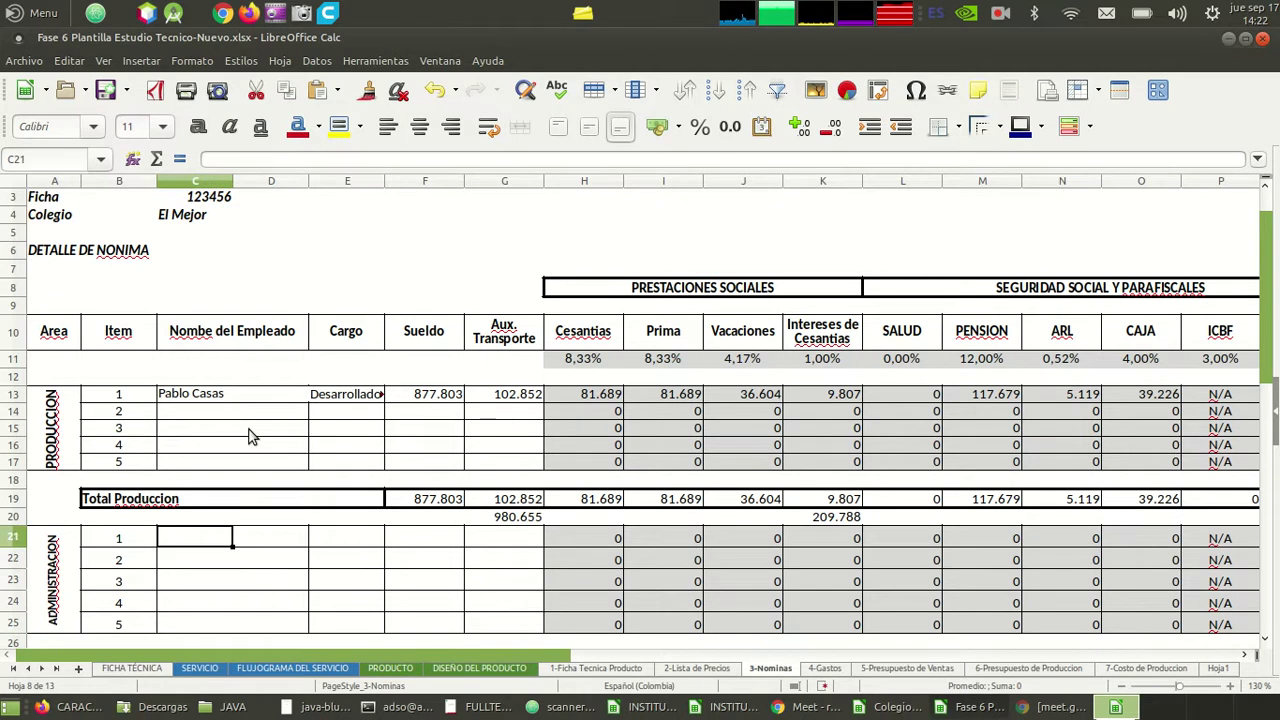
- Merge and left-align C21:D21, enter the employee's name and Cargo Gerente general
key(shift+Right)
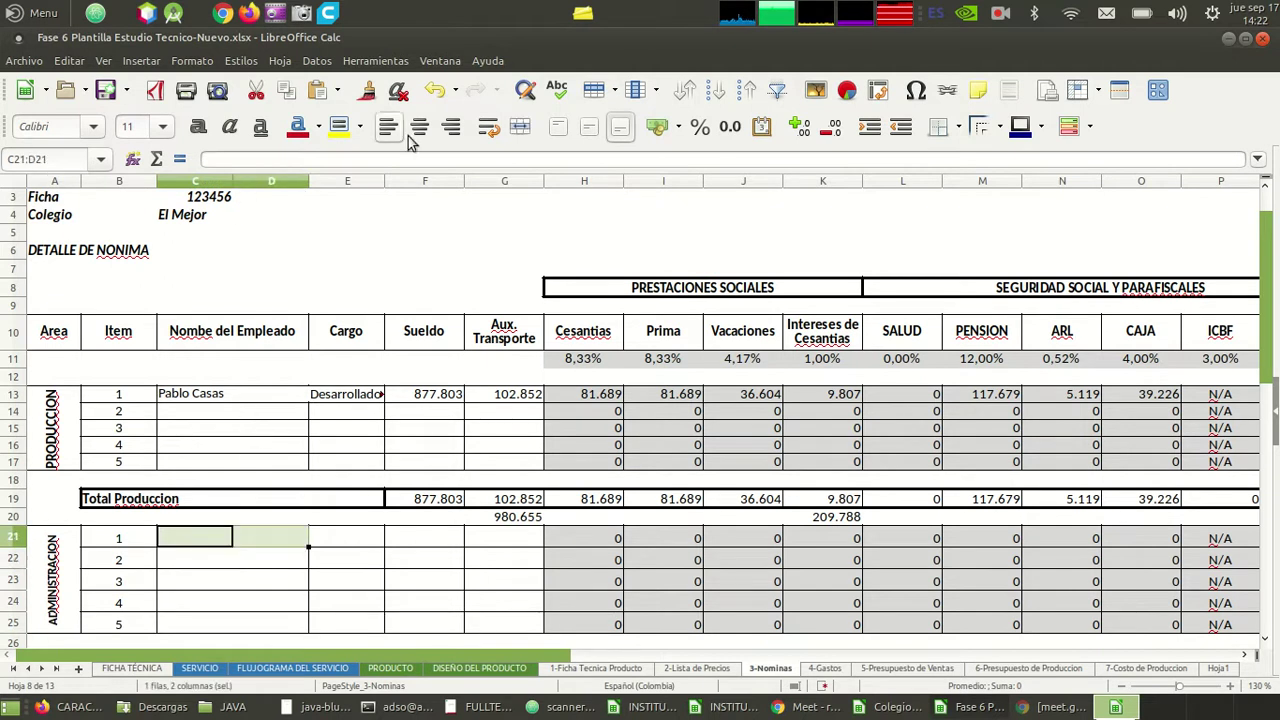
click(517, 128)
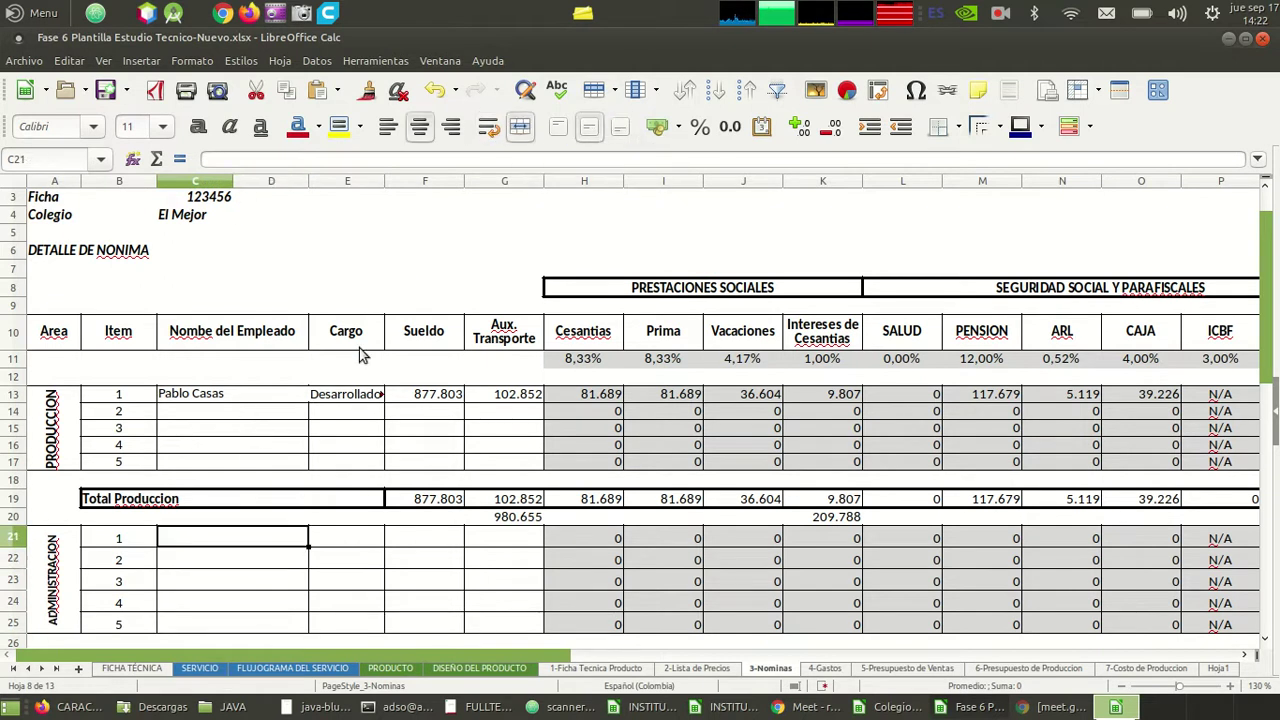
click(391, 136)
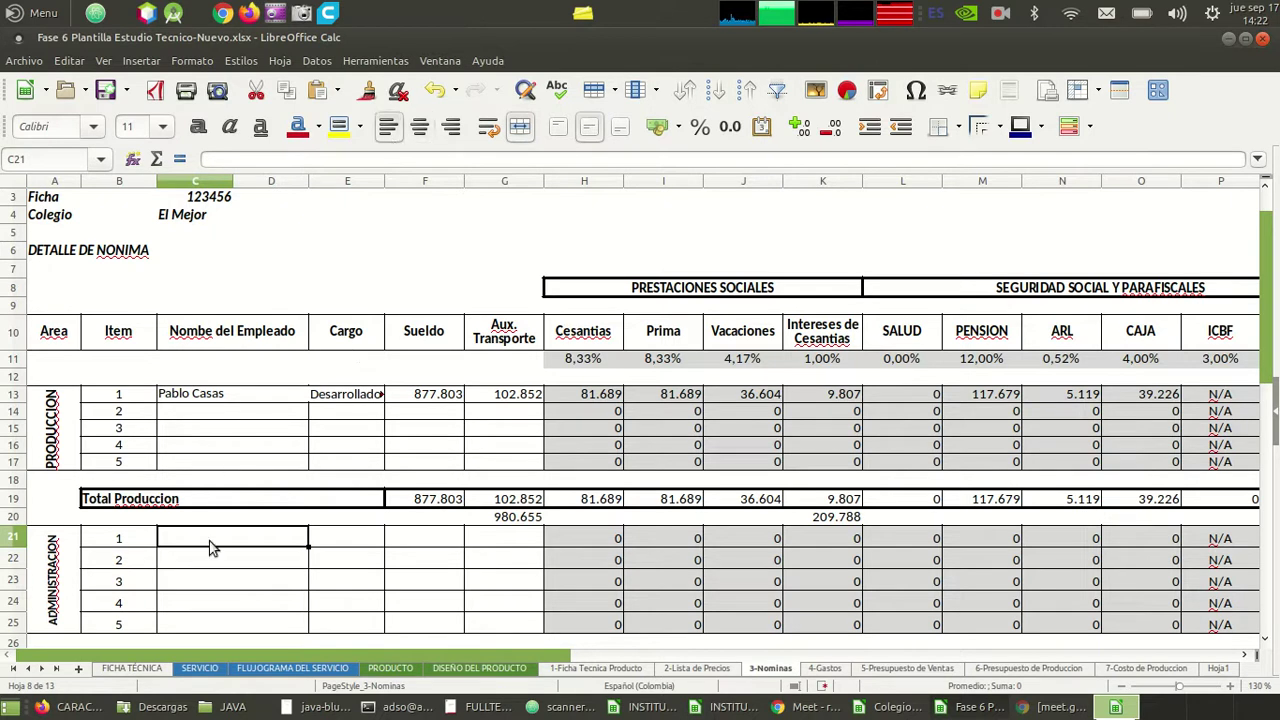
text(Juani)
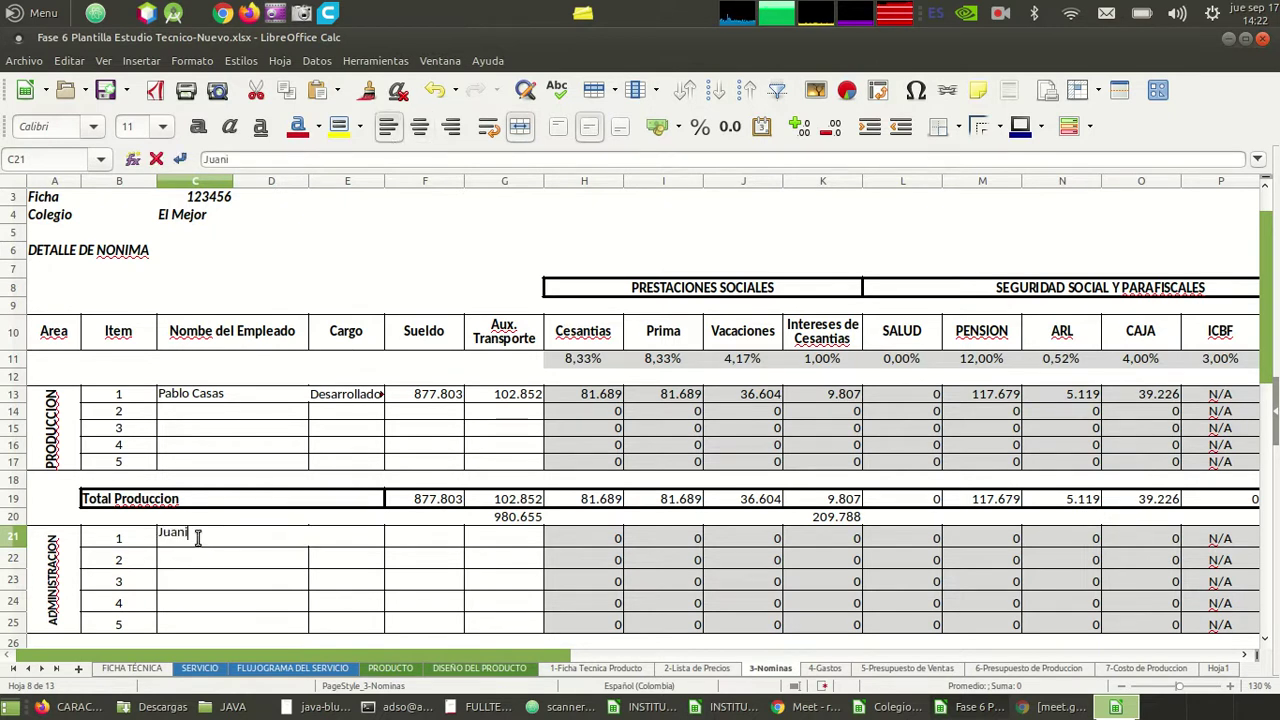
text(ta PErez)
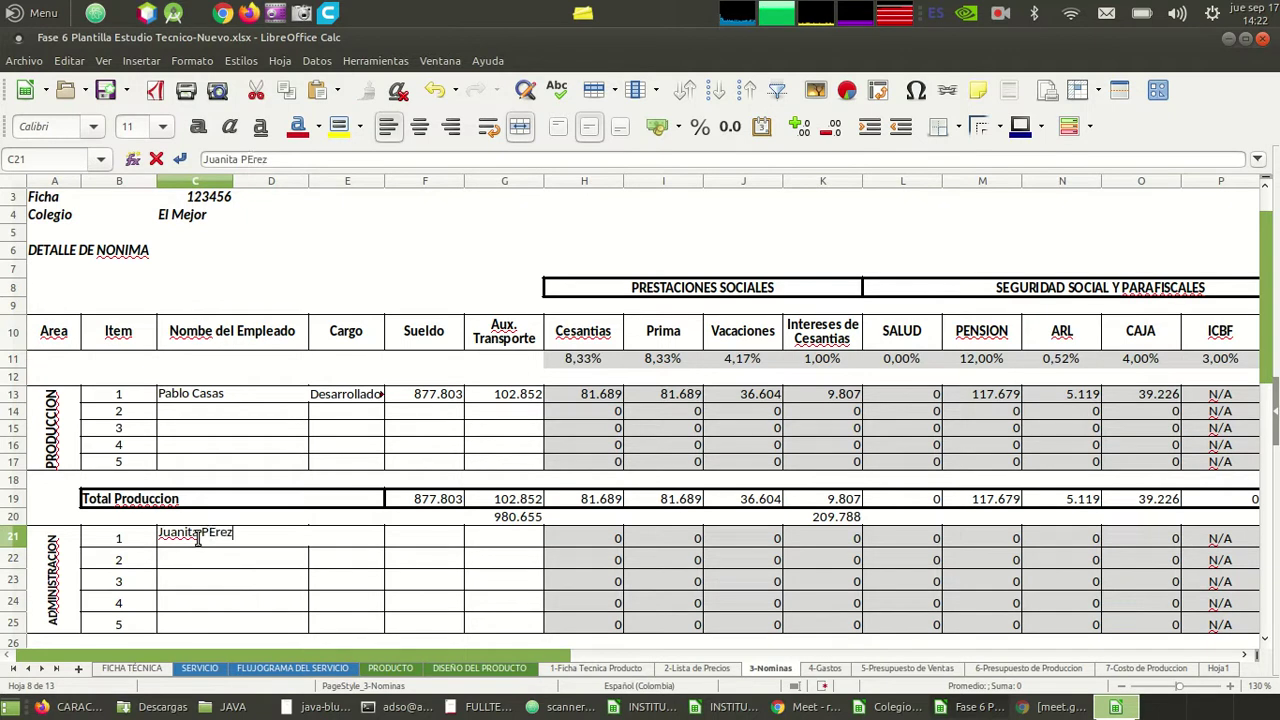
key(Tab)
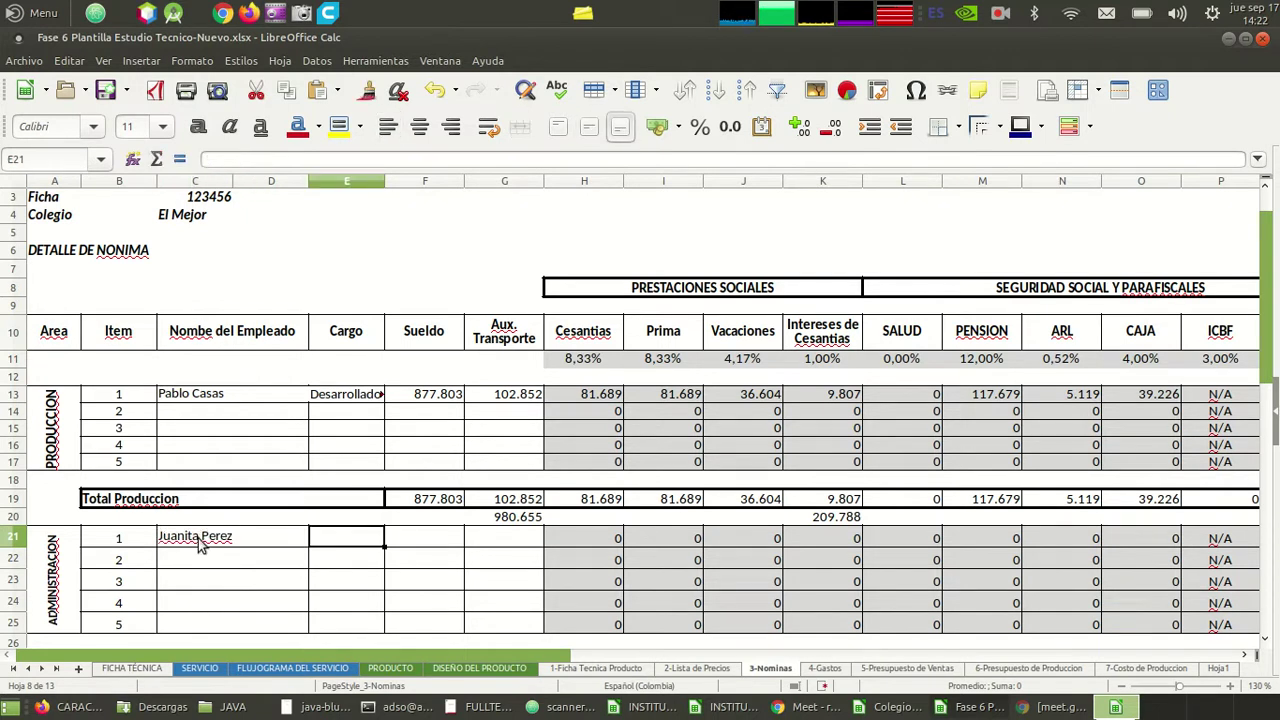
text(Gerente adminitr)
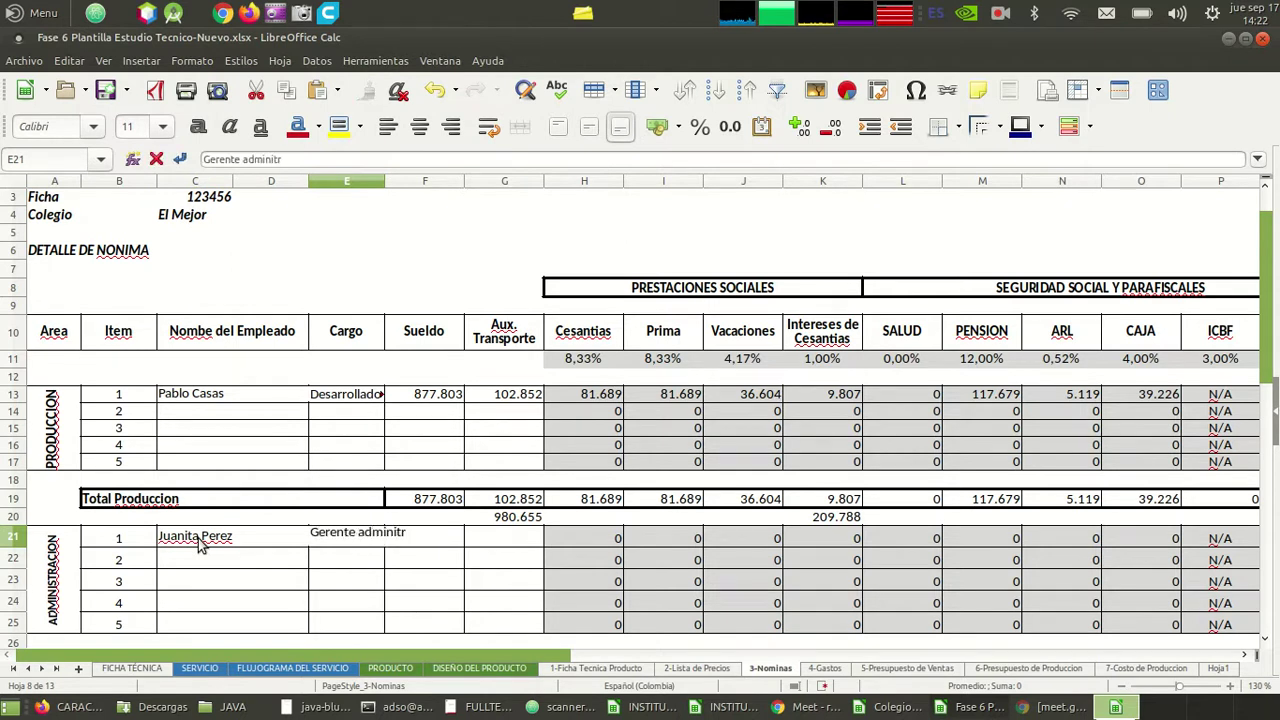
key(BackSpace)
key(BackSpace)
key(BackSpace)
key(BackSpace)
key(BackSpace)
key(BackSpace)
key(BackSpace)
key(BackSpace)
key(BackSpace)
key(BackSpace)
key(BackSpace)
key(BackSpace)
text(nte general)
key(Return)
- Copy F13:G13 into F21:G21 and change the F21 Sueldo to 897.803
key(Up)
key(Right)
key(Up)
key(Up)
key(Up)
key(Up)
key(Up)
key(Up)
key(Up)
key(Up)
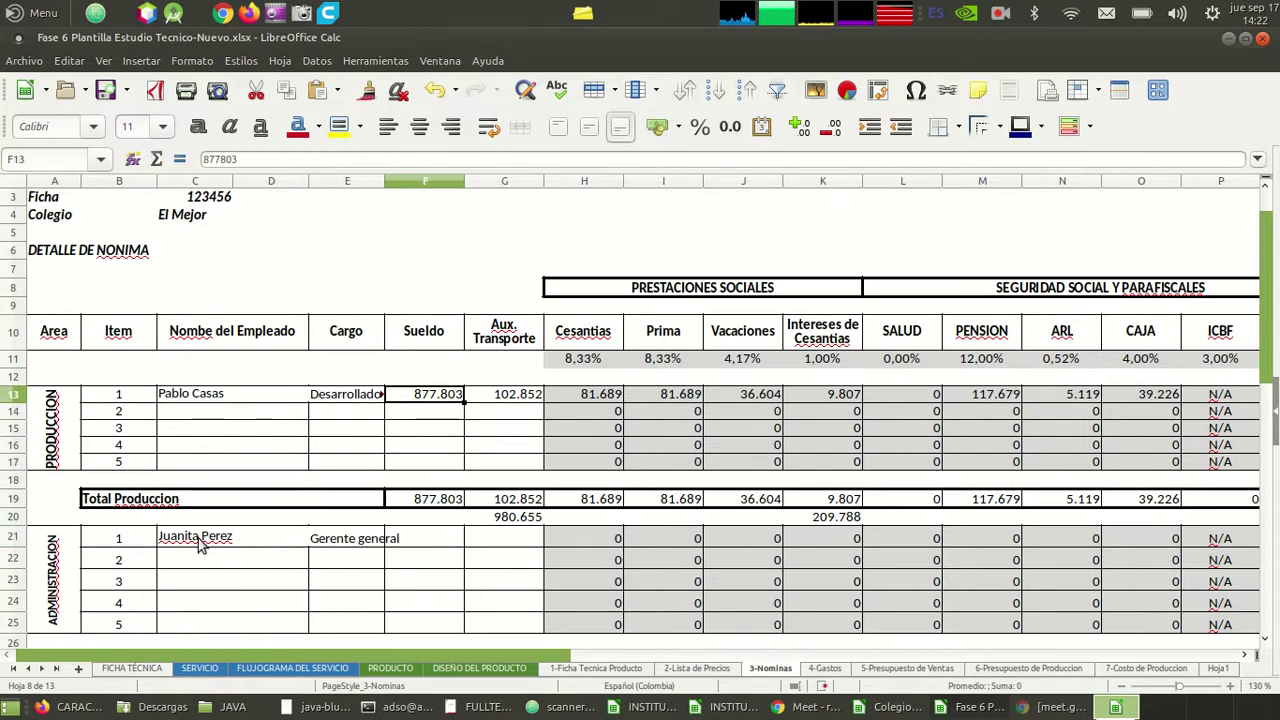
key(shift+Right)
key(shift+Right)
key(ctrl+c)
key(Down)
key(Down)
key(Down)
key(Down)
key(Down)
key(Down)
key(Down)
key(Down)
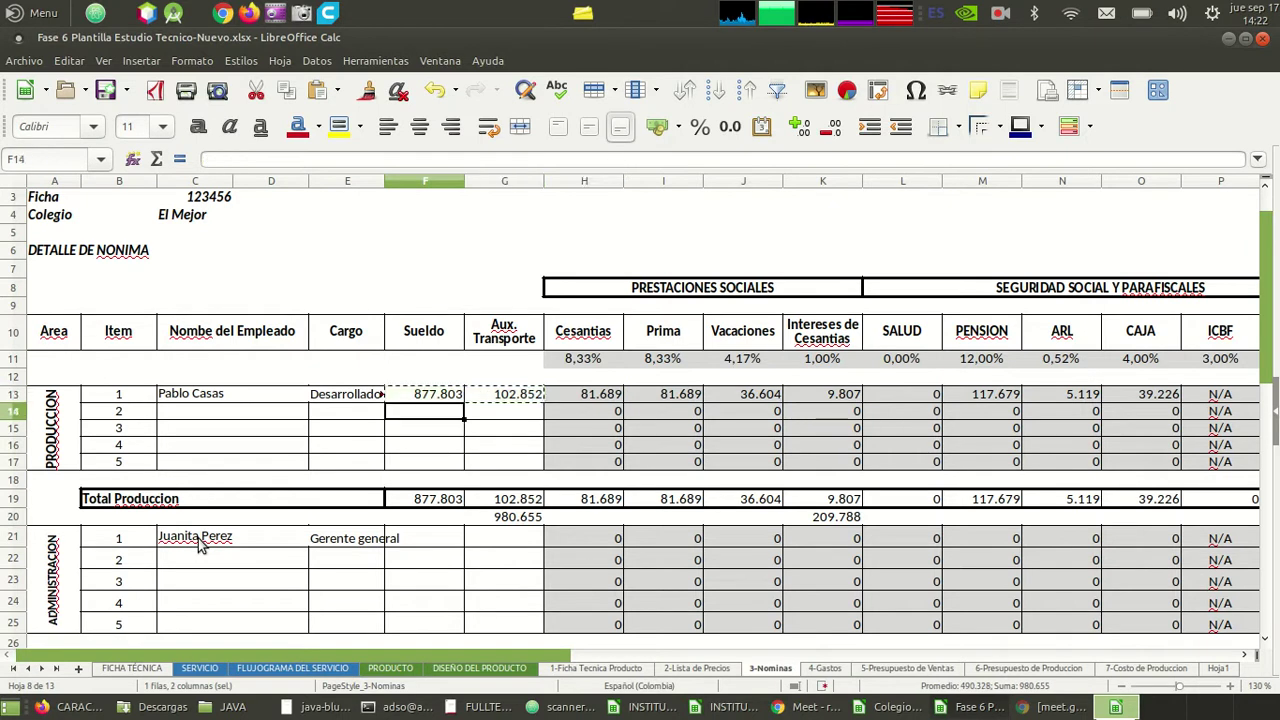
key(ctrl+v)
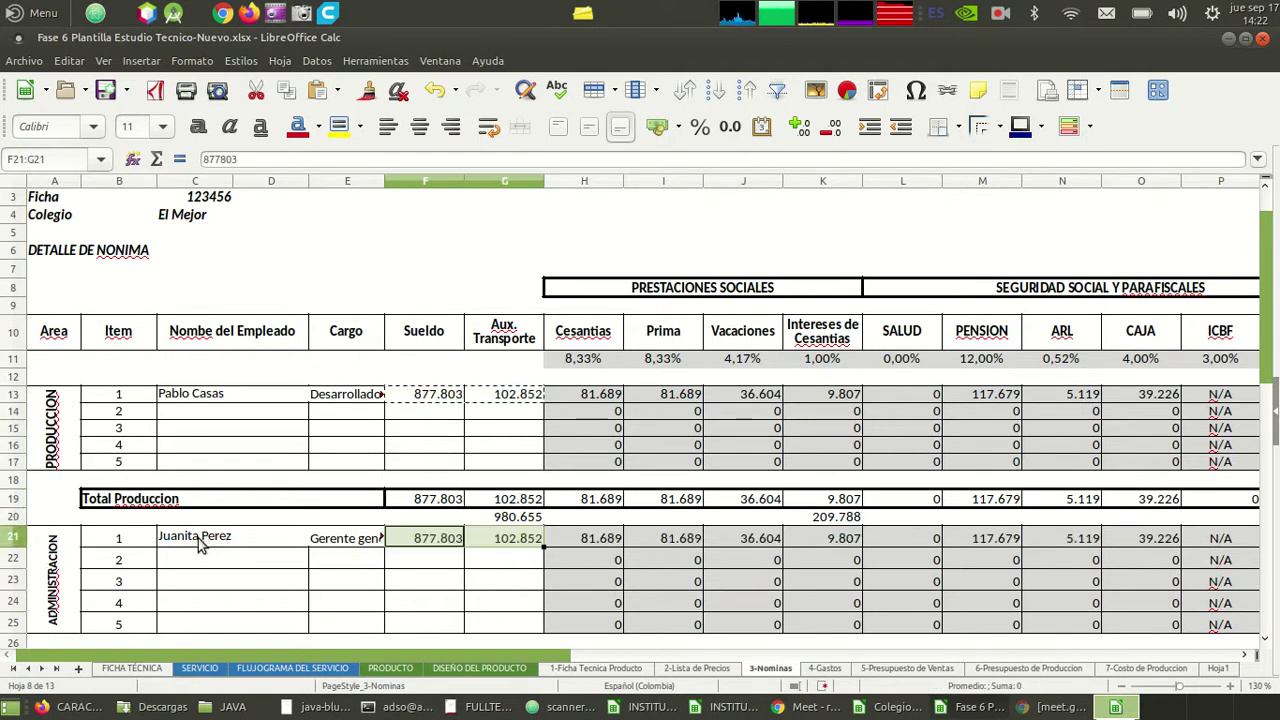
key(F2)
key(Left)
key(Left)
key(Left)
key(Left)
key(BackSpace)
text(9)
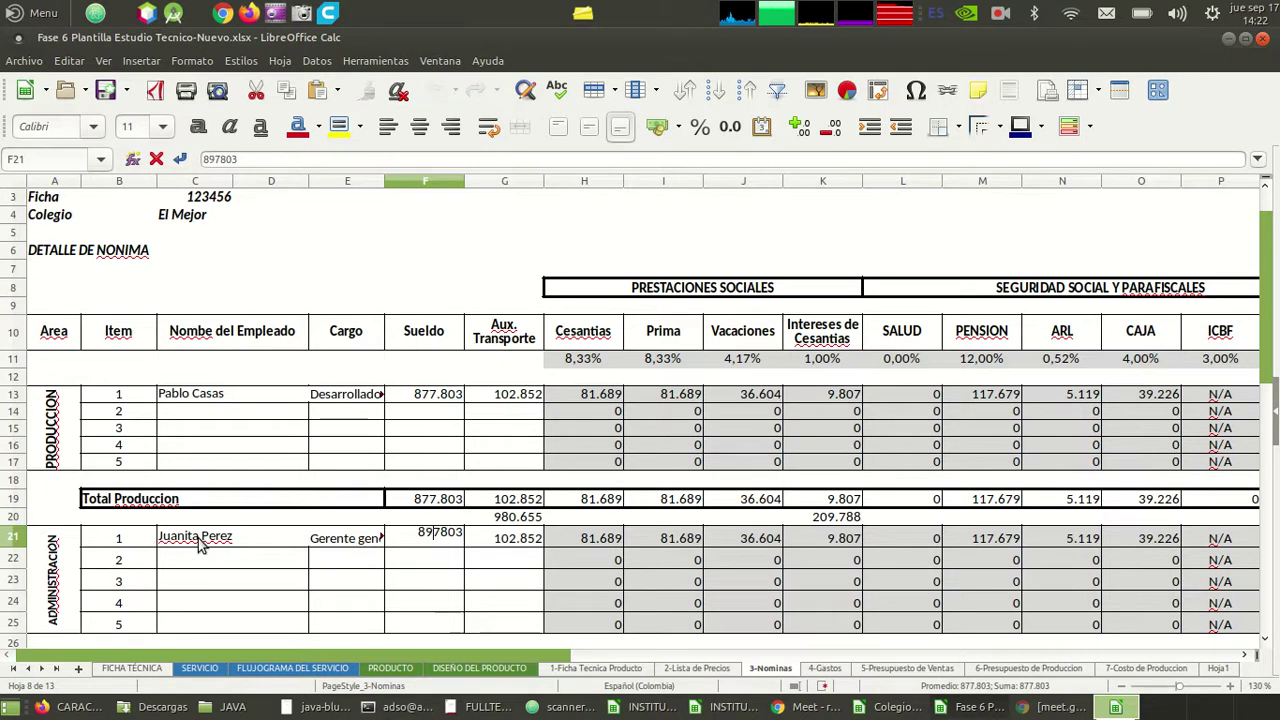
key(Return)
key(Left)
key(Left)
key(Left)
key(Left)
key(Down)
key(Down)
key(Down)
key(Down)
key(Down)
key(Down)
key(Down)
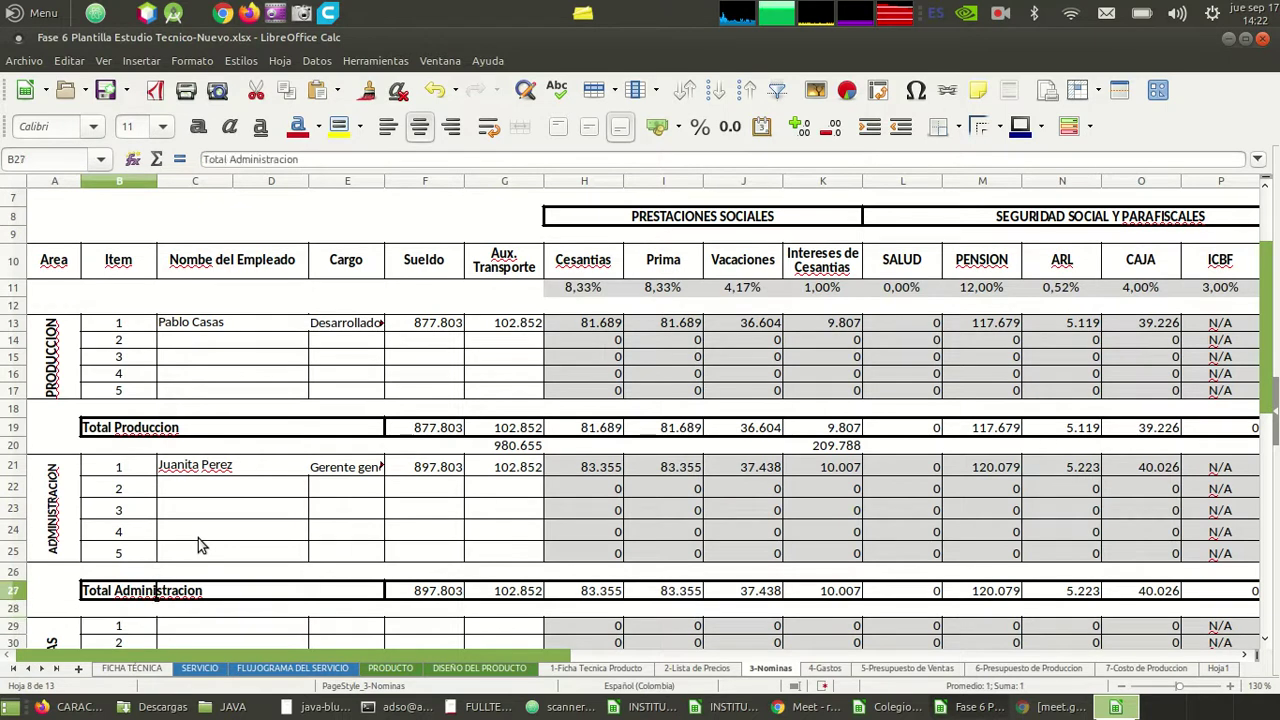
- Merge and left-align C29:D29, enter the sales employee's name and Cargo Vendedor
key(Down)
key(Up)
key(Right)
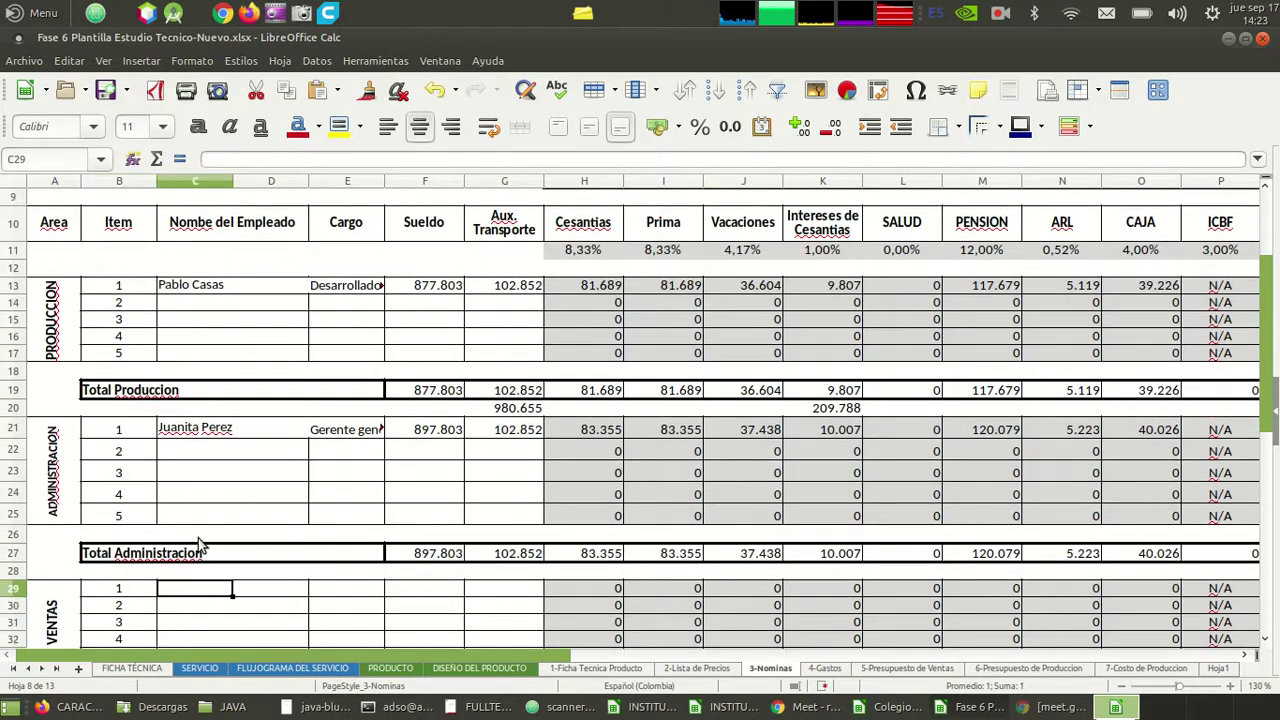
key(shift+Right)
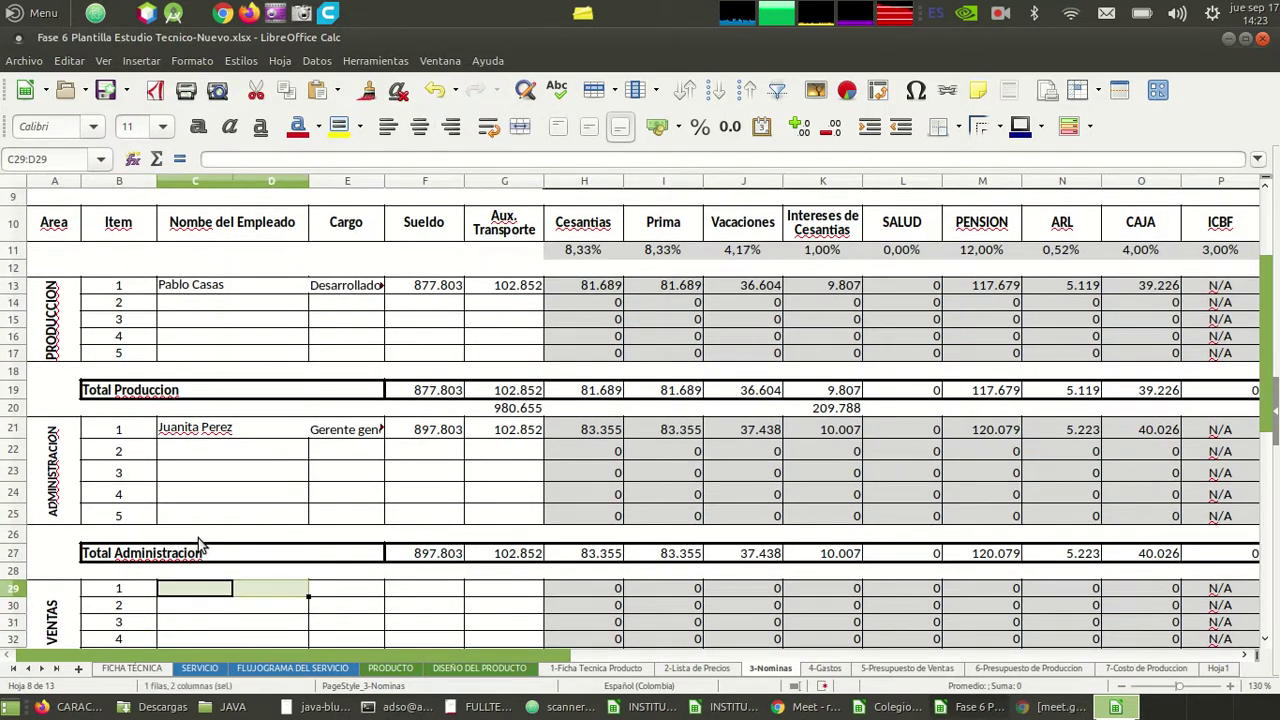
click(519, 128)
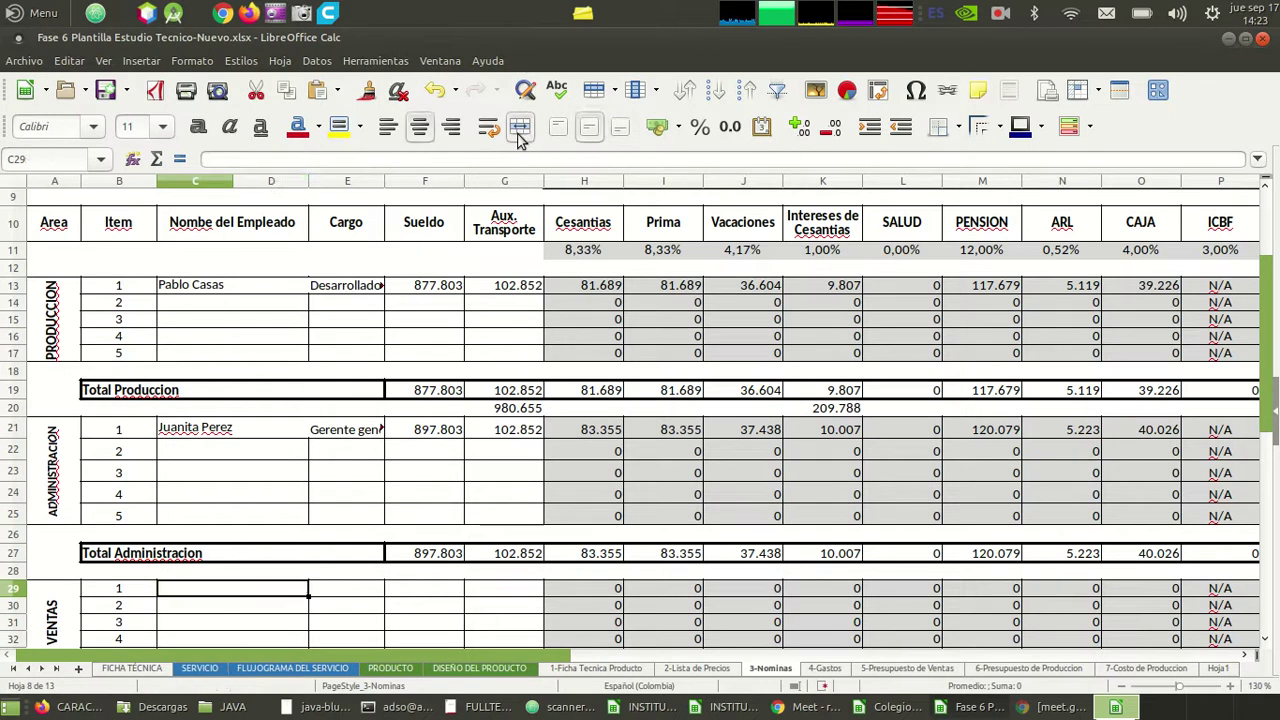
click(388, 127)
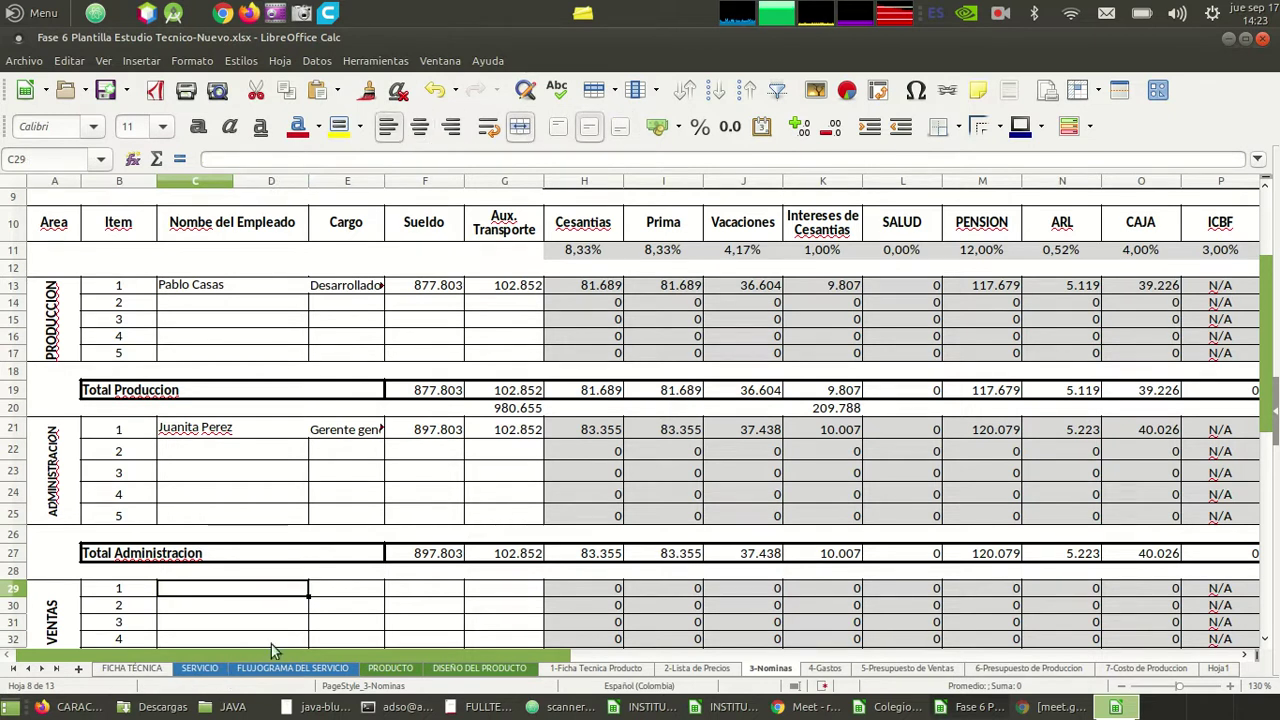
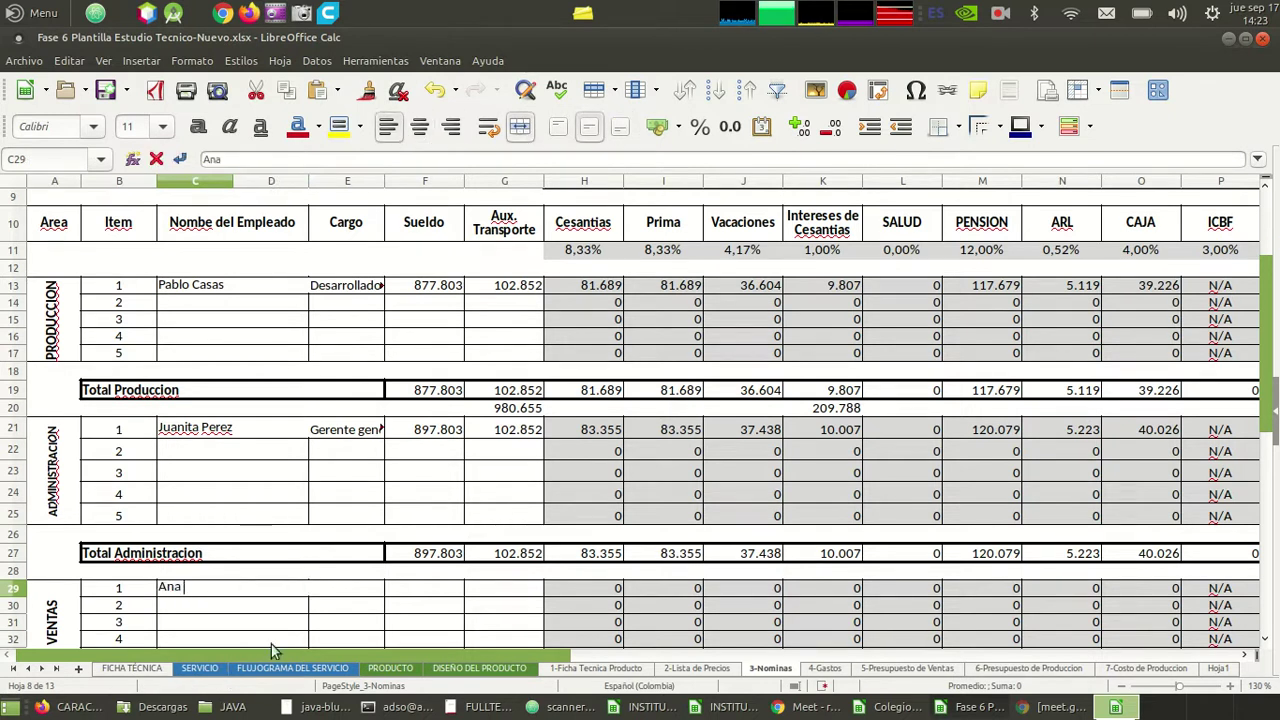
key(Tab)
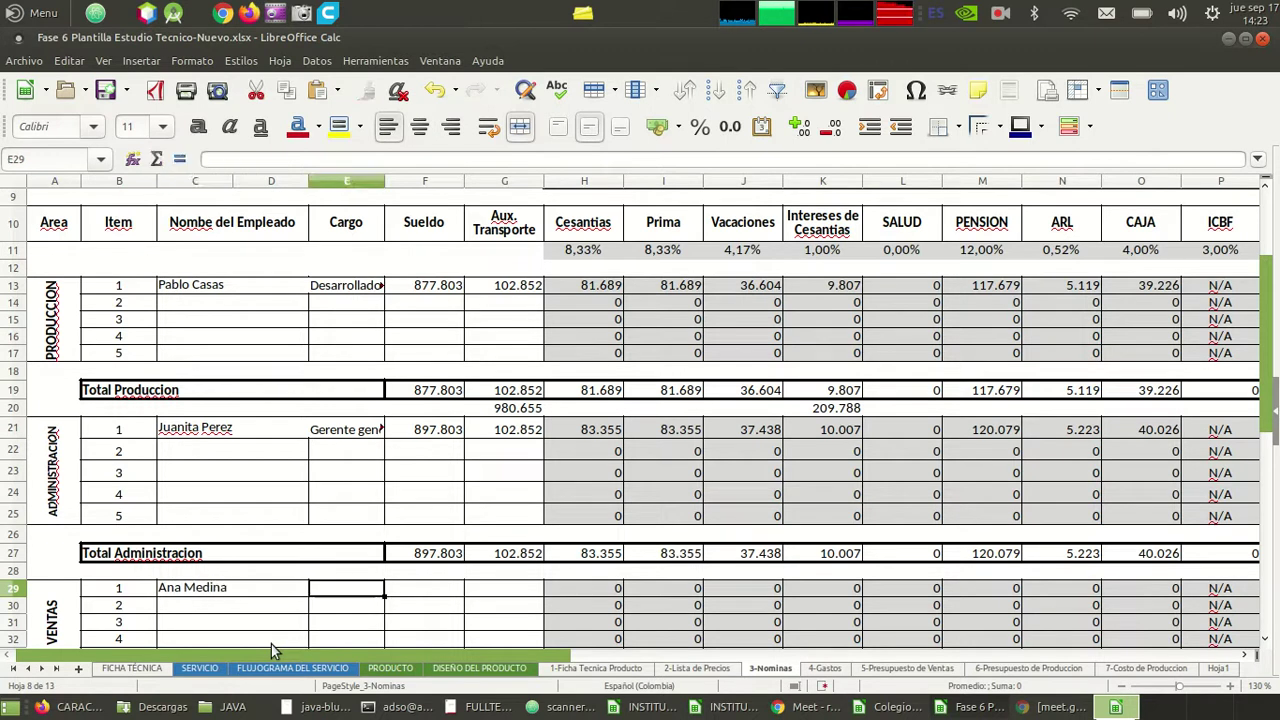
text(Vendedor)
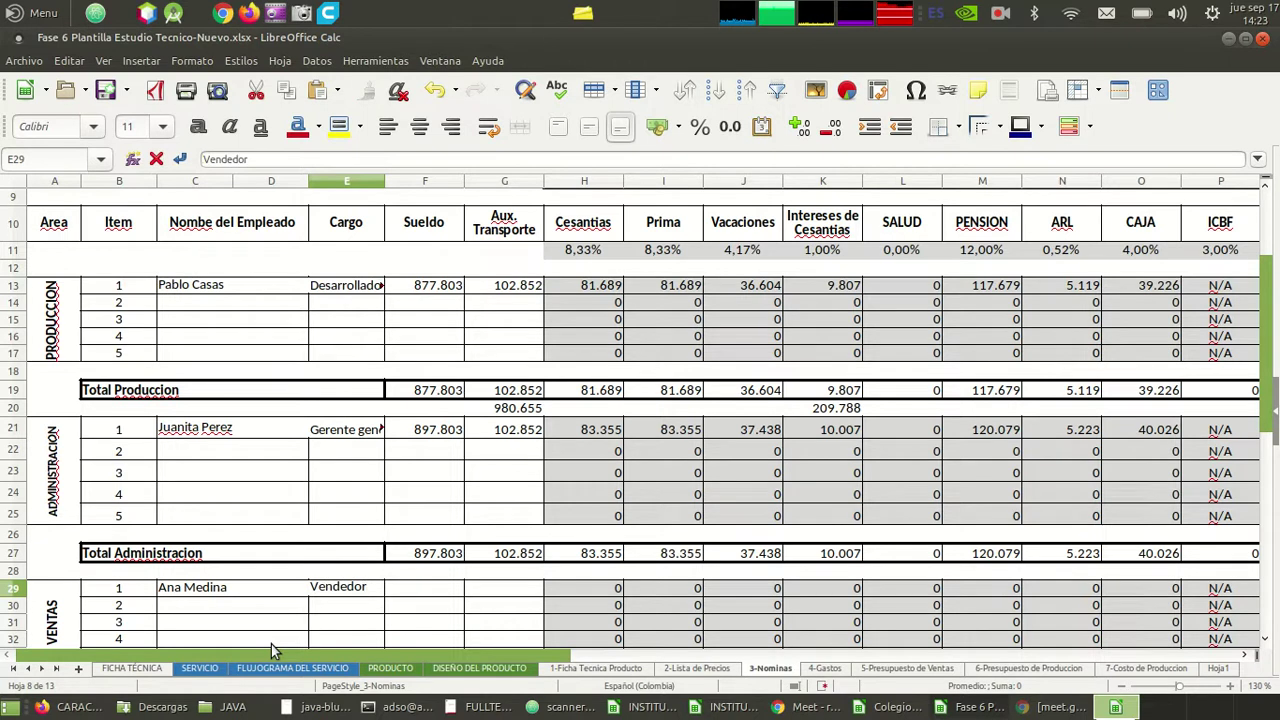
key(Return)
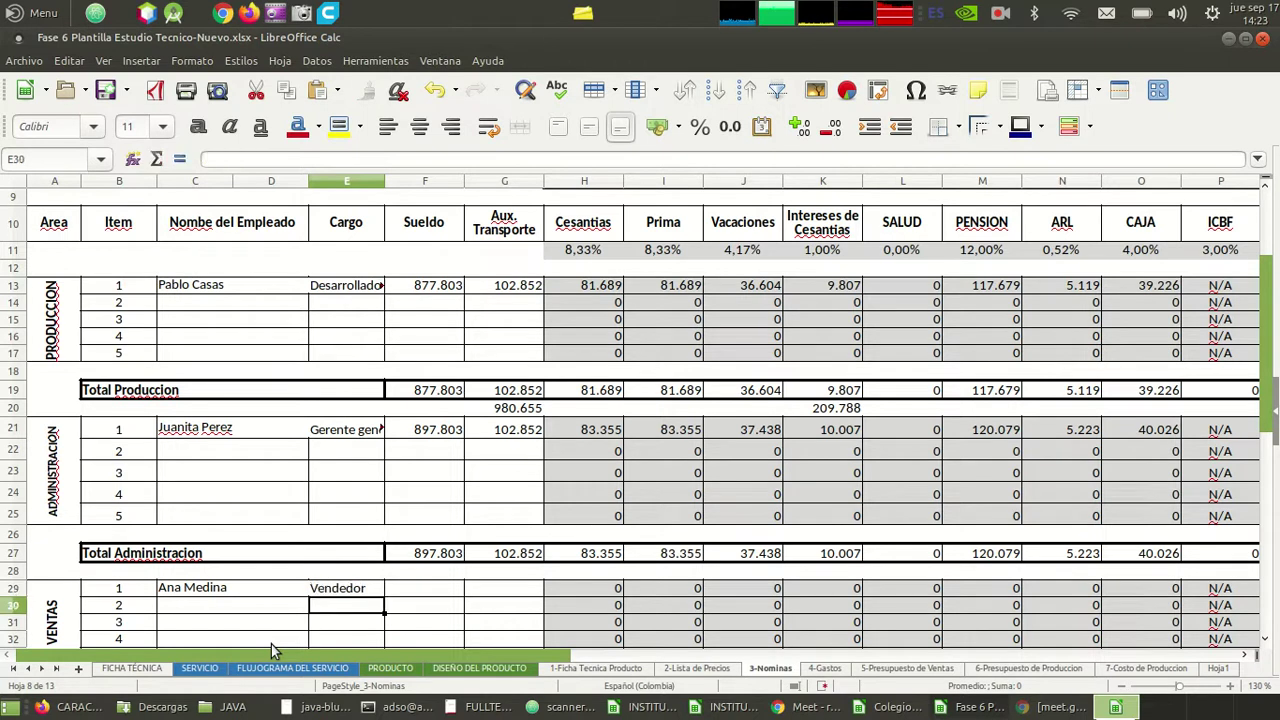
- Paste Sueldo 877.803 and Aux. Transporte 102.852 into F29:G29
key(Right)
key(Up)
key(ctrl+v)
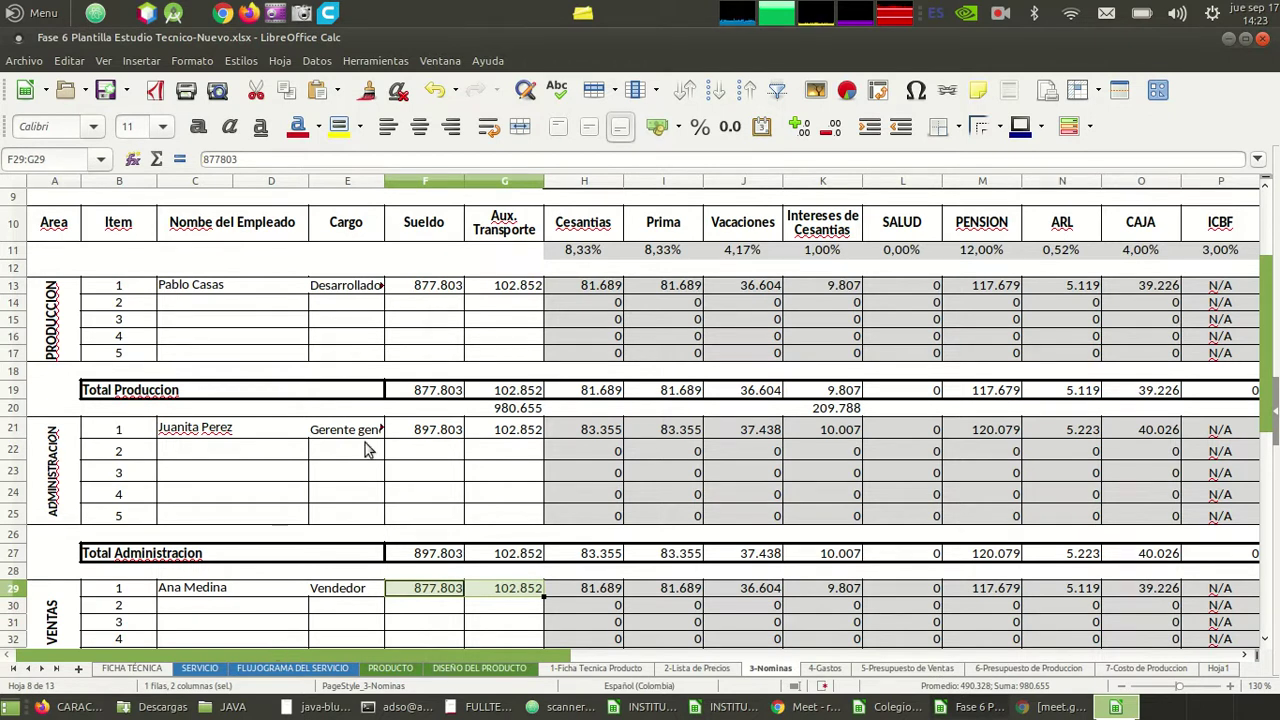
click(444, 456)
double_click(444, 456)
key(Escape)
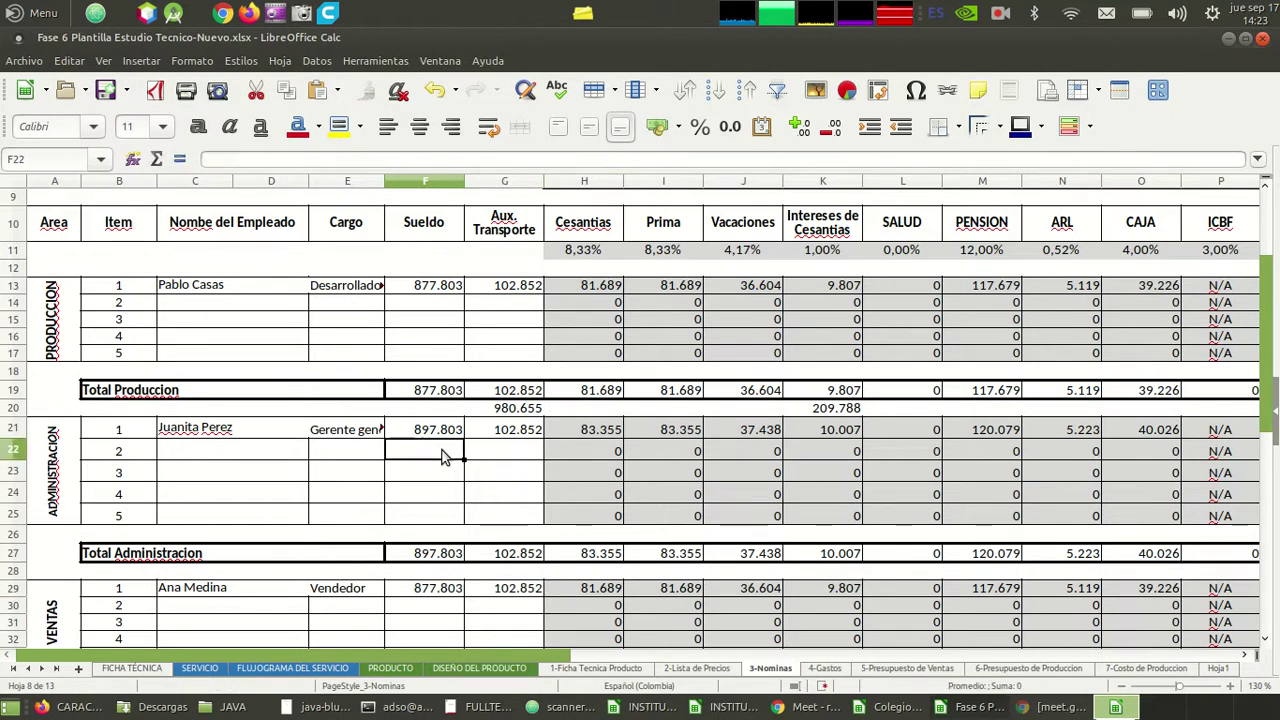
key(Left)
key(Left)
key(Up)
key(Up)
key(Up)
key(Up)
key(Up)
key(Up)
key(Up)
key(Up)
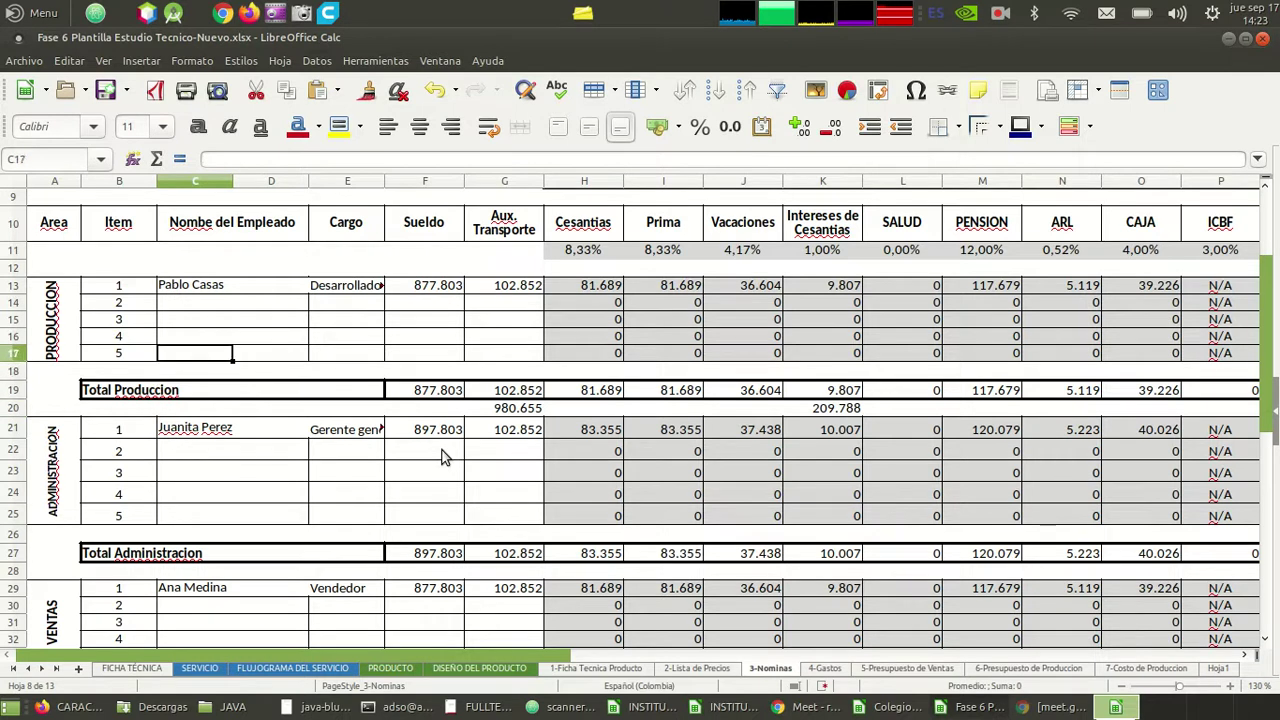
key(Down)
key(Down)
key(Down)
key(Down)
key(Down)
key(Down)
key(Down)
key(Down)
key(Down)
key(Down)
key(Down)
key(Down)
key(Down)
key(Down)
key(Down)
key(Down)
key(Down)
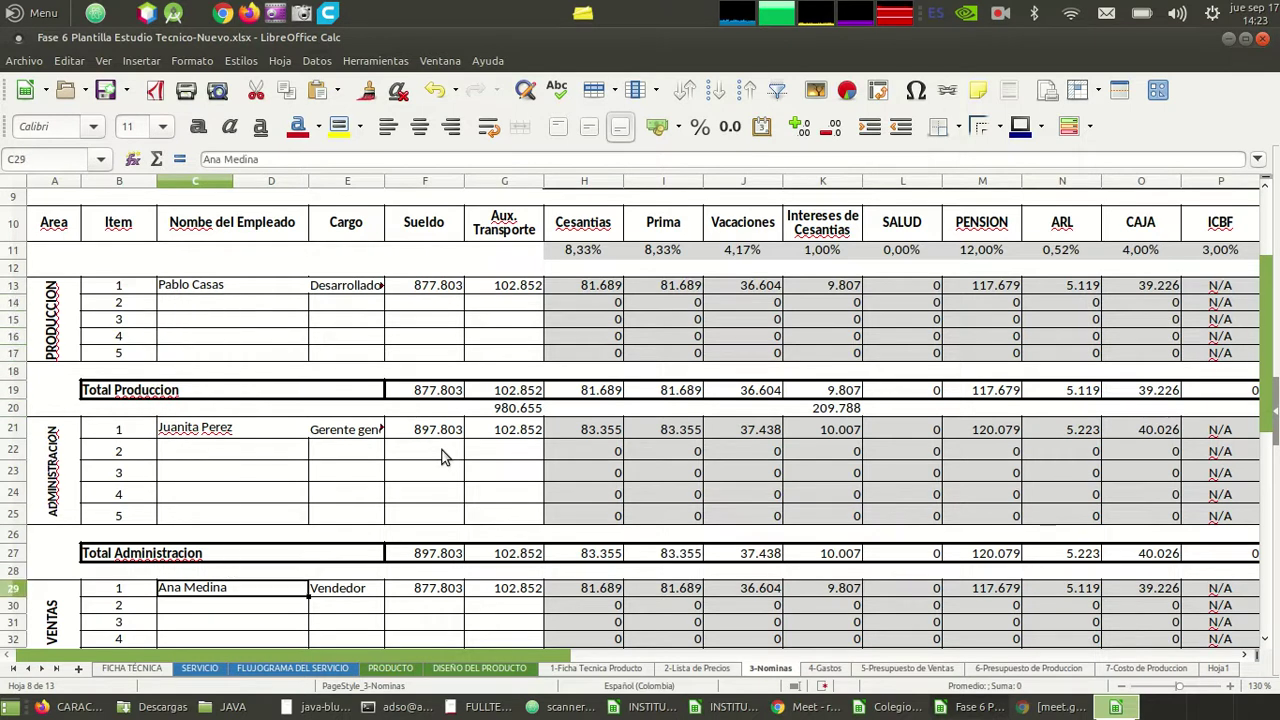
key(Down)
key(Down)
key(Up)
key(Up)
key(Up)
key(Up)
key(Up)
key(Up)
key(Up)
key(Up)
key(Up)
key(Up)
key(Up)
key(Up)
key(Up)
key(Up)
key(Up)
key(Up)
key(Up)
key(Up)
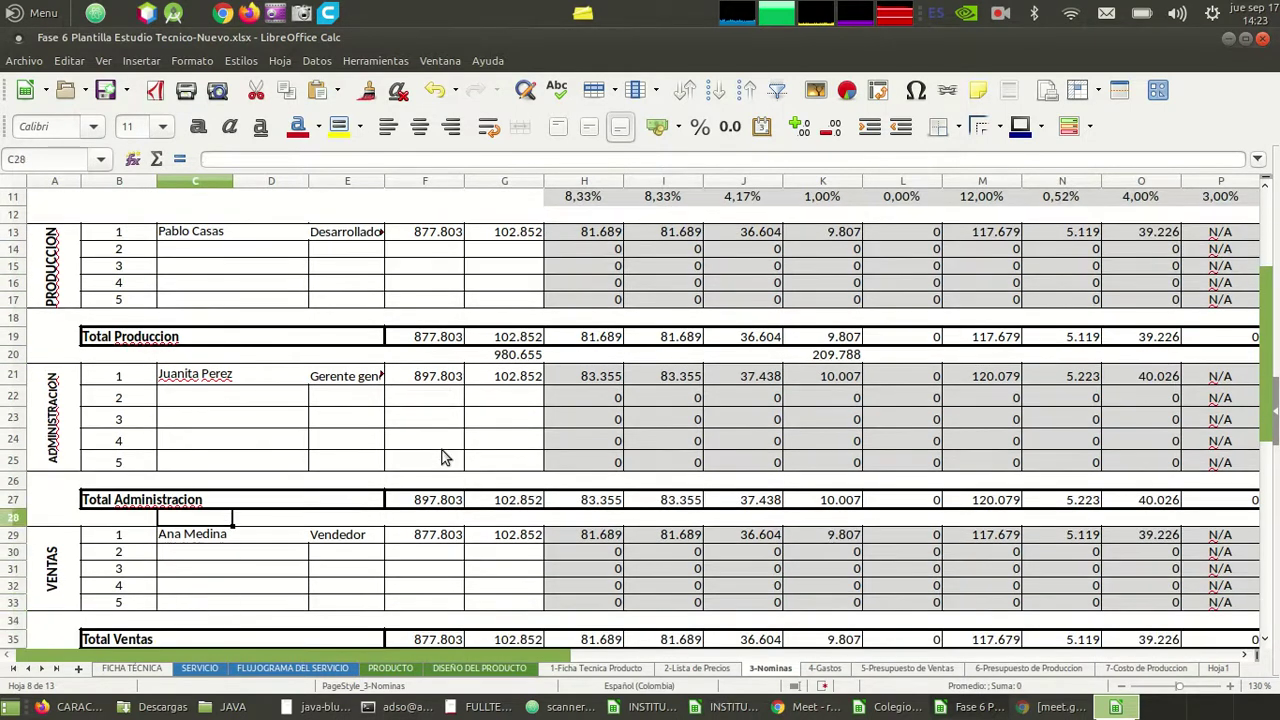
key(Up)
key(Up)
key(Down)
key(Down)
key(Down)
key(Down)
key(Down)
key(Down)
key(Down)
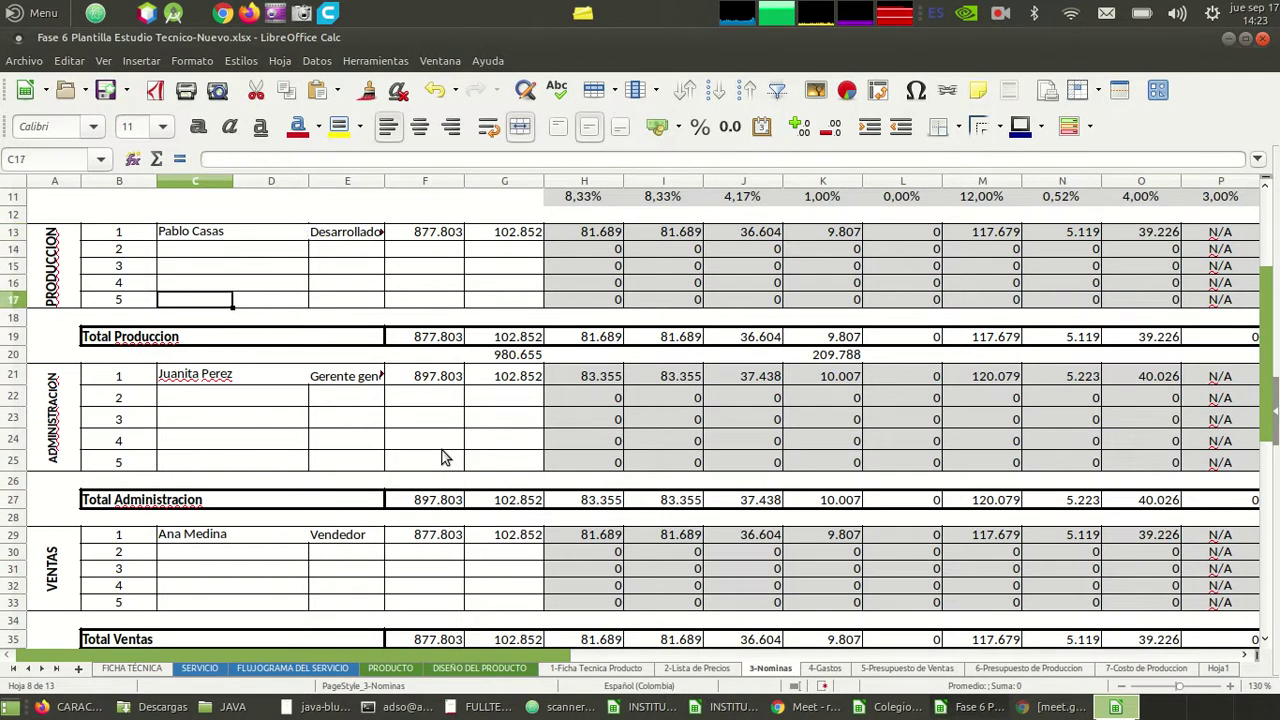
key(Right)
key(Right)
key(Up)
key(Up)
key(Up)
key(Up)
key(Up)
key(Up)
key(Up)
key(Up)
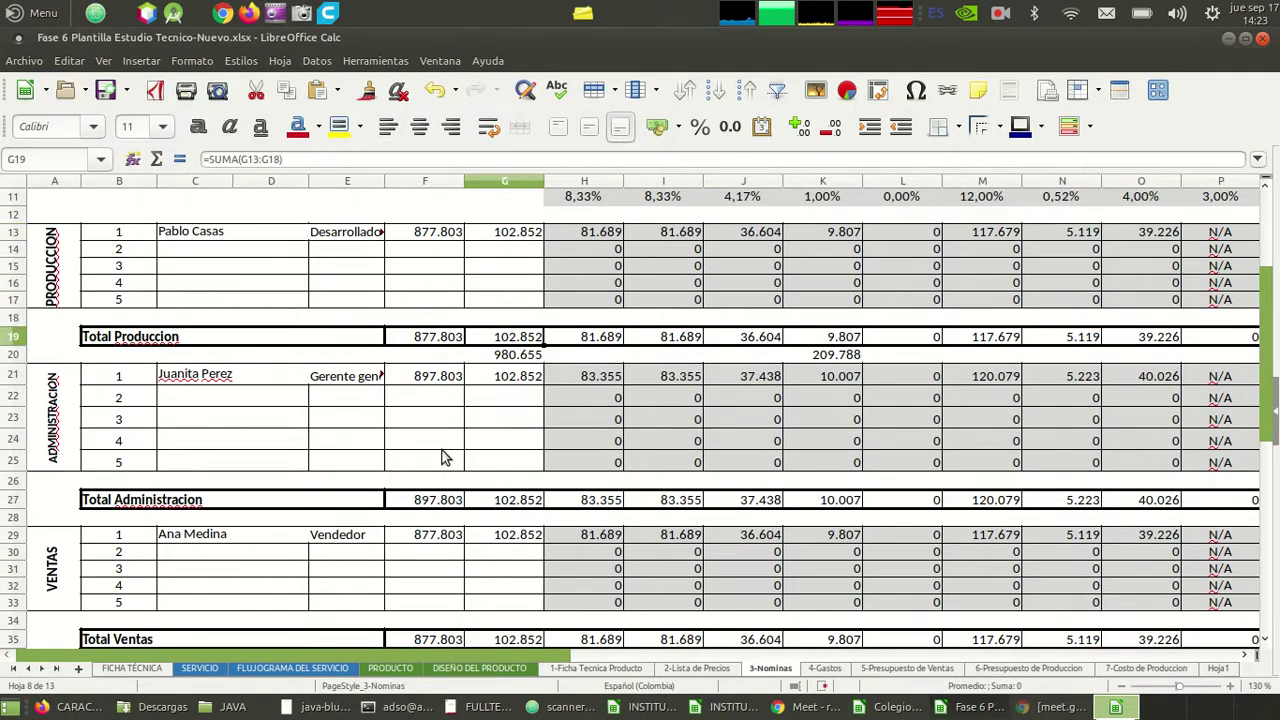
key(Up)
key(Up)
key(Up)
key(Down)
key(Down)
key(Down)
key(Down)
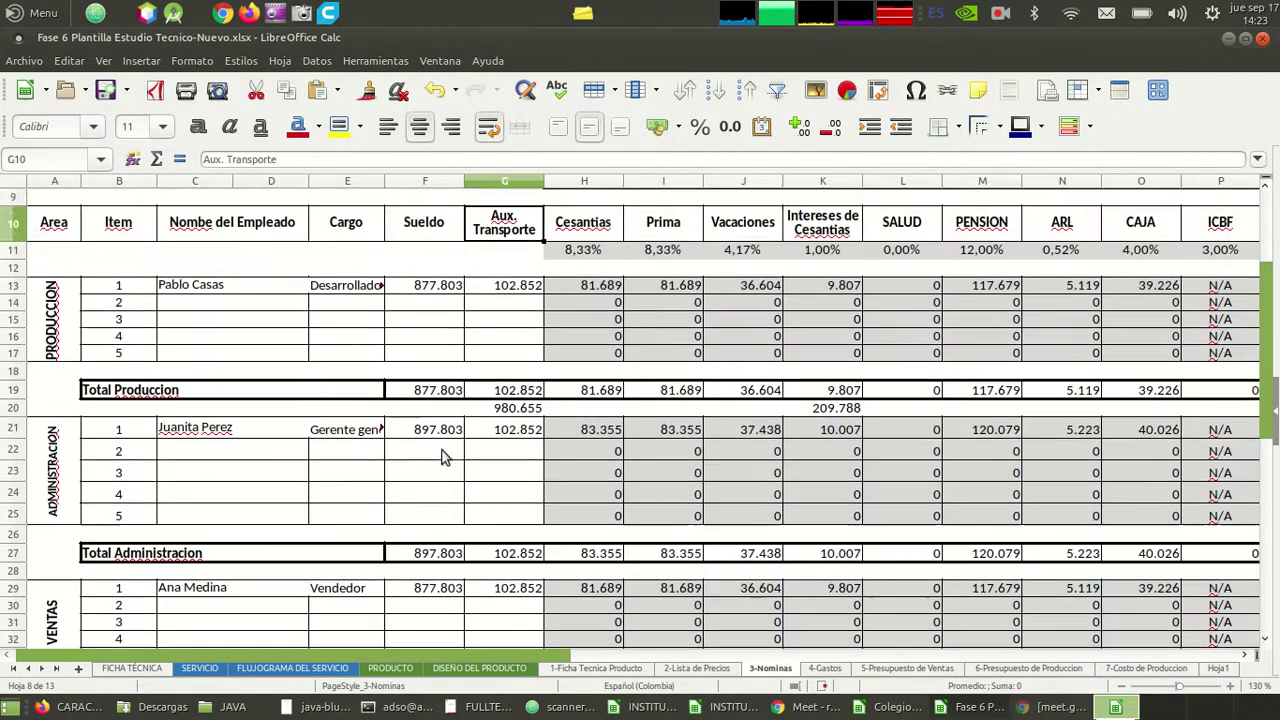
key(Right)
key(Right)
key(Right)
key(Right)
key(Right)
key(Right)
key(Right)
key(Right)
key(Right)
key(Right)
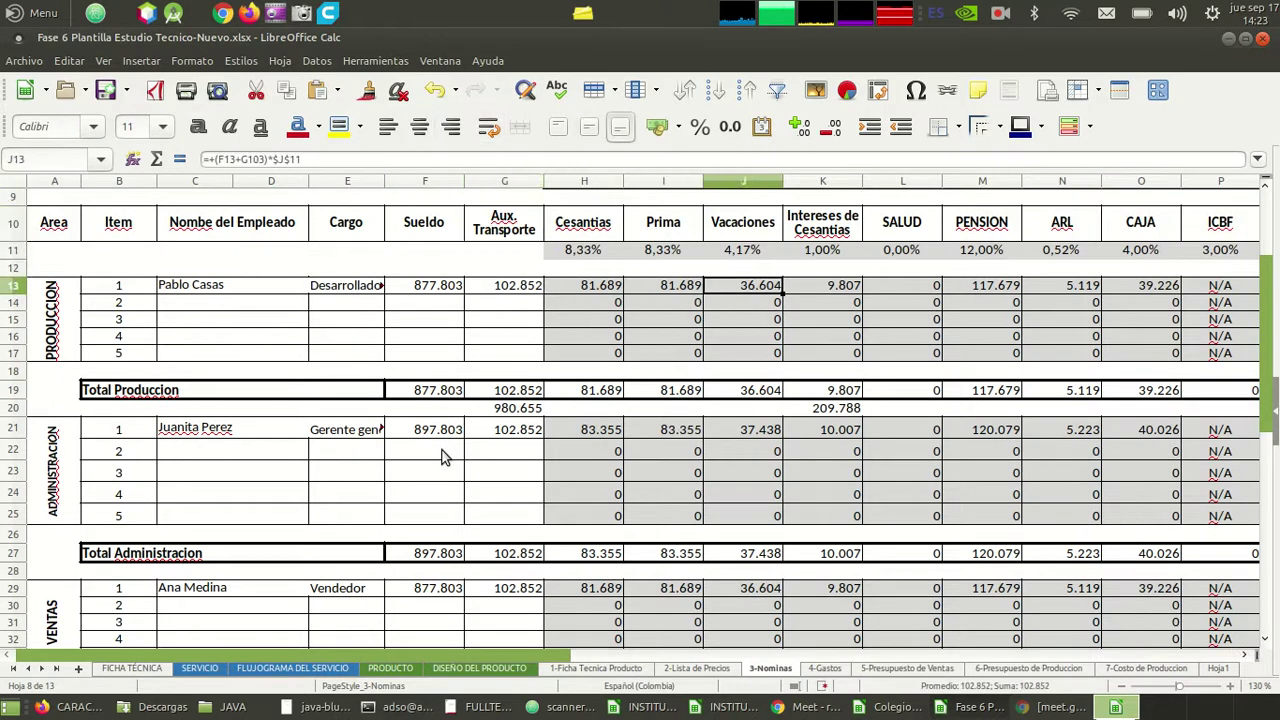
key(Right)
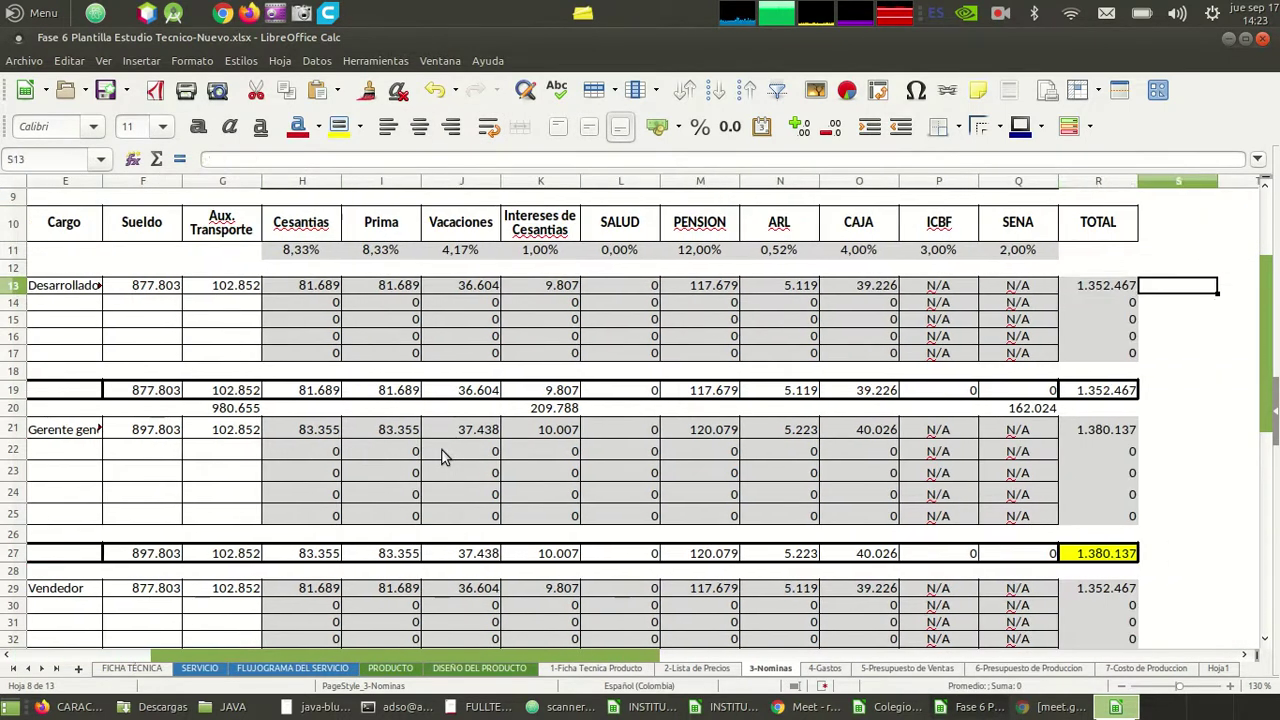
key(Left)
key(Left)
key(Left)
key(Left)
key(Left)
key(Left)
key(Left)
key(Left)
key(Left)
key(Left)
key(Left)
key(Left)
key(Left)
key(Left)
key(Left)
key(Left)
key(Right)
key(Right)
key(Right)
key(Right)
key(Right)
key(Right)
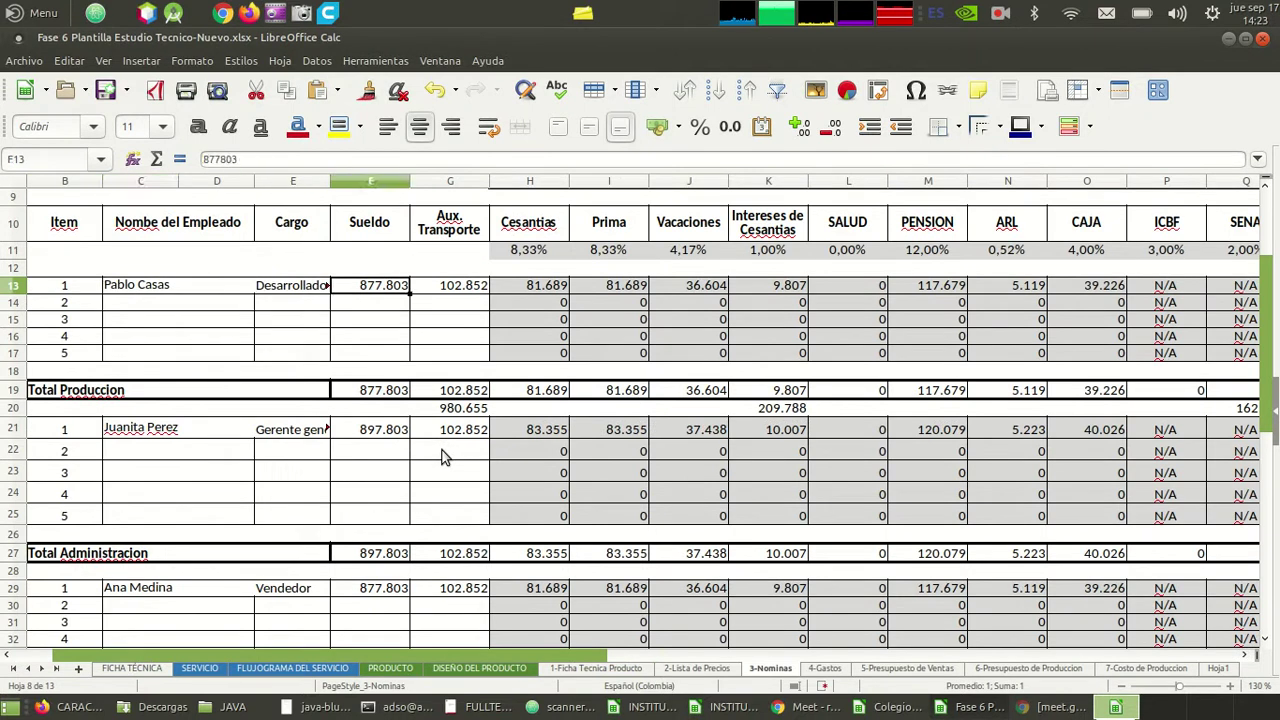
key(Left)
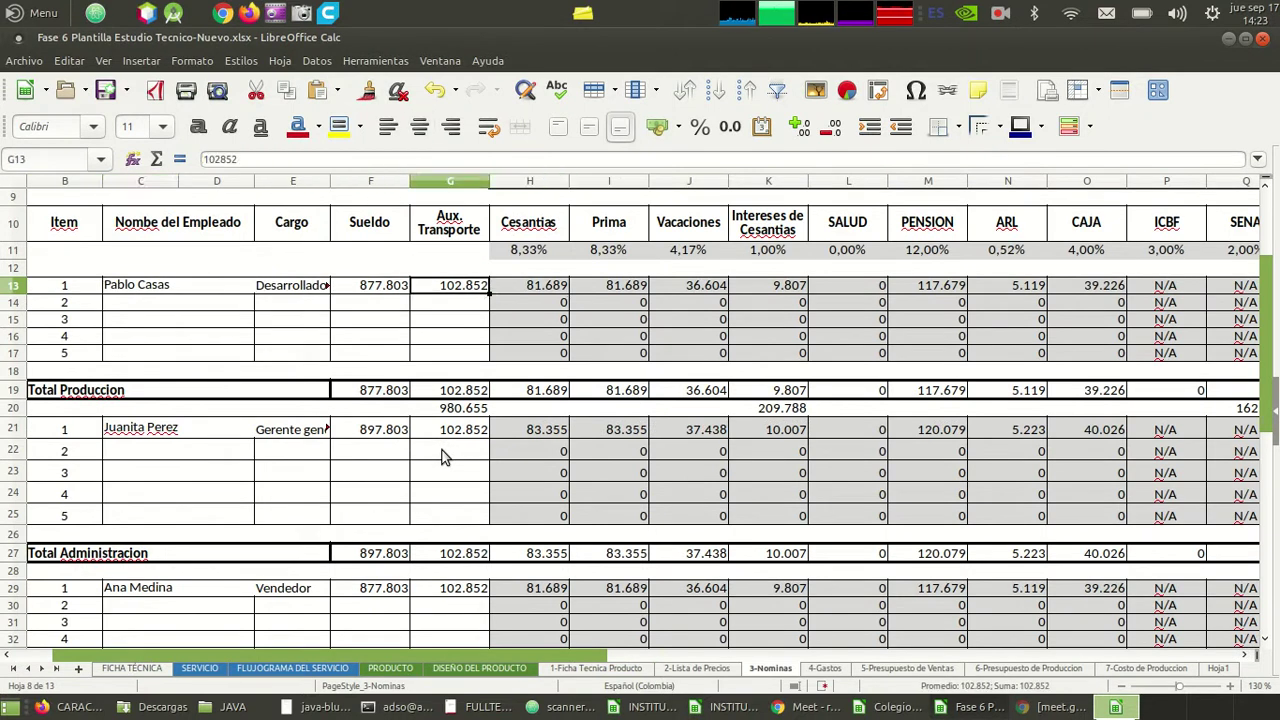
key(Left)
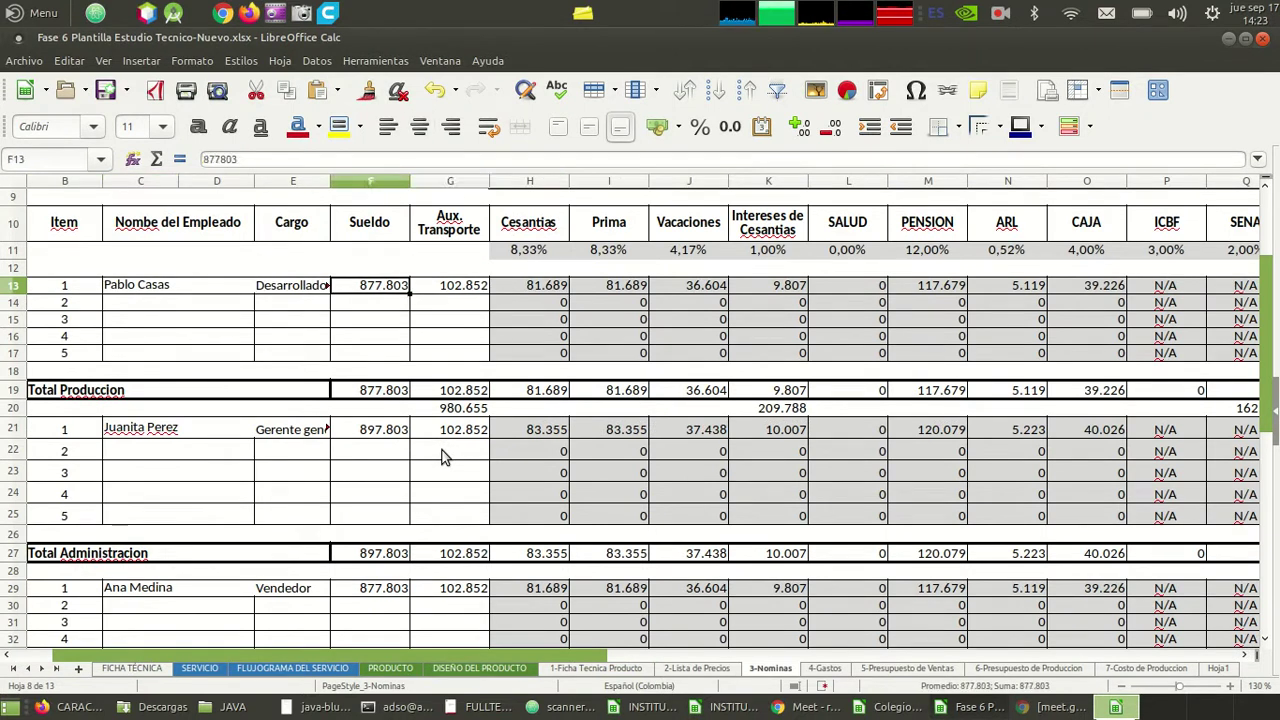
key(Right)
key(Left)
click(475, 292)
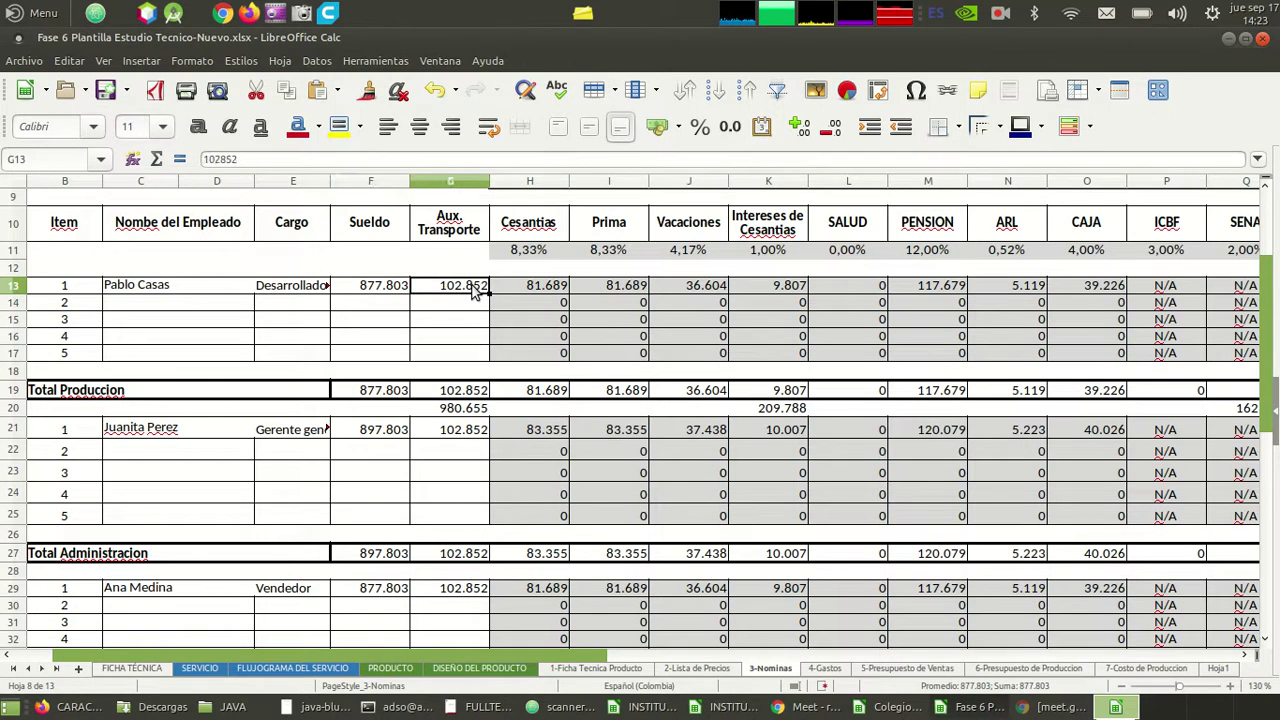
click(390, 290)
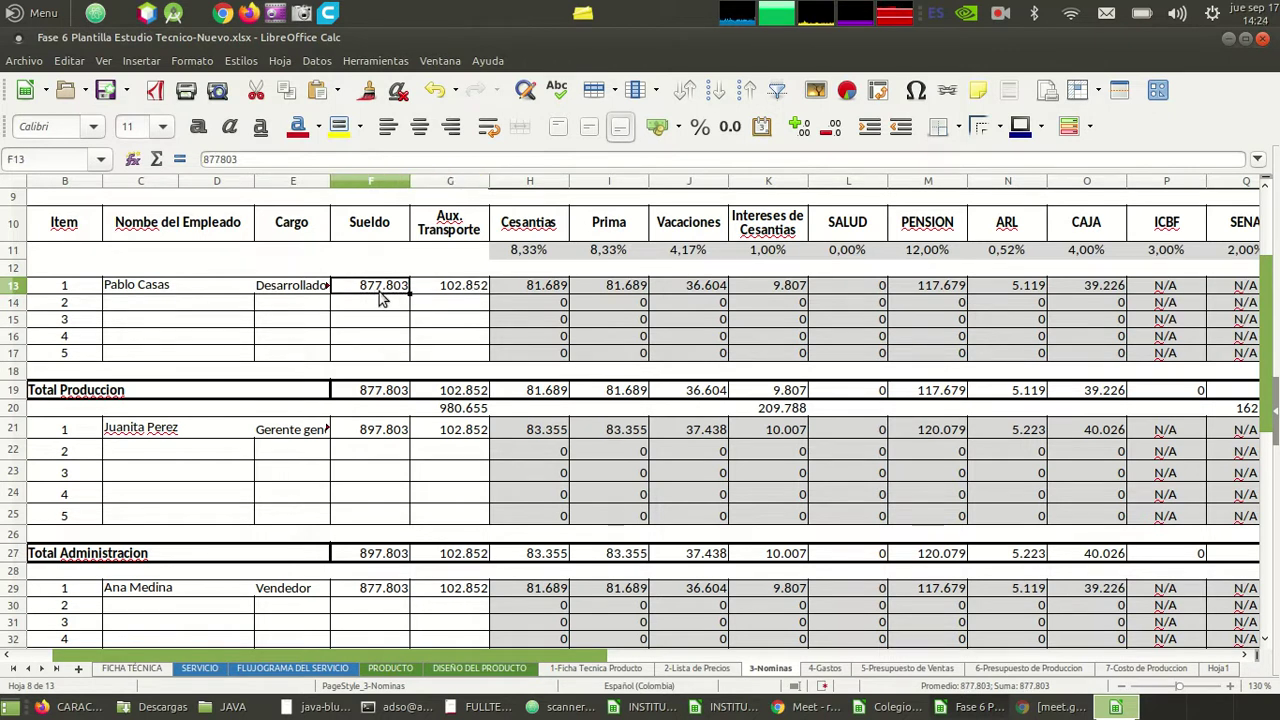
click(312, 268)
text(=)
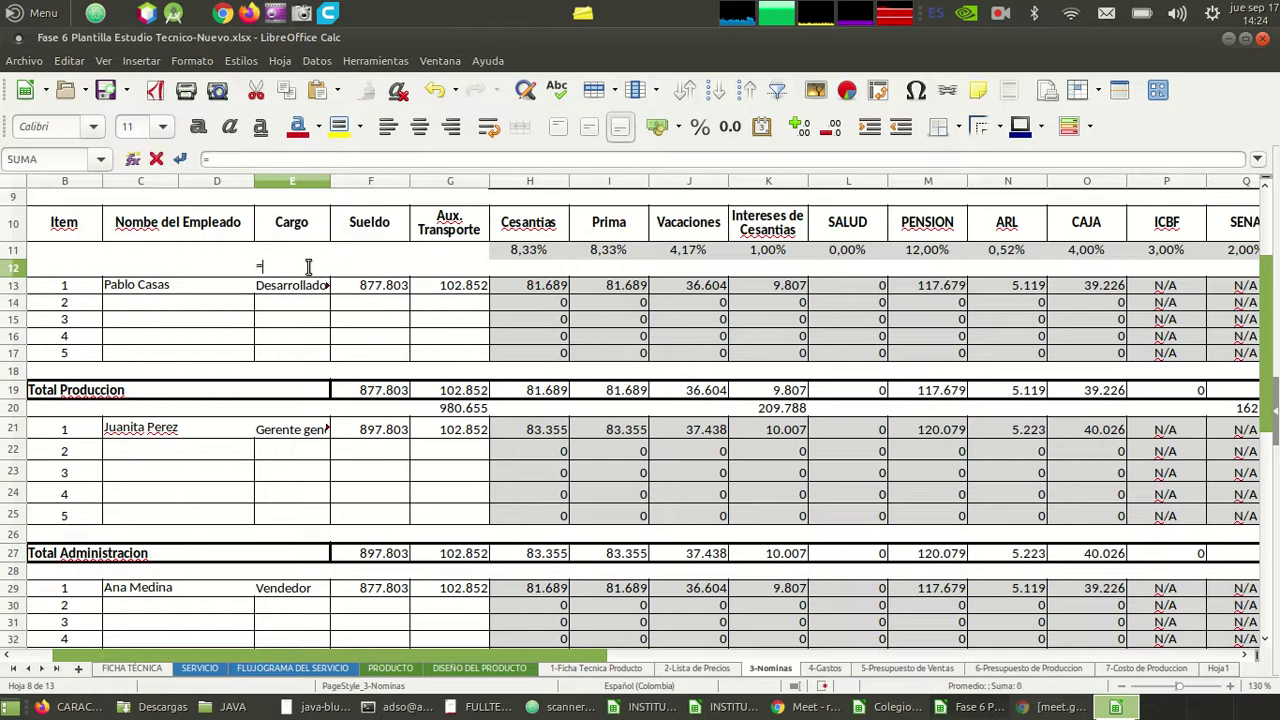
text(2*)
click(370, 293)
key(Return)
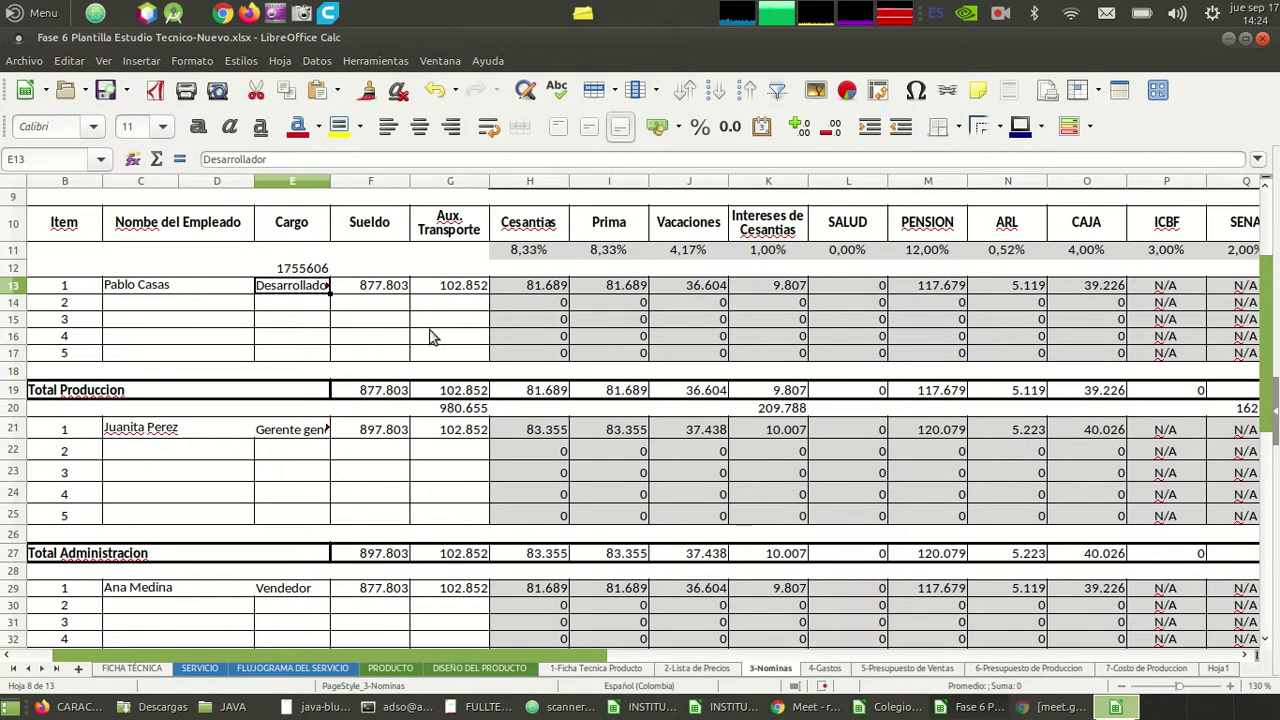
key(Up)
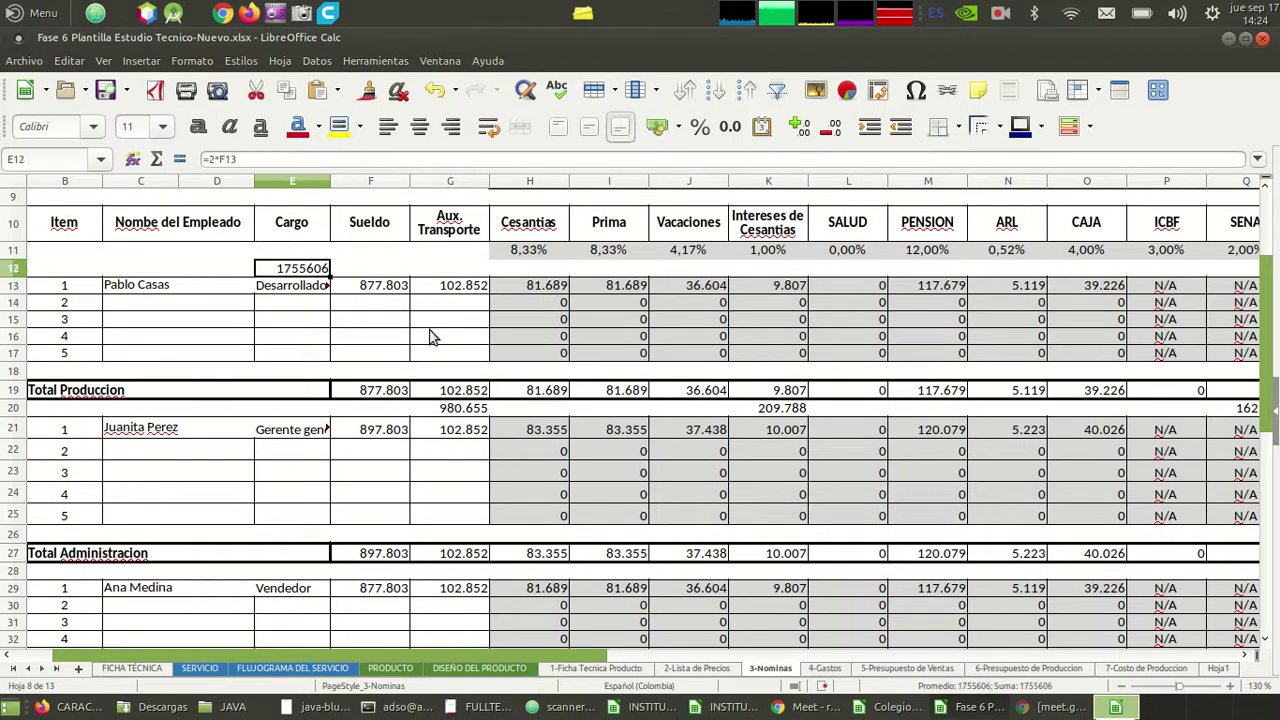
key(Delete)
key(Down)
key(Down)
key(Down)
key(Down)
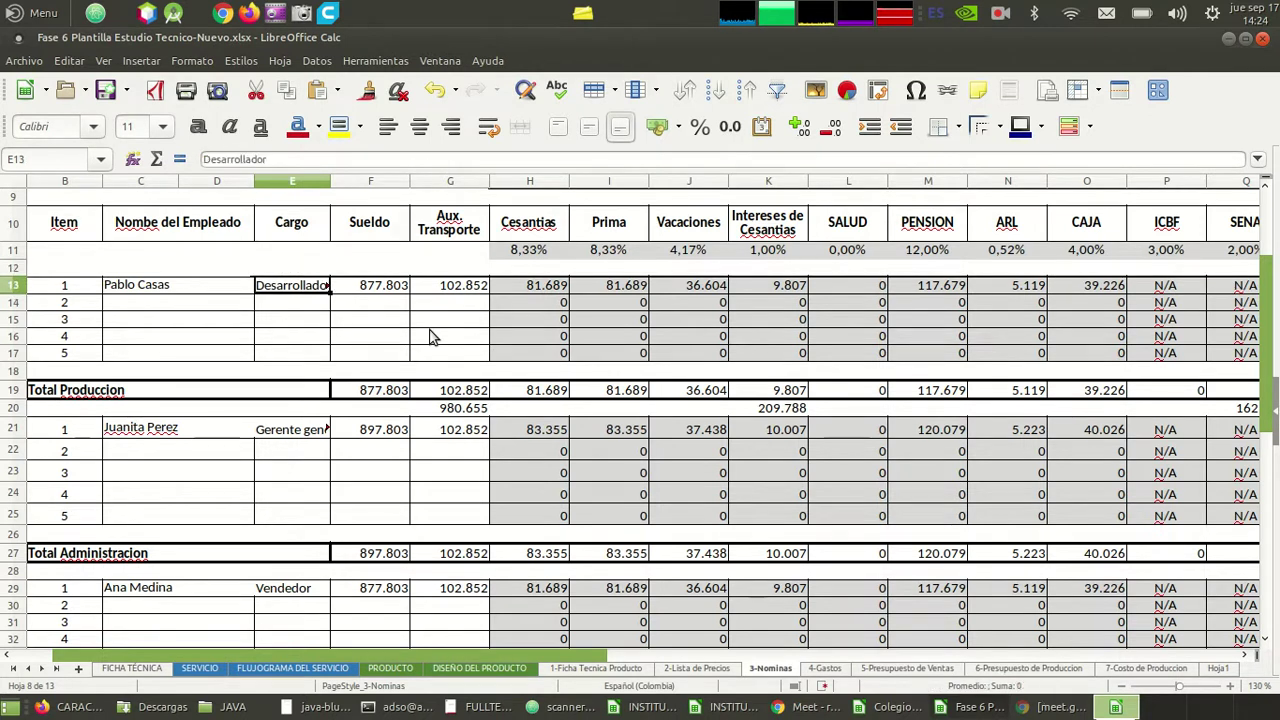
key(Down)
key(Down)
key(Down)
key(Down)
key(Down)
key(Down)
key(Down)
key(Down)
key(Down)
key(Down)
key(Down)
key(Down)
key(Down)
key(Down)
key(Down)
key(Down)
key(Down)
key(Down)
key(Down)
key(Down)
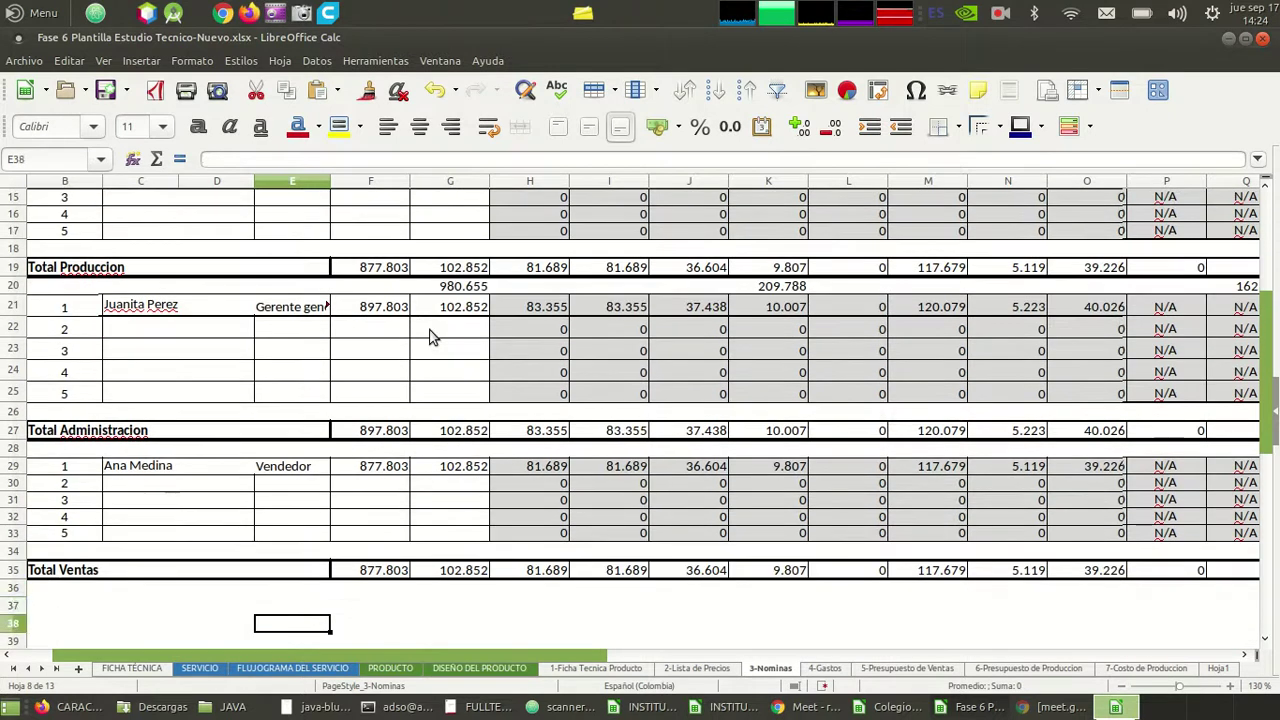
key(Up)
key(Up)
key(Up)
key(Up)
key(Up)
key(Up)
key(Up)
key(Up)
key(Up)
key(Up)
key(Up)
key(Up)
key(Up)
key(Up)
key(Up)
key(Up)
key(Up)
key(Up)
key(Up)
key(Up)
key(Right)
key(Right)
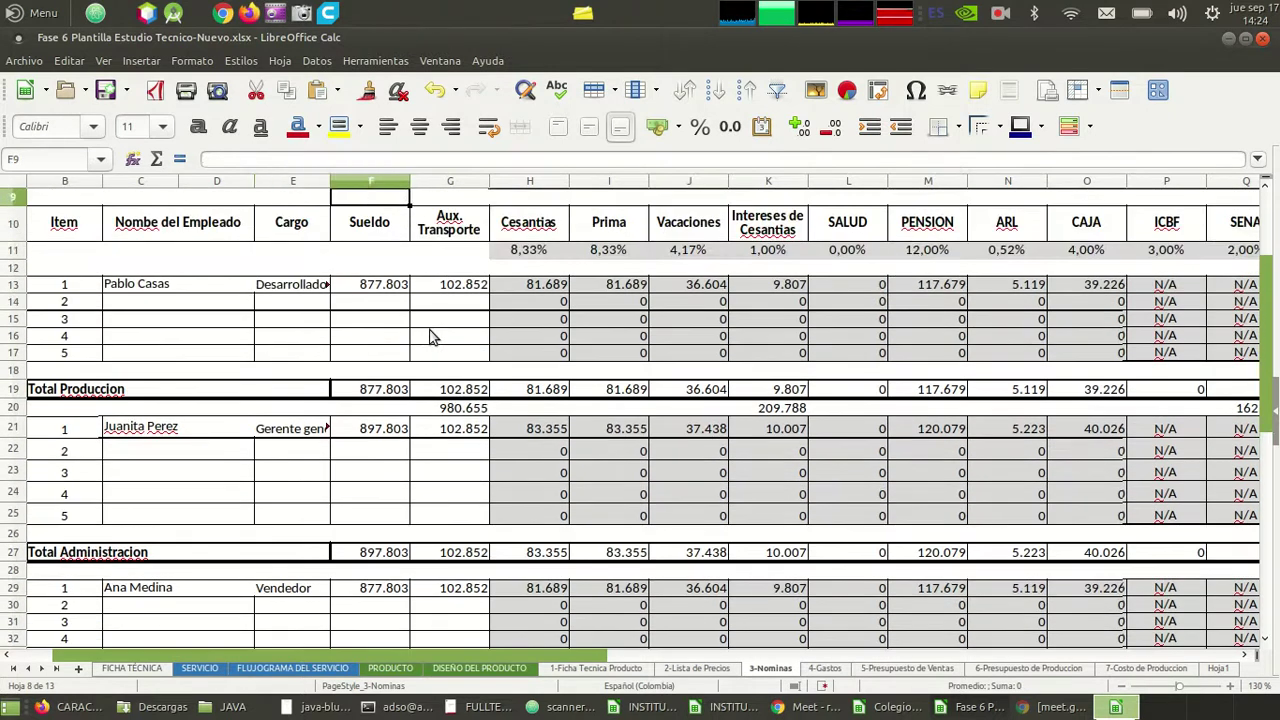
key(Left)
key(Down)
key(Down)
key(Left)
key(Down)
key(Down)
key(Down)
key(Down)
key(Down)
key(Down)
key(Down)
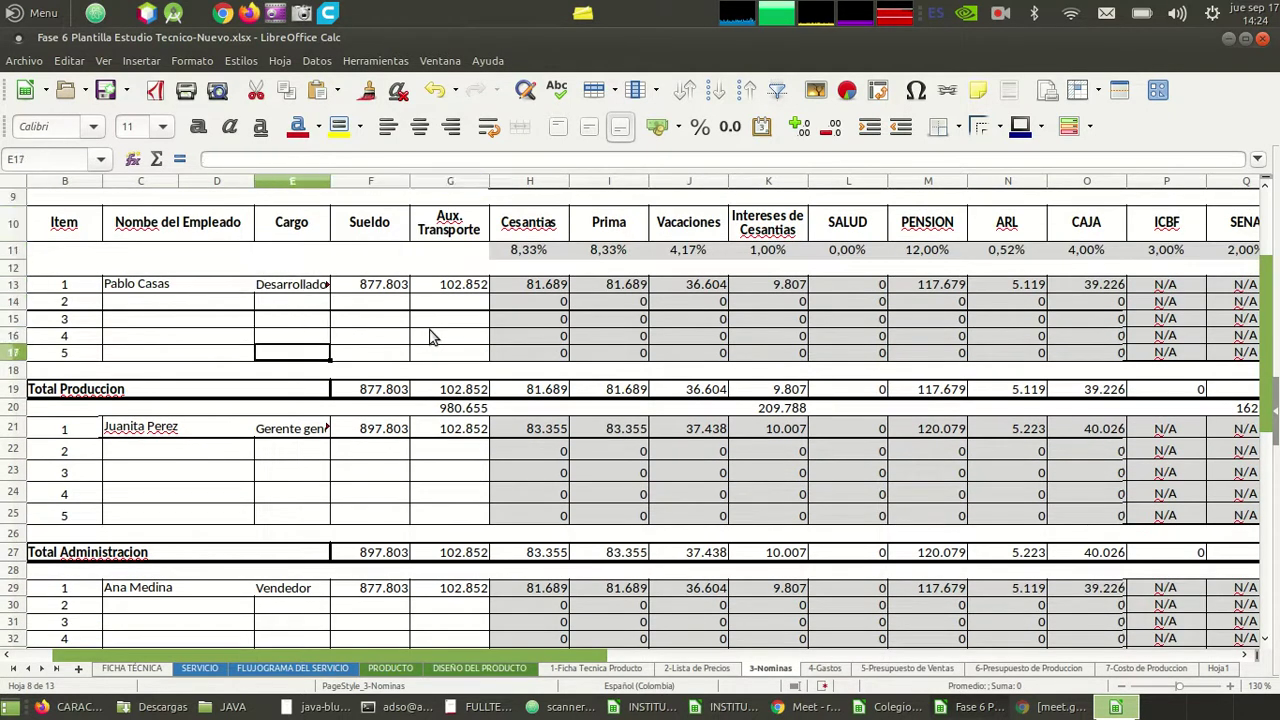
key(Down)
key(Down)
key(Down)
key(Up)
key(Up)
key(Up)
key(Up)
key(Up)
key(Up)
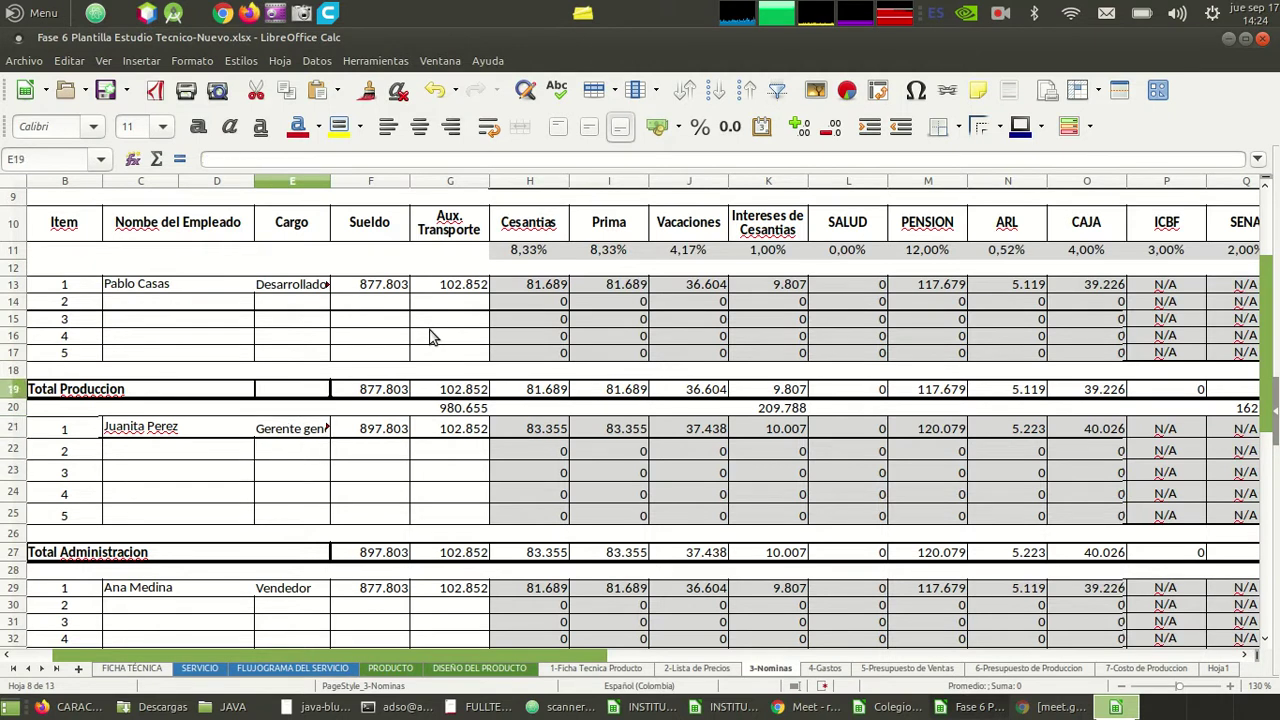
key(Up)
key(Up)
key(Right)
key(Right)
key(Up)
key(Left)
key(Left)
key(Right)
key(Right)
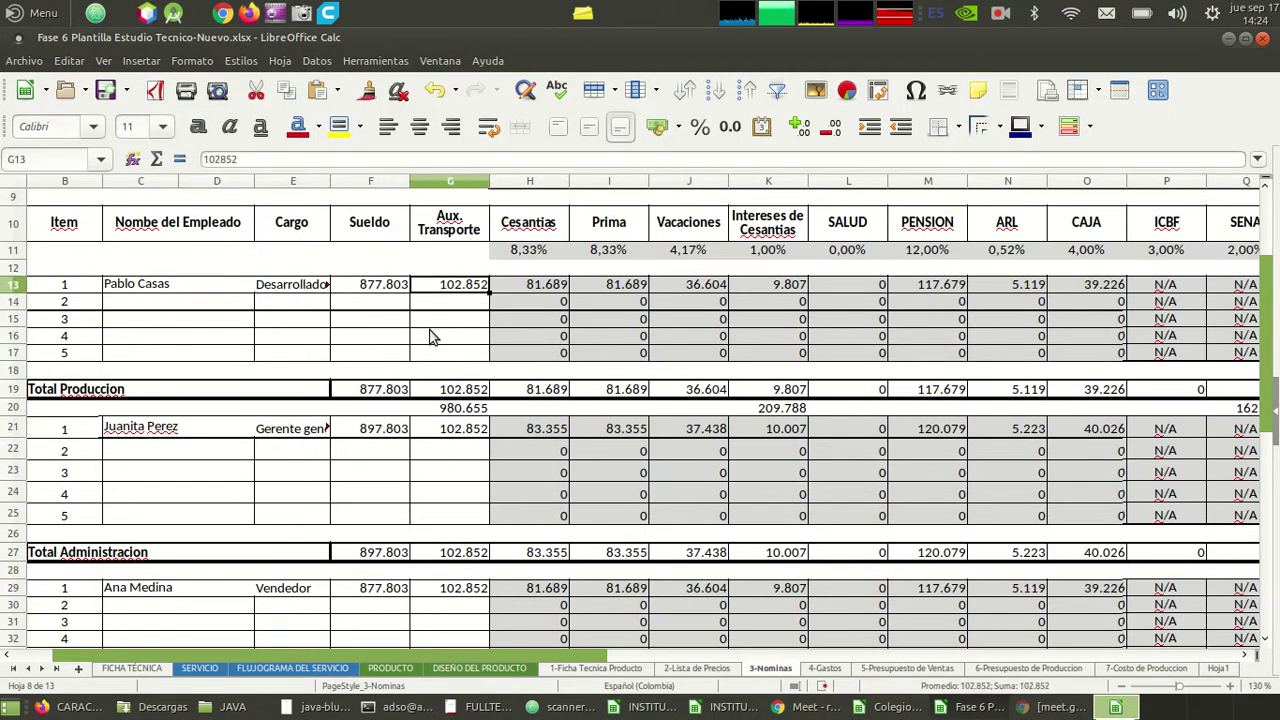
key(Left)
key(Down)
key(Down)
key(Down)
key(Down)
key(Down)
key(Down)
key(Down)
key(Down)
key(Down)
key(Down)
key(Down)
key(Down)
key(Down)
key(Down)
key(Down)
key(Down)
key(Down)
key(Down)
key(Down)
key(Down)
key(Down)
key(Down)
key(Down)
key(Down)
key(Down)
key(Down)
key(Down)
key(Down)
key(Down)
key(Down)
key(Up)
key(Up)
key(Up)
key(Up)
key(Up)
key(Up)
key(Up)
key(Up)
key(Right)
key(Right)
key(Right)
key(Right)
key(Right)
key(Right)
key(Right)
key(Right)
key(Right)
key(Right)
key(Right)
key(Right)
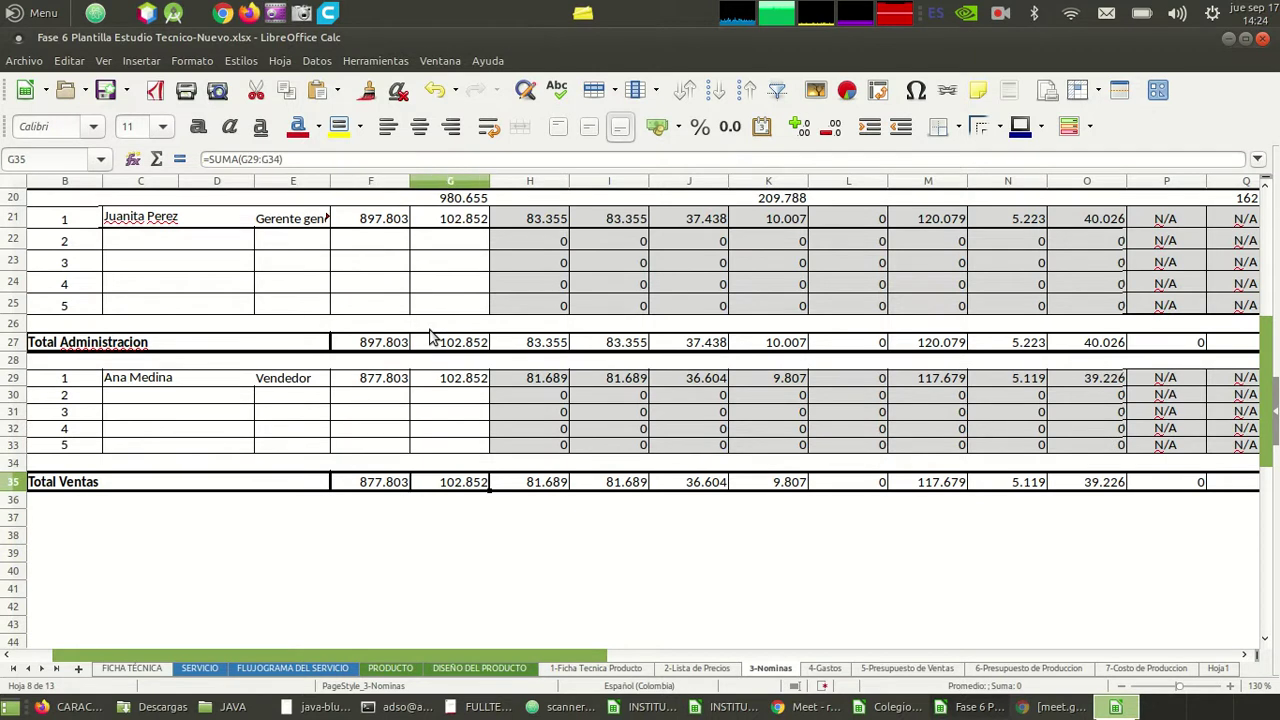
key(Up)
key(Up)
key(Up)
key(Up)
key(Up)
key(Up)
key(Up)
key(Up)
key(Up)
key(Up)
key(Up)
key(Up)
key(Up)
key(Up)
key(Up)
key(Up)
key(Up)
key(Up)
key(Up)
key(Up)
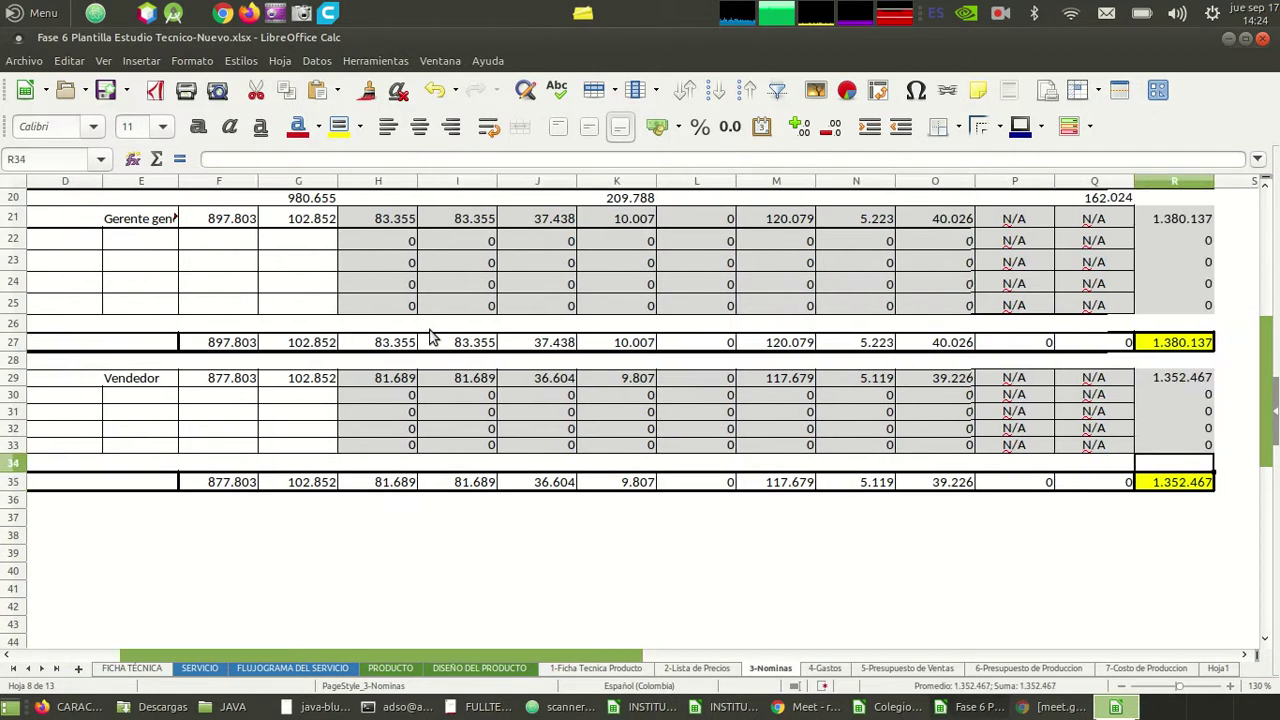
key(Up)
key(Up)
key(Up)
key(Up)
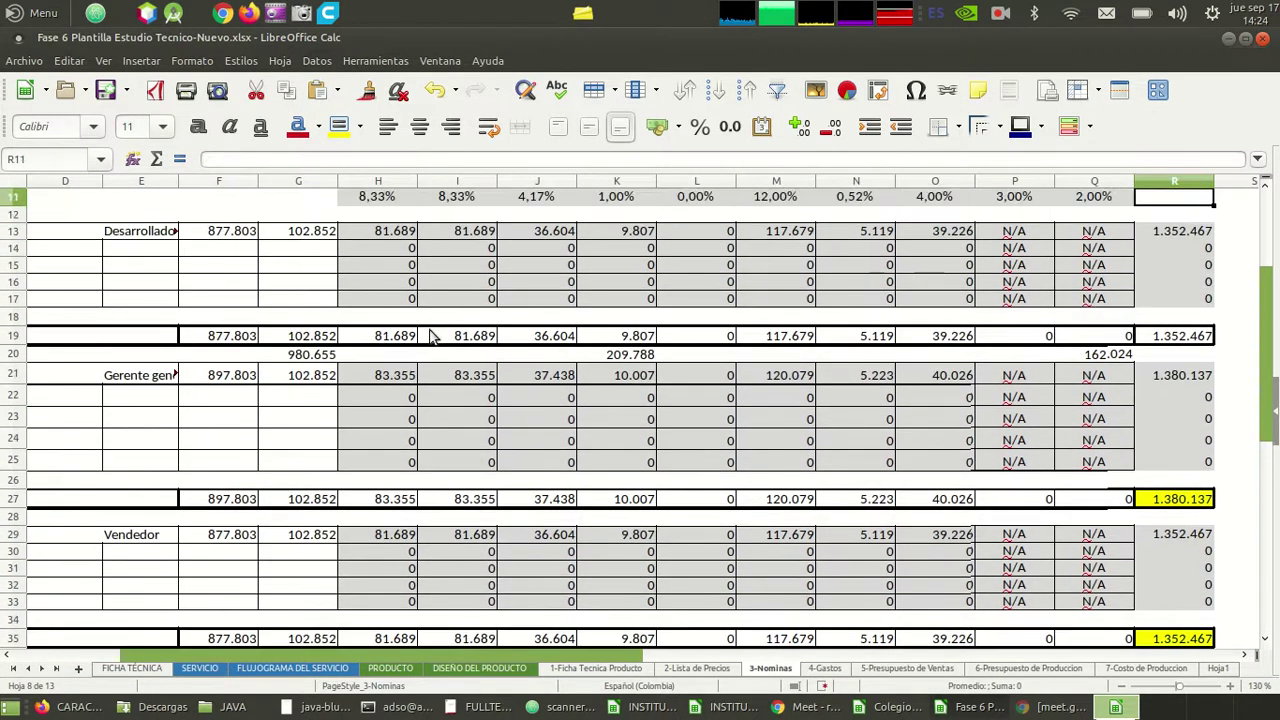
key(Left)
key(Left)
key(Left)
key(Left)
key(Left)
key(Left)
key(Left)
key(Left)
key(Left)
key(Left)
key(Left)
key(Left)
key(Left)
key(Left)
key(Left)
key(Left)
key(Left)
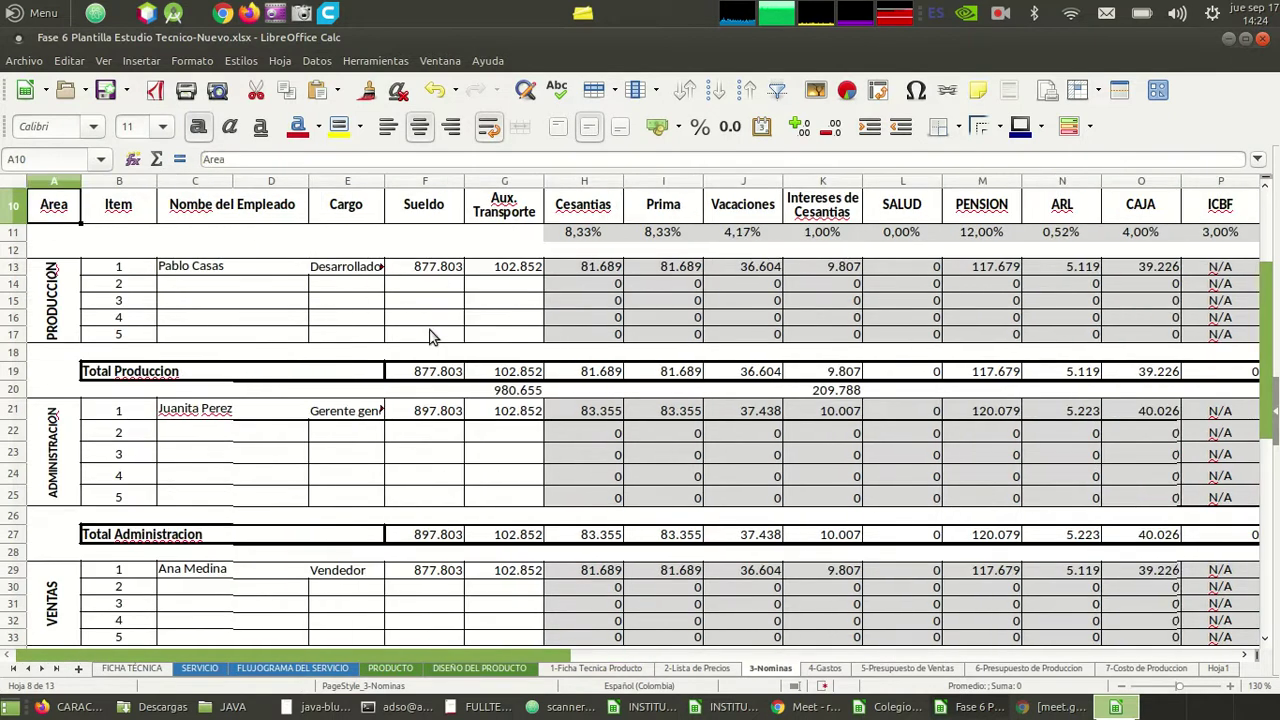
key(Down)
key(Down)
key(Down)
key(Down)
key(Down)
key(Down)
key(Down)
key(Down)
key(Down)
key(Down)
key(Down)
key(Down)
key(Down)
key(Down)
key(Down)
key(Down)
key(Down)
key(Down)
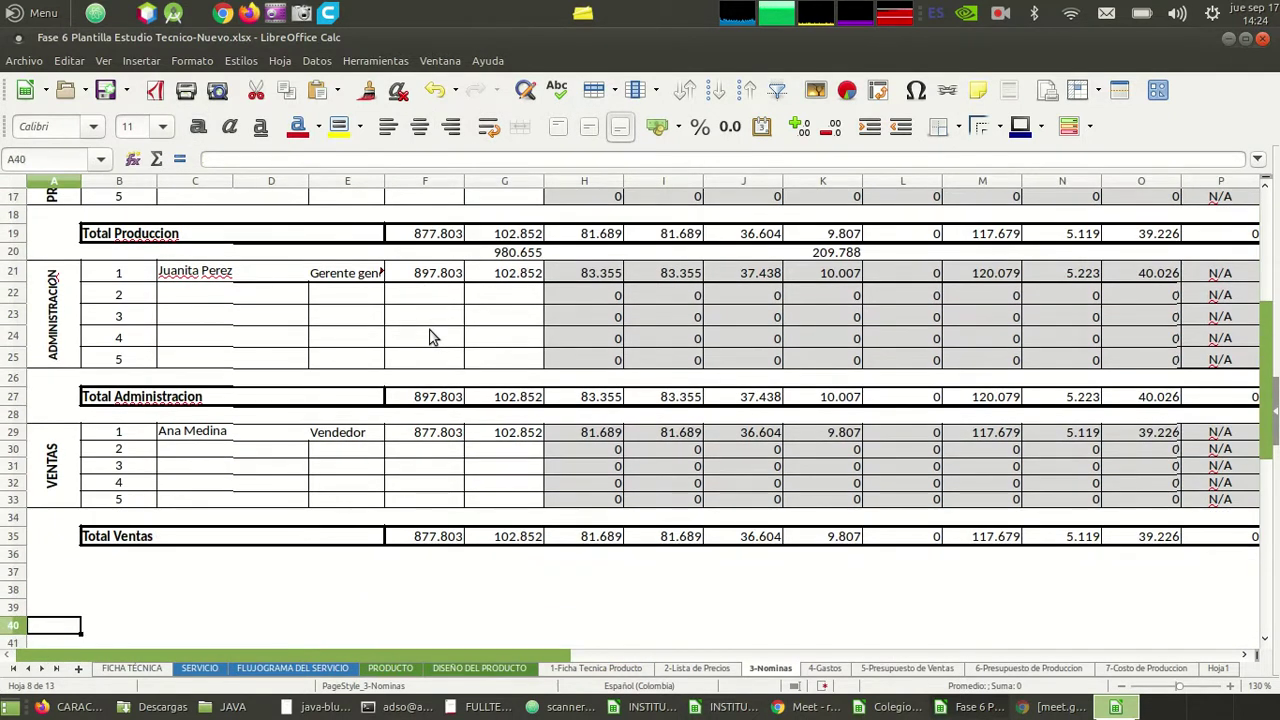
key(ctrl+s)
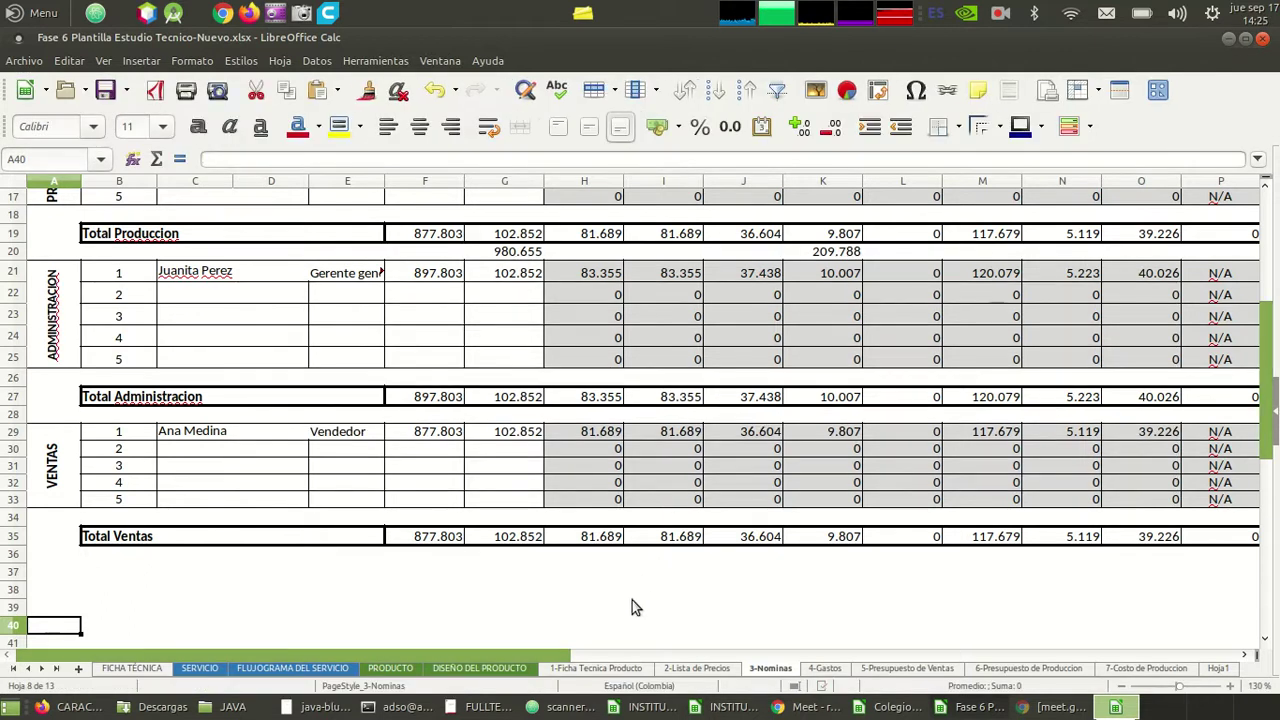
click(615, 556)
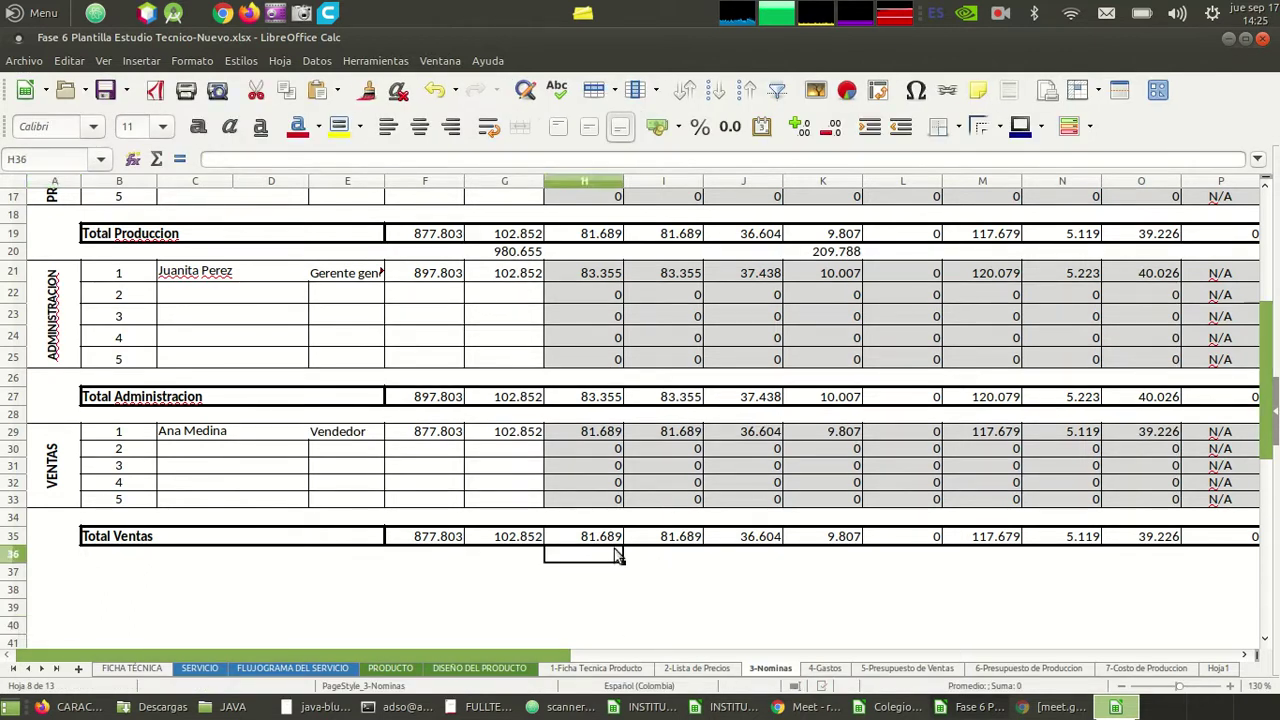
key(Up)
key(Down)
key(Up)
key(Up)
key(Up)
key(Up)
key(Up)
key(Up)
key(Up)
key(Up)
key(Up)
key(Up)
key(Up)
key(Up)
key(Up)
key(Up)
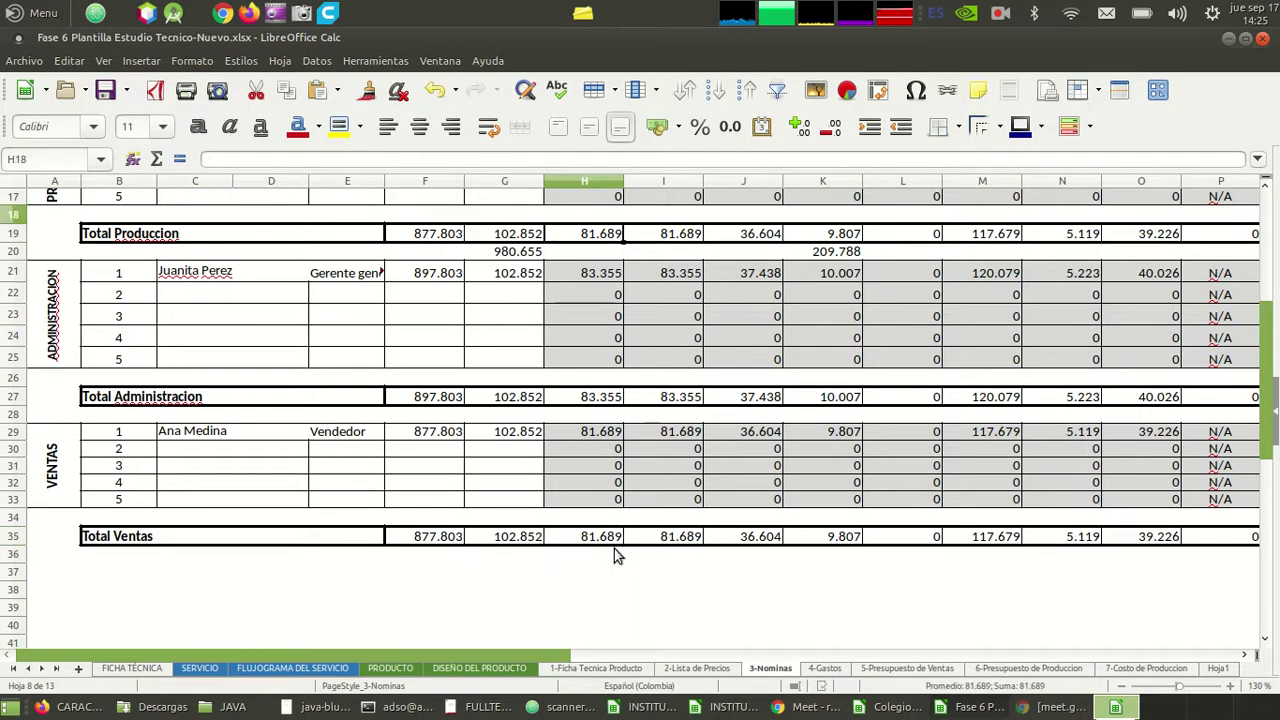
key(Up)
key(Up)
key(Up)
key(Up)
key(Up)
key(Up)
key(Up)
key(Up)
key(Up)
key(Up)
key(Up)
key(Down)
key(Left)
key(Left)
key(Down)
key(Down)
key(Down)
key(Down)
key(Down)
key(Down)
key(Down)
key(Down)
key(Down)
key(Down)
key(Down)
key(Down)
key(Down)
key(Down)
key(Down)
key(Down)
key(Down)
key(Down)
key(Down)
key(Down)
key(Down)
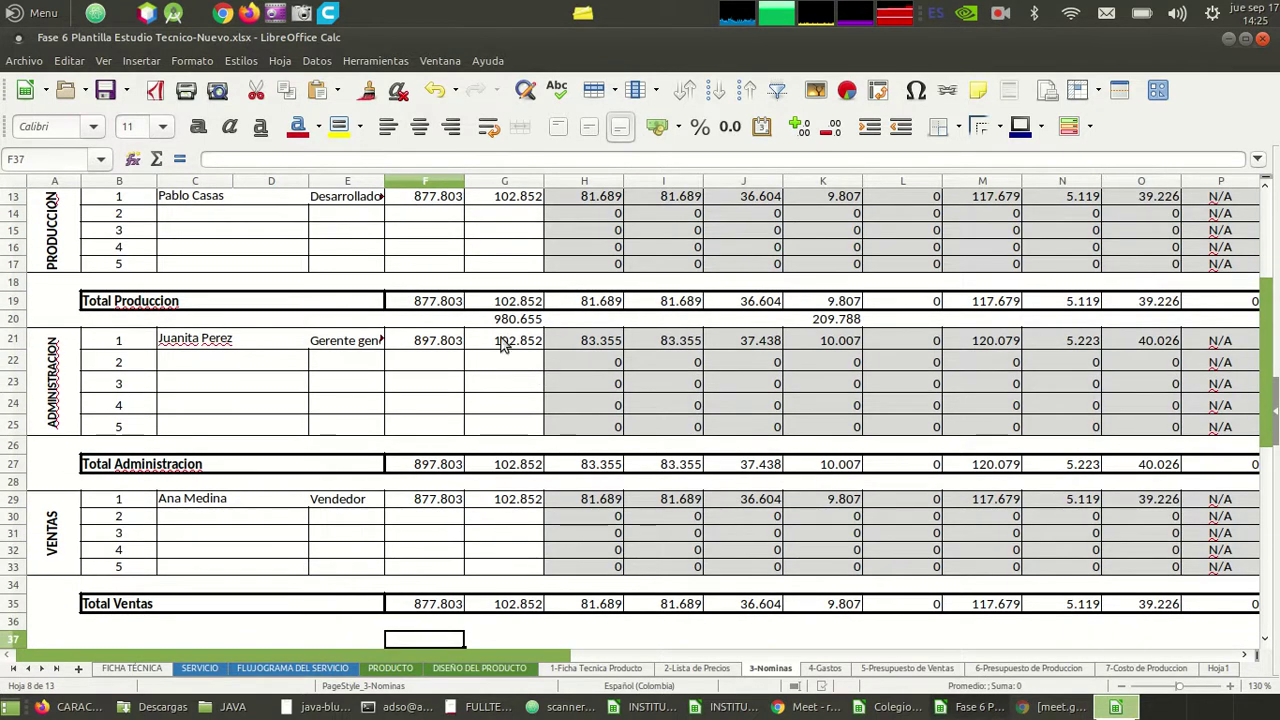
key(Up)
key(Up)
key(Up)
key(Up)
key(Up)
key(Up)
key(Up)
key(Up)
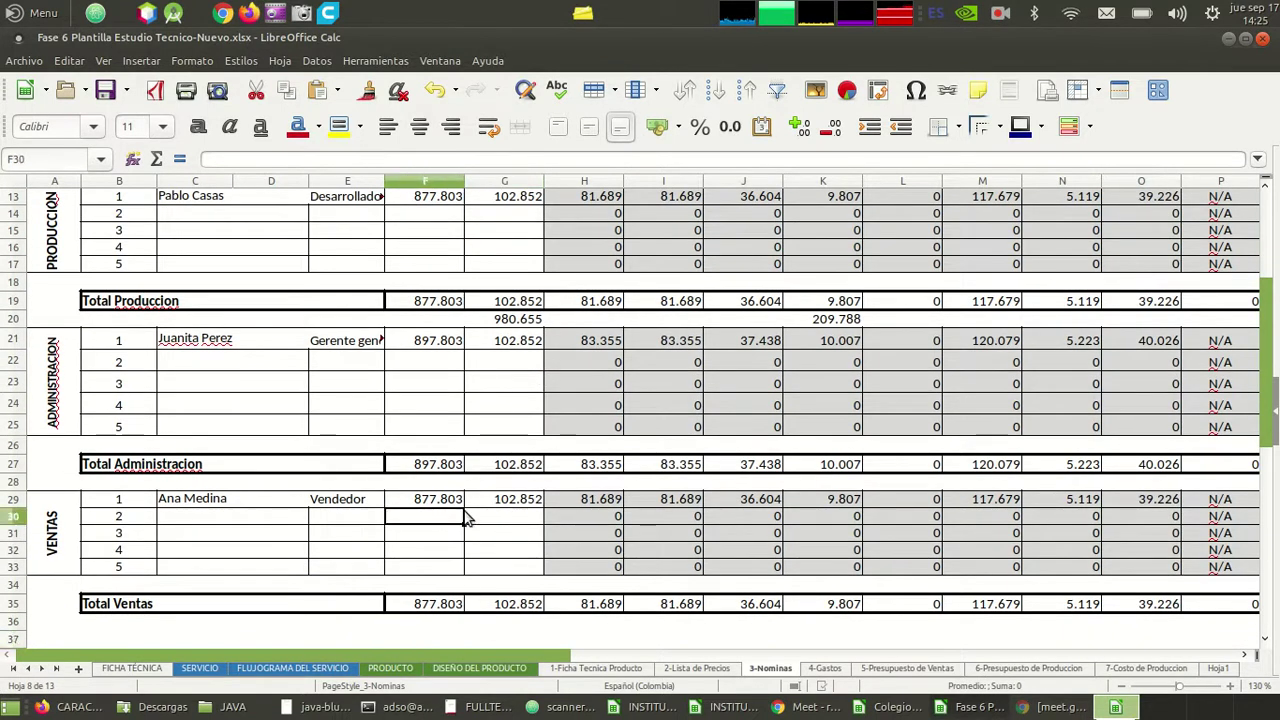
key(Right)
key(Left)
key(Up)
key(Up)
key(Up)
key(Up)
key(Up)
key(Up)
key(Up)
key(Up)
key(Up)
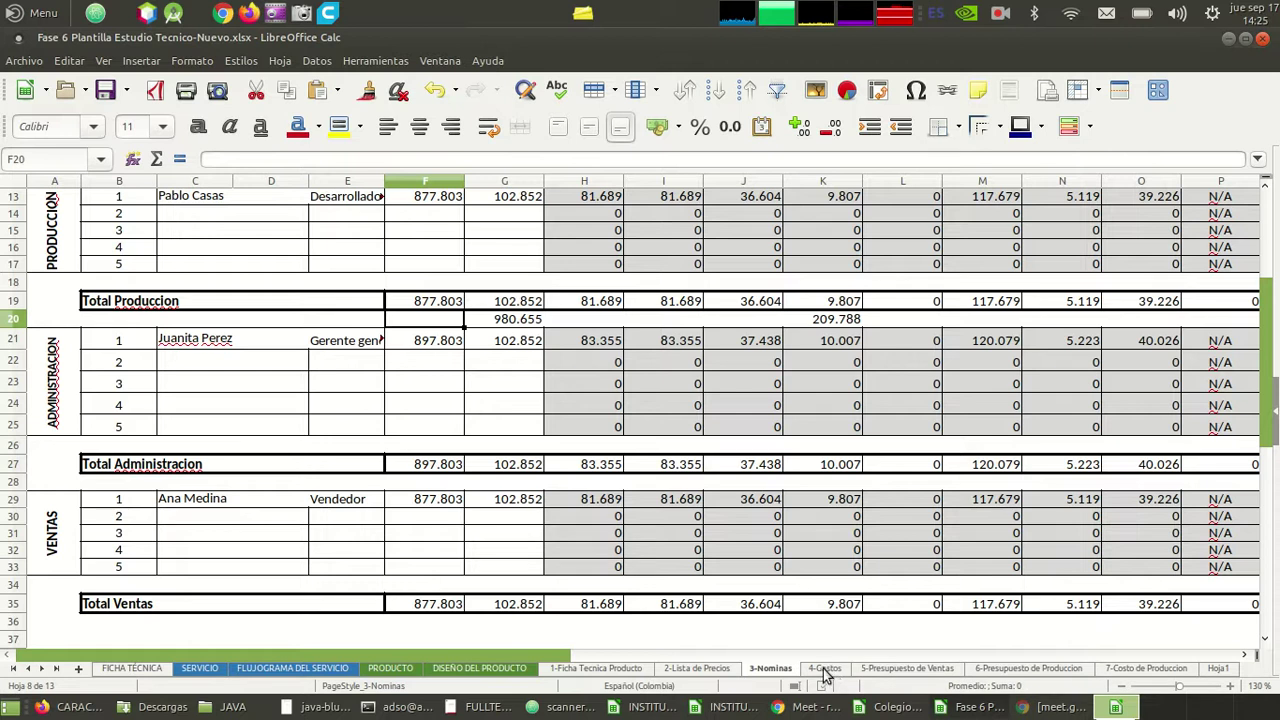
click(456, 410)
key(Up)
key(Up)
key(Up)
key(Up)
key(Up)
key(Up)
key(Up)
key(Up)
key(Up)
key(Up)
key(Up)
key(Up)
key(Up)
key(Up)
key(Up)
key(Up)
key(Up)
key(Up)
key(Up)
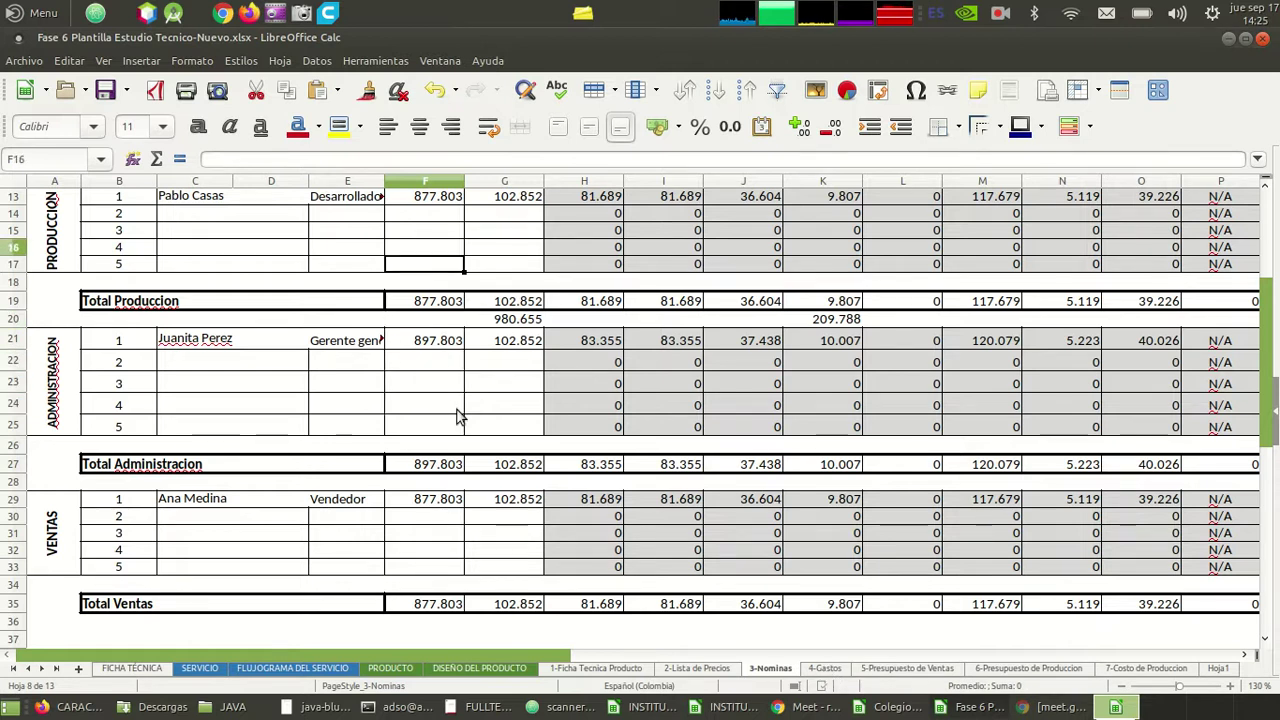
key(Down)
key(Down)
key(Down)
key(Down)
key(Down)
key(Down)
key(Down)
key(Down)
key(Down)
key(Down)
key(Down)
key(Down)
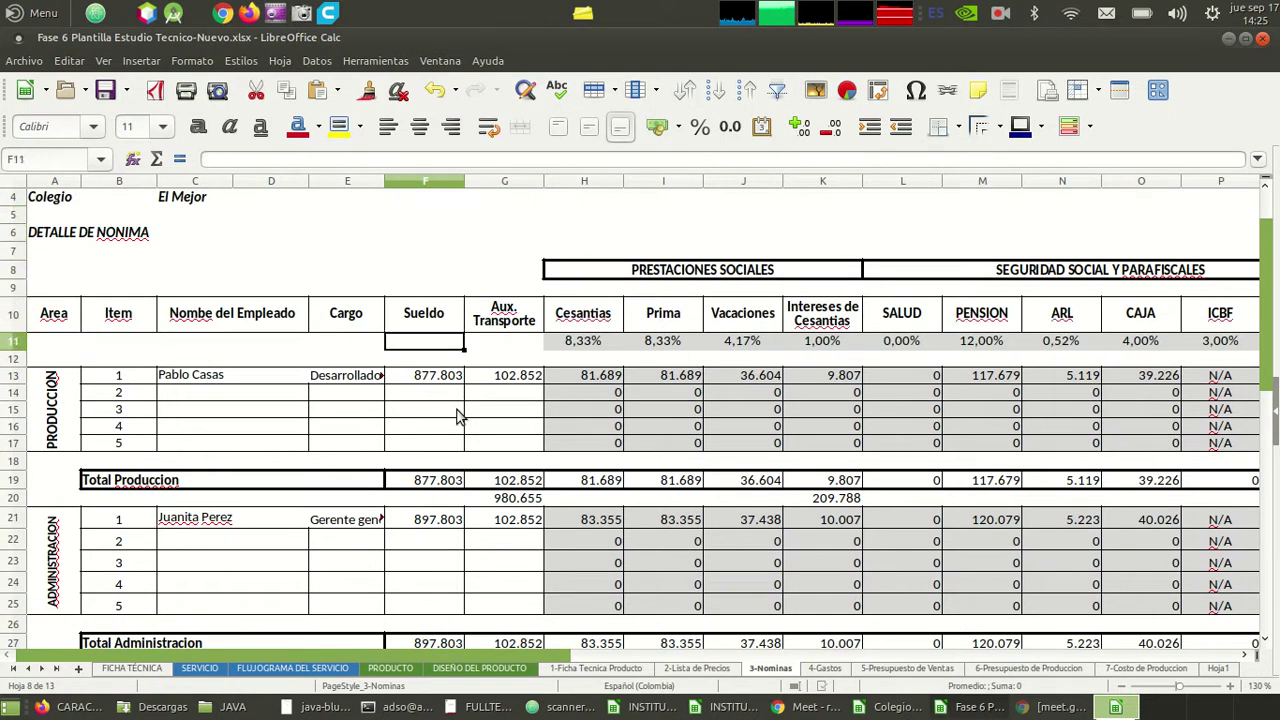
key(Down)
key(Down)
key(Down)
key(Down)
key(Down)
key(Down)
key(Down)
key(Down)
key(Down)
key(Down)
key(Down)
key(Down)
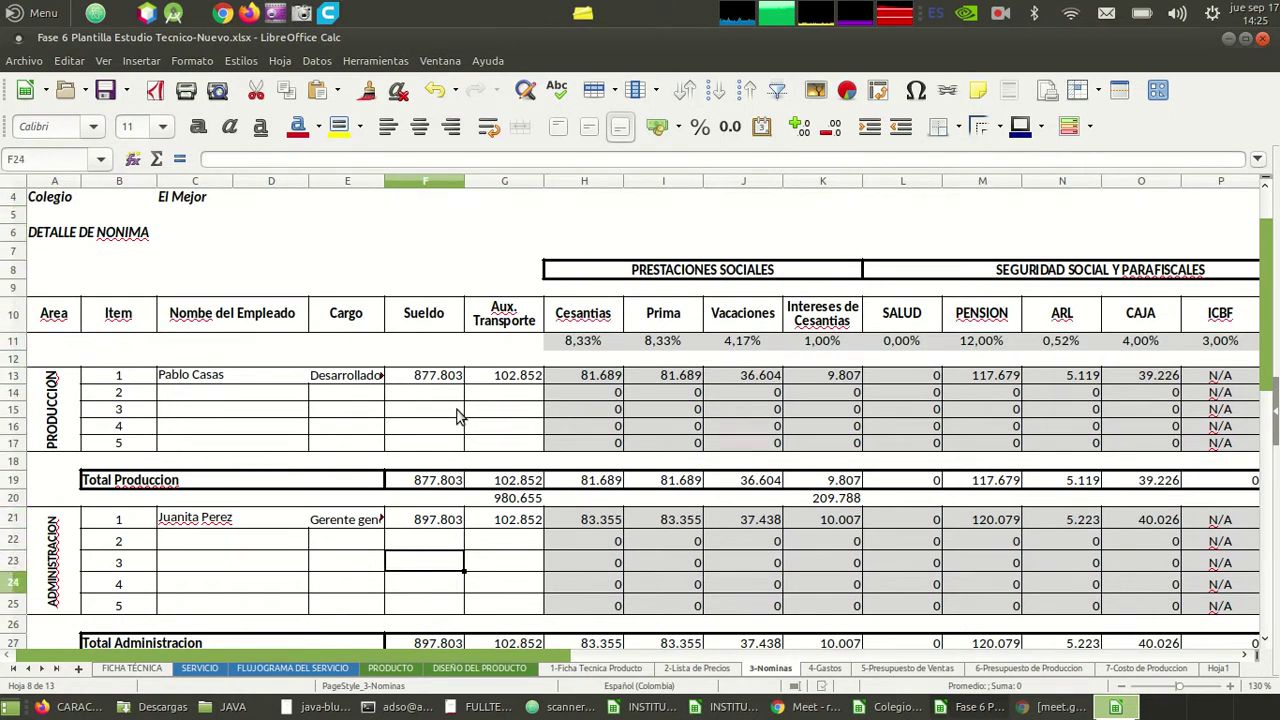
key(Down)
key(Down)
key(Down)
key(Down)
key(Down)
key(Down)
key(Down)
key(Down)
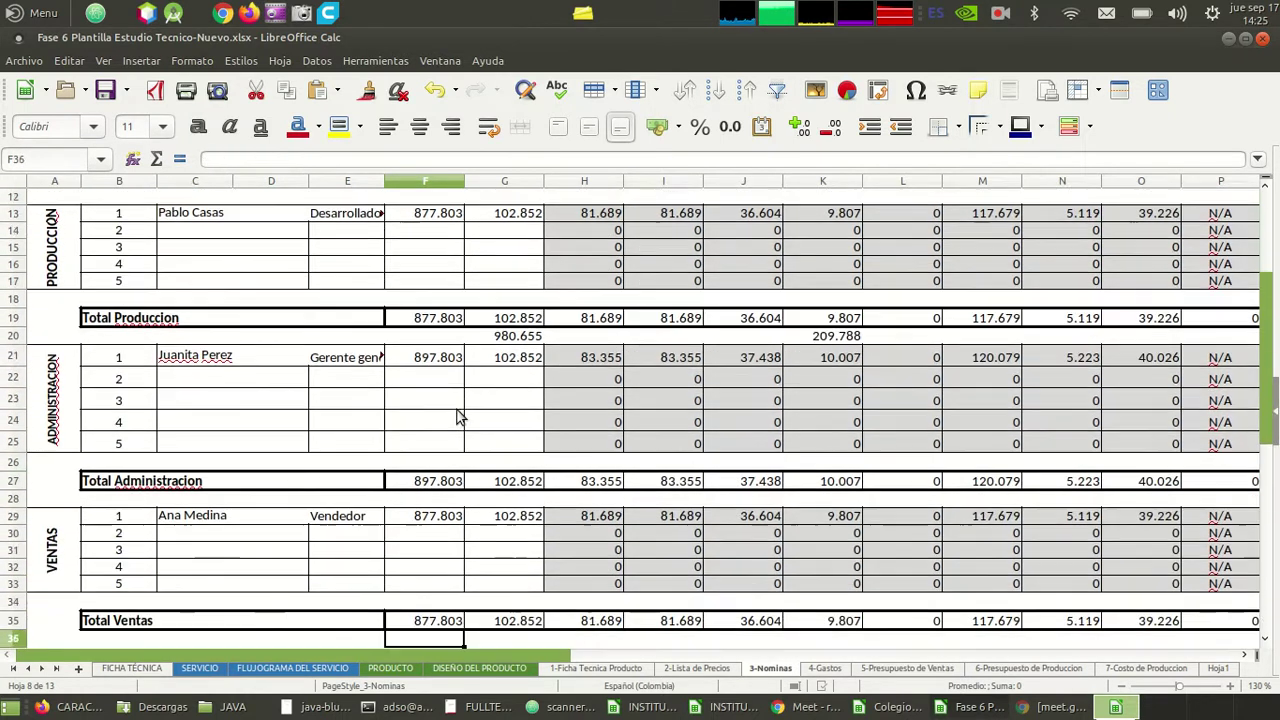
key(Up)
key(Up)
key(Up)
key(Up)
key(Up)
key(Up)
key(Up)
key(Up)
key(Up)
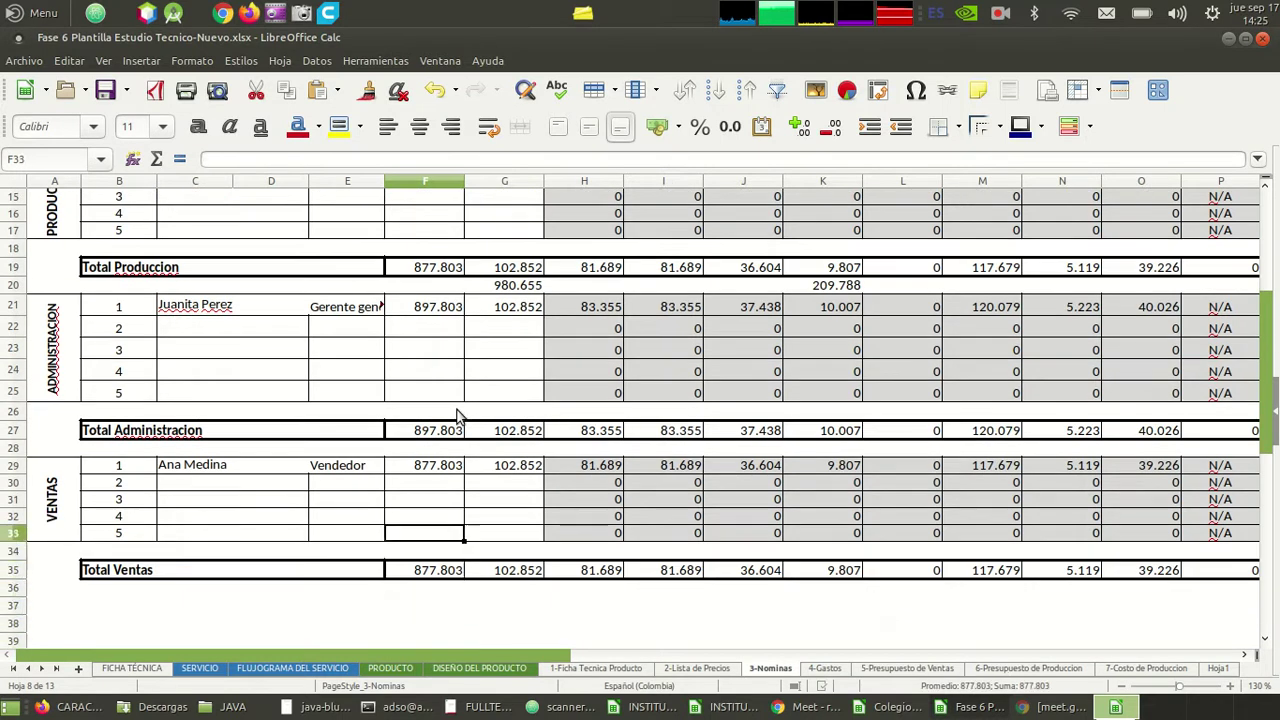
key(Up)
key(Up)
key(Up)
key(Up)
key(Up)
key(Up)
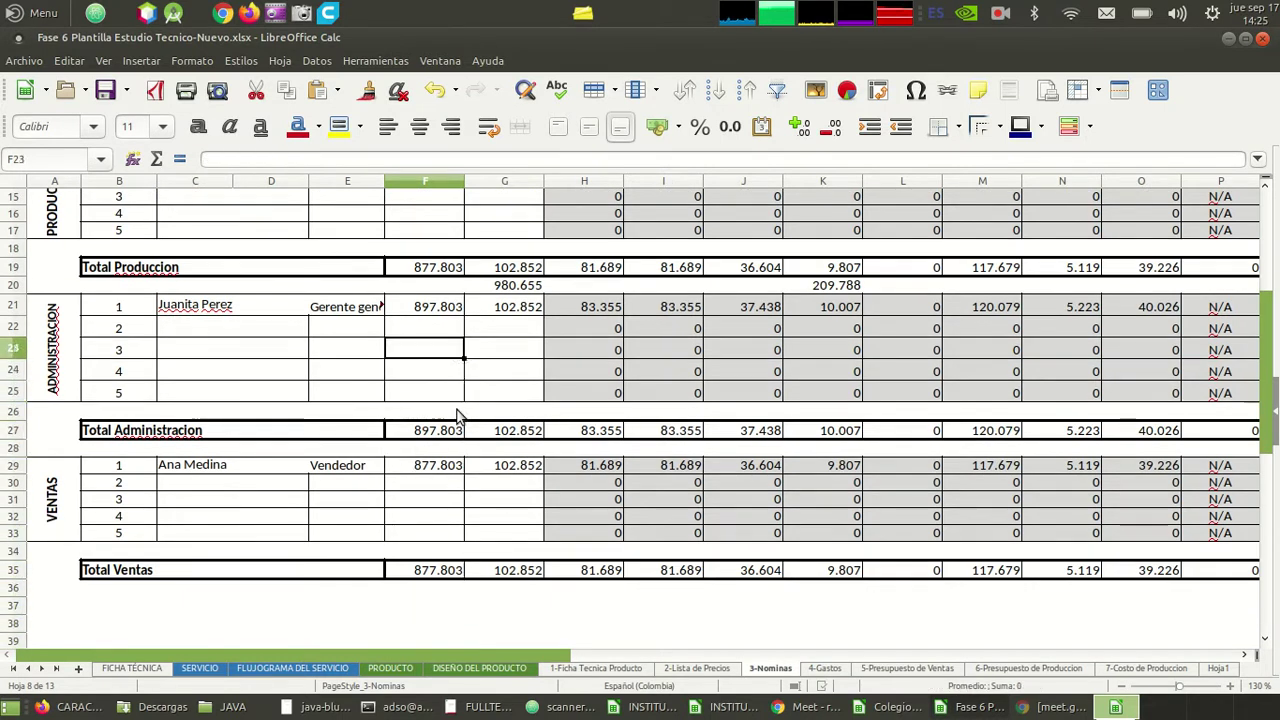
key(Left)
key(Left)
key(Left)
key(Down)
key(Down)
key(Down)
key(Down)
key(Down)
key(Down)
key(Down)
key(Down)
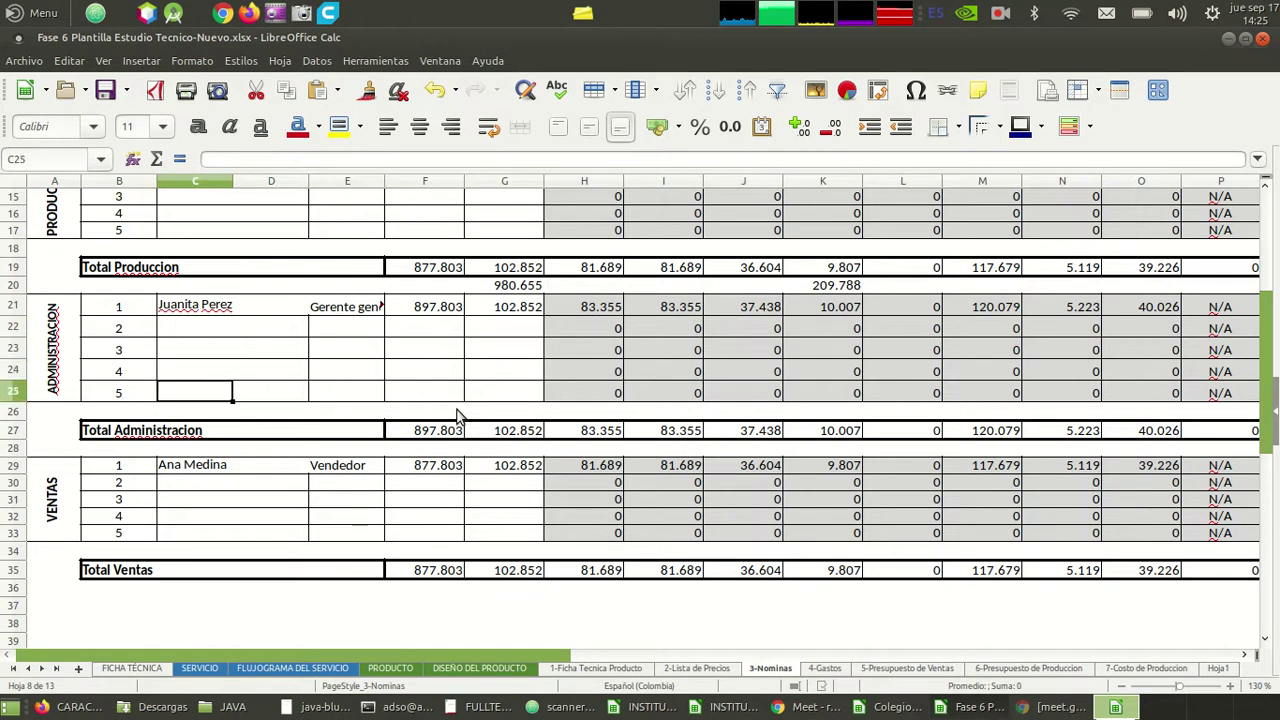
key(Up)
key(Up)
key(Up)
key(Up)
key(Up)
key(Up)
key(Up)
key(Up)
key(Up)
key(Up)
key(Up)
key(Up)
key(Up)
key(Up)
key(Up)
key(Up)
key(Up)
key(Up)
key(Up)
key(Up)
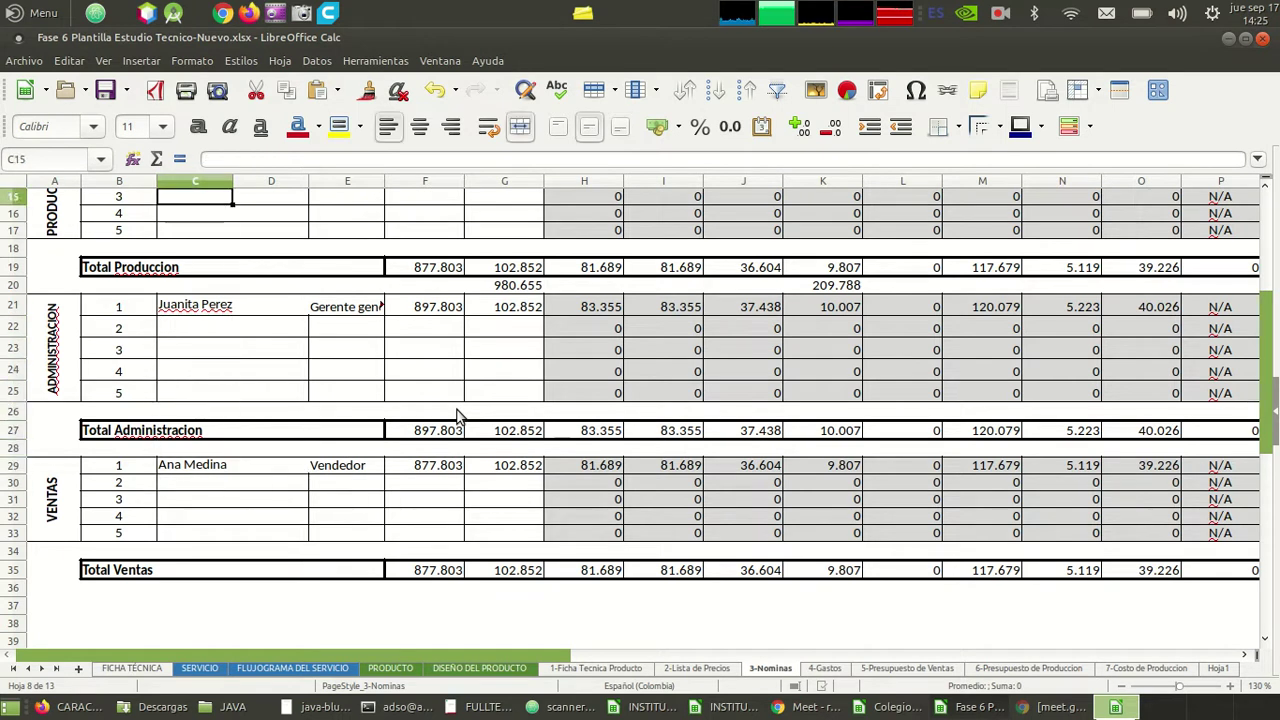
key(Down)
key(Down)
key(Down)
key(Down)
key(Down)
key(Down)
key(Down)
key(Down)
key(Down)
key(Down)
key(Down)
key(Down)
key(Down)
key(Down)
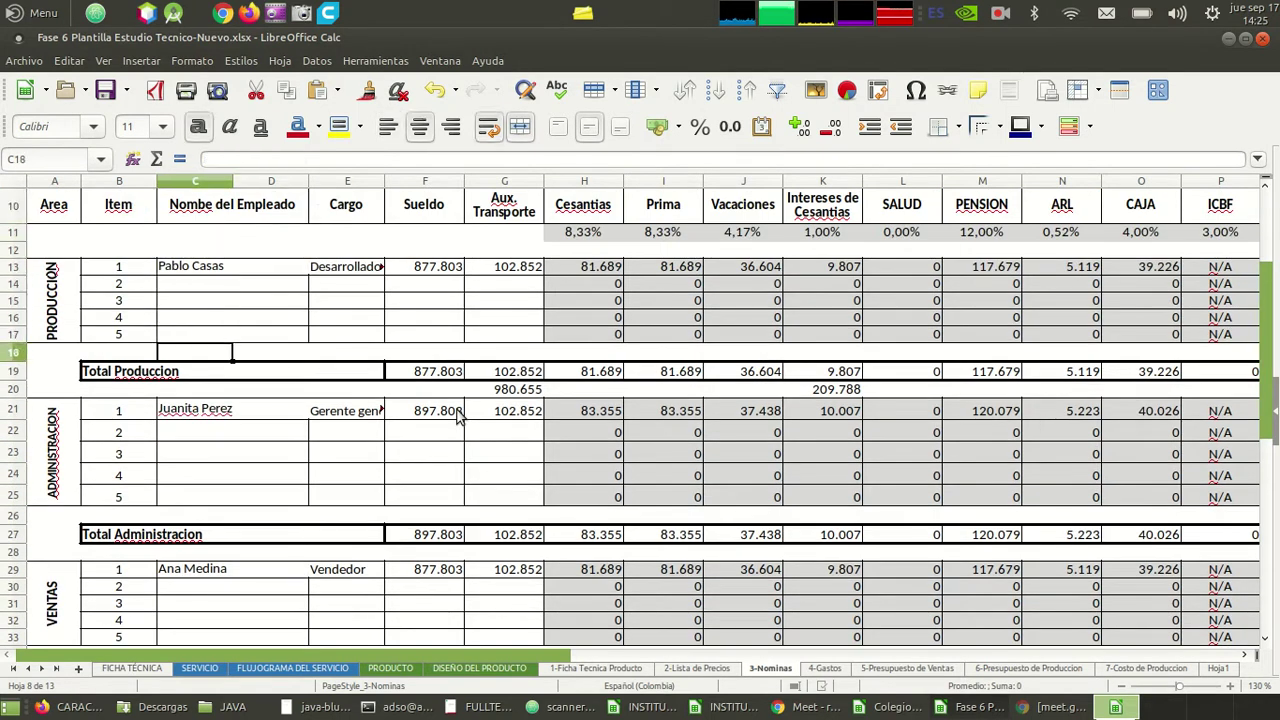
key(Down)
key(Down)
key(Down)
key(Down)
key(Down)
key(Down)
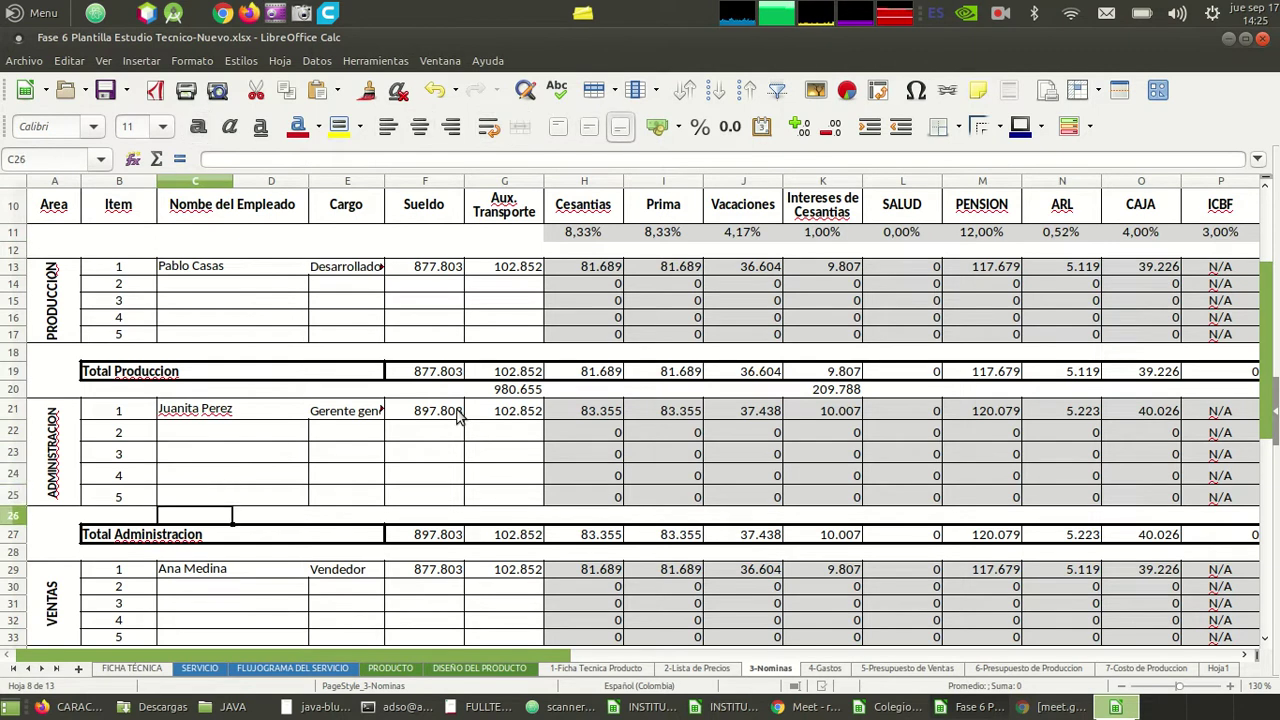
key(Down)
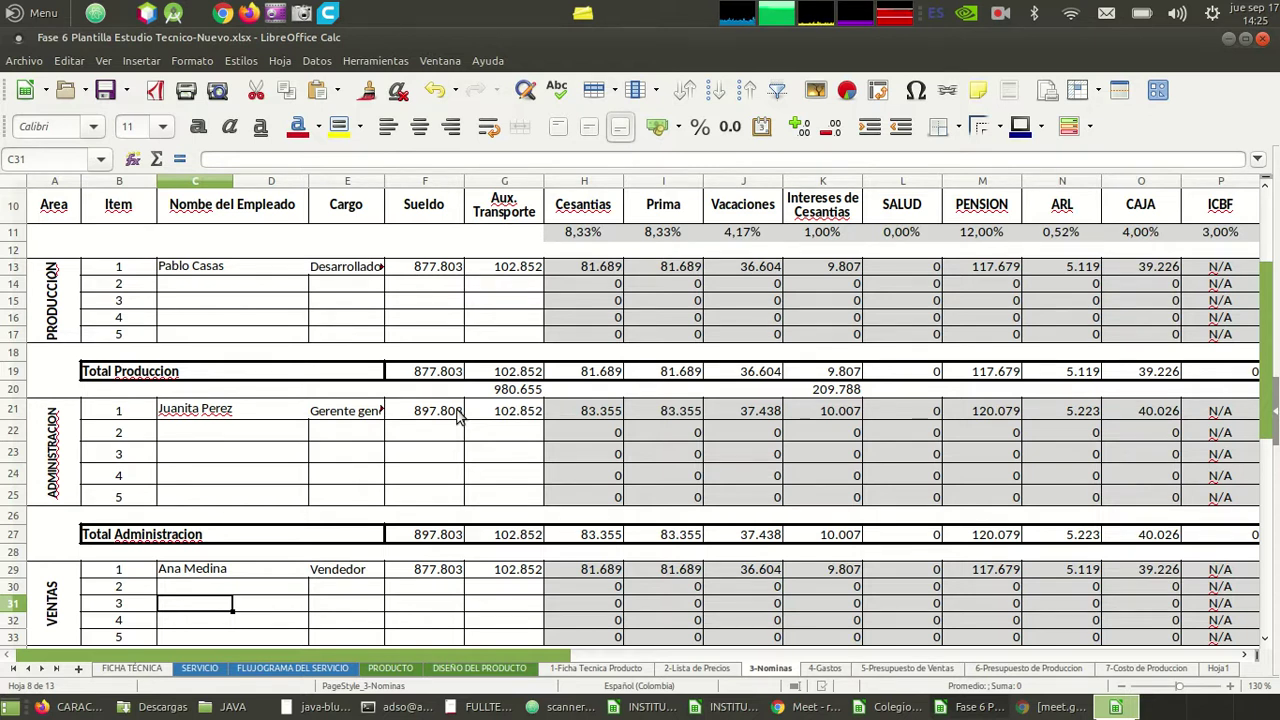
key(Down)
key(Down)
key(Down)
key(Up)
key(Up)
key(Up)
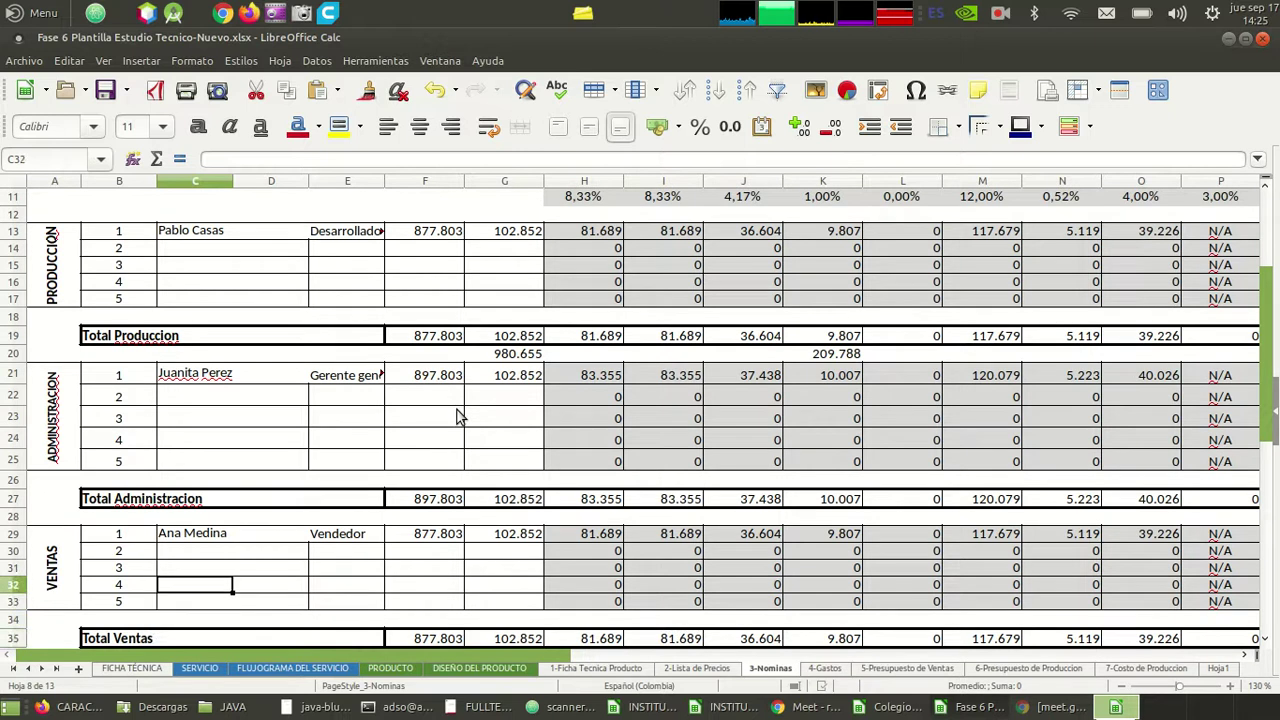
key(Up)
key(Up)
key(Up)
key(Up)
key(Up)
key(Up)
key(Up)
key(Up)
key(Up)
key(Up)
key(Up)
key(Up)
key(Up)
key(Up)
key(Up)
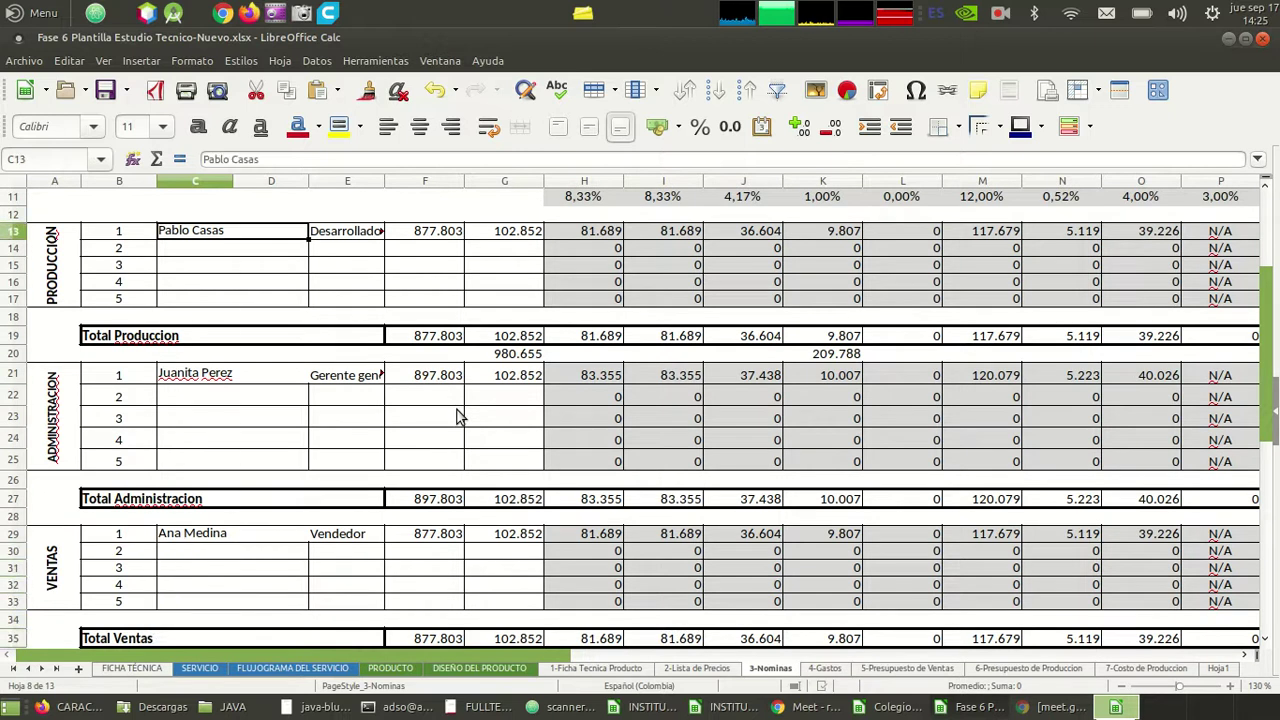
key(Down)
key(Down)
key(Down)
key(Down)
key(Down)
key(Down)
key(Down)
key(Down)
key(Down)
key(Down)
key(Down)
key(Down)
key(Down)
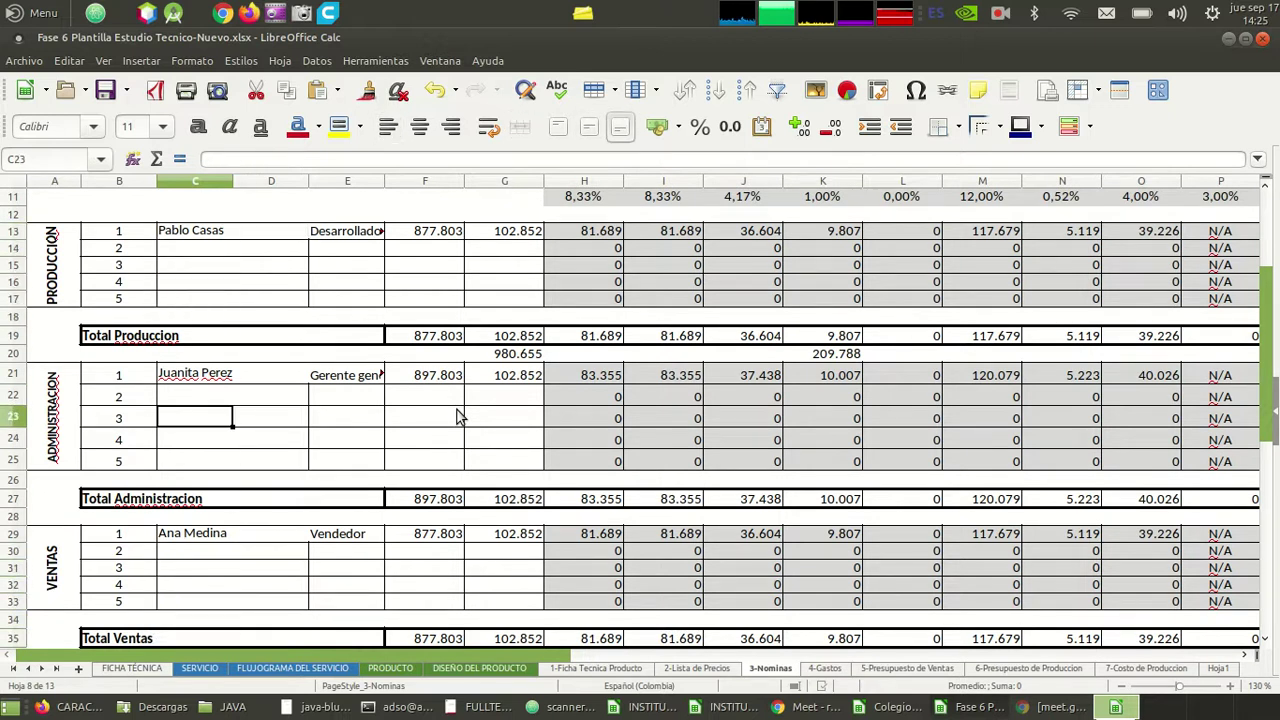
key(Down)
key(Down)
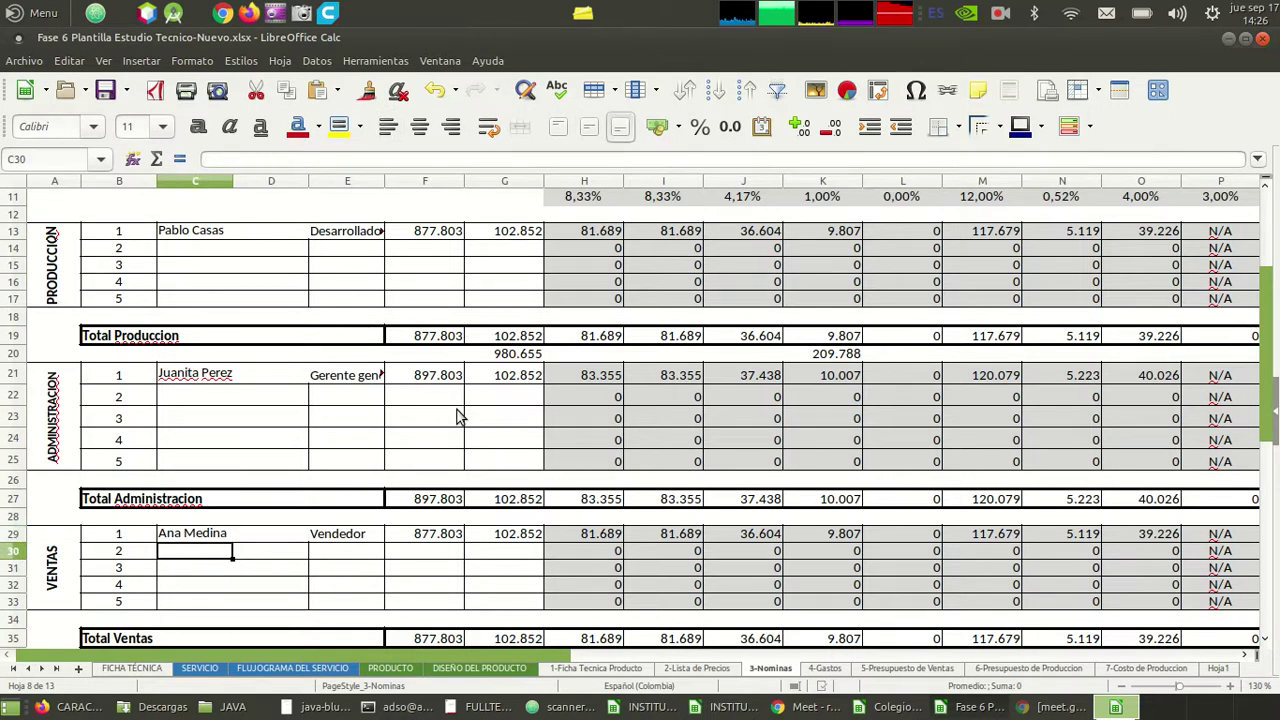
key(Right)
key(Right)
key(Left)
key(Left)
key(Right)
key(Left)
key(Right)
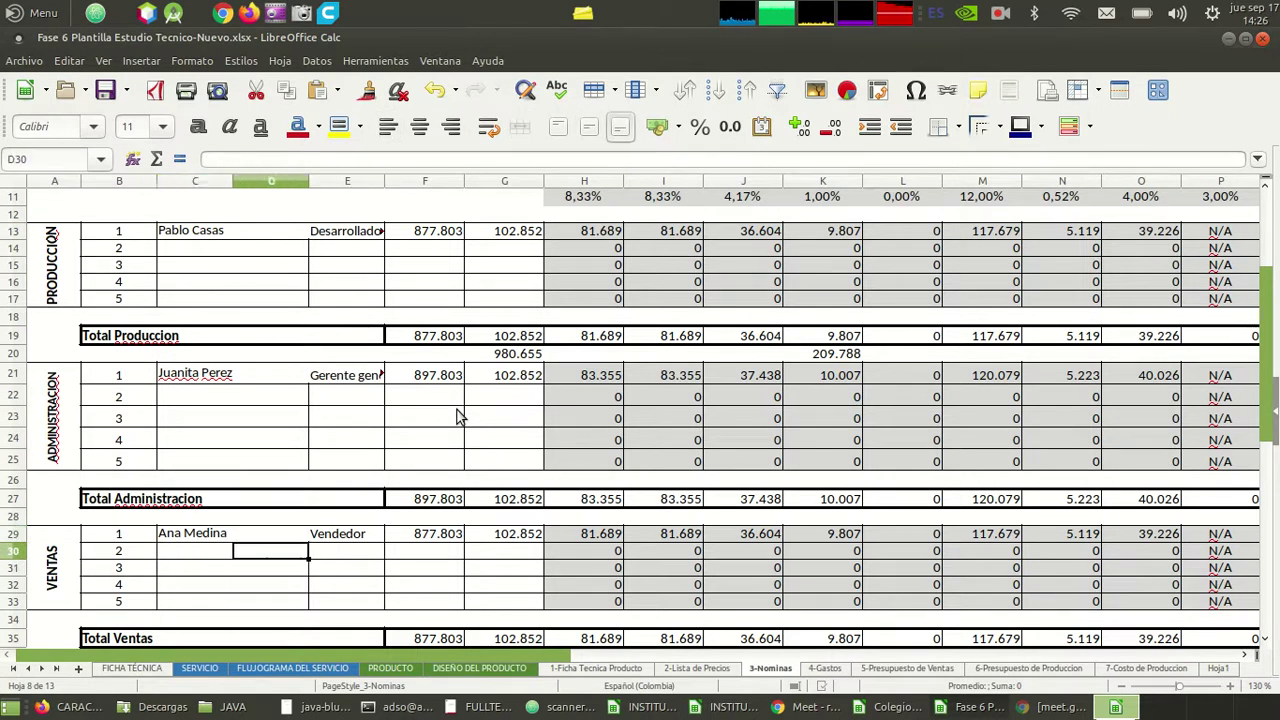
key(Down)
key(Down)
key(Down)
key(Up)
key(Up)
key(Up)
key(Up)
key(Up)
key(Up)
key(Up)
key(Up)
key(Up)
key(Up)
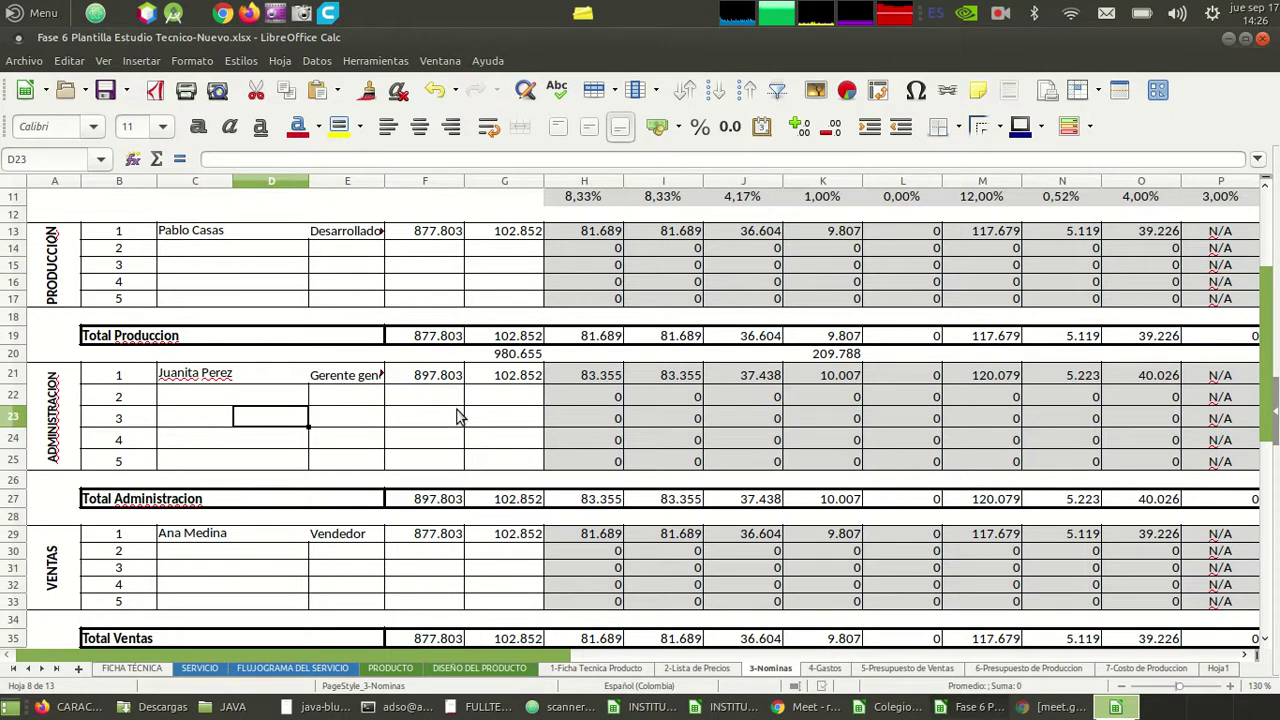
key(Down)
key(Down)
key(Down)
key(Down)
key(Down)
key(Down)
key(Down)
key(Down)
key(Down)
key(Down)
key(Down)
key(Down)
key(Down)
key(Down)
key(Down)
key(Down)
key(Down)
key(Down)
key(Down)
key(Down)
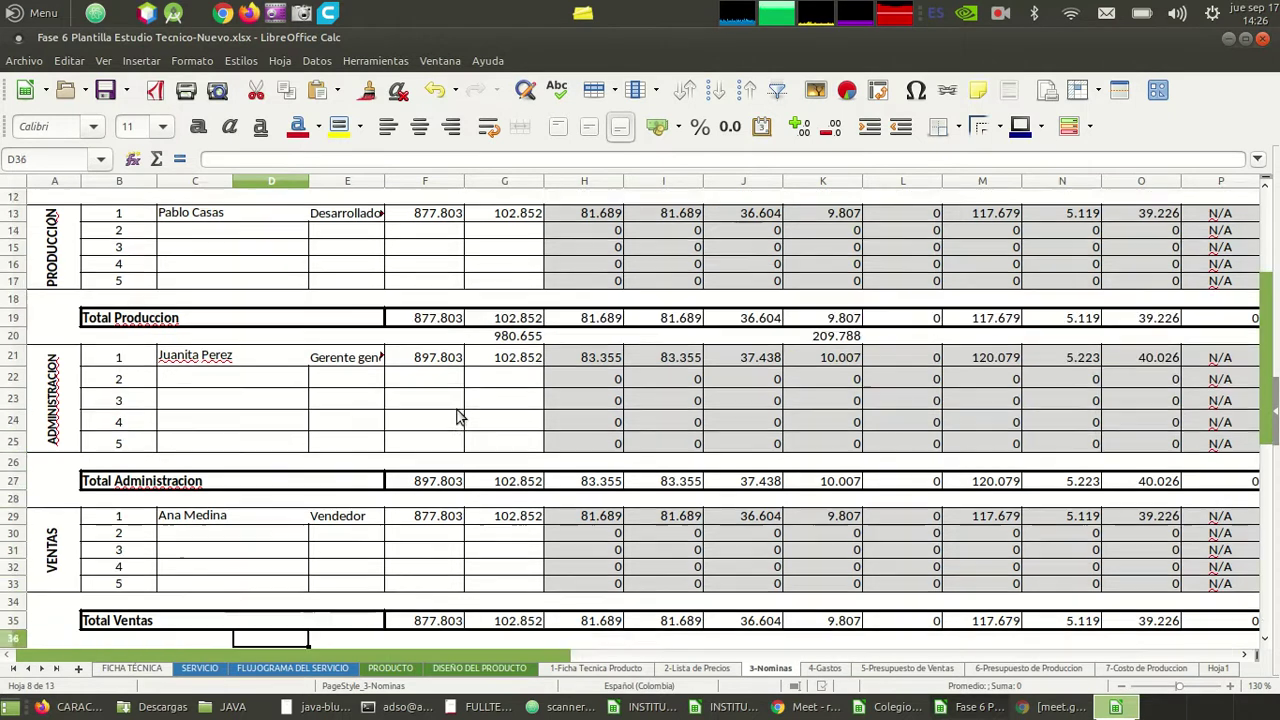
key(Up)
key(Up)
key(Up)
key(Up)
key(Up)
key(Up)
key(Up)
key(Up)
key(Up)
key(Up)
key(Up)
key(Up)
key(Up)
key(Up)
key(Up)
key(Up)
key(Up)
key(Up)
key(Up)
key(Up)
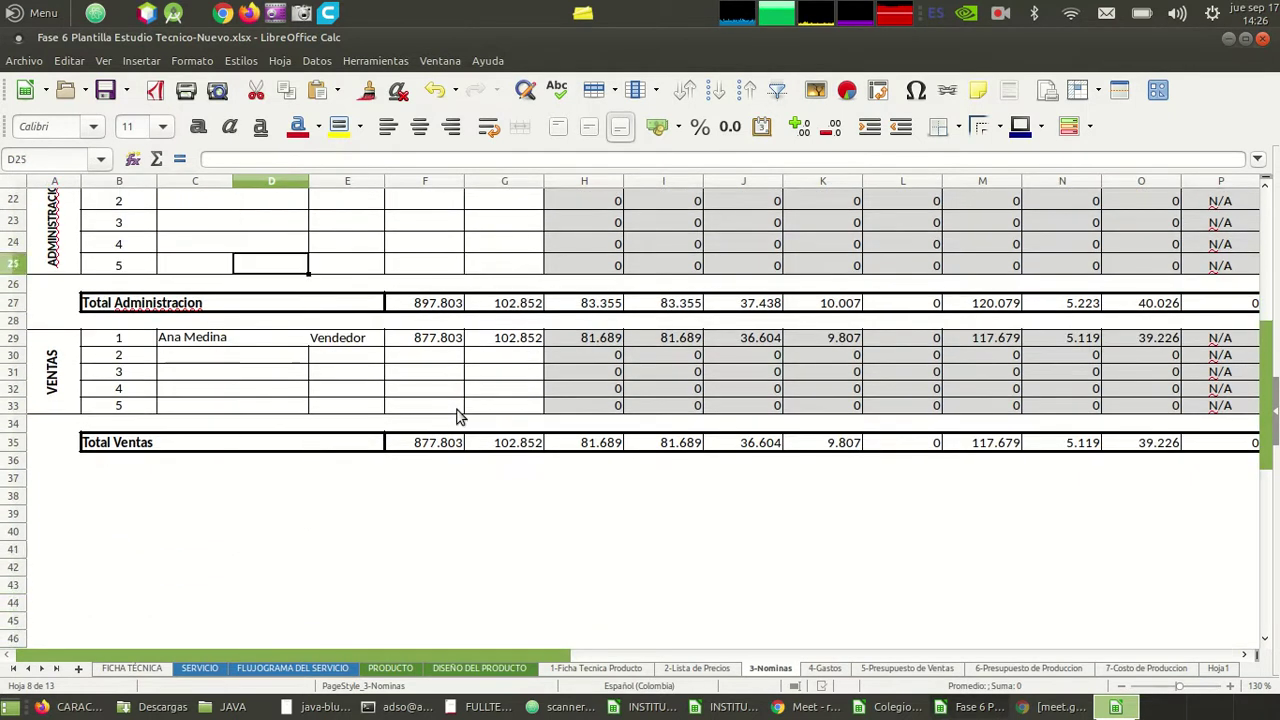
key(Up)
key(Up)
key(Up)
key(Down)
key(Down)
key(Down)
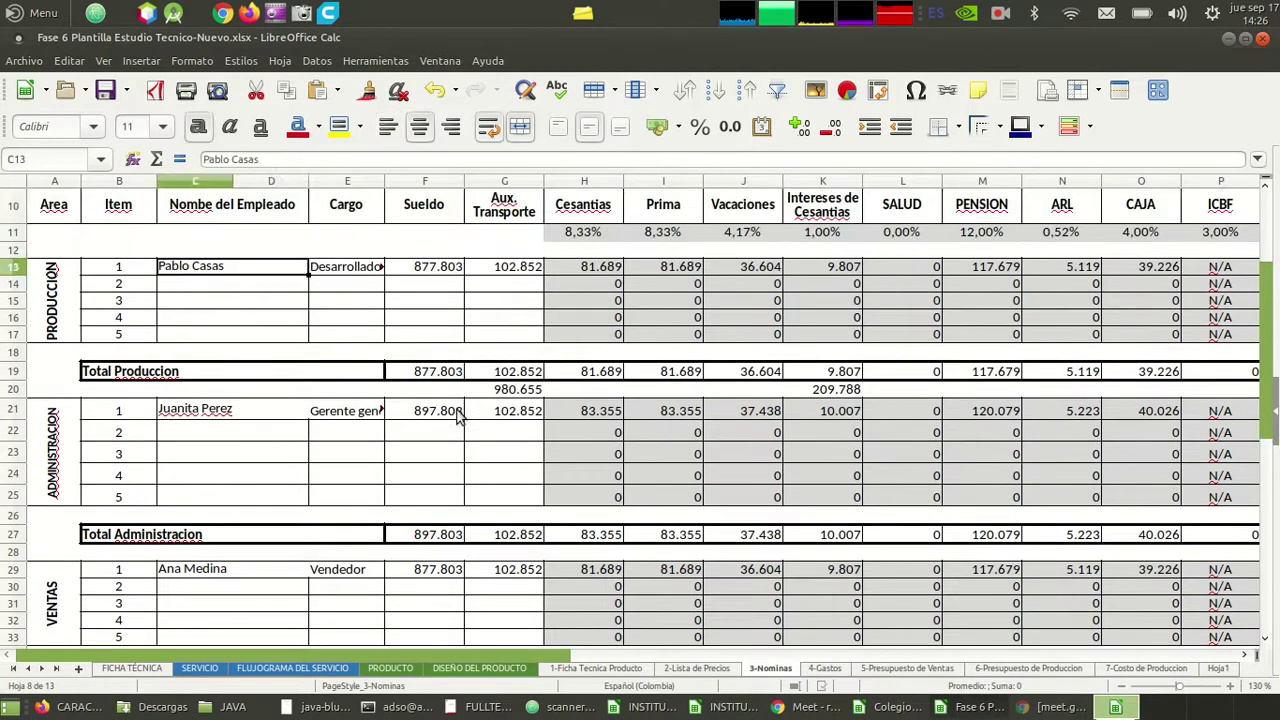
key(Down)
key(Right)
key(Down)
key(Down)
key(Down)
key(Down)
key(Down)
key(Down)
key(Down)
key(Down)
key(Down)
key(Down)
key(Down)
key(Down)
key(Down)
key(Down)
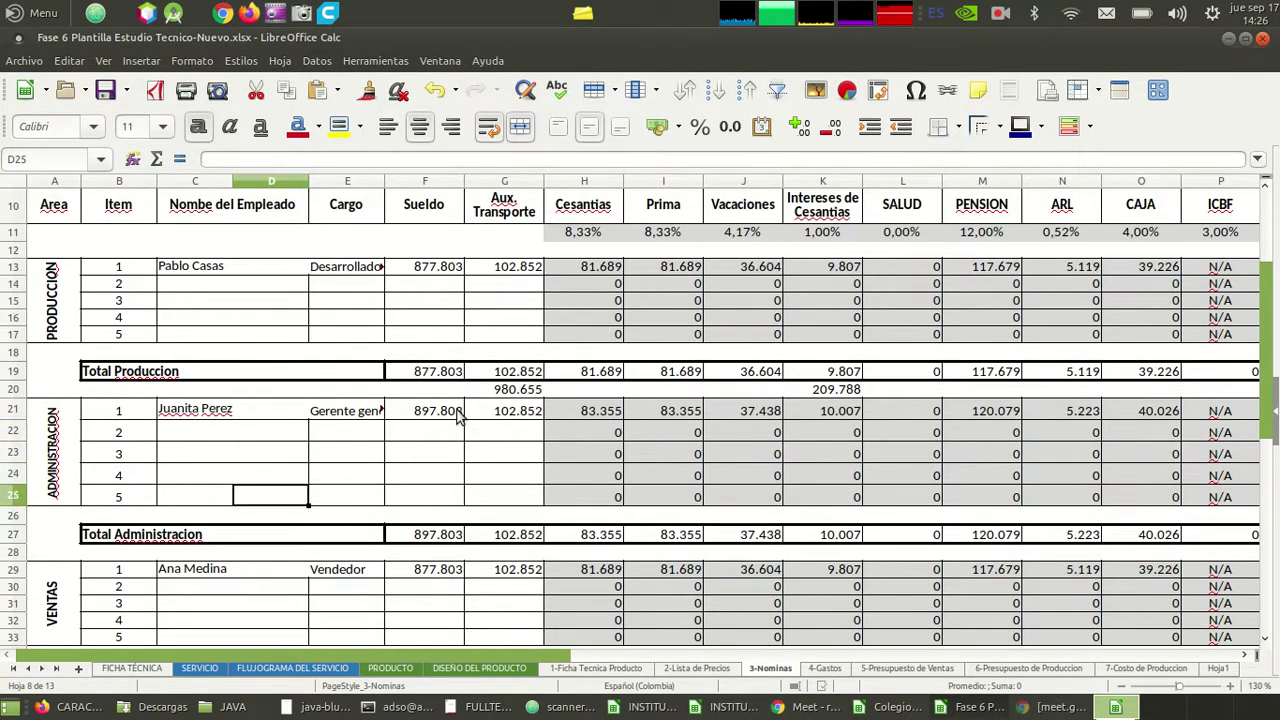
key(Down)
key(Down)
key(Down)
key(Down)
key(Down)
key(Up)
key(Up)
key(Up)
key(Up)
key(Up)
key(Up)
key(Up)
key(Up)
key(Up)
key(Up)
key(Up)
key(Up)
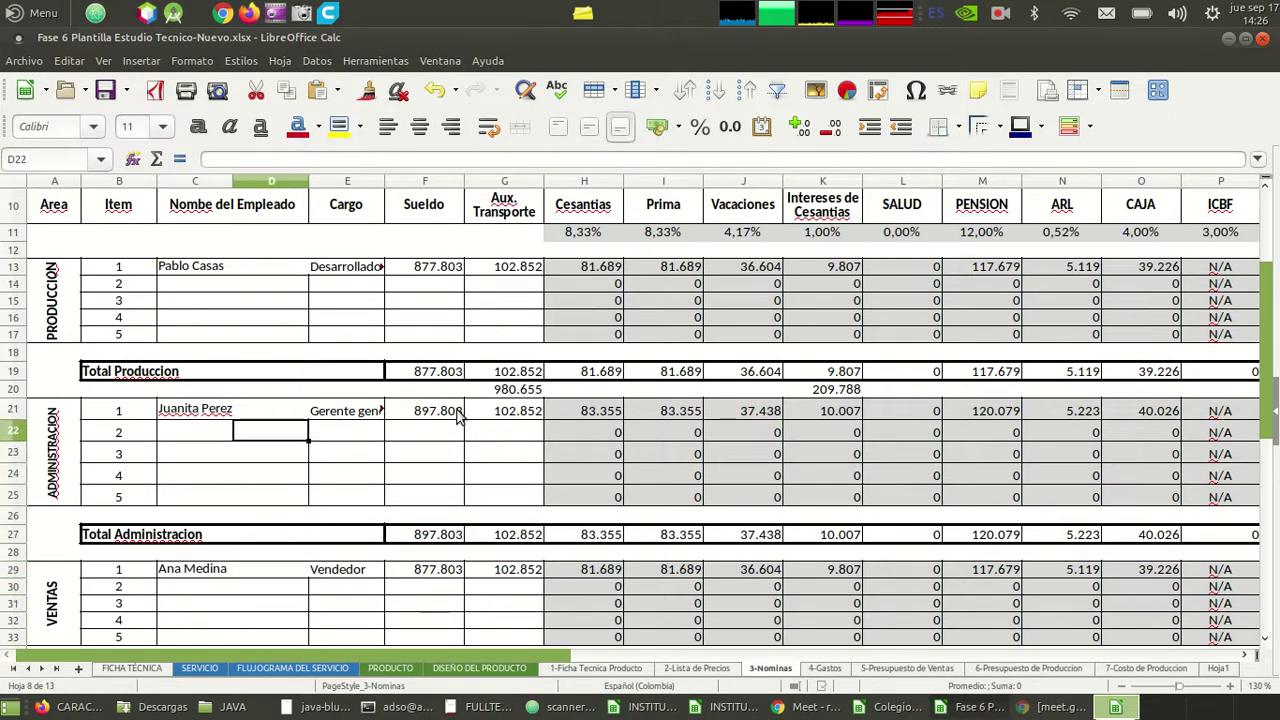
key(Left)
key(Left)
key(Left)
key(Right)
key(Right)
key(Right)
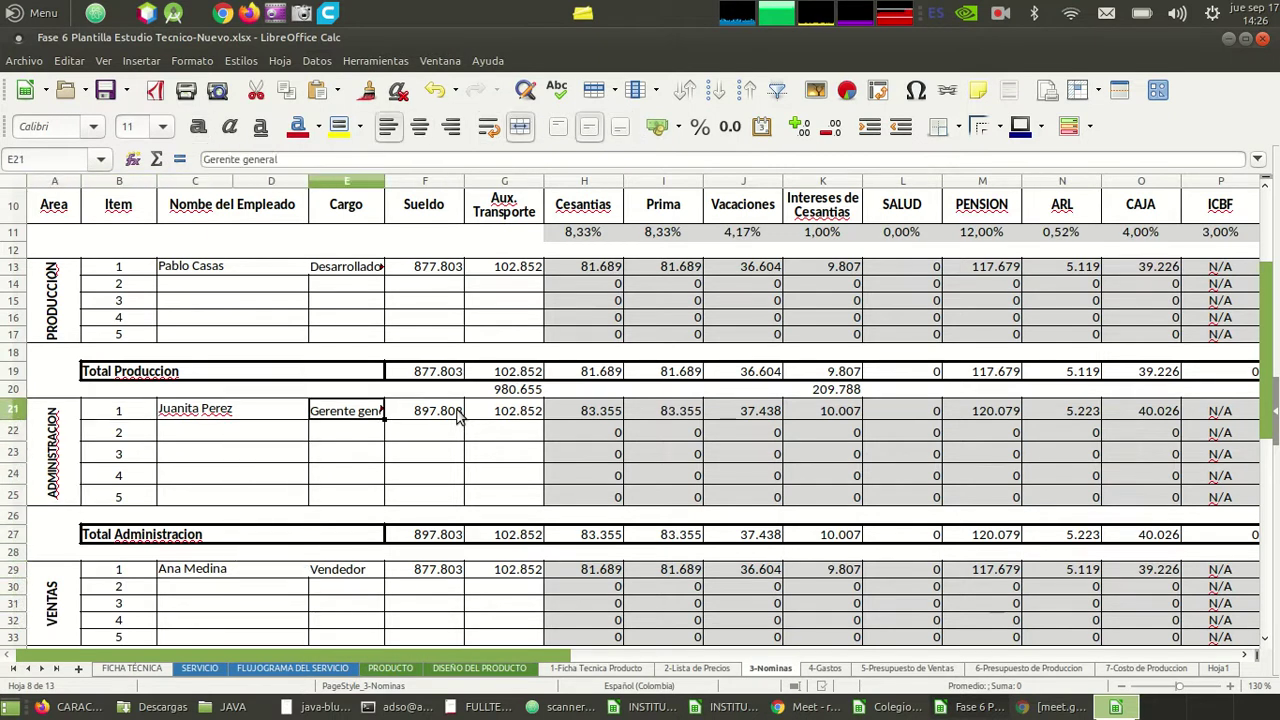
key(Down)
key(Left)
key(Left)
key(Up)
key(Up)
key(Down)
key(Down)
key(Down)
key(Down)
key(Down)
key(Down)
key(Down)
key(Down)
key(Down)
key(Down)
key(Down)
key(Down)
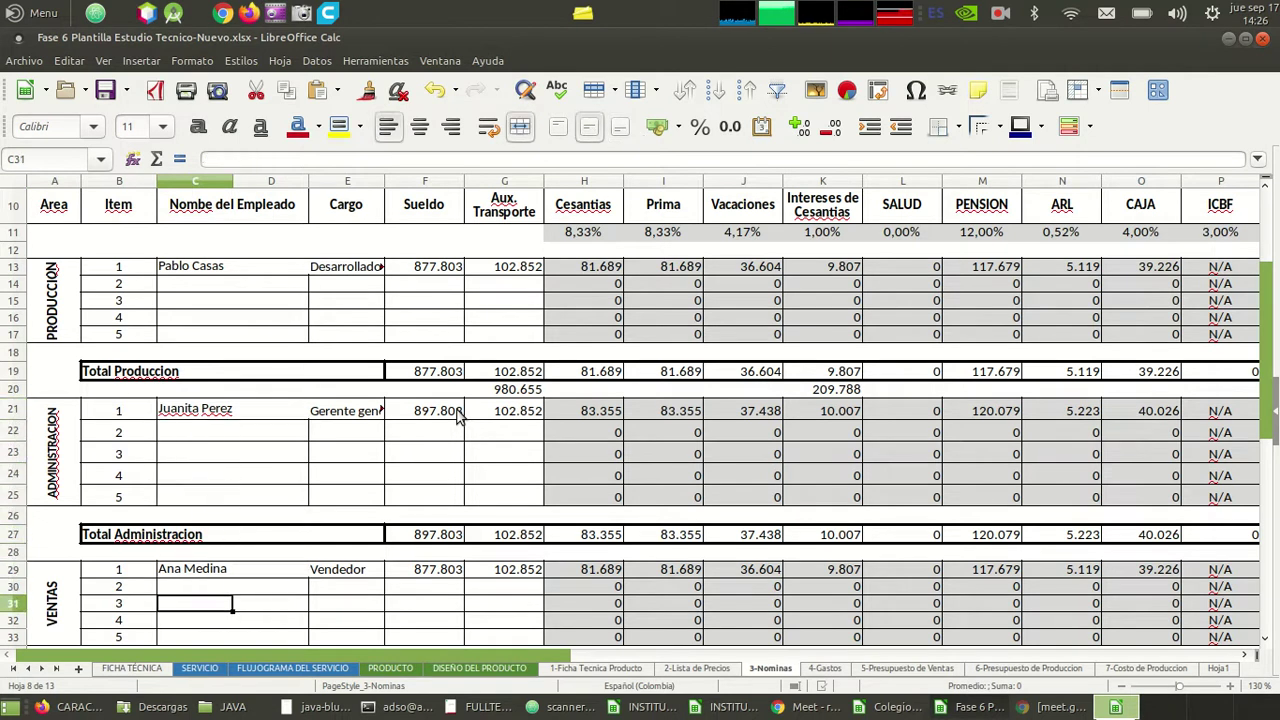
key(Up)
key(Up)
key(Up)
key(Up)
key(Up)
key(Up)
key(Up)
key(Up)
key(Up)
key(Down)
key(Down)
key(Down)
key(Down)
key(Down)
key(Down)
key(Down)
key(Down)
key(Down)
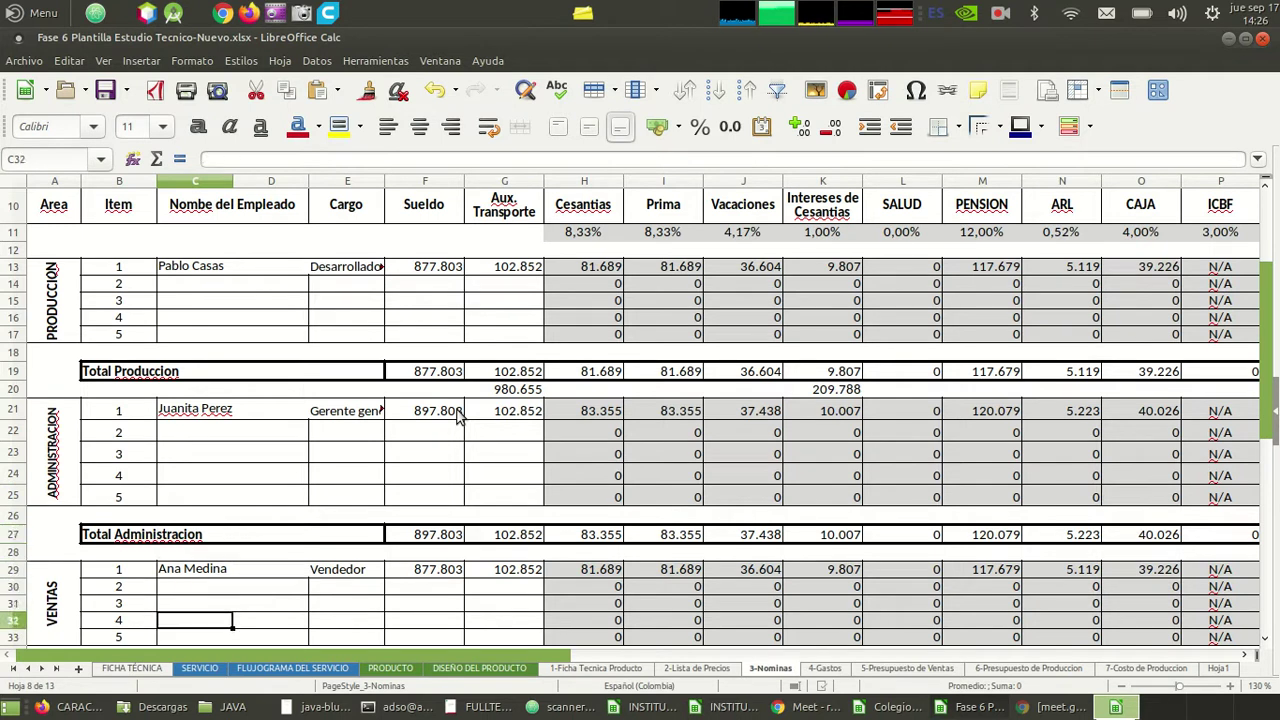
key(Right)
key(Right)
key(Right)
key(Right)
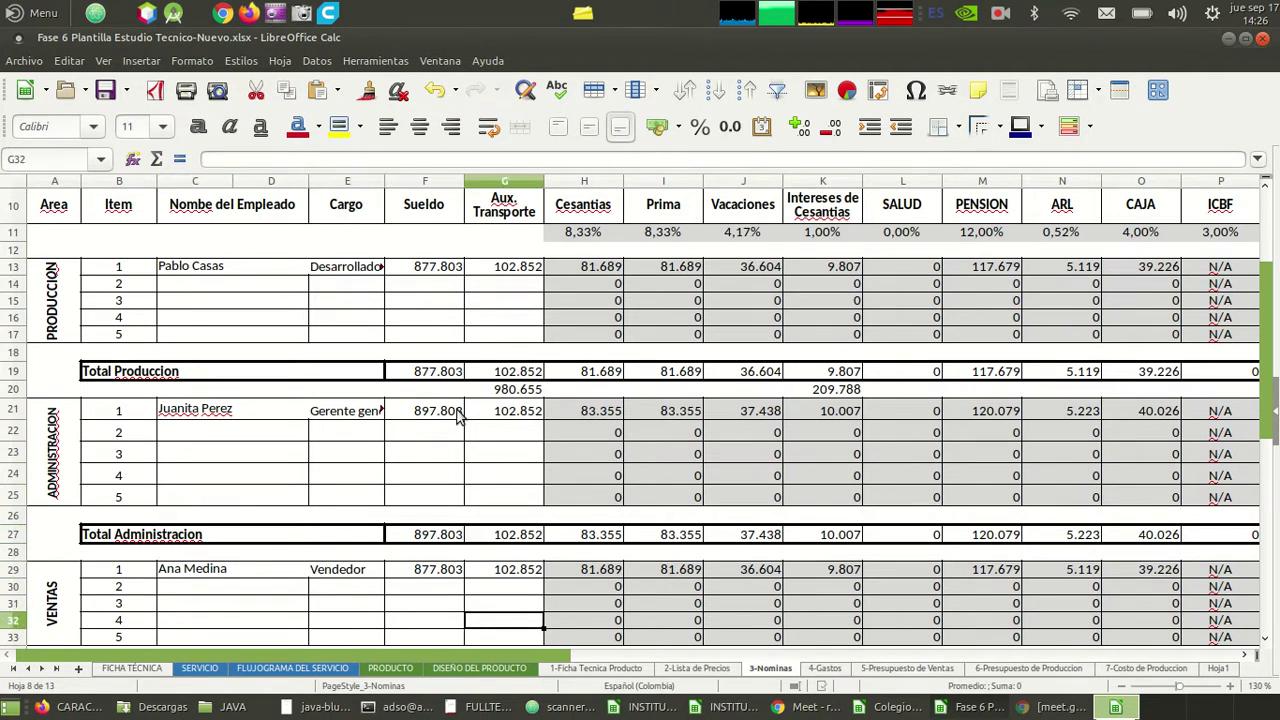
key(Down)
key(Down)
key(Down)
key(Down)
key(Down)
key(Down)
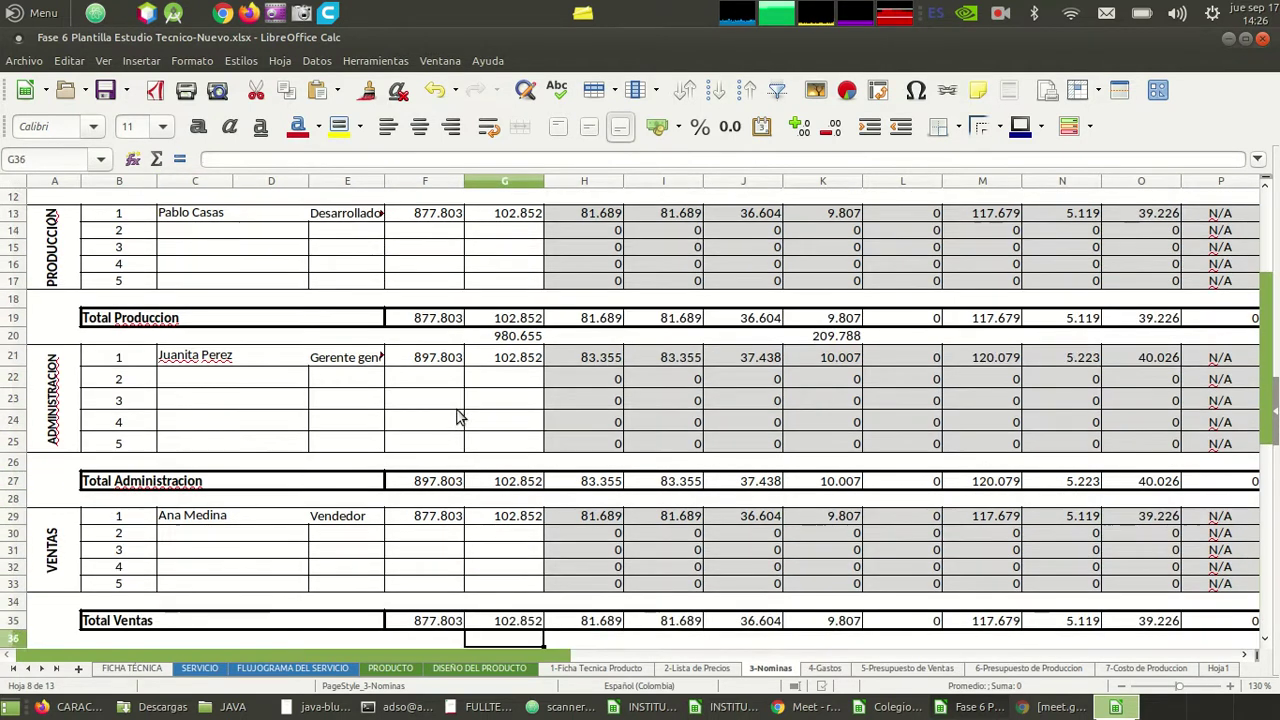
key(Up)
key(Up)
key(Up)
key(Up)
key(Up)
key(Up)
key(Up)
key(Up)
key(Up)
key(Up)
key(Up)
key(Up)
key(Up)
key(Up)
key(Up)
key(Up)
key(Up)
key(Up)
key(Up)
key(Up)
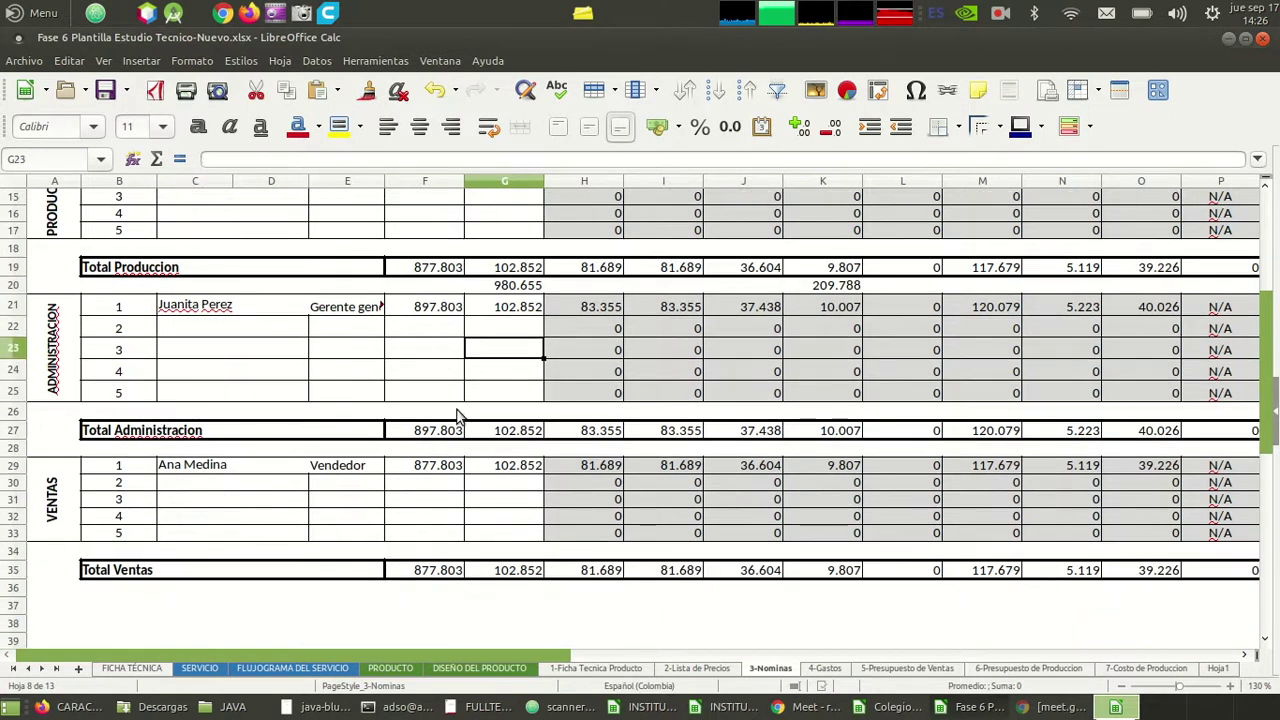
key(Down)
key(Down)
key(Down)
key(Down)
key(Down)
key(Down)
key(Down)
key(Down)
key(Down)
key(Down)
key(Down)
key(Down)
key(Down)
key(Down)
key(Down)
key(Down)
key(Down)
key(Down)
key(Down)
key(Down)
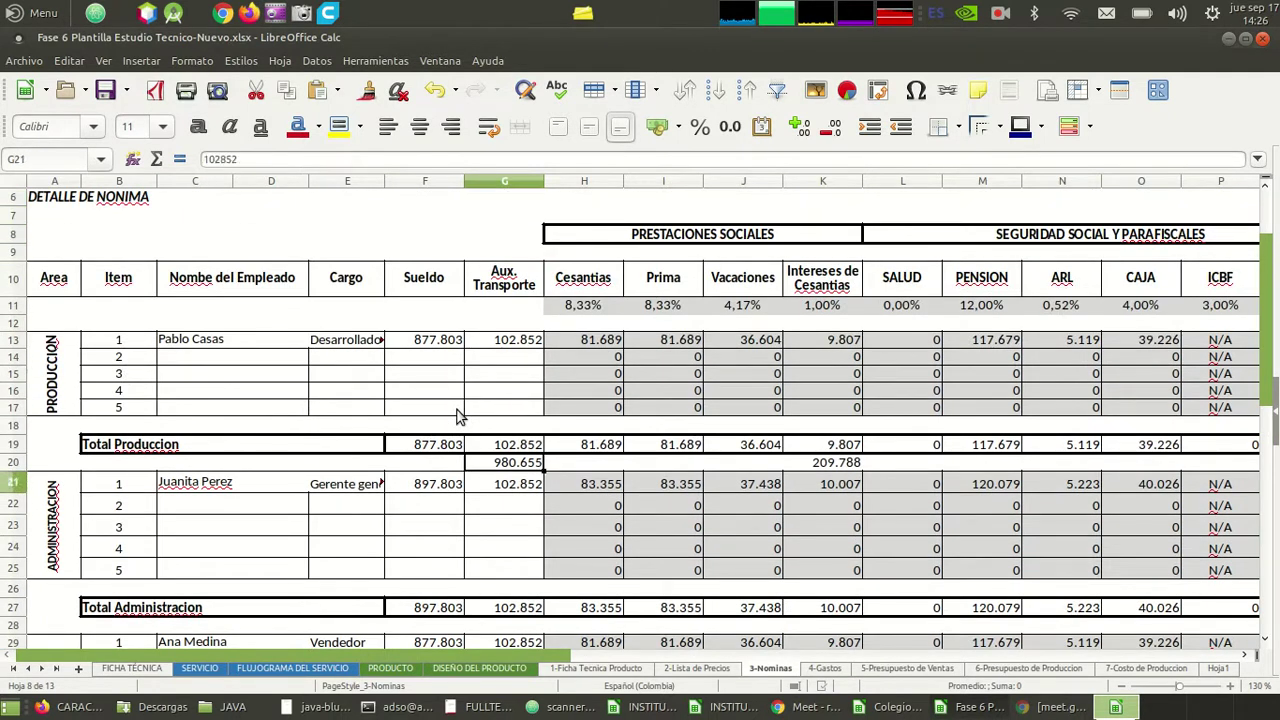
key(Up)
key(Up)
key(Up)
key(Up)
key(Up)
key(Up)
key(Up)
key(Up)
key(Up)
key(Up)
key(Up)
key(Up)
key(Up)
key(Up)
key(Up)
key(Up)
key(Up)
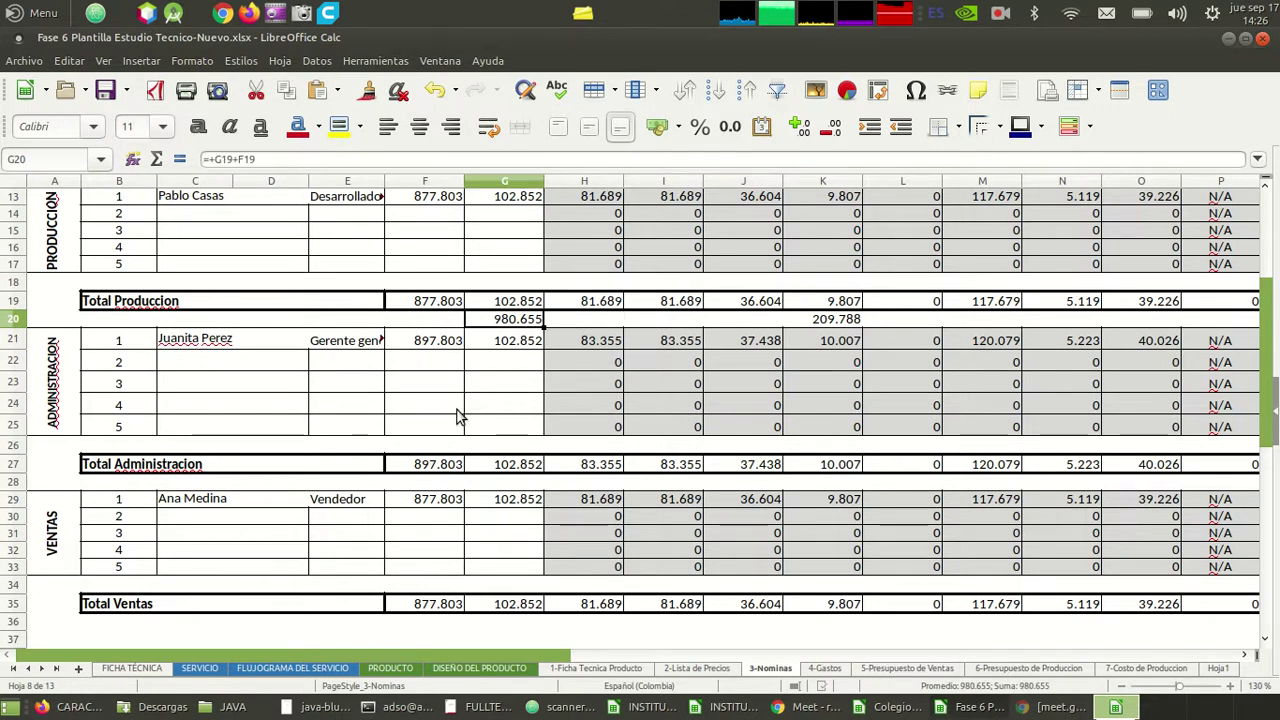
key(Up)
key(Up)
key(Up)
key(Up)
key(Up)
key(Up)
key(Up)
key(Up)
key(Up)
key(Up)
key(Up)
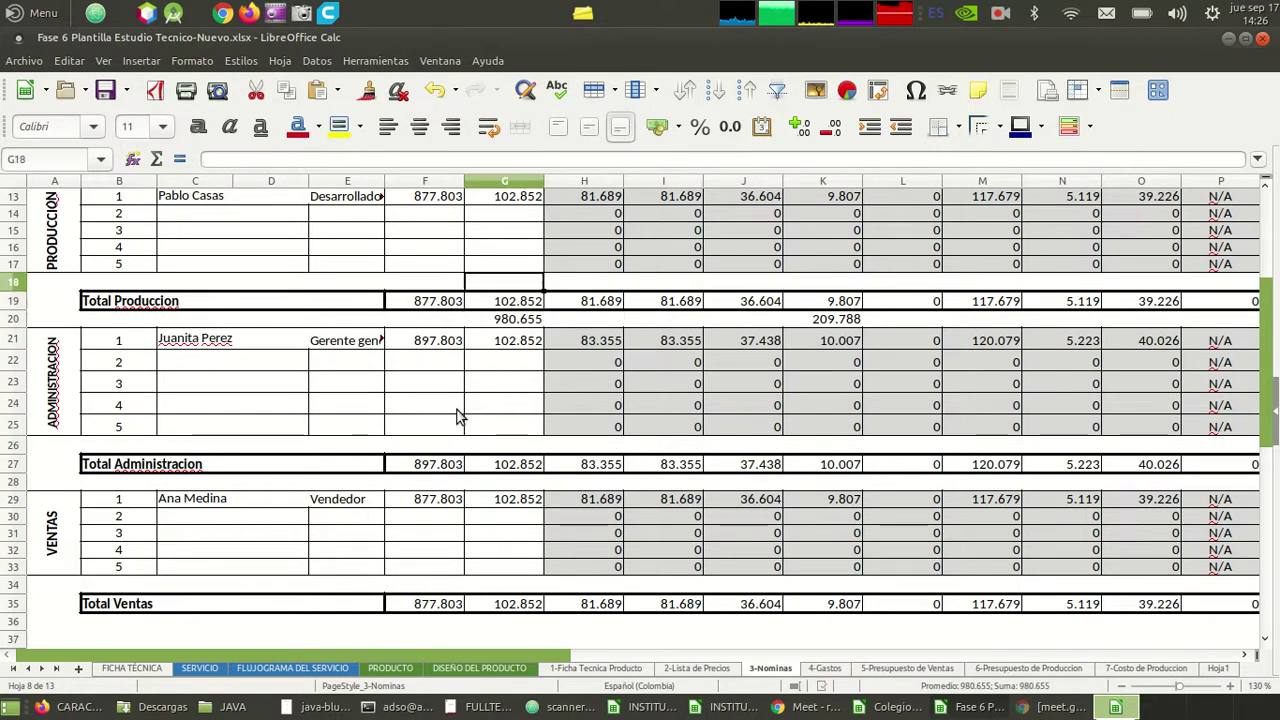
key(Down)
key(Down)
key(Down)
key(Down)
key(Down)
key(Down)
key(Down)
key(Down)
key(Down)
key(Down)
key(Down)
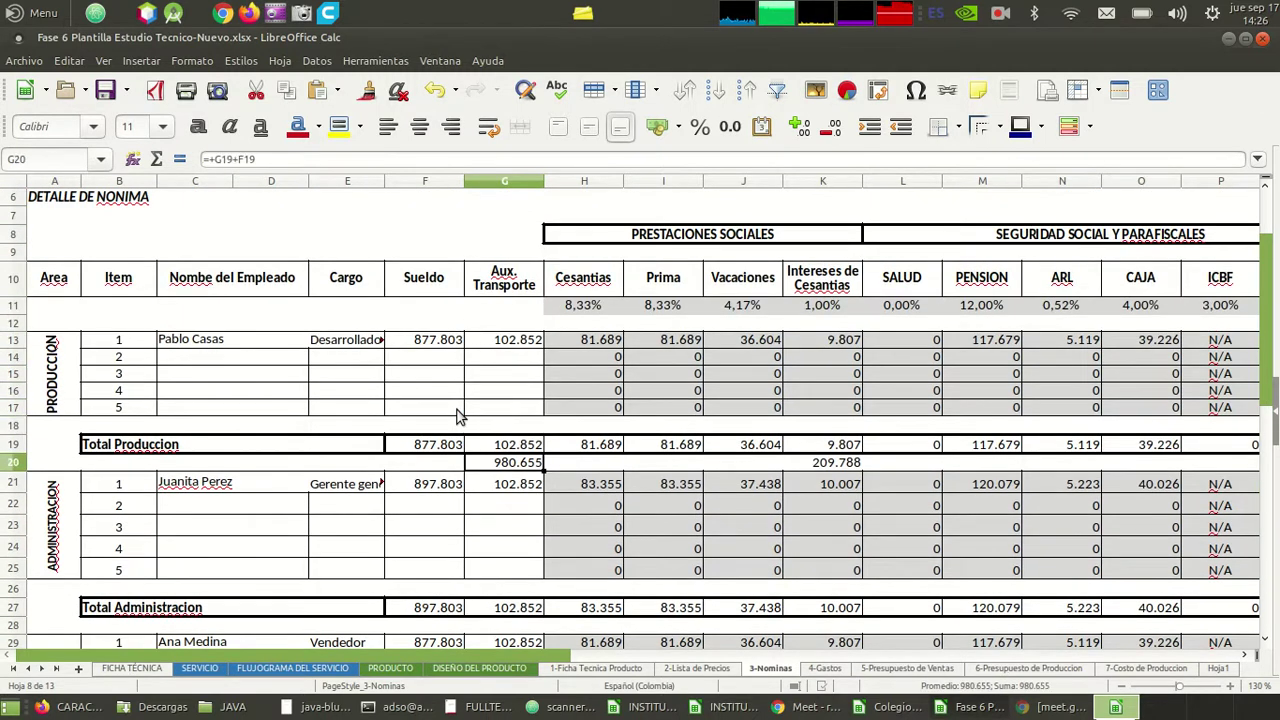
key(Right)
key(Right)
key(Right)
key(Right)
key(Right)
key(Right)
key(Right)
key(Right)
key(Right)
key(Right)
key(Right)
key(Right)
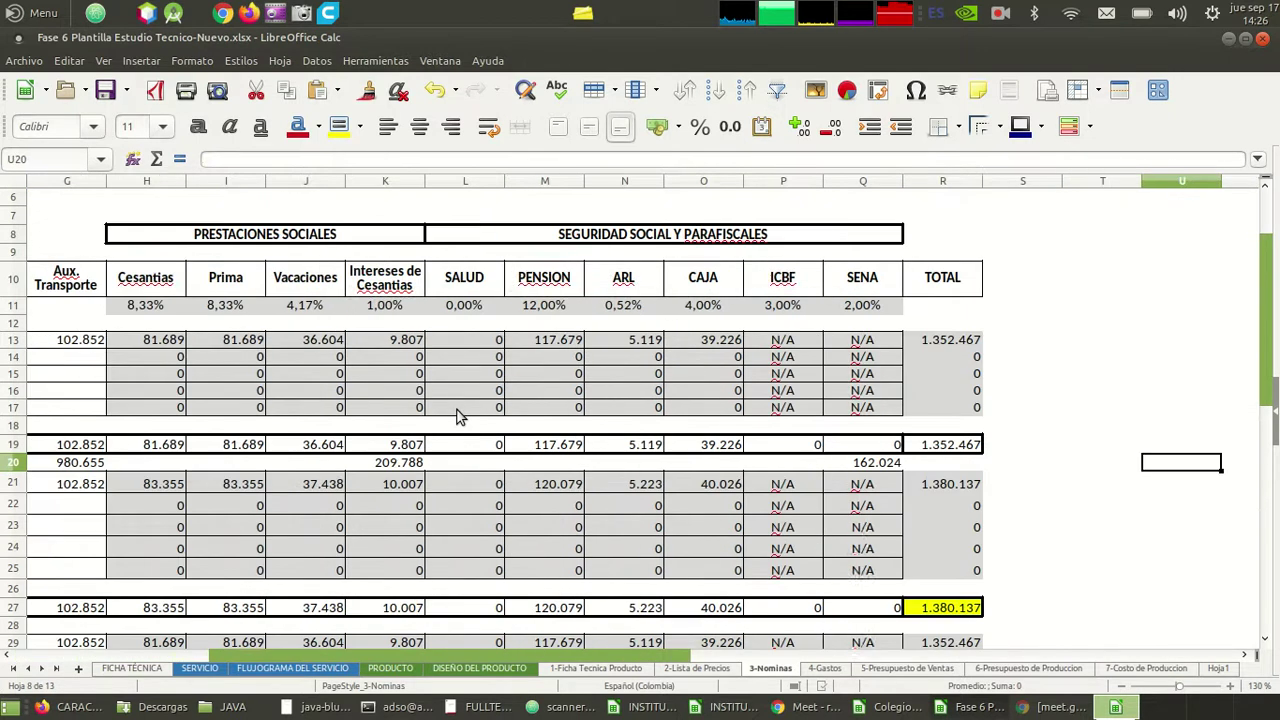
key(Left)
key(Left)
key(Left)
key(Left)
key(Right)
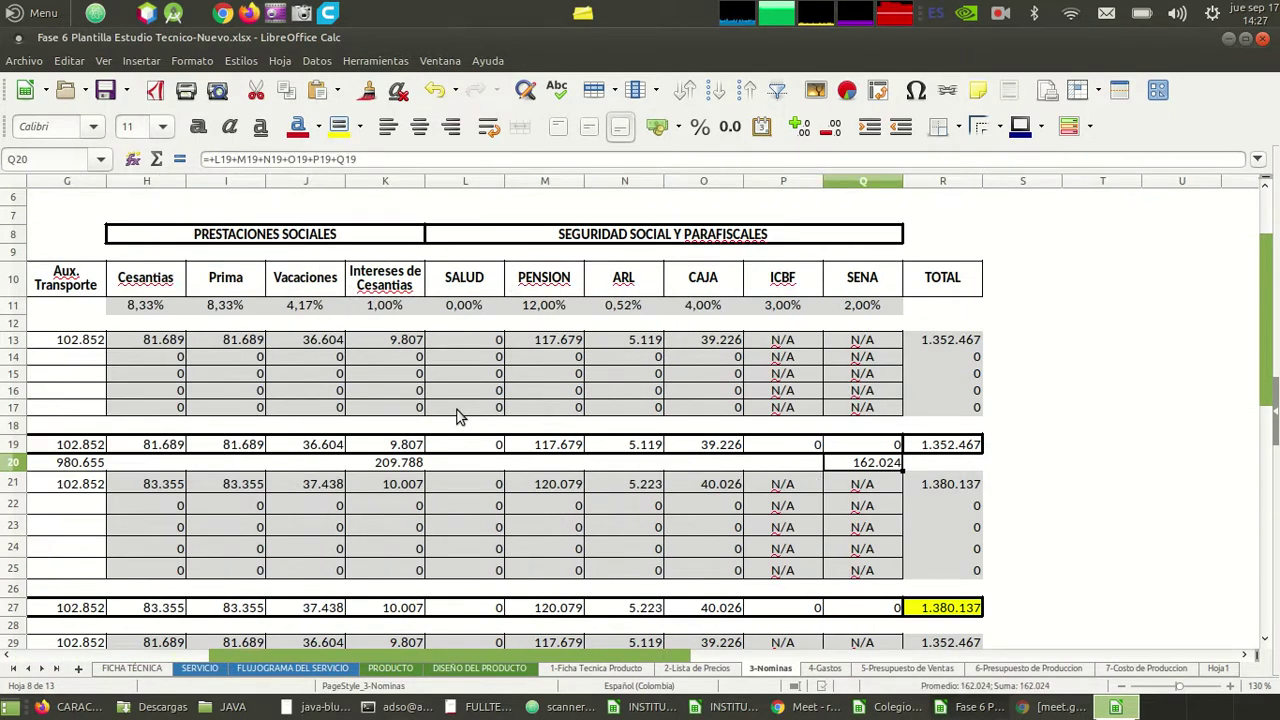
key(Left)
key(Left)
key(Left)
key(Left)
key(Left)
key(Left)
key(Left)
key(Left)
key(Left)
key(Left)
key(Right)
key(Right)
key(Right)
key(Right)
key(Left)
key(Left)
key(Left)
key(Left)
key(Left)
key(Left)
key(Left)
key(Left)
key(Left)
key(Right)
key(Right)
key(Right)
key(Right)
key(Right)
key(Down)
key(Down)
key(Down)
key(Down)
key(Down)
key(Down)
key(Down)
key(Down)
key(Down)
key(Down)
key(Down)
key(Down)
key(Down)
key(Down)
key(Down)
key(Up)
key(Up)
key(Up)
key(Up)
key(Up)
key(Down)
key(Down)
key(Down)
key(Down)
key(Down)
key(Down)
key(Down)
key(Down)
key(Up)
key(Up)
key(Up)
key(Left)
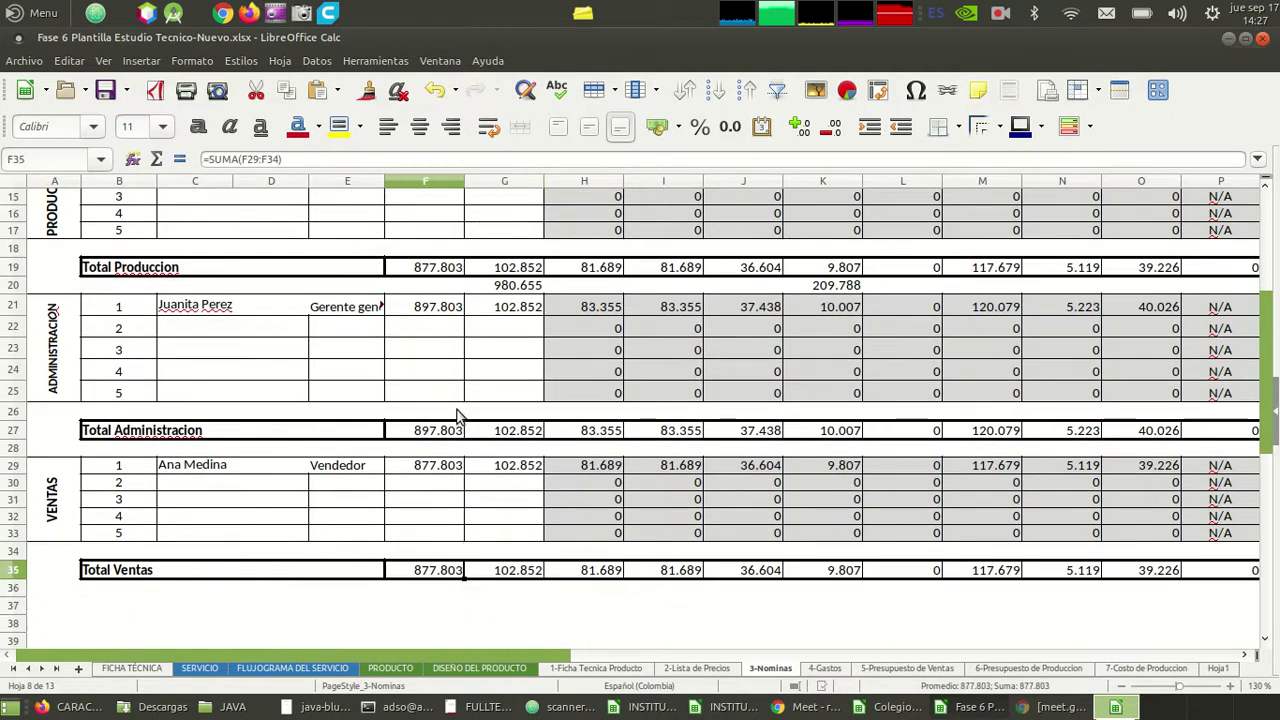
key(Right)
key(Right)
key(Left)
key(Up)
key(Up)
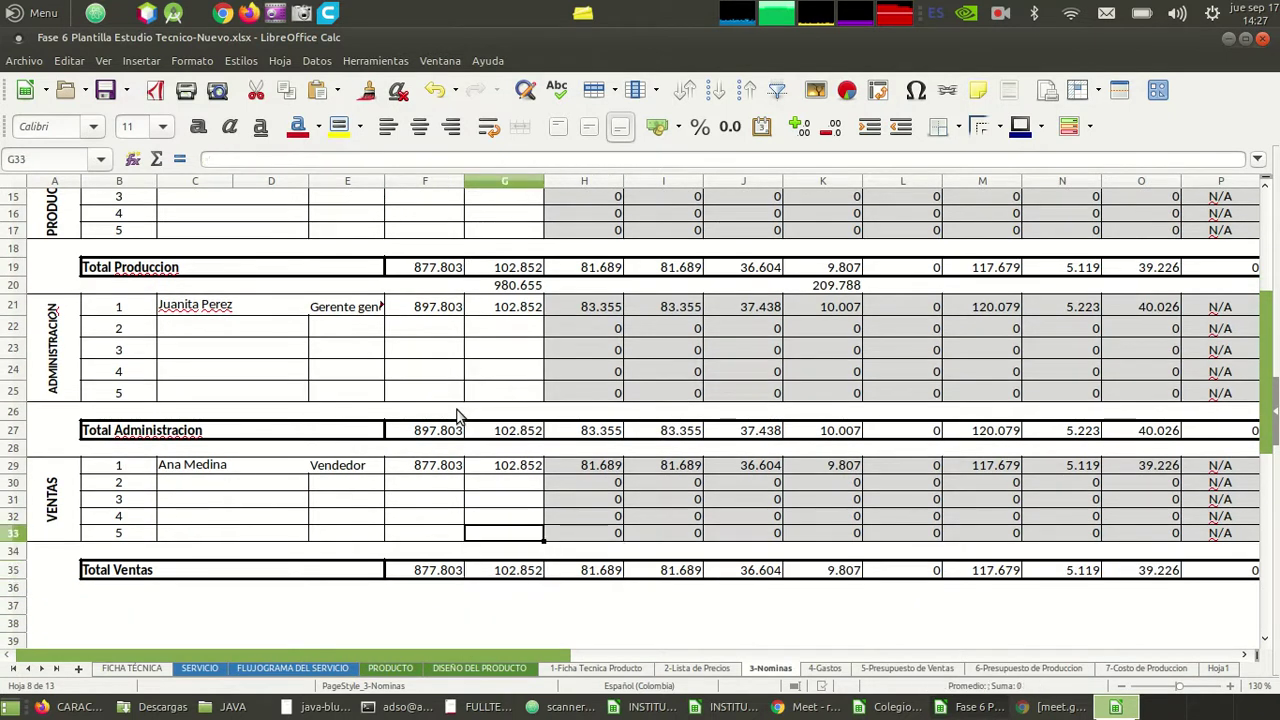
- Open the 4-Gastos sheet and look over the DETALLE DE GASTOS title area
click(824, 668)
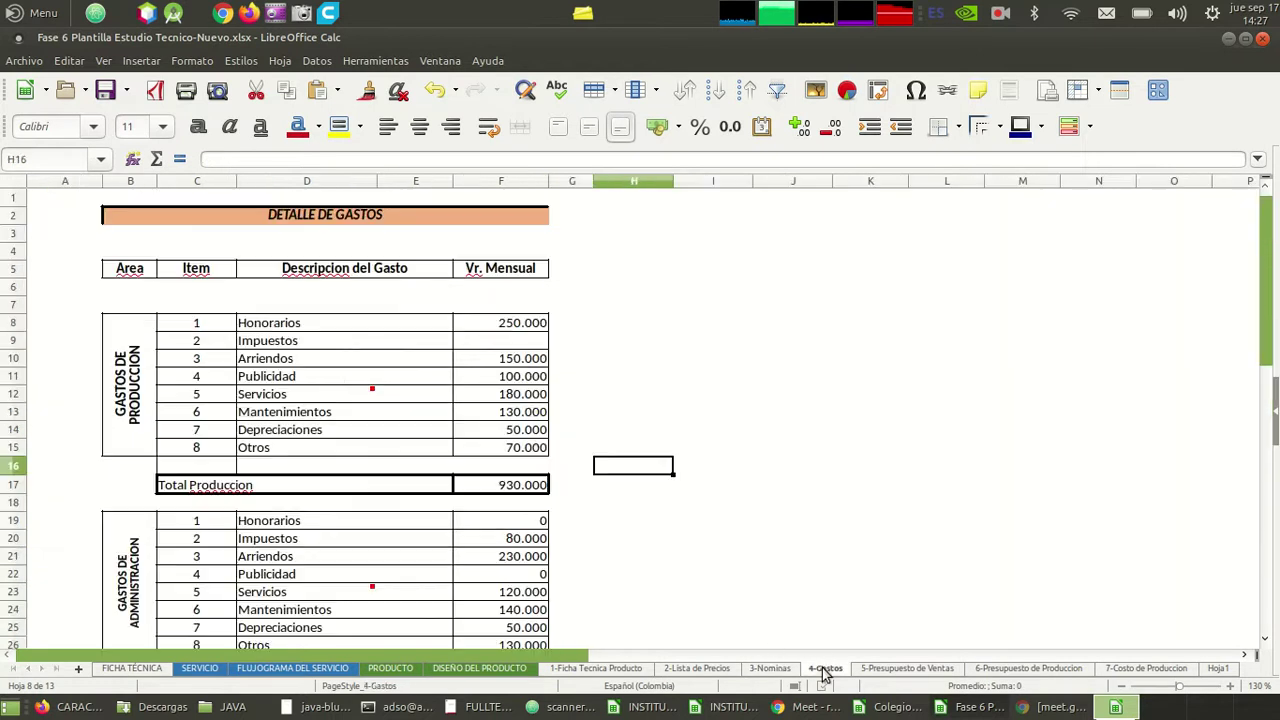
click(388, 415)
key(Left)
key(Left)
key(Left)
key(Left)
key(Up)
key(Up)
key(Up)
key(Up)
key(Up)
key(Up)
key(Up)
key(Up)
key(Up)
key(Up)
key(Up)
key(Up)
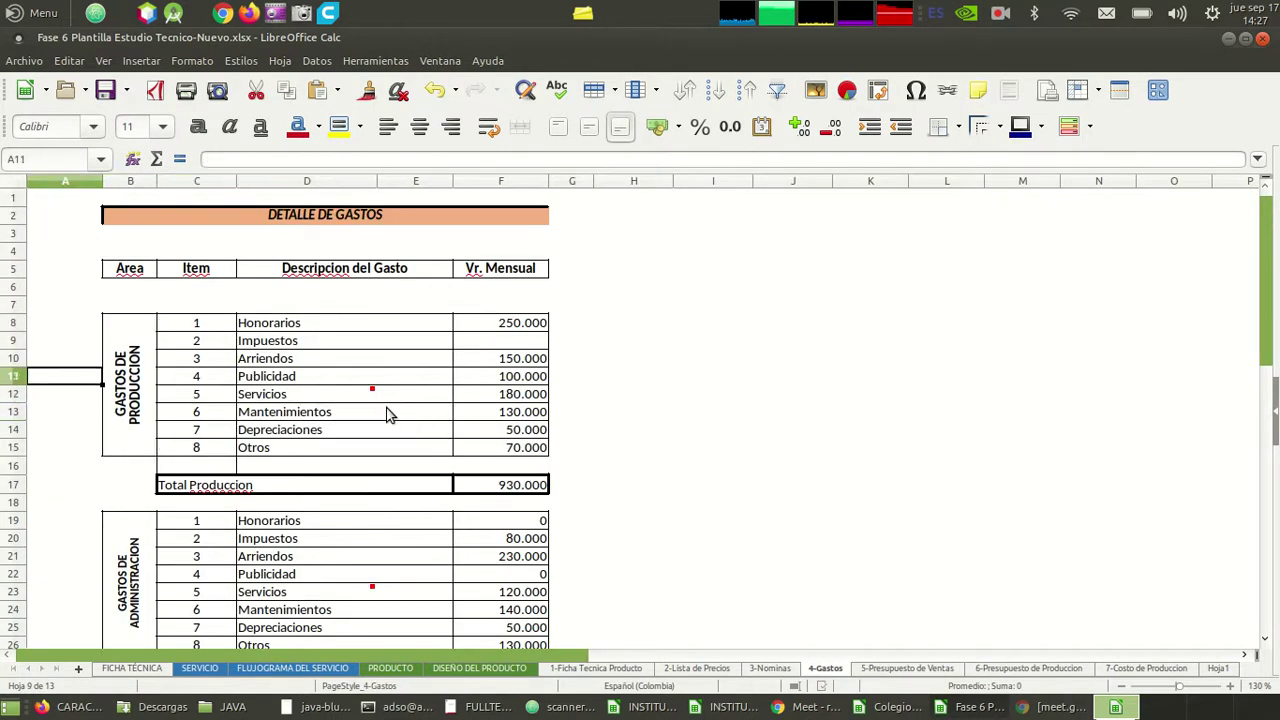
key(Down)
key(Right)
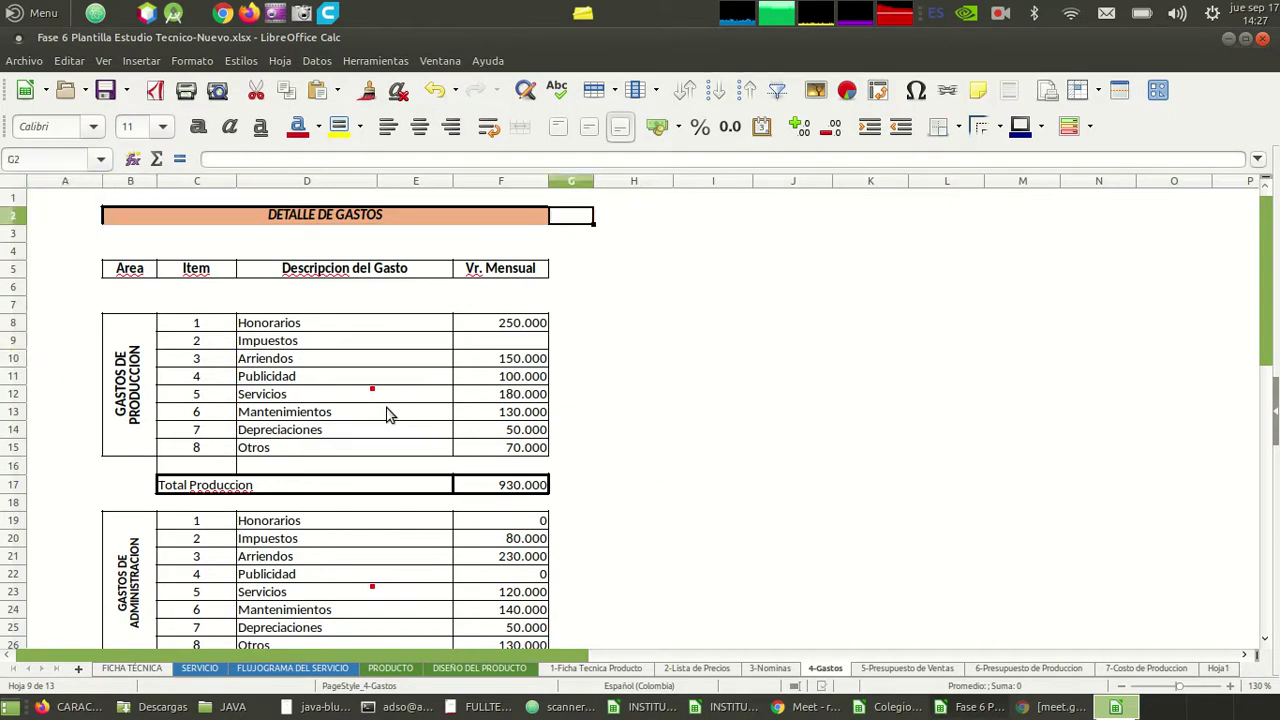
key(Up)
key(Left)
key(Left)
key(Left)
key(Left)
key(Right)
key(Right)
key(Right)
key(Right)
key(Left)
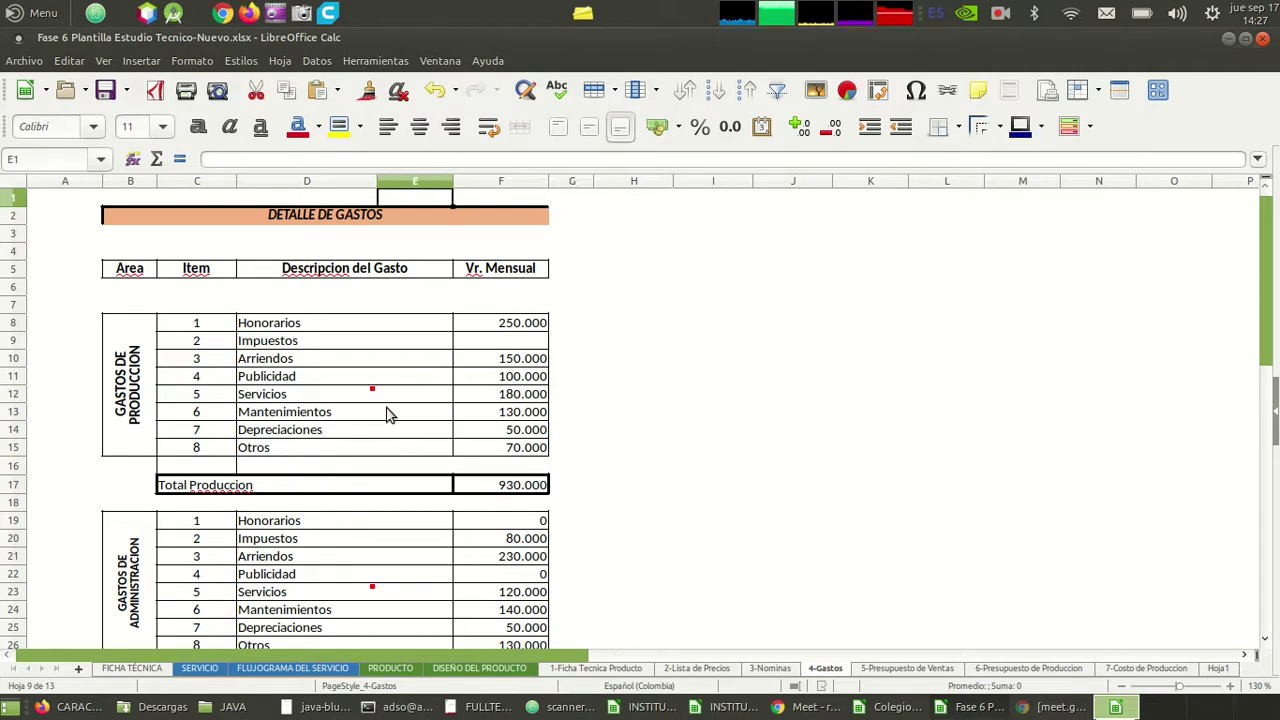
key(Left)
key(Left)
key(Left)
- Browse the production and administration expense blocks down to Total Administracion 750.000
key(Down)
key(Down)
key(Down)
key(Down)
key(Down)
key(Down)
key(Down)
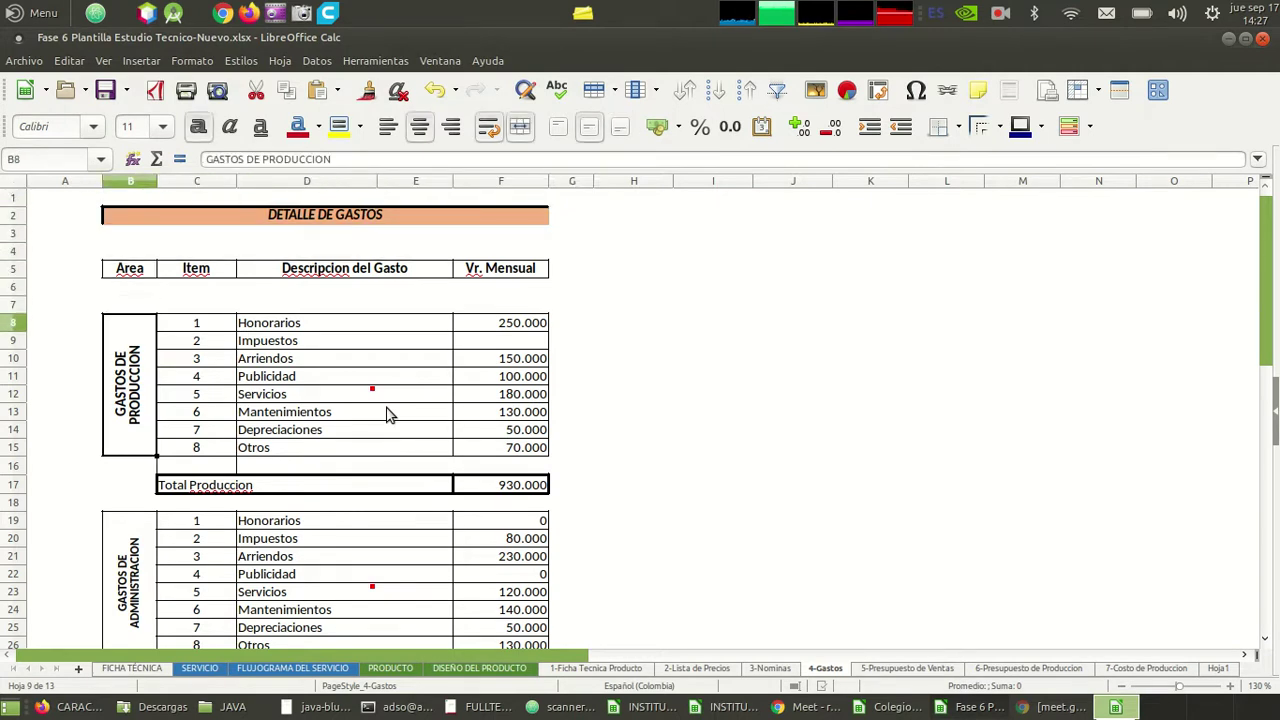
key(Down)
key(Down)
key(Down)
key(Down)
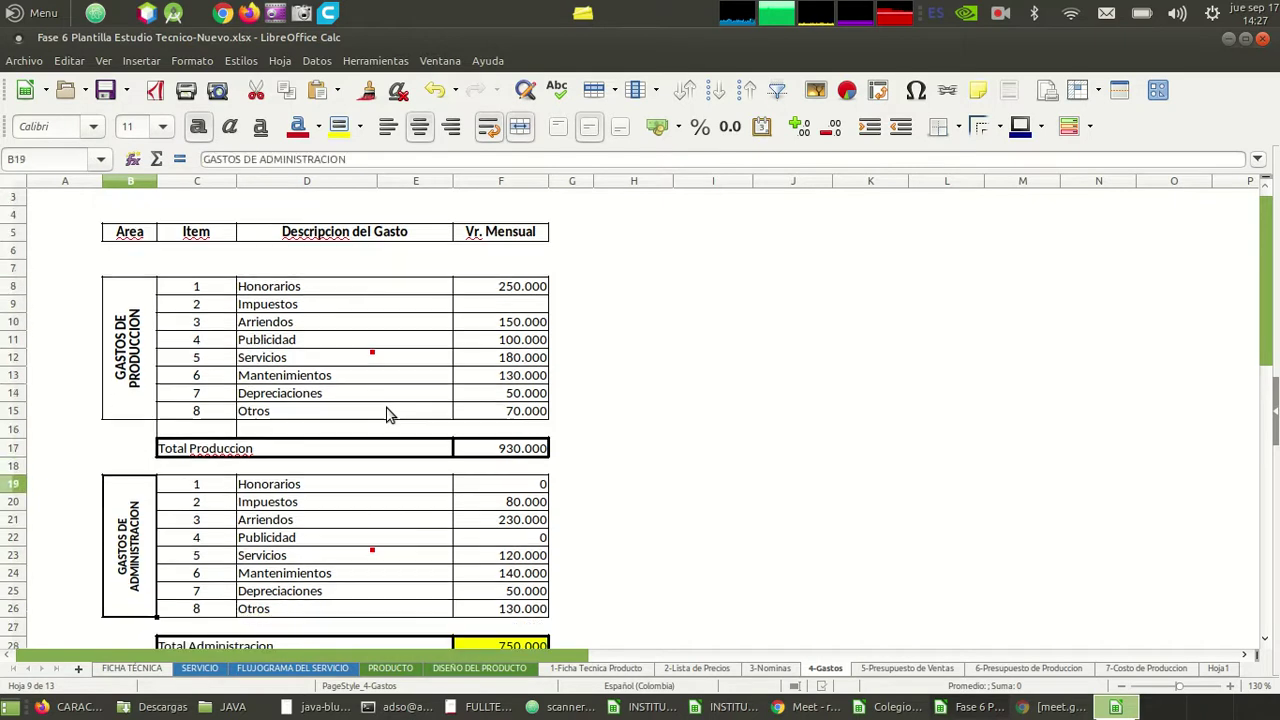
key(Up)
key(Up)
key(Up)
key(Up)
key(Up)
key(Up)
key(Down)
key(Down)
key(Down)
key(Down)
key(Down)
key(Down)
key(Down)
key(Down)
key(Down)
key(Down)
key(Down)
key(Down)
key(Down)
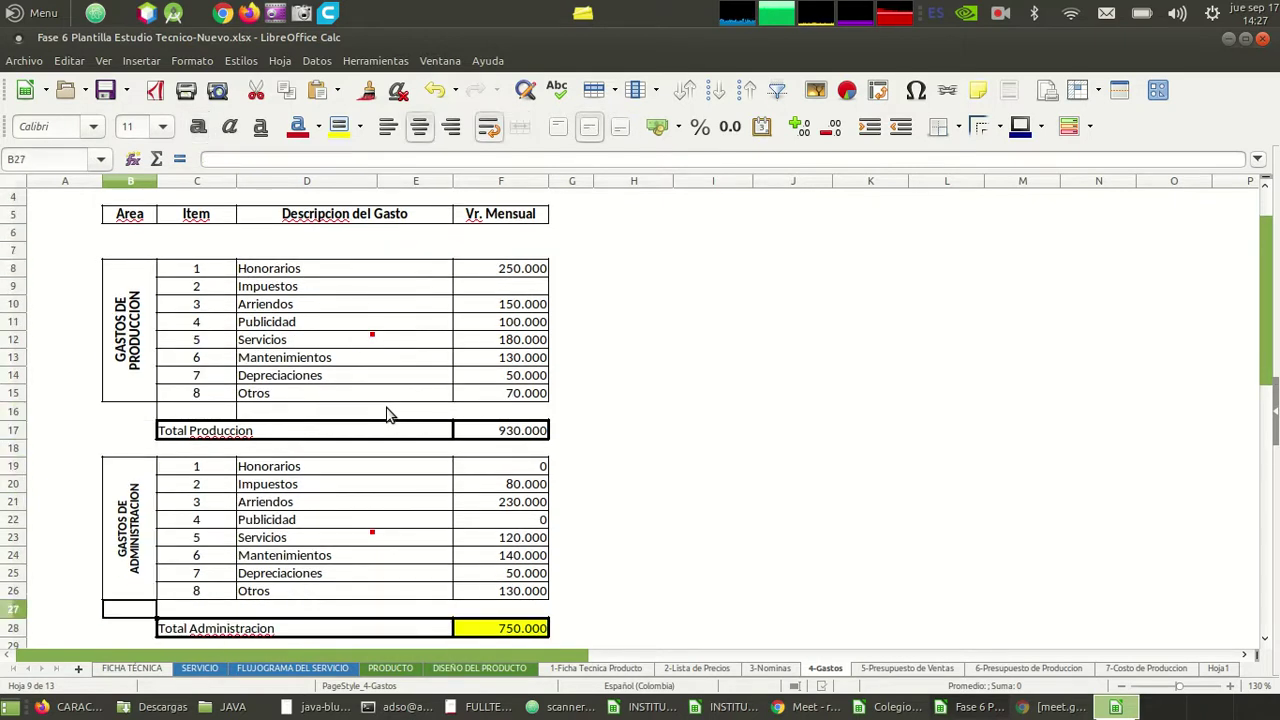
key(Up)
key(Up)
key(Up)
key(Up)
key(Up)
key(Up)
key(Up)
key(Up)
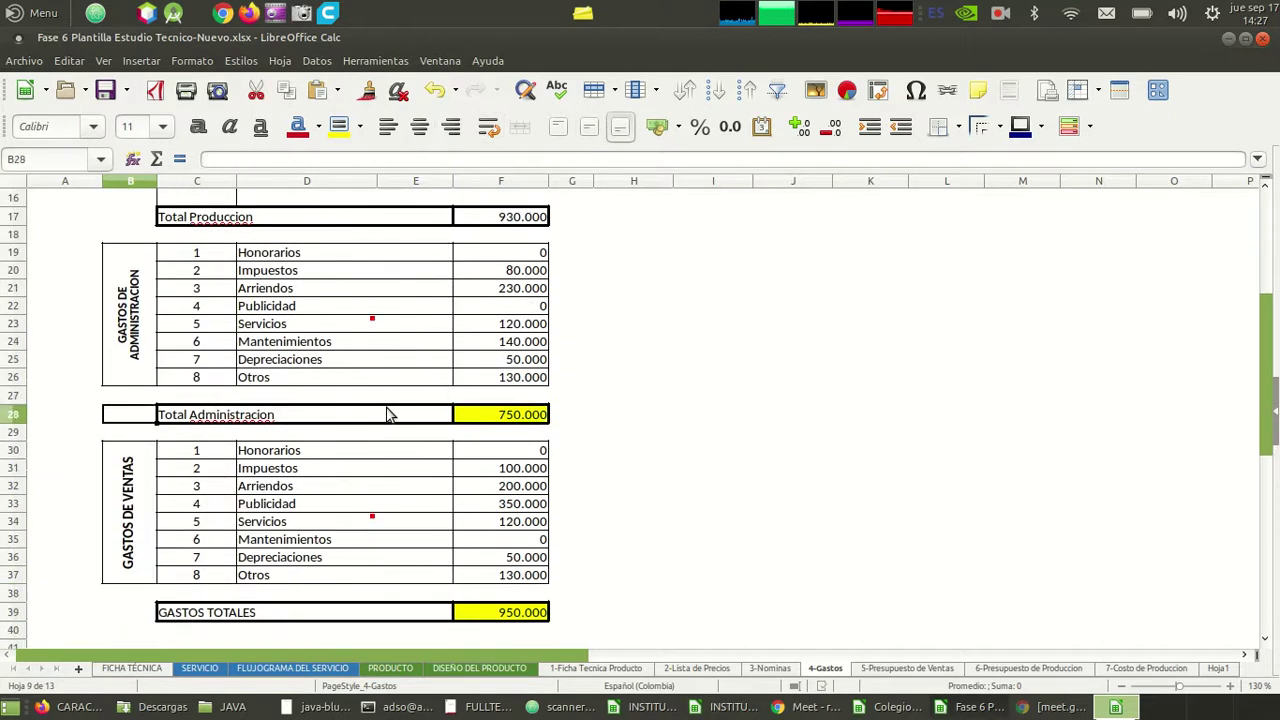
key(Up)
key(Up)
key(Up)
key(Up)
key(Down)
key(Down)
key(Down)
key(Down)
key(Down)
key(Down)
key(Down)
key(Down)
key(Down)
key(Up)
key(Up)
key(Up)
key(Up)
key(Up)
key(Up)
key(Up)
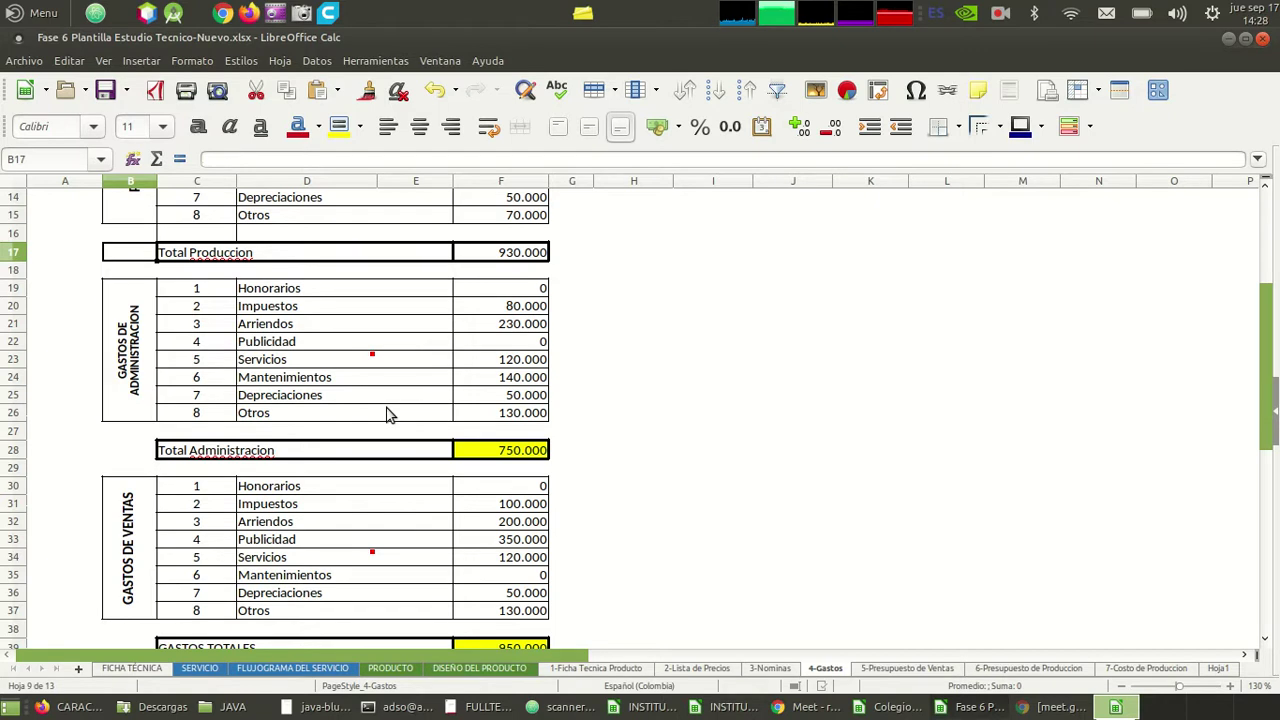
key(Up)
key(Up)
key(Up)
key(Up)
key(Up)
key(Up)
key(Up)
key(Up)
key(Up)
key(Up)
key(Up)
key(Up)
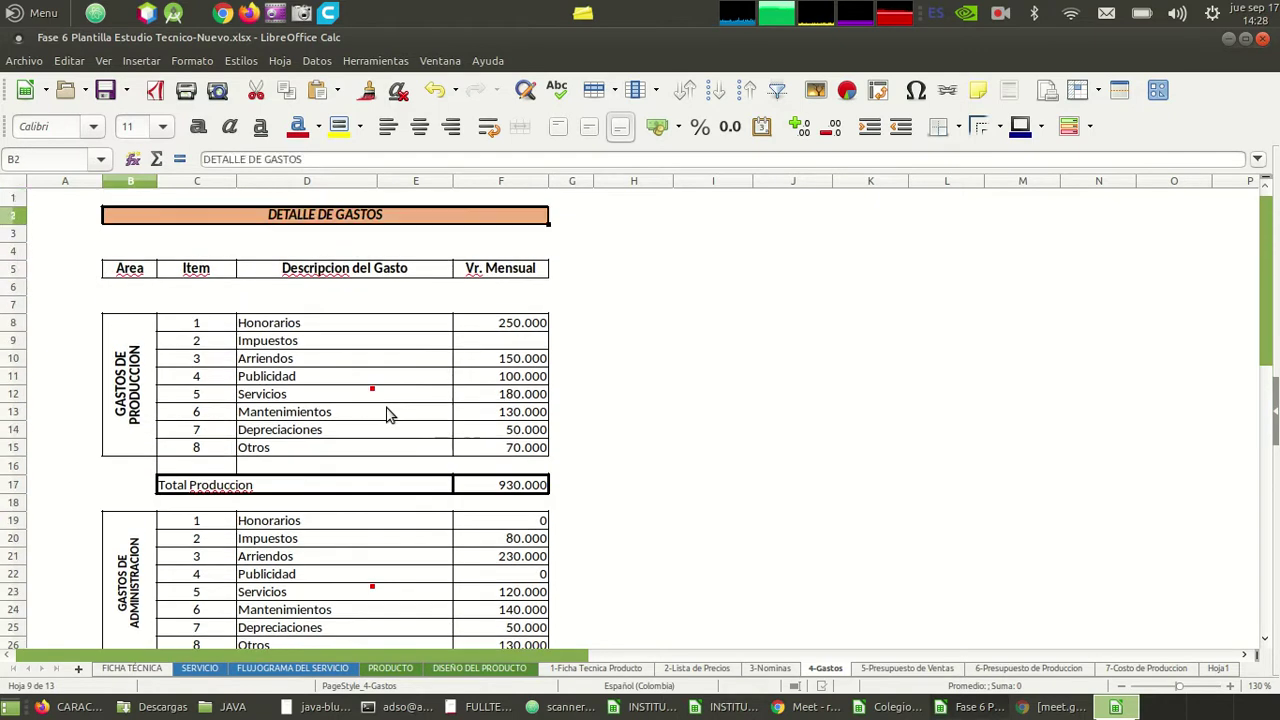
key(Down)
key(Down)
key(Down)
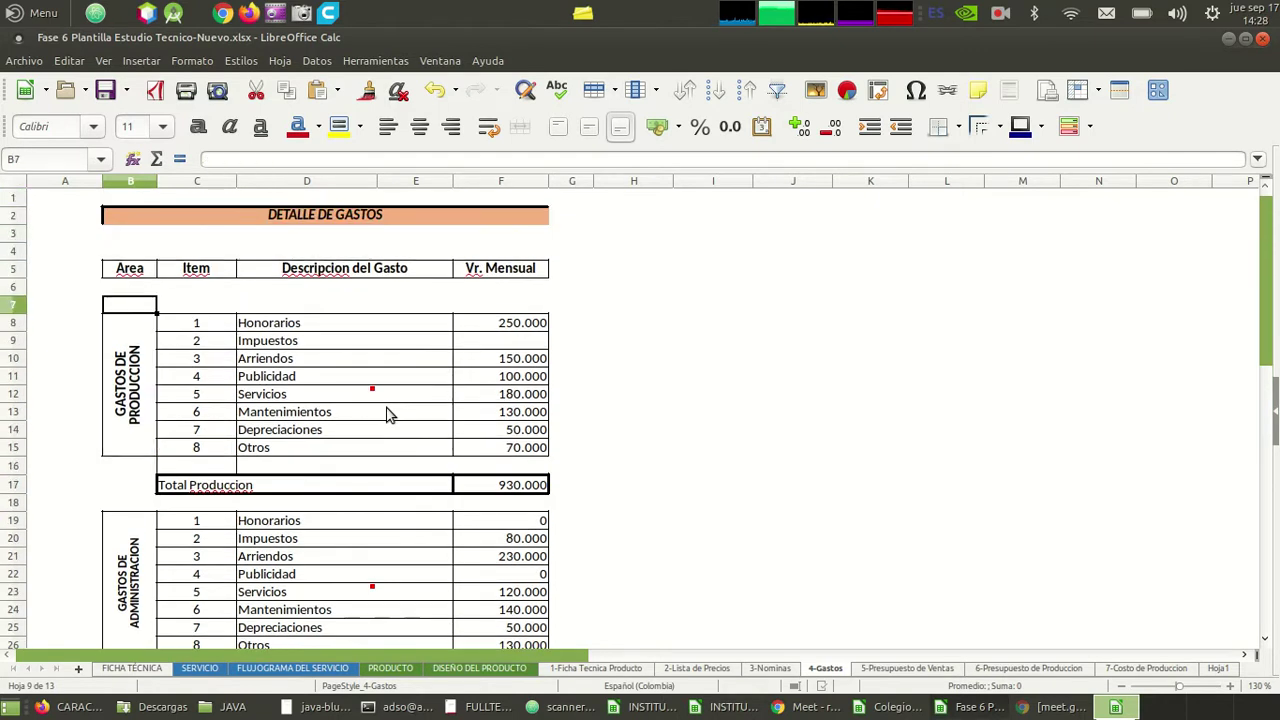
key(Right)
key(Right)
key(Right)
key(Right)
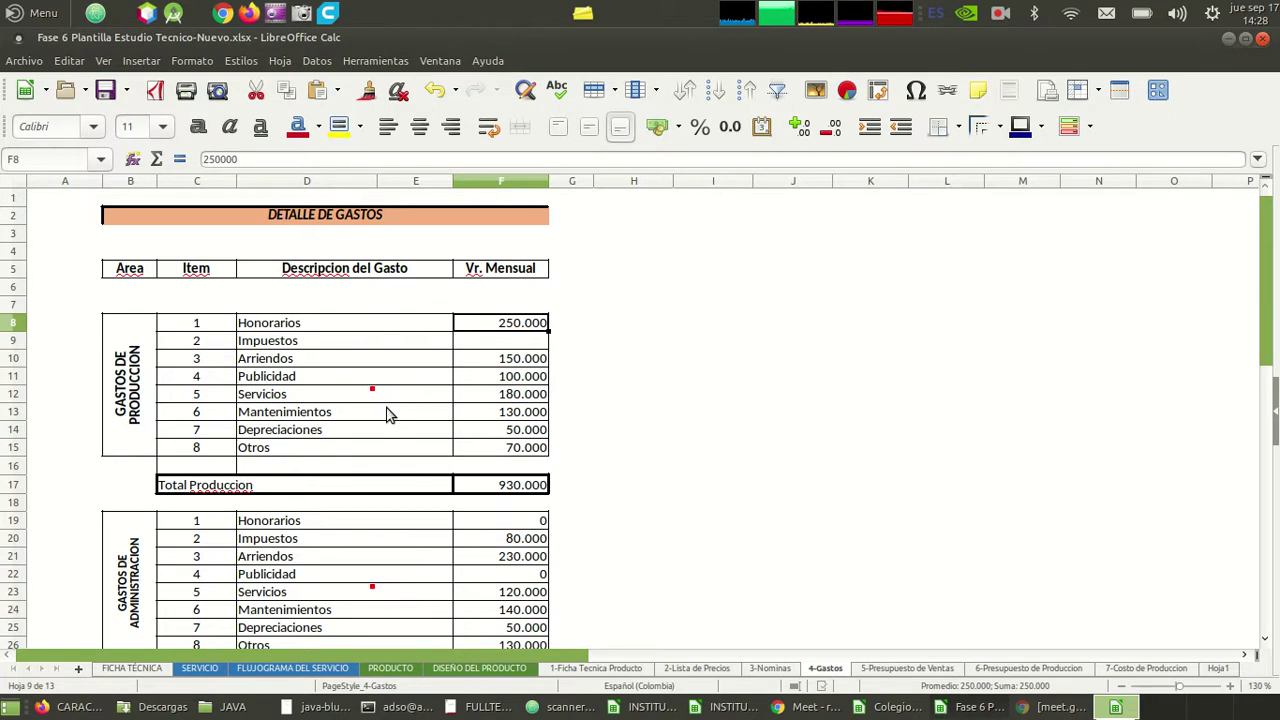
key(Down)
key(Down)
key(Down)
key(Down)
key(Down)
key(Down)
key(Down)
key(Down)
key(Down)
key(Down)
key(Down)
key(Down)
key(Down)
key(Down)
key(Down)
key(Down)
key(Down)
key(Down)
key(Down)
key(Down)
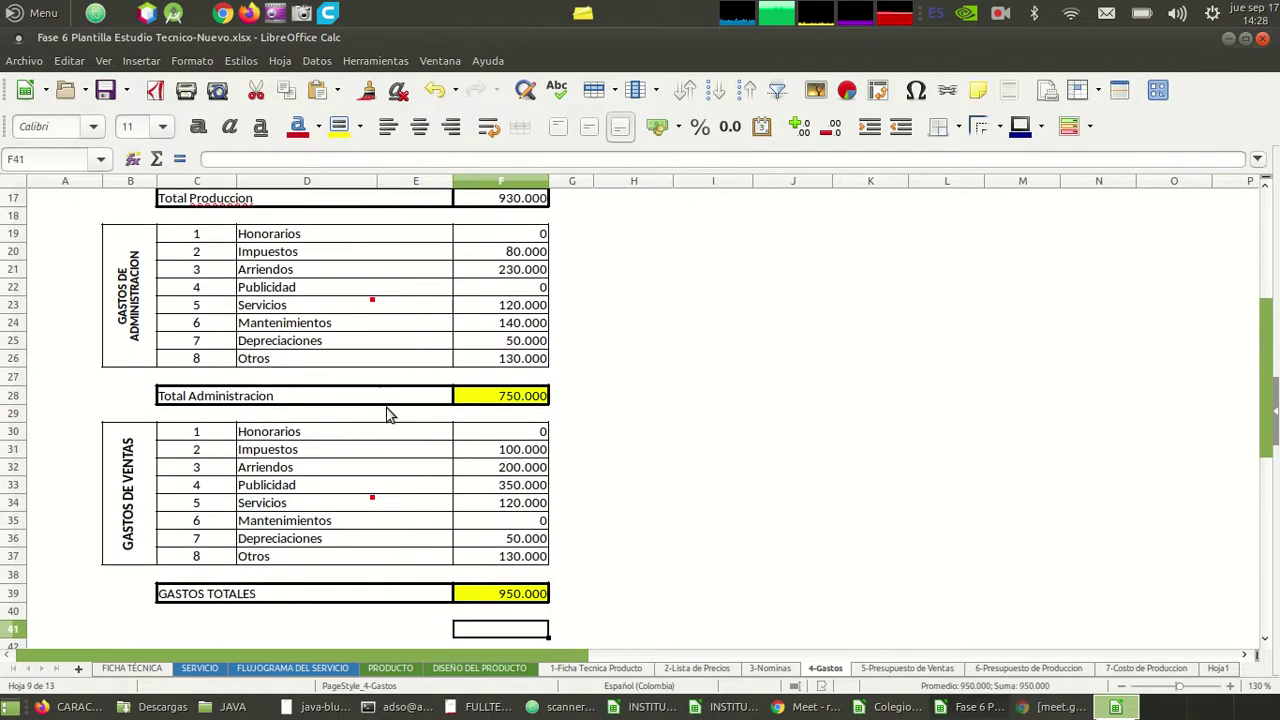
key(Down)
key(Down)
key(Down)
key(Down)
key(Down)
key(Down)
key(Down)
key(Down)
key(Down)
key(Down)
key(Up)
key(Up)
key(Up)
key(Up)
key(Up)
key(Up)
key(Up)
key(Up)
key(Up)
key(Up)
key(Up)
key(Up)
key(Up)
key(Up)
key(Up)
key(Up)
key(Up)
key(Up)
key(Up)
key(Up)
key(Up)
key(Up)
key(Up)
key(Up)
key(Up)
key(Up)
key(Up)
key(Up)
key(Up)
key(Up)
key(Up)
key(Up)
key(Up)
key(Down)
key(Down)
key(Down)
key(Down)
key(Left)
key(Left)
key(Down)
key(Down)
key(Down)
key(Down)
key(Down)
key(Right)
key(Down)
key(Down)
key(Down)
key(Down)
key(Down)
key(Down)
key(Down)
key(Down)
key(Down)
key(Down)
key(Down)
key(Down)
key(Down)
key(Down)
key(Down)
key(Down)
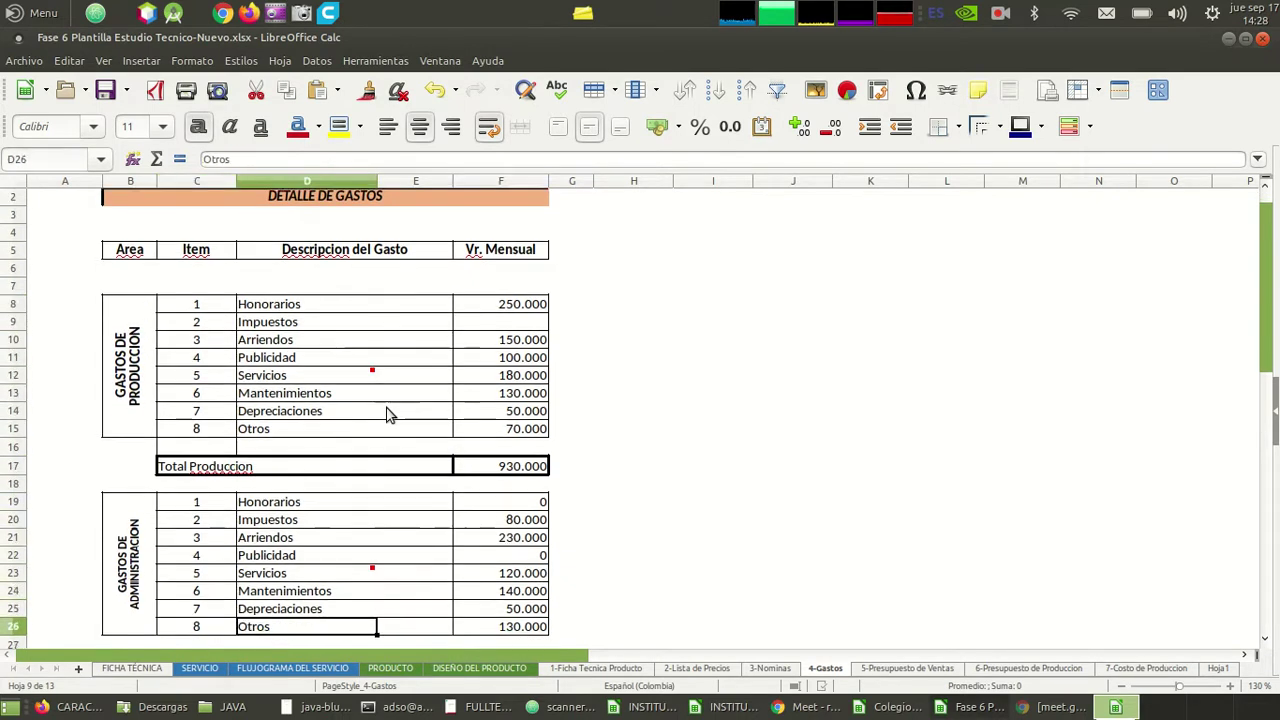
key(Down)
key(Down)
key(Down)
key(Down)
key(Down)
key(Down)
key(Down)
key(Down)
key(Down)
key(Down)
key(Down)
key(Down)
key(Up)
key(Up)
key(Up)
key(Up)
key(Up)
key(Up)
key(Up)
key(Up)
key(Up)
key(Up)
key(Up)
key(Up)
key(Up)
key(Up)
key(Up)
key(Up)
key(Up)
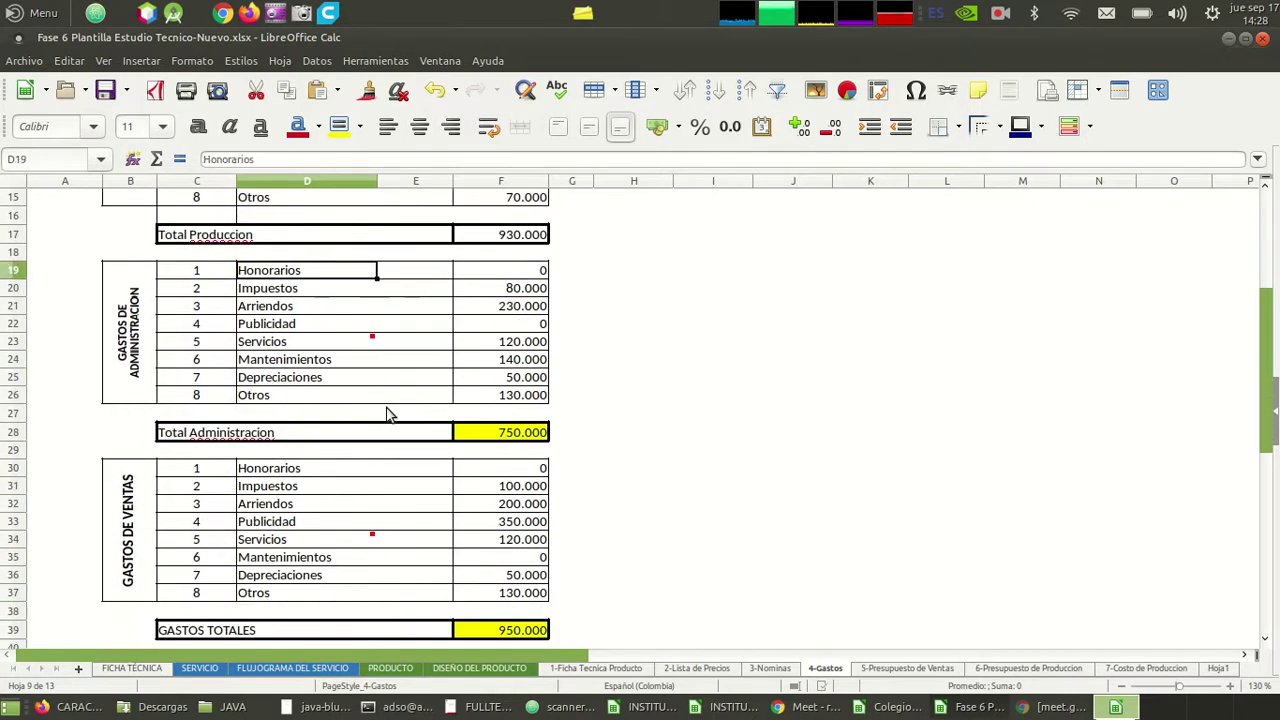
key(Up)
key(Up)
key(Up)
key(Up)
key(Up)
key(Up)
key(Up)
key(Up)
key(Up)
key(Up)
key(Up)
key(Up)
key(Up)
key(Up)
key(Up)
key(Up)
key(Up)
key(Up)
key(Up)
key(Up)
key(Right)
key(Right)
key(Down)
key(Down)
key(Down)
key(Down)
key(Down)
key(Down)
key(Down)
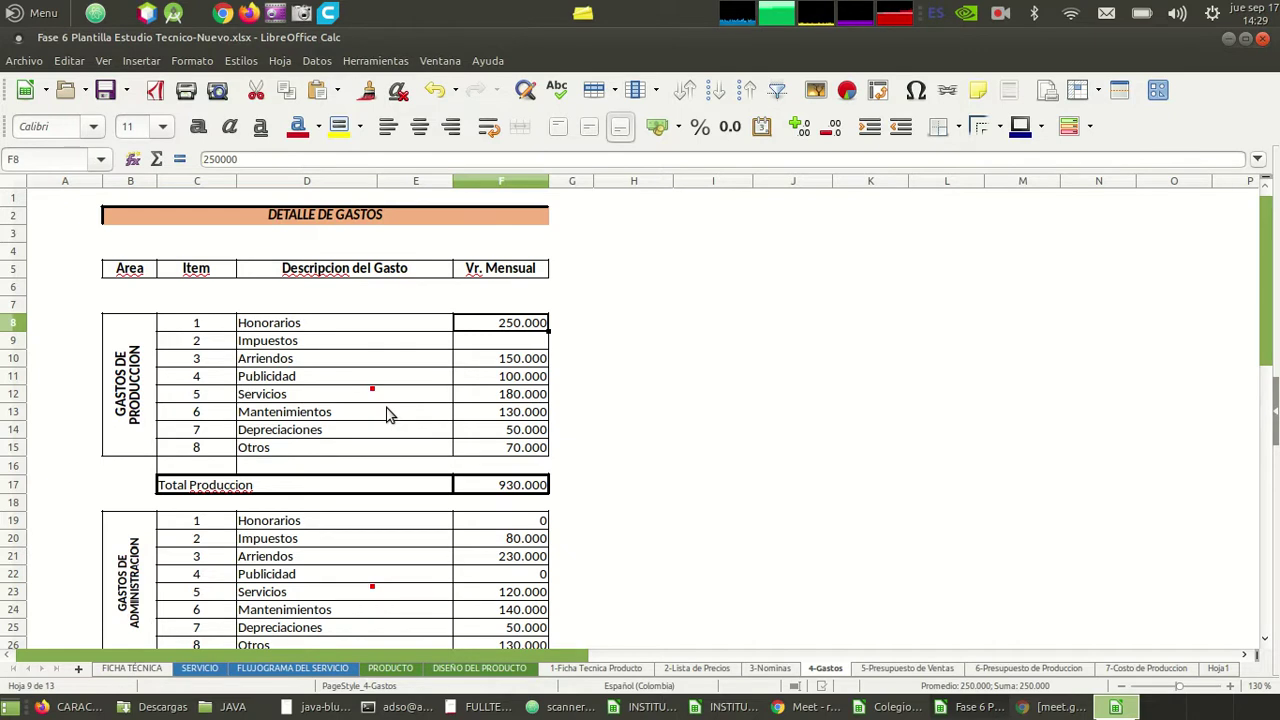
- Set production Honorarios to 0, then review the Impuestos and Arriendos values
text(0)
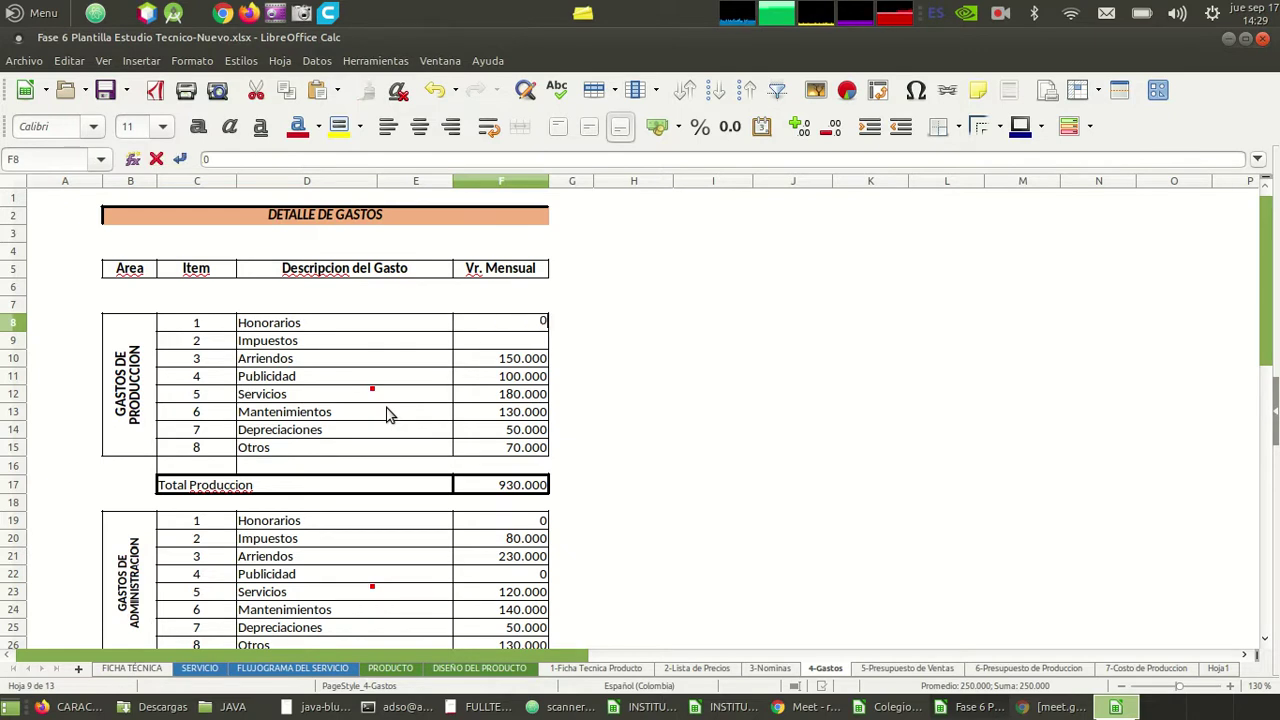
key(Return)
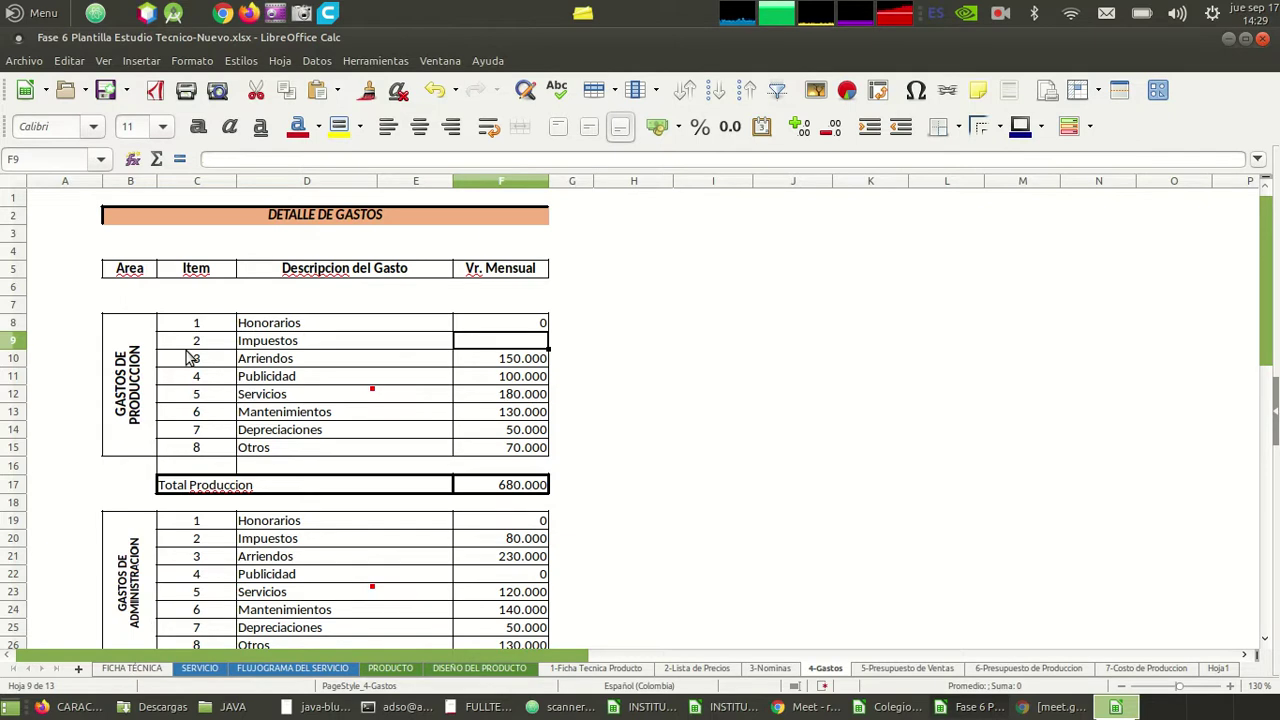
click(293, 330)
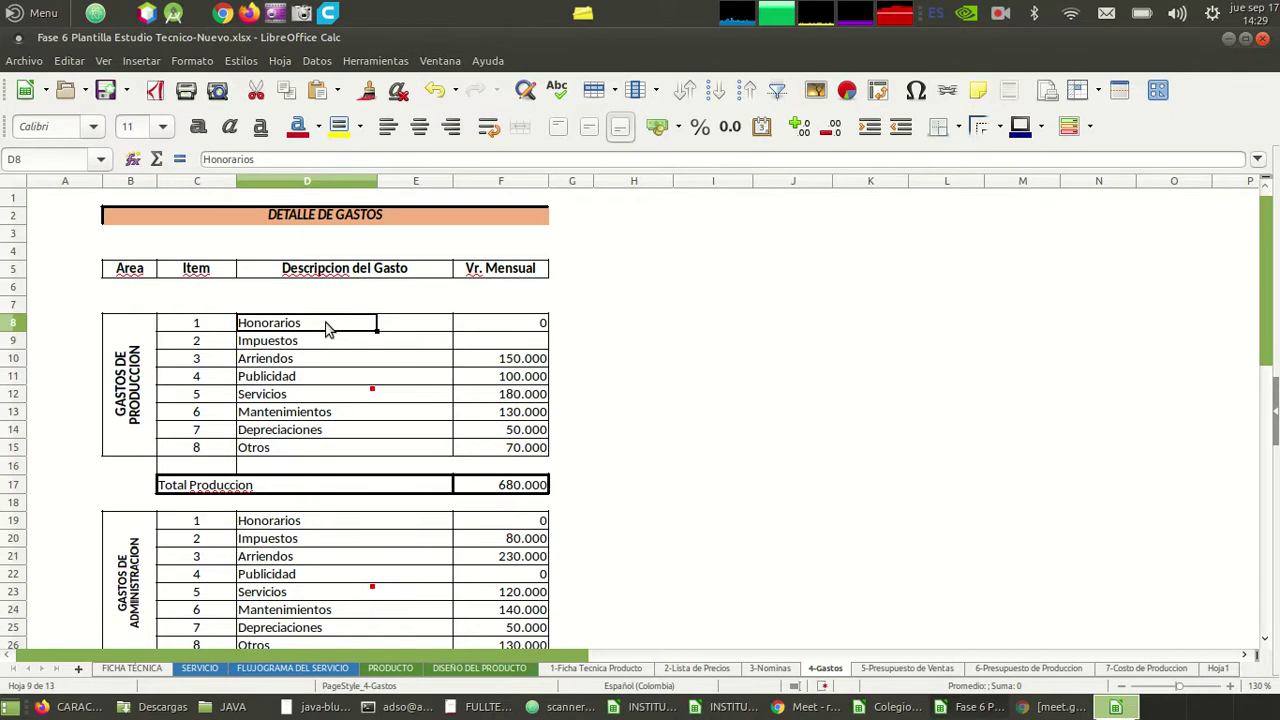
click(495, 344)
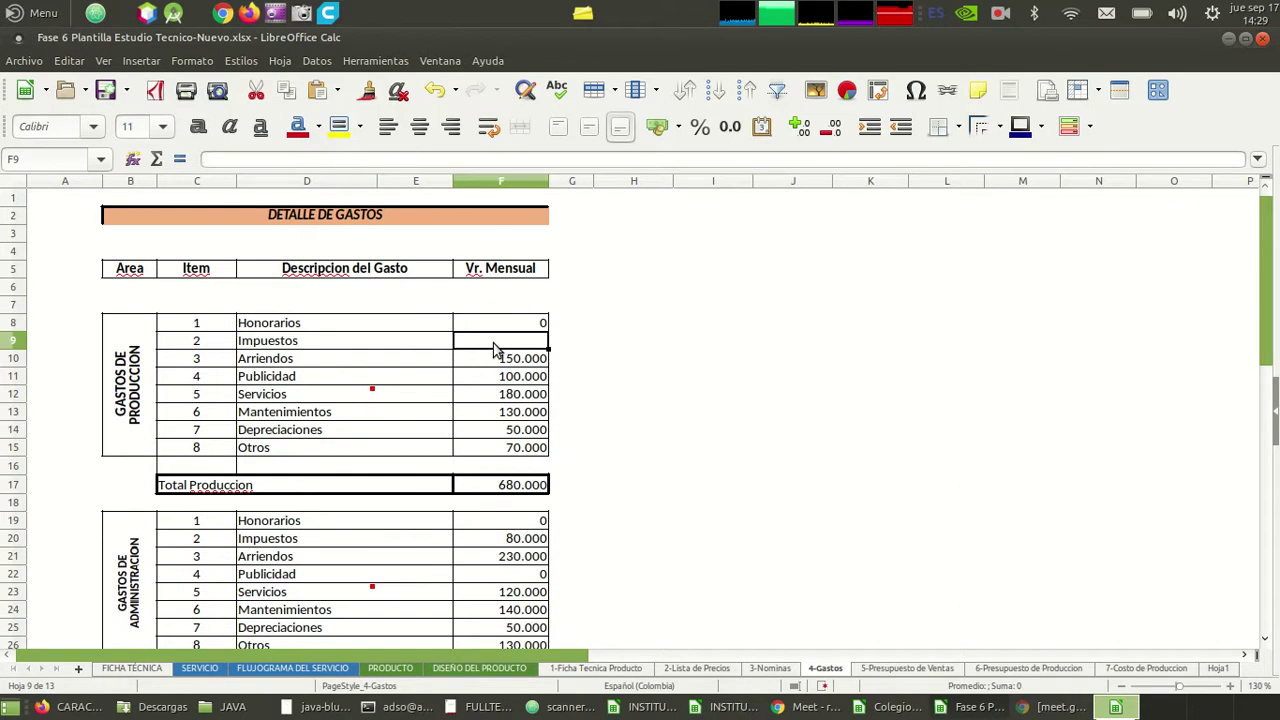
click(505, 360)
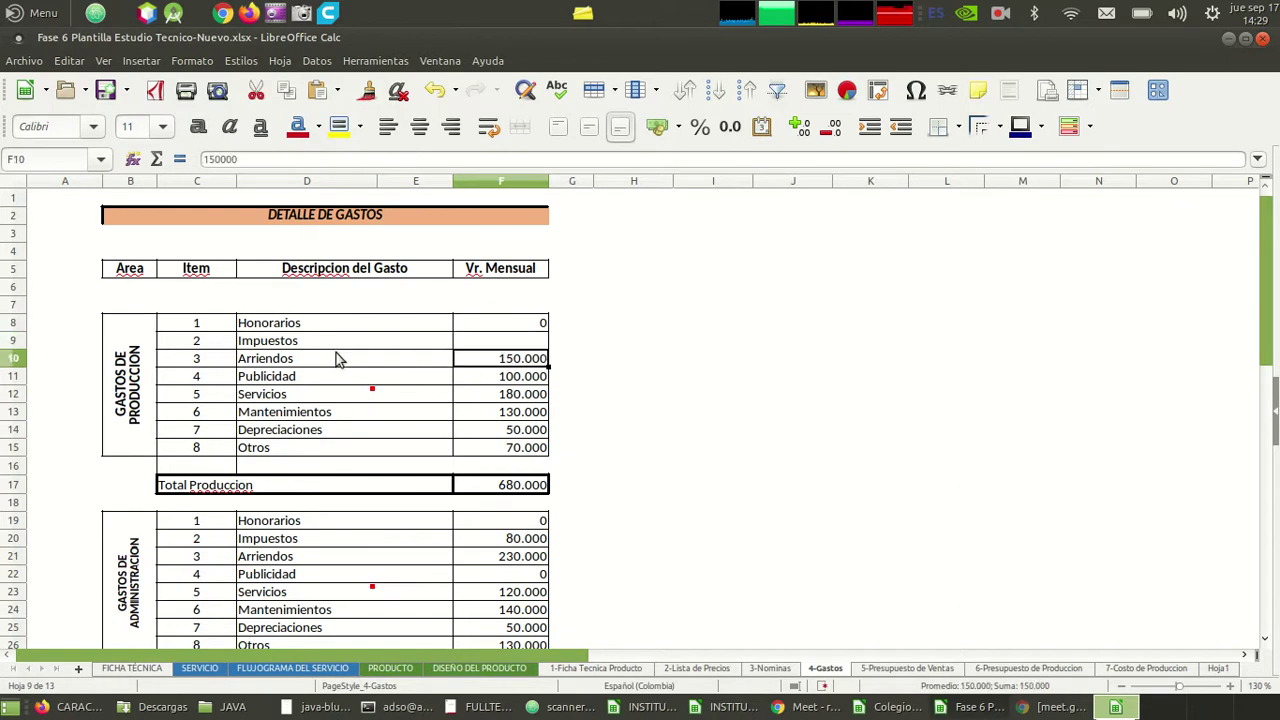
click(466, 383)
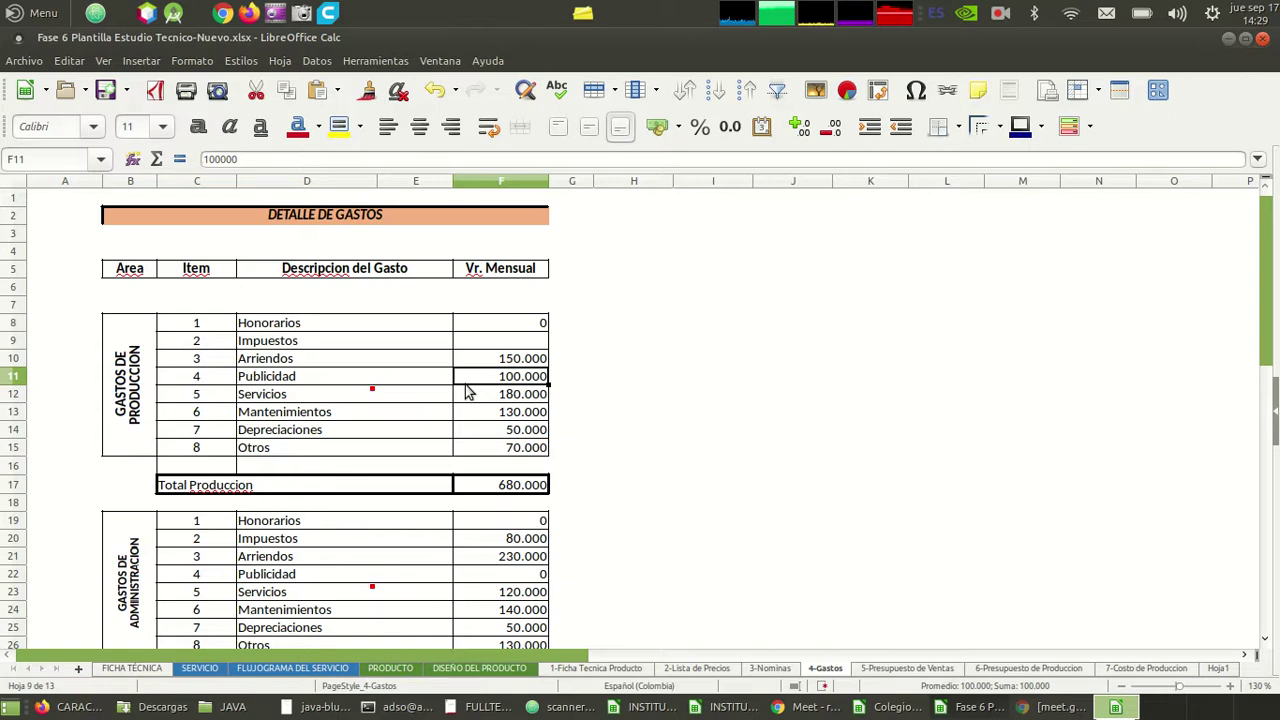
- Set production Publicidad to 0, check Mantenimientos 130.000, then go to 3-Nominas
text(0)
key(Return)
key(Return)
click(468, 392)
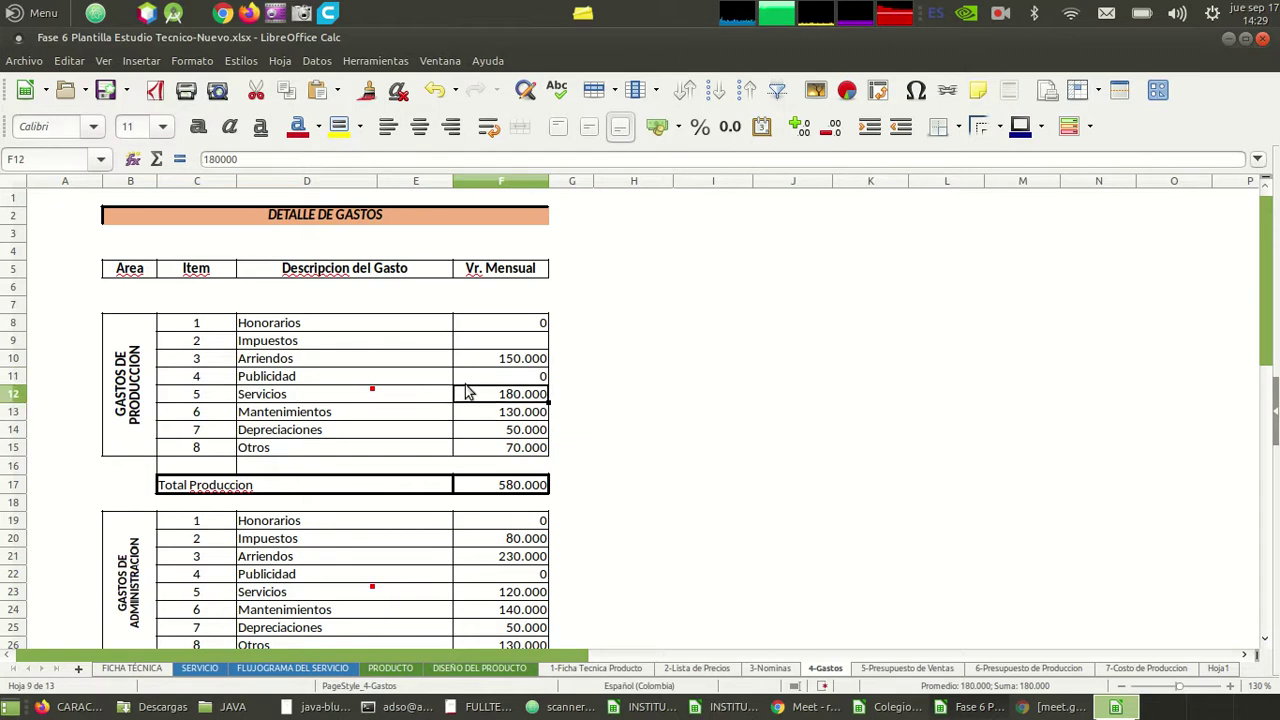
key(Left)
key(Up)
key(Up)
key(Down)
key(Down)
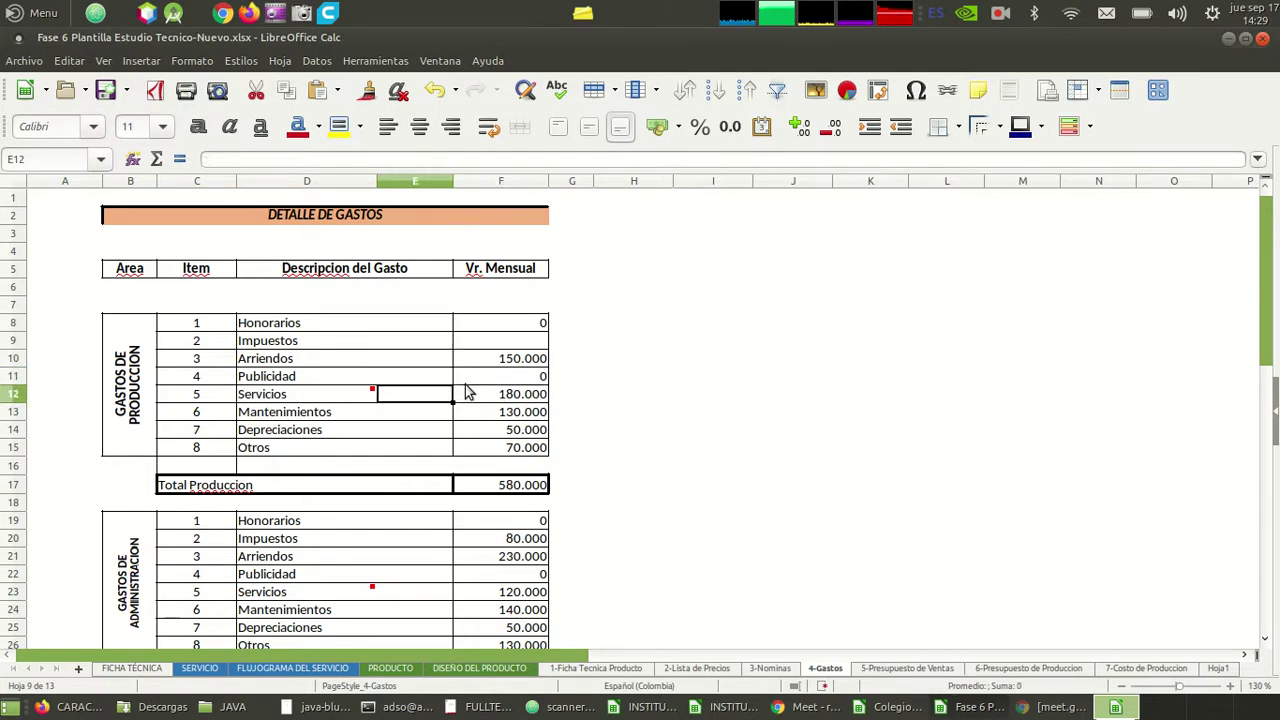
key(Down)
key(Right)
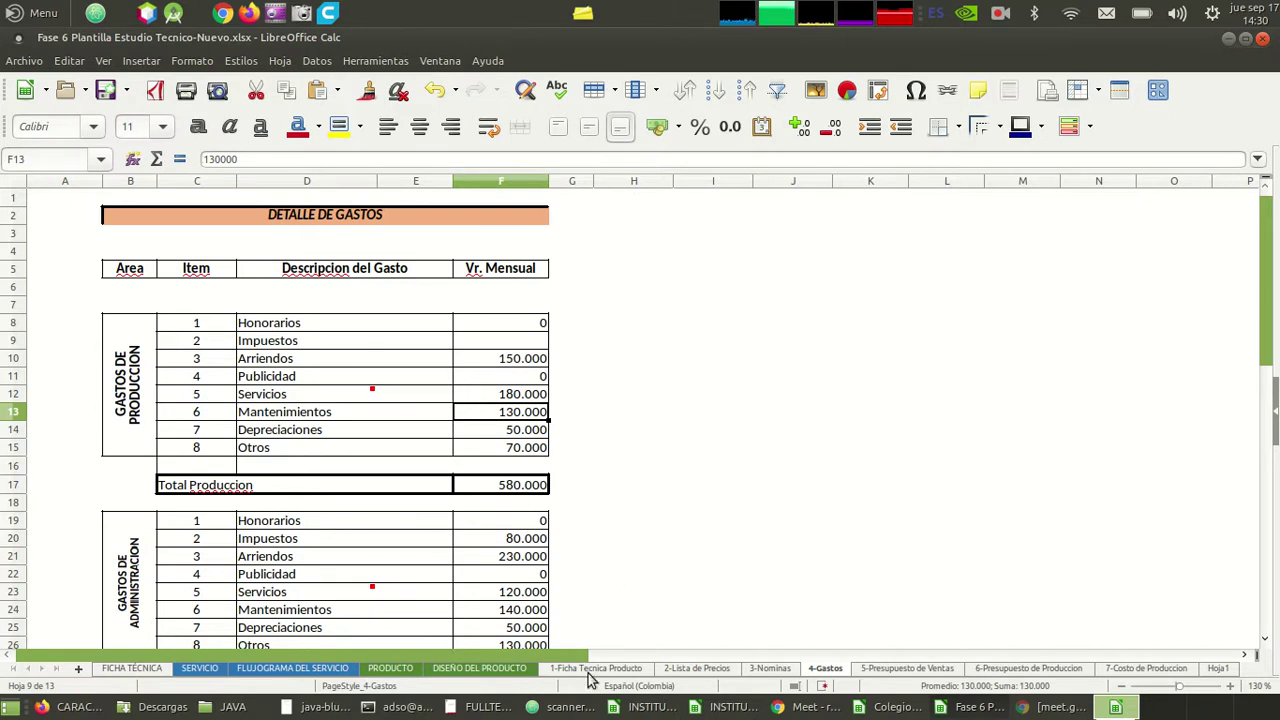
click(768, 668)
- Check the 102.852 production transport allowance in column G, then return to 4-Gastos
click(478, 450)
key(Up)
key(Up)
key(Up)
key(Up)
key(Up)
key(Up)
key(Up)
key(Up)
key(Up)
key(Up)
key(Up)
key(Up)
key(Up)
key(Up)
key(Up)
key(Up)
key(Up)
key(Up)
key(Up)
key(Up)
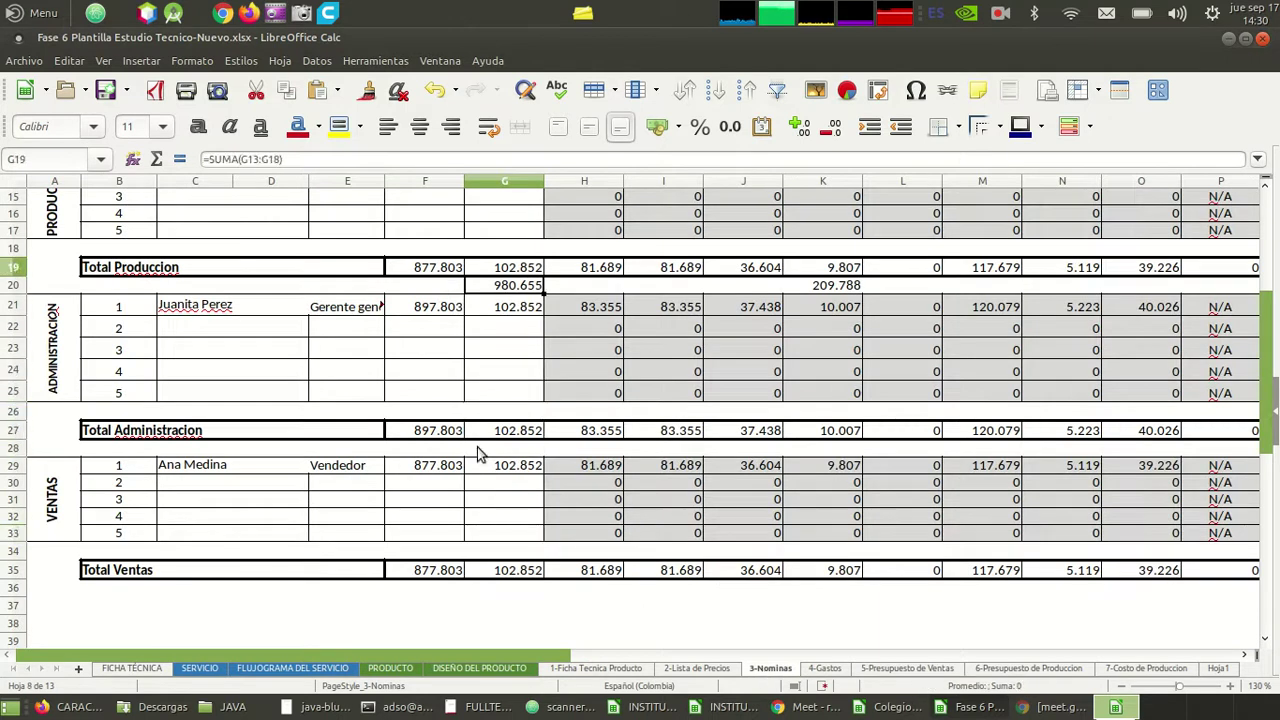
key(Down)
key(Down)
key(Down)
key(Down)
key(Down)
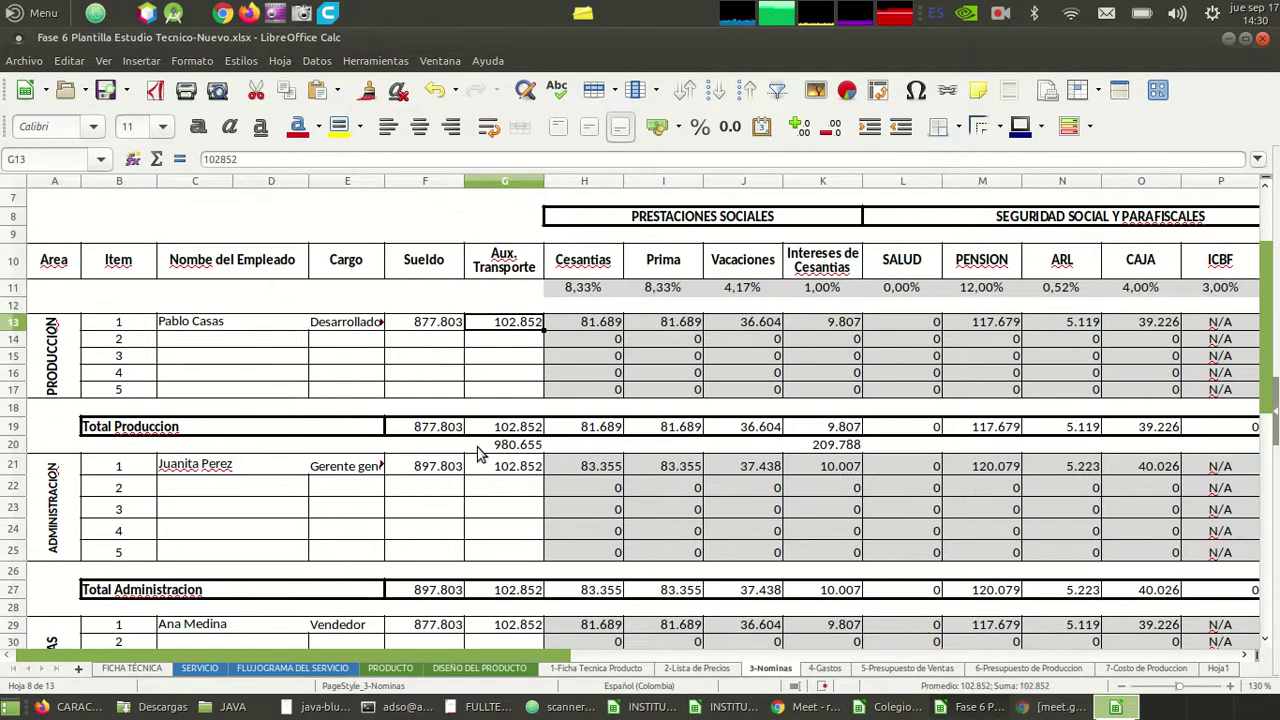
click(830, 668)
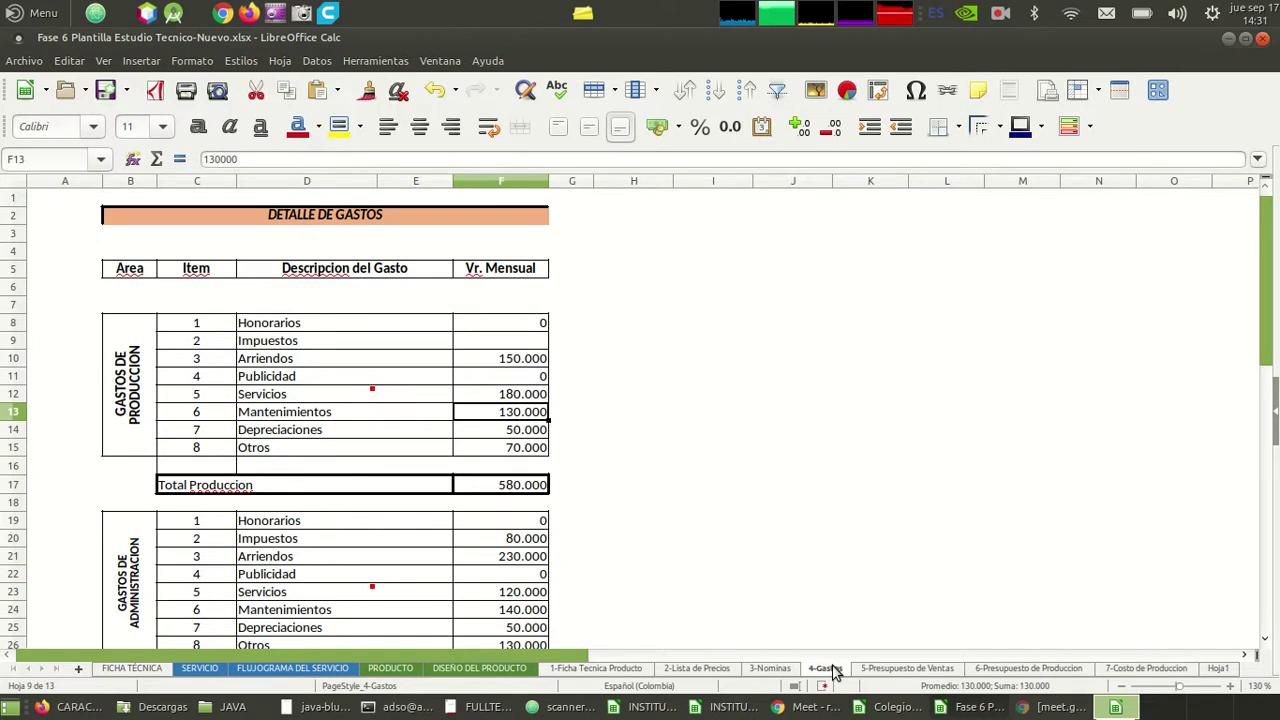
- Enter 'mantenimiento de pc' in I12 and widen column I to fit it
key(Down)
key(Down)
key(Down)
key(Down)
key(Up)
key(Up)
key(Up)
key(Up)
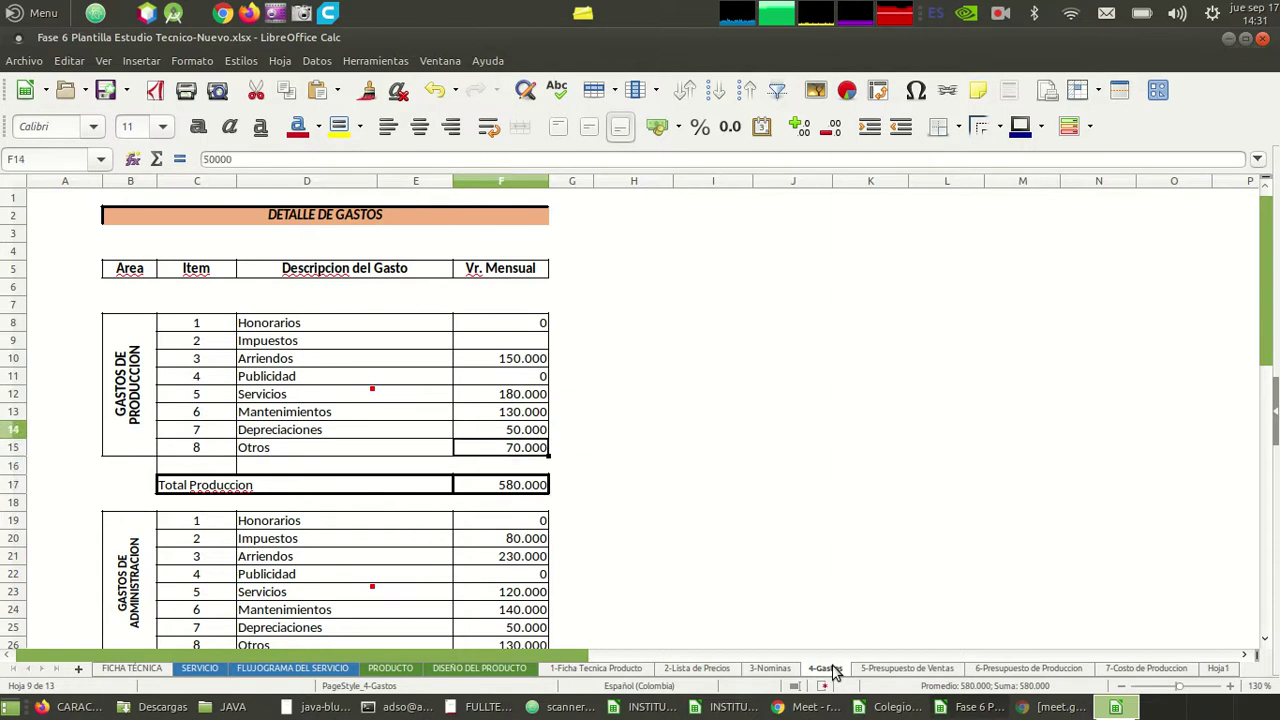
key(Right)
key(Right)
key(Right)
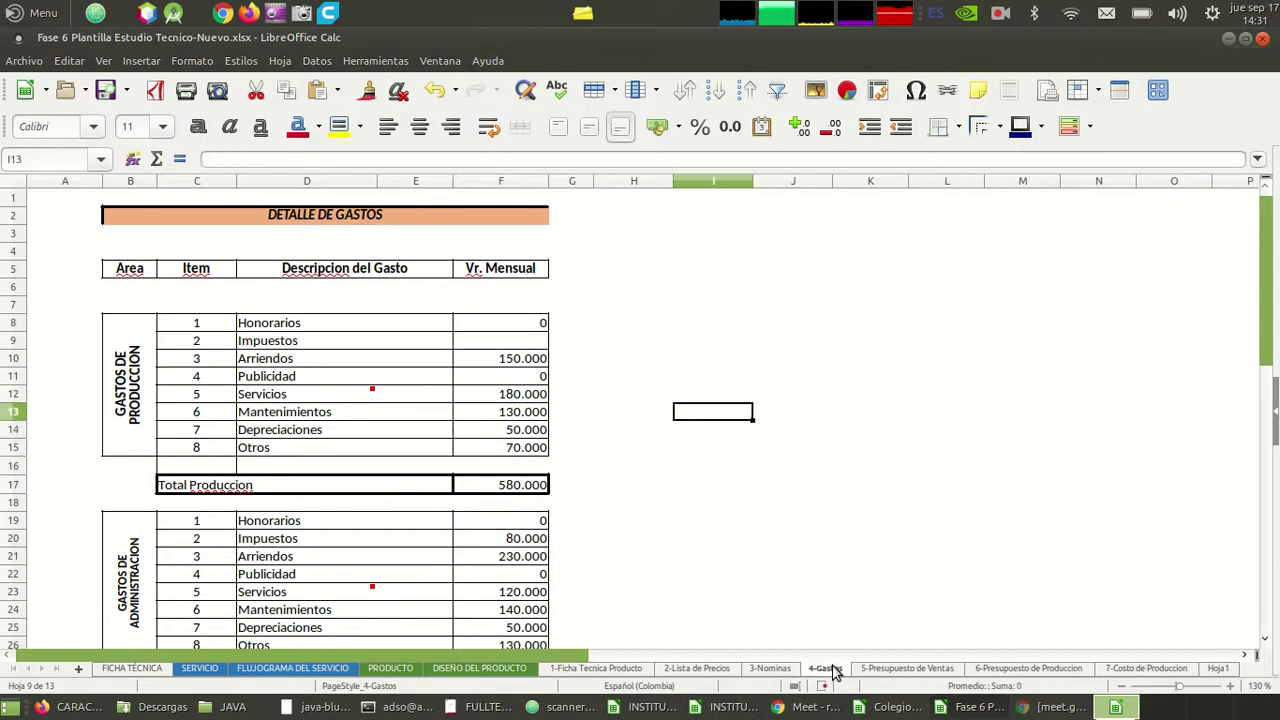
key(Up)
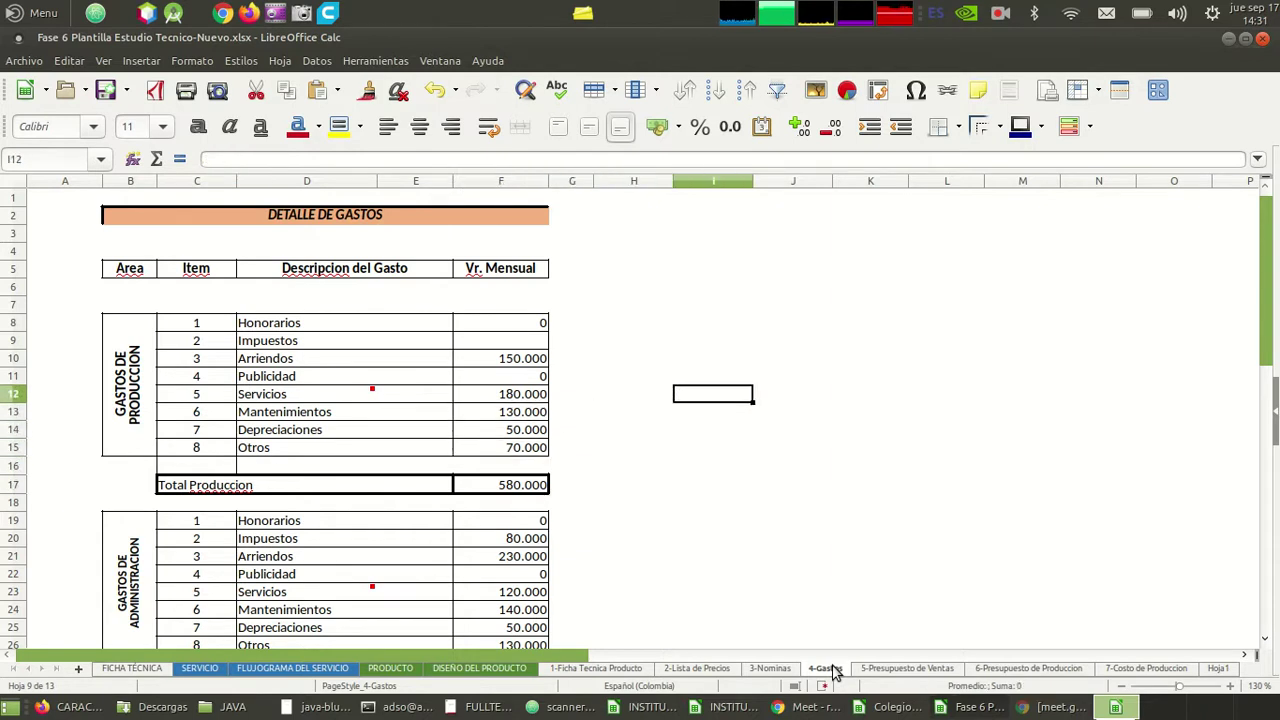
text(mantenimiento de pc)
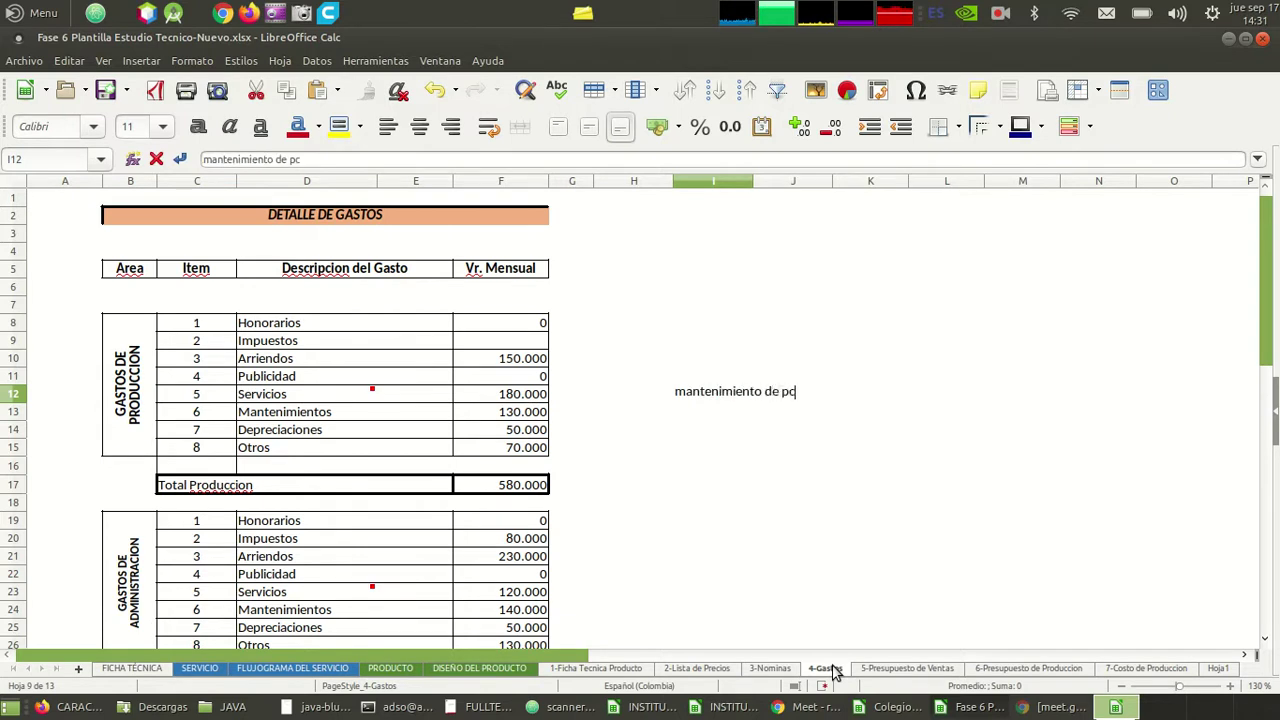
key(Return)
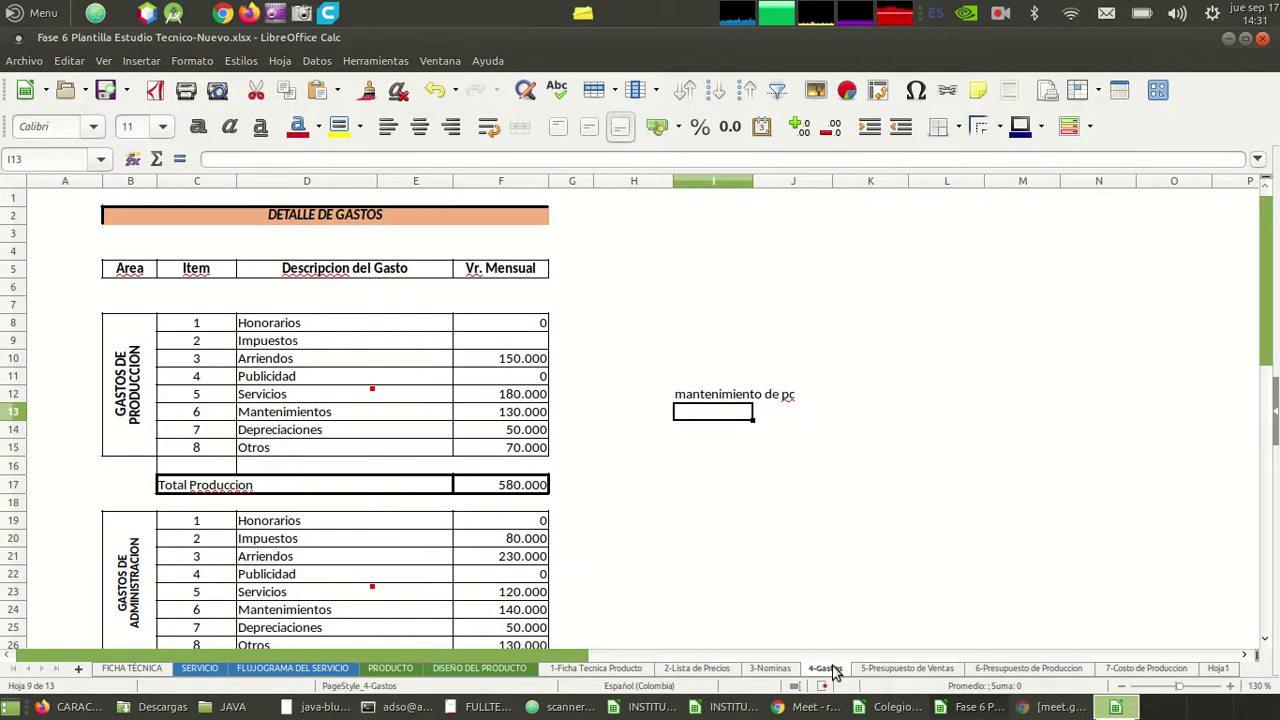
drag(753, 183, 800, 183)
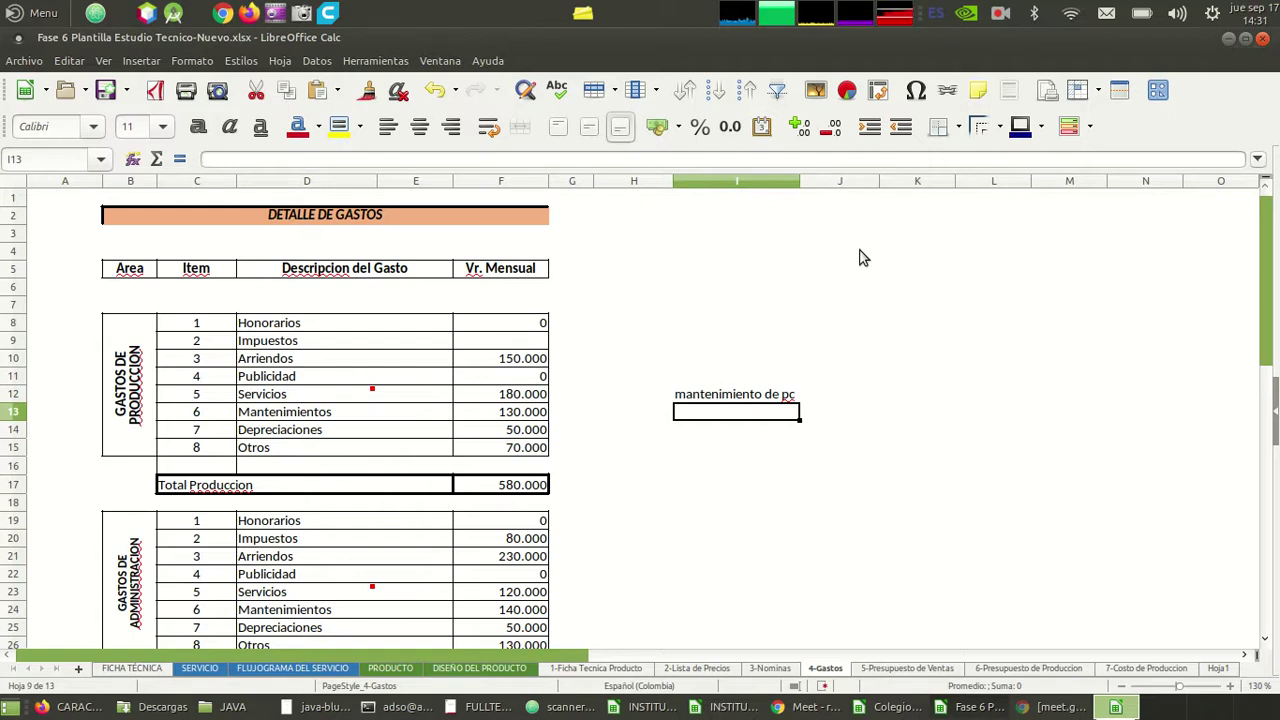
key(alt+Tab)
key(alt+Tab)
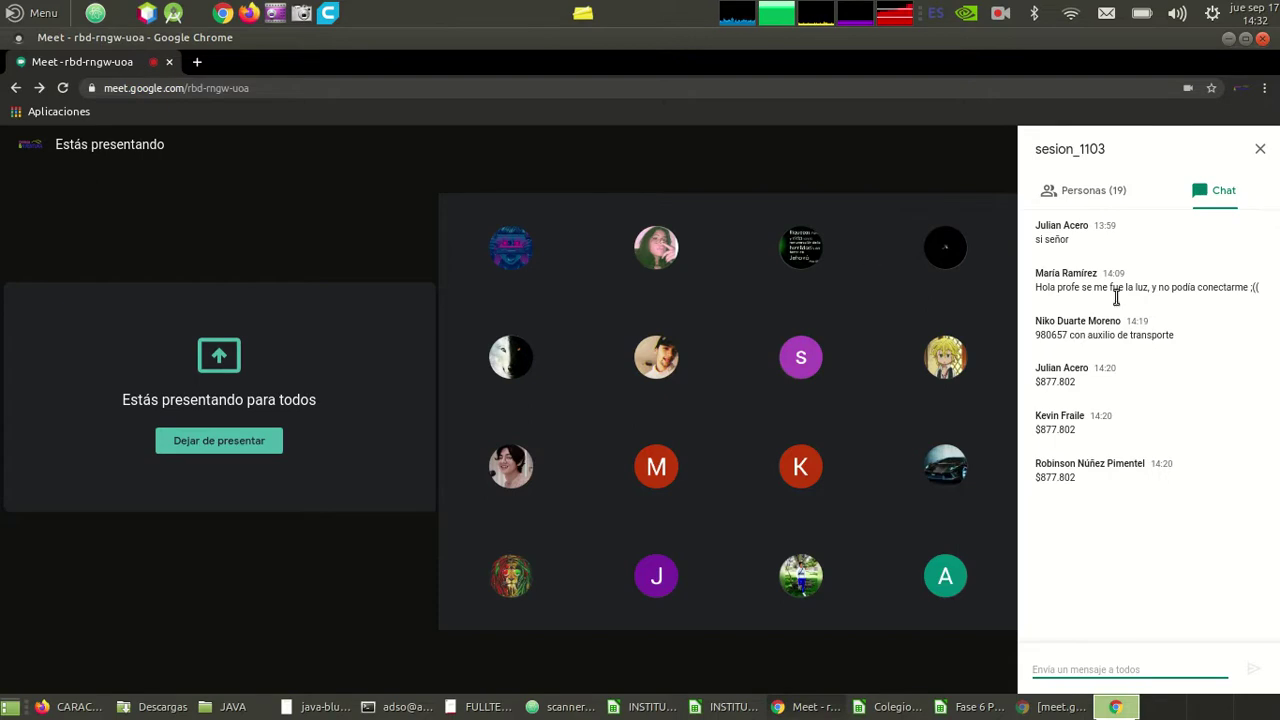
- After reading the Meet chat, enter 50.000 in I13 under mantenimiento de pc
mouse_move(1223, 369)
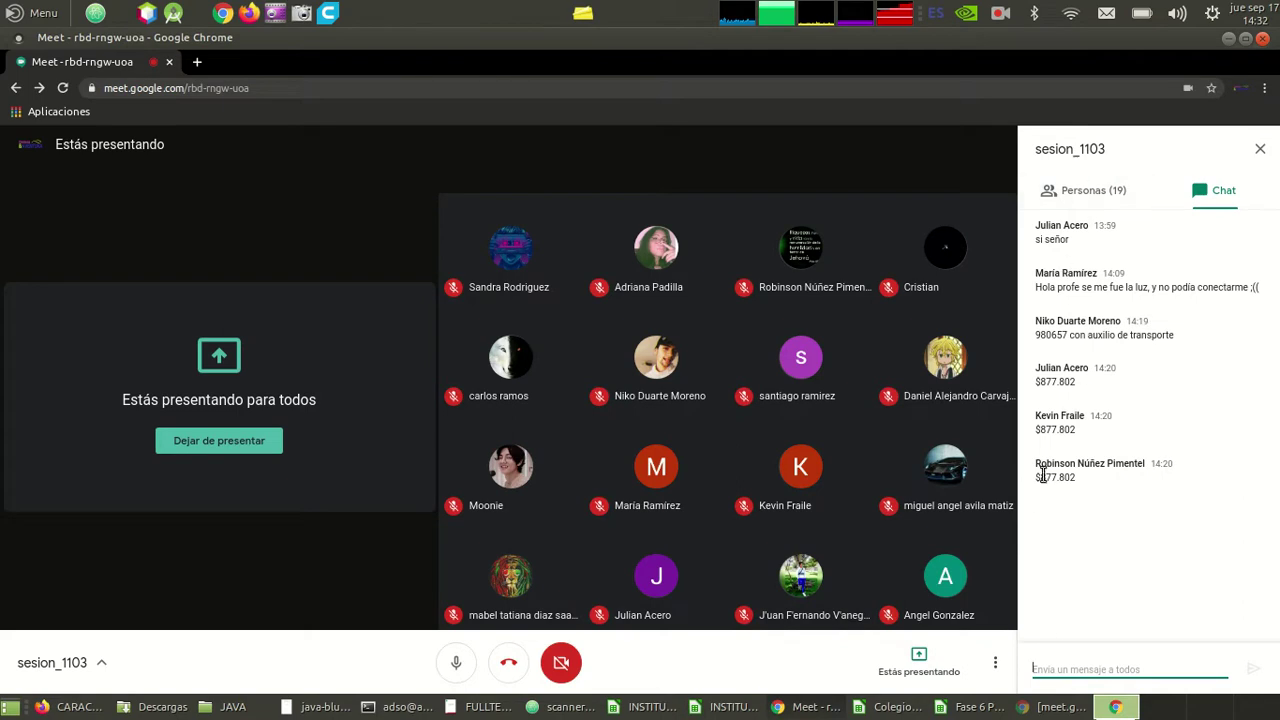
key(alt+Tab)
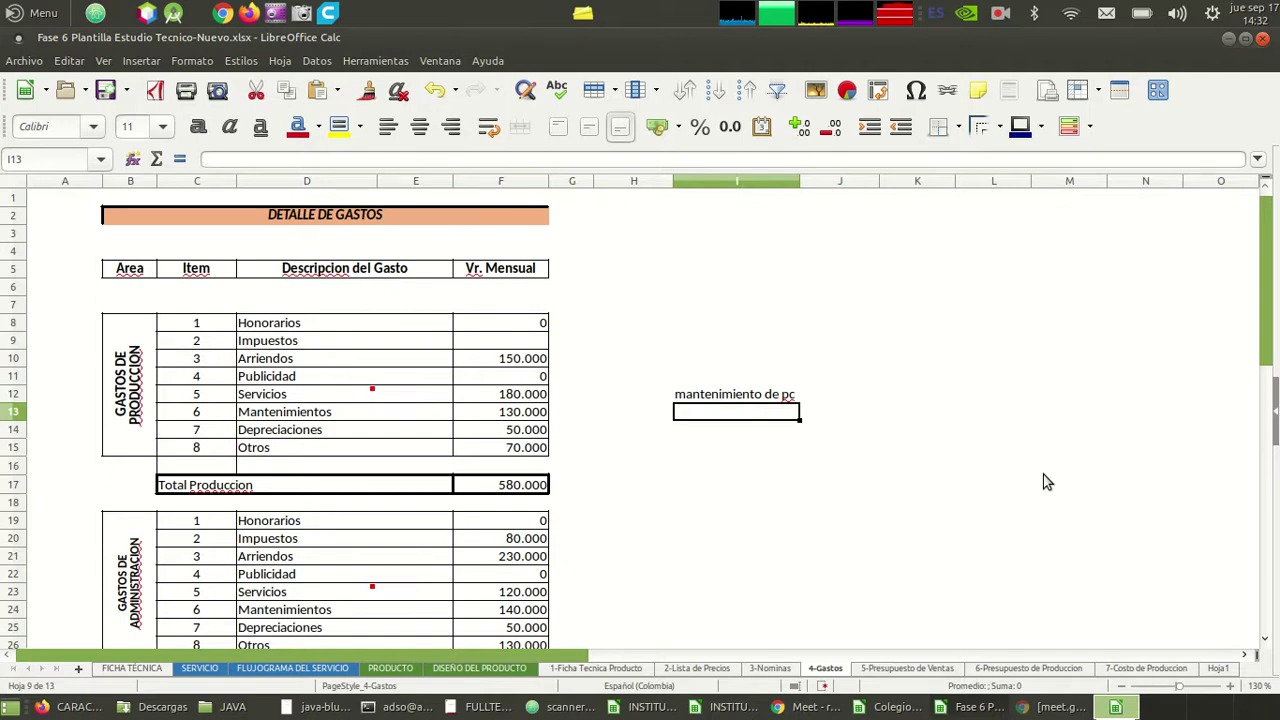
text(50000)
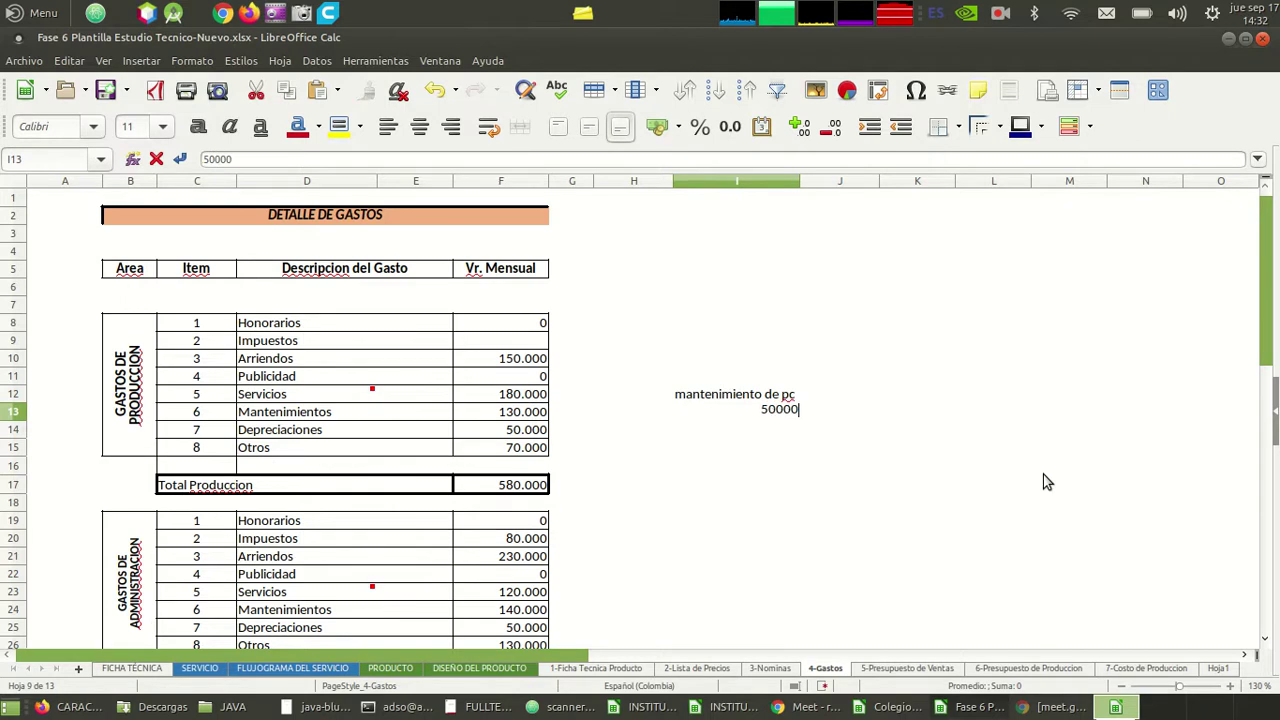
key(Return)
key(Up)
key(Left)
key(Right)
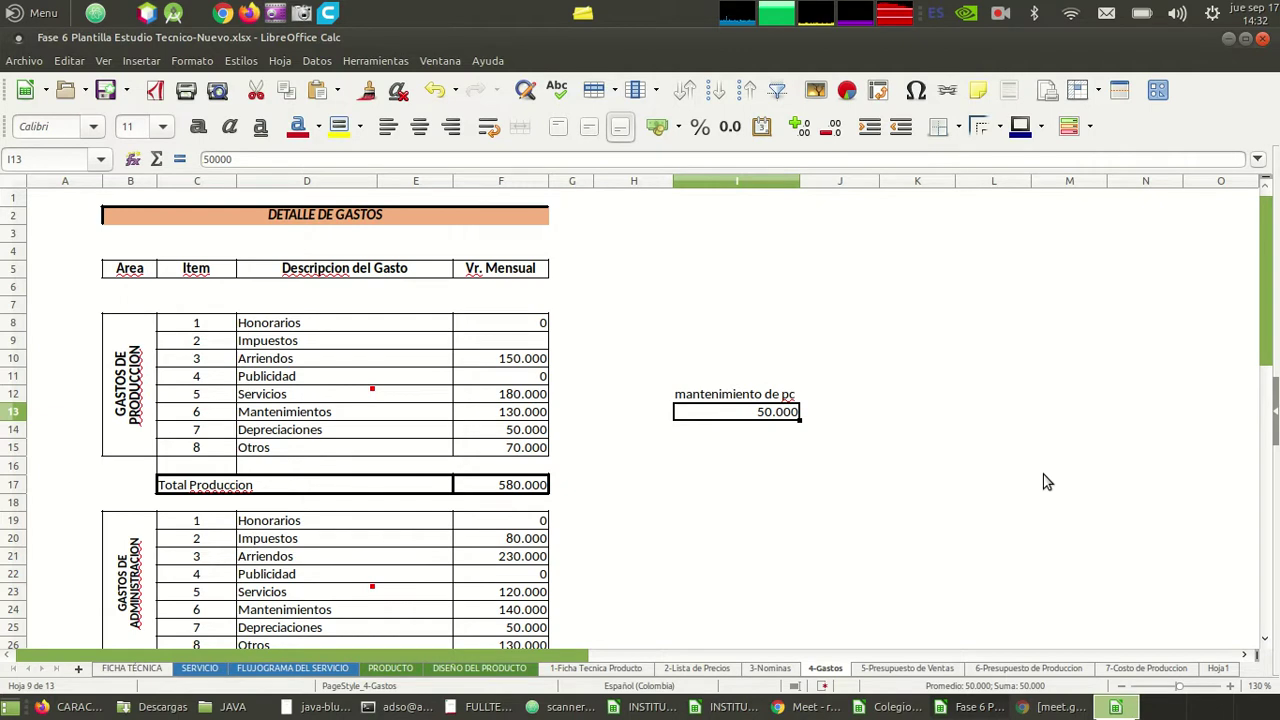
key(Down)
key(Left)
key(Left)
key(Left)
key(Left)
key(Left)
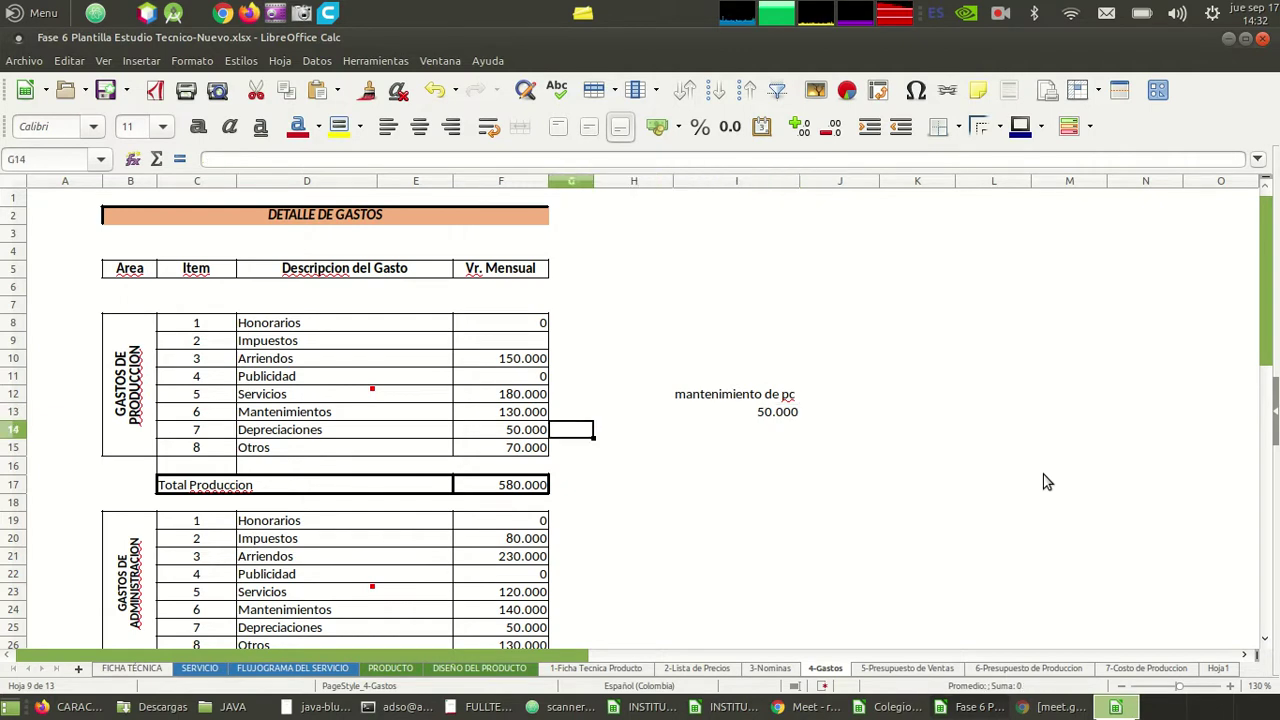
key(Right)
key(Right)
key(Down)
key(Left)
key(Left)
key(Left)
key(Left)
key(Right)
key(Right)
key(Right)
key(Right)
key(Right)
key(Left)
key(Right)
key(Left)
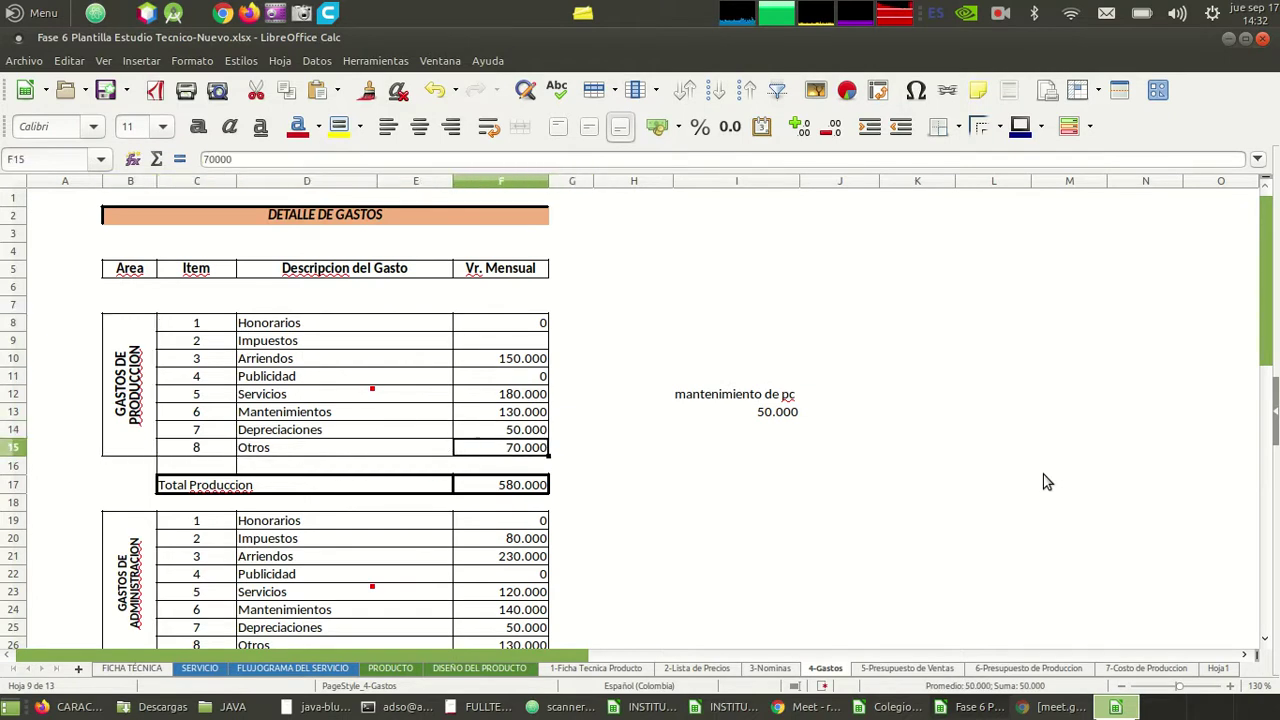
key(Down)
key(Down)
key(Down)
key(Down)
key(Down)
key(Down)
key(Down)
key(Down)
key(Down)
key(Down)
key(Down)
key(Down)
key(Down)
key(Down)
key(Down)
key(Down)
key(Down)
key(Down)
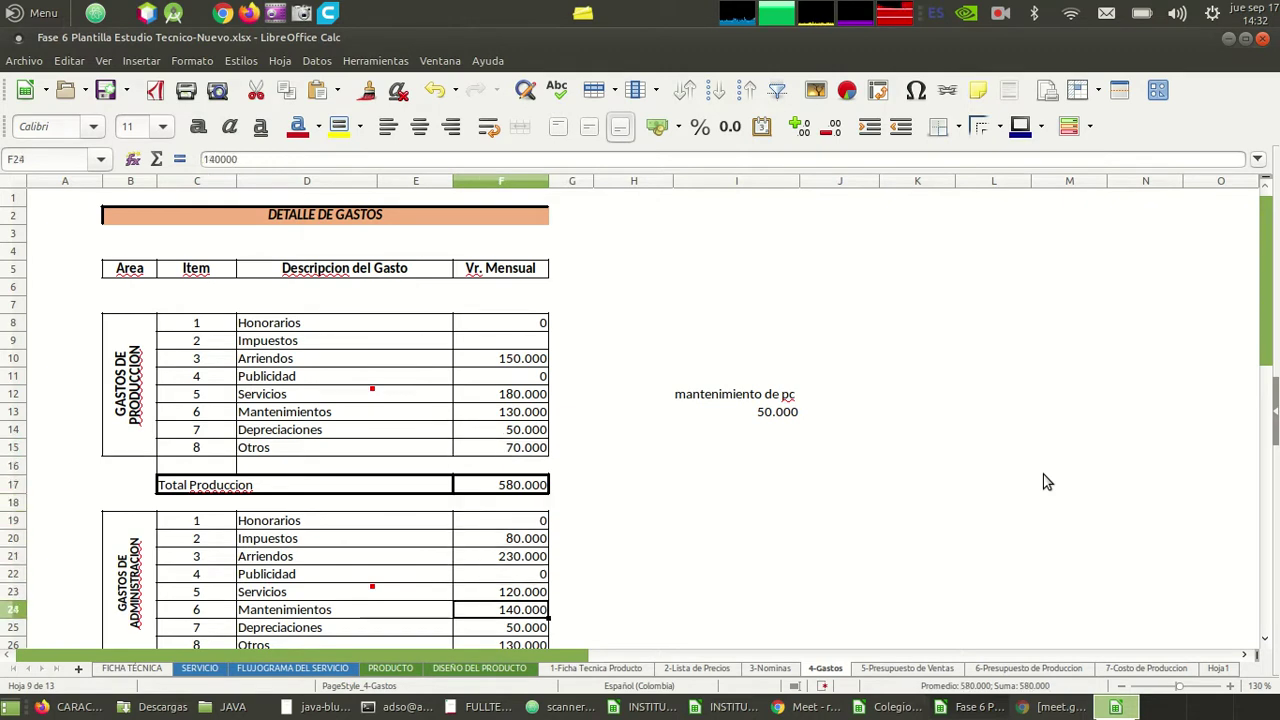
key(Down)
key(Down)
key(Down)
key(Down)
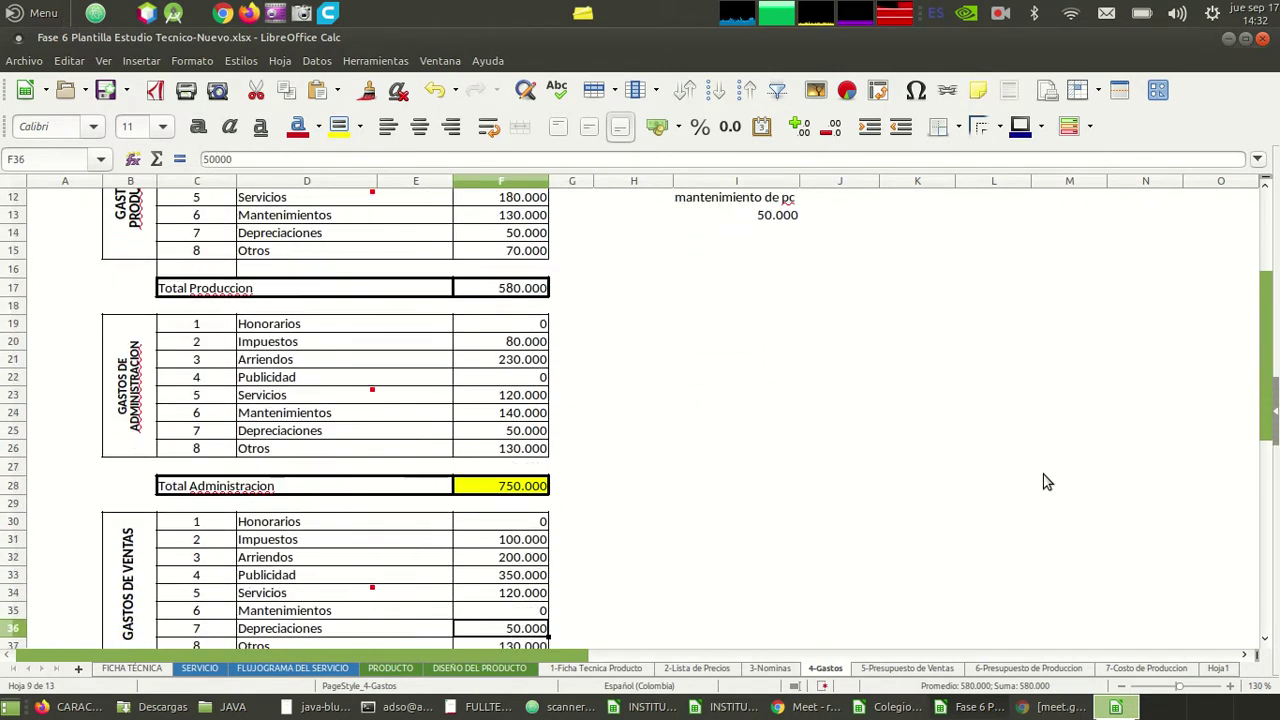
key(Up)
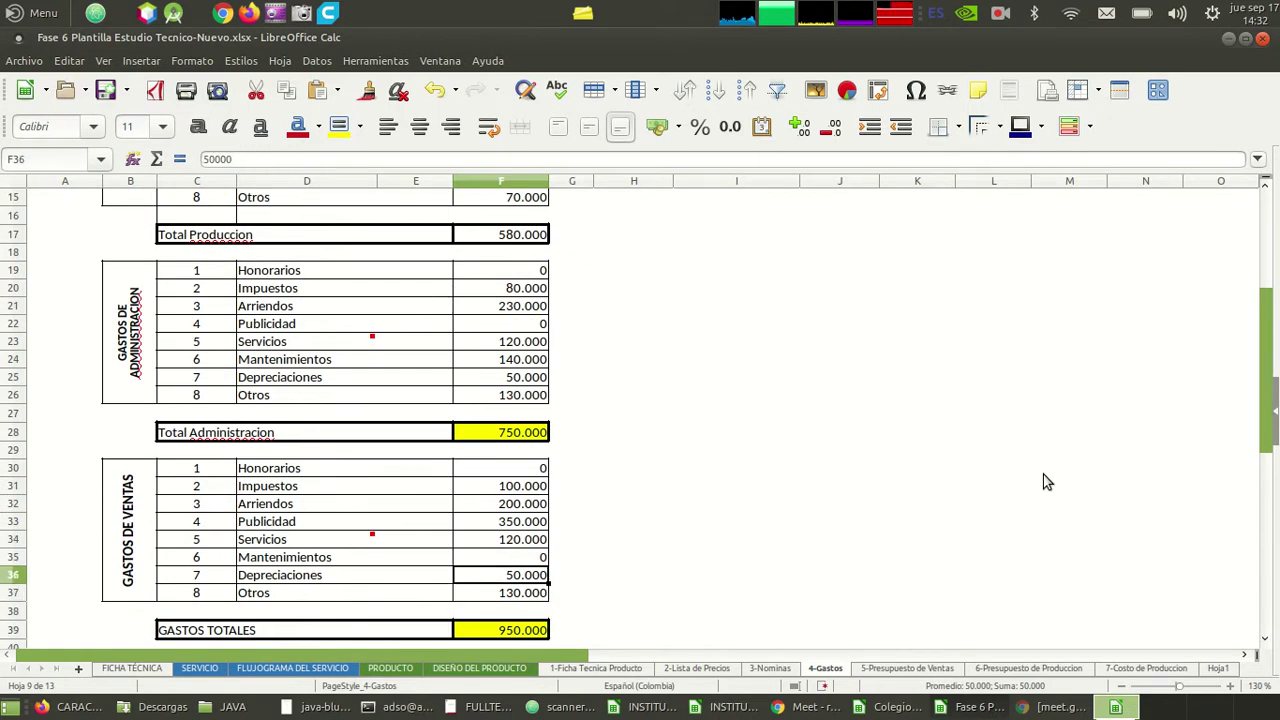
key(Up)
key(Up)
key(Up)
key(Up)
key(Up)
key(Up)
key(Up)
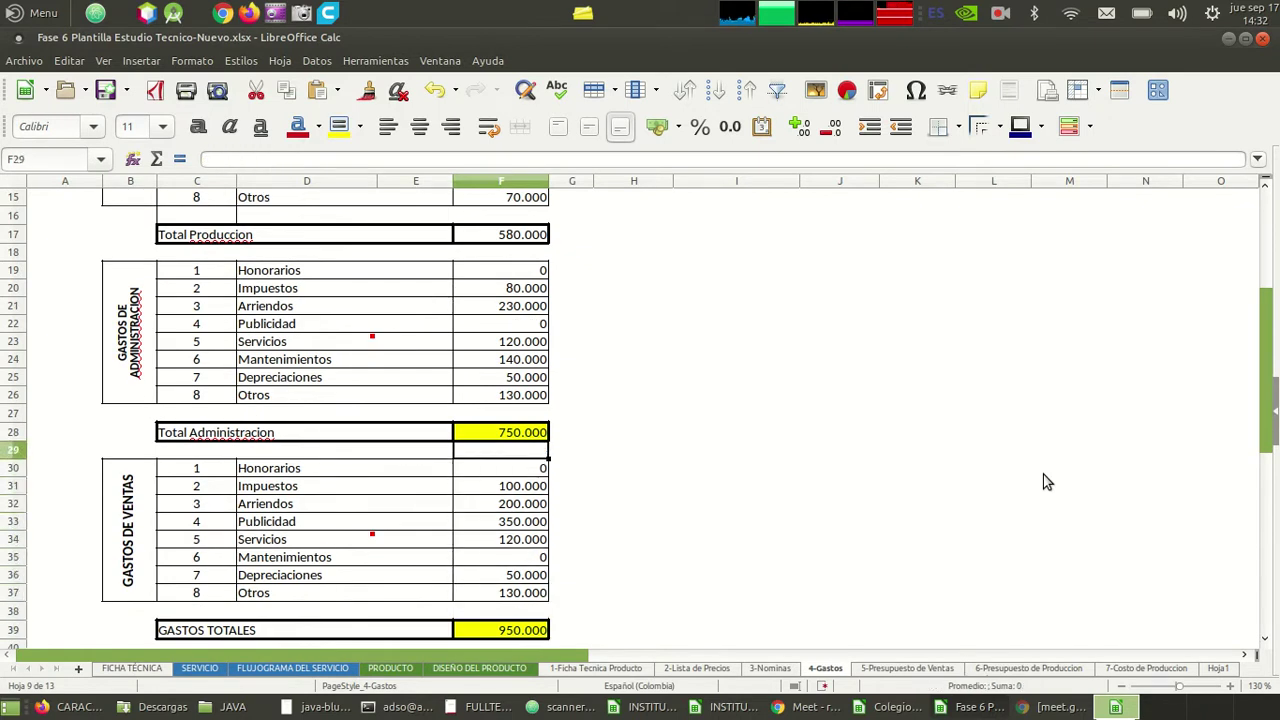
key(Down)
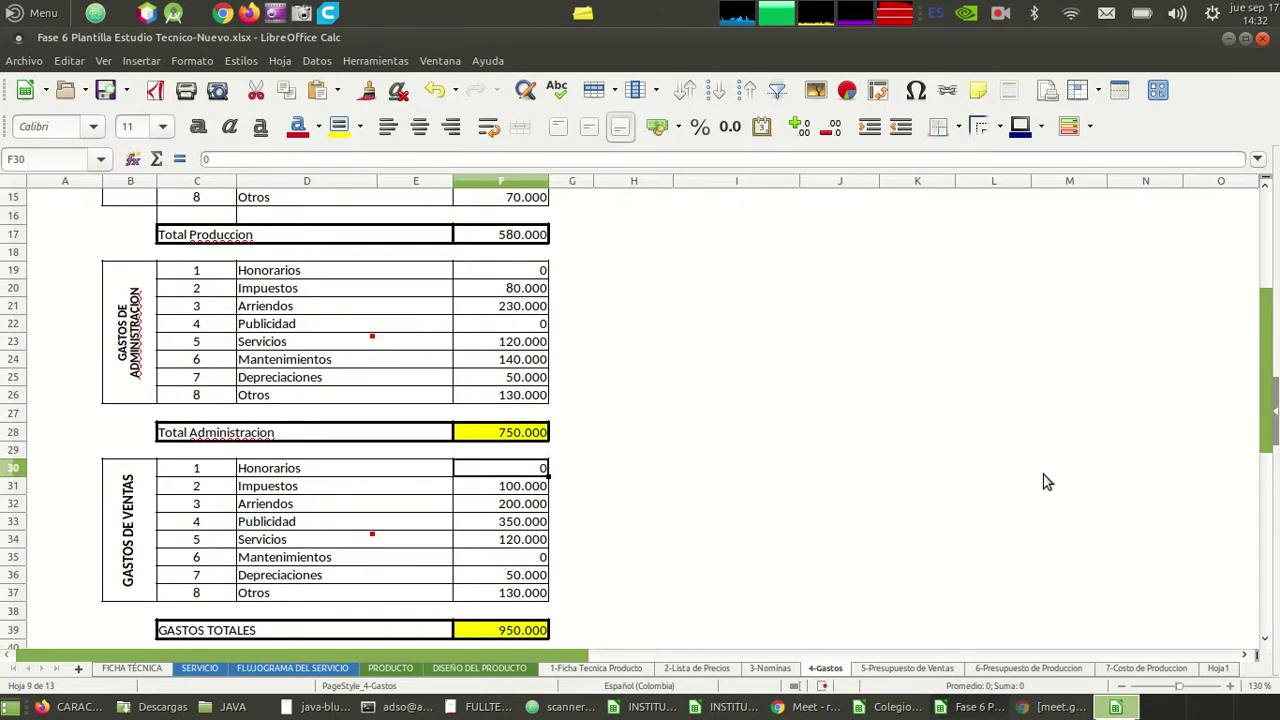
key(Down)
key(Down)
key(Up)
key(Up)
key(Up)
key(Down)
key(Up)
key(Up)
key(Down)
key(Down)
key(Up)
key(Up)
key(Up)
key(Up)
key(Up)
key(Up)
key(Up)
key(Up)
key(Up)
key(Up)
key(Up)
key(Up)
key(Up)
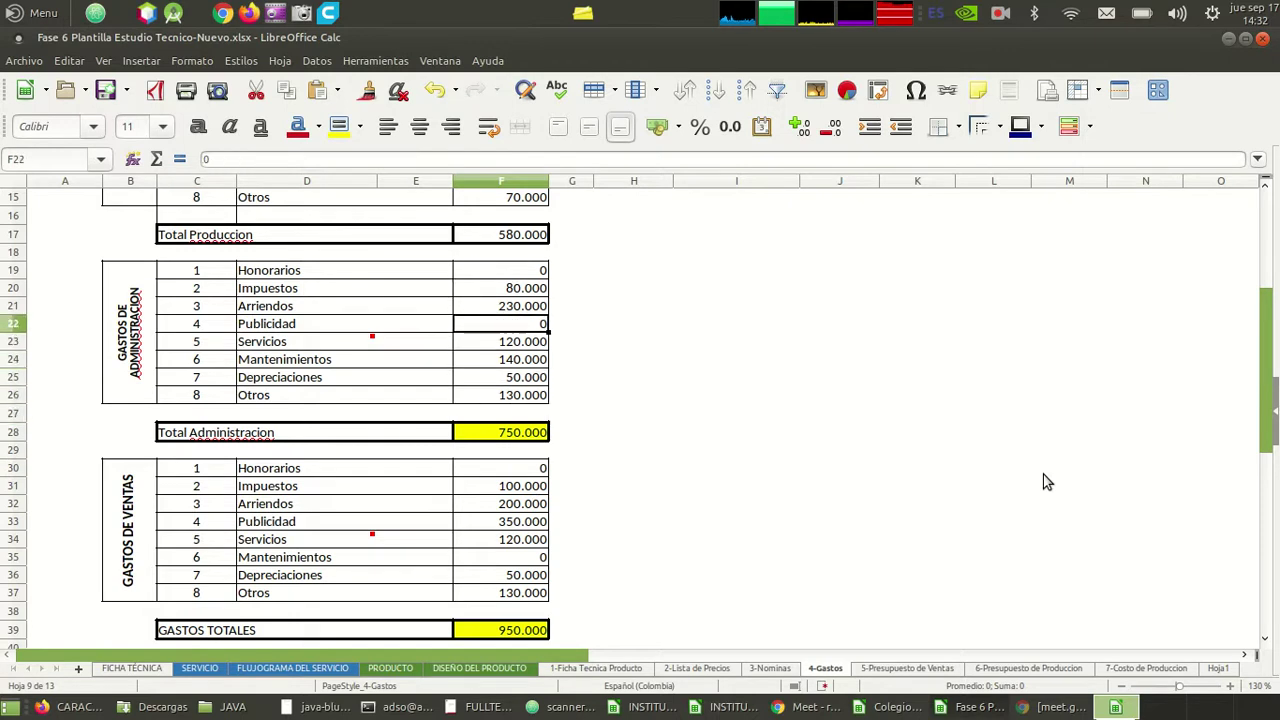
key(Up)
key(Up)
key(Up)
key(Up)
key(Up)
key(Up)
key(Up)
key(Up)
key(Up)
key(Up)
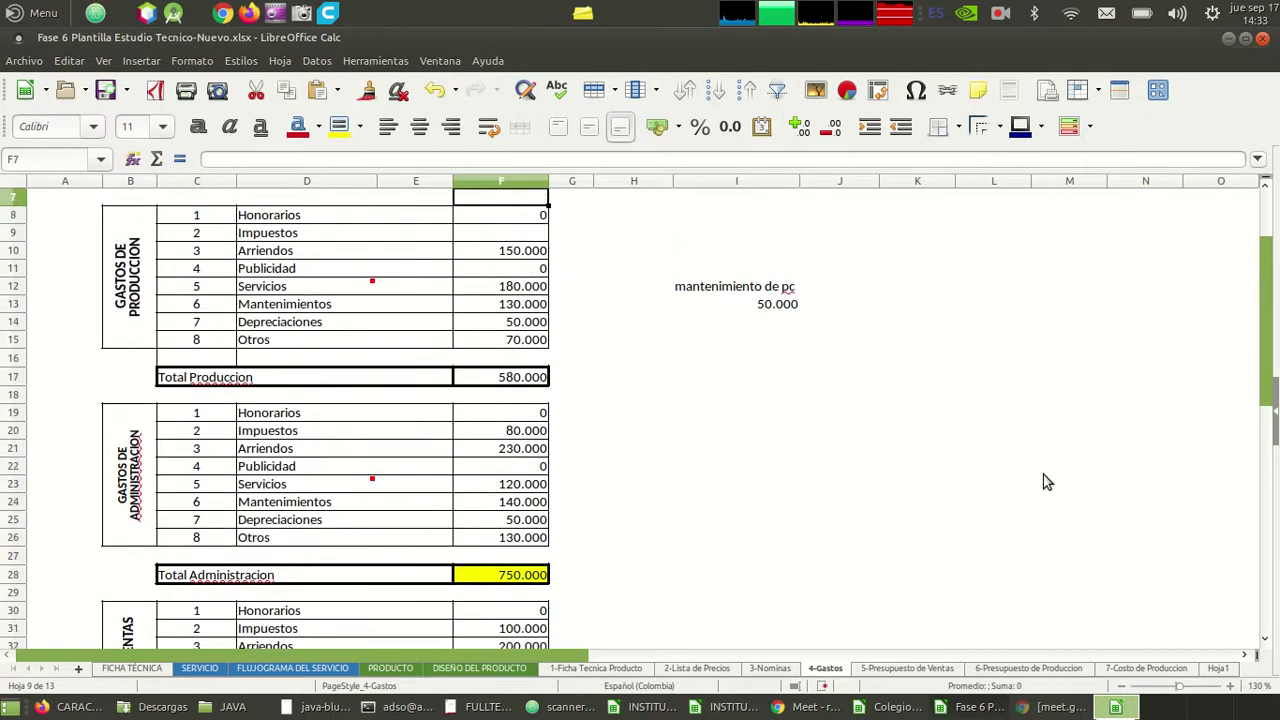
key(Down)
key(Down)
key(Down)
key(Down)
key(Down)
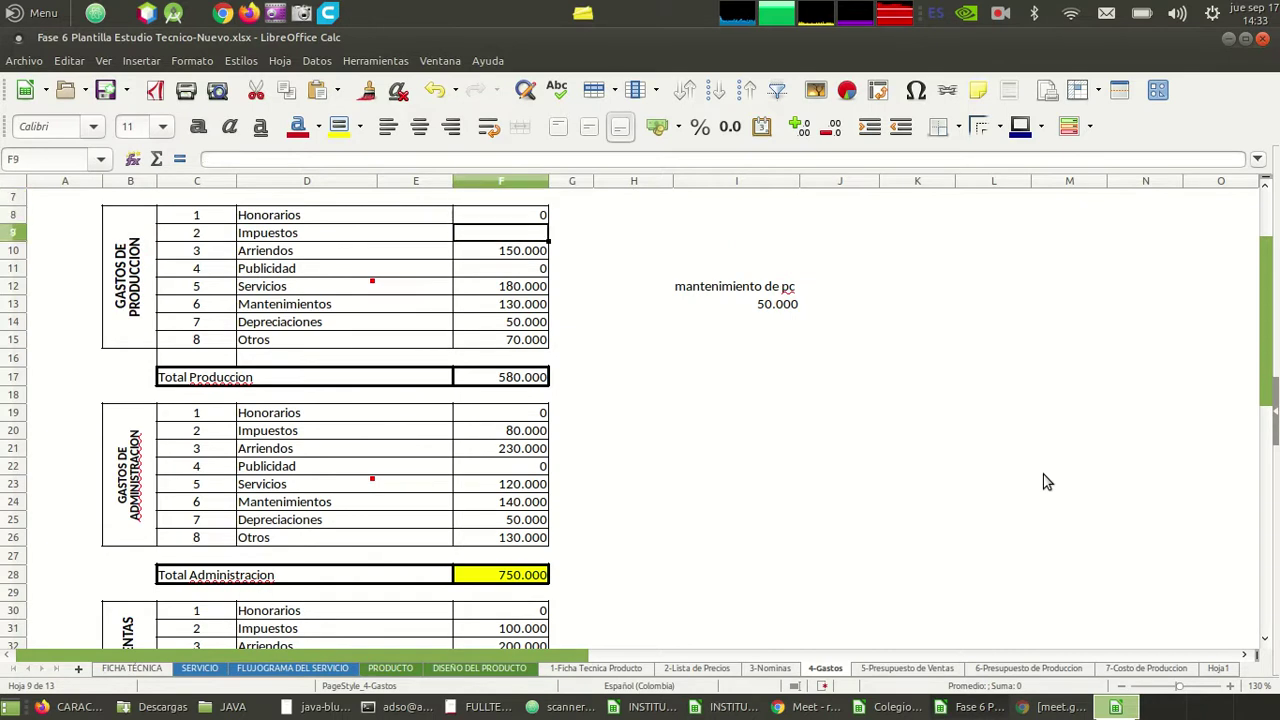
key(Down)
key(Down)
key(Right)
key(Right)
key(Right)
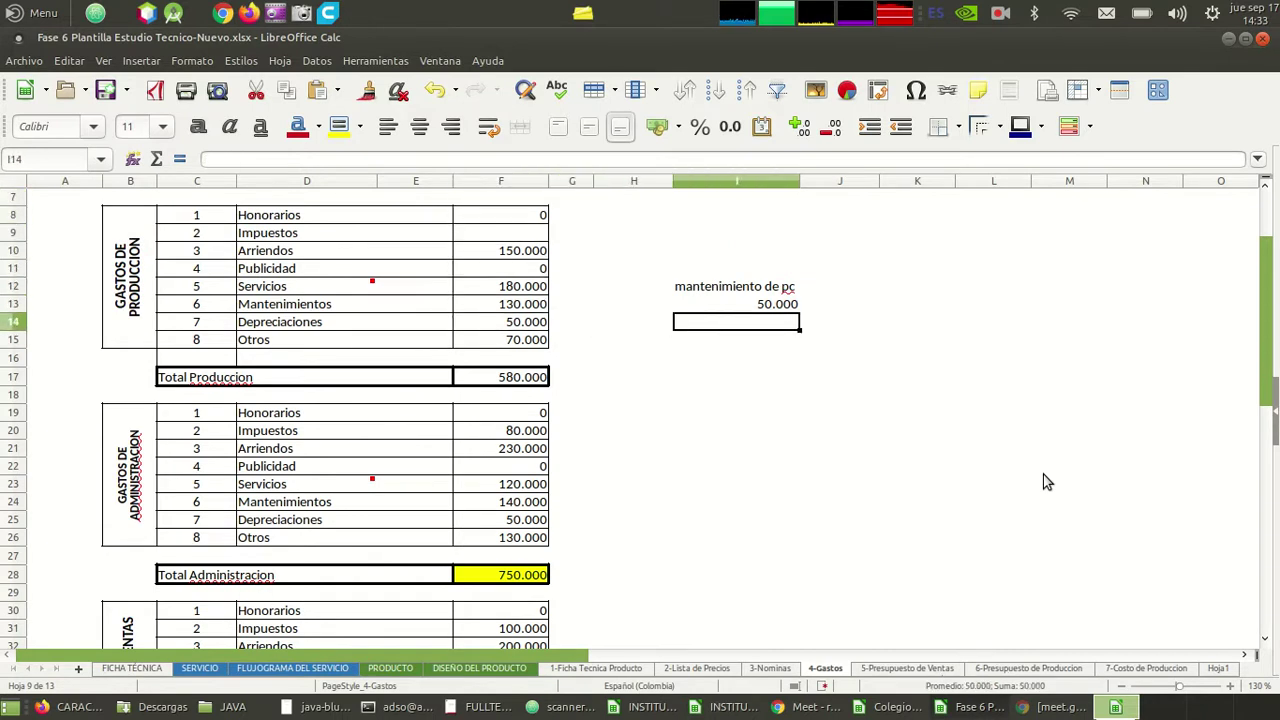
key(Up)
key(Down)
key(Left)
key(Left)
key(Left)
key(Right)
key(Right)
key(Right)
key(Left)
key(Left)
key(Left)
key(Left)
key(Right)
key(Left)
key(Down)
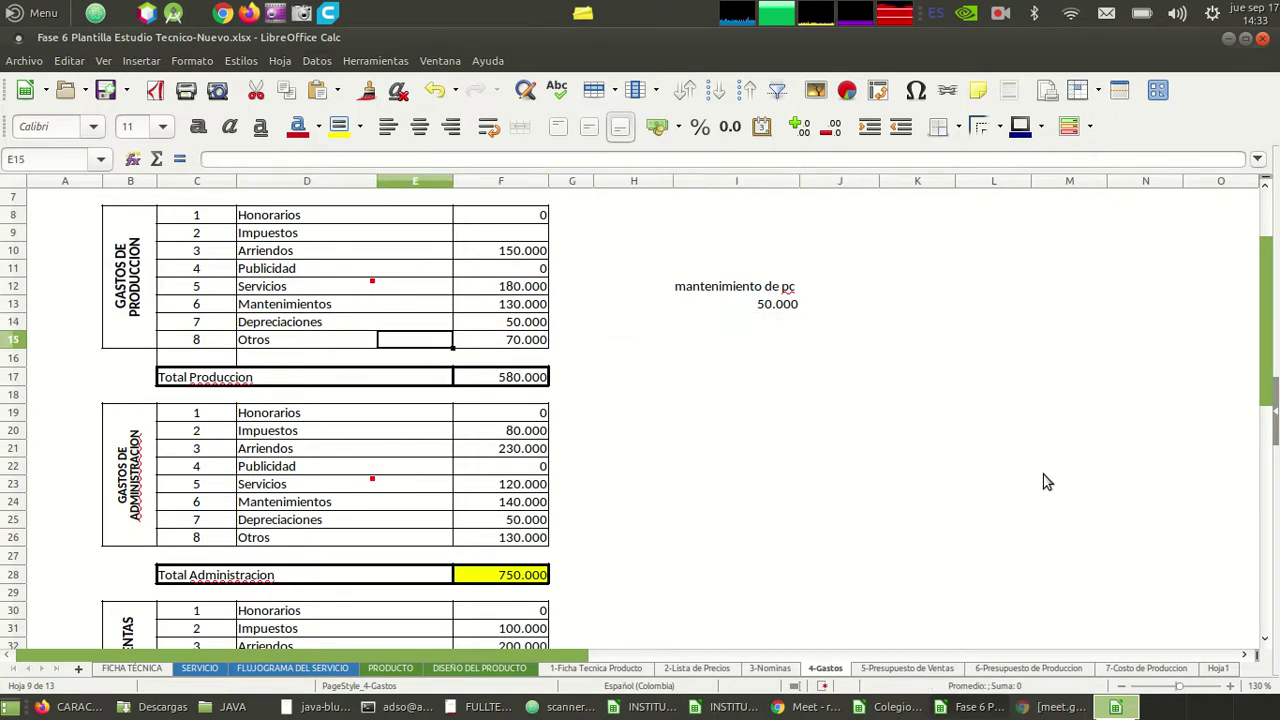
key(Left)
key(Left)
key(Left)
key(Right)
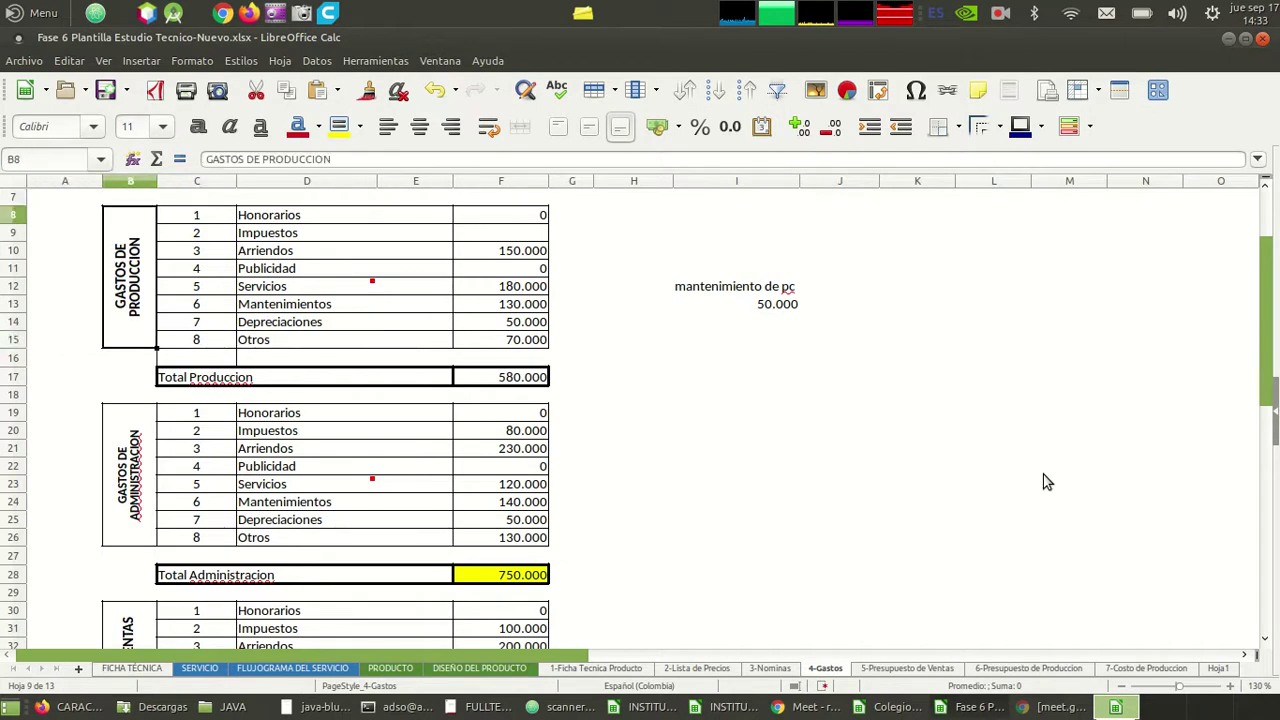
key(Right)
key(Right)
key(Right)
key(Right)
key(Right)
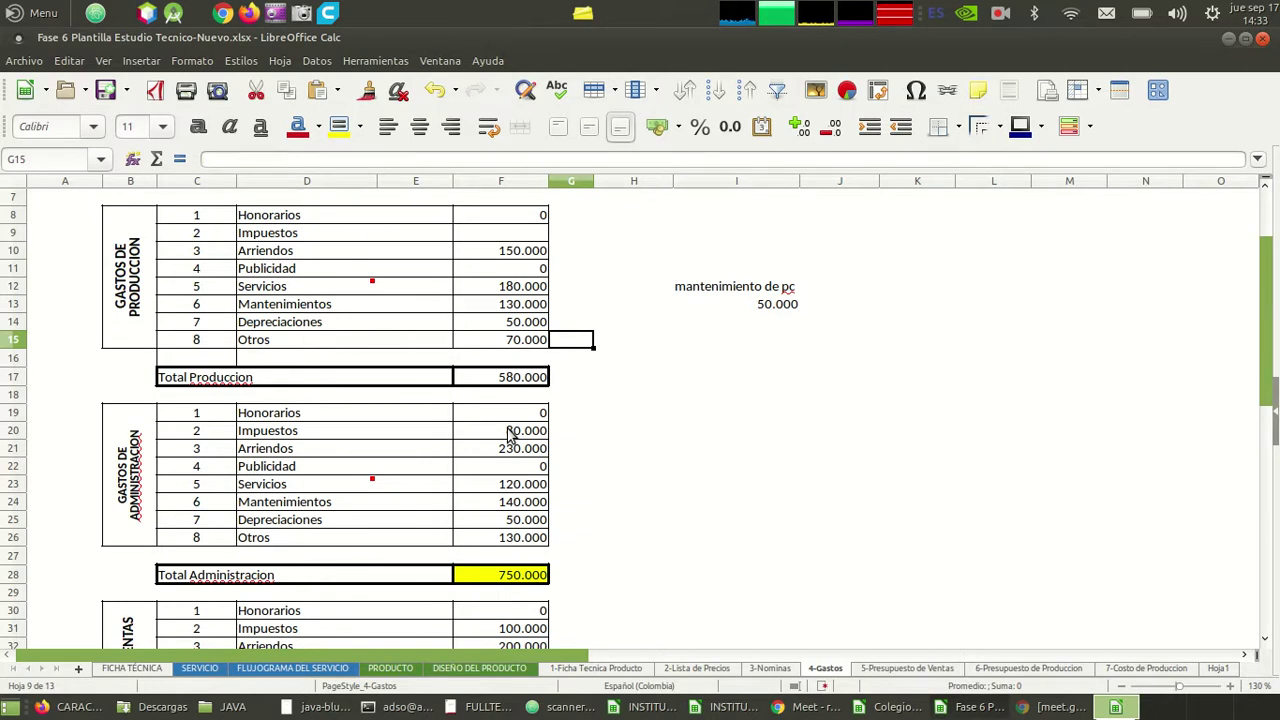
- Enter the label 'mantenimiento de puesto de trabajo' in J12
key(Right)
key(Right)
key(Right)
key(Right)
key(Left)
key(Left)
key(Up)
key(Up)
key(Up)
key(Up)
key(Up)
key(Up)
key(Up)
key(Up)
key(Up)
key(Up)
key(Up)
key(Up)
key(Up)
key(Up)
key(Down)
key(Down)
key(Down)
key(Down)
key(Down)
key(Down)
key(Down)
key(Down)
key(Down)
key(Down)
key(Down)
key(Down)
key(Down)
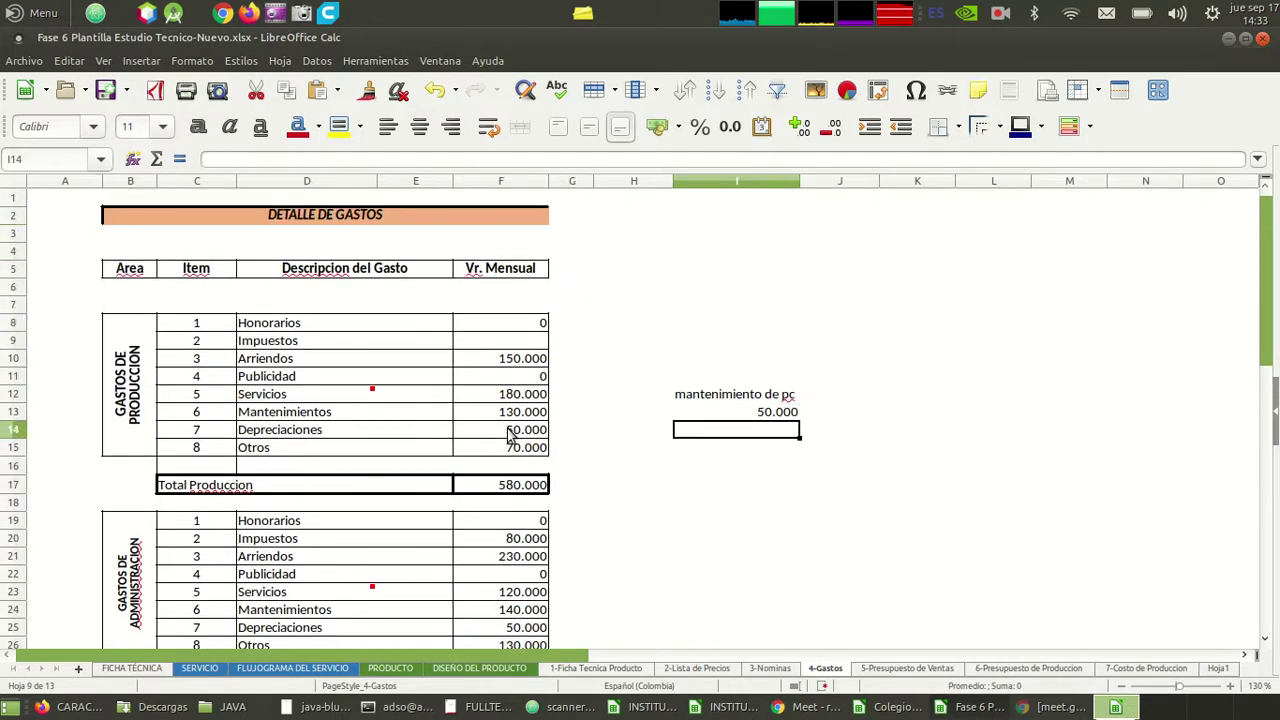
key(Left)
key(Left)
key(Up)
key(Right)
key(Right)
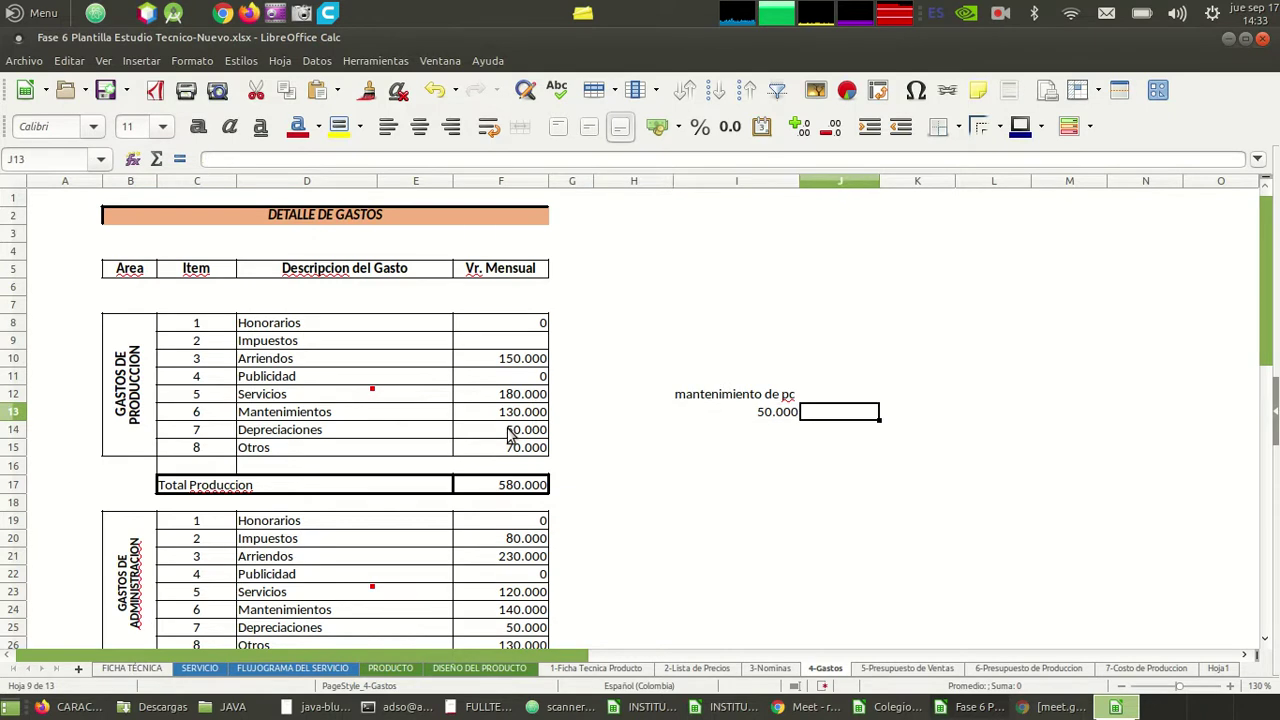
key(Up)
text(manteni)
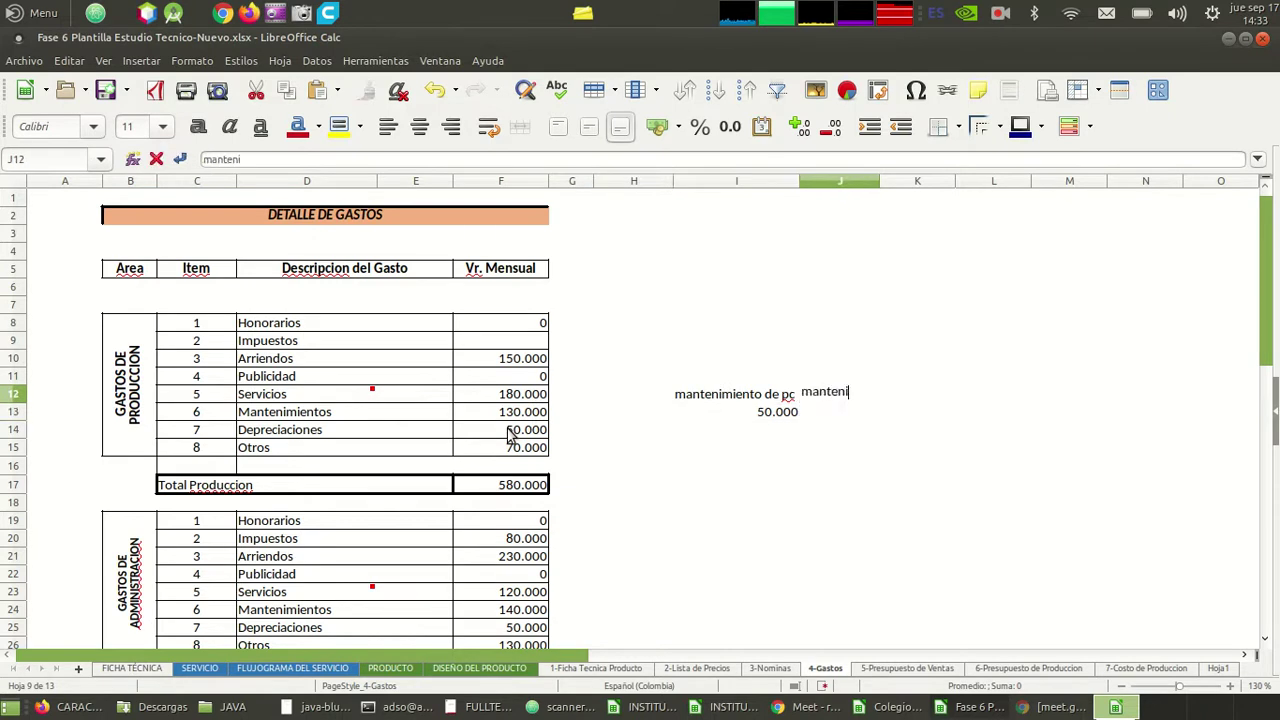
text(miento de pues)
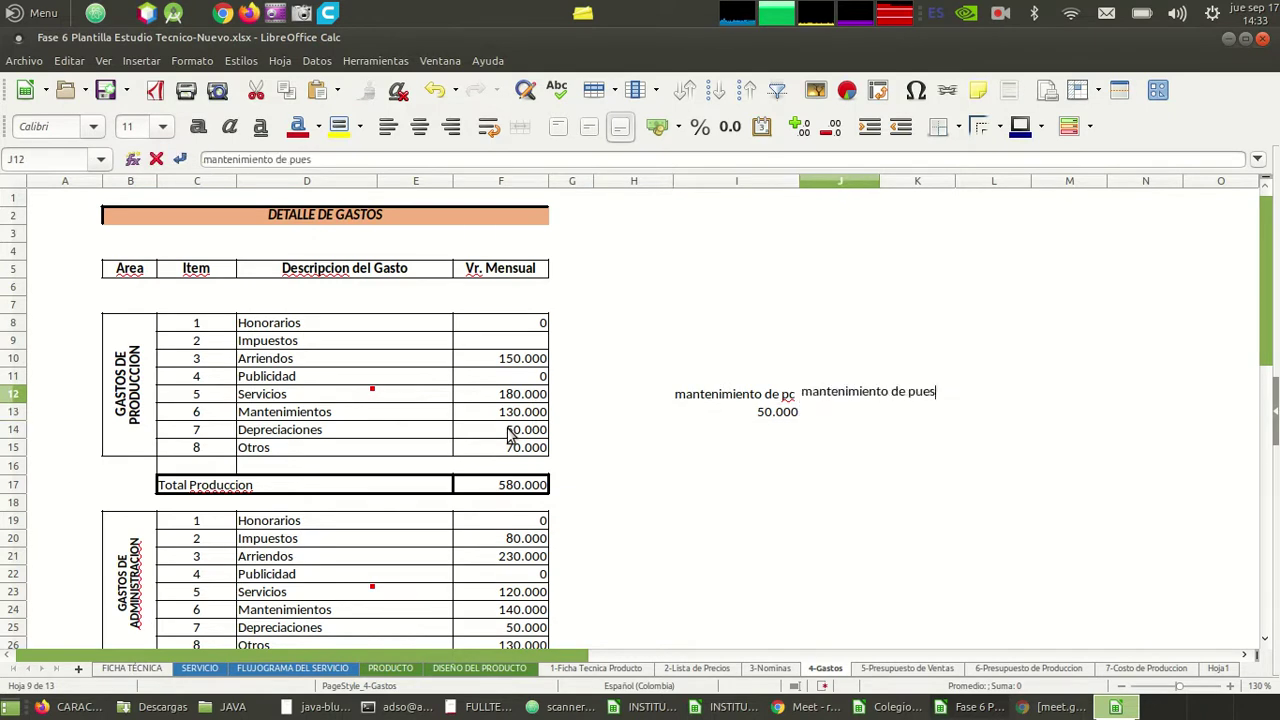
text(to de trabajo)
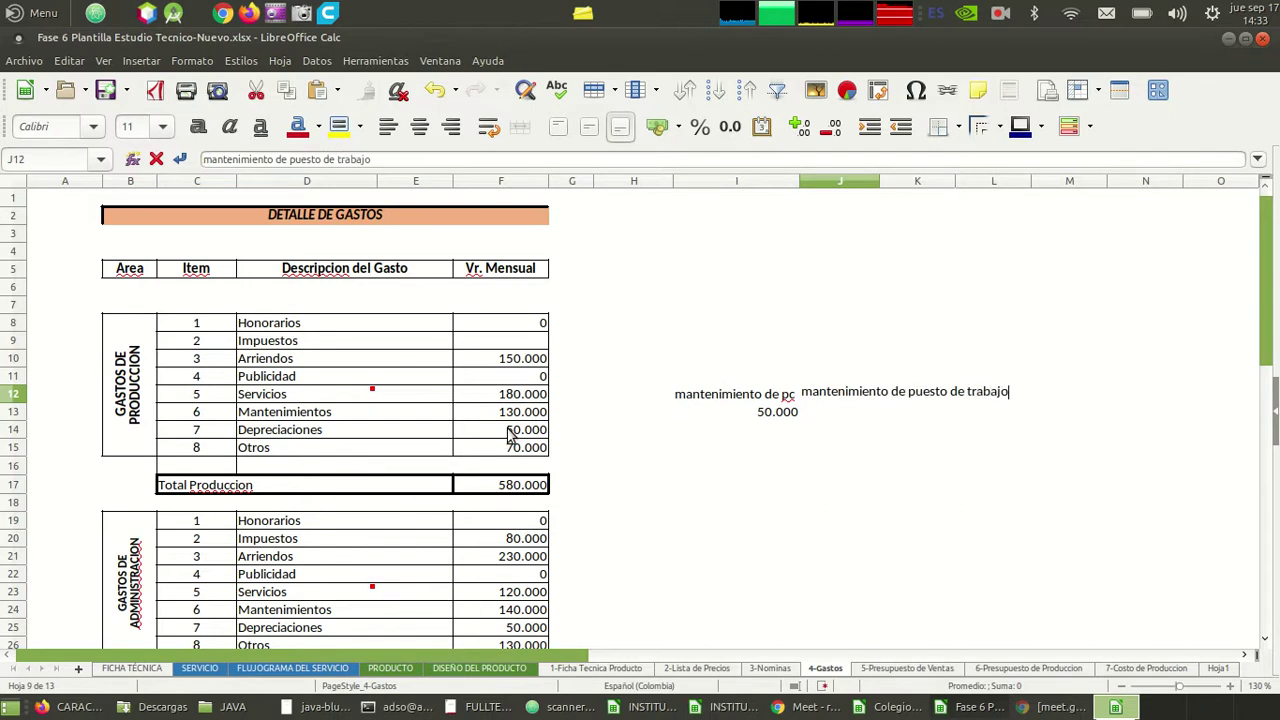
key(Return)
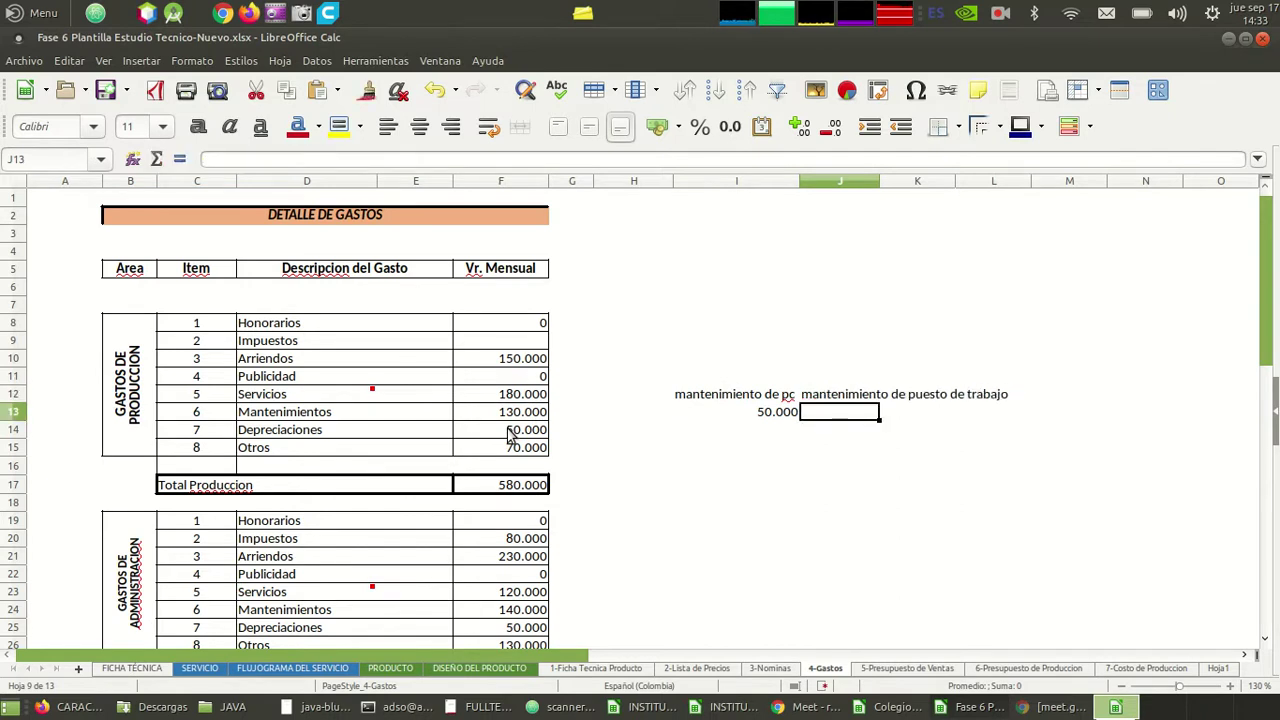
- Enter 10.000 in J13 beneath the new label
text(10.00)
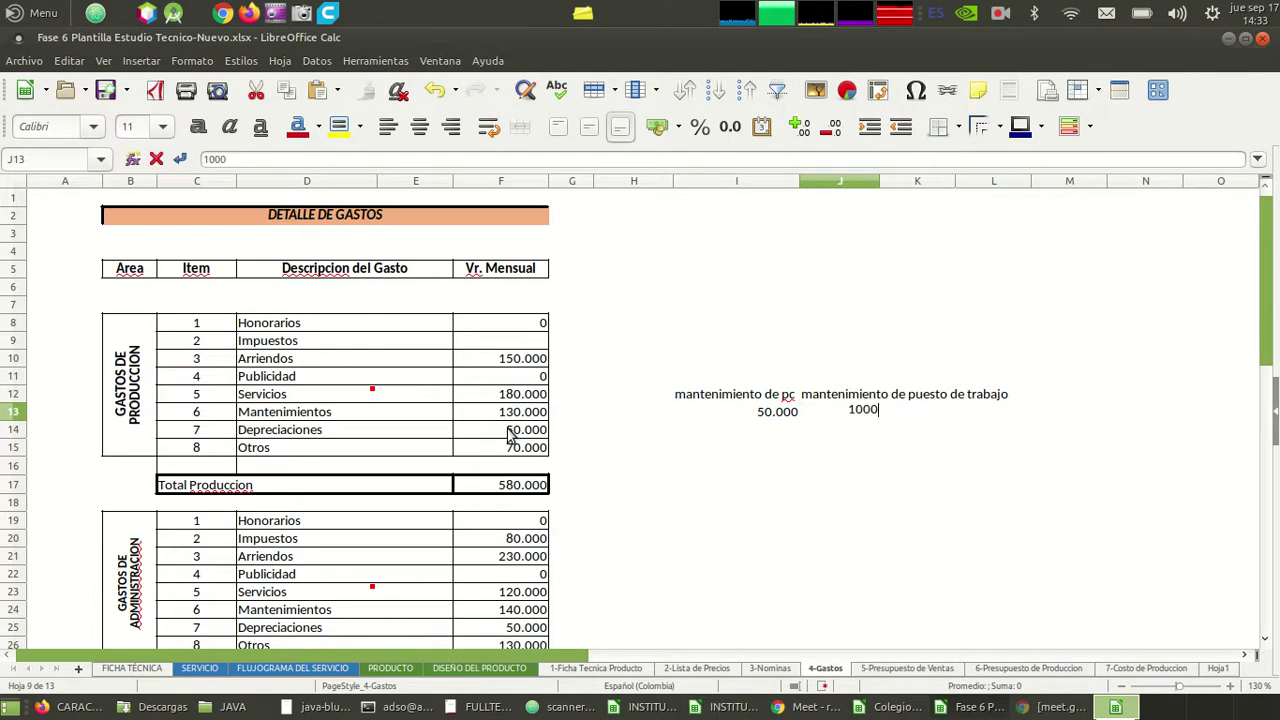
text(0)
key(Return)
key(Up)
key(Left)
key(Left)
key(Left)
key(Left)
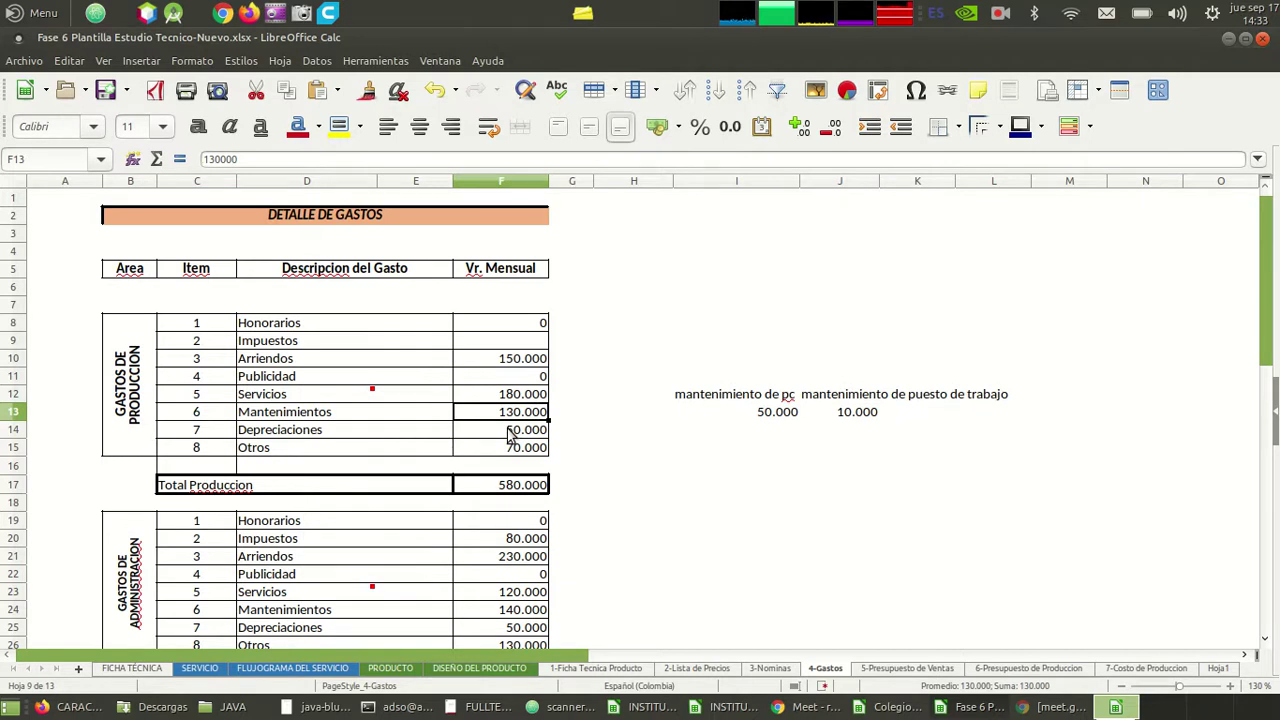
- Enter 60.000 for Mantenimientos and put =I13/3 (16.667) below the 50.000 amount
text(60000)
key(Return)
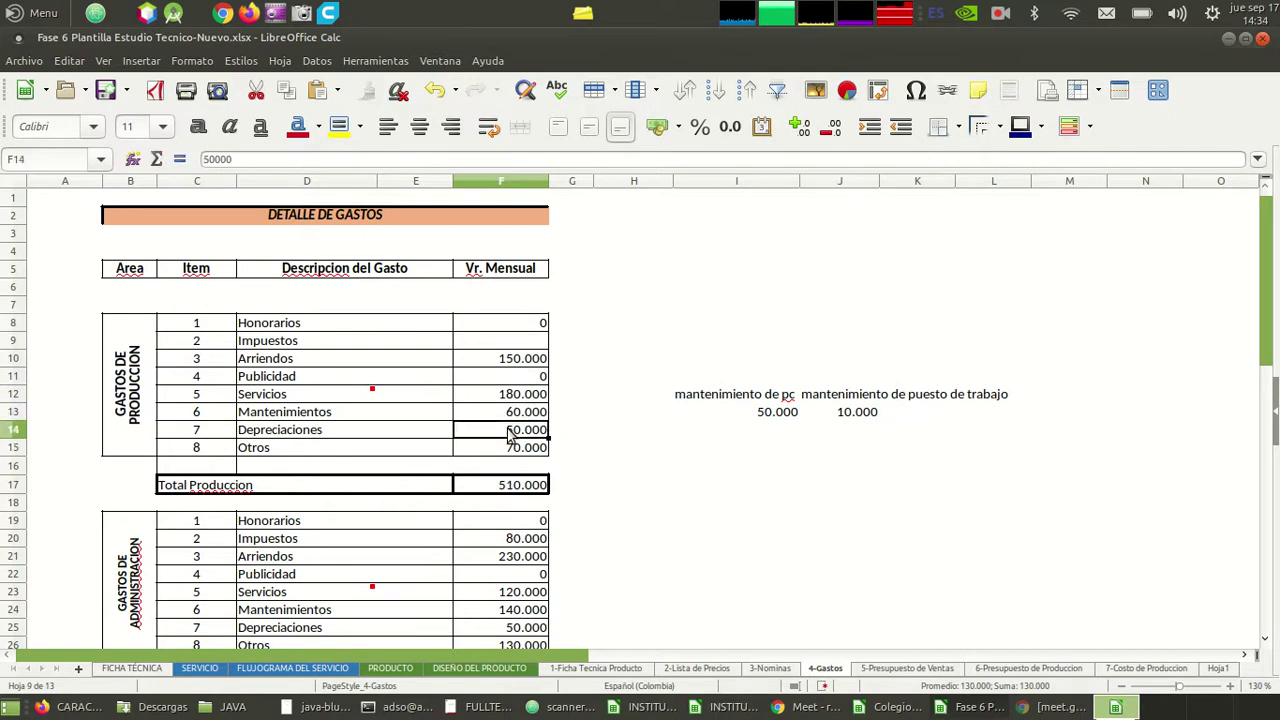
key(Up)
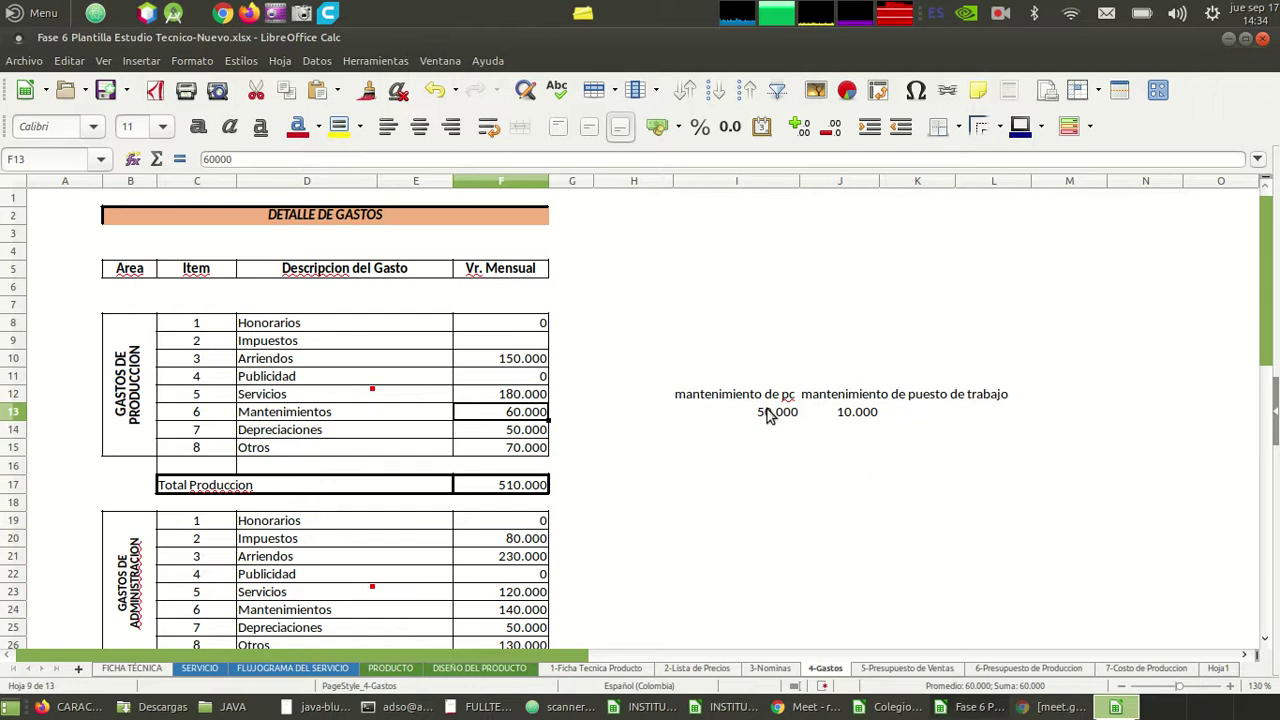
click(767, 414)
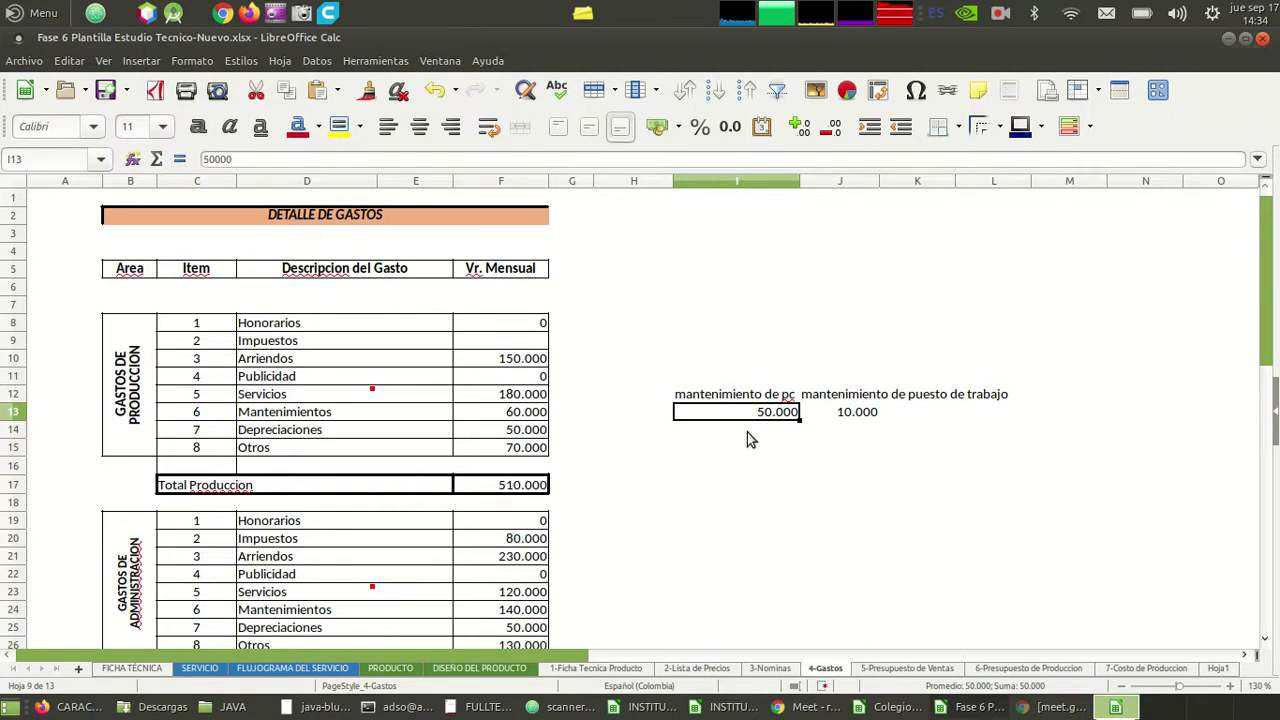
click(748, 436)
text(=I13/3)
key(Return)
- Enter =J13/3 in J14 to show a third of 10.000 (3.333)
key(Right)
key(Up)
key(Left)
key(Right)
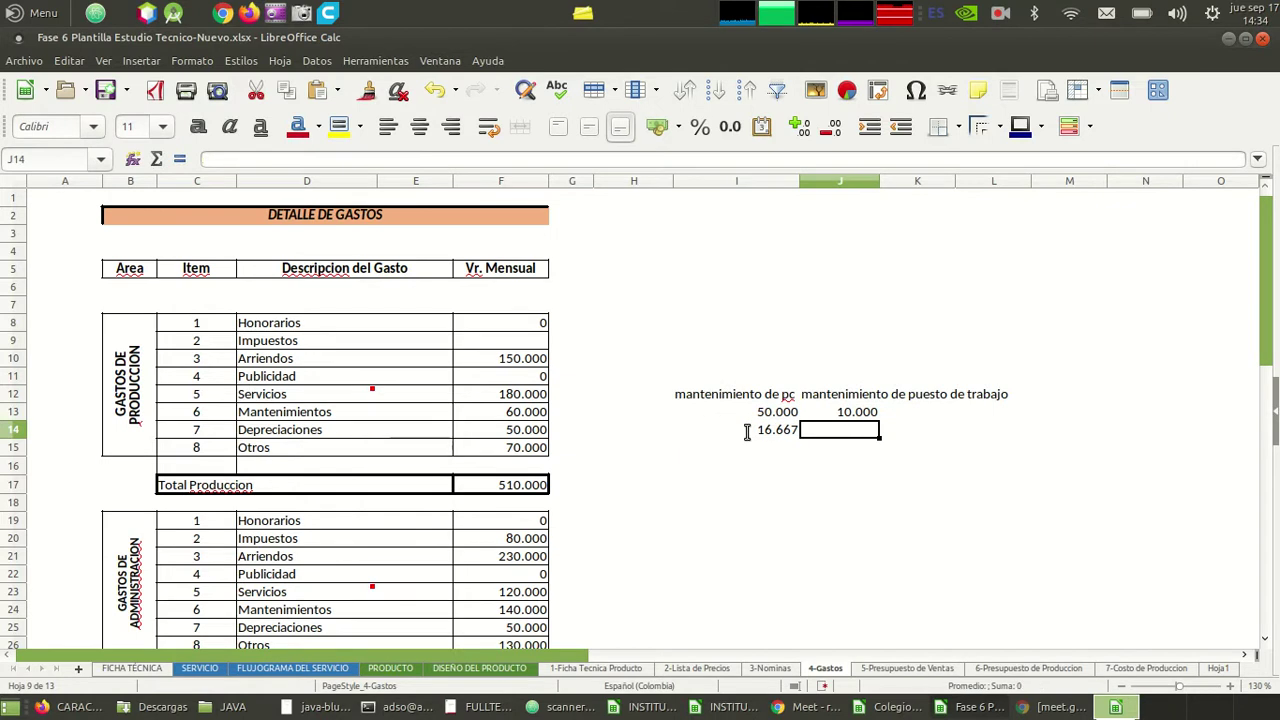
key(Up)
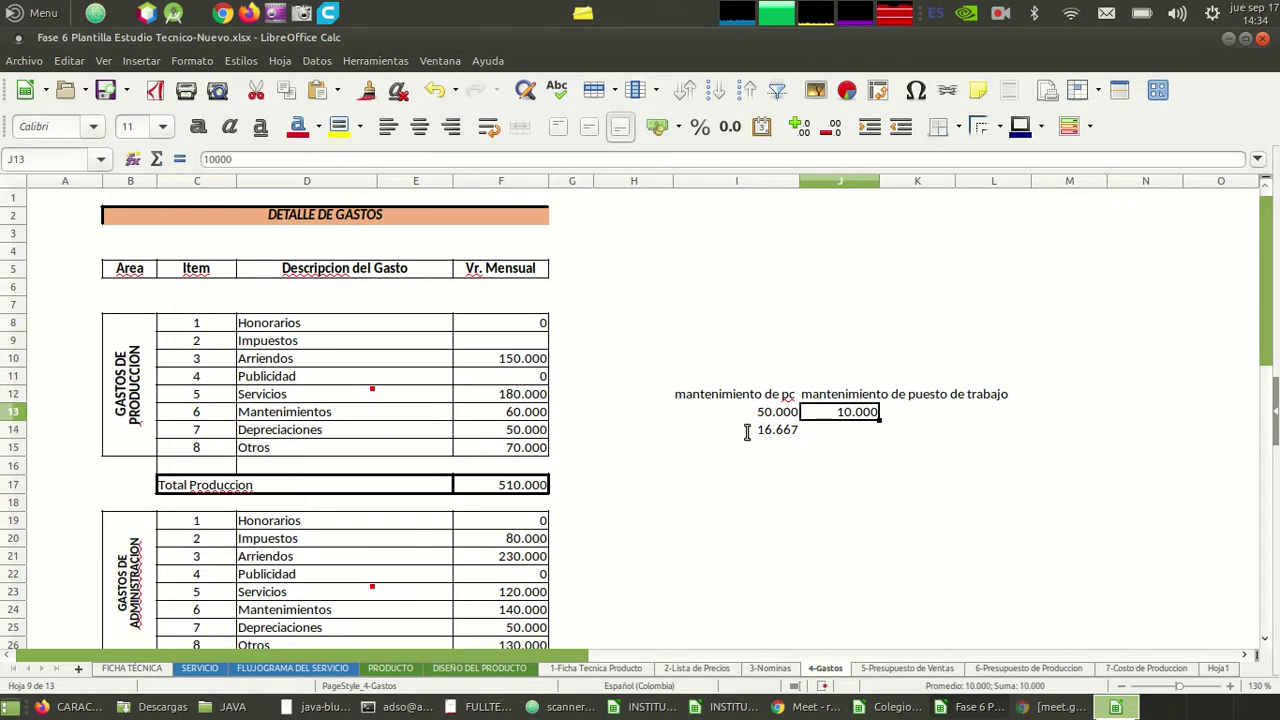
key(Down)
text(=)
key(Up)
text(/3)
key(Return)
- Change the Mantenimientos production value to 20.000
key(Left)
key(Right)
key(Left)
key(Up)
key(Right)
key(Left)
key(Left)
key(Left)
key(Left)
key(Up)
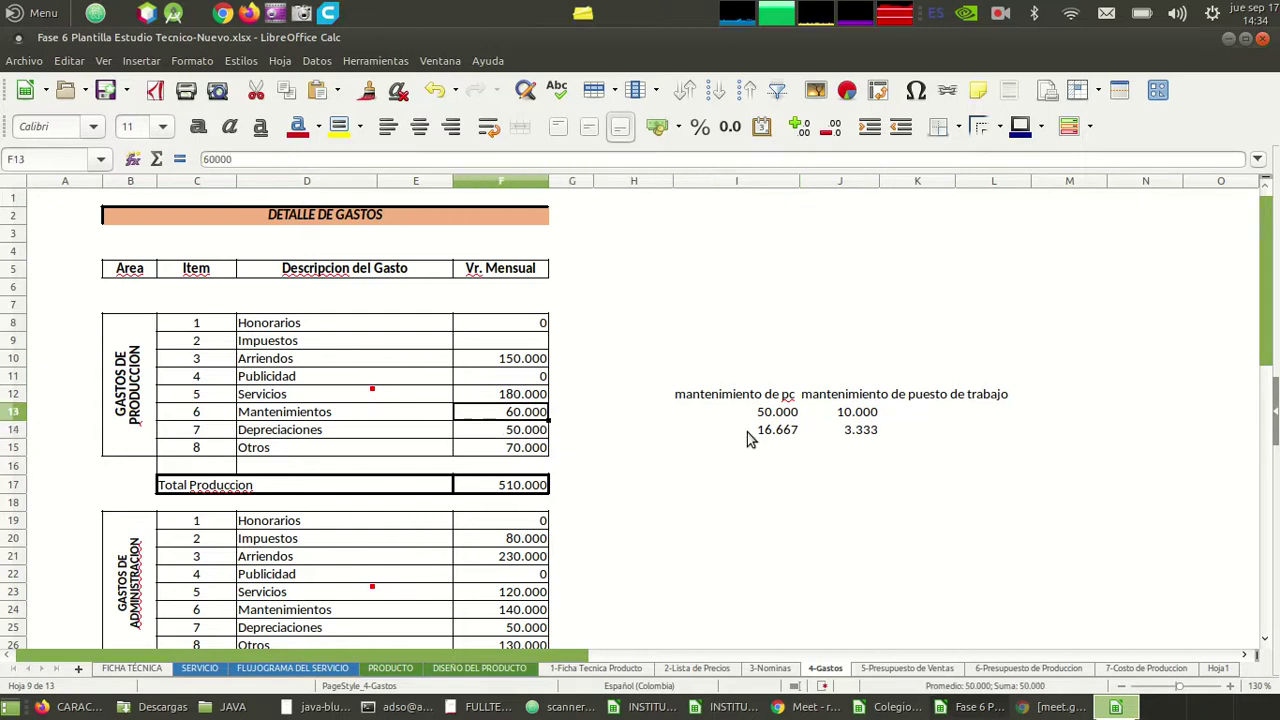
text(20000)
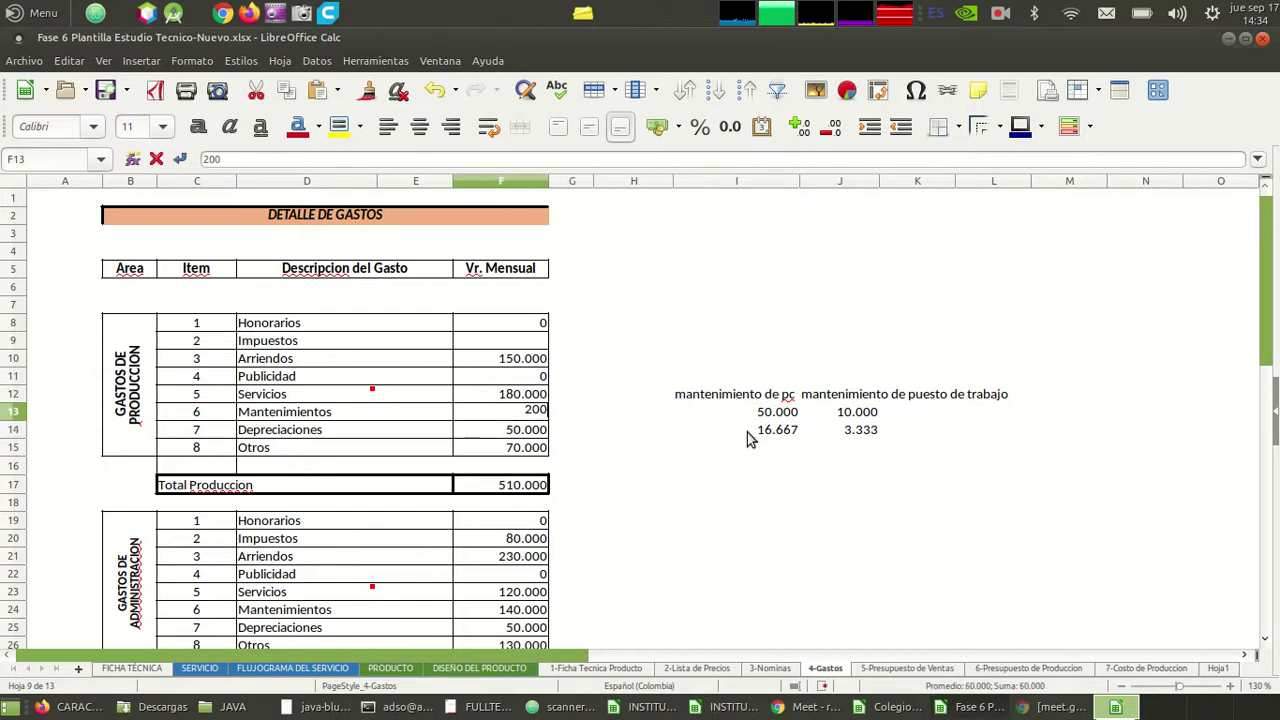
key(Return)
- Clear the Depreciaciones and Otros production values
key(Up)
key(Up)
key(Up)
key(Up)
key(Up)
key(Up)
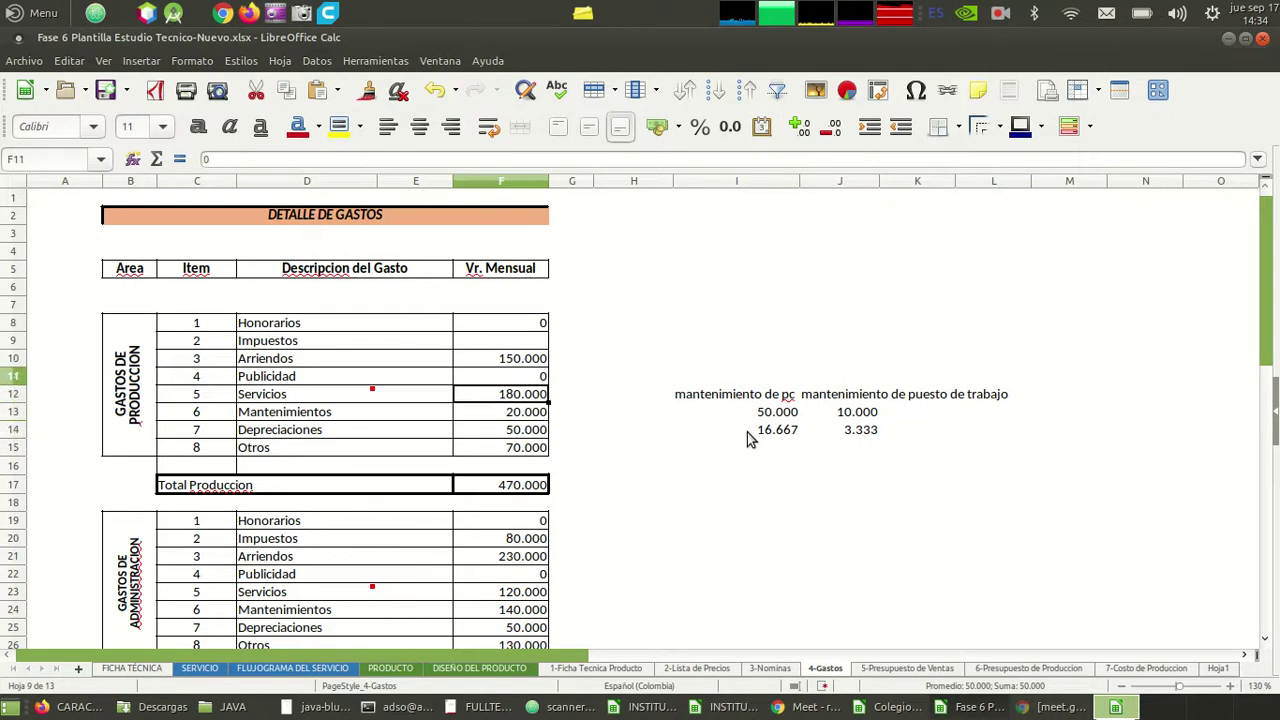
key(Down)
key(Down)
key(Down)
key(Down)
key(Down)
key(Down)
key(Down)
key(Down)
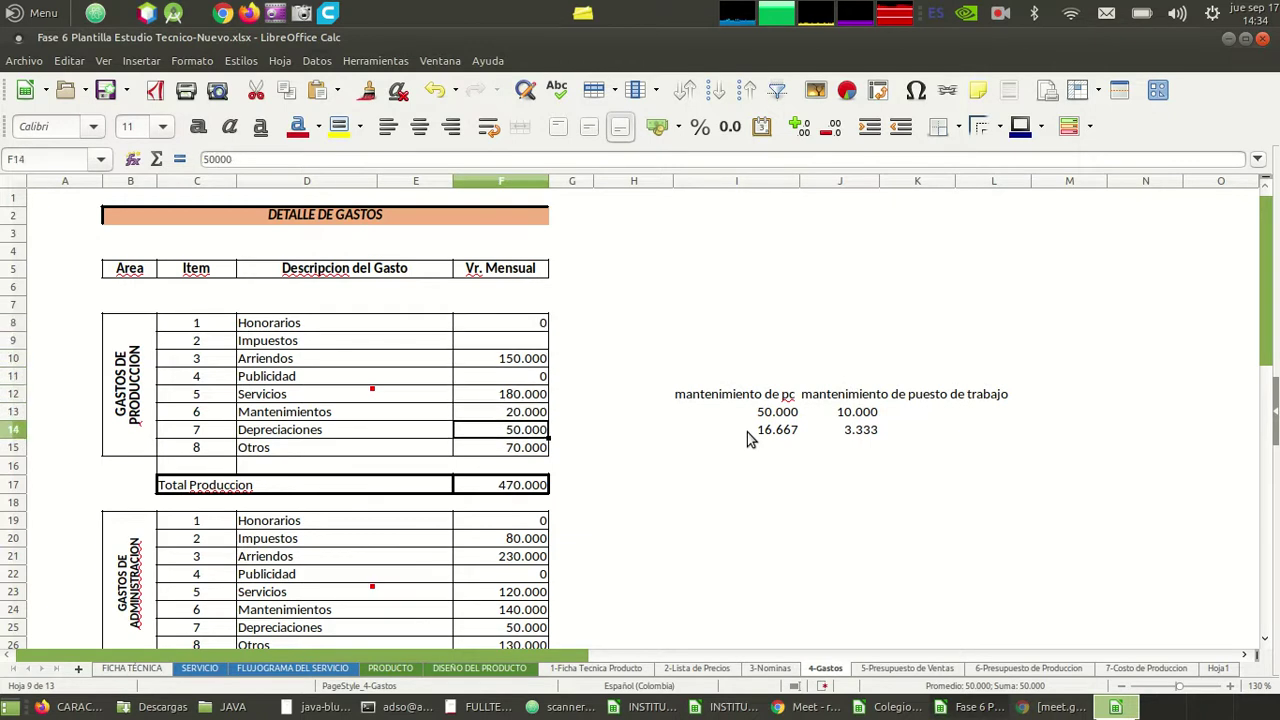
key(Up)
key(Up)
key(BackSpace)
key(Return)
key(Down)
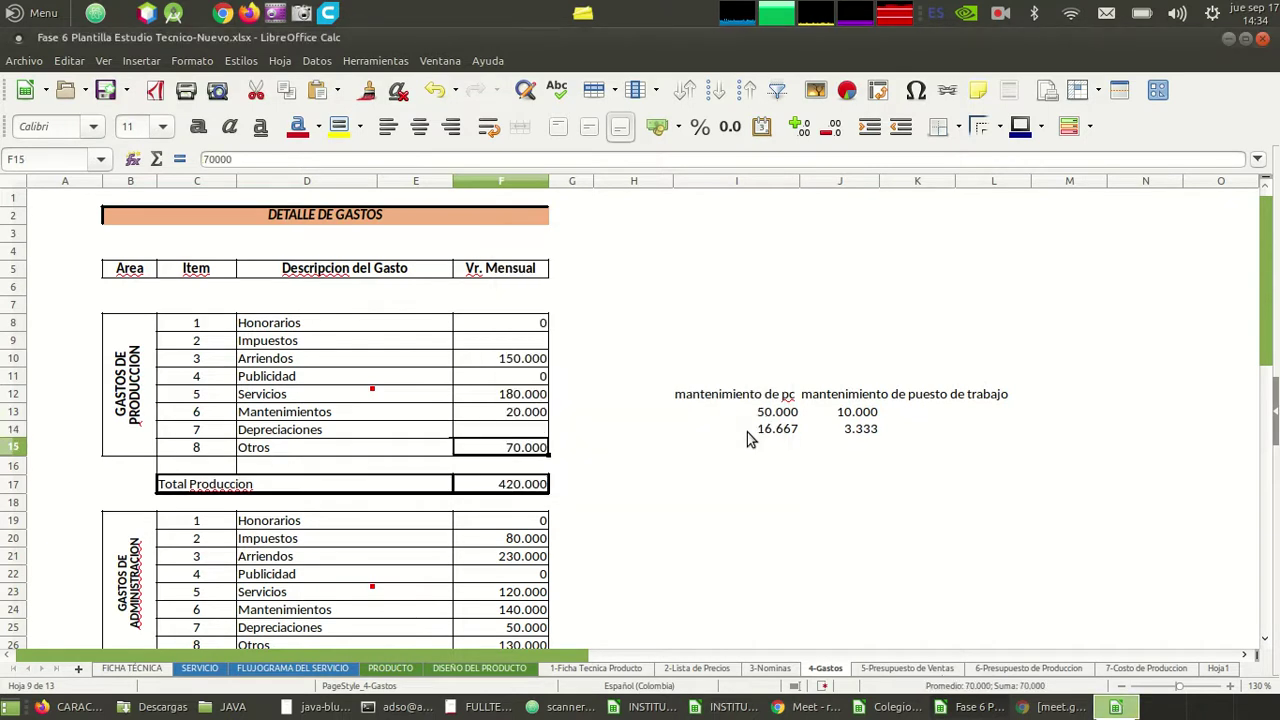
key(BackSpace)
key(Return)
- Enter 0 as the Impuestos production value
key(Up)
key(Up)
key(Up)
key(Up)
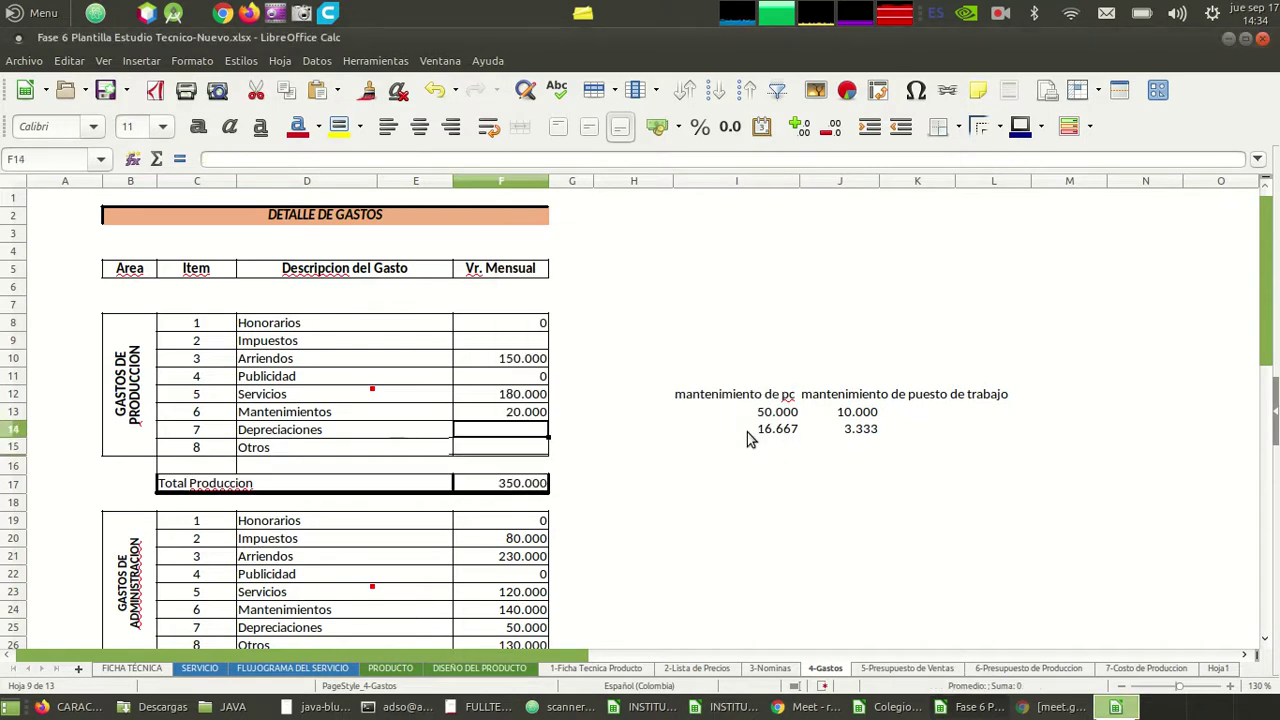
key(Up)
key(Up)
key(Right)
key(Right)
key(Left)
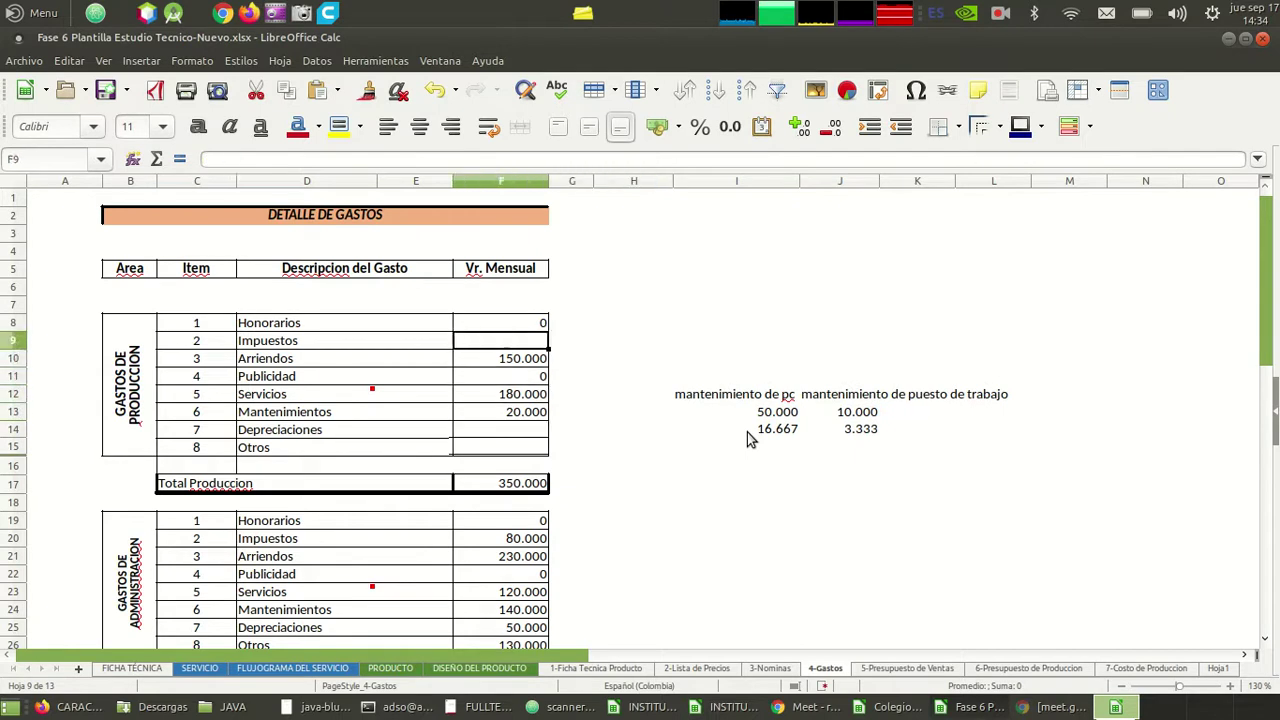
key(Left)
key(Left)
key(Left)
key(Left)
key(Right)
key(Right)
key(Right)
key(Left)
key(Right)
text(0)
key(Return)
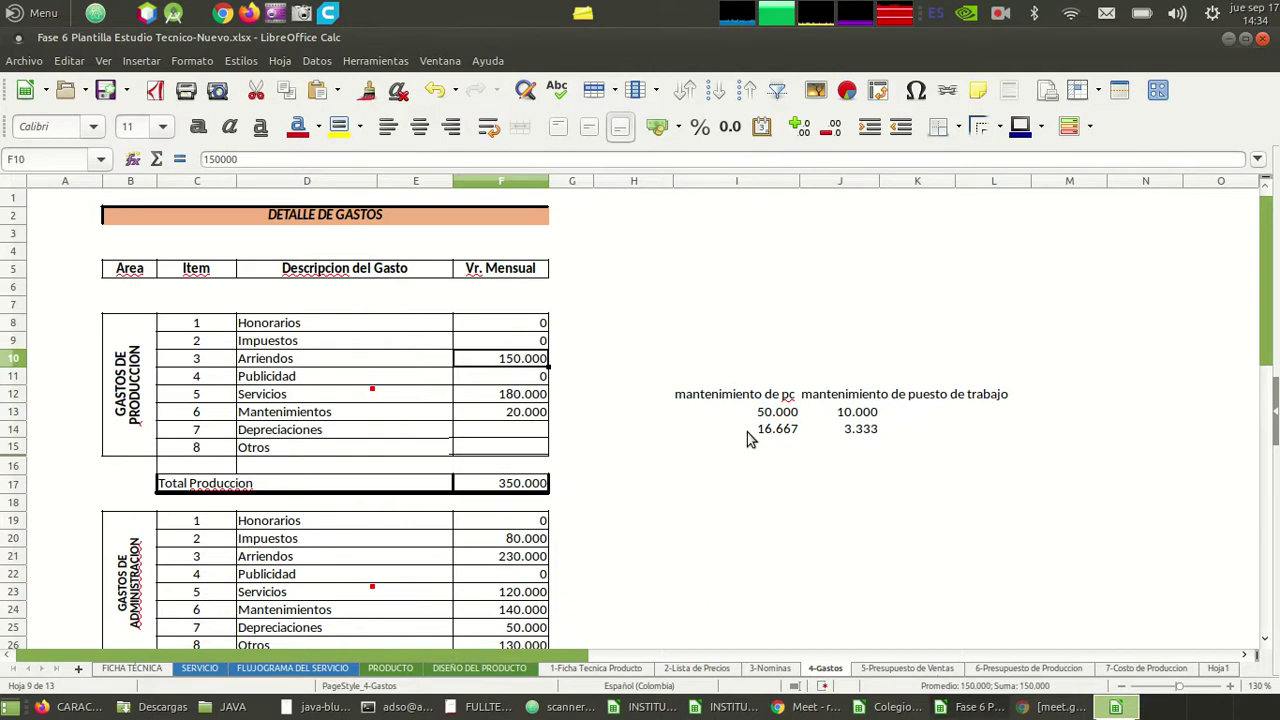
key(Right)
key(Right)
key(Right)
key(Down)
key(Down)
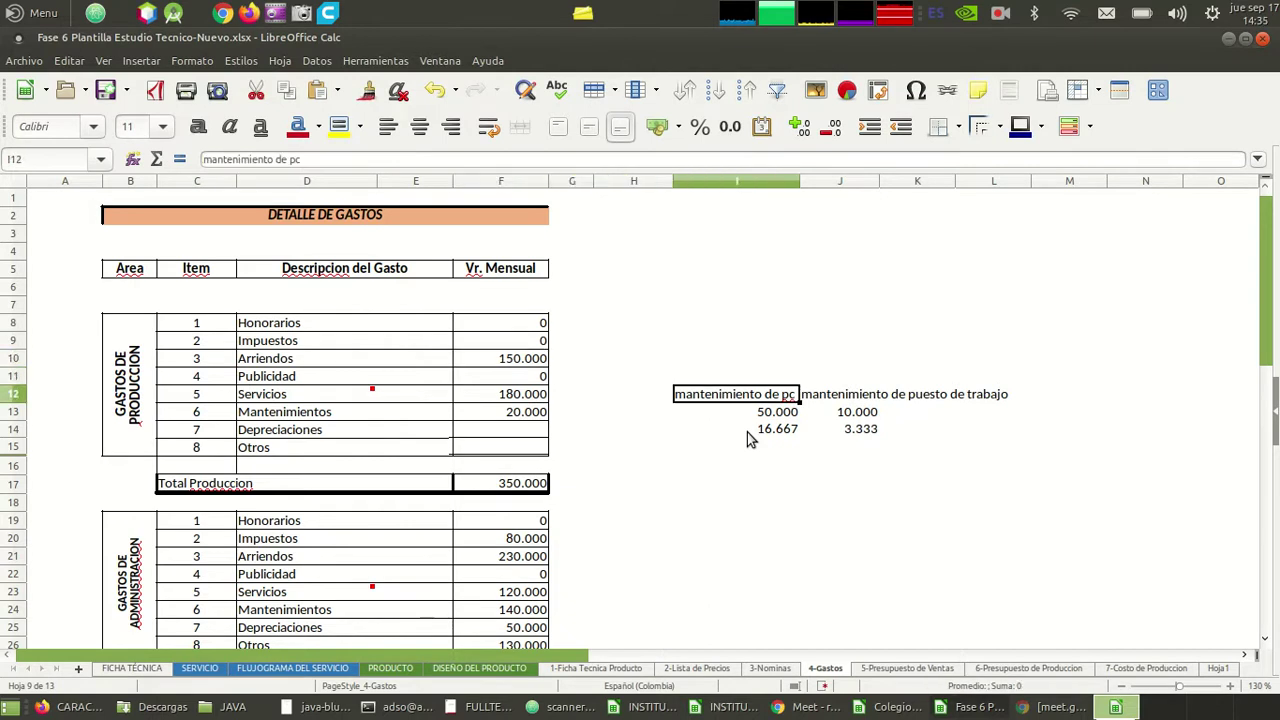
- Type the heading 'Arriendos' into cell I4 to start the rent block
key(shift+Down)
key(shift+Down)
key(shift+Right)
key(shift+Right)
key(shift+Right)
key(shift+Right)
key(shift+Left)
key(shift+Left)
key(shift+Left)
key(shift+Right)
key(Left)
key(Left)
key(Left)
key(Up)
key(Up)
key(Up)
key(Down)
key(Down)
key(Left)
key(Left)
key(Left)
key(Up)
key(Right)
key(Right)
key(Right)
key(Right)
key(Right)
key(Right)
key(Up)
key(Up)
key(Up)
key(Up)
key(Up)
key(Up)
text(Arrie)
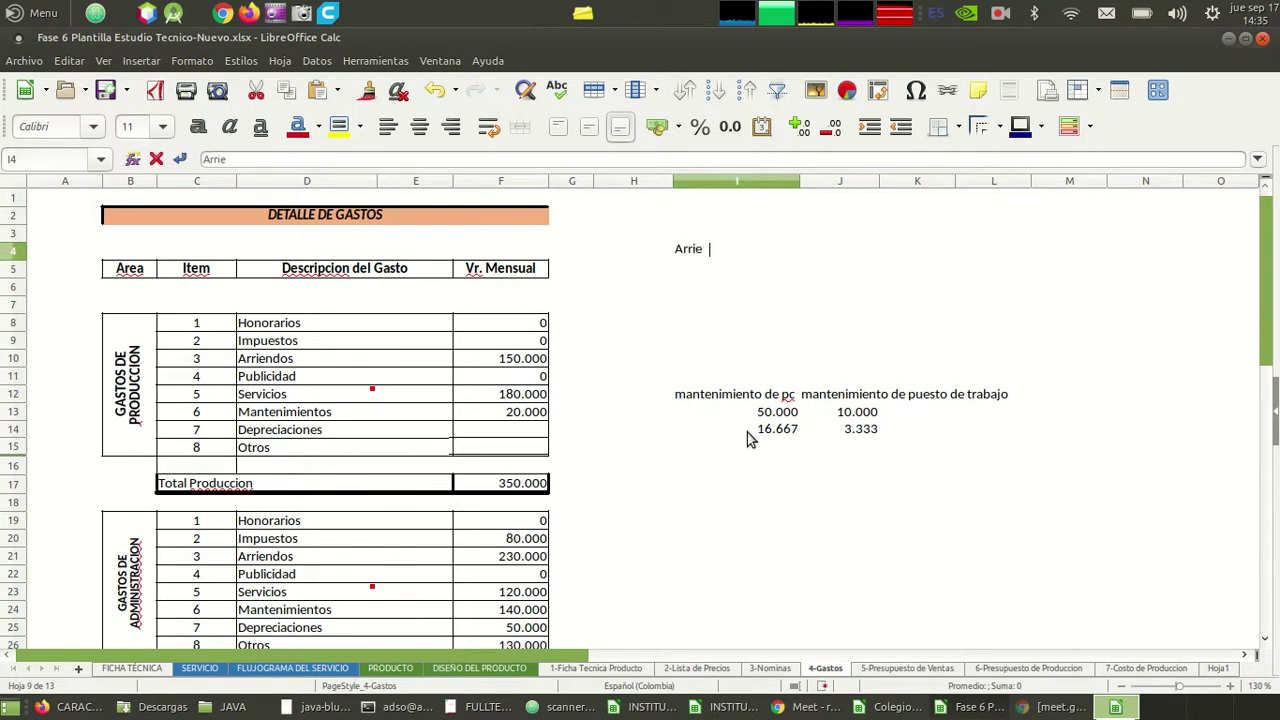
text(ndos)
key(Return)
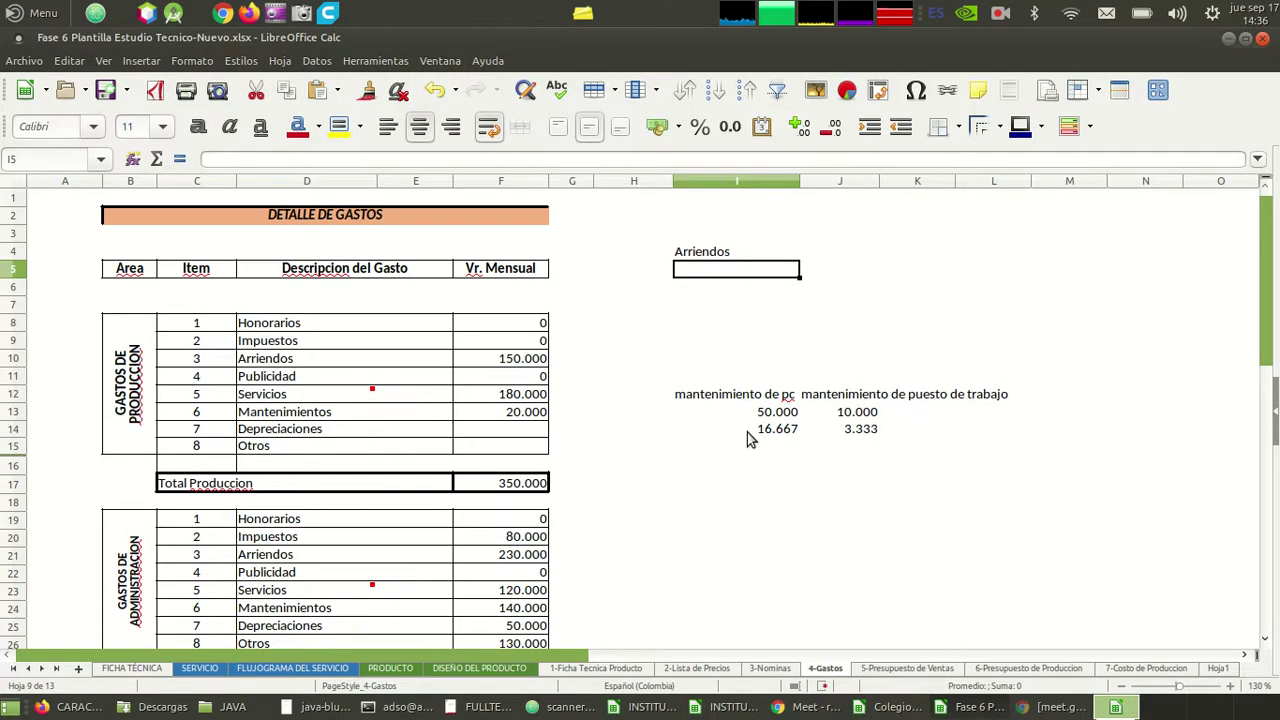
- Enter the 600.000 rent amount with the label 'mensuales' beside it
text(6)
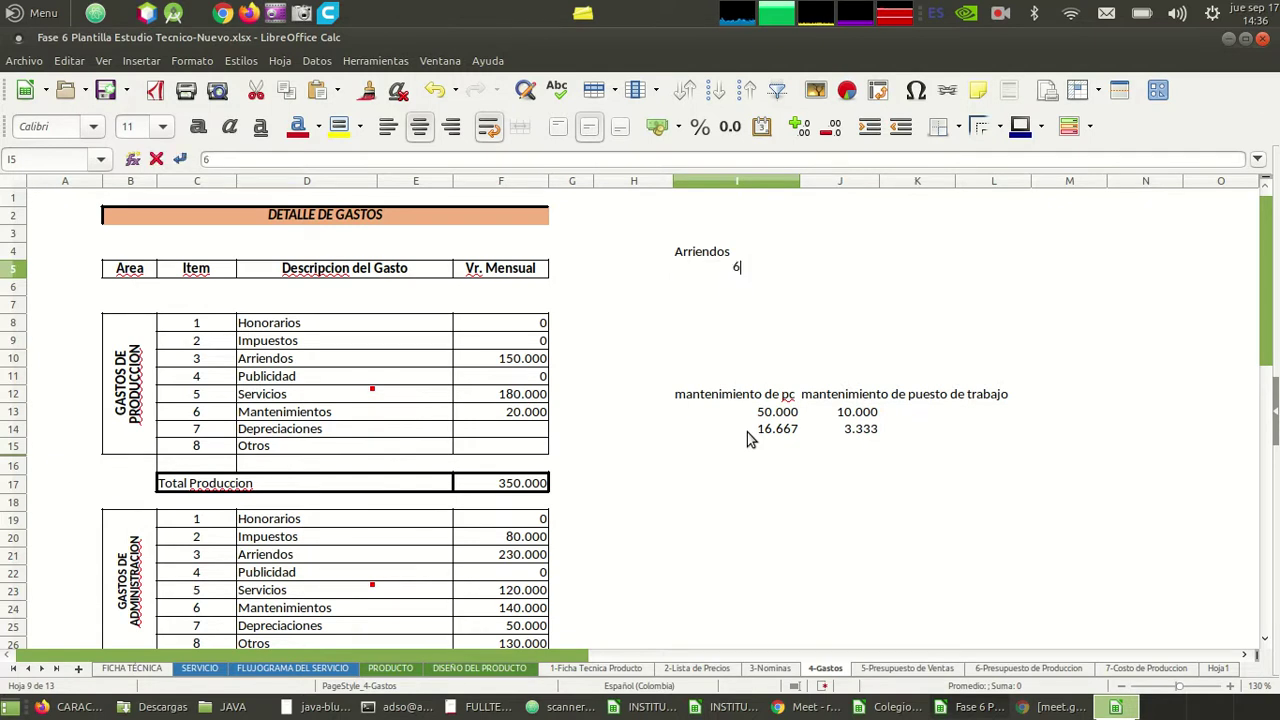
text(00000)
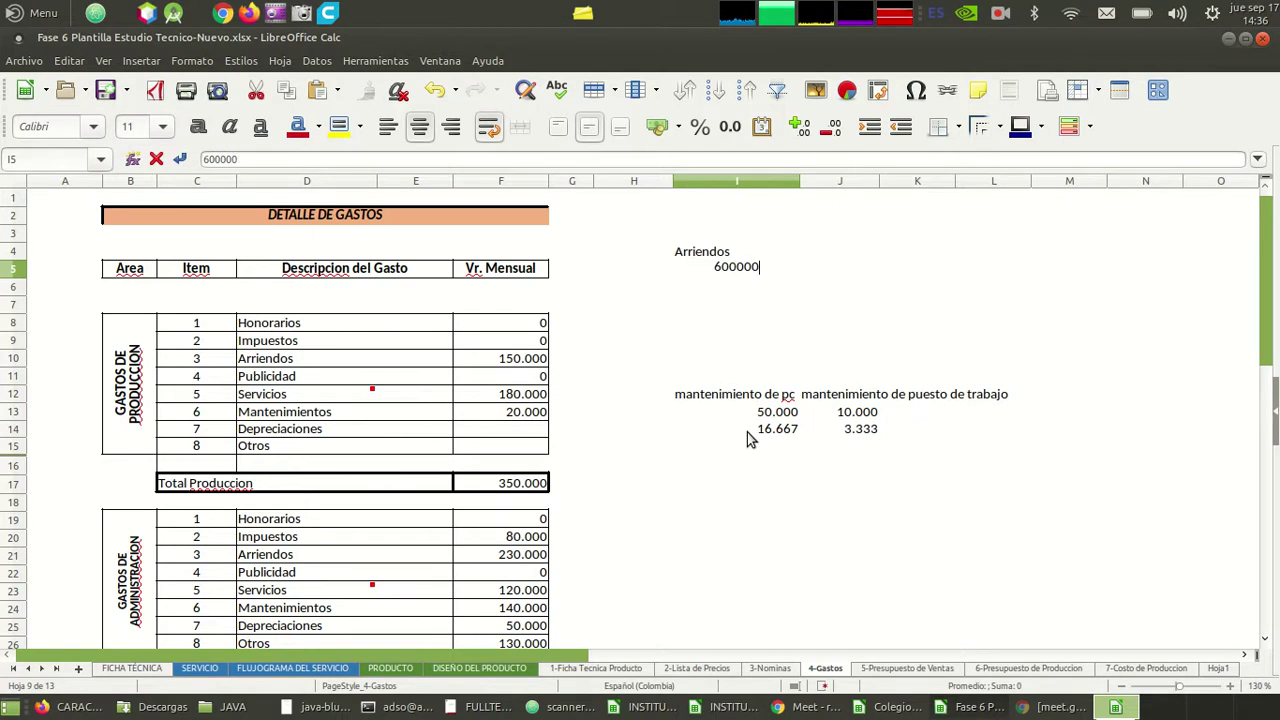
key(Return)
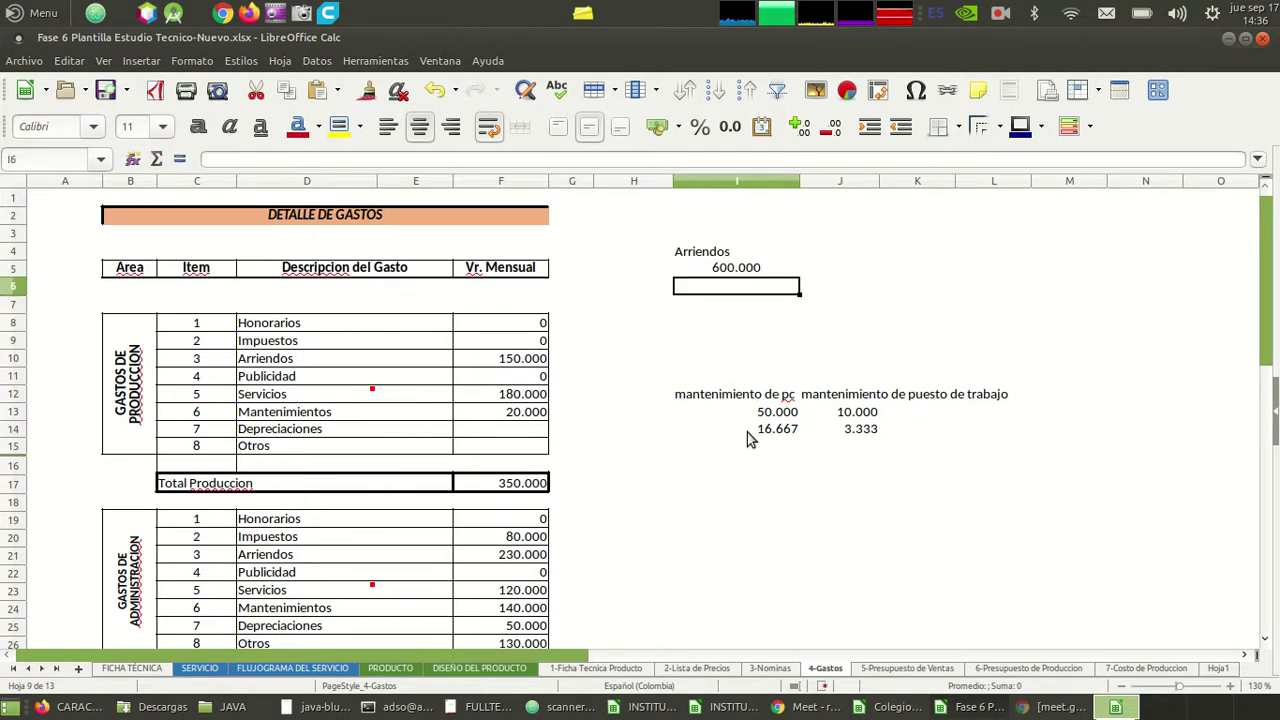
key(Right)
key(Up)
key(Left)
key(Right)
text(mensuales)
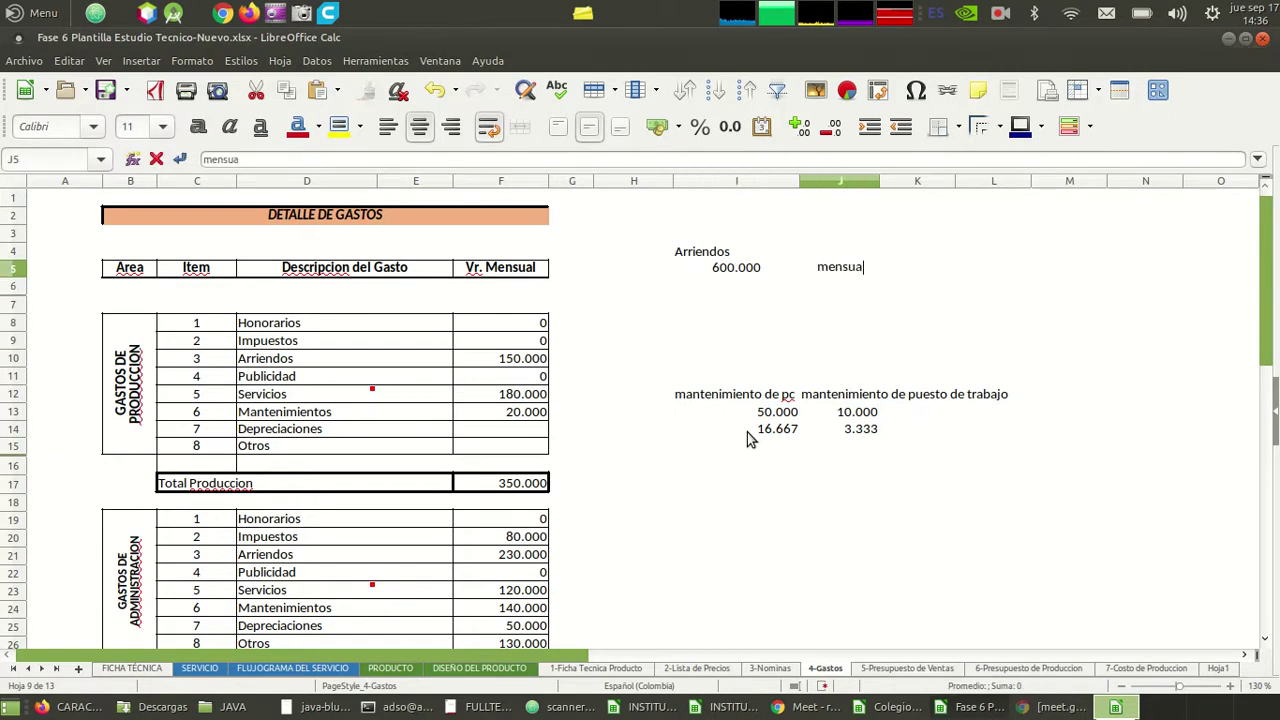
key(Return)
key(Left)
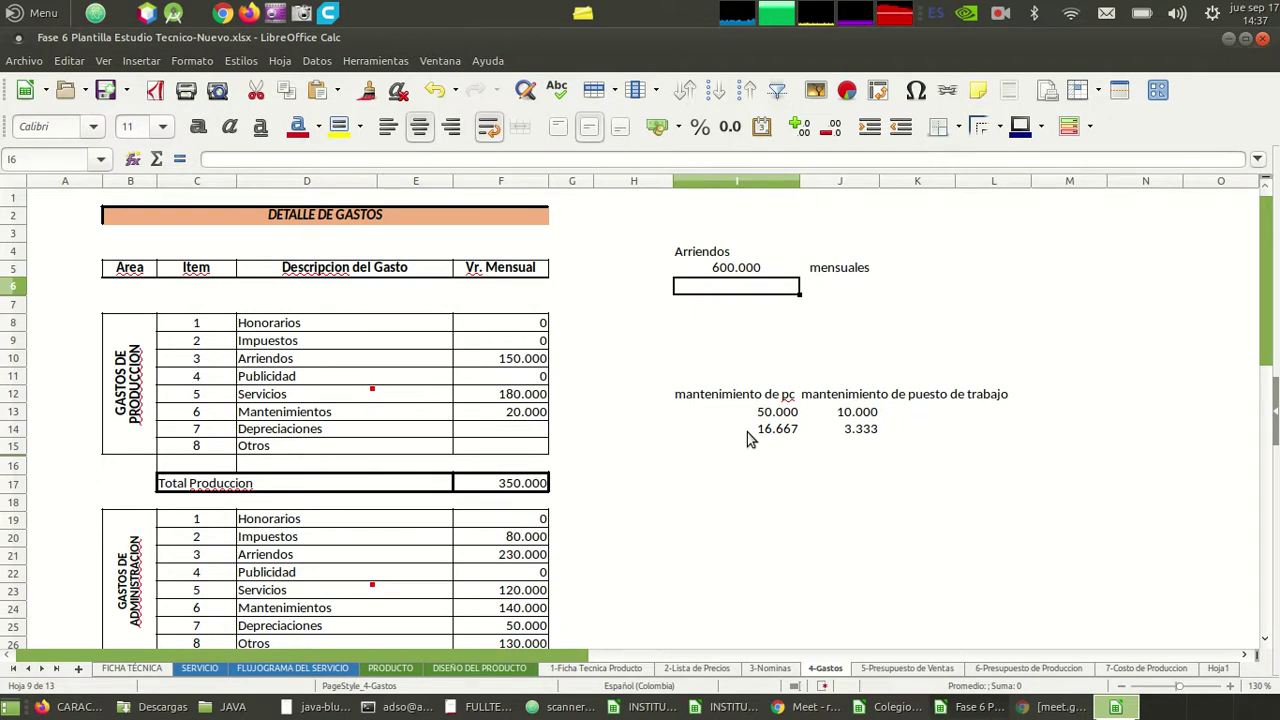
- List Administracio, Produccion and ventas in J6:J8, widening column J to fit
key(Right)
text(A)
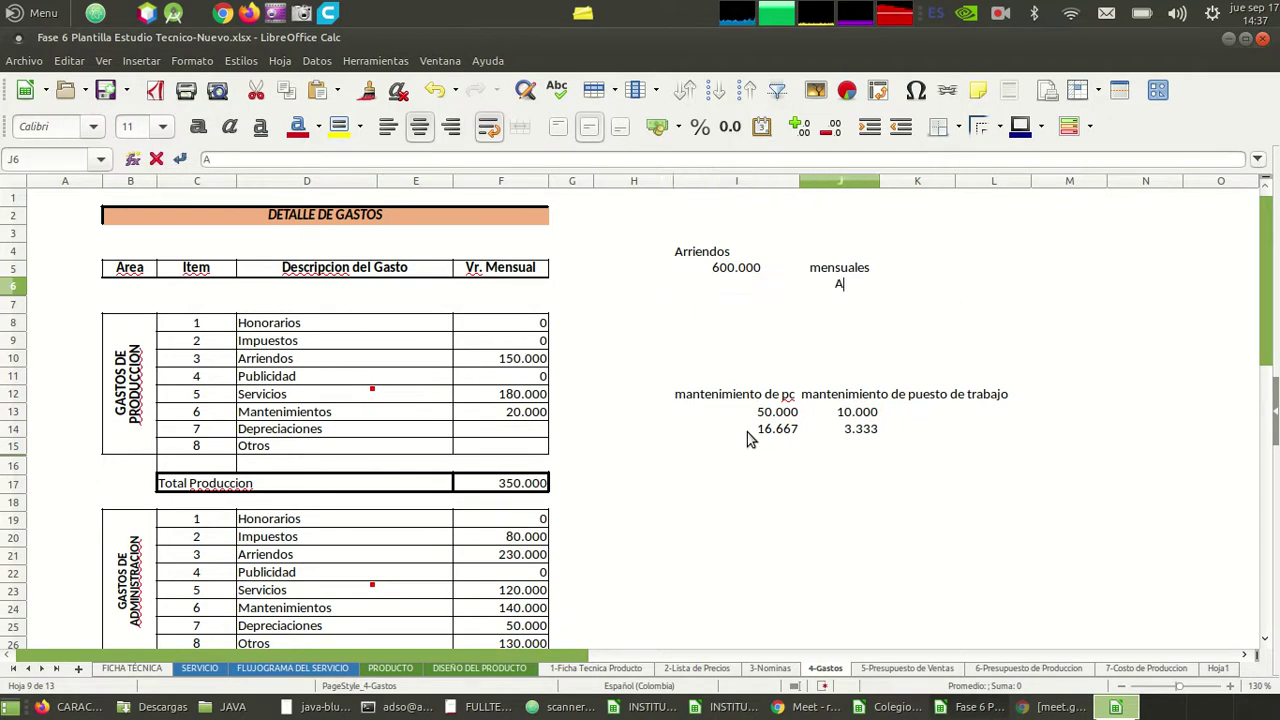
text(dministracio)
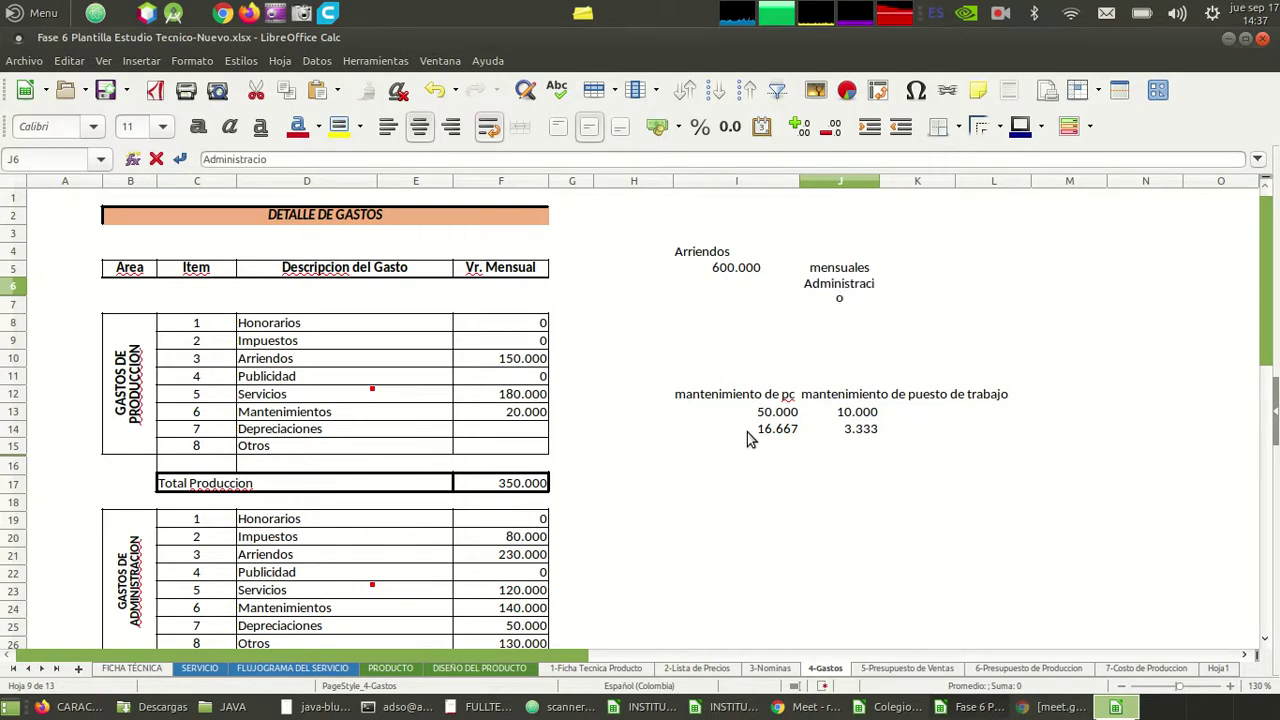
key(Return)
key(Up)
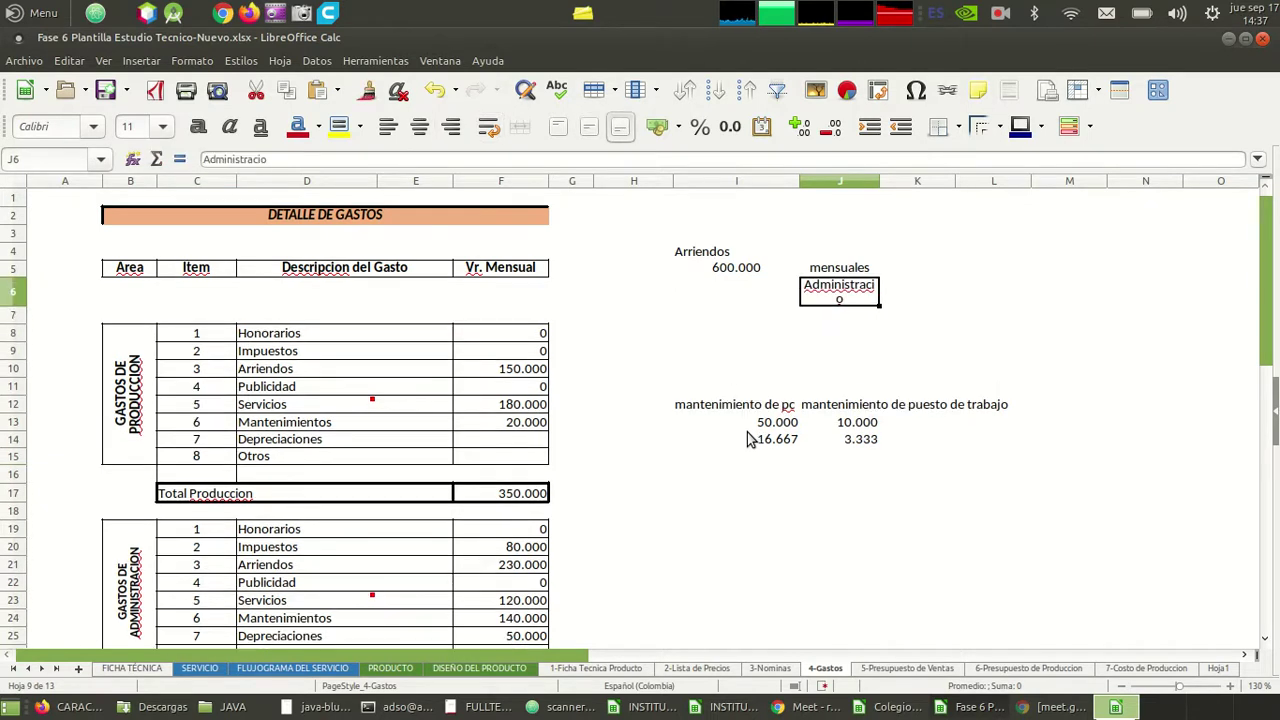
drag(881, 185, 908, 185)
click(822, 316)
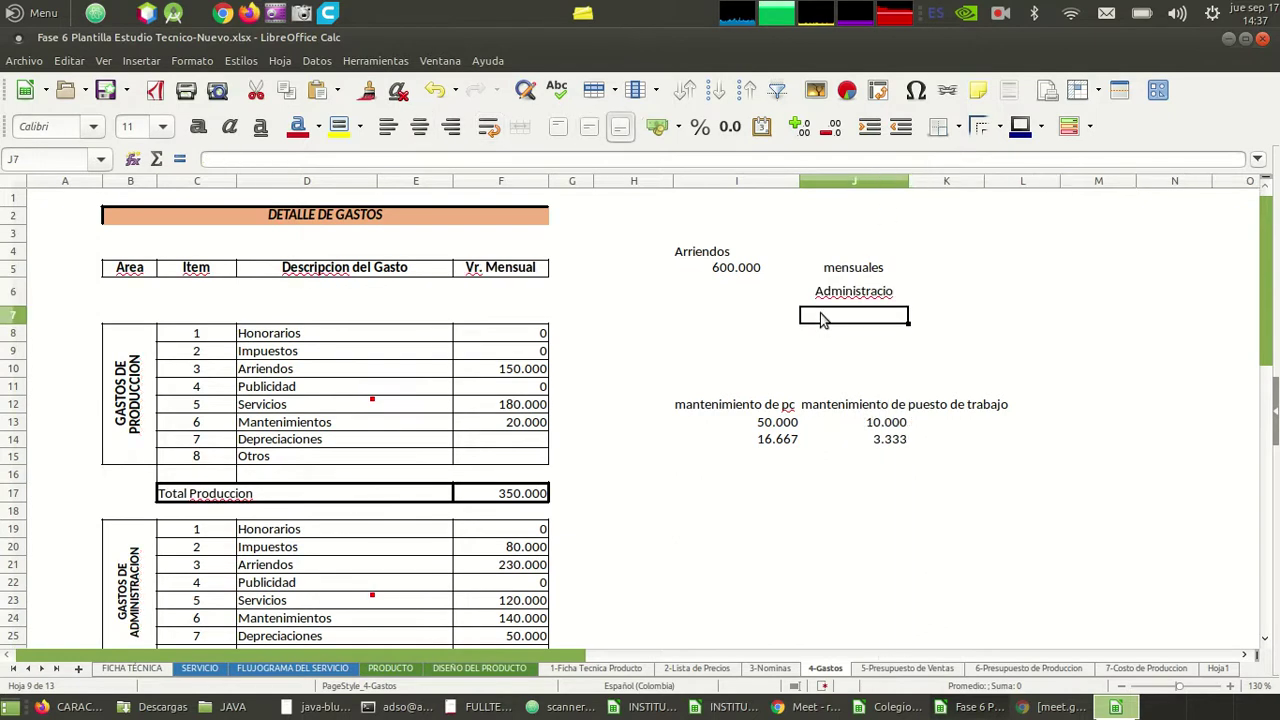
text(Produccion)
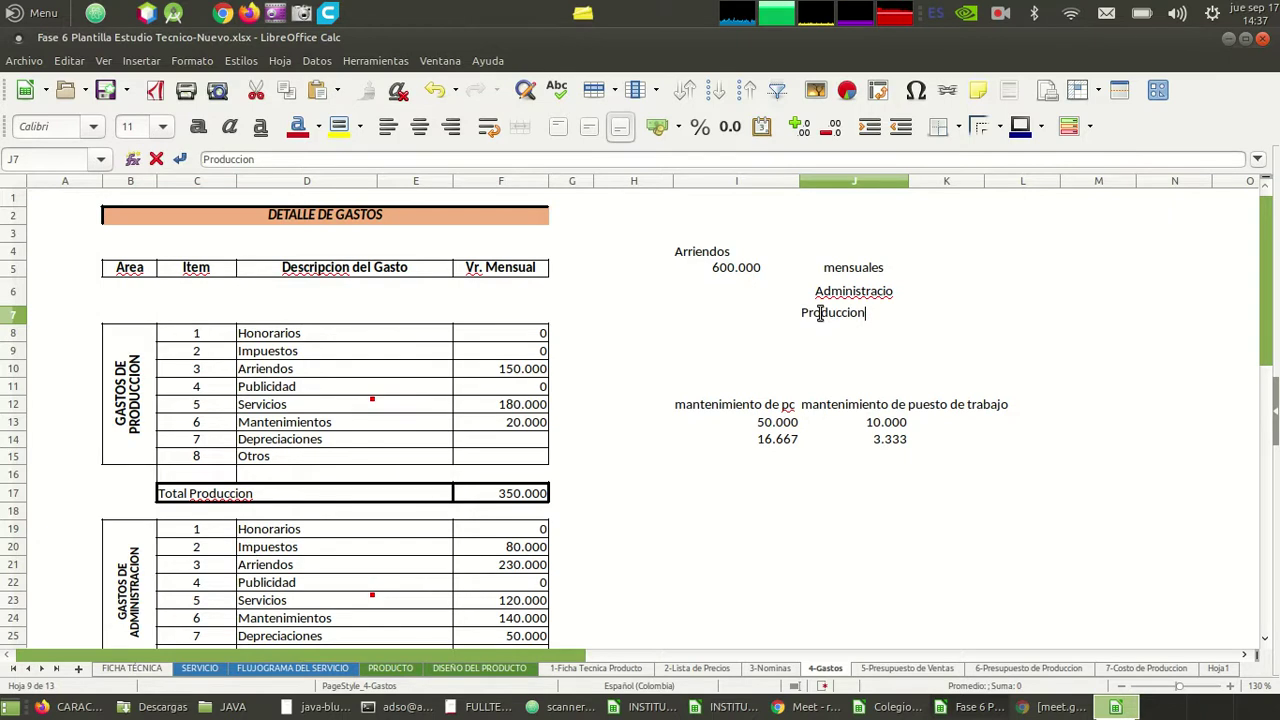
key(Return)
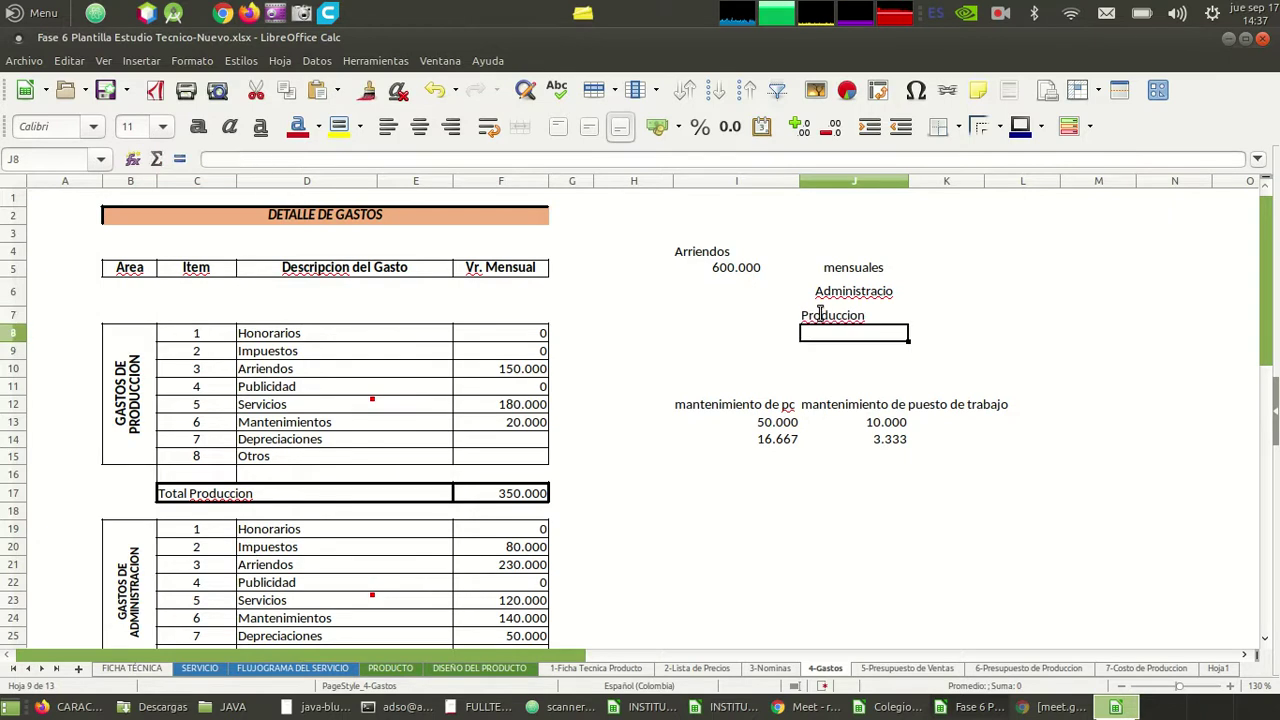
text(ventas)
key(Return)
- Left-align J6:J8 and give the cells all borders
key(Up)
key(shift+Up)
key(shift+Up)
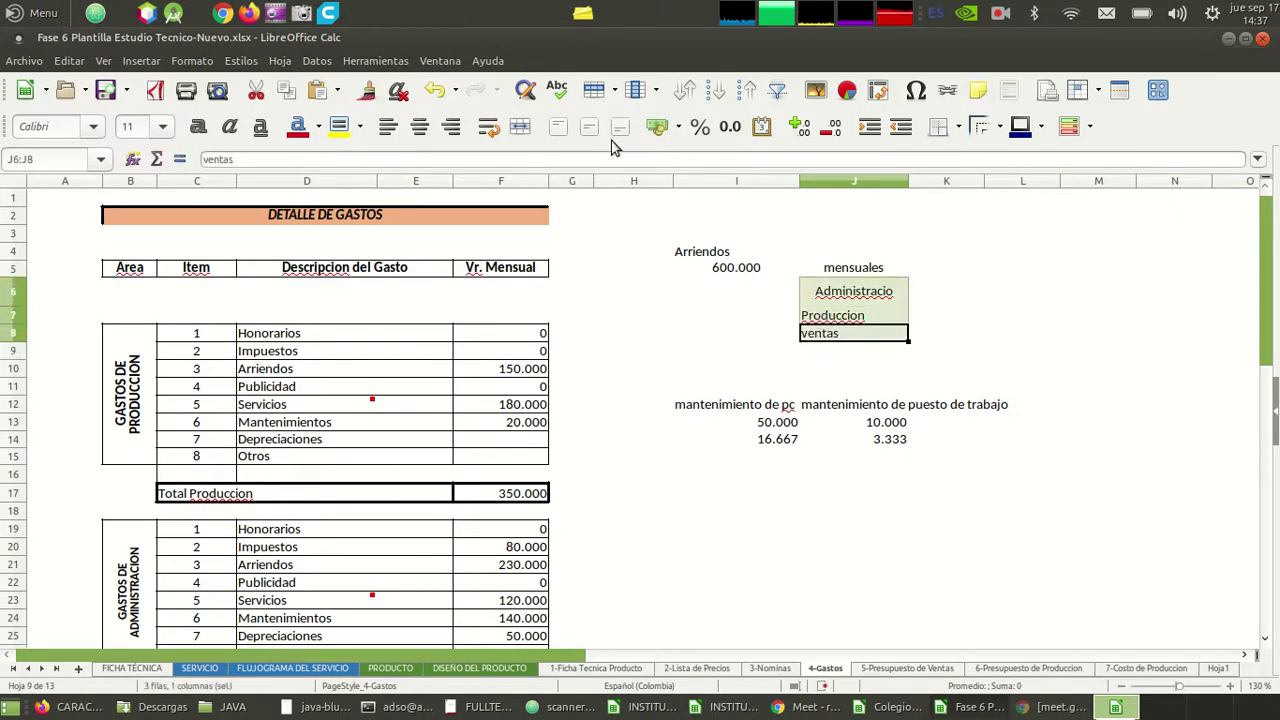
click(390, 129)
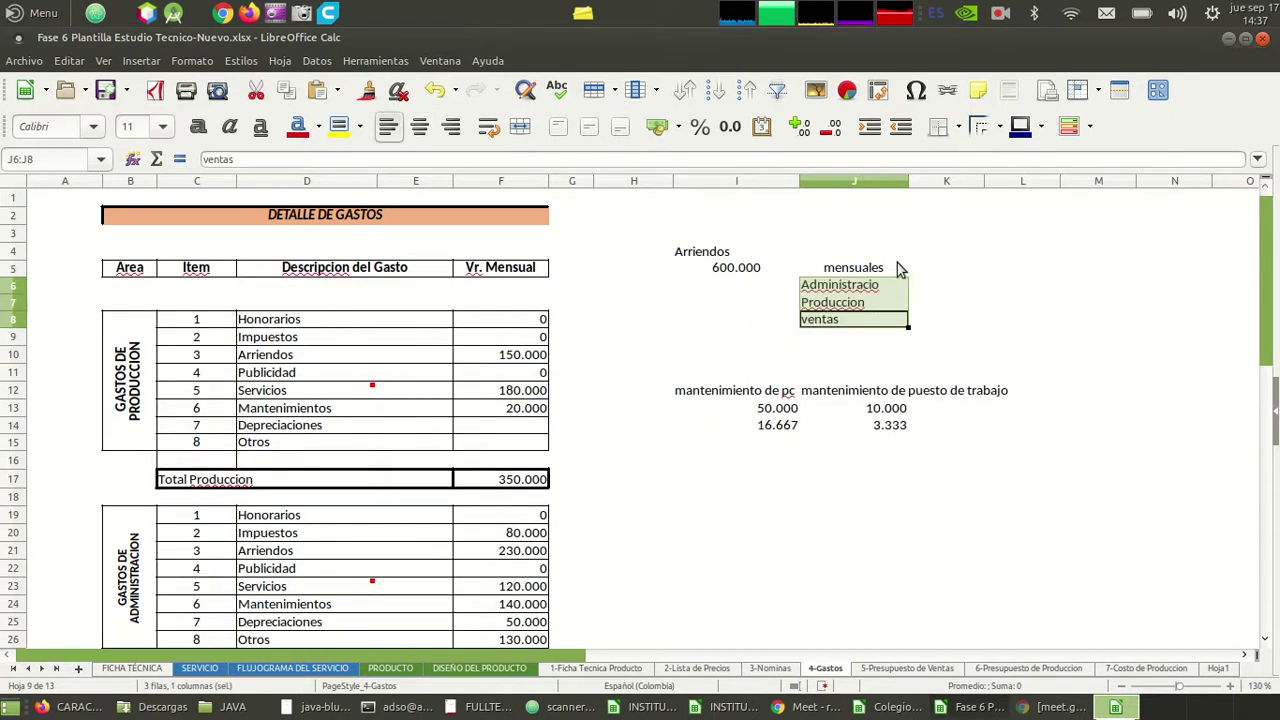
click(940, 137)
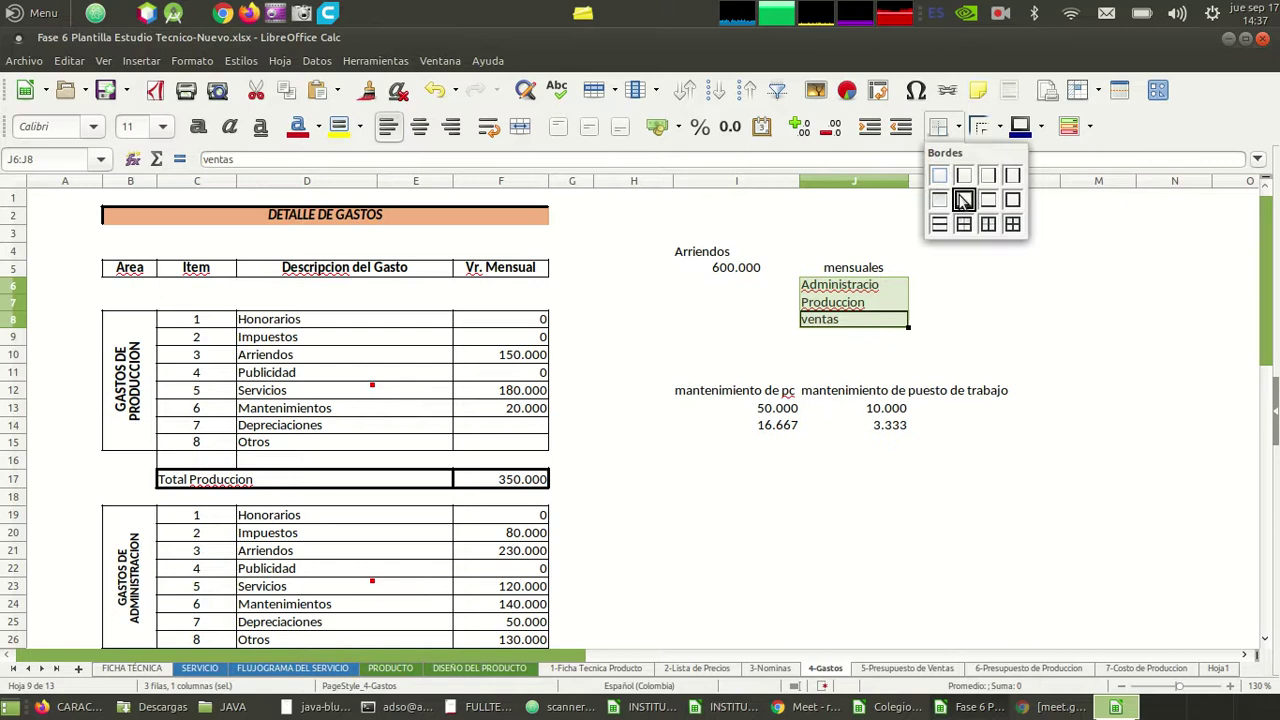
click(1012, 225)
- Correct the J6 label to 'Administracion'
click(778, 320)
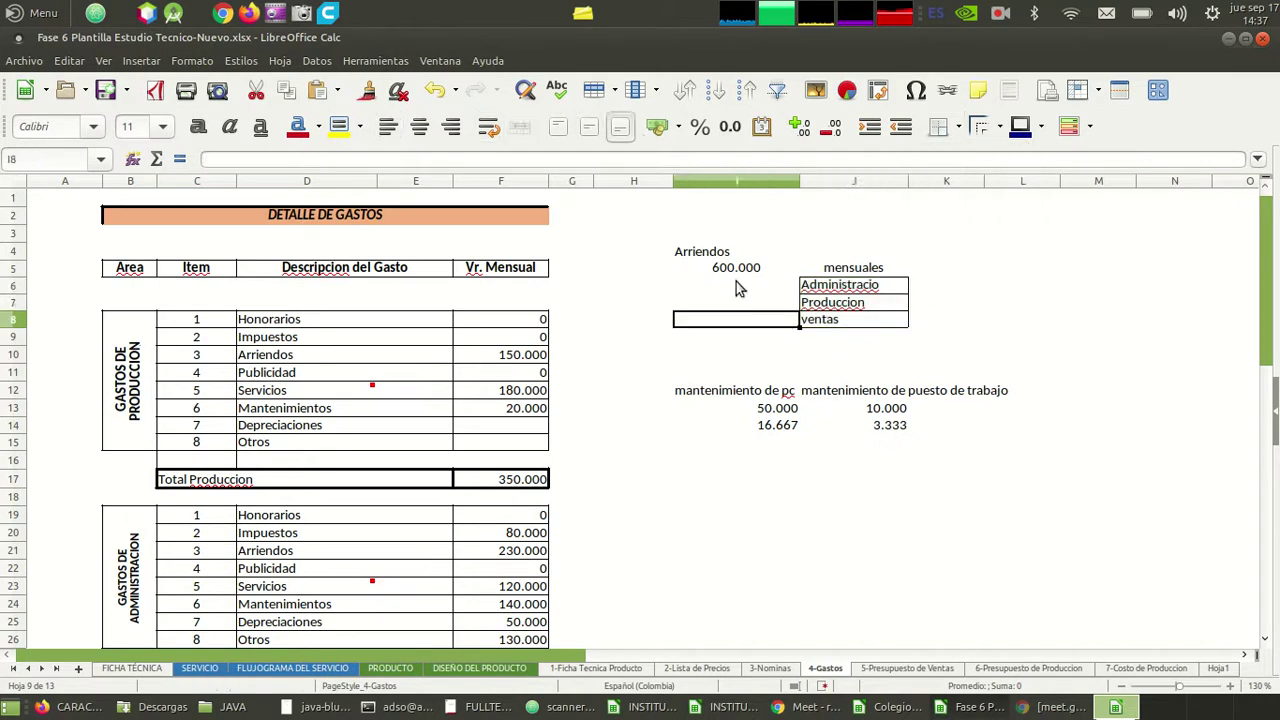
click(740, 288)
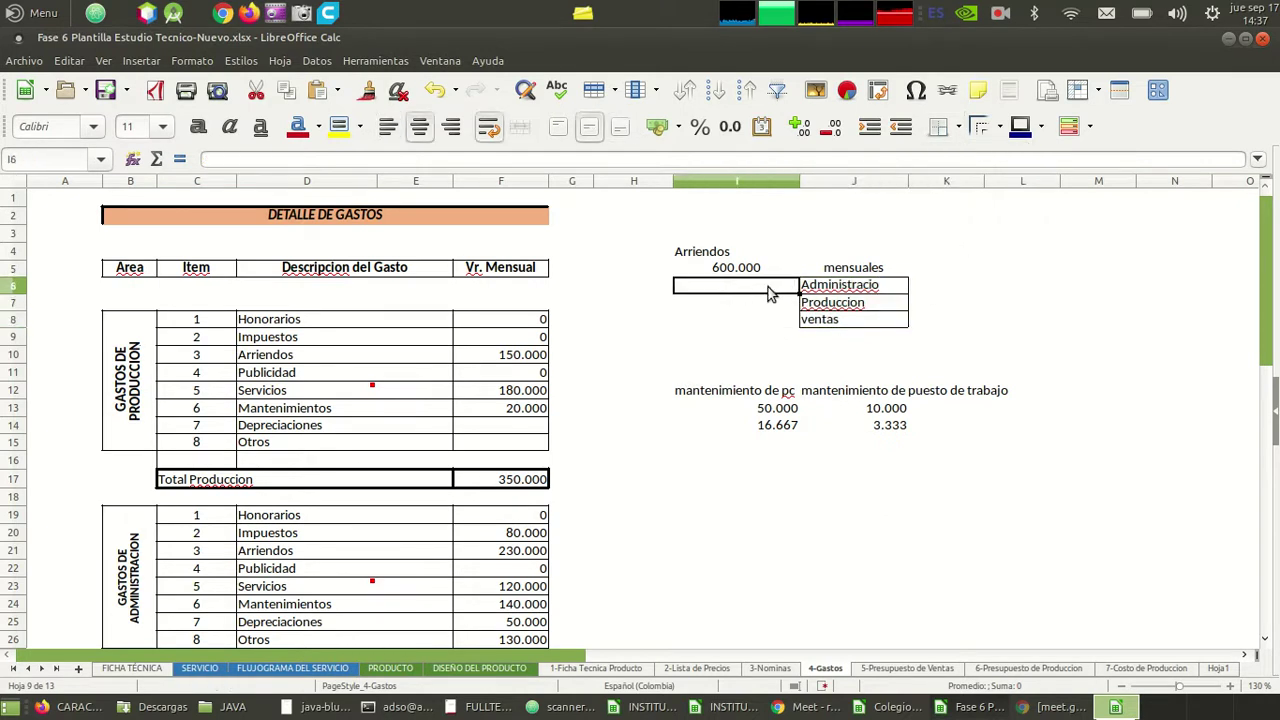
double_click(890, 292)
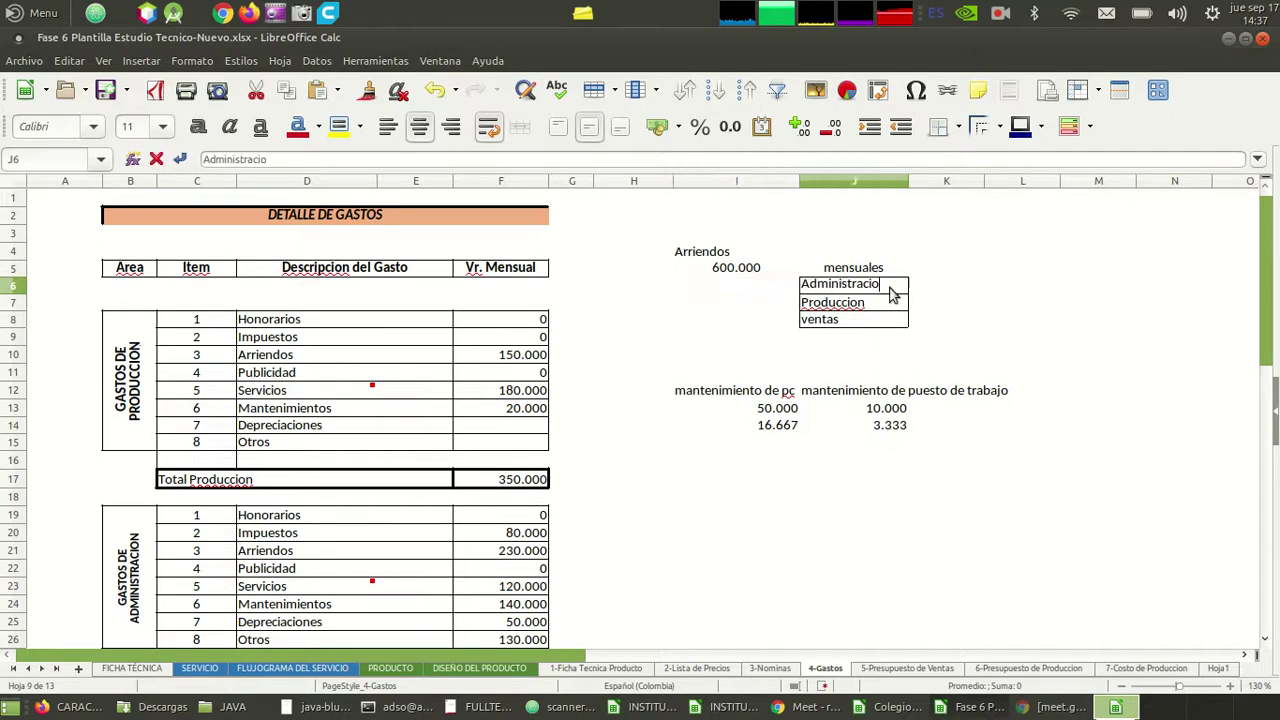
text(n)
key(Return)
key(Up)
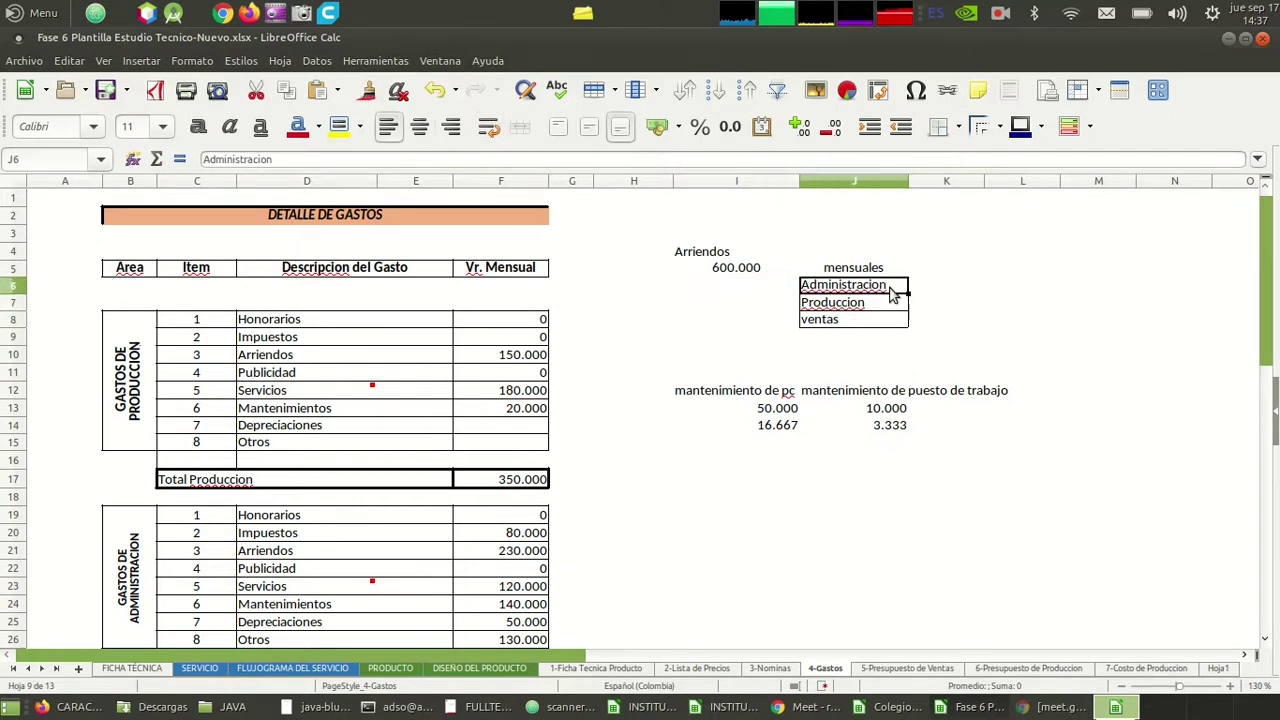
key(Left)
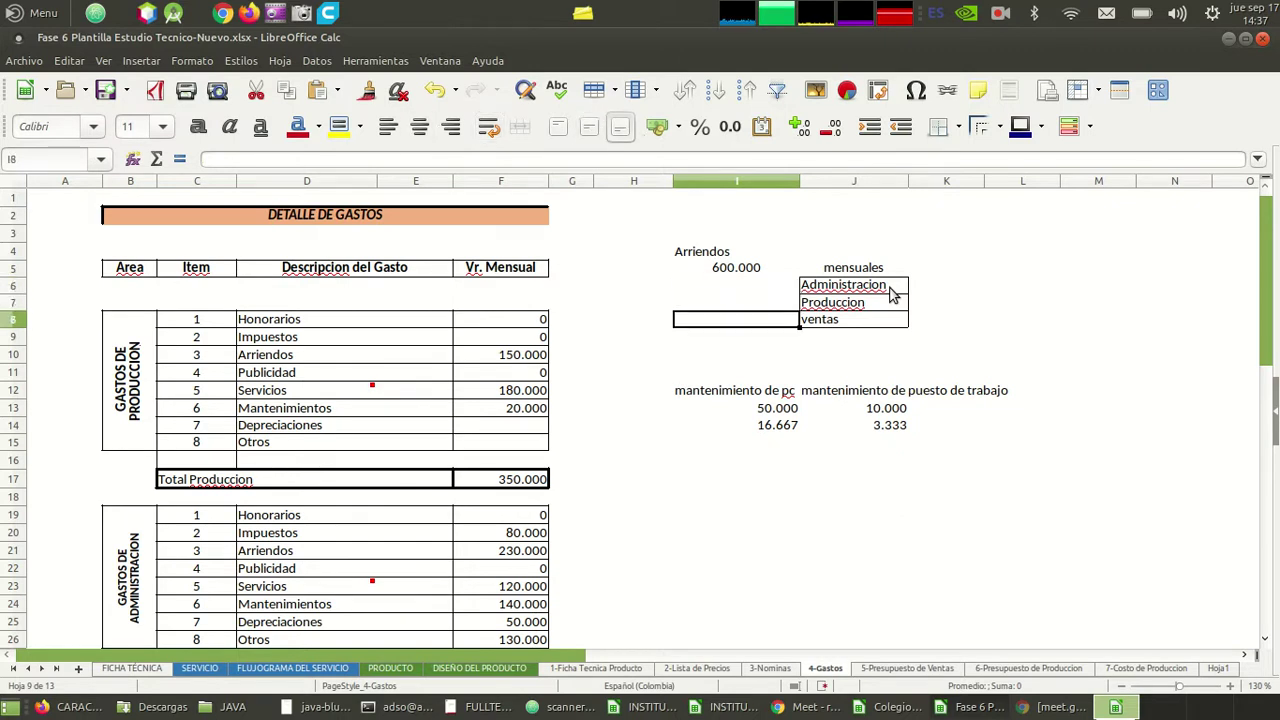
- Apply all borders to I6:I8
key(shift+Down)
key(shift+Down)
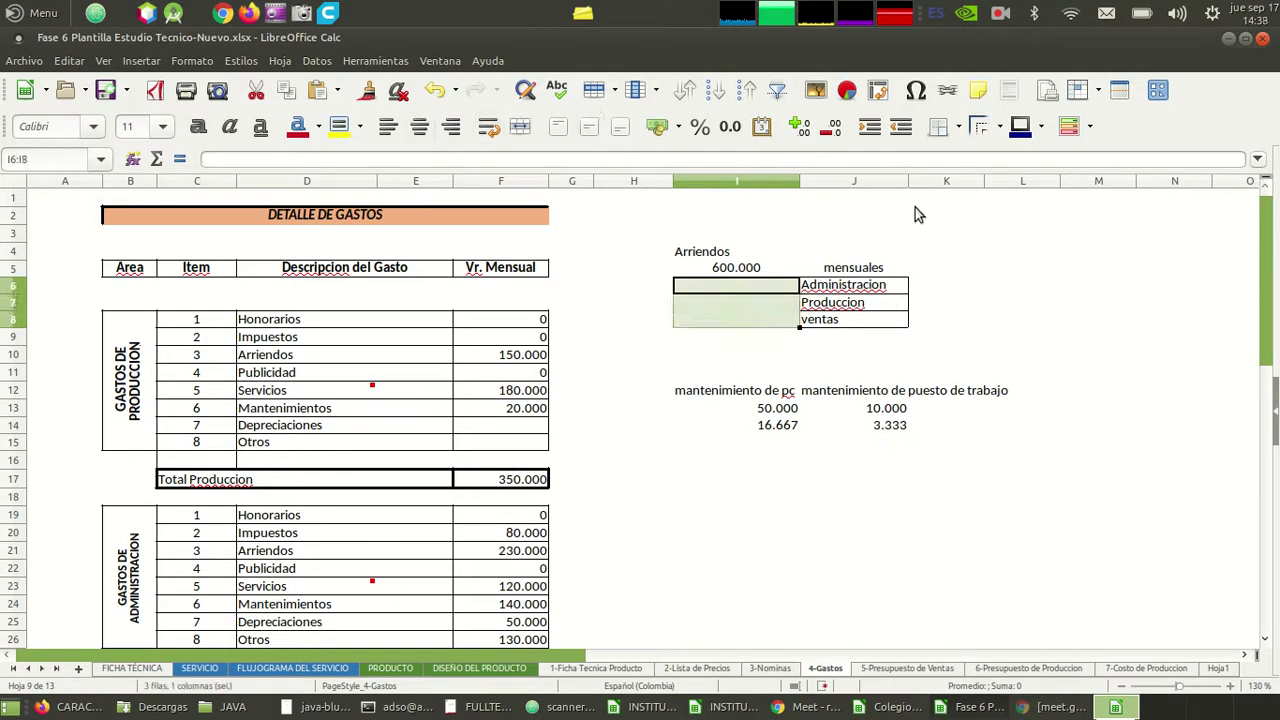
click(958, 128)
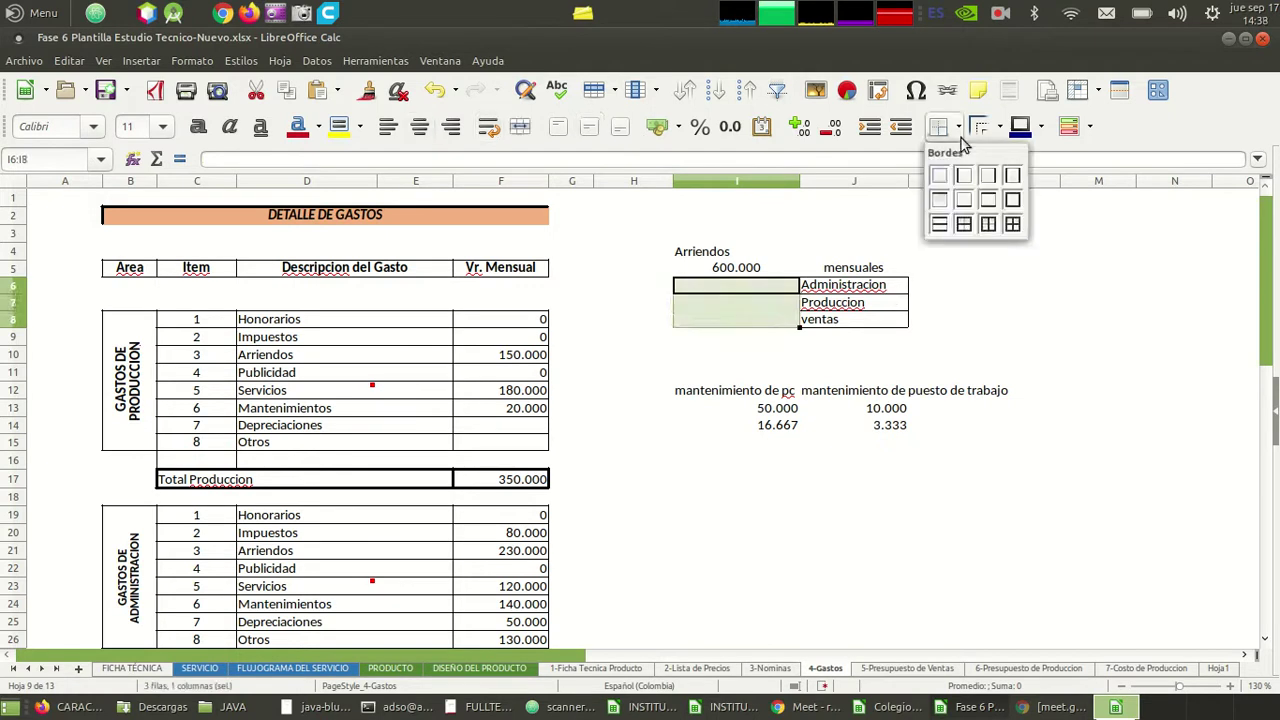
click(1012, 224)
- Enter the absolute formula =$I$5/3 in I6 for a 200.000 rent share
click(778, 290)
text(=)
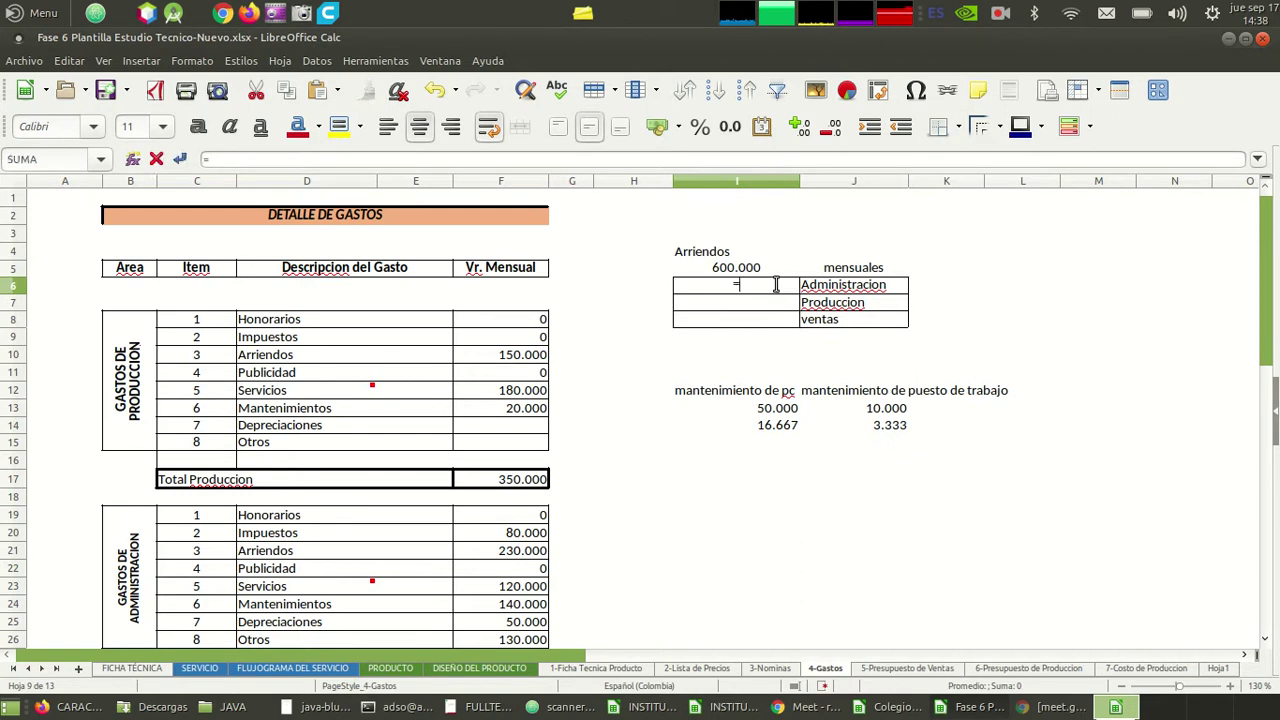
key(Up)
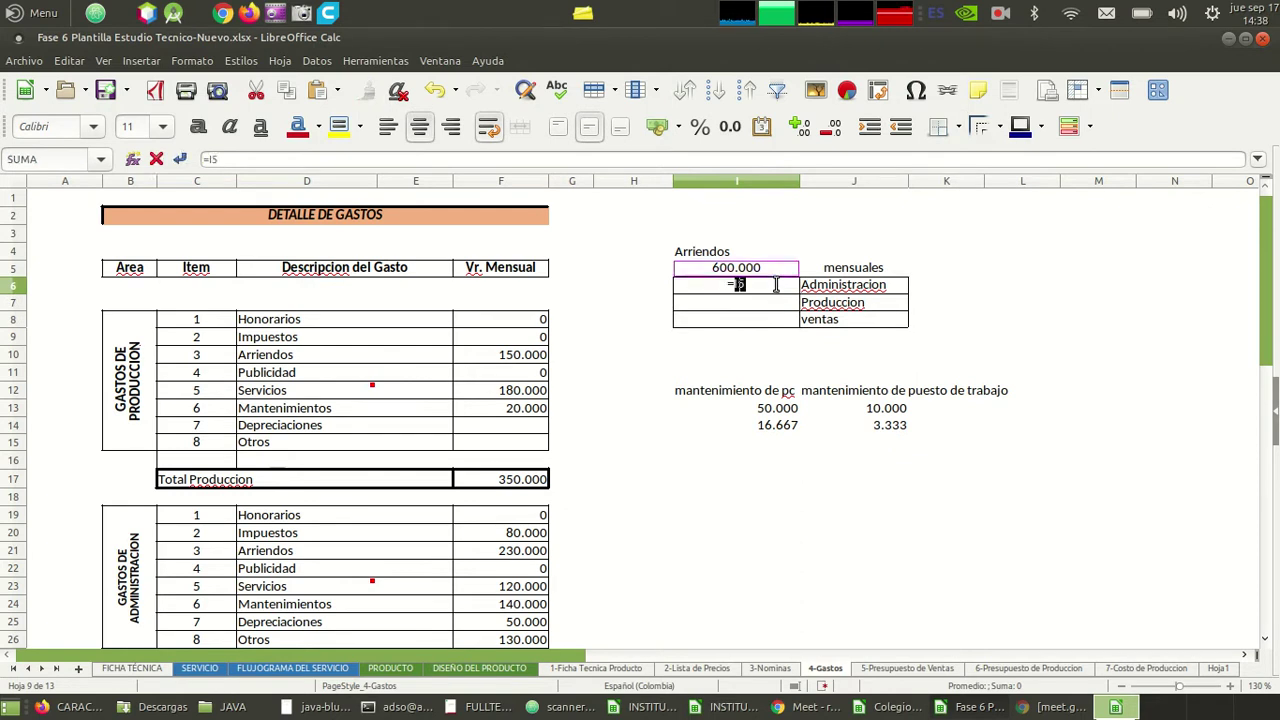
text(/3)
key(Return)
click(776, 287)
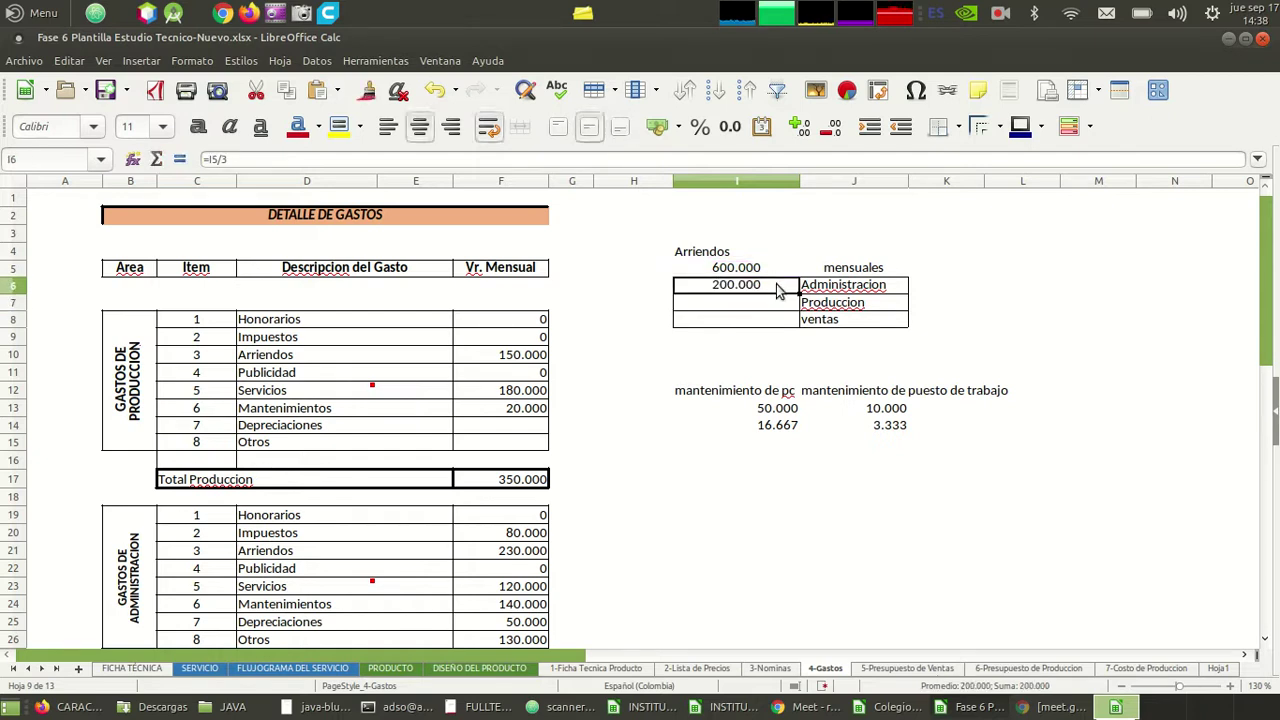
click(218, 158)
text($I$)
key(Return)
key(Up)
- Copy the I6 formula into I7:I8 so each area gets 200.000
key(ctrl+c)
key(Down)
key(shift+Down)
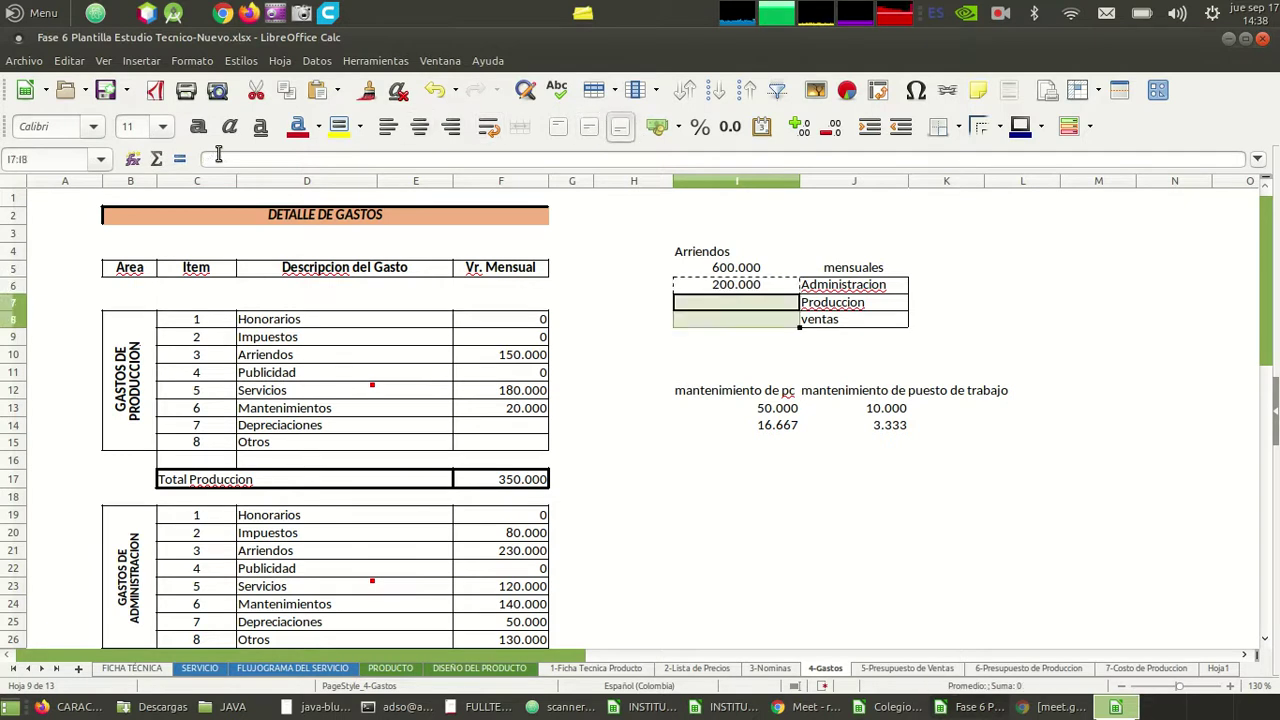
key(ctrl+v)
key(Up)
key(Up)
key(Escape)
- Review the rent shares and move to the production Arriendos value, now 200.000
key(Right)
key(Left)
key(ctrl+c)
key(Right)
key(Down)
key(Left)
key(Right)
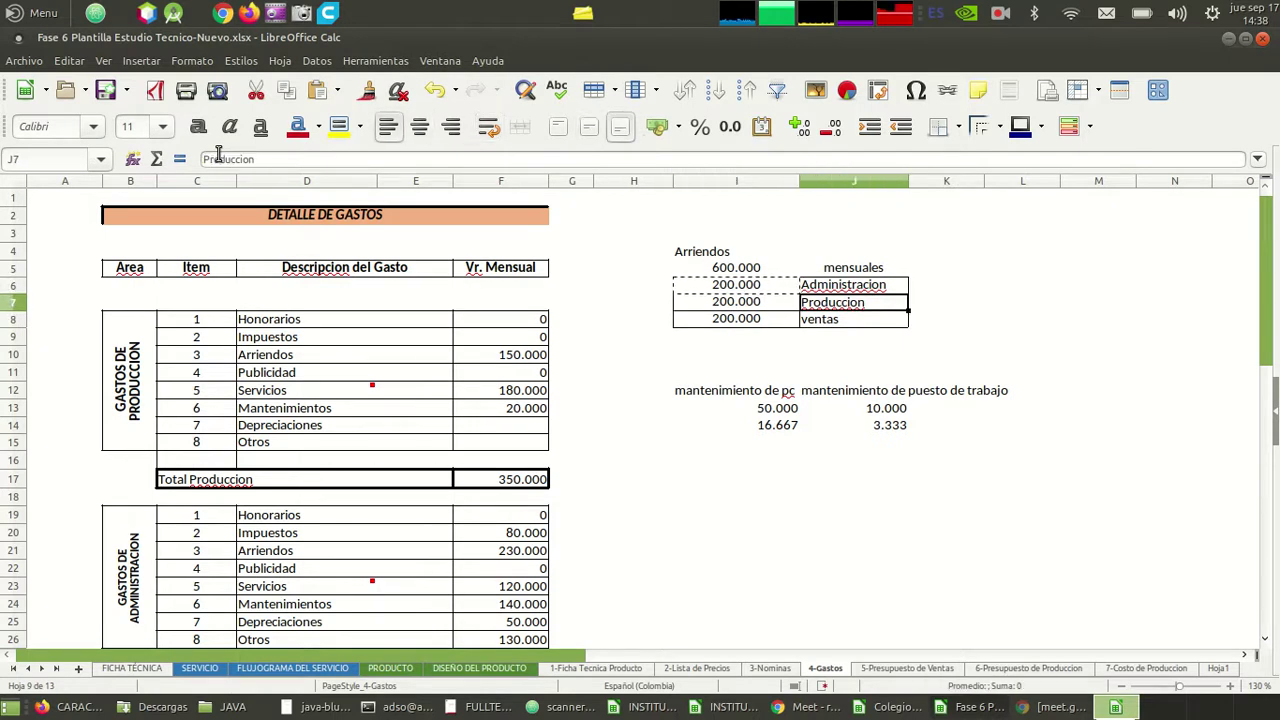
key(Down)
key(Left)
key(Right)
key(Left)
key(Left)
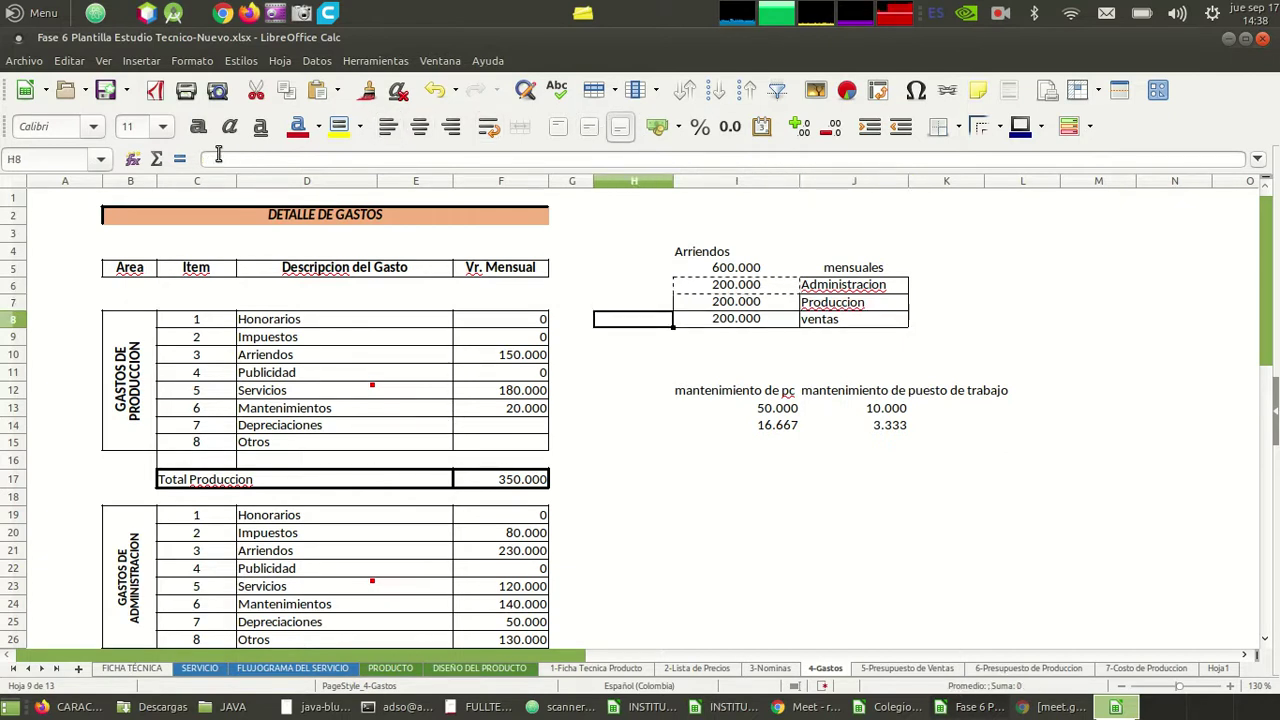
key(Left)
key(Left)
key(Left)
key(Down)
key(Down)
key(Down)
key(Up)
key(Right)
- Overwrite production and administration Arriendos with 200.000 each
key(Escape)
text(200.000)
key(Return)
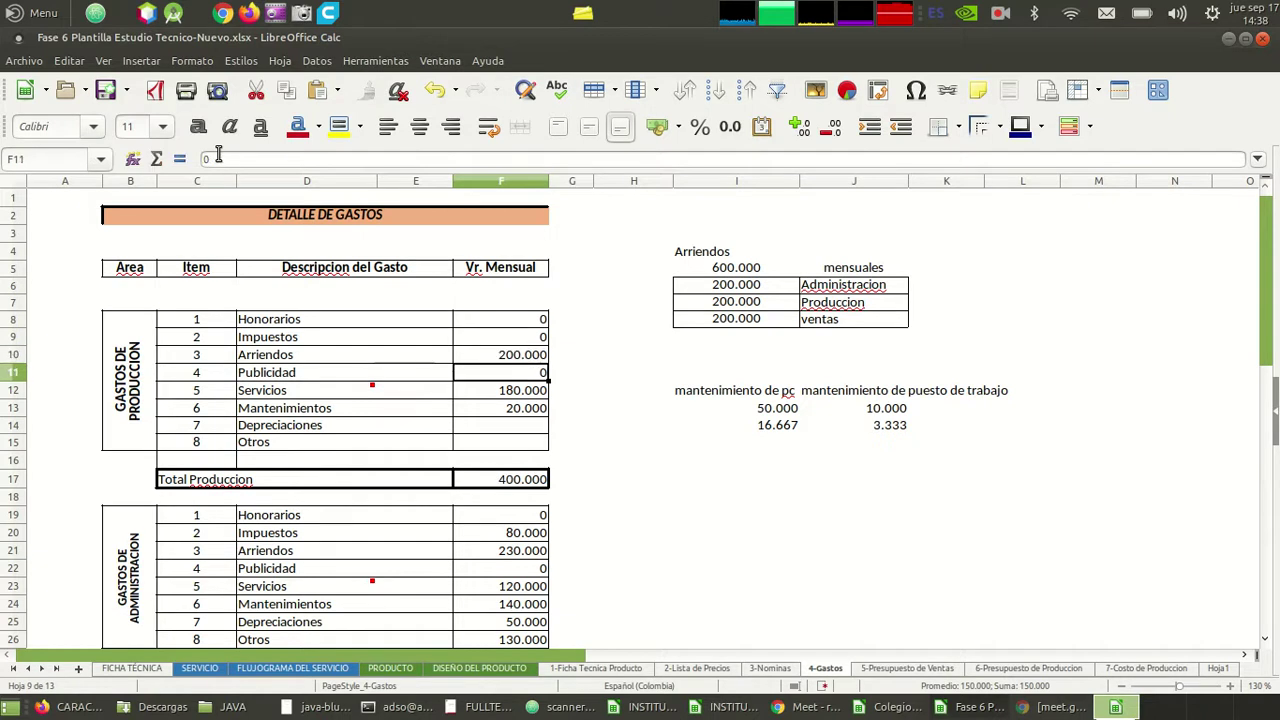
key(Down)
key(Down)
key(Down)
key(Down)
key(Down)
key(Down)
key(Down)
key(Down)
key(Down)
key(Down)
key(Down)
key(Down)
key(Down)
key(Down)
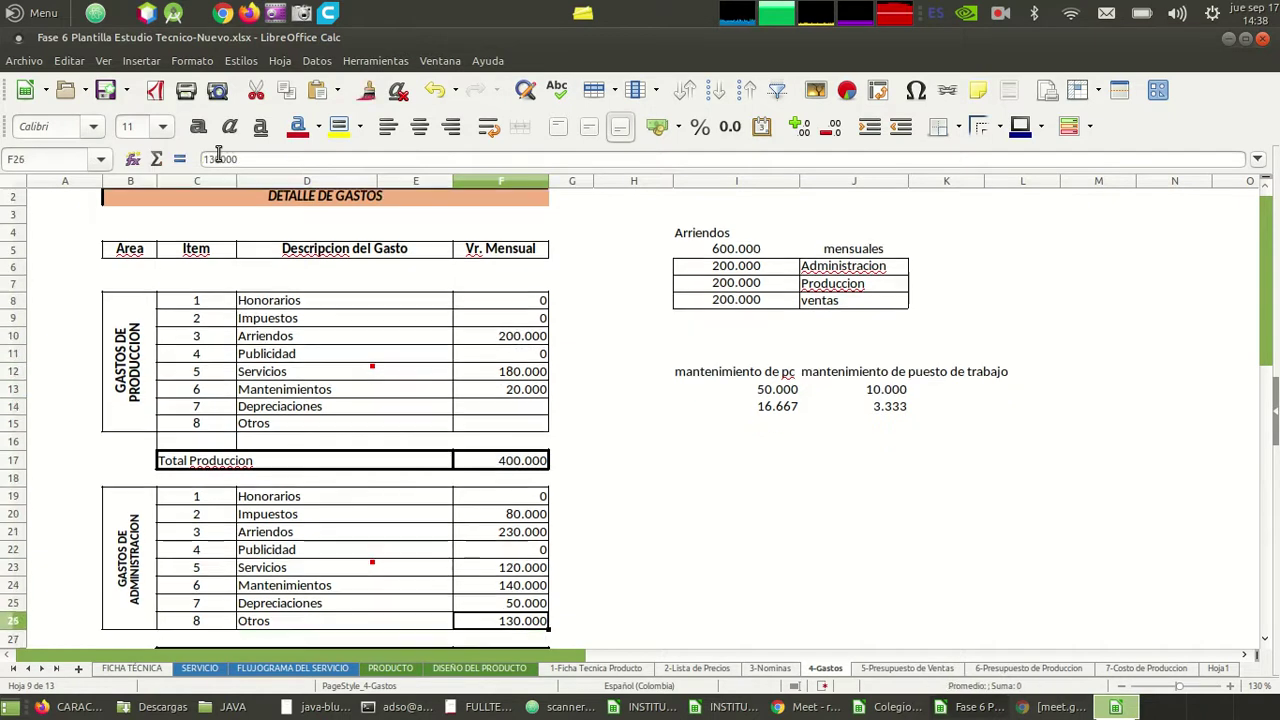
key(Up)
key(Up)
key(Up)
key(Up)
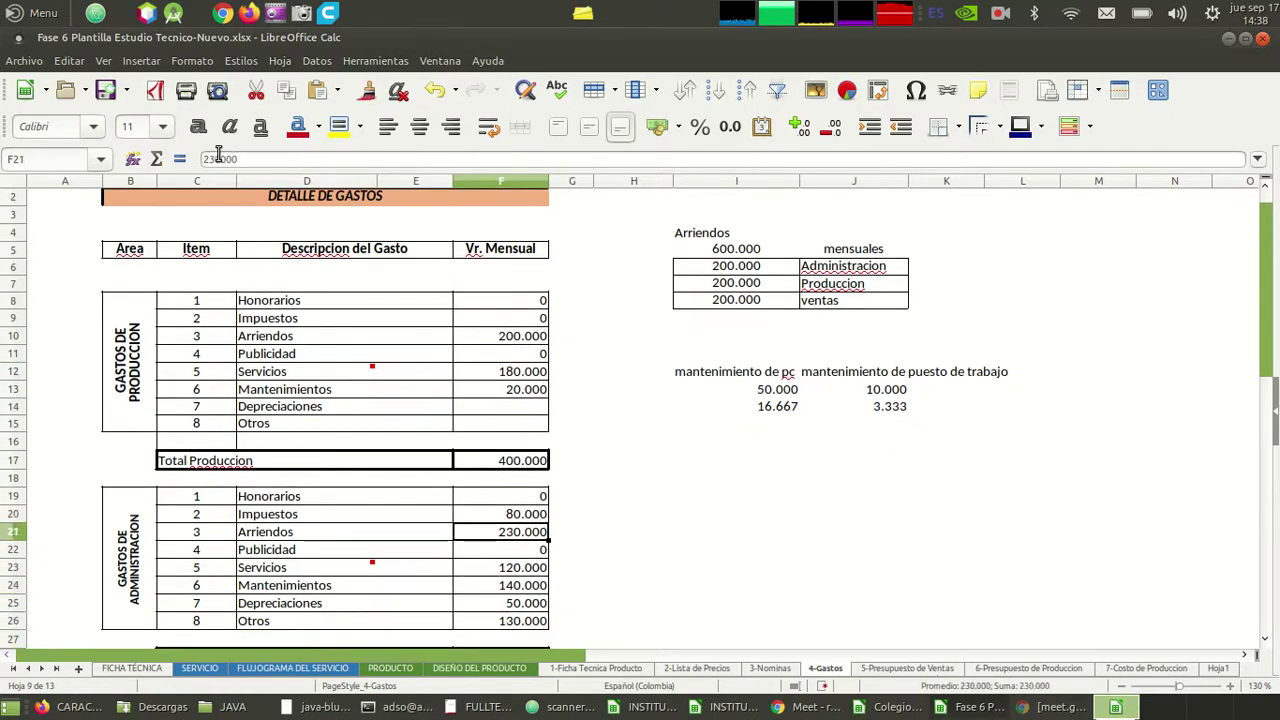
text(200)
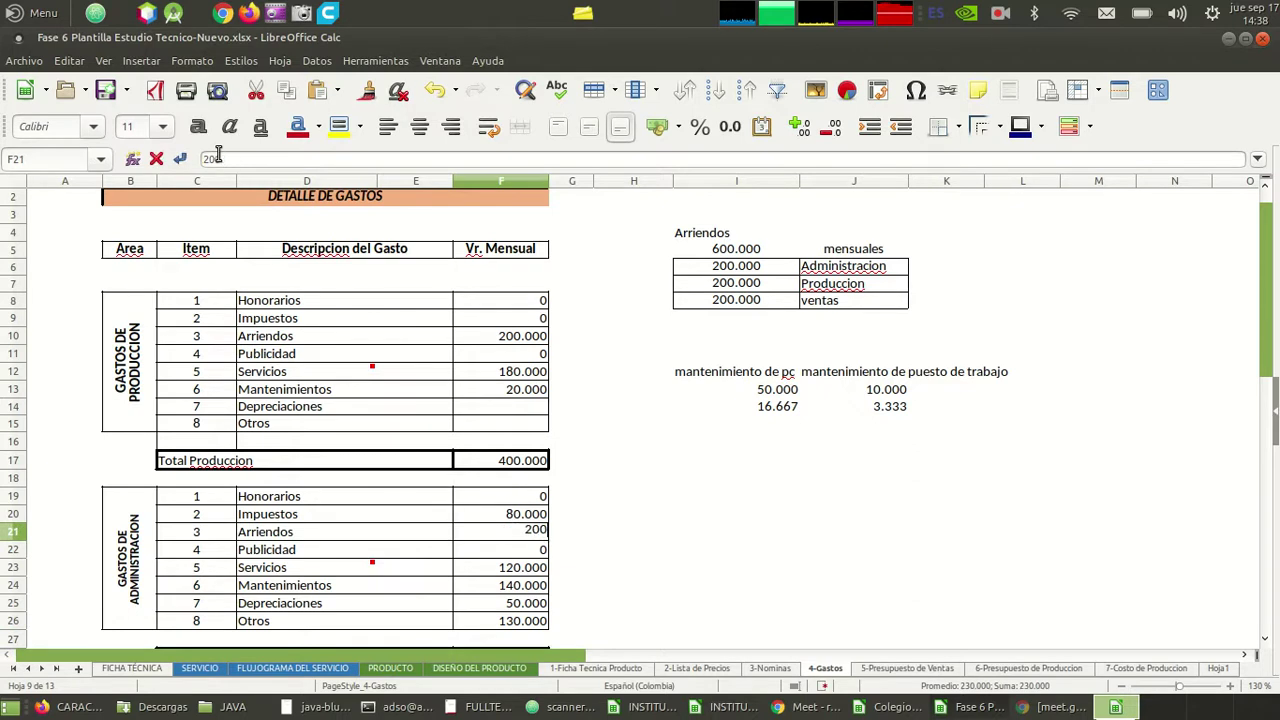
text(.000)
key(Return)
- Check the Arriendos values and move to the ventas rent share cell
key(Down)
key(Down)
key(Down)
key(Down)
key(Down)
key(Down)
key(Down)
key(Down)
key(Down)
key(Down)
key(Down)
key(Down)
key(Down)
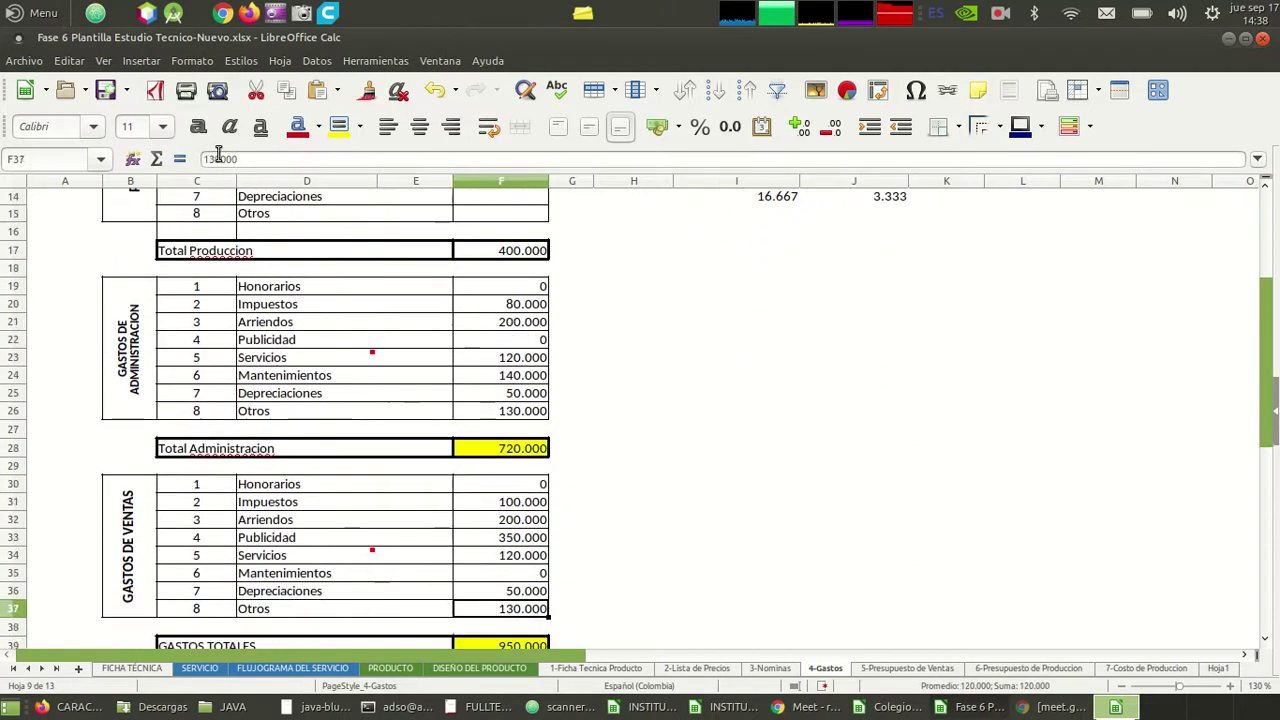
key(Up)
key(Up)
key(Up)
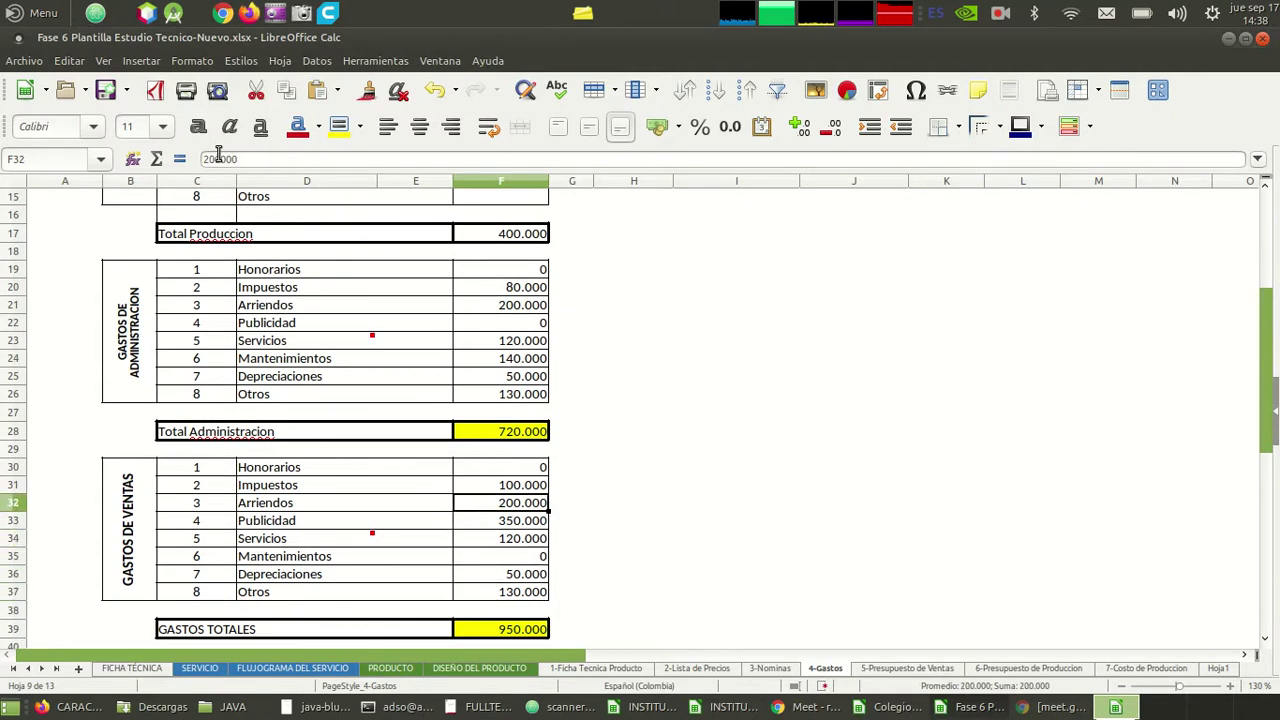
key(Up)
key(Up)
key(Up)
key(Up)
key(Up)
key(Up)
key(Up)
key(Up)
key(Up)
key(Up)
key(Up)
key(Up)
key(Up)
key(Up)
key(Up)
key(Up)
key(Up)
key(Up)
key(Up)
key(Up)
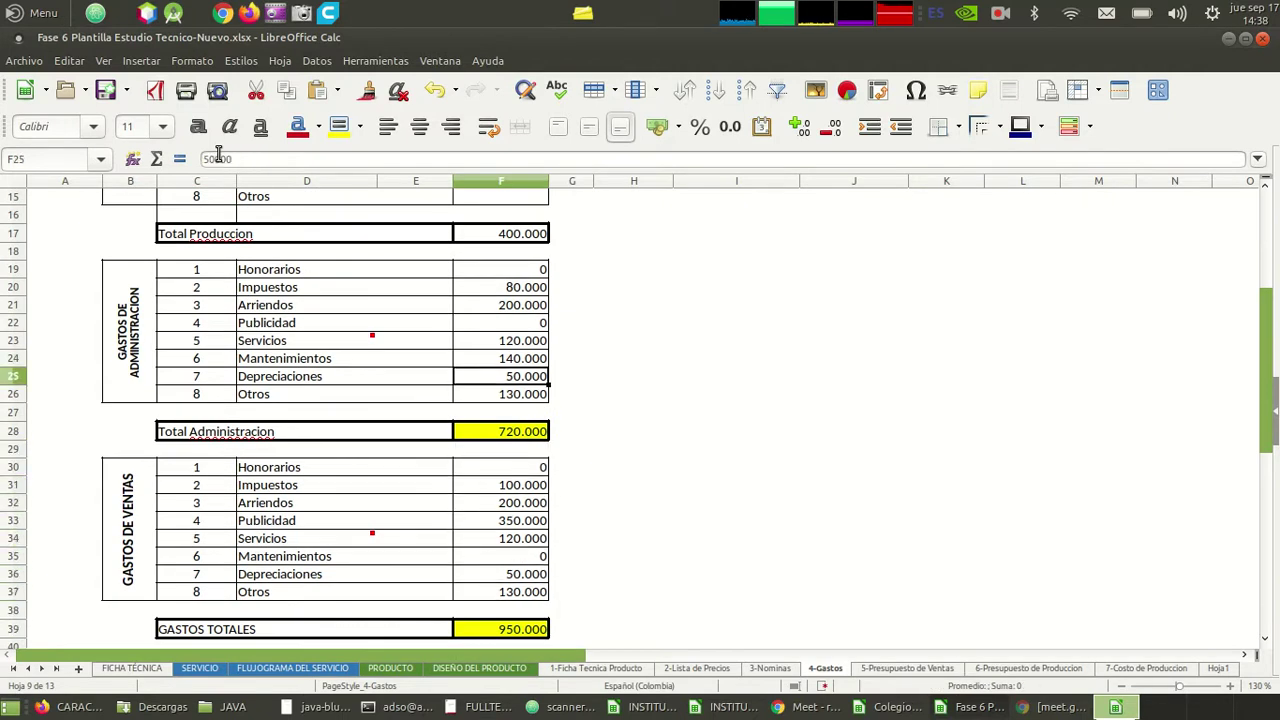
key(Up)
key(Up)
key(Up)
key(Up)
key(Up)
key(Up)
key(Up)
key(Down)
key(Down)
key(Down)
key(Down)
key(Up)
key(Up)
key(Right)
key(Right)
key(Right)
key(Right)
key(Down)
key(Left)
key(Down)
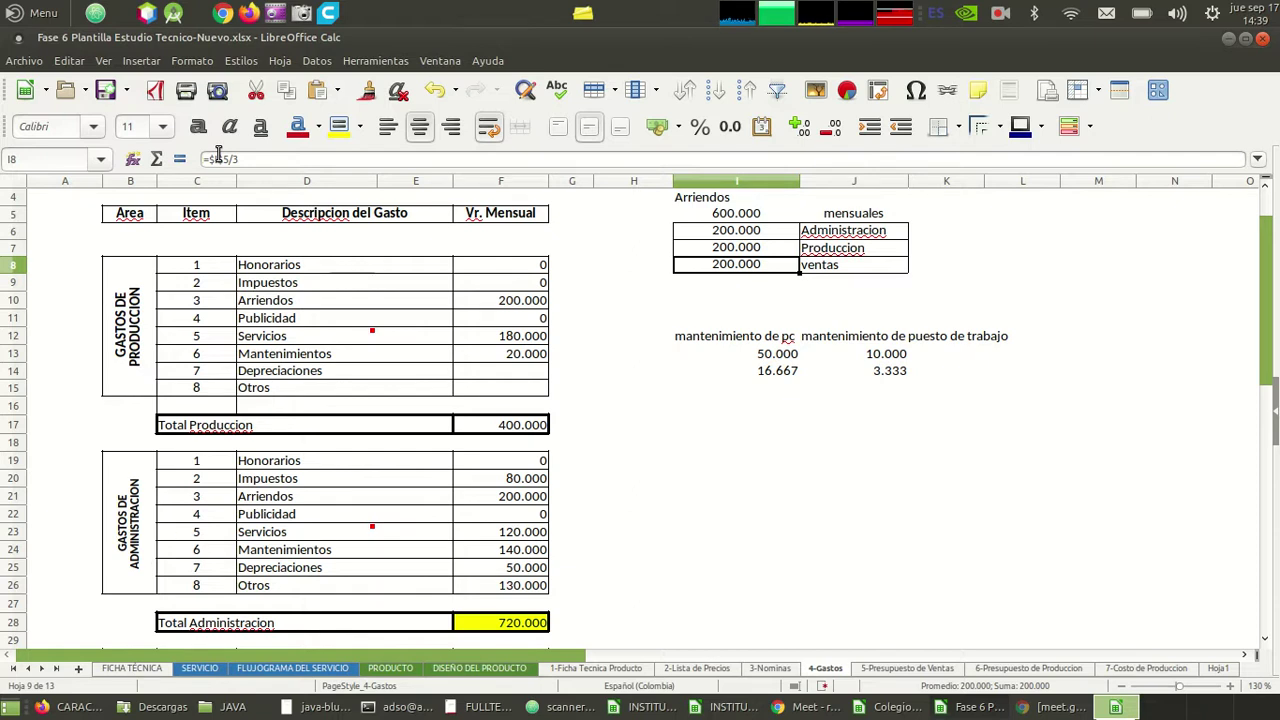
- Enter 100.000 as the ventas rent share and review the three shares
text(100)
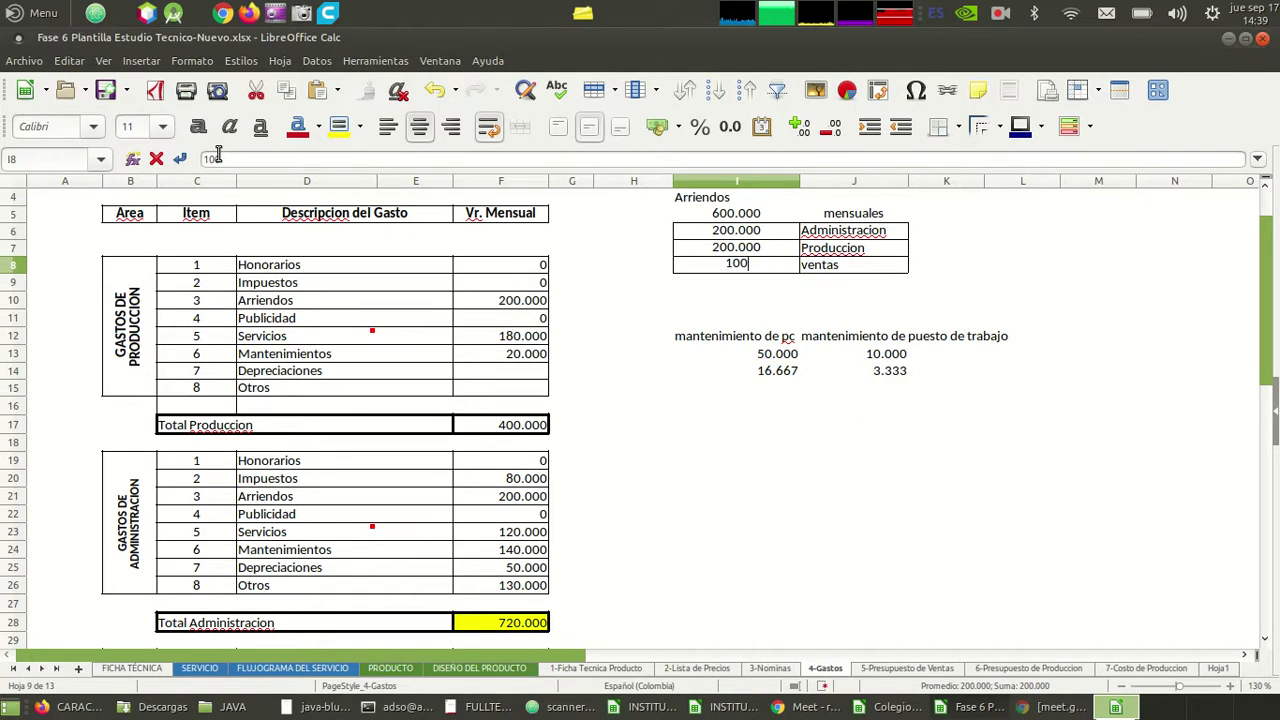
text(.000)
key(Return)
key(Up)
key(Up)
key(Up)
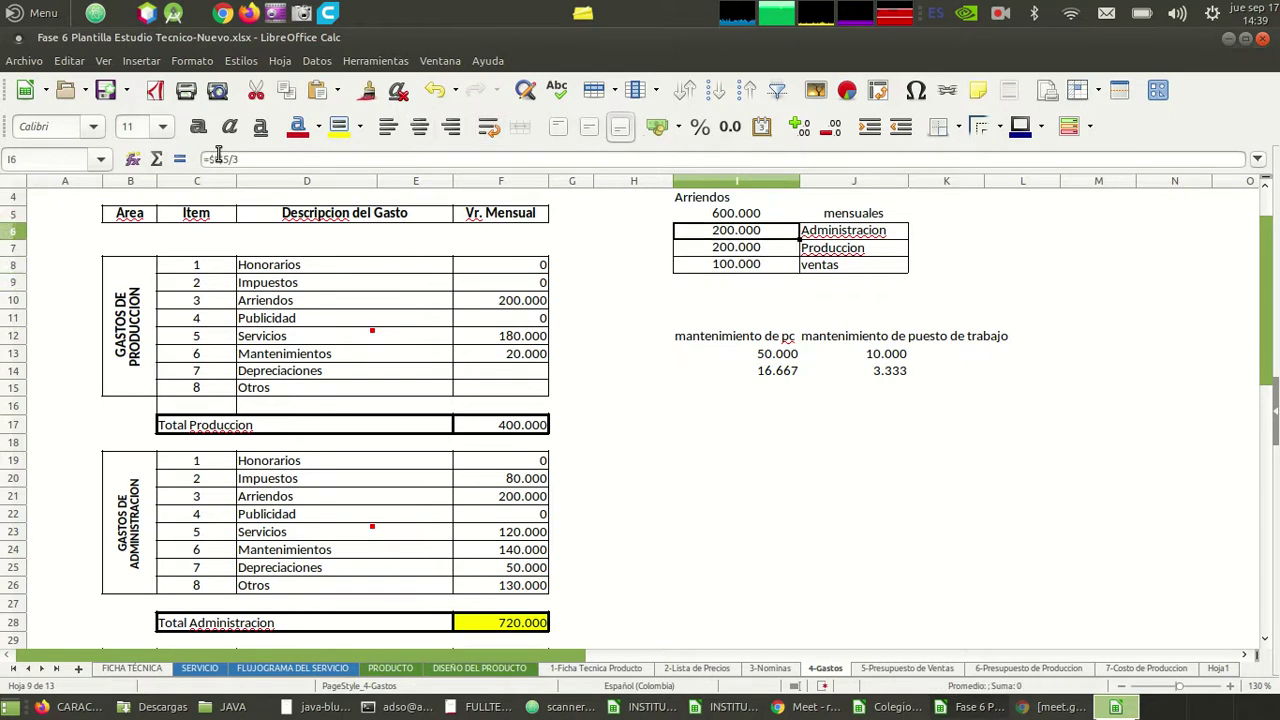
key(Down)
key(Up)
key(Down)
key(Up)
key(Down)
key(Down)
key(Up)
key(Up)
key(Down)
key(Up)
key(Down)
key(Up)
key(Down)
key(Up)
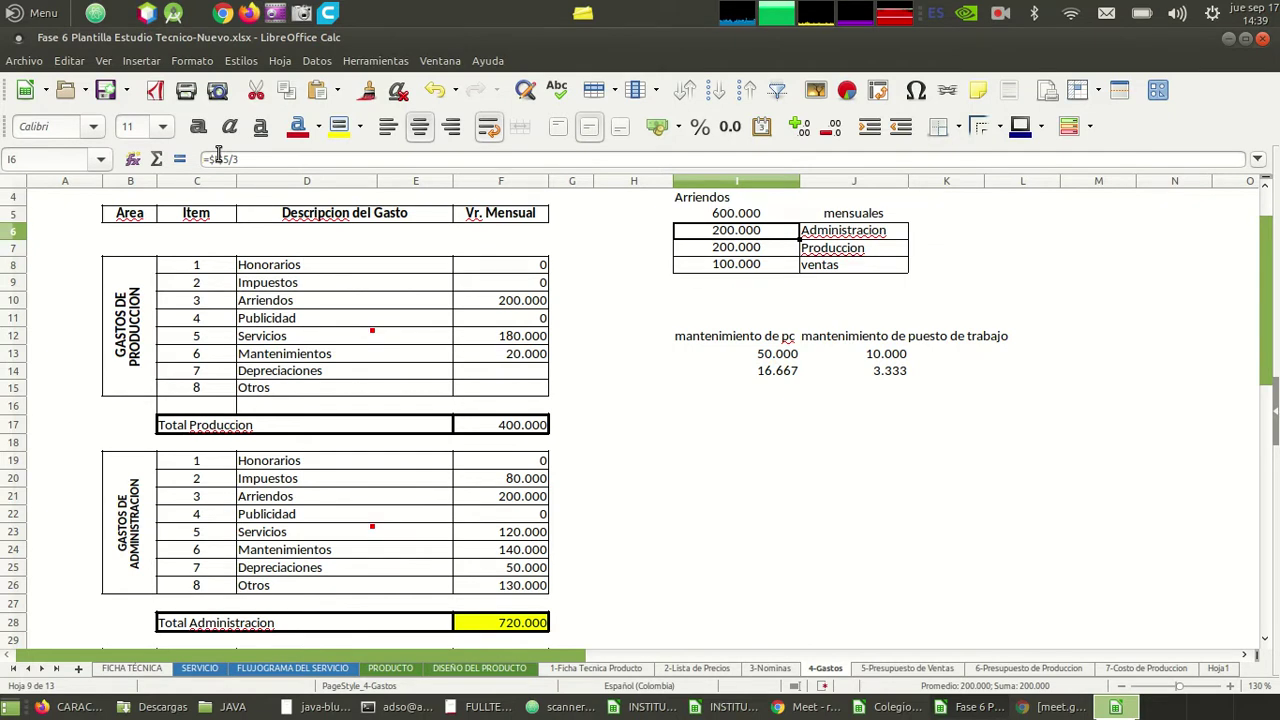
- Set the Administracion share to 250.000 and copy it over the Produccion share
key(Down)
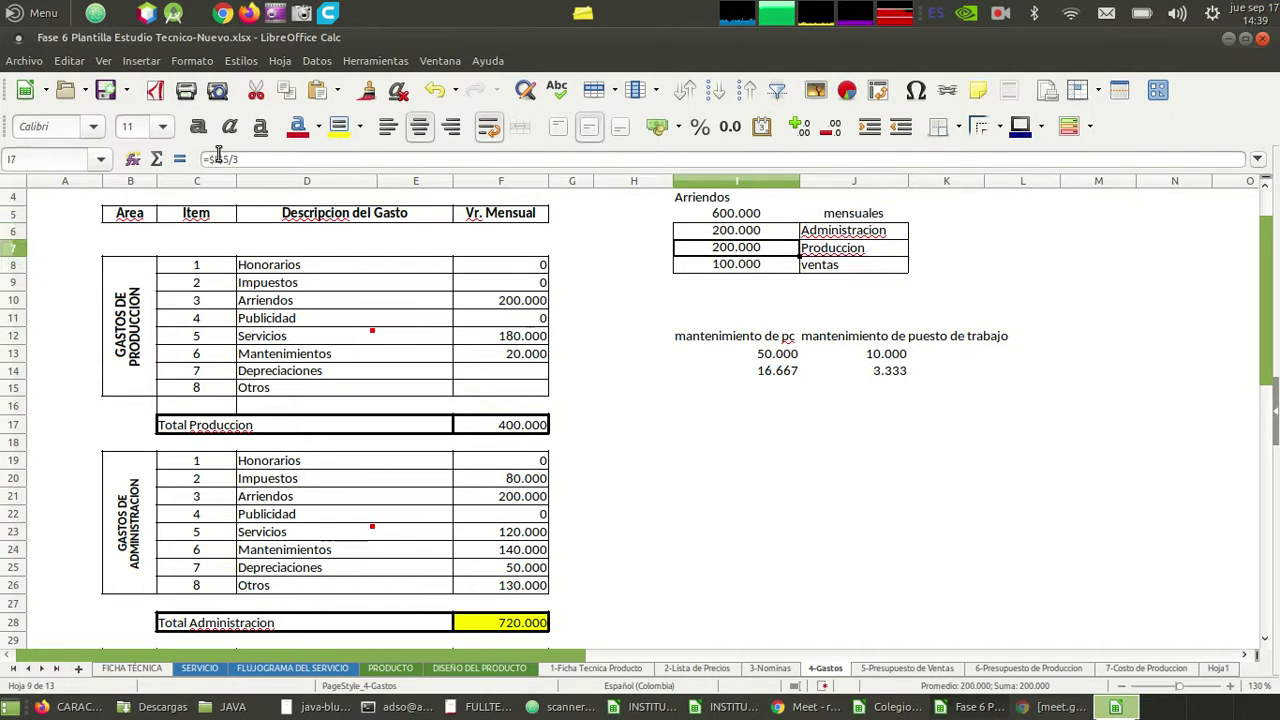
key(Up)
text(250000)
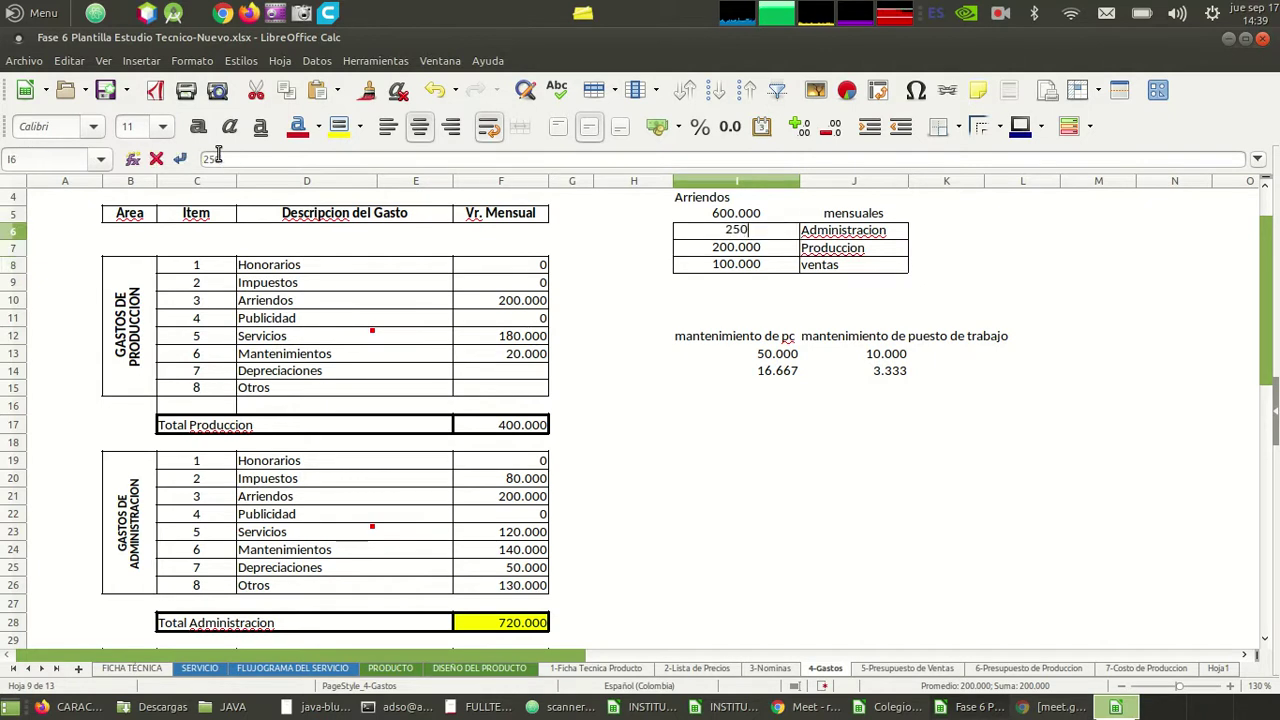
key(Return)
key(Up)
key(ctrl+c)
key(Down)
key(ctrl+v)
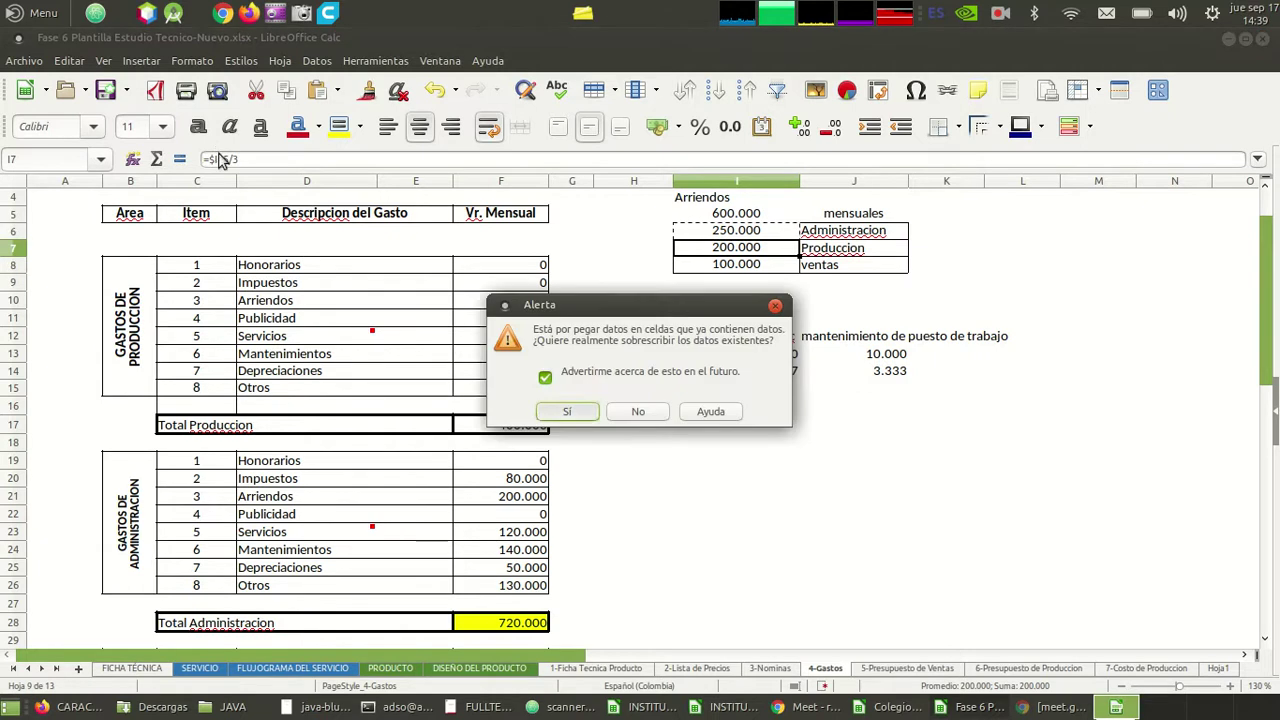
key(Return)
key(Left)
key(Left)
key(Left)
key(Down)
key(Down)
key(Down)
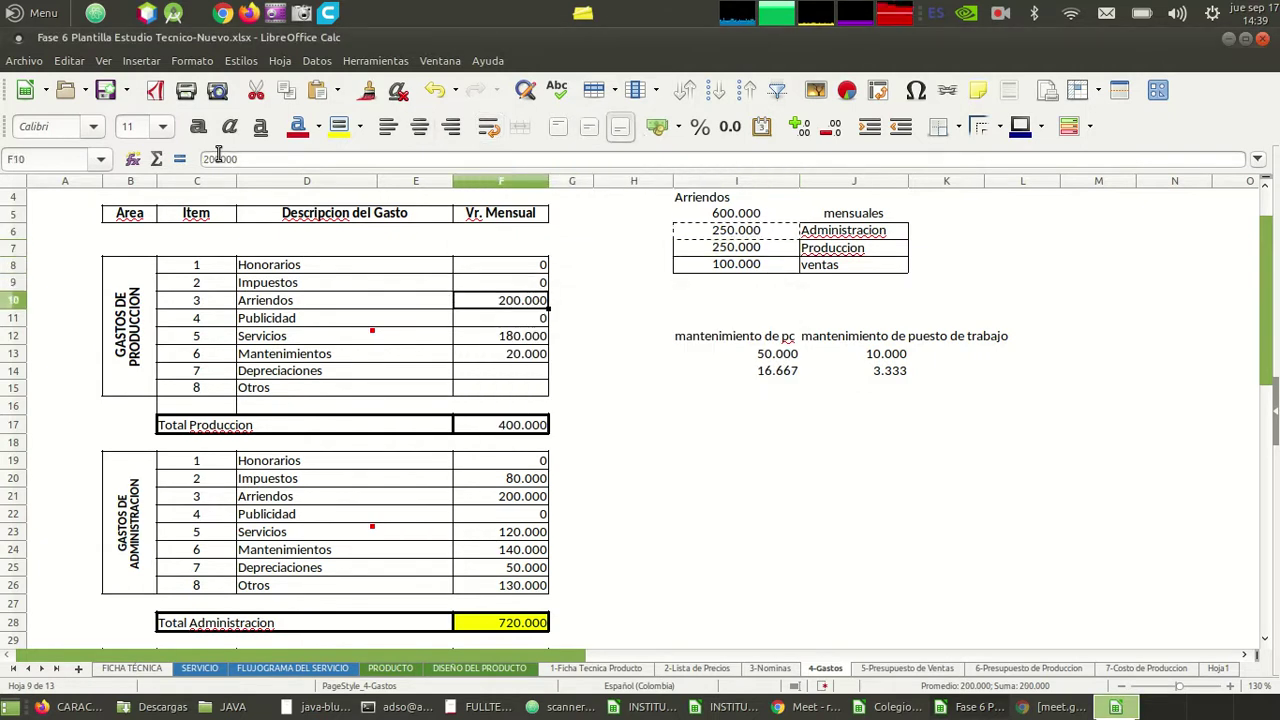
- Enter 250.000 as production Arriendos and paste it over administration Arriendos
text(250000)
key(Return)
key(Down)
key(Down)
key(Down)
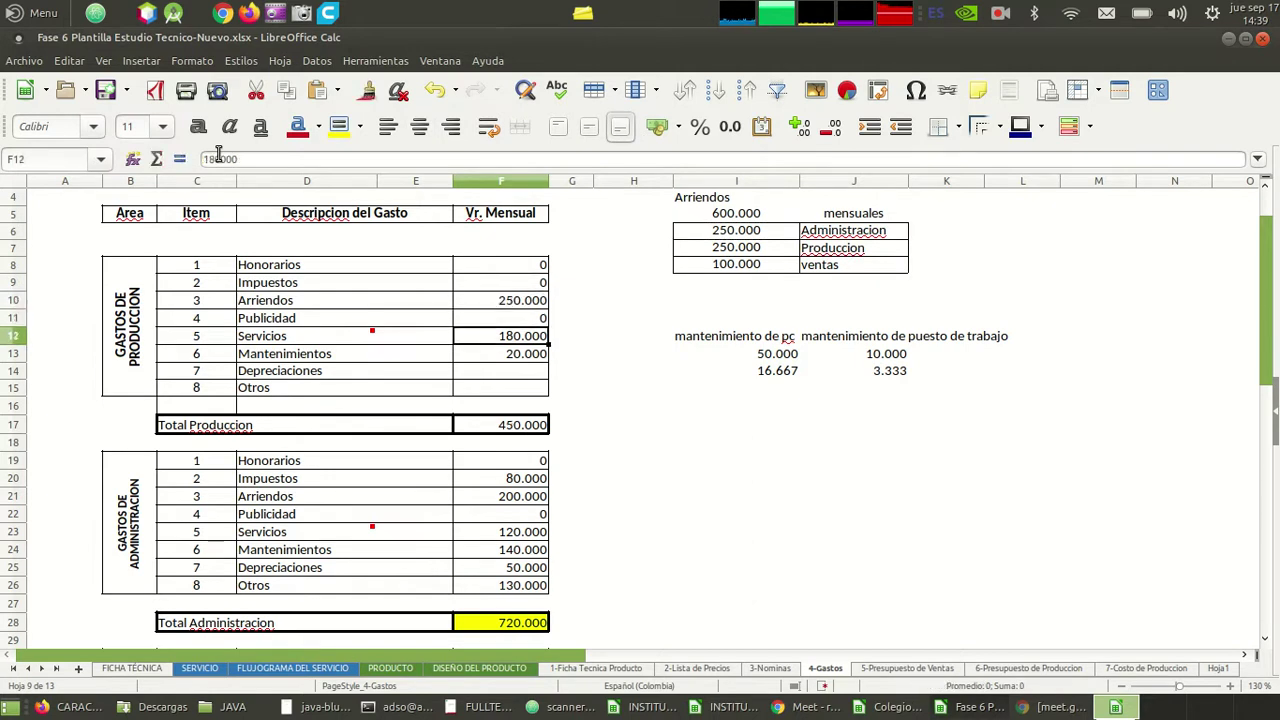
key(Up)
key(Up)
key(Up)
key(Up)
key(ctrl+c)
key(Down)
key(Down)
key(Down)
key(Down)
key(Down)
key(Down)
key(Down)
key(Down)
key(Down)
key(Down)
key(Down)
key(Down)
key(Down)
key(Up)
key(Up)
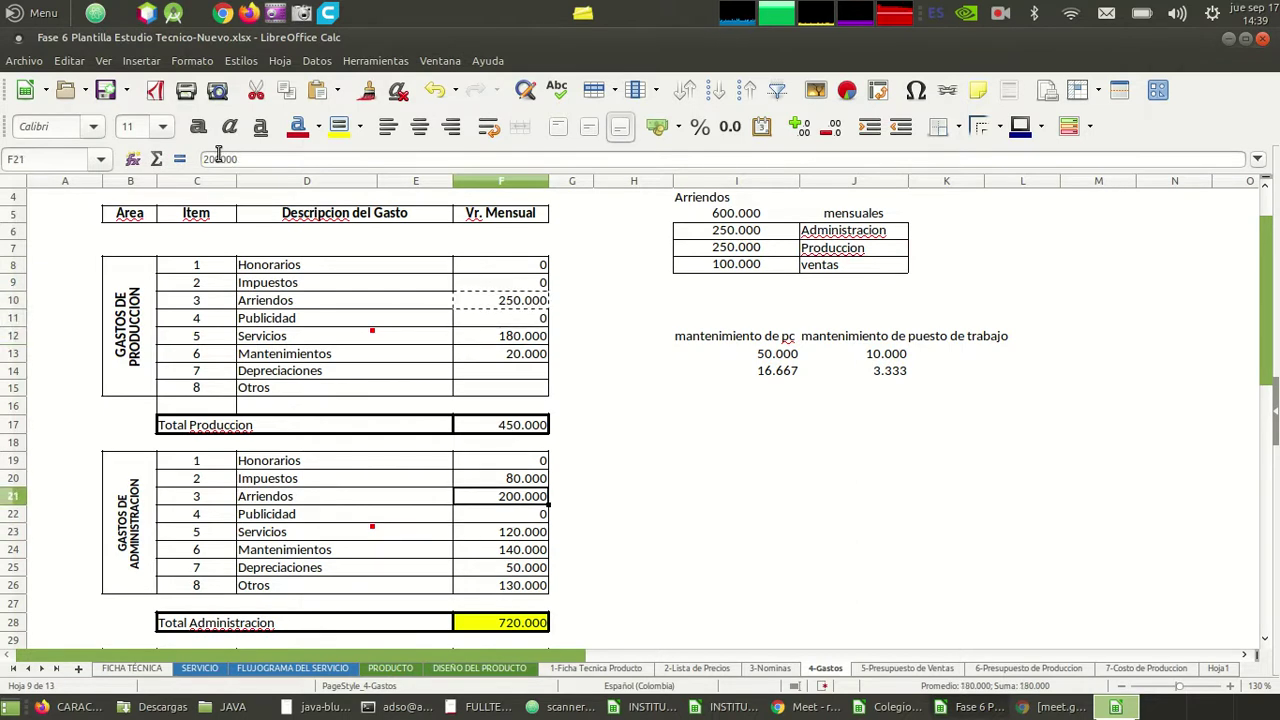
key(ctrl+v)
key(F1)
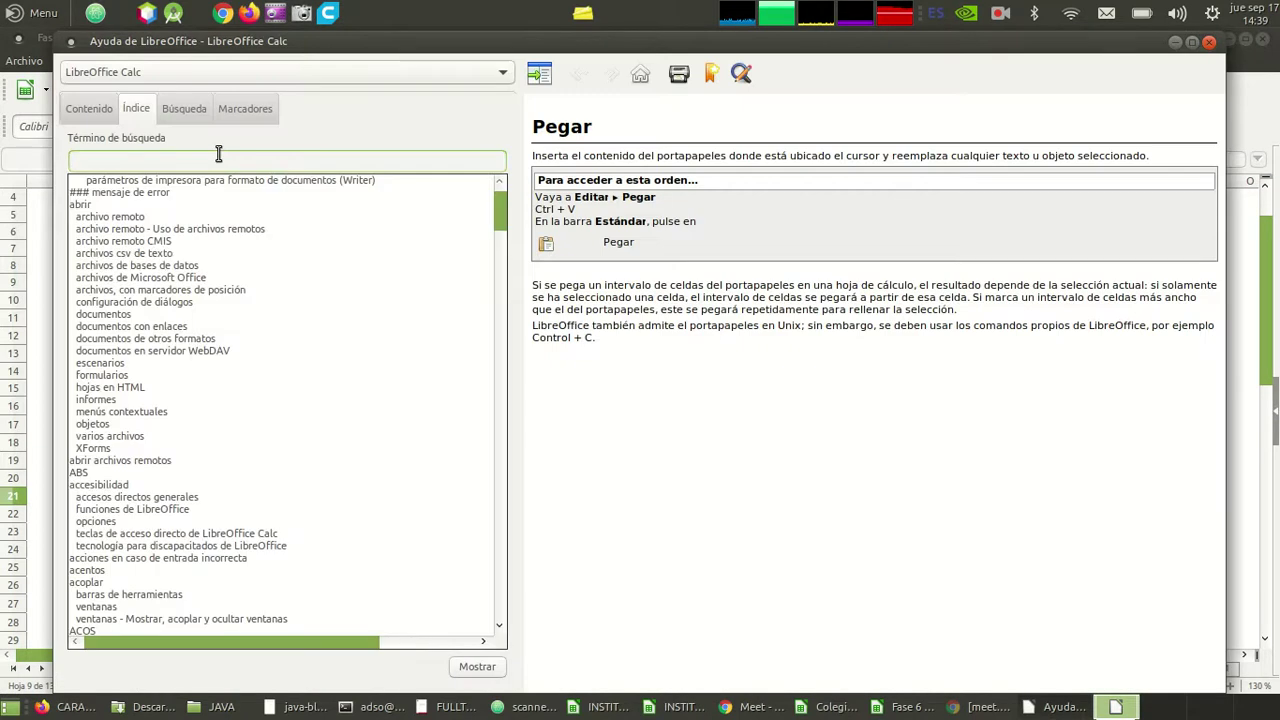
click(1207, 45)
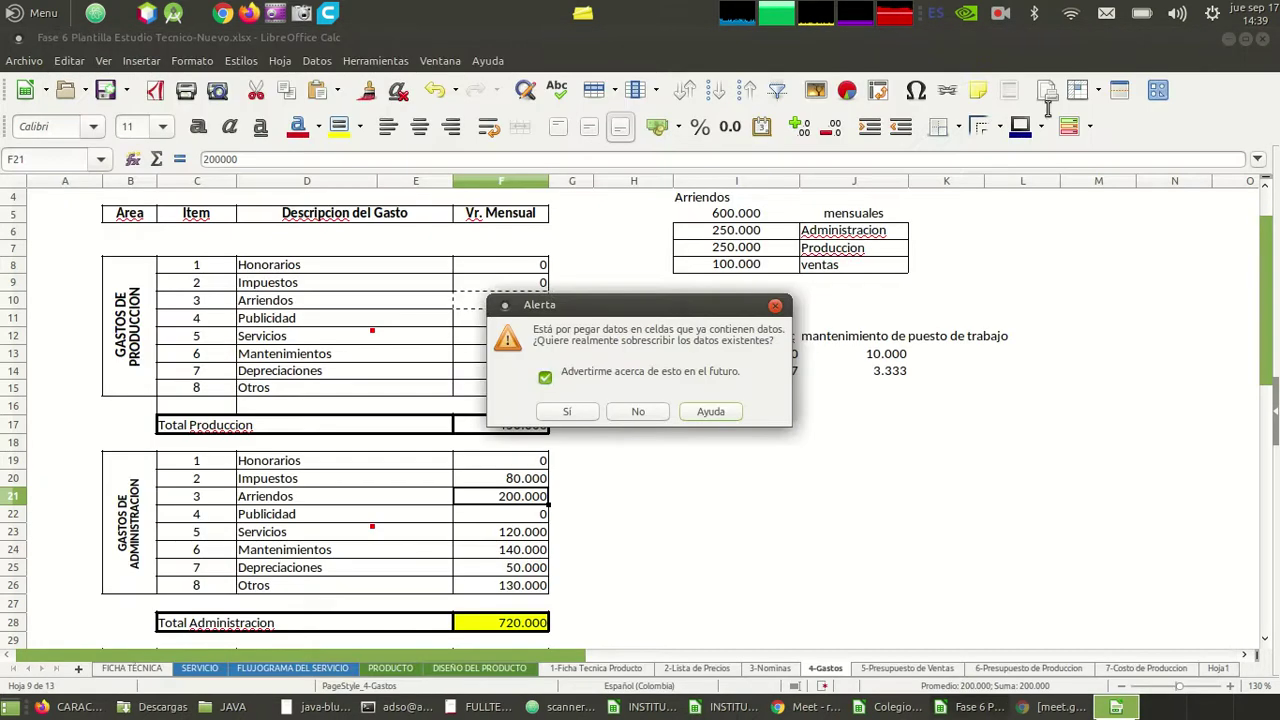
click(585, 411)
- Enter 100.000 as sales Arriendos and save the workbook
key(Down)
key(Down)
key(Down)
key(Down)
key(Down)
key(Down)
key(Down)
key(Down)
key(Down)
key(Down)
key(Down)
key(Down)
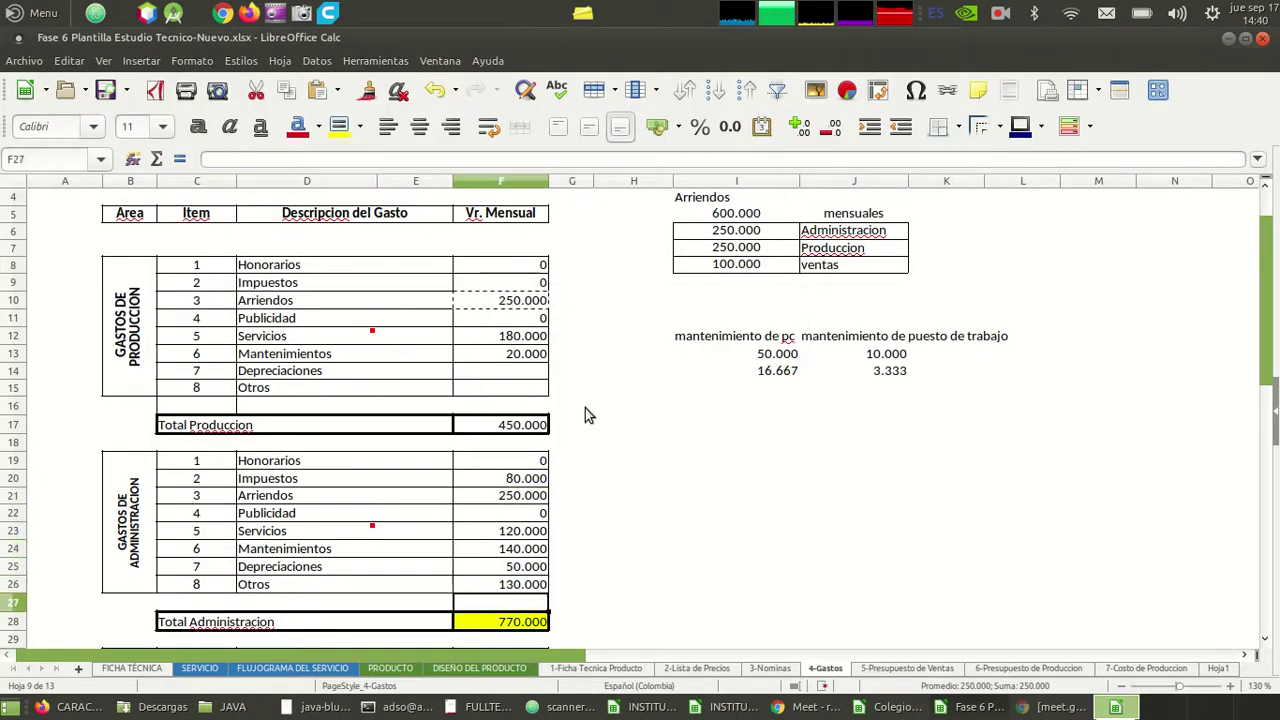
key(Up)
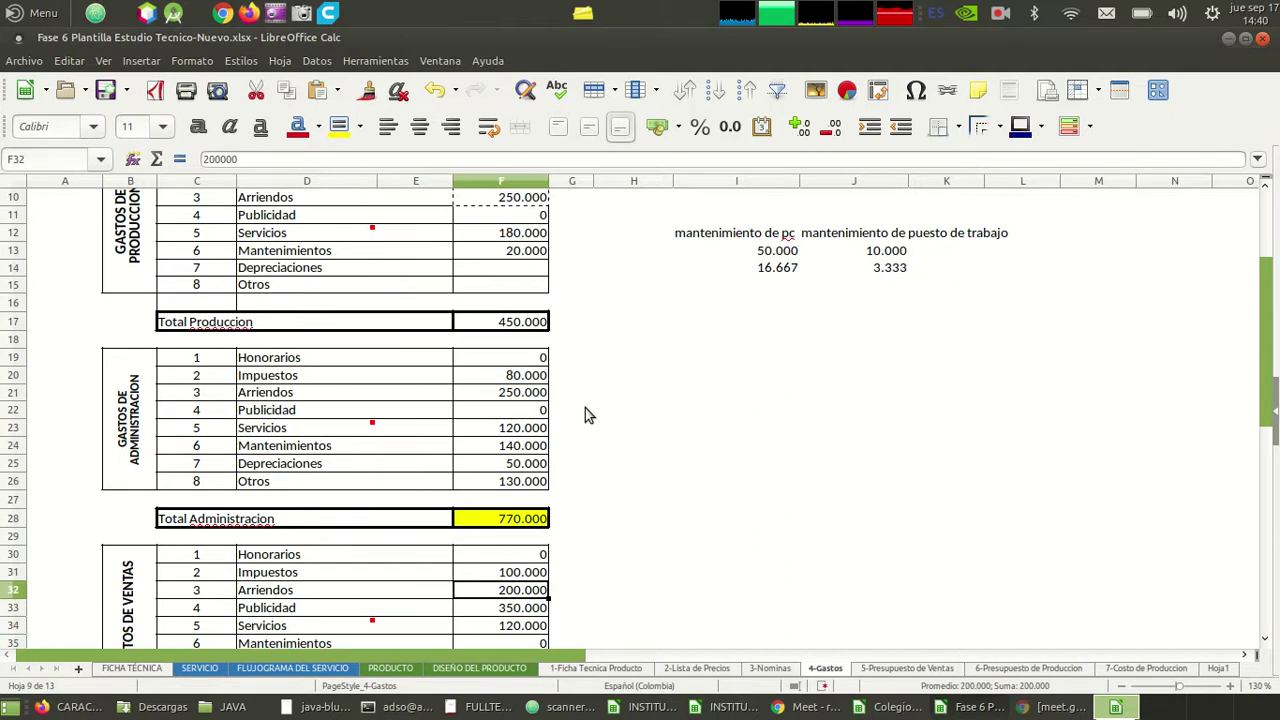
text(100000)
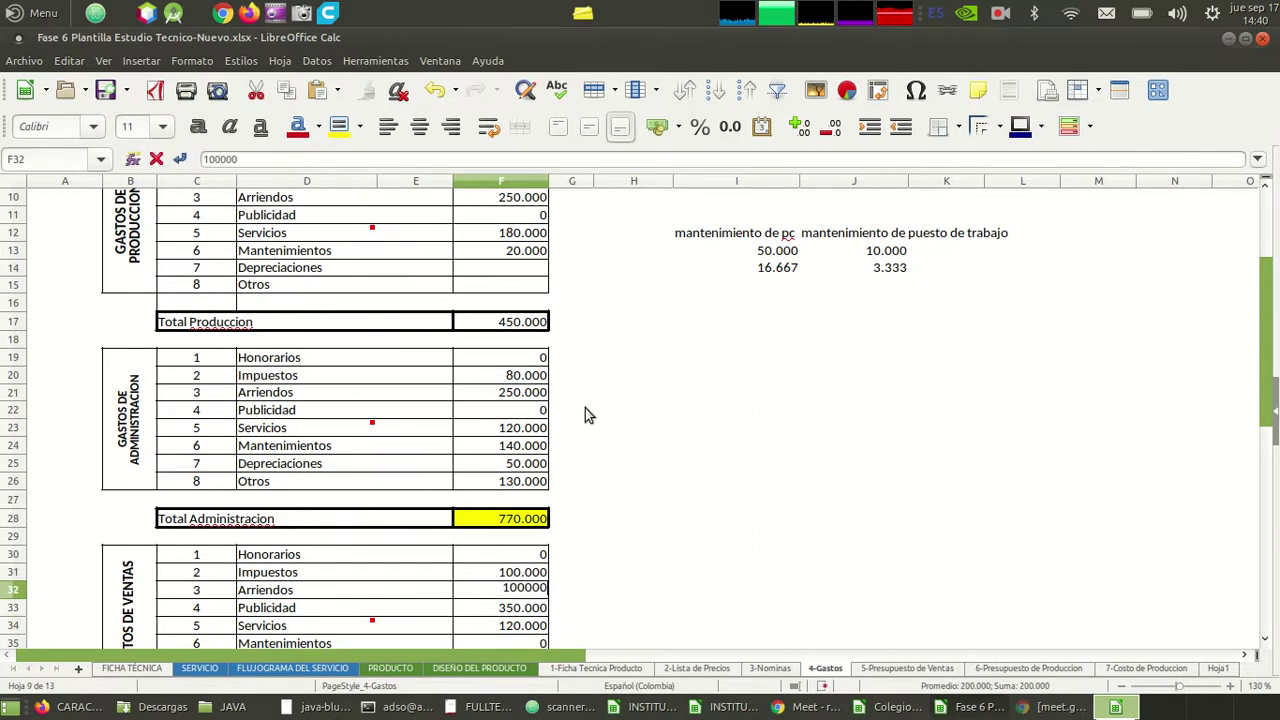
key(Return)
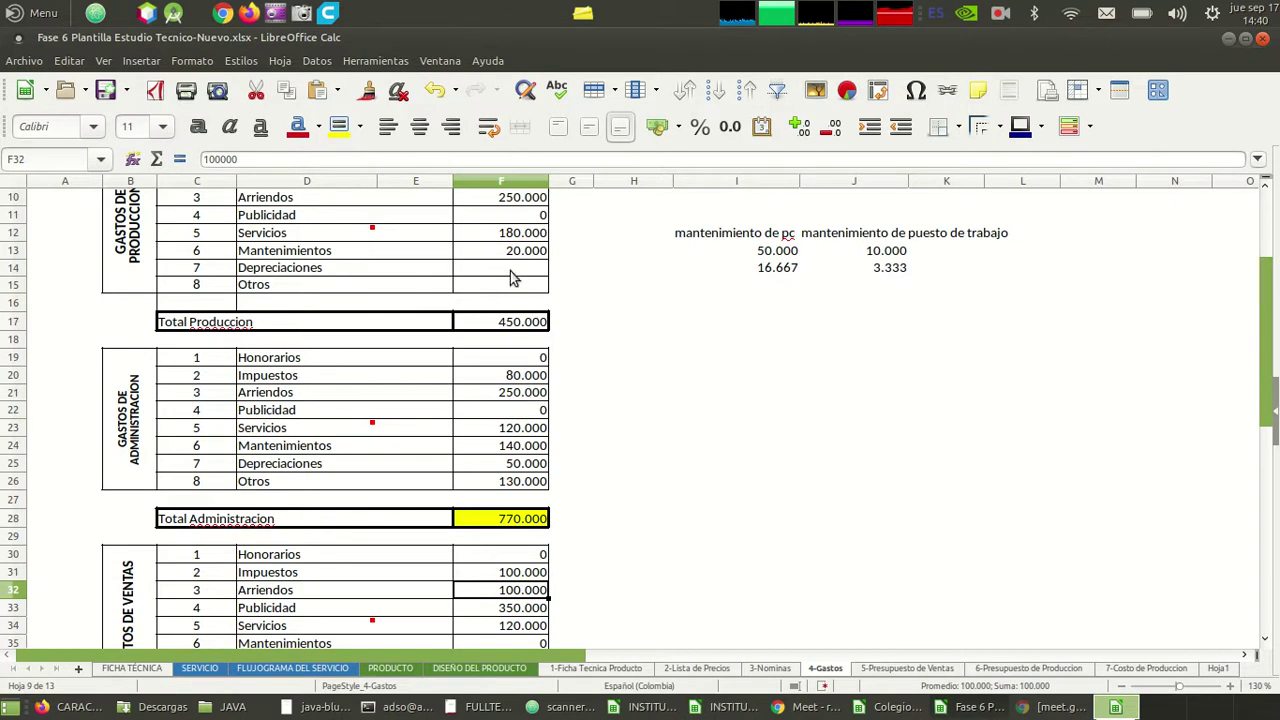
scroll(718, 395, up, 3)
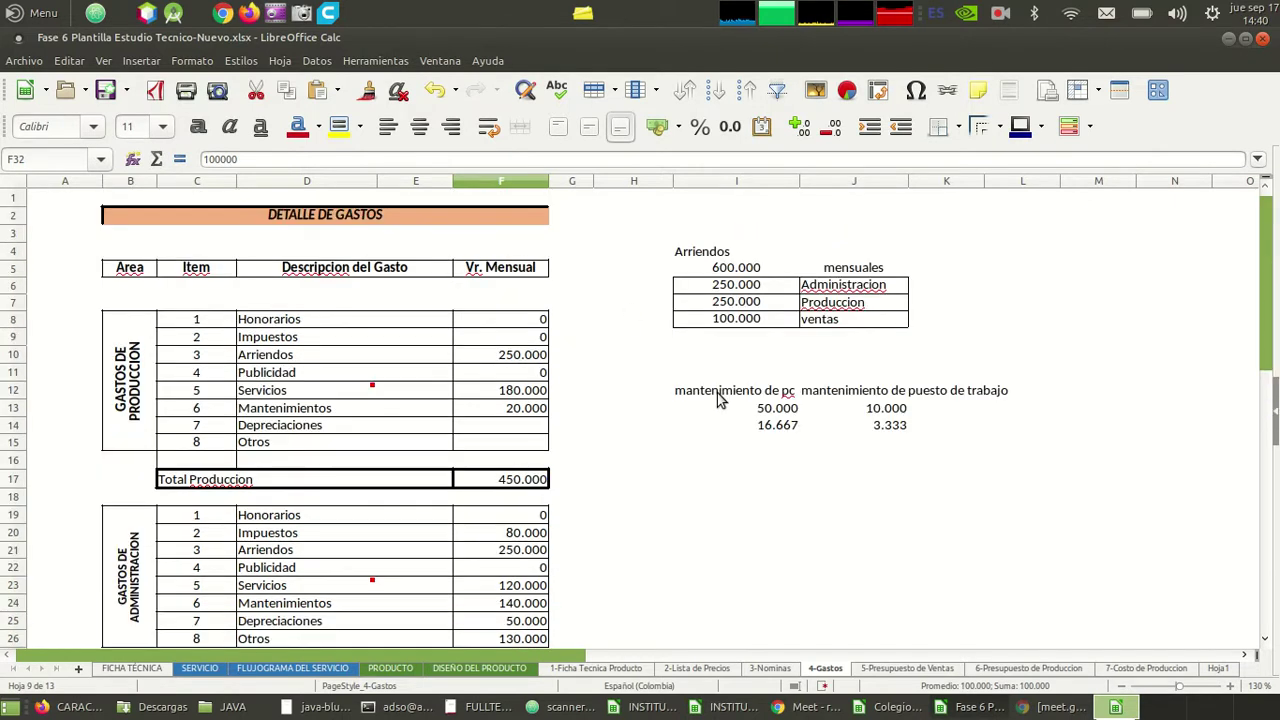
click(740, 287)
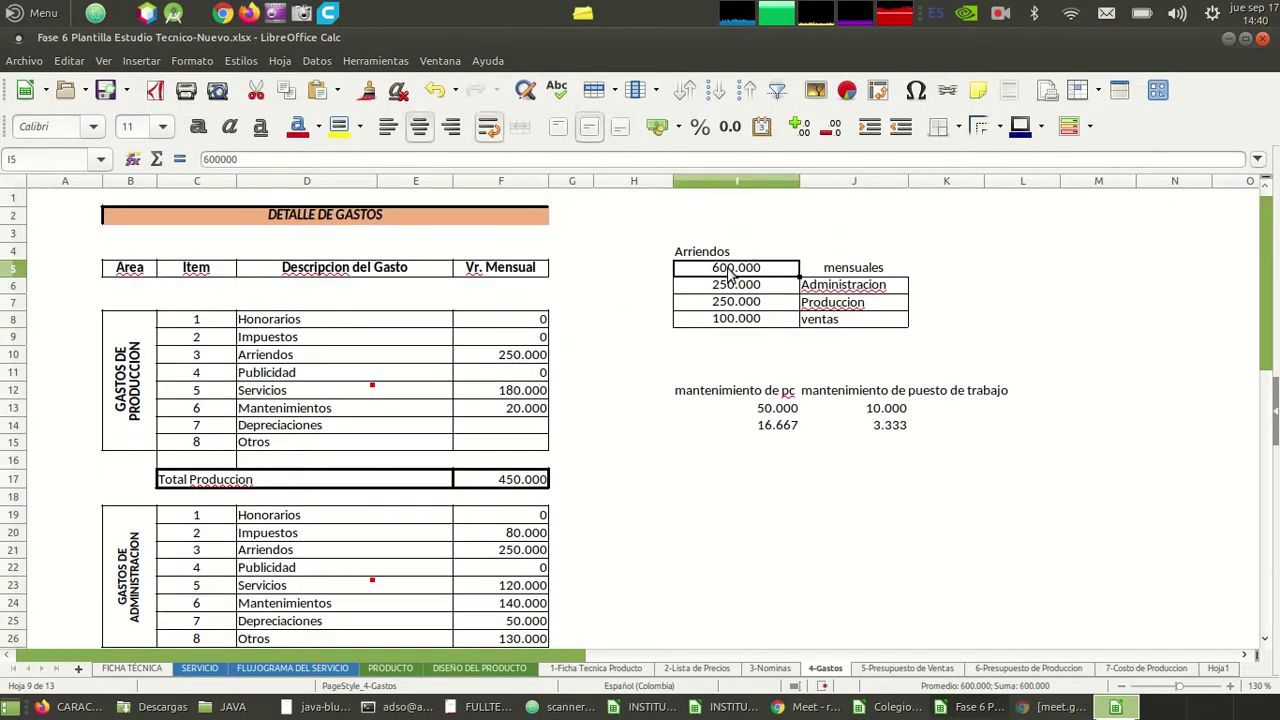
key(Down)
key(Down)
key(Down)
key(Down)
key(Down)
key(Up)
key(Up)
key(ctrl+s)
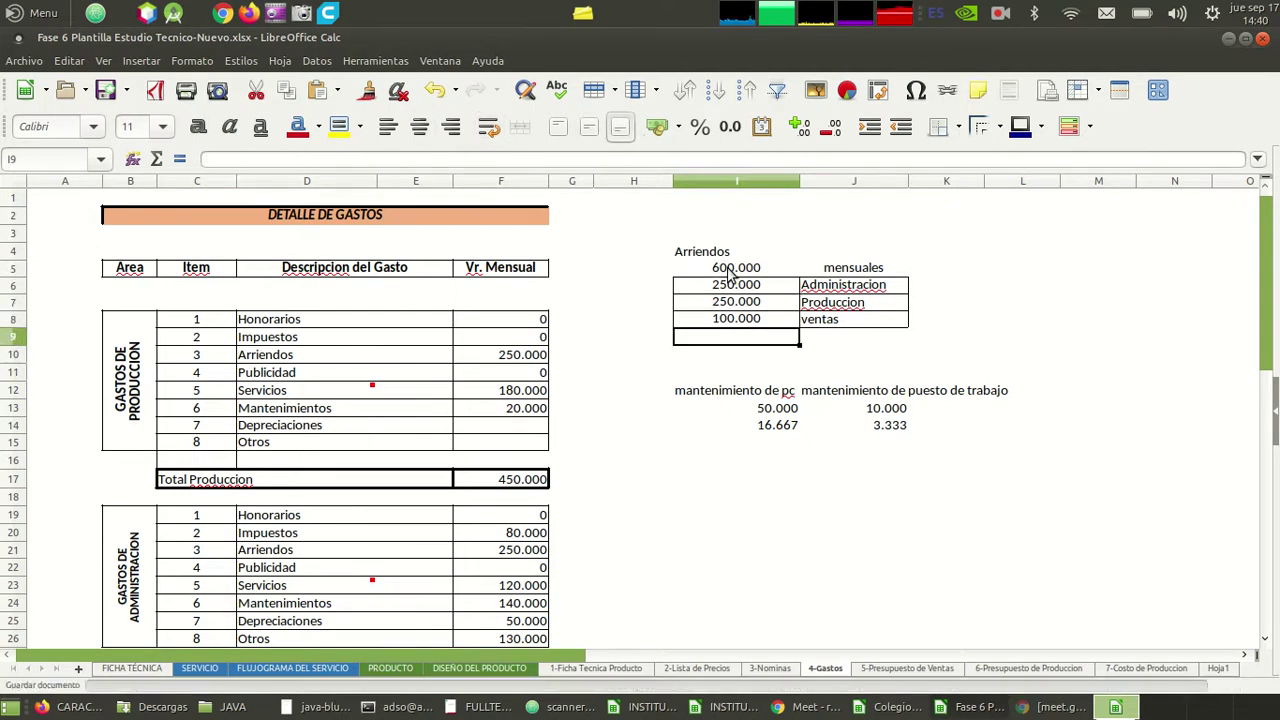
- Move down to the administration Publicidad value
key(Up)
key(Up)
key(Down)
key(Down)
key(Down)
key(Down)
key(Down)
key(Down)
key(Down)
key(Down)
key(Down)
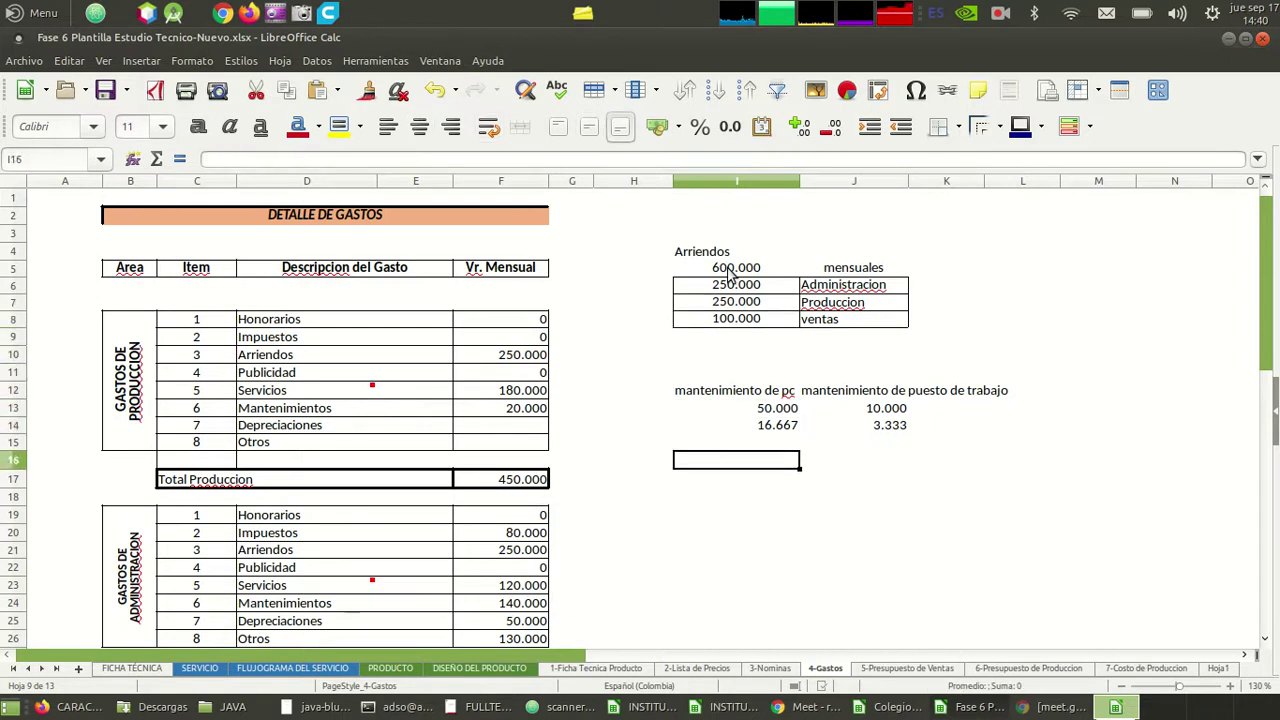
click(486, 376)
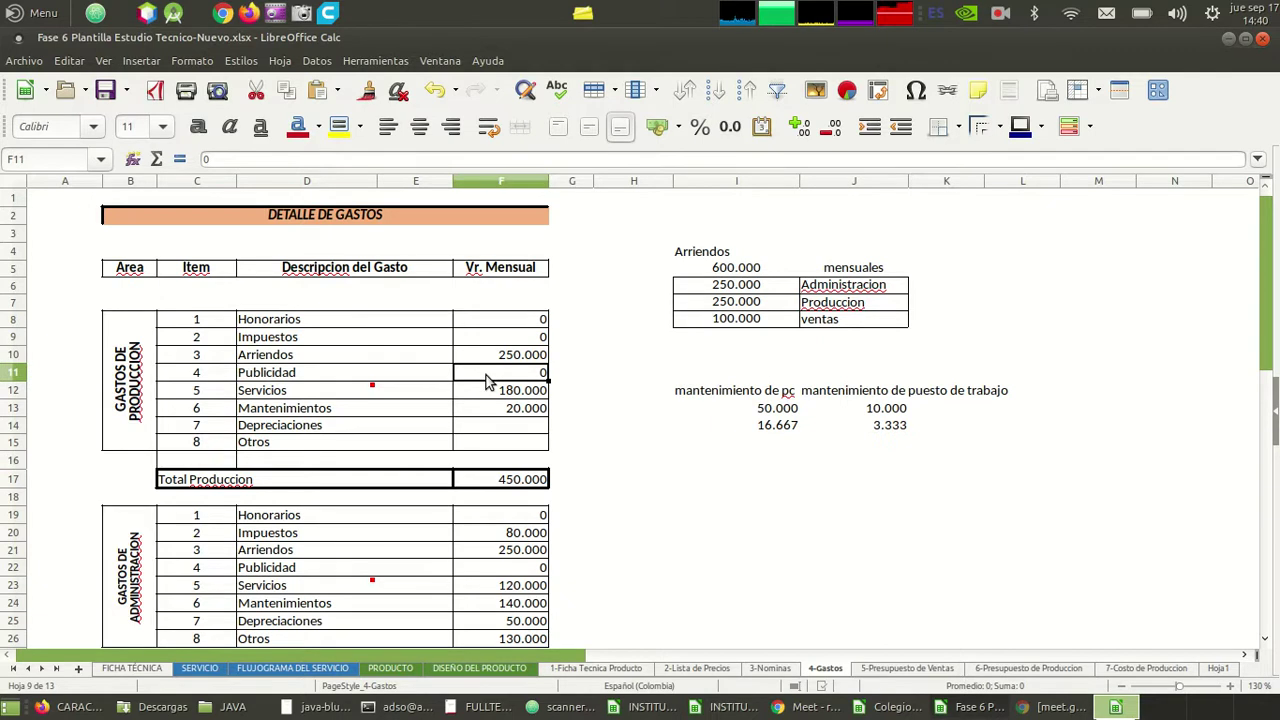
key(Down)
key(Down)
key(Down)
key(Down)
key(Down)
key(Down)
key(Down)
key(Down)
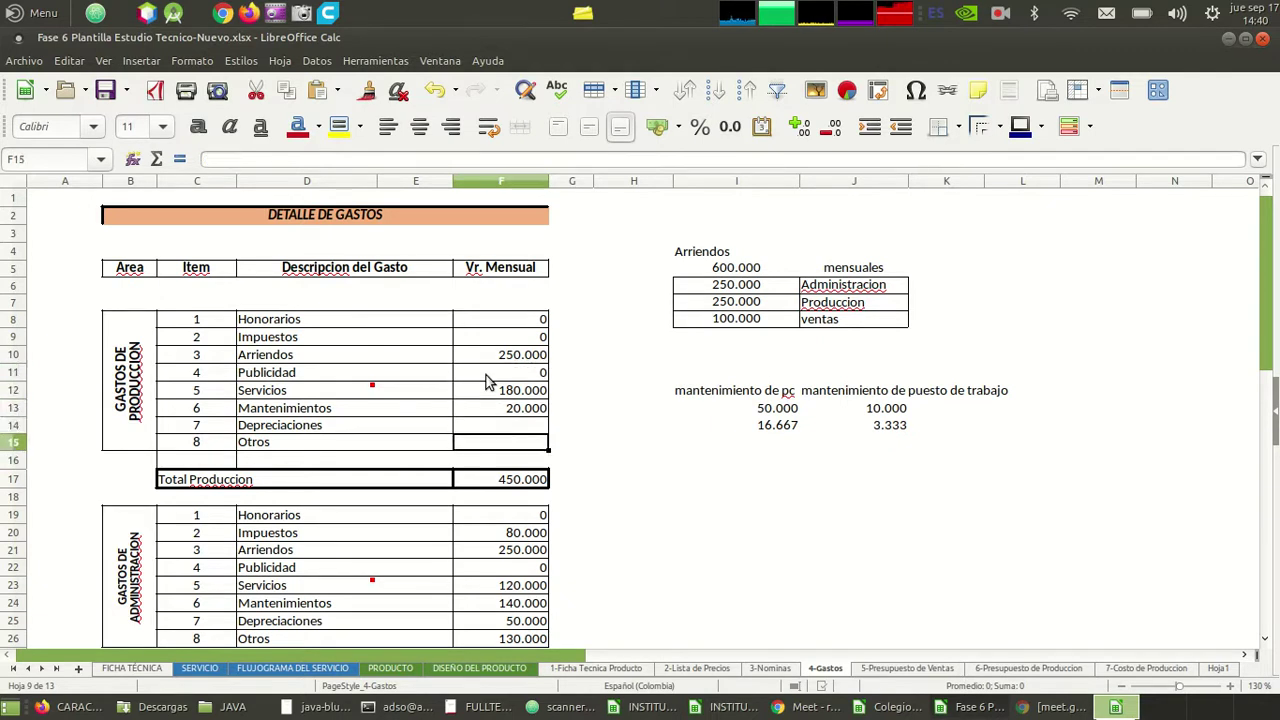
key(Down)
key(Down)
key(Down)
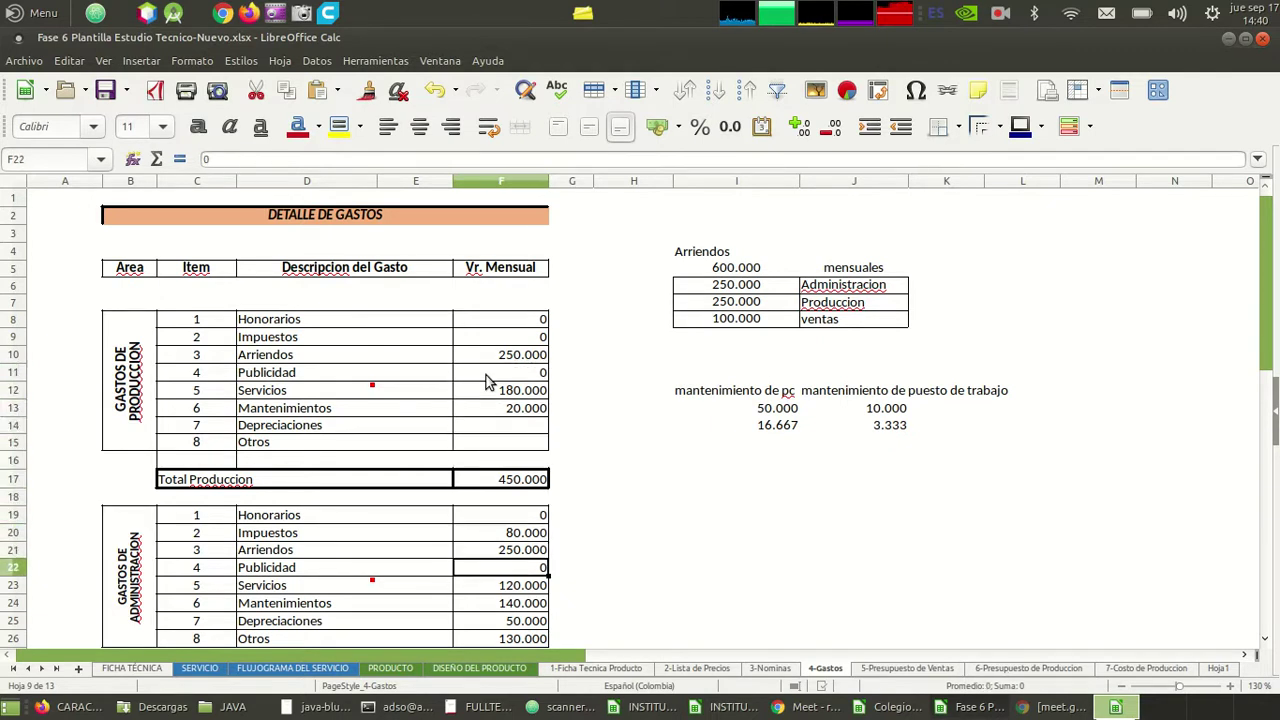
- Enter 1.000.000 in the empty cell I20 beside the administration block
key(Down)
key(Down)
key(Down)
key(Down)
key(Down)
key(Down)
key(Down)
key(Down)
key(Down)
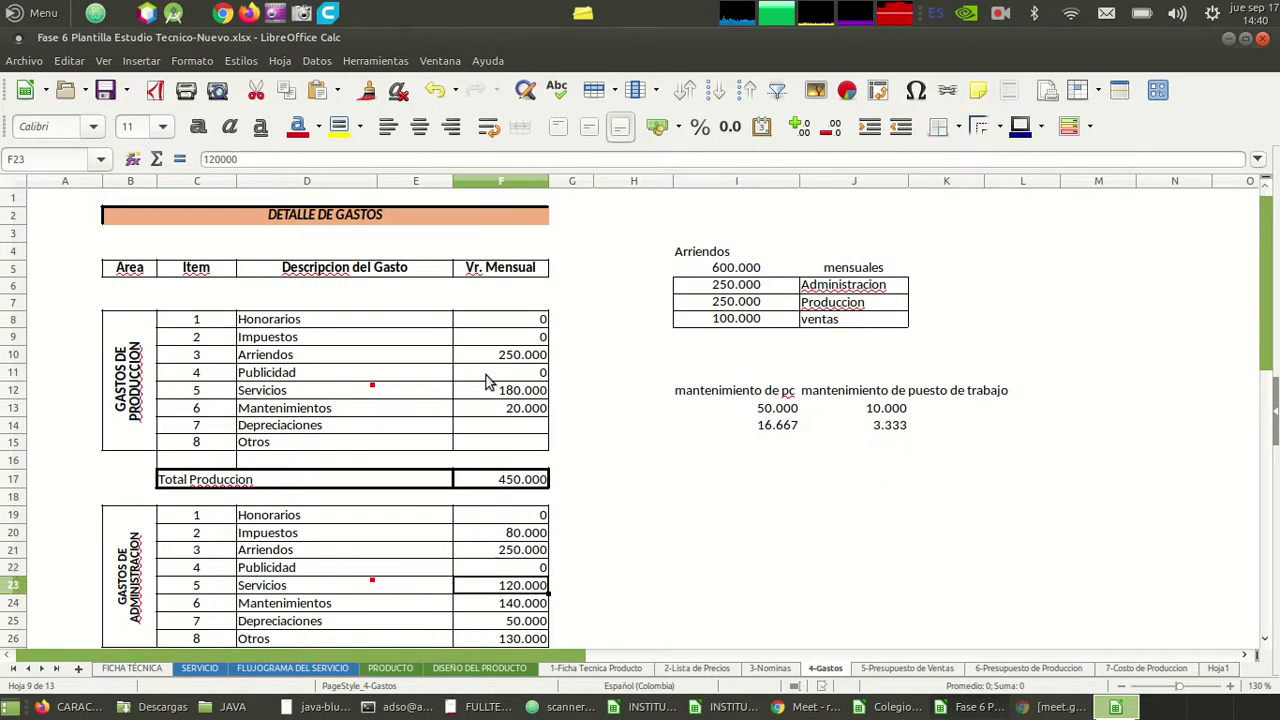
key(Down)
key(Down)
key(Down)
key(Down)
key(Down)
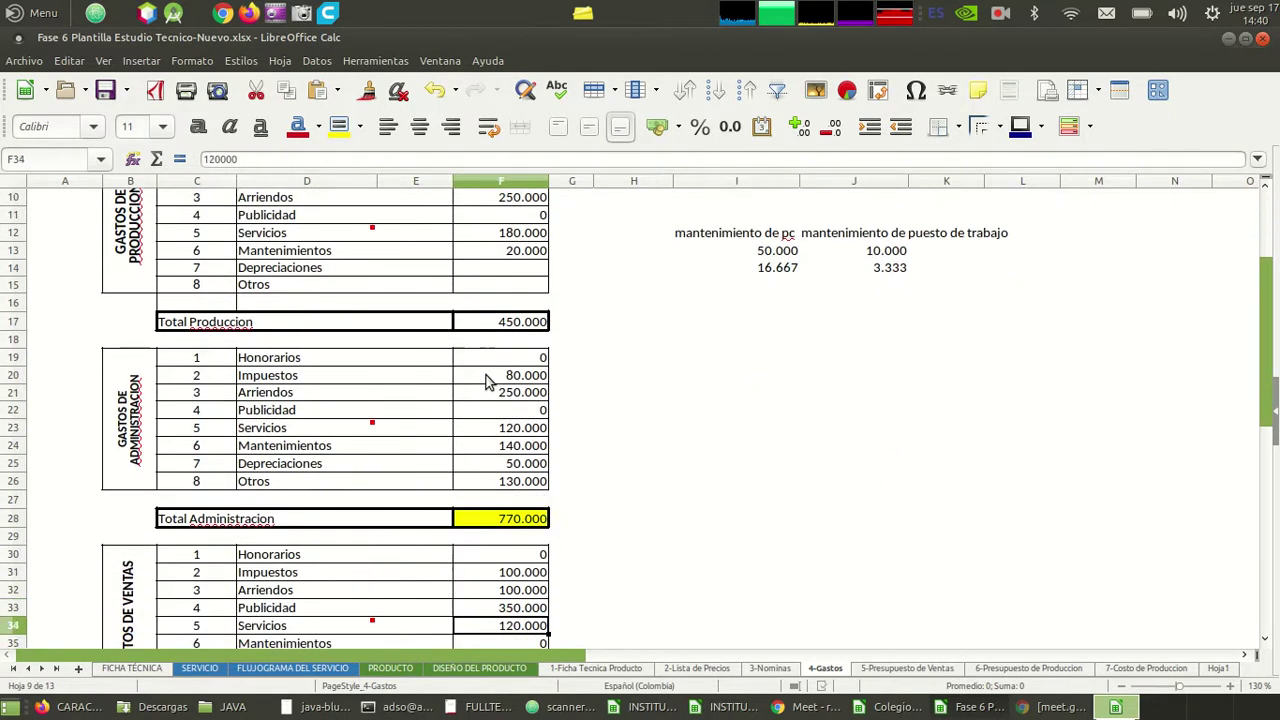
key(Up)
key(Up)
key(Up)
key(Up)
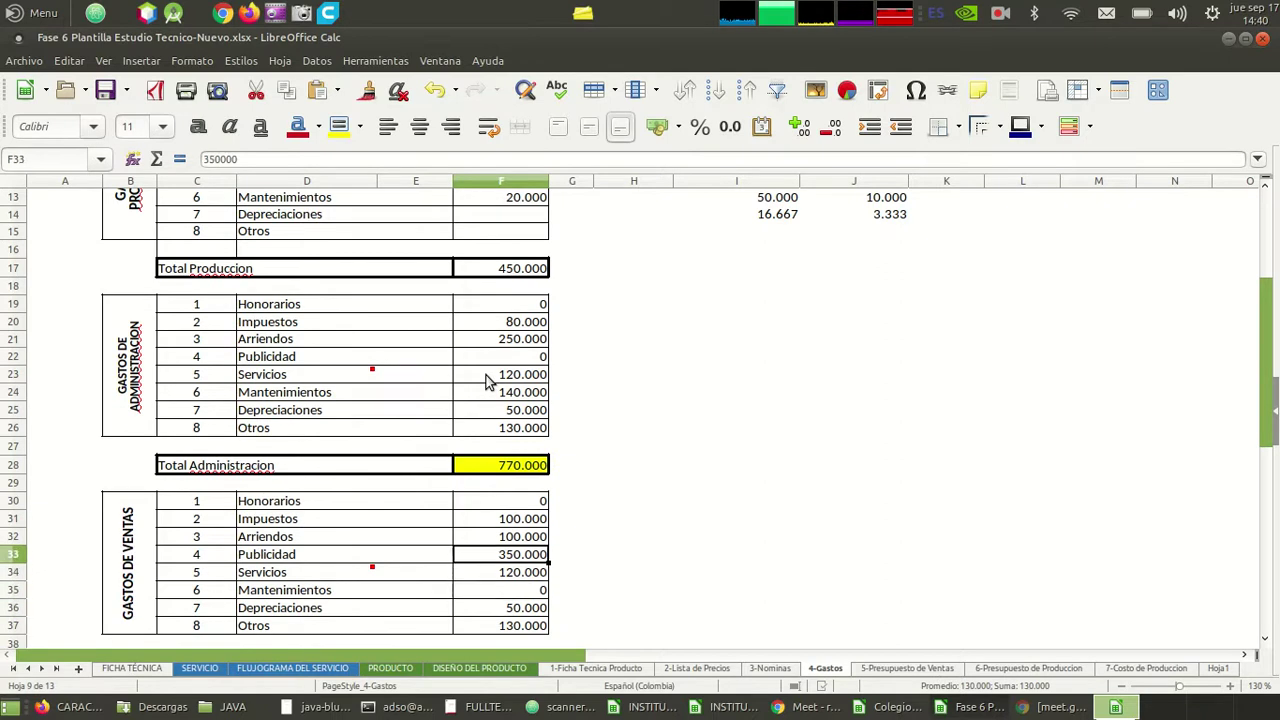
click(686, 325)
text(1000000)
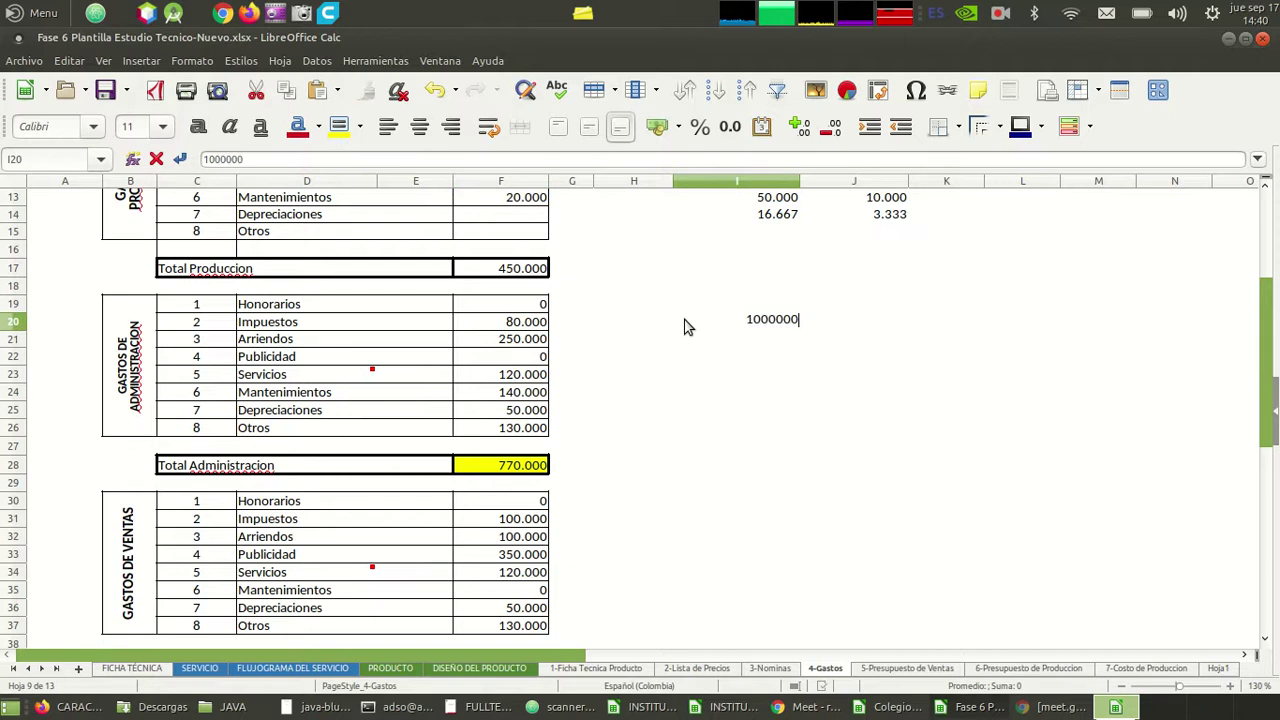
key(Return)
key(Up)
key(Right)
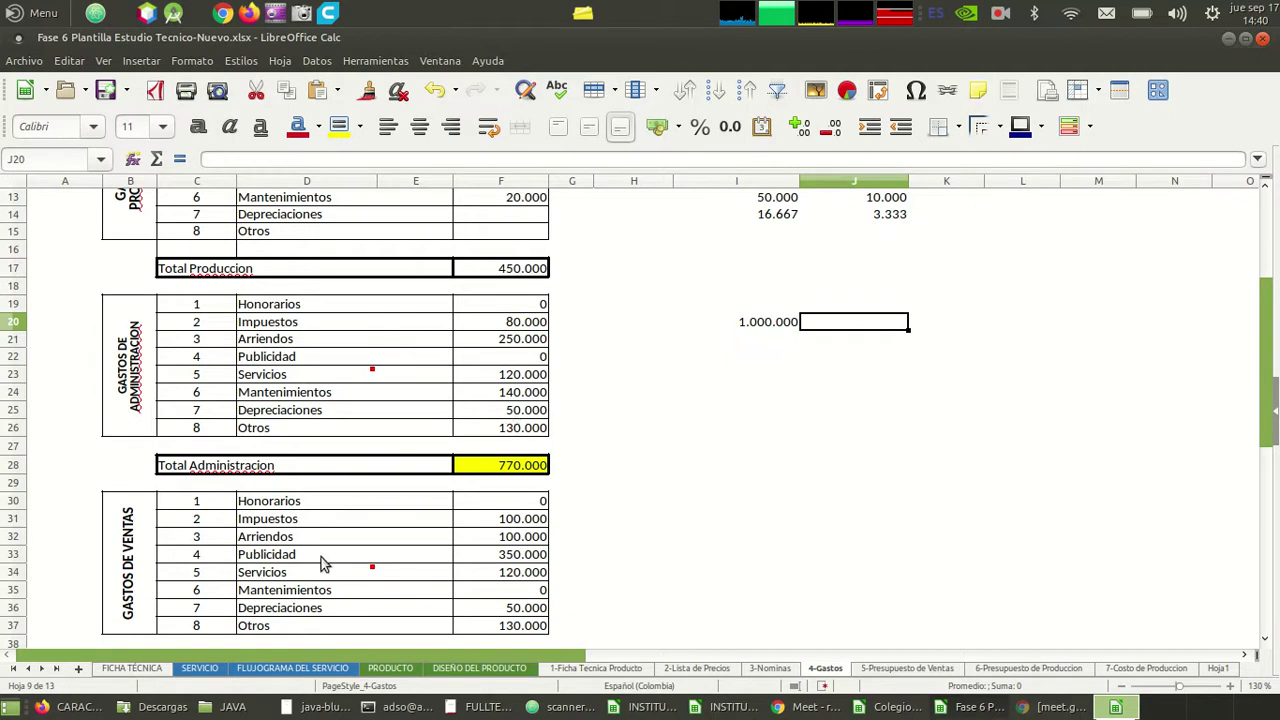
- Enter Publicidad as 400.000 for administration and 600.000 for sales
click(527, 359)
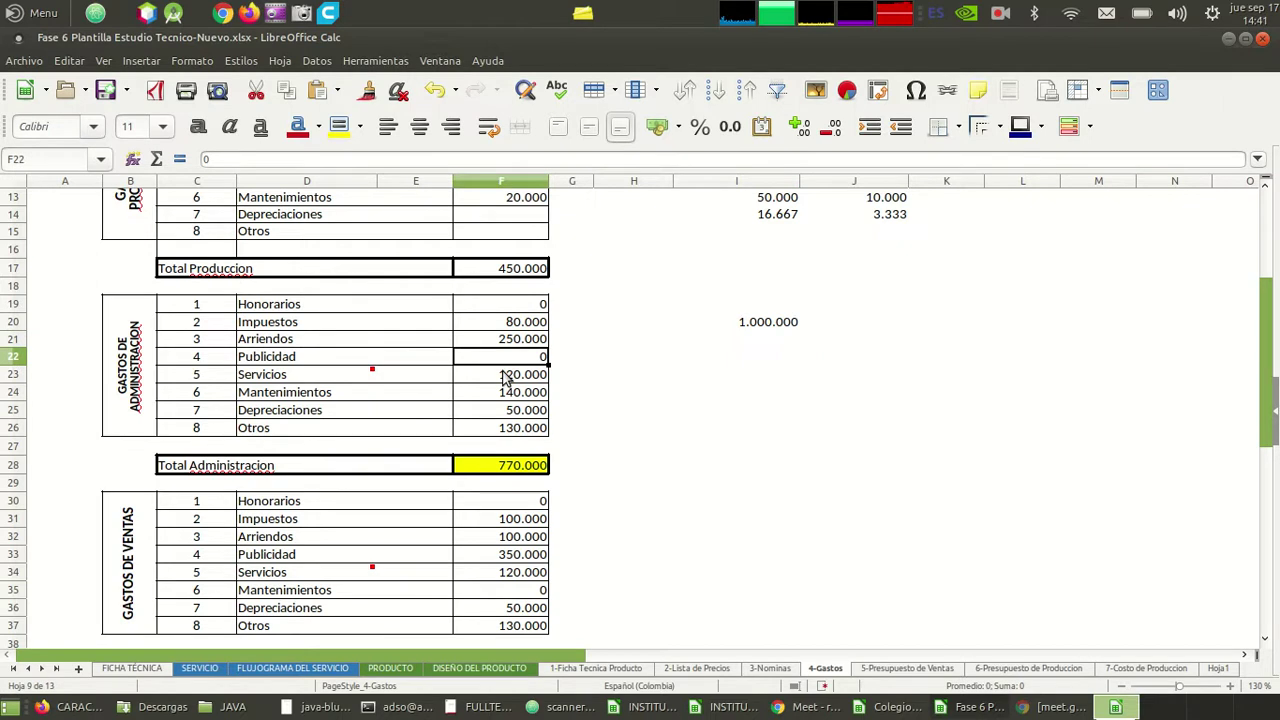
text(400.)
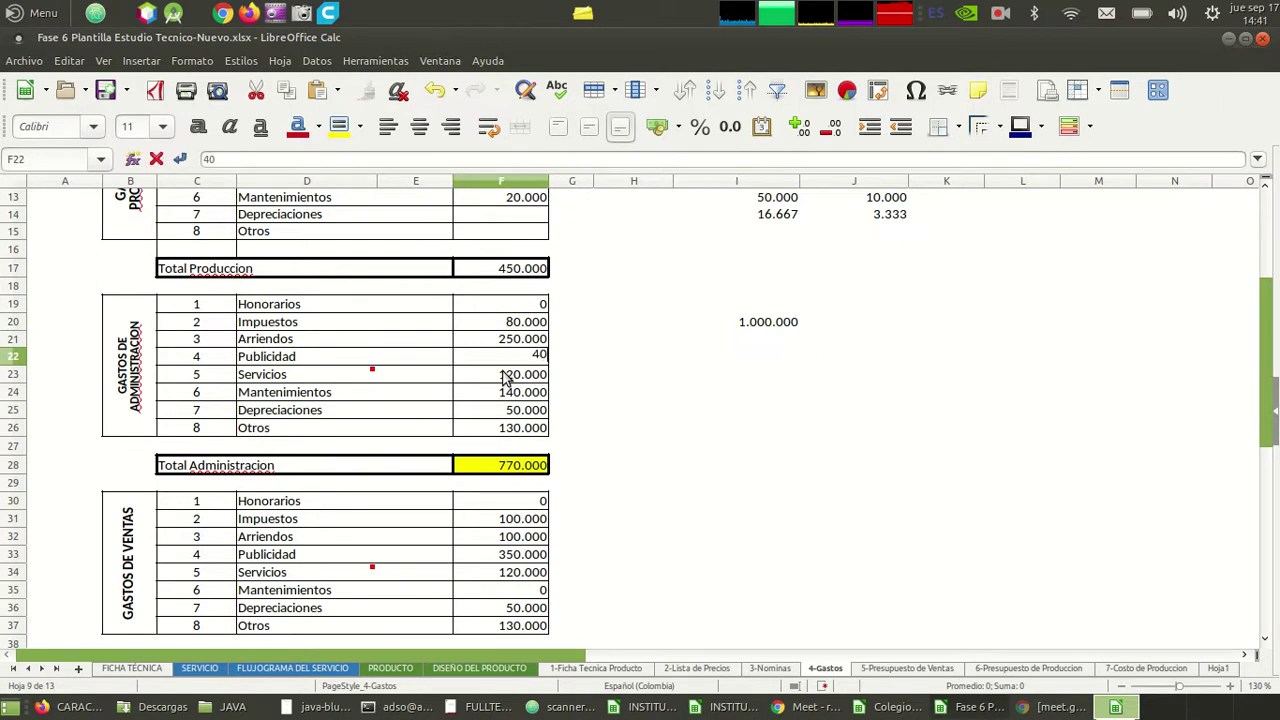
text(000)
key(Return)
key(Down)
key(Down)
key(Down)
key(Down)
key(Down)
key(Down)
key(Down)
key(Down)
key(Down)
key(Down)
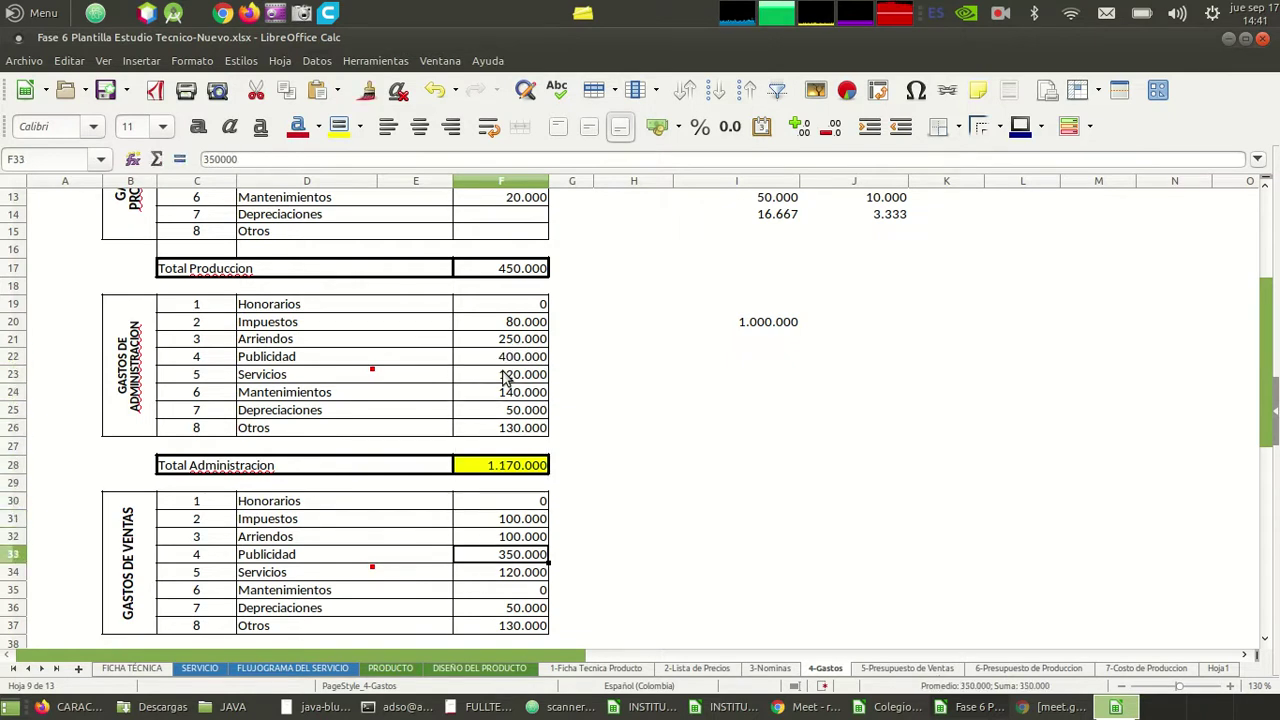
text(600000)
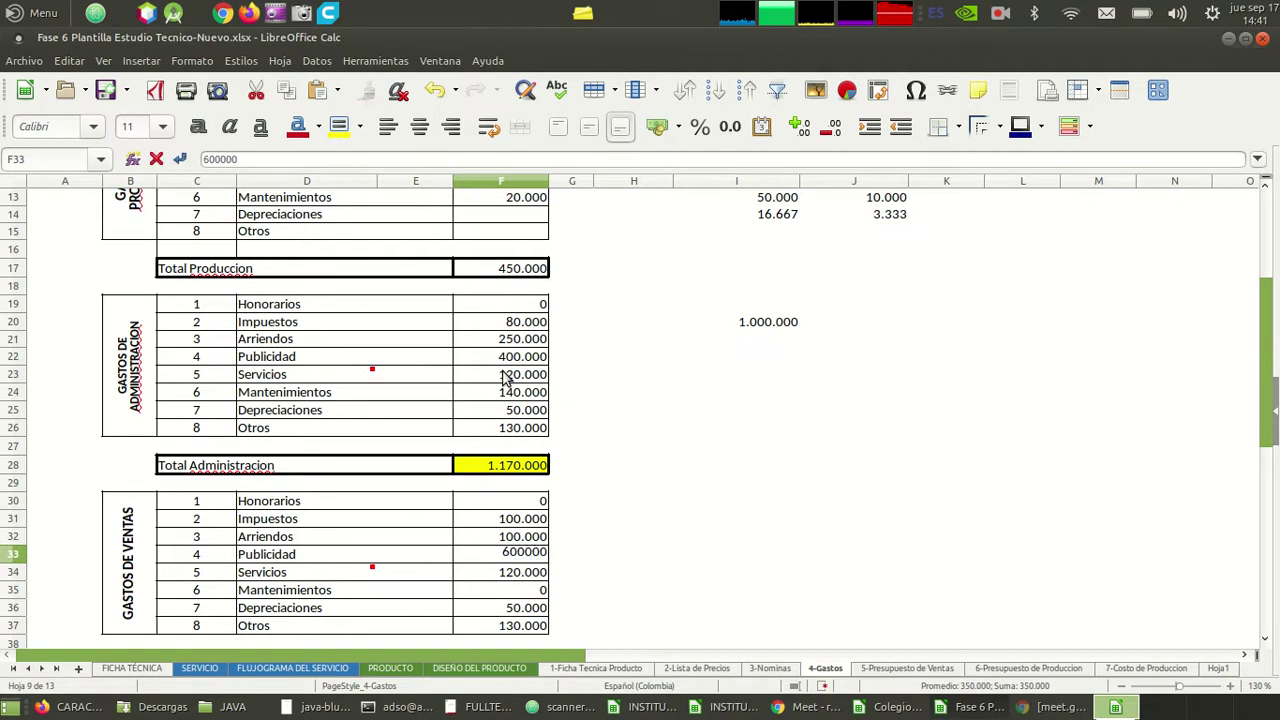
key(Return)
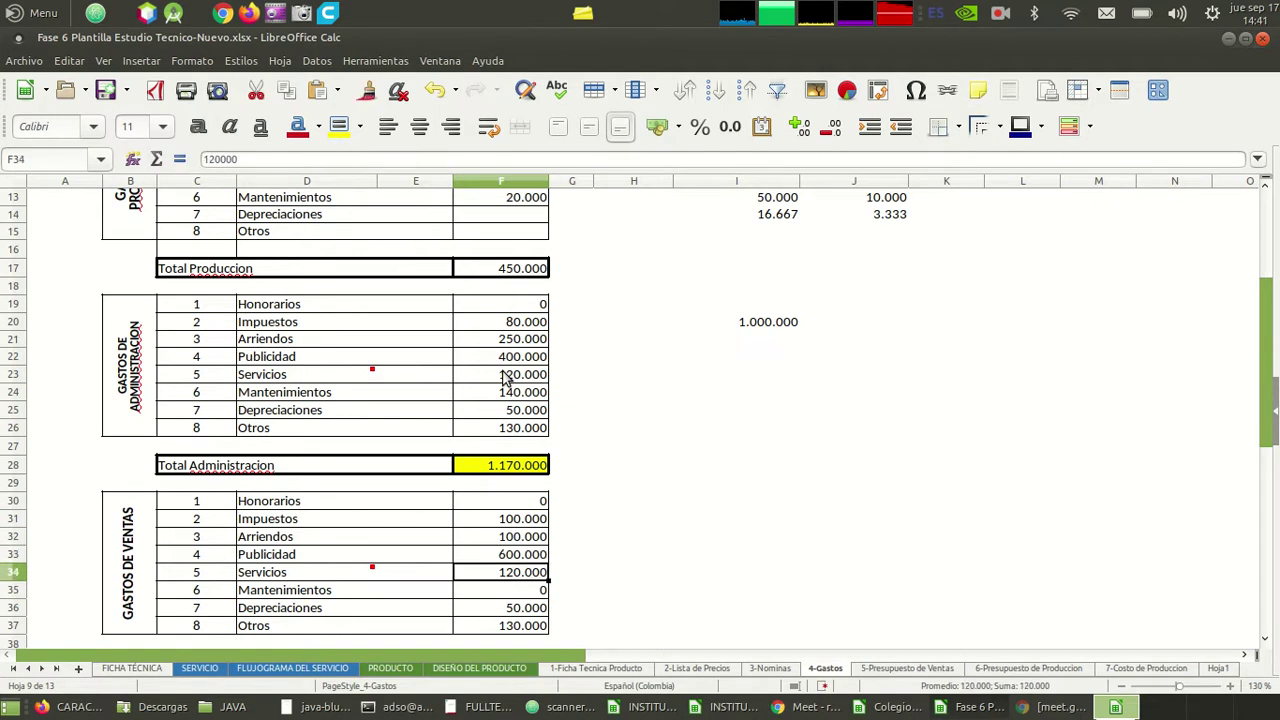
key(Up)
key(Up)
scroll(505, 378, up, 4)
scroll(505, 378, down, 2)
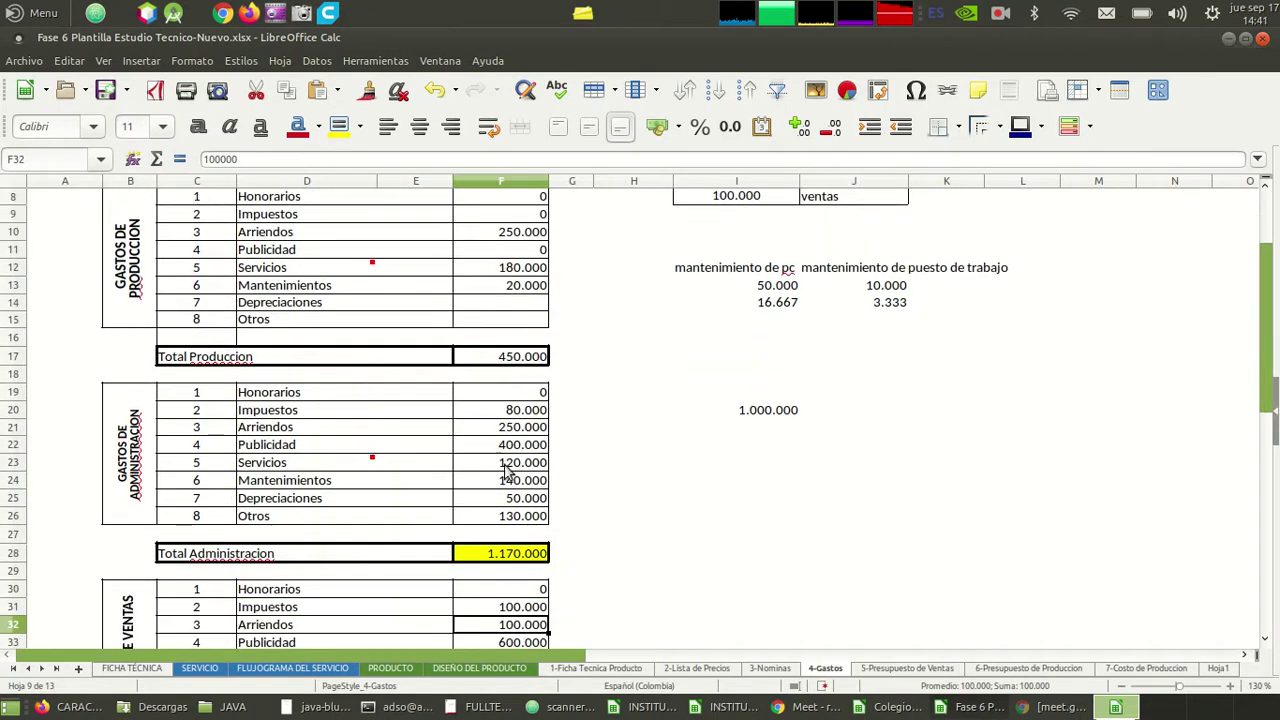
click(510, 447)
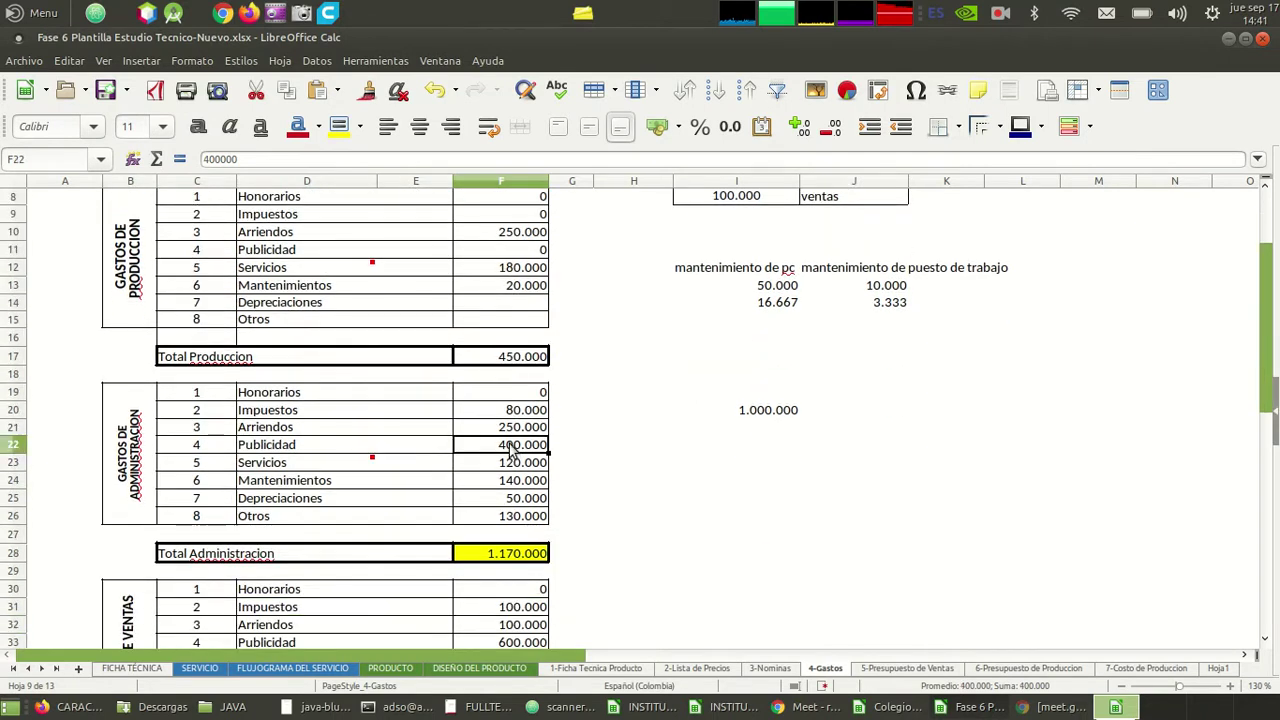
scroll(512, 450, down, 3)
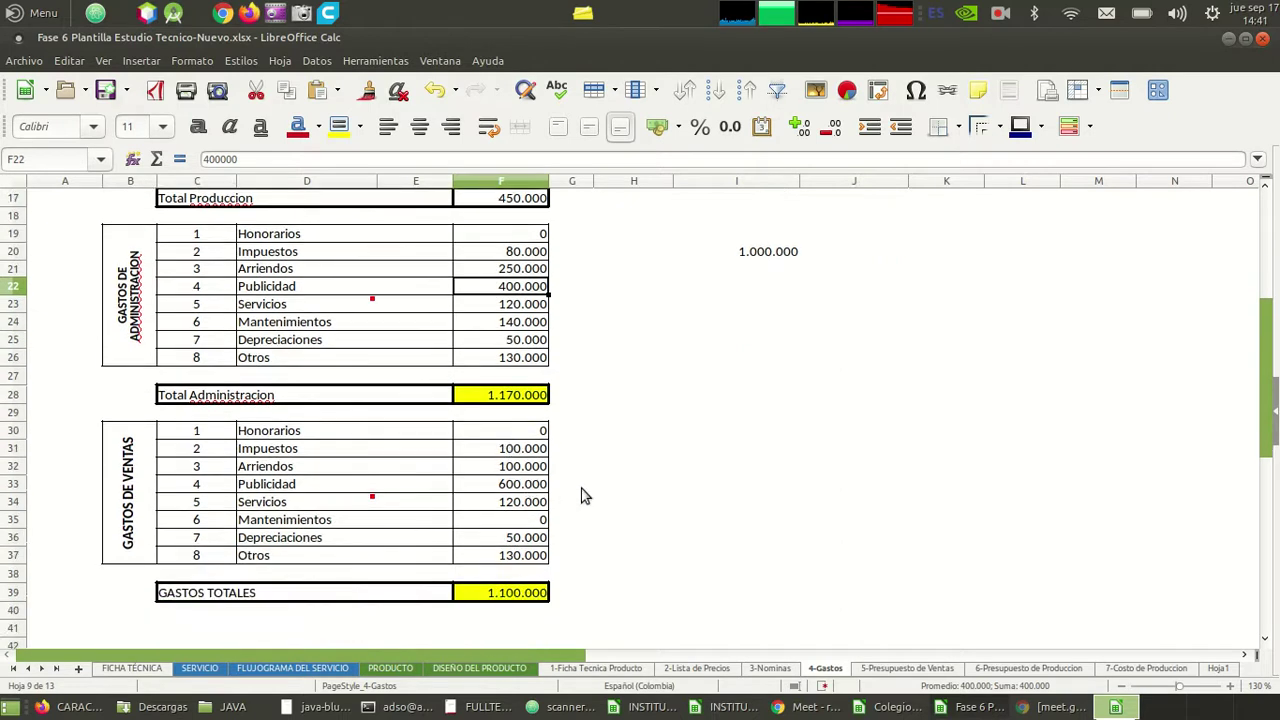
scroll(585, 497, up, 1)
scroll(585, 497, up, 4)
scroll(585, 497, down, 2)
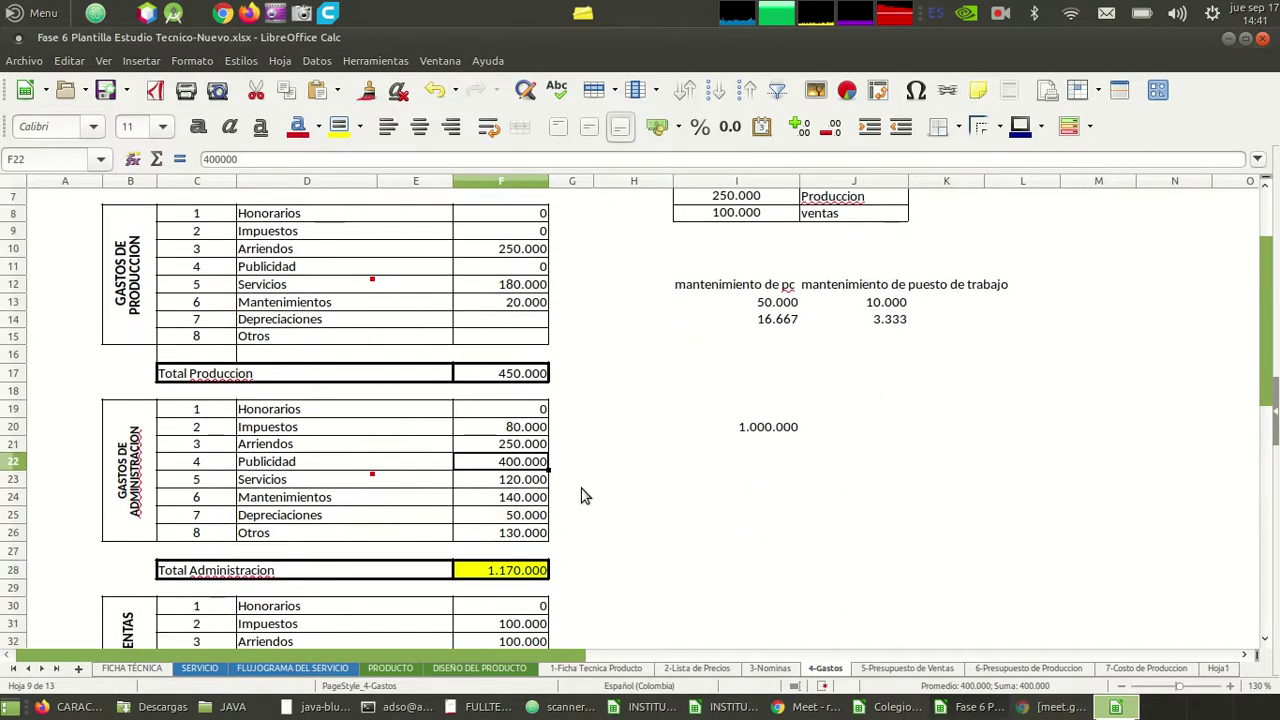
- Delete the 1.000.000 helper figure from cell I20
click(750, 432)
key(Down)
key(Down)
key(Down)
key(Down)
key(Down)
key(Down)
key(Down)
key(Down)
key(Down)
key(Down)
key(Down)
key(Down)
key(Down)
key(Down)
key(Down)
key(Down)
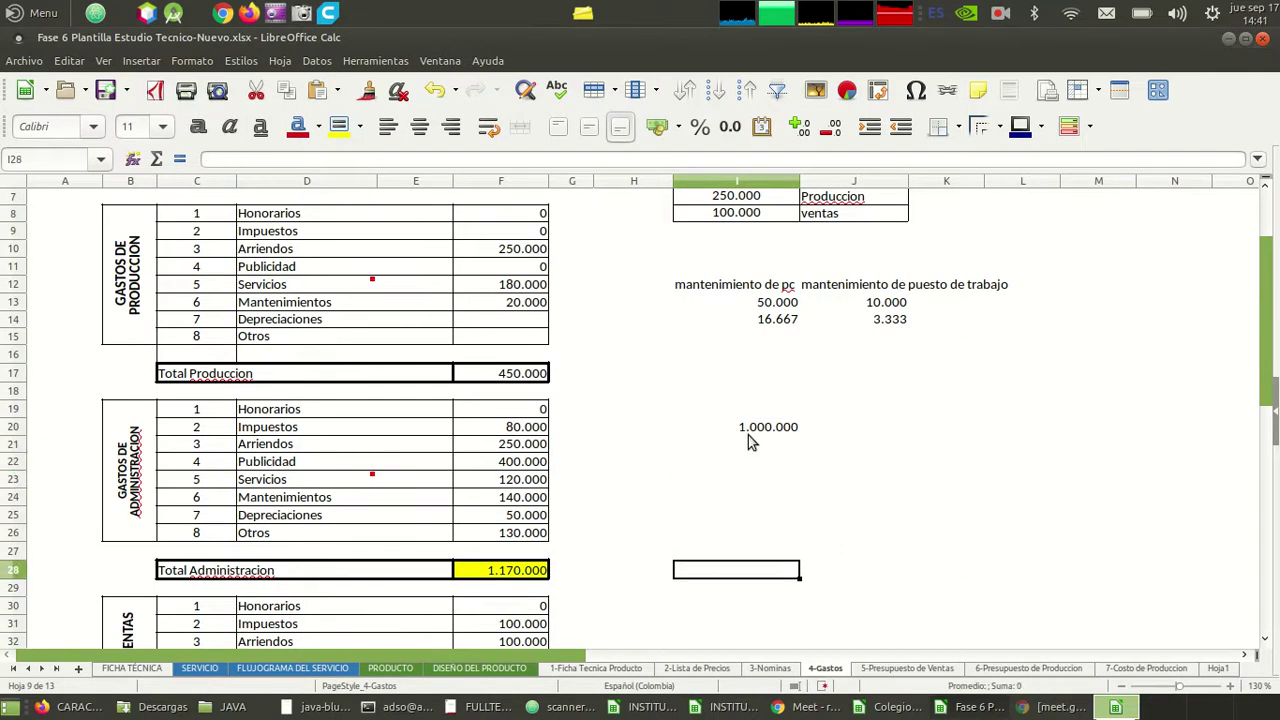
key(Up)
key(Up)
key(Up)
key(Up)
key(Up)
key(Up)
key(Up)
key(Up)
key(Up)
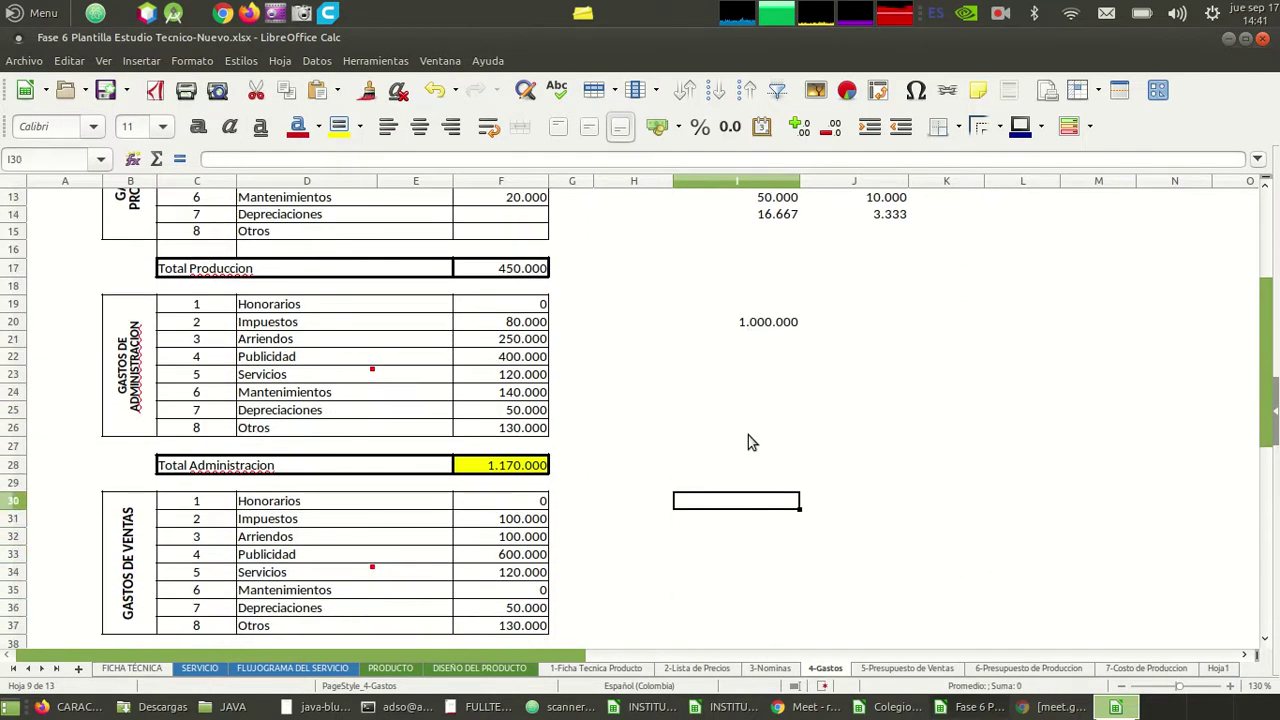
key(Up)
key(Up)
key(Up)
key(Up)
key(Up)
key(Up)
key(Up)
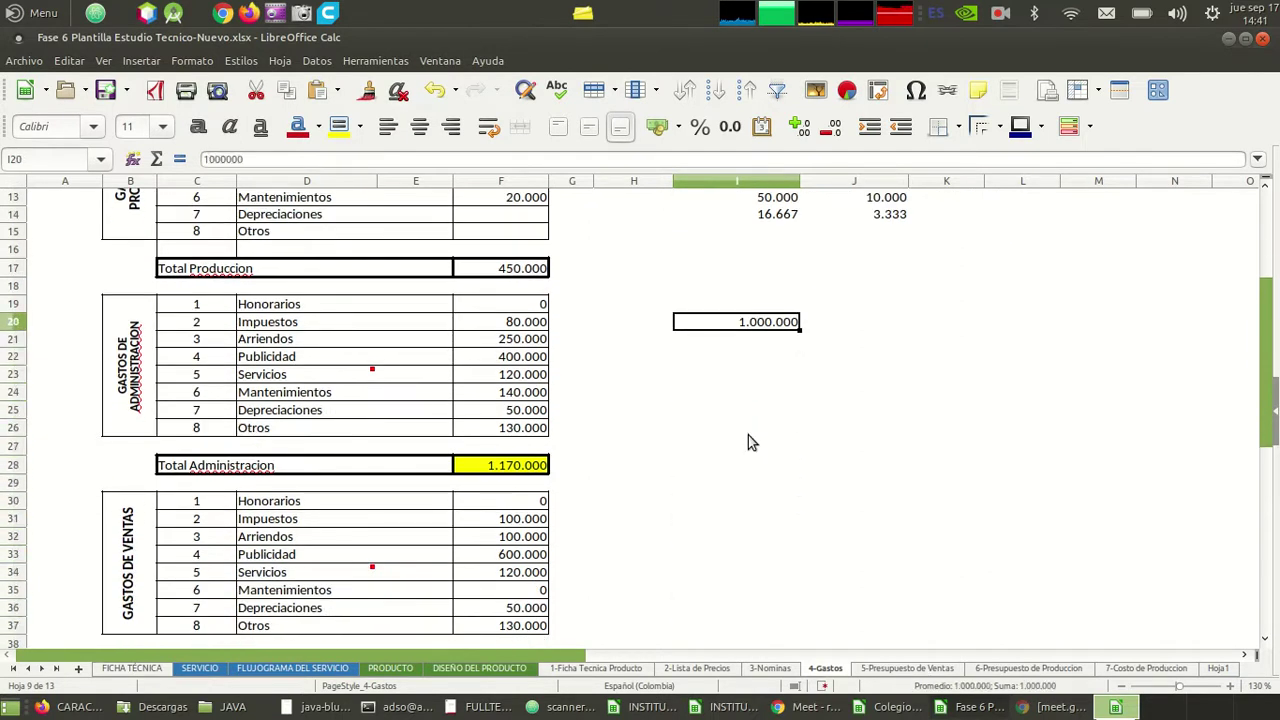
key(Left)
key(Left)
key(Left)
key(Down)
key(Down)
key(Down)
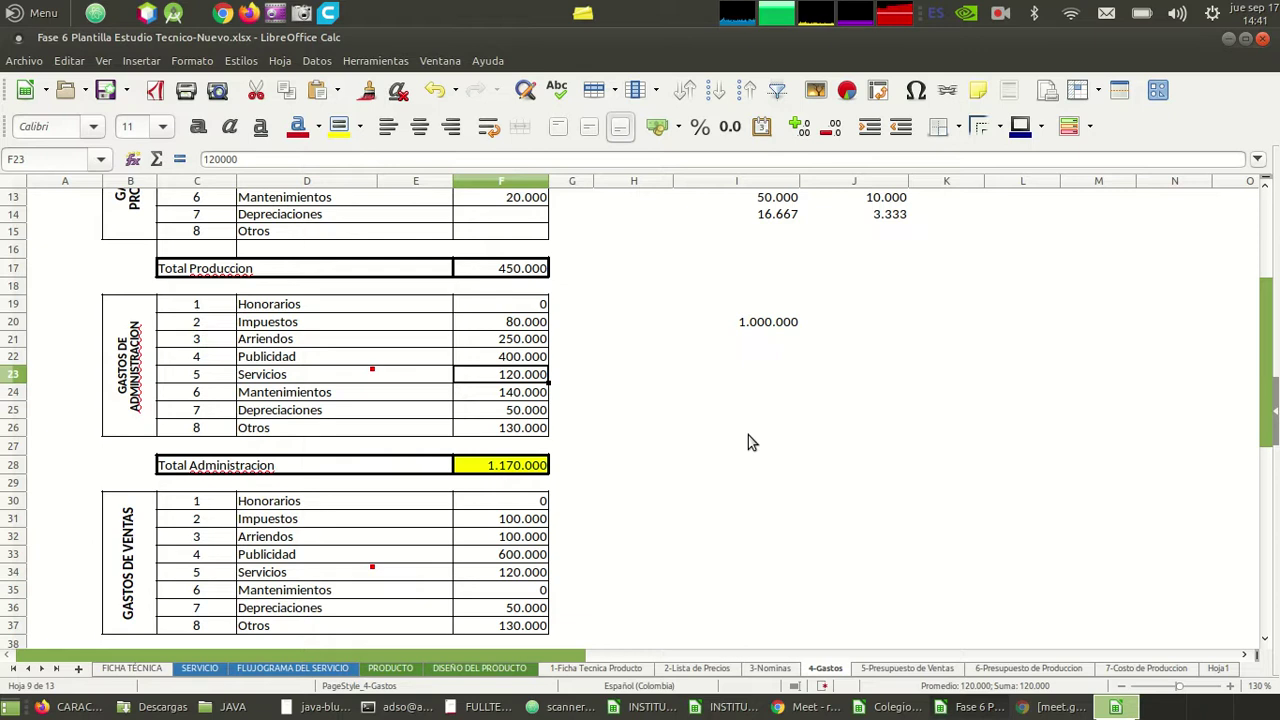
key(Left)
key(Left)
key(Right)
key(Right)
key(Right)
key(Right)
key(Right)
key(Right)
key(Up)
key(Up)
key(Up)
key(Up)
key(Up)
key(Up)
key(Up)
key(Up)
key(Up)
key(Up)
key(Up)
key(Up)
key(Up)
key(Up)
key(Up)
key(Up)
key(Up)
key(Down)
key(Down)
key(Down)
key(Down)
key(Down)
key(Down)
key(Down)
key(Down)
key(Down)
key(Down)
key(Down)
key(Down)
key(Down)
key(Down)
key(Left)
key(Delete)
key(Up)
key(Up)
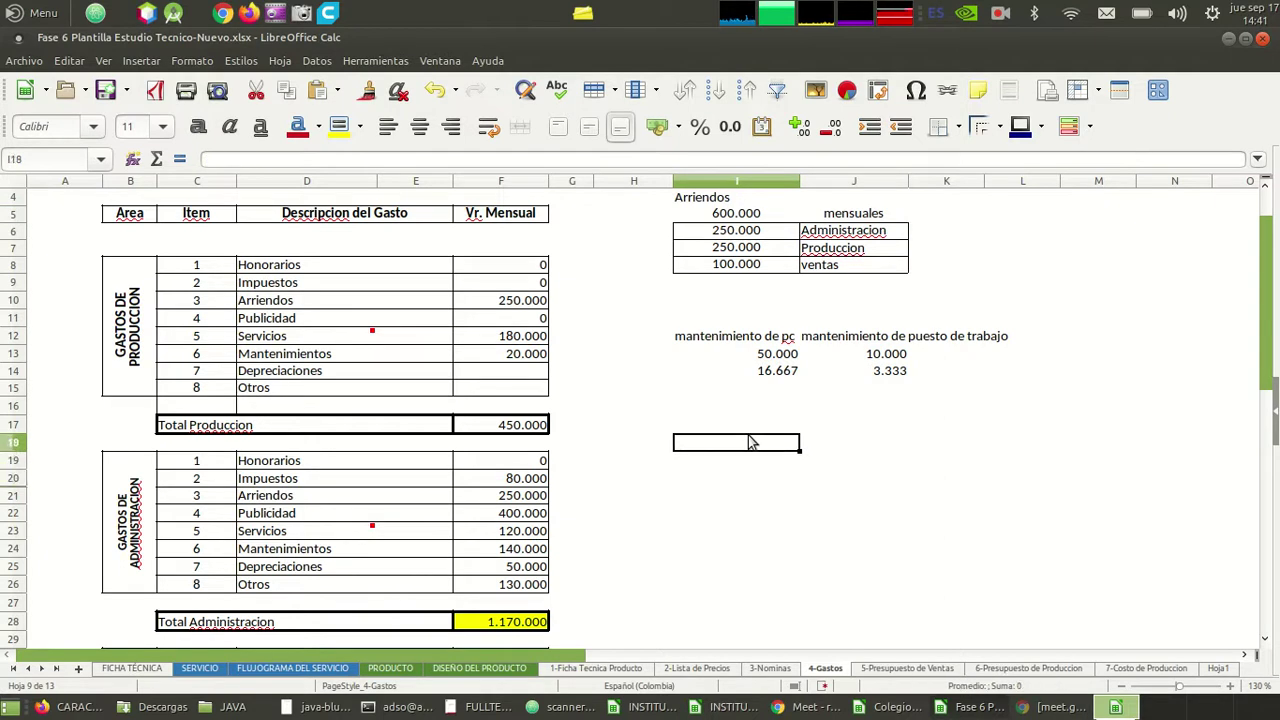
- Enter the heading 'Servicios publicos' in I18 and 100.000 below it in I19
text(Servicios publicos)
key(Return)
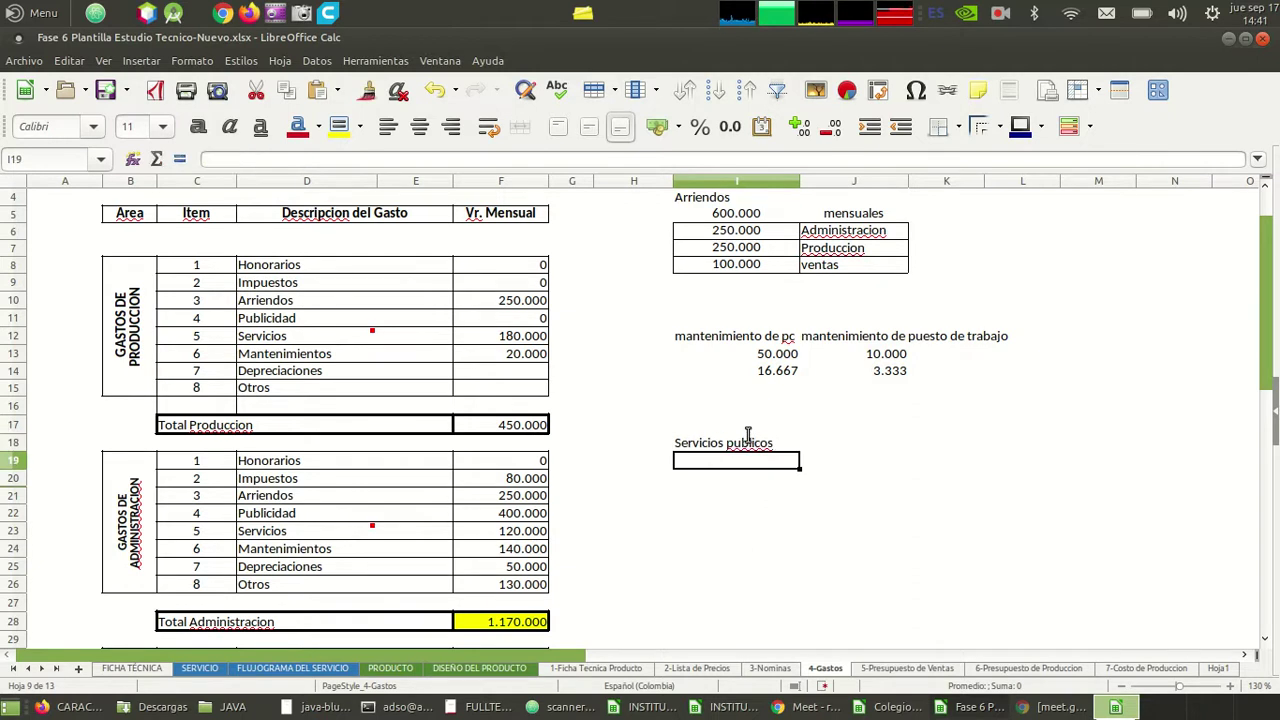
key(Up)
key(Up)
key(Up)
key(Down)
key(Up)
key(Up)
key(Up)
key(Up)
key(Down)
key(Down)
key(Down)
key(Down)
key(Down)
key(Down)
text(100)
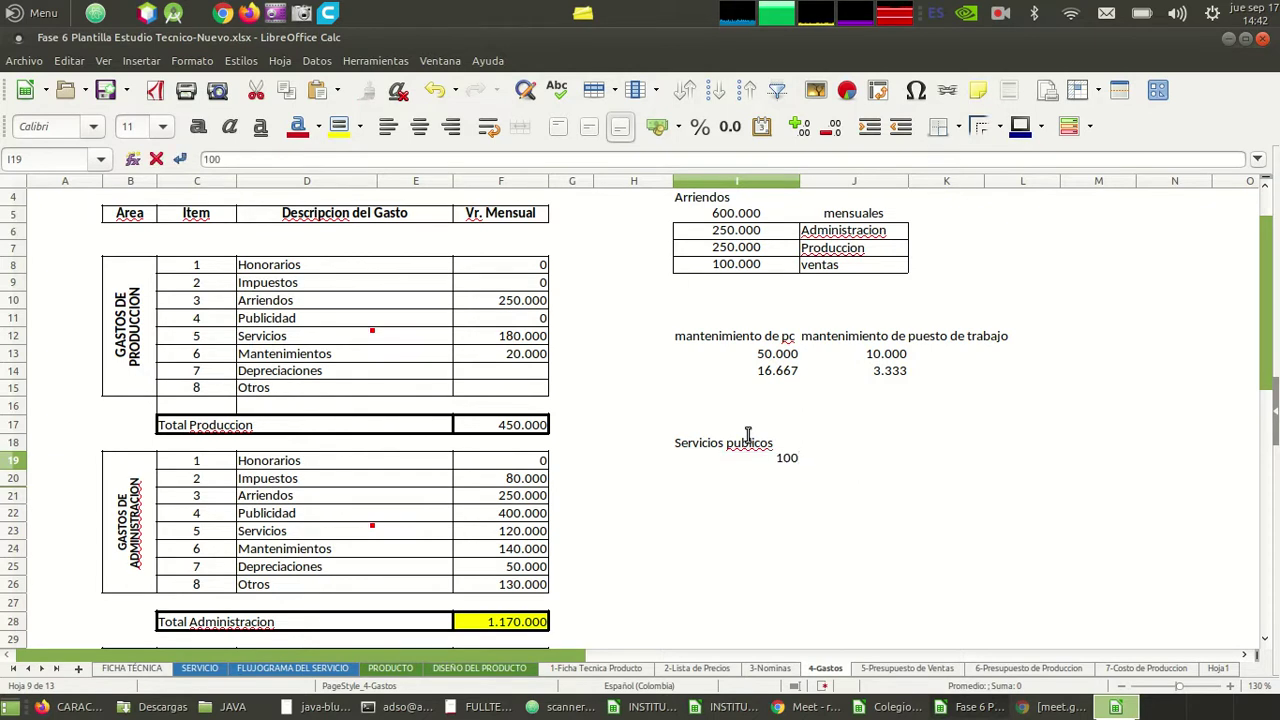
text(.000)
key(Return)
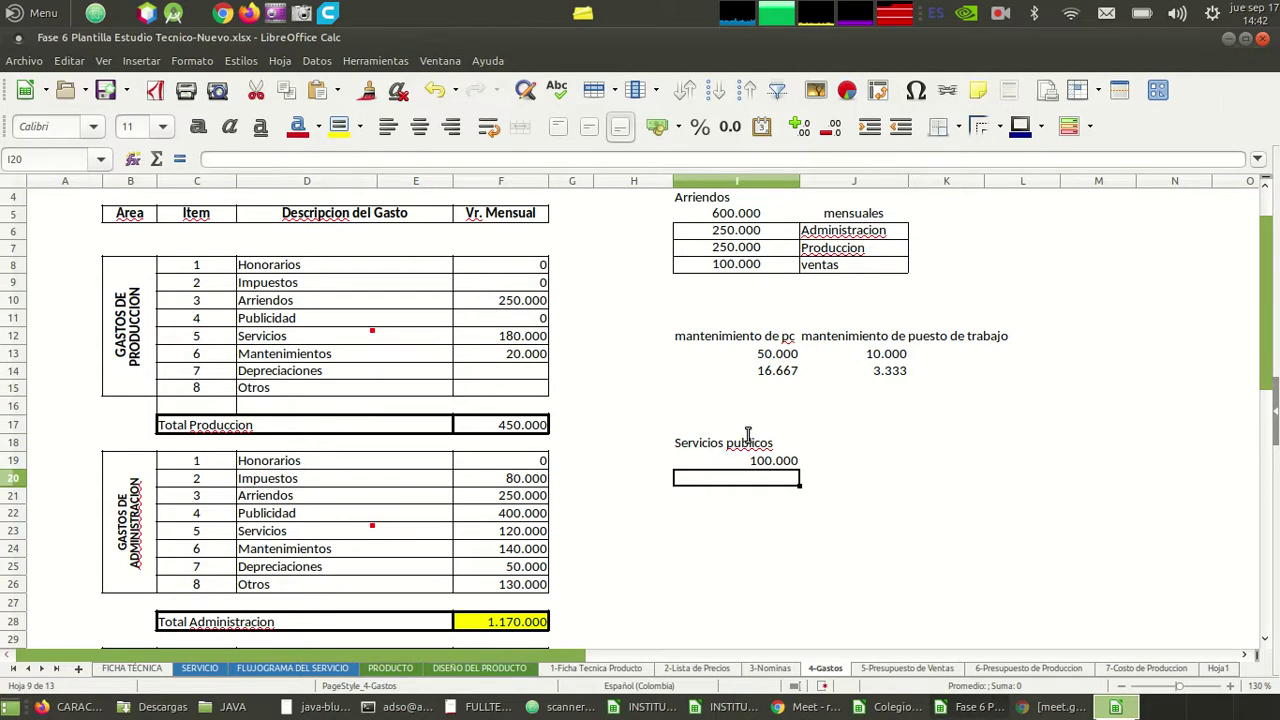
- List Agua, luz and gas down column J, correcting the gaz typo to gas
key(Up)
key(Right)
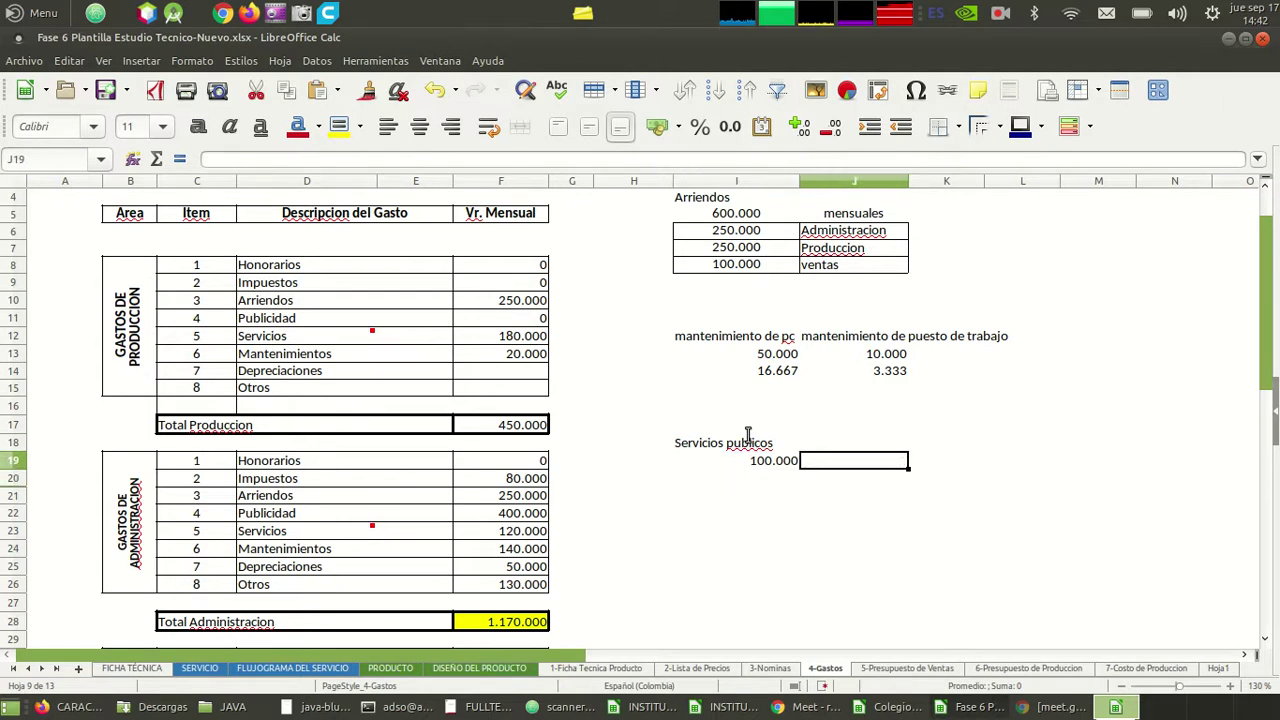
text(Agua)
key(Return)
key(Down)
key(Left)
key(Up)
key(Right)
text(luz)
key(Return)
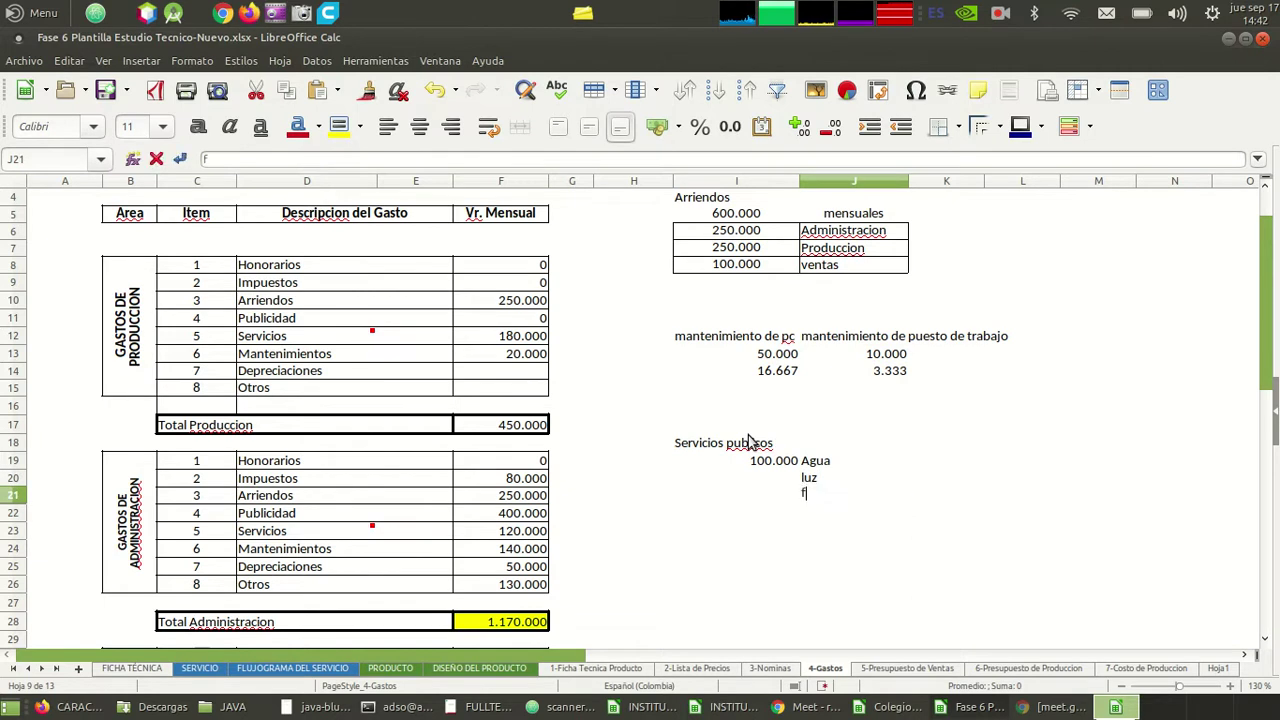
text(gaz)
key(Return)
key(Up)
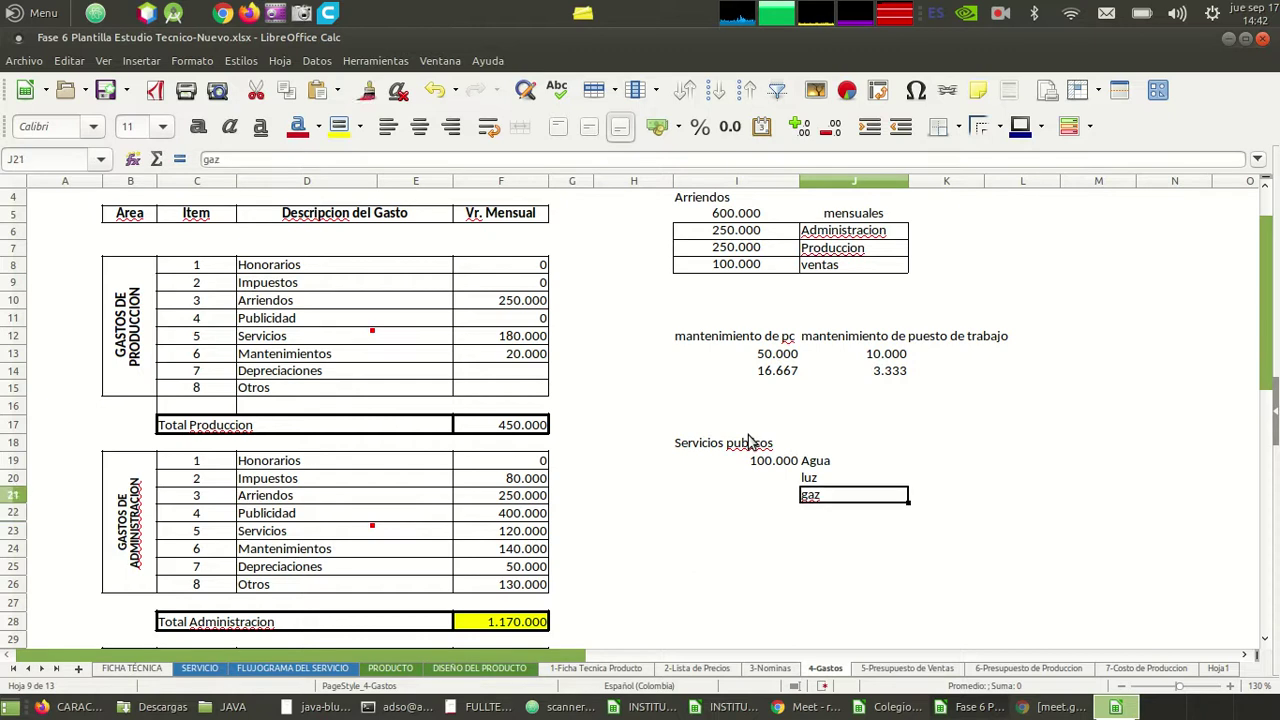
key(F2)
key(BackSpace)
text(s)
key(Return)
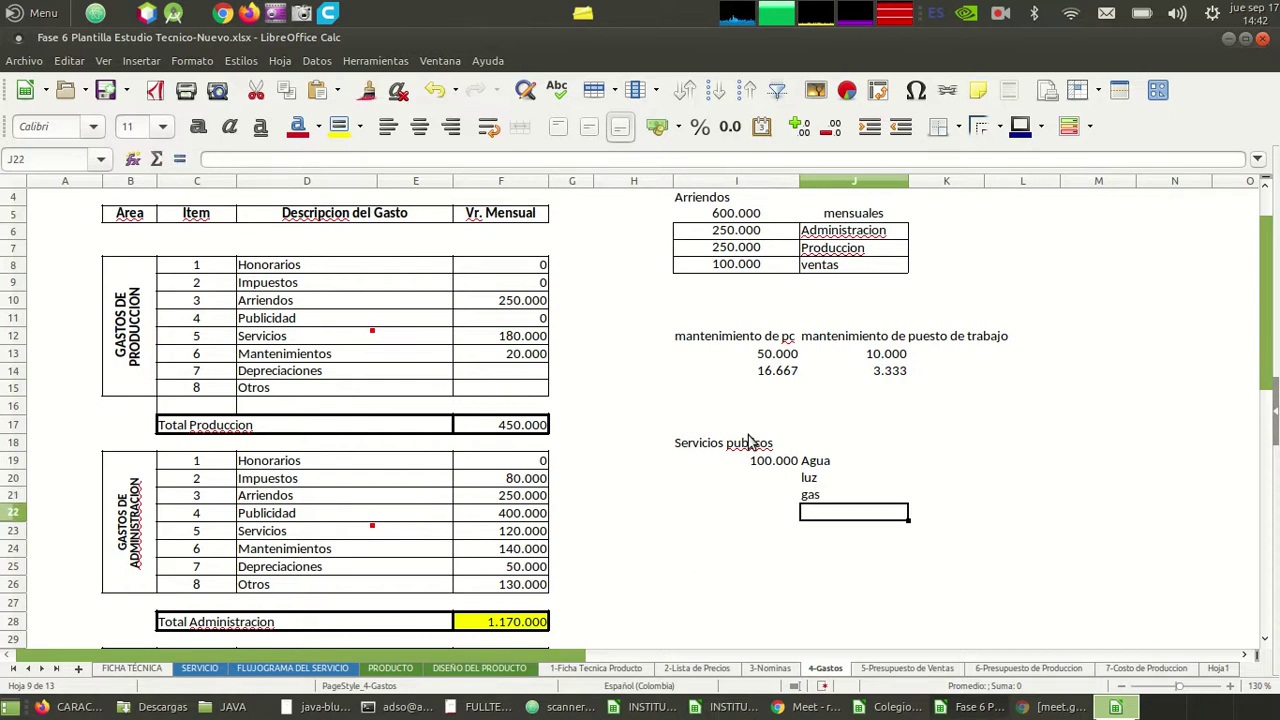
- Add Internet, Tel celular and Tel fijo beneath gas
text(Intern)
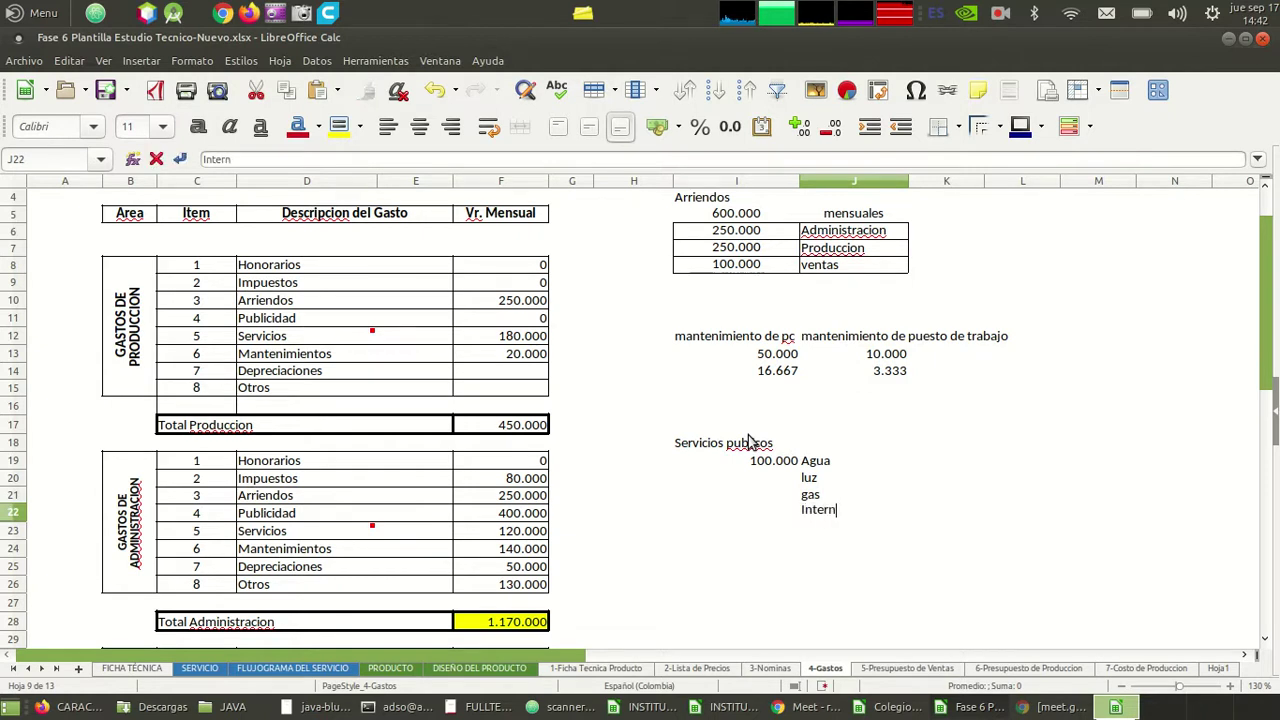
text(t)
text(et)
key(Return)
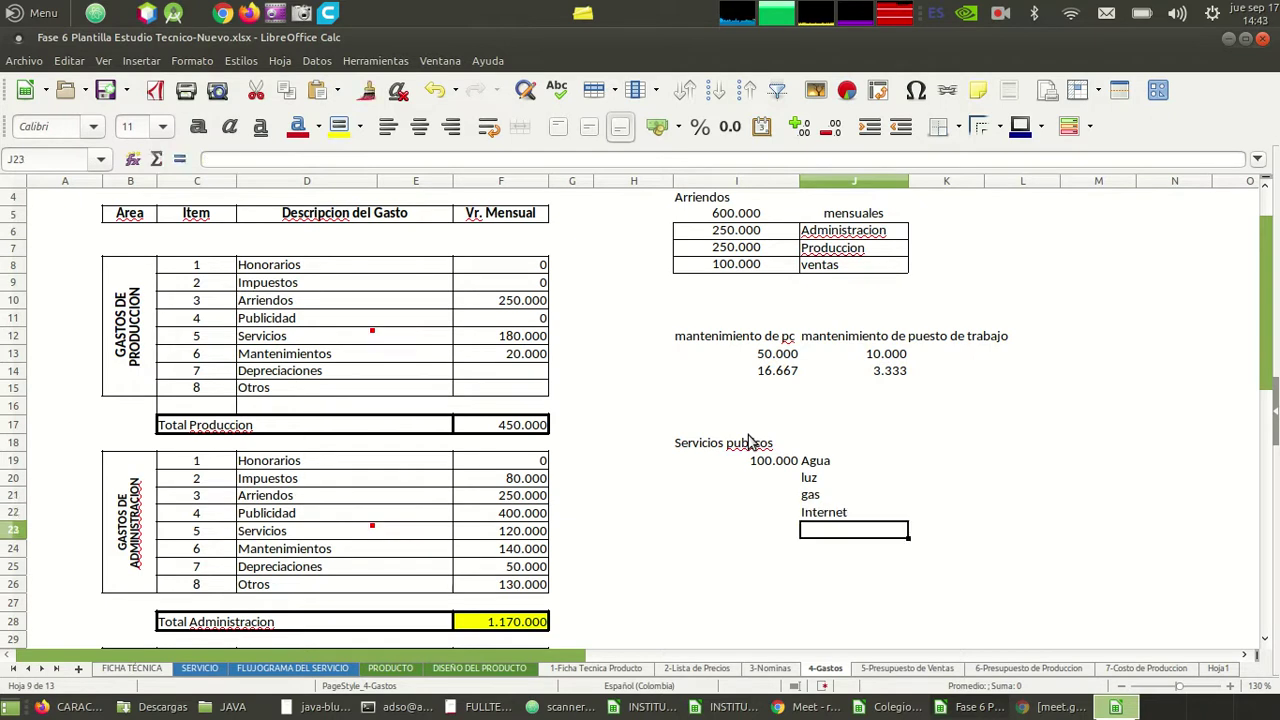
text(Tel celular)
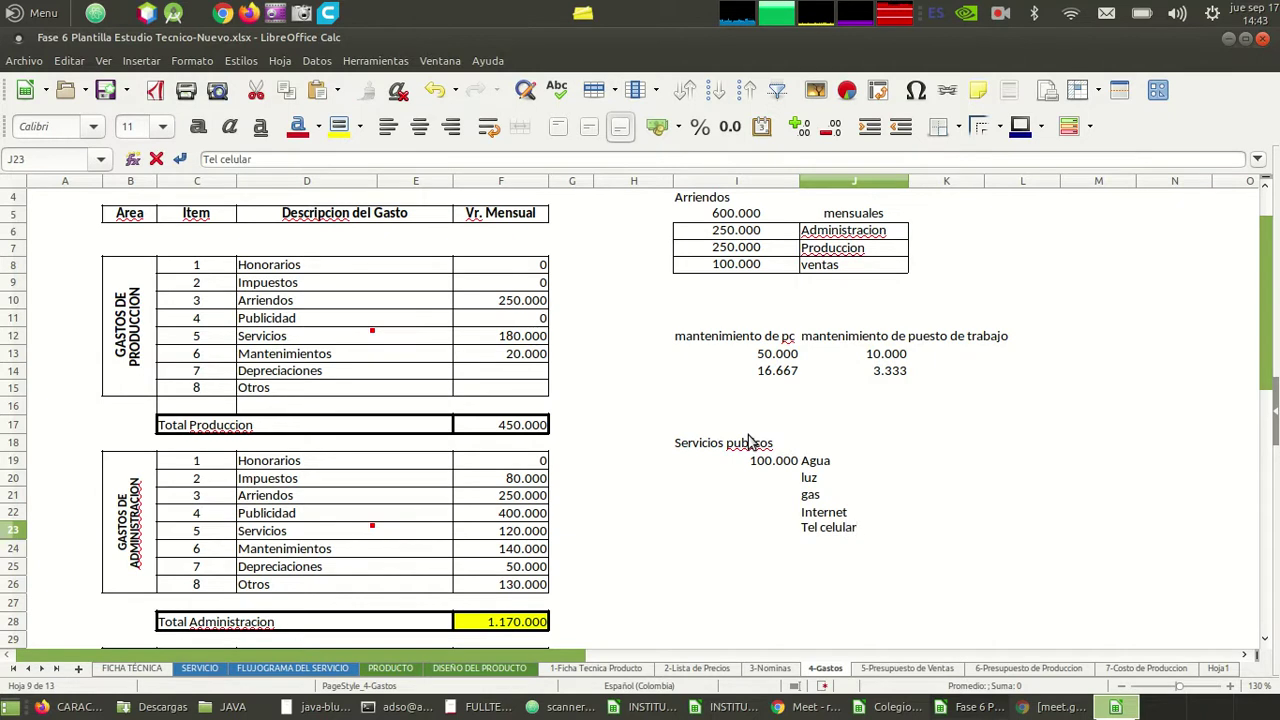
key(Return)
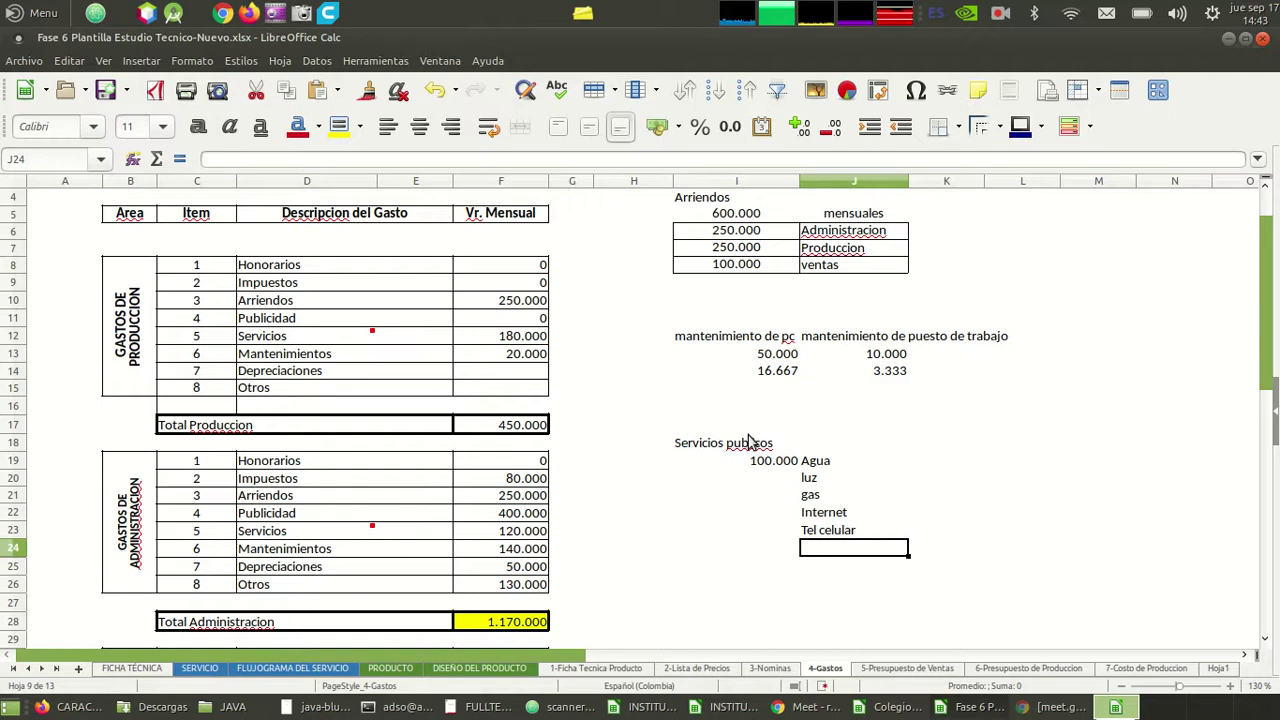
text(Tel)
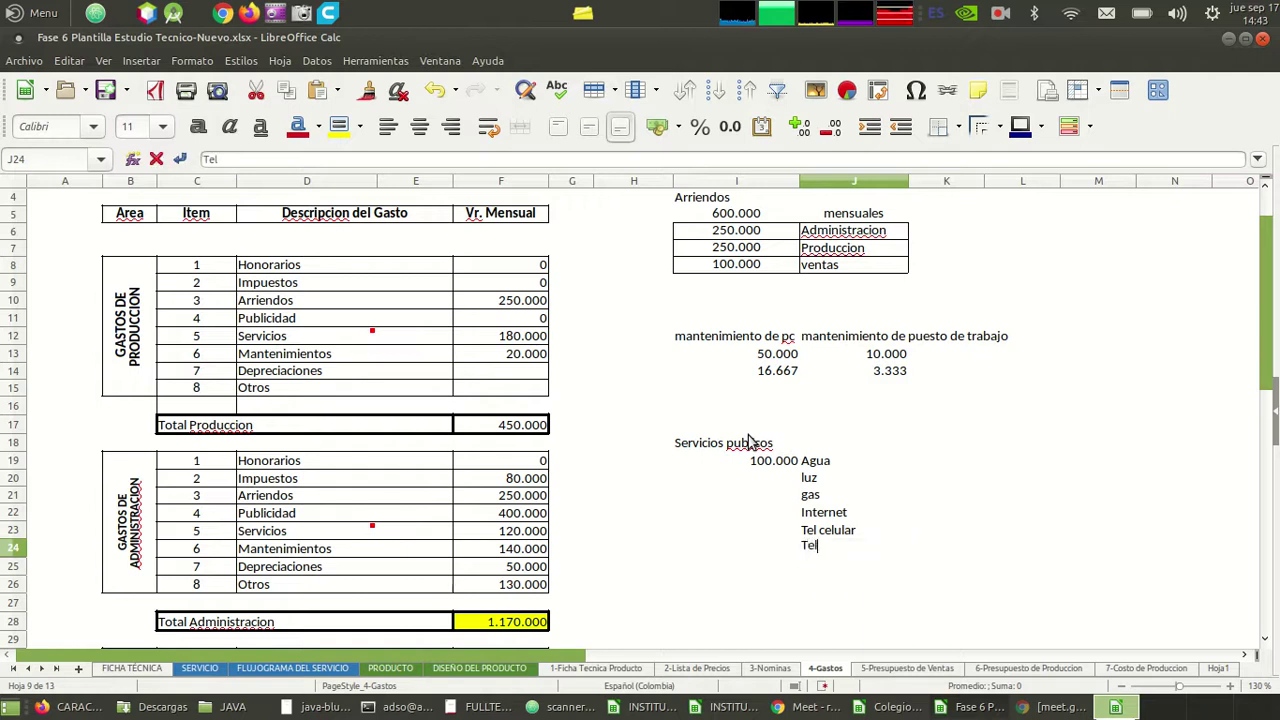
text( fijo)
key(Return)
key(Up)
key(Up)
key(Up)
key(Up)
key(Up)
key(Up)
key(Left)
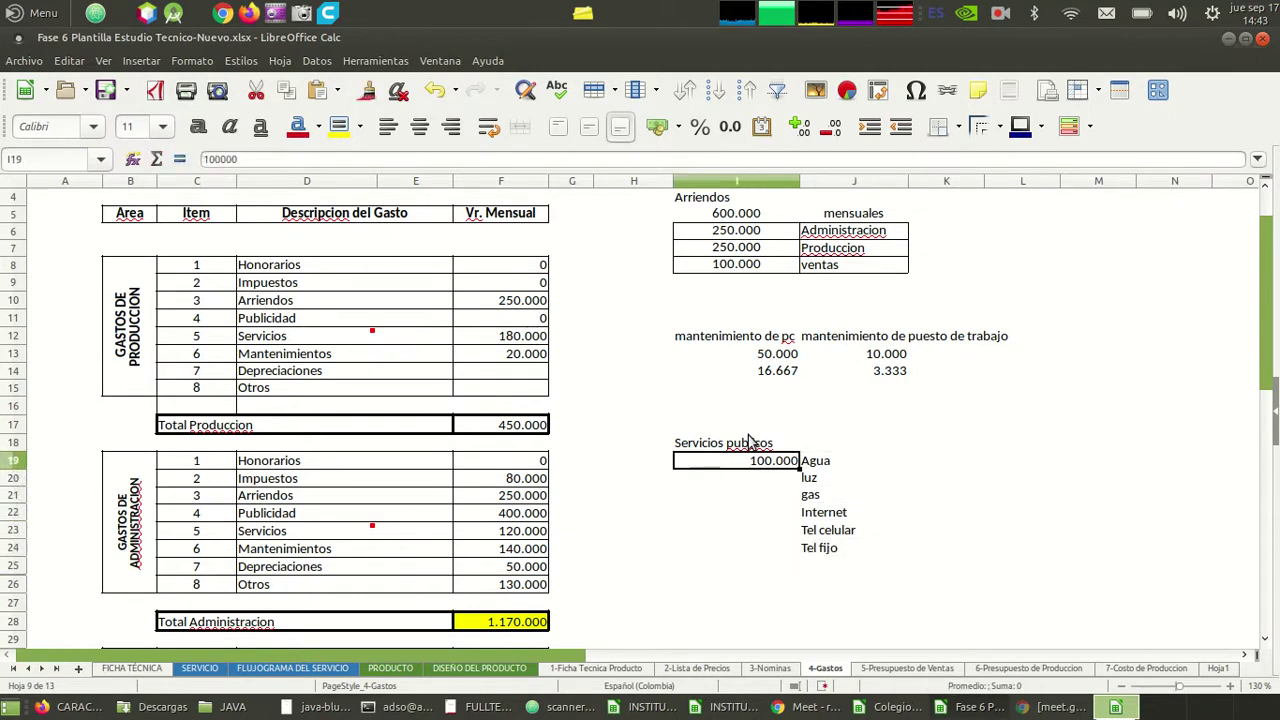
- Clear 100.000 from I19 and move Agua into I19 to start the row
key(BackSpace)
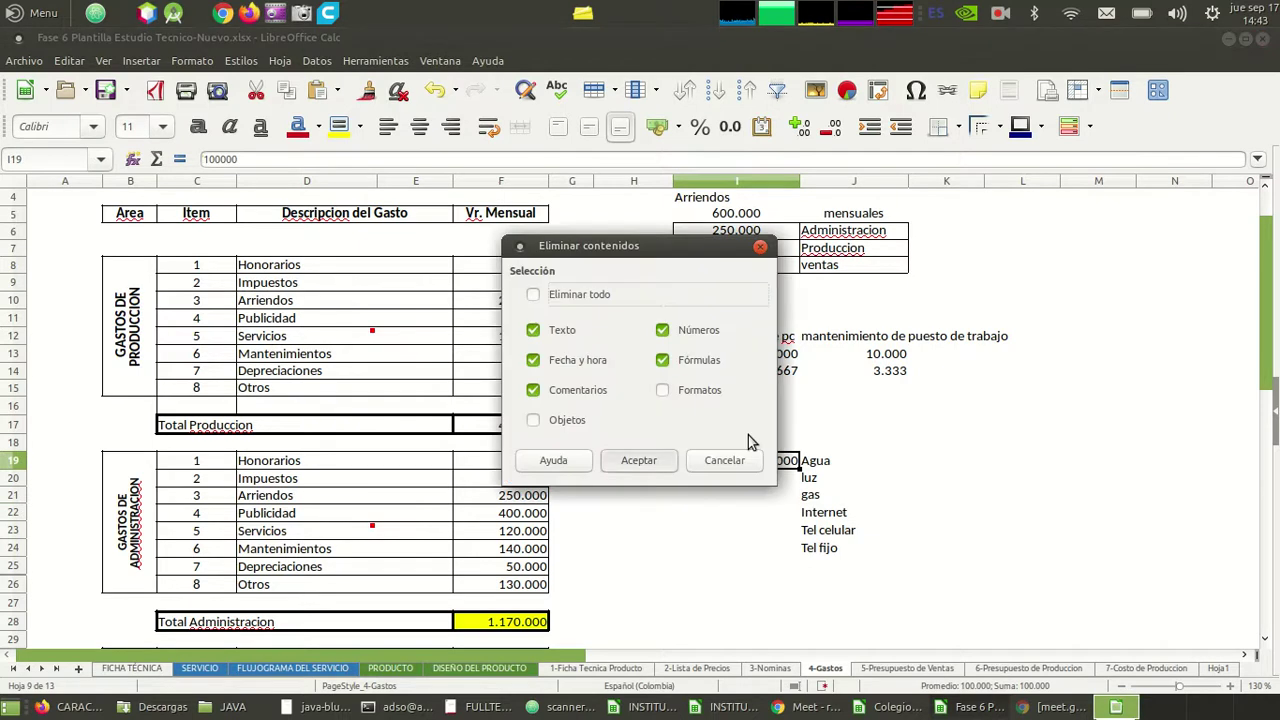
key(Return)
key(Right)
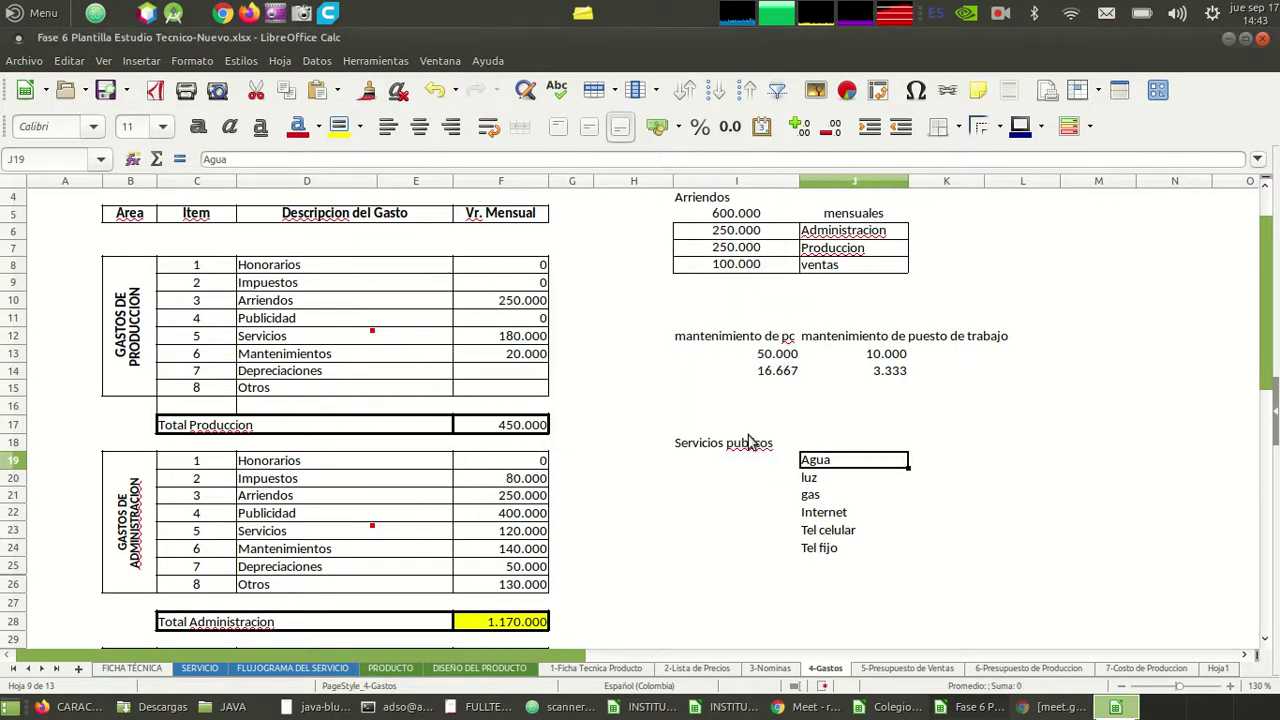
key(ctrl+x)
key(Left)
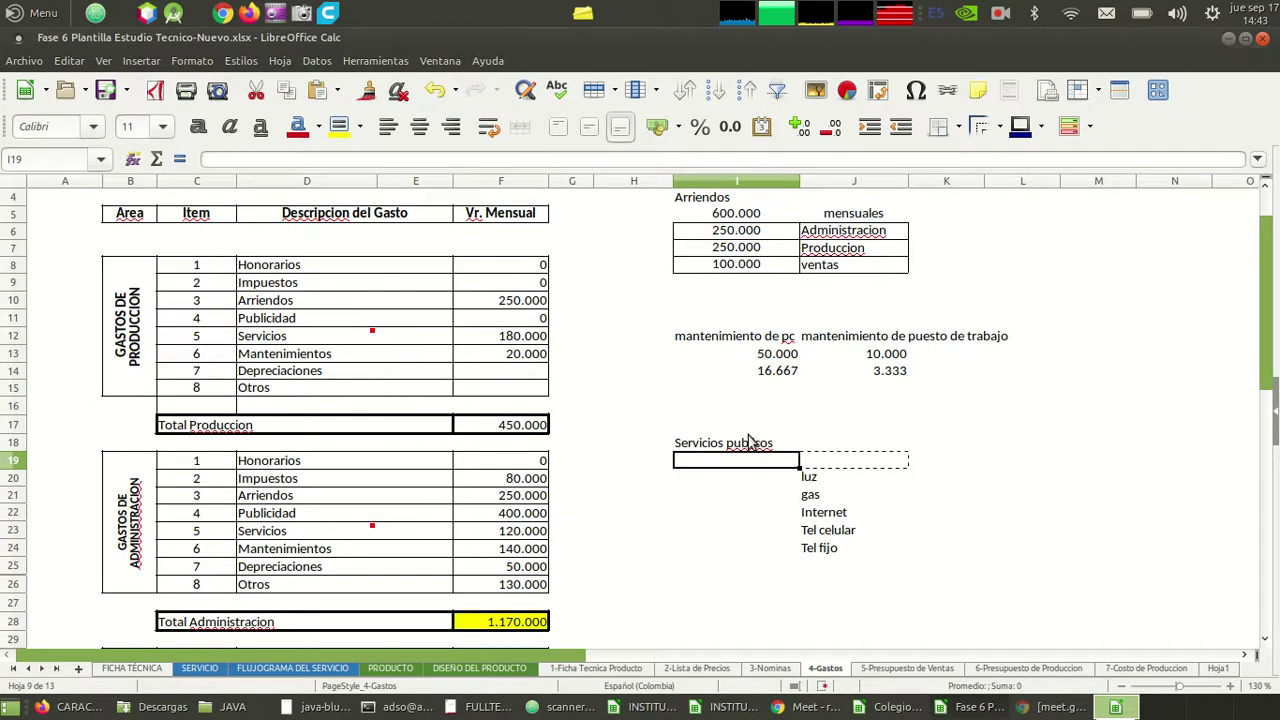
key(ctrl+v)
- Move luz and gas from the column list into row 19 after Agua
key(Right)
key(Down)
key(ctrl+x)
key(Up)
key(ctrl+v)
key(Down)
key(Down)
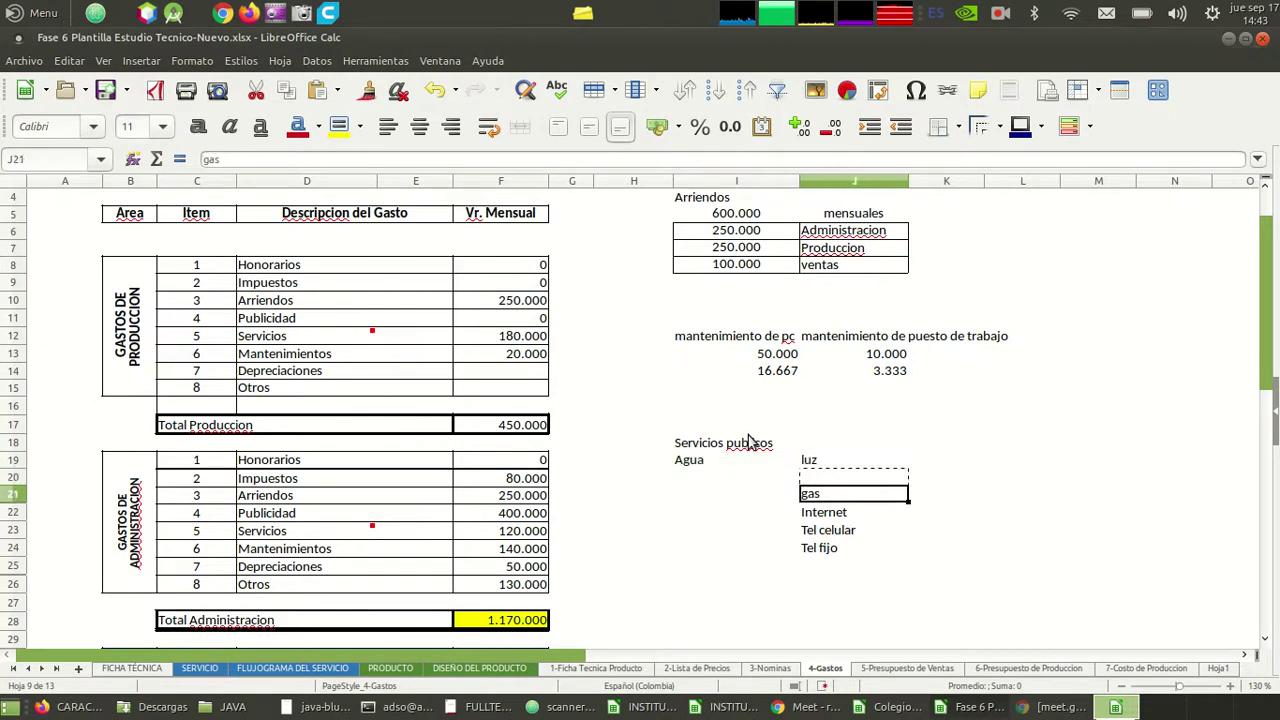
key(ctrl+x)
key(Up)
key(Up)
key(Right)
key(ctrl+v)
- Move Internet and Tel celular from the column list into row 19 after gas
key(Down)
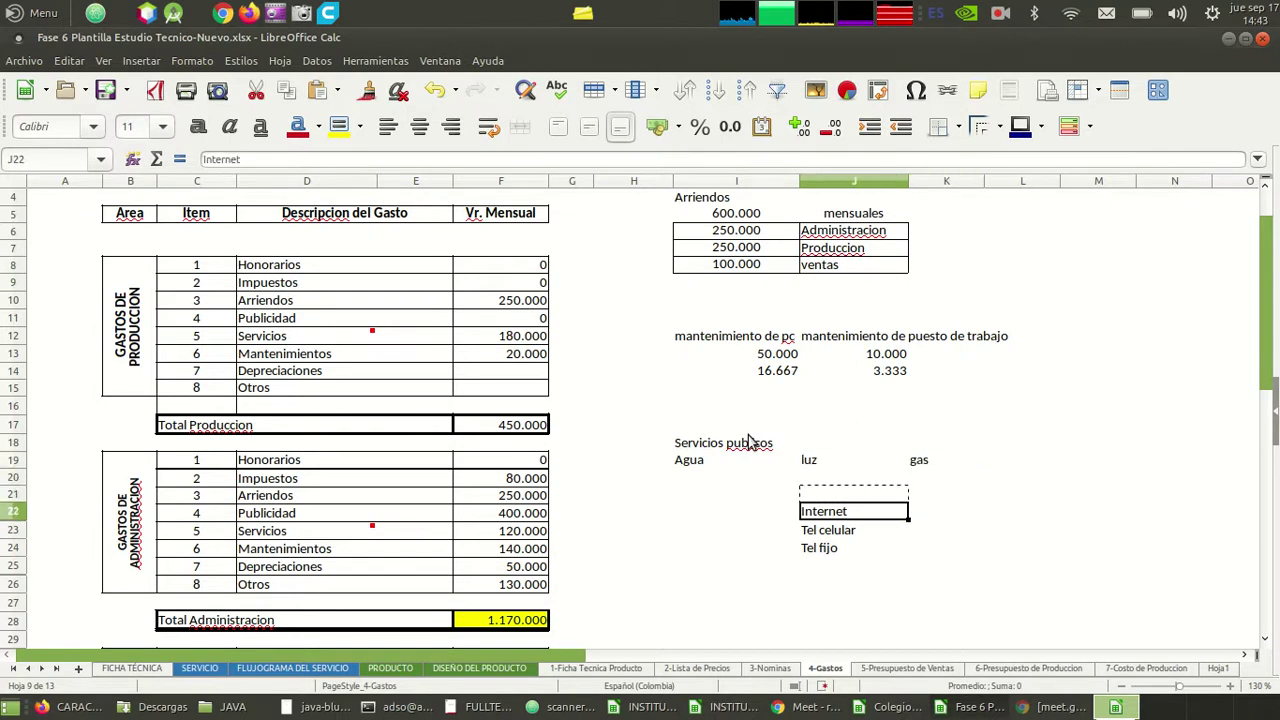
key(ctrl+x)
key(Up)
key(Up)
key(Up)
key(Right)
key(Right)
key(ctrl+v)
key(Down)
key(Down)
key(Down)
key(Down)
key(Left)
key(Left)
key(Left)
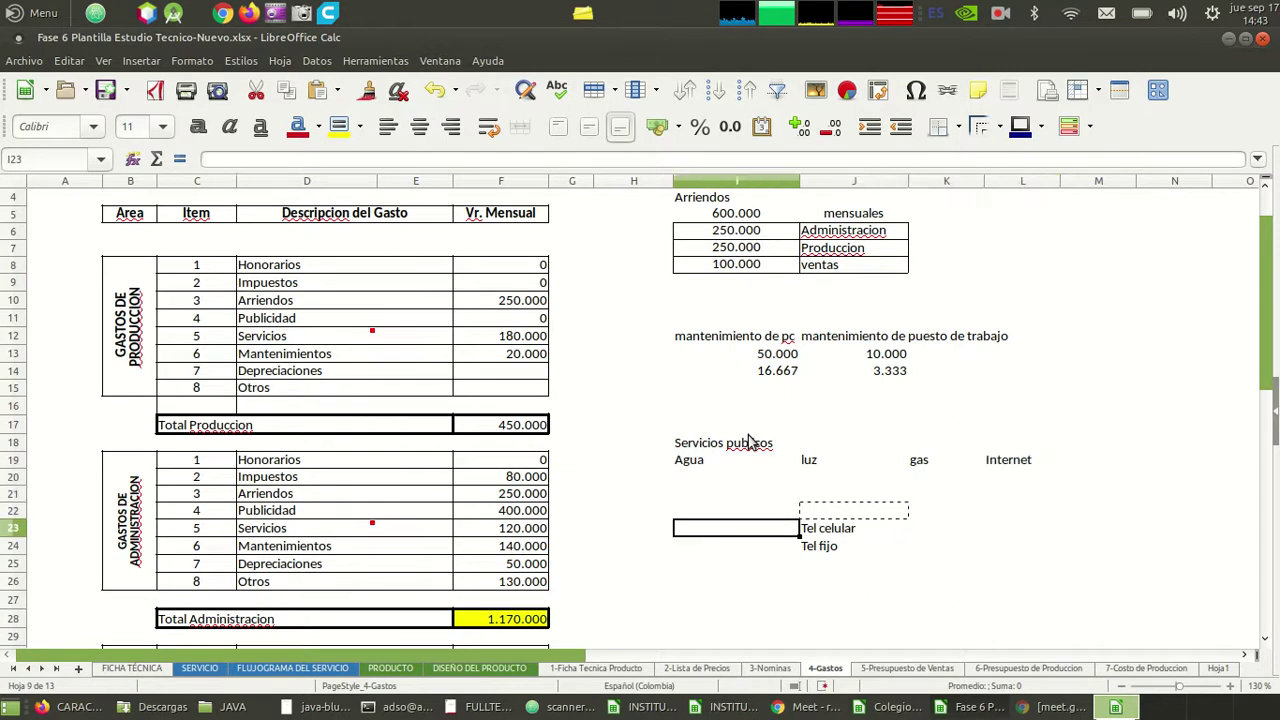
key(Right)
key(ctrl+x)
key(Up)
key(Up)
key(Up)
key(Up)
key(Right)
key(Right)
key(Right)
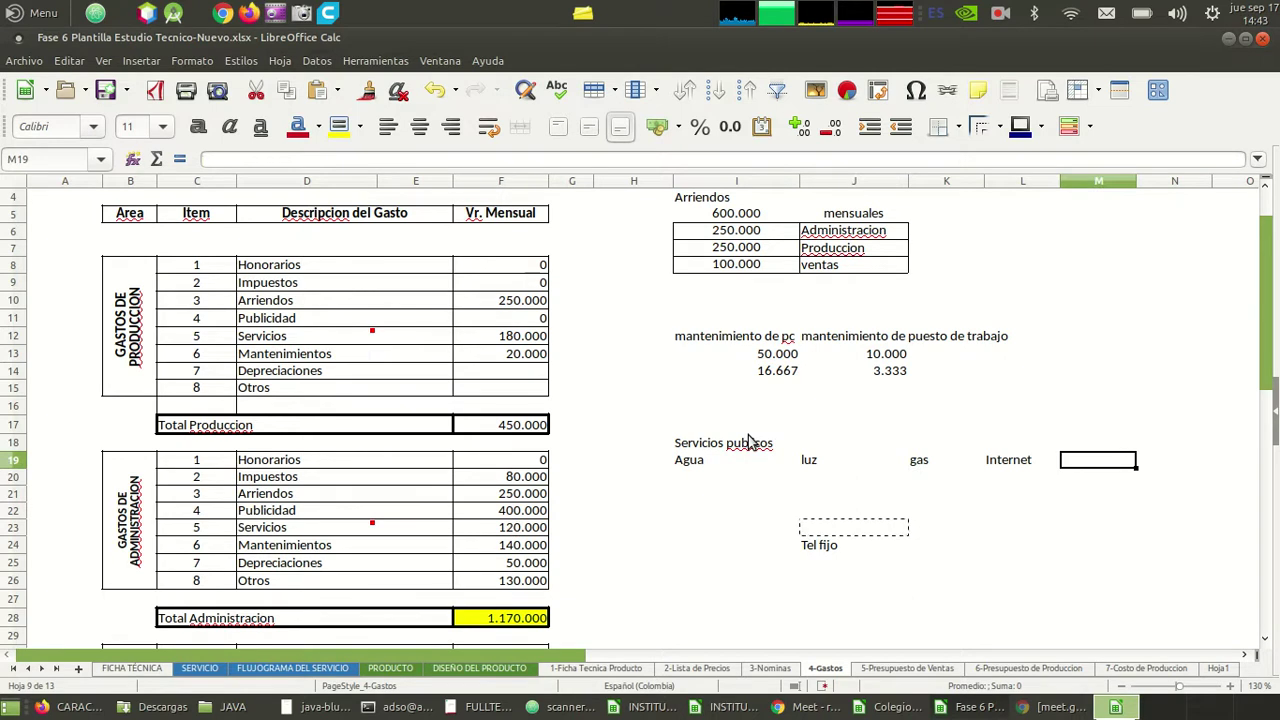
key(ctrl+v)
- Move Tel fijo to the end of the row 19 utility list
key(Down)
key(Down)
key(Down)
key(Left)
key(Left)
key(Left)
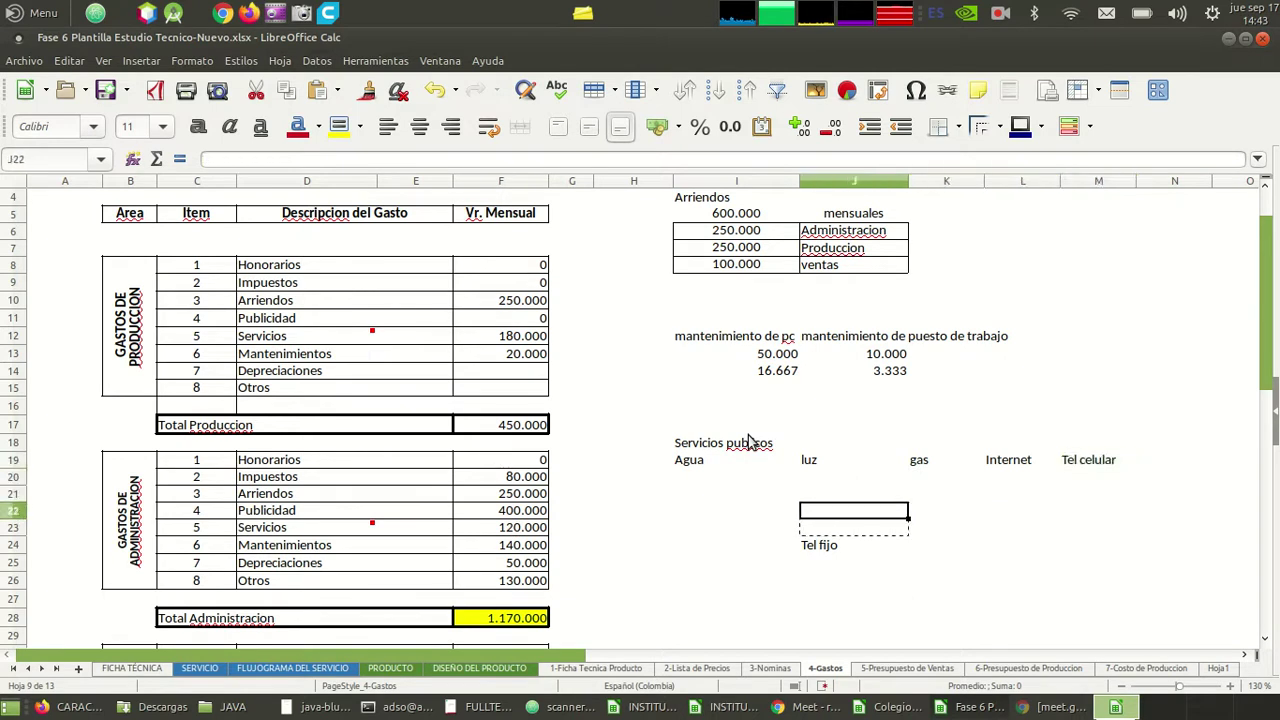
key(Down)
key(Down)
key(ctrl+x)
key(Up)
key(Up)
key(Up)
key(Up)
key(Up)
key(Right)
key(Right)
key(Right)
key(Right)
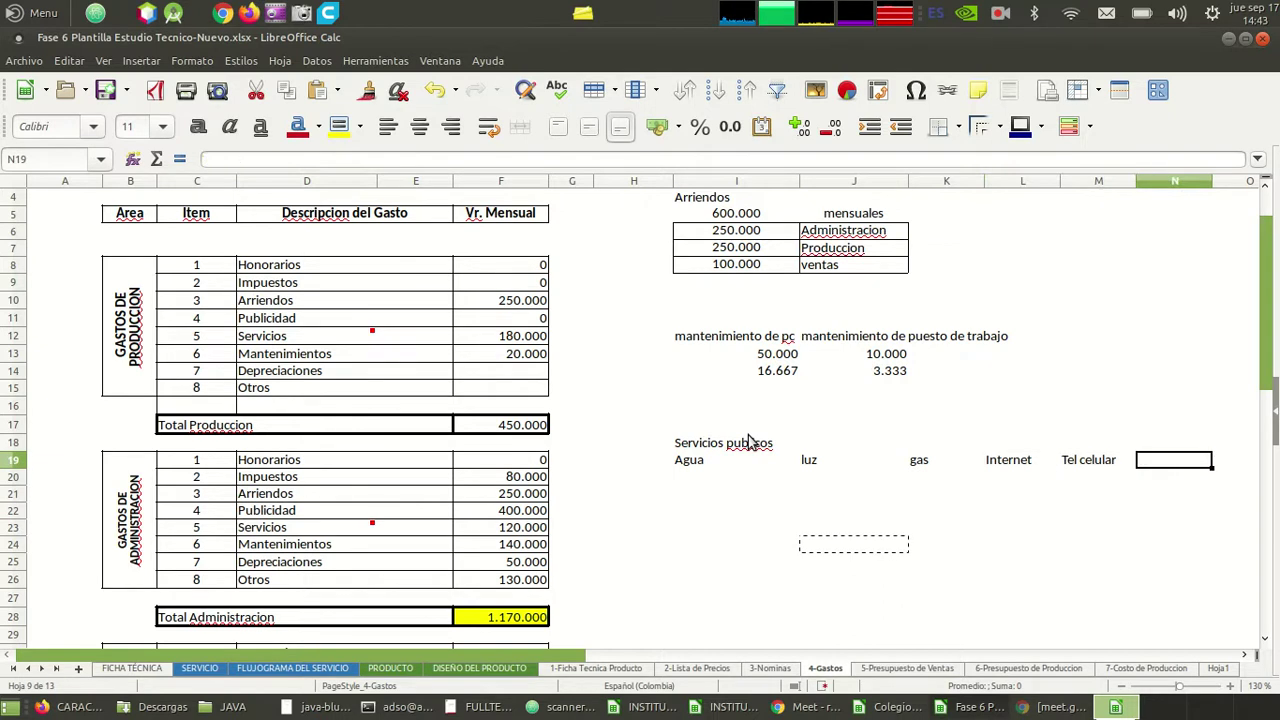
key(ctrl+v)
- Enter 100.000 in I20 under Agua
key(Down)
key(Down)
key(Left)
key(Left)
key(Left)
key(Left)
key(Left)
key(Up)
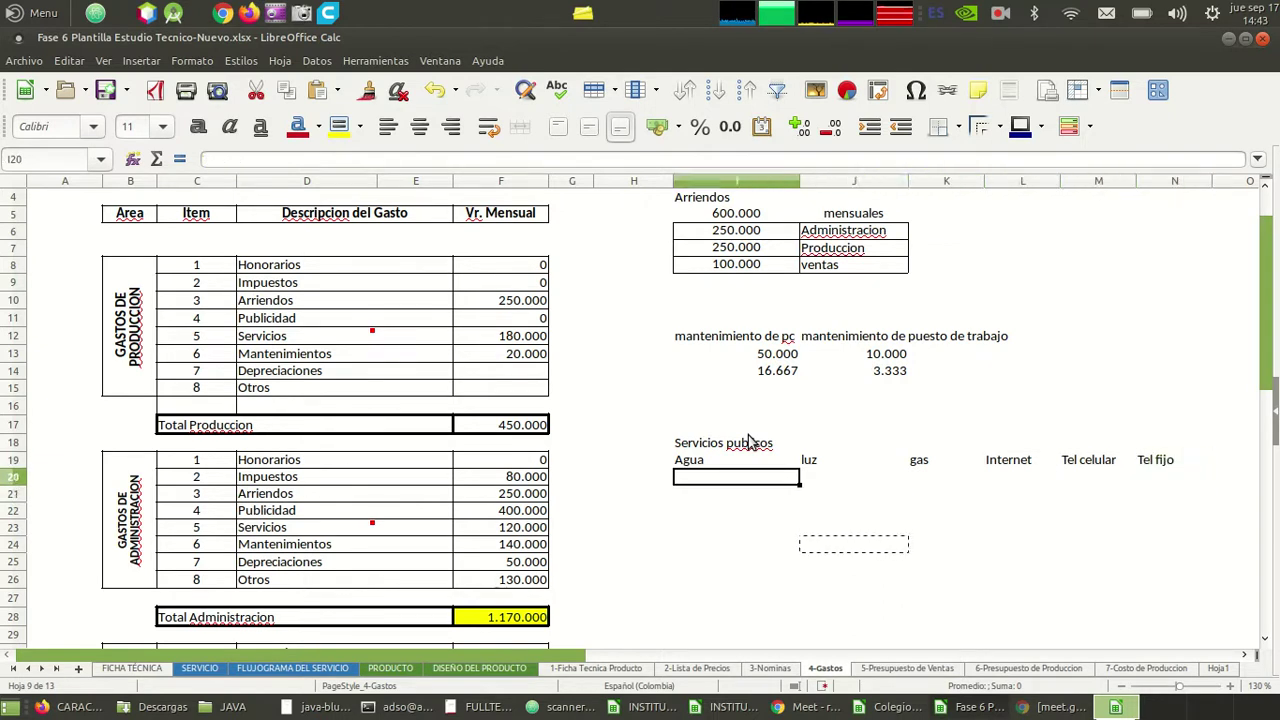
text(100.)
text(00000)
key(Return)
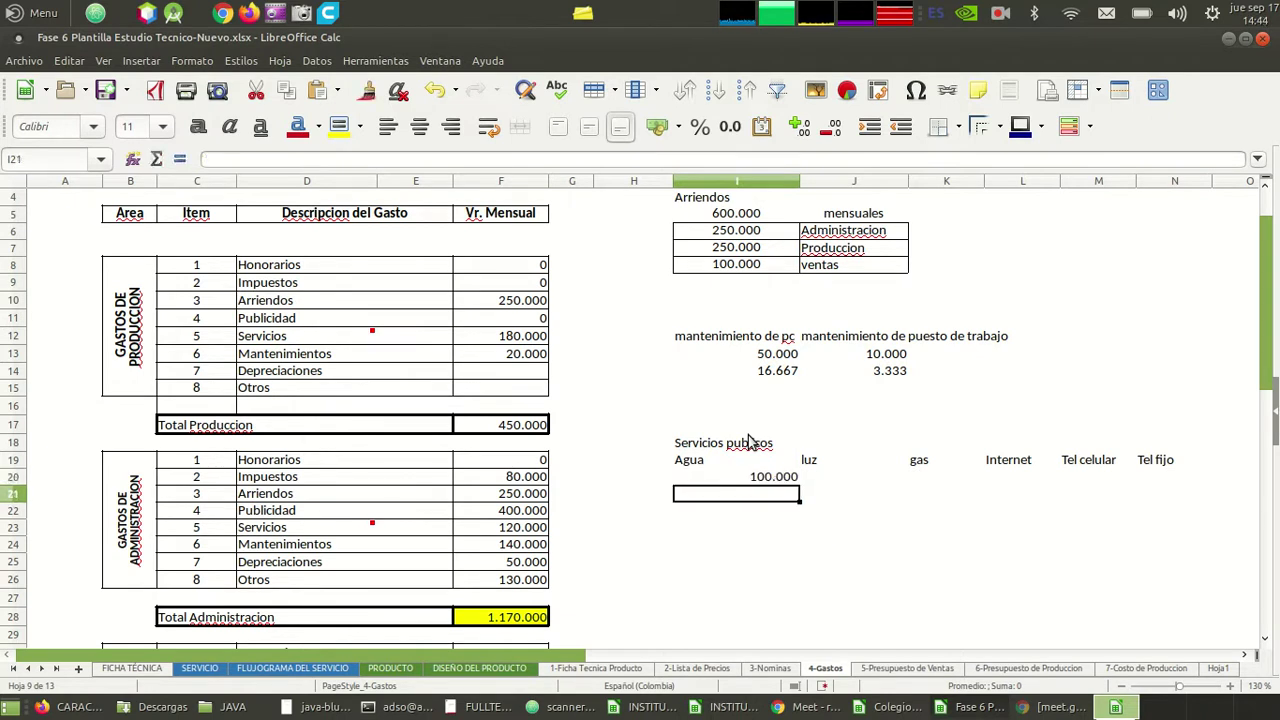
- Rename luz to 'Energia electrica' in row 19
key(Right)
key(Up)
key(Up)
text(Energia electrica)
key(Return)
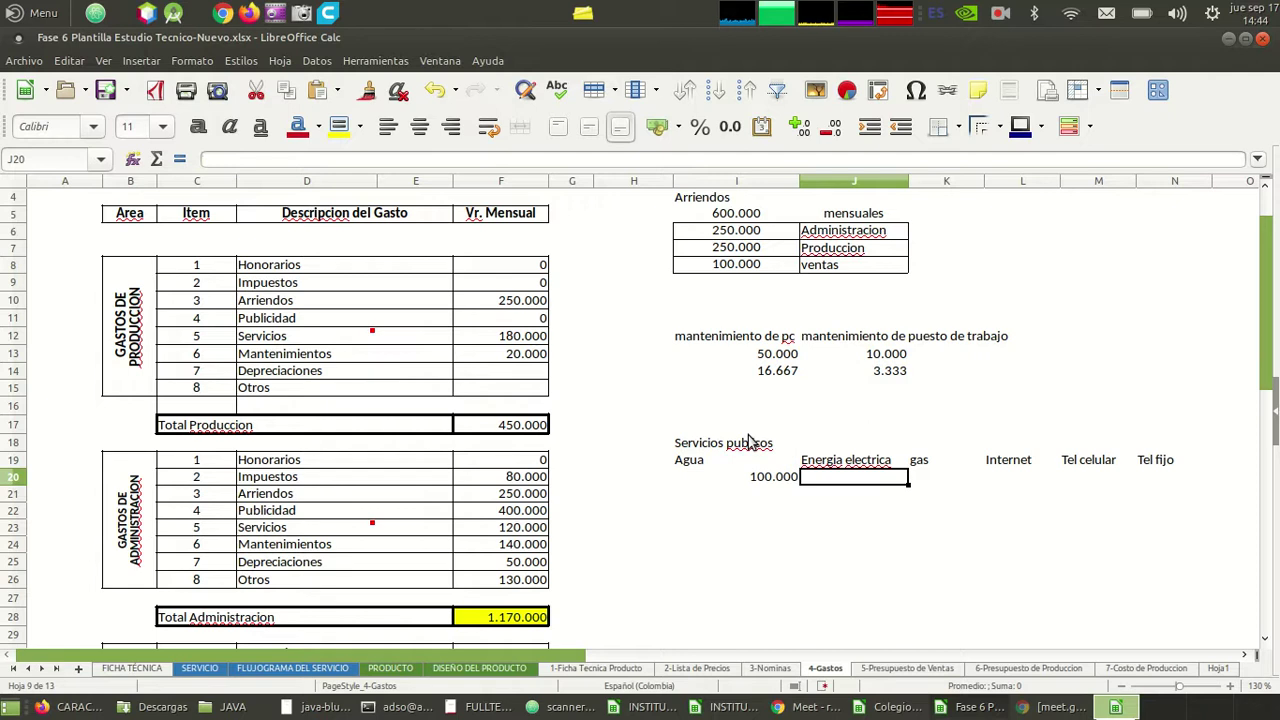
- Enter 200000 for Energia electrica, 30000 for gas and 140000 for Internet in row 20
text(25)
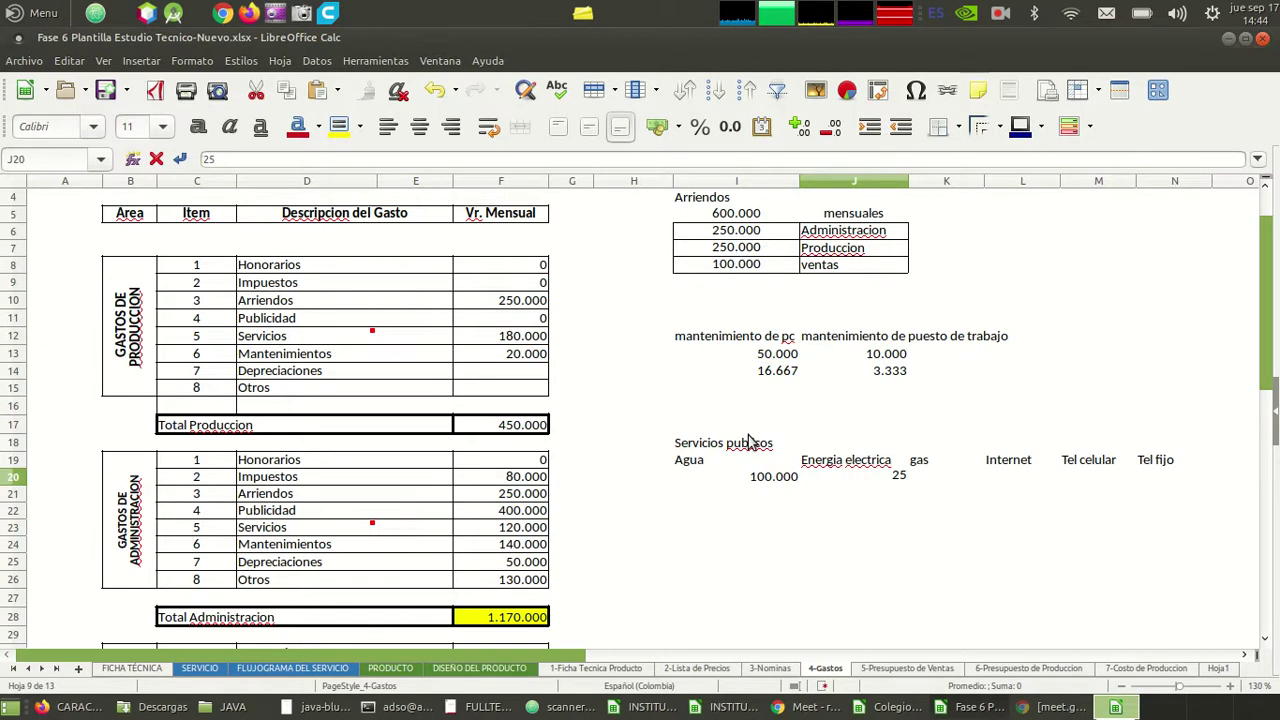
key(BackSpace)
text(00000)
key(Return)
key(Up)
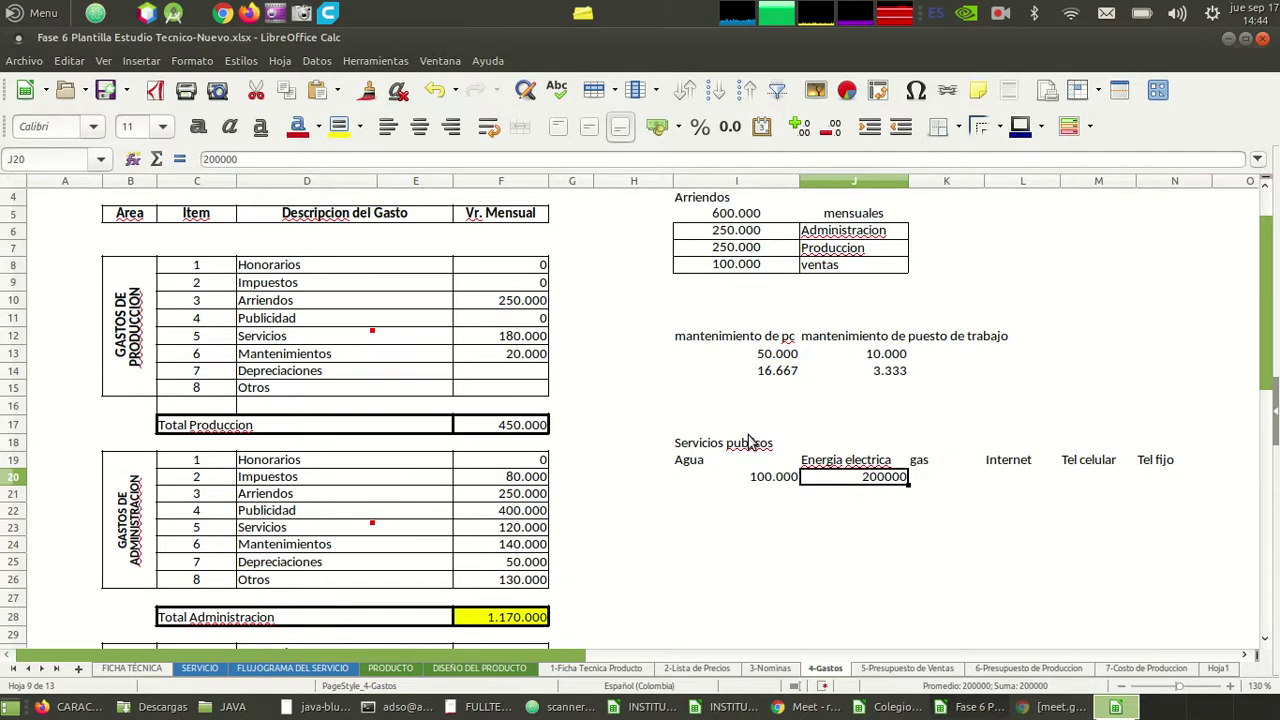
key(Right)
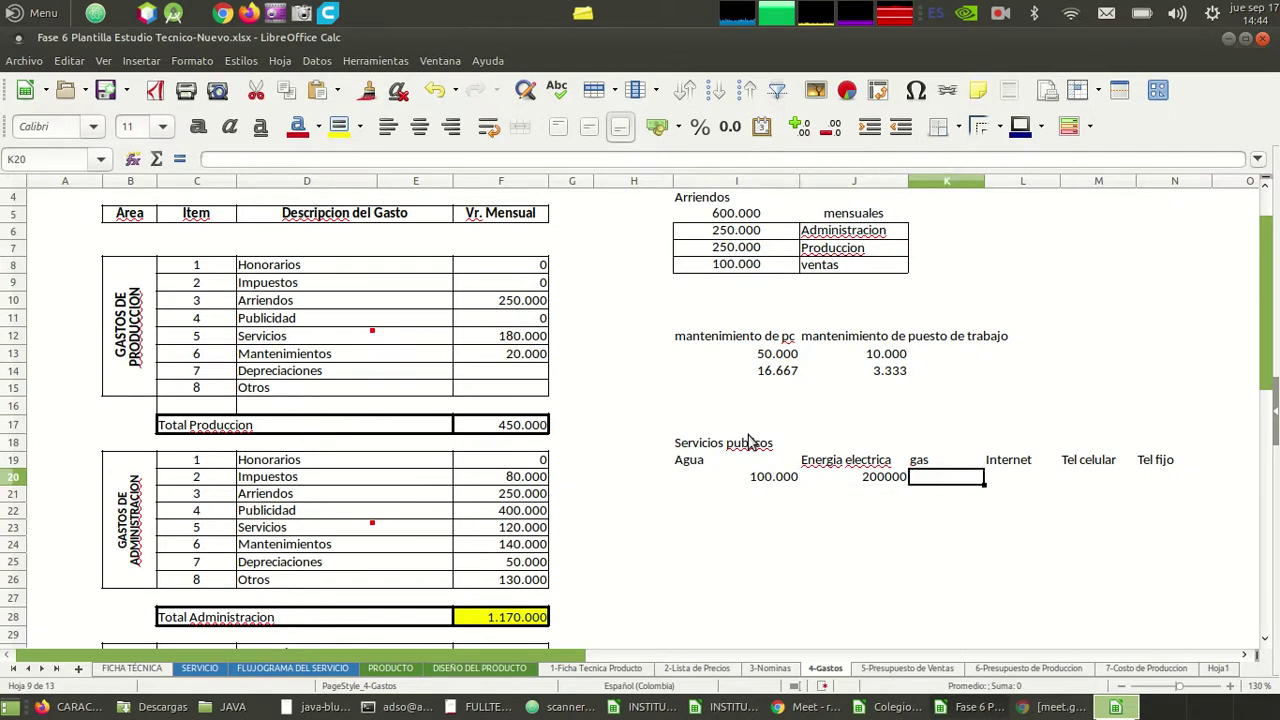
text(30000)
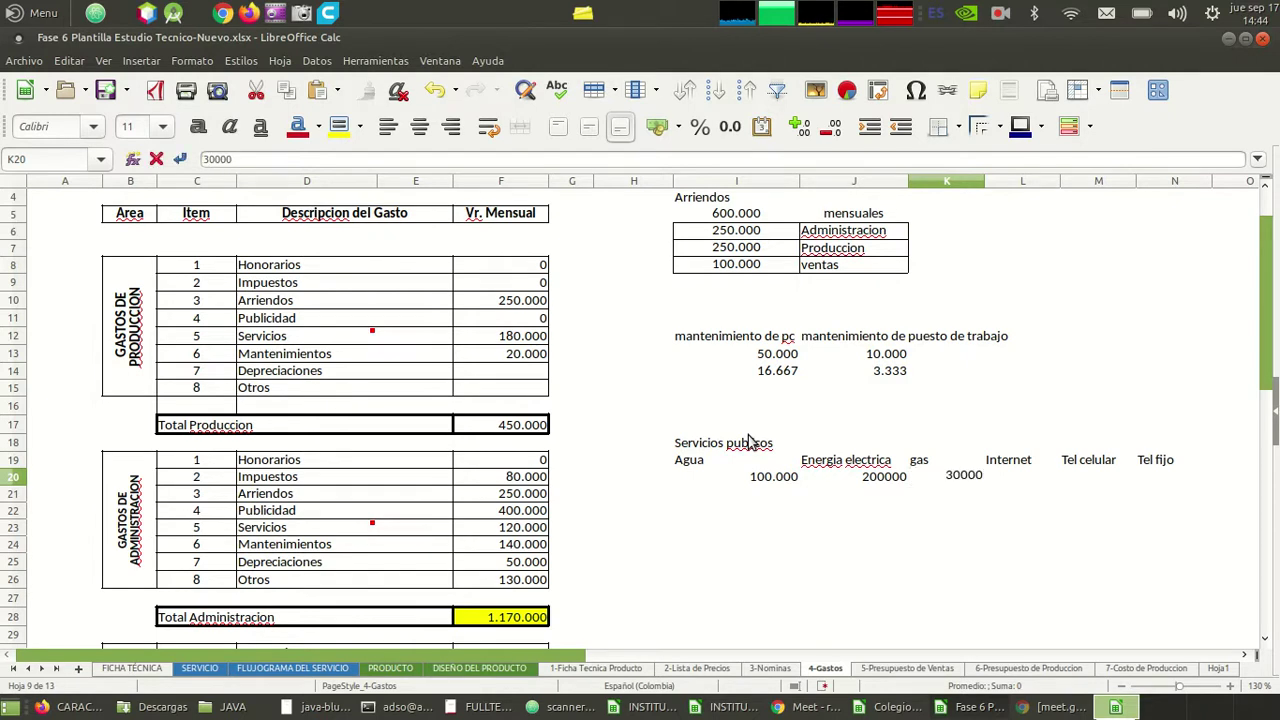
key(Tab)
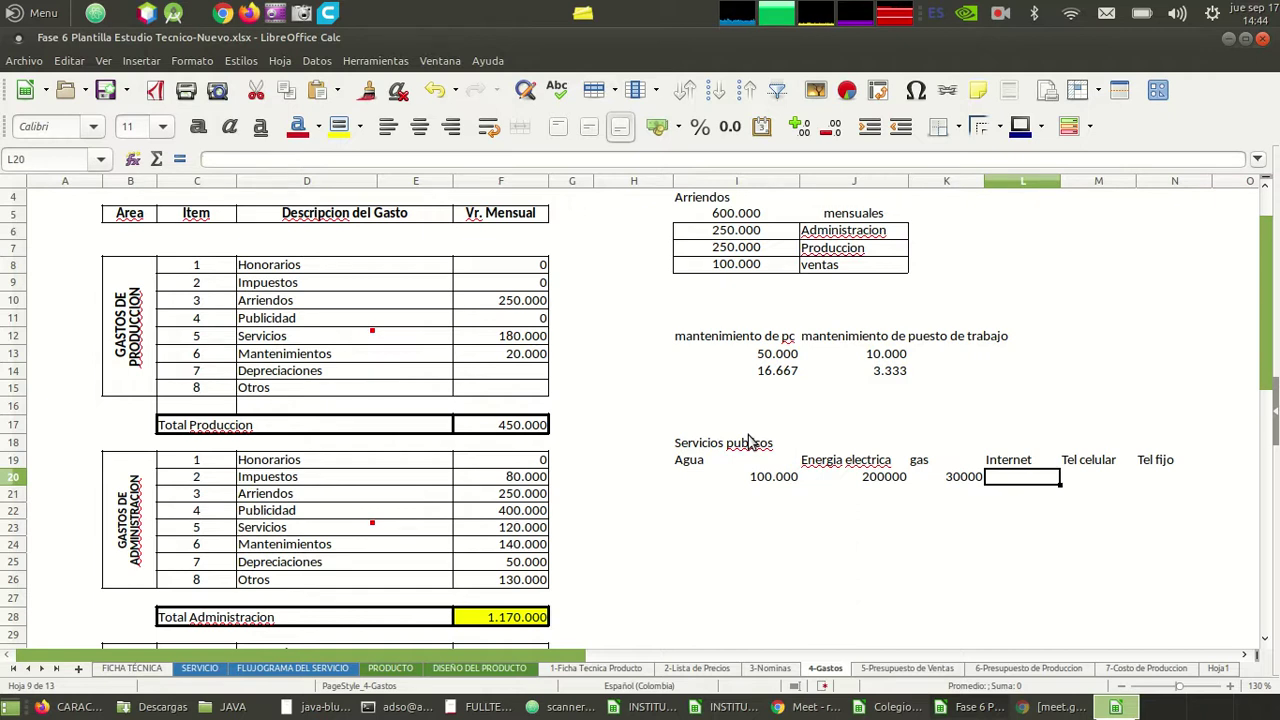
text(140000)
key(Return)
- Enter 180000 for Tel celular and 30000 for Tel fijo, then select the amounts I20:N20
key(Up)
key(Right)
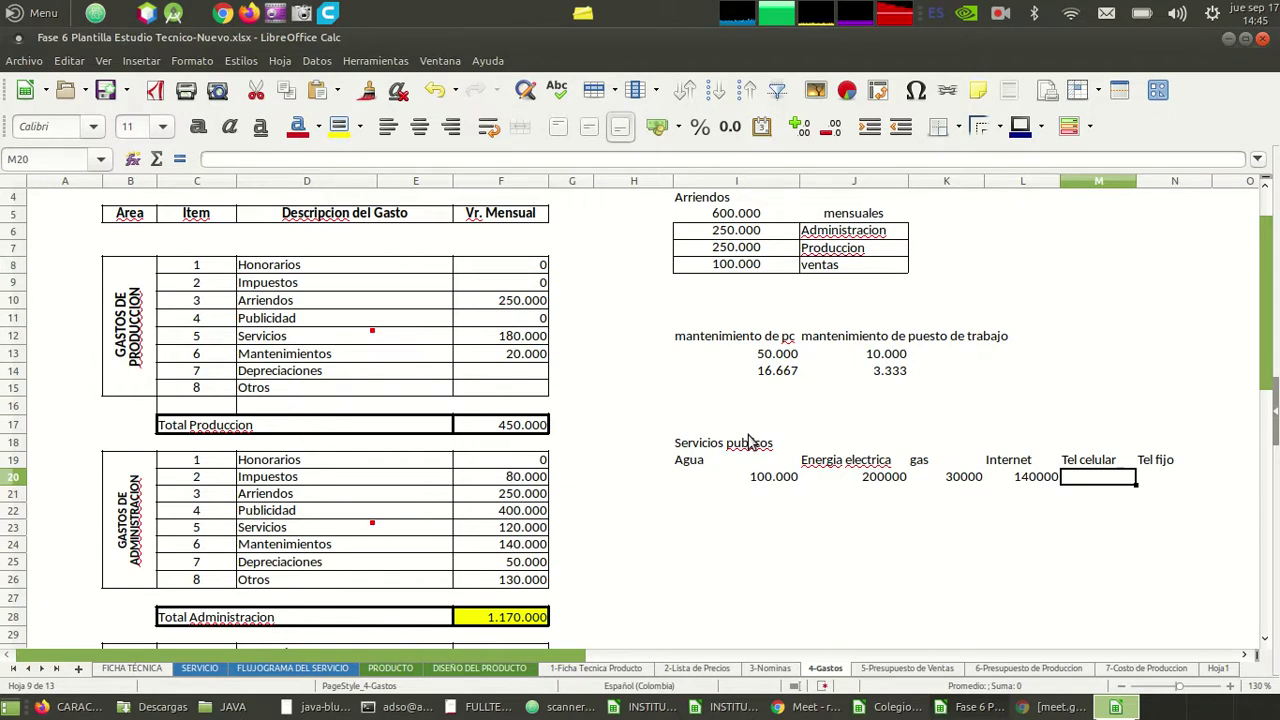
text(180000)
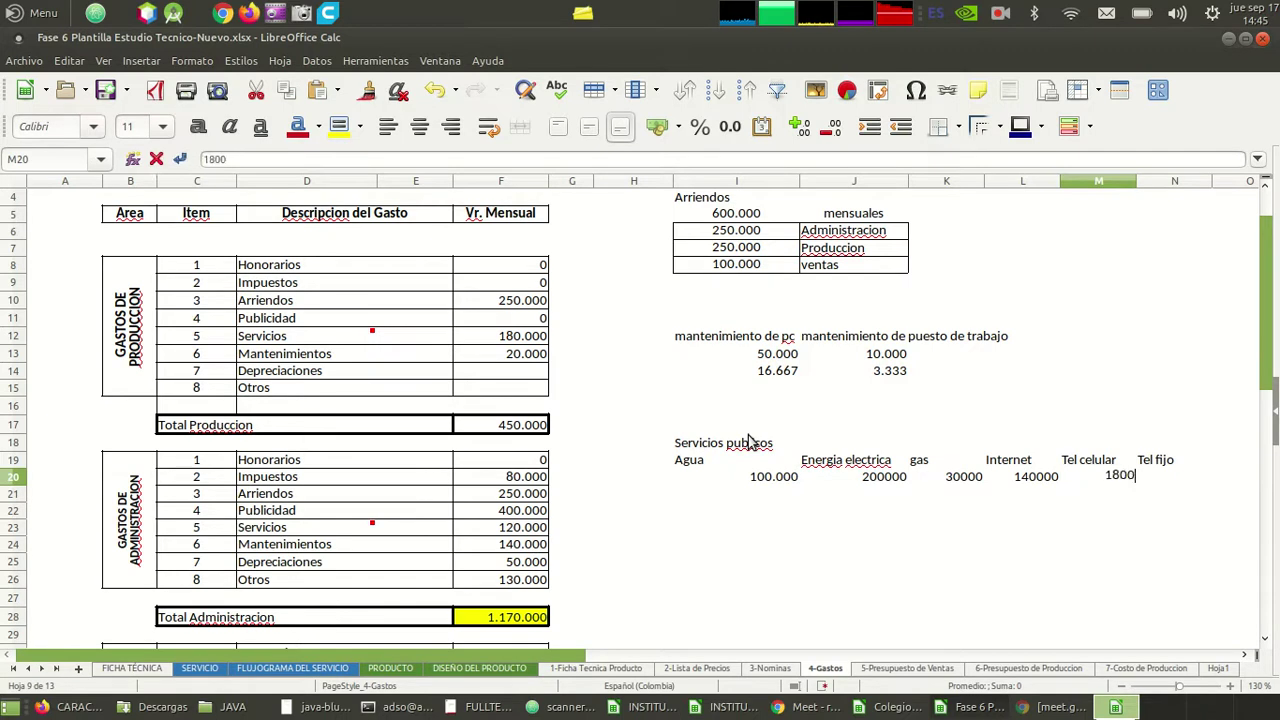
key(Return)
key(Up)
key(Right)
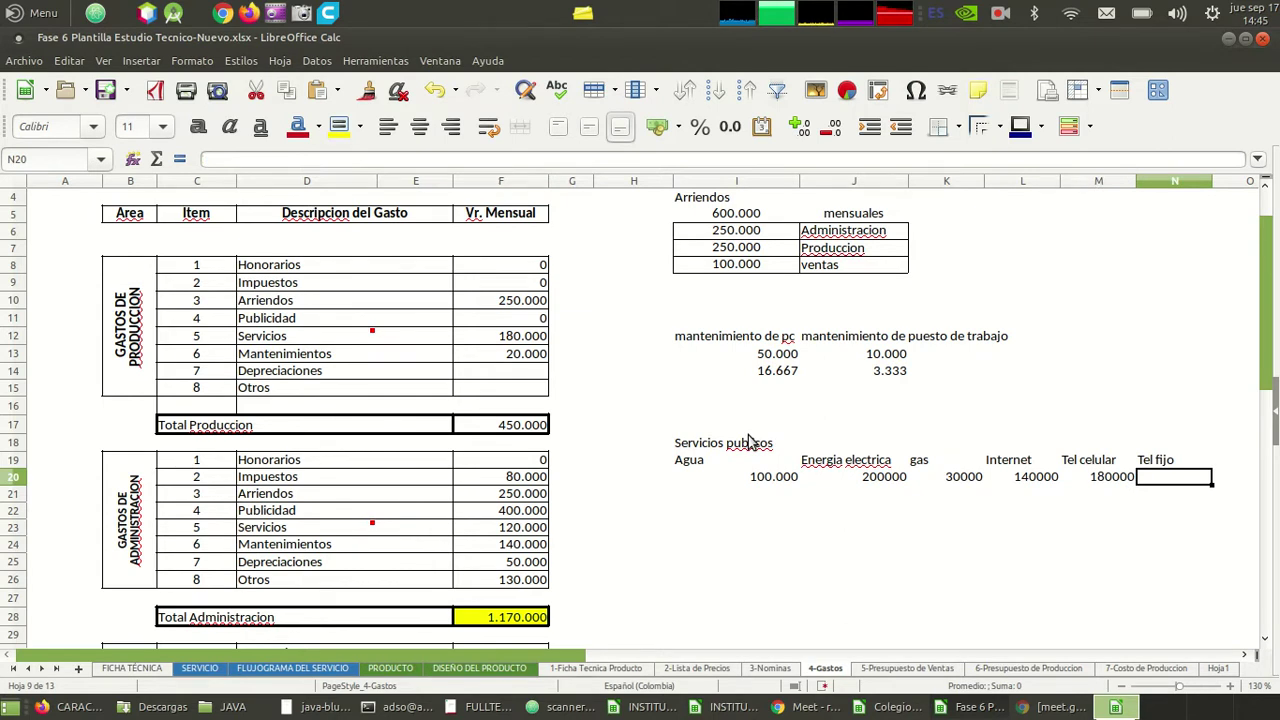
text(30000)
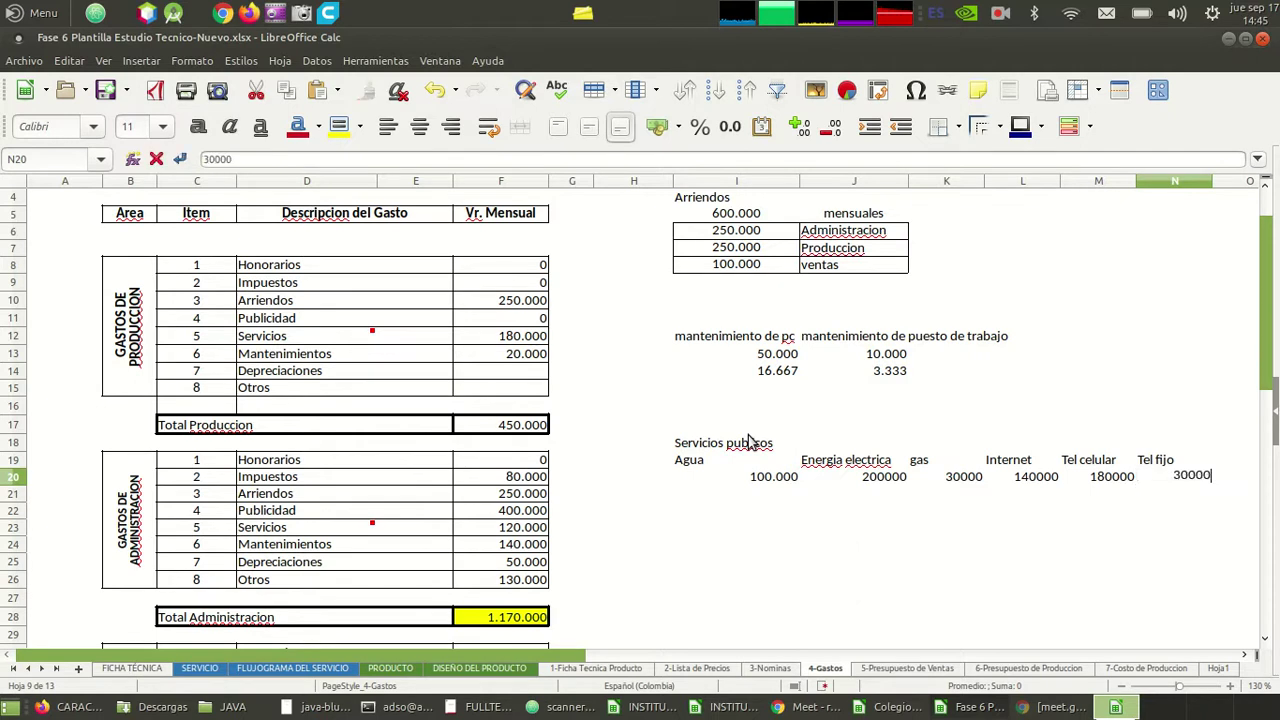
key(Return)
key(Up)
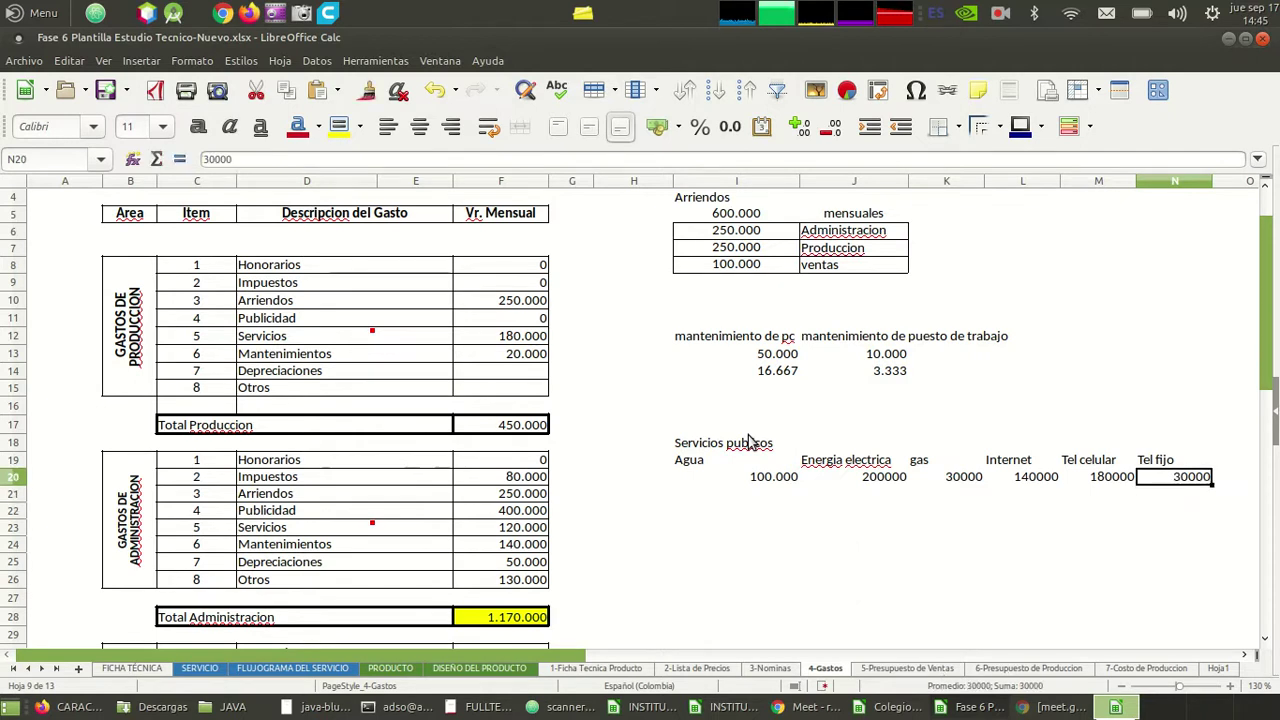
key(shift+Left)
key(shift+Left)
key(shift+Left)
key(shift+Left)
key(shift+Left)
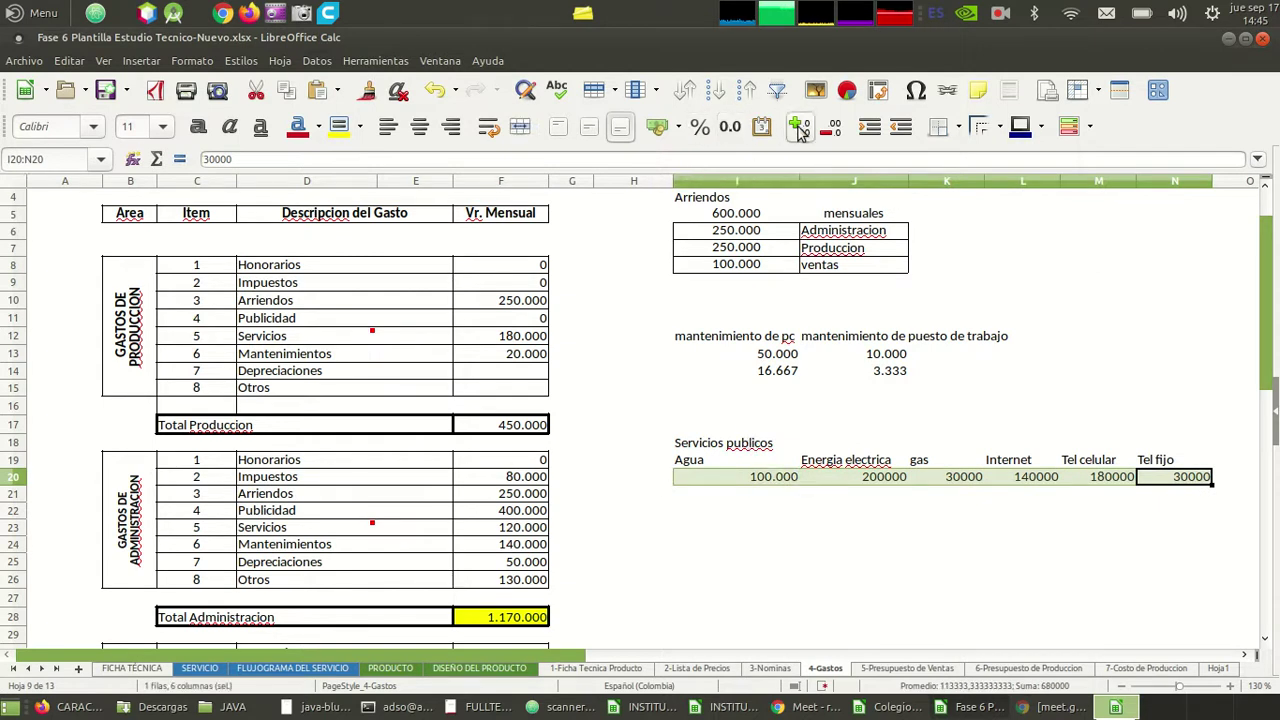
- Format the Servicios publicos amounts I20:N20 as currency with no decimal places
click(657, 126)
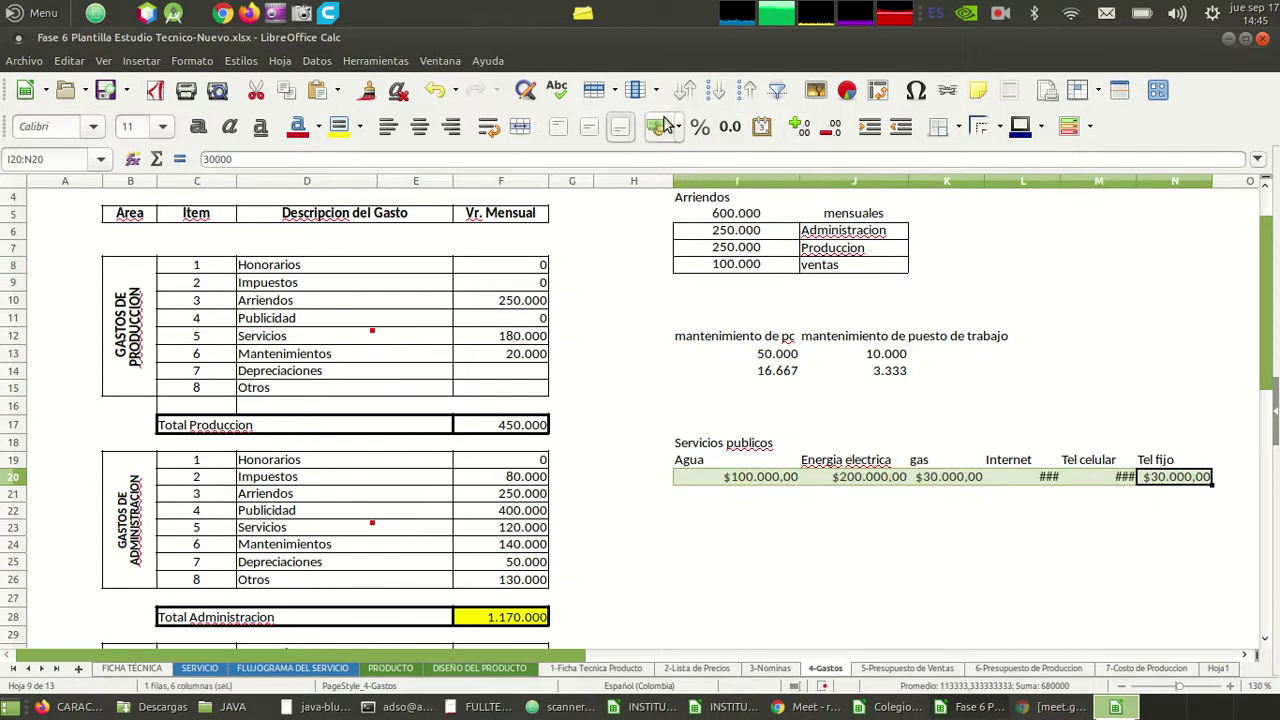
click(826, 128)
click(826, 128)
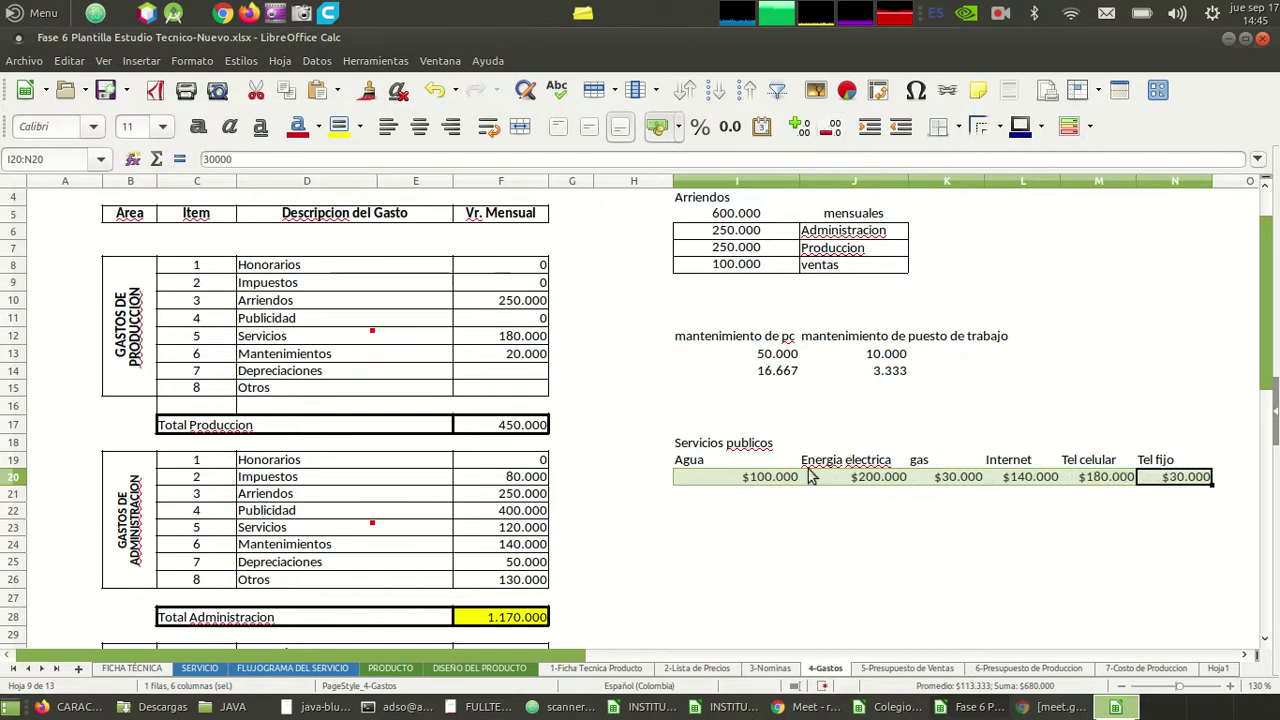
click(1176, 493)
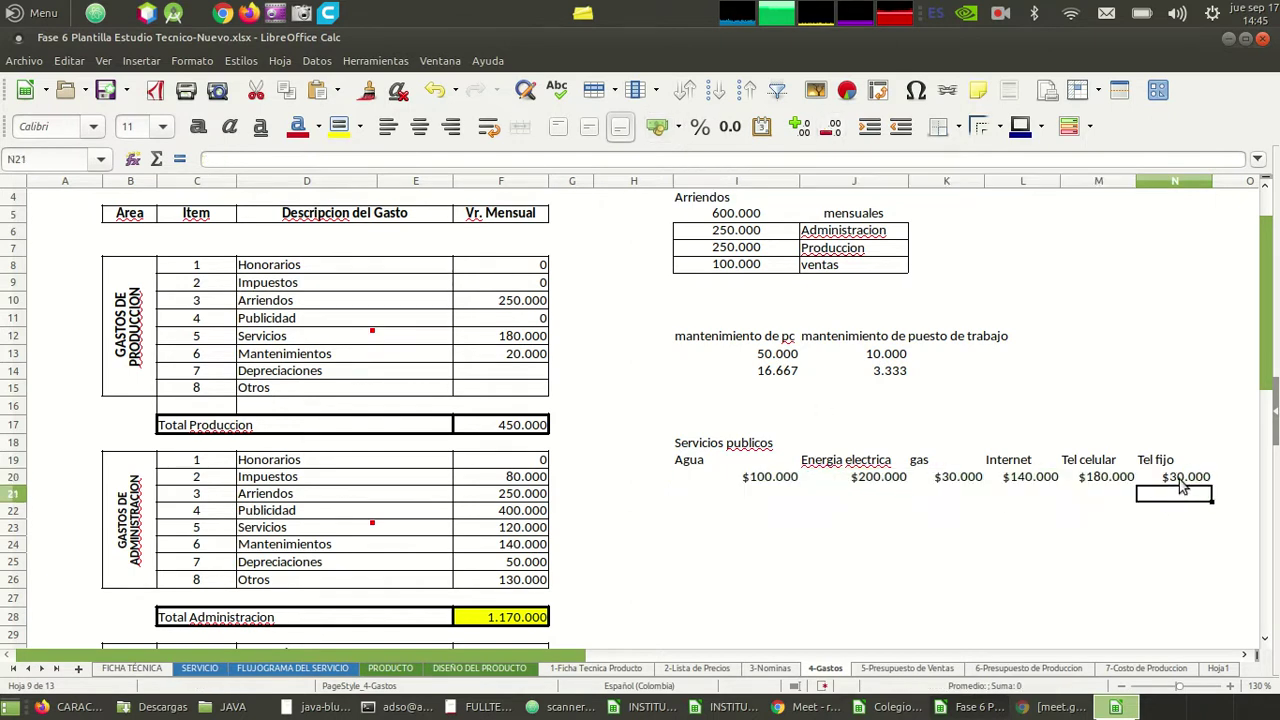
click(1180, 479)
- Copy the Administracion, Produccion and ventas labels from J6:J8 of the Arriendos table
key(Left)
key(Left)
key(Left)
key(Left)
key(Left)
key(Left)
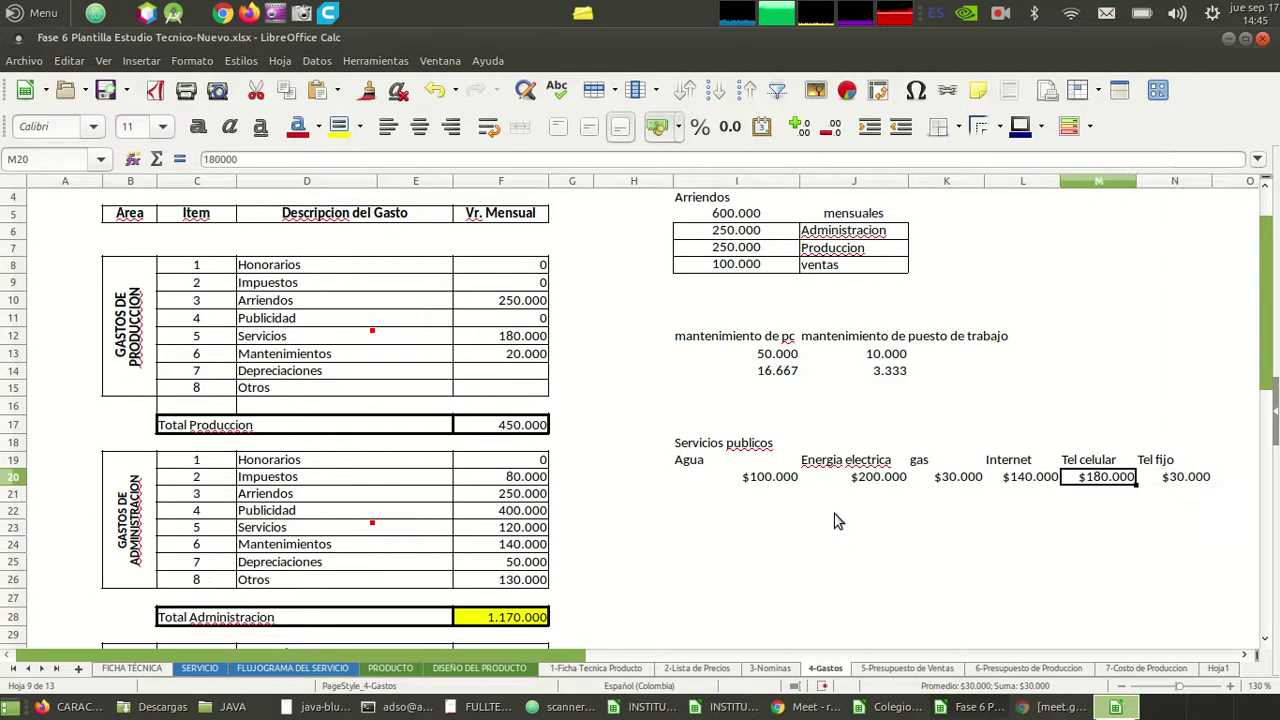
key(Down)
key(Down)
key(Right)
key(Right)
key(Right)
key(Right)
key(Right)
key(Right)
key(Right)
key(Right)
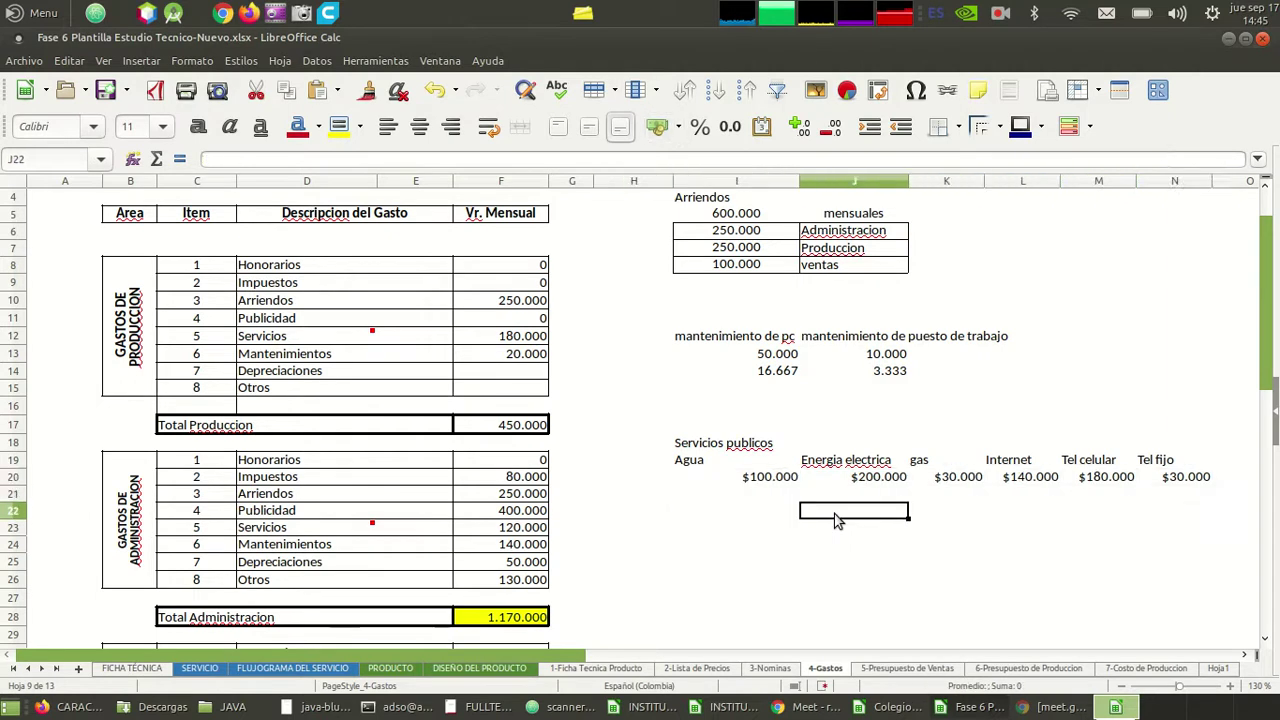
key(Left)
key(Up)
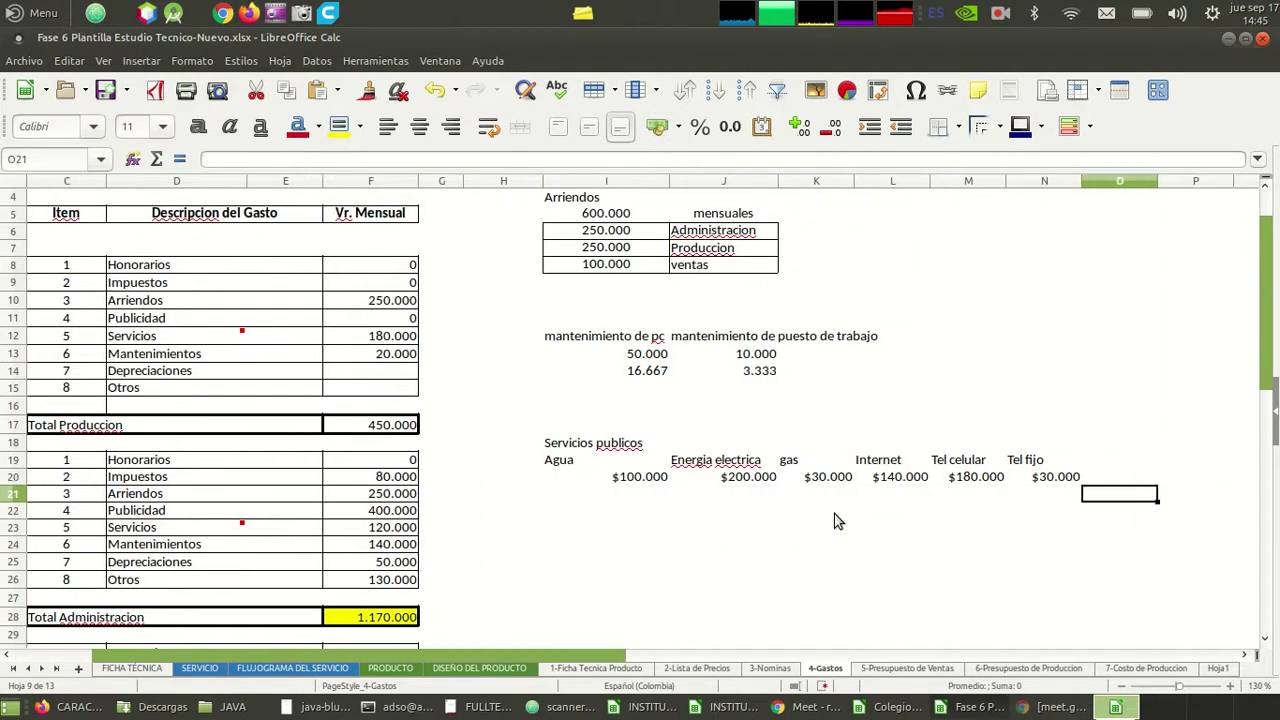
key(Up)
key(Up)
key(Up)
key(Up)
key(Up)
key(Up)
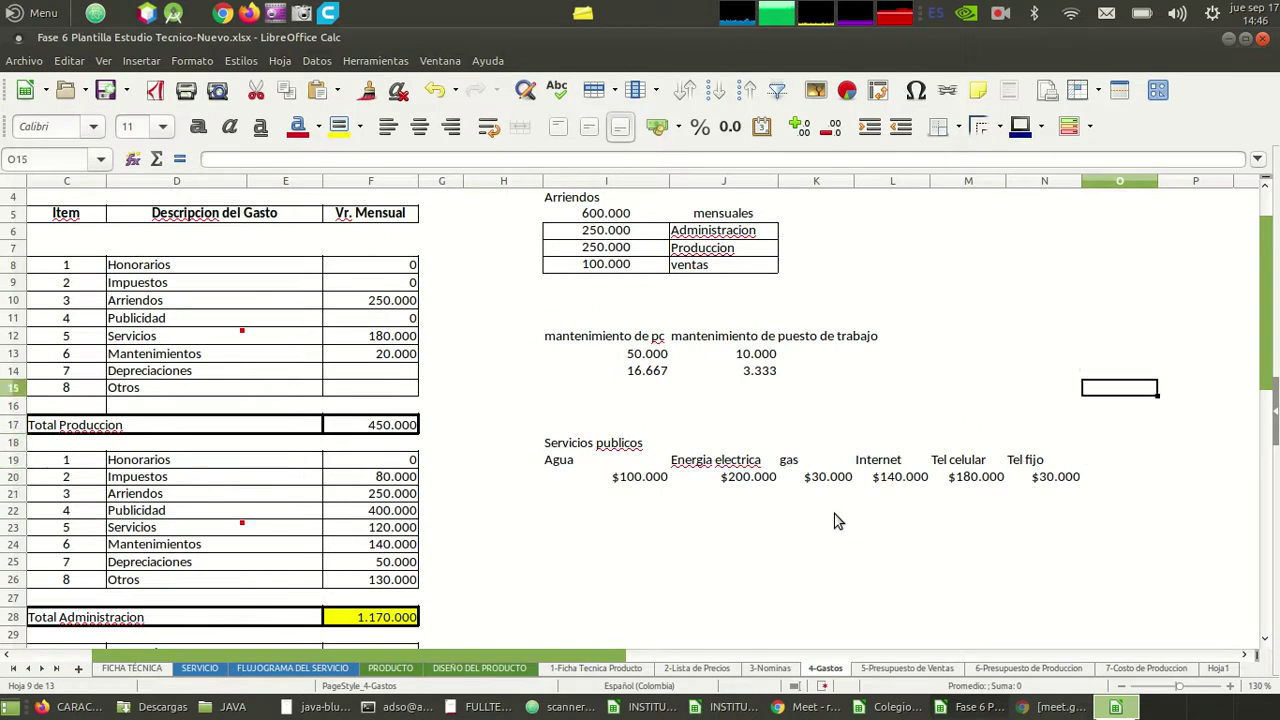
key(Left)
key(Up)
key(Up)
key(Left)
key(Up)
key(Left)
key(Up)
key(Left)
key(Left)
key(Left)
key(Up)
key(Up)
key(Up)
key(Up)
key(Up)
key(Right)
key(shift+Down)
key(shift+Down)
key(ctrl+c)
key(Down)
key(Down)
key(Down)
key(Down)
key(Down)
key(Down)
key(Down)
key(Down)
key(Down)
key(Down)
key(Down)
key(Down)
key(Right)
key(Right)
key(Right)
key(Right)
key(Right)
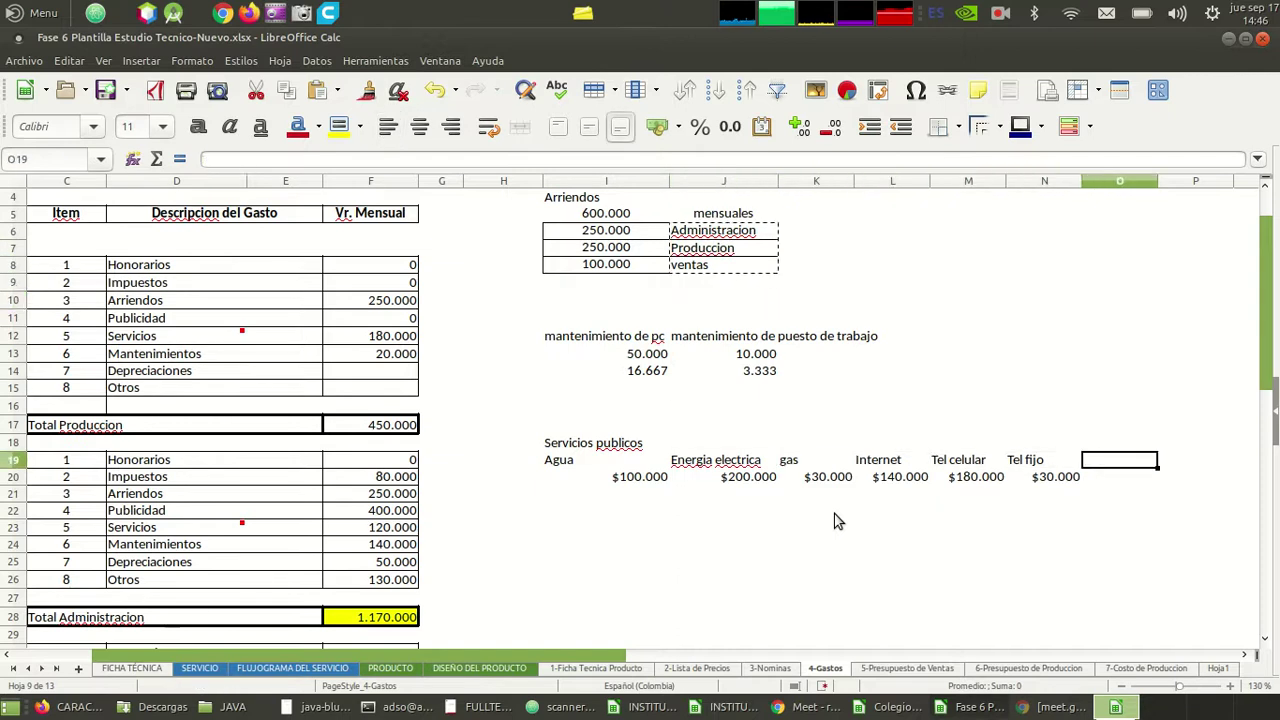
key(Down)
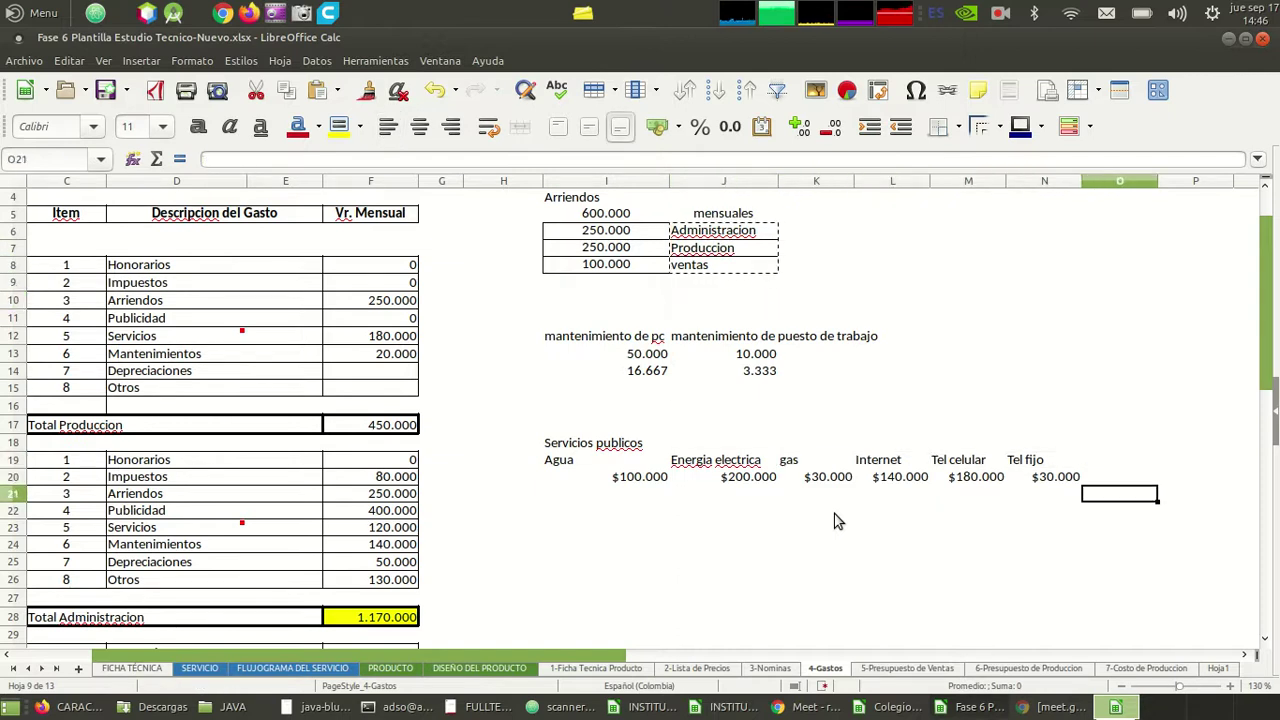
- Paste the three area labels into O21:O23 and widen column O so Administracion fits
key(ctrl+v)
key(Left)
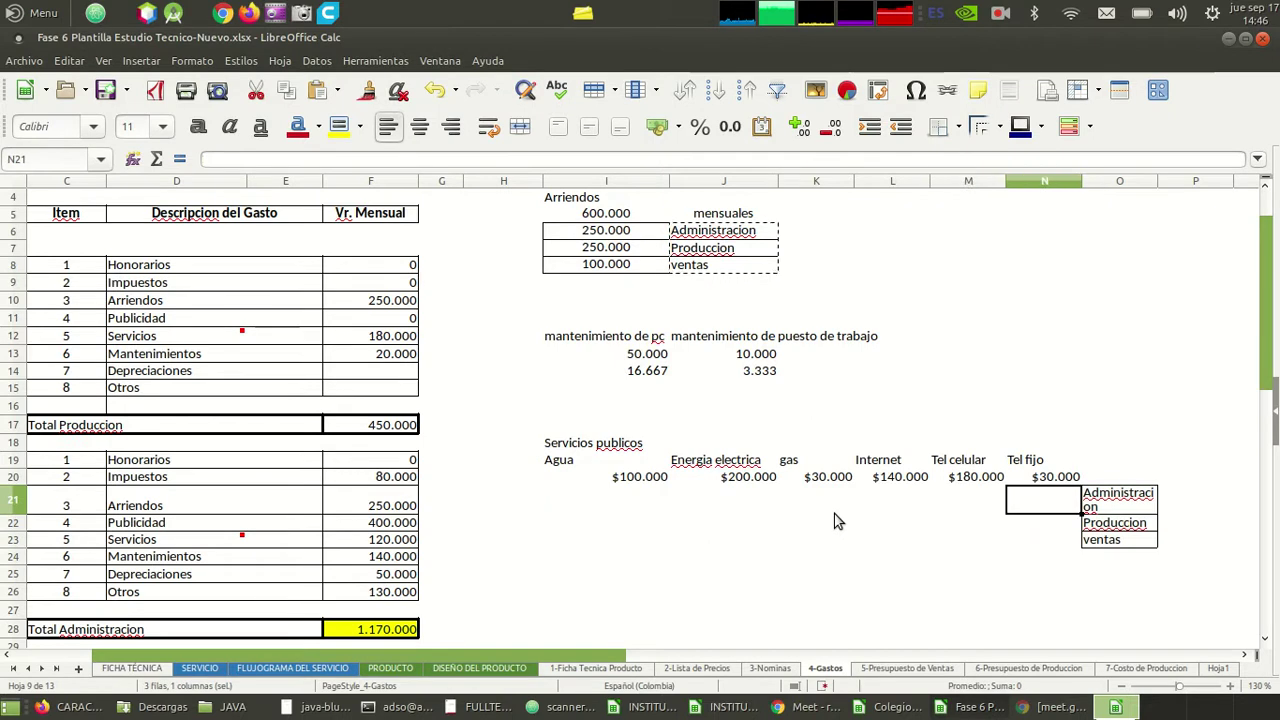
drag(1158, 180, 1194, 178)
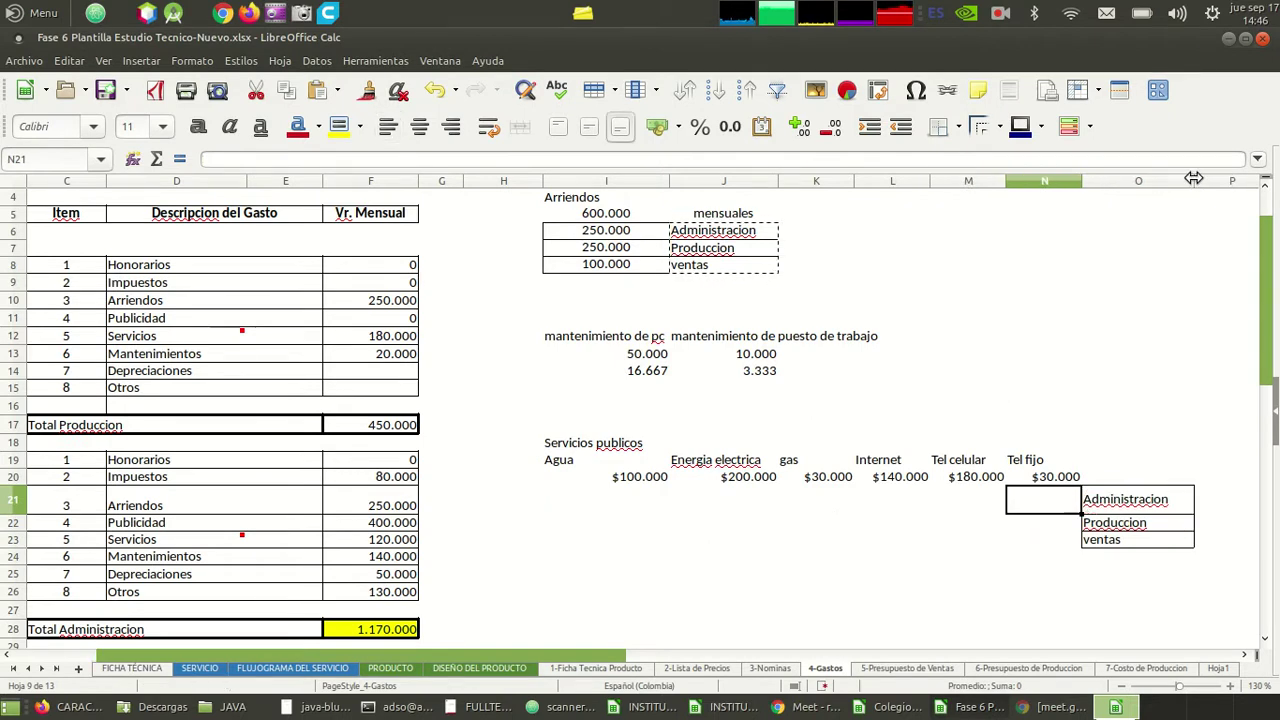
key(Left)
key(Left)
key(Left)
key(Left)
key(Left)
key(Left)
key(Left)
key(Left)
key(Left)
key(Left)
key(Right)
key(Right)
key(Right)
key(Right)
key(Right)
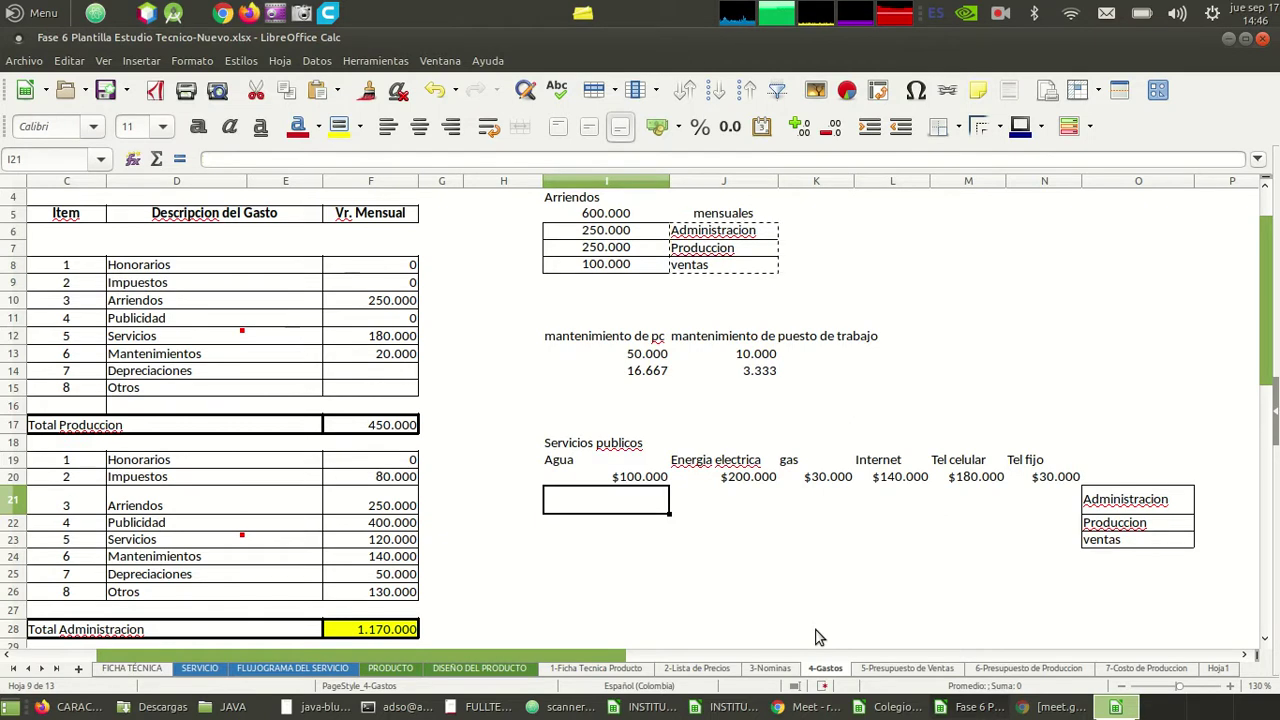
key(Up)
key(Up)
key(Up)
key(Up)
key(Up)
key(Up)
key(Up)
key(Up)
key(Up)
key(Up)
key(Up)
key(Up)
key(Up)
key(Up)
key(Up)
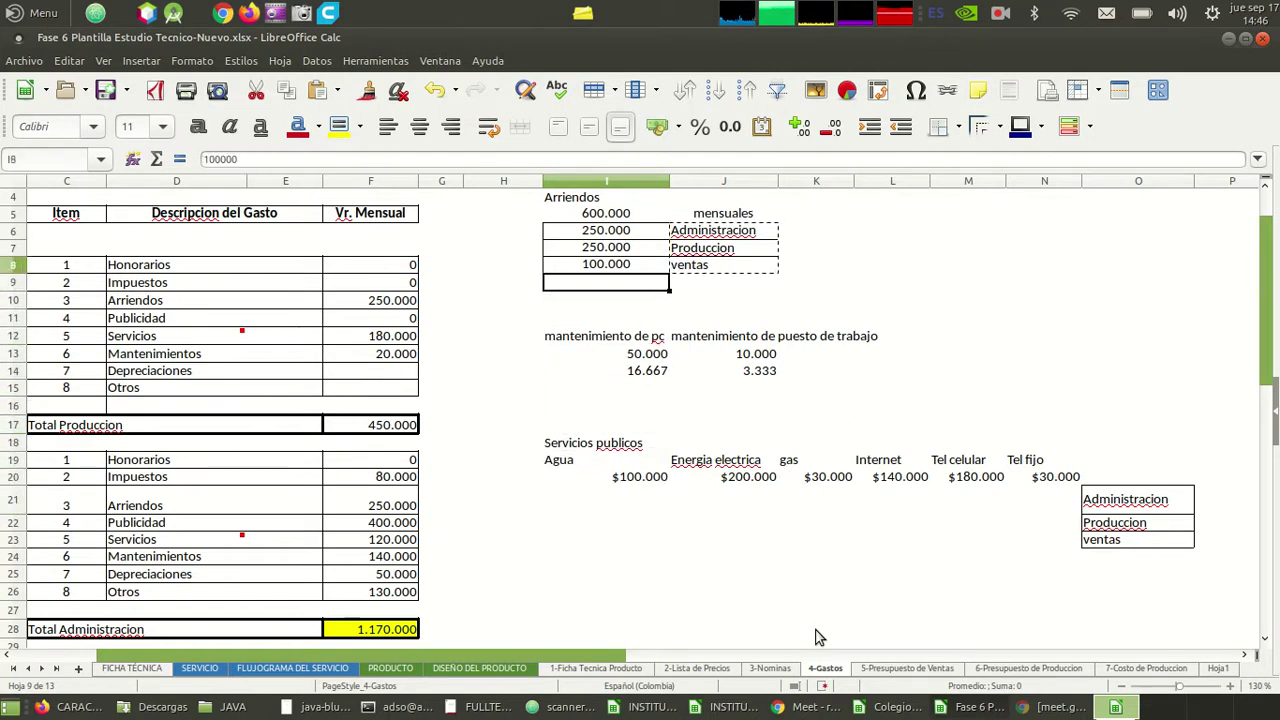
key(Down)
key(Down)
key(Down)
key(Down)
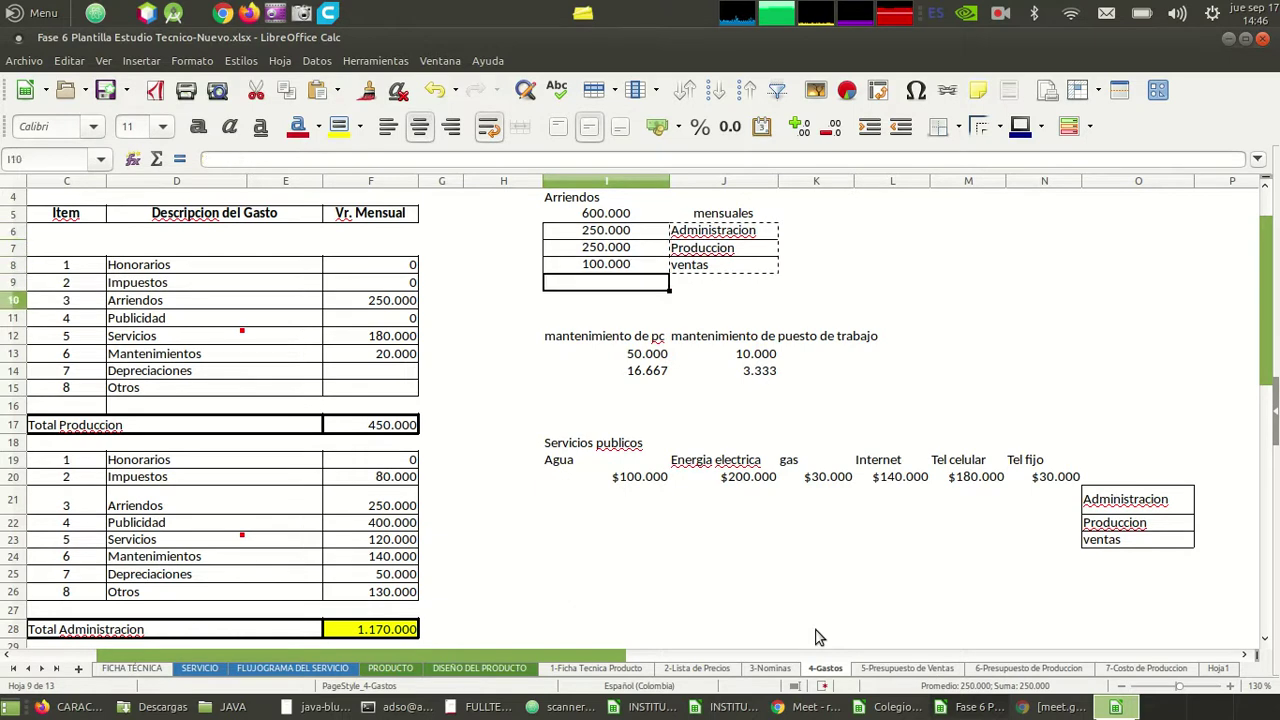
key(Up)
key(Up)
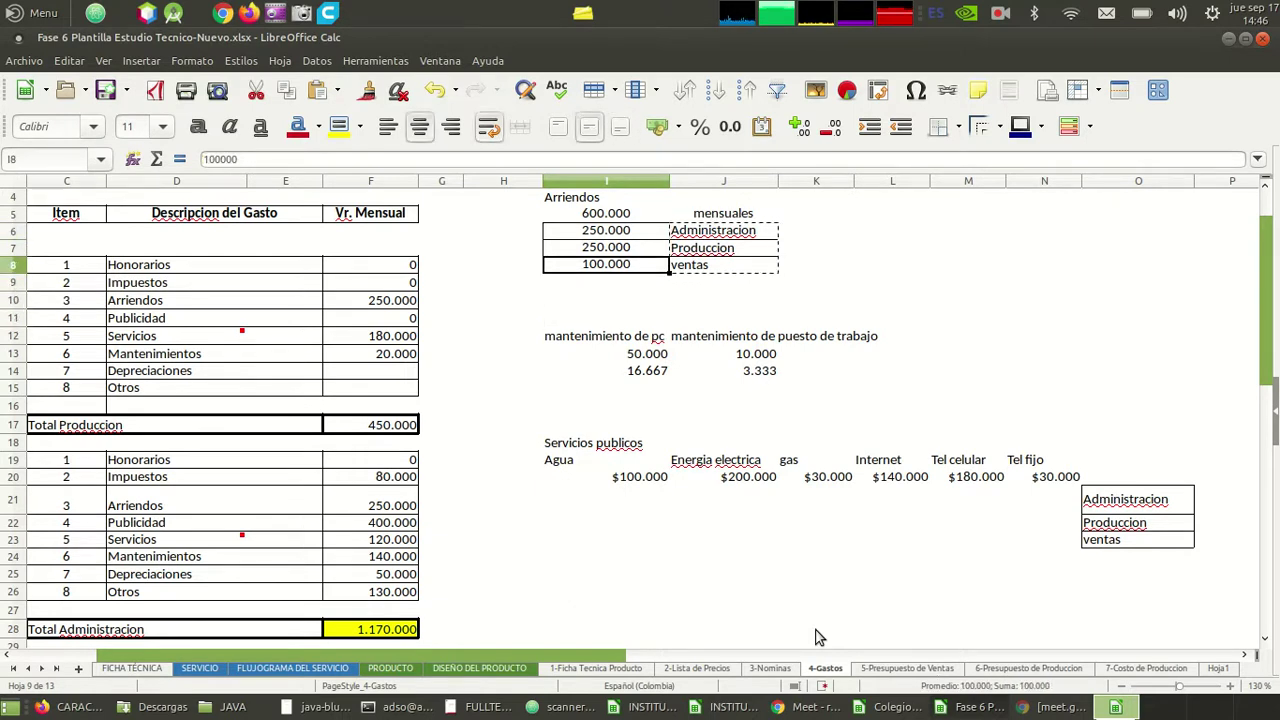
key(Right)
key(Right)
key(Right)
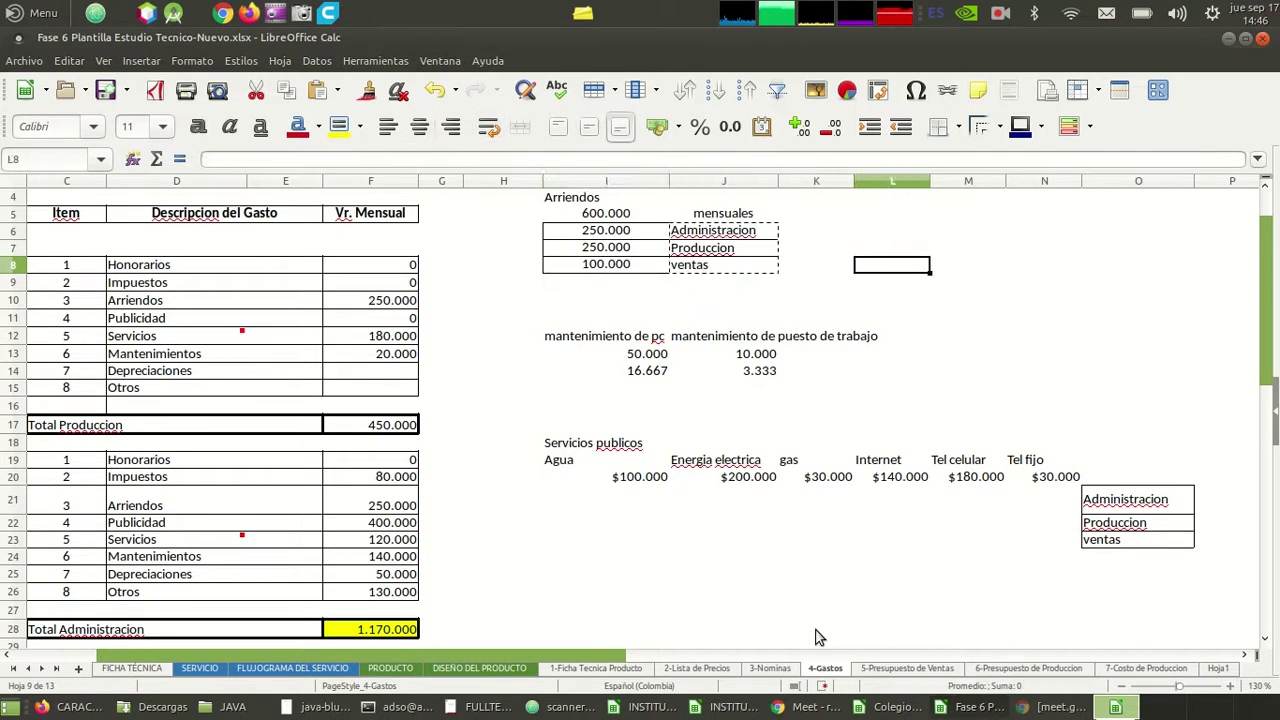
- Enter the rent share formula =I6/I5 in L8, locking the total as $I$5
text(=)
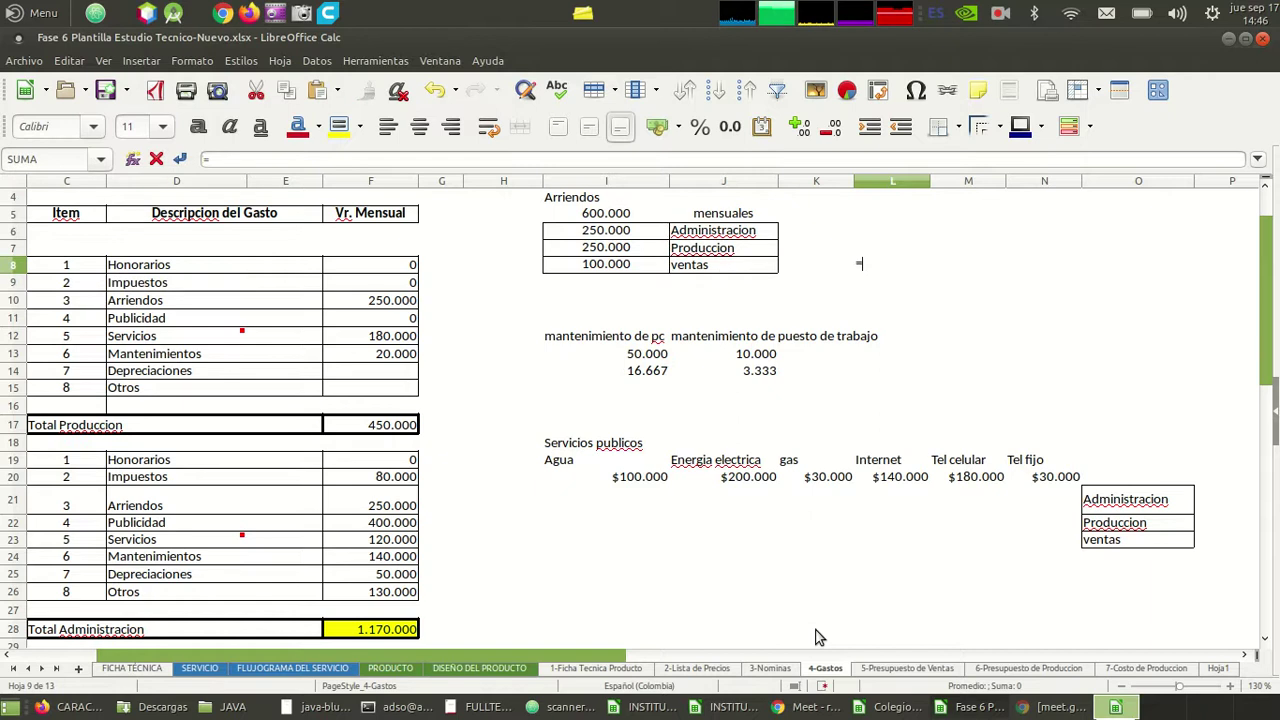
key(Up)
key(Up)
key(Left)
key(Left)
key(Left)
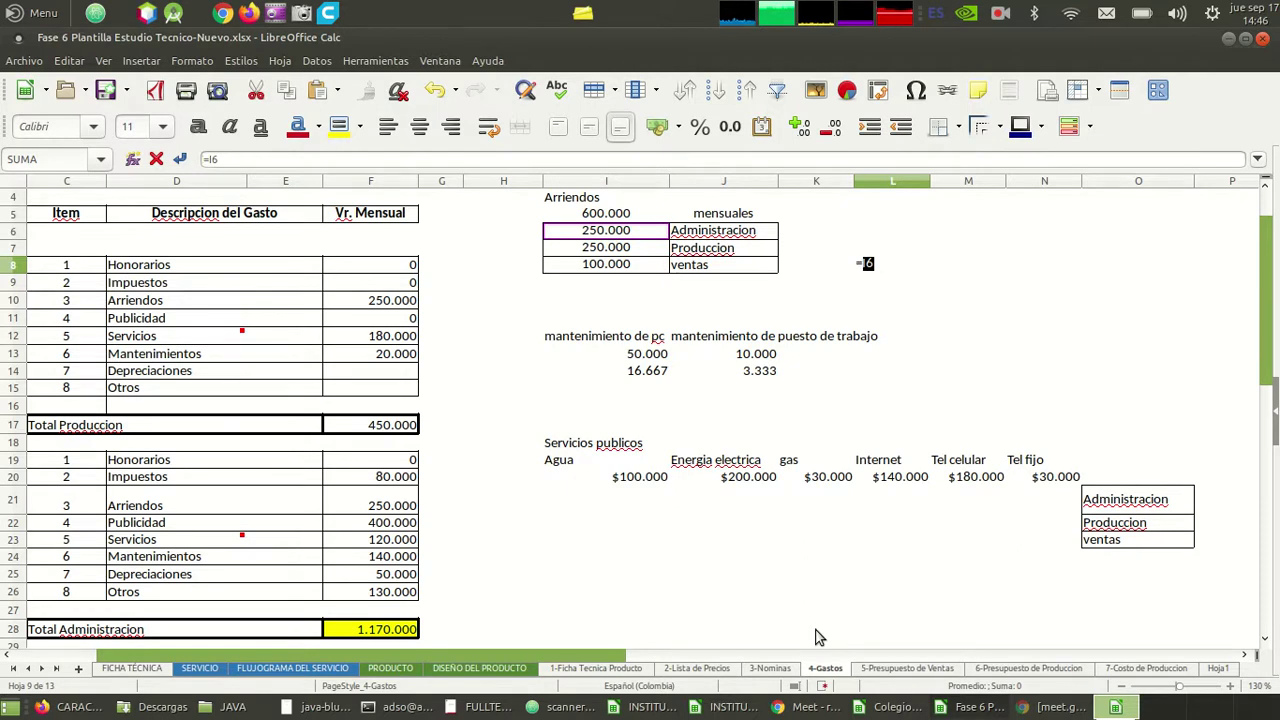
text(/I5)
key(Return)
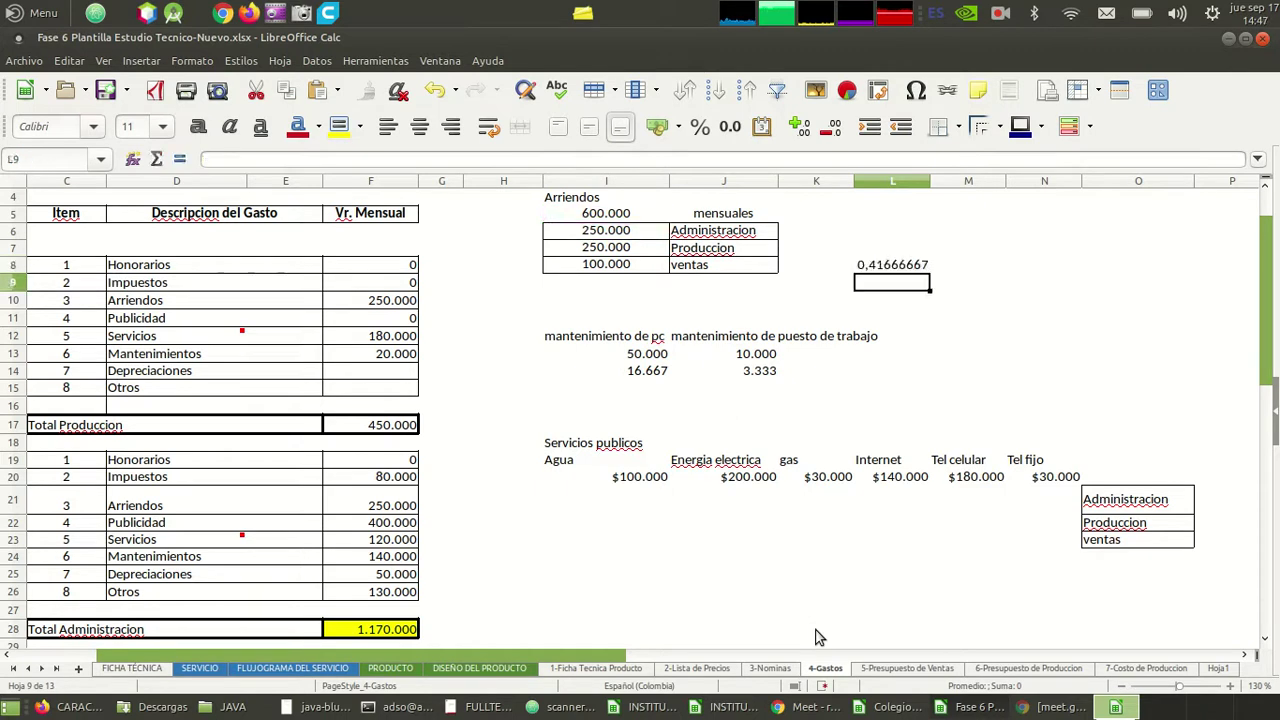
key(Up)
key(Down)
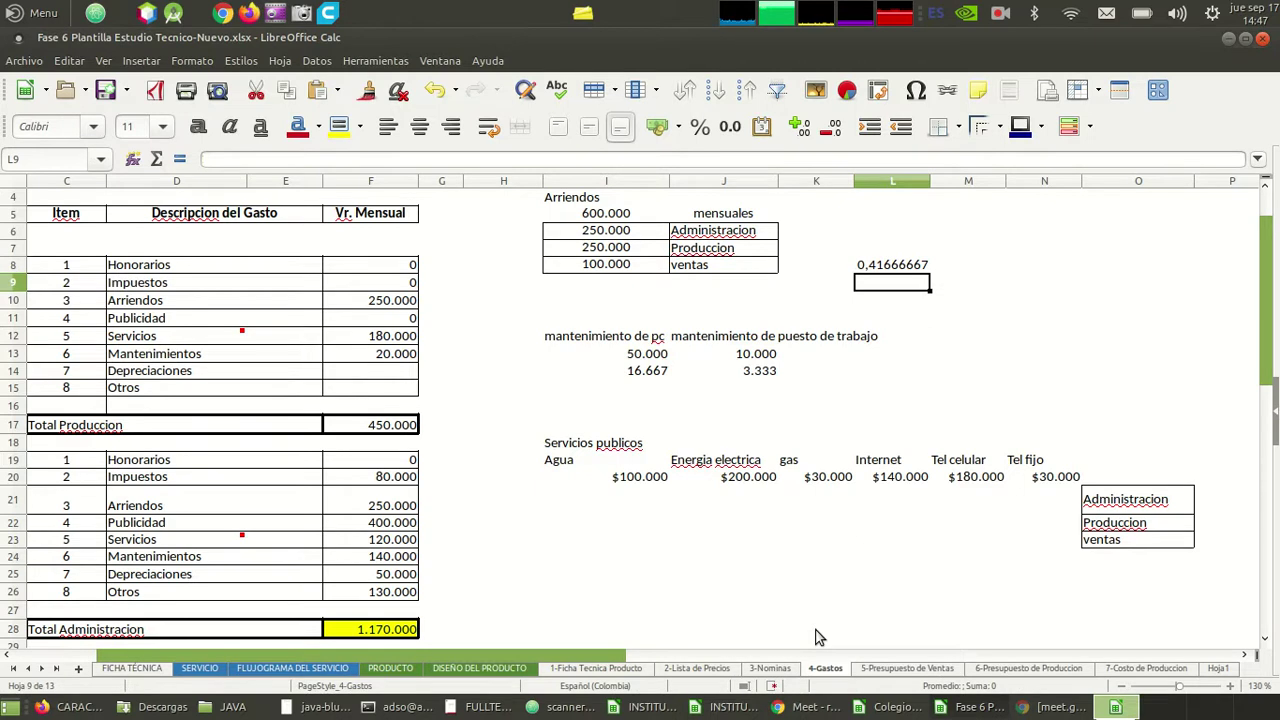
key(Up)
text(<<<<<<<<<<<<<<<<<<<<<<<<<<<<<<<<<<<)
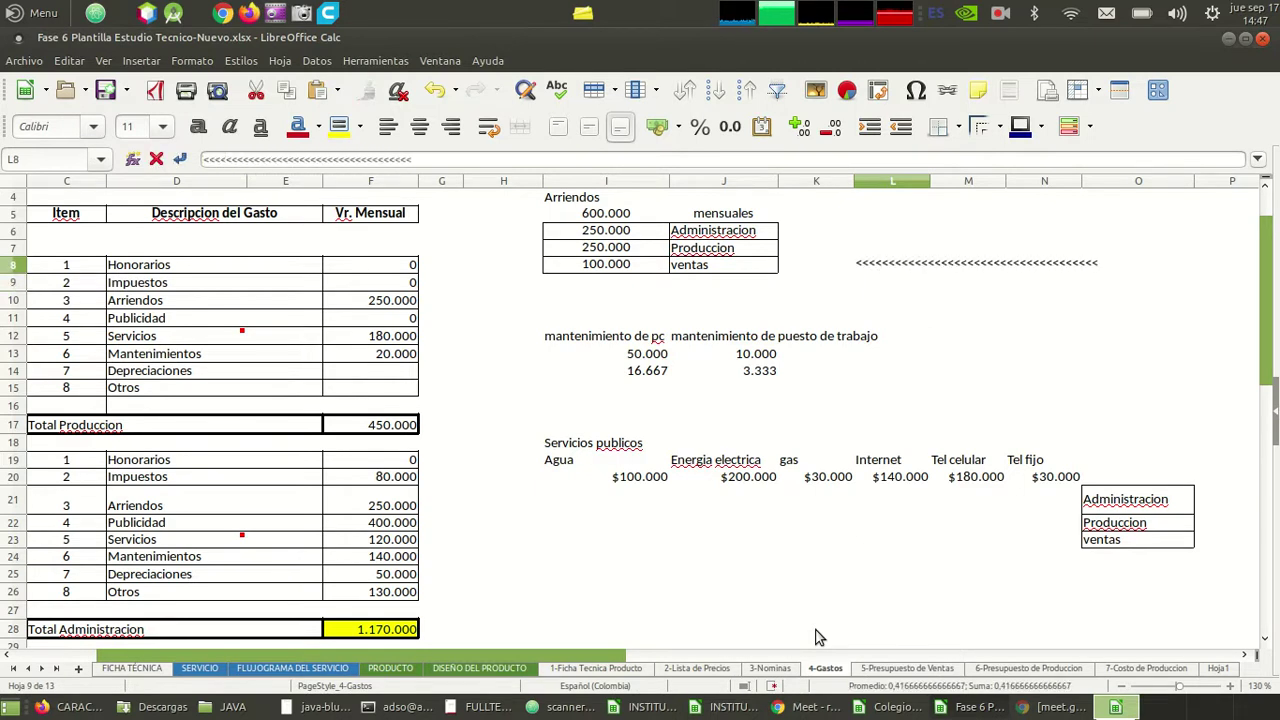
key(XF86MonBrightnessUp)
key(Escape)
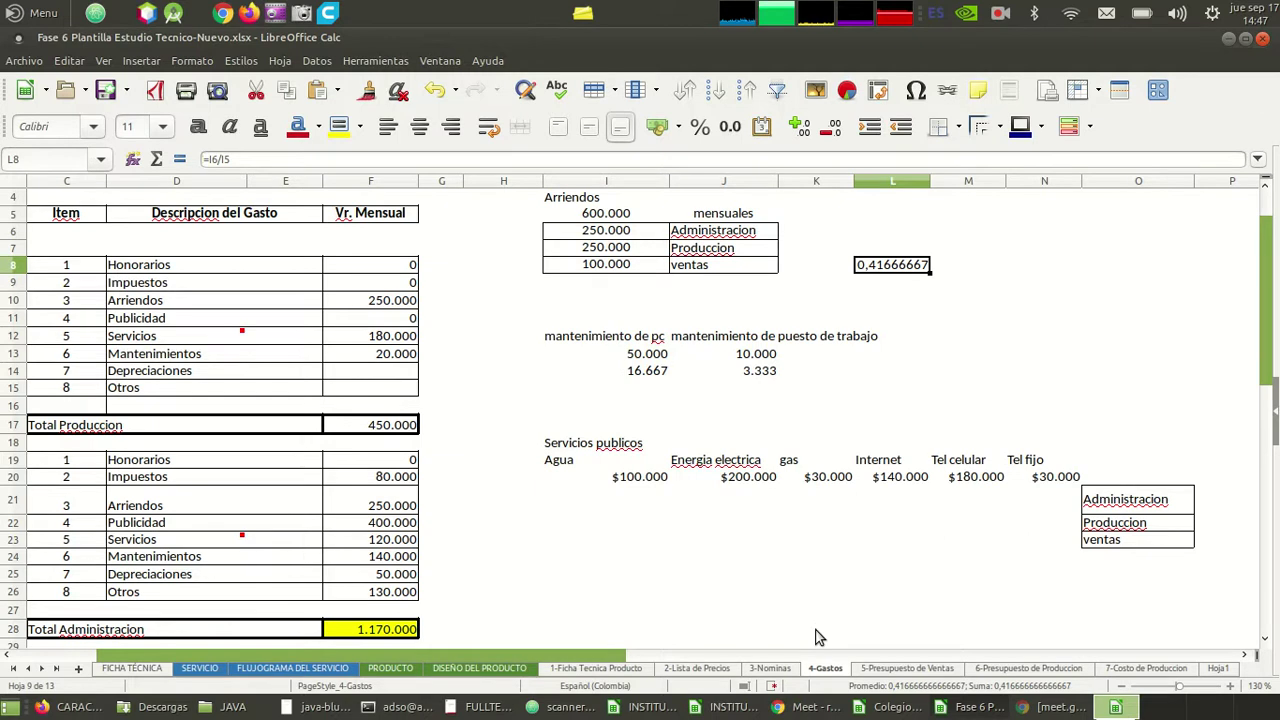
key(F2)
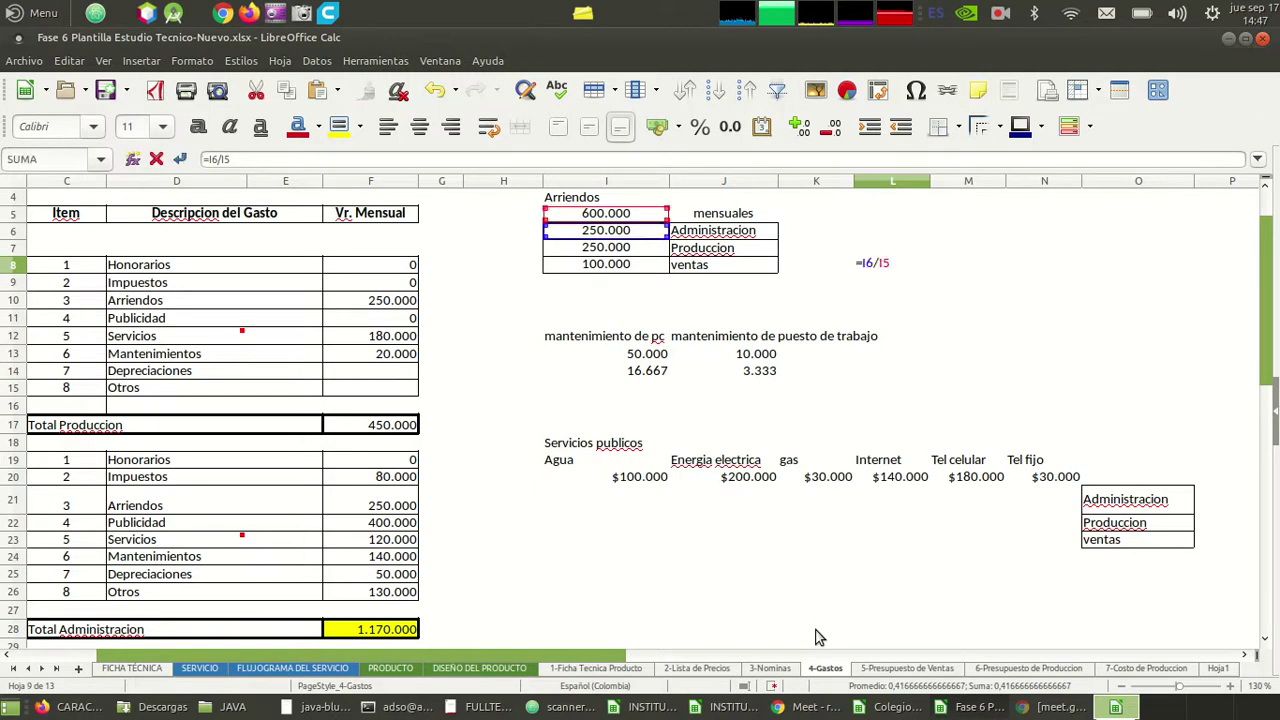
key(Left)
key(Left)
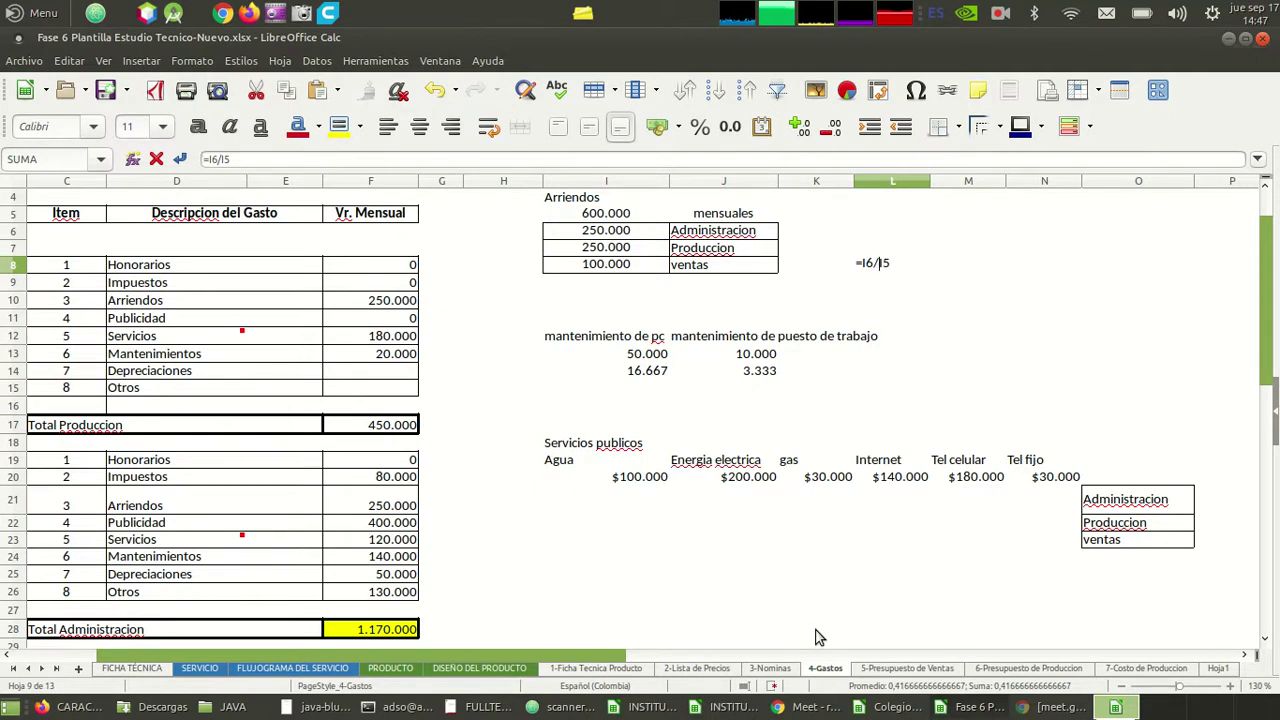
key(Return)
key(Up)
- Copy the L8 formula into L9:L10, giving shares 0,41666667, 0,41666667 and 0,16666667
key(ctrl+c)
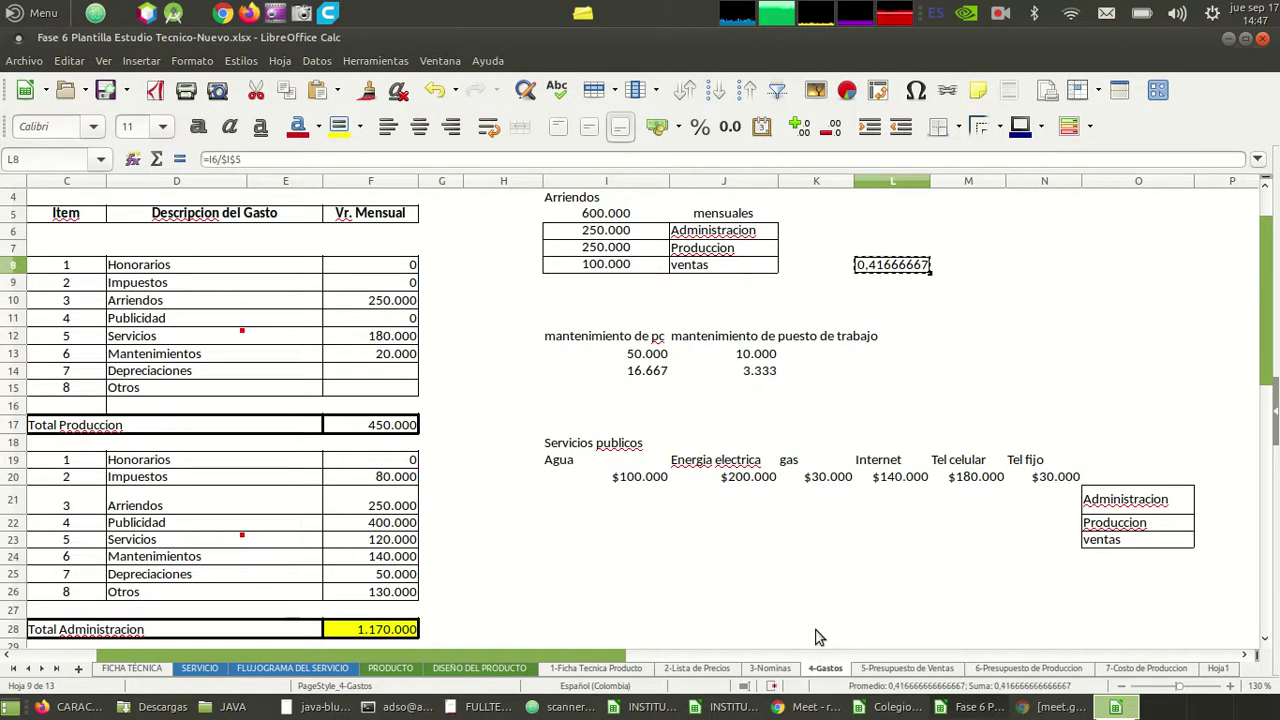
key(Down)
key(shift+Down)
key(ctrl+v)
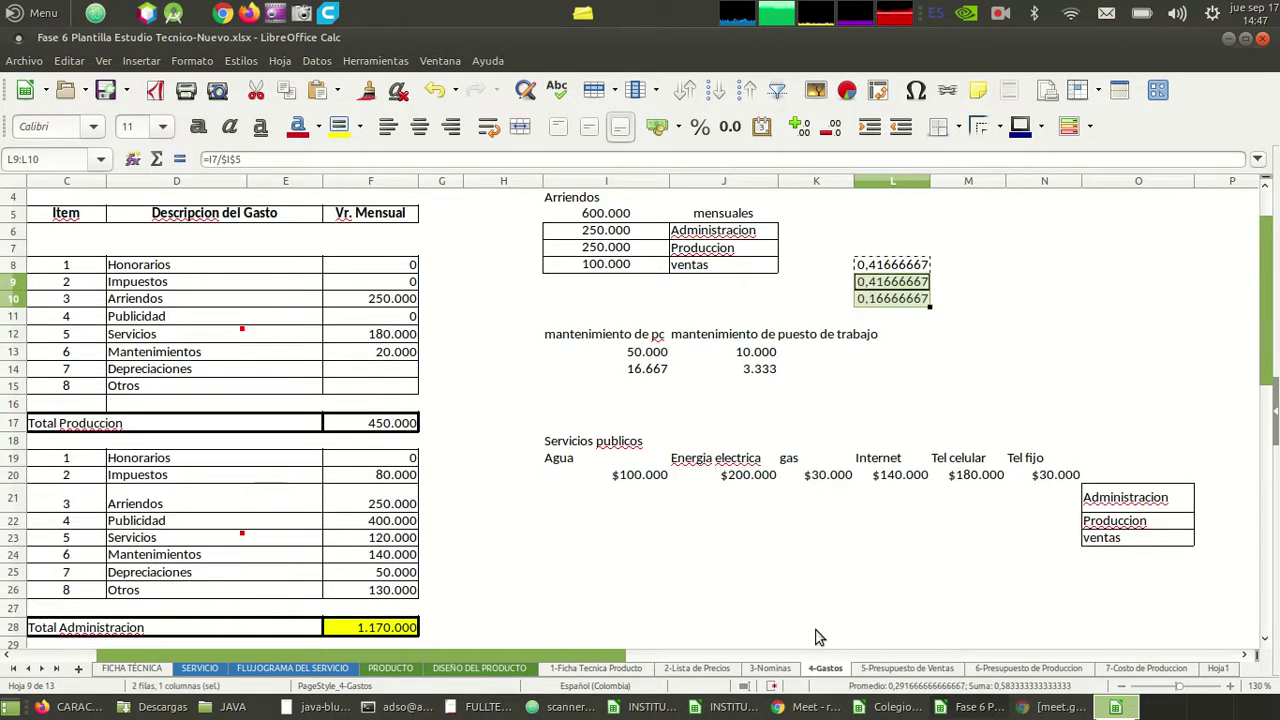
key(shift+Up)
key(Up)
key(ctrl+c)
key(Down)
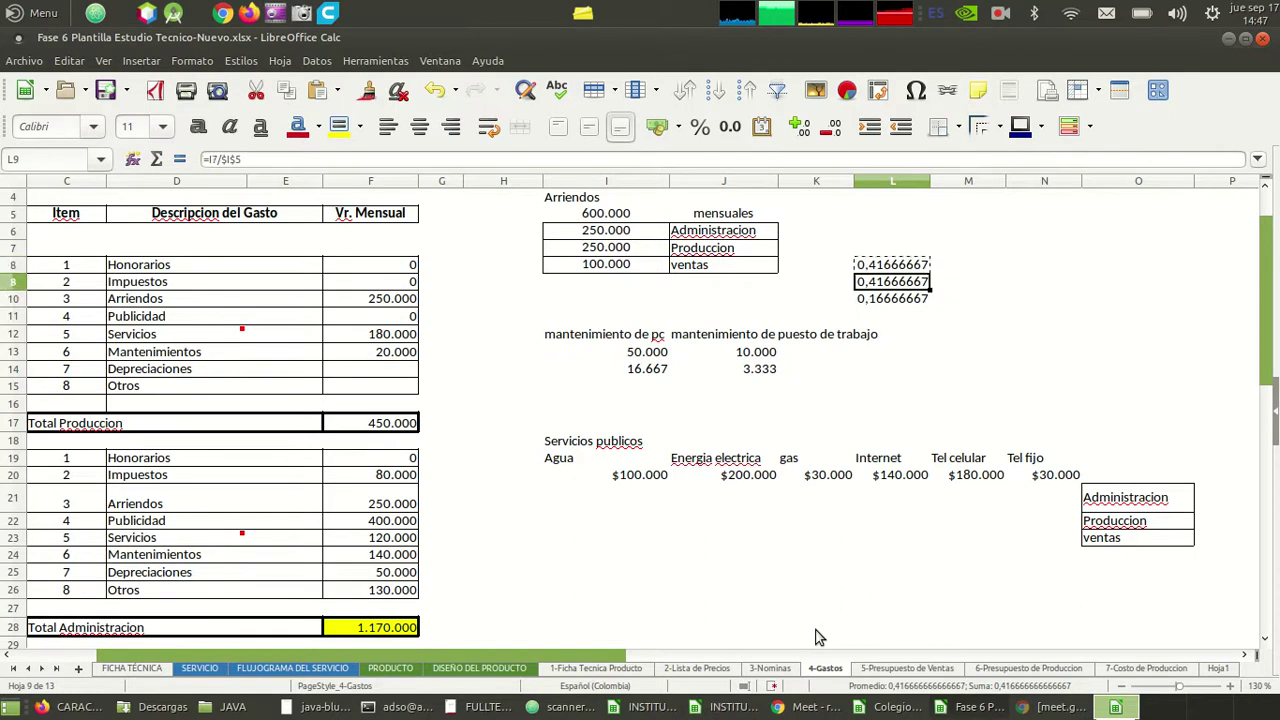
key(Up)
key(Down)
key(Down)
key(Right)
key(Right)
key(Right)
key(Right)
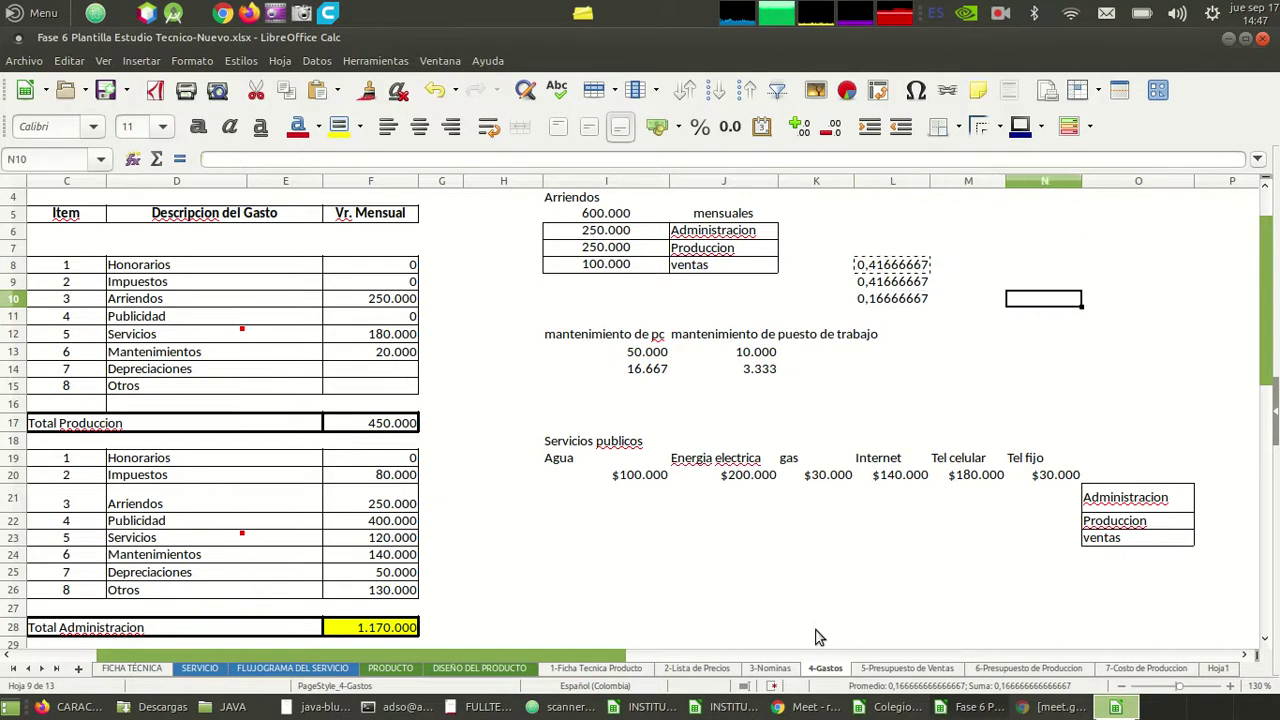
key(Down)
key(Down)
key(Down)
key(Down)
key(Down)
key(Down)
key(Down)
key(Left)
key(Down)
key(Down)
key(Down)
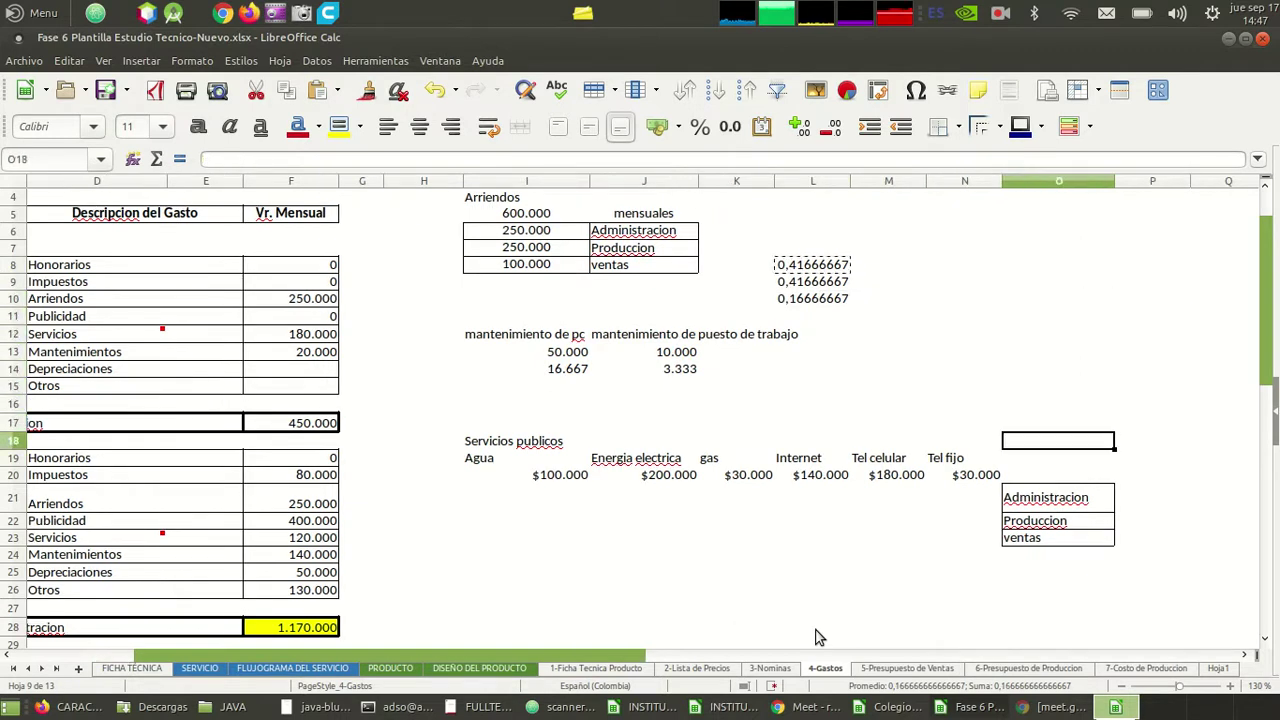
- Enter rent shares 0,41 for Administracion and Produccion and 0,16 for ventas in P21:P23
key(Up)
key(Up)
key(Up)
key(Down)
key(Down)
key(Down)
key(Down)
key(Right)
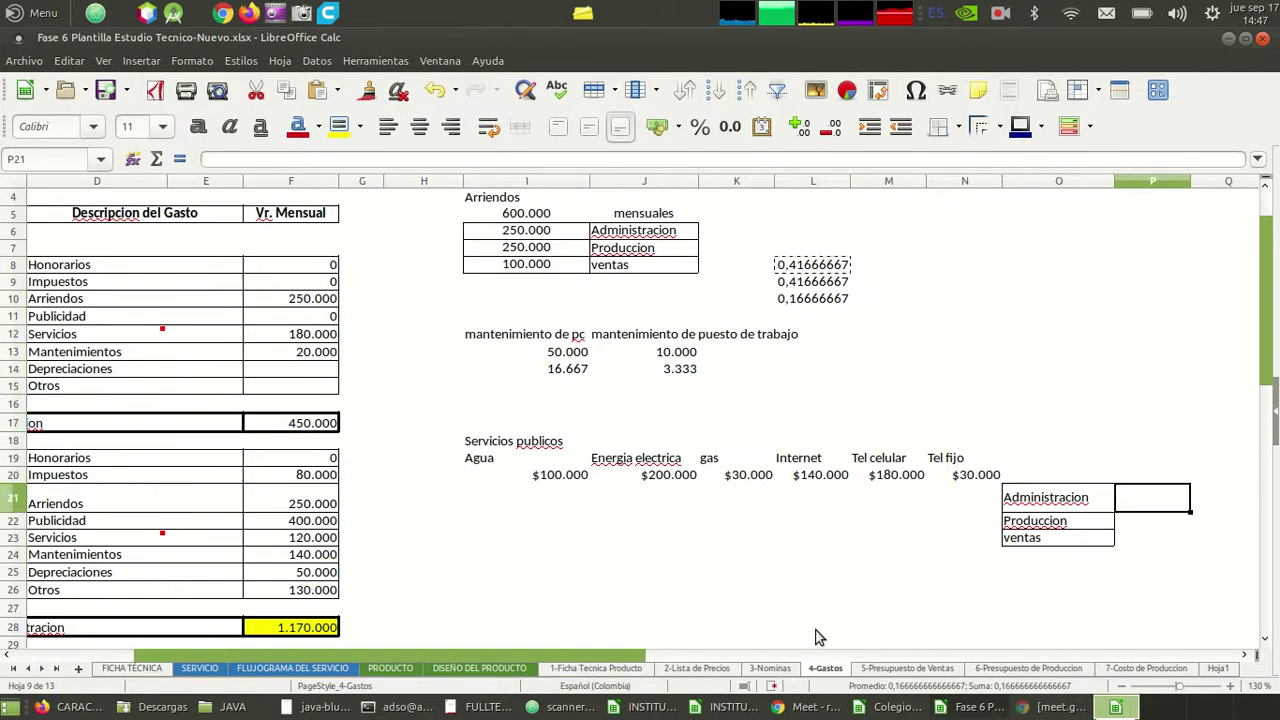
text(0)
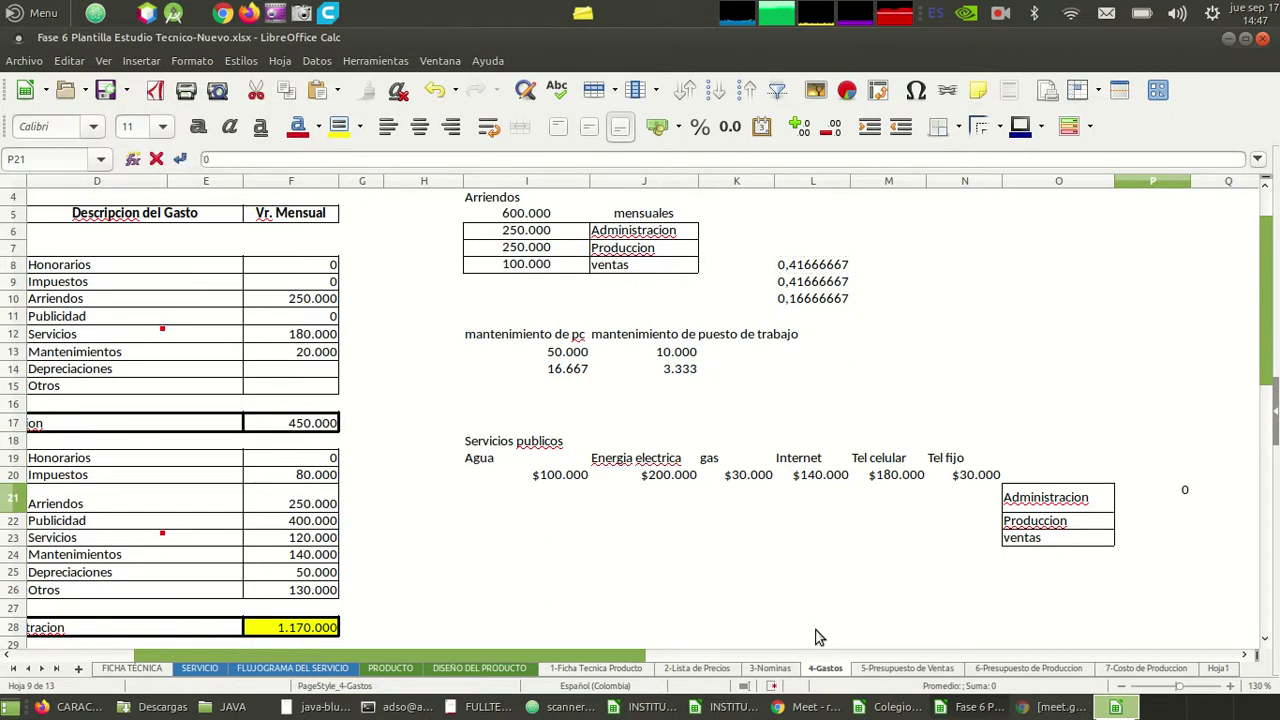
text(,41)
key(Return)
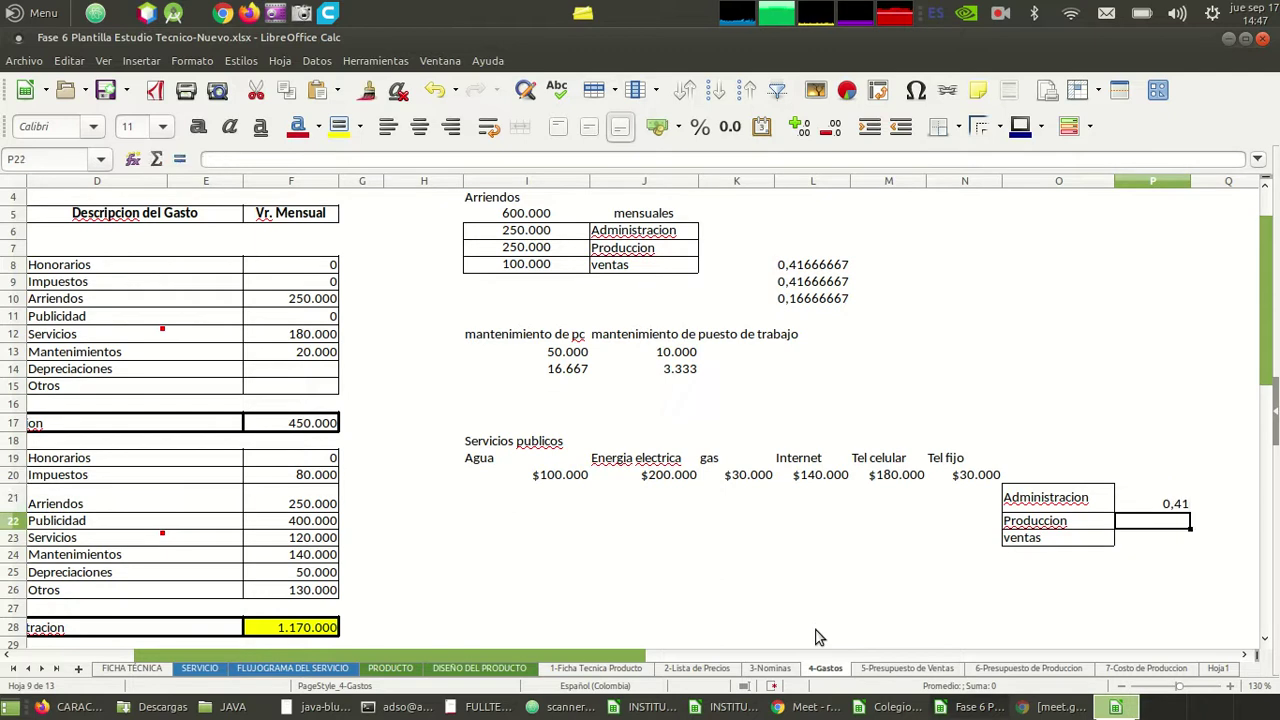
key(Up)
key(ctrl+c)
key(Down)
key(ctrl+v)
key(Down)
text(0,16)
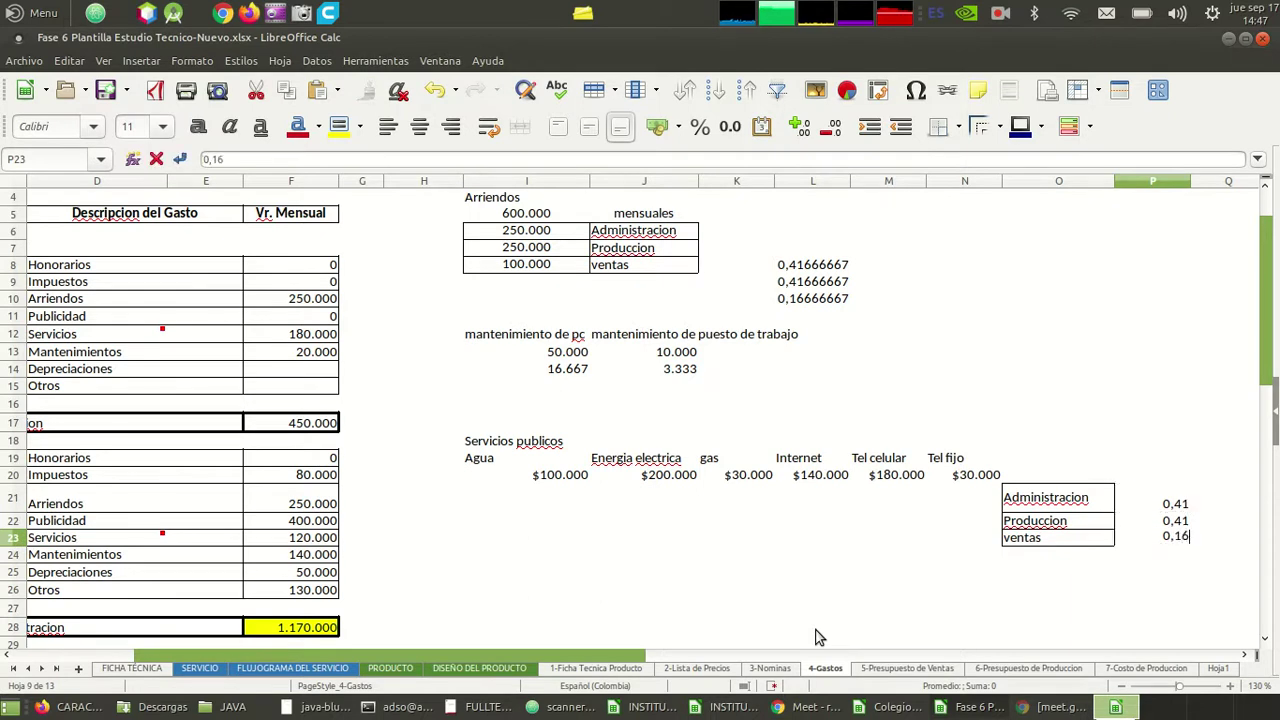
key(Return)
- Select and copy the three rent share formulas in L8:L10
key(Up)
key(Up)
key(Left)
key(Left)
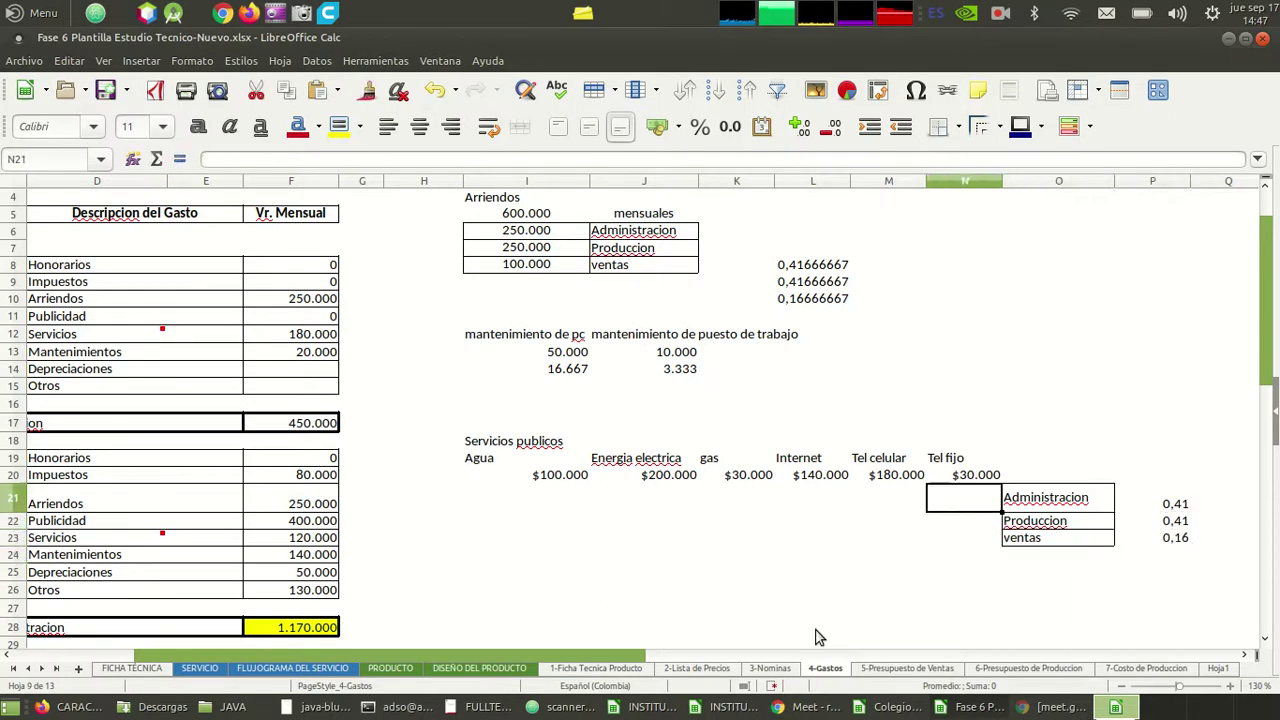
key(Left)
key(Up)
key(Up)
key(Up)
key(Up)
key(Up)
key(Up)
key(Up)
key(Up)
key(Up)
key(Up)
key(Up)
key(Left)
key(Up)
key(Up)
key(Up)
key(Down)
key(Down)
key(Down)
key(Down)
key(Down)
key(Down)
key(Down)
key(Down)
key(Up)
key(Up)
key(Up)
key(Up)
key(Up)
key(Up)
key(Up)
key(Up)
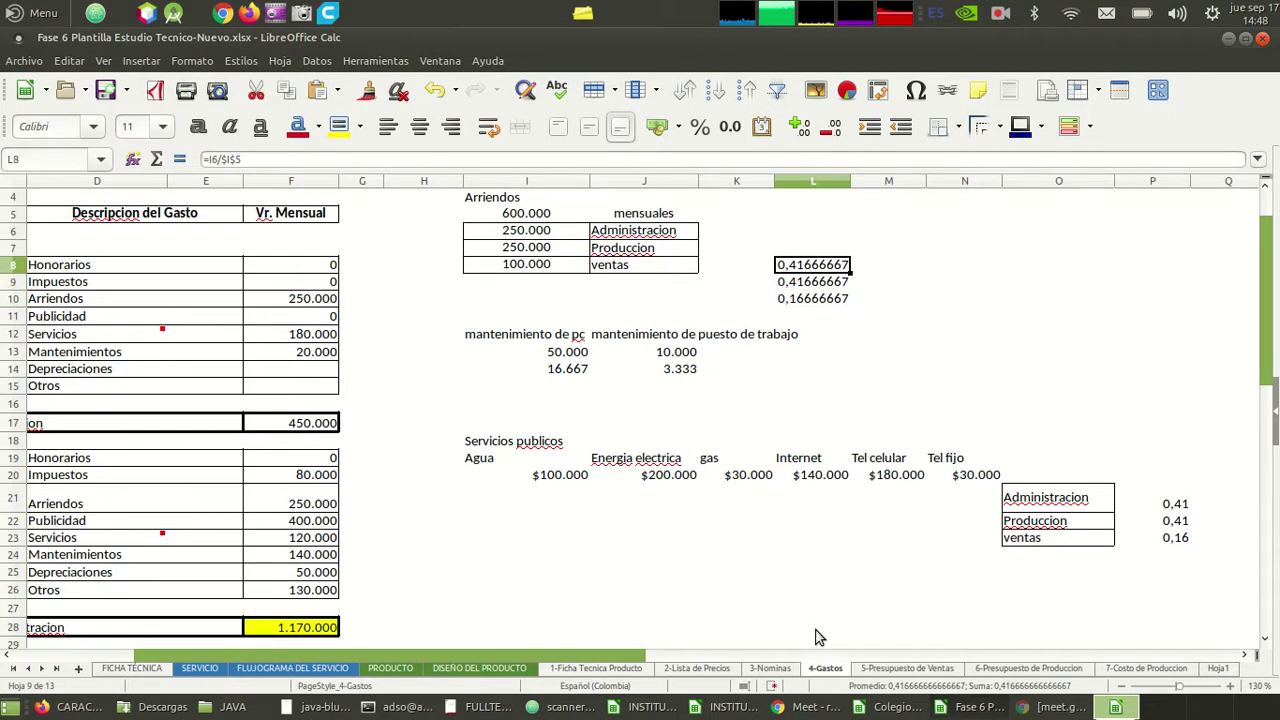
key(shift+Down)
key(shift+Down)
key(ctrl+c)
key(Right)
key(Right)
key(Right)
key(Right)
key(Down)
key(Down)
key(Down)
key(Down)
key(Down)
key(Down)
key(Down)
key(Down)
key(Down)
key(Down)
key(Down)
key(Down)
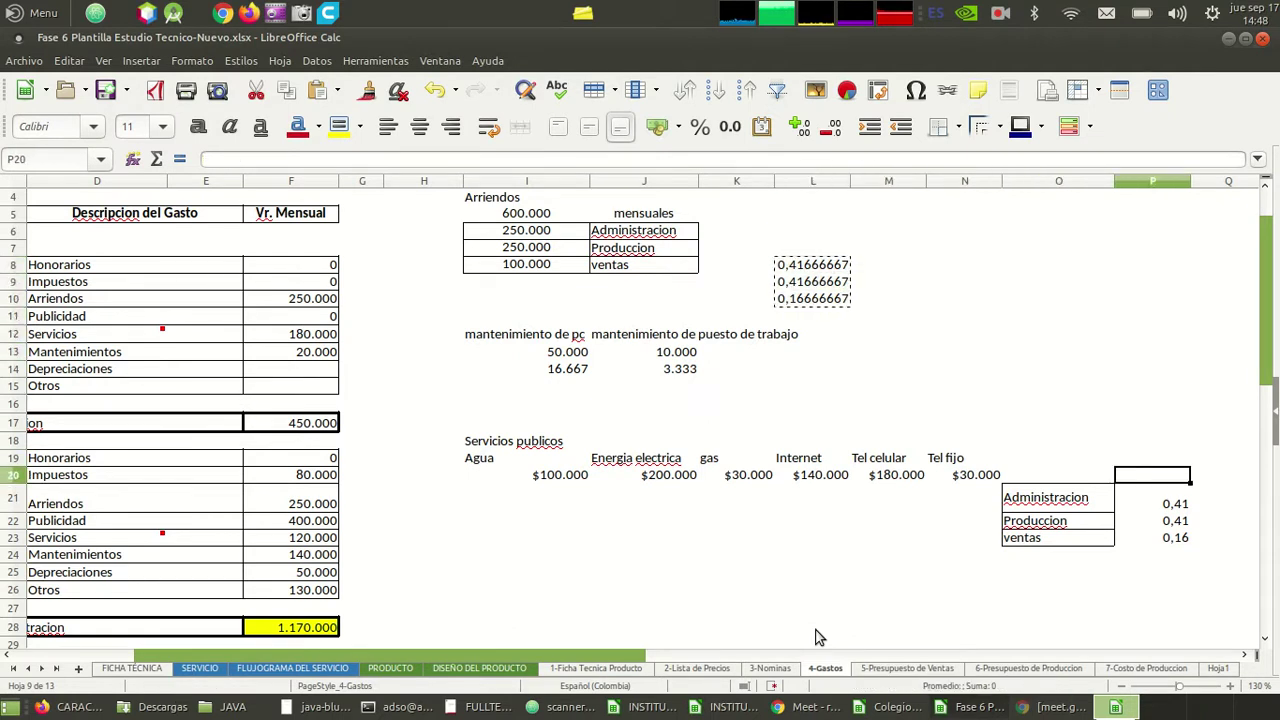
key(Down)
key(shift+Down)
key(shift+Down)
key(ctrl+v)
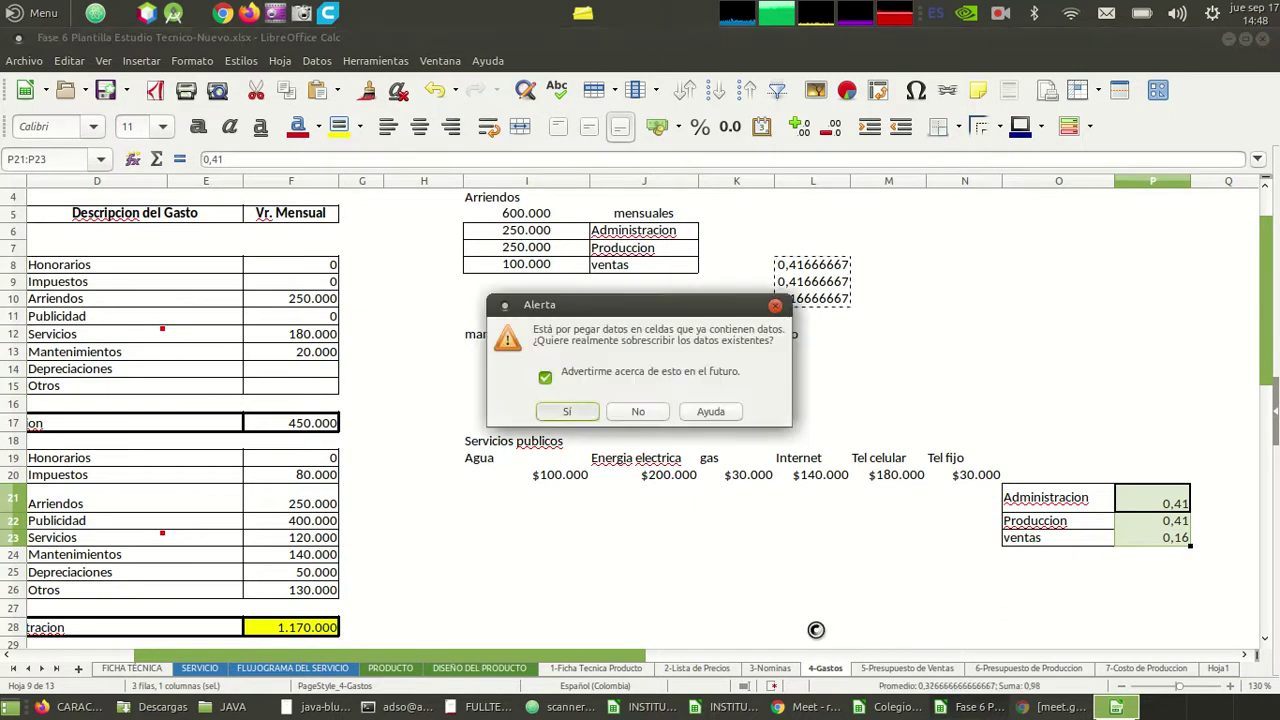
key(Return)
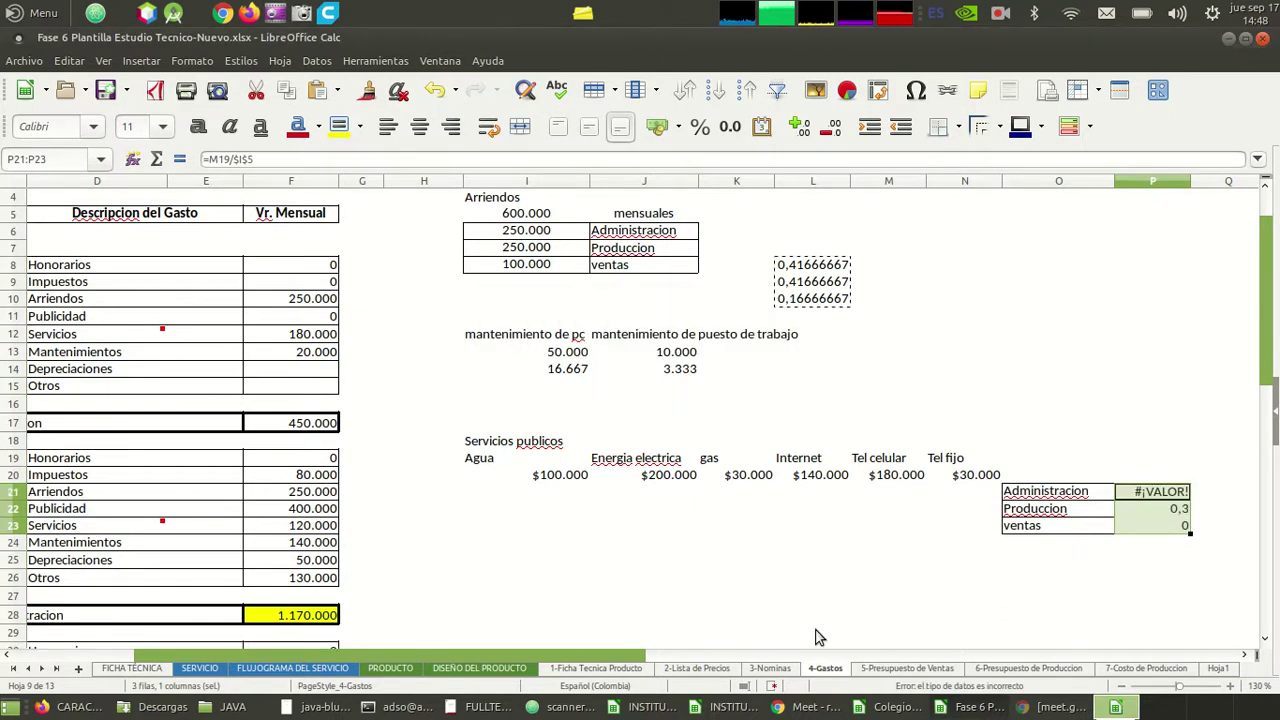
key(ctrl+alt+shift+v)
key(ctrl+z)
key(Down)
key(Left)
key(Left)
key(Up)
key(Up)
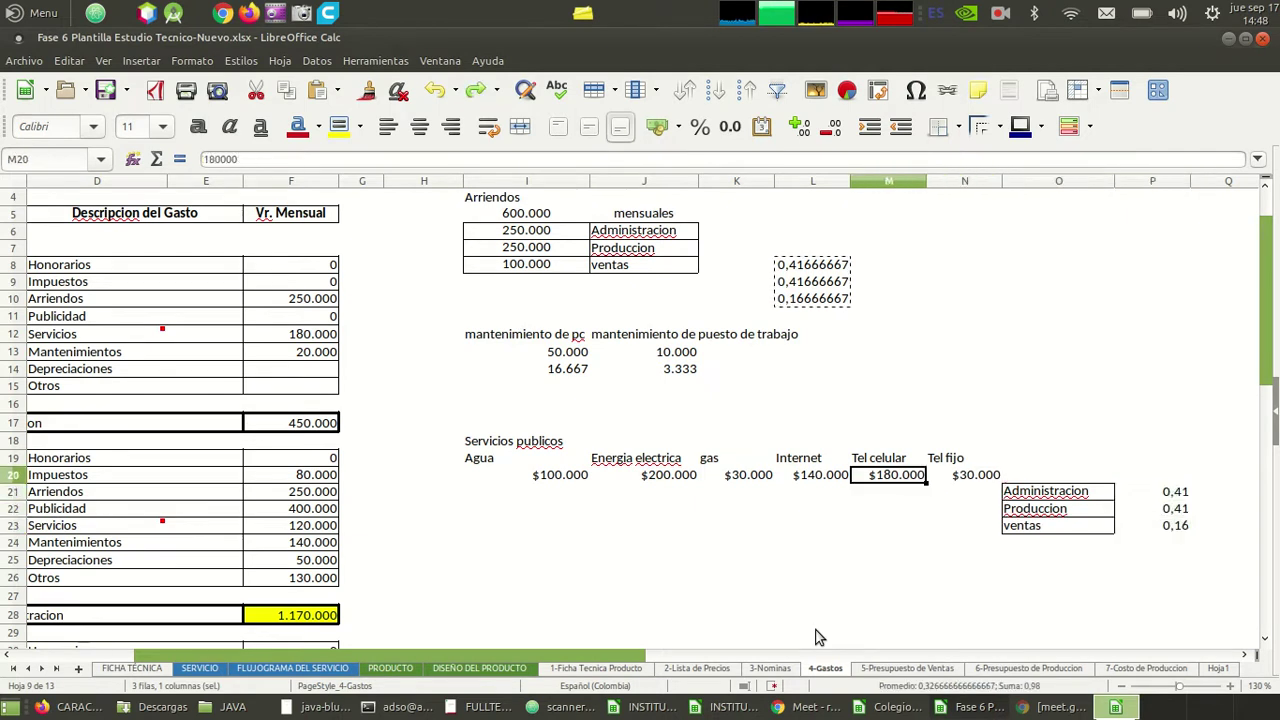
key(Left)
key(Left)
key(Up)
key(Up)
key(Up)
key(Up)
key(Up)
key(Up)
key(Up)
key(Up)
key(Up)
key(Up)
key(Up)
key(Up)
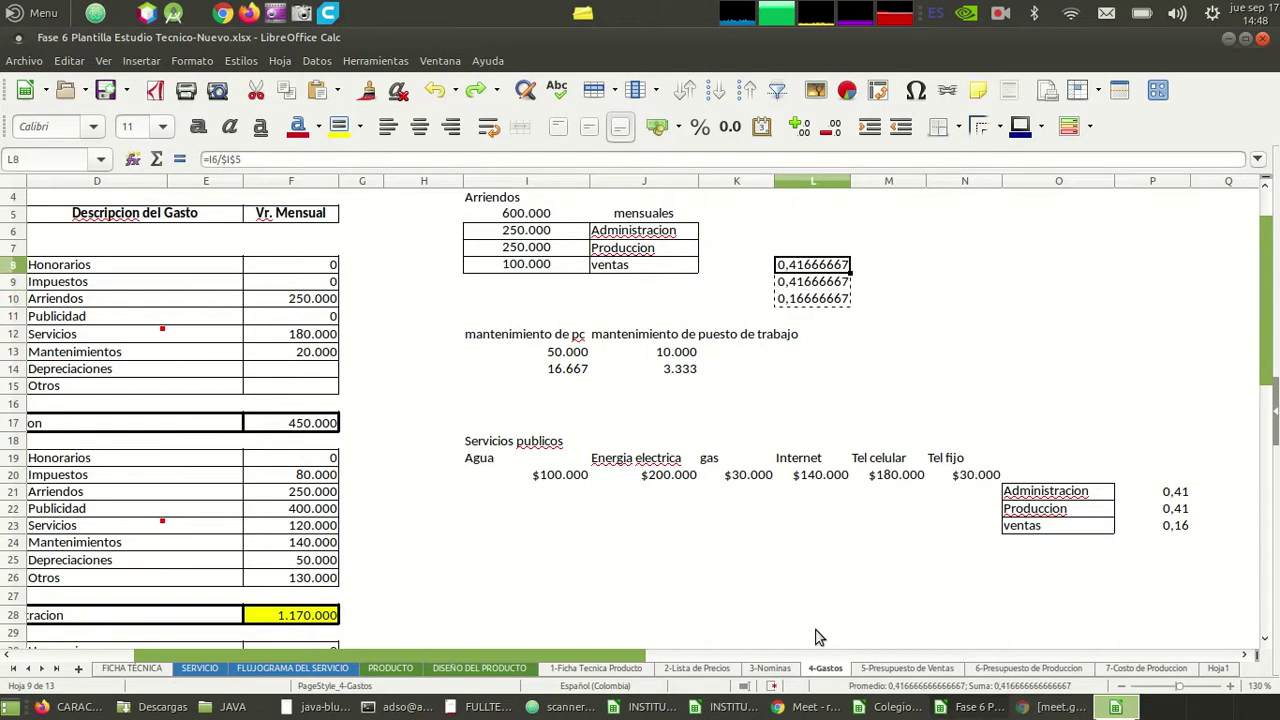
- Fully lock the I6 reference in the L8 rent share formula
click(215, 160)
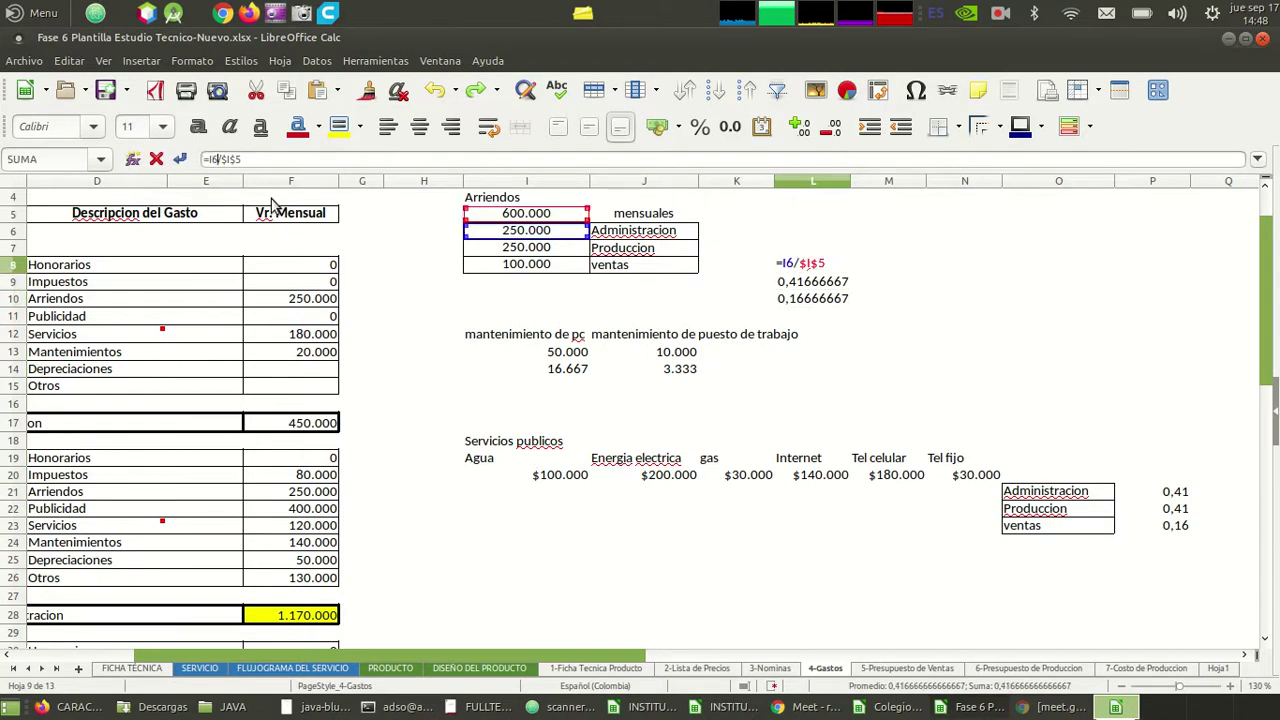
text($)
key(Right)
text($)
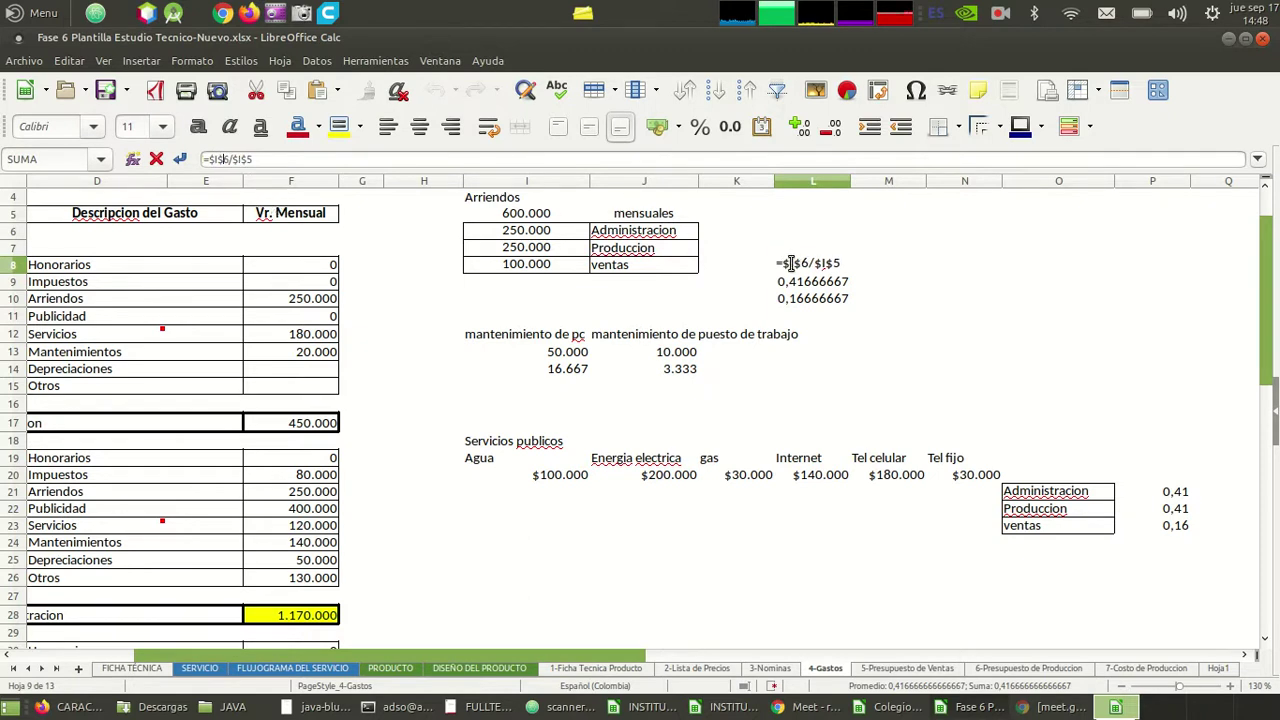
key(Return)
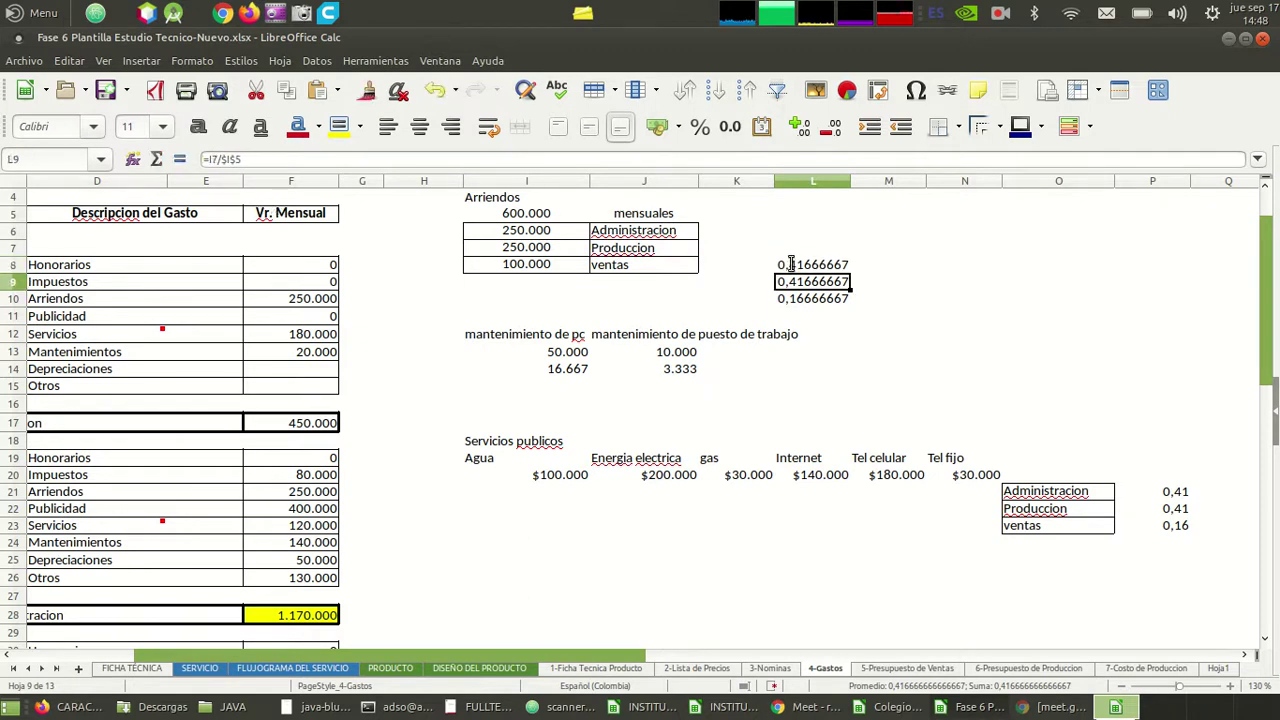
- Correct the L9 formula to =$I7/$I$5
key(F2)
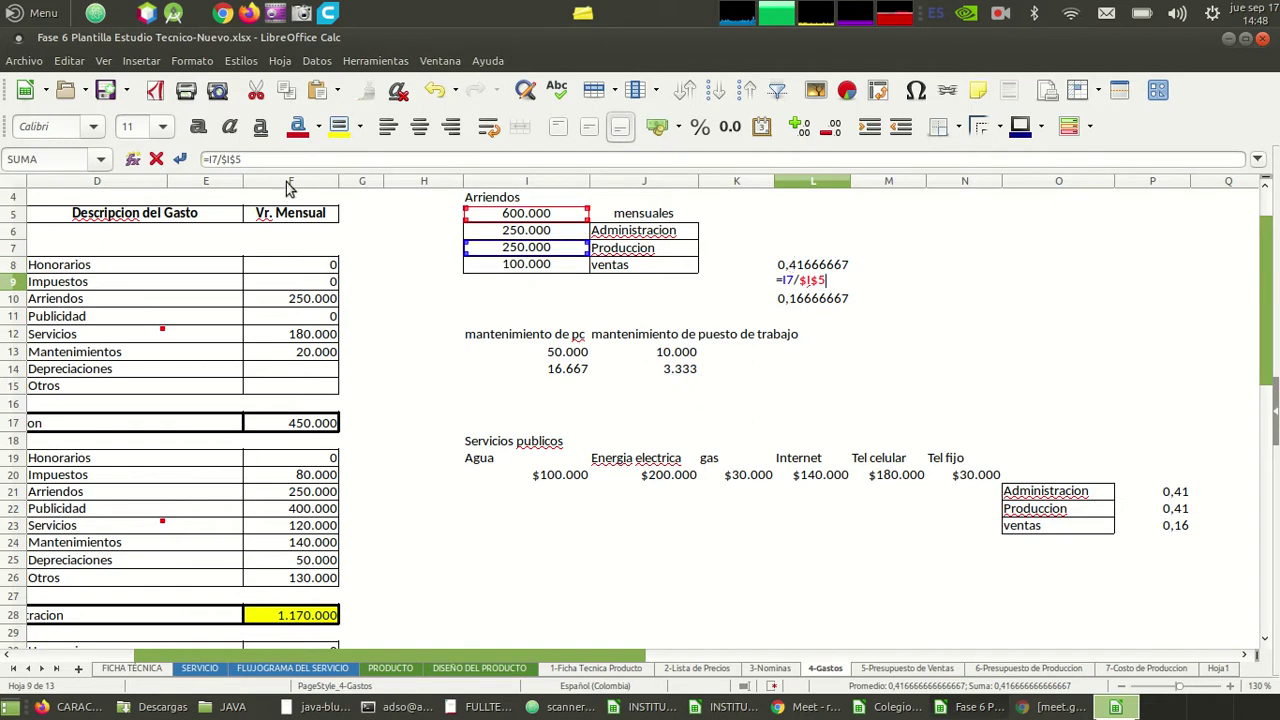
click(218, 160)
text($I7)
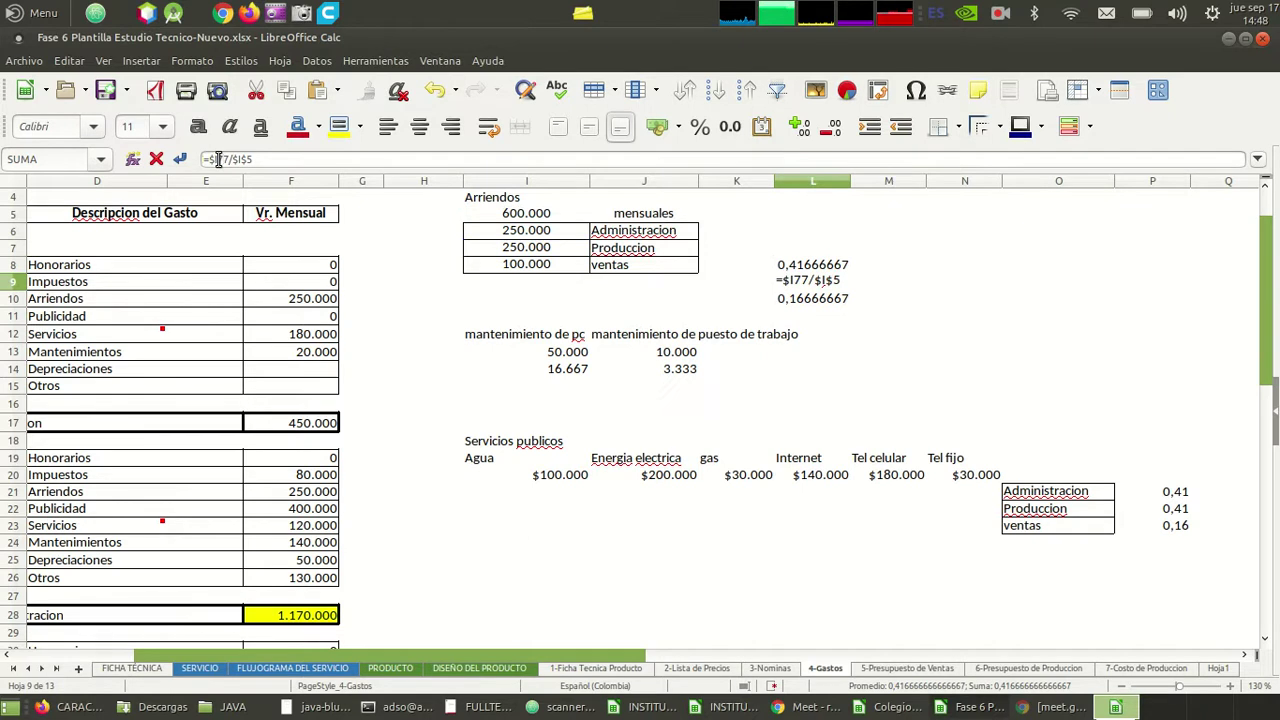
key(Return)
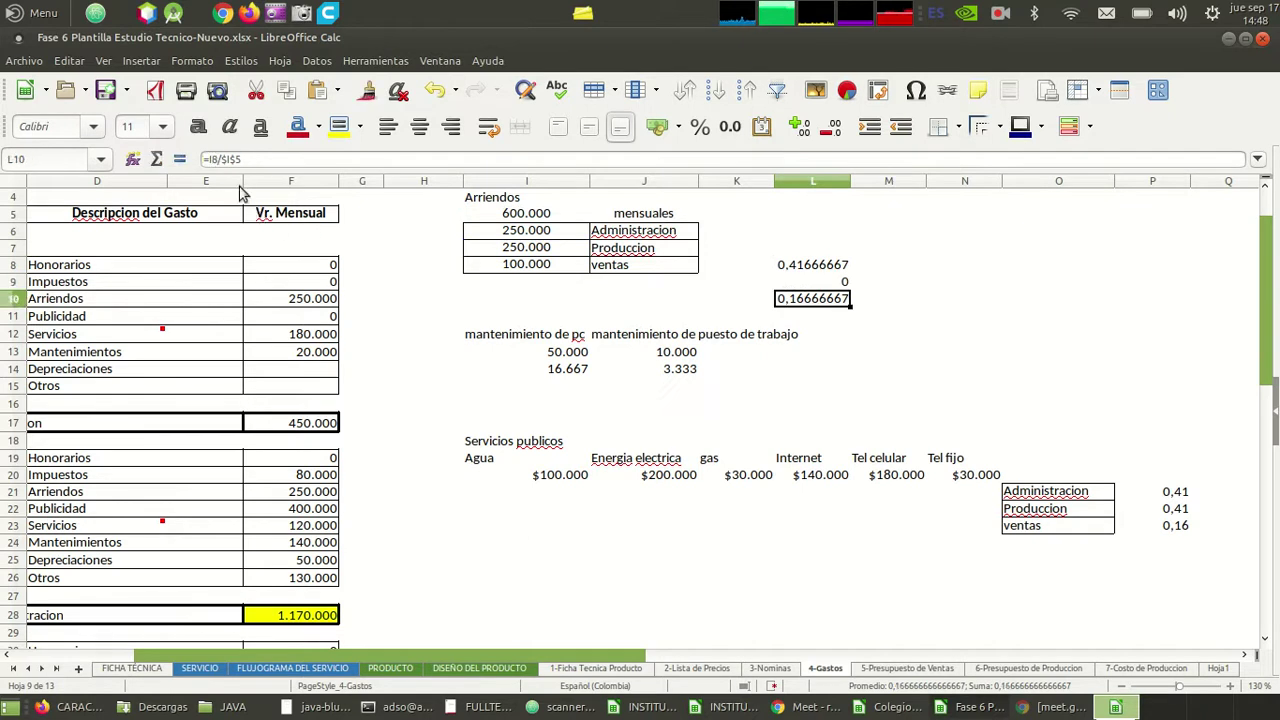
click(796, 284)
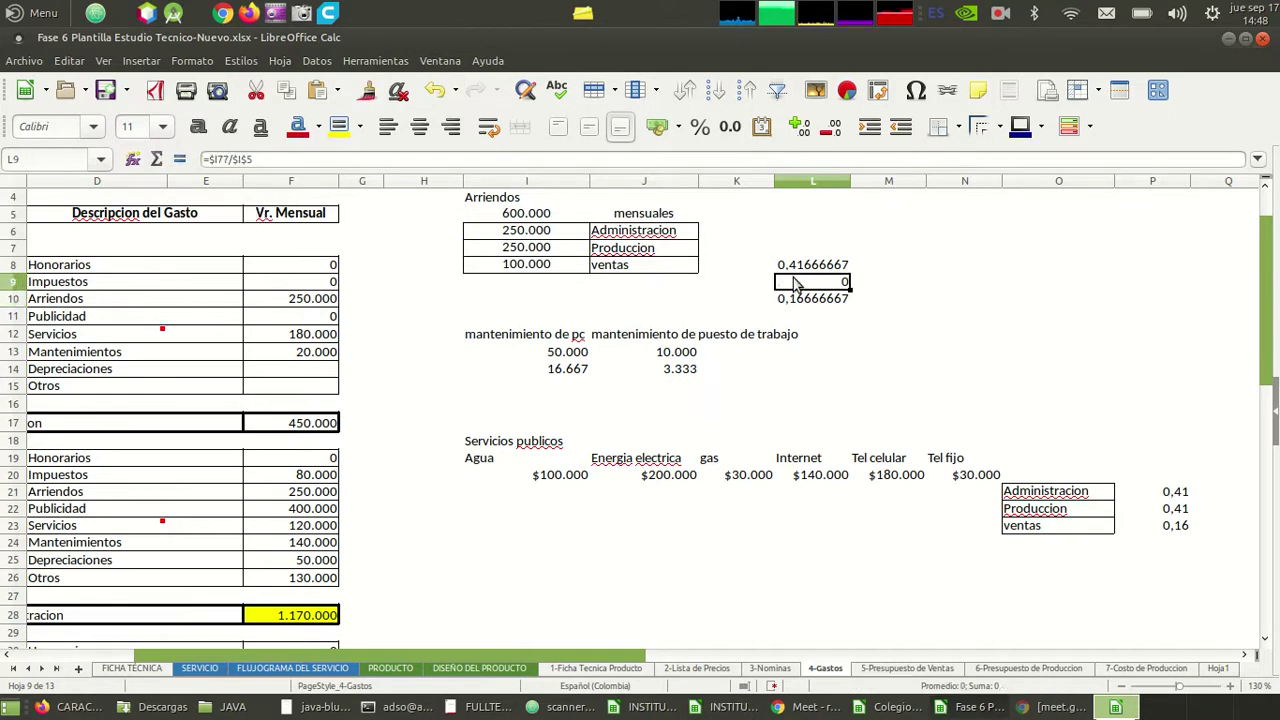
double_click(796, 284)
key(Left)
key(Left)
key(Left)
key(Left)
key(BackSpace)
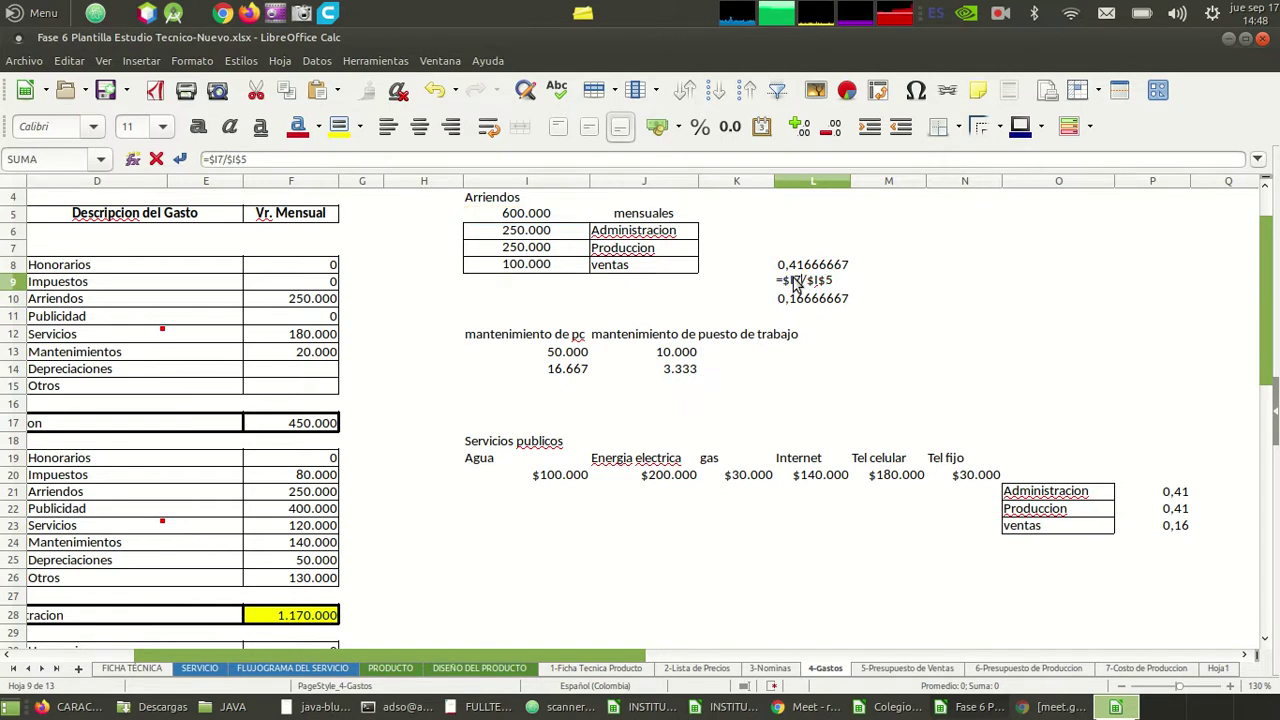
key(Return)
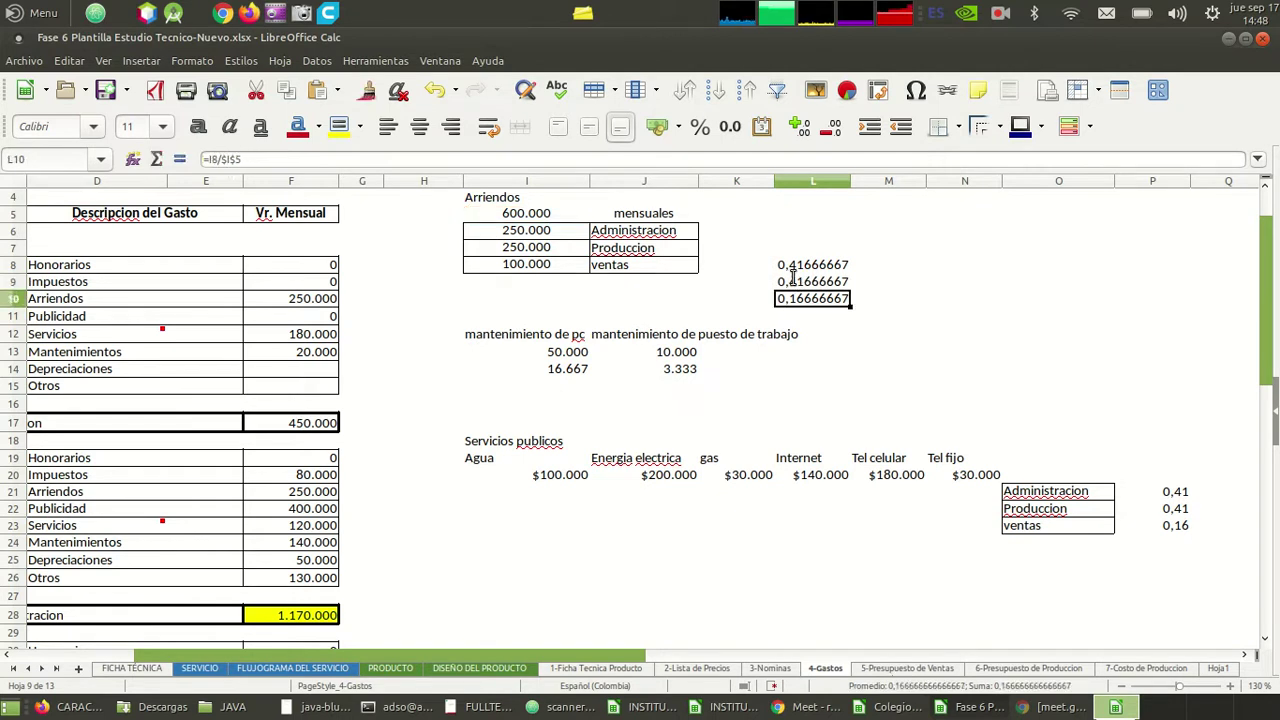
- Fix the L10 formula to =$I$8/$I$5
key(F2)
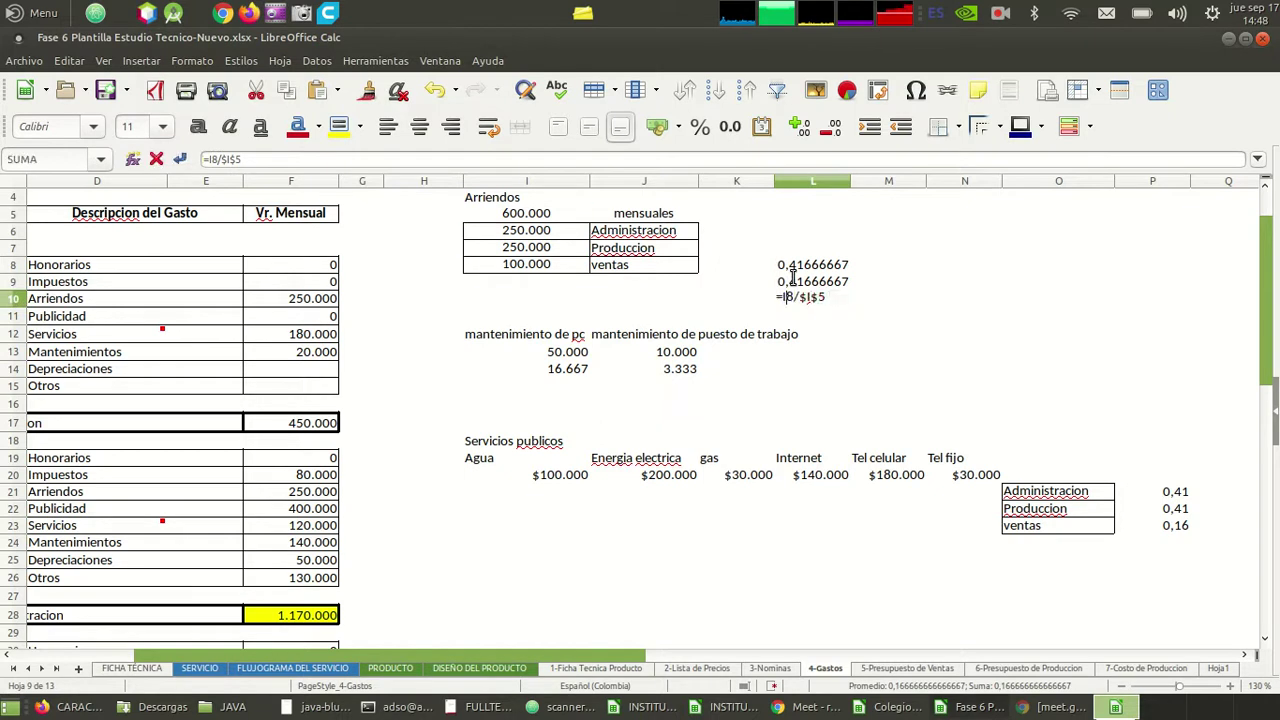
text($)
key(Return)
text(4)
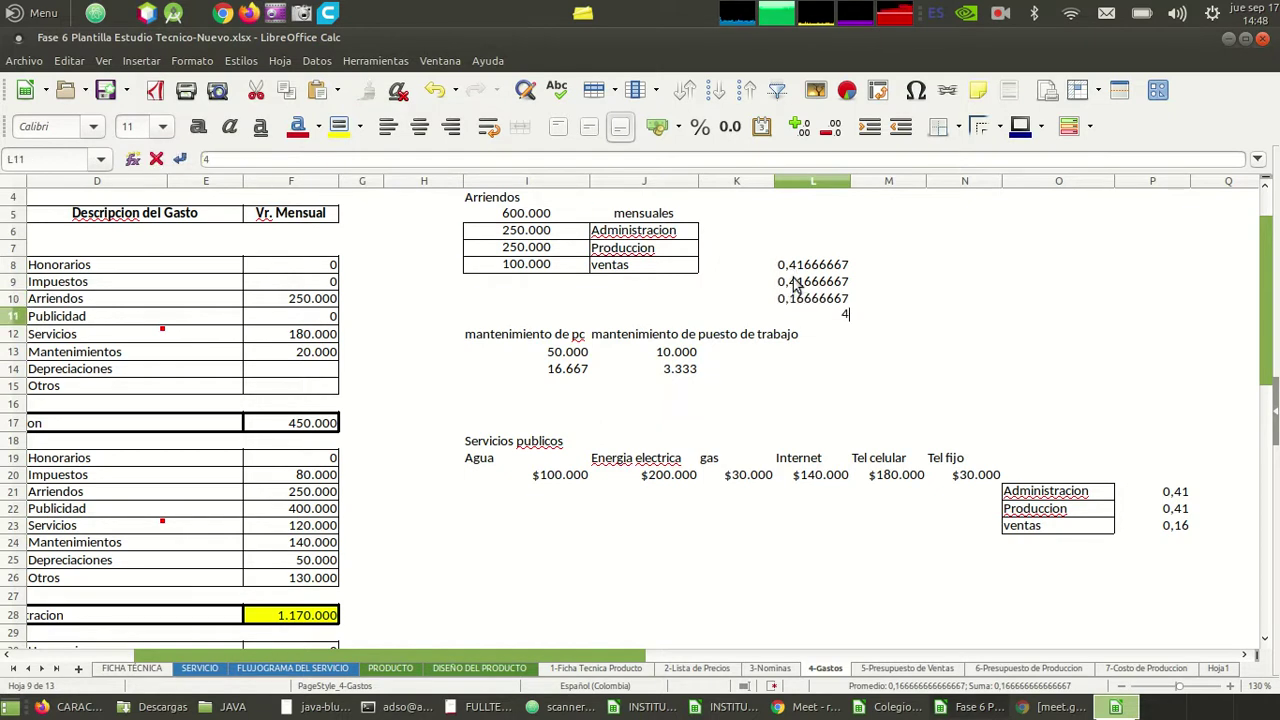
key(Escape)
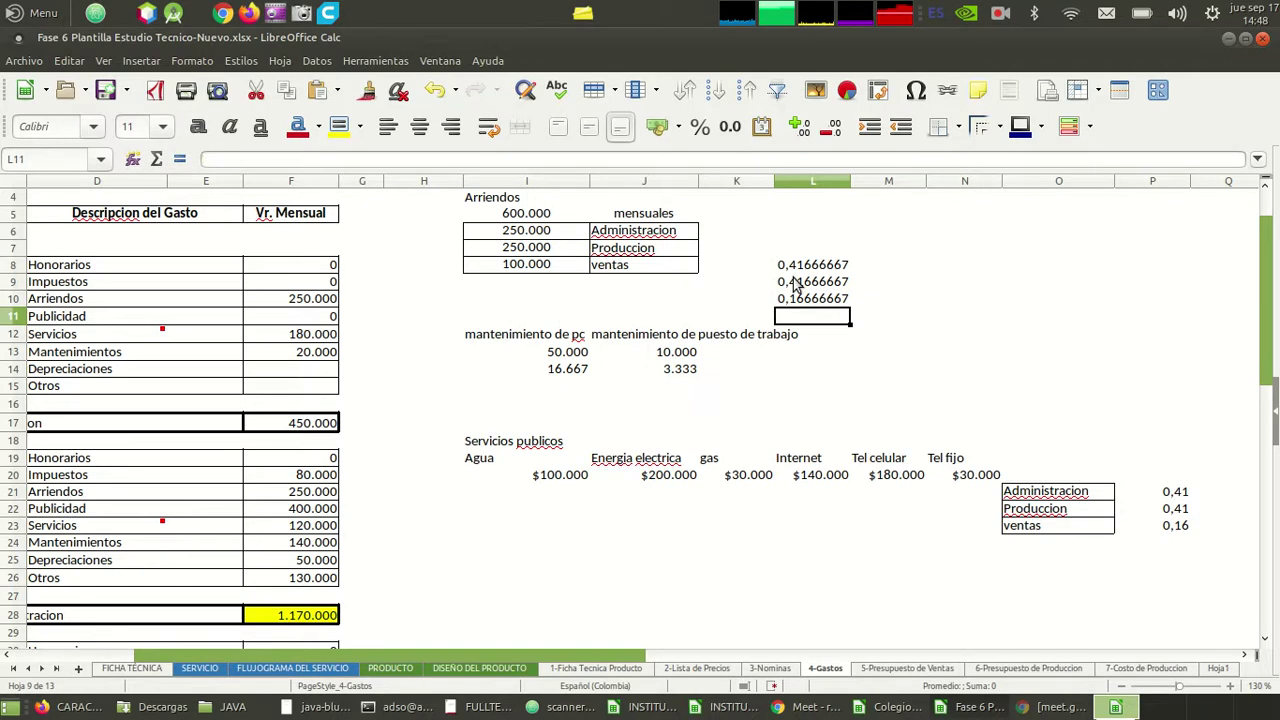
key(ctrl+z)
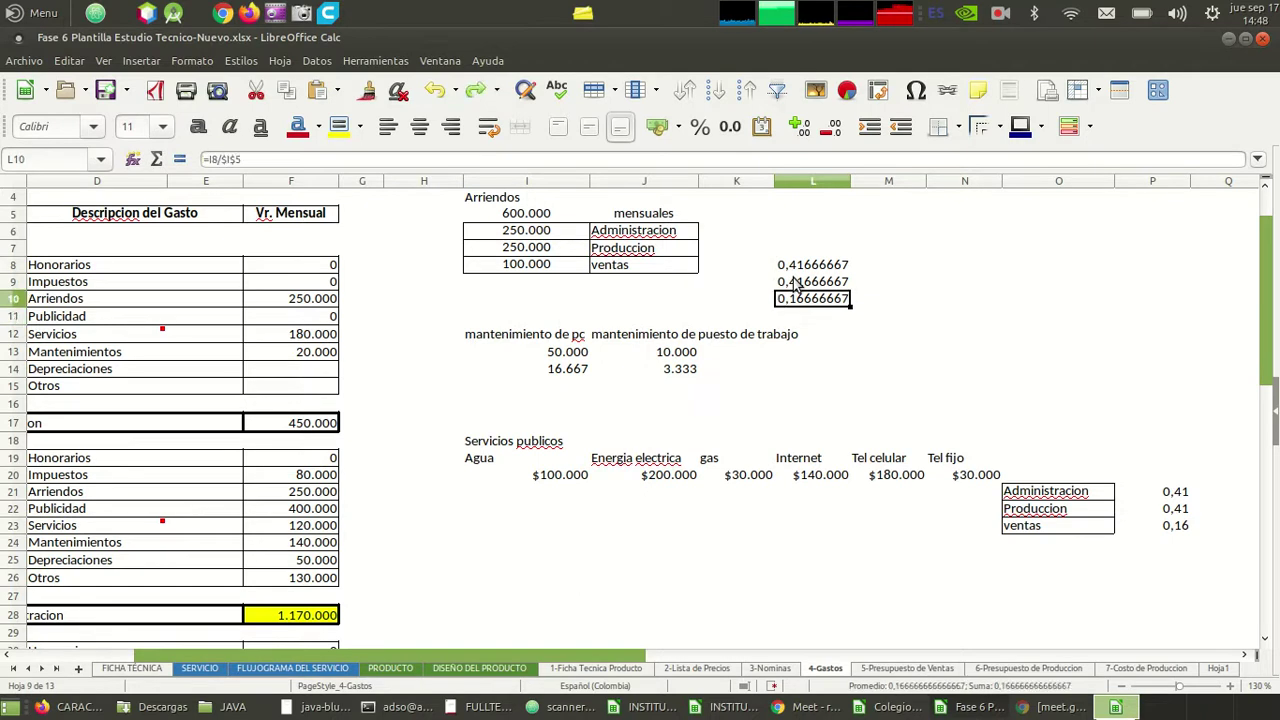
key(F2)
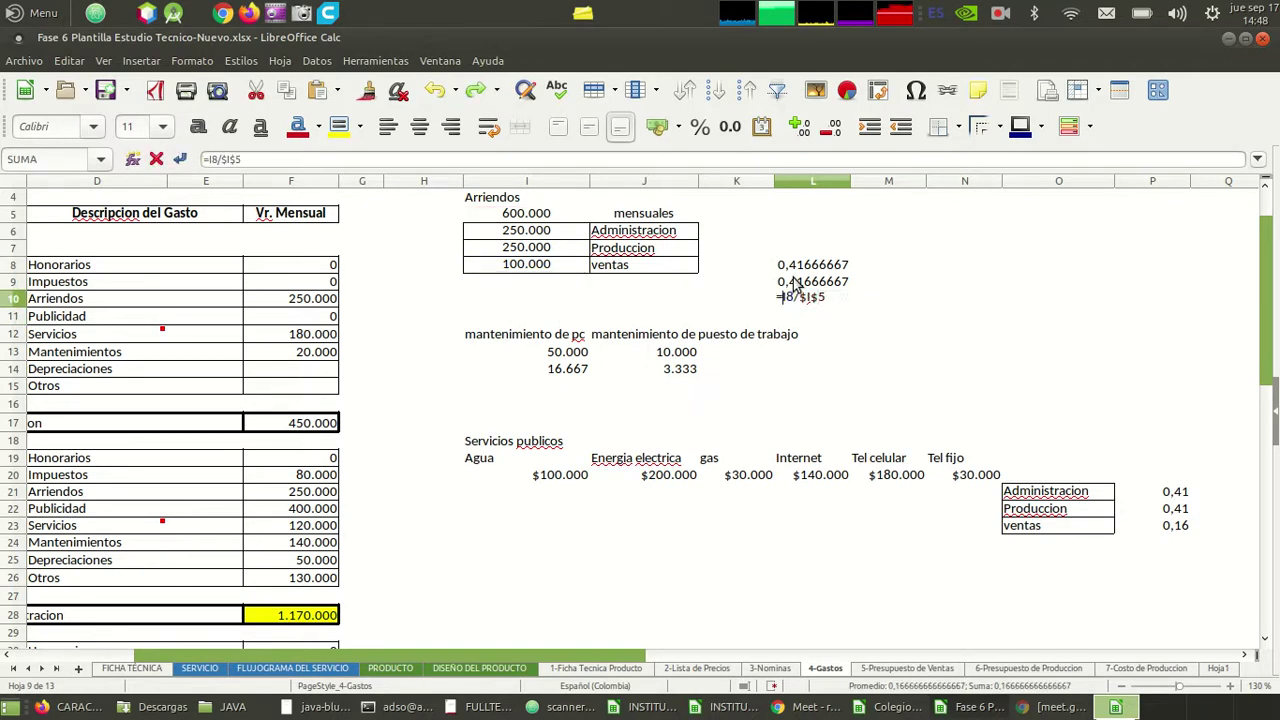
text($)
key(Right)
text($)
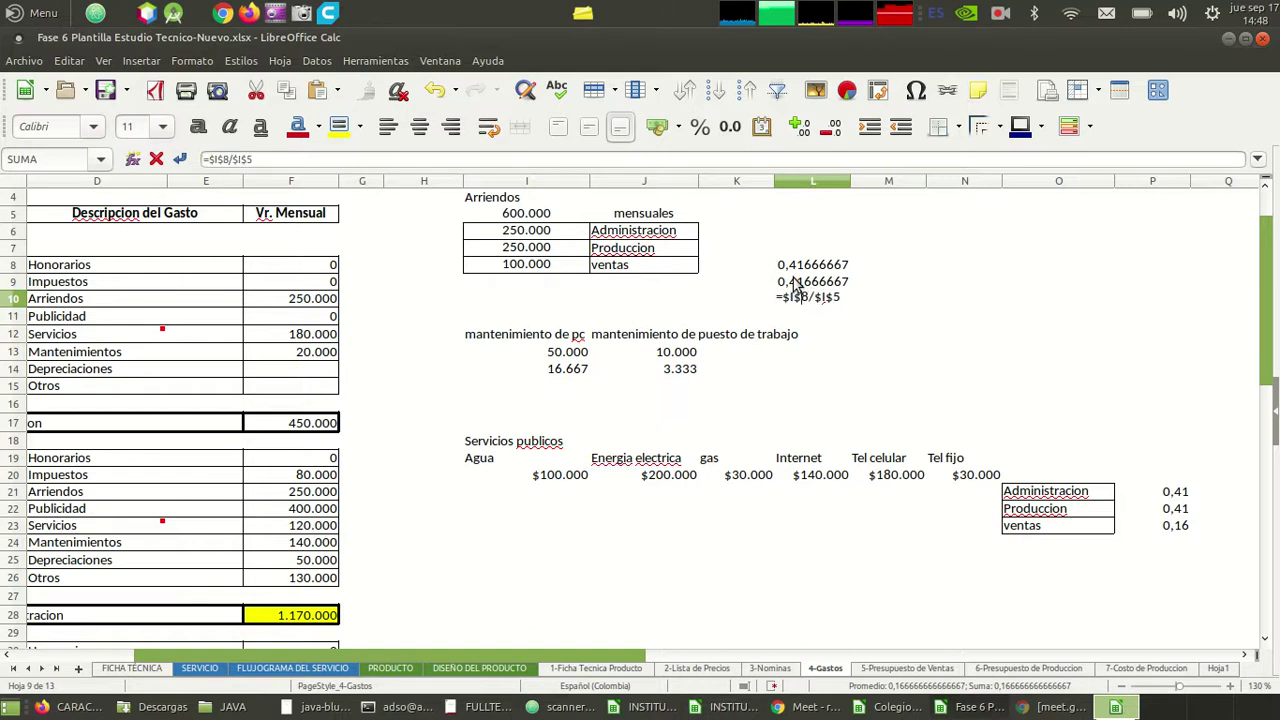
key(Return)
- Copy the share values in L8:L10 and go to cell P21
key(Up)
key(Up)
key(Up)
key(shift+Down)
key(shift+Down)
key(ctrl+c)
key(Right)
key(Right)
key(Right)
key(Right)
key(Down)
key(Down)
key(Down)
key(Down)
key(Down)
key(Down)
key(Down)
key(Down)
key(Down)
key(Down)
key(Down)
key(Down)
key(Down)
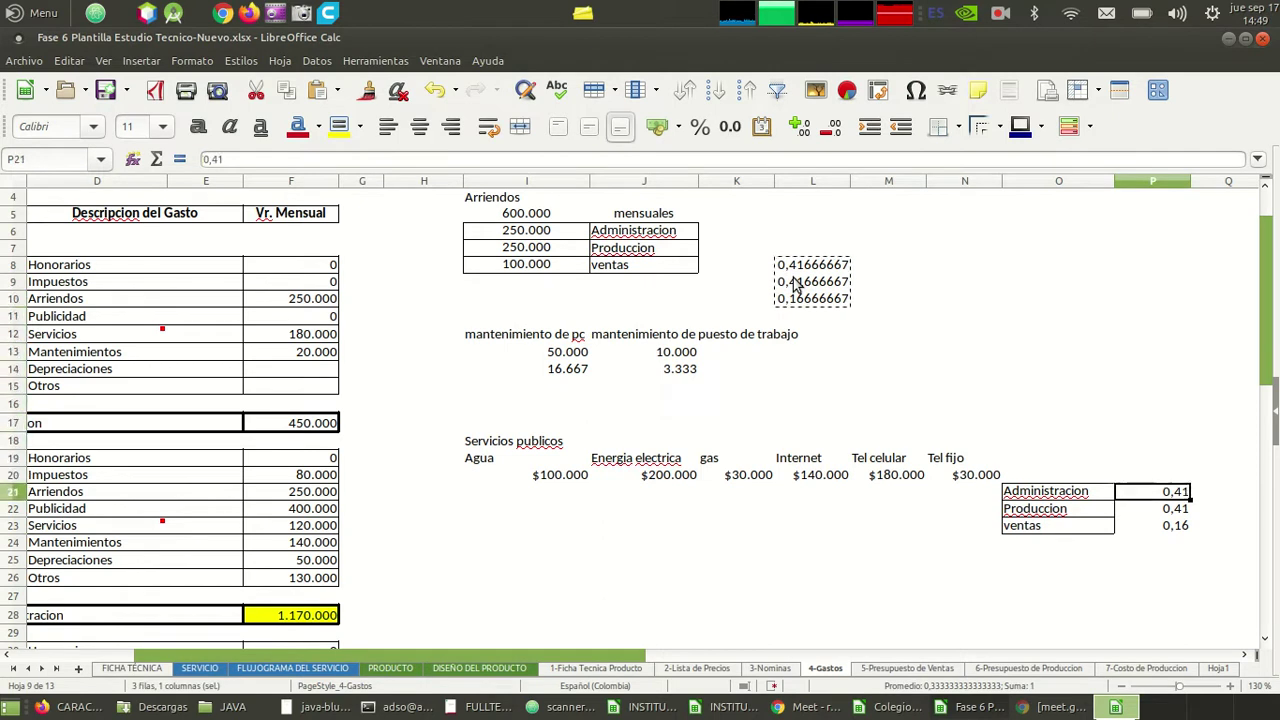
- Paste the full-precision shares into P21:P23, replacing the rounded values
key(shift+Down)
key(shift+Down)
key(ctrl+v)
key(Return)
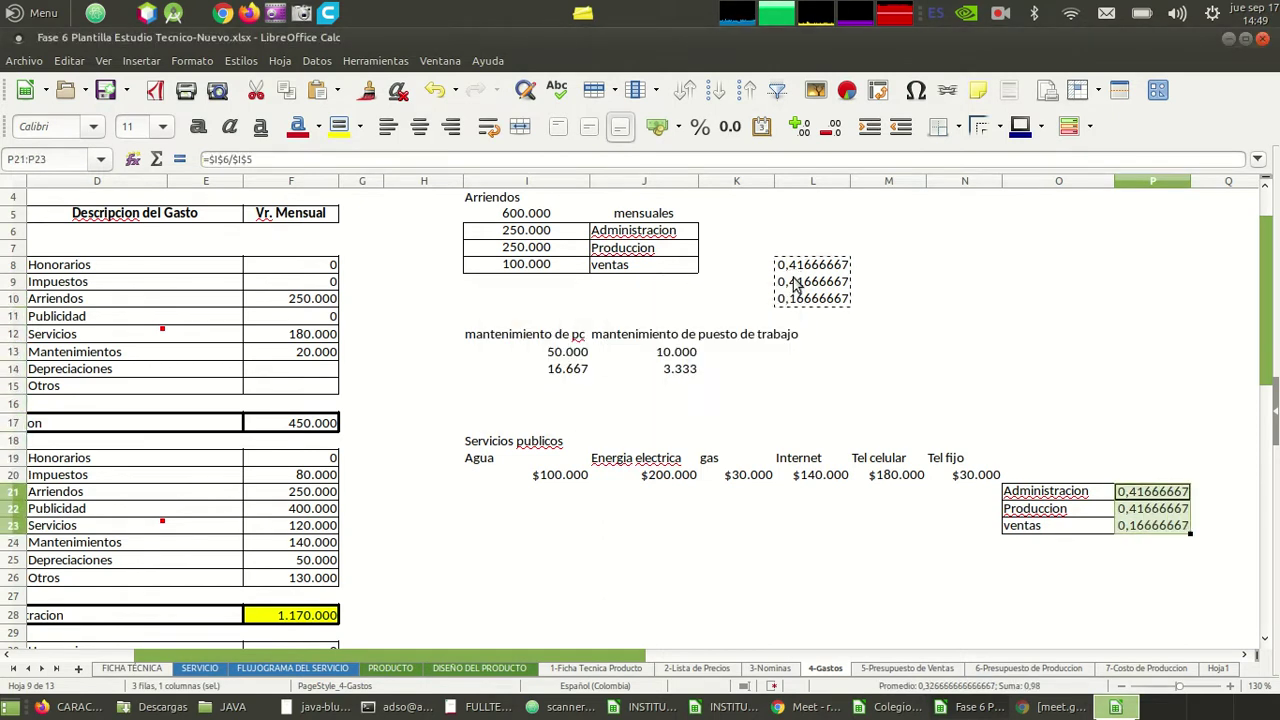
- Enter =I20*P21 in I21 to allocate the Agua bill to Administracion
key(Up)
key(Left)
key(Left)
key(Left)
key(Up)
key(Up)
key(Left)
key(Left)
key(Left)
key(Up)
key(Left)
key(Down)
key(Down)
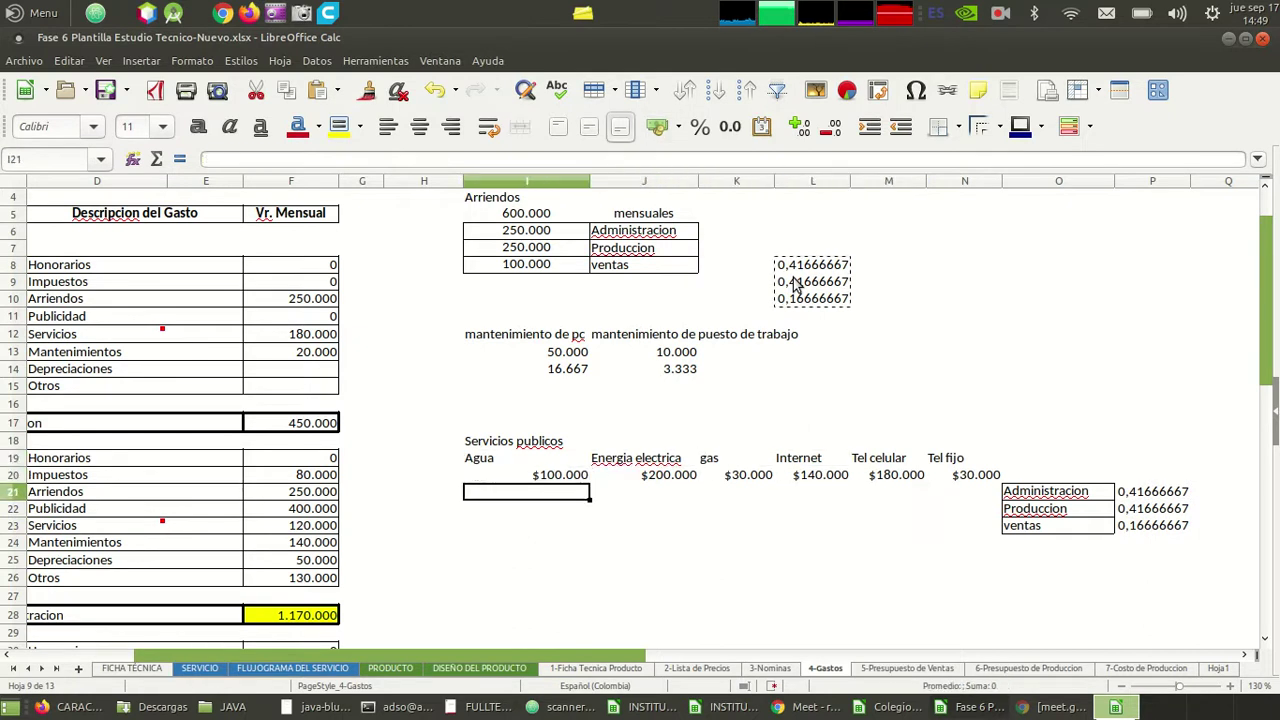
text(=)
key(Up)
key(Right)
key(Right)
key(Right)
key(Right)
key(Right)
key(Right)
key(Right)
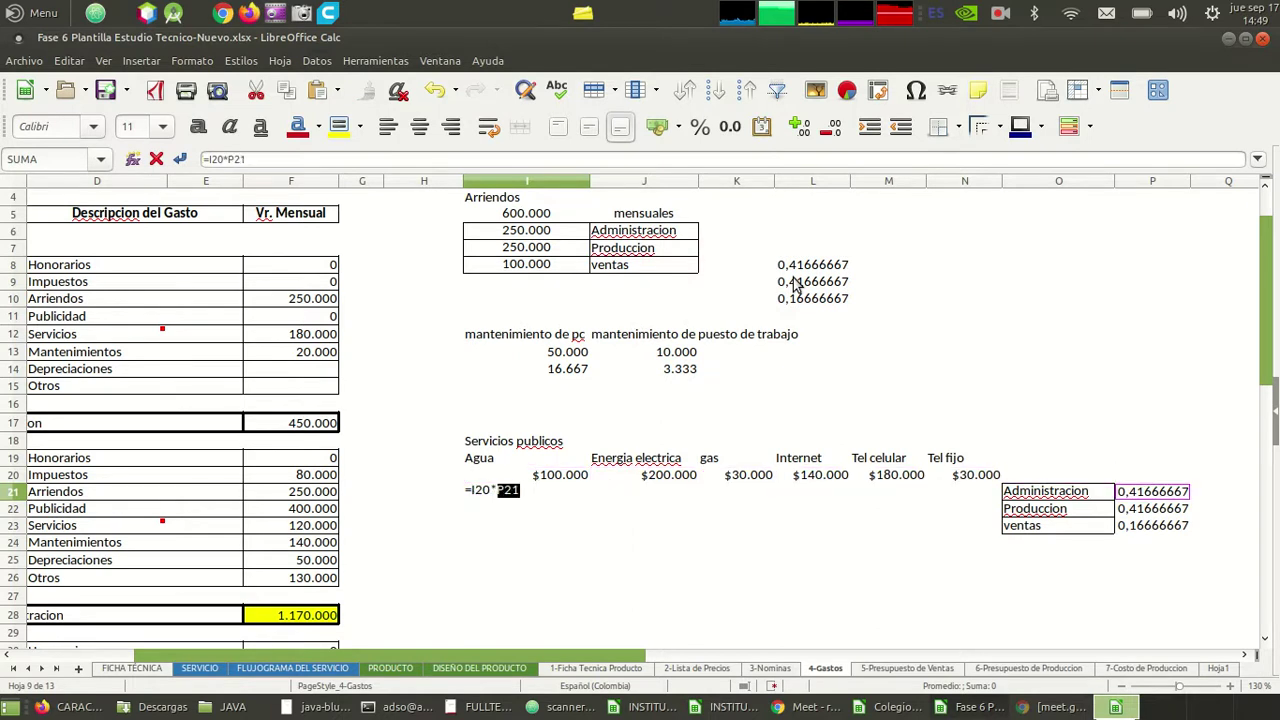
key(Down)
key(Return)
key(Up)
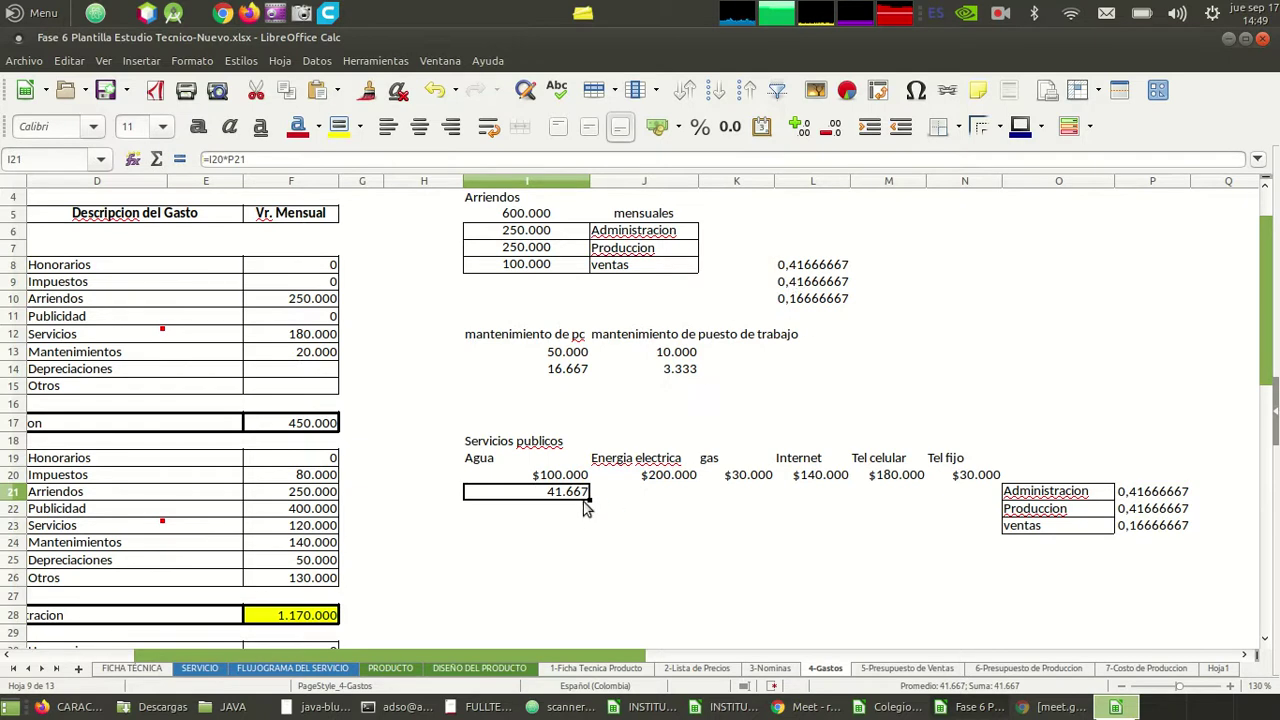
- Change the I21 formula to =I20*$P21 and fill it across I21:N23
mouse_move(590, 500)
mouse_down()
mouse_move(979, 497)
mouse_move(680, 514)
mouse_move(595, 505)
mouse_up()
double_click(566, 500)
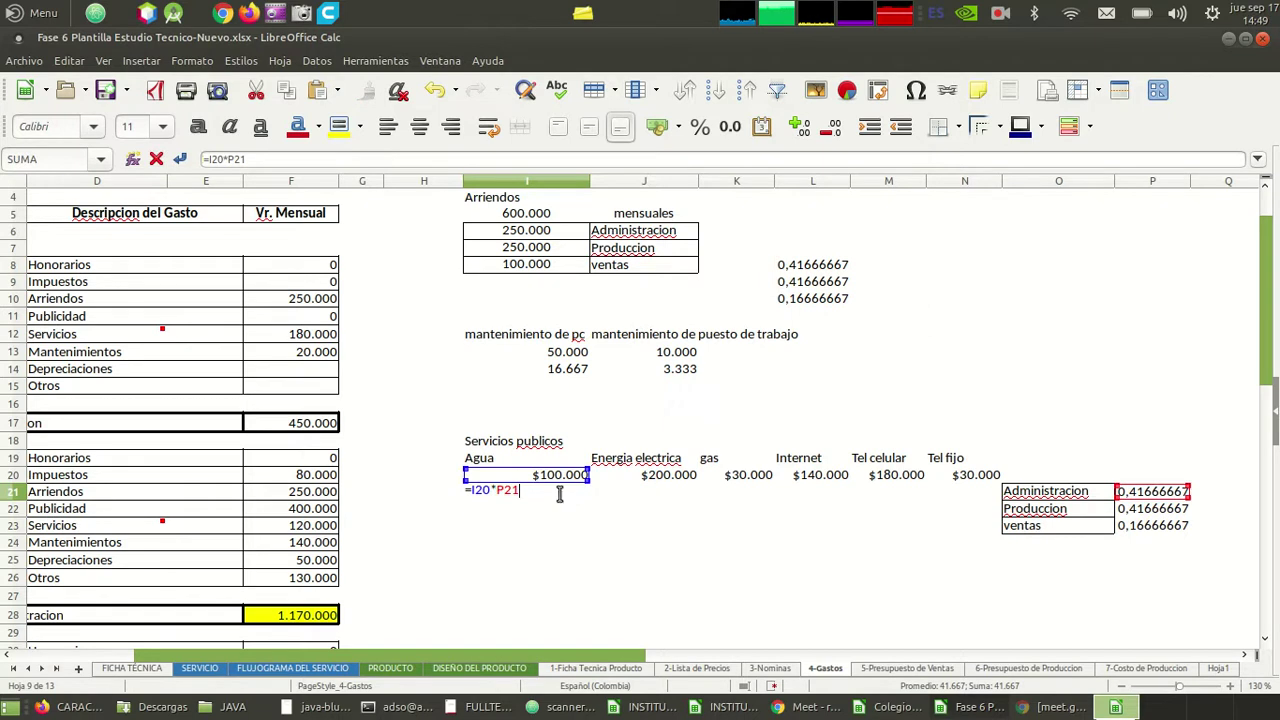
click(503, 489)
text($)
key(Return)
click(503, 489)
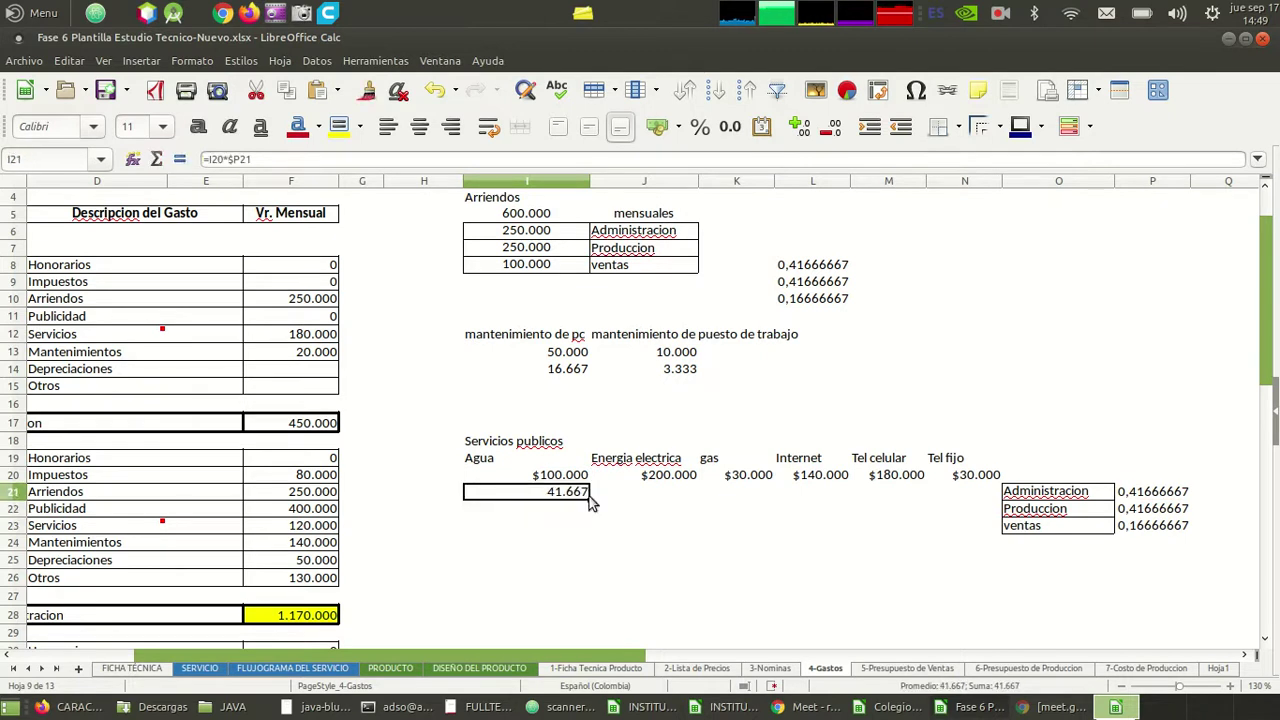
drag(589, 498, 998, 538)
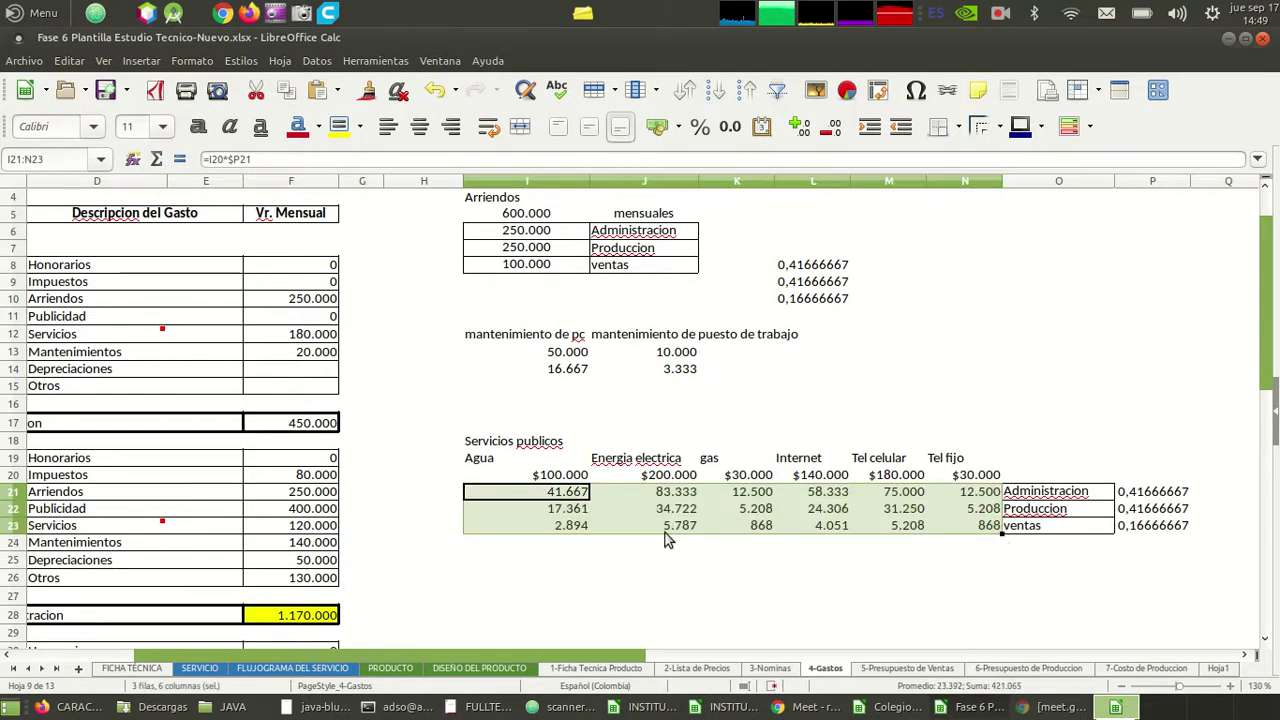
click(649, 527)
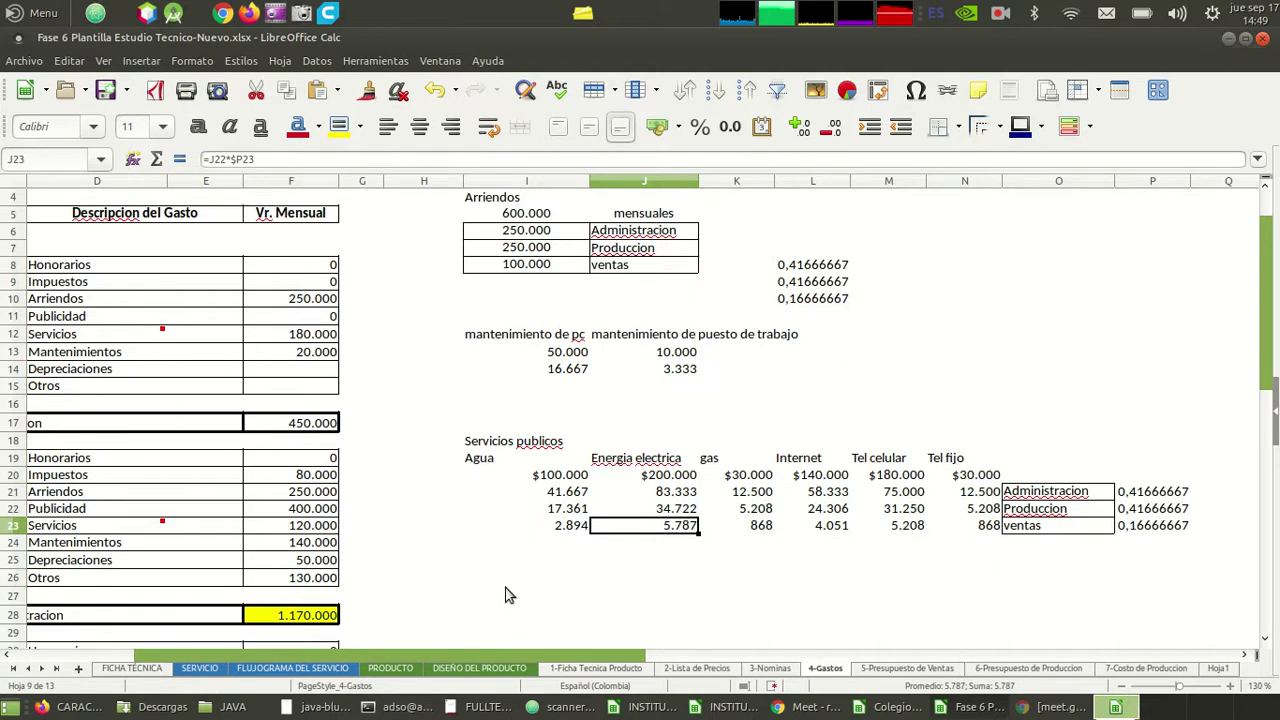
click(575, 511)
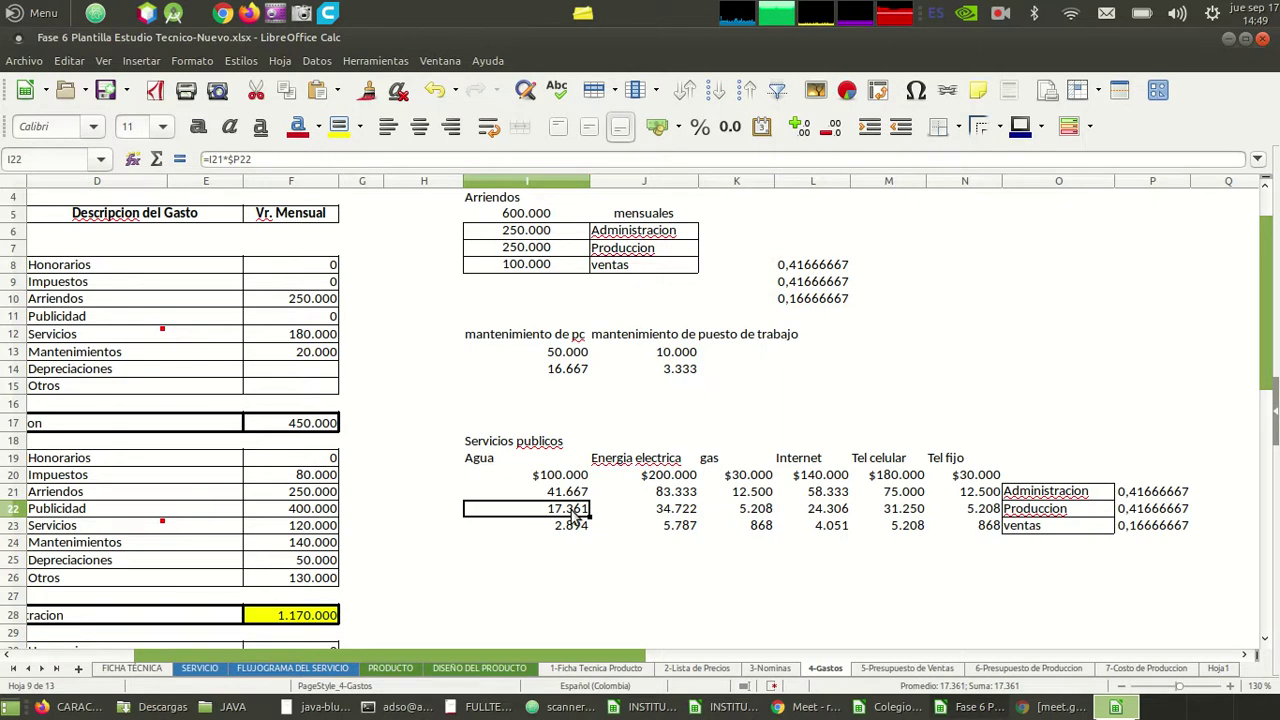
key(Right)
key(Right)
key(Right)
key(Right)
key(Left)
key(Left)
key(Left)
key(Left)
key(Right)
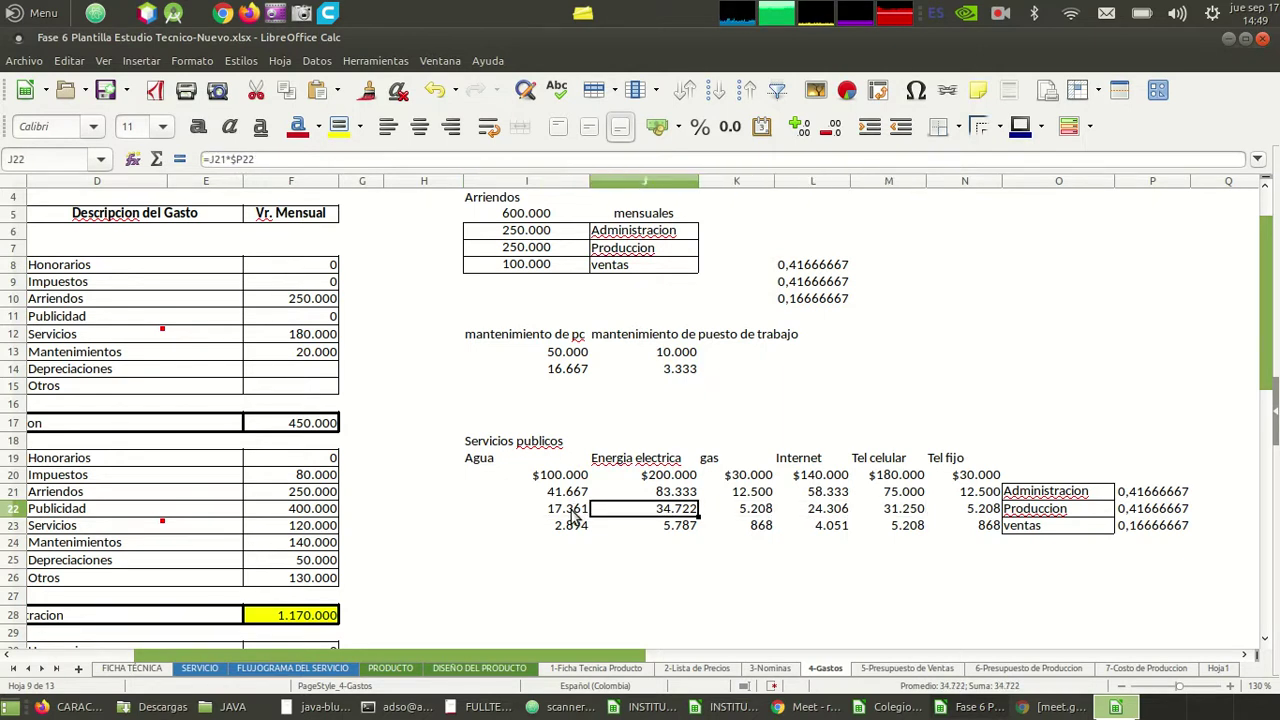
key(Left)
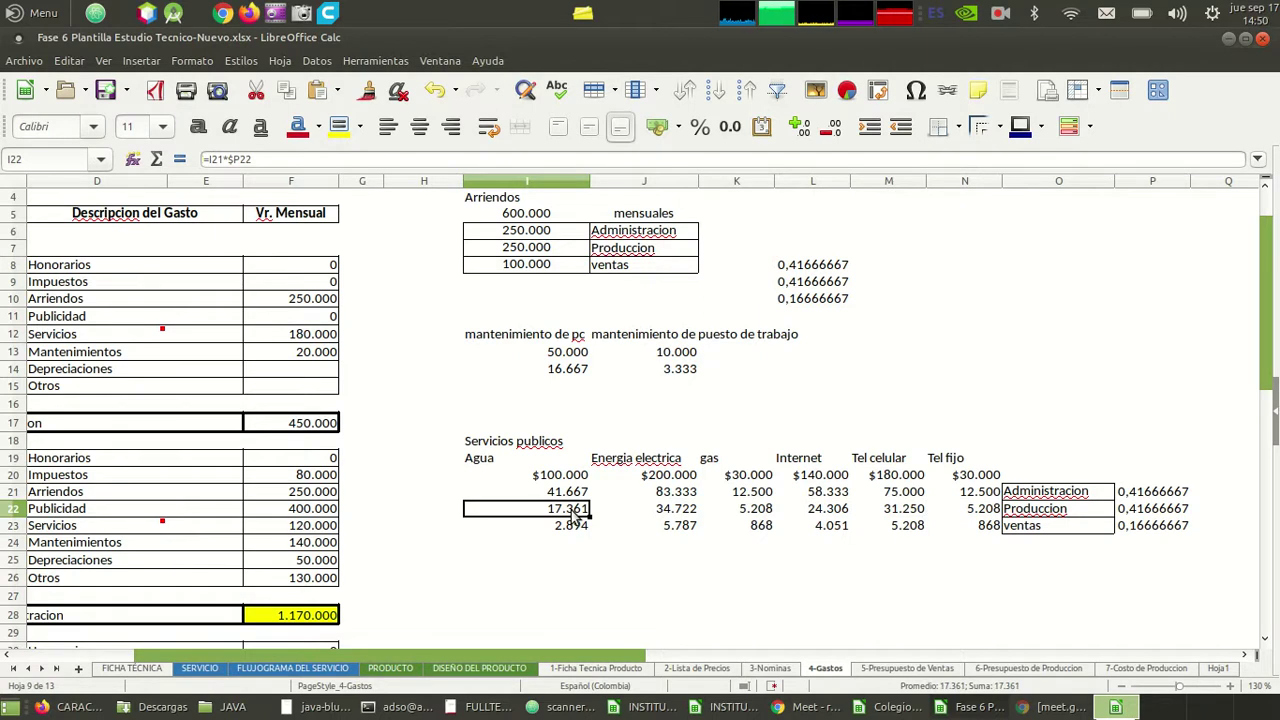
key(Up)
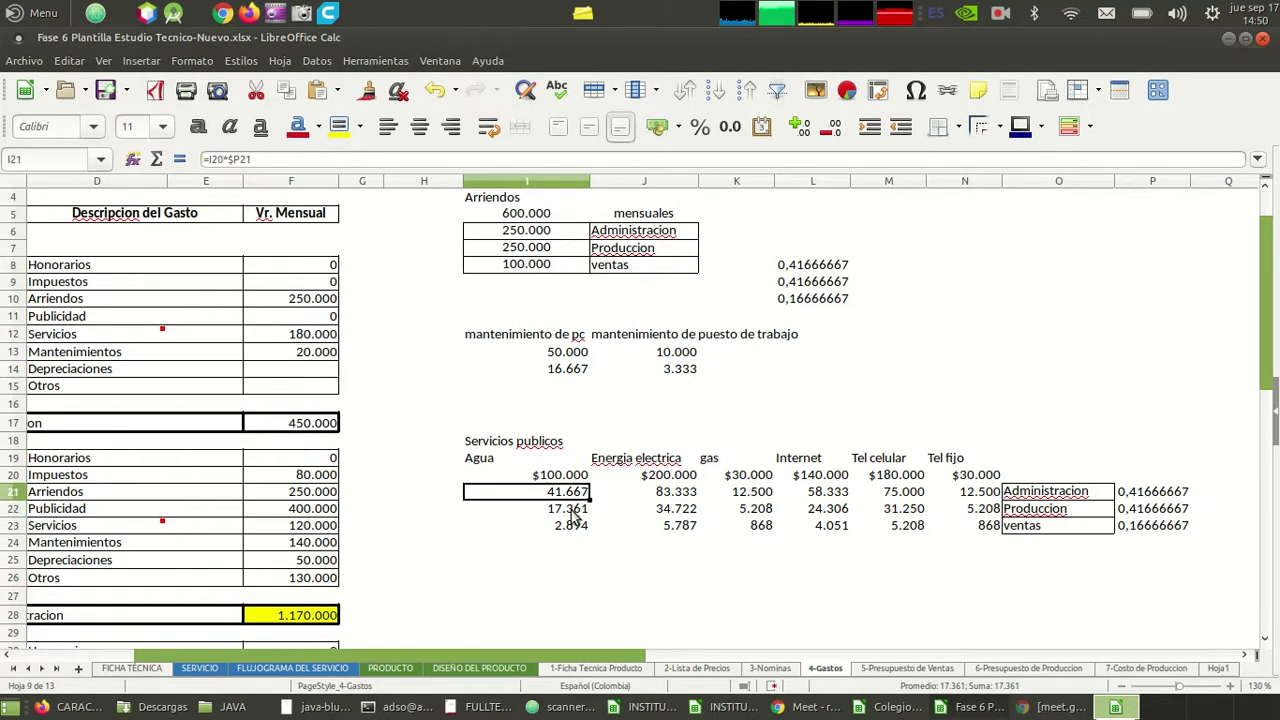
key(Down)
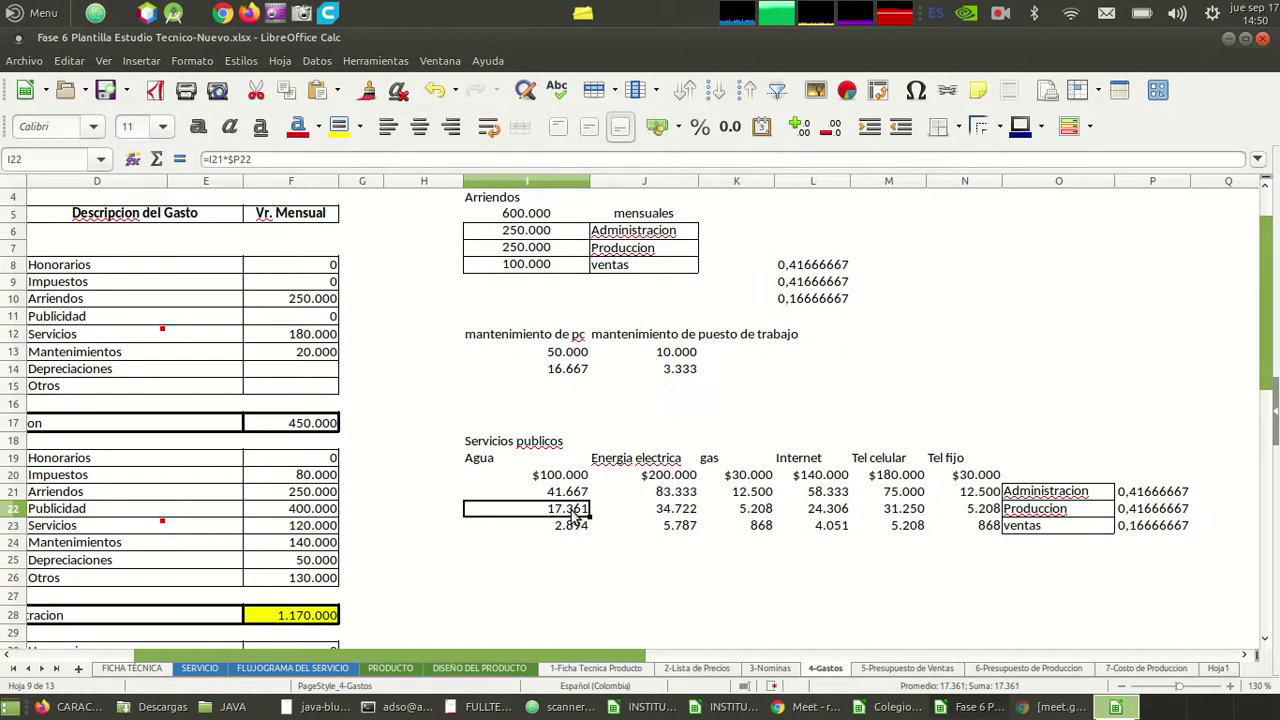
key(Up)
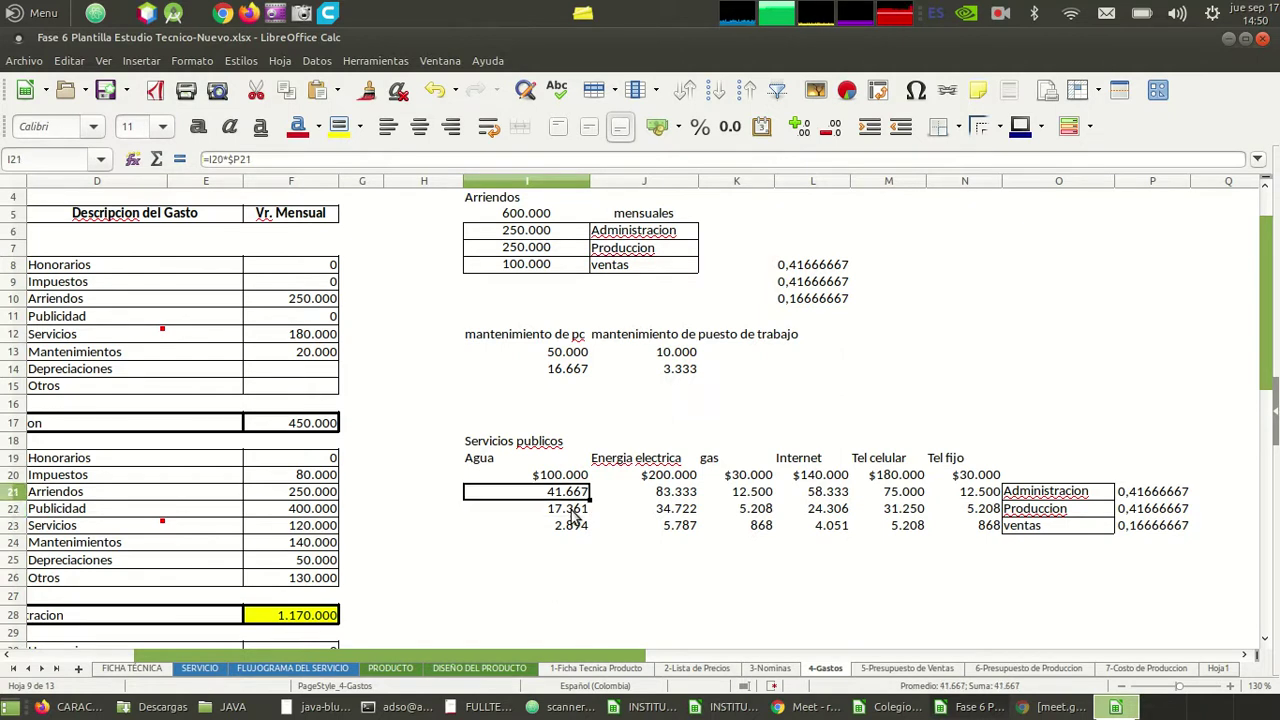
key(Down)
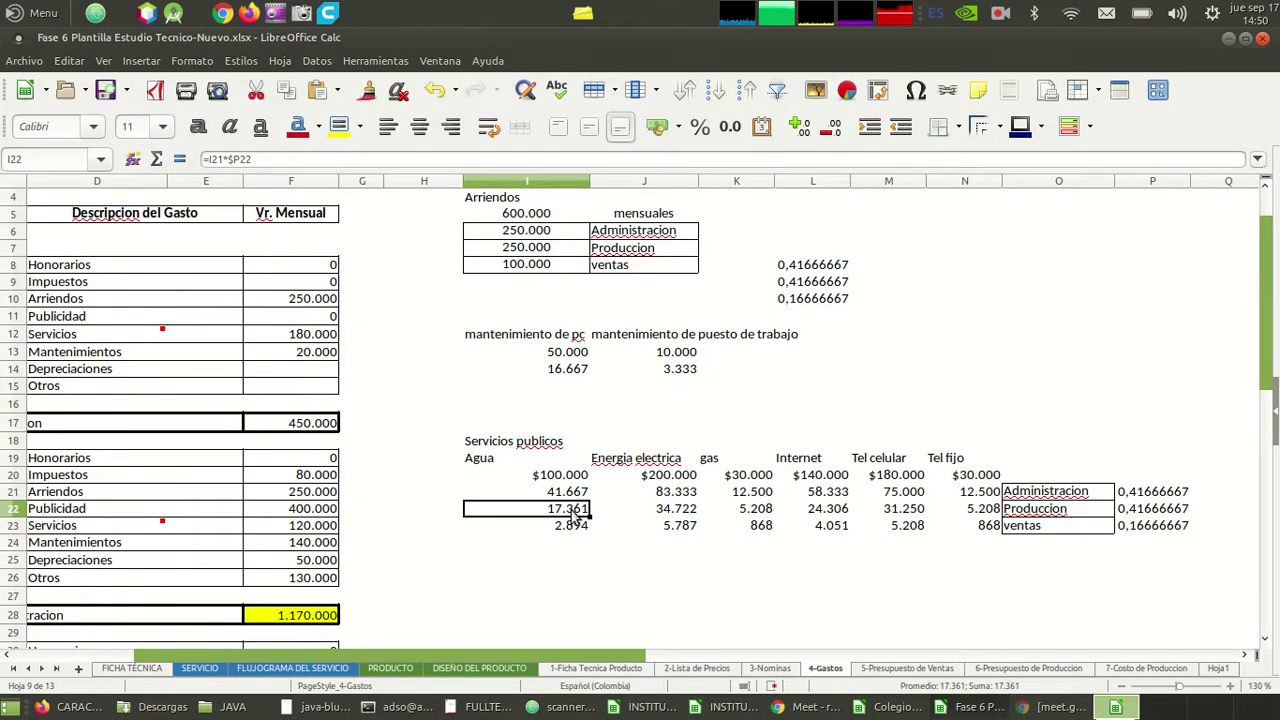
key(Up)
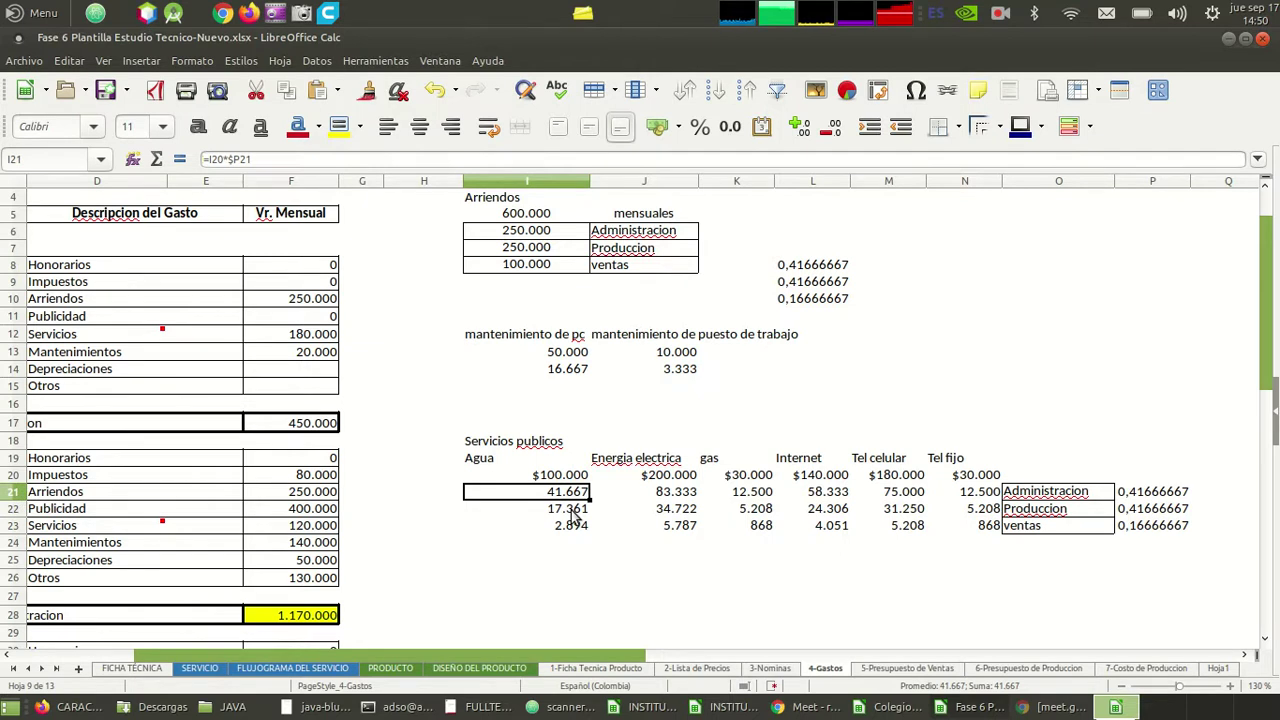
key(F2)
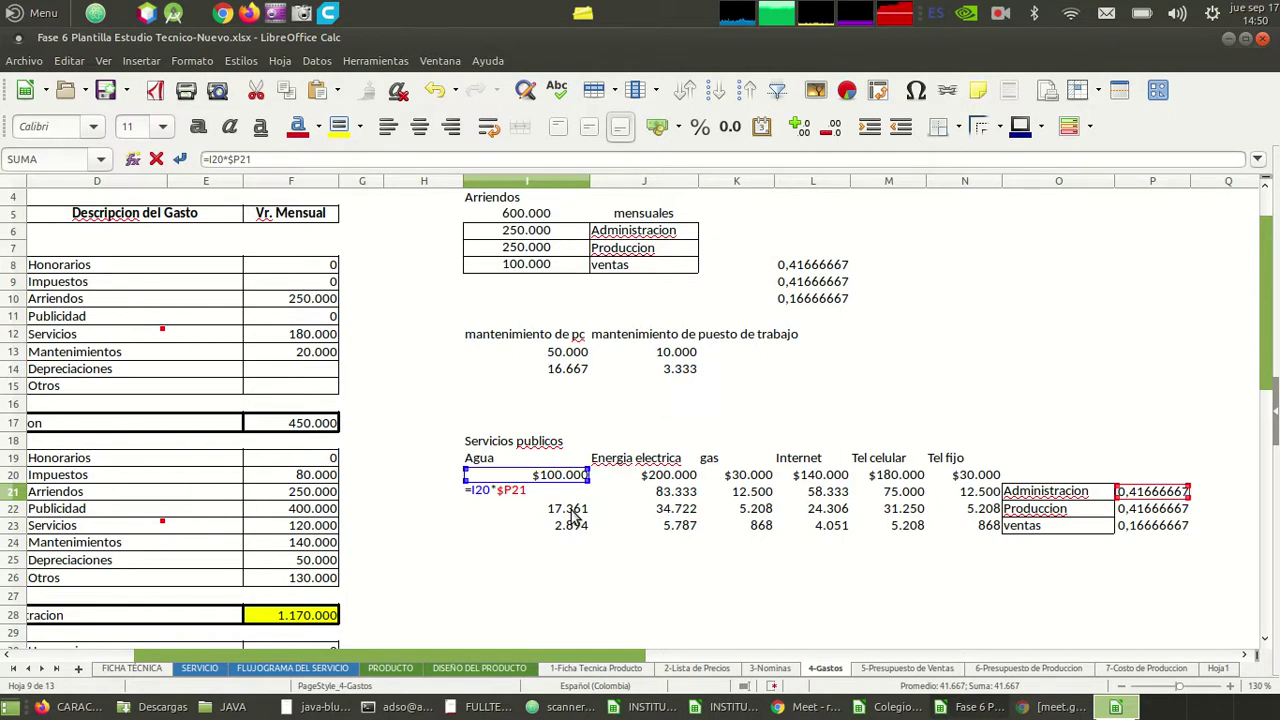
- Lock the bill row as =I$20*$P21 and refill the share formulas through column N
key(Left)
key(Left)
key(Left)
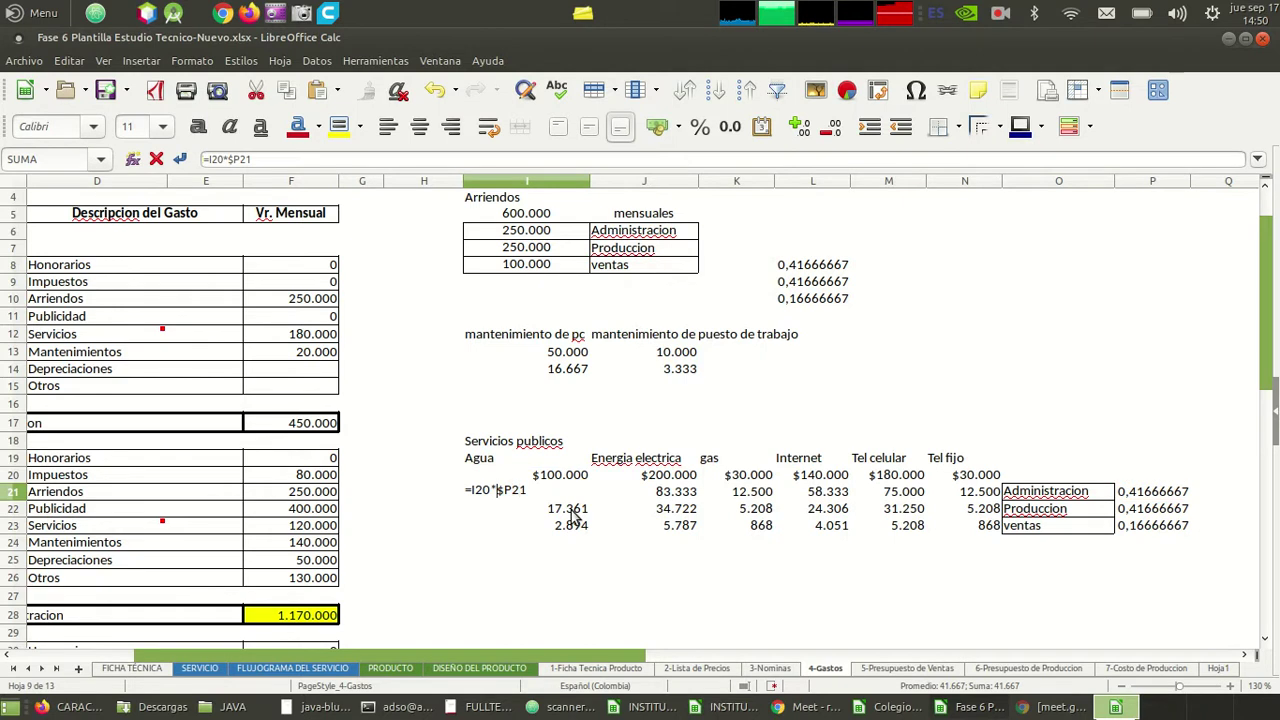
text($)
key(Return)
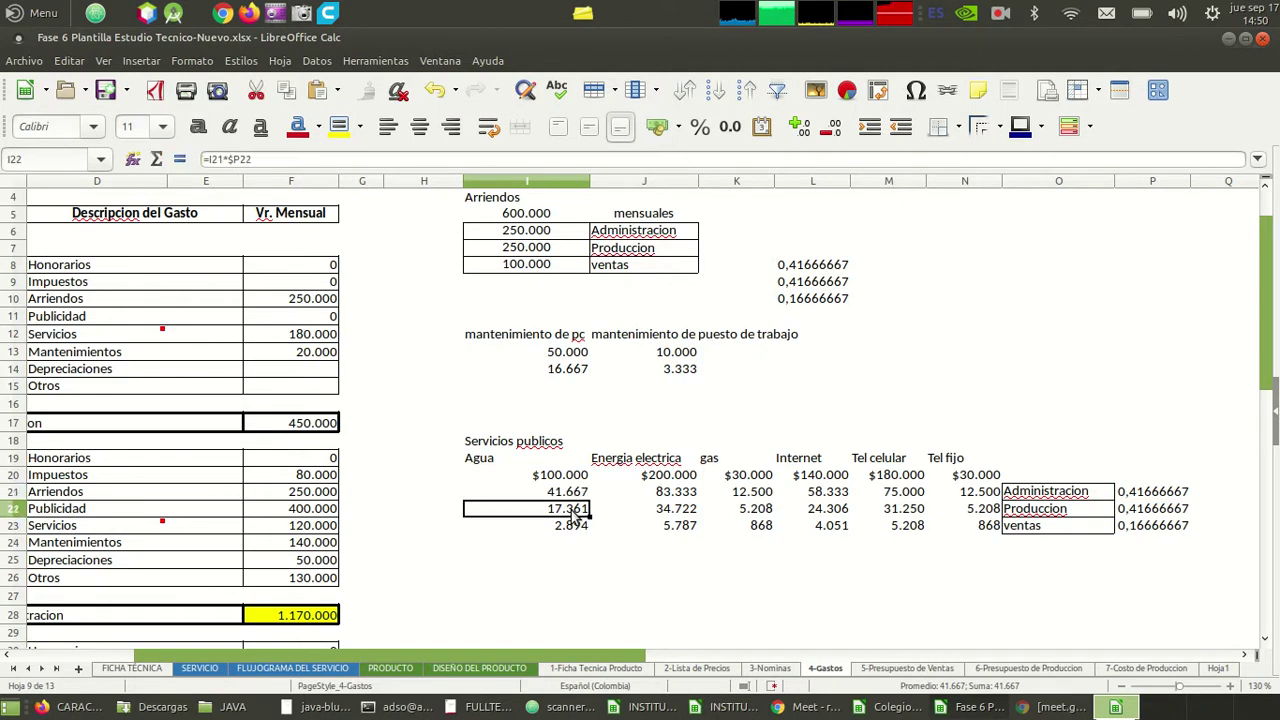
key(Up)
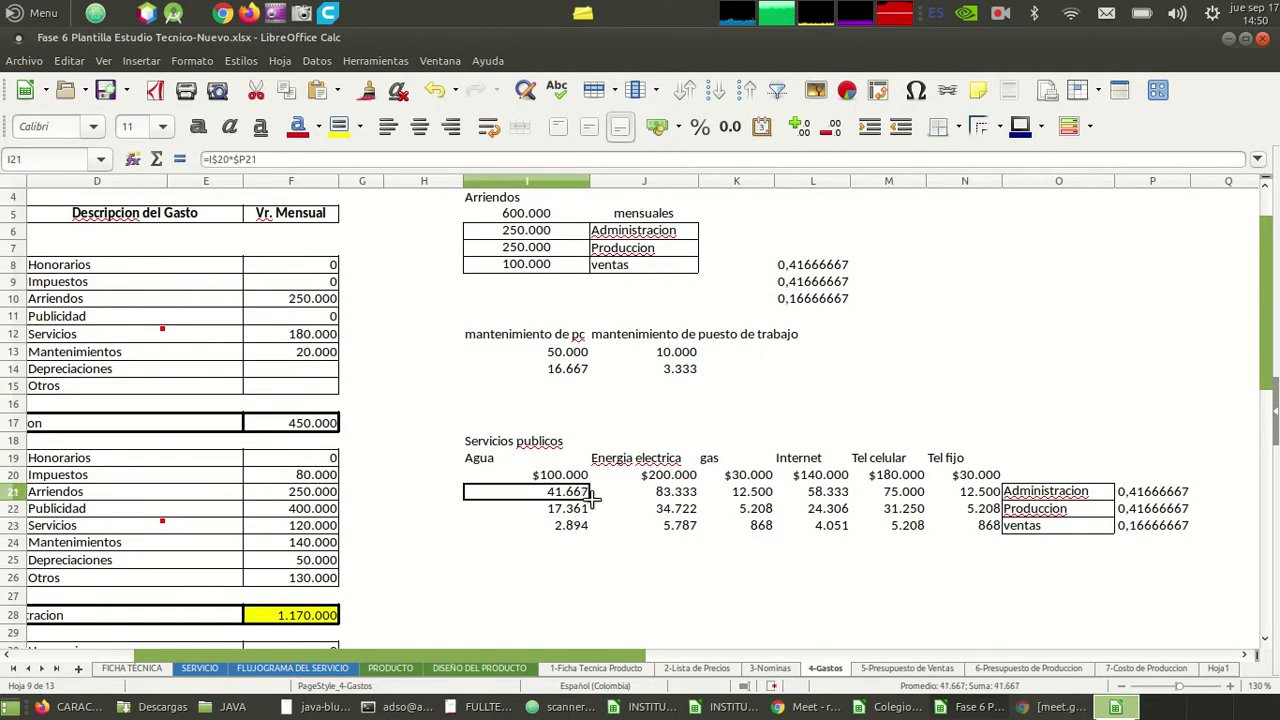
drag(590, 500, 1000, 537)
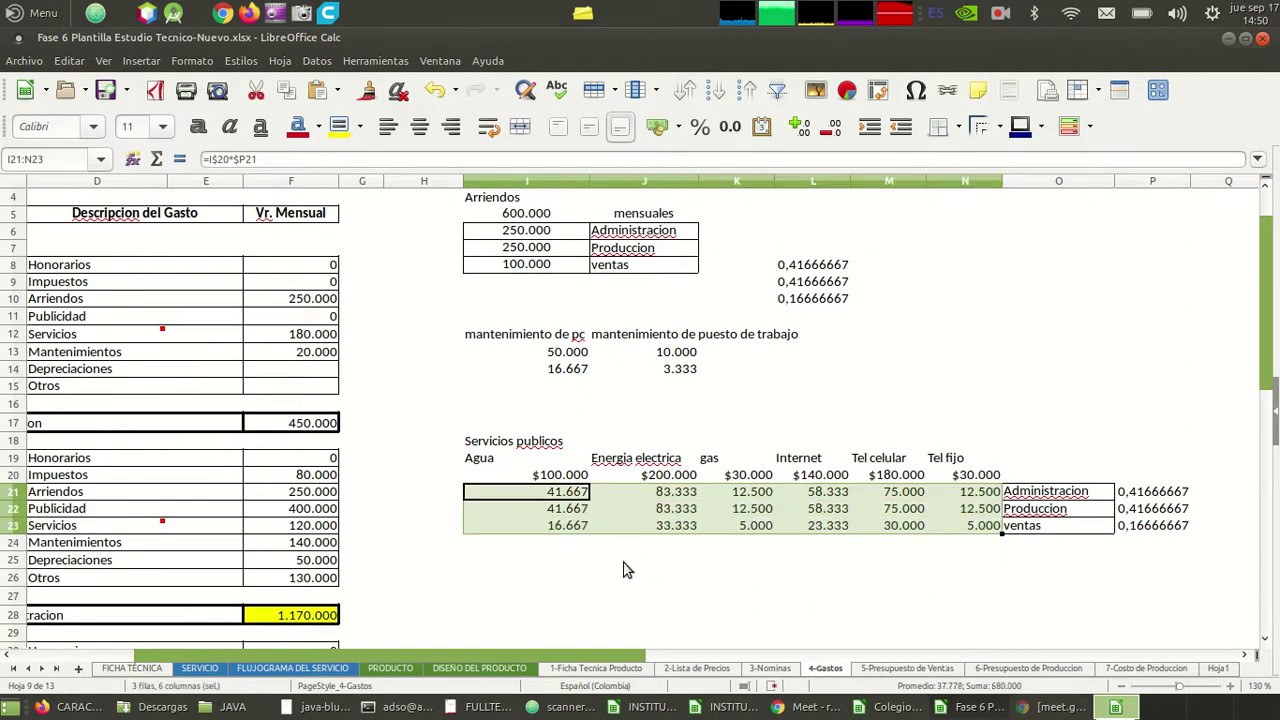
- Check the row 21 share formulas for Energia electrica, Tel celular and Tel fijo
click(508, 548)
key(Up)
key(Up)
key(Up)
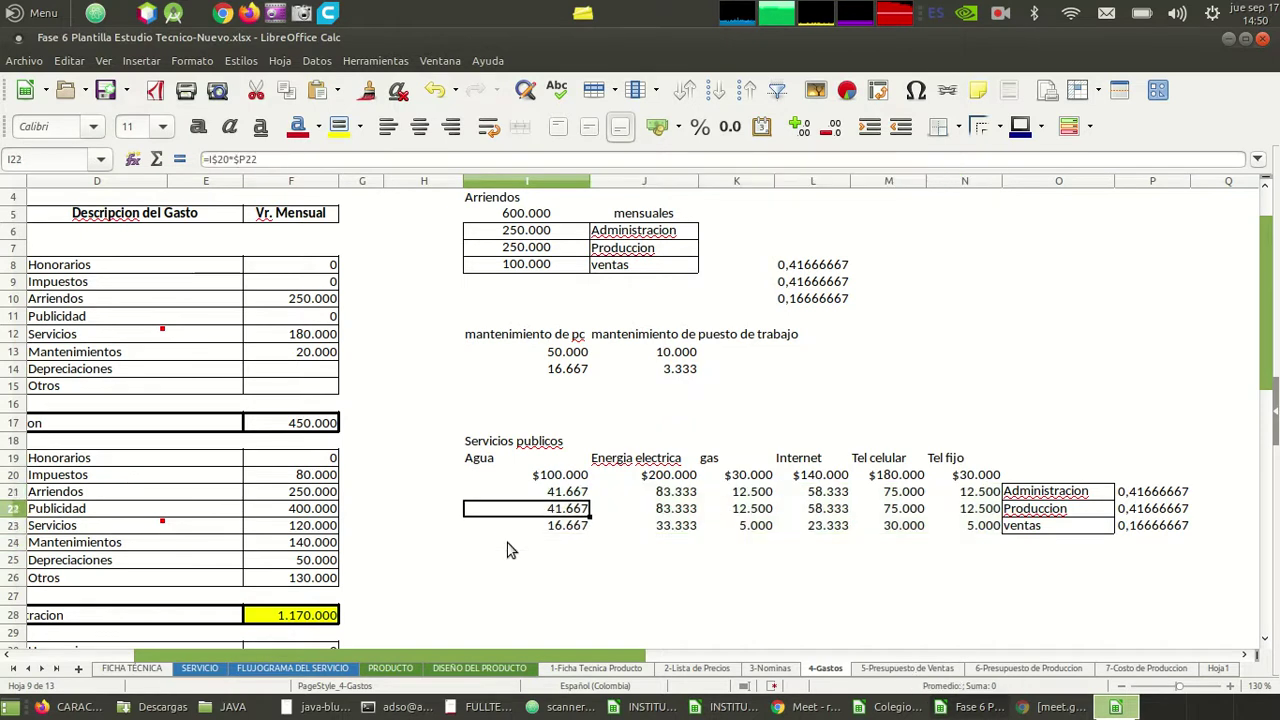
key(Right)
key(Right)
key(Right)
key(Right)
key(Right)
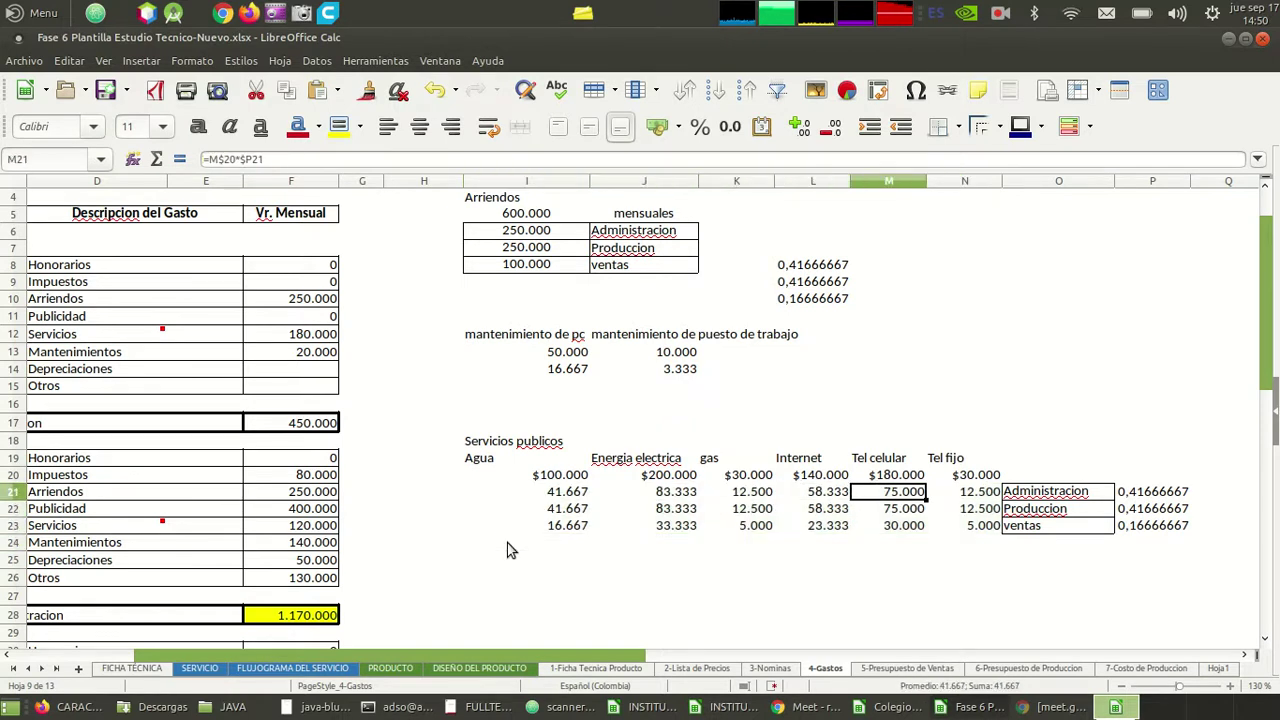
key(Left)
key(Left)
key(Left)
key(Left)
key(Left)
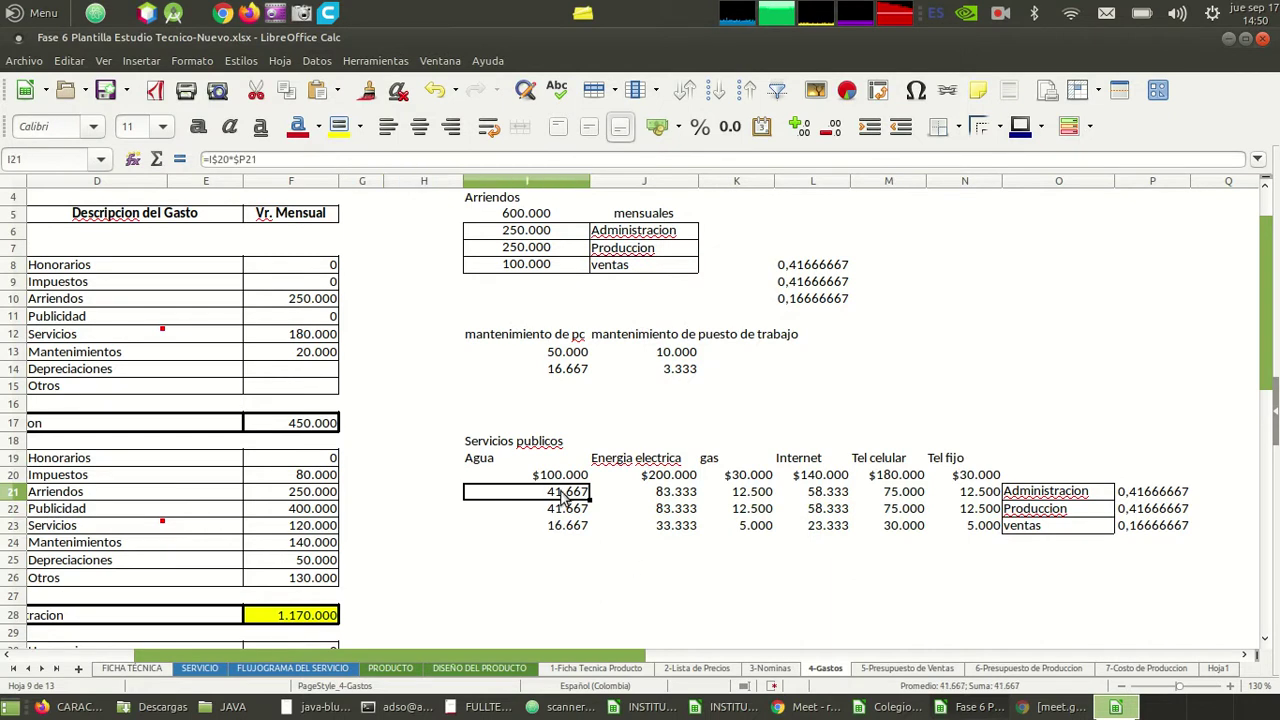
key(Right)
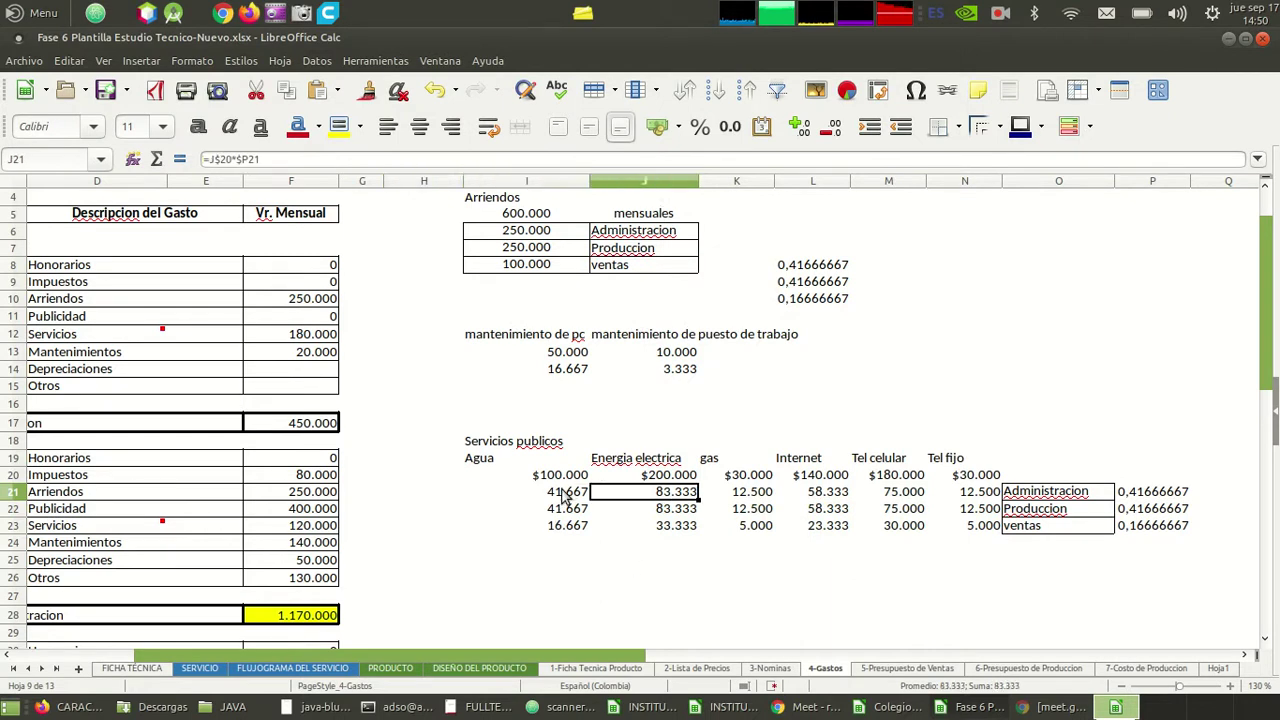
key(Left)
key(Right)
key(Right)
key(Right)
key(Right)
key(Right)
key(Right)
key(Left)
key(Left)
key(Left)
key(Left)
key(Left)
key(Right)
key(Right)
key(Right)
key(Left)
key(Left)
key(Right)
key(Right)
key(Right)
key(Left)
key(Left)
key(Right)
key(Right)
key(Left)
key(Right)
key(Right)
key(Left)
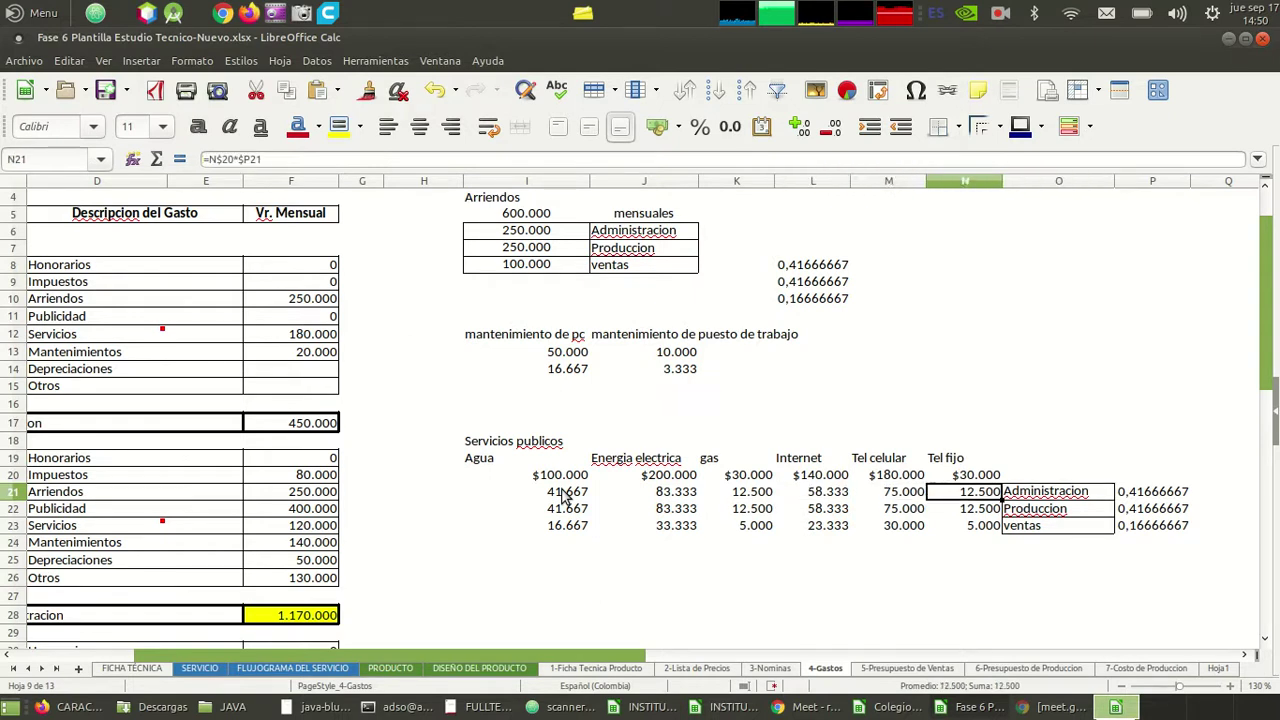
key(Right)
key(Left)
key(Left)
key(Left)
key(Left)
key(Left)
key(Left)
key(Left)
key(Down)
key(Right)
key(Right)
key(Right)
key(Right)
key(Right)
key(Right)
key(Right)
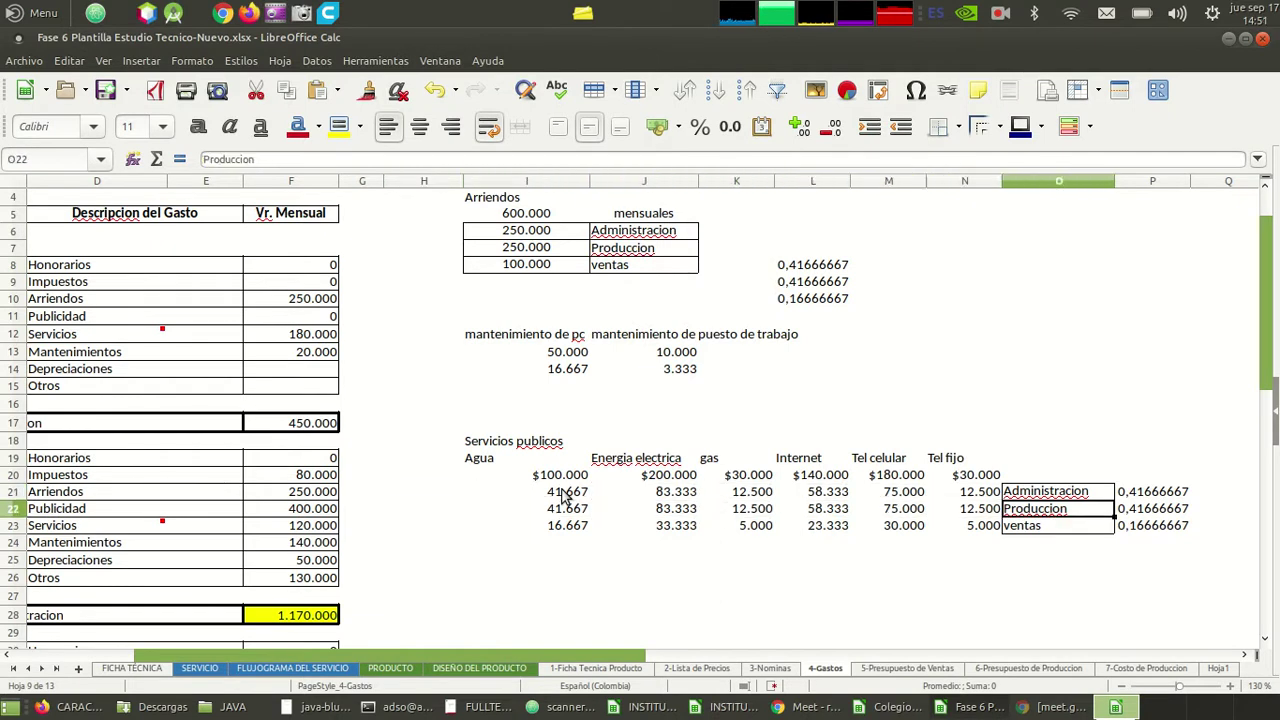
key(Down)
key(Left)
key(Left)
key(Left)
key(Left)
key(Left)
key(Left)
key(Left)
key(Right)
key(Right)
key(Right)
key(Right)
key(Right)
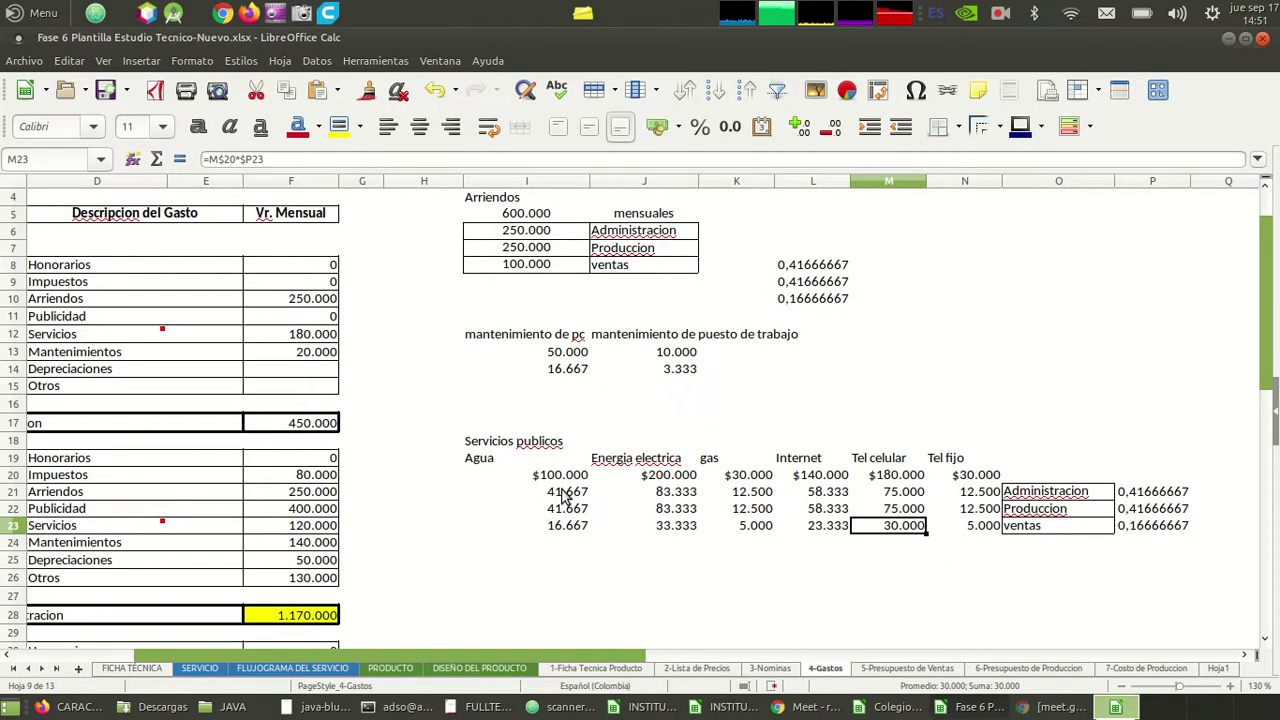
key(Up)
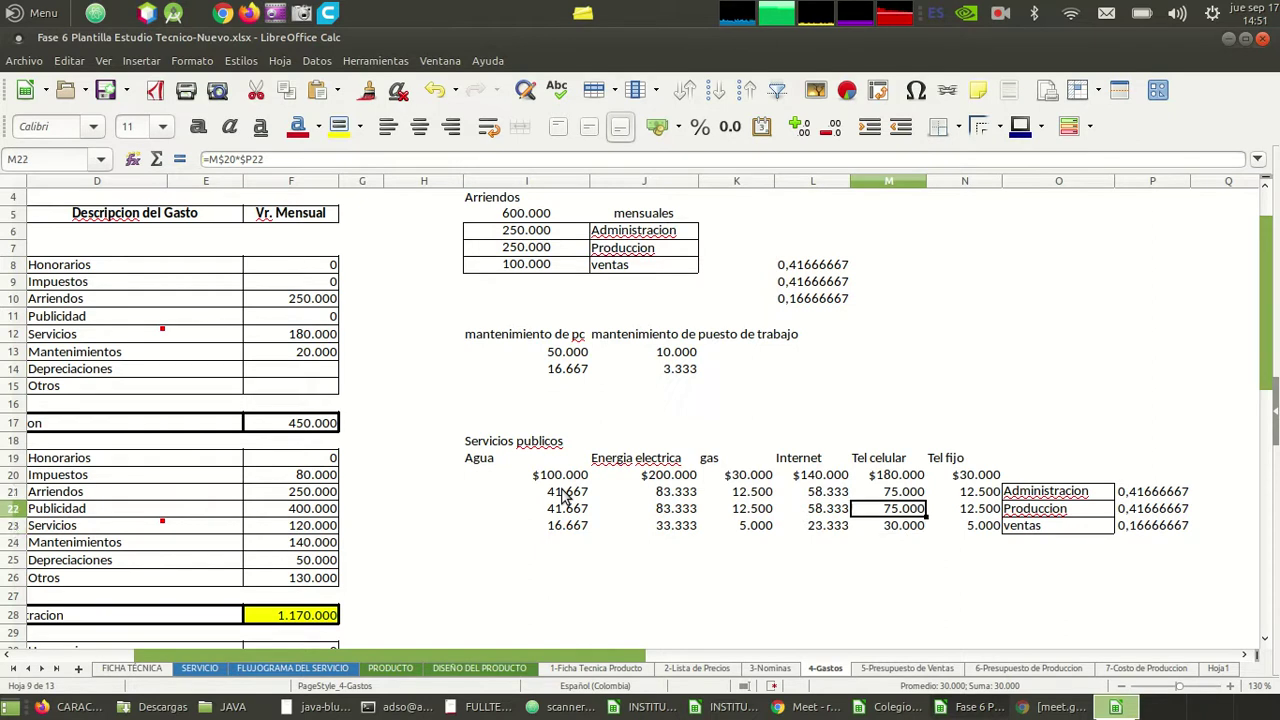
key(Right)
key(Down)
key(Left)
key(Left)
key(Right)
key(Up)
key(Up)
key(Down)
key(Up)
key(Down)
key(Down)
key(Down)
key(Up)
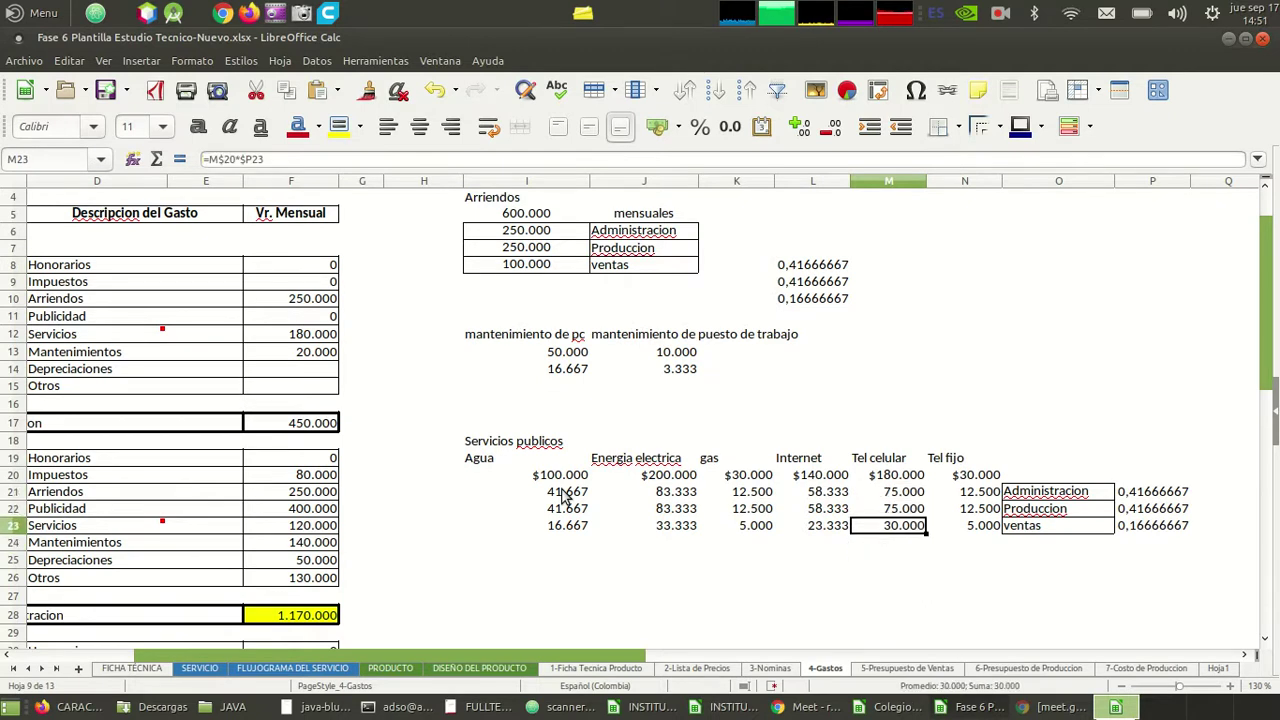
click(899, 494)
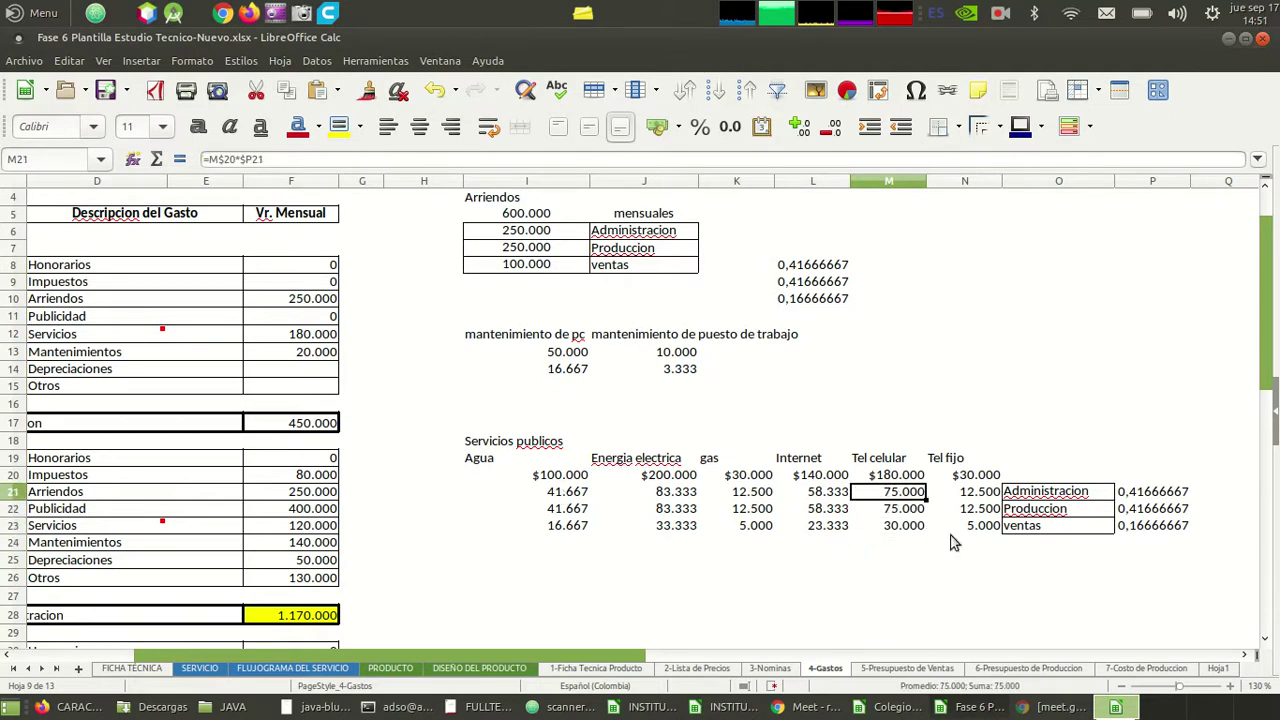
click(1062, 512)
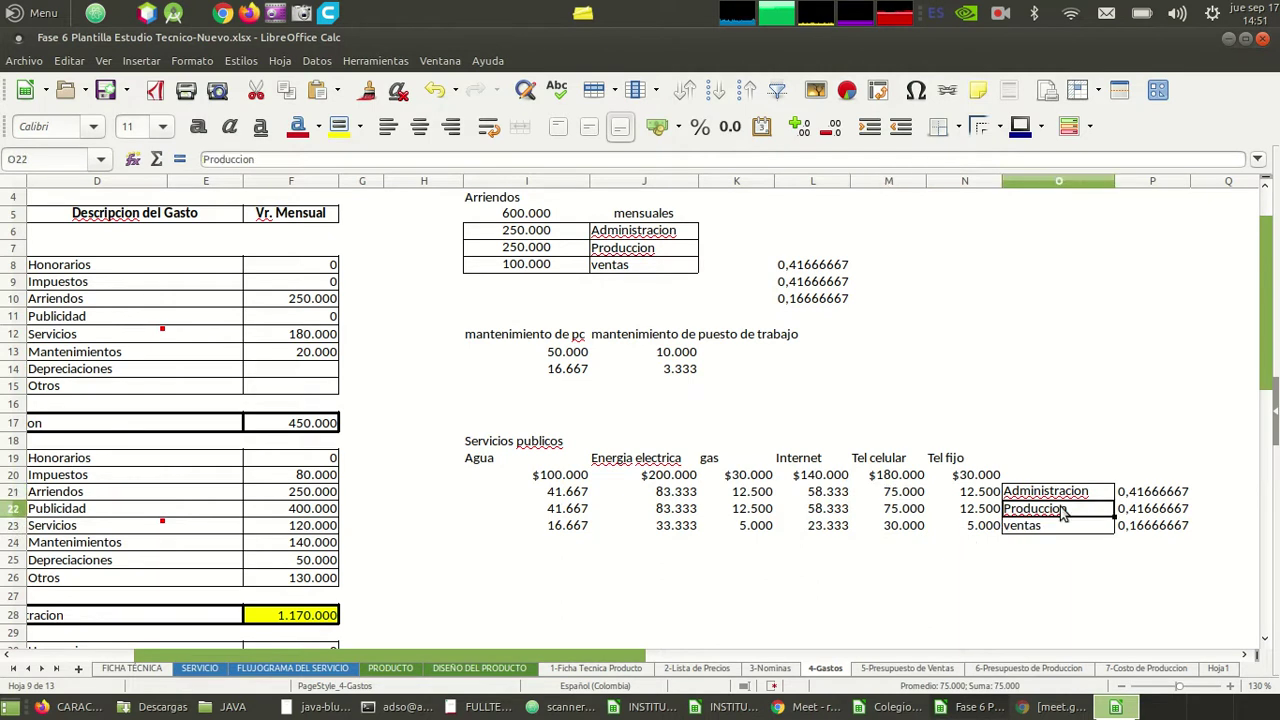
click(916, 508)
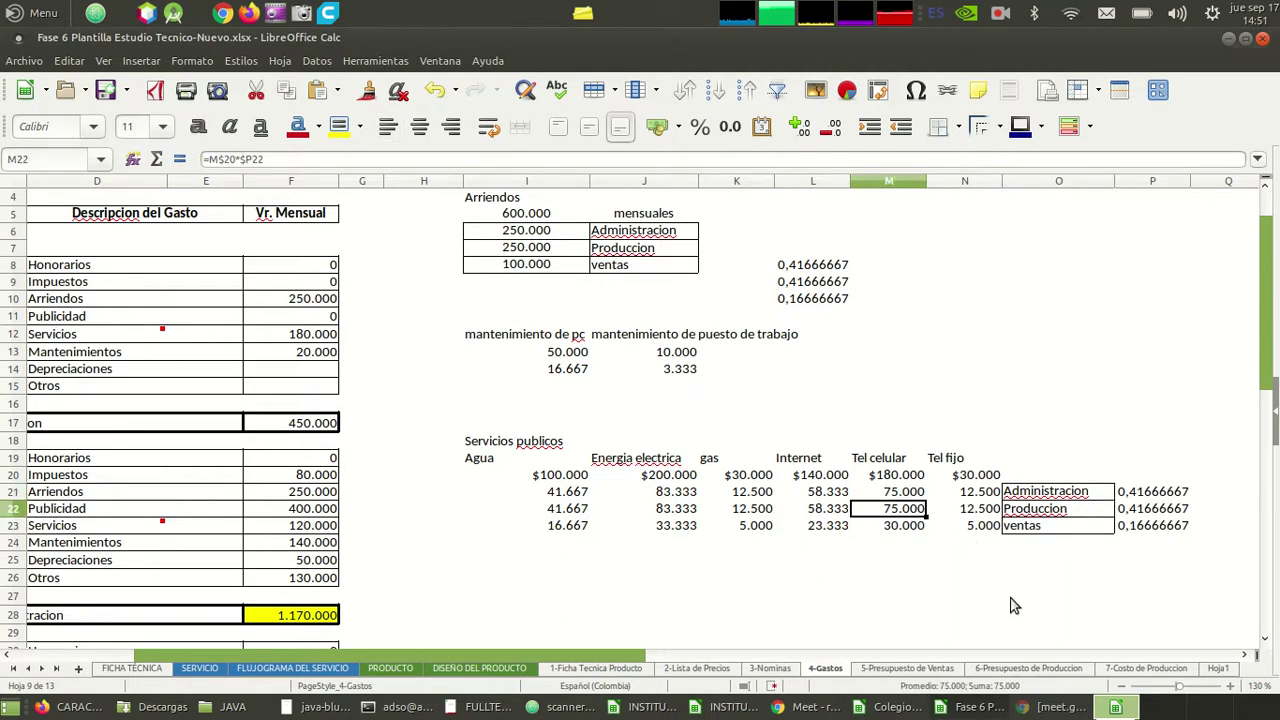
click(916, 527)
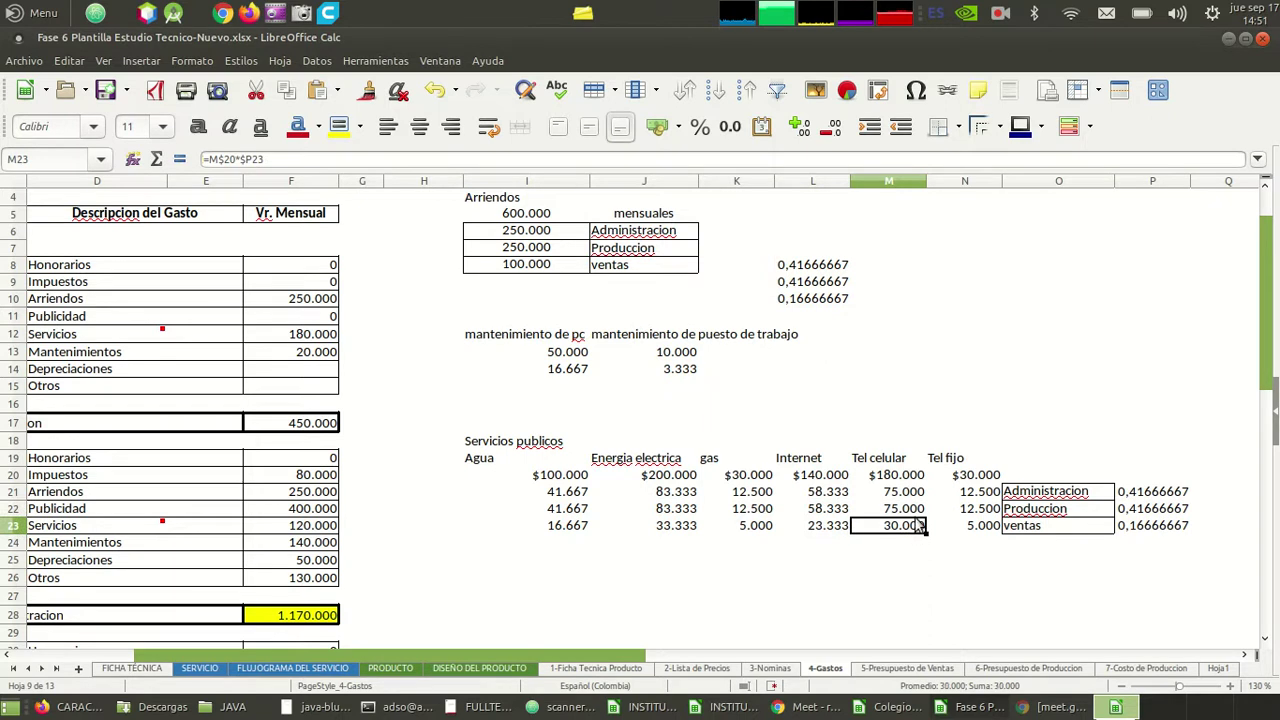
click(985, 492)
click(988, 509)
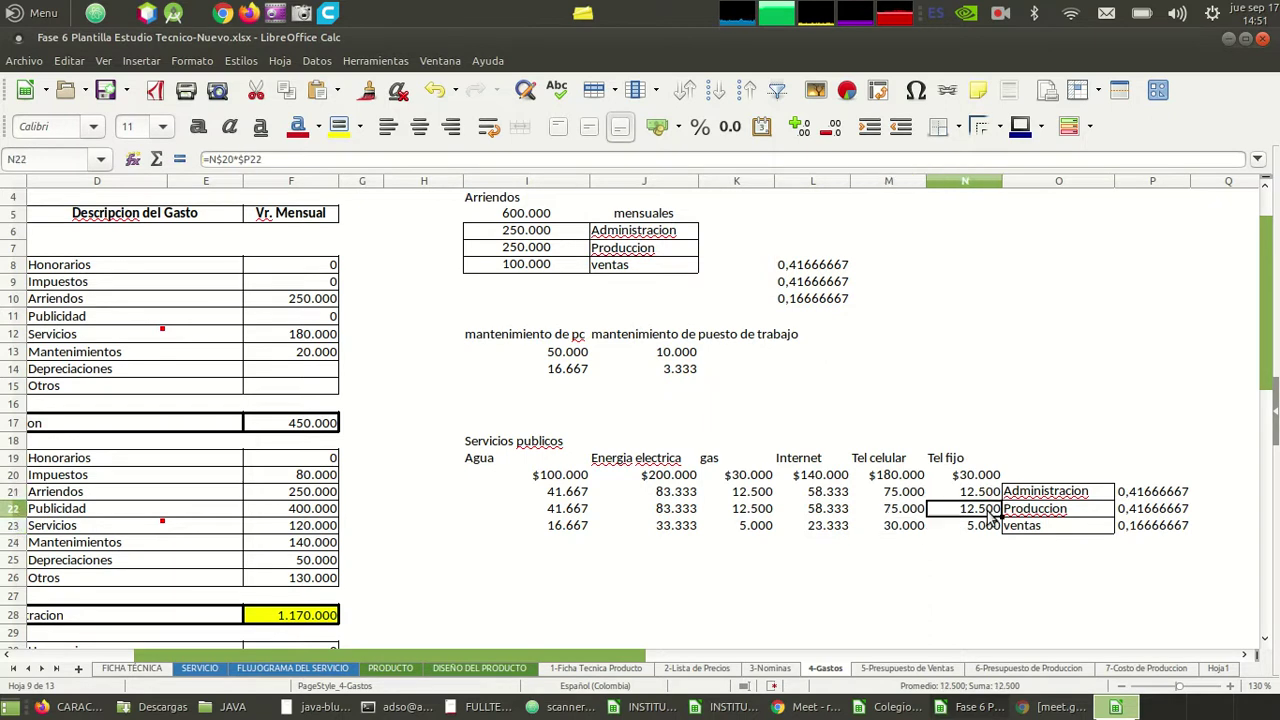
click(1022, 494)
key(Down)
key(Down)
key(Down)
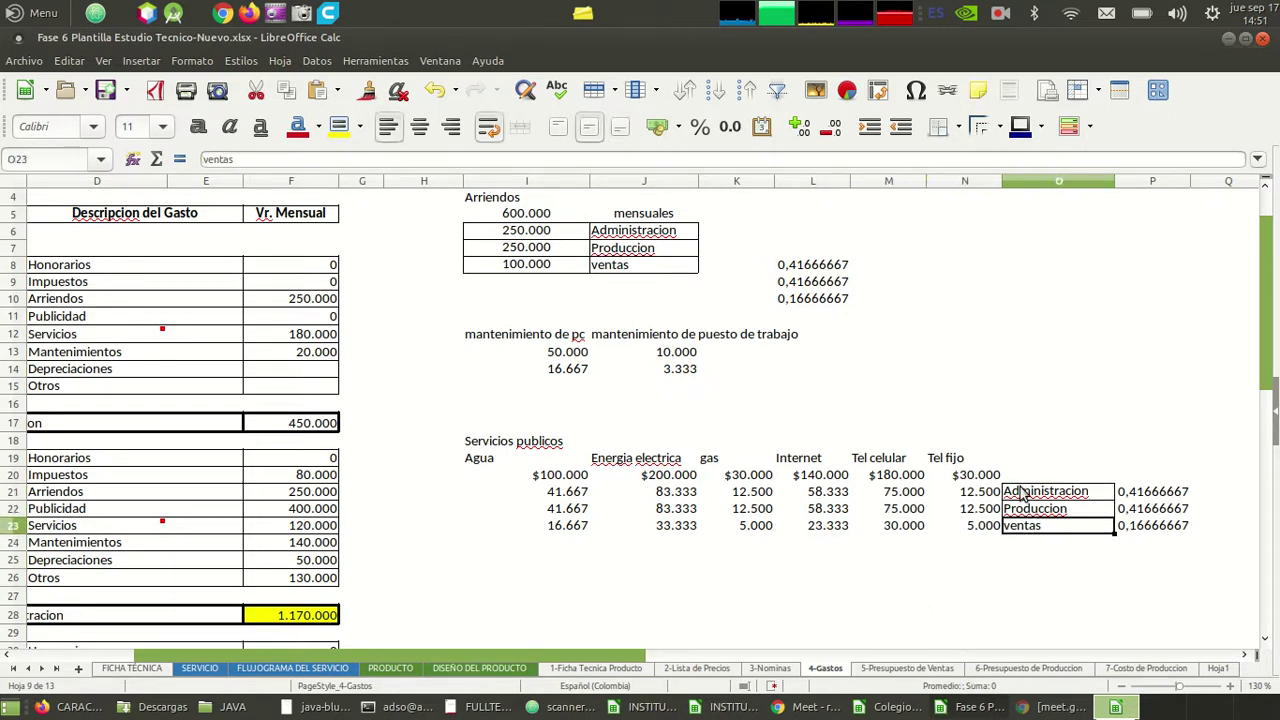
key(Up)
key(Left)
key(Left)
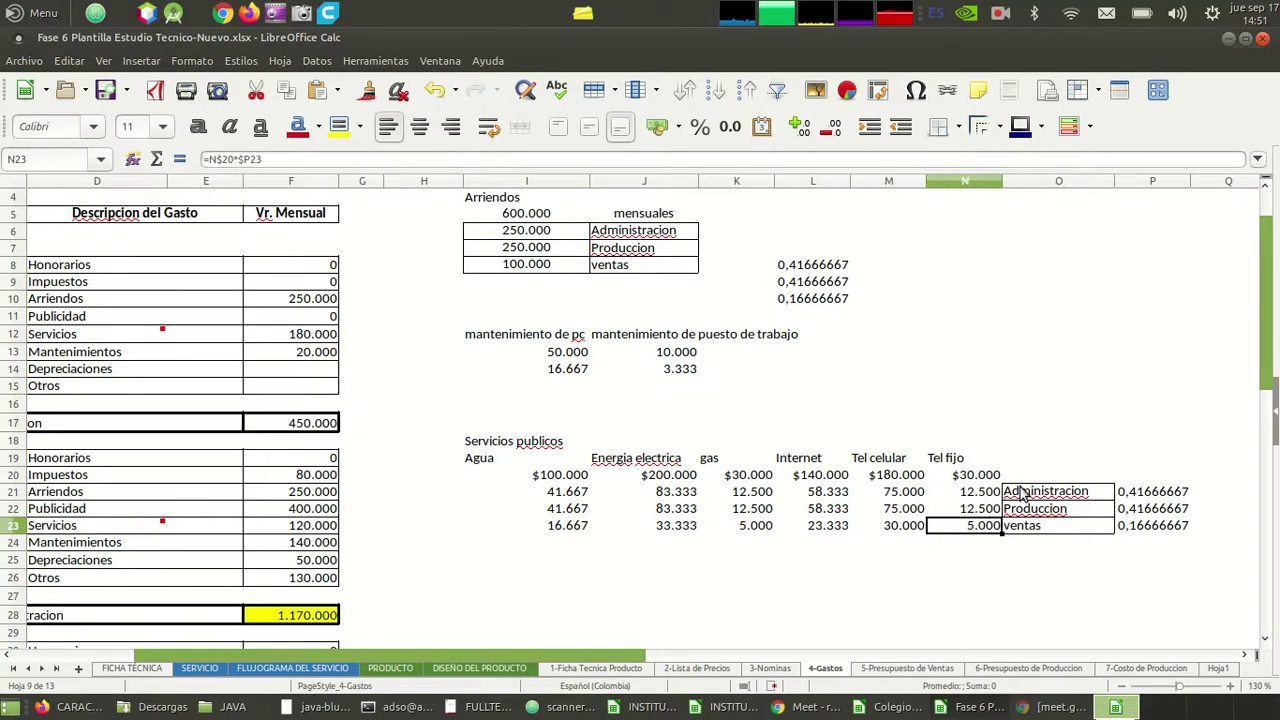
key(Right)
key(Up)
key(Up)
key(Left)
key(Left)
key(Right)
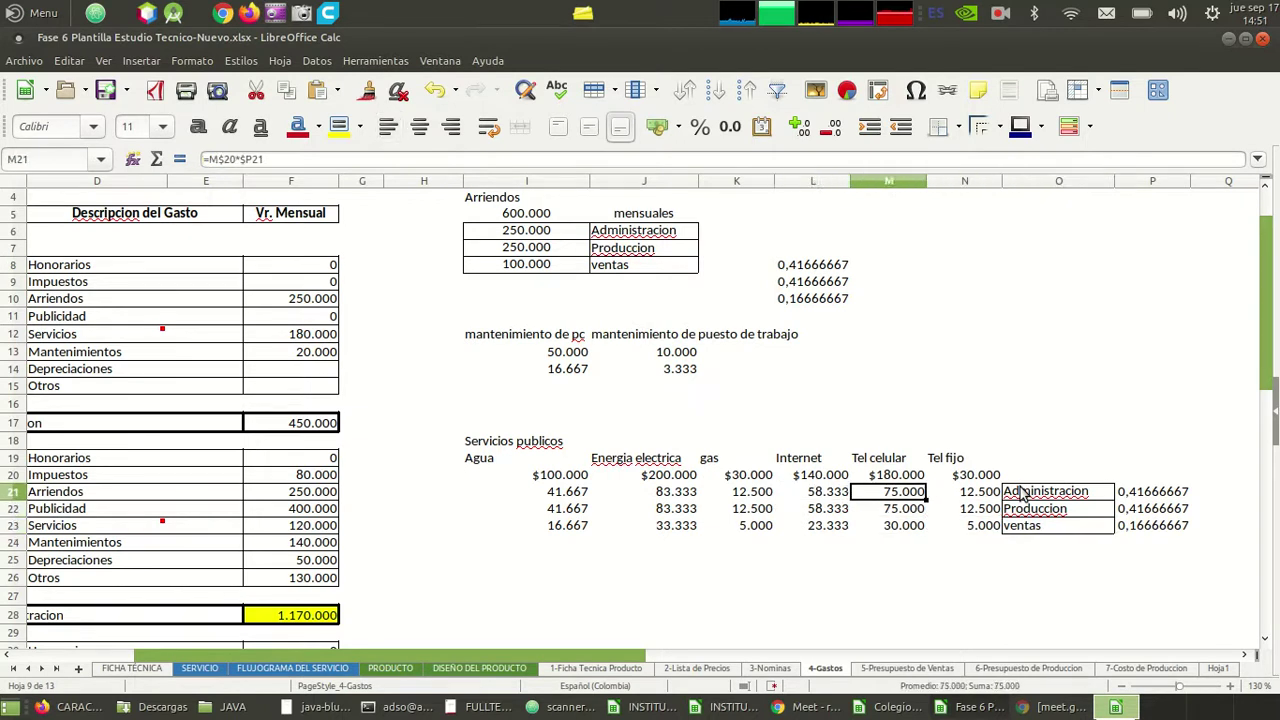
key(shift+Right)
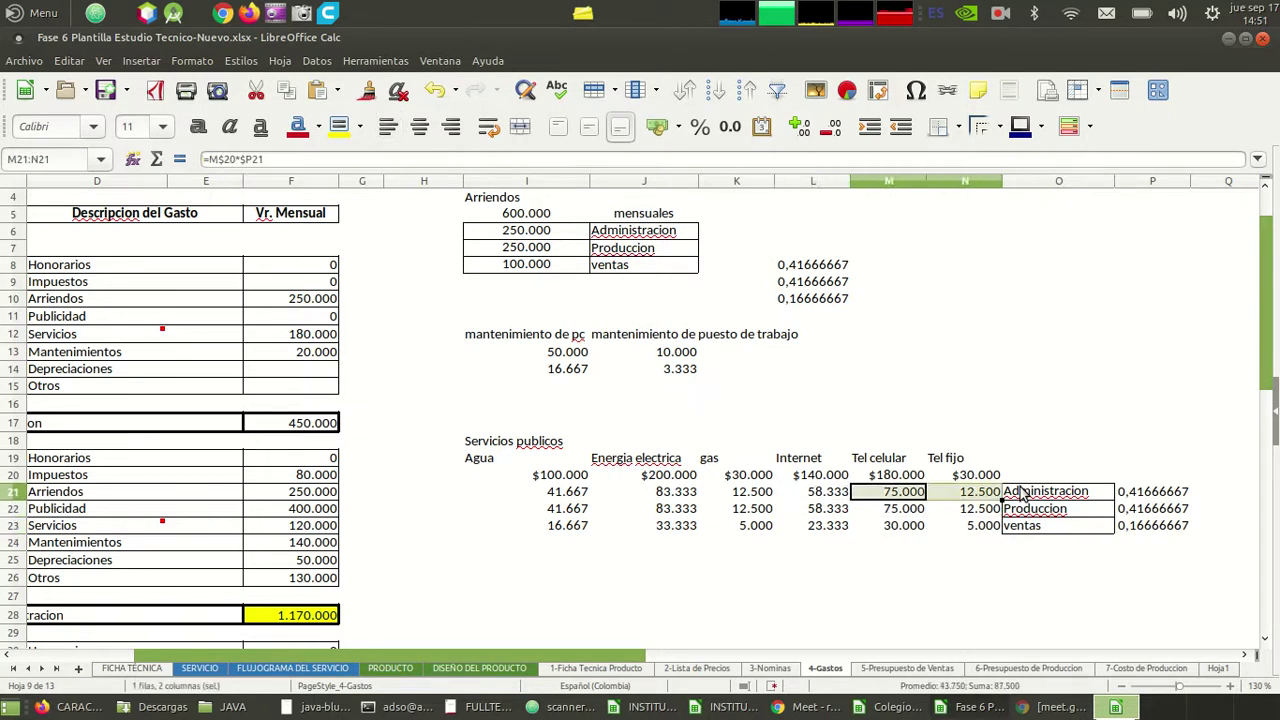
key(Left)
key(Right)
key(shift+Right)
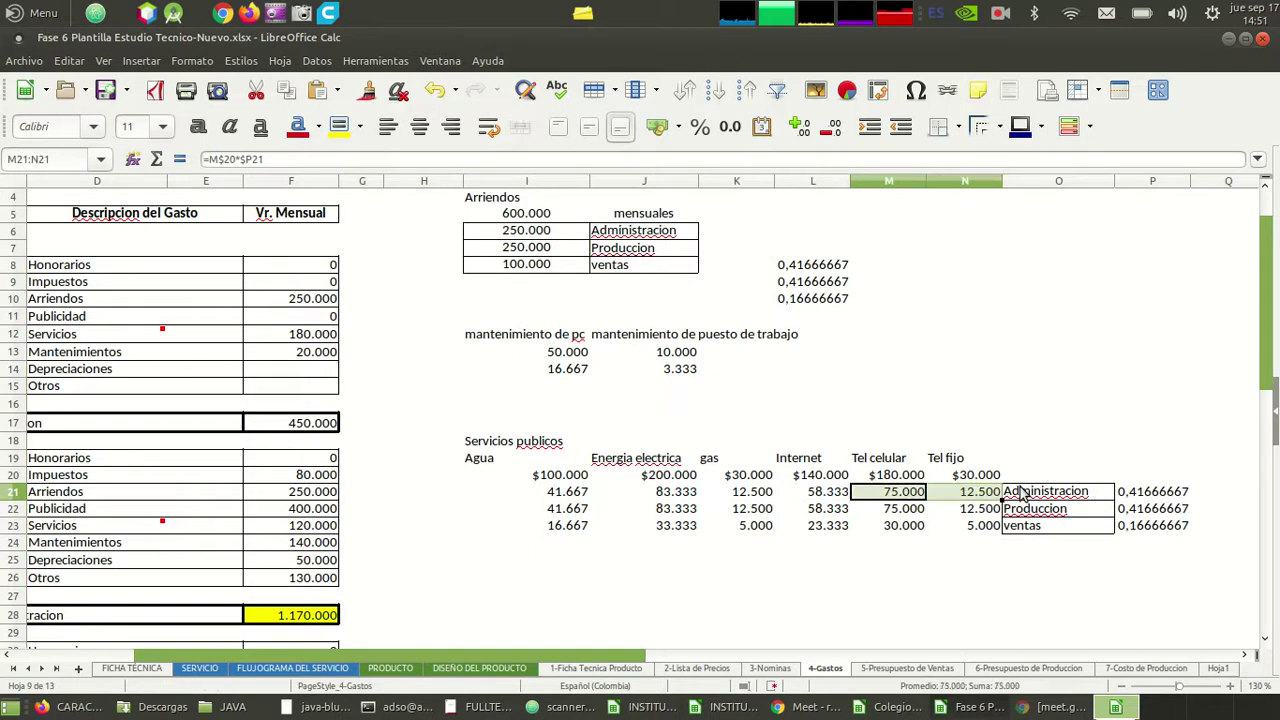
key(Left)
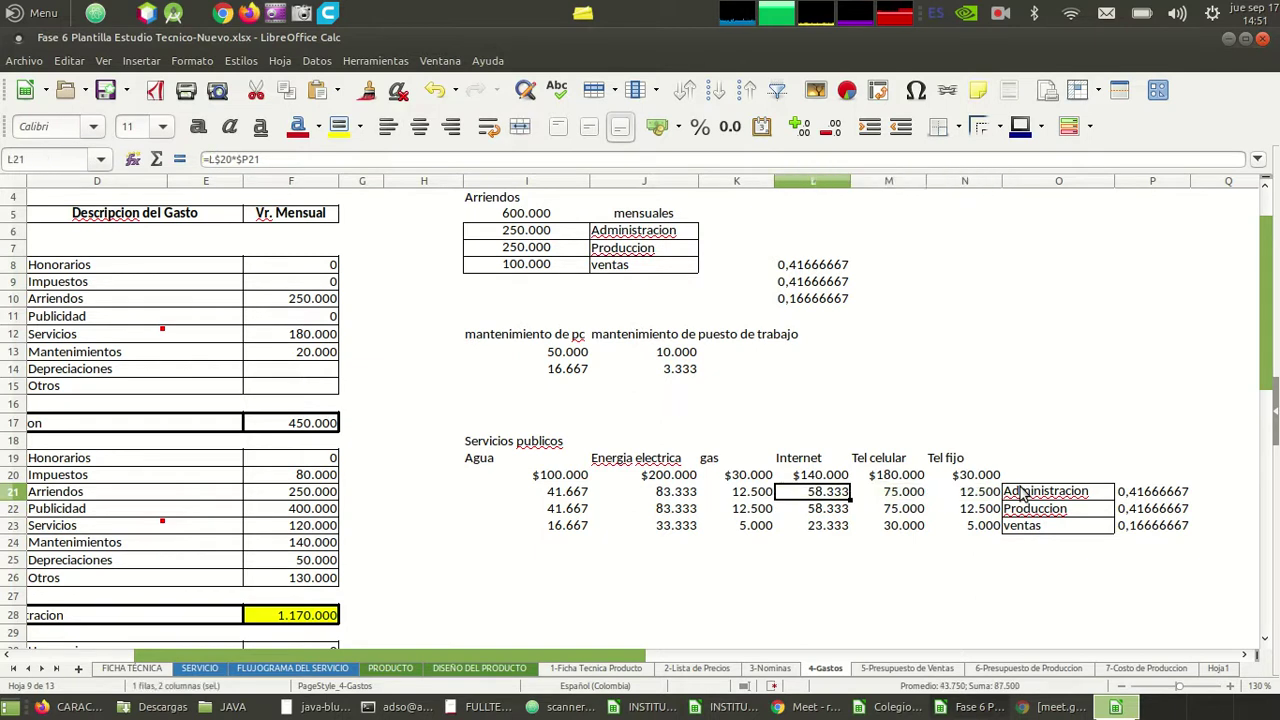
key(Right)
key(shift+Right)
key(Down)
key(Down)
key(Up)
key(Up)
key(Right)
key(Down)
key(Down)
key(Left)
key(Up)
key(Right)
key(Down)
key(Up)
key(Left)
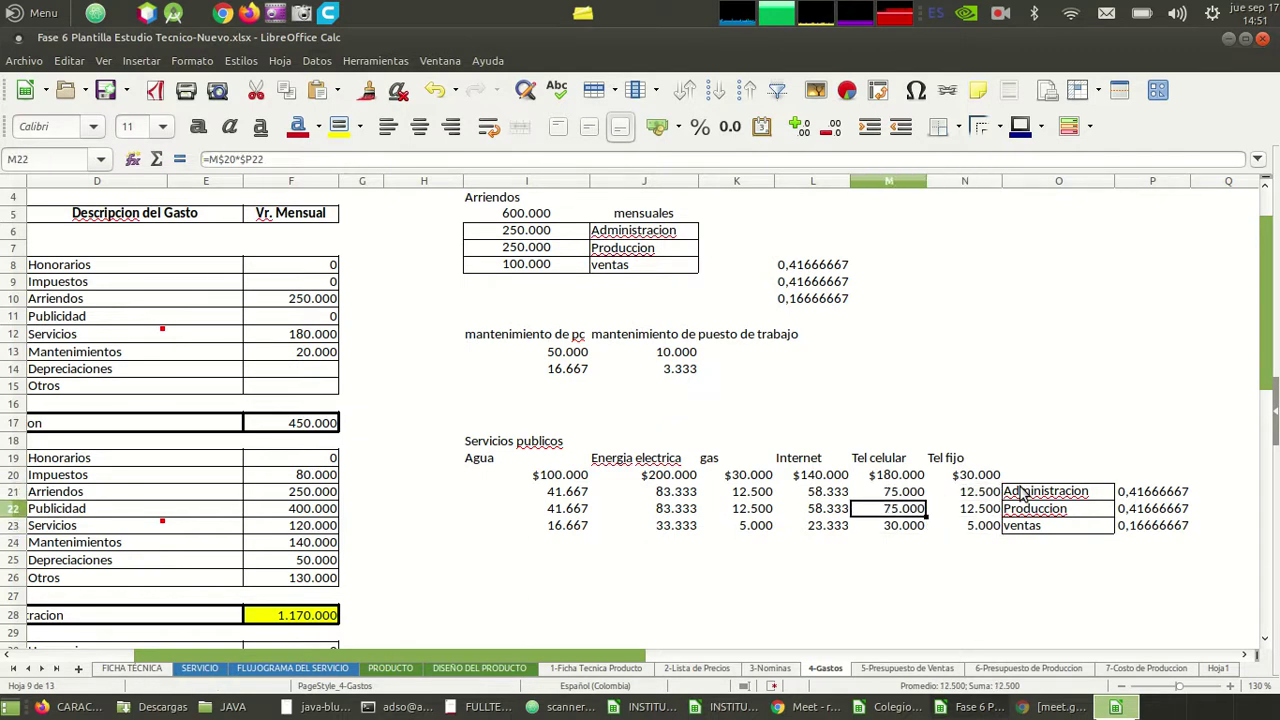
key(Left)
key(Up)
key(Right)
key(shift+Right)
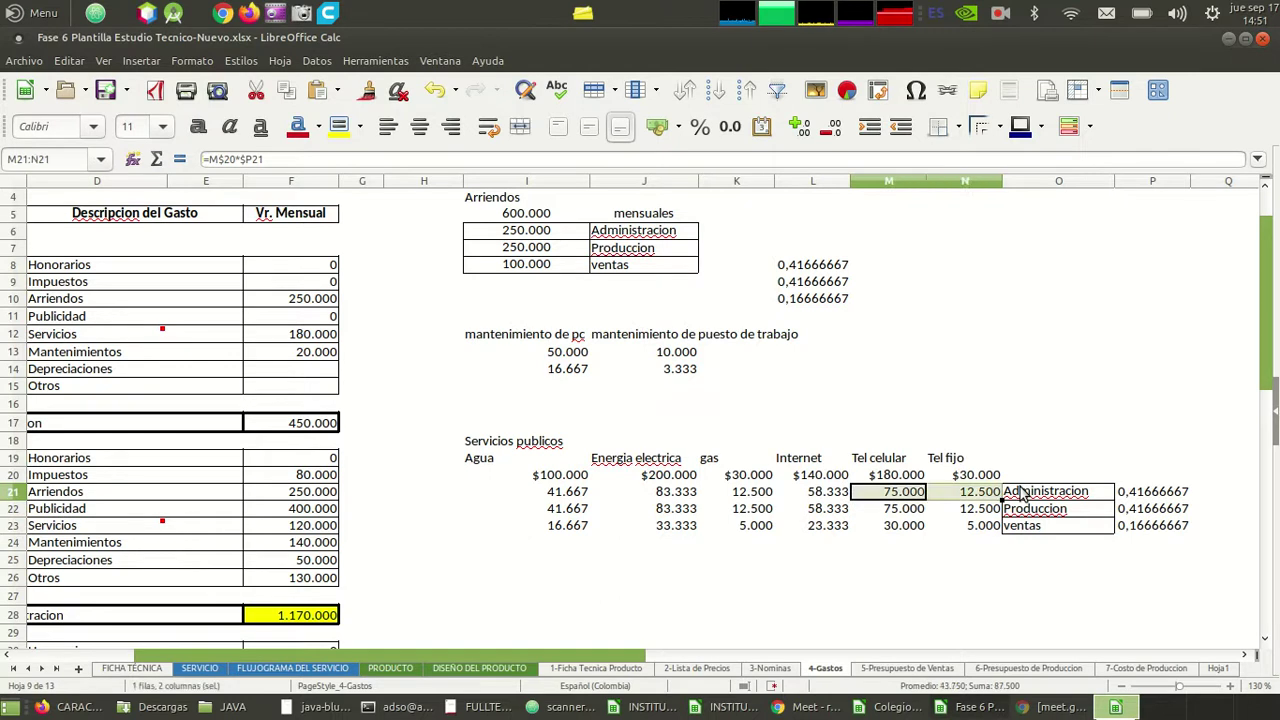
key(Left)
key(Down)
key(Down)
key(Right)
key(Left)
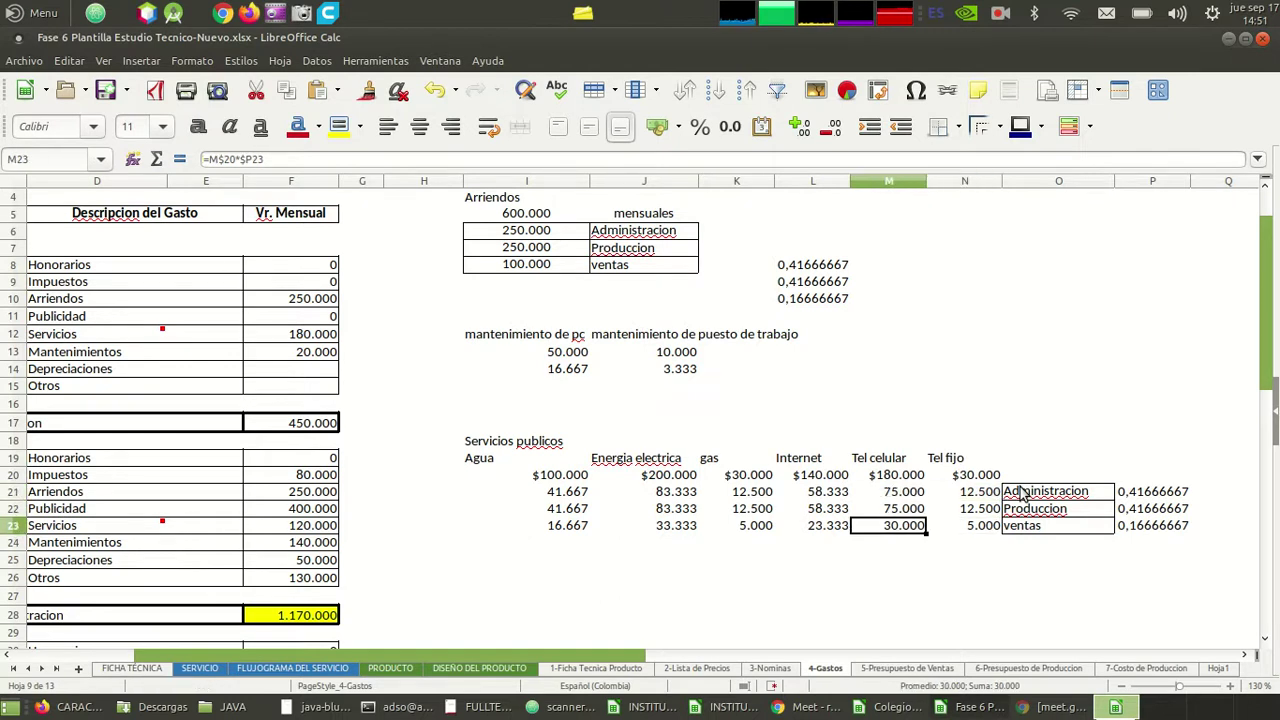
key(F2)
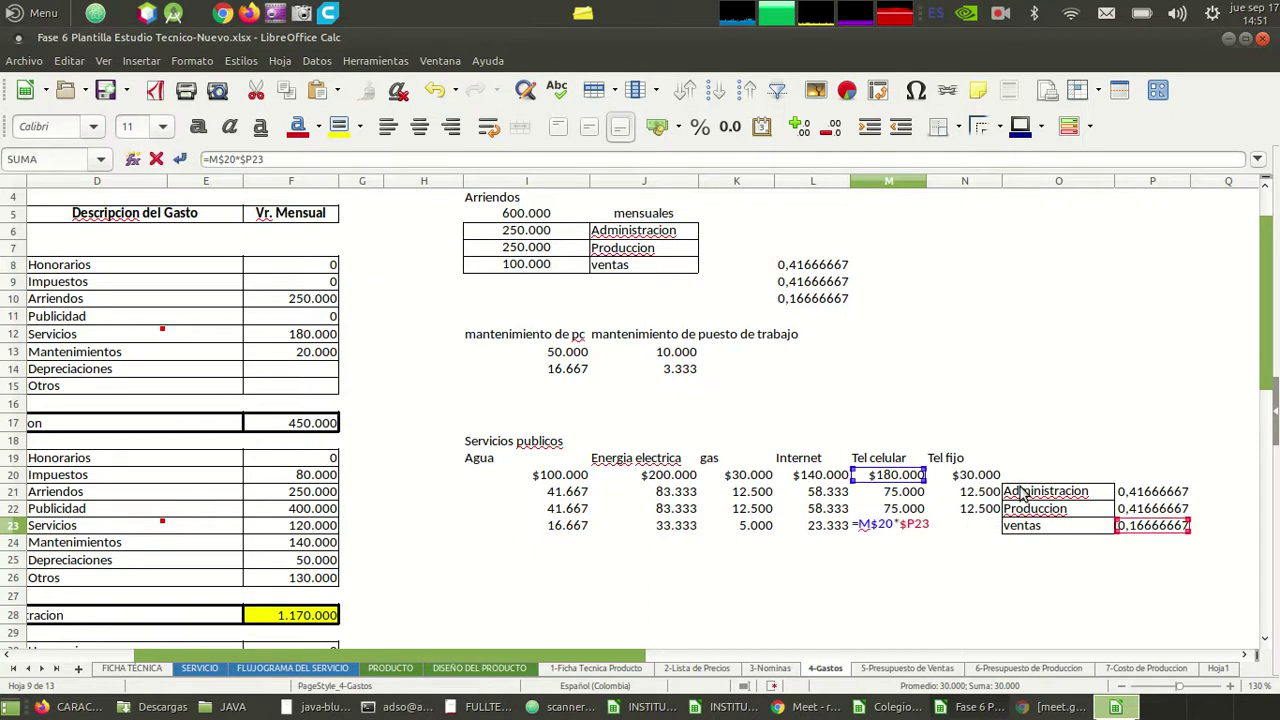
key(Escape)
key(Up)
key(Up)
key(Up)
key(Down)
key(Down)
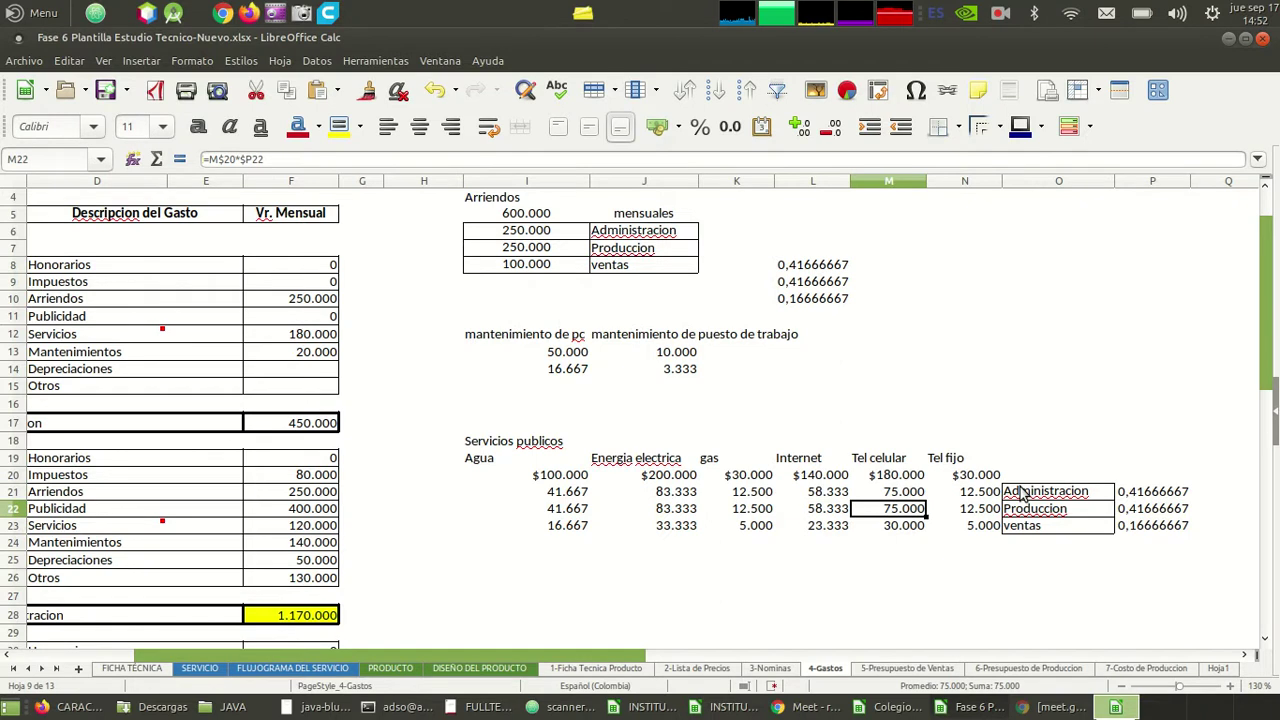
- Enter 50000 as the Tel celular Produccion share in M22
text(=M$)
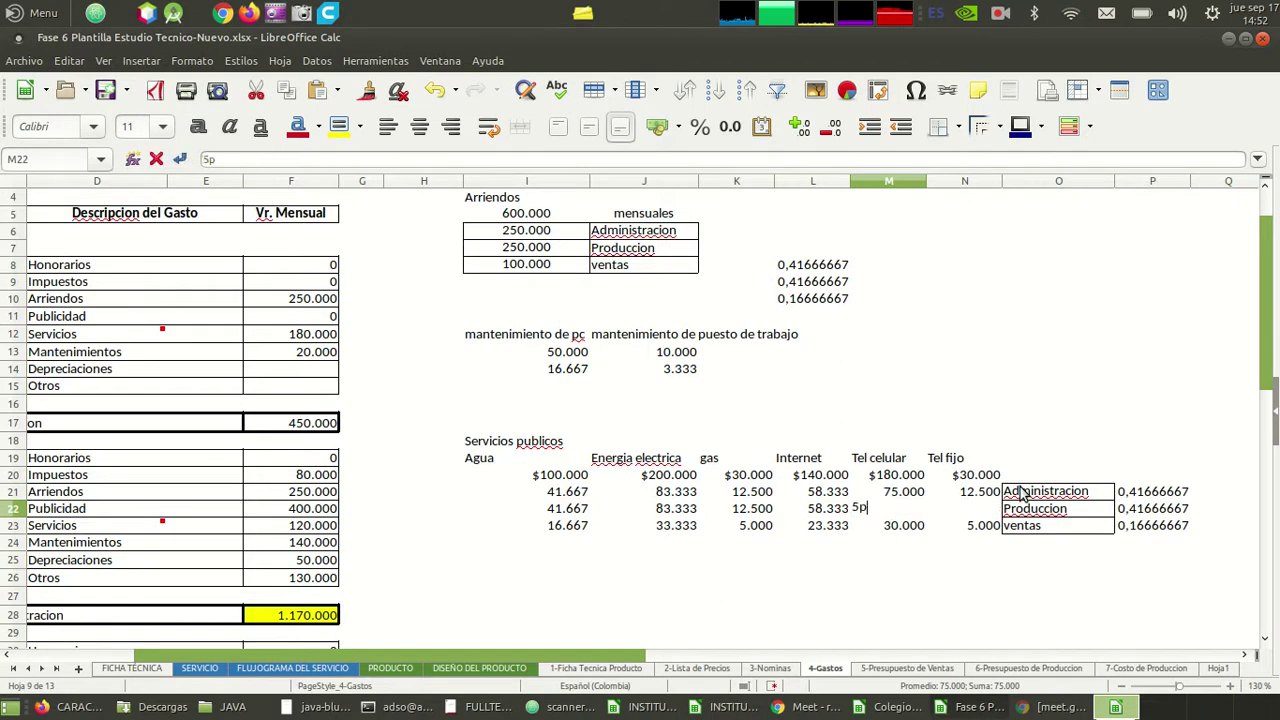
key(BackSpace)
key(BackSpace)
key(BackSpace)
text(500)
key(BackSpace)
text(000)
key(Return)
key(Up)
key(Down)
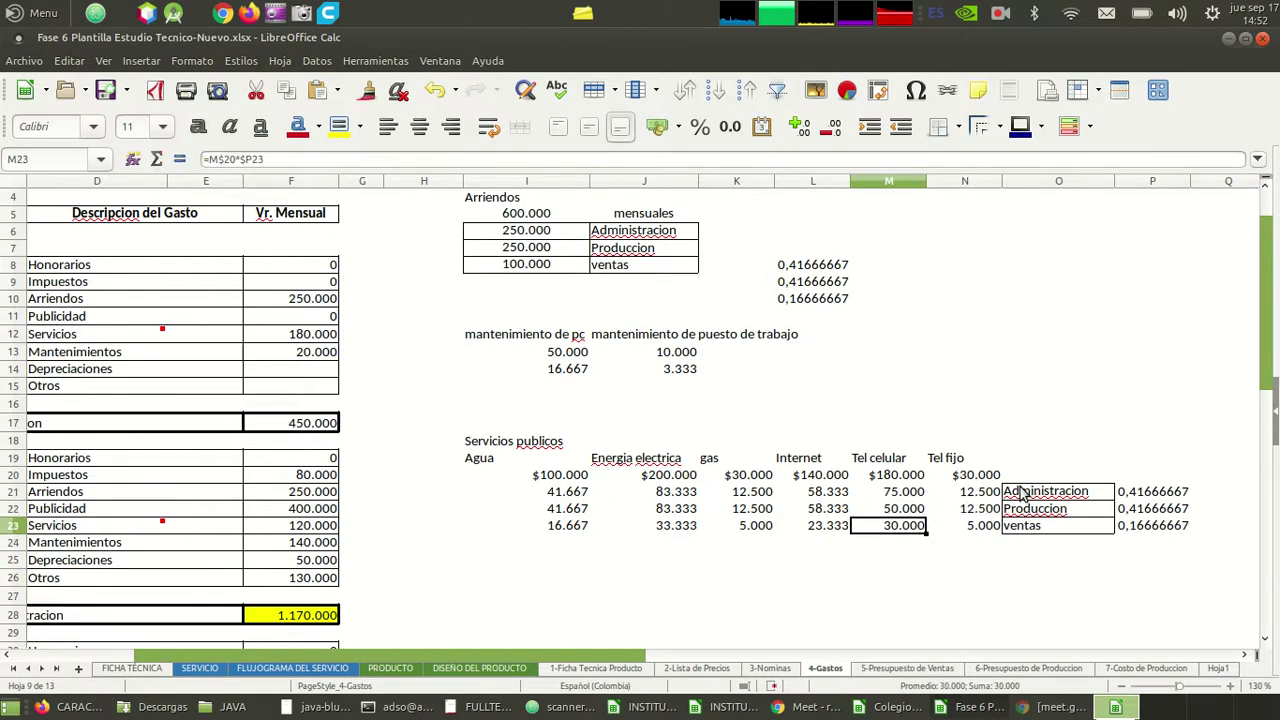
key(Up)
key(Up)
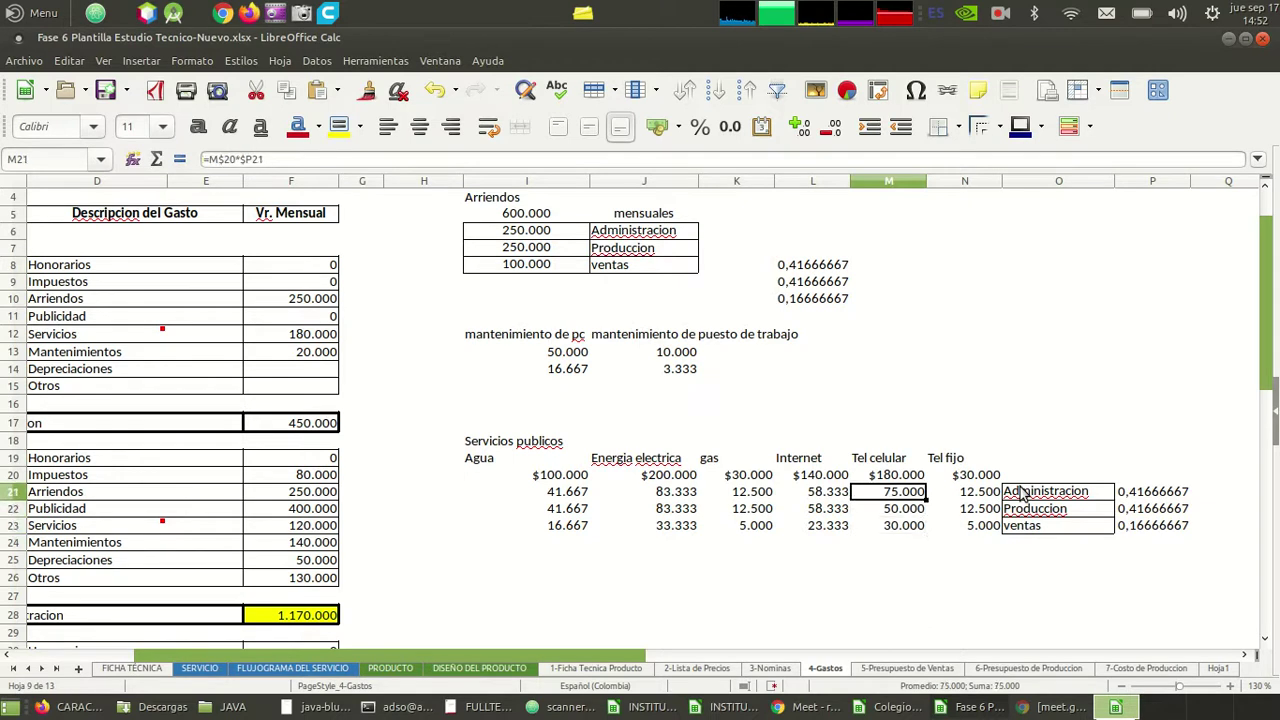
key(Down)
key(Down)
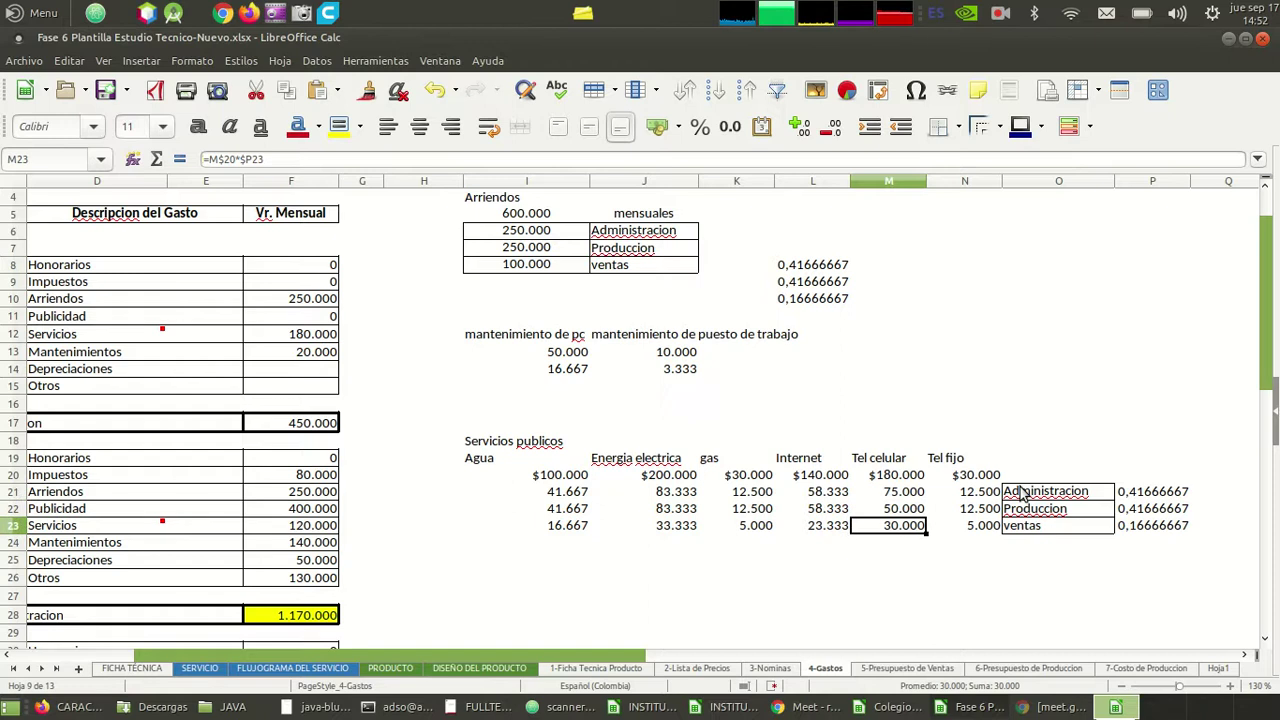
- Enter the remainder formula =M20-(M21+M22) in M23 for ventas
text(=)
key(Up)
key(Up)
key(Up)
text(*)
key(BackSpace)
text(-()
key(Up)
key(Up)
key(Up)
key(Up)
key(Up)
key(Up)
key(Down)
key(Down)
key(Down)
key(Down)
text(+)
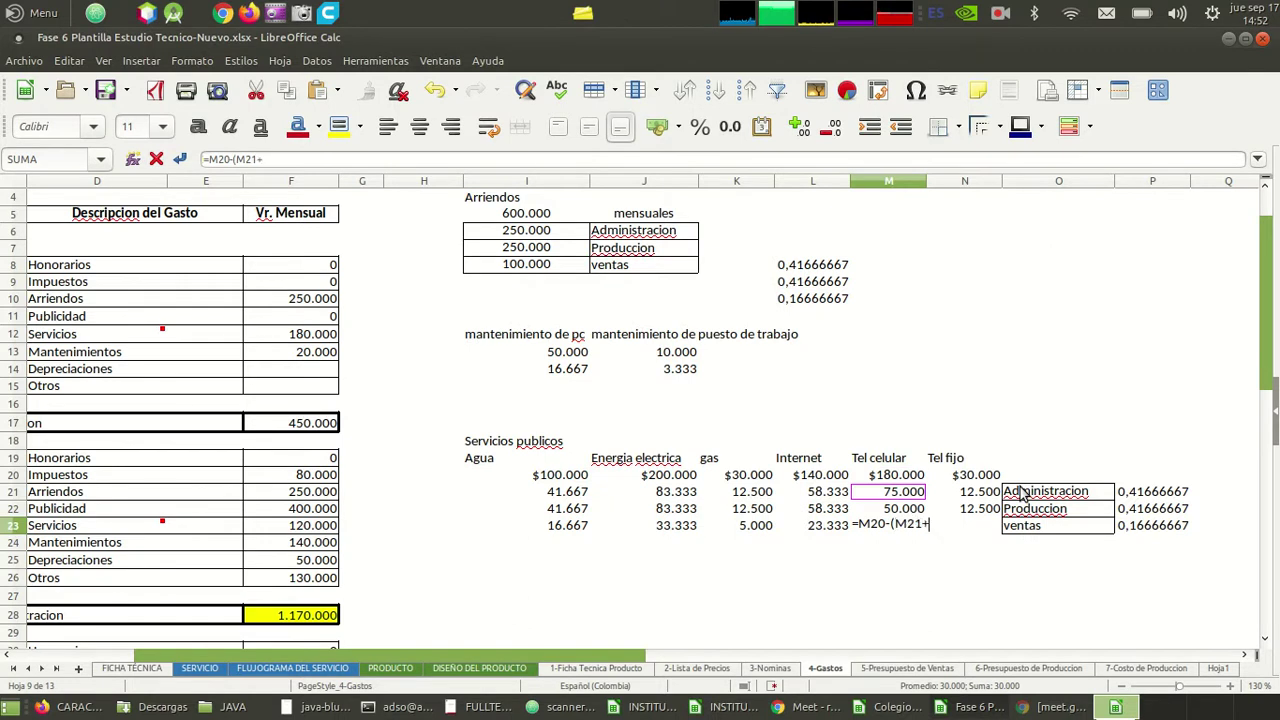
key(Up)
key(Up)
key(Down)
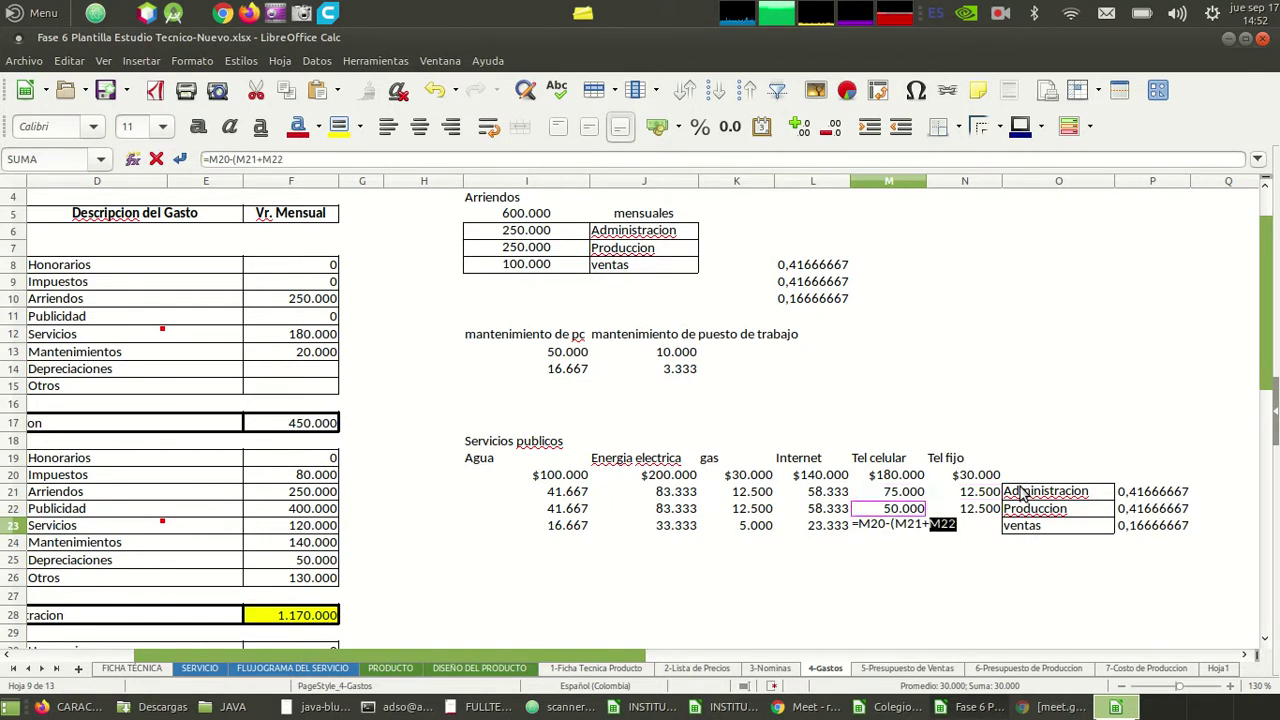
key(Return)
key(Up)
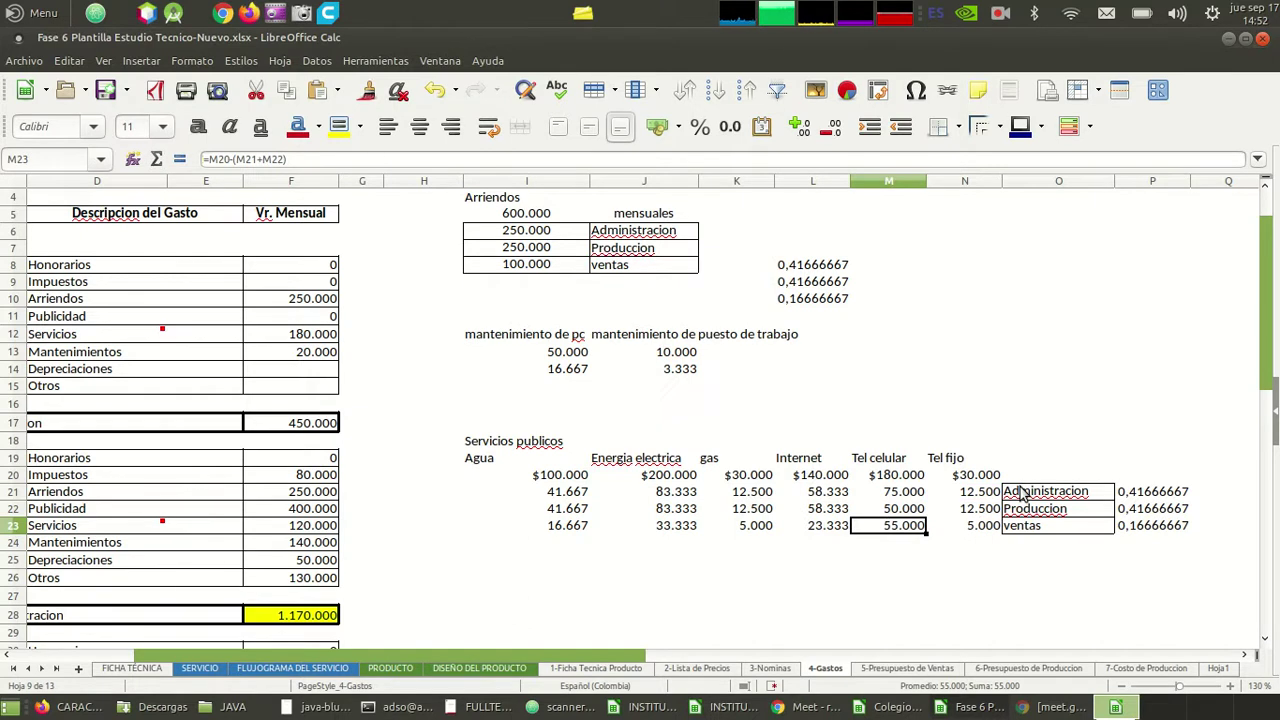
key(Up)
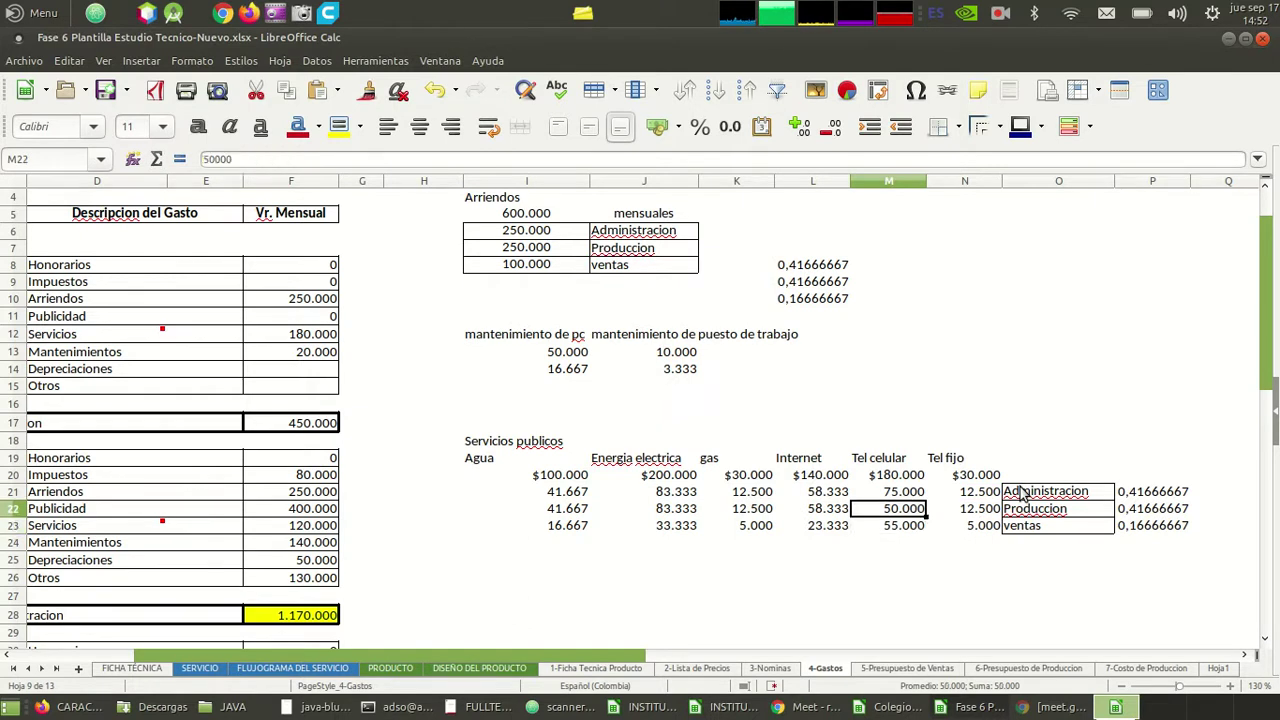
key(Down)
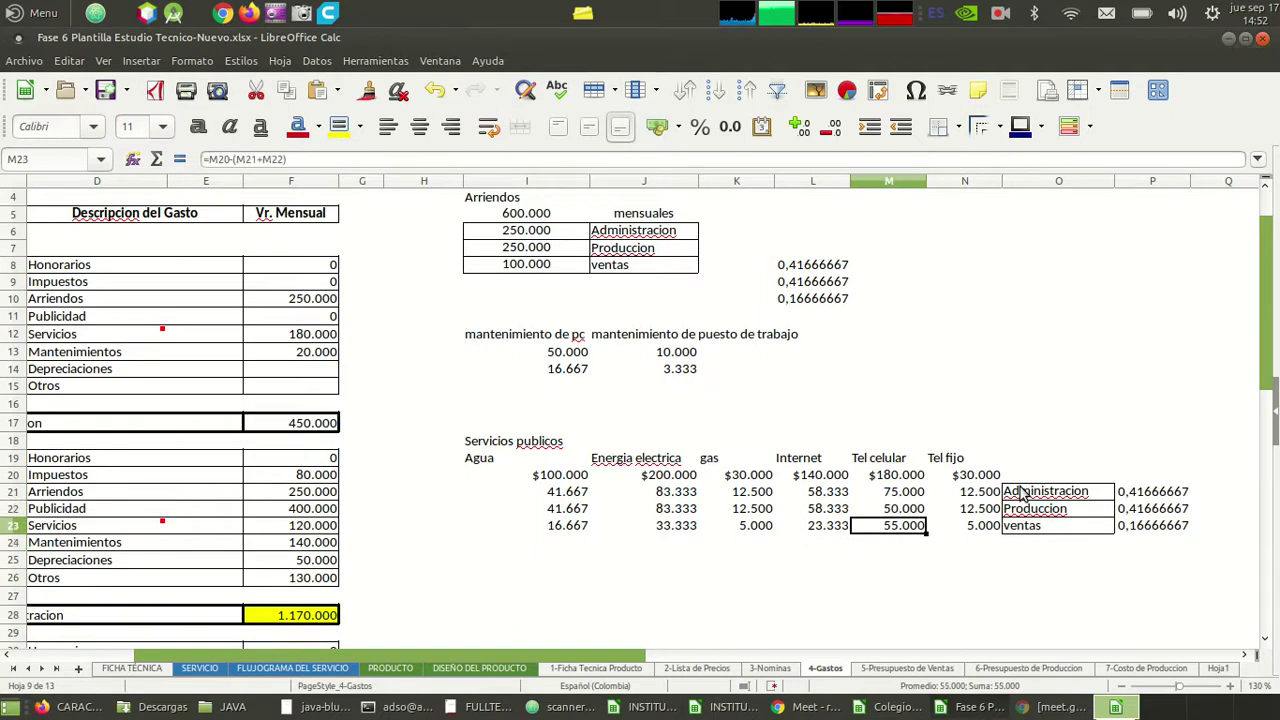
- Type 57000 as the ventas Tel celular value in M23
text(57000)
key(Return)
key(Up)
key(Up)
key(Up)
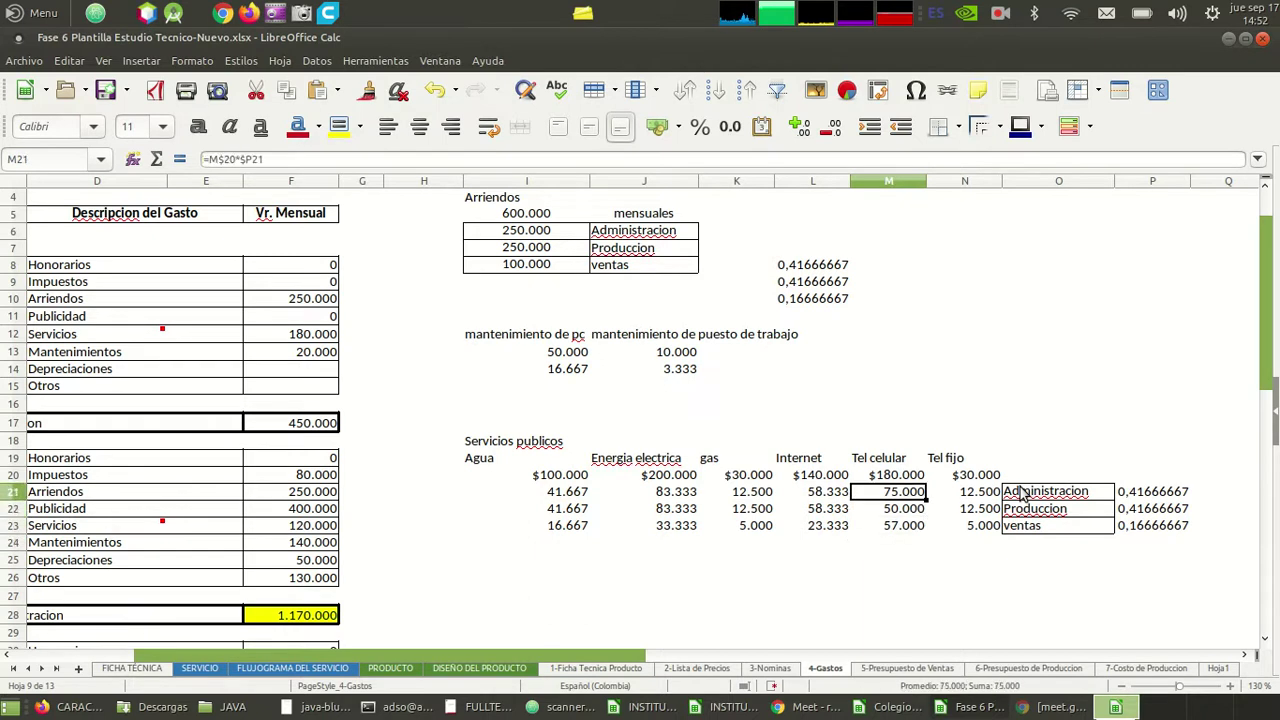
key(Down)
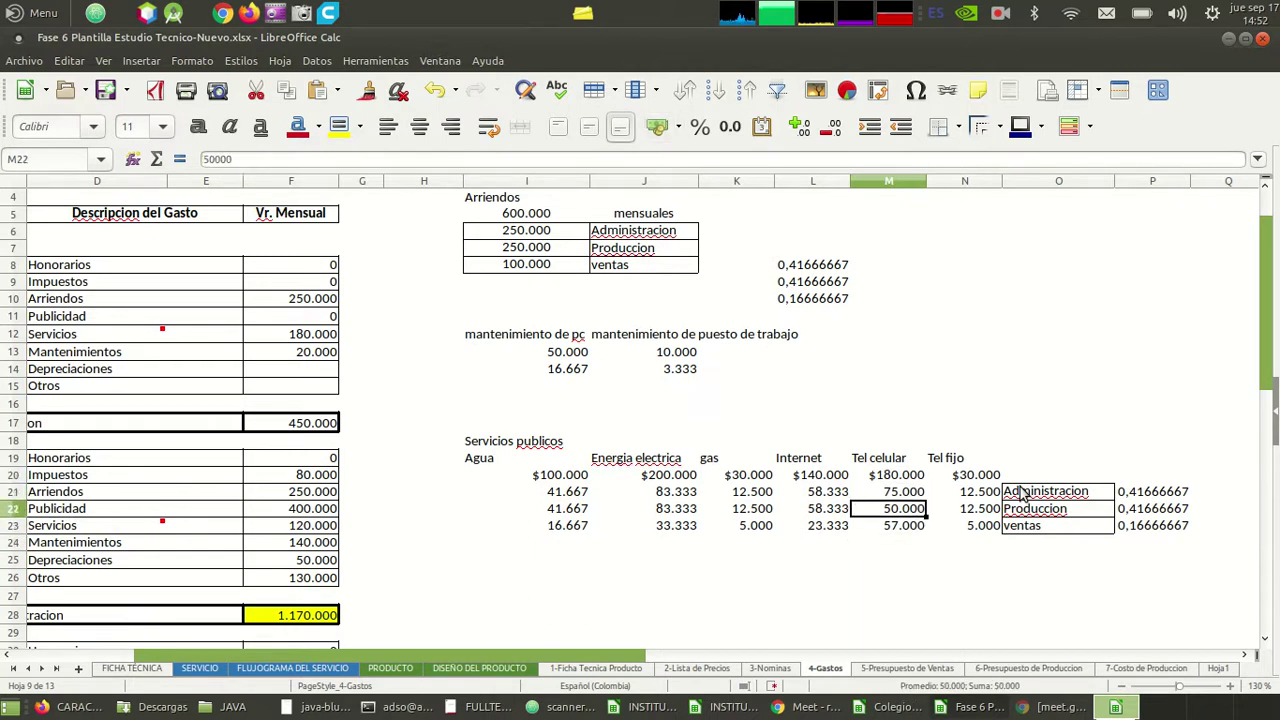
- Make M22 the Produccion remainder formula =M20-(M21+M23)
text(=)
key(Up)
key(Up)
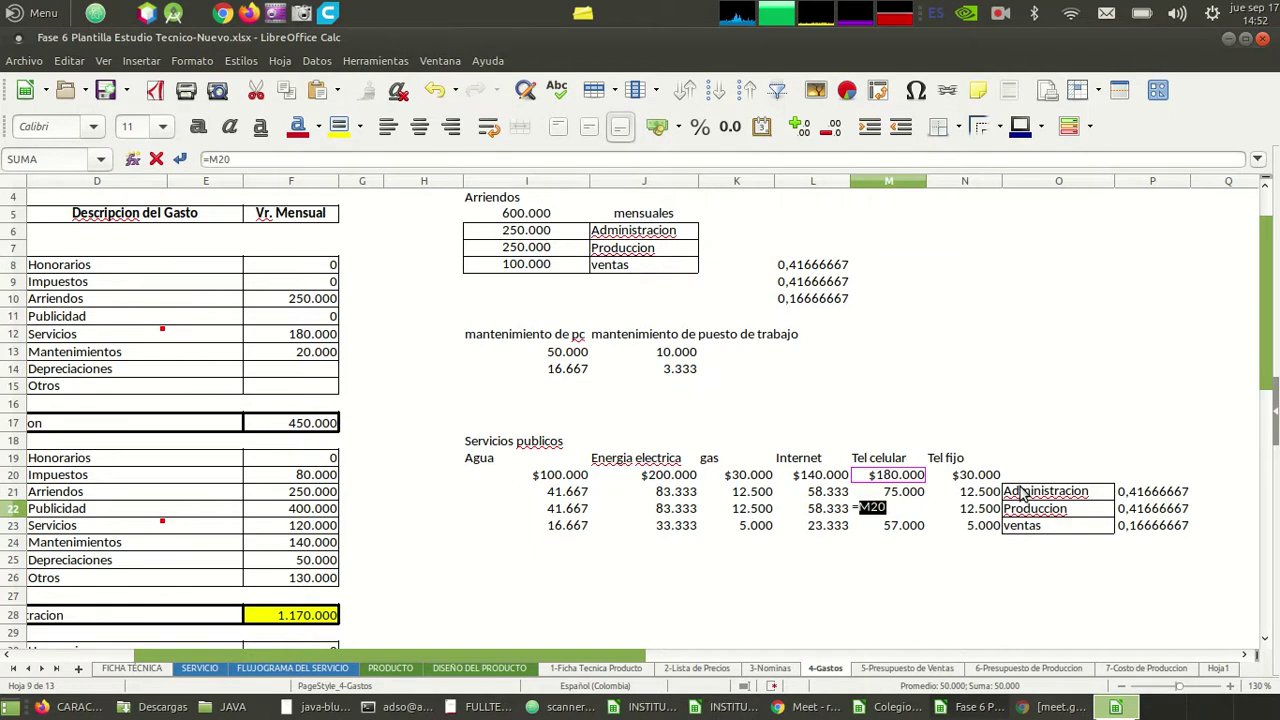
text(-()
key(Up)
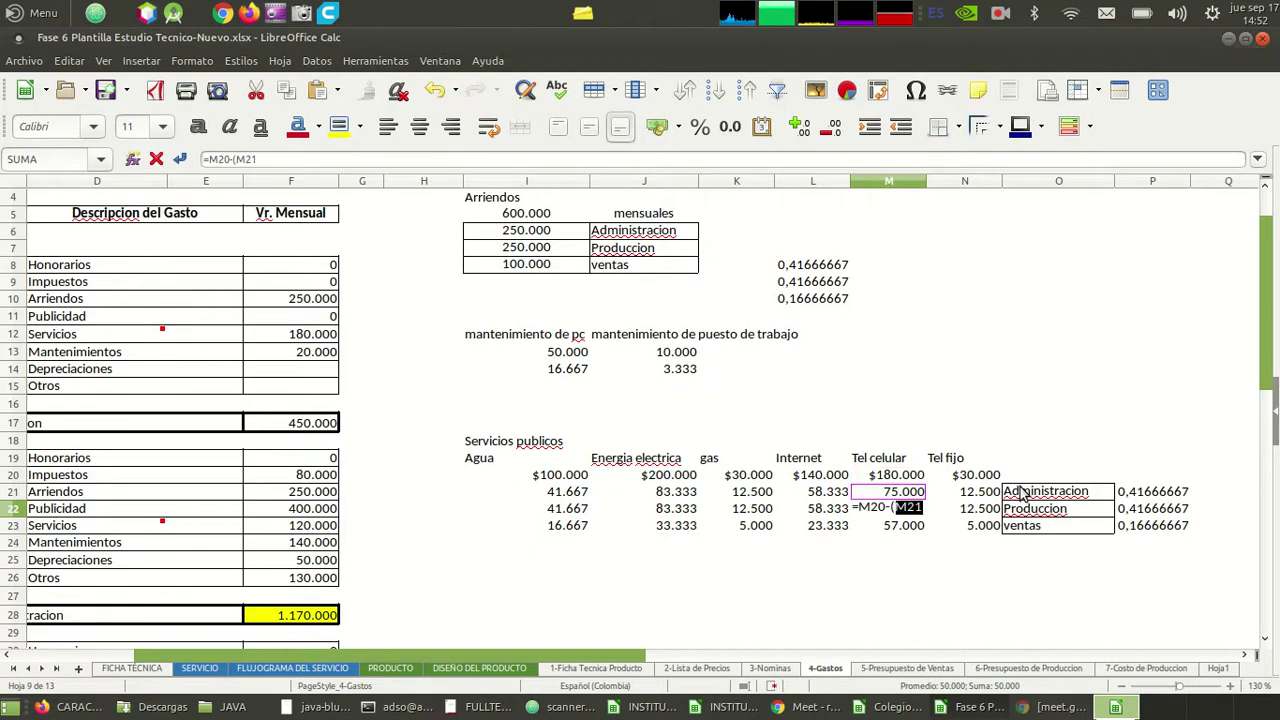
text(+)
key(Down)
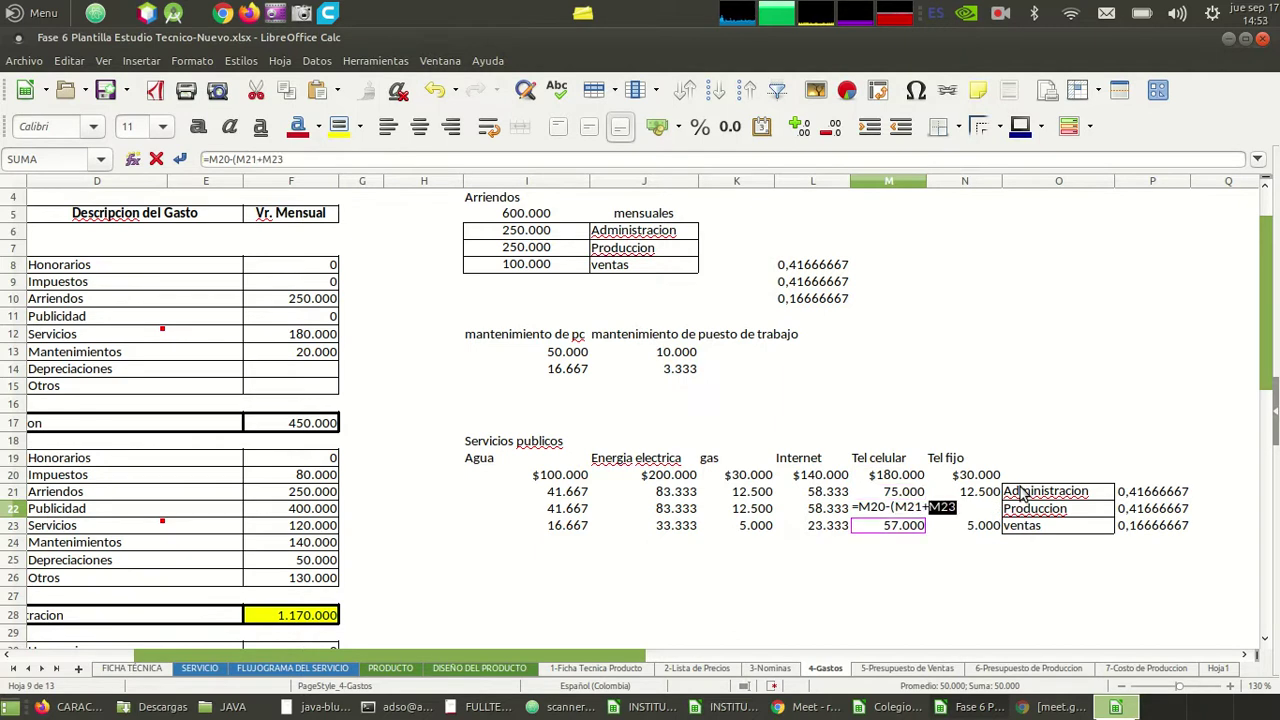
key(Return)
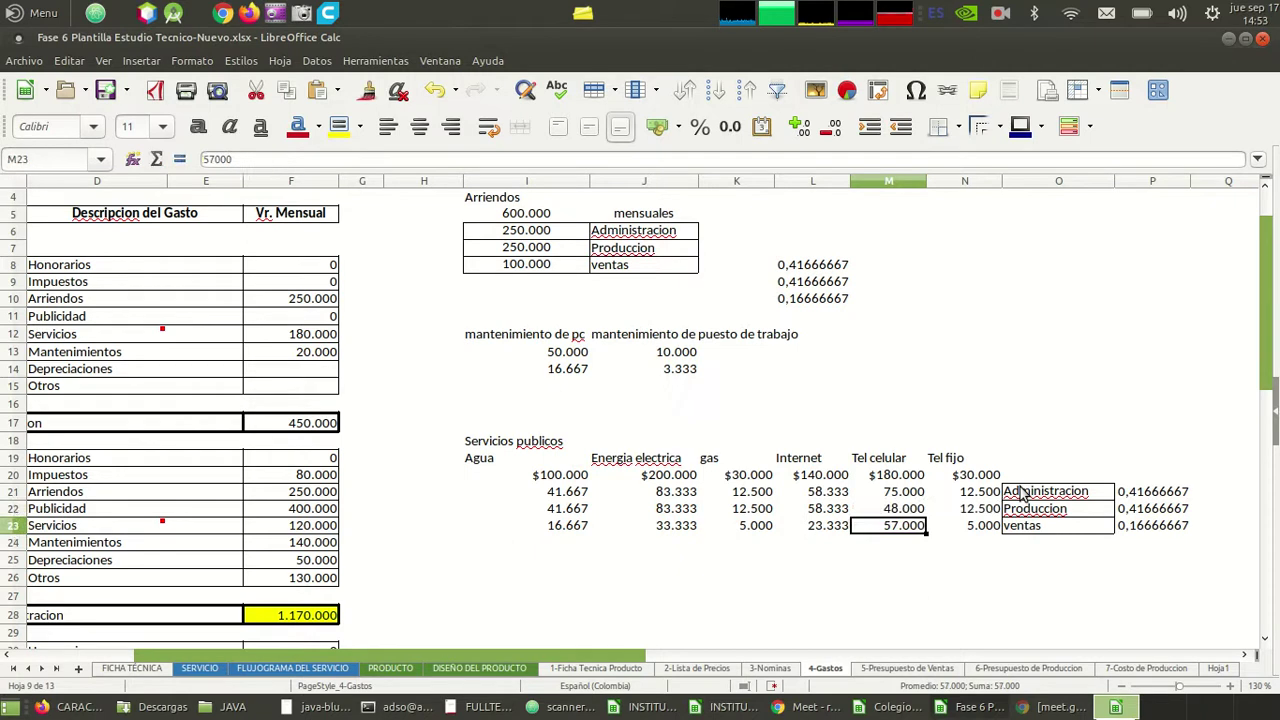
- Change the ventas value in M23 to 75000, leaving Produccion at 30.000
text(75000)
key(Return)
key(Up)
key(Up)
key(Right)
key(Right)
key(Left)
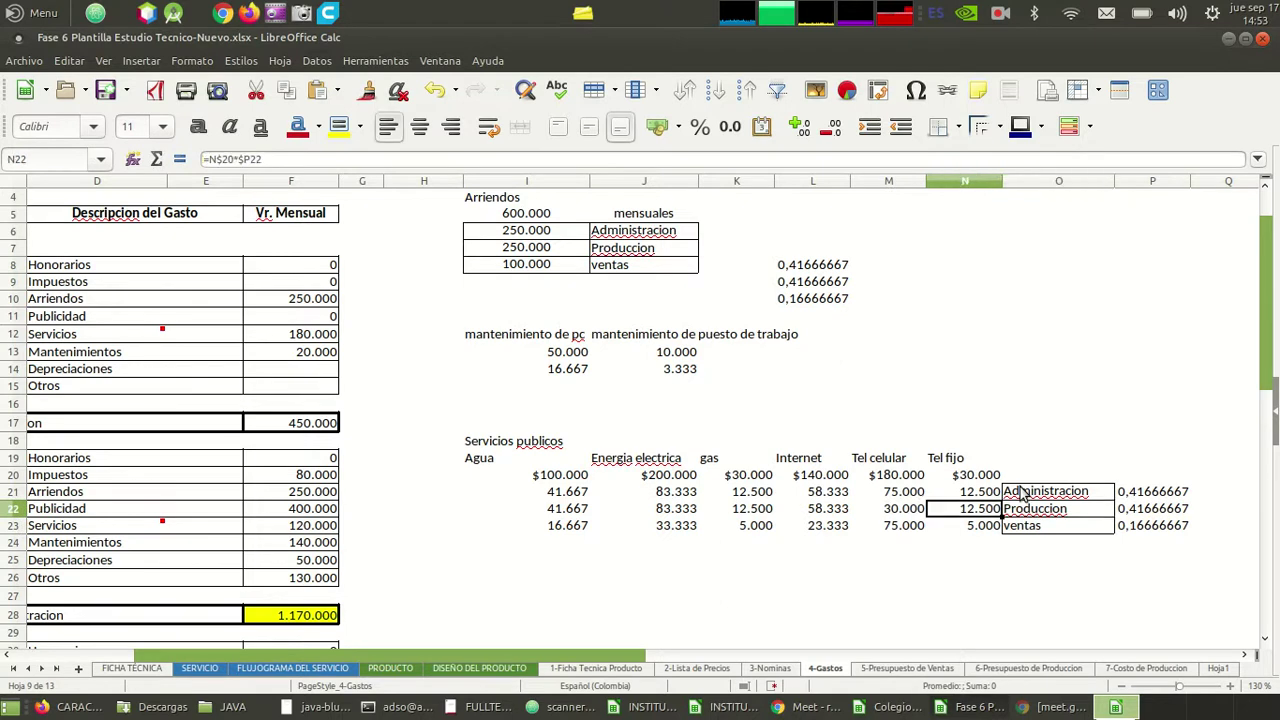
key(Left)
key(Up)
key(Up)
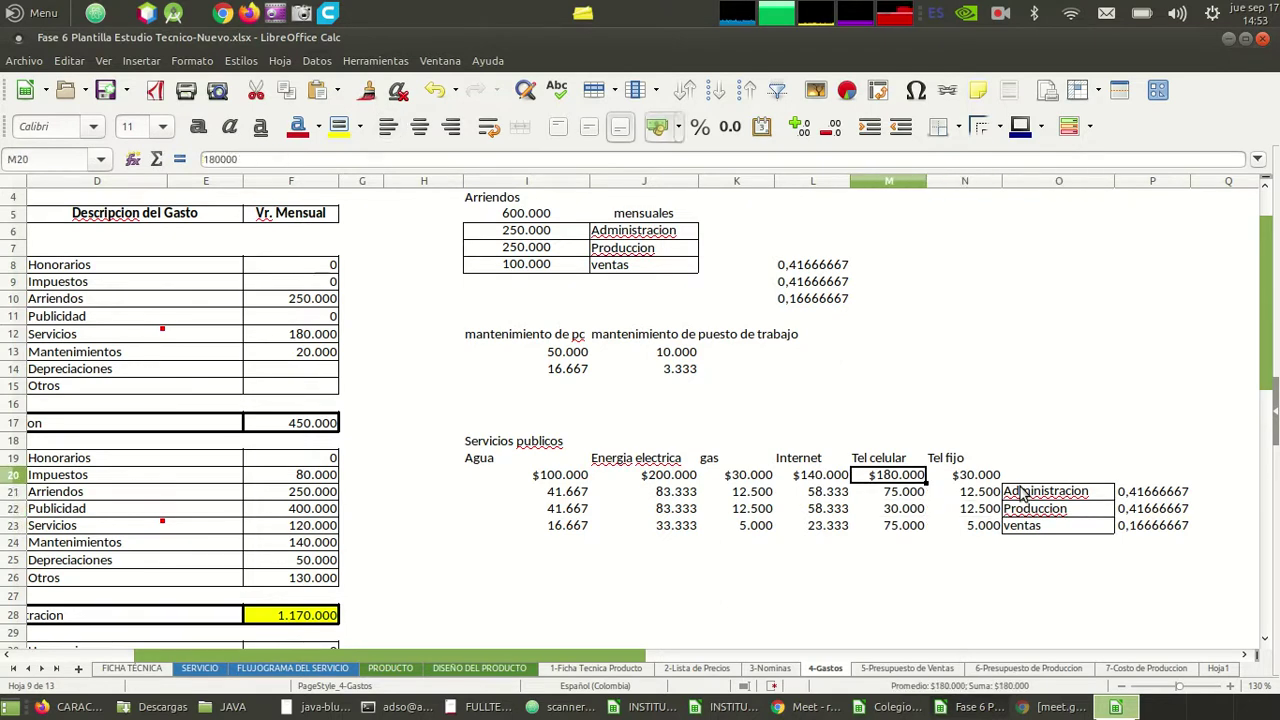
text(20000)
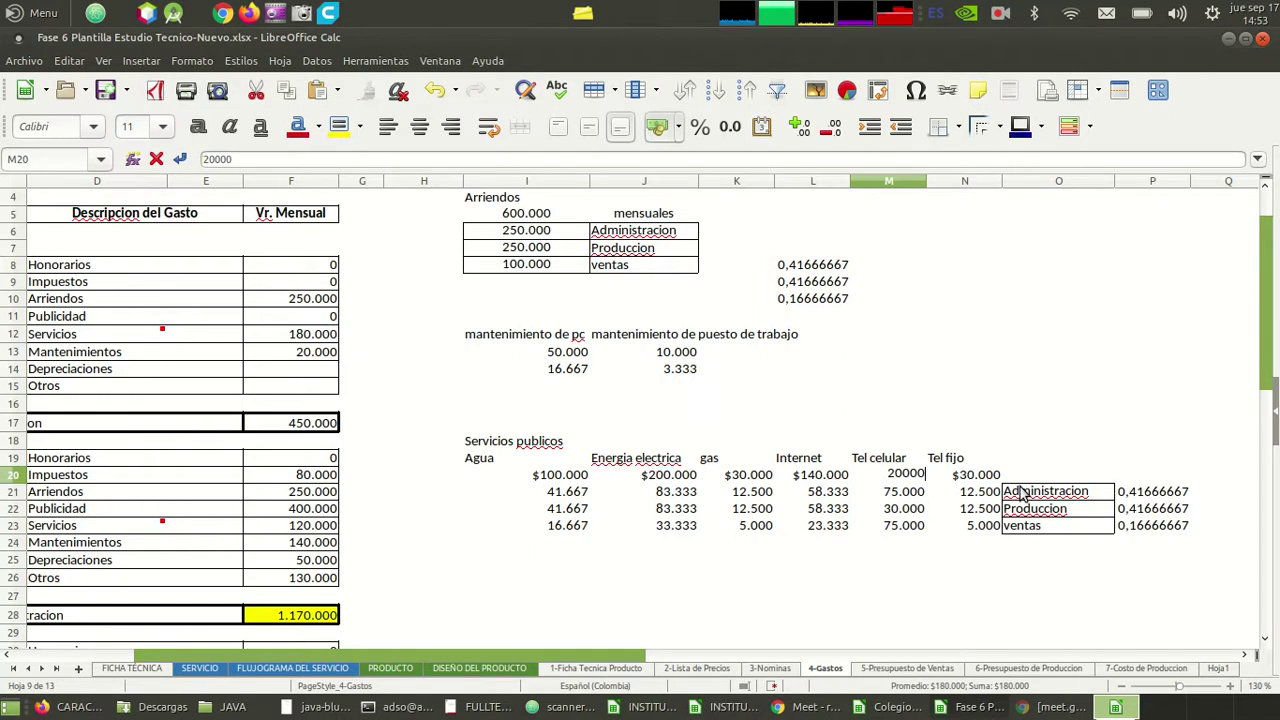
text(0)
key(Return)
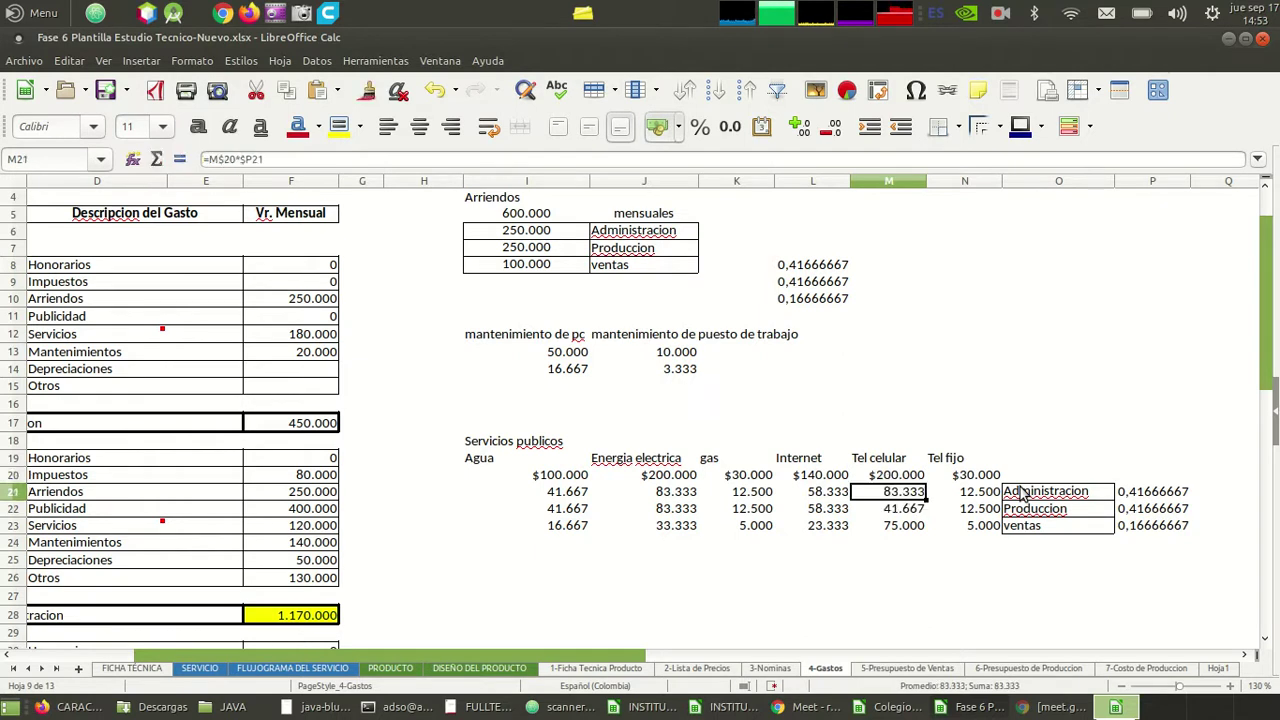
key(Down)
key(Up)
key(Up)
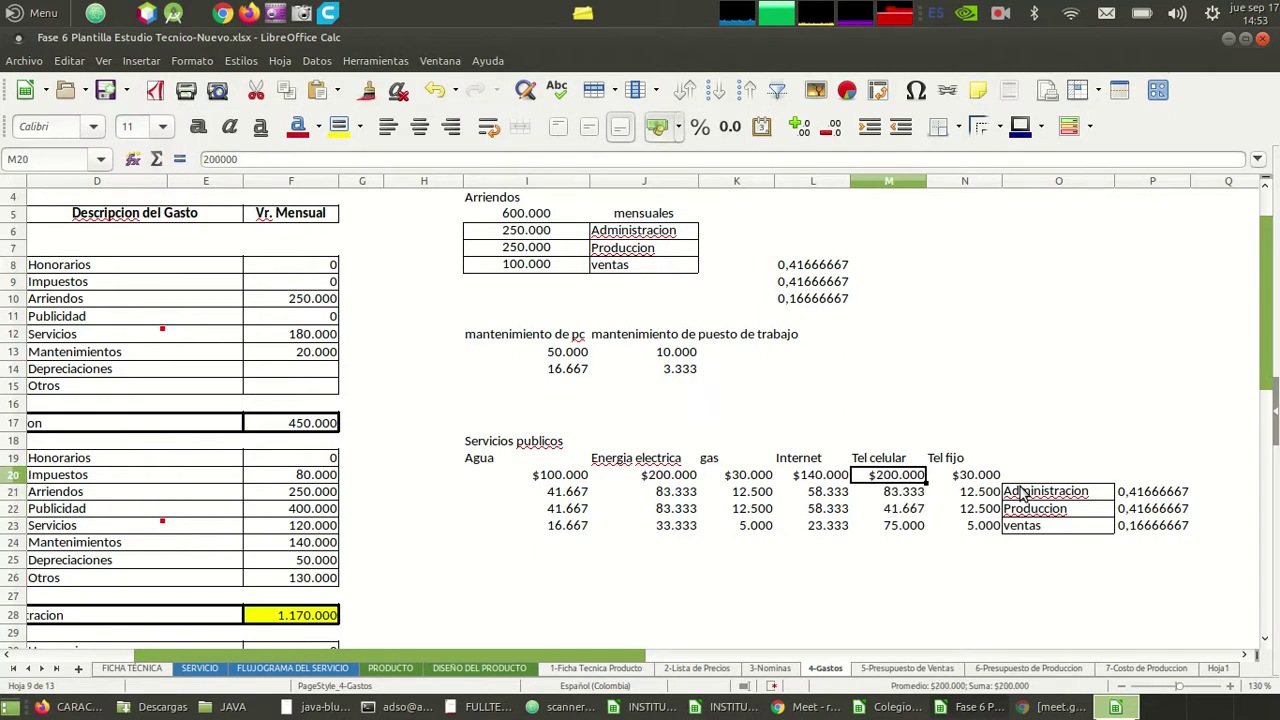
text(250.000)
key(Return)
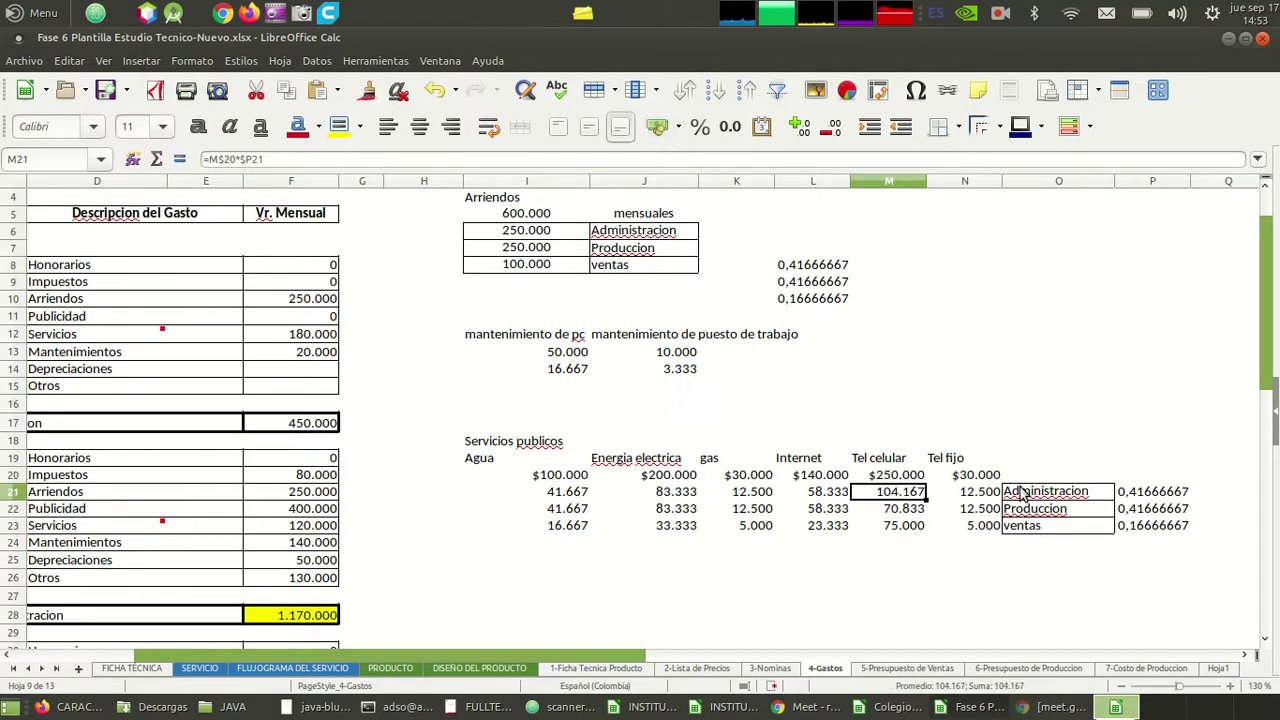
key(Down)
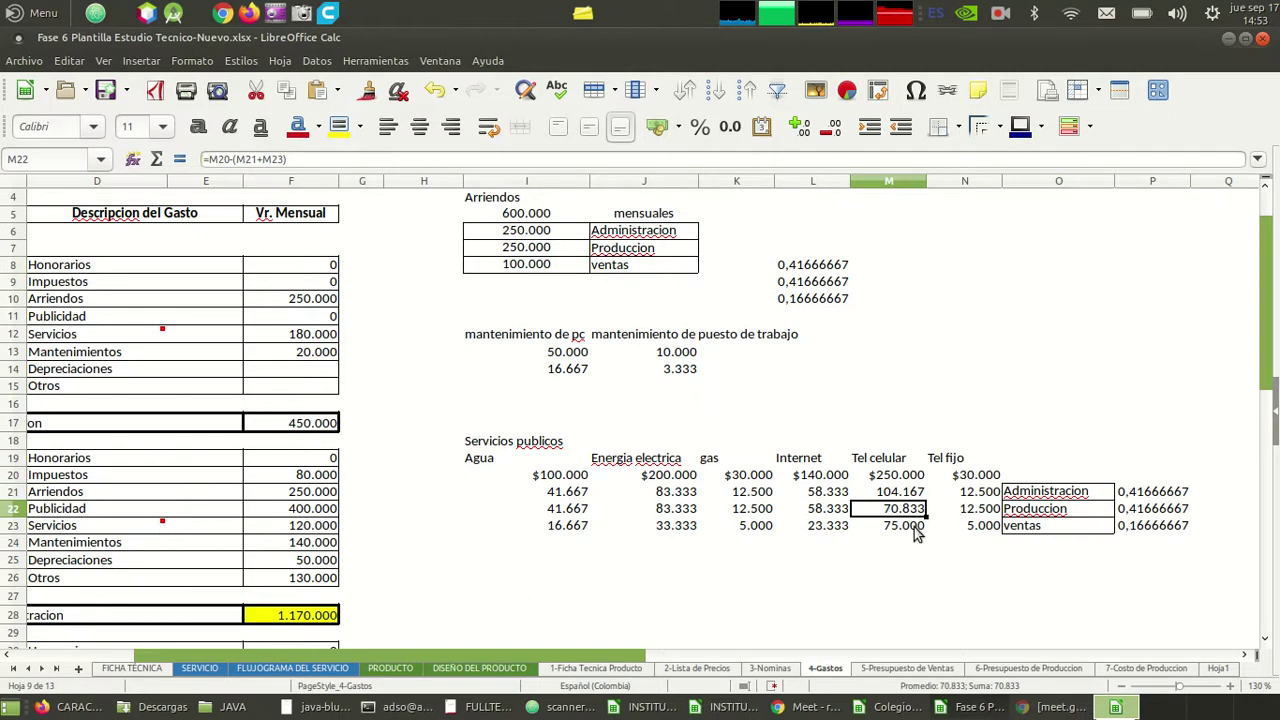
click(910, 530)
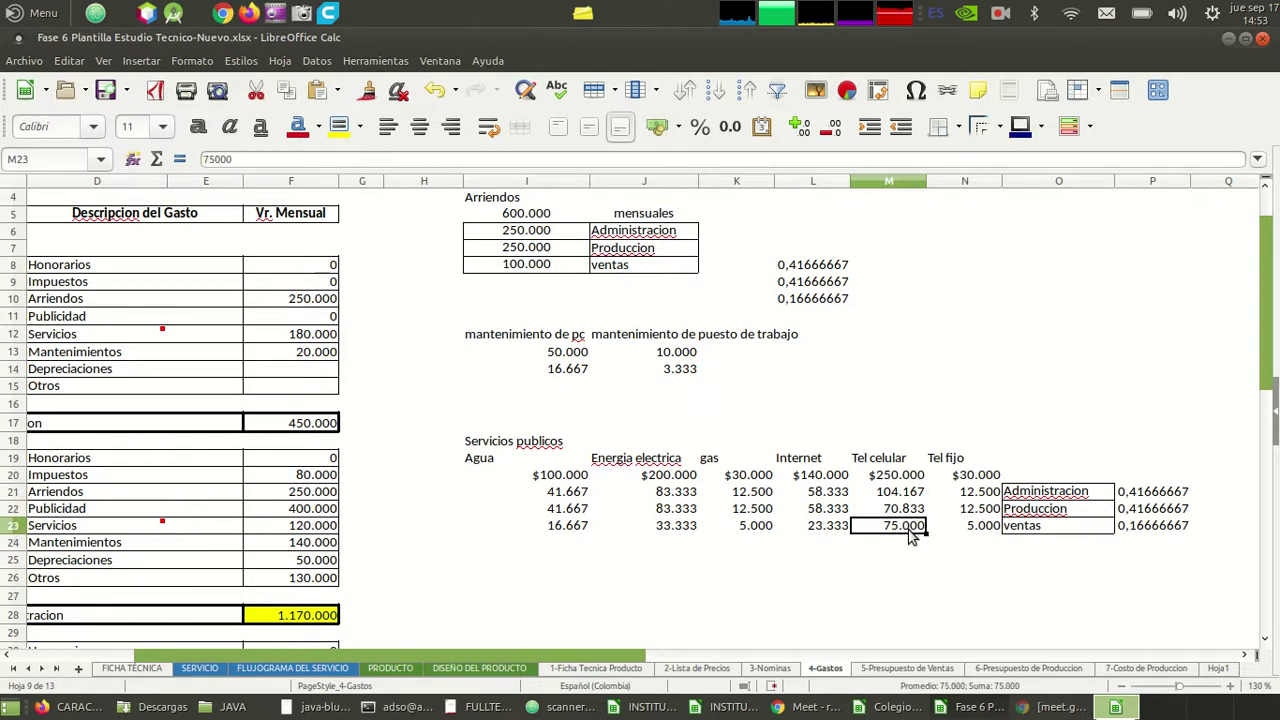
text(=M21)
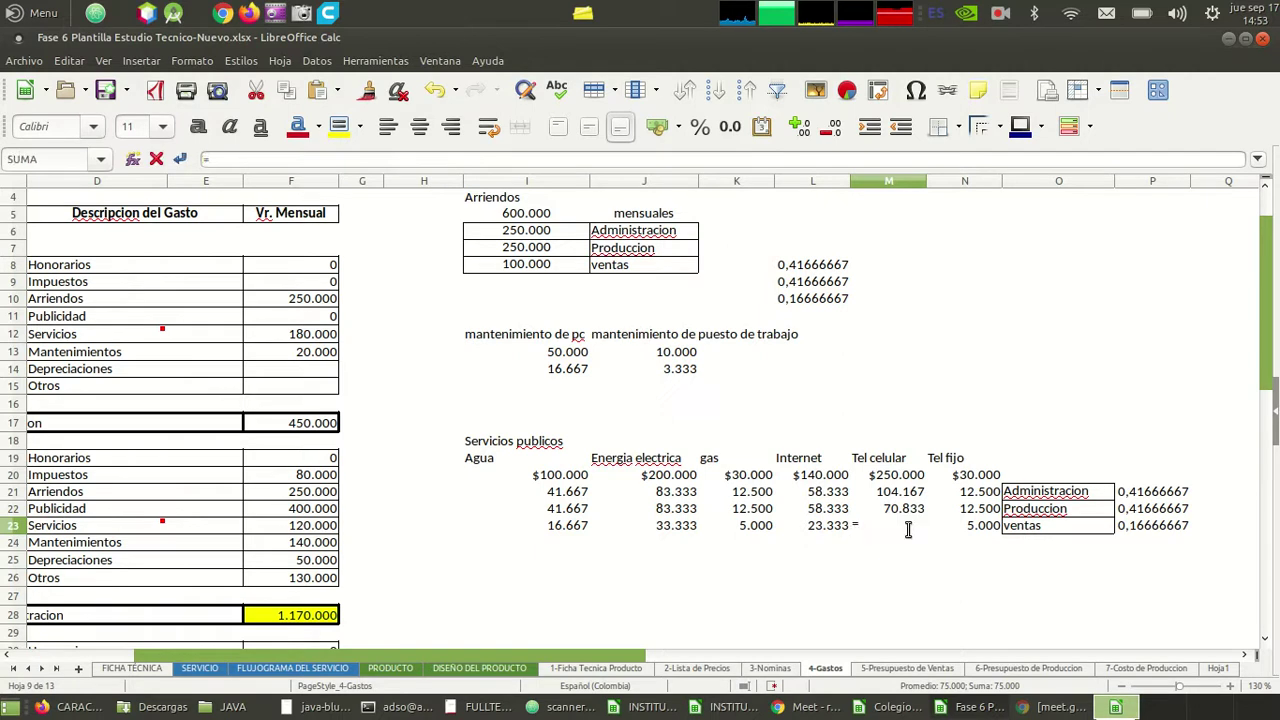
key(Return)
key(Up)
key(Up)
key(Up)
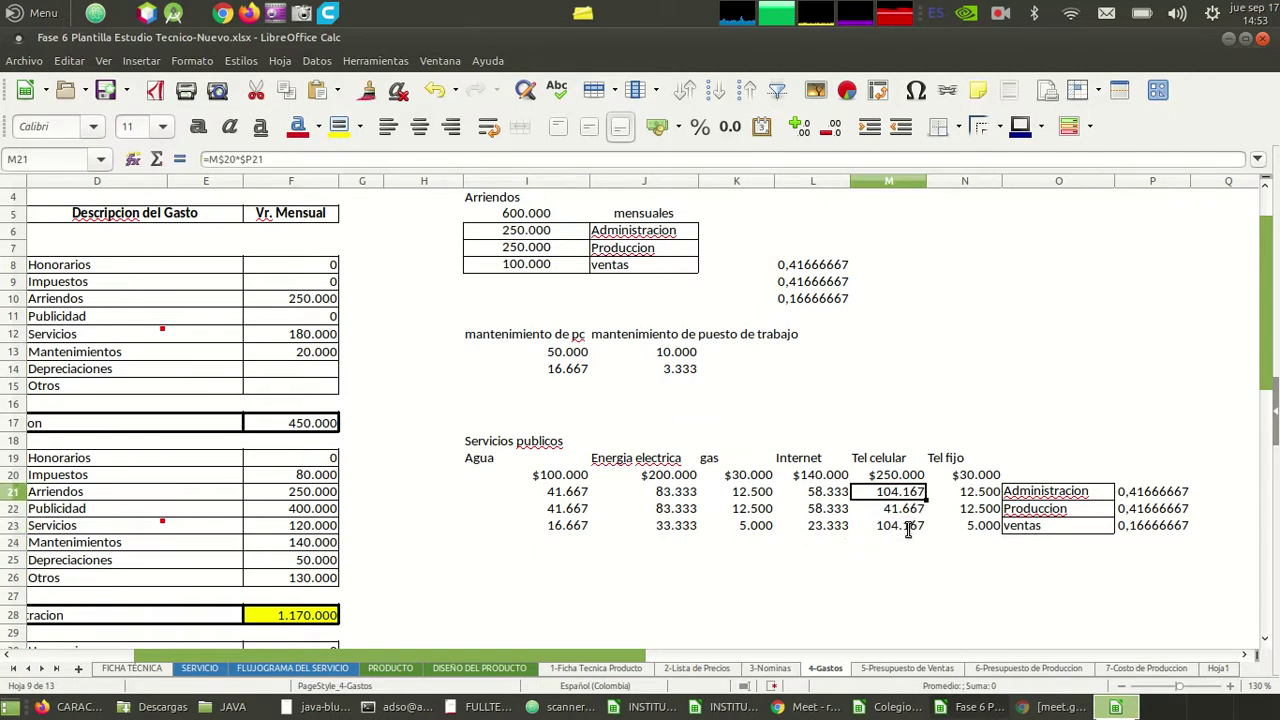
key(Down)
key(Down)
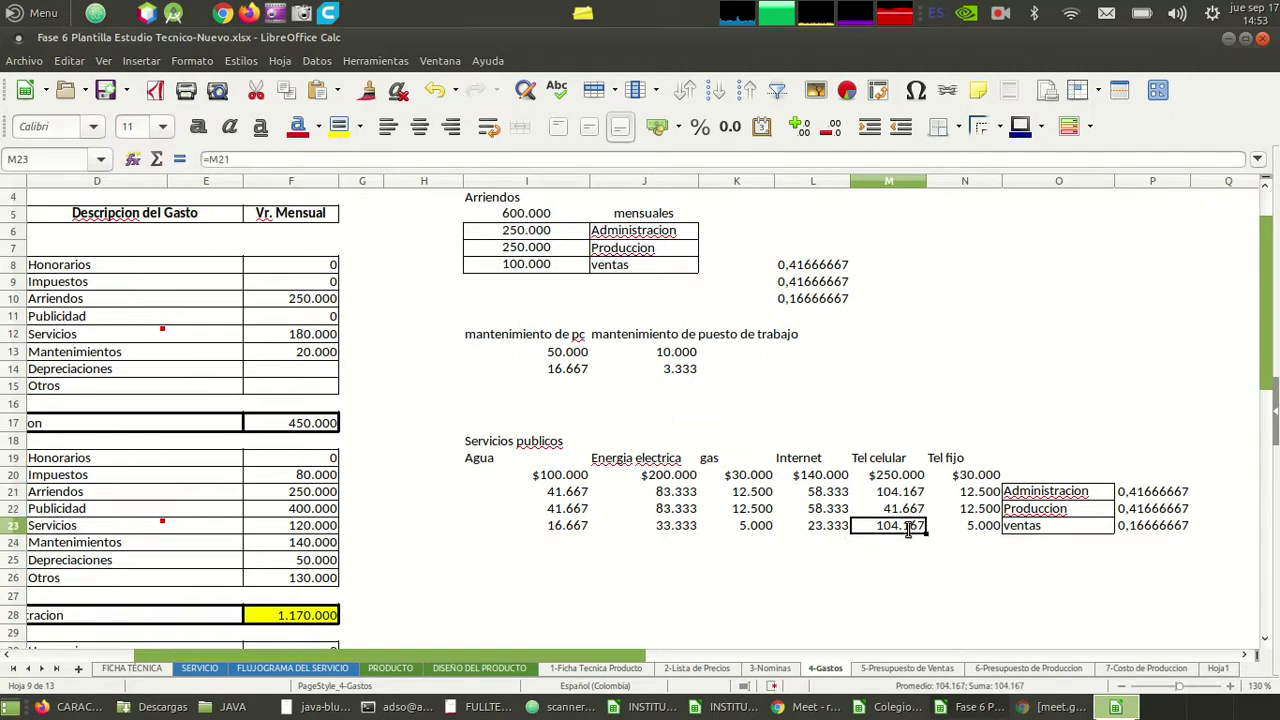
key(Up)
key(Up)
key(Down)
key(Down)
key(Down)
key(Up)
key(Up)
key(Right)
key(Right)
key(Left)
key(Up)
key(Up)
key(Up)
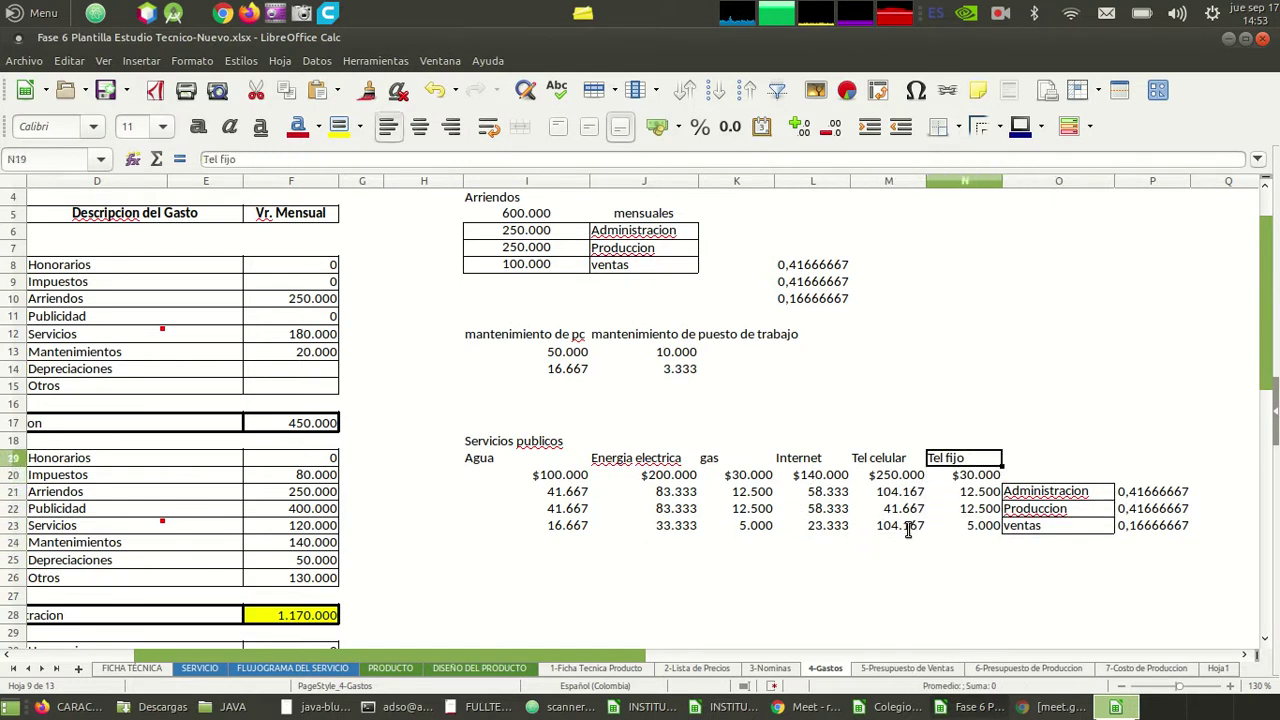
key(Left)
key(Down)
key(Down)
key(Down)
key(Up)
key(Up)
key(Up)
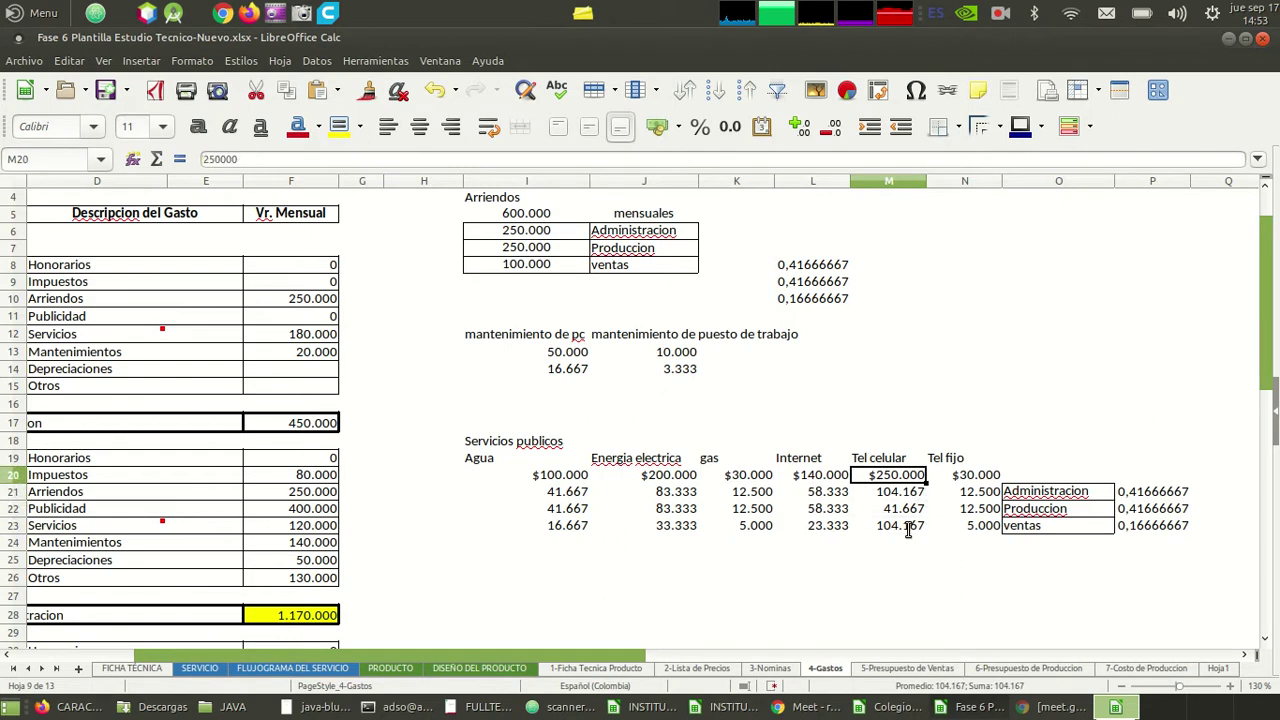
key(Down)
key(Down)
key(Down)
key(Down)
key(Right)
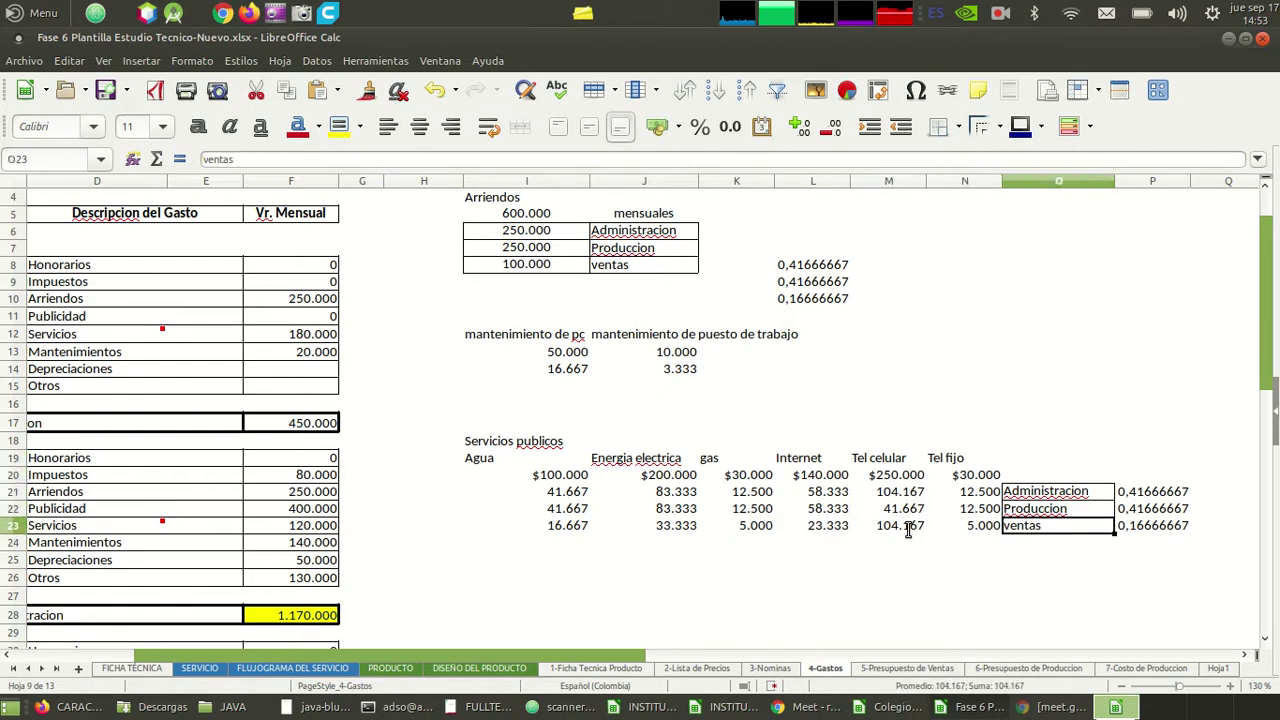
key(Left)
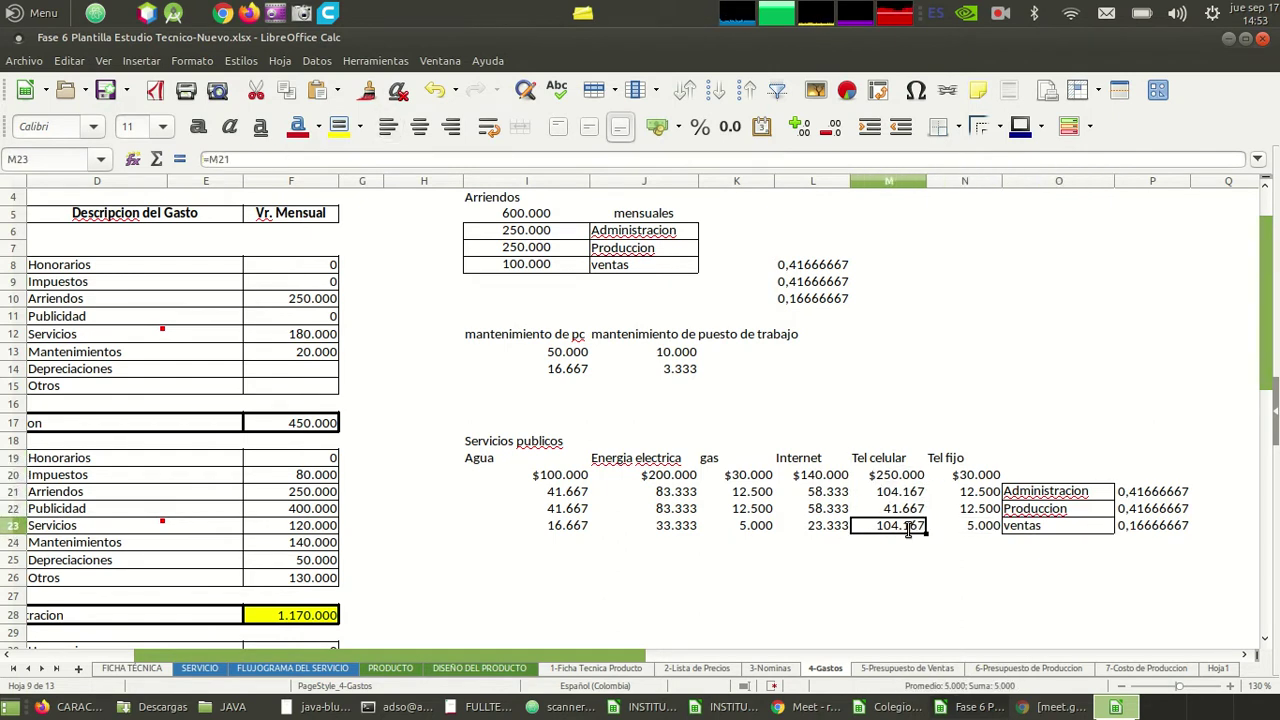
key(Right)
key(Left)
key(Up)
key(Up)
key(Right)
key(Right)
key(Left)
key(Right)
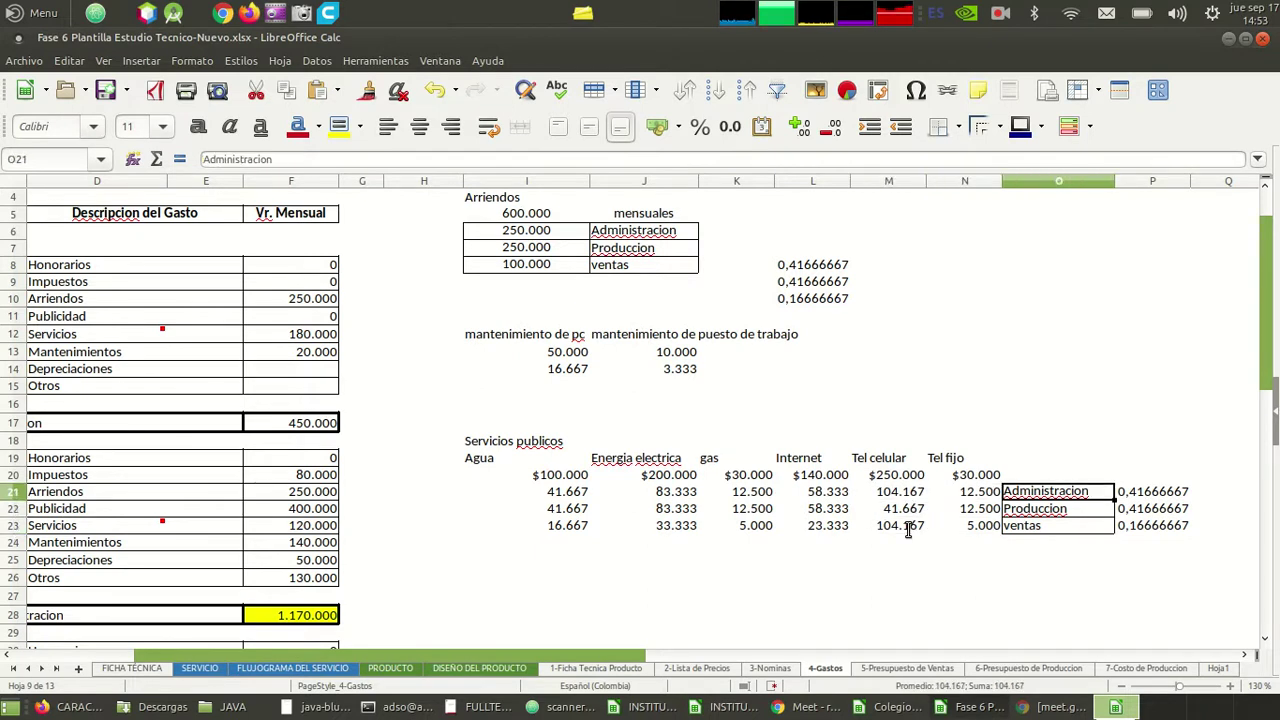
key(Left)
key(Left)
key(Down)
key(Right)
key(Right)
key(Left)
key(Right)
key(Left)
key(Left)
key(Right)
key(Right)
key(Left)
key(Left)
key(Left)
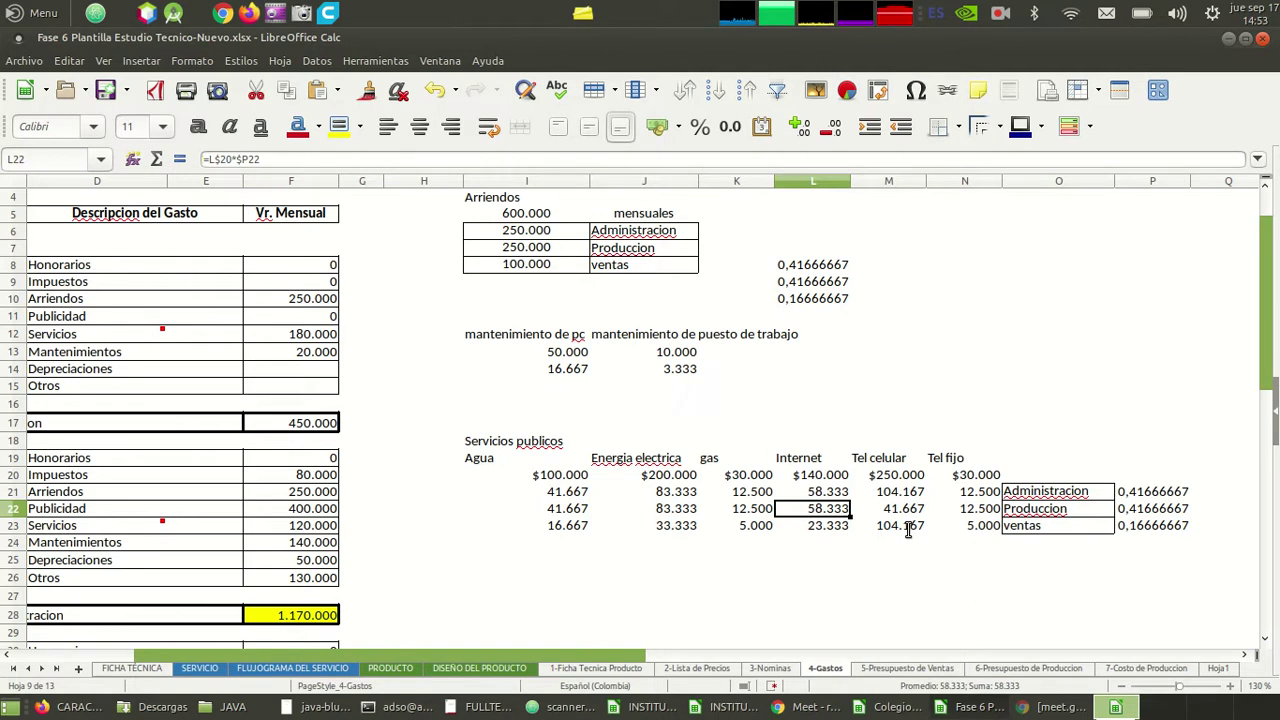
key(Left)
key(Left)
key(Left)
key(Left)
key(Up)
key(Up)
key(Right)
key(Right)
key(Down)
key(Down)
key(Left)
key(Up)
key(Right)
key(Down)
key(Left)
key(Up)
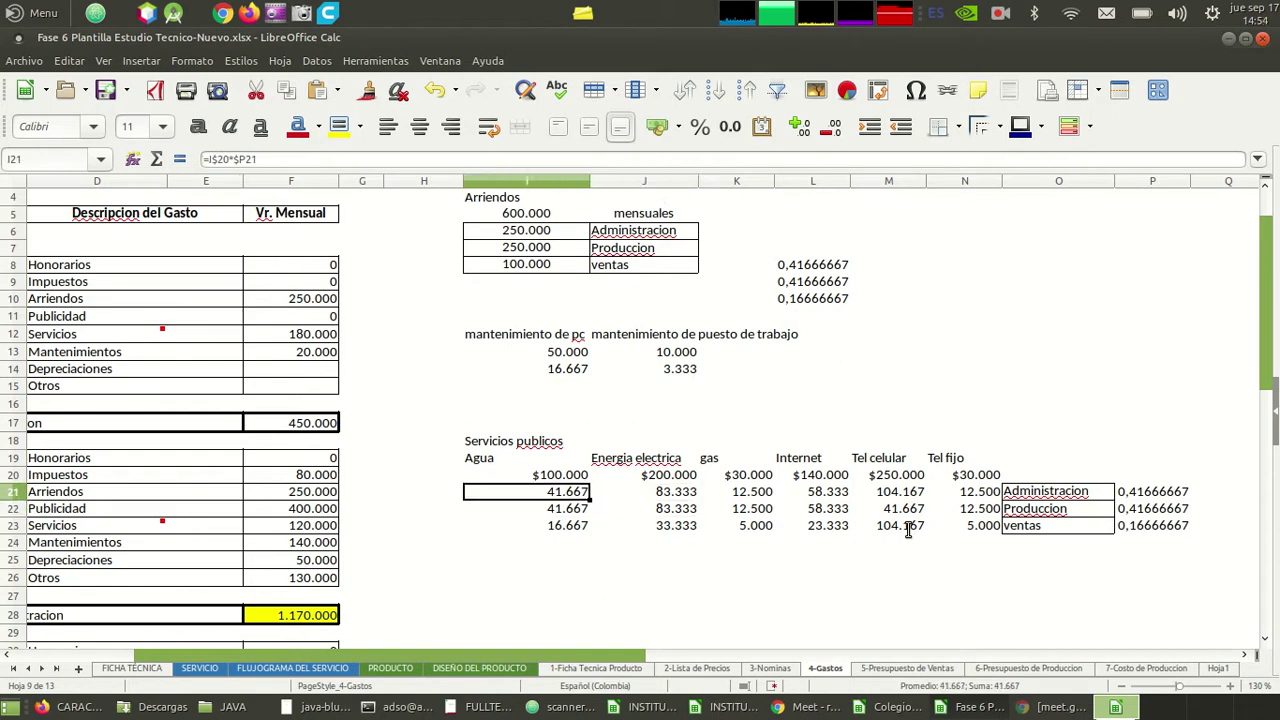
key(Right)
key(Right)
key(Down)
key(Left)
key(Left)
key(Up)
key(Right)
key(Right)
key(Right)
key(Right)
key(Left)
key(Left)
key(Left)
key(Left)
key(Down)
key(Right)
key(Right)
key(Right)
key(Up)
key(Up)
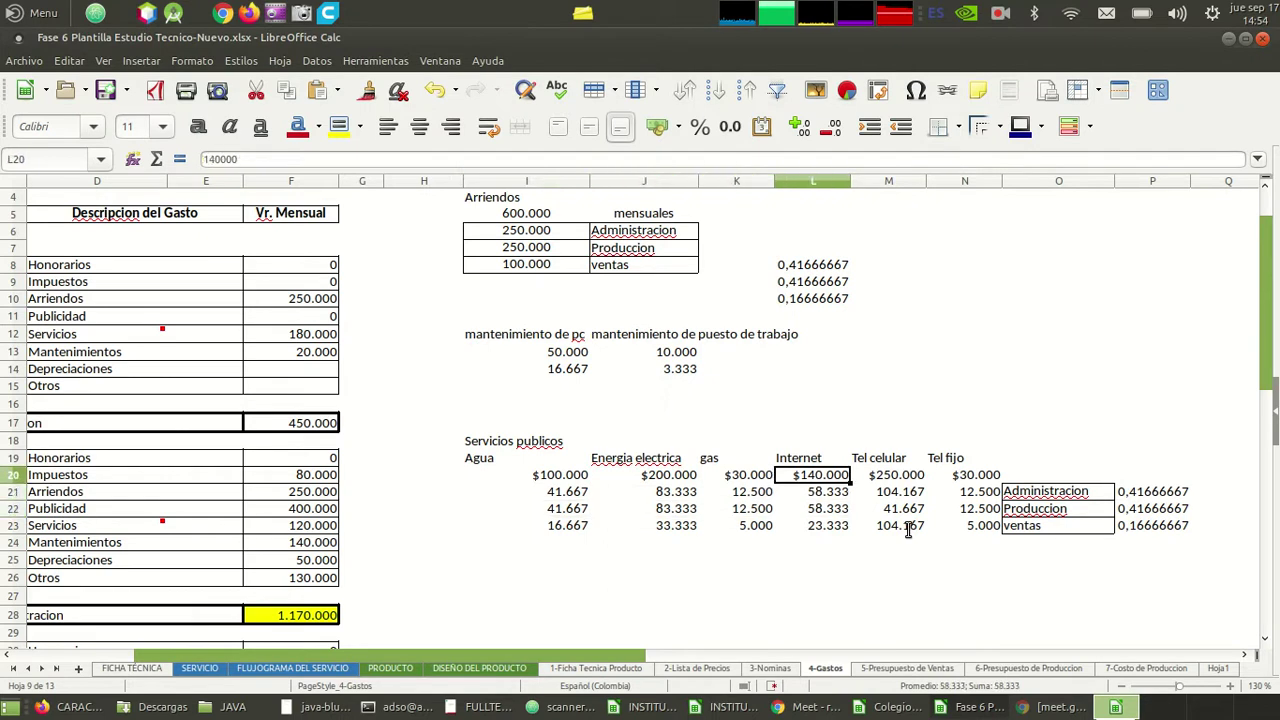
key(Left)
key(Up)
key(Left)
key(Down)
key(Down)
key(Down)
key(Left)
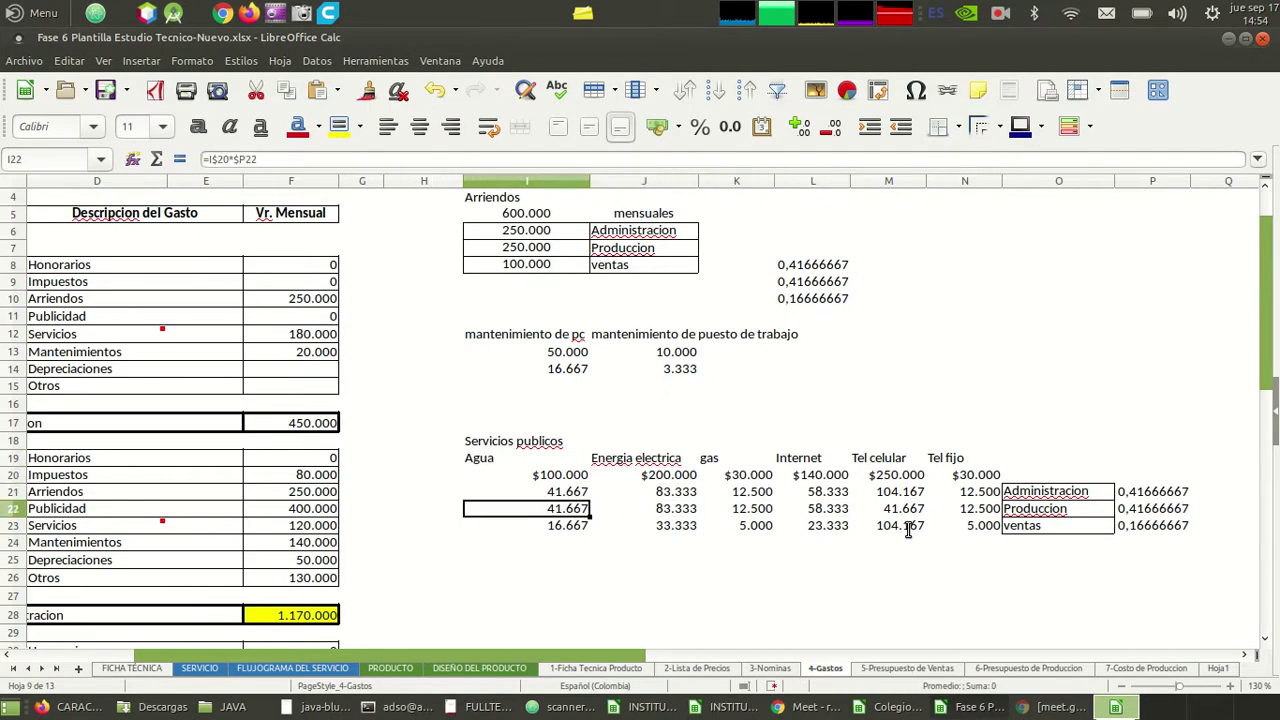
key(Up)
key(Left)
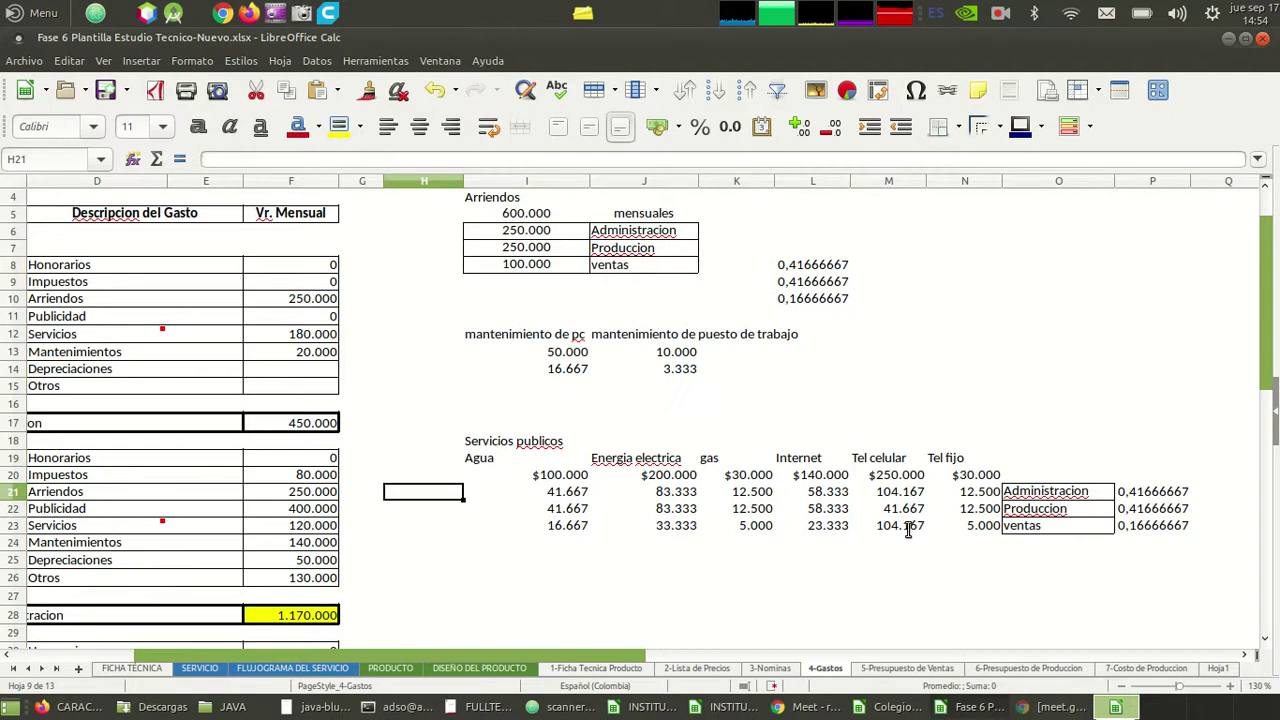
- Enter =SUMA(I21:N21) in H21 and paste it into H22 and H23
text(=suma)
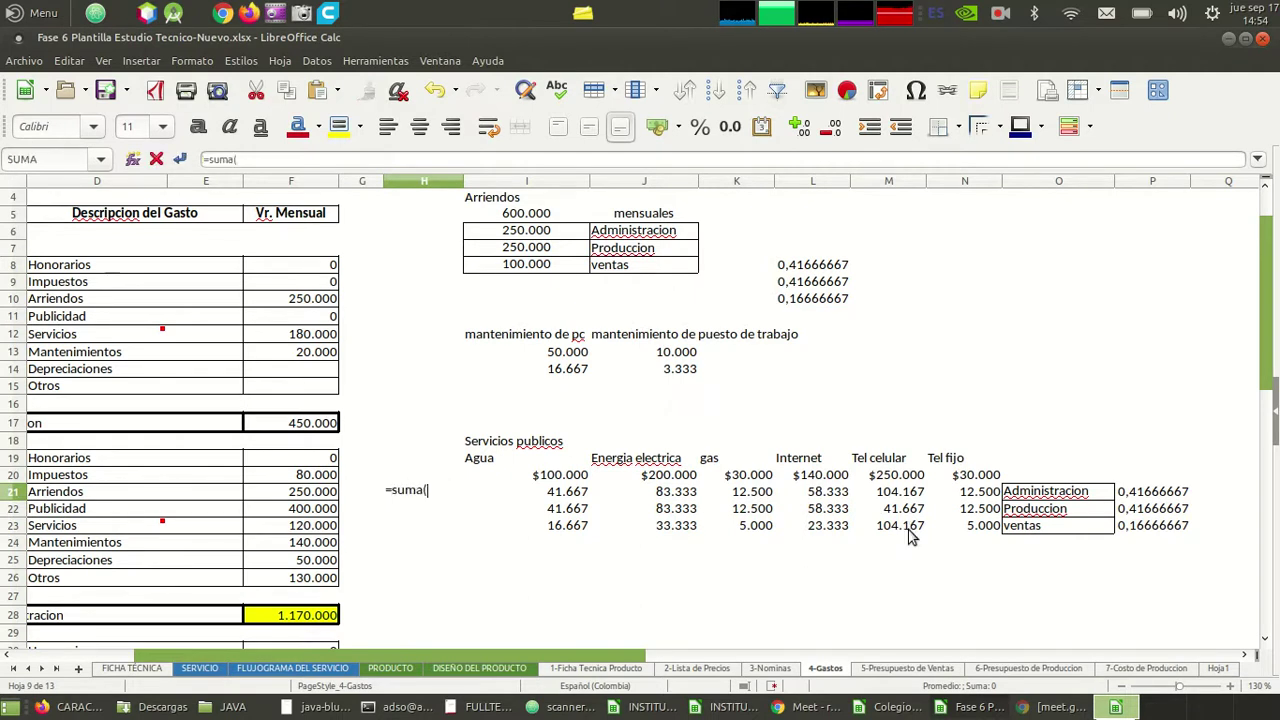
text(()
key(Right)
key(shift+Right)
key(shift+Right)
key(shift+Right)
key(shift+Right)
key(shift+Right)
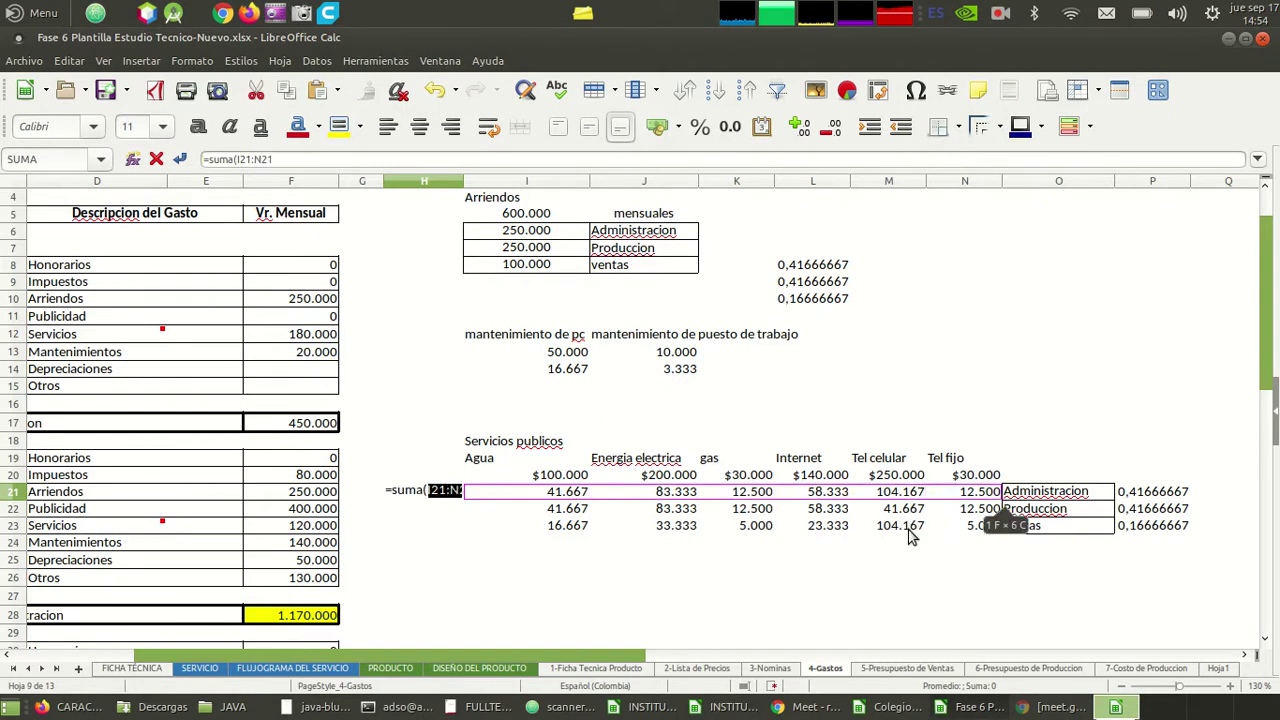
key(Return)
key(Up)
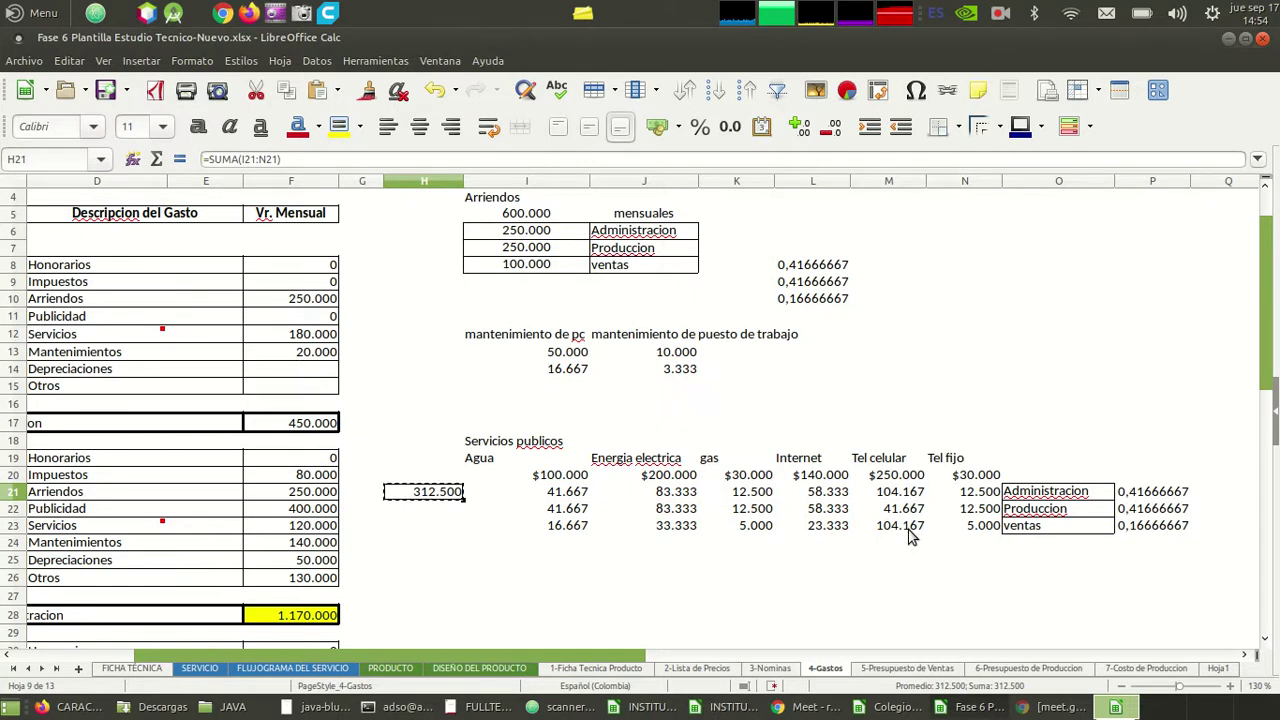
key(Down)
text(250.000)
key(Down)
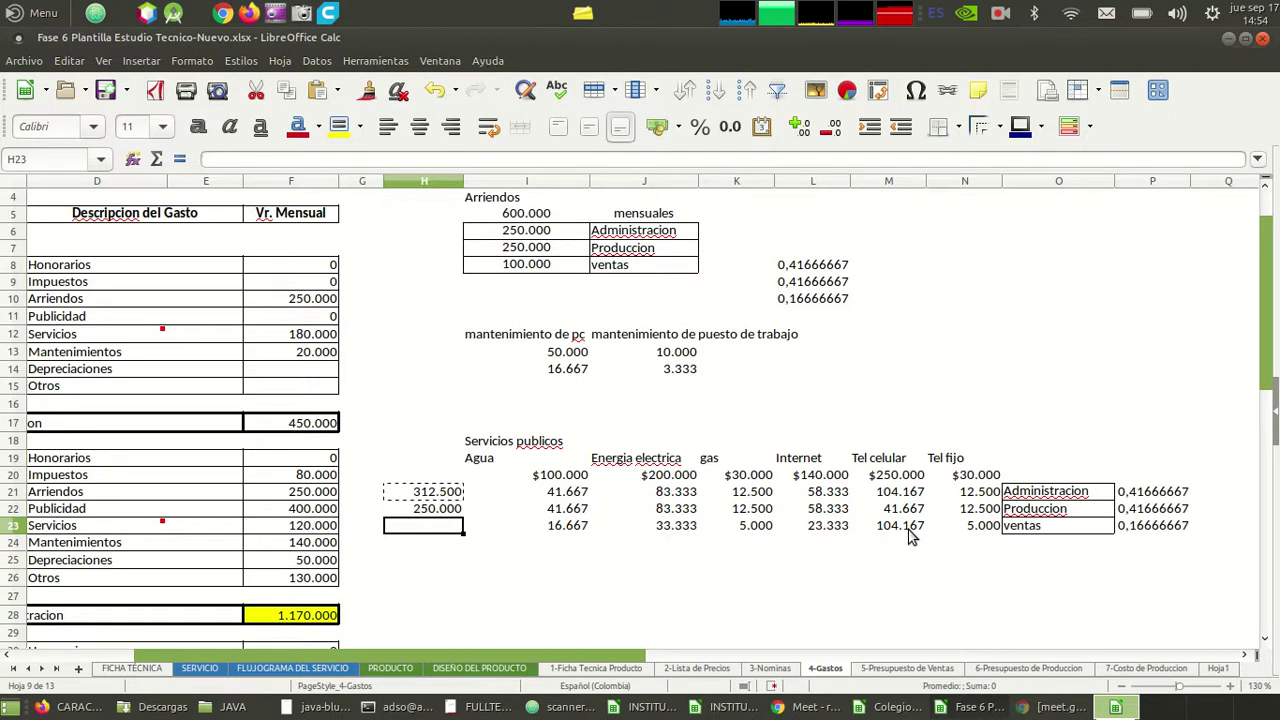
key(ctrl+v)
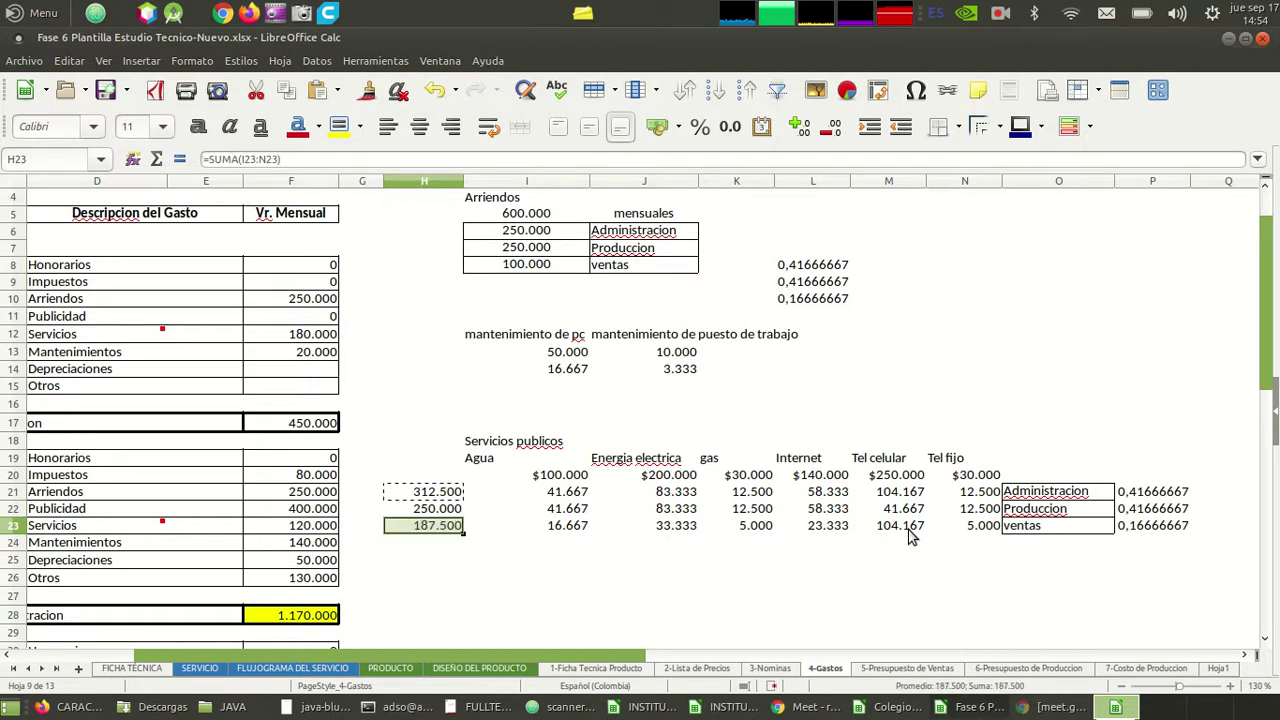
- Review the row totals (312.500, 250.000, 187.500) and the service share formulas
key(Up)
key(Up)
key(Up)
key(Down)
key(Right)
key(Right)
key(Right)
key(Right)
key(Right)
key(Down)
key(Down)
key(Left)
key(Right)
key(Right)
key(Left)
key(Left)
key(Left)
key(Left)
key(Left)
key(Left)
key(Right)
key(Right)
key(Right)
key(Right)
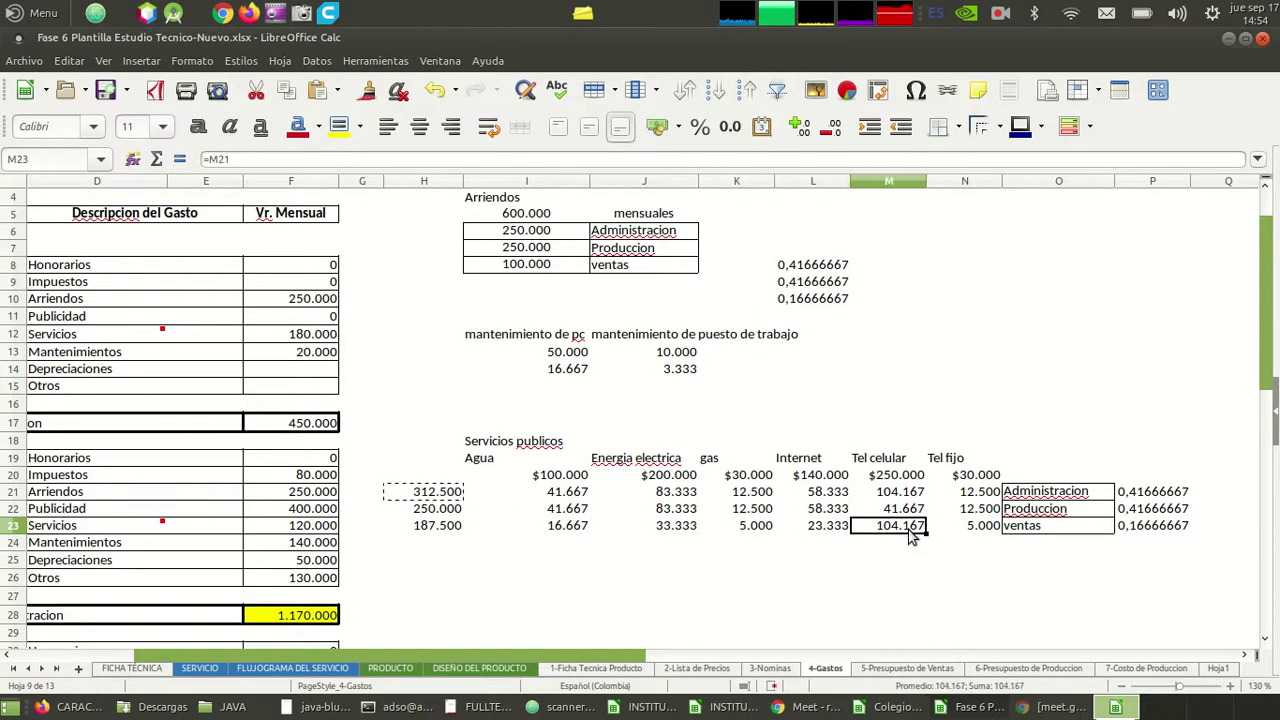
key(Left)
key(Left)
key(Left)
key(Left)
key(Left)
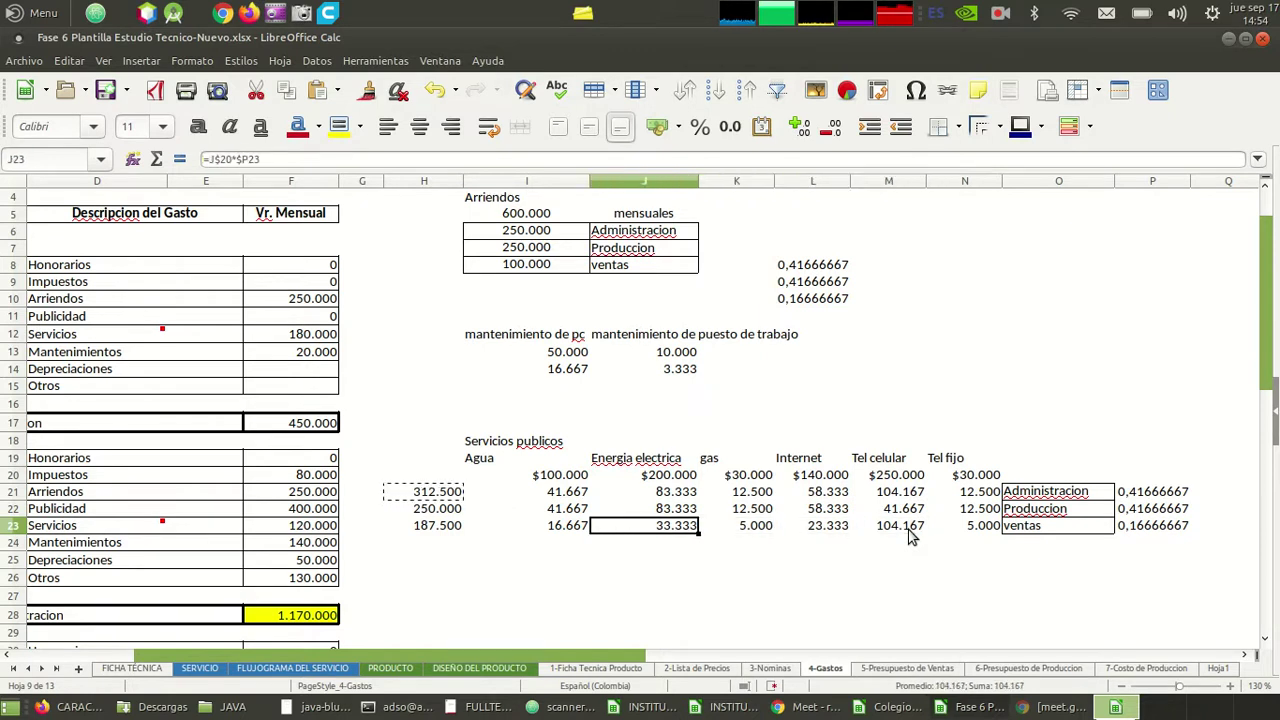
key(Right)
key(Right)
key(Right)
key(Right)
key(Right)
key(Right)
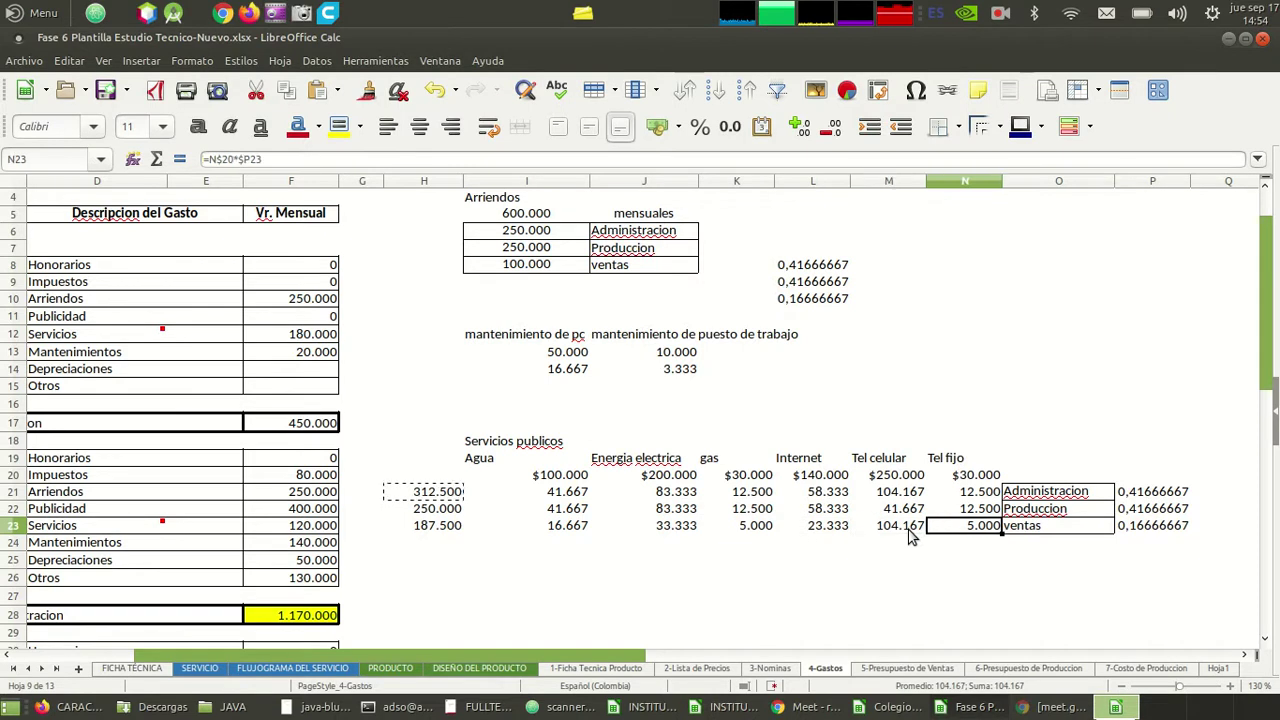
key(Up)
key(Up)
key(Down)
key(Up)
key(Down)
key(Down)
key(Down)
key(Left)
key(Left)
key(Left)
key(Left)
key(Left)
key(Left)
key(Left)
key(Left)
key(Left)
key(Left)
key(Up)
key(Up)
key(Right)
key(Right)
key(Right)
key(Right)
key(Up)
key(Down)
key(Down)
key(Up)
key(shift+Down)
key(shift+Up)
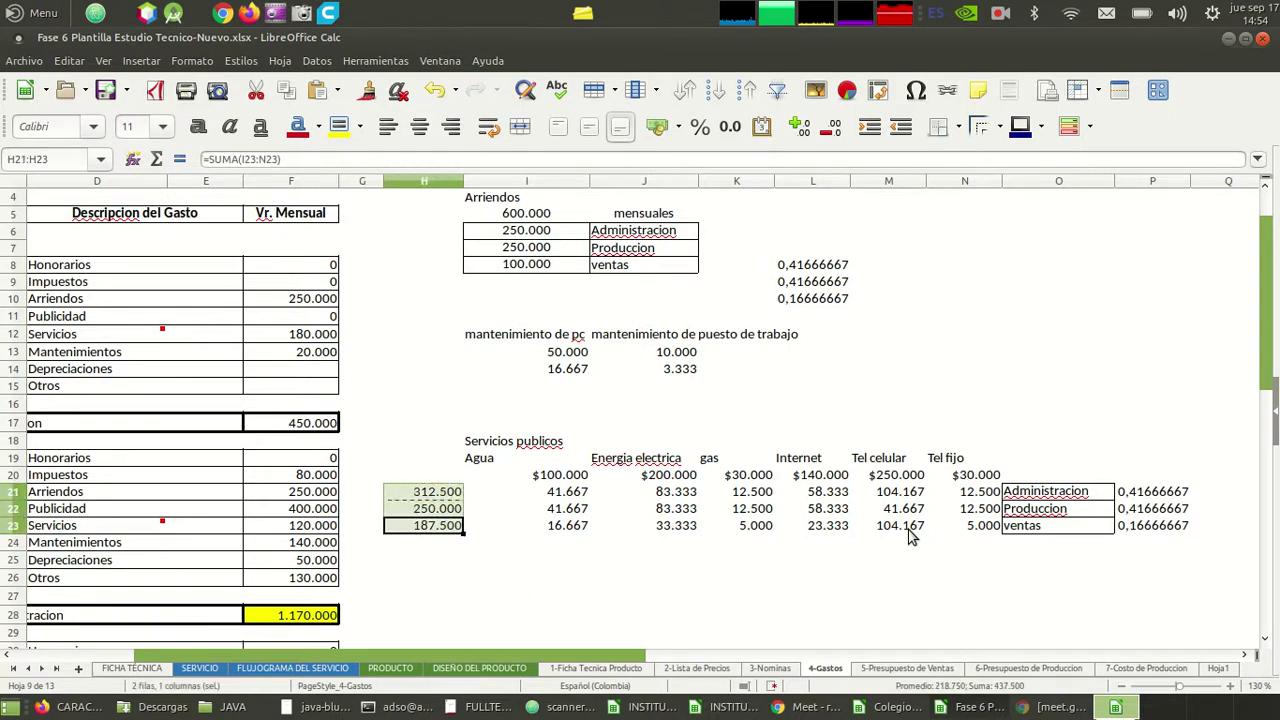
key(Left)
key(Left)
key(Up)
key(Up)
key(Up)
key(Up)
key(Up)
key(Up)
key(Up)
key(Up)
key(Up)
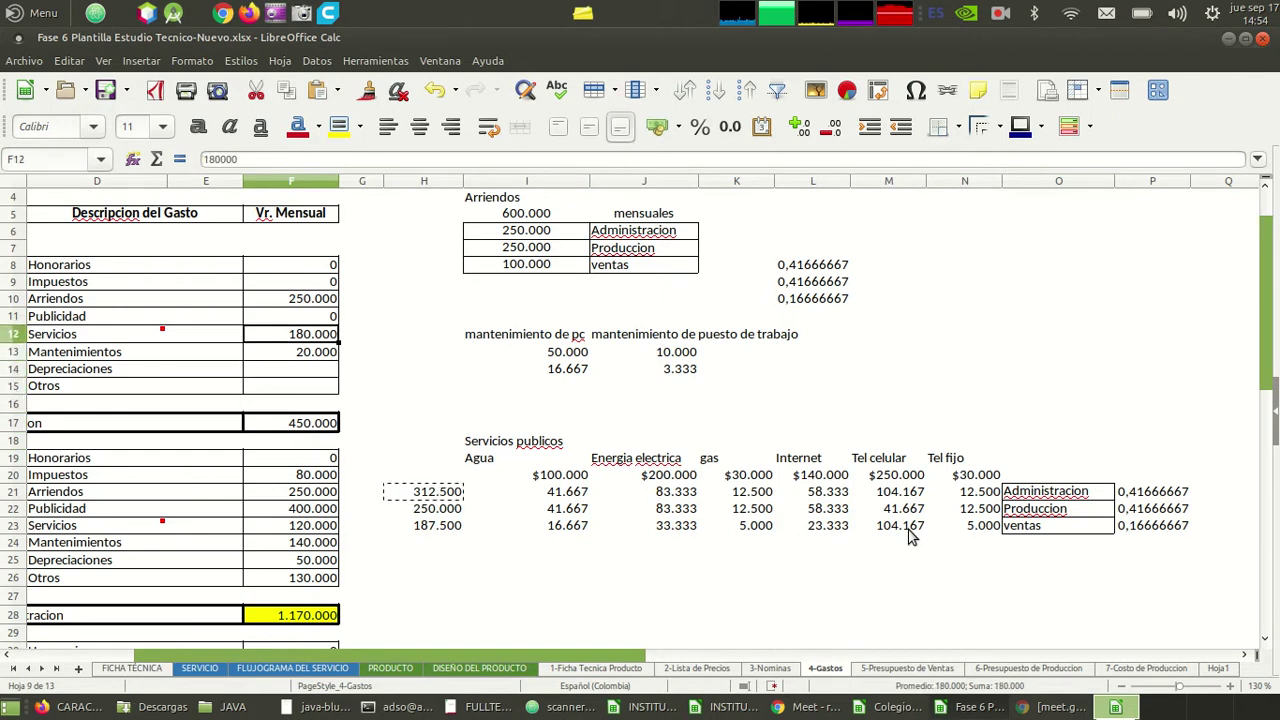
key(Left)
key(Home)
click(643, 496)
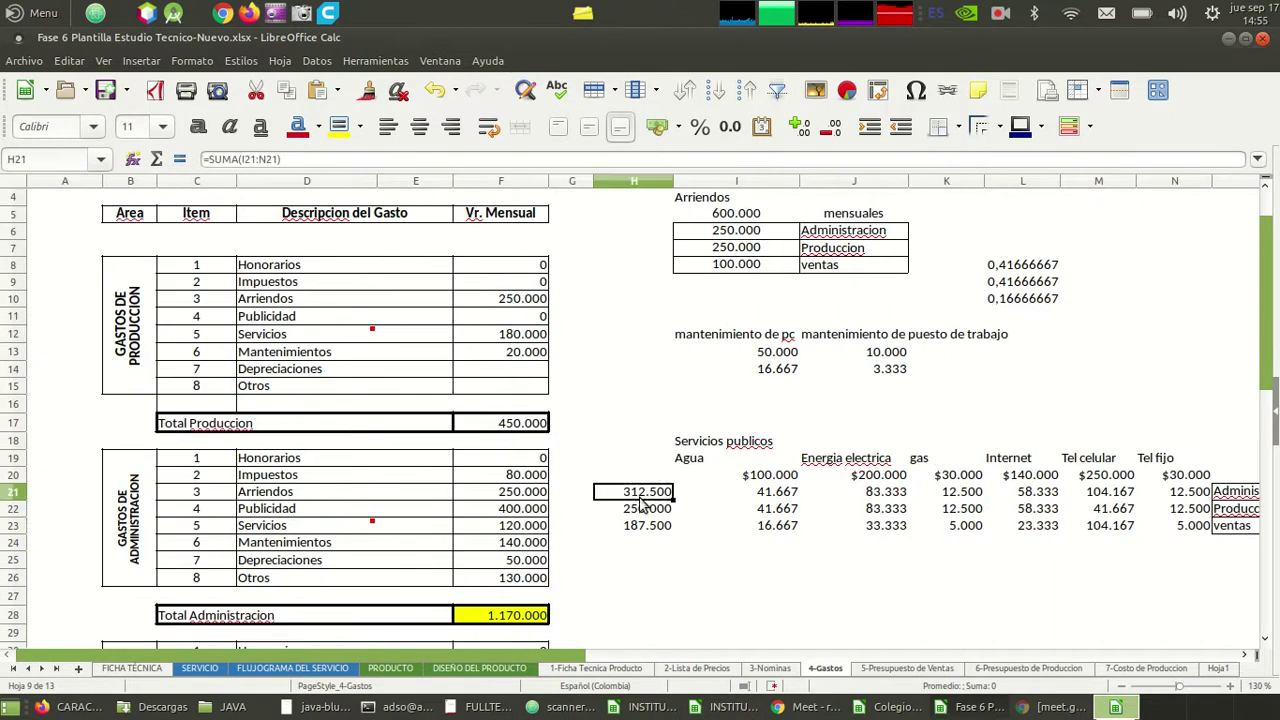
key(Down)
key(Down)
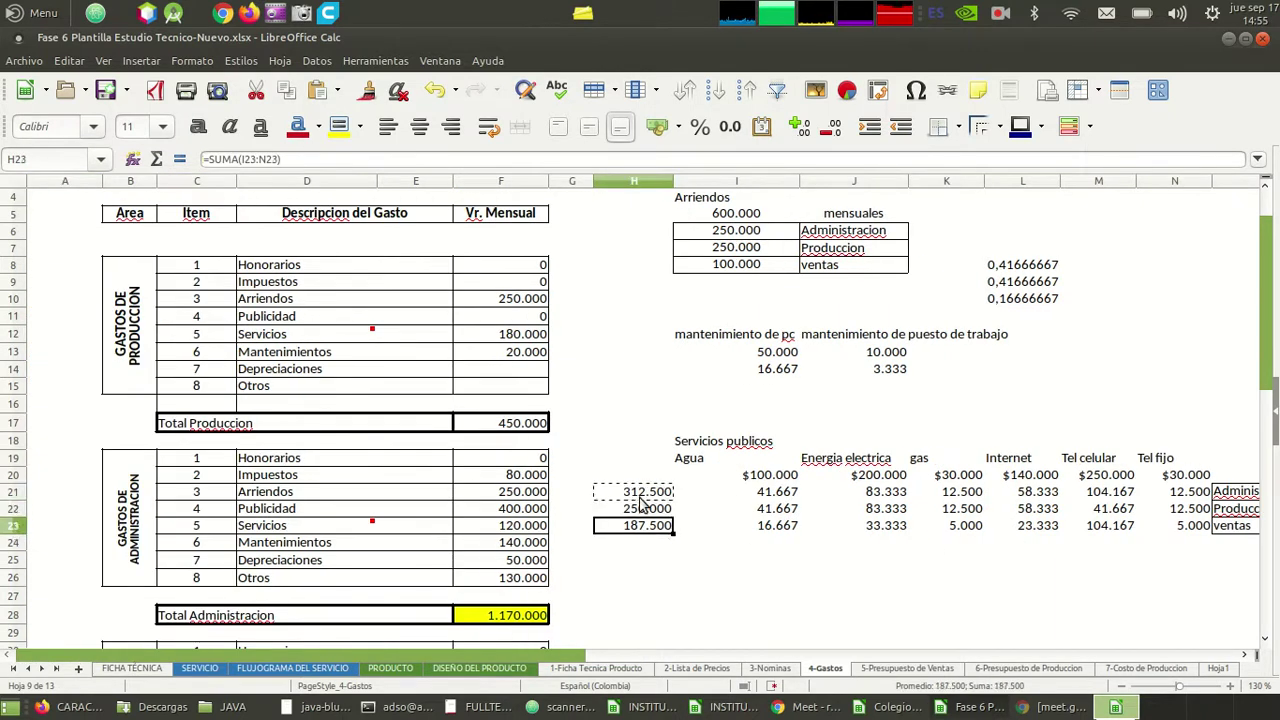
key(Up)
key(Up)
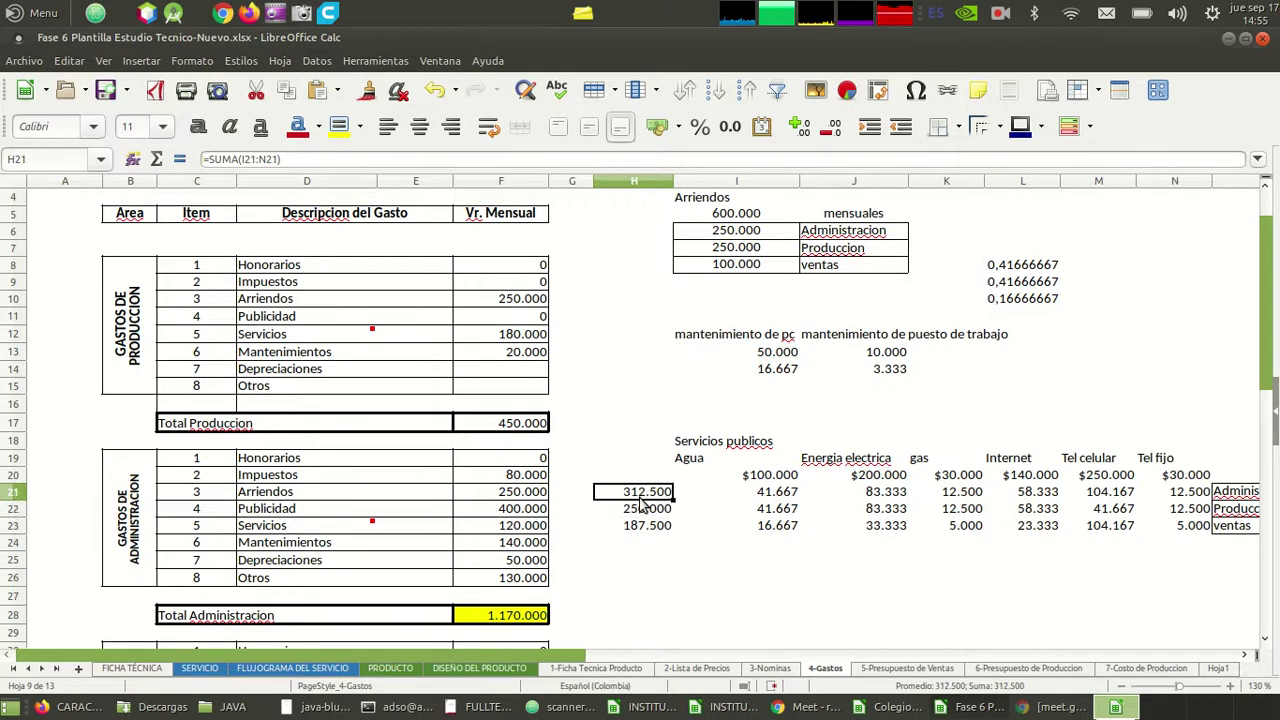
key(ctrl+c)
click(511, 338)
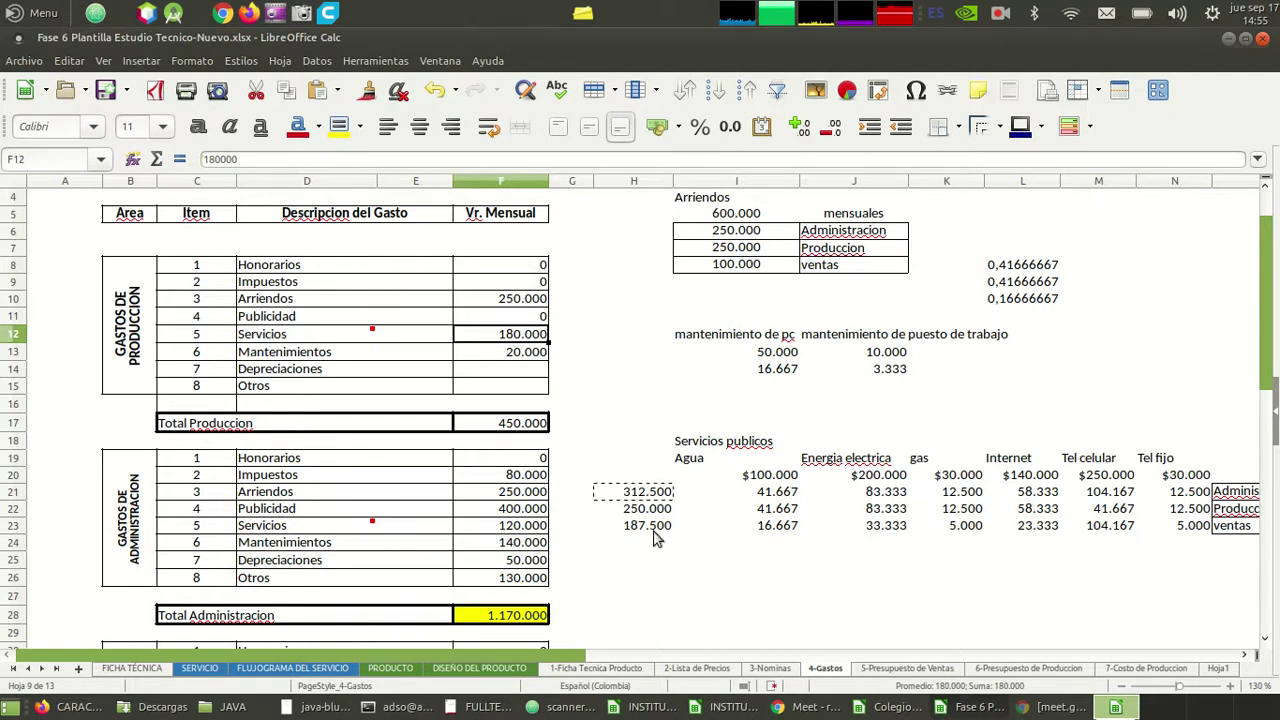
text(312)
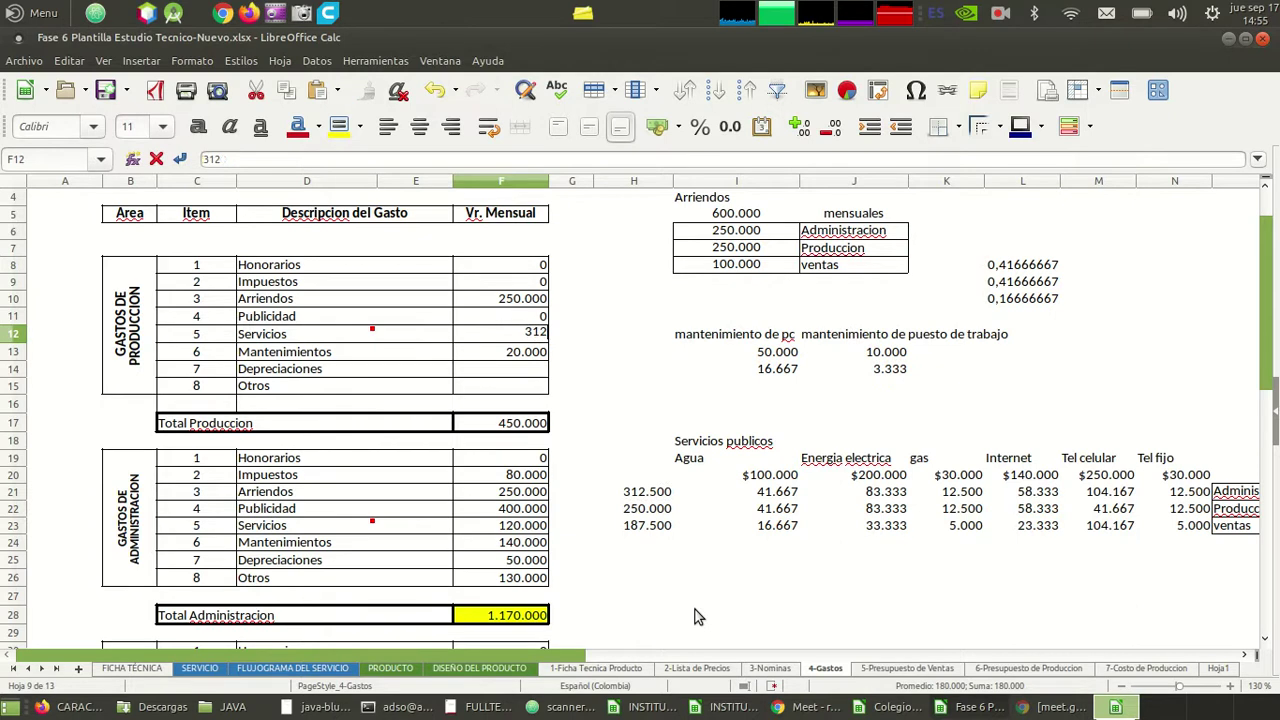
text(.500)
key(Return)
key(Down)
key(Down)
key(Down)
key(Down)
key(Down)
key(Down)
key(Down)
key(Down)
key(Down)
key(Down)
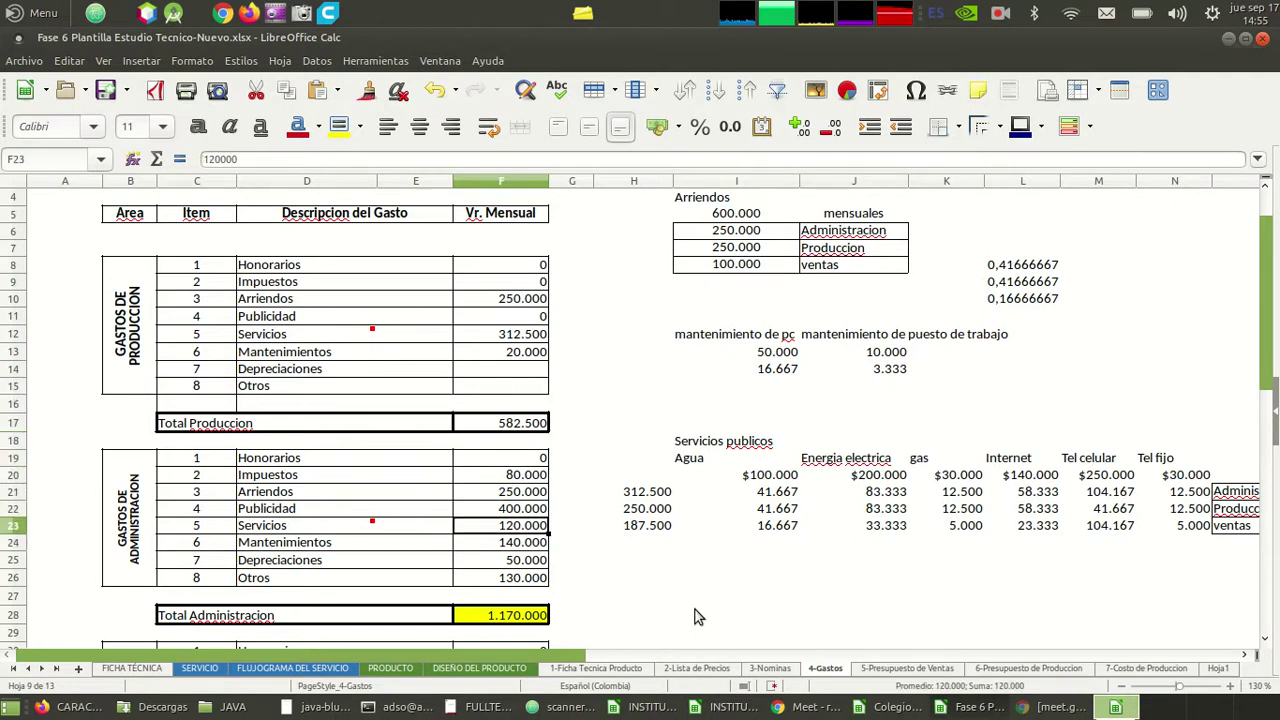
text(250)
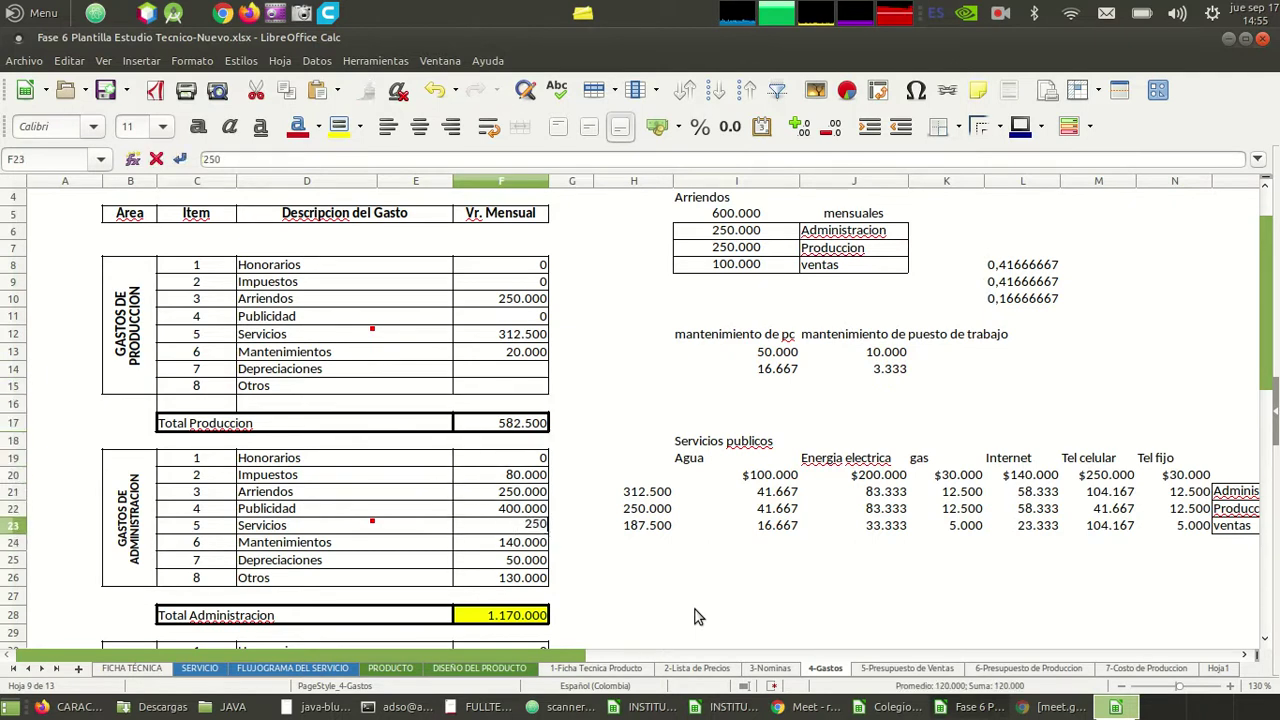
key(Return)
key(Down)
key(Down)
key(Down)
key(Down)
key(Down)
key(Down)
key(Down)
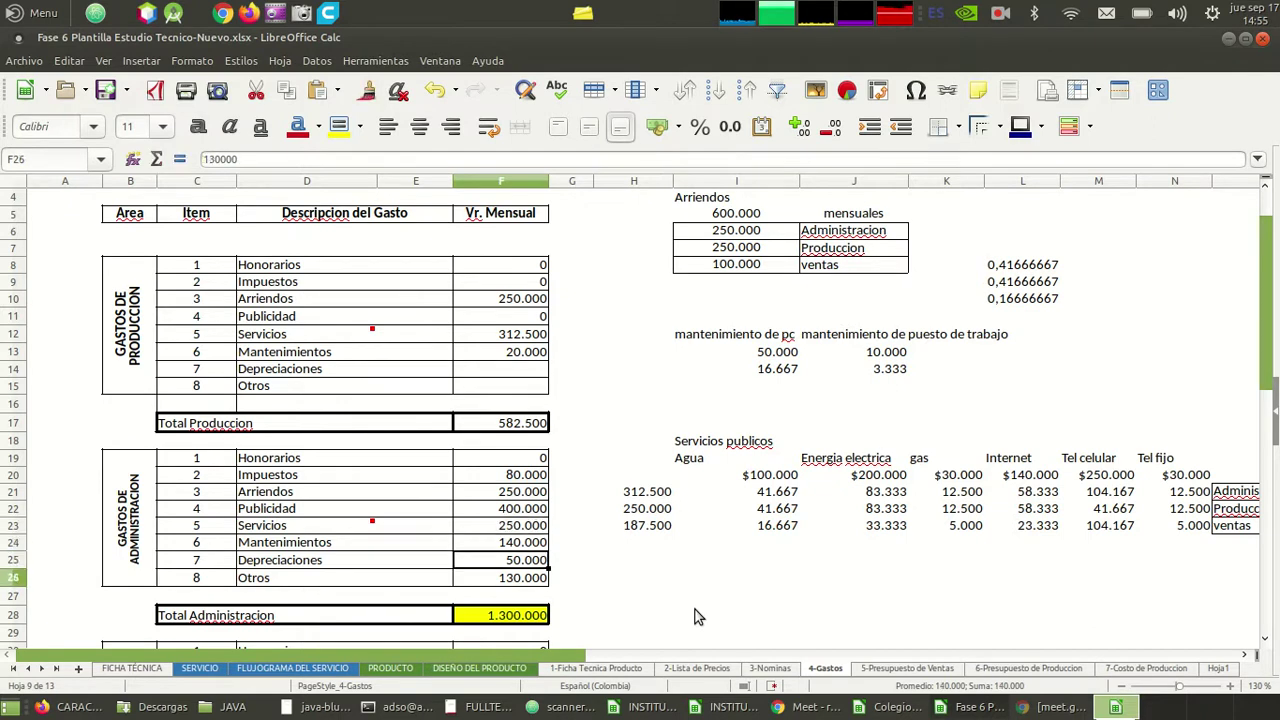
key(Down)
key(Down)
key(Down)
key(Down)
key(Down)
key(Down)
key(Down)
key(Down)
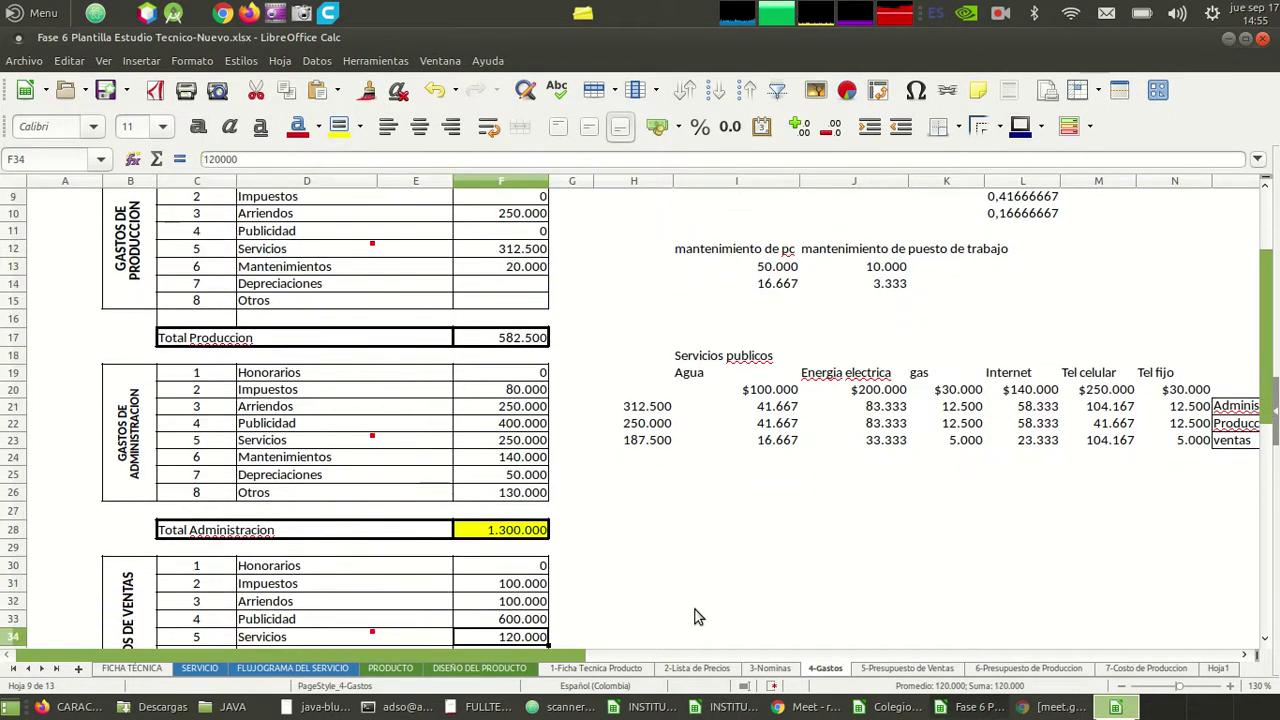
key(Up)
key(Up)
key(Up)
key(Up)
key(Up)
key(Up)
key(Up)
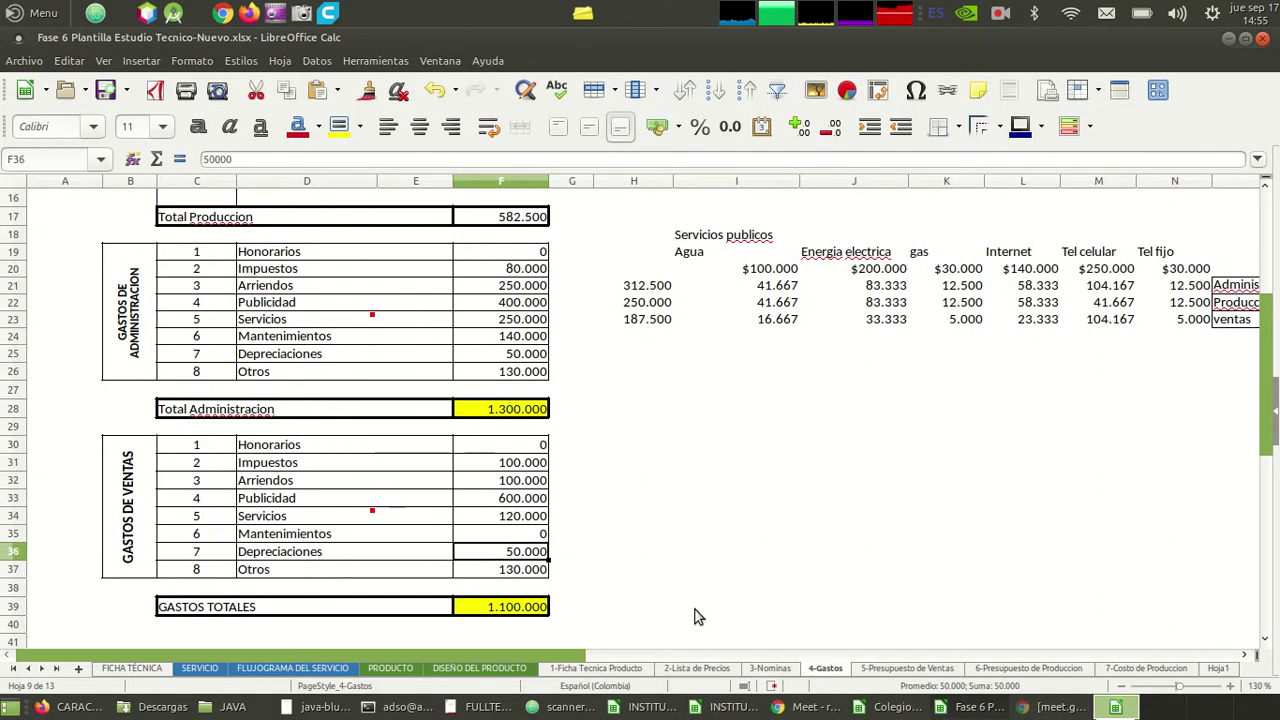
key(Down)
key(Down)
key(Down)
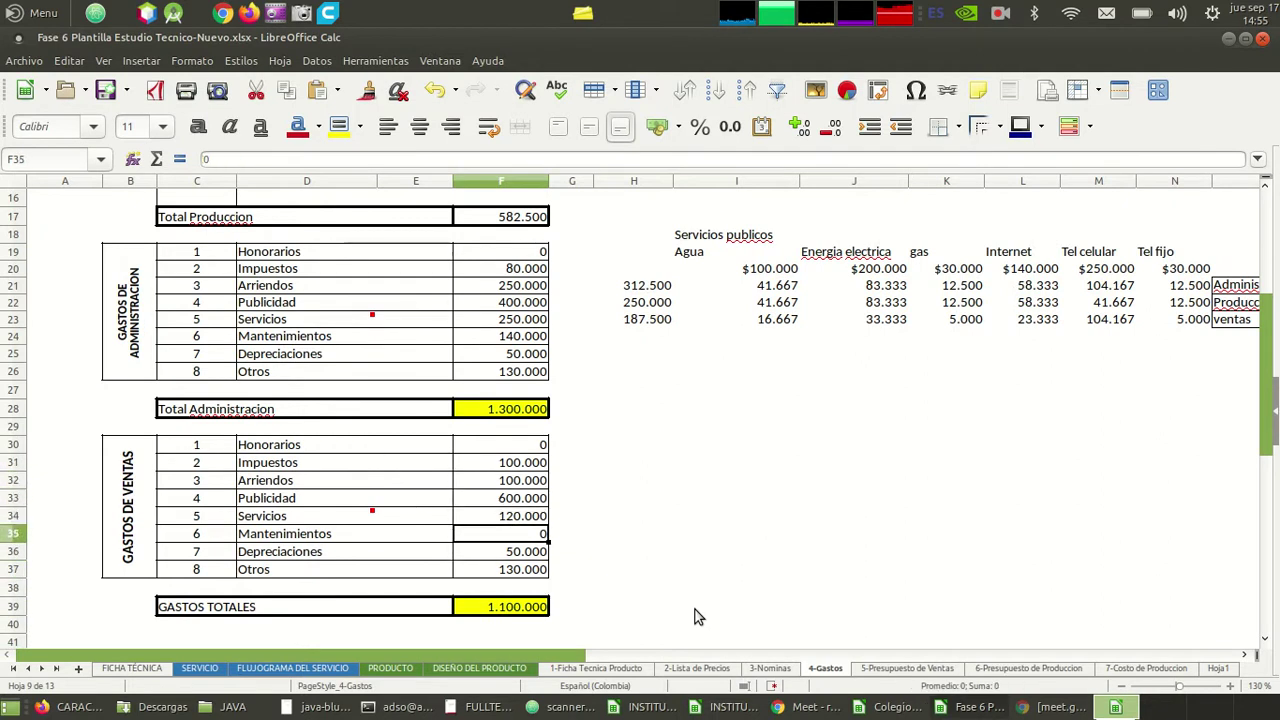
key(Up)
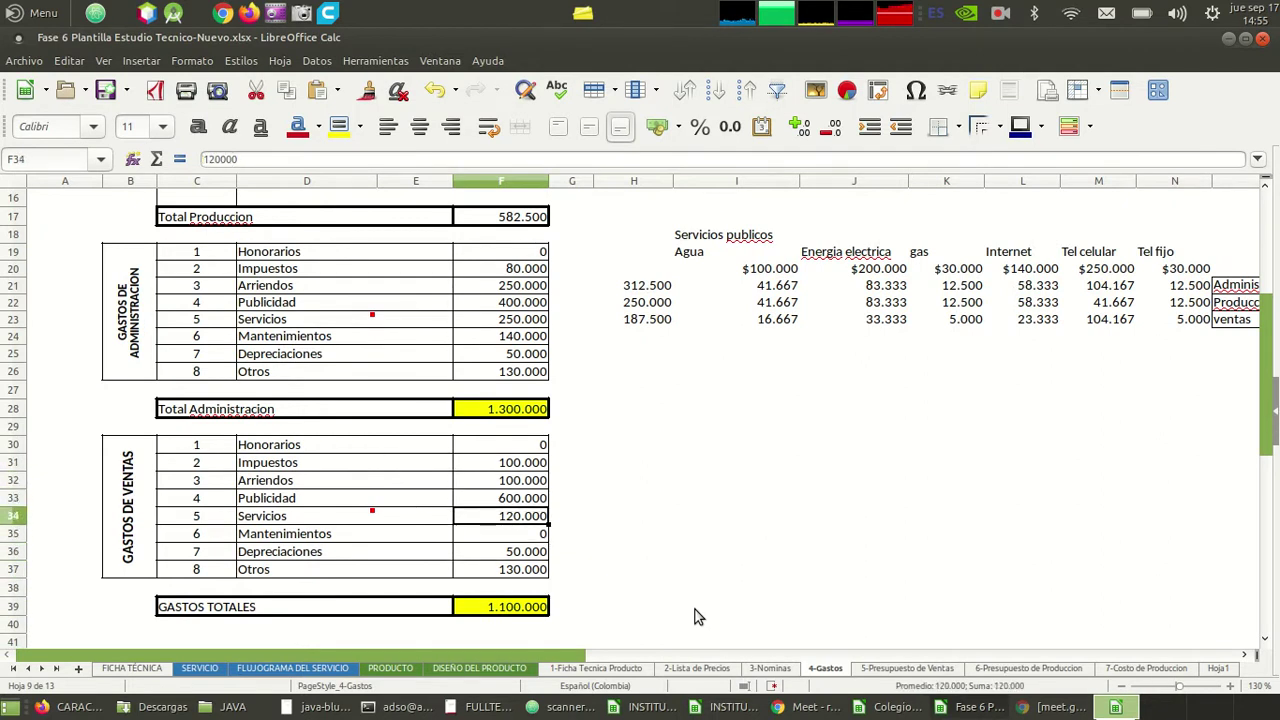
text(18700)
key(Return)
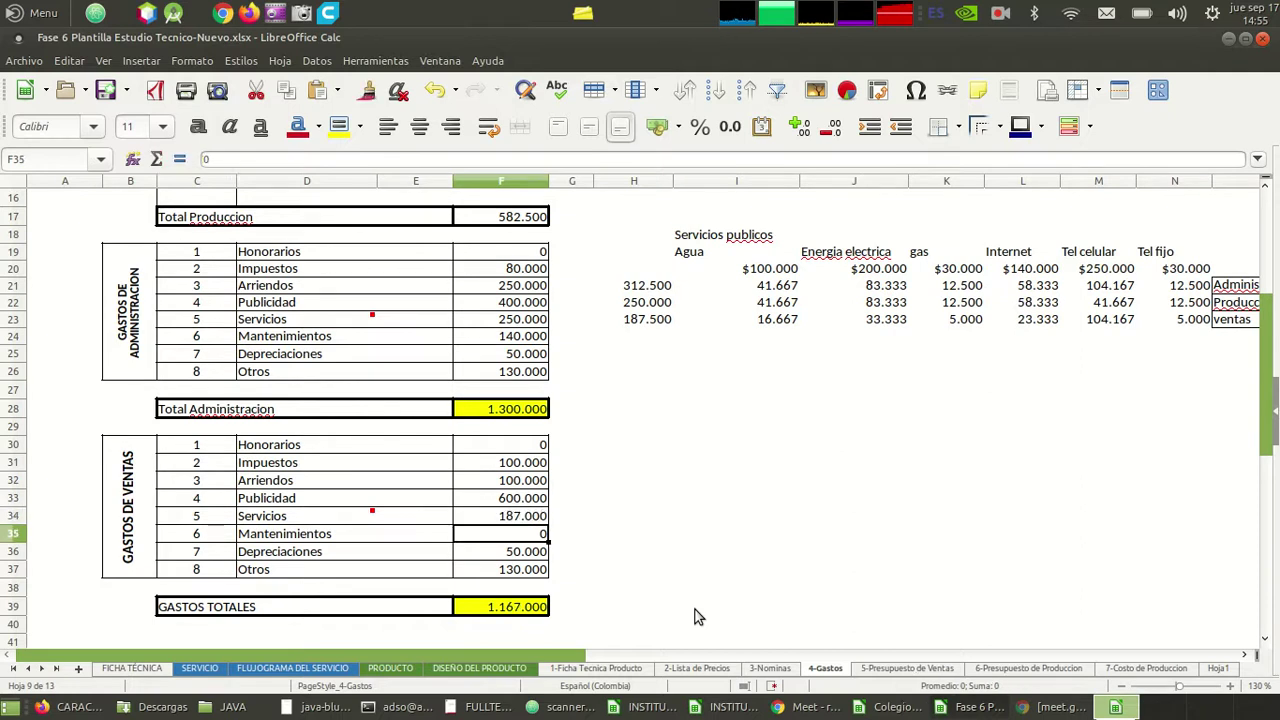
key(Down)
key(Down)
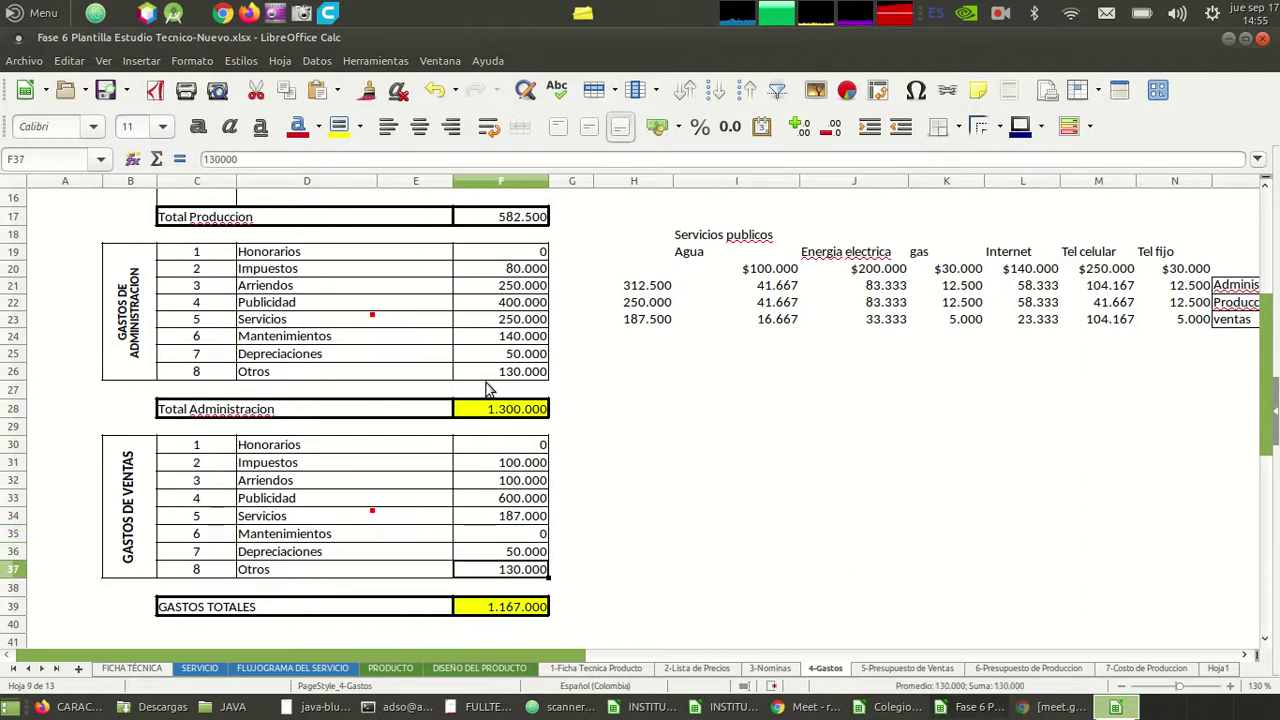
key(Up)
key(Up)
key(Up)
key(Up)
key(Up)
key(Up)
key(Up)
key(Up)
key(Up)
key(Up)
key(Up)
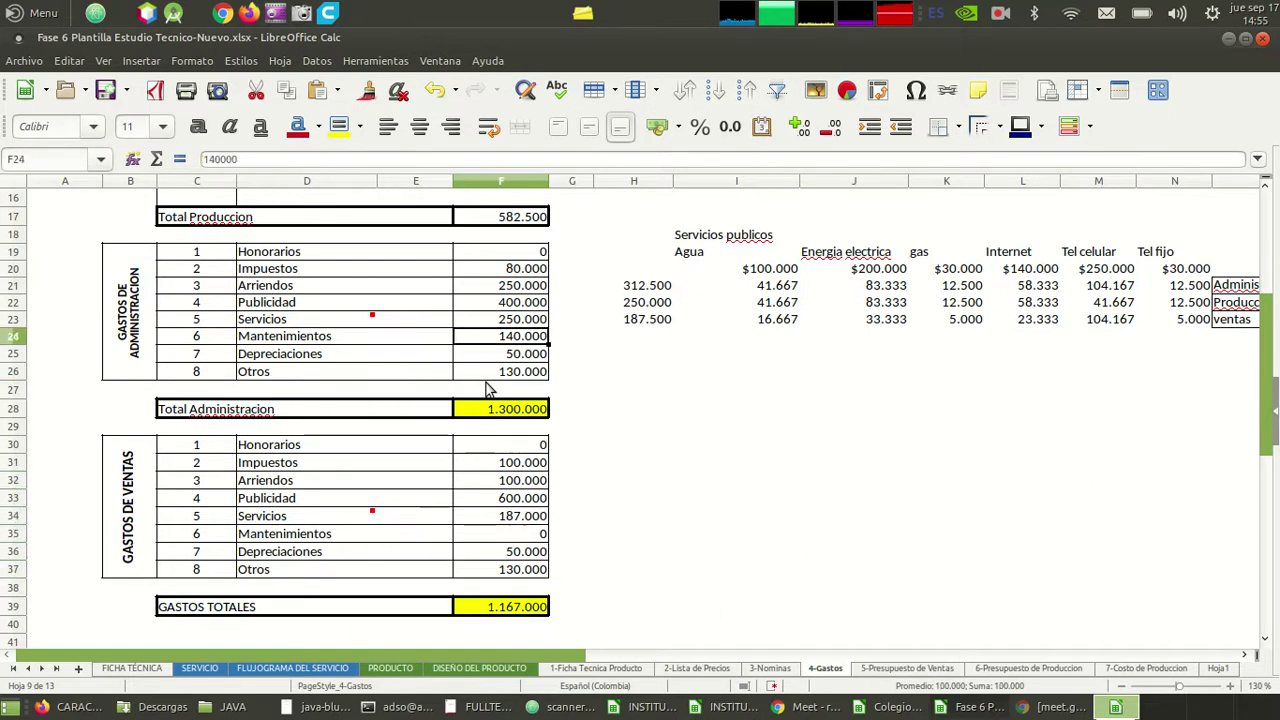
key(Up)
key(Up)
key(Up)
key(Up)
key(Up)
key(Up)
key(Up)
key(Up)
key(Up)
key(Up)
key(Up)
key(Up)
key(Up)
key(Up)
key(Up)
key(Up)
key(Up)
key(Up)
key(Up)
key(Up)
key(Up)
key(Down)
key(Down)
key(Down)
key(Down)
key(Down)
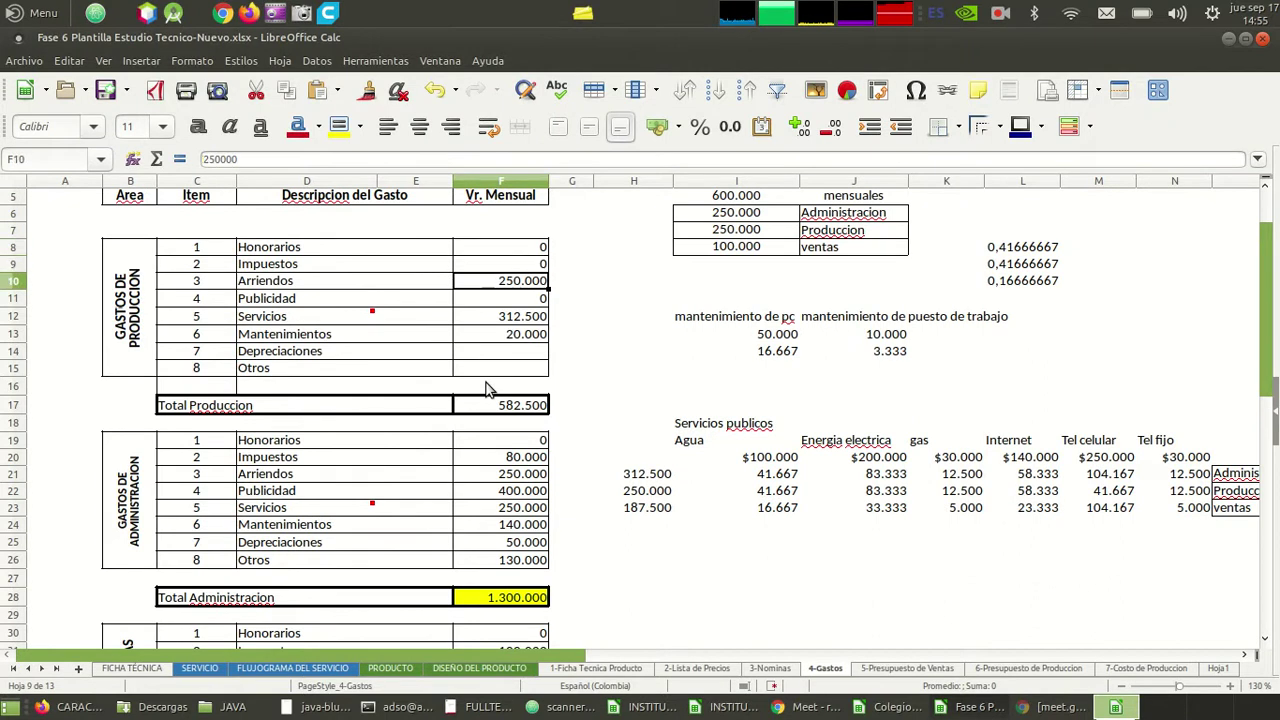
key(Left)
key(Left)
key(Left)
key(Left)
key(Left)
key(Down)
key(Down)
key(Down)
key(Down)
key(Down)
key(Down)
key(Down)
key(Down)
key(Down)
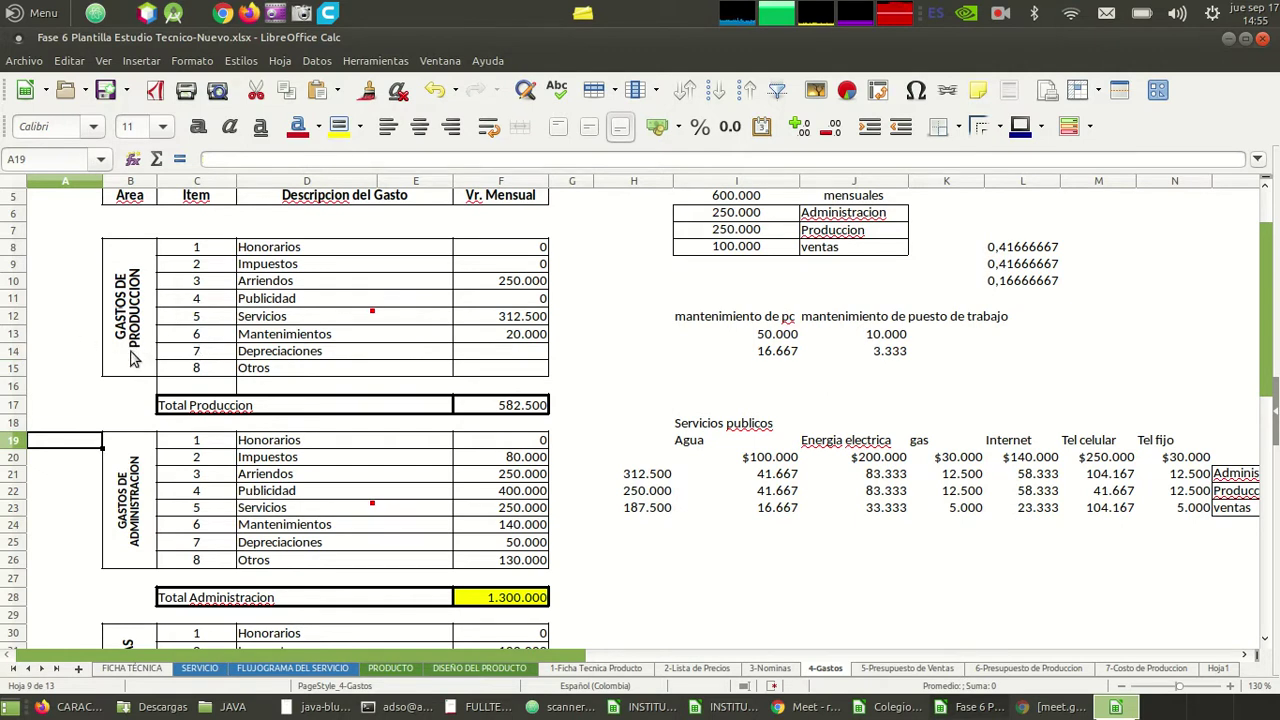
- Move from the Otros description in D15 up to the Impuestos description in D9
click(308, 372)
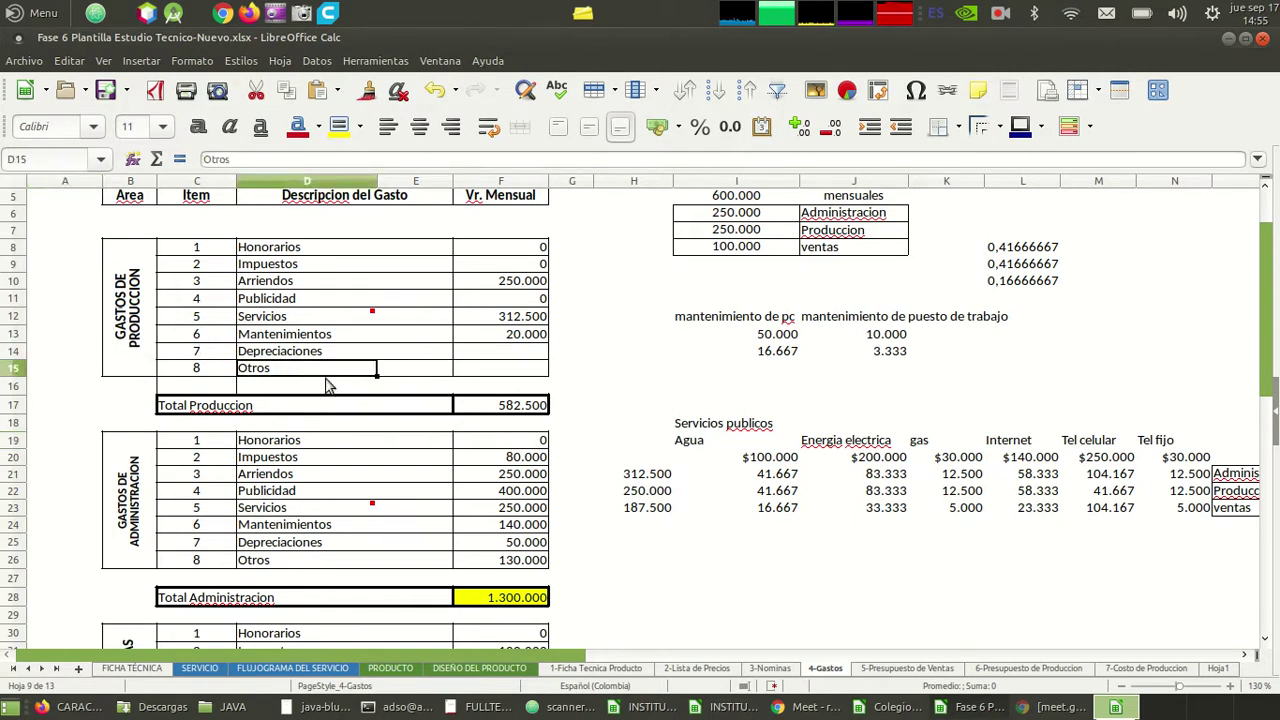
key(Right)
key(Right)
key(Left)
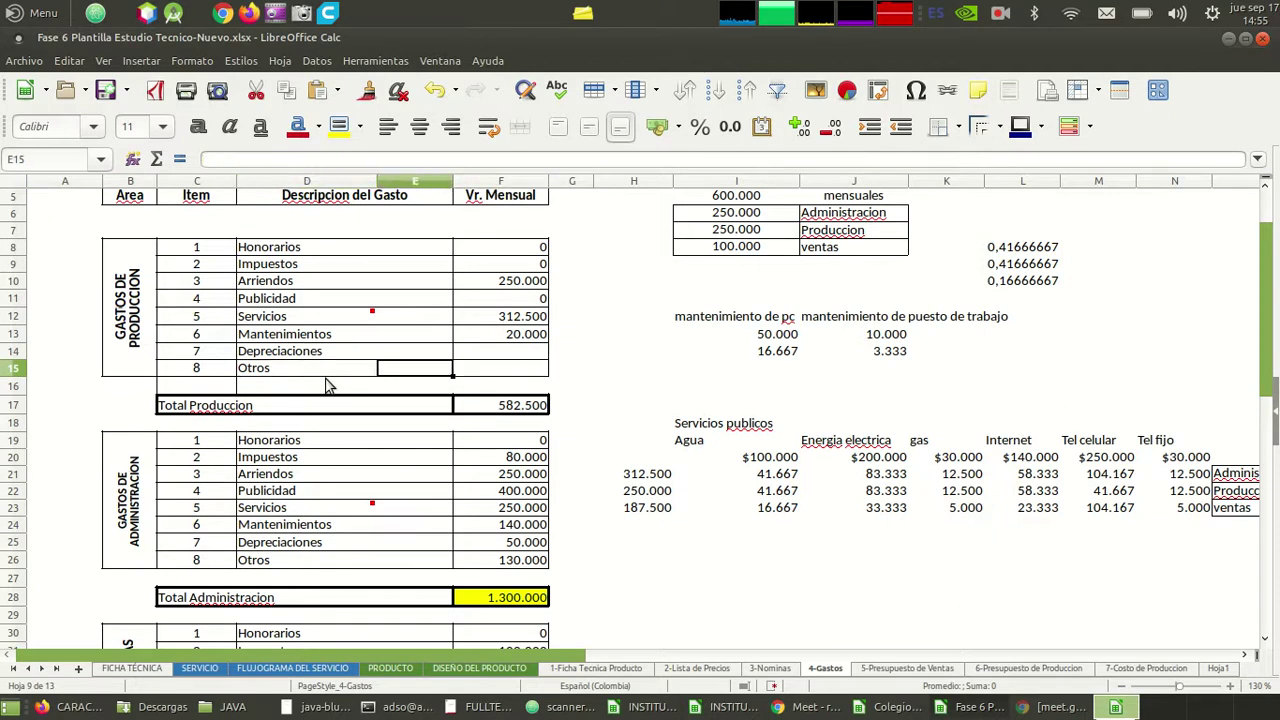
key(Left)
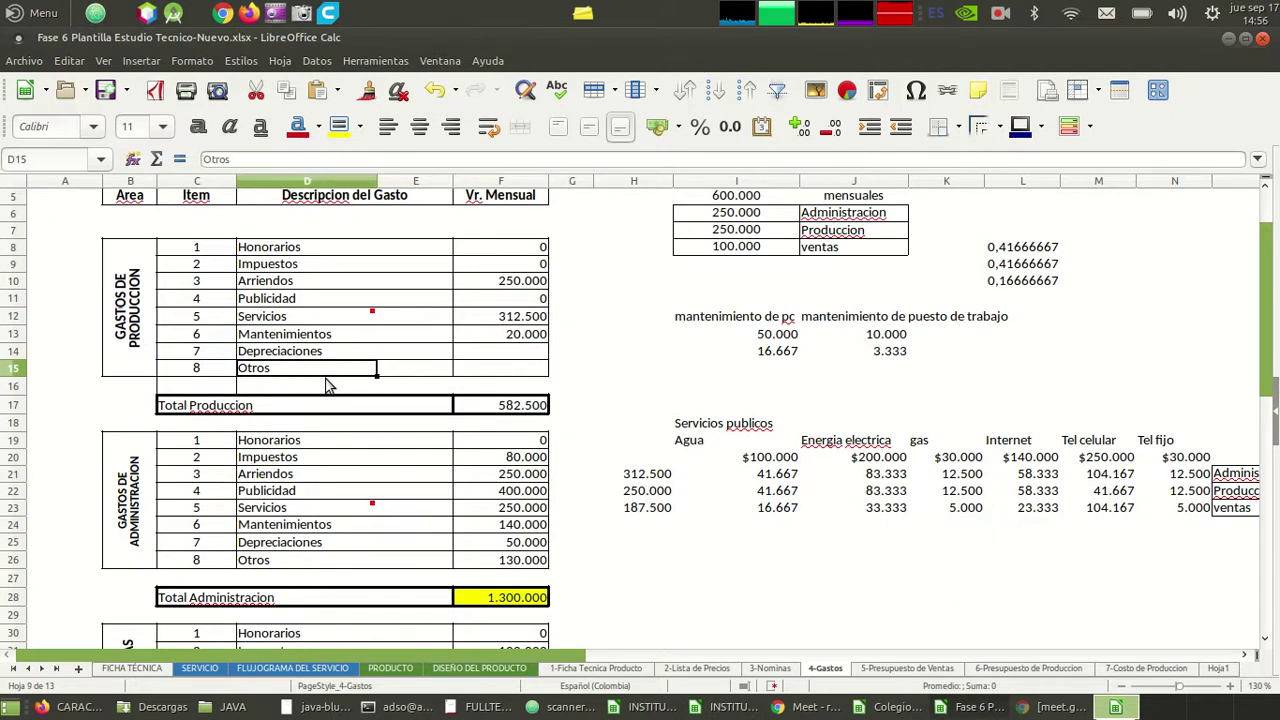
key(Right)
key(Left)
key(Left)
key(Right)
key(Right)
key(Left)
key(Right)
key(Left)
key(Left)
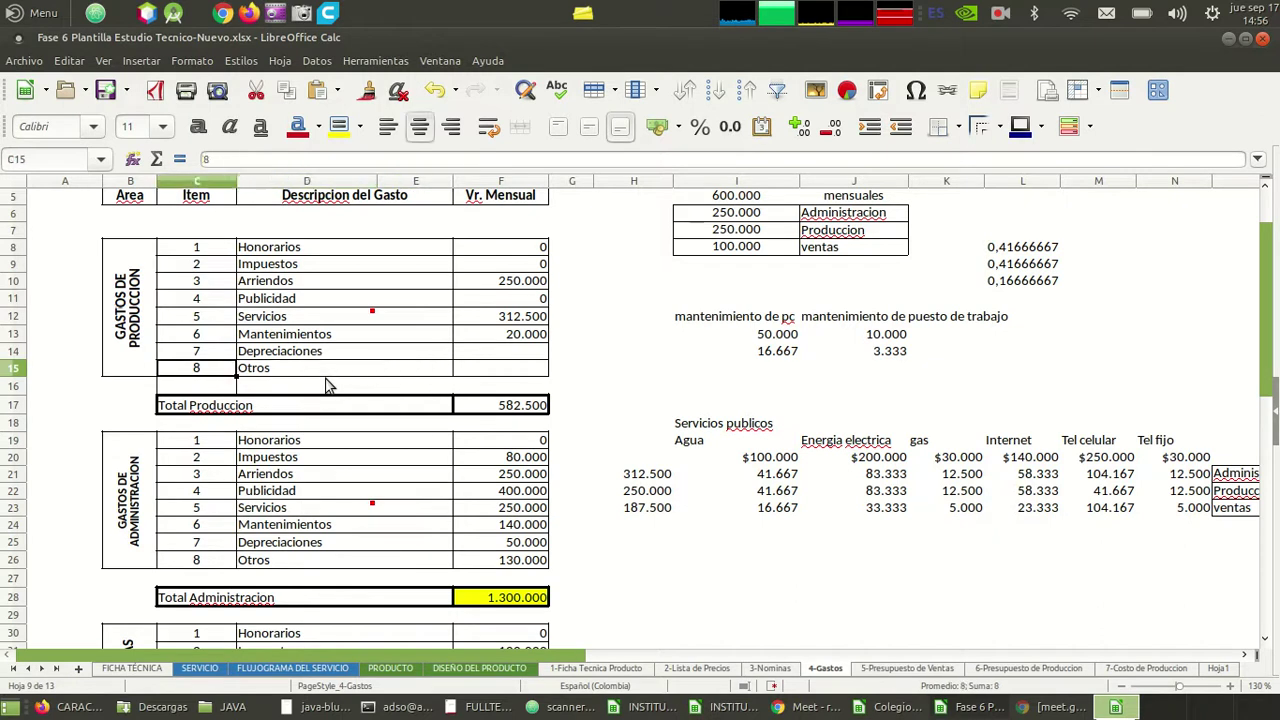
key(Right)
key(Up)
key(Up)
key(Up)
key(Up)
key(Up)
key(Up)
key(Up)
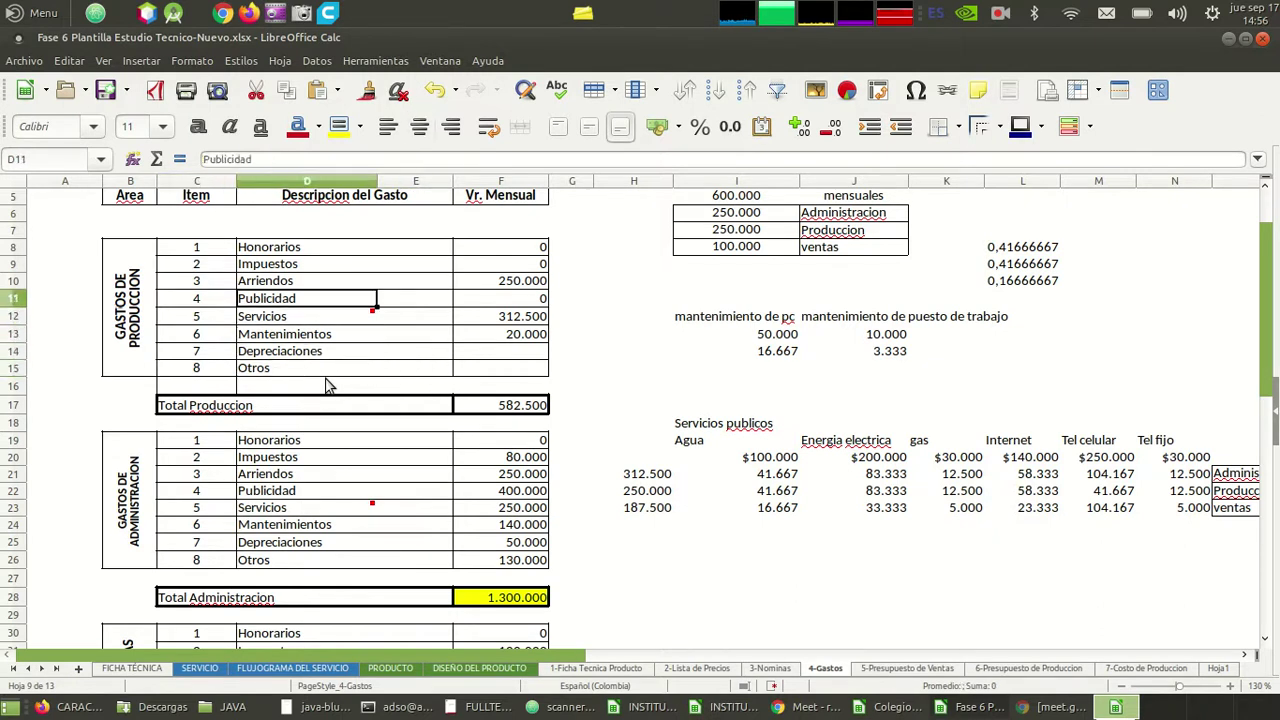
key(Down)
key(Right)
key(Right)
key(Right)
key(Left)
key(Left)
key(Left)
key(Right)
key(Right)
key(Right)
key(Left)
key(Left)
key(Left)
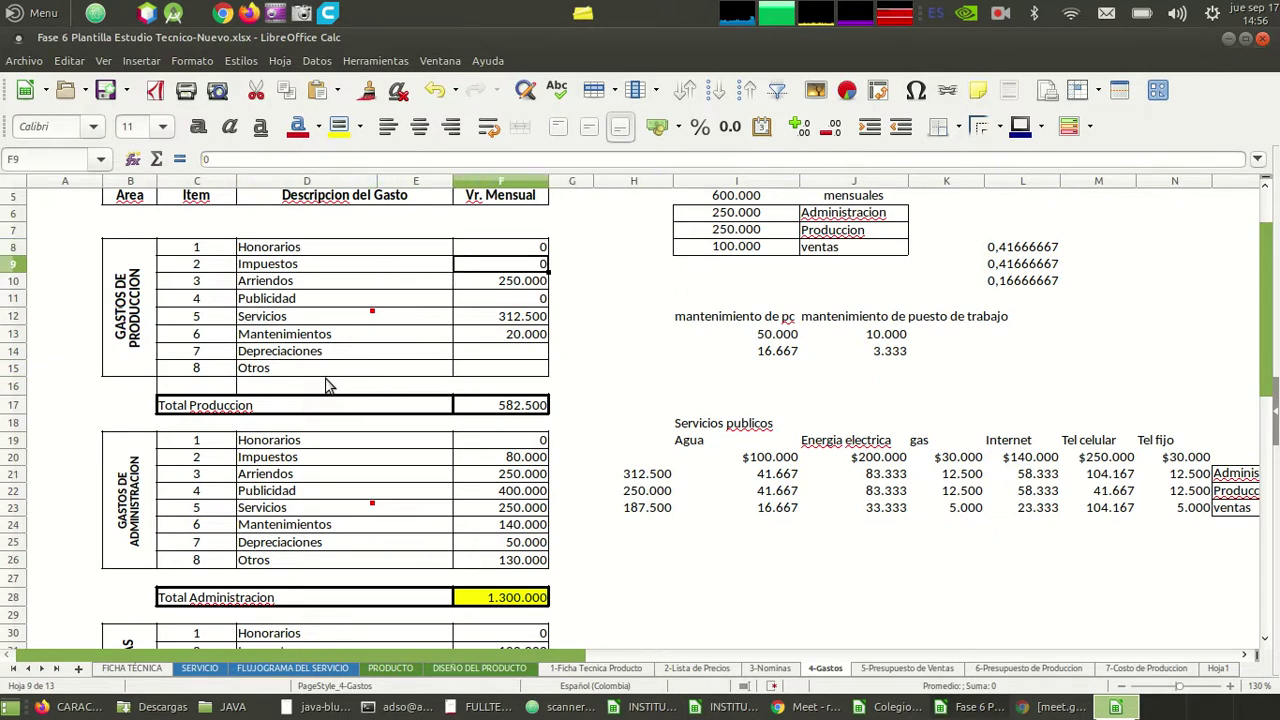
- Overwrite D9 with 'Hosting, backups y dominios', then move across the row to helper cell H9
text(Hos)
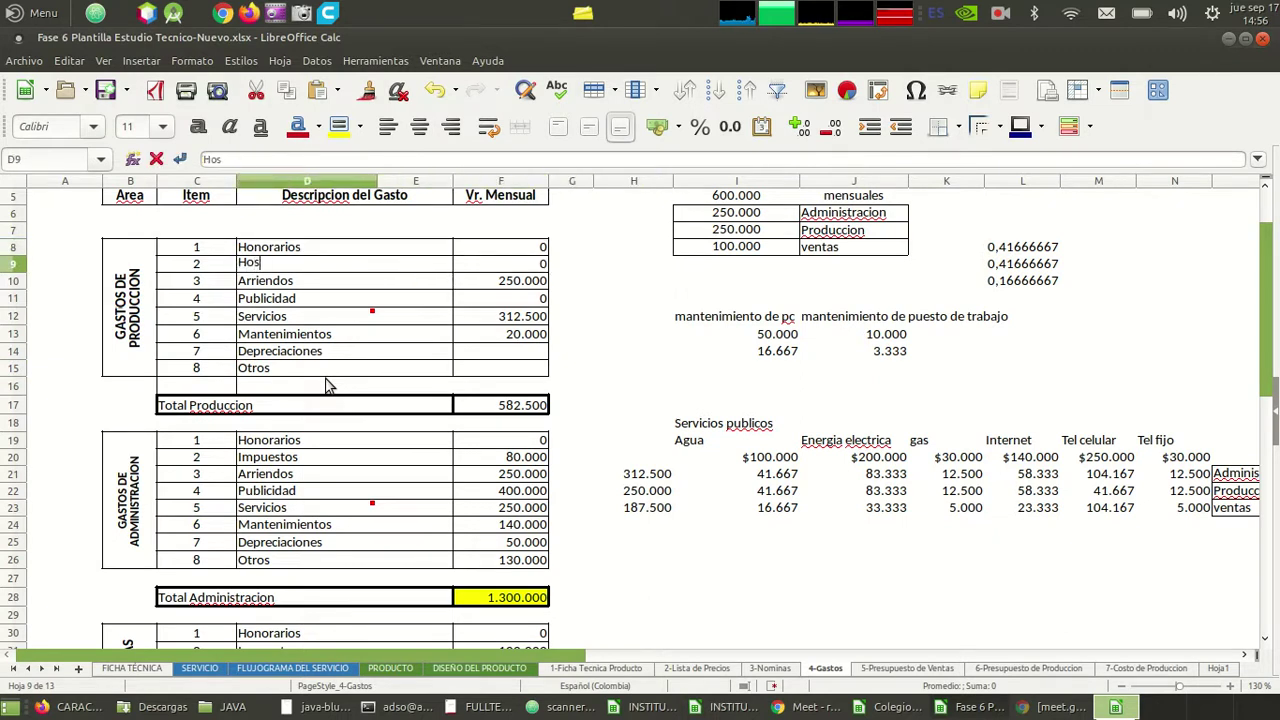
text(ting)
key(BackSpace)
key(BackSpace)
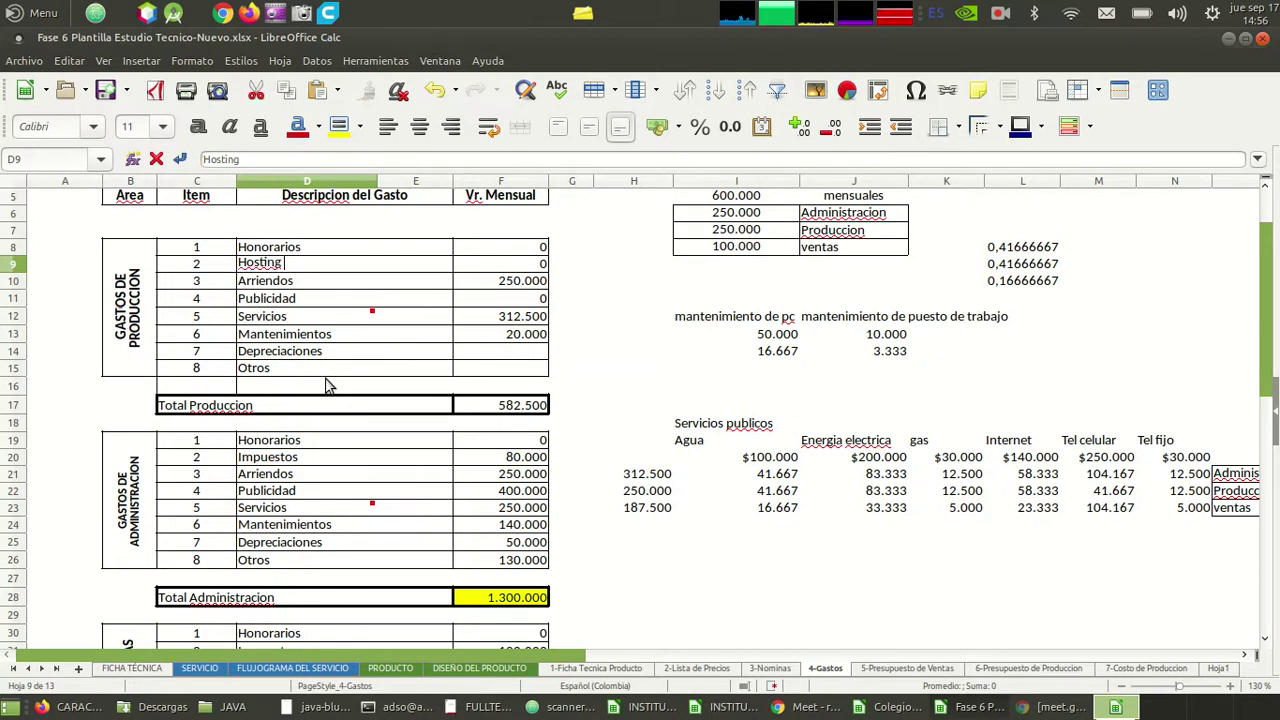
text(ng, backups y)
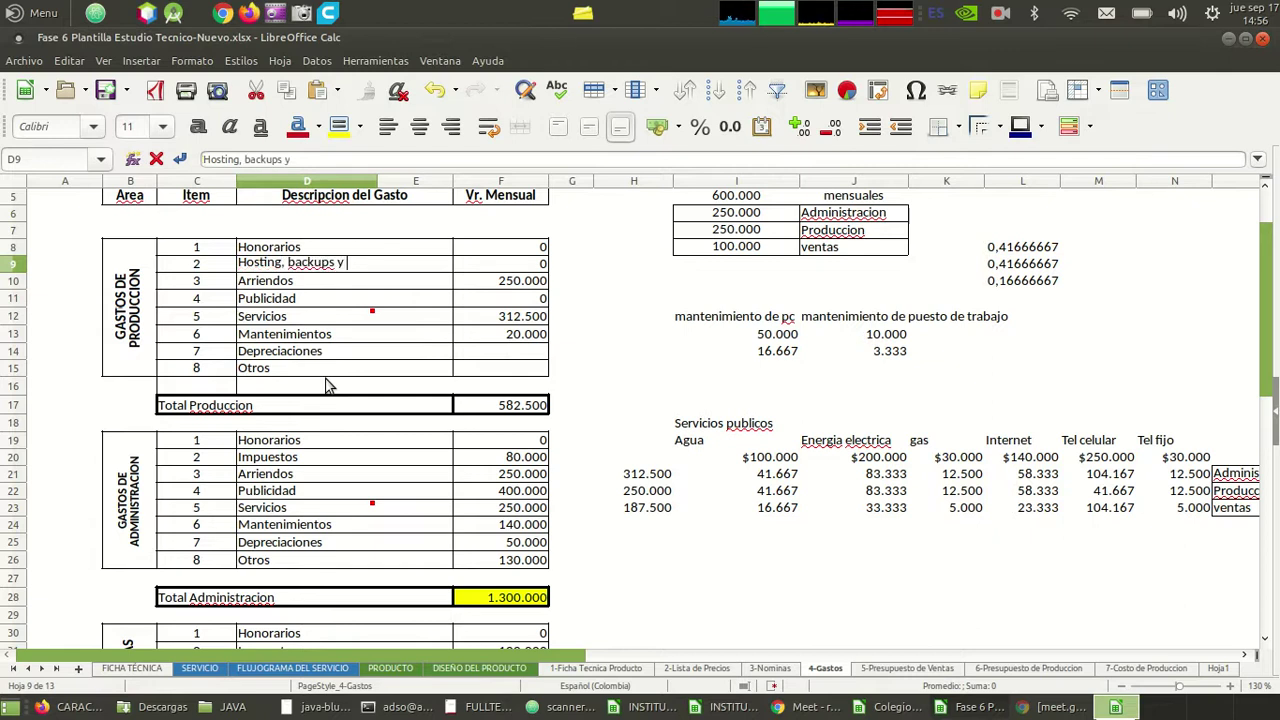
text(domini)
key(Return)
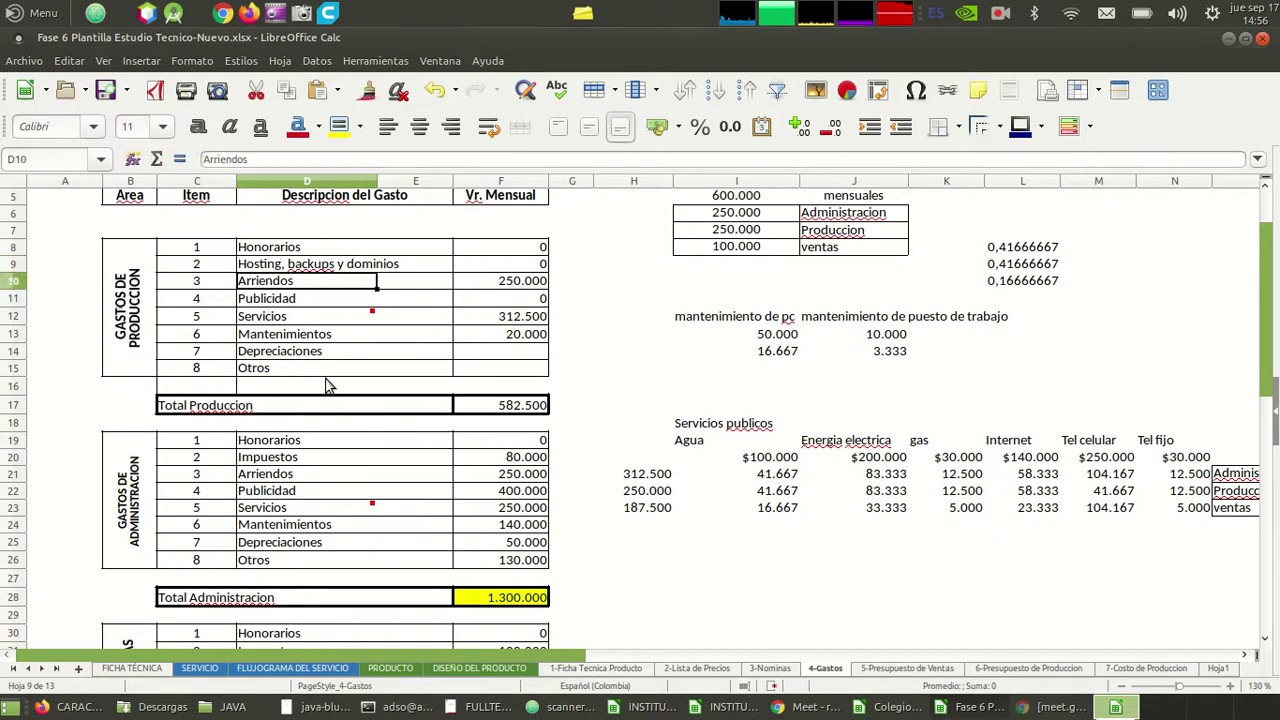
key(Right)
key(Up)
key(Right)
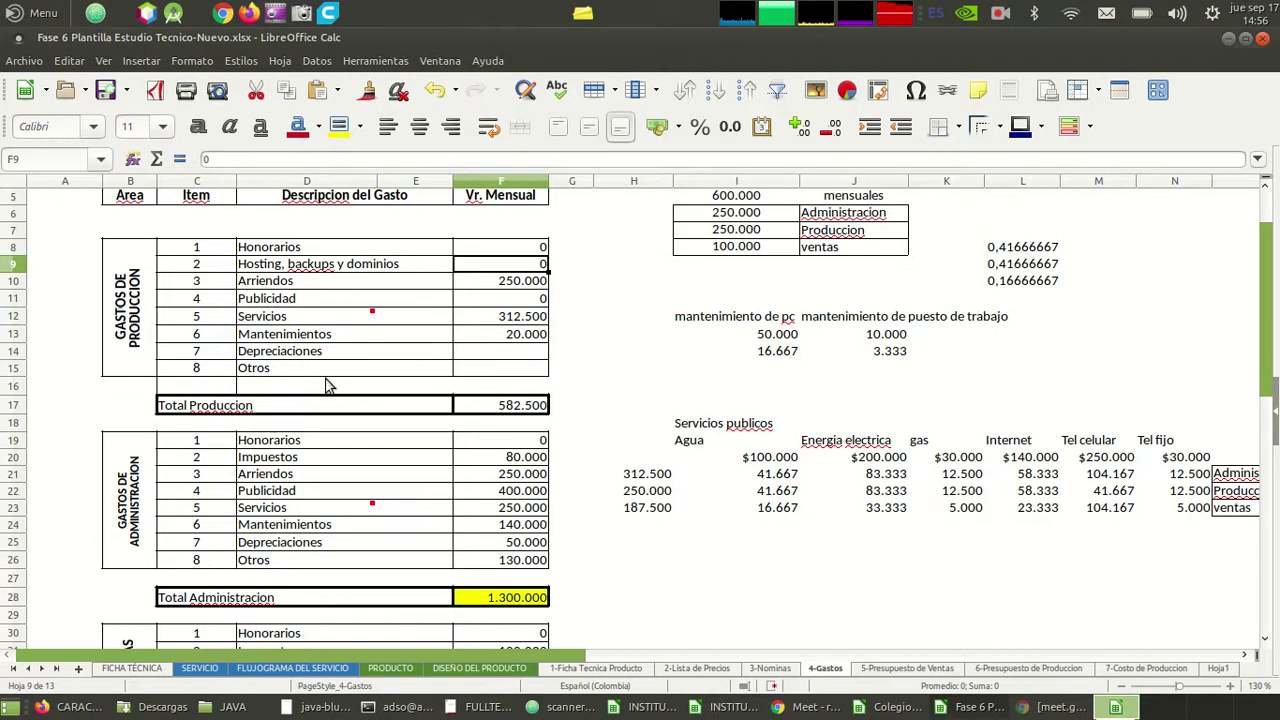
key(Right)
key(Right)
key(Left)
key(Right)
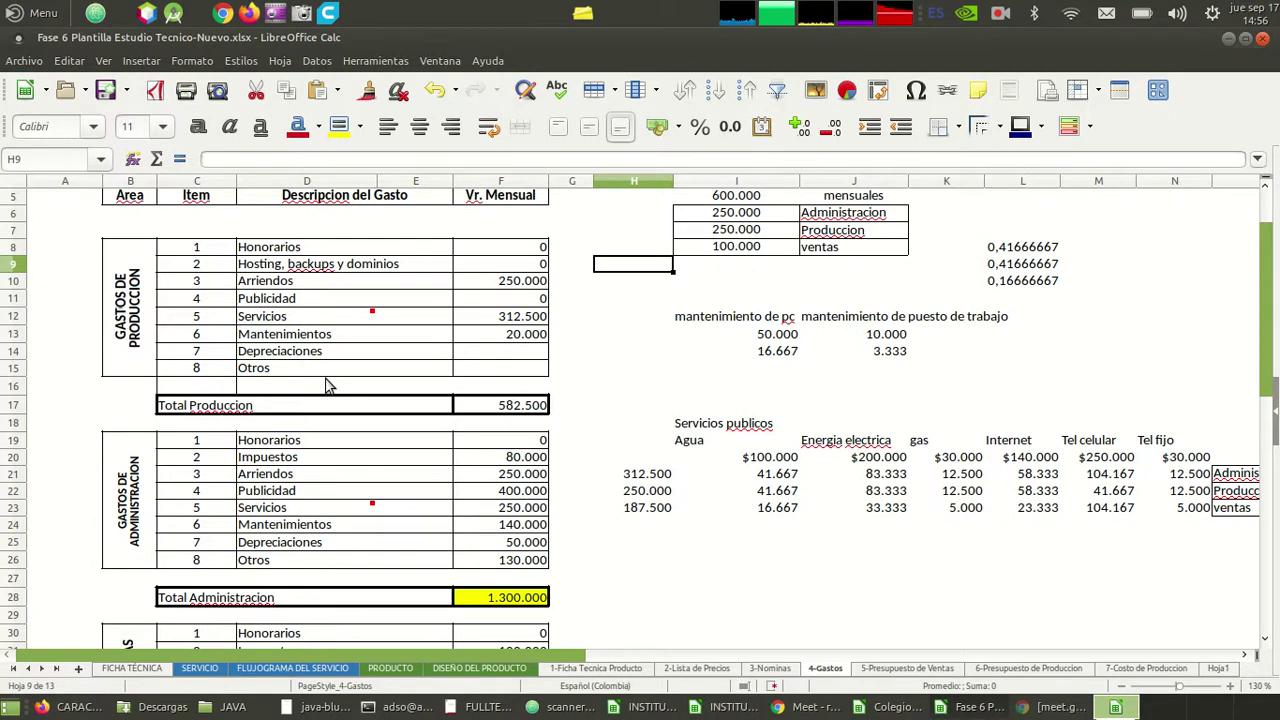
- Enter the yearly hosting cost 600.000 in H9
text($600000)
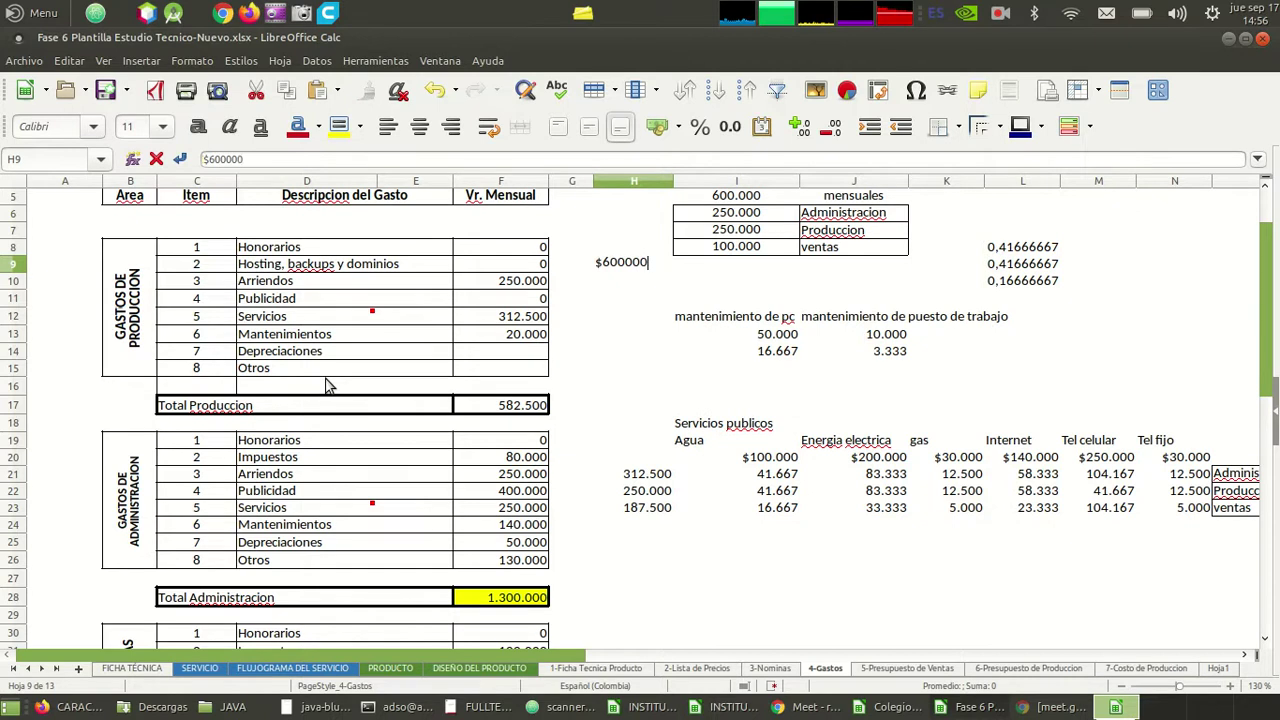
key(Return)
key(Up)
key(Left)
key(Left)
key(Left)
key(Left)
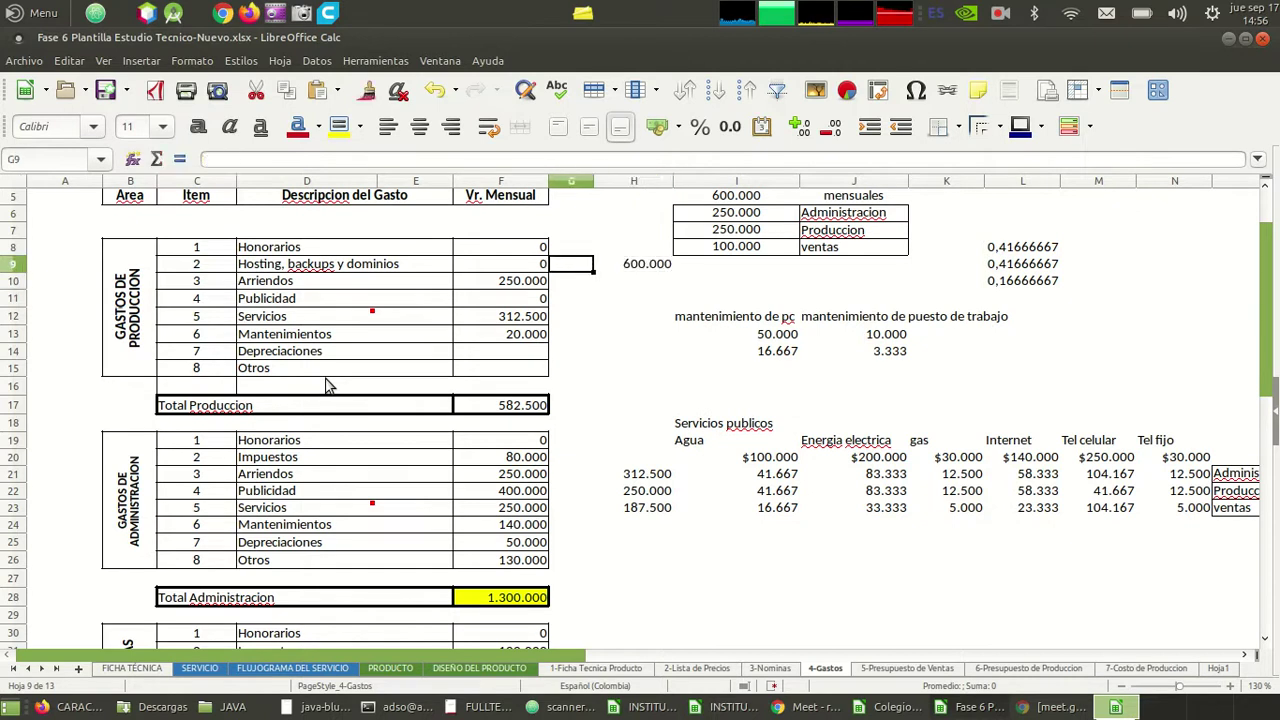
- Set F9 to =H9/12 so the monthly hosting share shows 50.000
key(Right)
key(Right)
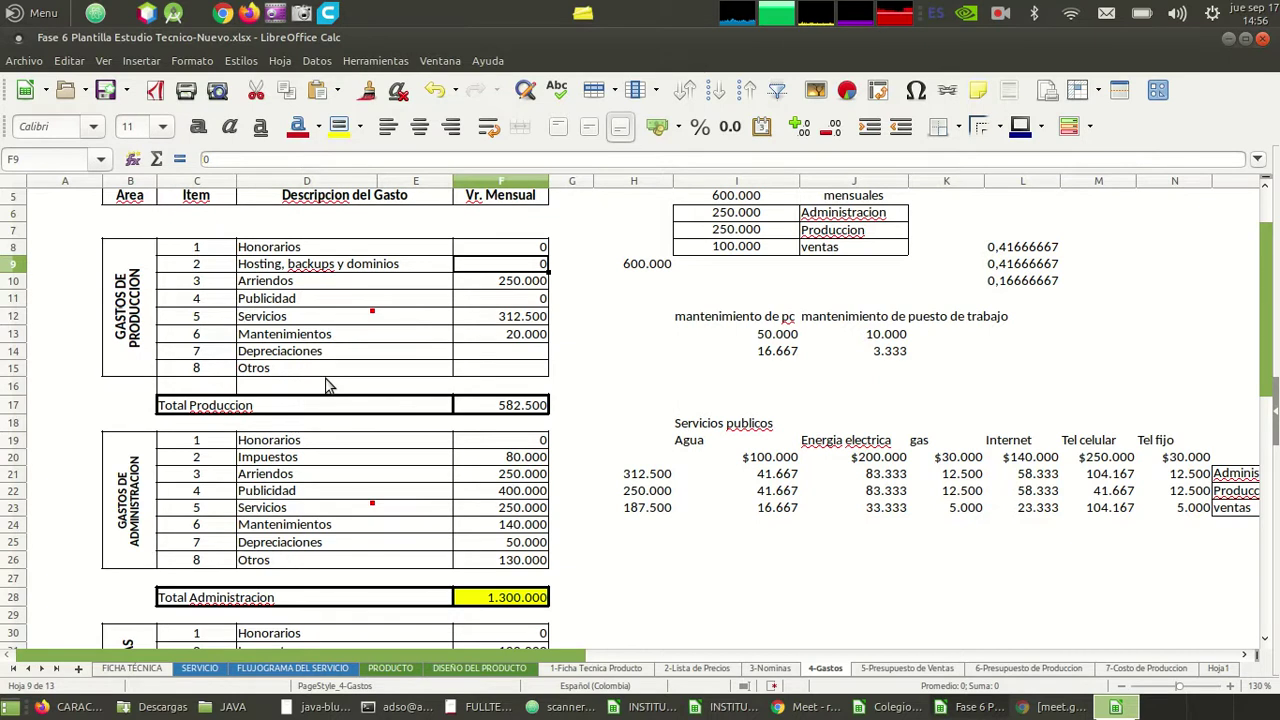
text(=)
key(Right)
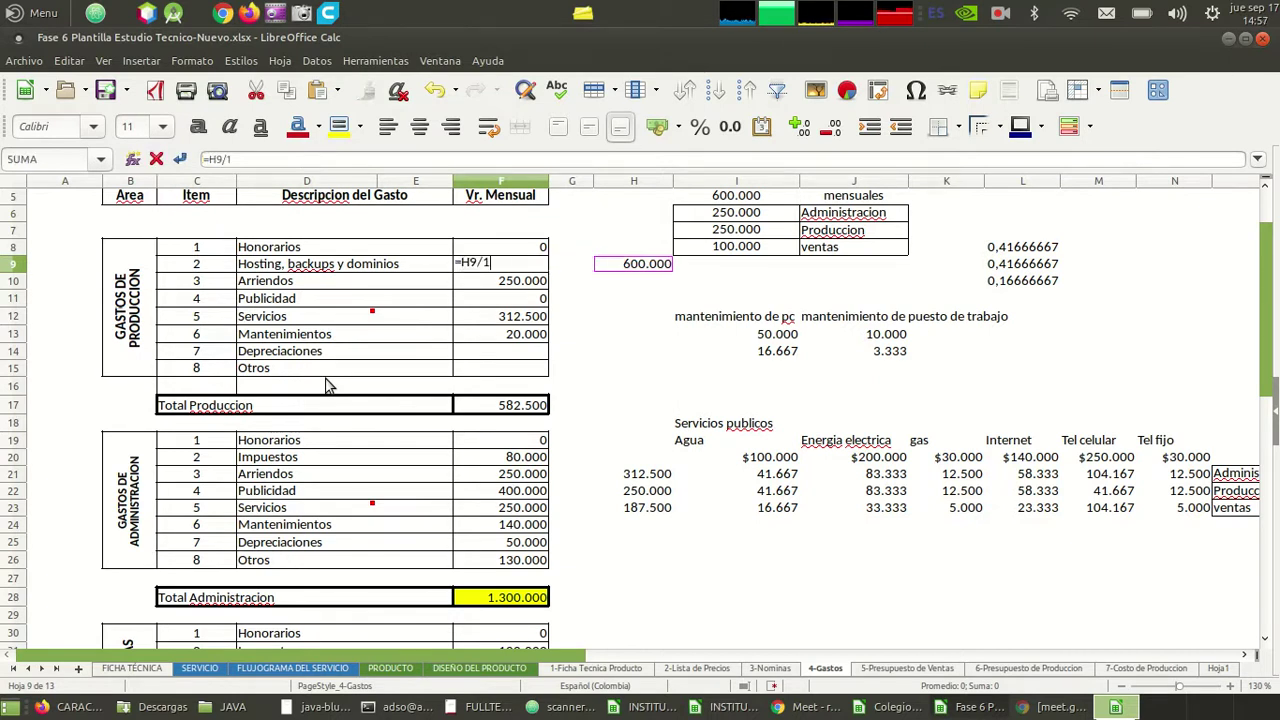
key(Return)
key(Up)
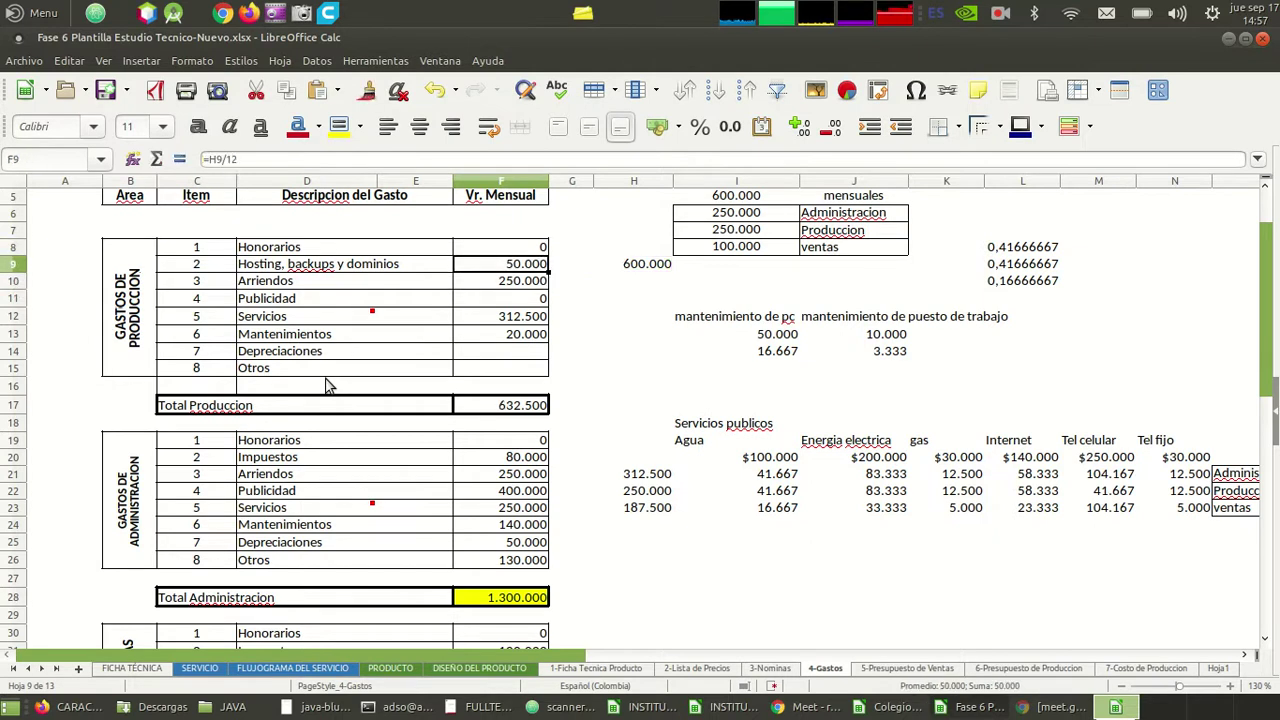
key(Right)
key(Right)
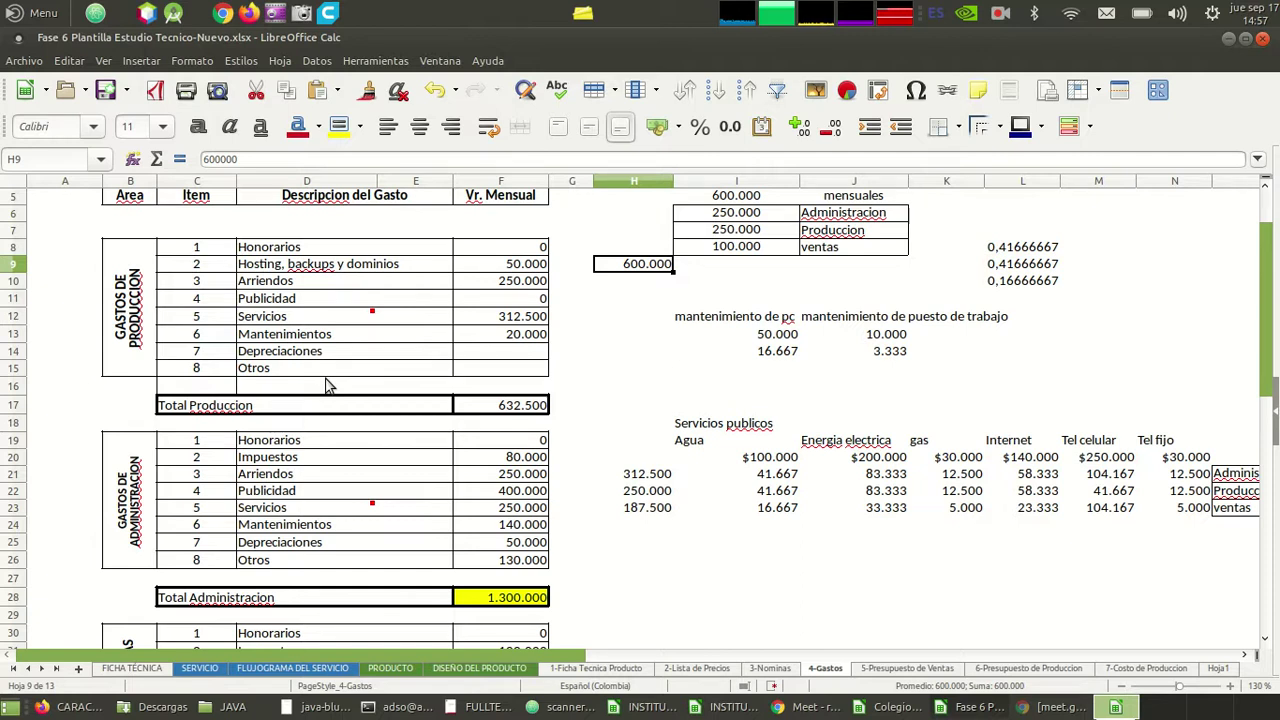
key(Left)
key(Left)
key(Left)
key(Left)
key(Right)
key(Right)
key(Right)
key(Left)
key(Right)
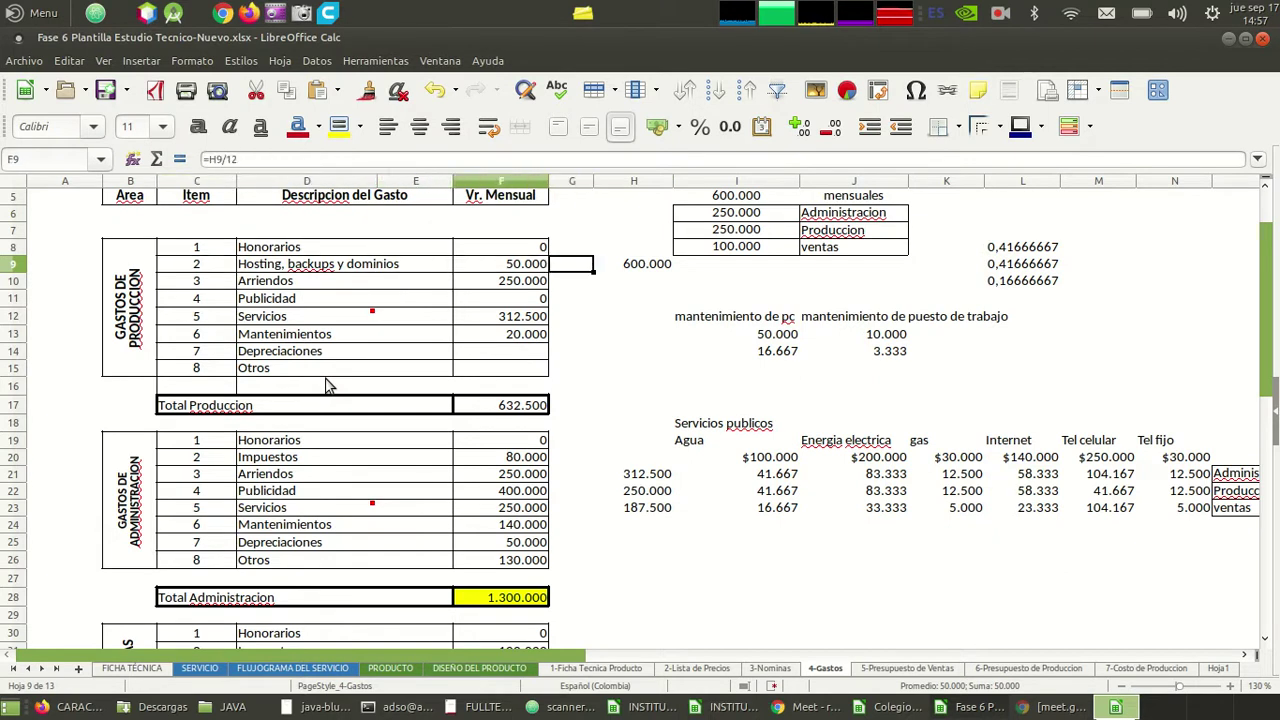
key(Left)
key(Right)
key(Right)
key(Left)
key(Left)
key(Left)
key(Right)
key(Right)
key(Left)
key(Right)
key(Right)
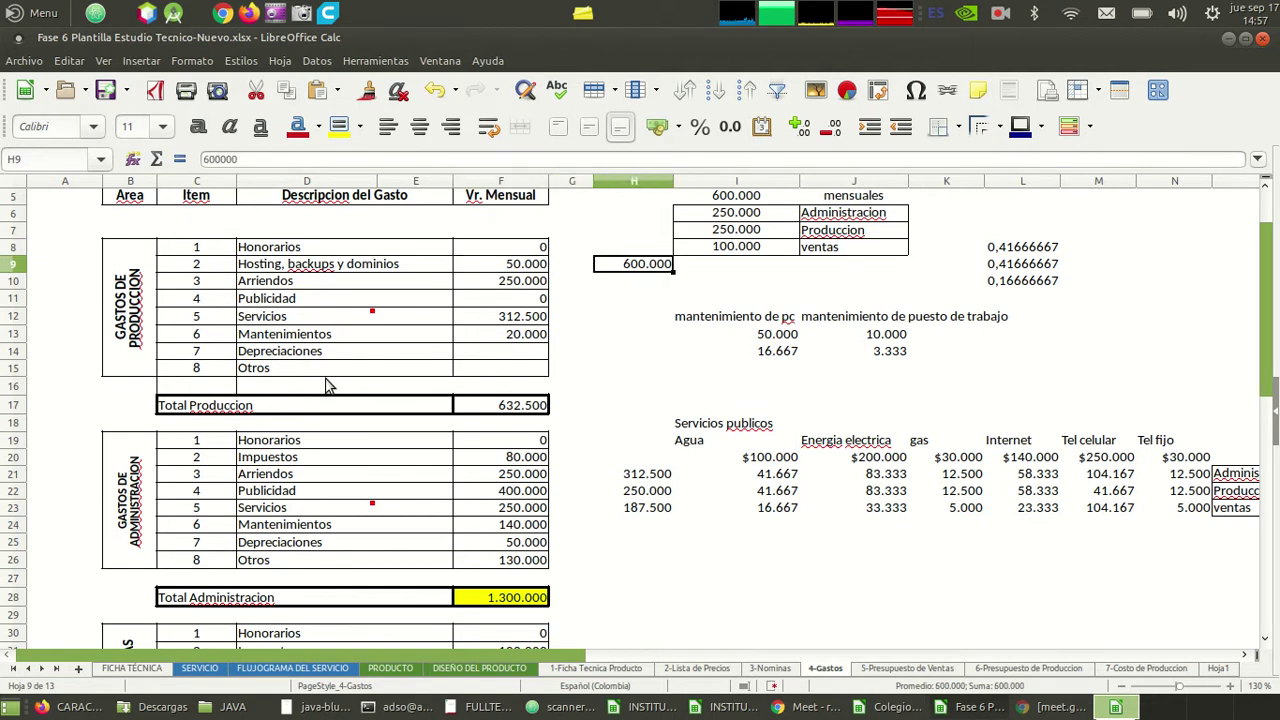
key(Left)
key(Left)
key(Right)
key(Right)
key(Left)
key(Left)
key(Left)
key(Right)
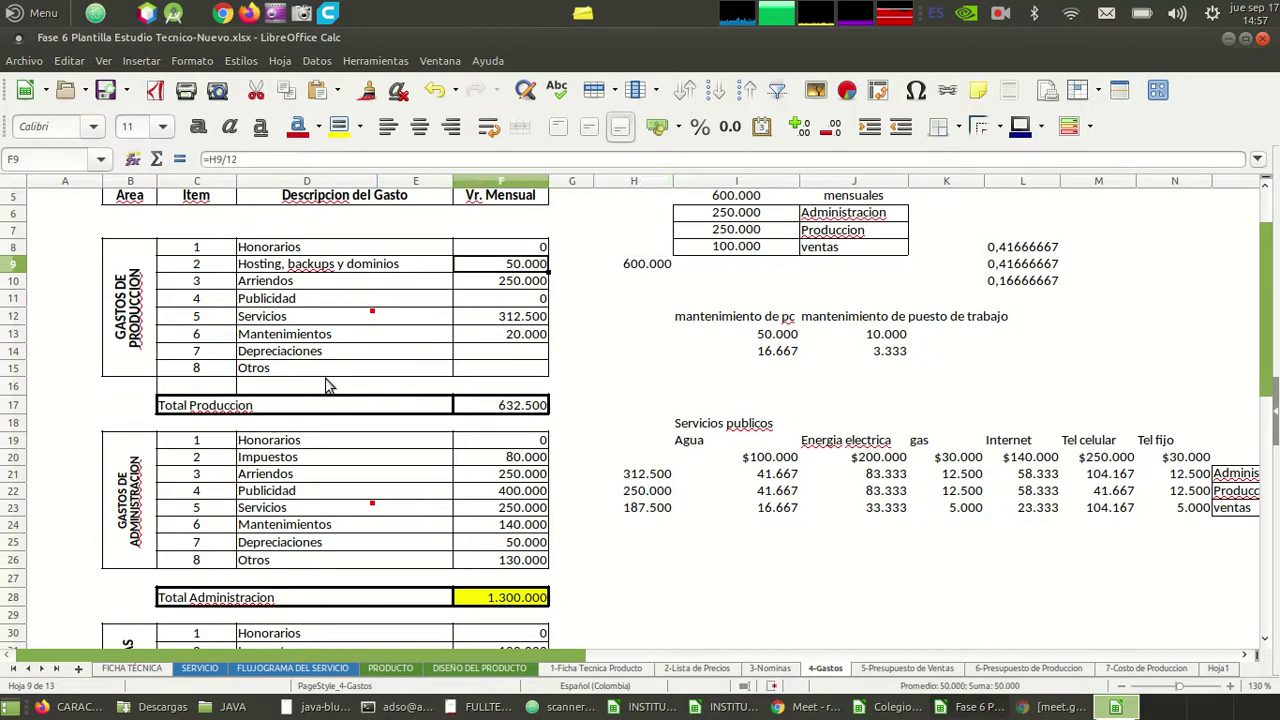
key(Left)
key(Right)
key(Right)
key(Left)
key(Left)
key(Right)
key(Left)
key(Left)
key(Left)
key(Left)
key(Left)
key(Down)
key(Down)
key(Down)
key(Down)
key(Down)
key(Down)
key(Down)
key(Down)
key(Down)
key(Down)
key(Down)
key(Down)
key(Down)
key(Down)
key(Up)
key(Up)
key(Up)
key(Up)
key(Up)
key(Up)
key(Up)
key(Up)
key(Right)
key(Right)
key(Right)
key(Right)
key(Right)
key(Up)
key(Up)
key(Down)
key(Left)
key(Left)
key(Left)
key(Left)
key(Right)
key(Right)
key(Right)
key(Down)
key(Down)
key(Down)
key(Down)
key(Down)
key(Down)
key(Left)
key(Left)
key(Right)
key(Right)
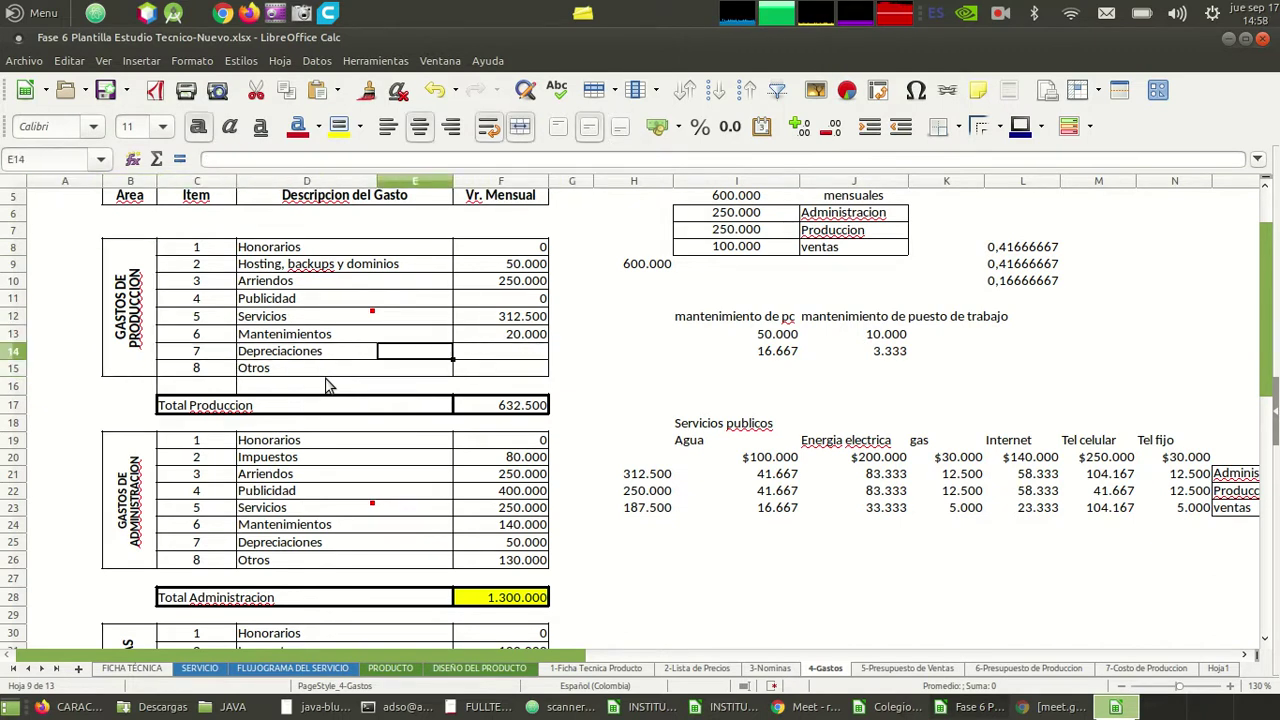
key(Right)
key(Right)
key(Right)
key(Down)
key(Down)
key(Down)
key(Down)
key(Down)
key(Down)
key(Down)
key(Down)
key(Down)
key(Down)
key(Down)
key(Down)
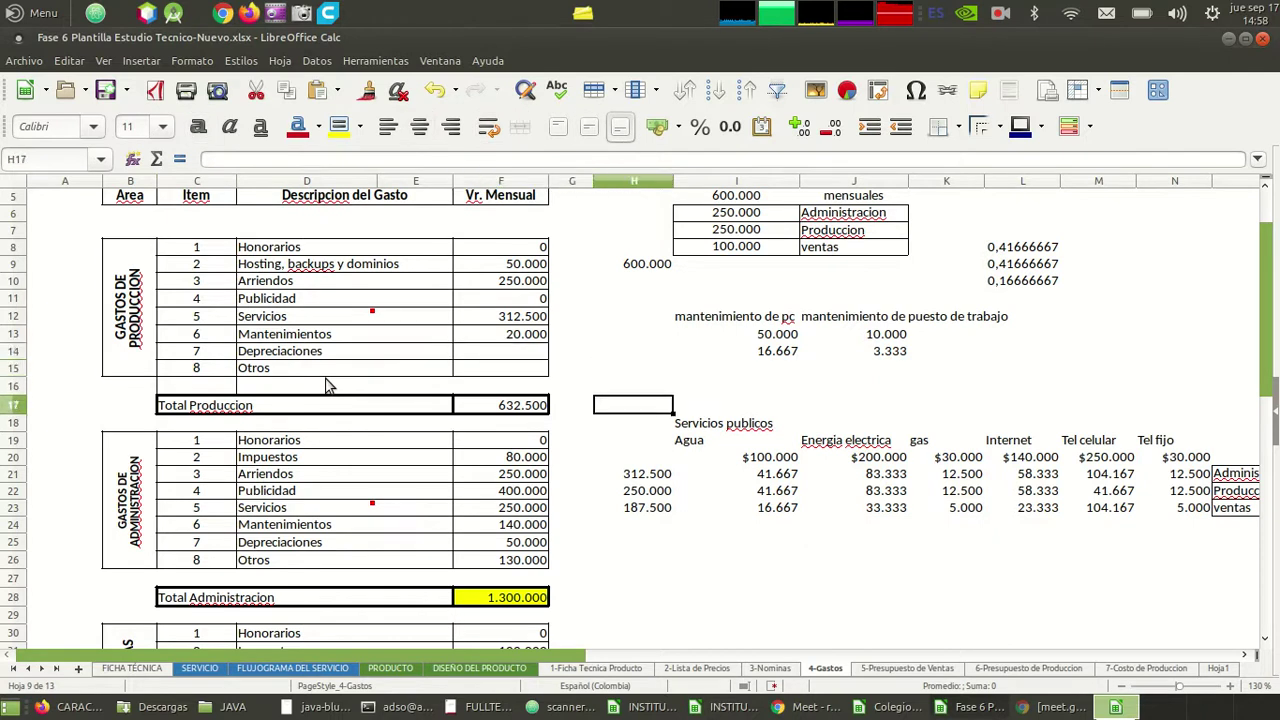
key(Down)
key(Down)
key(Down)
key(Down)
key(Down)
key(Down)
key(Down)
key(Down)
key(Down)
key(Down)
key(Down)
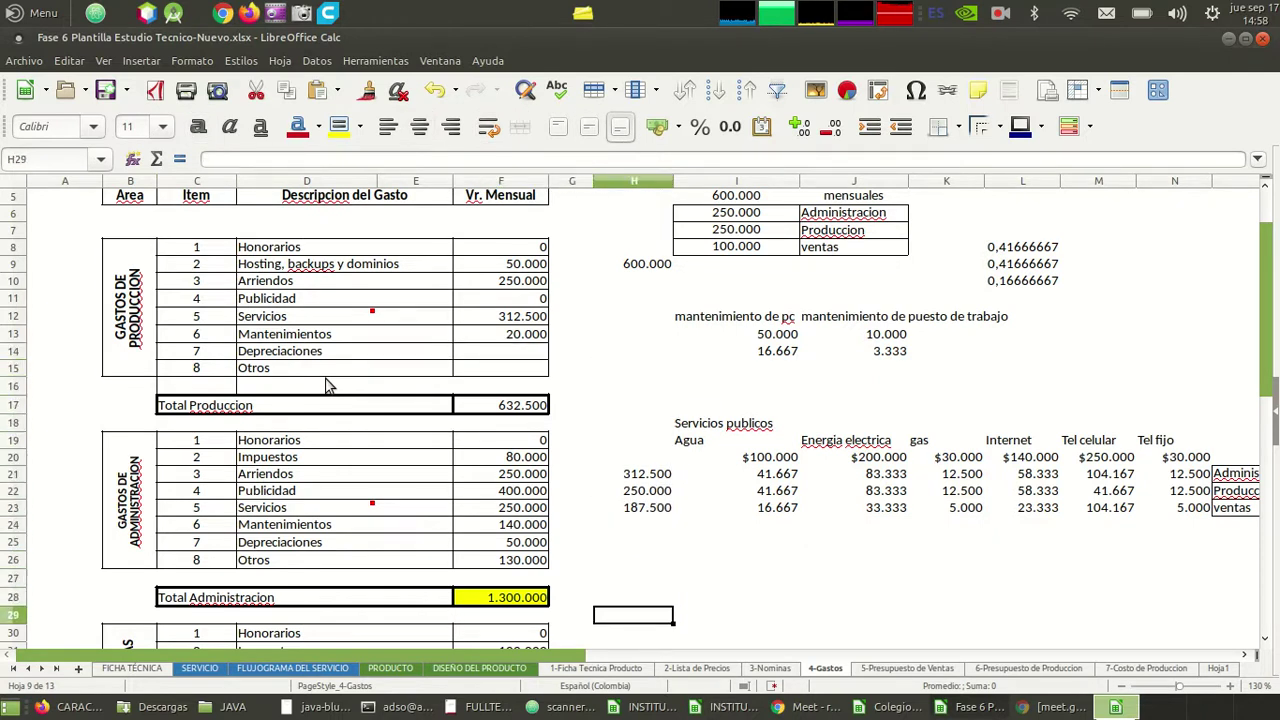
key(Down)
key(Down)
key(Down)
key(Up)
key(Up)
key(Up)
key(Up)
key(Up)
key(Up)
key(Up)
key(Up)
key(Up)
key(Up)
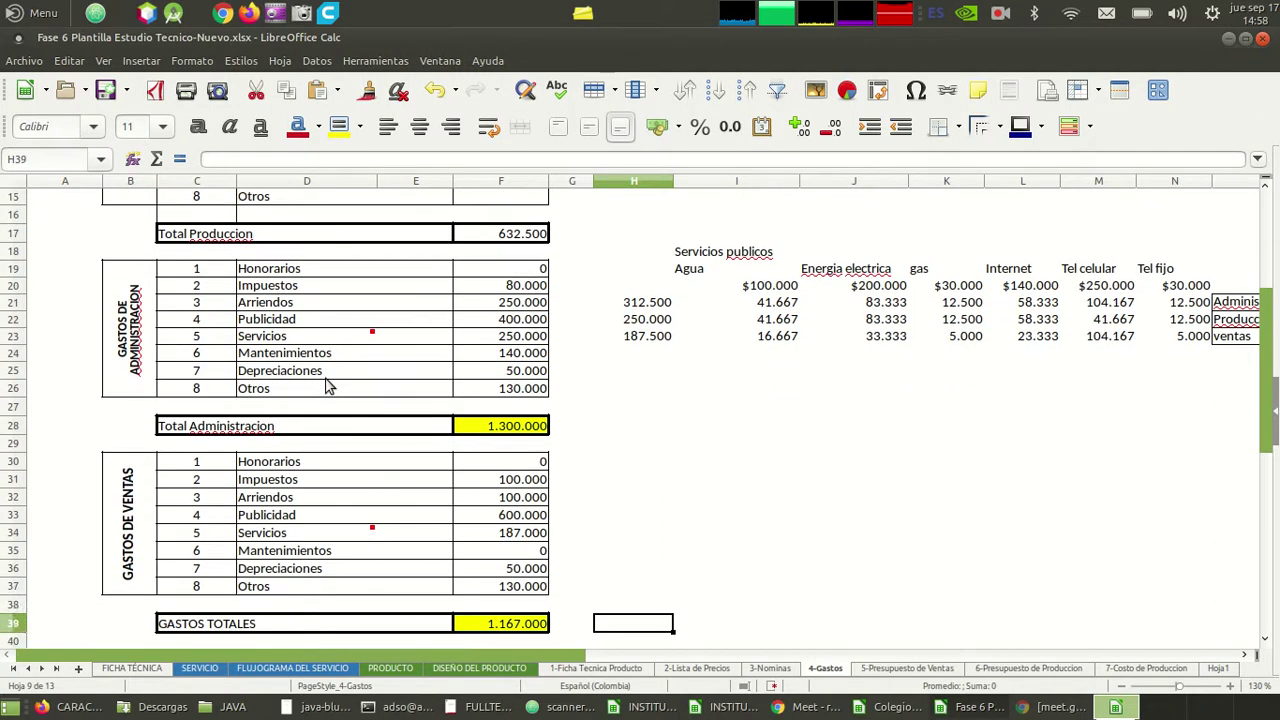
key(Down)
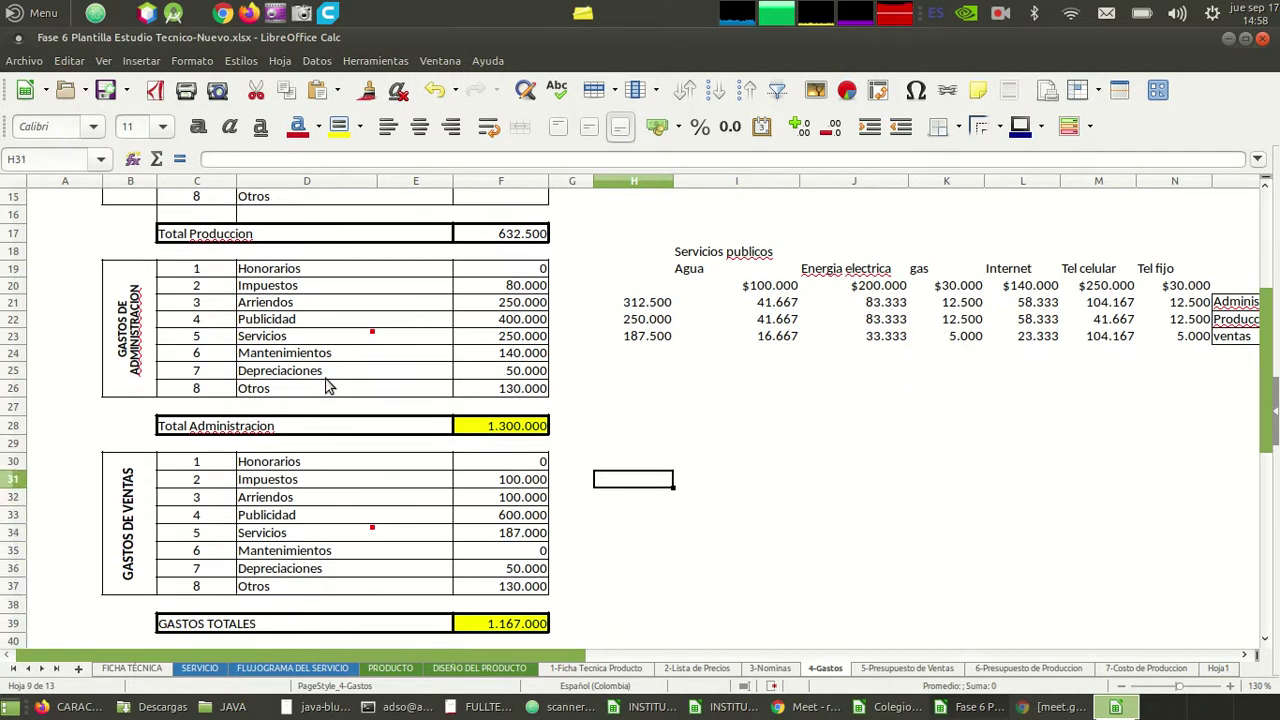
key(Down)
key(Down)
key(Left)
key(Left)
key(Down)
key(Down)
key(Left)
key(Left)
key(Left)
key(Left)
key(Right)
key(Right)
key(Right)
key(Right)
key(Right)
key(Left)
key(Left)
key(Right)
key(Left)
key(Right)
key(Right)
key(Left)
key(Left)
key(Left)
key(Left)
key(Left)
key(Left)
key(Right)
key(Right)
key(Right)
key(Right)
key(Right)
key(Left)
key(Up)
key(Up)
key(Up)
key(Up)
key(Up)
key(Up)
key(Up)
key(Up)
key(Up)
key(Up)
key(Up)
key(Up)
key(Up)
key(Up)
key(Up)
key(Up)
key(Up)
key(Up)
key(Up)
key(Up)
key(Right)
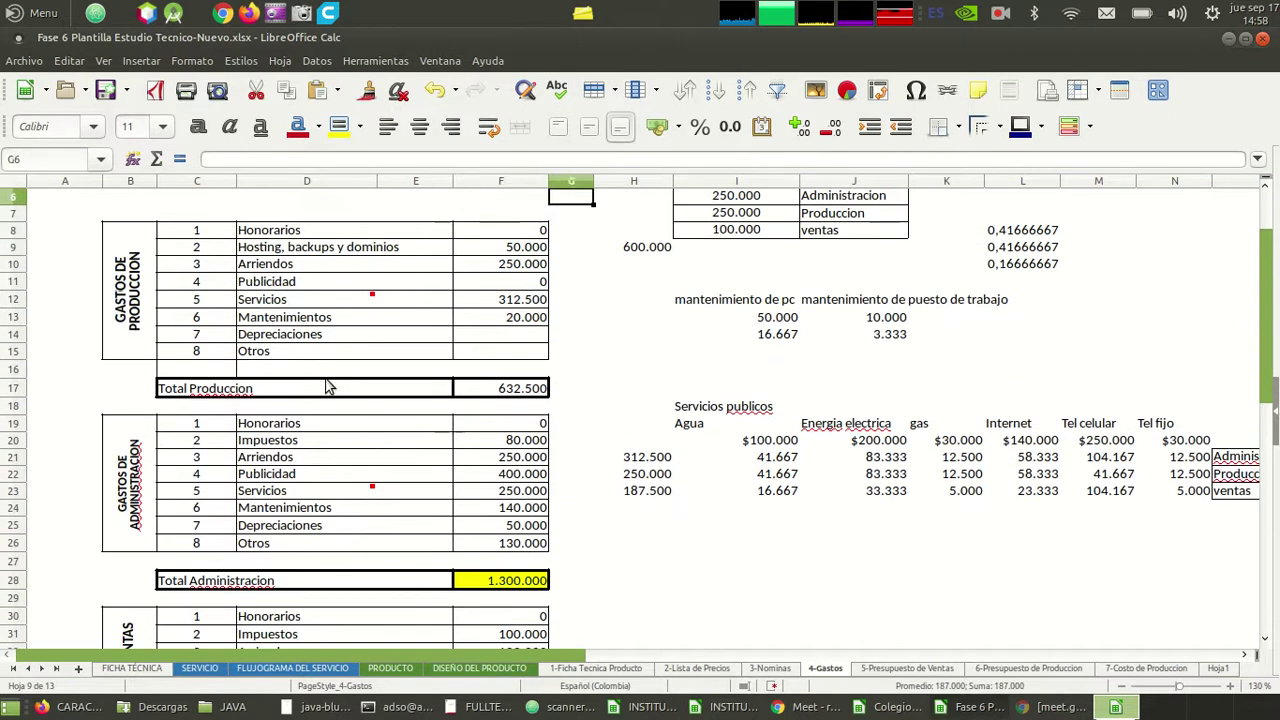
- Check the maintenance helper figures, 50.000 in I13 and =I13/3 in I14
key(Up)
key(Right)
key(Right)
key(Right)
key(Up)
key(Up)
key(Down)
key(Down)
key(Down)
key(Down)
key(Down)
key(Down)
key(Down)
key(Down)
key(Down)
key(Down)
key(Left)
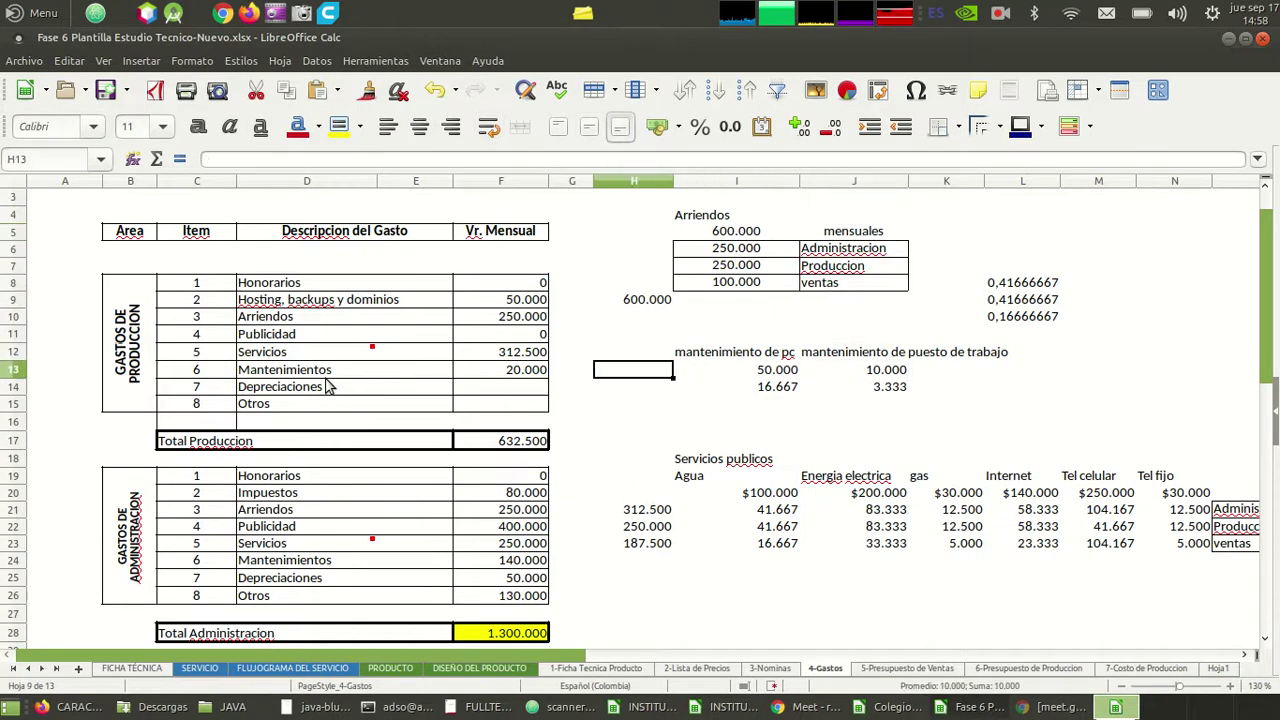
key(Right)
key(Down)
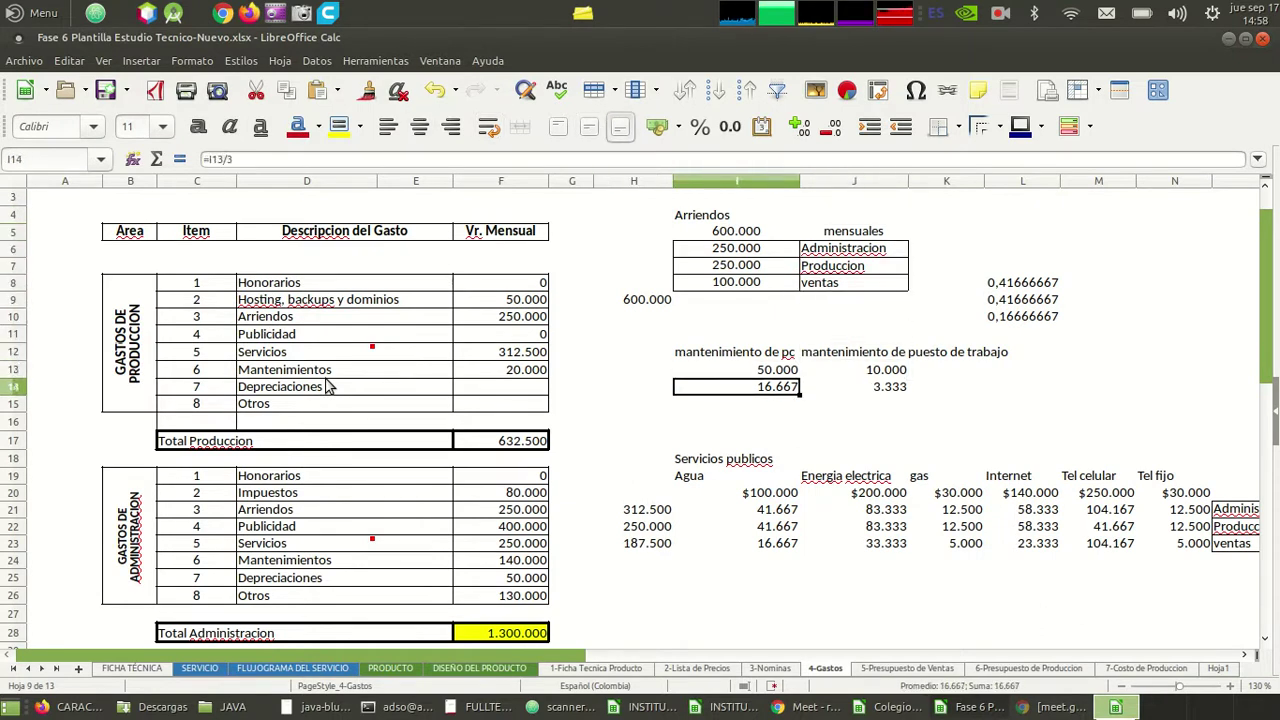
key(Right)
key(Left)
key(Left)
key(Left)
key(Up)
key(Left)
- Copy 20.000 from F13 into the administration and sales Mantenimientos cells, overwriting the old values
key(ctrl+c)
key(Down)
key(Down)
key(Down)
key(Down)
key(Down)
key(Down)
key(Down)
key(Down)
key(Down)
key(Down)
key(Down)
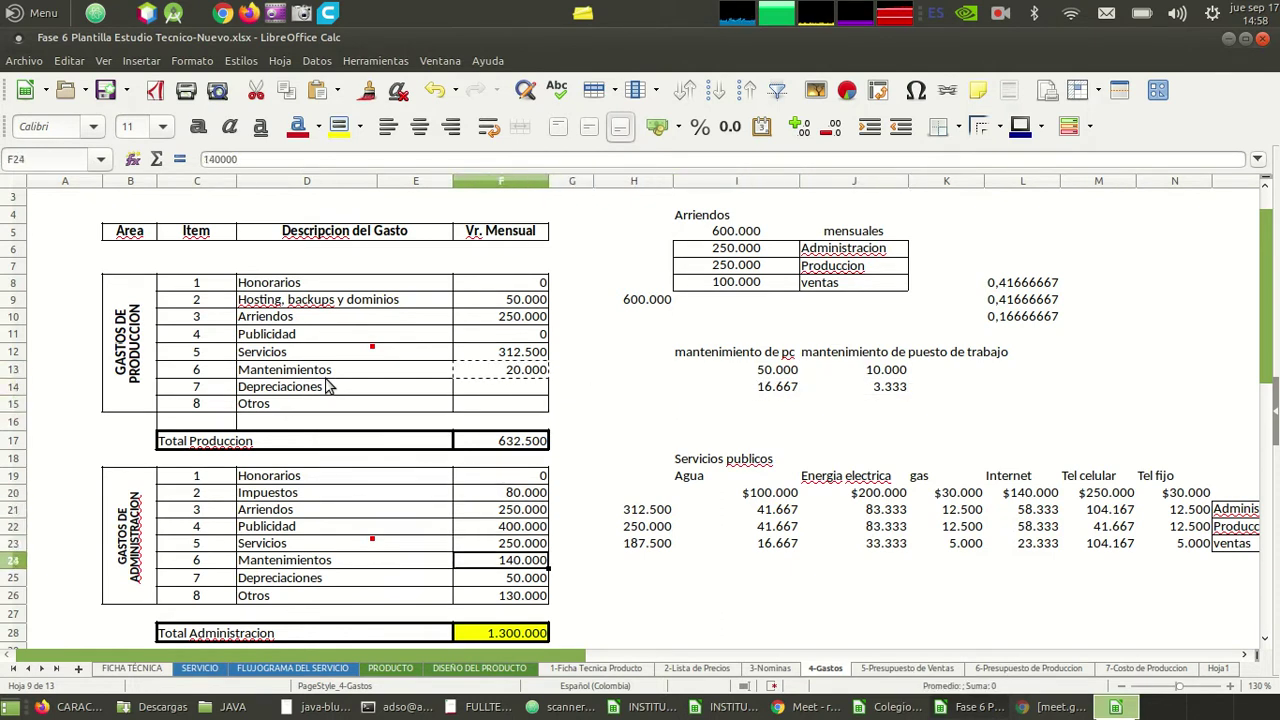
key(ctrl+v)
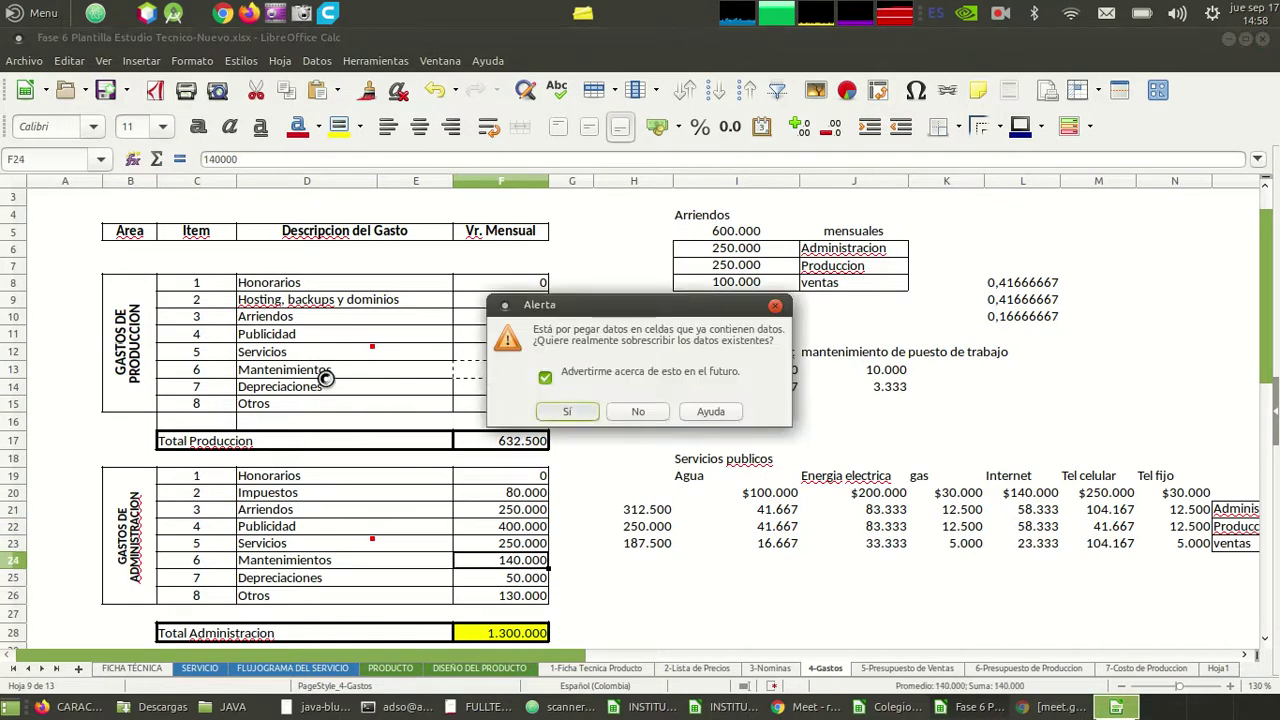
key(Return)
key(Down)
key(Down)
key(Down)
key(Down)
key(Down)
key(Down)
key(Down)
key(Down)
key(Down)
key(Down)
key(Down)
key(Down)
key(Down)
key(Down)
key(Down)
key(Down)
key(Down)
key(Down)
key(Down)
key(Down)
key(Up)
key(Up)
key(Up)
key(Up)
key(Up)
key(Up)
key(Up)
key(Up)
key(Up)
key(ctrl+v)
key(Return)
- Save the workbook with Ctrl+S and move to I26 below the services table
key(Up)
key(Up)
key(Up)
key(Up)
key(Up)
key(Up)
key(Up)
key(Up)
key(Up)
key(Up)
key(Up)
key(Up)
key(Up)
key(Up)
key(Up)
key(Up)
key(Up)
key(Up)
key(Up)
key(Up)
key(Up)
key(Up)
key(Up)
key(Up)
key(Up)
key(Up)
key(Up)
key(Up)
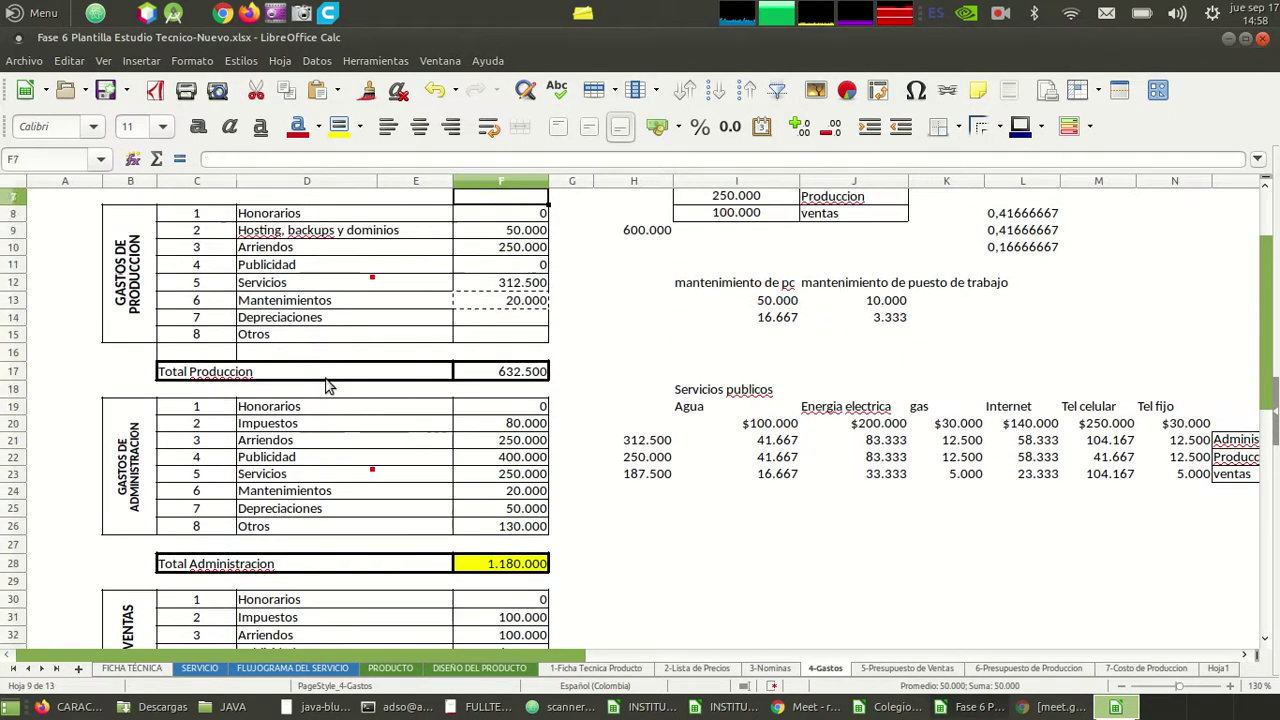
key(Down)
key(Down)
key(Down)
key(Down)
key(Down)
key(Down)
key(Down)
key(Down)
key(ctrl+c)
key(Down)
key(Right)
key(Right)
key(Right)
key(Right)
key(Down)
key(Down)
key(Down)
key(Down)
key(Down)
key(Down)
key(Down)
key(Down)
key(Down)
key(Down)
key(ctrl+s)
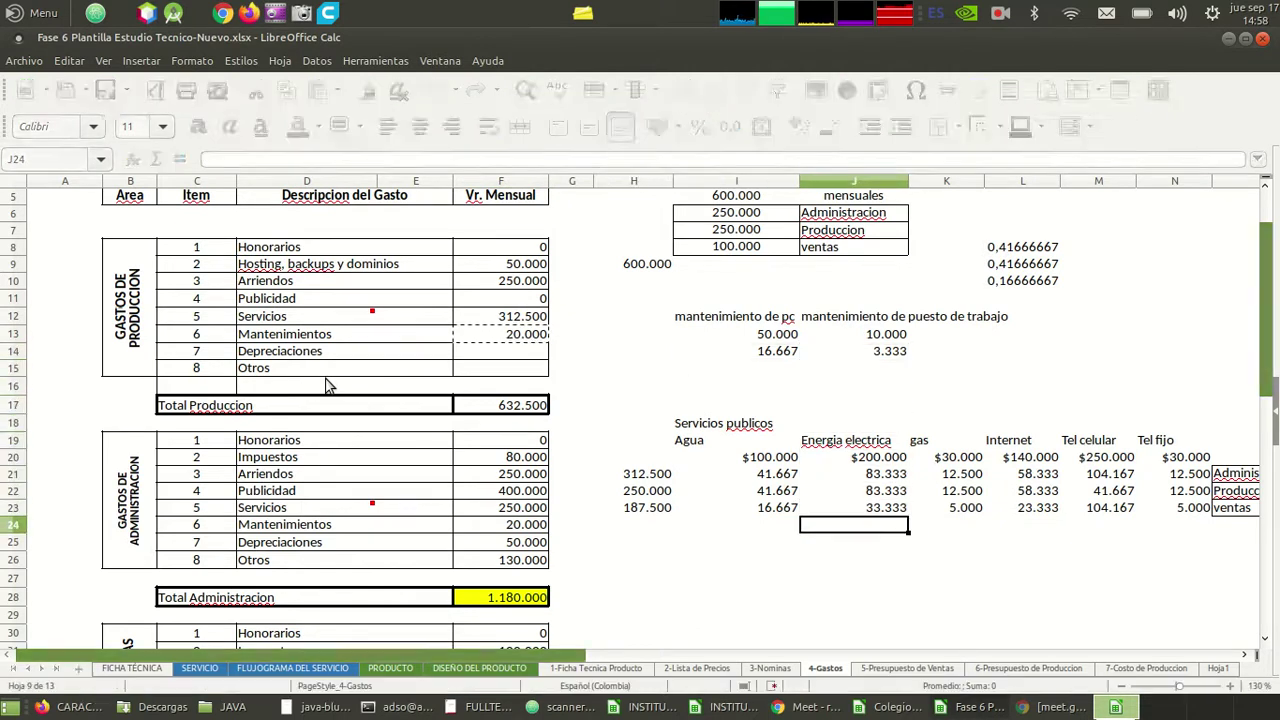
key(Down)
key(Left)
key(Left)
key(Down)
key(Right)
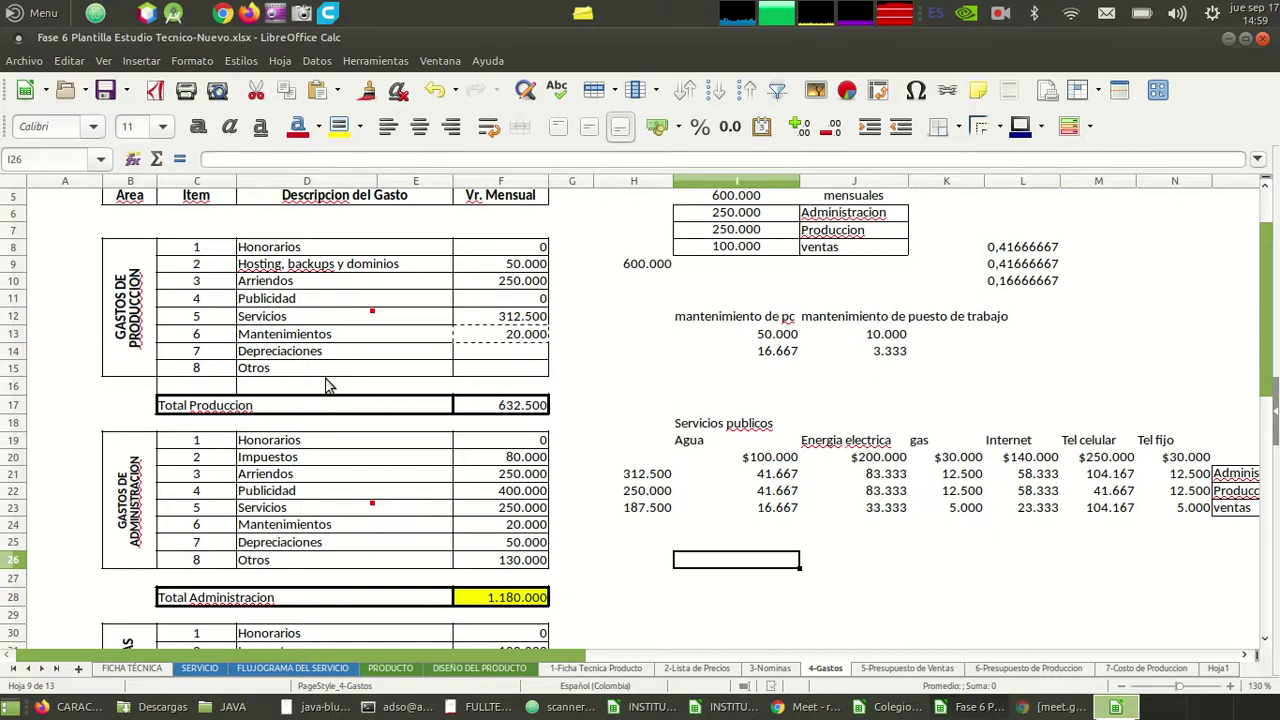
- Start the equipment list in H26:I27 with 3 computadores and 1 impresora
key(Left)
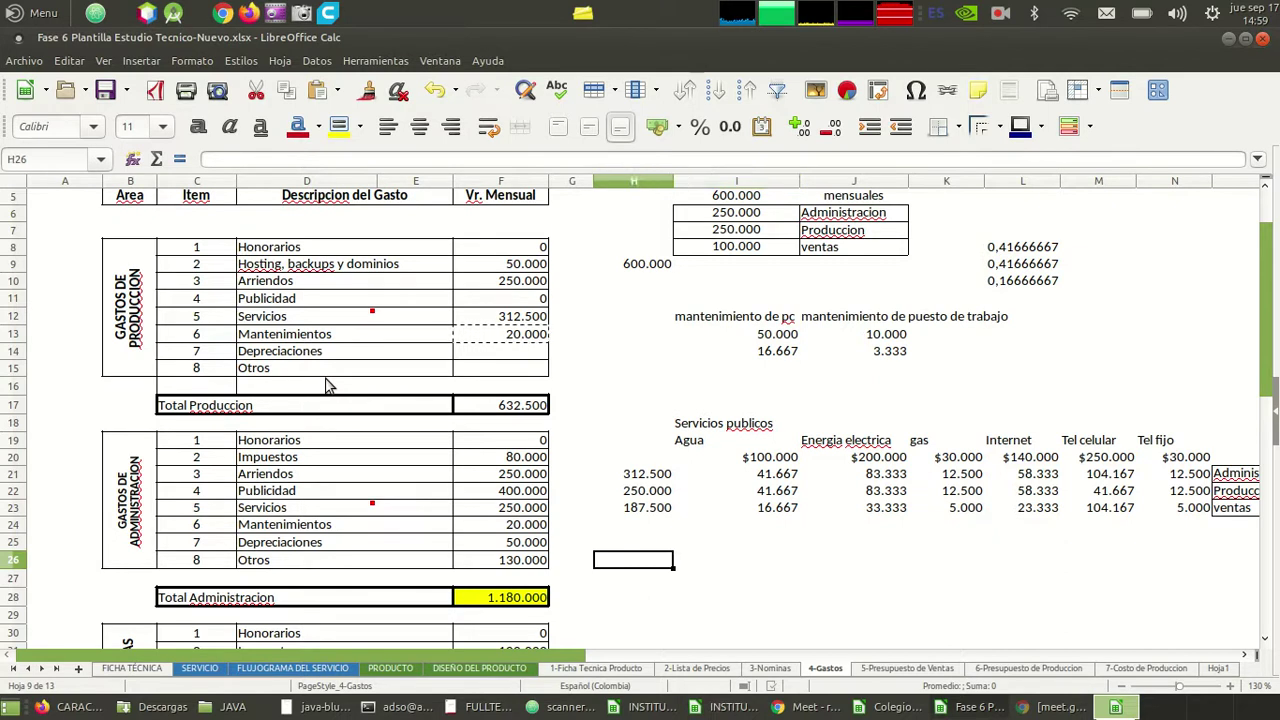
text(3)
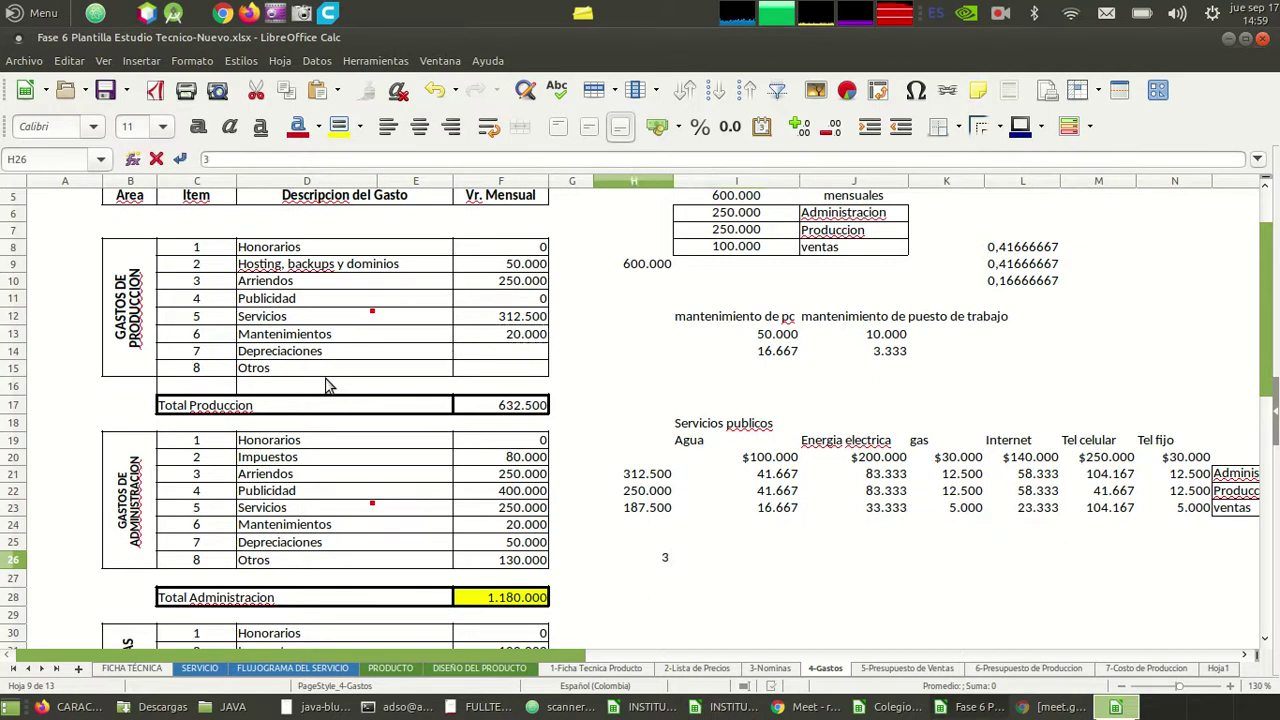
key(Right)
text(compu)
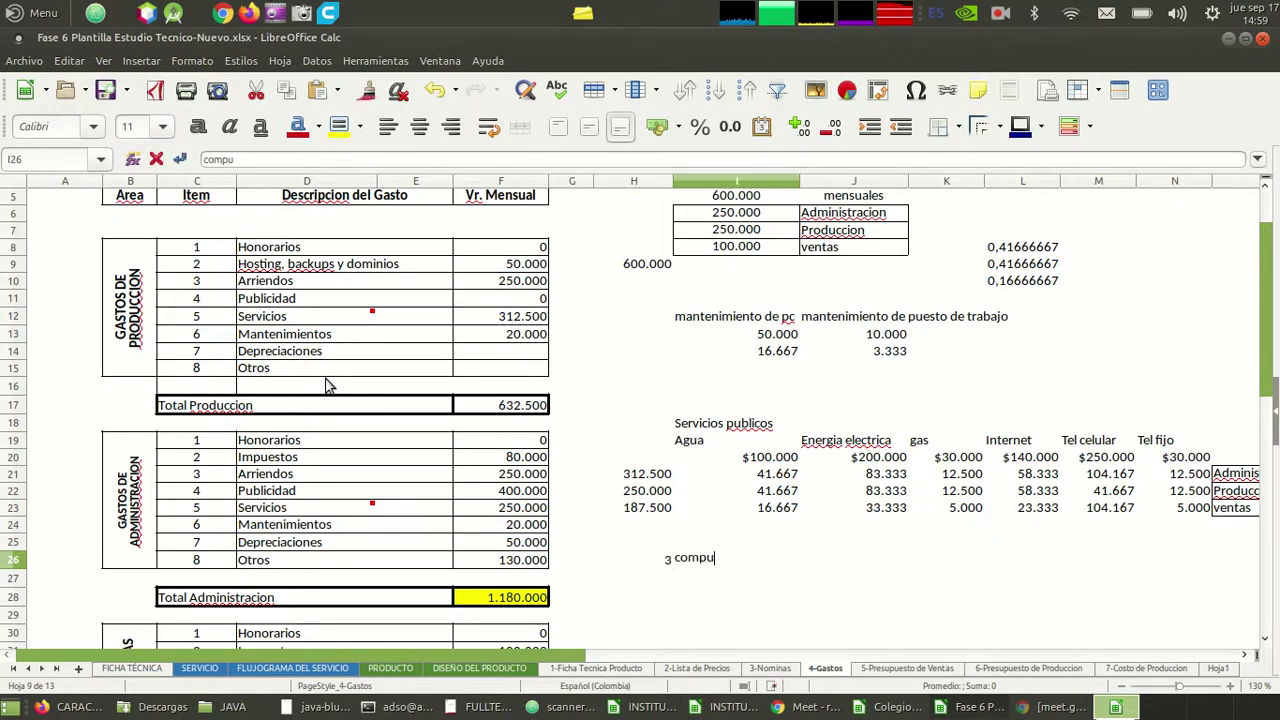
text(tadores)
key(Return)
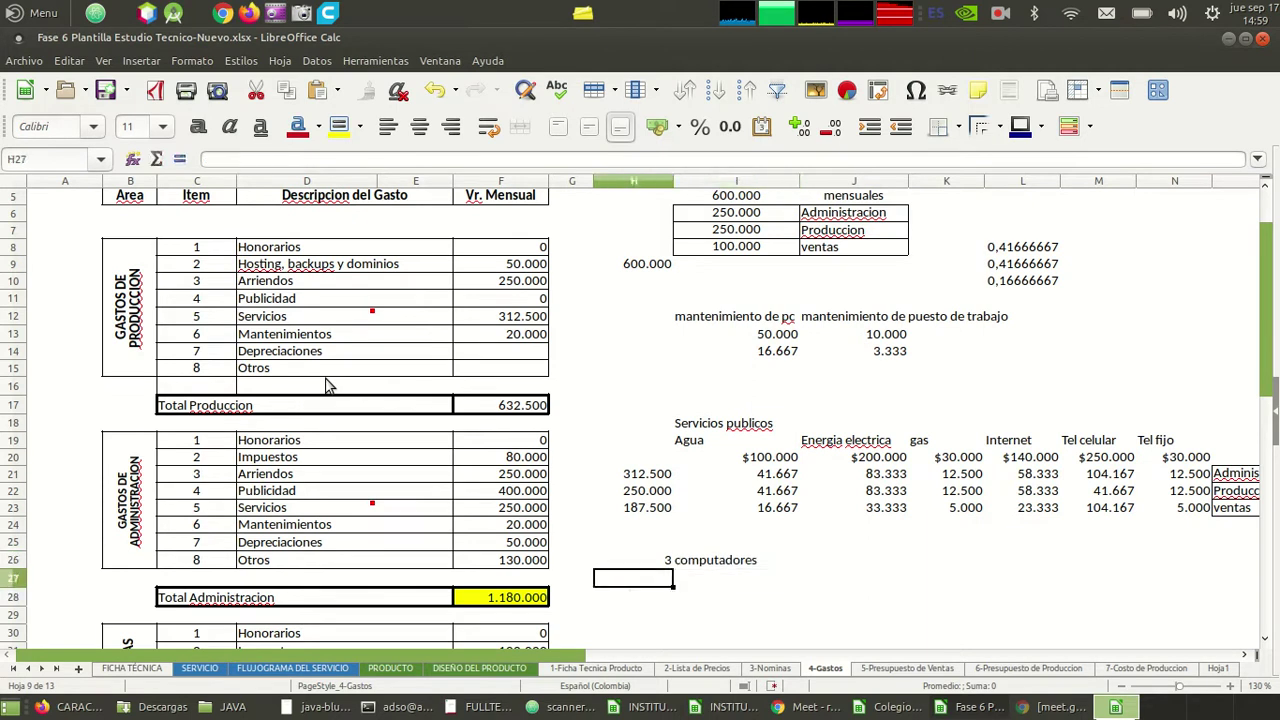
text(1)
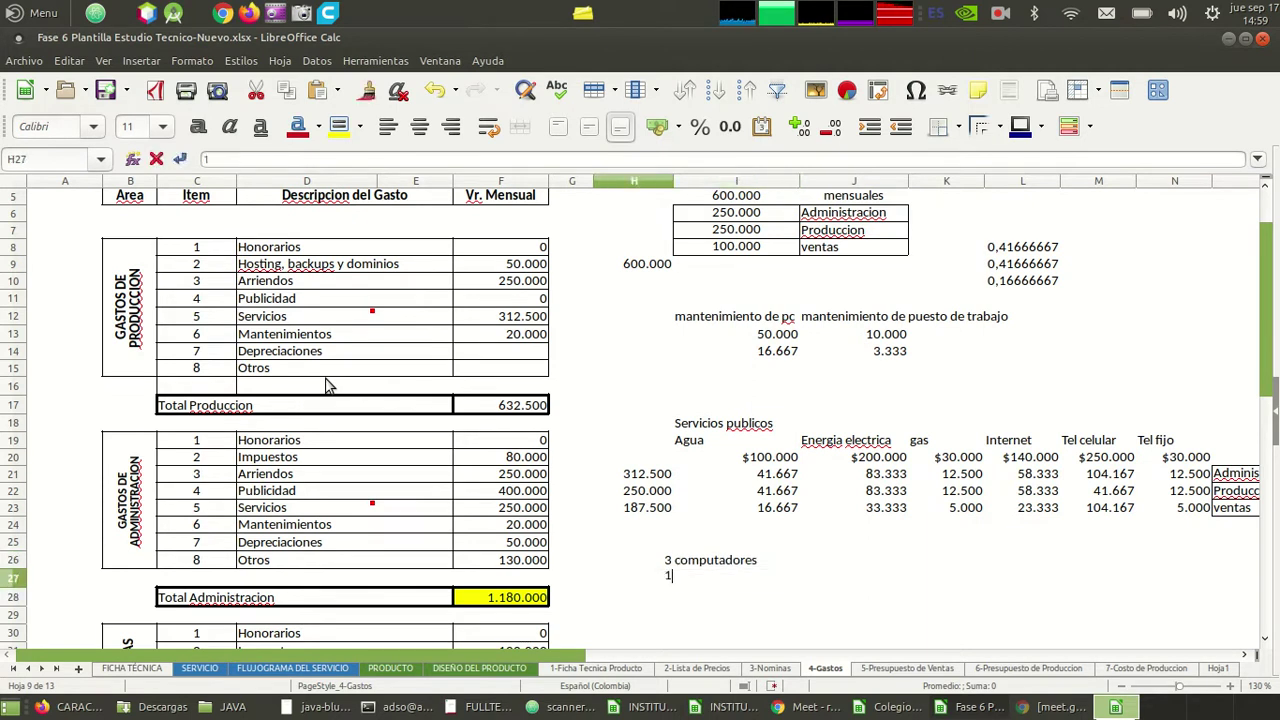
key(Tab)
text(impres)
key(Return)
key(Left)
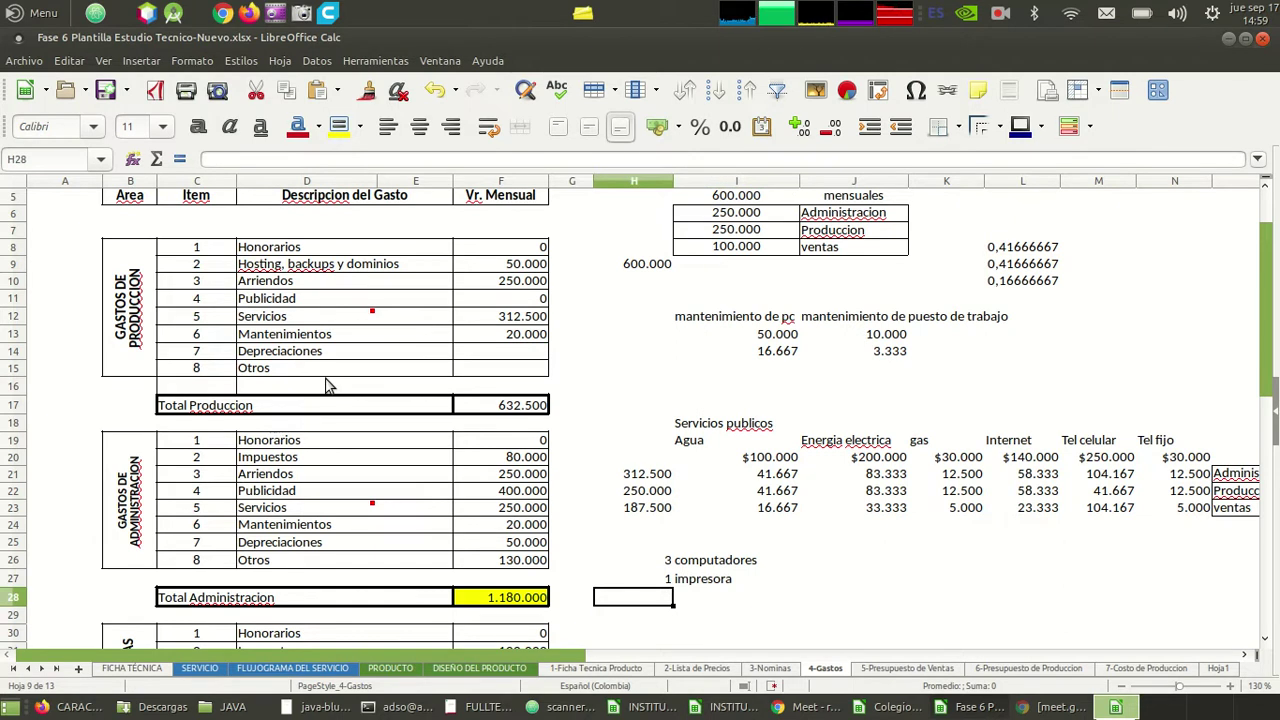
- Add 1 televisor as the third equipment item in row 28
text(1)
key(Tab)
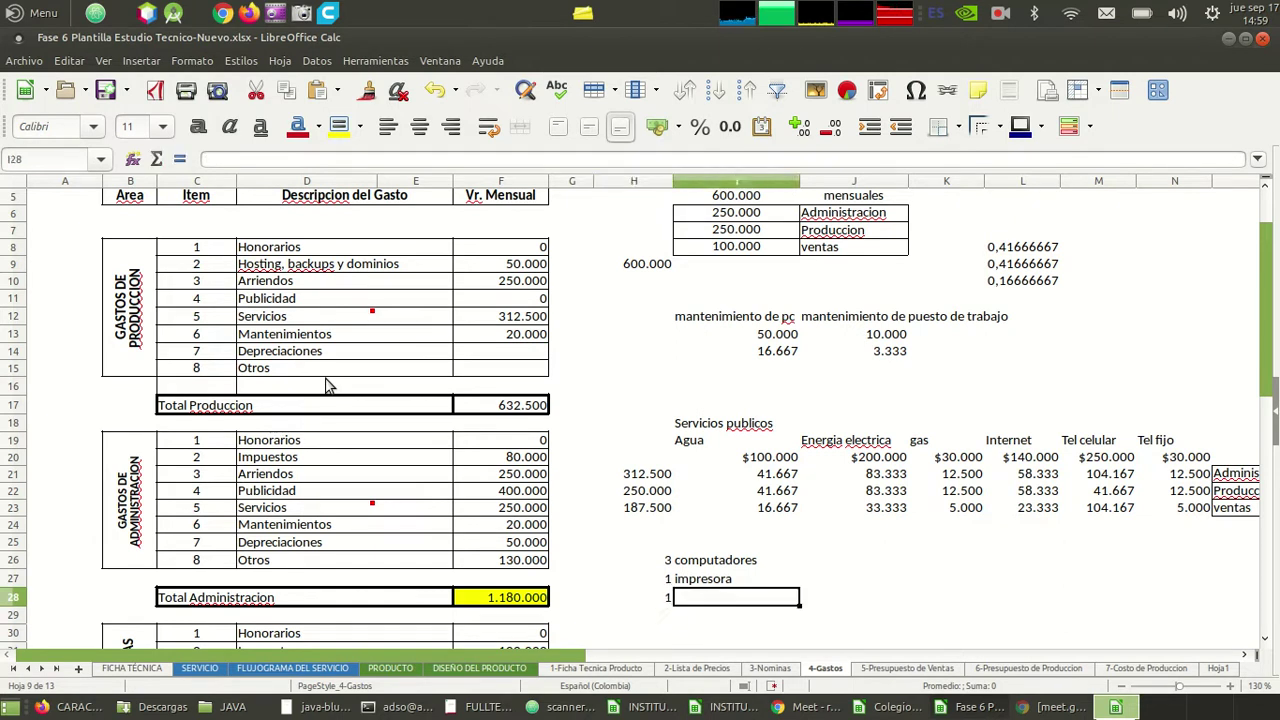
text(televisor)
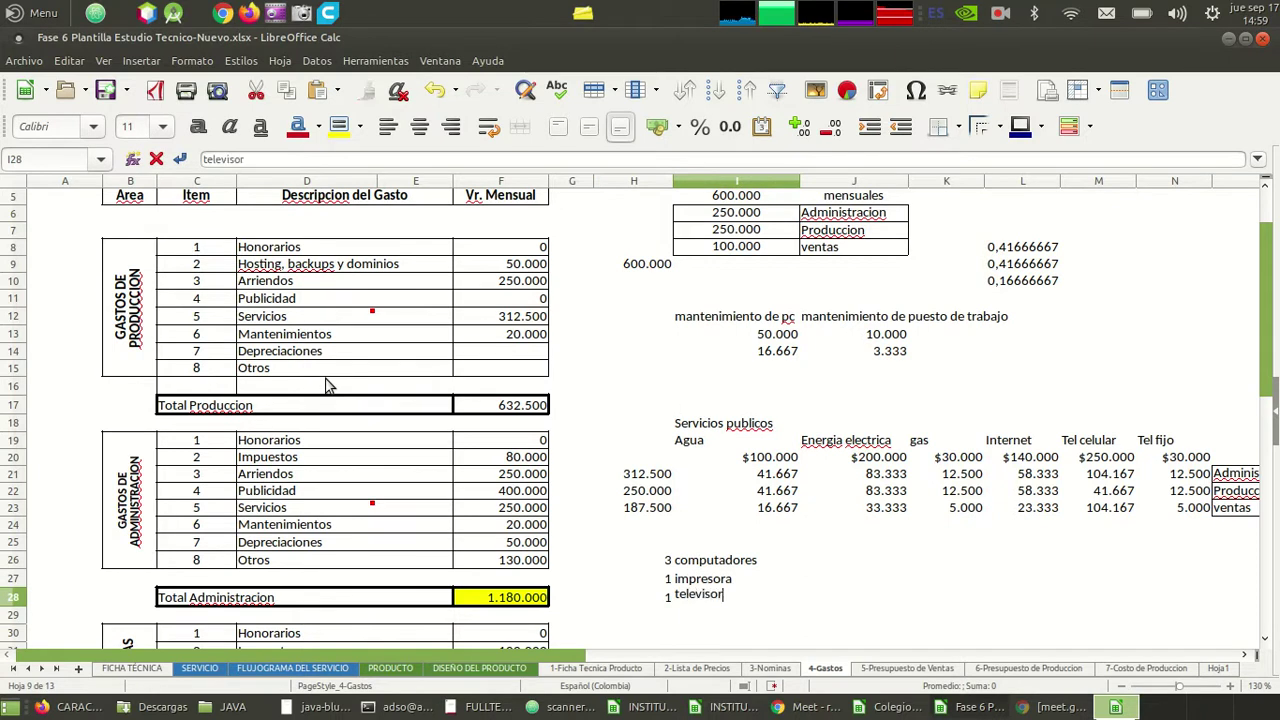
key(Return)
key(Left)
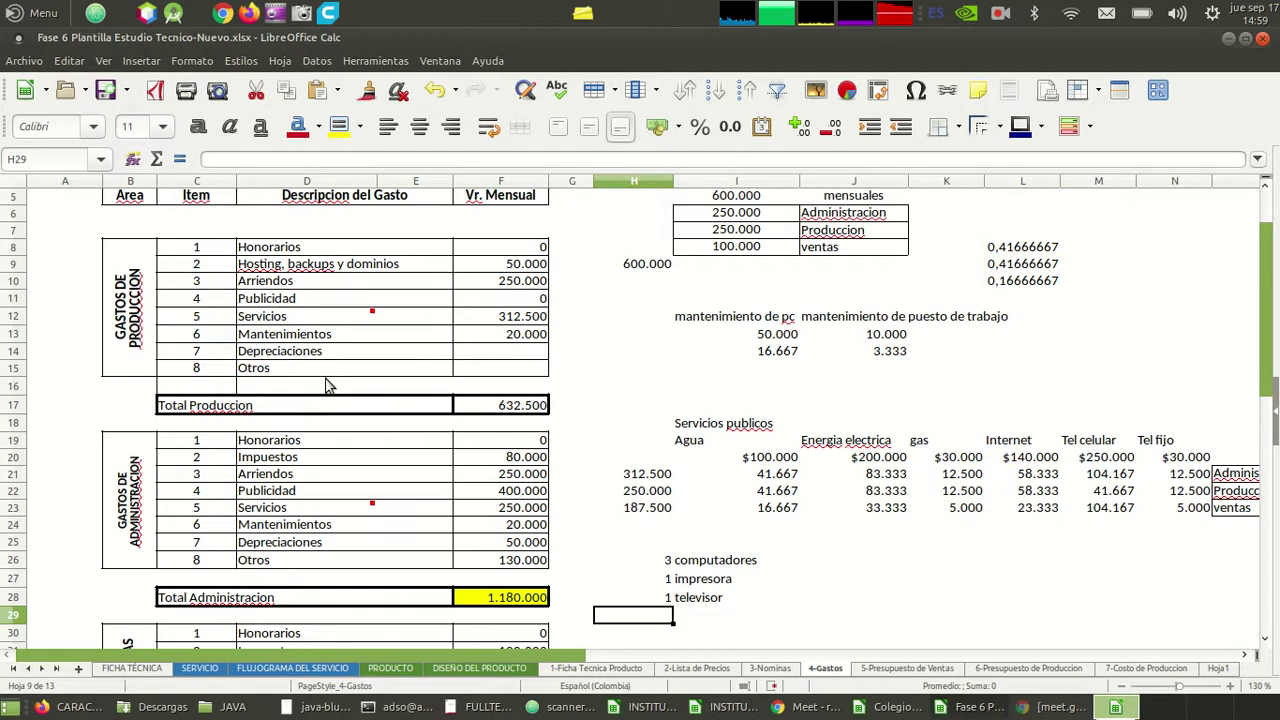
key(Up)
key(Up)
key(Up)
key(Up)
key(Up)
key(Up)
key(Up)
key(Up)
key(Up)
key(Up)
key(Up)
key(Up)
key(Up)
key(Up)
key(Up)
key(Up)
key(Up)
key(Up)
key(Up)
key(Up)
key(Down)
key(Down)
key(Down)
key(Down)
key(Down)
key(Down)
key(Down)
key(Down)
key(Down)
key(Down)
key(Down)
key(Down)
key(Down)
key(Down)
key(Down)
key(Down)
key(Down)
key(Down)
key(Down)
key(Down)
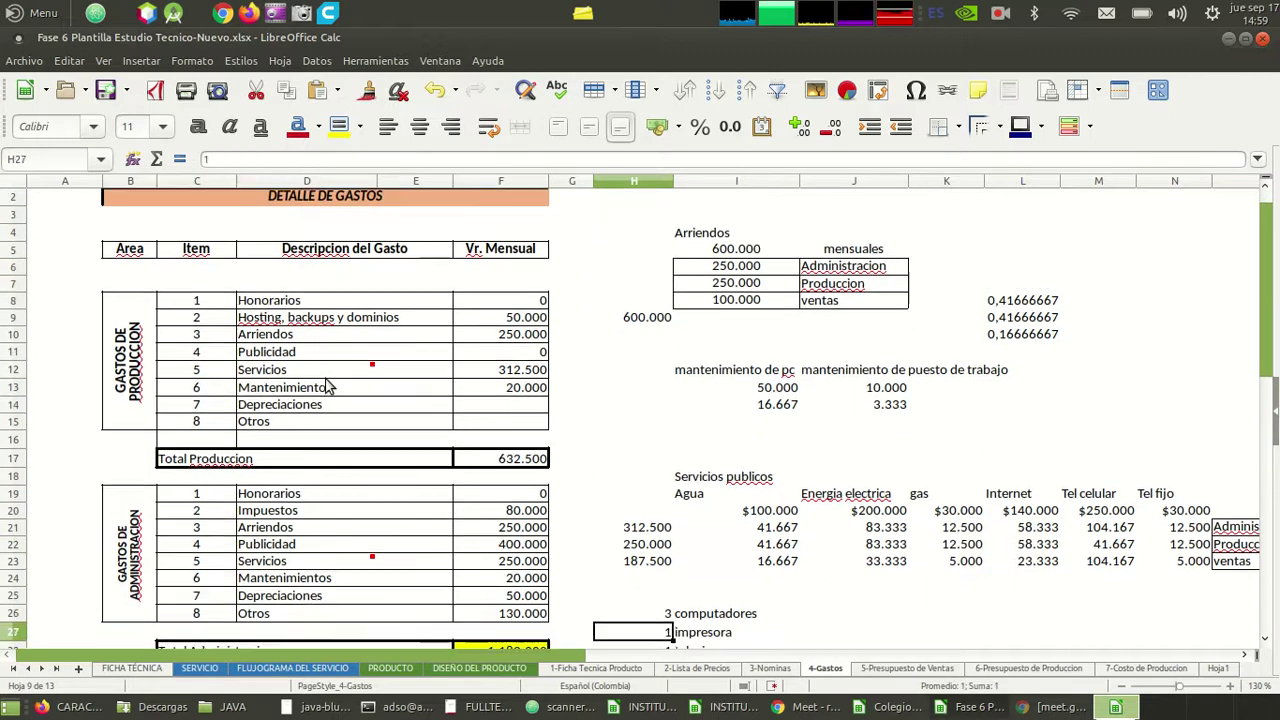
key(Down)
key(Down)
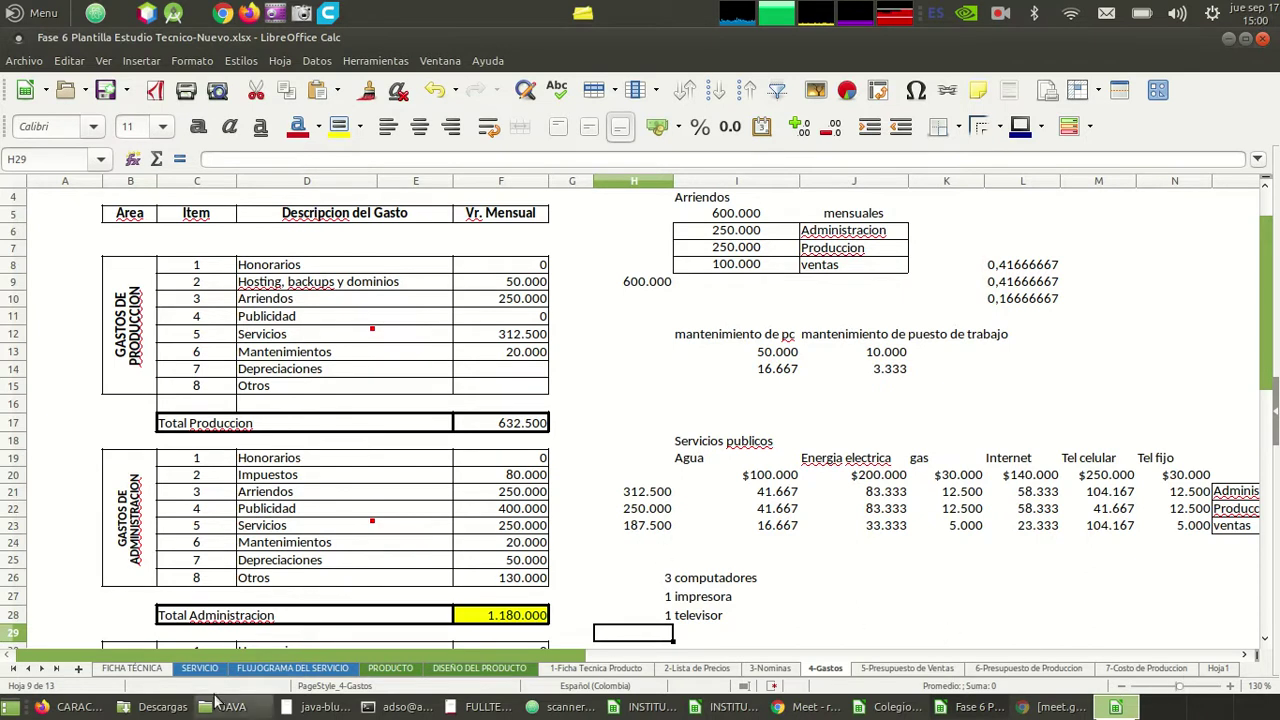
click(82, 706)
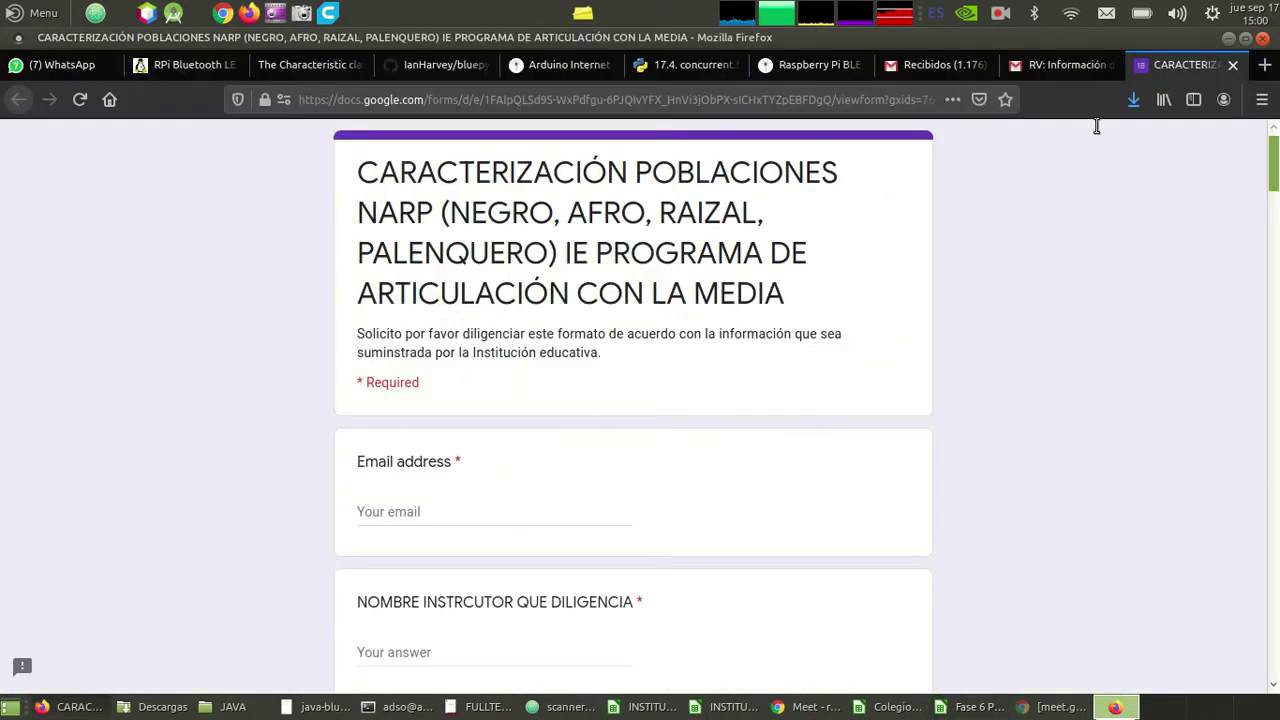
- Google 'depreciación elementos de computo' and expand the answer: 20% yearly, fully in 5 years
click(1265, 66)
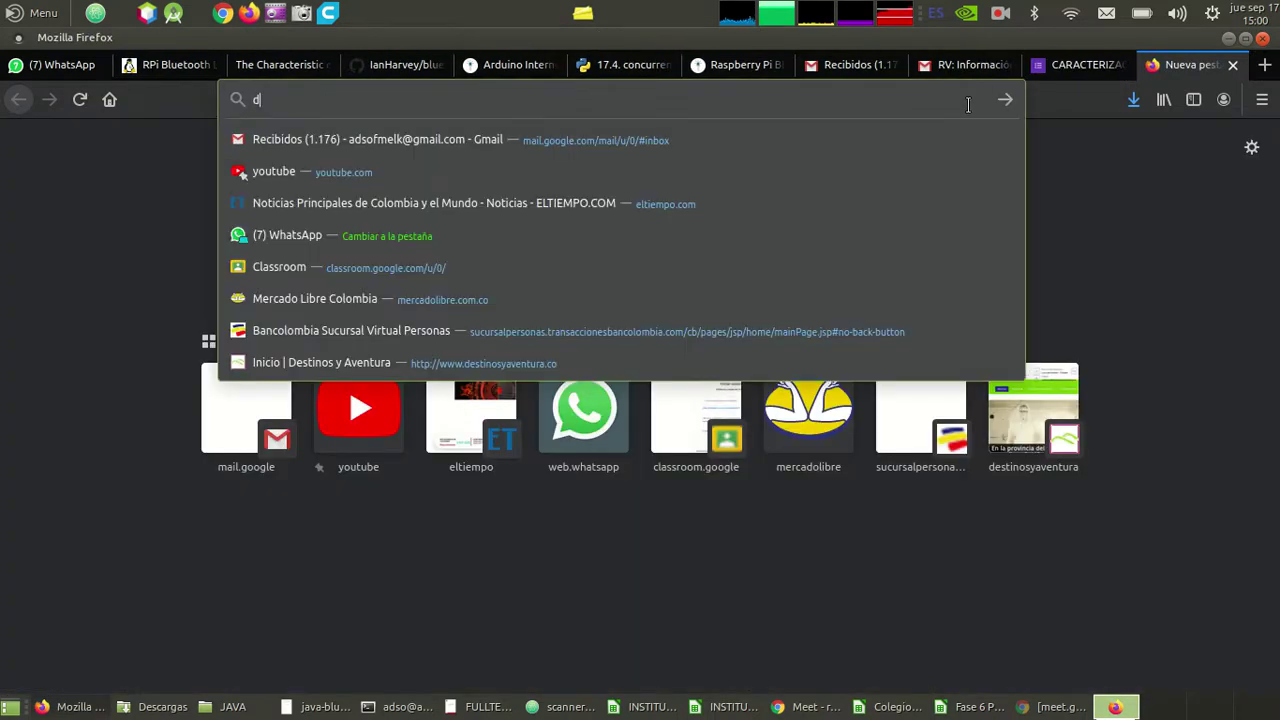
text(depreciacio)
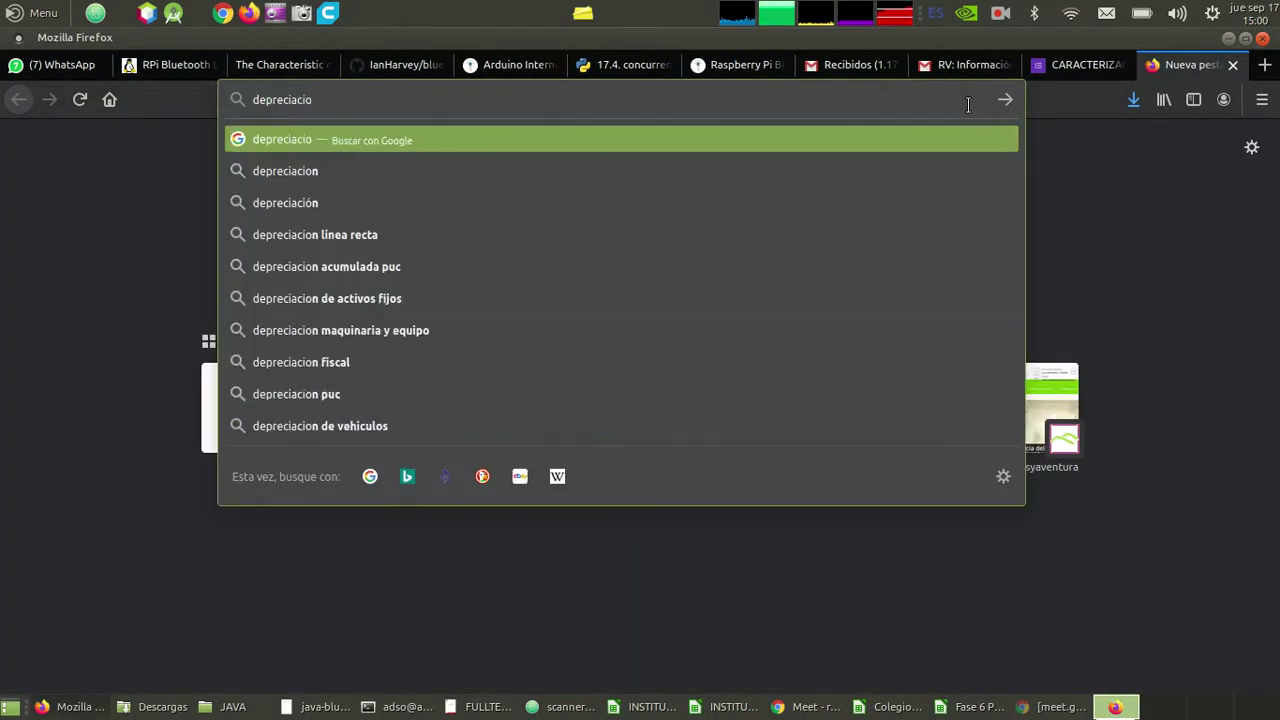
text(n e)
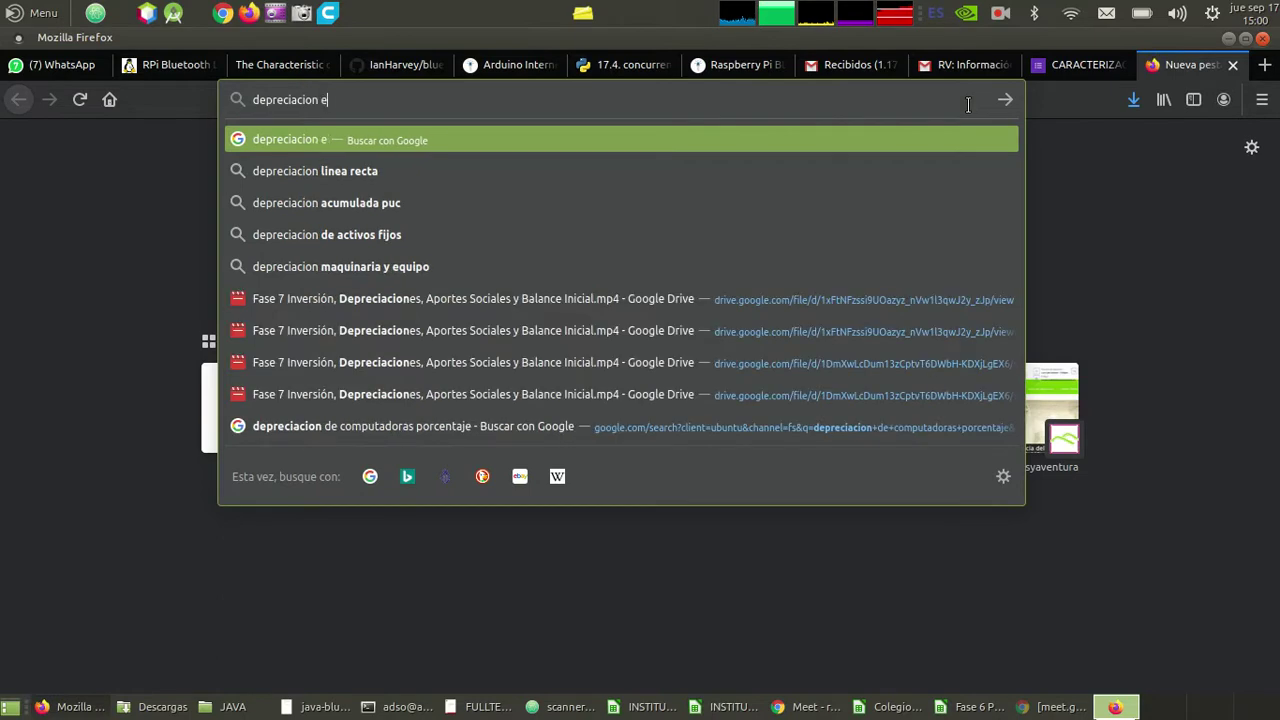
text(lementos de com)
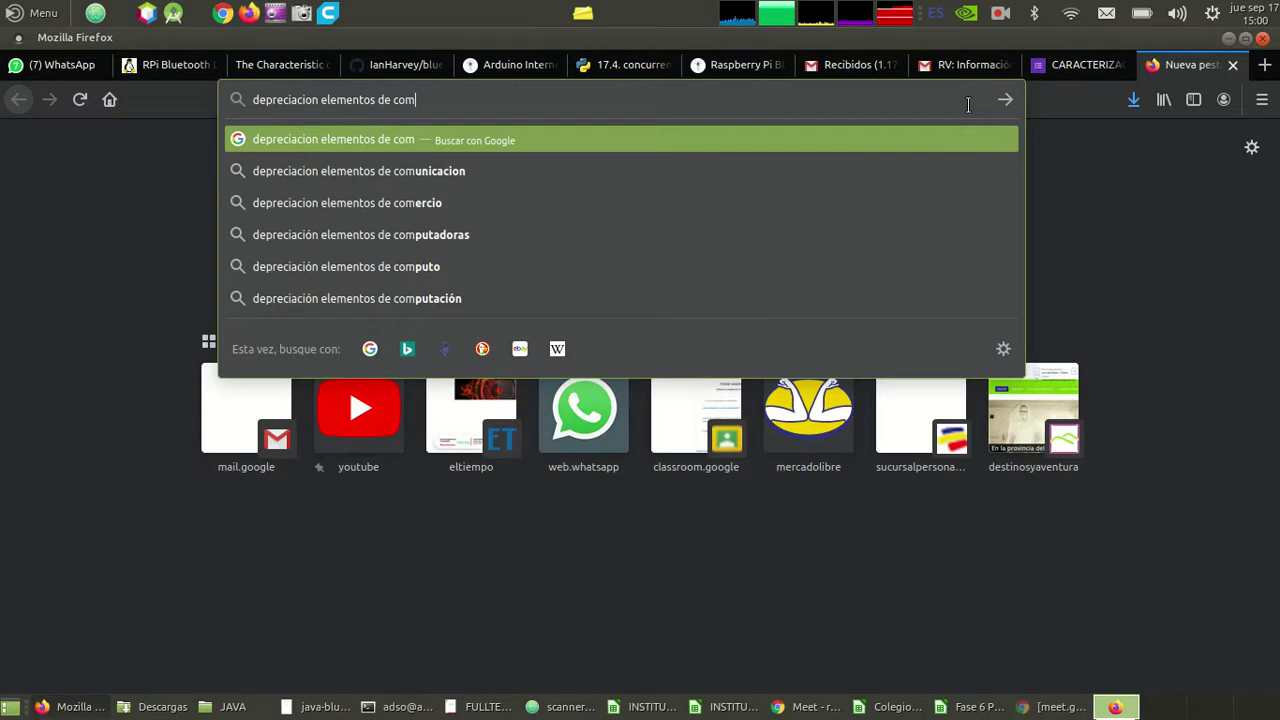
key(Down)
key(Down)
key(Down)
key(Down)
key(Up)
key(Down)
key(Return)
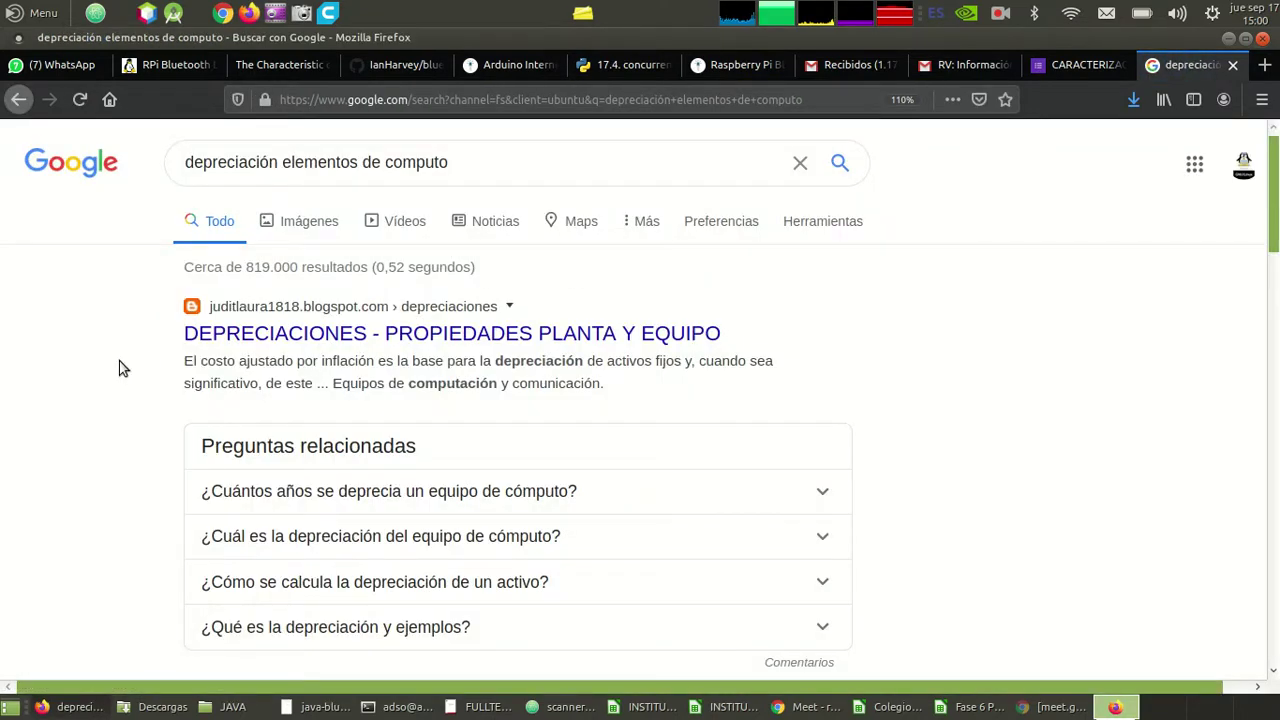
scroll(118, 368, down, 3)
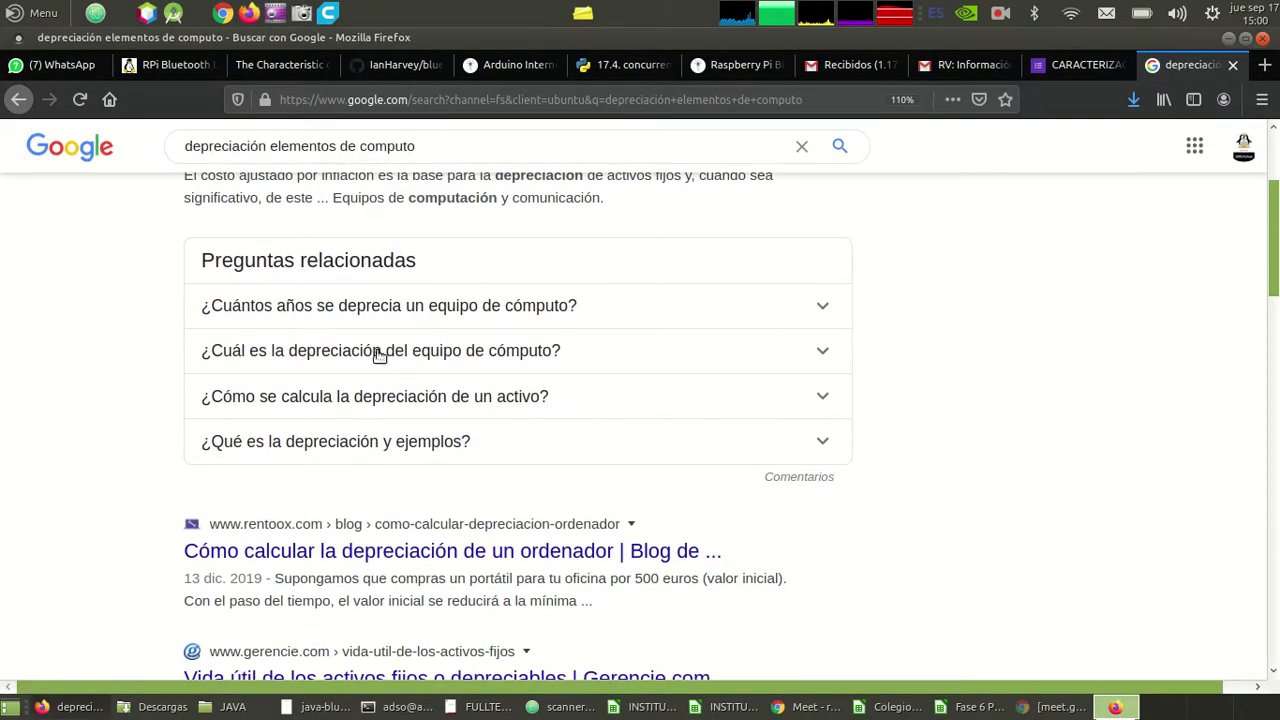
click(823, 309)
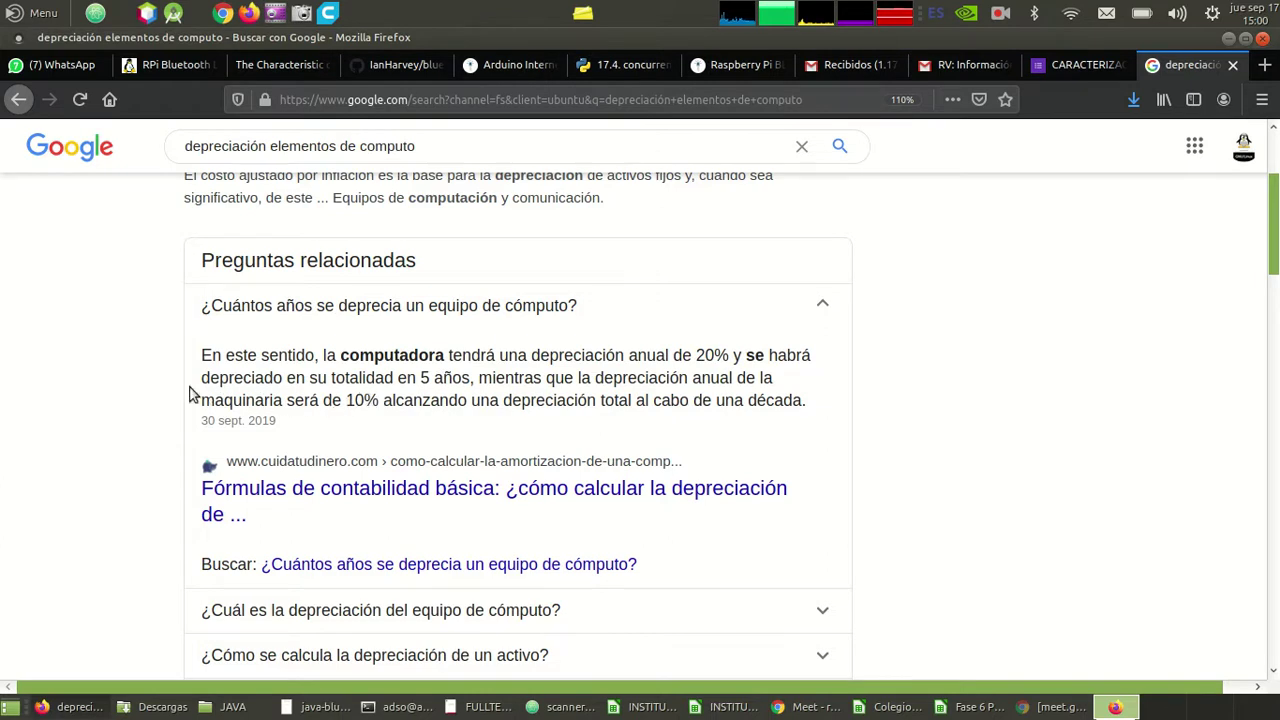
scroll(190, 393, down, 2)
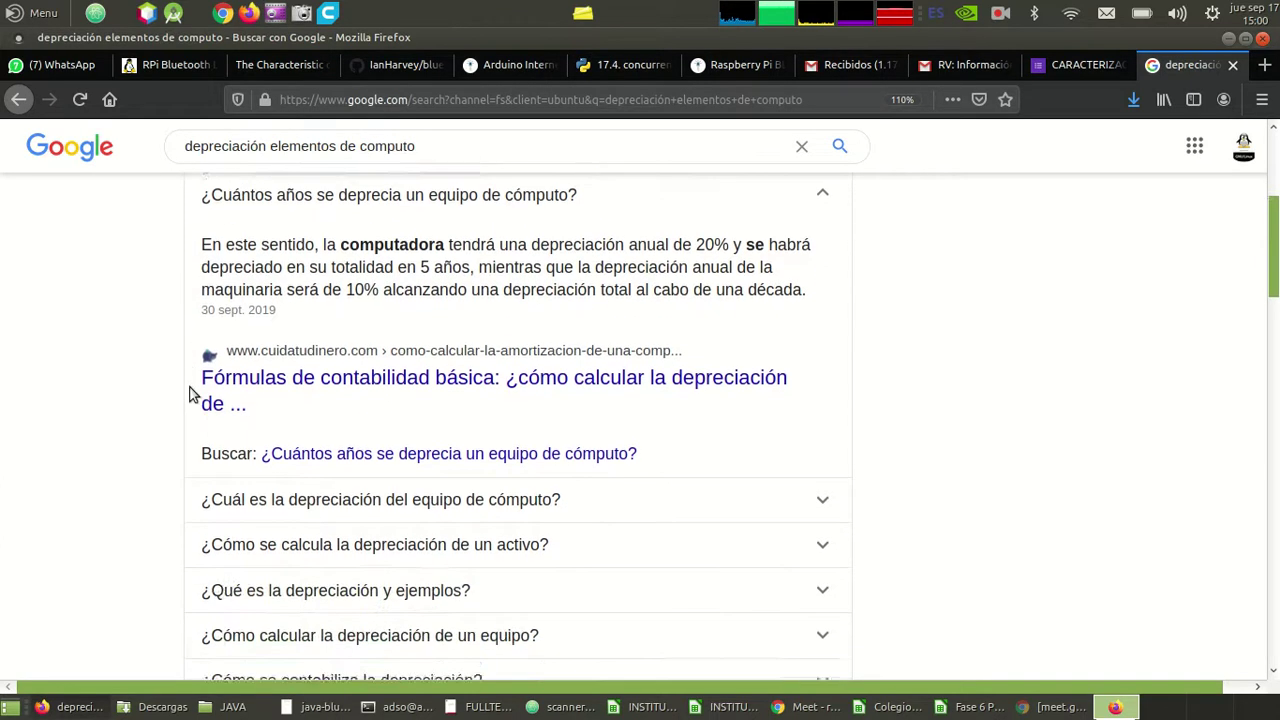
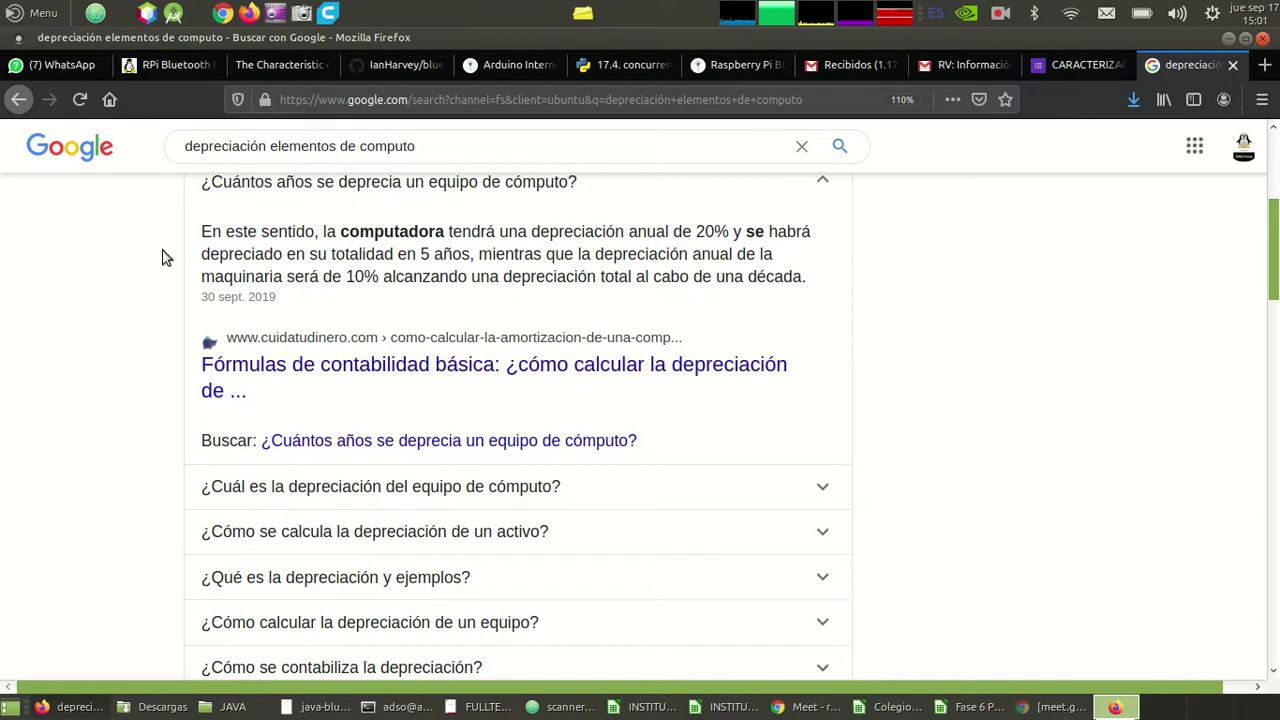
- Refine the Google search to 'monto minimo depreciación elementos de computo'
scroll(228, 272, down, 3)
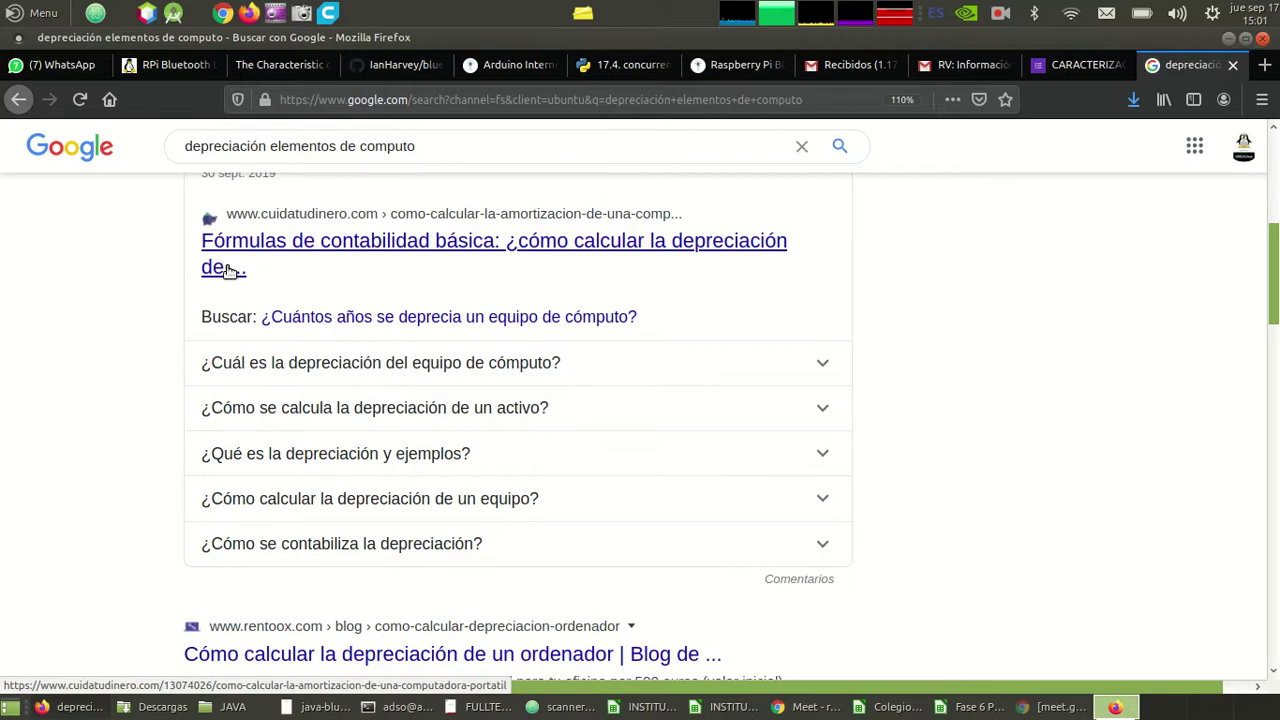
scroll(228, 270, down, 1)
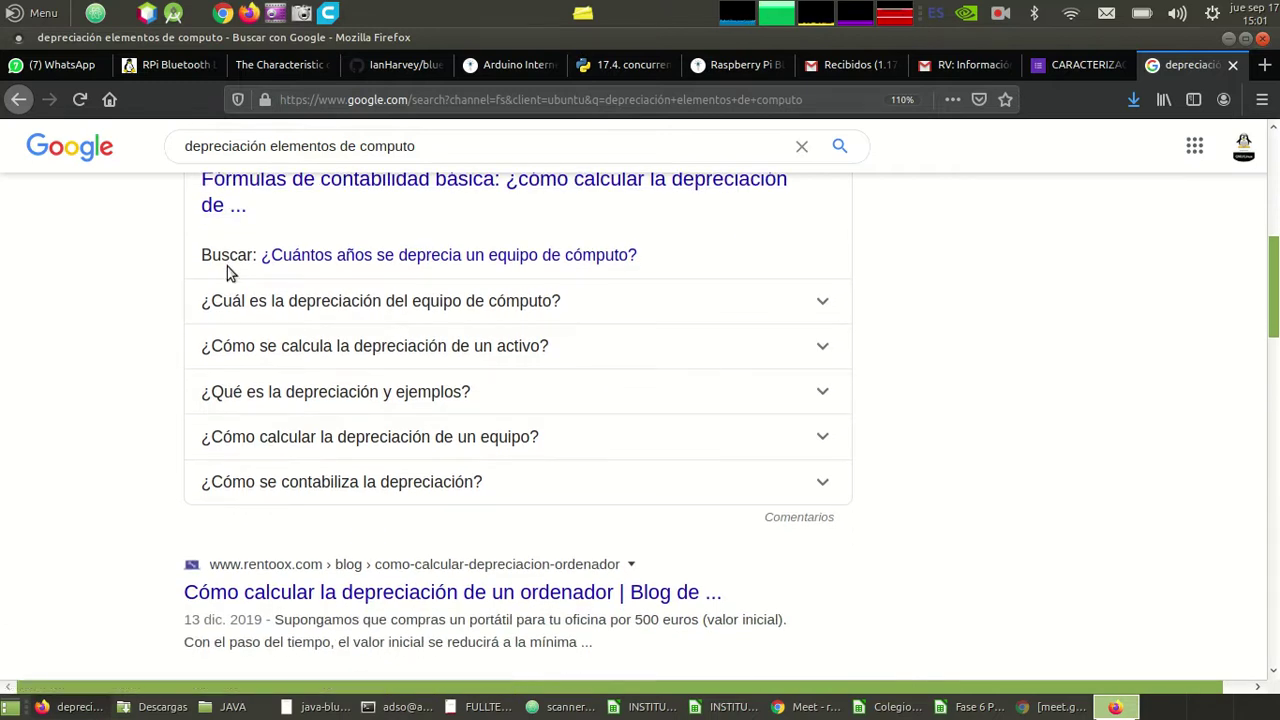
scroll(227, 266, down, 3)
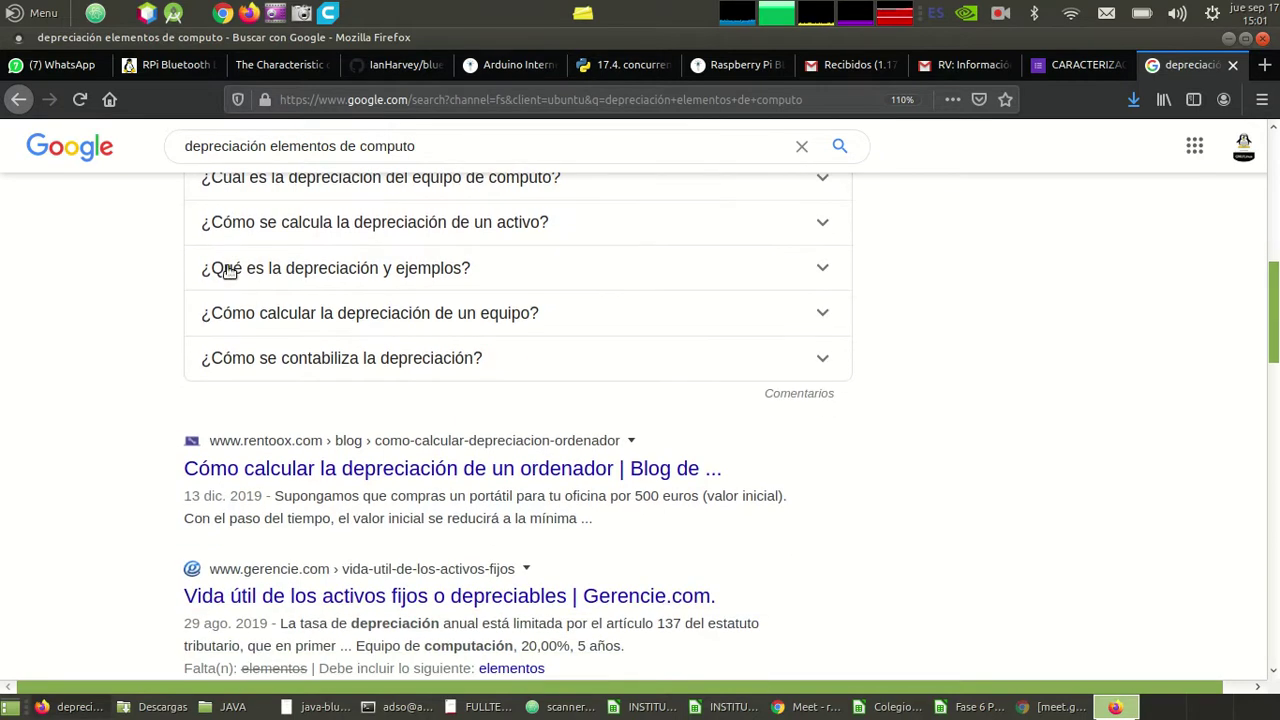
scroll(228, 270, down, 1)
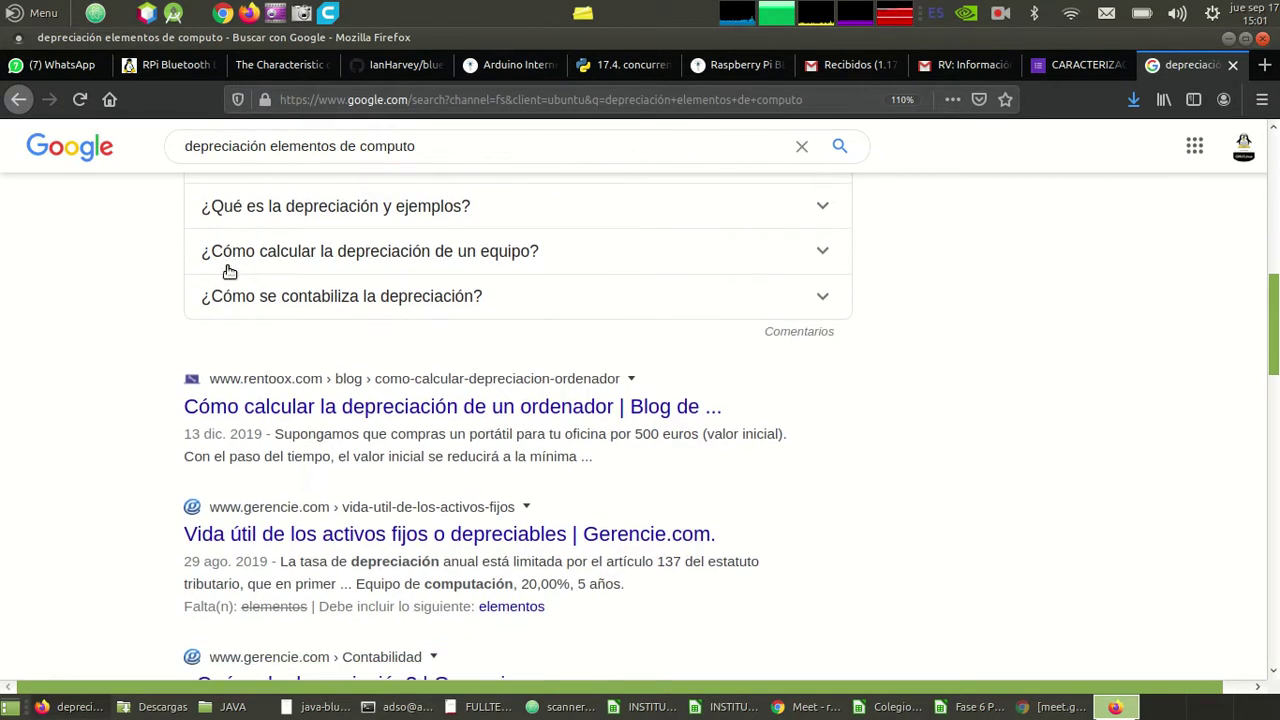
scroll(229, 271, down, 1)
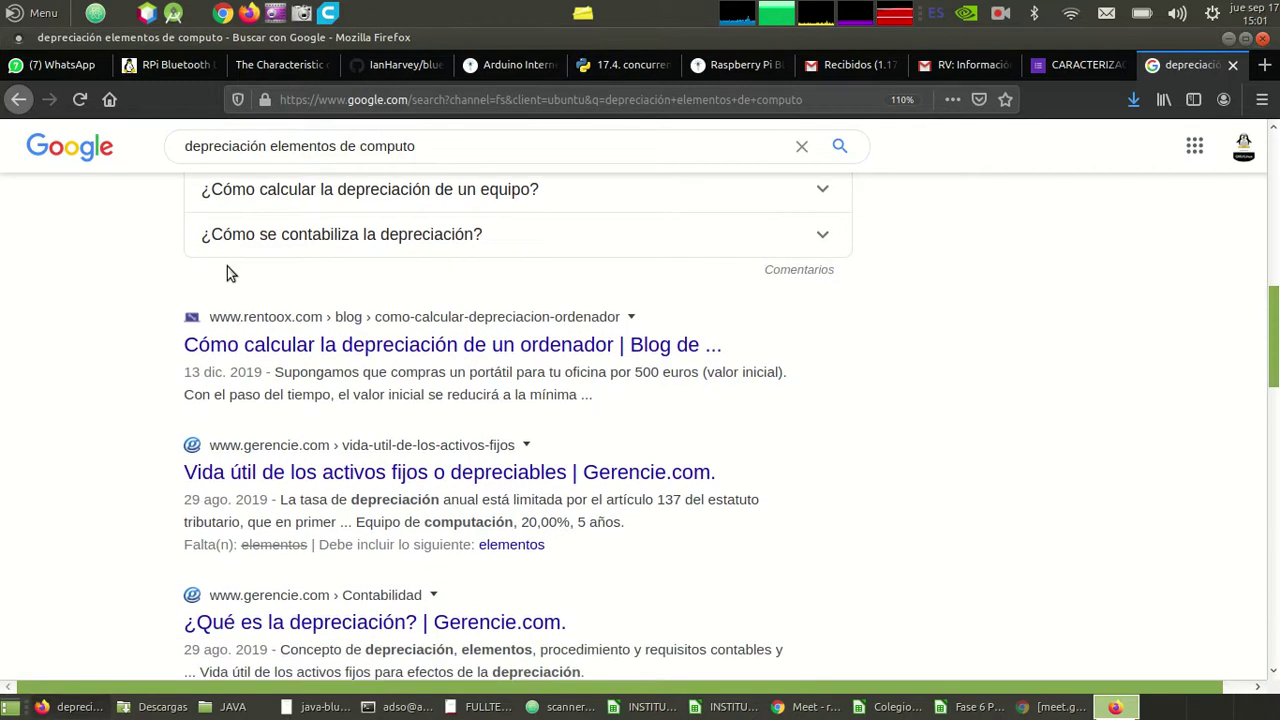
scroll(227, 266, down, 3)
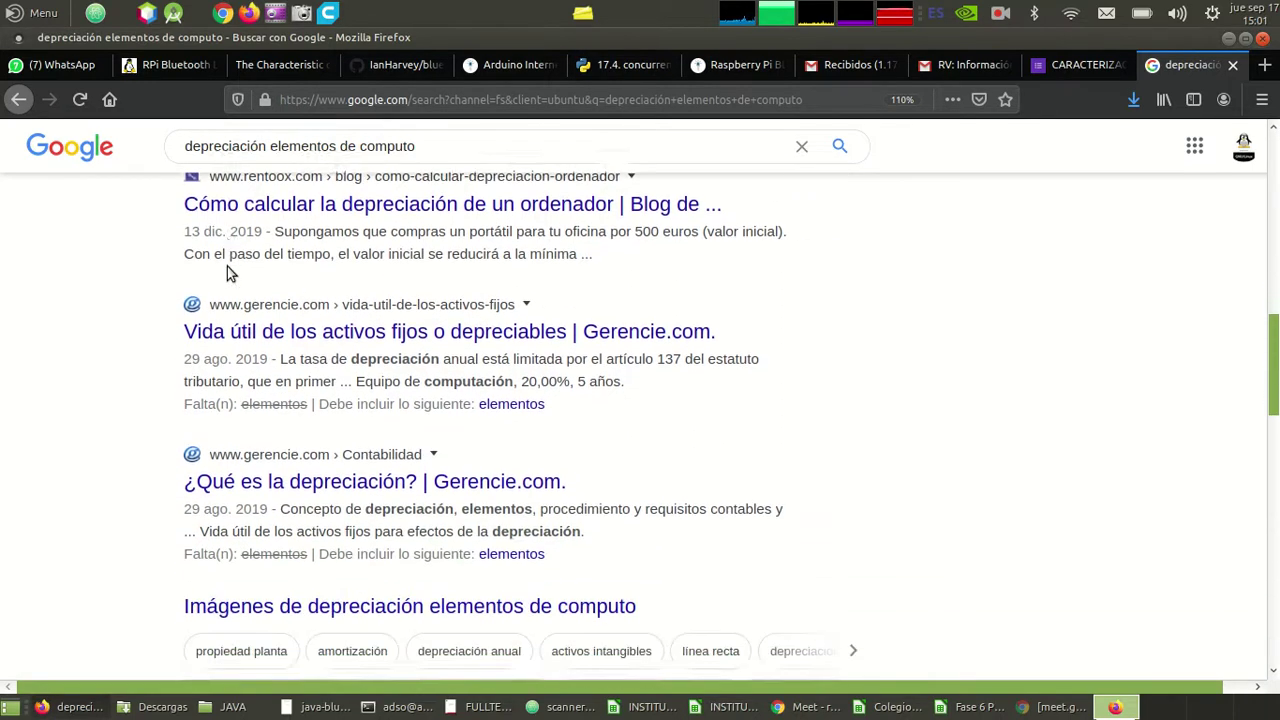
scroll(227, 266, down, 1)
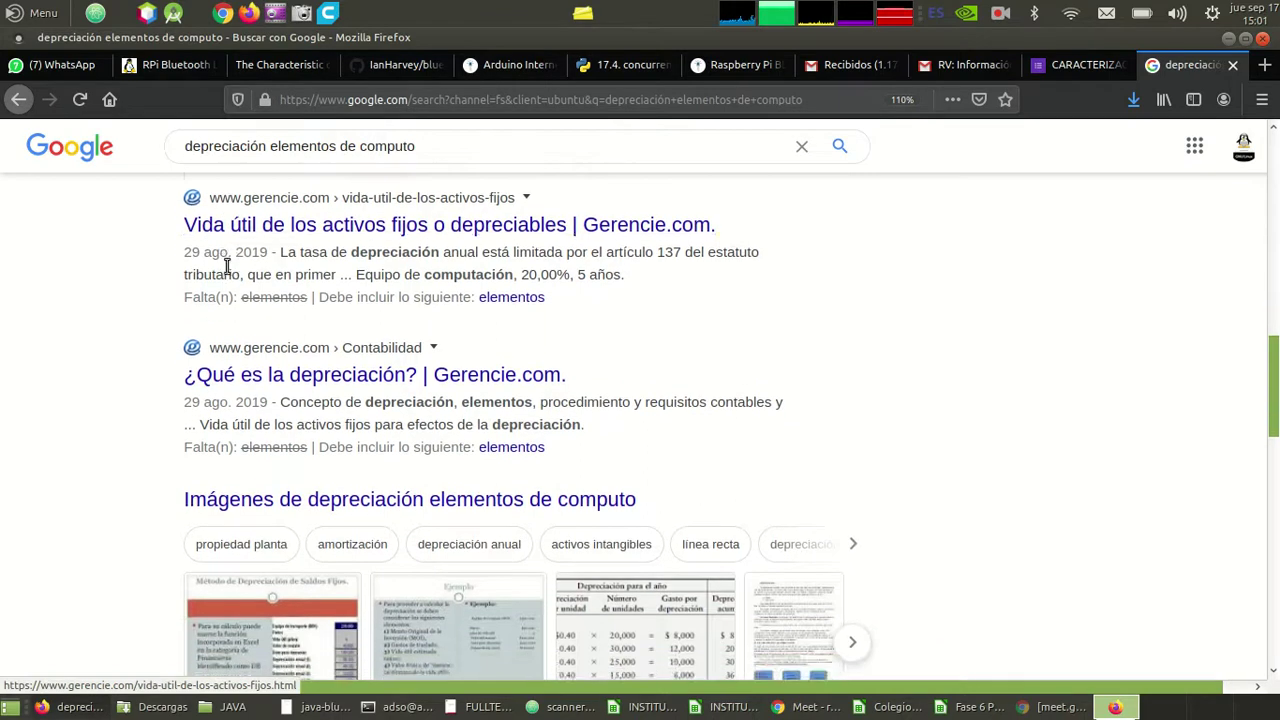
scroll(227, 266, up, 10)
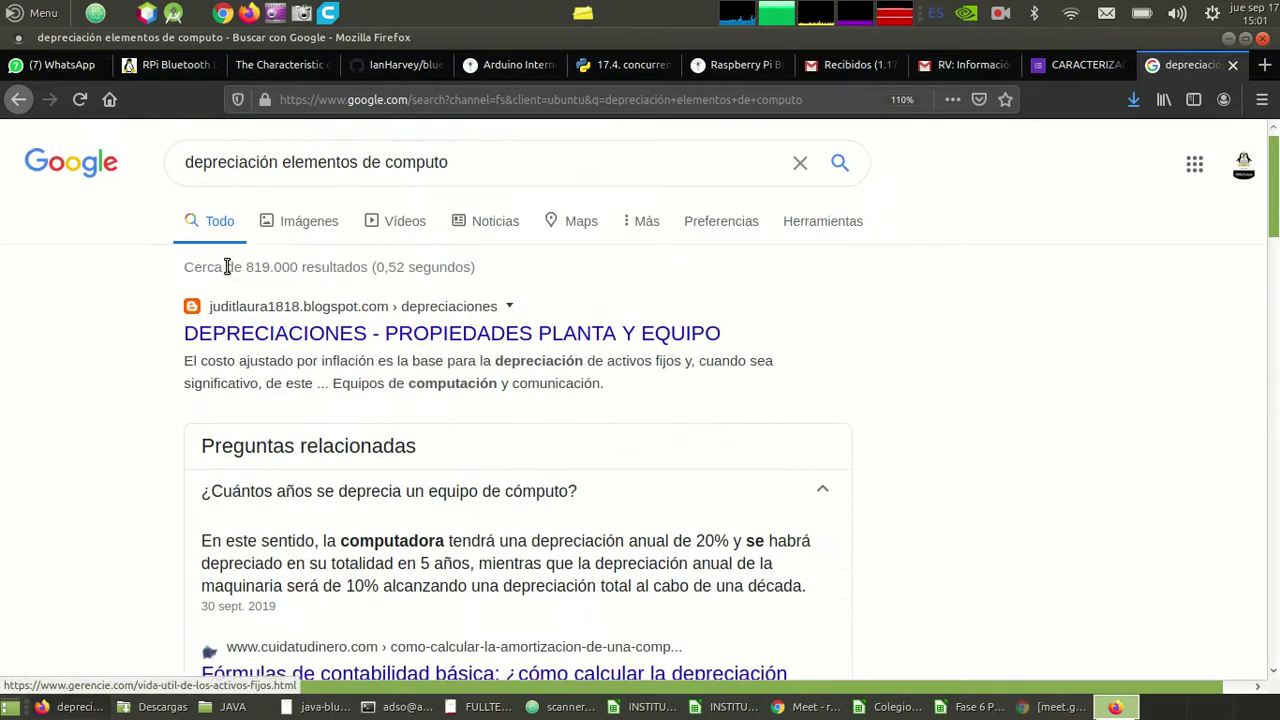
click(226, 161)
key(Home)
text(monto mini)
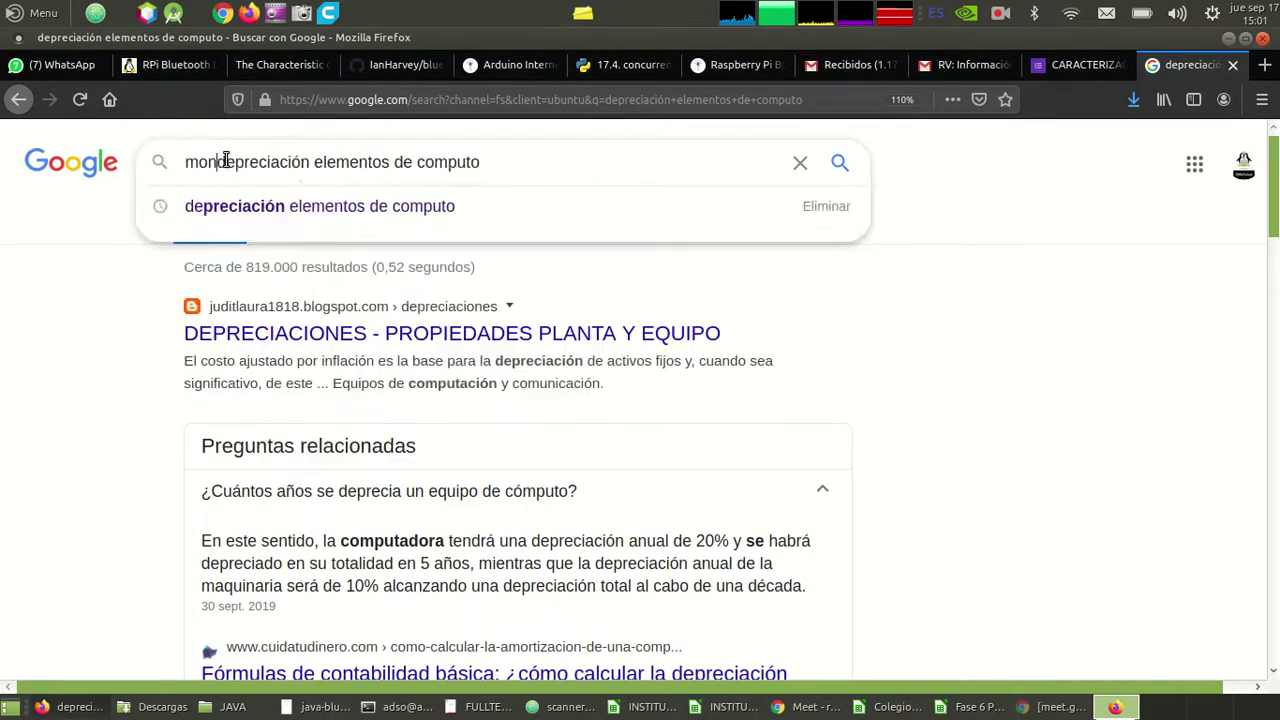
text(mo)
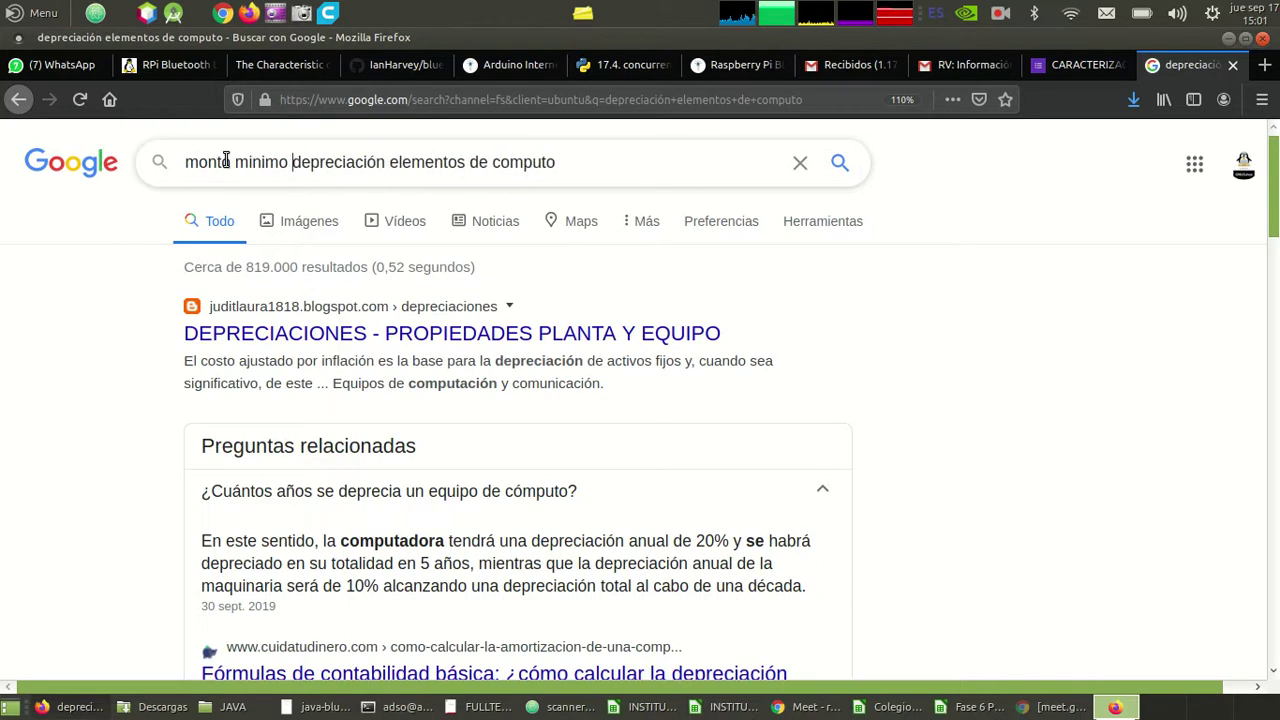
key(Return)
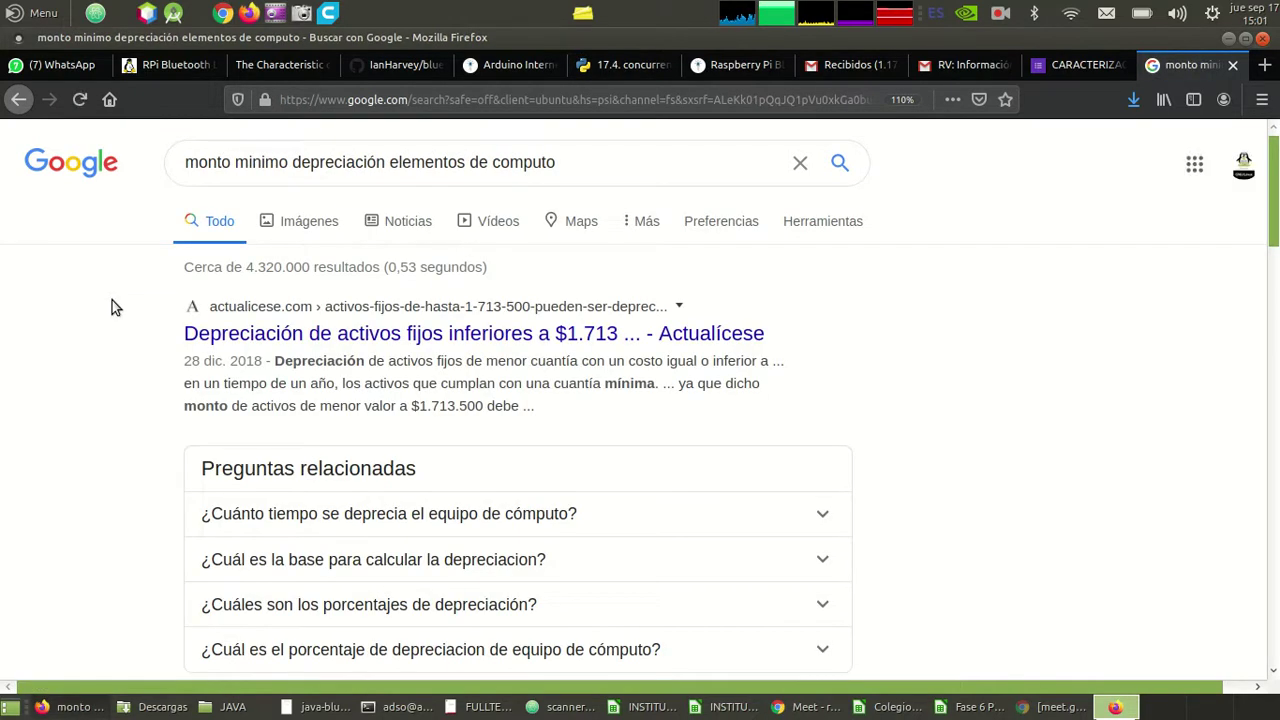
- Open the Actualícese article on depreciating fixed assets under $1.713.500
scroll(112, 307, down, 1)
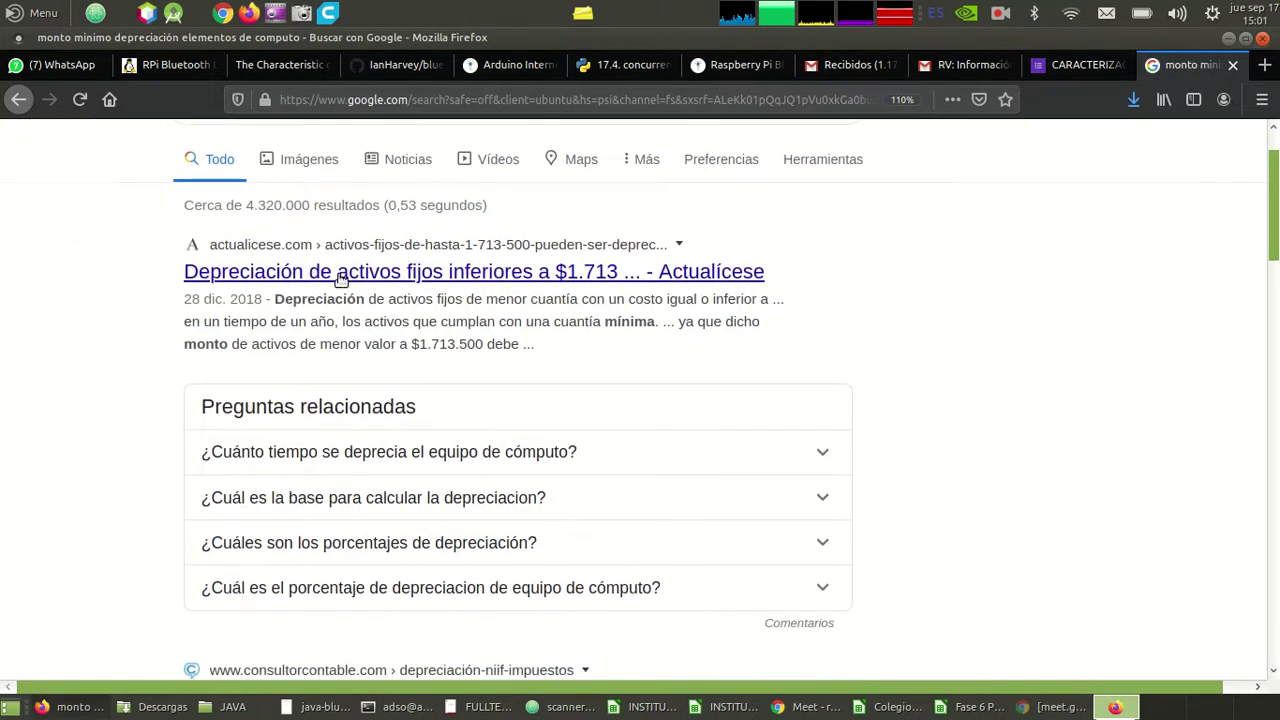
click(580, 279)
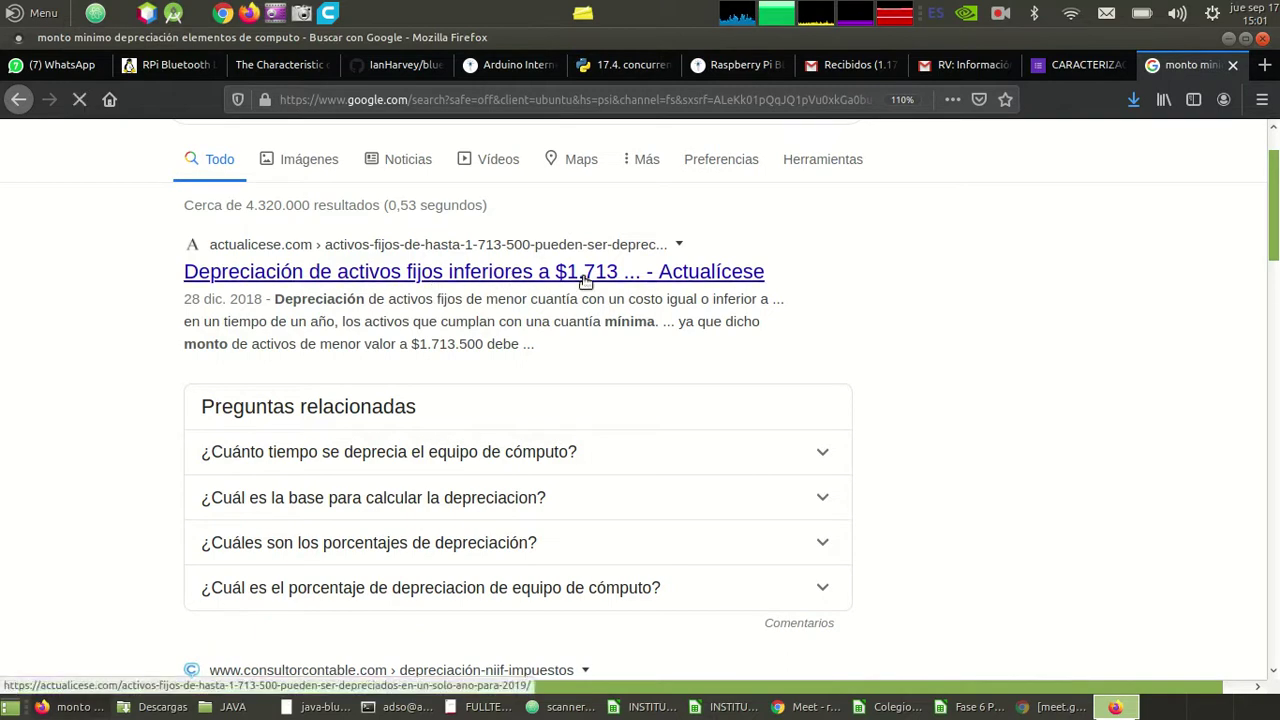
click(587, 283)
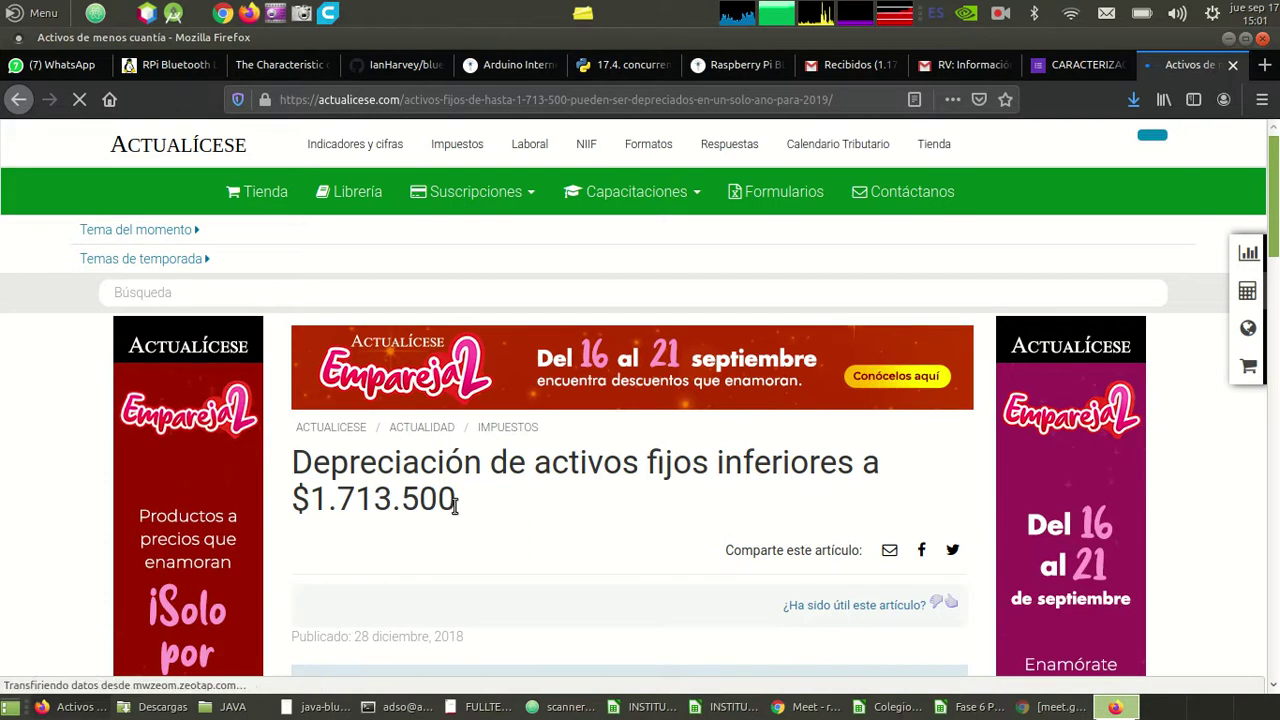
- Copy the 1.713.500 amount from the article title and return to the Gastos spreadsheet
drag(455, 507, 317, 517)
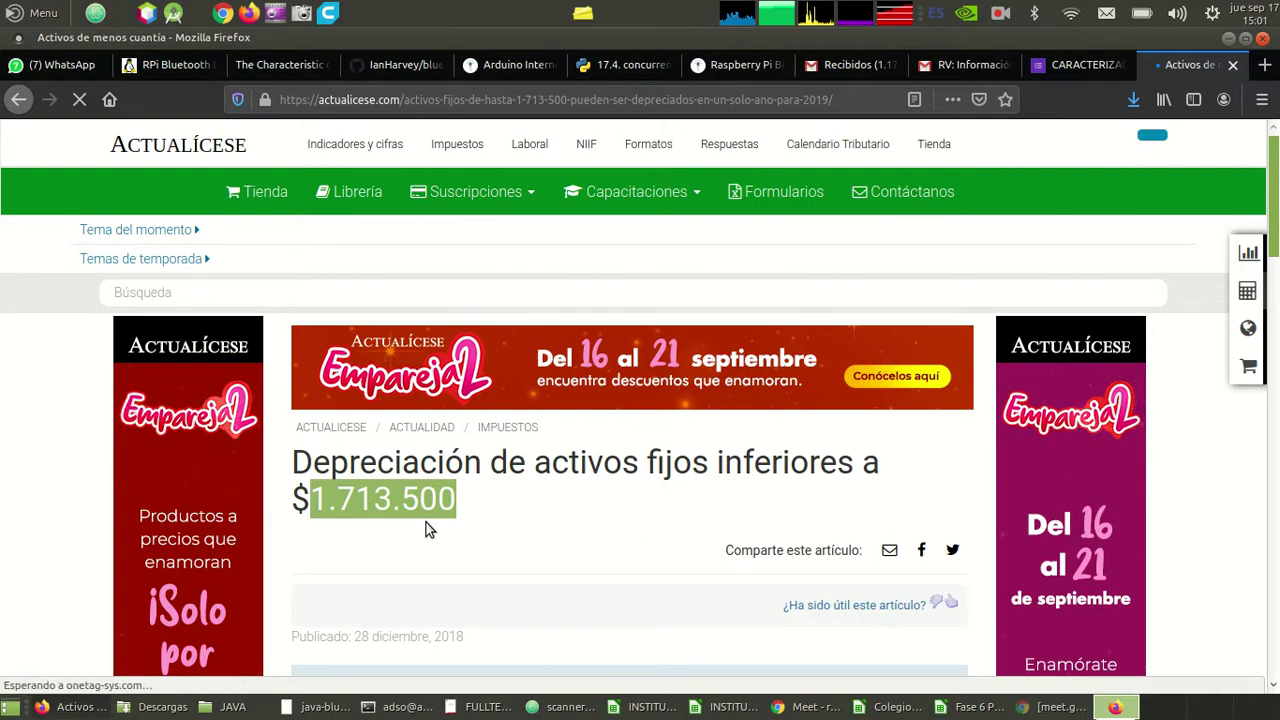
scroll(476, 517, down, 1)
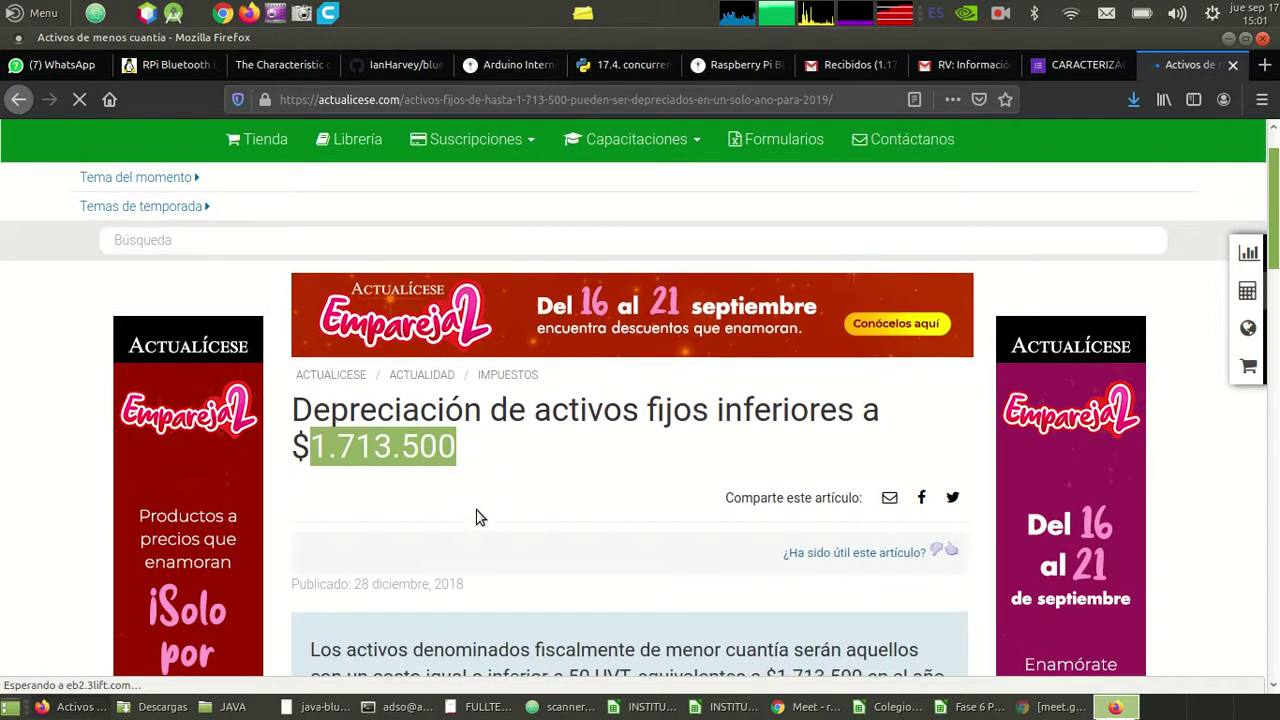
scroll(476, 517, down, 1)
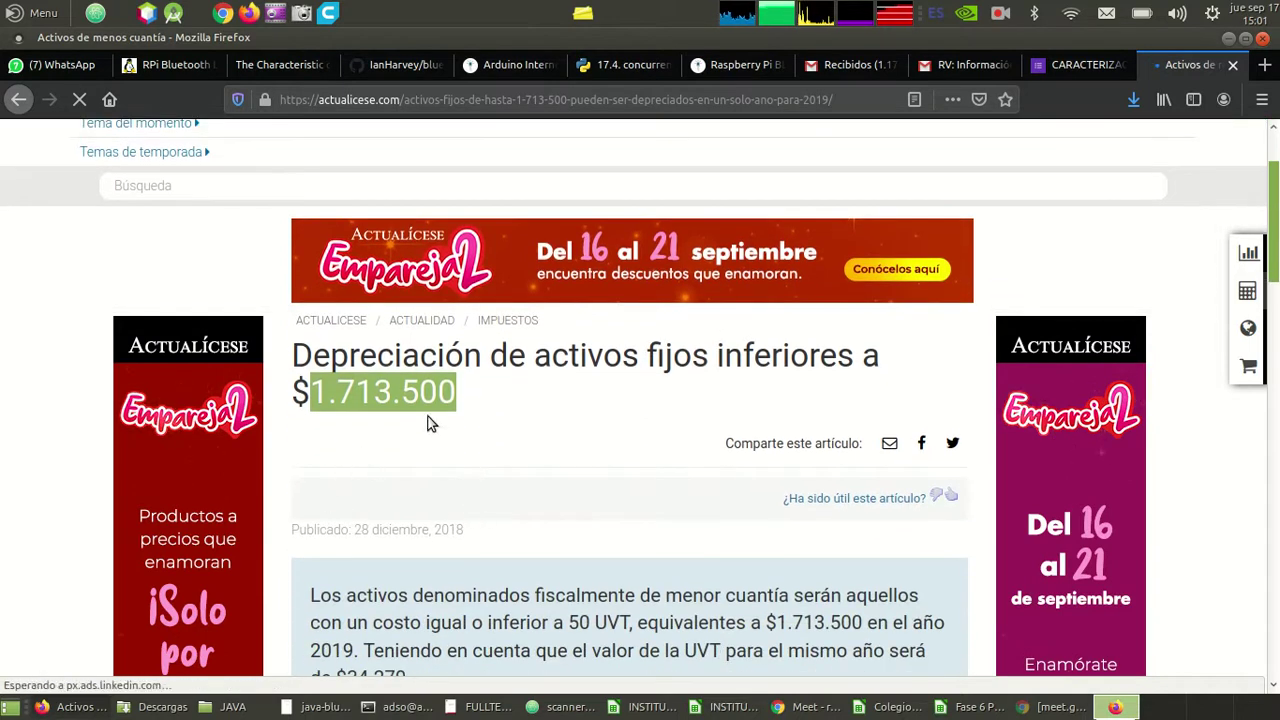
scroll(427, 423, down, 2)
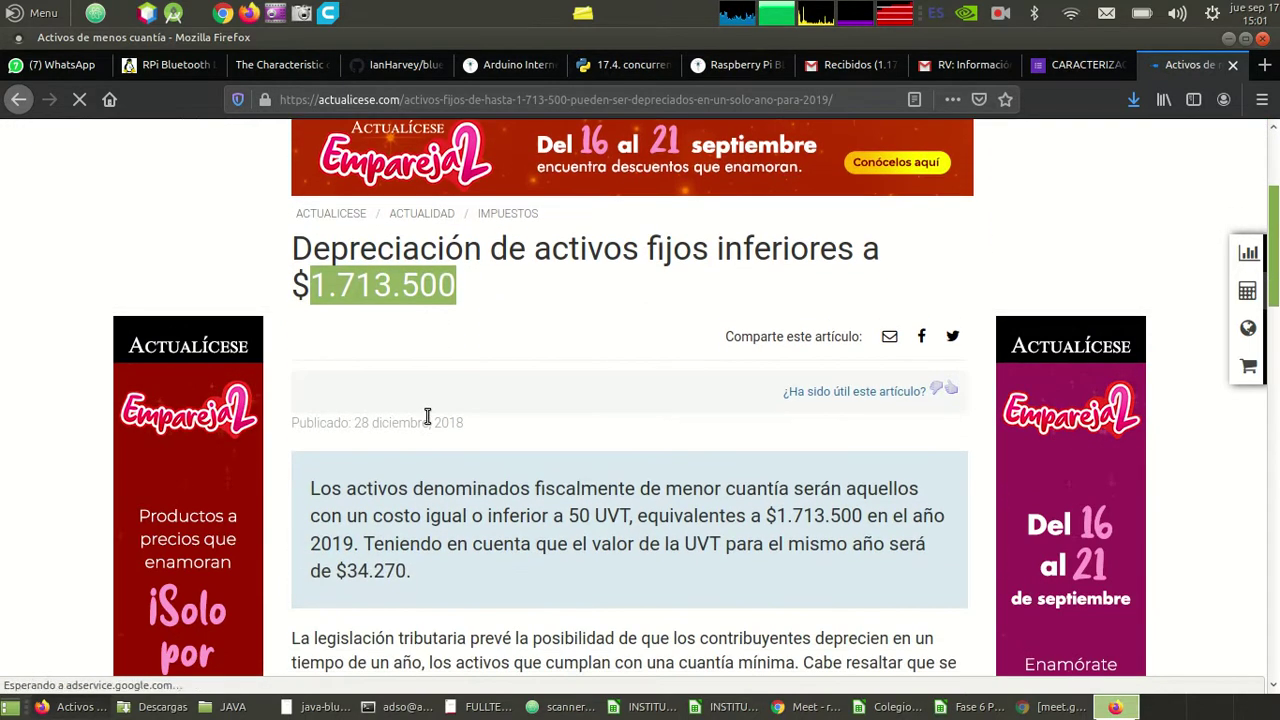
scroll(427, 416, up, 3)
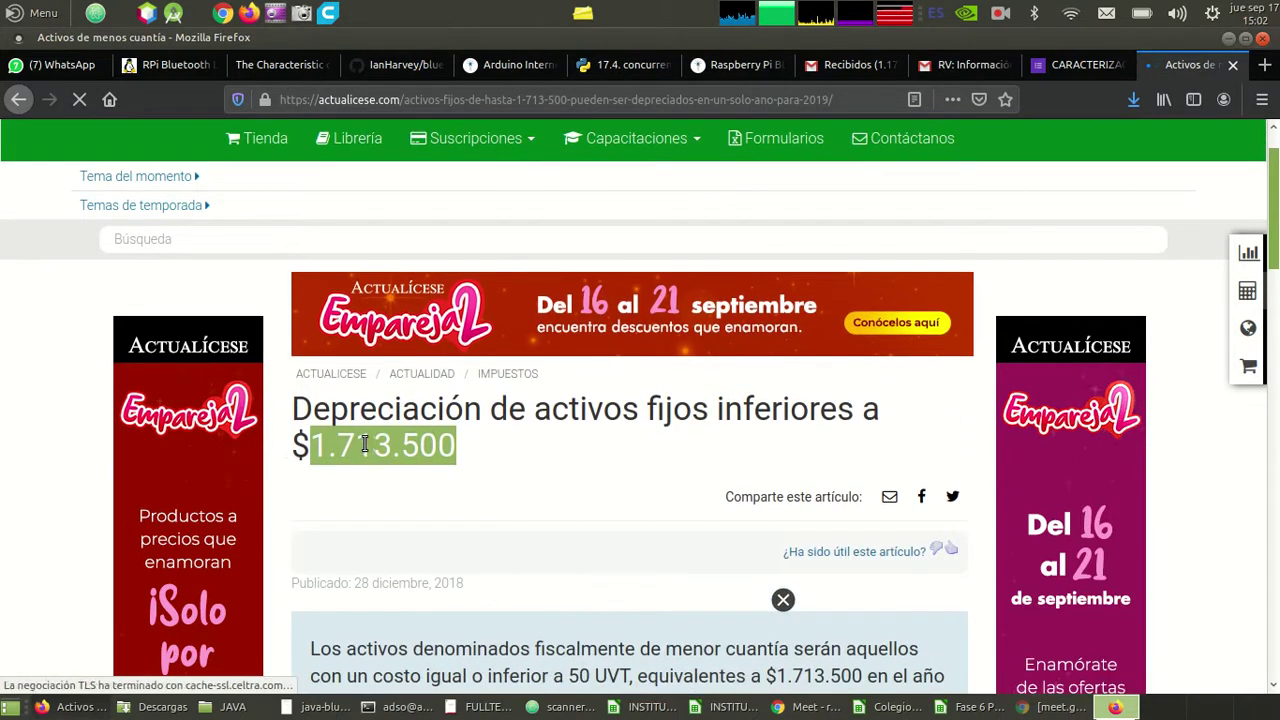
click(322, 445)
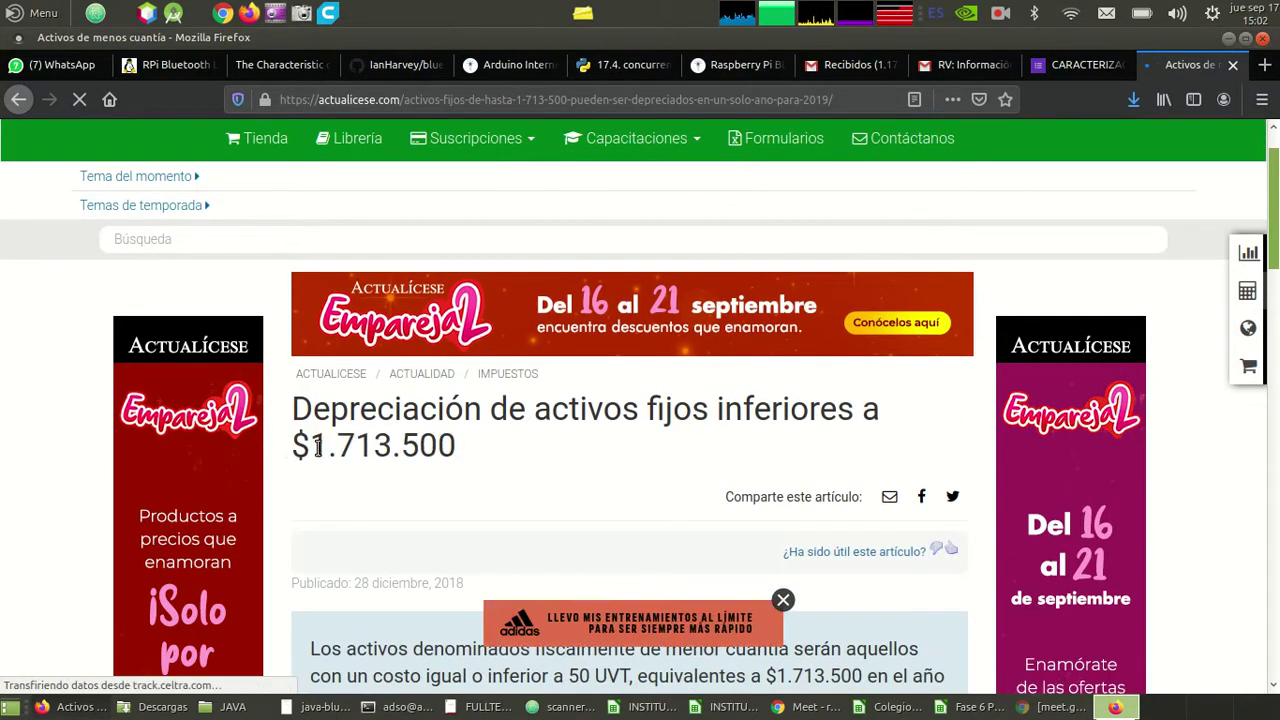
drag(310, 445, 450, 452)
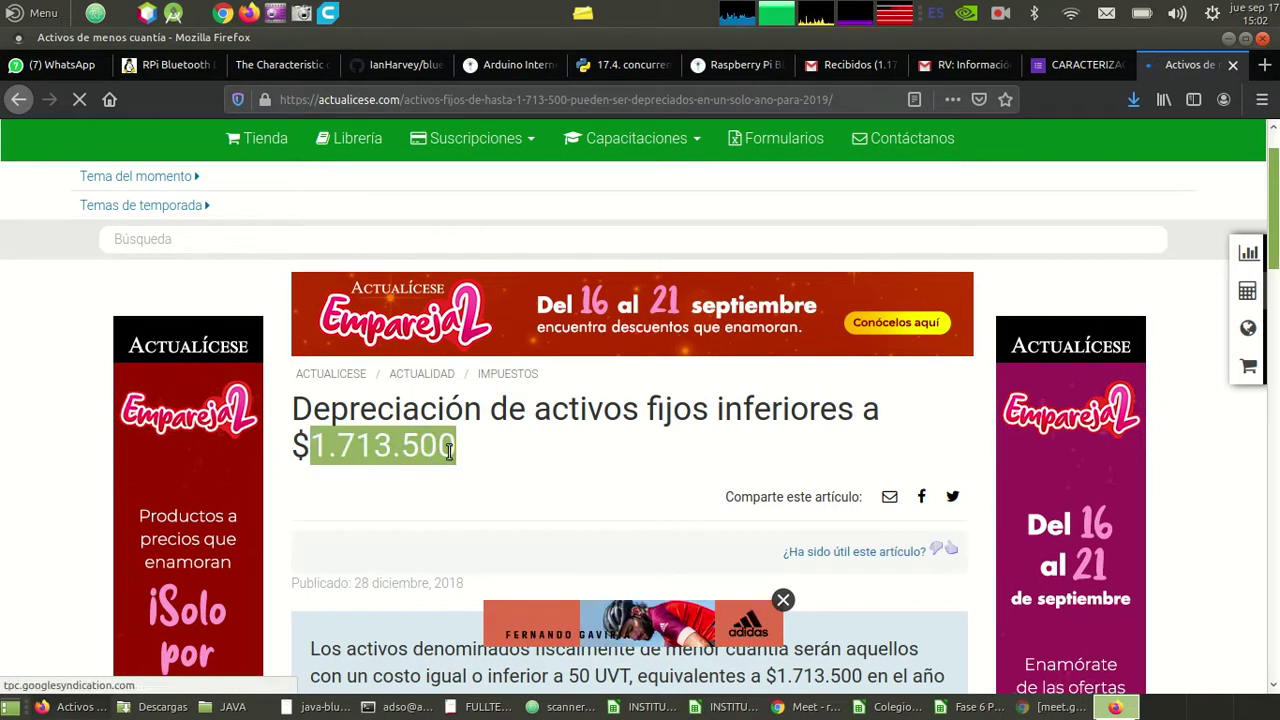
key(alt+Tab)
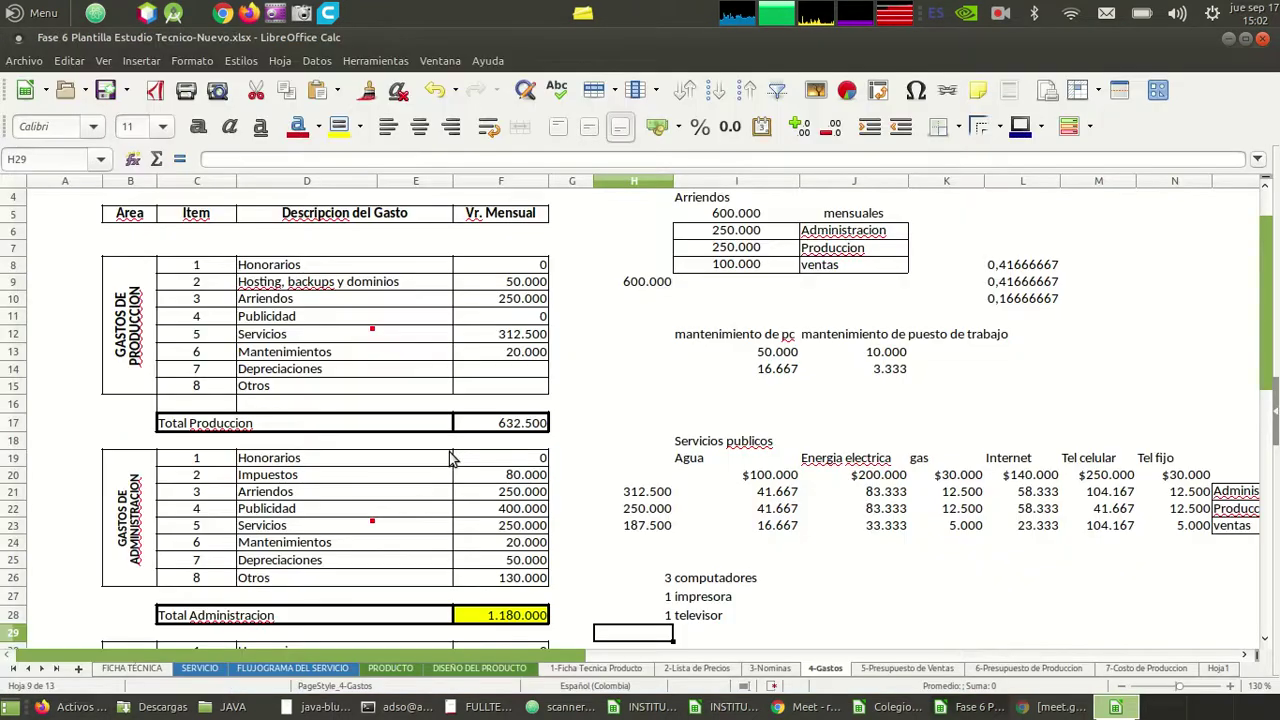
- Paste $1.713.500 into H25 as currency with no decimal places
key(Up)
key(Up)
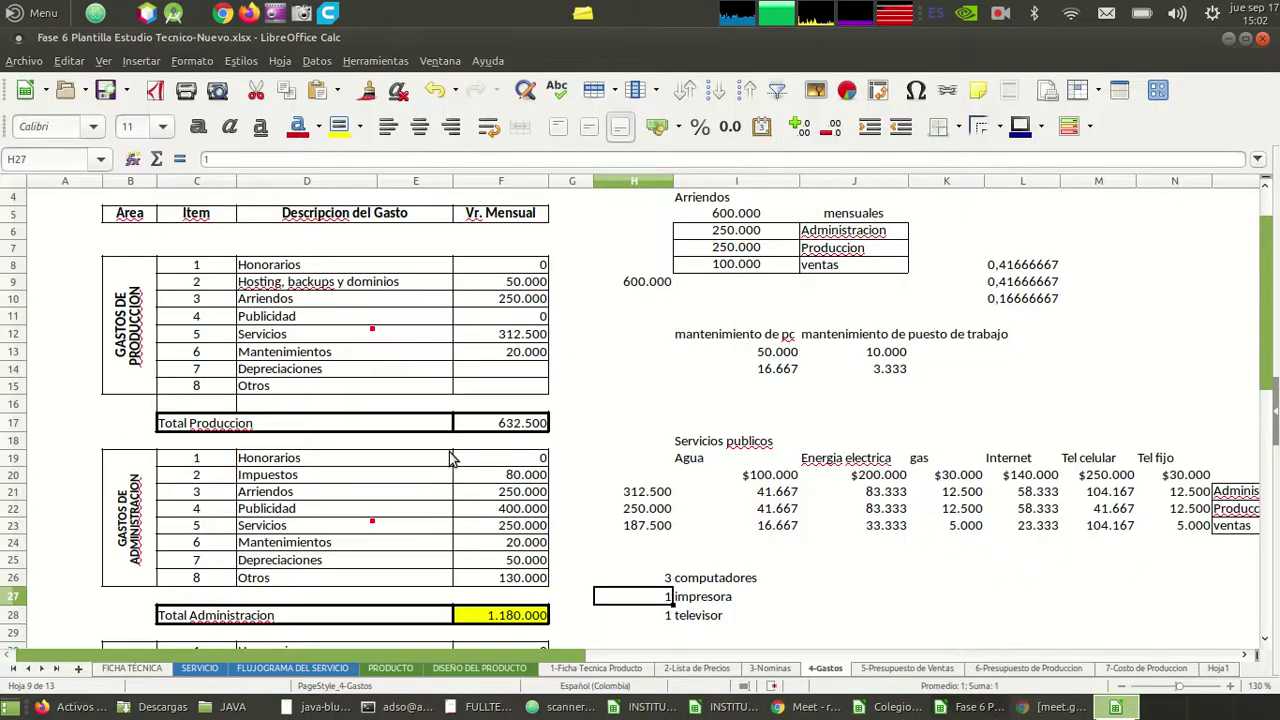
key(alt+Tab)
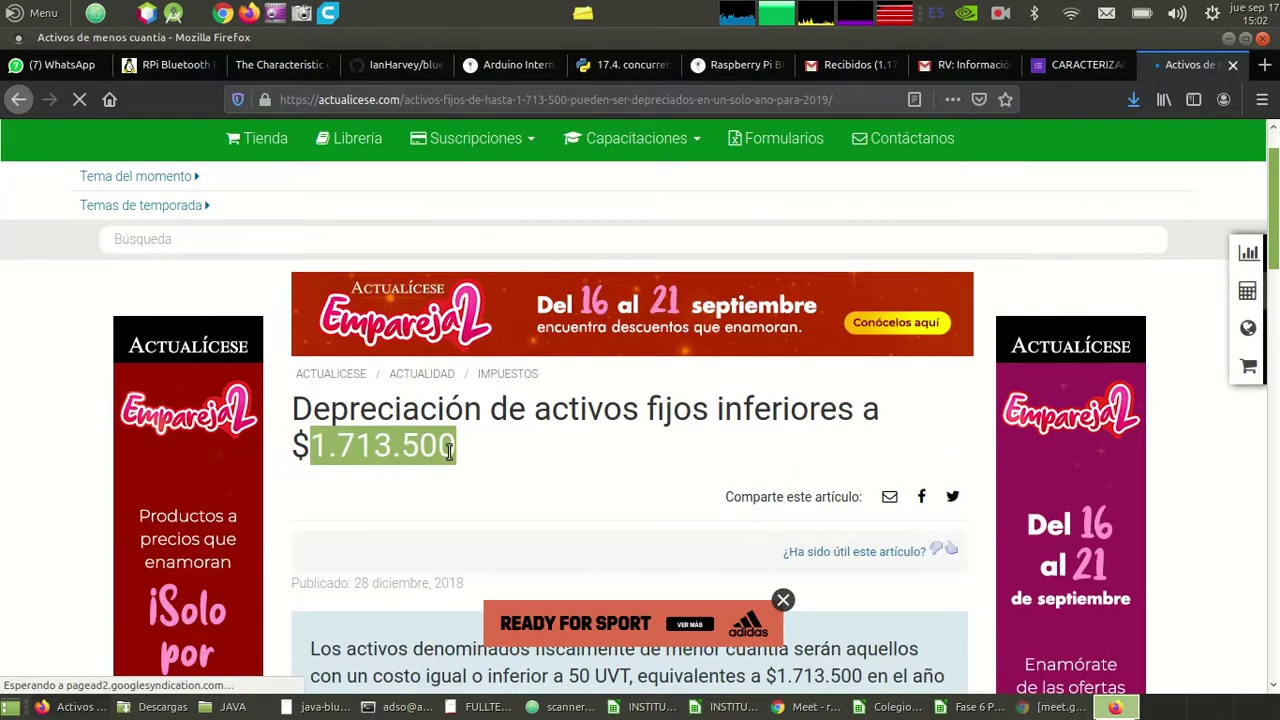
key(alt+Tab)
key(Up)
key(Up)
text(1713500)
key(Return)
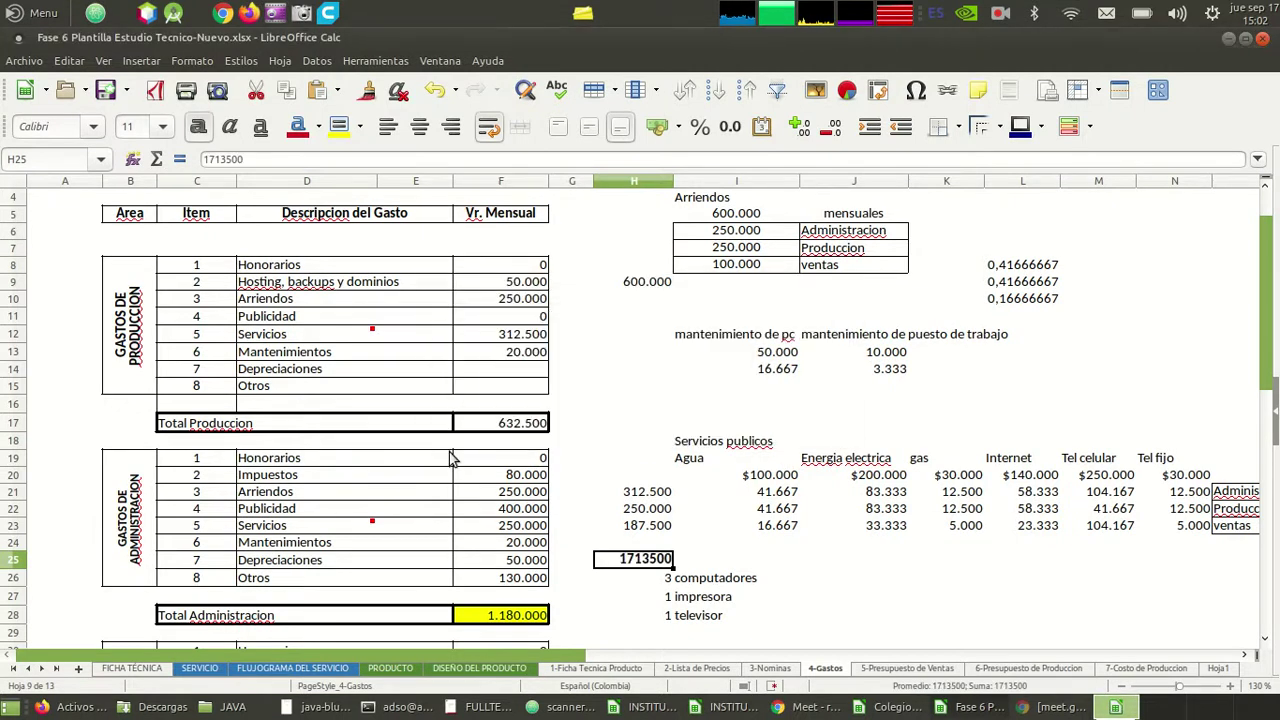
click(657, 126)
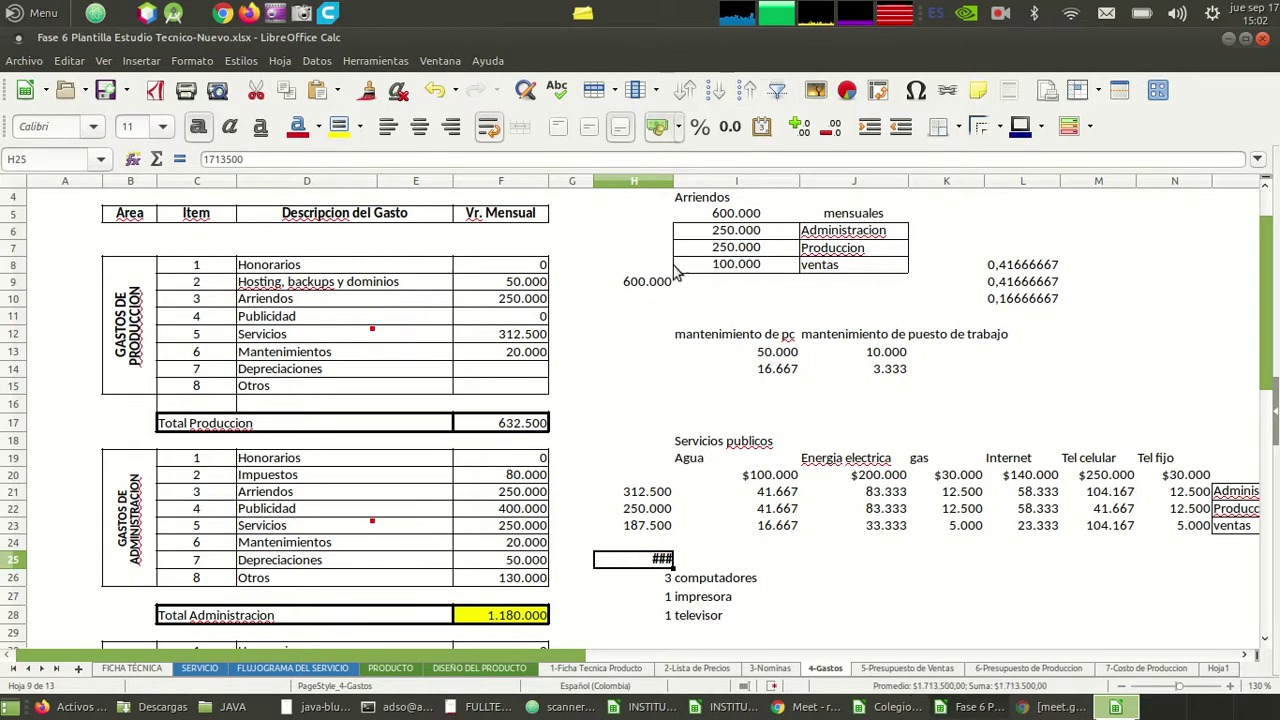
click(829, 127)
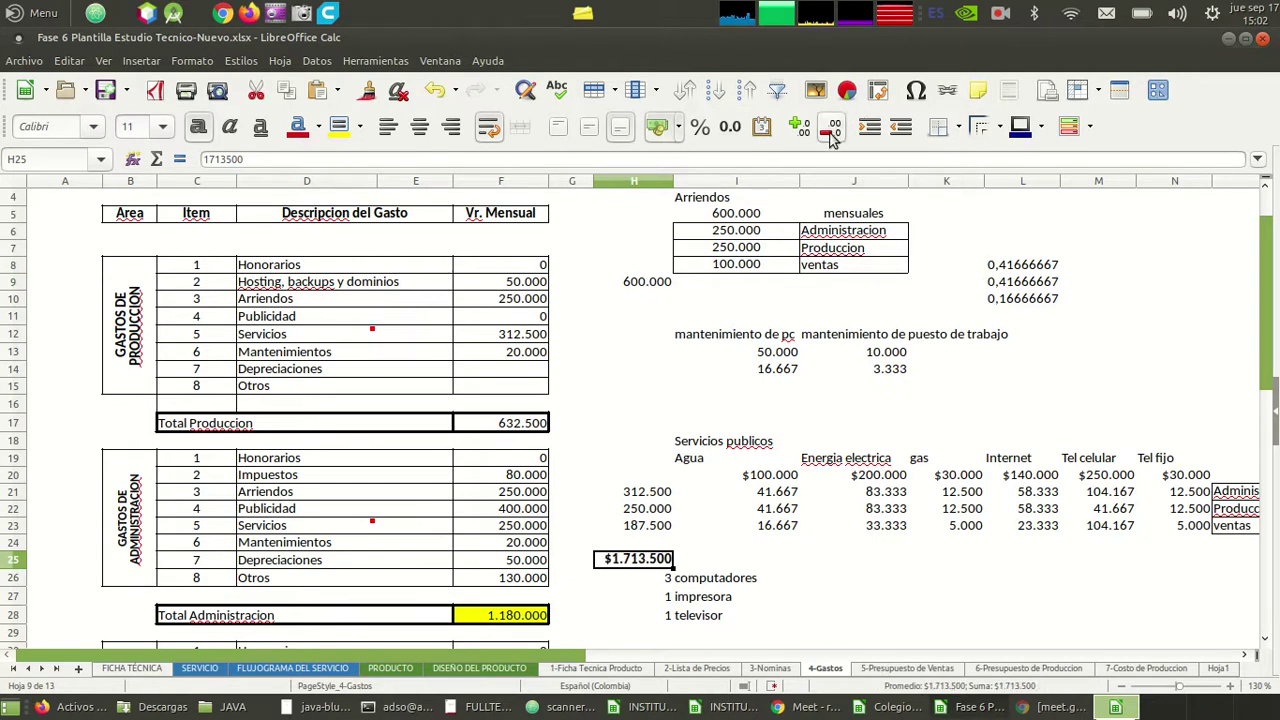
- Select the empty cell beside 3 computadores and return to the Firefox browser
click(745, 577)
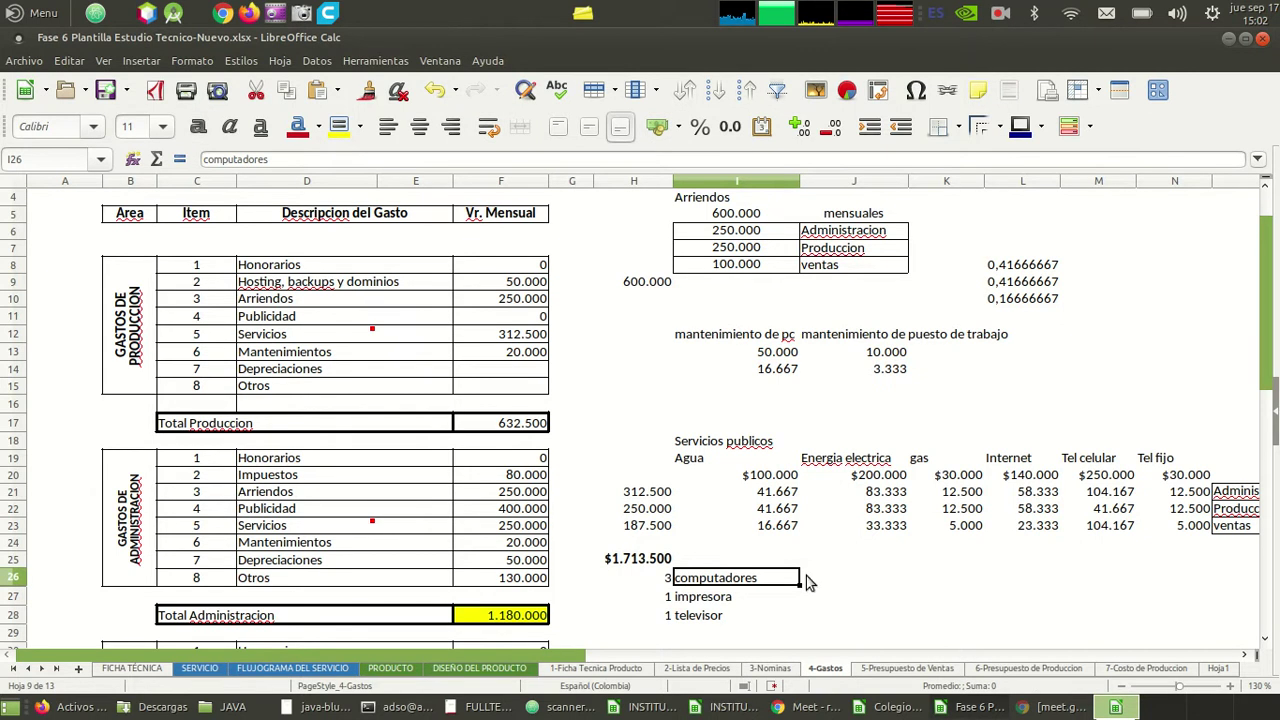
click(820, 578)
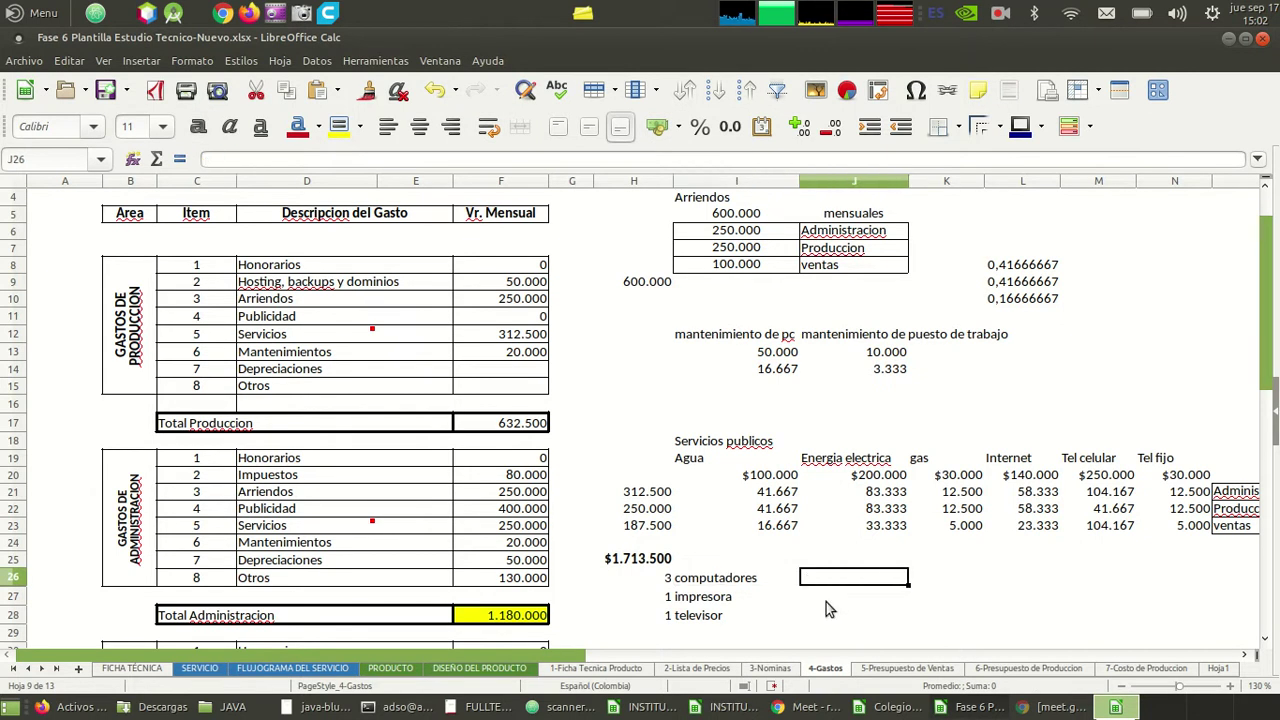
click(72, 707)
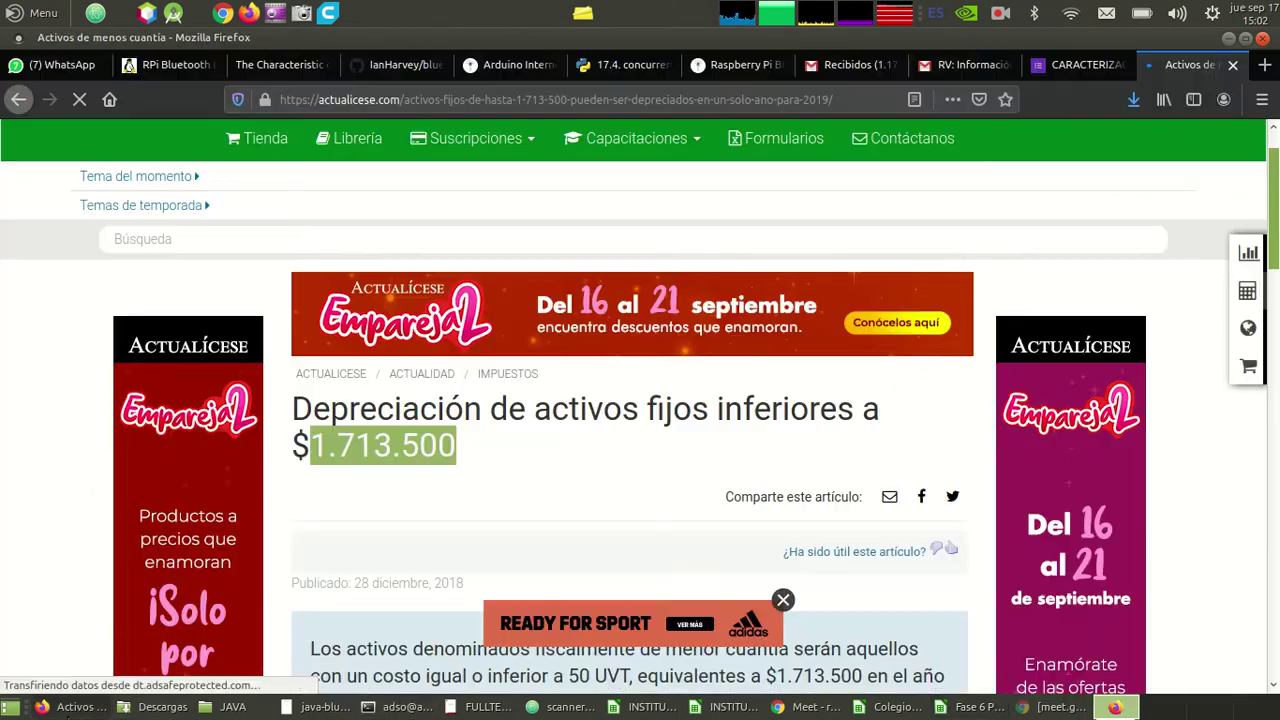
- In a new tab, search Google for alkosto and open its computers section
key(ctrl+t)
text(alko)
key(Down)
key(Return)
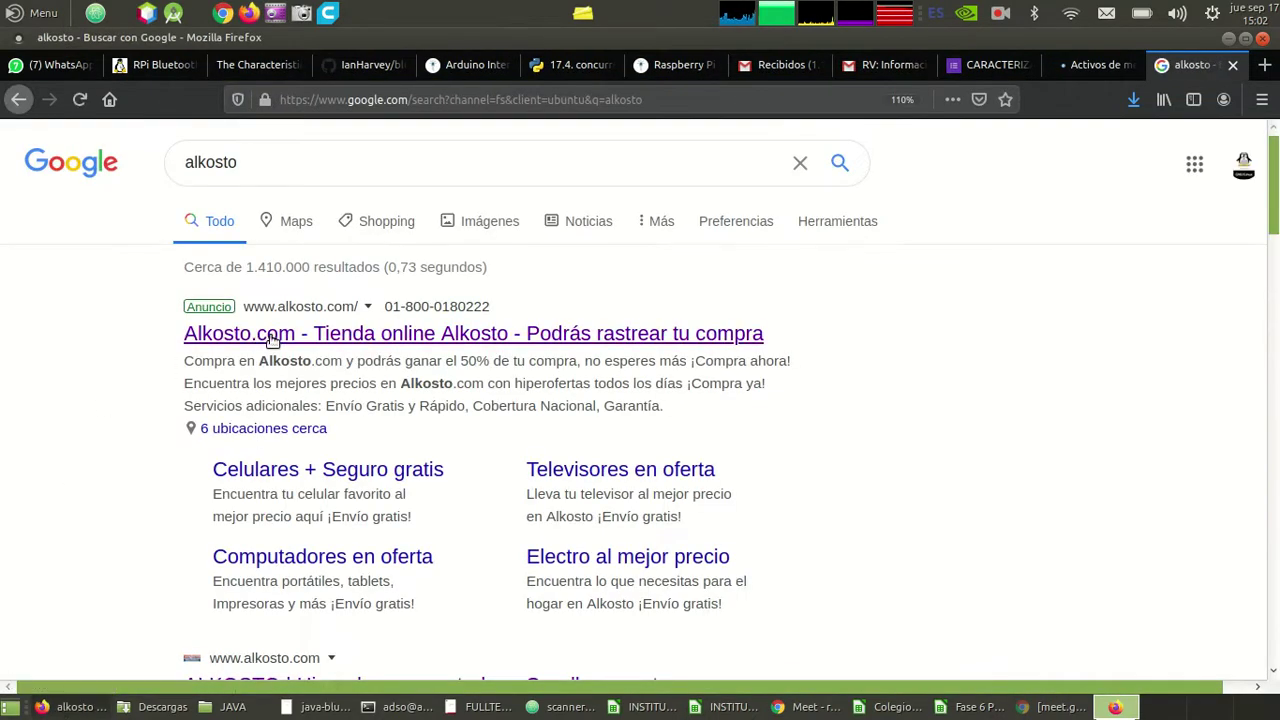
click(258, 340)
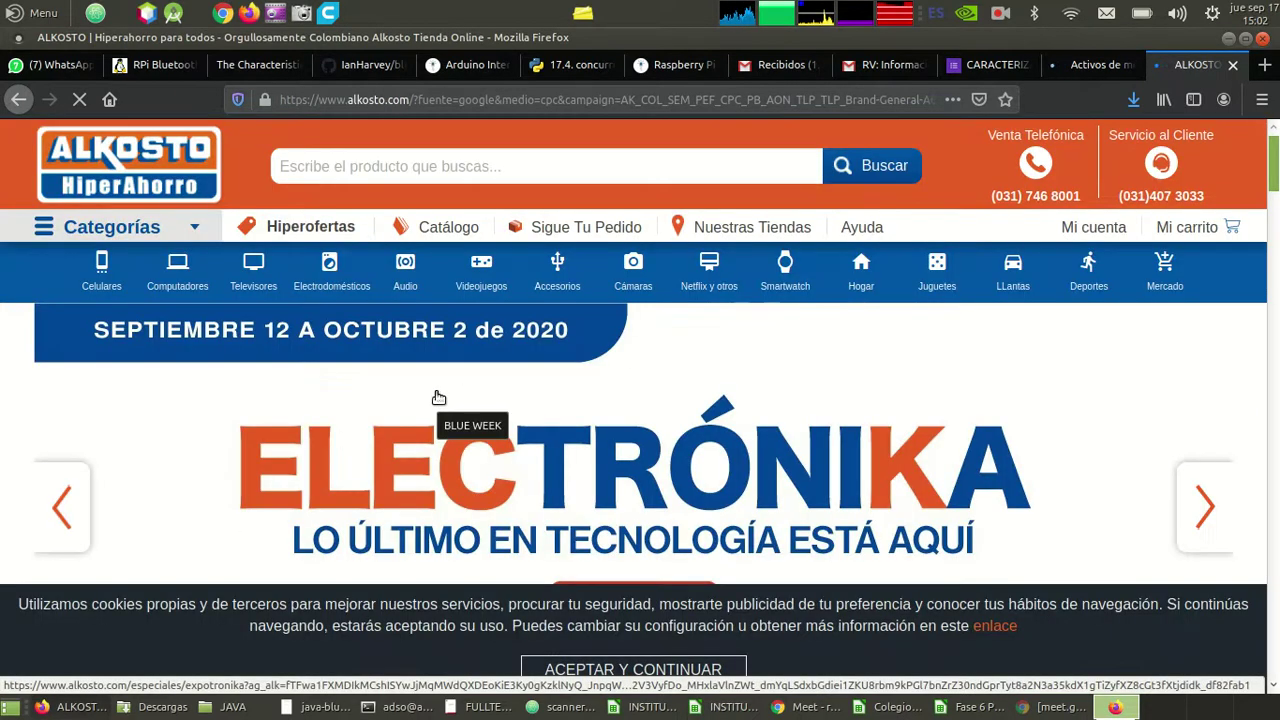
click(174, 276)
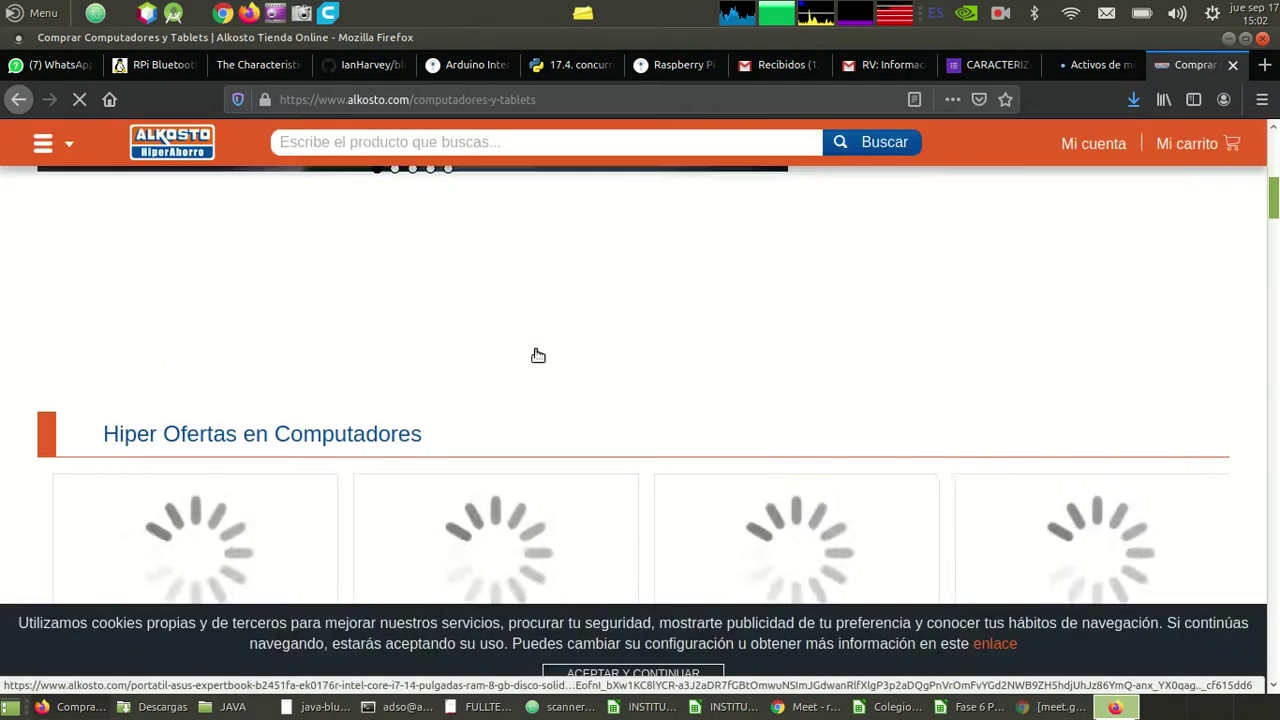
- Review desktop computer prices, highlighting the Lenovo A540 at $ 2.999.000, then return to Calc
scroll(537, 355, down, 10)
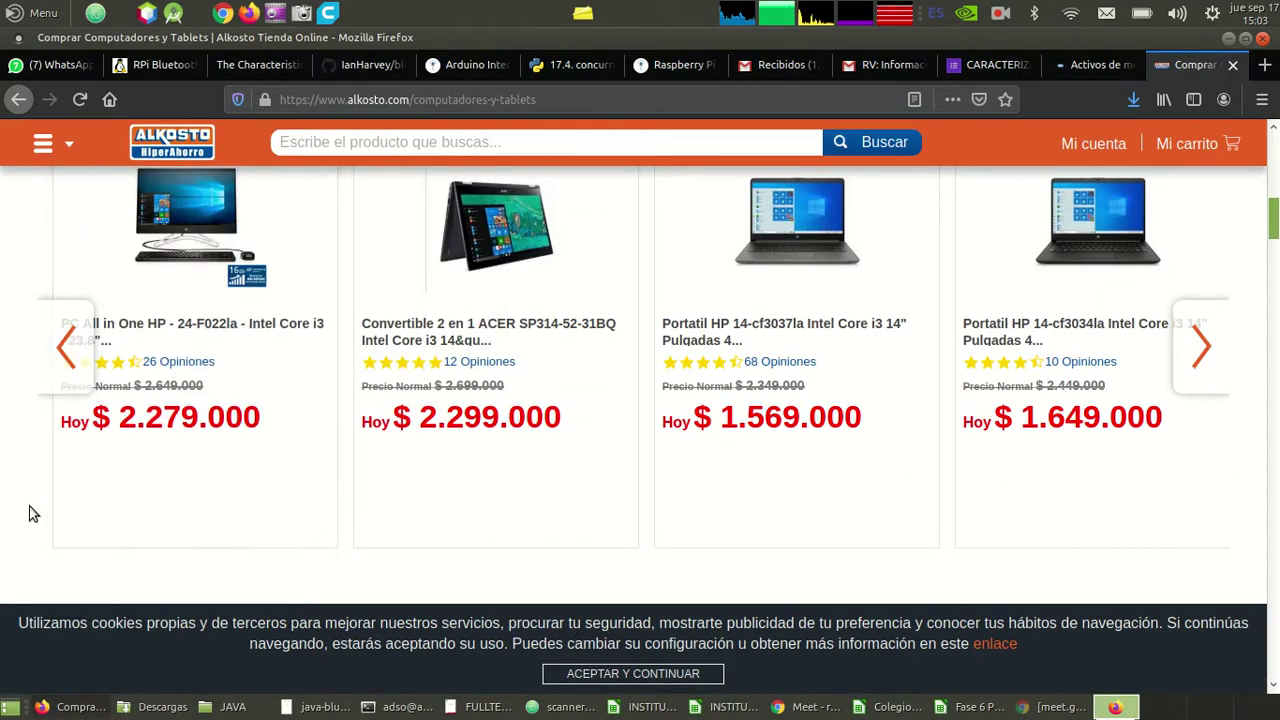
scroll(30, 513, down, 5)
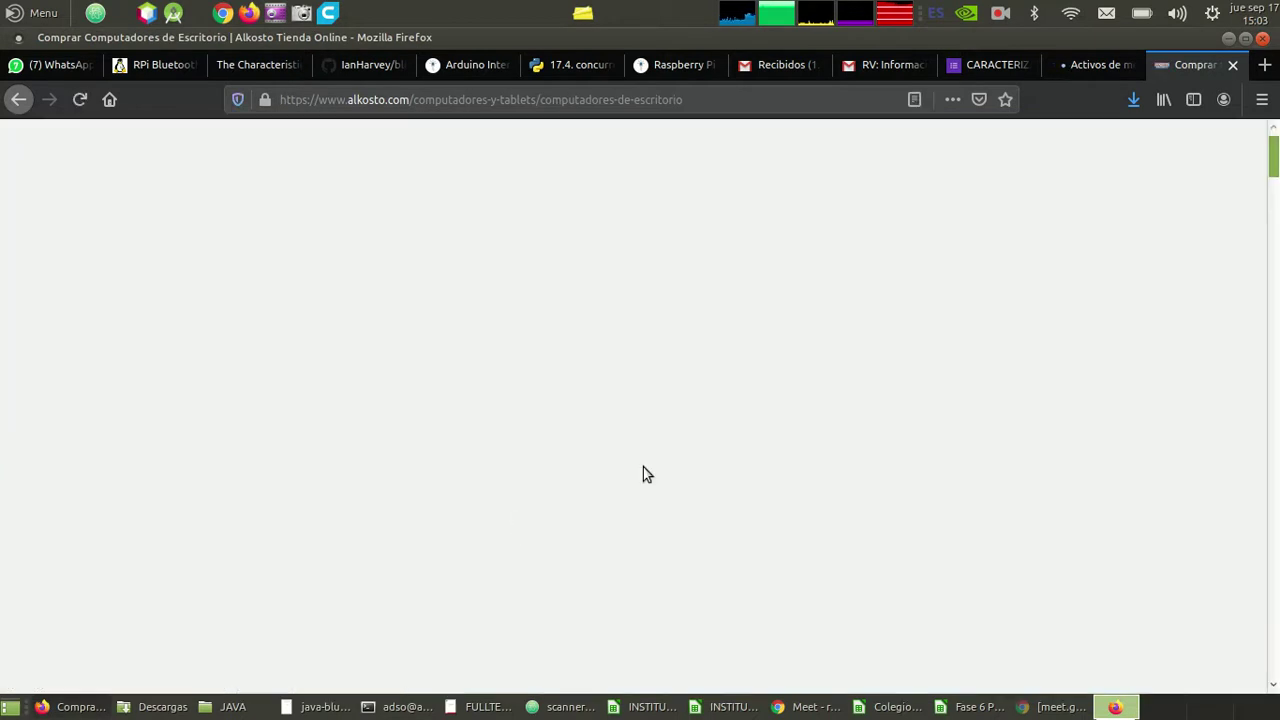
scroll(358, 428, down, 5)
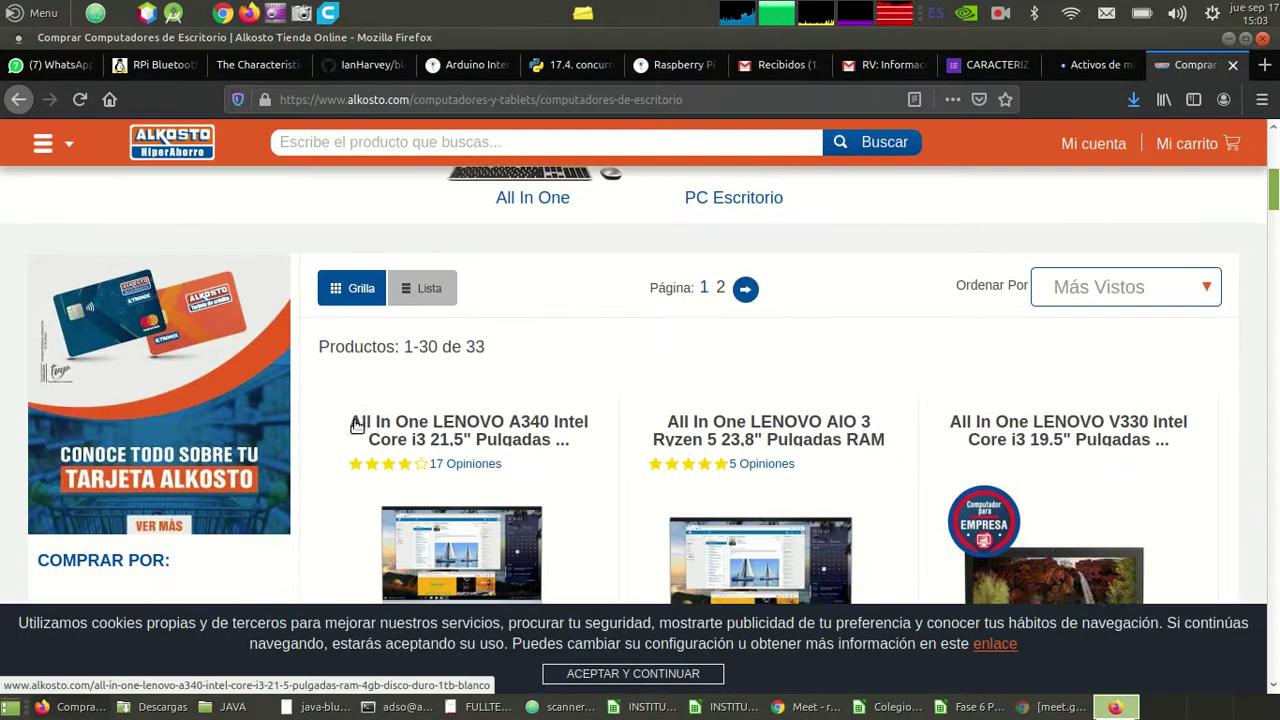
scroll(358, 428, down, 1)
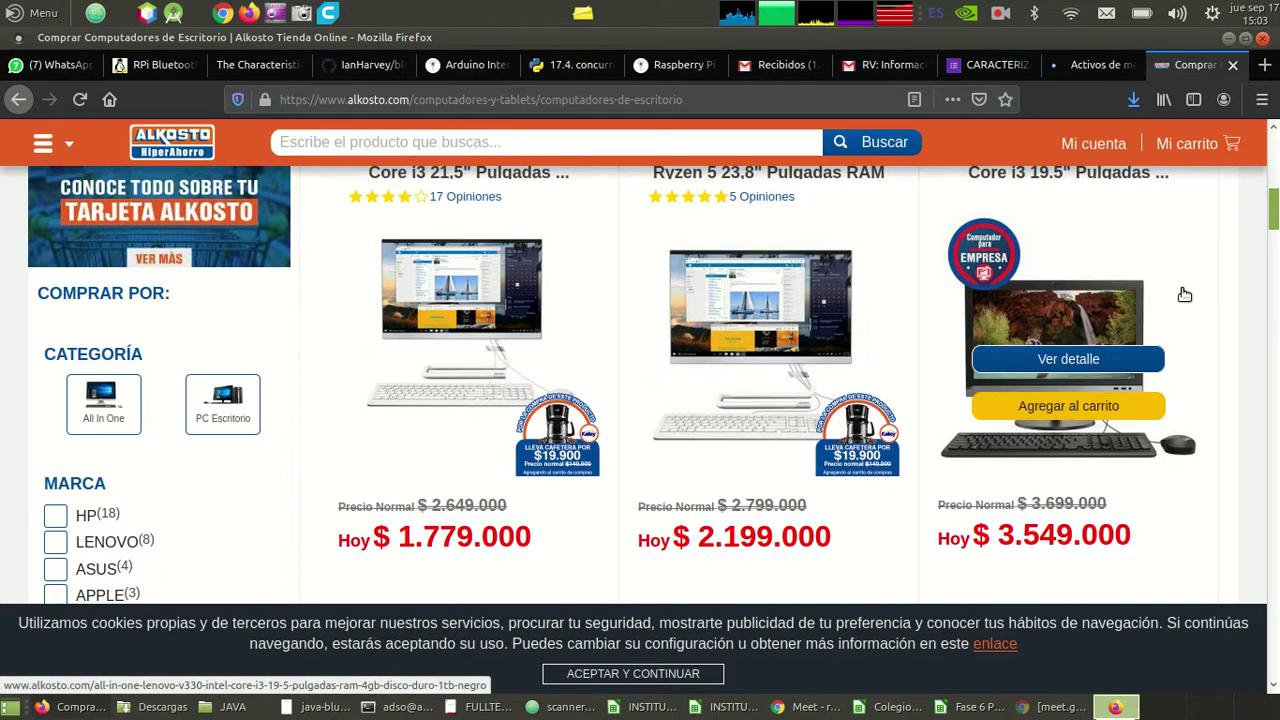
scroll(1180, 292, up, 1)
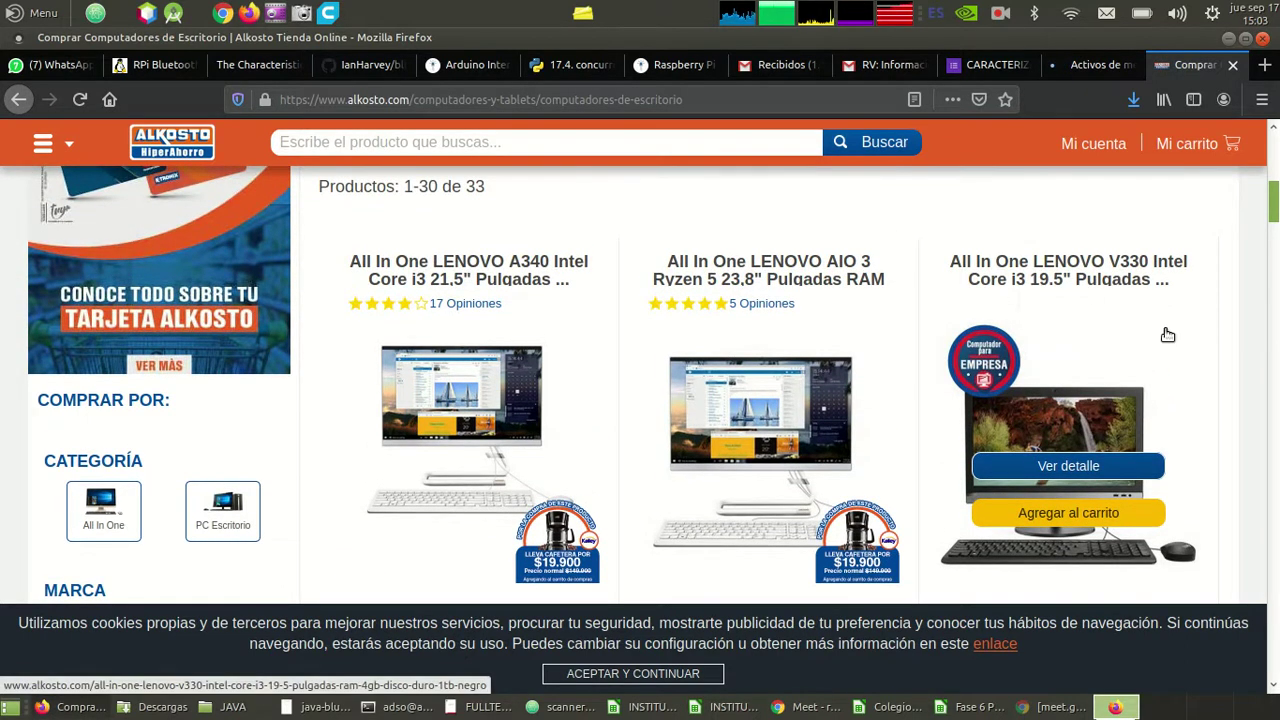
scroll(1167, 335, down, 4)
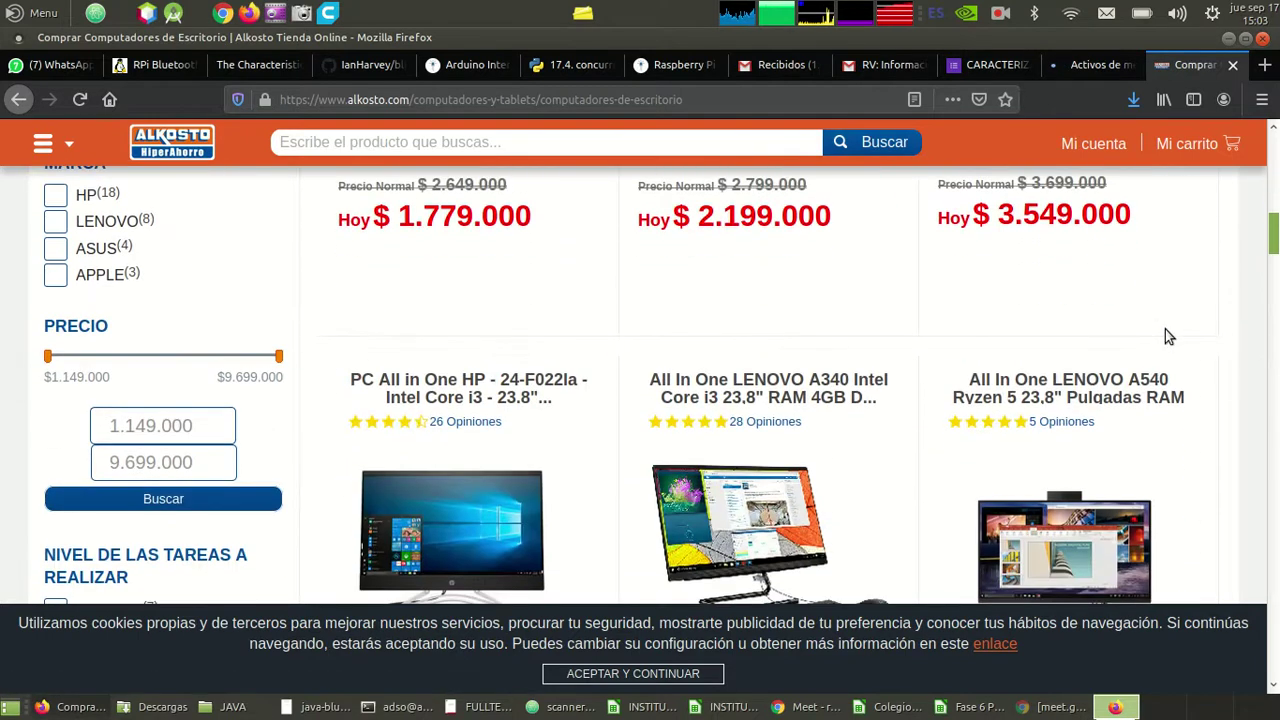
scroll(1167, 335, down, 1)
scroll(1167, 335, down, 1)
scroll(1167, 335, down, 4)
scroll(1167, 335, up, 3)
scroll(1167, 335, up, 1)
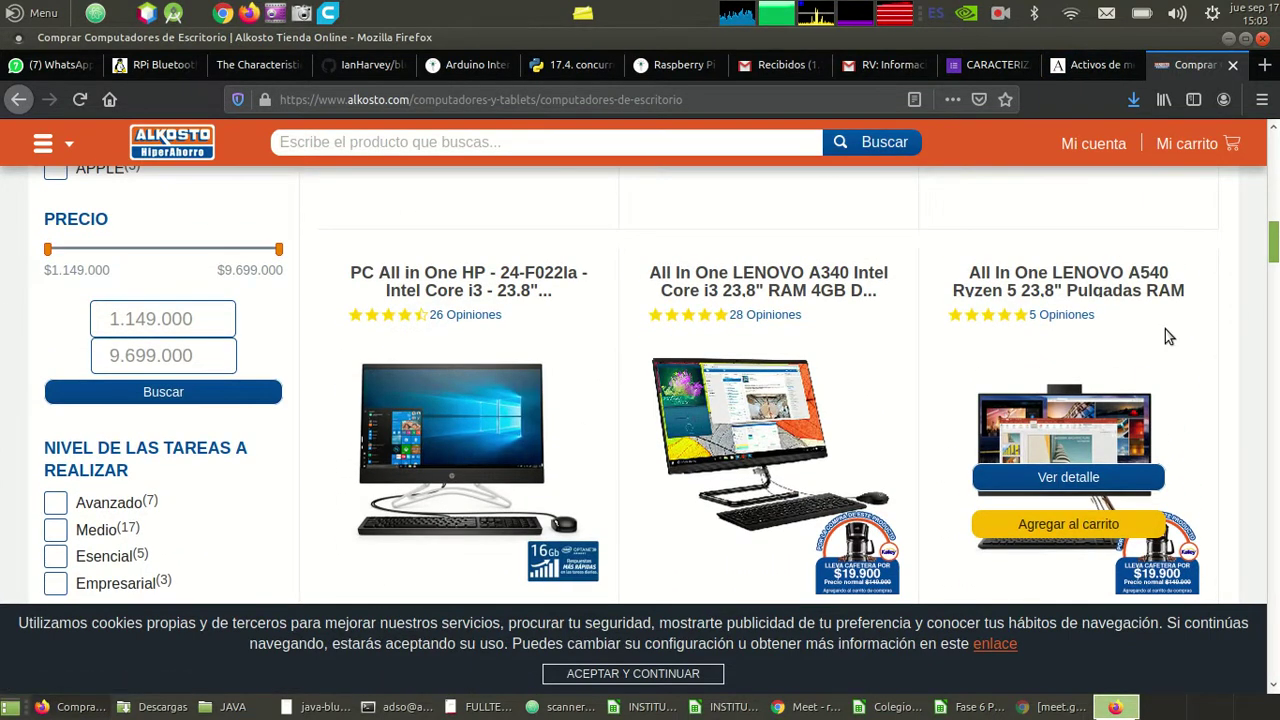
scroll(1165, 329, down, 3)
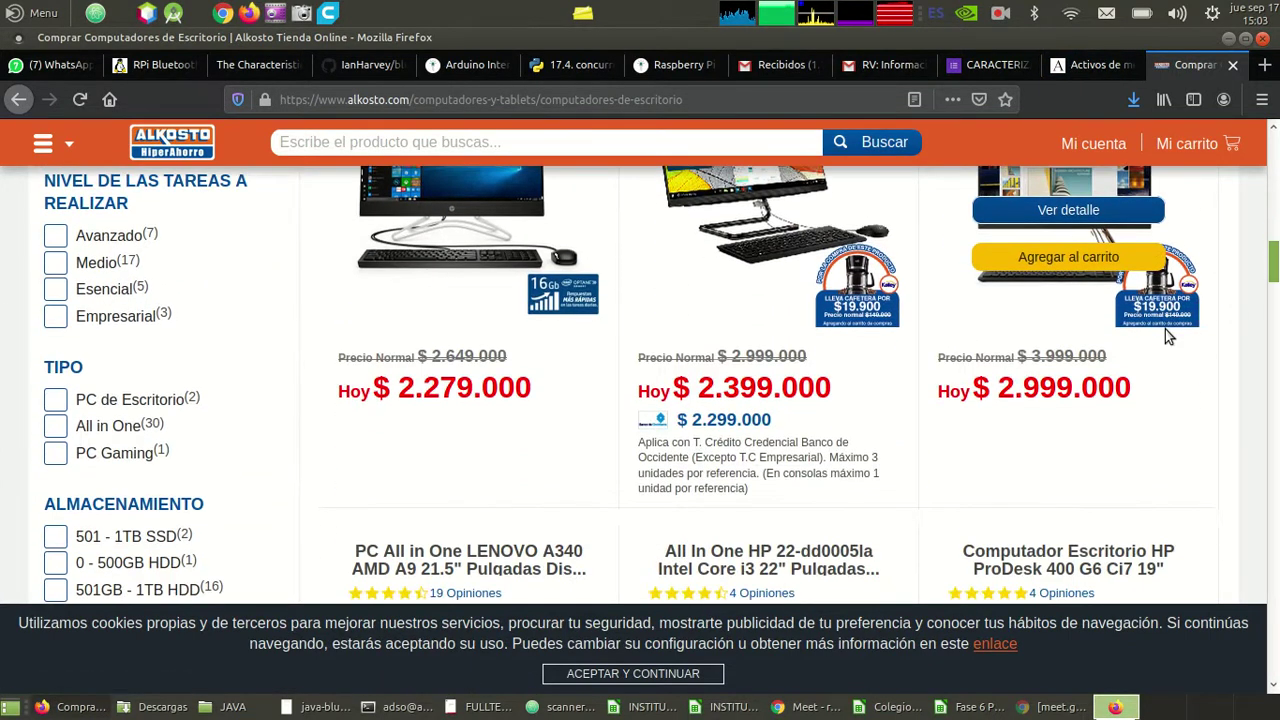
drag(1098, 362, 1004, 360)
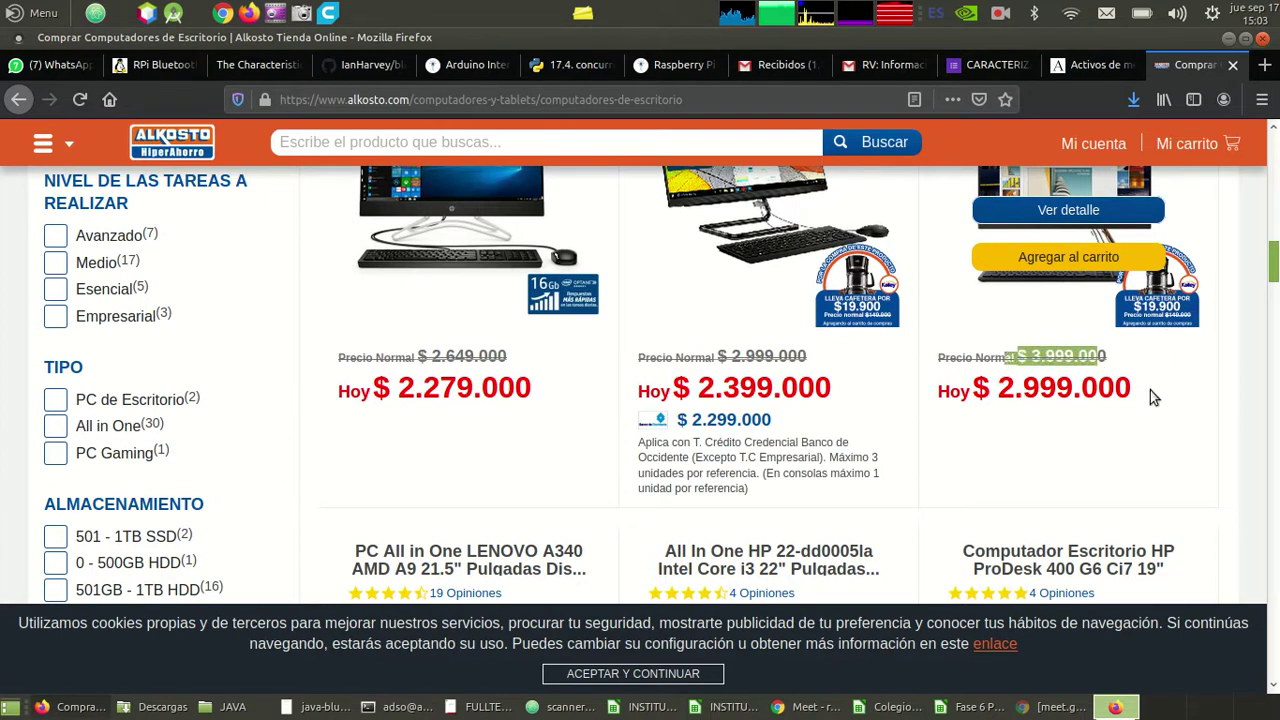
drag(1153, 397, 977, 392)
scroll(995, 502, down, 3)
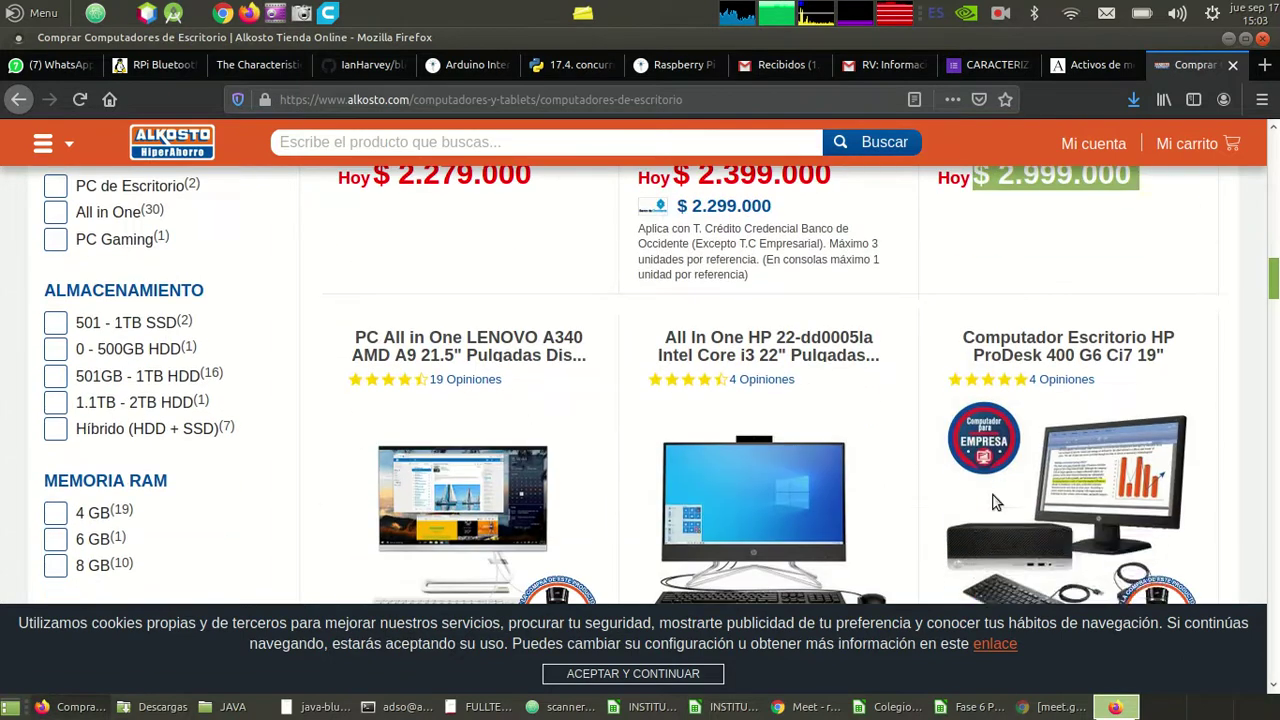
key(alt+Tab)
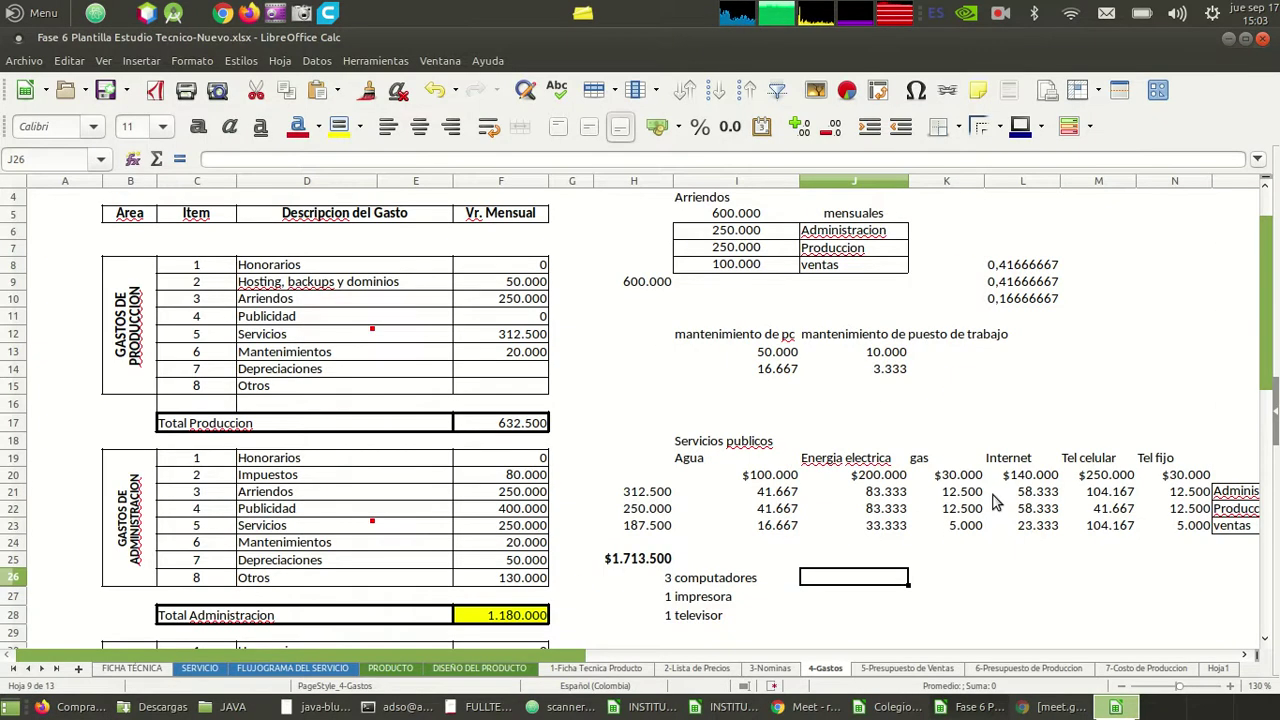
- Enter 4000000 as the computer unit price in J26 and =J26*3 in K26
text(4000000)
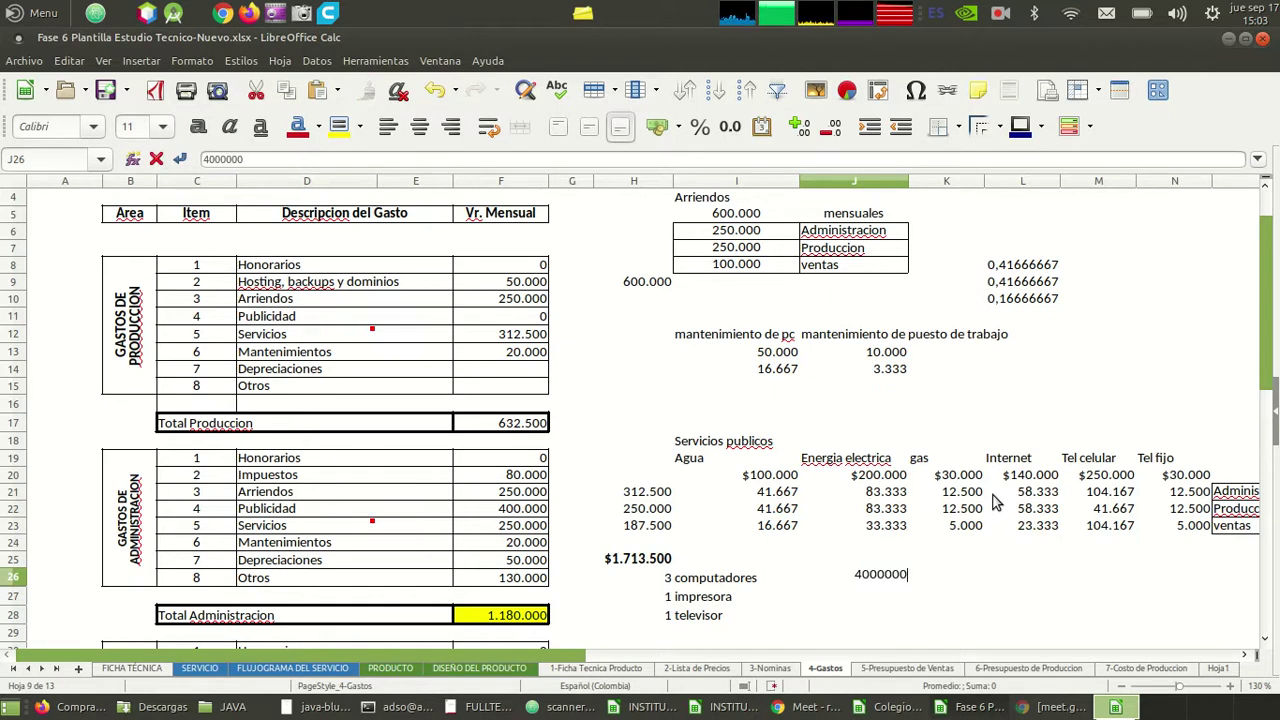
key(Return)
key(Up)
key(Right)
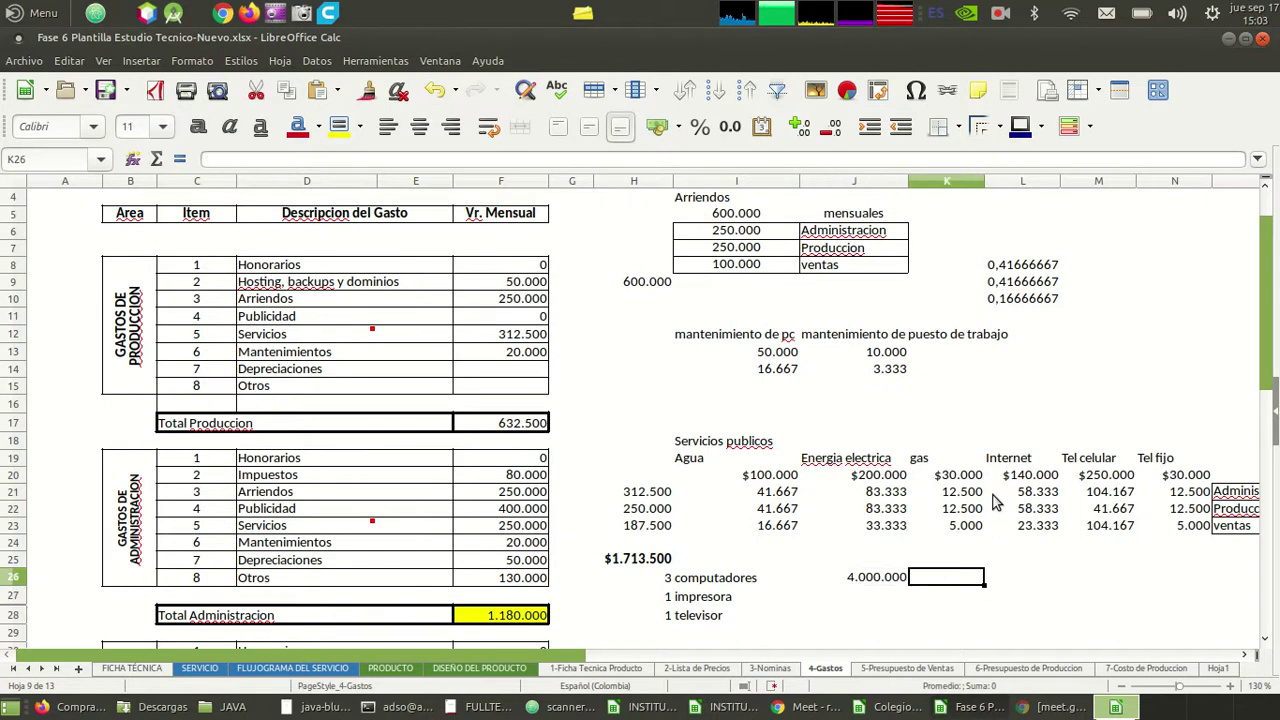
text(=)
key(Left)
text(*3)
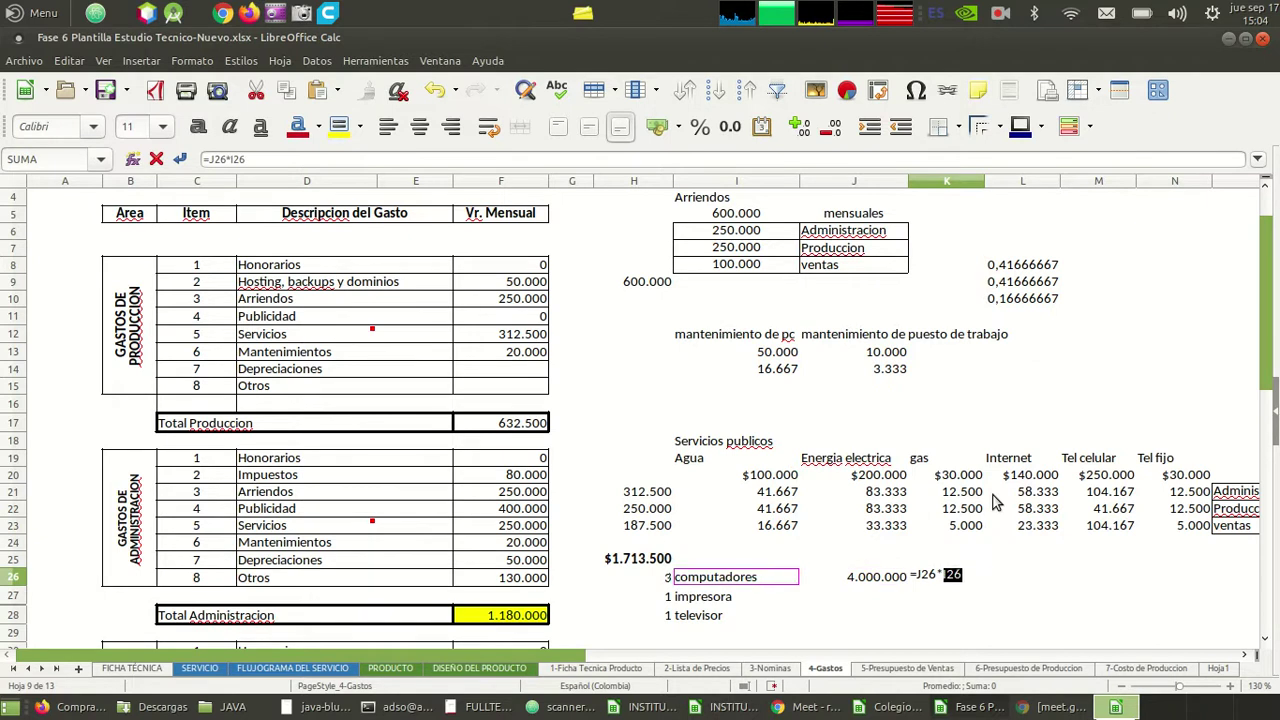
key(Return)
- Format J26:K26 as currency without decimals and widen column K to show $12.000.000
key(Up)
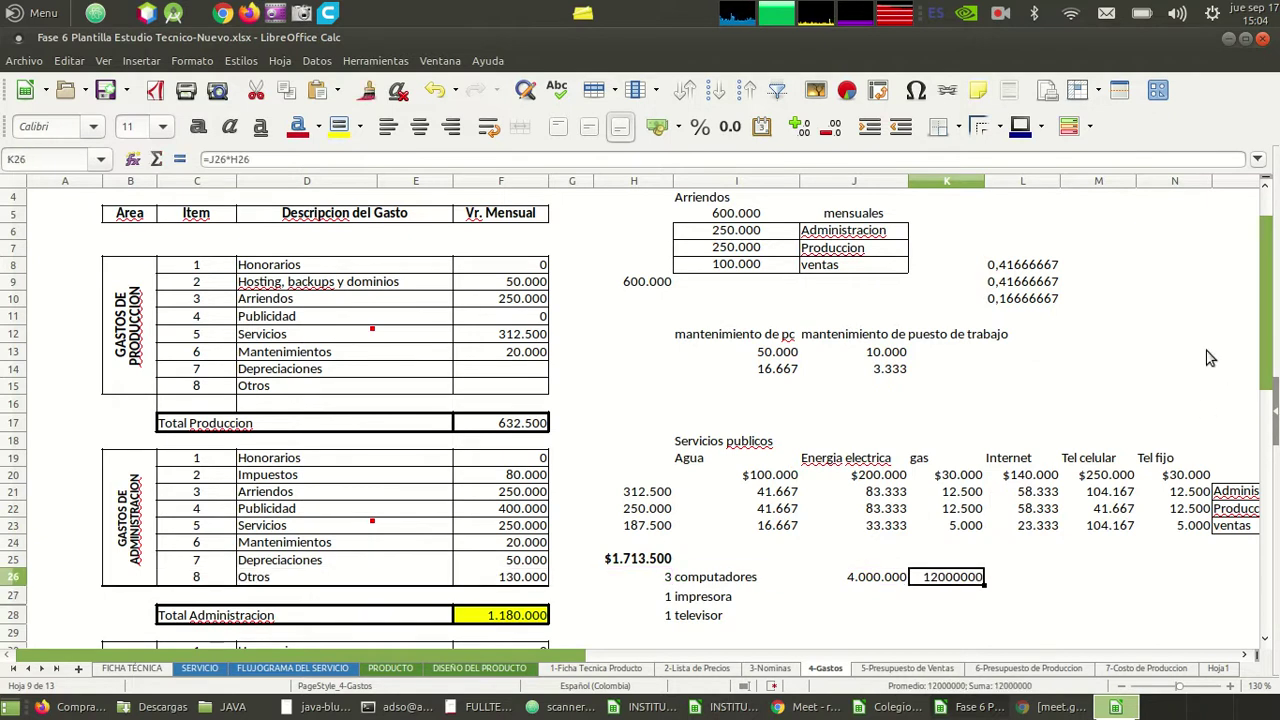
click(658, 131)
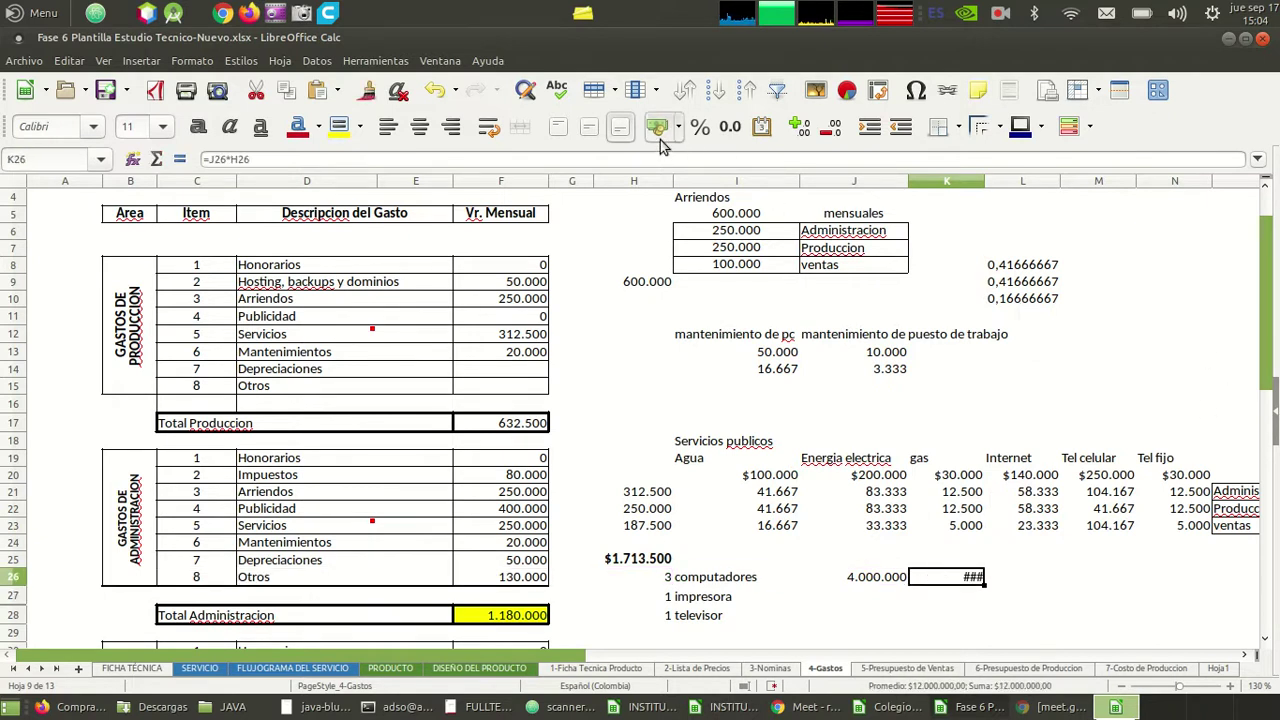
key(Left)
click(658, 131)
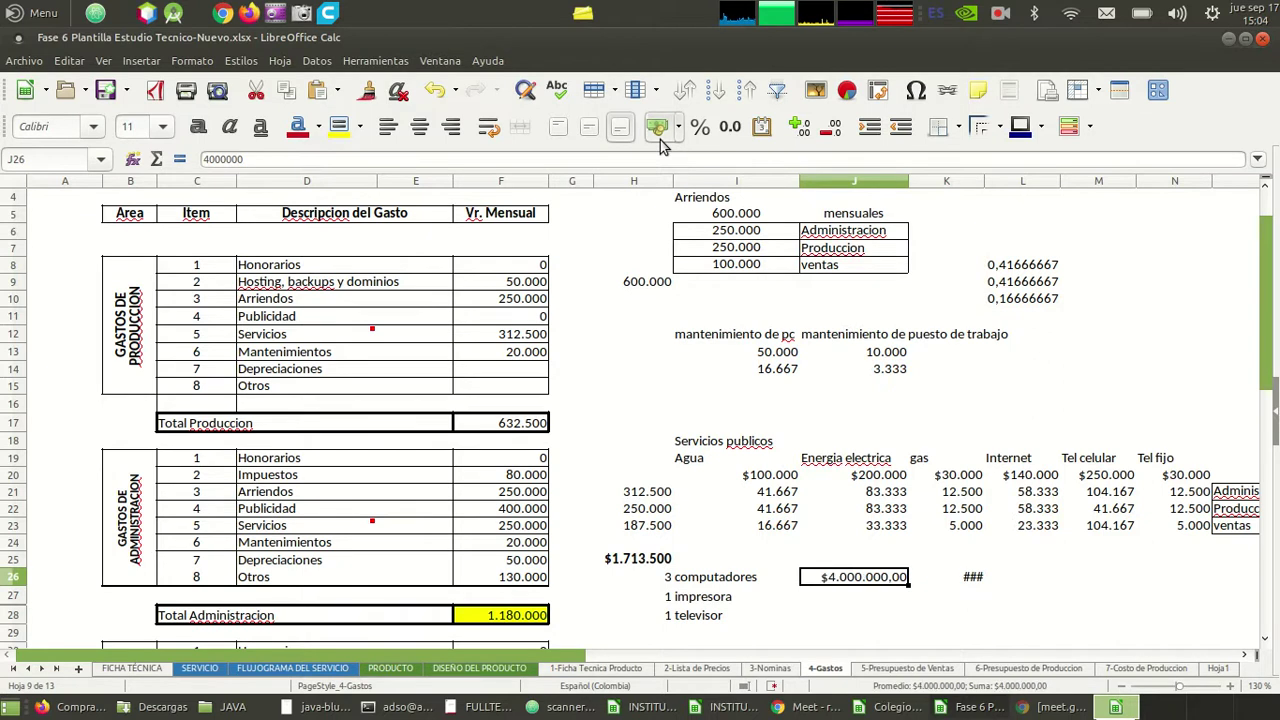
key(shift+Right)
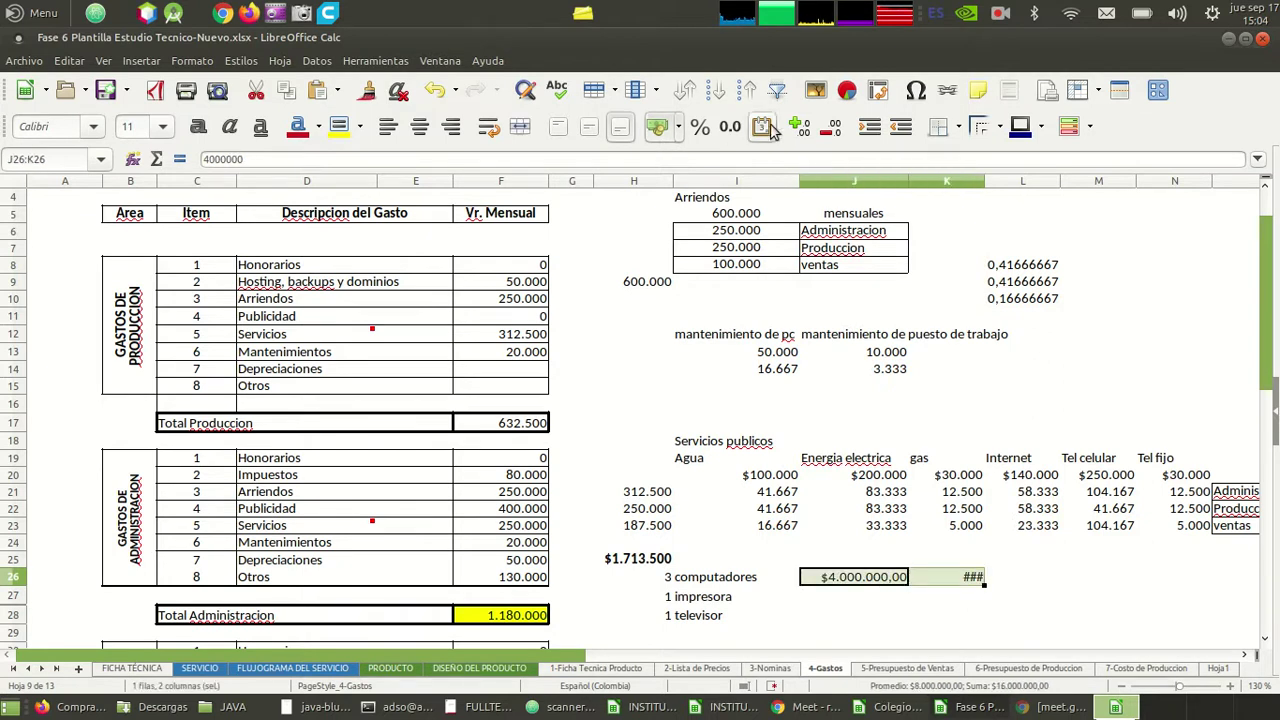
click(840, 130)
click(840, 130)
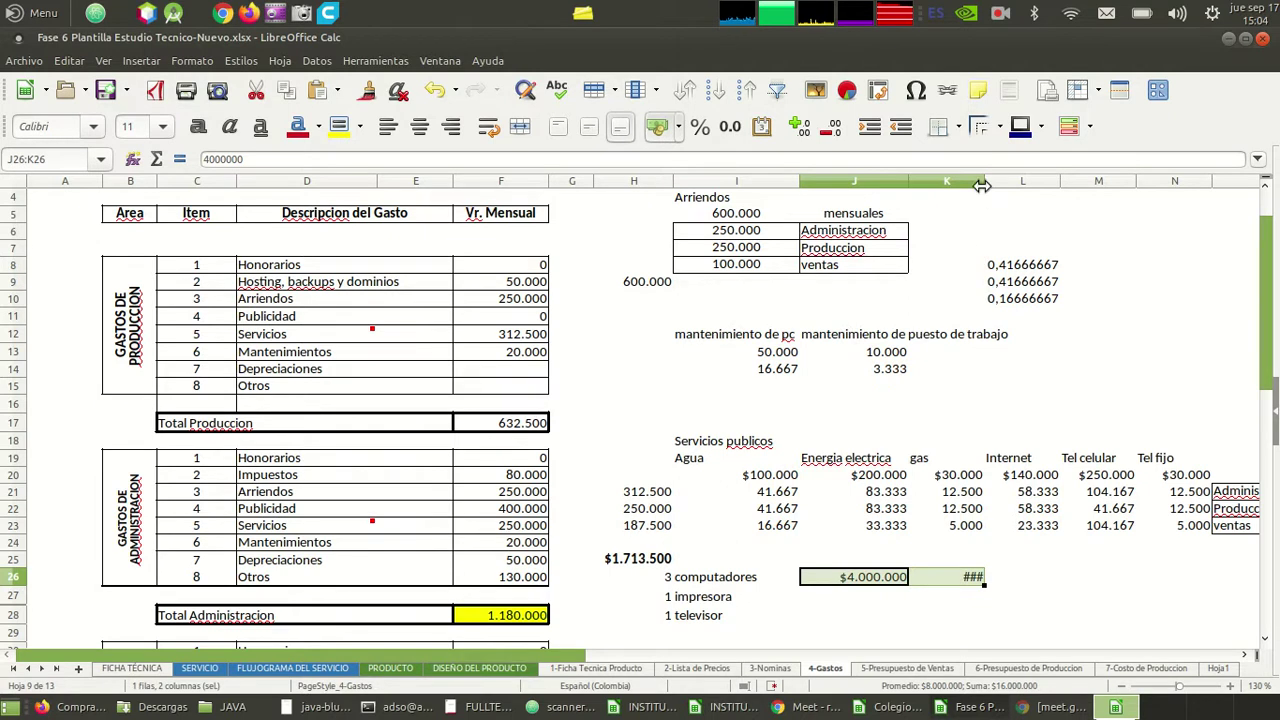
drag(982, 183, 1034, 183)
click(873, 476)
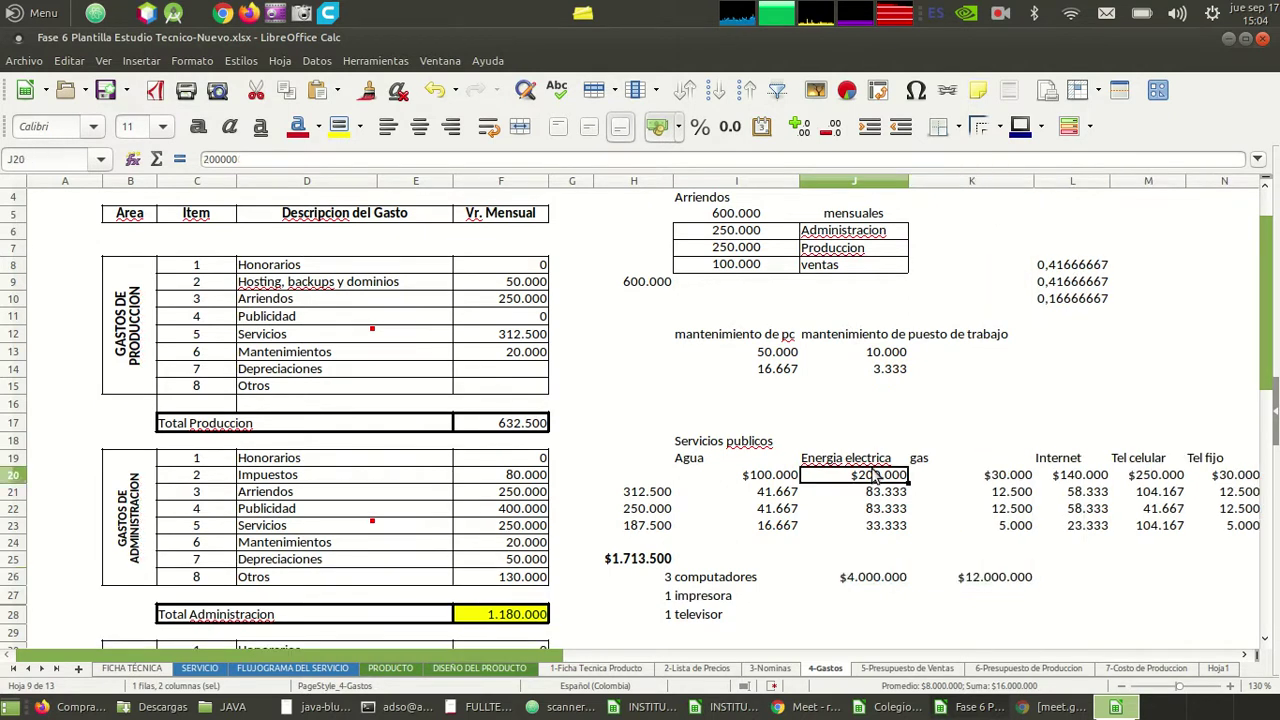
key(Down)
key(Down)
key(Down)
key(Down)
key(Down)
key(Down)
key(Down)
key(alt+Tab)
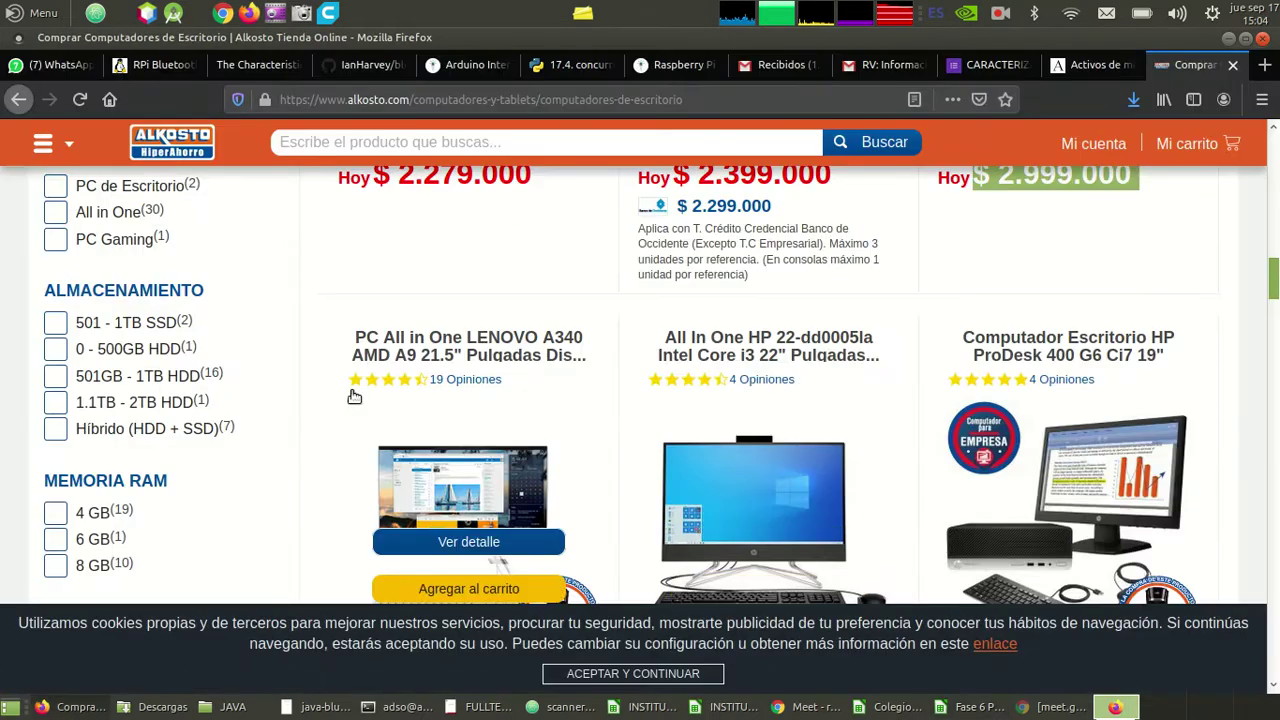
- Search the Alkosto store for 'impresora' and browse the printer results
scroll(352, 391, up, 10)
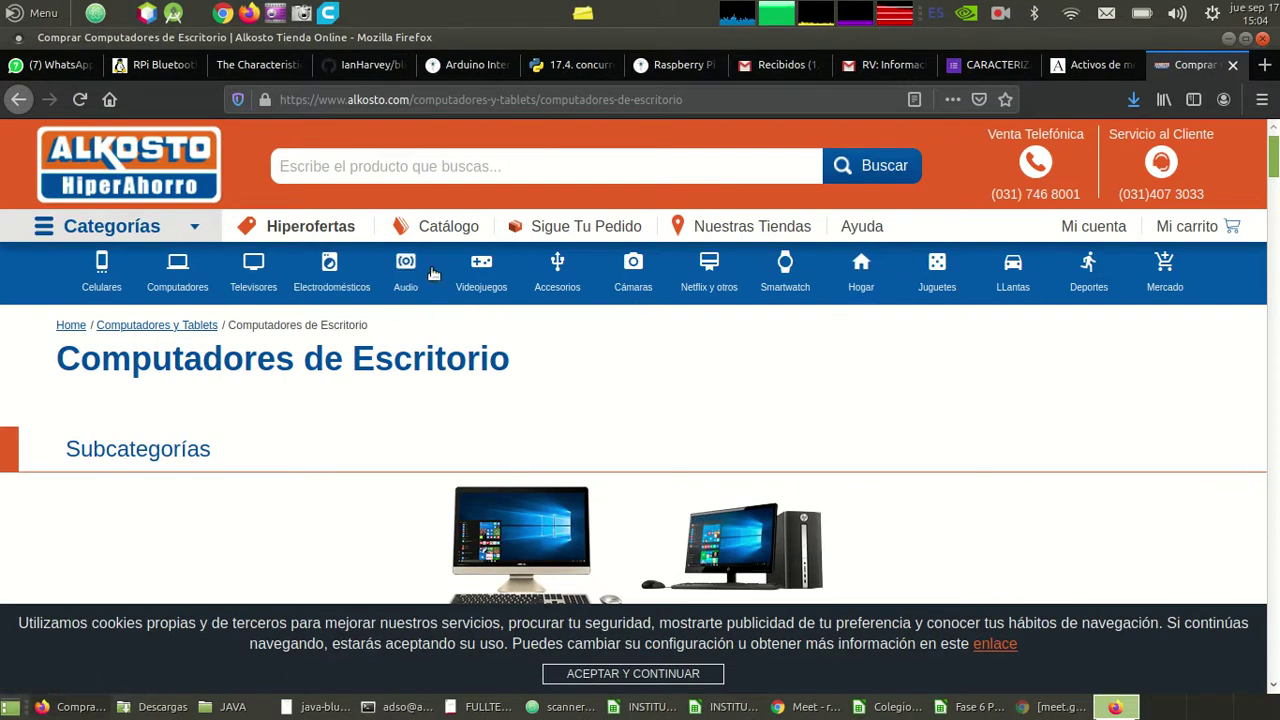
text(impresora)
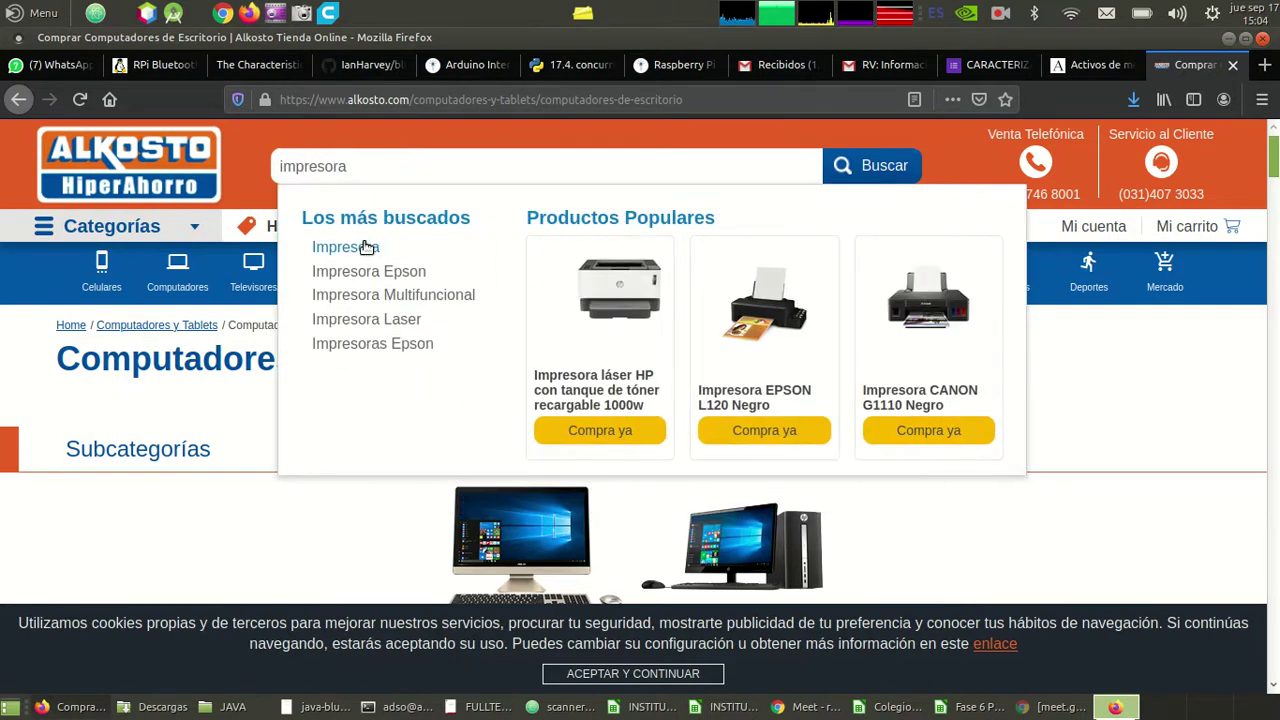
click(366, 247)
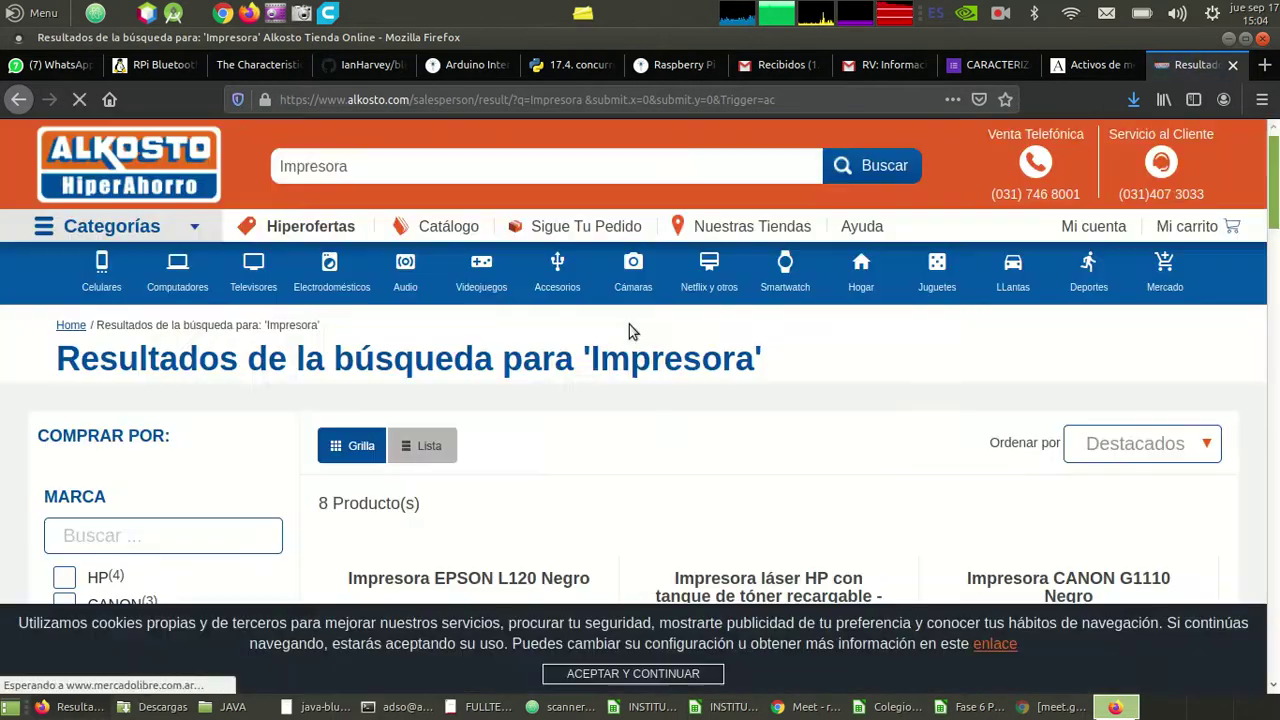
scroll(629, 332, down, 3)
scroll(629, 332, down, 2)
scroll(629, 332, up, 2)
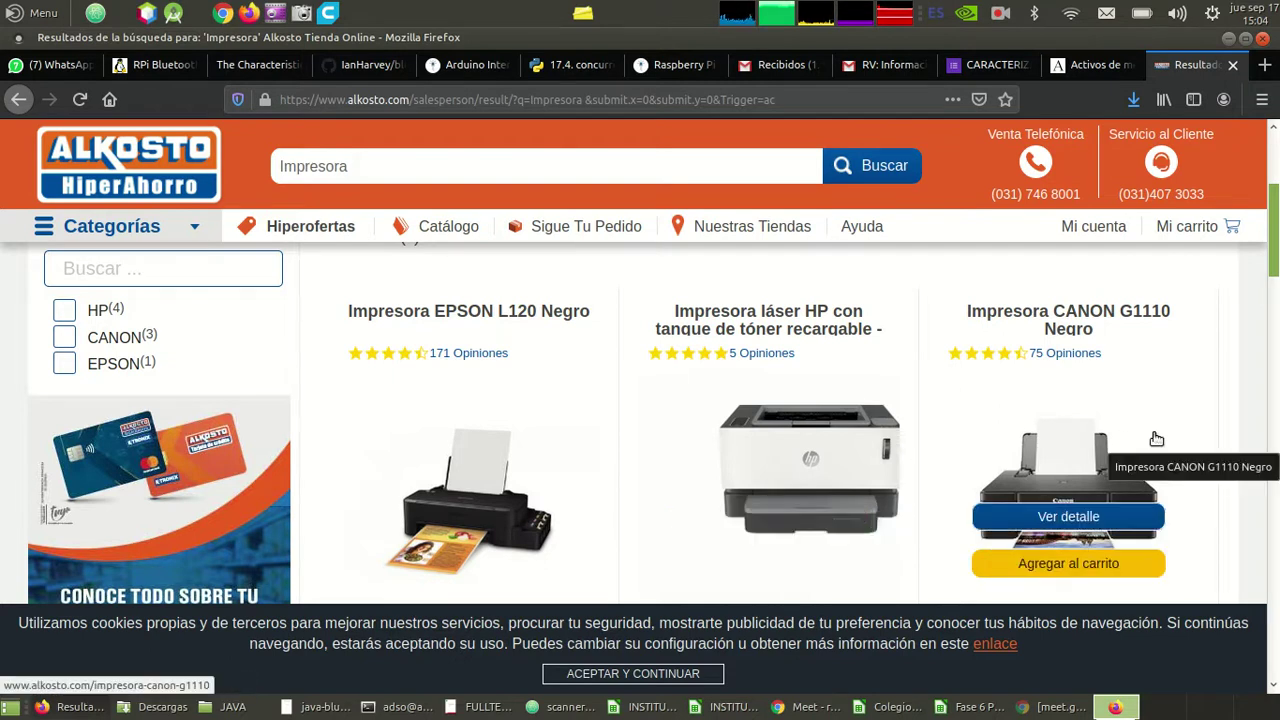
scroll(1156, 439, down, 5)
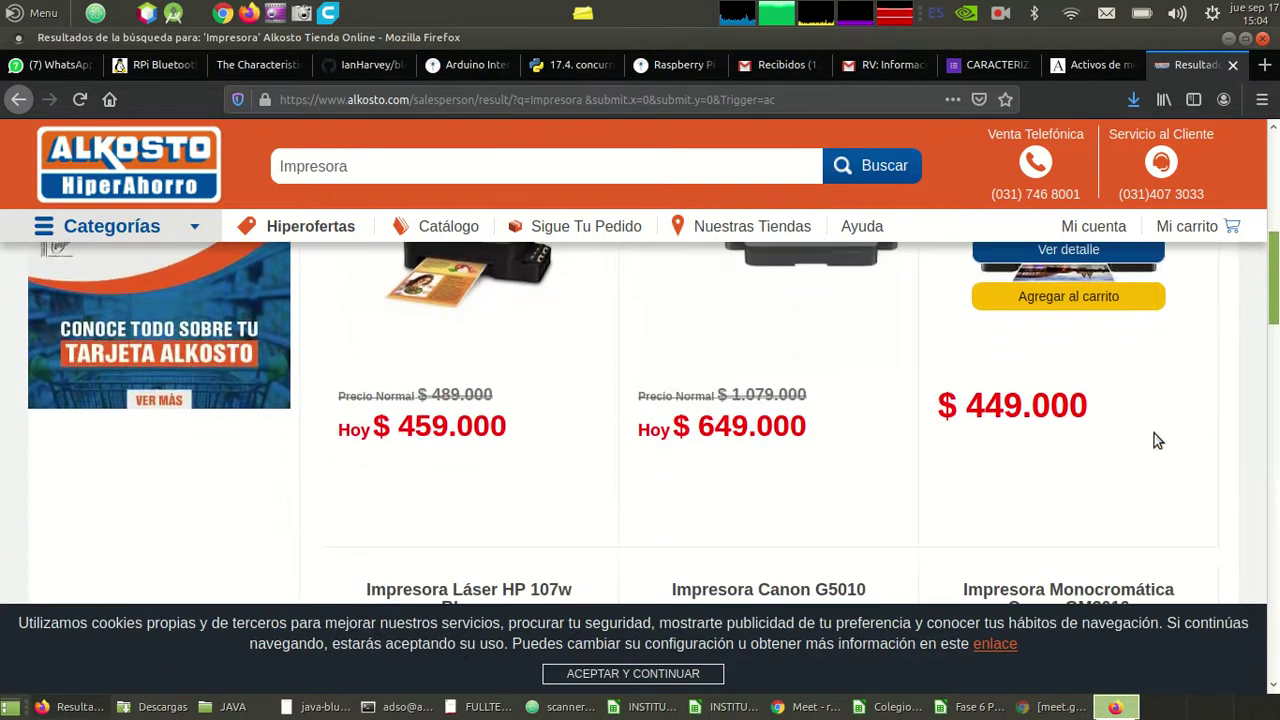
scroll(1156, 439, down, 5)
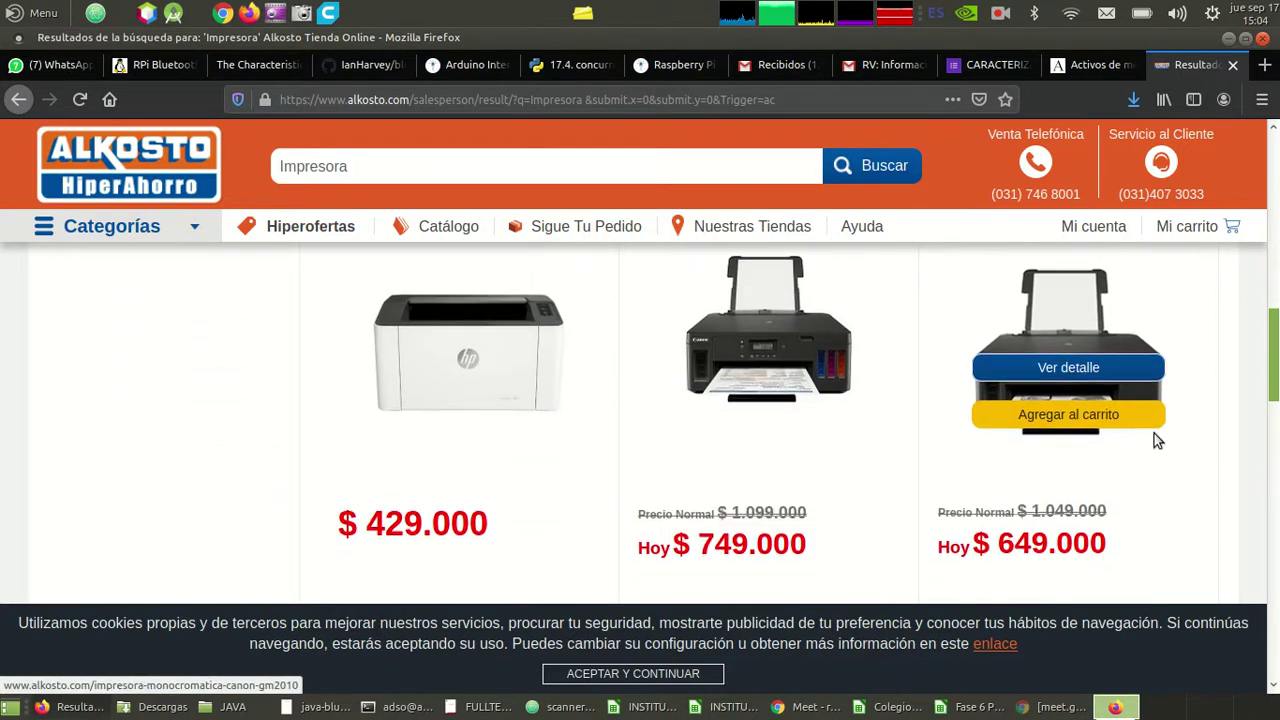
scroll(1156, 439, down, 1)
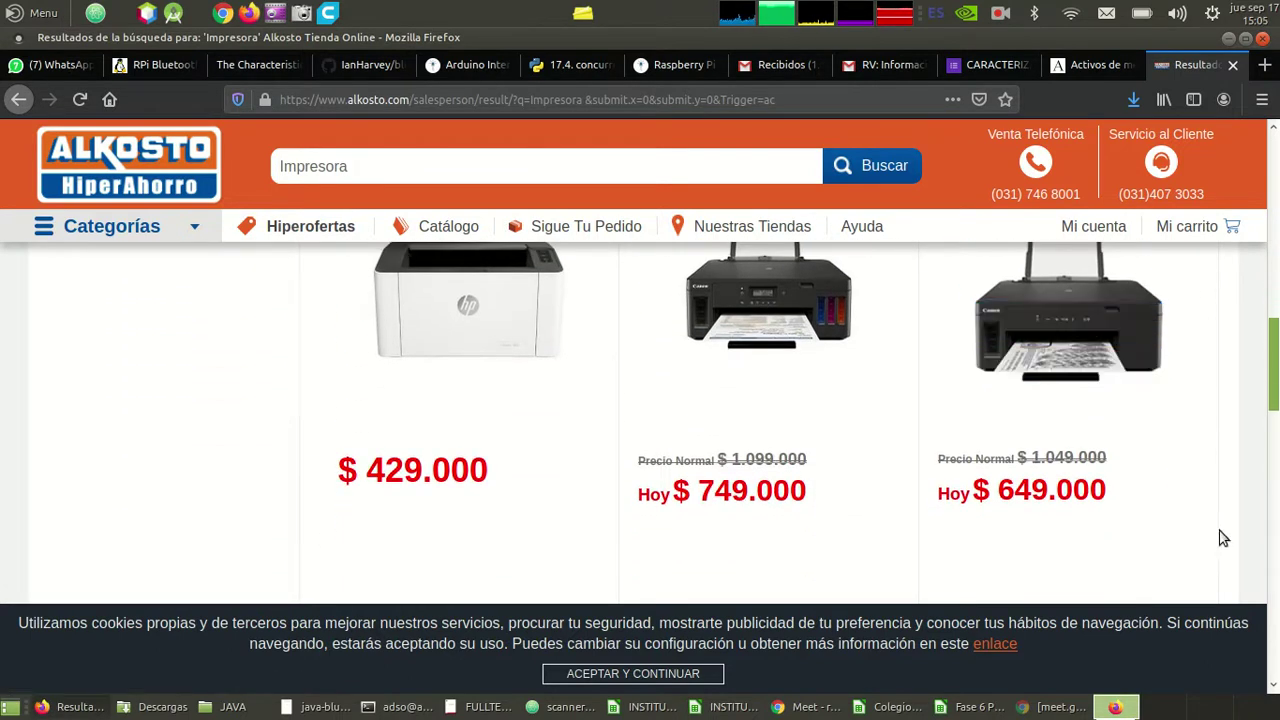
scroll(1222, 538, down, 10)
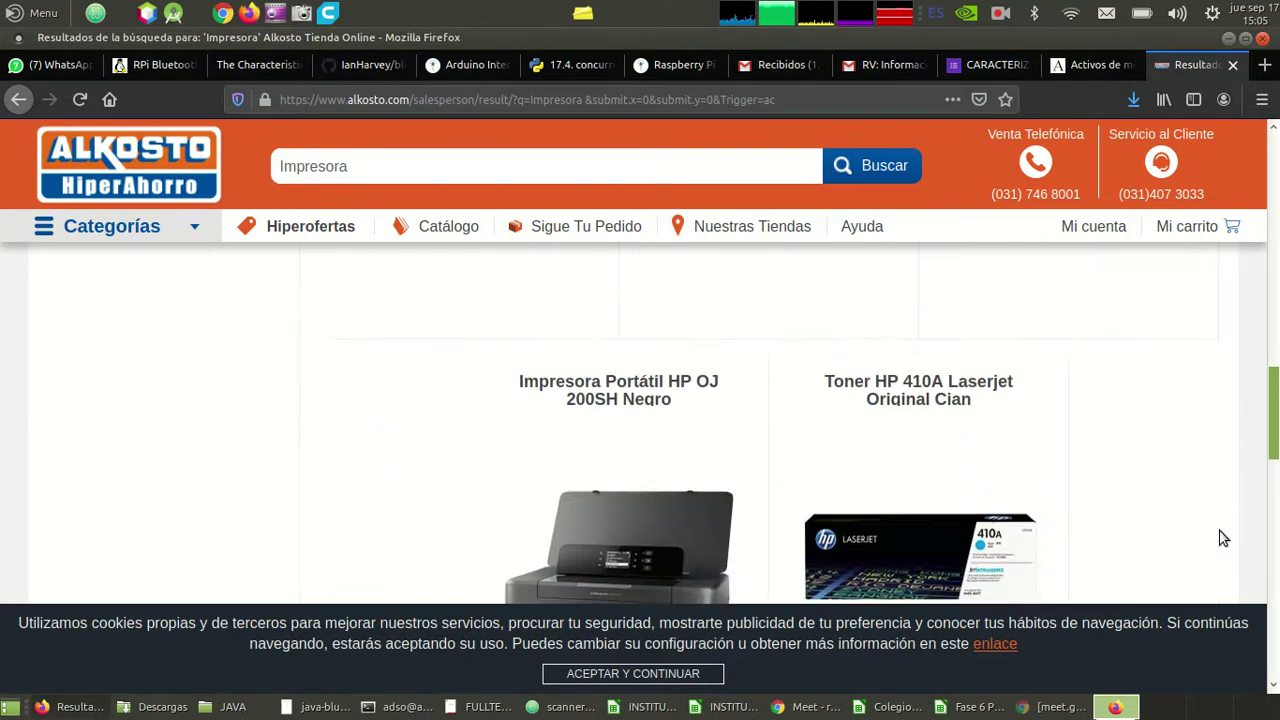
scroll(1222, 538, down, 7)
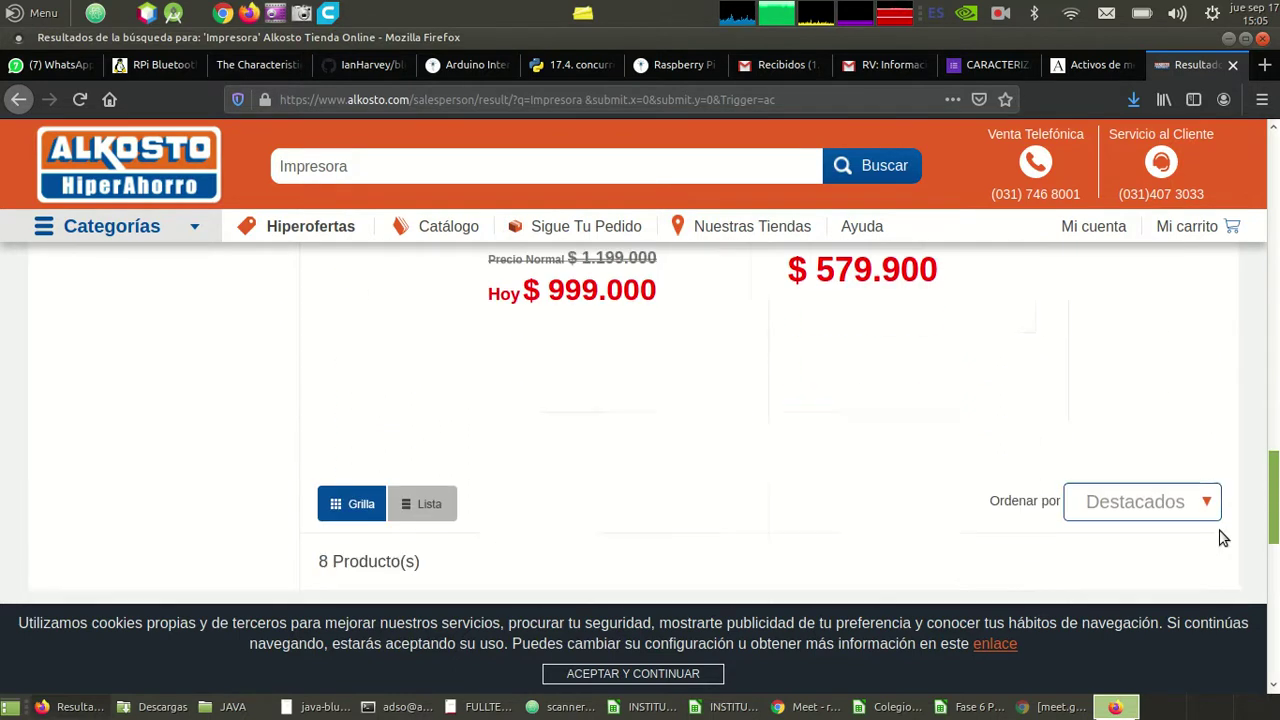
scroll(1222, 538, up, 17)
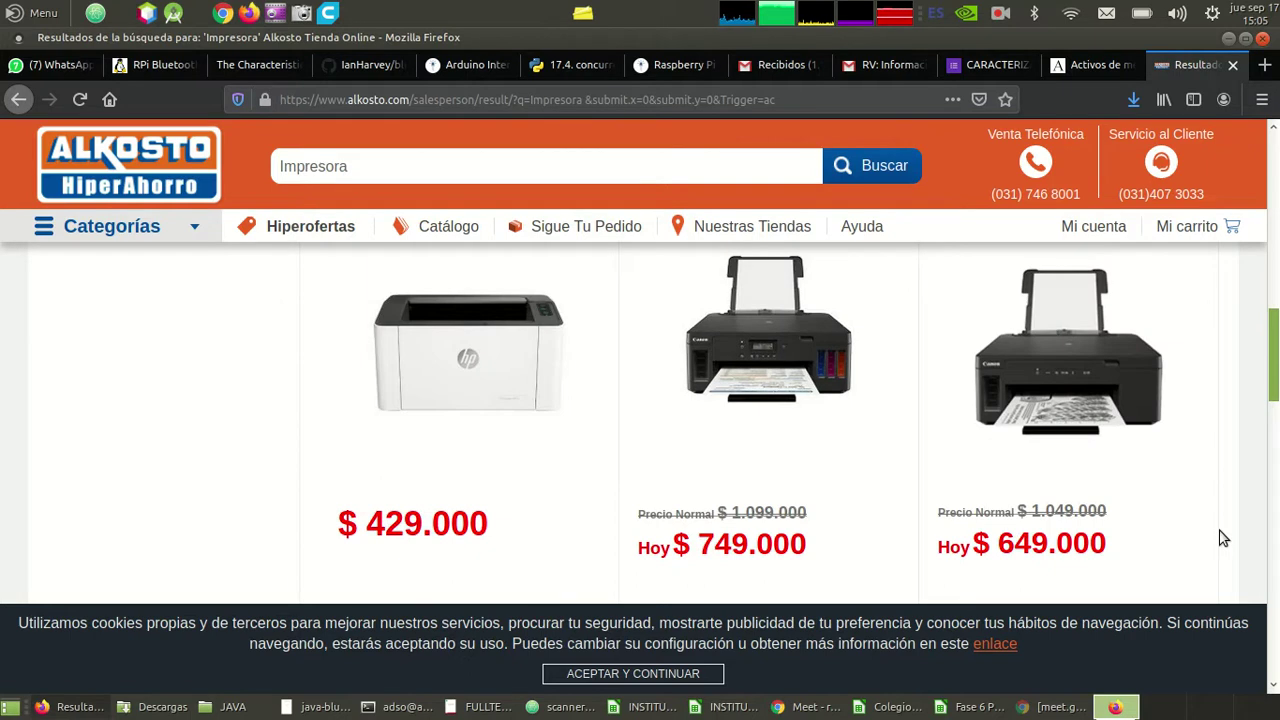
- Open the Canon G5010 printer page showing $ 749.000 today, normally $ 1.099.000
mouse_move(820, 383)
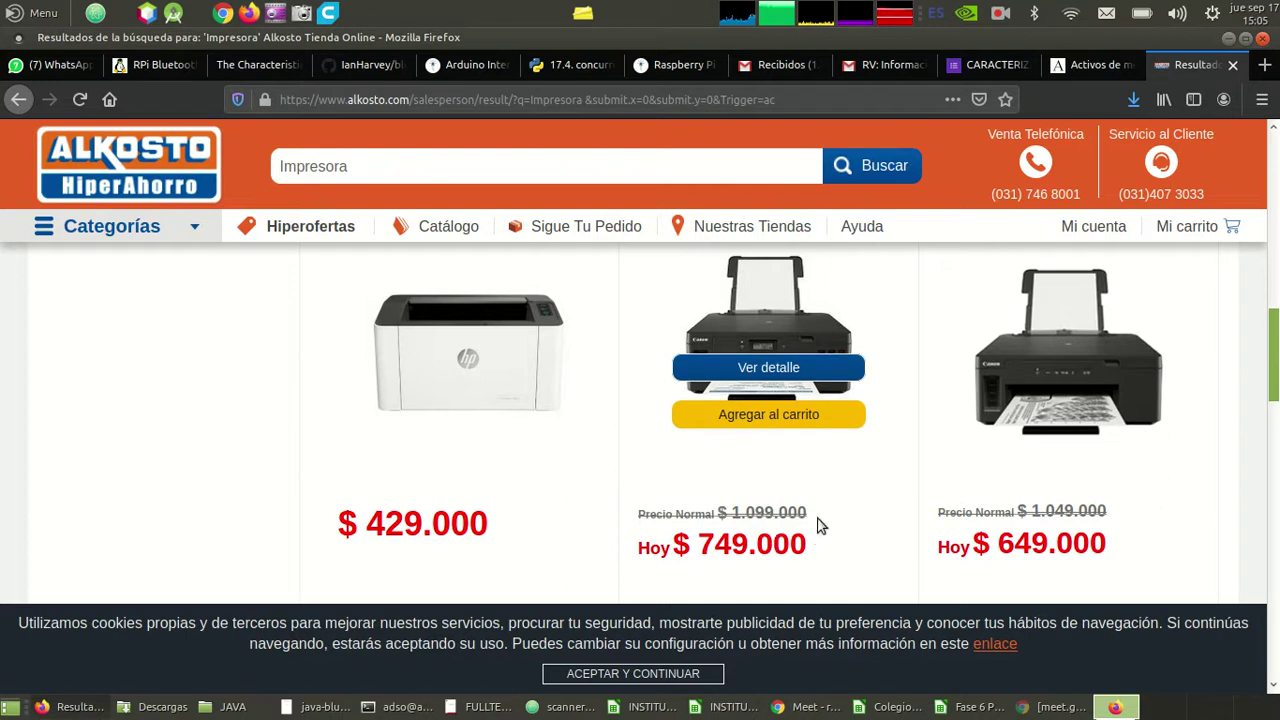
triple_click(757, 512)
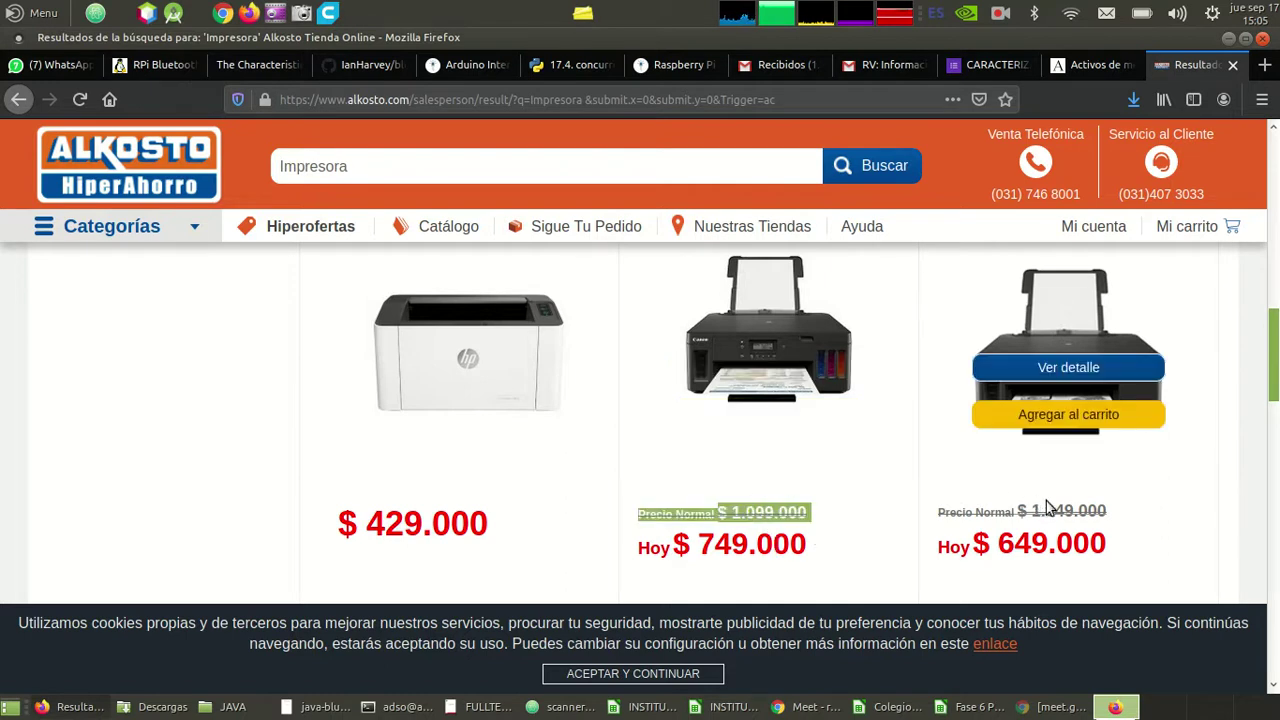
click(778, 370)
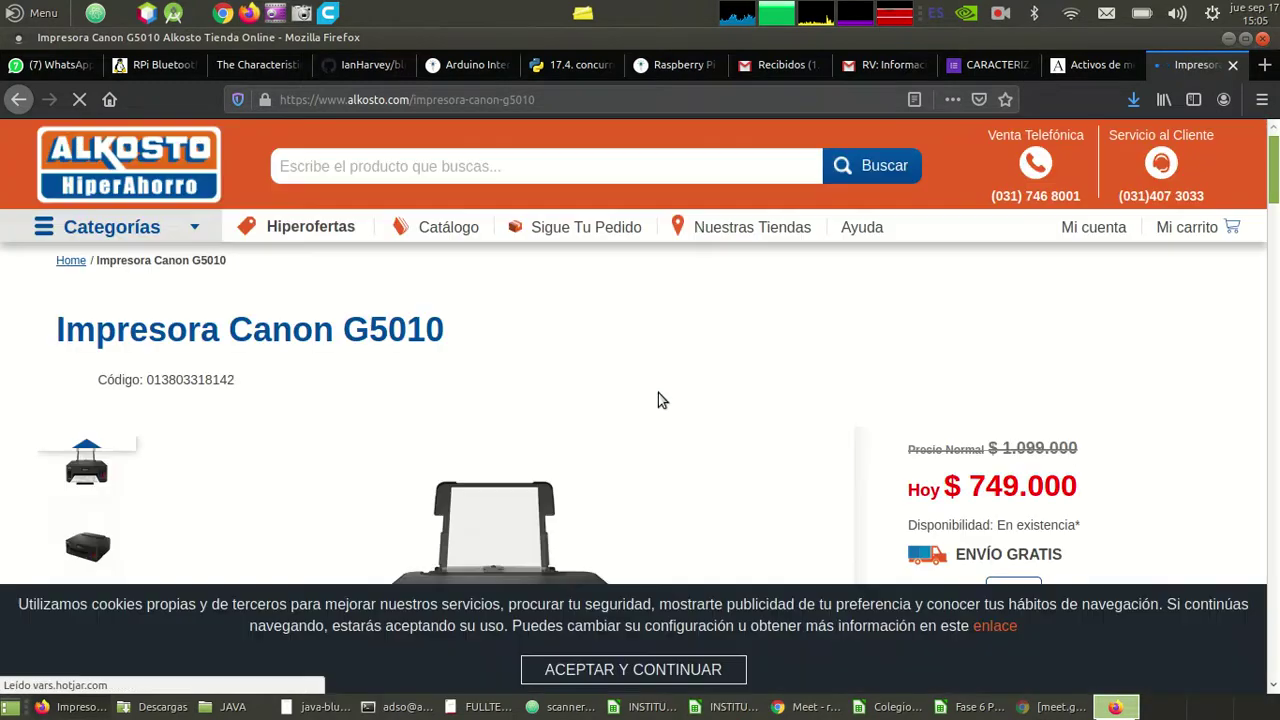
scroll(617, 400, down, 3)
scroll(617, 400, down, 2)
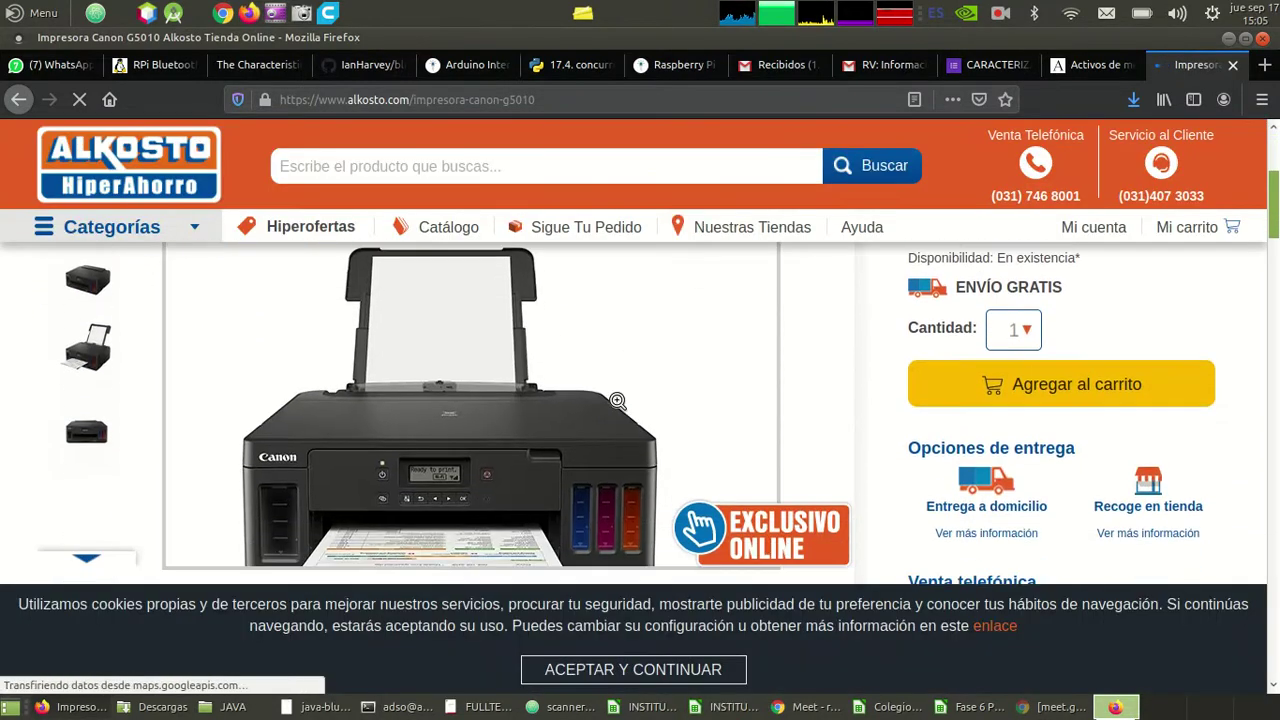
scroll(617, 400, down, 3)
scroll(617, 400, down, 3)
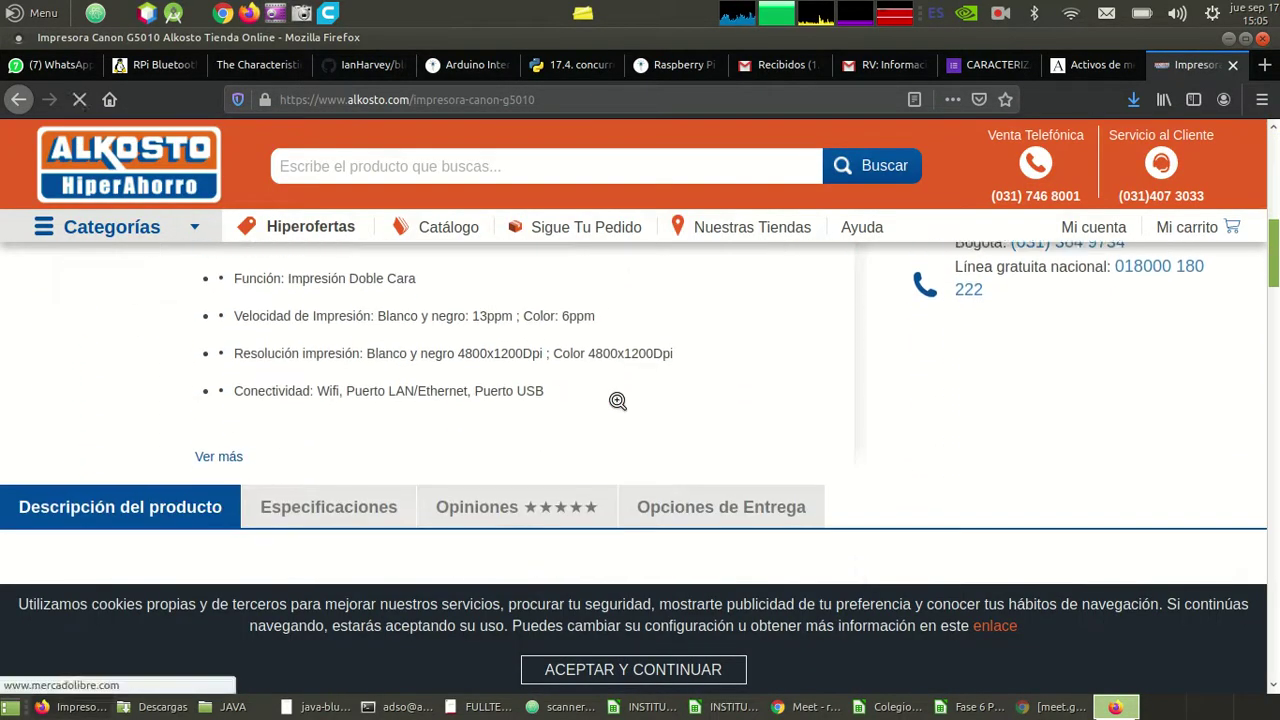
scroll(617, 400, up, 1)
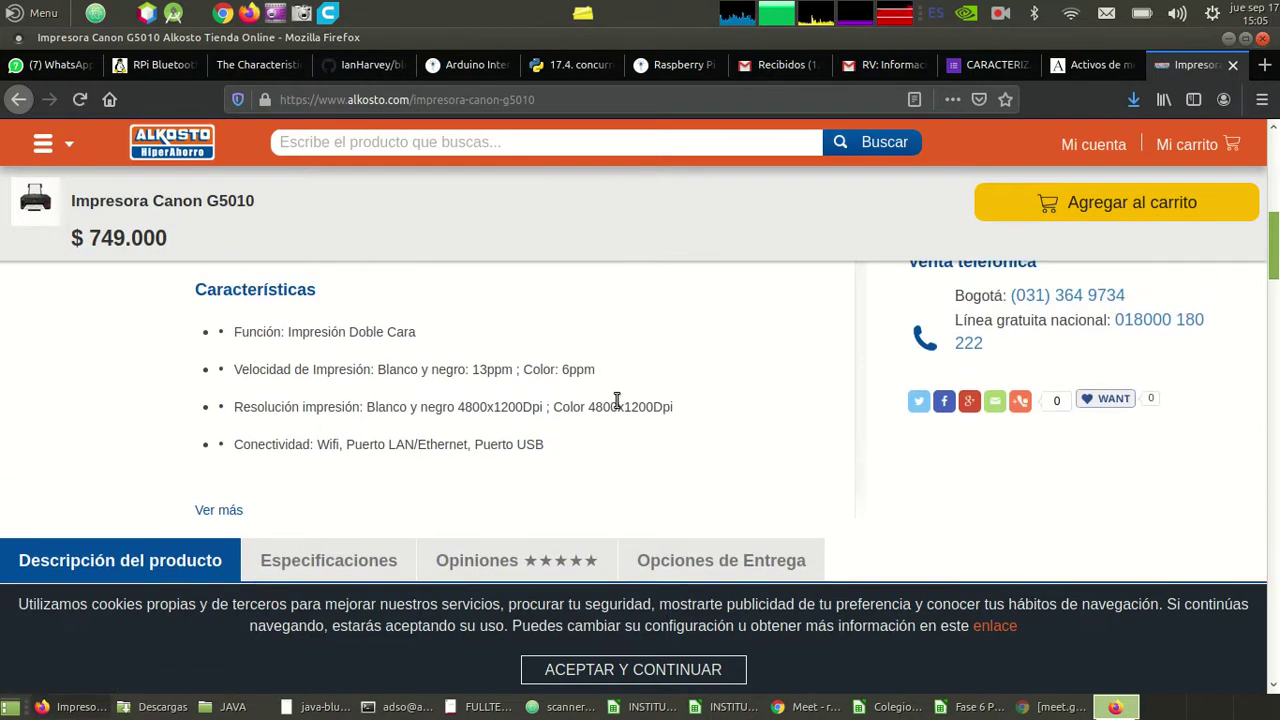
scroll(617, 400, up, 3)
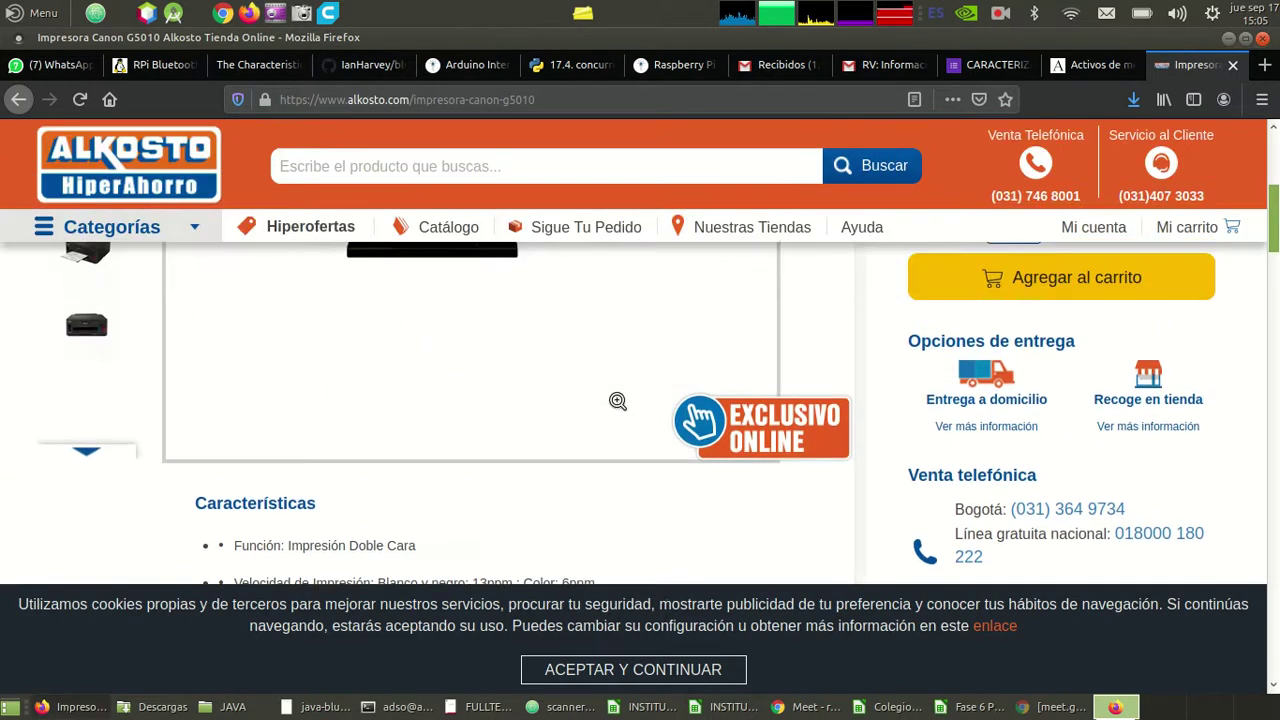
scroll(617, 400, up, 2)
scroll(617, 400, up, 1)
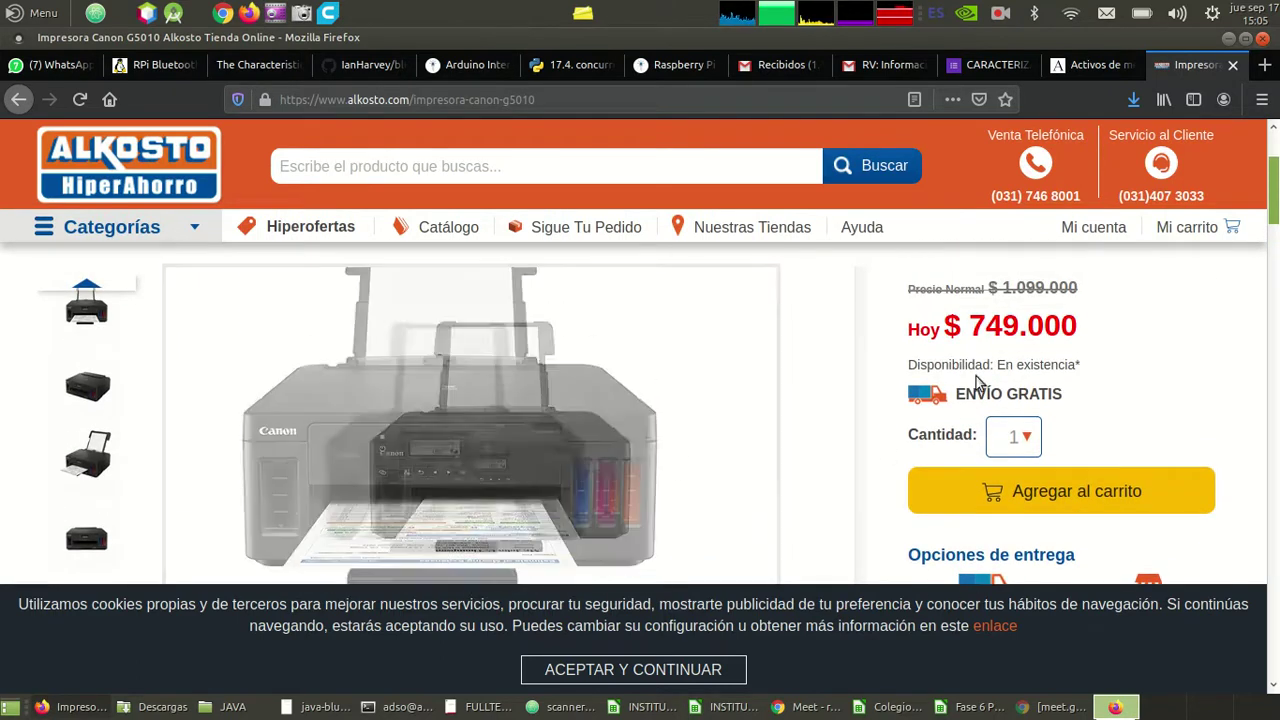
key(alt+Tab)
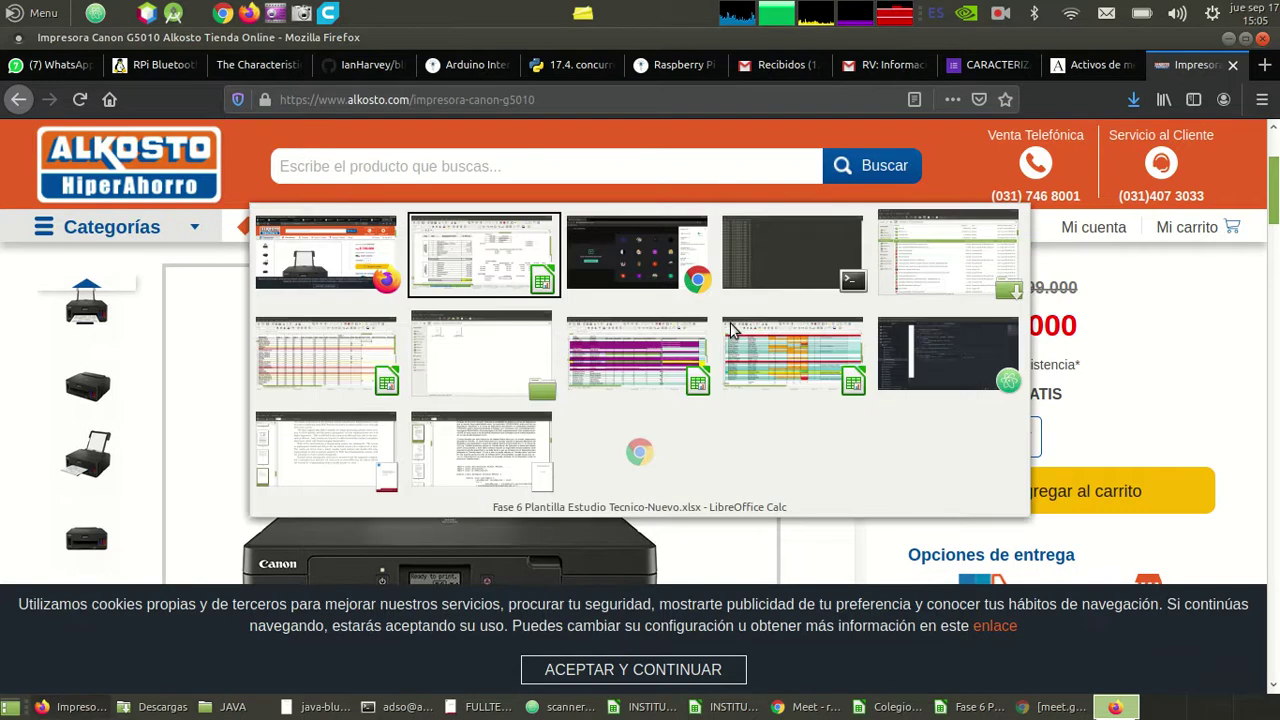
key(alt+Tab)
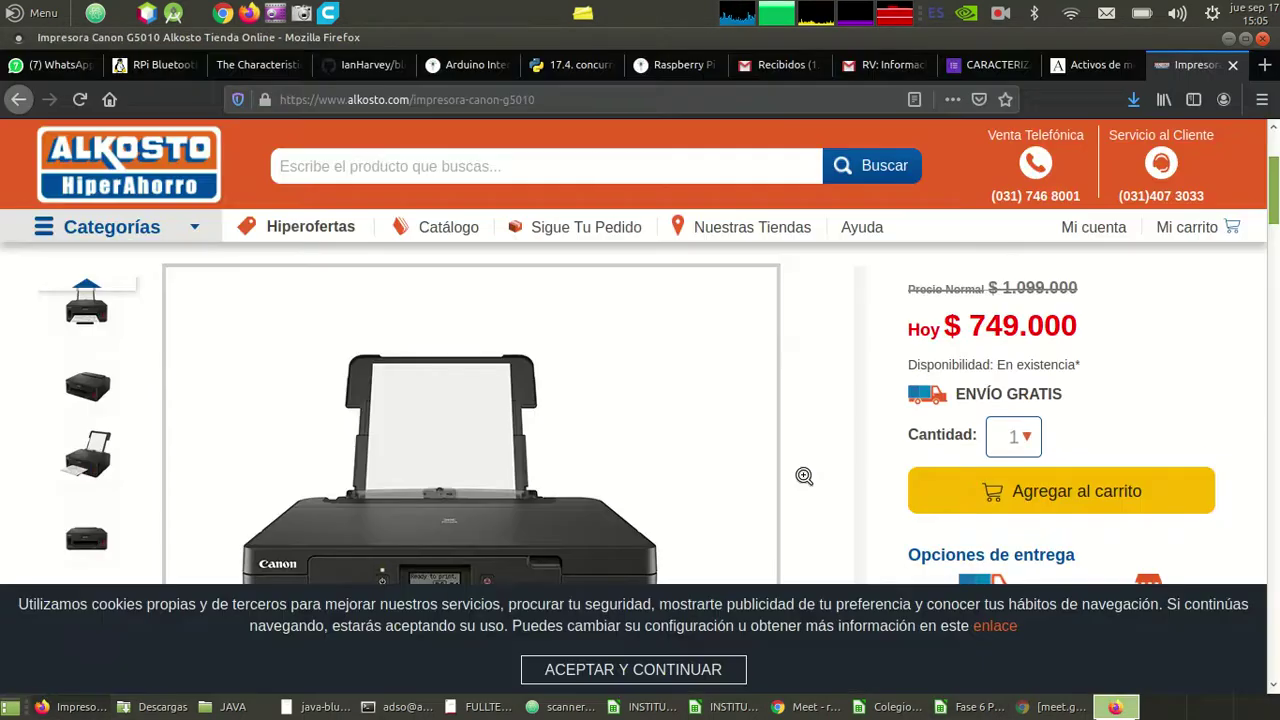
- Enter 1099000 in J27 for the printer, formatted as currency without decimals
key(alt+Tab)
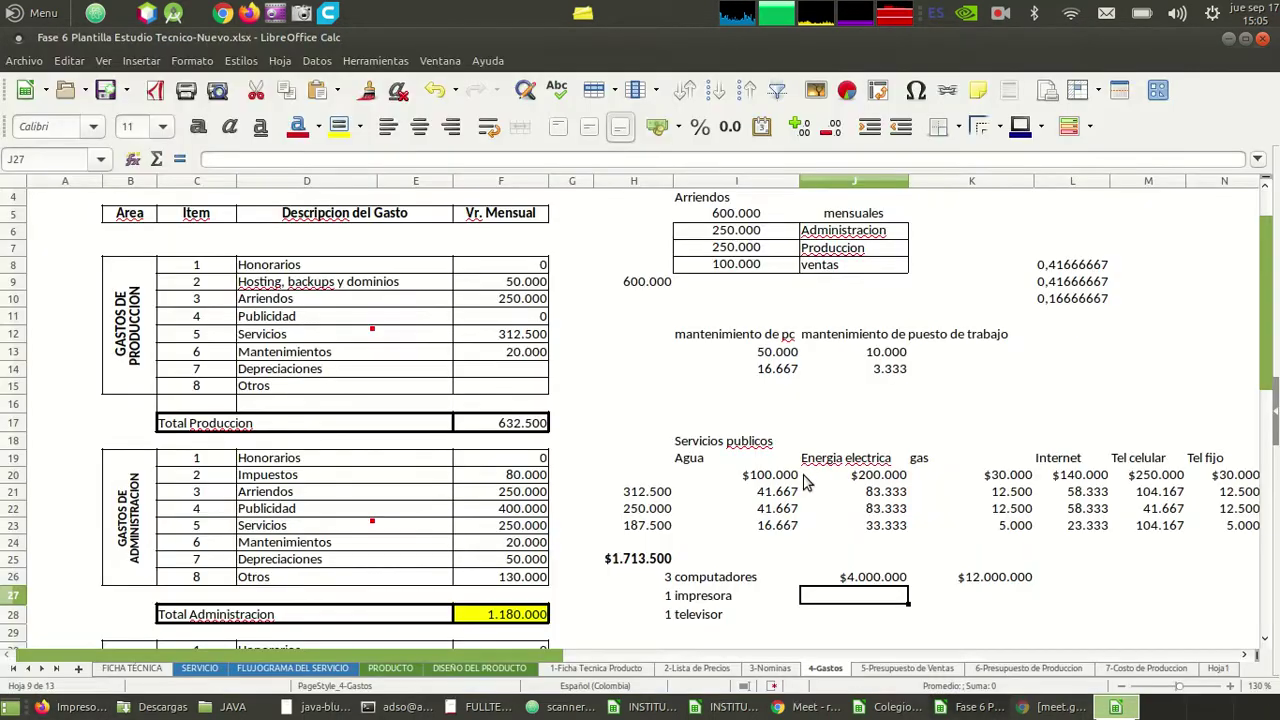
text(1099)
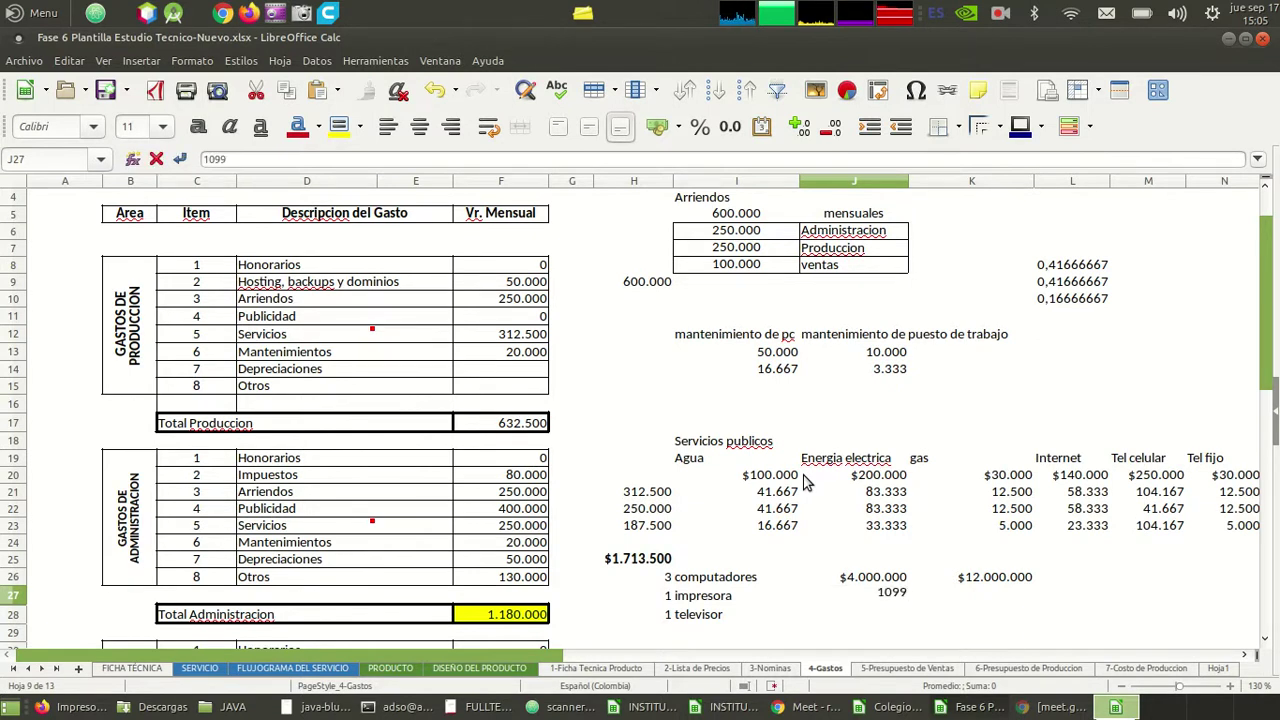
key(Return)
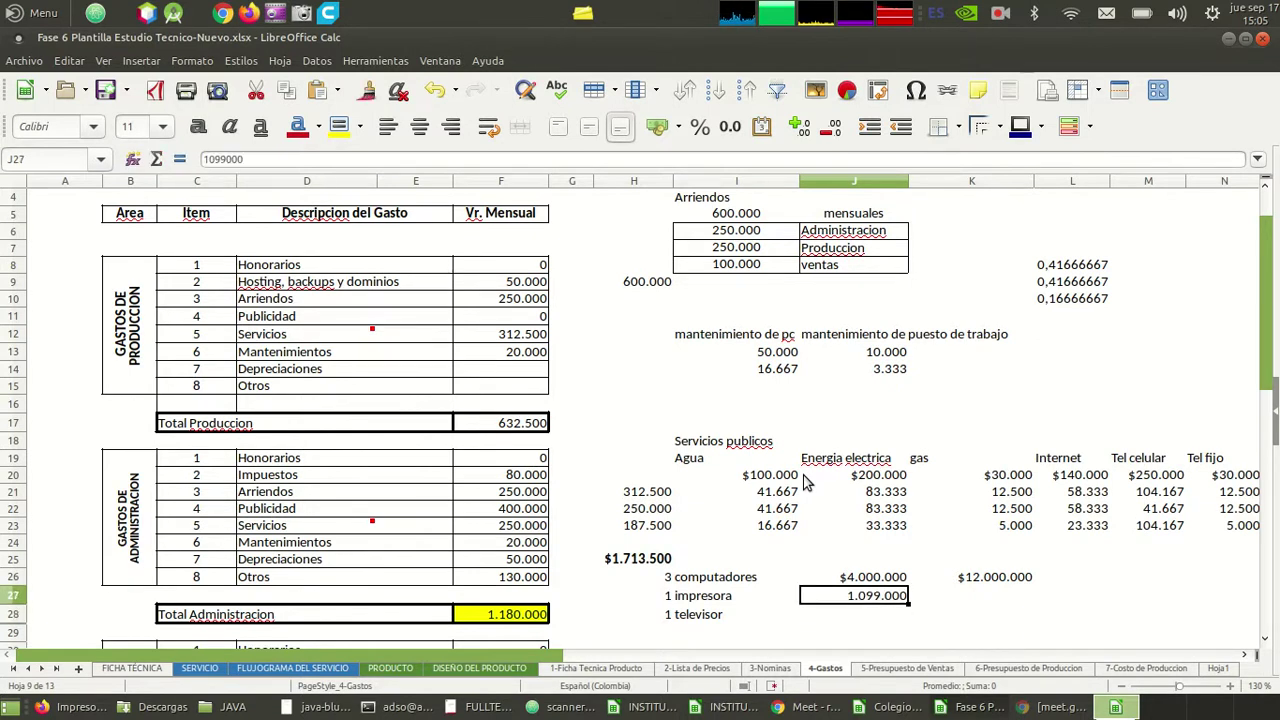
click(657, 126)
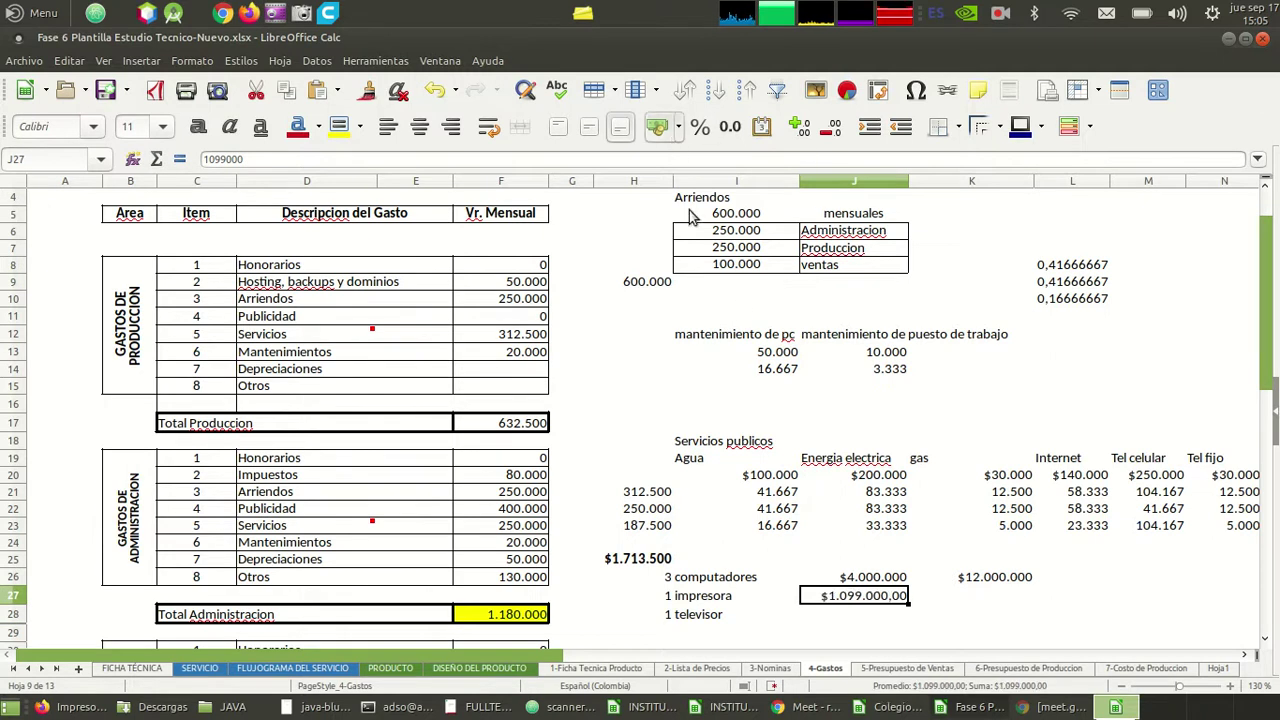
double_click(832, 124)
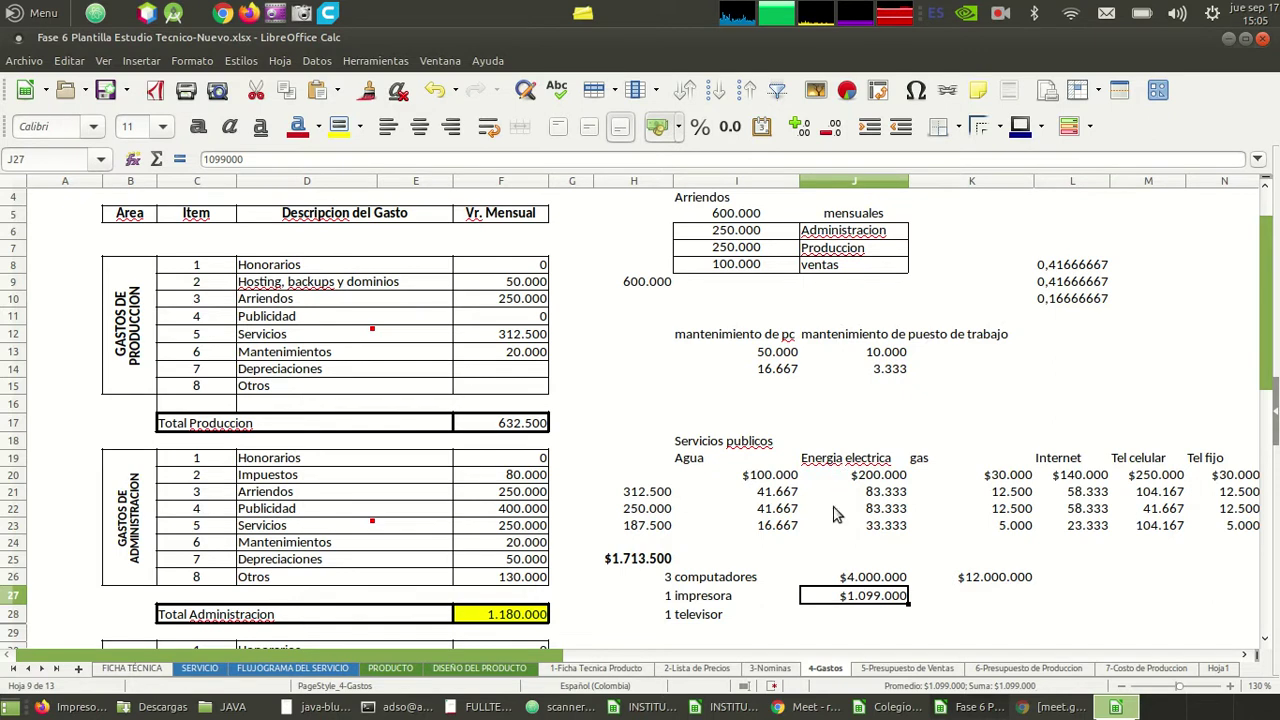
click(855, 633)
- Search the Alkosto store for Televisores
key(alt+Tab)
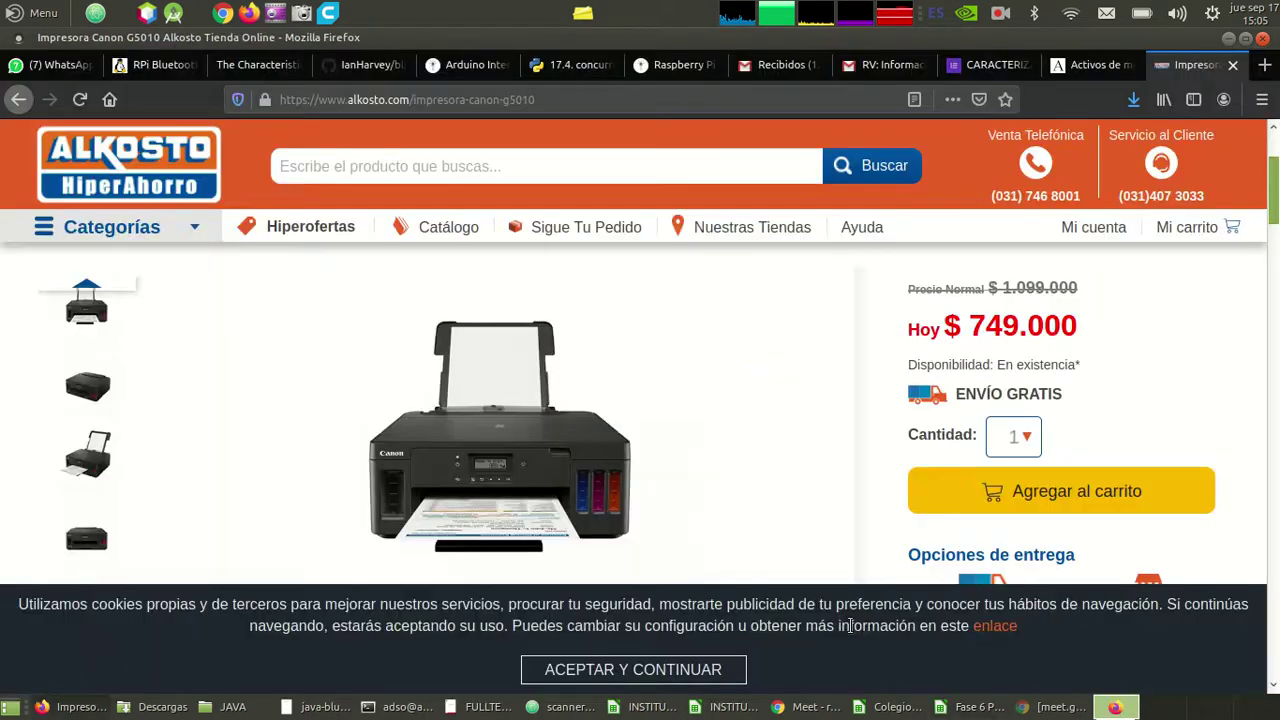
click(553, 168)
text(televiso)
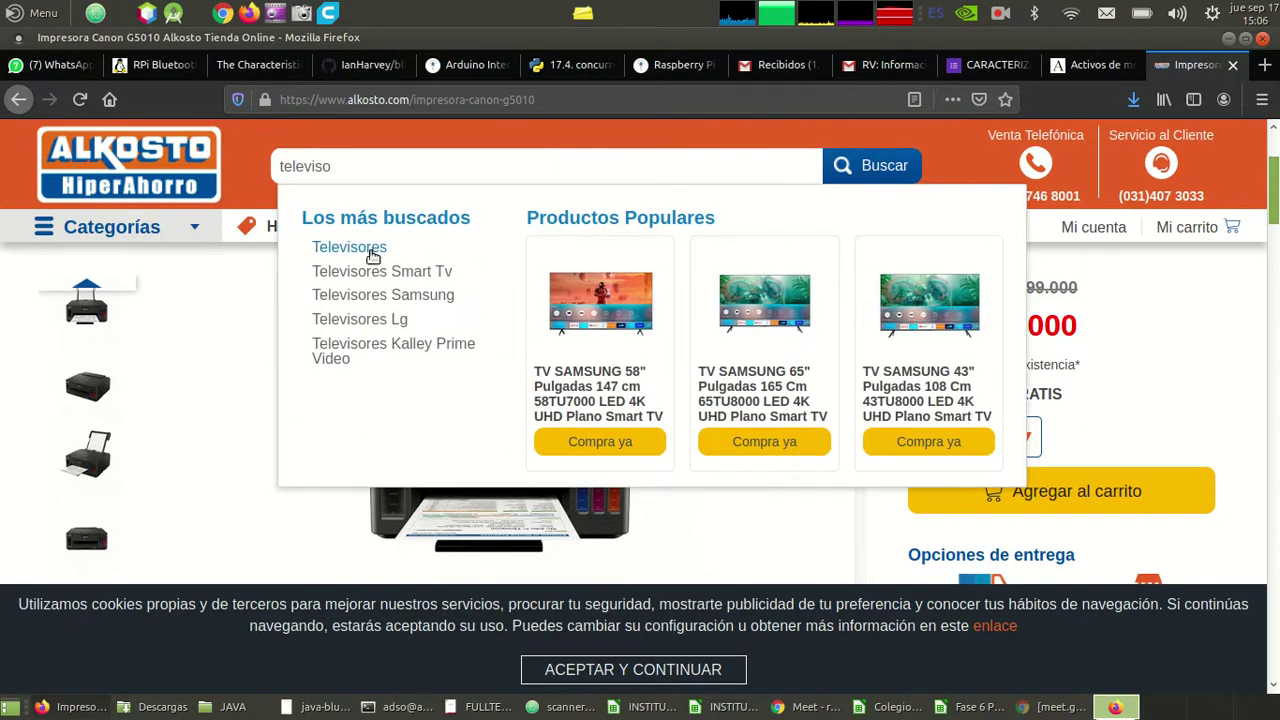
click(349, 248)
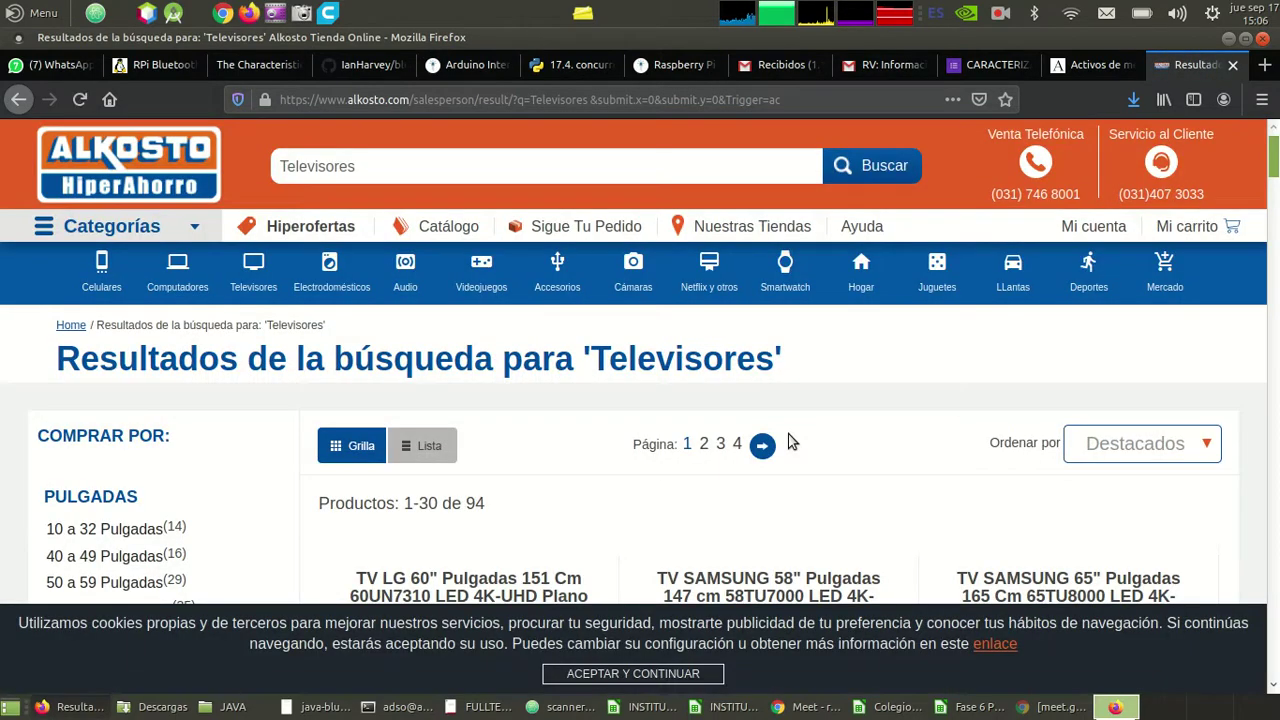
- Scroll through the TV offers, comparing prices such as the LG 50" at $ 1.549.900
scroll(788, 442, down, 4)
scroll(790, 440, down, 1)
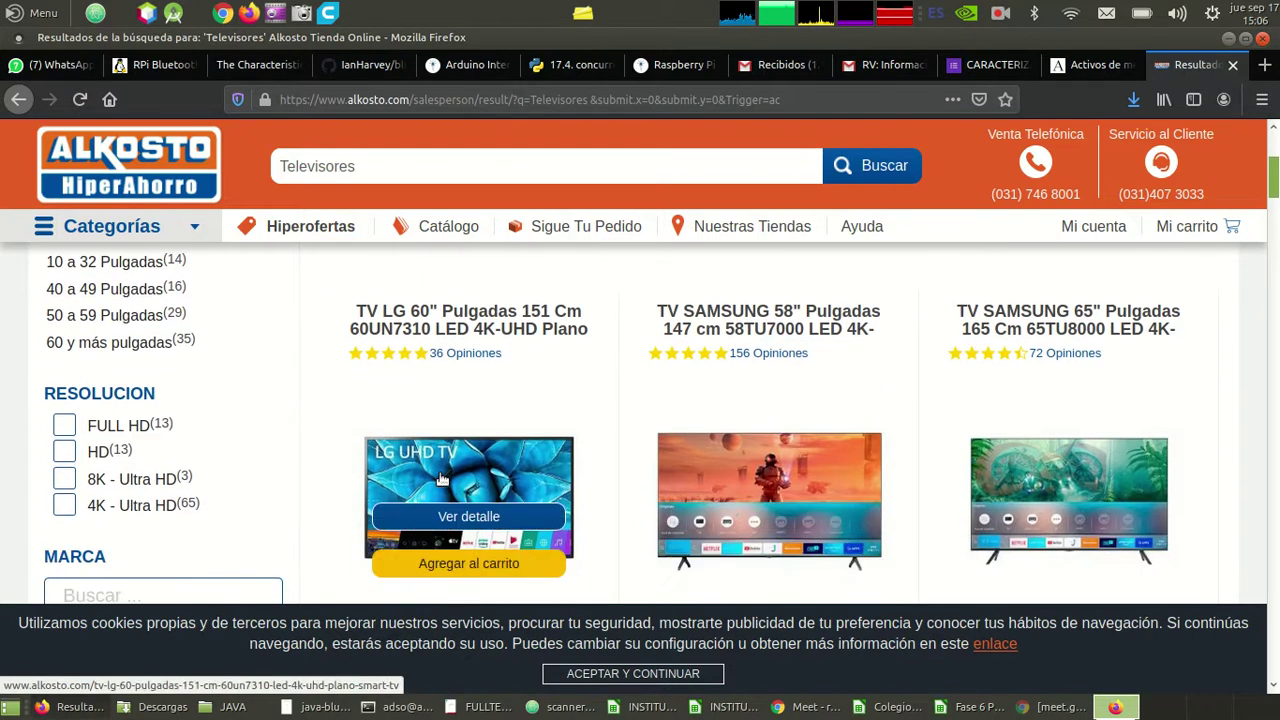
scroll(443, 478, down, 2)
scroll(443, 478, down, 4)
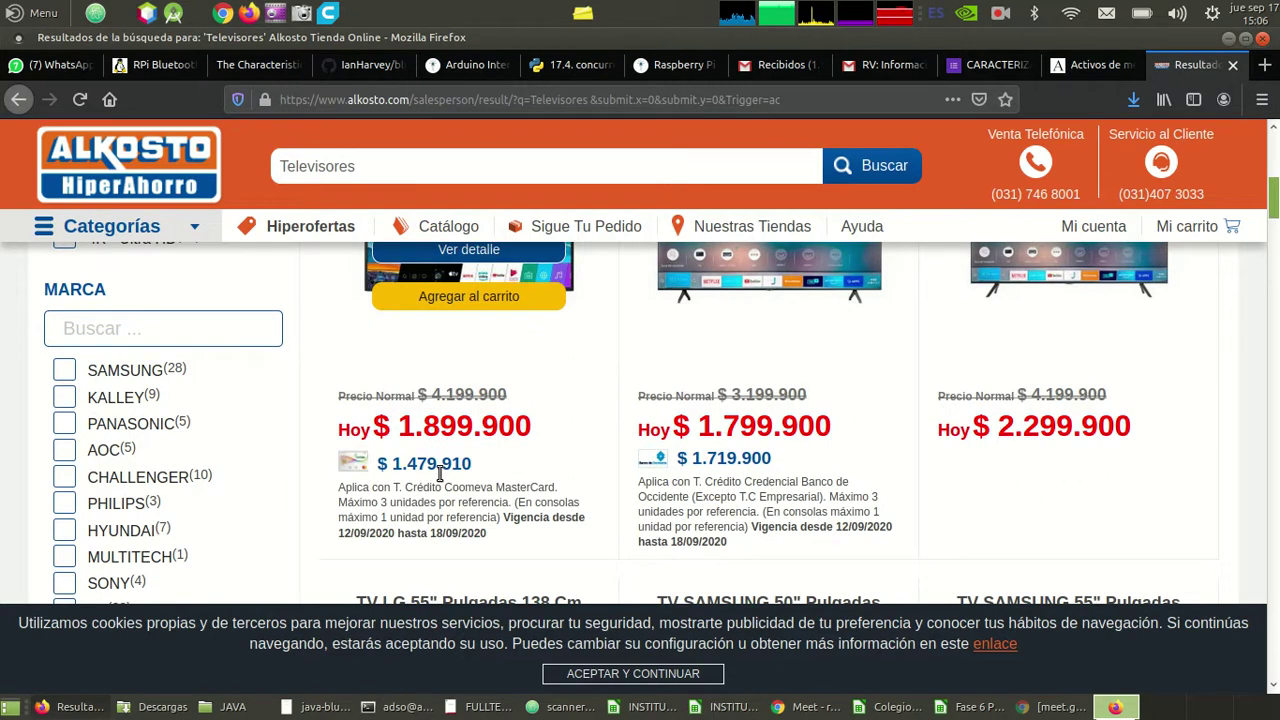
scroll(440, 476, up, 6)
scroll(443, 479, down, 1)
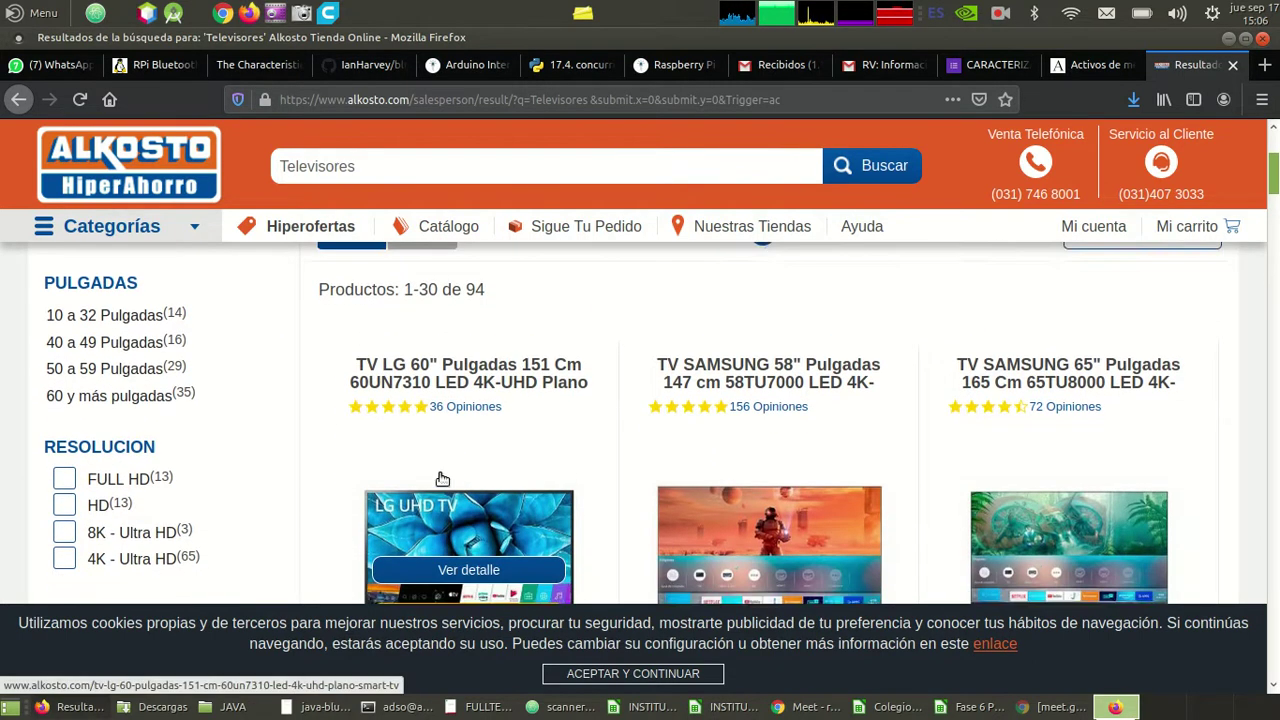
scroll(443, 479, down, 11)
scroll(440, 480, down, 4)
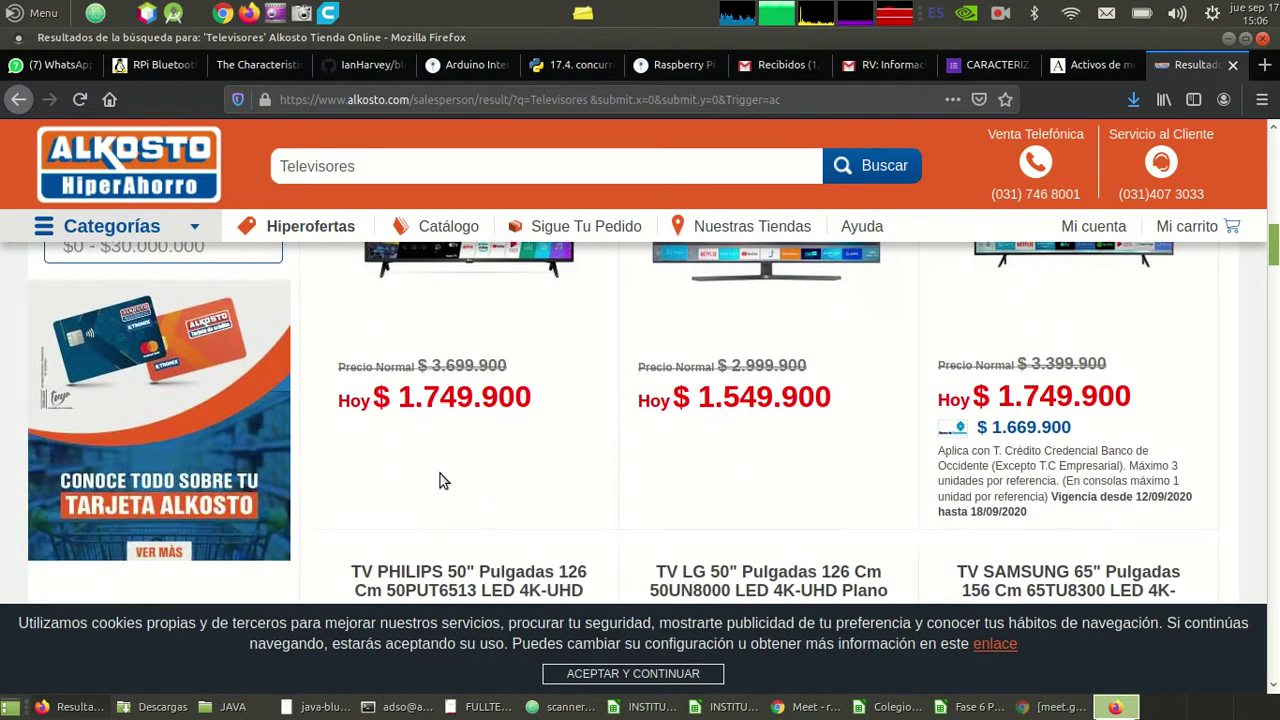
scroll(443, 481, up, 7)
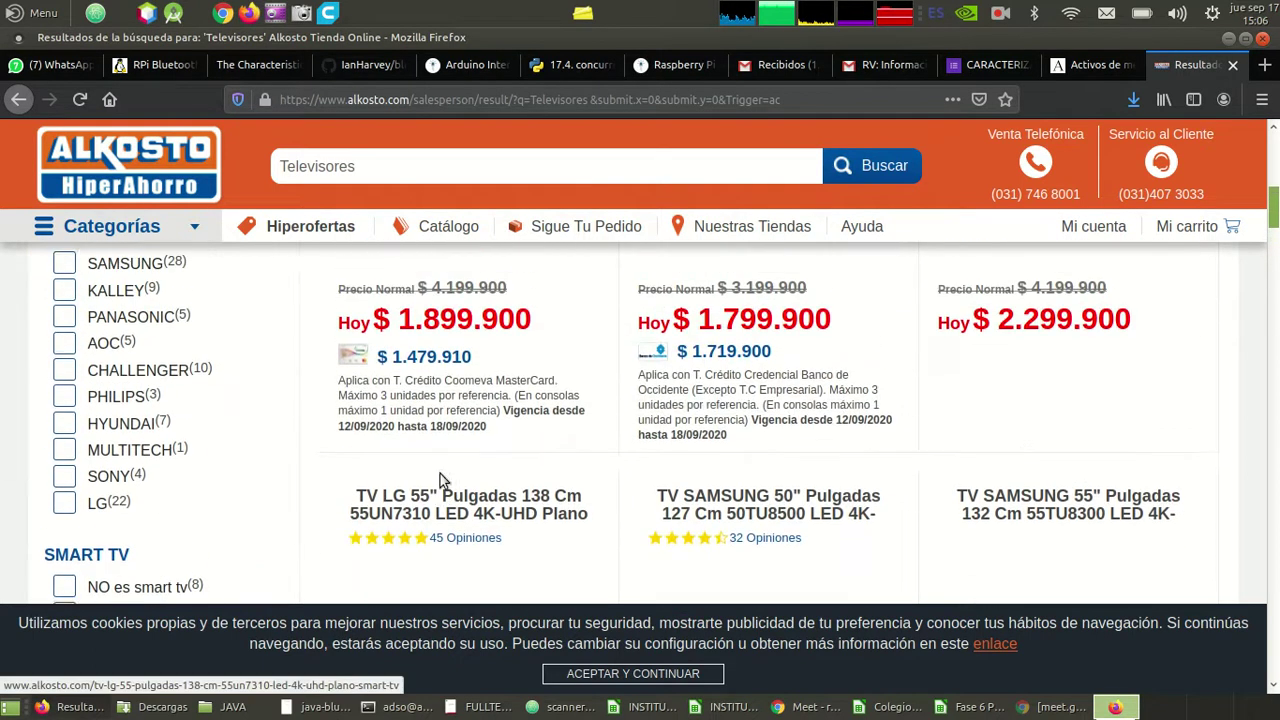
scroll(443, 479, down, 10)
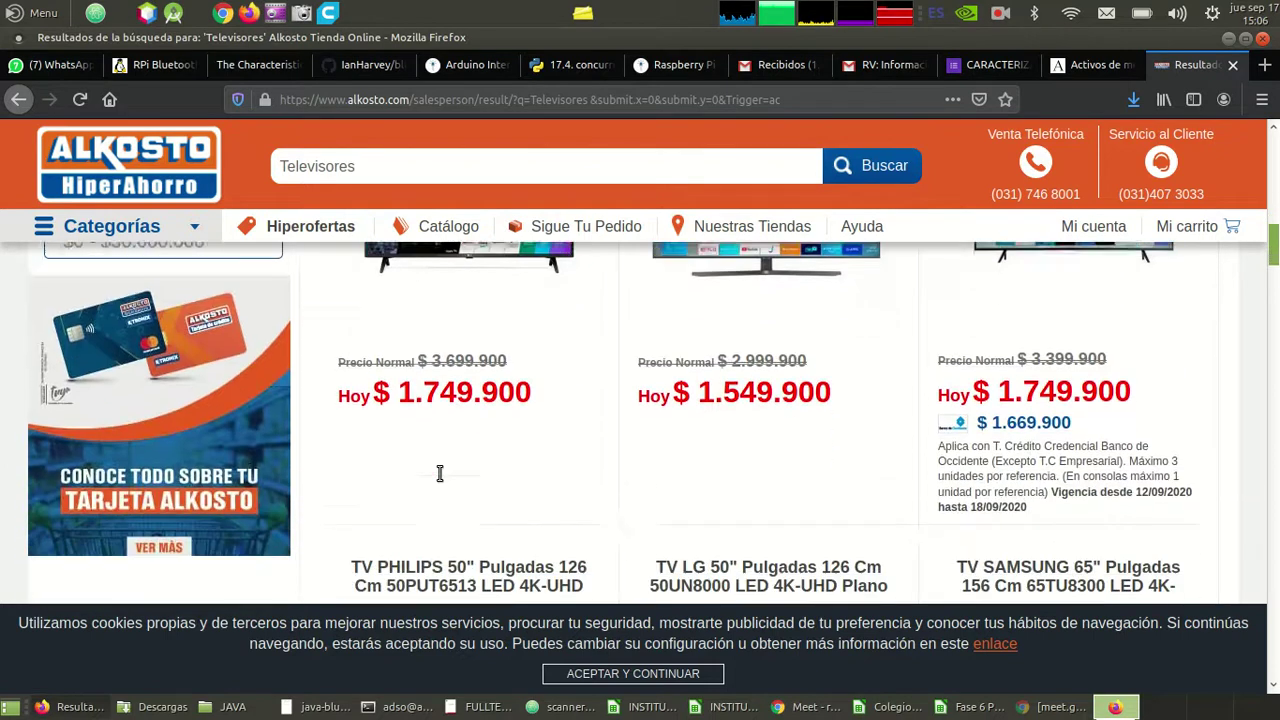
scroll(443, 481, up, 6)
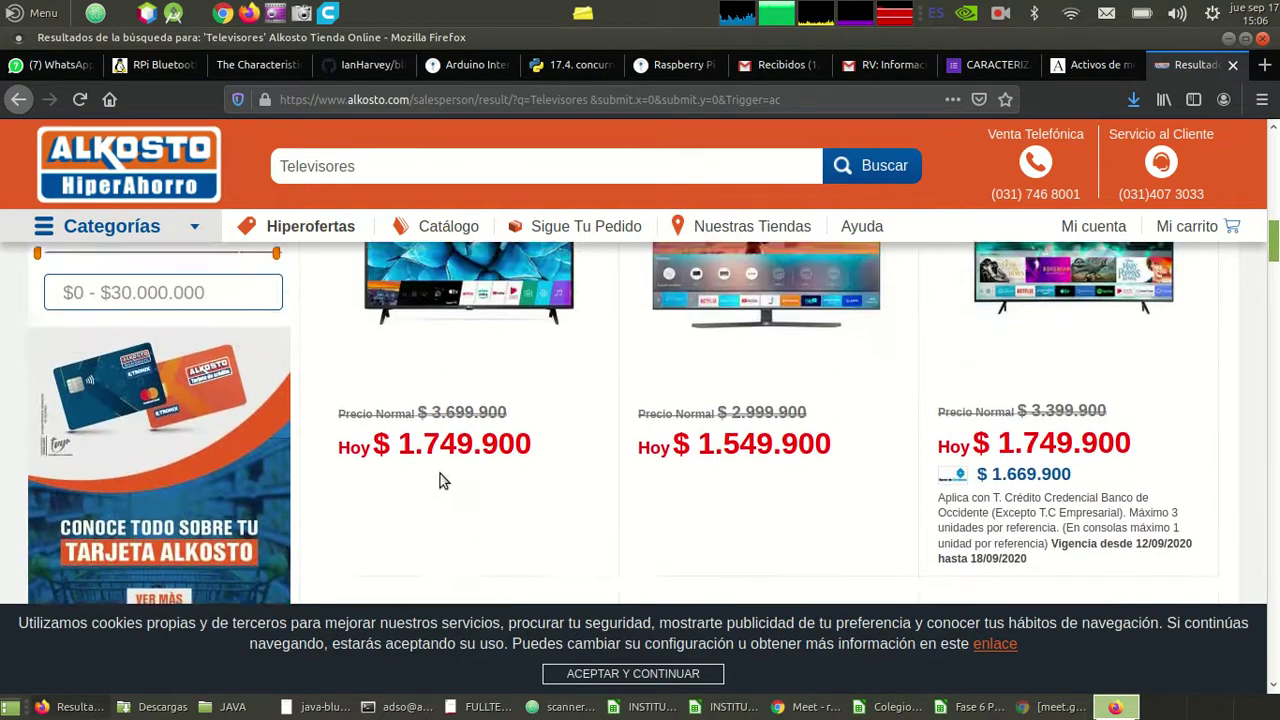
scroll(443, 481, down, 4)
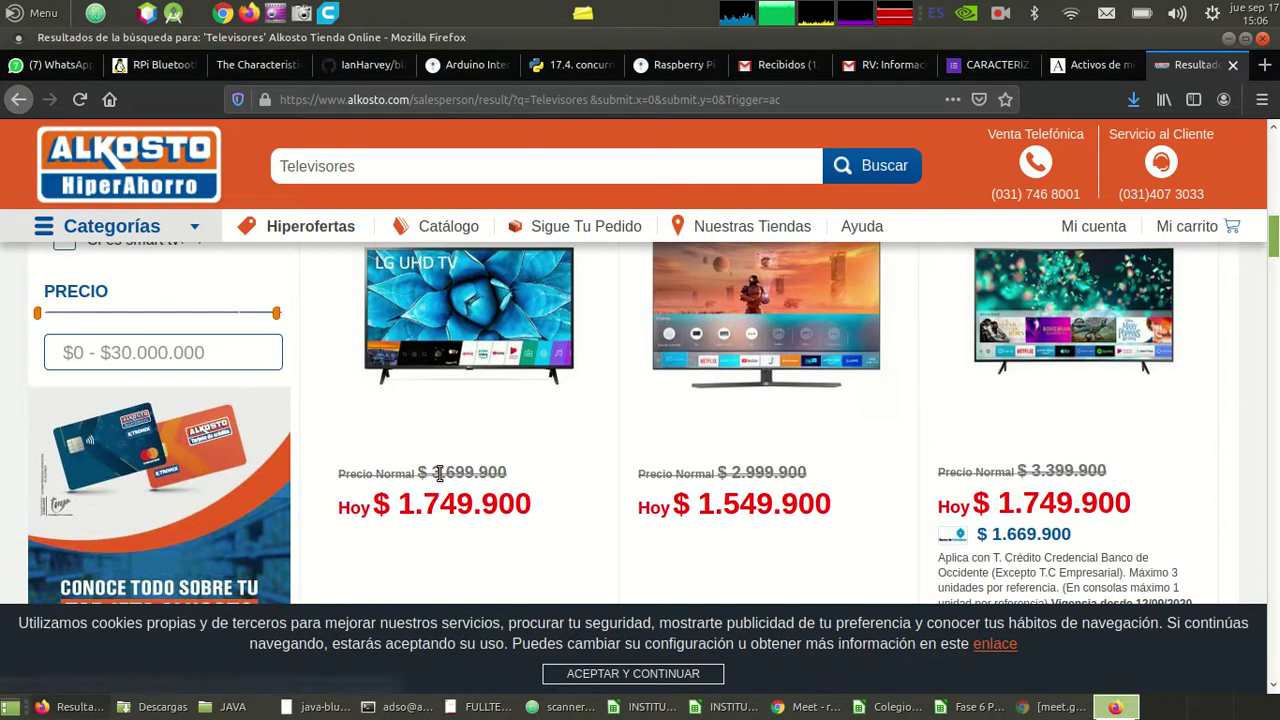
scroll(443, 479, down, 3)
scroll(443, 479, up, 5)
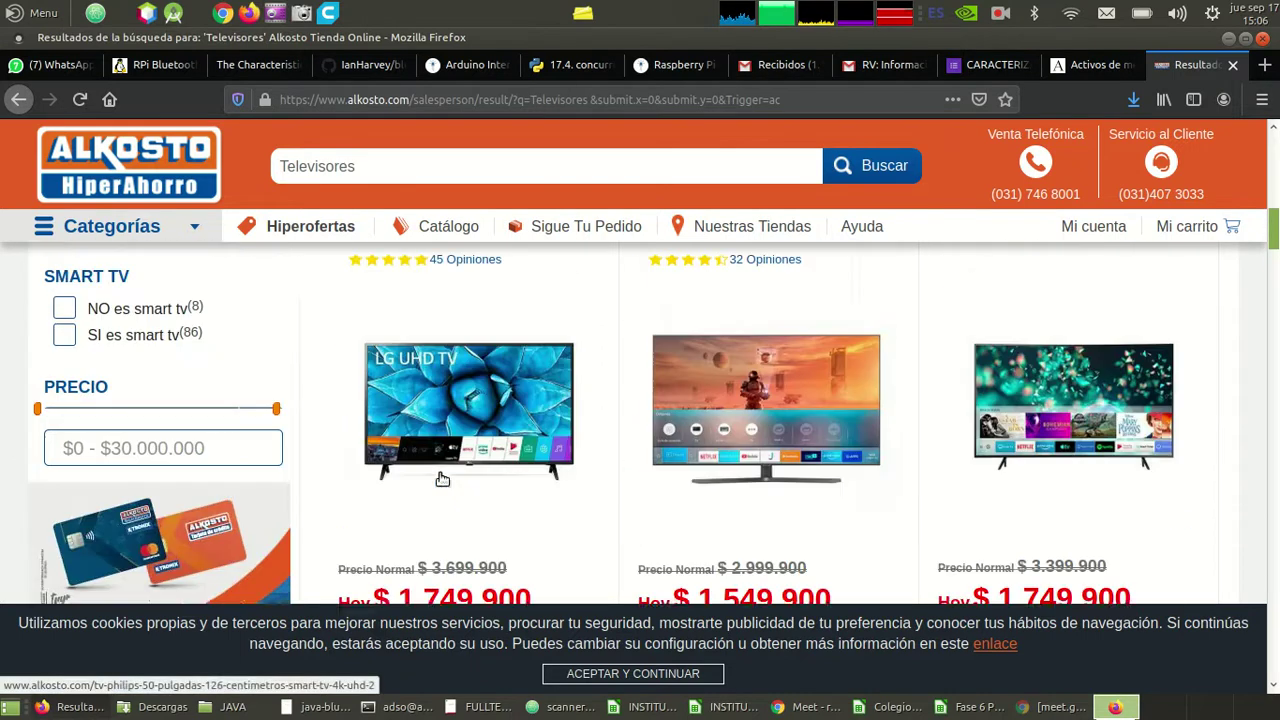
scroll(443, 479, down, 5)
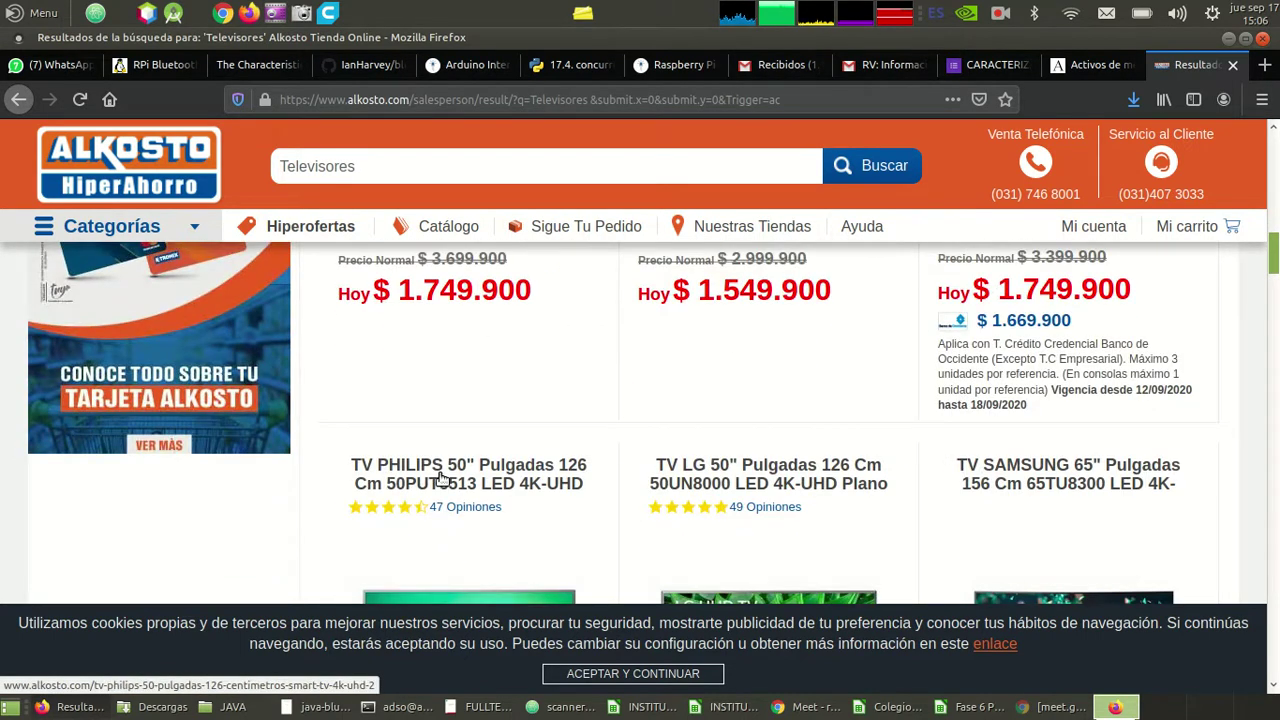
scroll(760, 377, up, 3)
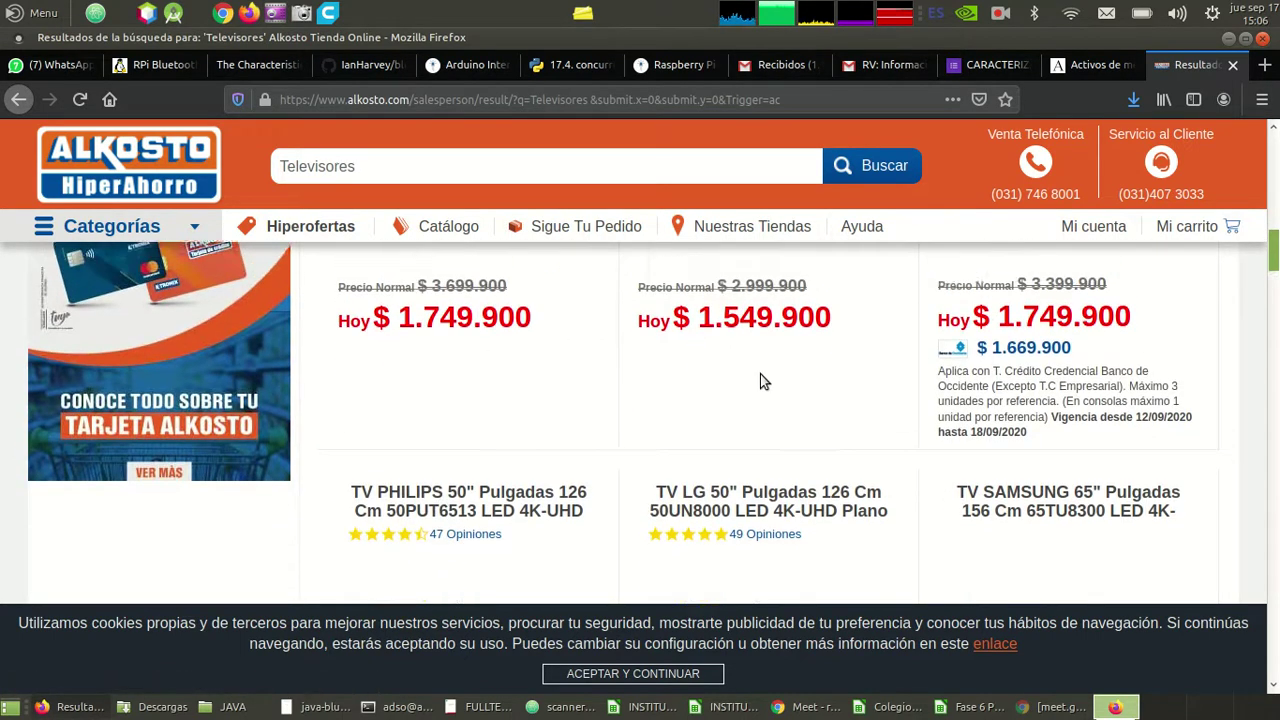
scroll(760, 380, up, 2)
scroll(760, 380, down, 5)
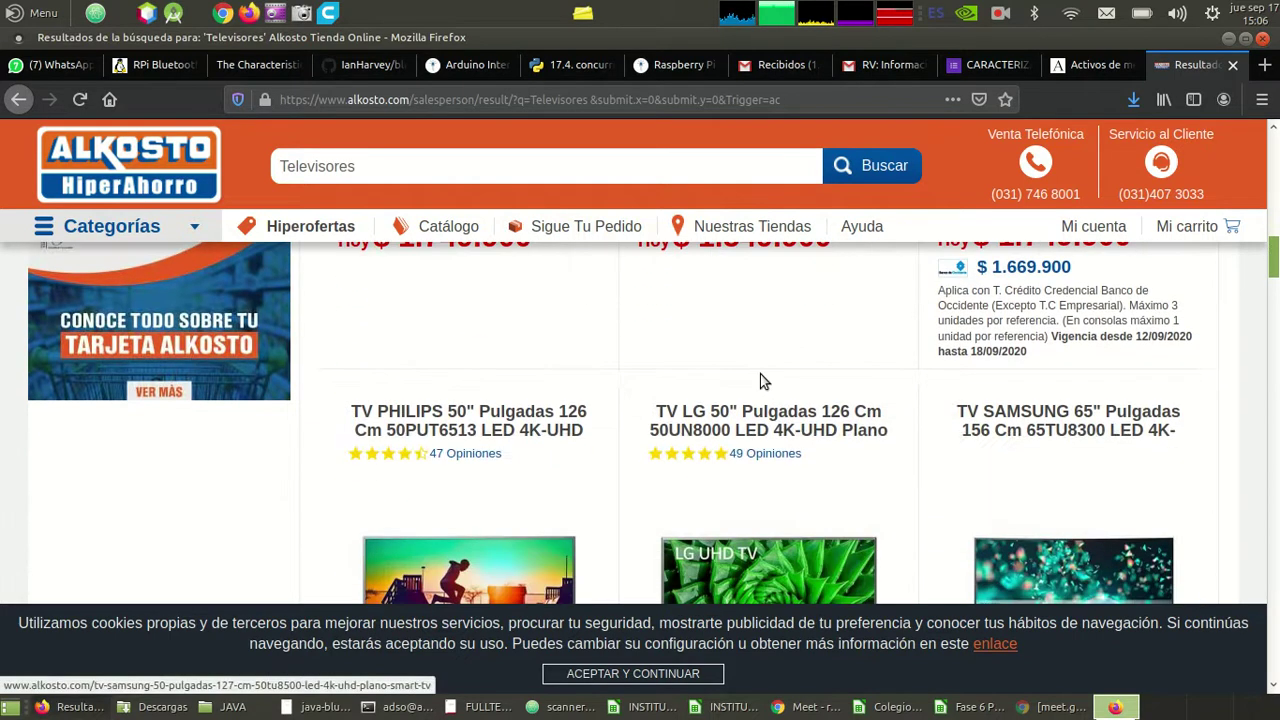
- Enter 1.549.900 as the televisor price in J28 on the 4-Gastos sheet
key(alt+Tab)
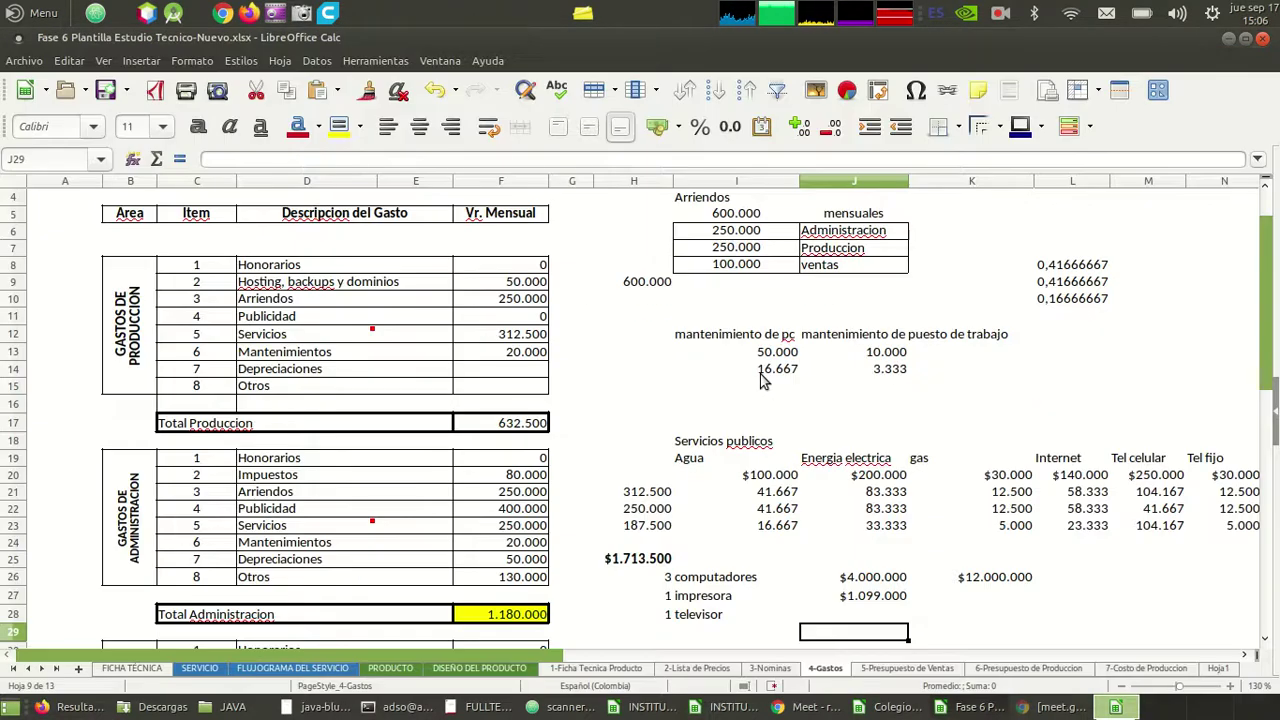
key(Up)
text(1.)
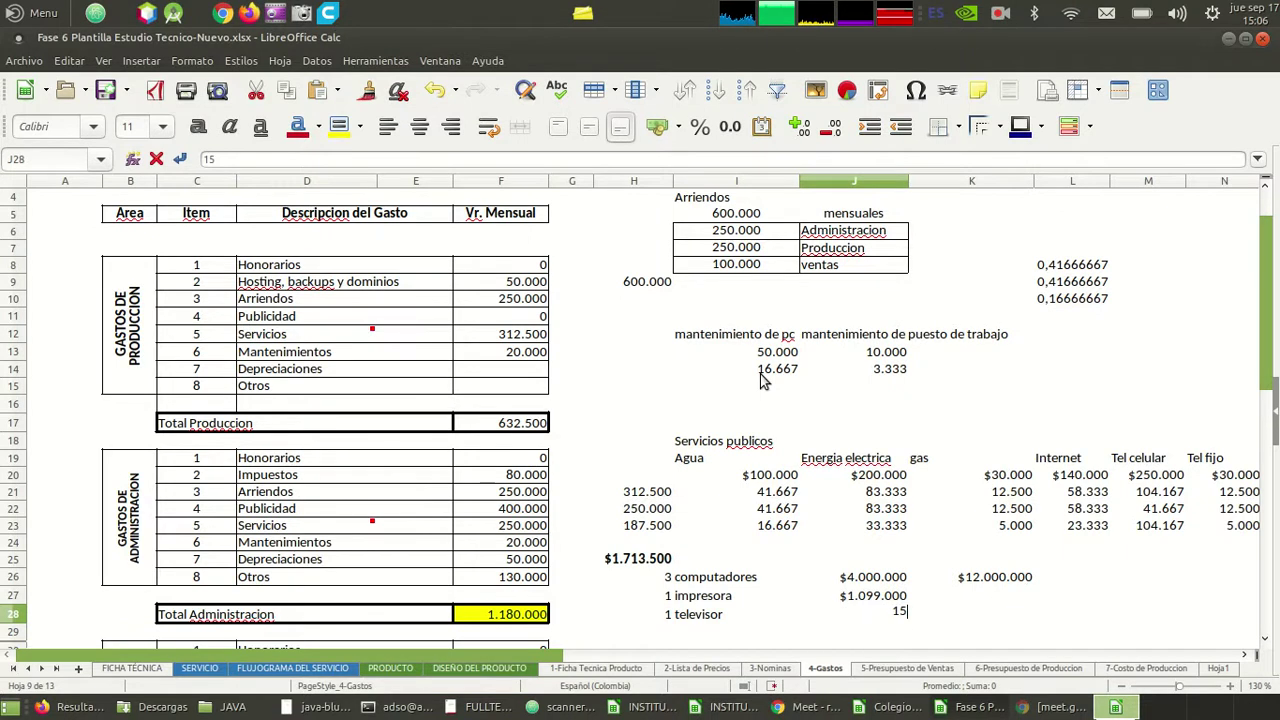
text(549.900)
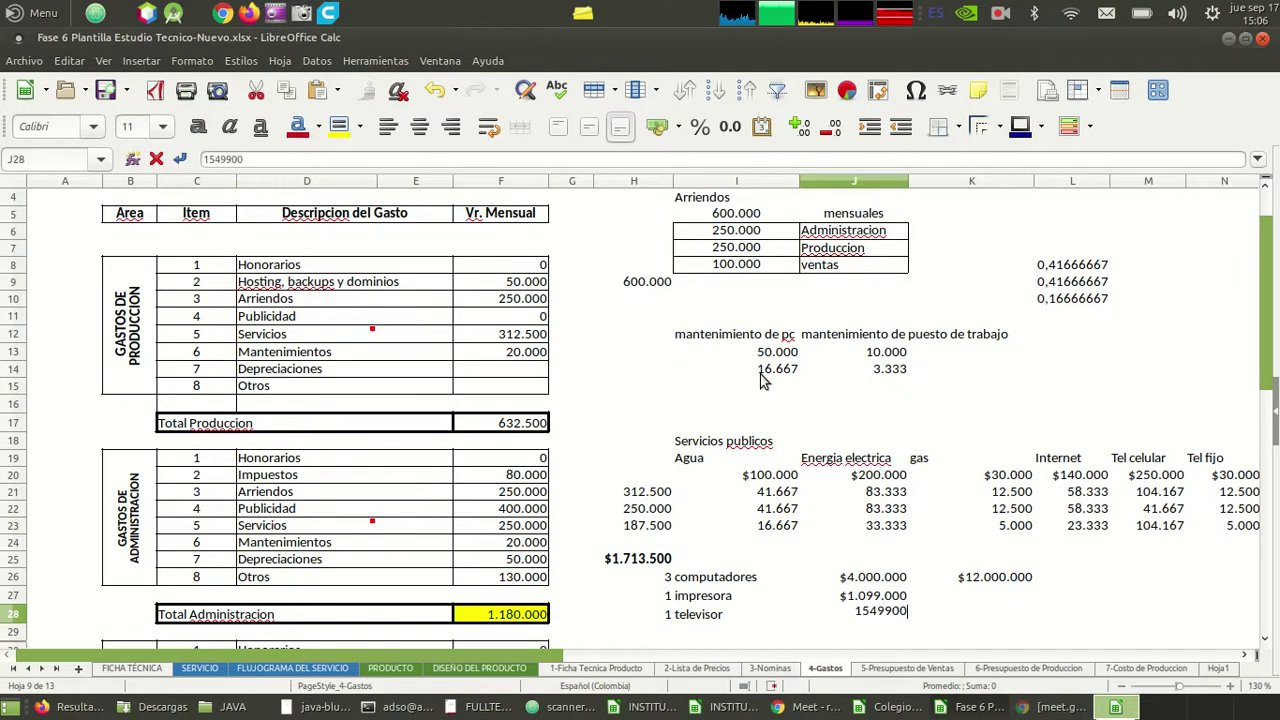
key(Return)
key(Up)
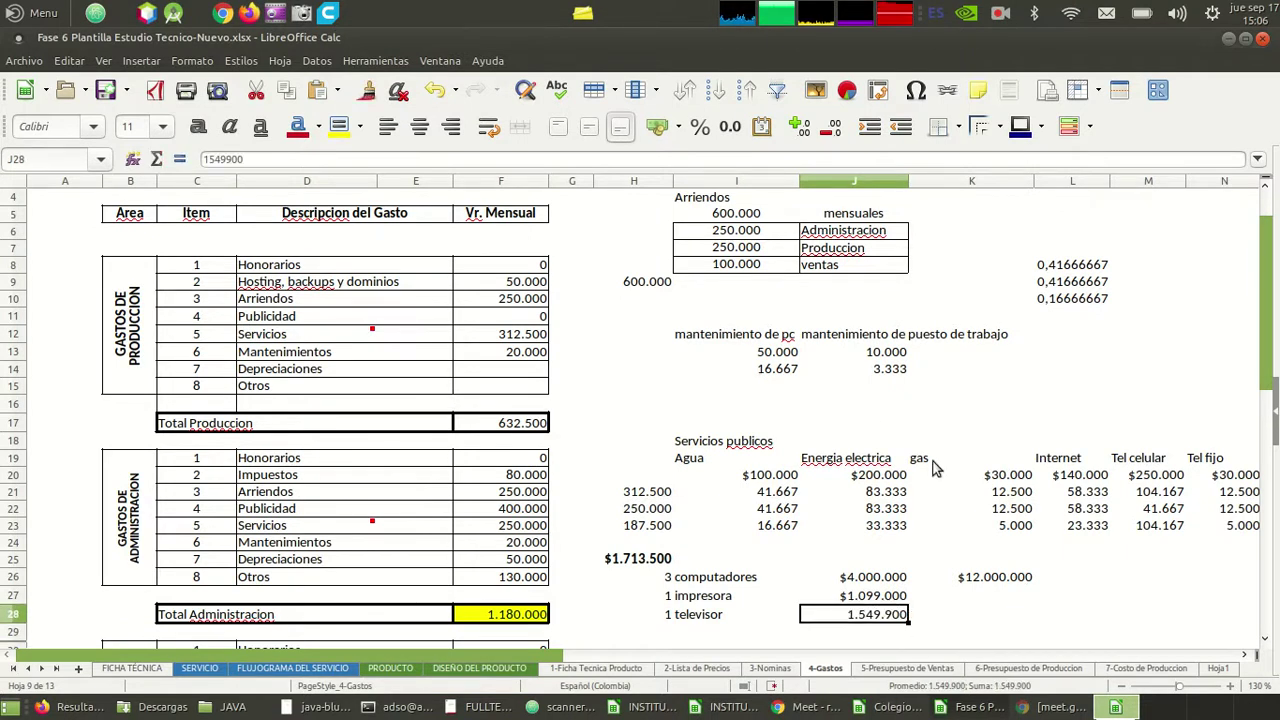
key(Up)
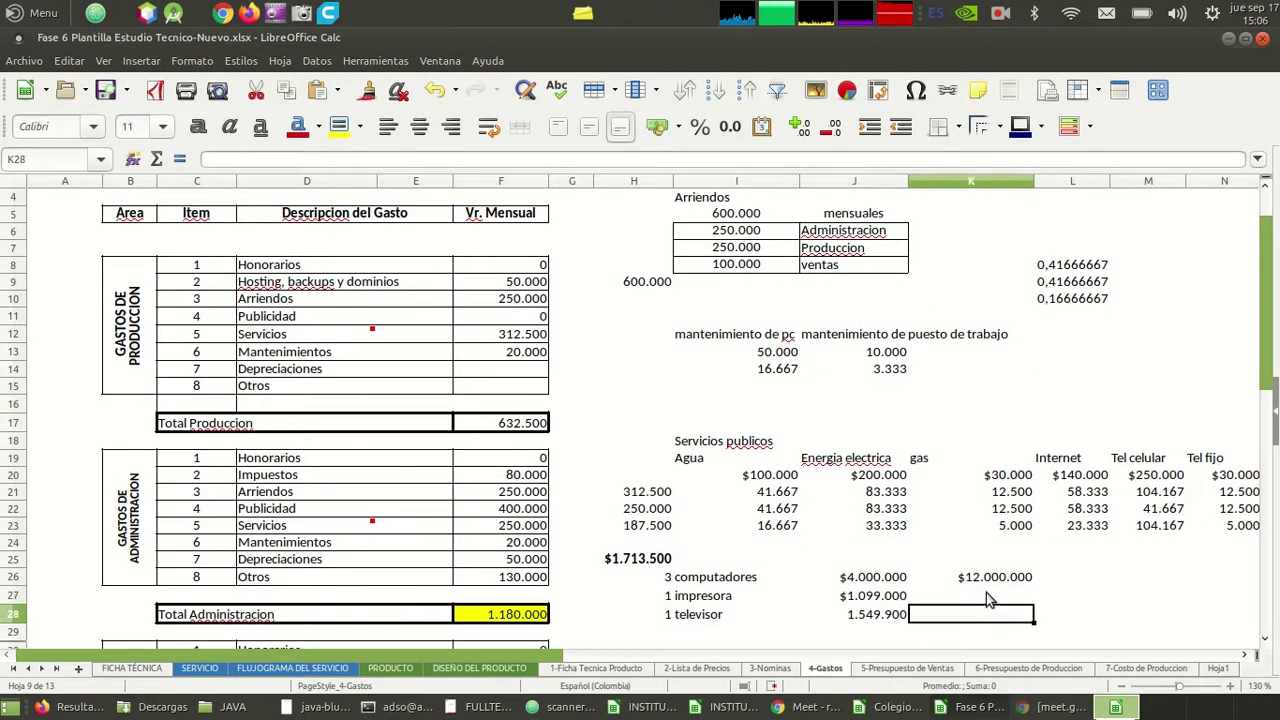
- Copy the impresora and televisor prices from J27:J28 into K27:K28
key(shift+Down)
key(ctrl+c)
click(986, 592)
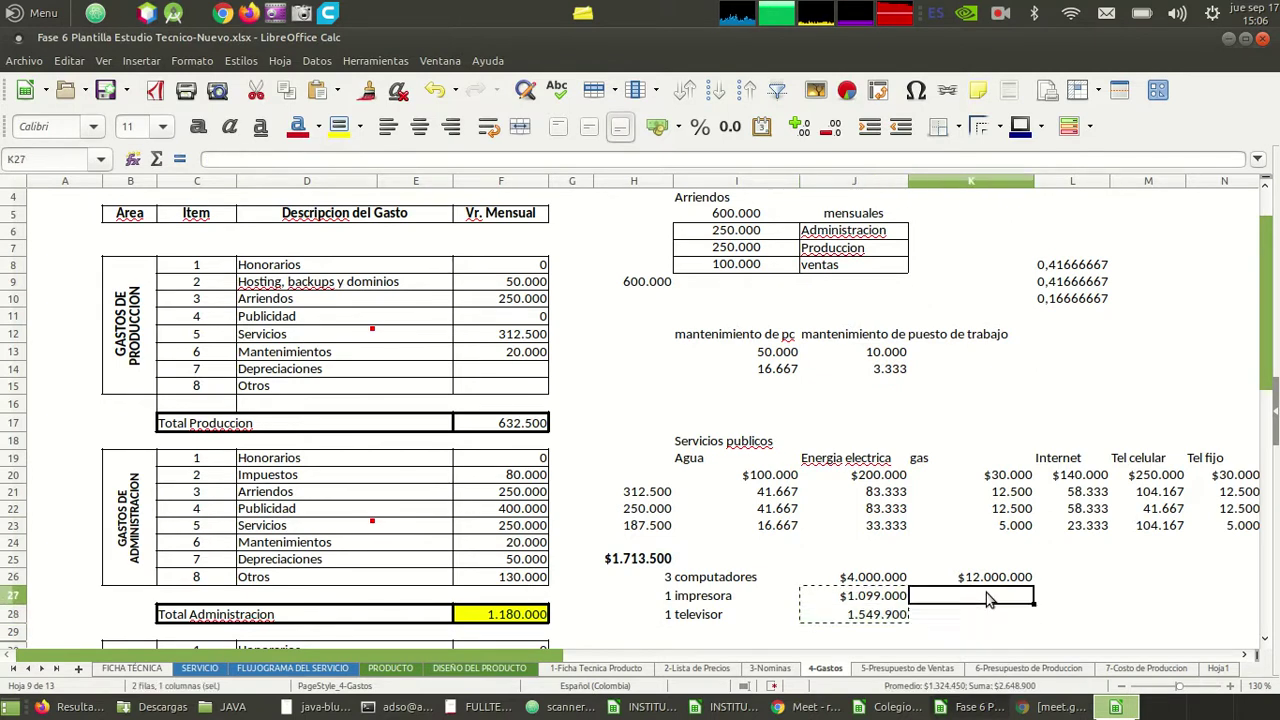
key(ctrl+v)
key(Down)
scroll(986, 597, down, 1)
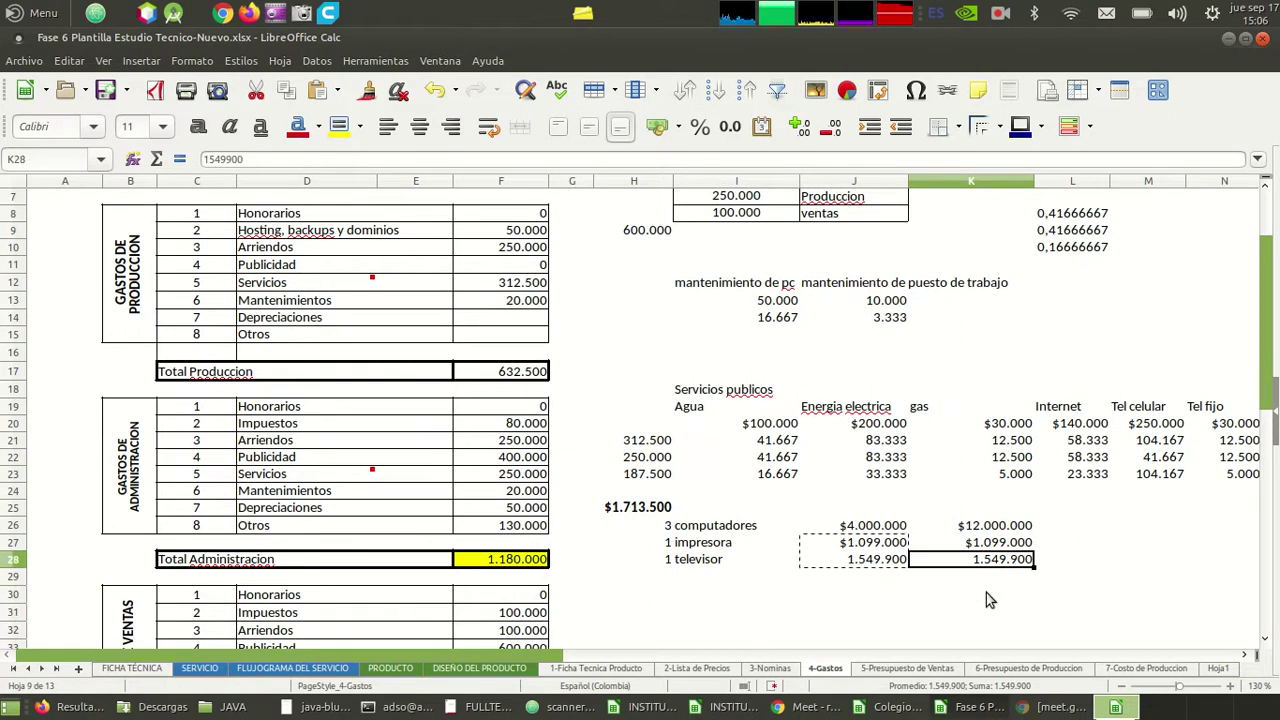
key(Left)
key(Left)
key(Up)
key(Up)
key(Right)
key(Right)
key(Down)
key(Down)
key(Up)
key(Up)
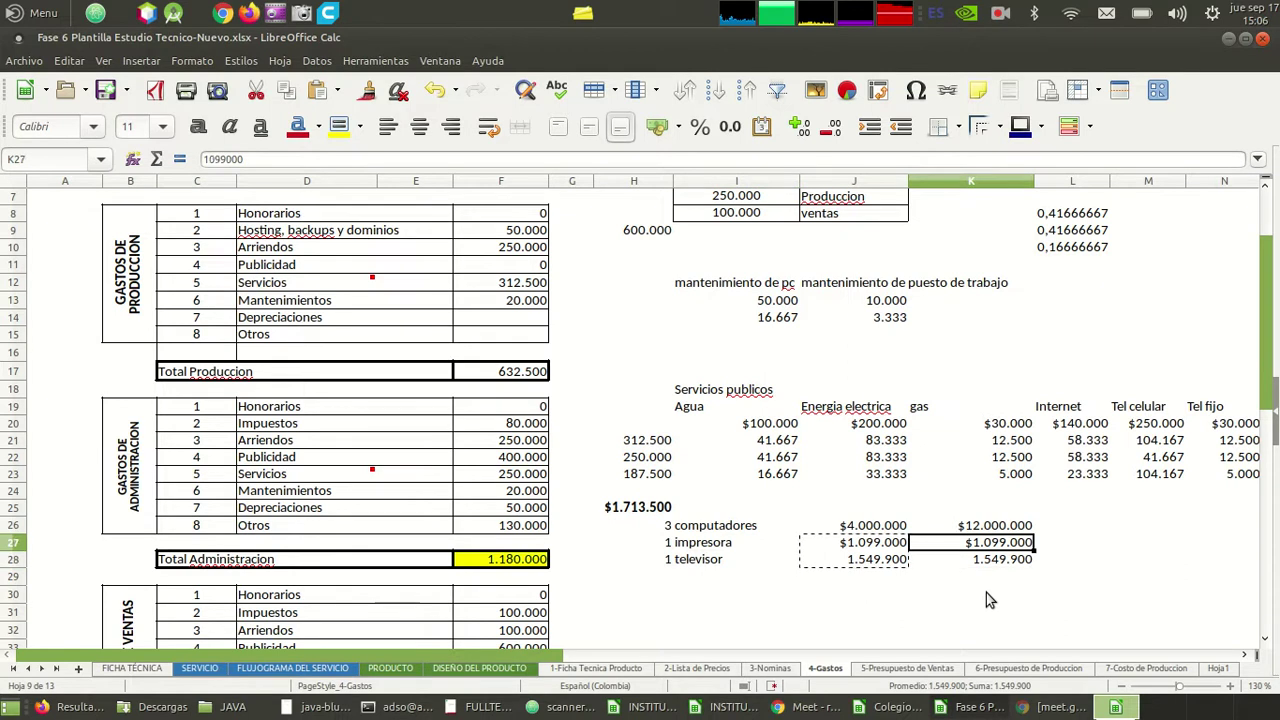
- Total K26:K28 in K30 with =SUMA(K26:K28), giving 14648900
key(Down)
key(Down)
key(Down)
key(Down)
text(=)
key(Up)
key(Up)
key(Down)
key(Down)
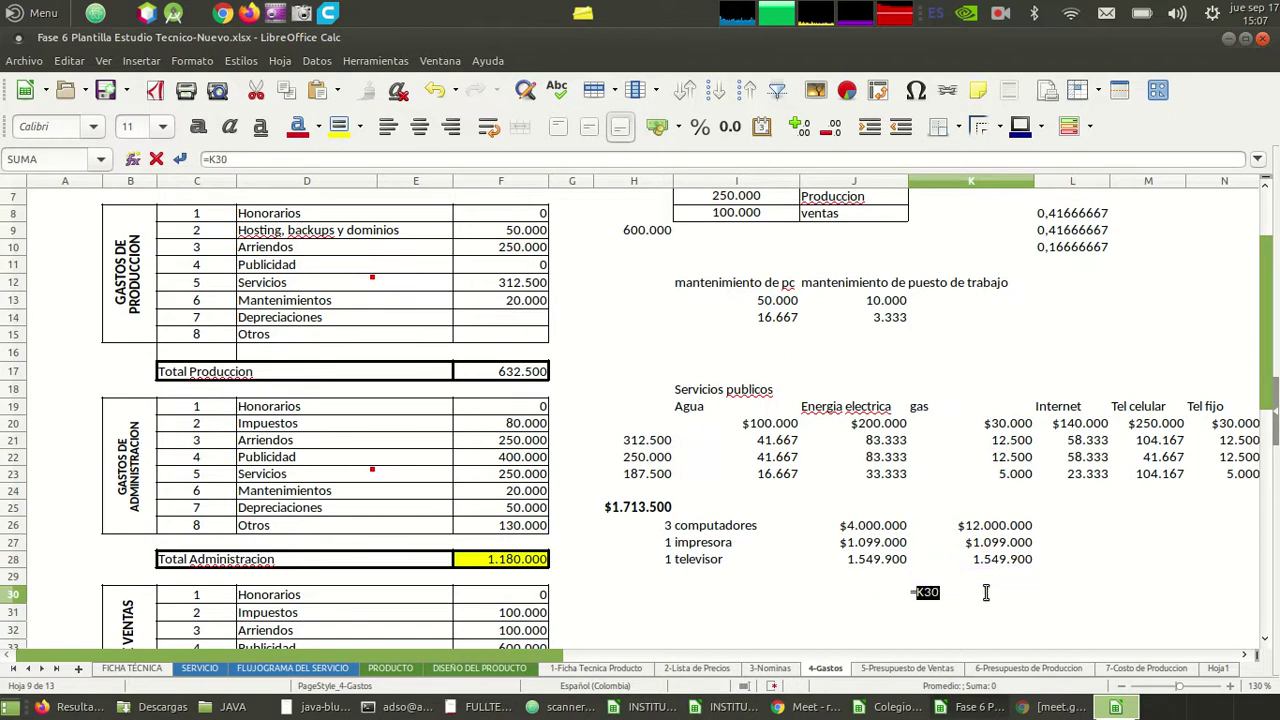
text(suma(K)
key(BackSpace)
key(BackSpace)
key(BackSpace)
key(BackSpace)
key(BackSpace)
key(BackSpace)
key(BackSpace)
text(=suma()
drag(985, 559, 985, 527)
key(Return)
click(988, 597)
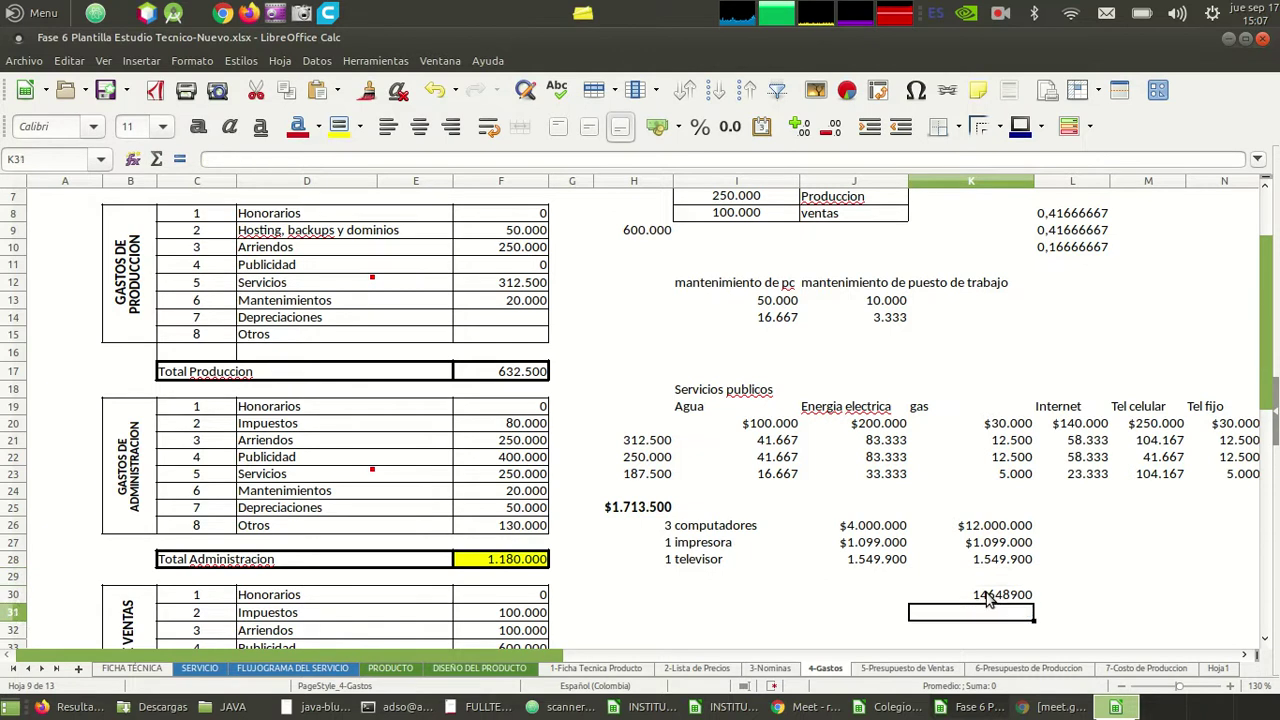
key(Up)
key(Up)
key(Up)
key(Up)
key(Down)
key(Left)
key(Up)
key(Down)
key(Down)
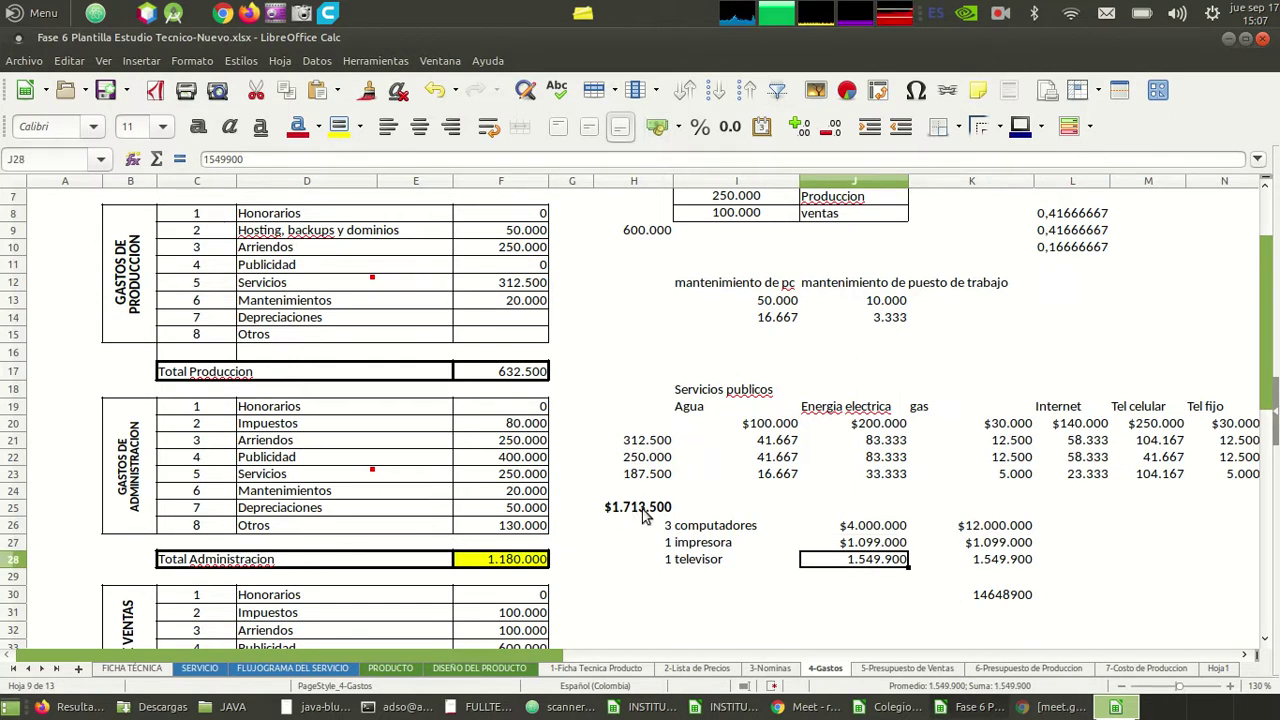
click(883, 530)
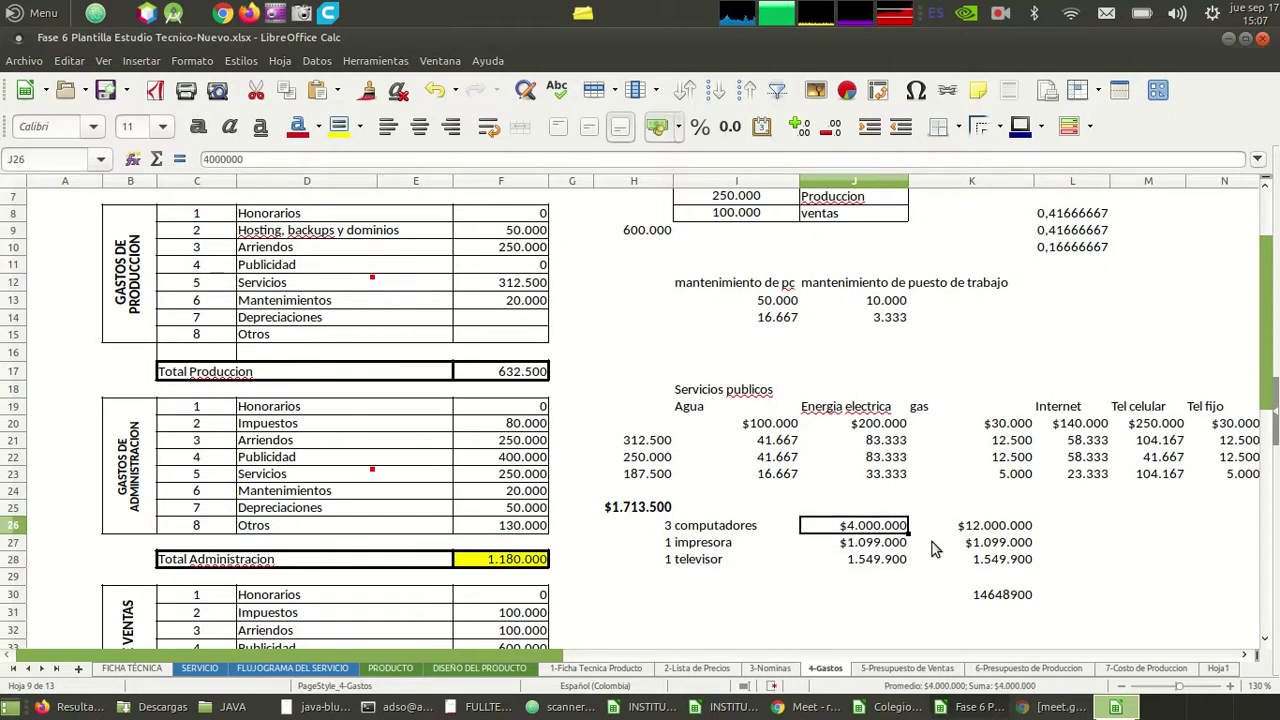
click(985, 530)
click(884, 525)
click(890, 547)
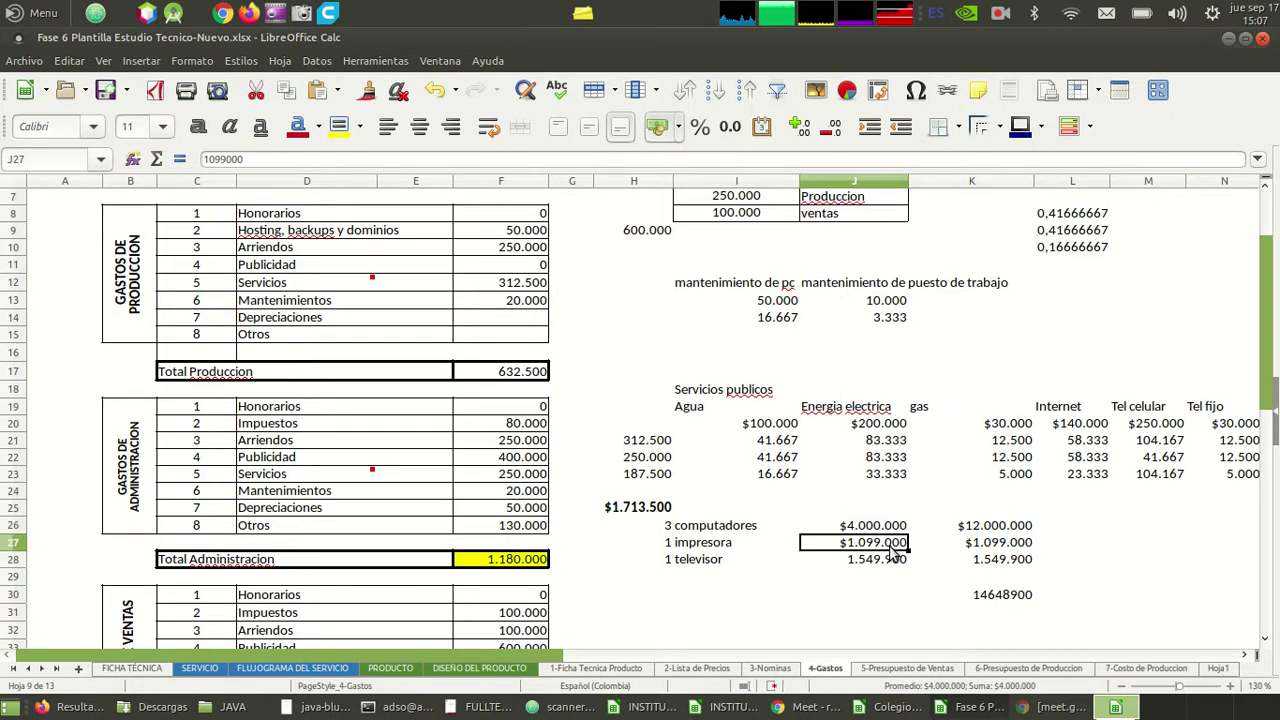
key(Down)
key(Up)
key(Up)
key(Down)
key(shift+Down)
key(Up)
key(Down)
key(Up)
key(Up)
key(Right)
key(Left)
key(Right)
key(Left)
key(Right)
key(Left)
key(Right)
key(Right)
key(Right)
key(Right)
key(Right)
key(Left)
key(Left)
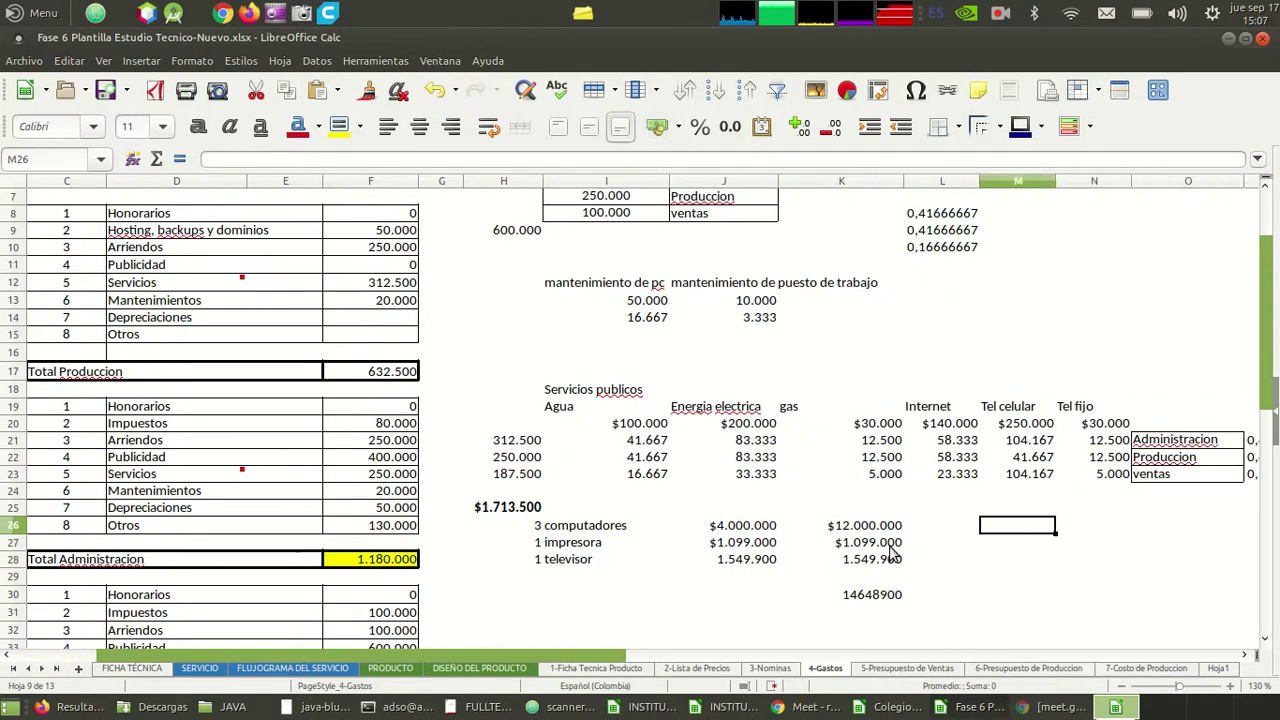
key(Left)
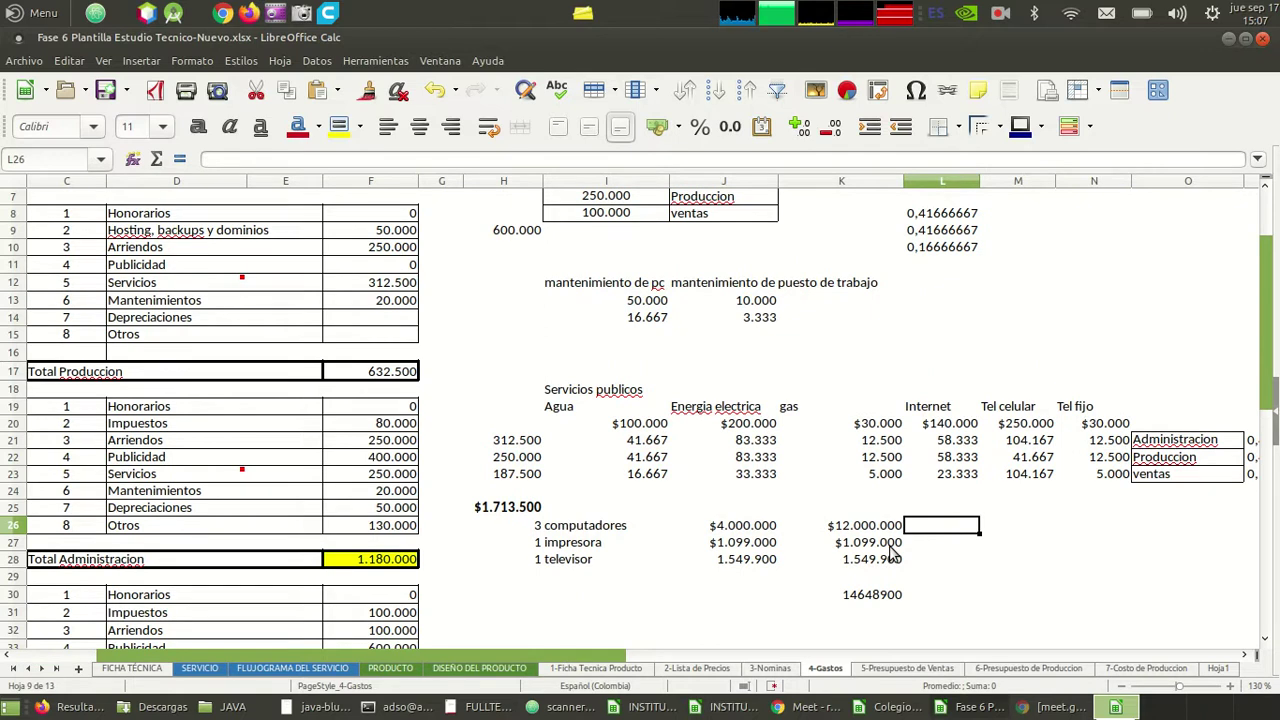
key(Left)
key(Left)
key(Right)
key(Right)
key(Right)
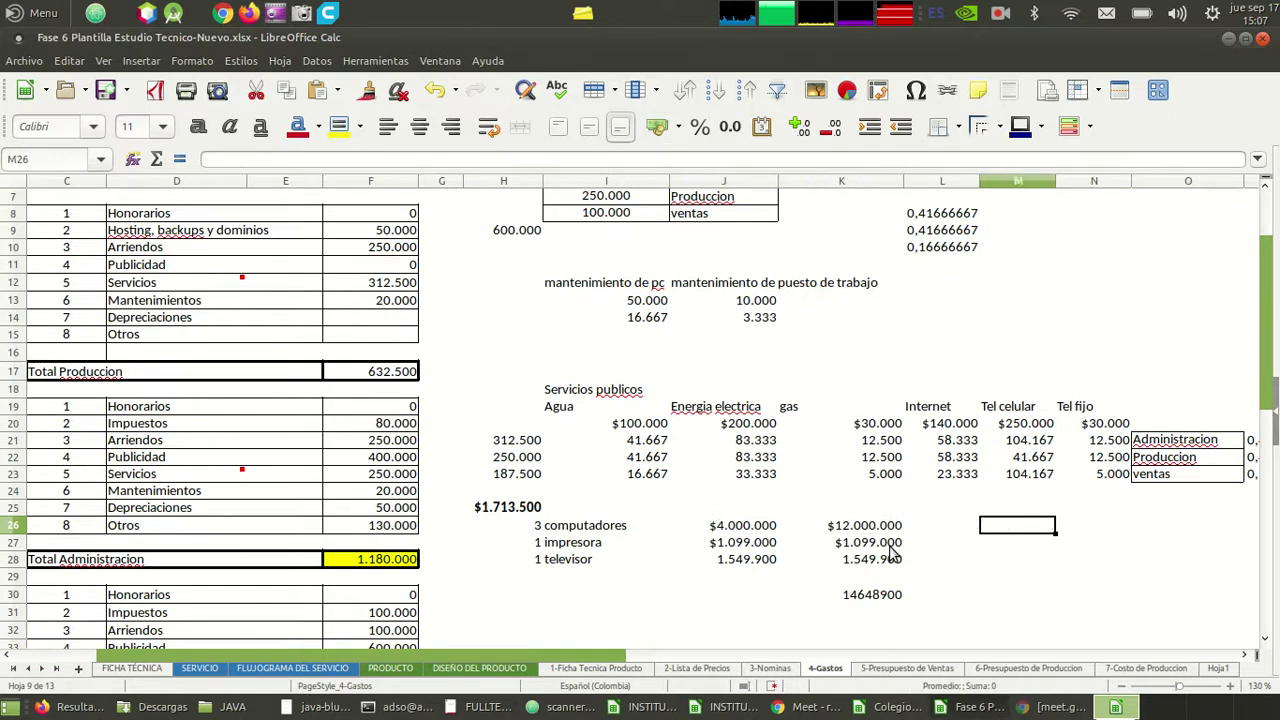
key(Down)
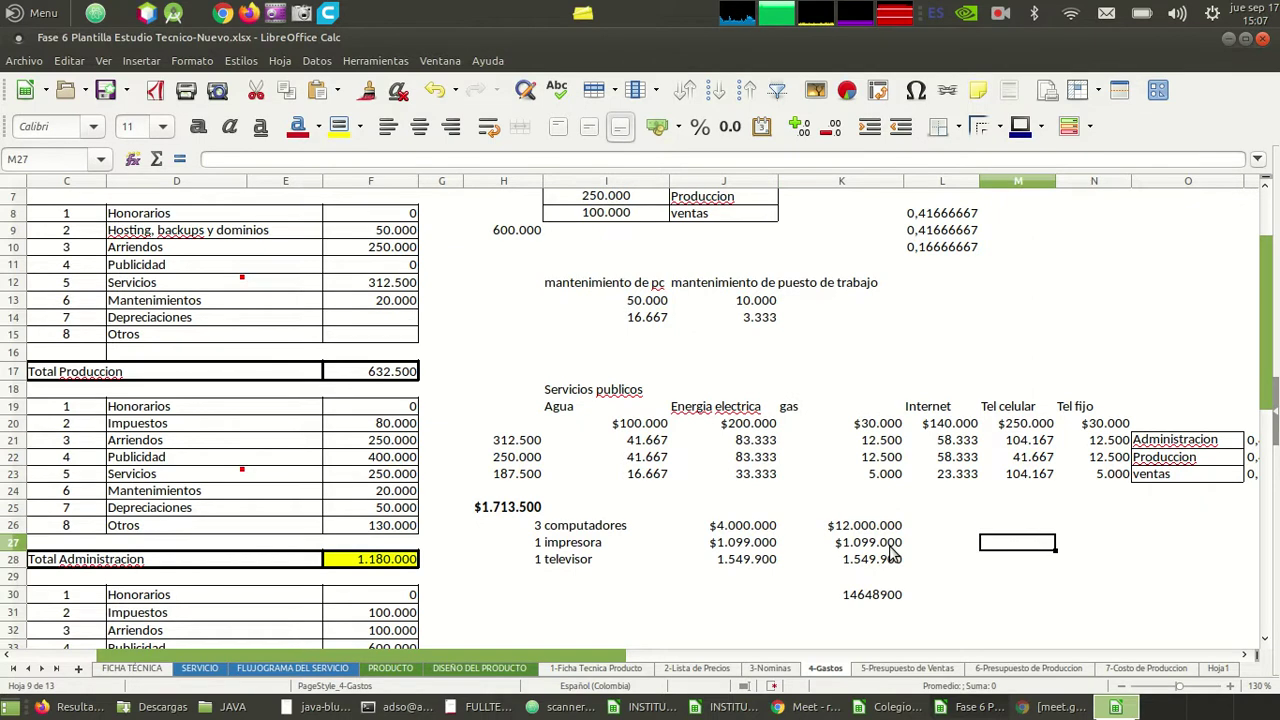
key(Up)
key(Left)
key(Left)
key(Left)
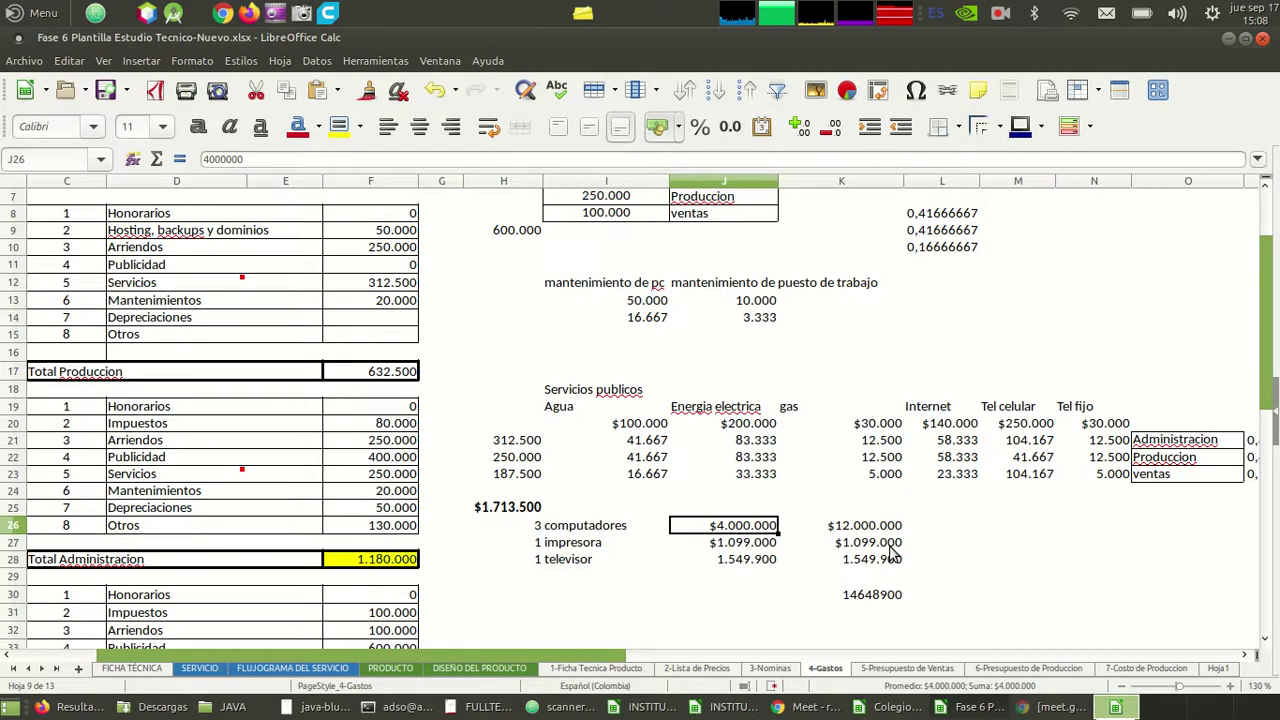
key(Right)
key(Right)
key(Right)
key(Left)
key(Right)
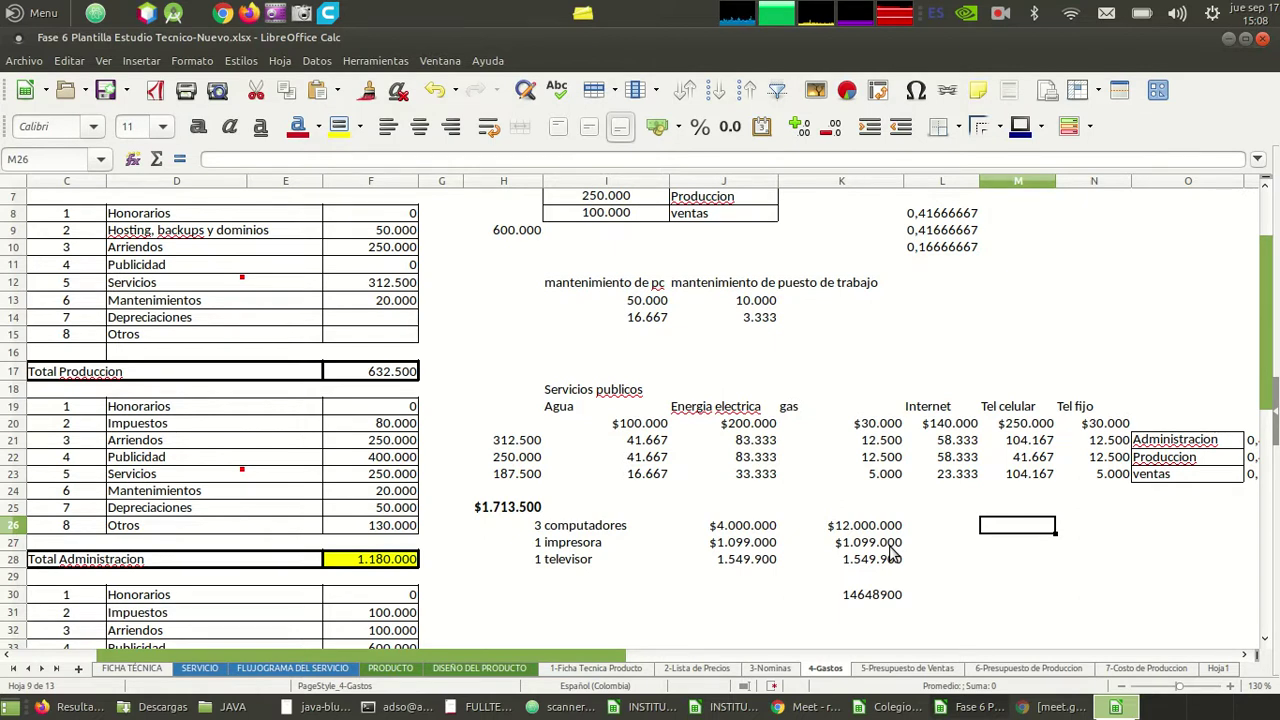
key(Left)
key(Left)
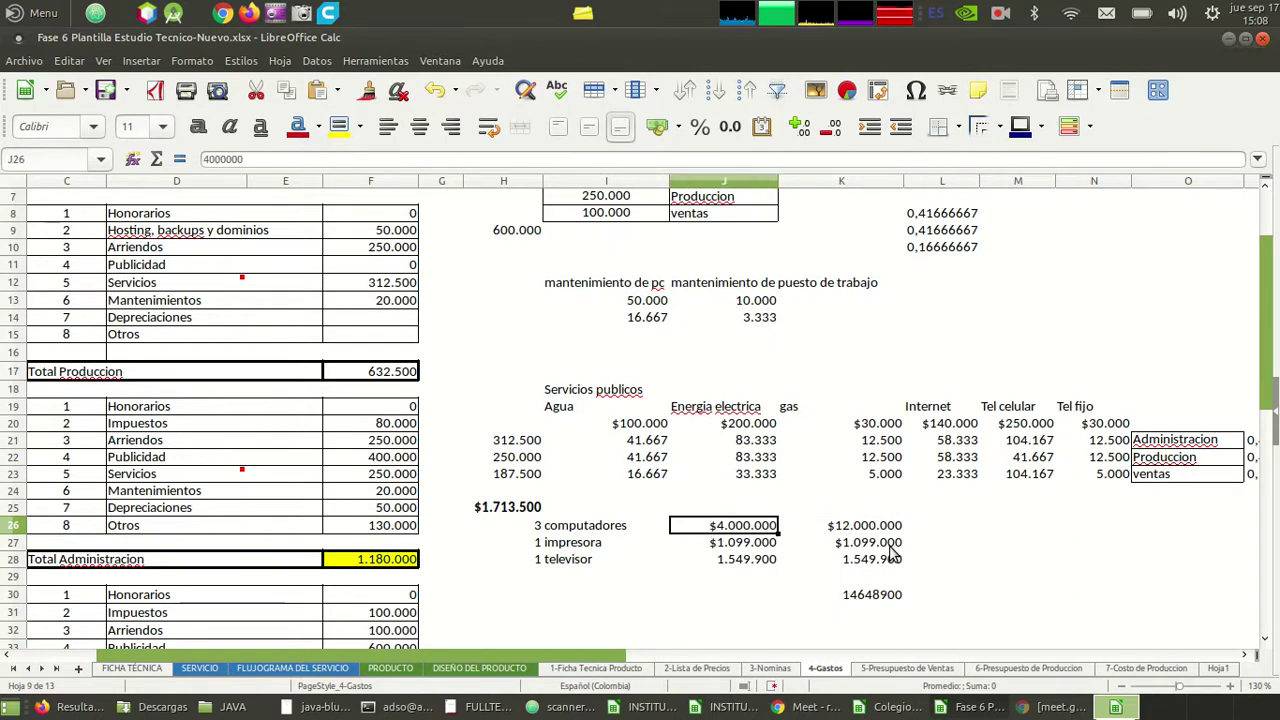
key(Left)
key(Right)
key(Right)
key(Right)
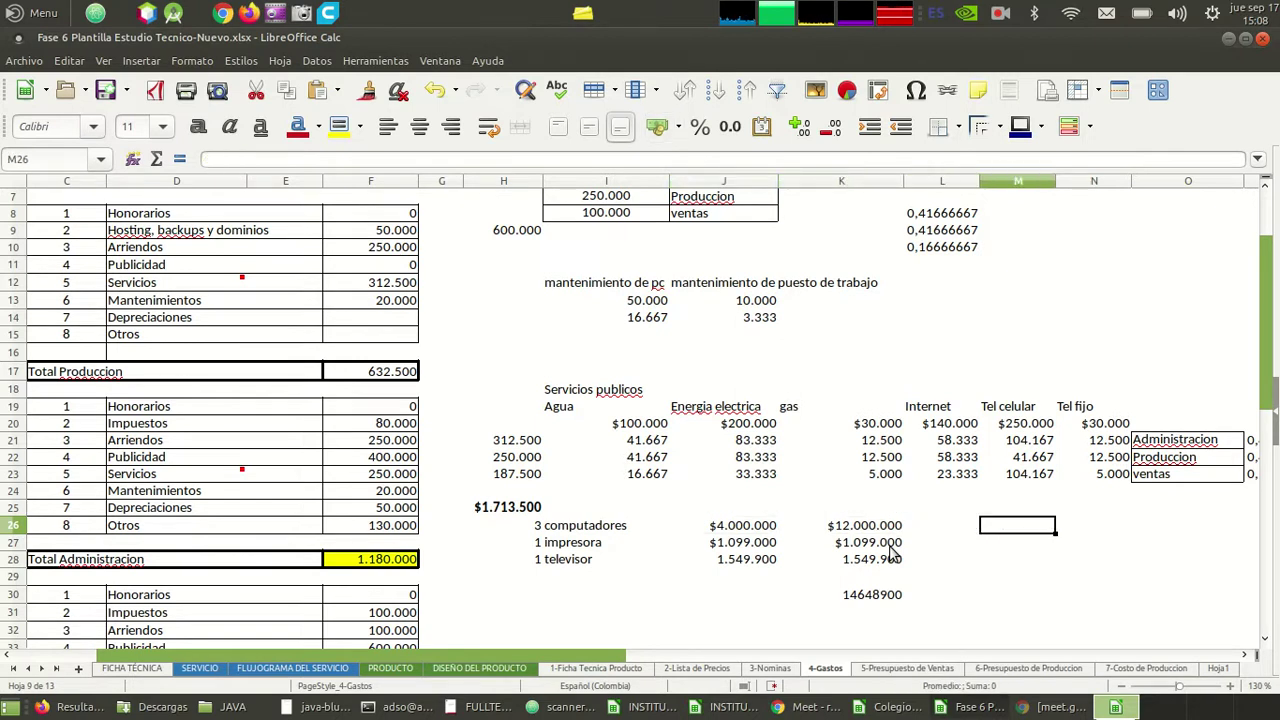
- Type 'Año 1' in M26 and fill the year labels through Año 5
text(año 1)
key(Return)
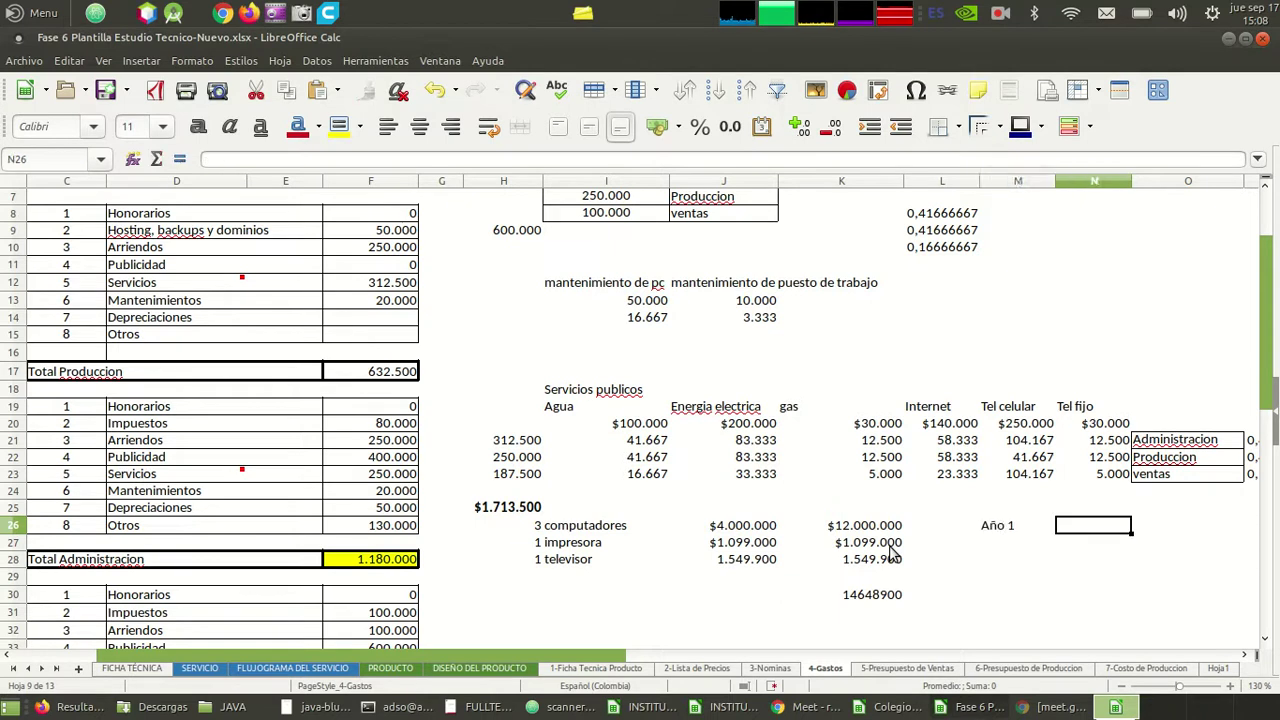
drag(1057, 532, 1124, 541)
click(776, 557)
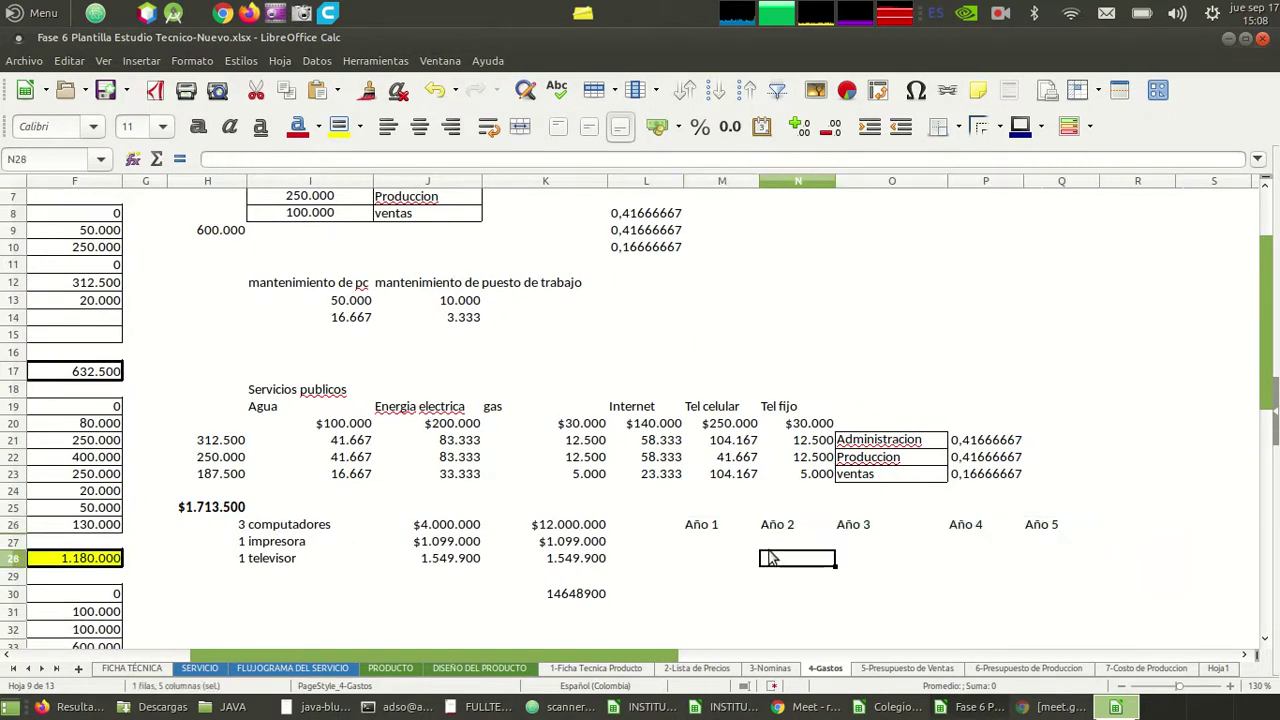
- Move the Año 1–Año 5 headers up into row 25 (M25:Q25)
key(Left)
key(Left)
key(Up)
key(Right)
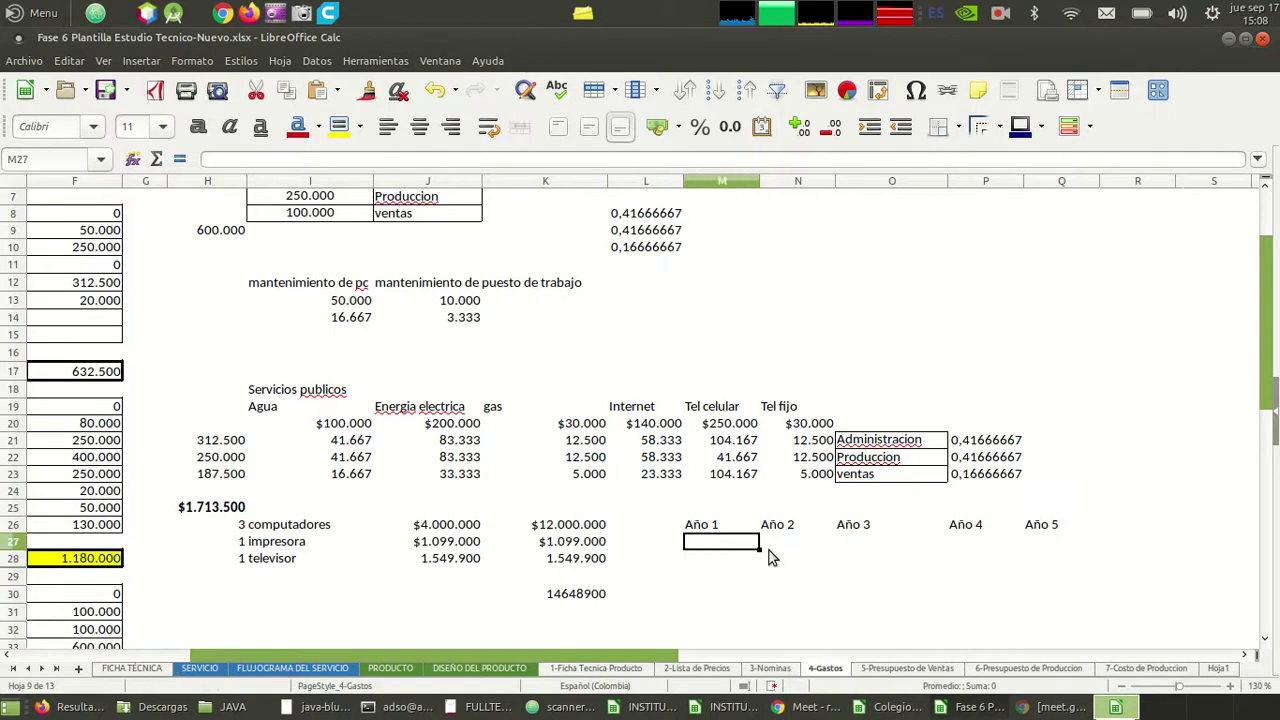
key(Up)
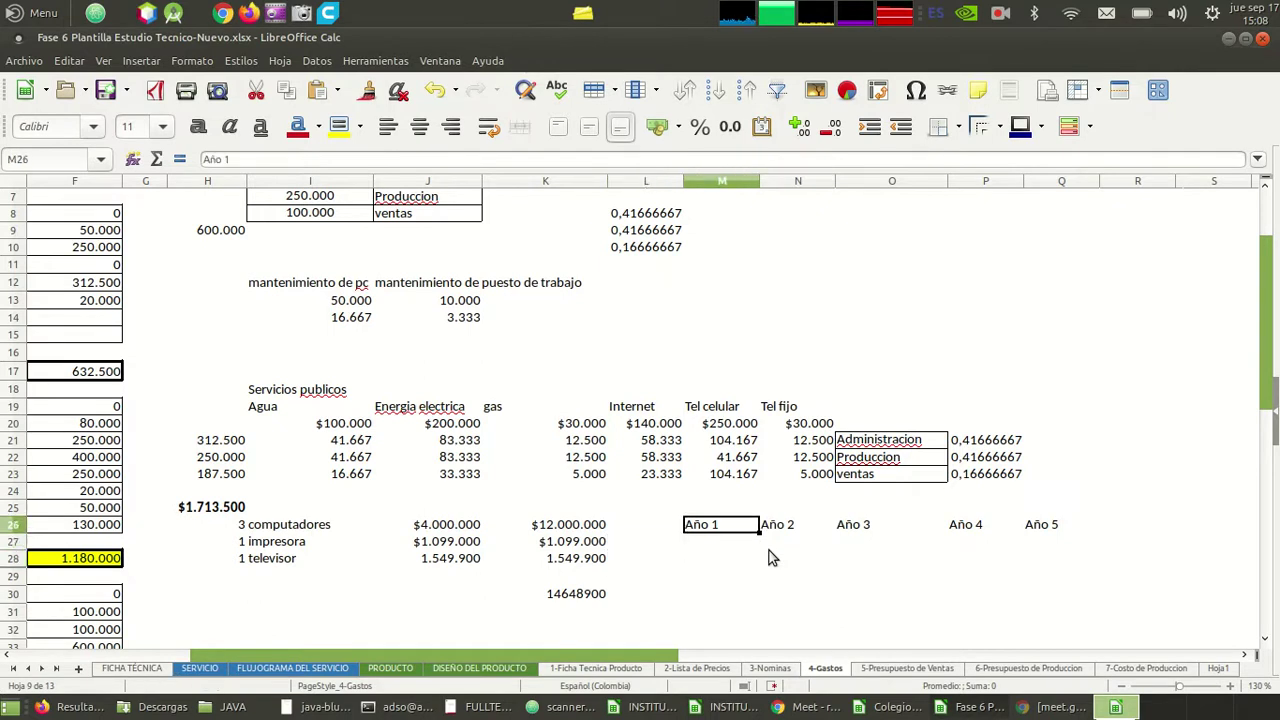
key(shift+Right)
key(shift+Right)
key(shift+Right)
key(shift+Right)
key(ctrl+x)
key(Up)
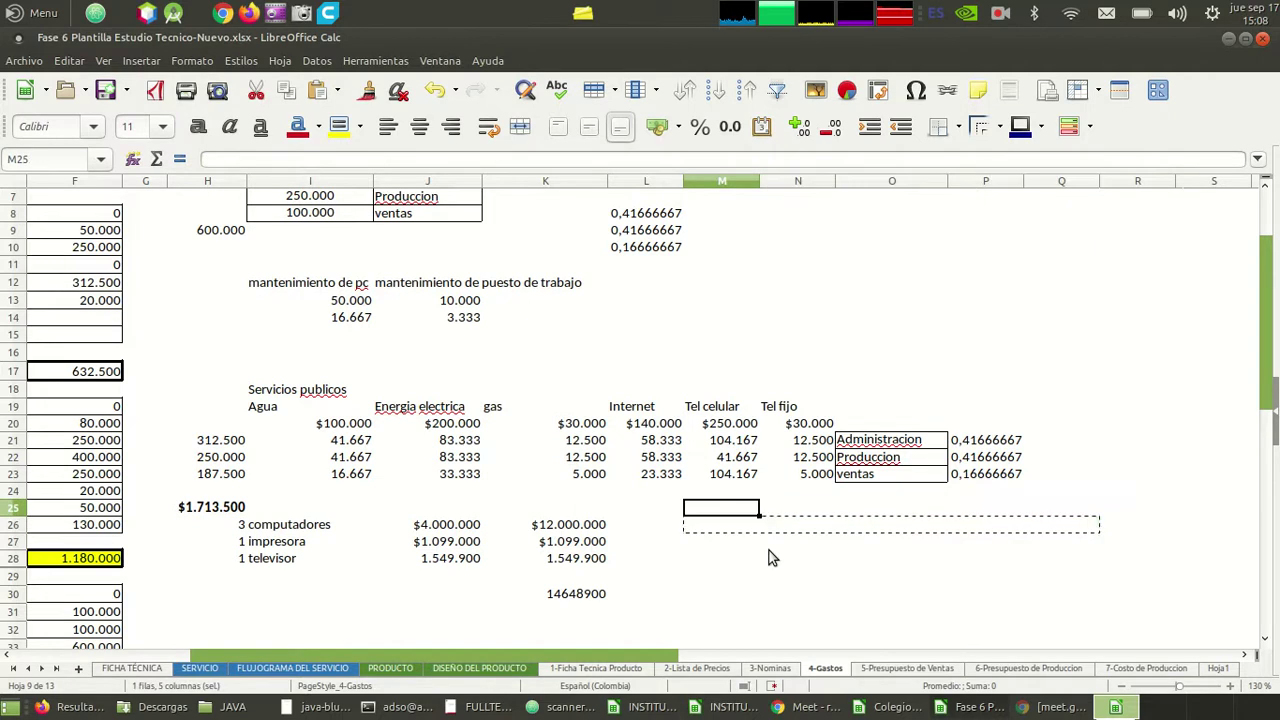
key(ctrl+v)
- Enter =J26/5 in M26 for $800.000 yearly depreciation, then bring up the Alkosto results
key(Down)
key(Left)
key(Left)
key(Left)
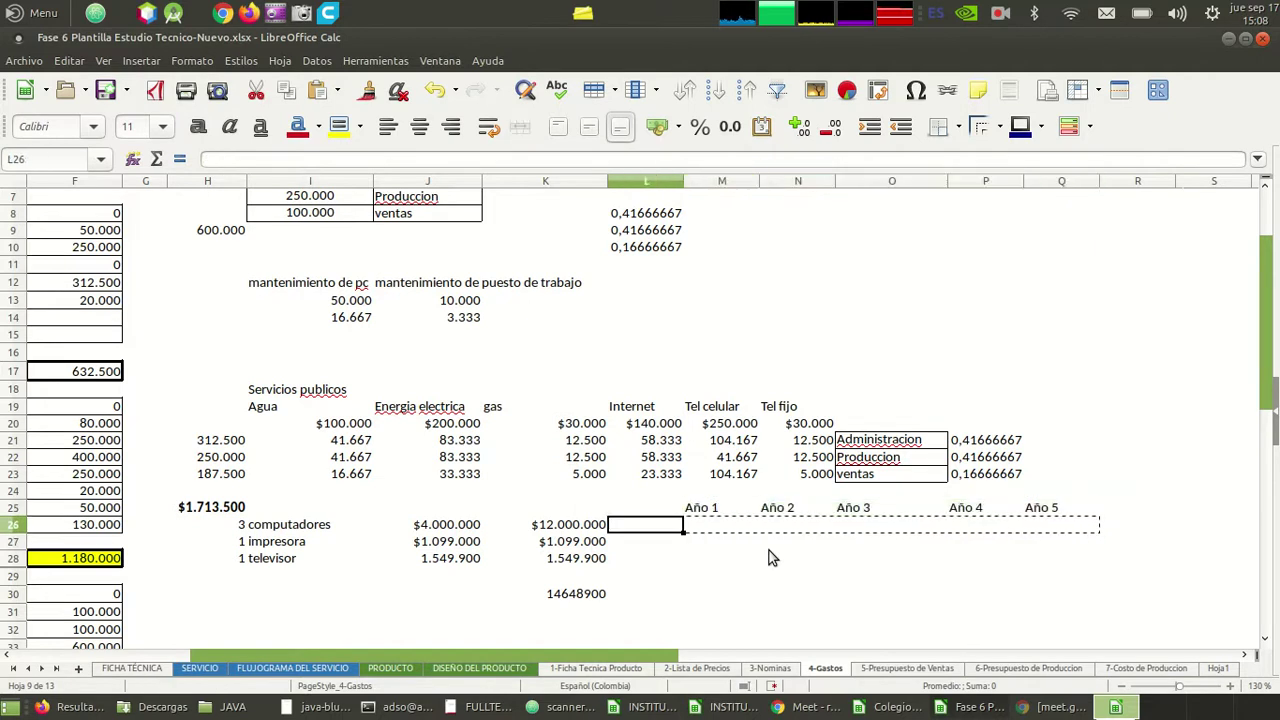
key(Right)
key(Right)
key(Right)
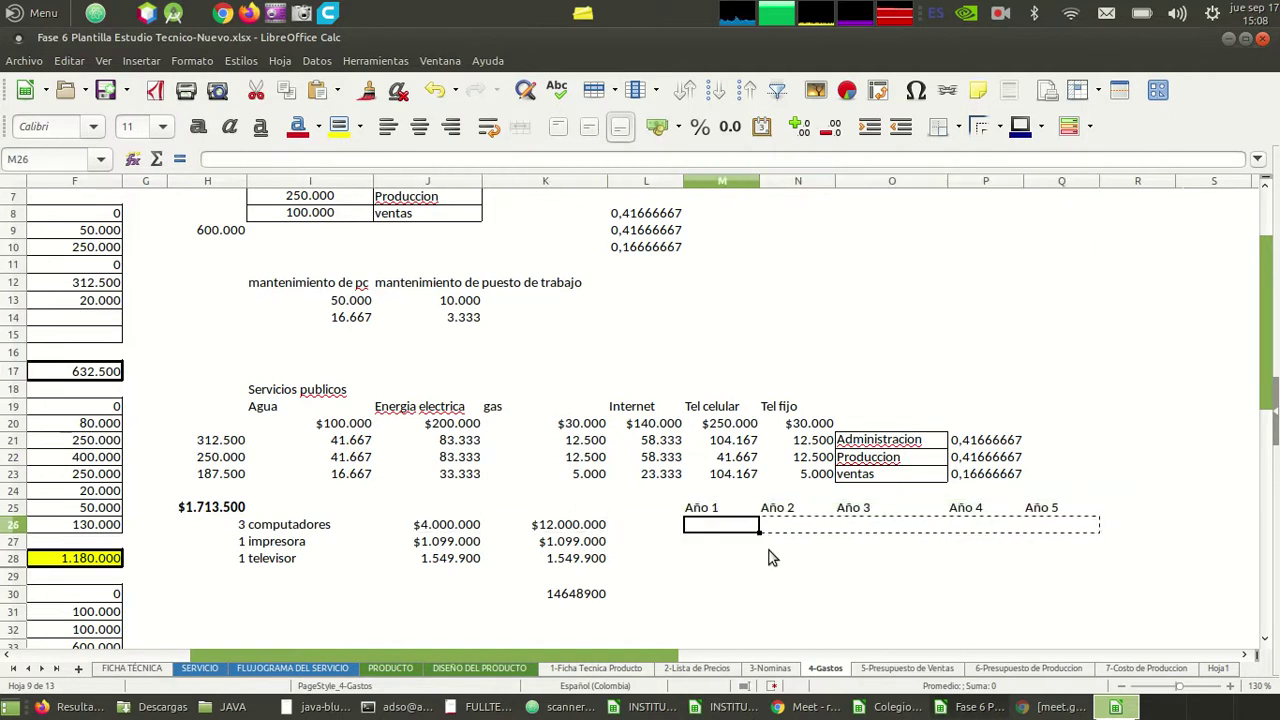
text(=)
key(Left)
key(Left)
key(Left)
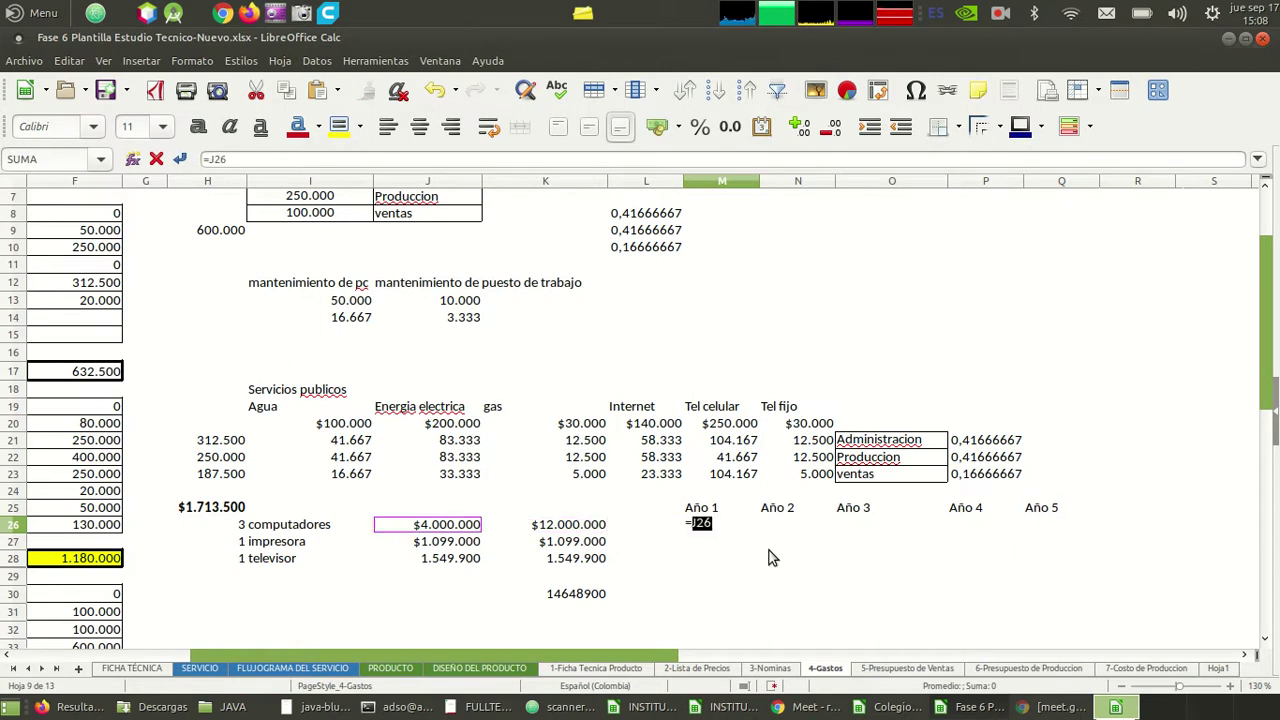
text(/5)
key(Return)
key(Up)
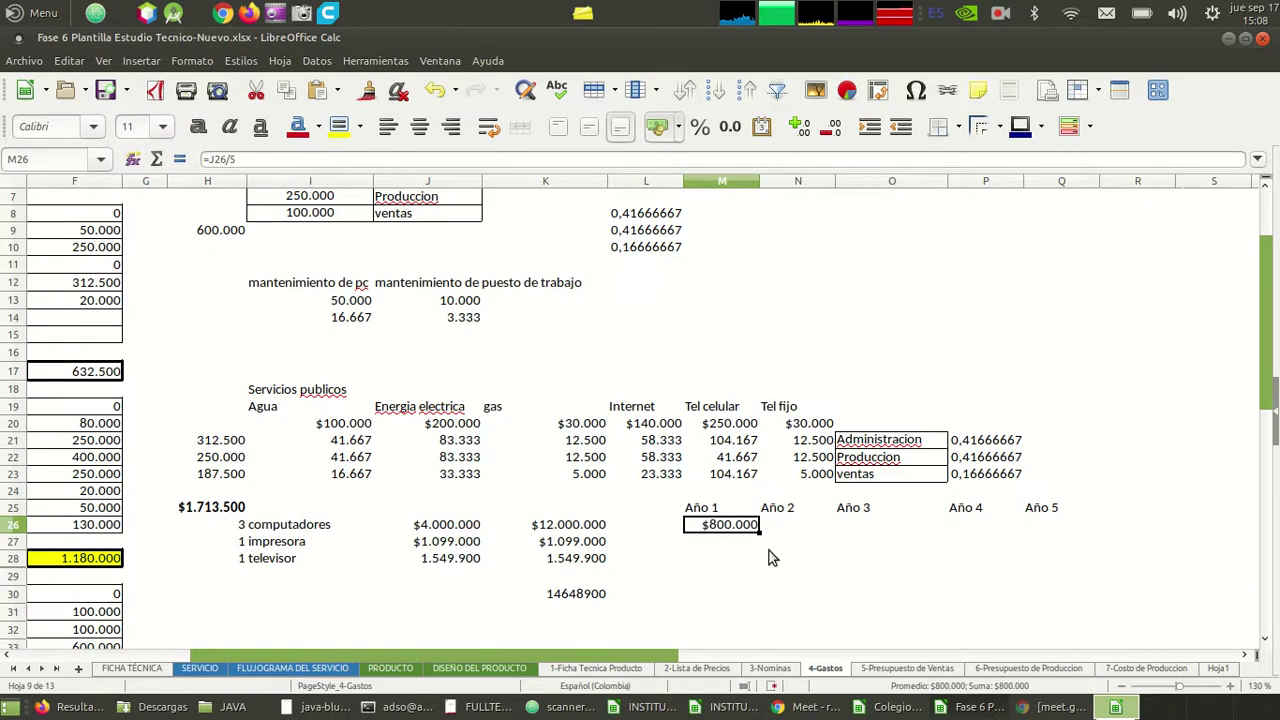
key(alt+Tab)
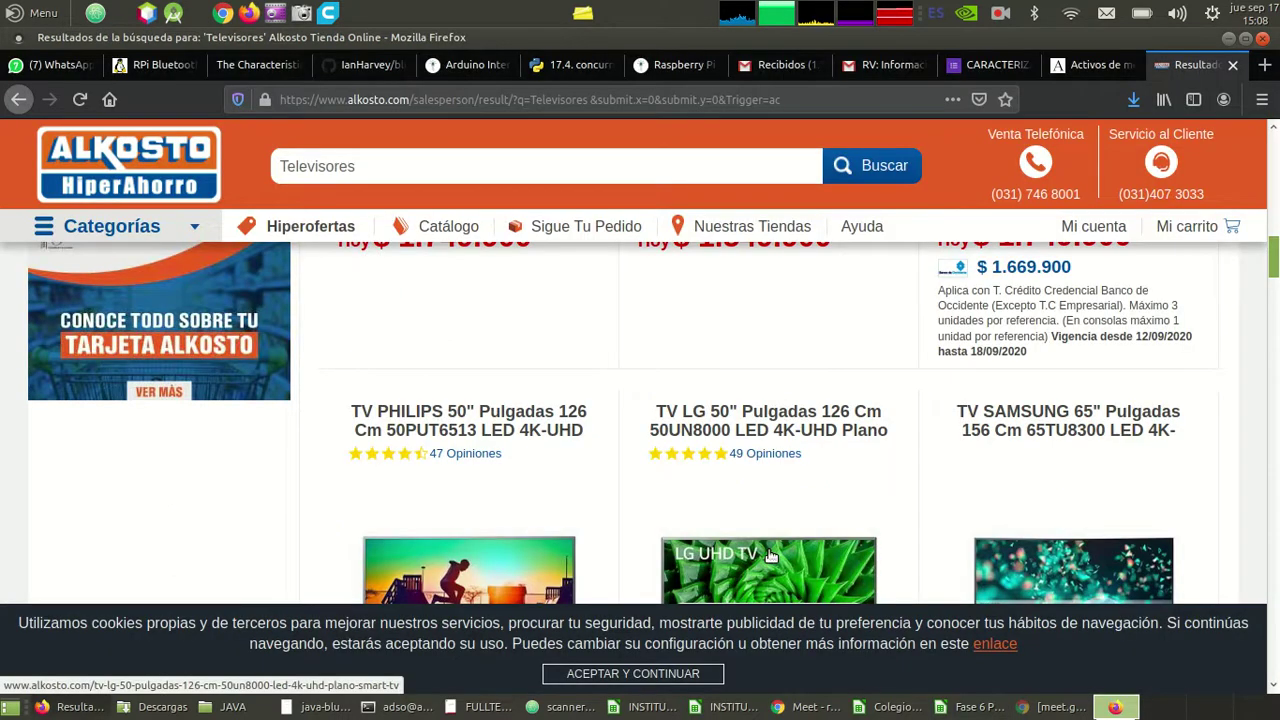
- Admit the waiting guest into the Google Meet call (21 participants), then return to Calc
key(alt+Tab)
key(alt+Tab)
key(alt+Tab)
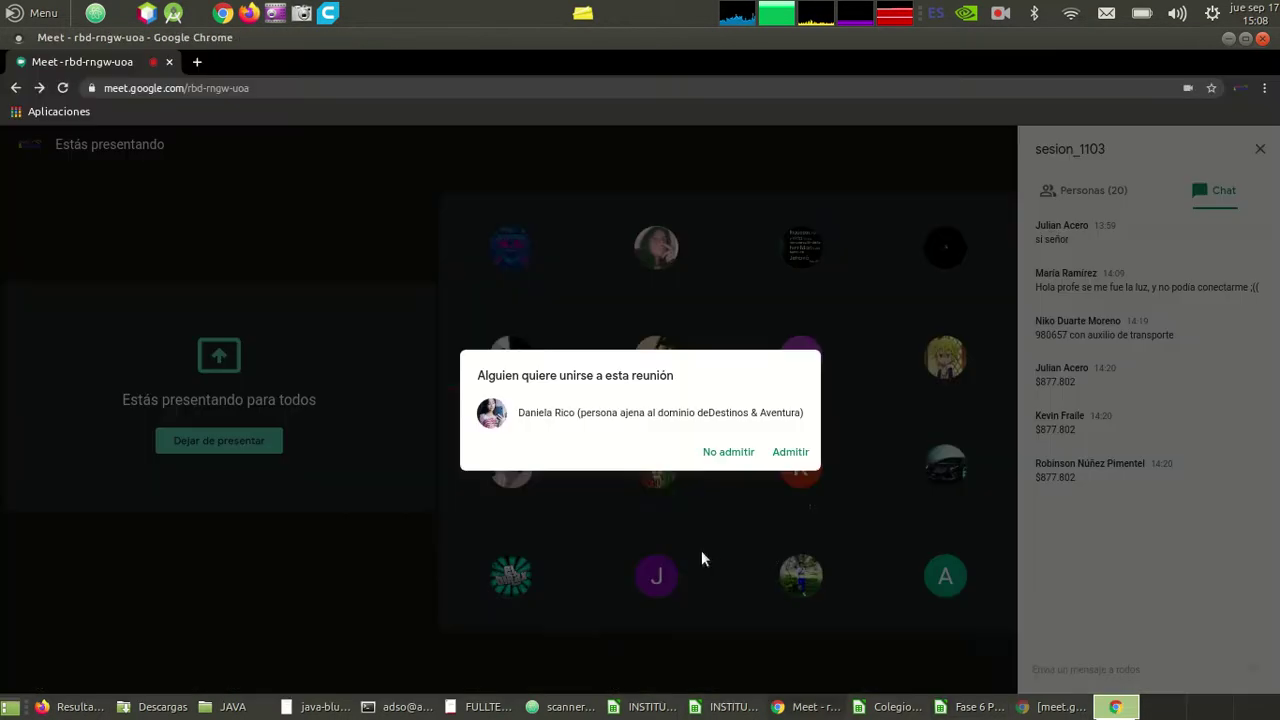
click(790, 452)
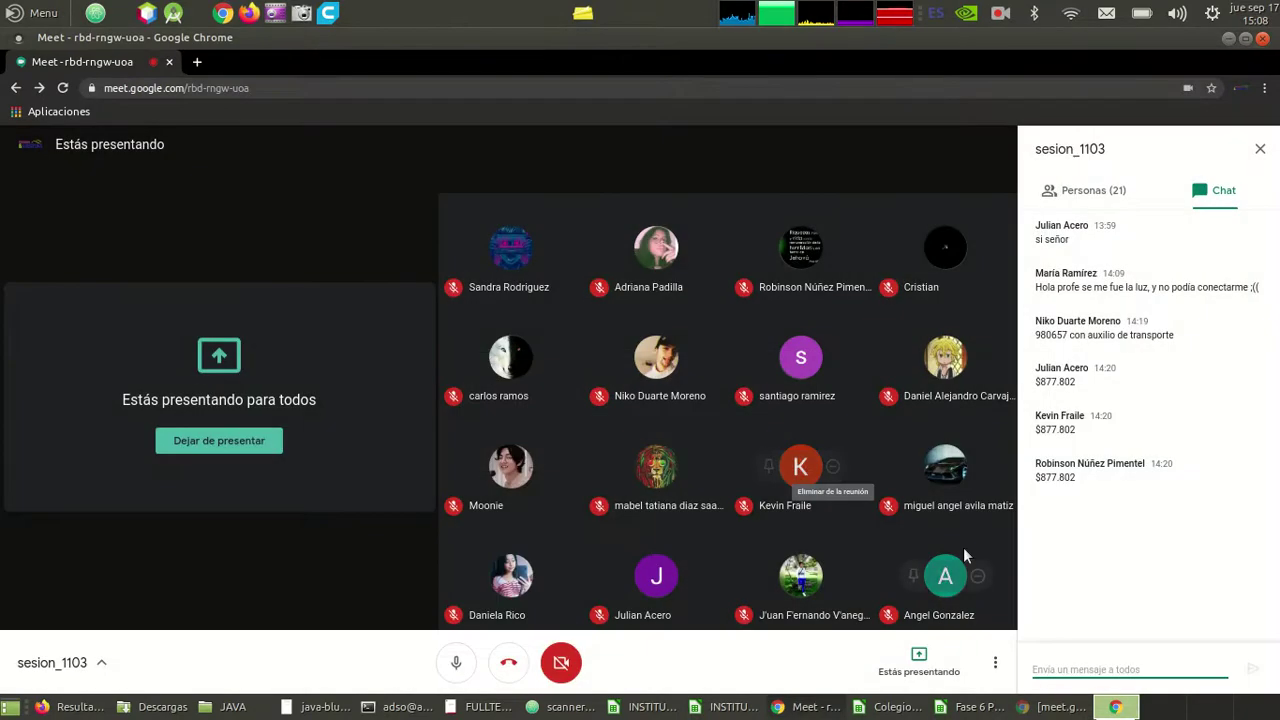
key(alt+Tab)
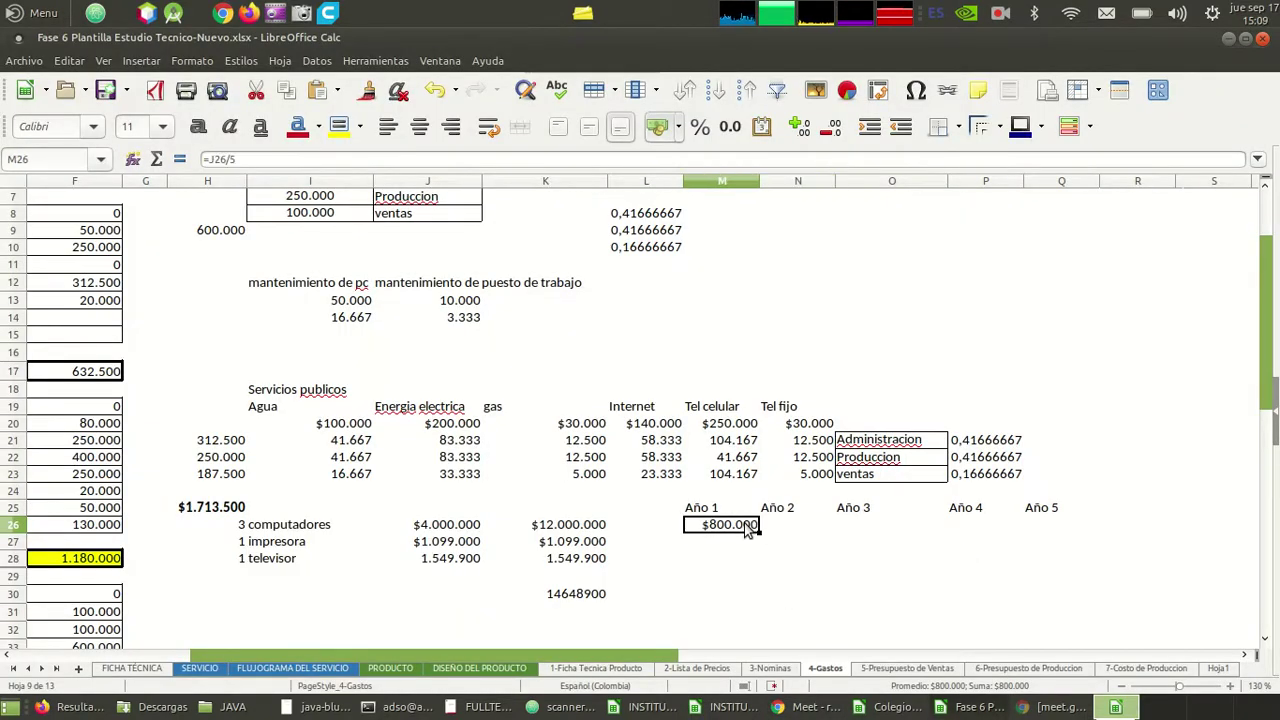
- Change the M26 formula to the absolute reference =$J$26/5
click(216, 160)
key(F4)
key(Return)
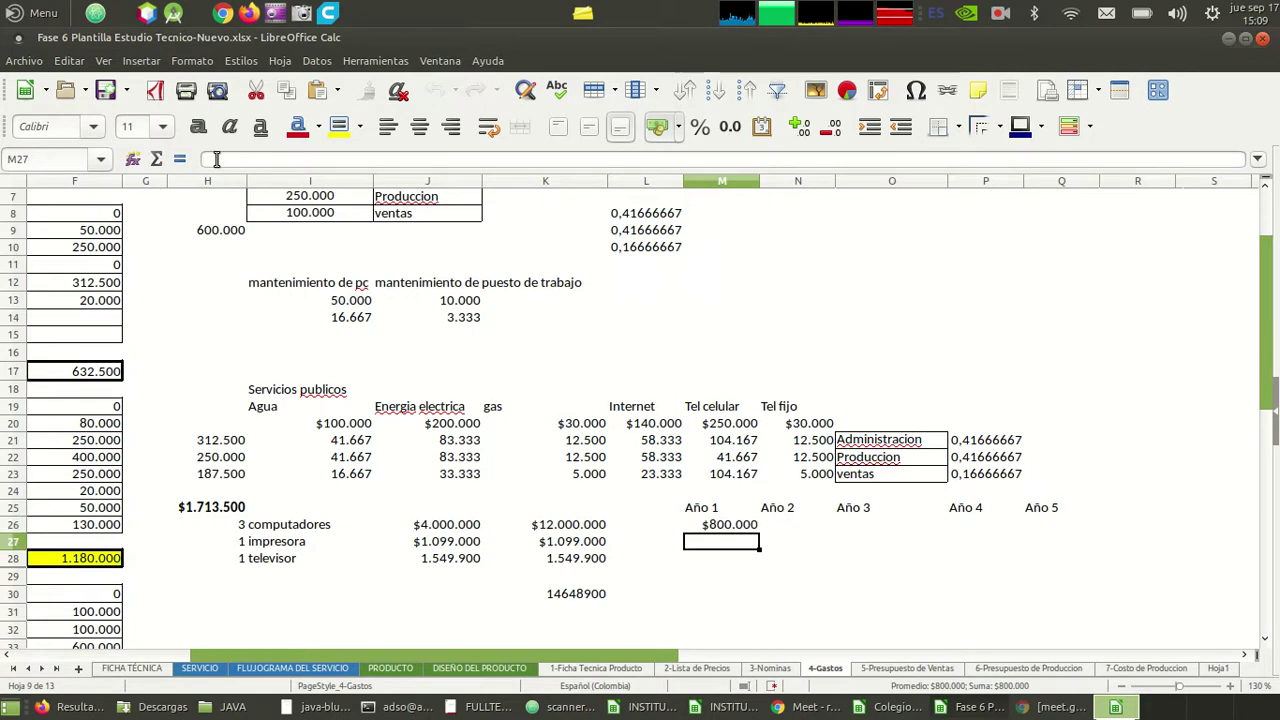
key(Up)
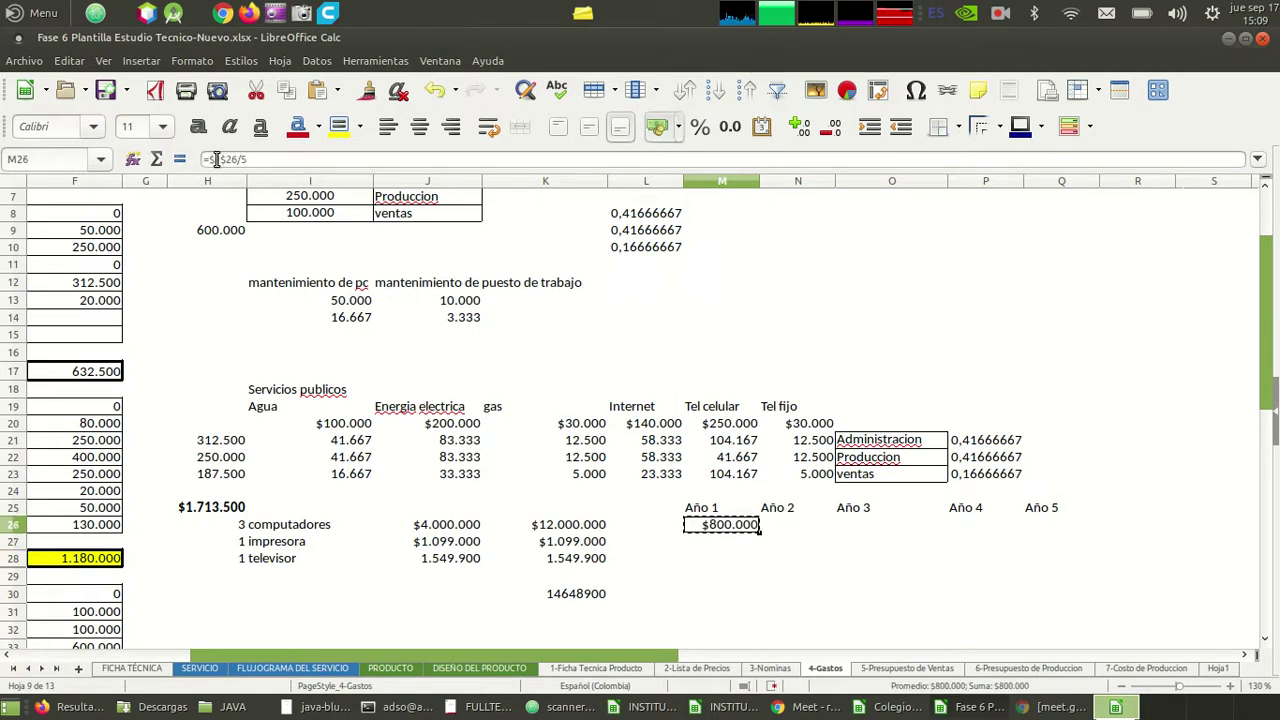
- Copy M26 across N26:Q26 so every year shows $800.000
key(ctrl+c)
key(Right)
key(shift+Right)
key(shift+Right)
key(shift+Right)
key(ctrl+v)
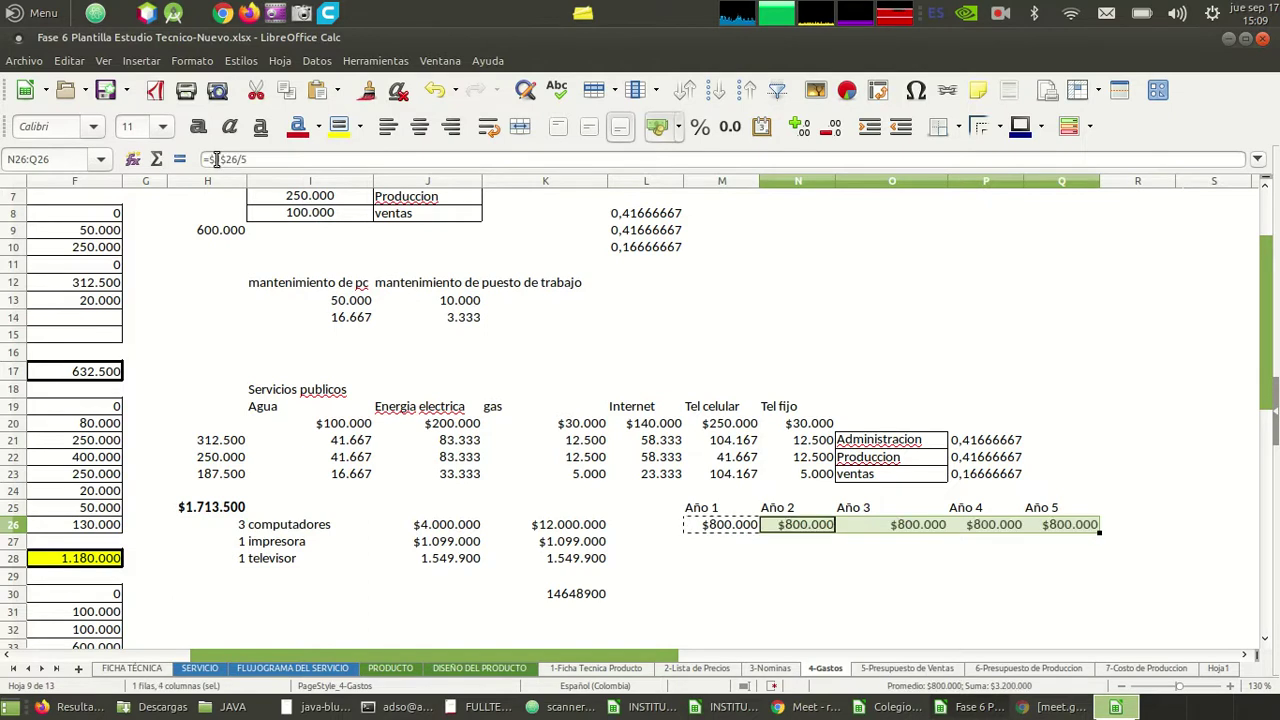
key(Left)
key(Right)
key(Right)
key(Right)
key(Right)
key(Left)
key(Left)
key(Left)
key(Left)
key(Right)
key(Right)
key(Right)
key(Right)
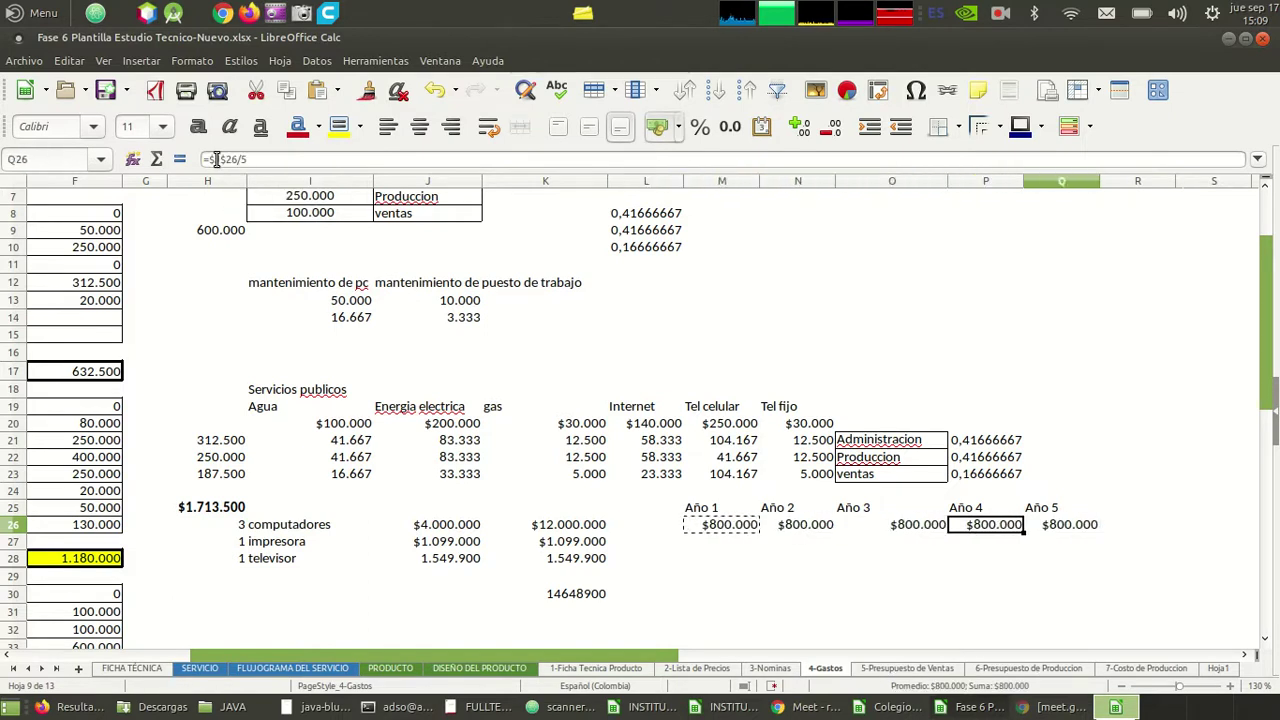
key(Left)
key(Left)
key(Left)
key(Left)
key(Left)
key(Left)
key(Left)
key(Right)
key(Right)
key(Right)
key(Right)
key(Right)
key(Right)
key(Right)
key(Right)
key(Left)
key(Left)
key(Left)
key(Left)
key(Left)
key(ctrl+c)
key(Down)
key(Left)
key(Left)
key(Left)
key(Left)
key(Left)
key(Right)
key(Right)
key(Right)
key(Right)
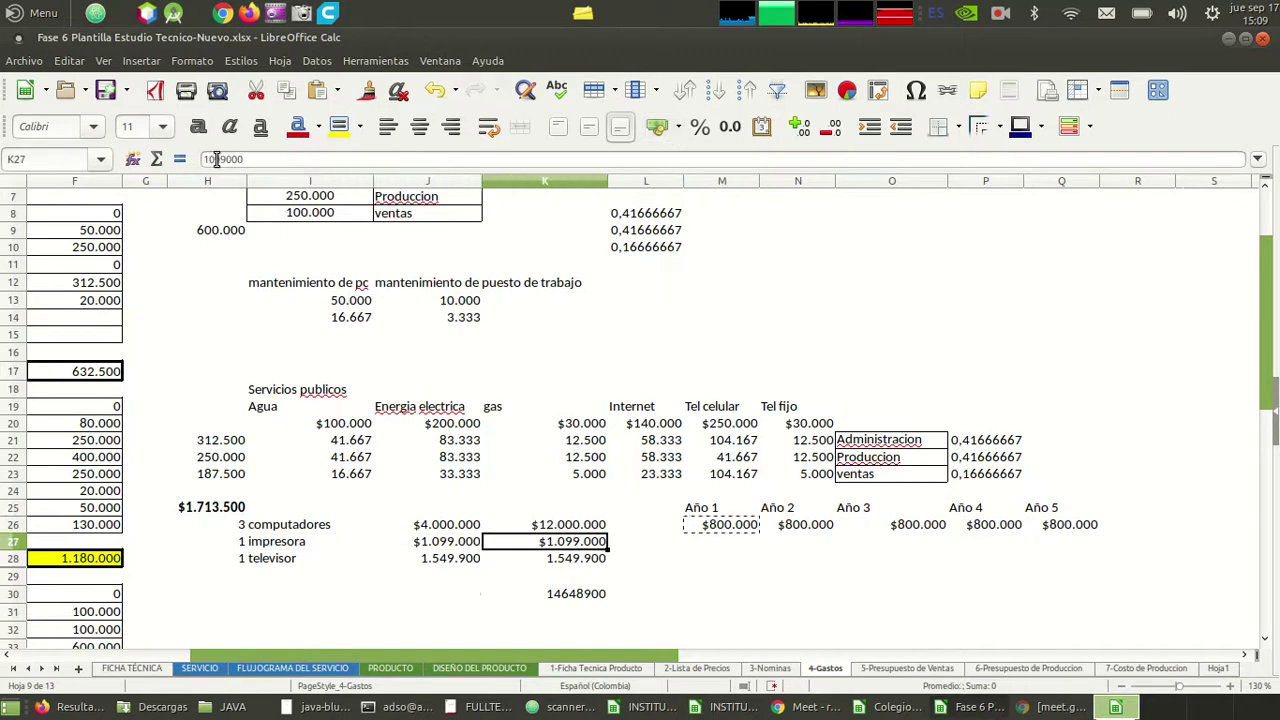
key(Left)
key(Left)
key(Left)
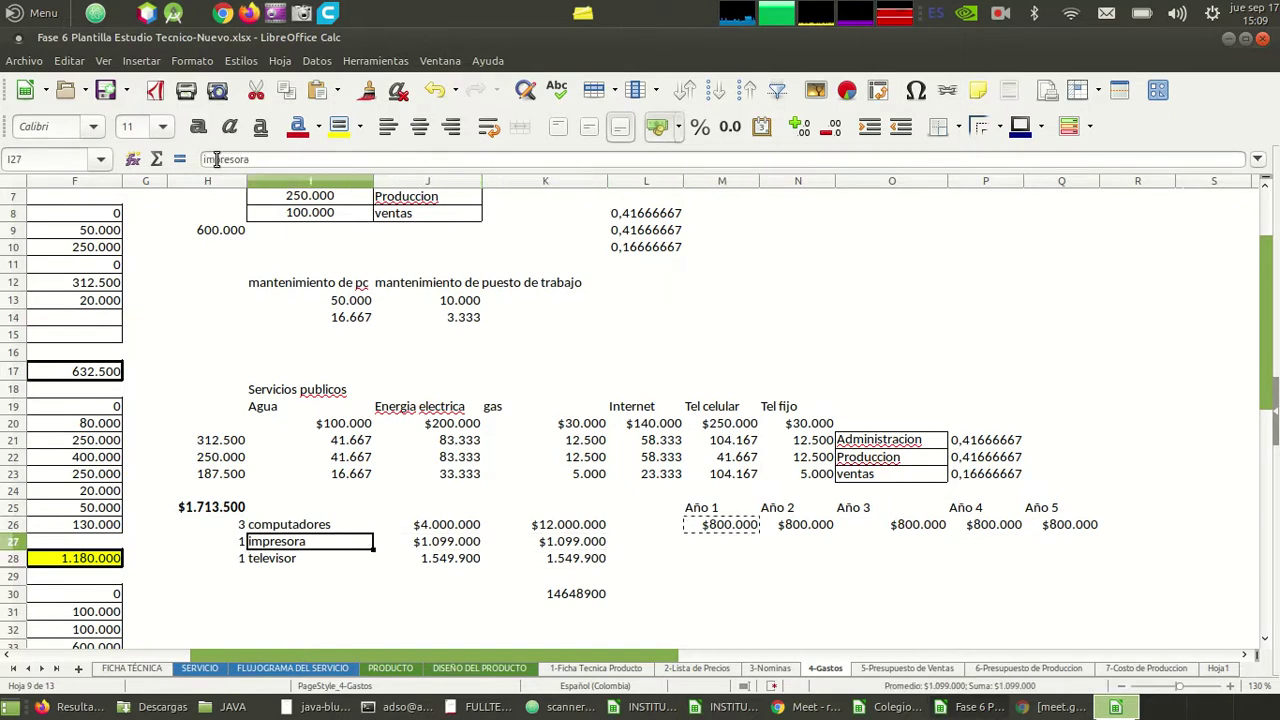
key(Right)
key(Up)
key(Left)
key(Left)
key(Up)
key(Right)
key(Right)
key(Down)
key(Down)
key(Down)
key(Left)
key(Left)
key(Right)
key(Right)
key(Up)
key(Up)
key(Up)
key(Left)
key(Left)
key(Left)
key(Right)
key(Right)
key(Right)
key(Right)
key(Down)
key(Down)
key(Down)
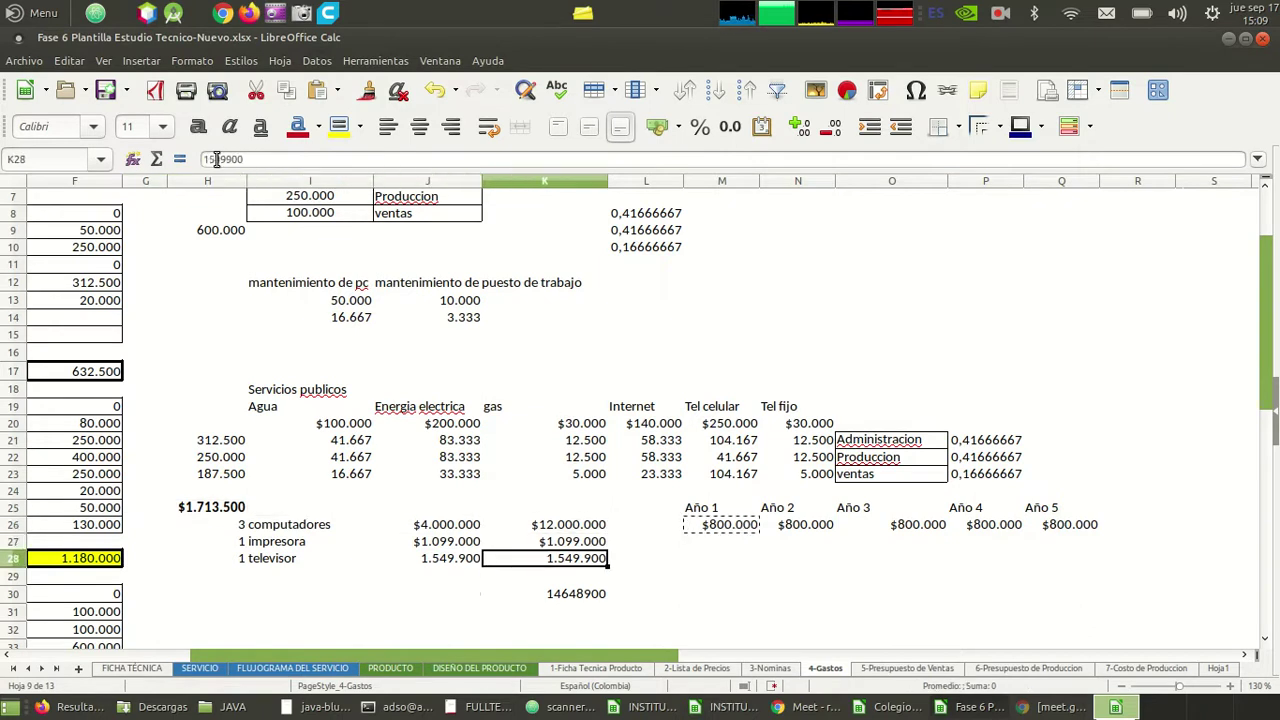
key(Right)
key(Right)
key(Left)
key(Left)
key(Left)
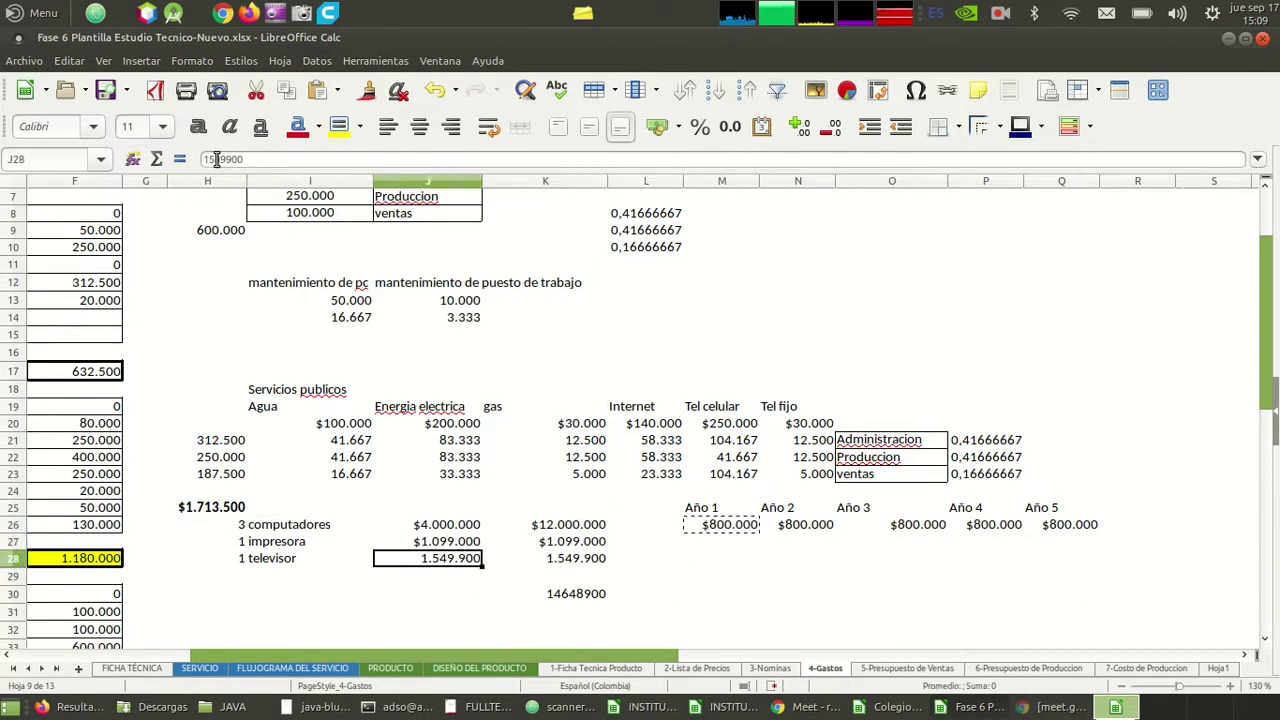
key(Left)
key(Up)
key(Up)
key(Left)
key(Down)
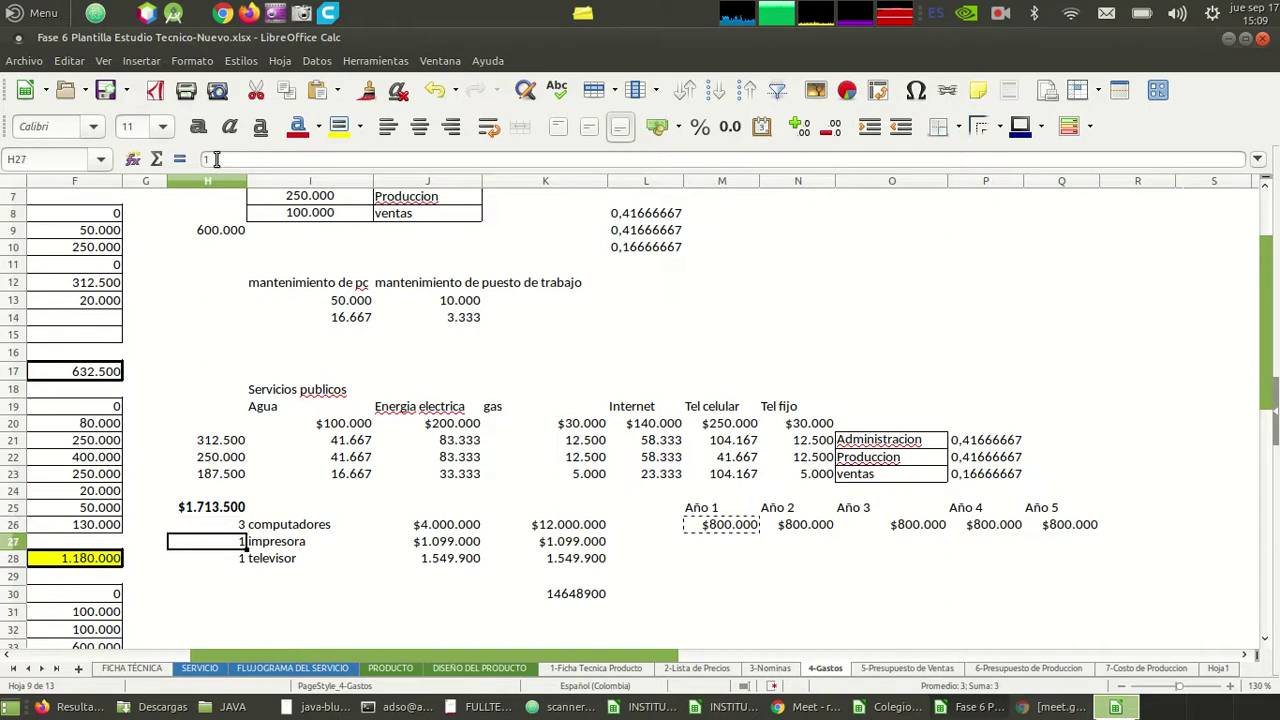
key(Right)
key(shift+Down)
key(shift+Right)
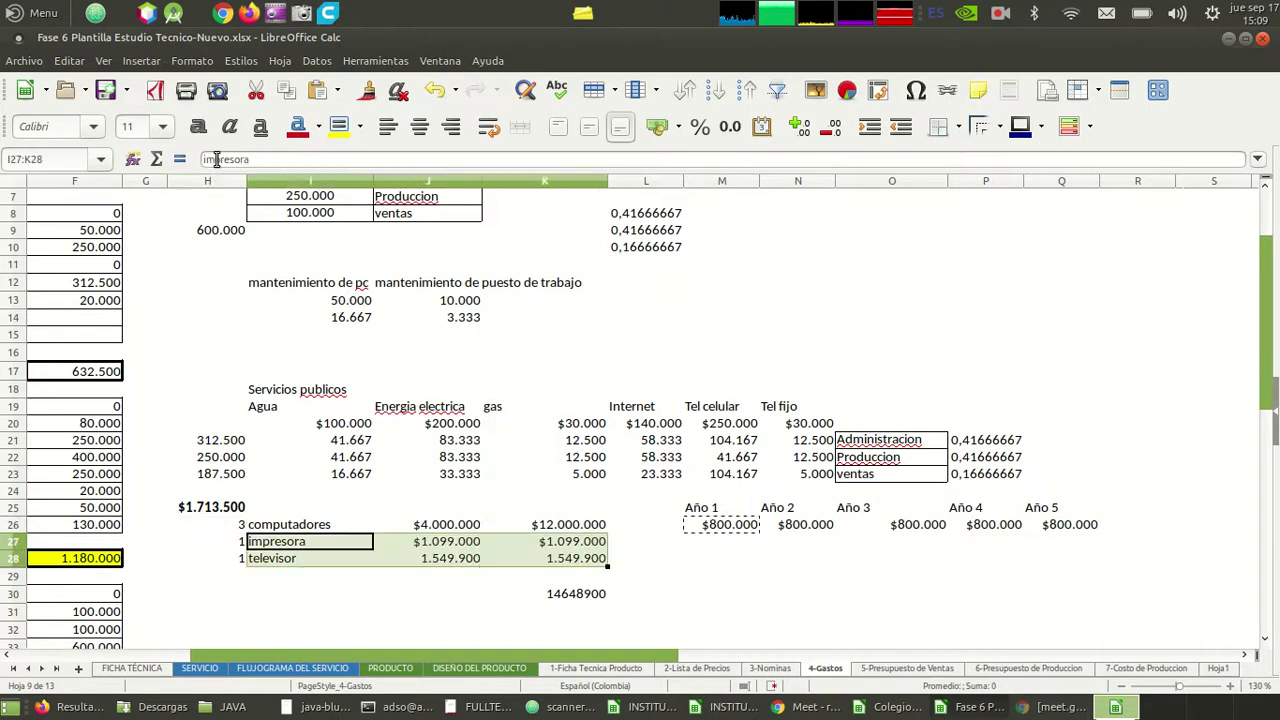
key(shift+Right)
key(Up)
key(Down)
key(Down)
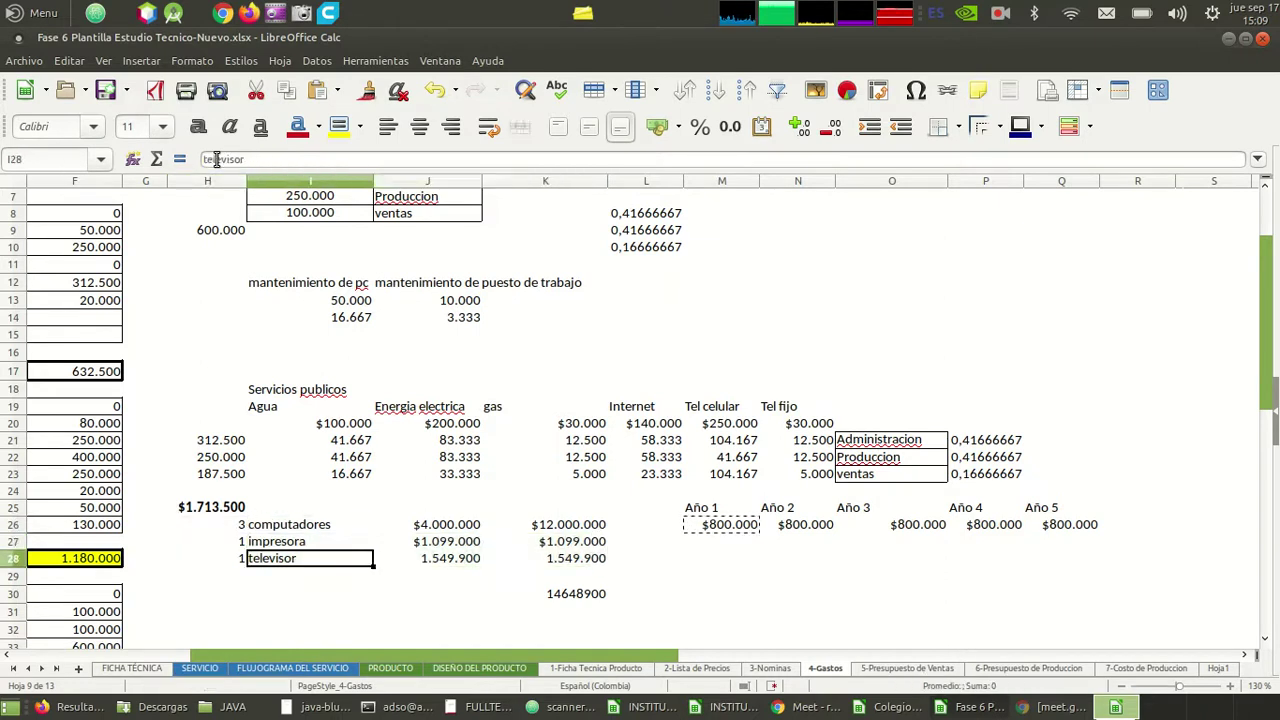
key(Up)
key(Right)
key(Right)
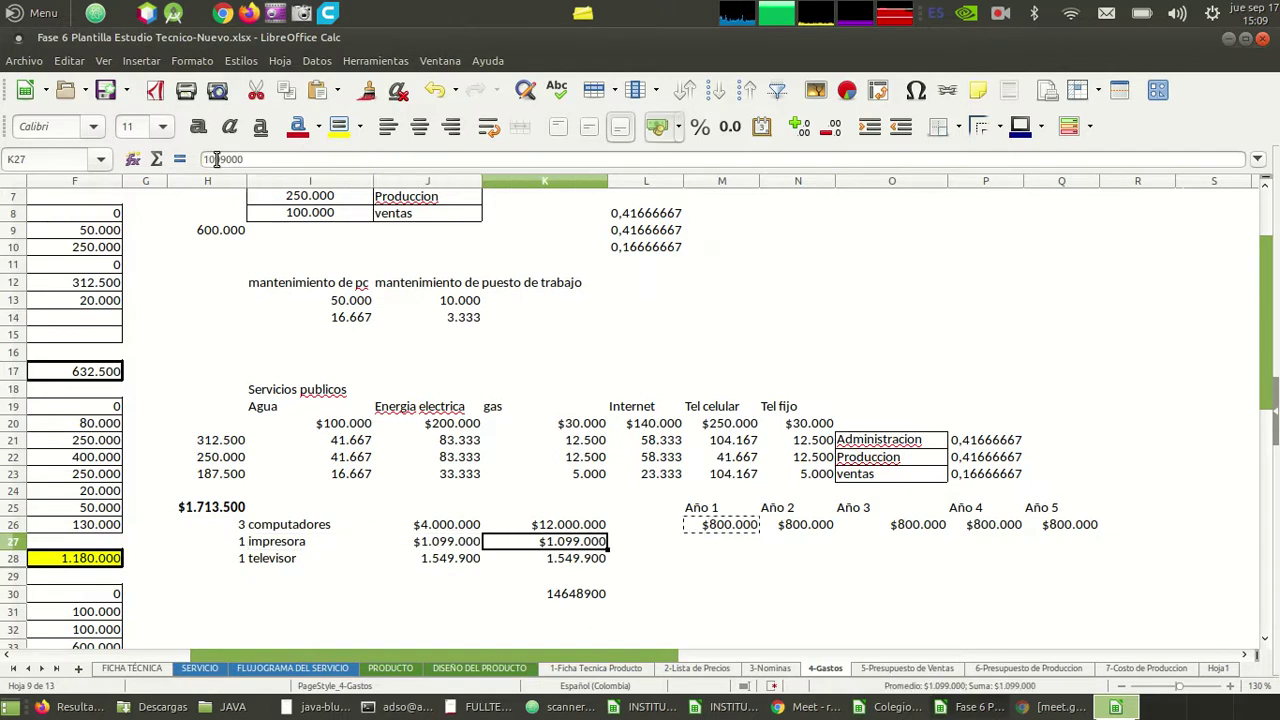
key(Left)
key(Left)
key(Left)
key(Right)
key(Right)
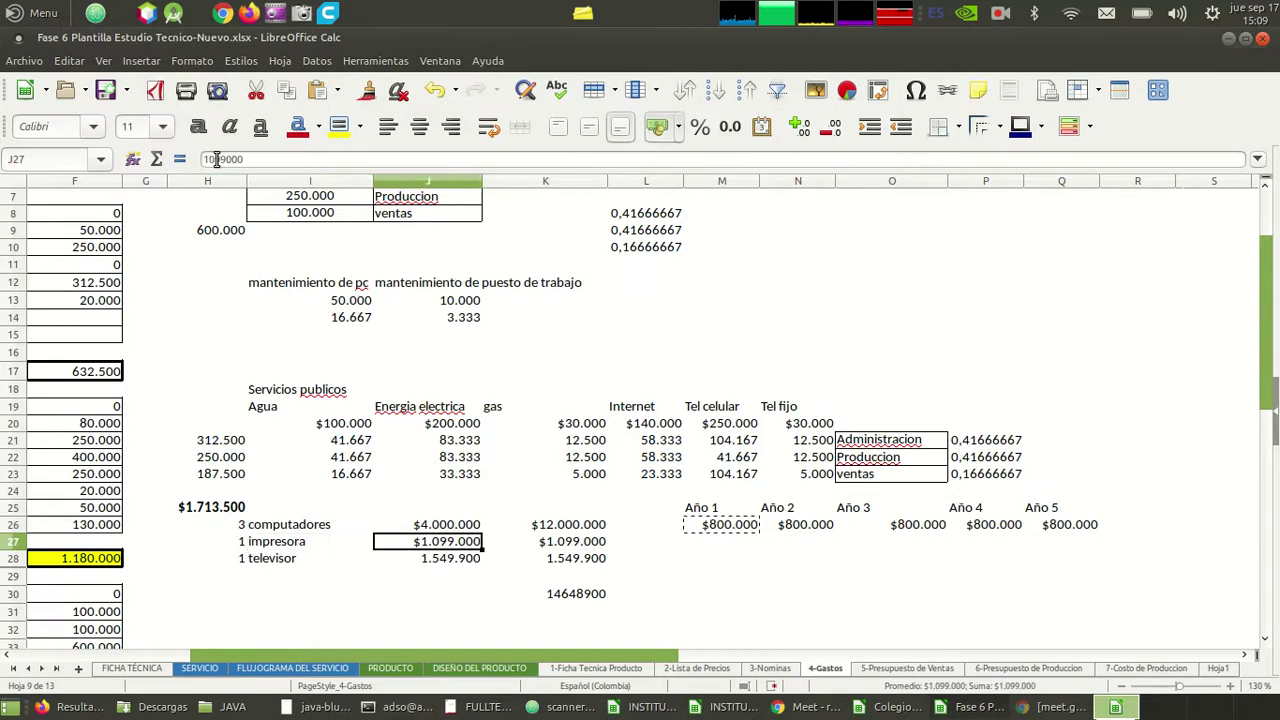
key(Left)
key(Right)
key(Right)
key(Right)
key(Left)
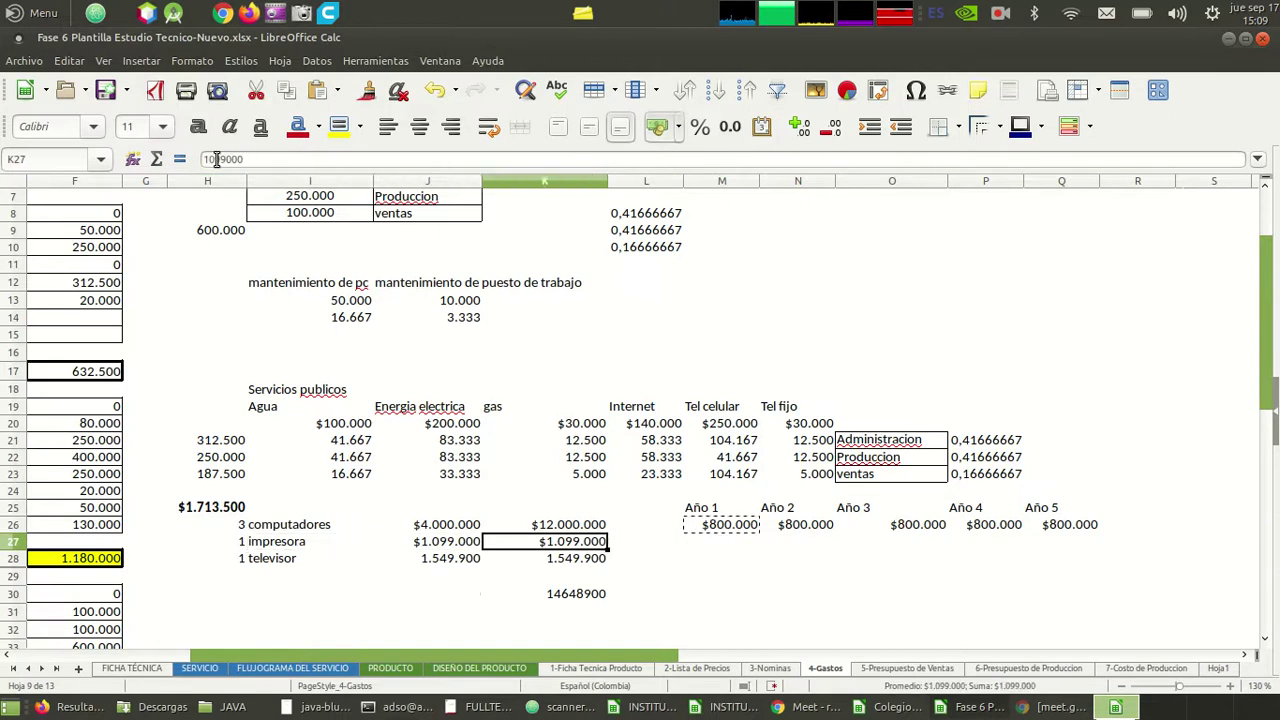
key(Left)
key(Left)
key(Up)
key(Left)
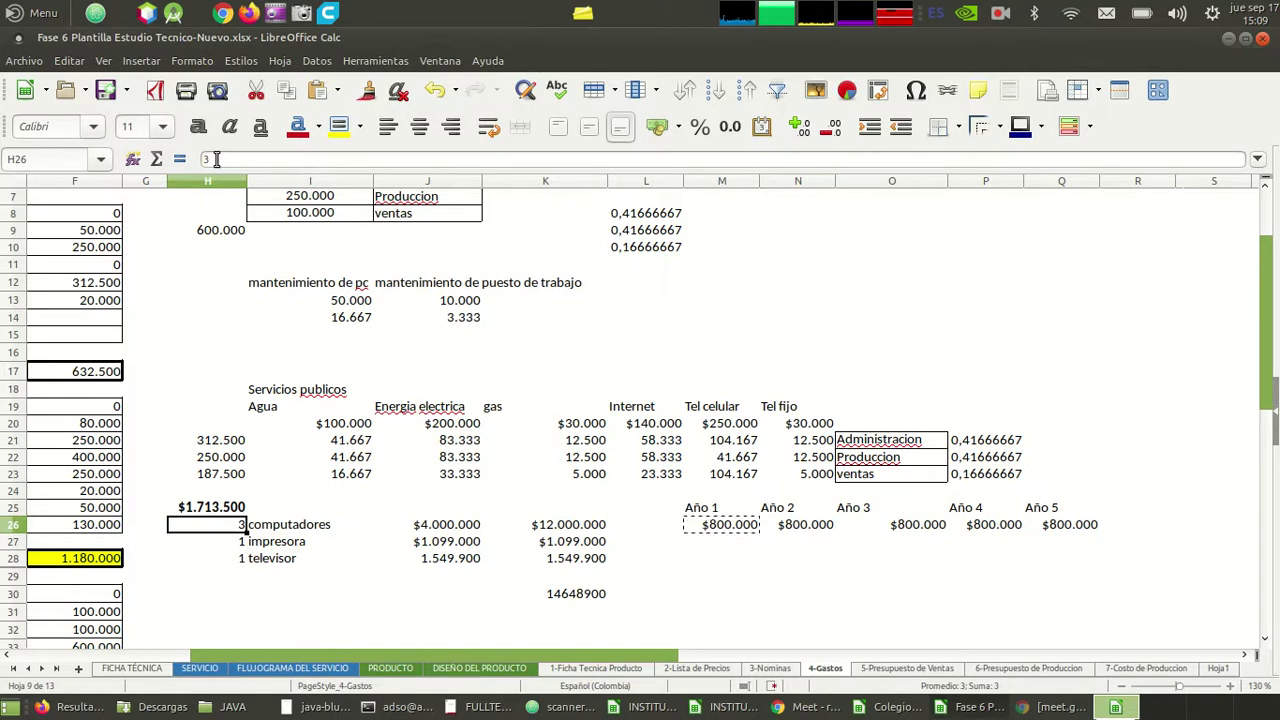
key(Right)
key(Right)
key(Right)
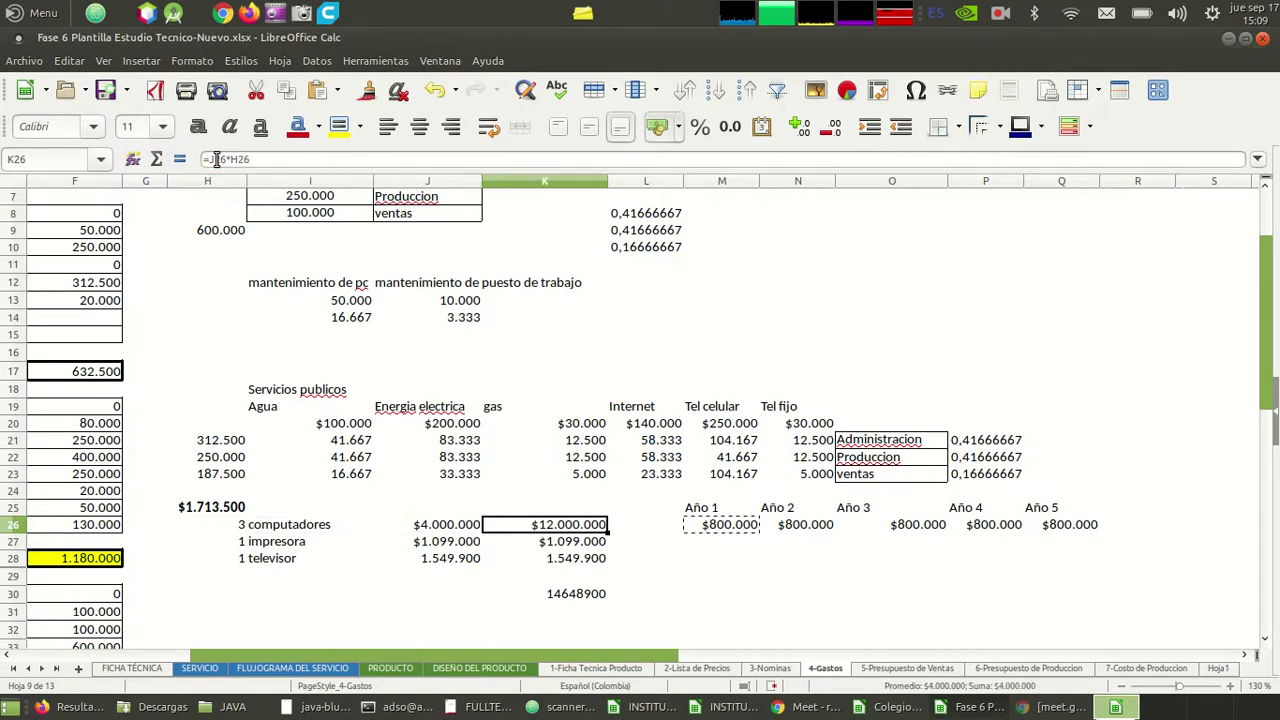
key(Left)
key(Left)
key(Left)
key(Left)
key(Left)
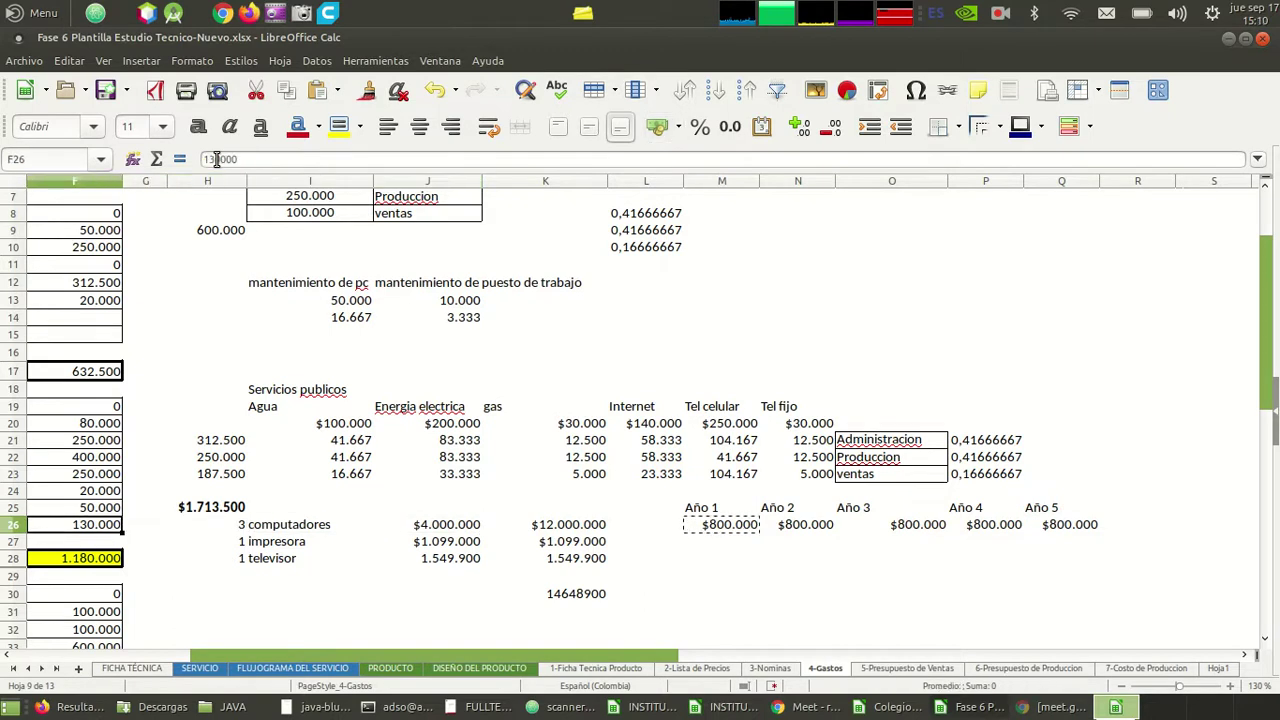
key(Left)
key(Left)
key(Left)
key(Right)
key(Right)
key(Right)
key(Right)
key(Right)
key(Right)
key(Right)
key(Right)
key(Right)
key(Right)
key(Right)
key(Right)
key(Right)
key(Left)
key(Left)
key(Left)
key(Left)
key(Up)
key(Right)
key(Down)
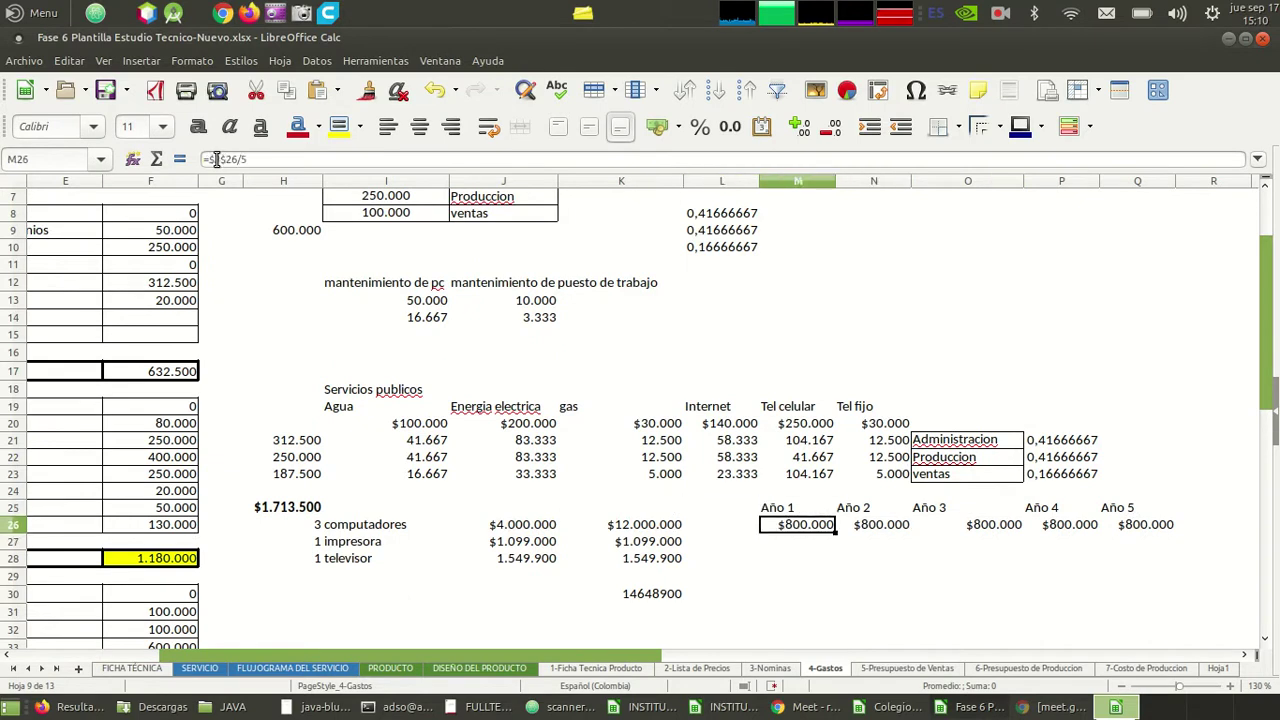
key(Left)
key(Left)
key(Left)
key(Left)
key(Right)
key(Right)
key(Right)
key(Right)
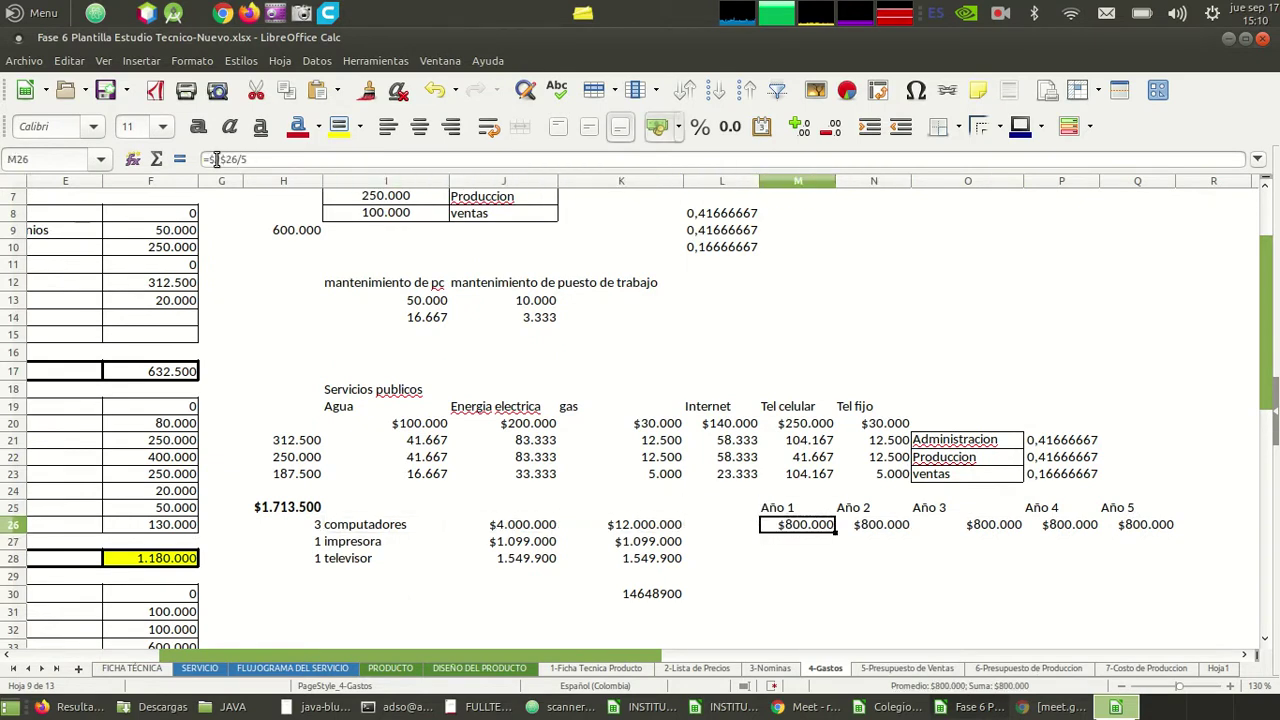
key(ctrl+c)
key(Right)
key(Right)
key(Right)
key(Right)
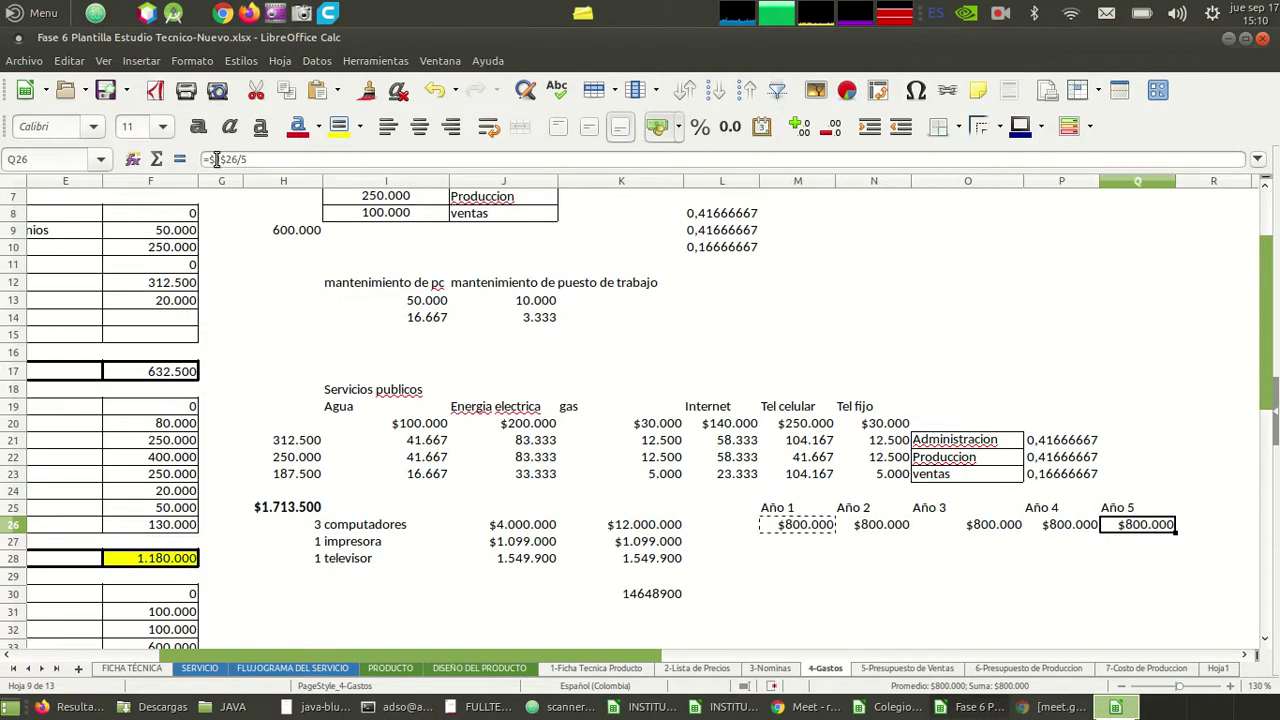
key(Left)
key(Left)
key(Left)
key(Left)
key(Down)
key(Home)
key(Up)
key(Up)
key(Up)
key(Up)
key(Up)
key(Up)
key(Up)
key(Up)
key(Up)
key(Up)
key(Up)
key(Up)
key(Up)
key(Up)
key(Up)
key(Up)
key(Up)
key(Up)
key(Up)
key(Up)
key(Right)
key(Down)
key(Down)
key(Down)
key(Down)
key(Right)
key(Down)
key(Down)
key(Down)
key(Down)
key(Down)
key(Down)
key(Down)
key(Down)
key(Down)
key(Down)
key(Down)
key(Down)
key(Down)
key(Down)
key(Down)
key(Down)
key(Down)
key(Down)
key(Down)
key(Down)
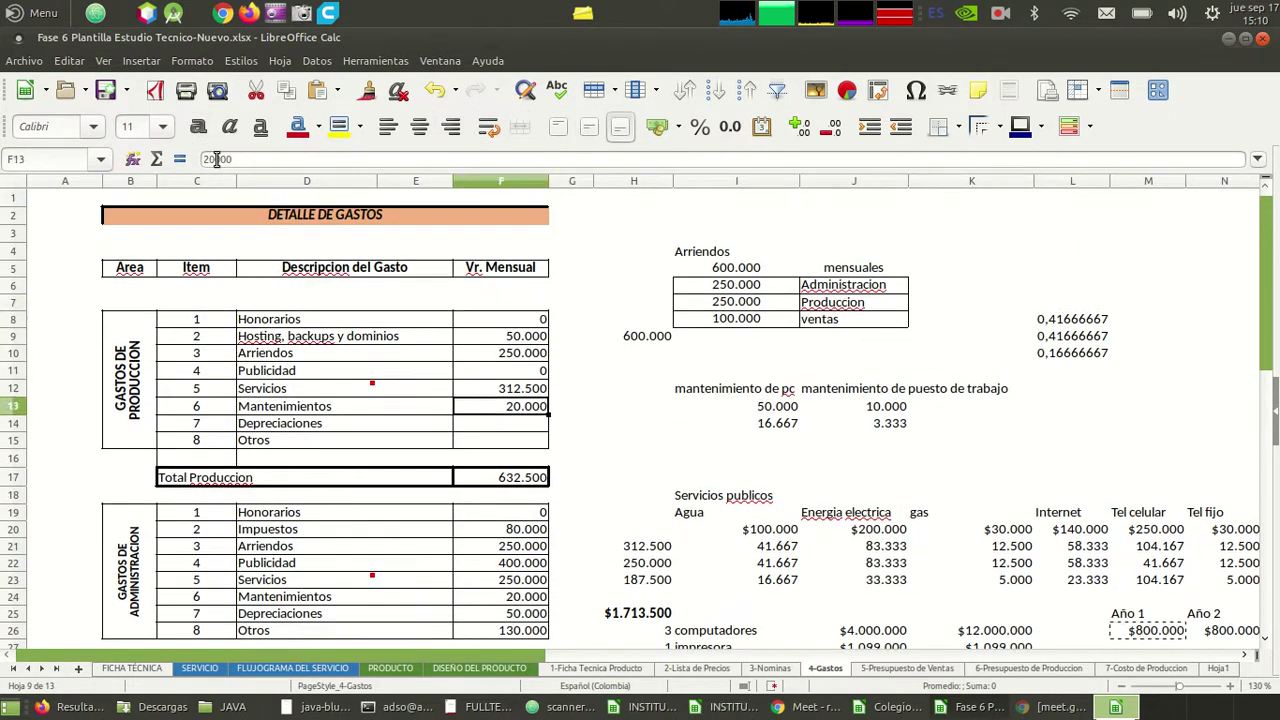
key(Right)
key(Right)
key(Right)
key(Right)
key(Right)
key(Right)
key(Right)
key(Right)
key(Right)
key(Right)
key(Right)
key(Left)
key(Up)
key(Left)
key(Left)
key(Left)
key(Up)
key(Up)
key(Up)
key(Up)
key(Up)
key(Up)
key(Up)
key(Down)
key(Down)
key(Down)
key(Down)
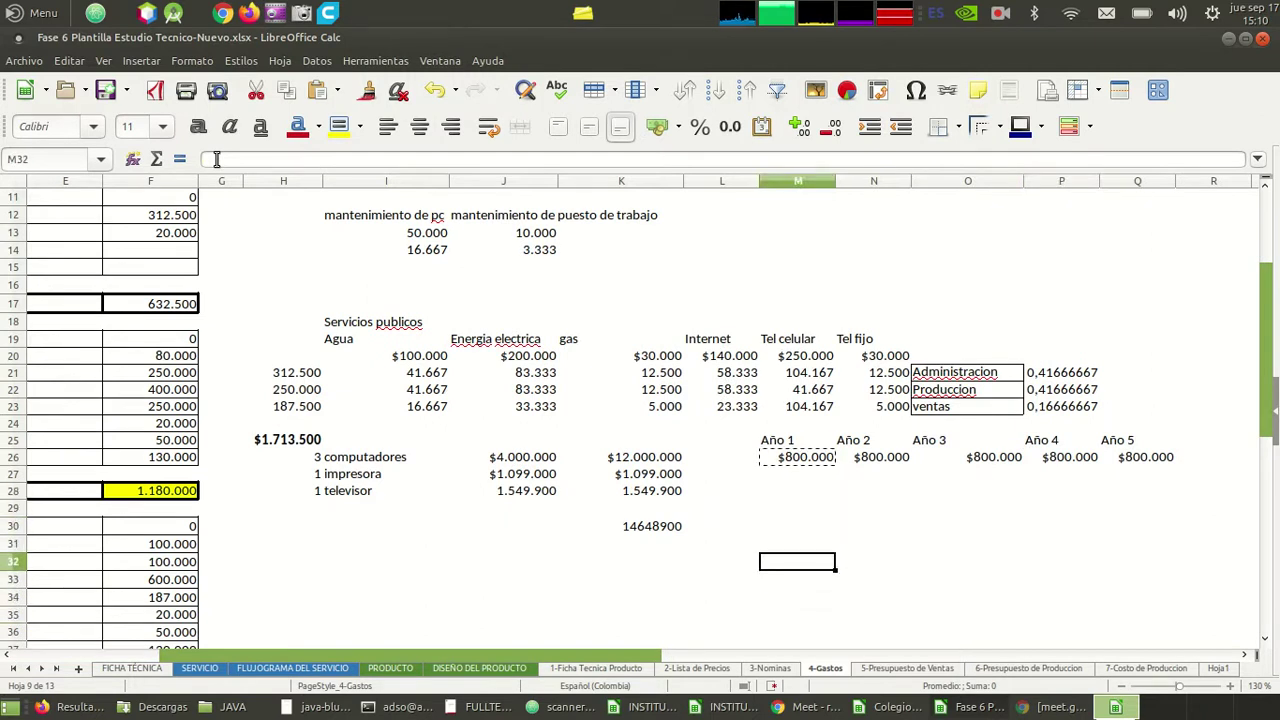
- Enter =M26/12 in M32 for a monthly depreciation of $66.667
text(=)
key(Up)
key(Up)
key(Up)
key(Up)
key(Up)
key(Up)
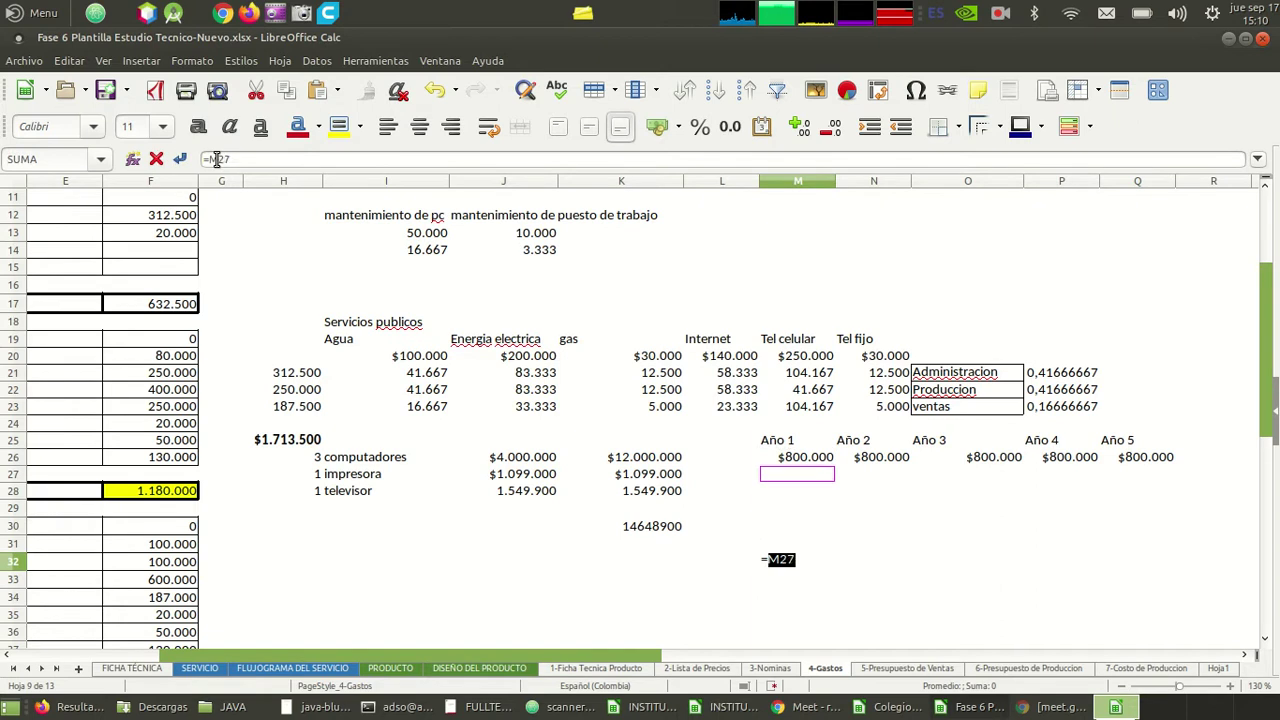
text(/12)
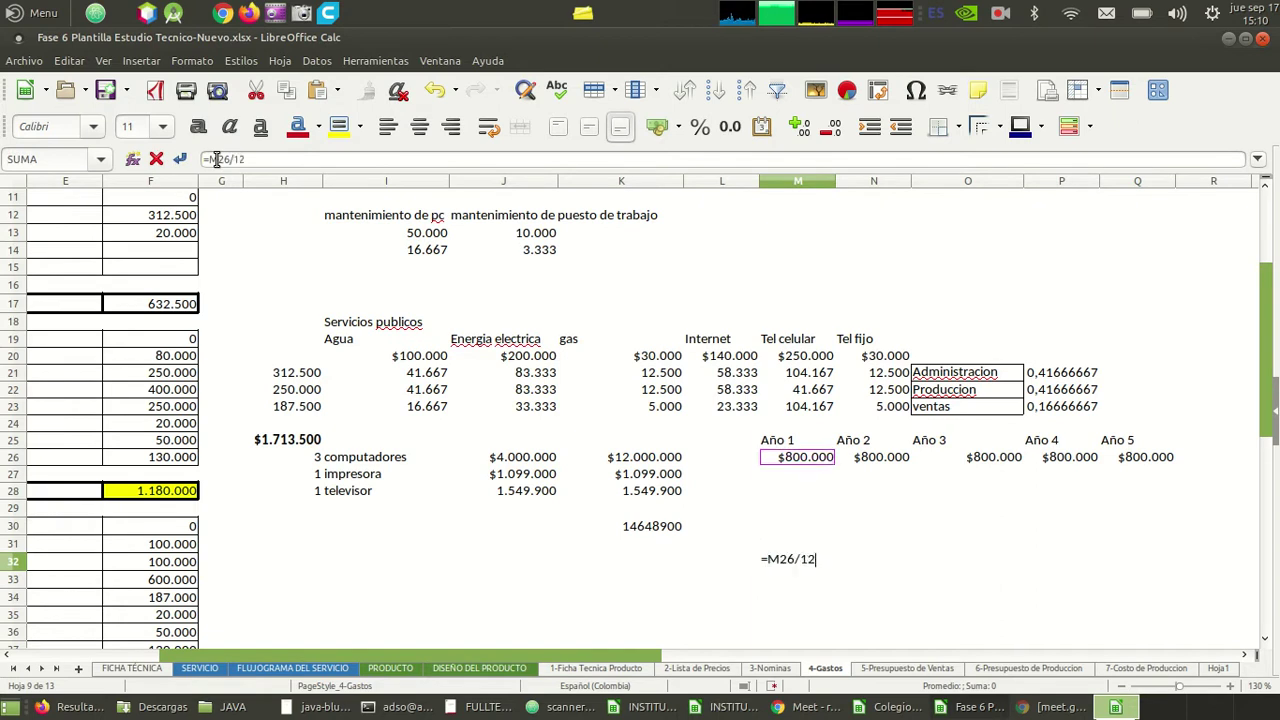
key(Return)
key(Up)
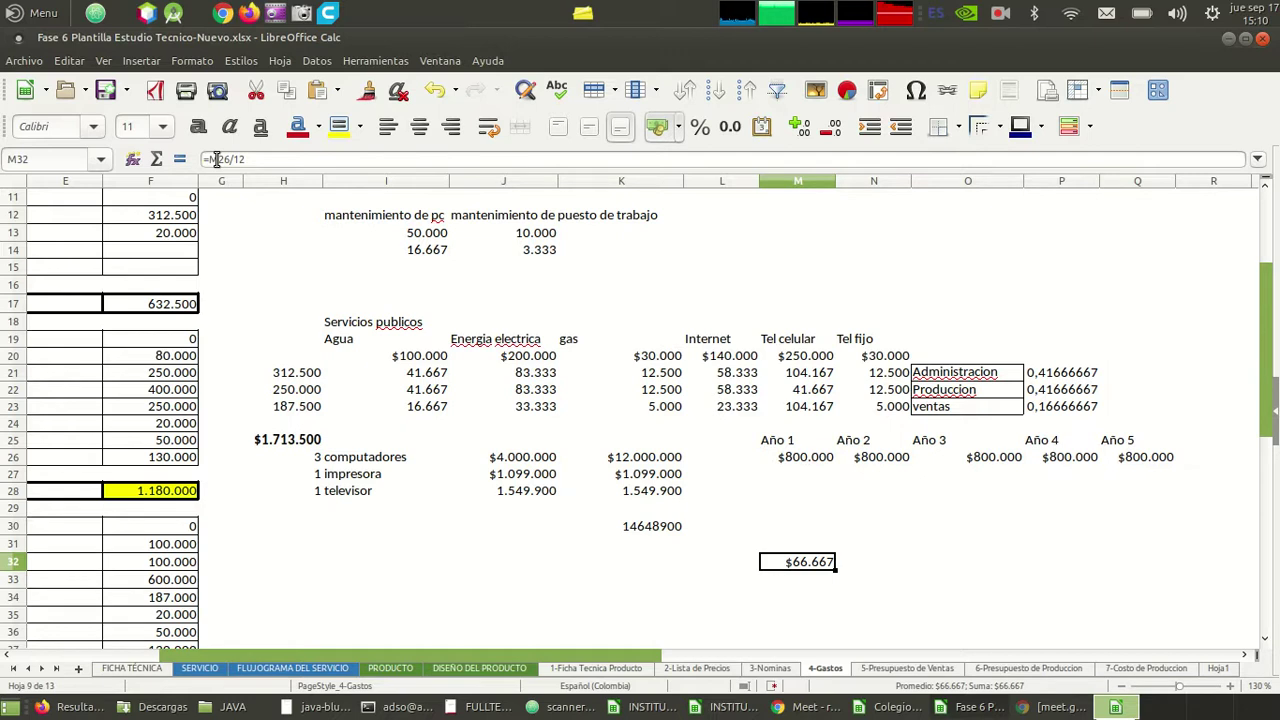
- Label N32 'depresiacion por equipo de computo al mes'
key(Right)
text(depre)
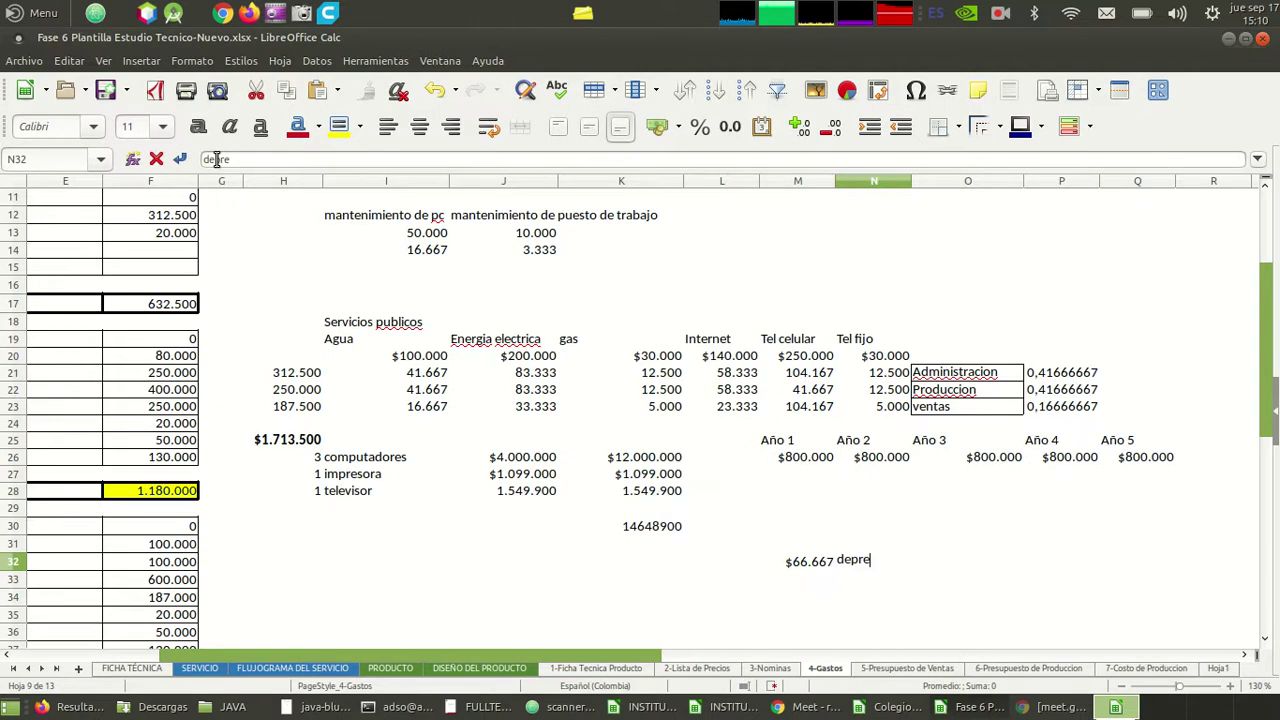
text(siacion por )
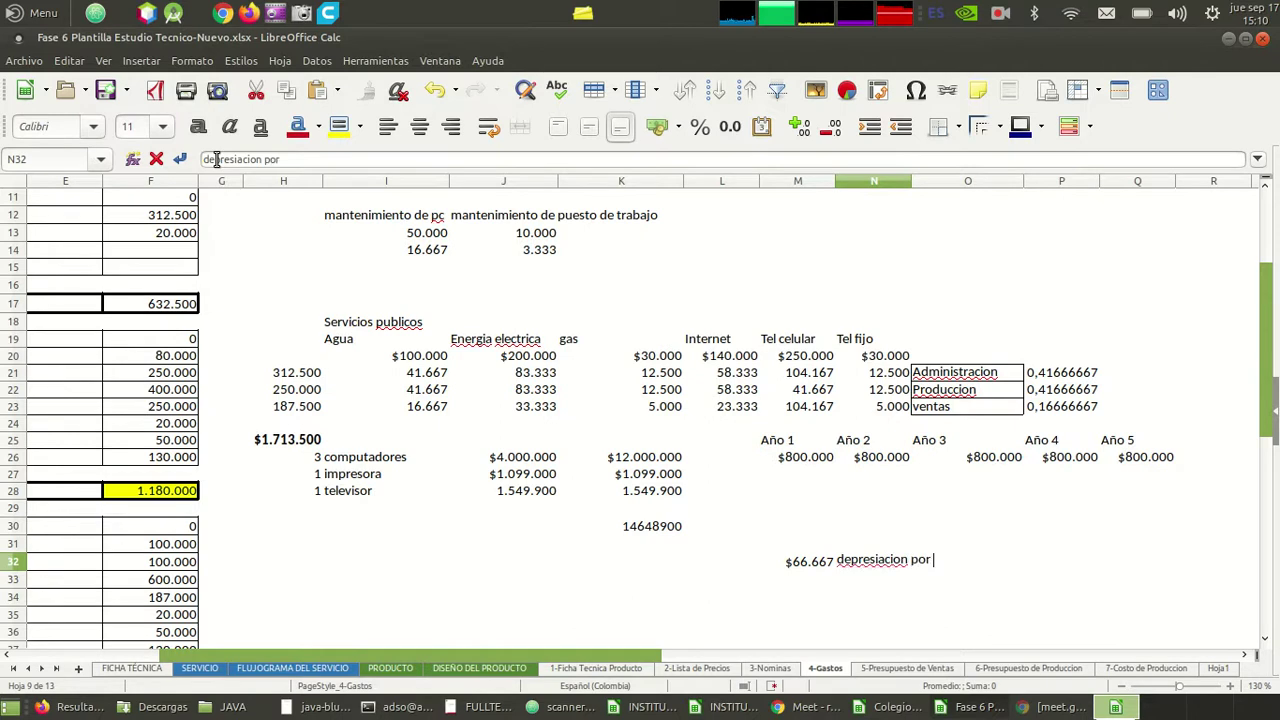
text(equipo de computo )
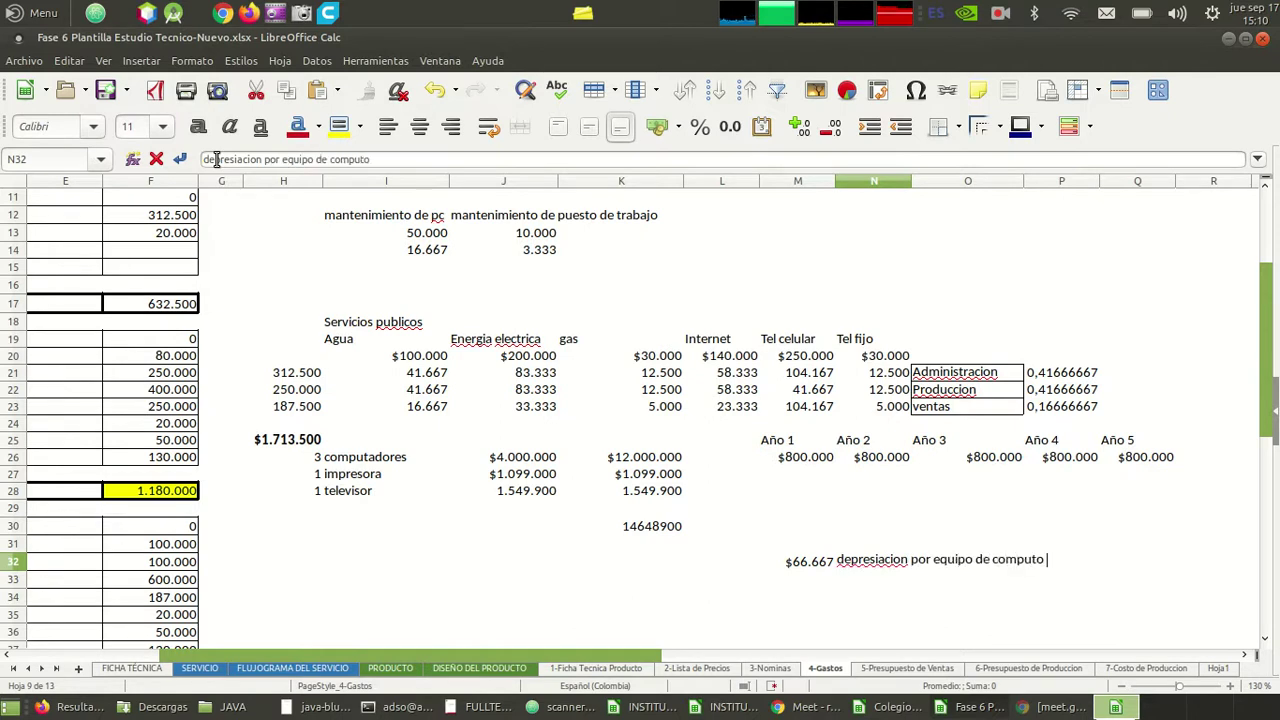
text(al mes)
key(Return)
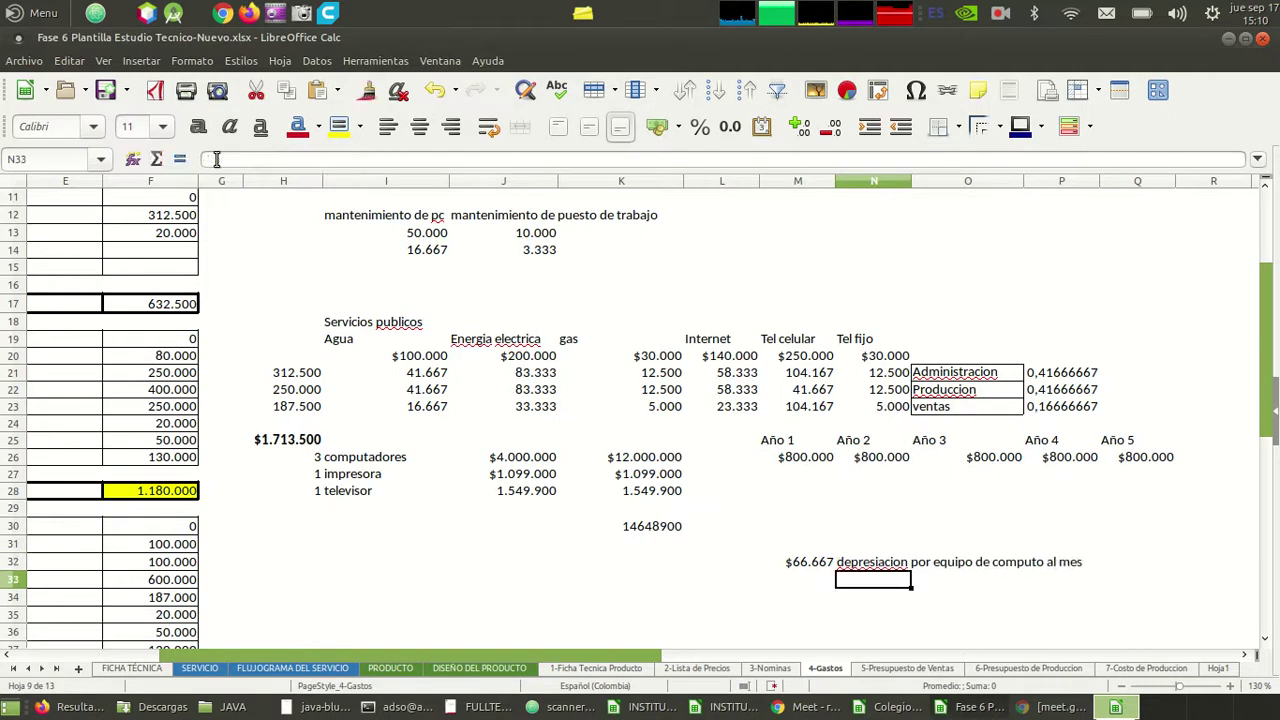
key(Left)
key(Left)
key(Up)
key(Up)
key(Up)
key(Up)
key(Up)
key(Up)
key(Right)
key(Up)
key(Down)
key(Down)
key(Down)
key(Down)
key(Down)
key(Down)
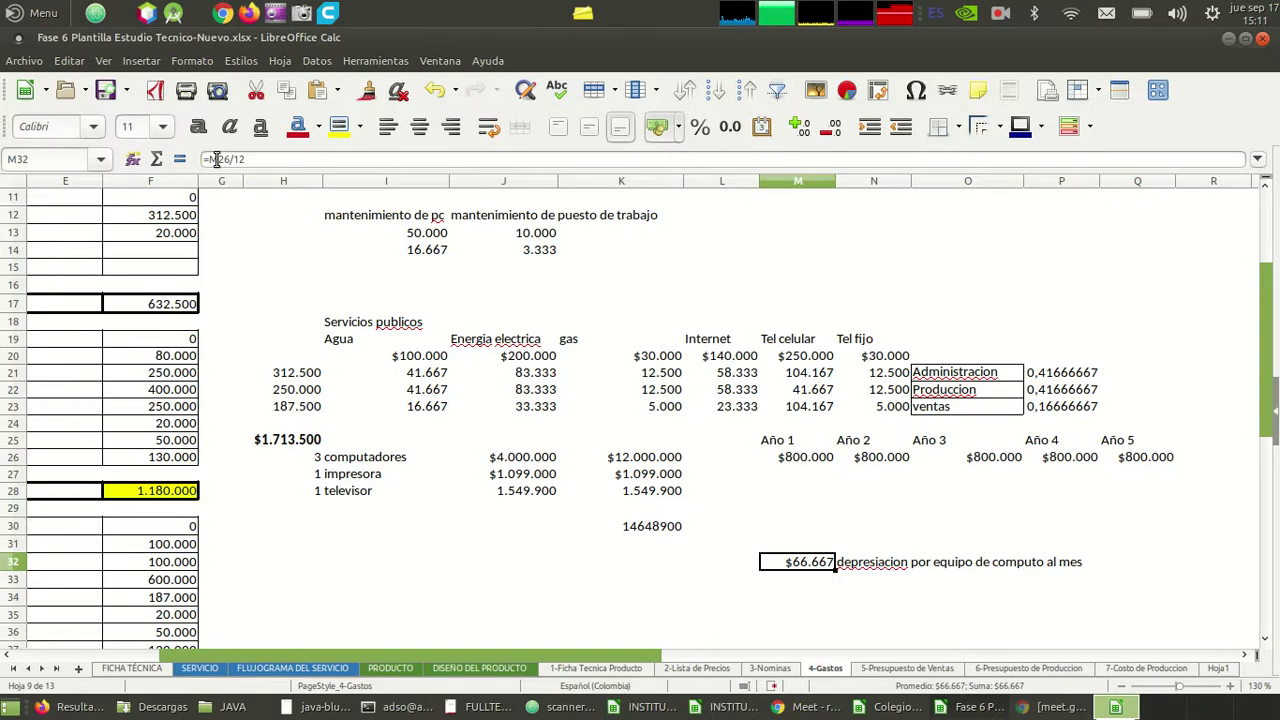
- Set the production Depreciaciones amount in F14 to 66.667
key(Left)
key(Left)
key(Left)
key(Left)
key(Left)
key(Left)
key(Left)
key(Left)
key(Left)
key(Left)
key(Left)
key(Left)
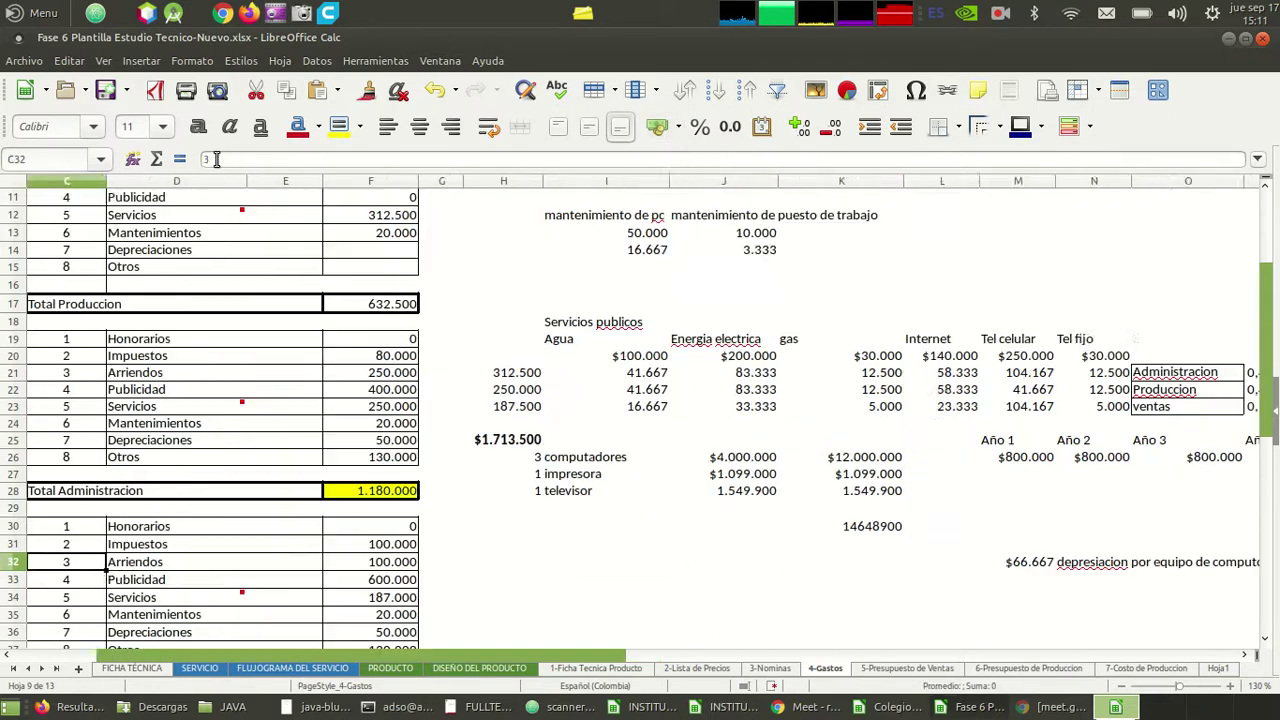
key(Up)
key(Up)
key(Up)
key(Up)
key(Up)
key(Up)
key(Up)
key(Up)
key(Up)
key(Up)
key(Up)
key(Up)
key(Up)
key(Up)
key(Up)
key(Up)
key(Up)
key(Up)
key(Up)
key(Up)
key(Up)
key(Up)
key(Right)
key(Right)
key(Right)
key(Right)
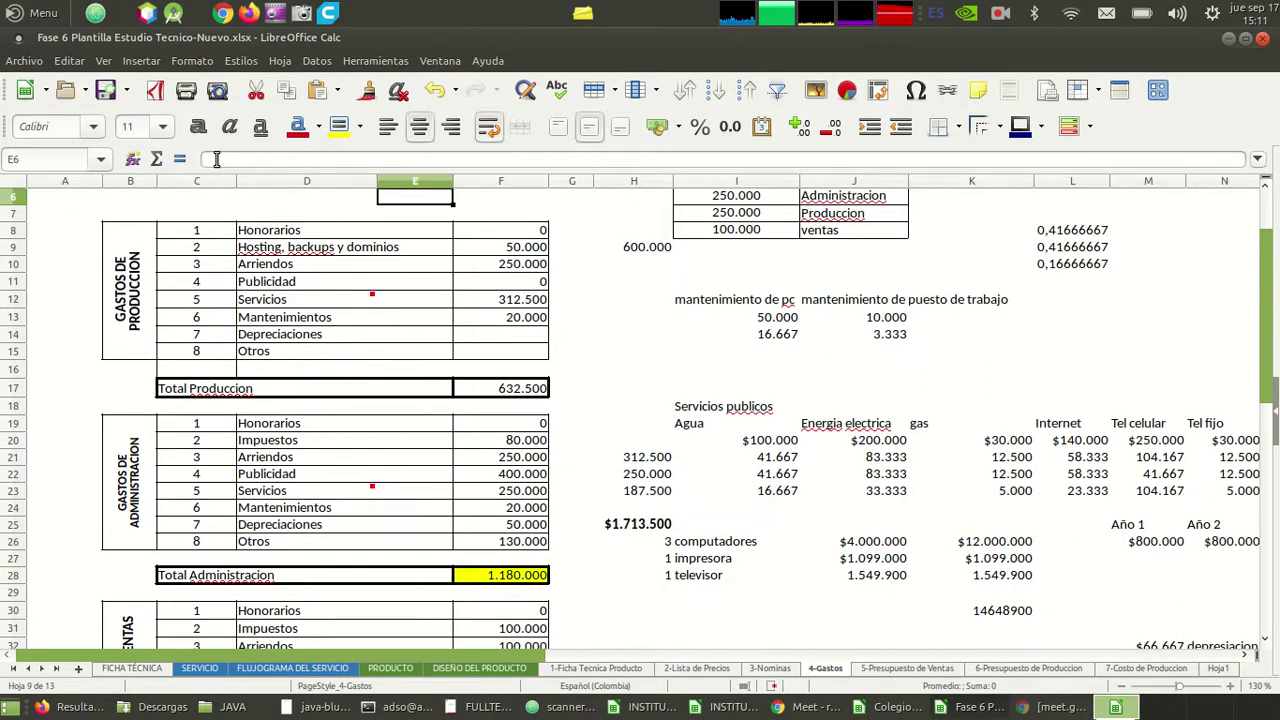
key(Down)
key(Down)
key(Down)
key(Down)
key(Down)
key(Down)
key(Down)
key(Down)
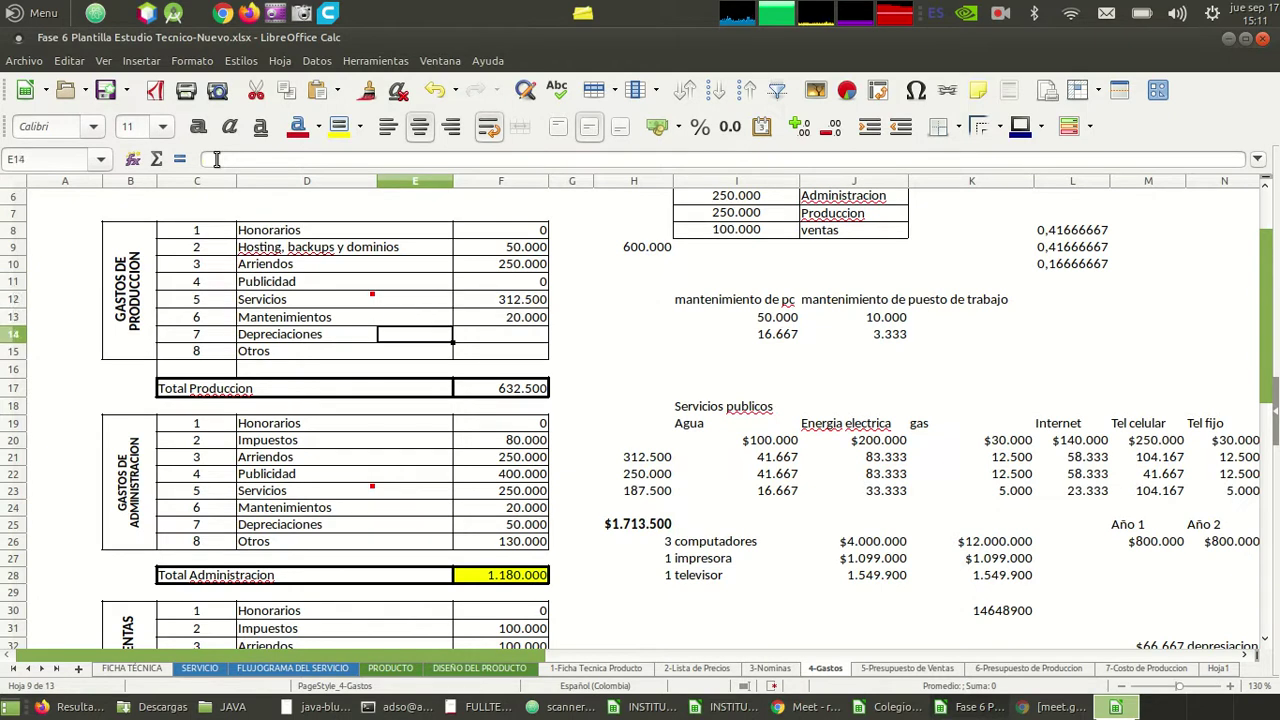
key(Right)
text(66)
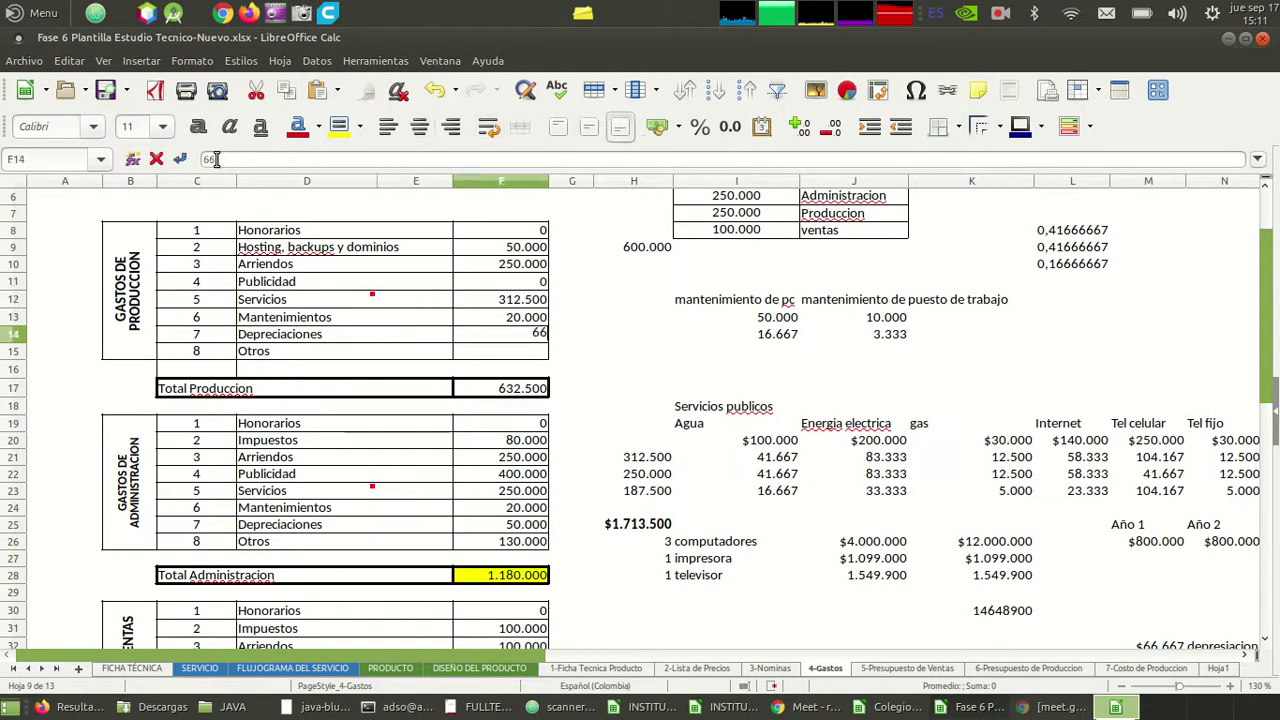
text(.667)
key(Return)
- Set the administration Depreciaciones amount in F25 to 66.667
key(Down)
key(Down)
key(Down)
key(Down)
key(Down)
key(Down)
key(Down)
key(Down)
key(Down)
key(Down)
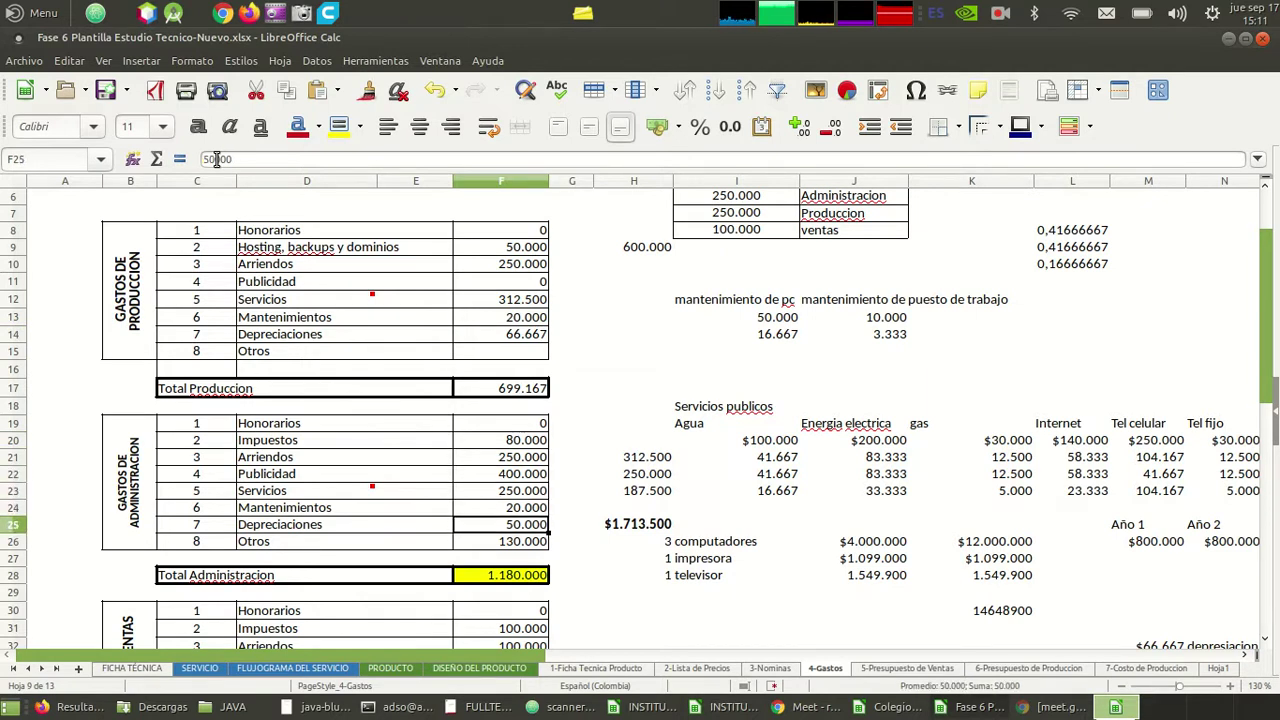
text(66)
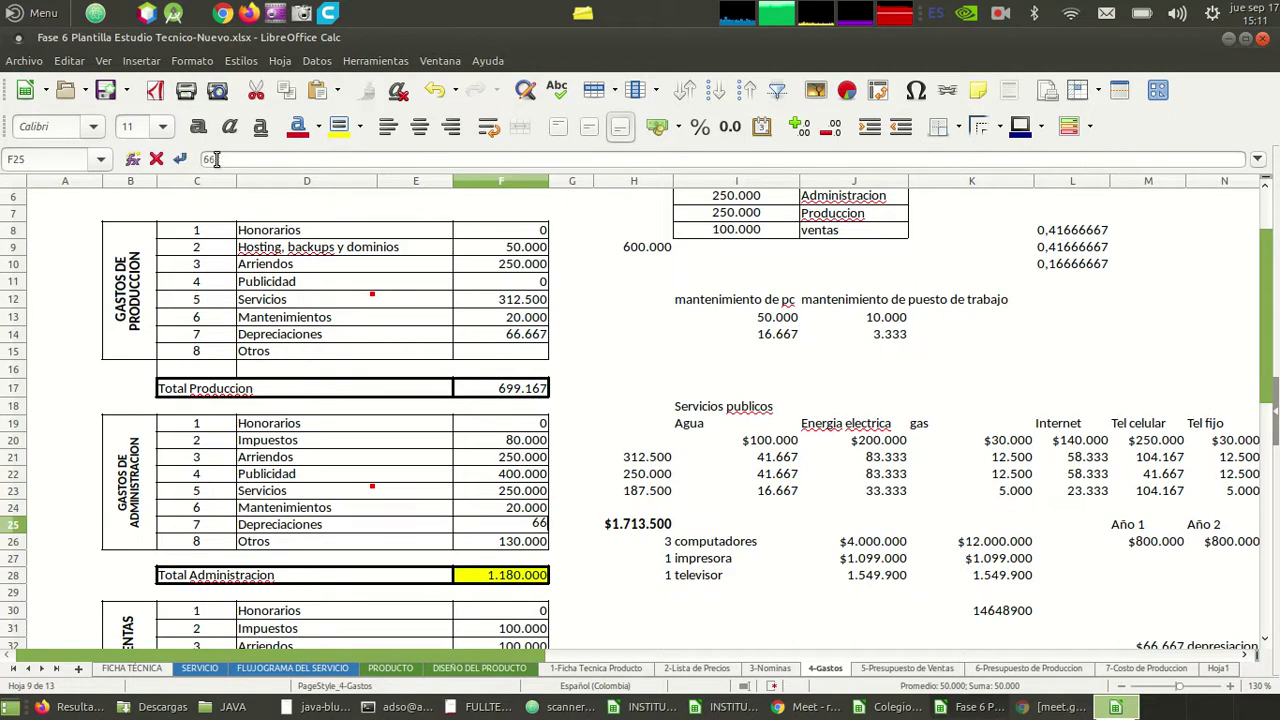
text(667)
key(Return)
key(Down)
key(Down)
key(Down)
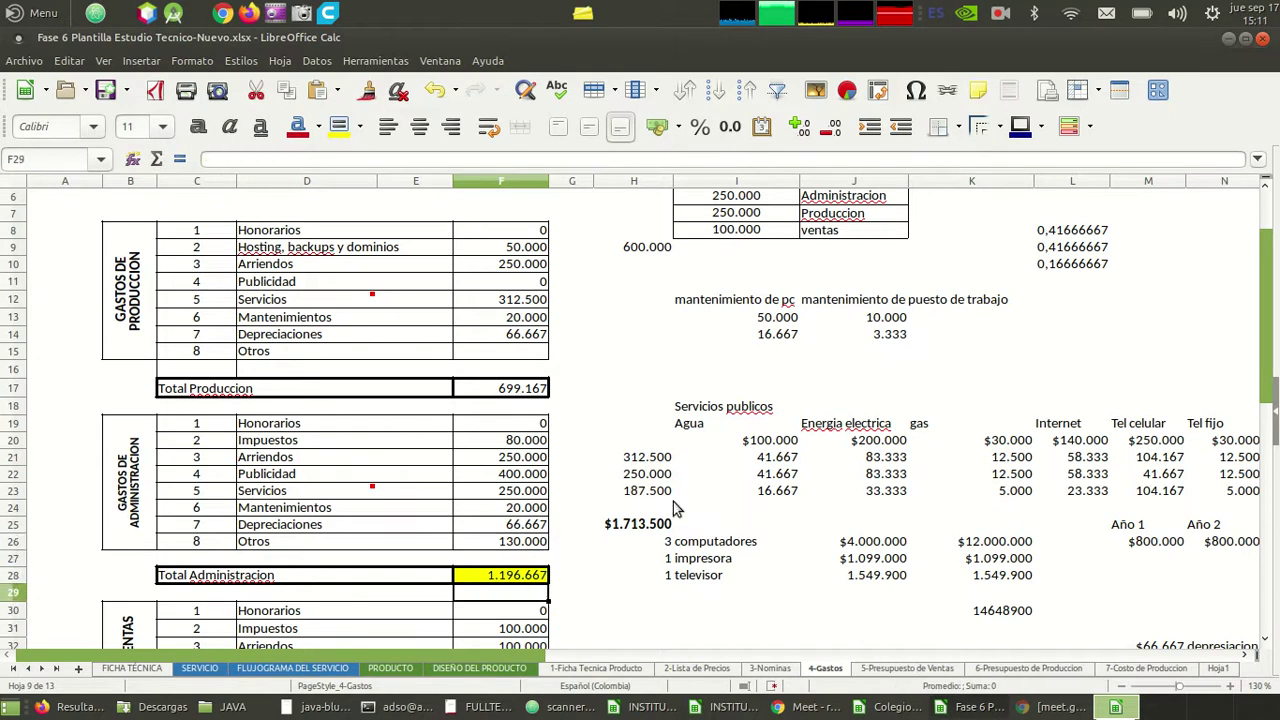
click(708, 546)
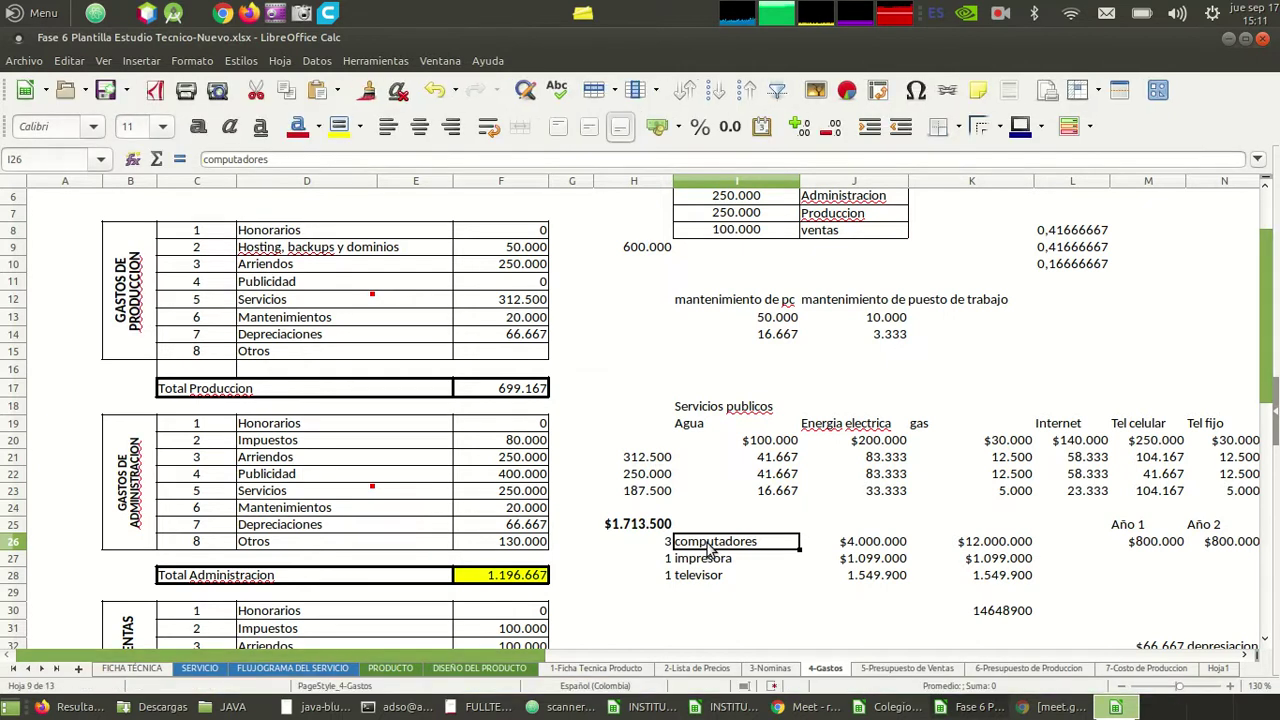
key(Down)
key(Down)
key(Down)
key(Left)
key(Left)
key(Left)
key(Left)
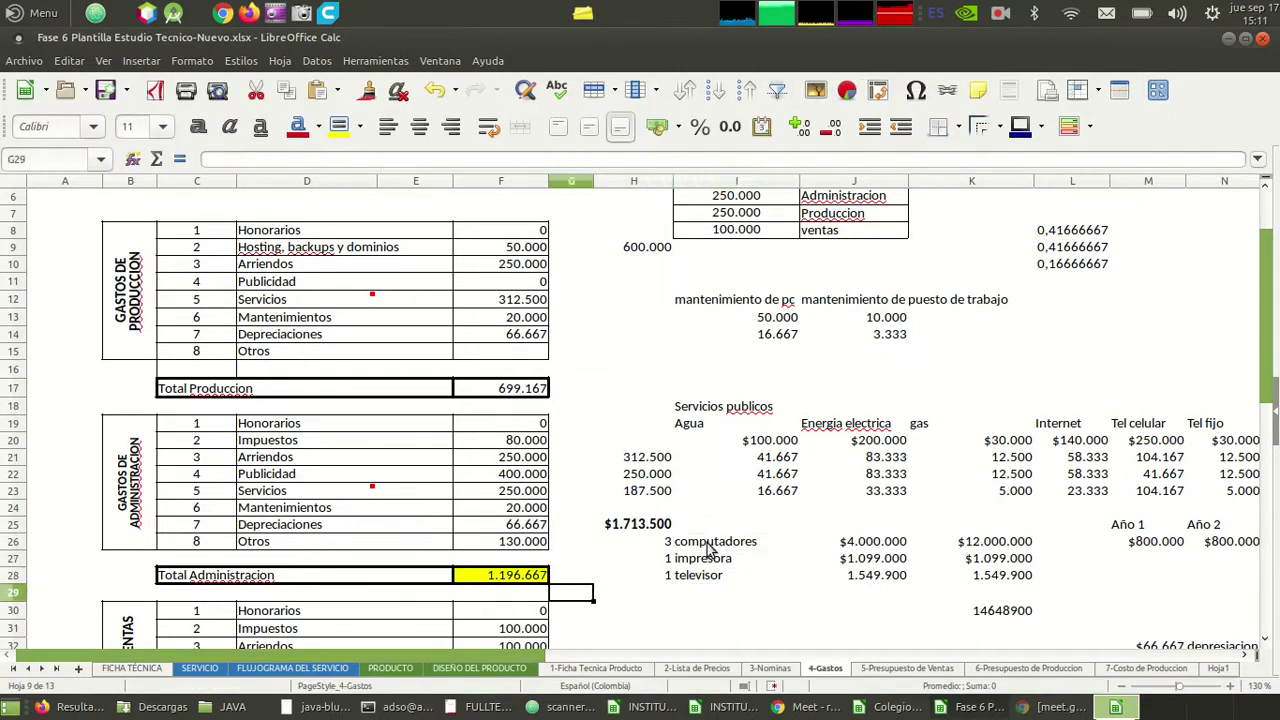
key(Down)
key(Down)
key(Down)
key(Down)
key(Down)
key(Down)
key(Down)
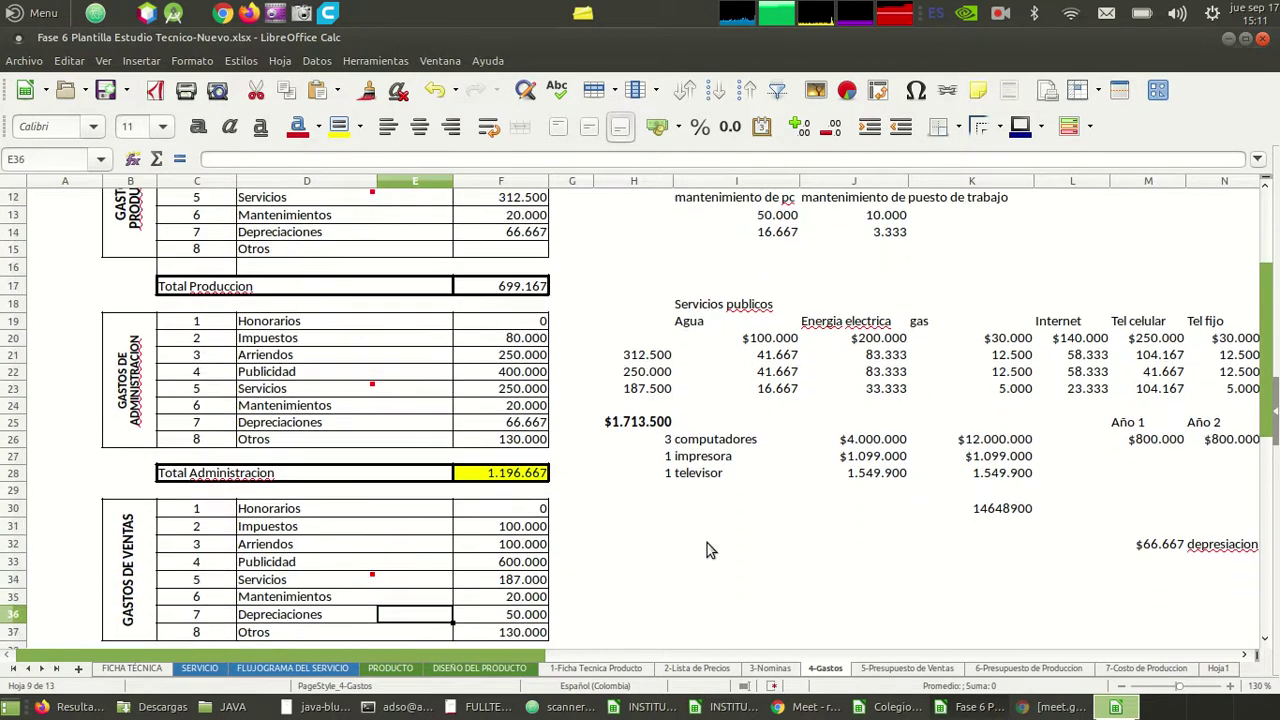
- Replace the sales Depreciaciones value 50.000 in F36 with 66.667
key(Right)
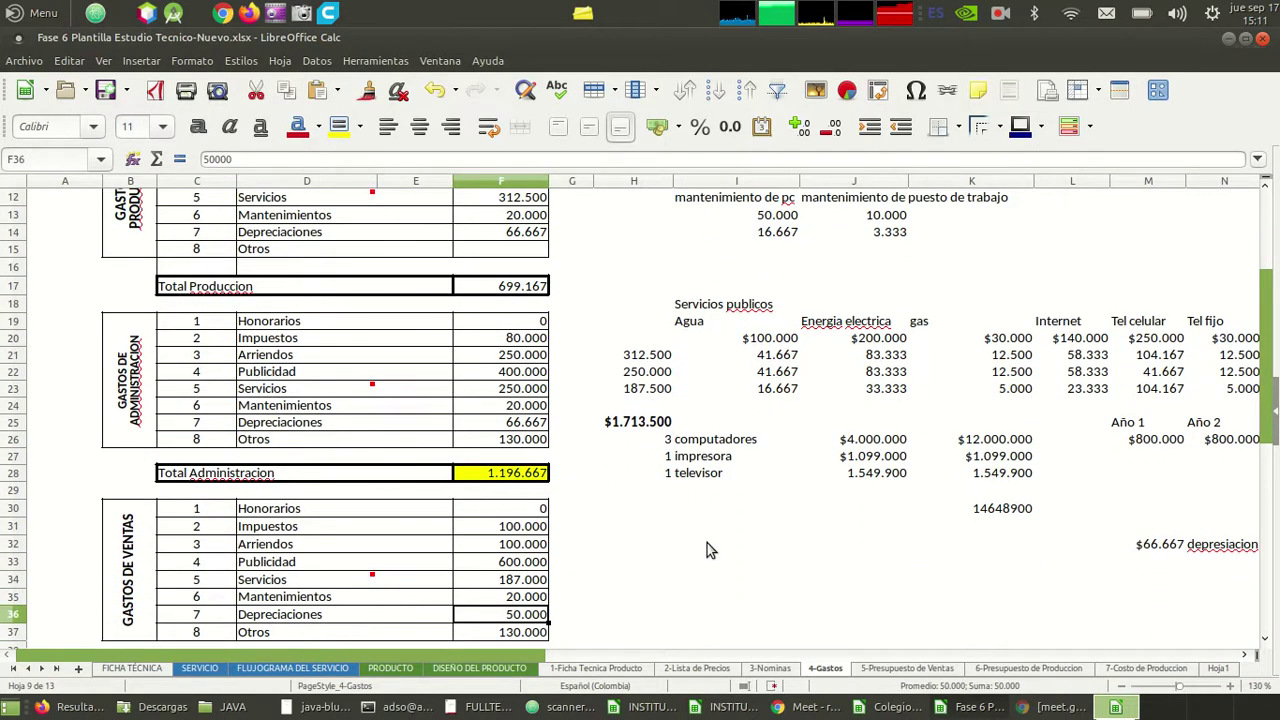
key(BackSpace)
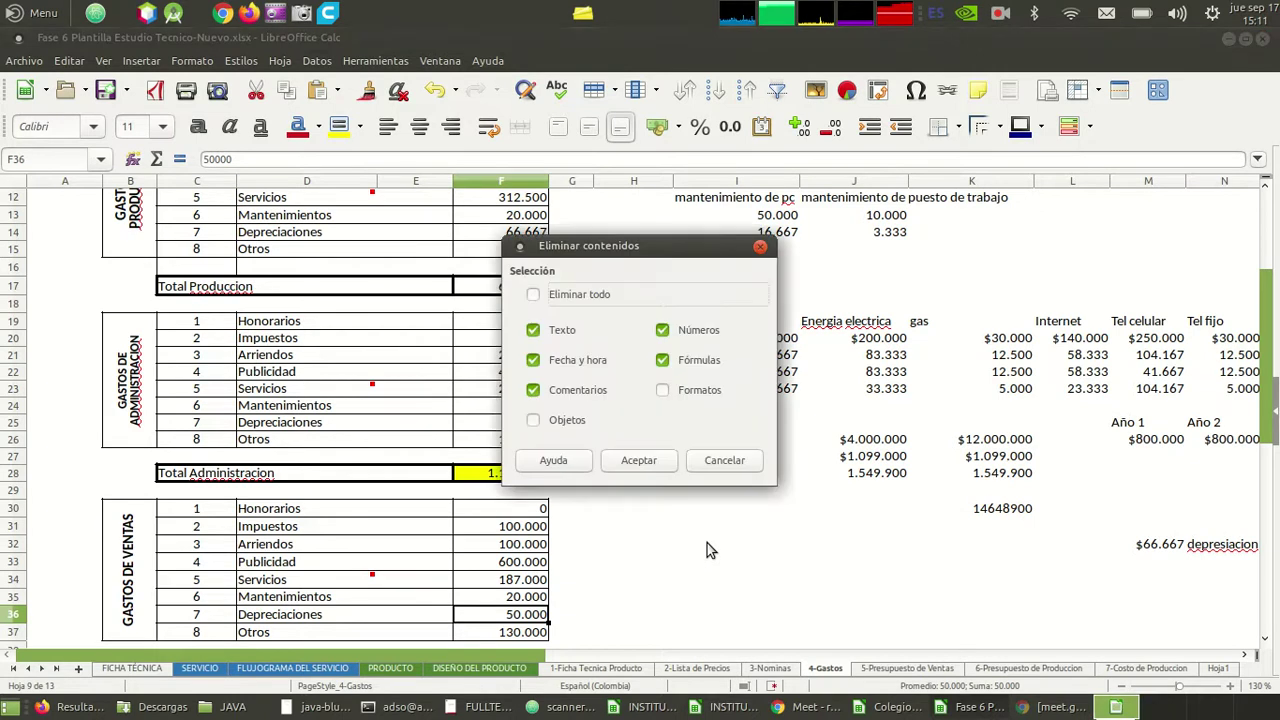
key(Return)
text(66)
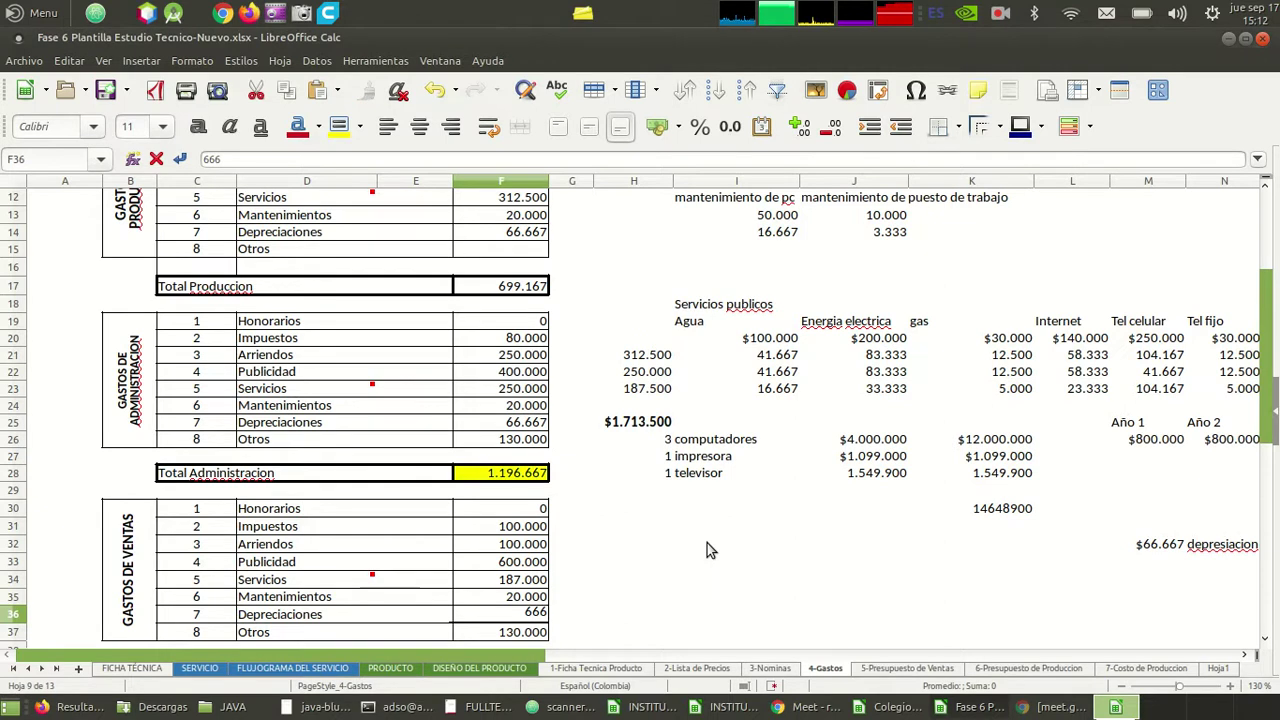
text(.667)
key(Return)
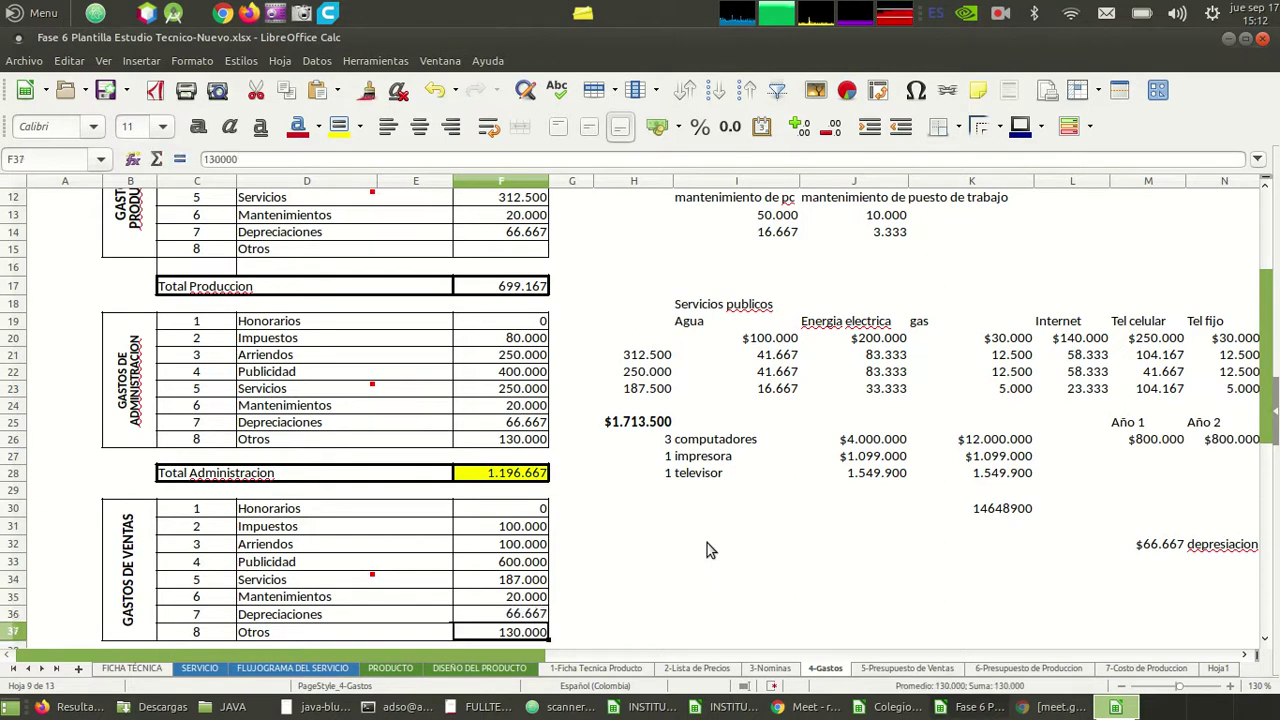
key(Up)
key(Left)
key(Left)
key(Left)
key(Left)
key(Right)
key(Right)
key(Right)
key(Right)
key(Right)
key(Up)
key(Up)
key(Up)
key(Up)
key(Up)
key(Up)
key(Up)
key(Up)
key(Up)
key(Up)
key(Up)
key(Up)
key(Up)
key(Up)
key(Up)
key(Up)
key(Up)
key(Up)
key(Up)
key(Up)
key(Up)
key(Up)
key(Up)
key(Up)
key(Up)
key(Up)
key(Up)
key(Down)
key(Down)
key(Down)
key(Down)
key(Down)
key(Down)
key(Down)
key(Down)
key(Down)
key(Down)
key(Up)
key(Up)
key(Left)
key(Left)
key(Right)
key(Right)
key(Down)
key(Down)
key(Up)
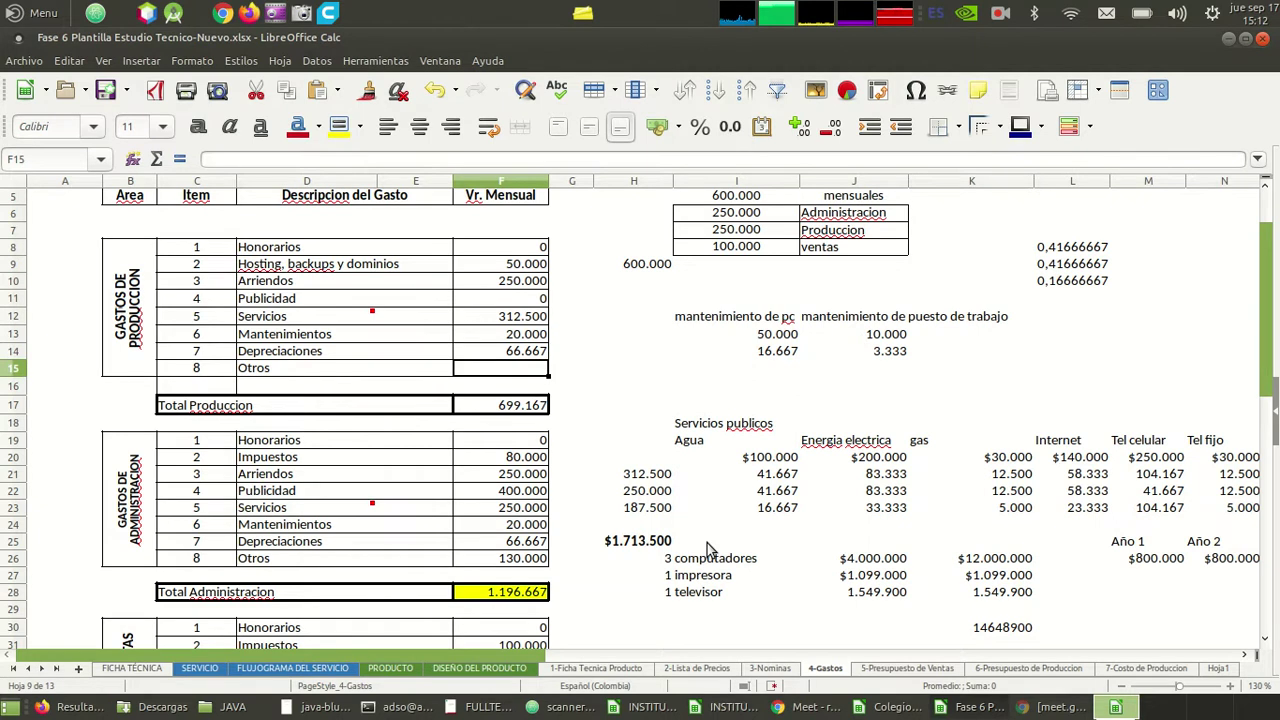
- Clear both Otros amounts and set Administración's Otros to 100.000
key(Down)
key(Down)
key(Down)
key(Down)
key(Down)
key(Down)
key(Down)
key(Down)
key(Down)
key(Down)
key(Down)
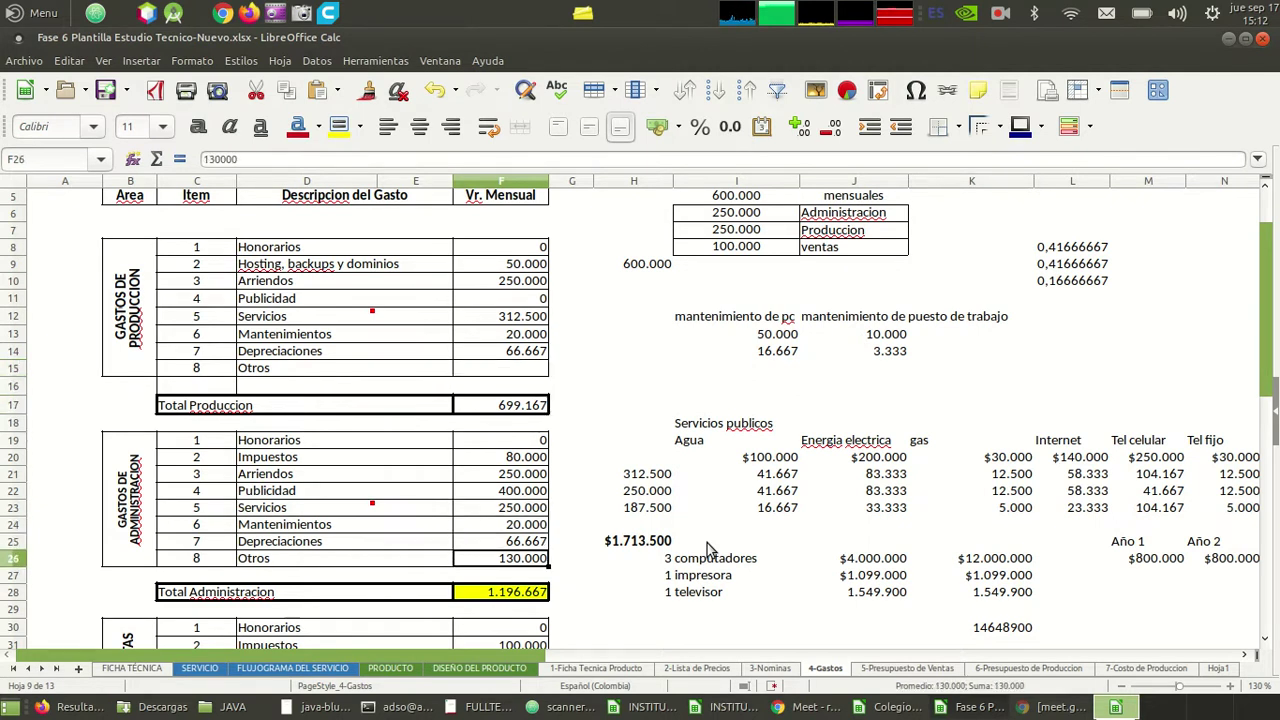
key(Delete)
key(Down)
key(Down)
key(Down)
key(Down)
key(Down)
key(Down)
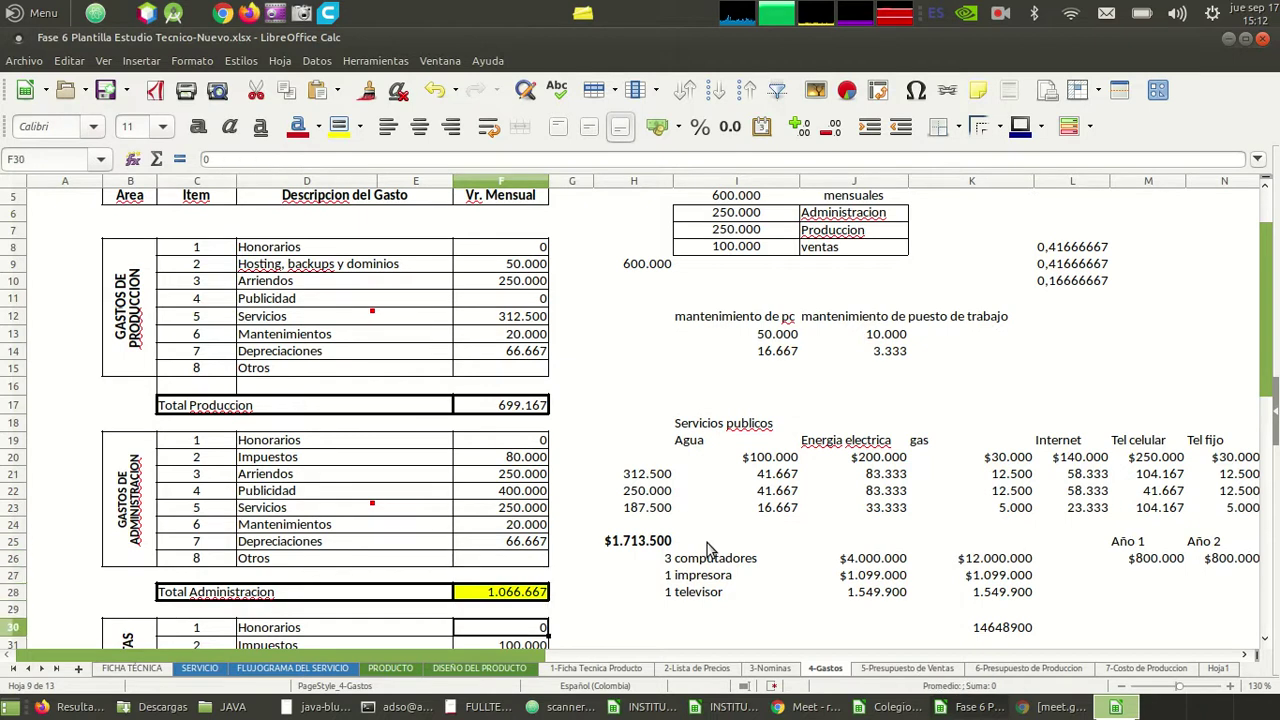
key(Down)
key(Down)
key(Down)
key(Down)
key(Down)
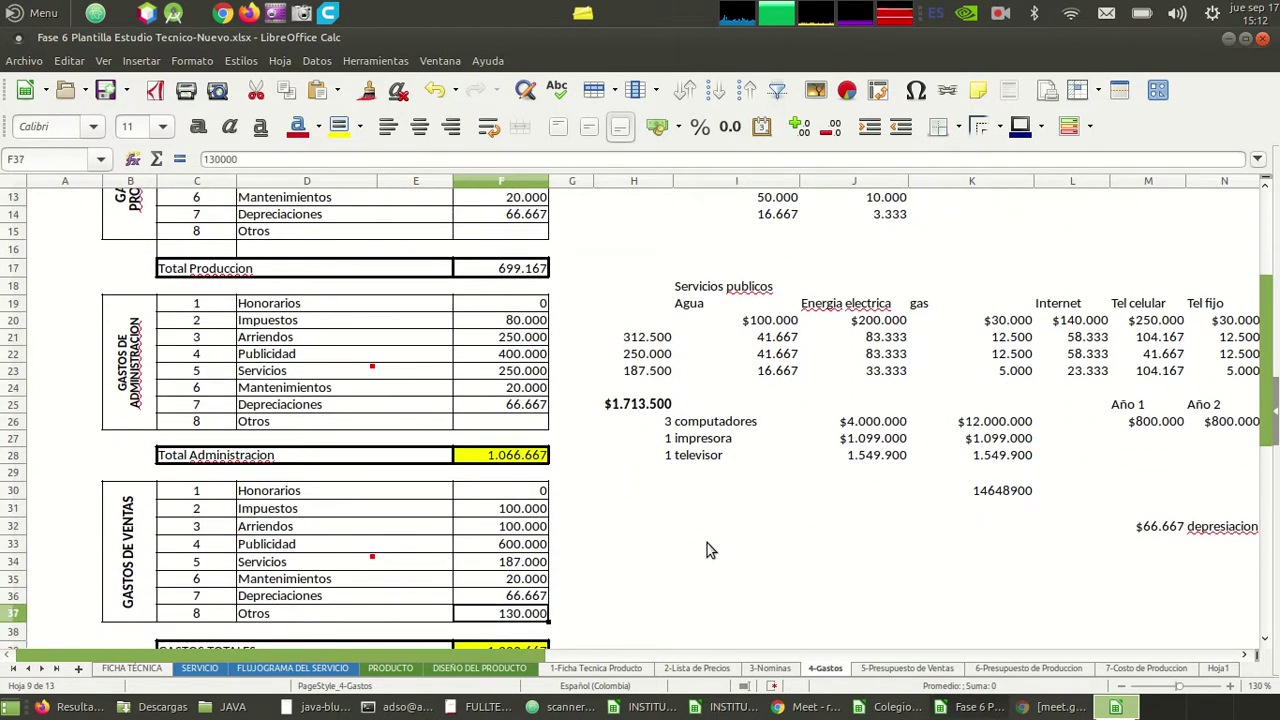
key(Delete)
key(Up)
key(Up)
key(Up)
key(Up)
key(Up)
key(Up)
key(Up)
key(Up)
key(Up)
key(Up)
key(Up)
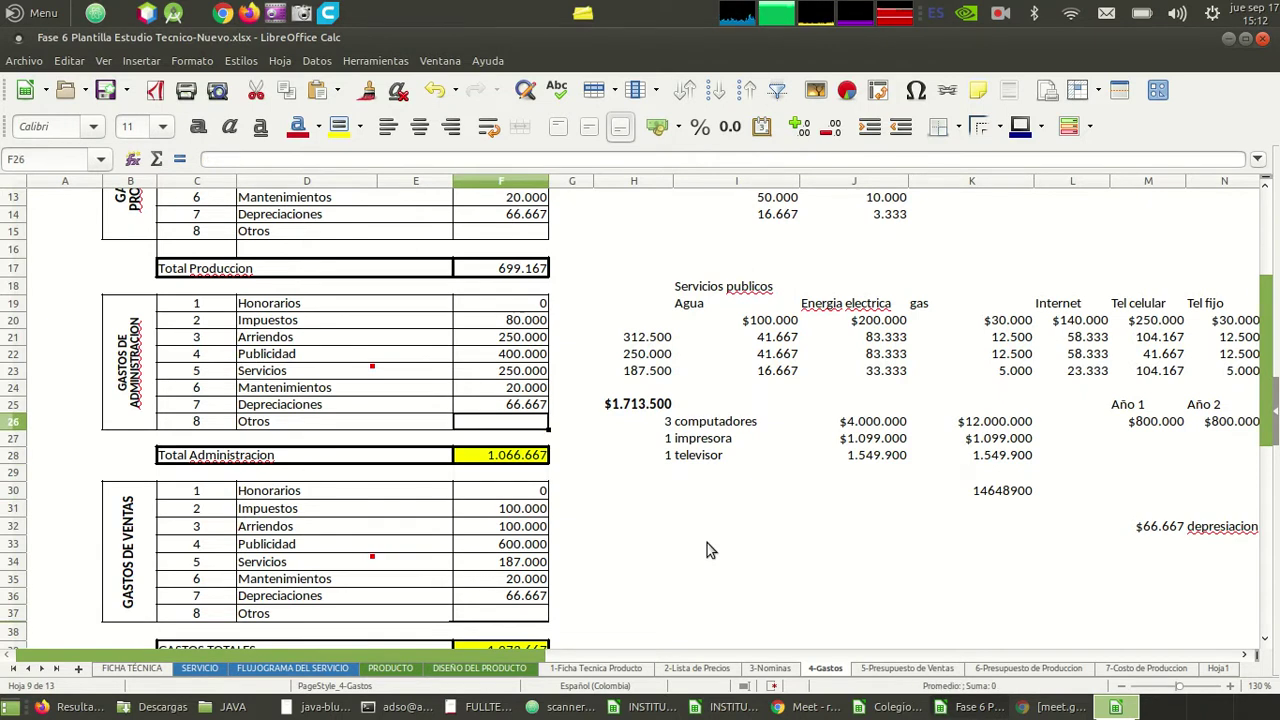
key(F2)
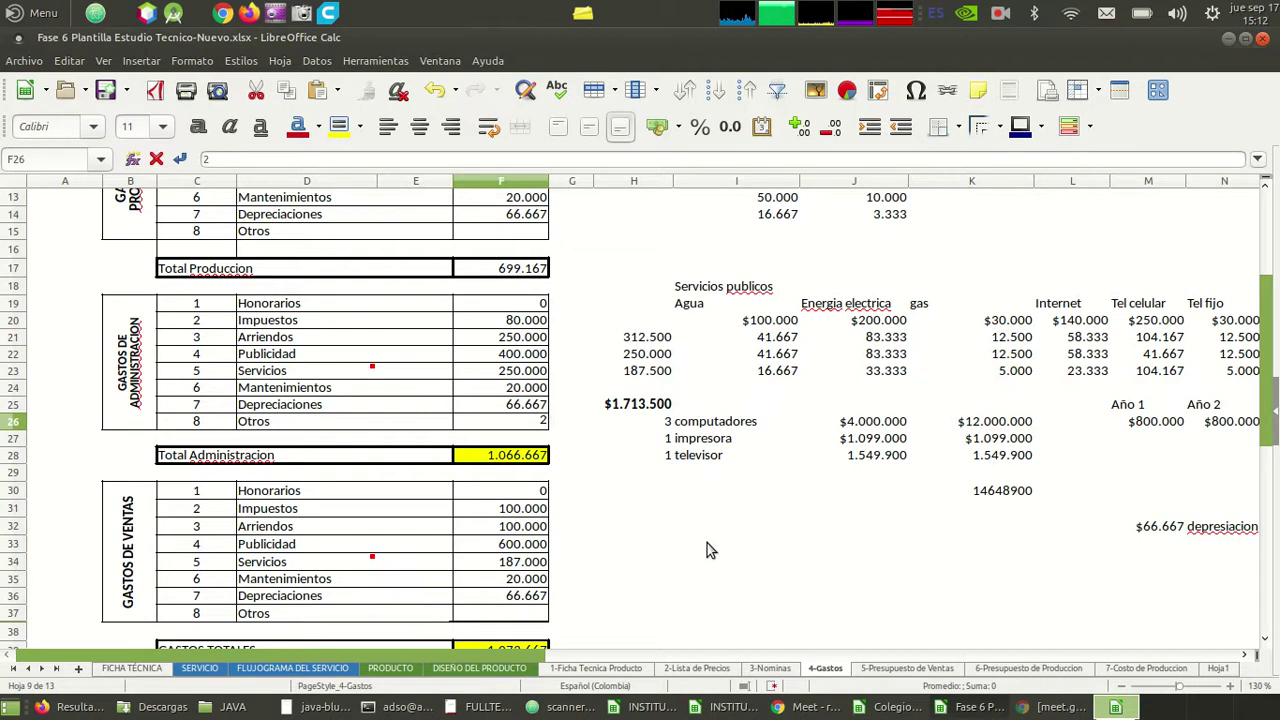
text(100000)
key(Return)
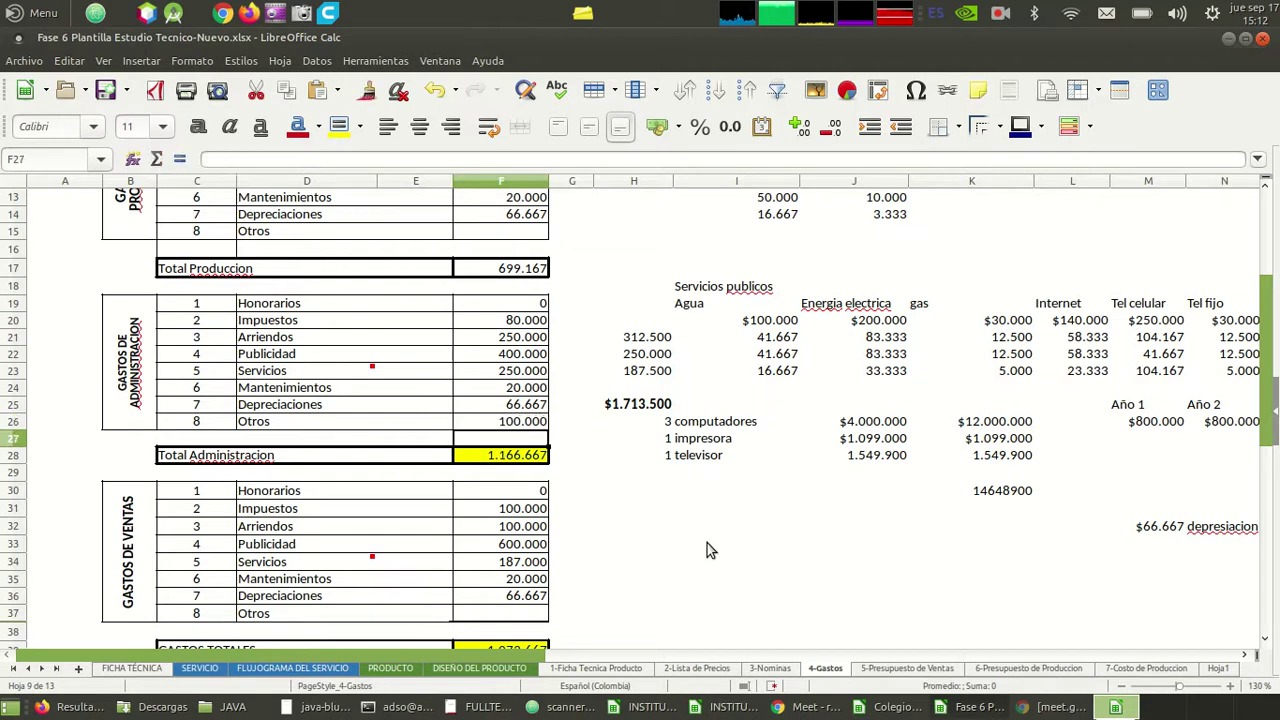
- Enter 100.000 as the Gastos de Ventas Otros amount
key(Down)
key(Down)
key(Down)
key(Down)
key(Down)
key(Down)
key(Down)
key(Down)
key(Down)
key(Down)
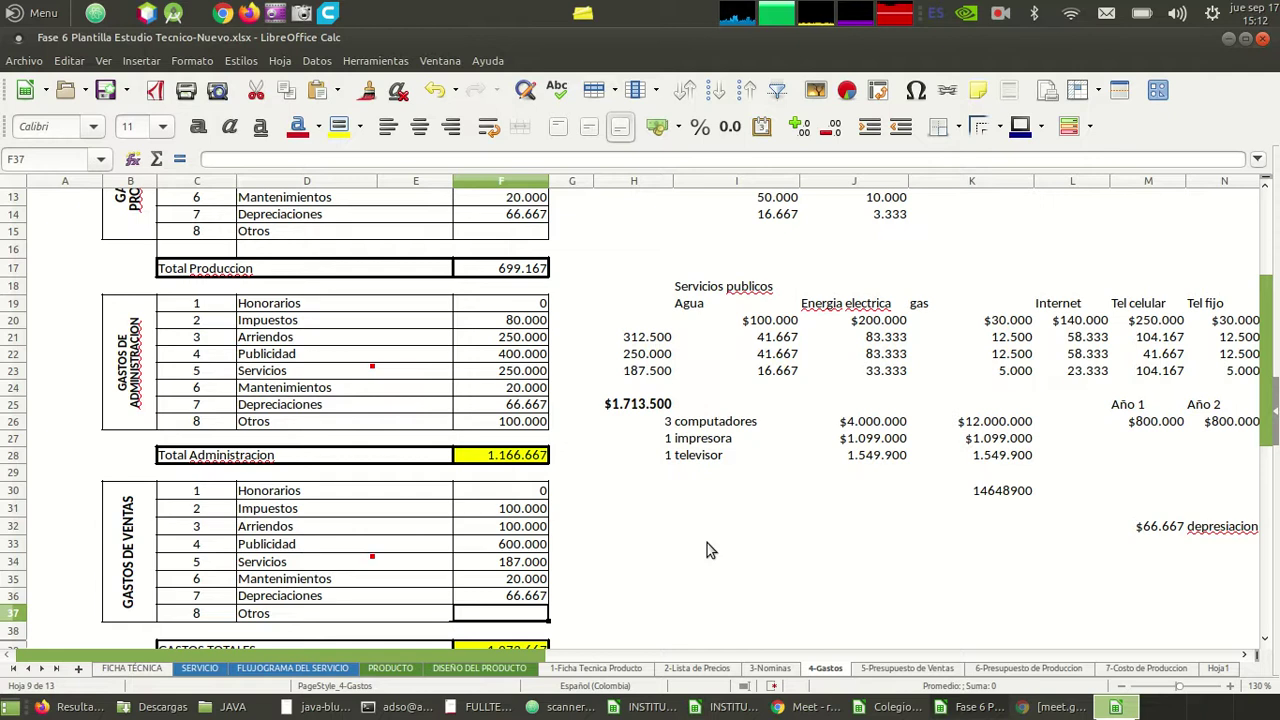
key(Up)
key(Up)
key(Up)
key(Up)
key(Up)
key(Up)
key(Down)
key(Down)
key(Down)
key(Down)
key(Down)
key(Down)
text(100.00)
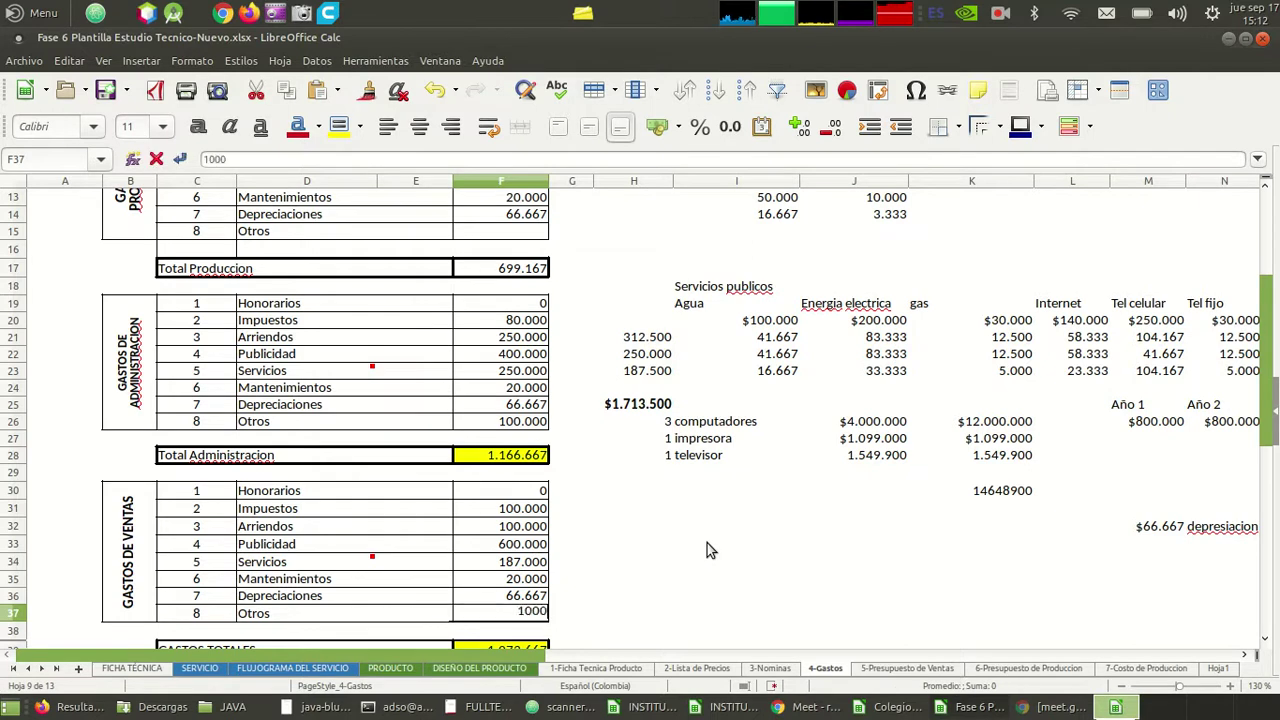
text(0)
key(Return)
key(Up)
key(Up)
key(Up)
key(Up)
key(Up)
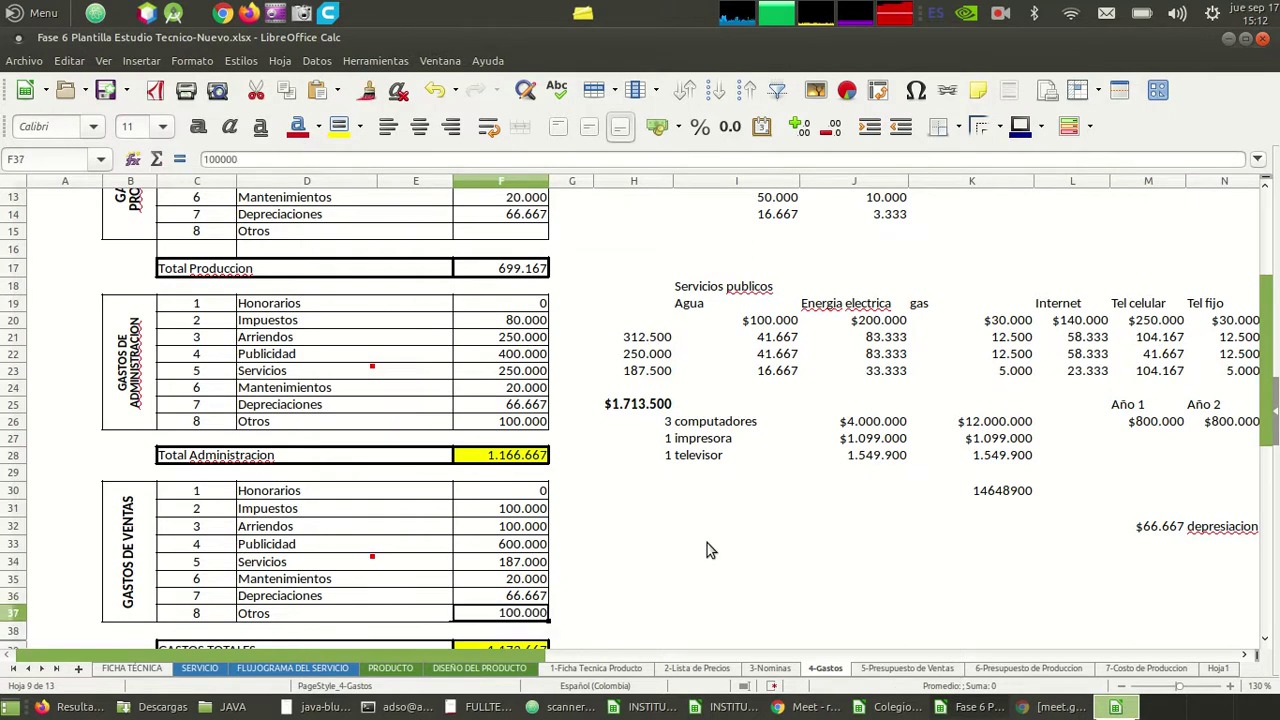
key(Up)
key(Up)
key(Up)
key(Up)
key(Up)
key(Up)
key(Up)
key(Up)
key(Up)
key(Up)
key(Up)
key(Up)
key(Up)
key(Up)
key(Up)
key(Up)
key(Up)
key(Up)
key(Up)
key(Up)
key(Down)
key(Down)
key(Down)
key(Down)
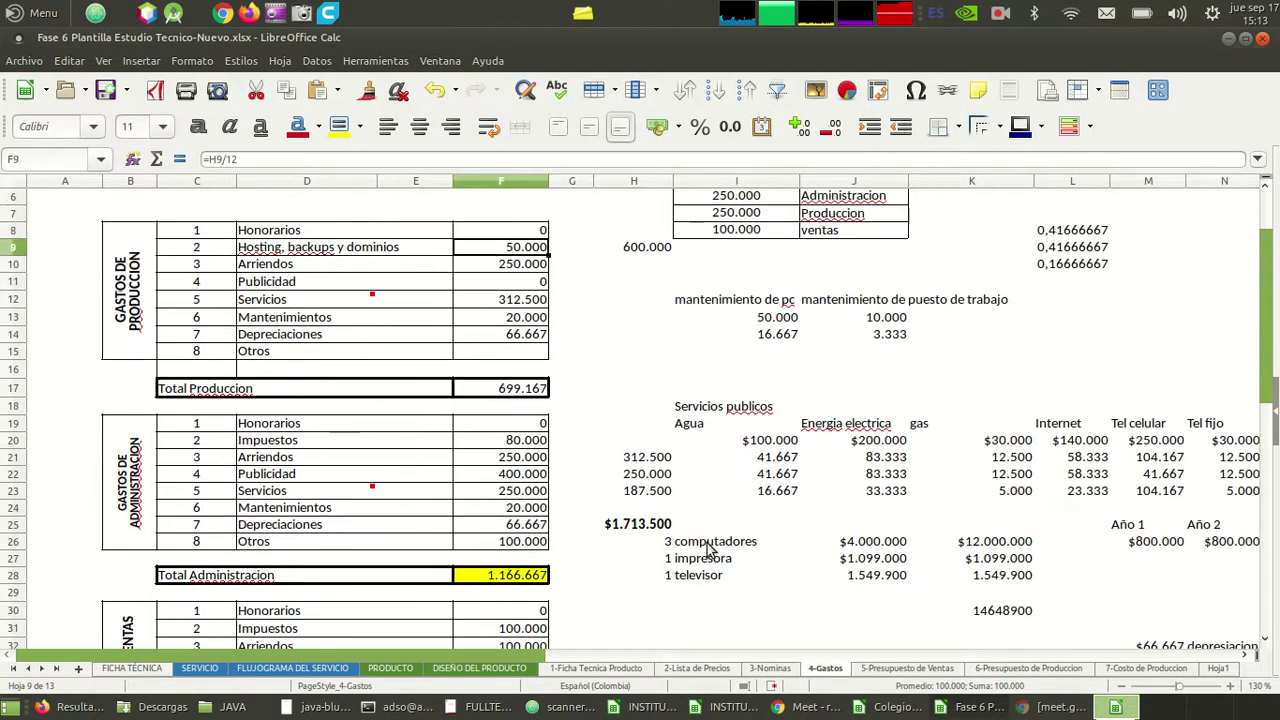
- Enter 0 as the production Otros value
key(Down)
key(Down)
key(Down)
key(Down)
key(Down)
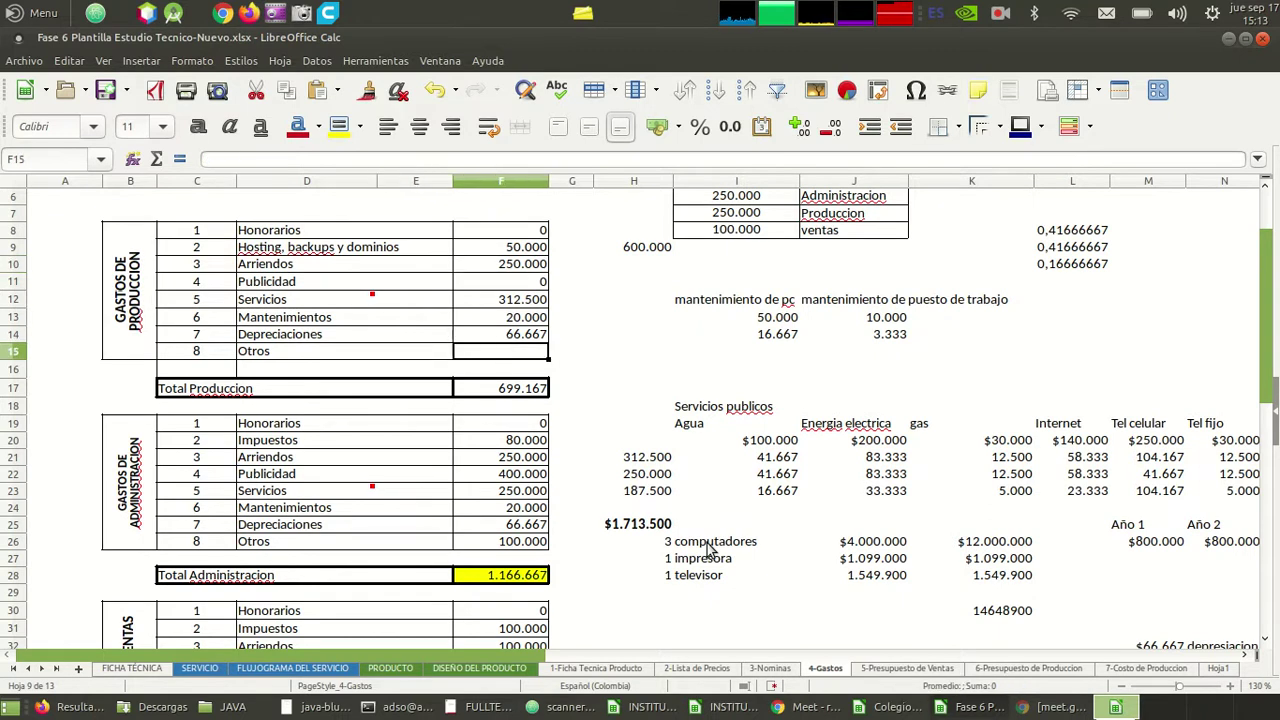
text(0)
key(Return)
key(Down)
key(Down)
key(Down)
key(Down)
key(Down)
key(Down)
key(Down)
key(Down)
key(Down)
key(Down)
key(Down)
key(Down)
key(Down)
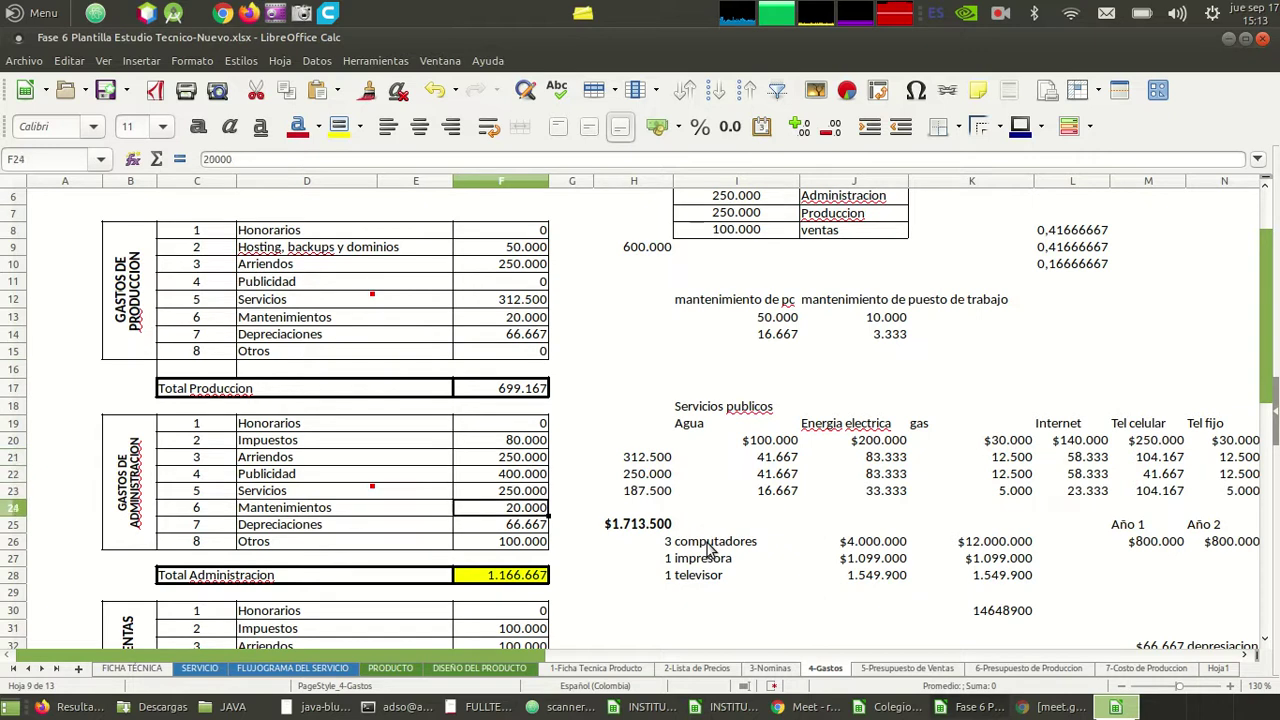
key(Down)
key(Down)
key(Down)
key(Down)
key(Down)
key(Down)
key(Down)
key(Down)
key(Down)
key(Down)
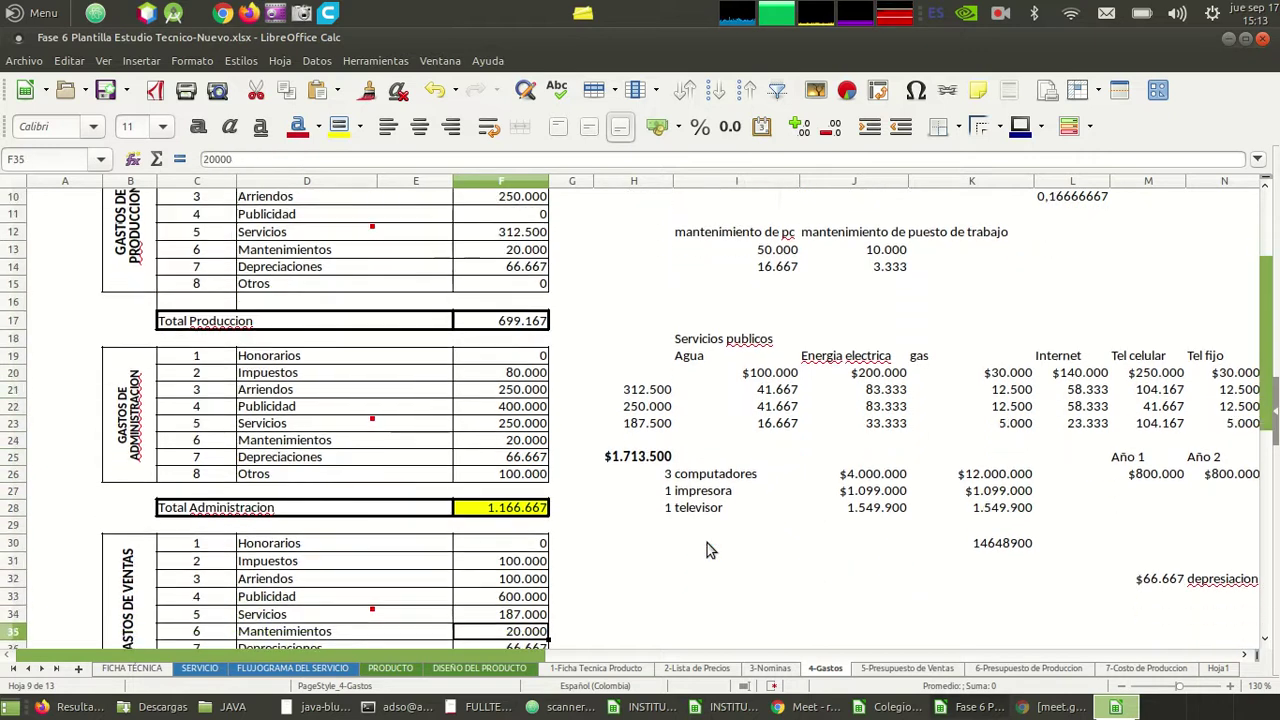
scroll(707, 548, down, 1)
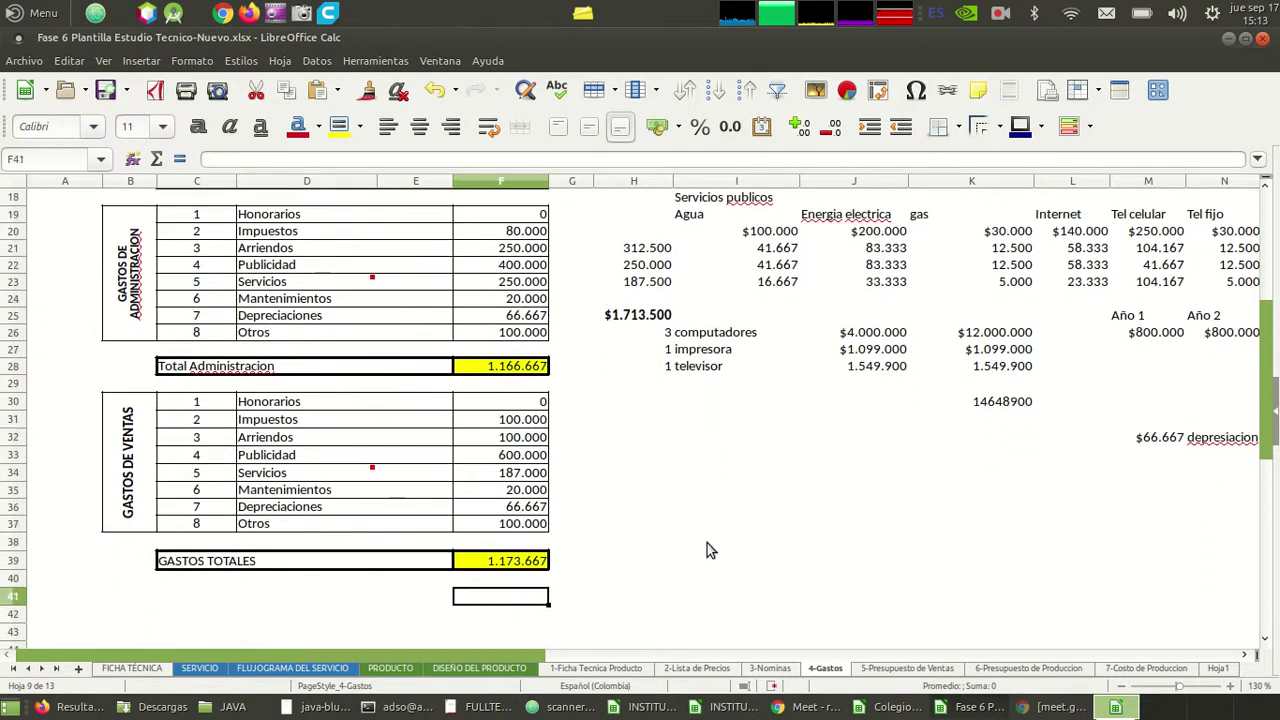
- Change the Hosting, backups y dominios value to 200000
key(Right)
key(Up)
key(Up)
key(Up)
key(Up)
key(Up)
key(Up)
key(Up)
key(Up)
key(Up)
key(Up)
key(Up)
key(Up)
key(Up)
key(Up)
key(Up)
key(Up)
key(Up)
key(Up)
key(Up)
key(Up)
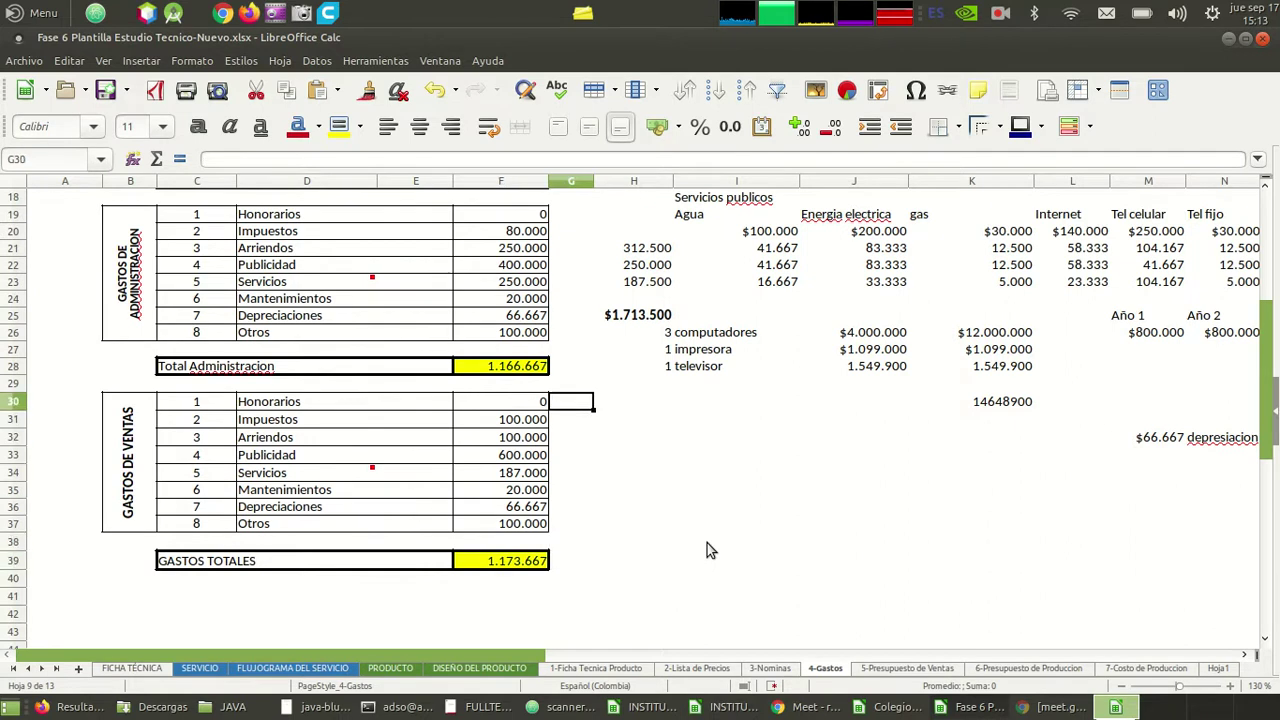
key(Up)
key(Up)
key(Up)
key(Up)
key(Up)
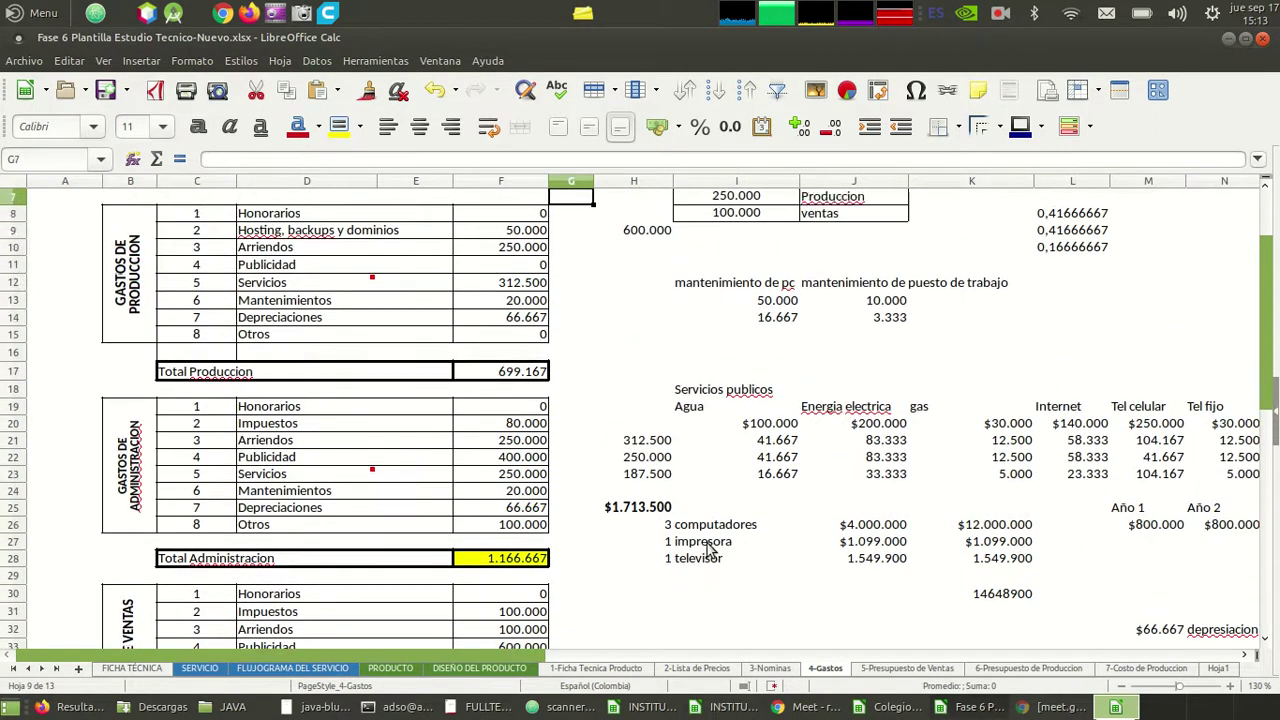
key(Down)
key(Down)
key(Left)
key(Left)
key(Left)
key(Right)
key(Right)
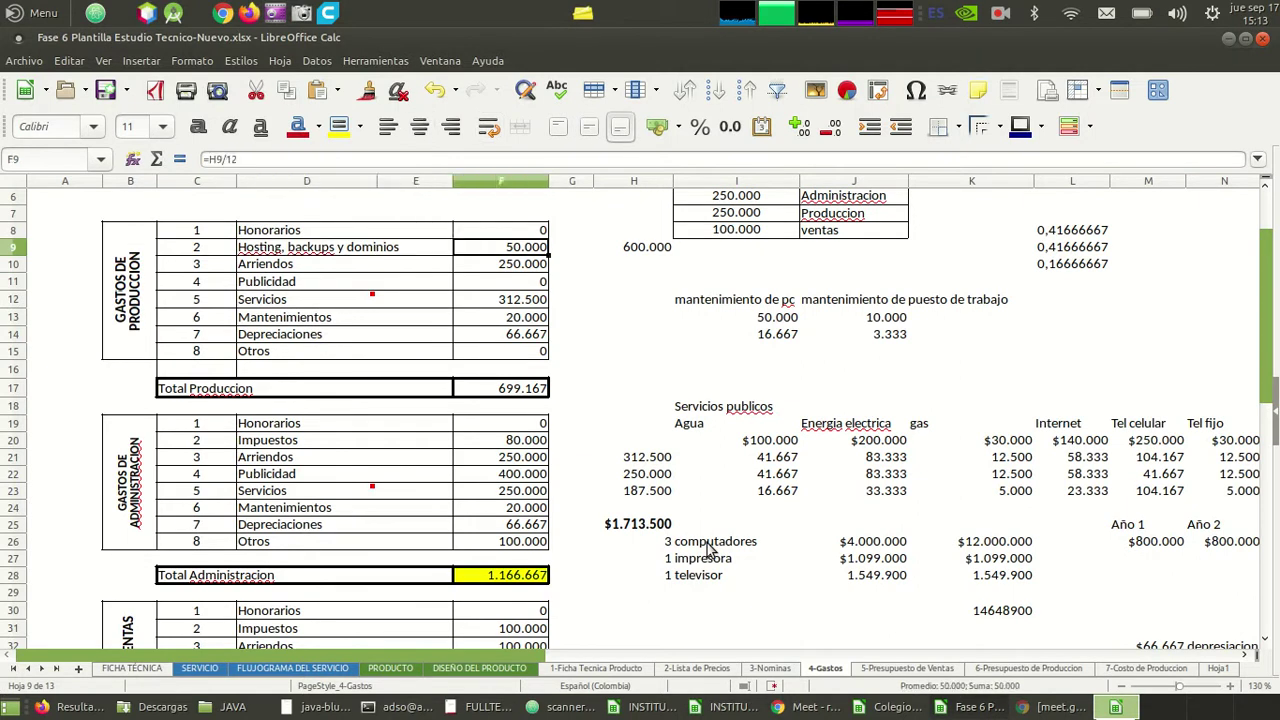
key(Left)
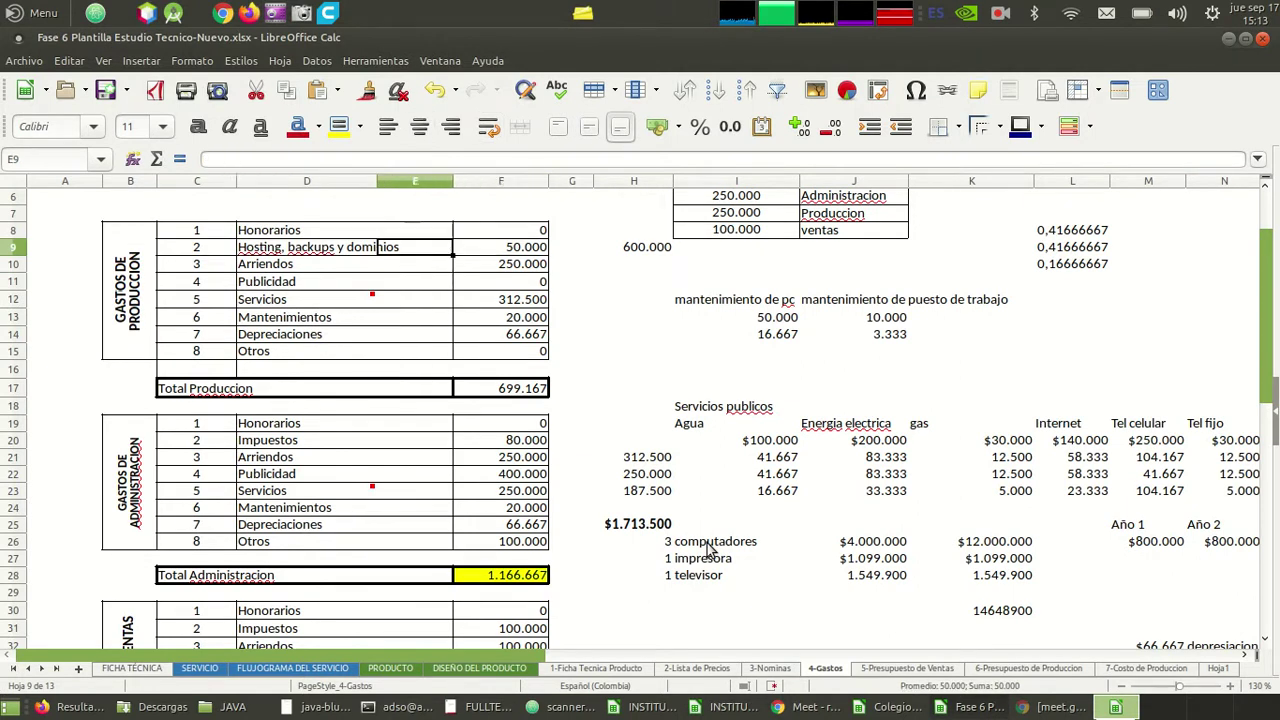
key(Left)
key(Right)
key(Right)
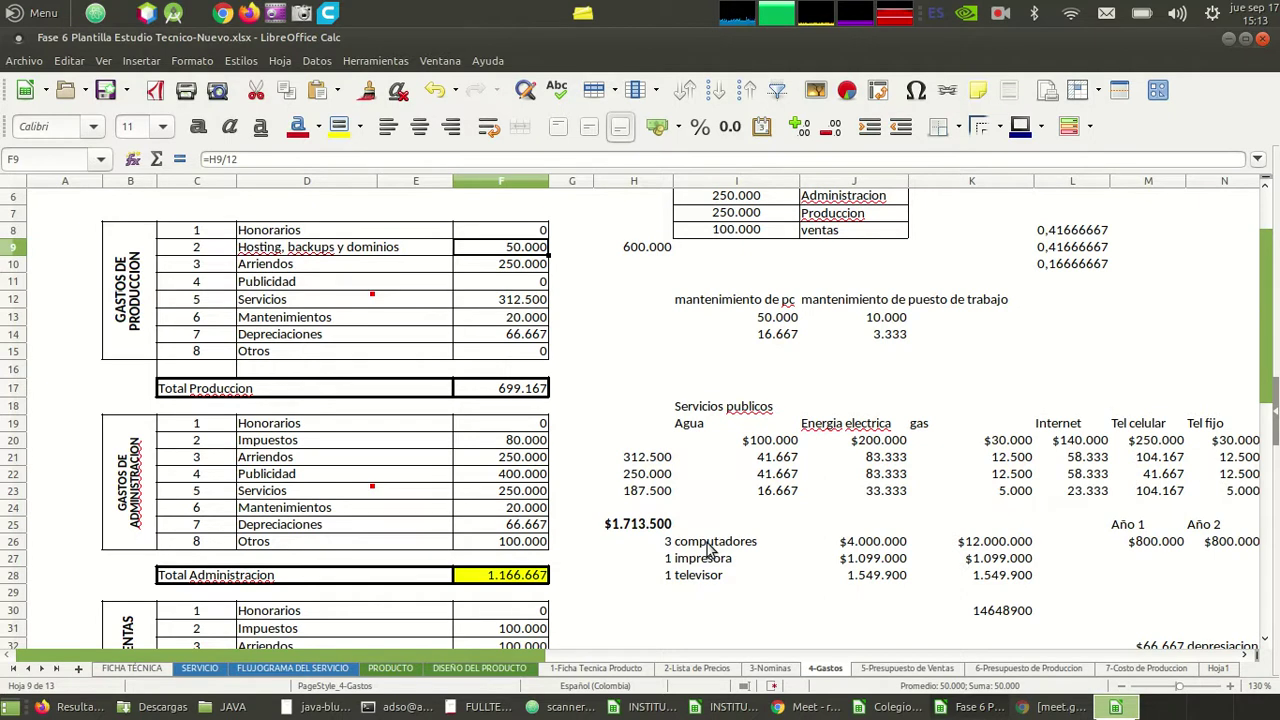
text(200000)
key(Return)
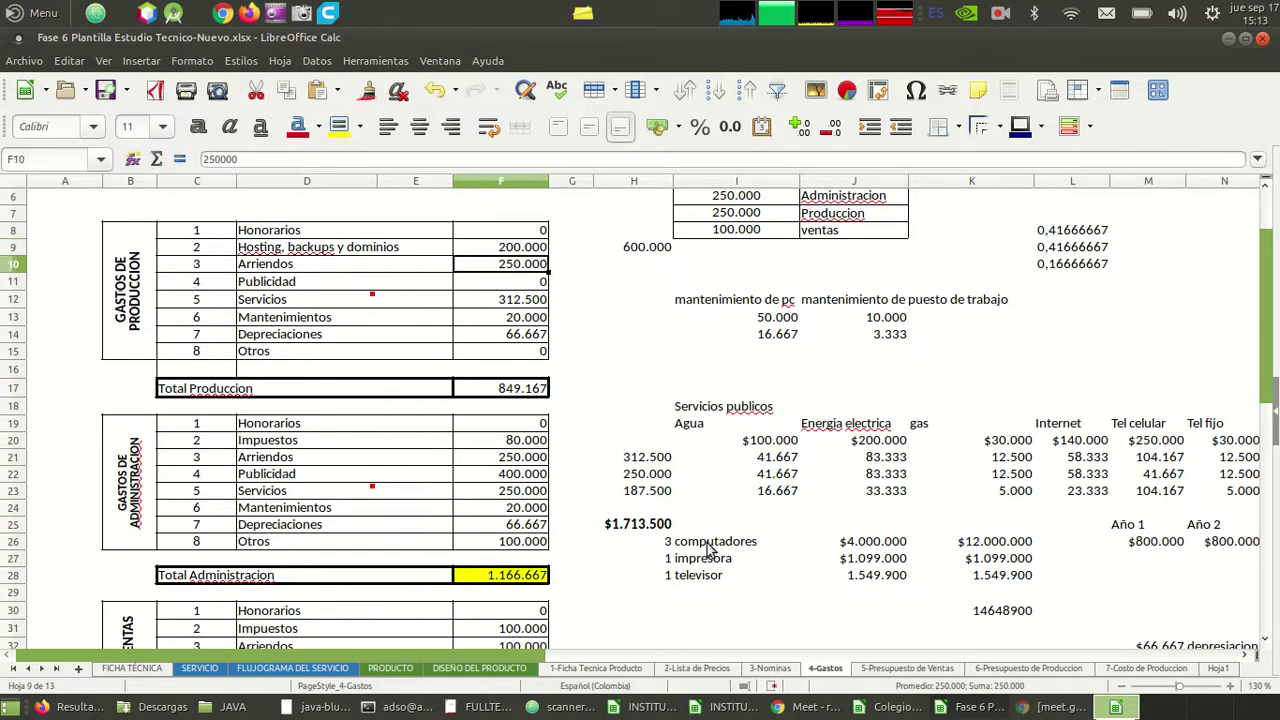
- Rewrite Total Produccion in F17 as a =SUMA over the production rows, giving 849.167
key(Down)
key(Down)
key(Down)
key(Down)
key(Down)
key(Down)
key(Down)
key(Down)
key(Down)
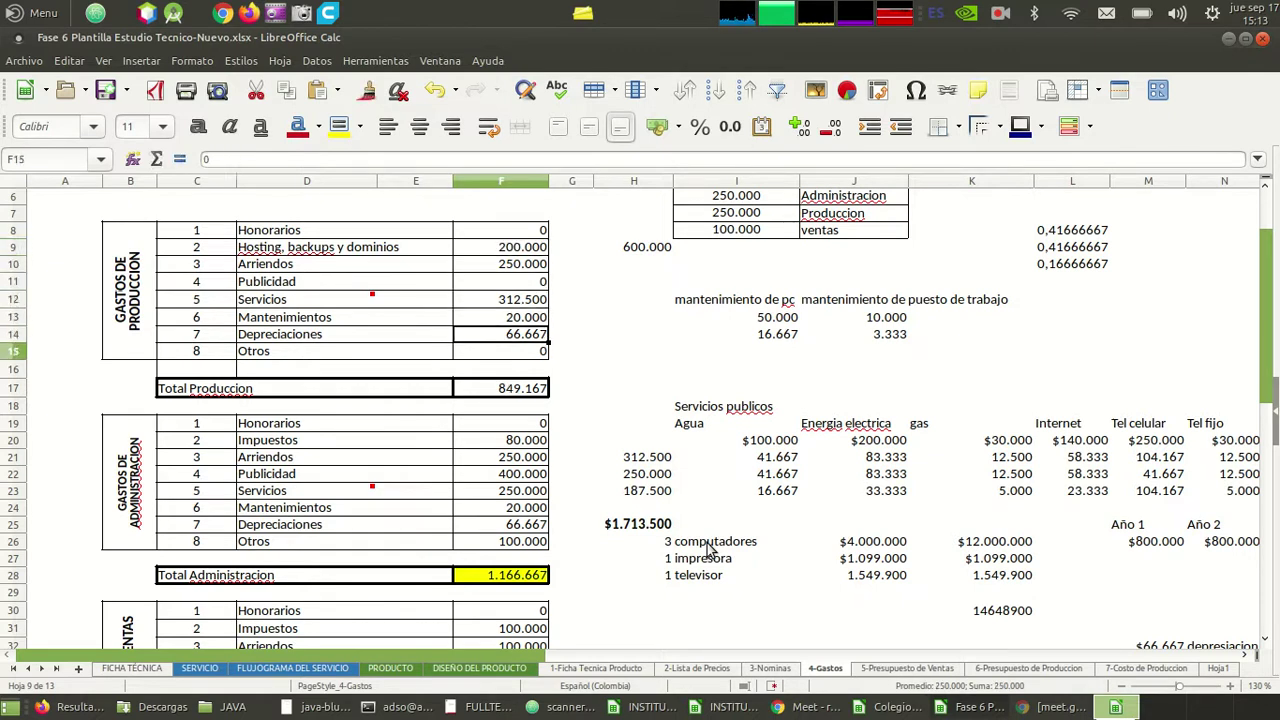
key(Up)
key(Up)
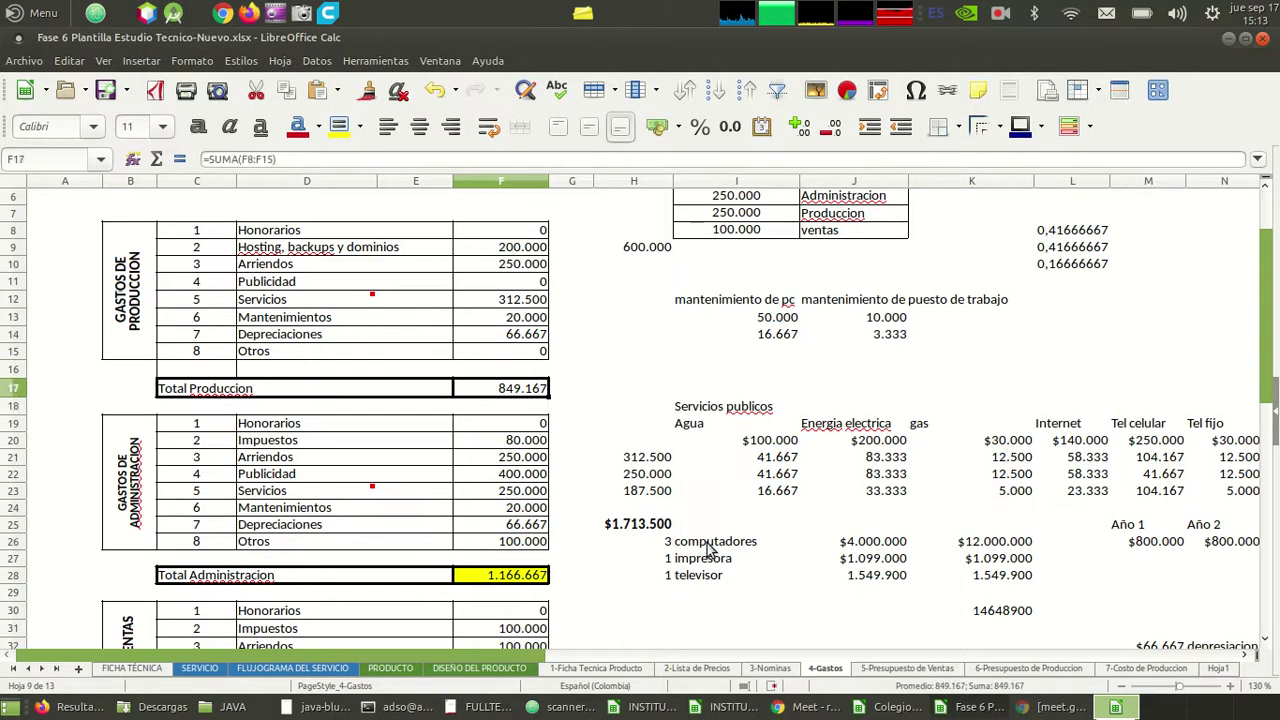
text(=su)
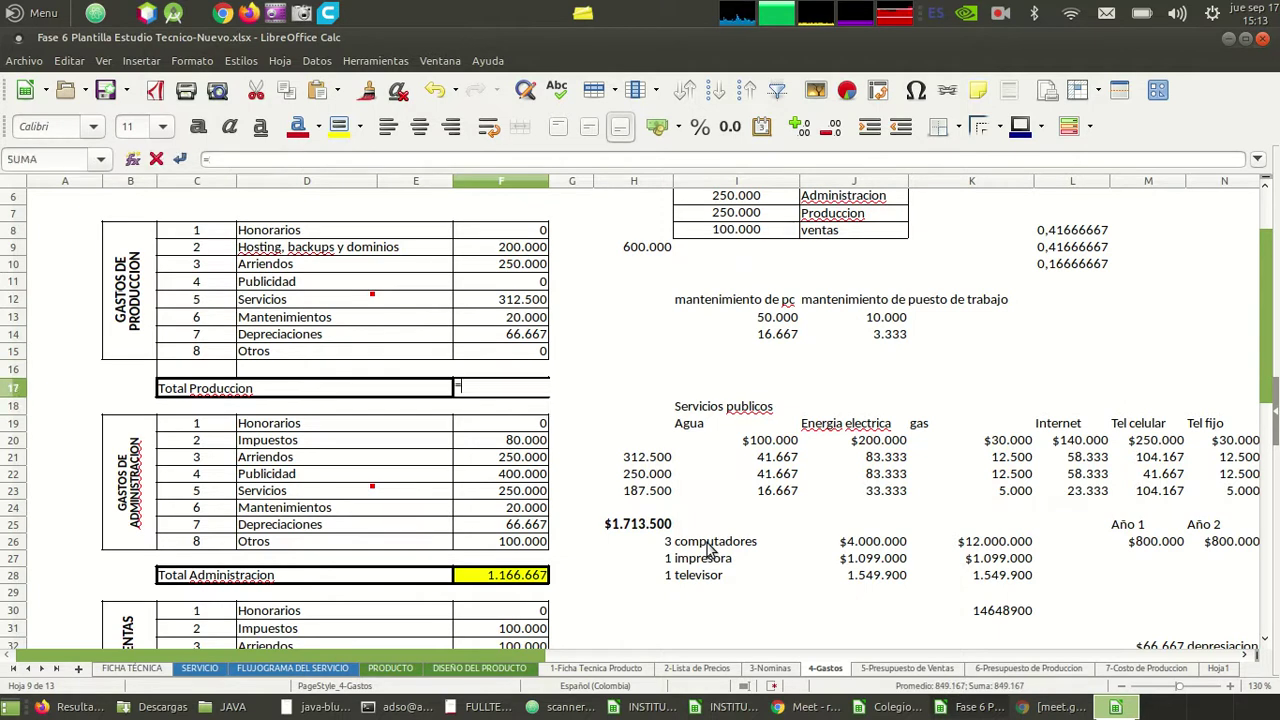
key(Up)
key(Up)
key(shift+Up)
key(shift+Up)
key(shift+Up)
key(shift+Up)
key(shift+Up)
key(shift+Up)
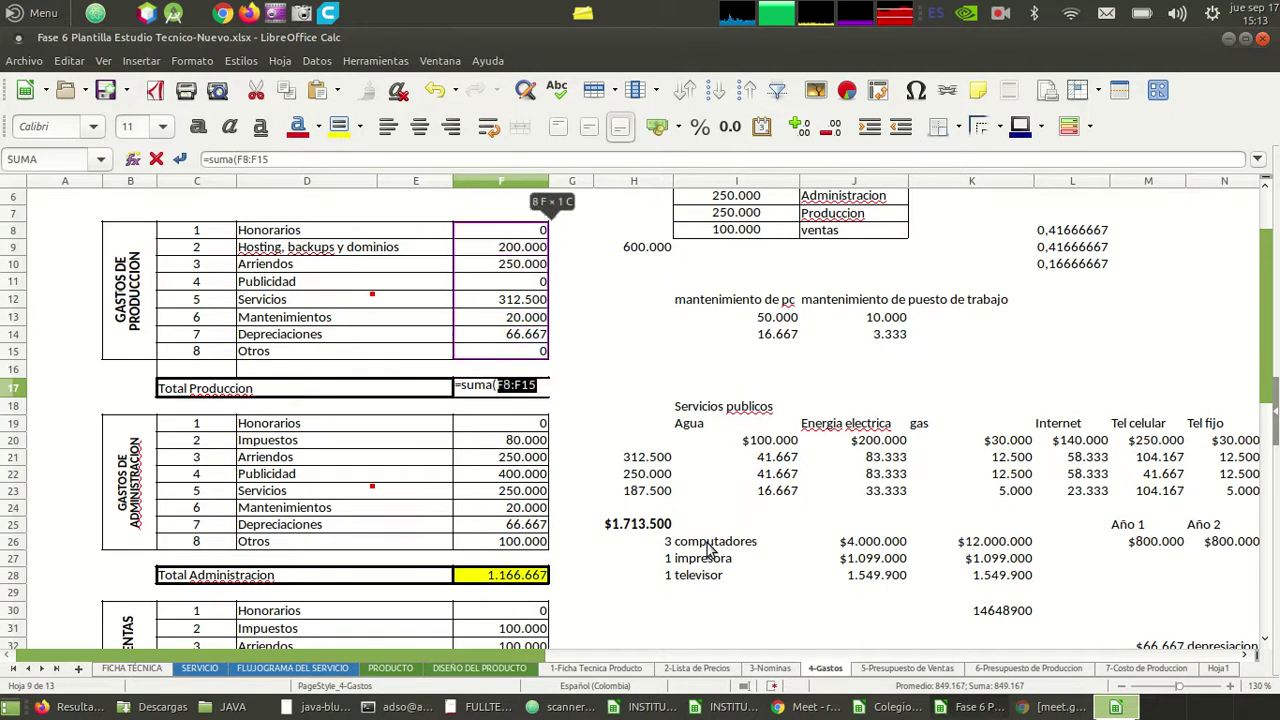
key(Return)
- Check the Total Administracion and GASTOS TOTALES formulas, ending beside GASTOS TOTALES
key(Down)
key(Down)
key(Down)
key(Down)
key(Down)
key(Down)
key(Down)
key(Down)
key(Down)
key(Down)
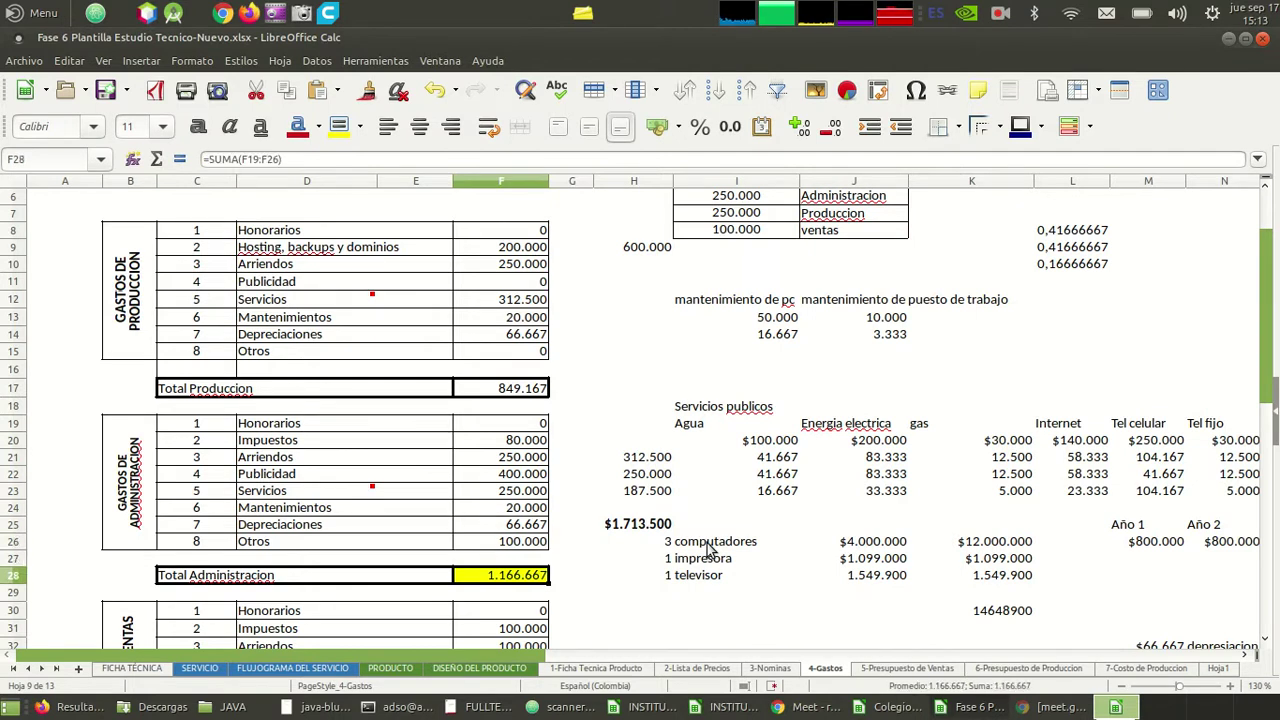
key(Down)
key(Down)
key(Down)
key(Down)
key(Down)
key(Down)
key(Down)
key(Down)
key(Down)
key(Down)
key(Down)
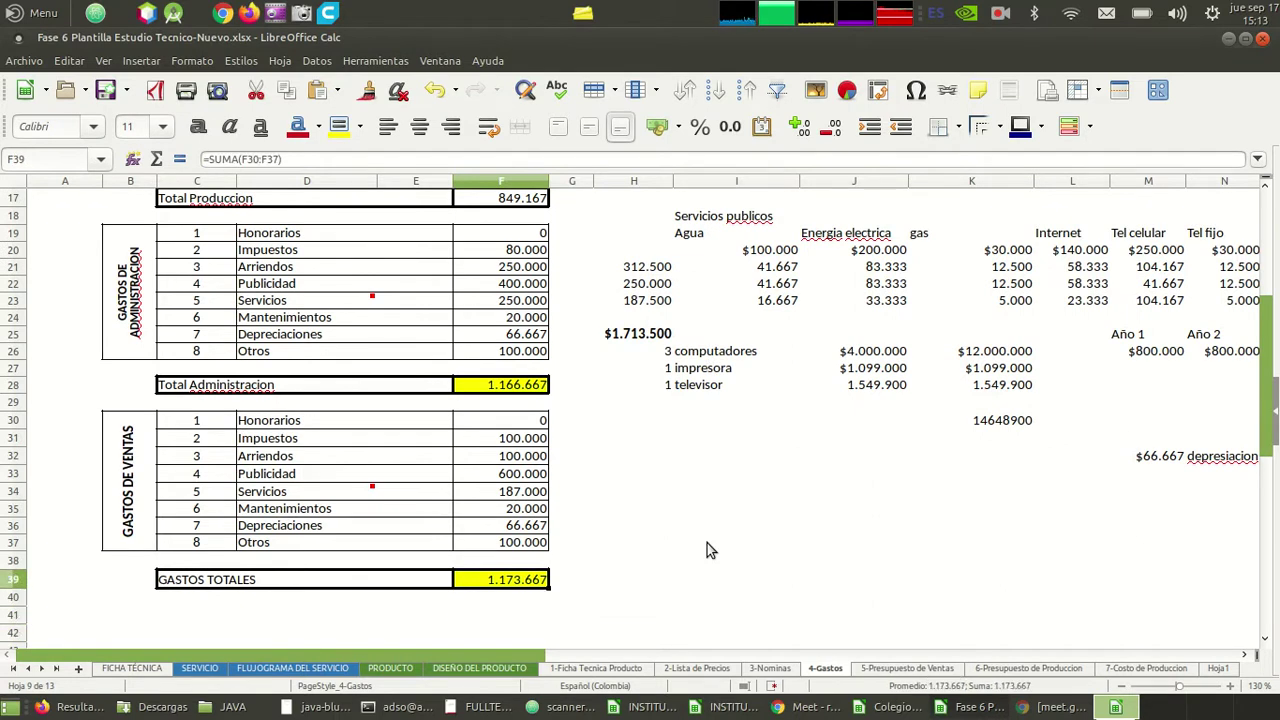
key(Up)
key(Up)
key(Up)
key(Up)
key(Up)
key(Up)
key(Up)
key(Up)
key(Up)
key(Up)
key(Up)
key(Up)
key(Up)
key(Up)
key(Up)
key(Up)
key(Up)
key(Up)
key(Up)
key(Up)
key(Up)
key(Up)
key(Up)
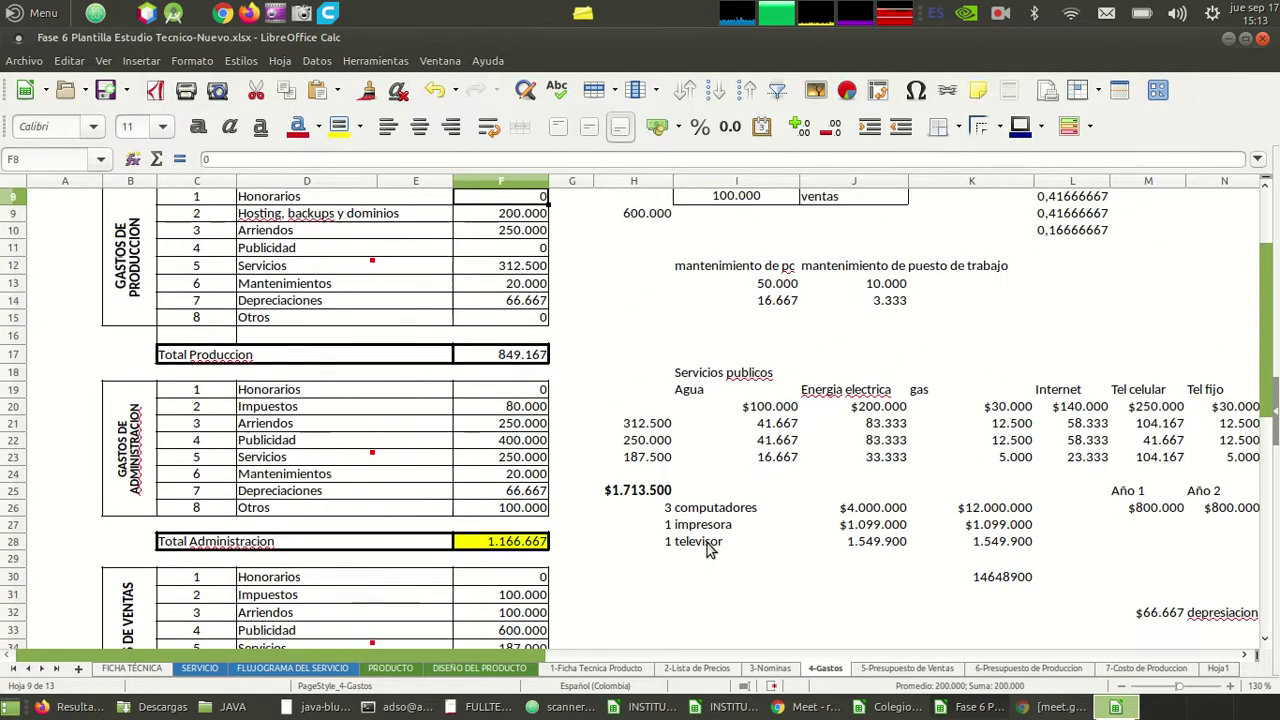
key(Down)
key(Down)
key(Down)
key(Down)
key(Down)
key(Down)
key(Down)
key(Down)
key(Down)
key(Down)
key(Down)
key(Down)
key(Down)
key(Down)
key(Down)
key(Down)
key(Down)
key(Down)
key(Down)
key(Down)
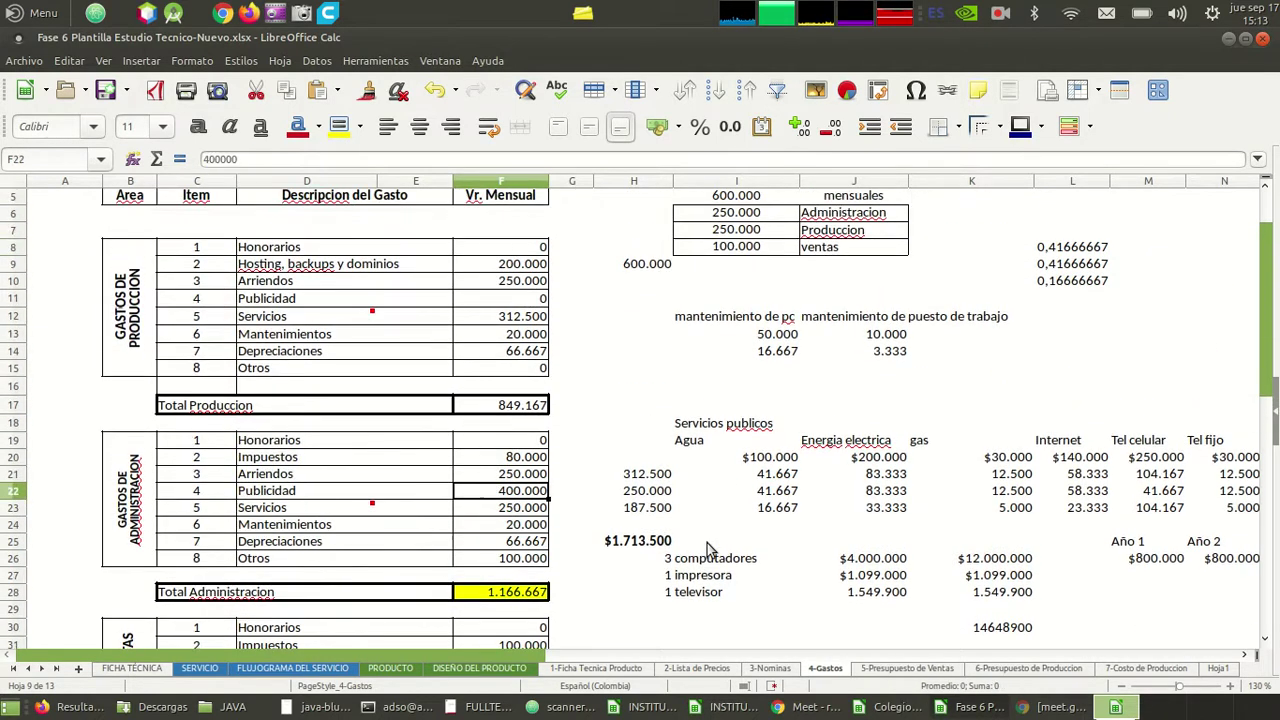
key(Up)
key(Right)
key(Right)
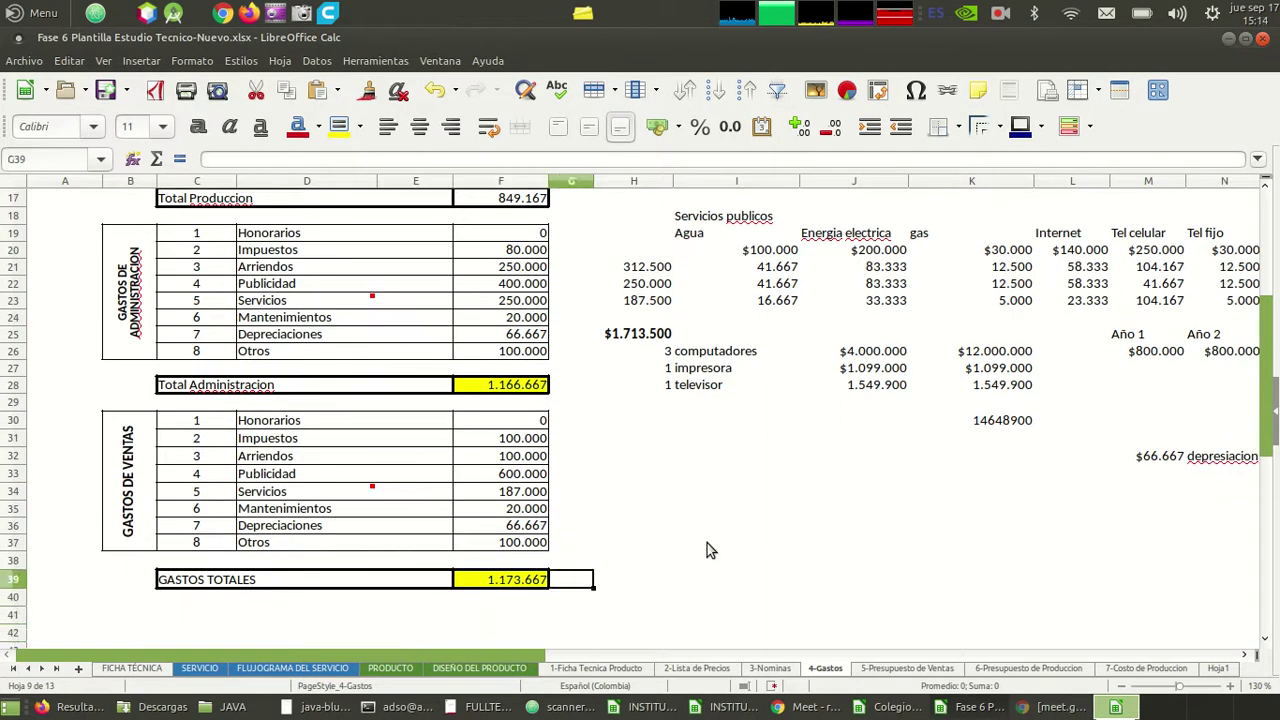
- Enter =SUMA(F39+F28+F17) in H39 to add GASTOS TOTALES, Administracion and Produccion totals
text(=)
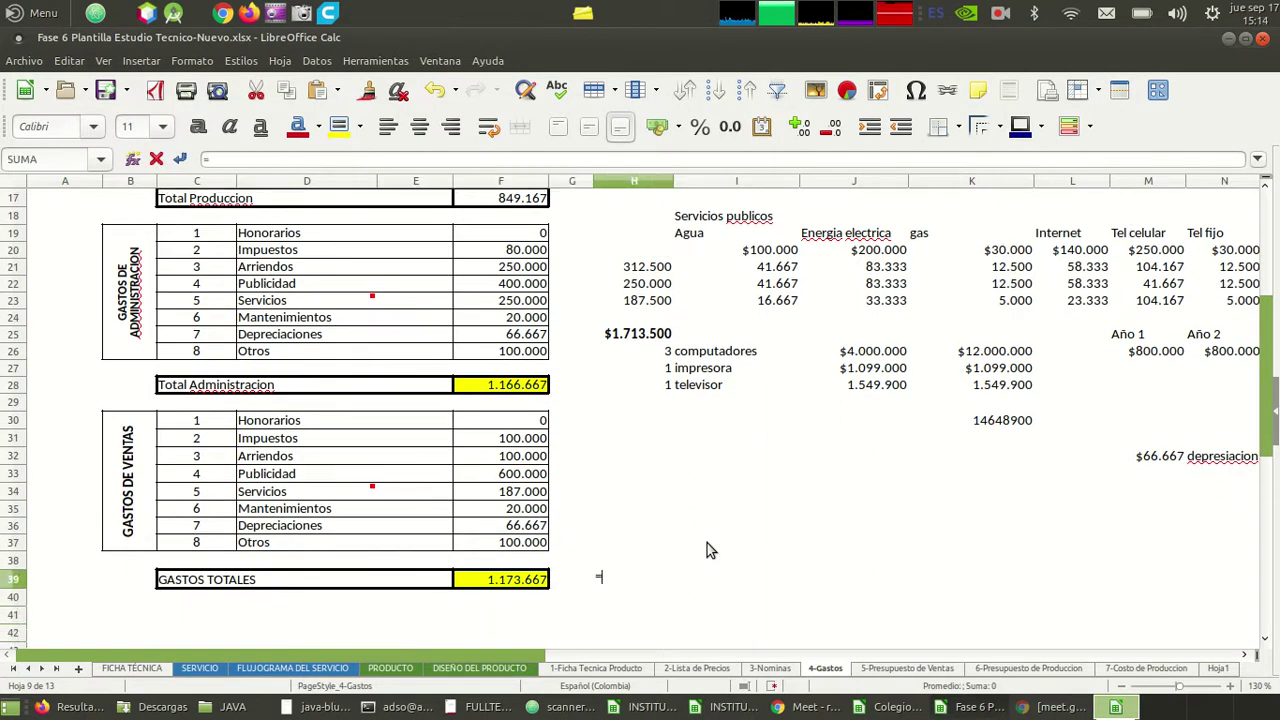
text(suma)
key(BackSpace)
key(BackSpace)
text(ma()
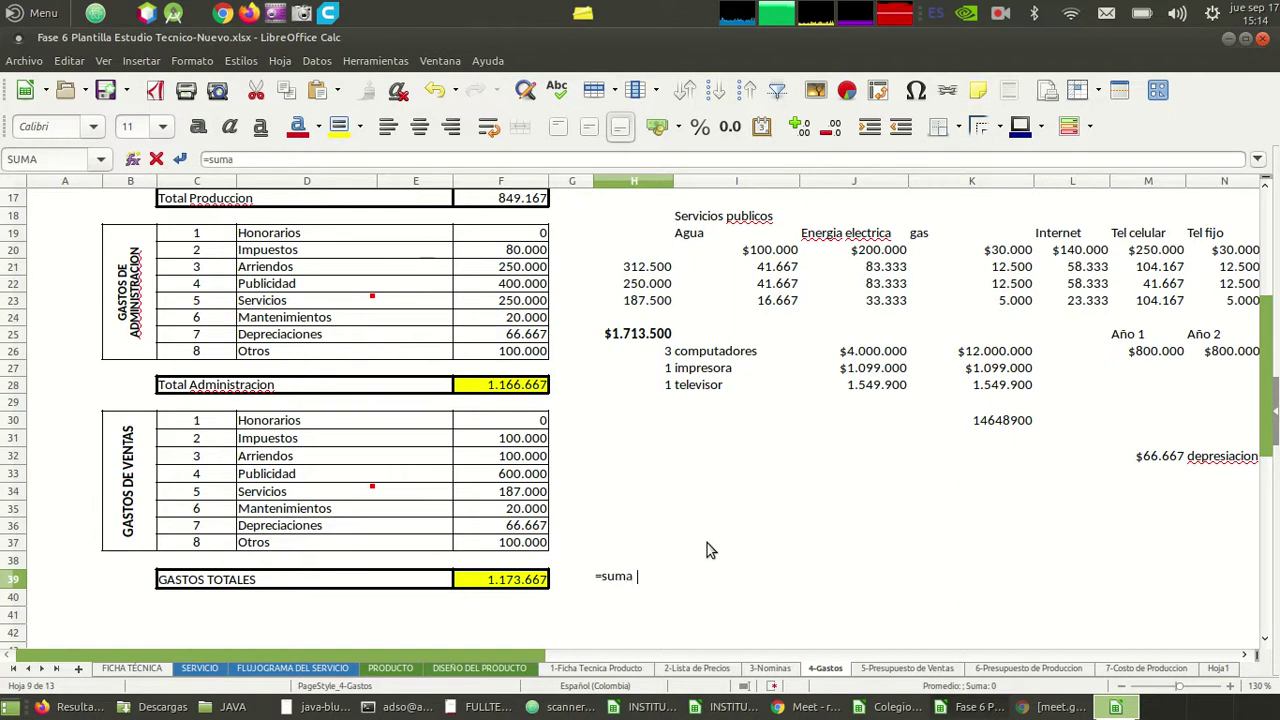
key(Left)
key(Left)
key(Right)
key(Left)
text(+)
key(Up)
key(Up)
key(Up)
key(Up)
key(Up)
key(Up)
key(Up)
key(Up)
key(Up)
key(Up)
key(Up)
text(9)
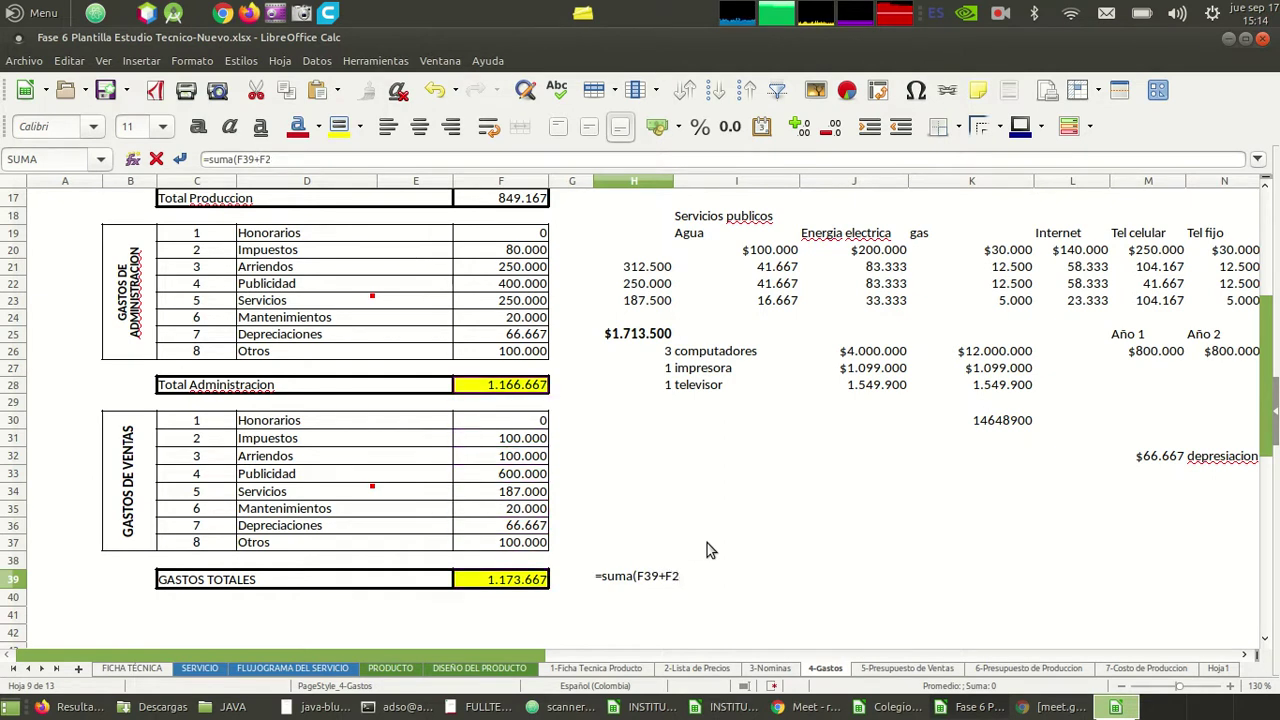
key(Up)
key(Up)
key(Up)
key(Up)
key(Down)
key(Down)
key(BackSpace)
key(Up)
key(Up)
key(Up)
key(Up)
key(Up)
key(Up)
key(Up)
key(Up)
key(Up)
key(Up)
key(Up)
key(Up)
key(Up)
key(Up)
key(Up)
key(Up)
key(Up)
key(Up)
key(Up)
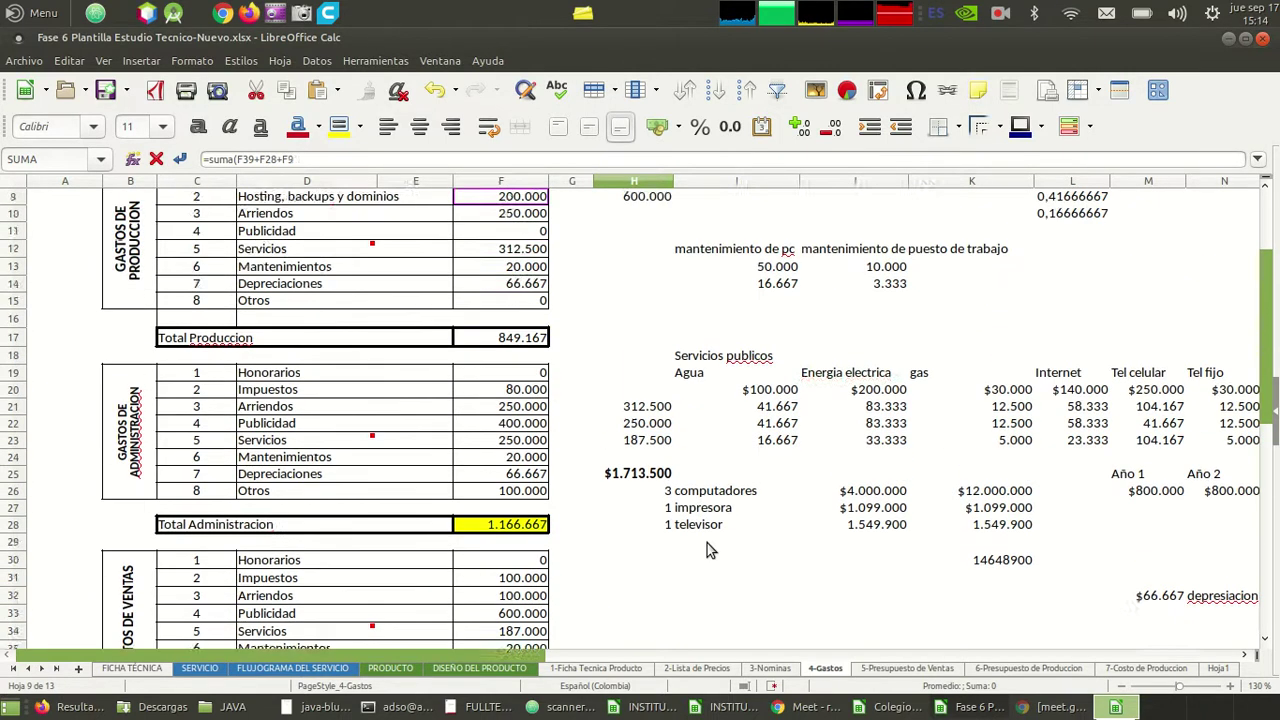
key(Down)
key(Down)
key(Down)
key(Down)
key(Down)
key(Down)
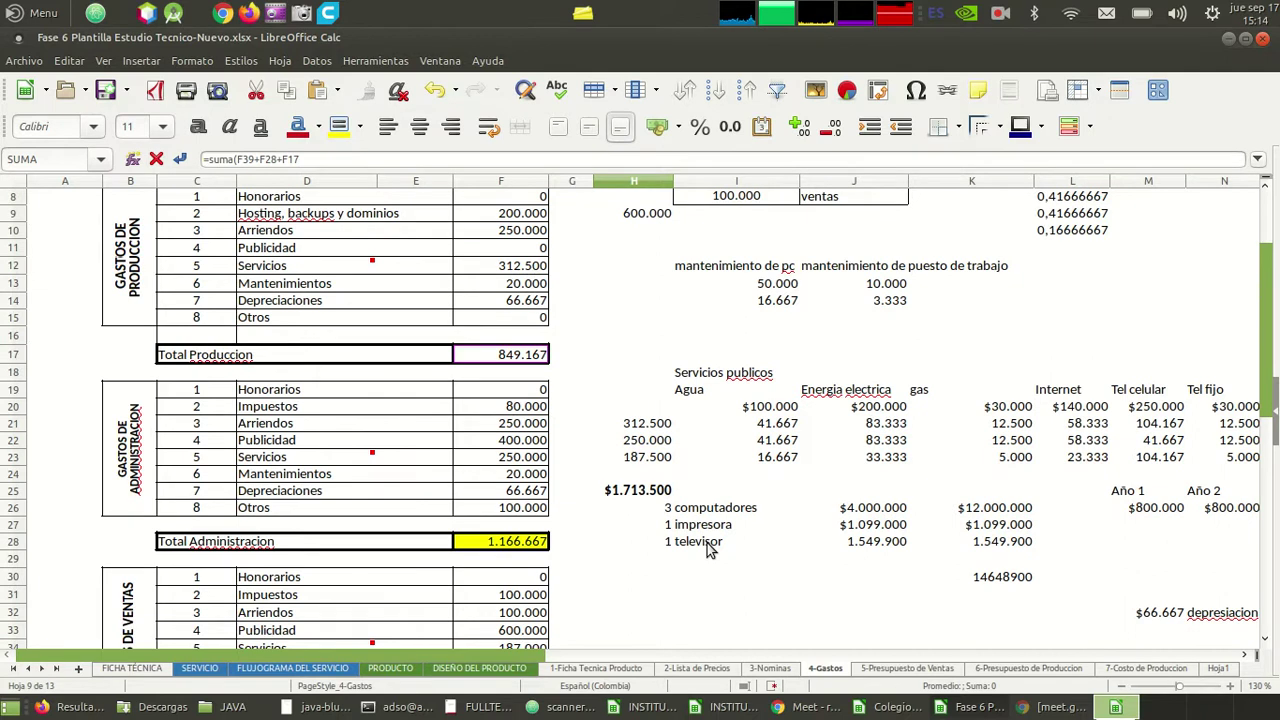
key(Return)
- Make the 3.189.501 grand total in H39 bold
key(Up)
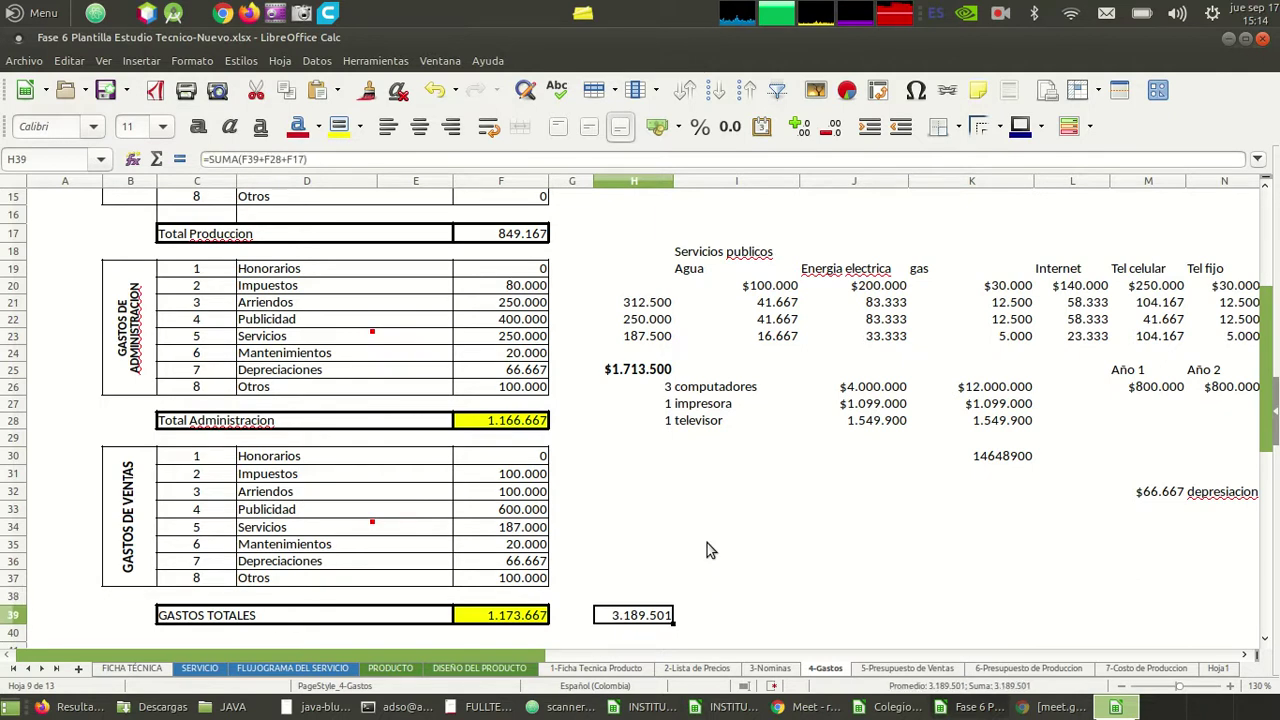
key(Left)
key(Left)
key(Left)
key(Left)
key(Left)
key(Left)
key(Left)
key(Right)
key(Right)
key(Right)
key(Right)
key(Right)
key(Right)
key(Right)
click(212, 130)
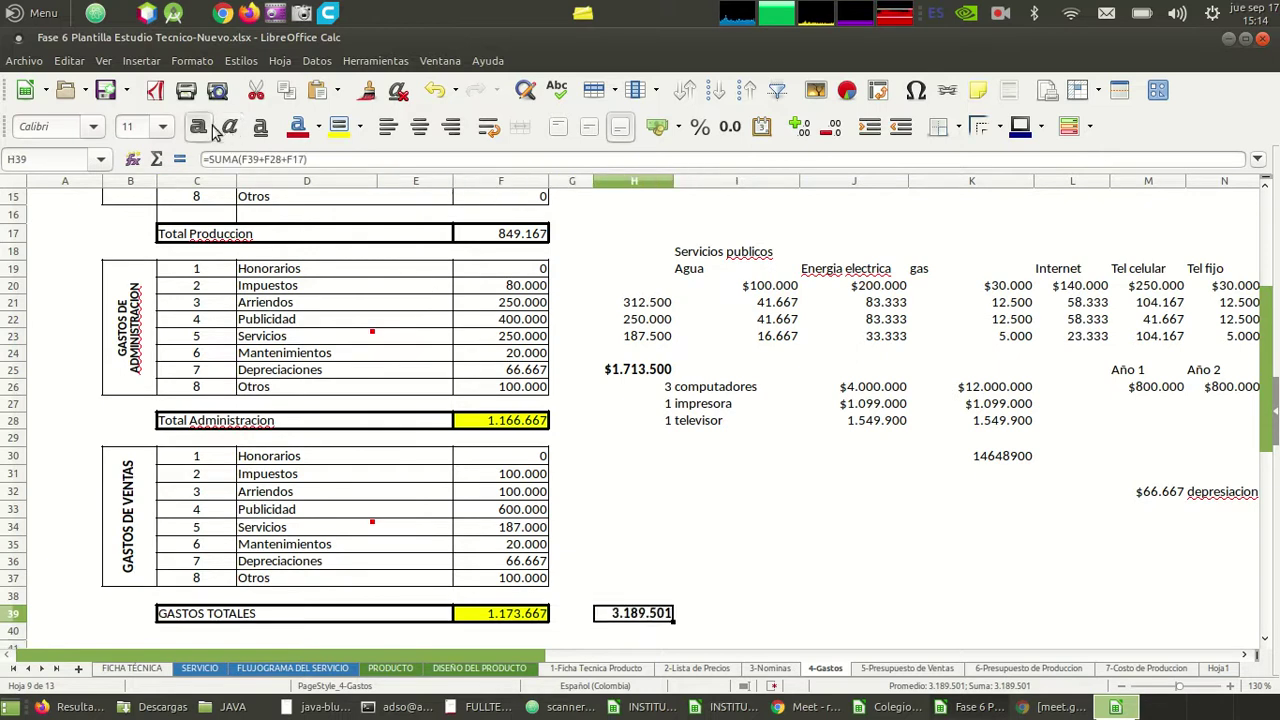
click(584, 560)
key(Down)
key(Down)
key(Down)
key(Right)
key(Up)
key(Up)
key(Up)
key(Up)
key(Up)
key(Up)
key(Up)
key(Up)
key(Up)
key(Up)
key(Up)
key(Up)
key(Up)
key(Up)
key(Up)
key(Up)
key(Up)
key(Up)
key(Up)
key(Up)
key(Down)
key(Down)
key(Down)
key(Down)
key(Down)
key(Down)
key(Down)
key(Down)
key(Down)
key(Down)
key(Down)
key(Down)
key(Down)
key(Down)
key(Down)
key(Down)
key(Down)
key(Down)
key(Down)
key(Down)
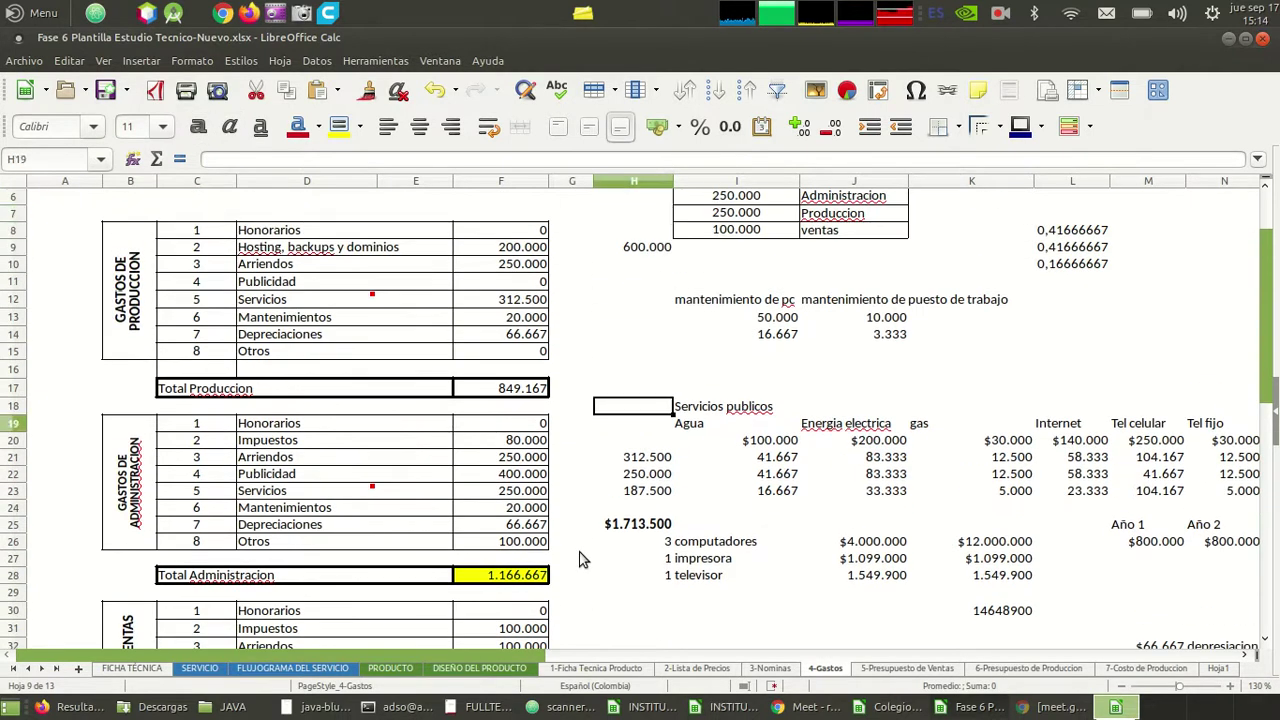
key(Up)
key(Up)
key(Up)
key(Up)
key(Up)
key(Up)
key(Up)
key(Up)
key(Up)
key(Up)
key(Up)
key(Up)
key(Up)
key(Up)
key(Up)
key(Up)
key(Up)
key(Up)
key(Up)
key(Up)
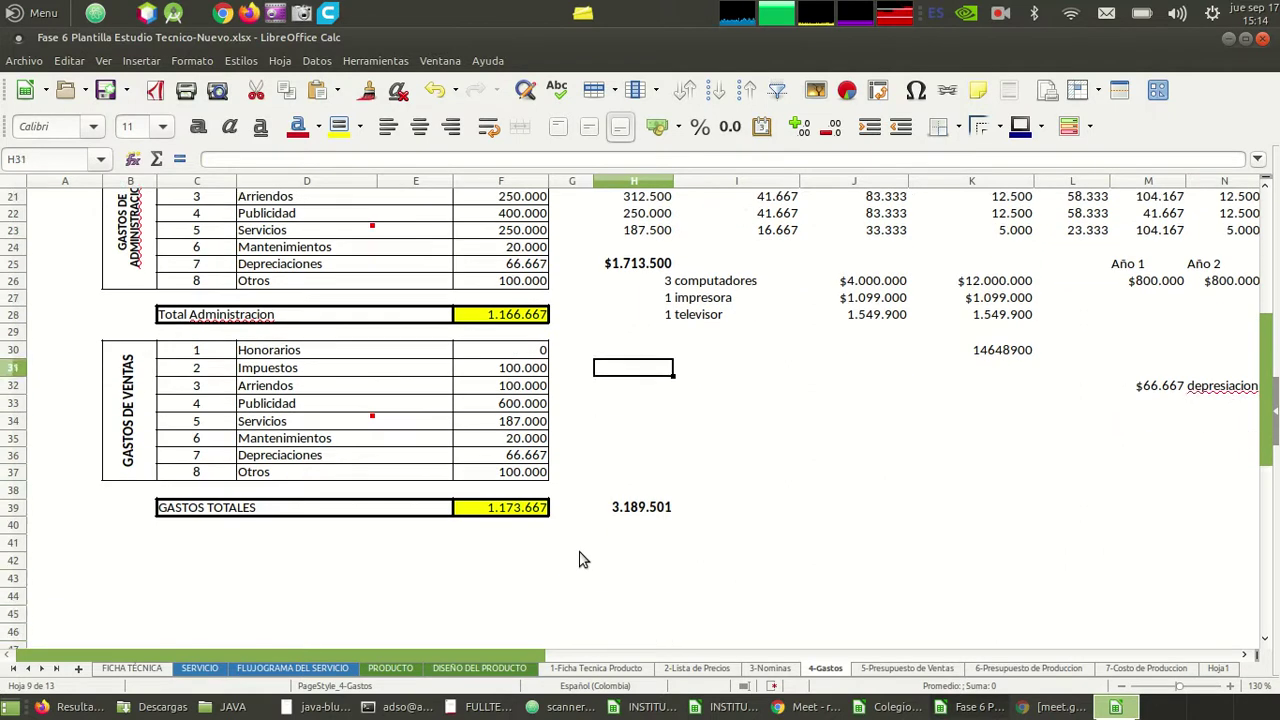
key(Up)
key(Up)
key(Down)
key(Down)
key(Down)
key(Down)
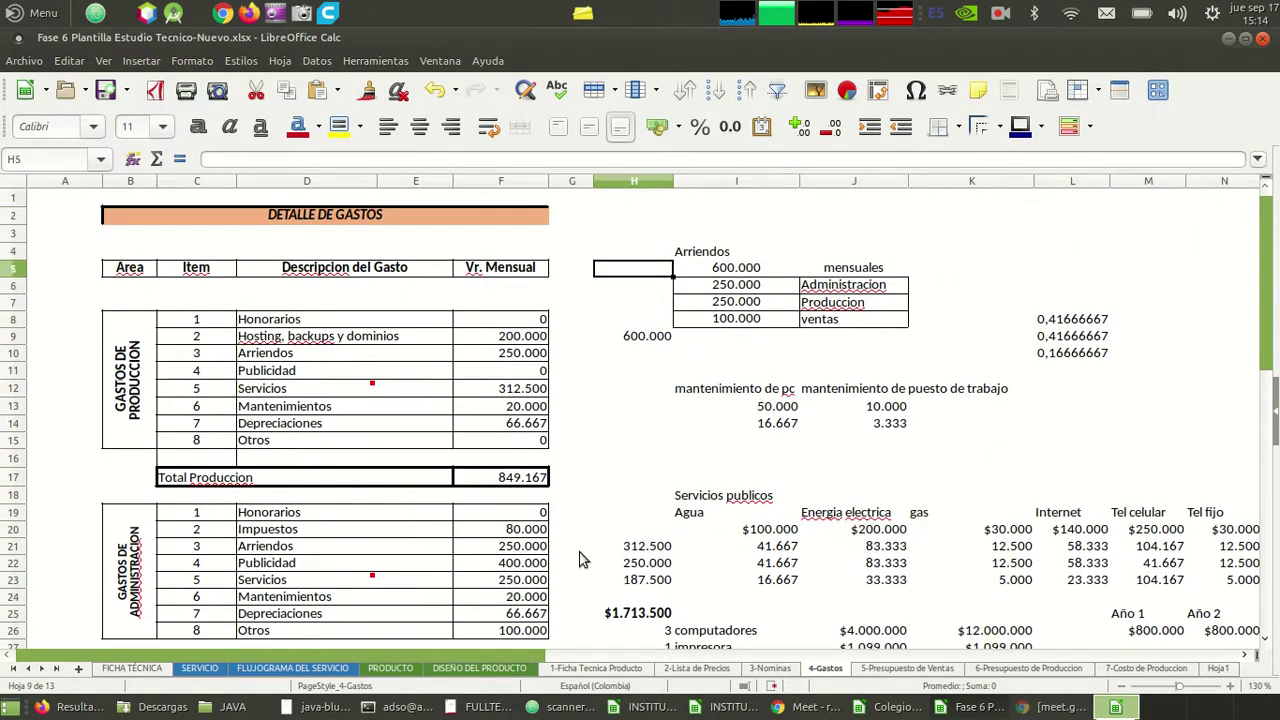
key(Up)
key(shift+Down)
key(shift+Down)
key(shift+Down)
key(shift+Down)
key(shift+Down)
key(shift+Down)
key(shift+Down)
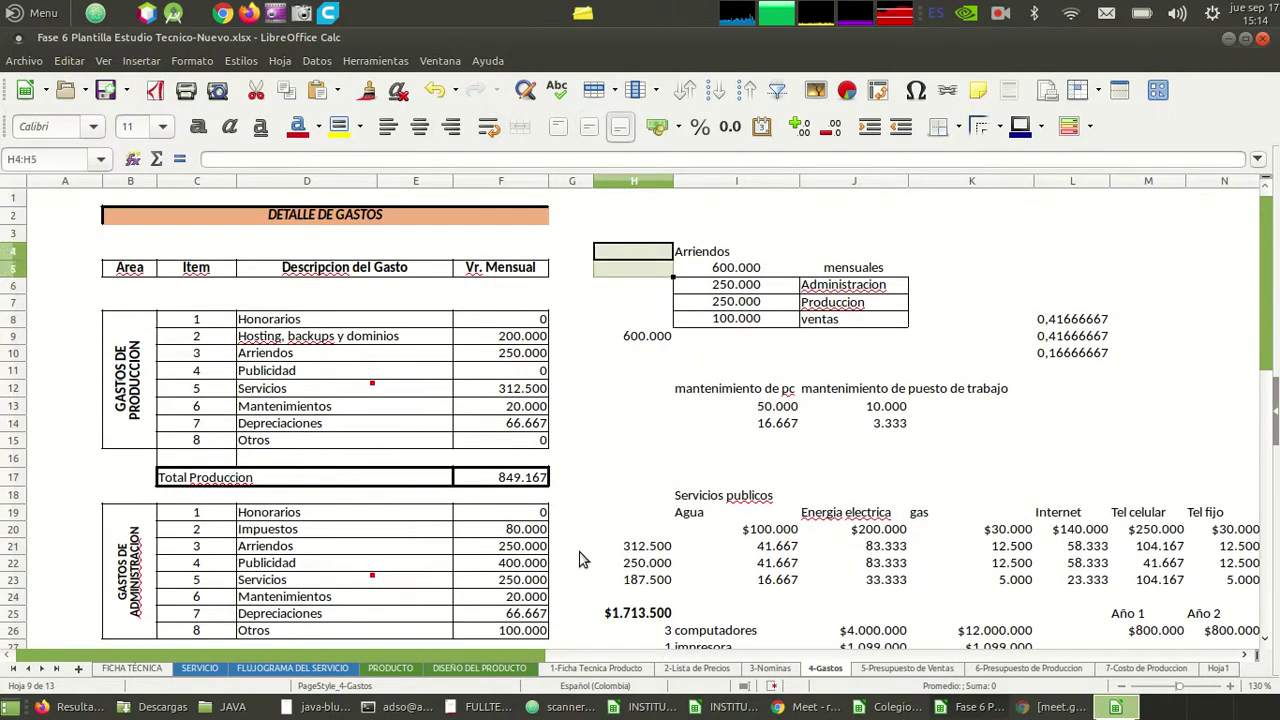
key(shift+Down)
key(shift+Down)
key(shift+Down)
key(shift+Down)
key(shift+Down)
key(shift+Down)
key(shift+Down)
key(shift+Down)
key(shift+Down)
key(shift+Down)
key(shift+Down)
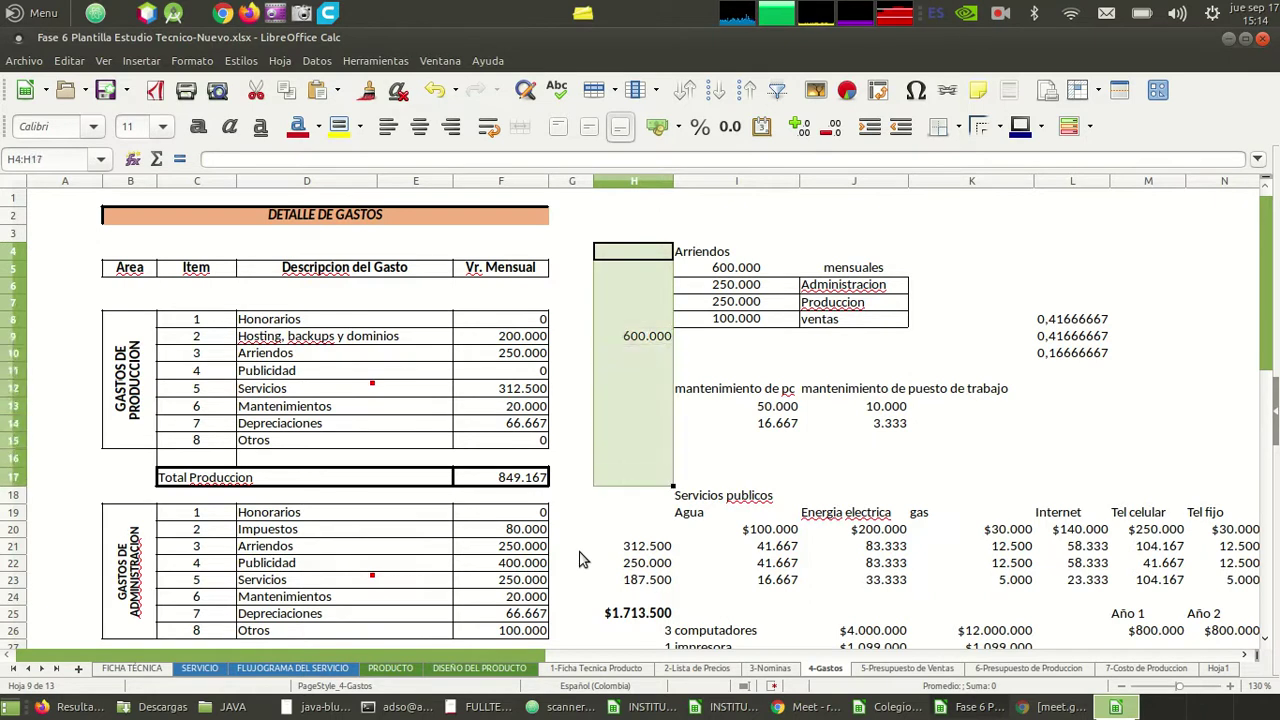
key(shift+Down)
key(shift+Down)
key(shift+Down)
key(shift+Right)
key(shift+Right)
key(shift+Right)
key(shift+Right)
key(shift+Right)
key(shift+Right)
key(shift+Right)
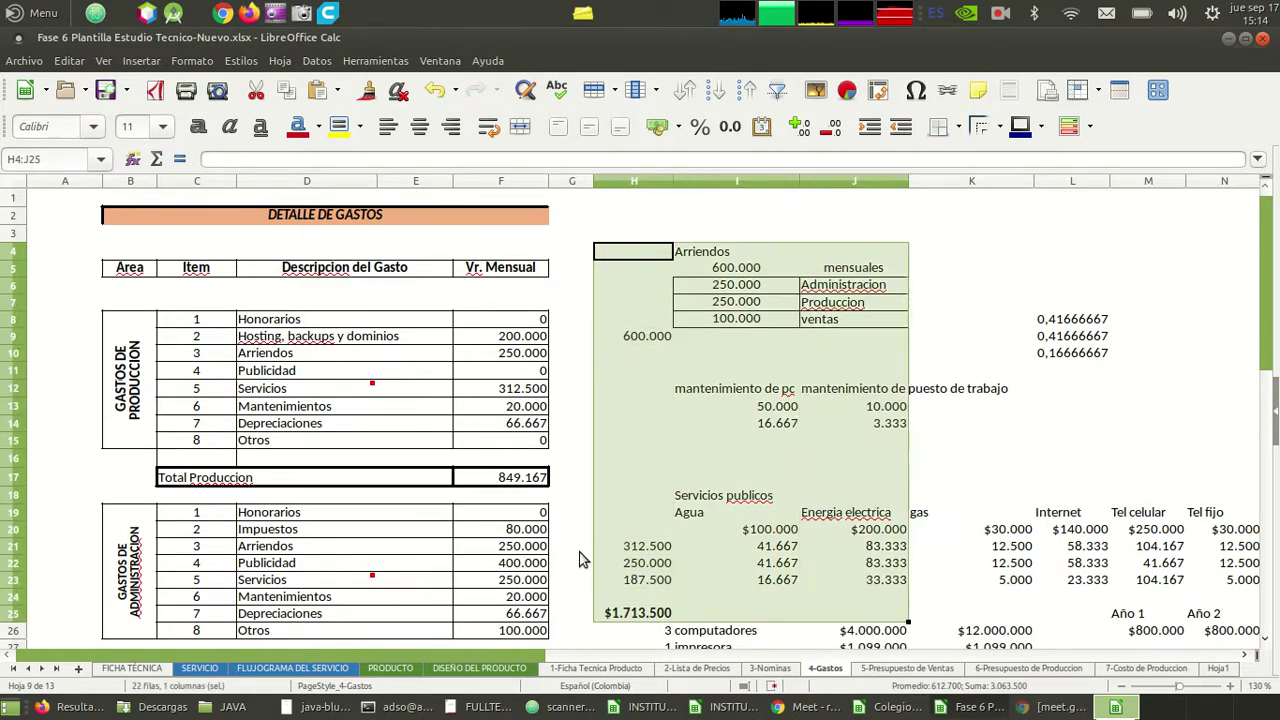
key(shift+Left)
key(shift+Left)
key(shift+Left)
key(shift+Left)
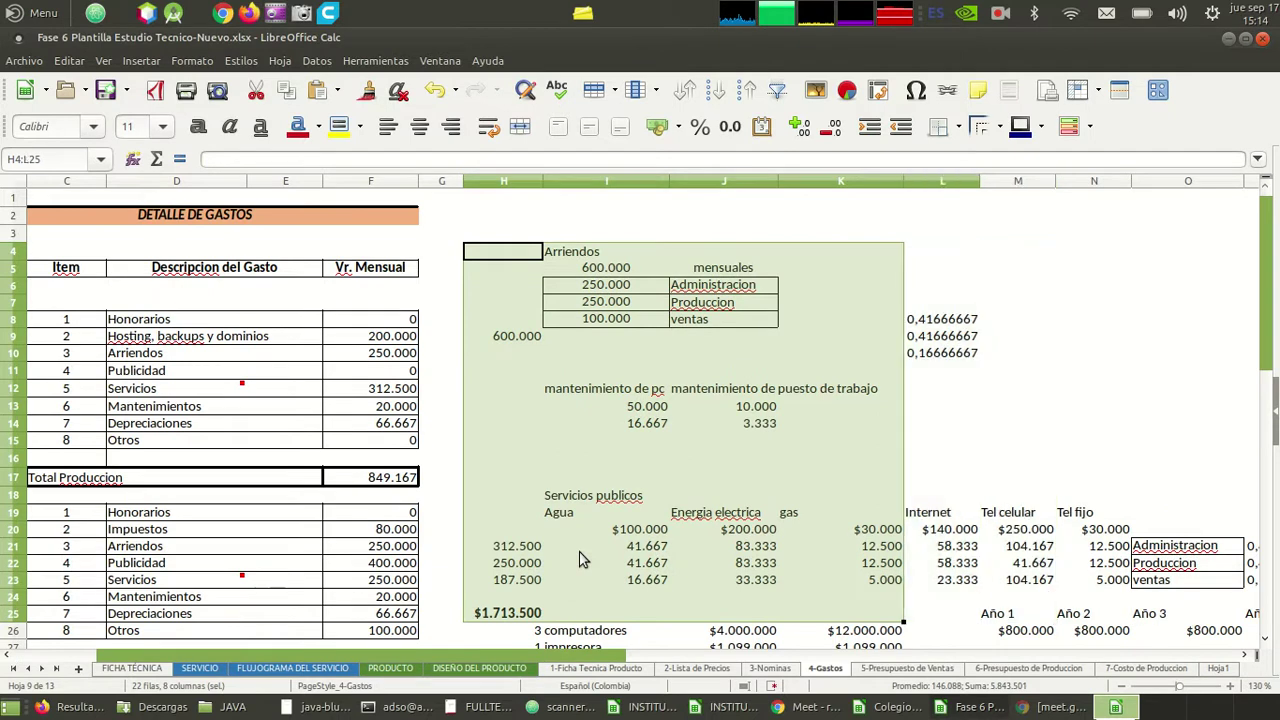
key(shift+Right)
key(shift+Right)
key(shift+Right)
key(shift+Right)
key(shift+Right)
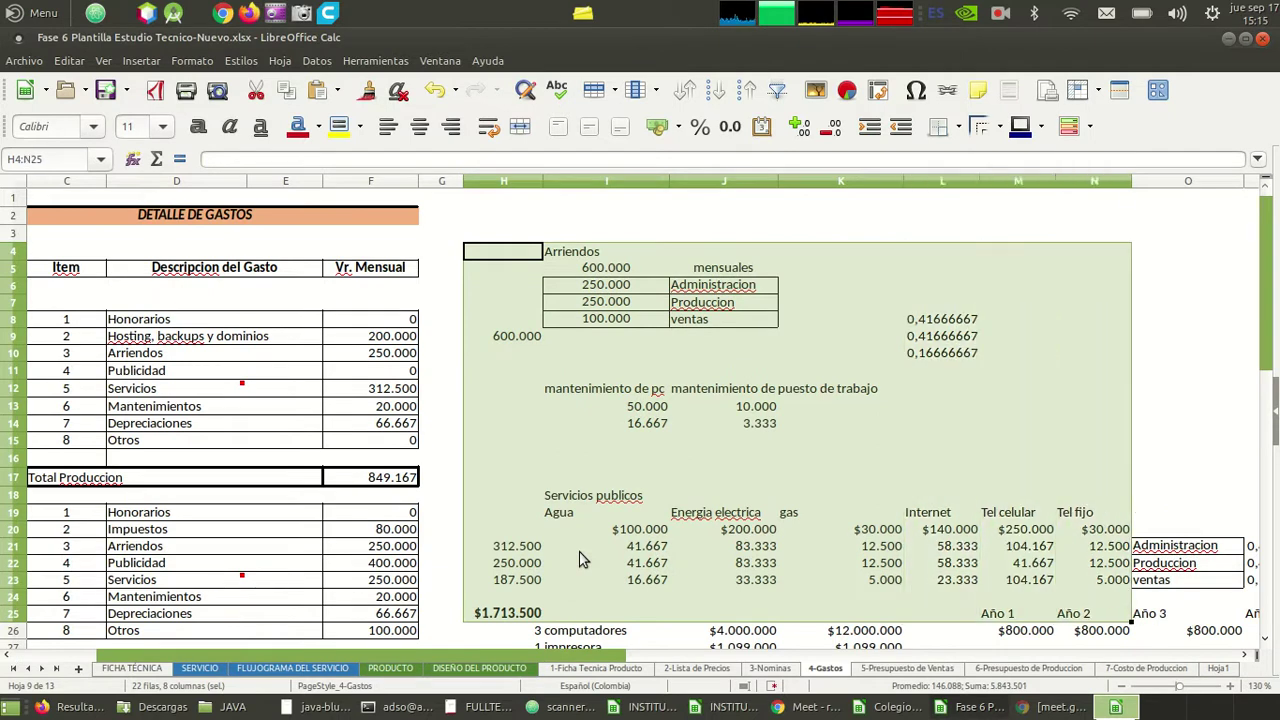
key(shift+Right)
key(shift+Right)
key(shift+Left)
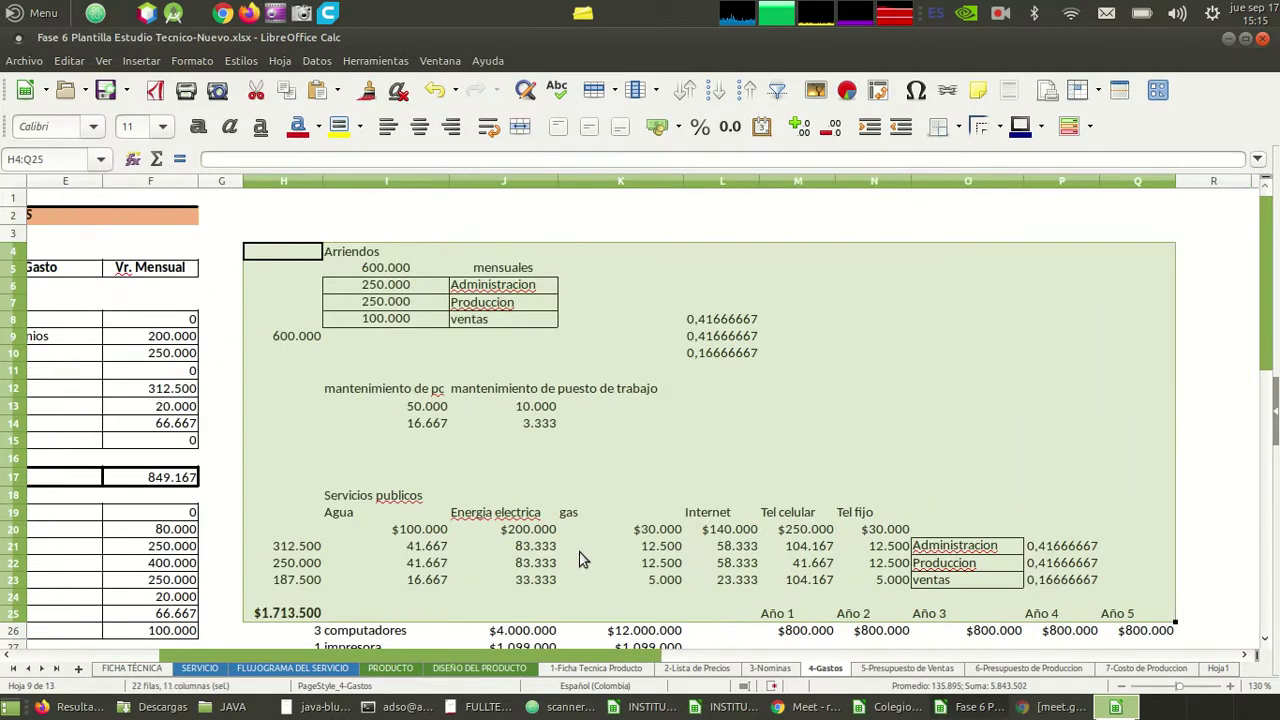
key(shift+Left)
key(Down)
key(Down)
key(Down)
key(Down)
key(Down)
key(Down)
key(Down)
key(Down)
key(Down)
key(Down)
key(Down)
key(Down)
key(Down)
key(Down)
key(Down)
key(Down)
key(Down)
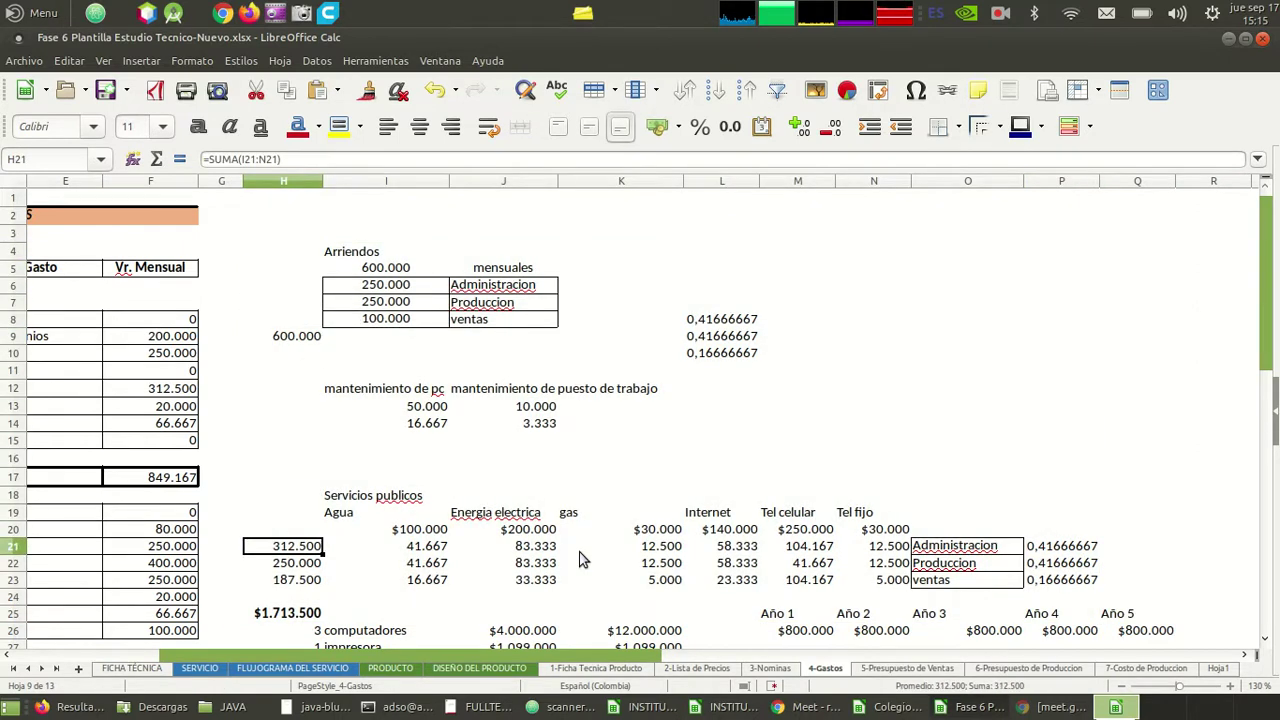
key(Left)
key(Left)
key(Left)
key(Right)
key(Right)
key(Right)
key(Right)
key(Right)
key(Left)
key(Up)
key(Right)
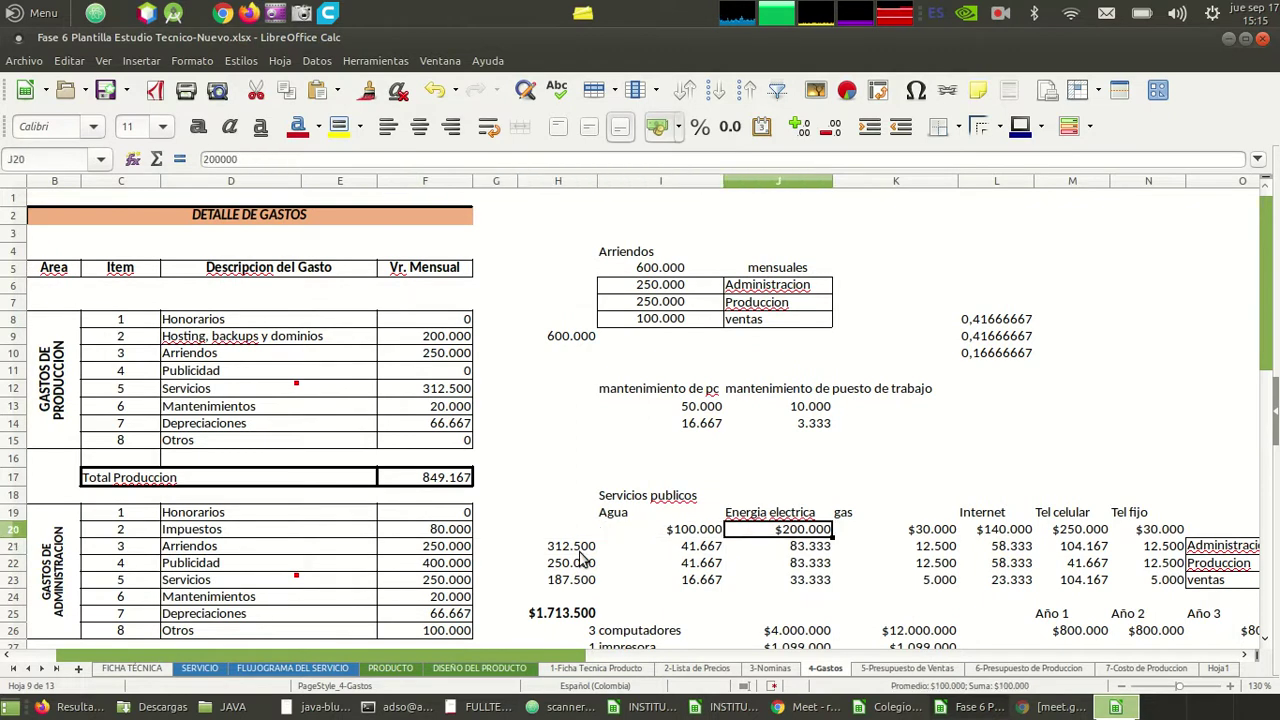
key(Right)
key(Right)
key(Right)
key(Right)
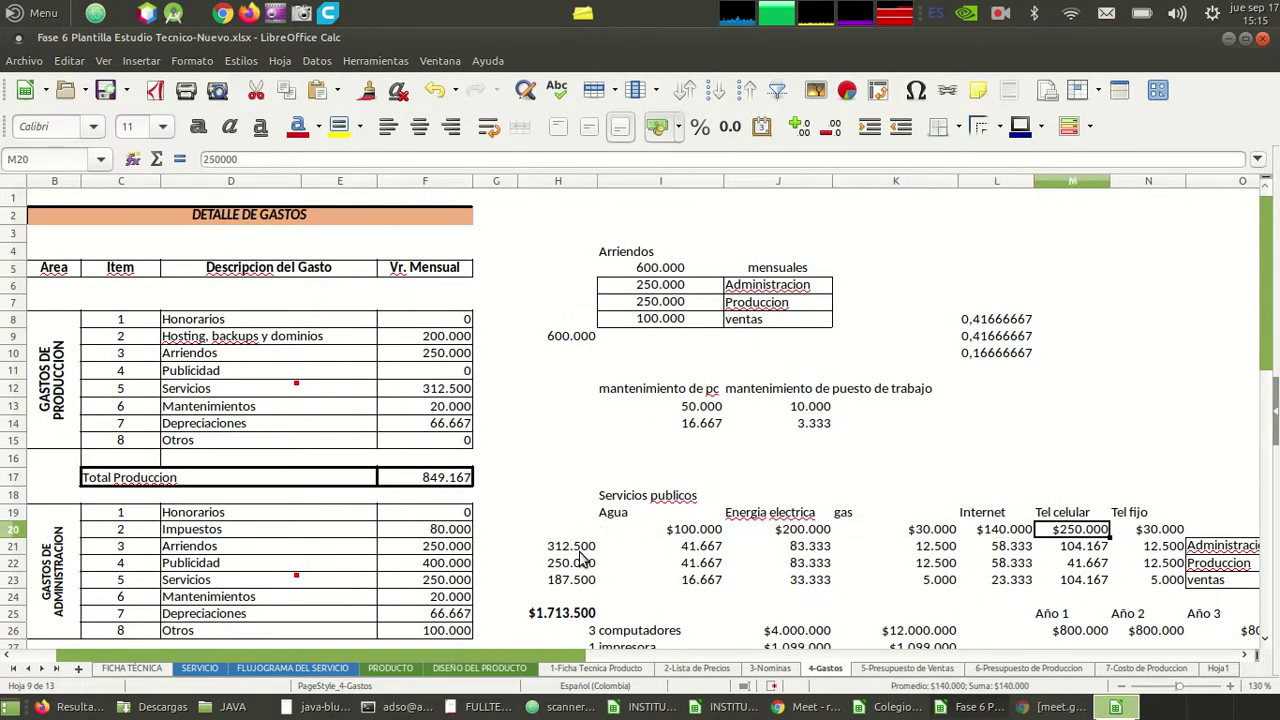
key(Right)
key(Right)
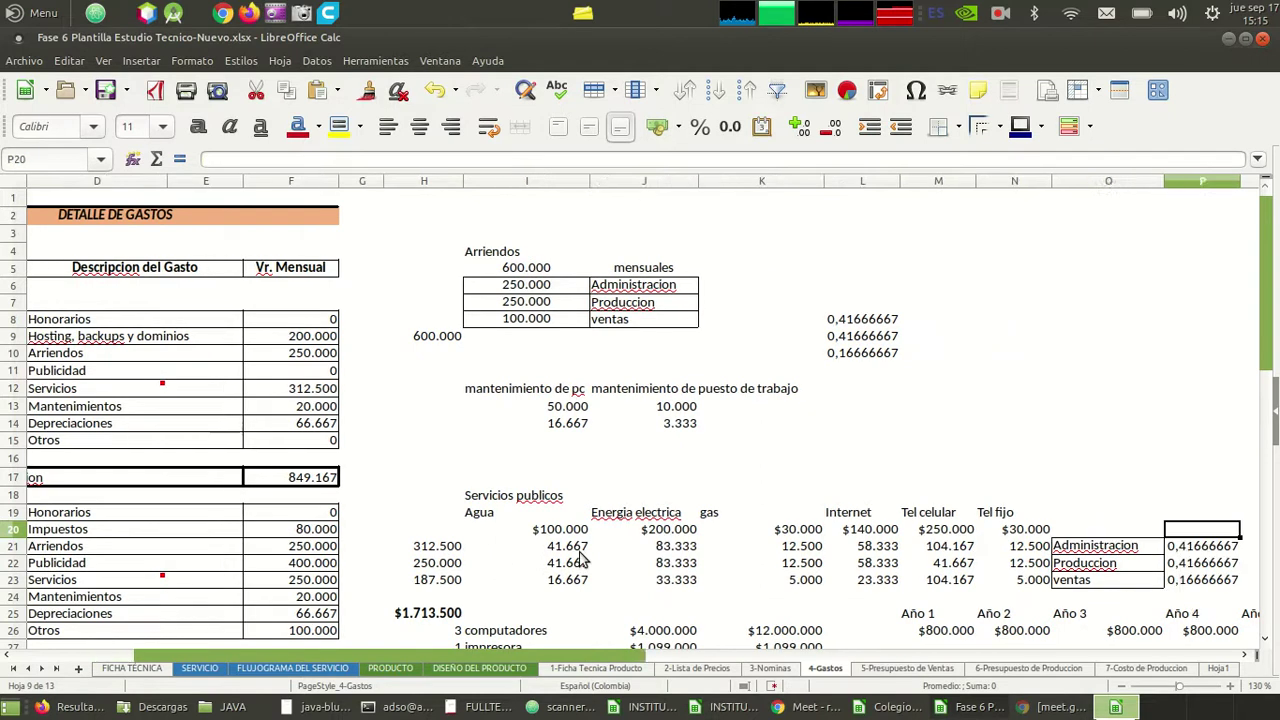
key(Left)
key(Left)
key(Left)
key(Left)
key(Left)
key(Down)
key(Down)
key(Right)
key(Right)
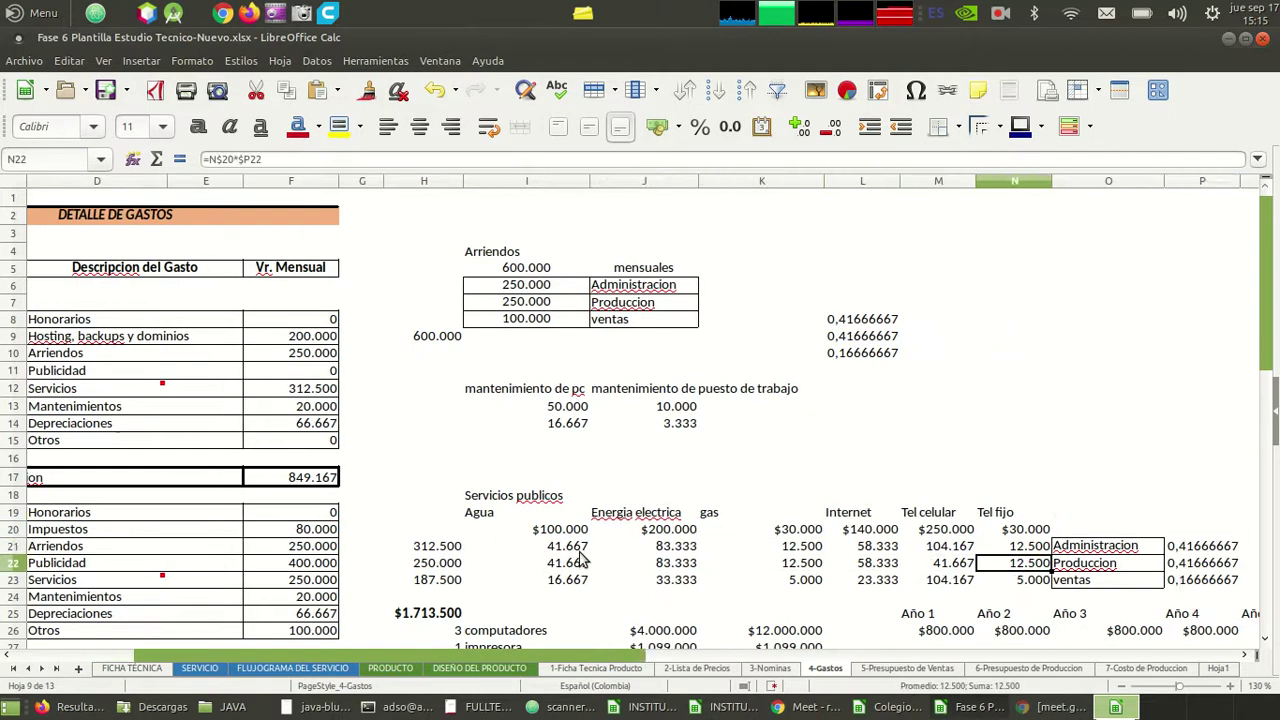
key(Right)
key(Right)
key(Right)
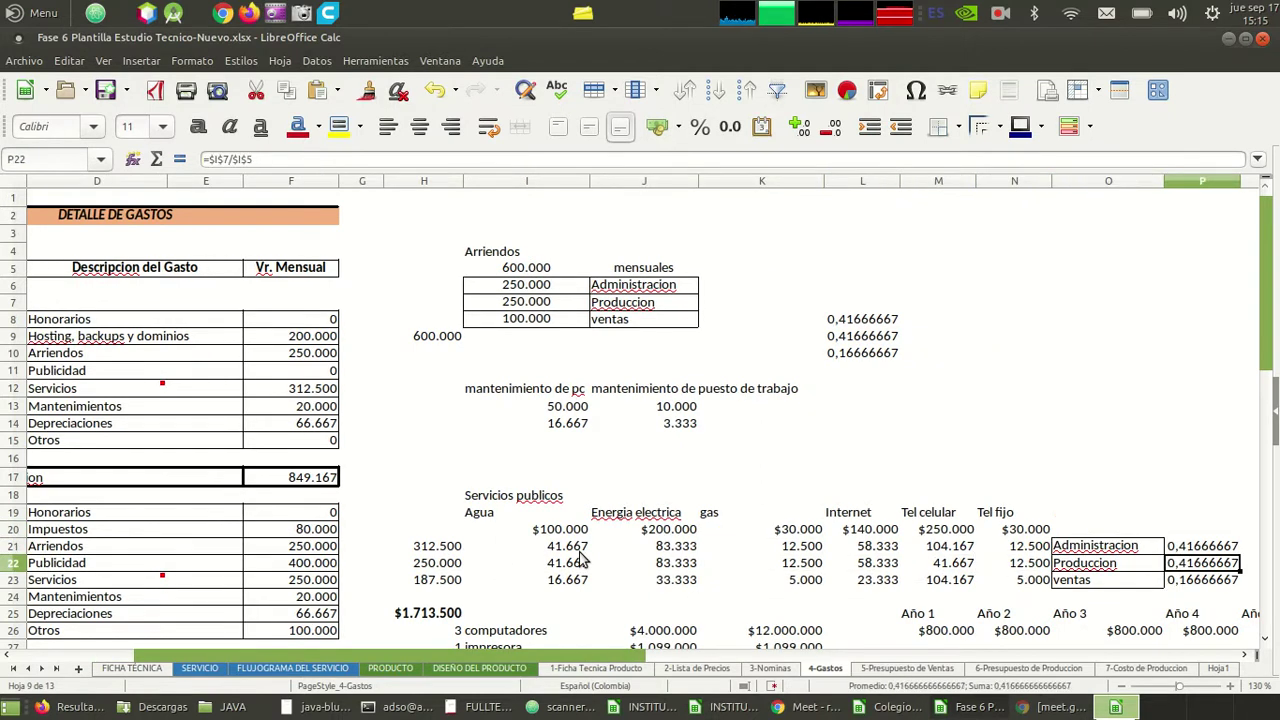
key(Left)
key(Left)
key(Down)
key(Right)
key(Left)
key(Left)
key(Up)
key(Up)
key(Right)
key(Right)
key(Left)
key(Left)
key(Right)
key(Left)
key(Right)
key(Left)
key(Right)
key(Down)
key(Down)
key(Down)
key(Left)
key(Up)
key(Up)
key(Up)
key(Left)
key(Left)
key(Left)
key(Left)
key(Left)
key(Left)
key(Left)
key(Left)
key(Right)
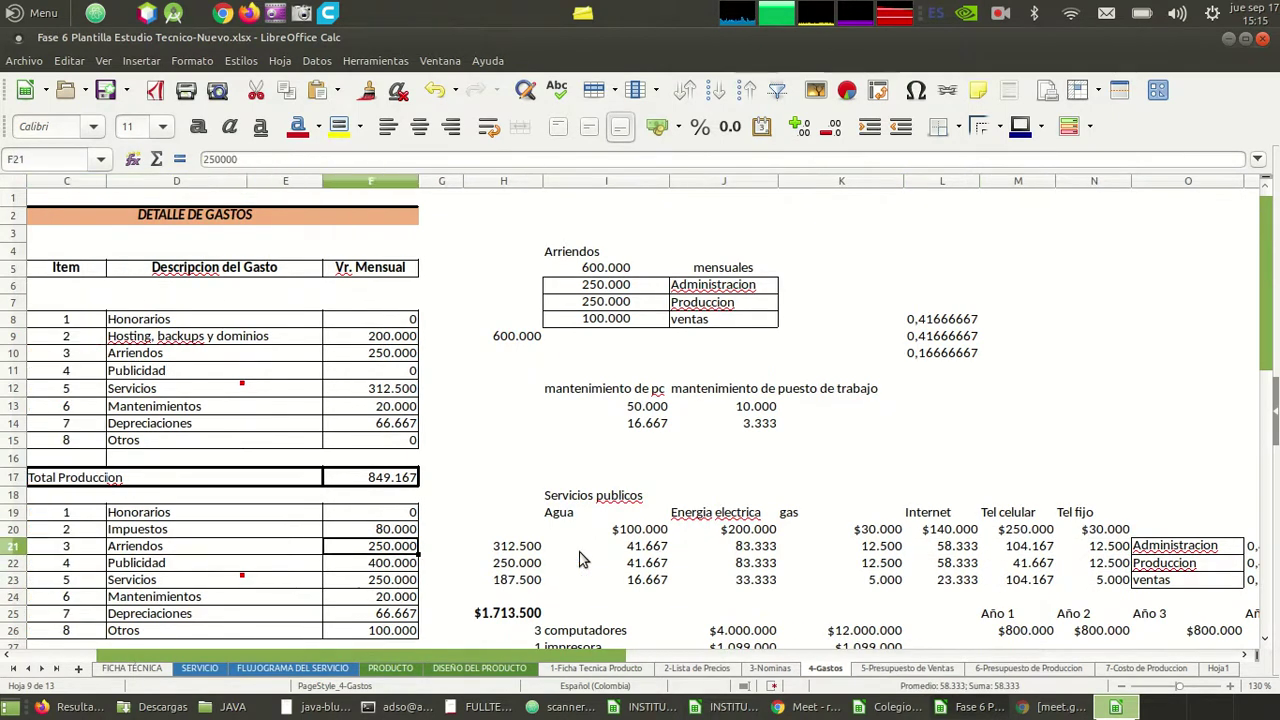
key(Right)
key(Right)
key(Down)
key(Down)
key(Down)
key(Down)
key(Down)
key(Down)
key(Down)
key(Down)
key(Down)
key(Down)
key(Down)
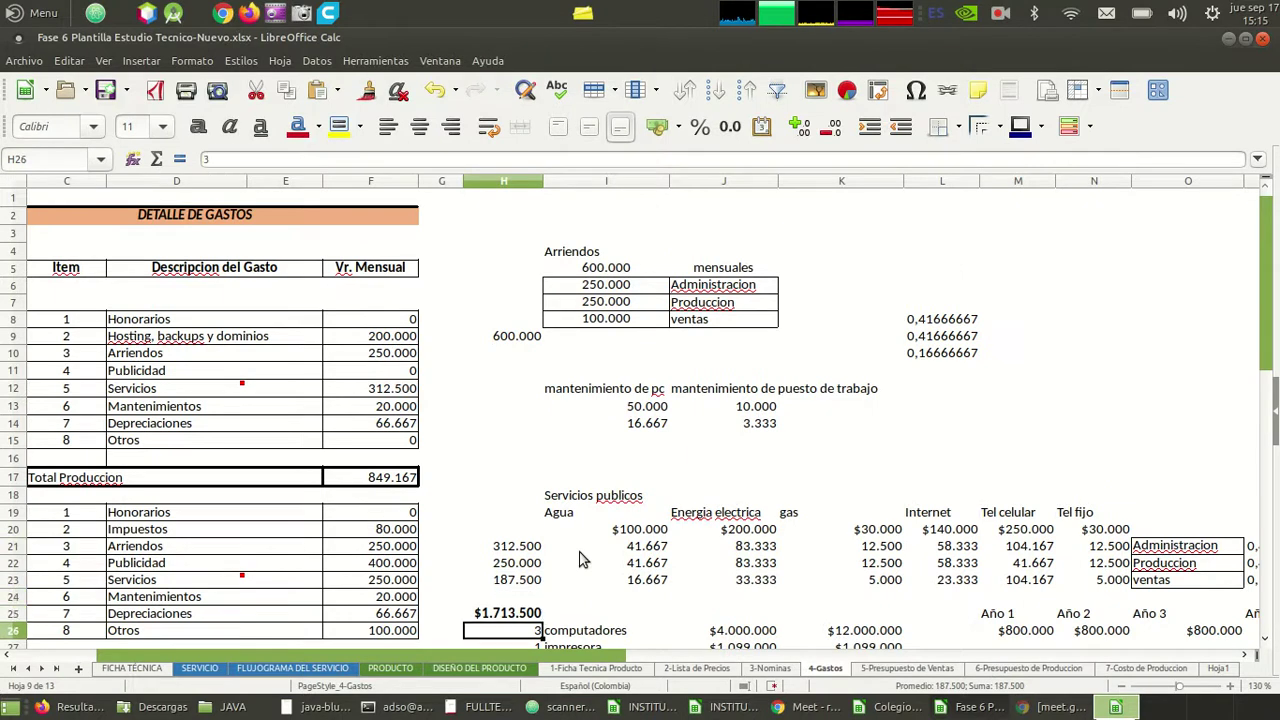
key(Up)
key(Up)
key(Up)
key(Up)
key(Up)
key(Up)
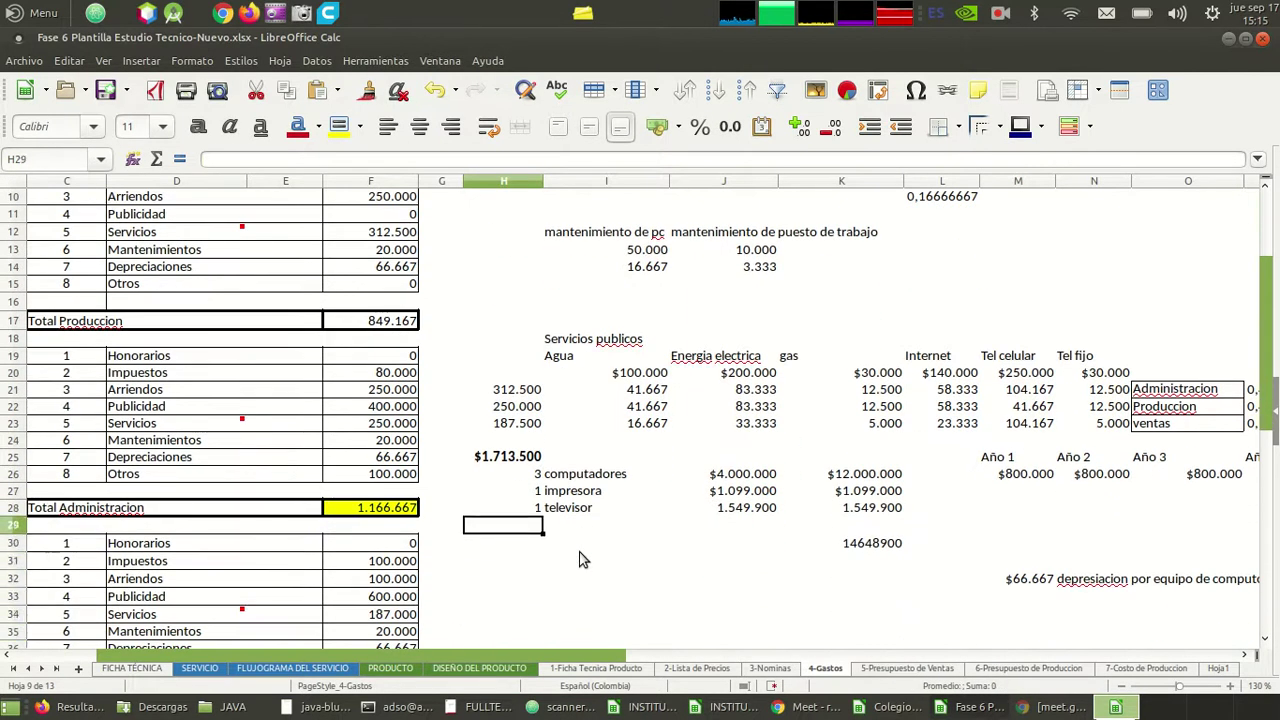
key(Right)
key(Right)
key(Right)
key(Right)
key(Right)
key(Left)
key(Left)
key(Left)
key(Right)
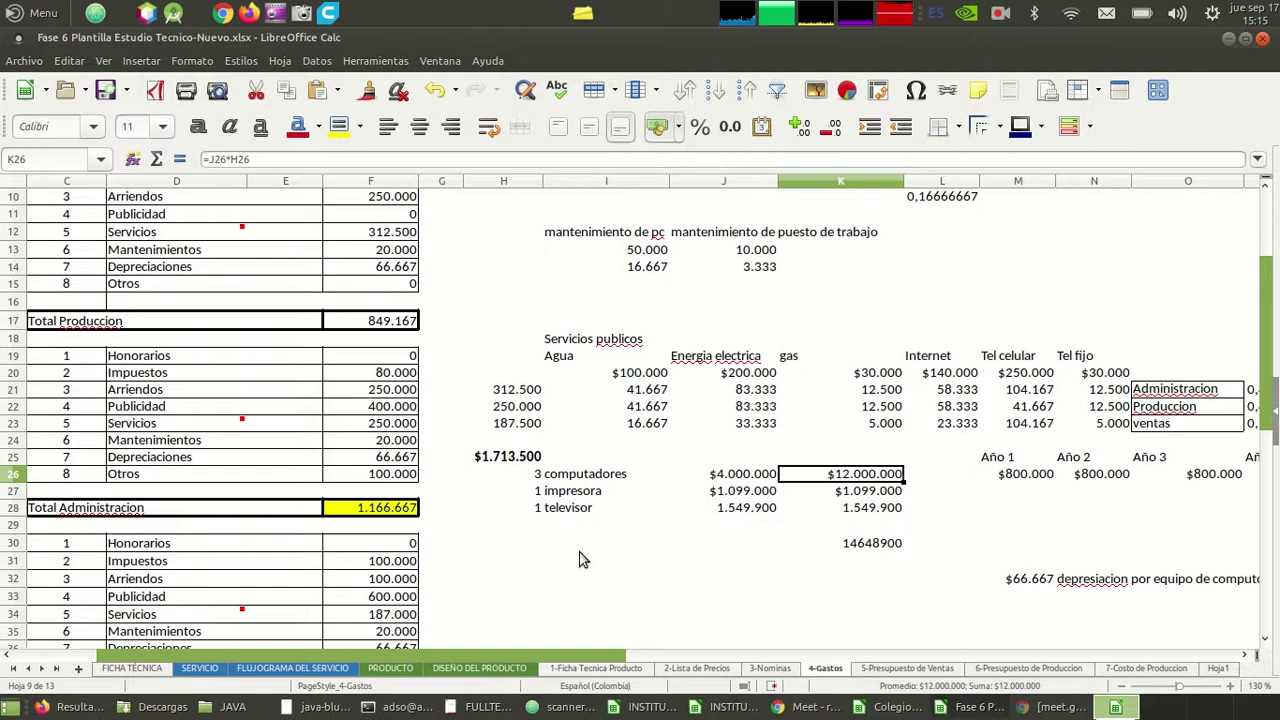
key(Right)
key(Right)
key(Right)
key(Right)
key(Right)
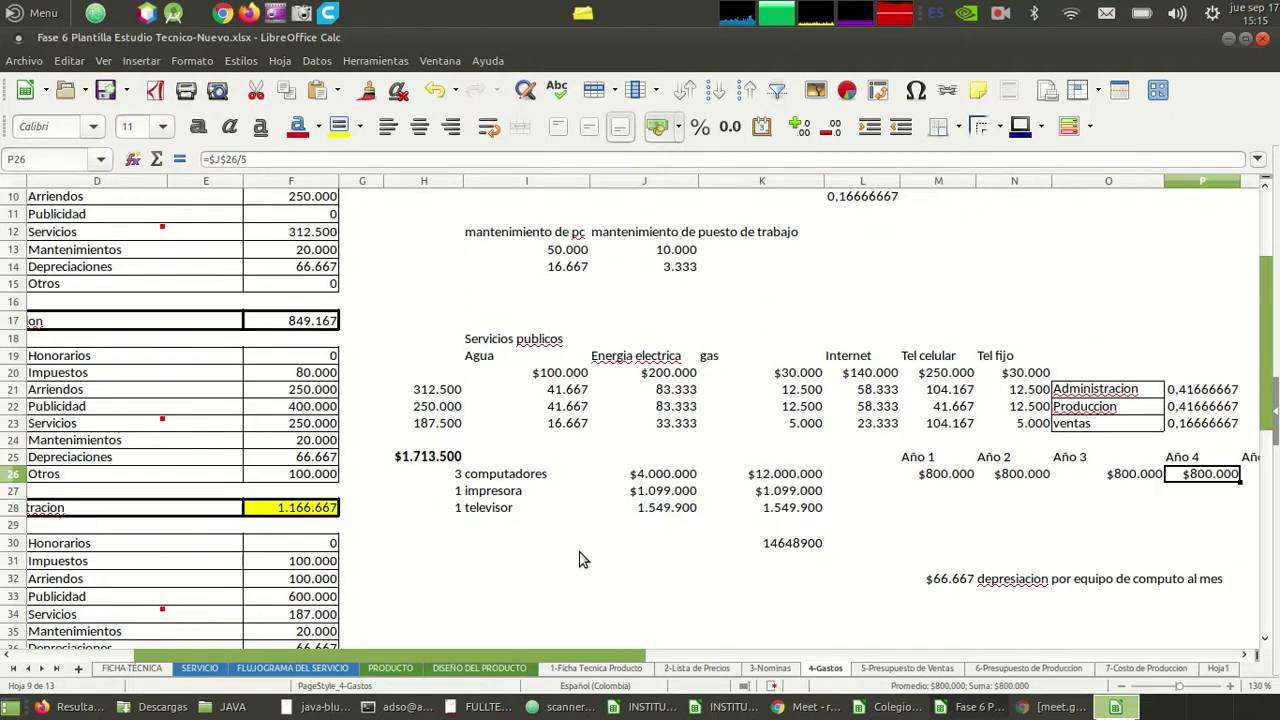
key(Right)
key(Left)
key(Left)
key(Left)
key(Left)
key(Left)
key(Left)
key(Left)
key(Left)
key(Left)
key(Left)
key(Right)
key(Right)
key(Down)
key(Right)
key(Right)
key(Left)
key(Left)
key(Up)
key(Left)
key(Up)
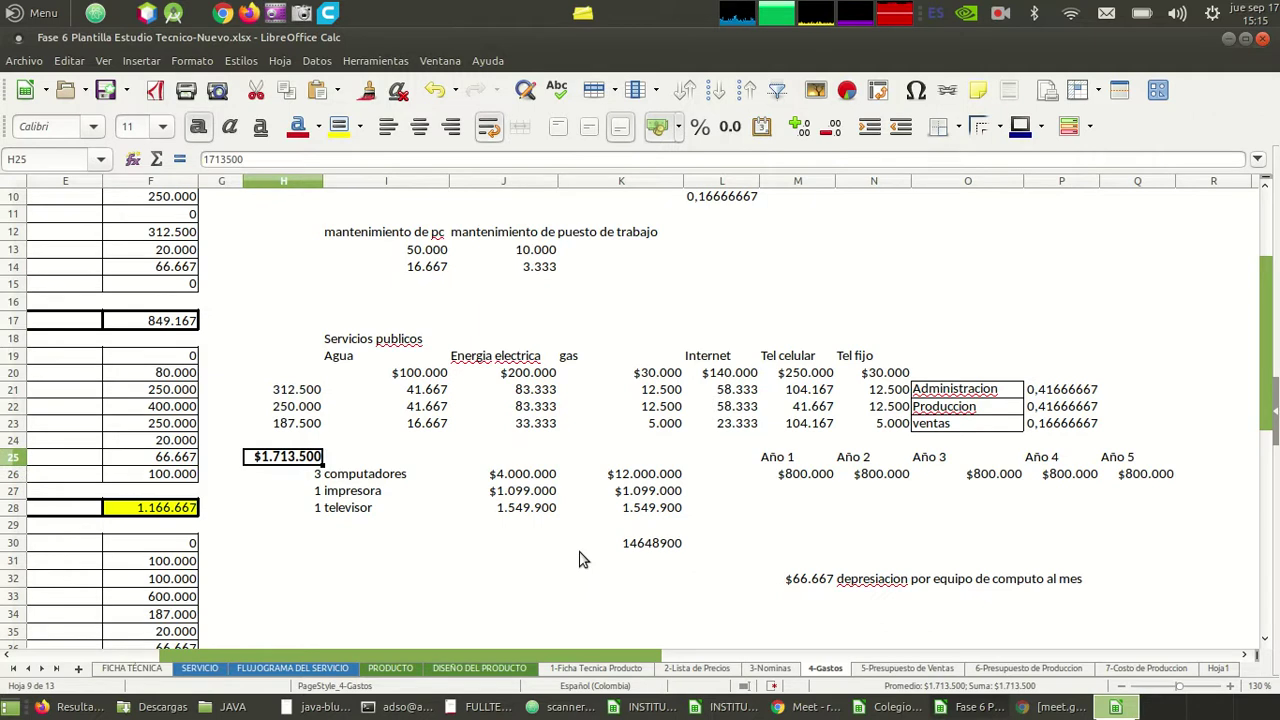
key(Right)
key(Right)
key(Down)
key(Right)
key(Left)
key(Down)
key(Down)
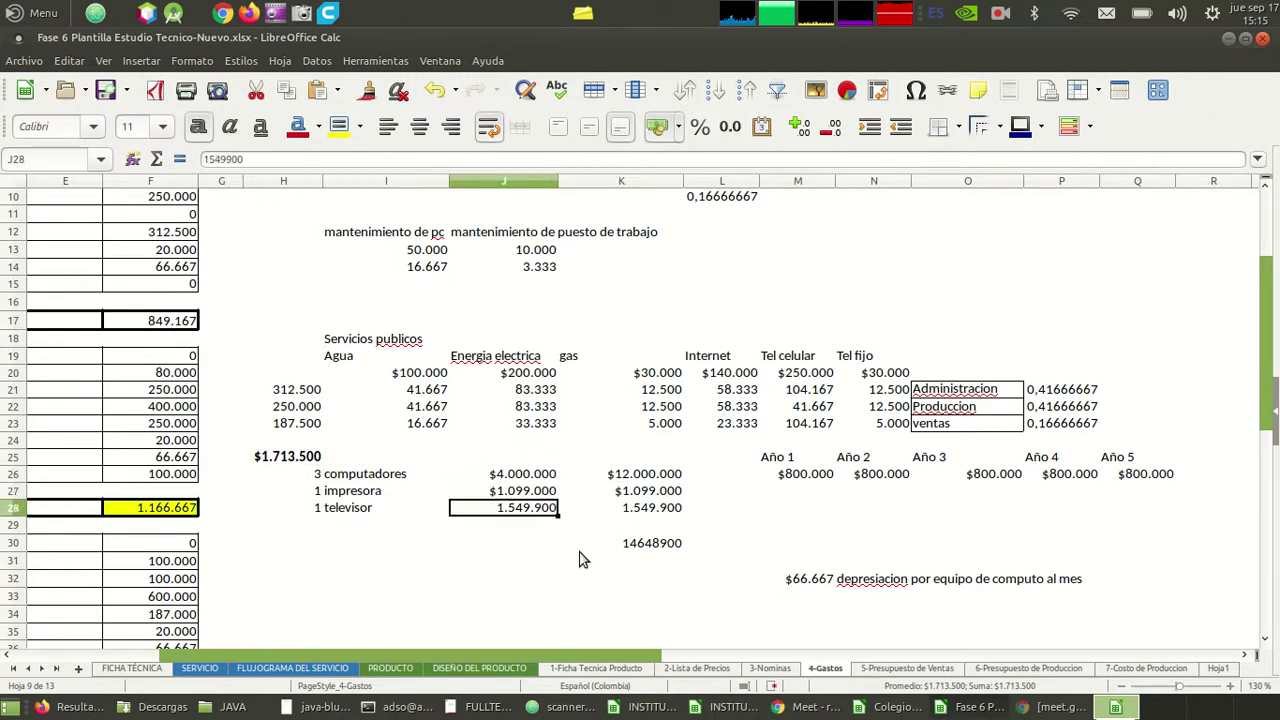
key(Down)
key(Right)
key(Right)
key(Up)
key(Left)
key(Left)
key(Left)
key(Left)
key(Left)
key(Left)
key(Left)
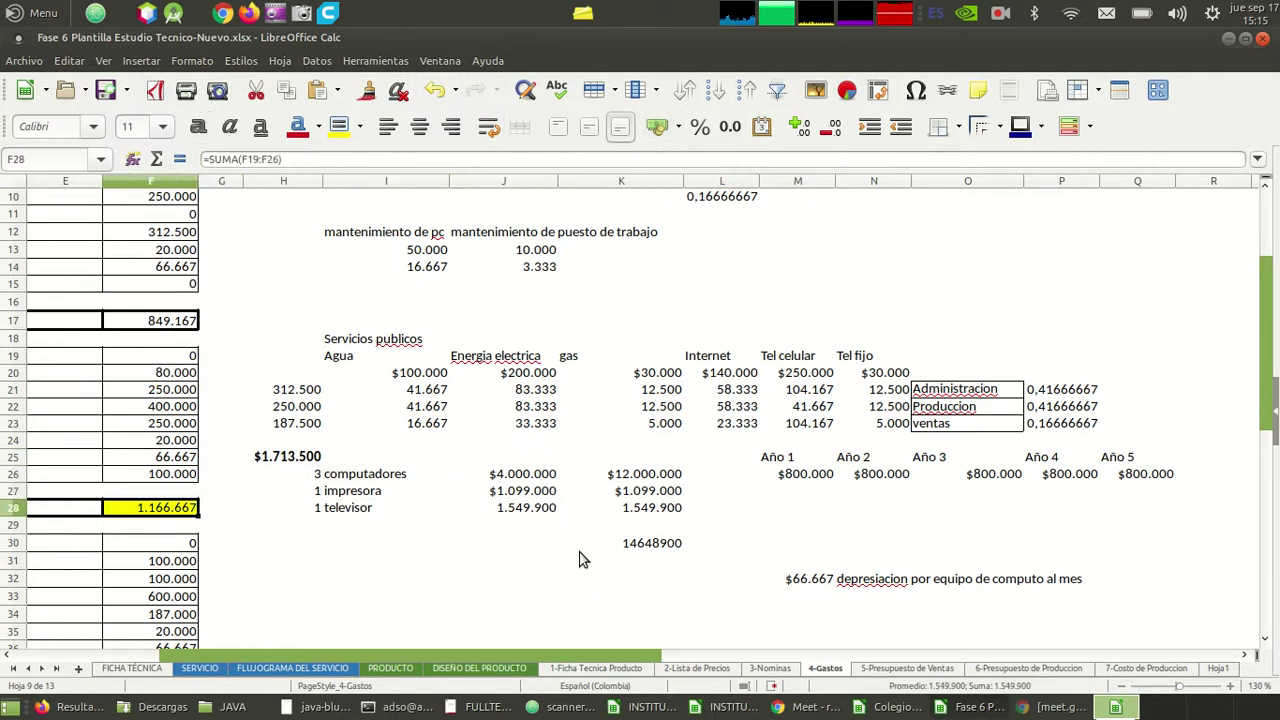
key(Left)
key(Right)
key(Right)
key(Right)
key(Right)
key(Right)
key(Right)
key(Right)
key(Right)
key(Right)
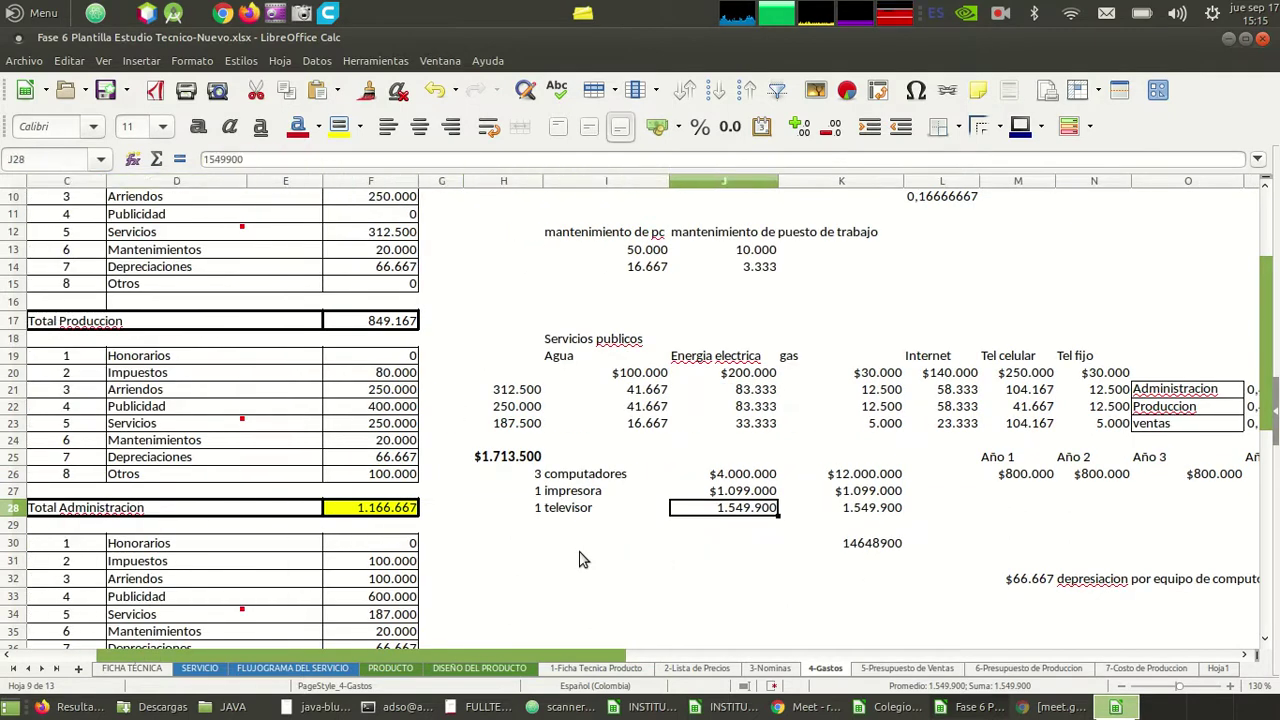
key(Down)
key(Down)
key(Down)
key(Down)
key(Down)
key(Down)
key(Down)
key(Down)
key(Down)
key(Down)
key(Down)
key(Down)
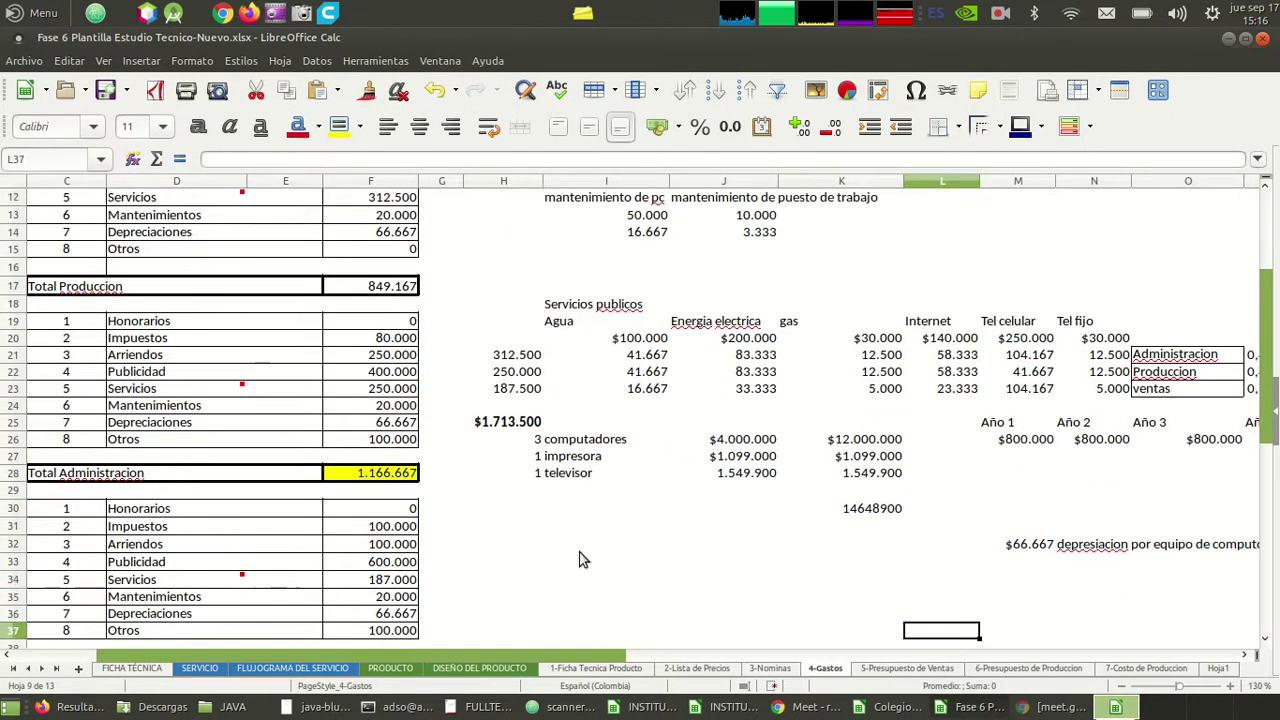
key(Down)
key(Down)
key(Up)
key(Up)
key(Up)
key(Up)
key(Up)
key(Up)
key(Up)
key(Up)
key(Up)
key(Up)
key(Up)
key(Up)
key(Up)
key(Up)
key(Up)
key(Up)
key(Up)
key(Up)
key(Up)
key(Up)
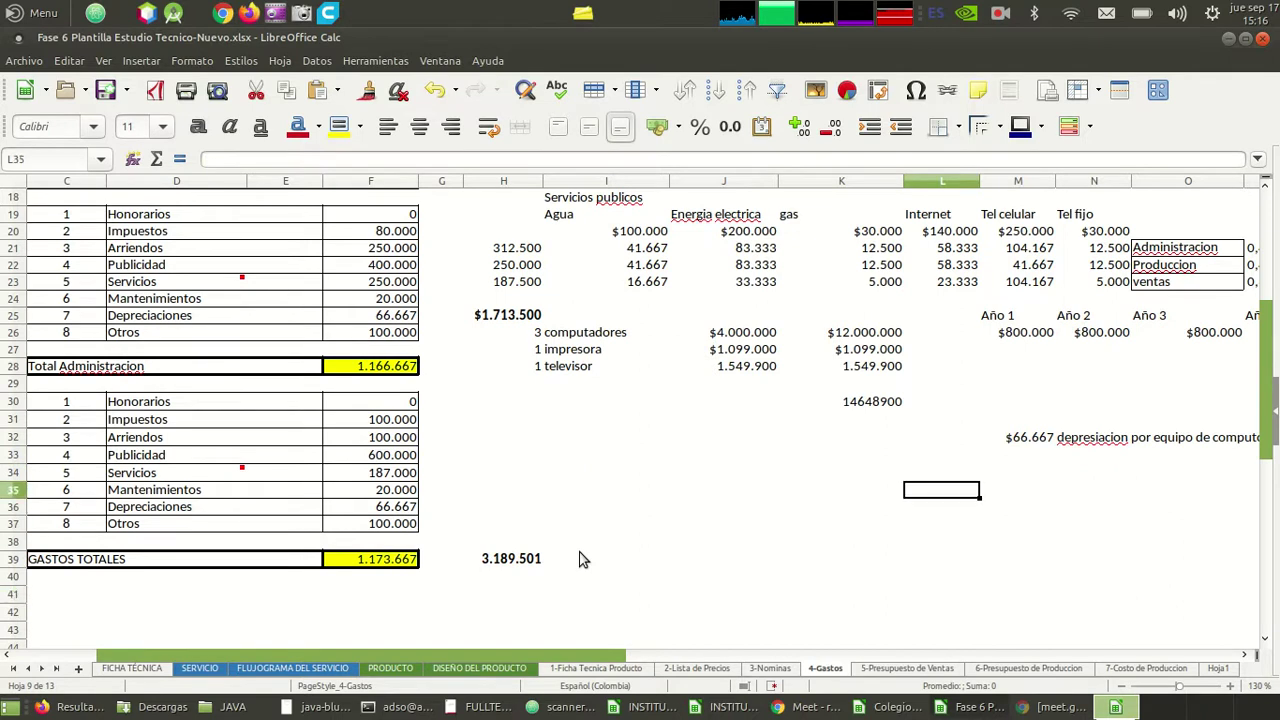
key(Up)
key(Up)
key(Up)
key(Up)
key(Up)
key(Up)
key(Up)
key(Up)
key(Up)
key(Up)
key(Up)
key(Up)
key(Up)
key(Up)
key(Up)
key(Up)
key(Up)
key(Up)
key(Up)
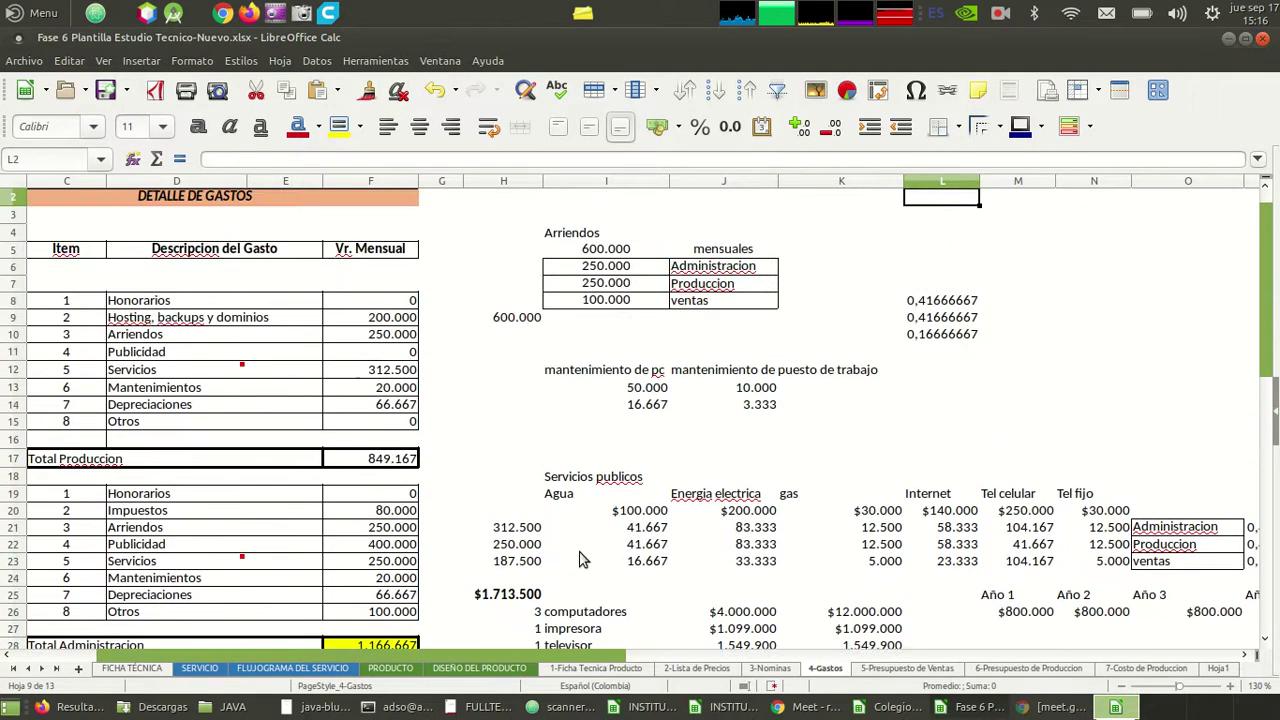
key(Up)
key(Down)
key(Left)
key(Down)
key(Left)
key(Down)
key(Left)
key(Down)
key(Left)
key(Down)
key(Down)
key(Right)
key(Right)
key(Right)
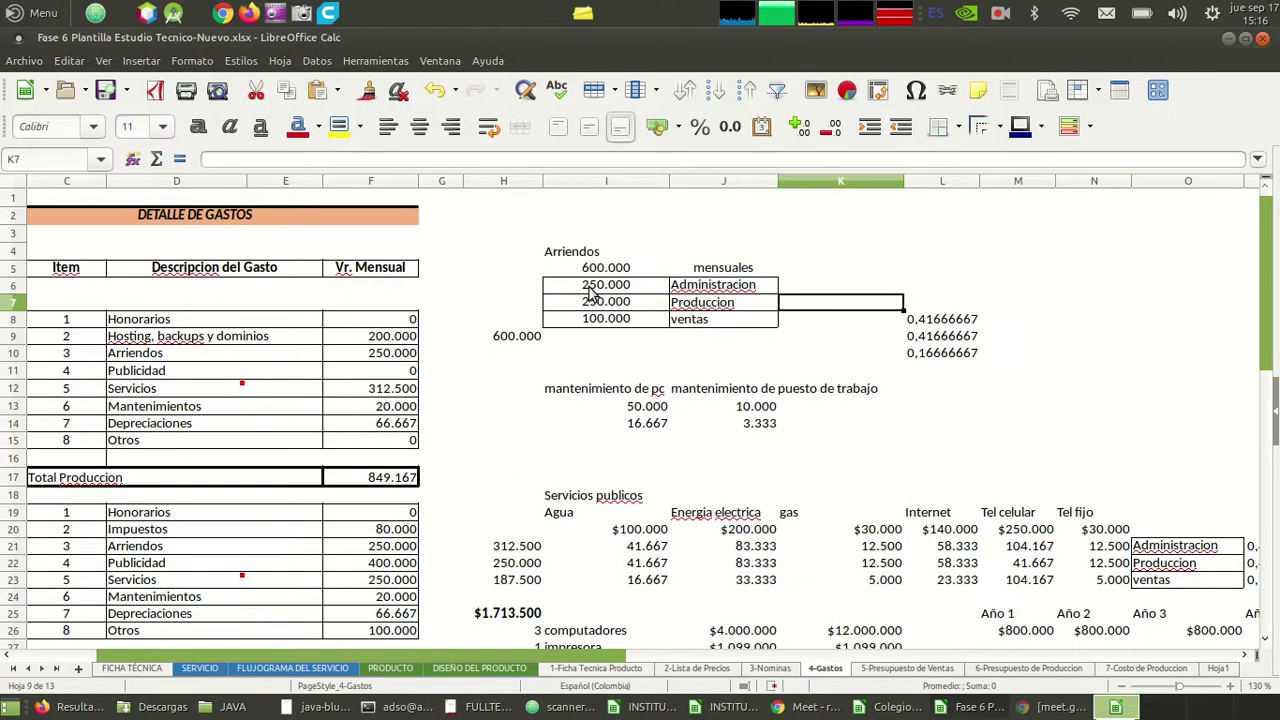
- Review the rent share ratios, the 100.000 ventas rent and the maintenance figures on 4-Gastos
key(Down)
key(Right)
key(Down)
key(Down)
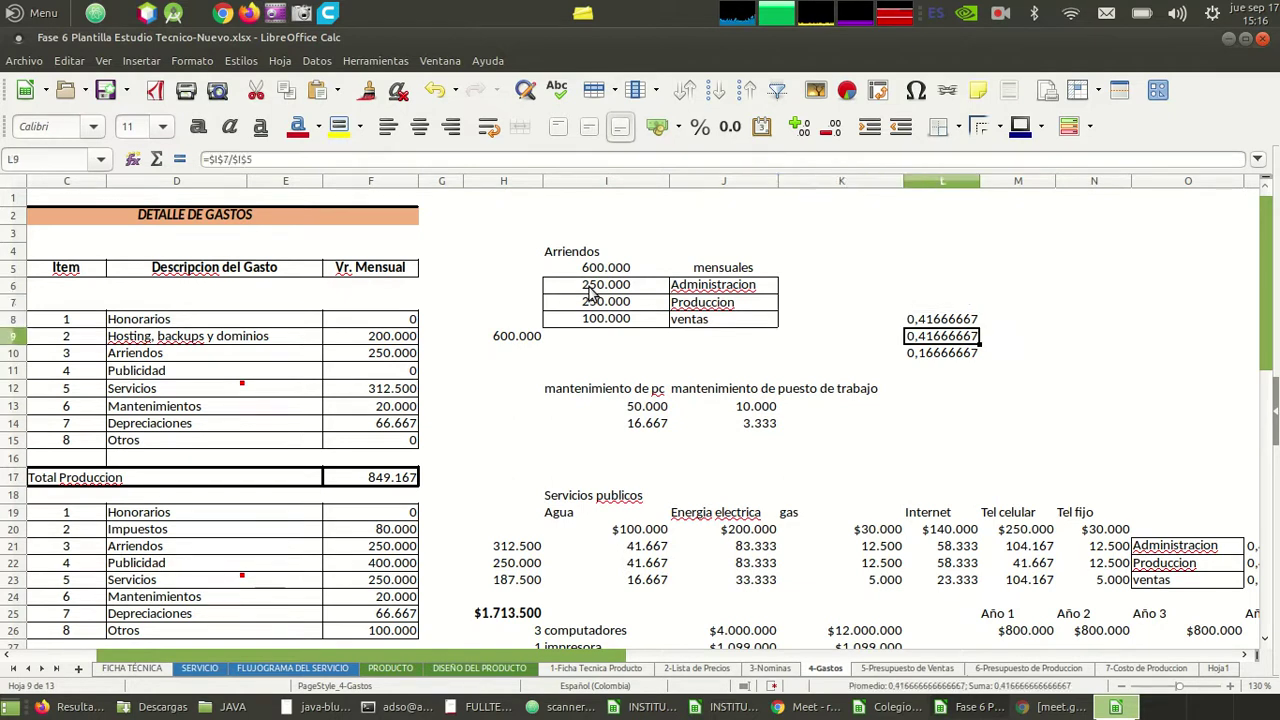
key(Left)
key(Left)
key(Up)
key(Up)
key(Left)
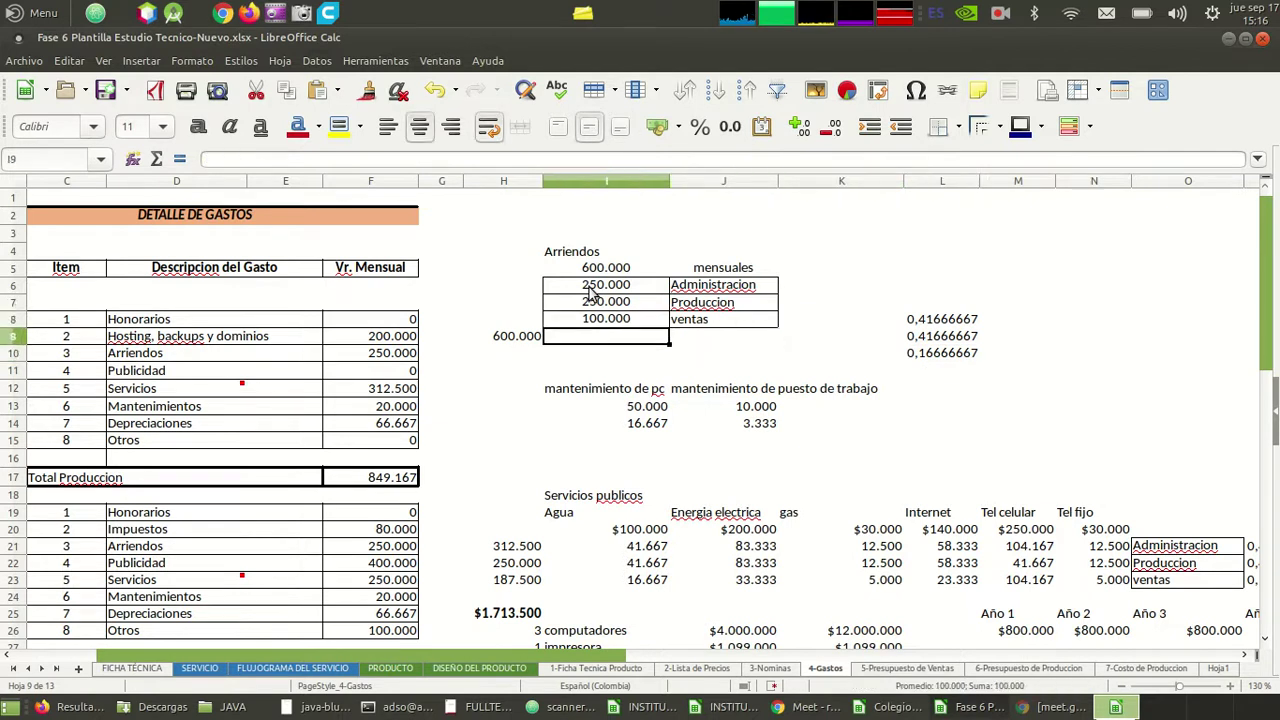
key(Right)
key(Left)
key(Left)
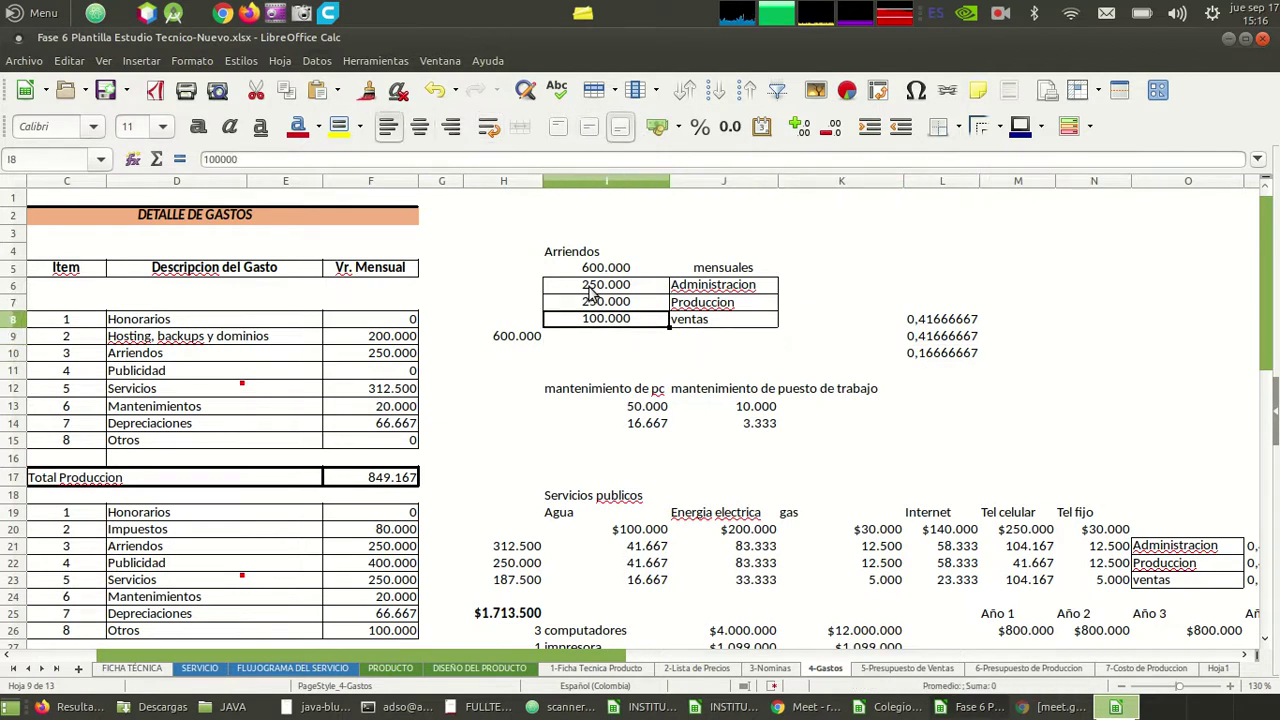
key(Down)
key(Down)
key(Down)
key(Down)
key(Right)
key(Right)
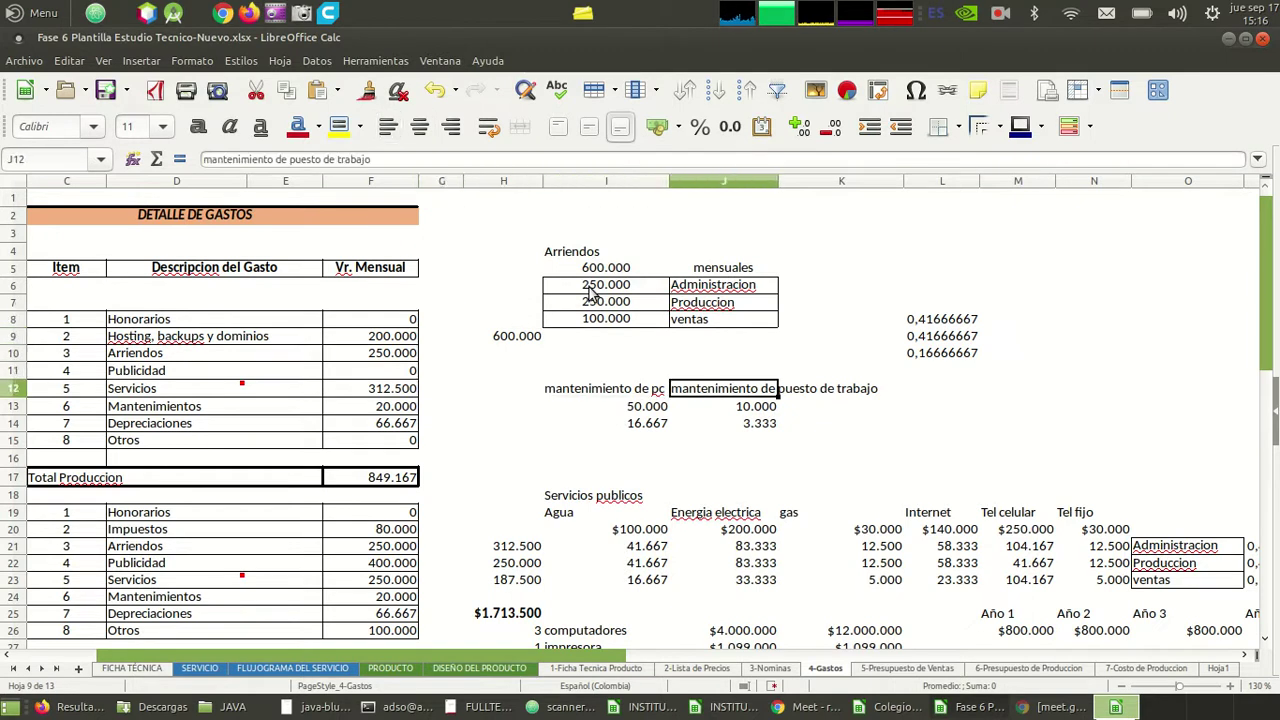
key(Right)
key(Left)
key(Down)
key(Down)
key(Down)
key(Down)
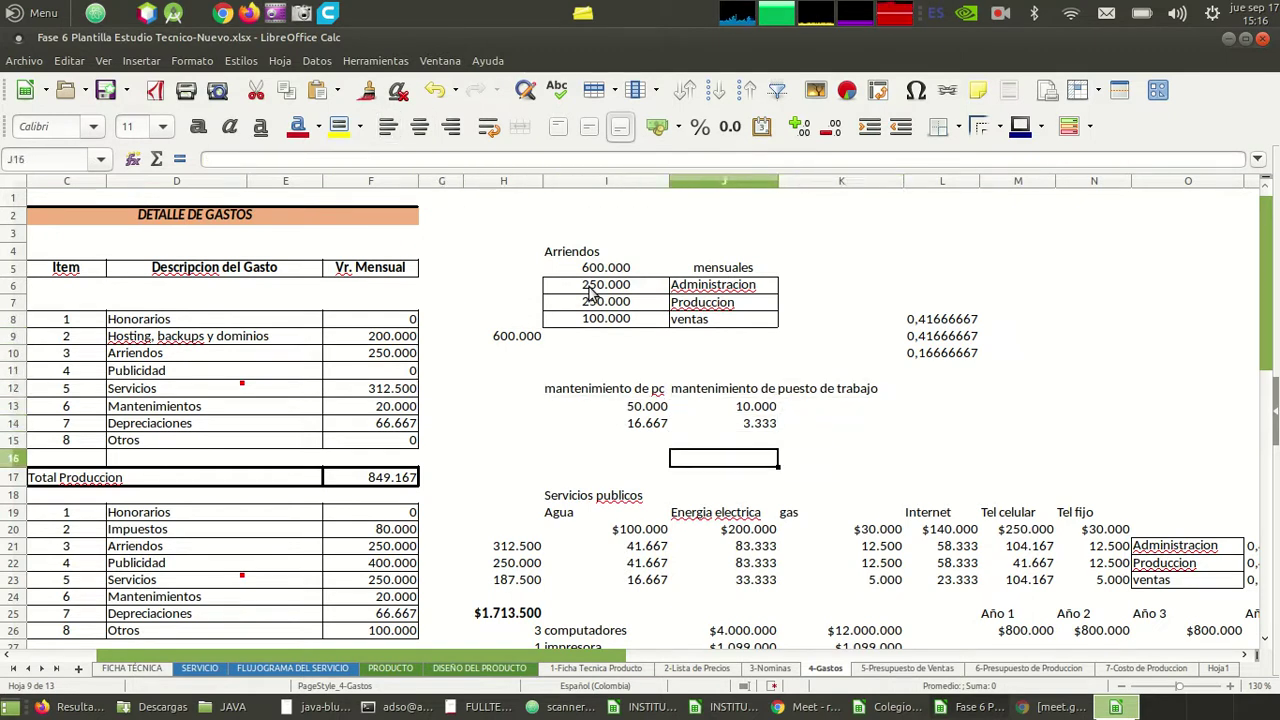
key(Left)
key(Down)
key(Down)
key(Down)
key(Down)
key(Down)
key(Down)
key(Down)
key(Down)
key(Down)
key(Down)
key(Down)
key(Down)
key(Down)
key(Down)
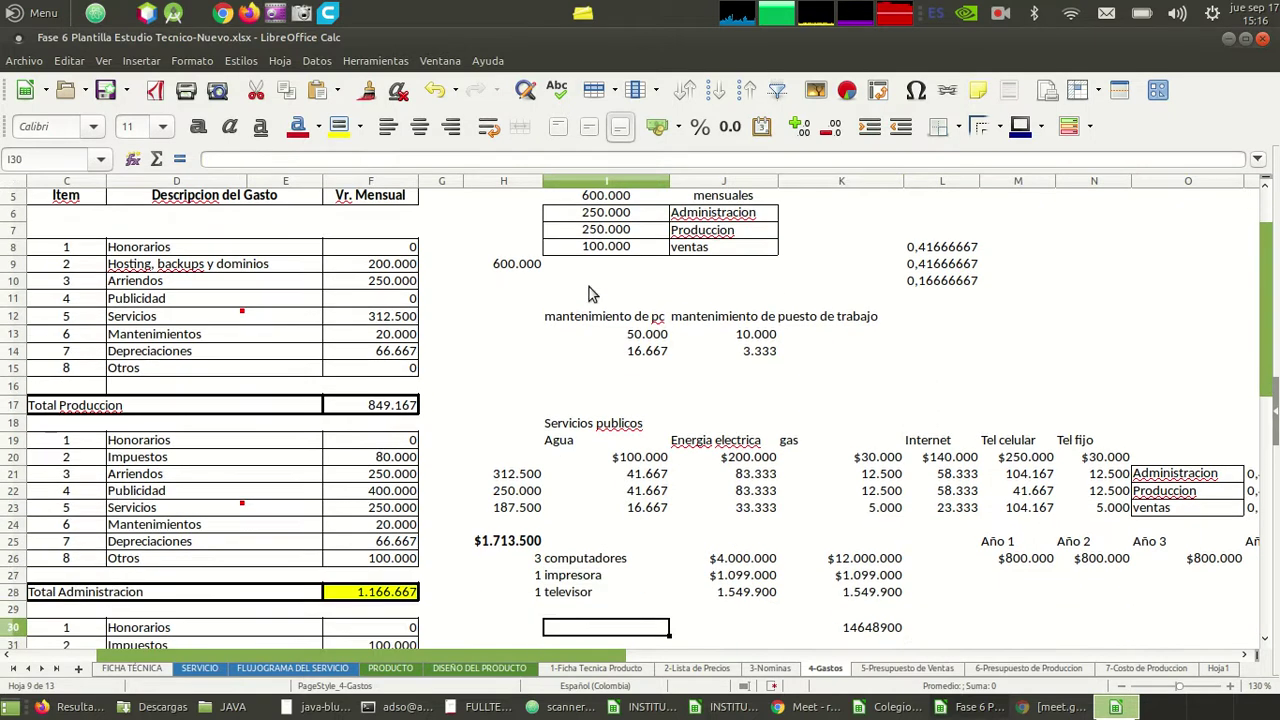
- Move through the production, administration and sales expense tables to the sales Impuestos row
key(Up)
key(Up)
key(Up)
key(Up)
key(Up)
key(Up)
key(Up)
key(Up)
key(Up)
key(Up)
key(Up)
key(Up)
key(Up)
key(Up)
key(Up)
key(Up)
key(Up)
key(Up)
key(Up)
key(Up)
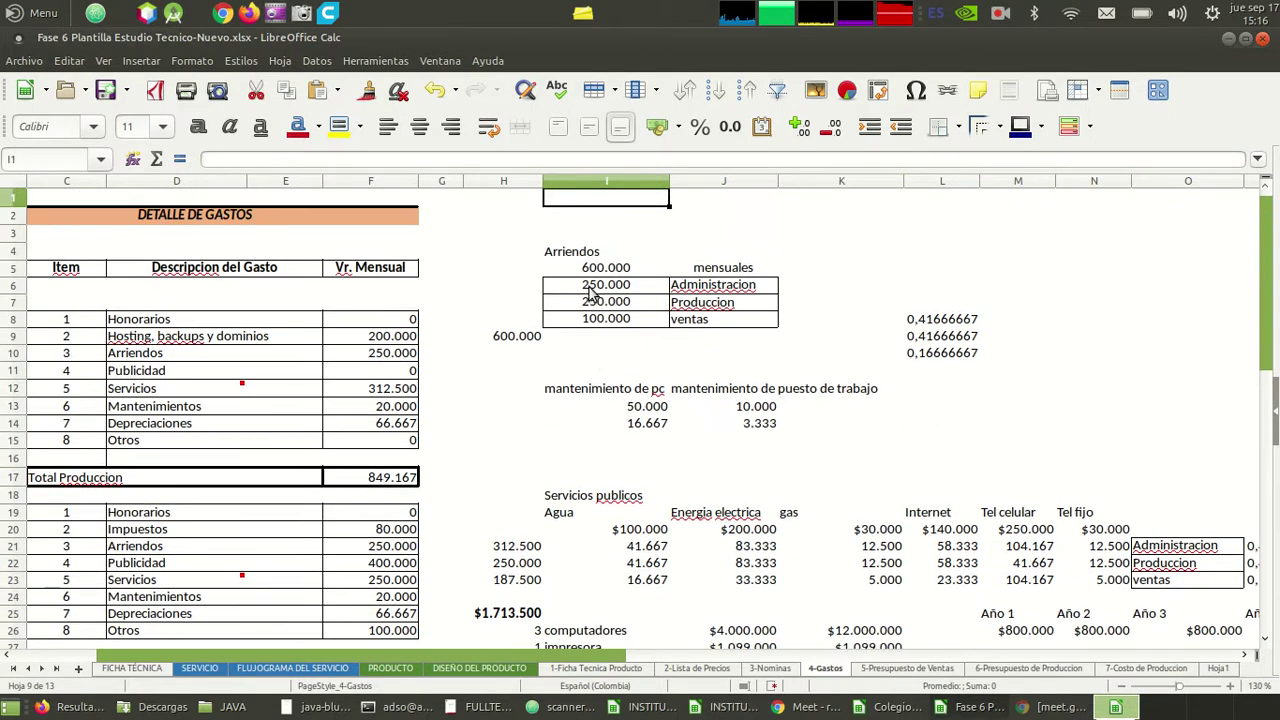
key(Left)
key(Left)
key(Left)
key(Left)
key(Left)
key(Left)
key(Left)
key(Left)
key(Down)
key(Down)
key(Down)
key(Down)
key(Down)
key(Down)
key(Down)
key(Down)
key(Down)
key(Down)
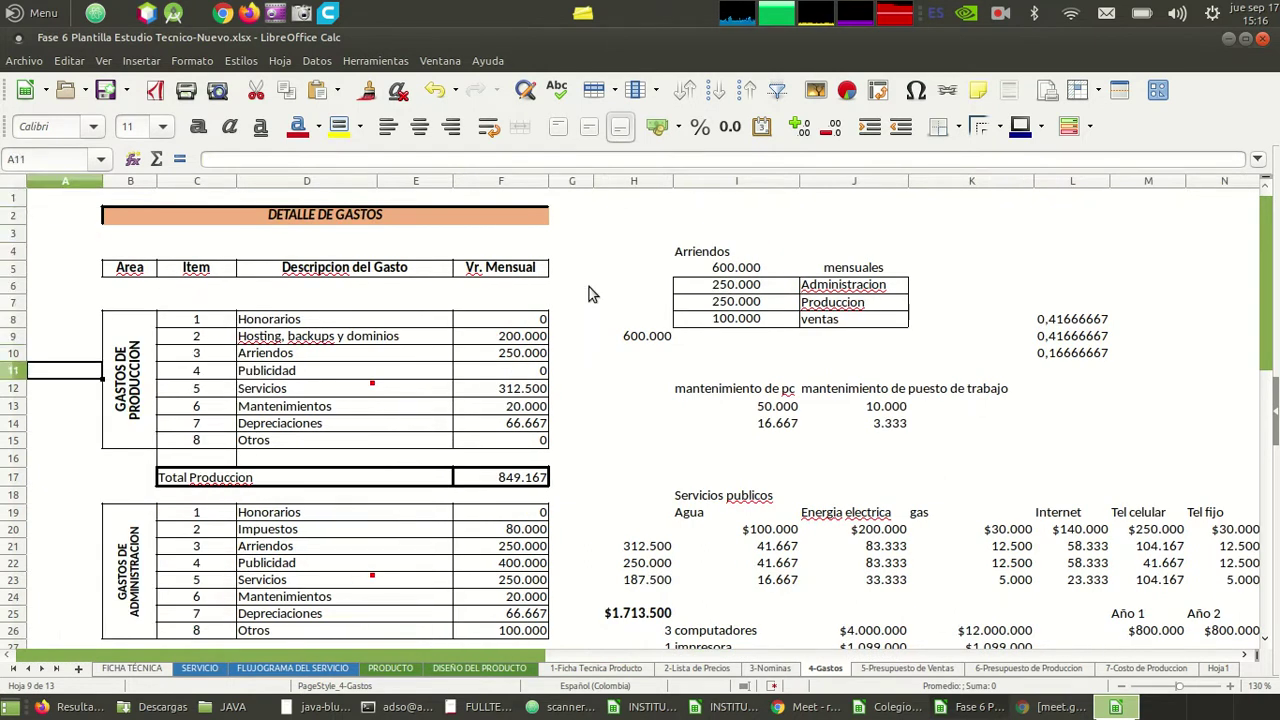
key(Down)
key(Down)
key(Down)
key(Down)
key(Down)
key(Down)
key(Down)
key(Down)
key(Down)
key(Down)
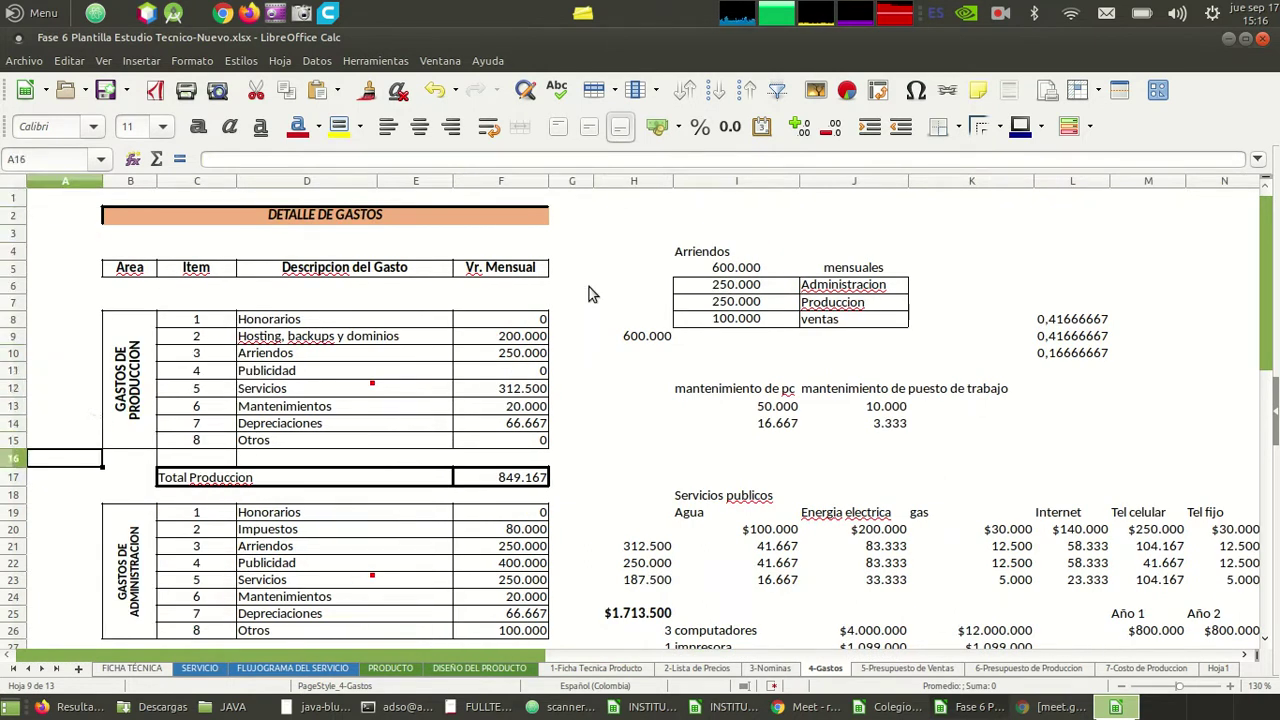
key(Down)
key(Down)
key(Down)
key(Down)
key(Down)
key(Down)
key(Down)
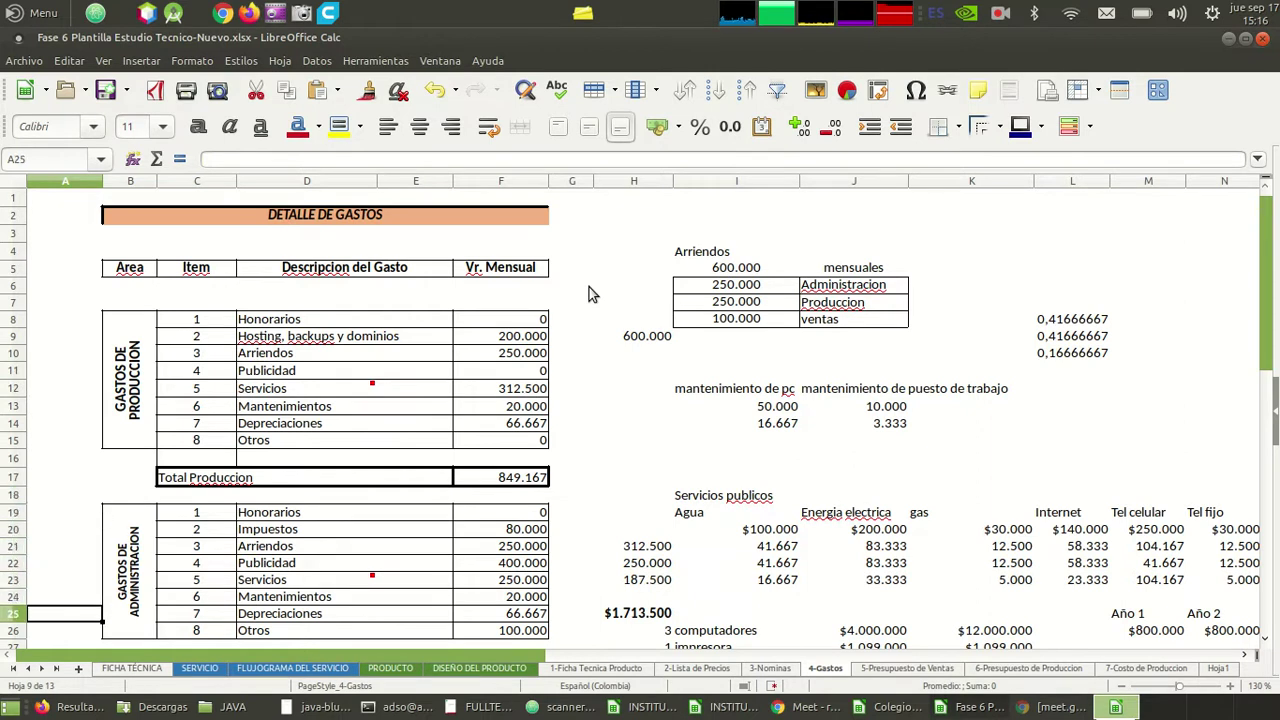
key(Right)
key(Right)
key(Right)
key(Right)
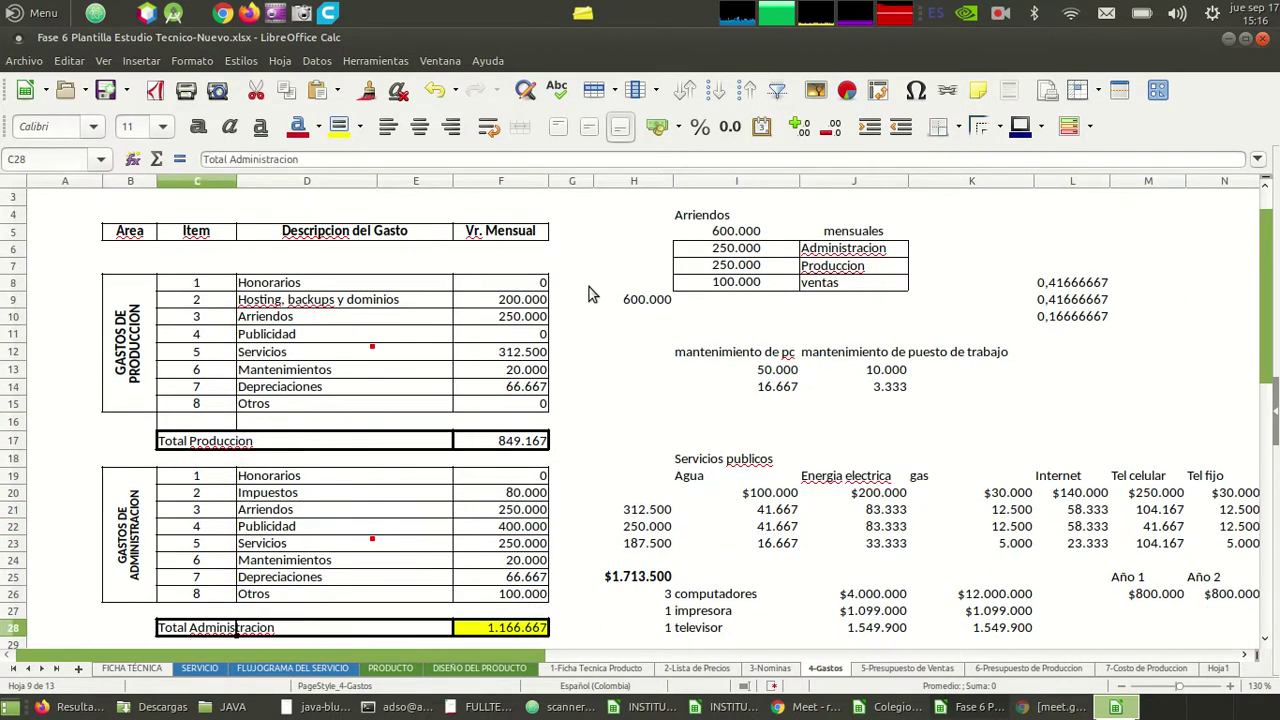
key(Down)
key(Down)
key(Down)
key(Down)
key(Down)
key(Down)
key(Down)
key(Down)
key(Down)
key(Down)
key(Down)
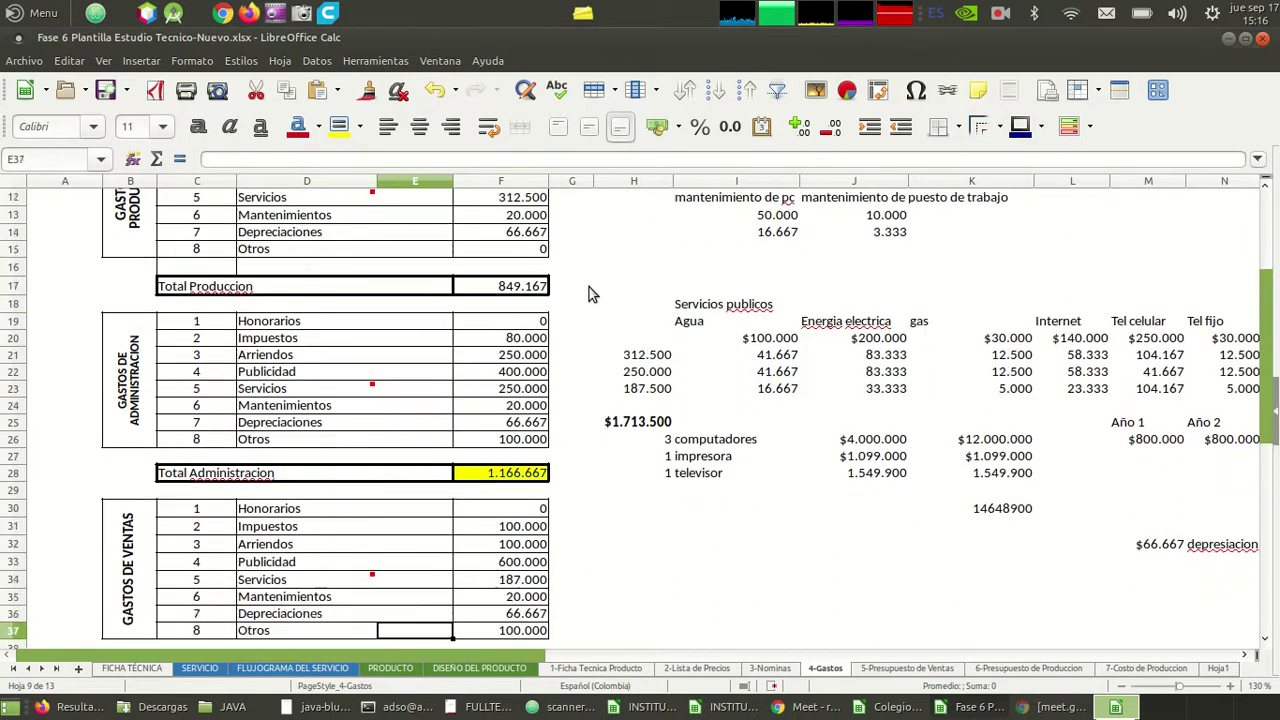
key(Up)
key(Up)
key(Up)
key(Up)
key(Up)
key(Up)
key(Up)
key(Up)
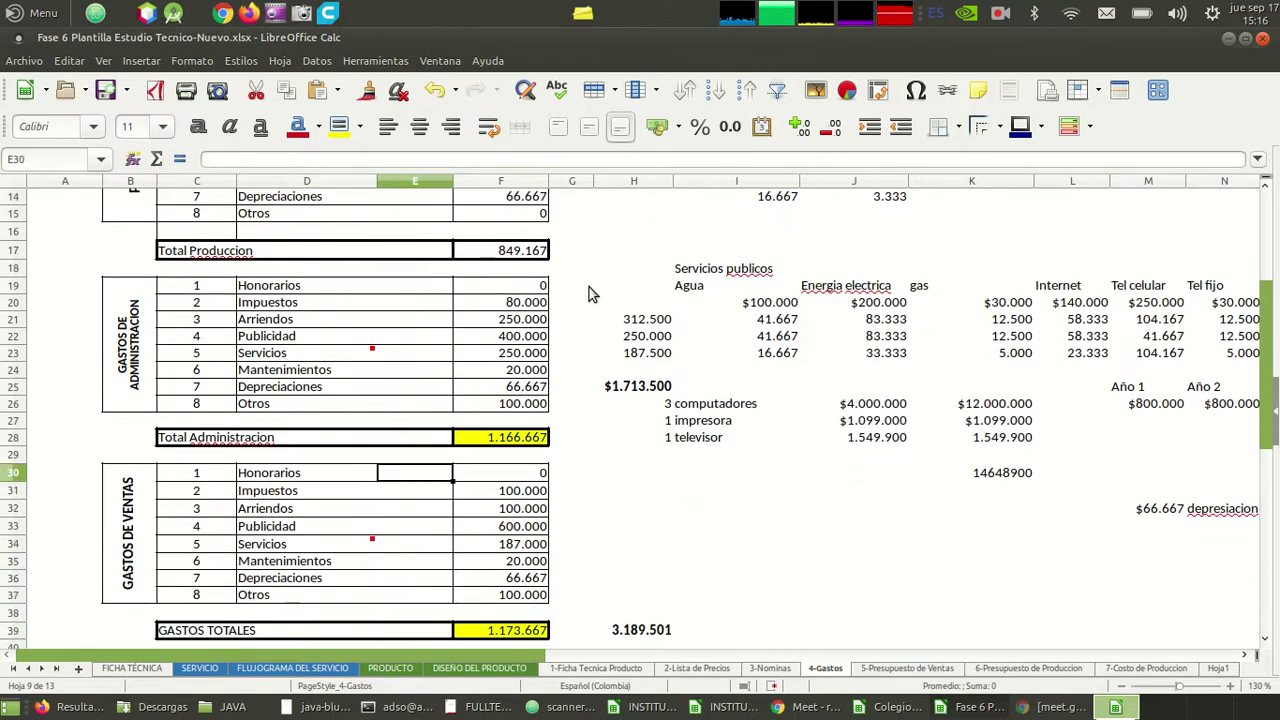
key(Left)
- Give the sales Impuestos row C31:G31 a yellow background
key(shift+Right)
key(shift+Right)
key(Right)
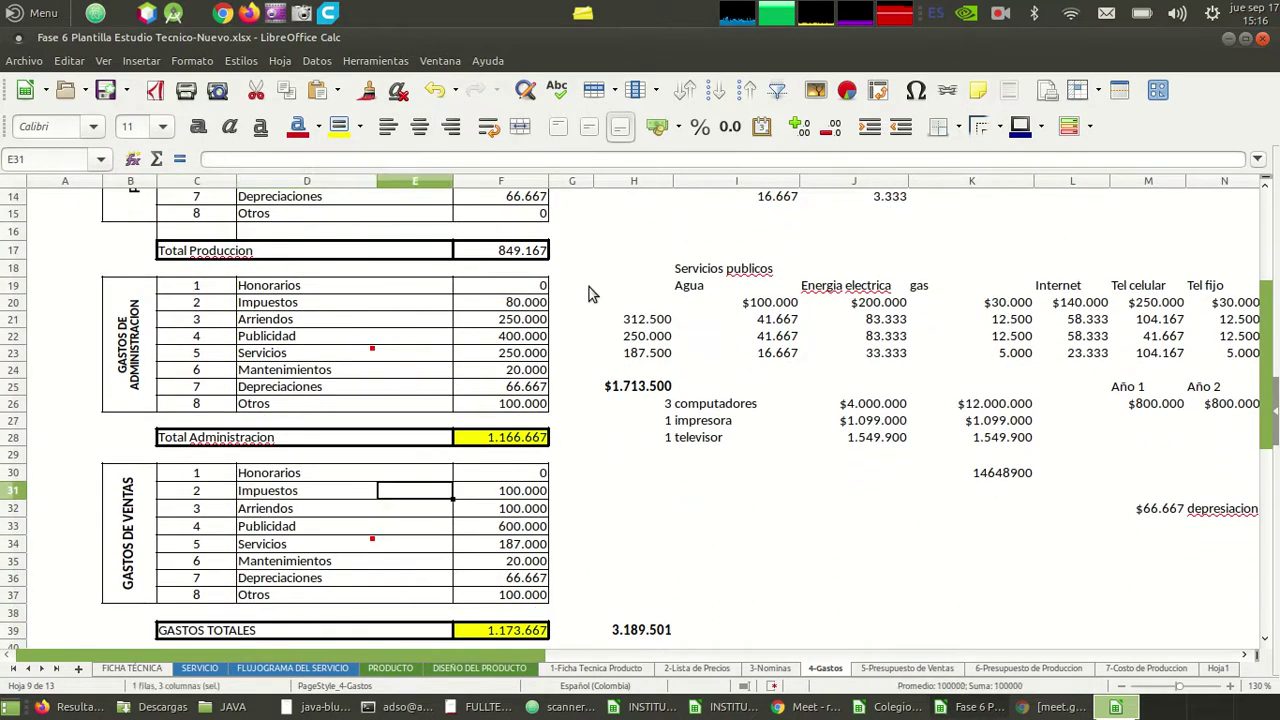
key(shift+Left)
key(shift+Left)
key(shift+Left)
key(shift+Left)
key(shift+Left)
key(shift+Right)
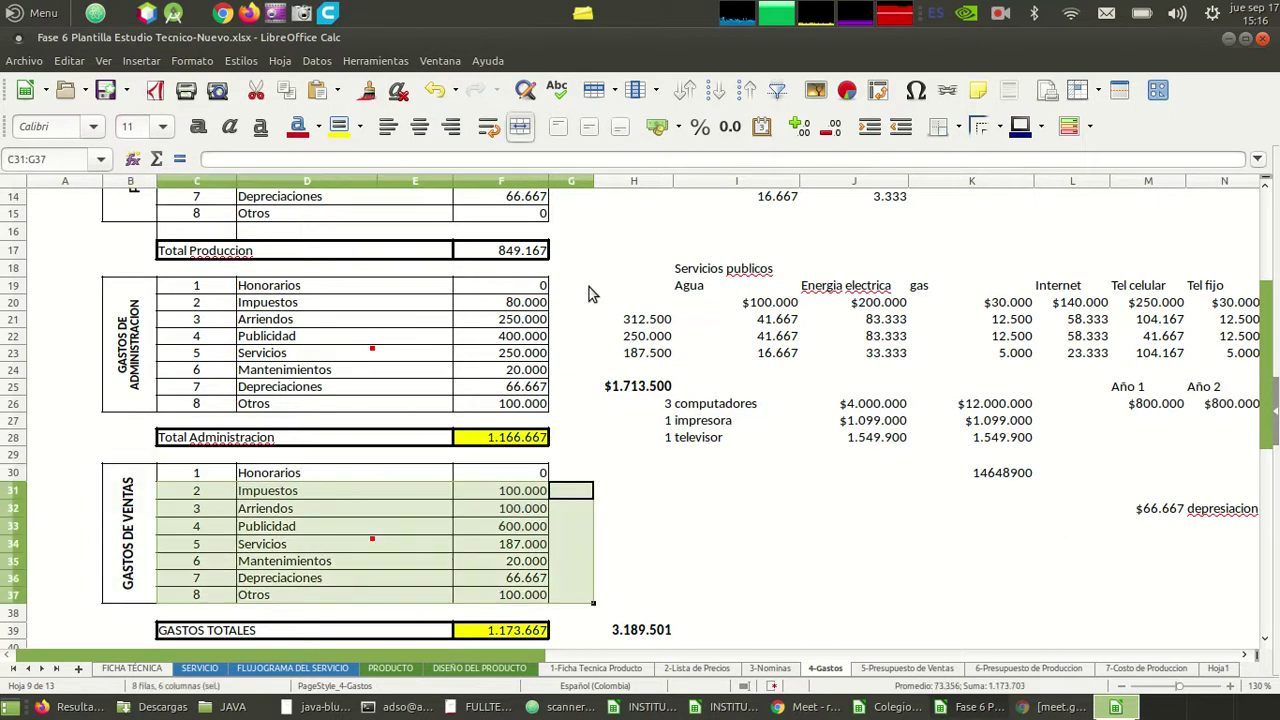
key(Up)
key(shift+Left)
key(shift+Left)
key(shift+Left)
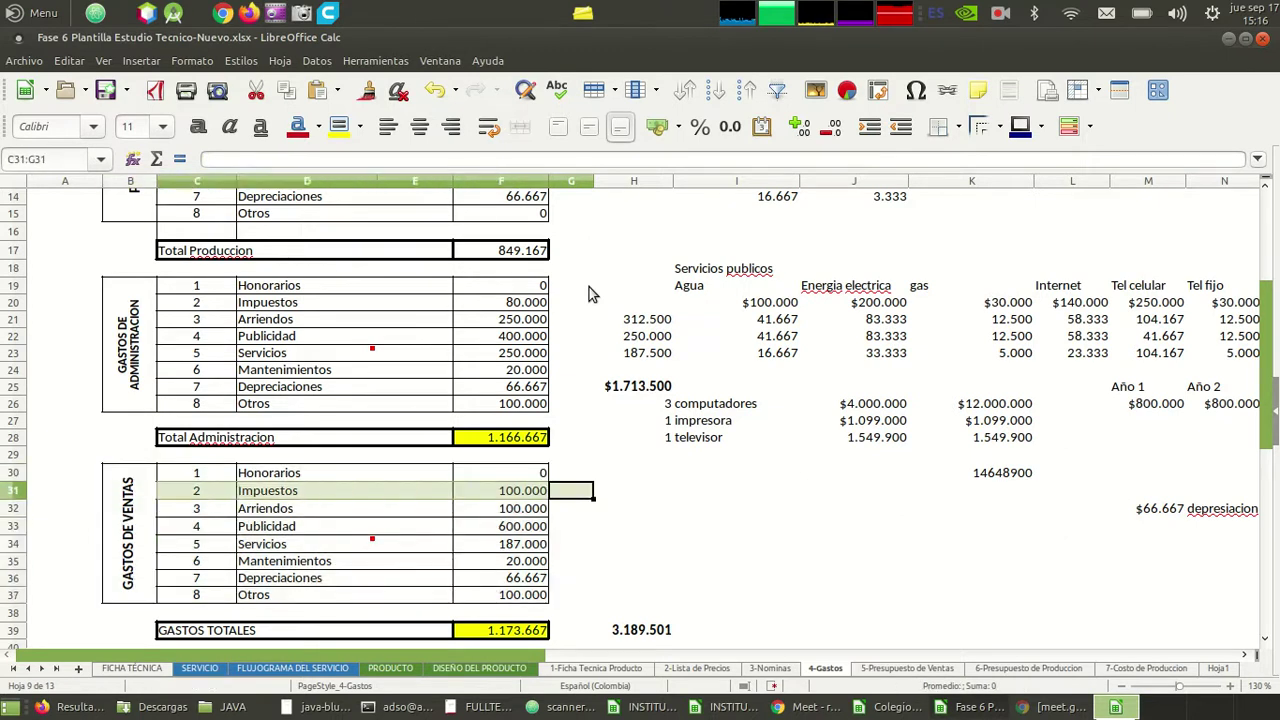
click(338, 126)
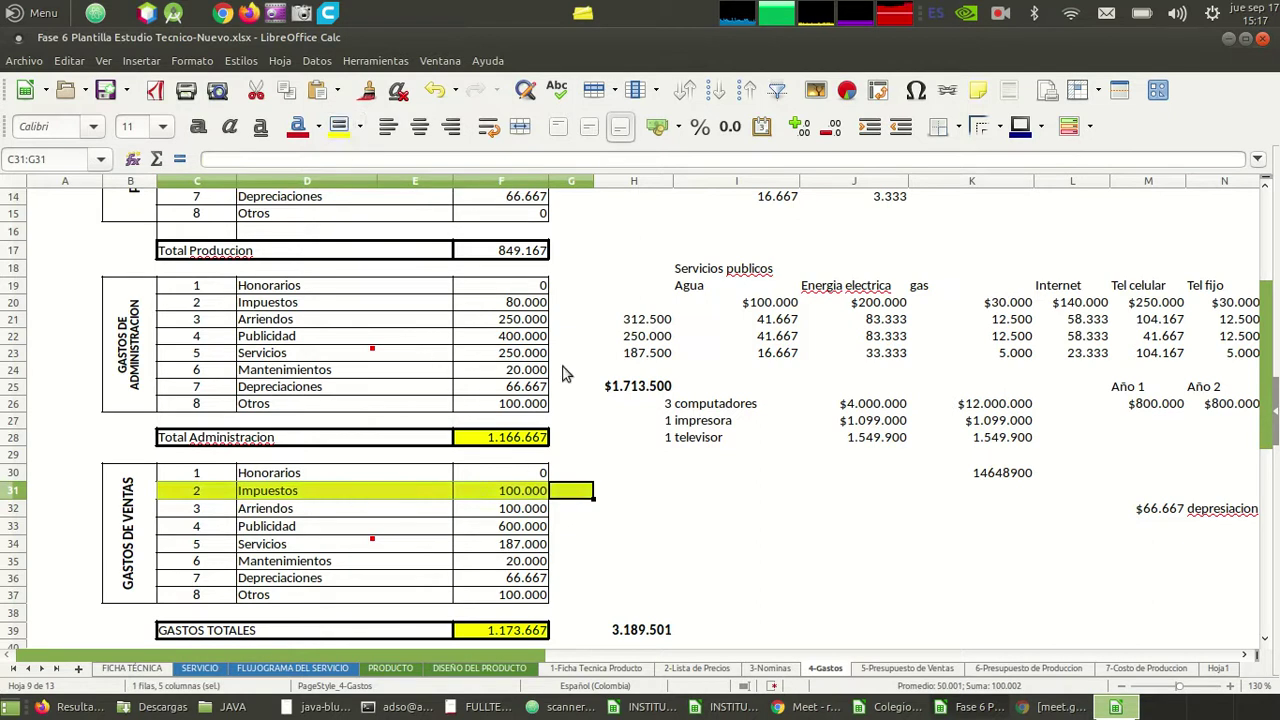
- Give the administration Impuestos row C20:G20 a yellow background
click(586, 303)
key(shift+Left)
key(shift+Left)
key(shift+Left)
key(shift+Left)
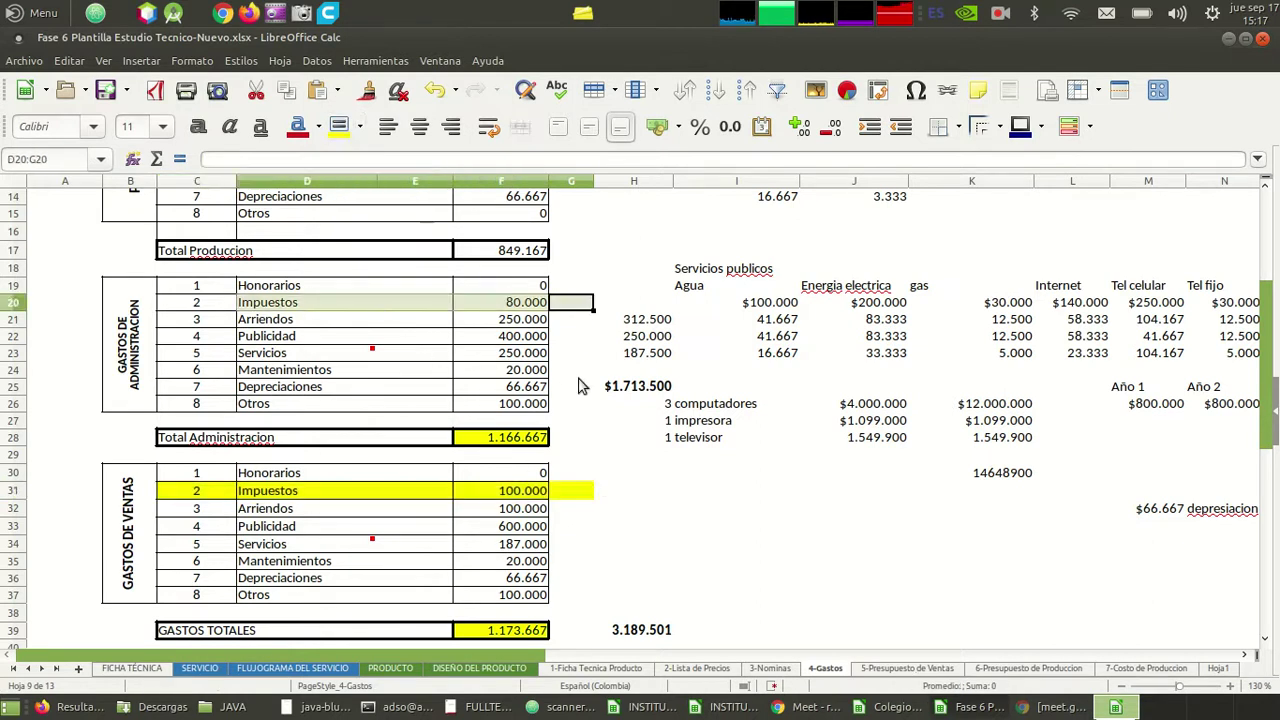
click(338, 126)
- Look over the production expense rows, including Depreciaciones, down to the sales expenses
key(Up)
key(Up)
key(Up)
key(Up)
key(Up)
key(Up)
key(Up)
key(Up)
key(Up)
key(Up)
key(Up)
key(Up)
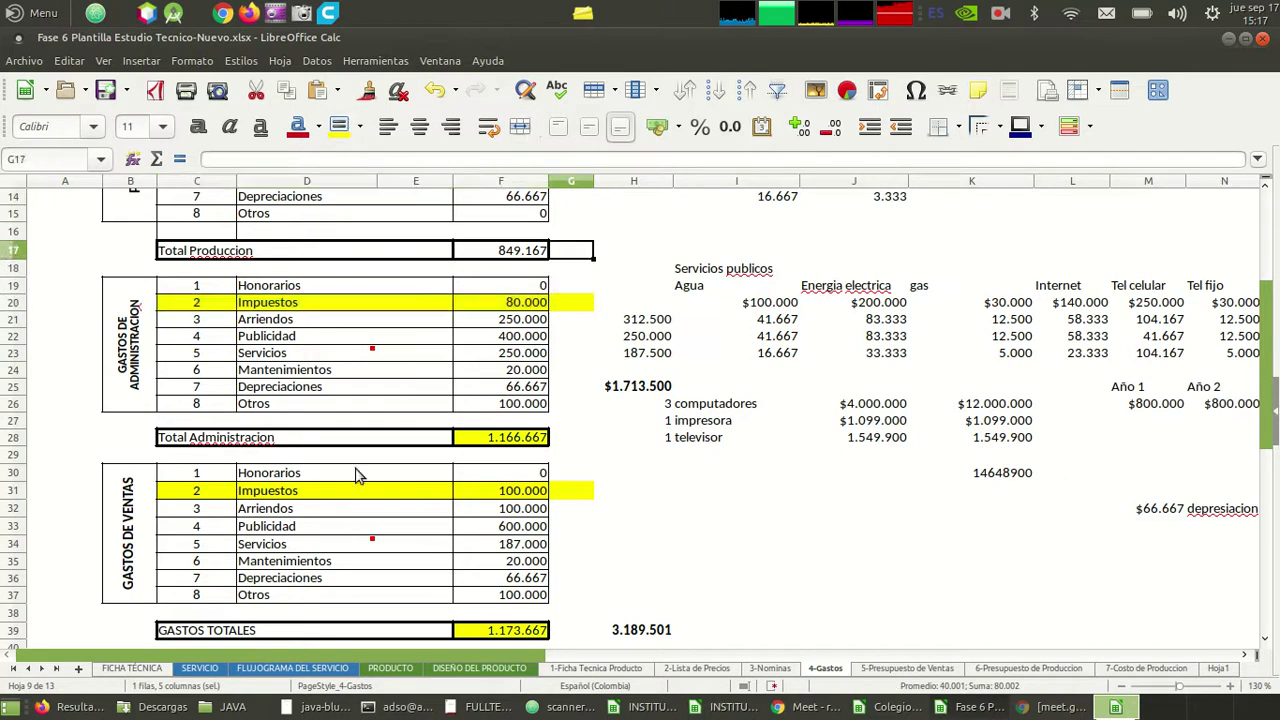
key(Up)
key(Up)
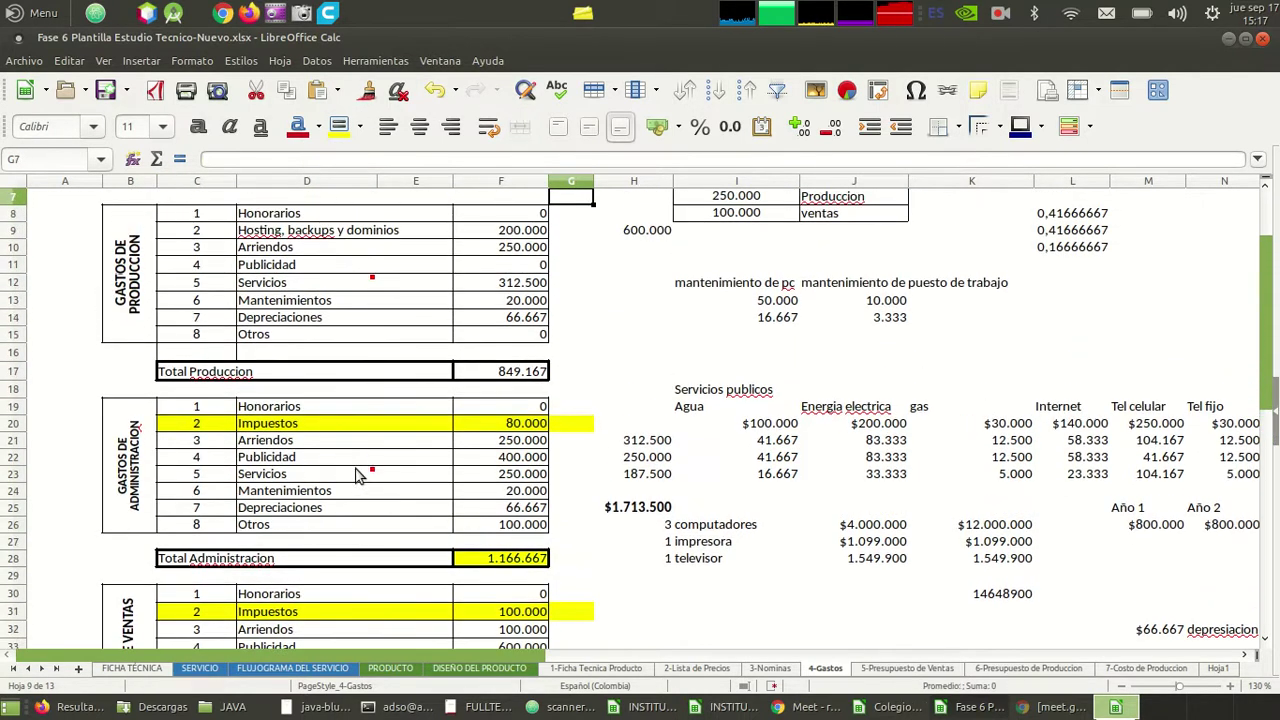
key(Down)
key(Down)
key(Down)
key(Down)
key(Down)
key(Up)
key(Up)
key(Up)
key(Down)
key(Down)
key(Down)
key(Down)
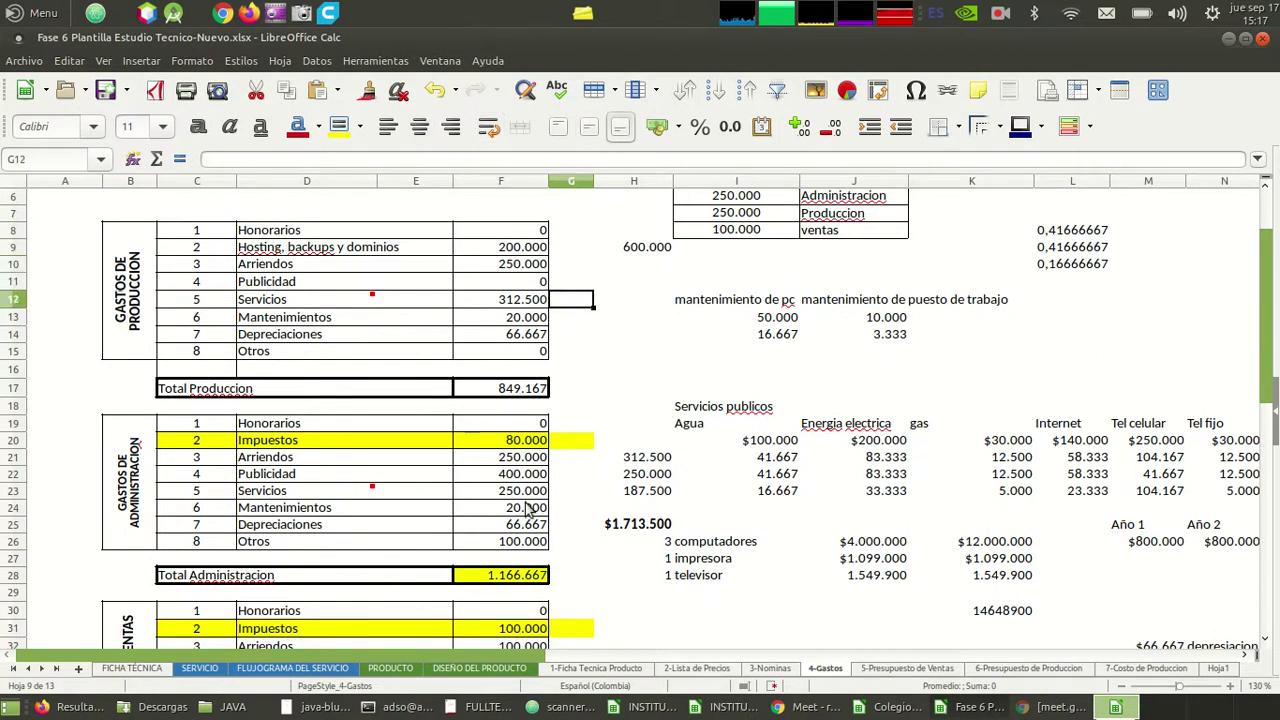
click(557, 334)
key(Left)
key(Left)
key(Left)
key(Left)
key(Down)
key(Down)
key(Down)
key(Down)
key(Down)
key(Down)
key(Down)
key(Down)
key(Down)
key(Down)
key(Down)
key(Down)
key(Down)
key(Down)
key(Down)
key(Down)
key(Down)
key(Down)
key(Down)
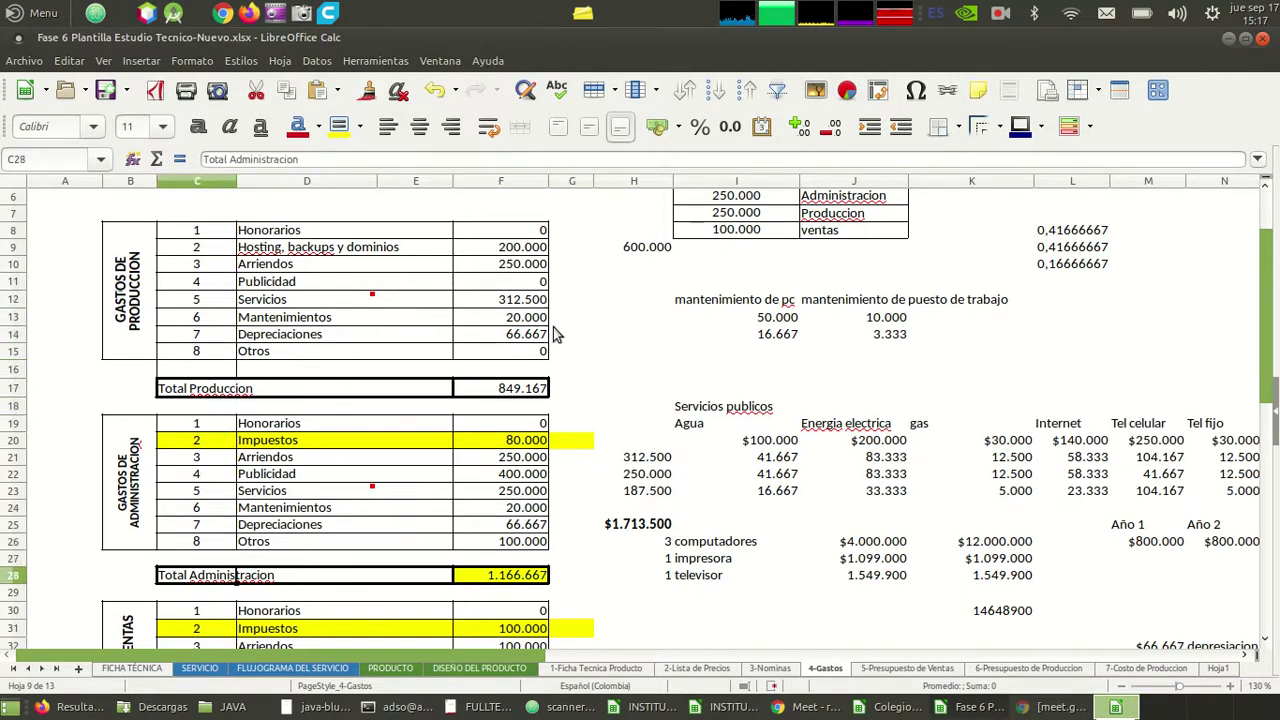
key(Down)
key(Down)
key(Down)
key(Down)
key(Down)
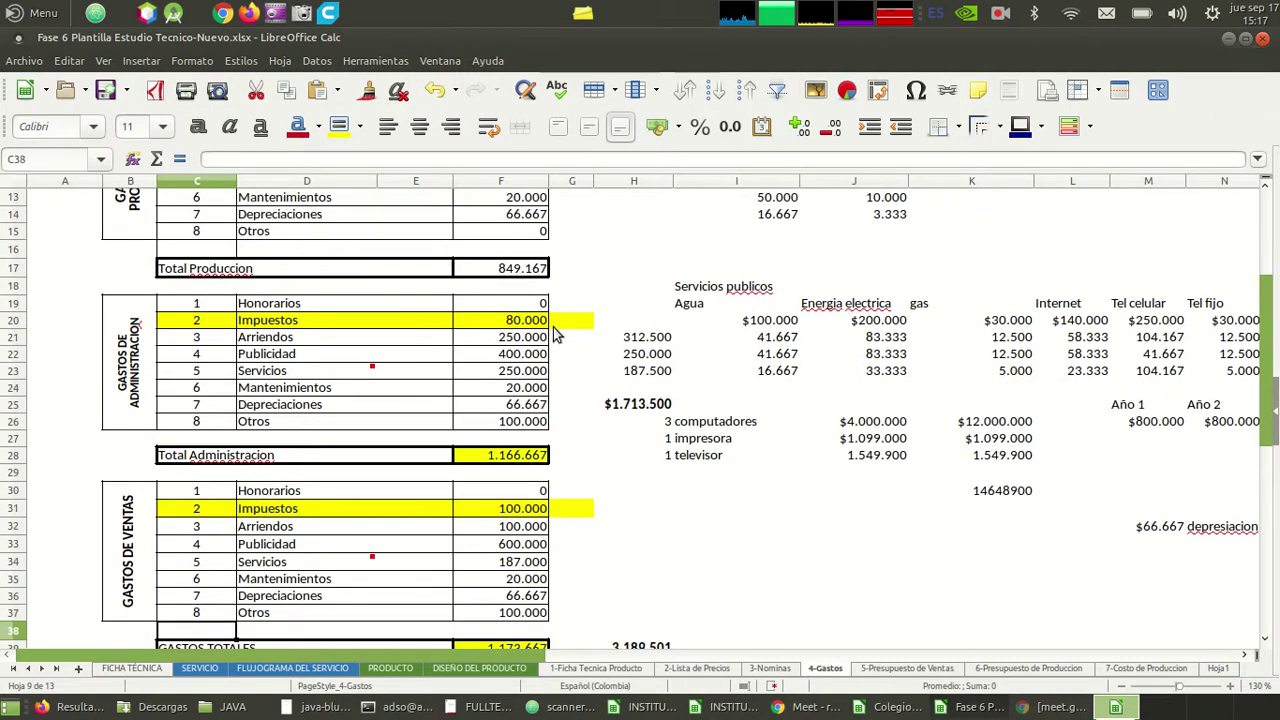
- Re-check the sales Impuestos amount of 100.000 along its row
key(Up)
key(Up)
key(Up)
key(Up)
key(Up)
key(Up)
key(Up)
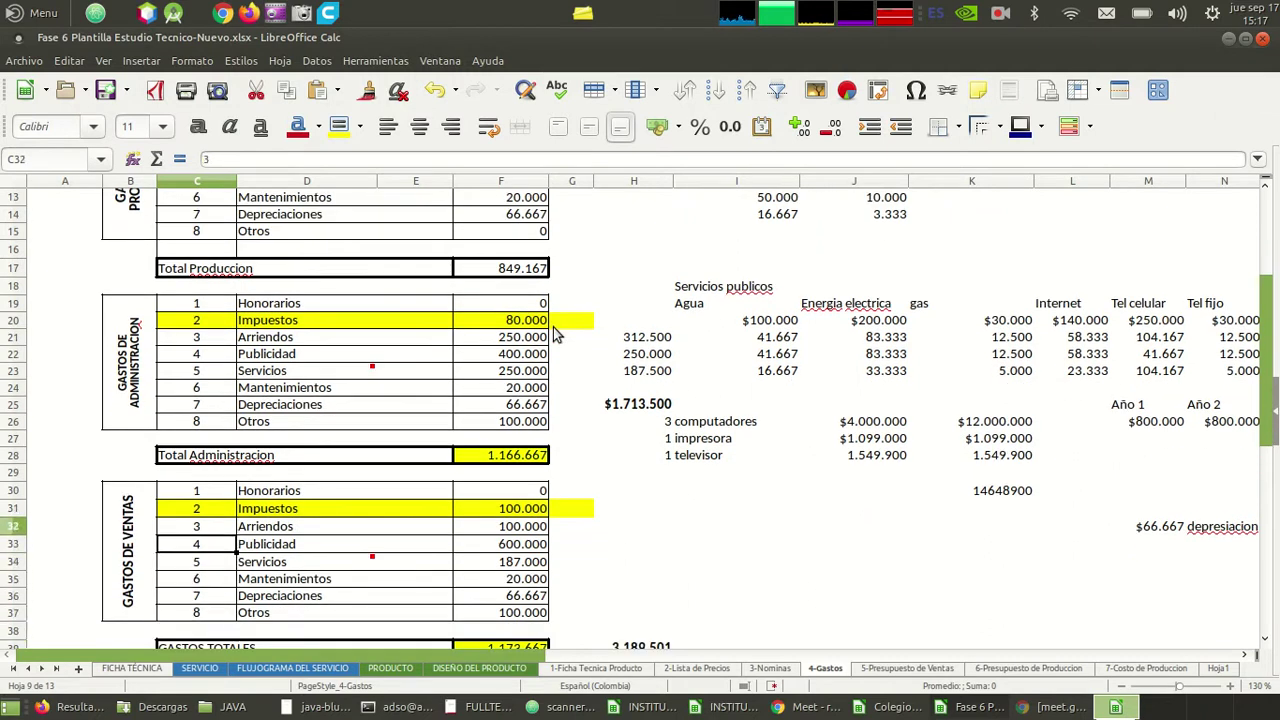
key(Right)
key(Right)
key(Right)
key(Right)
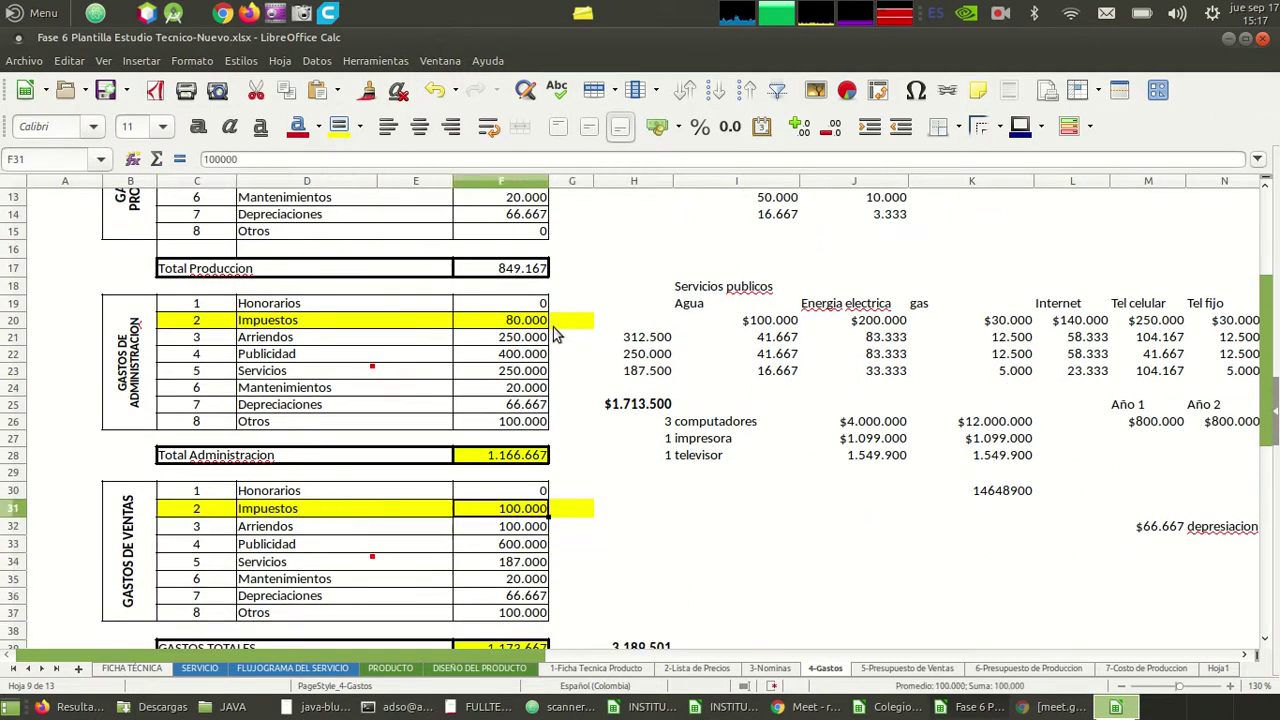
key(Left)
key(Right)
key(Left)
key(Left)
key(Left)
key(Left)
key(Left)
key(Right)
key(Right)
key(Right)
key(Right)
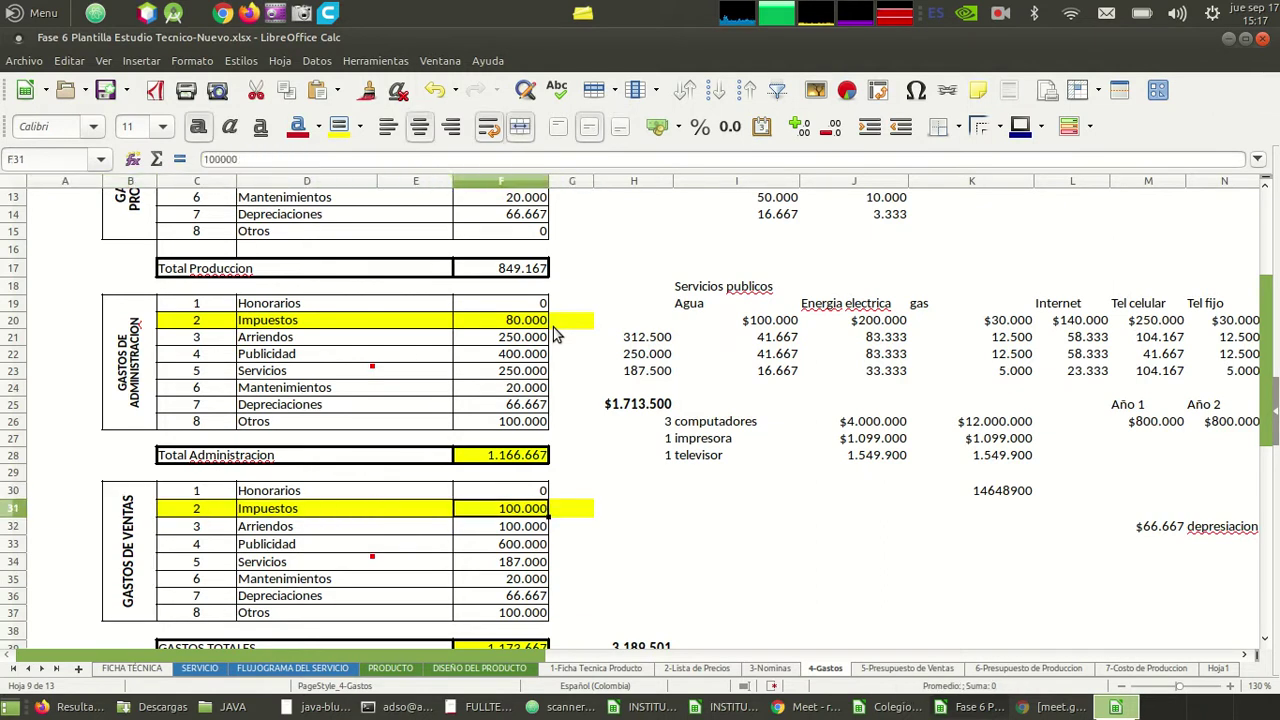
key(Right)
key(Right)
key(Right)
key(Left)
key(Left)
key(Left)
key(Left)
key(Left)
key(Left)
key(Left)
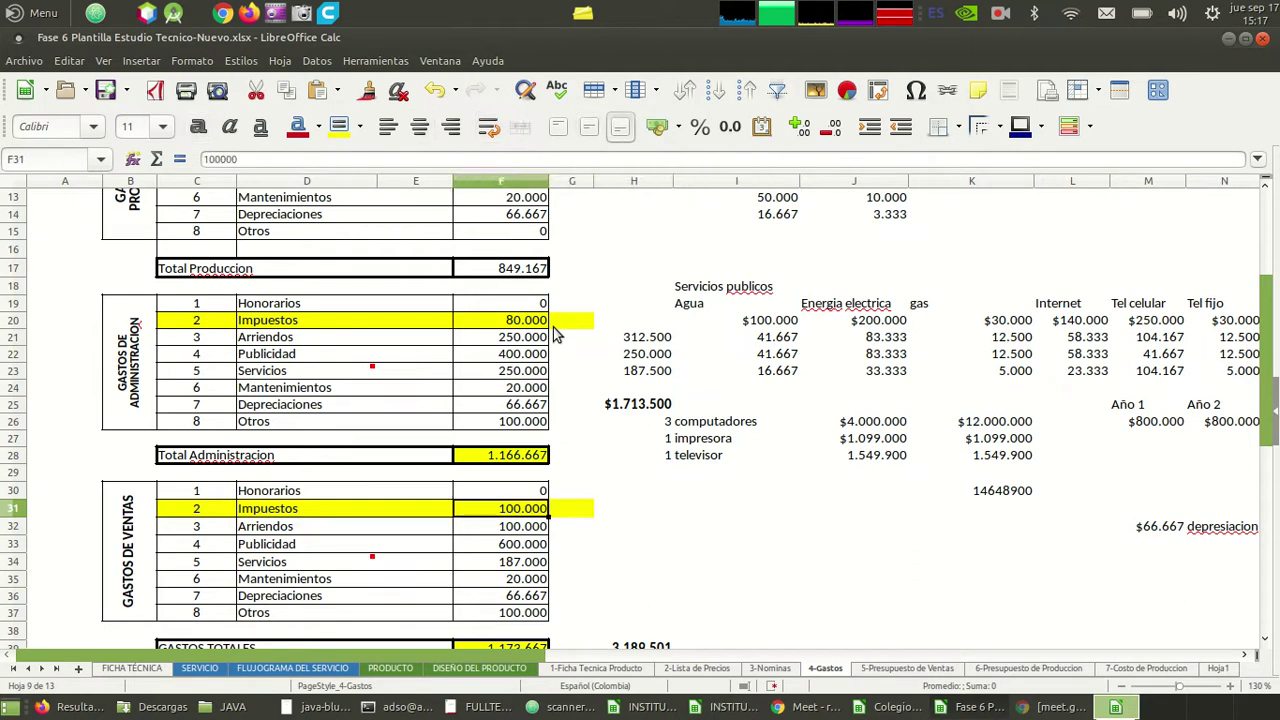
key(Right)
key(Right)
key(Right)
key(Right)
key(Down)
key(Down)
key(Down)
key(Down)
key(Down)
key(Down)
key(Down)
key(Down)
key(Down)
key(Down)
key(Down)
key(Down)
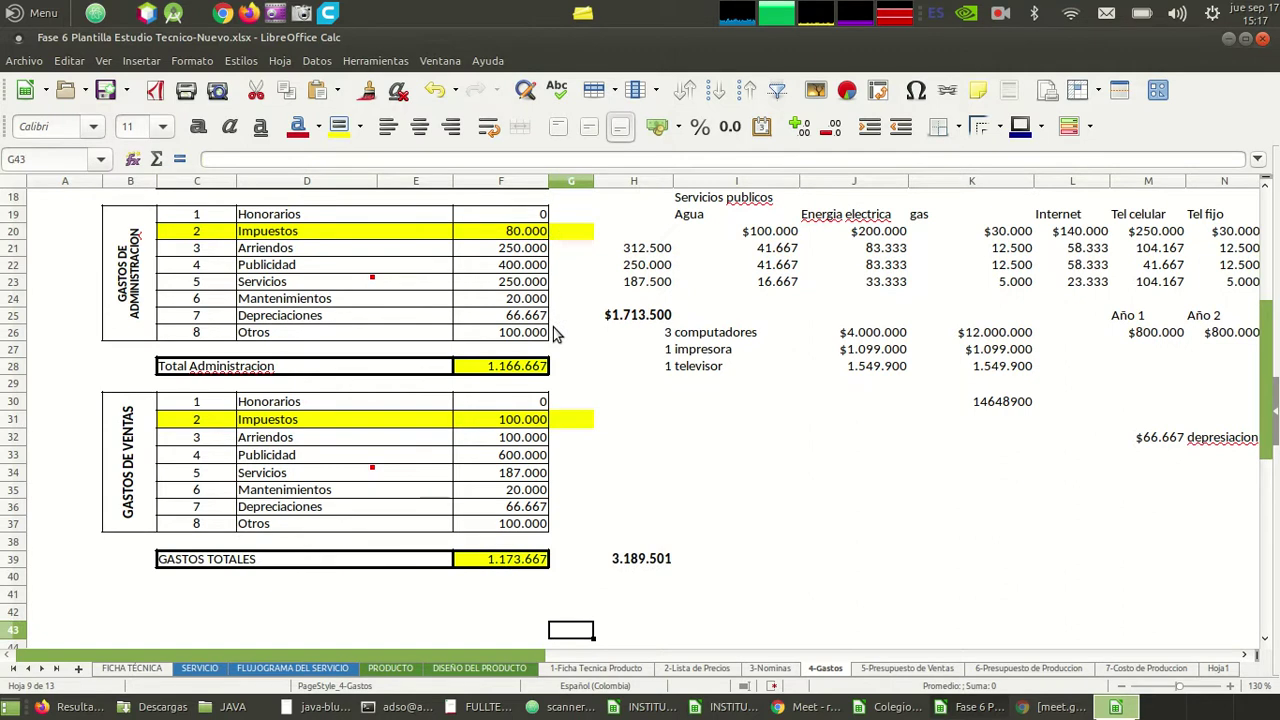
- Glance at the 5-Presupuesto de Ventas sheet and return to 4-Gastos
click(896, 669)
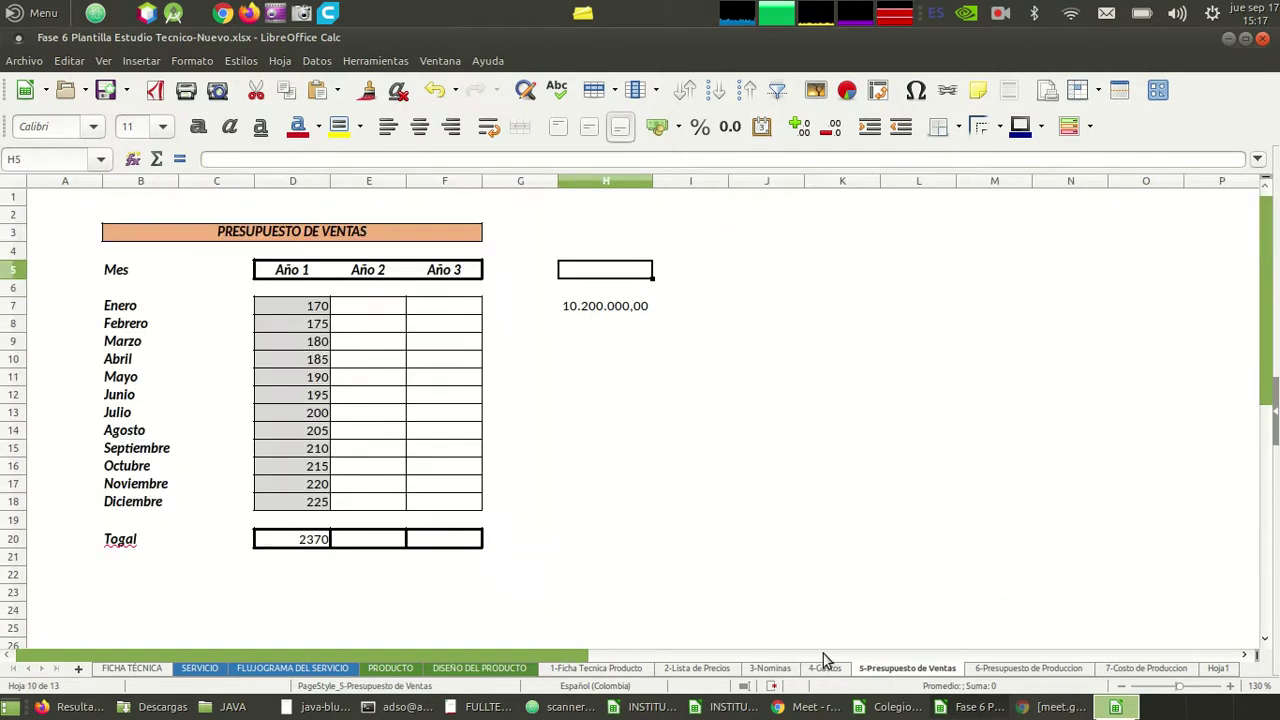
click(810, 660)
click(690, 508)
- Check the Arriendos rent amounts, then switch to the Google Meet call window
key(Up)
key(Up)
key(Up)
key(Up)
key(Up)
key(Up)
key(Up)
key(Up)
key(Up)
key(Up)
key(Up)
key(Up)
key(Up)
key(Up)
key(Up)
key(Up)
key(Up)
key(Up)
key(Up)
key(Up)
key(Up)
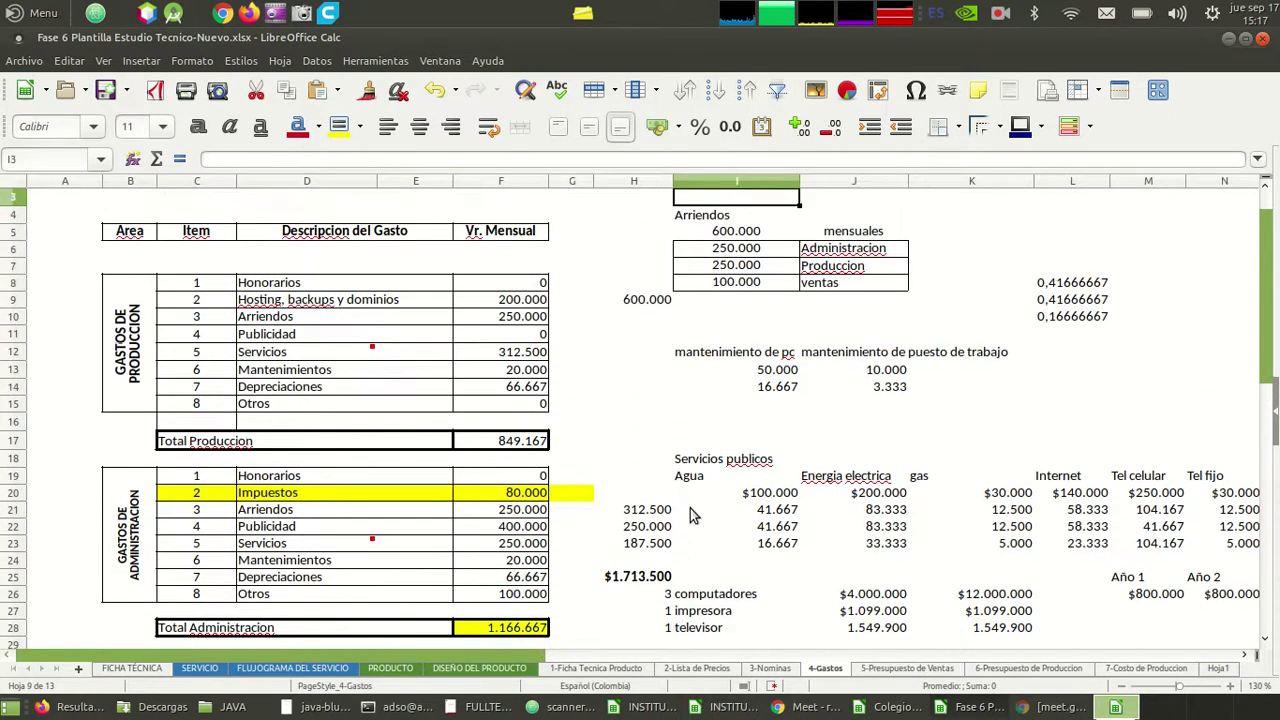
key(Up)
key(Up)
key(Down)
key(Down)
key(Down)
key(Down)
key(Down)
key(Down)
key(Down)
key(Down)
key(Down)
key(Down)
key(Down)
key(Down)
key(Down)
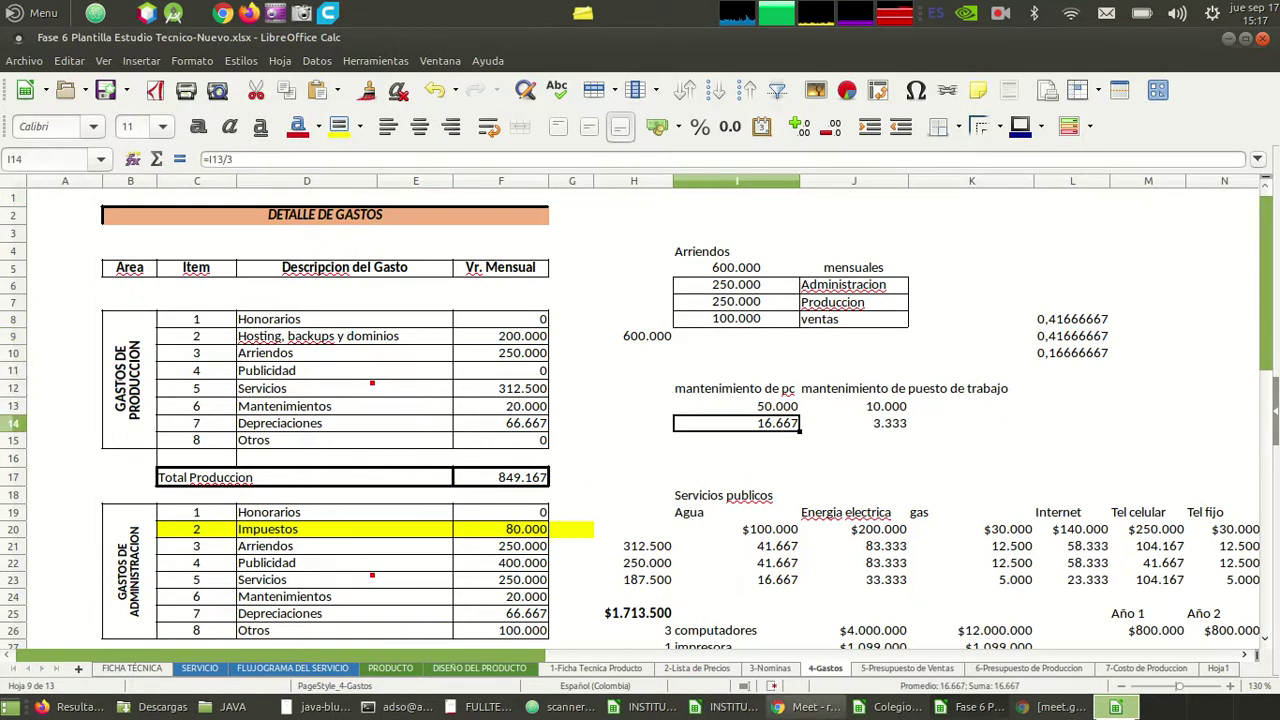
key(alt+Tab)
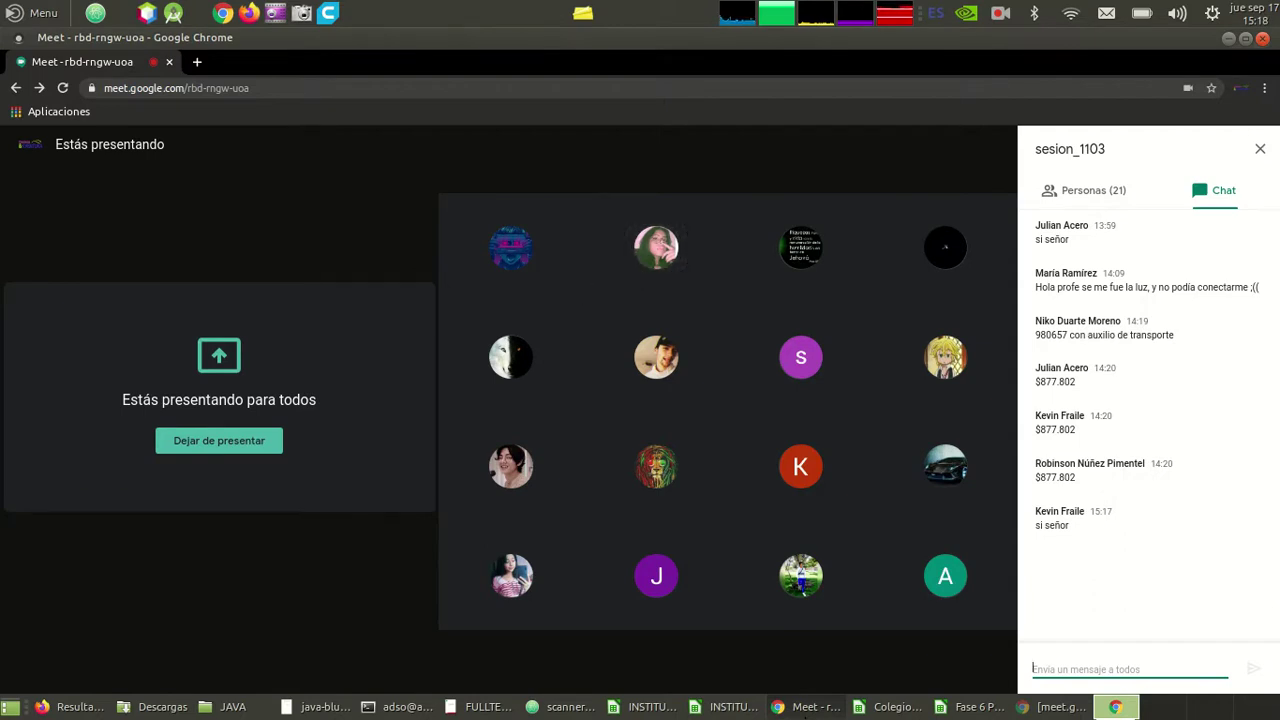
- Minimize and restore the Meet call, then bring up Firefox's Alkosto Televisores results
click(805, 707)
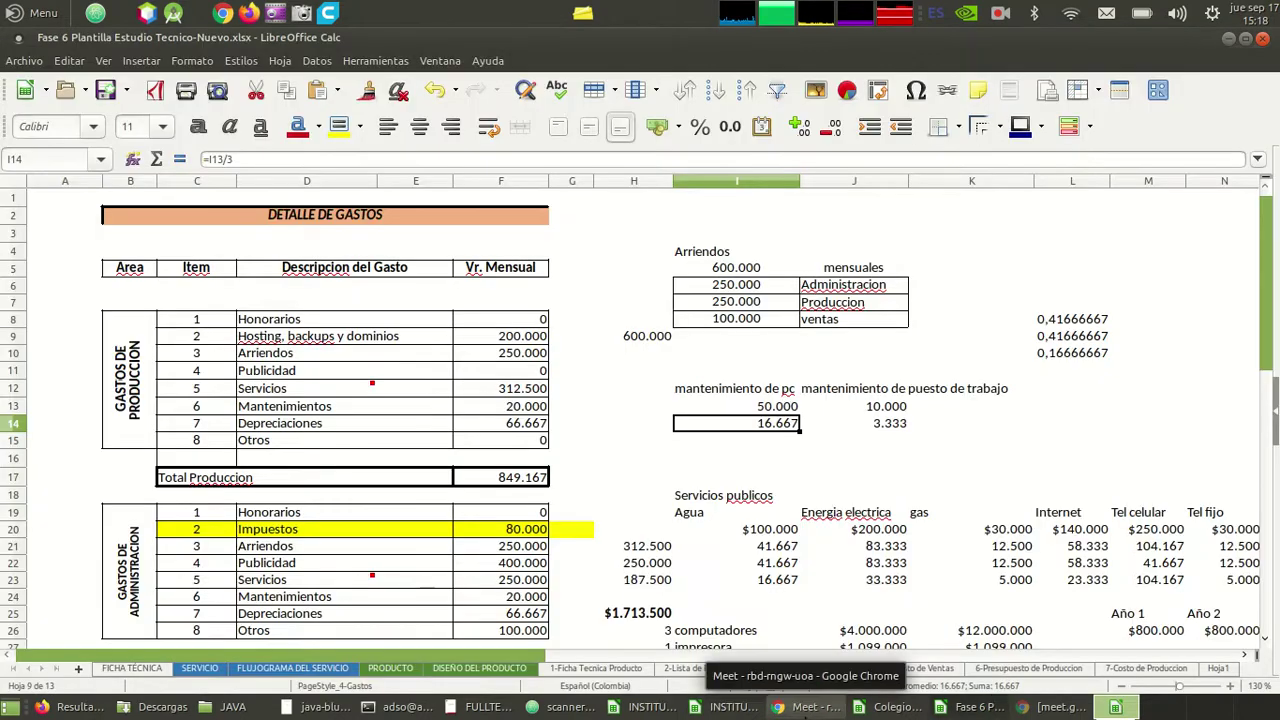
key(Down)
key(Down)
key(Down)
key(Left)
key(Left)
key(Left)
key(Left)
key(Left)
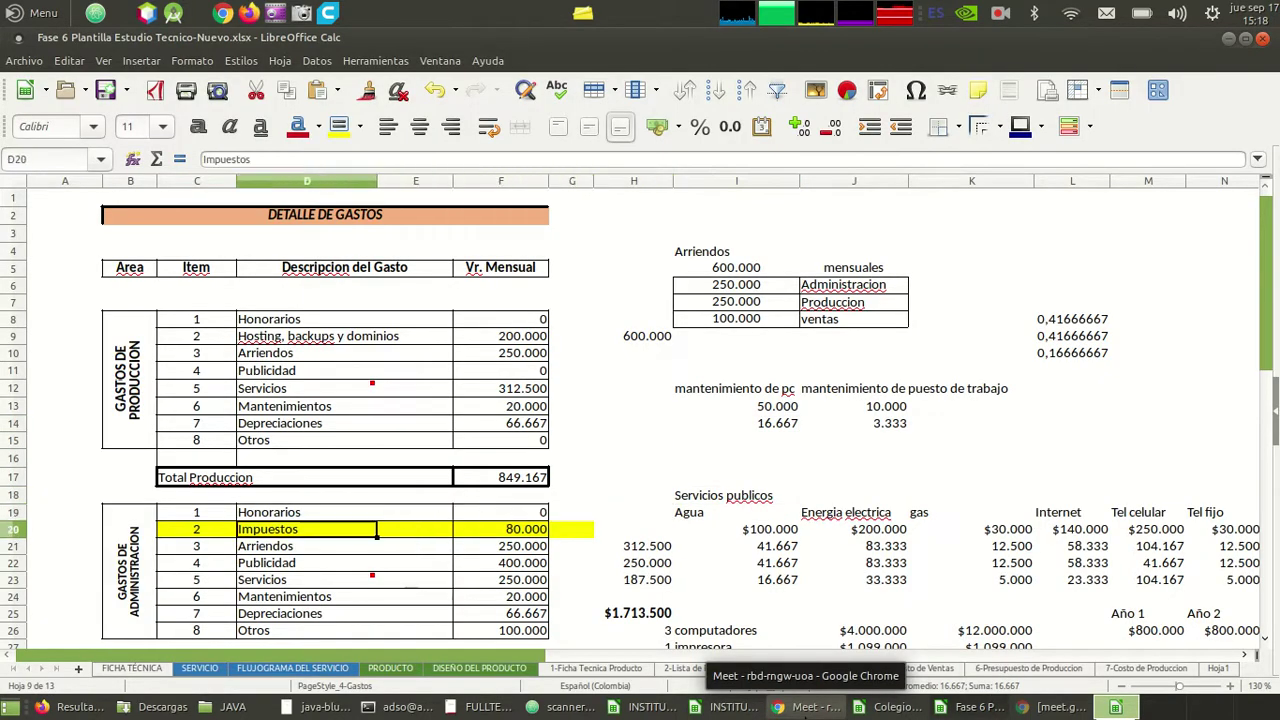
click(805, 707)
key(alt+Tab)
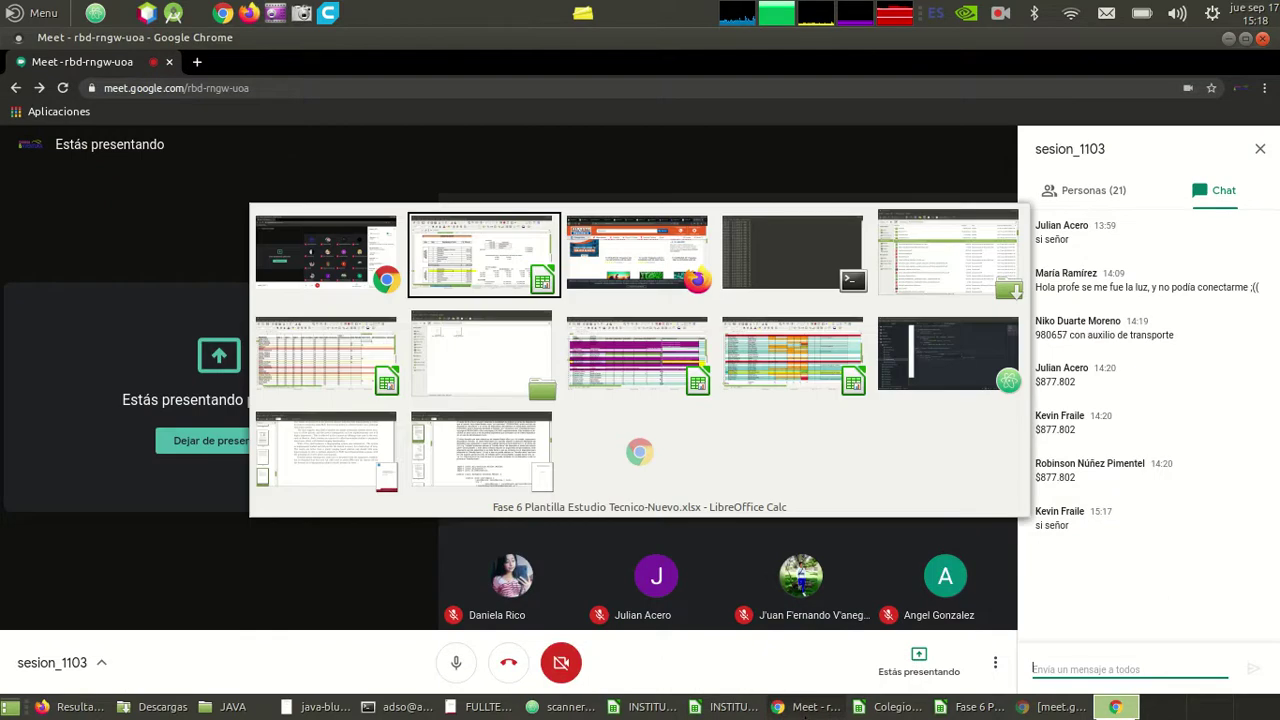
key(alt+Tab)
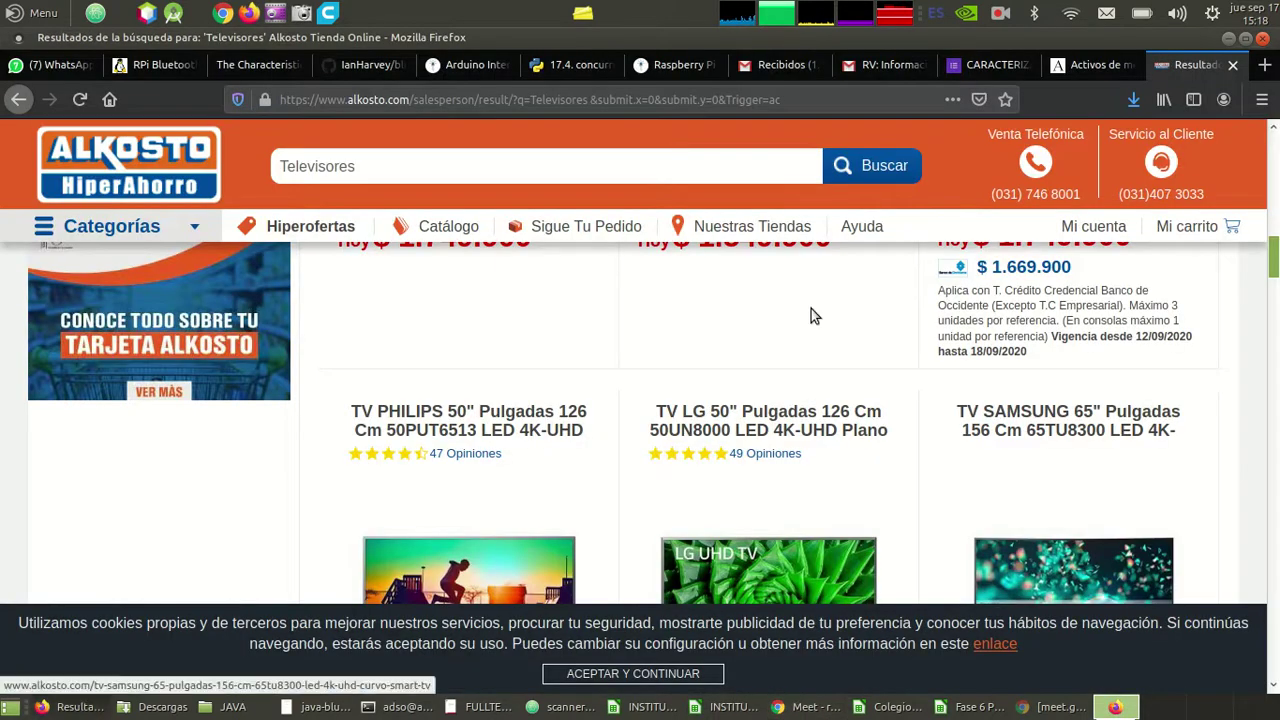
- Search Google for 'depreciacion' from the Firefox address bar and skim the results
click(643, 100)
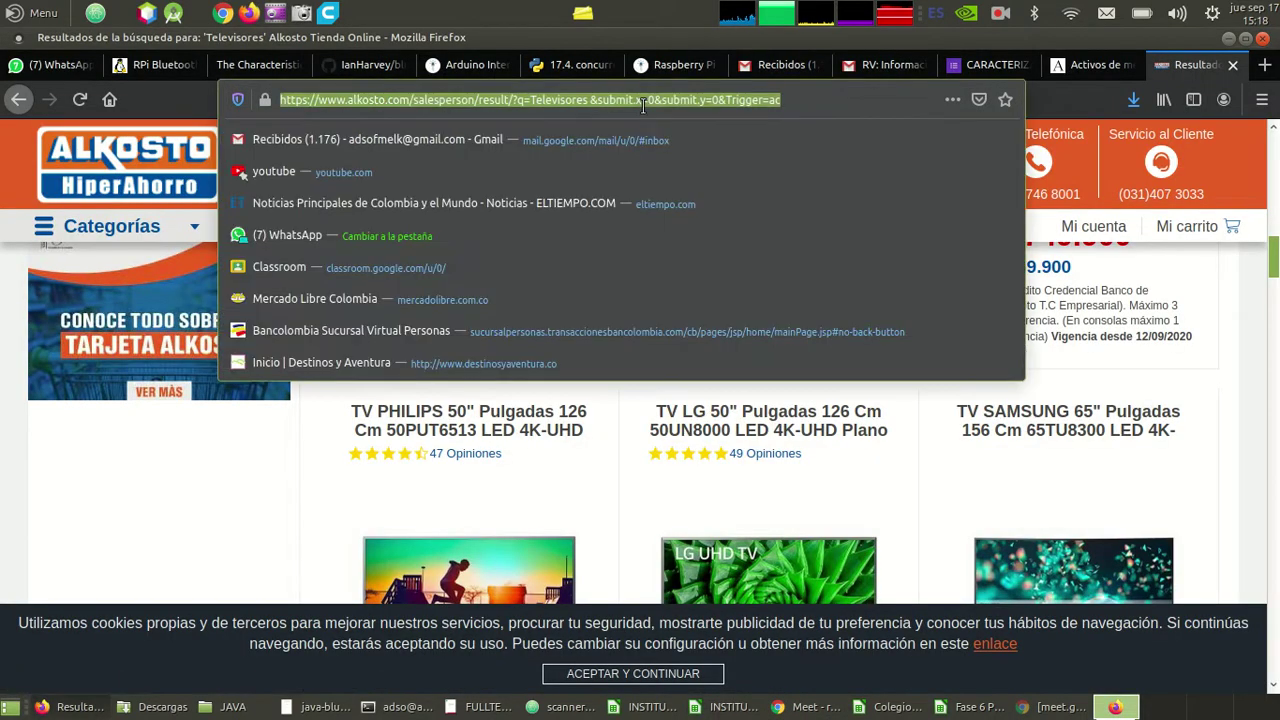
text(gas)
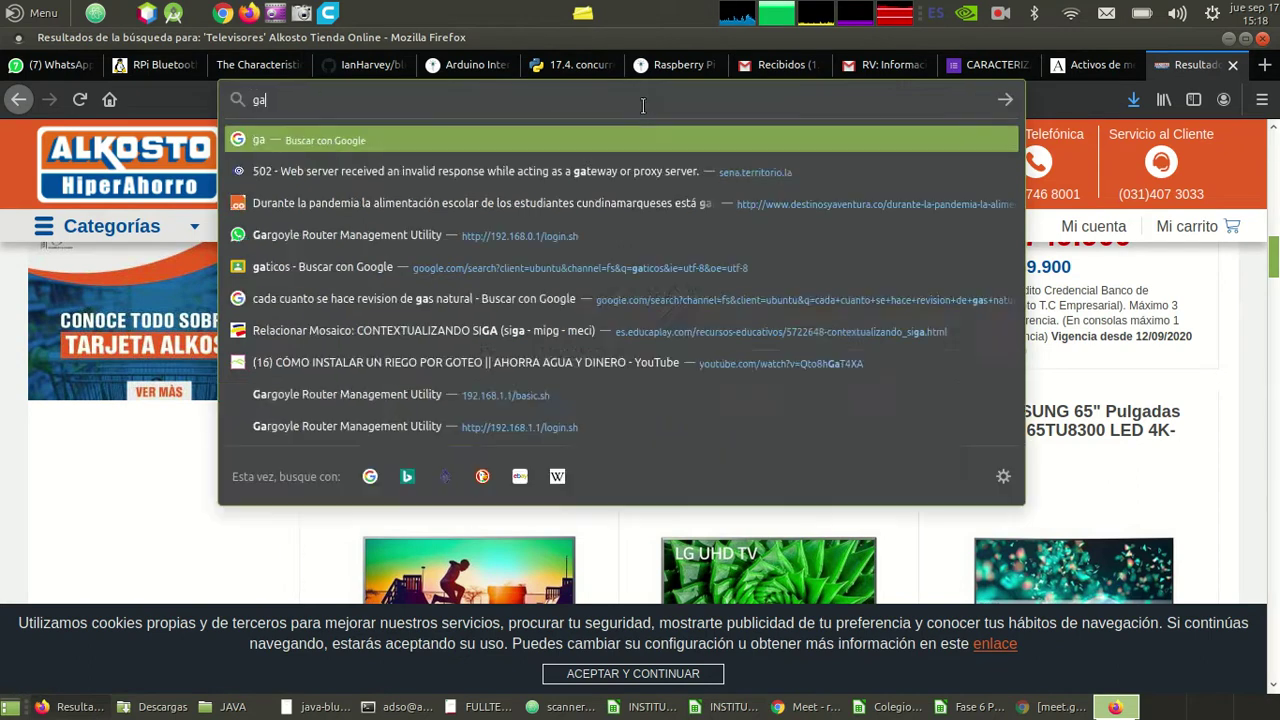
key(BackSpace)
key(BackSpace)
key(BackSpace)
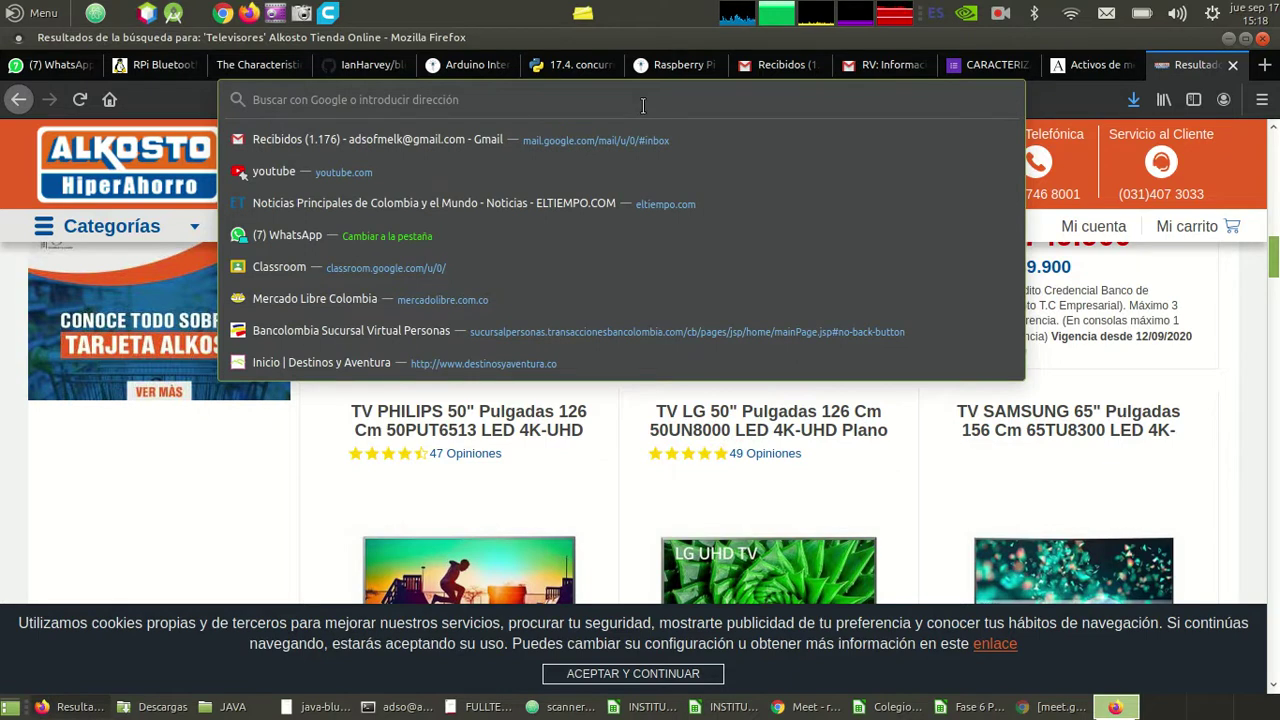
text(depreci)
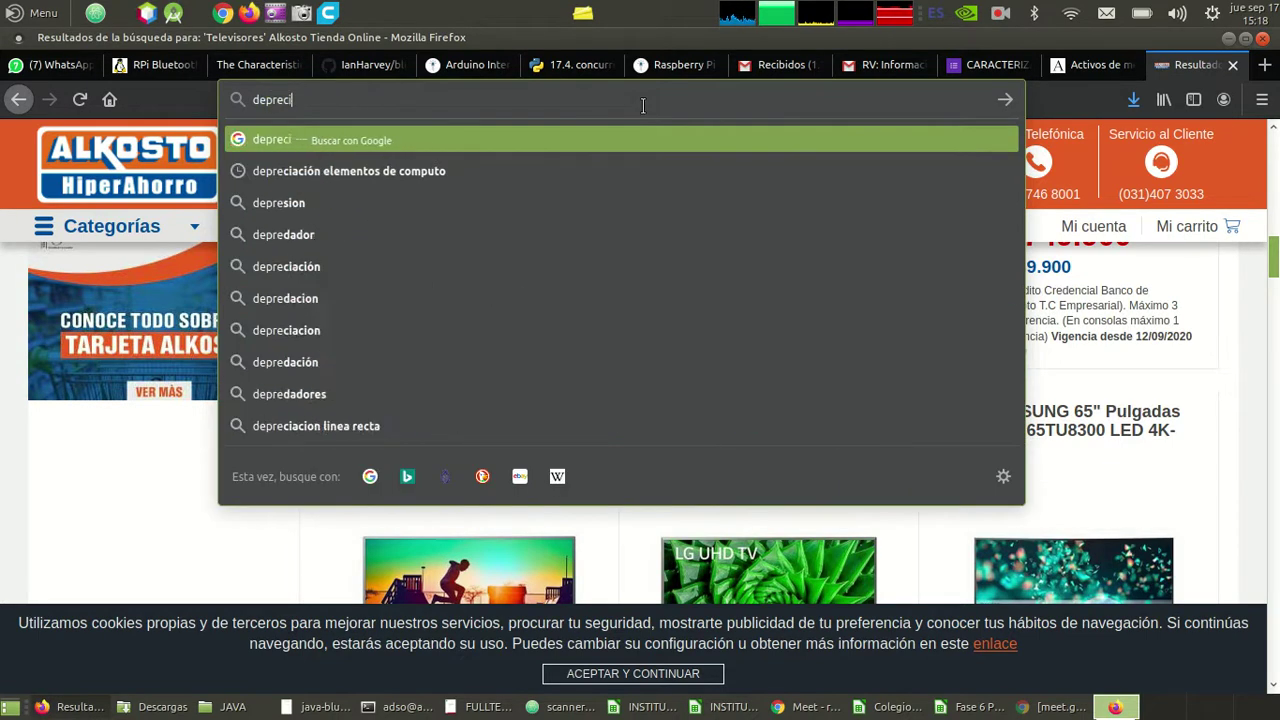
text(acion)
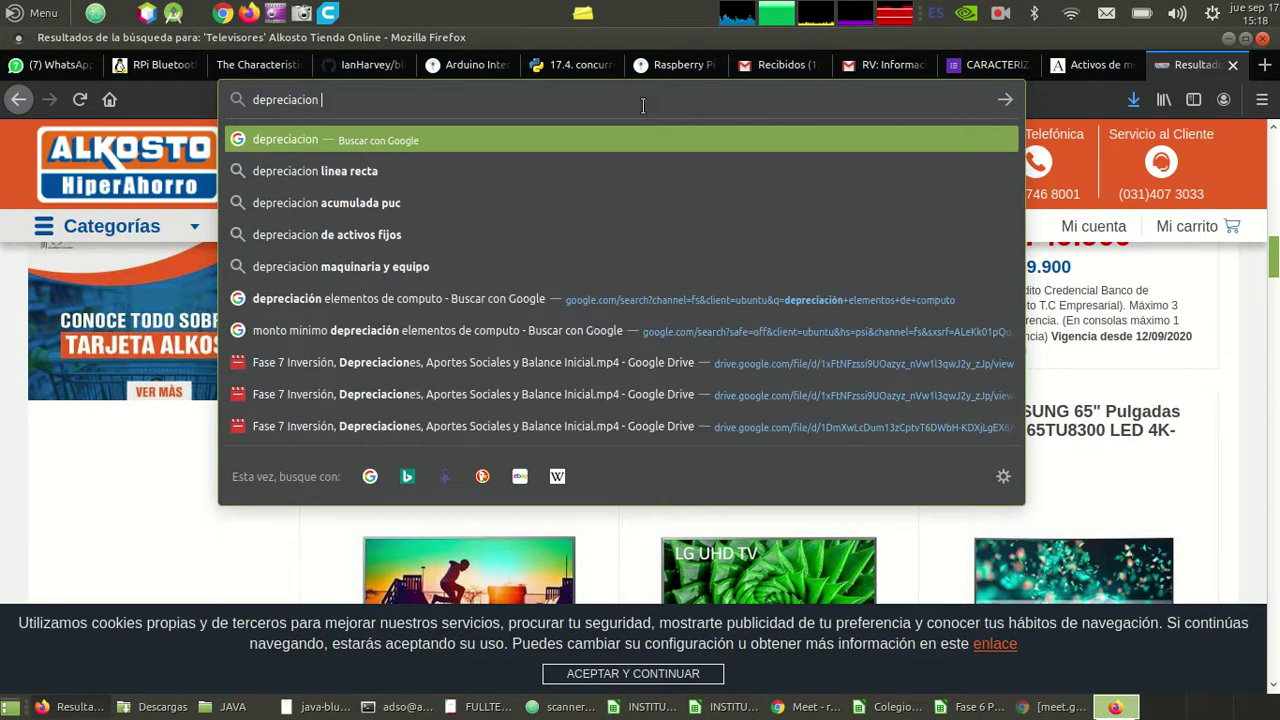
key(Return)
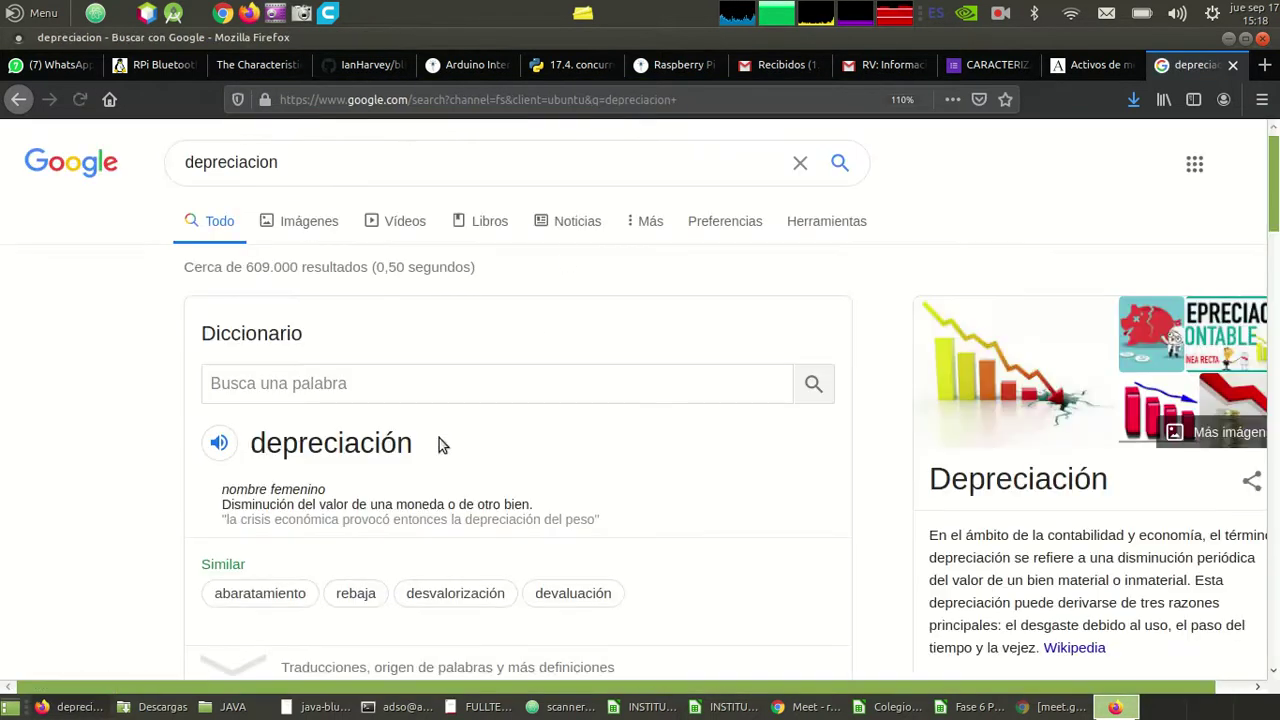
scroll(290, 455, down, 5)
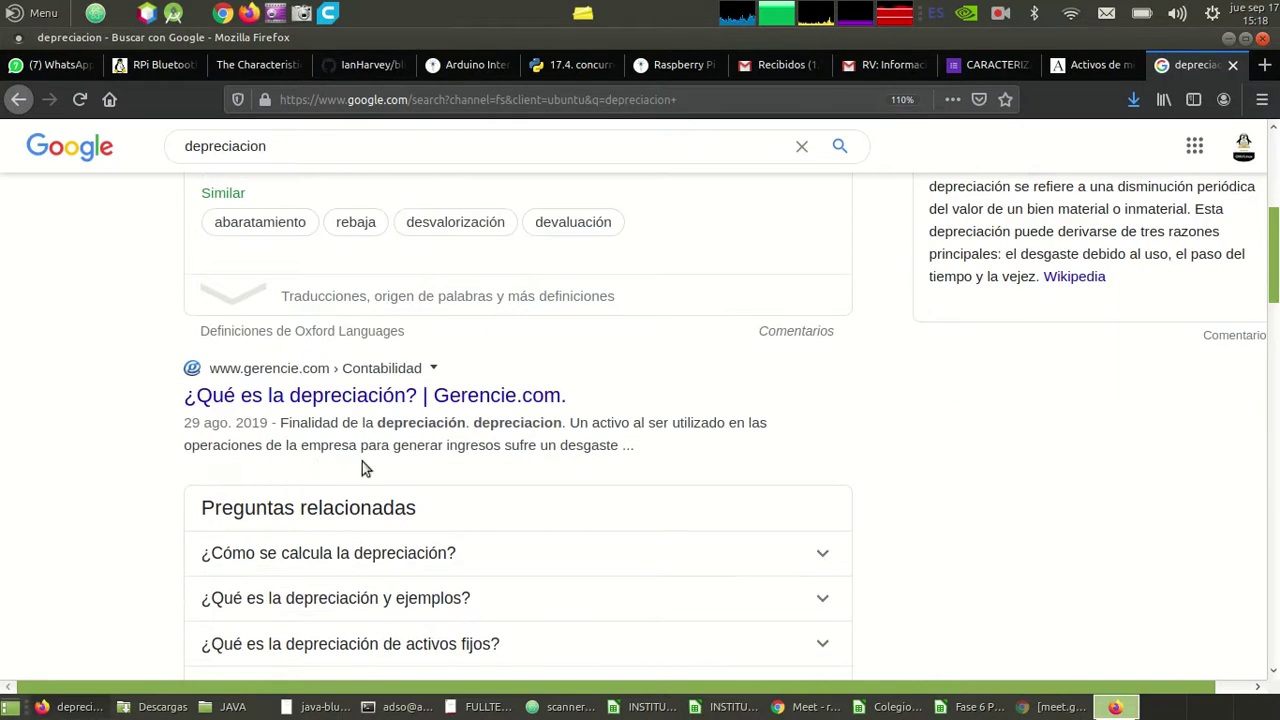
scroll(375, 463, up, 5)
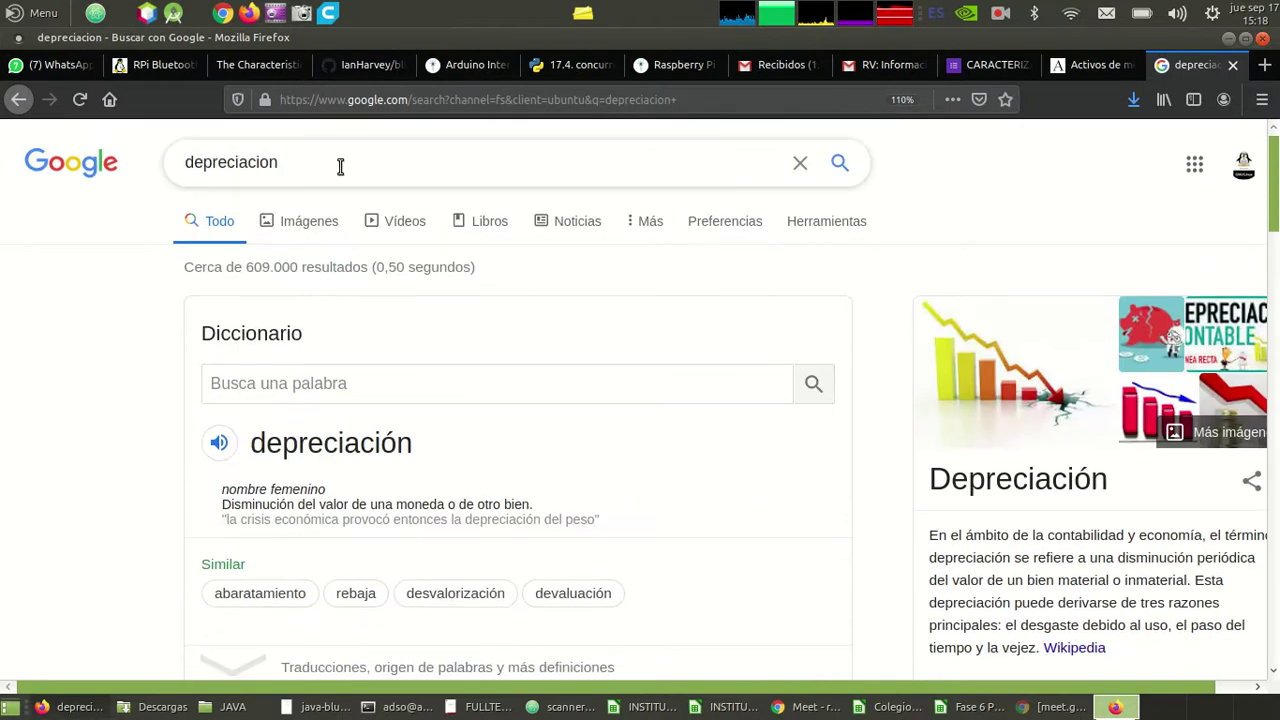
- Refine the search to 'depreciacion de activos fijos', skim it, and return to Calc
click(340, 167)
text(de)
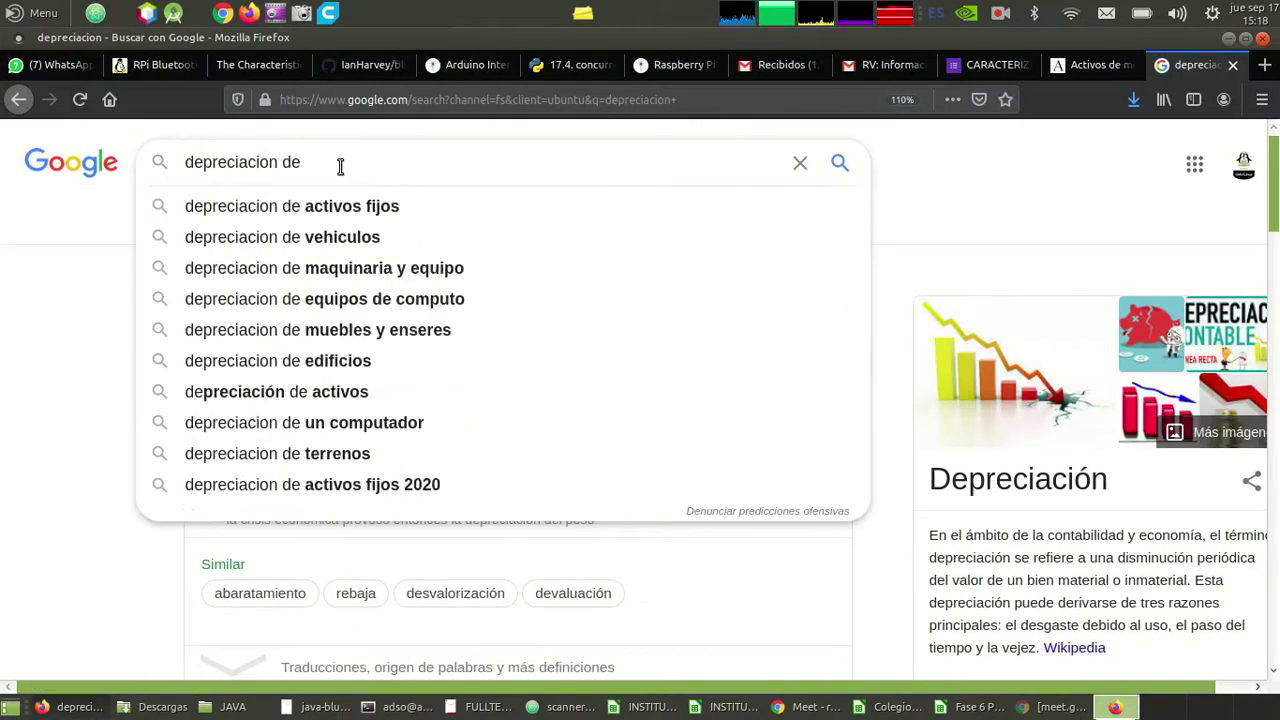
click(350, 205)
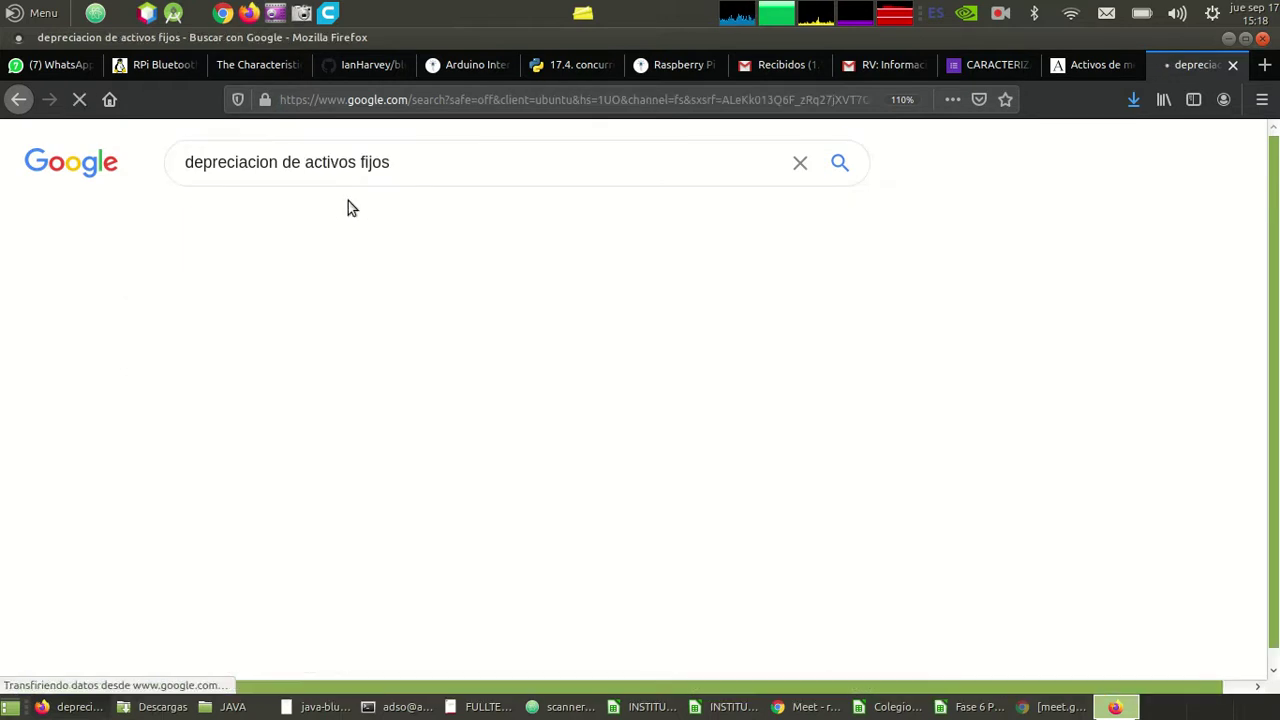
scroll(142, 368, down, 6)
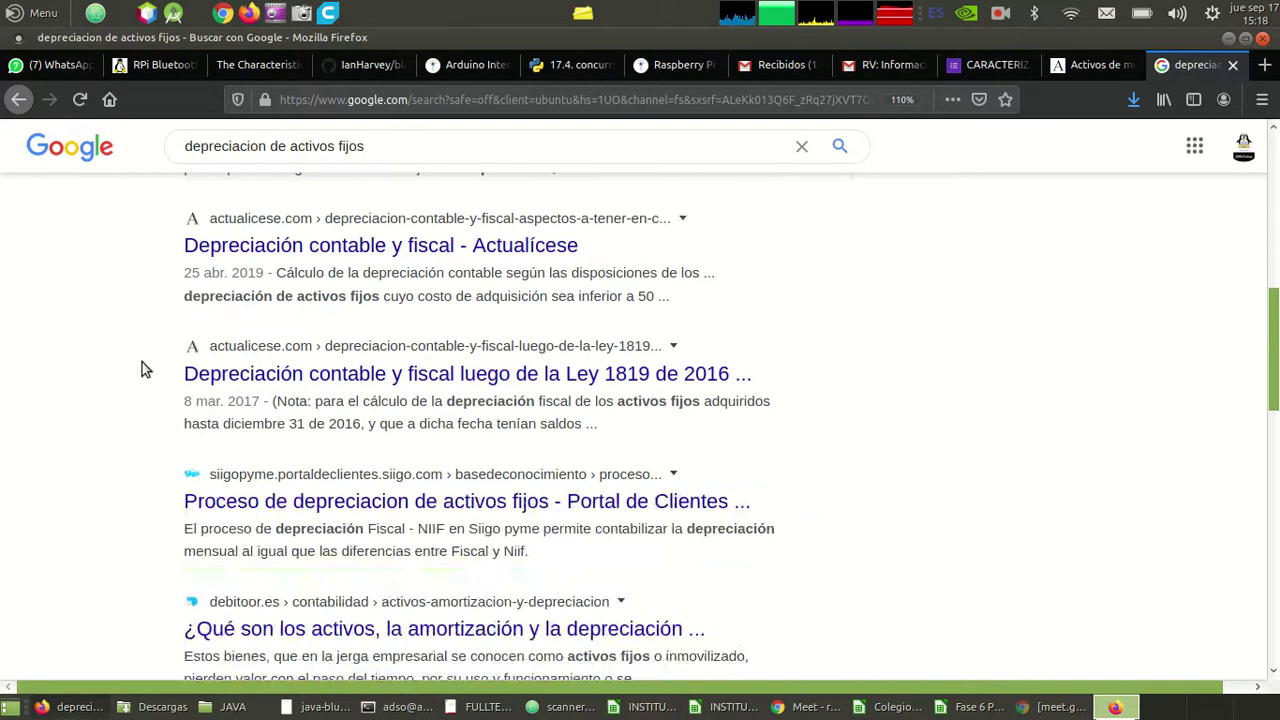
scroll(142, 362, up, 6)
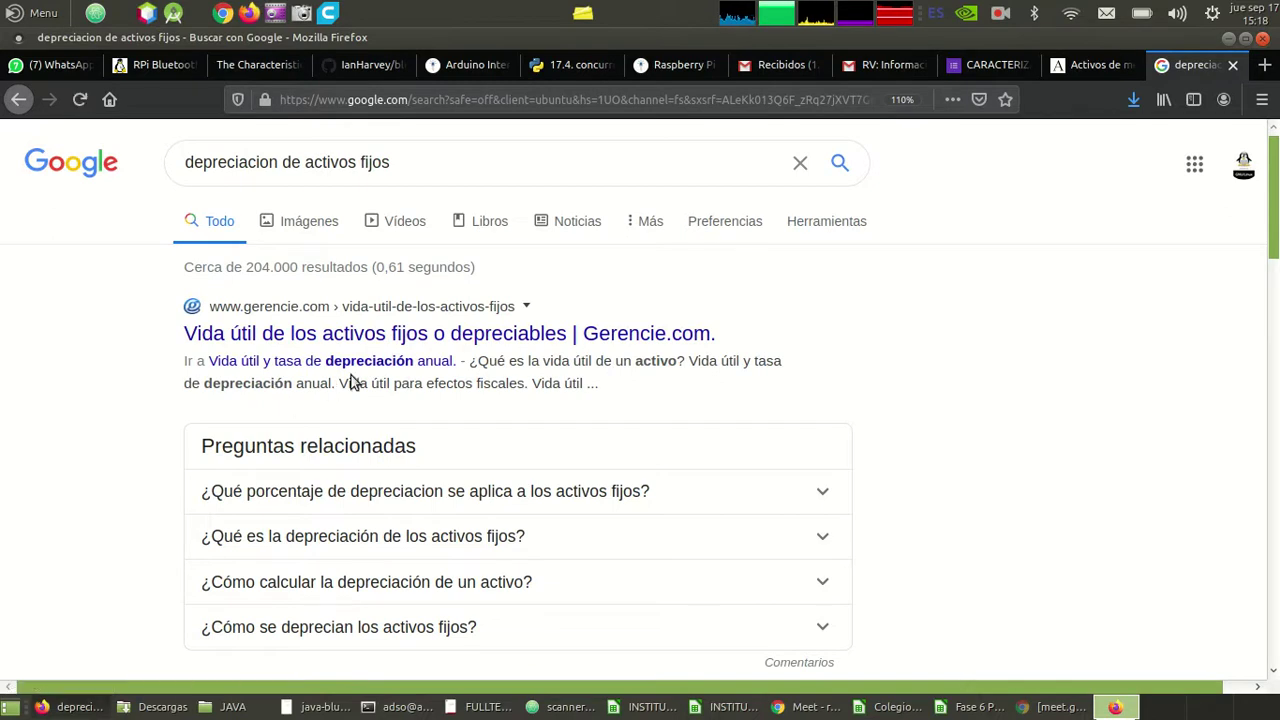
key(alt+Tab)
key(alt+Tab)
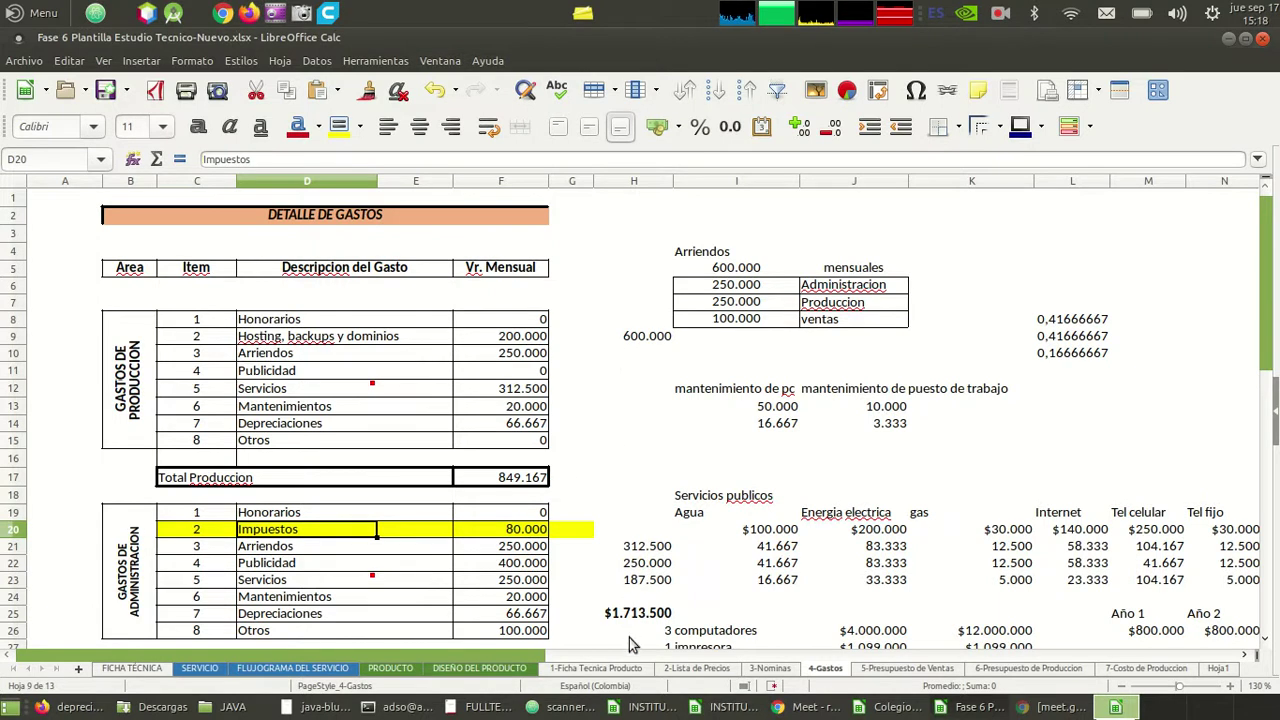
- Move from the $1.713.500 total in H25 to 5-Presupuesto de Ventas and review column D's Año 1 unit formulas
click(627, 630)
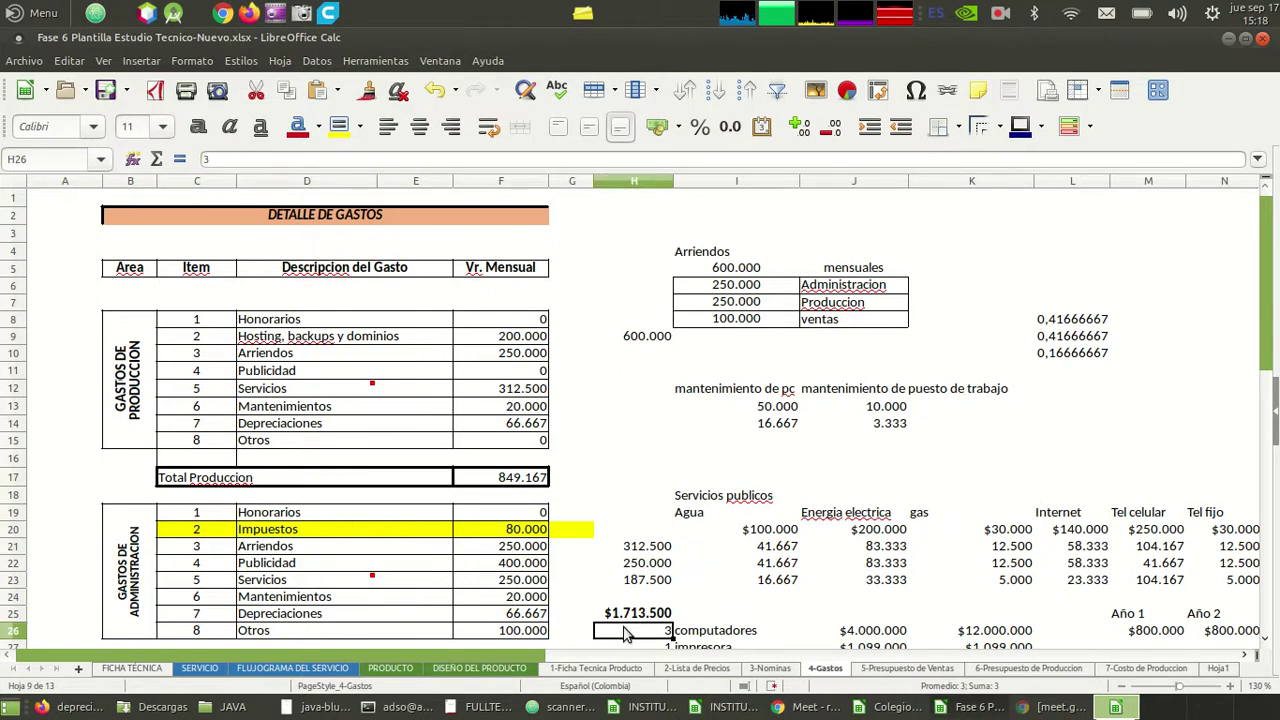
click(893, 670)
click(703, 457)
key(Left)
key(Left)
key(Left)
key(Left)
key(Left)
key(Left)
key(Left)
key(Left)
key(Up)
key(Up)
key(Up)
key(Up)
key(Up)
key(Up)
key(Up)
key(Up)
key(Up)
key(Up)
key(Up)
key(Up)
key(Up)
key(Up)
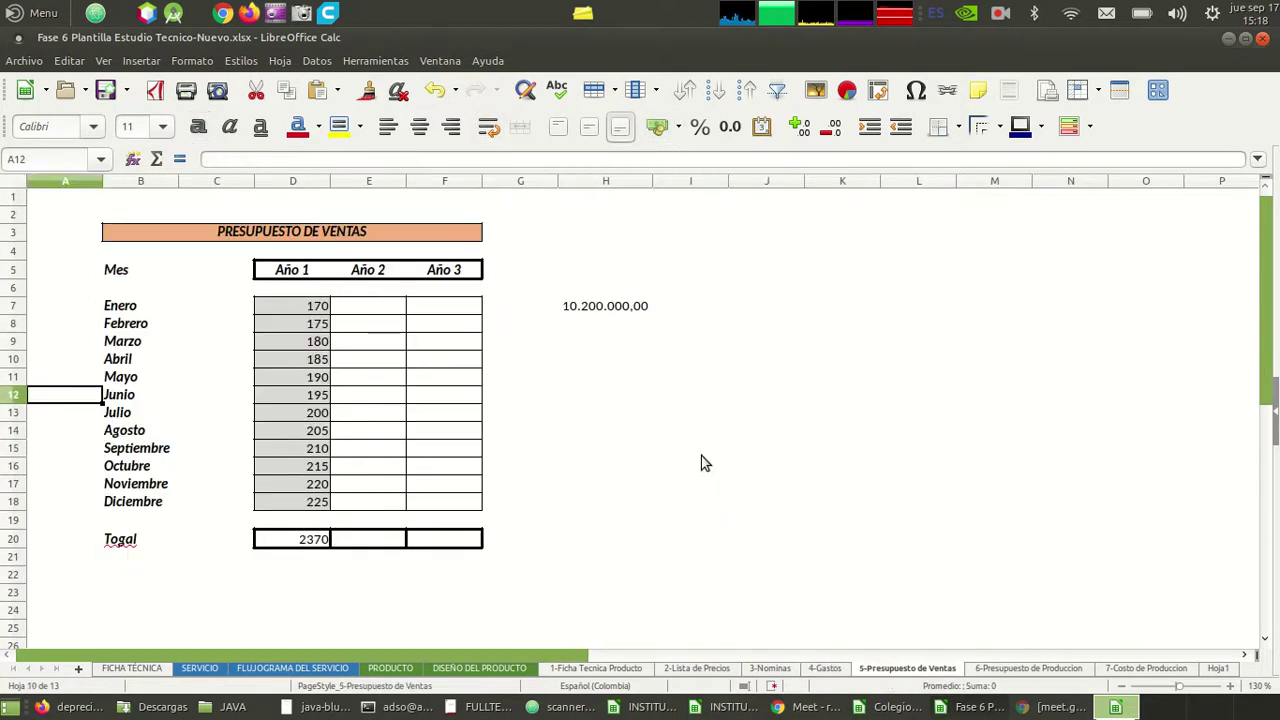
key(Right)
key(Right)
key(Right)
key(Down)
key(Down)
key(Down)
key(Down)
key(Down)
key(Down)
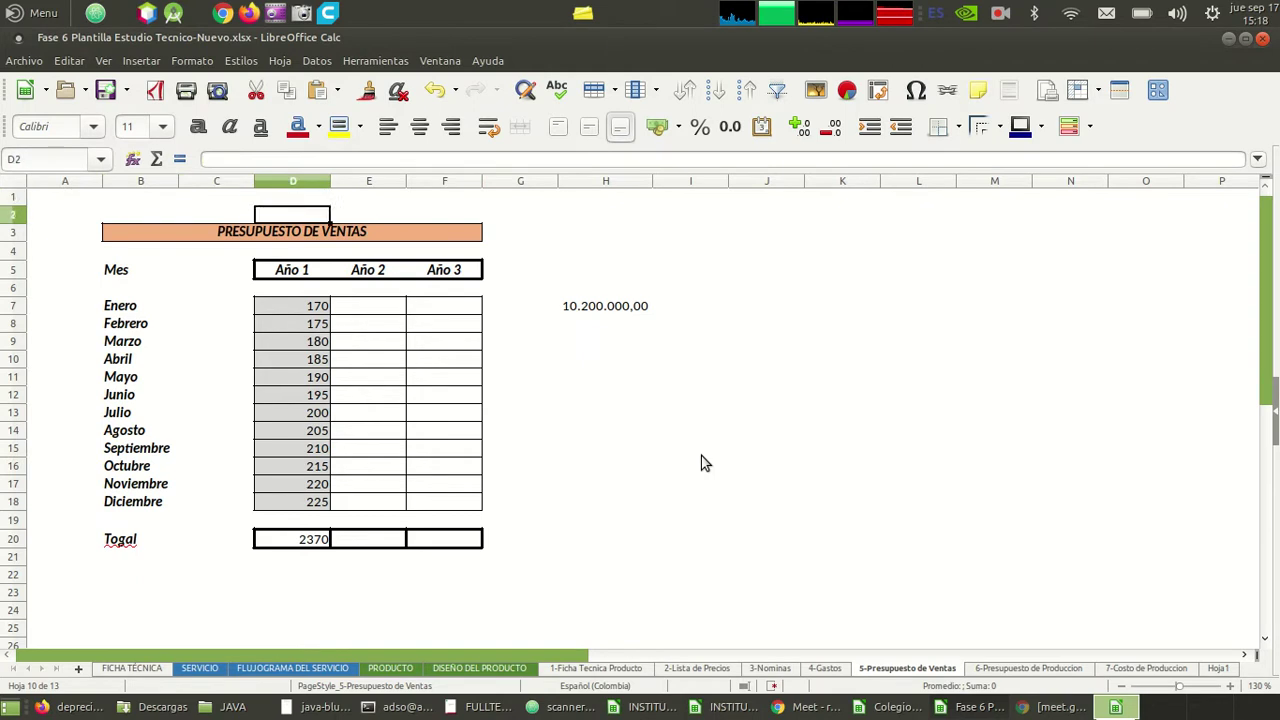
key(Down)
key(Down)
key(Down)
key(Down)
key(Down)
key(Down)
key(Down)
key(Down)
key(Down)
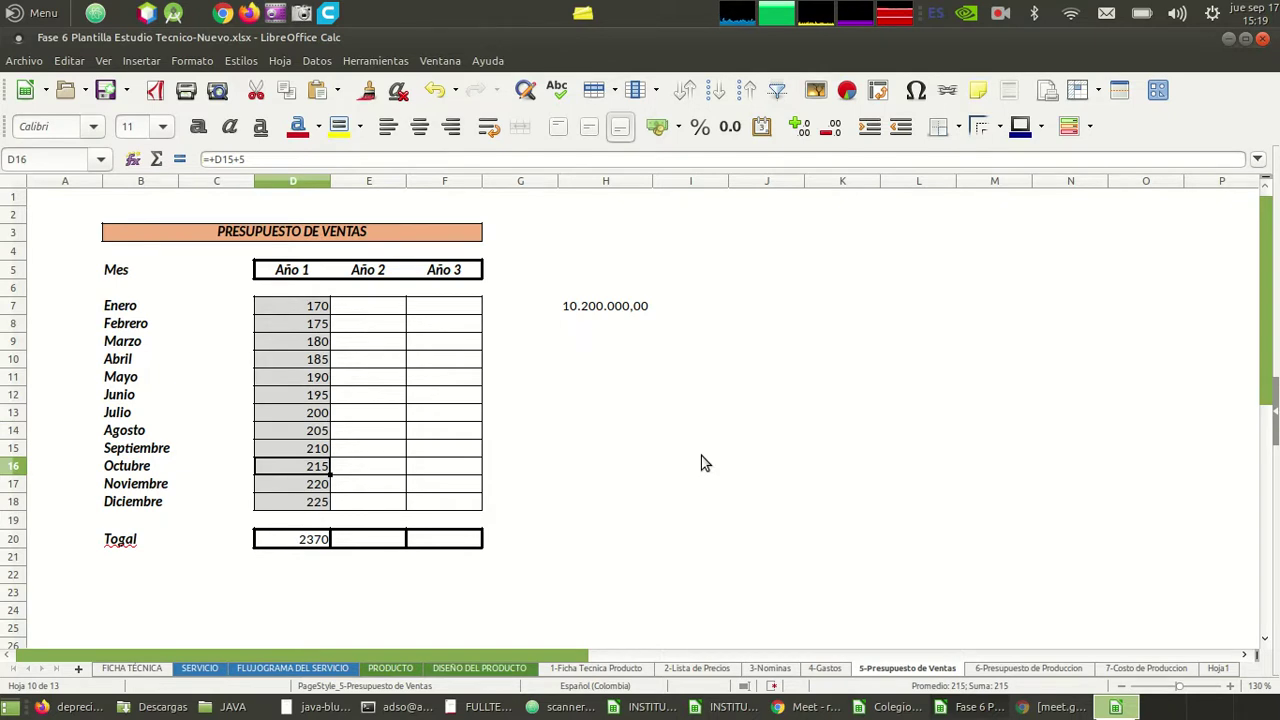
key(Up)
key(Up)
key(Up)
key(Up)
key(Up)
key(Up)
key(Up)
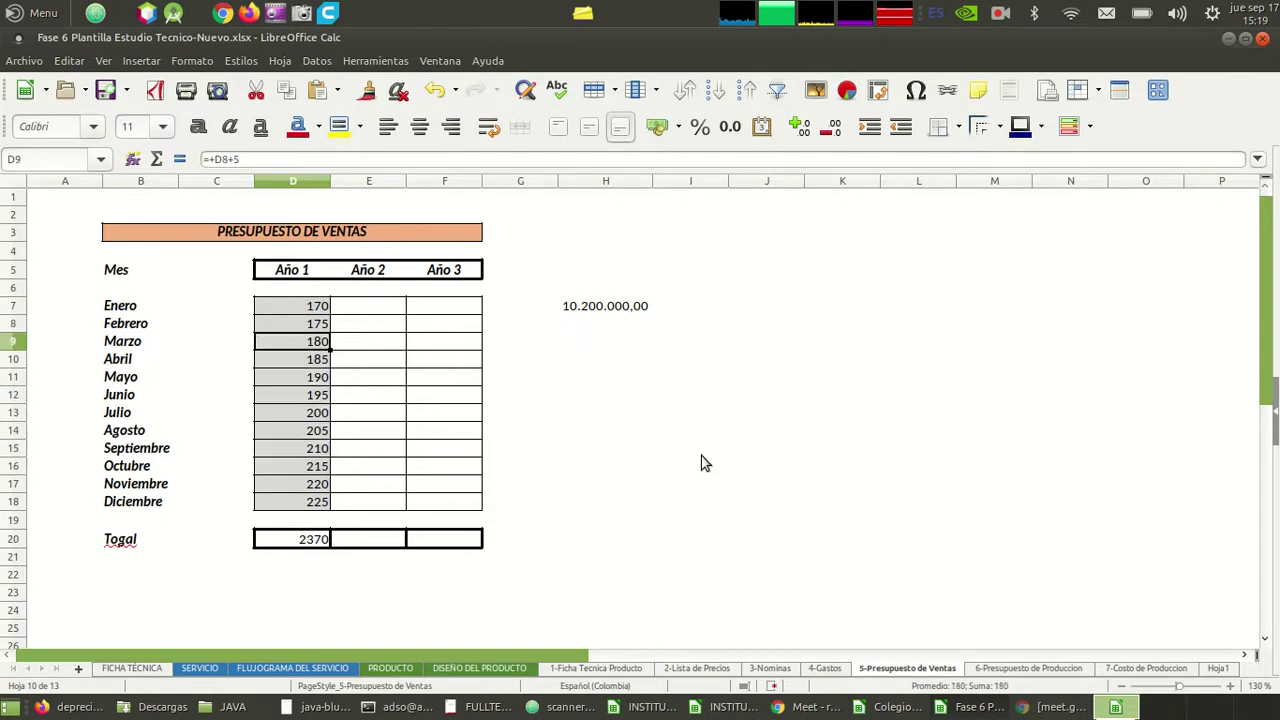
click(470, 274)
- Fill the Año 3 header in F5 right to H5, creating Año 4 and Año 5
drag(486, 277, 617, 279)
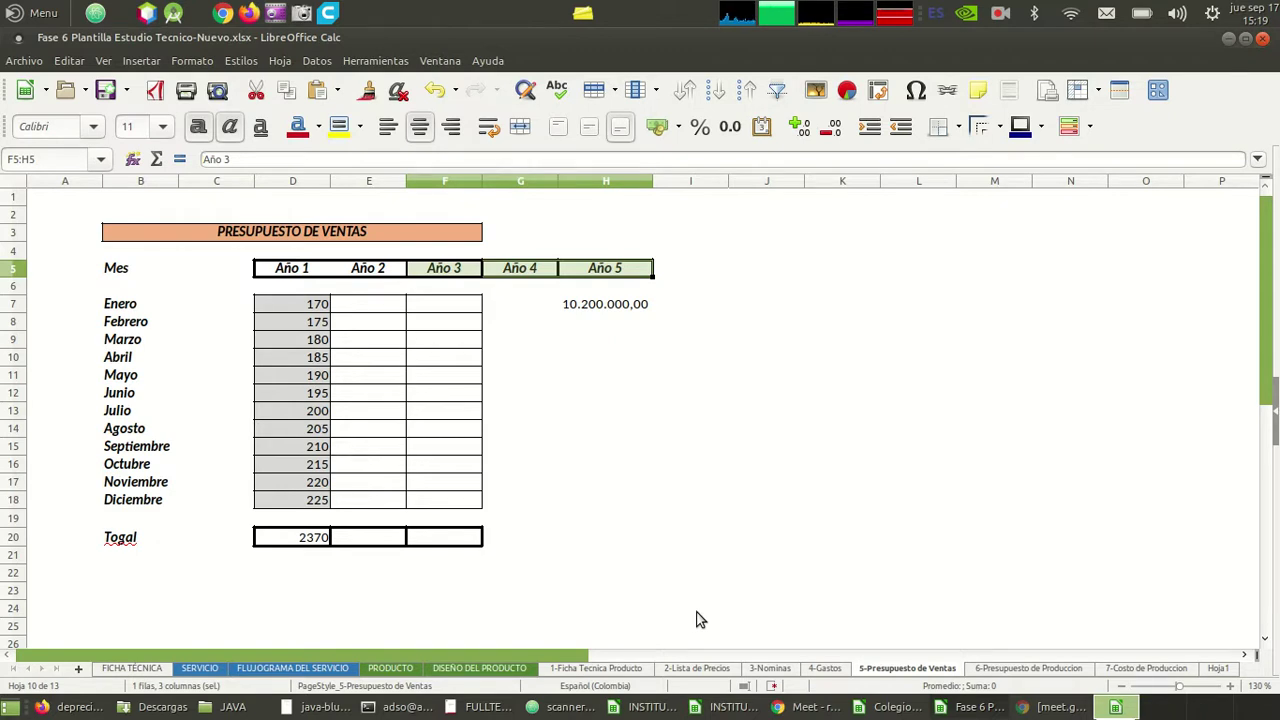
click(318, 307)
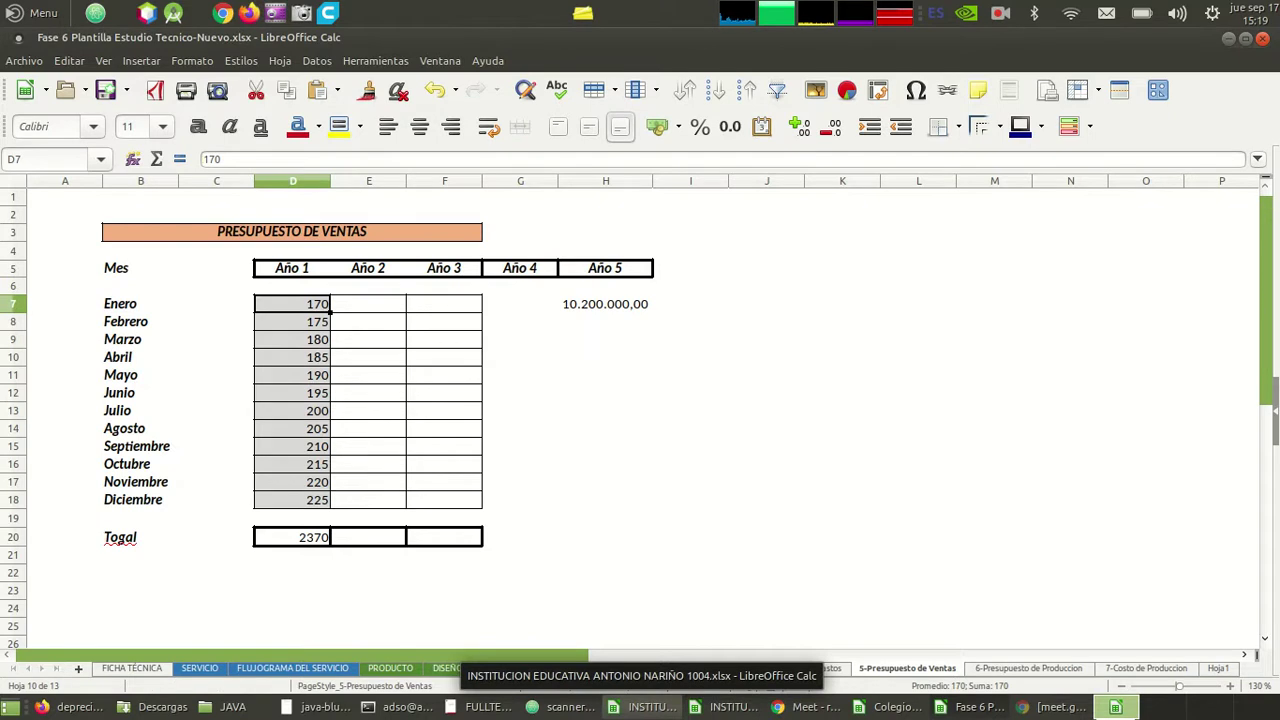
key(Right)
key(Right)
key(Right)
key(Right)
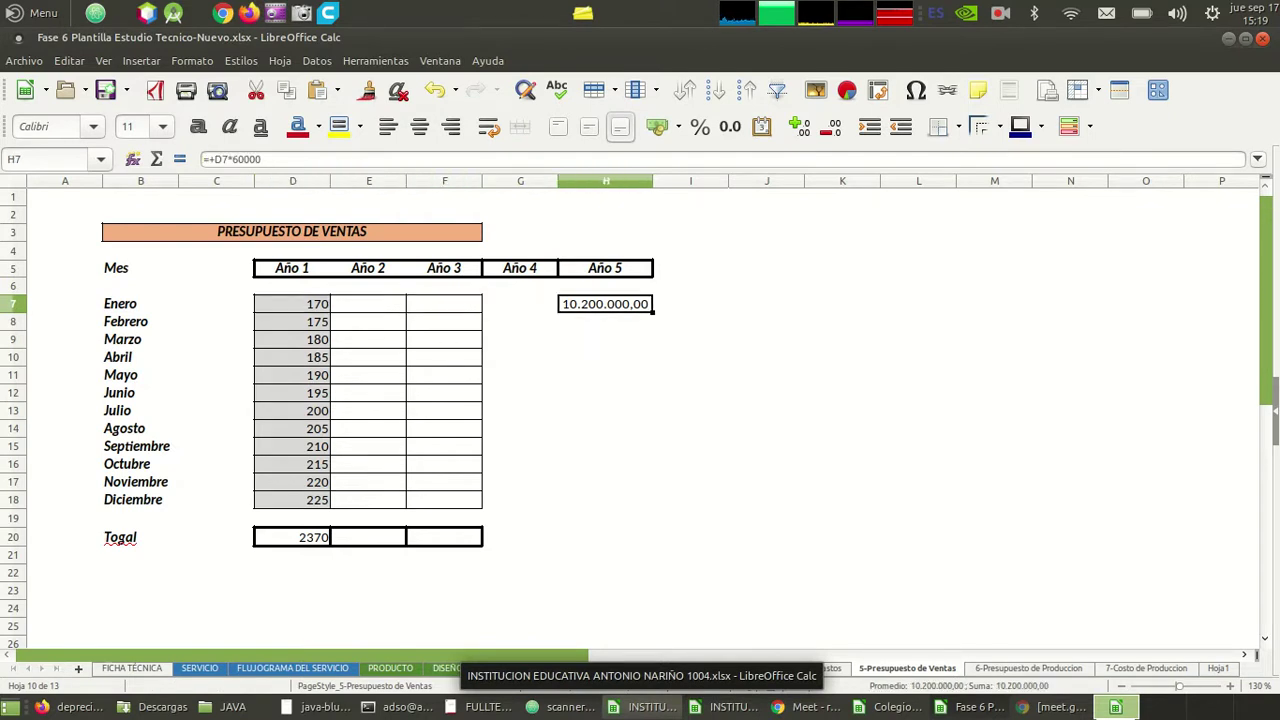
key(Delete)
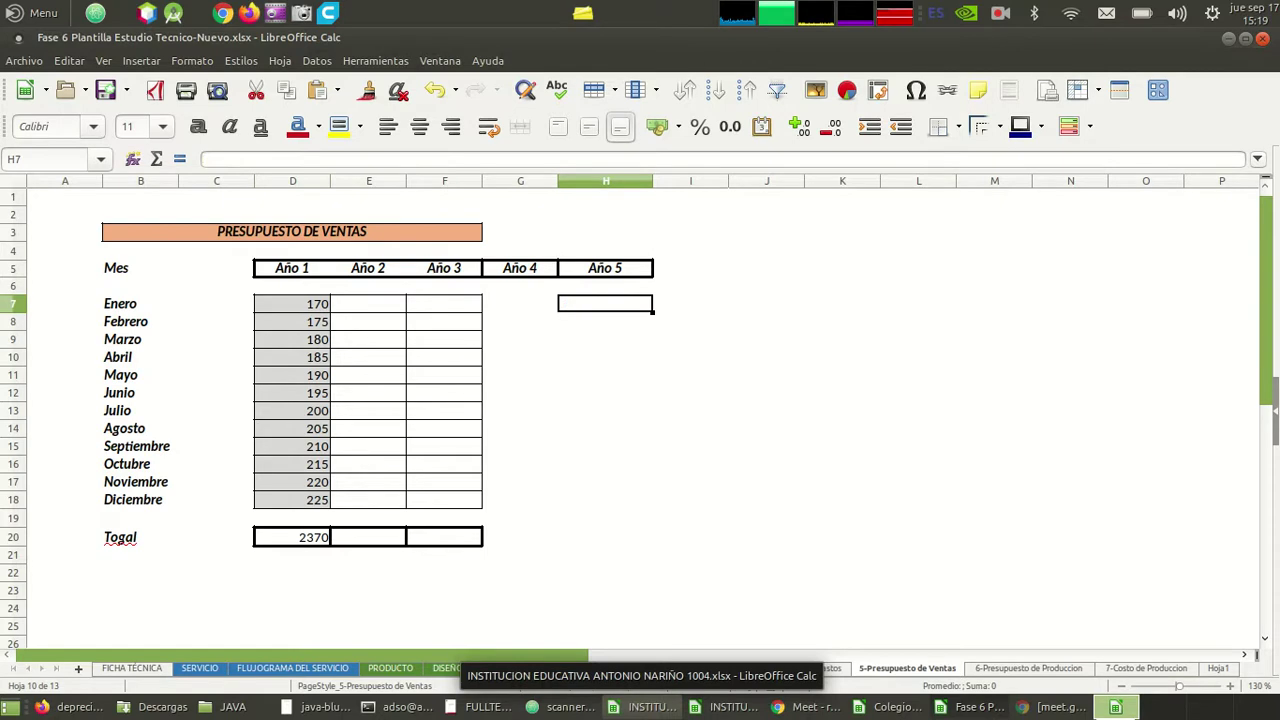
key(Left)
key(Left)
key(Left)
key(Left)
key(Down)
key(Down)
key(Down)
key(Down)
key(Up)
key(Up)
key(Up)
key(Up)
key(Up)
key(Down)
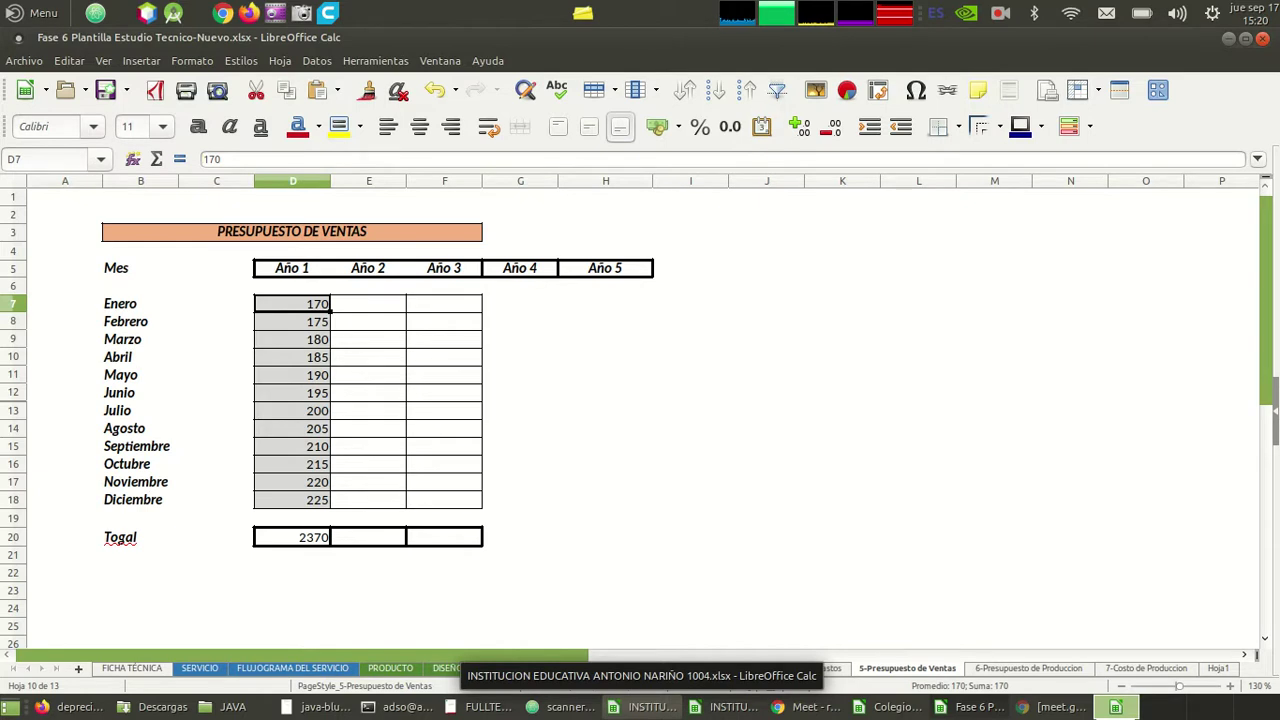
key(Down)
key(Down)
key(Down)
key(Down)
key(Down)
key(Down)
key(Down)
key(Down)
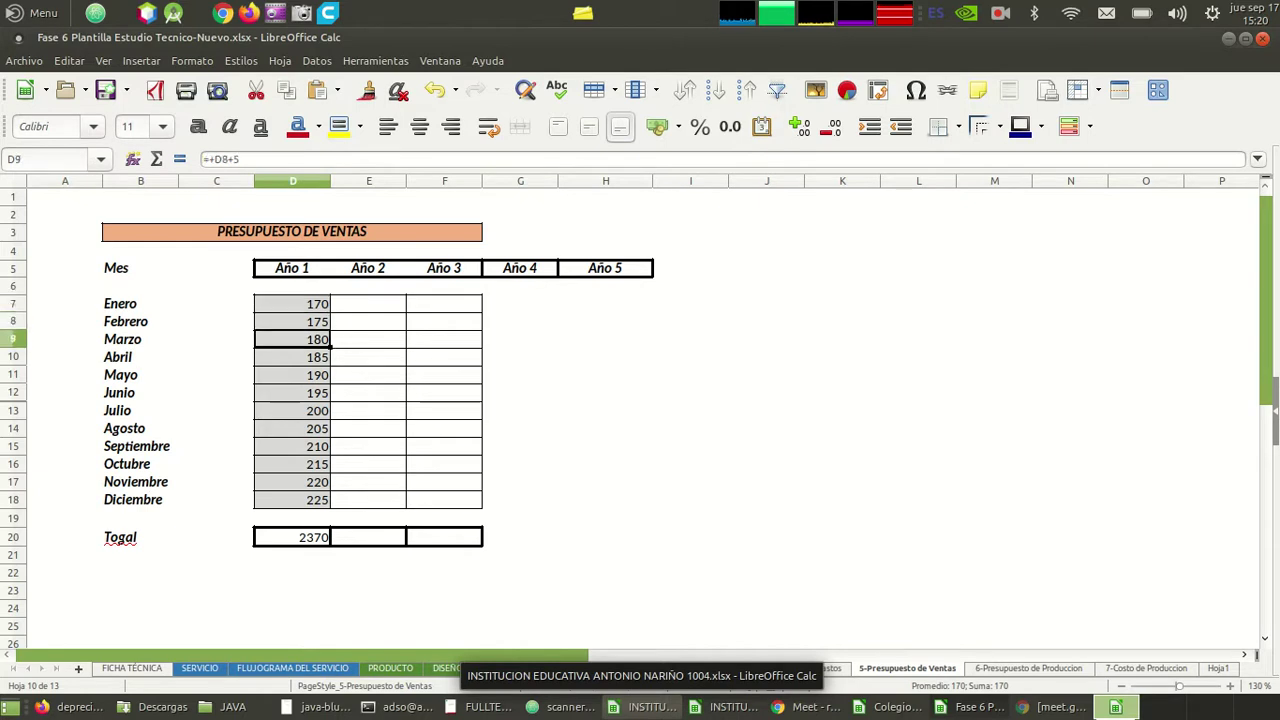
key(Down)
key(Down)
key(Down)
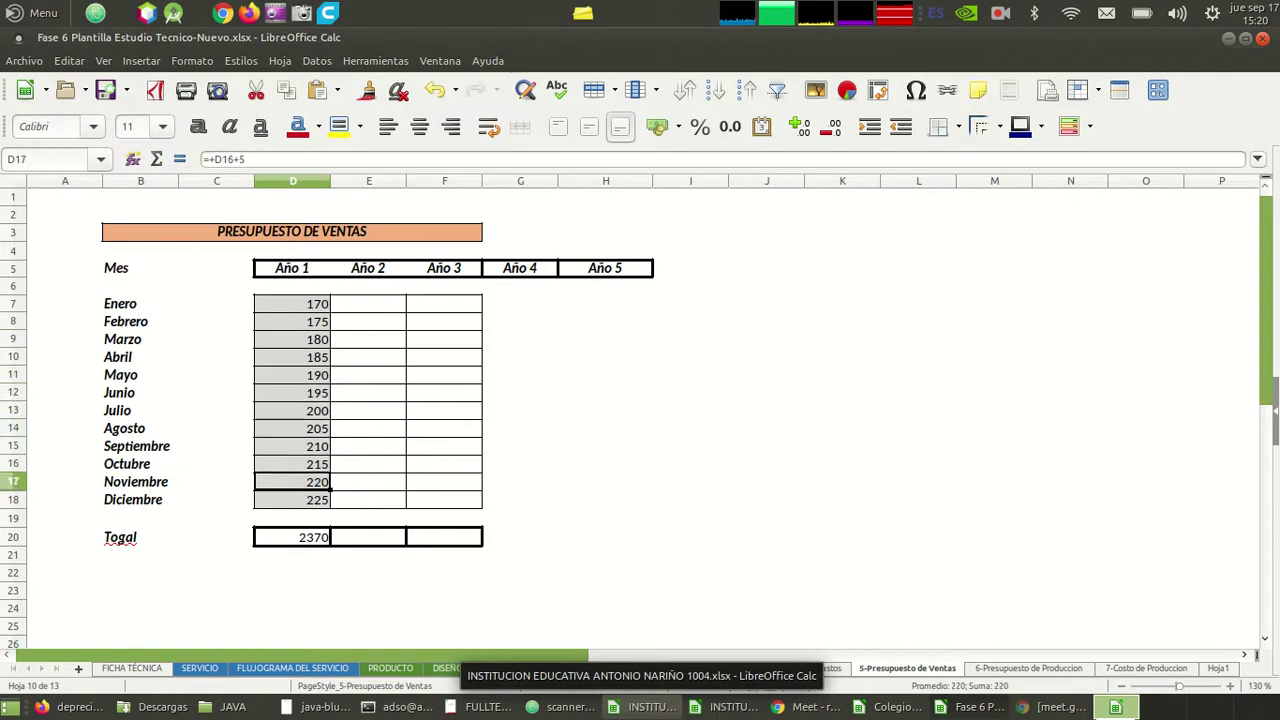
key(Right)
key(Up)
key(Up)
key(Up)
key(Up)
key(Up)
key(Up)
key(Up)
key(Up)
key(Up)
key(Up)
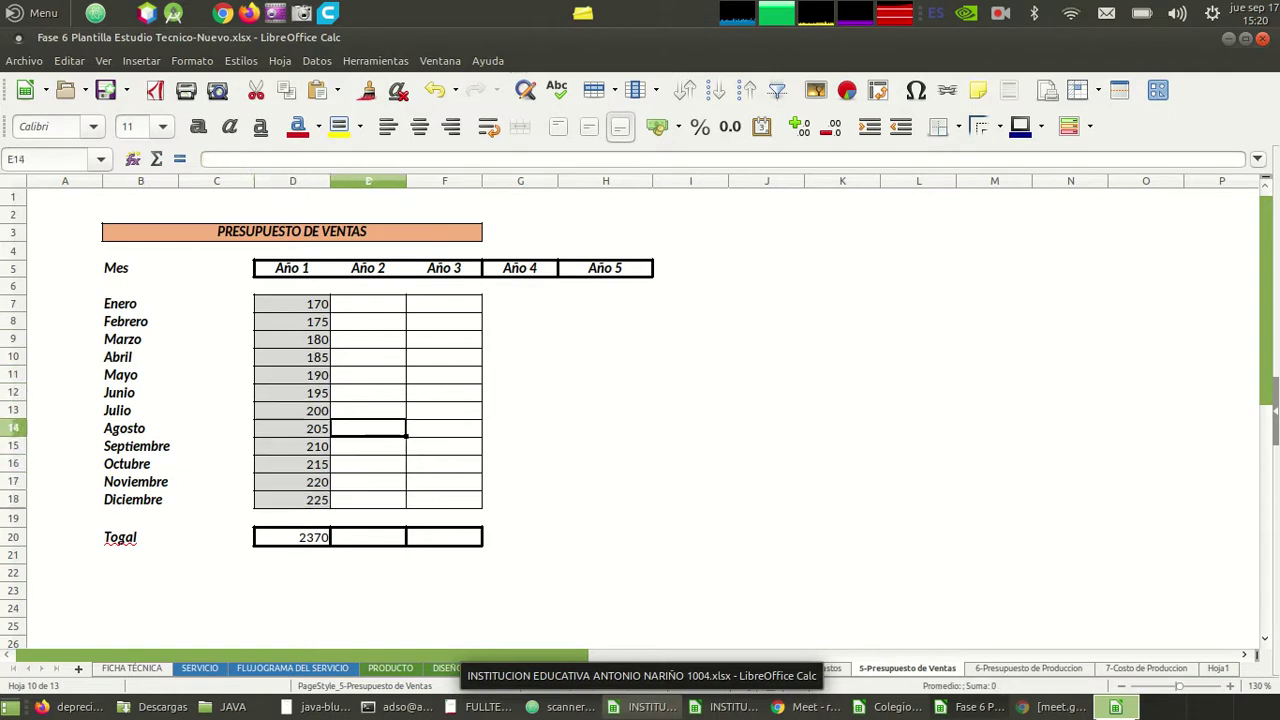
click(368, 303)
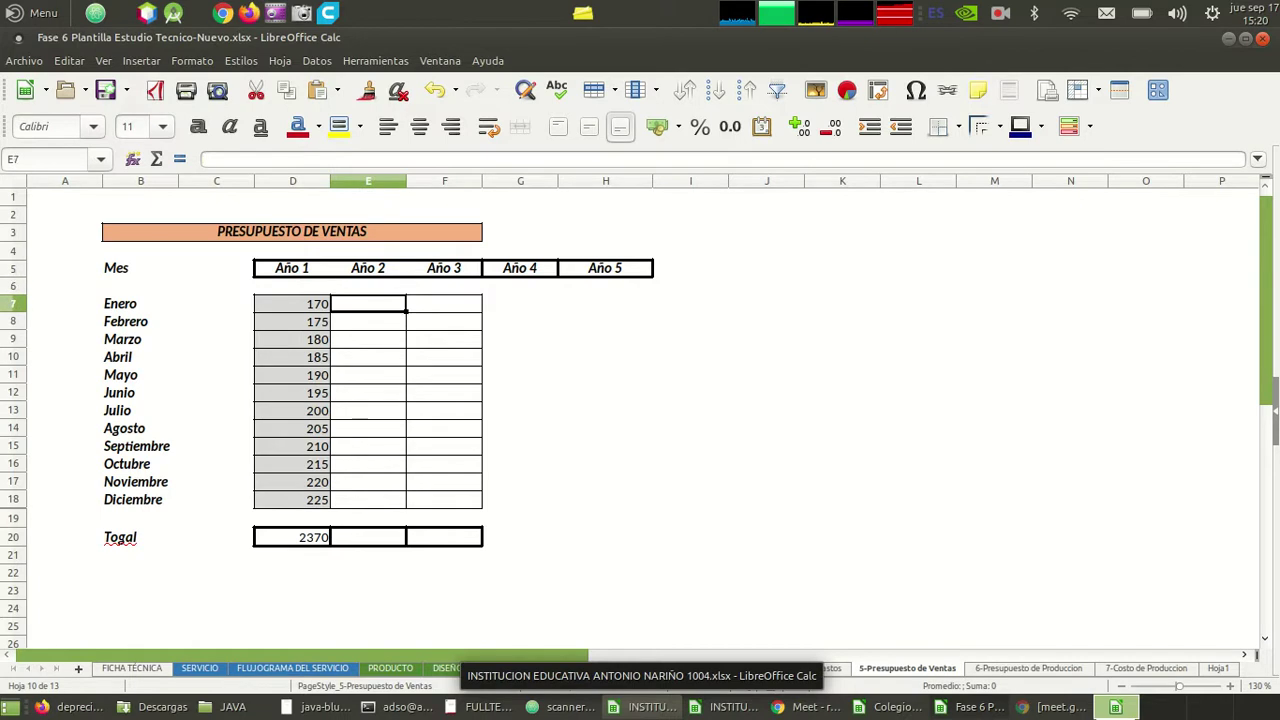
click(444, 303)
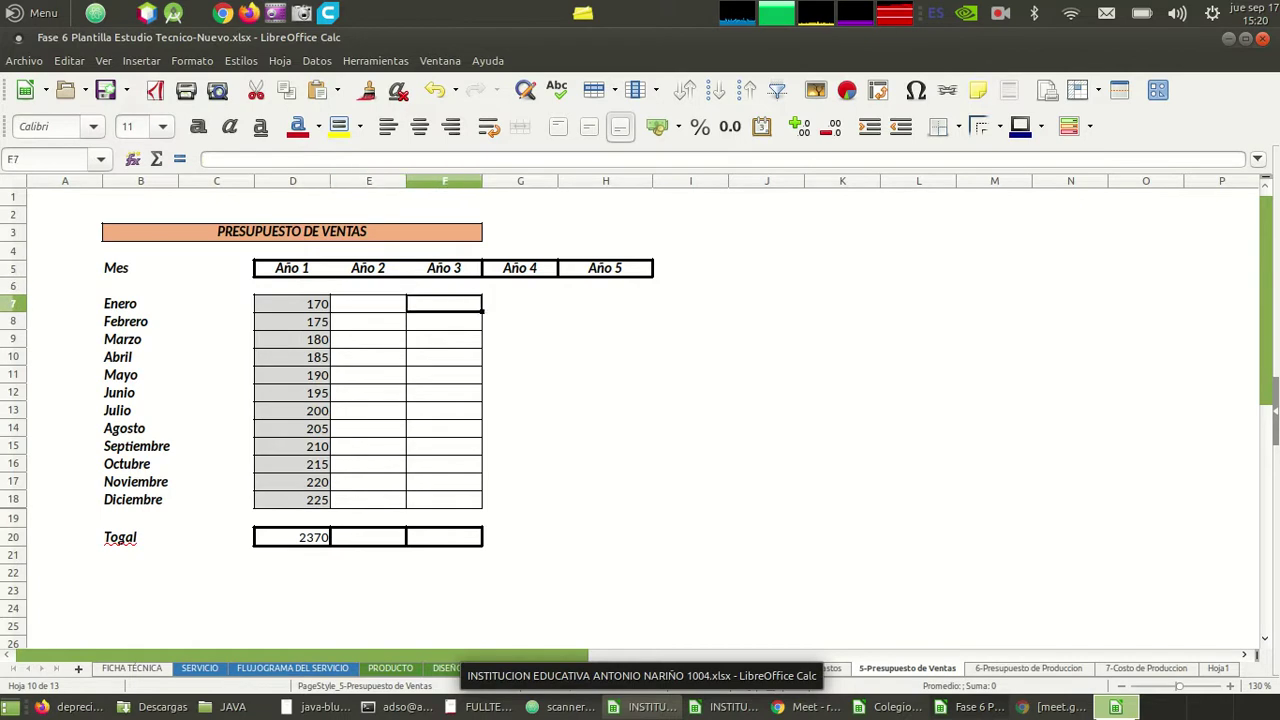
click(520, 303)
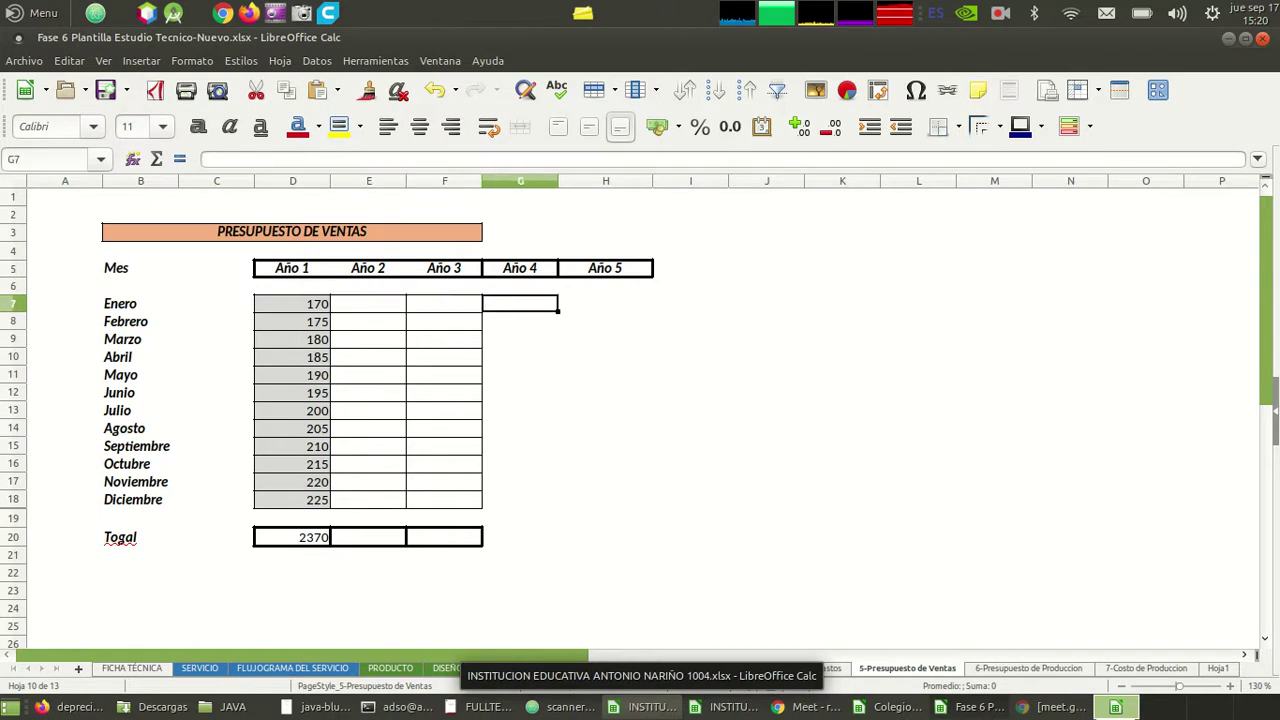
key(Right)
key(Down)
key(Down)
key(Down)
key(Down)
key(Down)
key(Down)
key(Down)
key(Down)
key(Down)
key(Down)
key(Down)
key(Left)
key(Left)
key(Left)
key(Down)
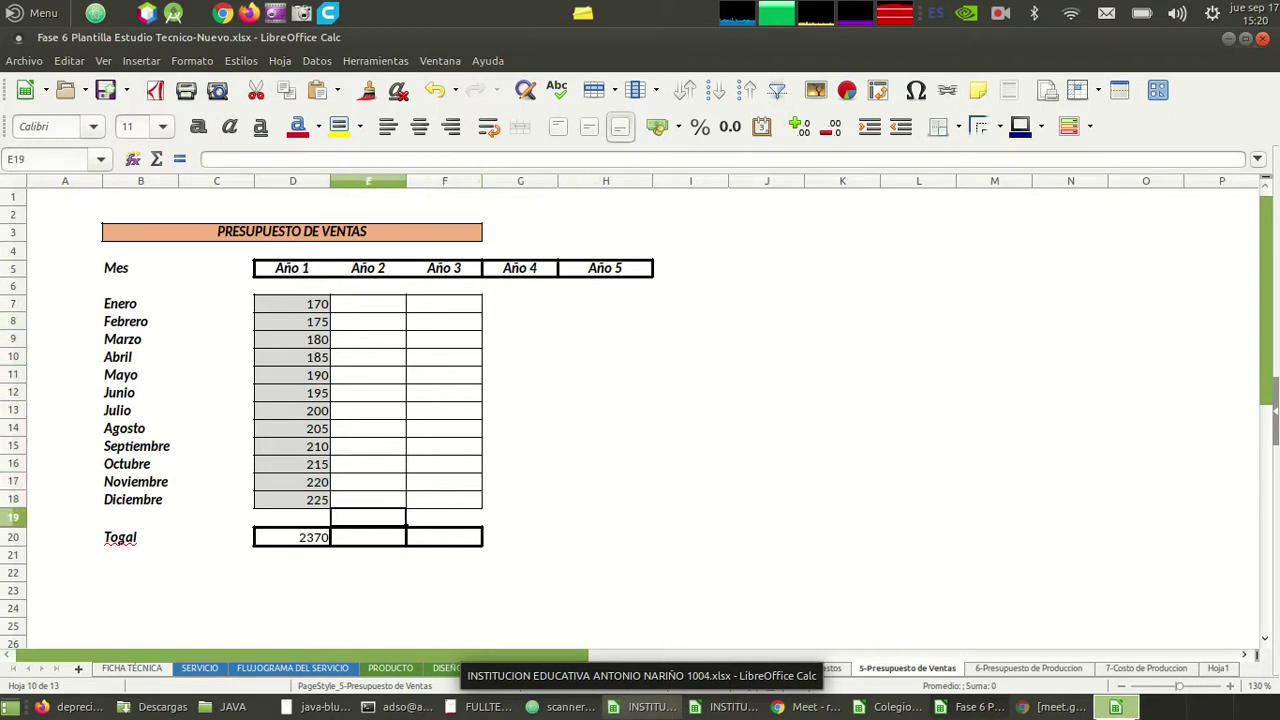
key(Left)
key(Down)
key(Down)
key(Up)
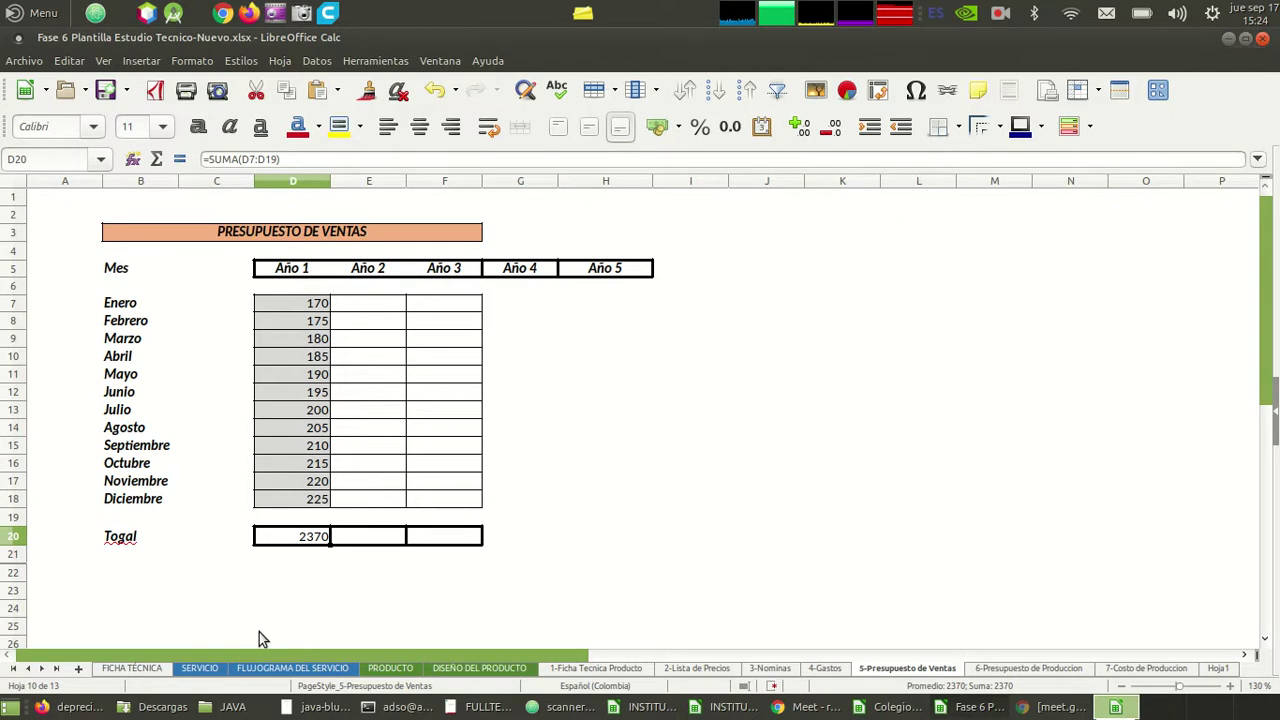
click(281, 380)
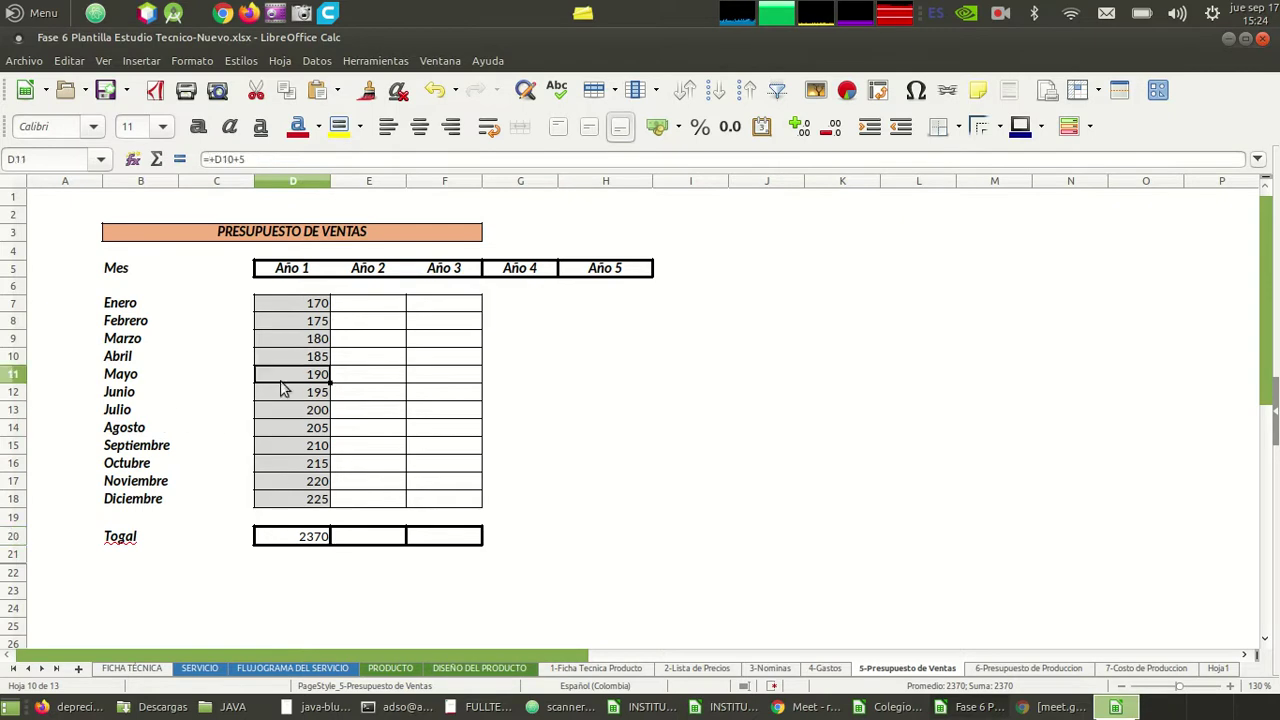
key(Up)
key(Up)
key(Up)
key(Up)
key(Up)
key(Down)
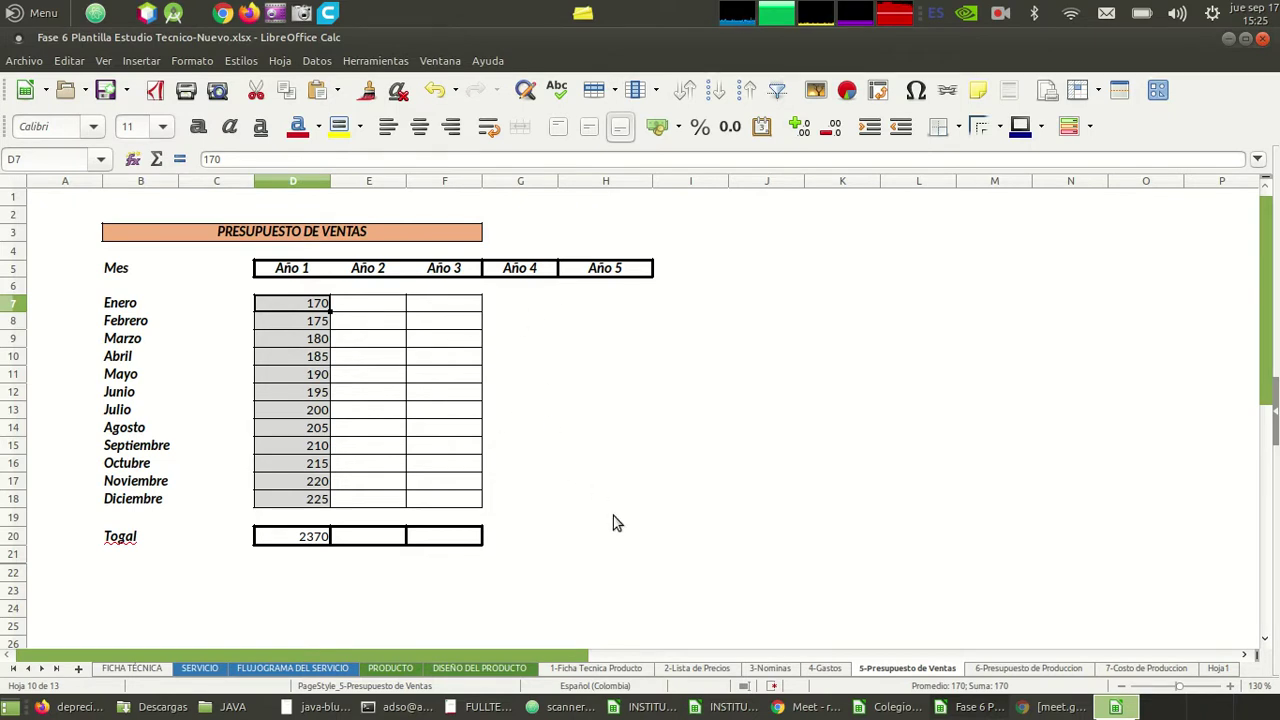
click(368, 546)
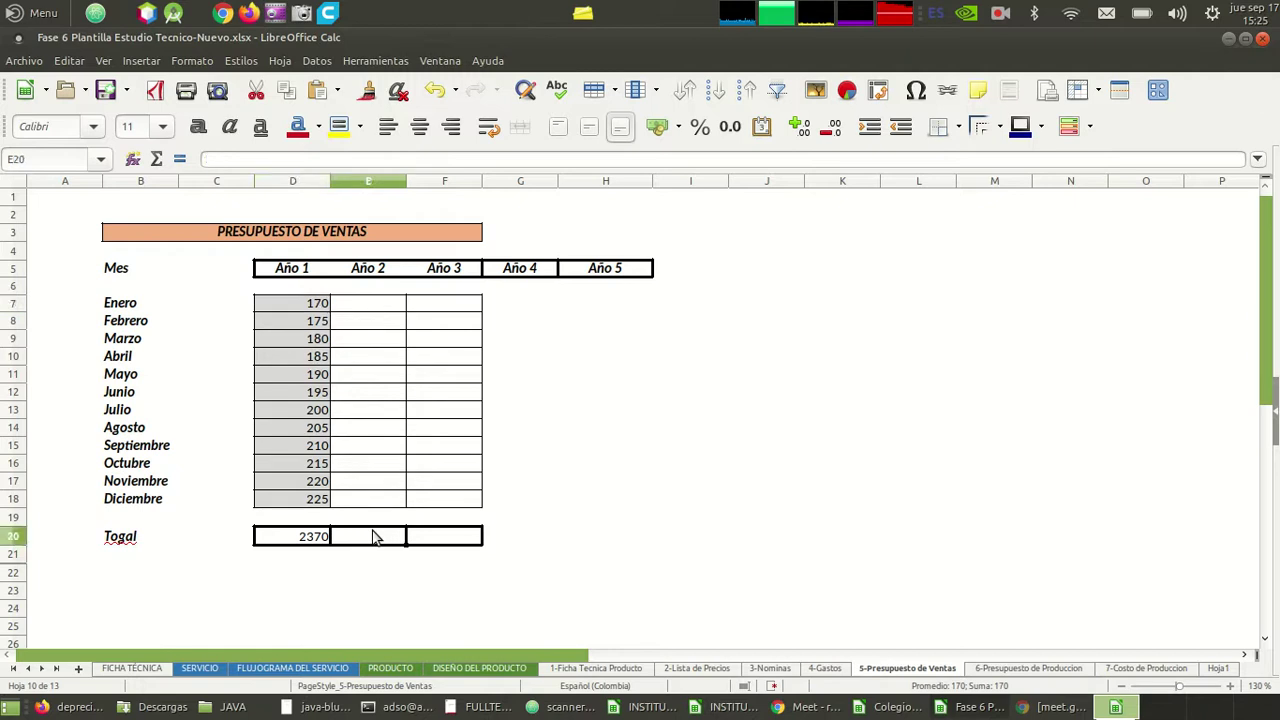
- Fill F20 and F7:F18 right to column H, extending the Togal row and monthly borders
click(474, 546)
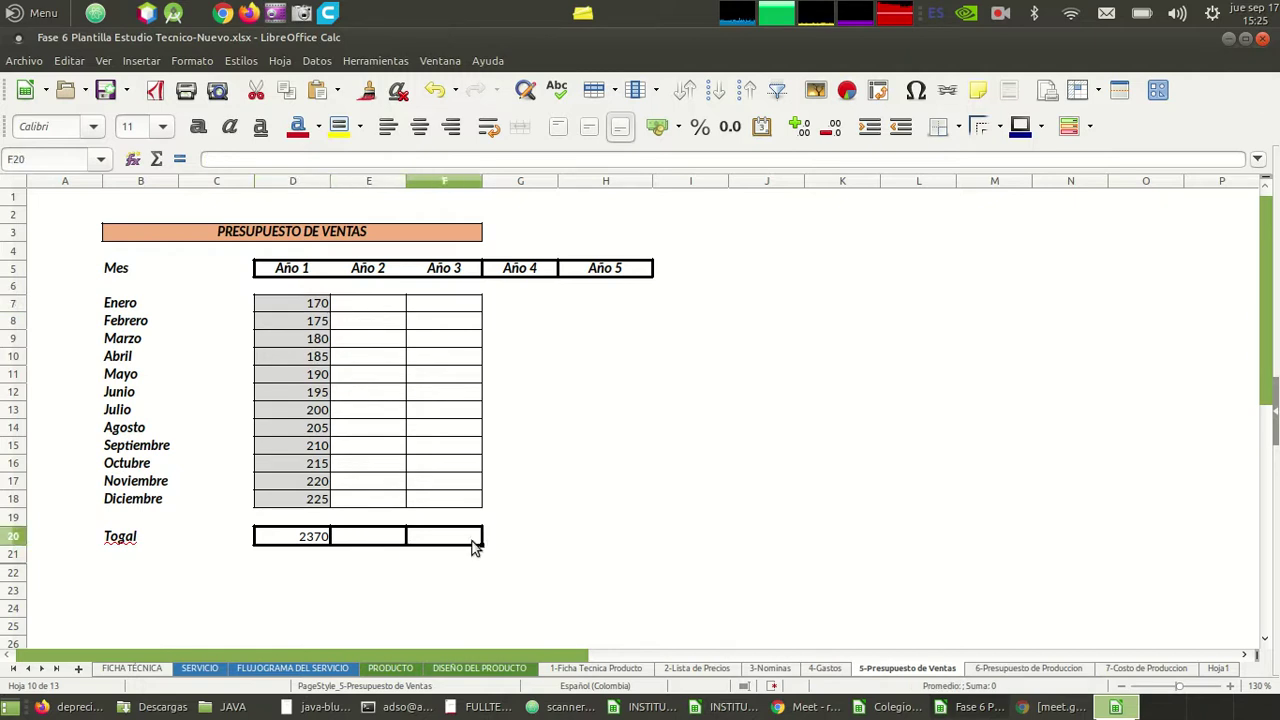
drag(481, 544, 617, 560)
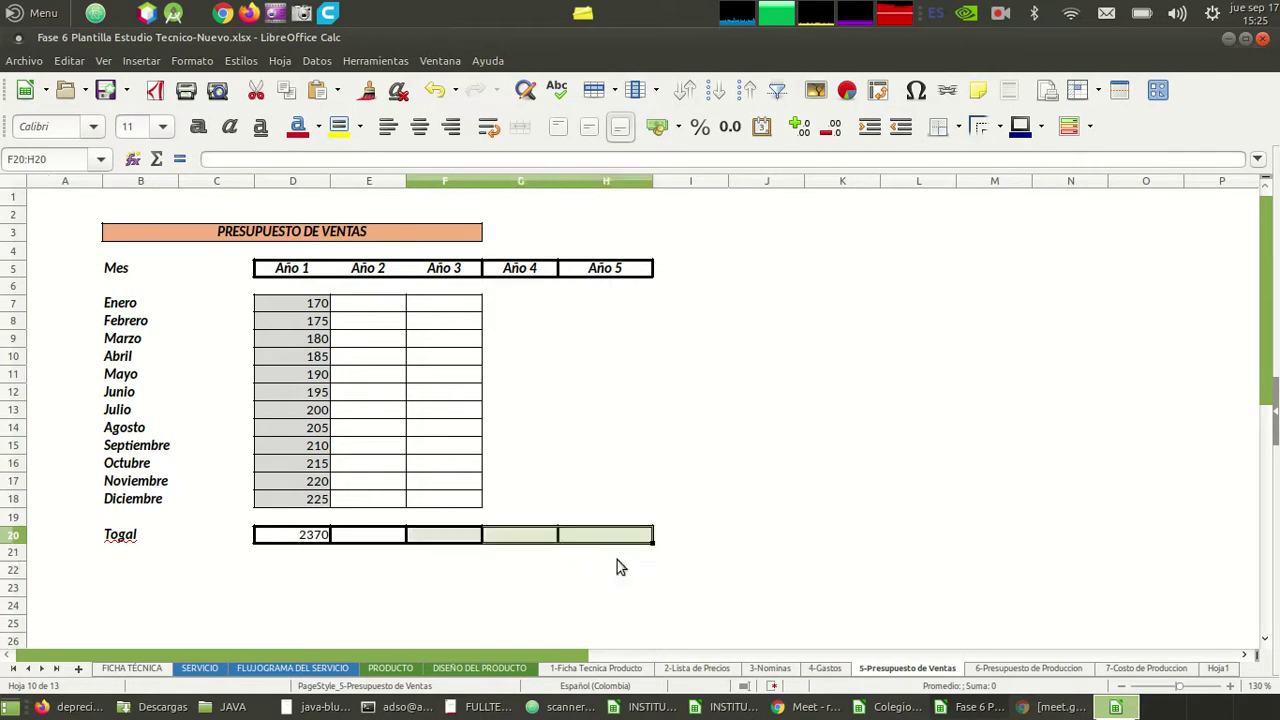
click(410, 550)
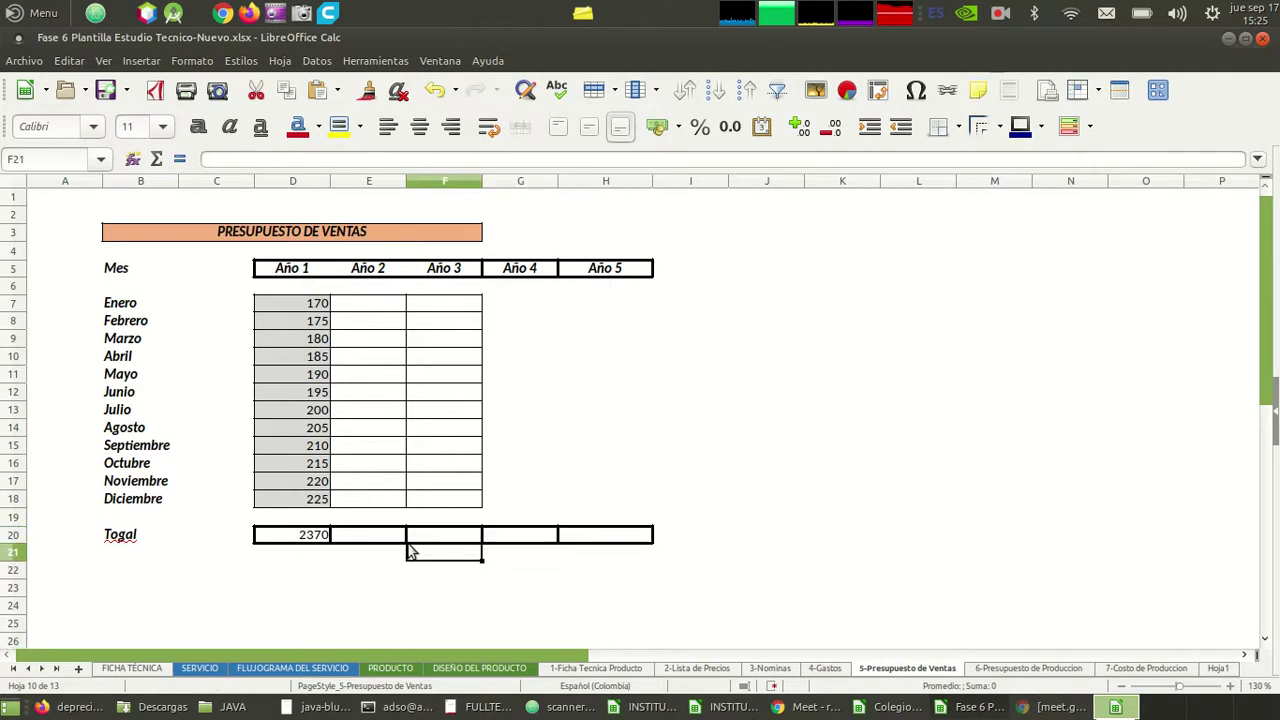
click(474, 498)
drag(470, 304, 620, 504)
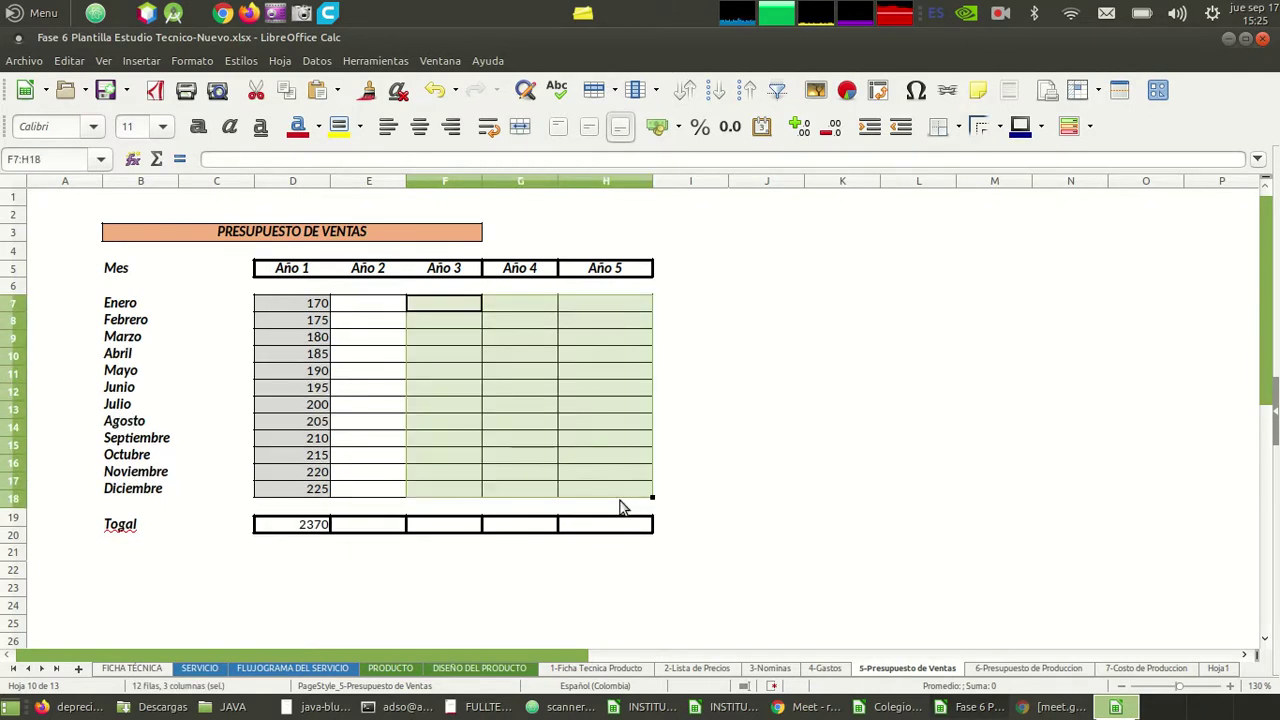
click(766, 512)
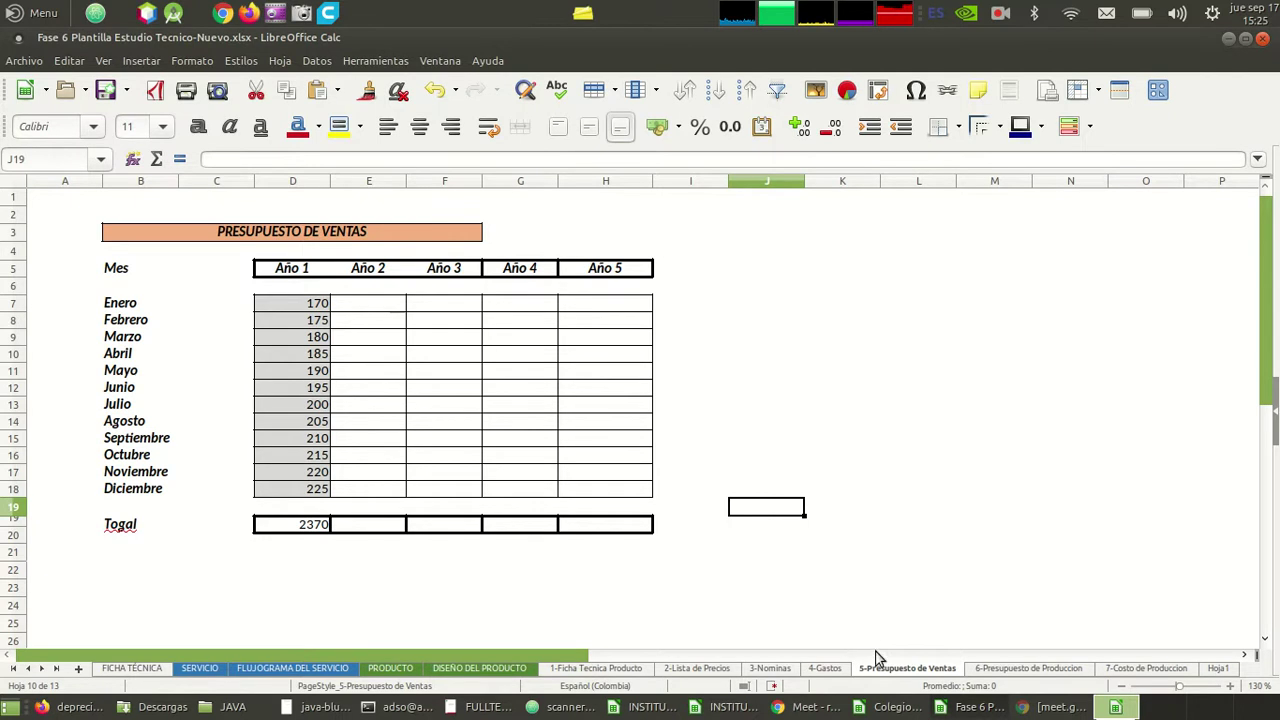
- Compare the sales and production budget sheets, ending on 6-Presupuesto de Produccion
click(1000, 668)
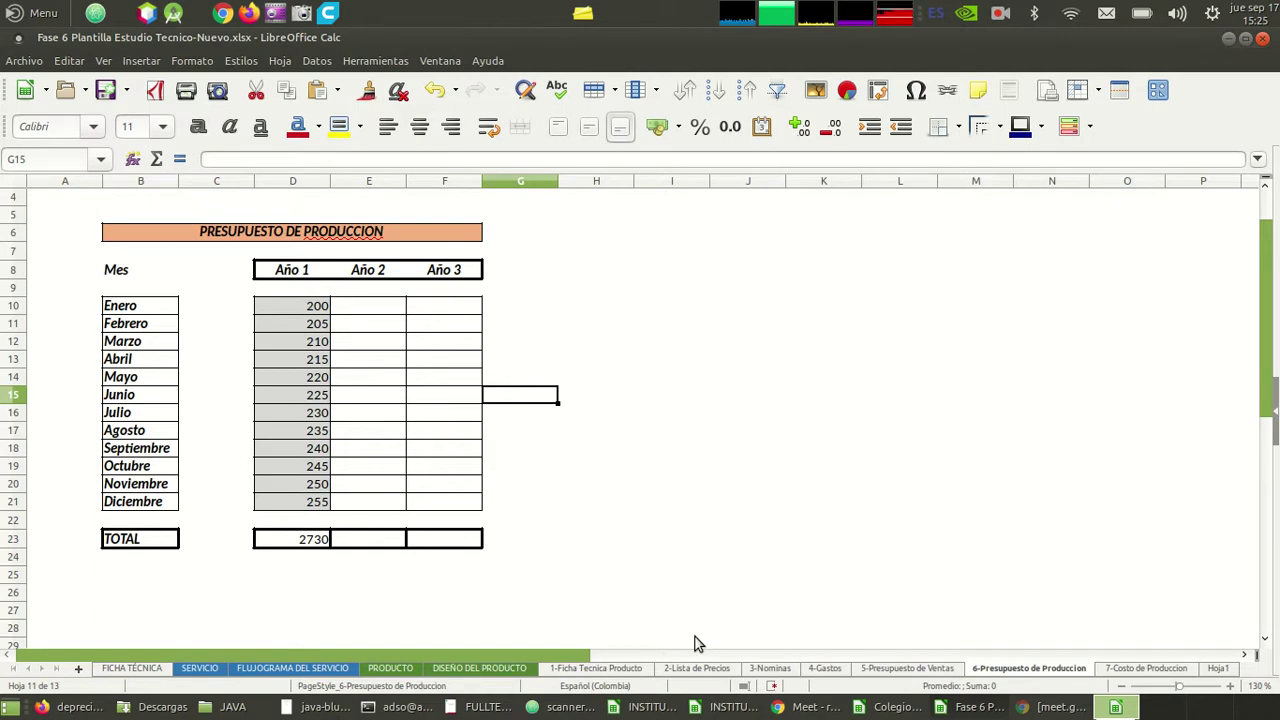
click(918, 669)
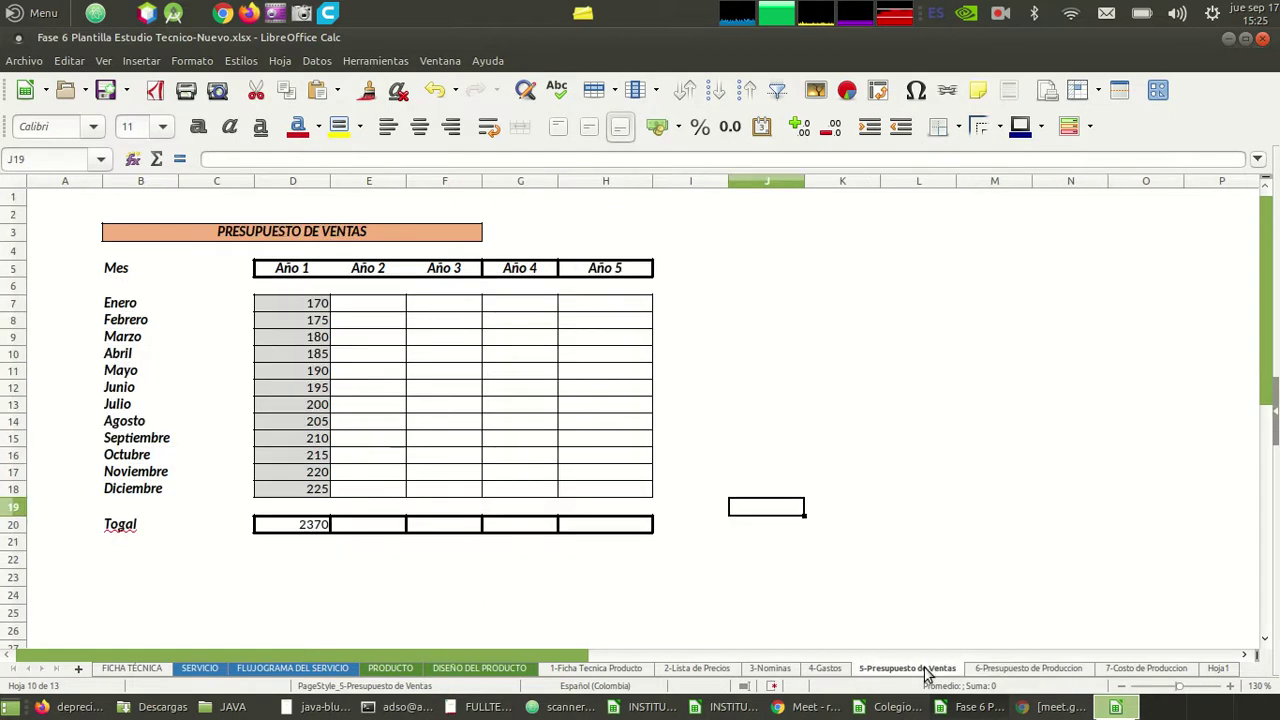
click(1004, 670)
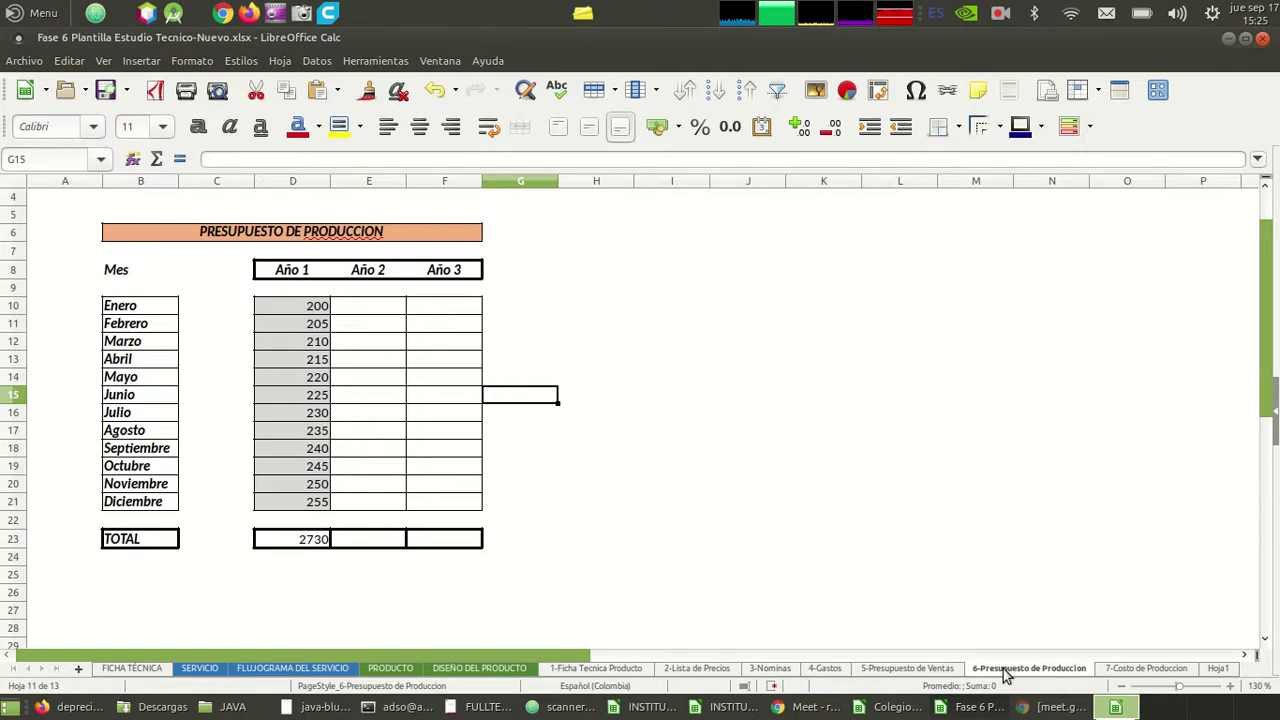
click(910, 668)
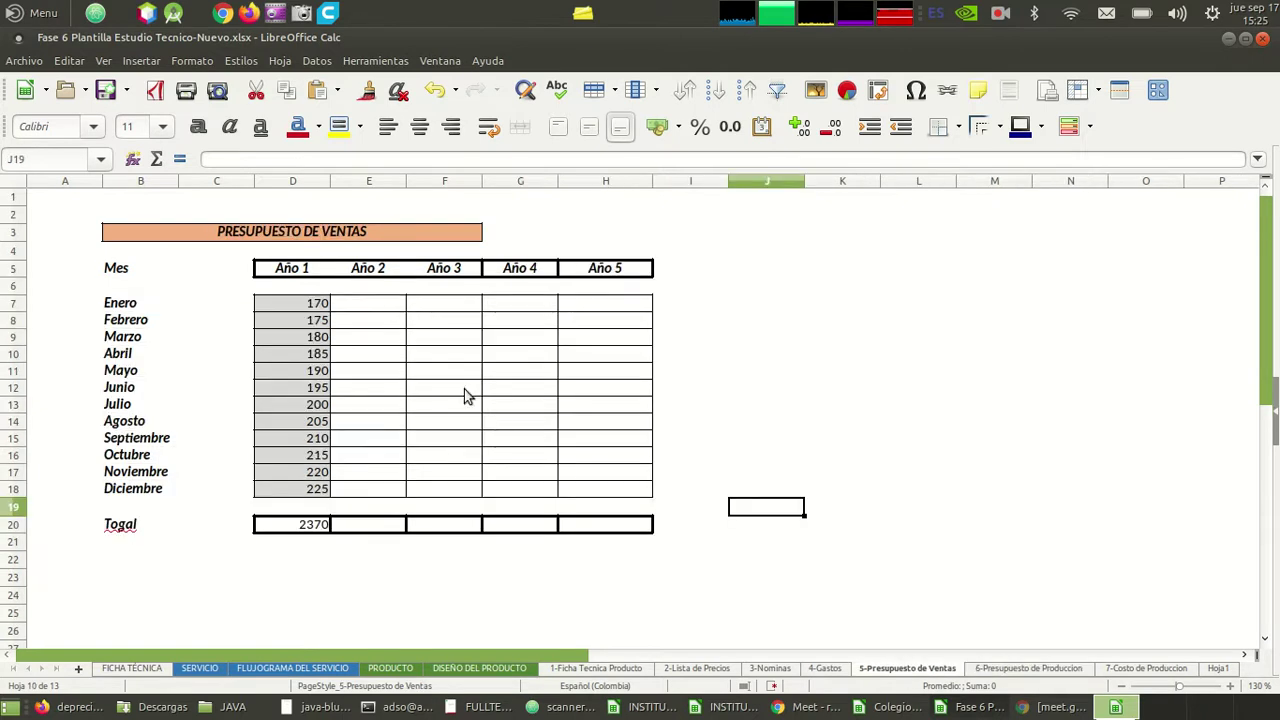
click(1020, 669)
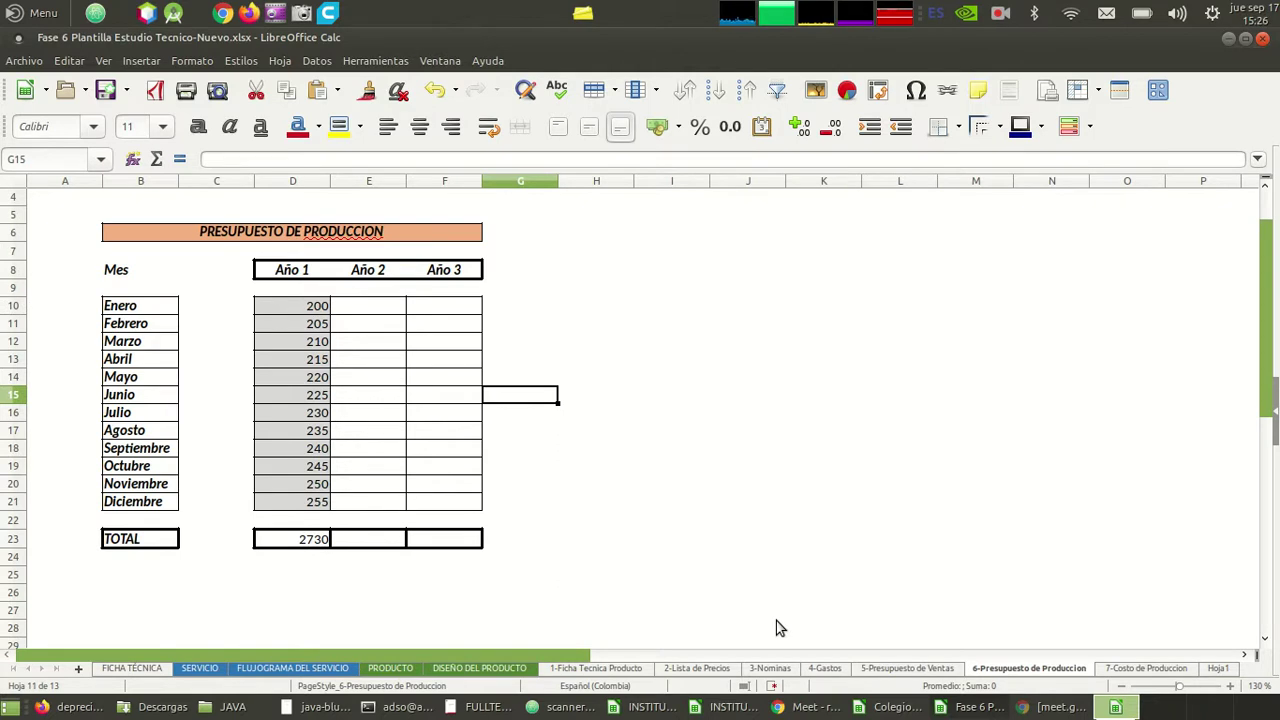
- Copy the production sheet's Año 3 column layout into Año 4 and Año 5
click(912, 670)
click(1008, 670)
click(466, 541)
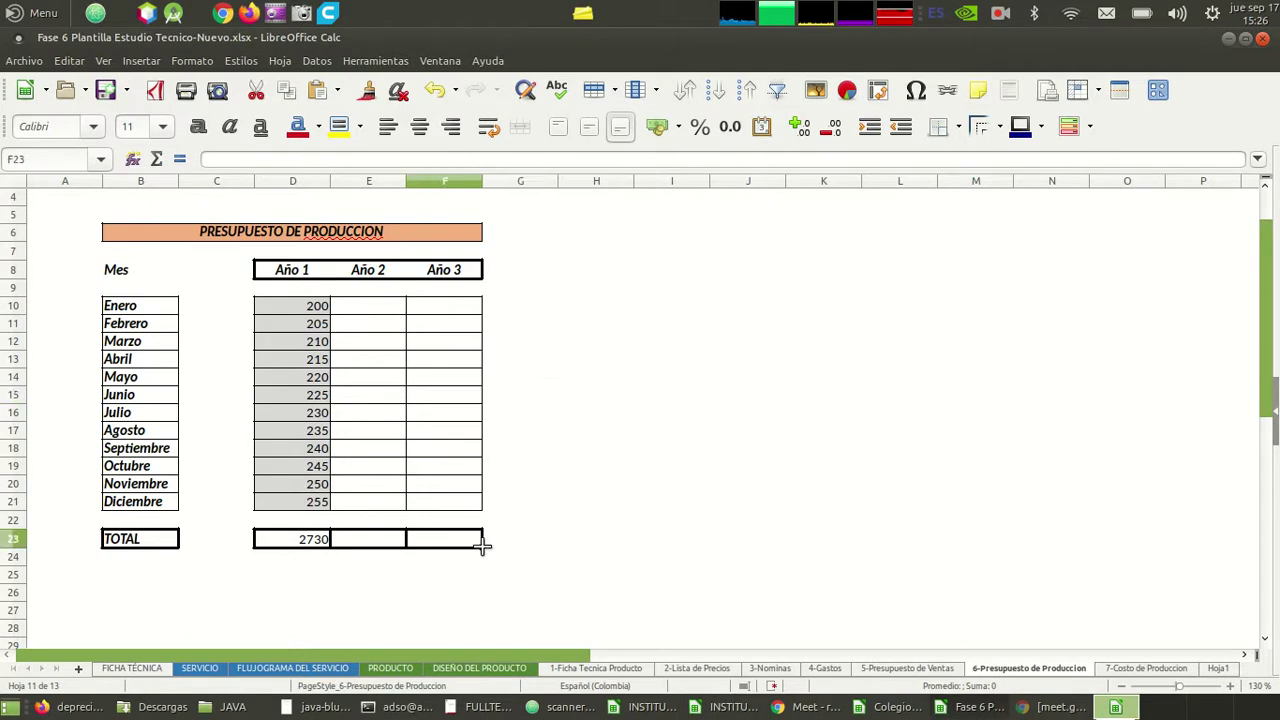
drag(457, 537, 449, 271)
drag(481, 543, 617, 568)
click(701, 526)
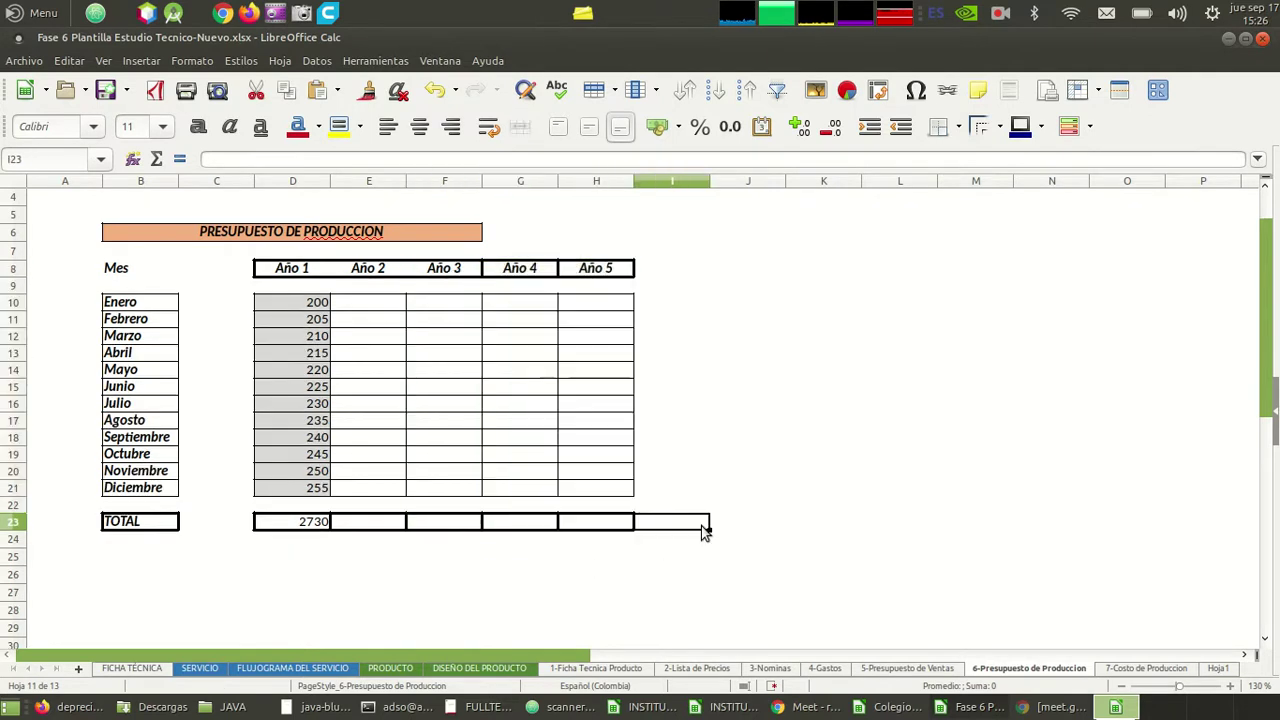
- Merge B6:H6 for the PRESUPUESTO DE PRODUCCION title, keeping hidden cell contents
click(476, 239)
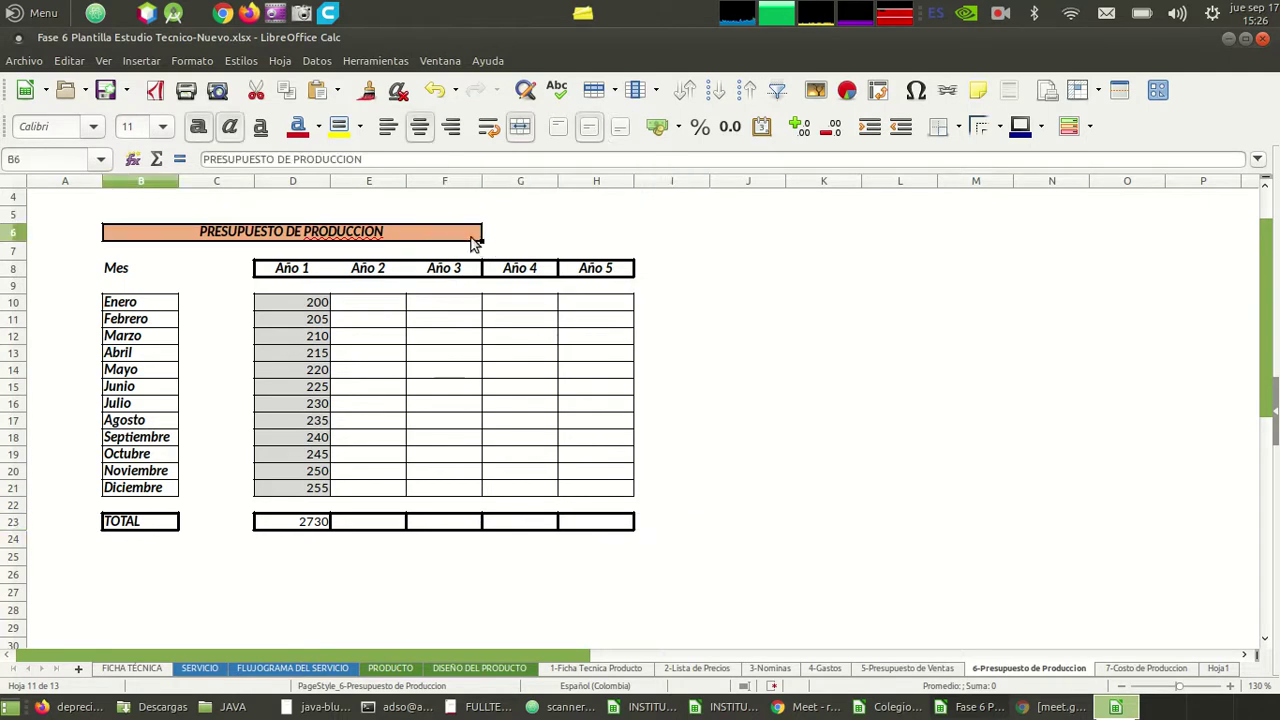
drag(482, 242, 613, 245)
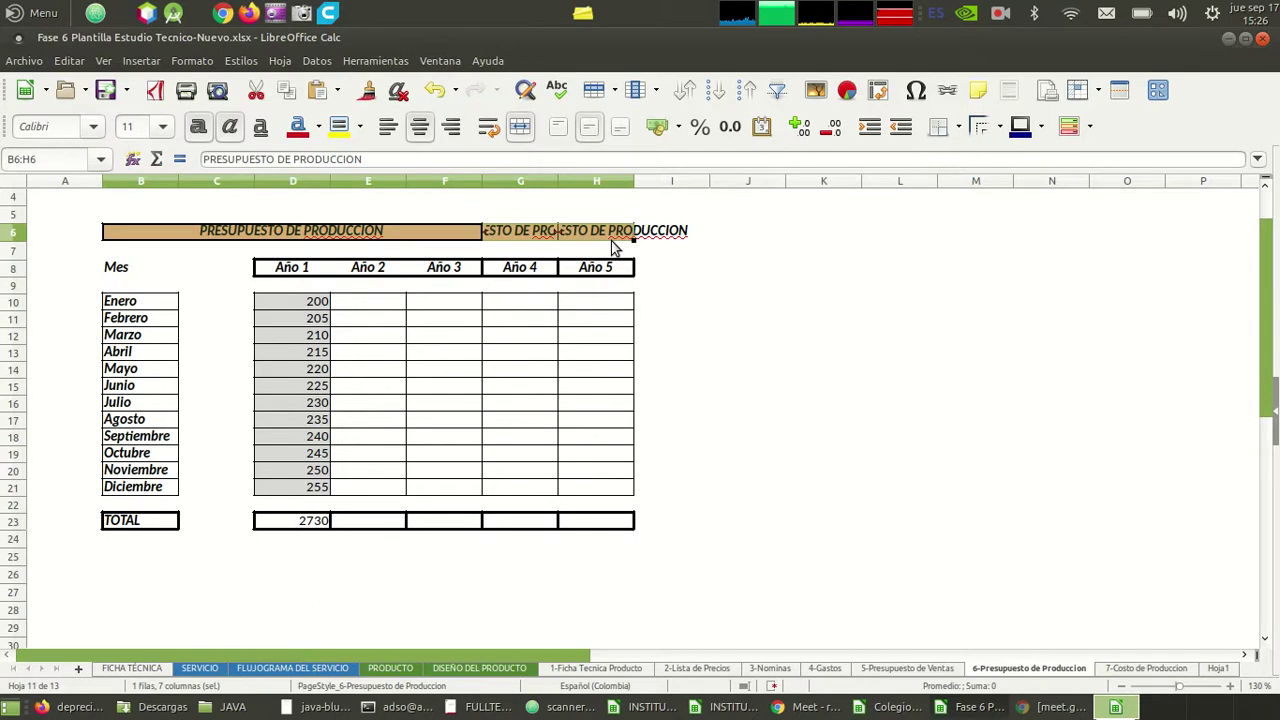
click(607, 240)
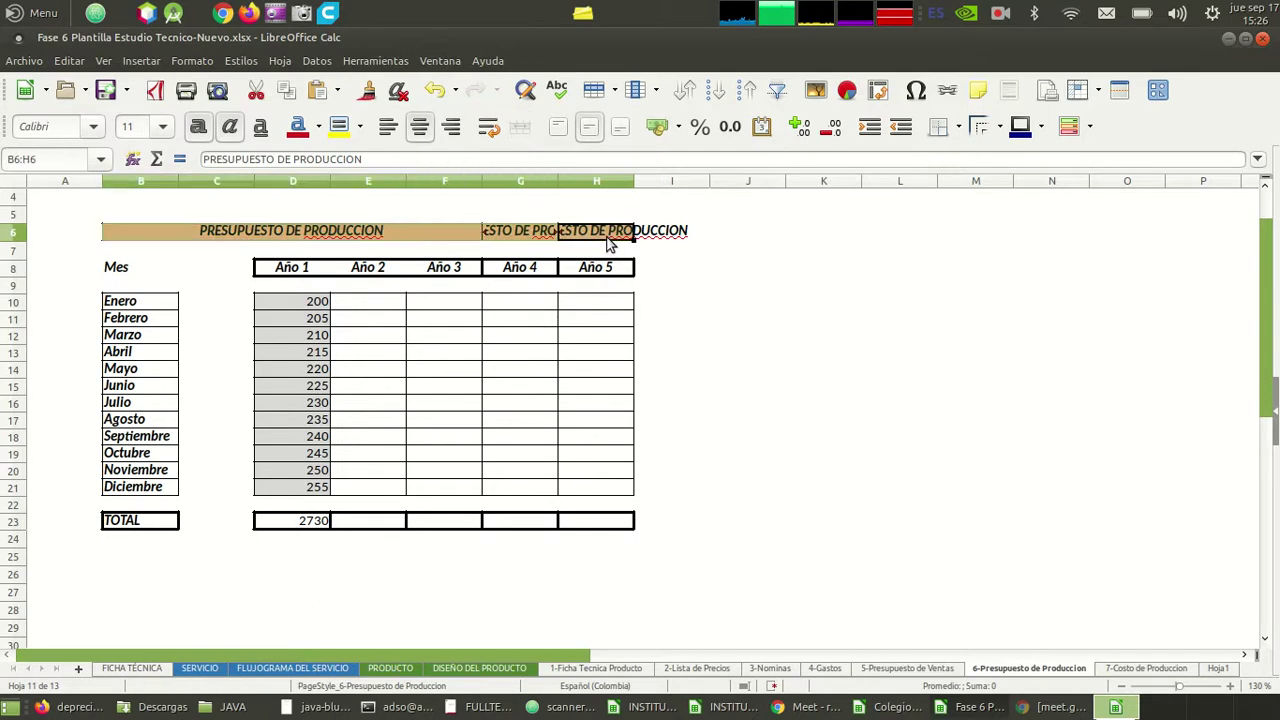
click(522, 128)
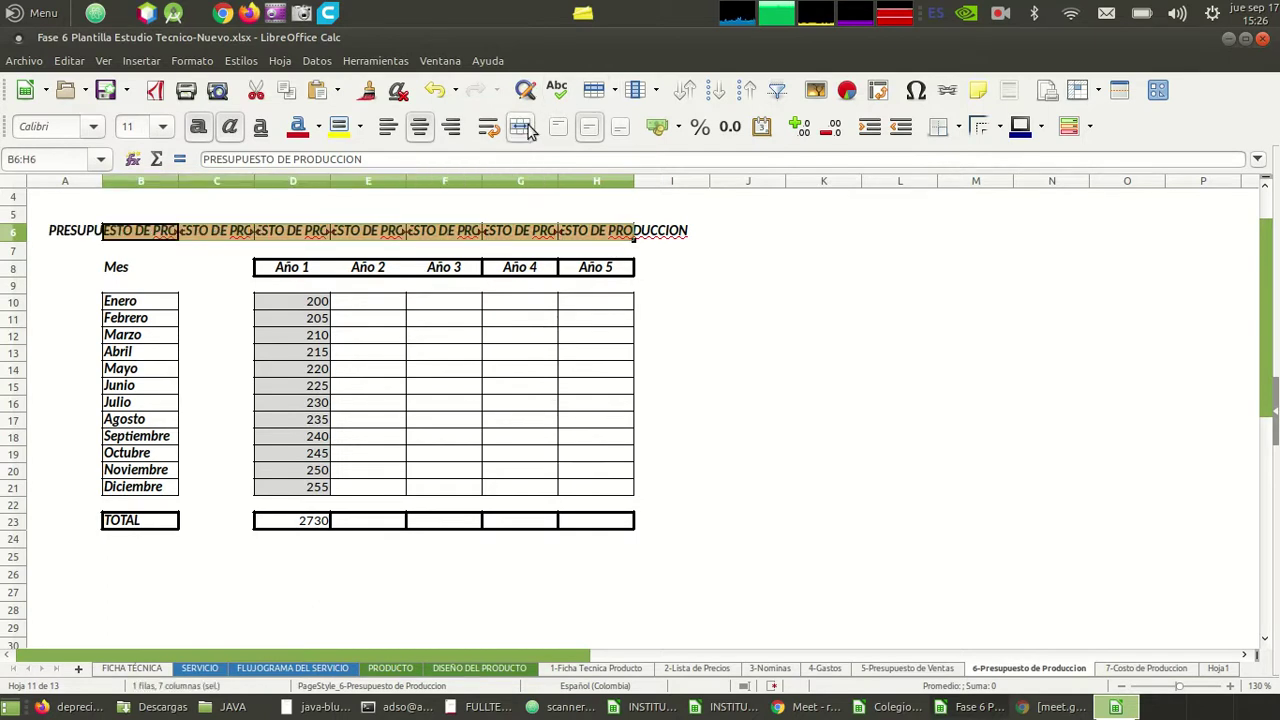
click(522, 128)
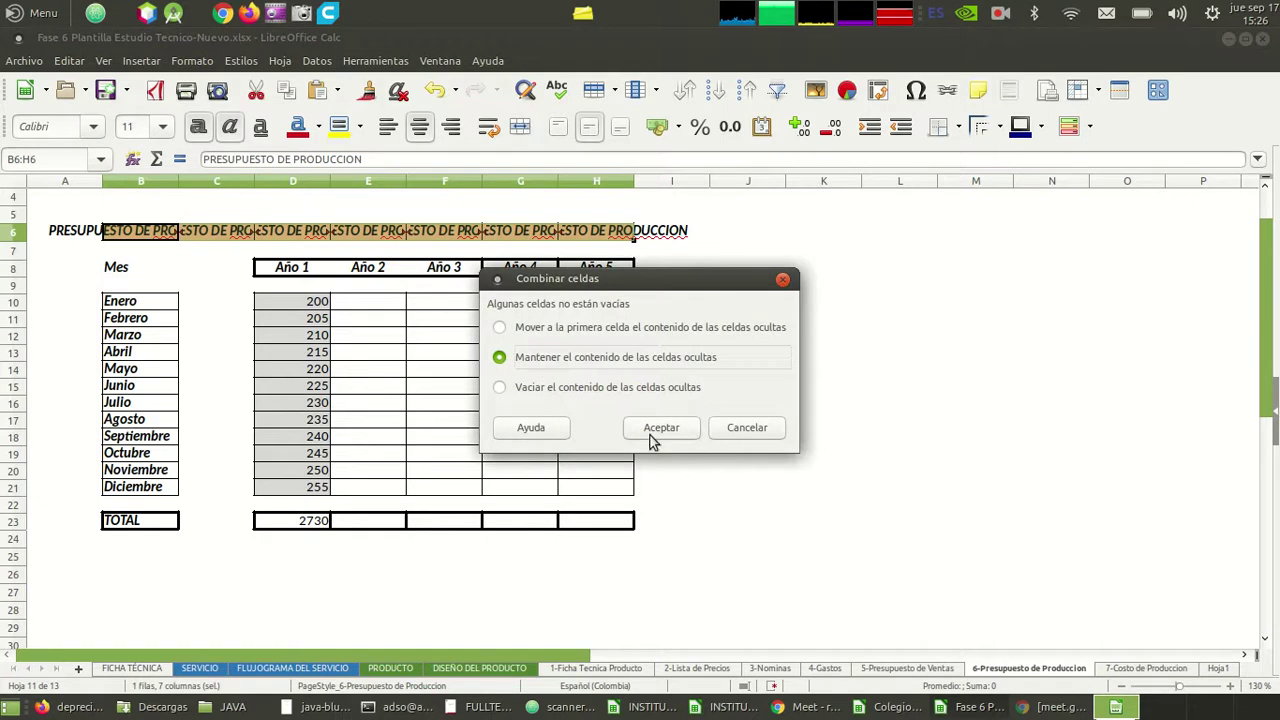
click(643, 432)
click(676, 353)
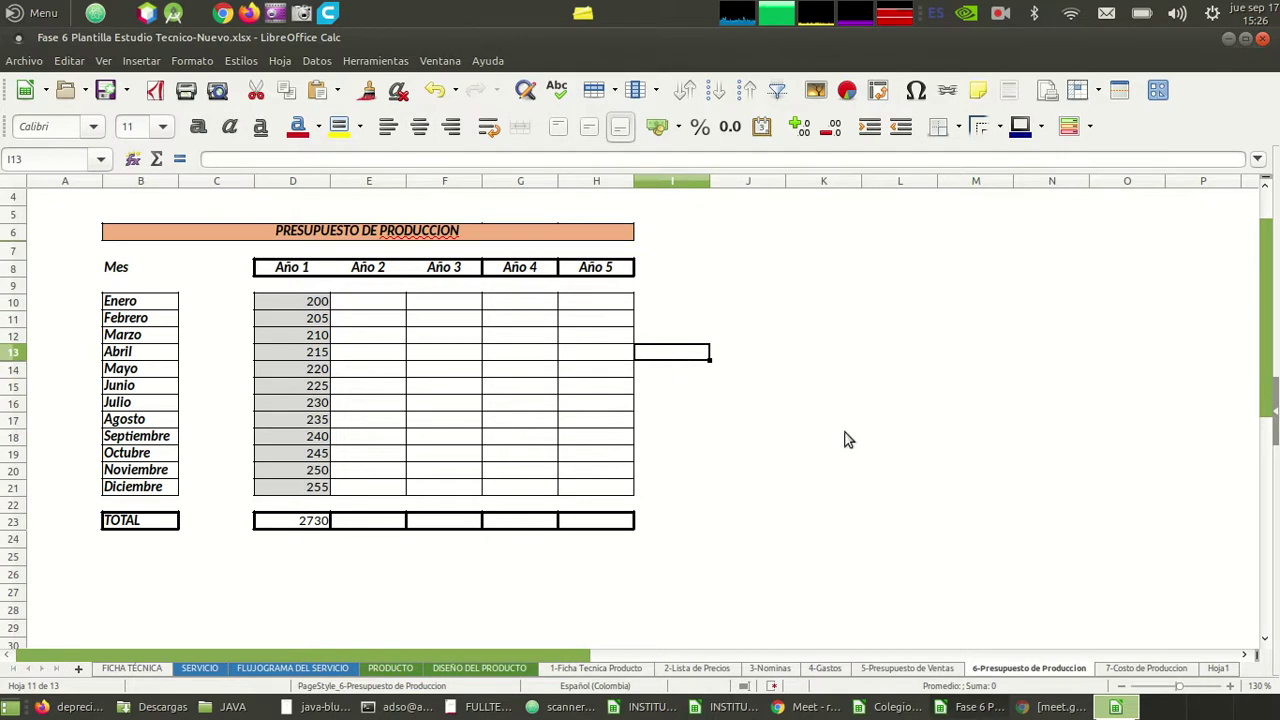
click(1160, 668)
click(465, 305)
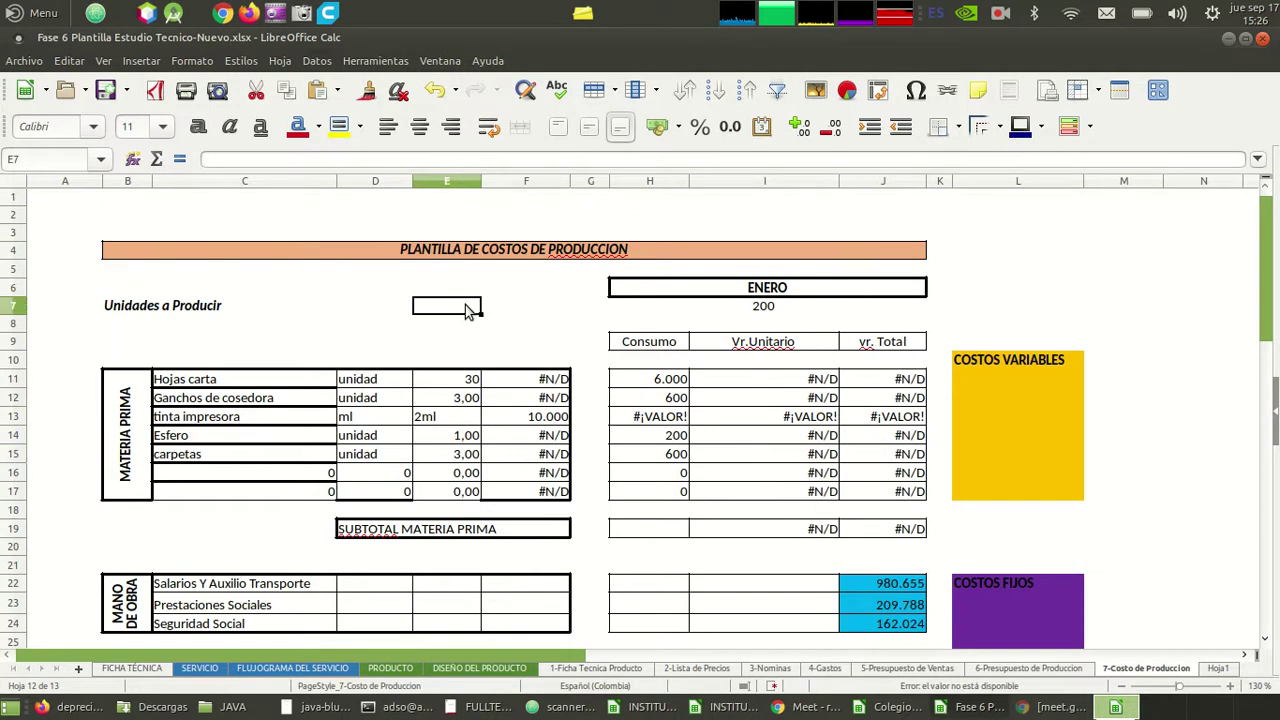
key(Right)
key(Right)
key(Left)
key(Left)
key(Right)
key(Right)
key(Right)
key(Left)
key(Left)
key(Down)
key(Down)
key(Left)
key(Down)
key(Down)
key(Left)
key(Down)
key(Left)
key(Down)
key(Down)
key(Left)
key(Down)
key(Down)
key(Down)
key(Left)
key(Up)
key(Up)
key(Up)
key(Up)
key(Up)
key(Up)
key(Right)
key(Right)
key(Down)
key(Down)
key(Down)
key(Down)
key(Down)
key(Up)
key(Up)
key(Up)
key(Up)
key(Up)
key(Right)
key(Right)
key(Right)
key(Down)
key(Down)
key(Down)
key(Down)
key(Down)
key(Up)
key(Up)
key(Up)
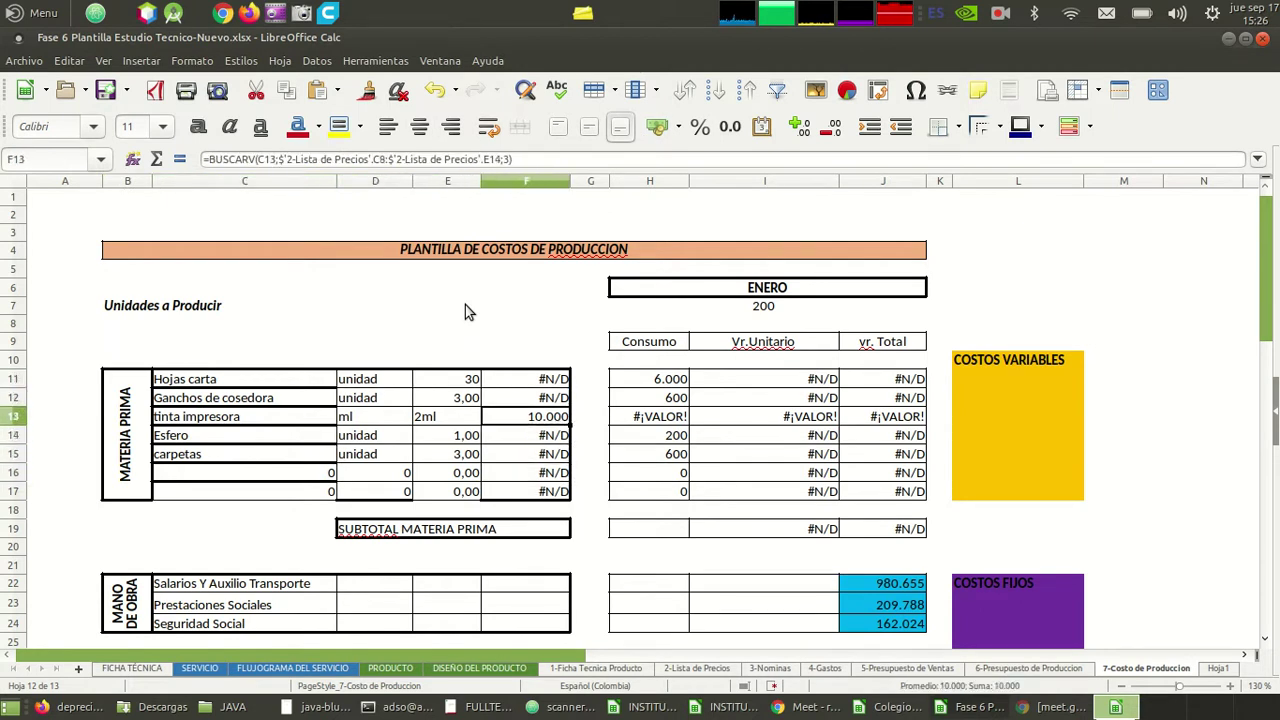
key(Left)
key(Left)
key(Left)
key(Up)
key(Up)
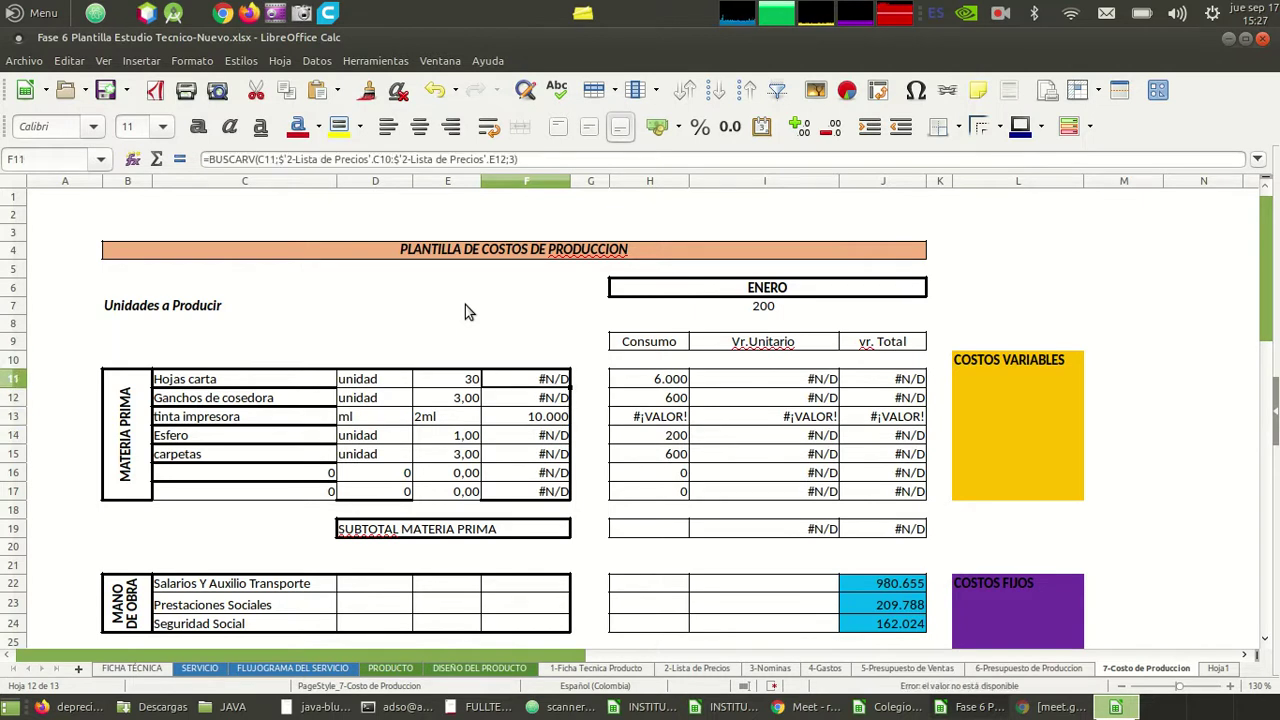
key(Down)
key(Down)
key(Down)
key(Down)
key(Down)
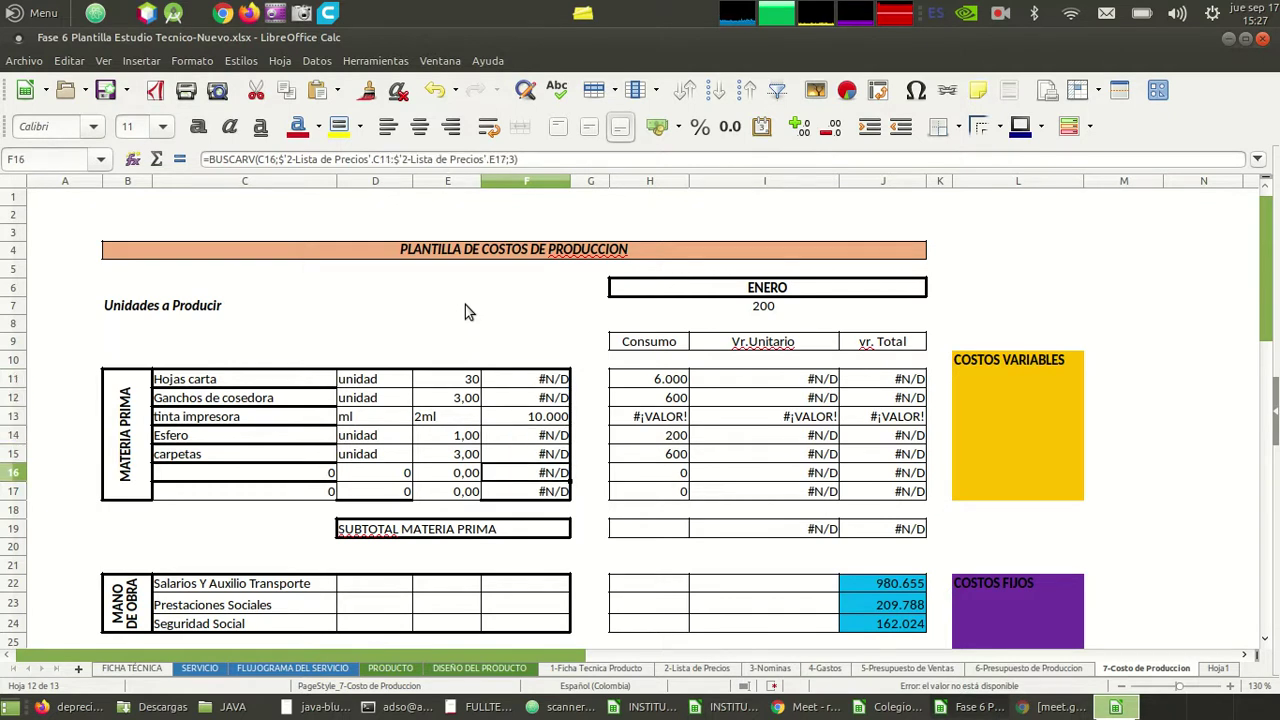
key(Up)
key(Up)
key(Up)
key(Up)
key(Up)
key(Up)
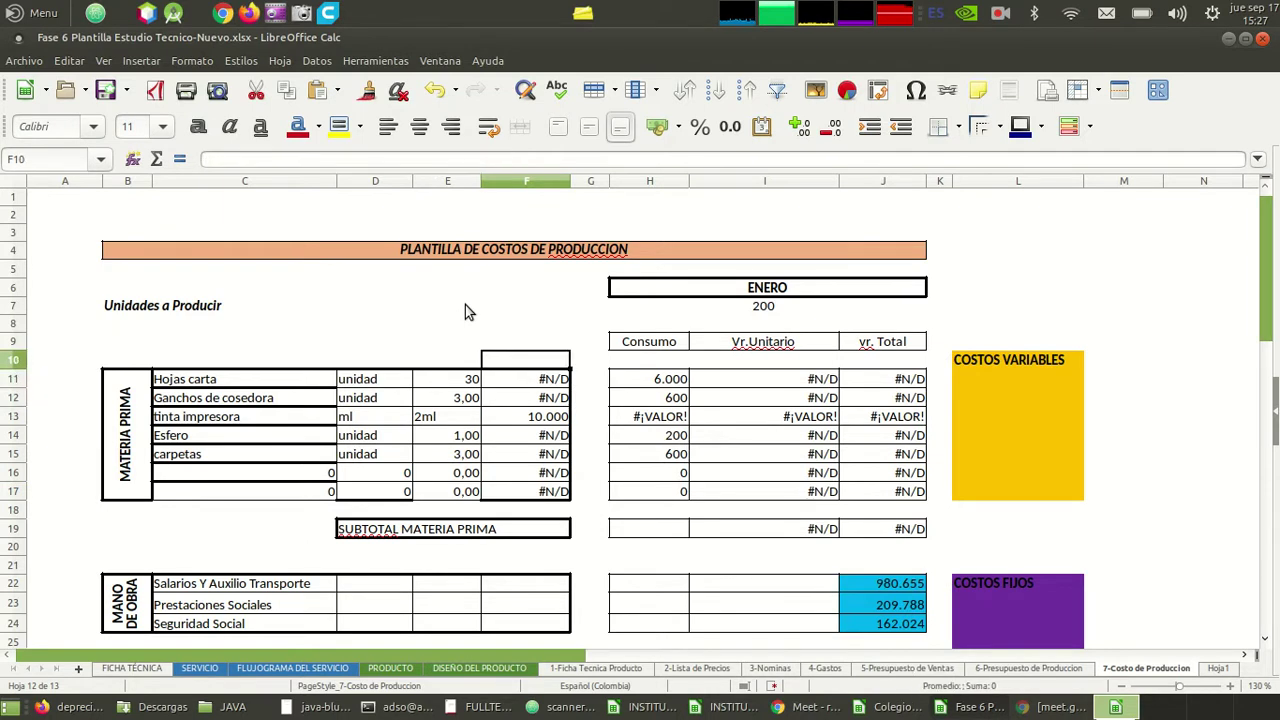
key(Down)
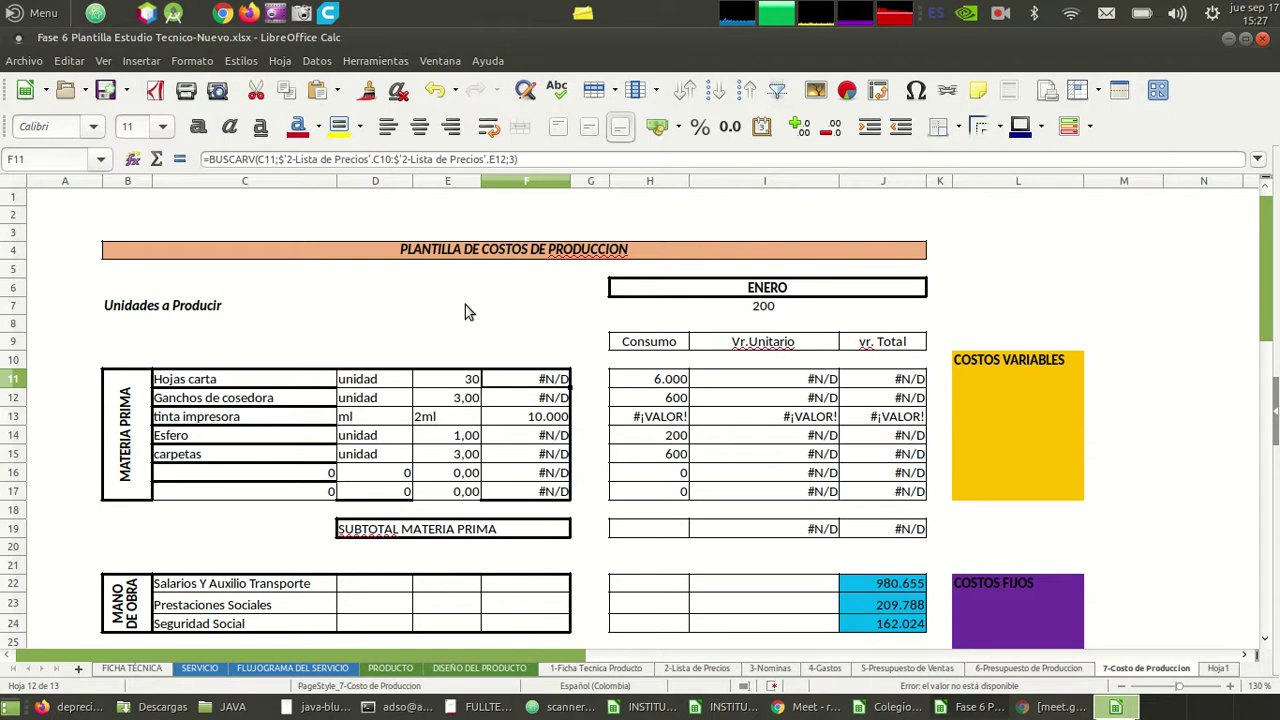
- Review the materia prima, mano de obra, gastos de fabricacion and Costo Unitario rows
key(Right)
key(Down)
key(Down)
key(Down)
key(Down)
key(Down)
key(Down)
key(Down)
key(Down)
key(Down)
key(Down)
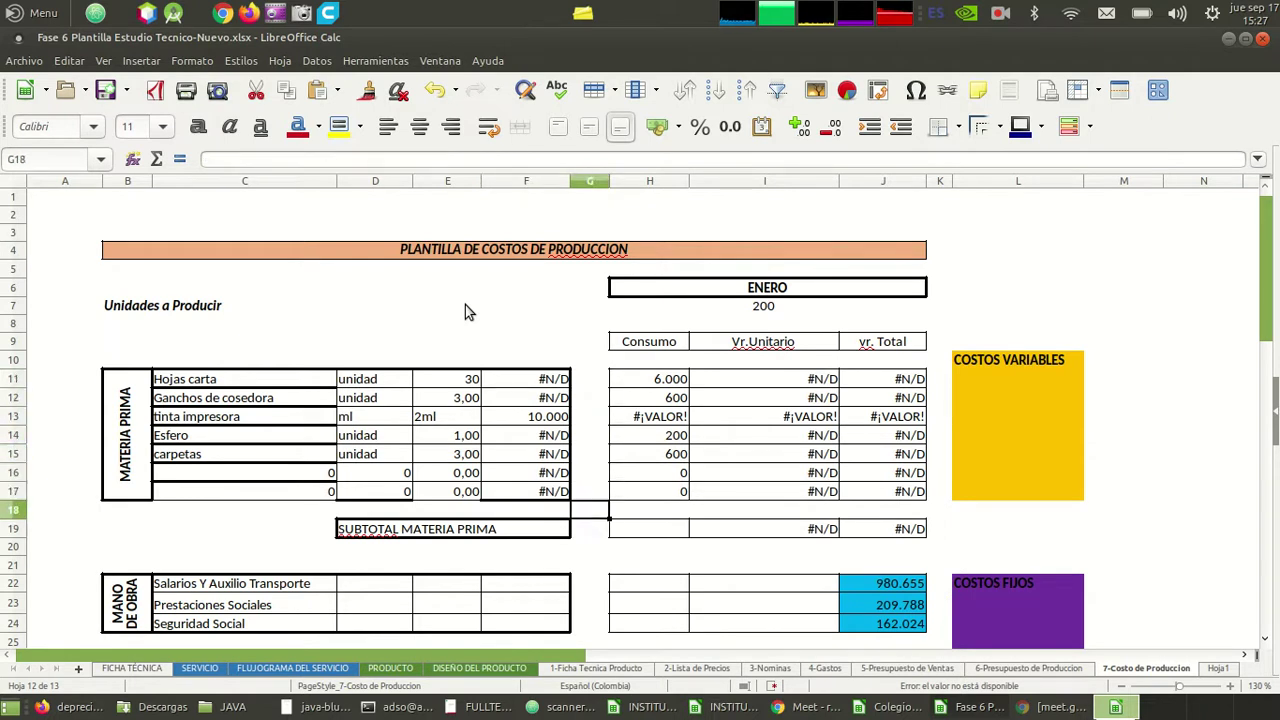
key(Down)
key(Left)
key(Left)
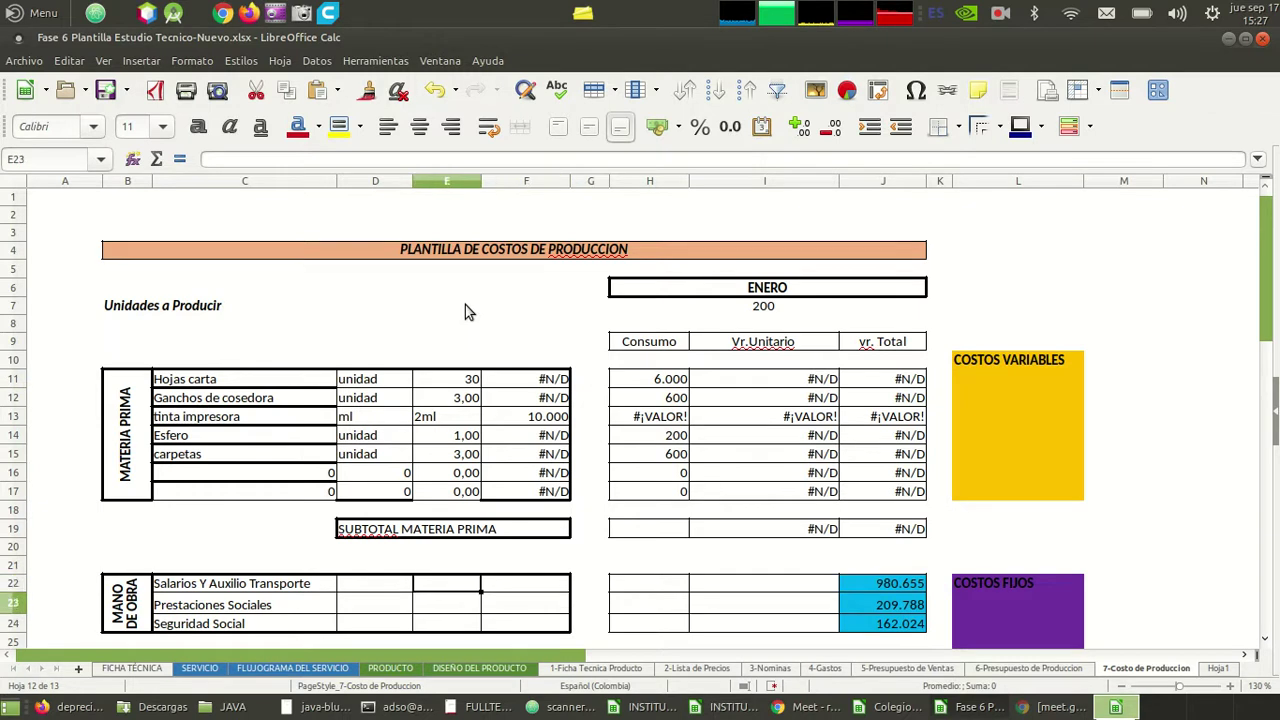
key(Down)
key(Down)
key(Down)
key(Down)
key(Down)
key(Down)
key(Down)
key(Down)
key(Down)
key(Down)
key(Down)
key(Down)
key(Down)
key(Down)
key(Down)
key(Down)
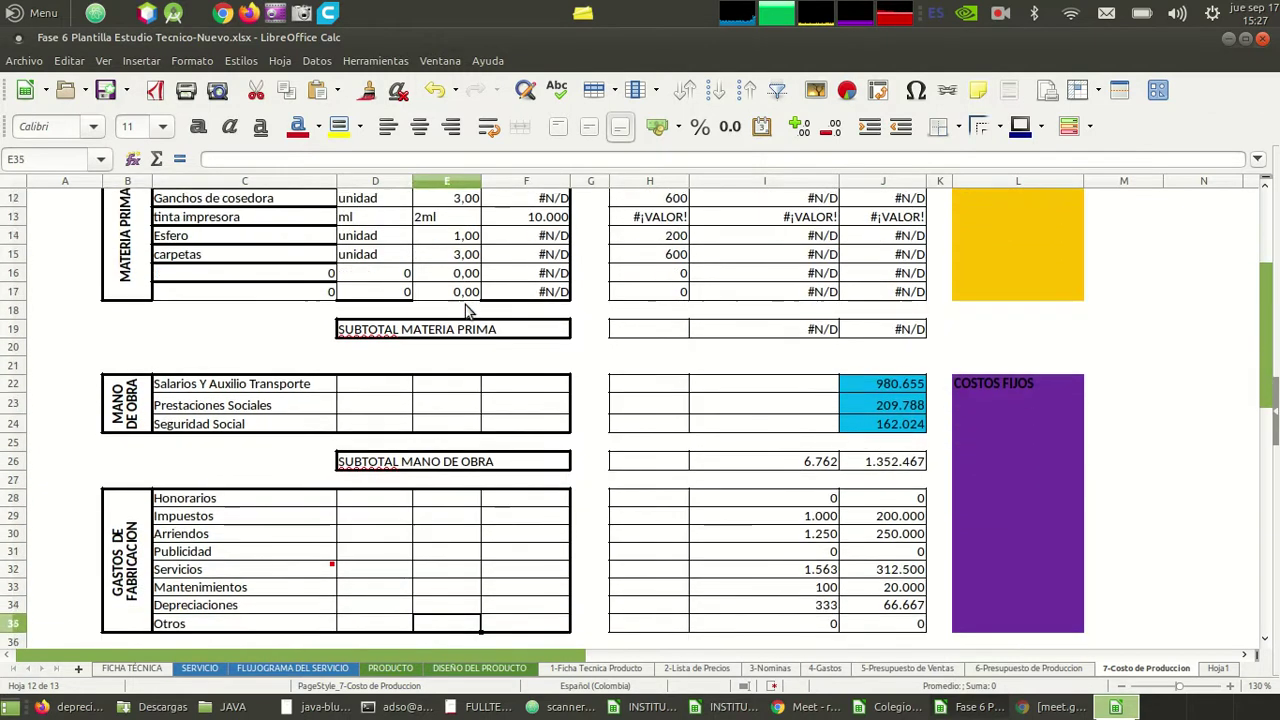
key(Down)
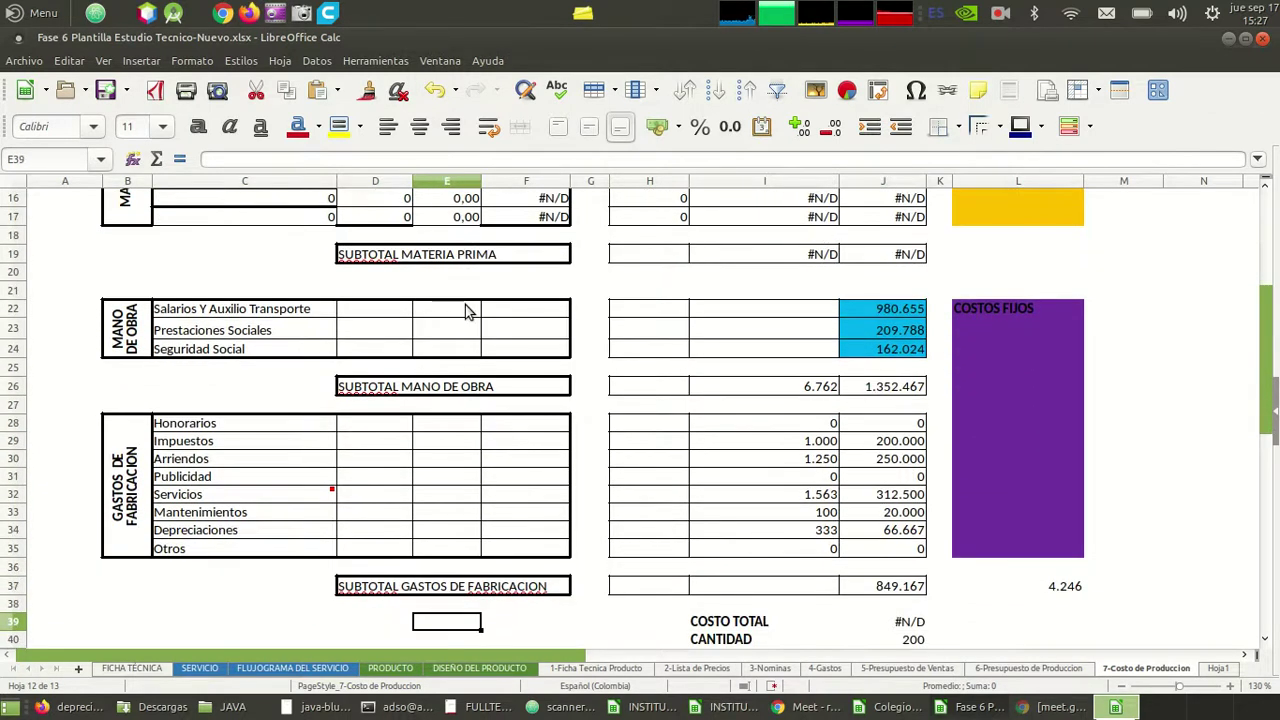
key(Down)
key(Down)
key(Up)
key(Up)
key(Up)
key(Up)
key(Up)
key(Up)
key(Up)
key(Up)
key(Up)
key(Up)
key(Up)
key(Up)
key(Up)
key(Up)
key(Up)
key(Up)
key(Up)
key(Up)
key(Up)
key(Up)
key(Up)
key(Up)
key(Up)
key(Up)
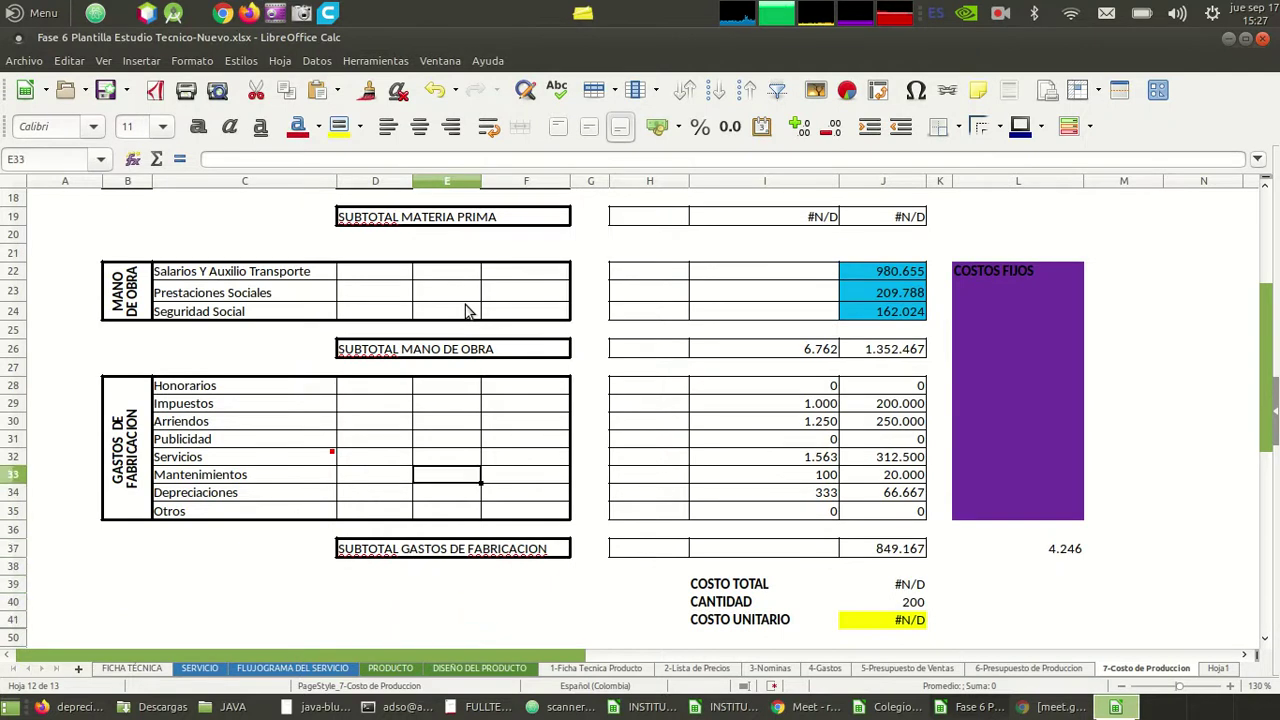
- Check the Hojas carta and Esfero quantity references in E11 and E14, then save the workbook
key(Down)
key(Down)
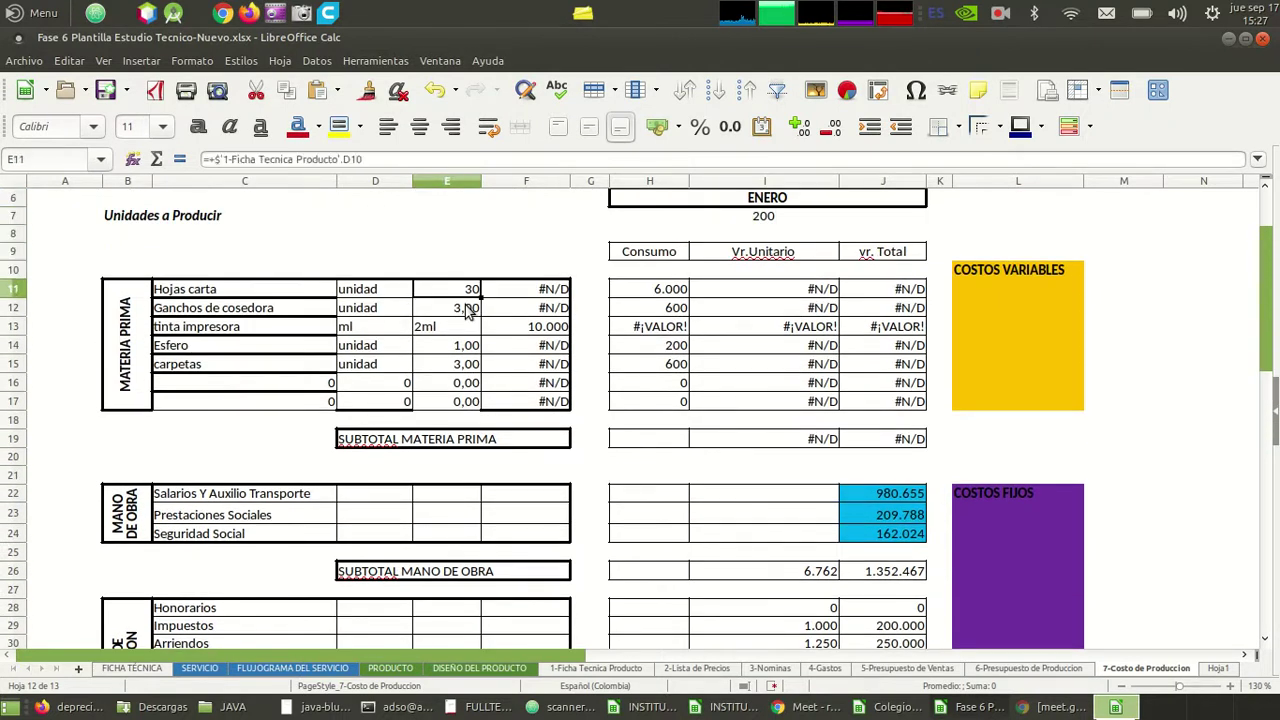
key(Down)
key(Down)
key(Down)
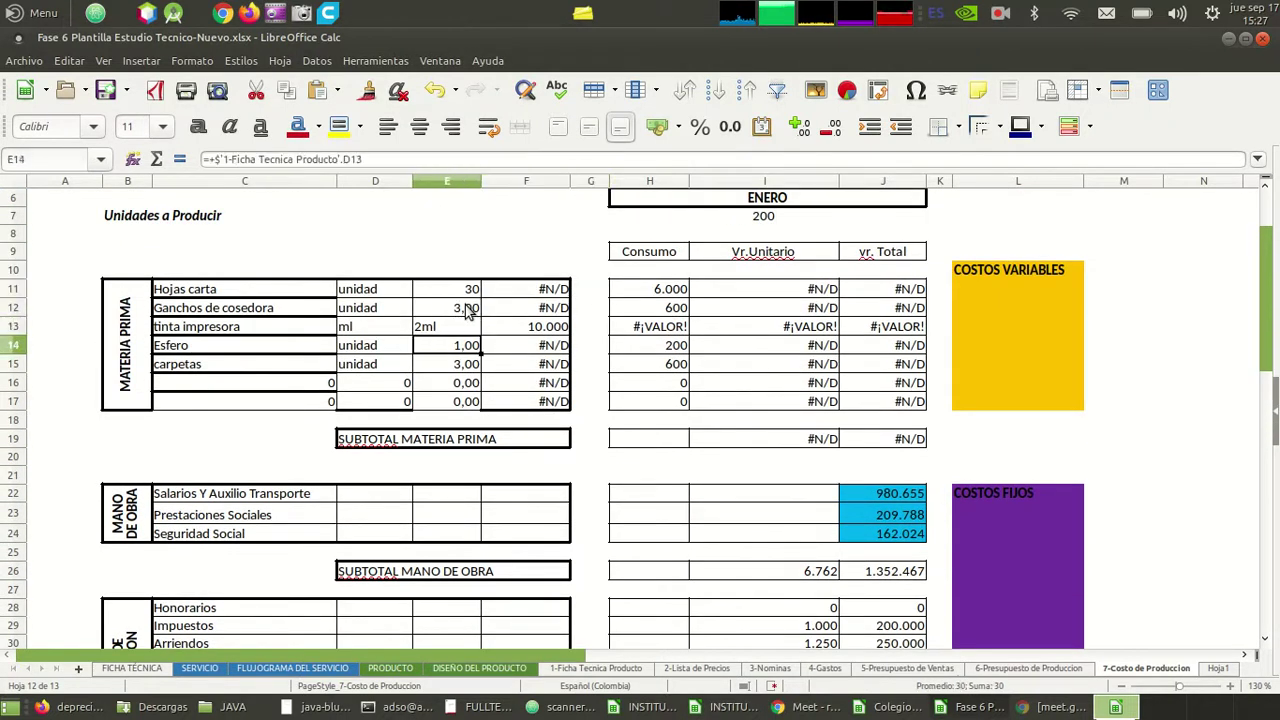
key(ctrl+s)
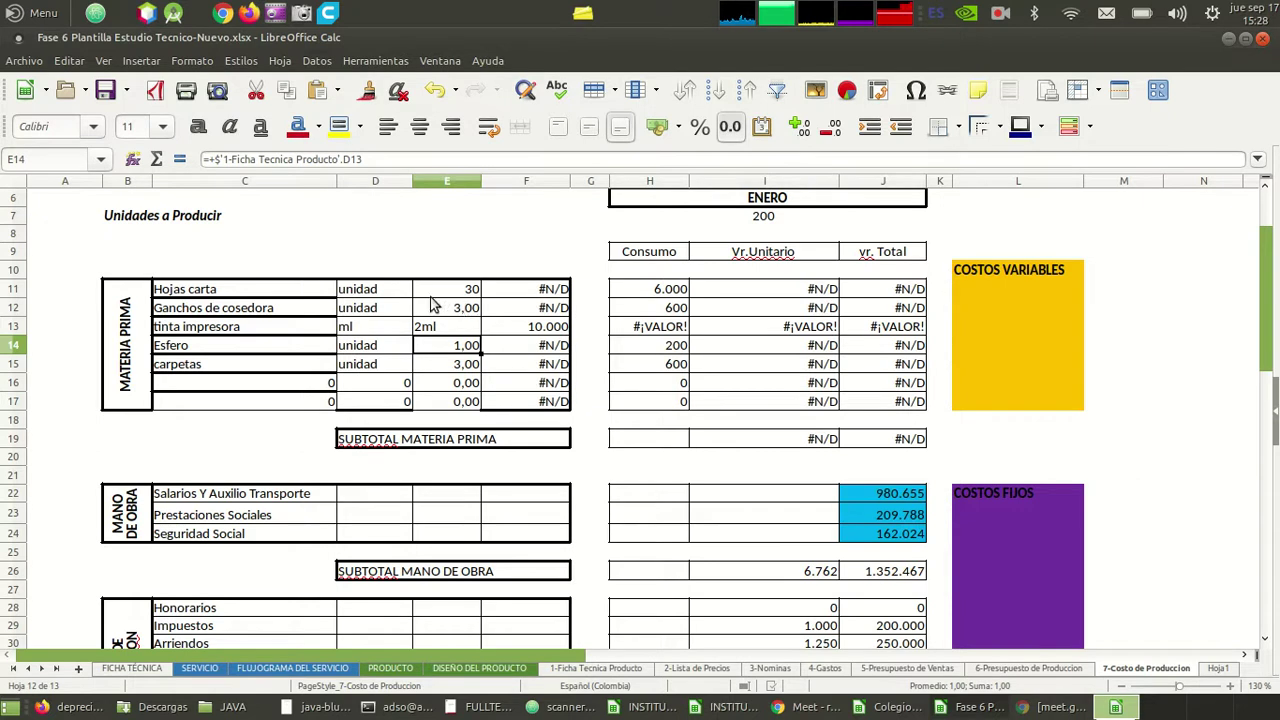
click(434, 296)
key(Left)
key(Left)
key(Right)
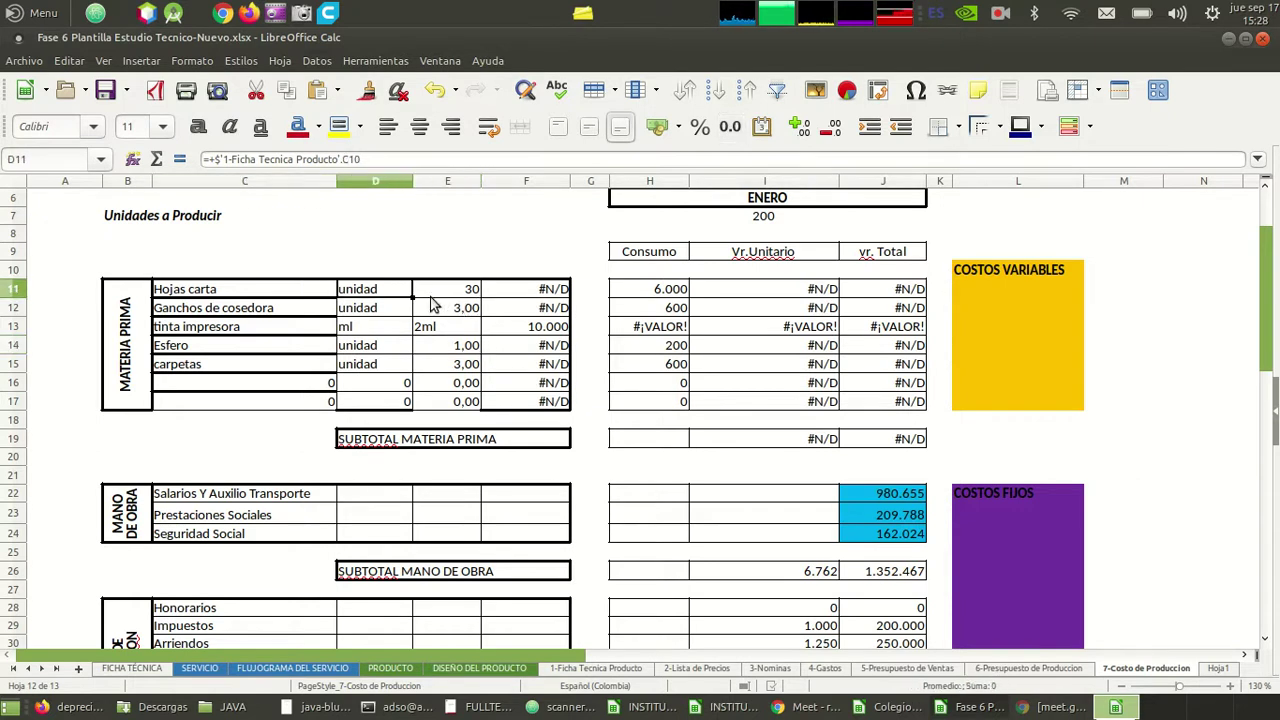
key(Right)
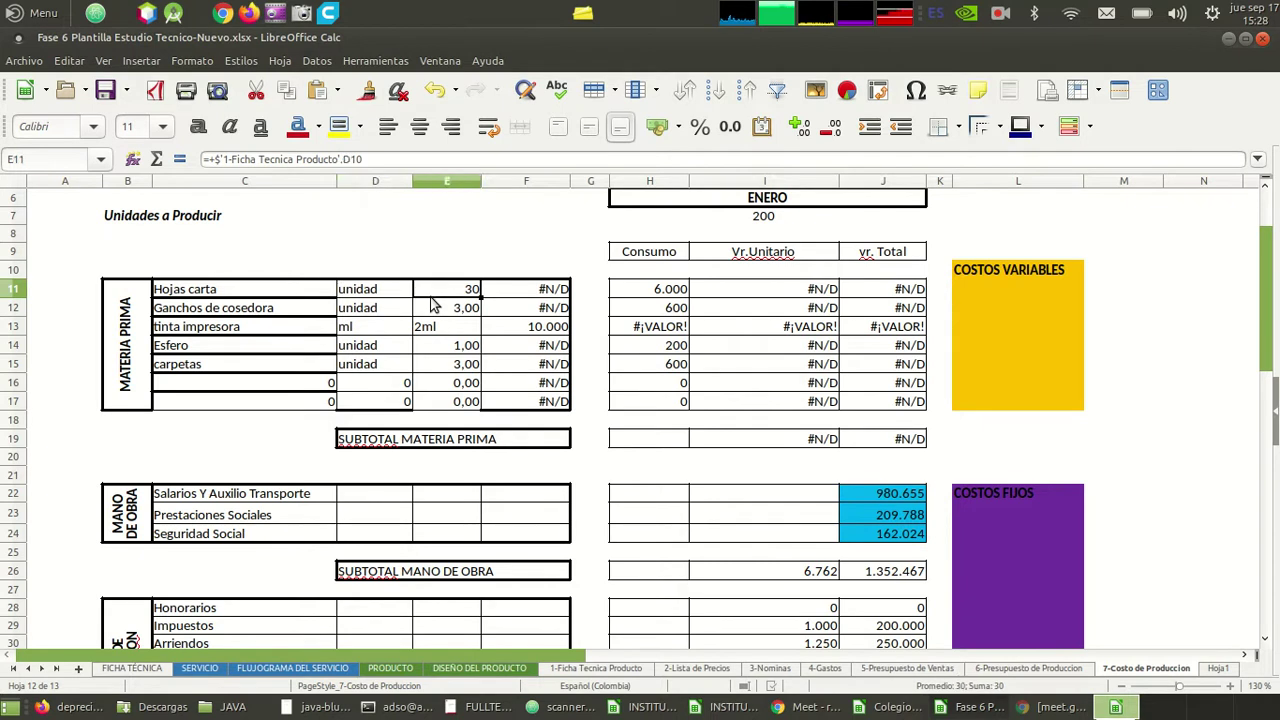
key(Right)
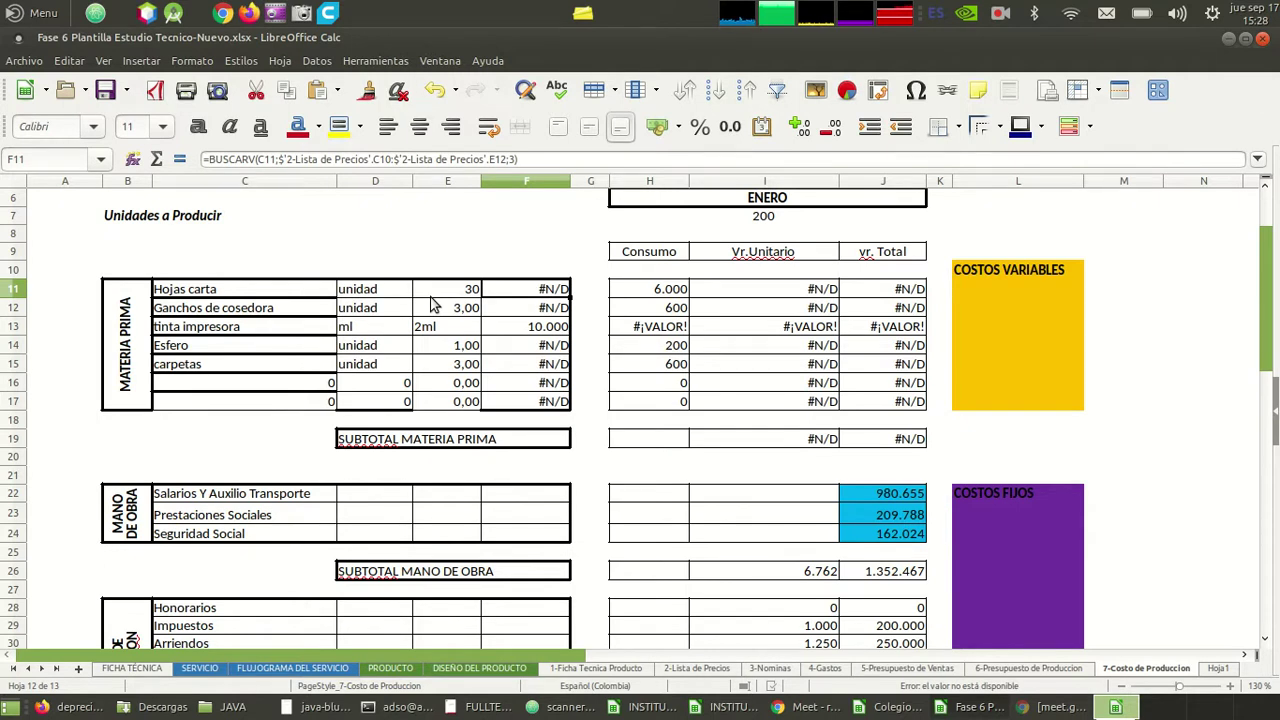
click(378, 295)
click(441, 277)
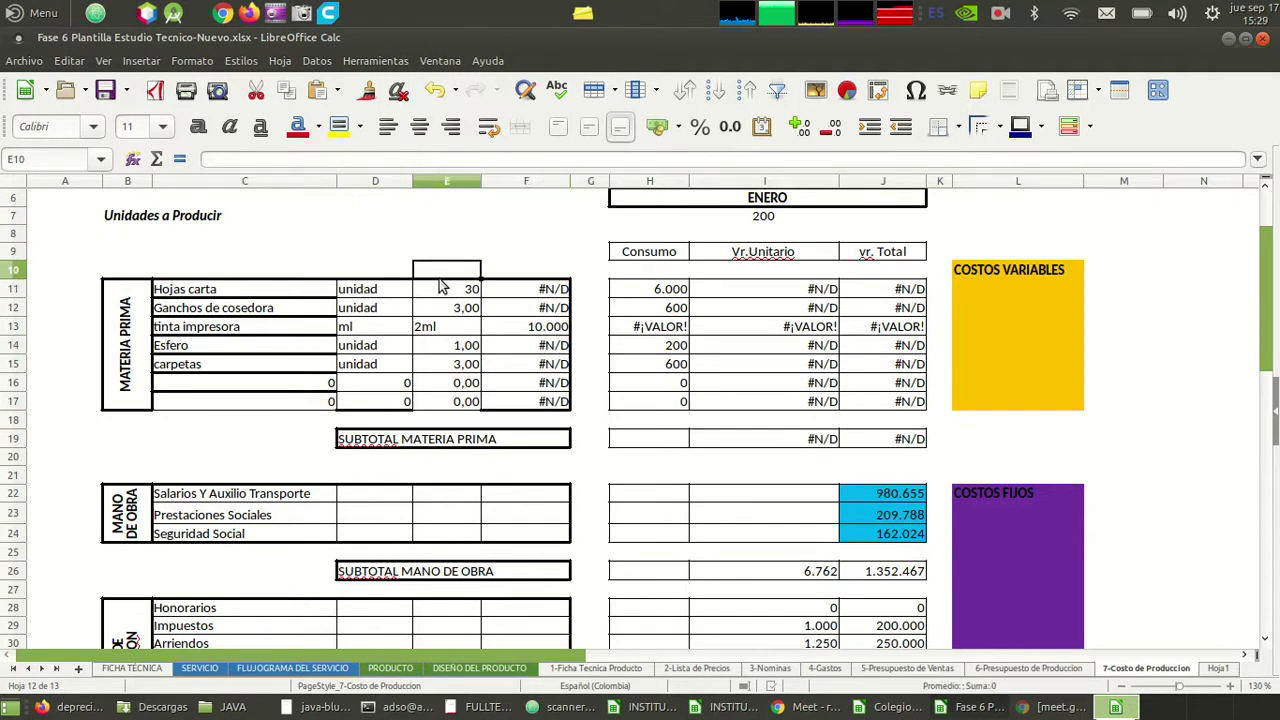
click(525, 290)
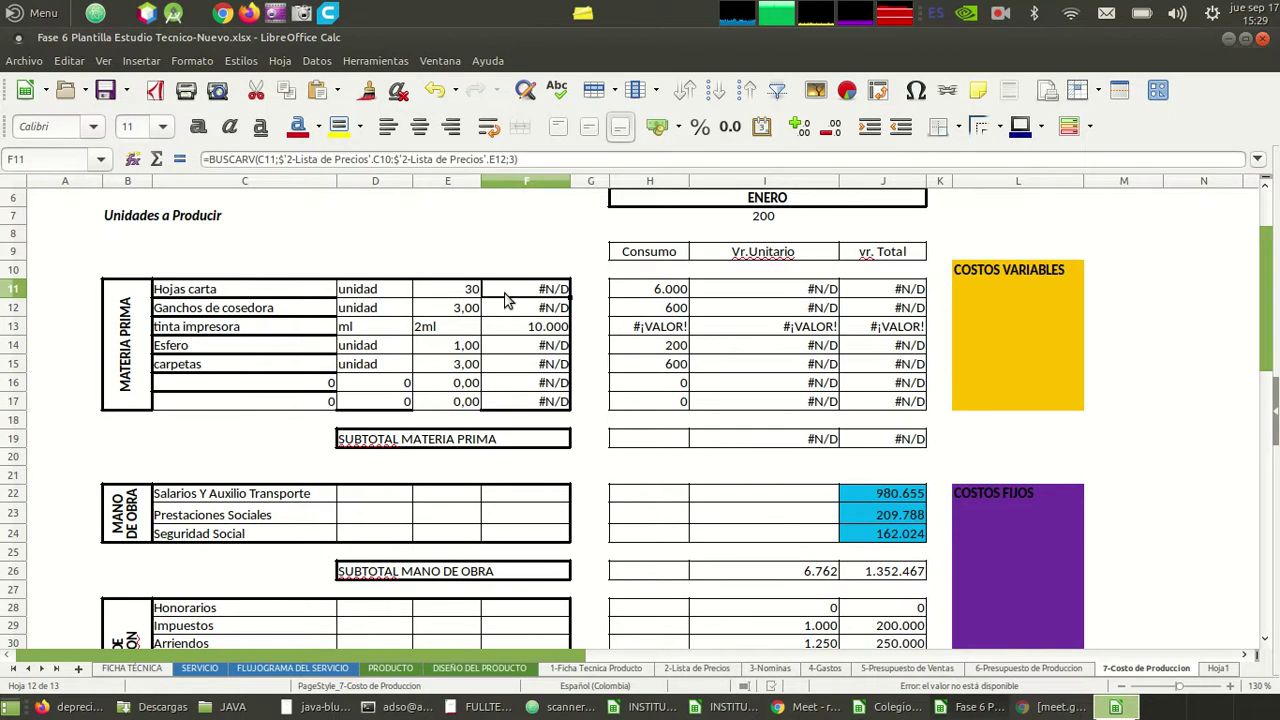
- Compare the Ficha Tecnica, Lista de Precios, Presupuesto and Costo de Produccion sheets
click(700, 668)
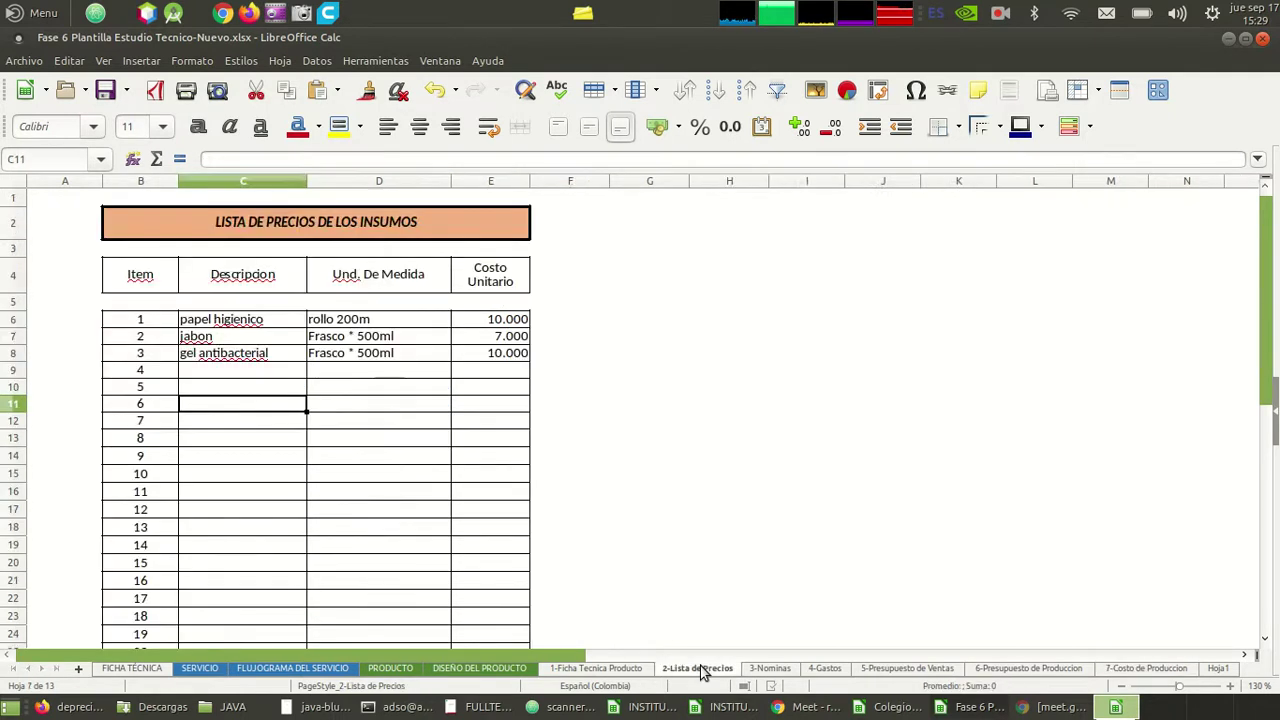
click(598, 668)
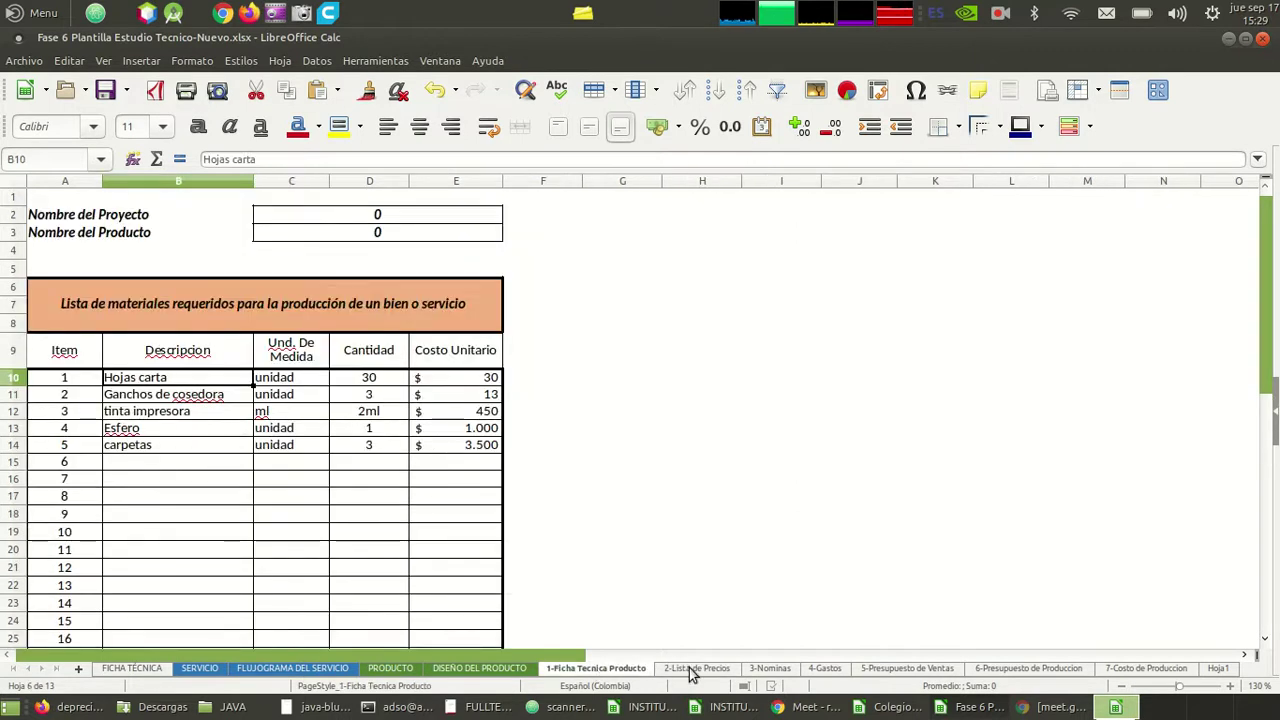
click(692, 668)
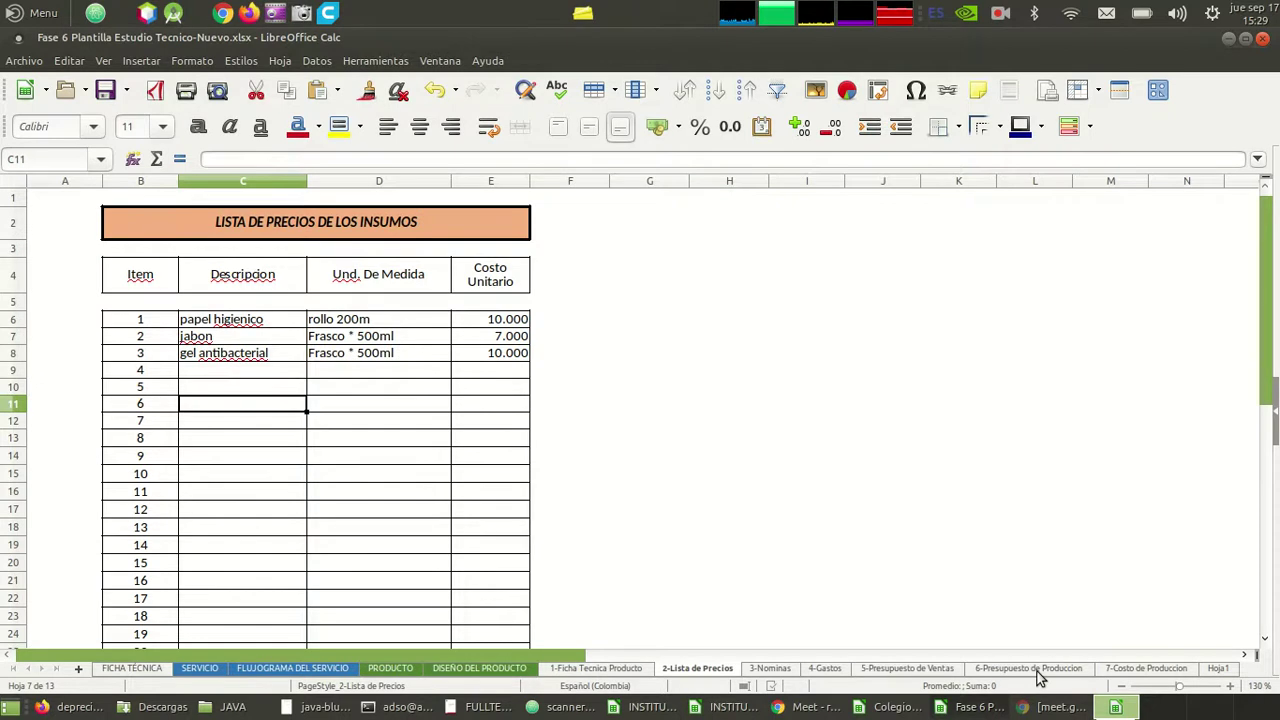
click(1040, 668)
click(1148, 668)
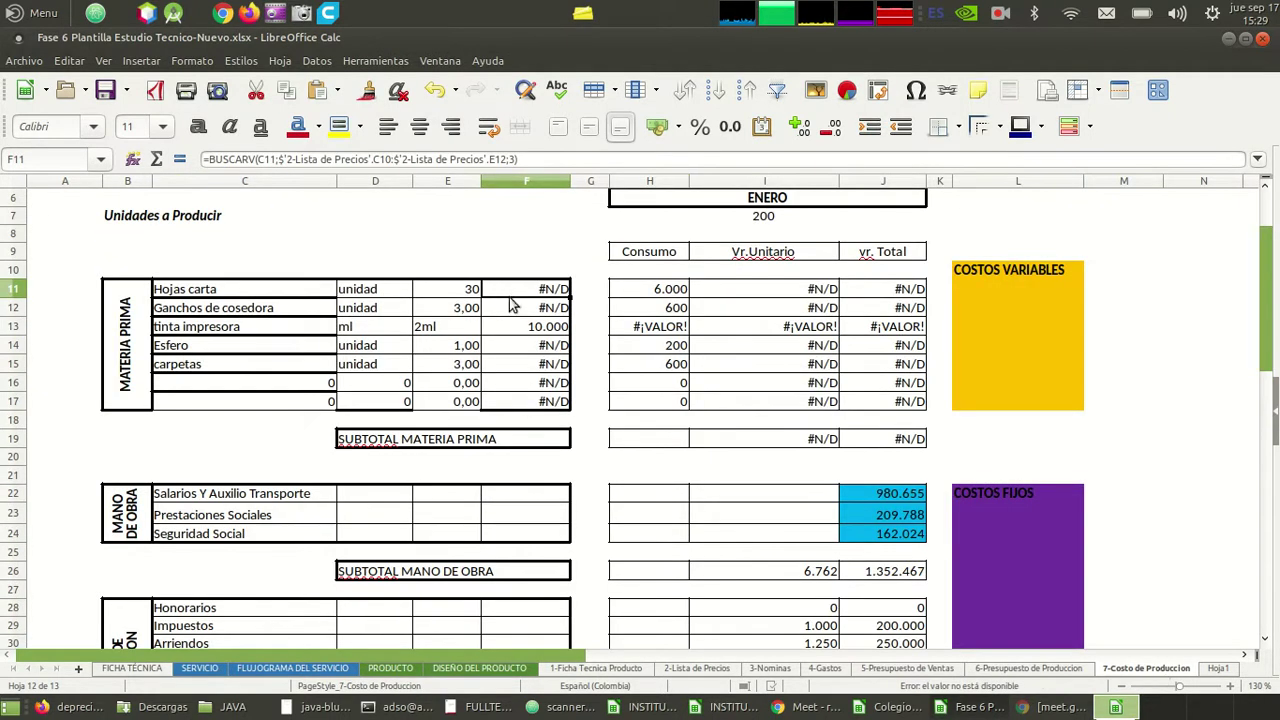
click(597, 668)
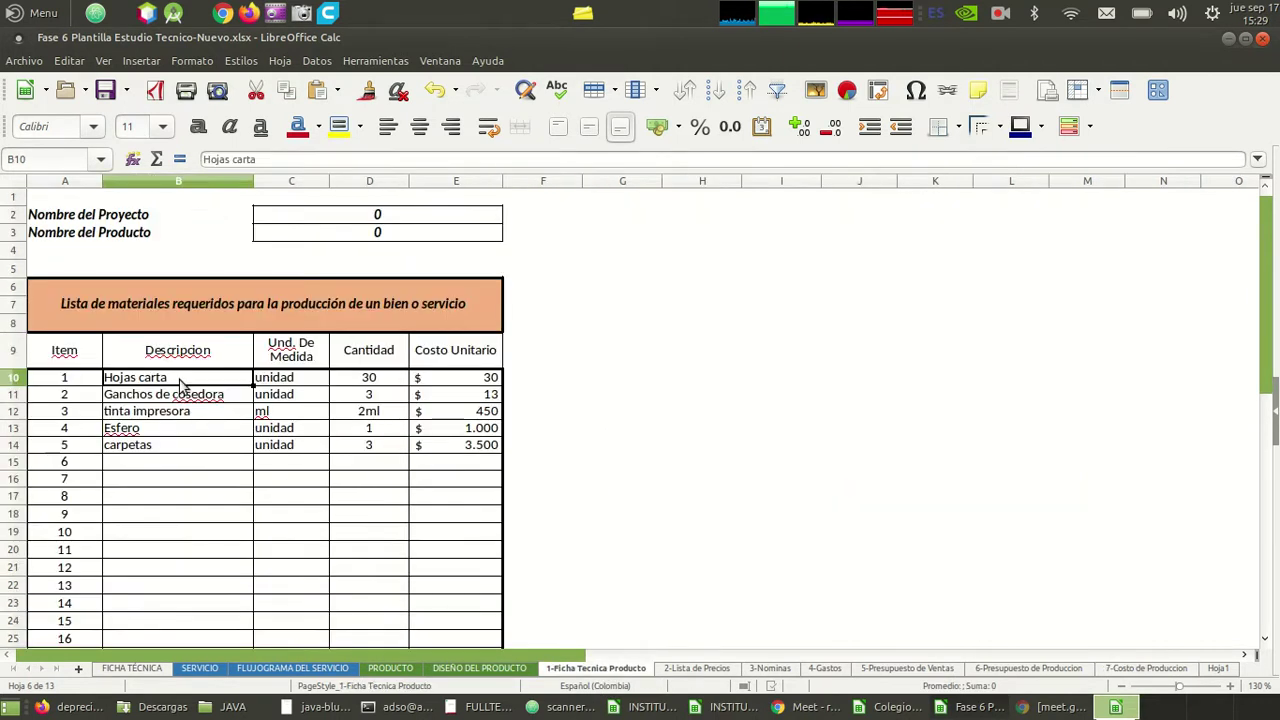
click(694, 672)
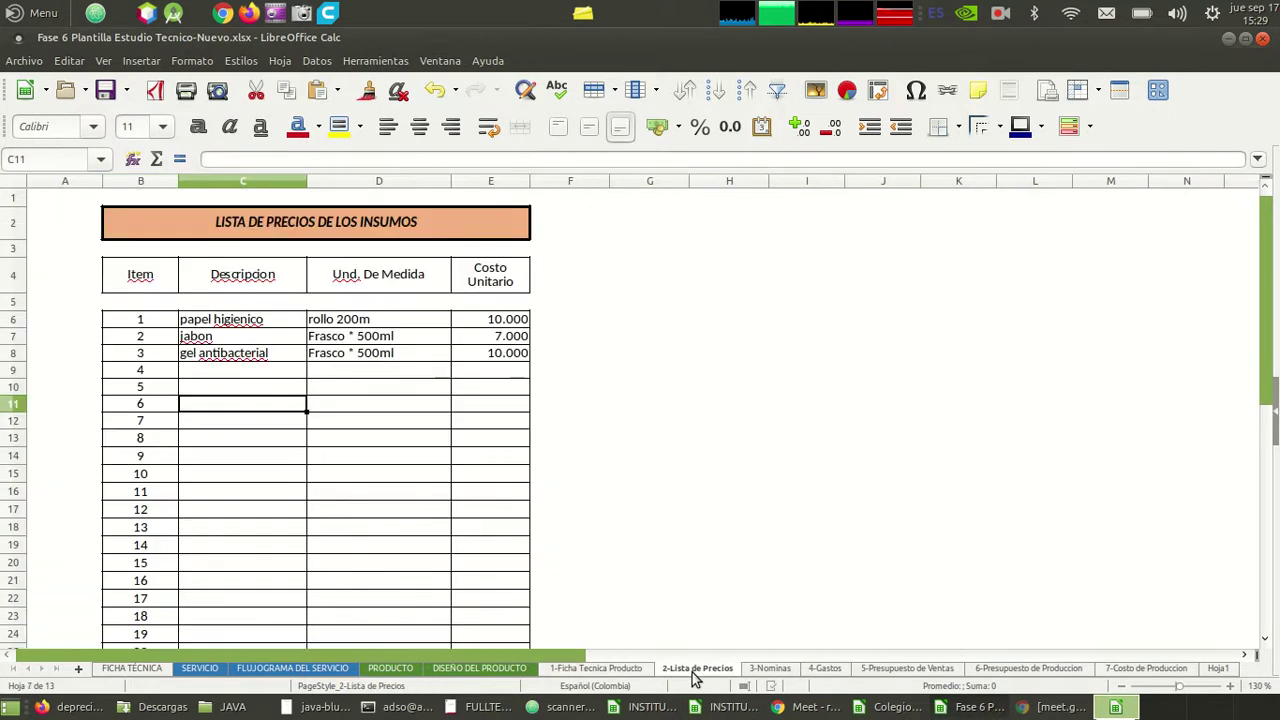
click(590, 670)
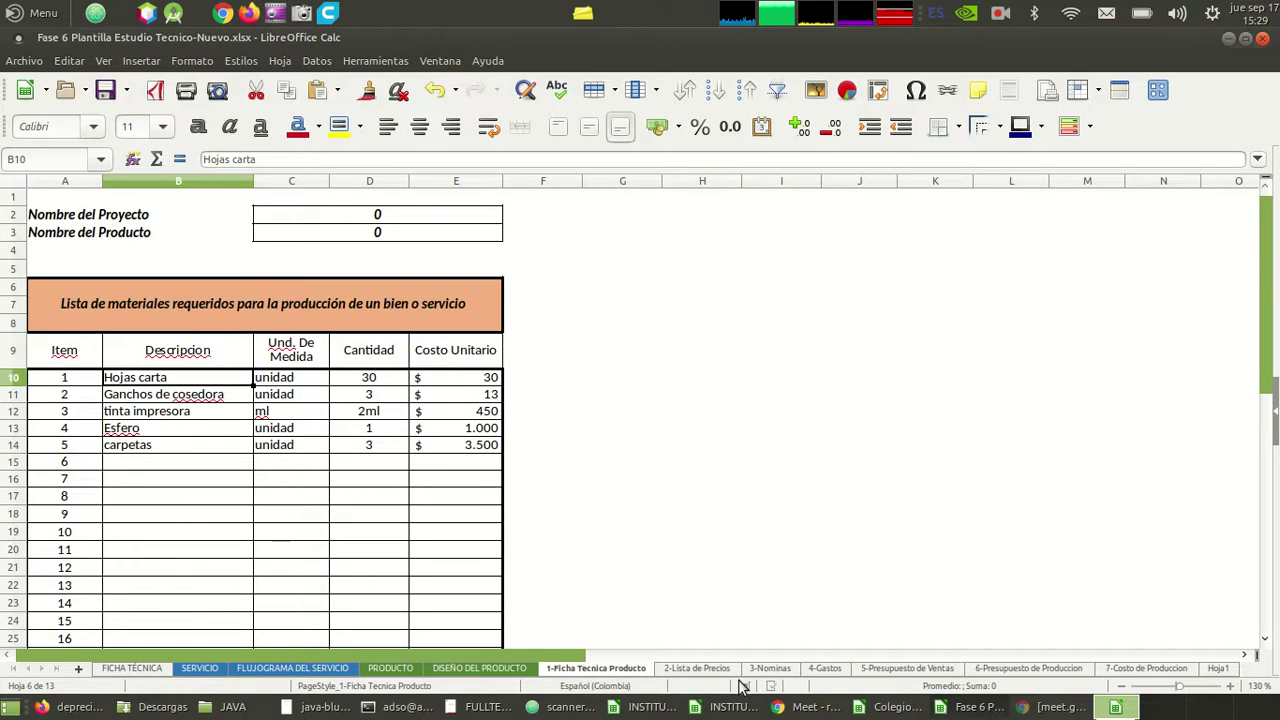
click(1140, 669)
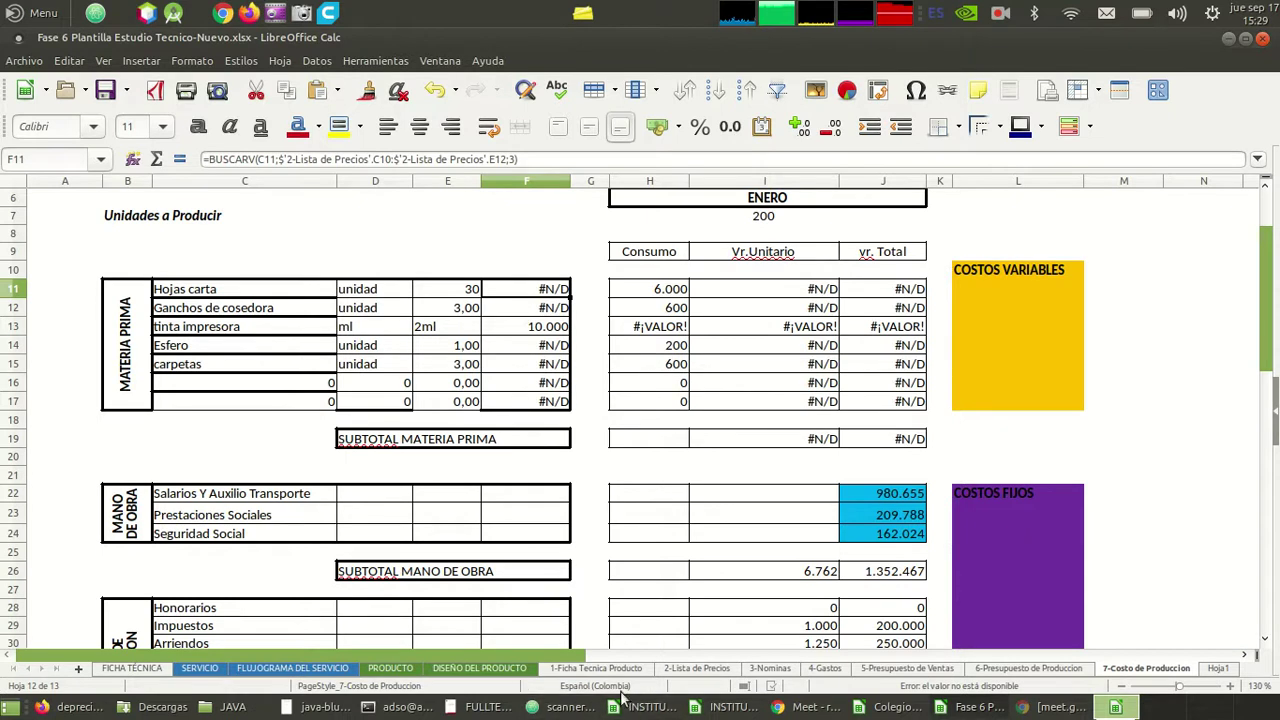
- Replace the old 2-Lista de Precios descriptions in column C with the five Ficha Tecnica material names
click(596, 668)
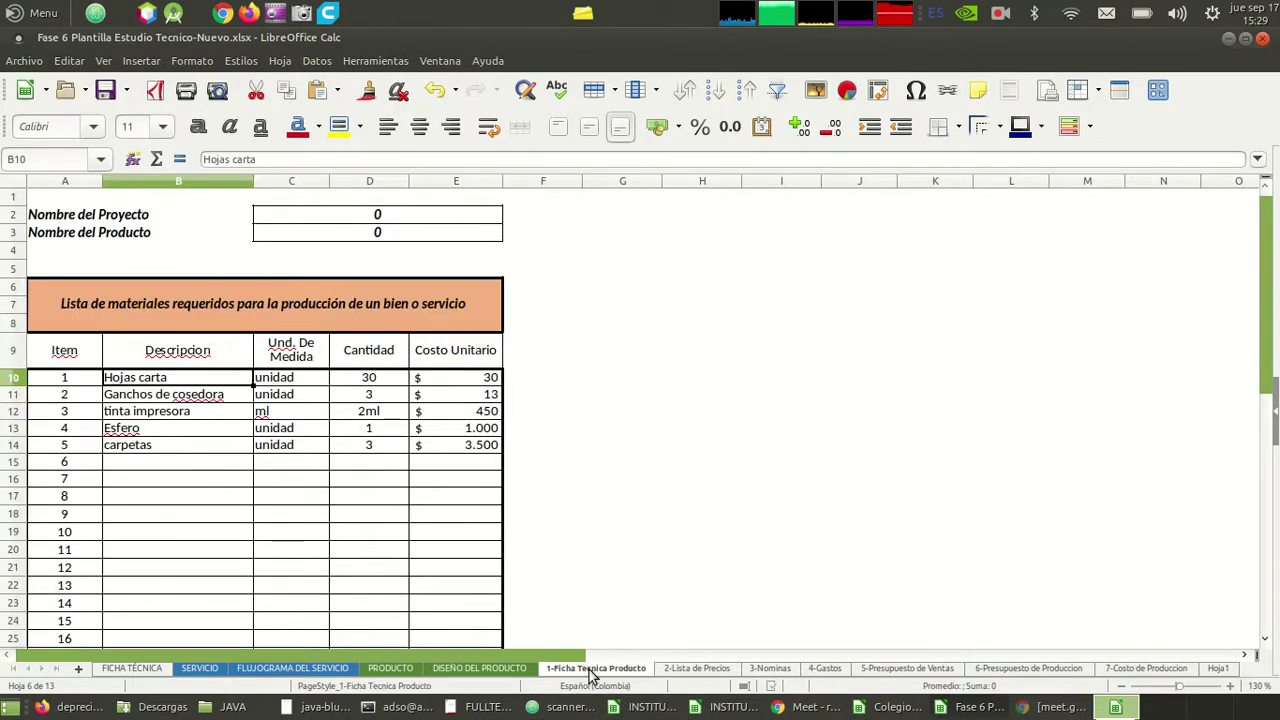
key(shift+Down)
key(shift+Down)
key(shift+Down)
key(shift+Down)
key(ctrl+c)
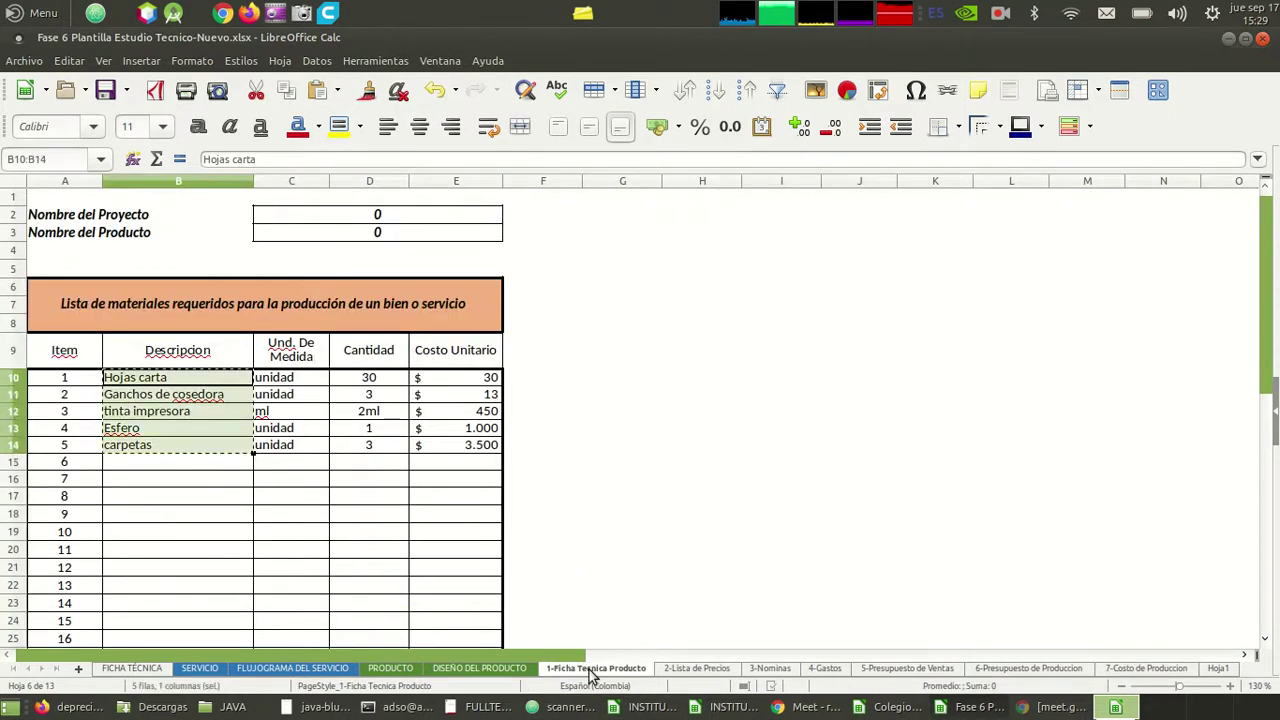
click(700, 669)
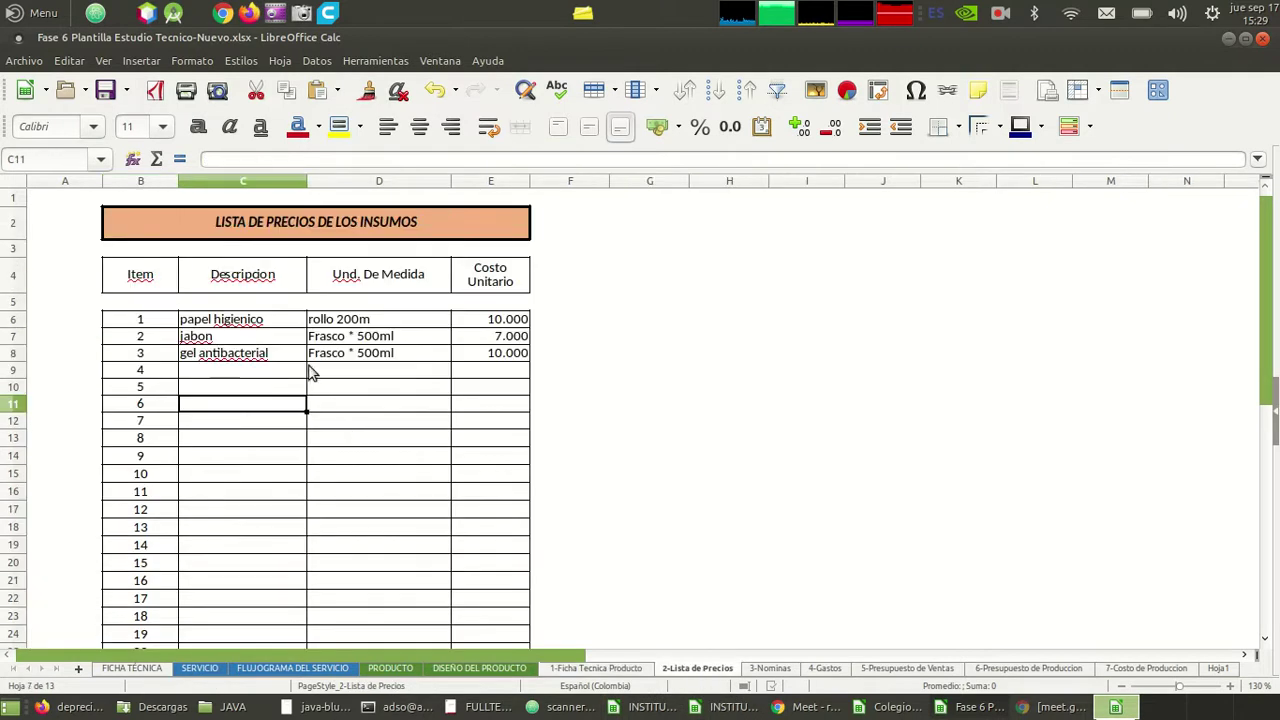
click(266, 325)
key(shift+Down)
key(shift+Down)
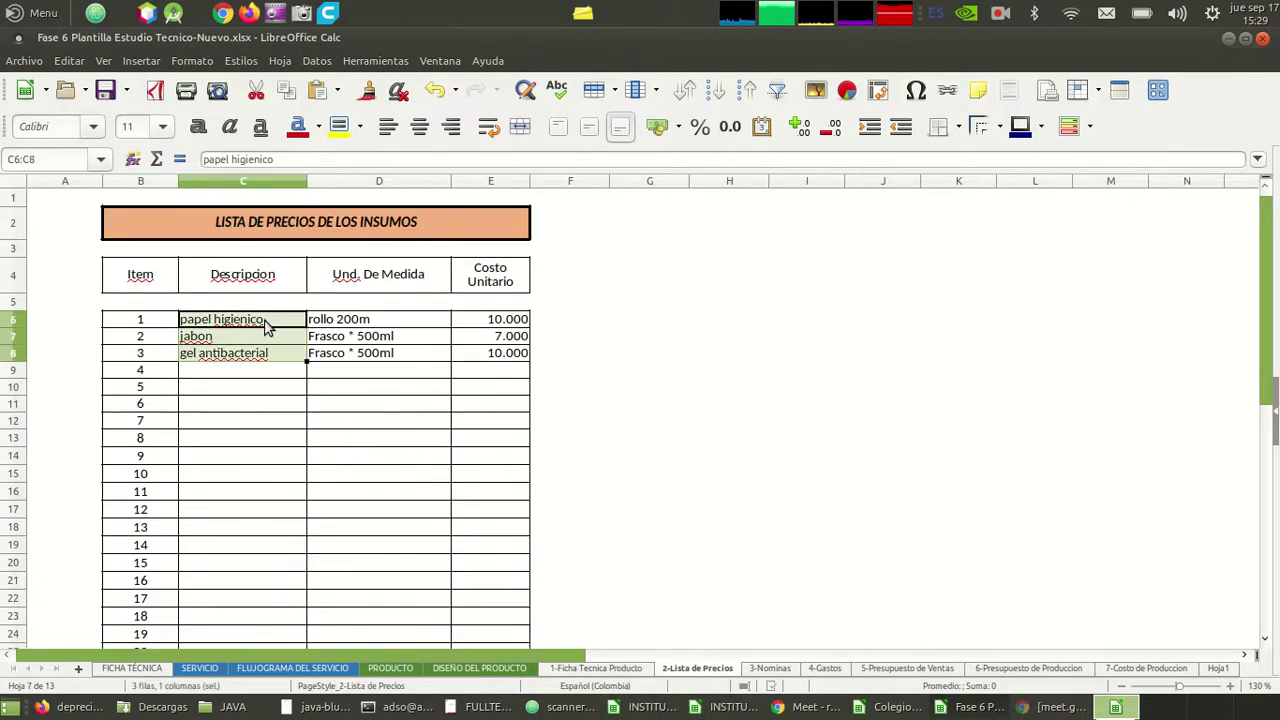
key(BackSpace)
key(Return)
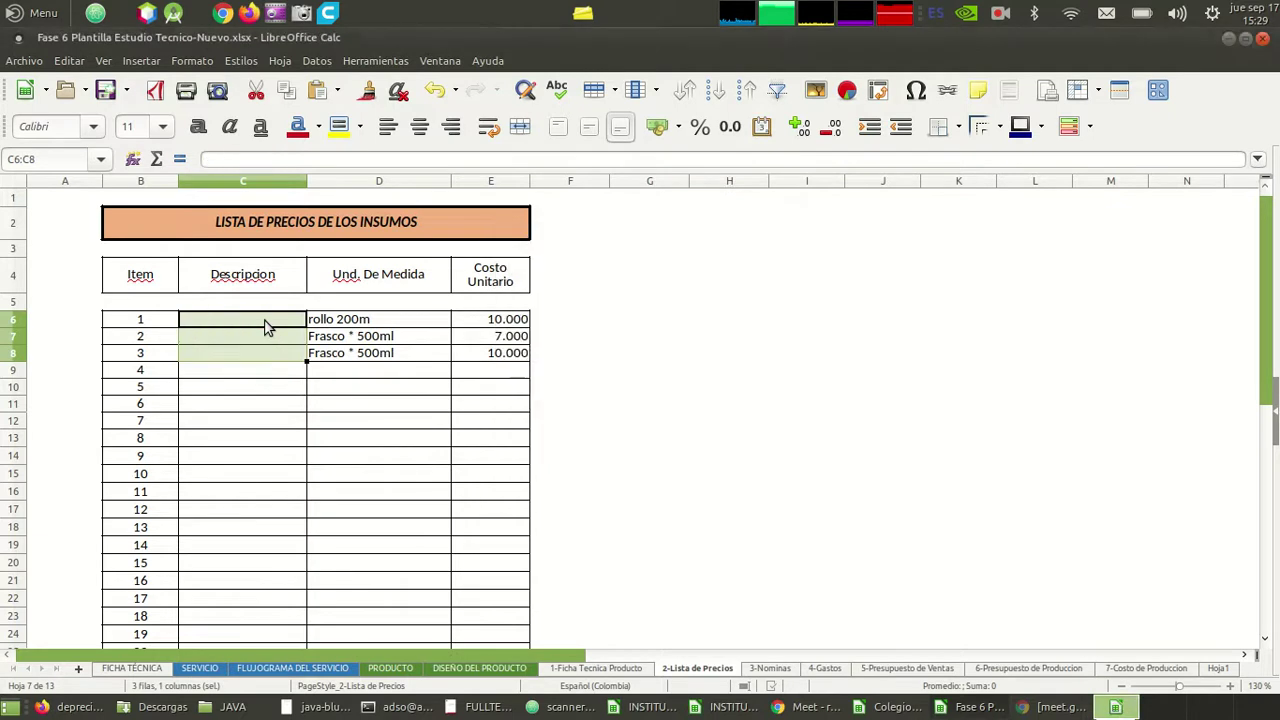
click(266, 325)
key(ctrl+v)
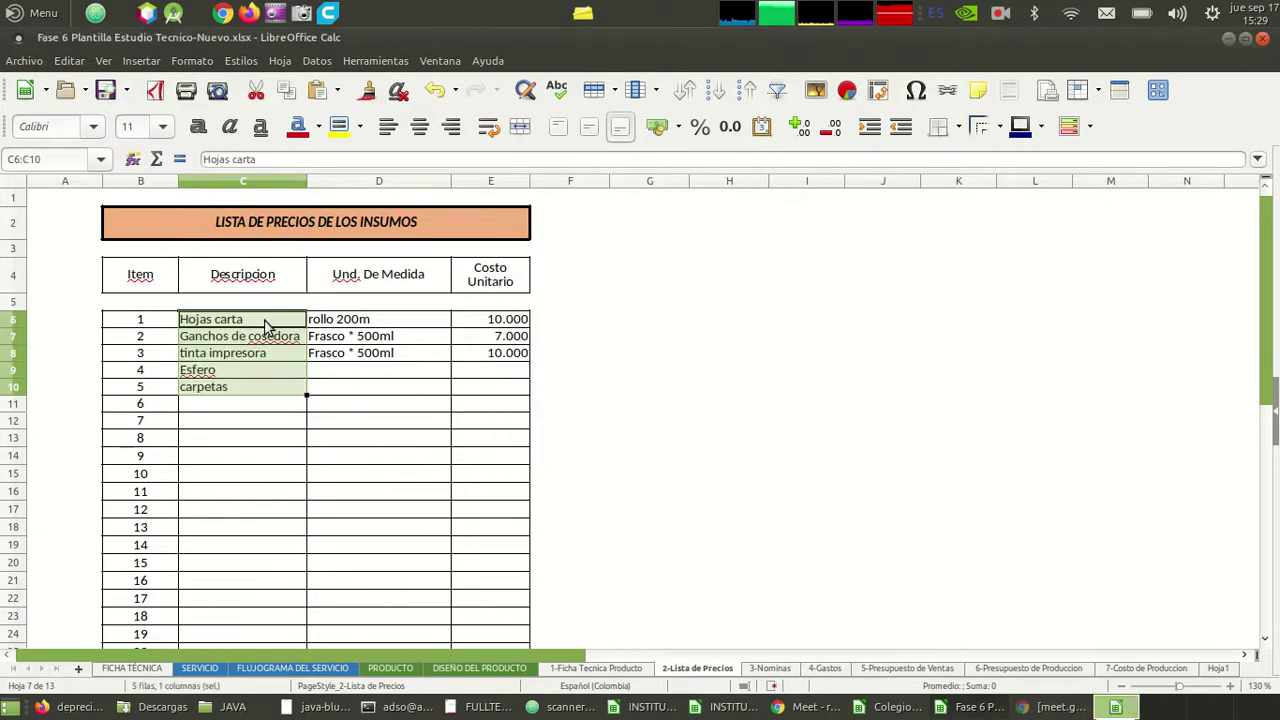
key(alt+Tab)
key(alt+Tab)
- Replace the old units in D6:D8 with the five Ficha Tecnica units of measure
click(602, 668)
click(312, 385)
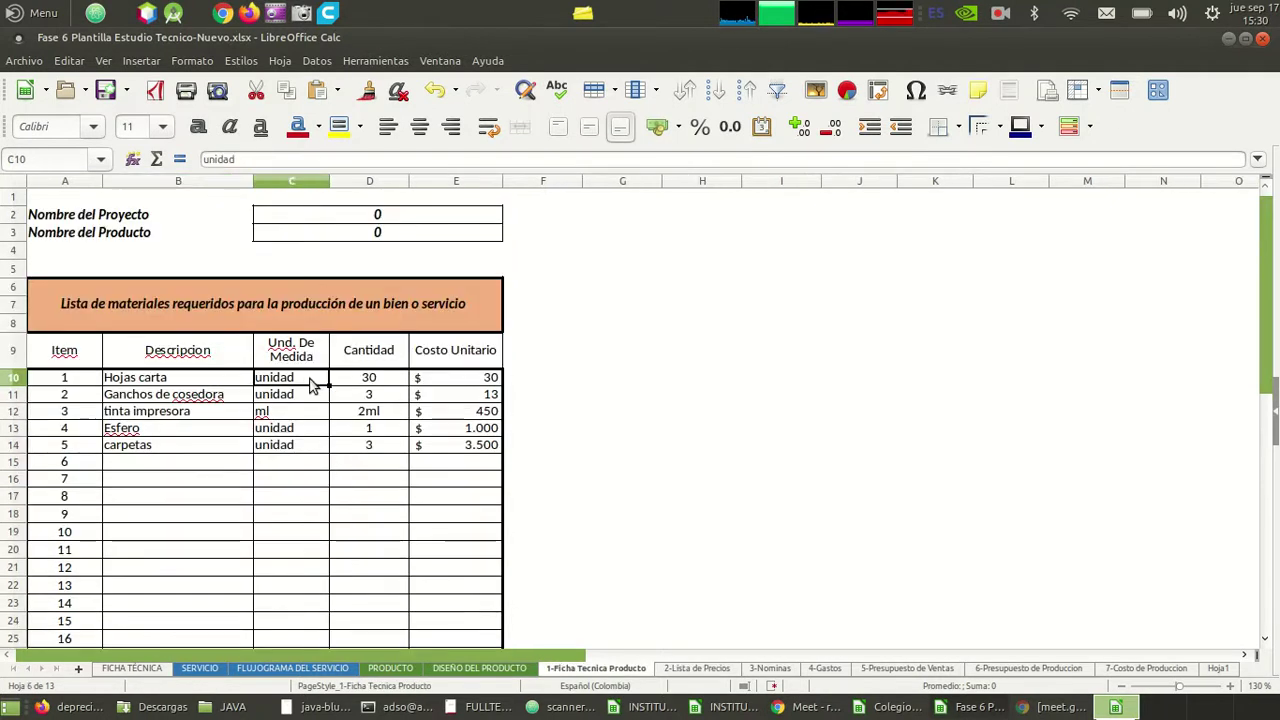
key(shift+Down)
key(shift+Down)
key(shift+Down)
key(shift+Down)
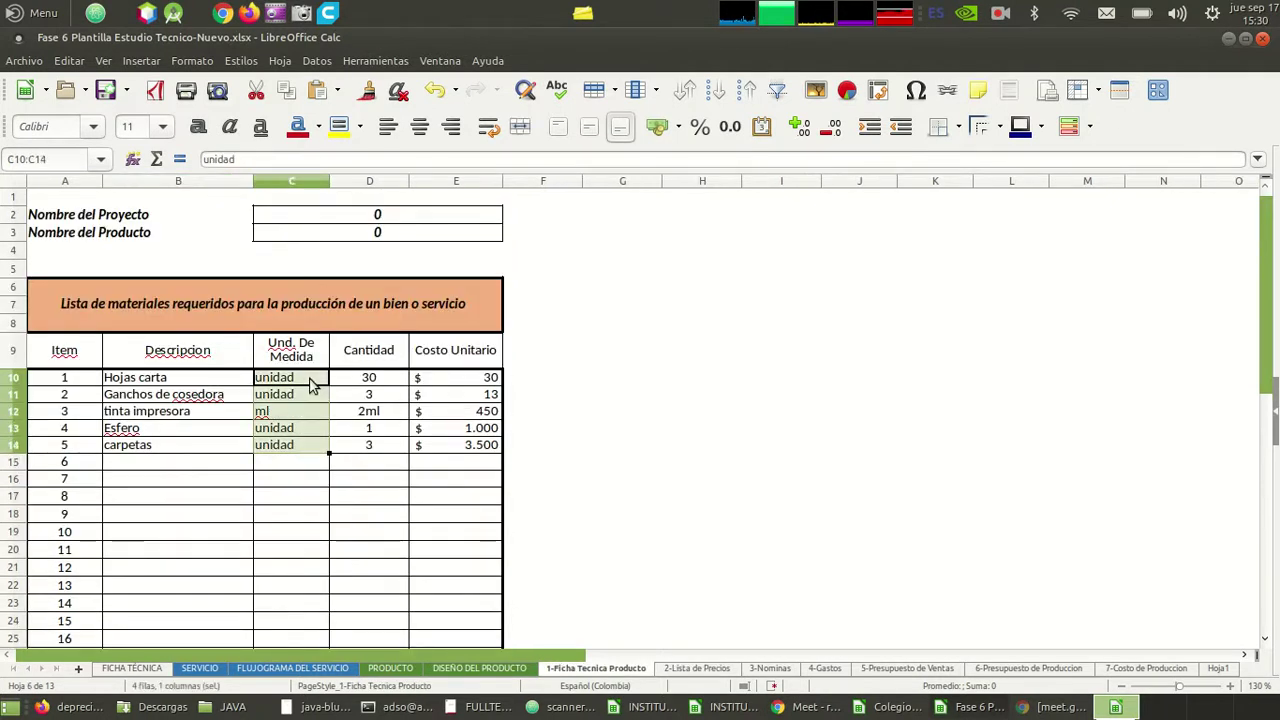
key(ctrl+c)
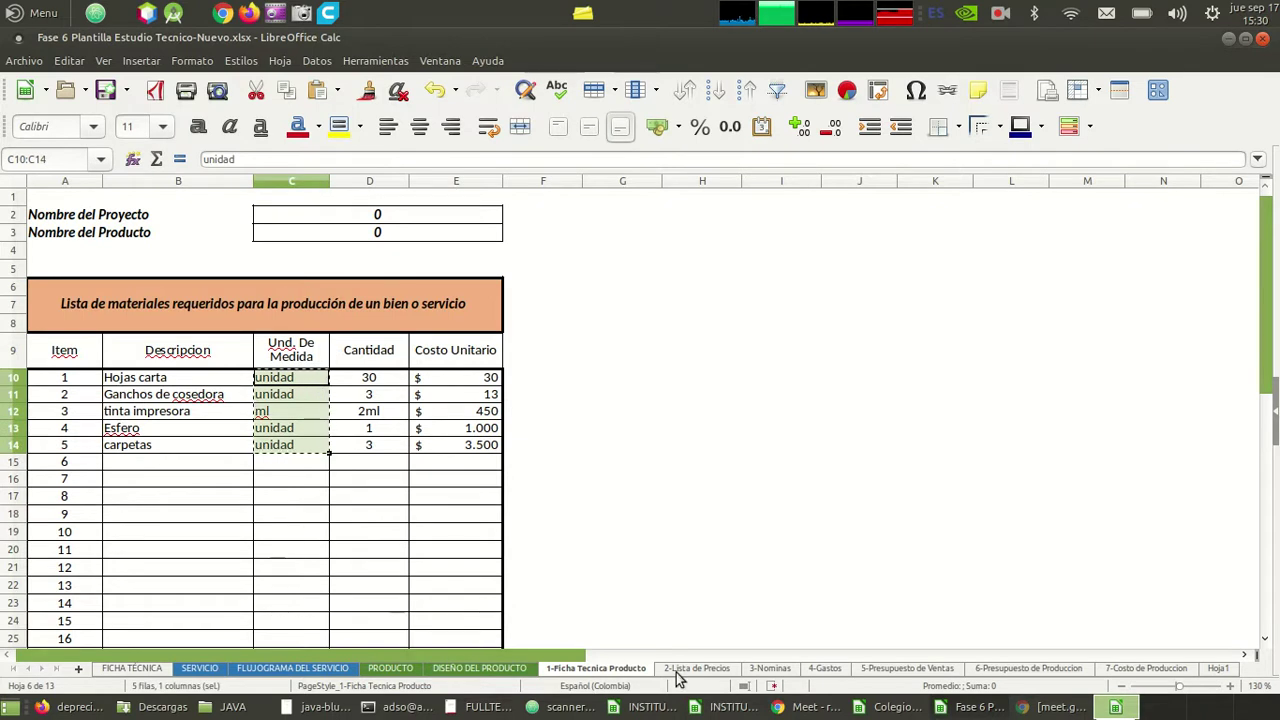
click(694, 668)
click(380, 321)
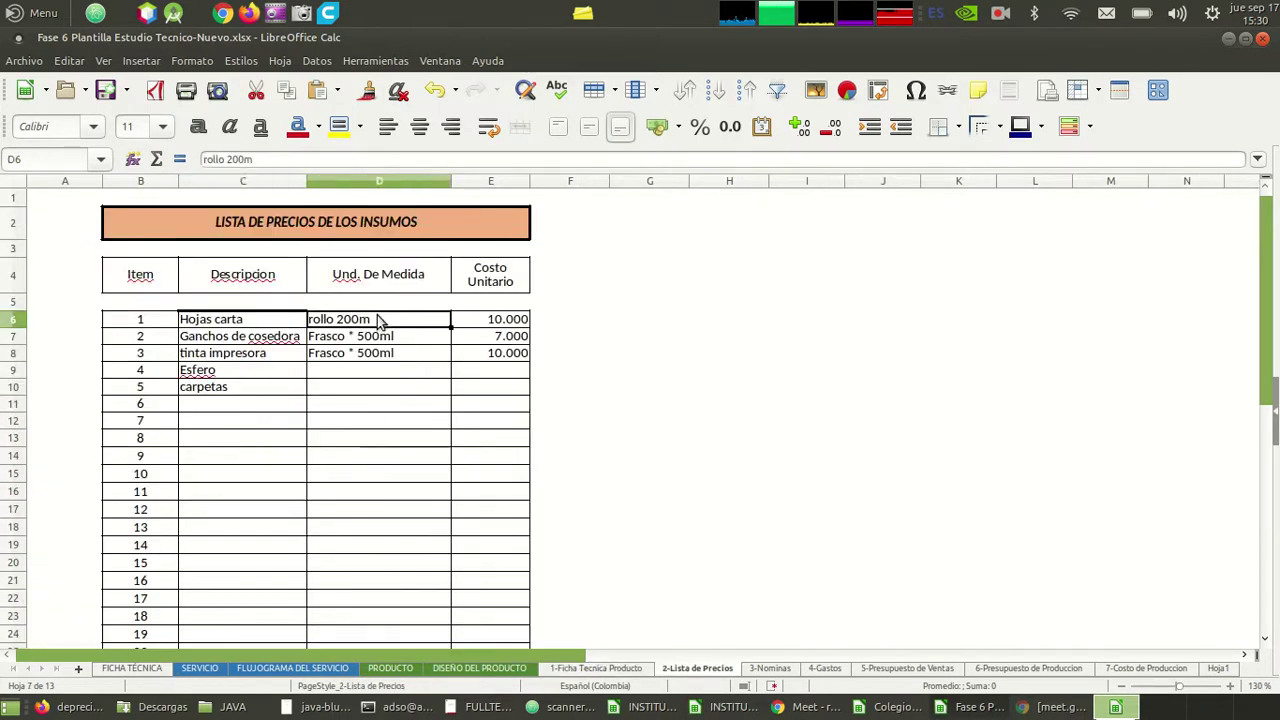
key(shift+Down)
key(shift+Down)
key(BackSpace)
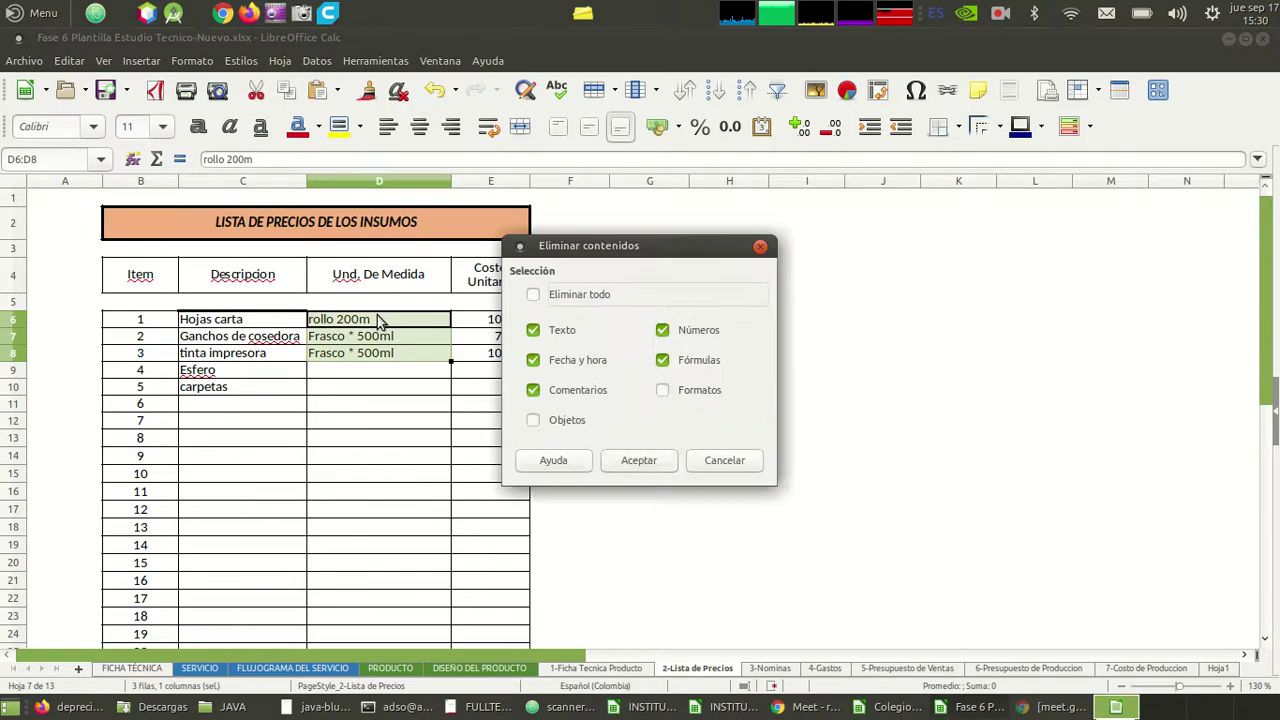
key(Return)
click(377, 318)
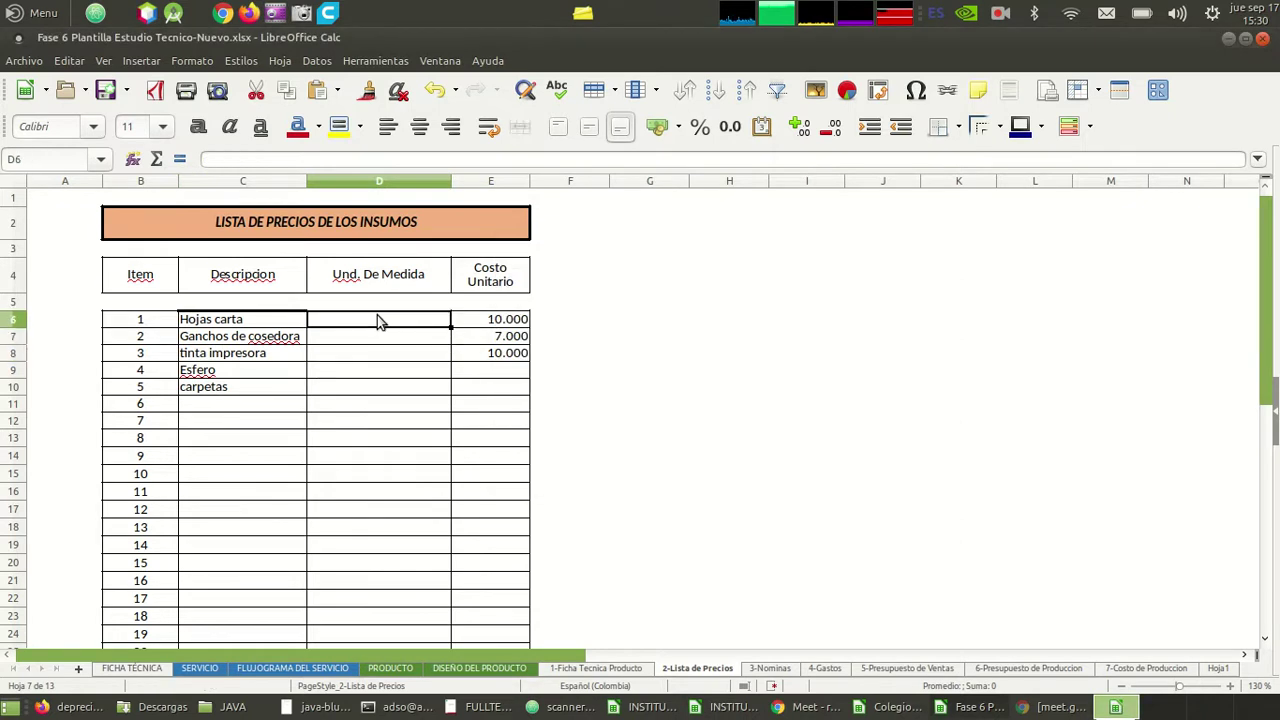
key(ctrl+v)
key(alt+Tab)
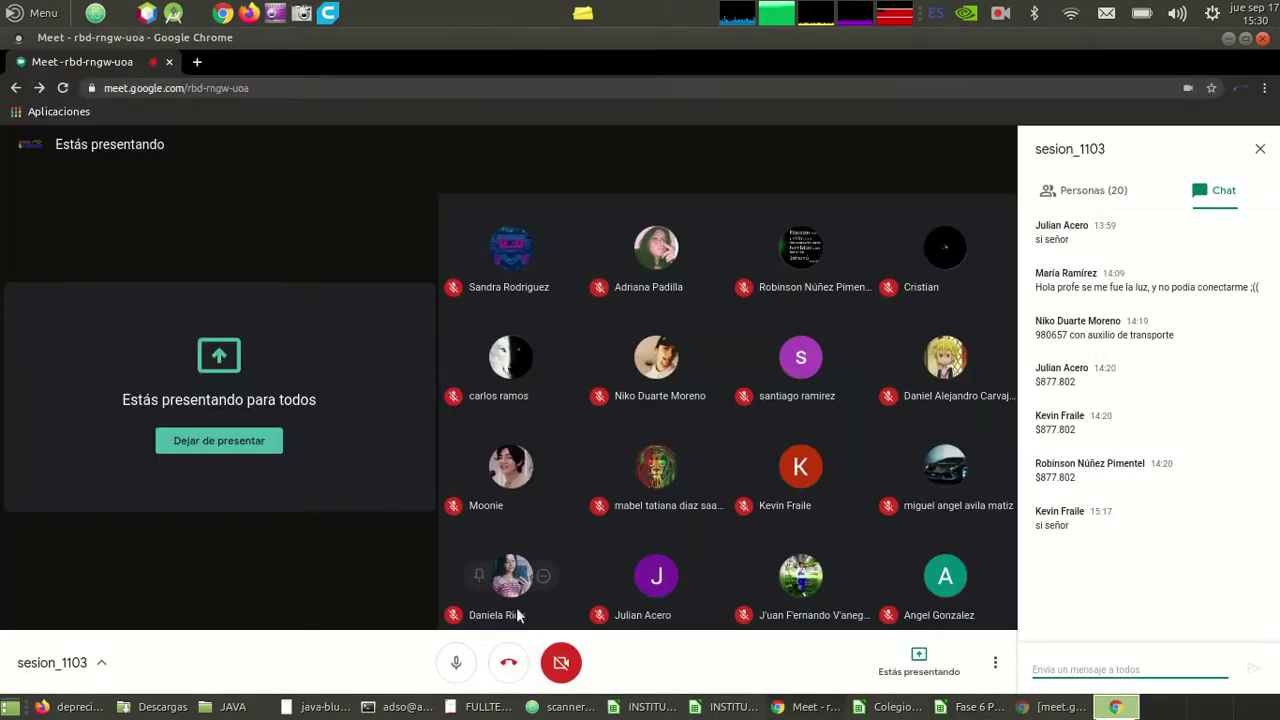
key(alt+Tab)
- Paste the five Ficha Tecnica unit costs over the old prices from E6 and save the workbook
click(592, 668)
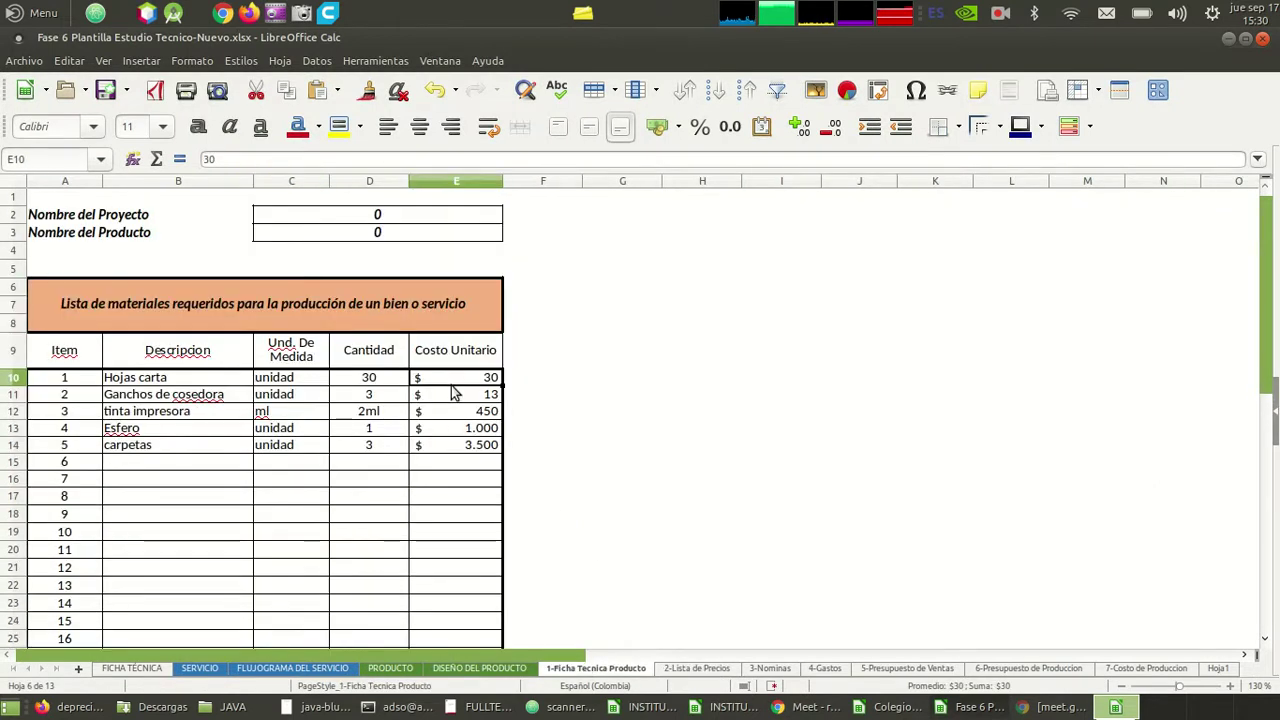
key(shift+Down)
key(shift+Down)
key(shift+Down)
key(shift+Down)
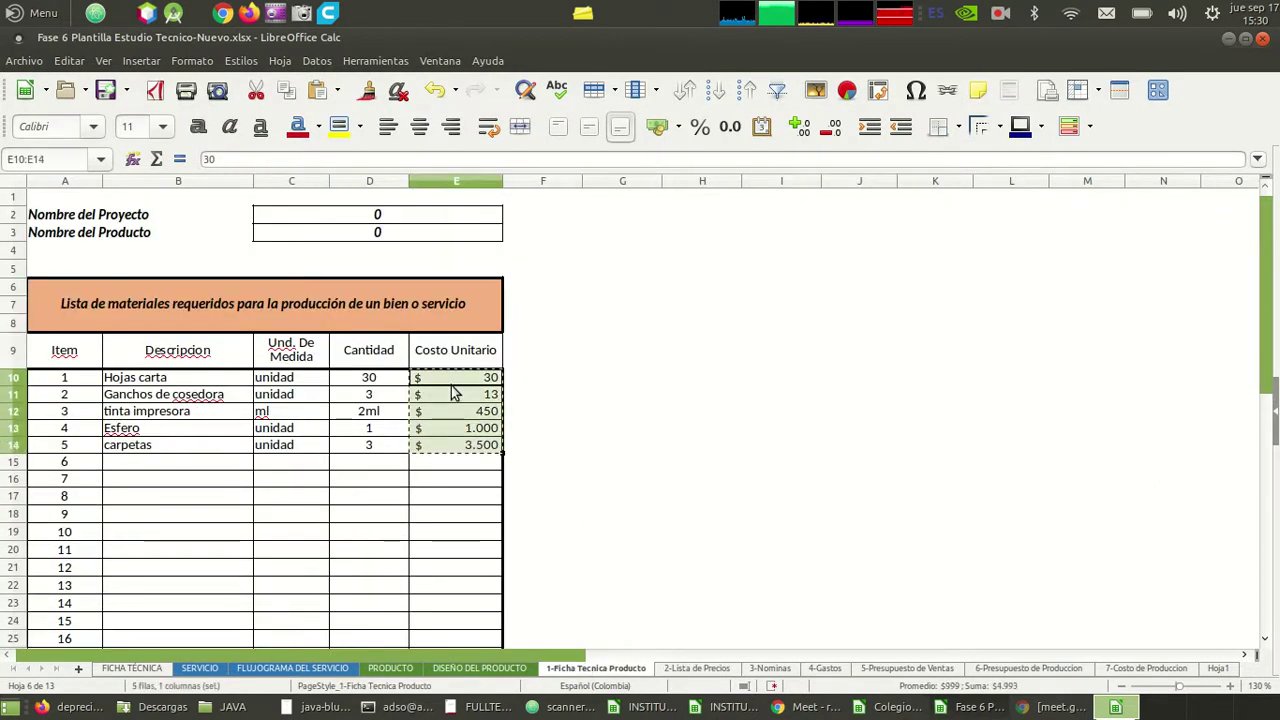
click(712, 669)
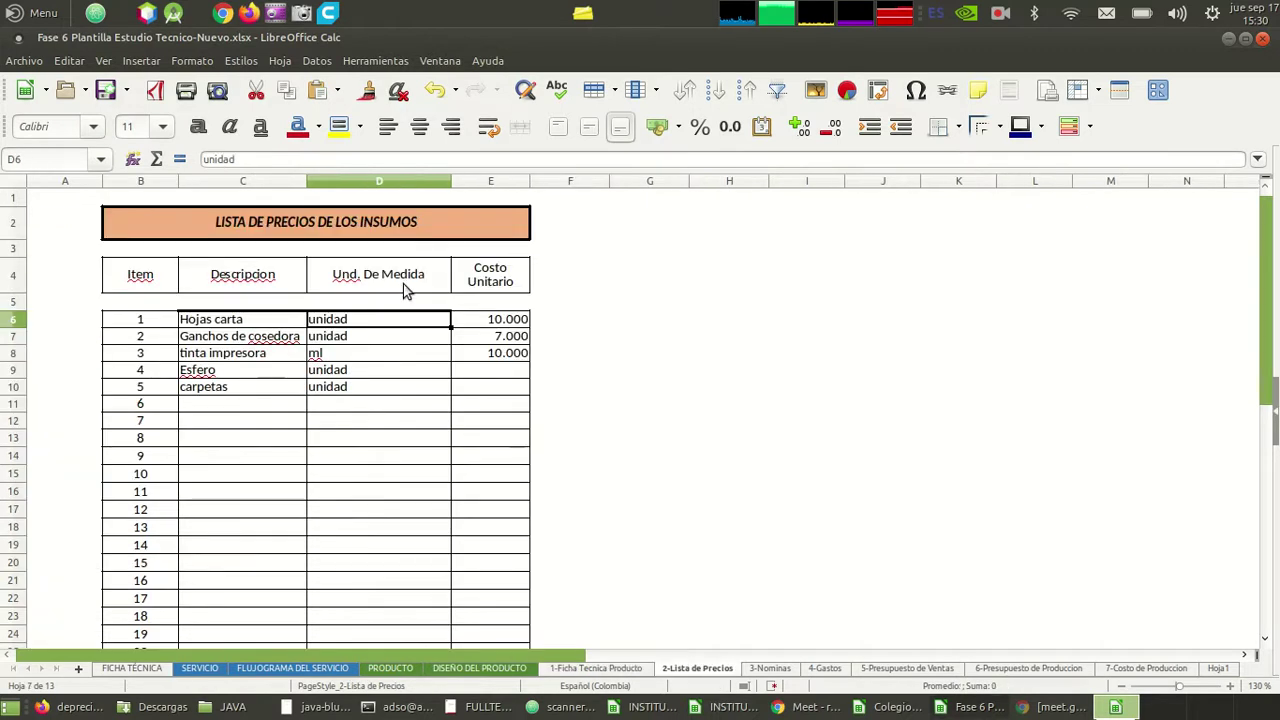
click(512, 320)
key(ctrl+v)
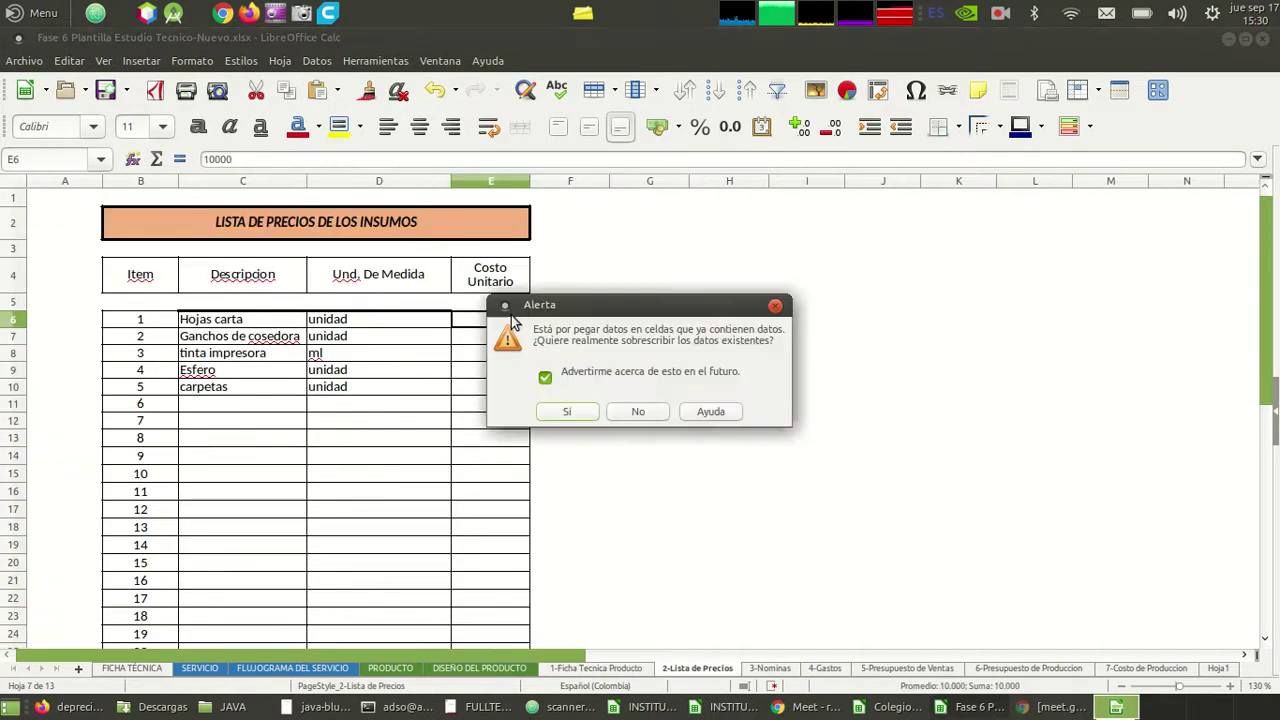
key(Return)
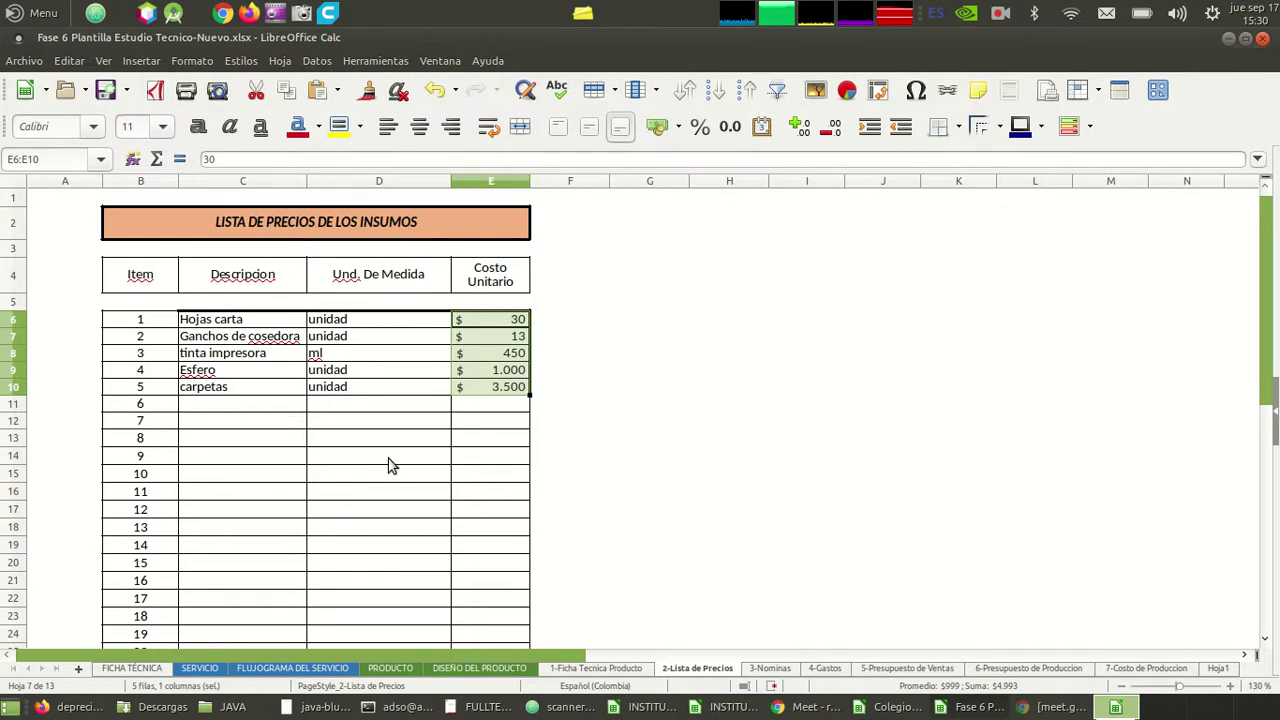
key(ctrl+s)
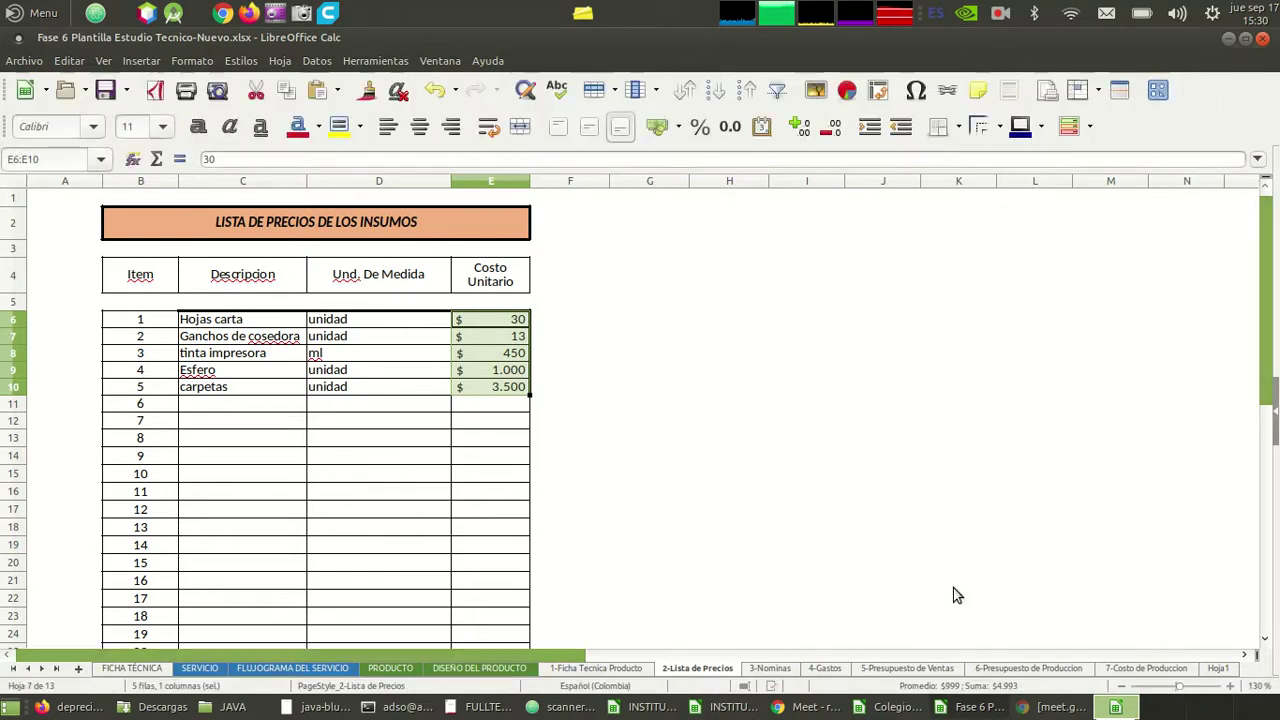
click(1163, 671)
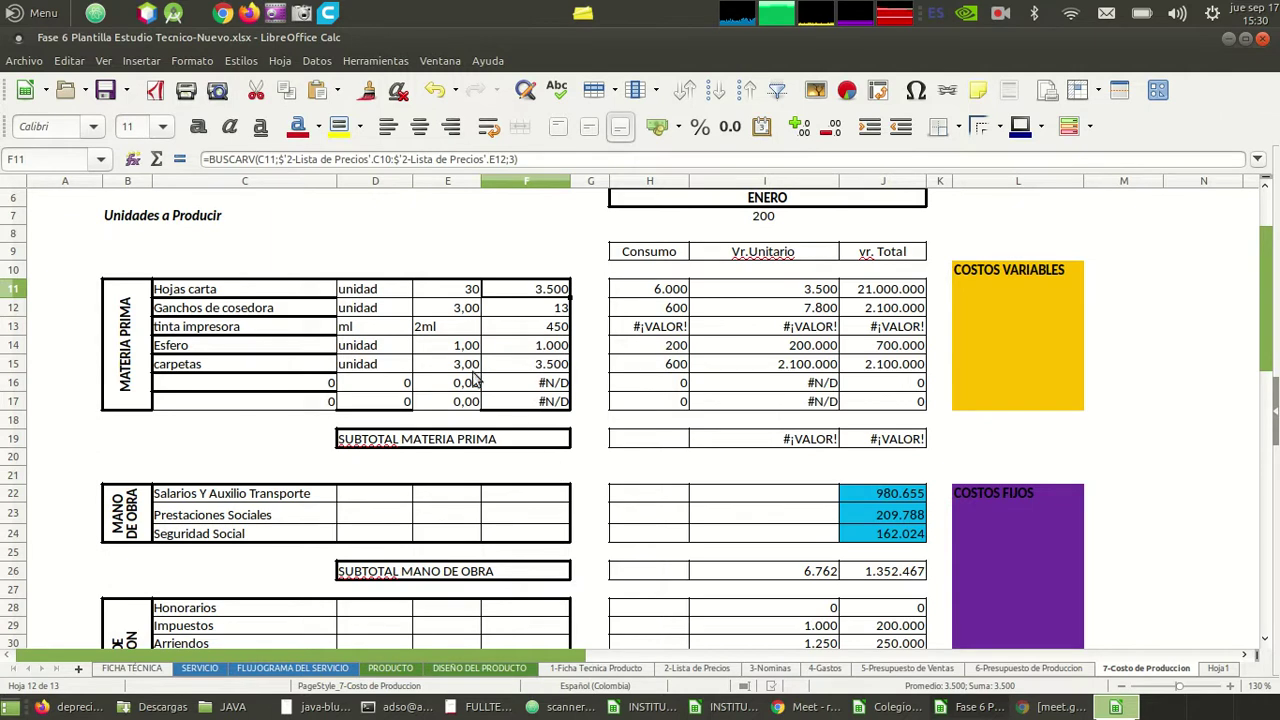
key(alt+Tab)
key(alt+Tab)
click(603, 668)
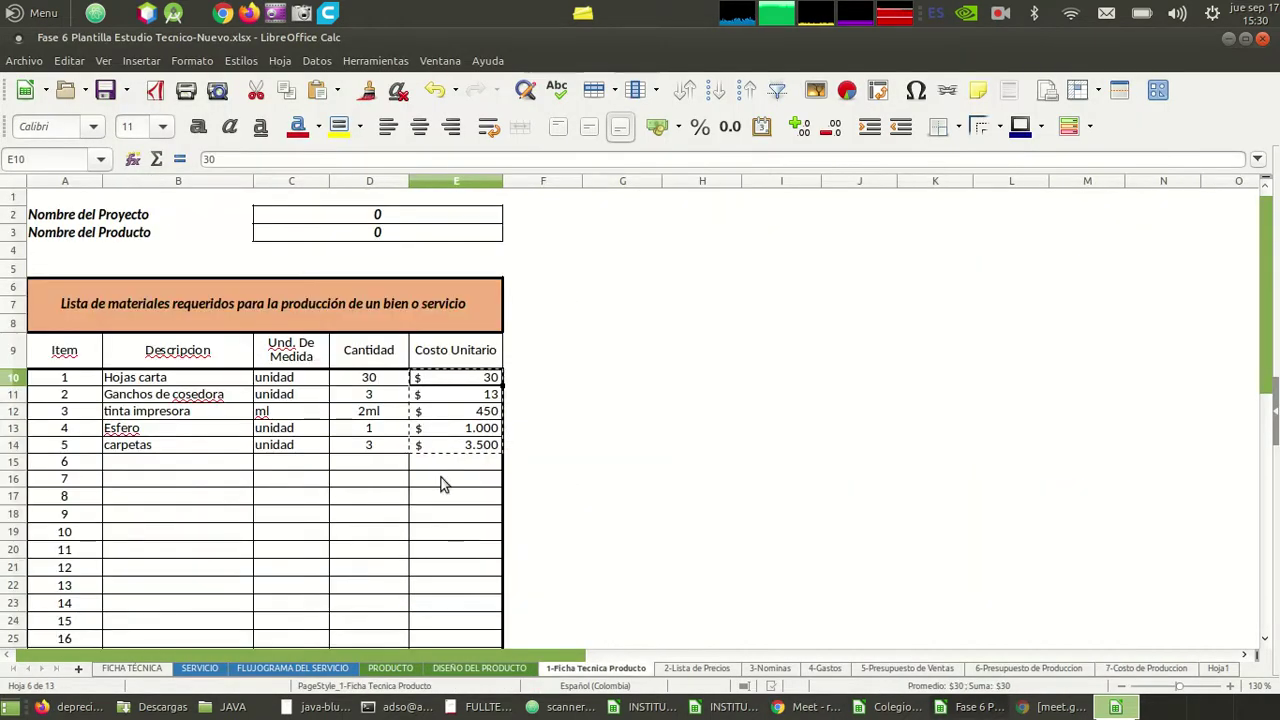
click(693, 668)
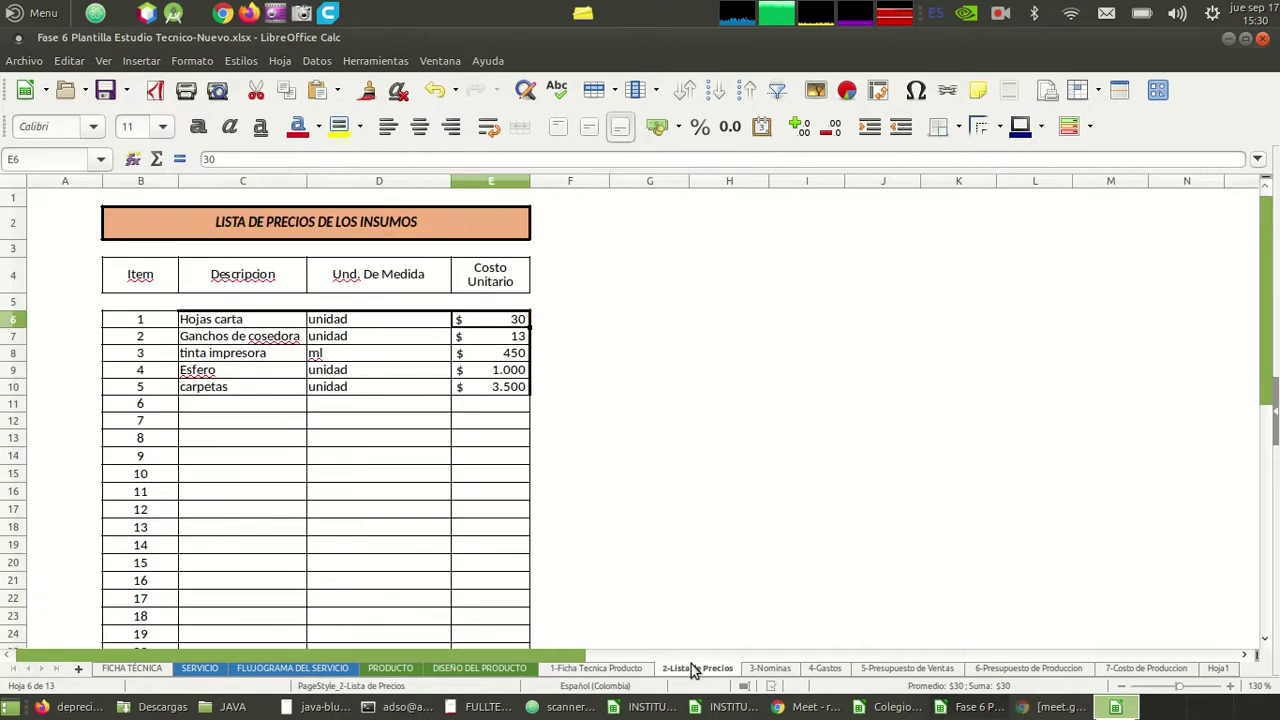
click(603, 669)
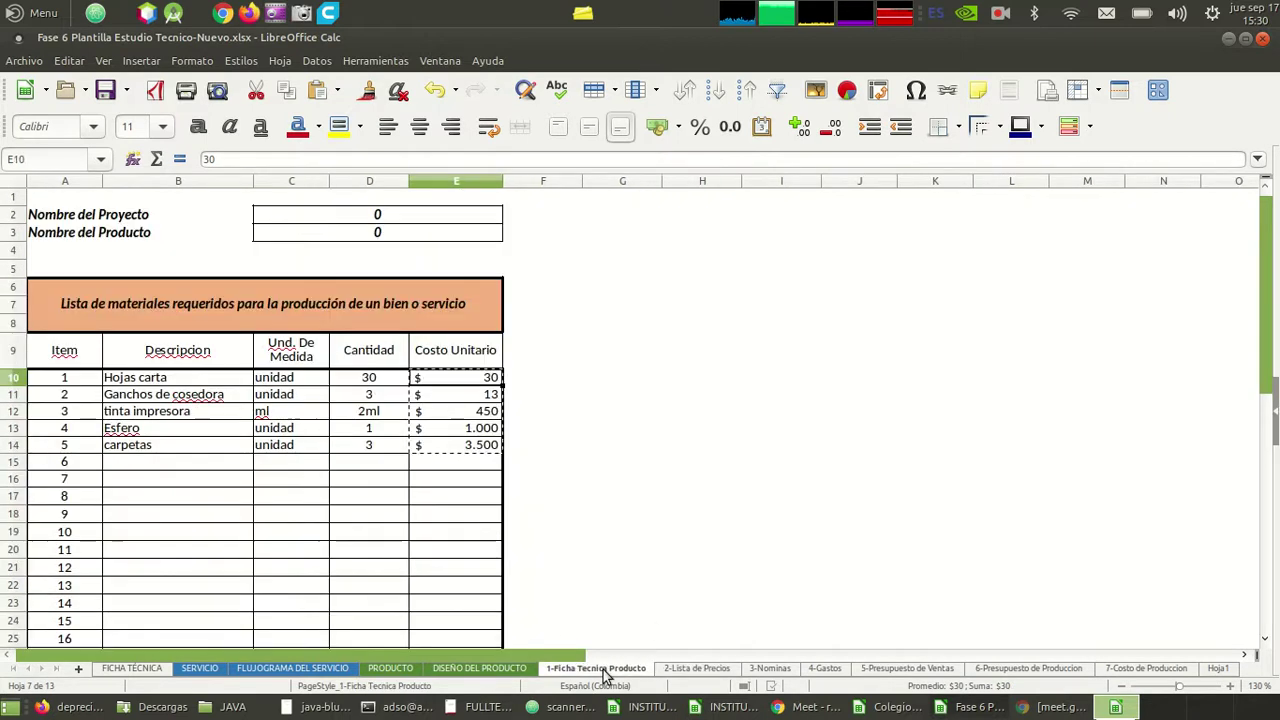
click(718, 670)
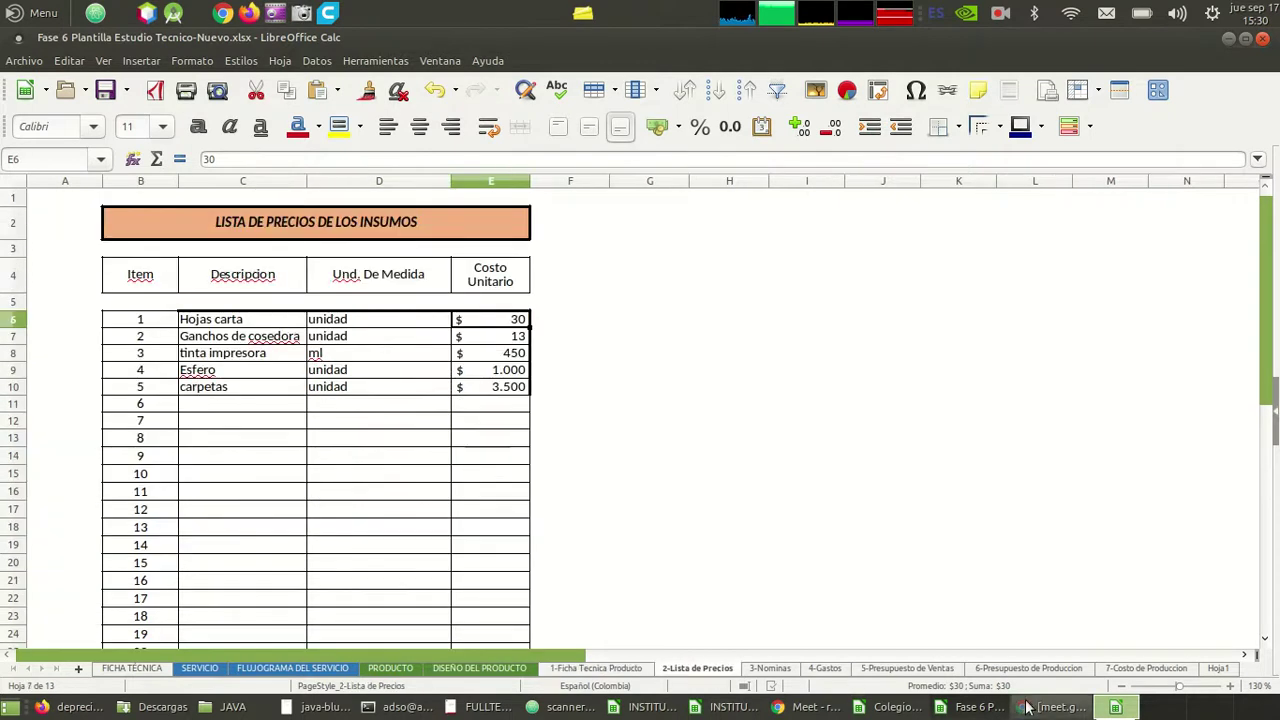
click(1176, 670)
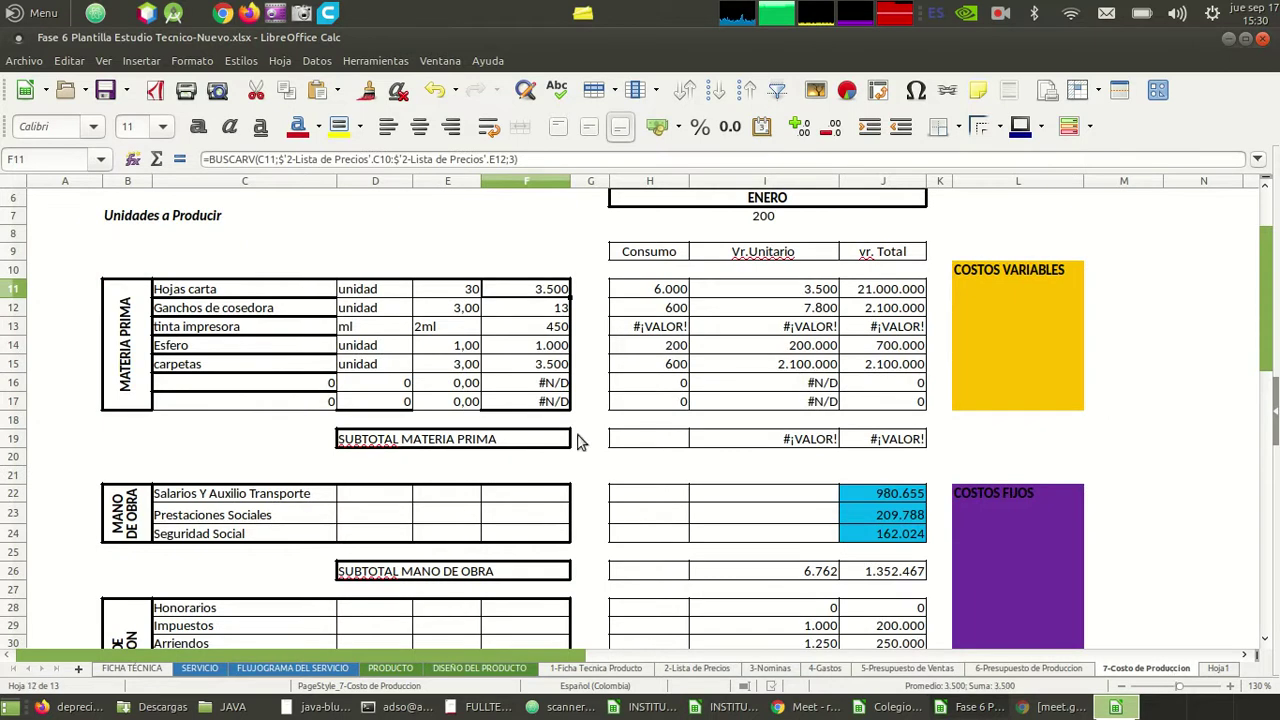
click(406, 366)
key(Right)
key(Right)
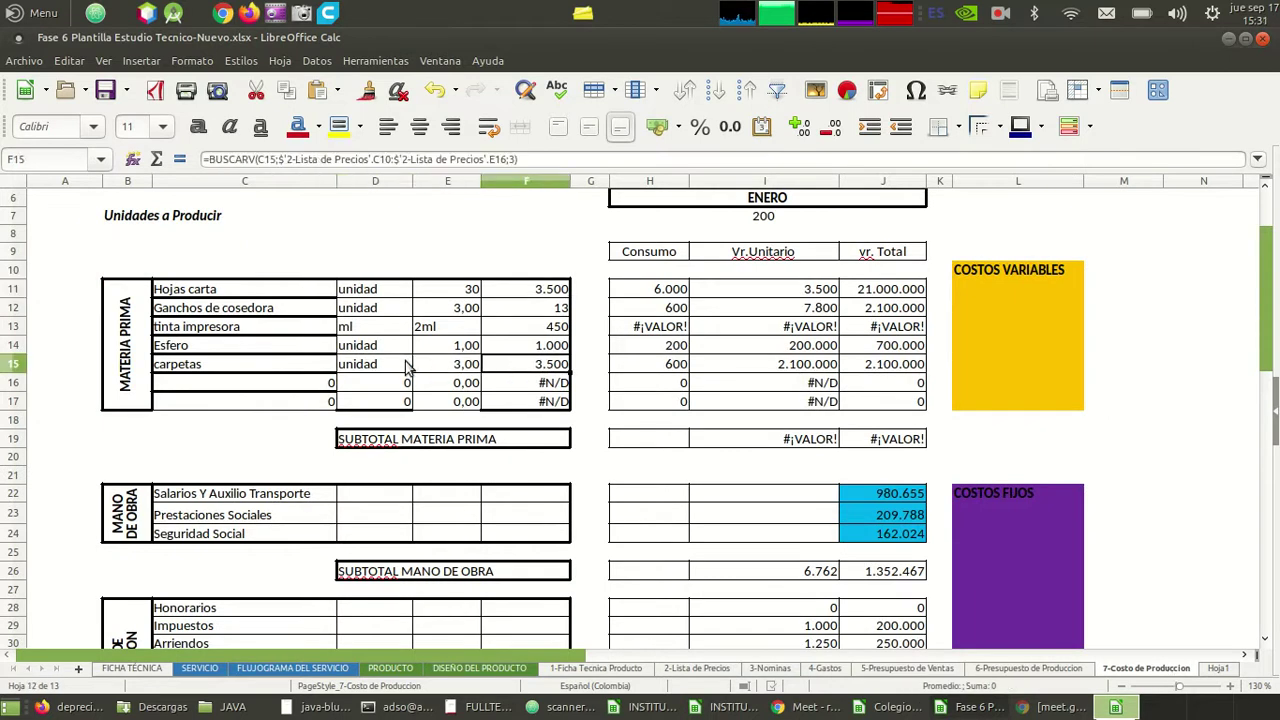
key(Down)
key(Left)
key(Left)
key(Left)
key(Left)
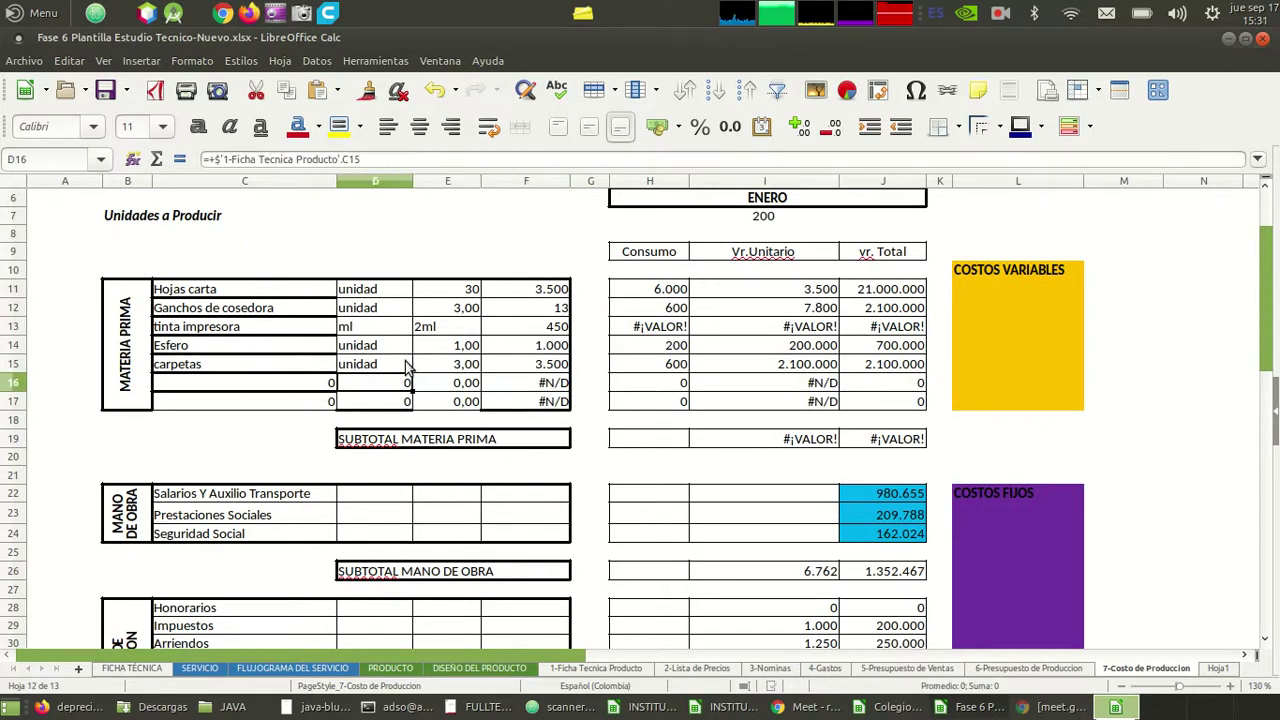
key(Right)
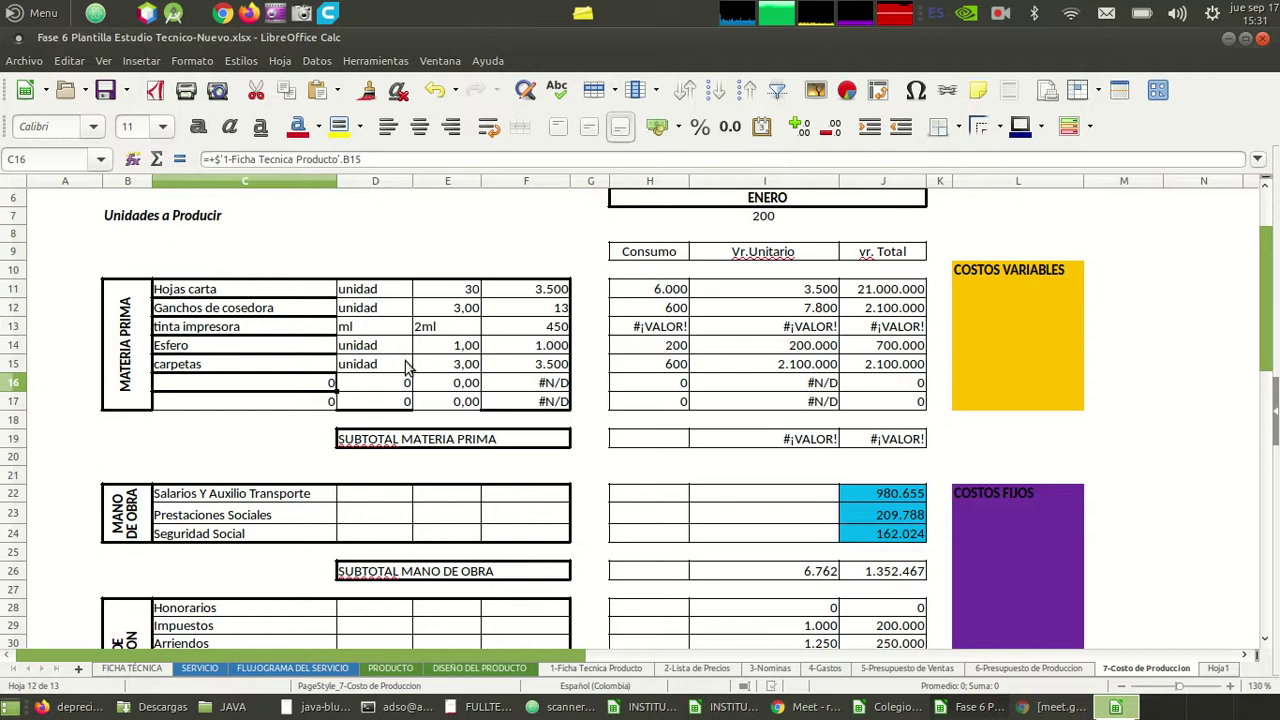
click(363, 496)
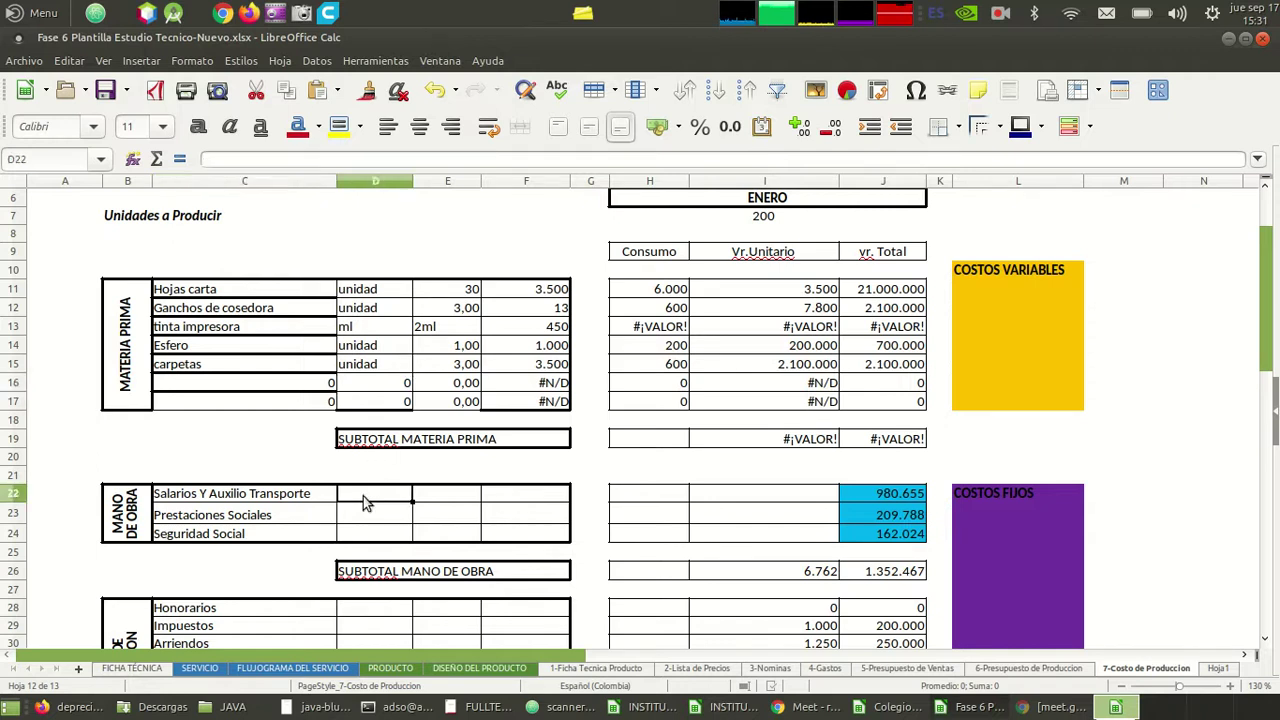
click(426, 503)
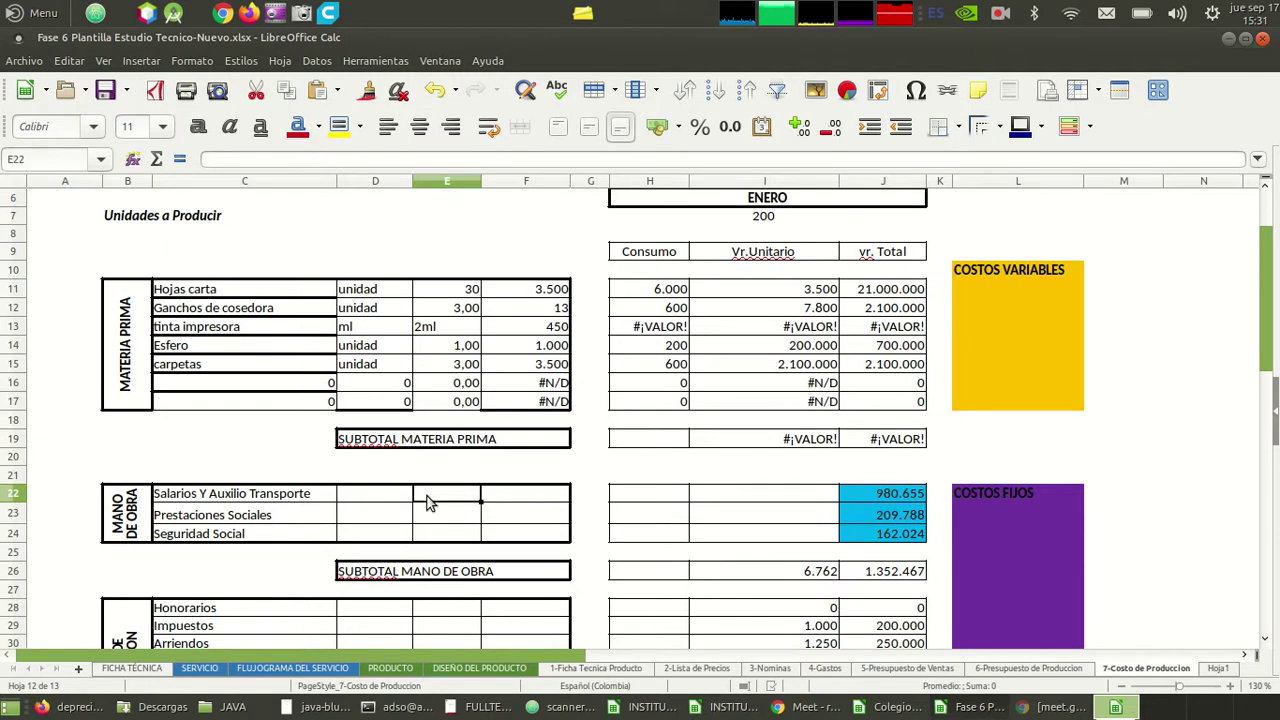
click(512, 500)
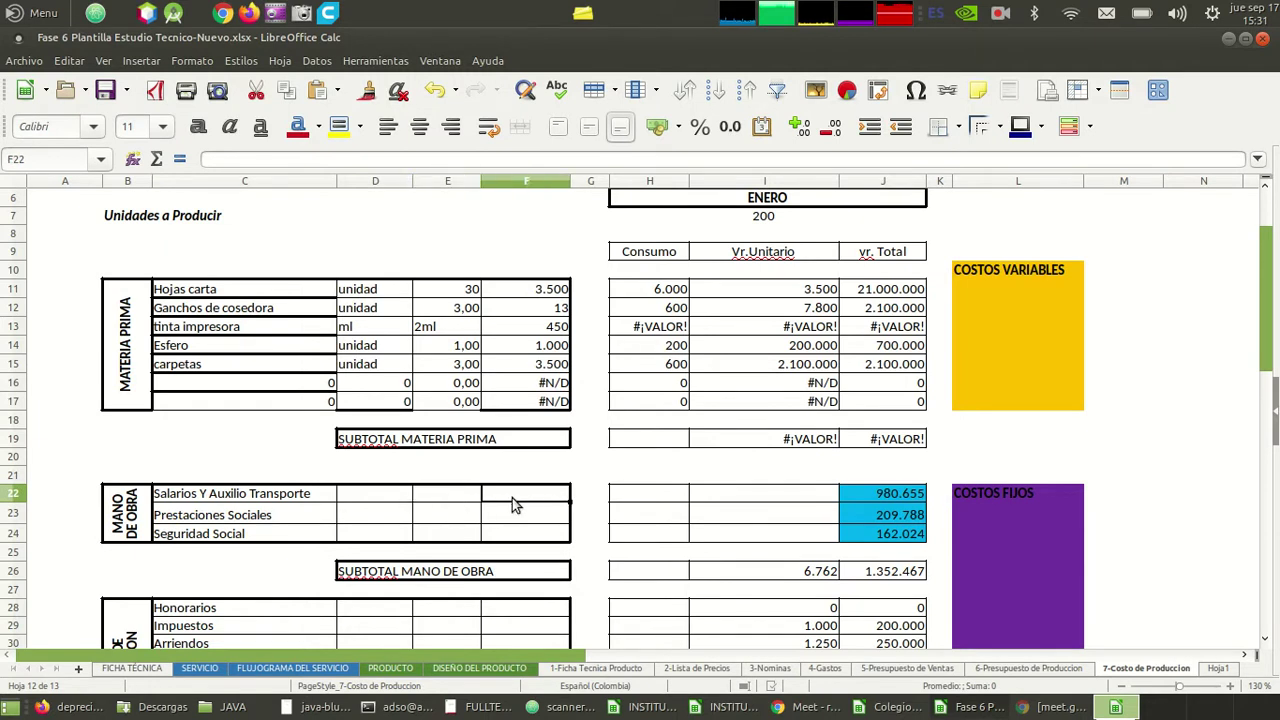
click(389, 519)
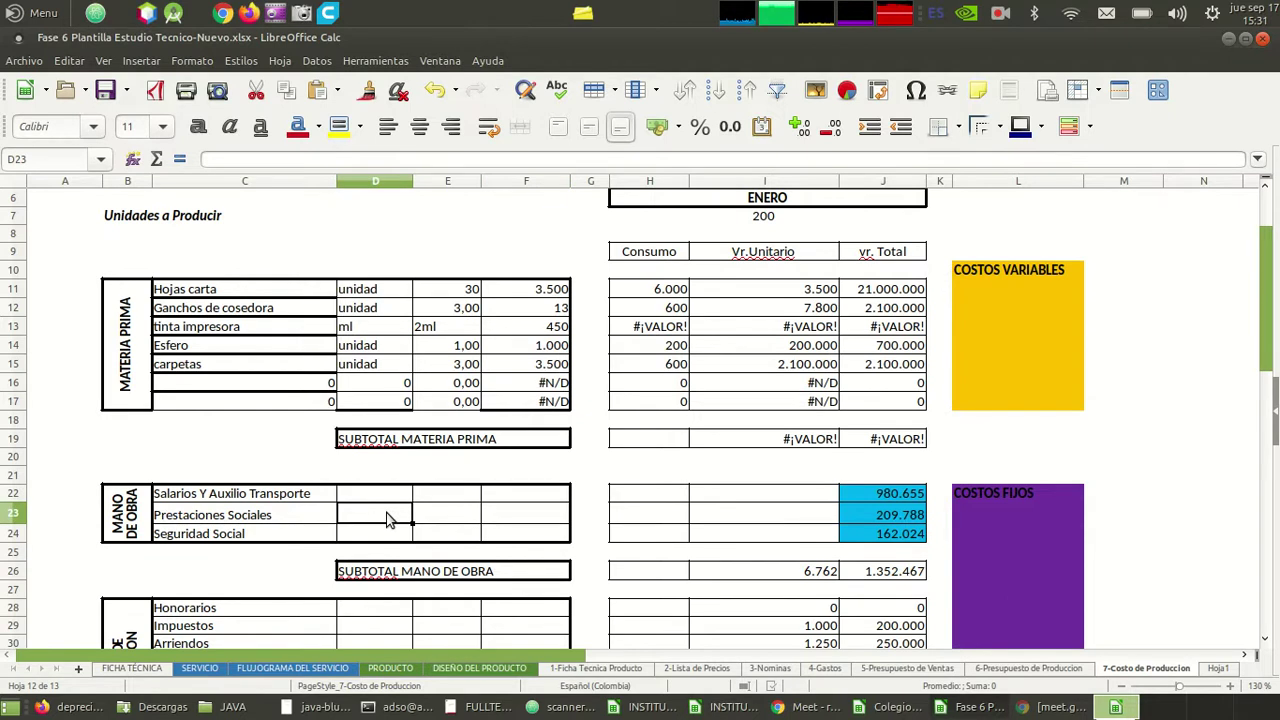
click(379, 534)
click(380, 521)
click(783, 670)
click(648, 390)
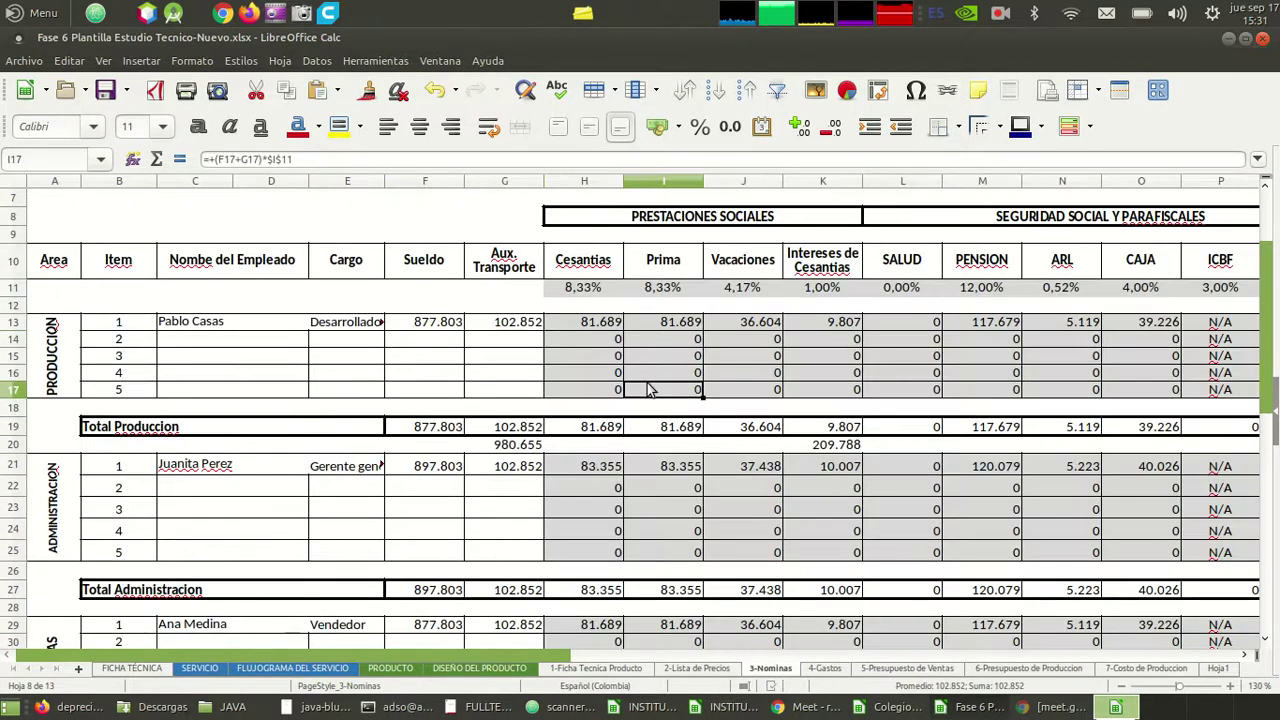
key(Right)
key(Right)
key(Up)
key(Up)
key(Up)
key(Up)
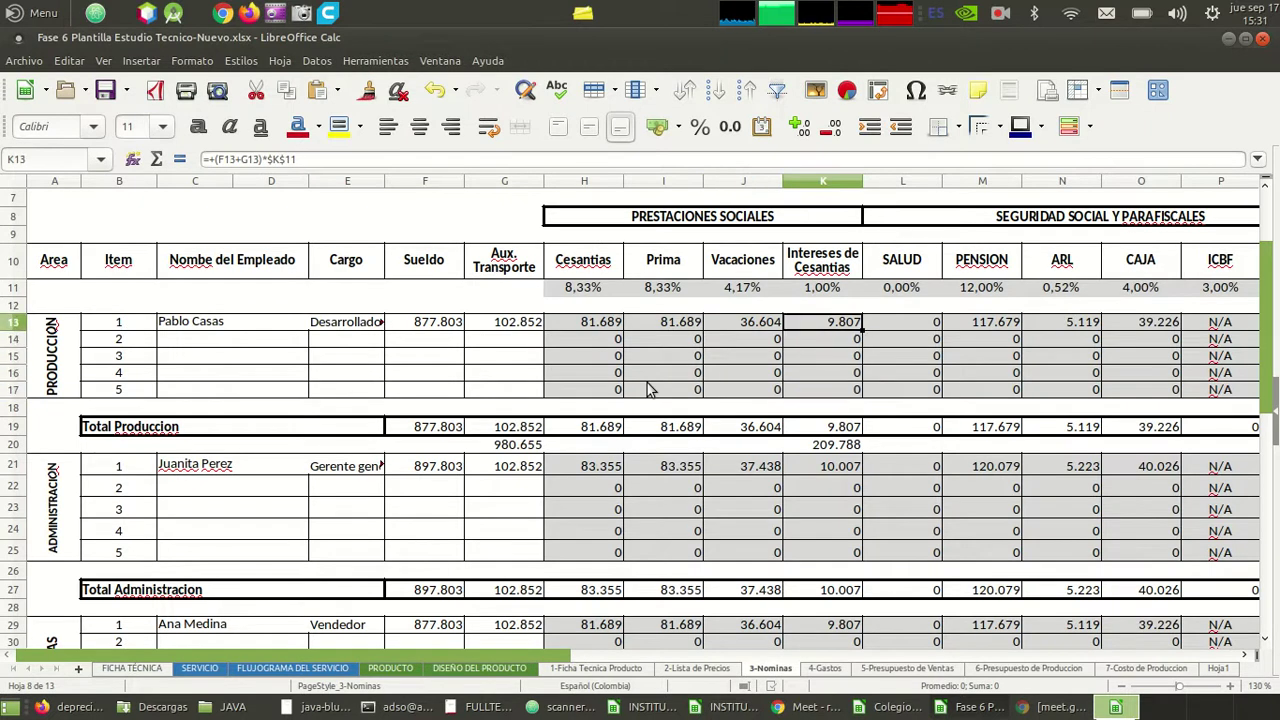
key(Left)
key(Left)
key(Left)
key(shift+Right)
key(shift+Right)
key(shift+Right)
key(shift+Right)
key(shift+Left)
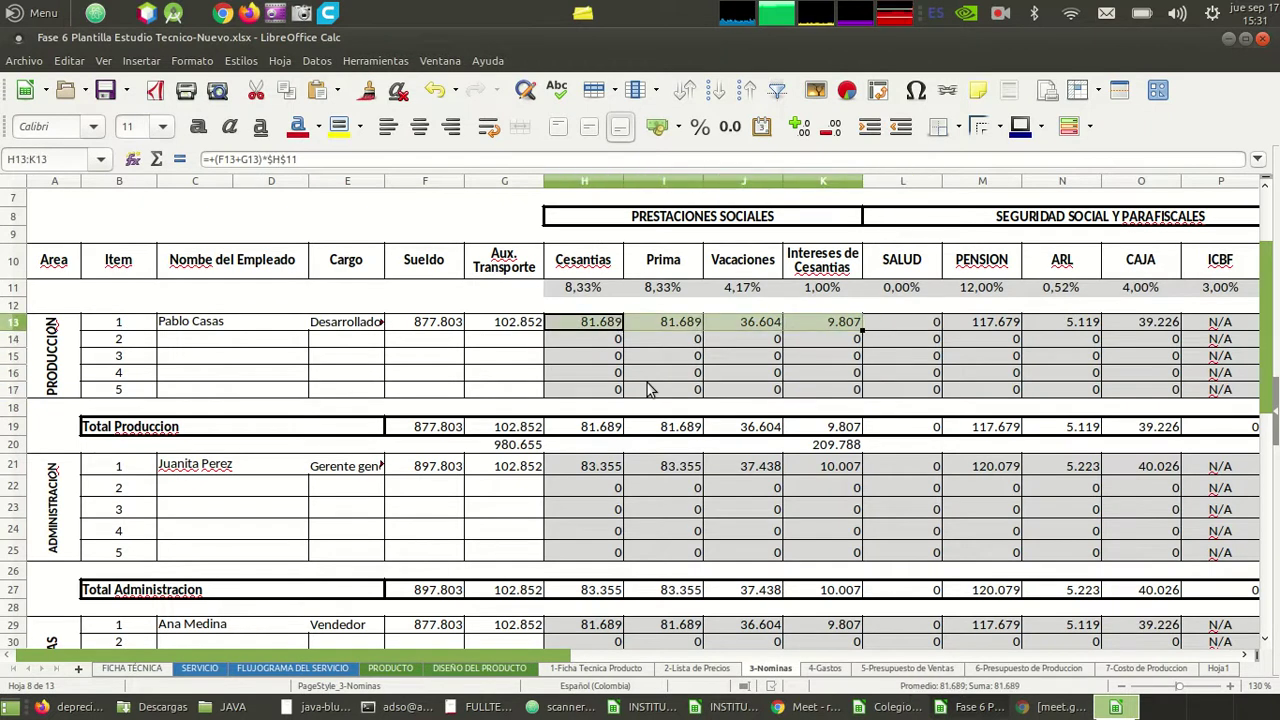
key(Right)
key(Right)
key(Right)
key(Right)
key(shift+Right)
key(shift+Left)
key(shift+Right)
key(shift+Right)
key(shift+Right)
key(shift+Right)
key(shift+Right)
key(shift+Left)
key(shift+Right)
key(Left)
key(Left)
key(Left)
key(Left)
key(Left)
key(Left)
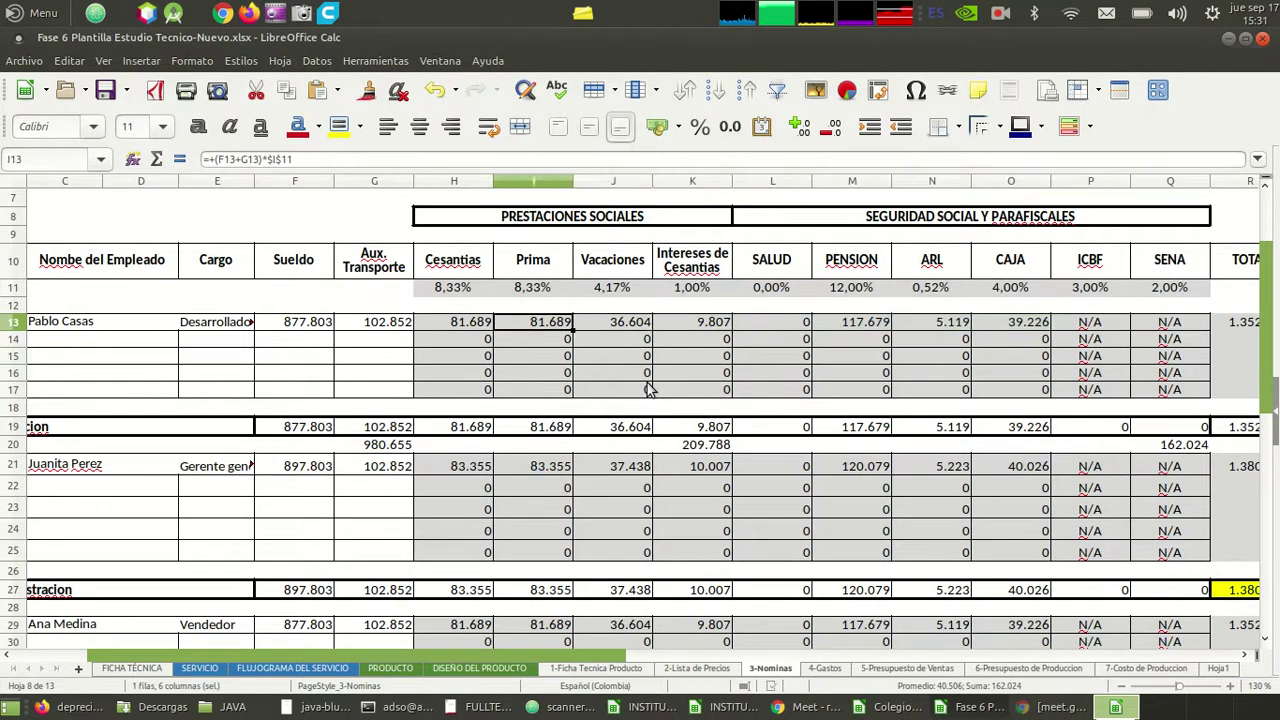
key(Right)
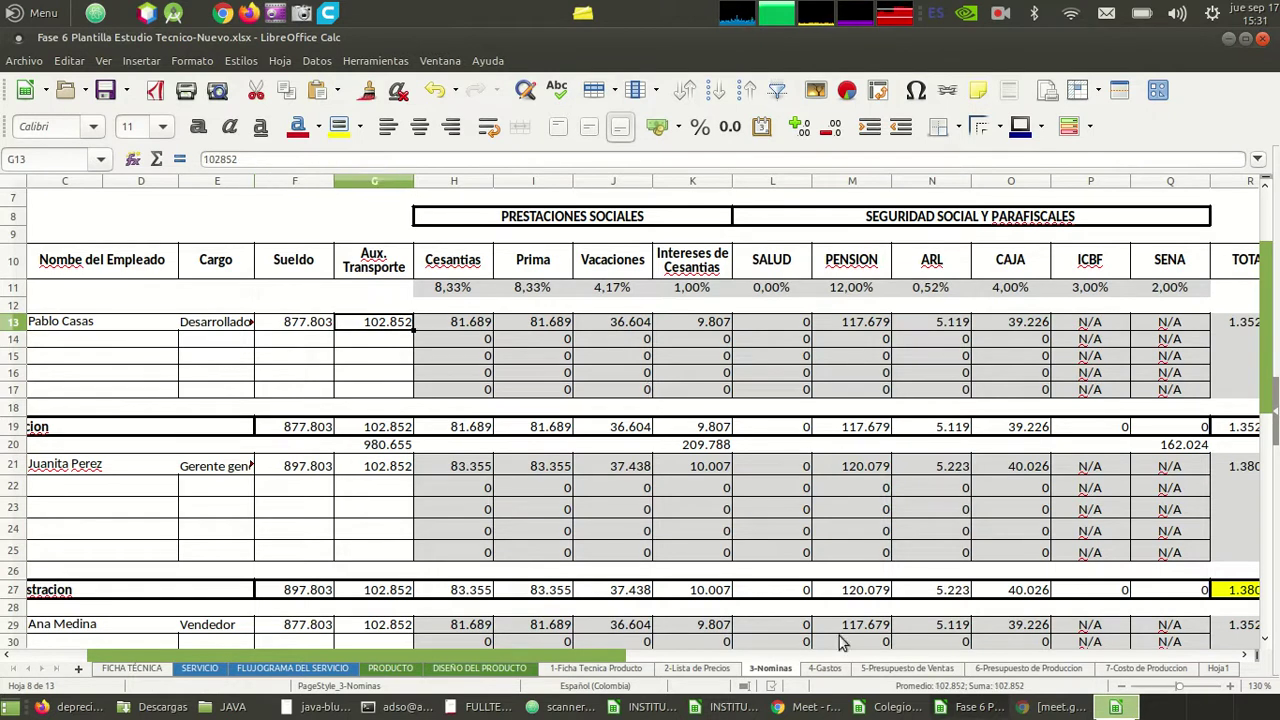
click(1130, 670)
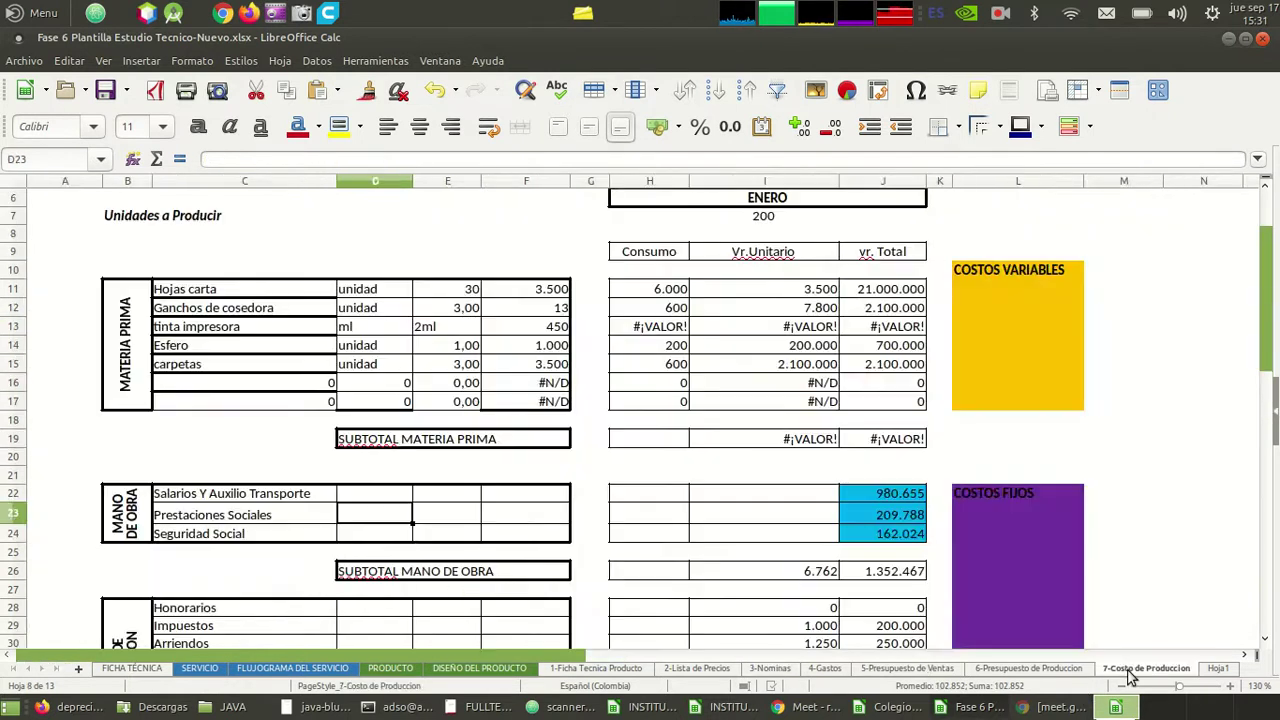
click(379, 496)
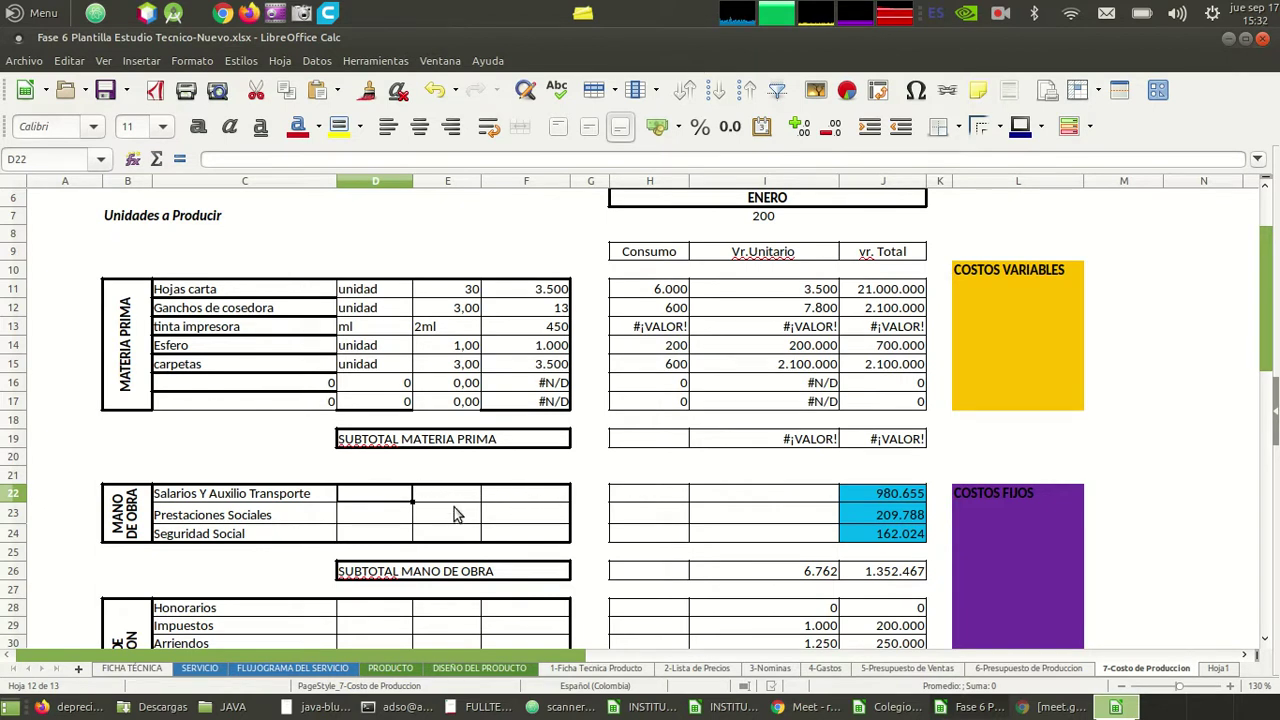
key(alt+Tab)
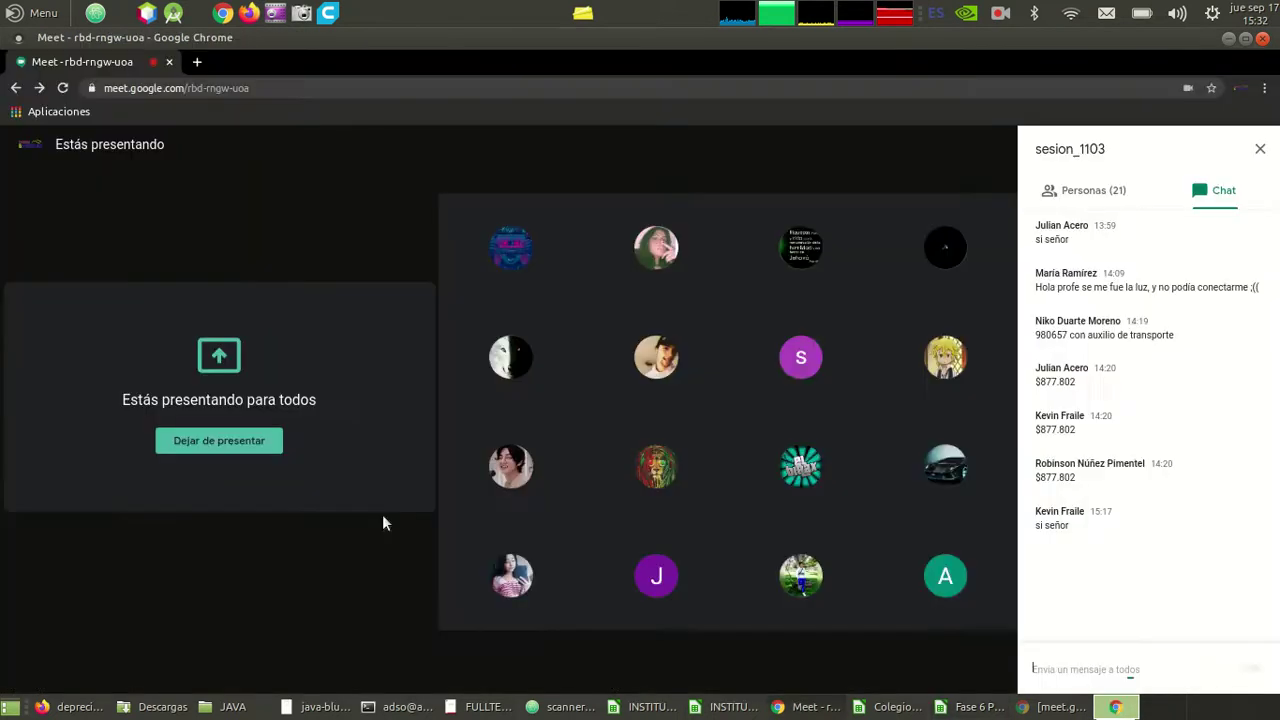
key(alt+Tab)
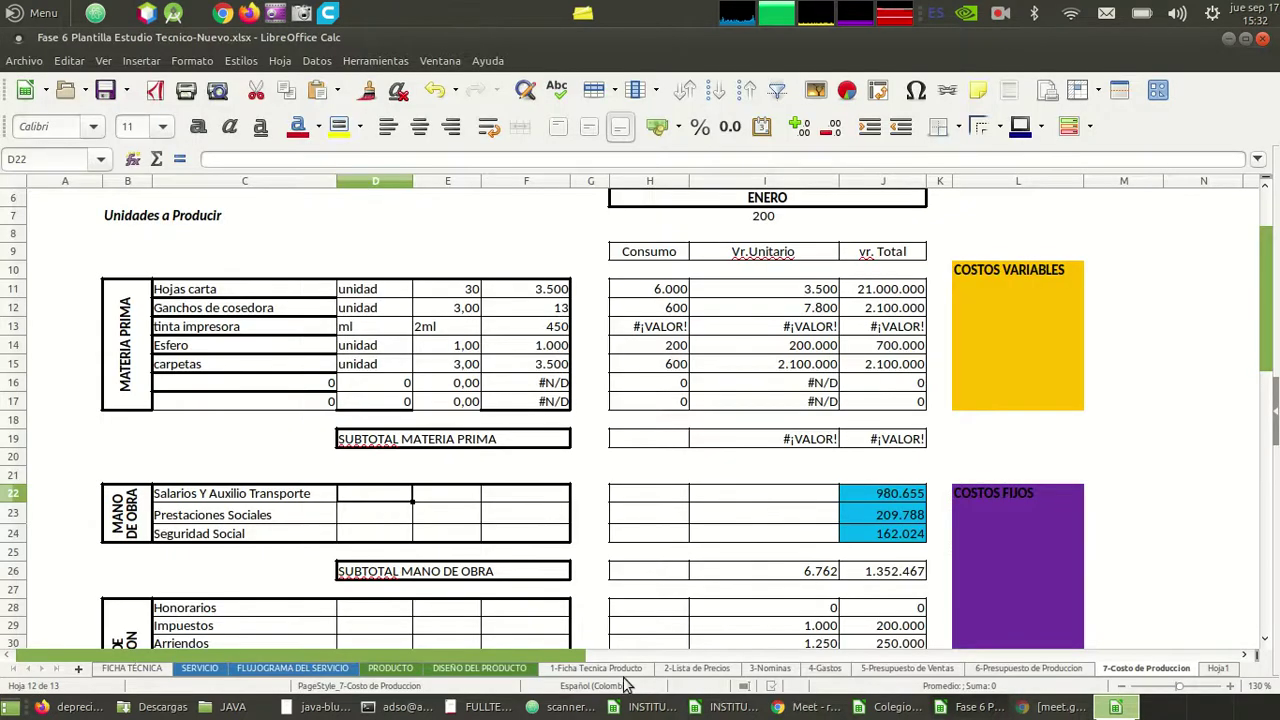
click(770, 668)
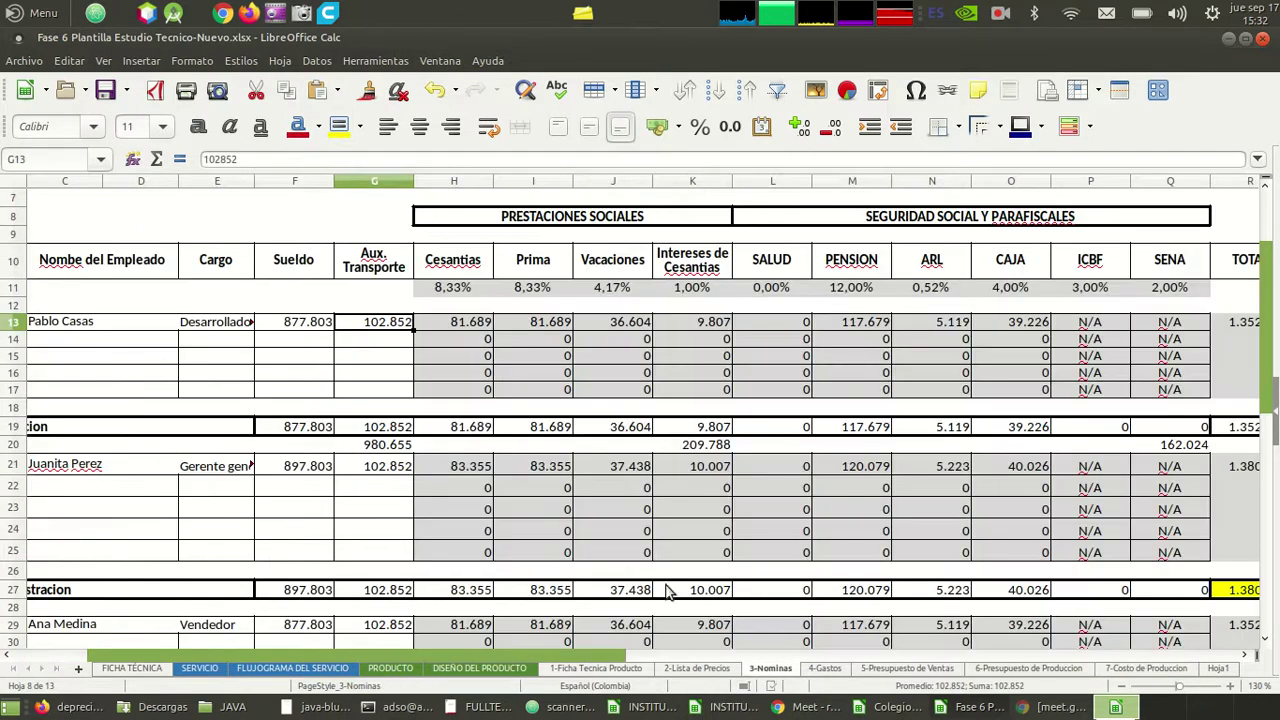
click(473, 270)
key(Right)
key(Right)
key(Right)
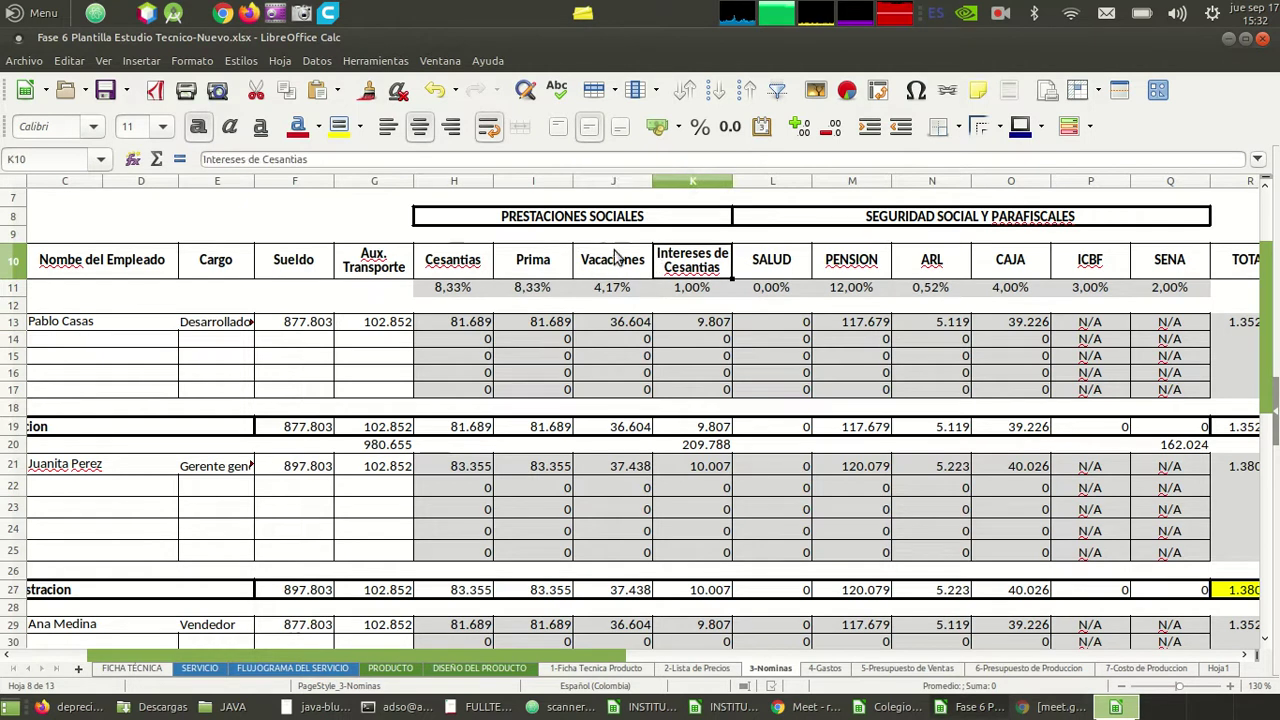
click(457, 325)
key(Right)
key(Right)
key(Right)
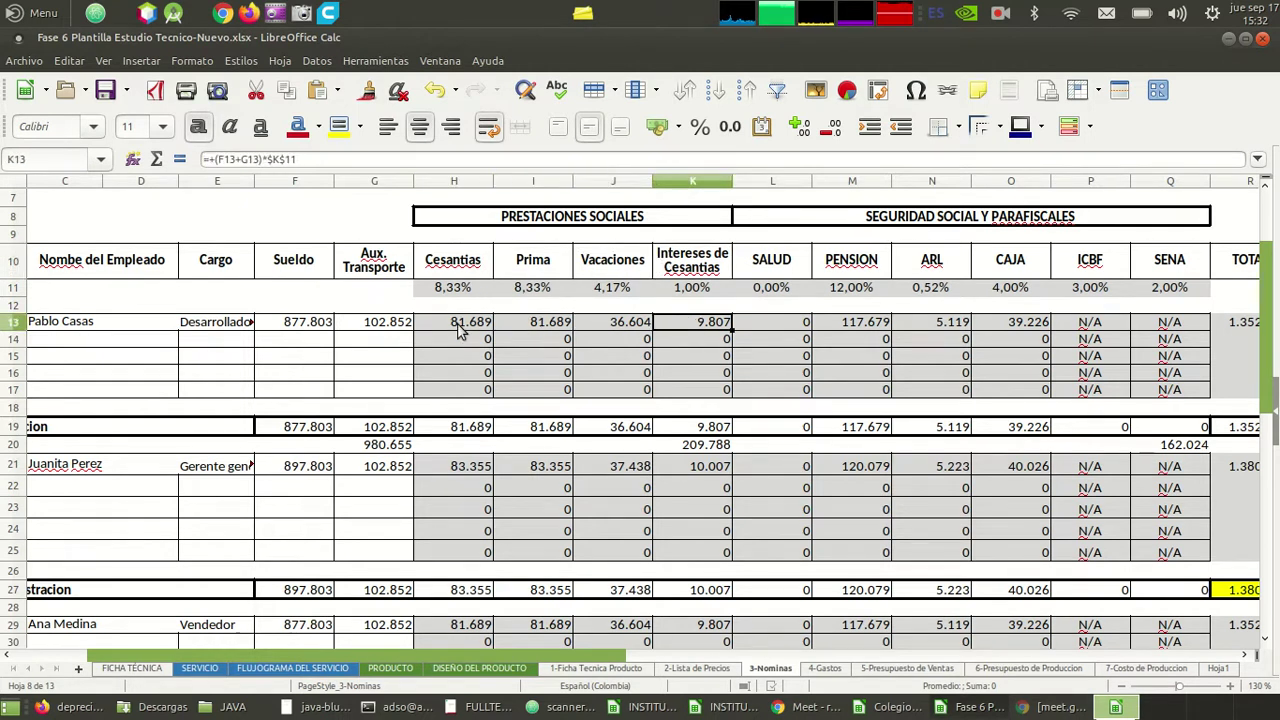
key(Left)
key(Left)
key(Left)
key(Right)
key(Right)
key(Right)
key(Left)
key(Left)
key(Left)
key(Right)
key(Right)
key(Right)
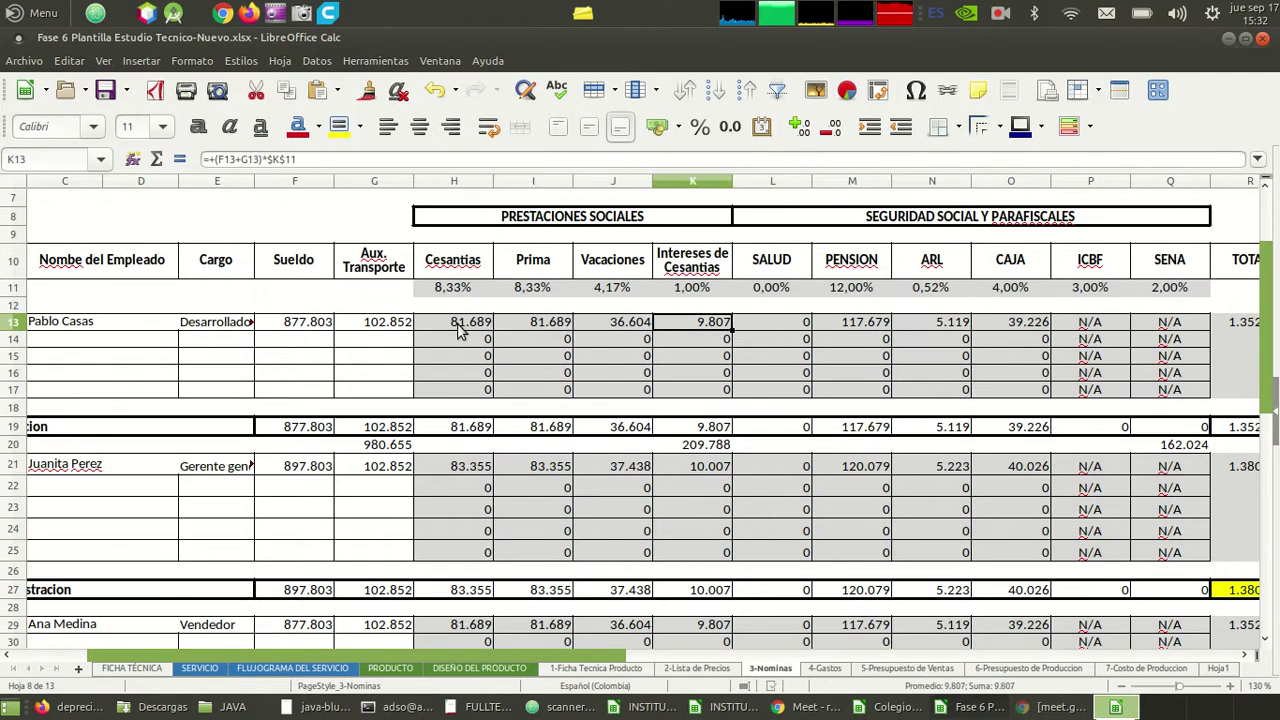
key(alt+Tab)
key(alt+Tab)
- Step through the Mano de Obra rows: Salarios, Prestaciones Sociales and Seguridad Social
click(1110, 668)
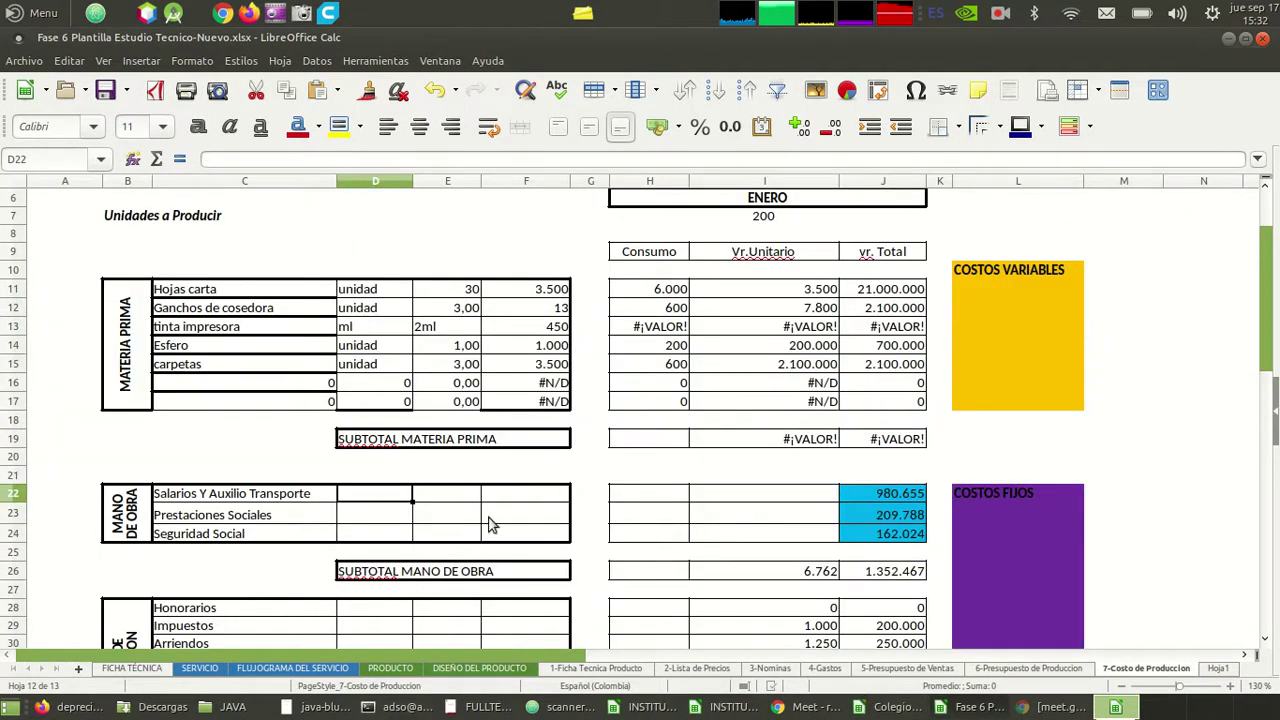
click(385, 517)
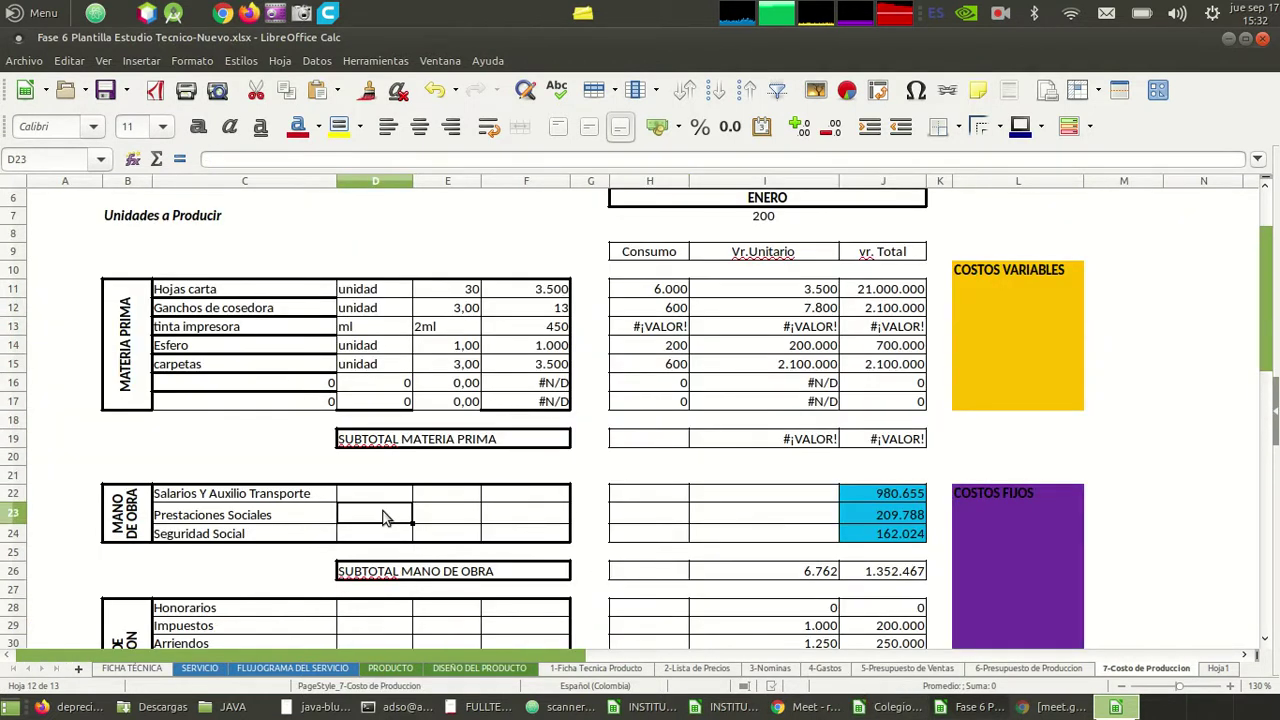
key(Right)
key(Up)
key(Right)
key(Left)
key(Left)
key(Right)
key(Right)
key(Left)
key(Left)
key(Up)
key(Down)
key(Left)
key(Left)
key(Left)
key(Right)
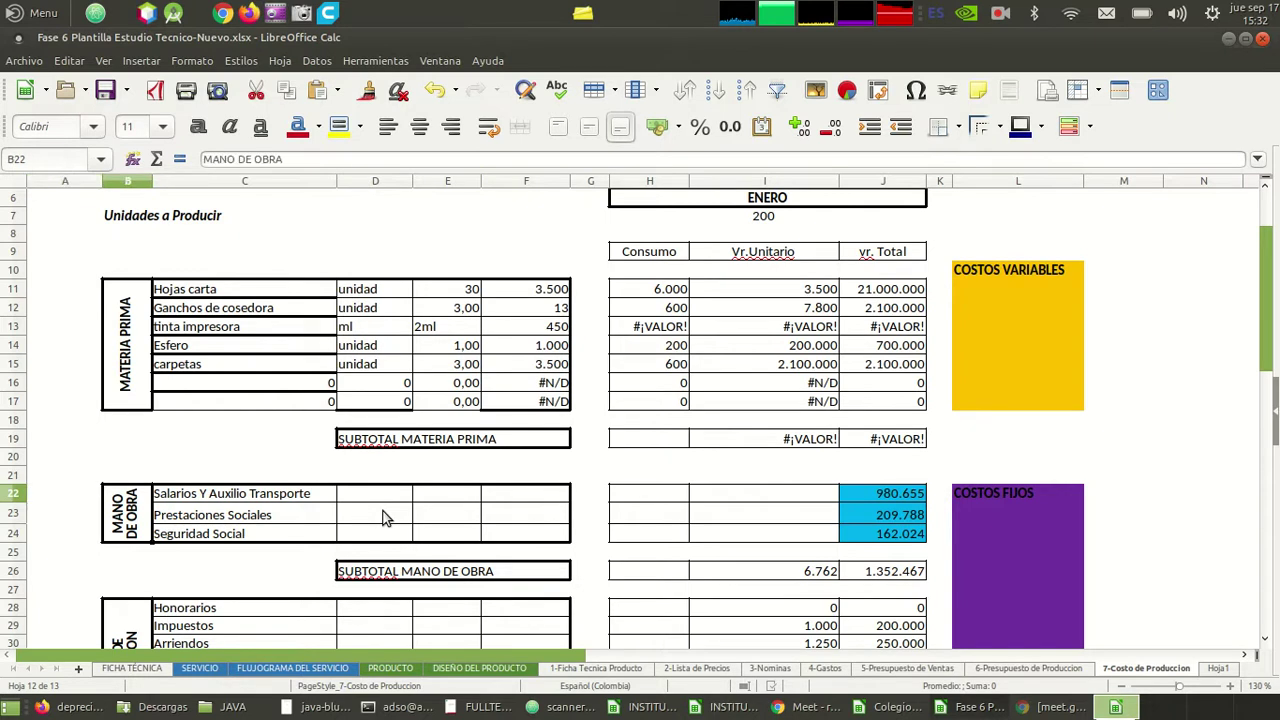
key(Right)
key(Right)
key(Up)
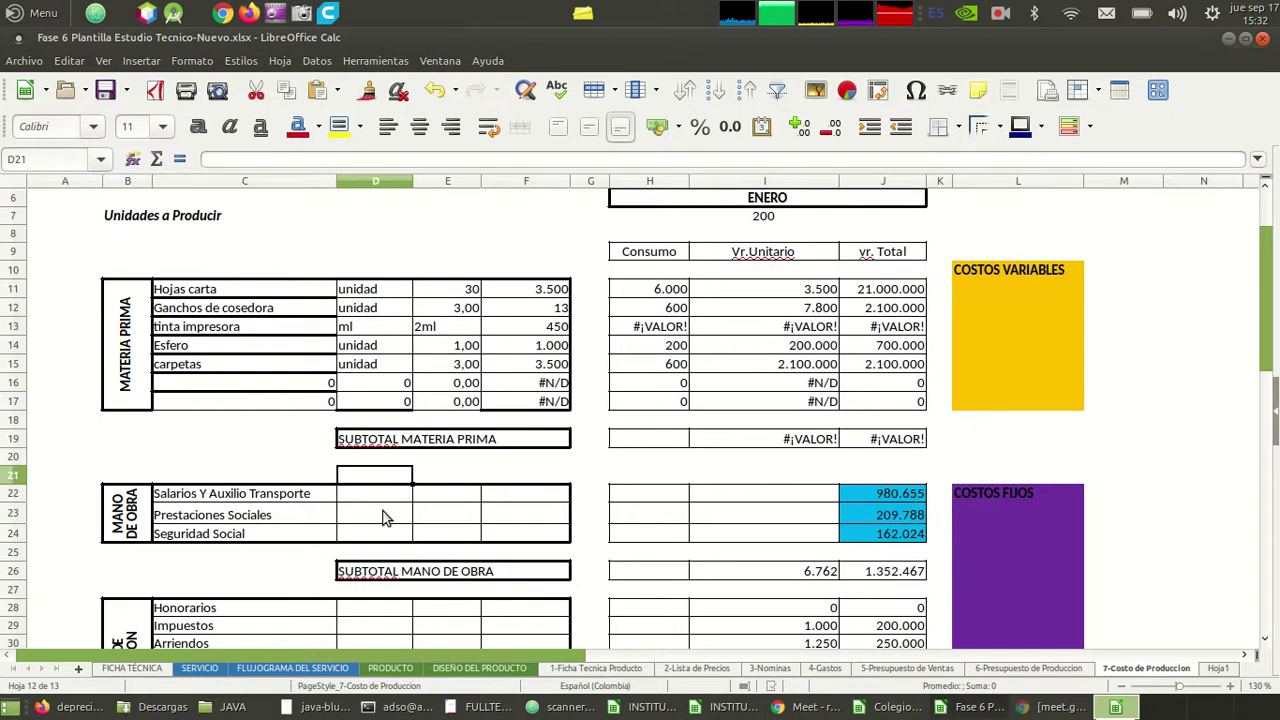
key(Right)
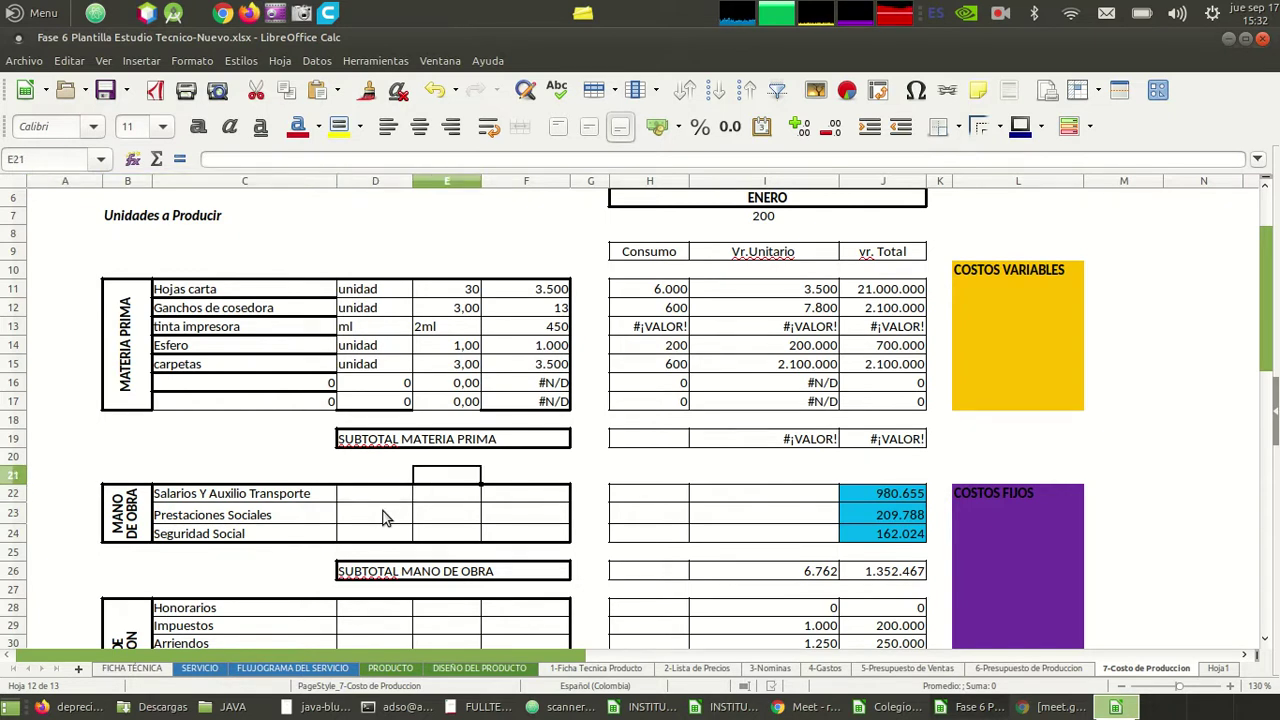
key(Right)
key(Left)
key(Left)
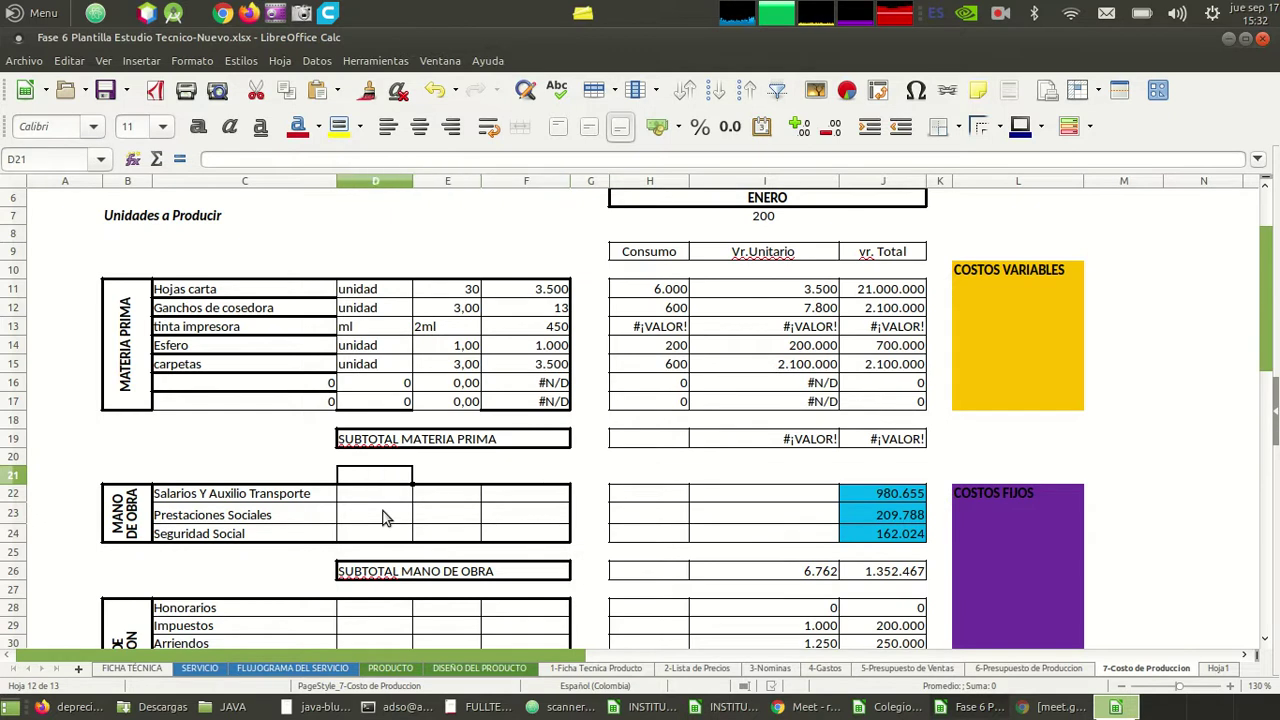
key(Right)
key(Left)
key(Right)
key(Right)
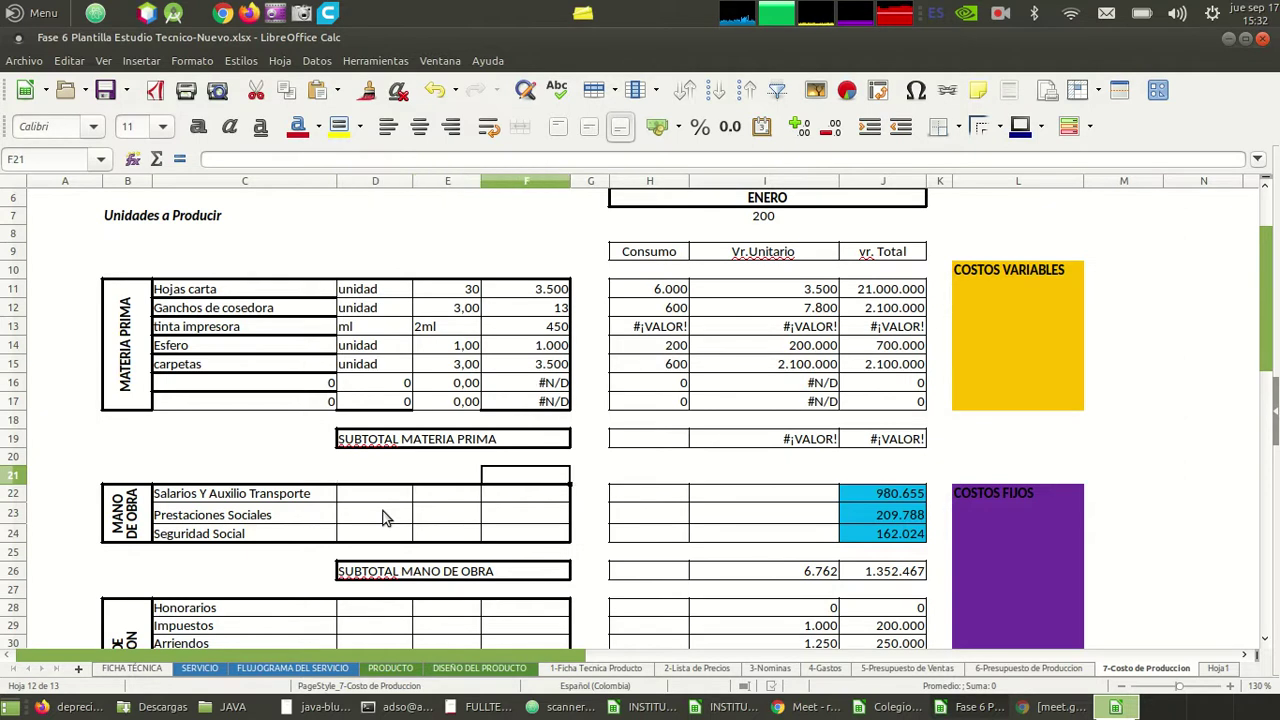
key(Left)
key(Left)
key(Down)
key(Down)
key(Down)
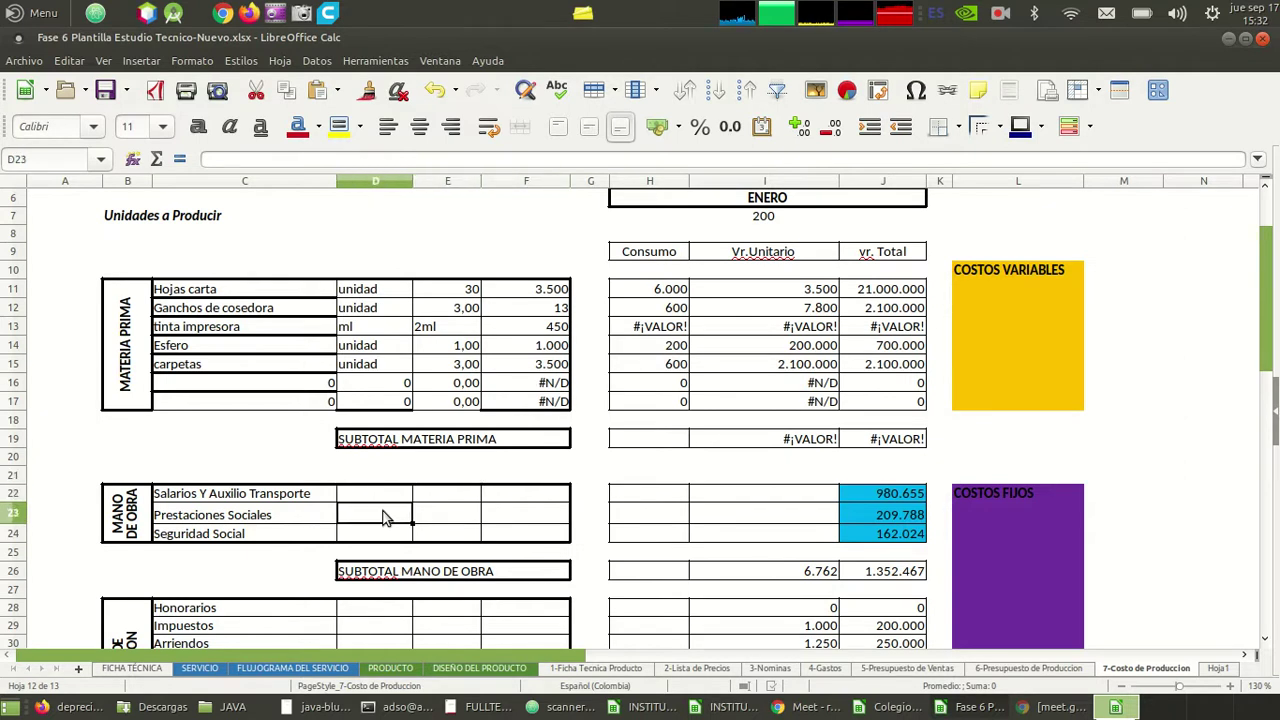
key(Up)
key(Up)
key(Right)
key(Right)
key(Right)
key(Right)
key(Right)
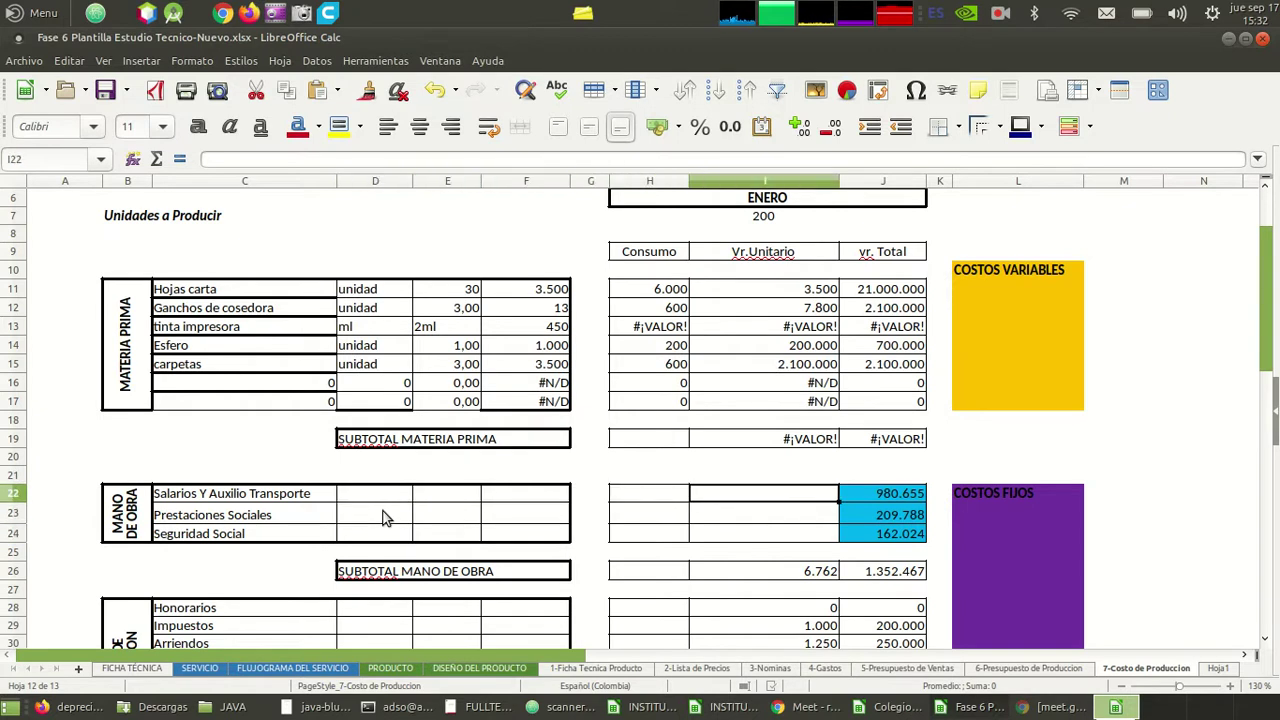
key(Left)
key(Left)
key(Left)
key(Left)
key(Left)
key(Down)
key(Down)
key(Down)
key(Down)
key(Down)
key(Down)
key(Down)
key(Down)
key(Down)
key(Down)
key(Down)
key(Down)
key(Down)
key(Down)
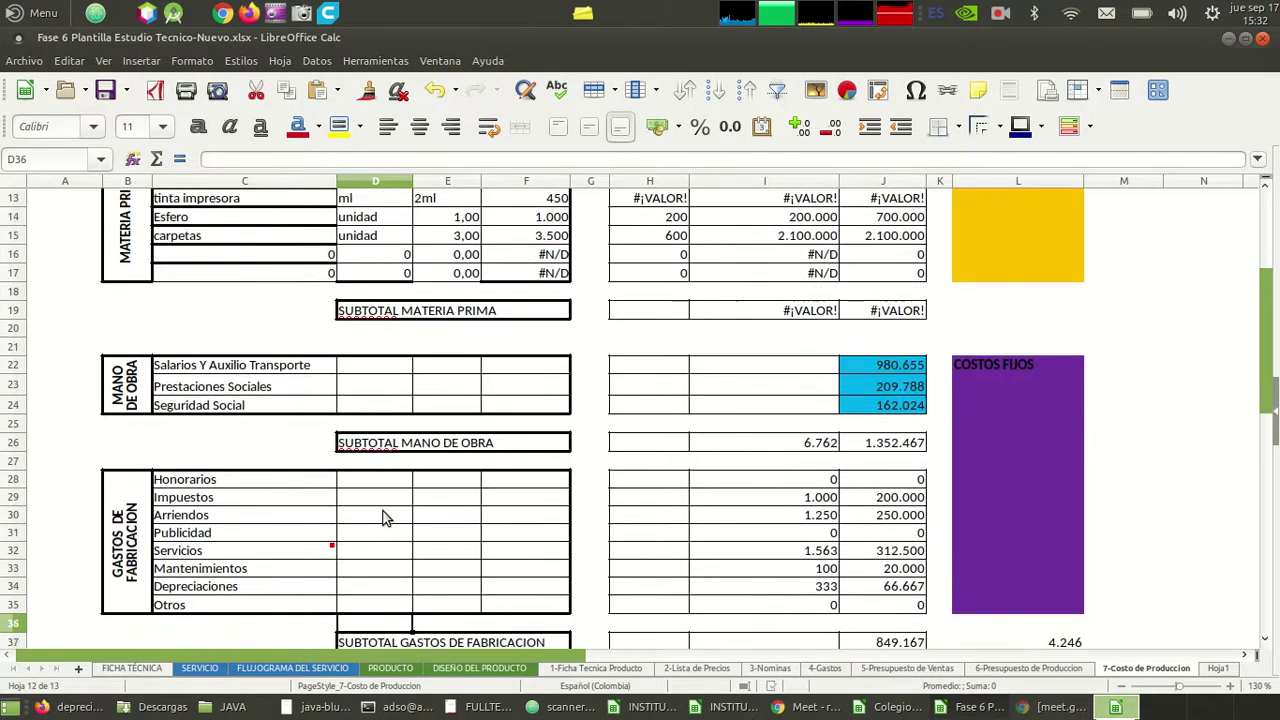
- Move down through the Gastos de Fabricacion rows, from Arriendos and Impuestos to Publicidad
key(Down)
key(Up)
key(Up)
key(Up)
key(Up)
key(Up)
key(Up)
key(Up)
key(Up)
key(Up)
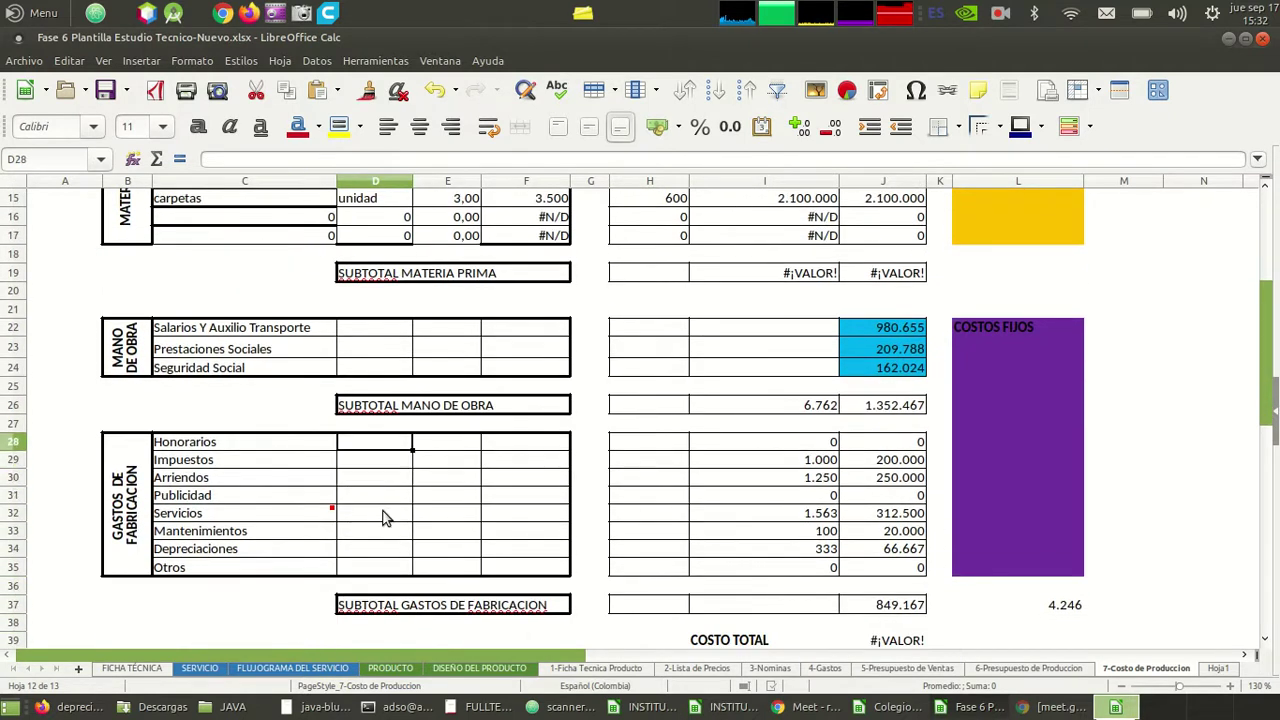
key(Down)
key(Down)
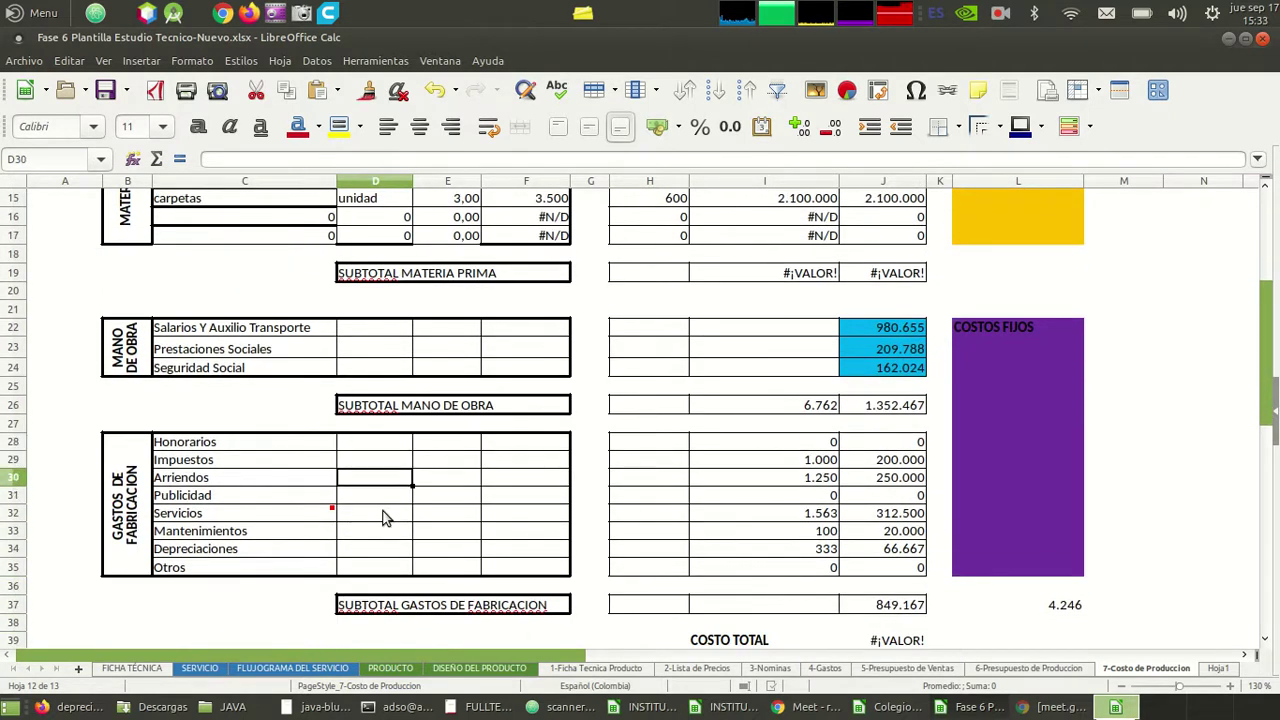
key(Down)
key(Down)
key(Down)
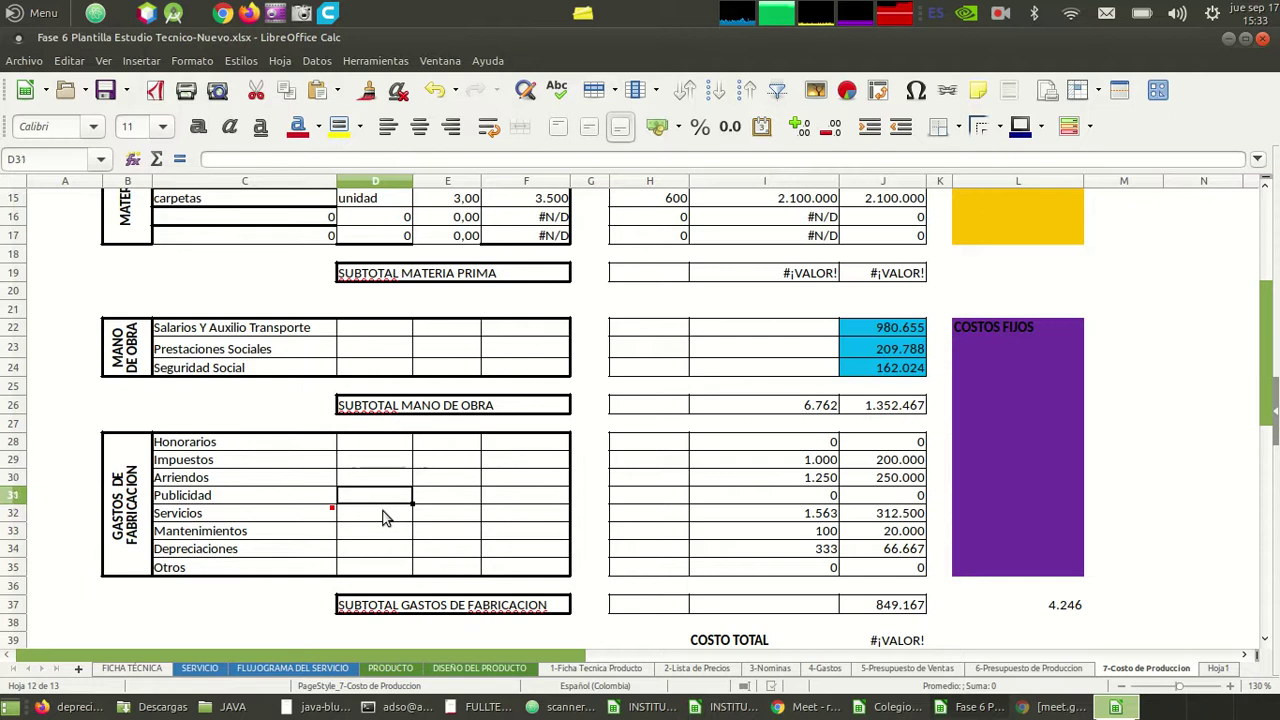
key(Down)
key(Down)
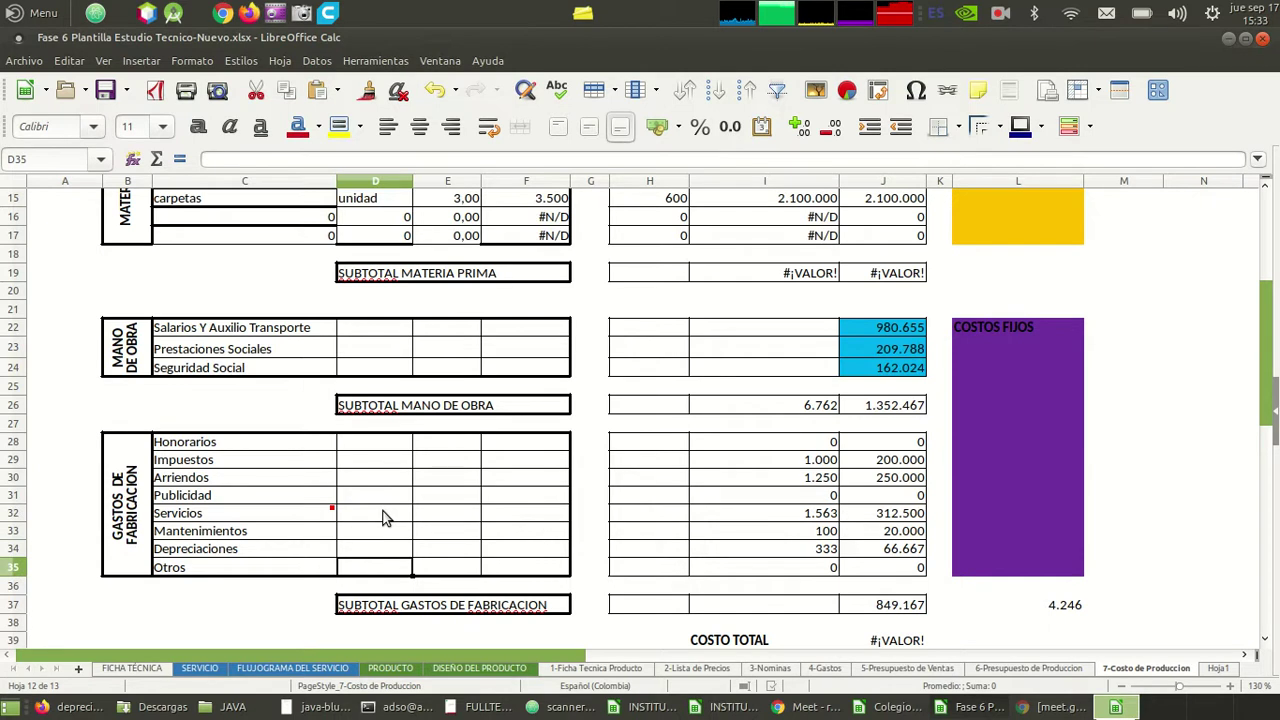
key(Right)
key(Right)
key(Right)
key(Left)
key(Left)
key(Up)
key(Up)
key(Left)
key(Left)
key(Up)
key(Up)
key(Up)
key(Up)
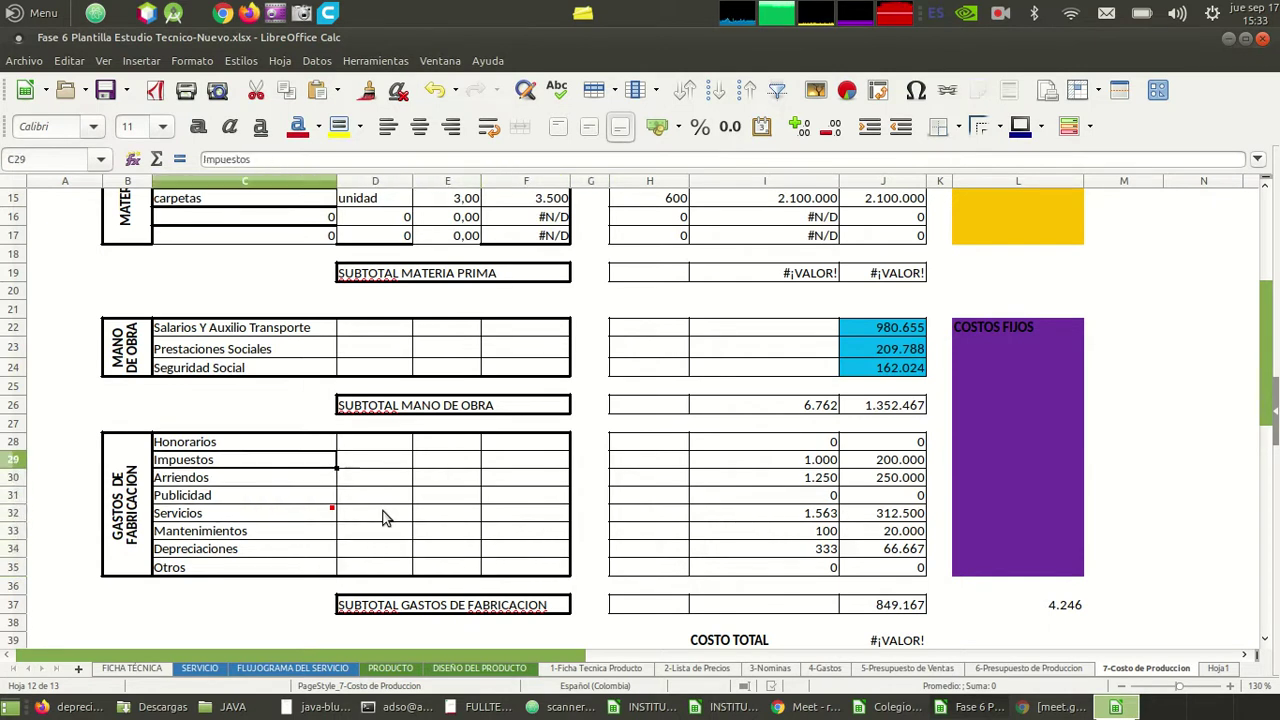
key(Right)
key(Right)
key(Down)
key(Down)
key(Down)
key(Down)
key(Up)
key(Up)
key(Up)
key(Up)
key(Up)
key(Down)
key(Down)
key(Down)
key(Down)
key(Down)
key(Down)
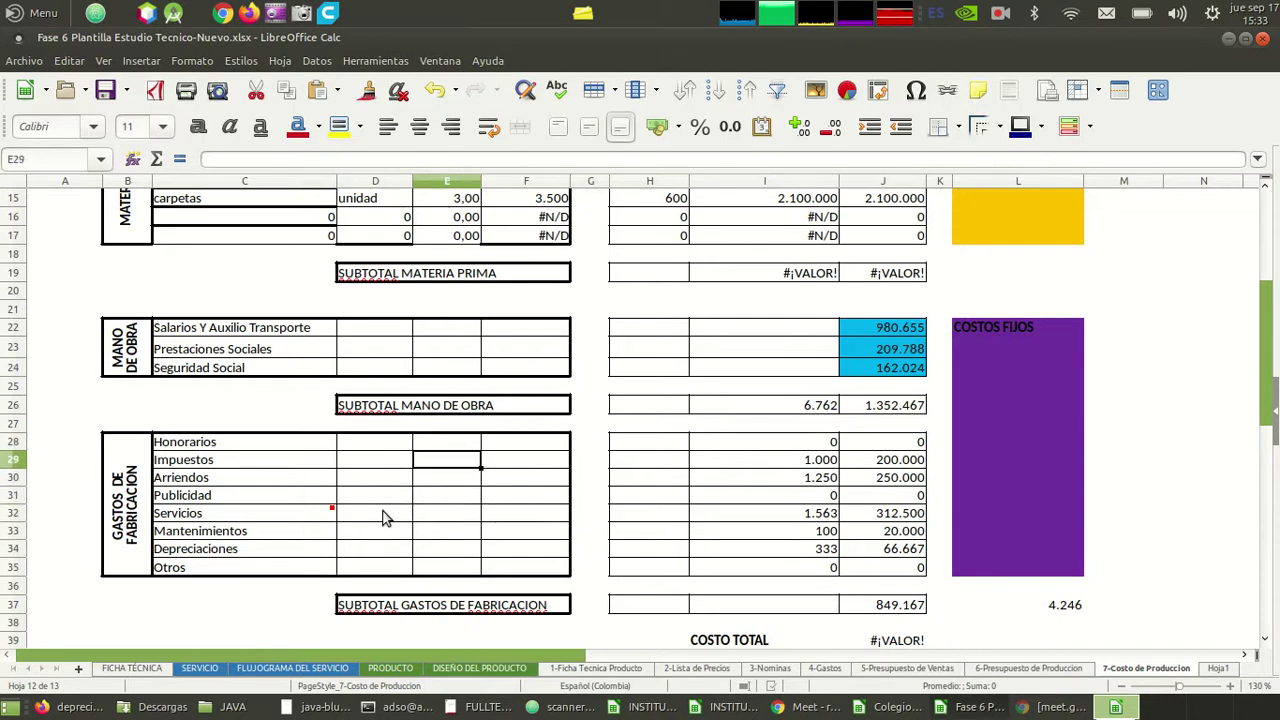
key(Down)
key(Up)
key(Left)
key(Up)
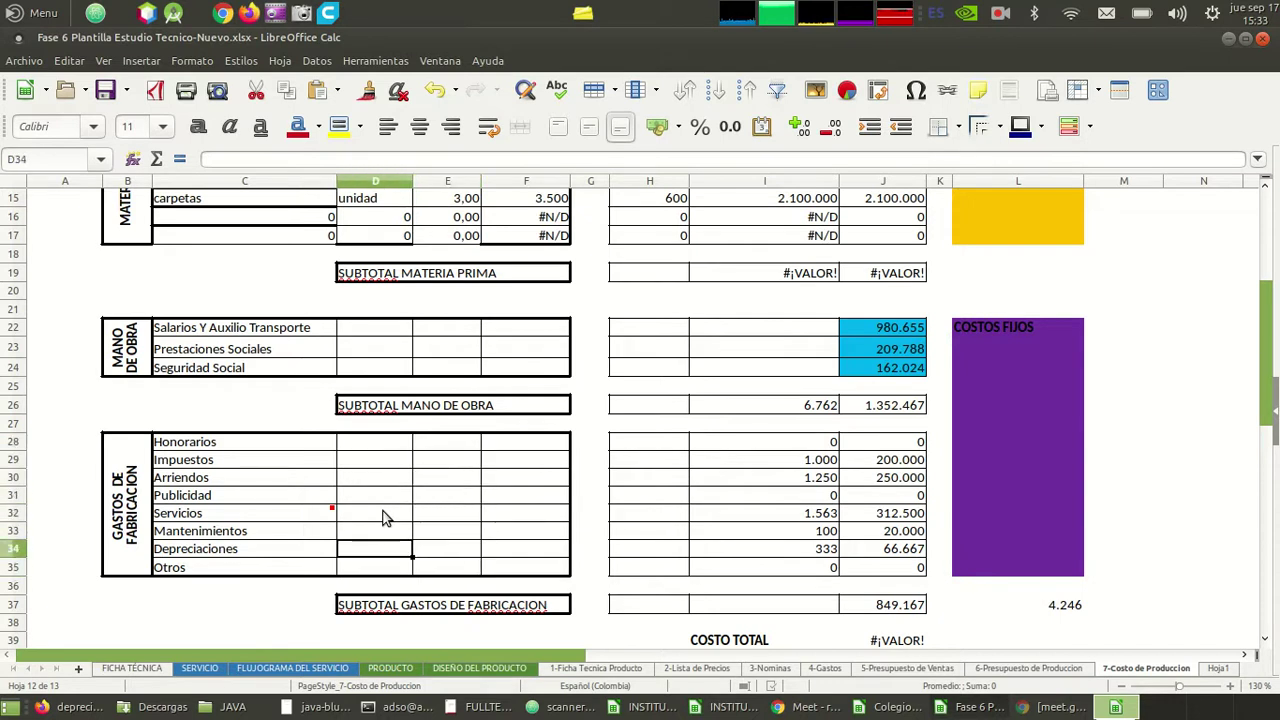
key(Up)
key(Up)
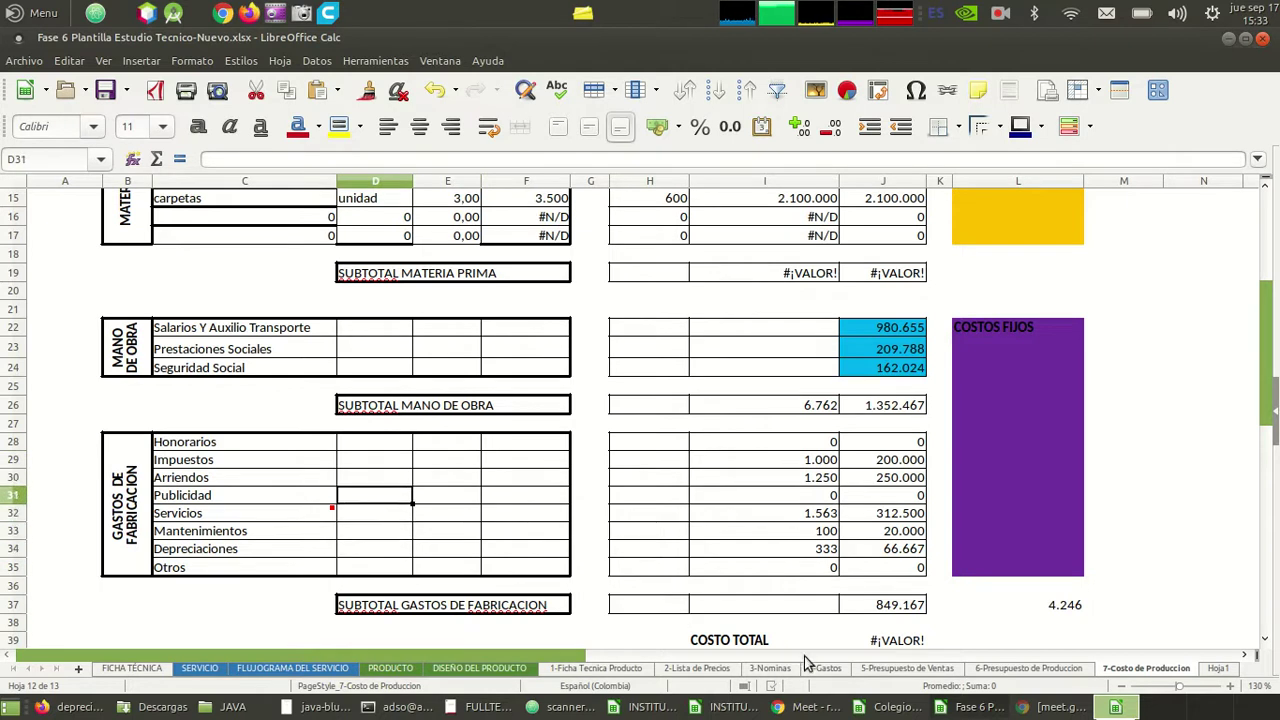
- Review the 4-Gastos production expense values from Mantenimientos down to Otros
click(824, 668)
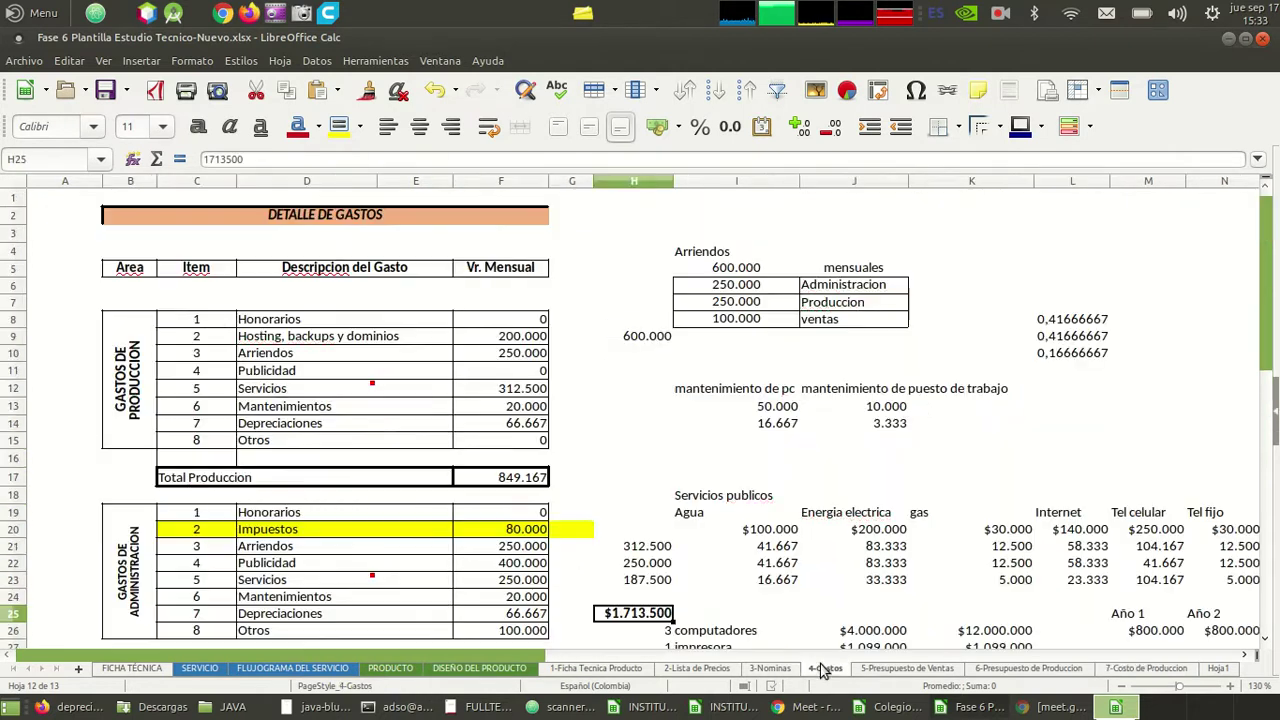
click(375, 408)
key(Left)
key(Up)
key(Up)
key(Up)
key(Up)
key(Up)
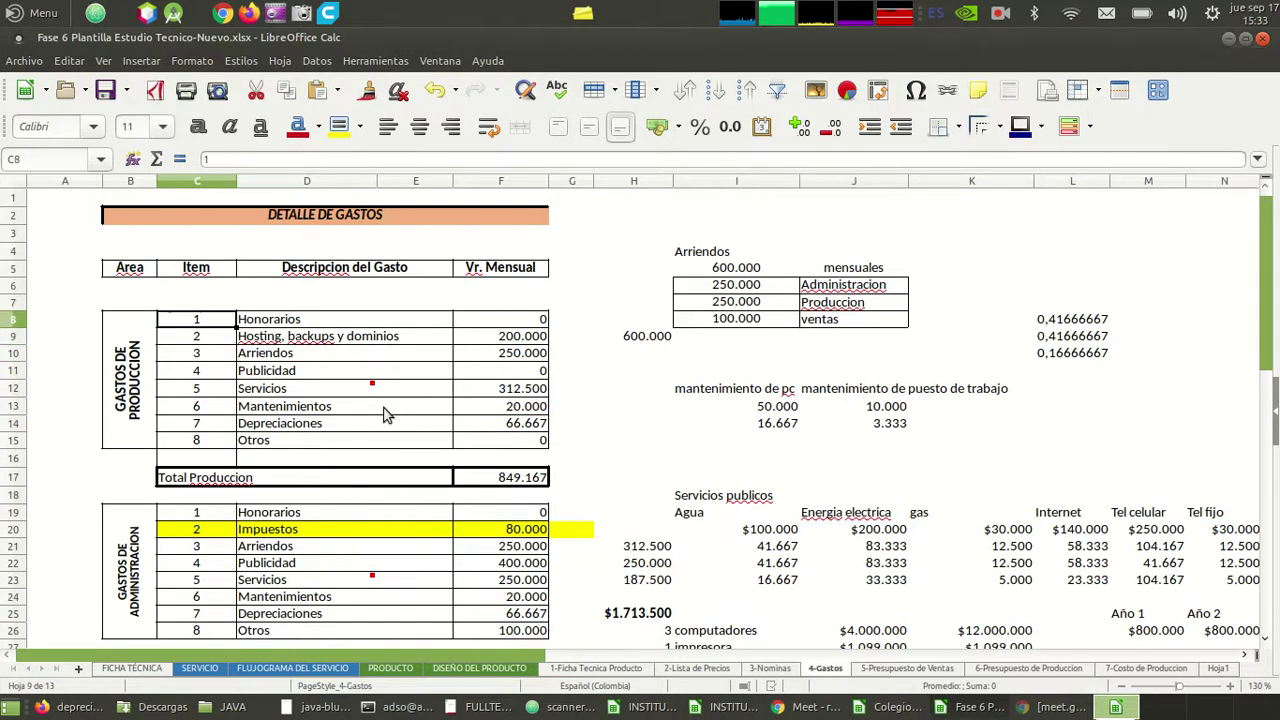
key(Right)
key(Right)
key(Down)
key(Down)
key(Down)
key(Down)
key(Down)
key(Down)
key(Down)
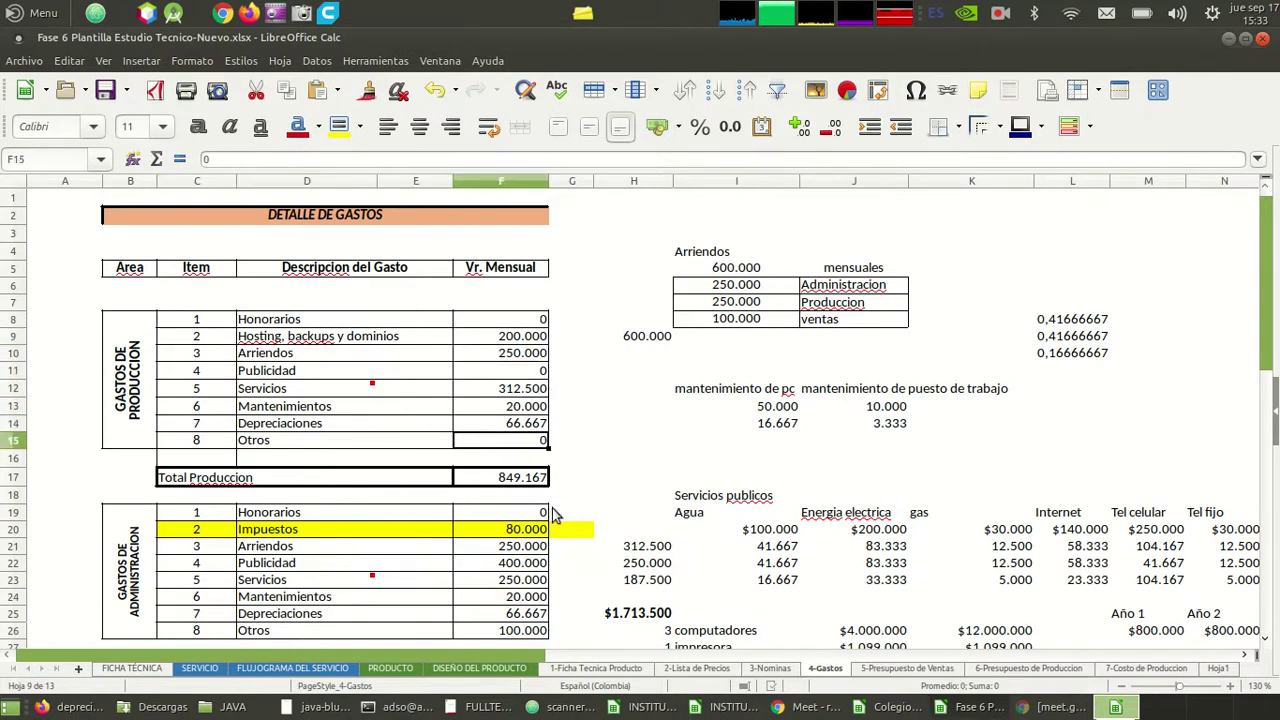
- Compare the 7-Costo de Produccion manufacturing expenses block with 4-Gastos entries such as Hosting, backups y dominios
click(1142, 669)
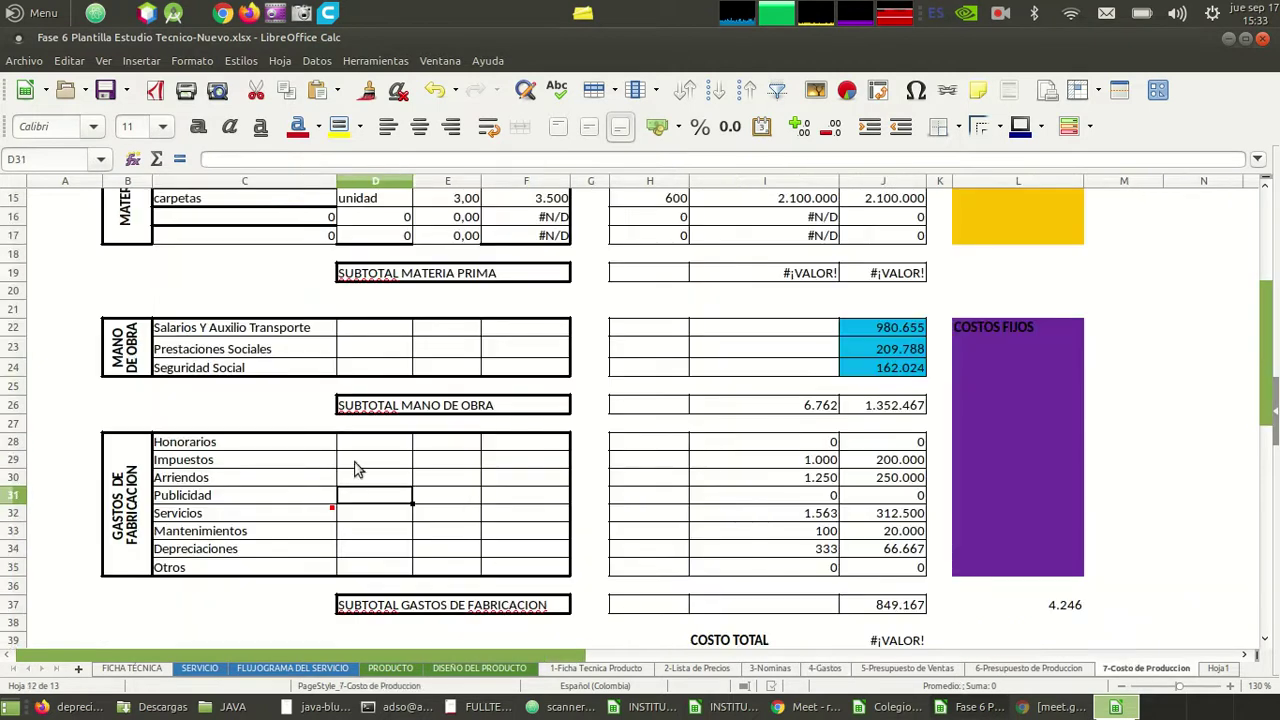
click(423, 460)
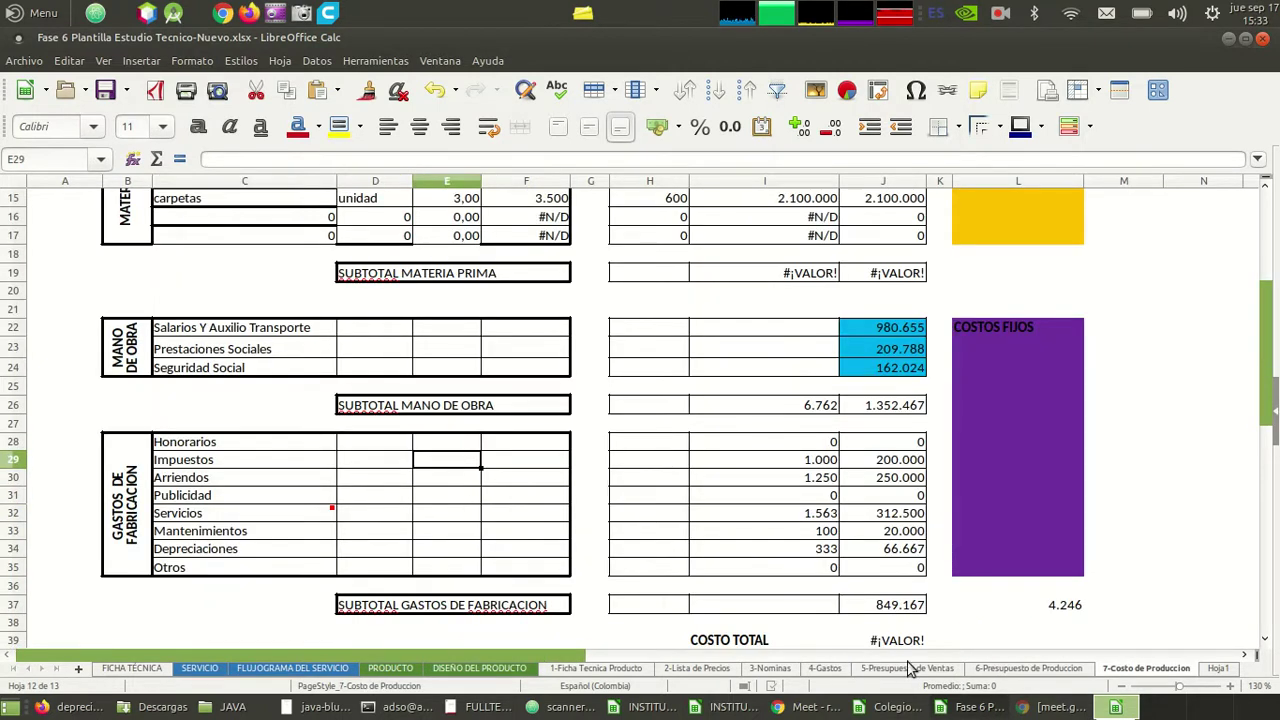
click(826, 669)
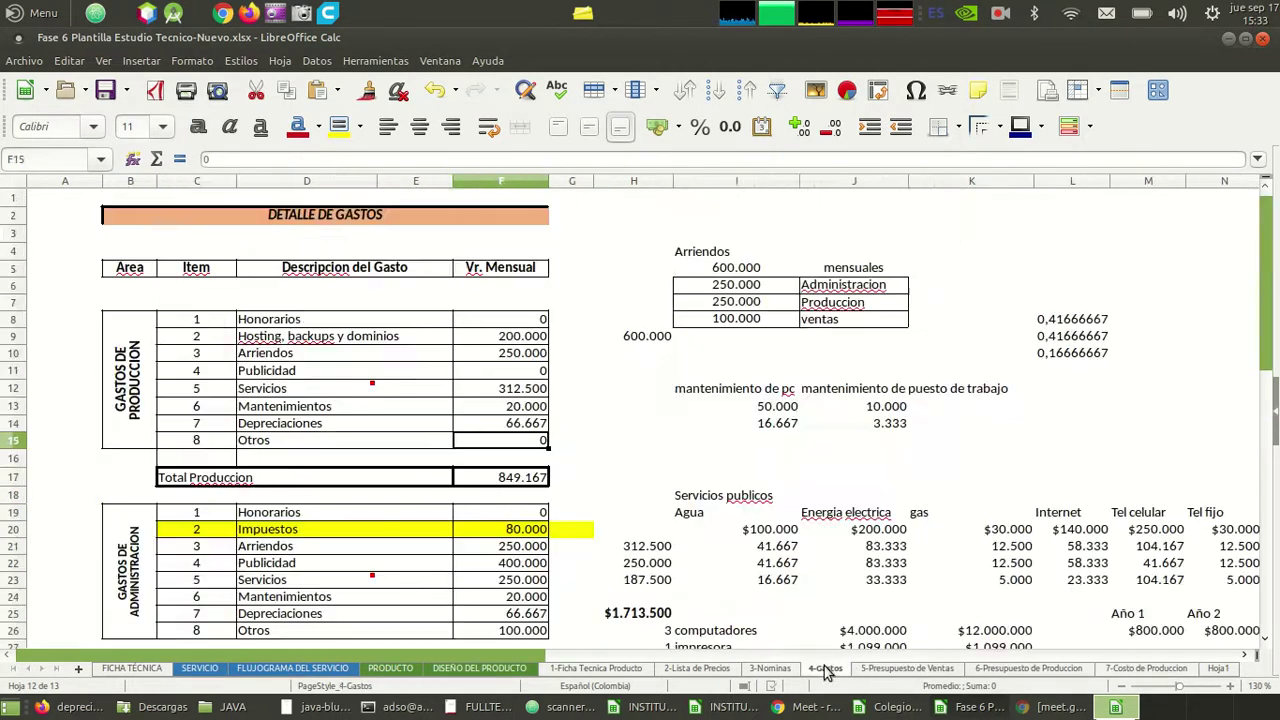
click(220, 303)
click(283, 334)
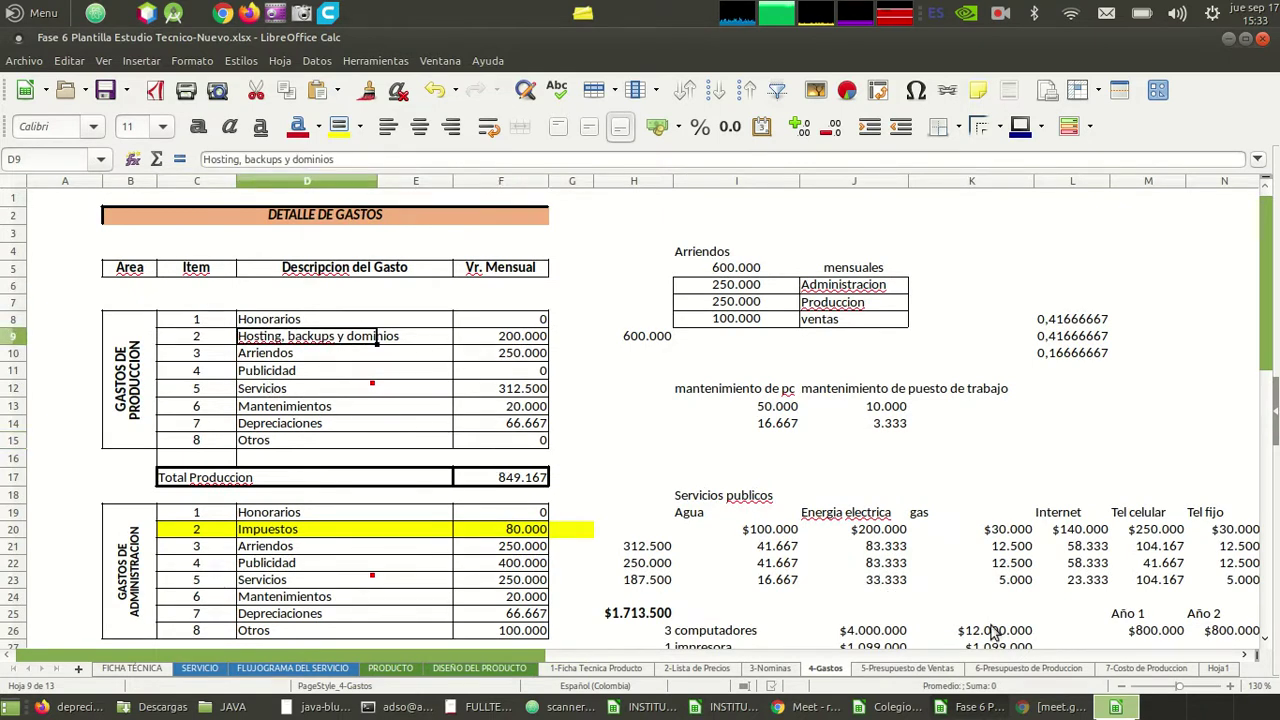
click(1150, 670)
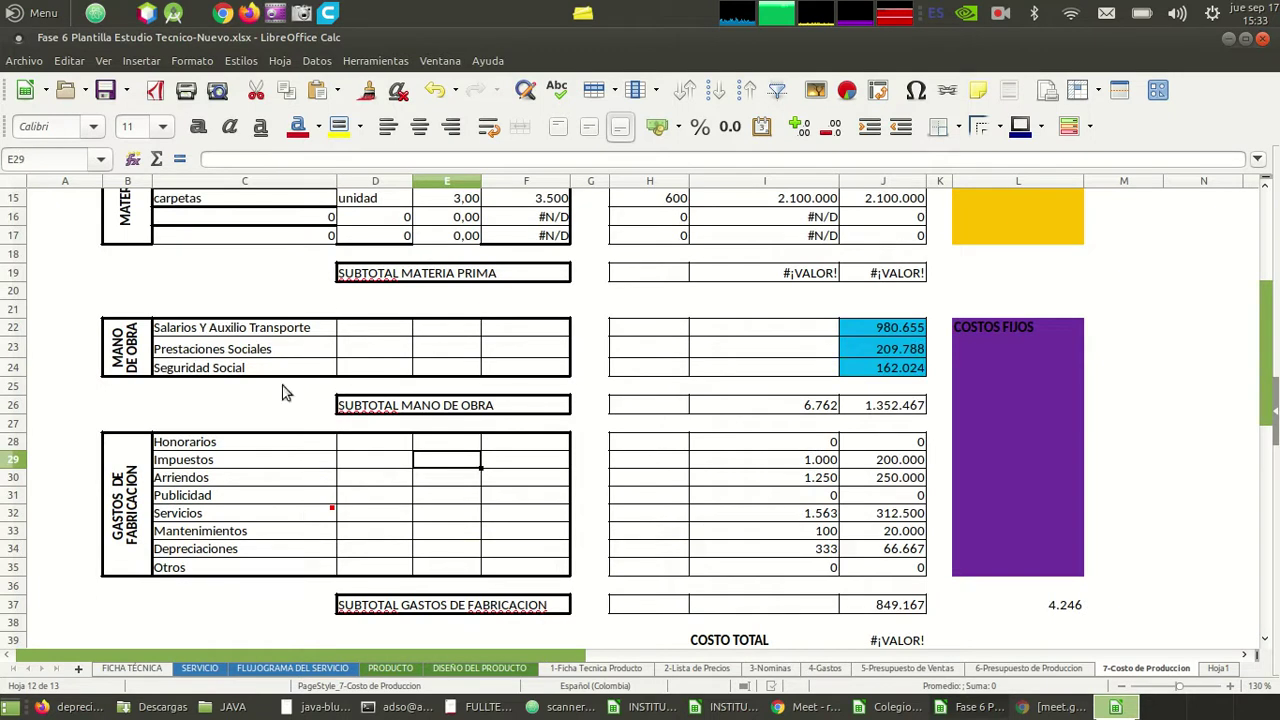
click(508, 586)
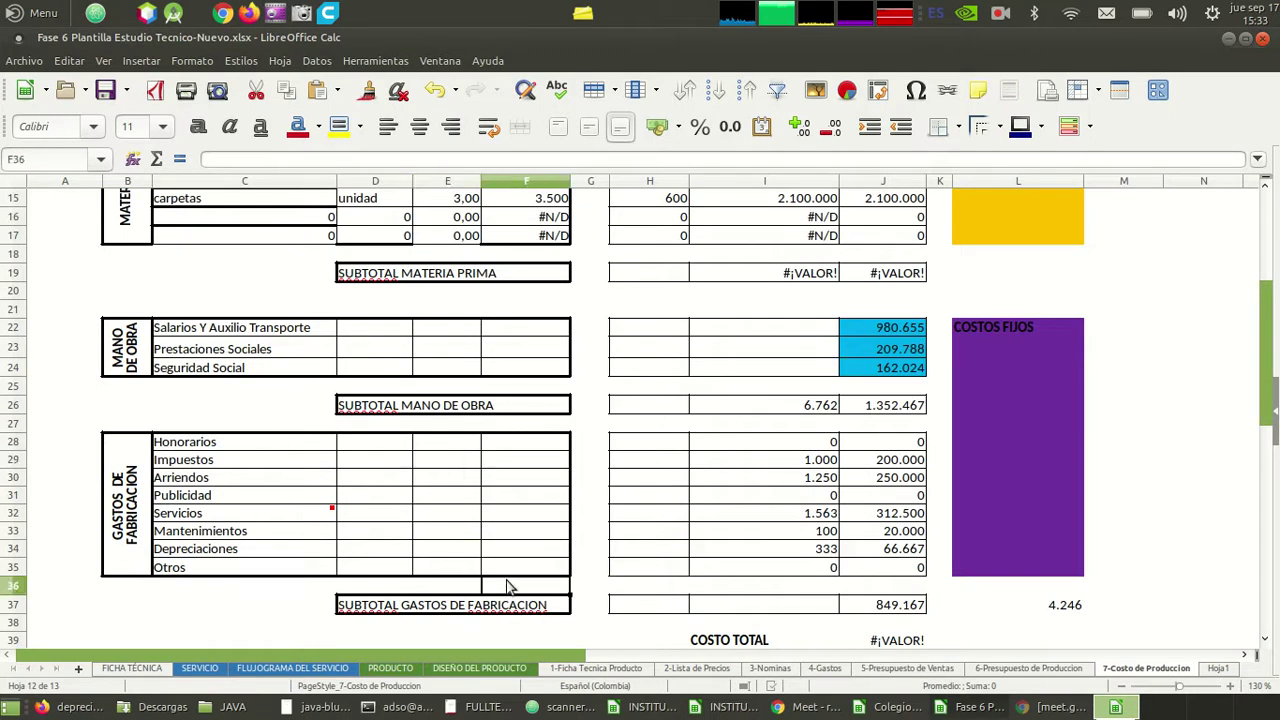
key(Up)
key(Up)
key(Up)
key(Left)
key(Left)
key(Up)
key(Up)
key(Up)
key(Up)
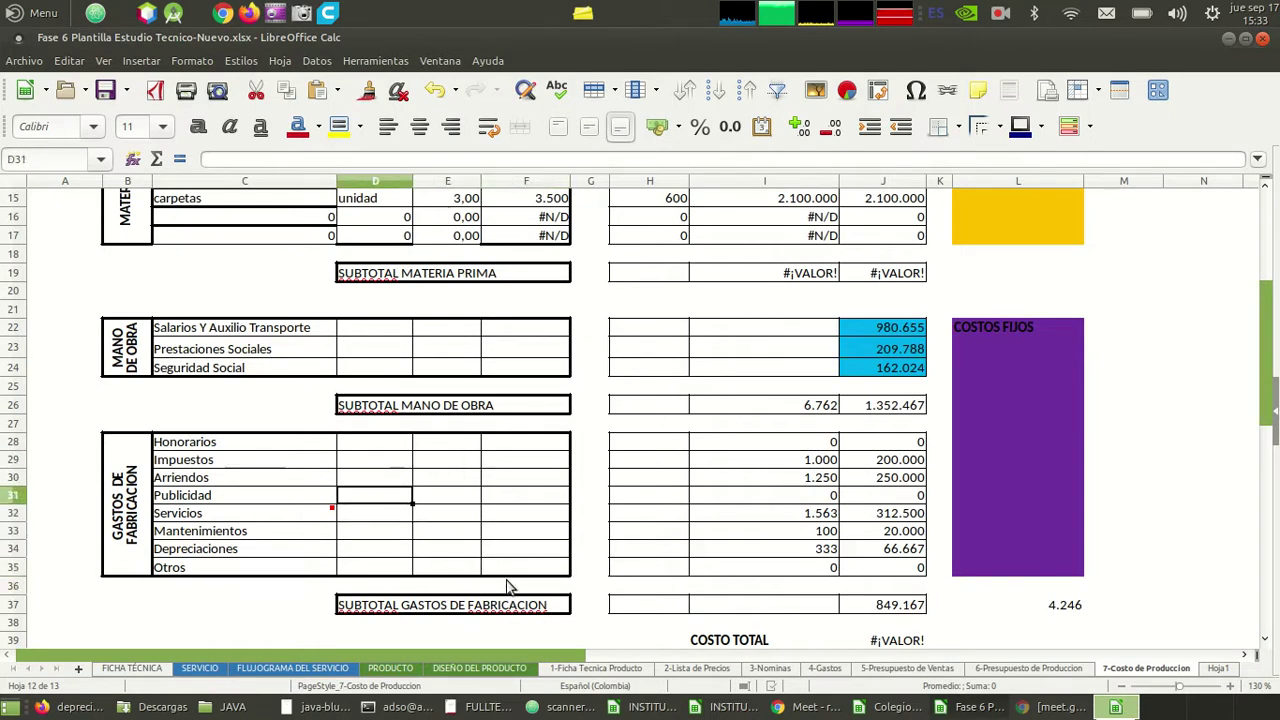
key(Down)
key(Down)
key(Down)
key(Right)
key(Right)
key(Down)
key(Down)
key(Down)
key(Down)
key(Down)
key(Down)
key(Down)
key(Down)
key(Down)
key(Down)
key(Down)
key(Down)
key(Down)
key(Down)
key(Down)
key(Down)
key(Down)
key(Down)
key(Down)
key(Down)
key(Down)
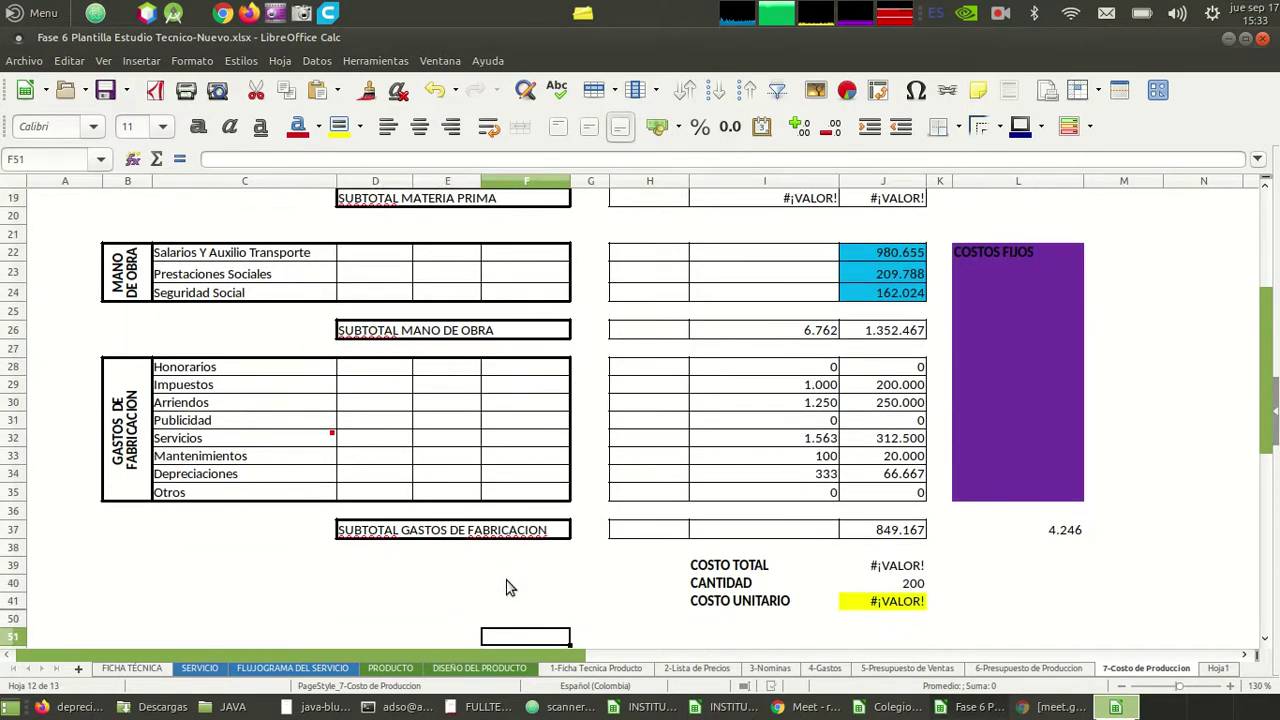
key(Up)
key(Up)
key(Up)
key(Up)
key(Up)
key(Up)
key(Up)
key(Up)
key(Up)
key(Up)
key(Up)
key(Up)
key(Up)
key(Up)
key(Up)
key(Up)
key(Up)
key(Up)
key(Up)
key(Up)
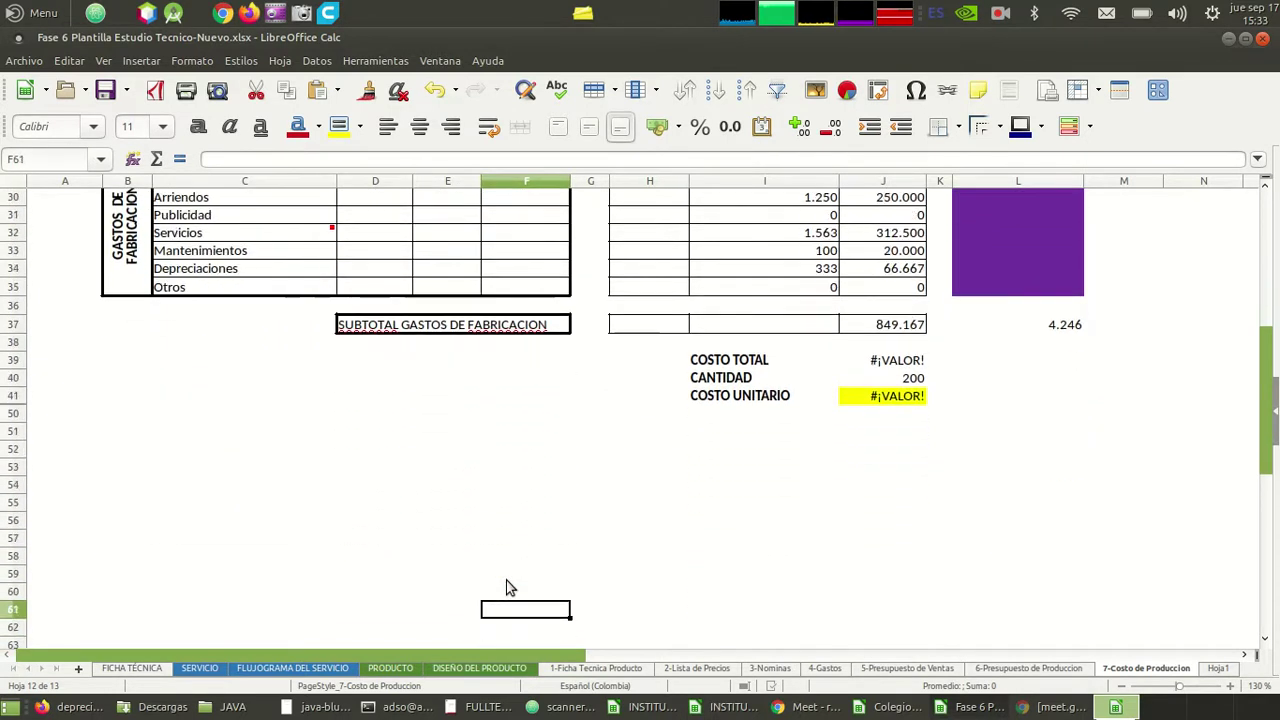
key(Up)
key(Up)
key(Up)
key(Up)
key(Up)
key(Up)
key(Up)
key(Up)
key(Up)
key(Up)
key(Up)
key(Up)
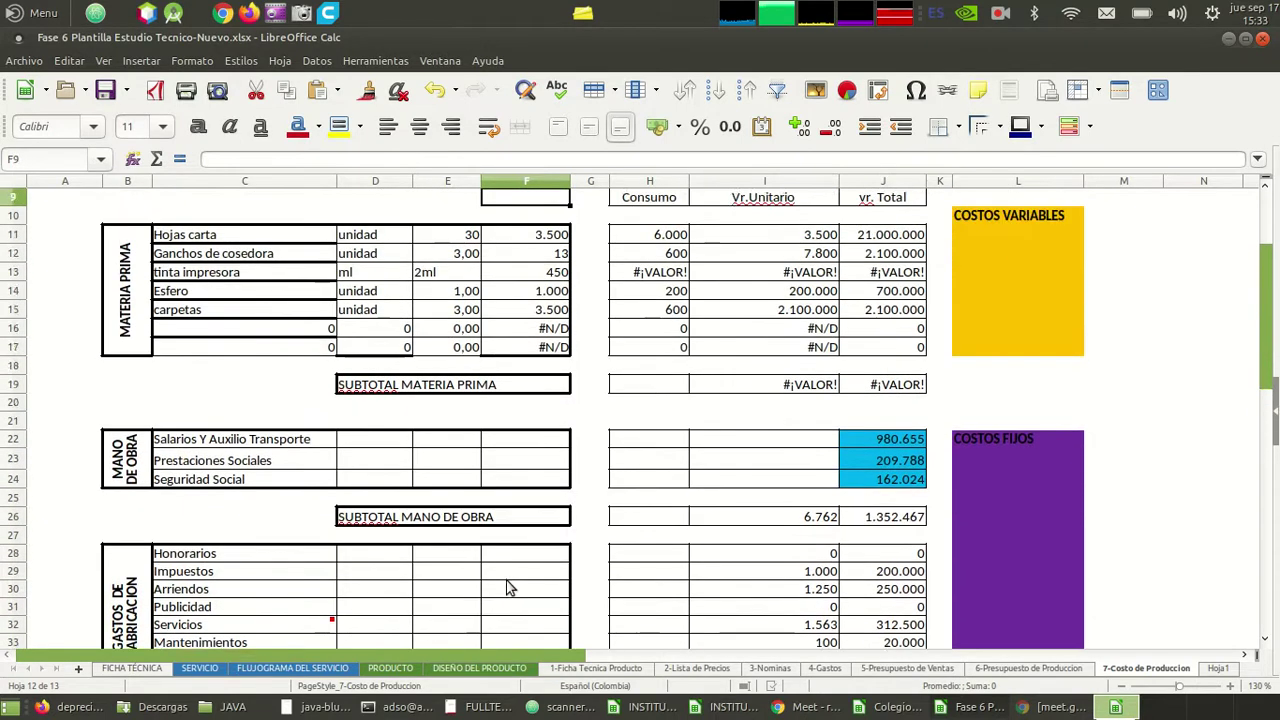
key(Right)
key(Right)
key(Down)
key(Down)
key(Down)
key(Down)
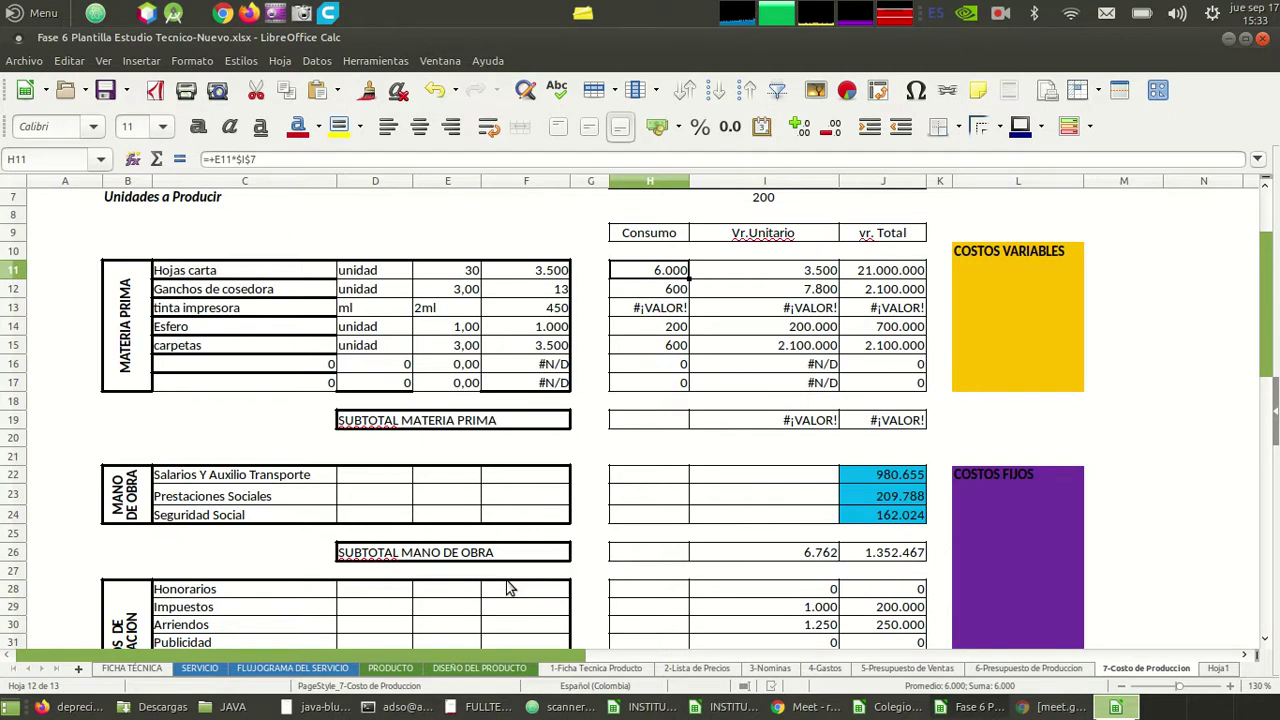
key(Right)
key(Right)
key(Right)
key(Left)
key(Left)
key(Left)
key(Right)
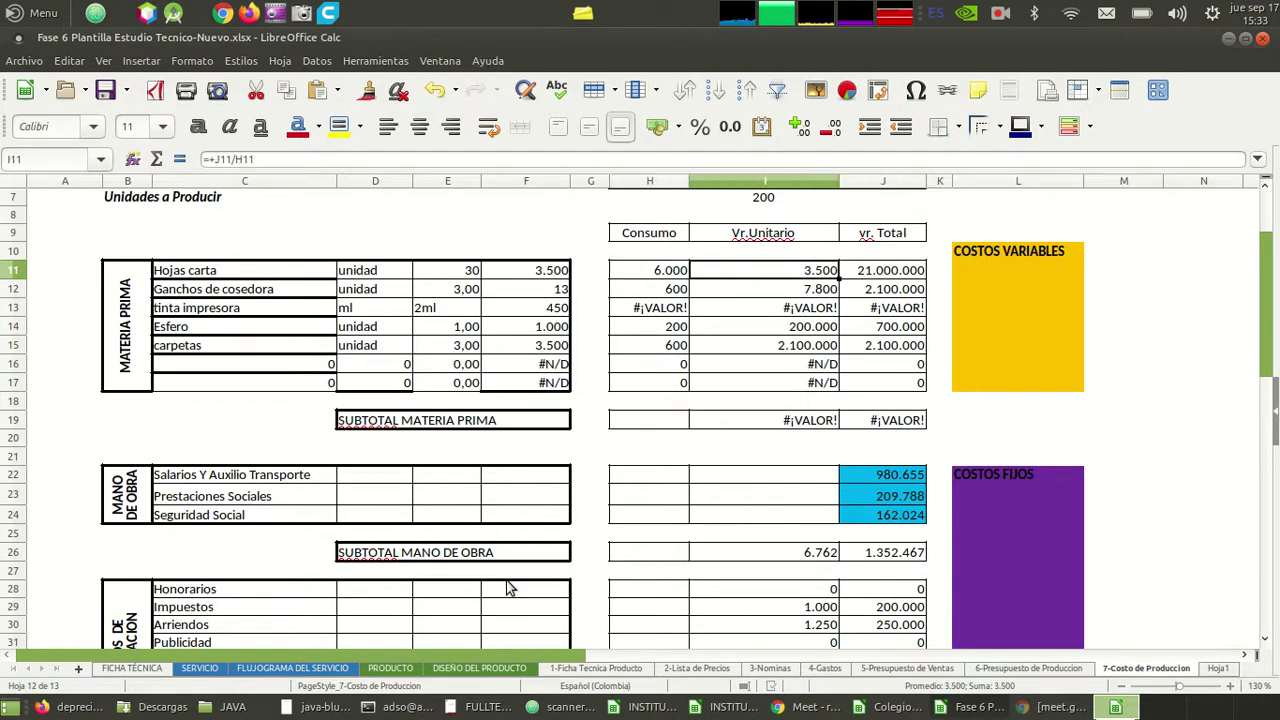
key(Left)
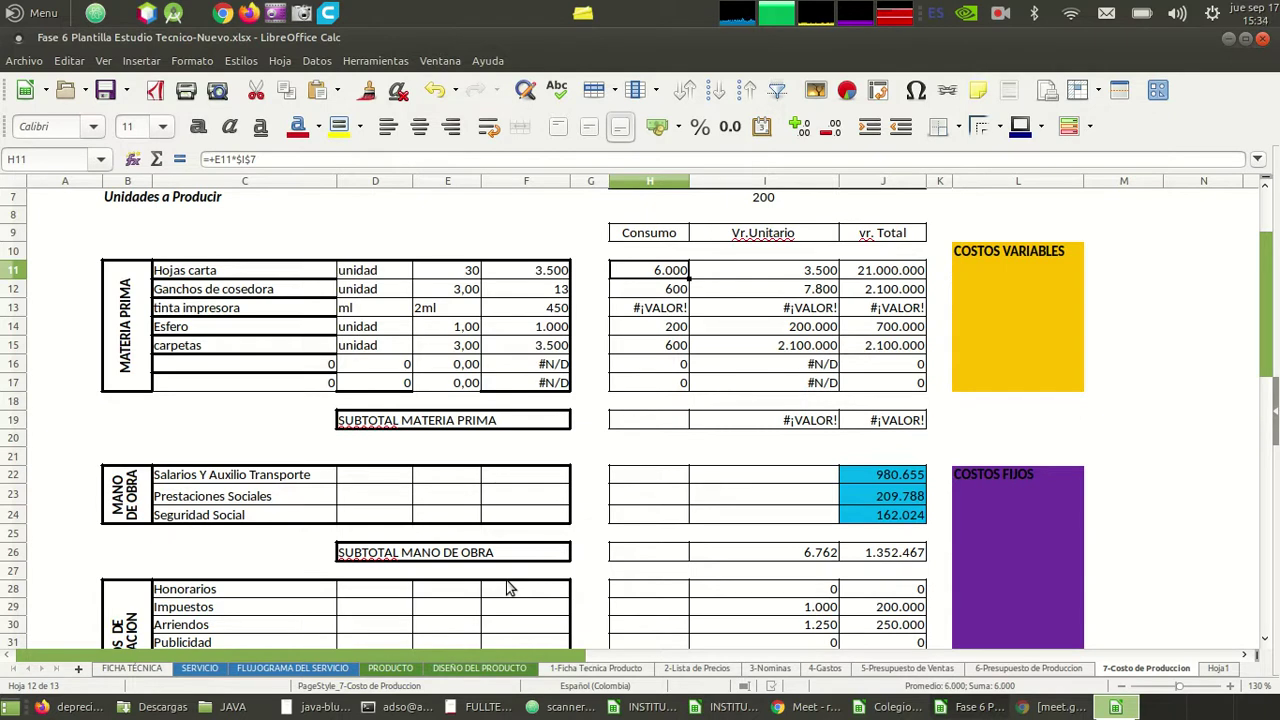
key(Right)
key(Right)
key(Left)
key(Left)
key(Left)
key(Left)
key(Right)
key(Right)
key(Right)
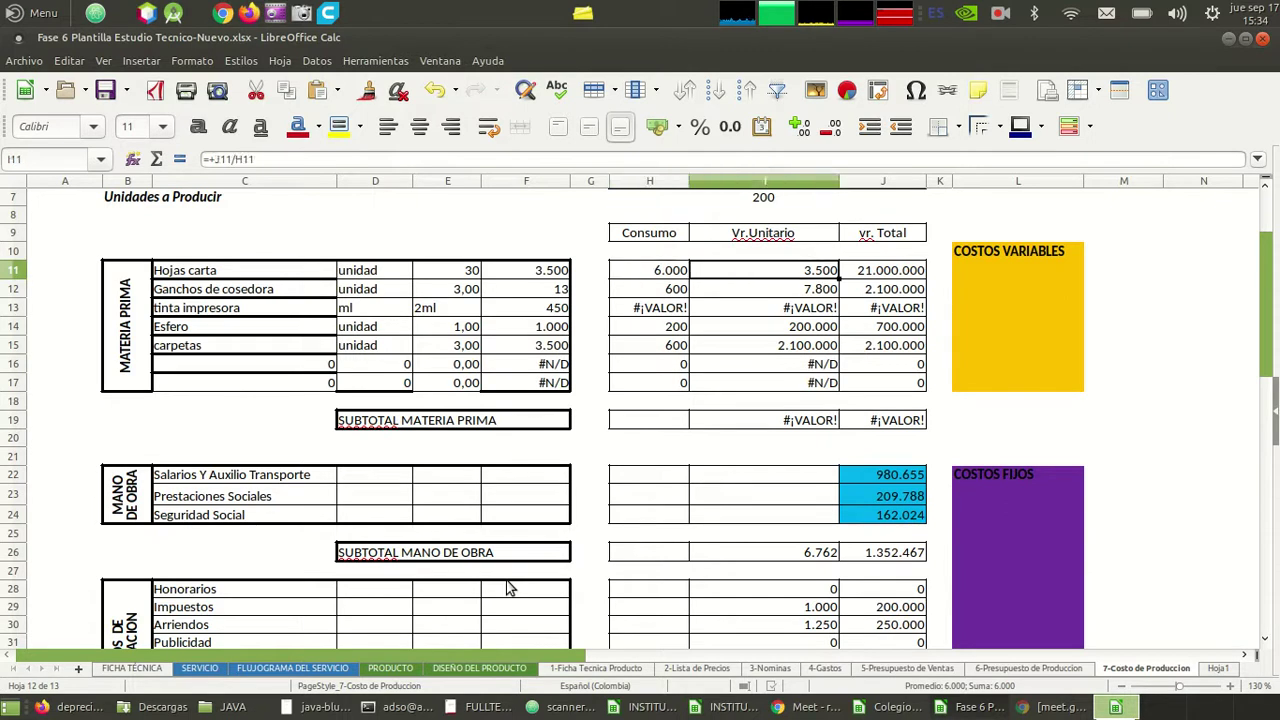
key(Right)
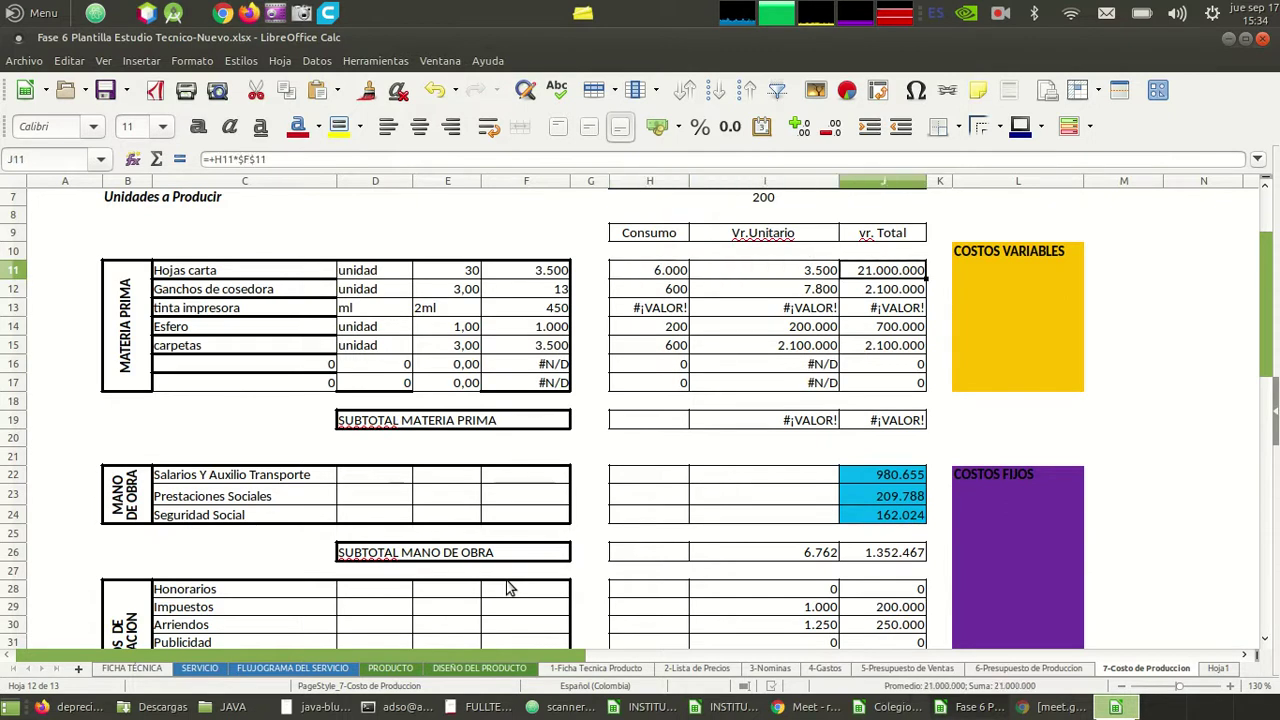
key(Left)
key(Left)
key(Down)
key(Up)
key(Right)
key(Right)
key(Left)
key(Left)
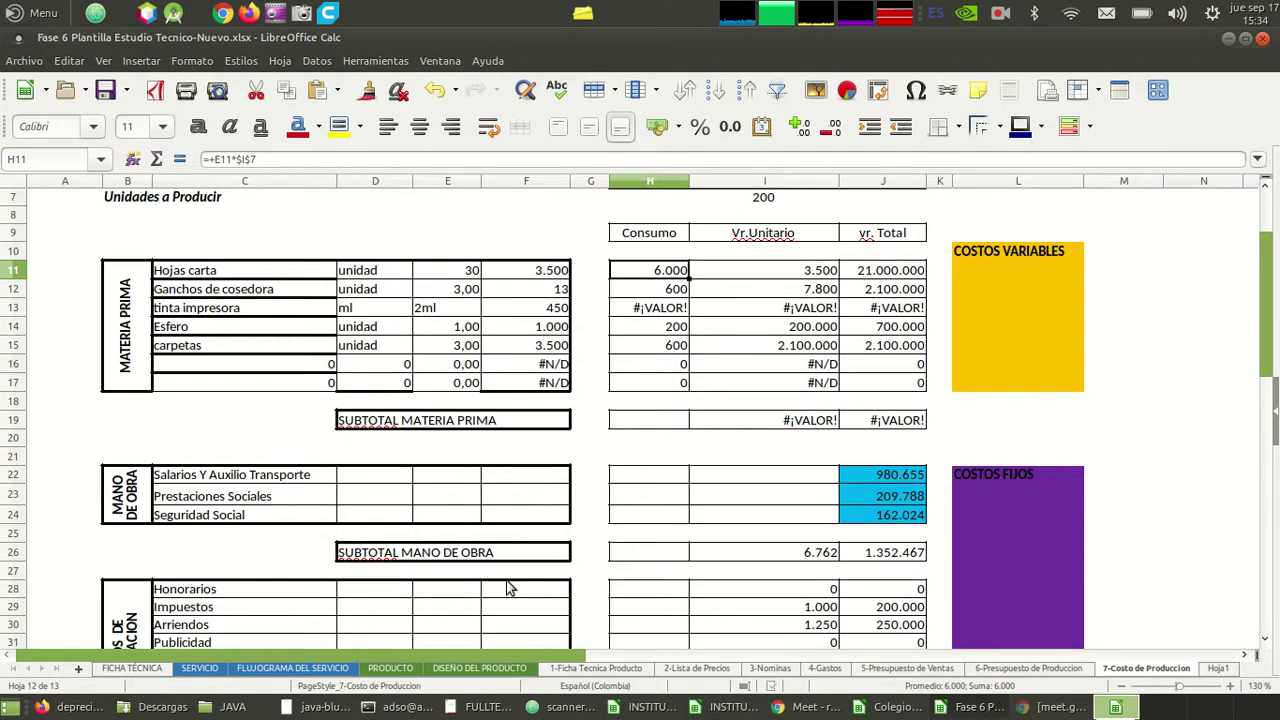
key(Right)
key(Up)
key(Up)
key(Up)
key(Up)
key(Up)
key(Up)
key(Up)
key(Up)
key(Up)
key(Down)
key(Down)
key(Down)
key(Down)
key(Down)
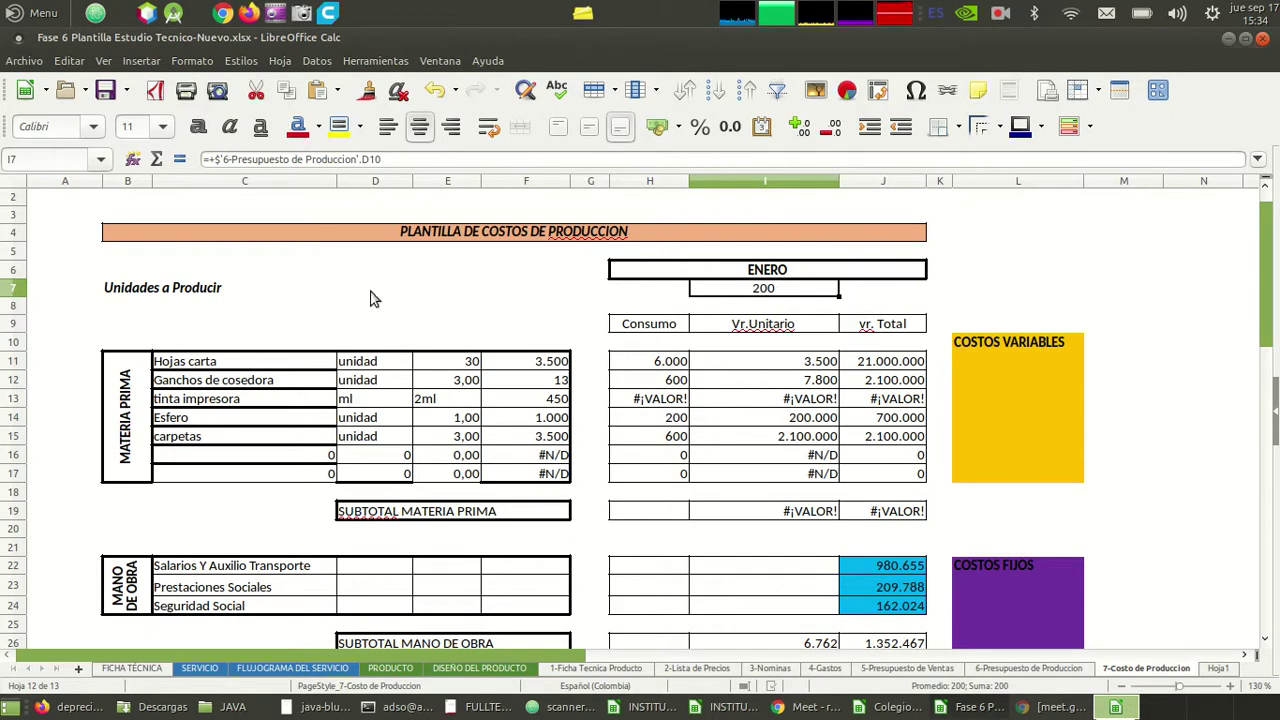
key(Left)
key(Left)
key(Left)
key(Left)
key(Right)
key(Right)
key(Right)
key(Right)
key(Left)
key(Left)
key(Left)
key(Left)
key(Left)
key(Right)
key(Right)
key(Right)
key(Right)
click(558, 363)
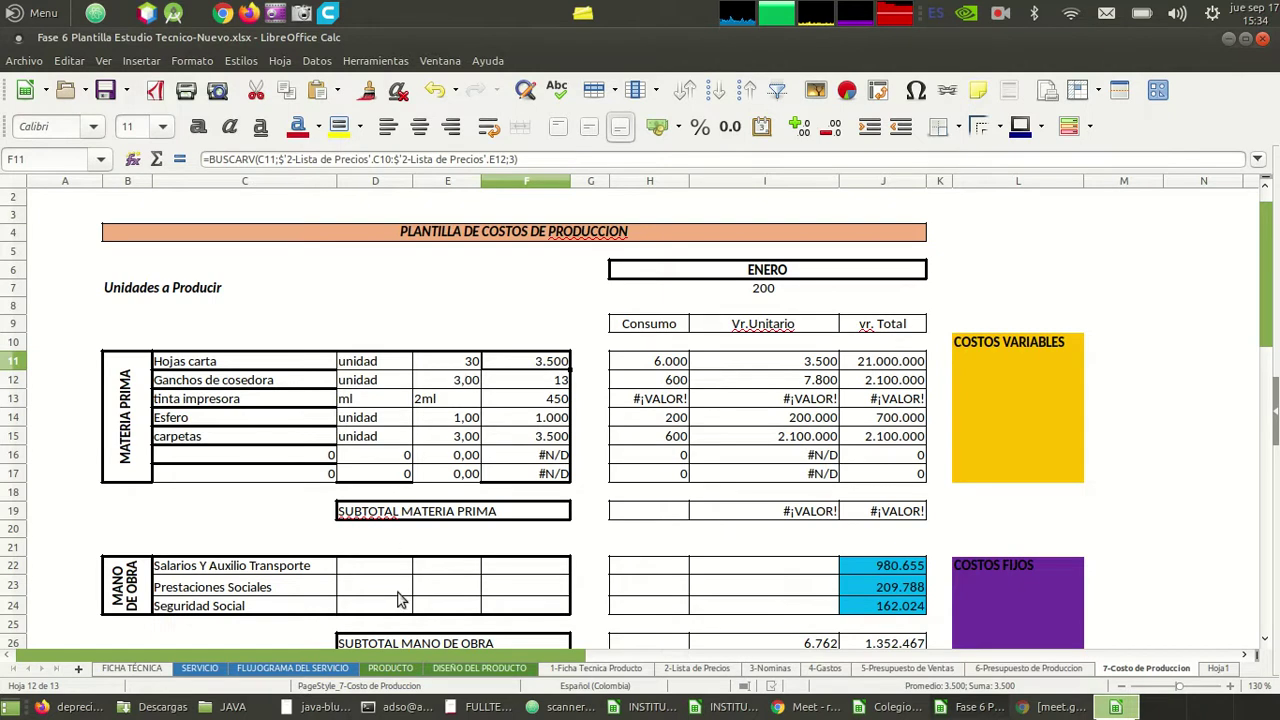
click(623, 669)
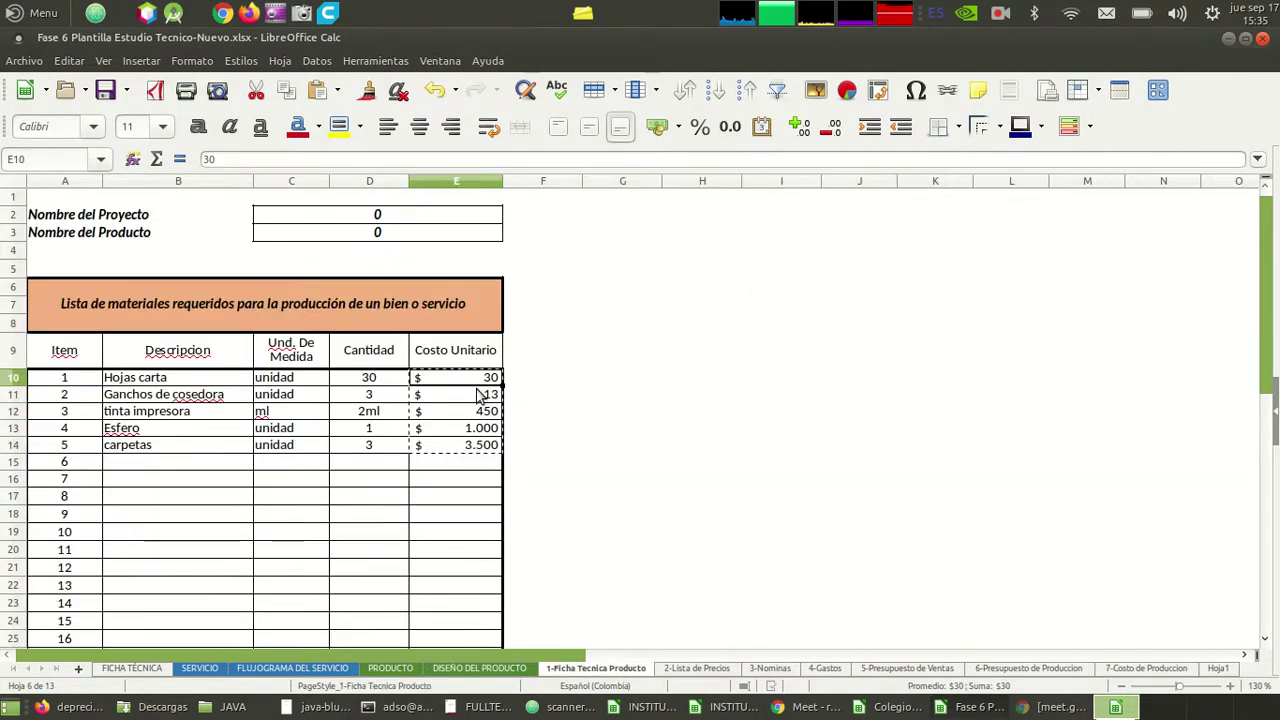
- Check the Hojas carta quantity of 30 and its unit cost on 1-Ficha Tecnica Producto
click(379, 385)
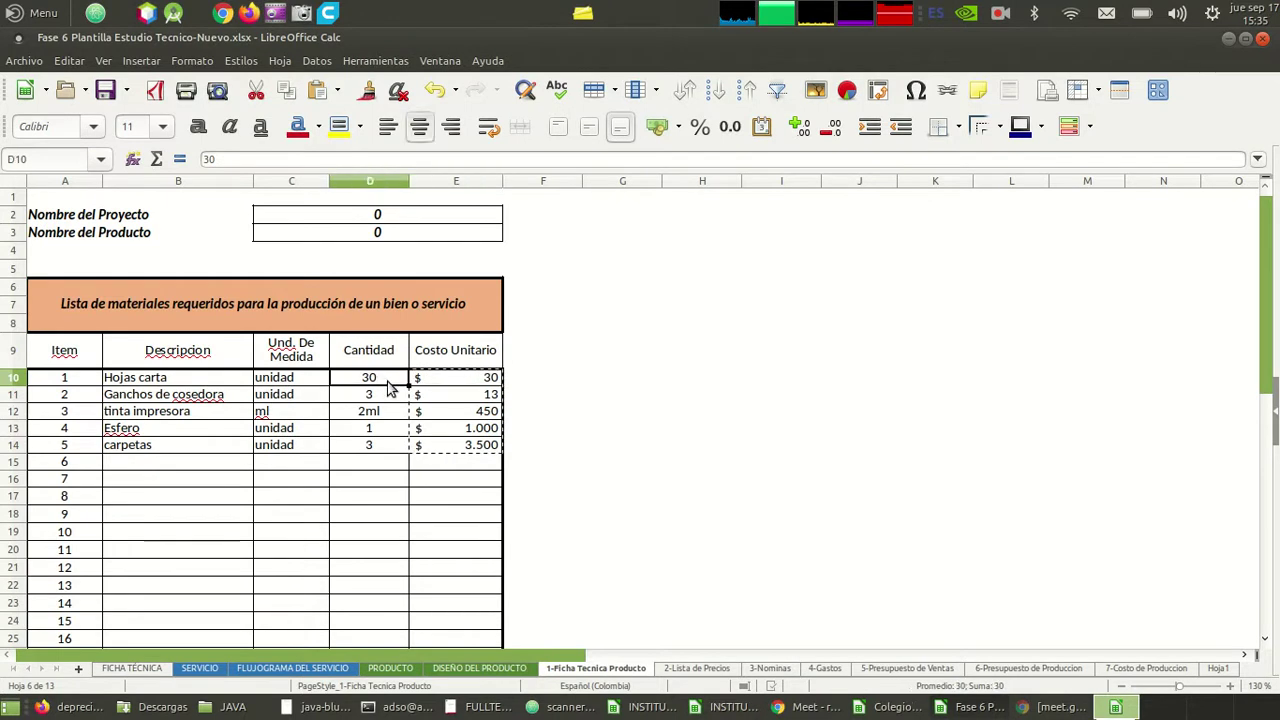
click(465, 381)
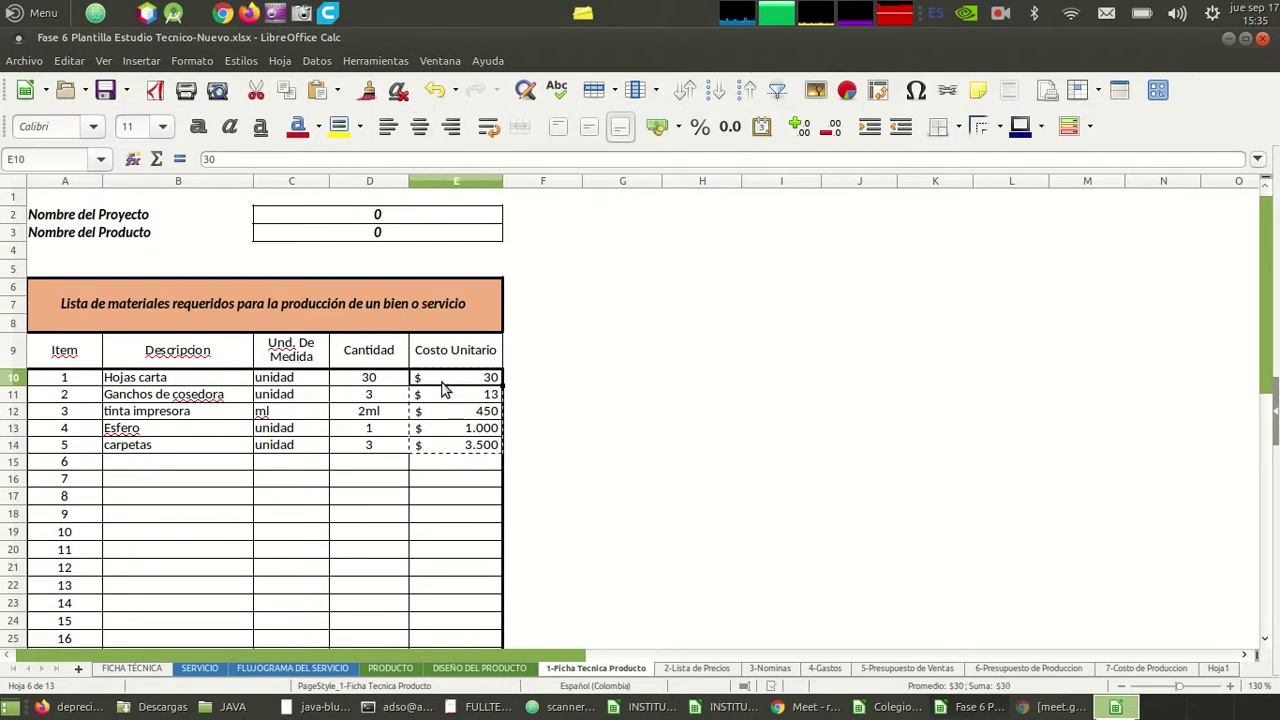
click(386, 382)
click(432, 381)
- Compare the Hojas carta quantity with its price on 7-Costo de Produccion, then view 2-Lista de Precios
click(1152, 667)
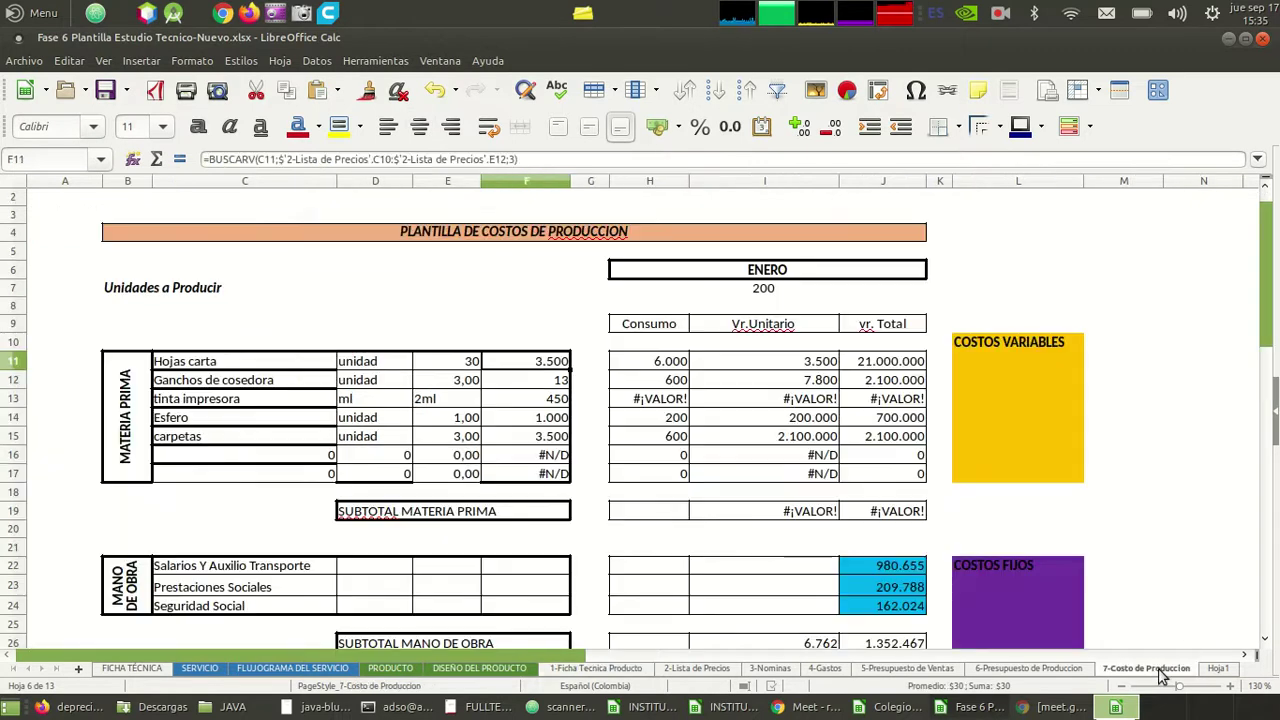
click(473, 368)
click(537, 368)
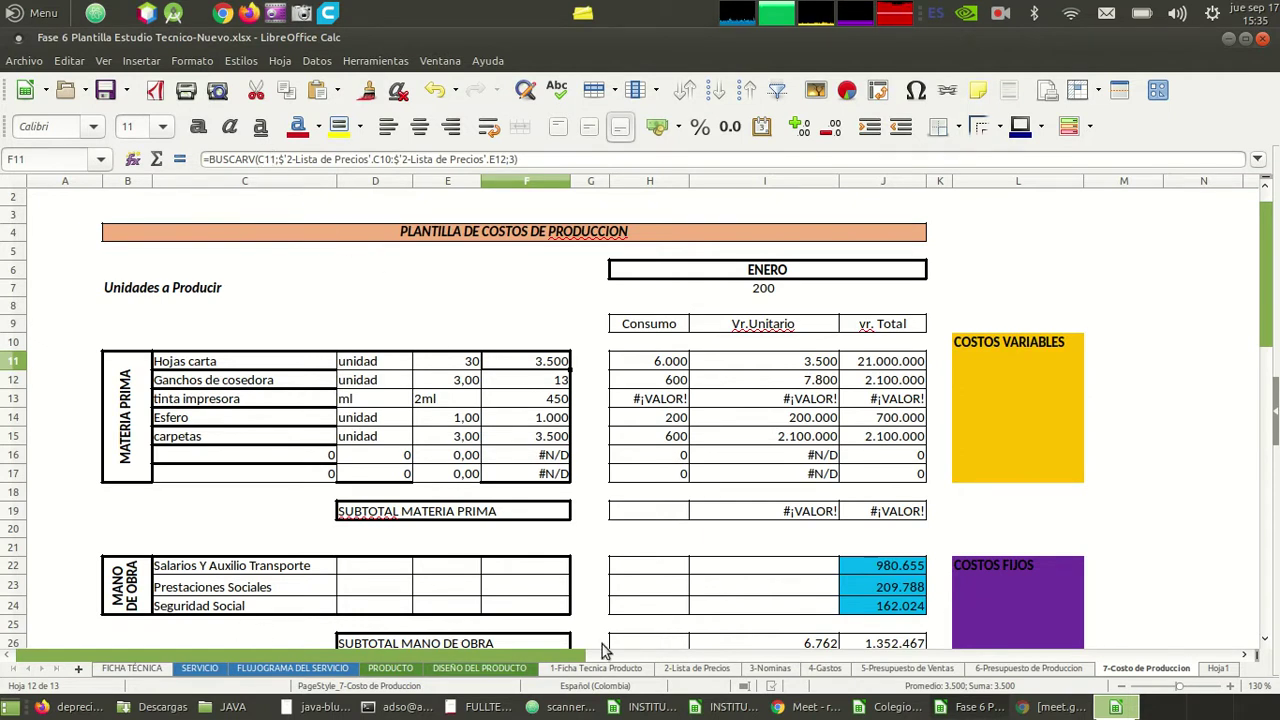
click(697, 668)
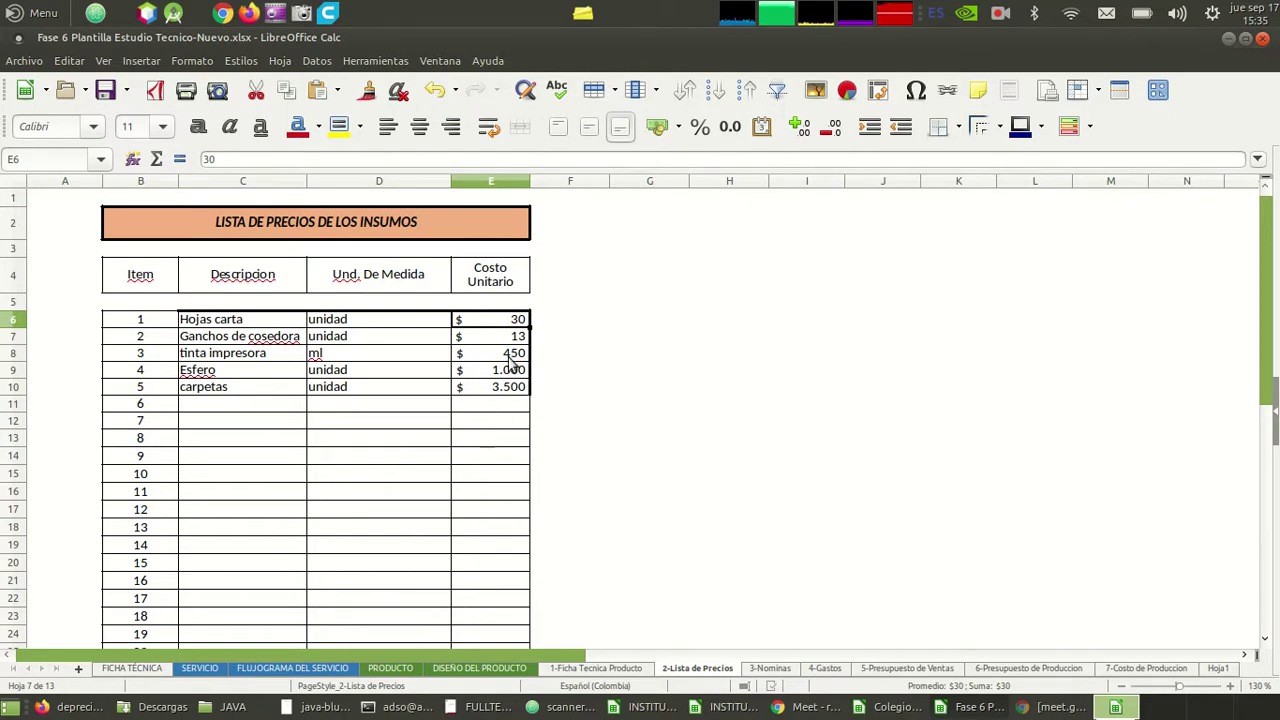
- Check the Esfero cost and carpetas entry, then inspect Hojas carta's consumo 6.000 and unit value 3.500
click(502, 377)
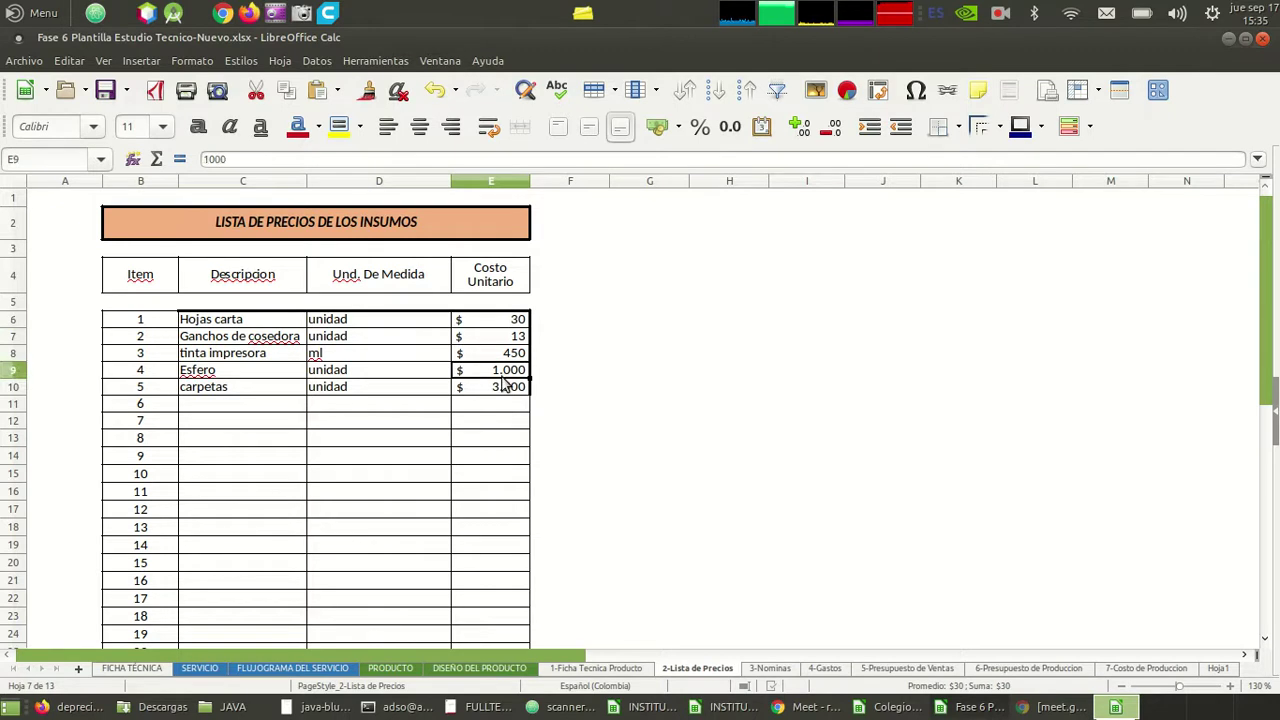
click(271, 387)
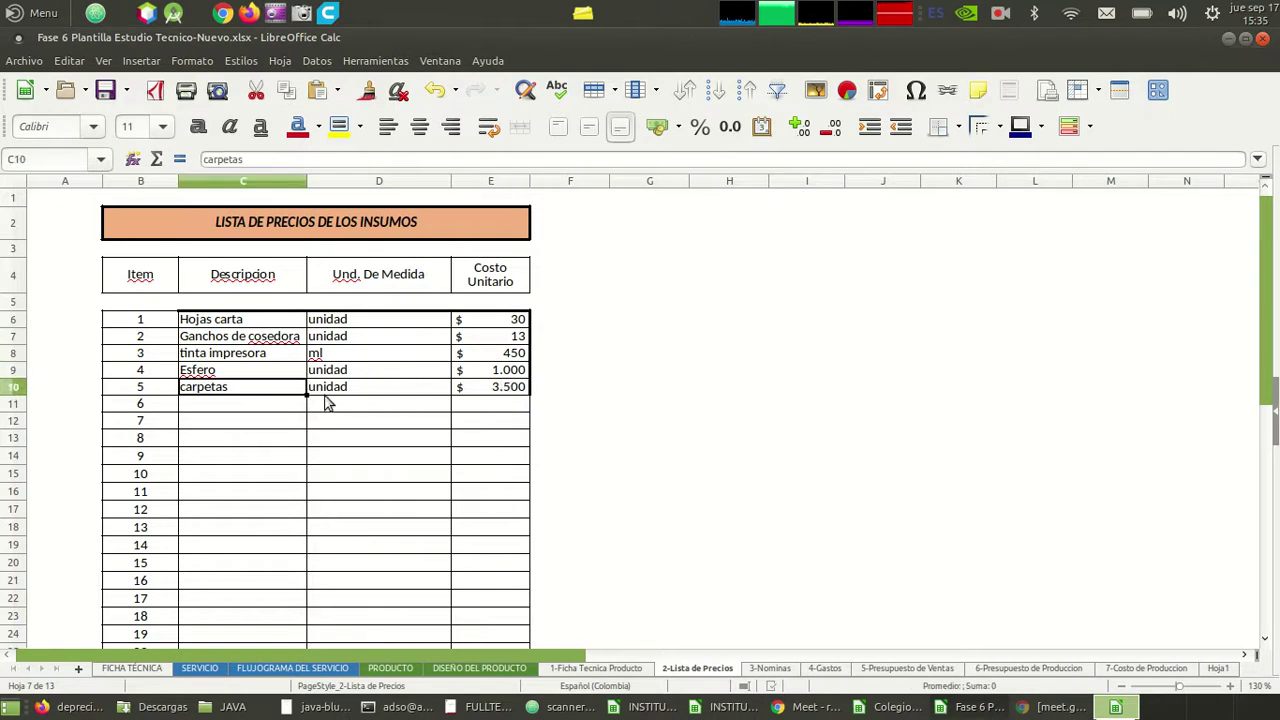
click(1140, 669)
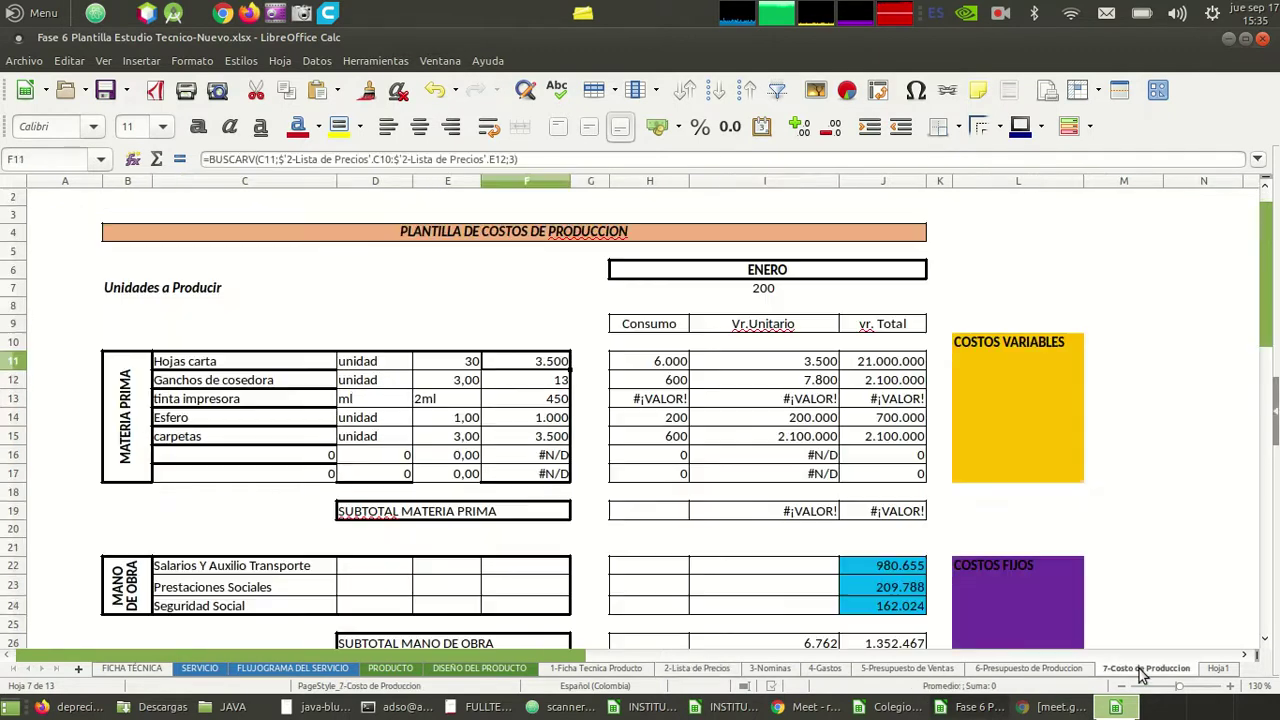
click(657, 366)
click(784, 366)
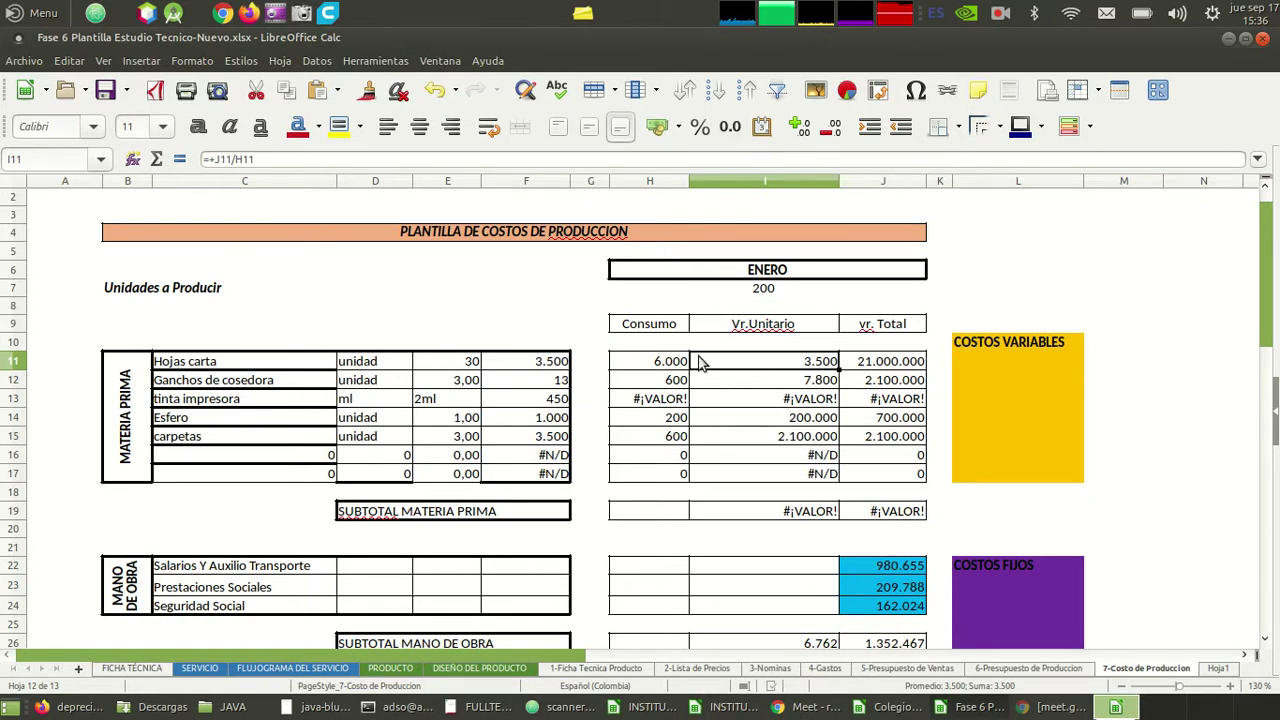
- Inspect the Hojas carta consumption values and the BUSCARV price lookups down column F
click(667, 364)
key(Down)
key(Down)
key(Down)
key(Down)
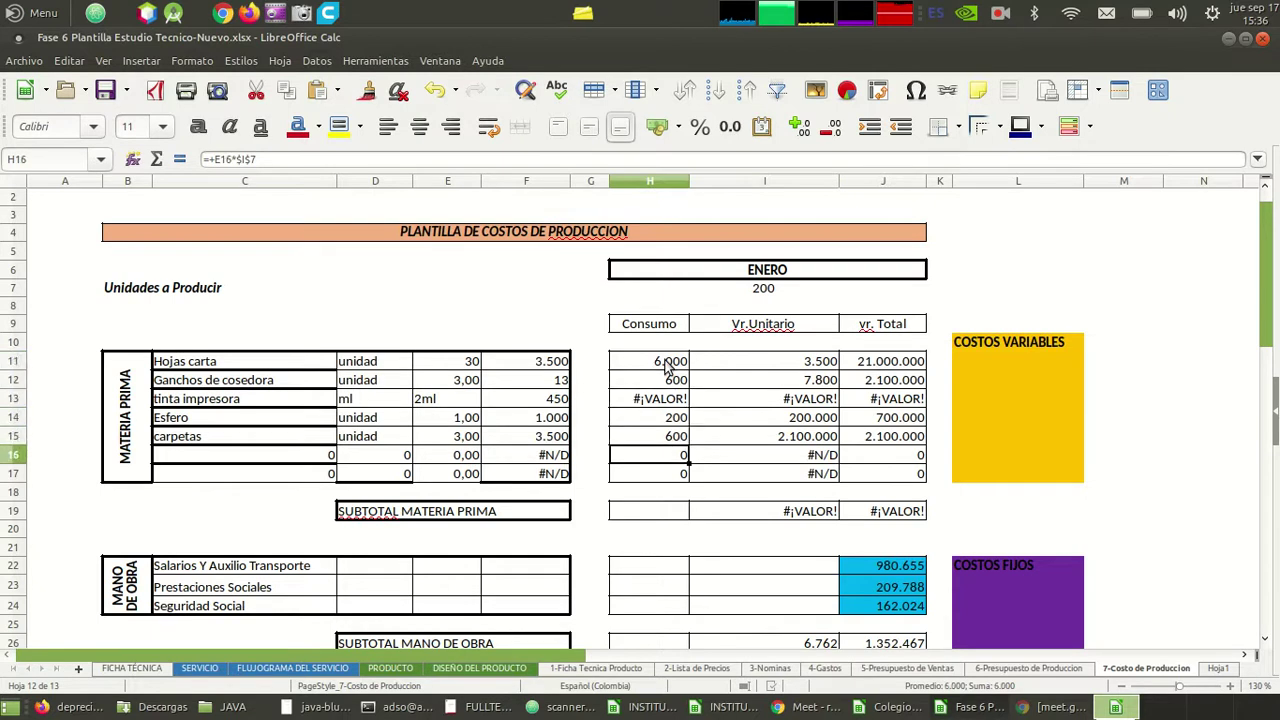
key(Home)
key(Up)
key(Up)
key(Up)
key(Up)
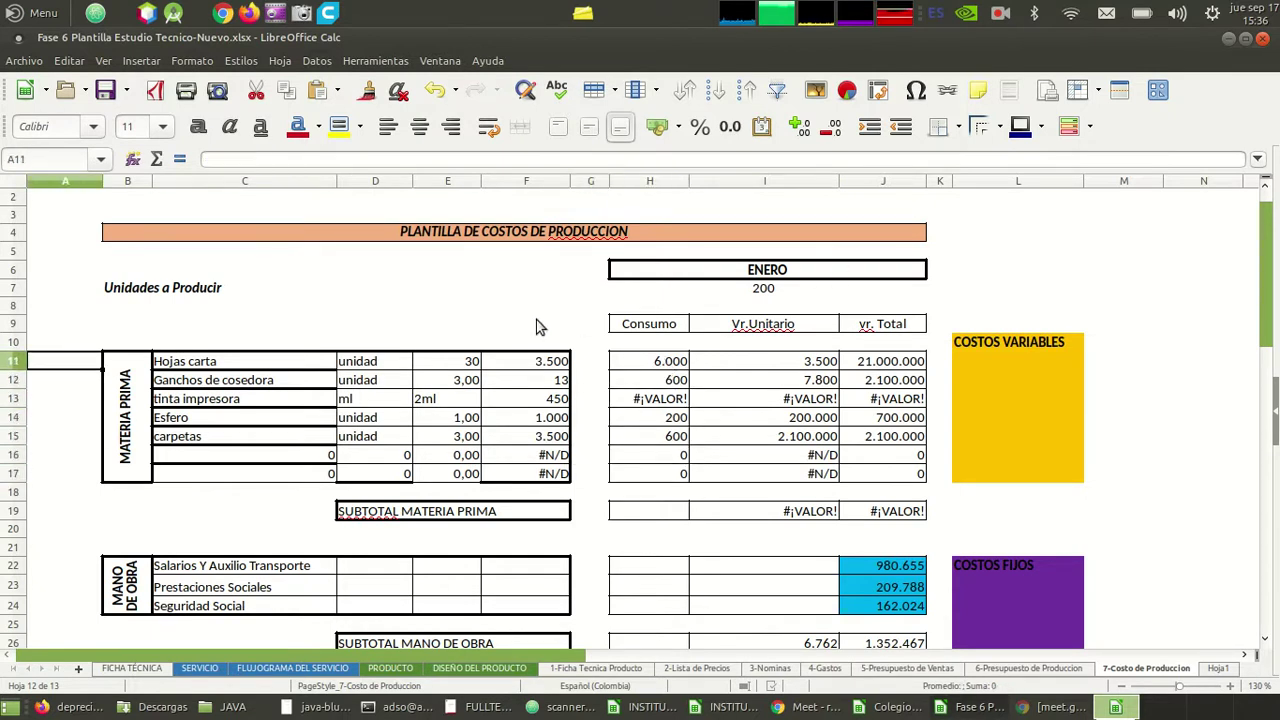
click(537, 326)
key(Down)
key(Down)
key(Down)
key(Down)
key(Down)
key(Down)
key(Down)
key(Down)
key(Down)
key(Down)
key(Down)
key(Down)
key(Down)
key(Down)
key(Down)
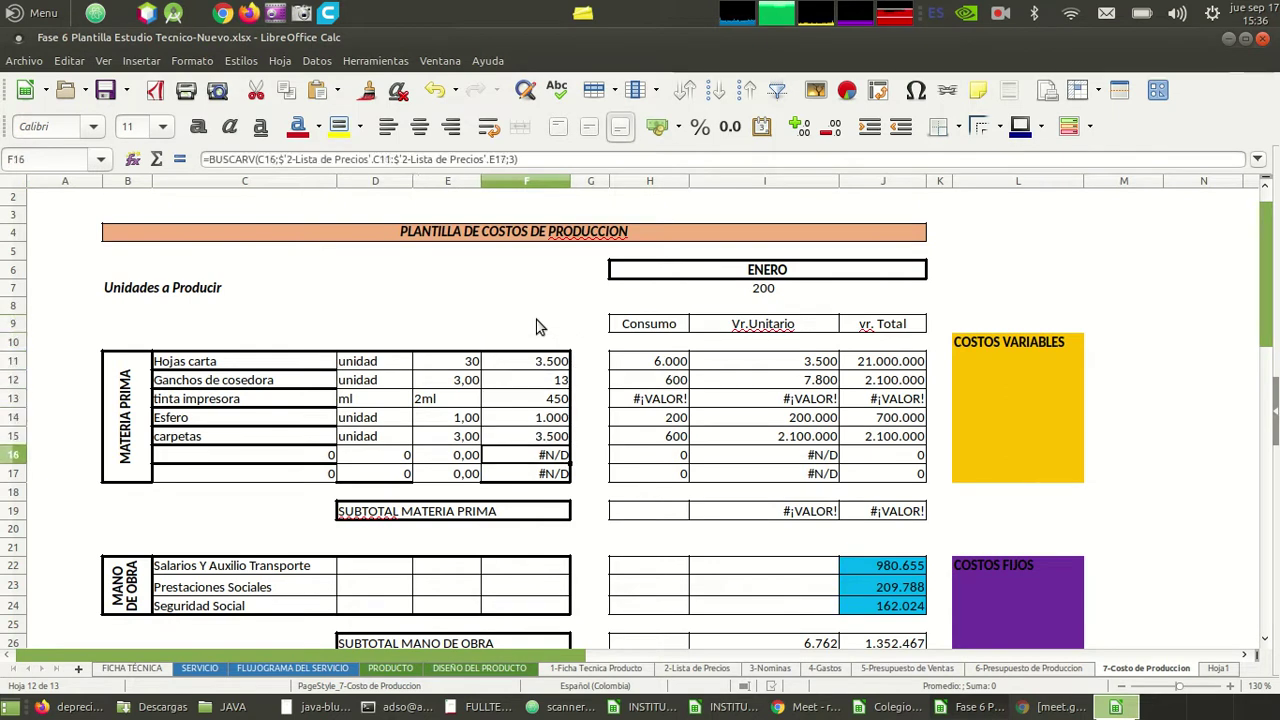
key(Down)
key(Down)
key(Down)
key(Down)
key(Down)
key(Down)
key(Down)
key(Down)
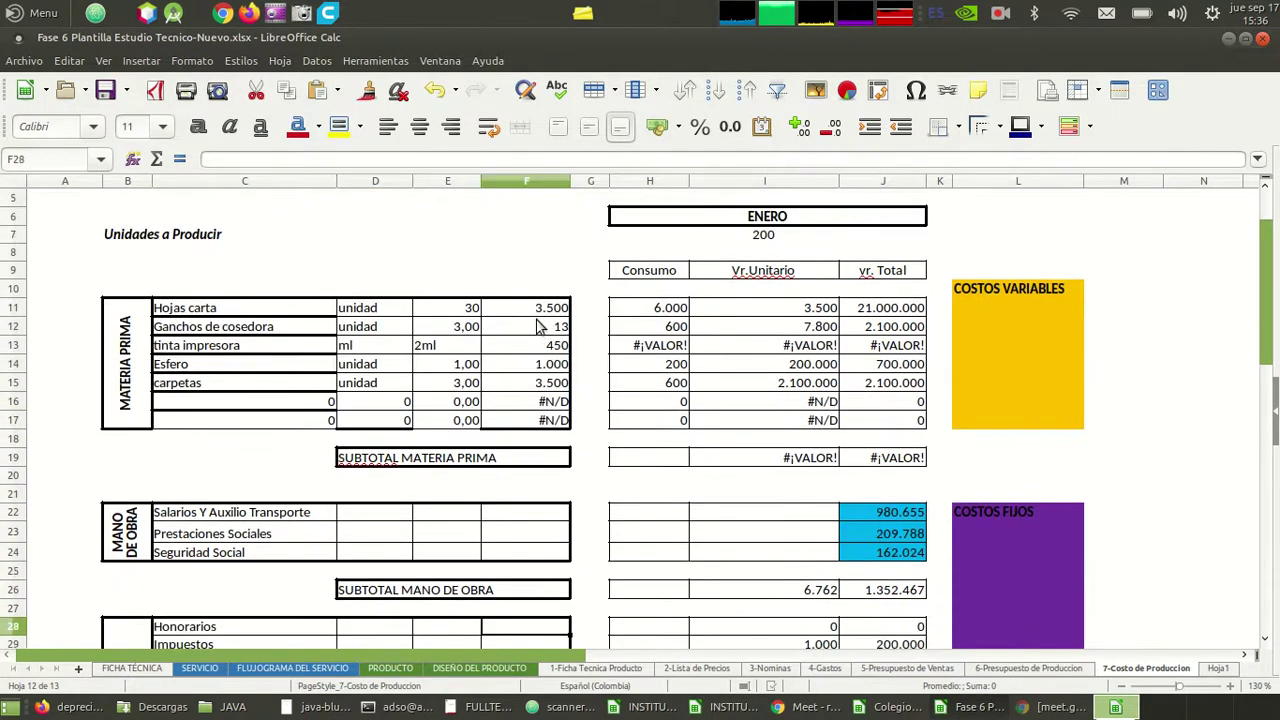
key(Down)
key(Down)
key(Down)
key(Down)
key(Down)
key(Down)
key(Down)
key(Down)
key(Down)
key(Down)
key(Down)
key(Down)
key(Down)
key(Down)
key(Down)
key(Down)
key(Down)
key(Down)
key(Down)
key(Down)
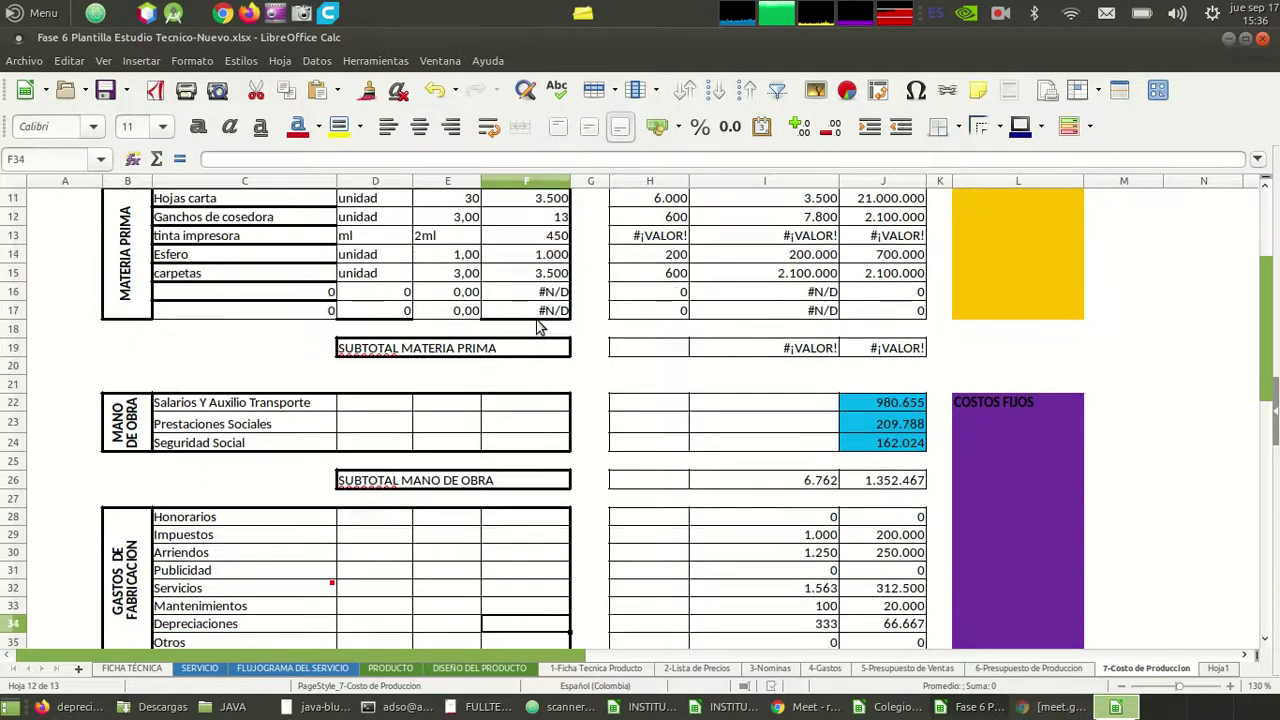
key(Up)
key(Up)
key(Up)
key(Up)
key(Up)
key(Up)
key(Up)
key(Up)
key(Up)
key(Up)
key(Up)
key(Up)
key(Up)
key(Up)
key(Up)
key(Up)
key(Up)
key(Up)
key(Up)
key(Up)
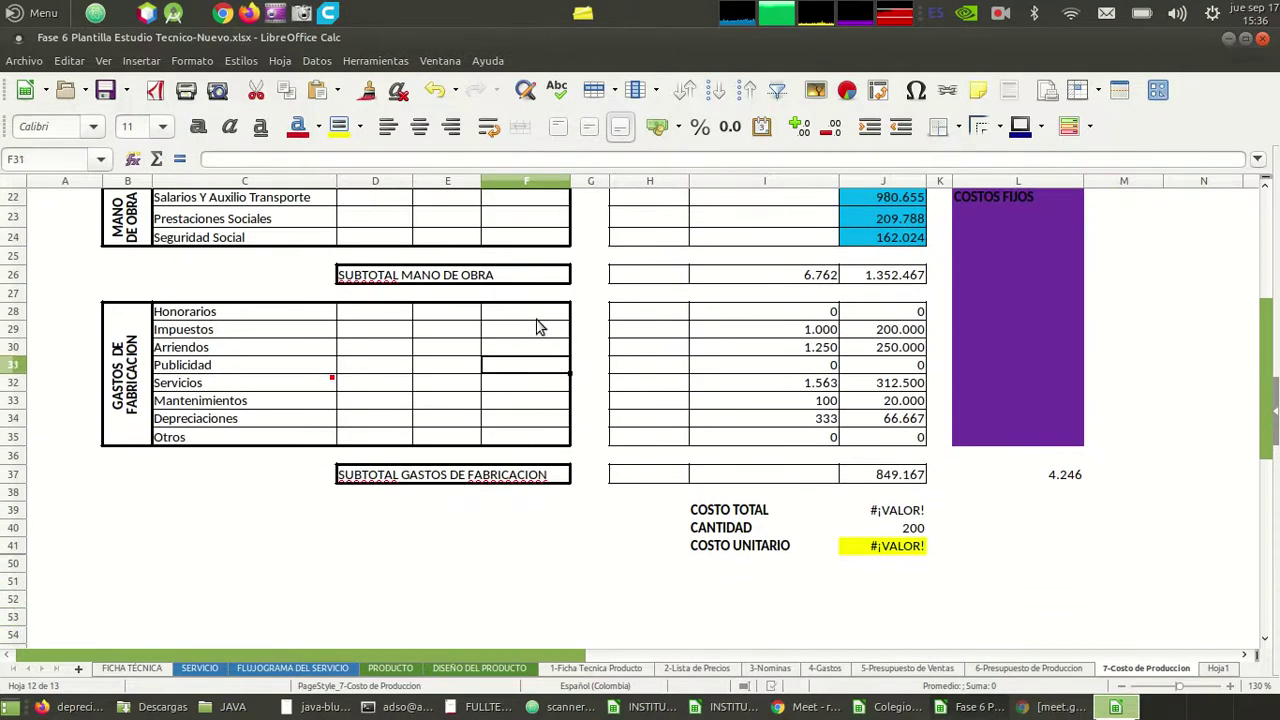
key(Down)
key(Down)
key(Down)
key(Down)
key(Down)
key(Down)
key(Down)
key(Down)
key(Down)
key(Down)
key(Down)
key(Down)
key(Down)
key(Down)
key(Down)
key(Down)
key(Down)
key(Down)
key(Down)
key(Down)
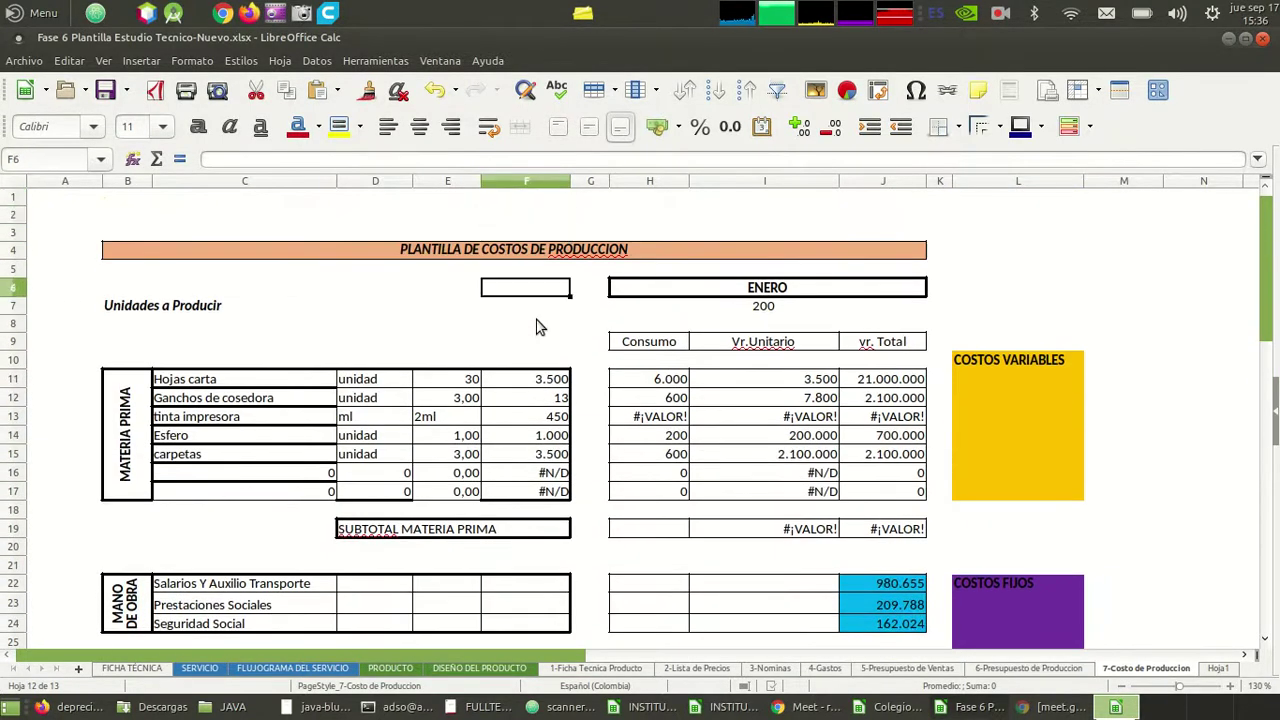
key(Up)
key(Up)
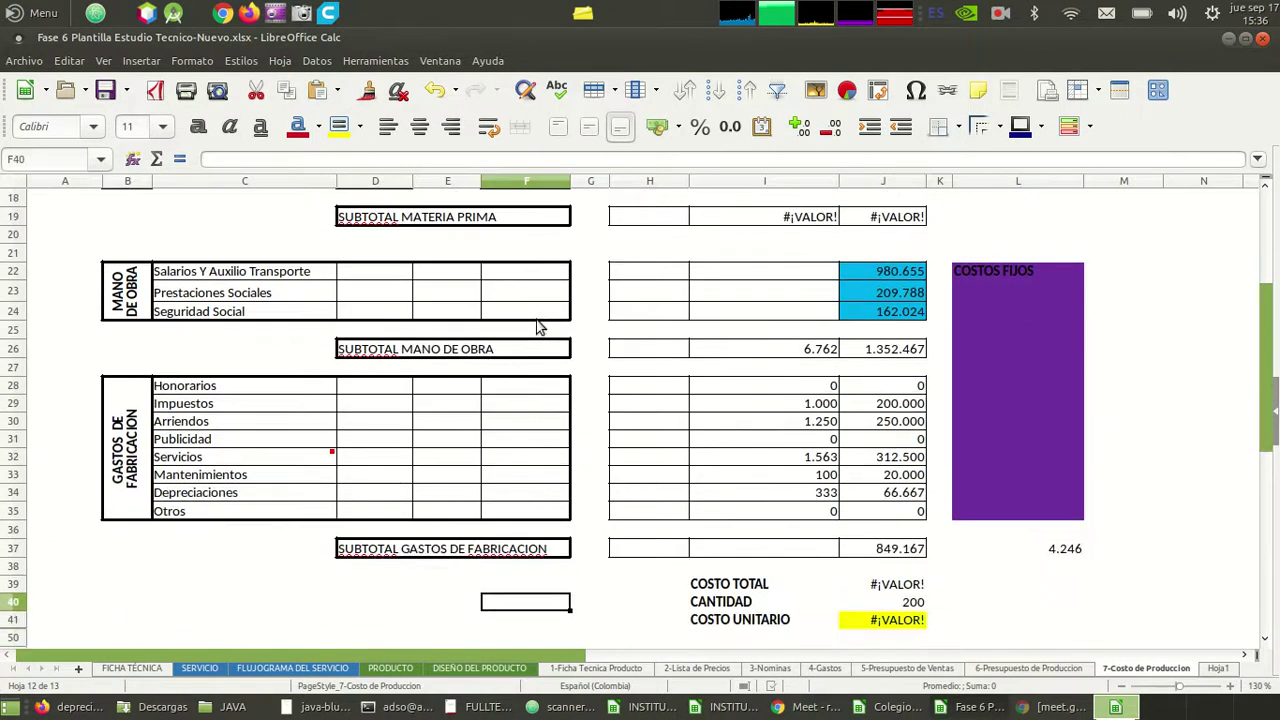
key(Right)
key(Right)
key(Right)
key(Right)
key(Right)
key(Up)
key(Up)
key(Up)
key(Up)
key(Up)
key(Up)
key(Up)
key(Up)
key(Up)
key(Up)
key(Up)
key(Up)
key(Up)
key(Up)
key(Up)
key(Up)
key(Up)
key(Up)
key(Up)
key(Up)
key(Up)
key(Up)
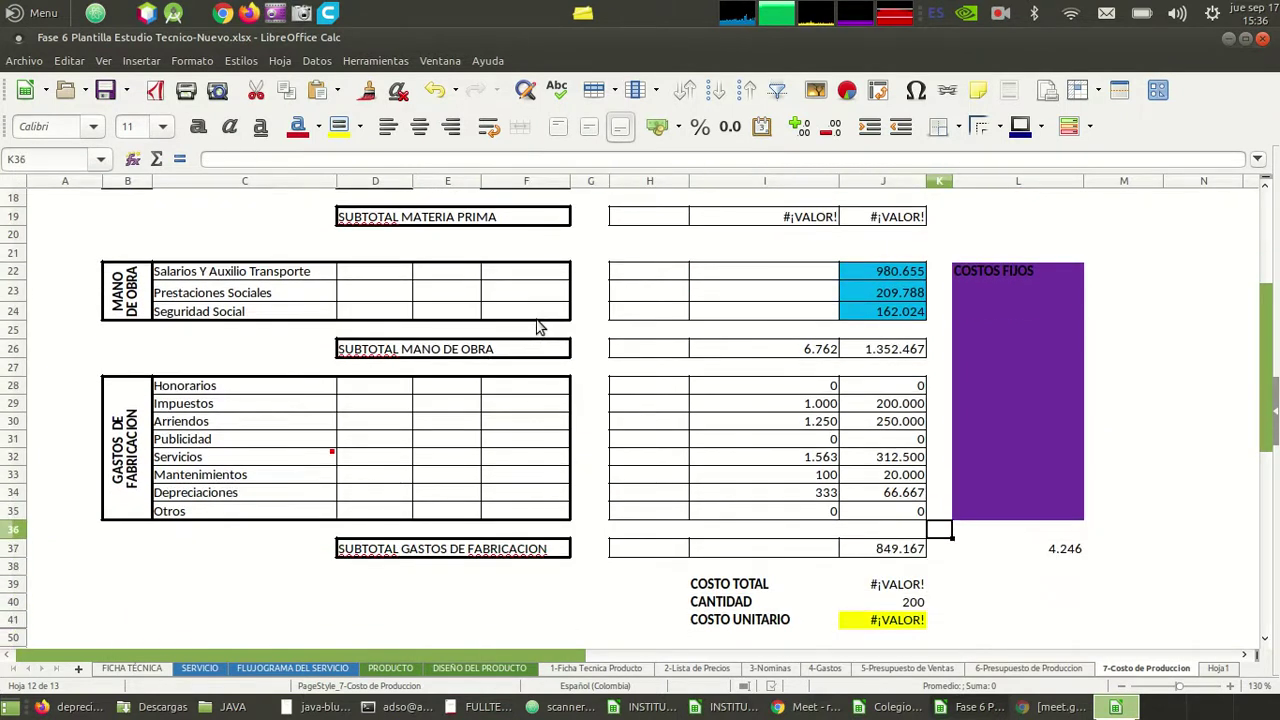
- Trace the I11 unit-value formula, the failing tinta impresora formulas and the H13 consumption formula
key(Down)
key(Down)
key(Down)
key(Down)
key(Down)
key(Down)
key(Down)
key(Down)
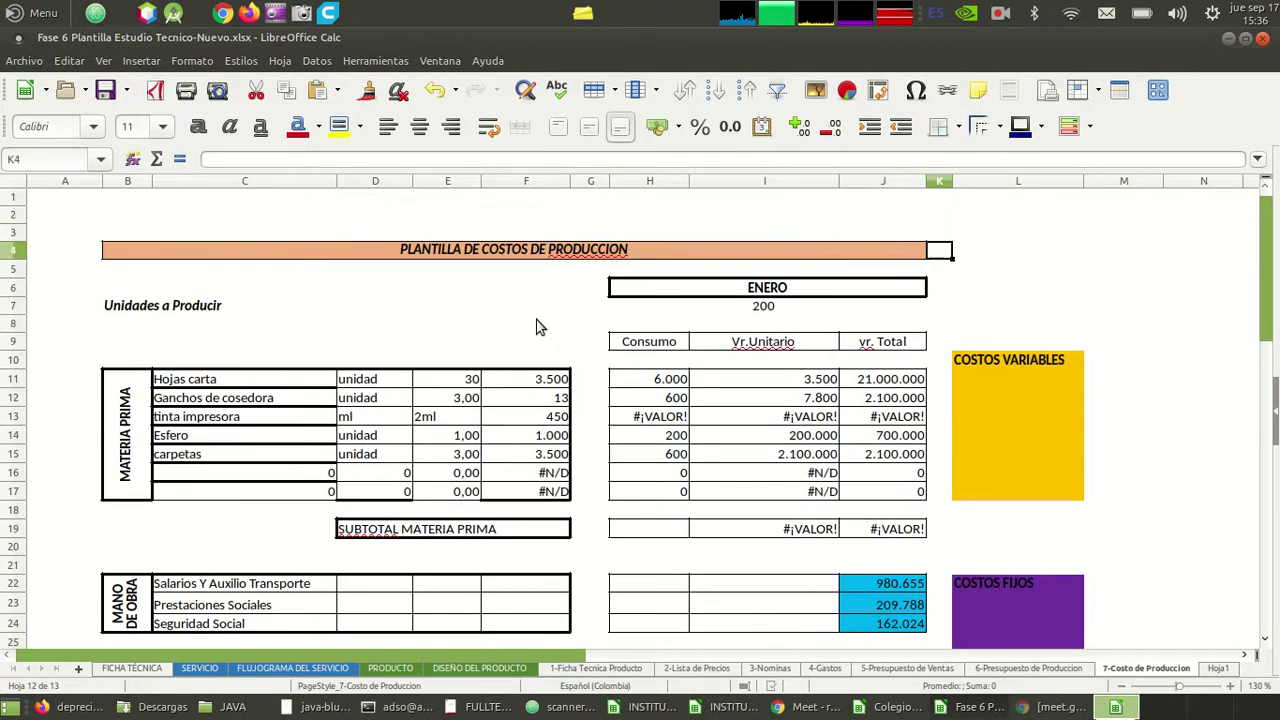
key(Left)
key(Left)
key(Down)
key(Down)
key(Down)
key(Down)
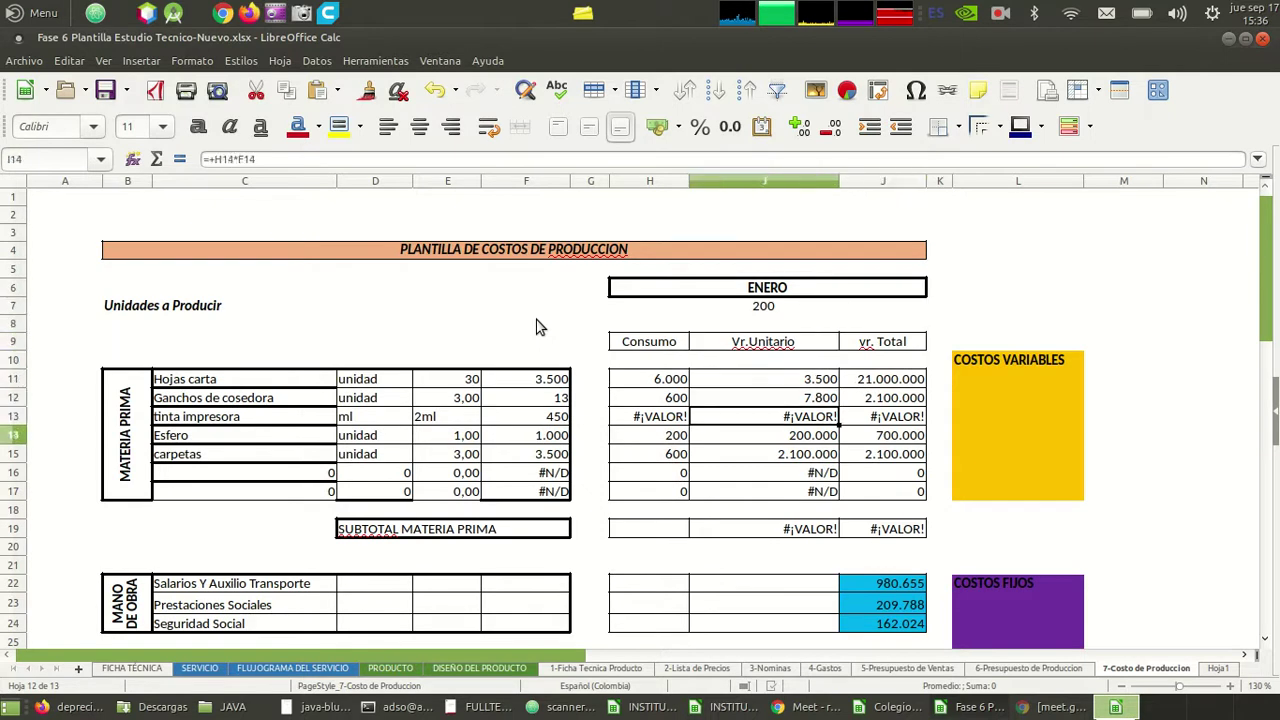
key(Down)
key(Left)
key(Up)
key(Right)
key(Down)
key(Left)
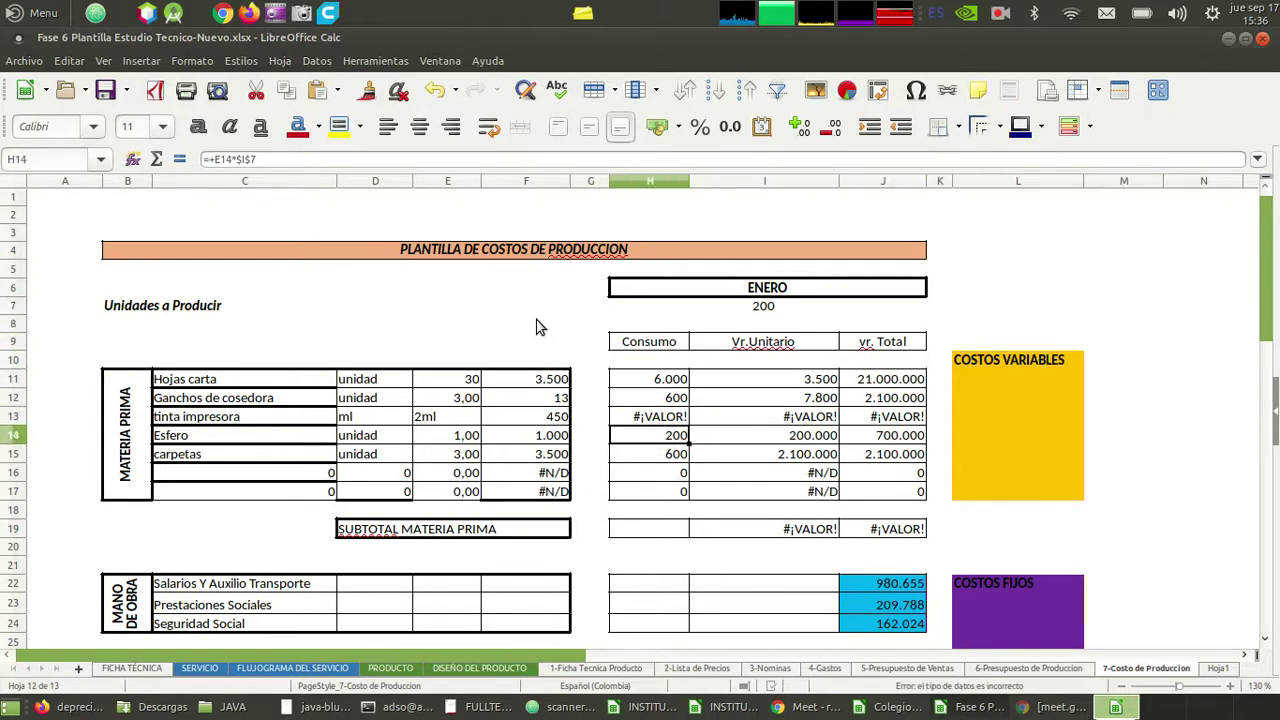
key(Right)
key(Up)
key(Left)
- Check the Hojas carta lookup and row 11 unit and J11 total formulas, then view 6-Presupuesto de Produccion
key(Left)
key(Up)
key(Right)
key(Right)
key(Up)
key(Left)
key(Left)
key(Left)
key(Left)
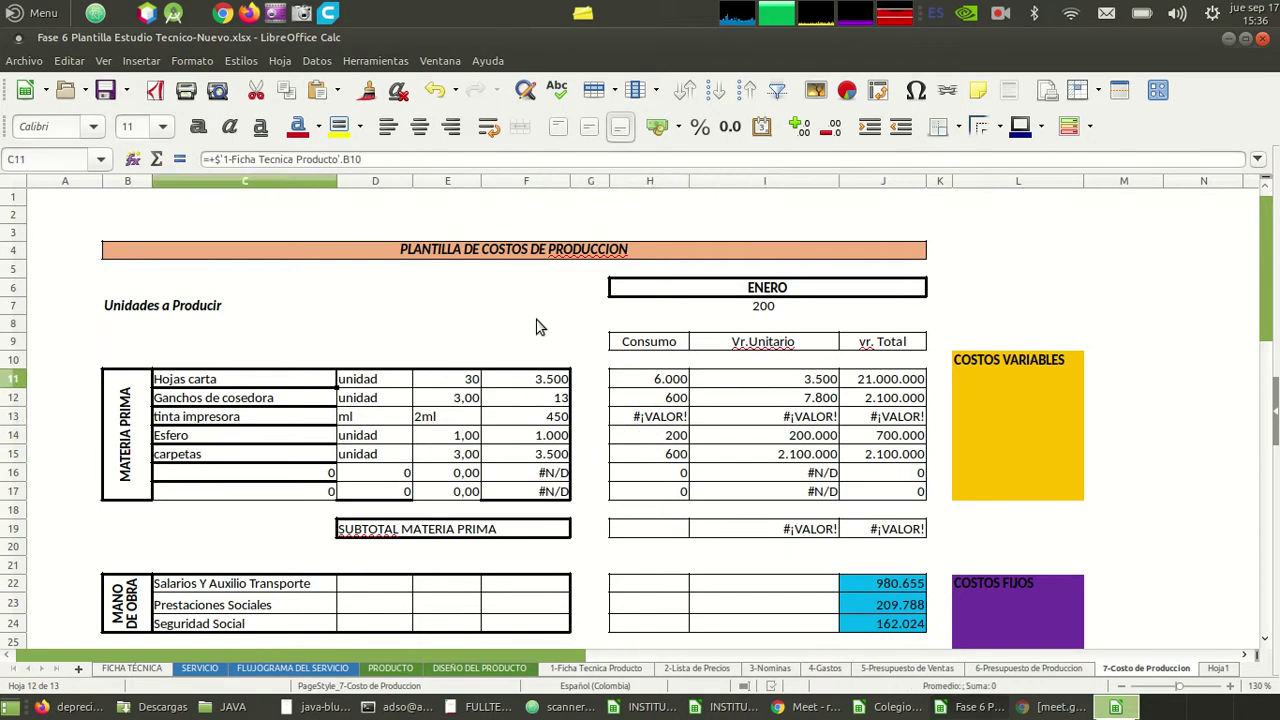
key(Right)
key(Right)
key(Right)
key(Right)
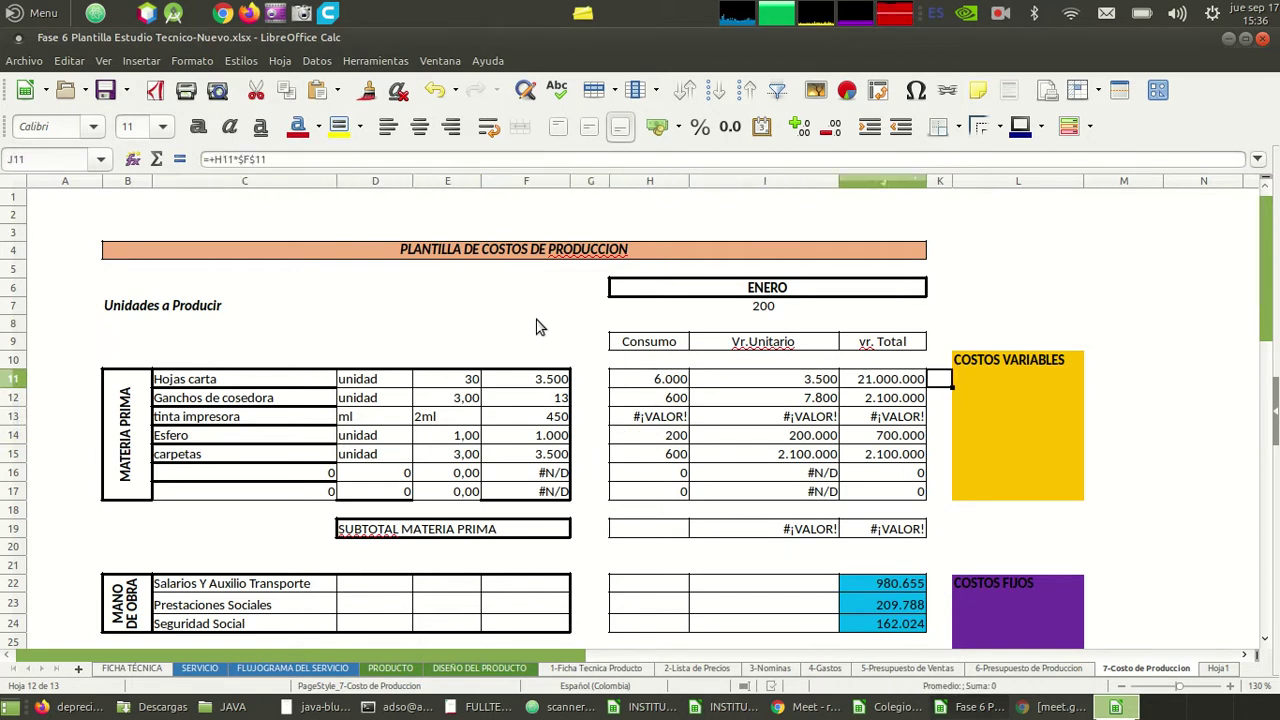
key(Right)
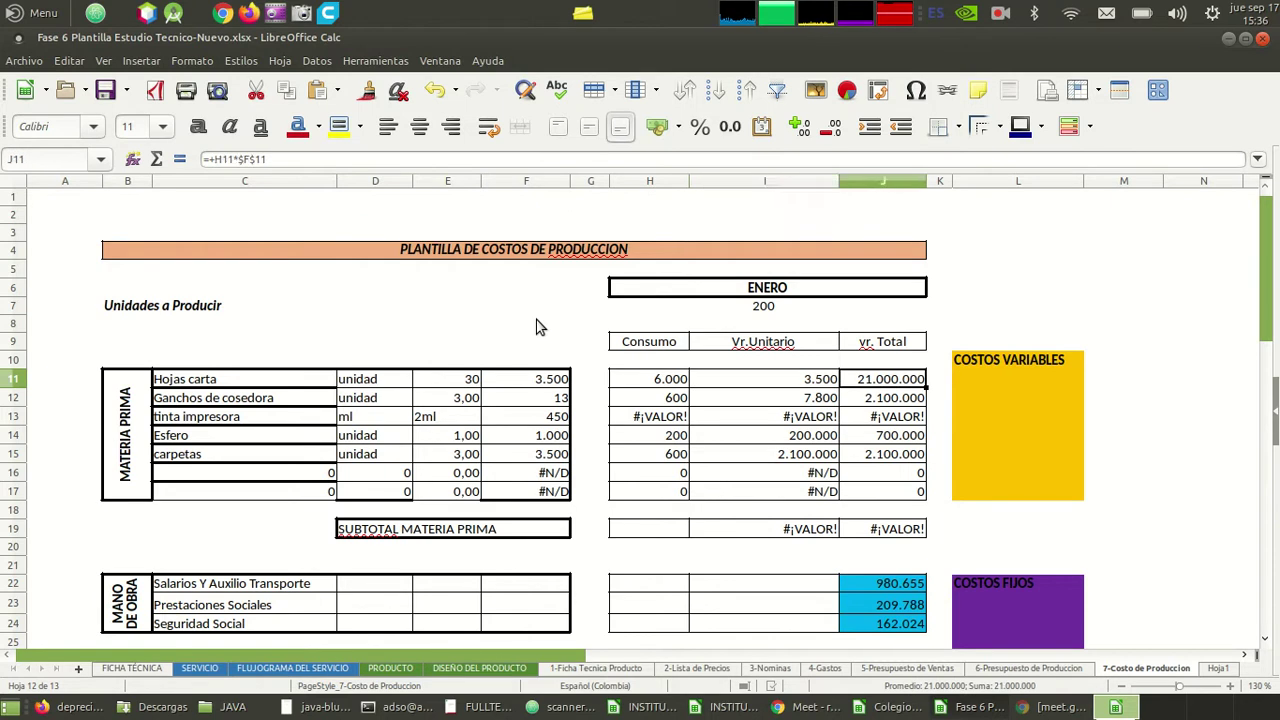
key(Left)
key(Left)
key(Left)
key(Right)
key(Right)
key(Down)
key(Down)
key(Down)
key(Down)
key(Down)
key(Down)
key(Down)
key(Down)
key(Left)
key(Left)
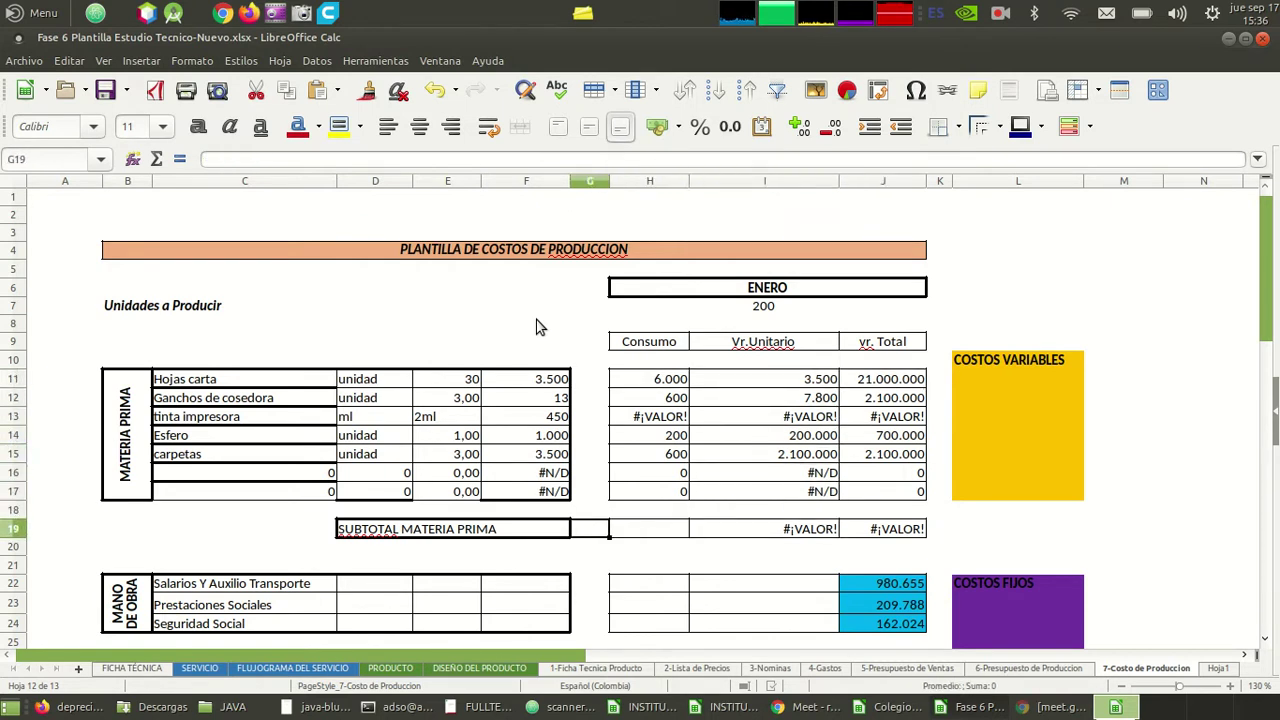
key(Down)
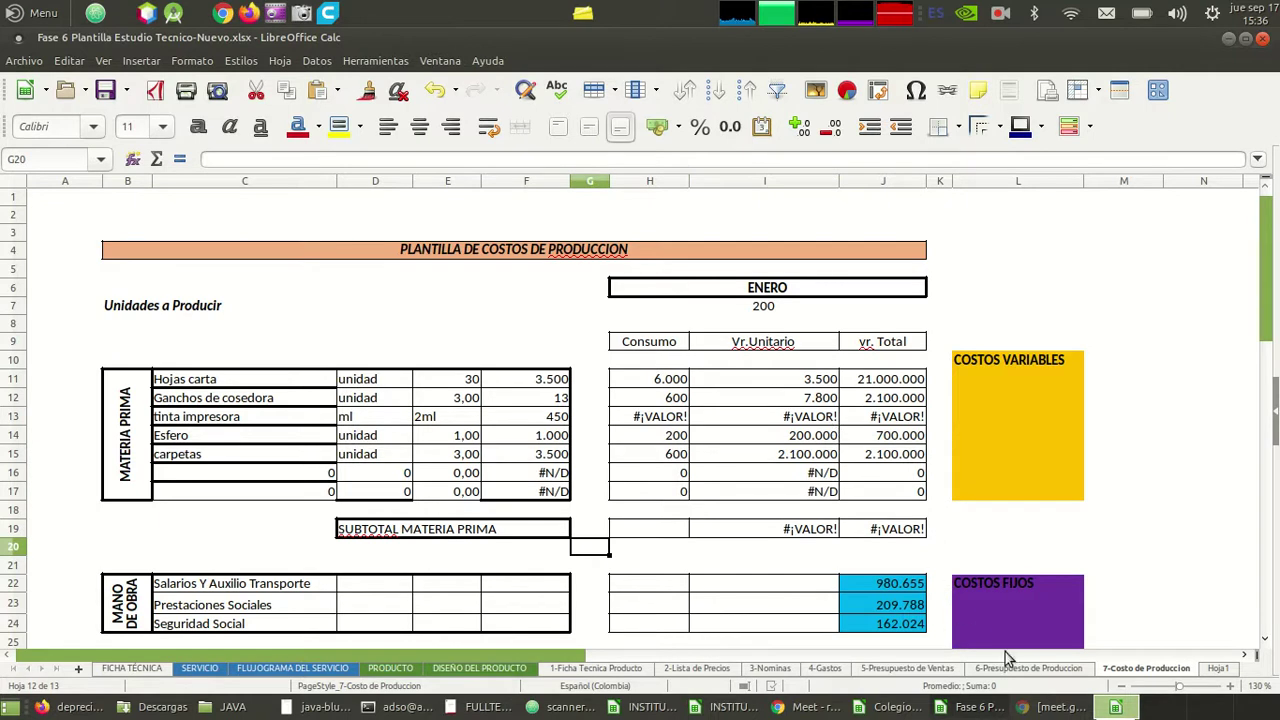
click(1018, 667)
click(789, 508)
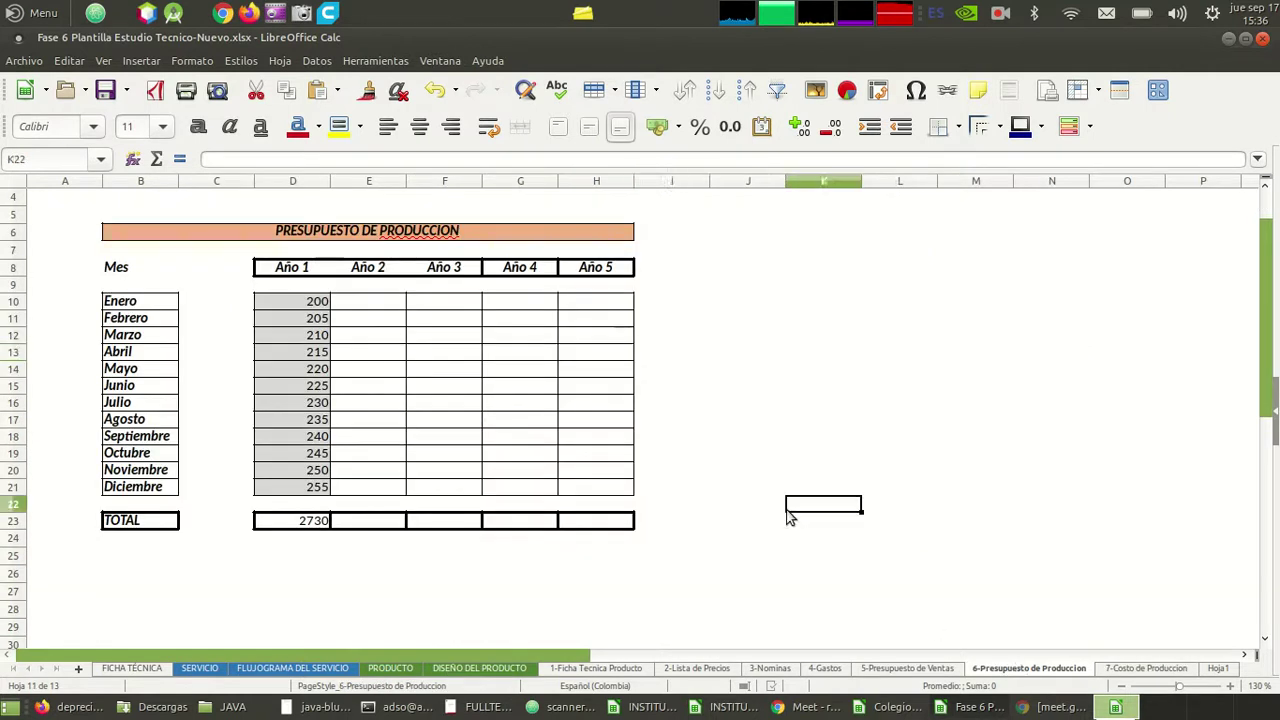
click(446, 305)
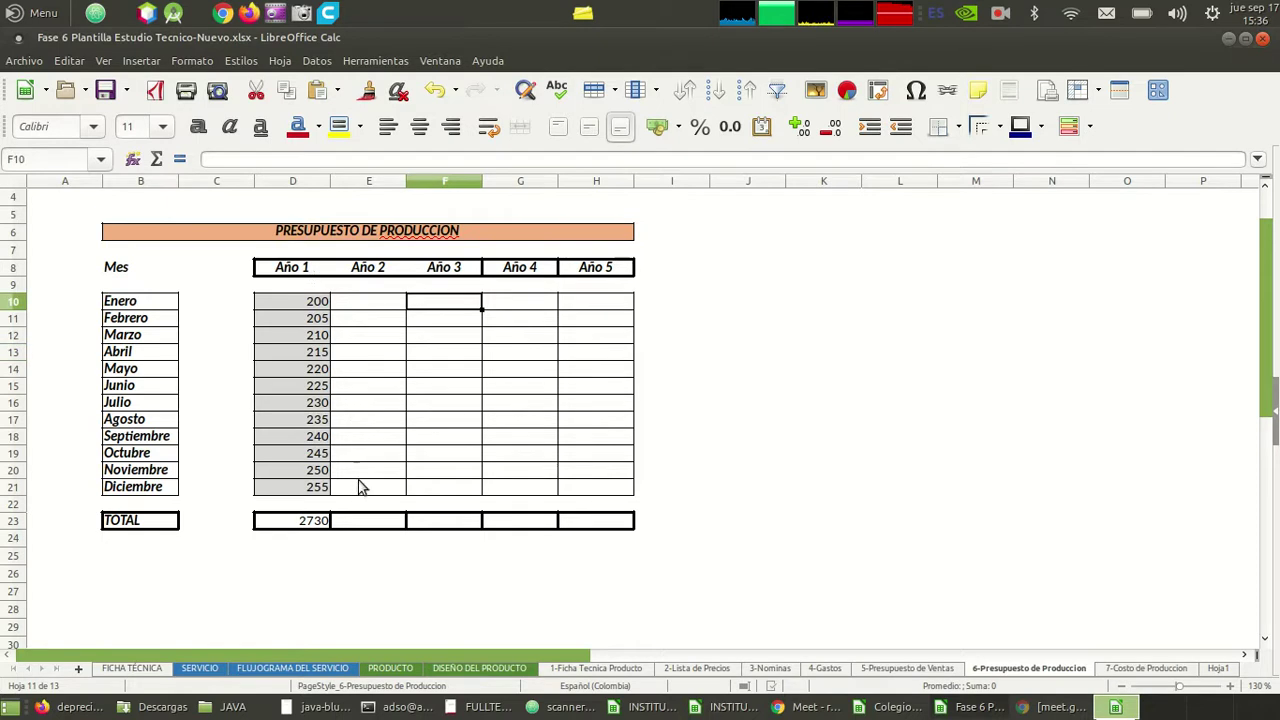
click(570, 577)
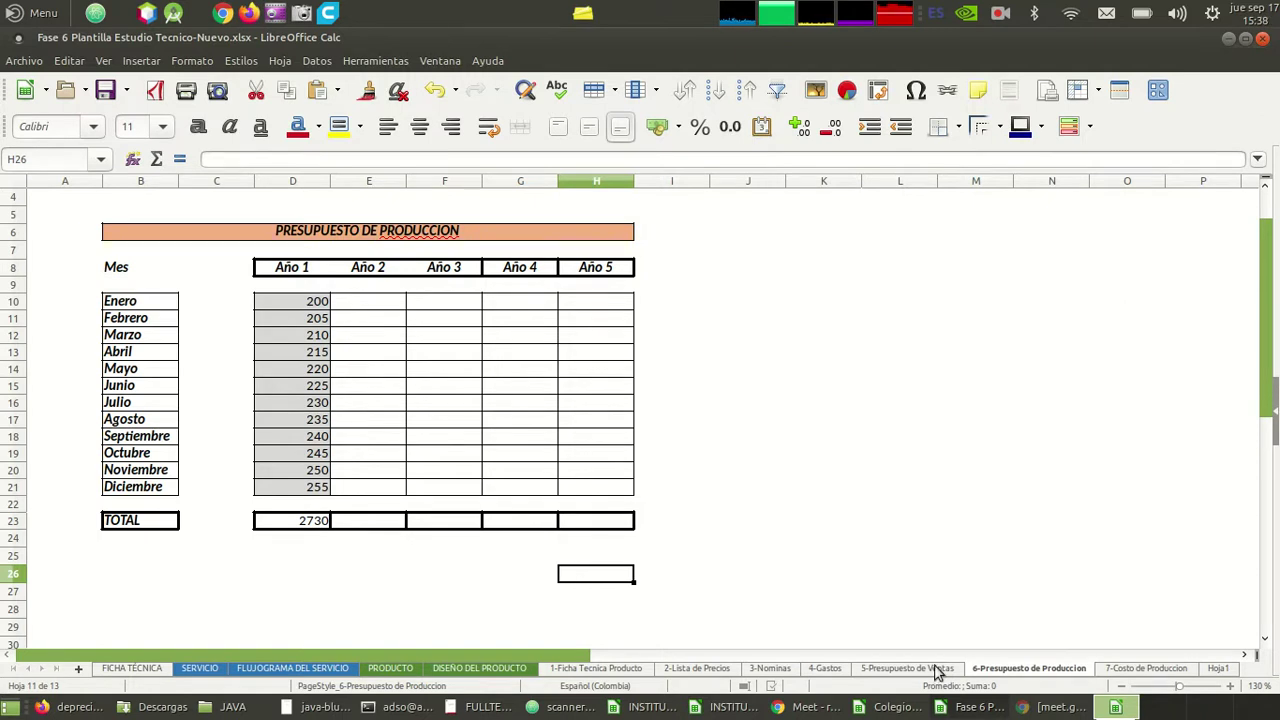
- Back on 7-Costo de Produccion, check the 2.100.000 carpetas total and the H17 consumption formula
click(1148, 668)
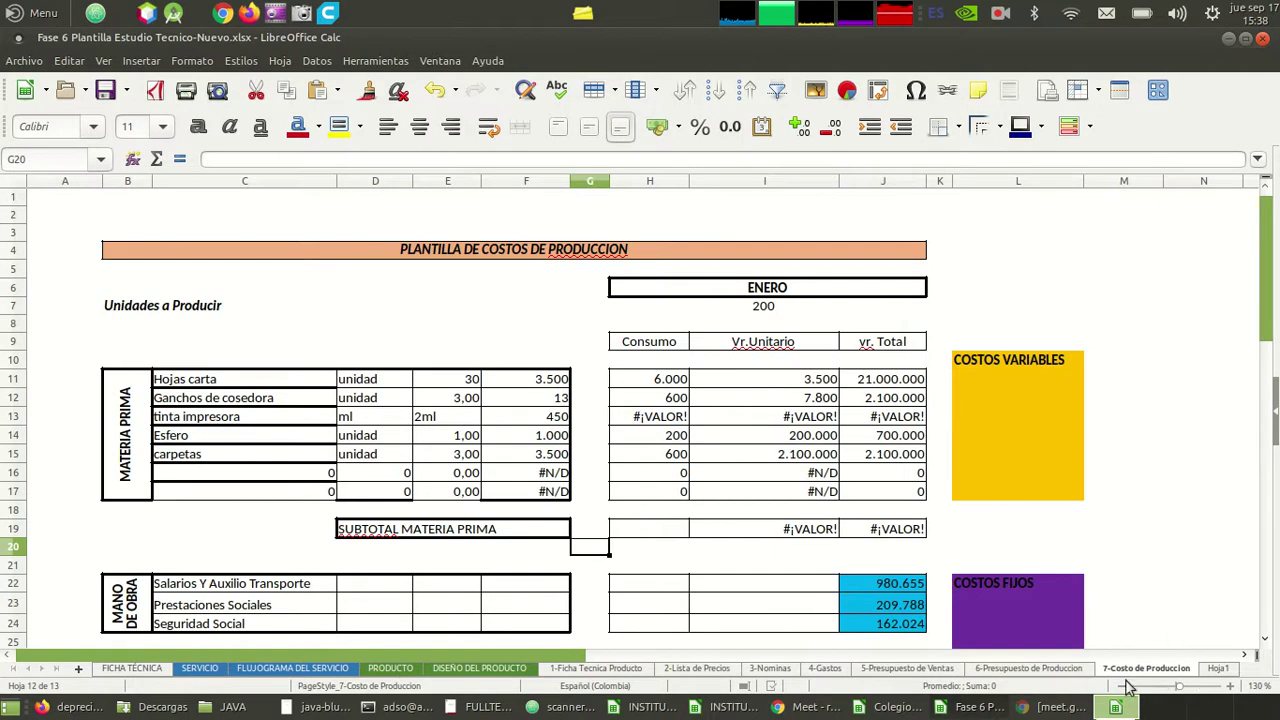
click(886, 455)
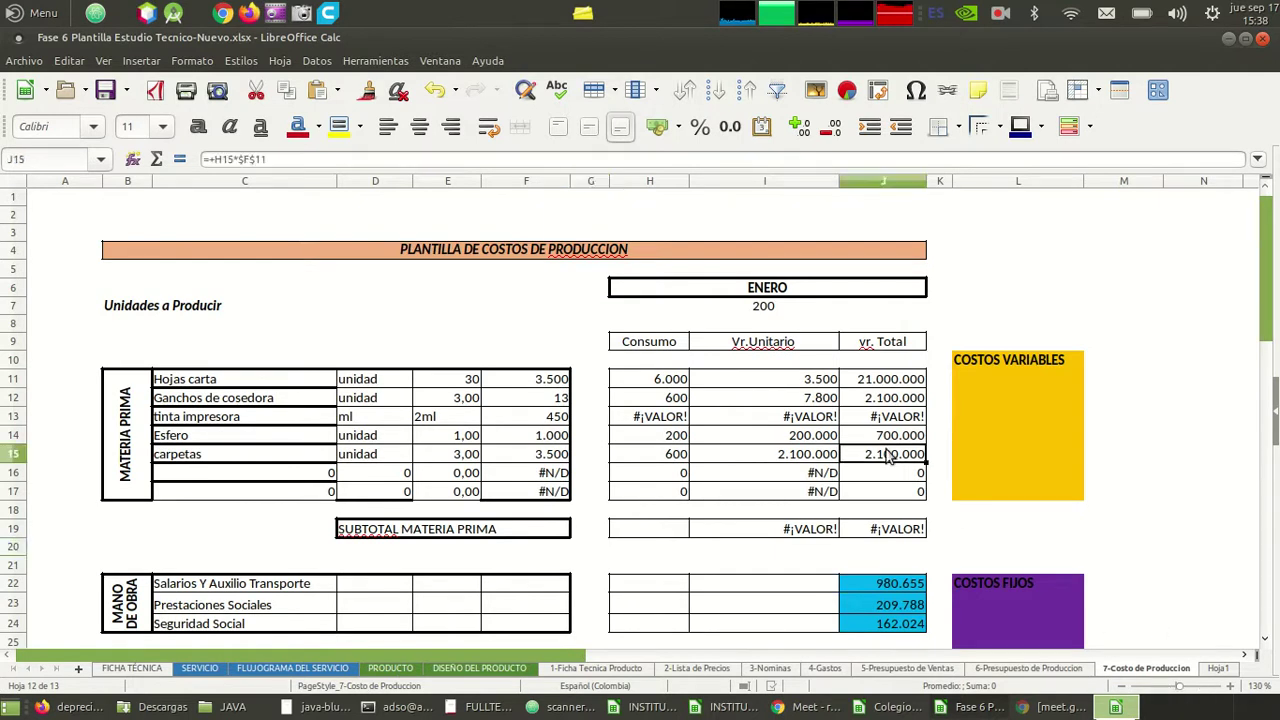
key(Home)
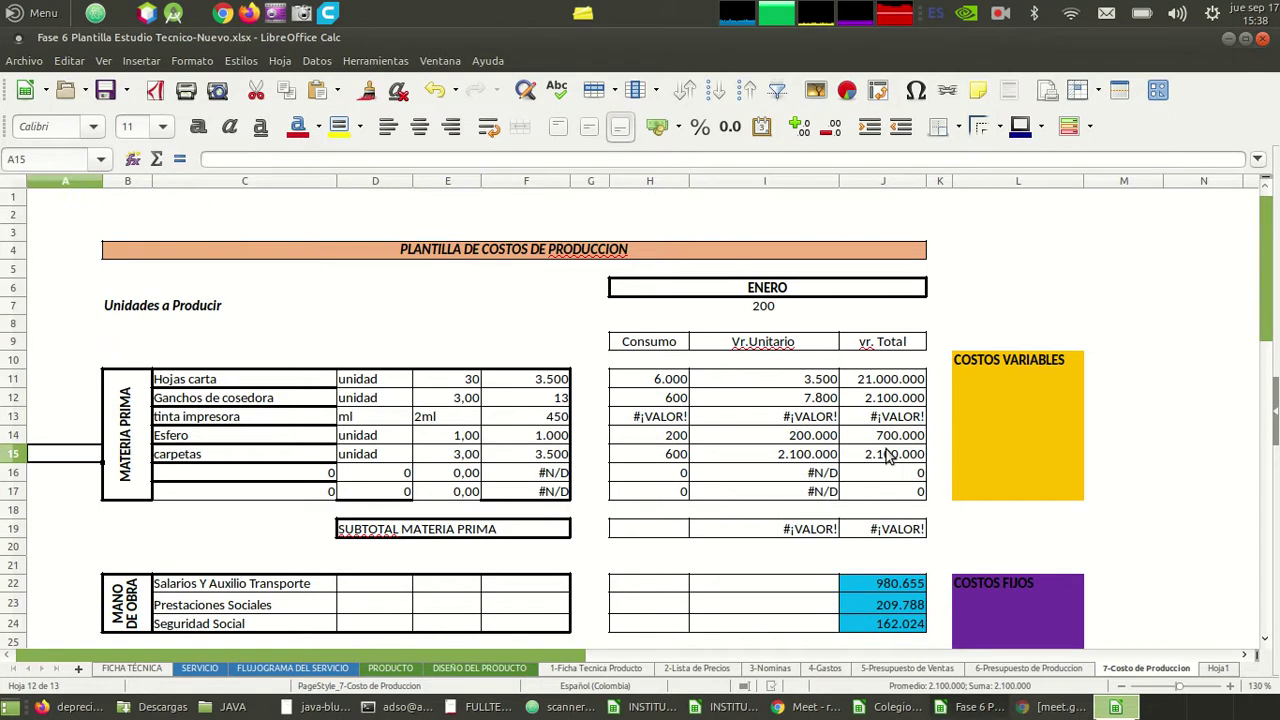
scroll(1033, 668, right, 5)
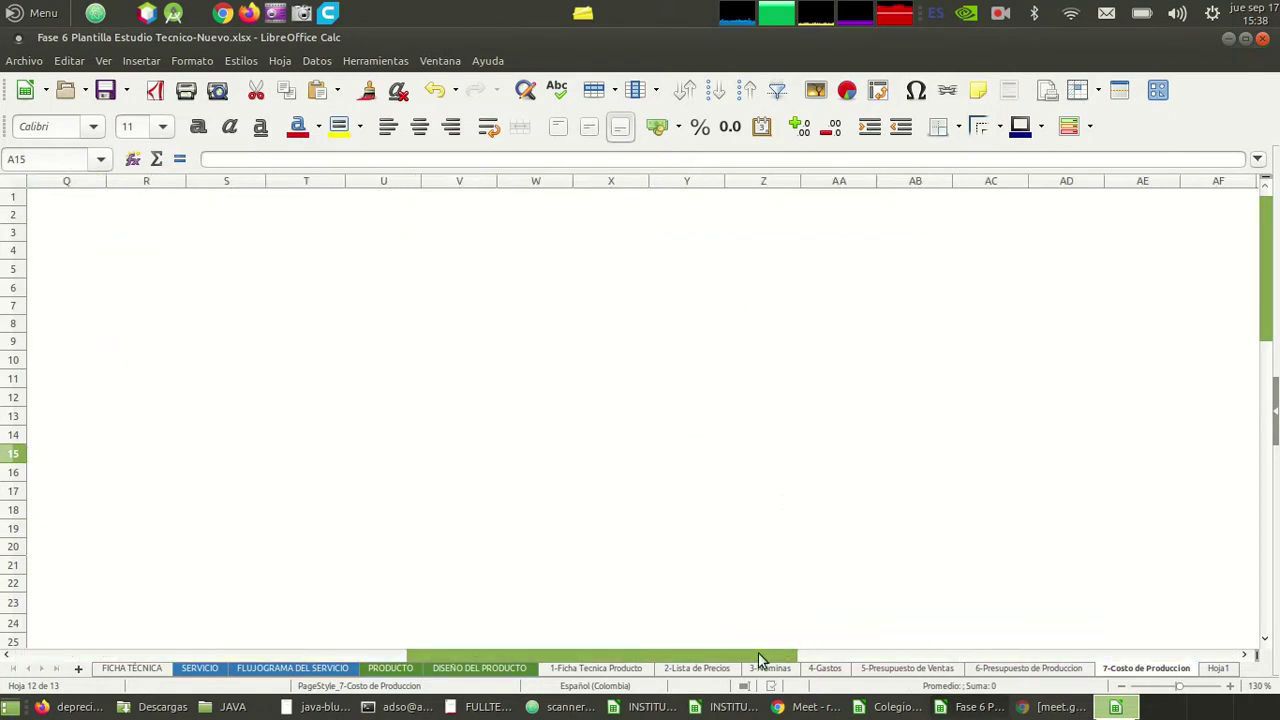
scroll(760, 660, left, 5)
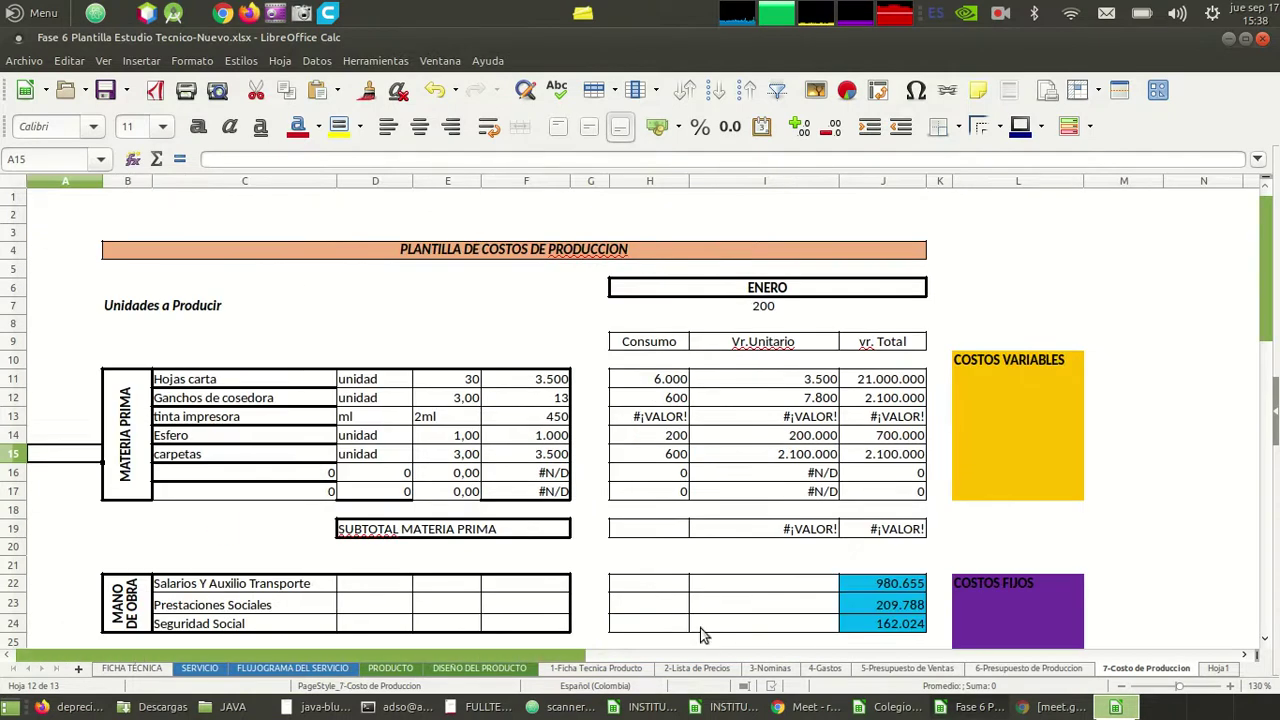
click(647, 494)
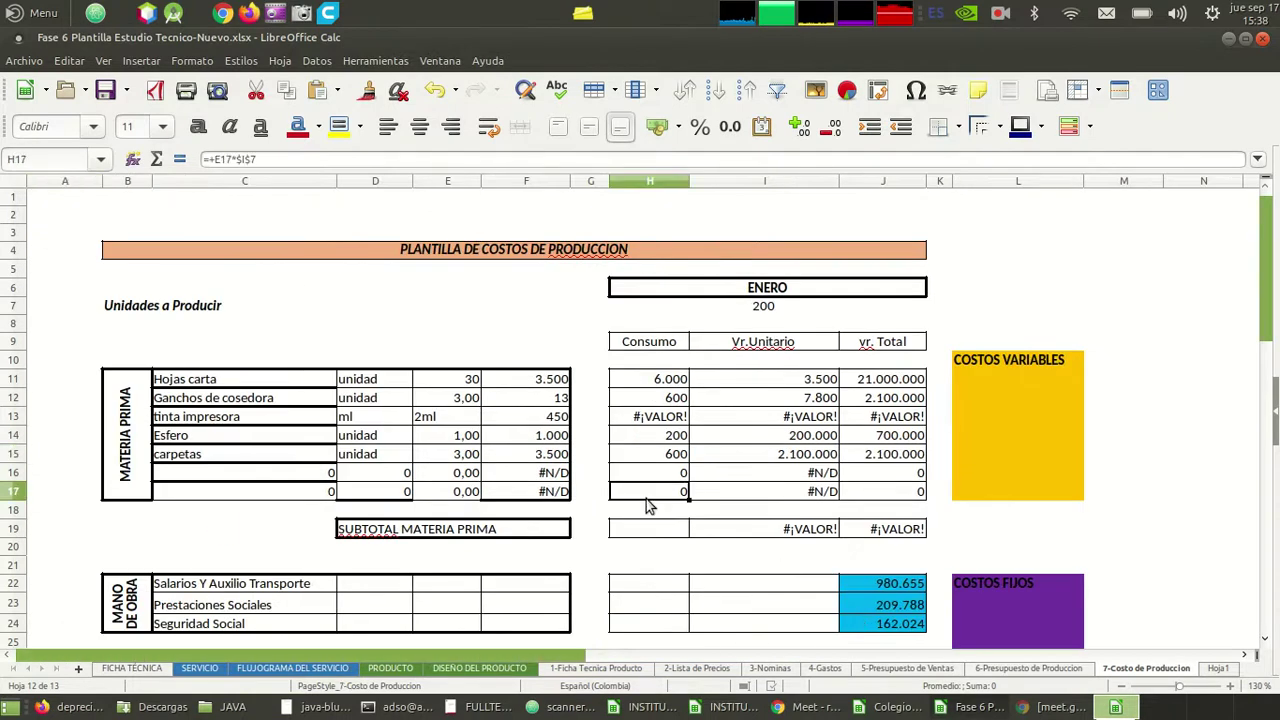
- Flip through the 6-Presupuesto de Produccion and 5-Presupuesto de Ventas sheets to 4-Gastos
click(1022, 668)
click(900, 668)
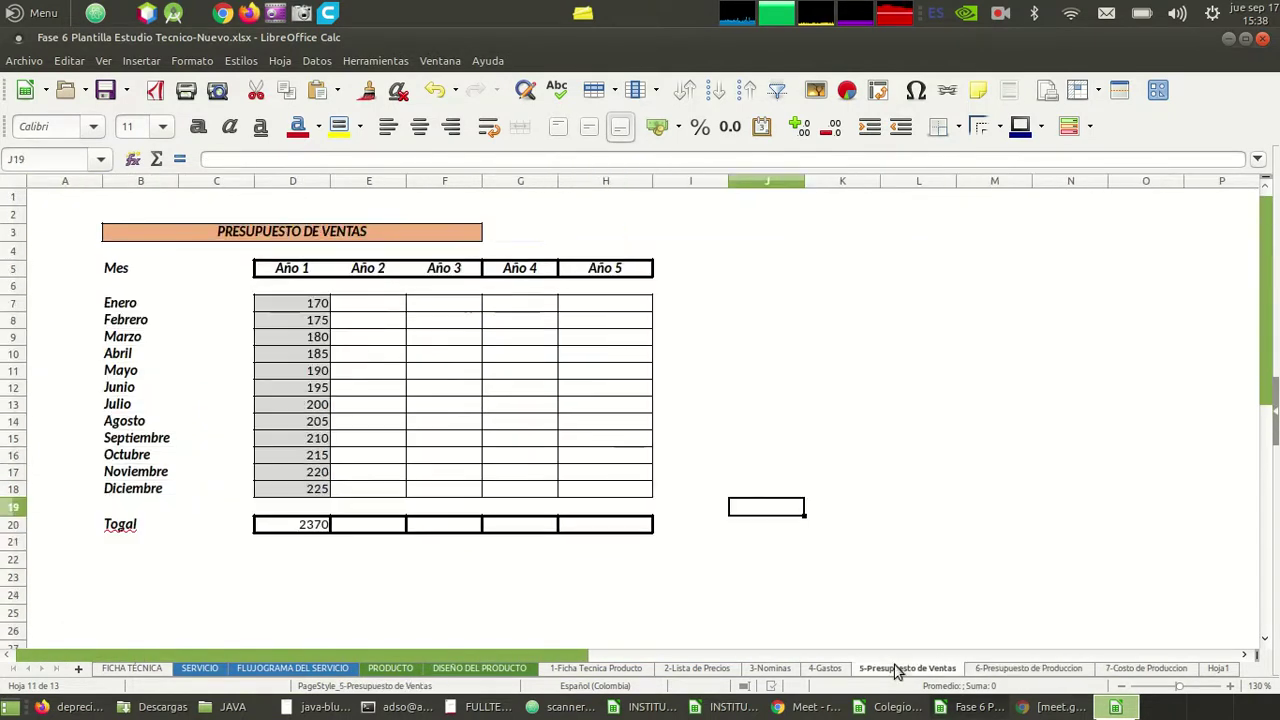
click(823, 670)
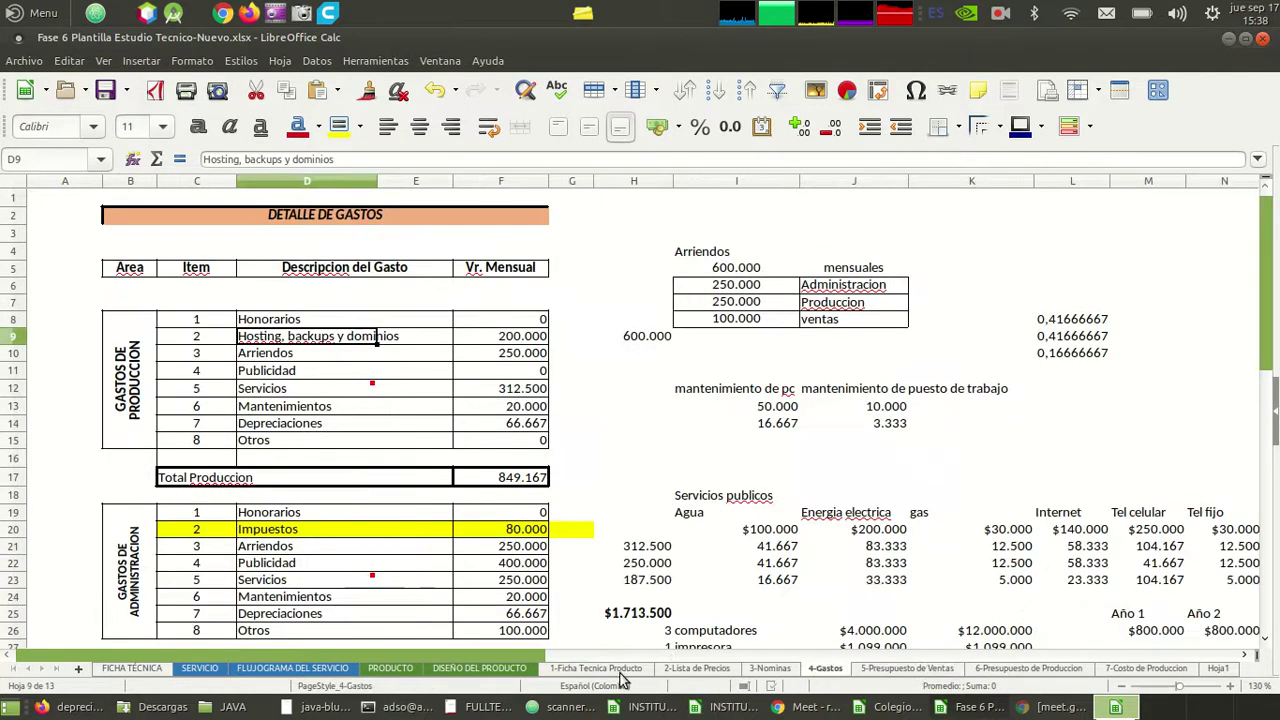
- Display the 1-Ficha Tecnica Producto sheet listing five materials with unit costs from 30 to 3.500
click(620, 677)
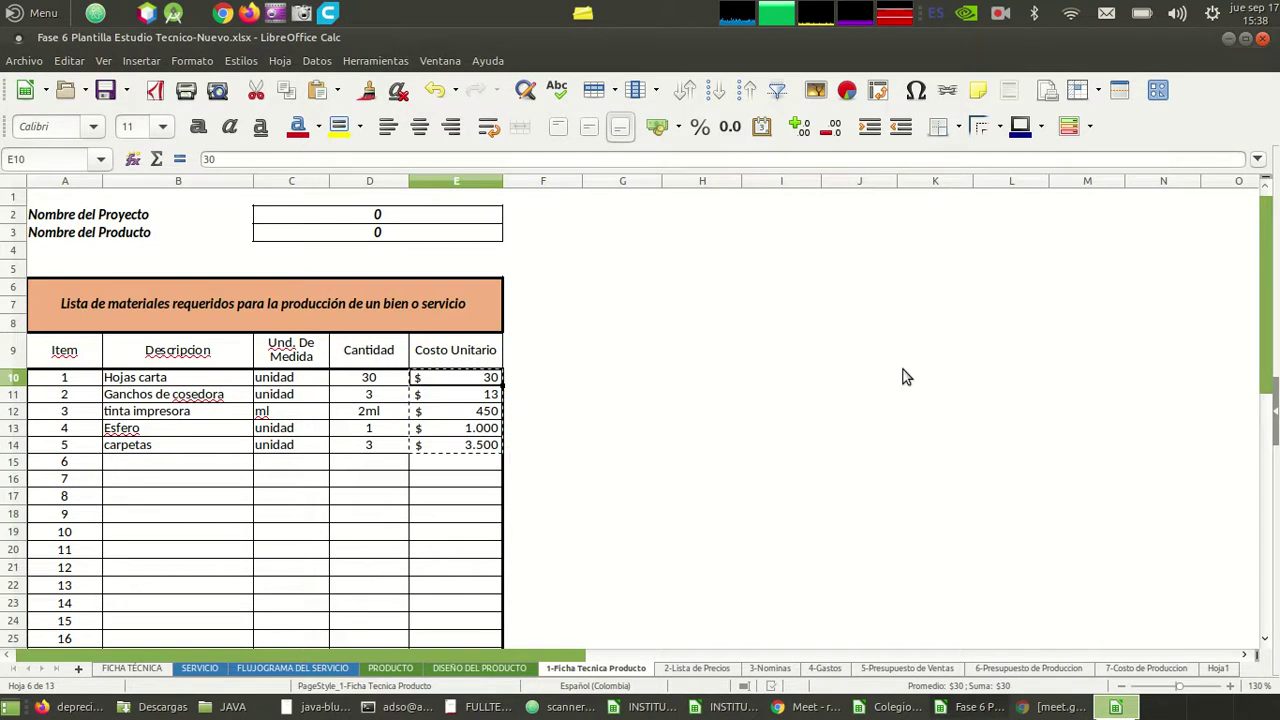
click(996, 16)
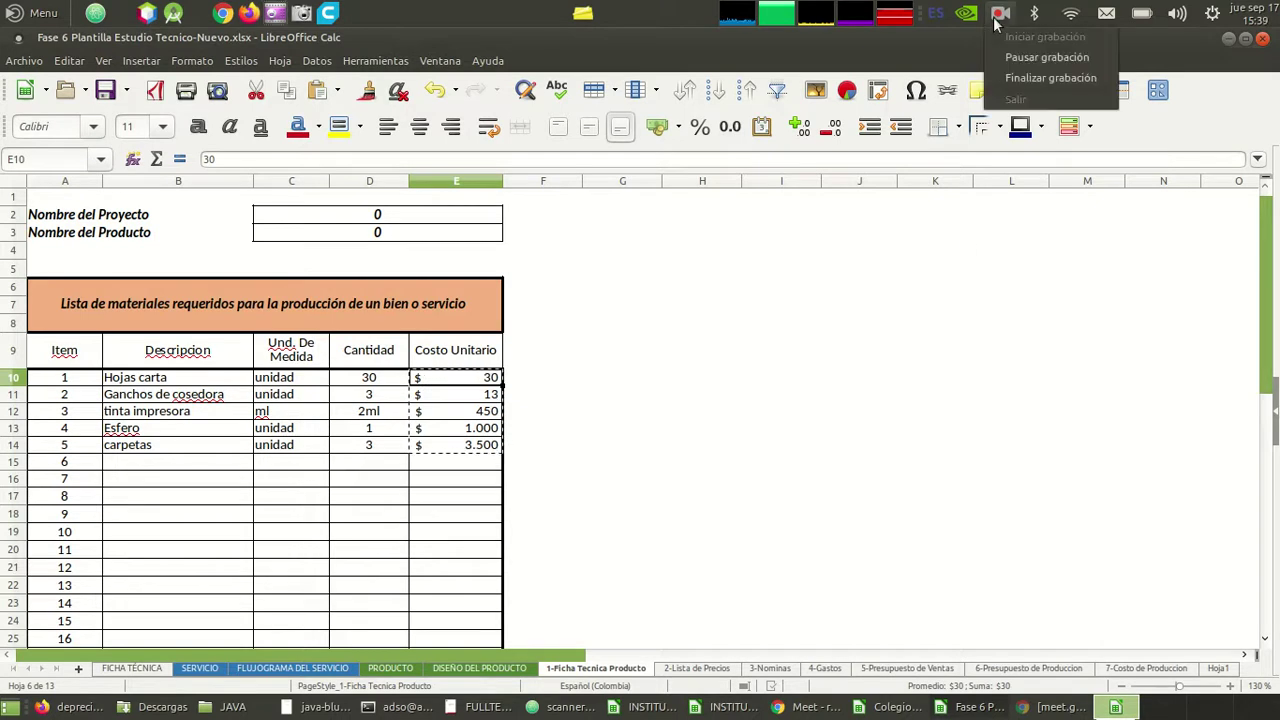